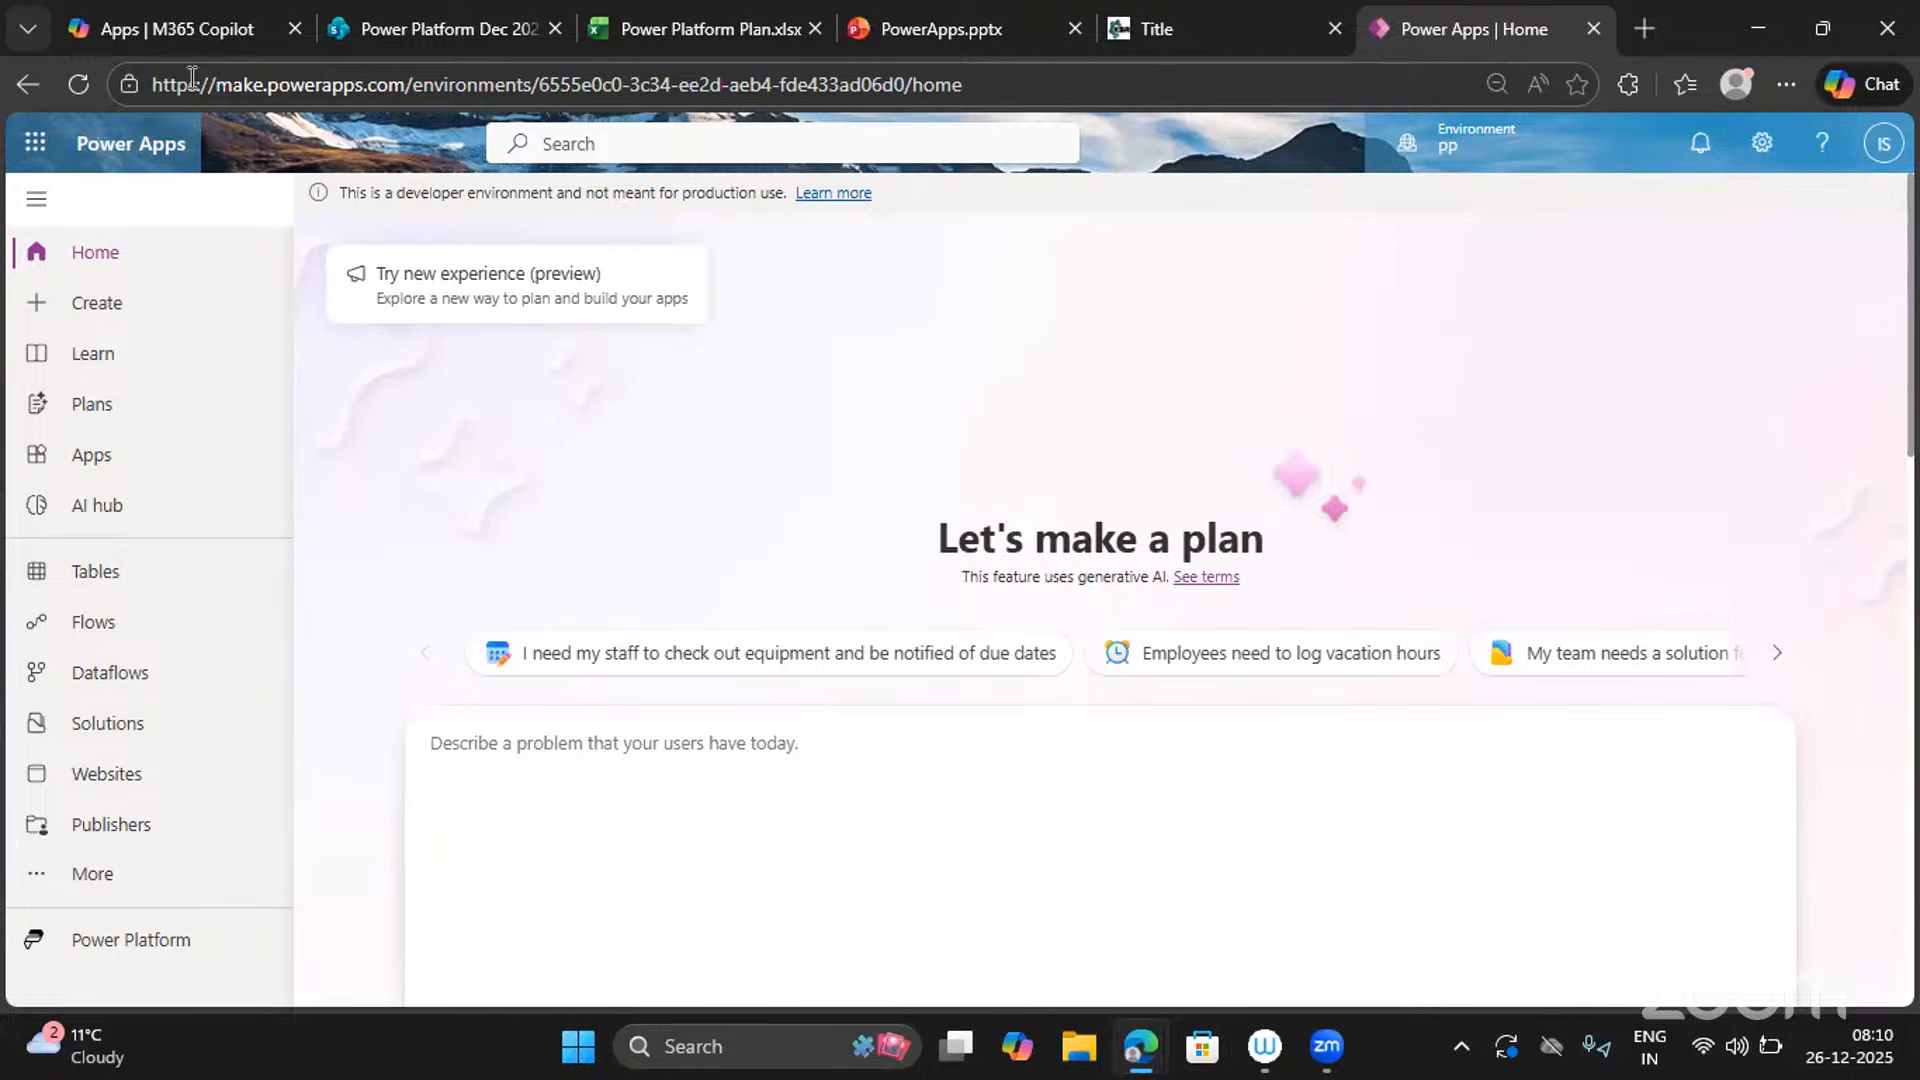
Create a new blank canvas app in the Tablet format.
{"action": "left_click", "coordinate": [109, 305]}
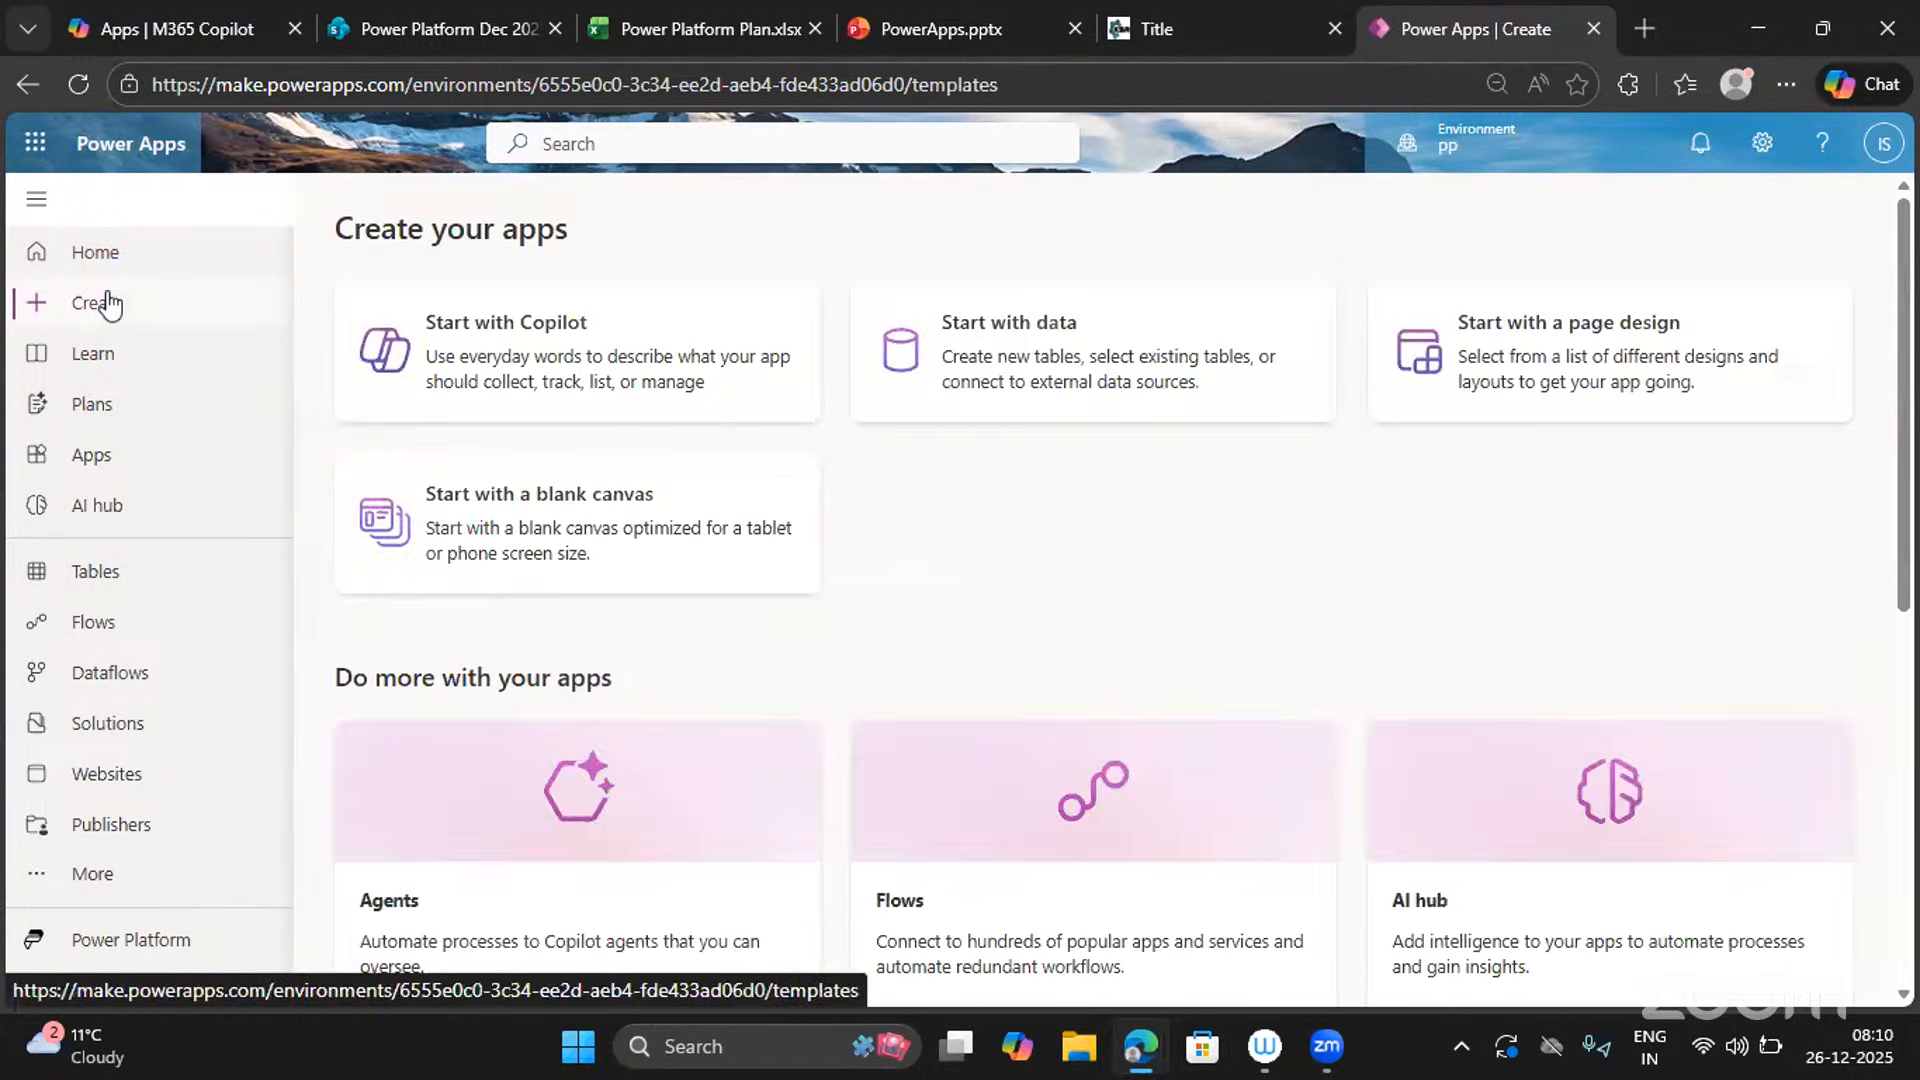
{"action": "left_click", "coordinate": [511, 543]}
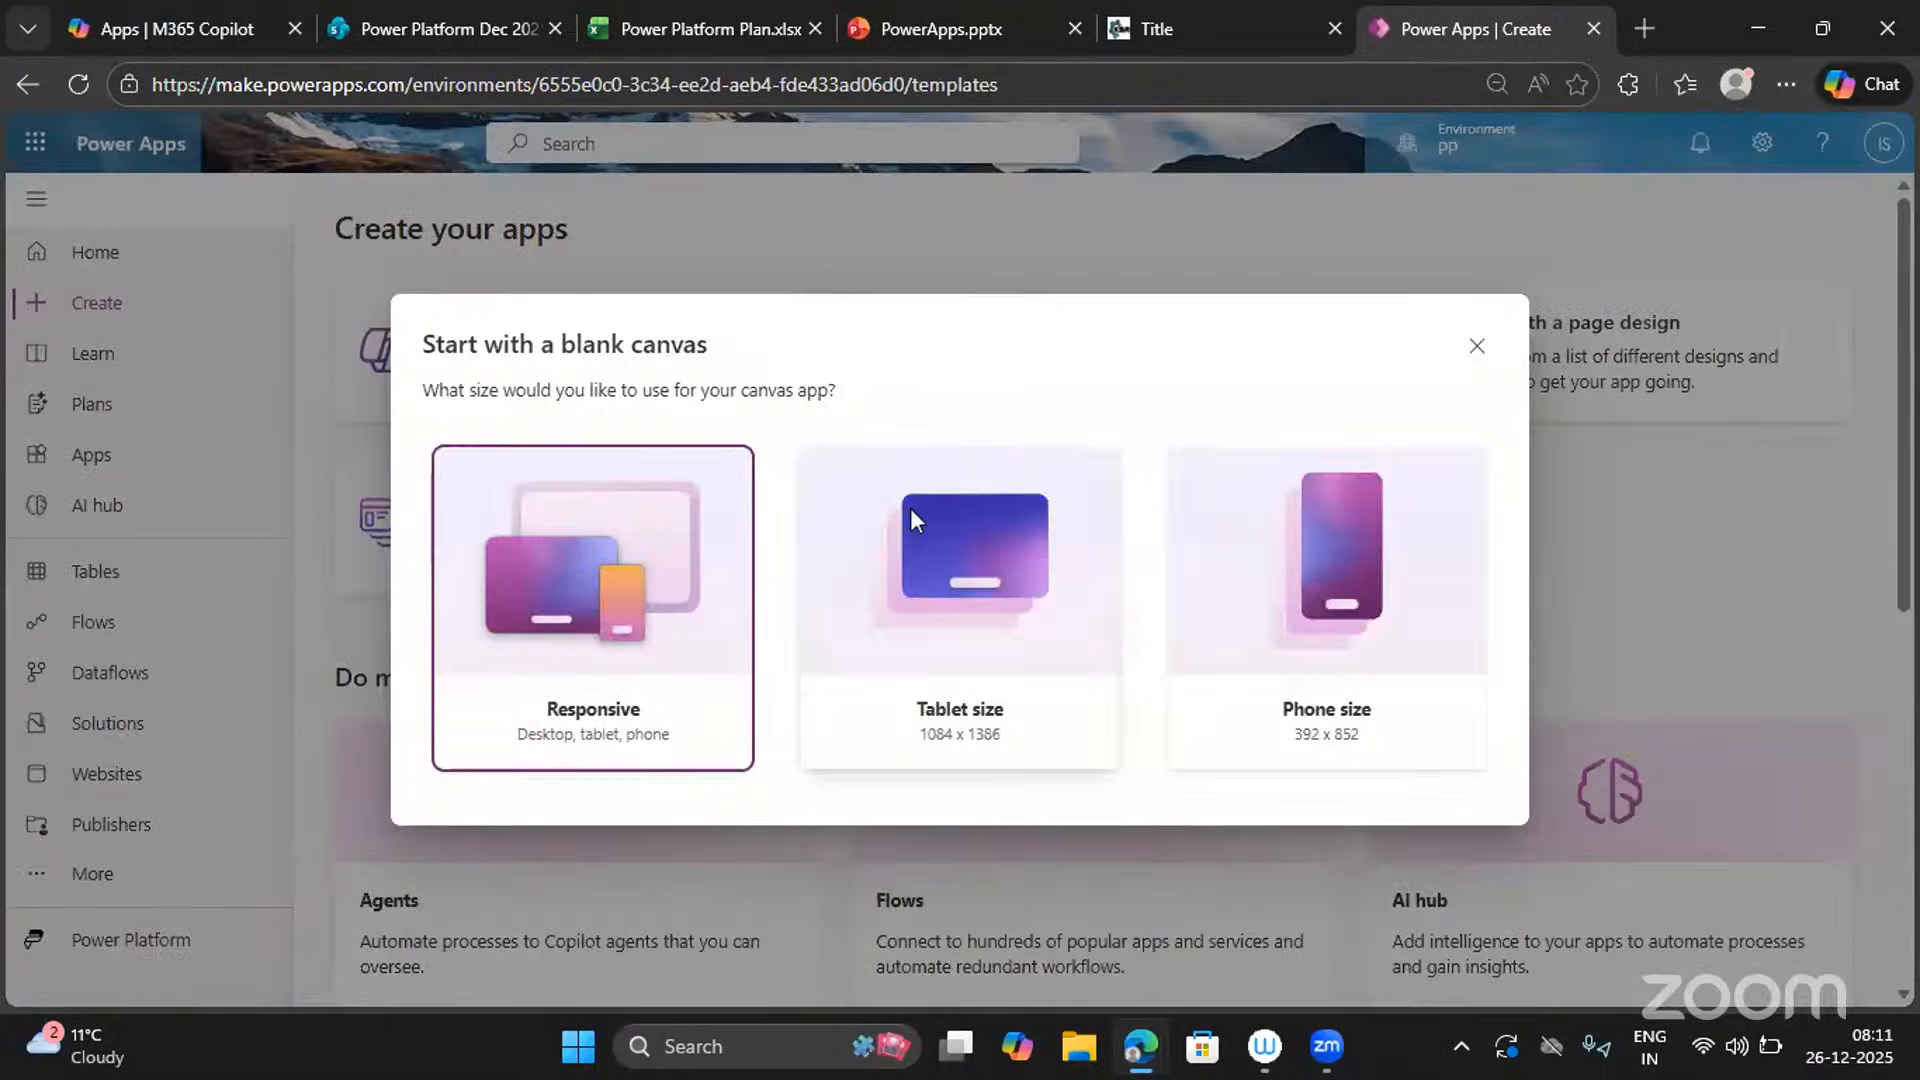
{"action": "left_click", "coordinate": [911, 514]}
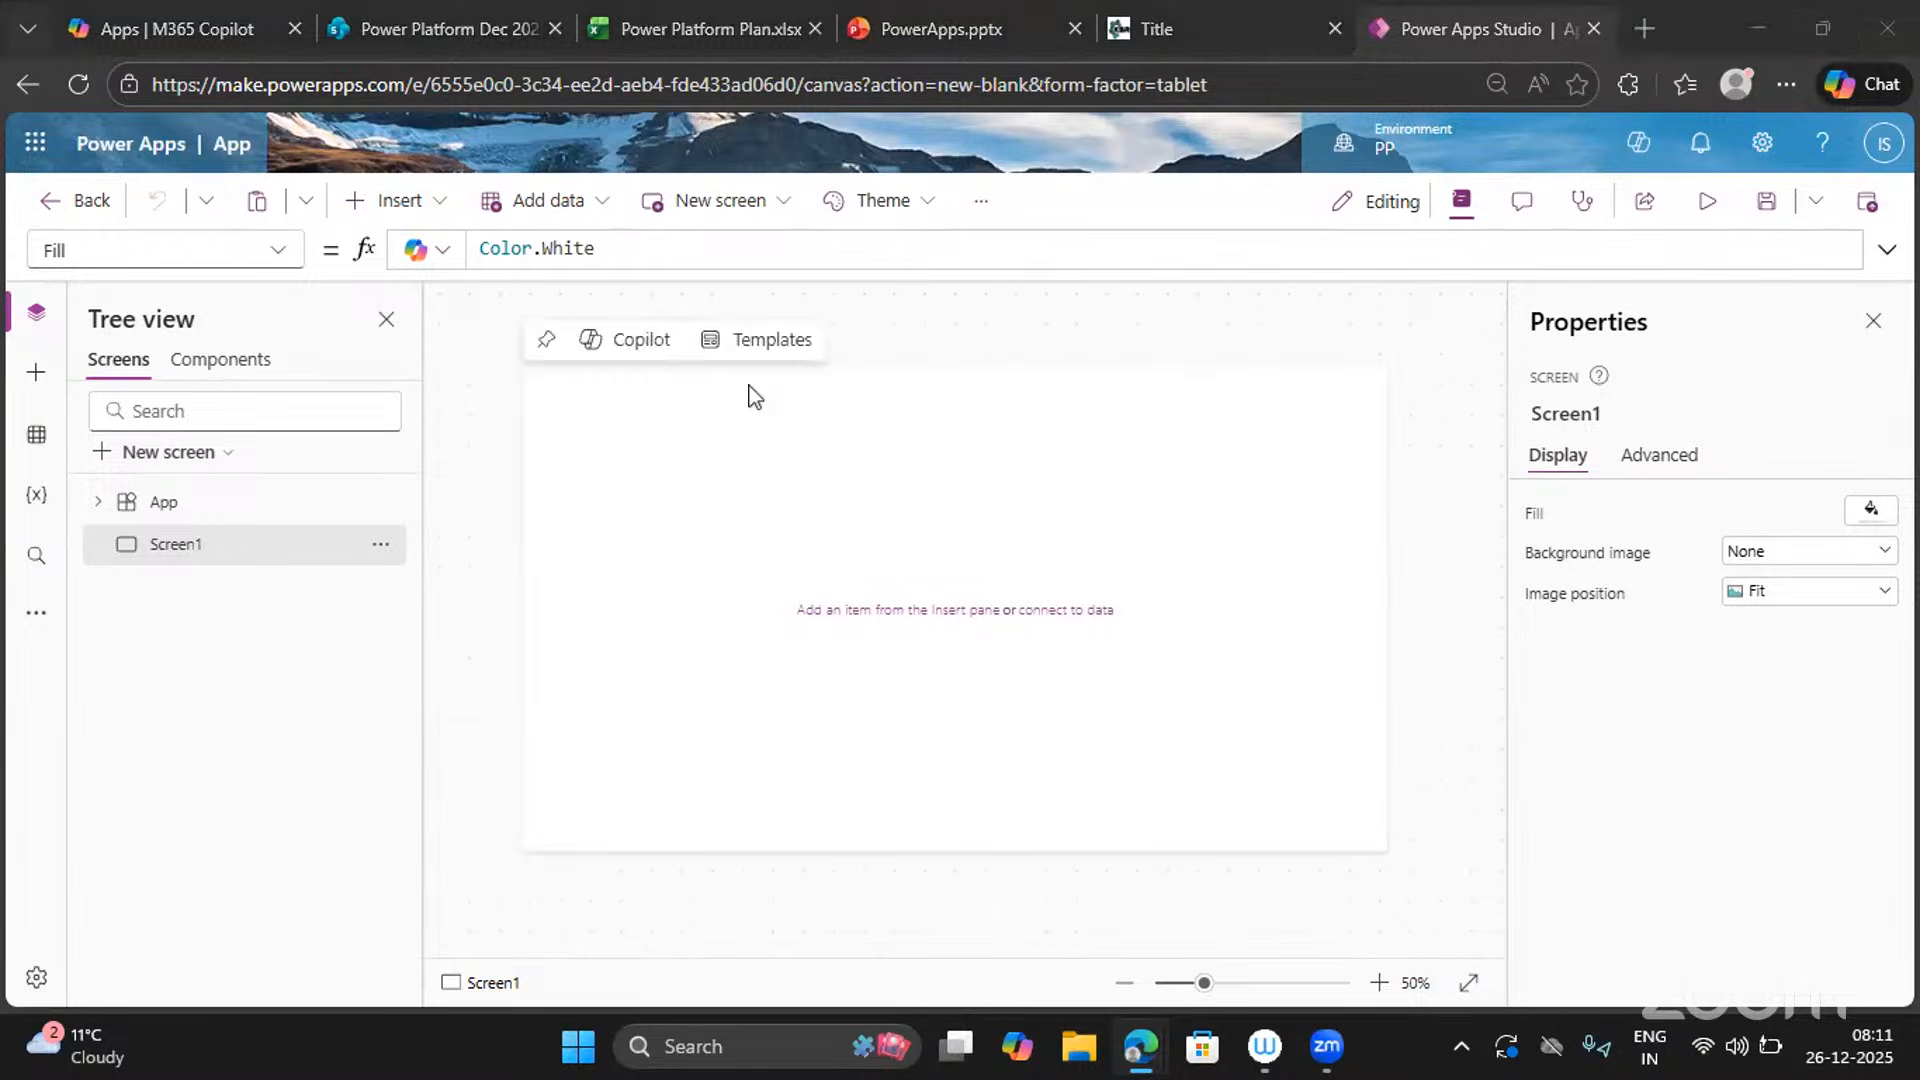
{"action": "left_click", "coordinate": [37, 436]}
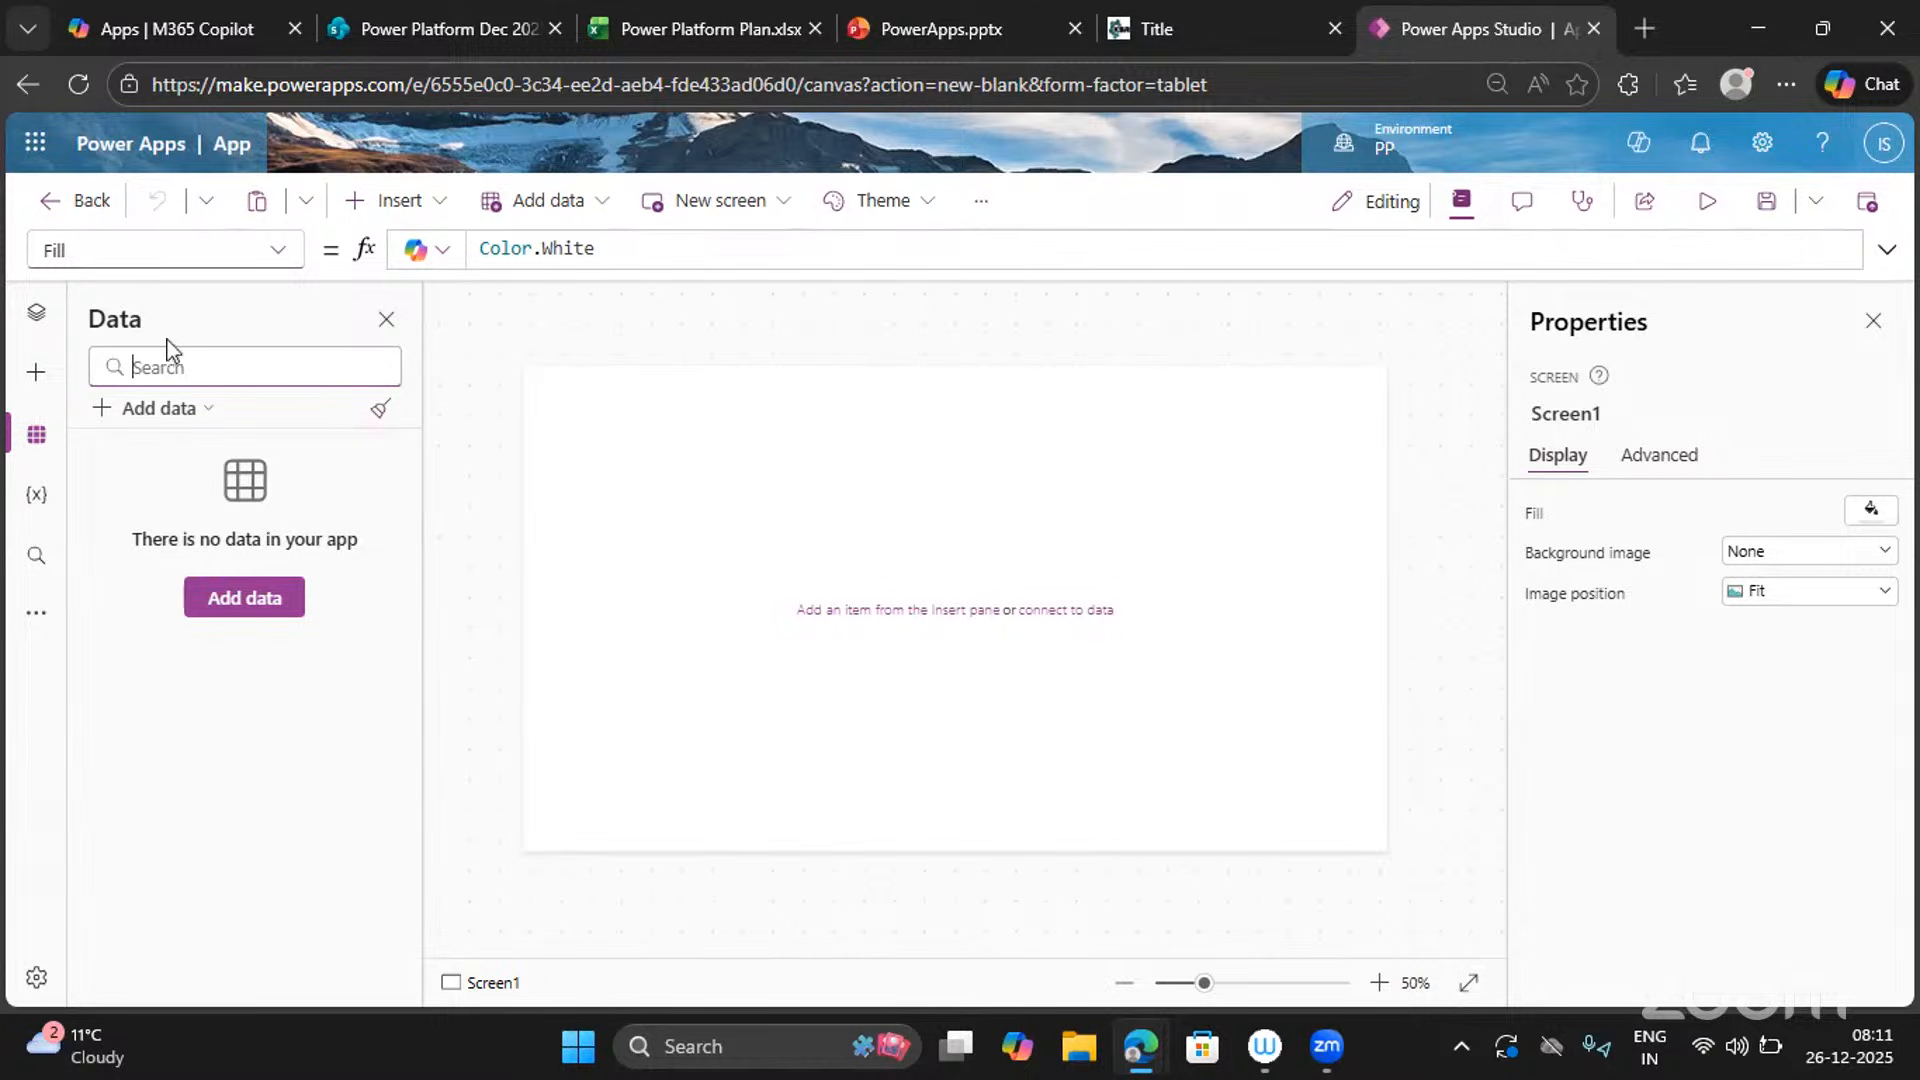
{"action": "left_click", "coordinate": [34, 313]}
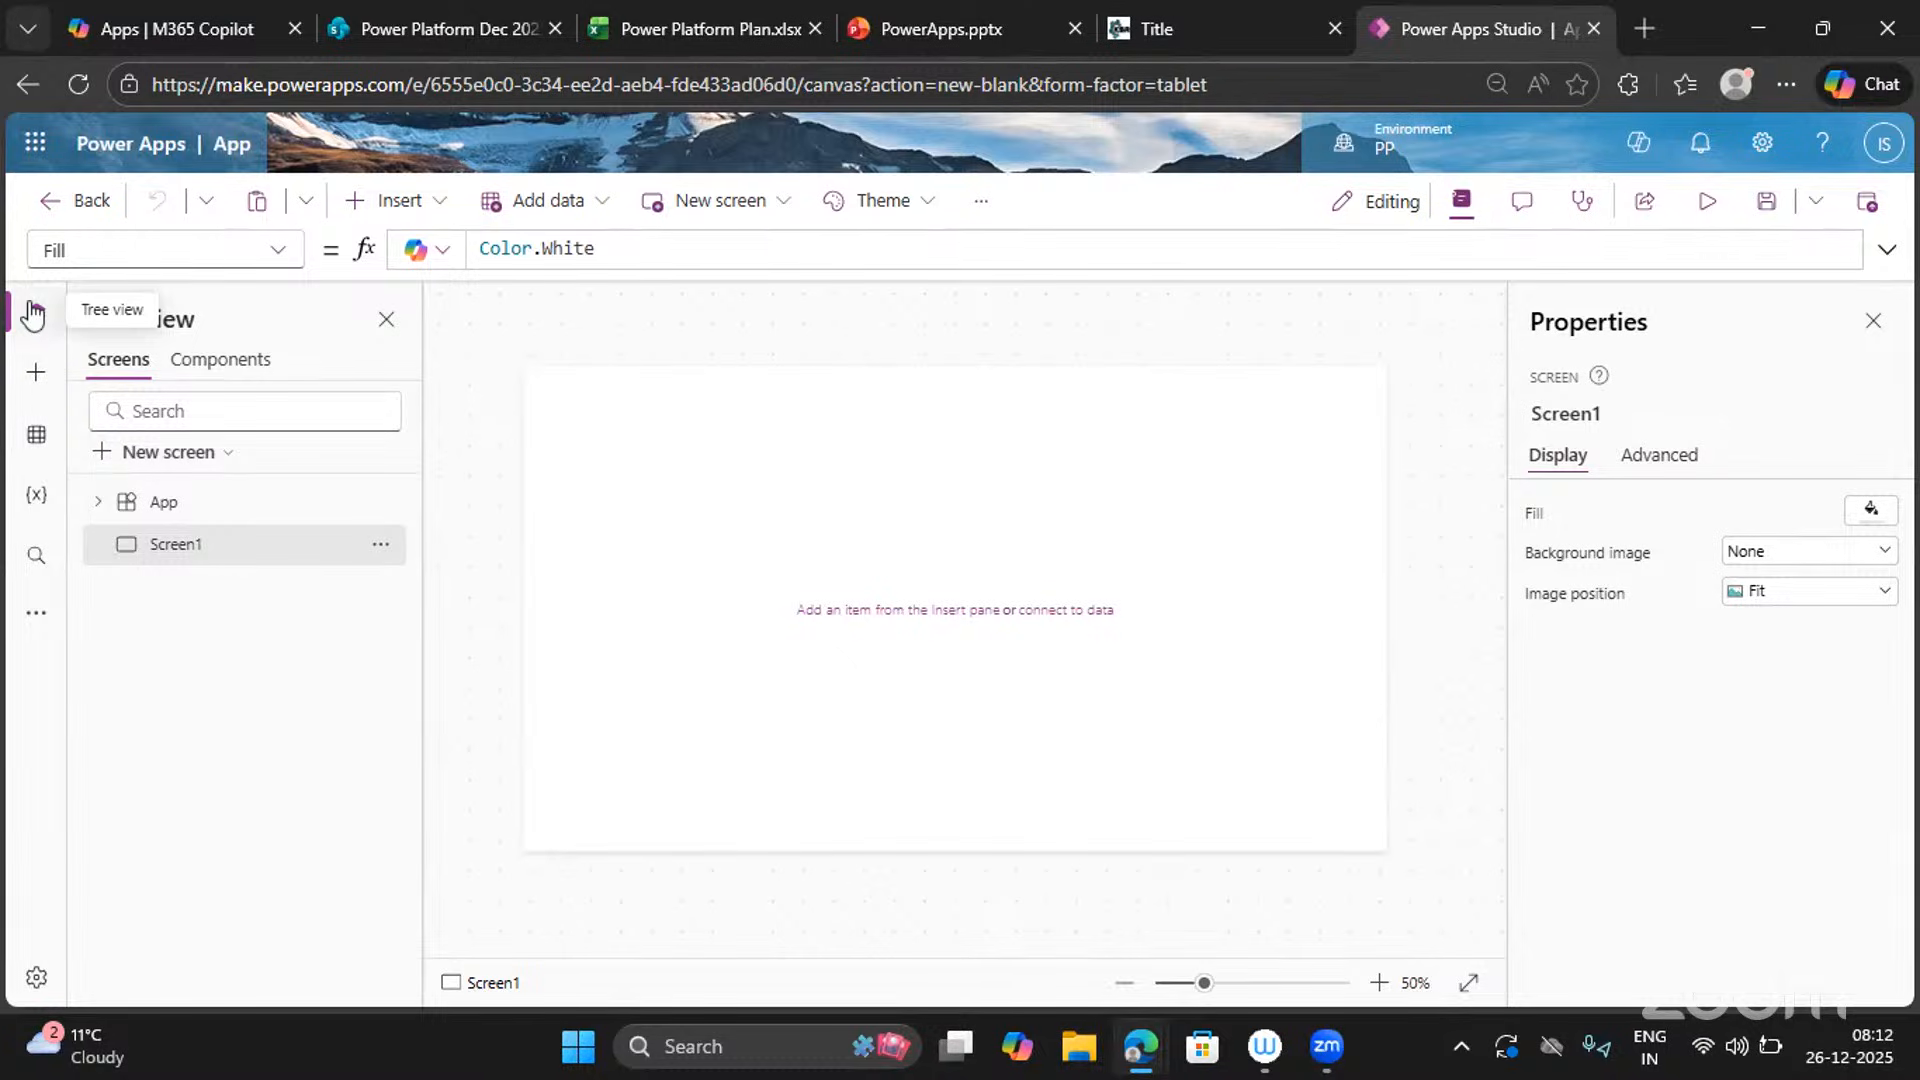
{"action": "left_click", "coordinate": [544, 212]}
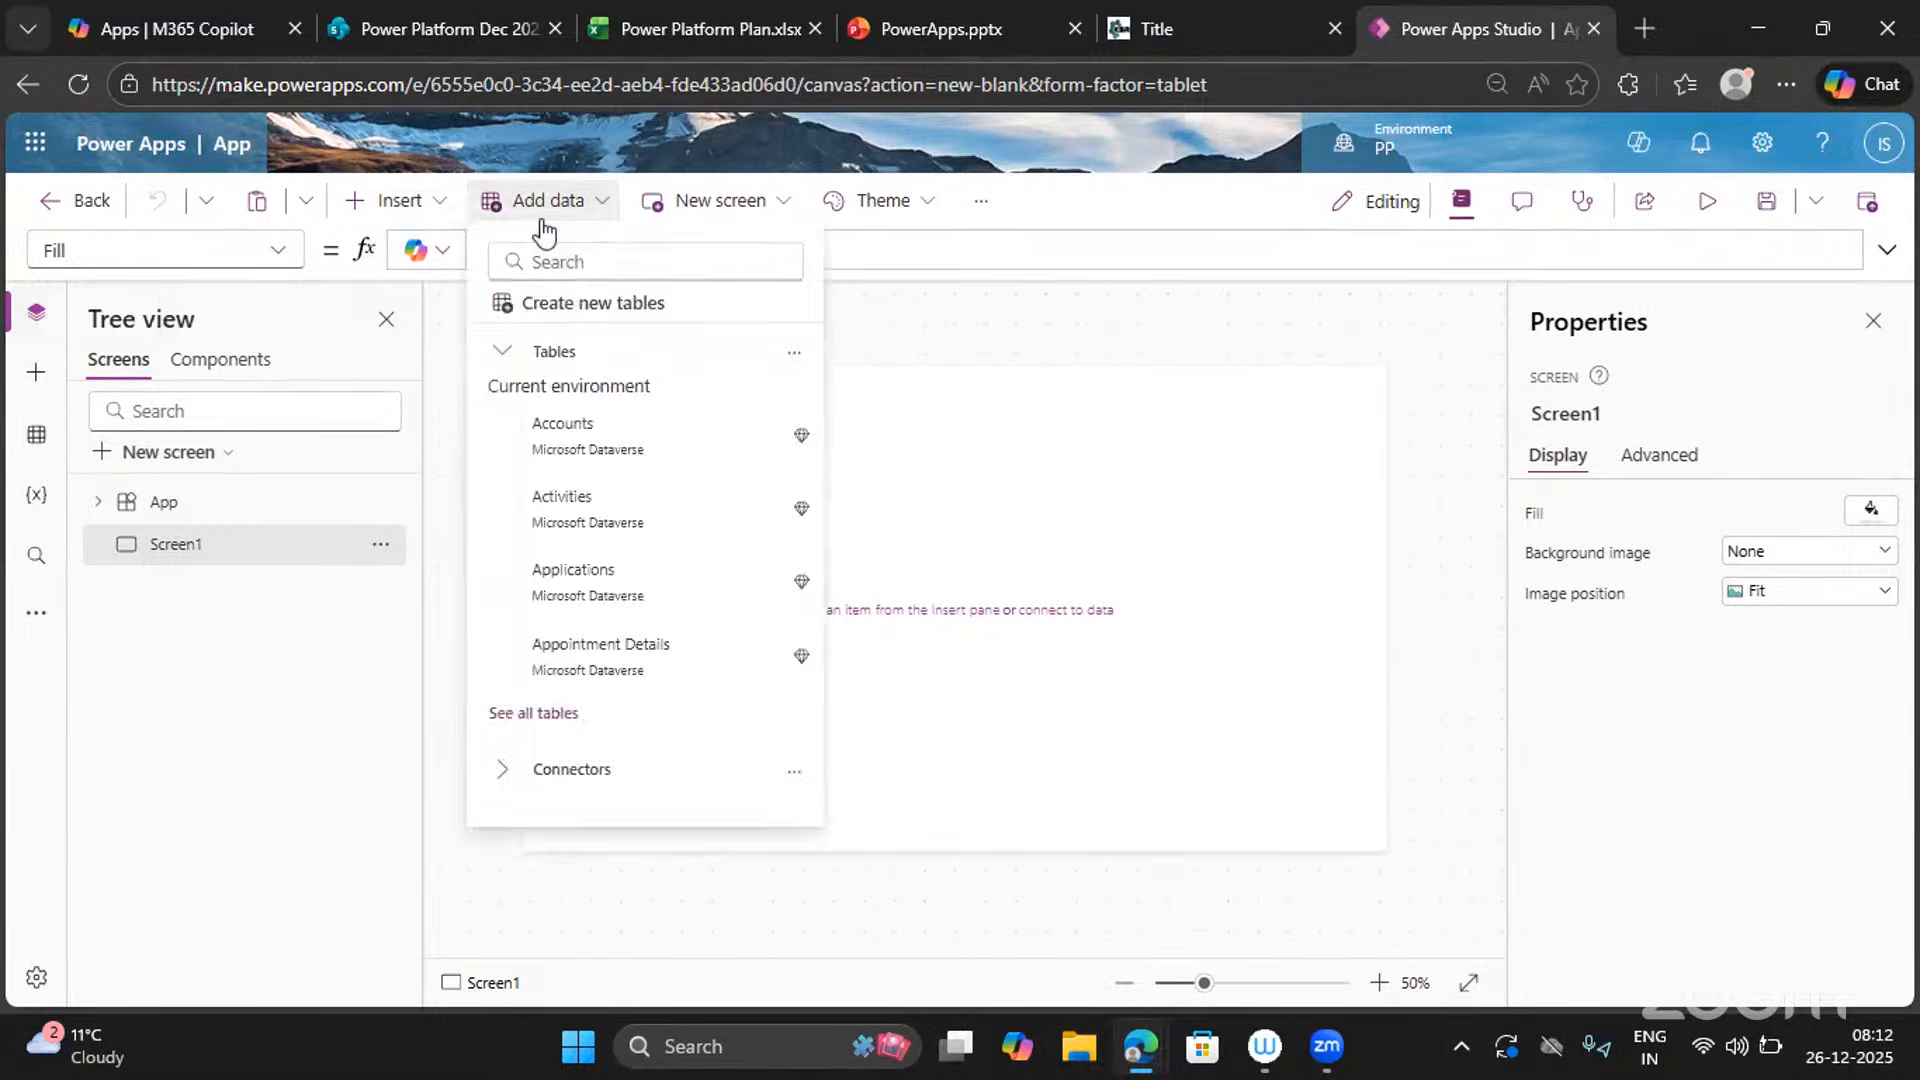
{"action": "left_click", "coordinate": [540, 210]}
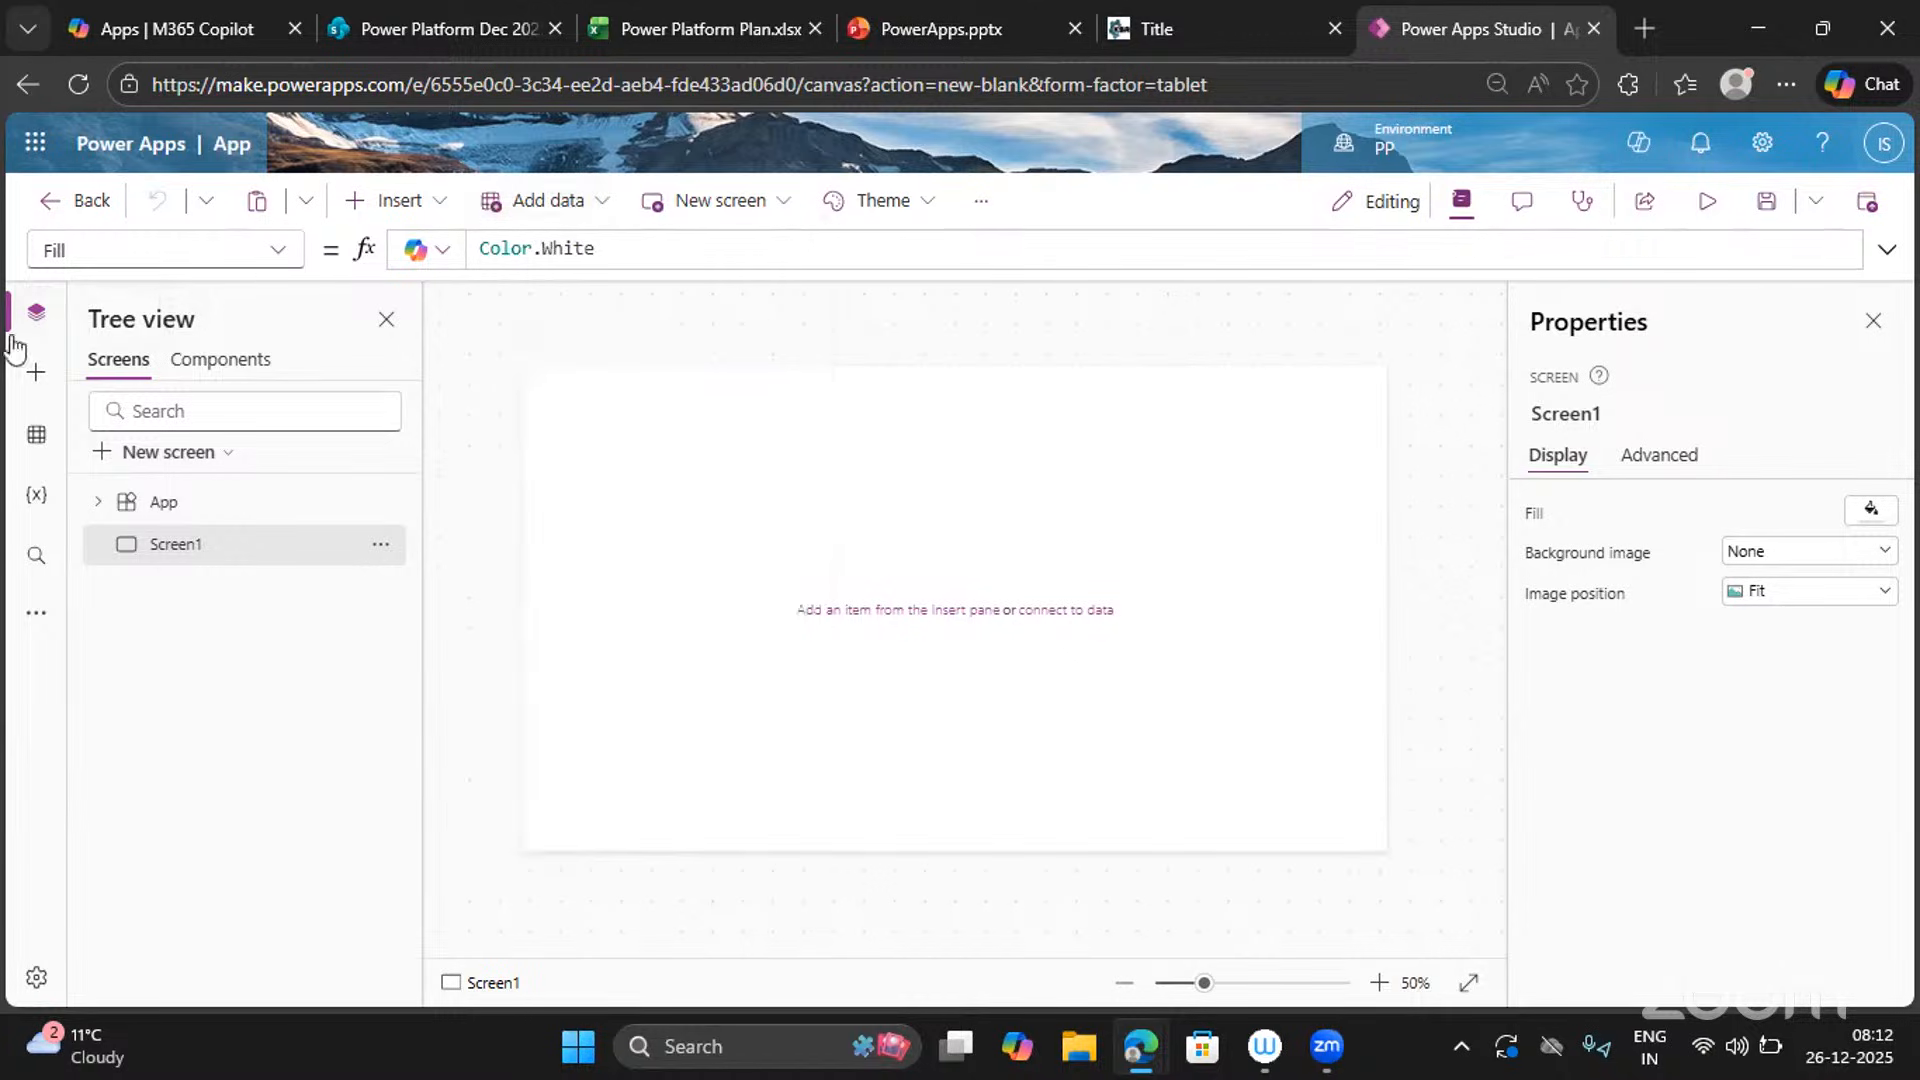
{"action": "left_click", "coordinate": [45, 442]}
Add a new SharePoint connection that connects directly to cloud services.
{"action": "left_click", "coordinate": [141, 418]}
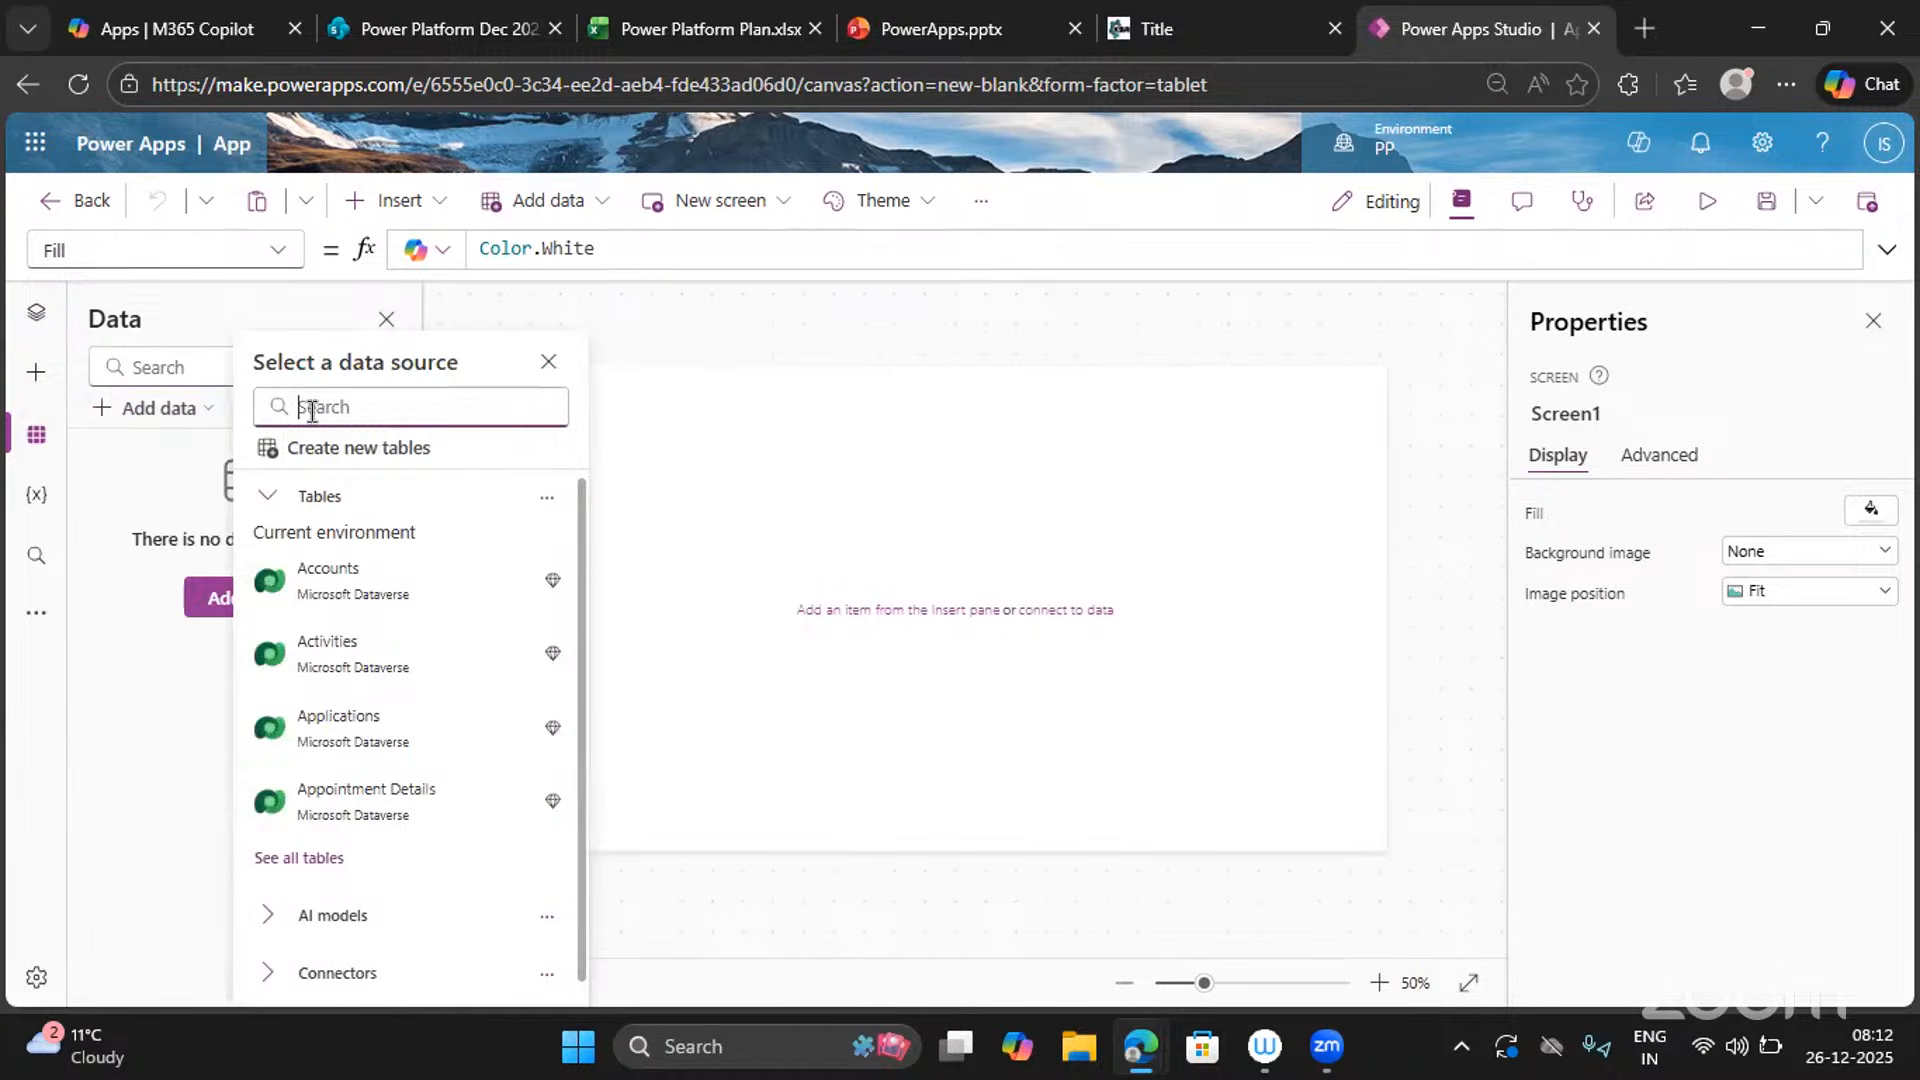
{"action": "type", "text": "Sharepoint"}
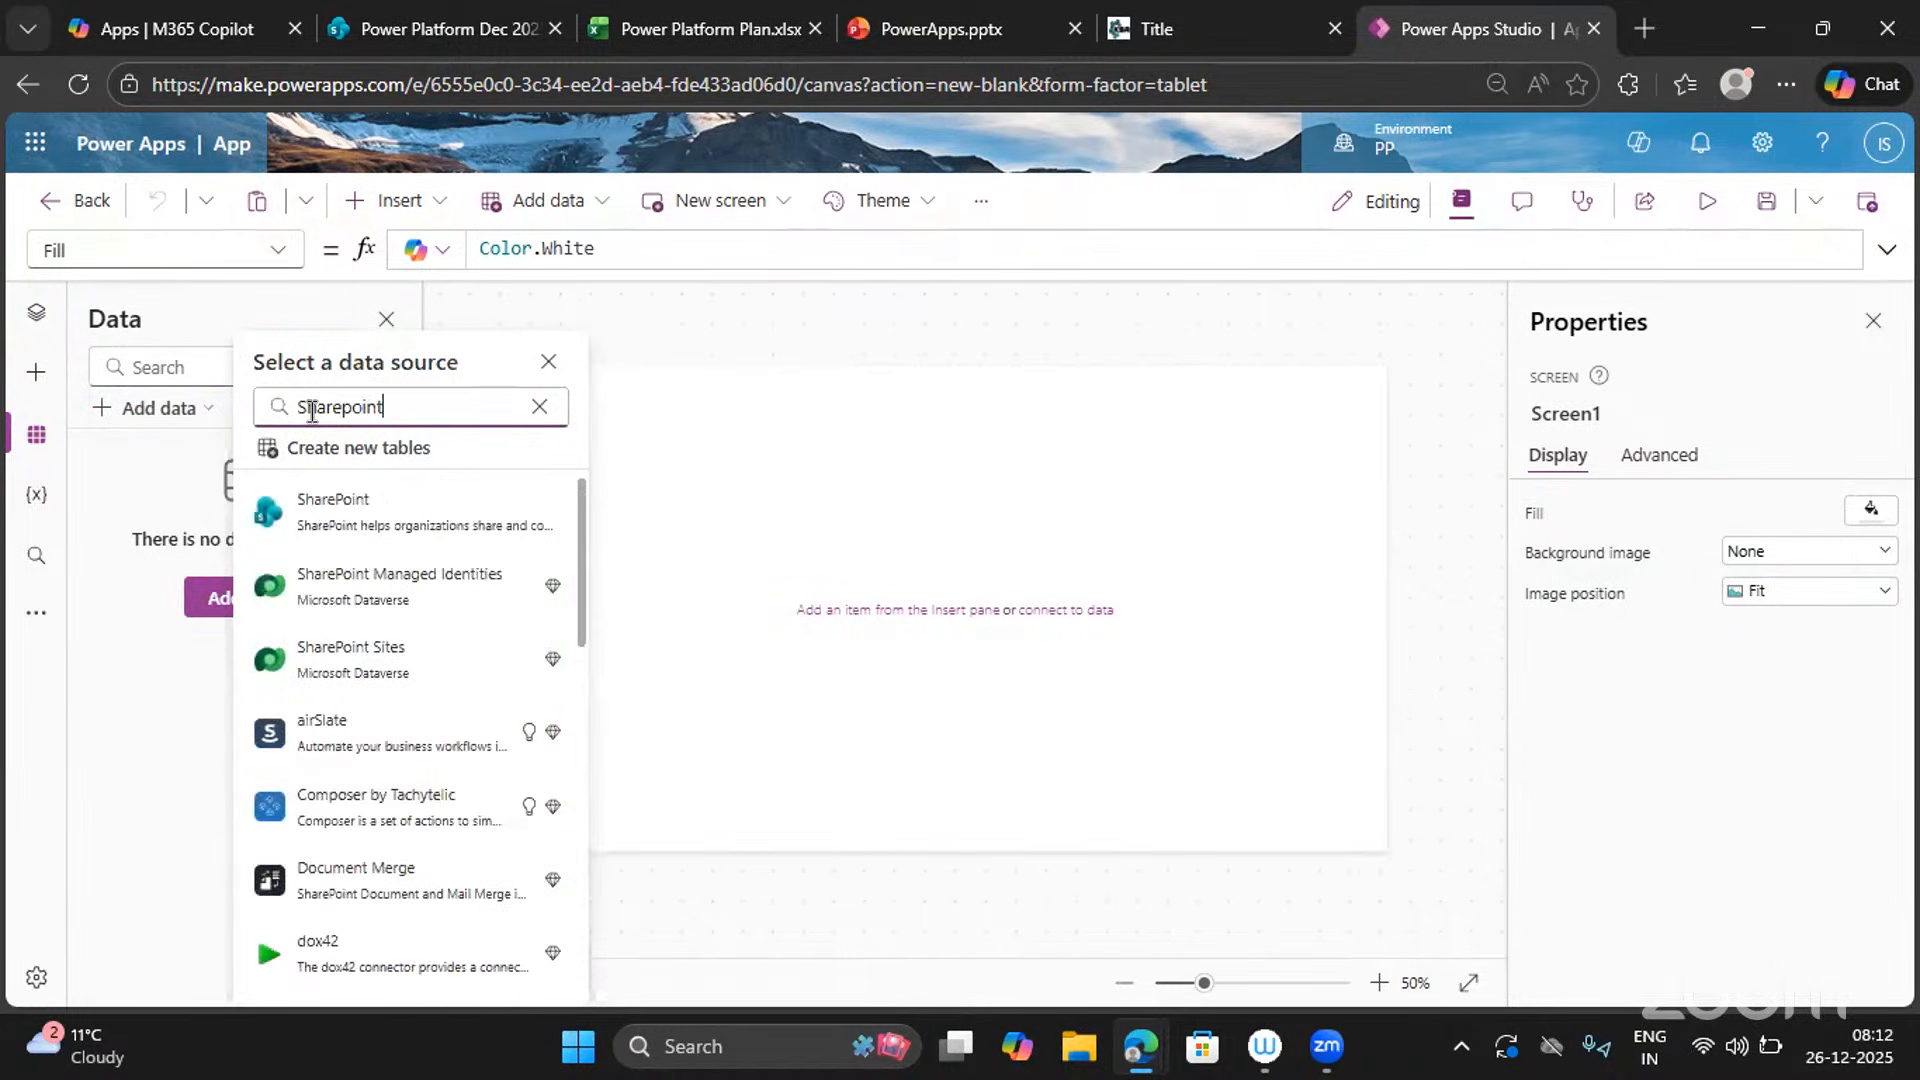
{"action": "left_click", "coordinate": [355, 524]}
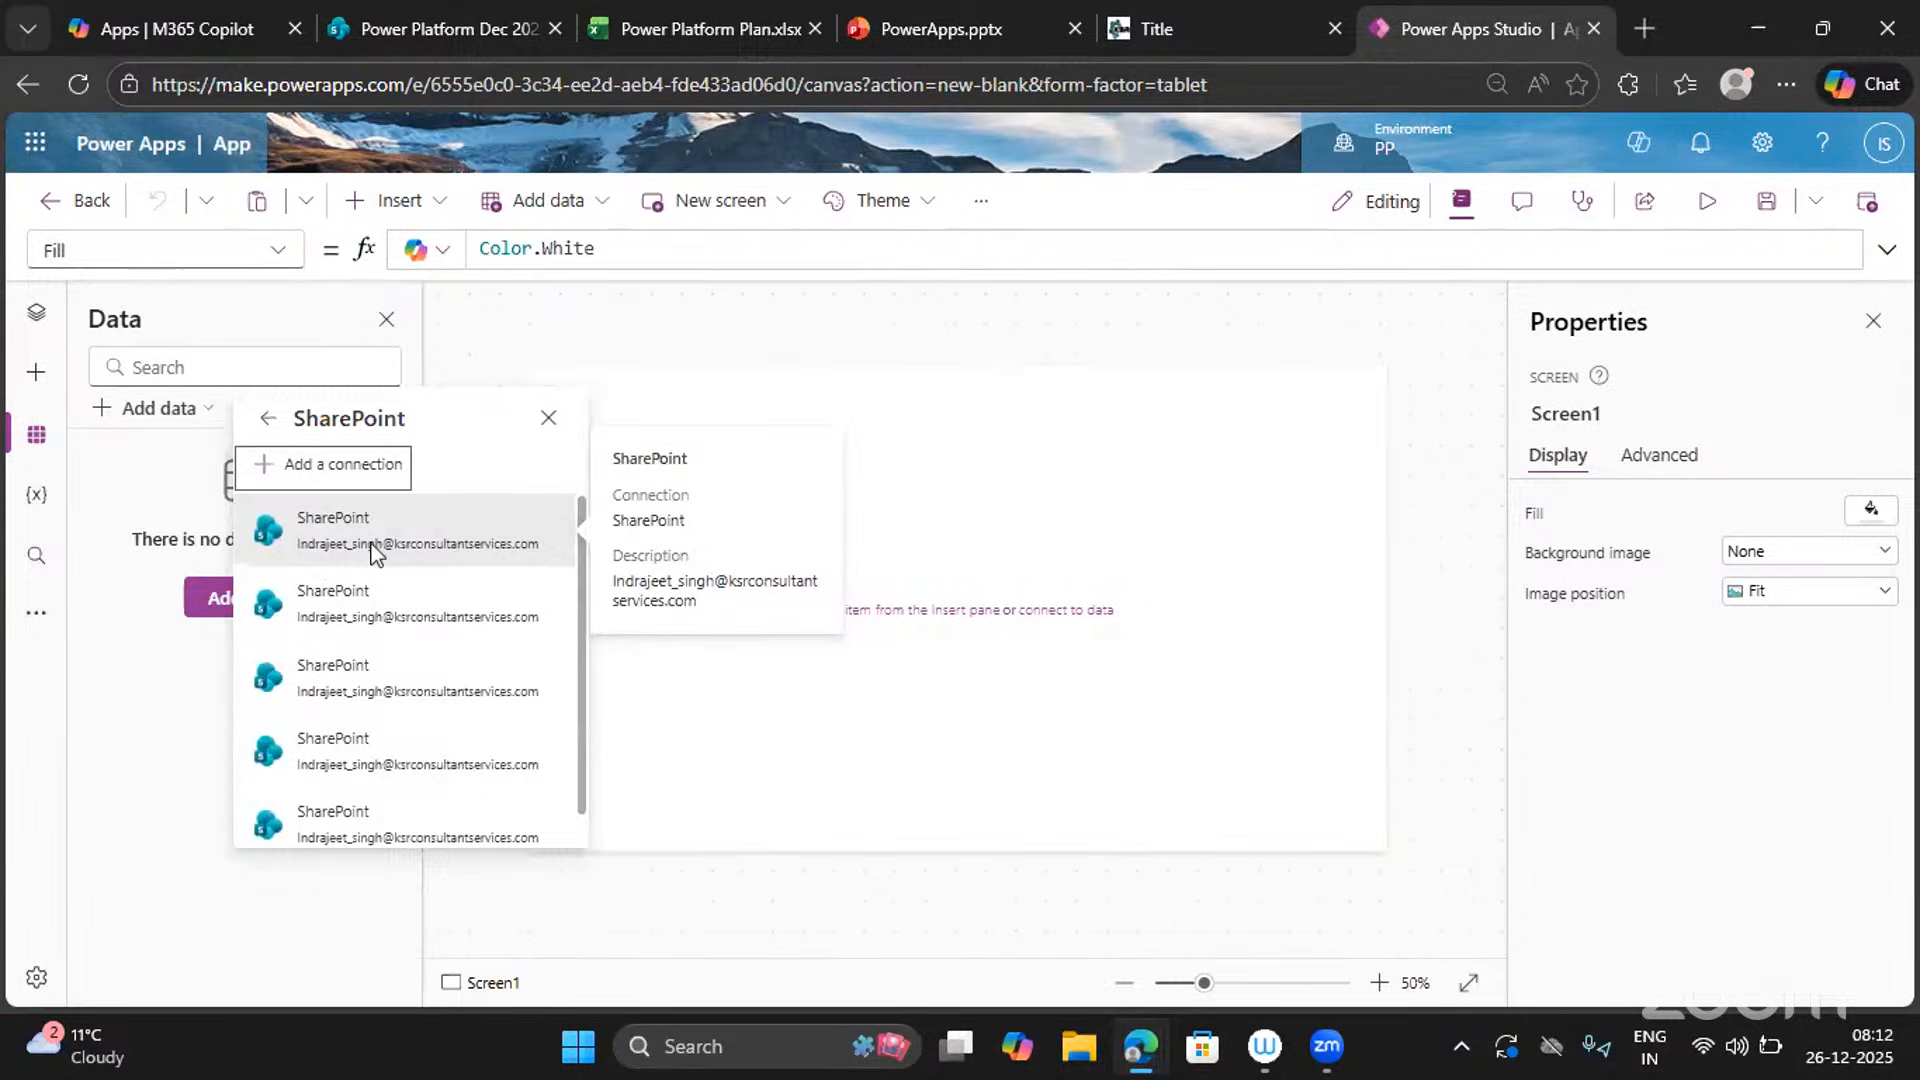
{"action": "left_click", "coordinate": [298, 479]}
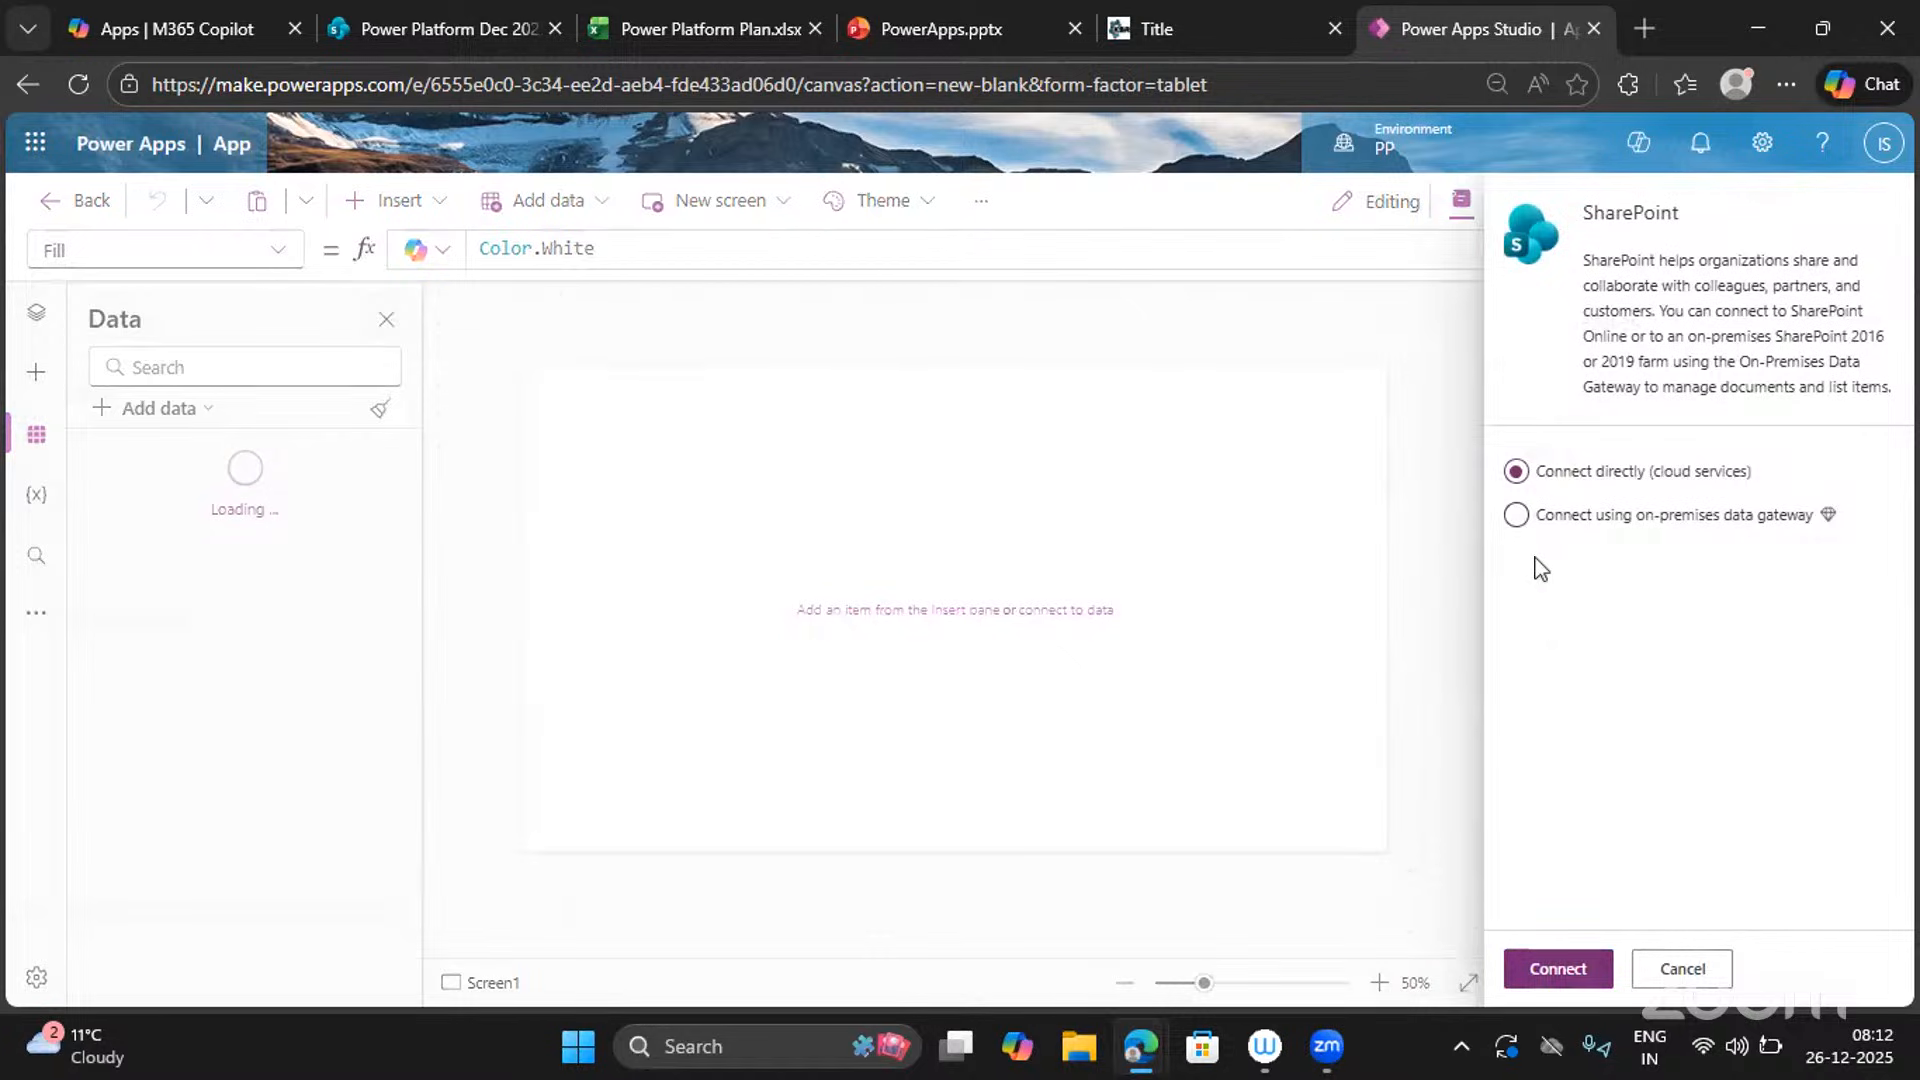
{"action": "left_click", "coordinate": [1537, 971]}
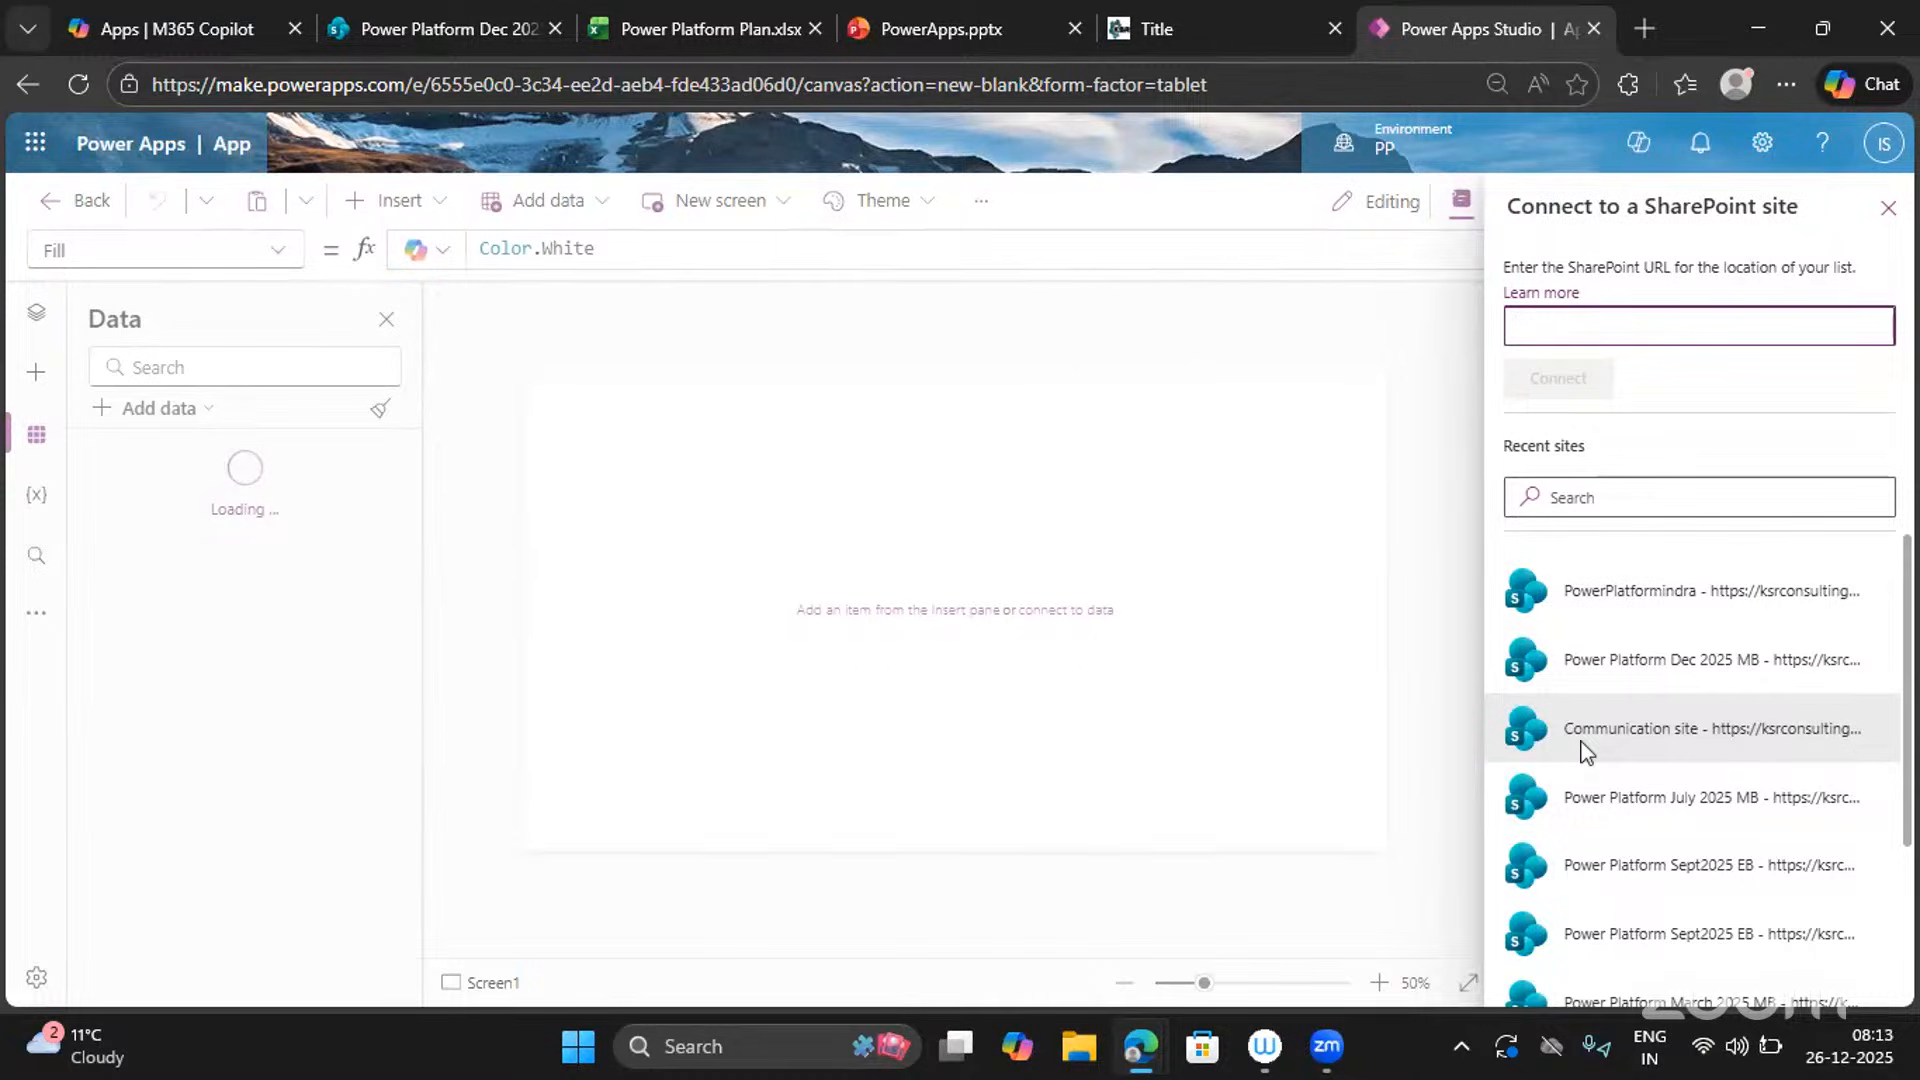
Choose the Power Platform Dec 2025 MB site and connect its Expense Details list.
{"action": "left_click", "coordinate": [1612, 677]}
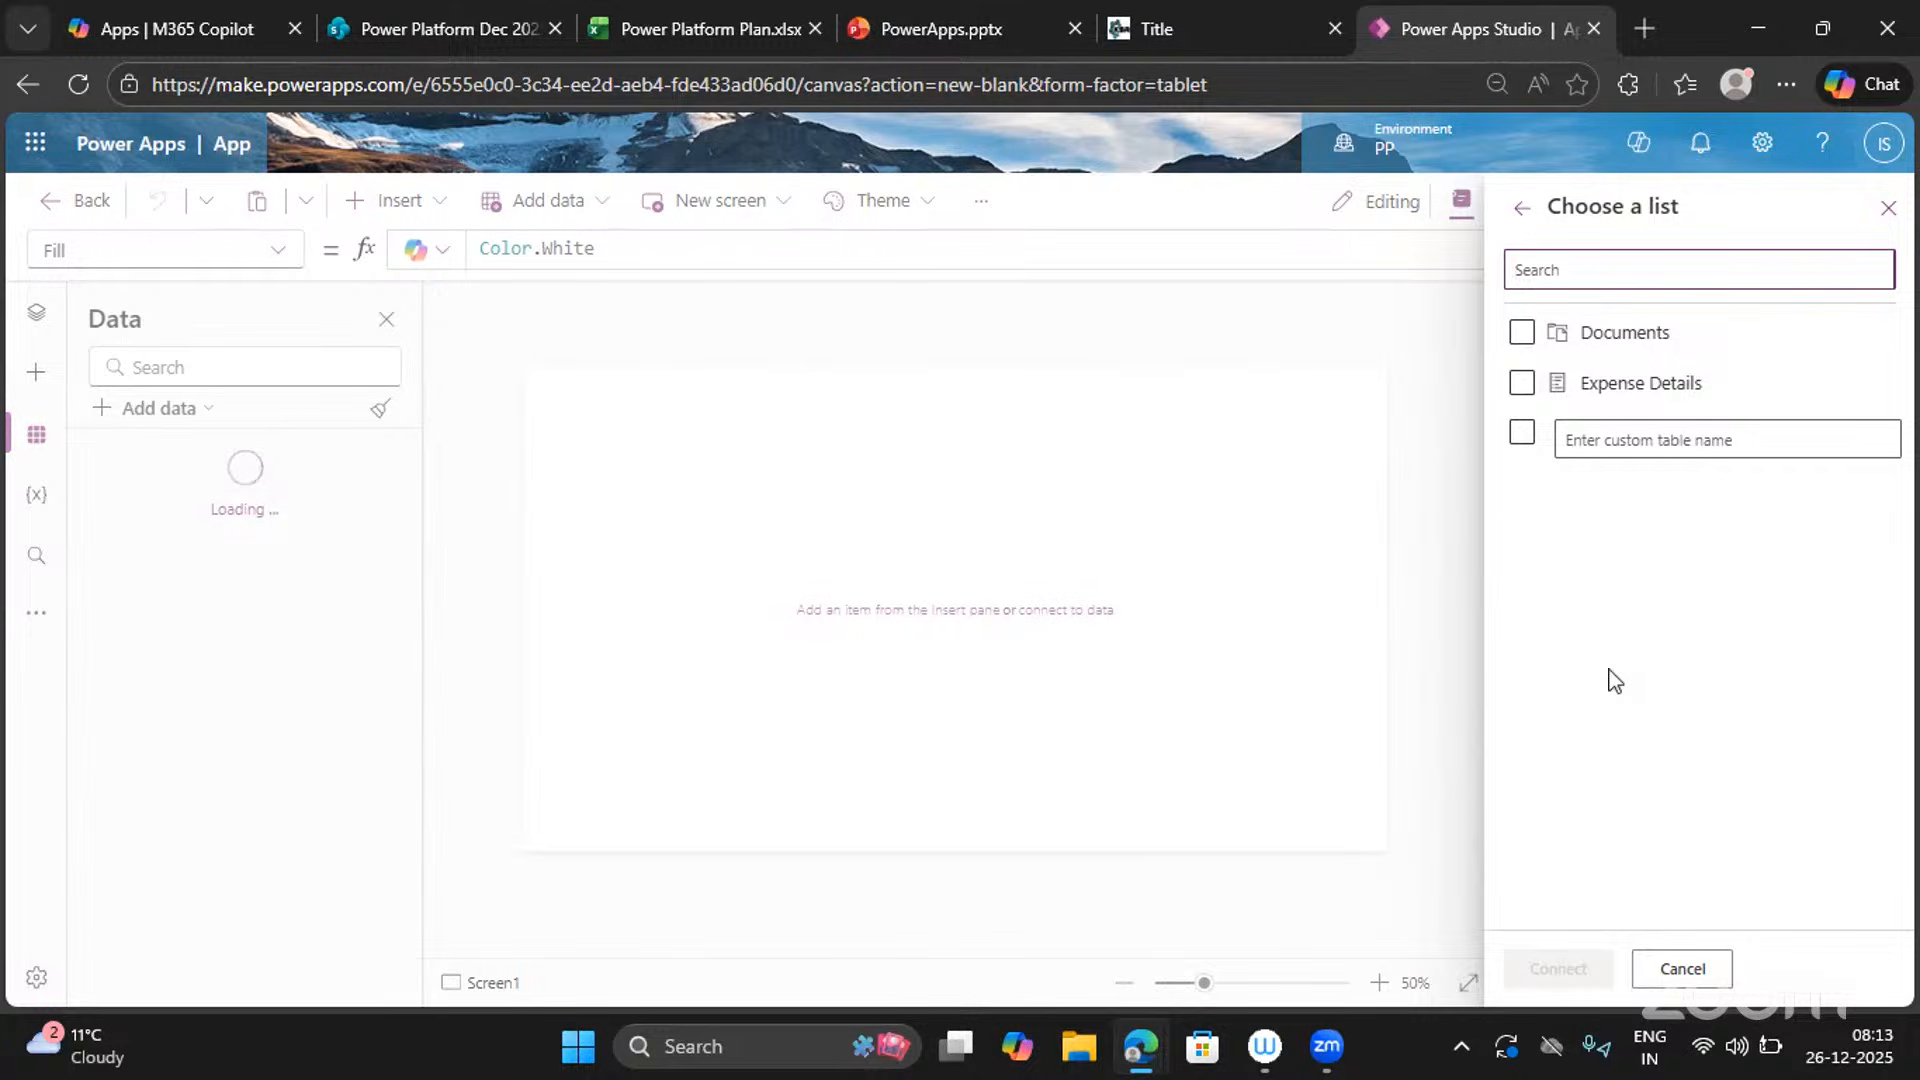
{"action": "left_click", "coordinate": [1522, 385]}
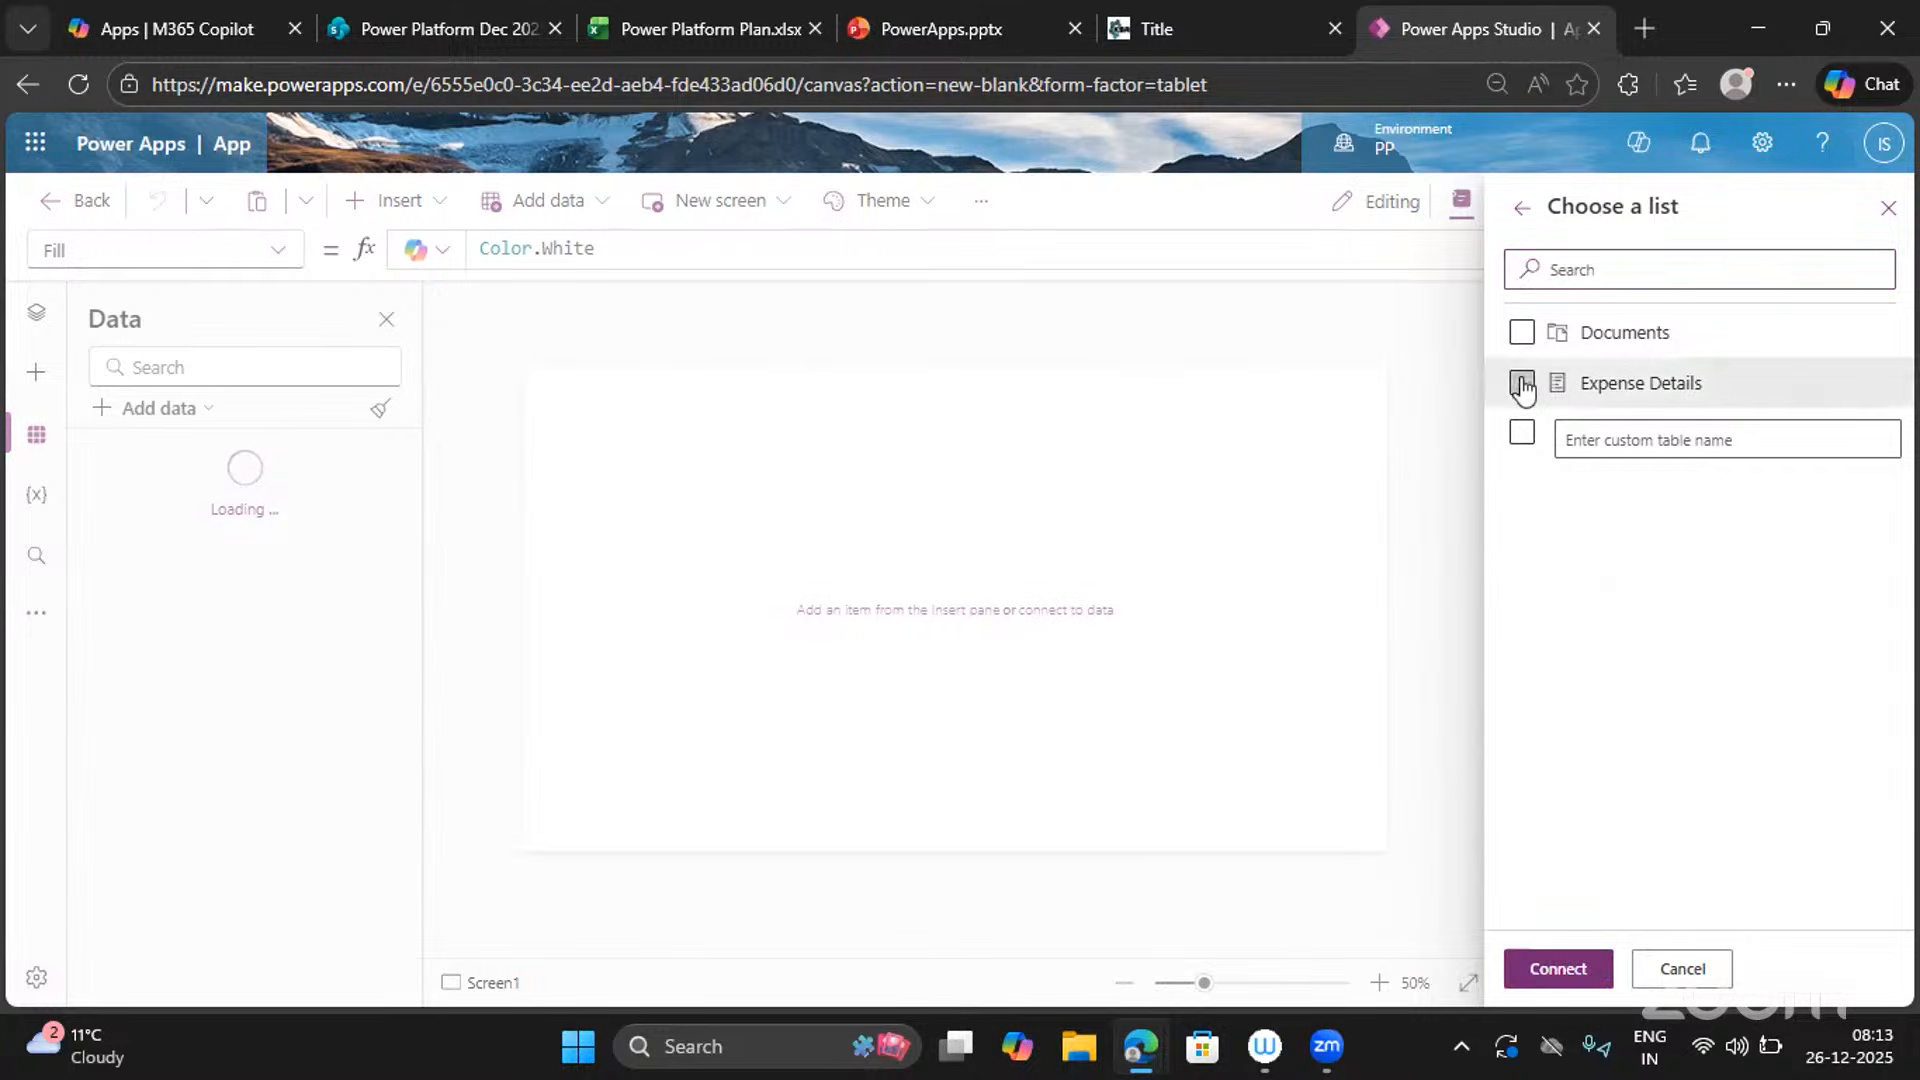
{"action": "left_click", "coordinate": [1568, 969]}
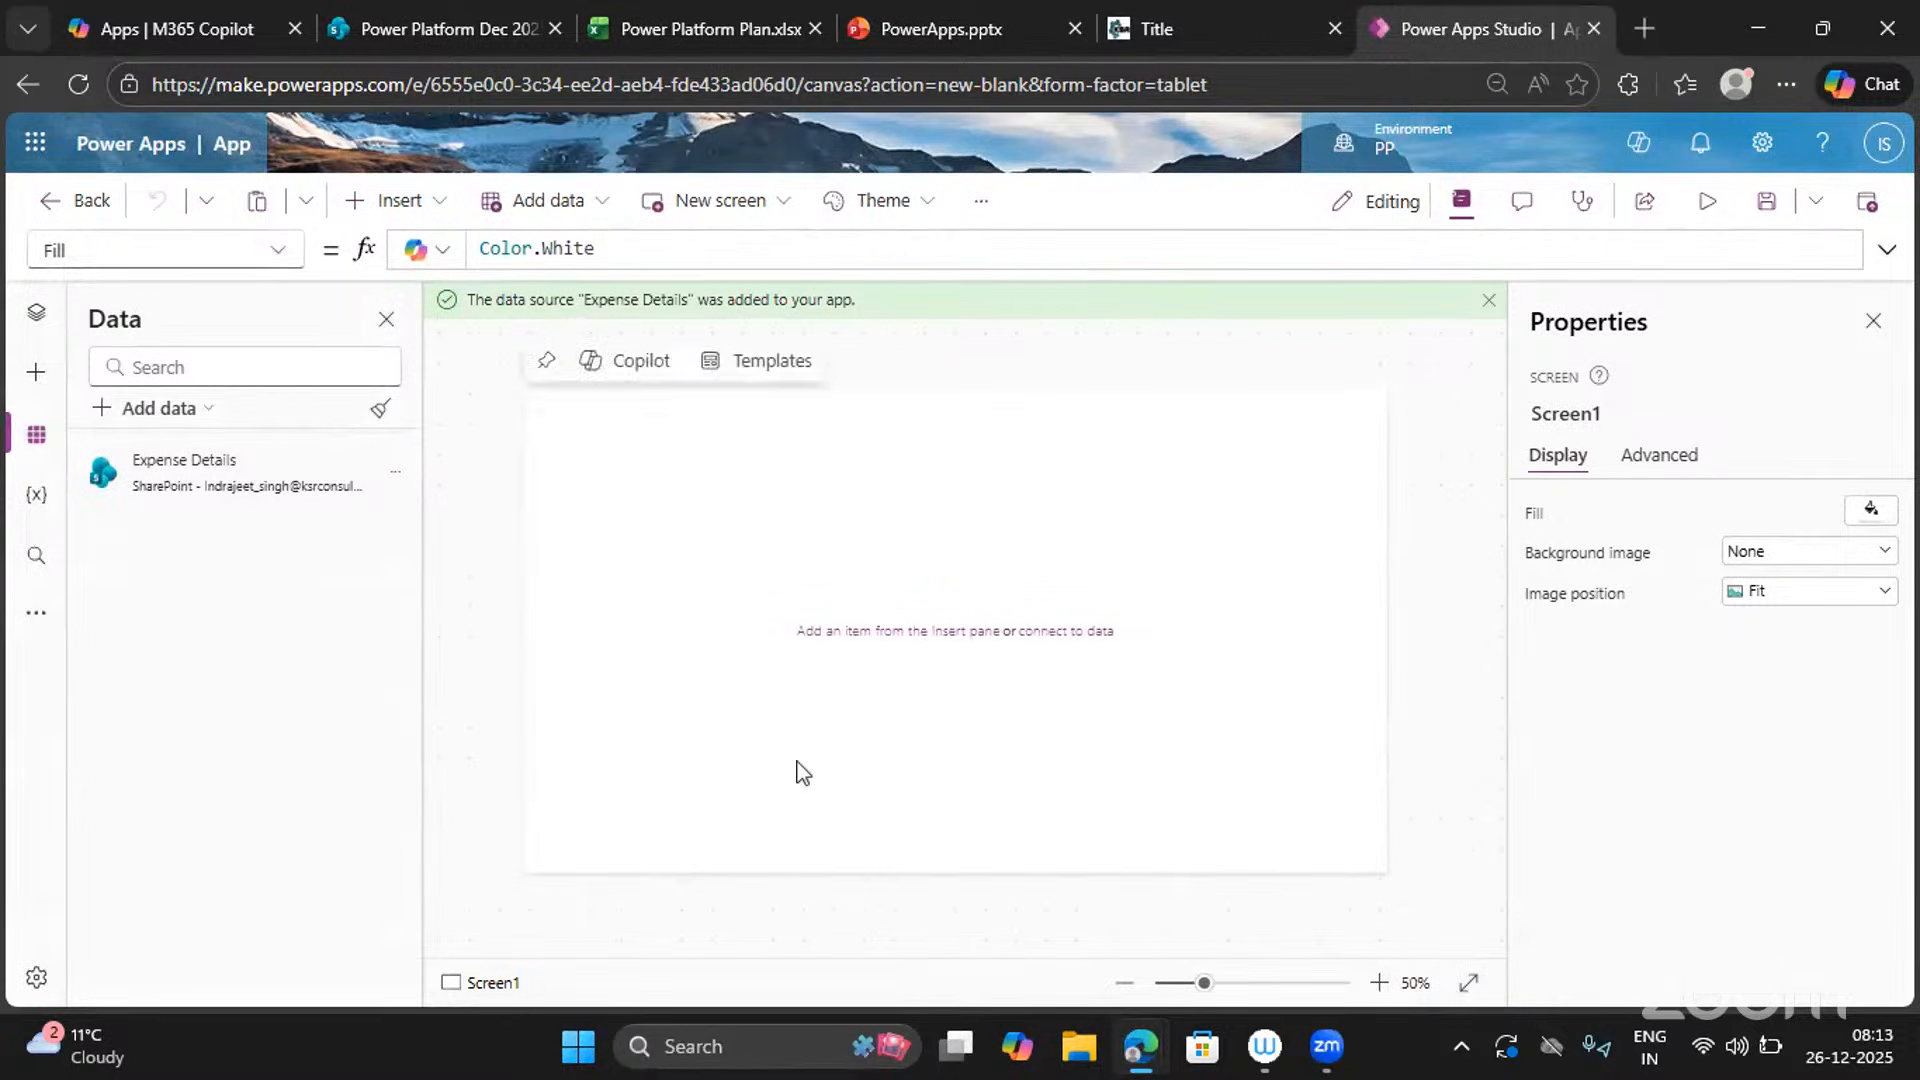
Check the Expense Details source options, then return to the Tree view of screens.
{"action": "left_click", "coordinate": [391, 480]}
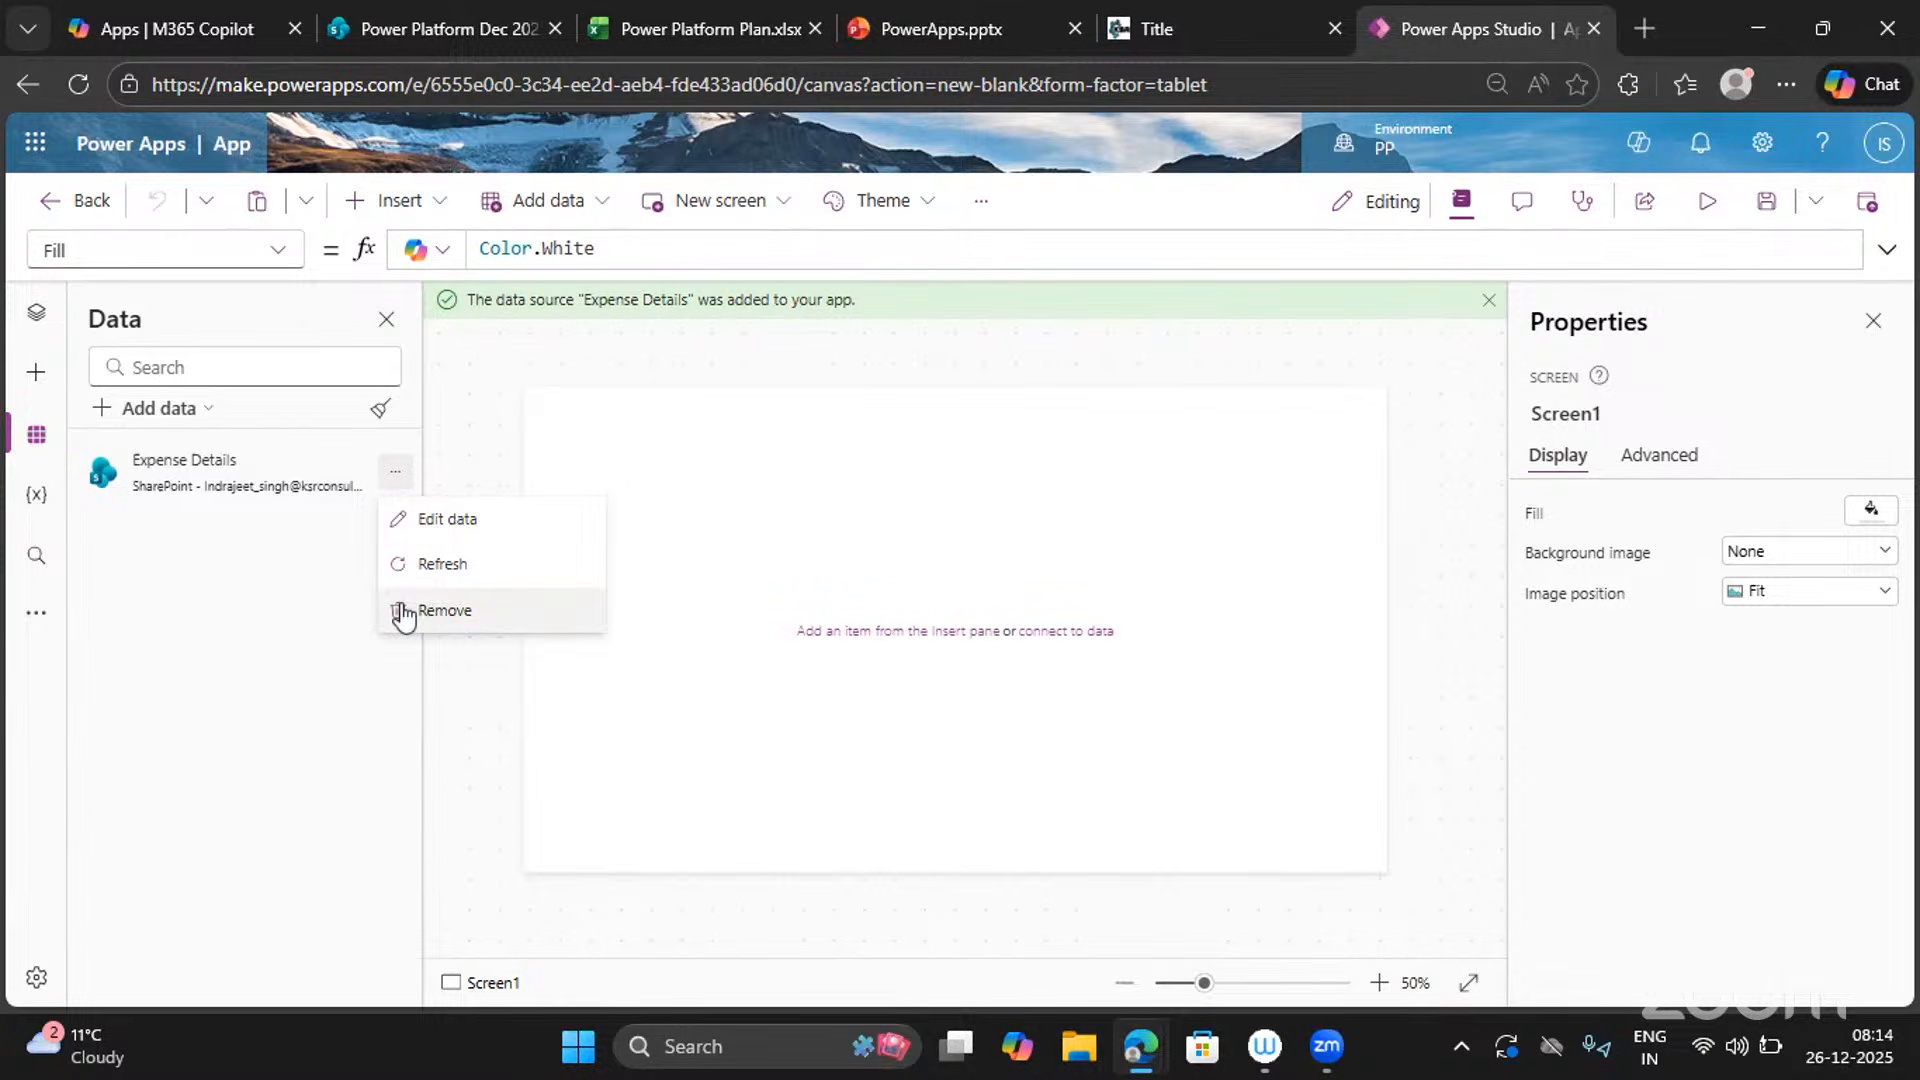
{"action": "left_click", "coordinate": [40, 315]}
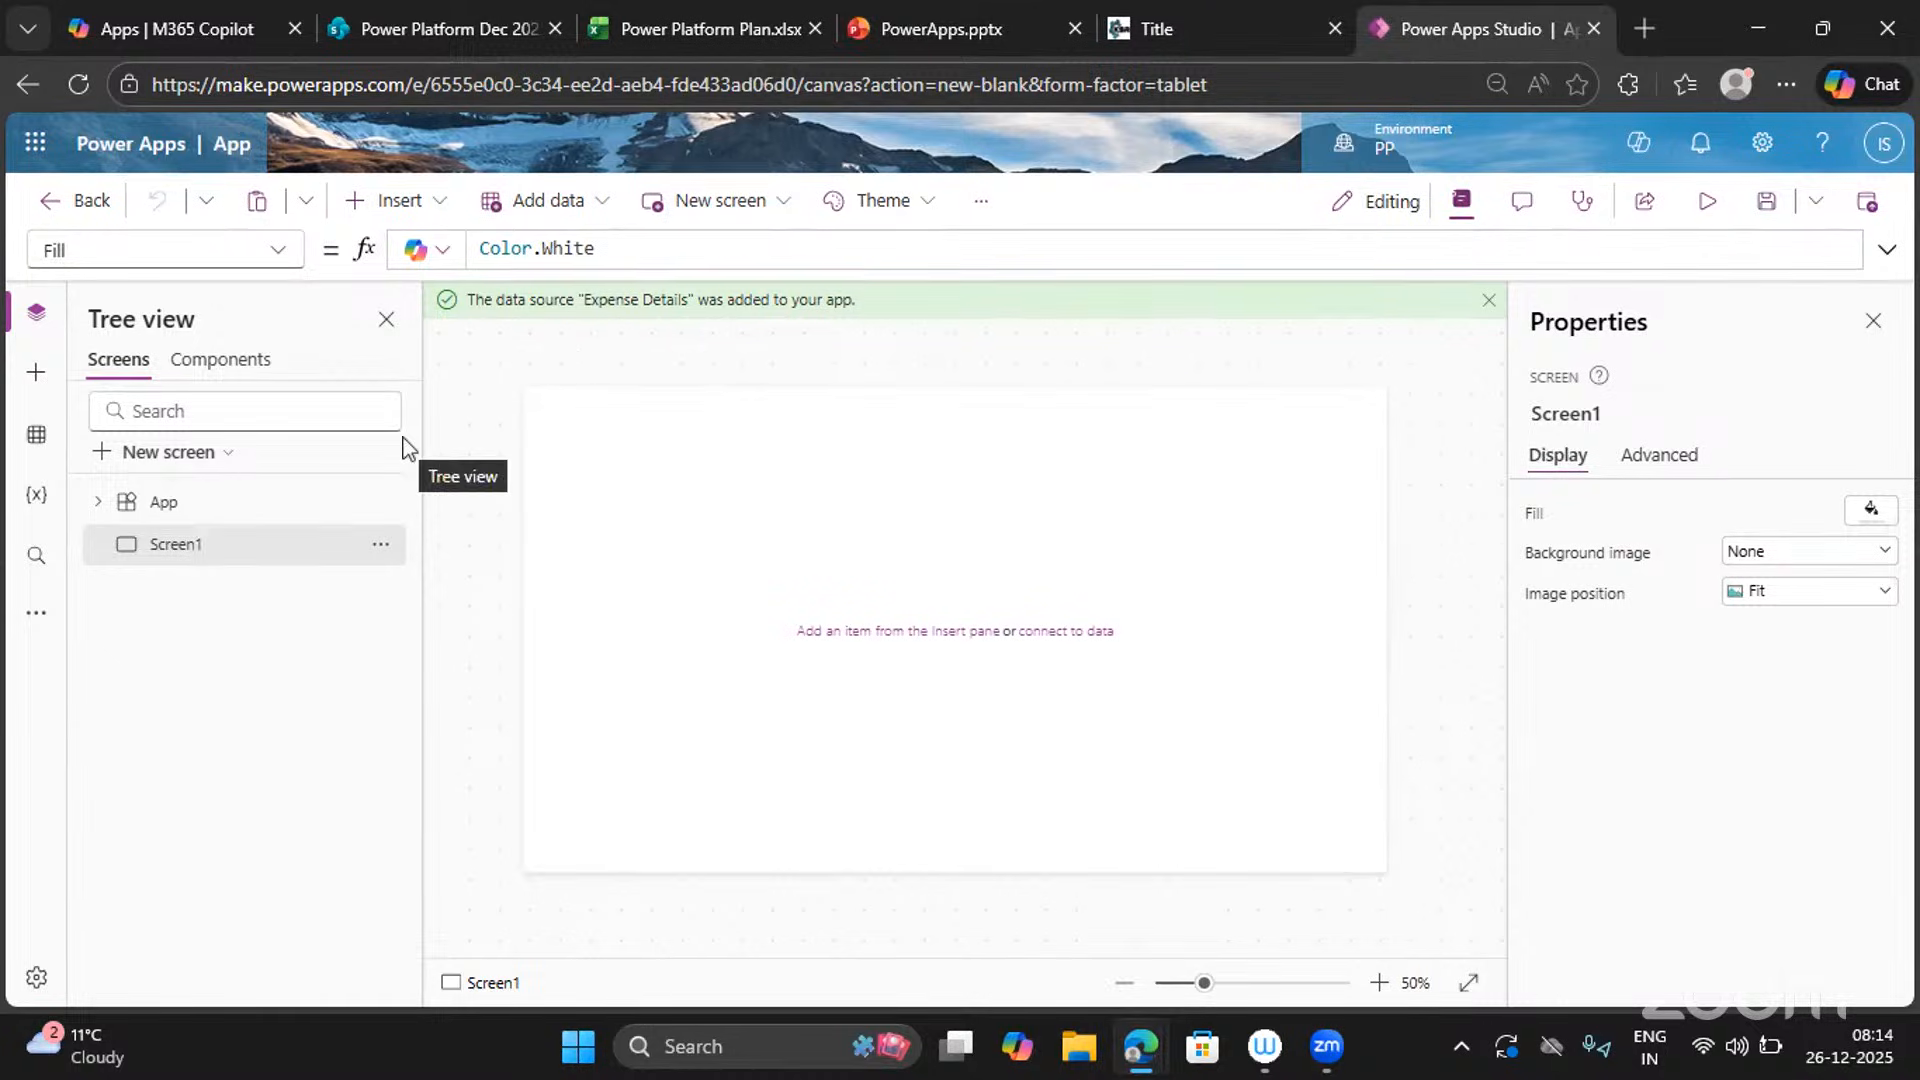
{"action": "mouse_move", "coordinate": [722, 506]}
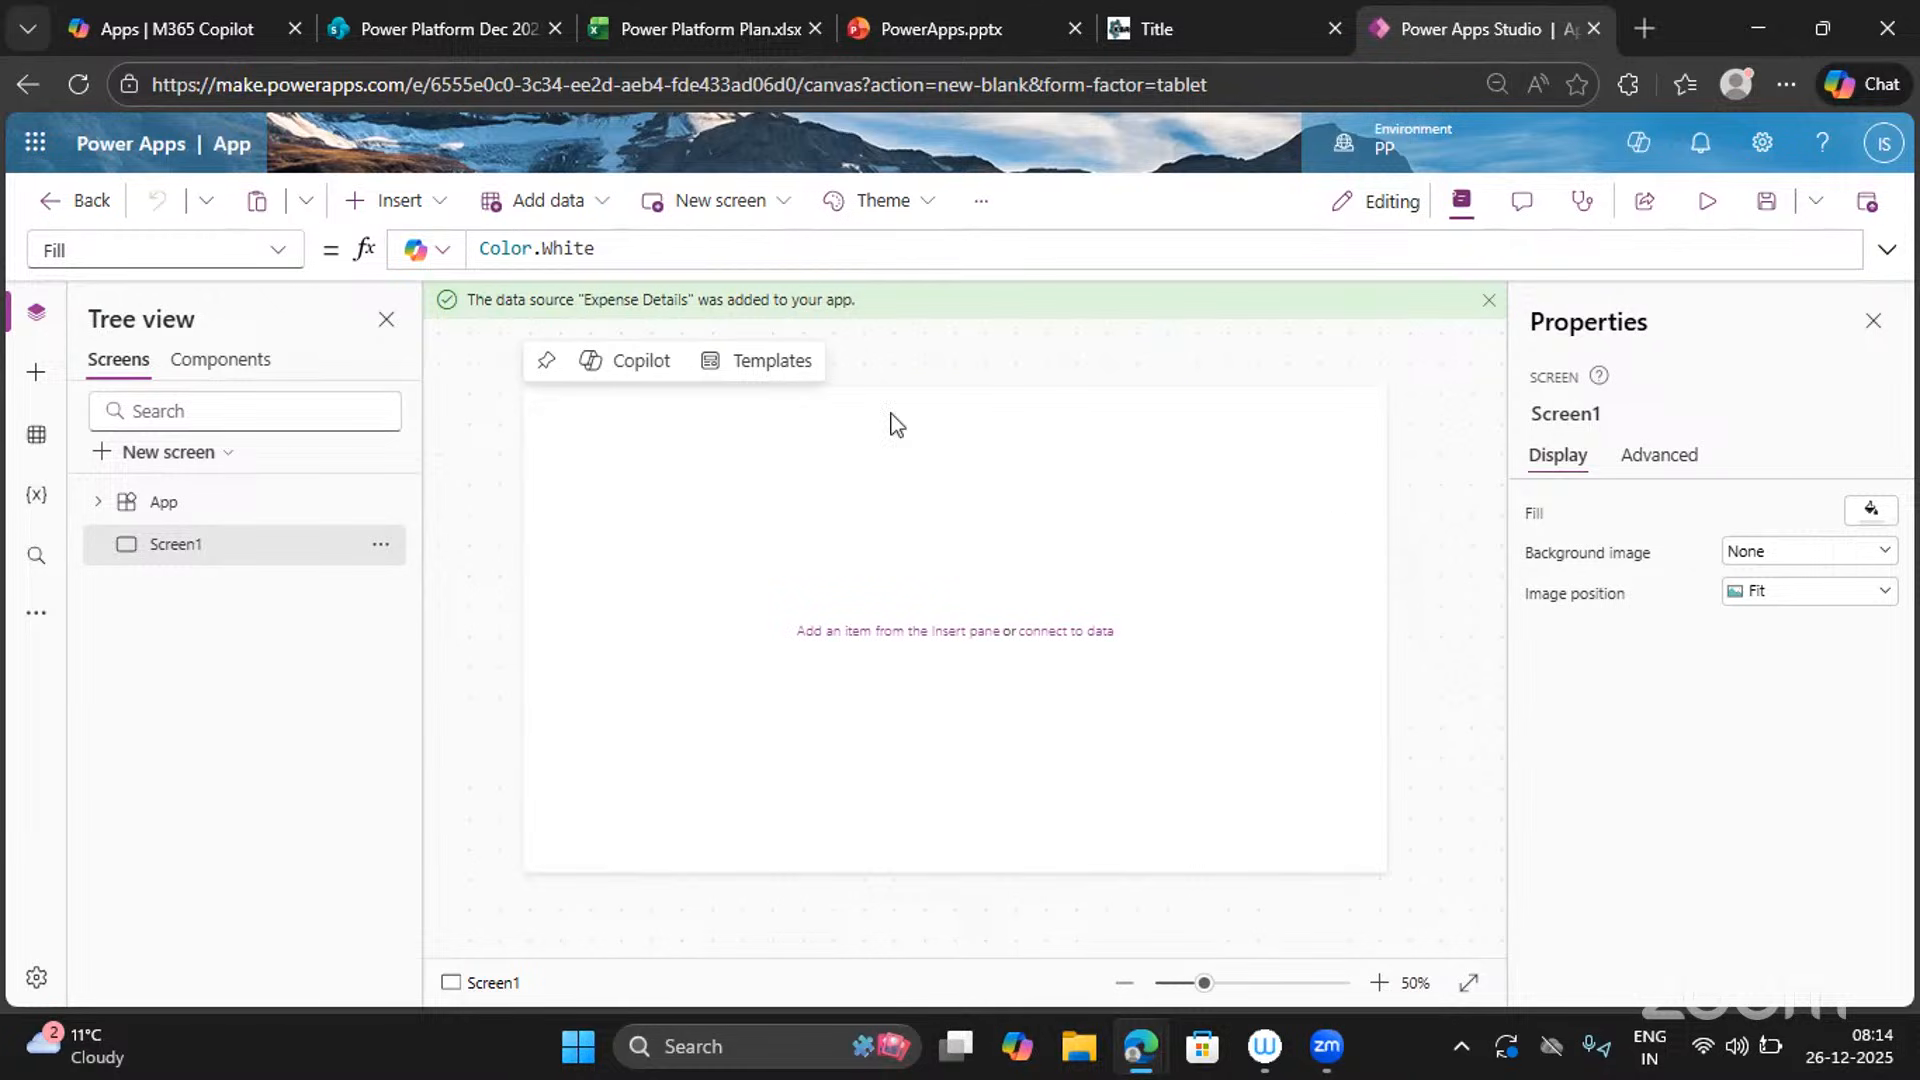
Insert a text label across the top of Screen1 reading 'Expense Tracker'.
{"action": "left_click", "coordinate": [433, 224]}
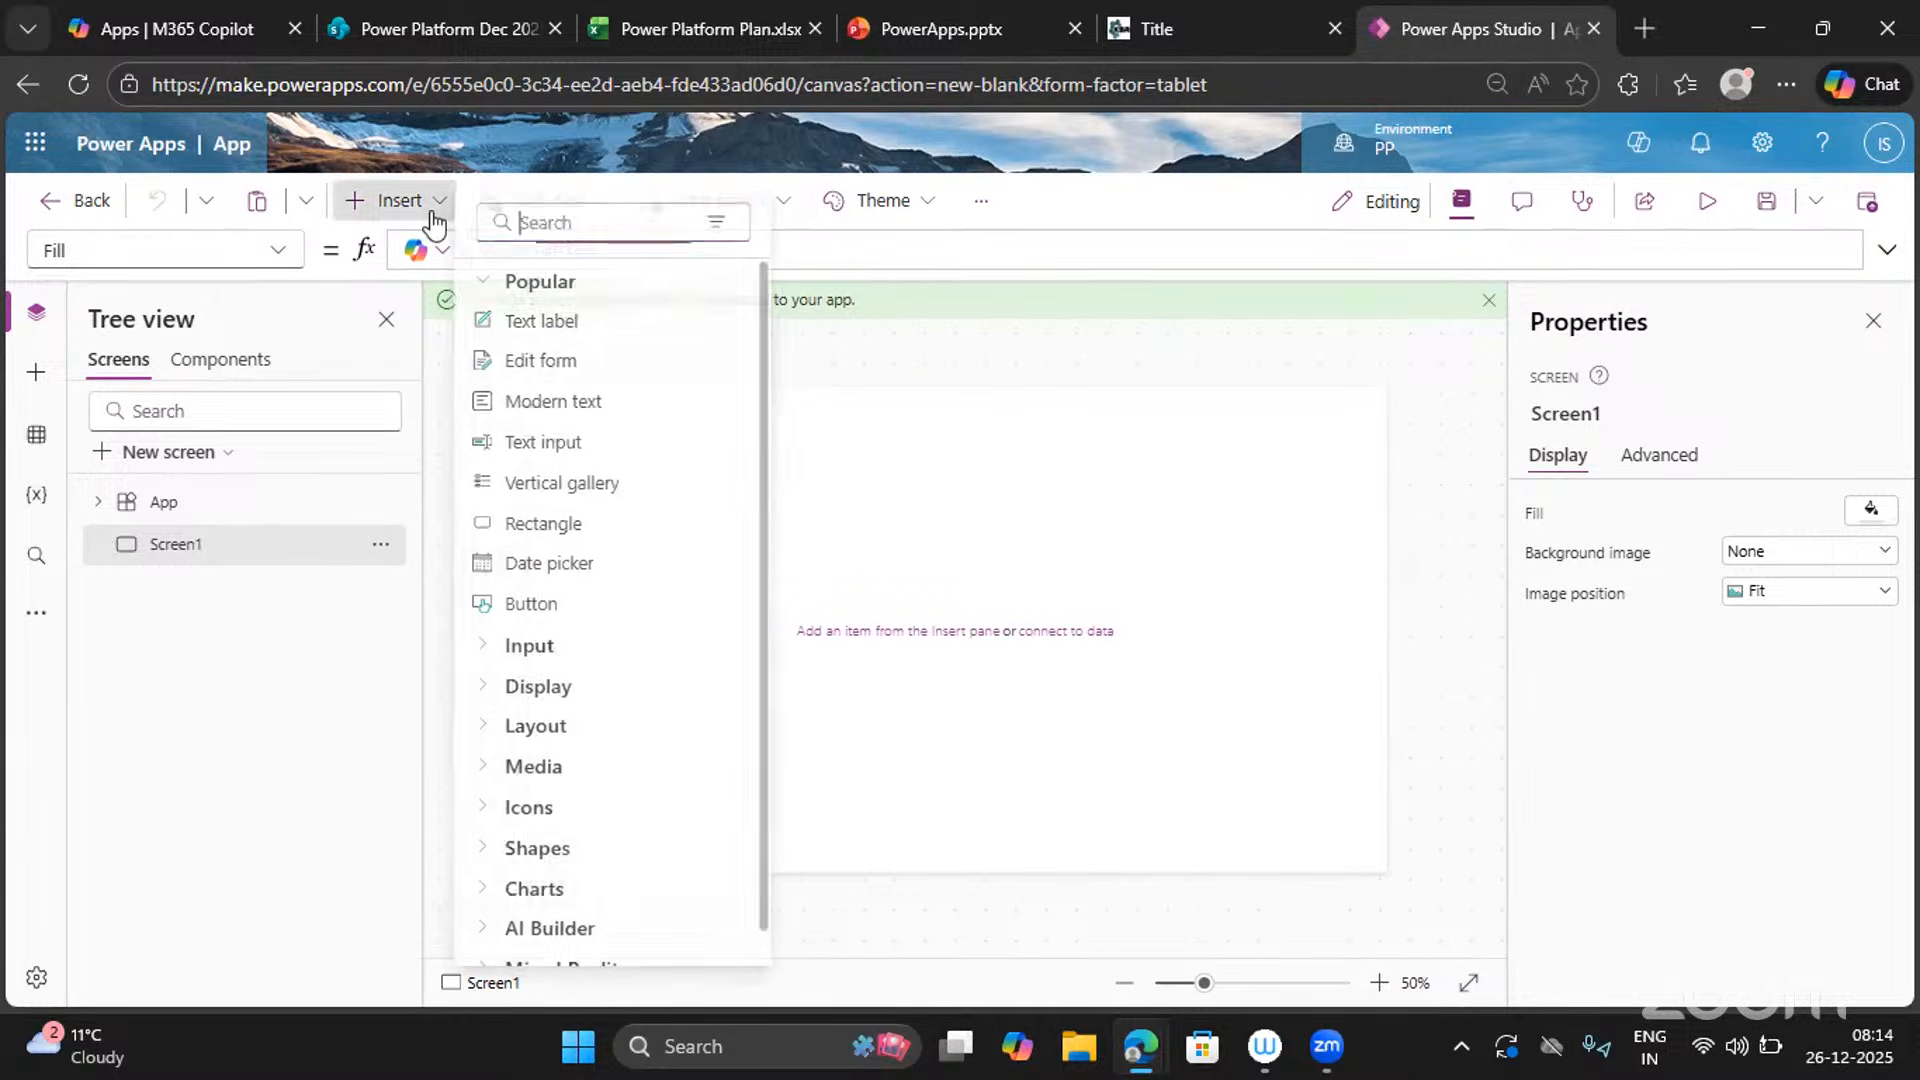
{"action": "left_click", "coordinate": [548, 320]}
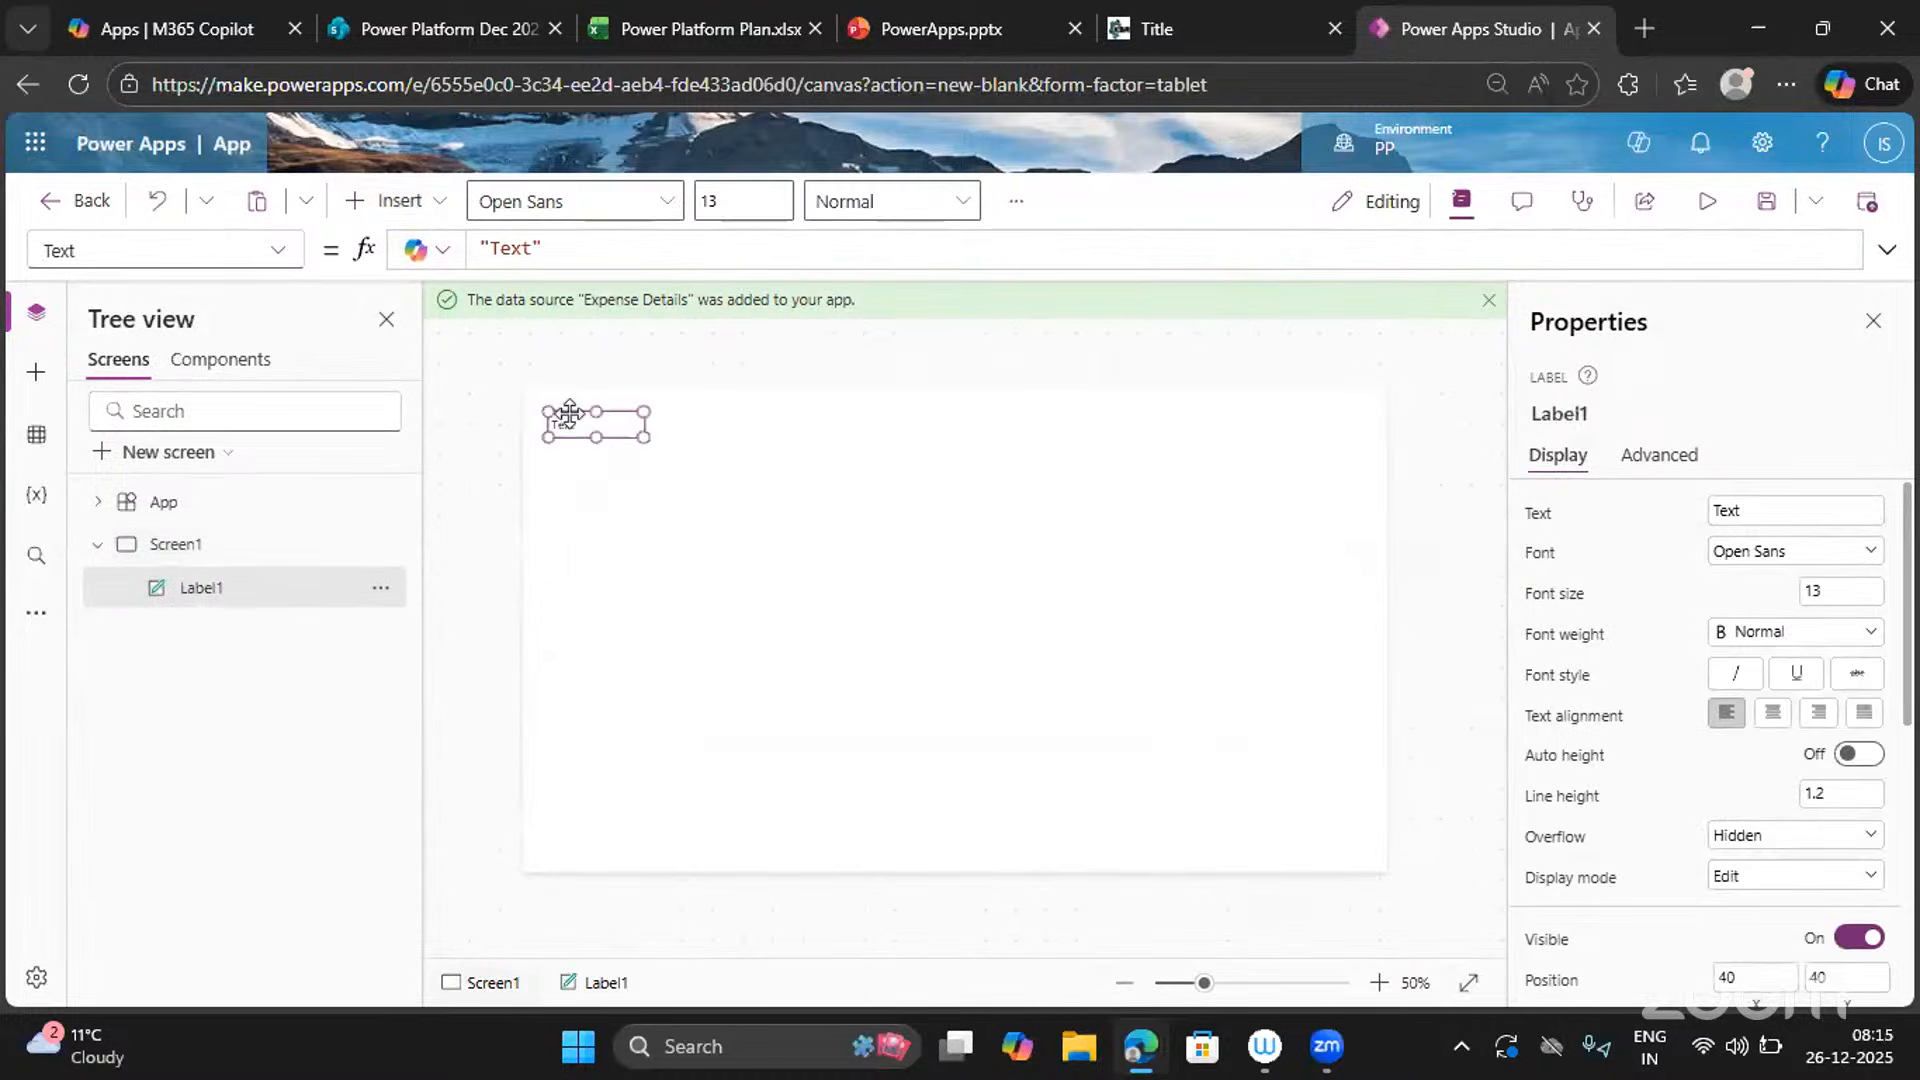
{"action": "left_click_drag", "start_coordinate": [561, 420], "coordinate": [1407, 440]}
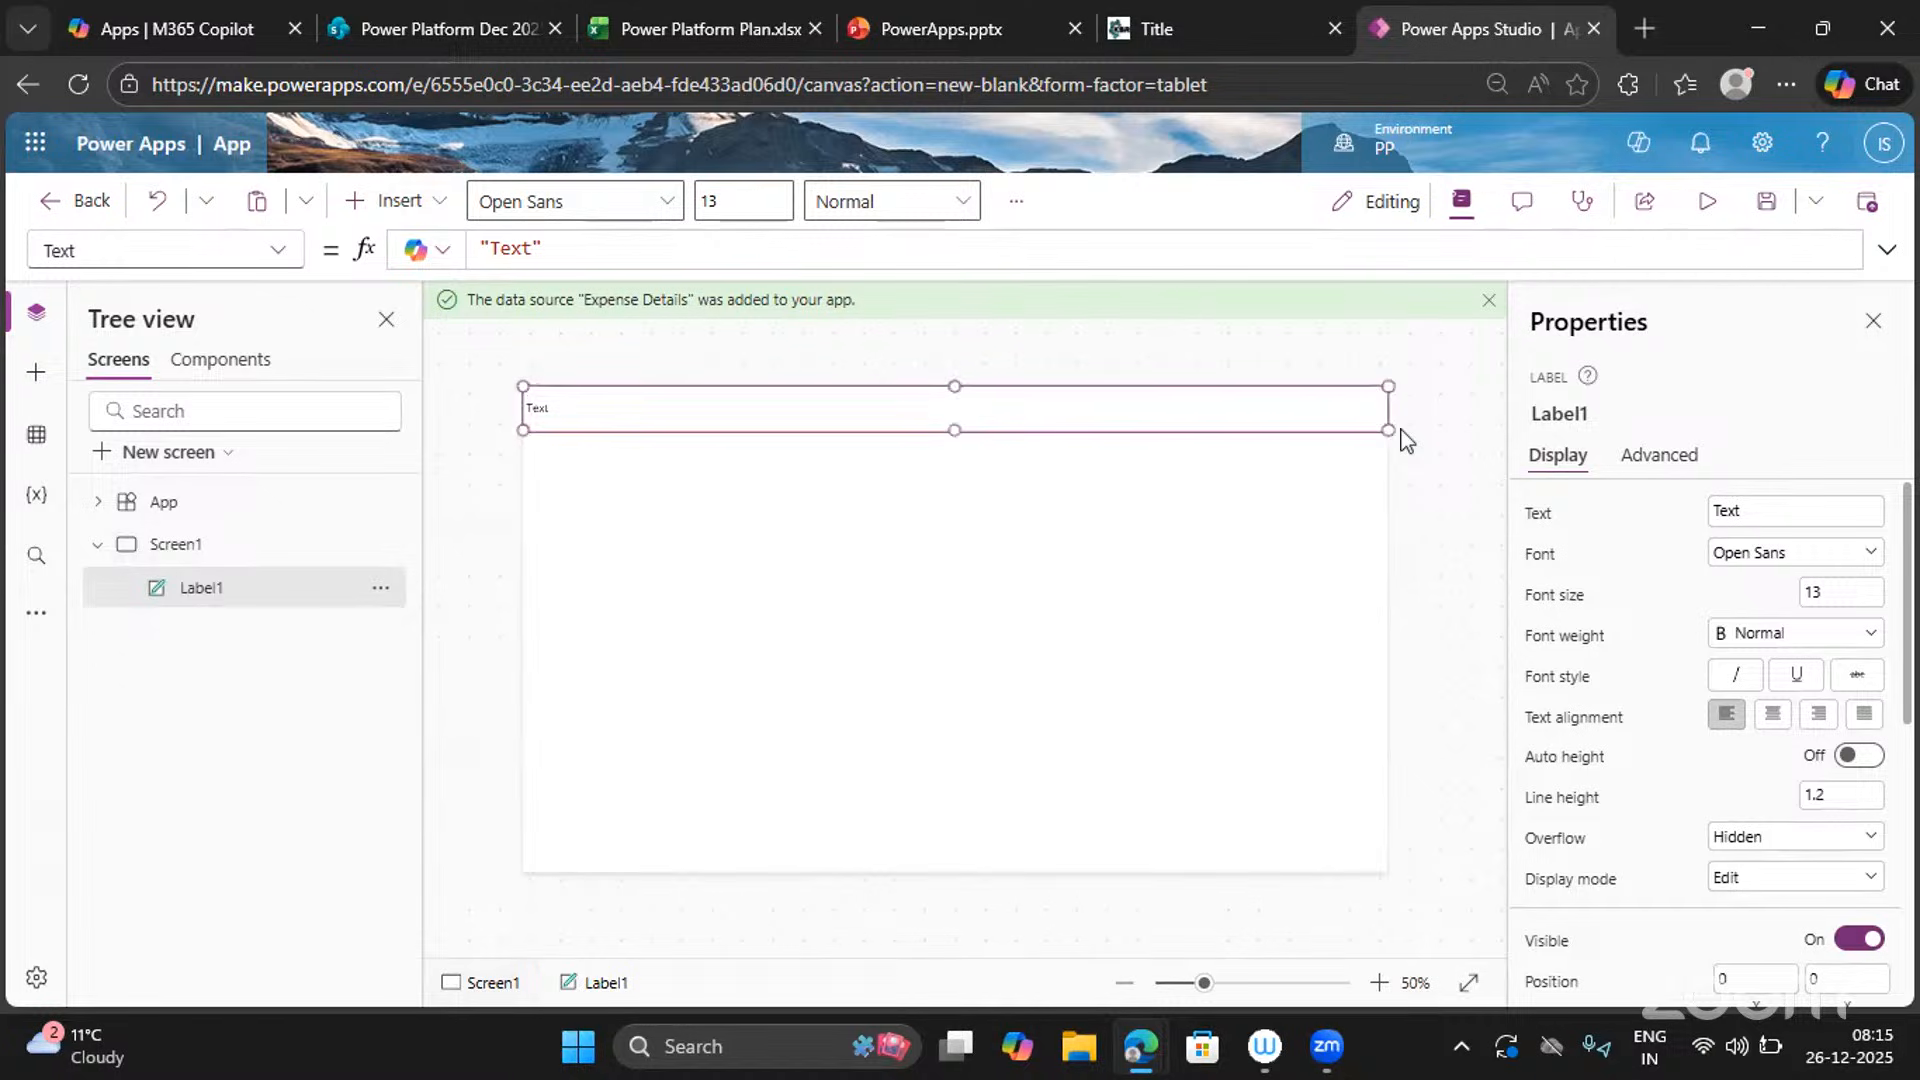
{"action": "double_click", "coordinate": [1762, 510]}
{"action": "type", "text": "Welcome Screen"}
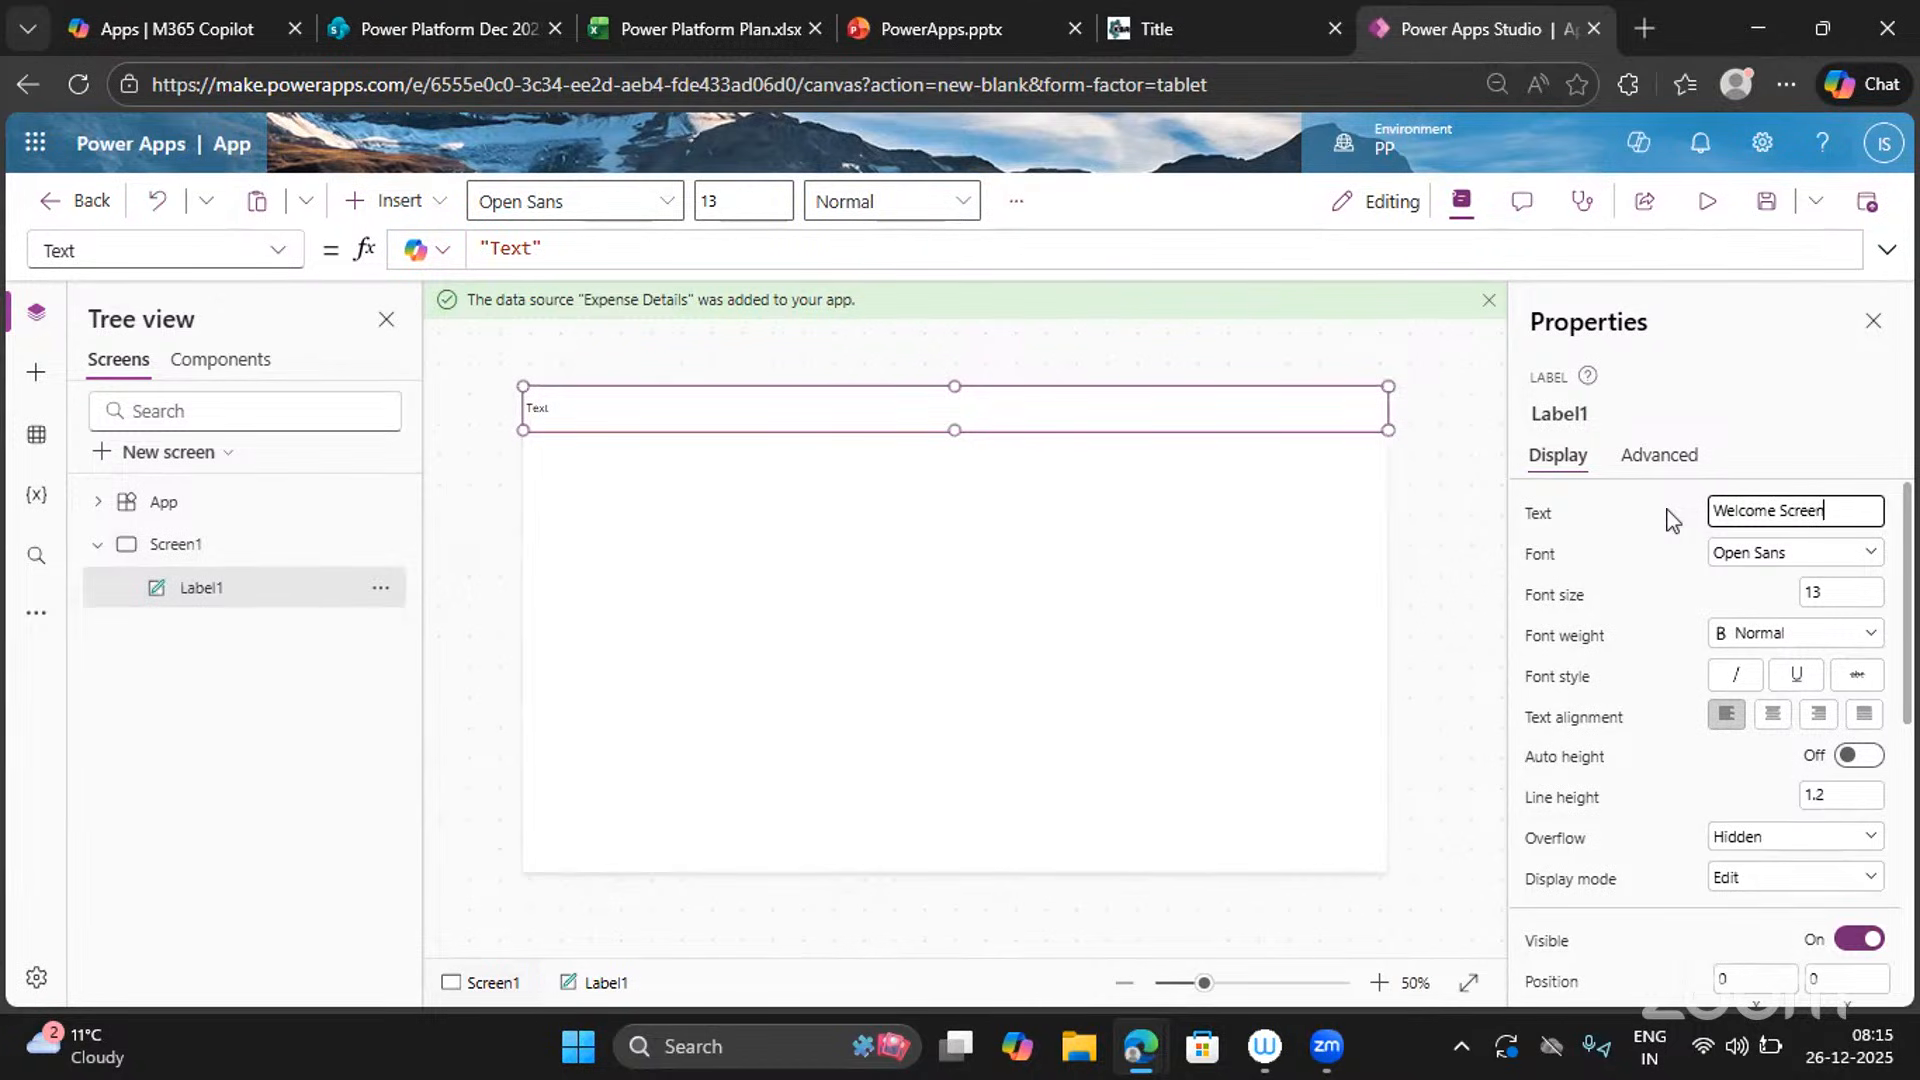
{"action": "left_click_drag", "start_coordinate": [1848, 505], "coordinate": [1572, 548]}
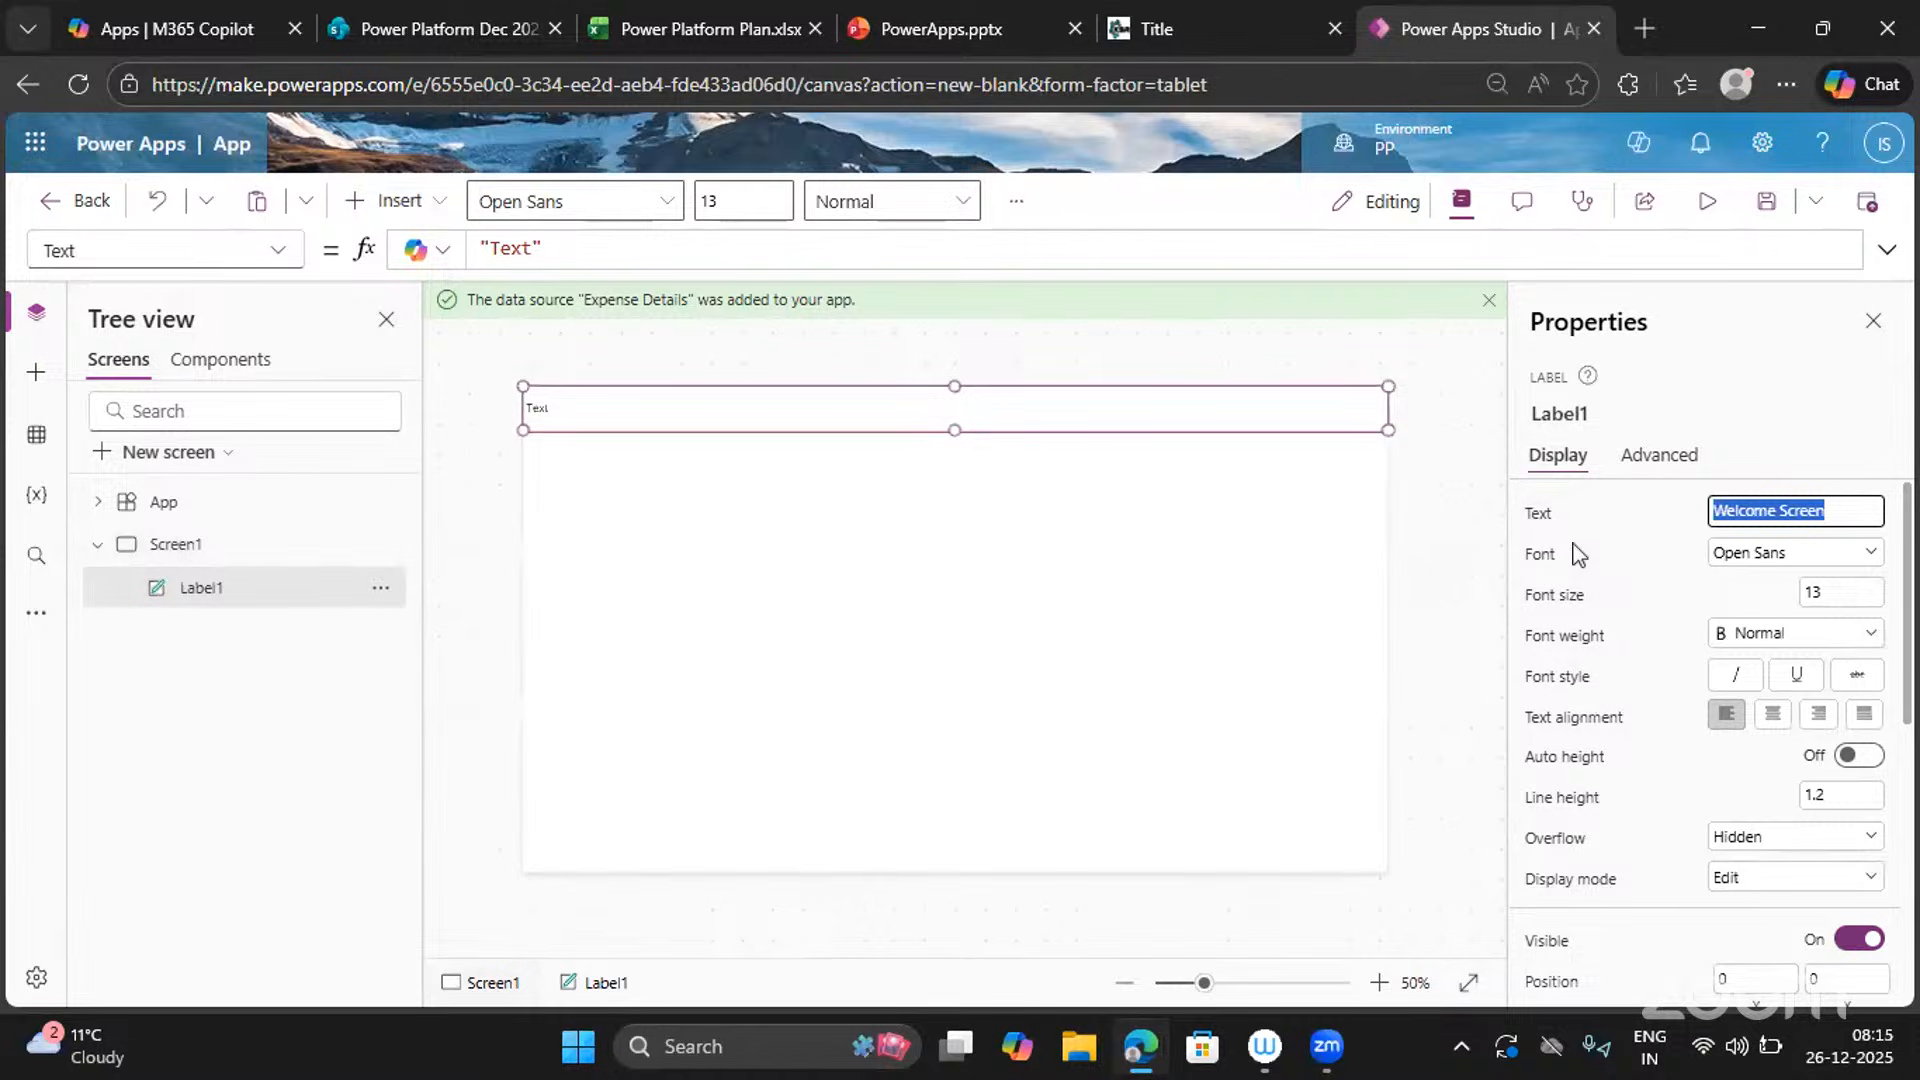
{"action": "type", "text": "Expense"}
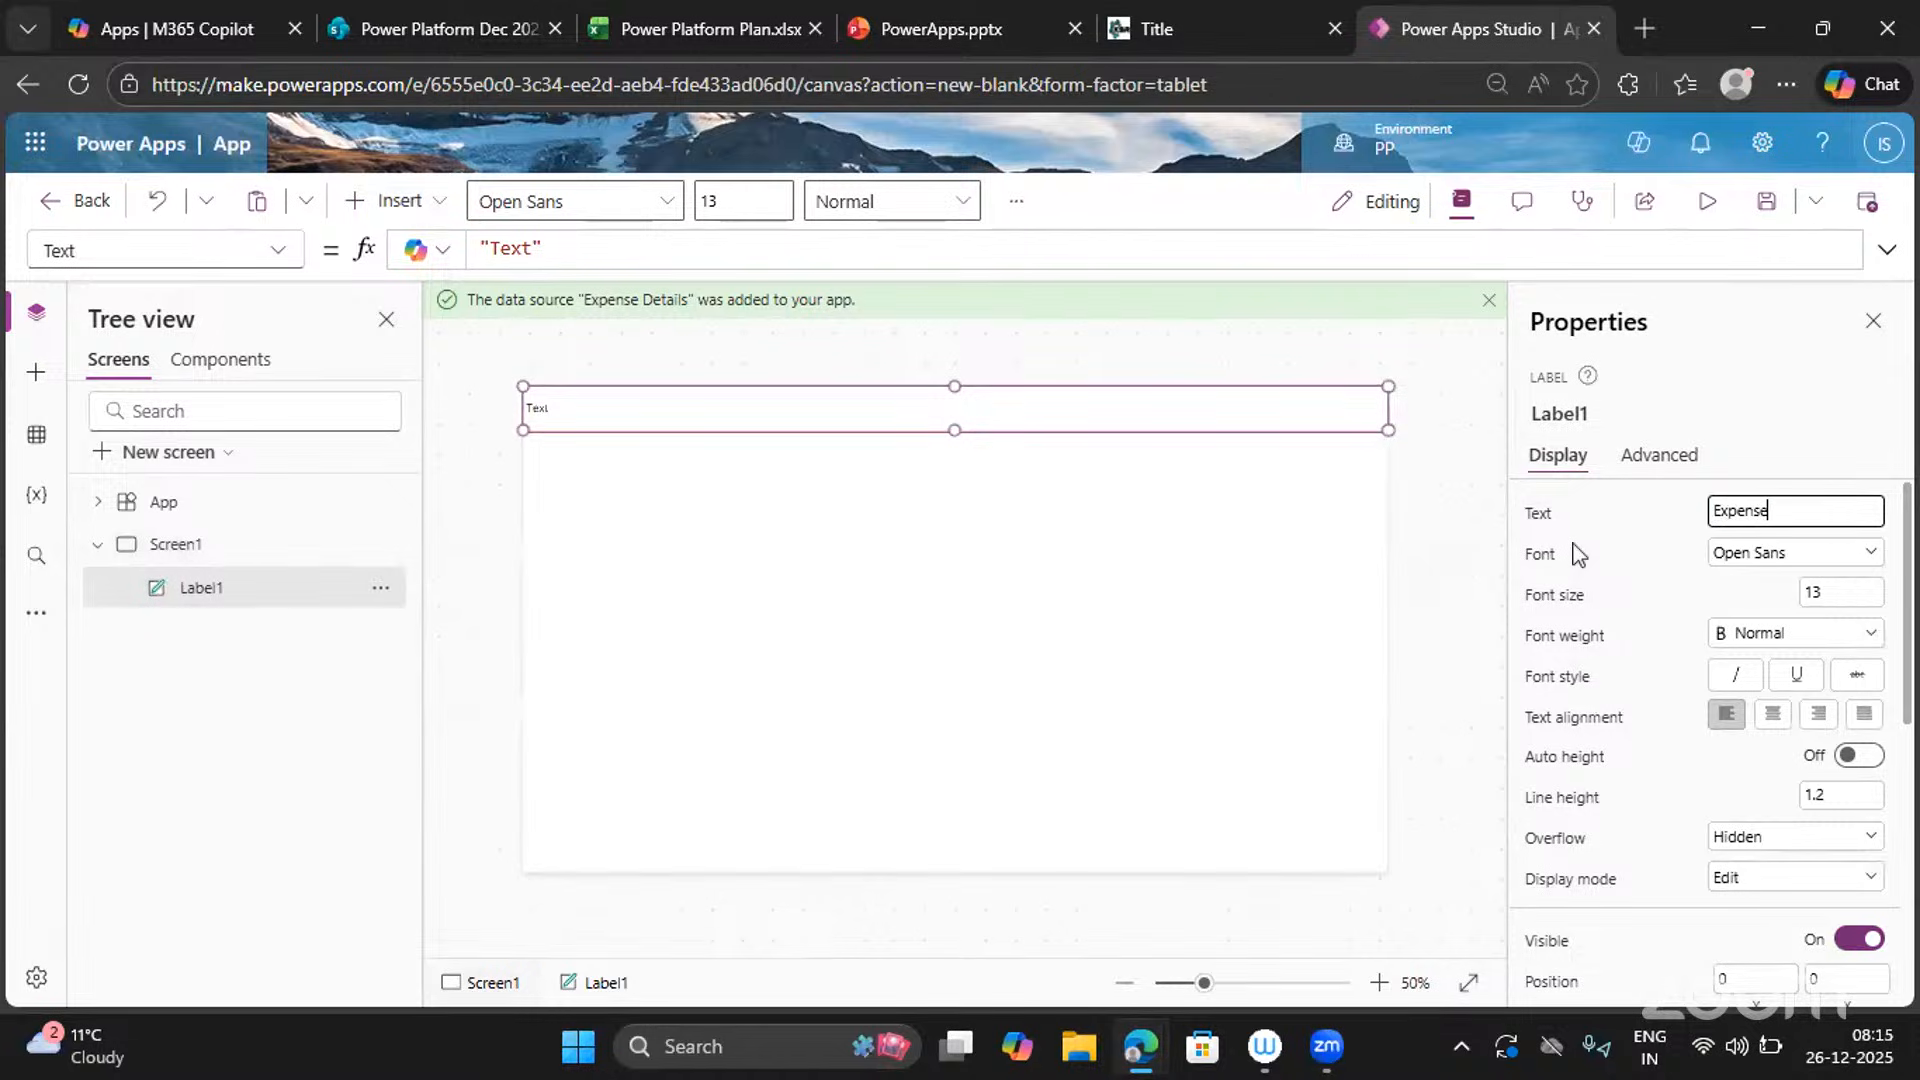
{"action": "type", "text": " Tracker"}
{"action": "key", "text": "Return"}
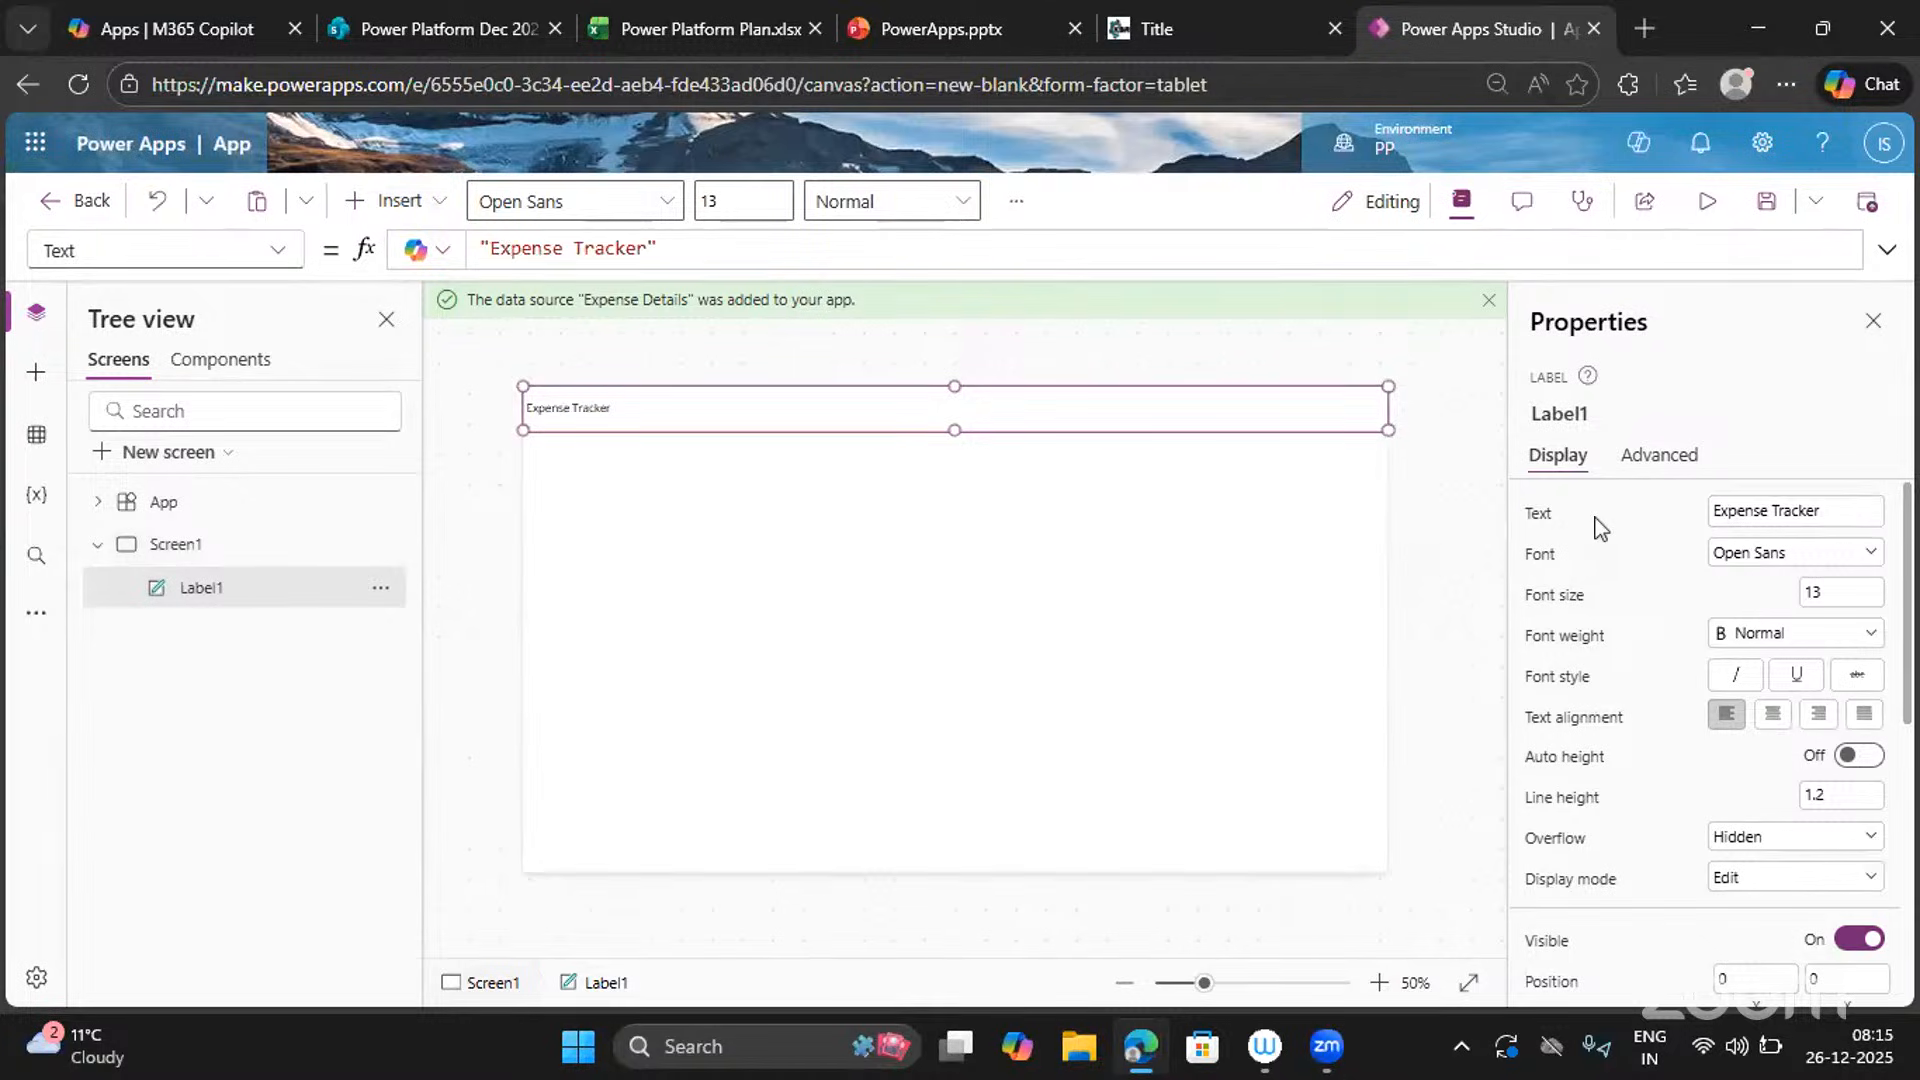
Centre the label text, set its font size to 30 and make it Semibold.
{"action": "left_click", "coordinate": [1772, 715]}
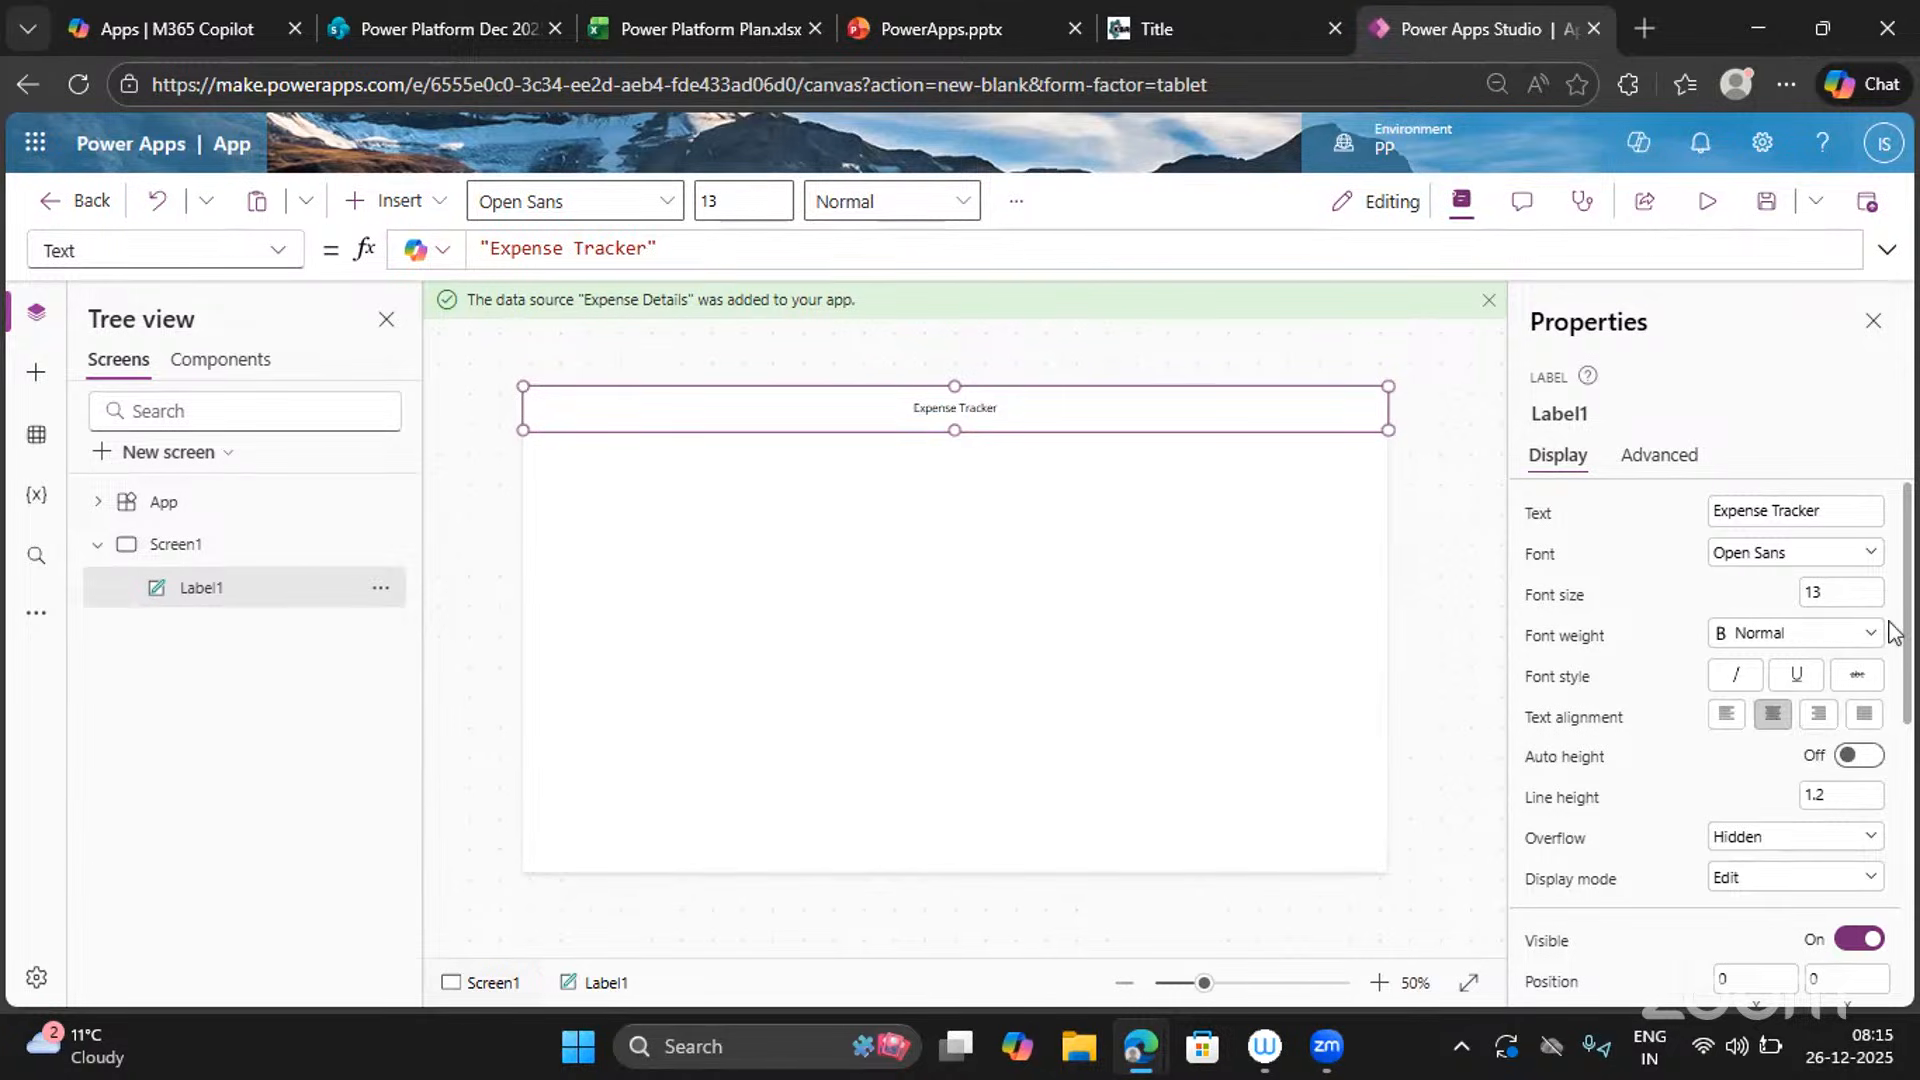
{"action": "left_click", "coordinate": [1843, 594]}
{"action": "left_click_drag", "start_coordinate": [1830, 594], "coordinate": [1795, 605]}
{"action": "type", "text": "25"}
{"action": "left_click", "coordinate": [1677, 625]}
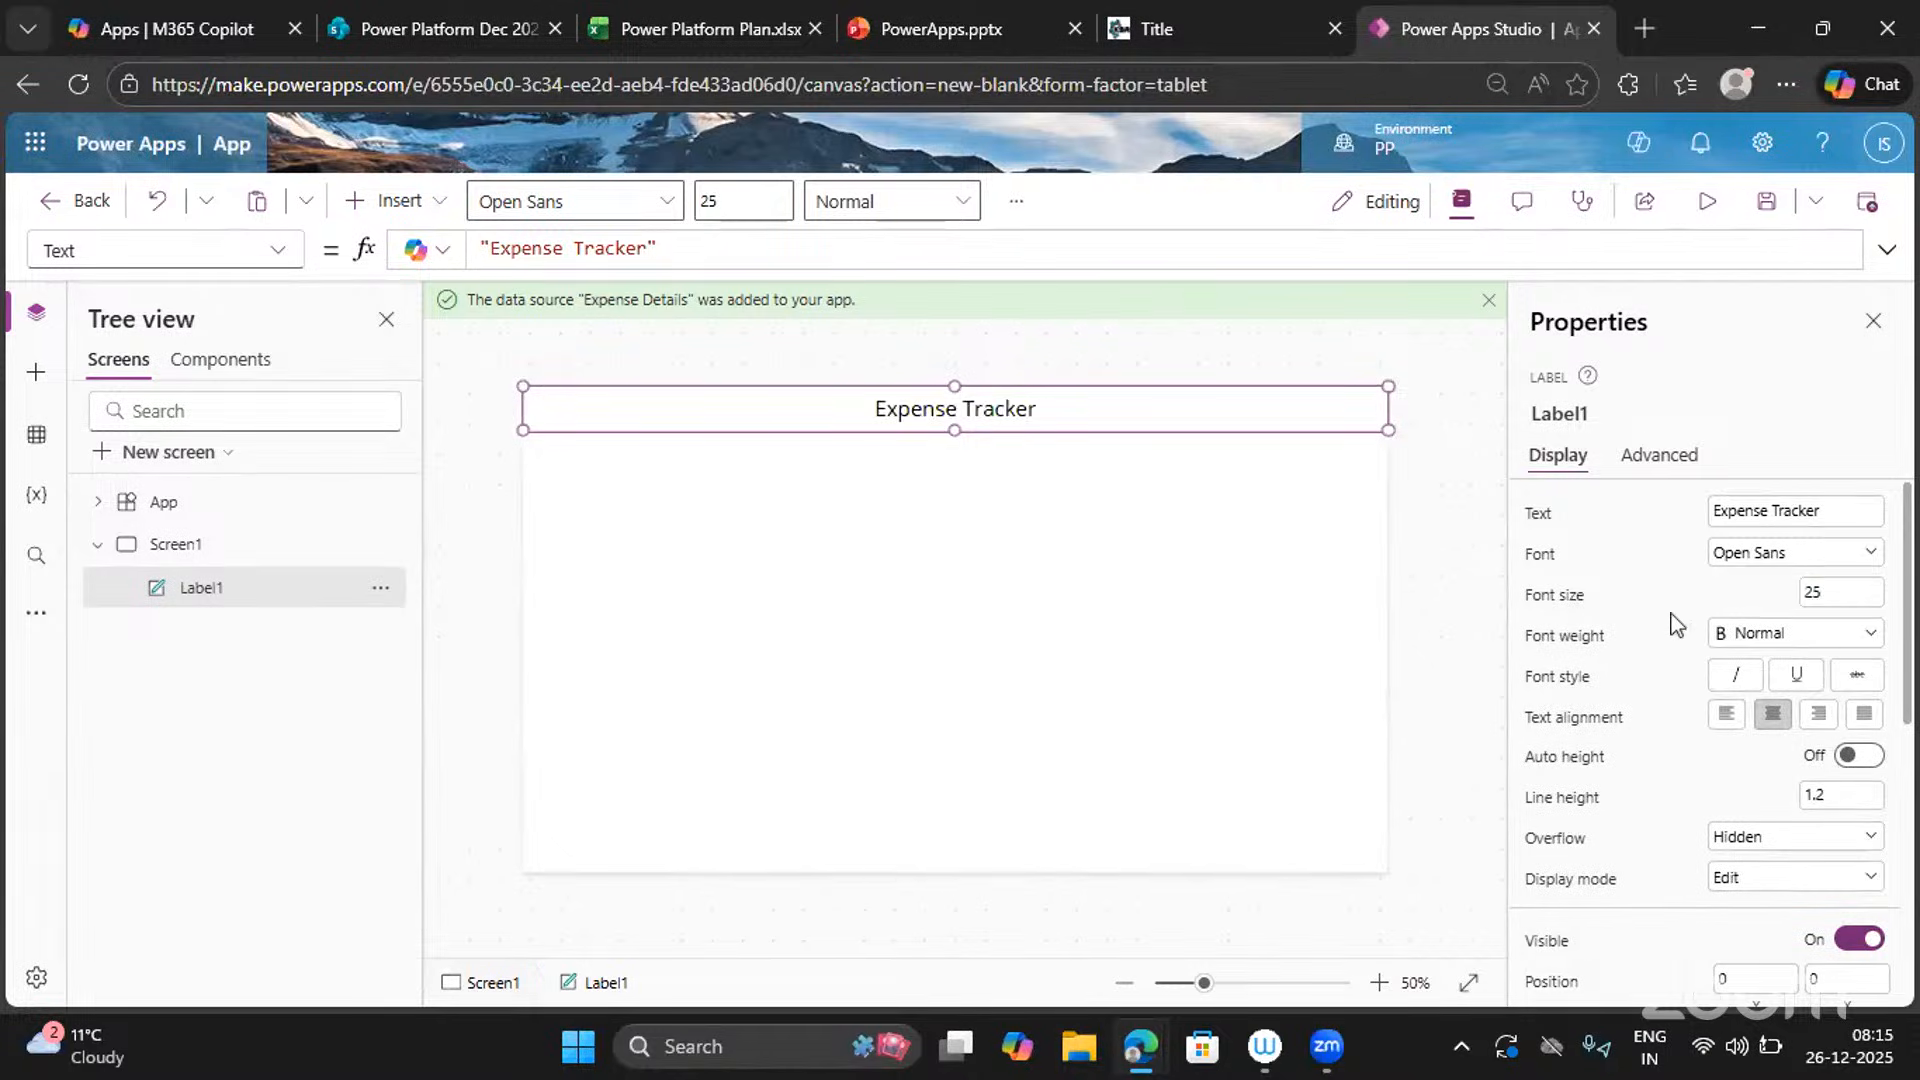
{"action": "left_click", "coordinate": [1835, 591]}
{"action": "left_click_drag", "start_coordinate": [1830, 591], "coordinate": [1806, 588]}
{"action": "type", "text": "30"}
{"action": "left_click", "coordinate": [1668, 598]}
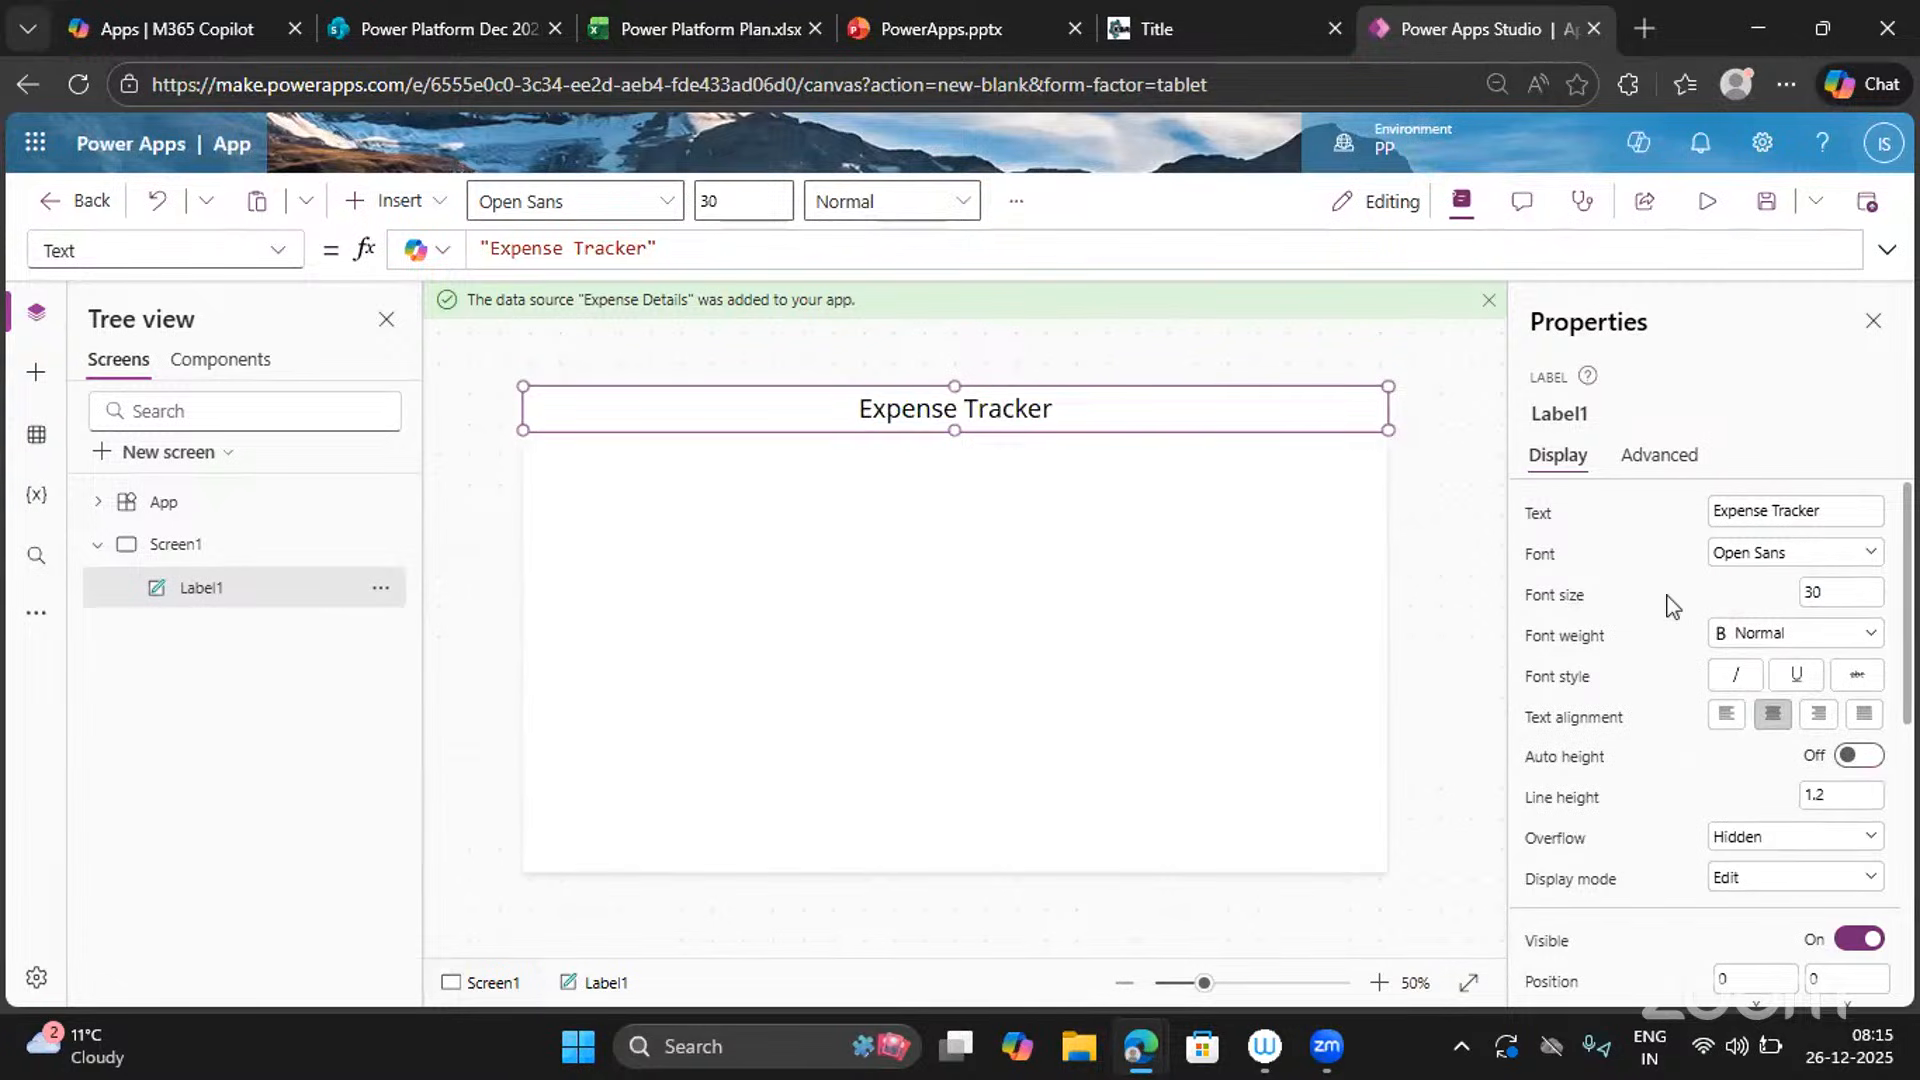
{"action": "left_click", "coordinate": [1769, 638]}
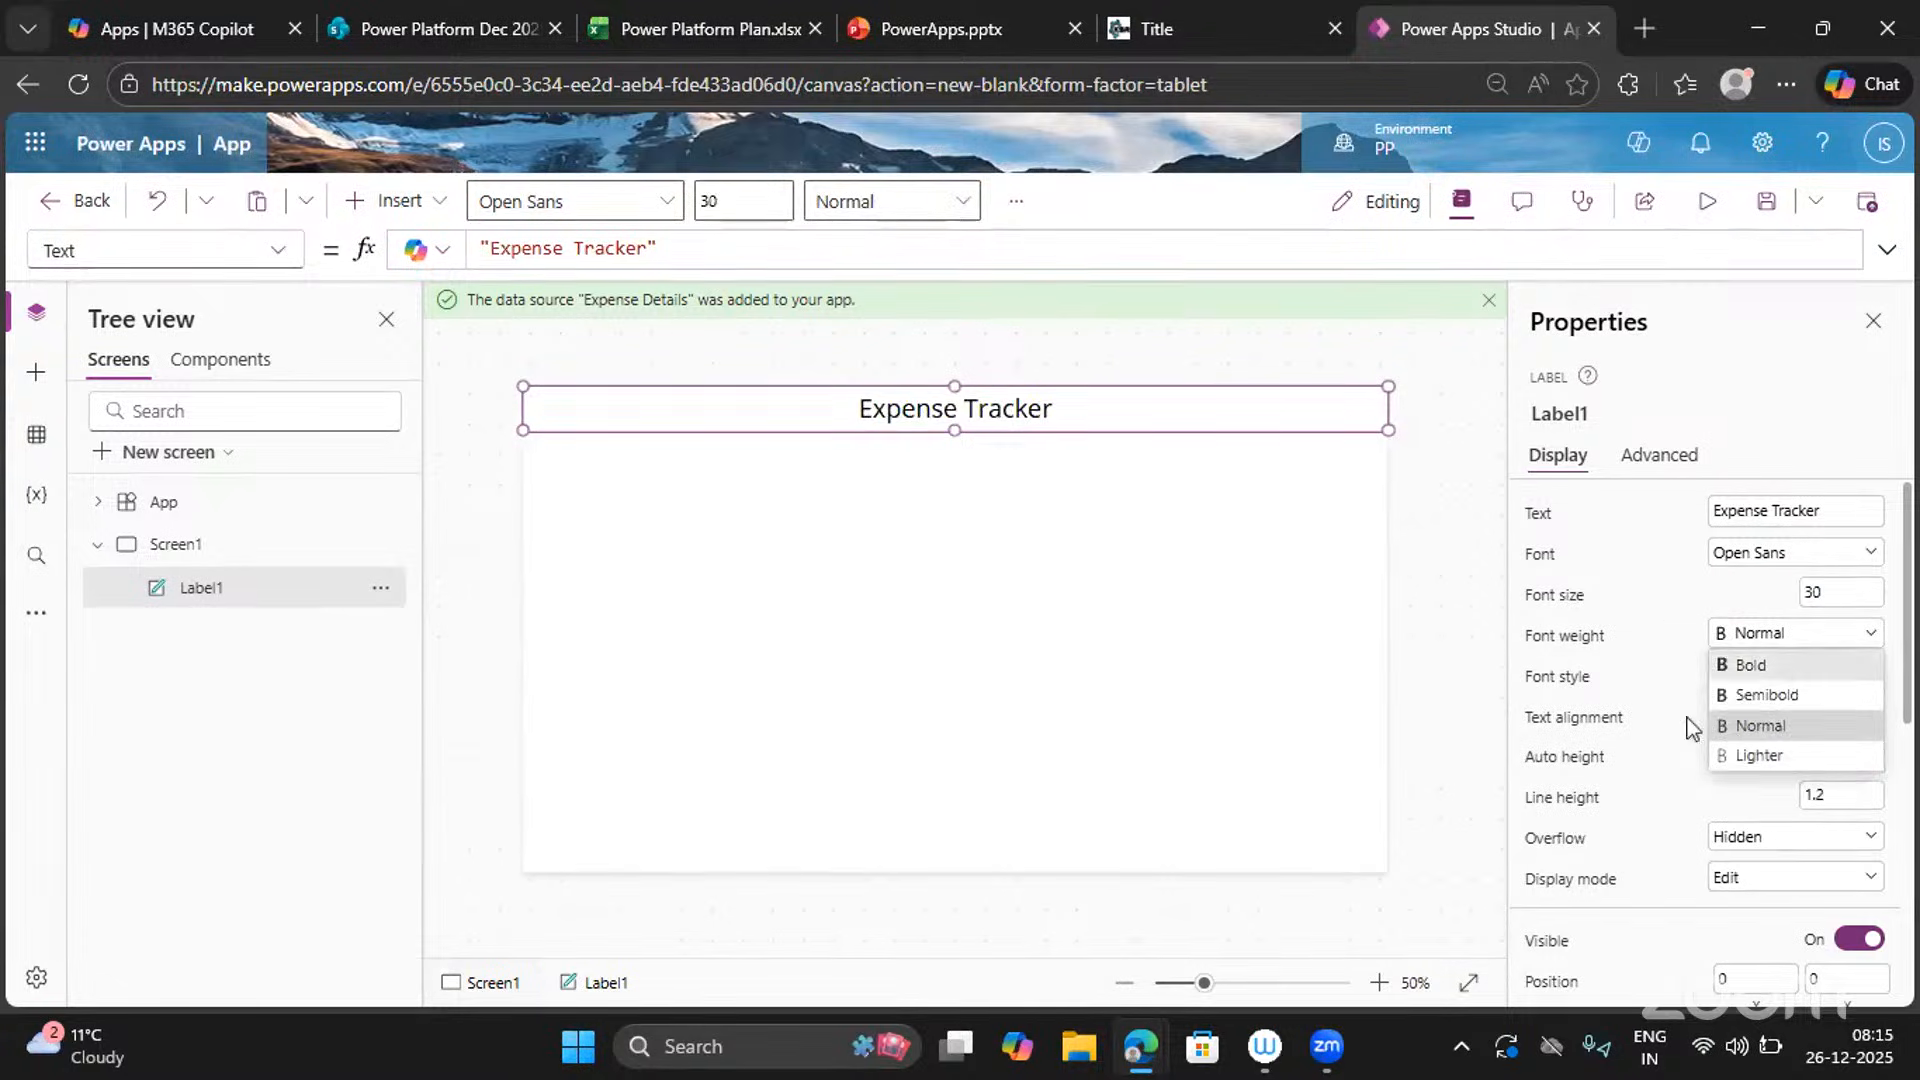
{"action": "left_click", "coordinate": [1735, 700]}
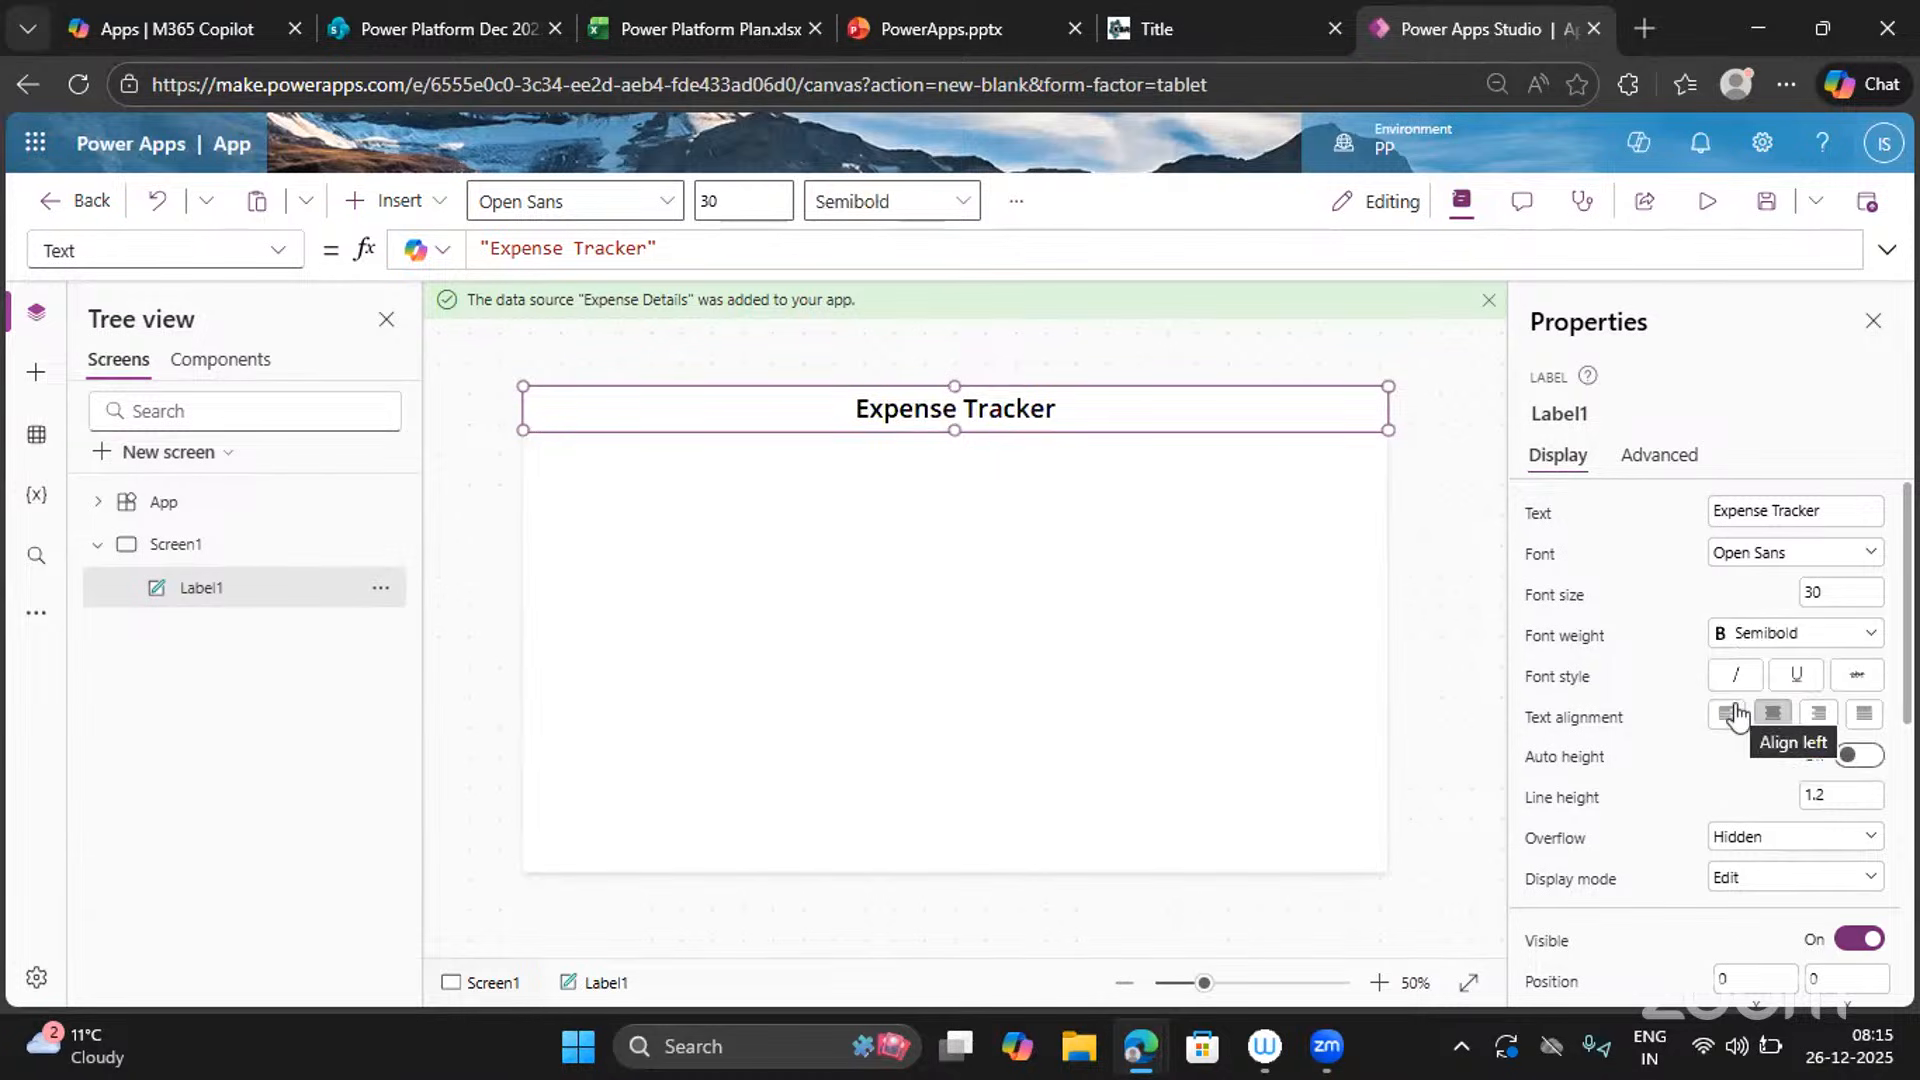
{"action": "scroll", "coordinate": [1586, 790], "scroll_direction": "down", "scroll_amount": 1}
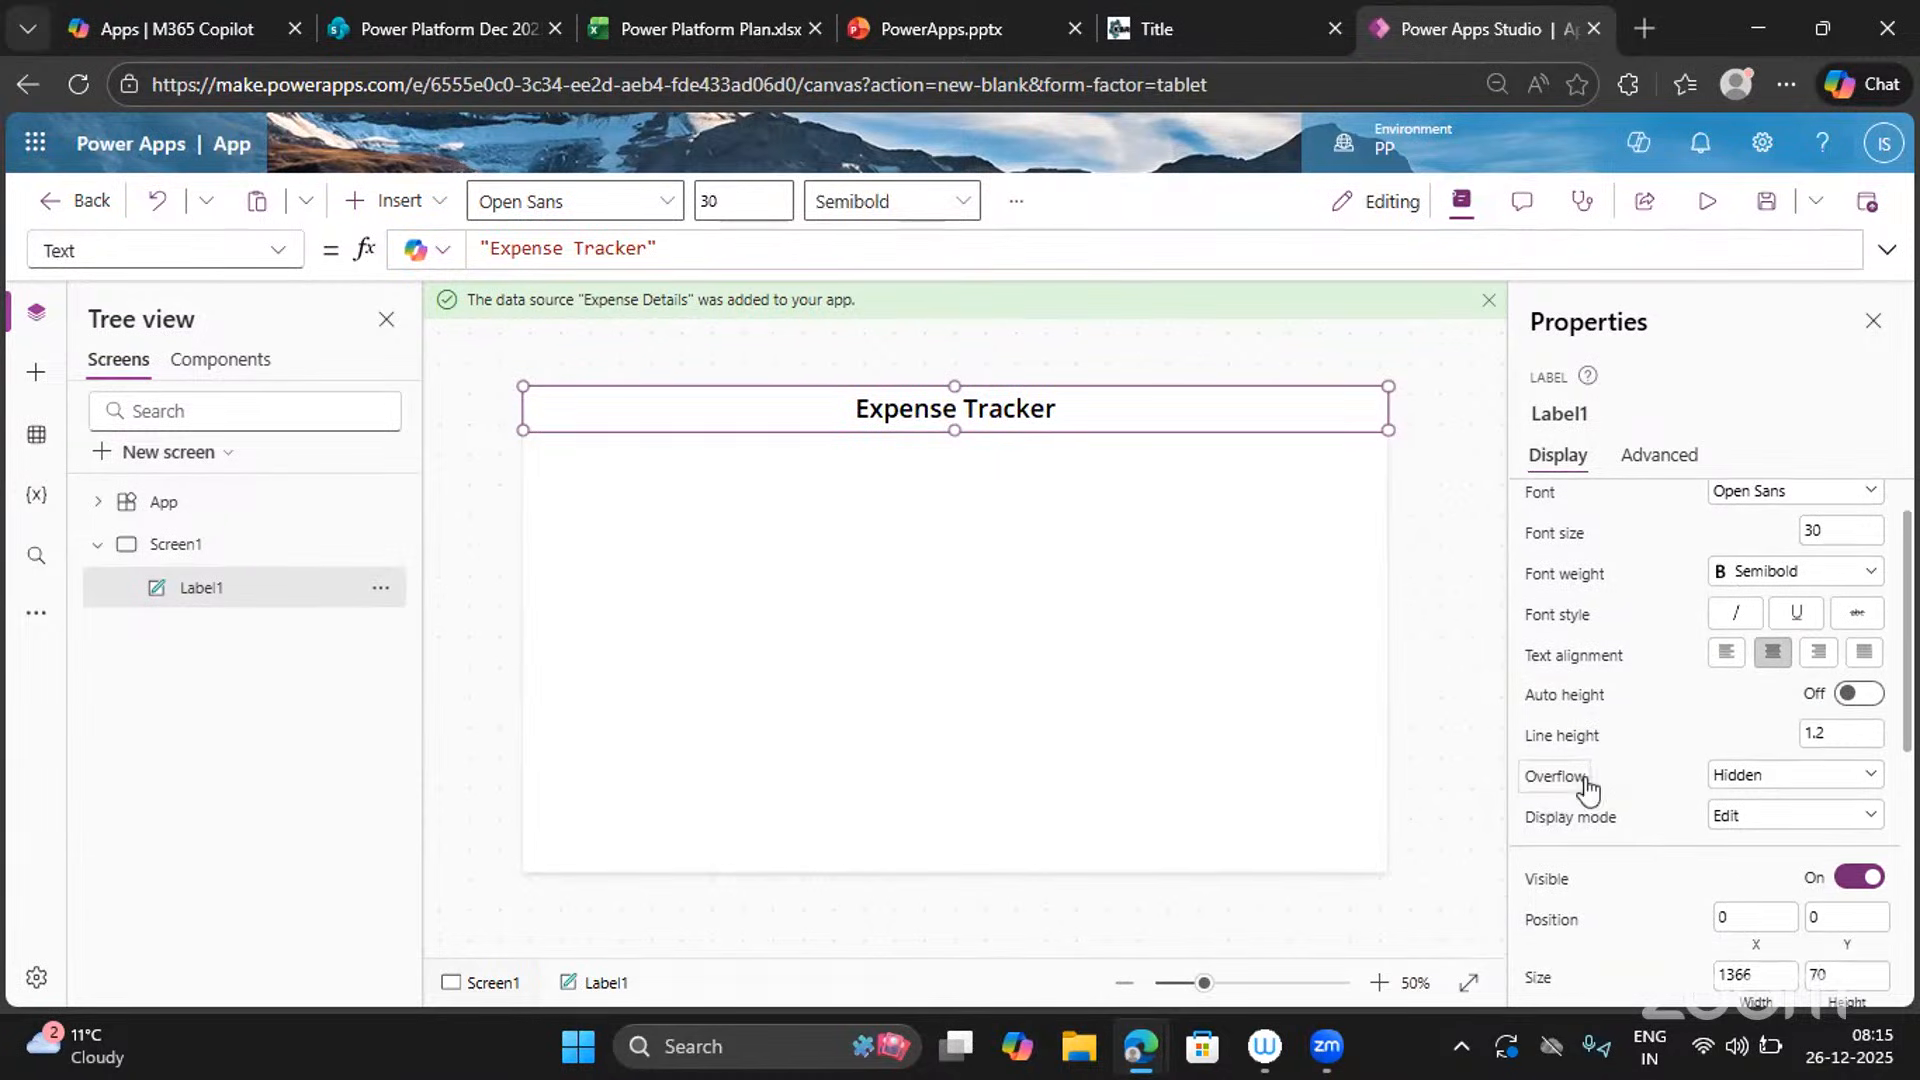
{"action": "scroll", "coordinate": [1683, 931], "scroll_direction": "down", "scroll_amount": 5}
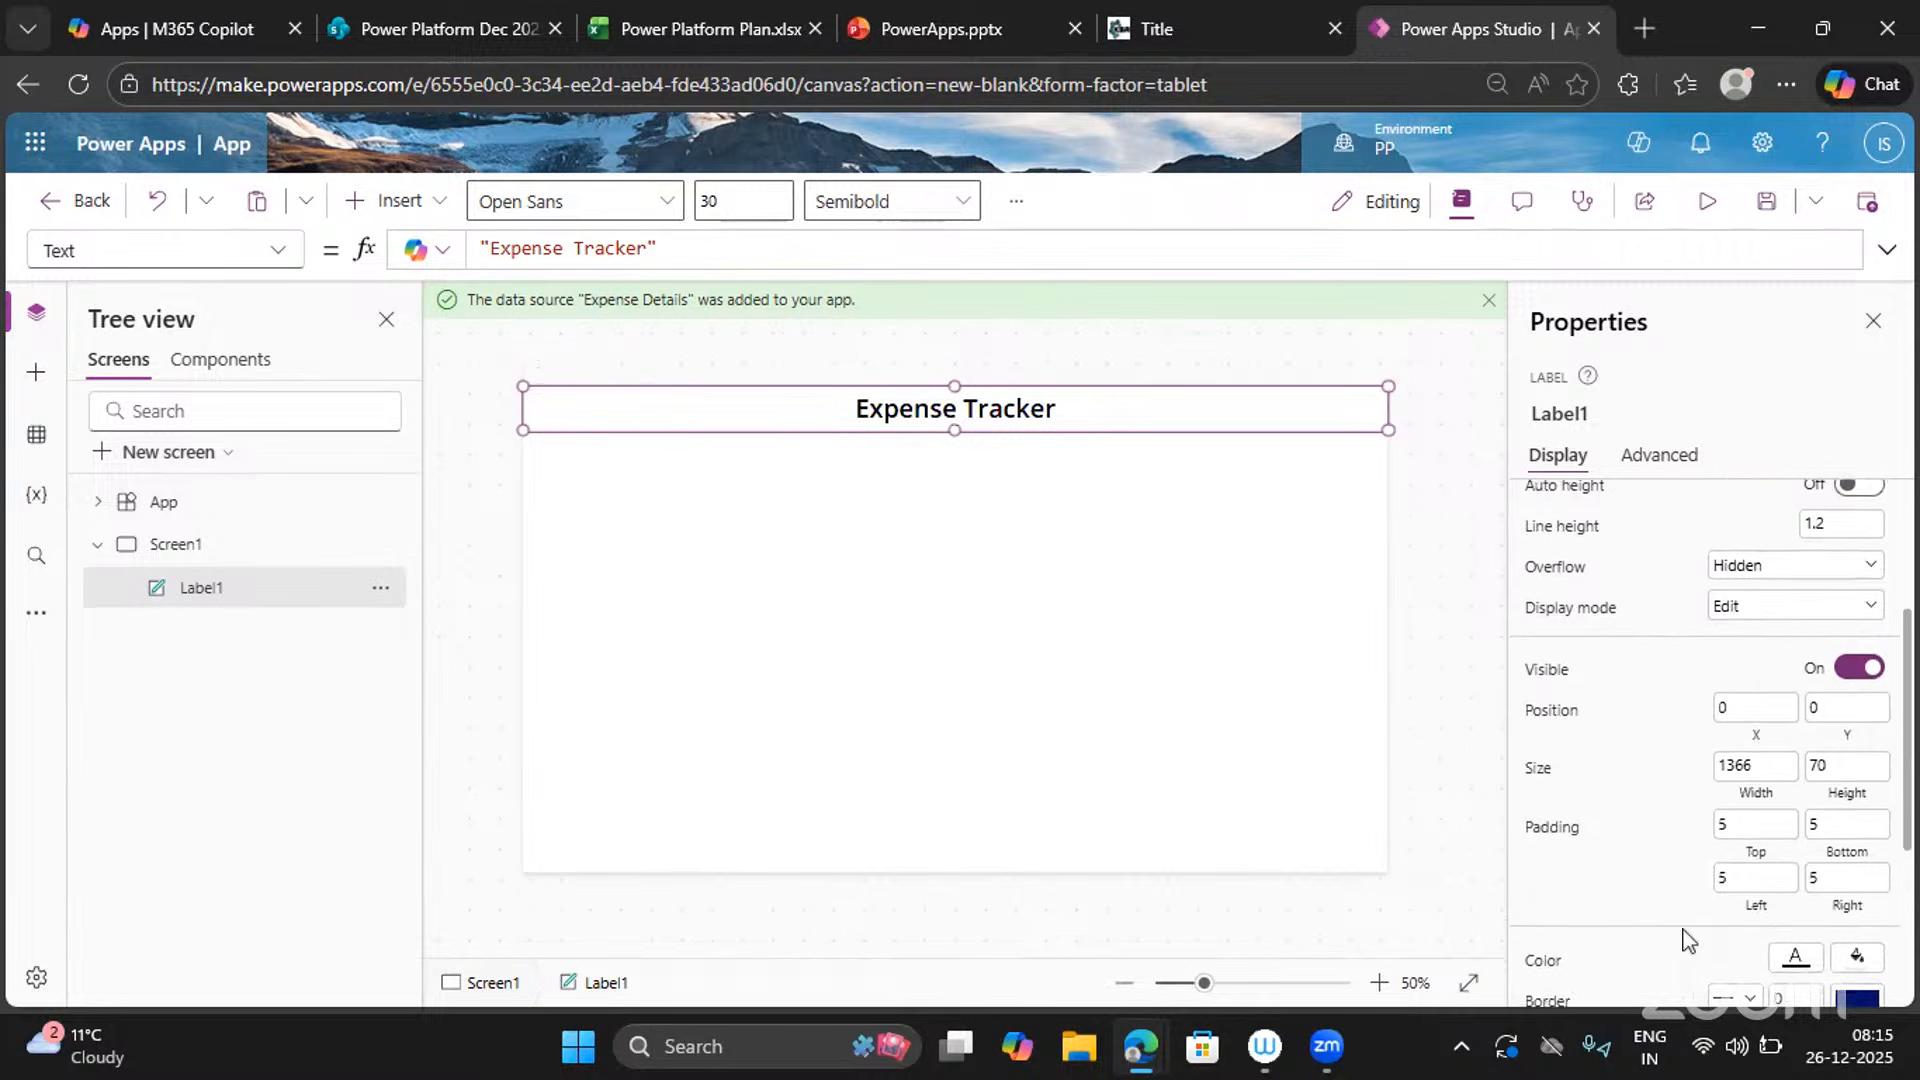
{"action": "scroll", "coordinate": [1688, 940], "scroll_direction": "down", "scroll_amount": 2}
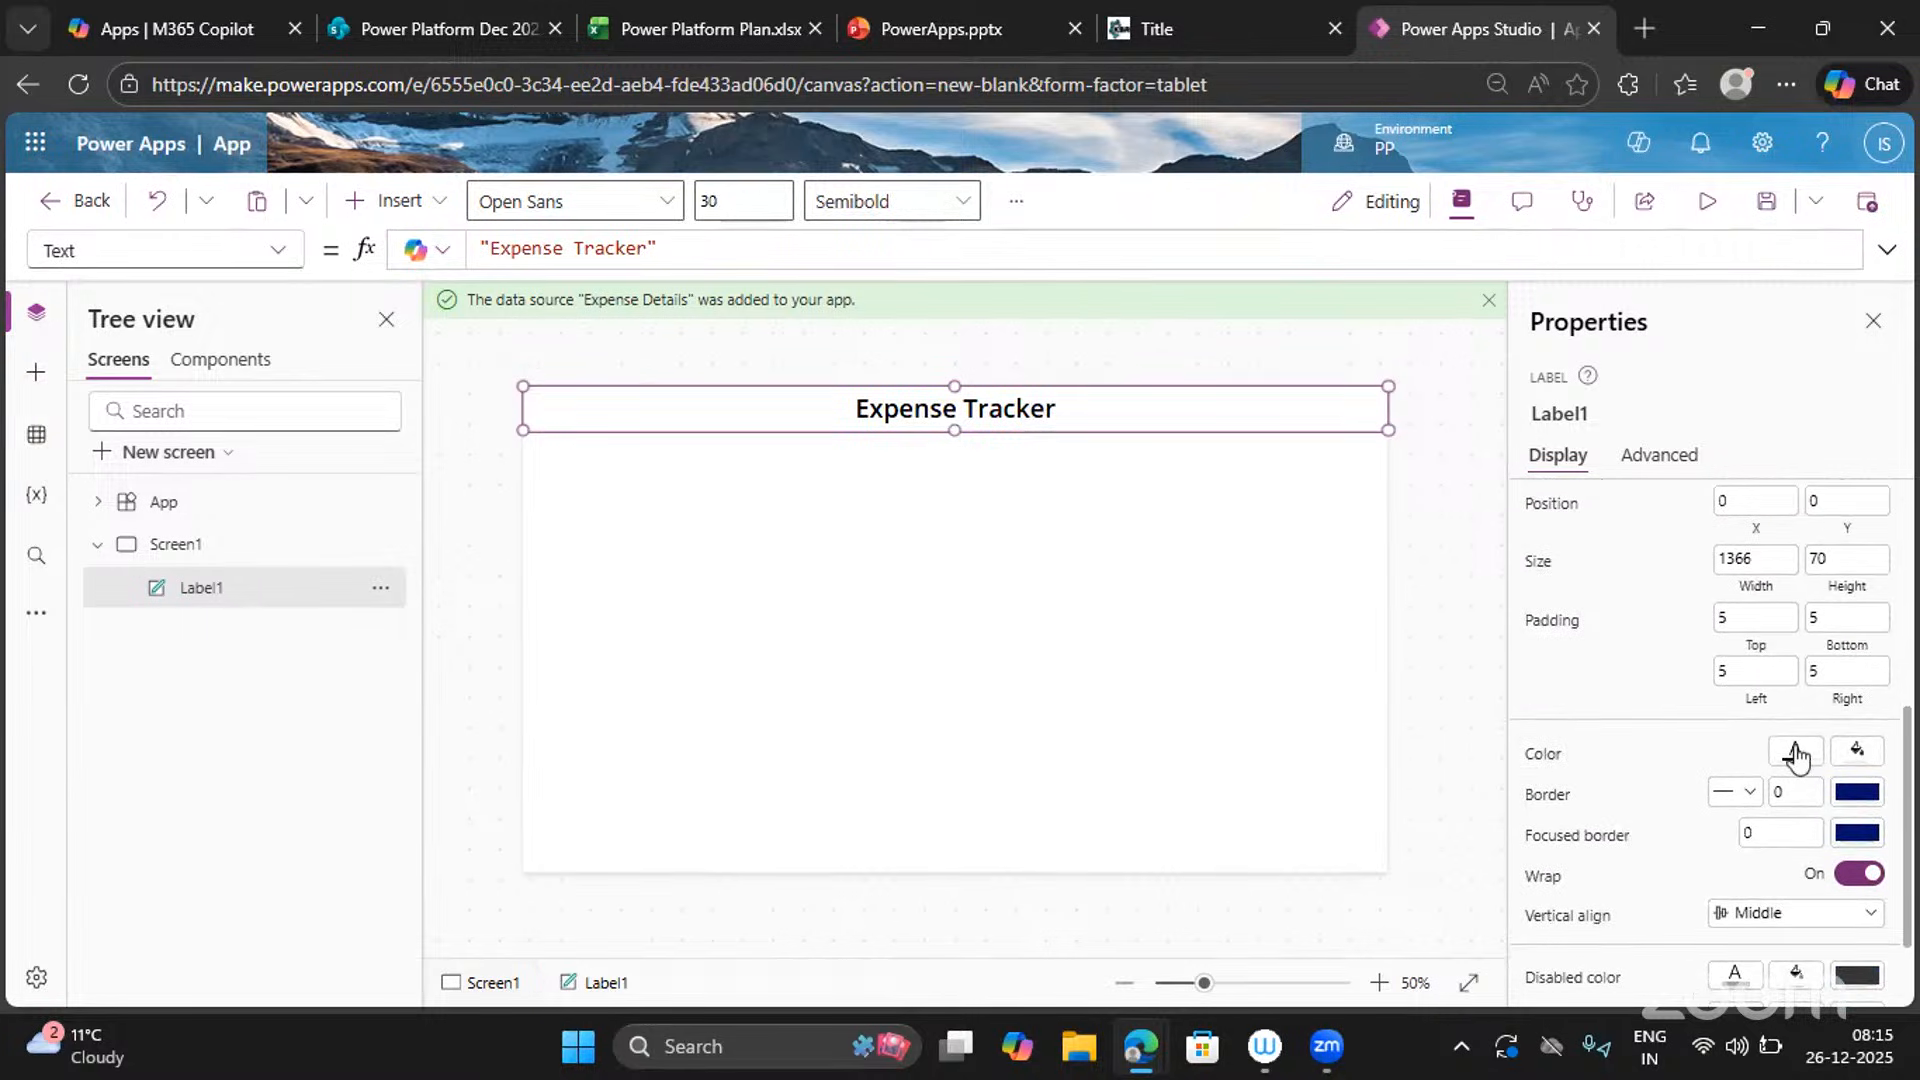
Give the header a light blue-grey fill after trying several swatches.
{"action": "left_click", "coordinate": [1853, 752]}
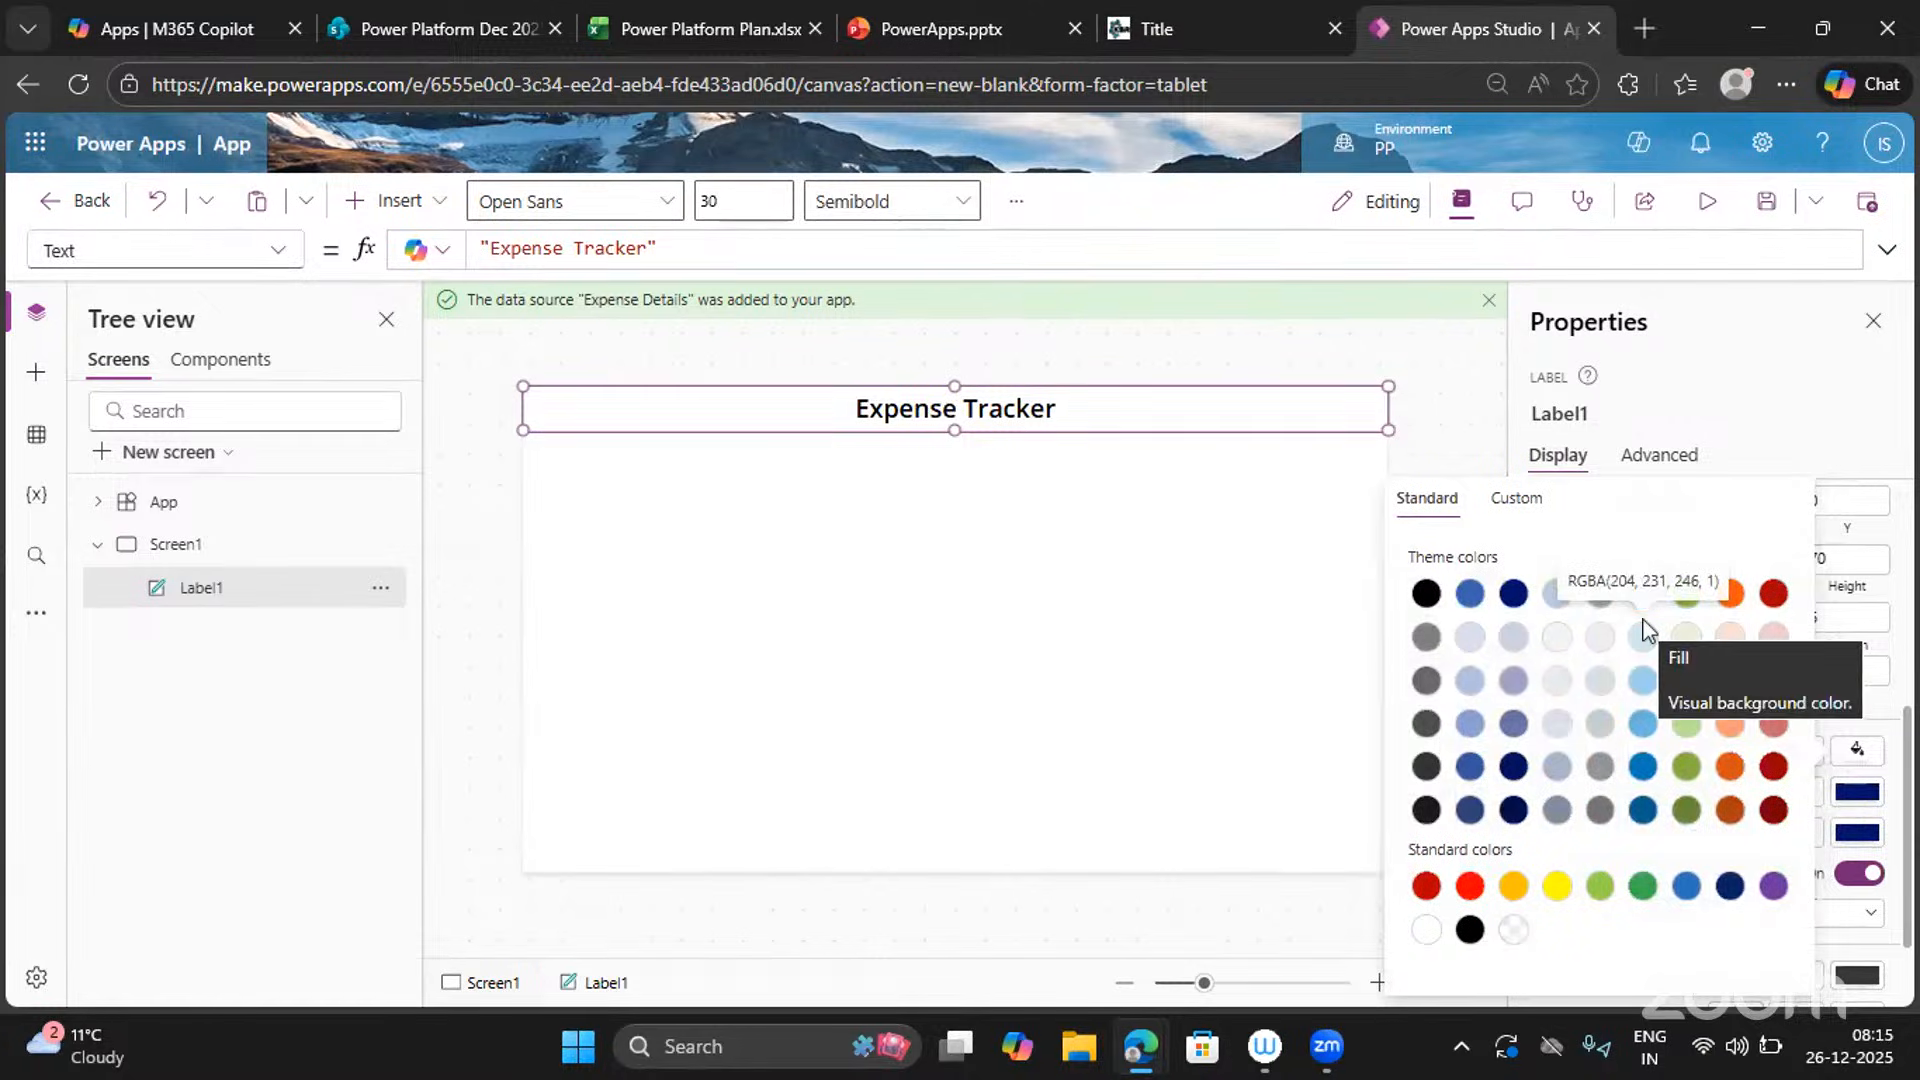
{"action": "left_click", "coordinate": [1603, 642]}
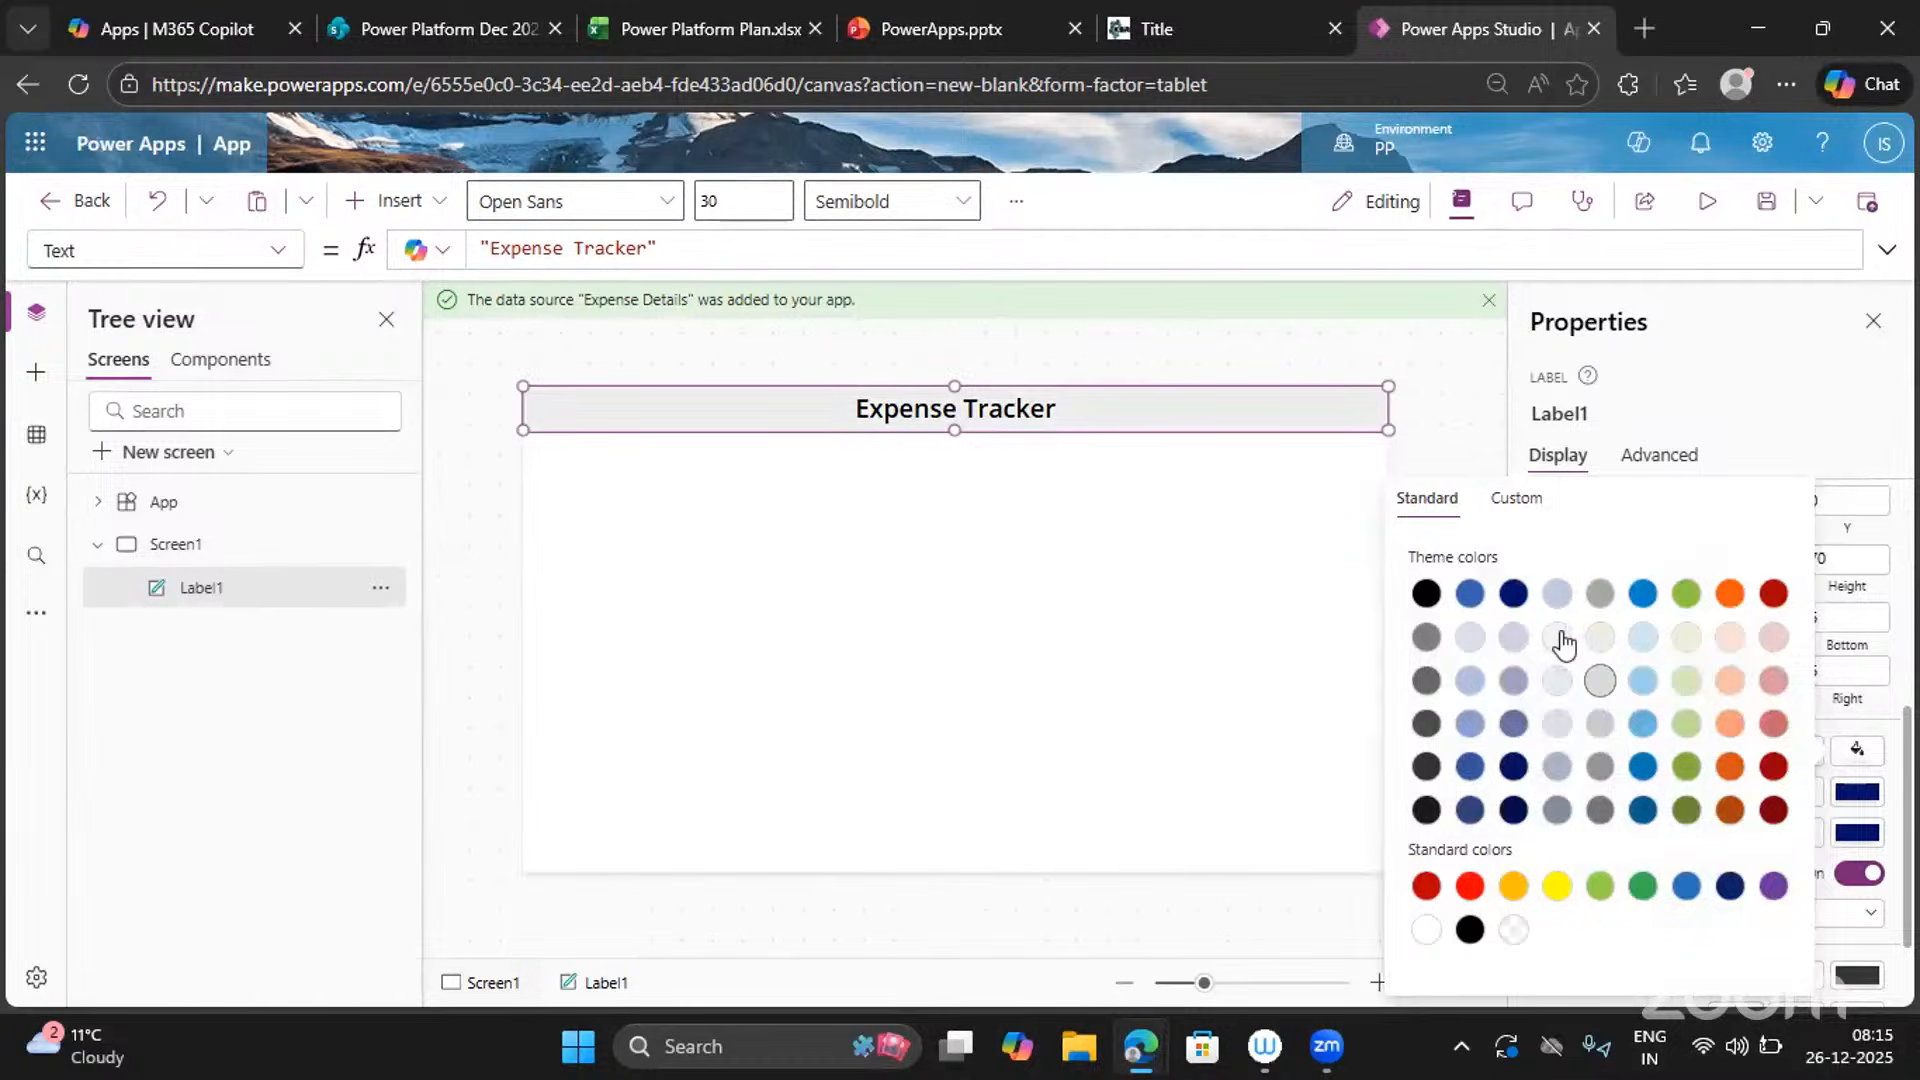
{"action": "left_click", "coordinate": [1558, 639]}
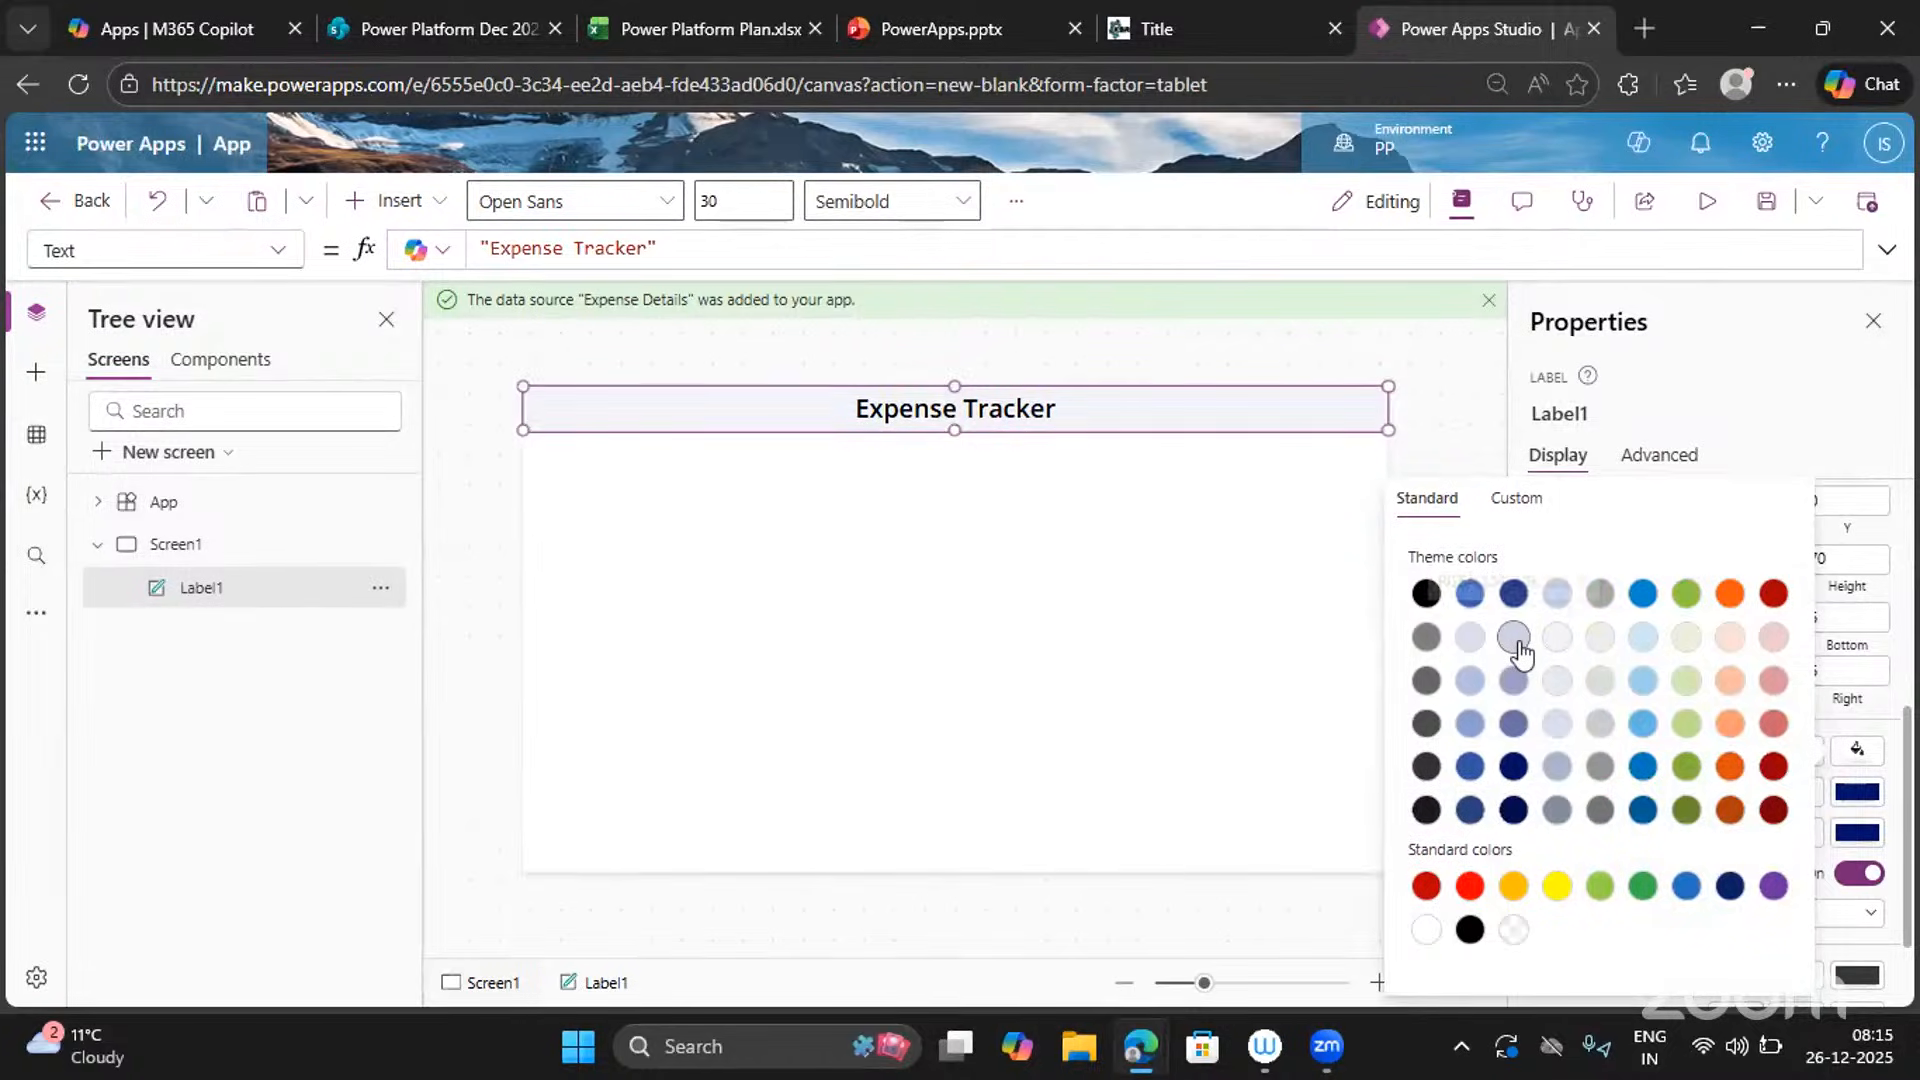
{"action": "left_click", "coordinate": [1514, 640]}
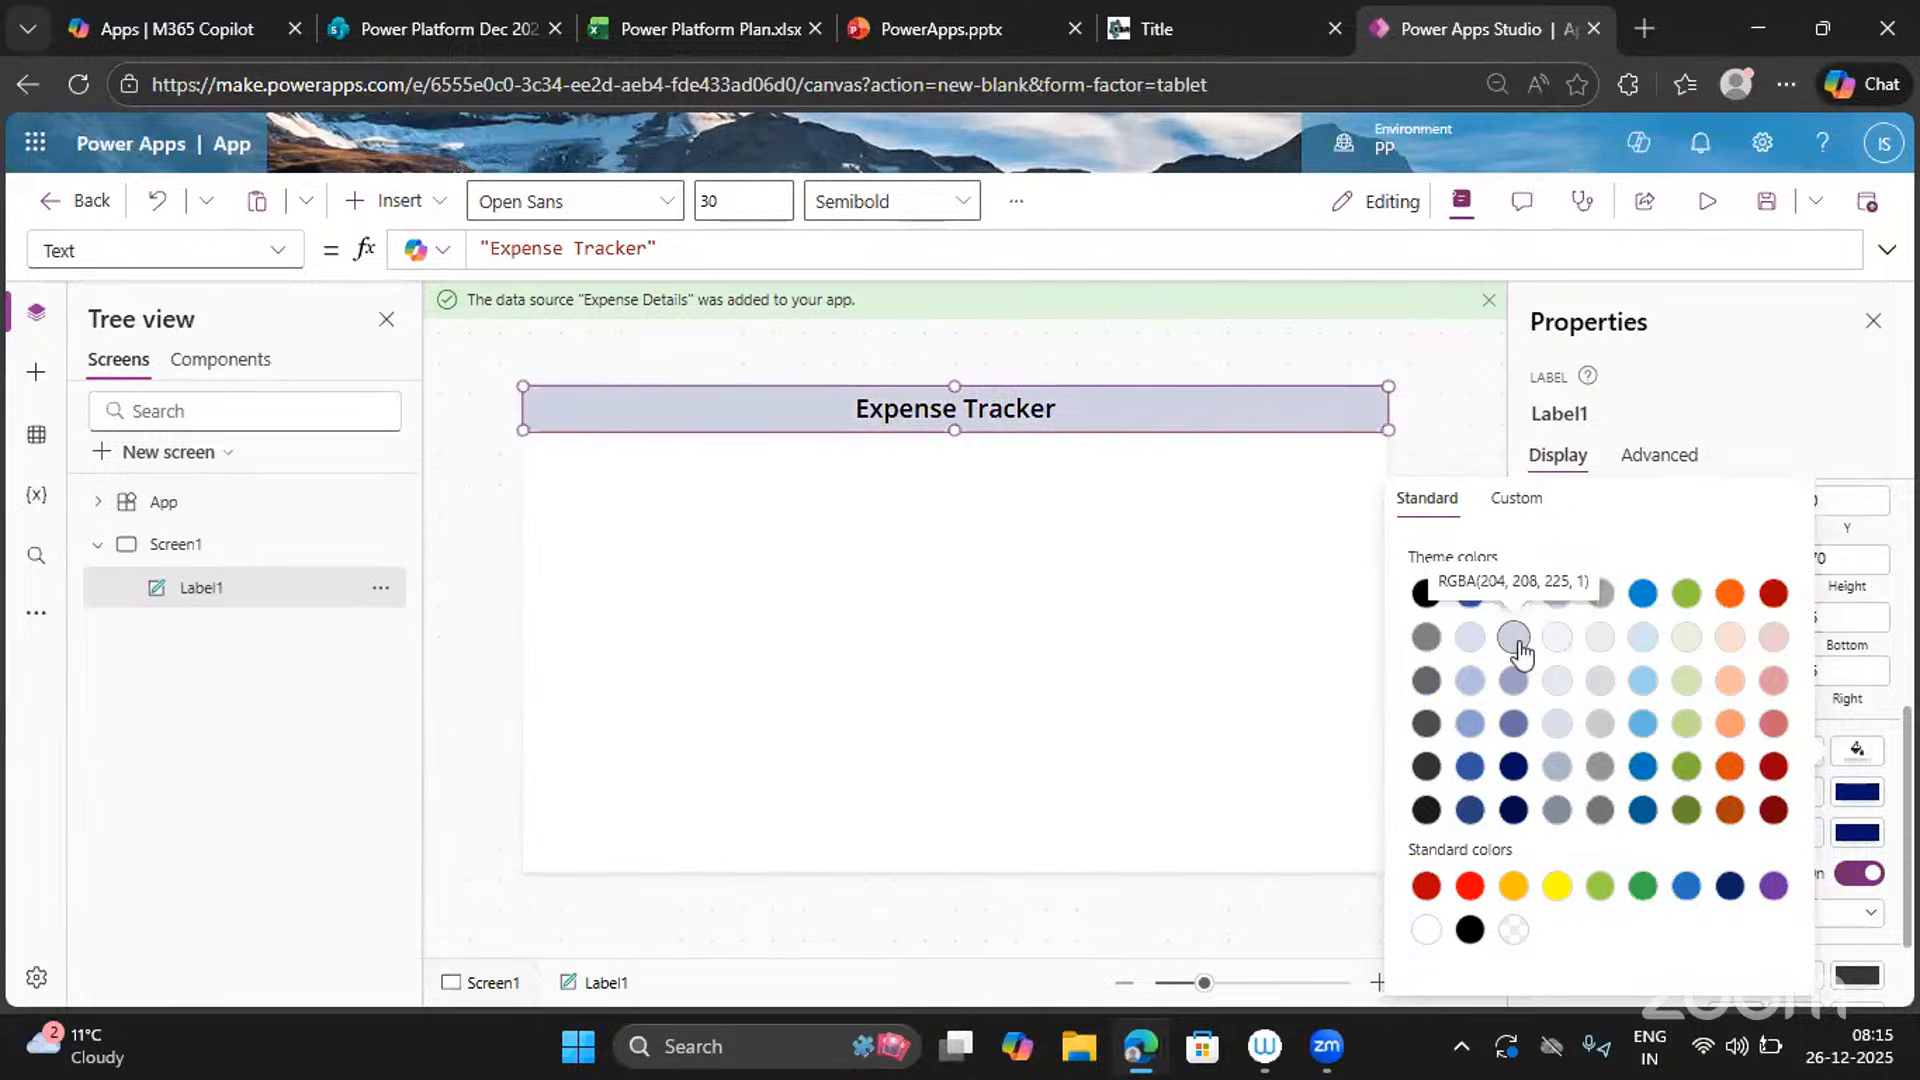
{"action": "left_click", "coordinate": [1469, 637]}
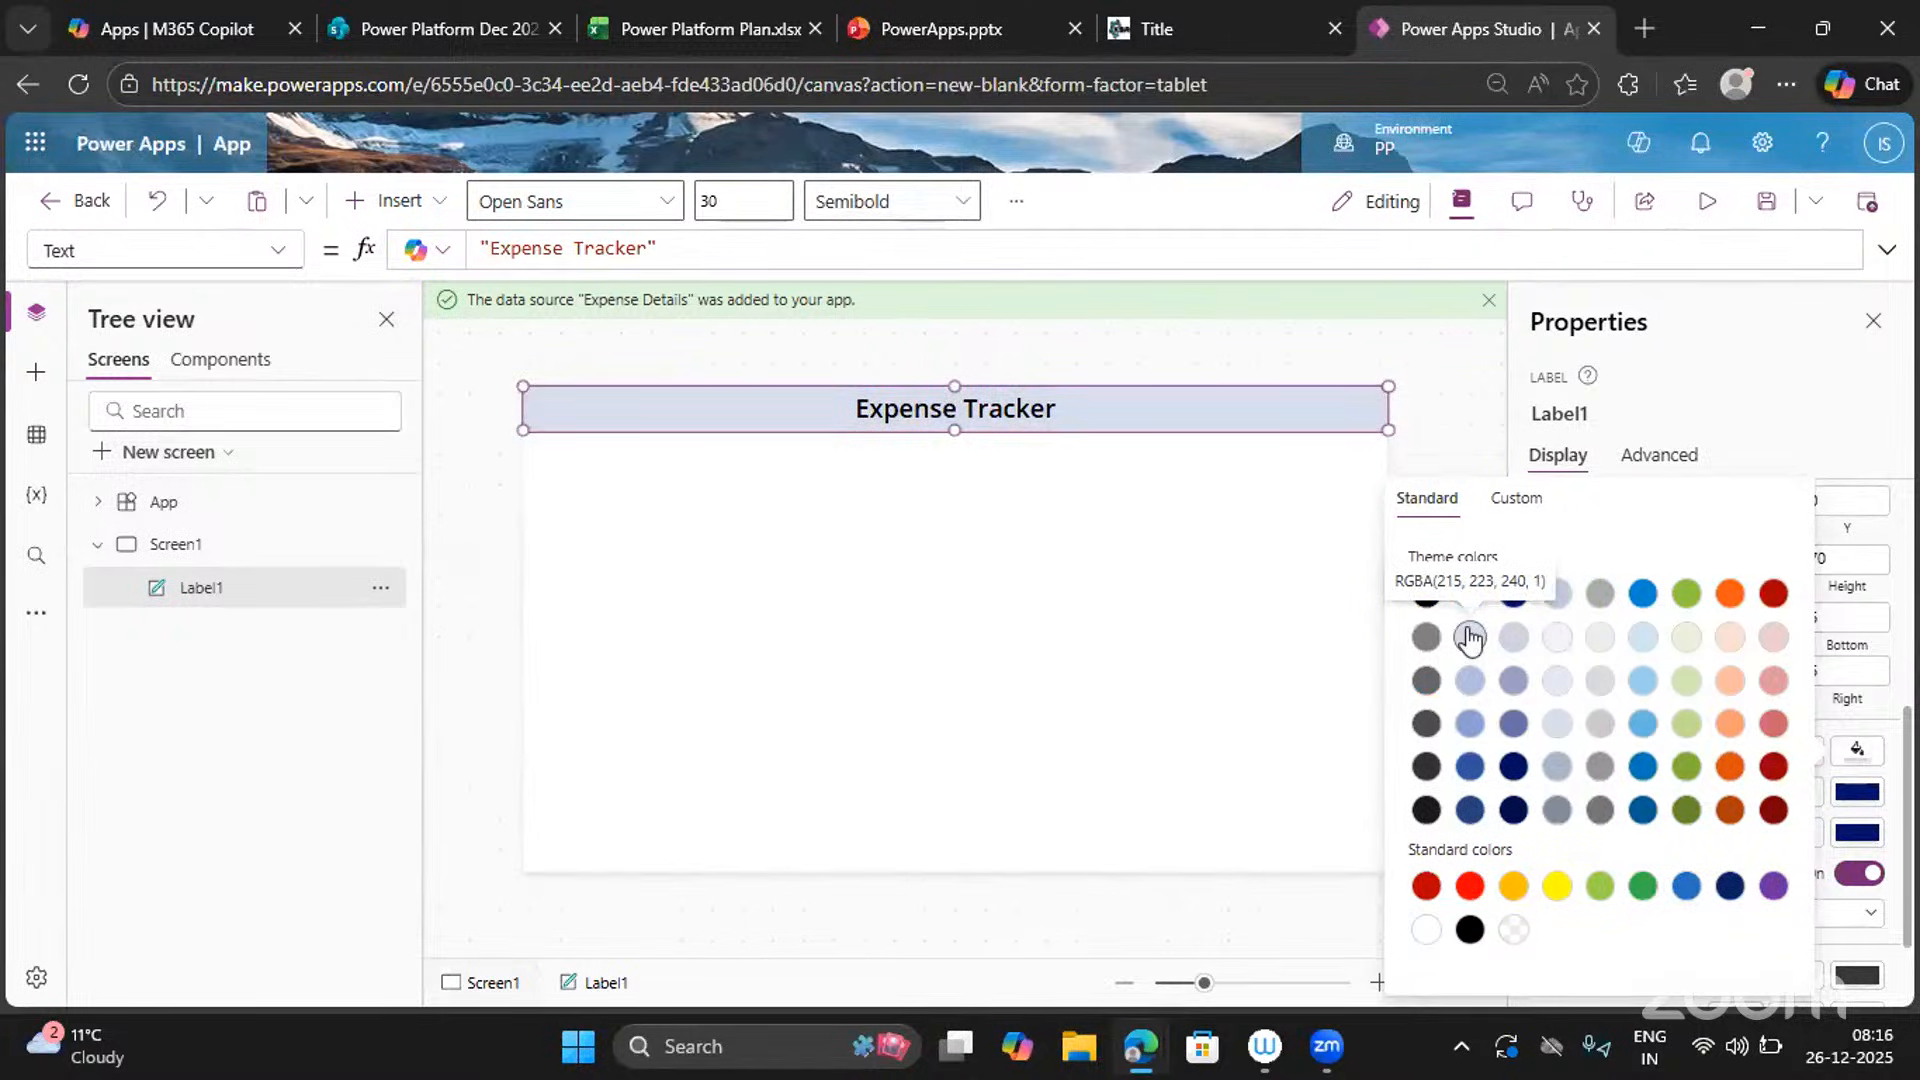
{"action": "left_click", "coordinate": [1684, 648]}
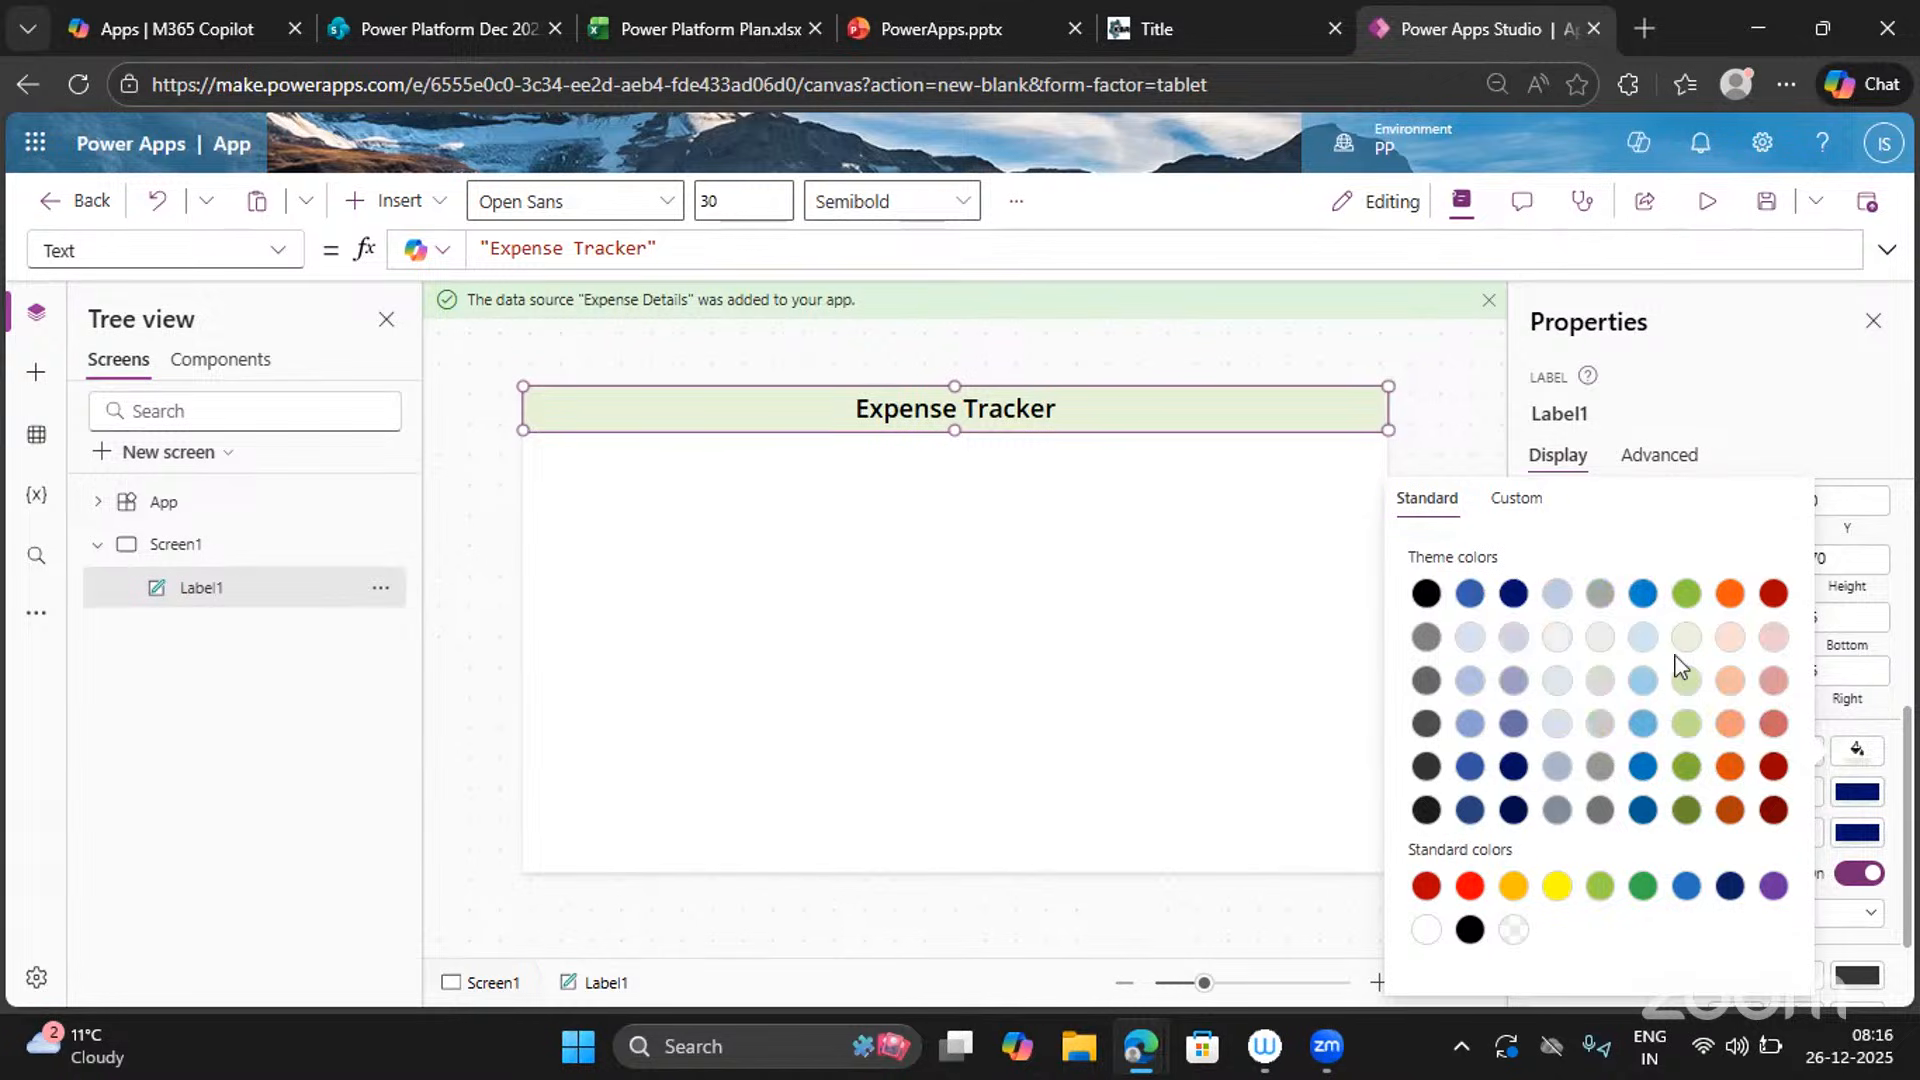
{"action": "left_click", "coordinate": [1469, 638]}
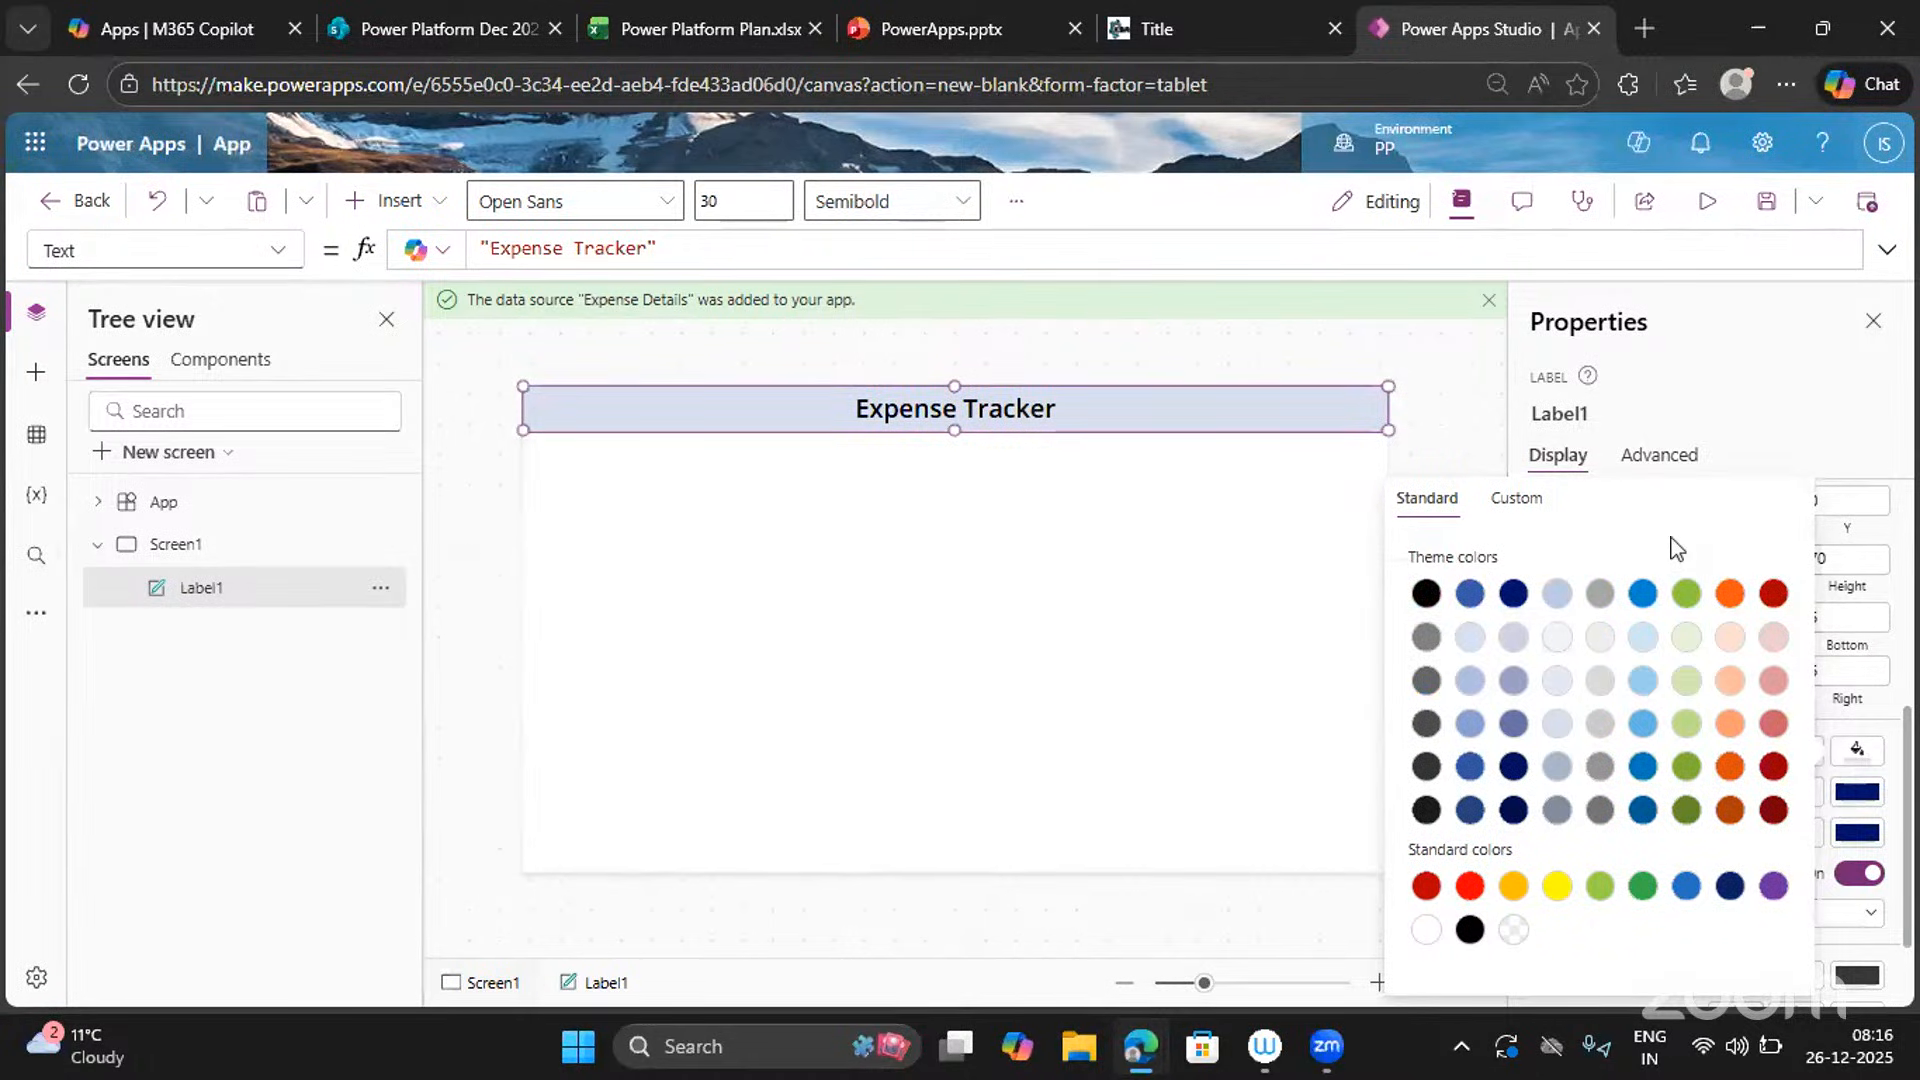
{"action": "left_click", "coordinate": [1667, 420]}
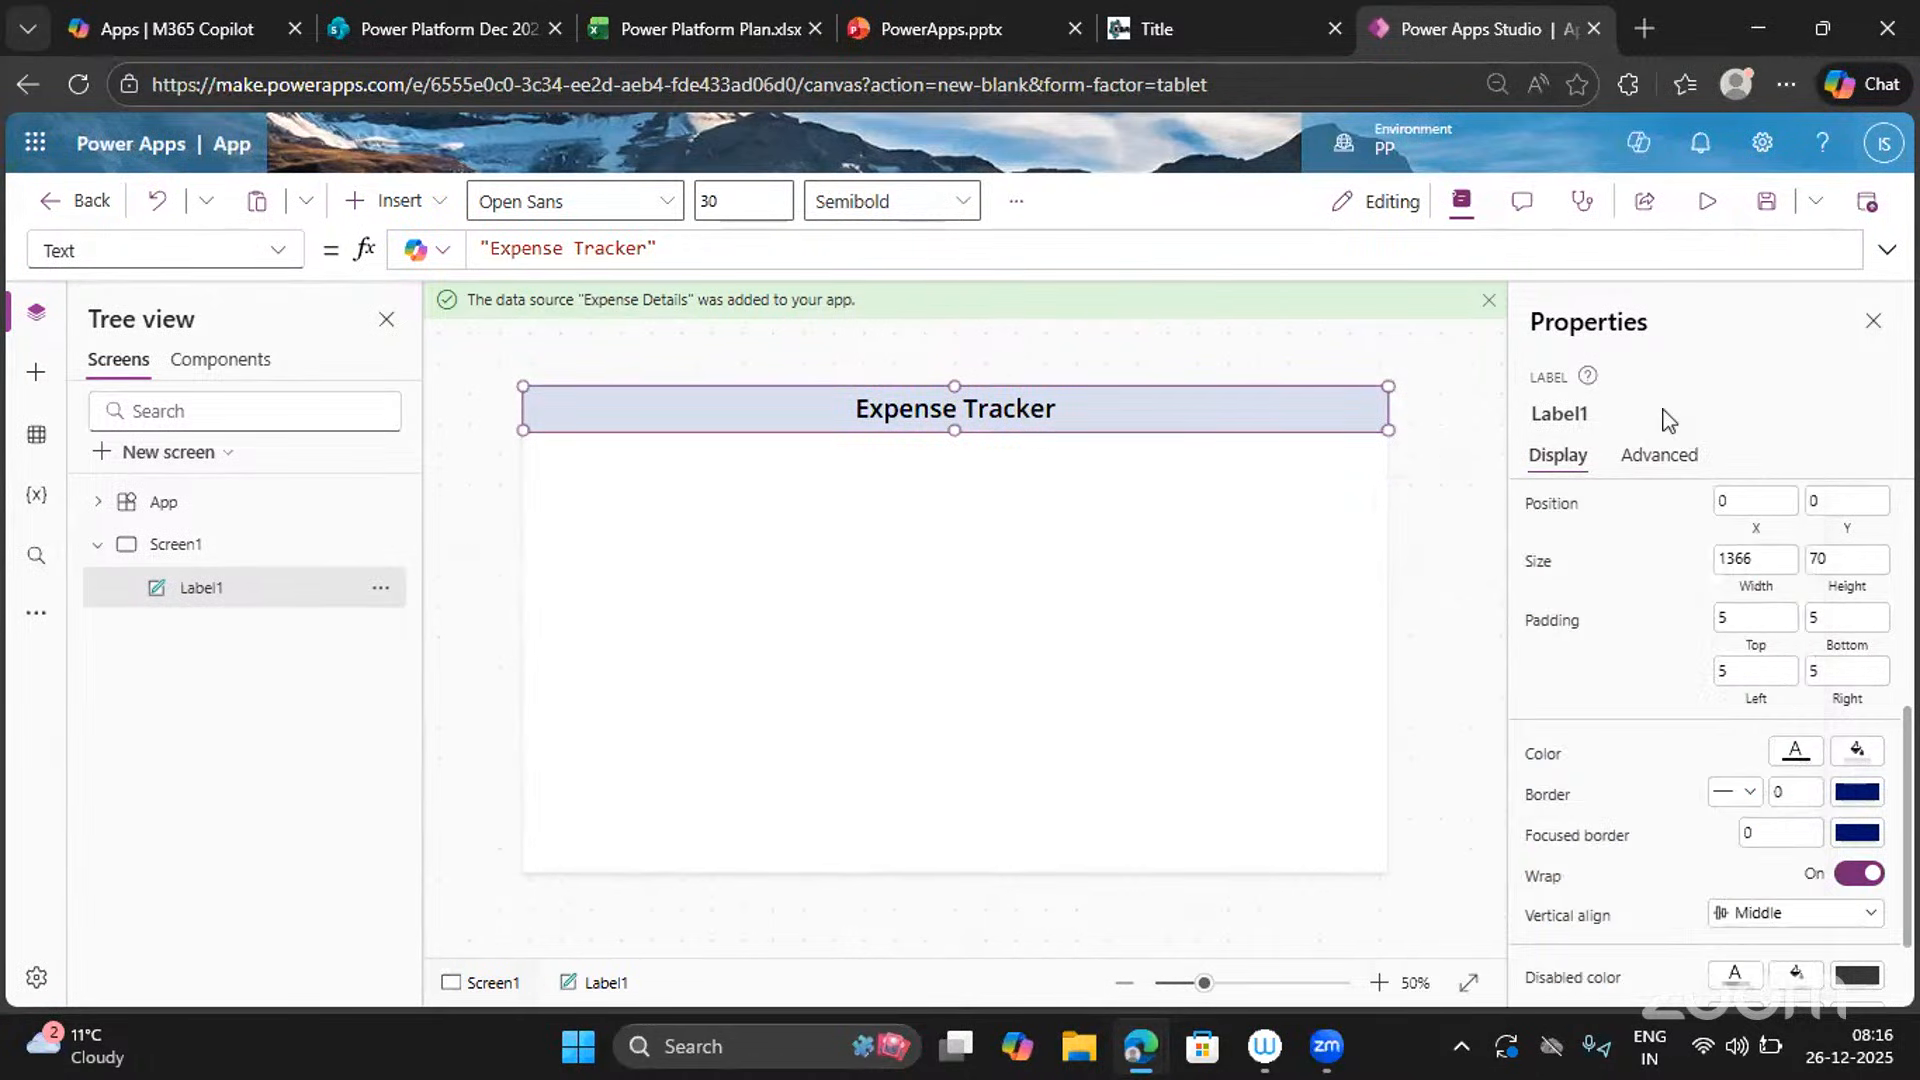
Set the Expense Tracker text colour to black, then select Screen1 itself.
{"action": "left_click", "coordinate": [1795, 757]}
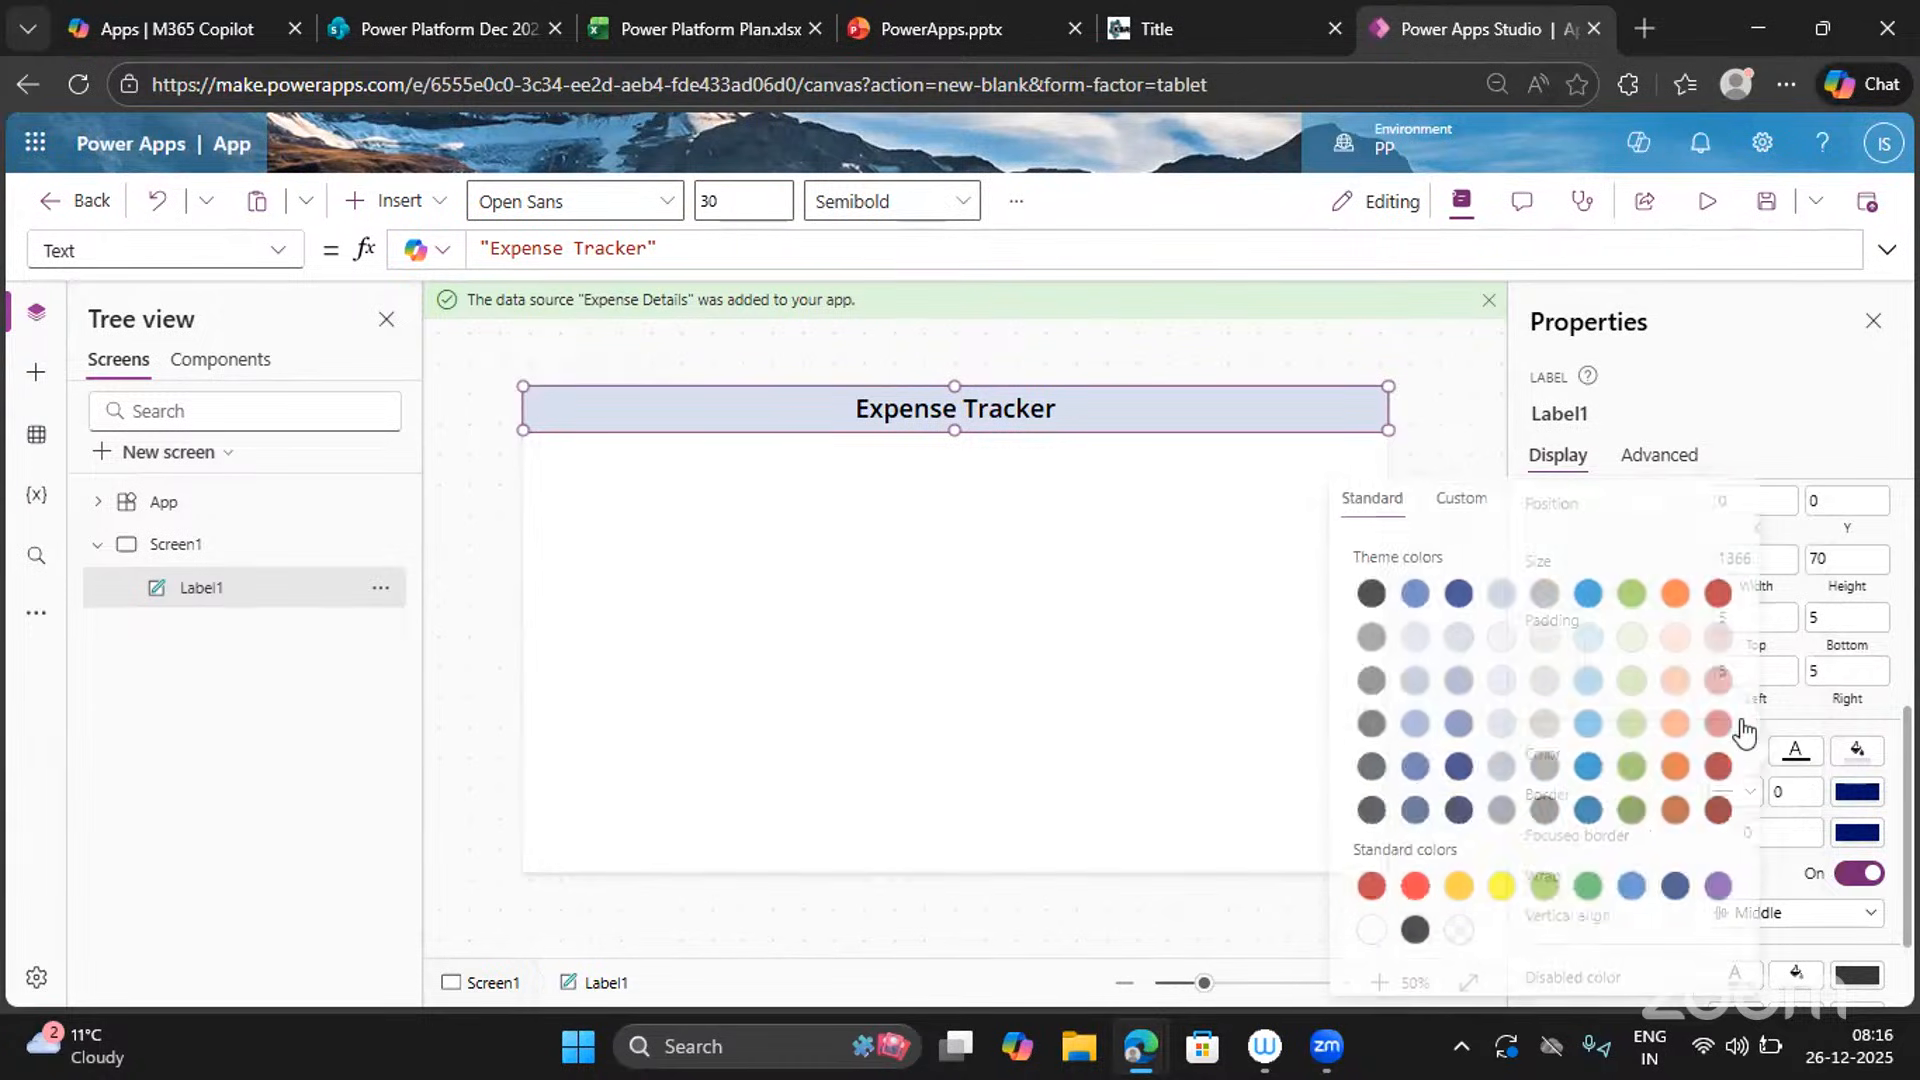
{"action": "left_click", "coordinate": [1364, 931]}
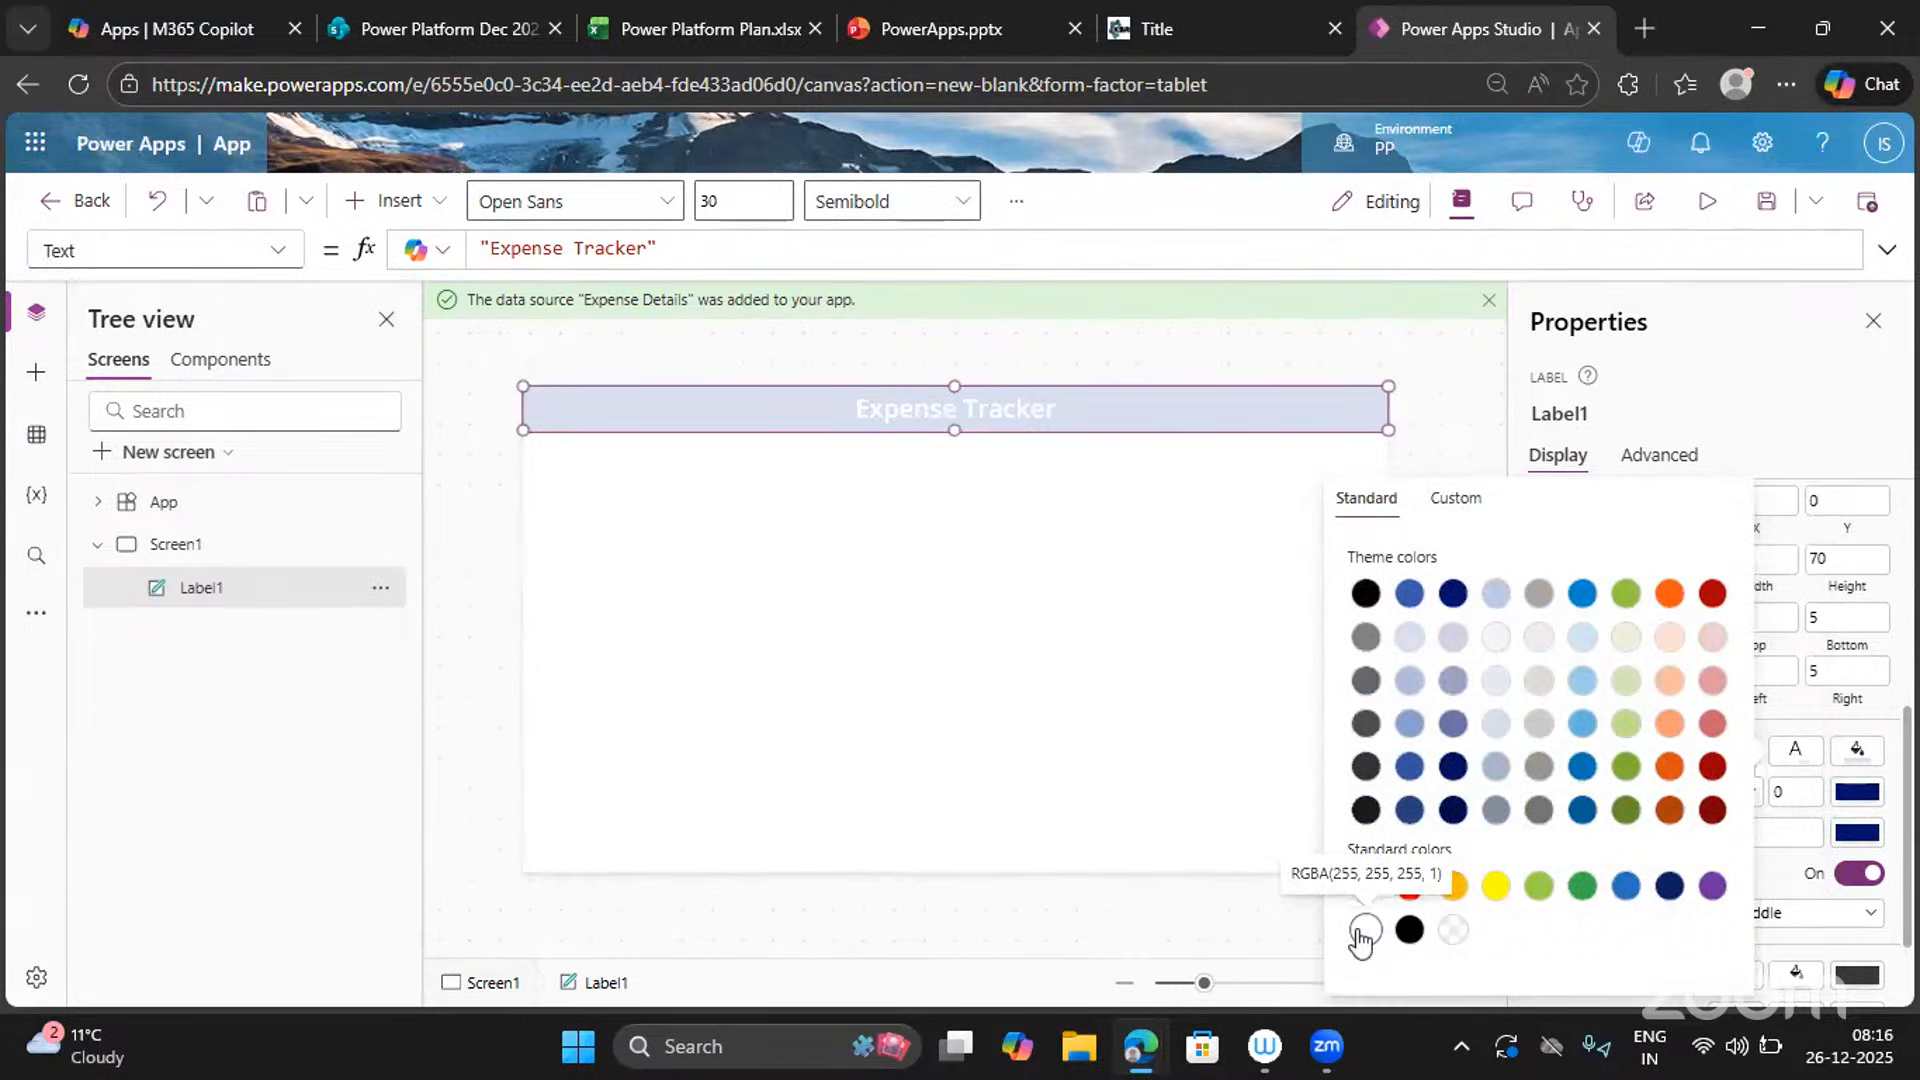
{"action": "left_click", "coordinate": [1408, 932]}
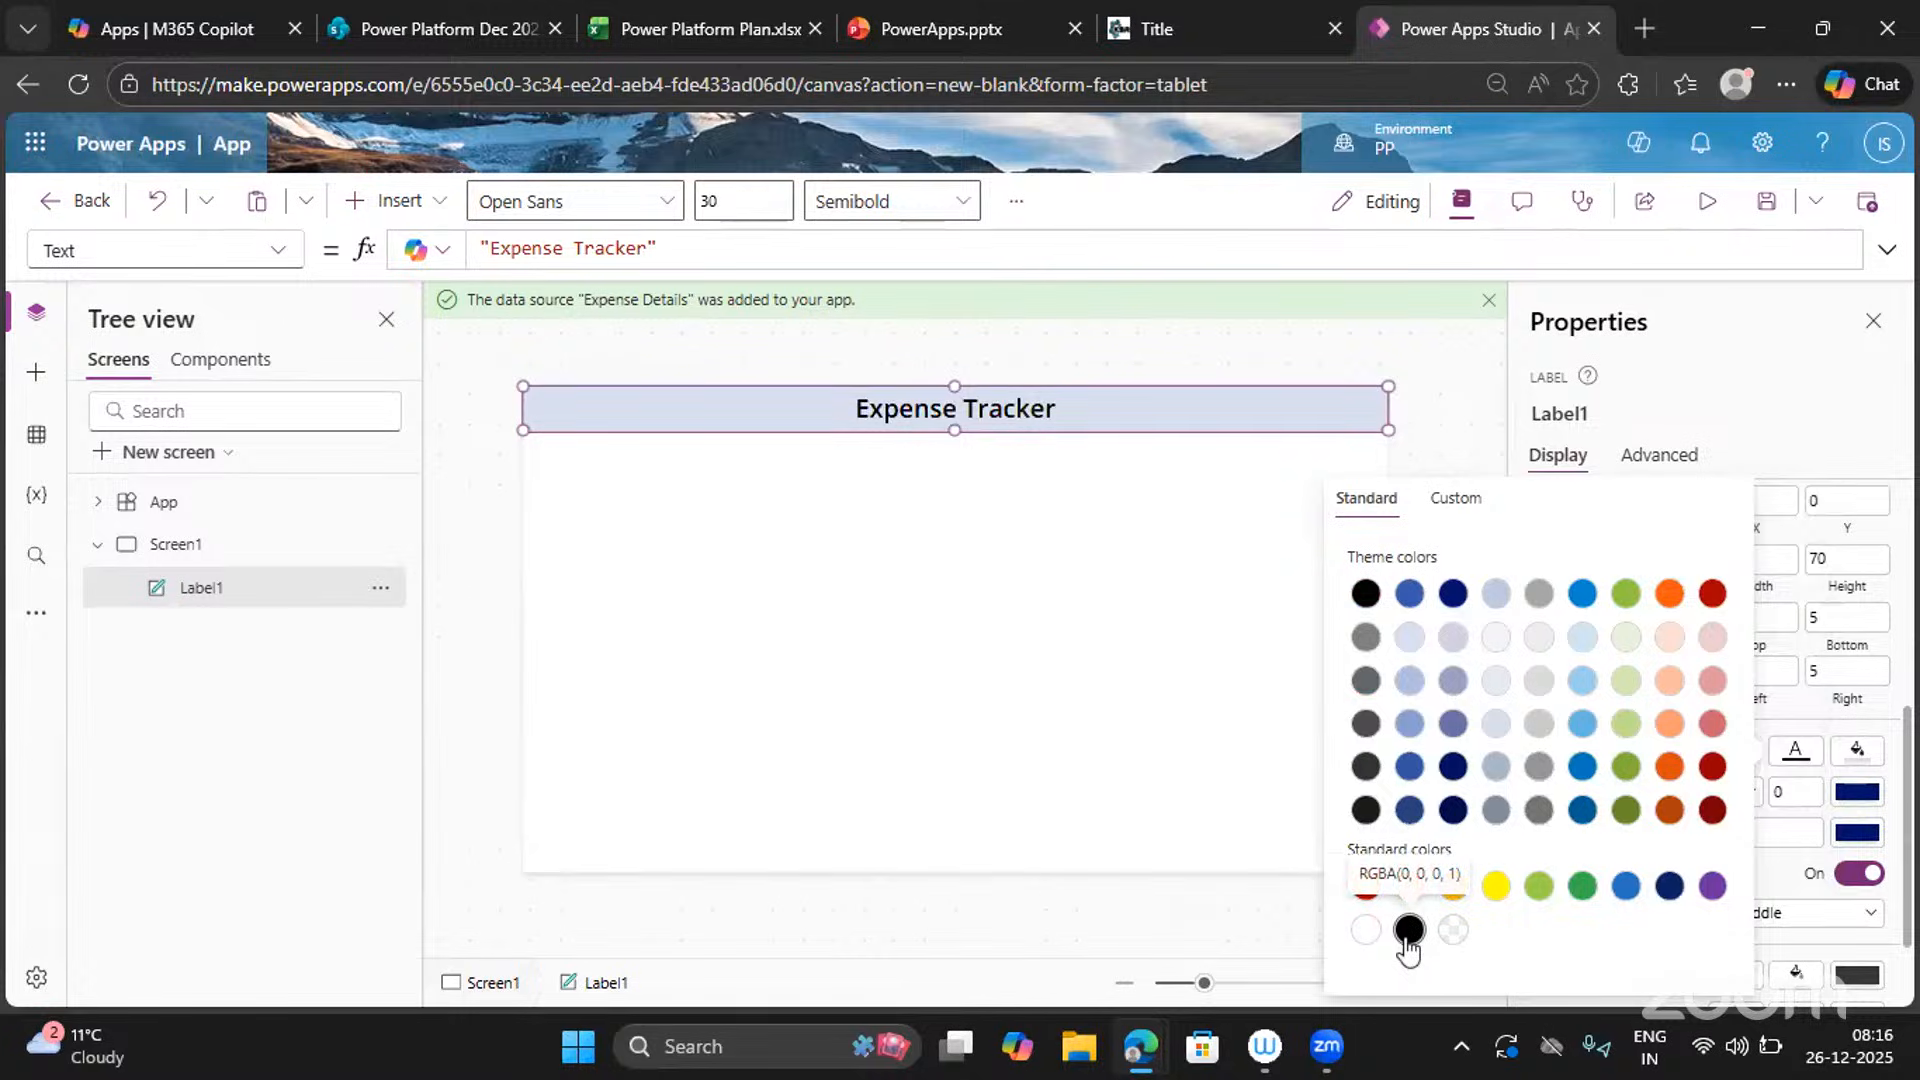
{"action": "left_click", "coordinate": [1725, 430]}
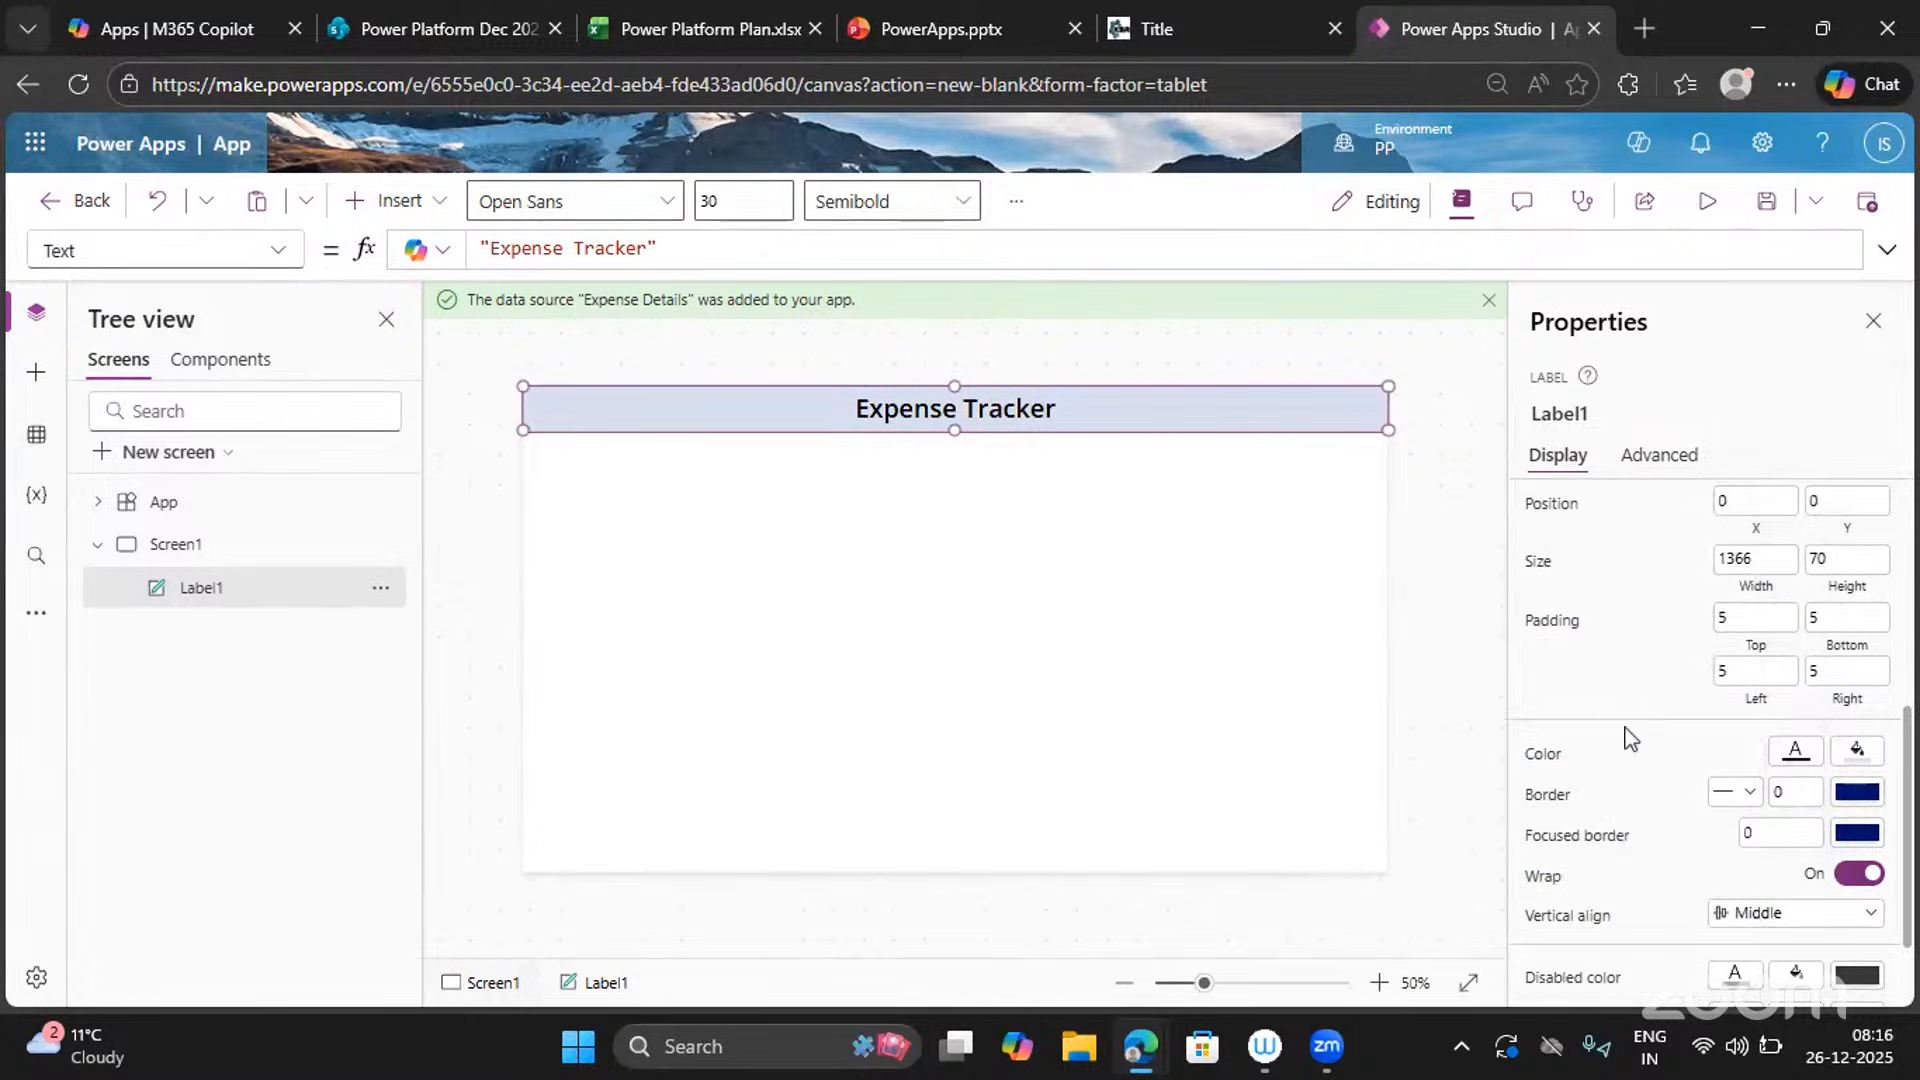
{"action": "scroll", "coordinate": [1612, 857], "scroll_direction": "down", "scroll_amount": 1}
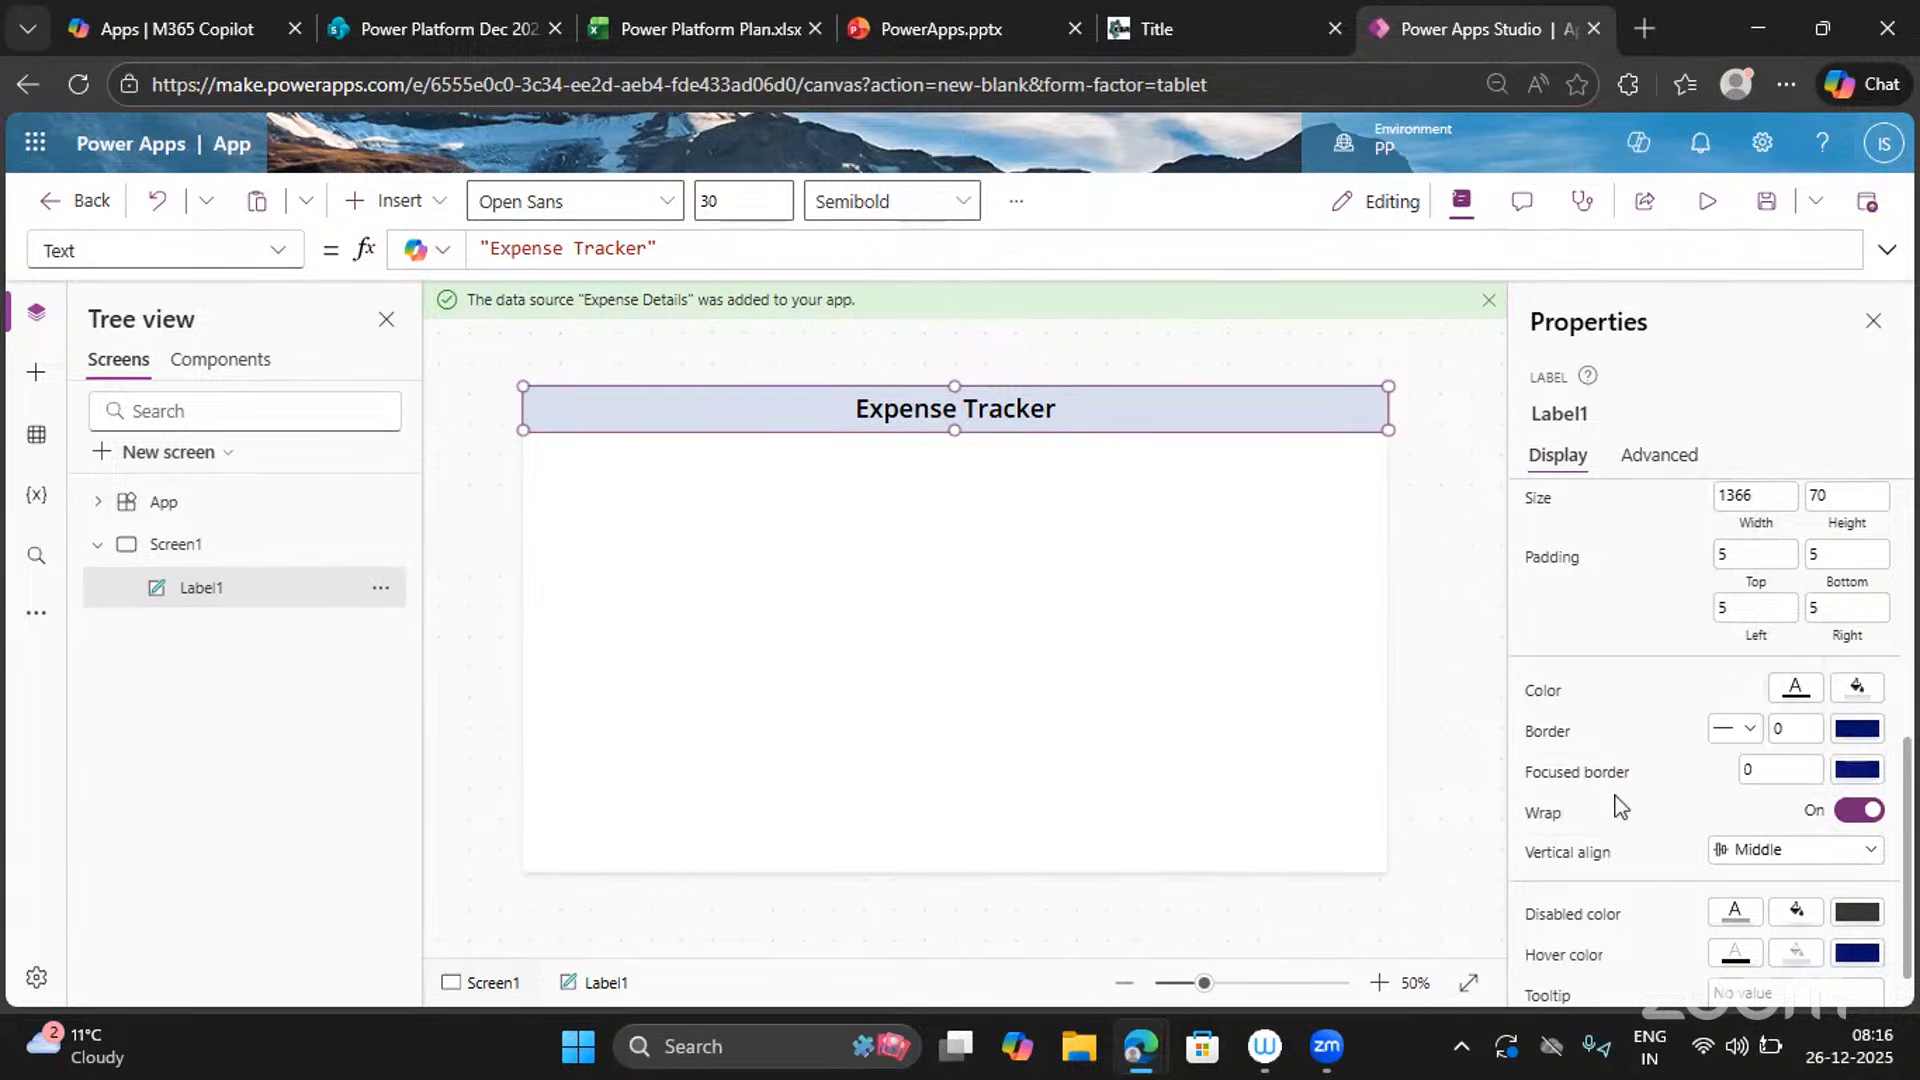
{"action": "scroll", "coordinate": [1618, 805], "scroll_direction": "down", "scroll_amount": 1}
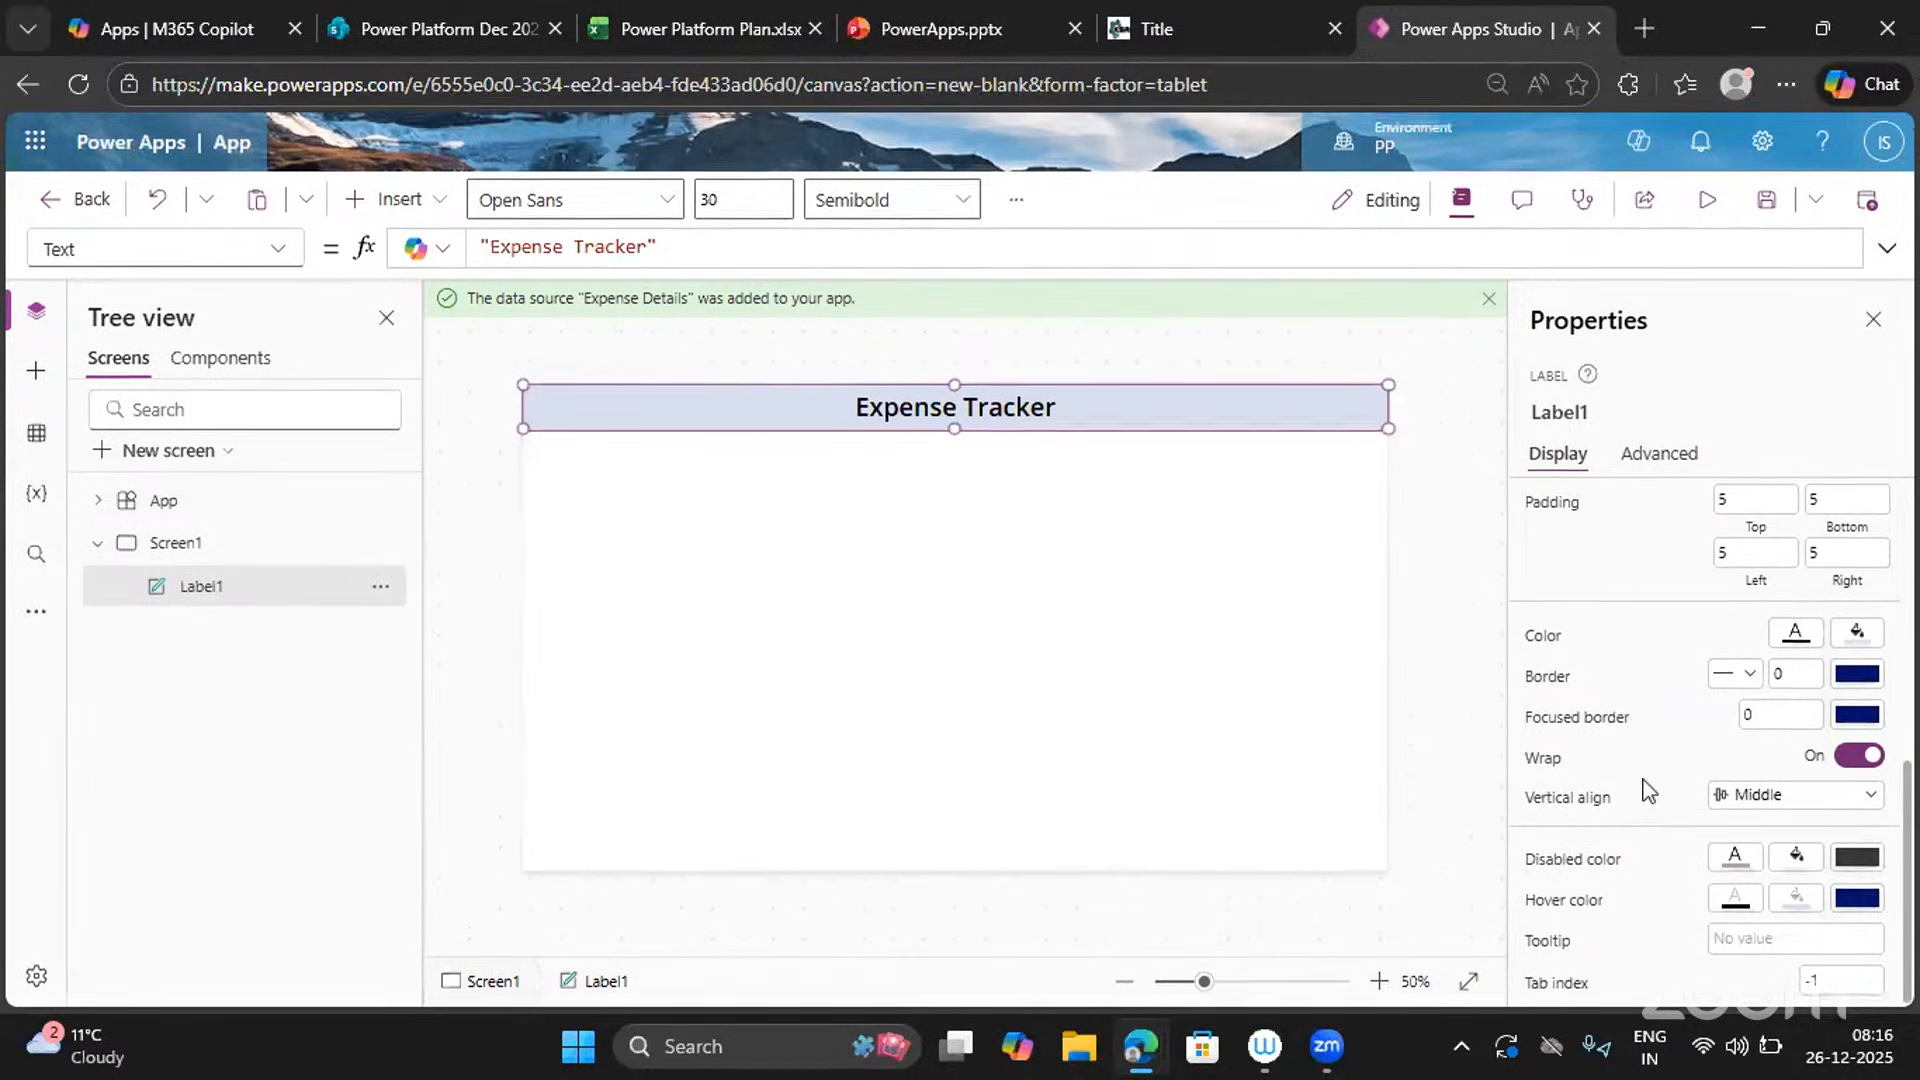
{"action": "scroll", "coordinate": [1648, 790], "scroll_direction": "up", "scroll_amount": 10}
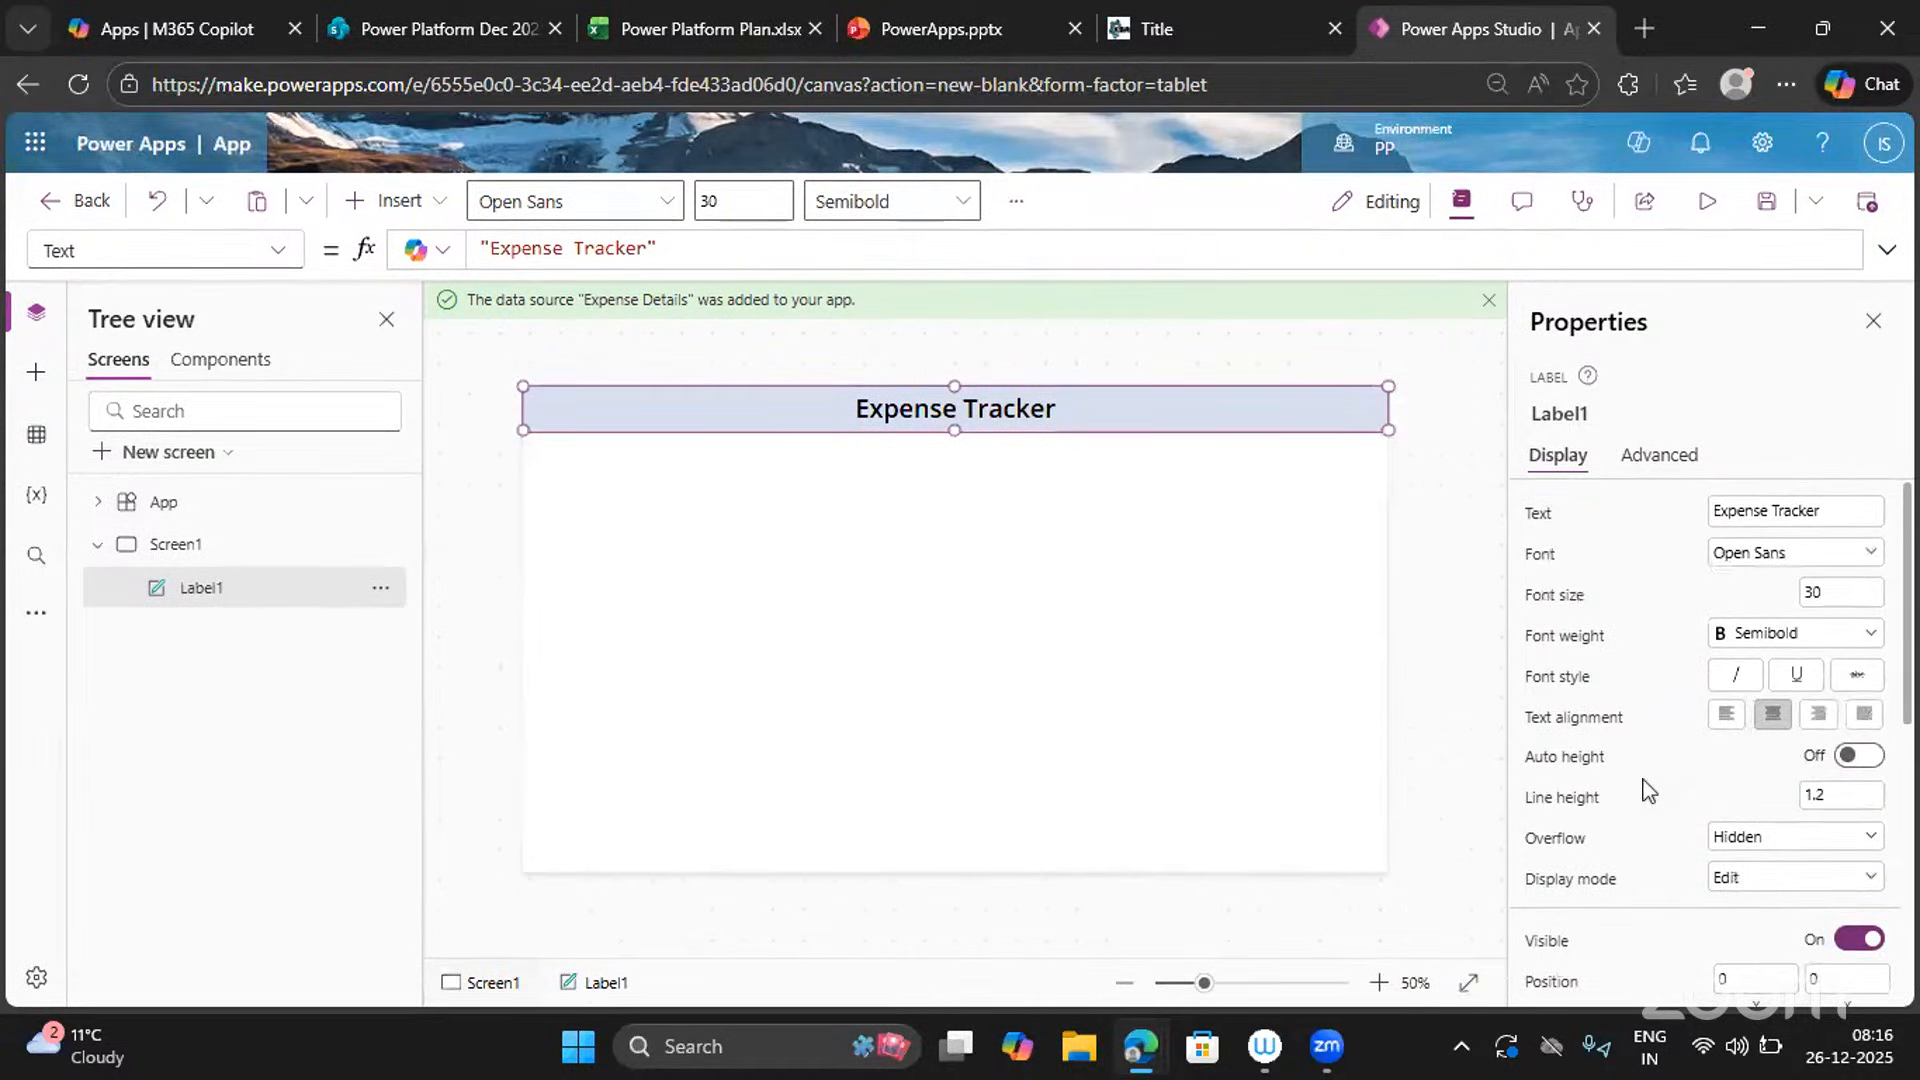
{"action": "left_click", "coordinate": [1216, 537]}
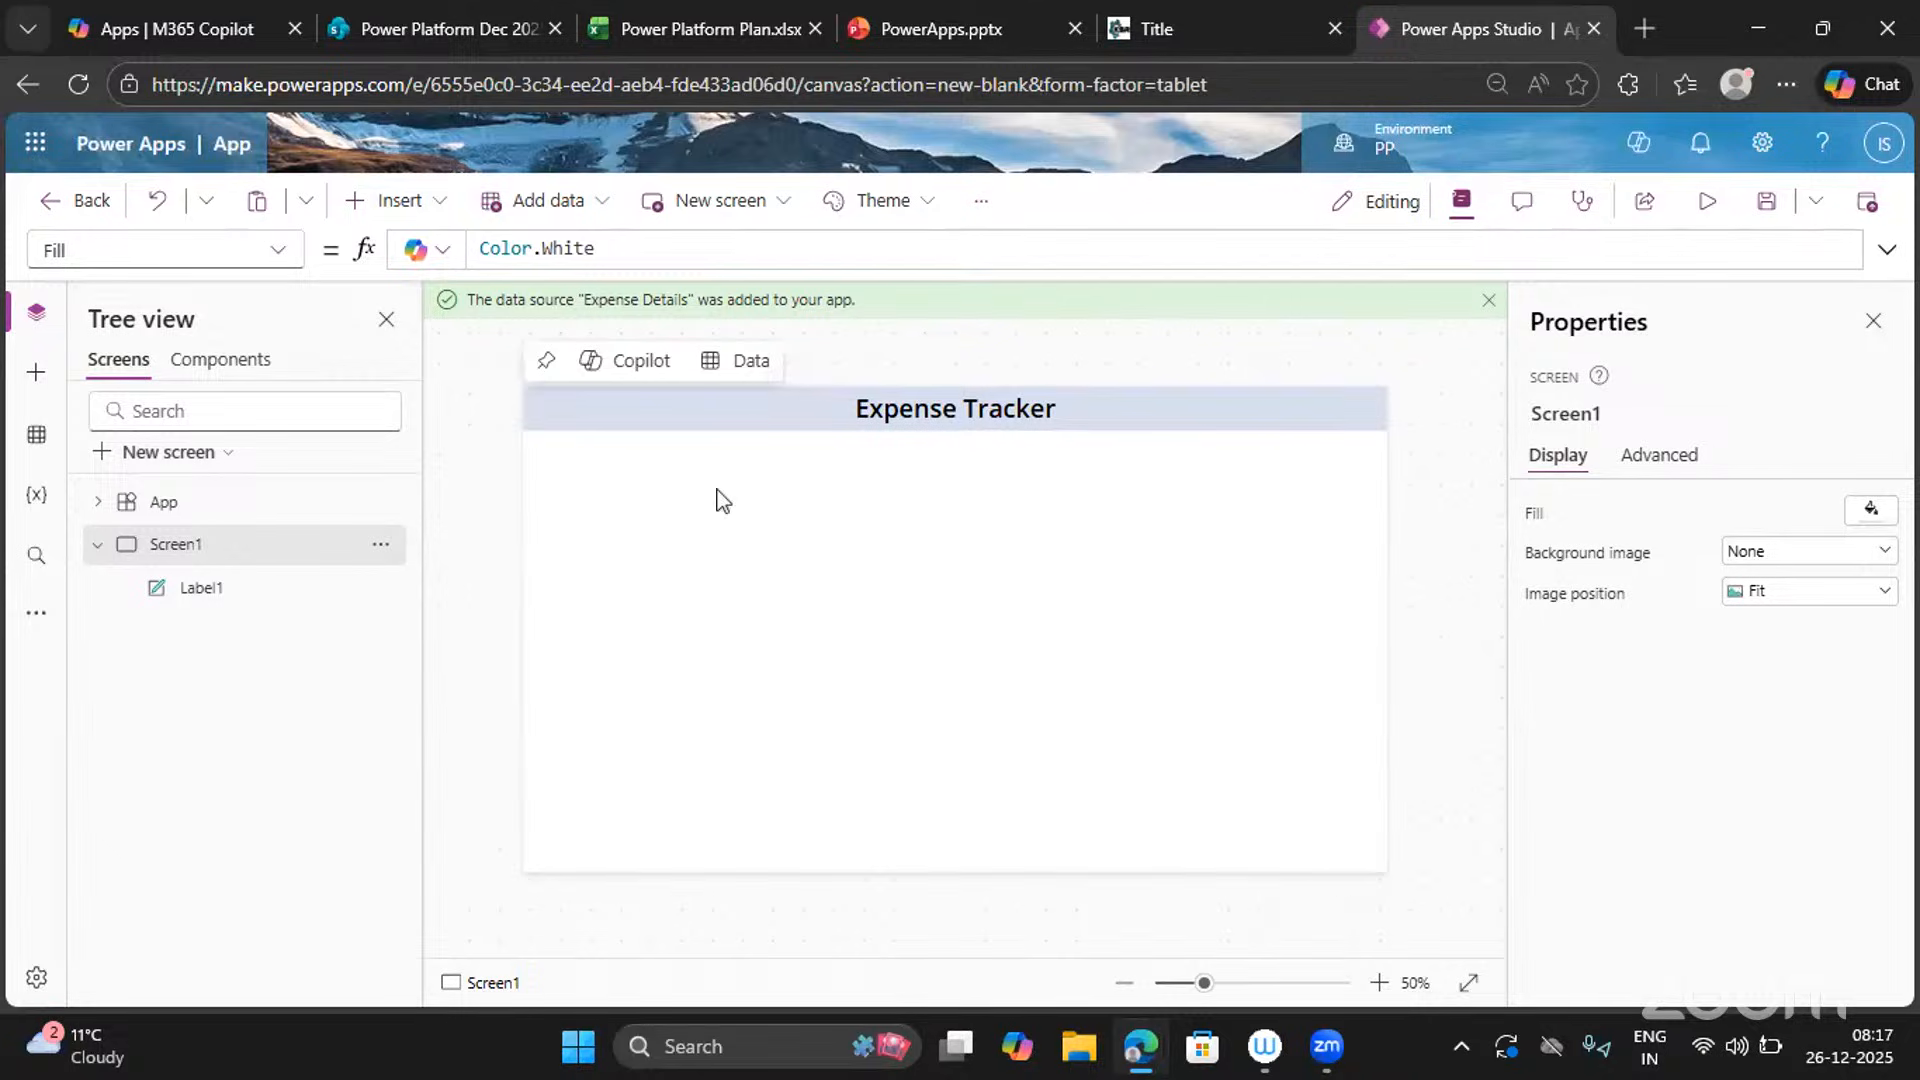
Insert an Image control and place it at the bottom-right corner, sized 96×68.
{"action": "left_click", "coordinate": [400, 205]}
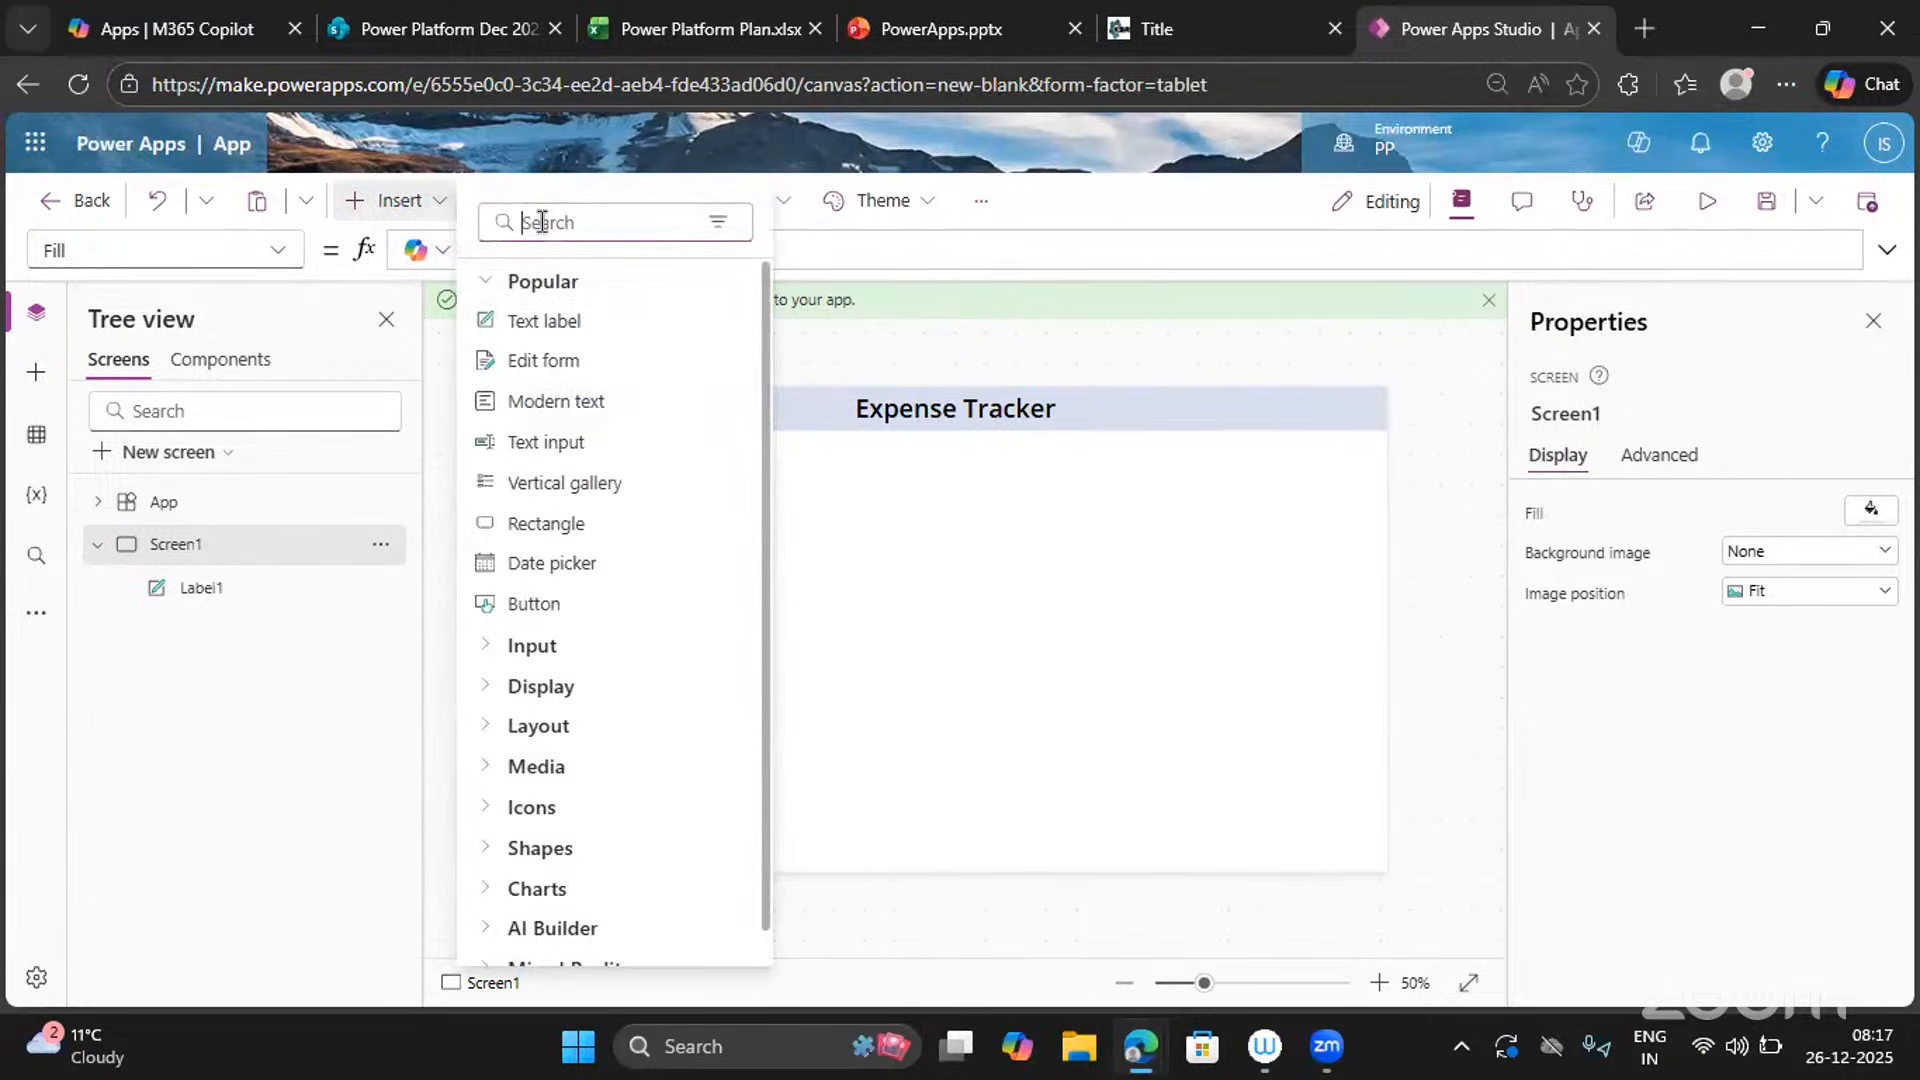
{"action": "type", "text": "image"}
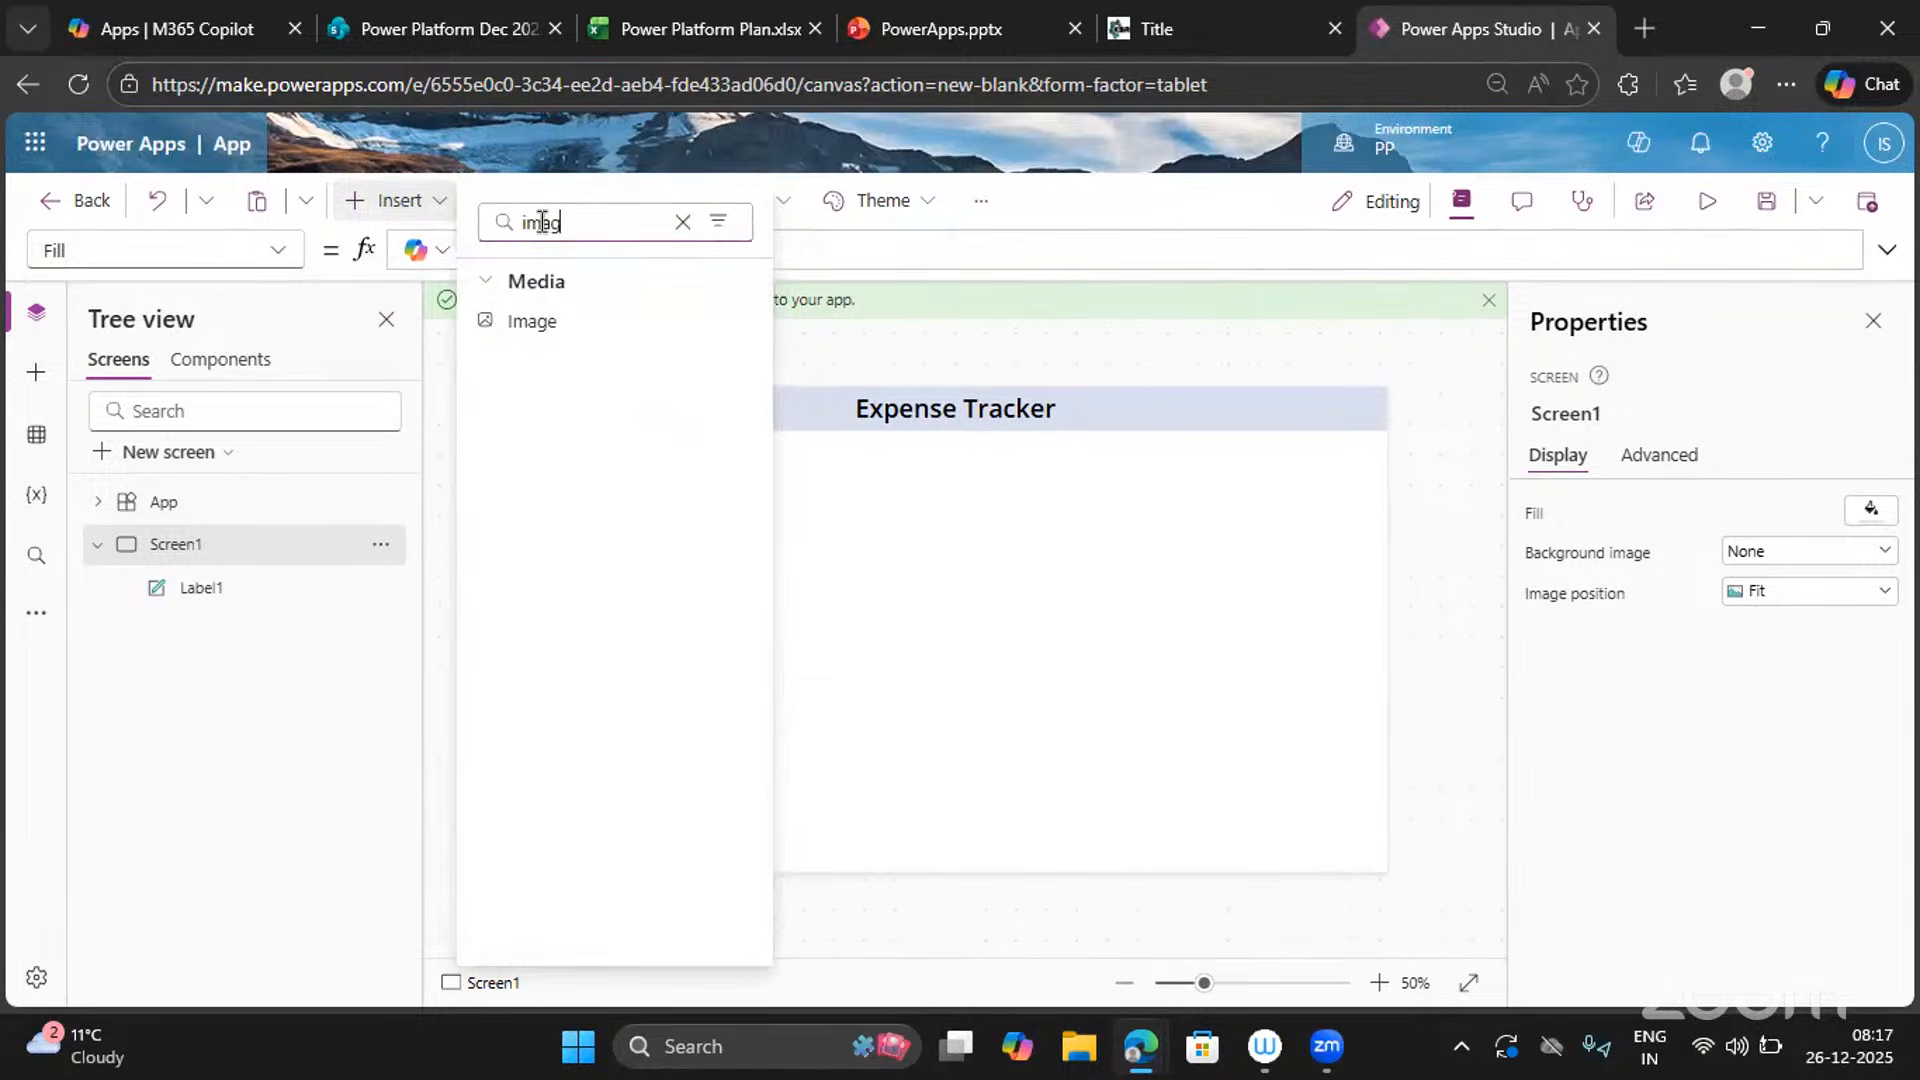
{"action": "left_click", "coordinate": [533, 325]}
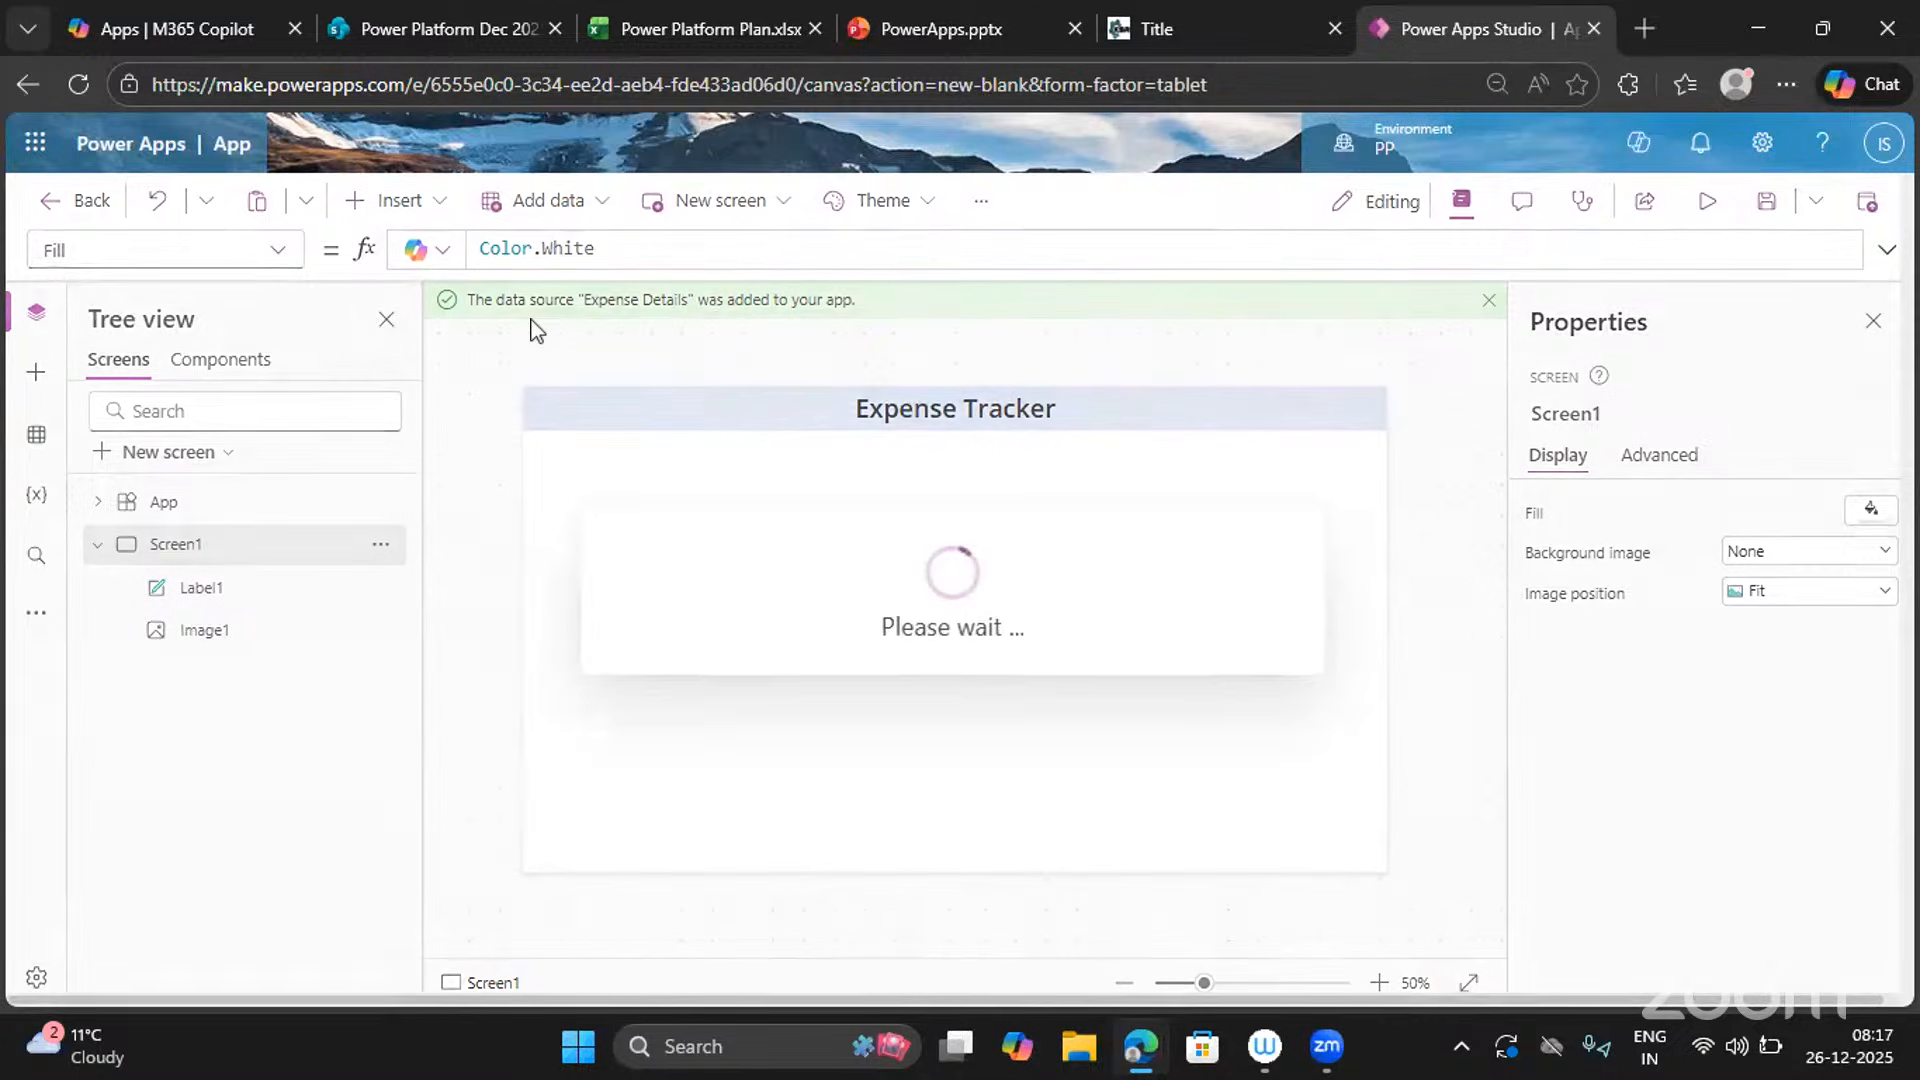
{"action": "left_click_drag", "start_coordinate": [572, 455], "coordinate": [1349, 855]}
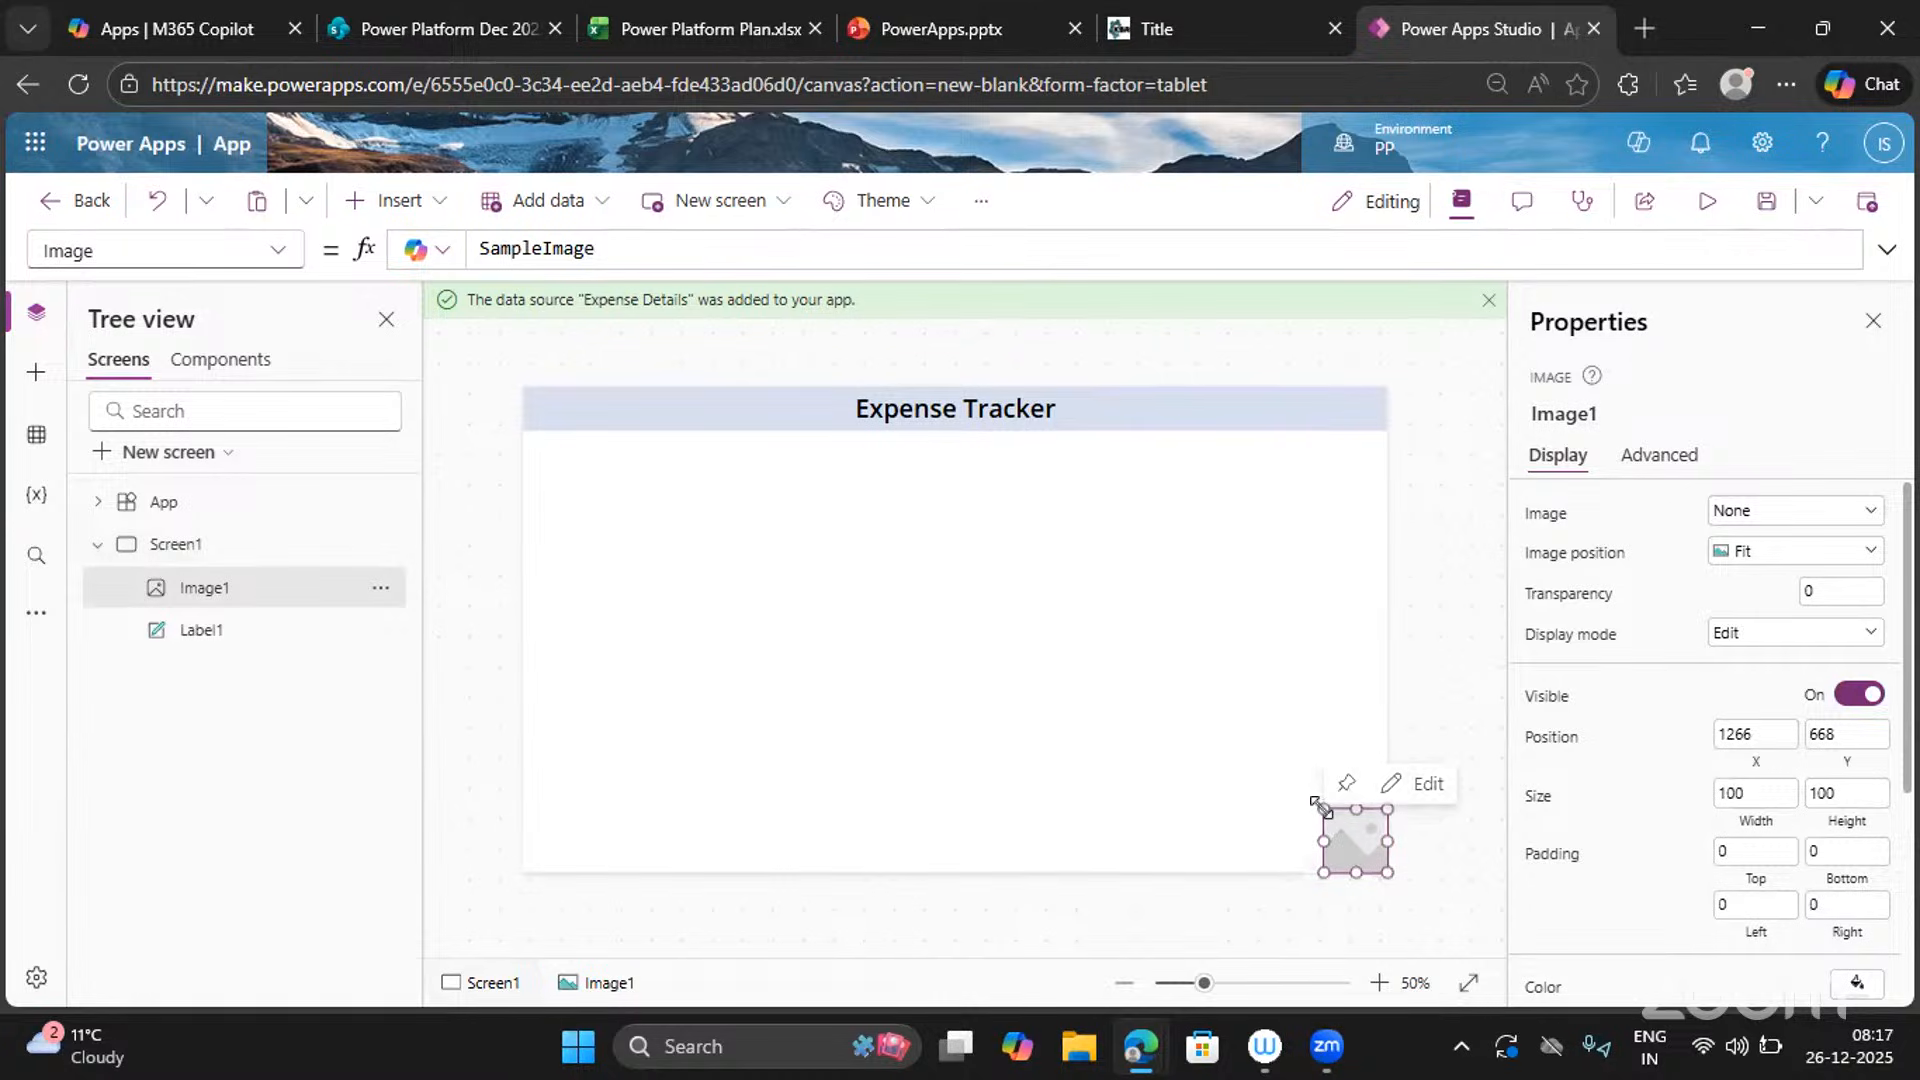
{"action": "left_click_drag", "start_coordinate": [1324, 812], "coordinate": [1329, 853]}
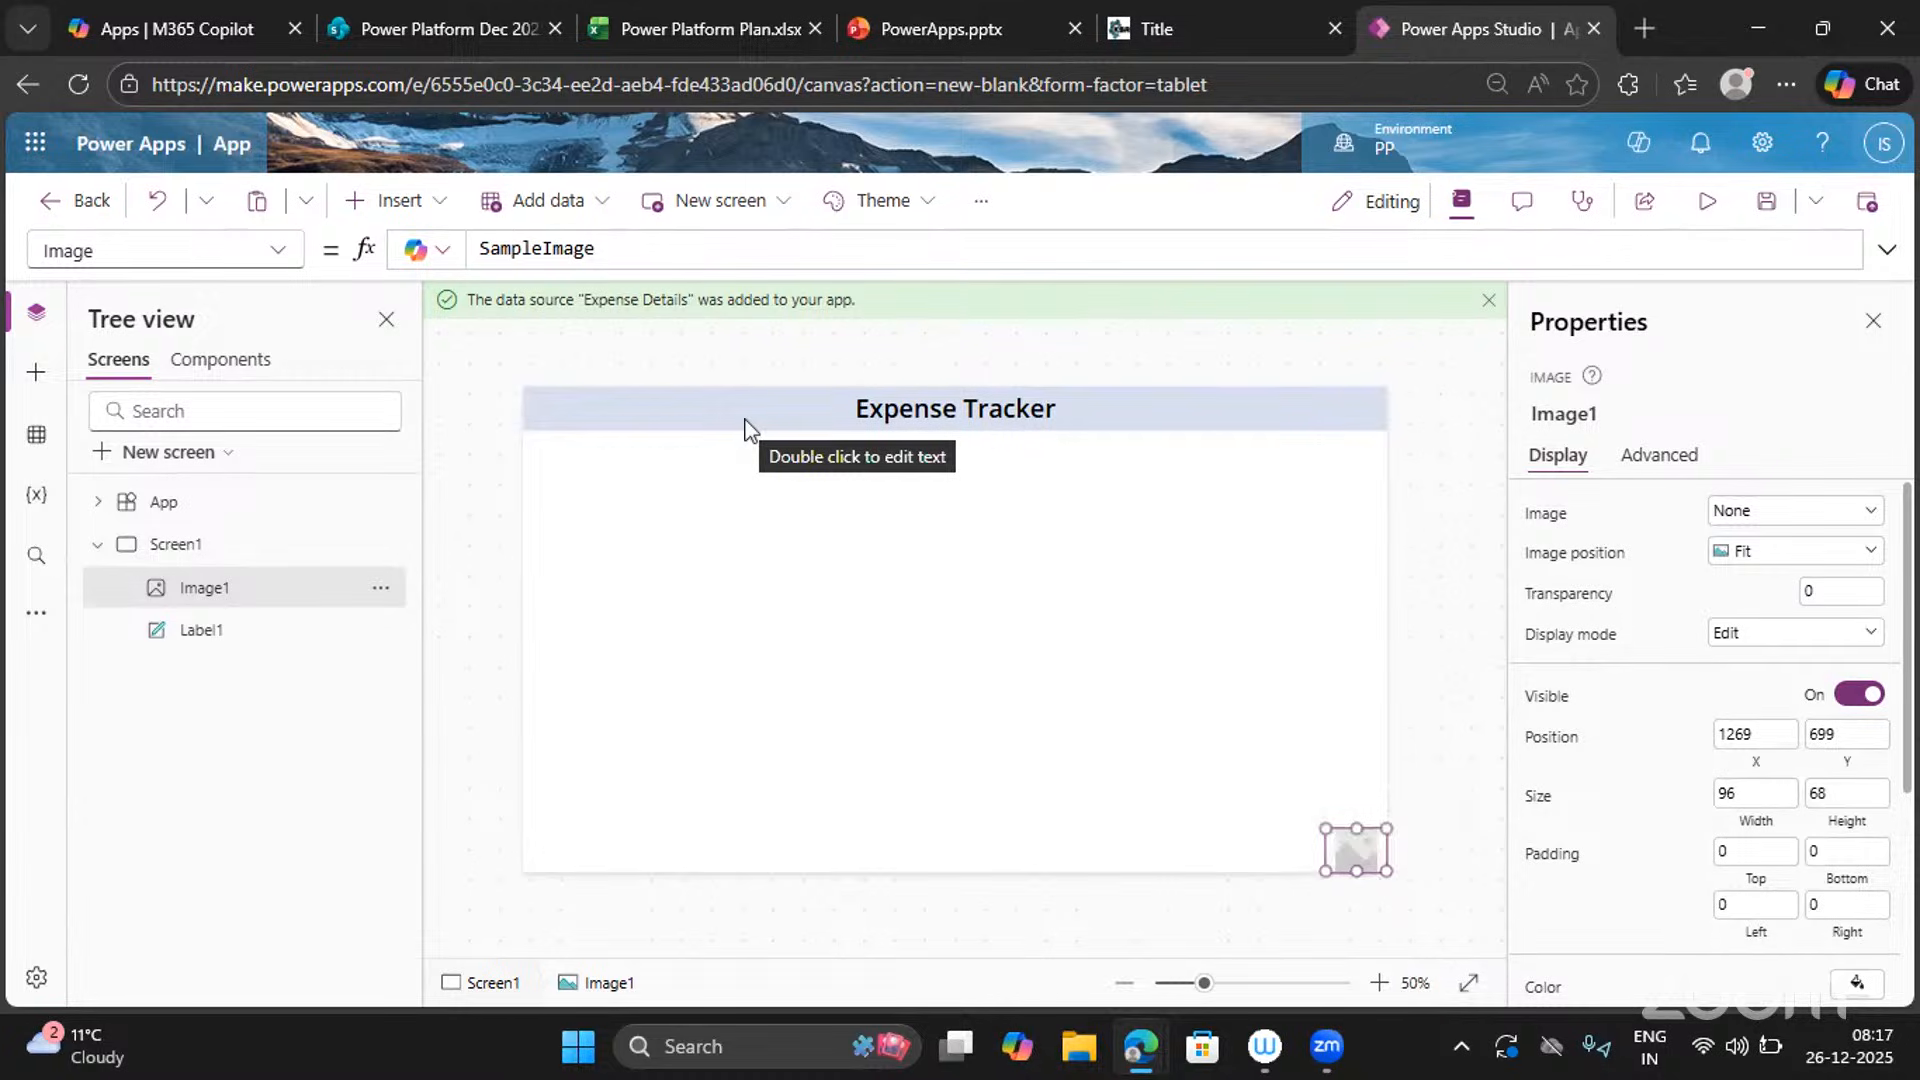
Inspect Image1's SampleImage formula and browse the Theme, New screen and '...' menus.
{"action": "left_click", "coordinate": [628, 243]}
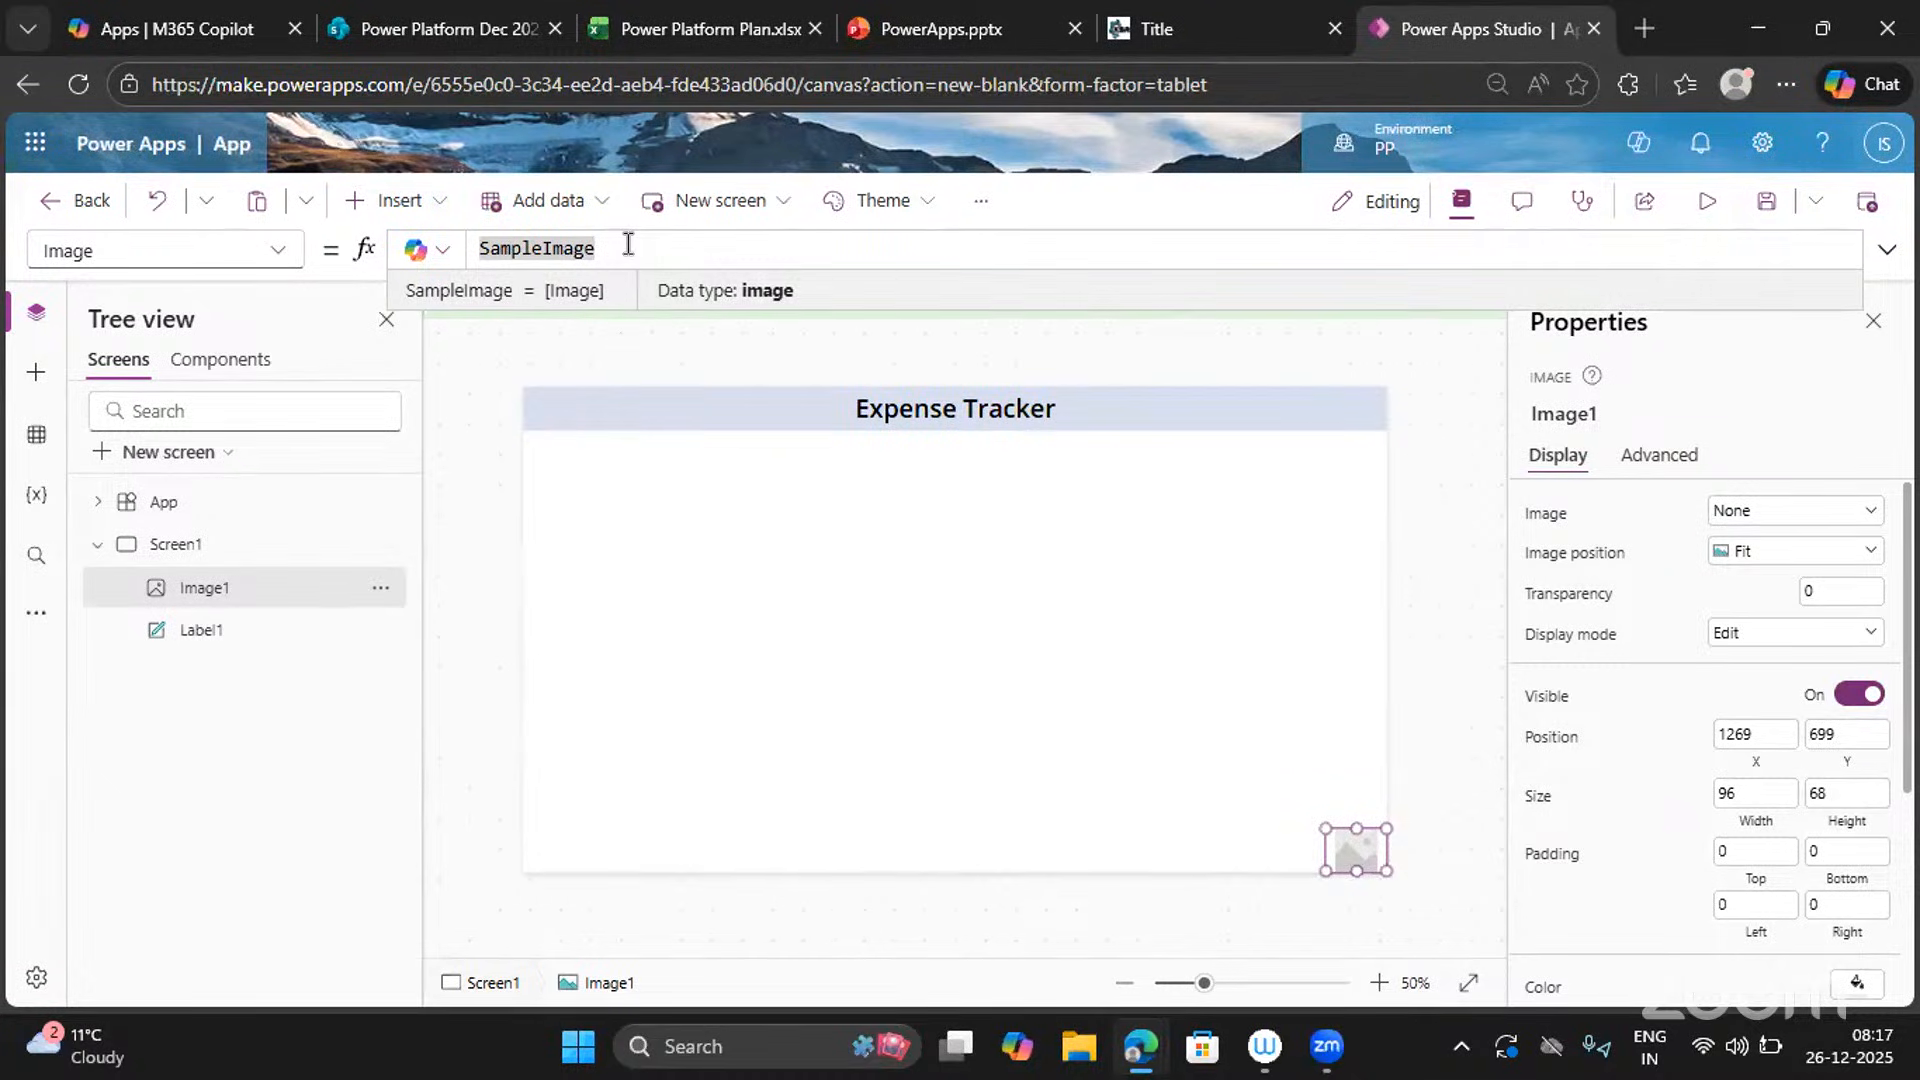
{"action": "left_click", "coordinate": [873, 222]}
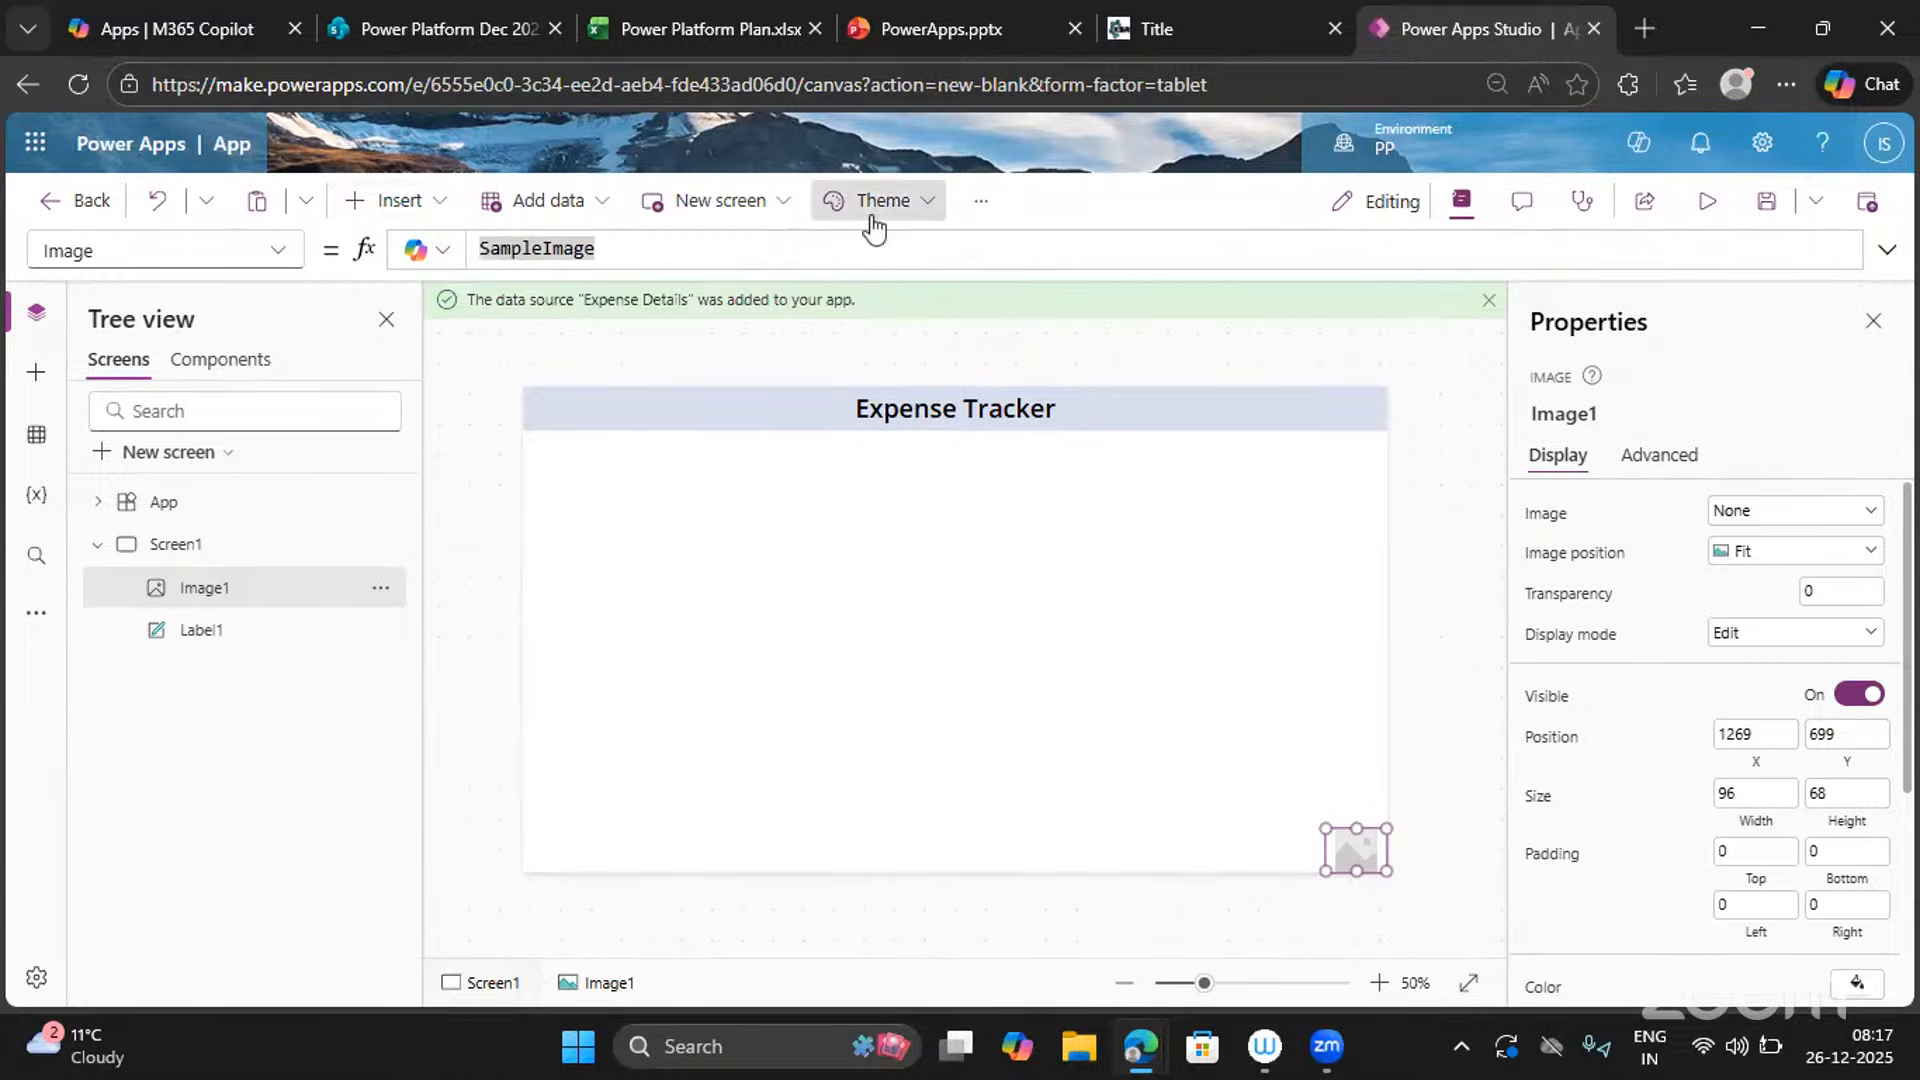
{"action": "left_click", "coordinate": [980, 201]}
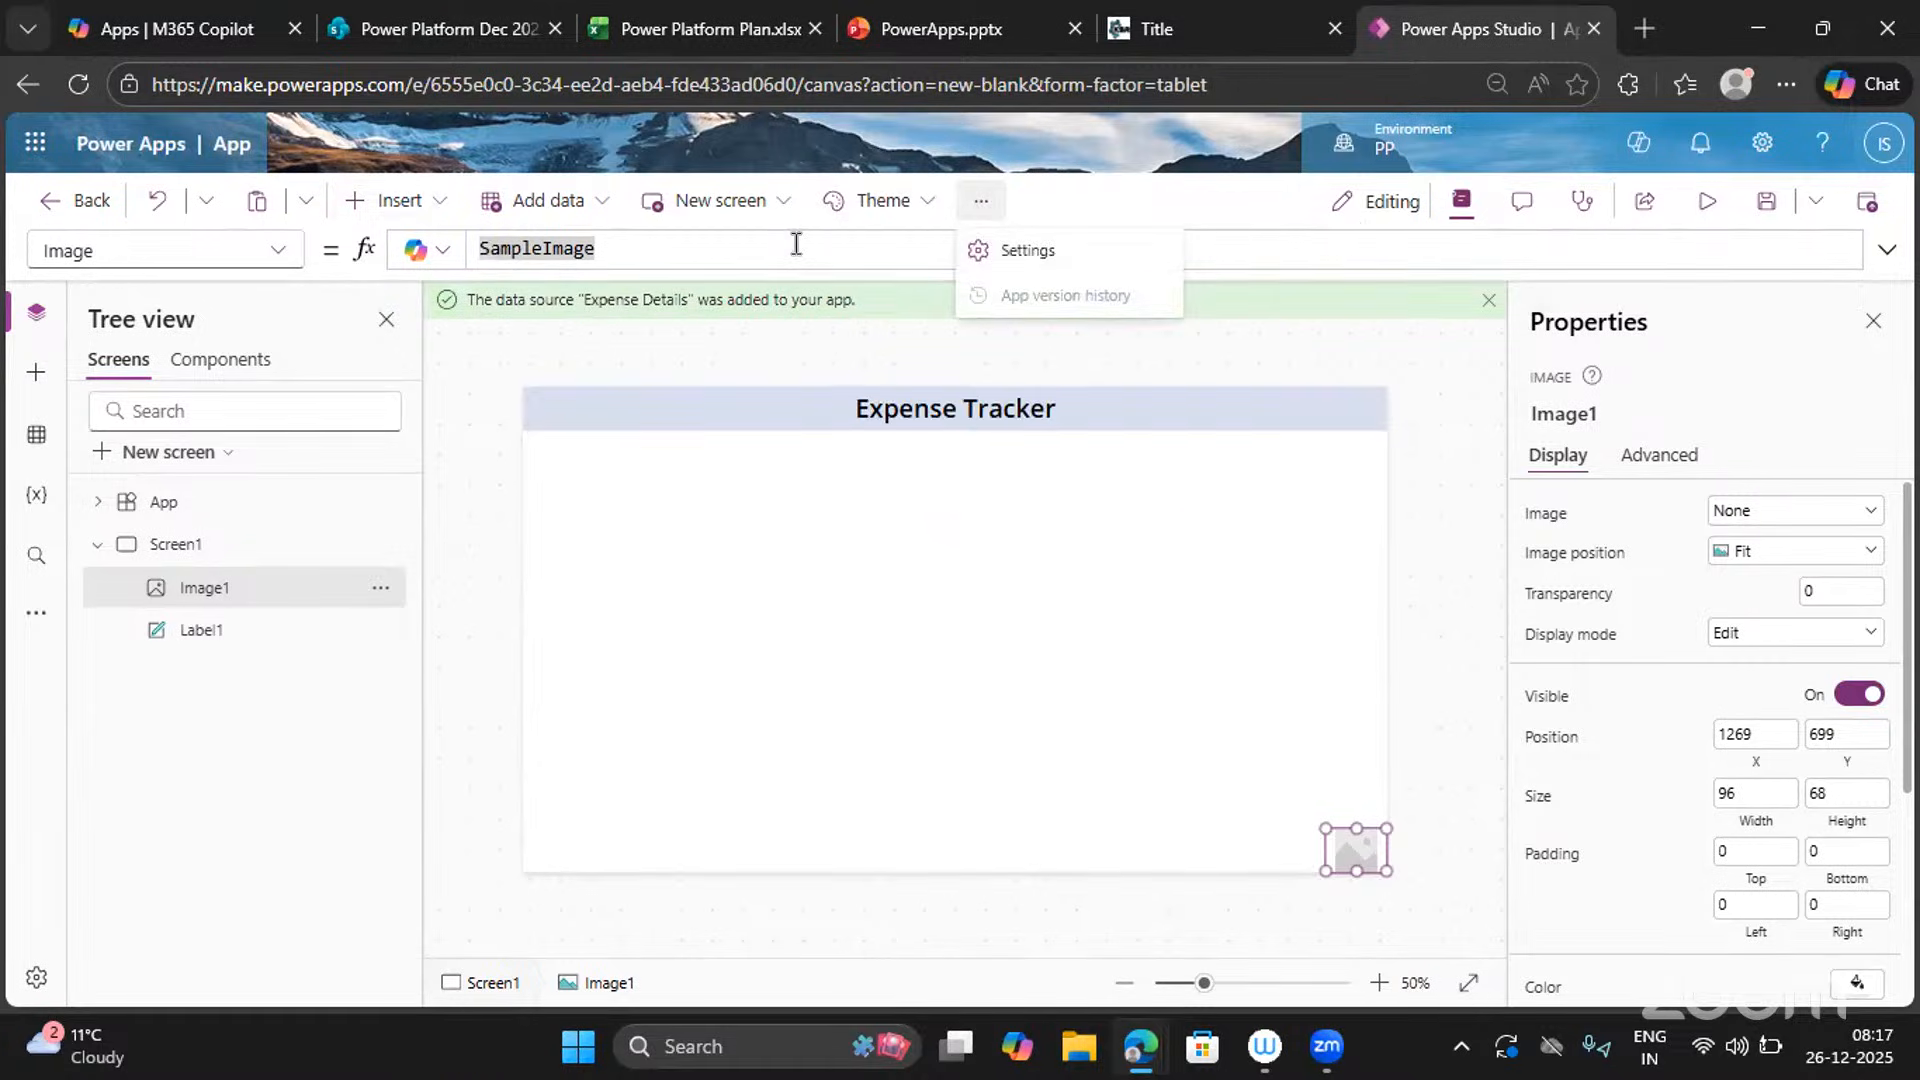
{"action": "left_click", "coordinate": [705, 205]}
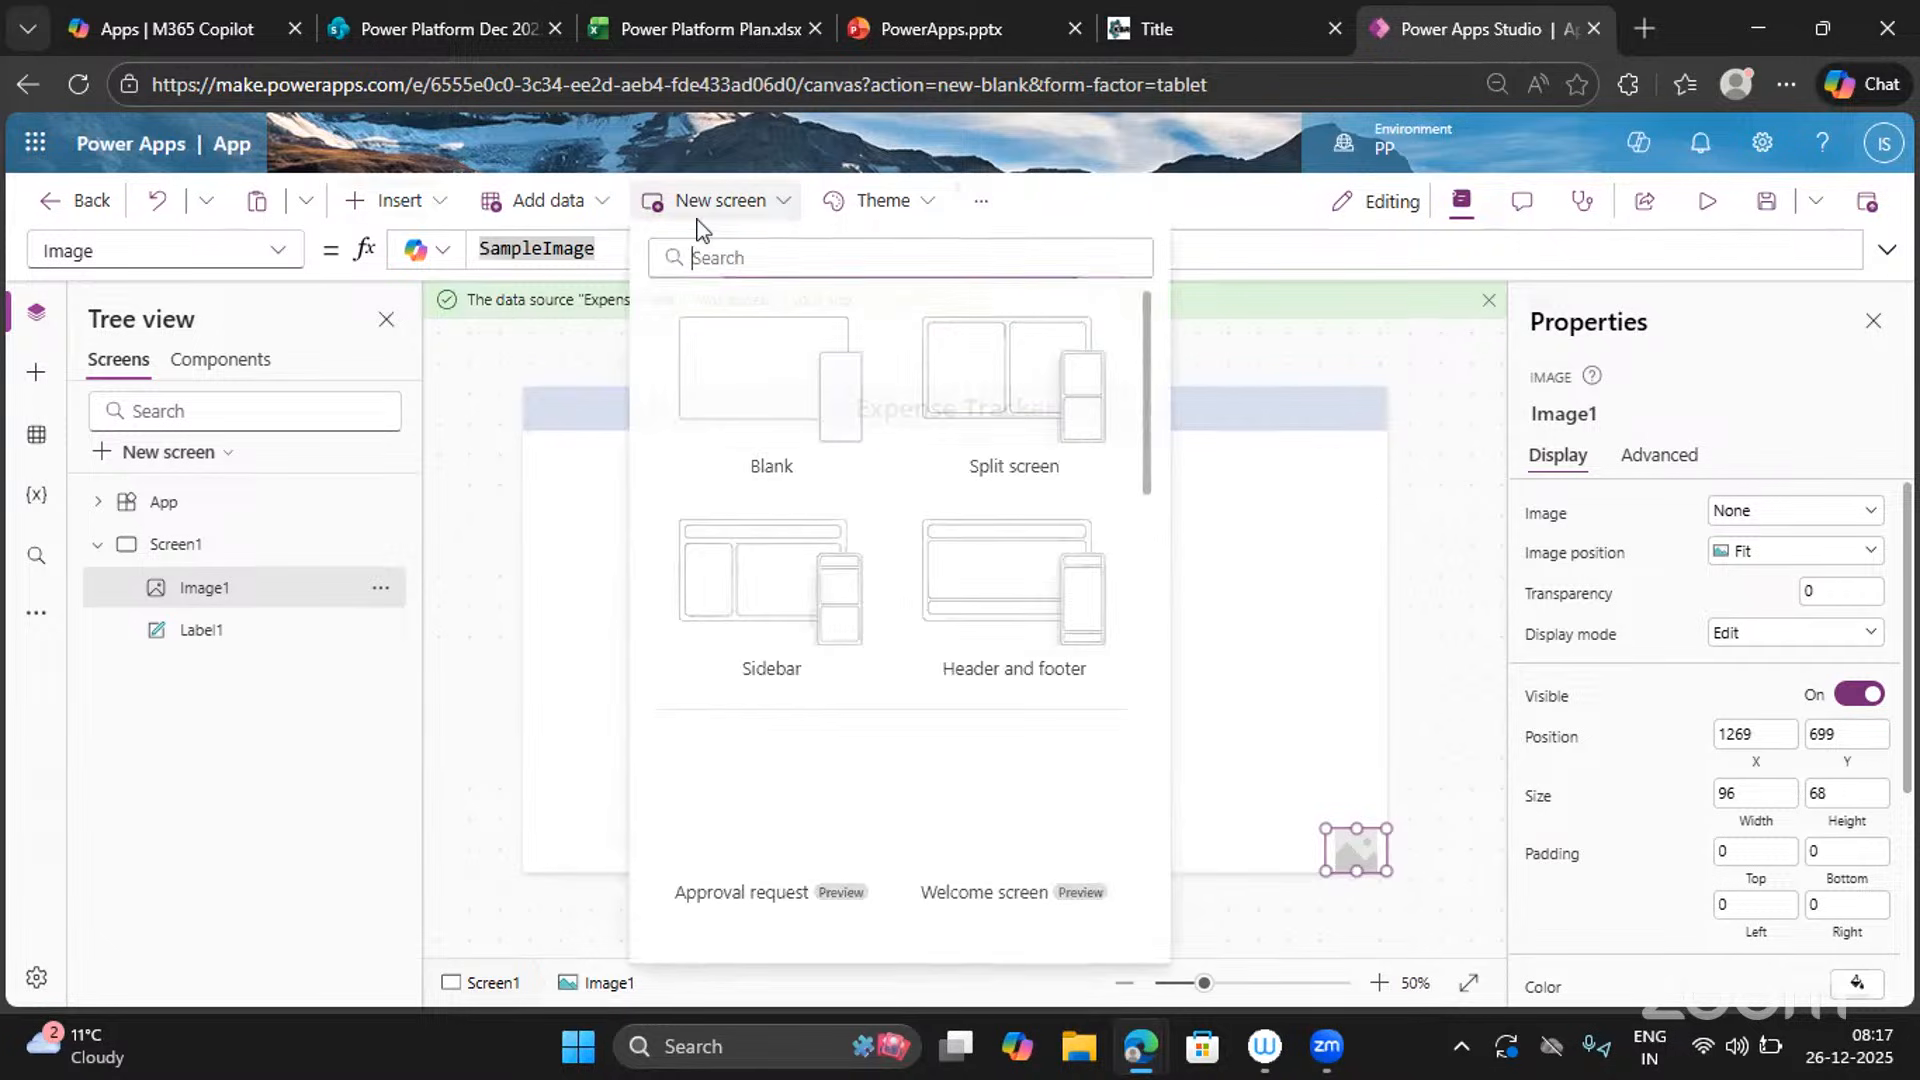
{"action": "left_click", "coordinate": [893, 205]}
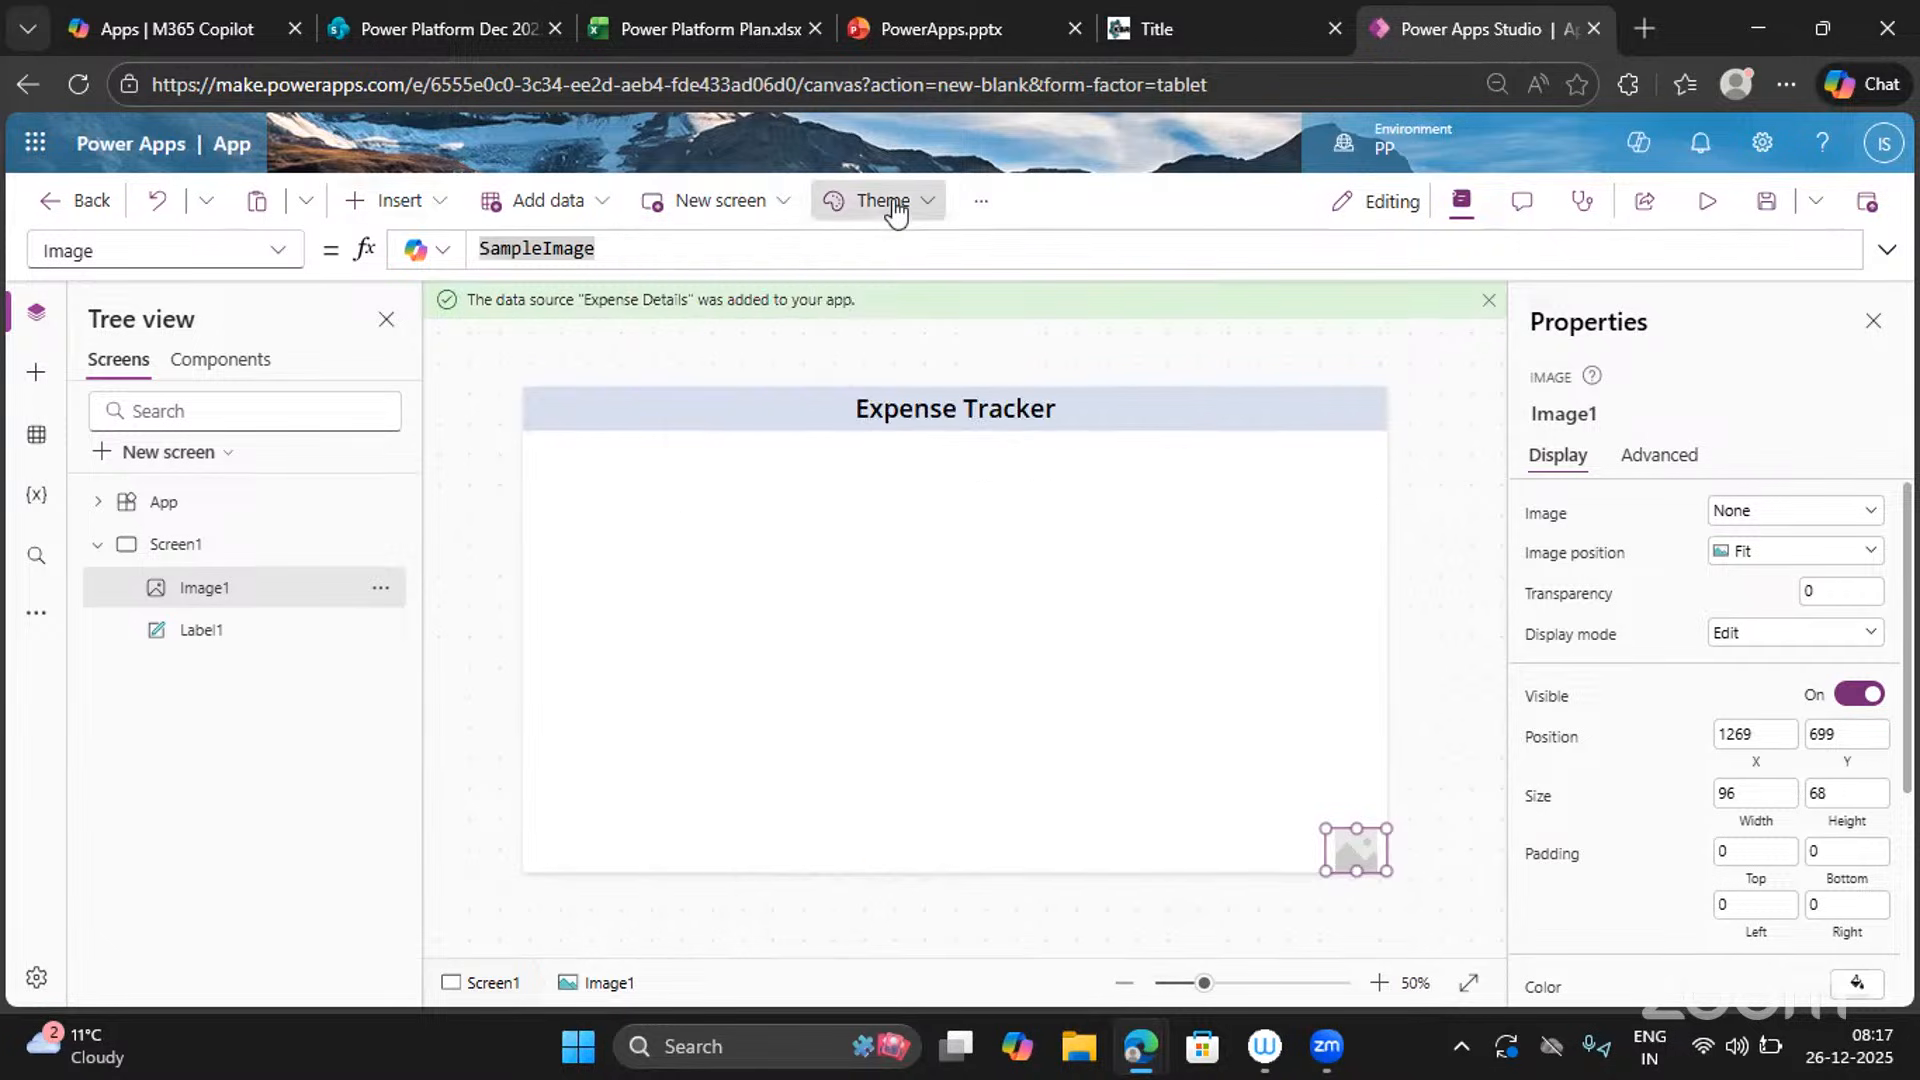
{"action": "left_click", "coordinate": [988, 208]}
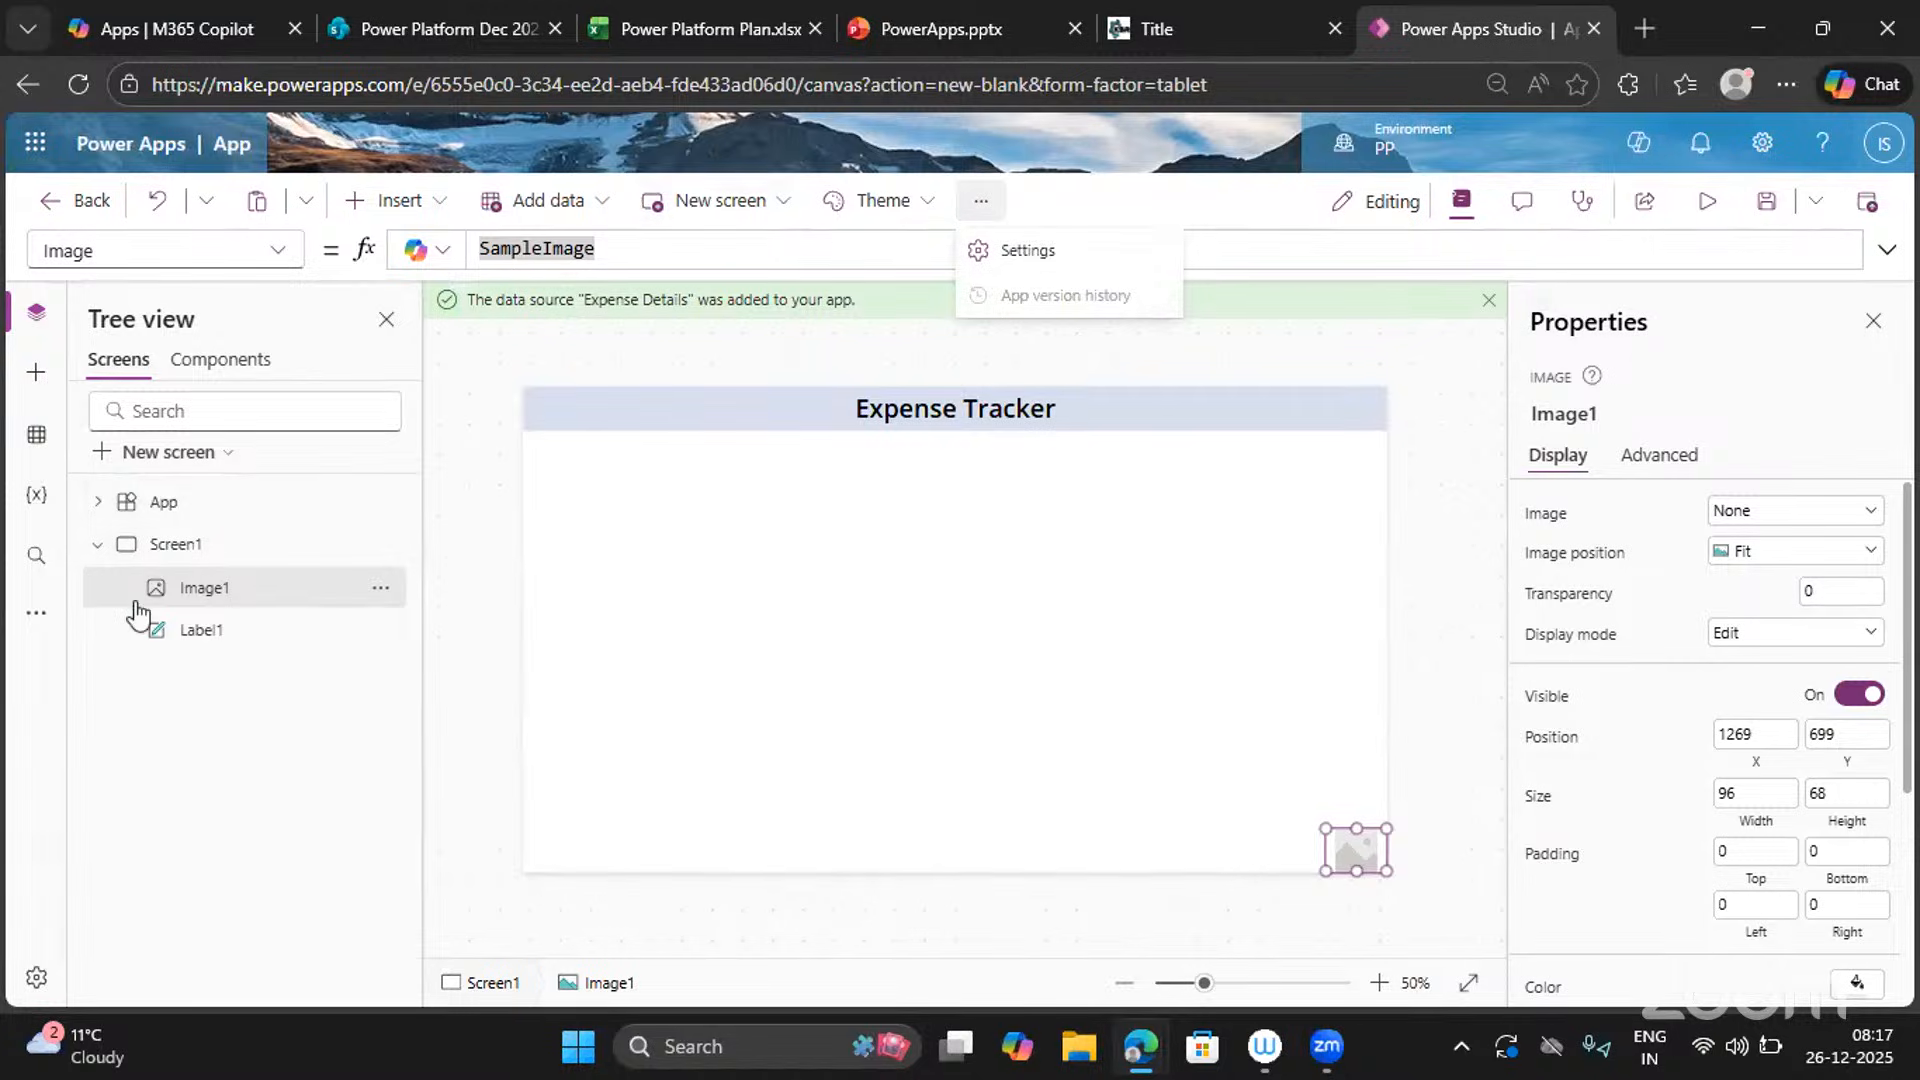
{"action": "left_click", "coordinate": [33, 626]}
Upload download.jpg from the Downloads folder into the Media pane's images.
{"action": "left_click", "coordinate": [35, 630]}
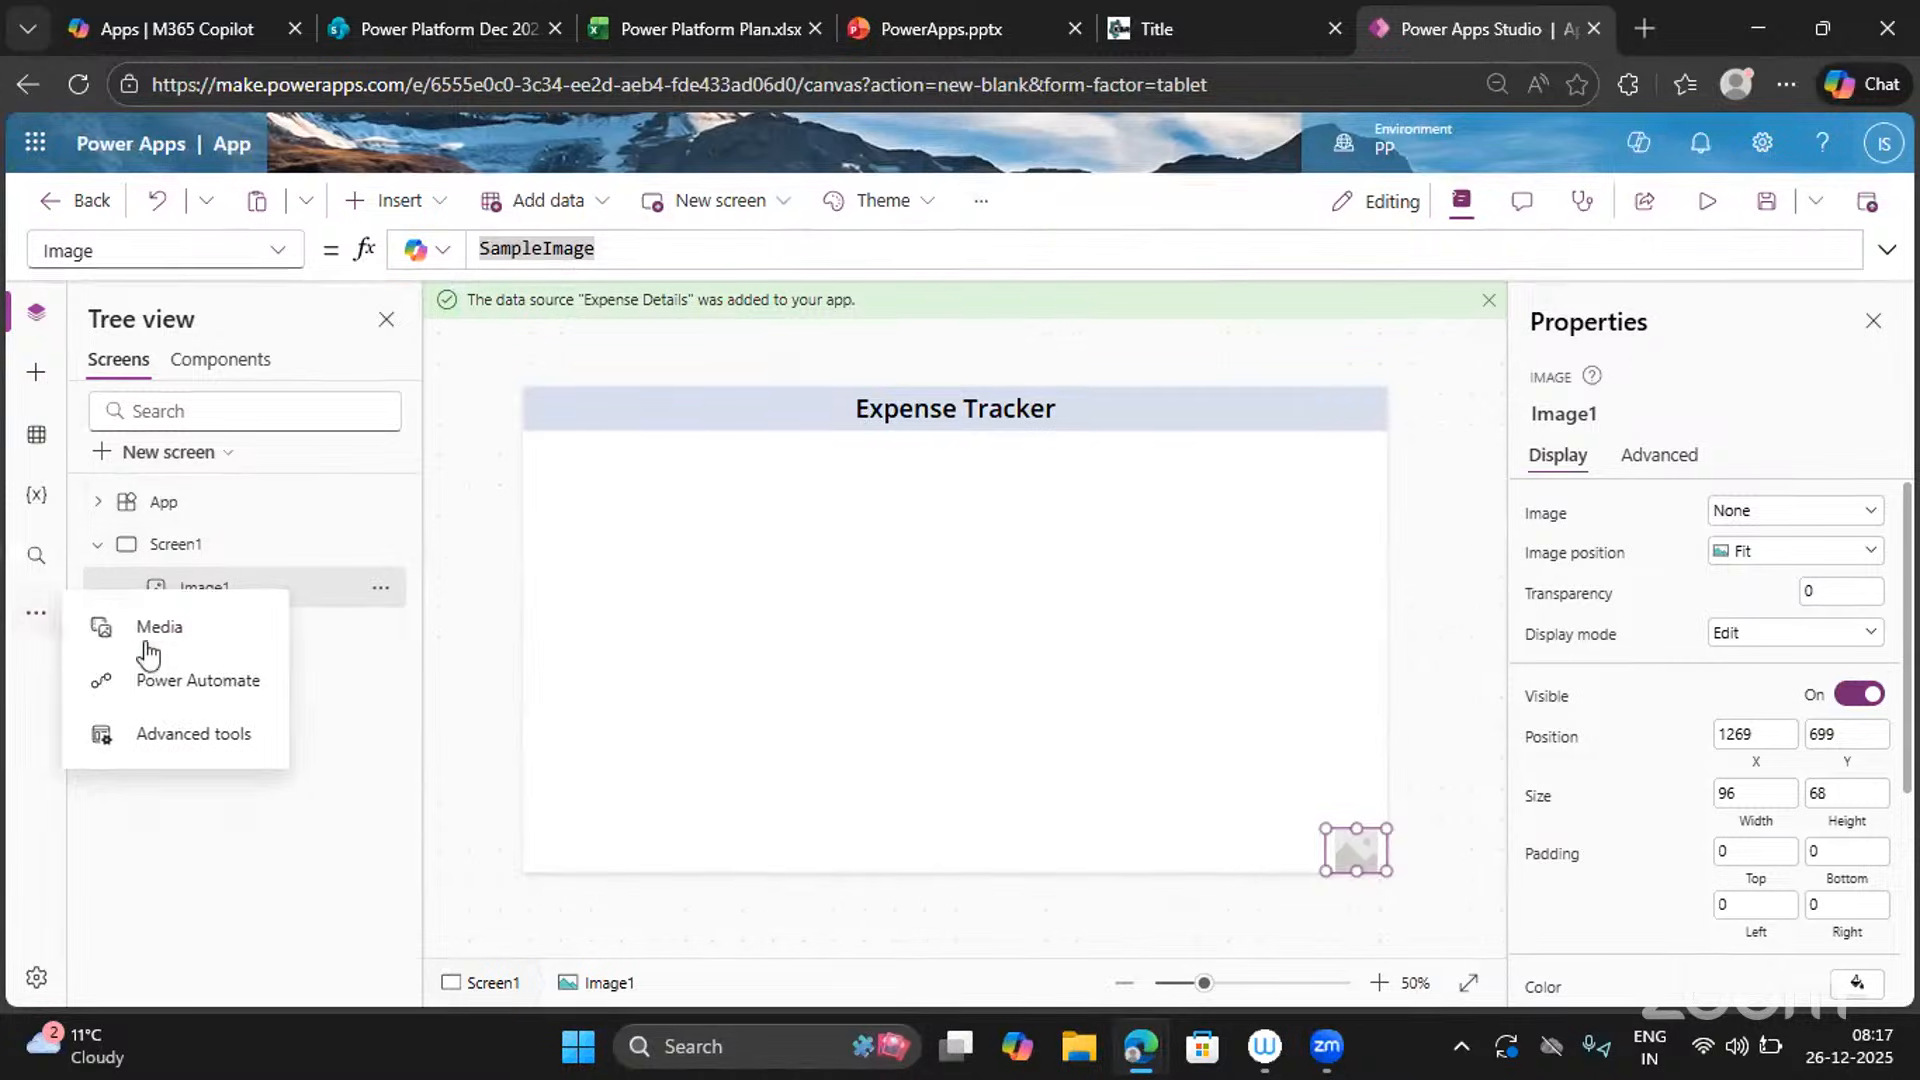
{"action": "left_click", "coordinate": [158, 650]}
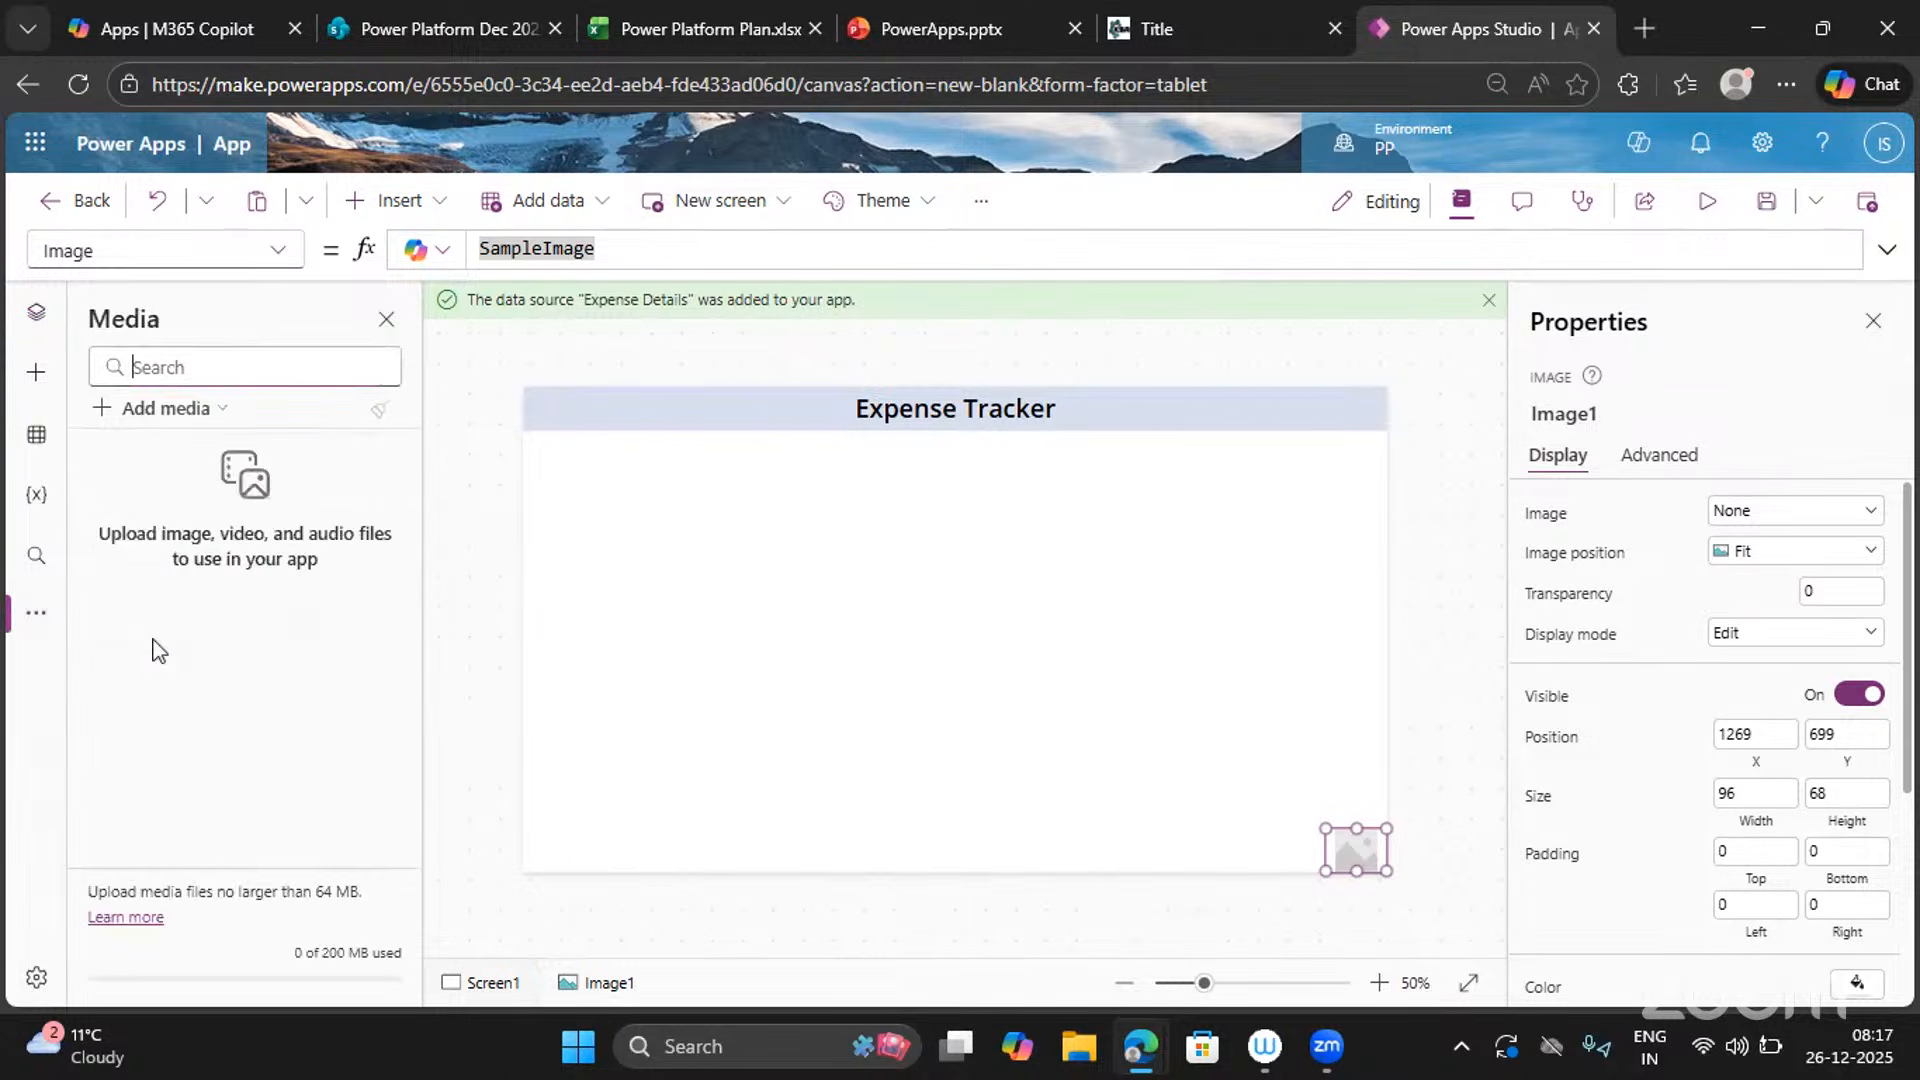
{"action": "left_click", "coordinate": [130, 424]}
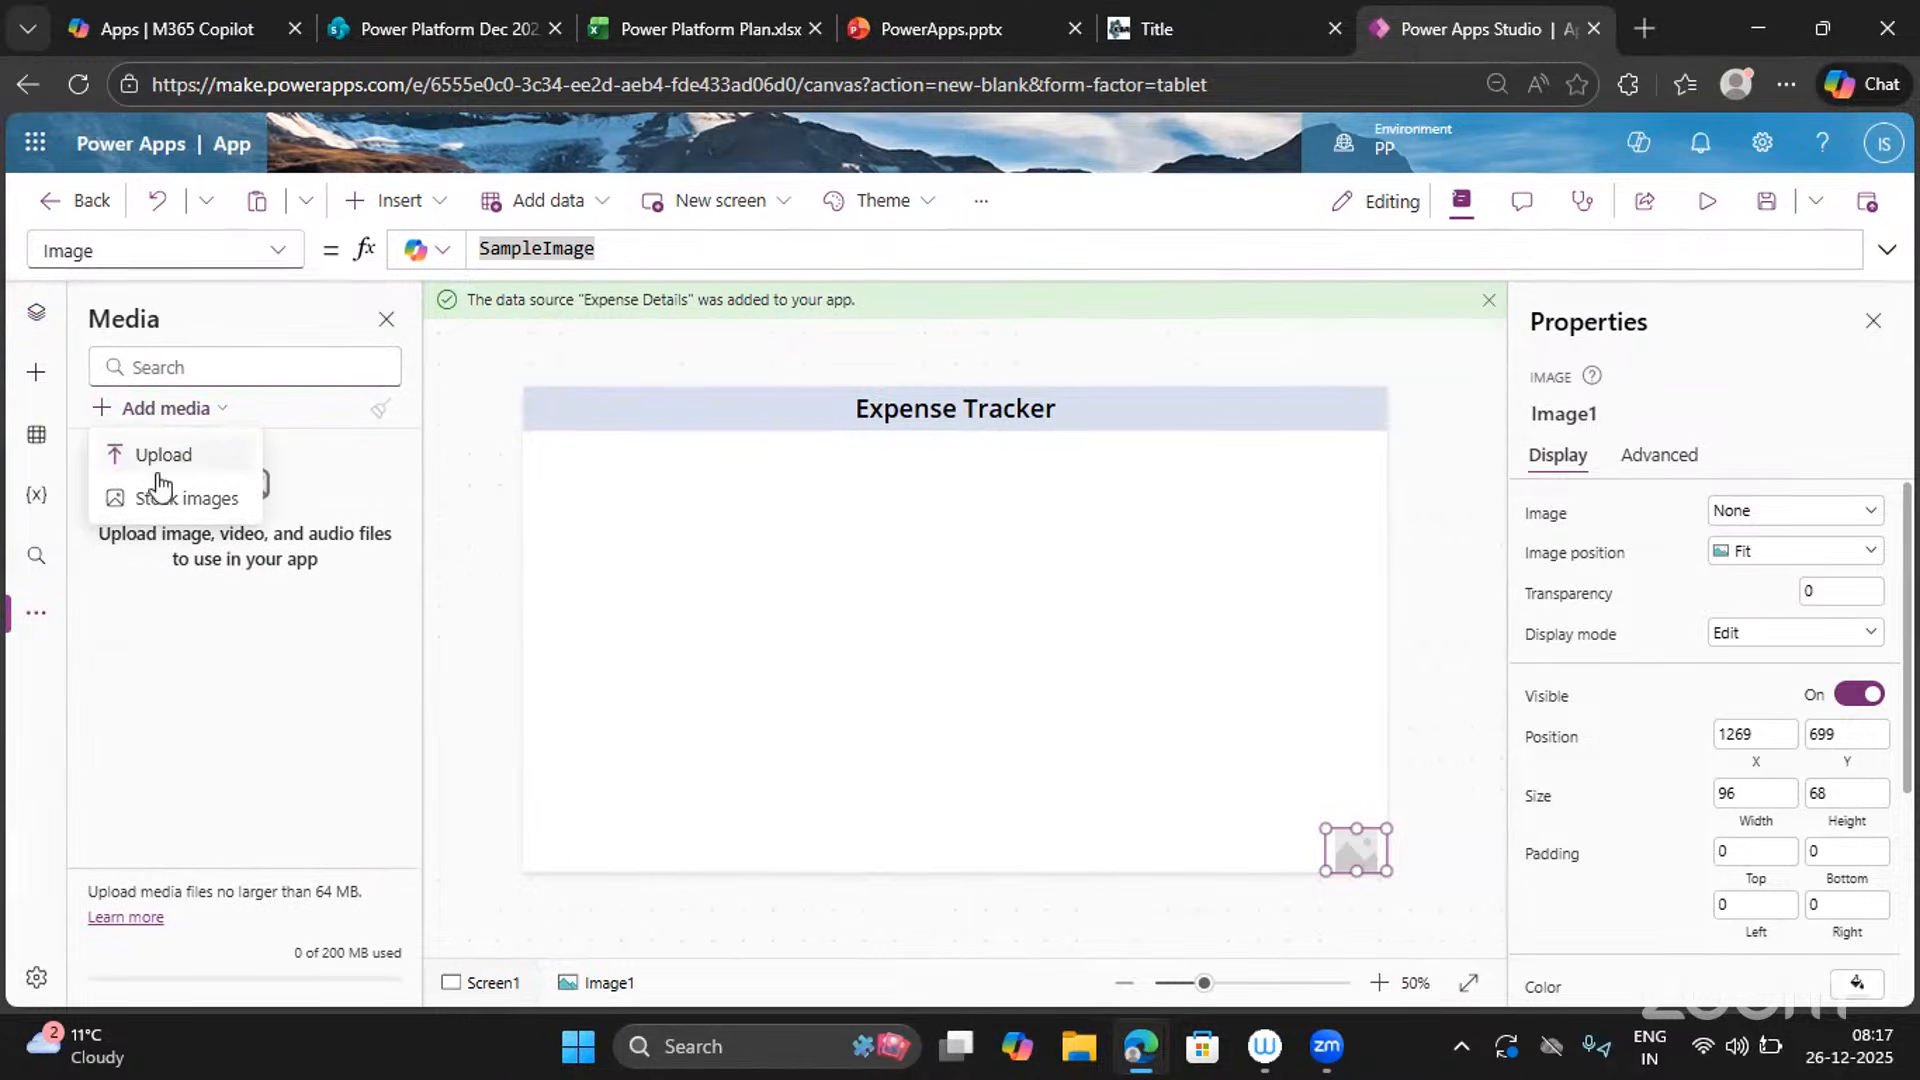
{"action": "left_click", "coordinate": [148, 457]}
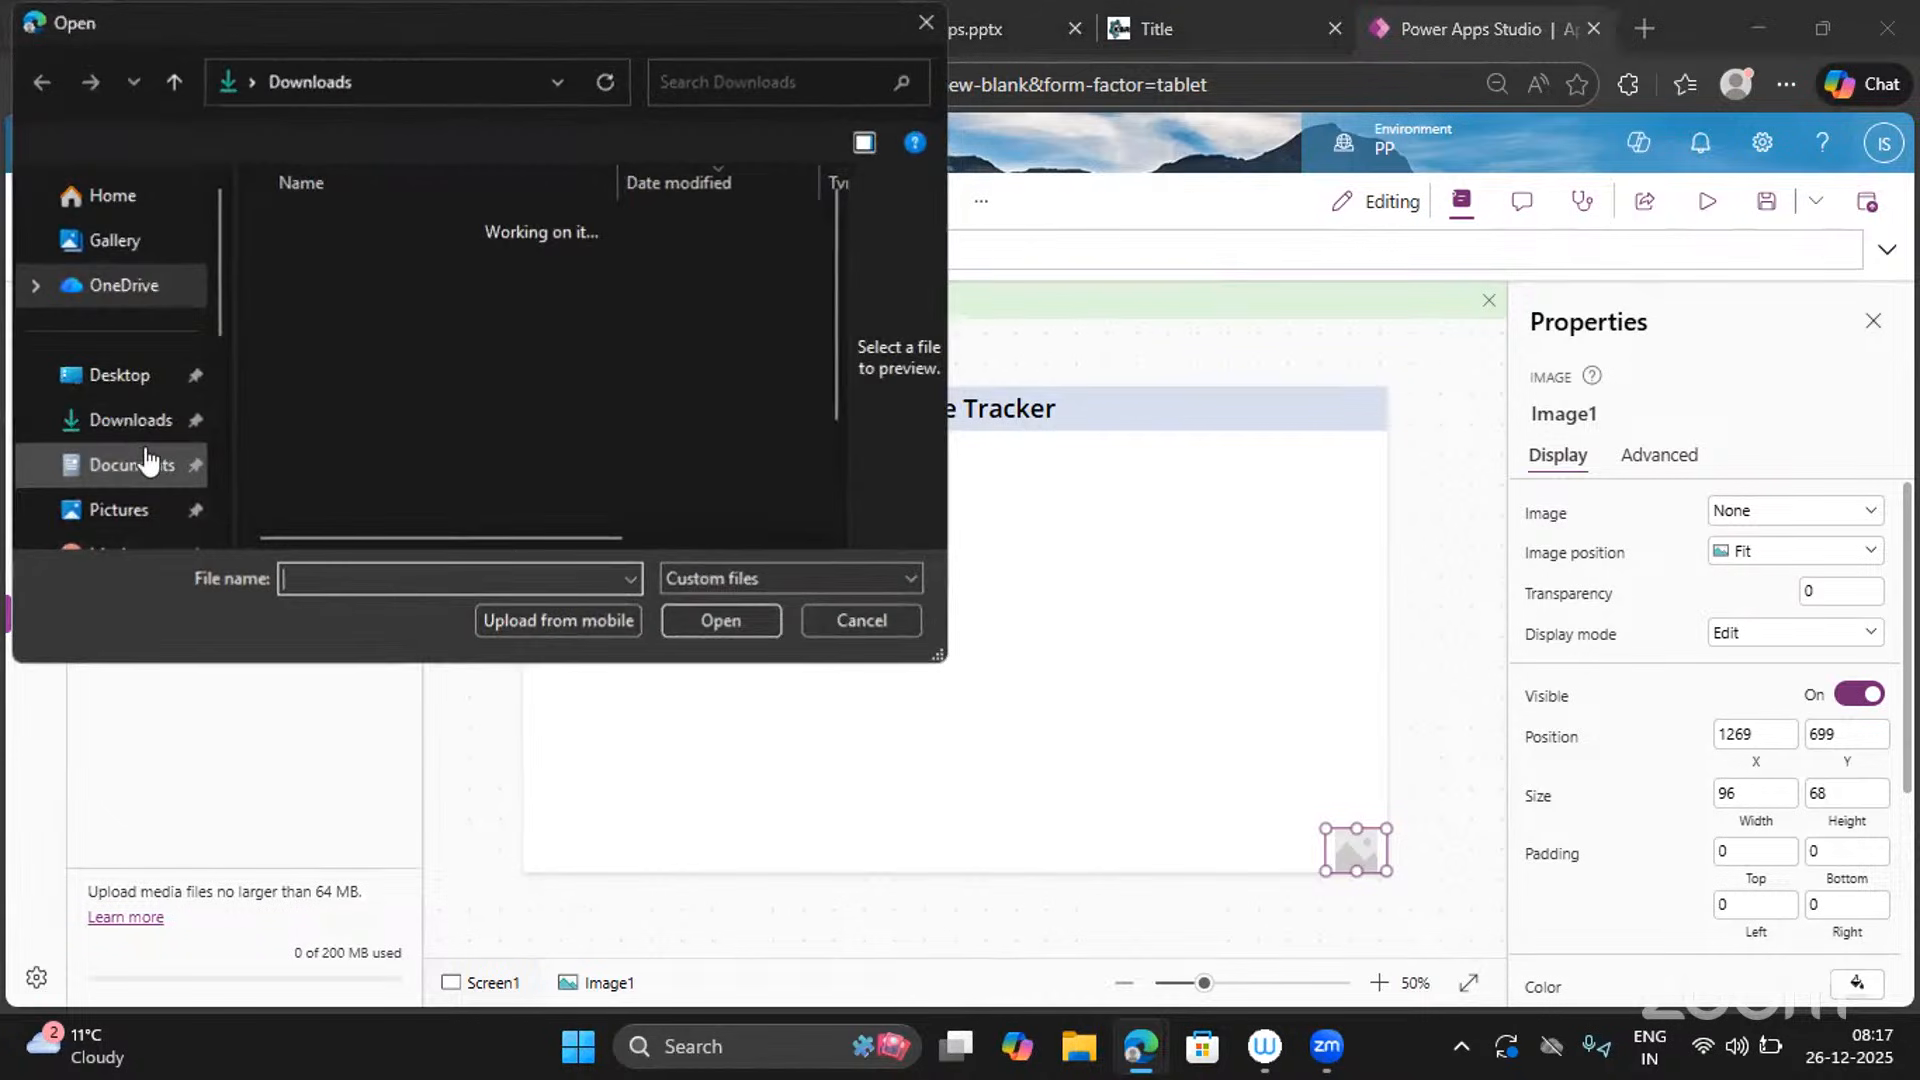
{"action": "left_click", "coordinate": [346, 340]}
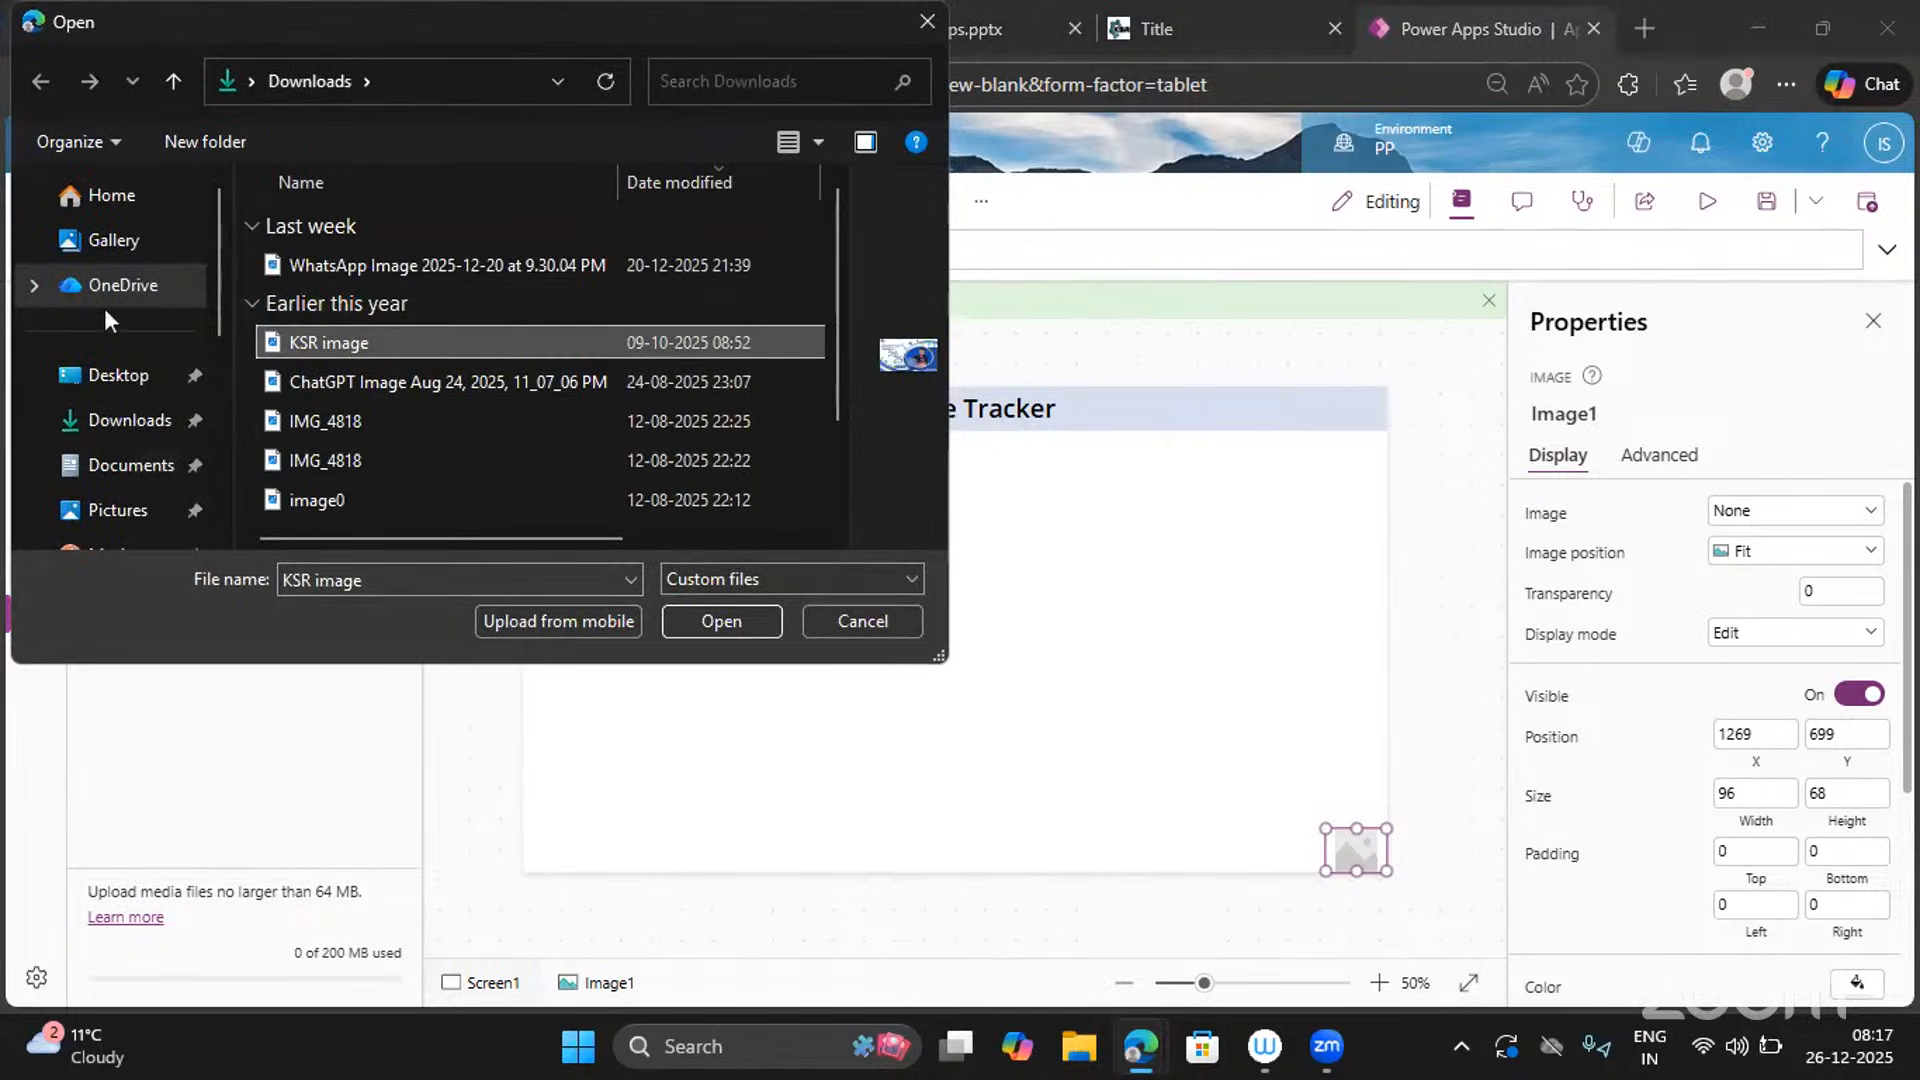
{"action": "left_click", "coordinate": [130, 427]}
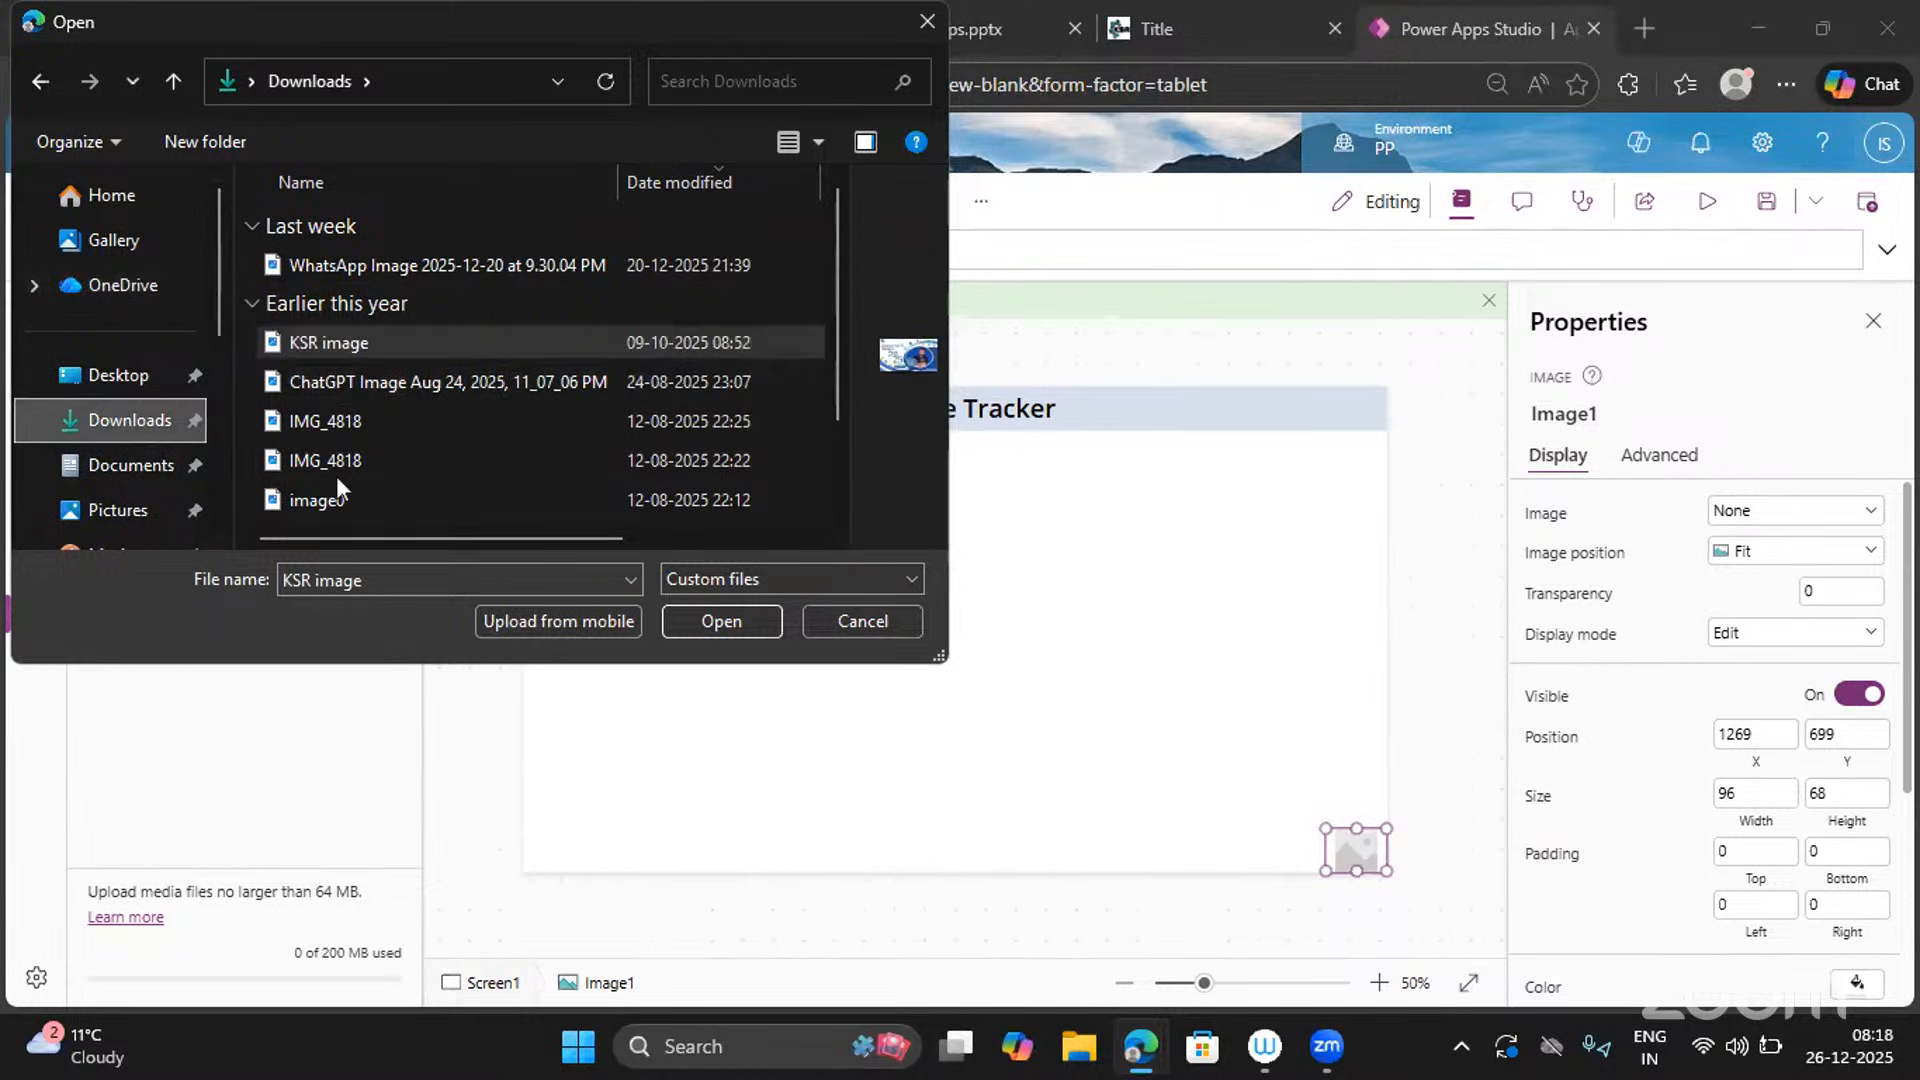
{"action": "scroll", "coordinate": [335, 476], "scroll_direction": "down", "scroll_amount": 1}
{"action": "left_click", "coordinate": [324, 424]}
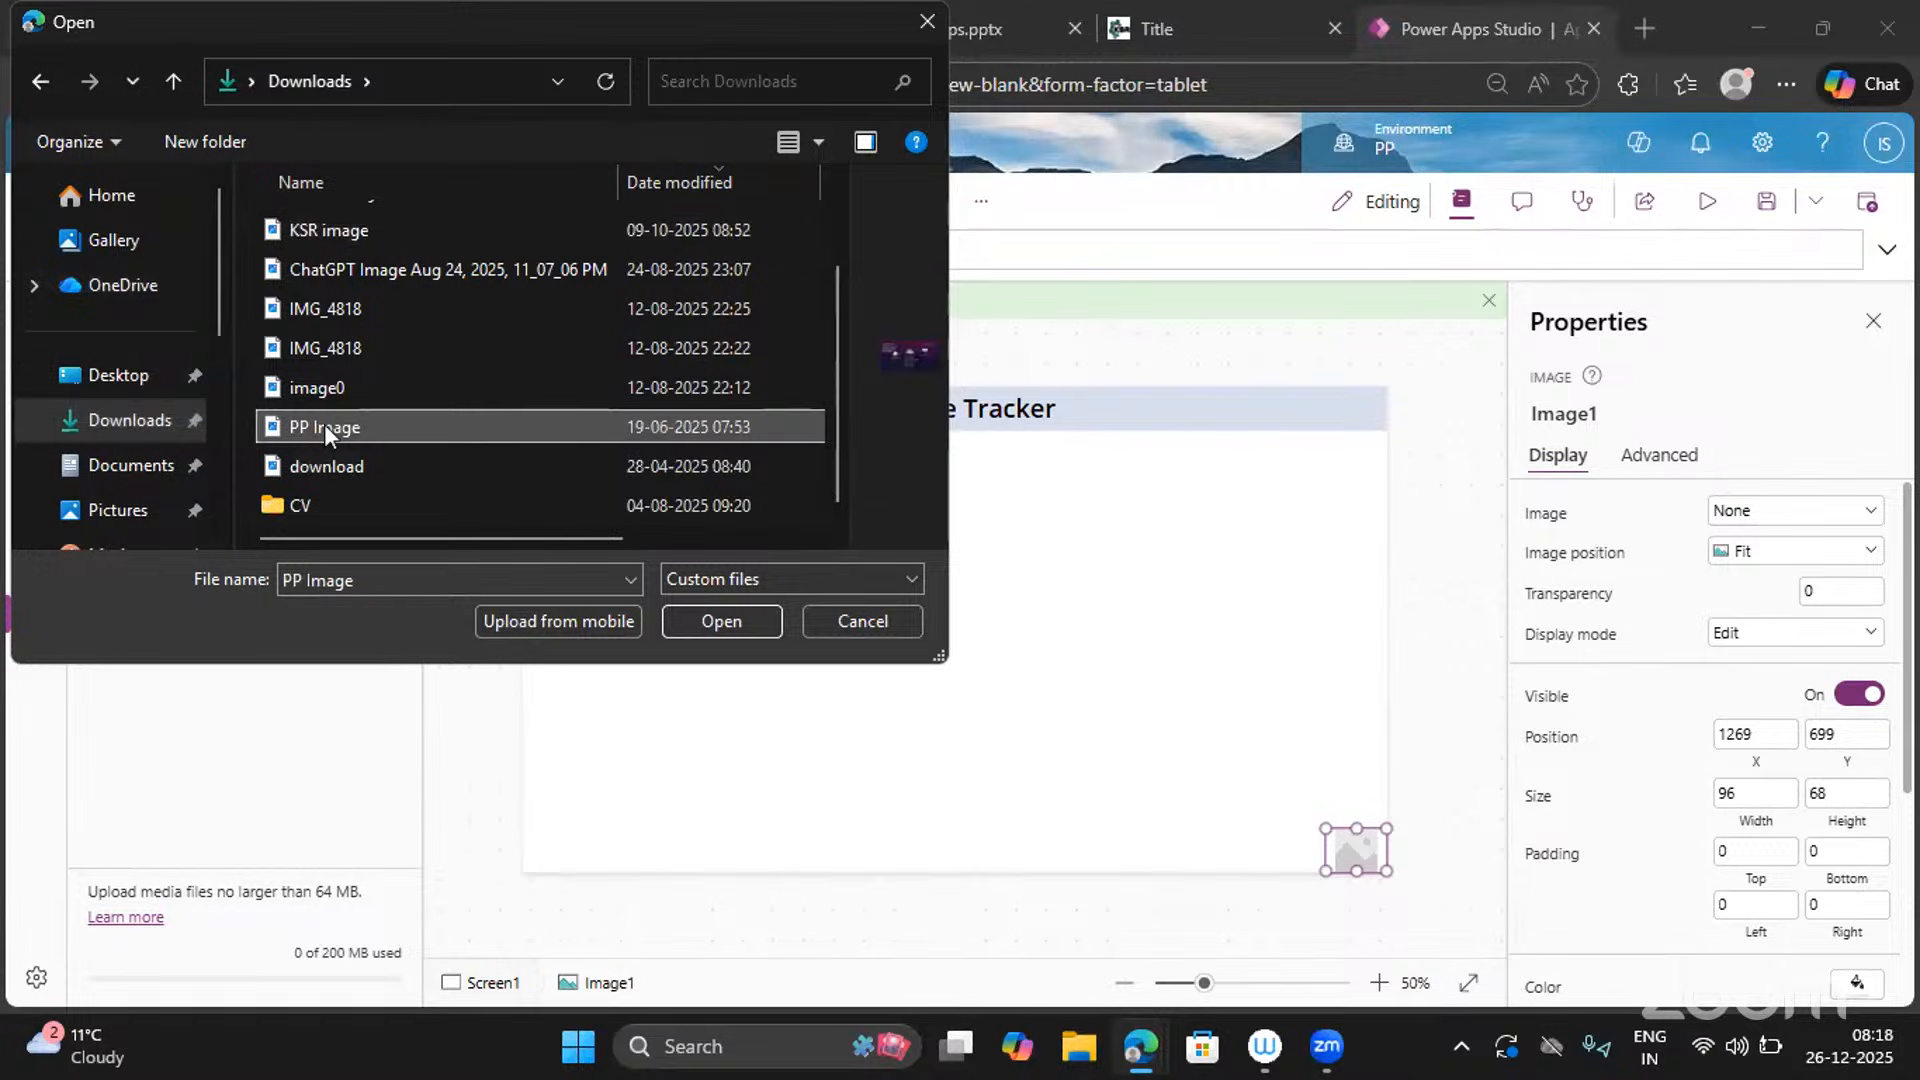
{"action": "left_click", "coordinate": [320, 463]}
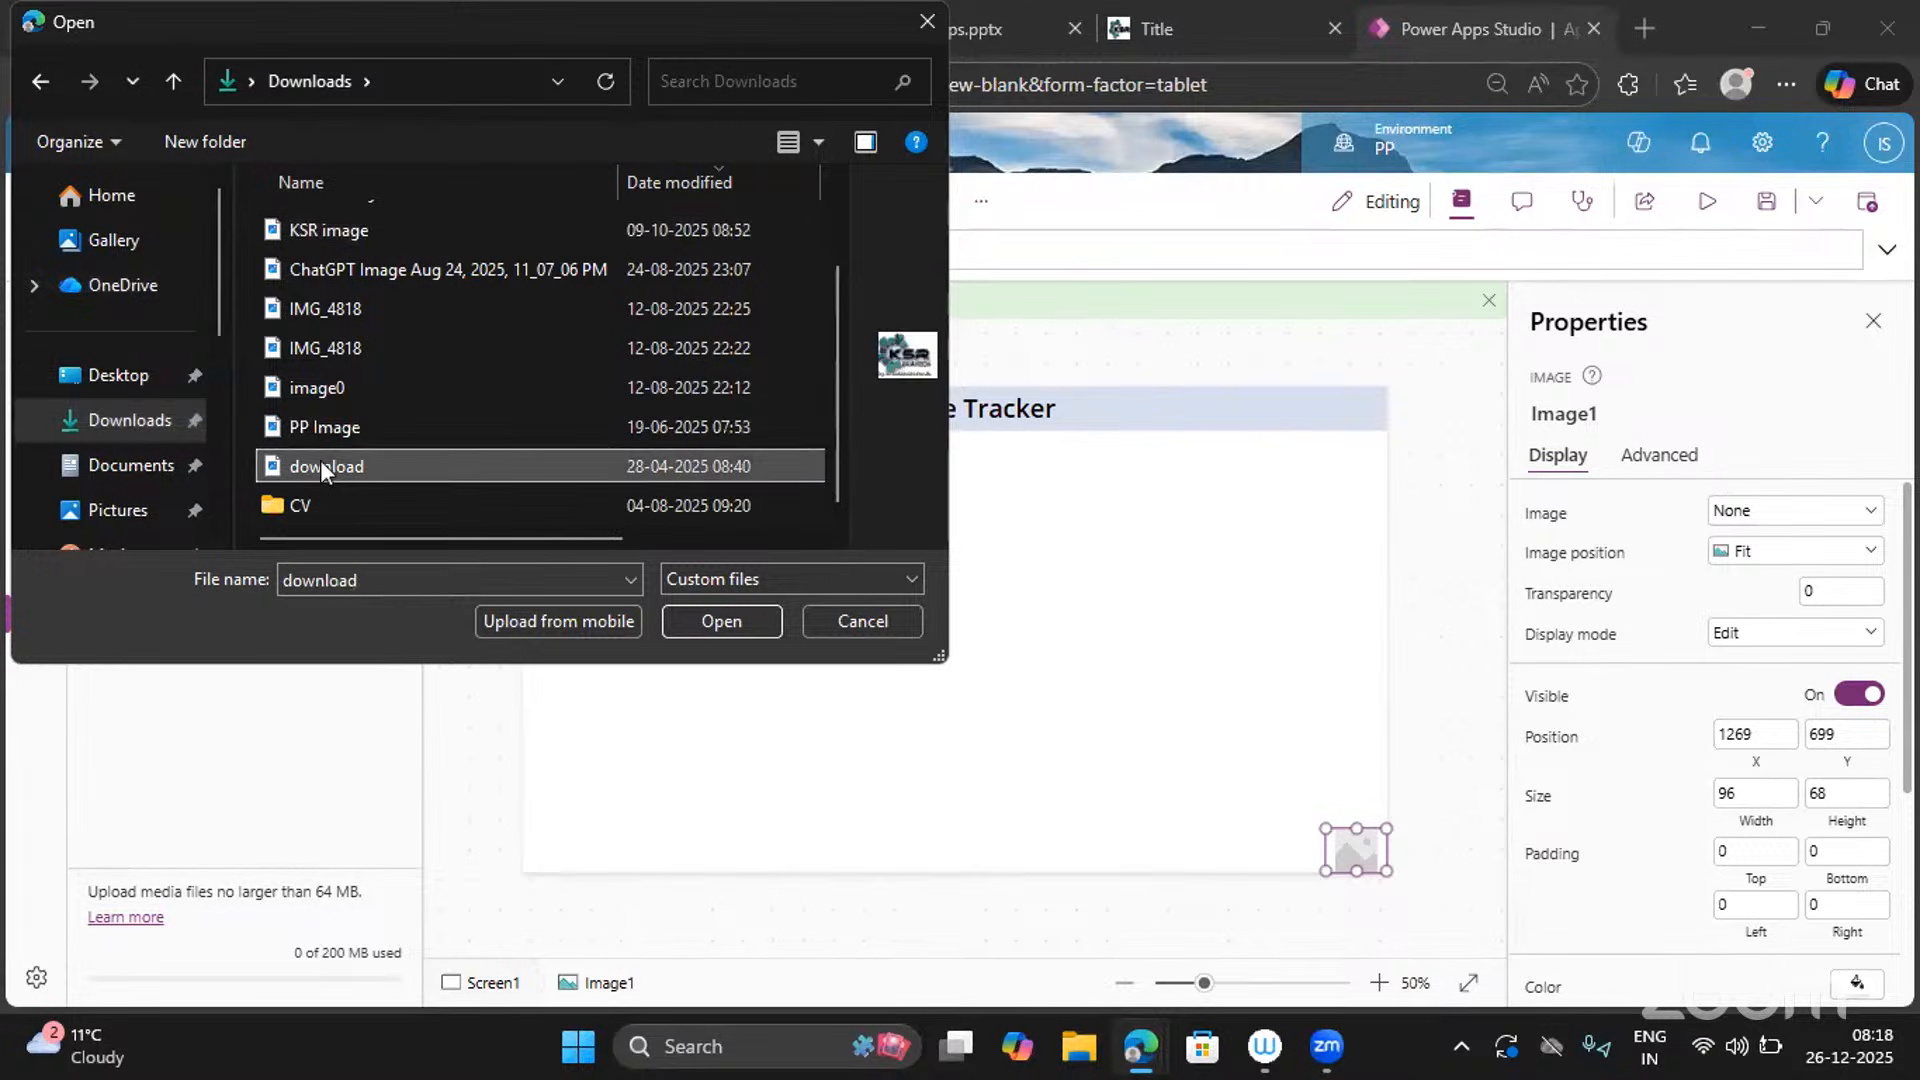
{"action": "left_click", "coordinate": [718, 621]}
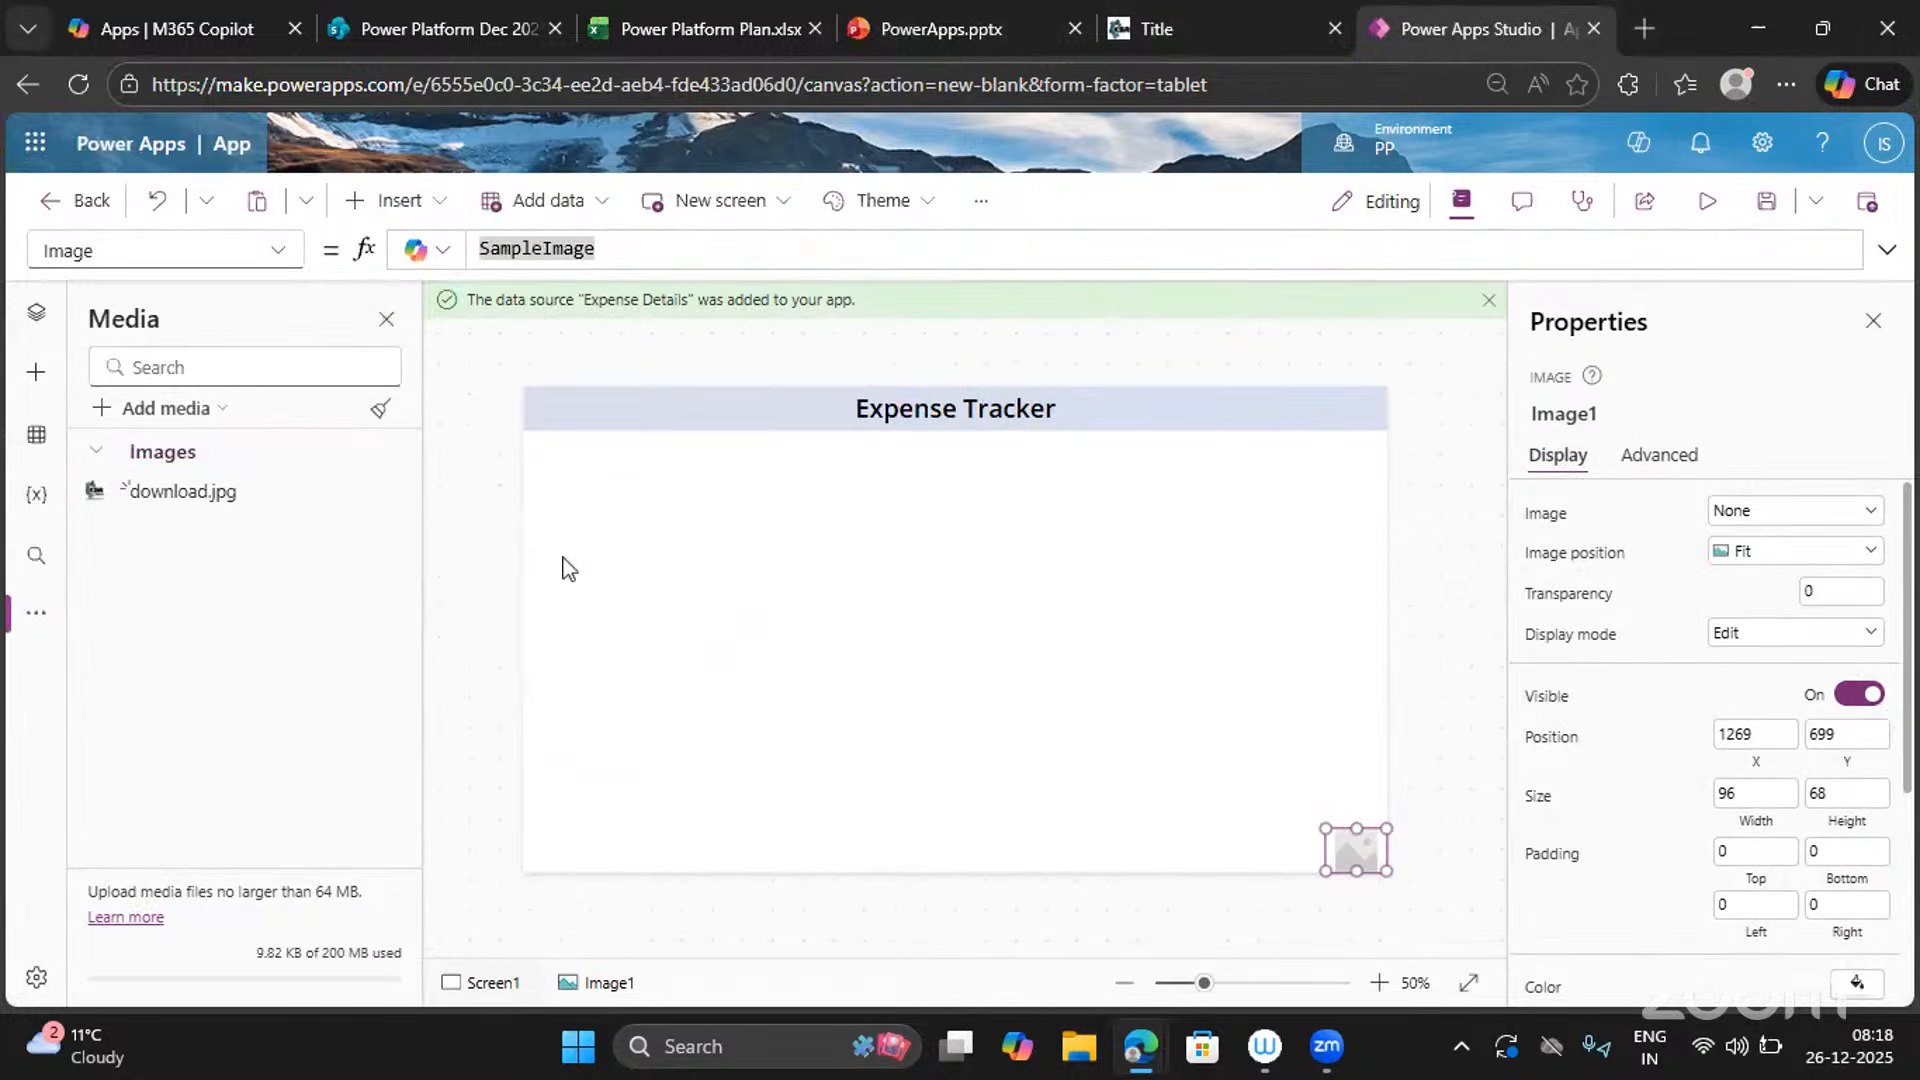
Add download.jpg as a 108×84 logo at bottom-right and move Image1 to the header's right end.
{"action": "left_click", "coordinate": [383, 493]}
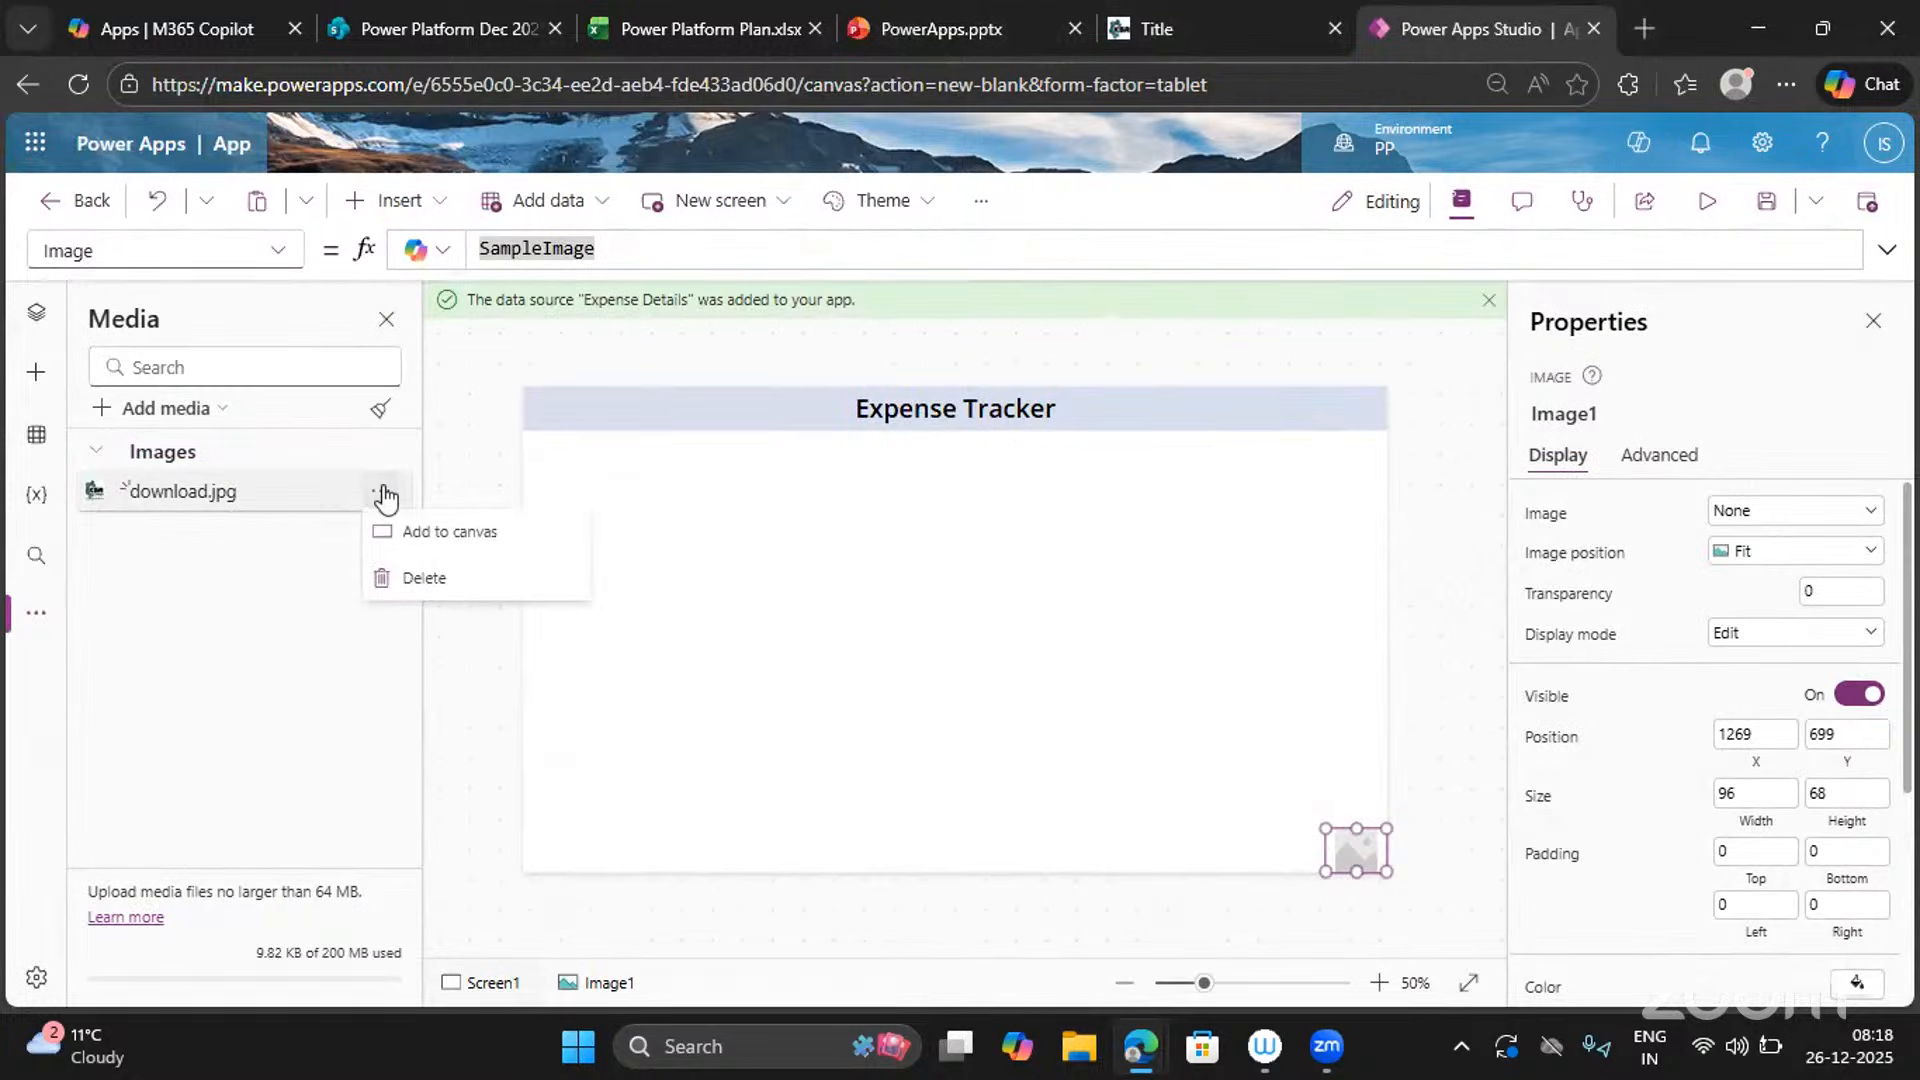
{"action": "left_click", "coordinate": [450, 533]}
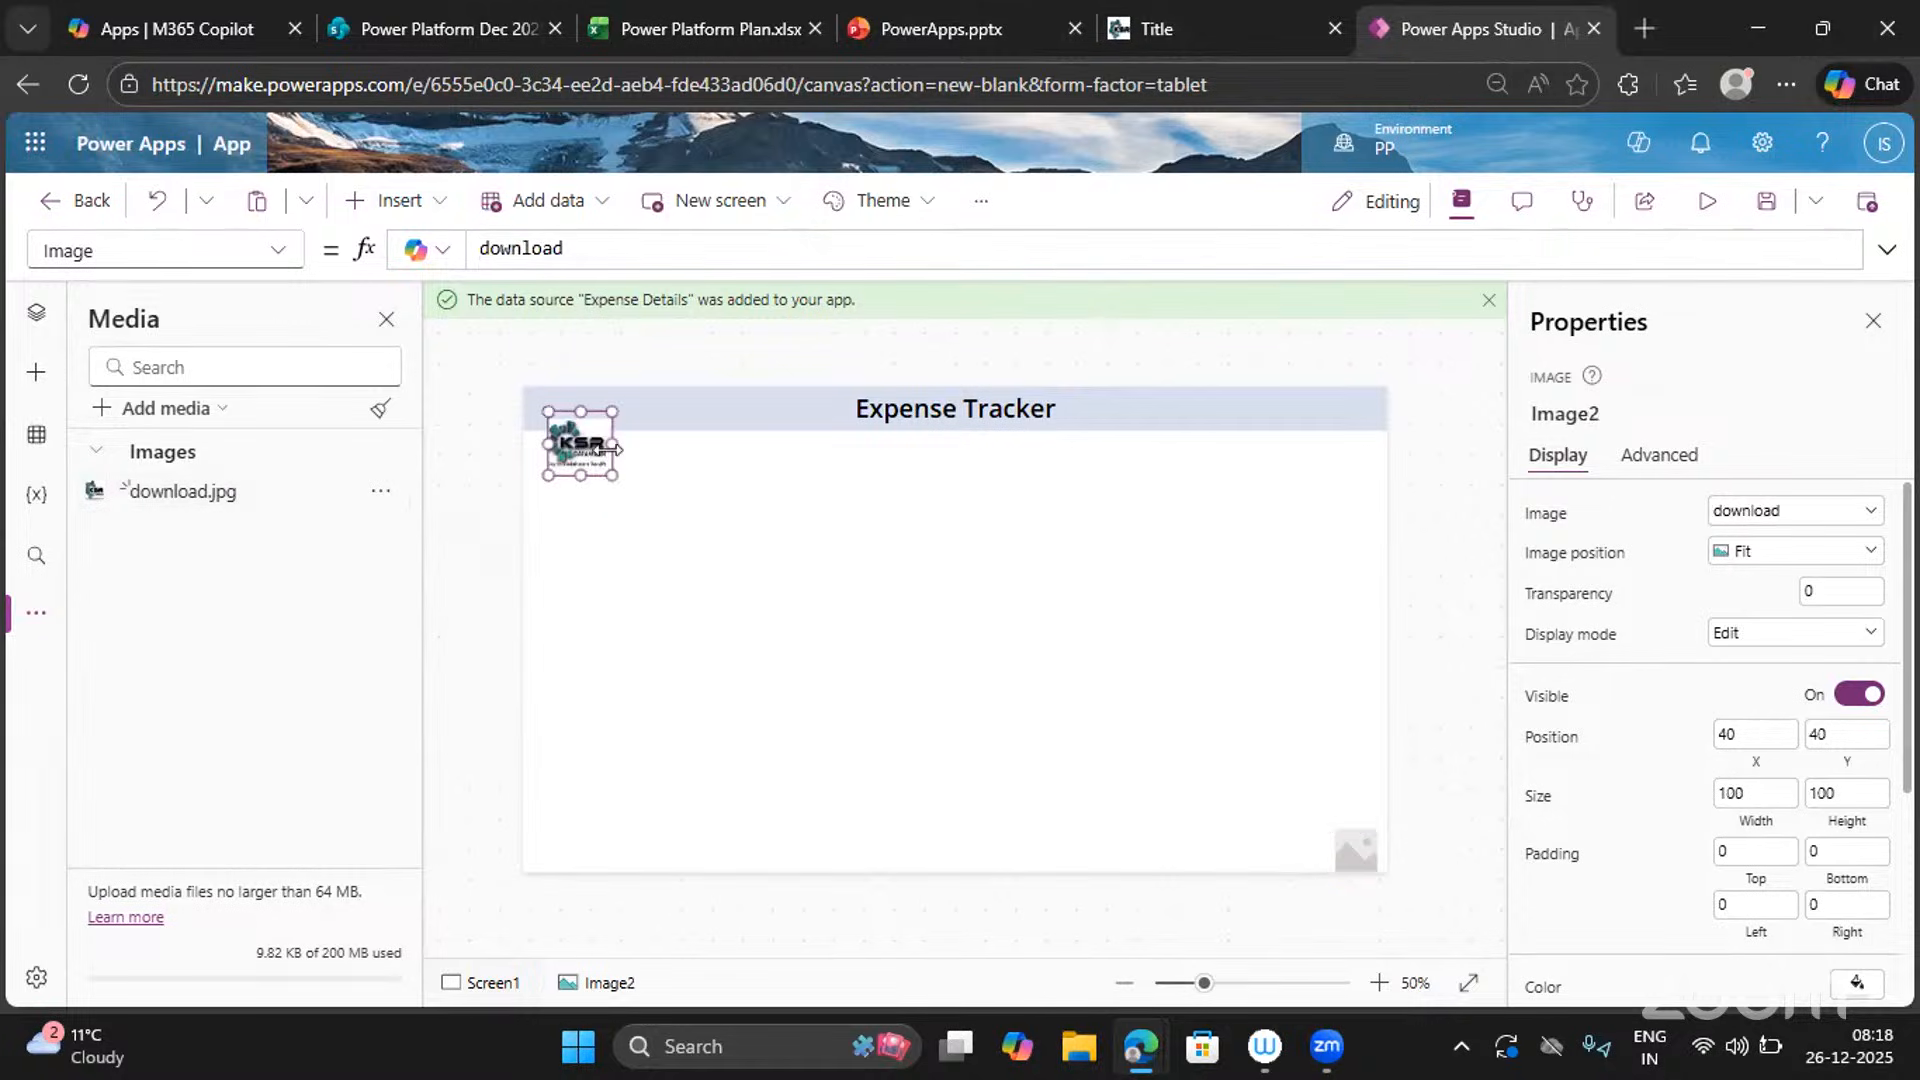
{"action": "left_click_drag", "start_coordinate": [572, 445], "coordinate": [1090, 785]}
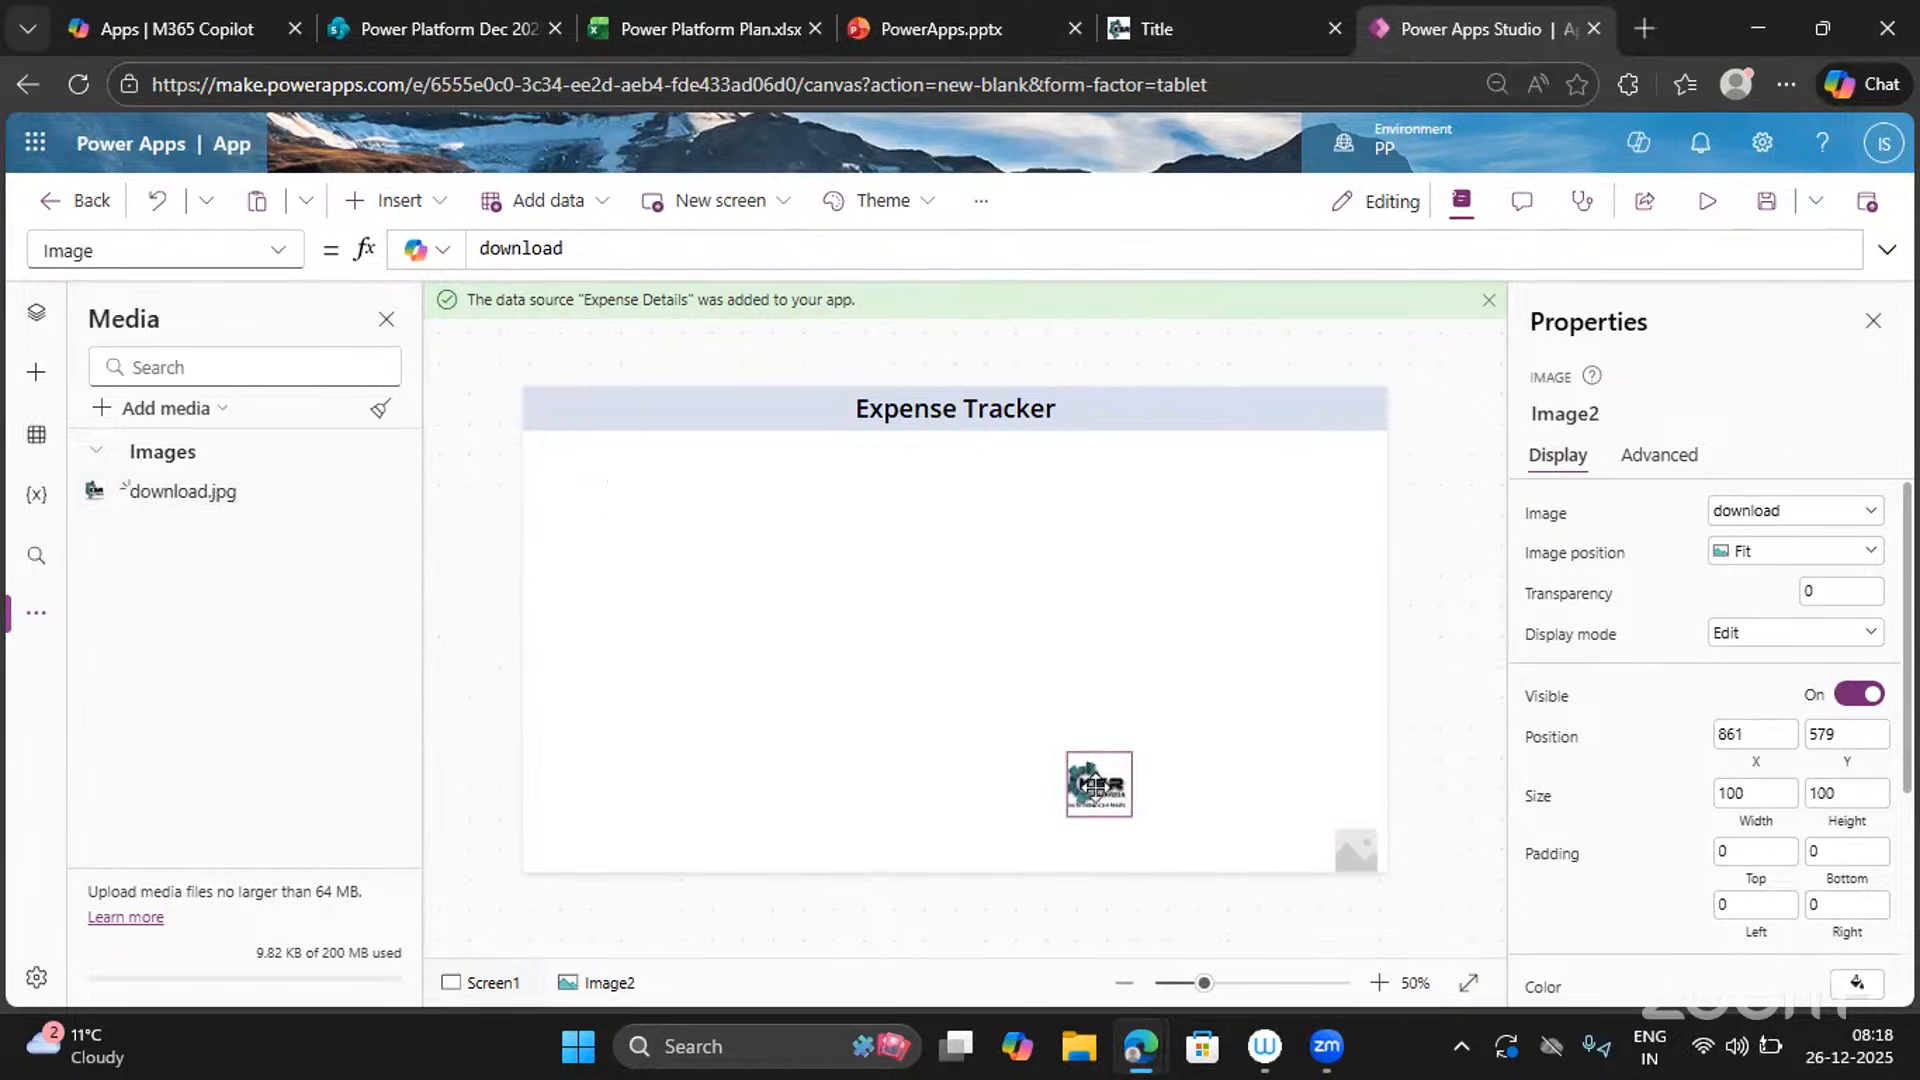
{"action": "left_click", "coordinate": [1348, 857]}
{"action": "left_click_drag", "start_coordinate": [1339, 381], "coordinate": [1377, 322]}
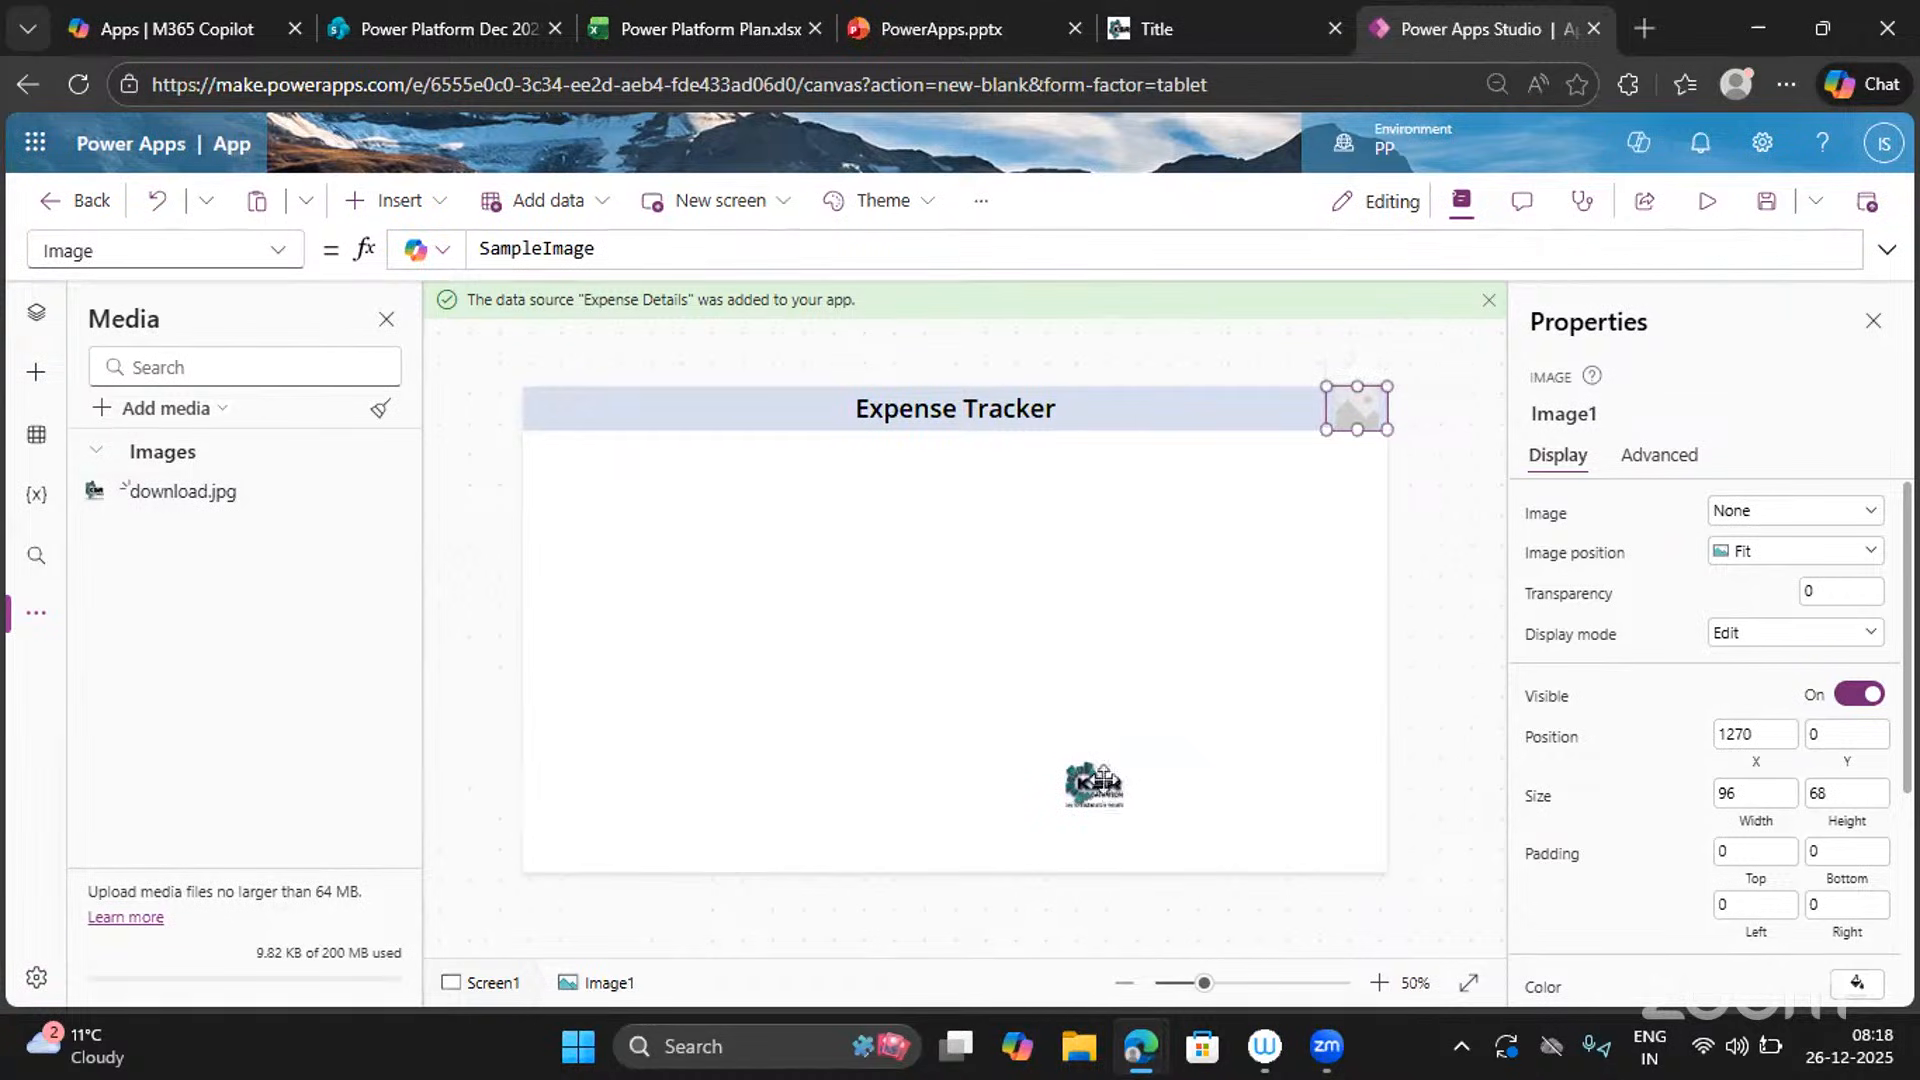
{"action": "left_click_drag", "start_coordinate": [1103, 783], "coordinate": [1360, 857]}
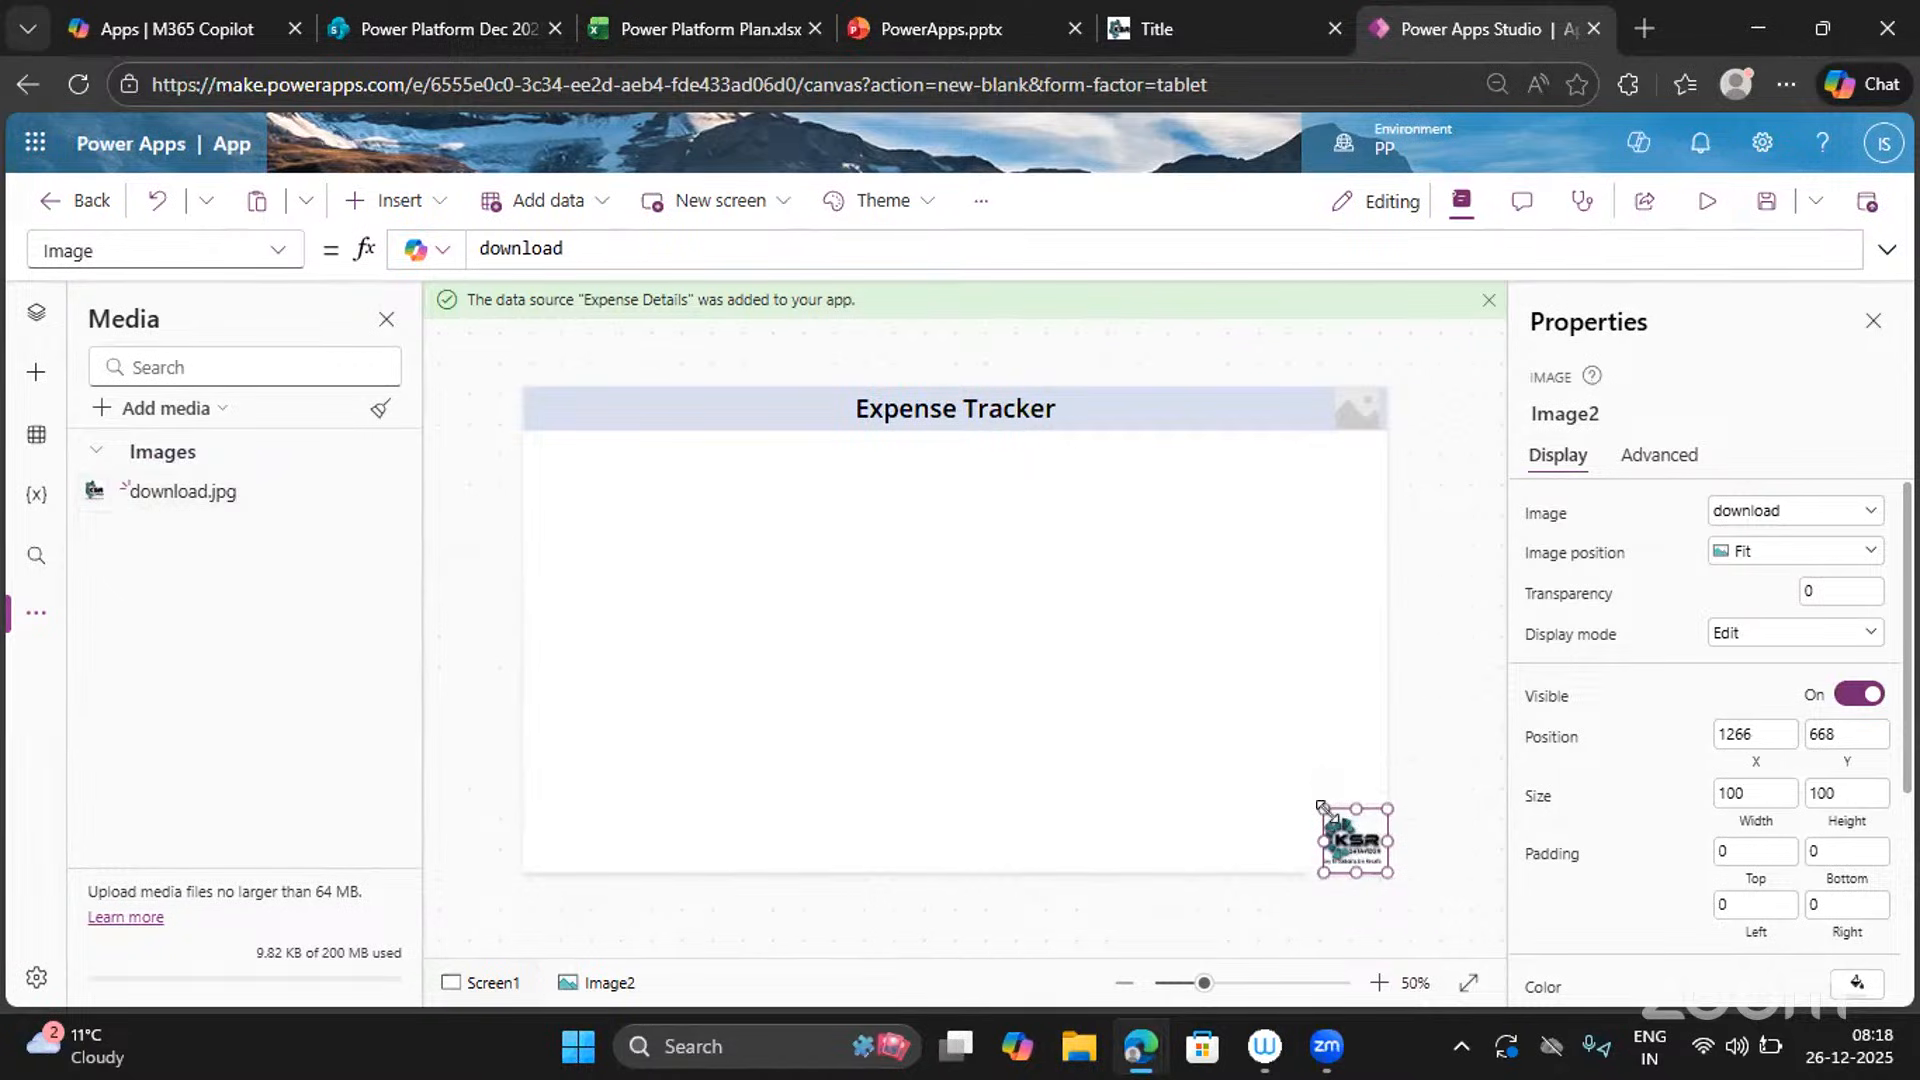
{"action": "left_click_drag", "start_coordinate": [1319, 804], "coordinate": [1312, 812]}
{"action": "left_click", "coordinate": [1256, 793]}
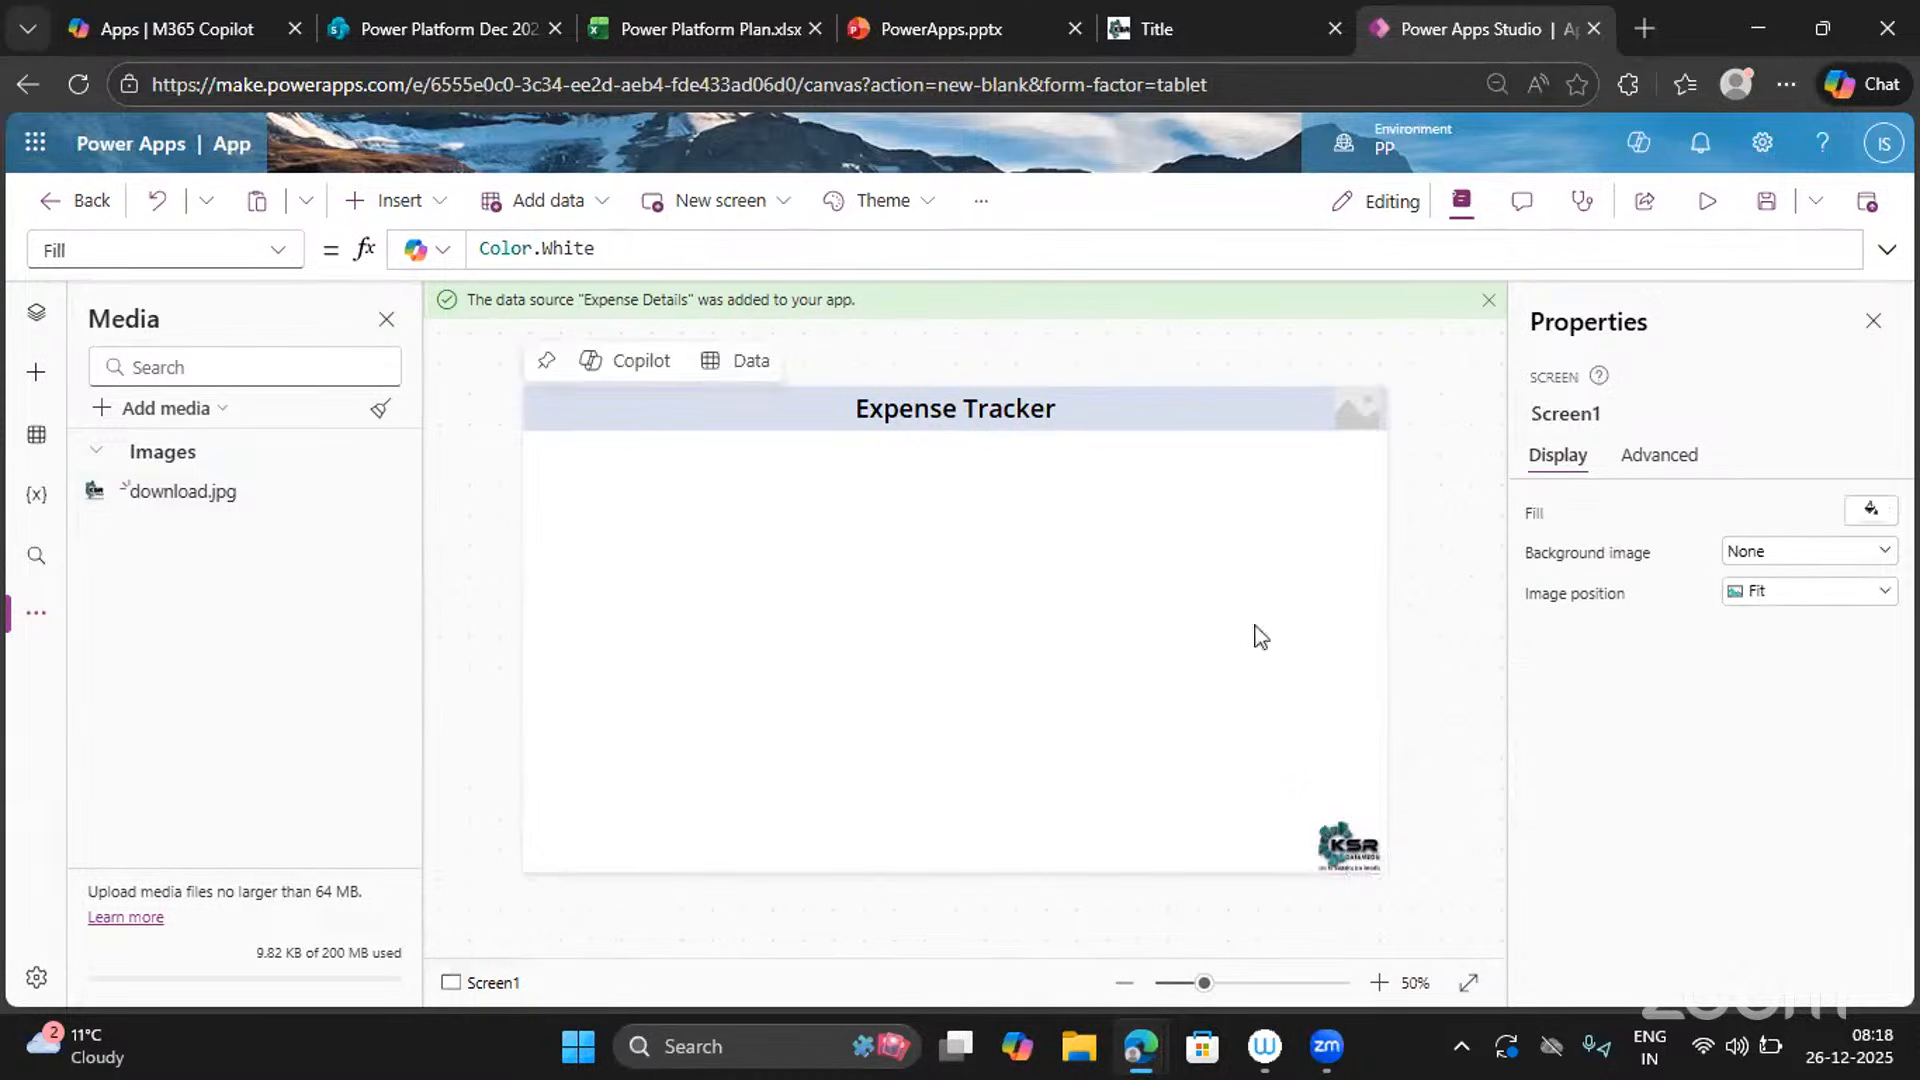
{"action": "left_click", "coordinate": [1354, 418]}
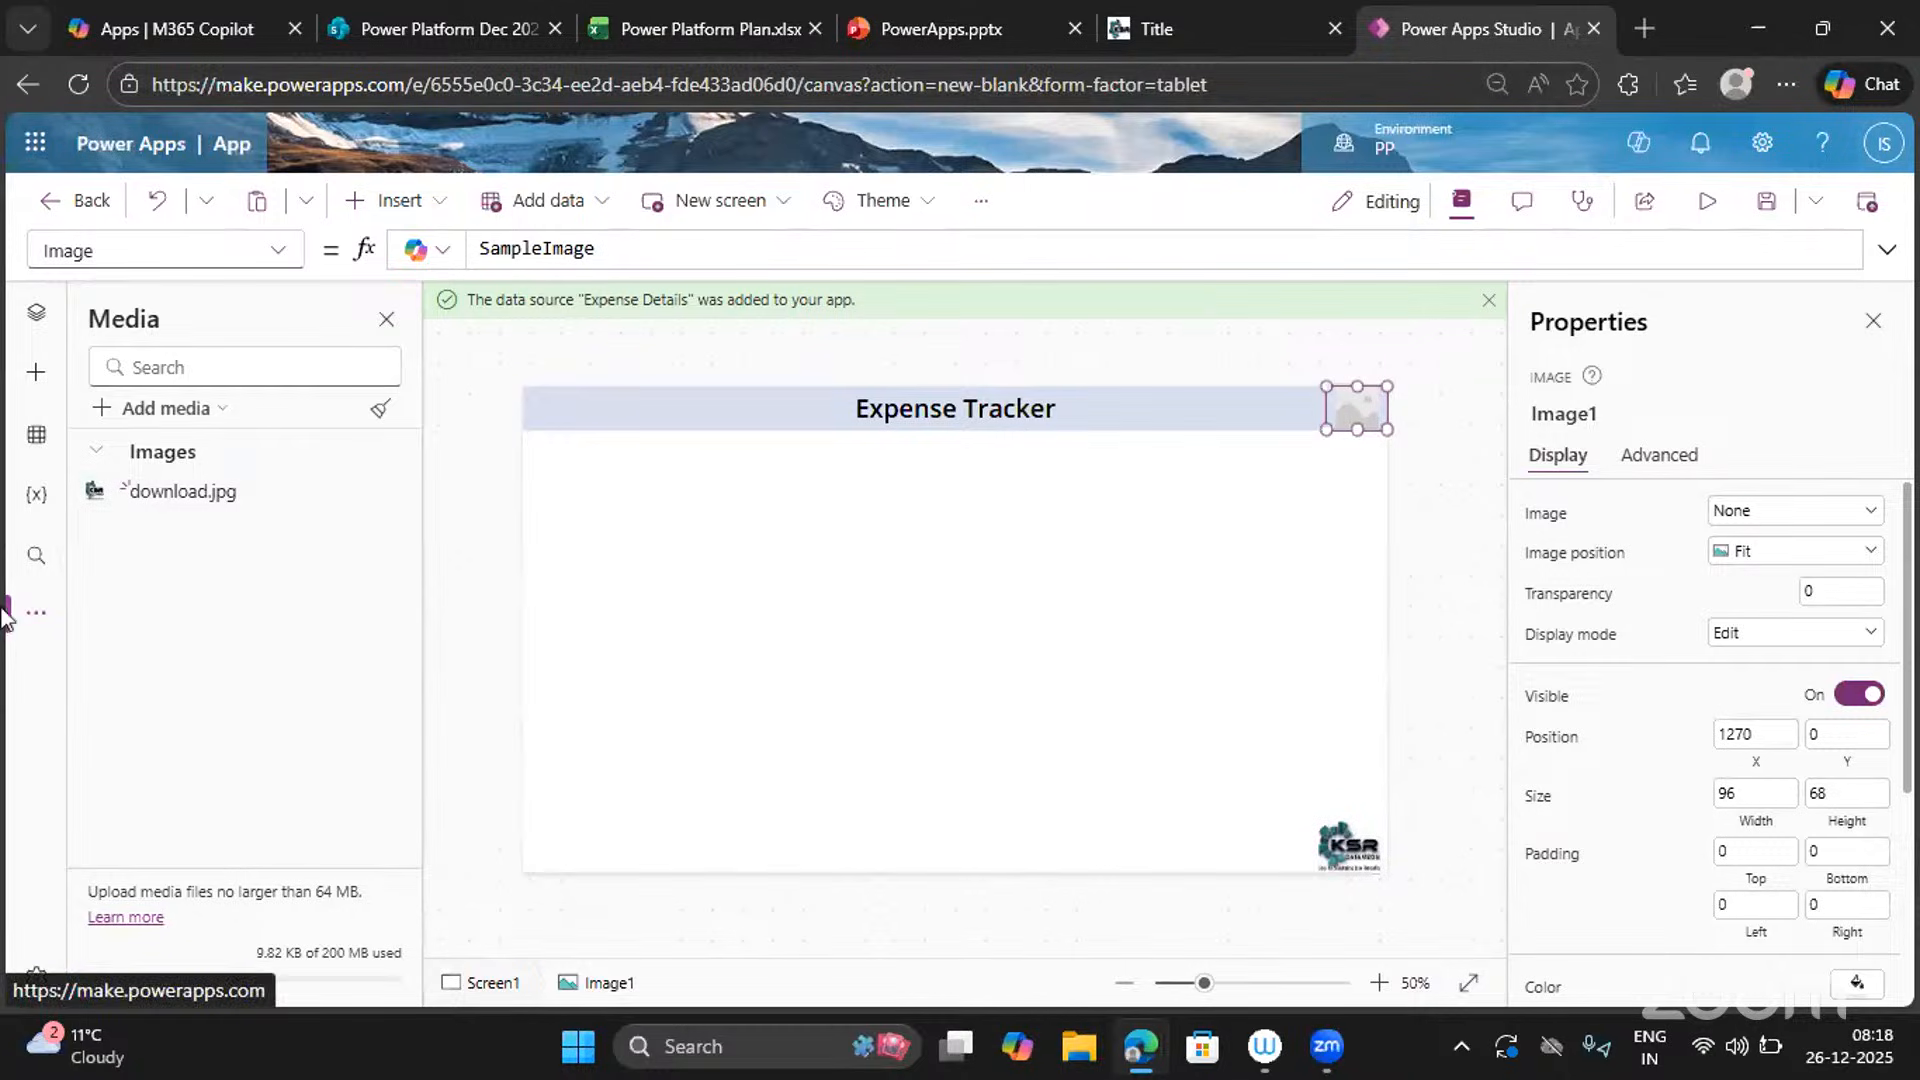
Resize header Image1 to 76×70 at 1290, 0 and review its Image property, still SampleImage.
{"action": "left_click", "coordinate": [1869, 148]}
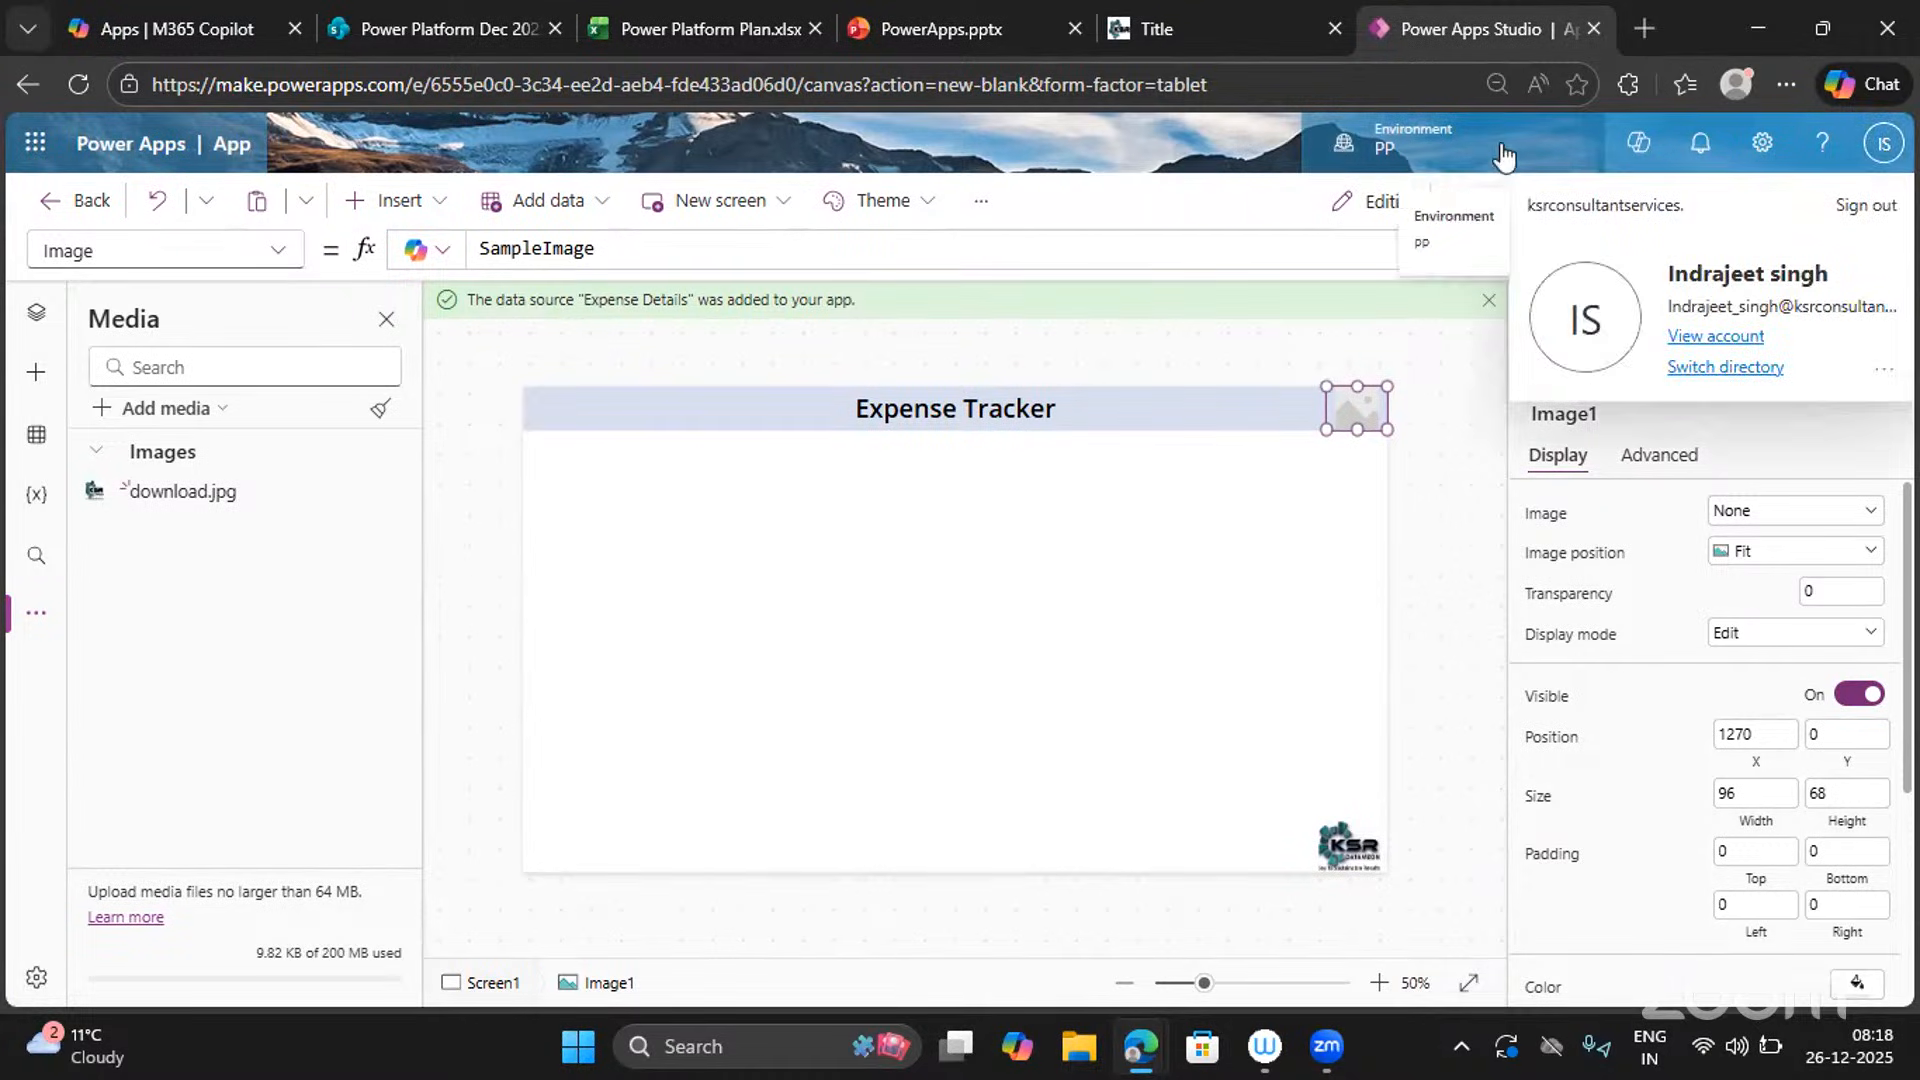
{"action": "left_click", "coordinate": [1065, 142]}
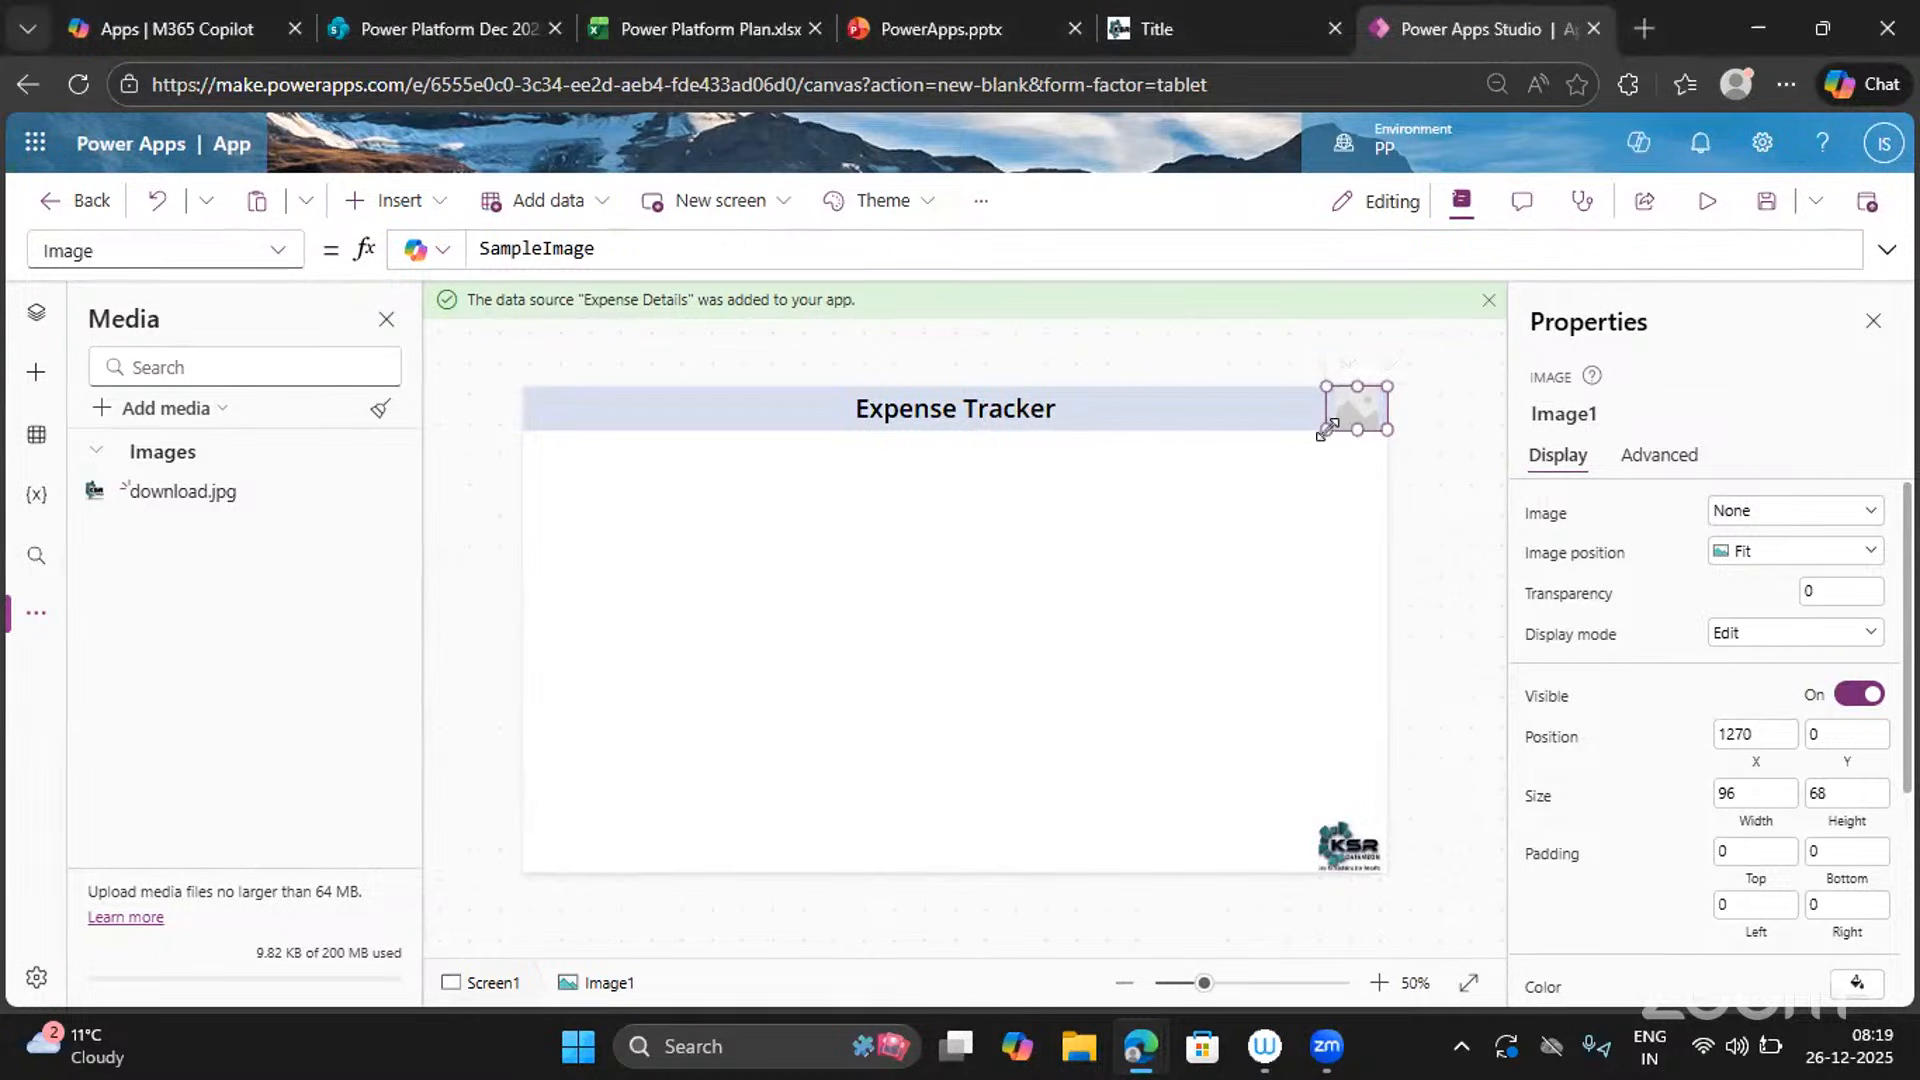
{"action": "left_click_drag", "start_coordinate": [1322, 429], "coordinate": [1333, 431]}
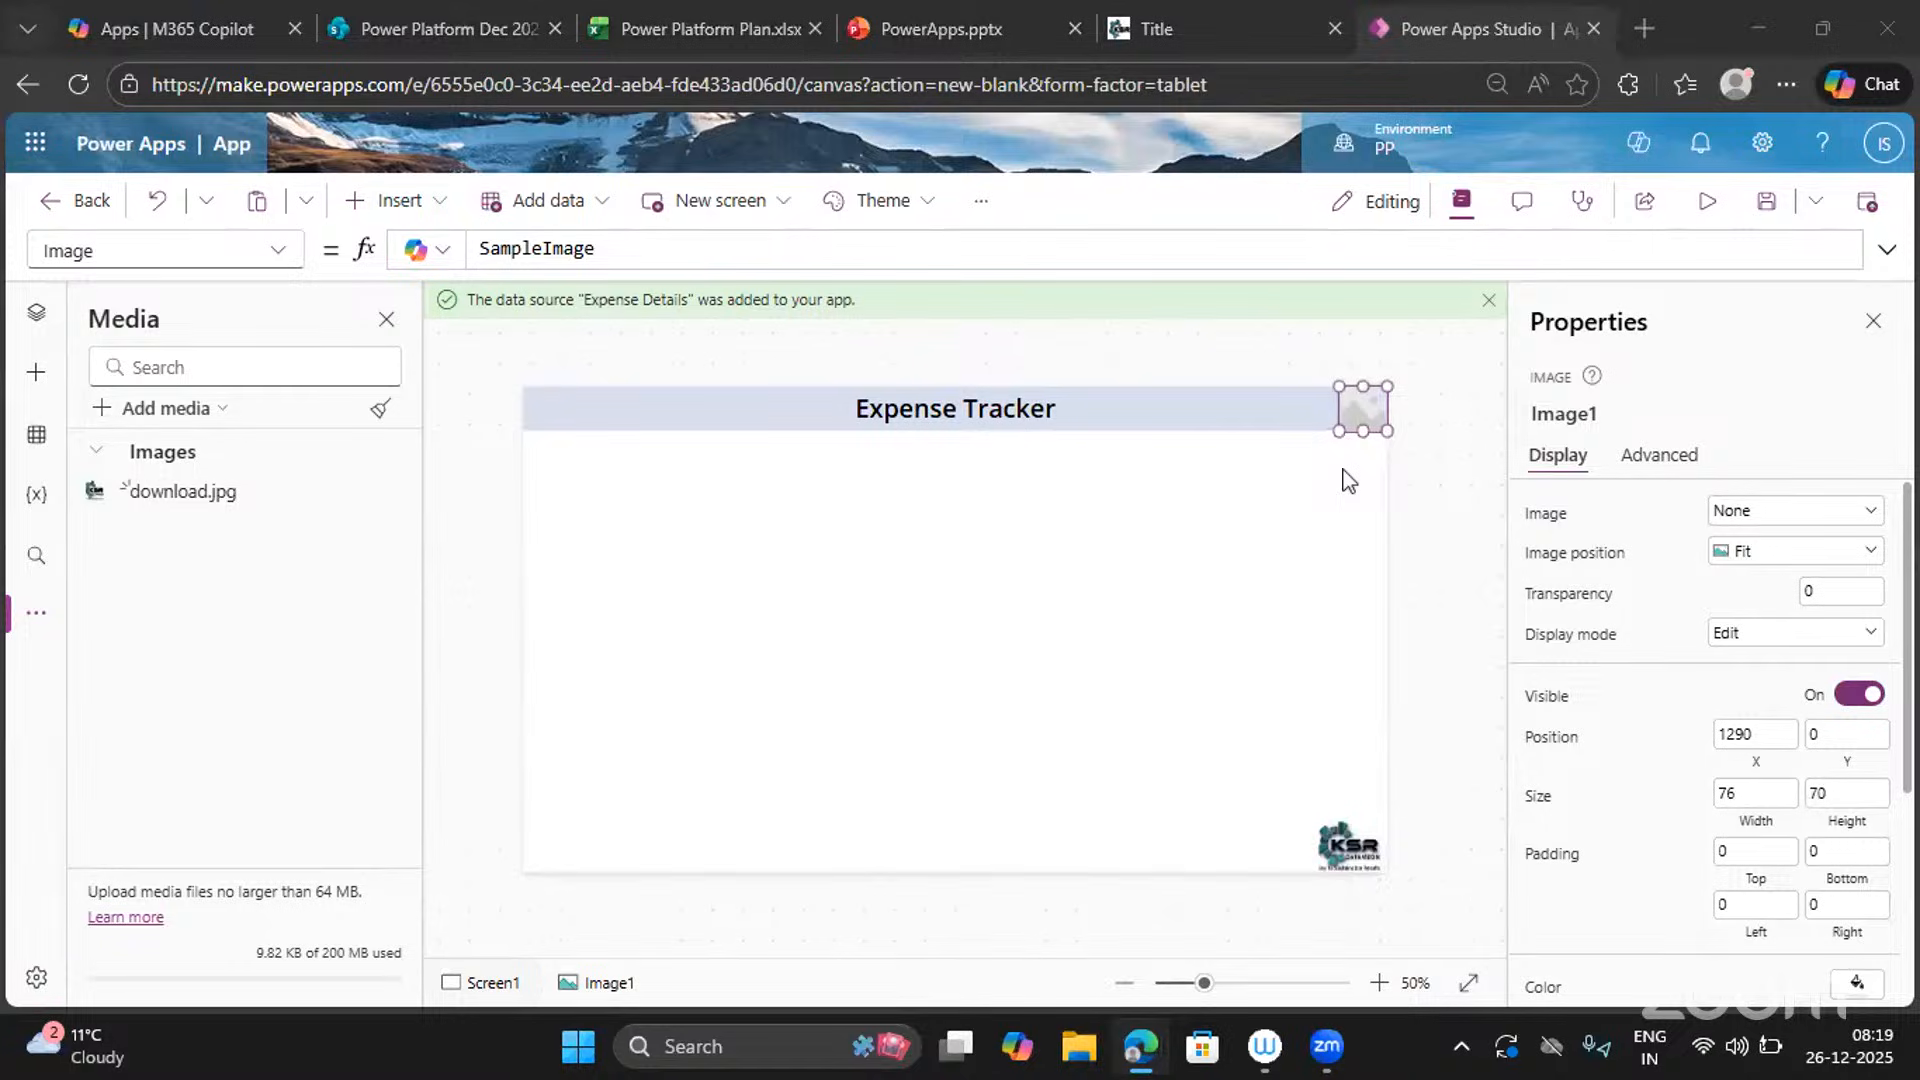
{"action": "left_click", "coordinate": [1363, 583]}
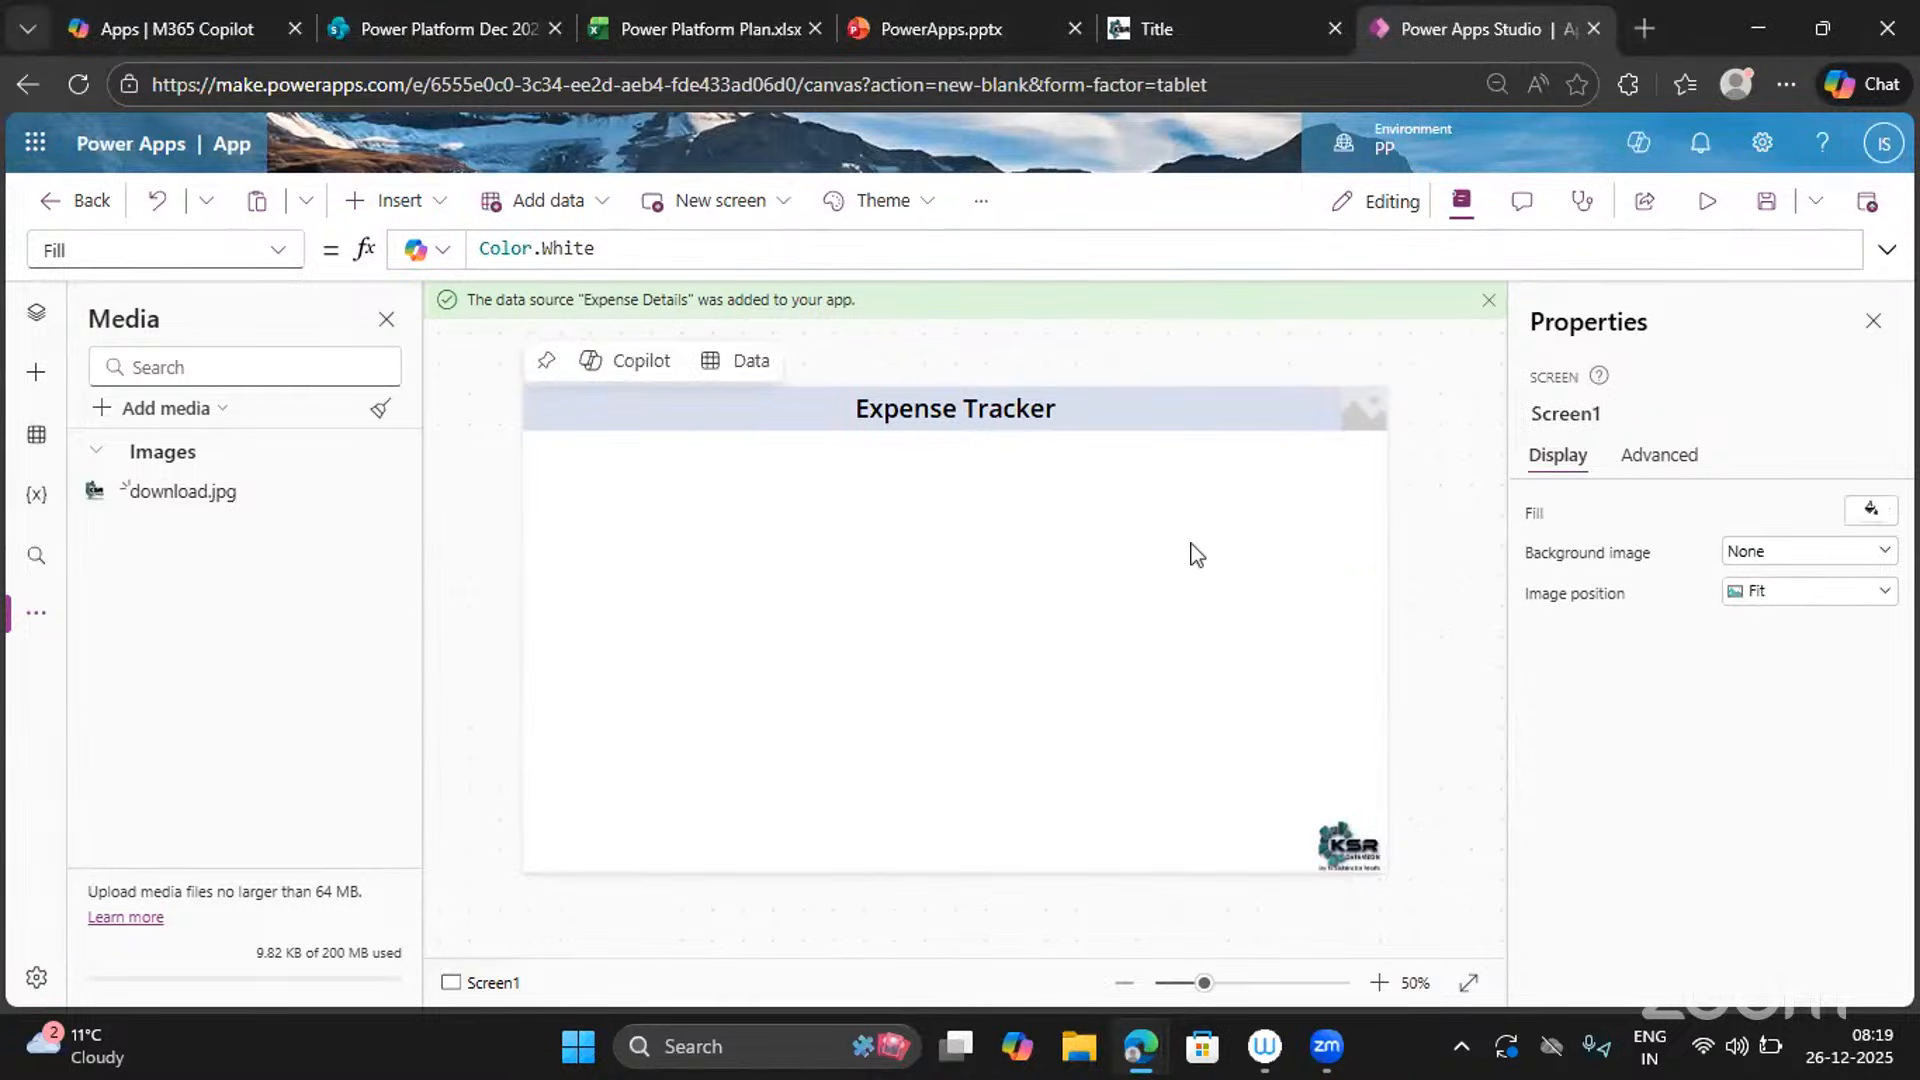
{"action": "left_click", "coordinate": [1355, 414]}
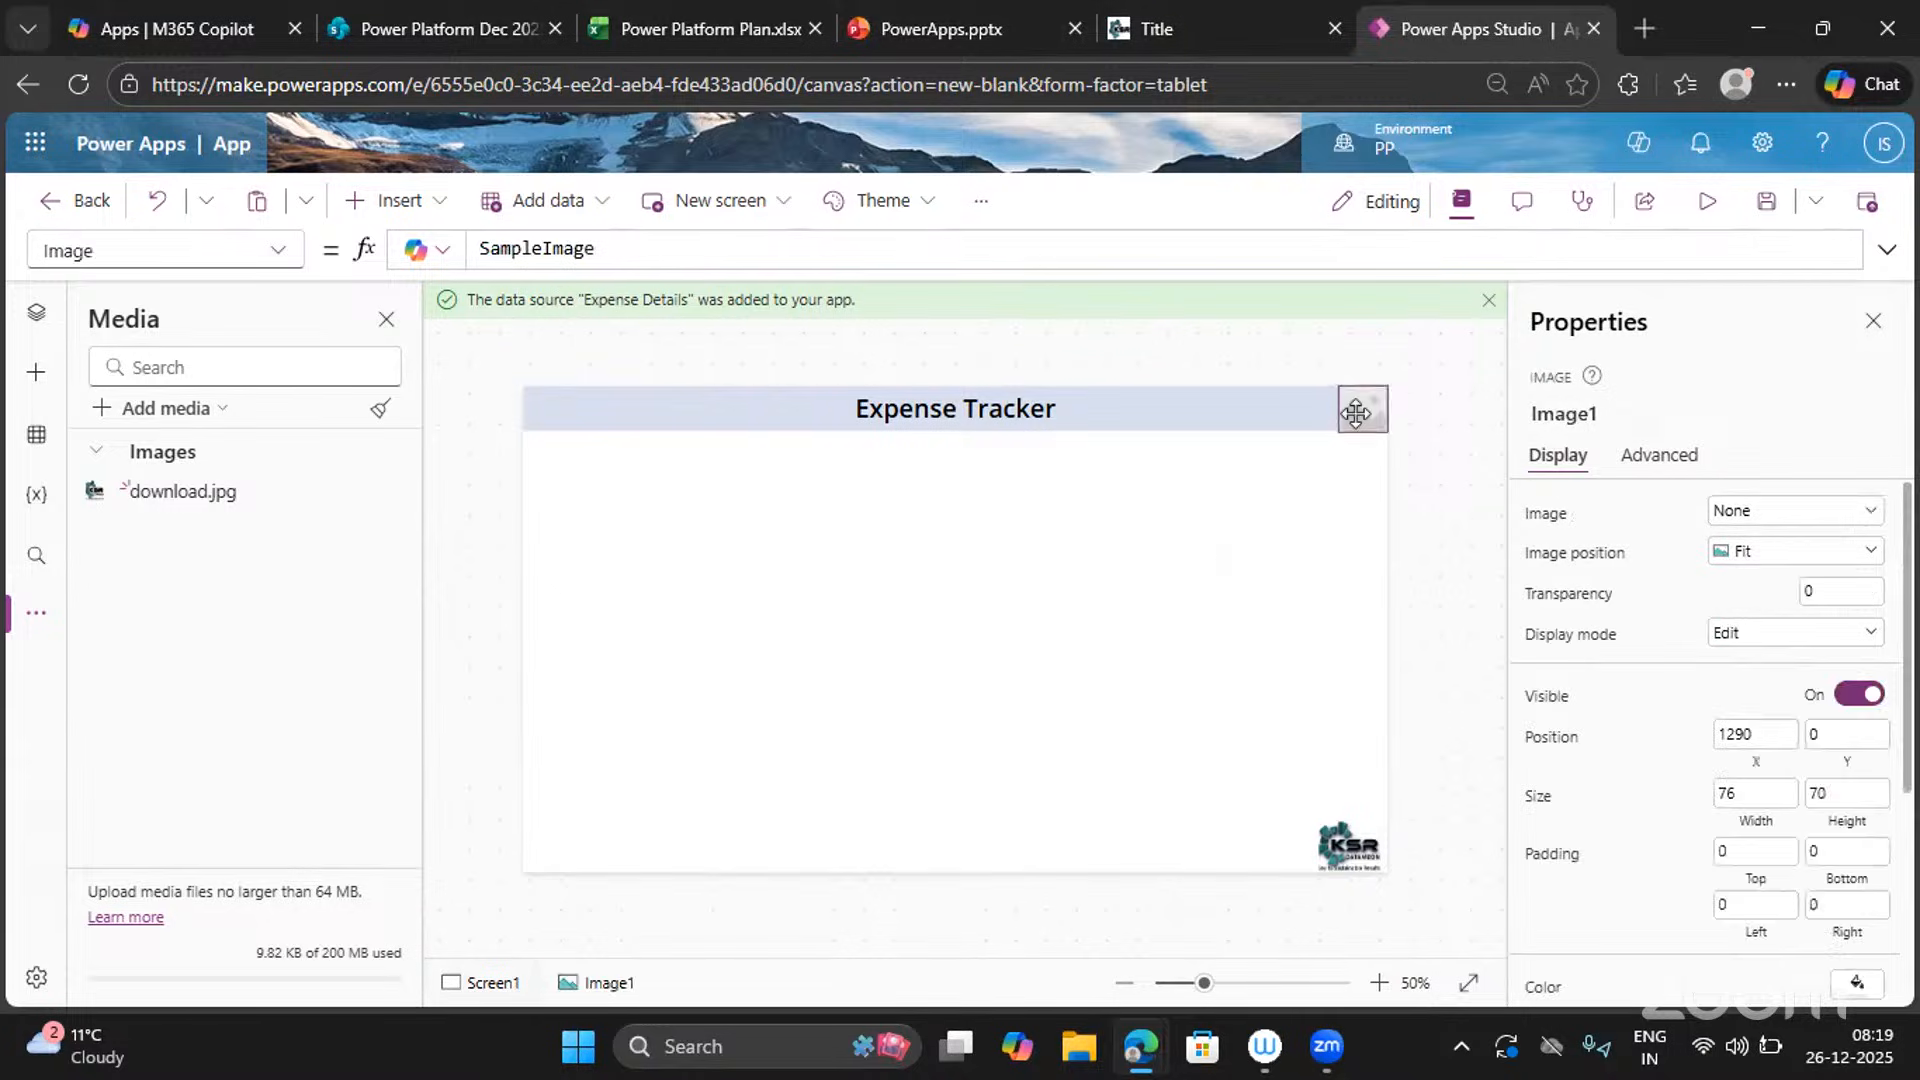
{"action": "left_click", "coordinate": [276, 252]}
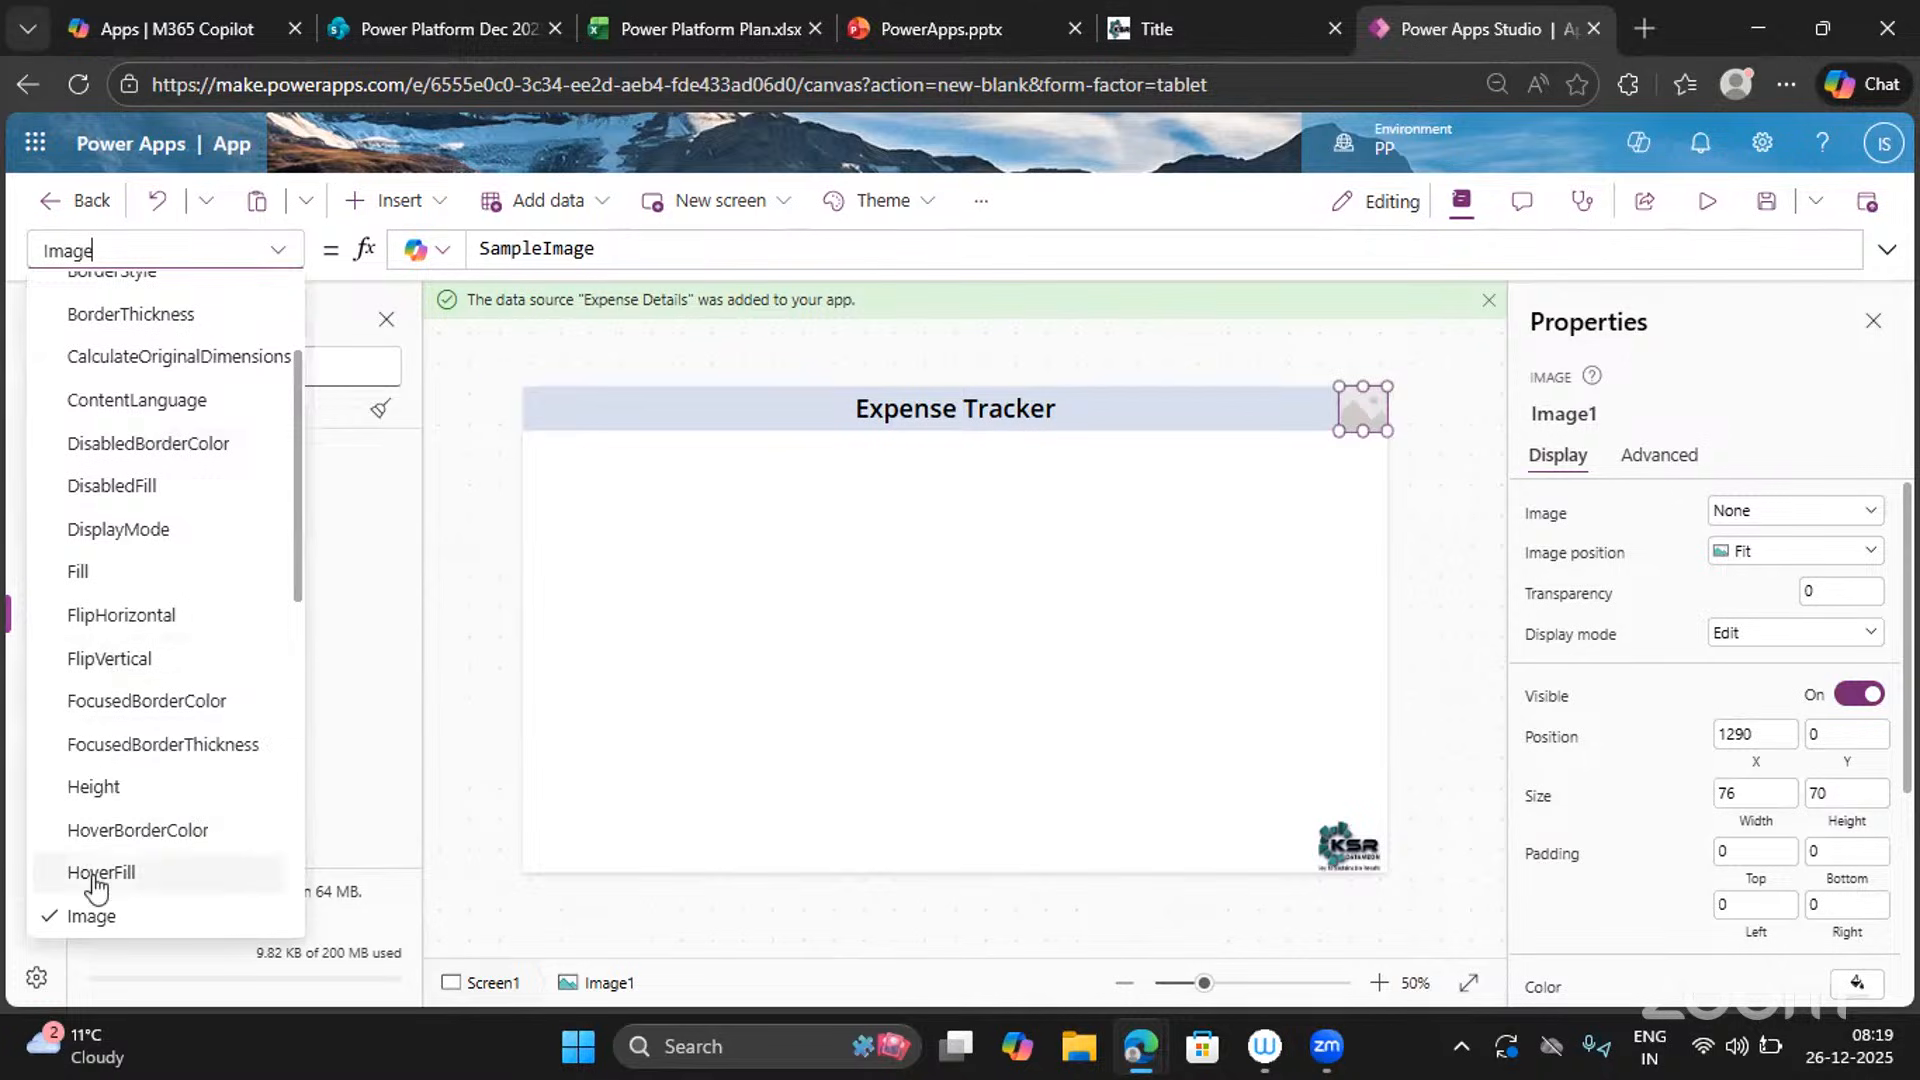
{"action": "scroll", "coordinate": [95, 886], "scroll_direction": "down", "scroll_amount": 5}
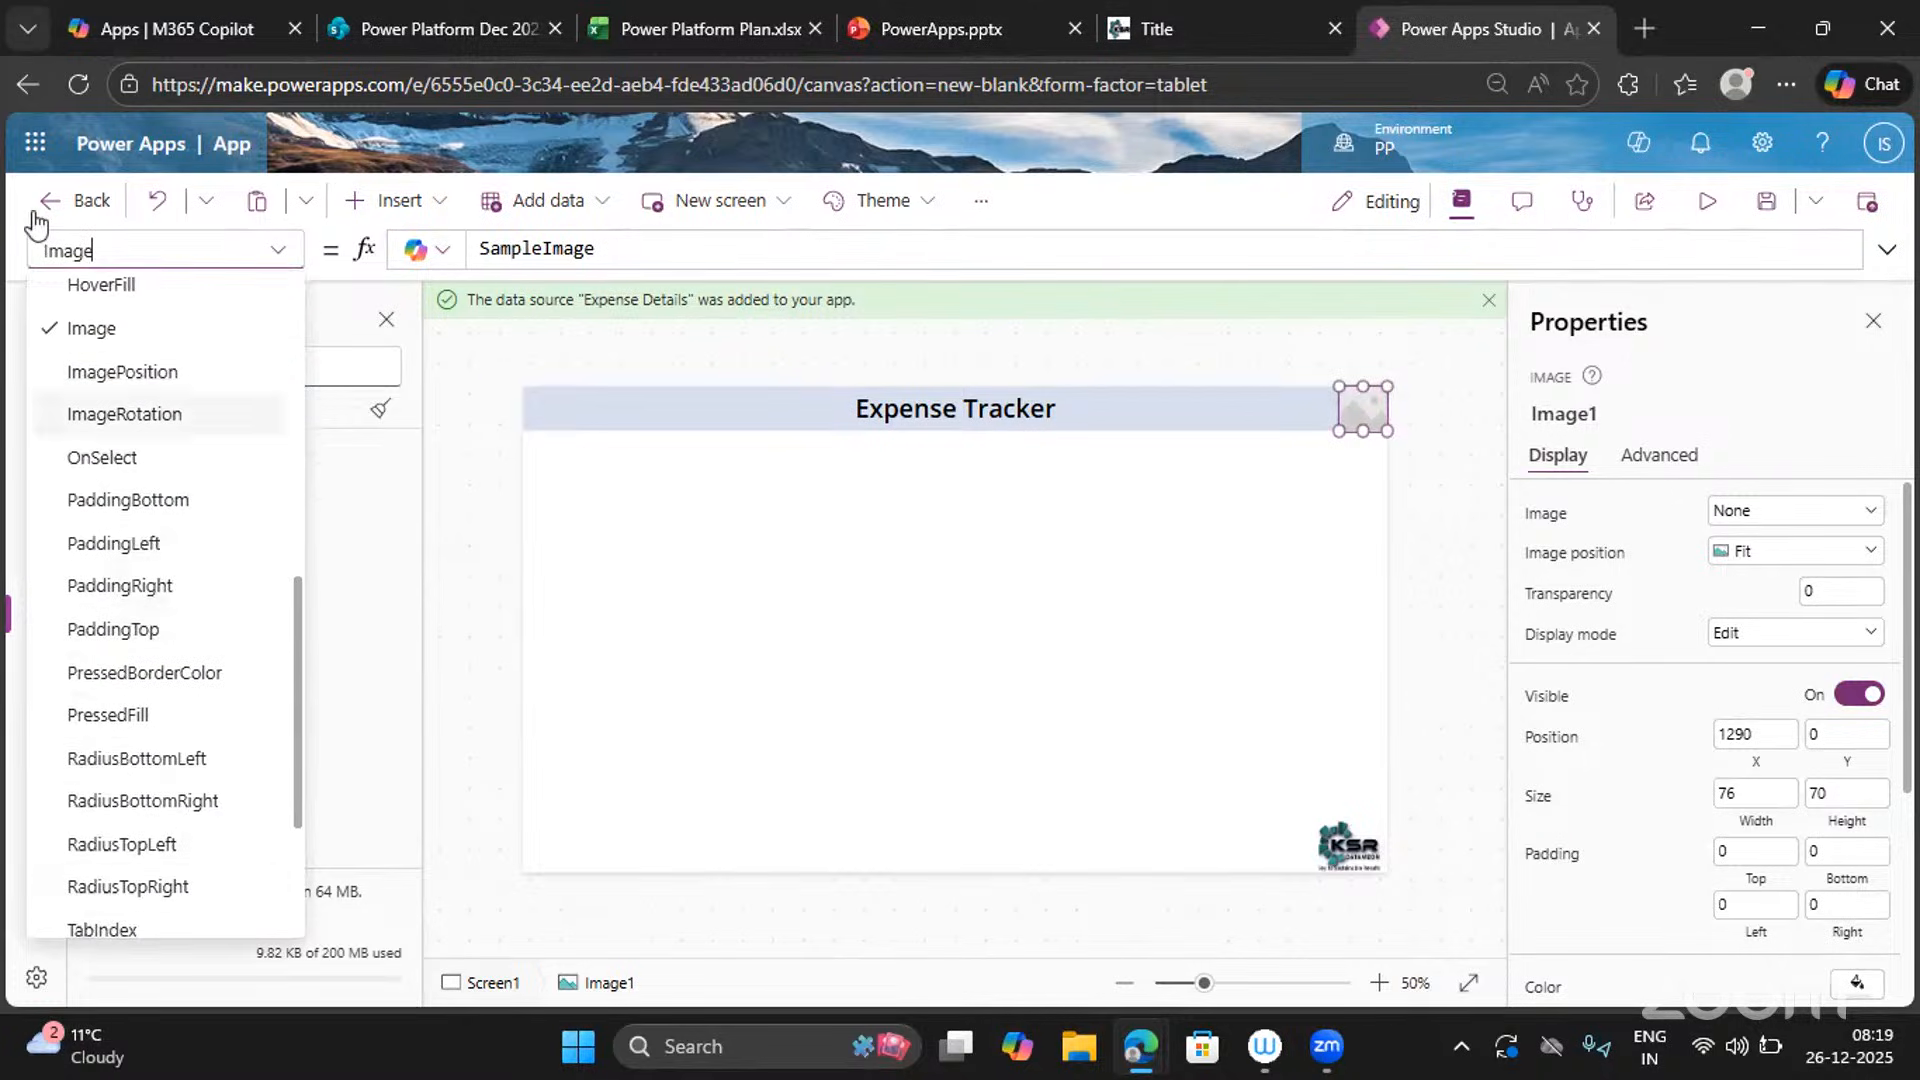
{"action": "left_click", "coordinate": [55, 329]}
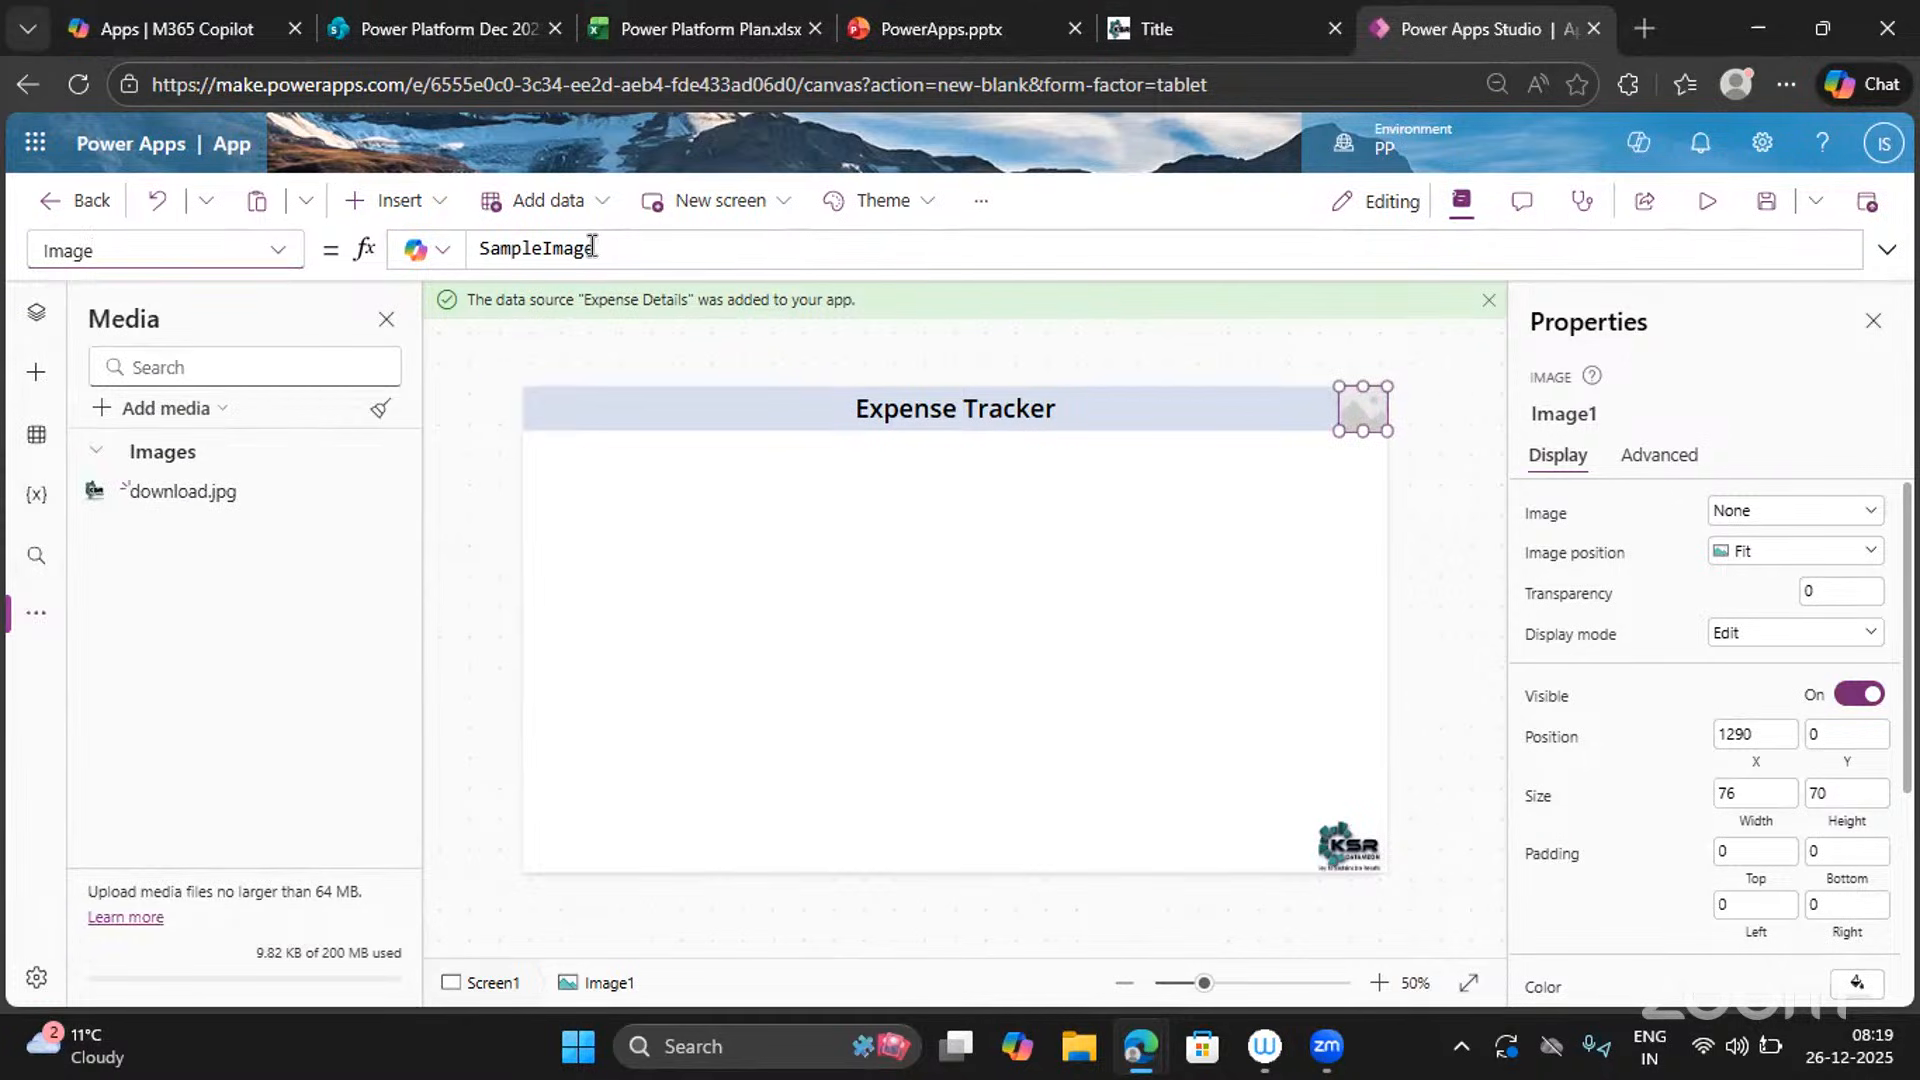
{"action": "left_click_drag", "start_coordinate": [607, 248], "coordinate": [412, 228]}
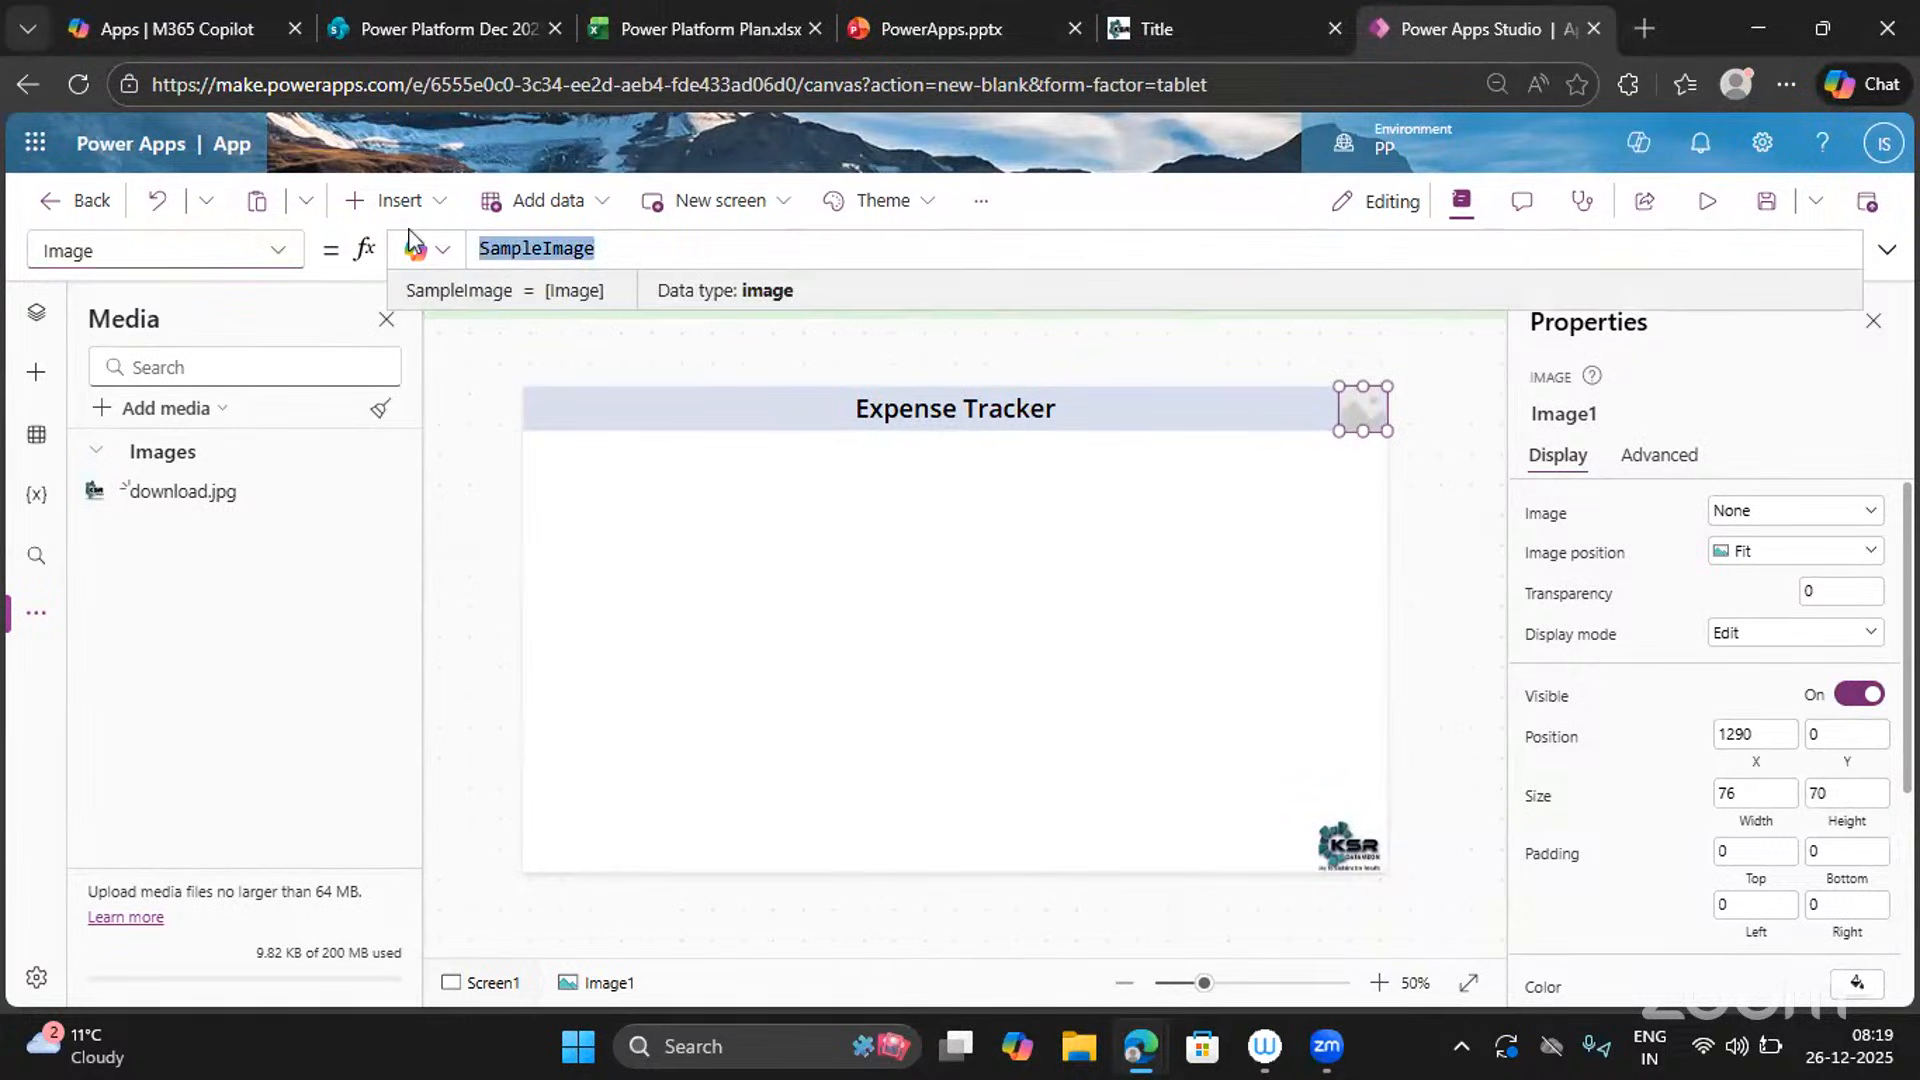
Replace Image1's SampleImage formula with User().Image so the header shows the user's profile photo.
{"action": "key", "text": "Delete"}
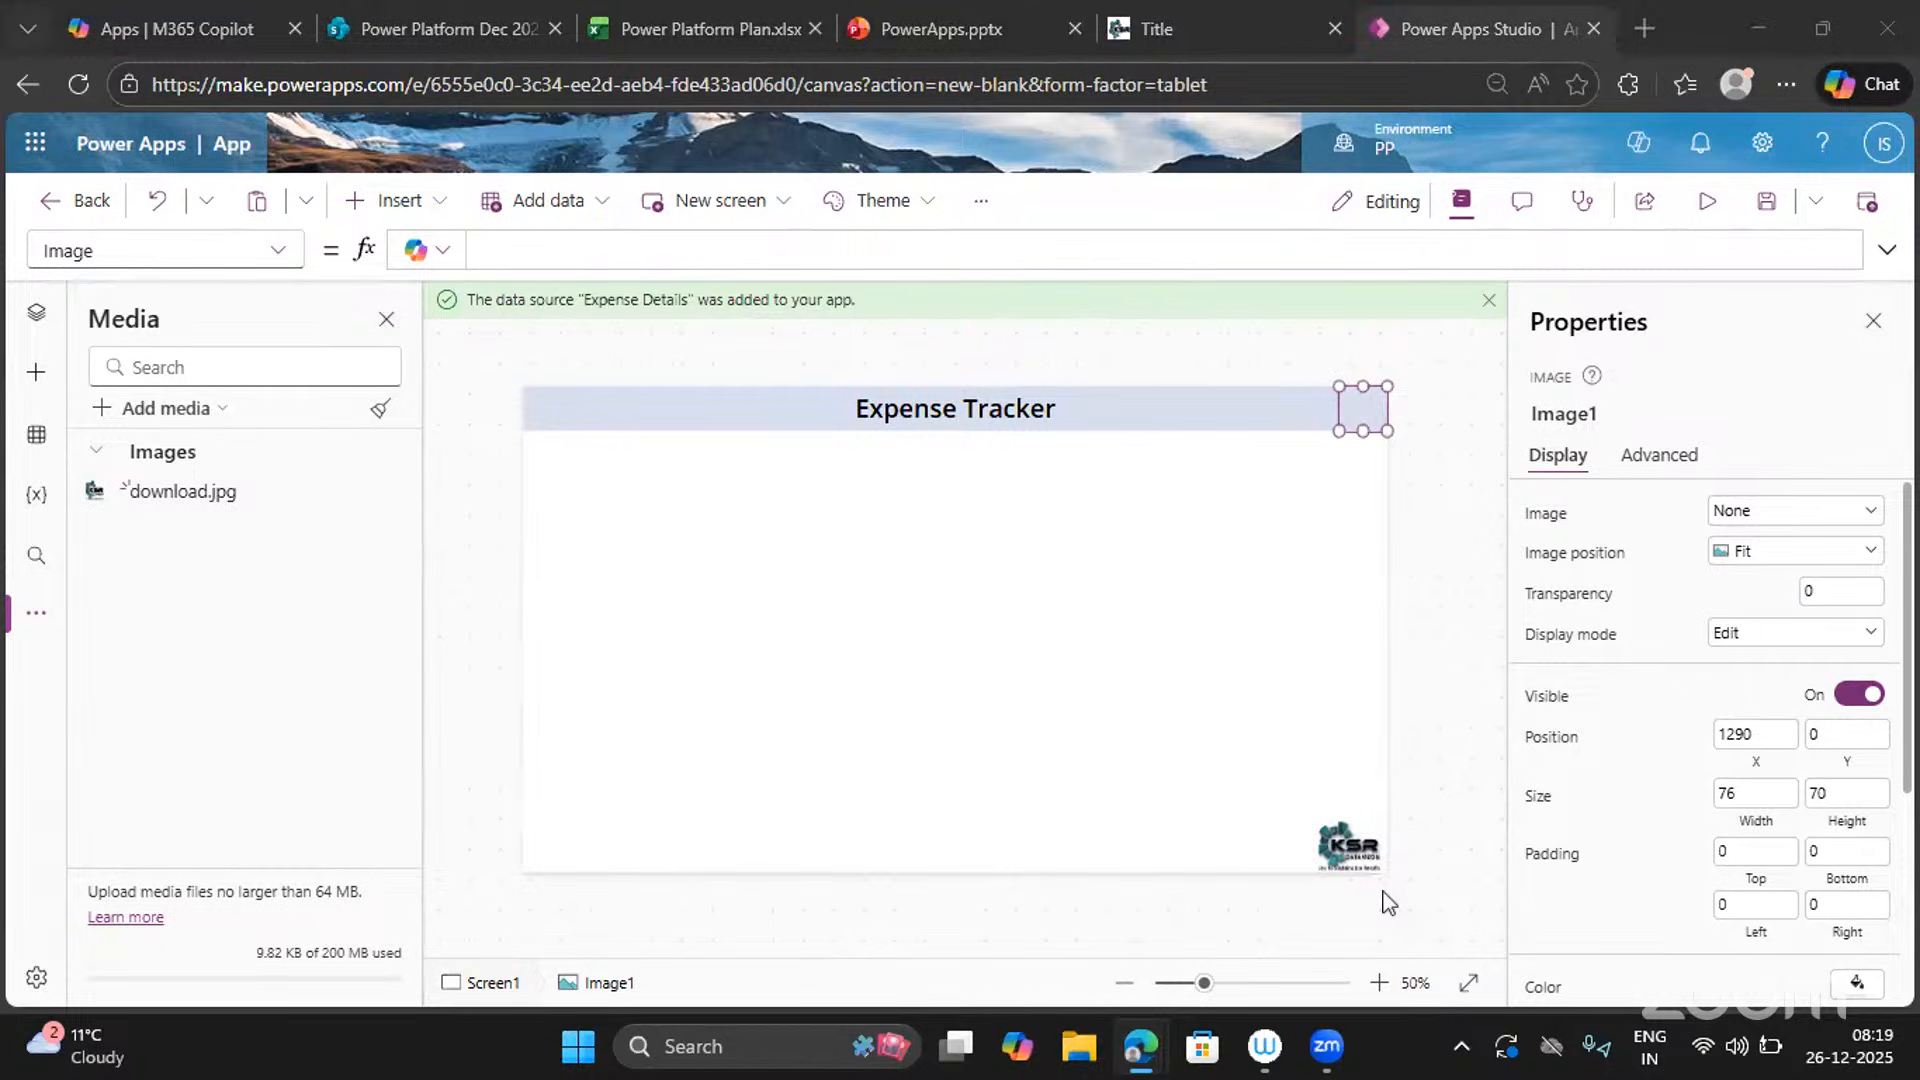
{"action": "left_click", "coordinate": [506, 256]}
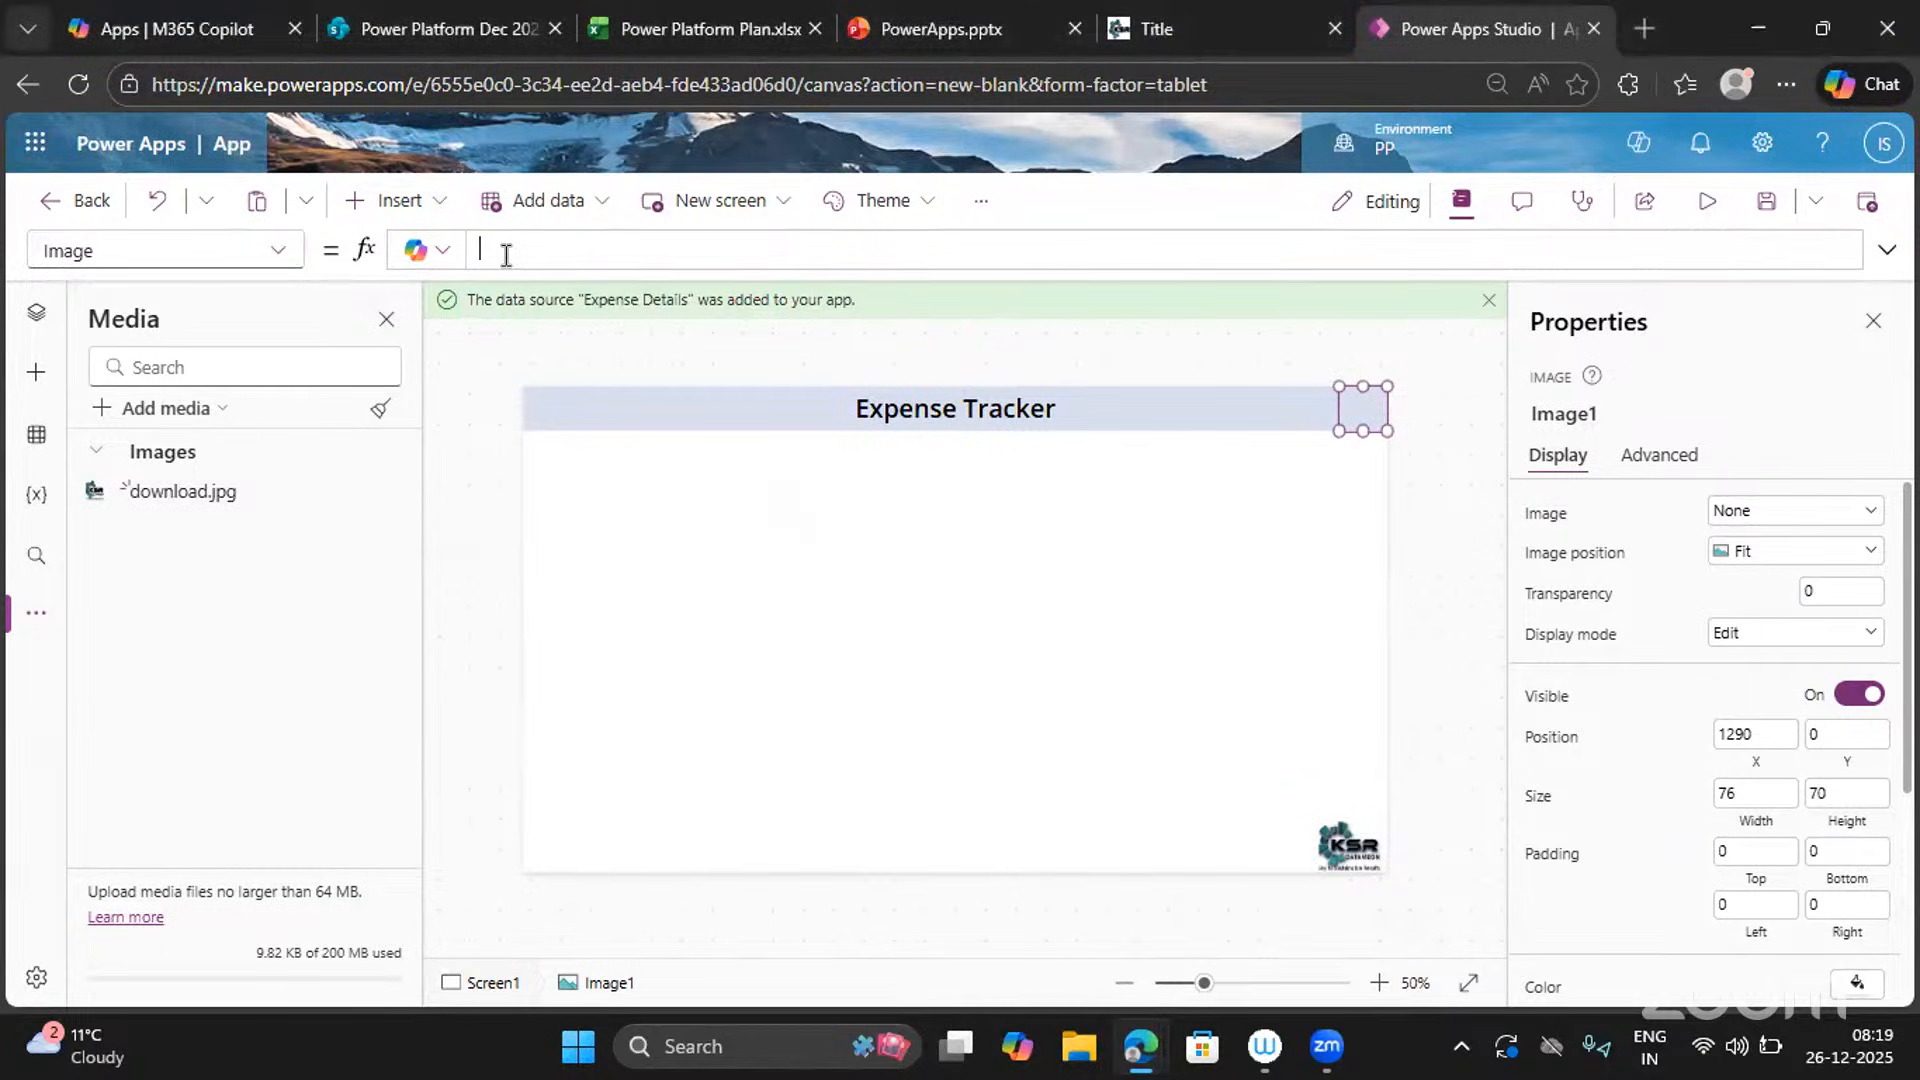
{"action": "type", "text": "User("}
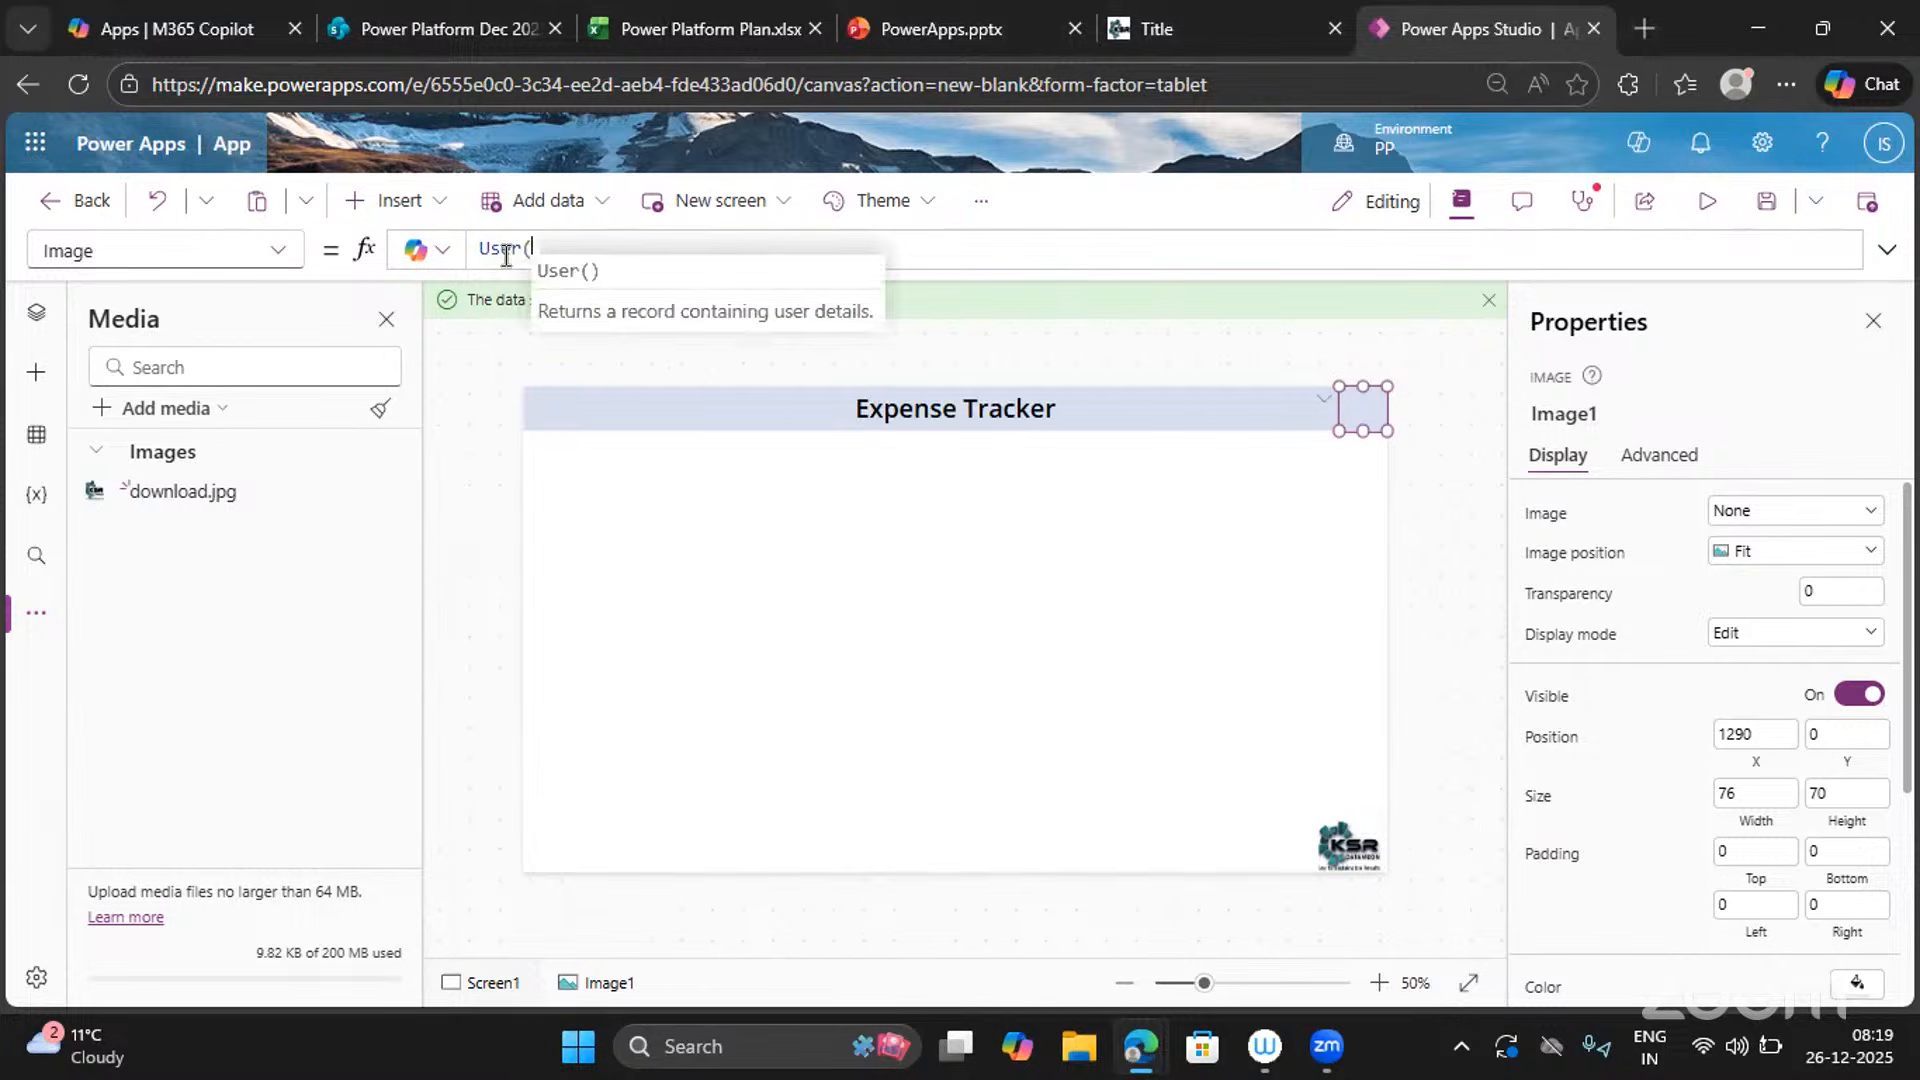
{"action": "type", "text": ")."}
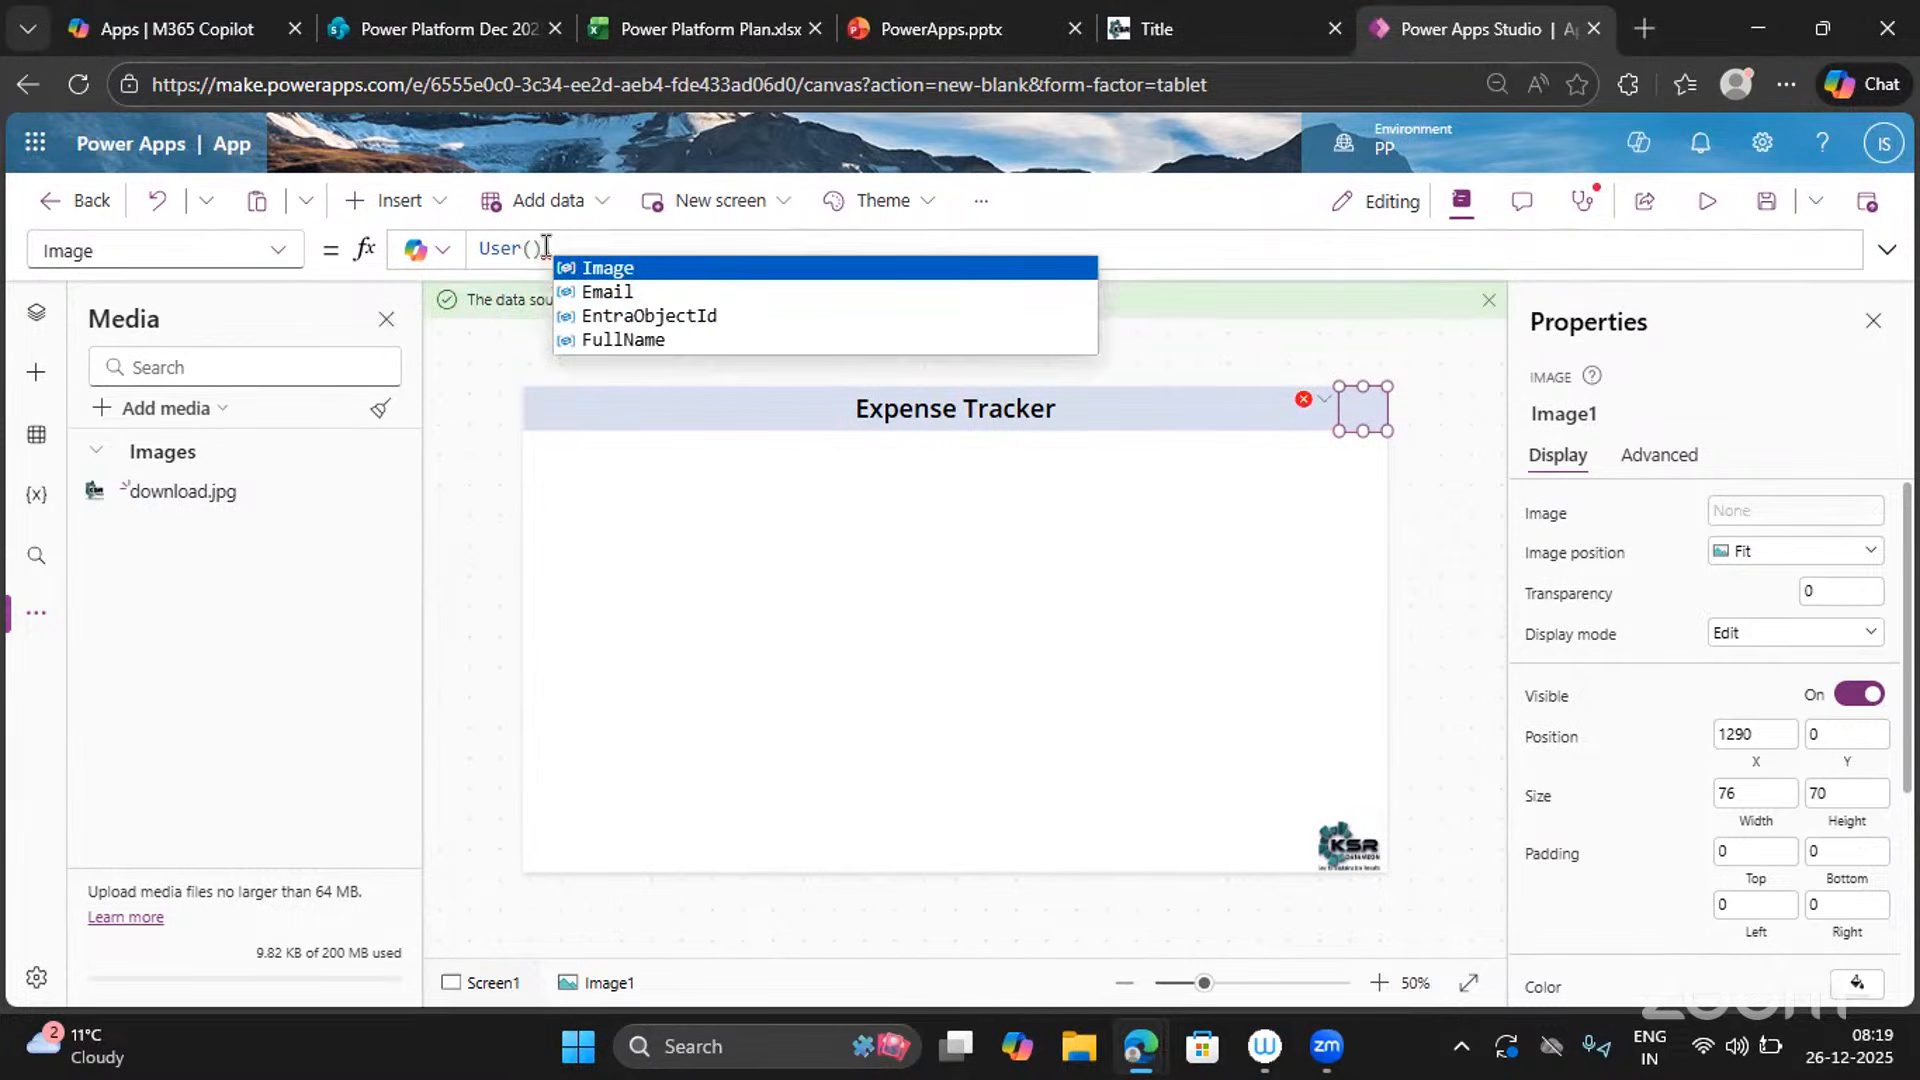
{"action": "left_click_drag", "start_coordinate": [544, 249], "coordinate": [470, 251]}
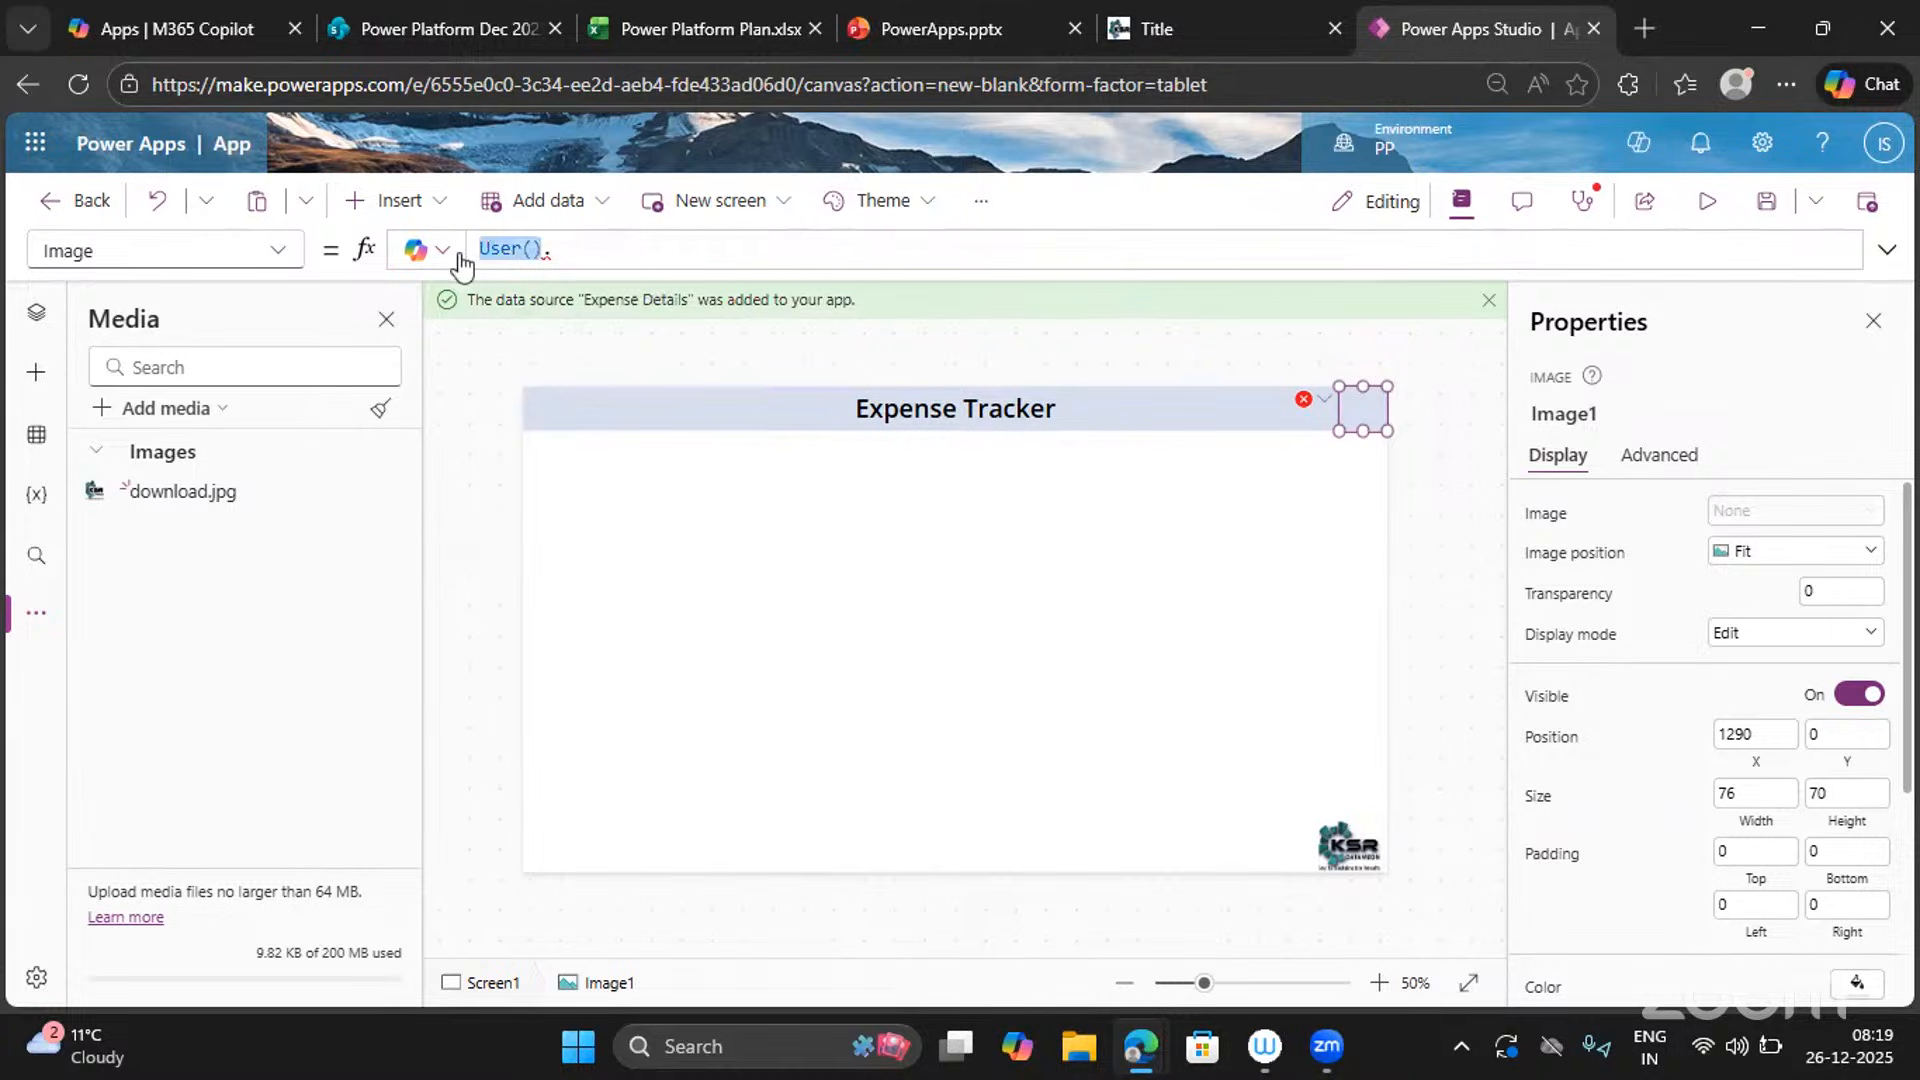
{"action": "left_click", "coordinate": [568, 249]}
{"action": "key", "text": "BackSpace"}
{"action": "type", "text": "."}
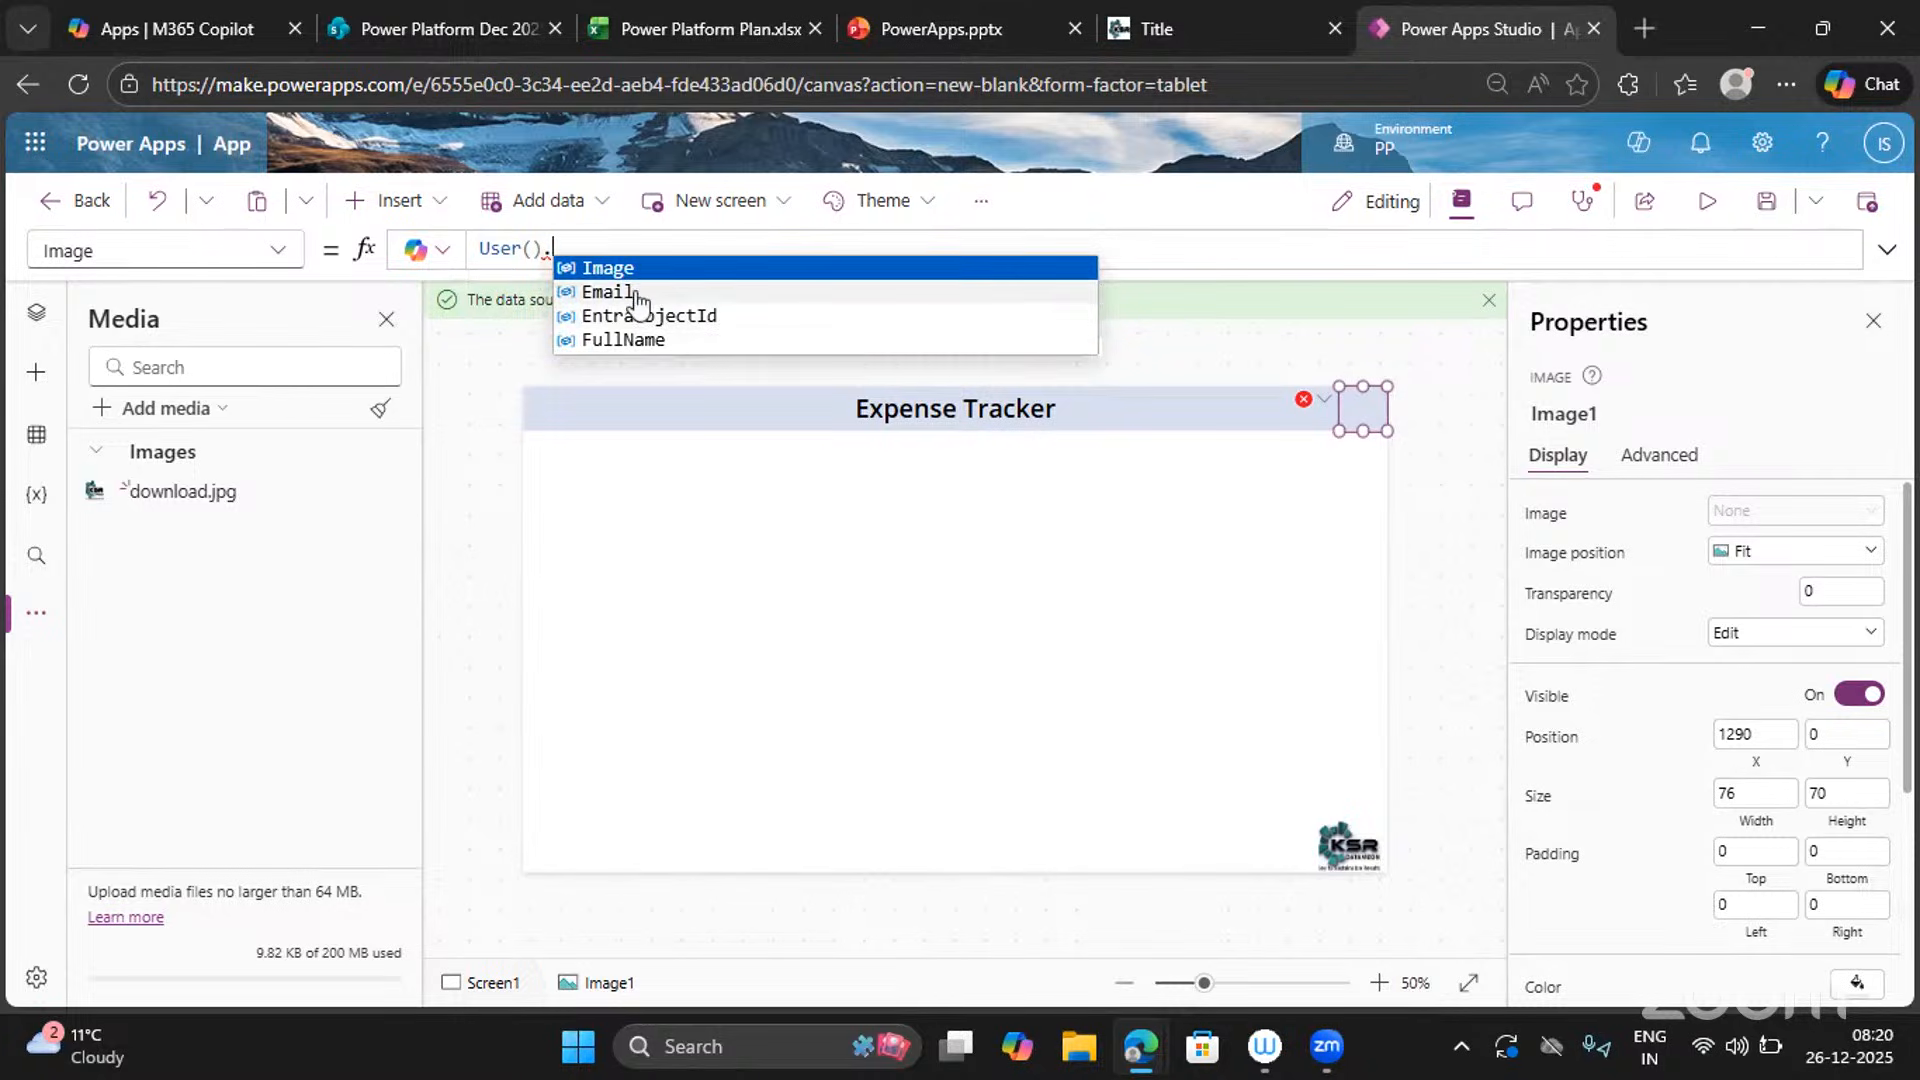
{"action": "left_click", "coordinate": [617, 270]}
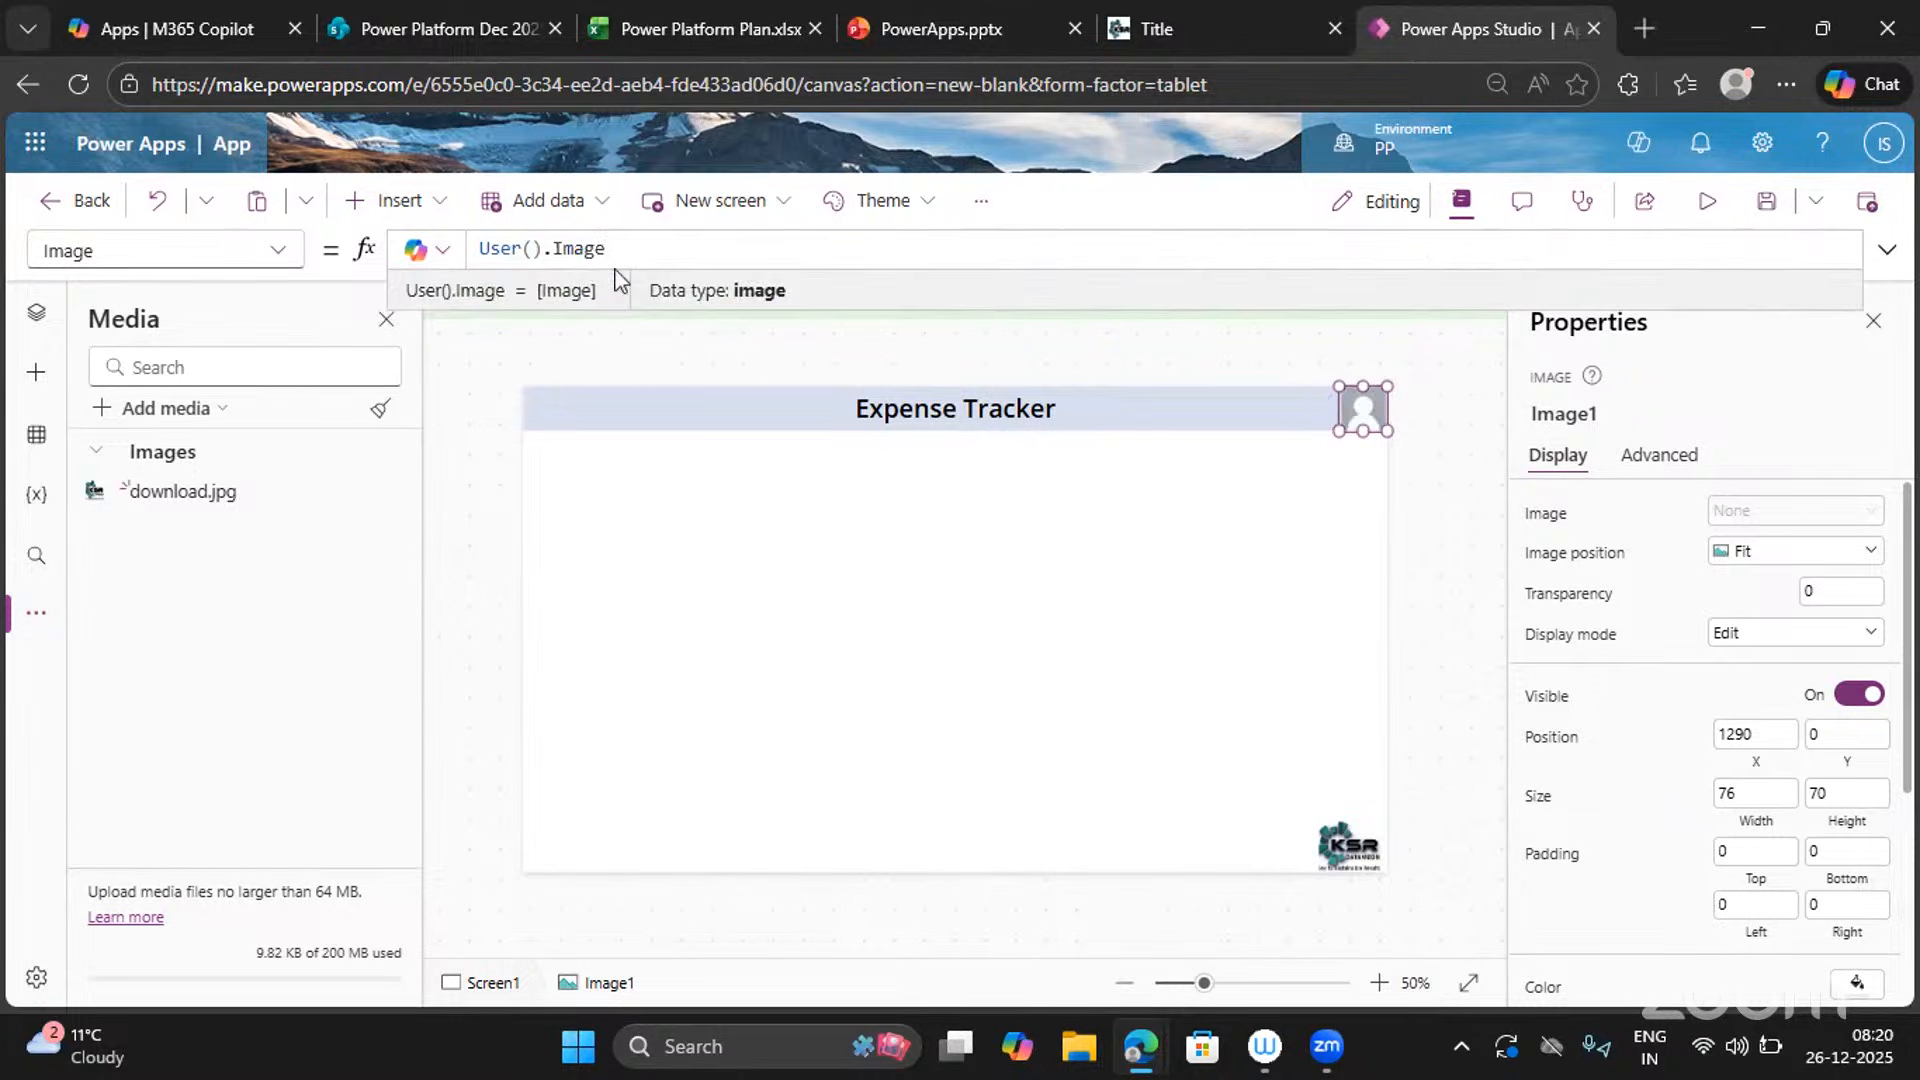
{"action": "mouse_move", "coordinate": [1380, 410]}
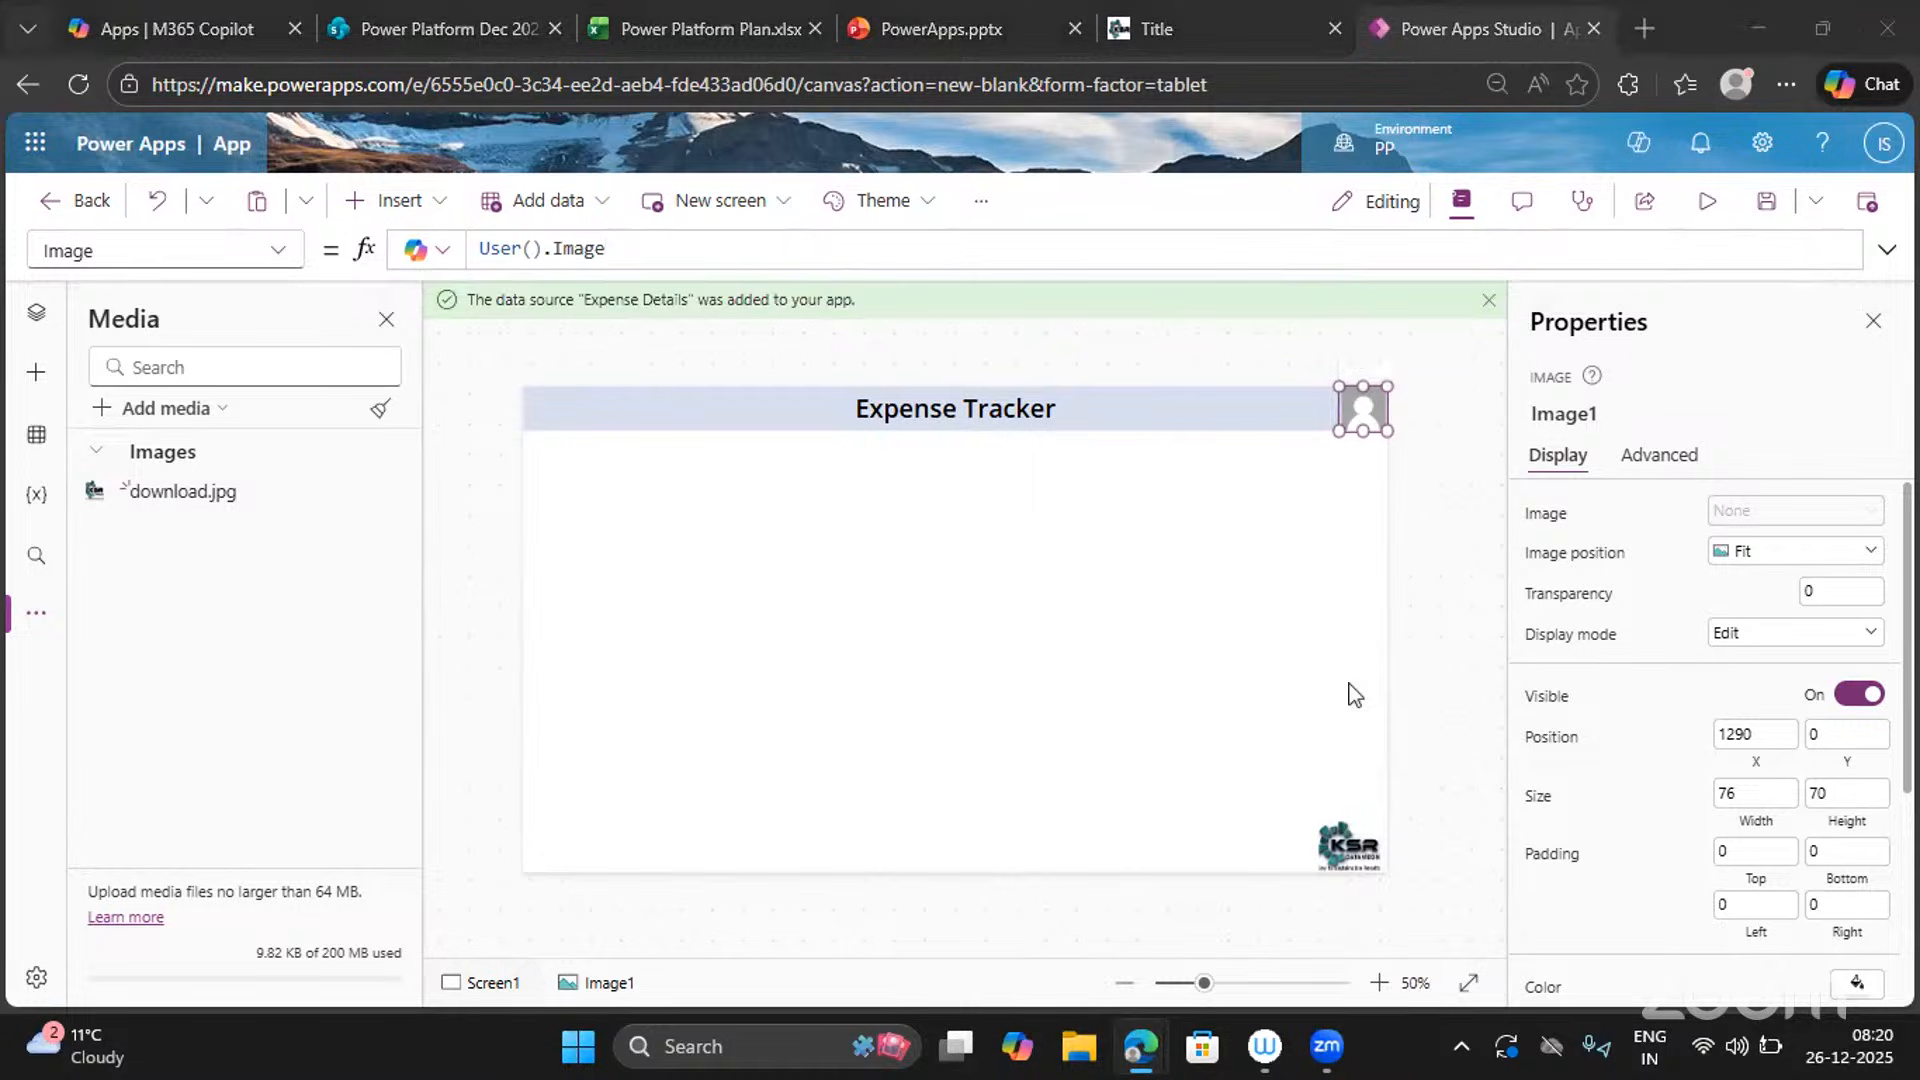
{"action": "left_click_drag", "start_coordinate": [606, 248], "coordinate": [458, 246]}
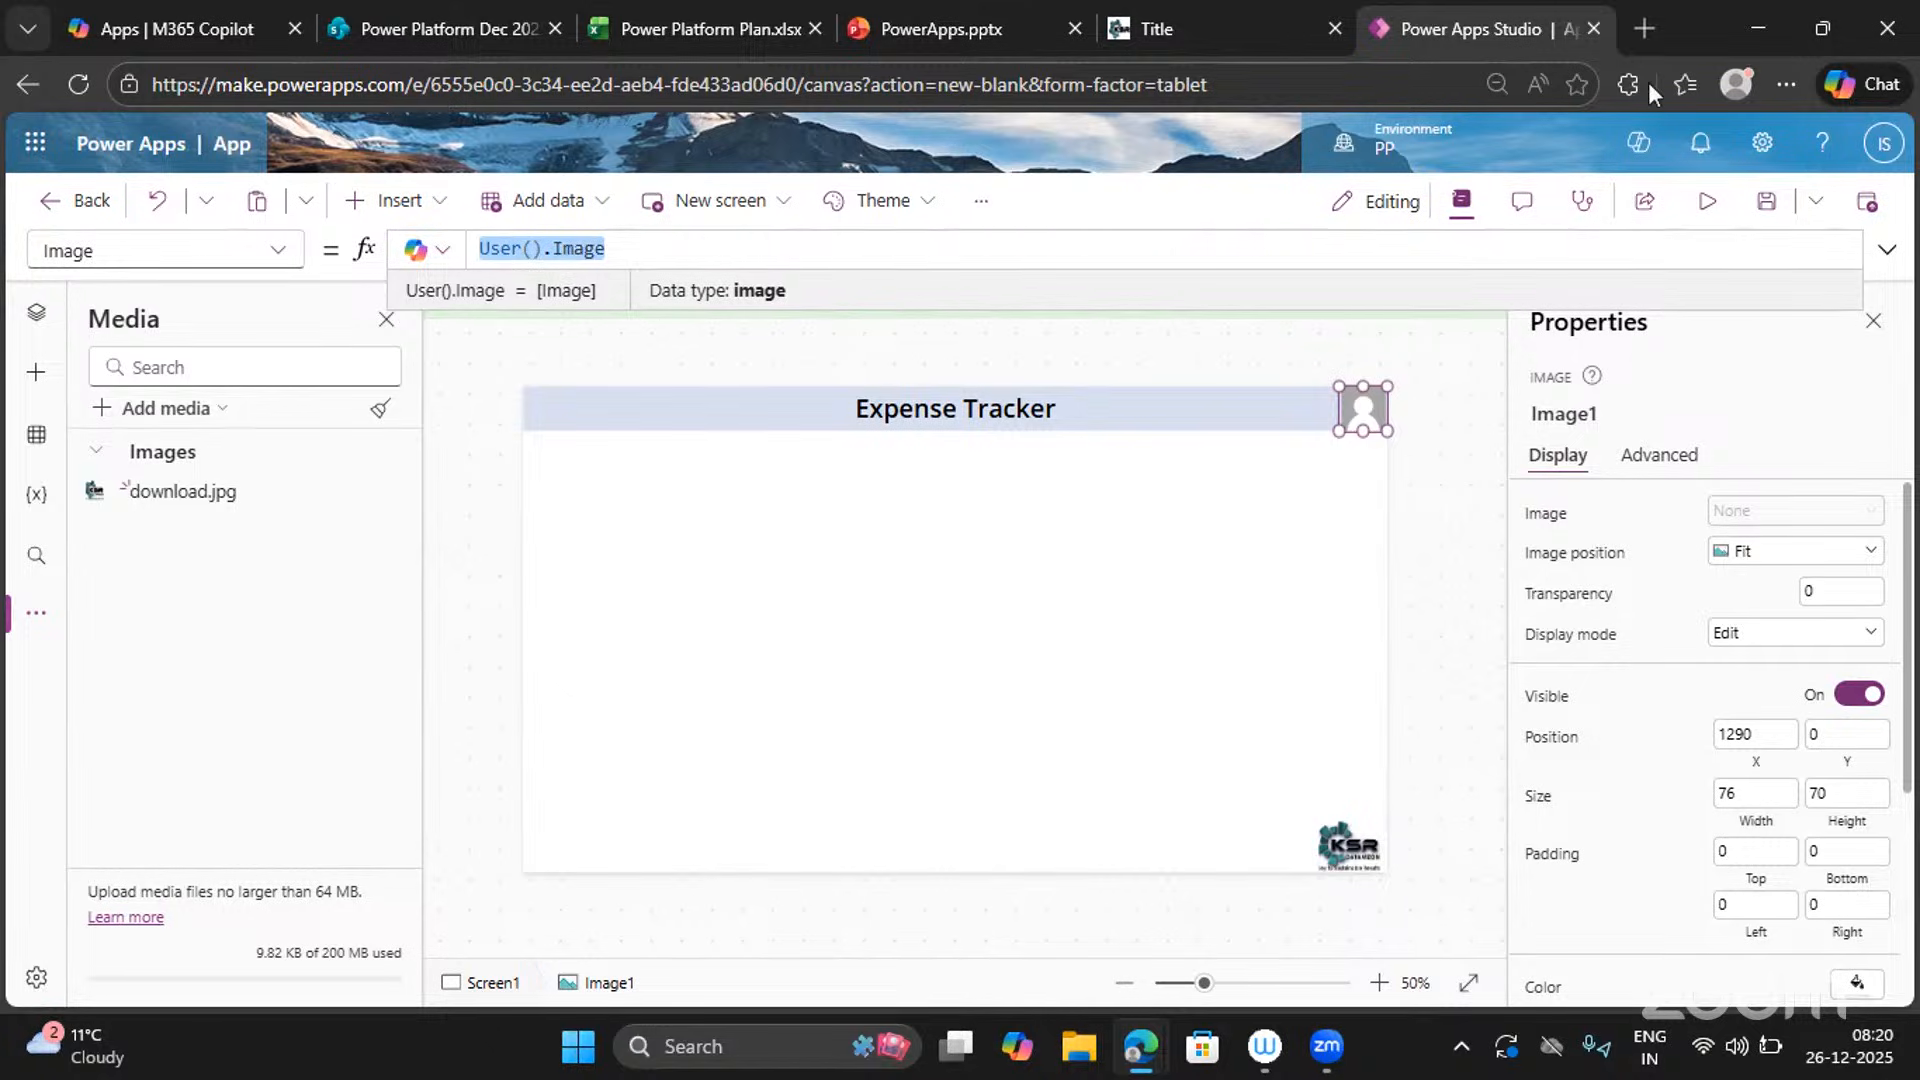
Search 'powerfx msdocs' in a new tab and open the Power Fx formula reference result.
{"action": "key", "text": "ctrl+t"}
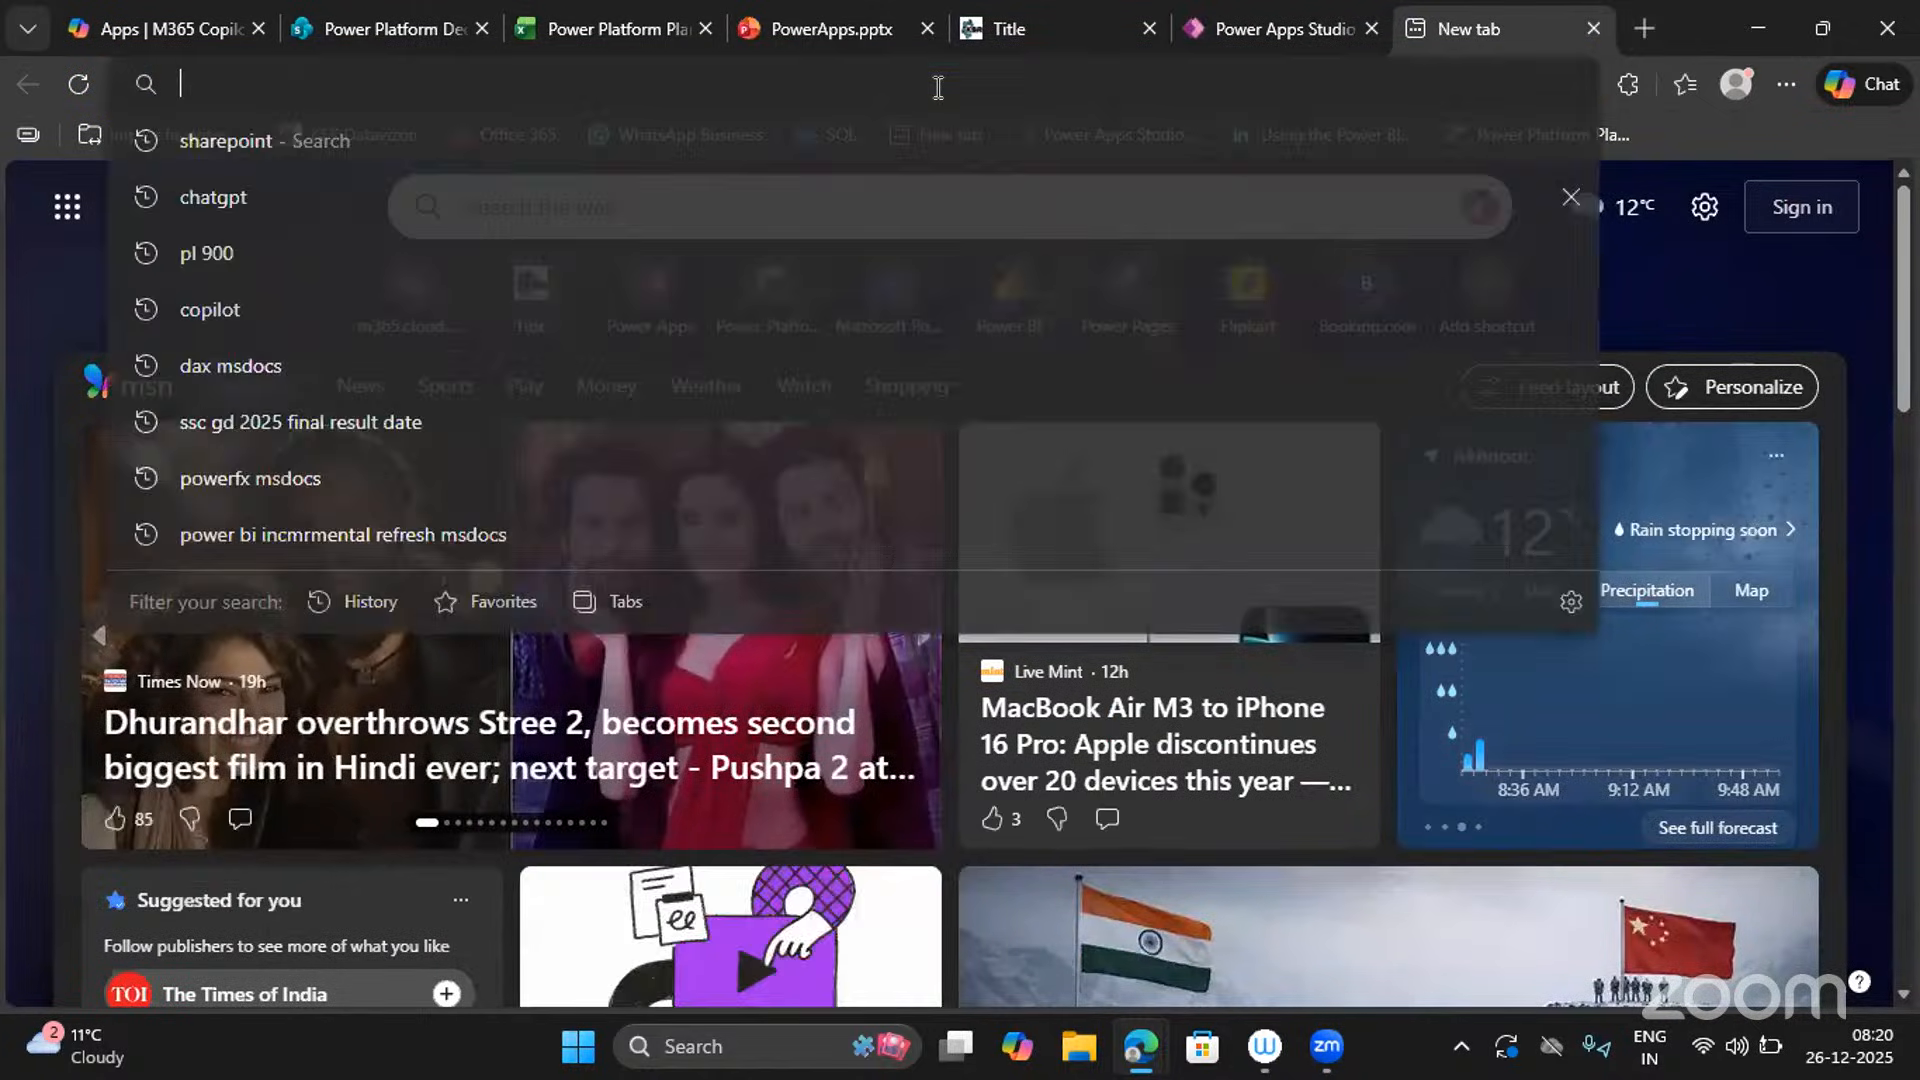
{"action": "type", "text": "powerd"}
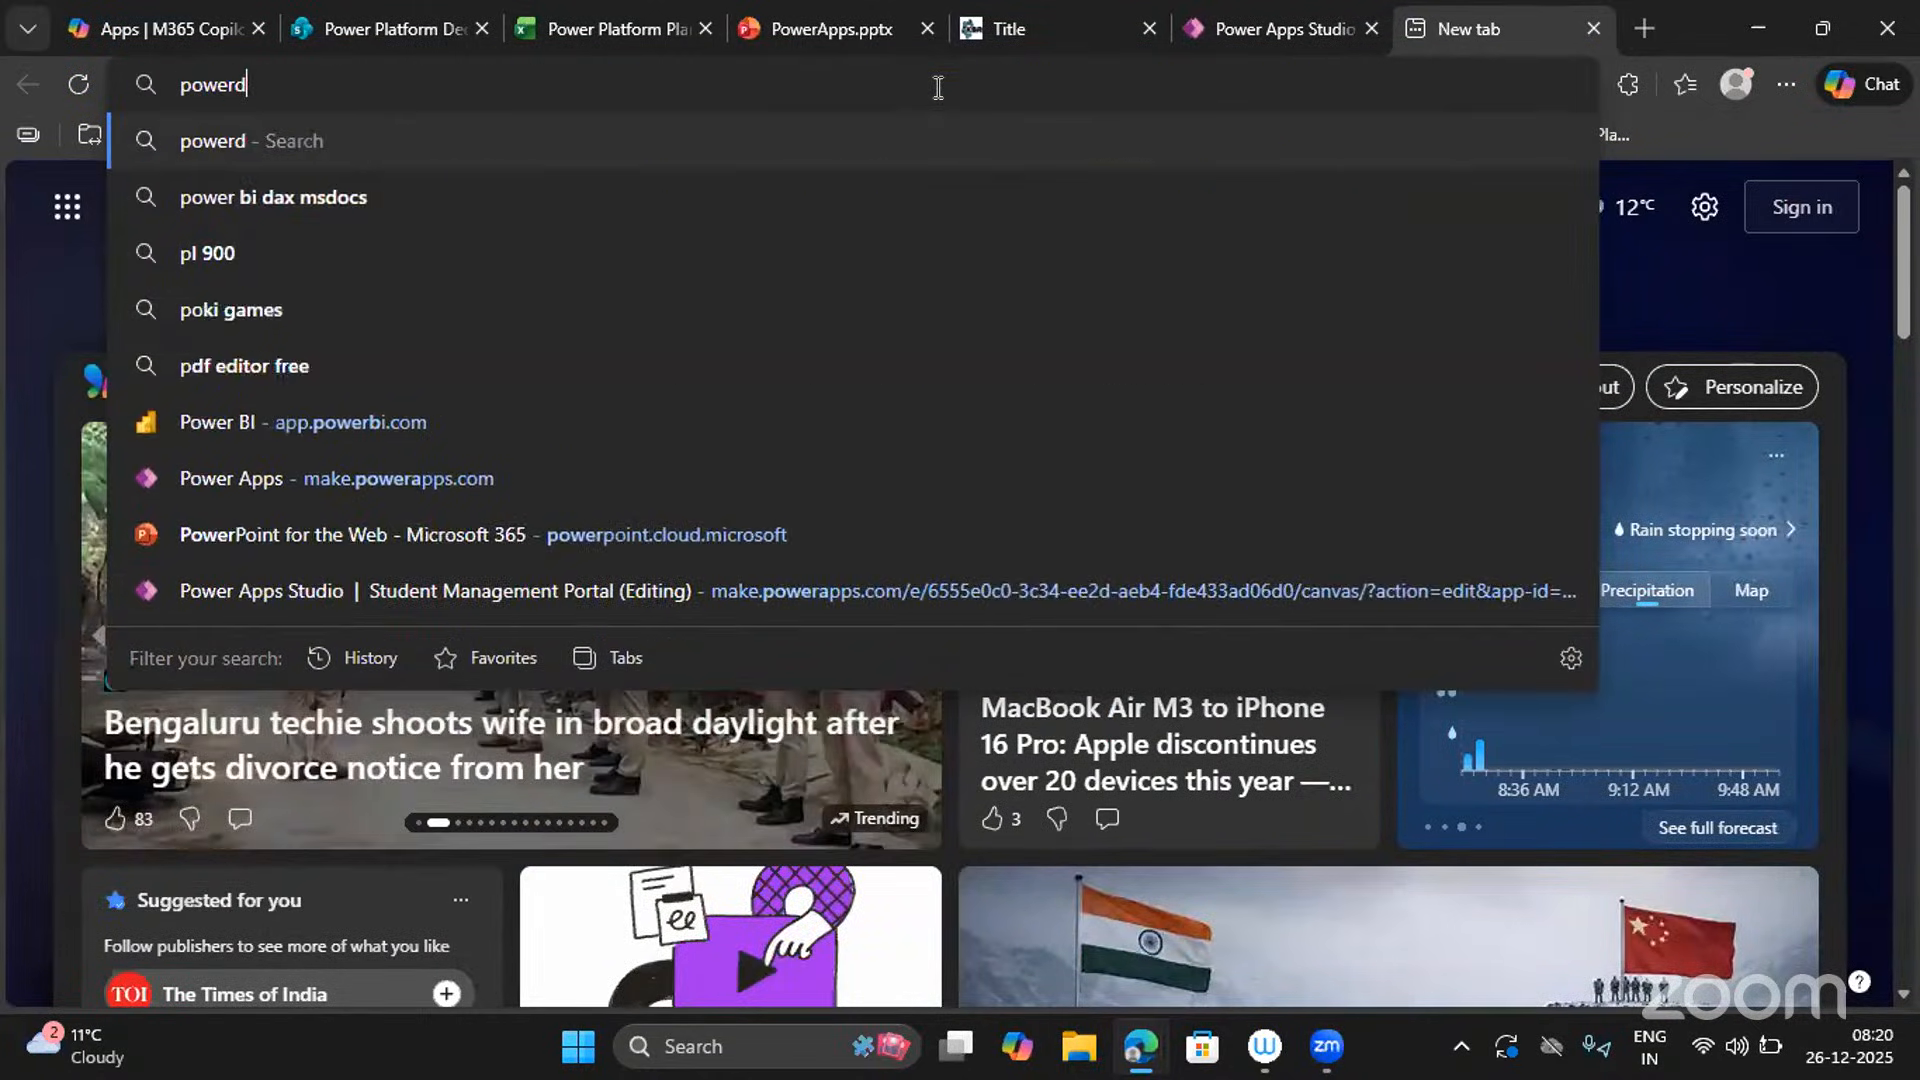
{"action": "key", "text": "BackSpace"}
{"action": "type", "text": "fx ms"}
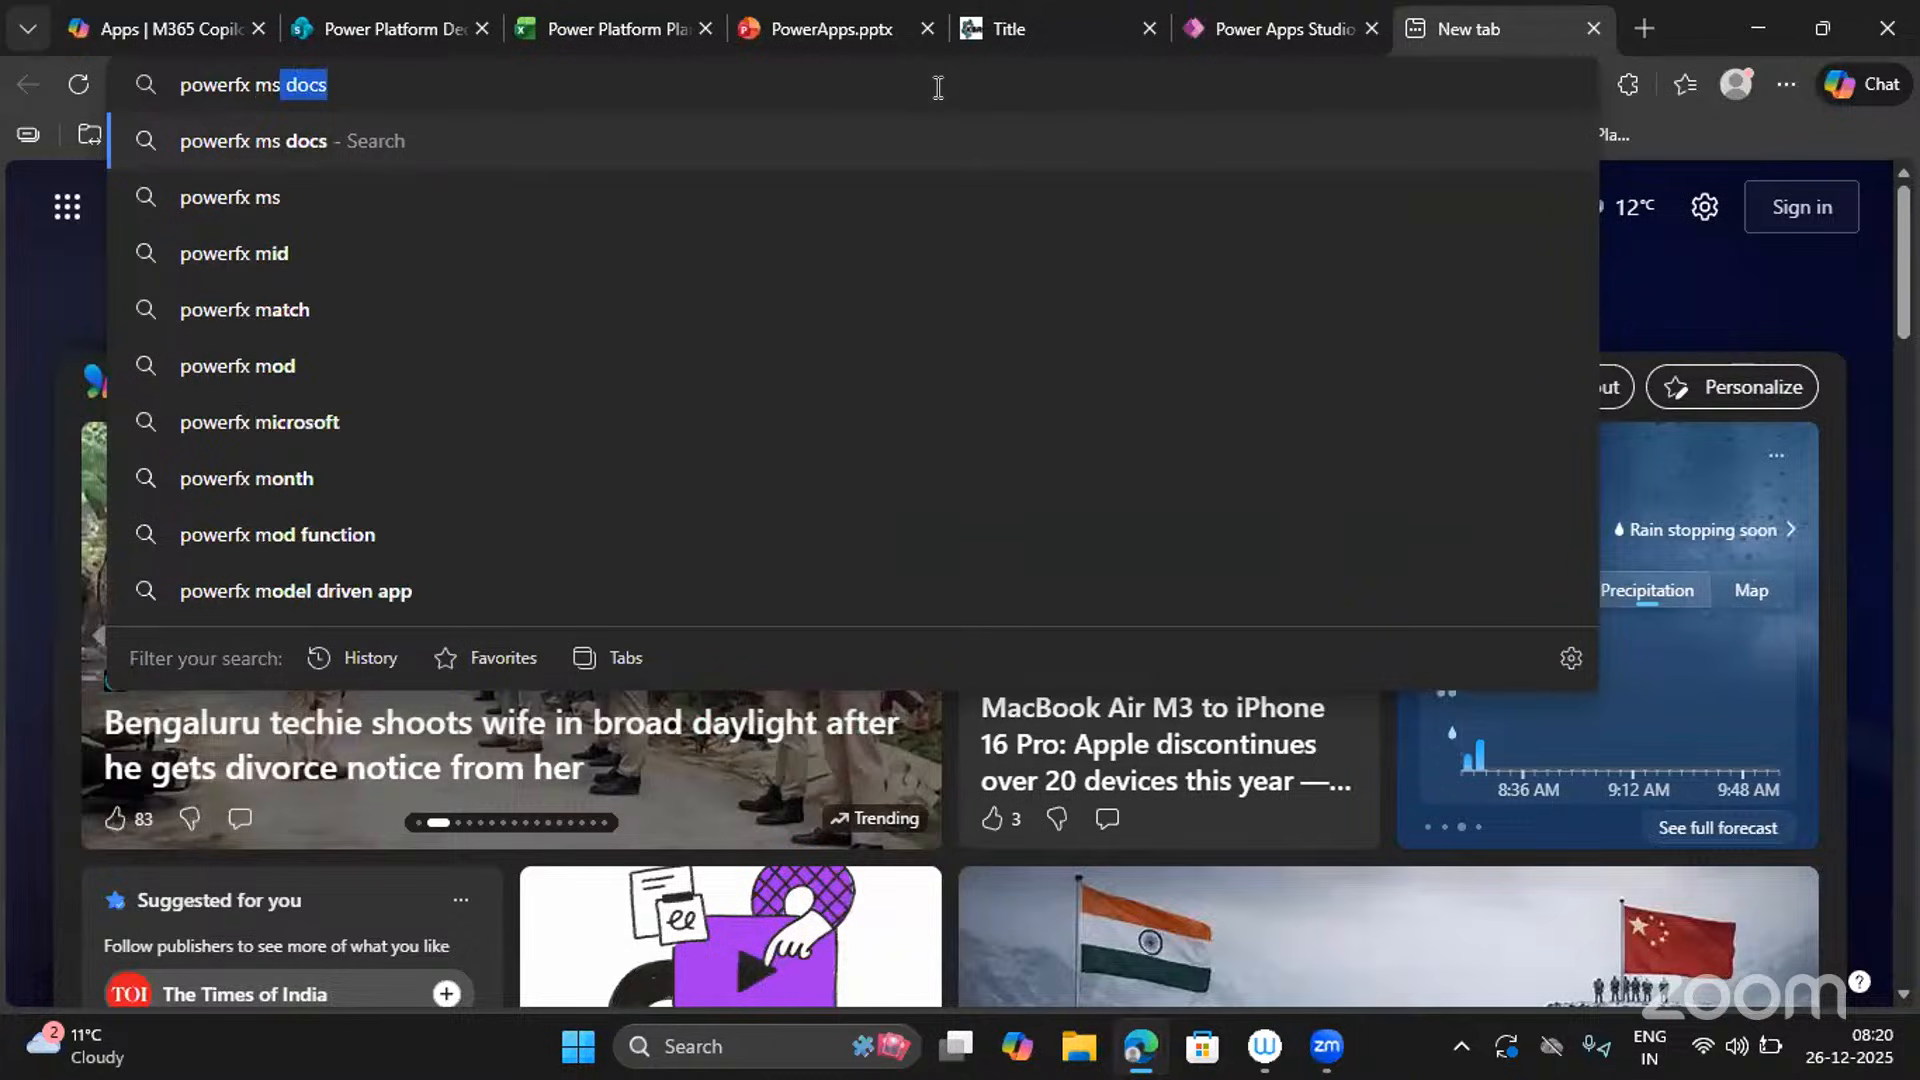
{"action": "type", "text": "docs"}
{"action": "key", "text": "Return"}
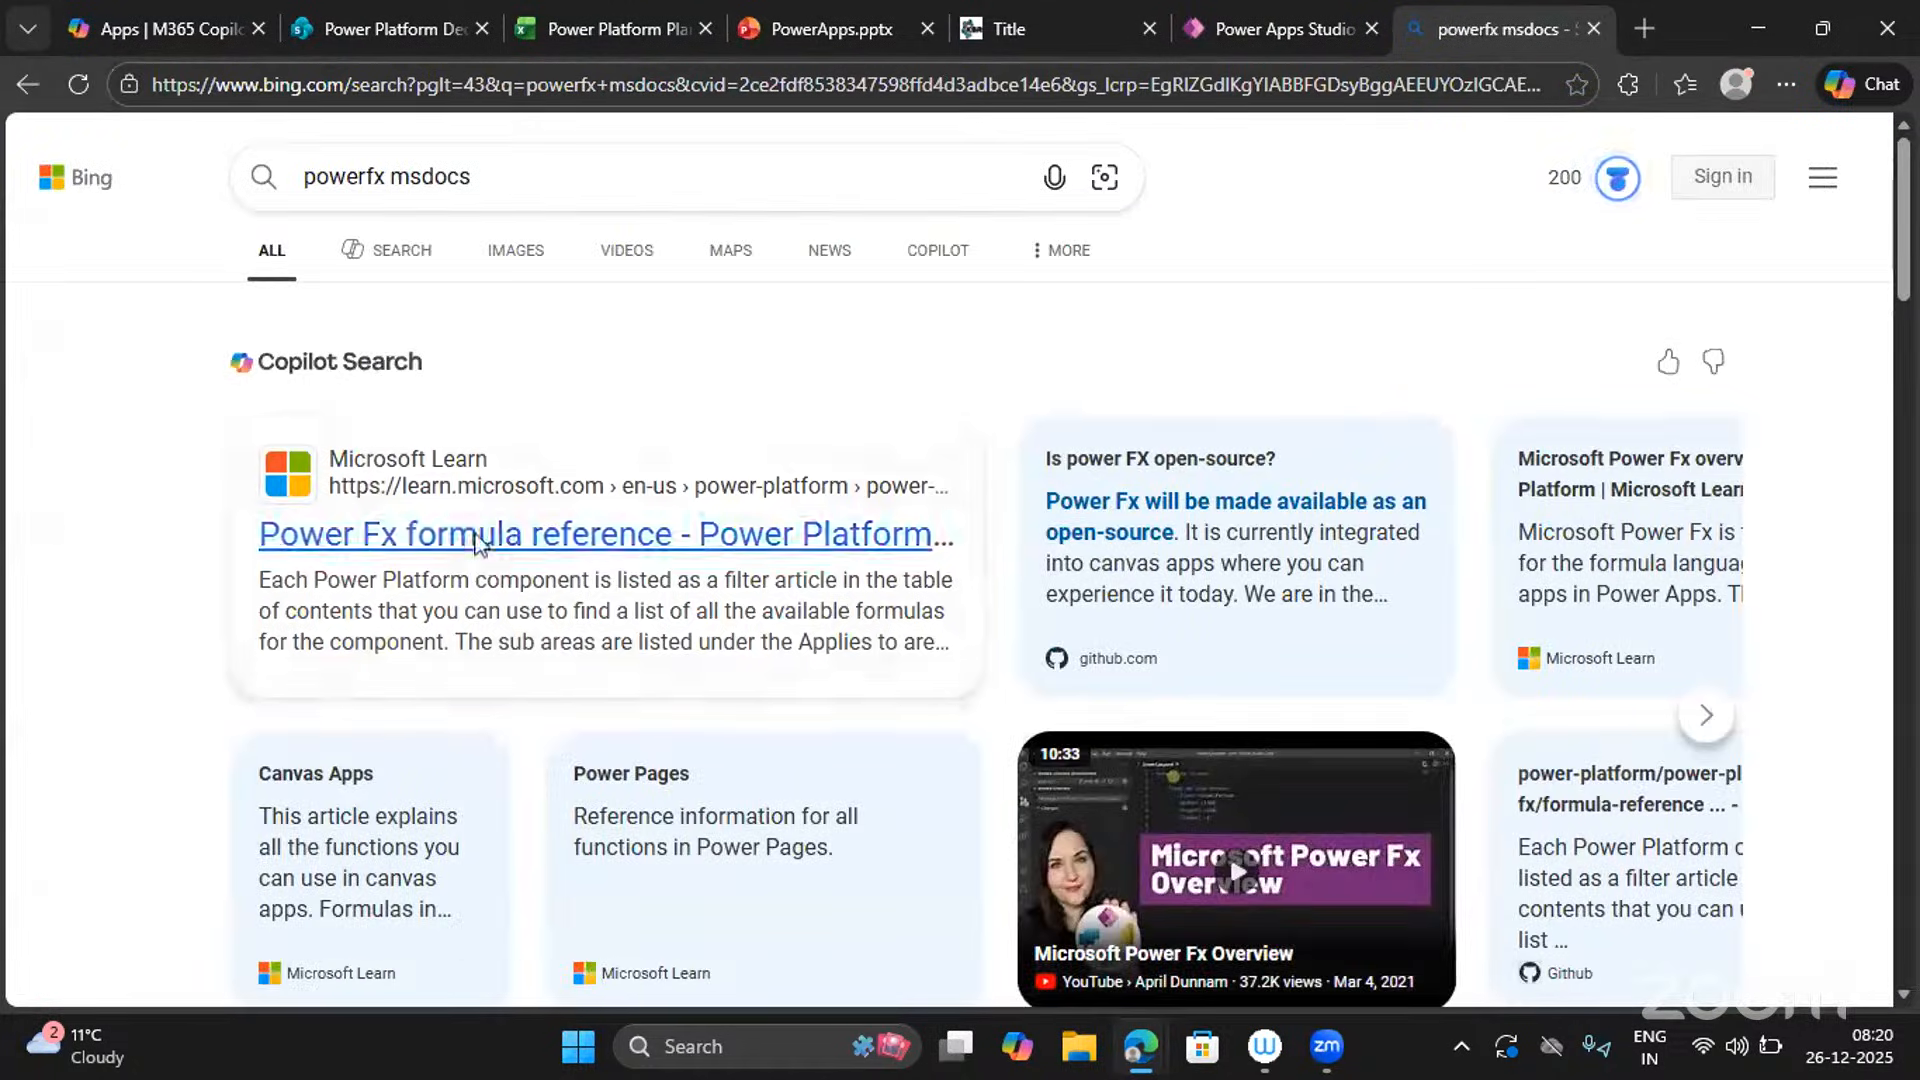
{"action": "left_click", "coordinate": [476, 543]}
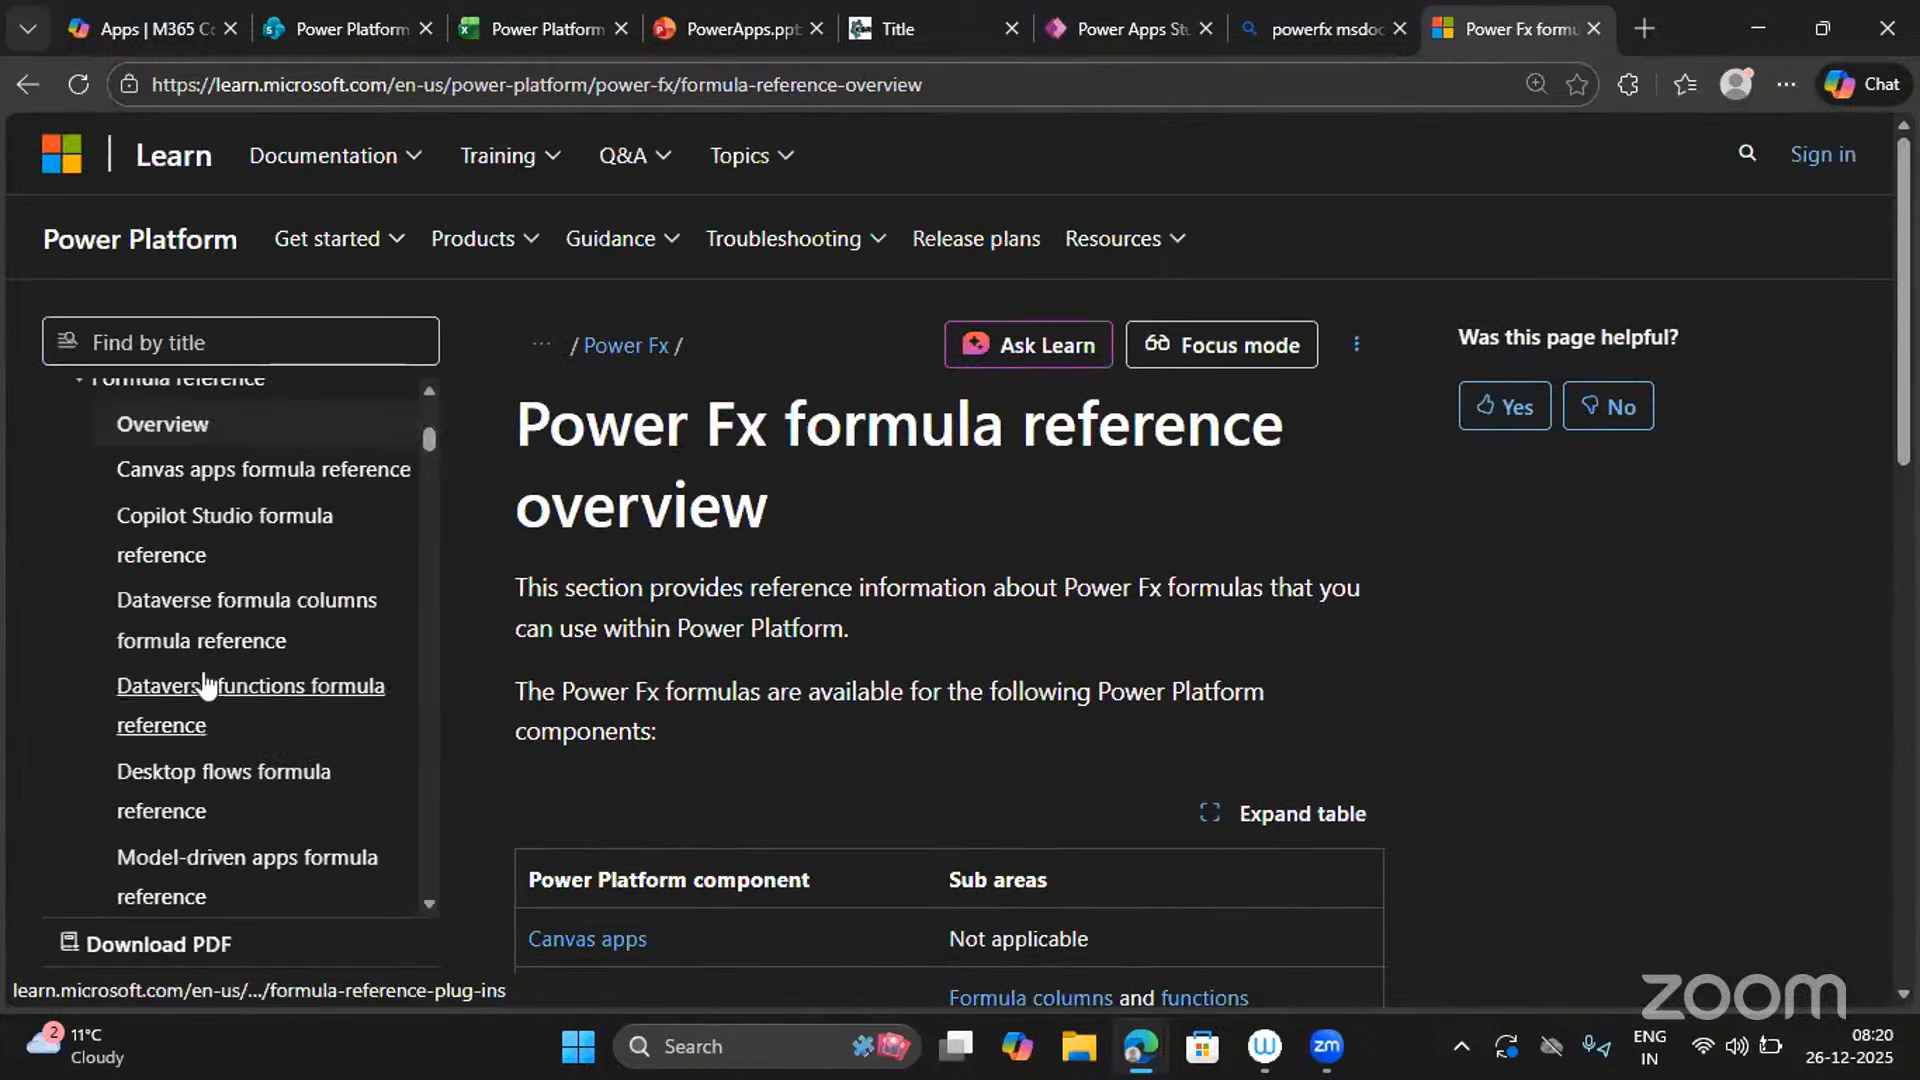
Filter the docs contents by title for 'user' and open the User function page.
{"action": "scroll", "coordinate": [130, 679], "scroll_direction": "down", "scroll_amount": 6}
{"action": "scroll", "coordinate": [155, 770], "scroll_direction": "down", "scroll_amount": 3}
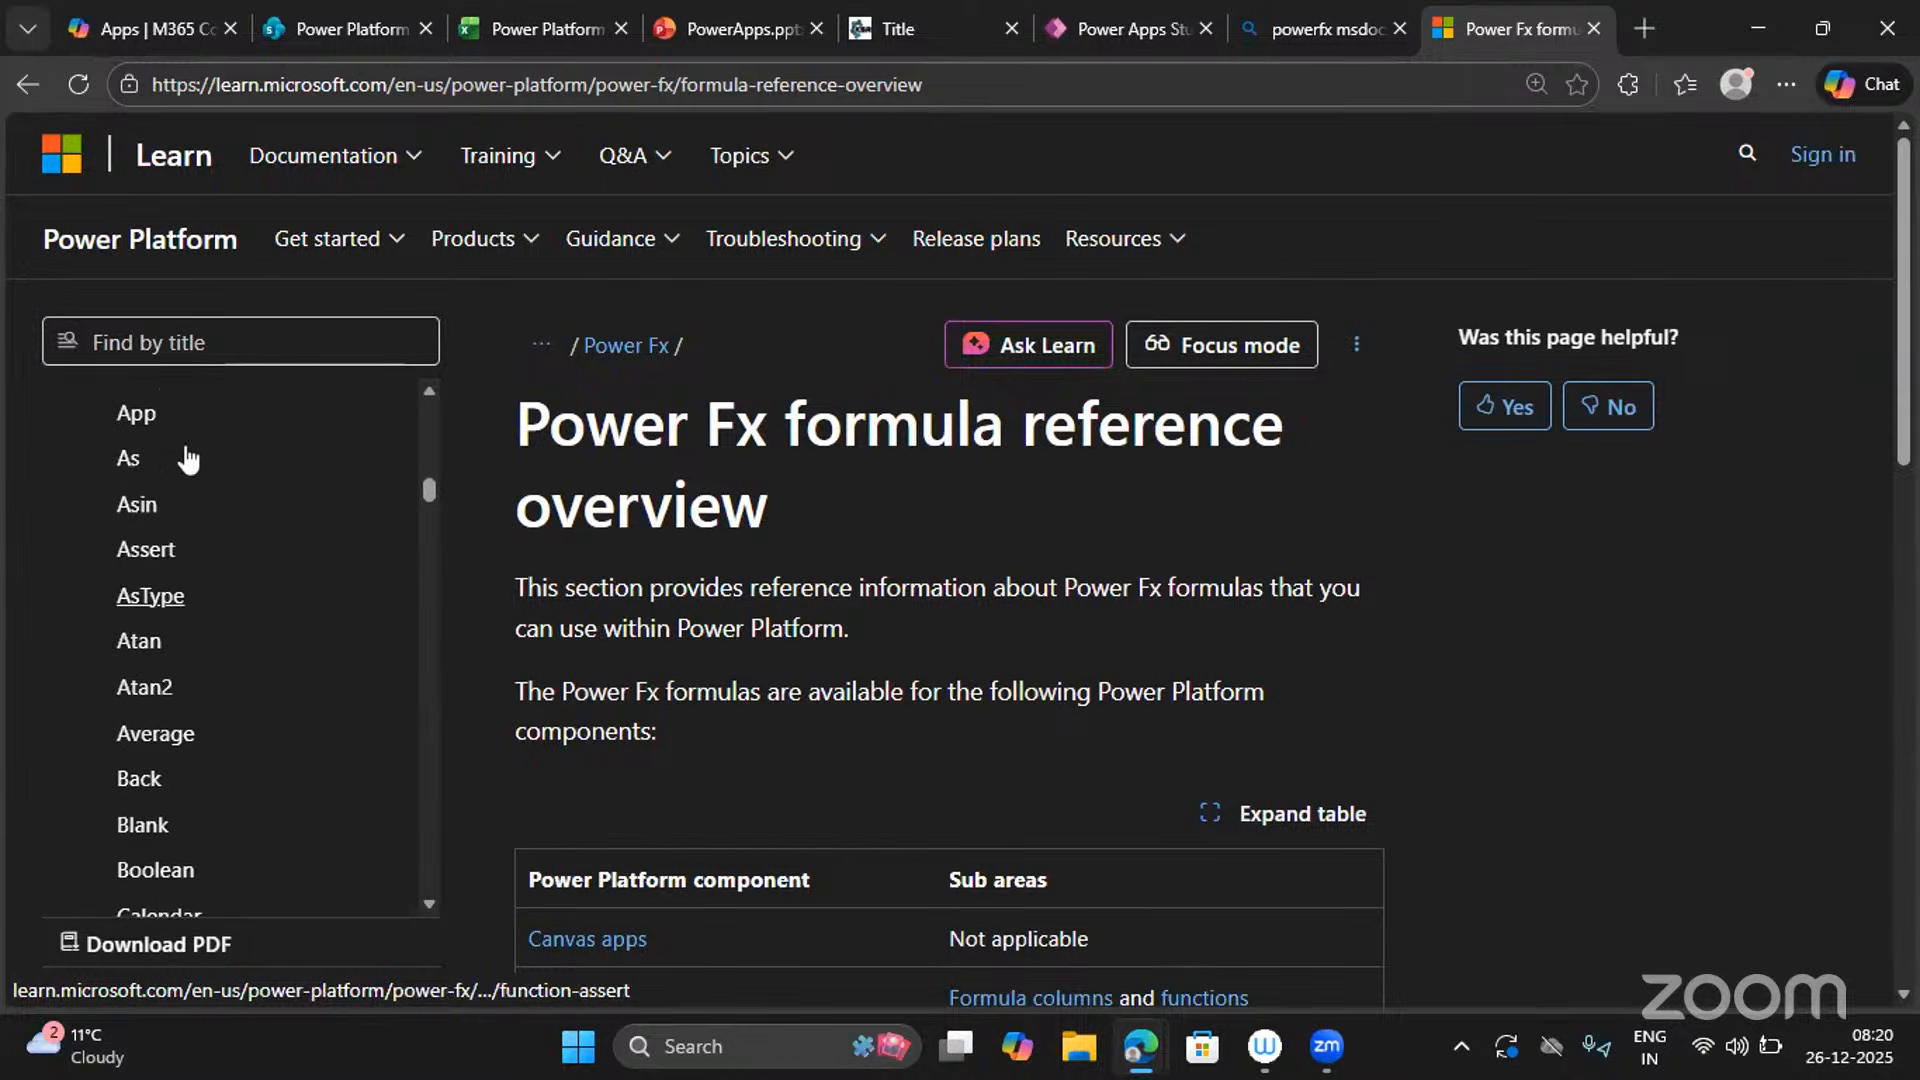
{"action": "left_click", "coordinate": [176, 340]}
{"action": "type", "text": "user()"}
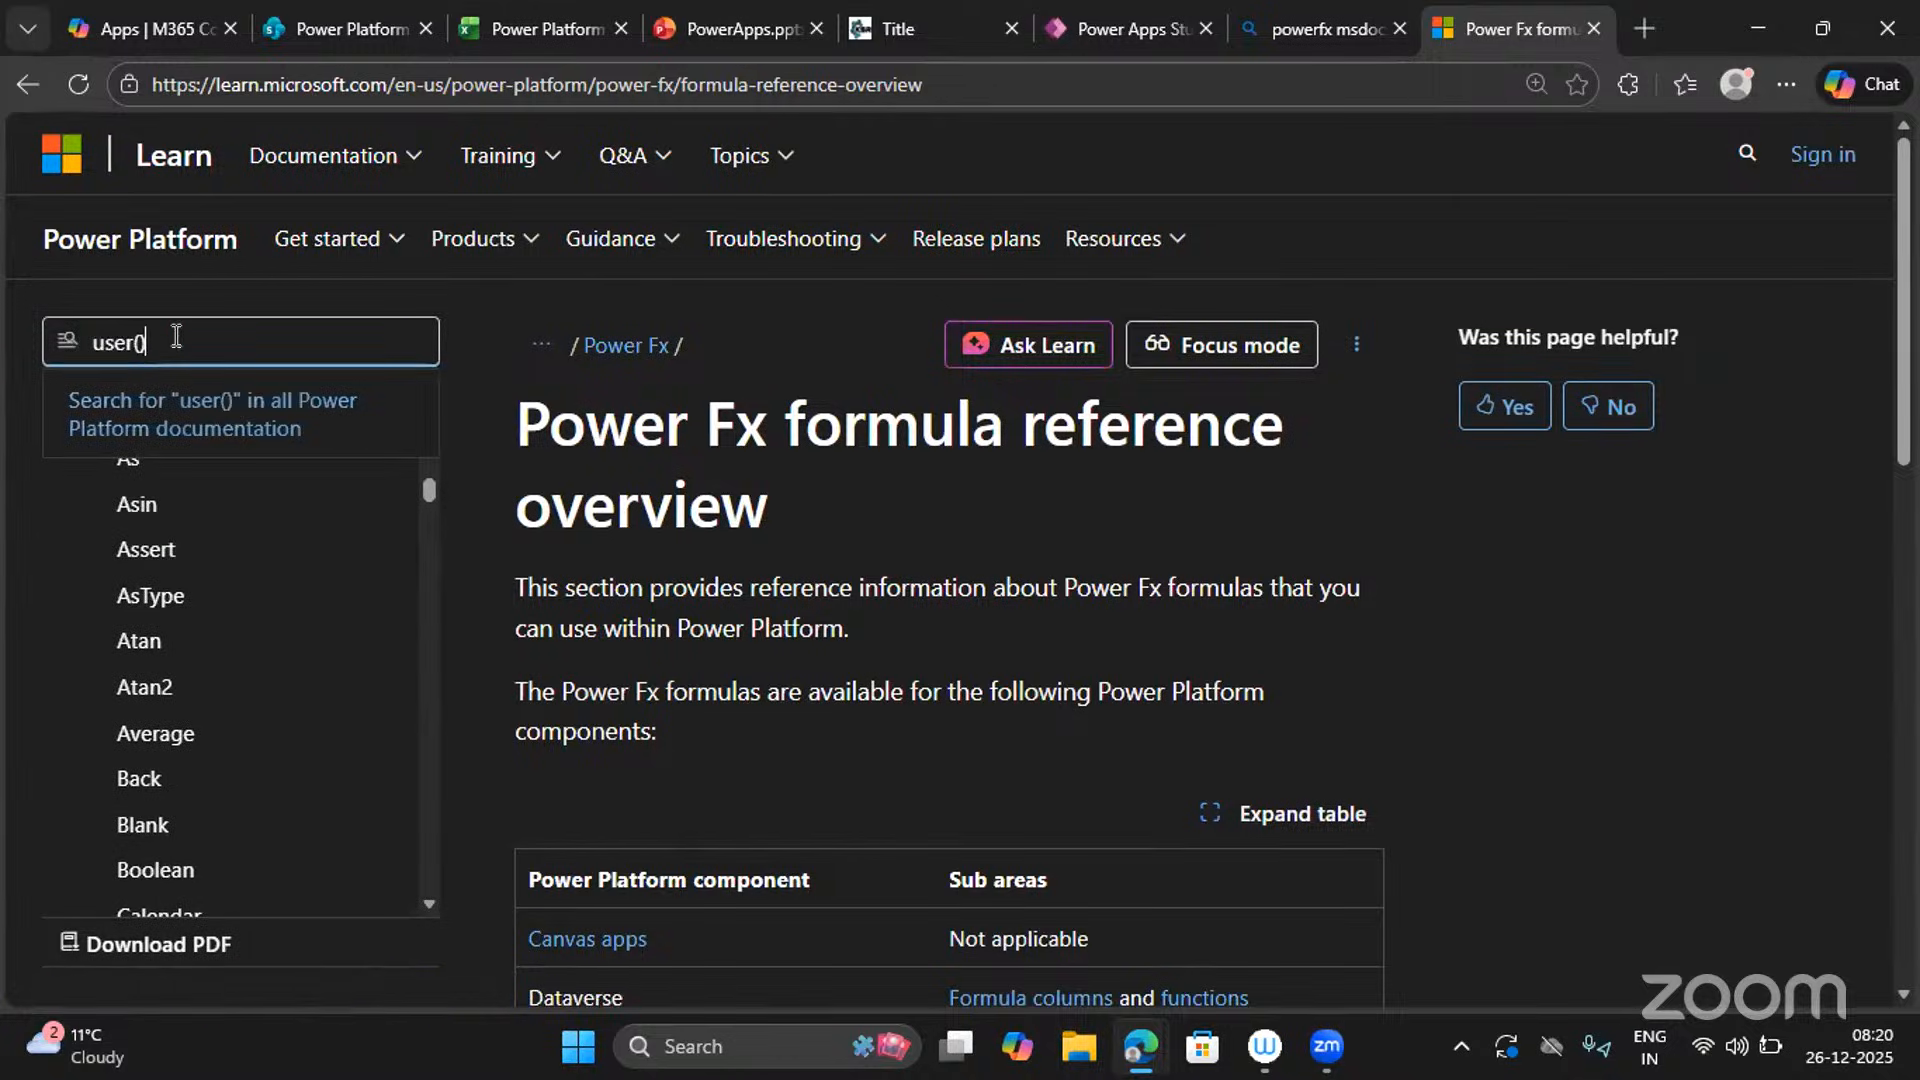
{"action": "key", "text": "BackSpace"}
{"action": "key", "text": "BackSpace"}
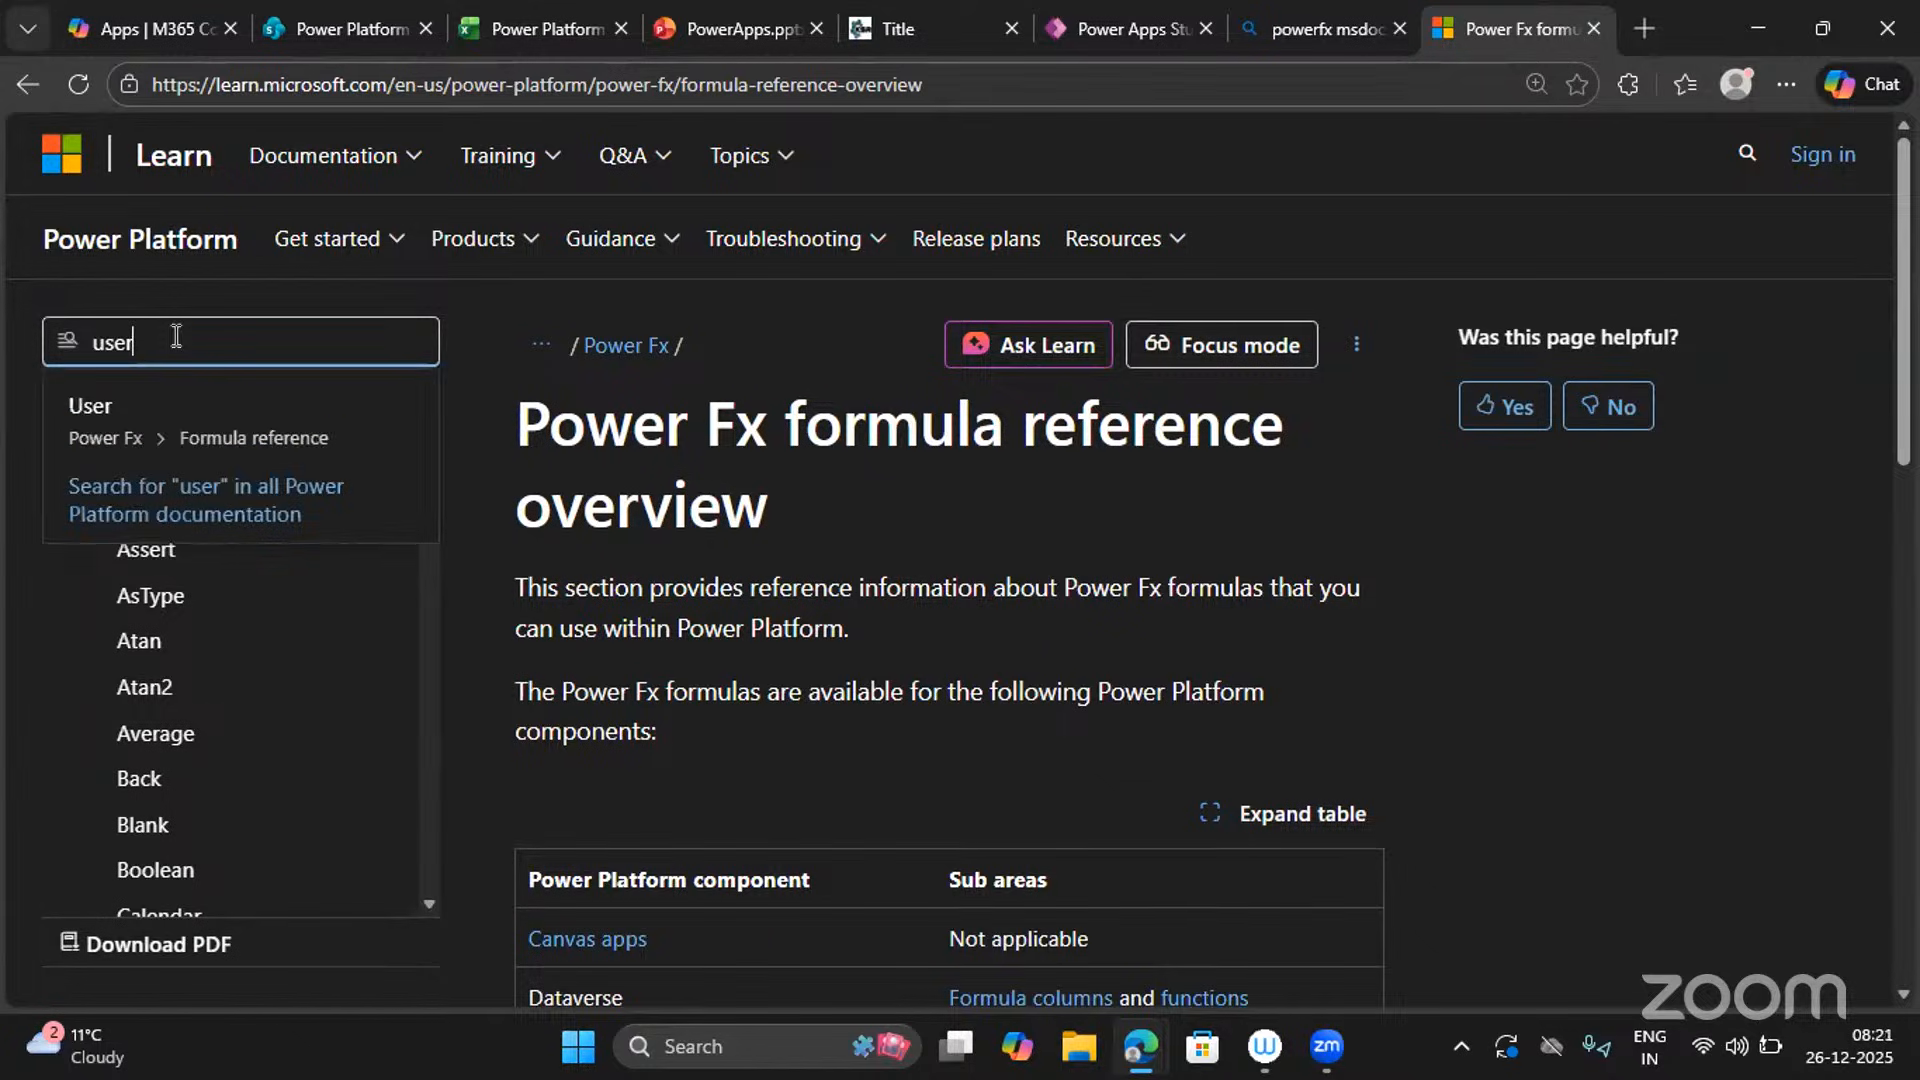
{"action": "left_click", "coordinate": [152, 411]}
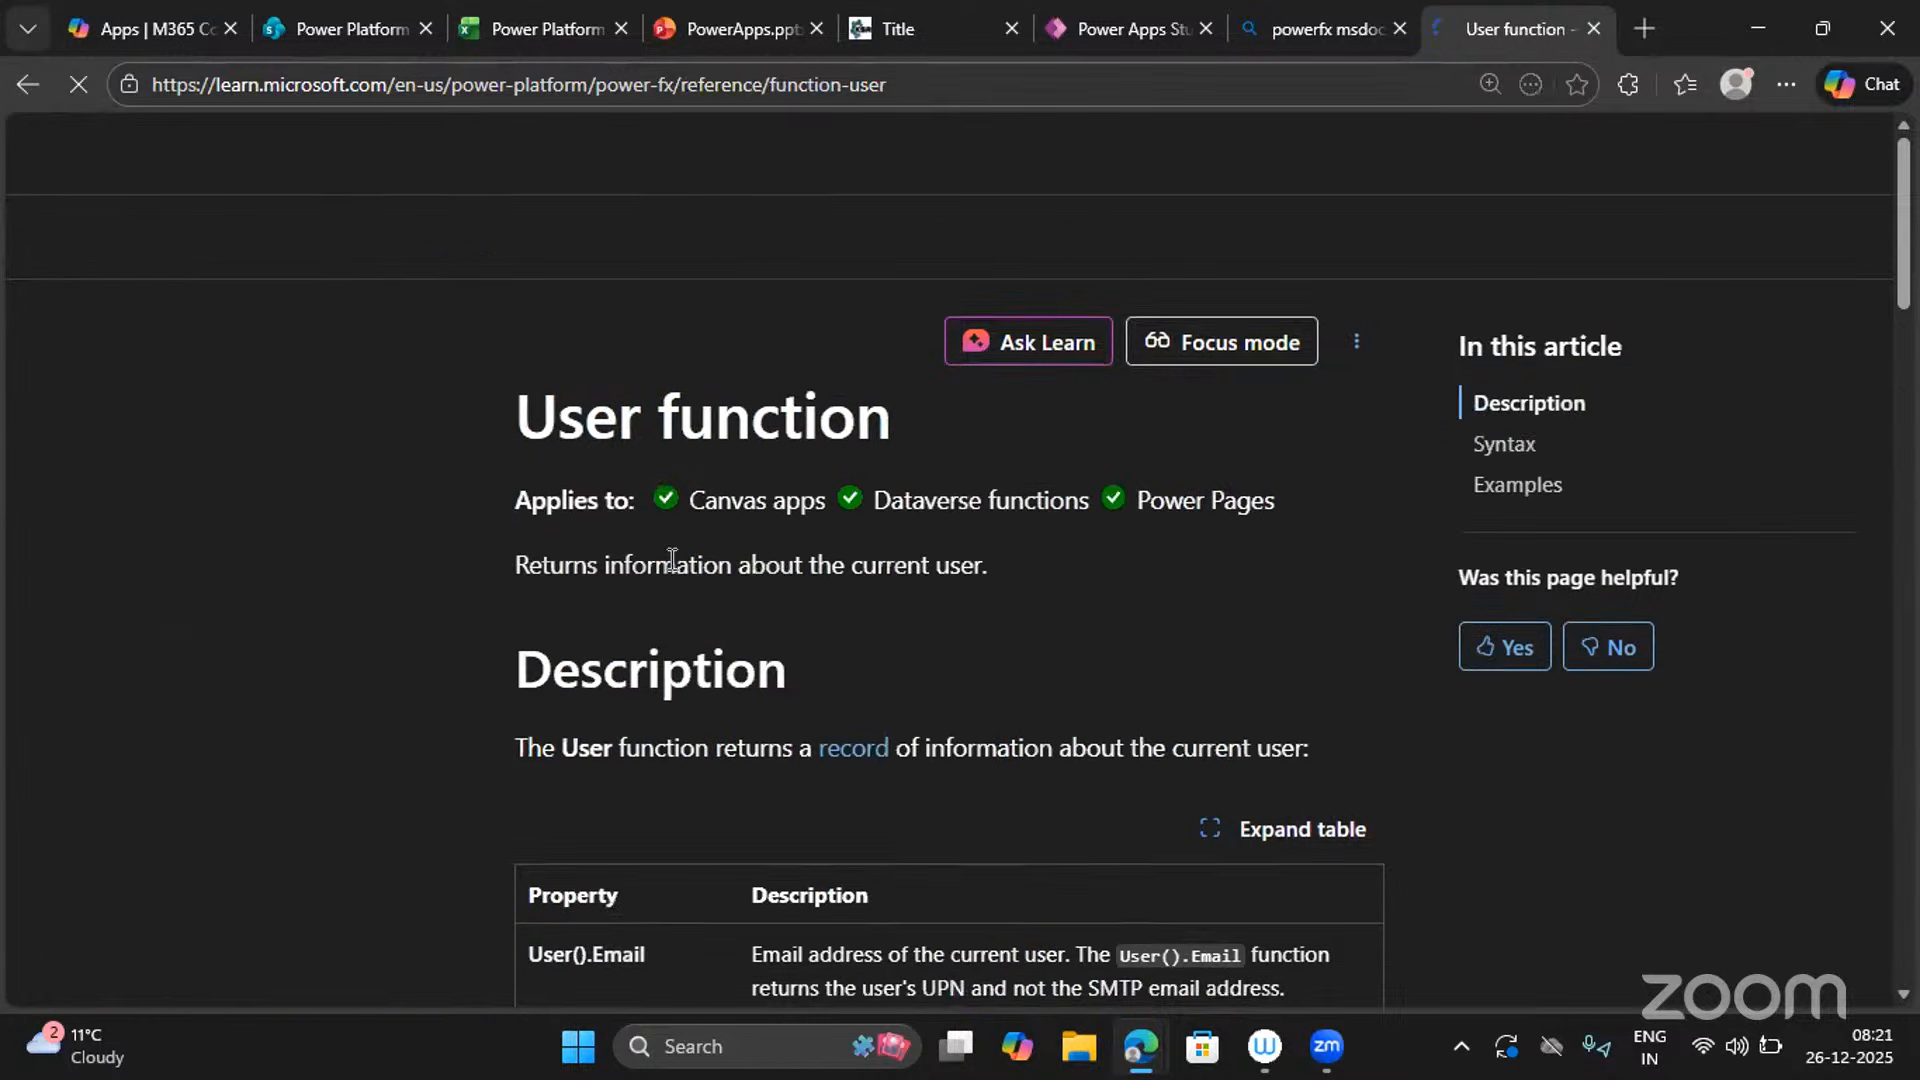
Read through the User function's properties and Examples, then go back to Power Apps Studio.
{"action": "scroll", "coordinate": [668, 558], "scroll_direction": "down", "scroll_amount": 3}
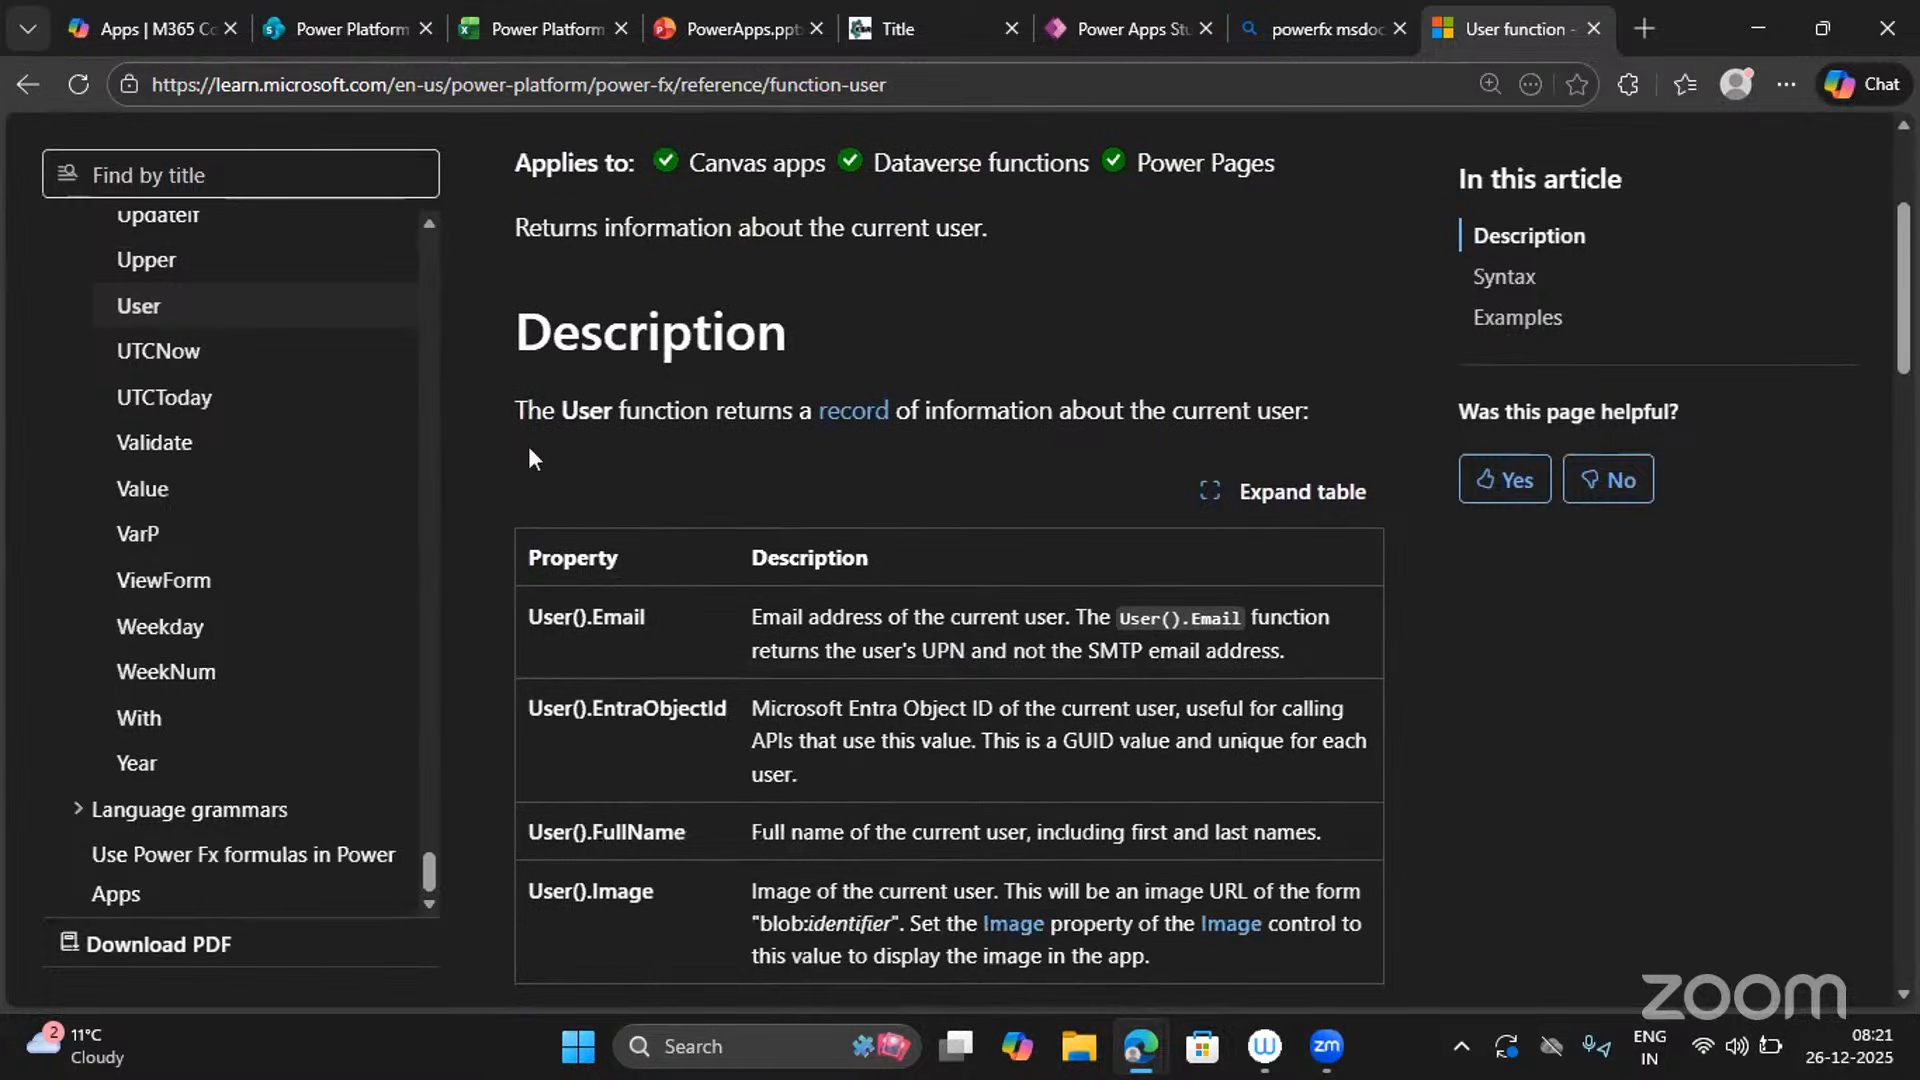
{"action": "scroll", "coordinate": [898, 436], "scroll_direction": "down", "scroll_amount": 1}
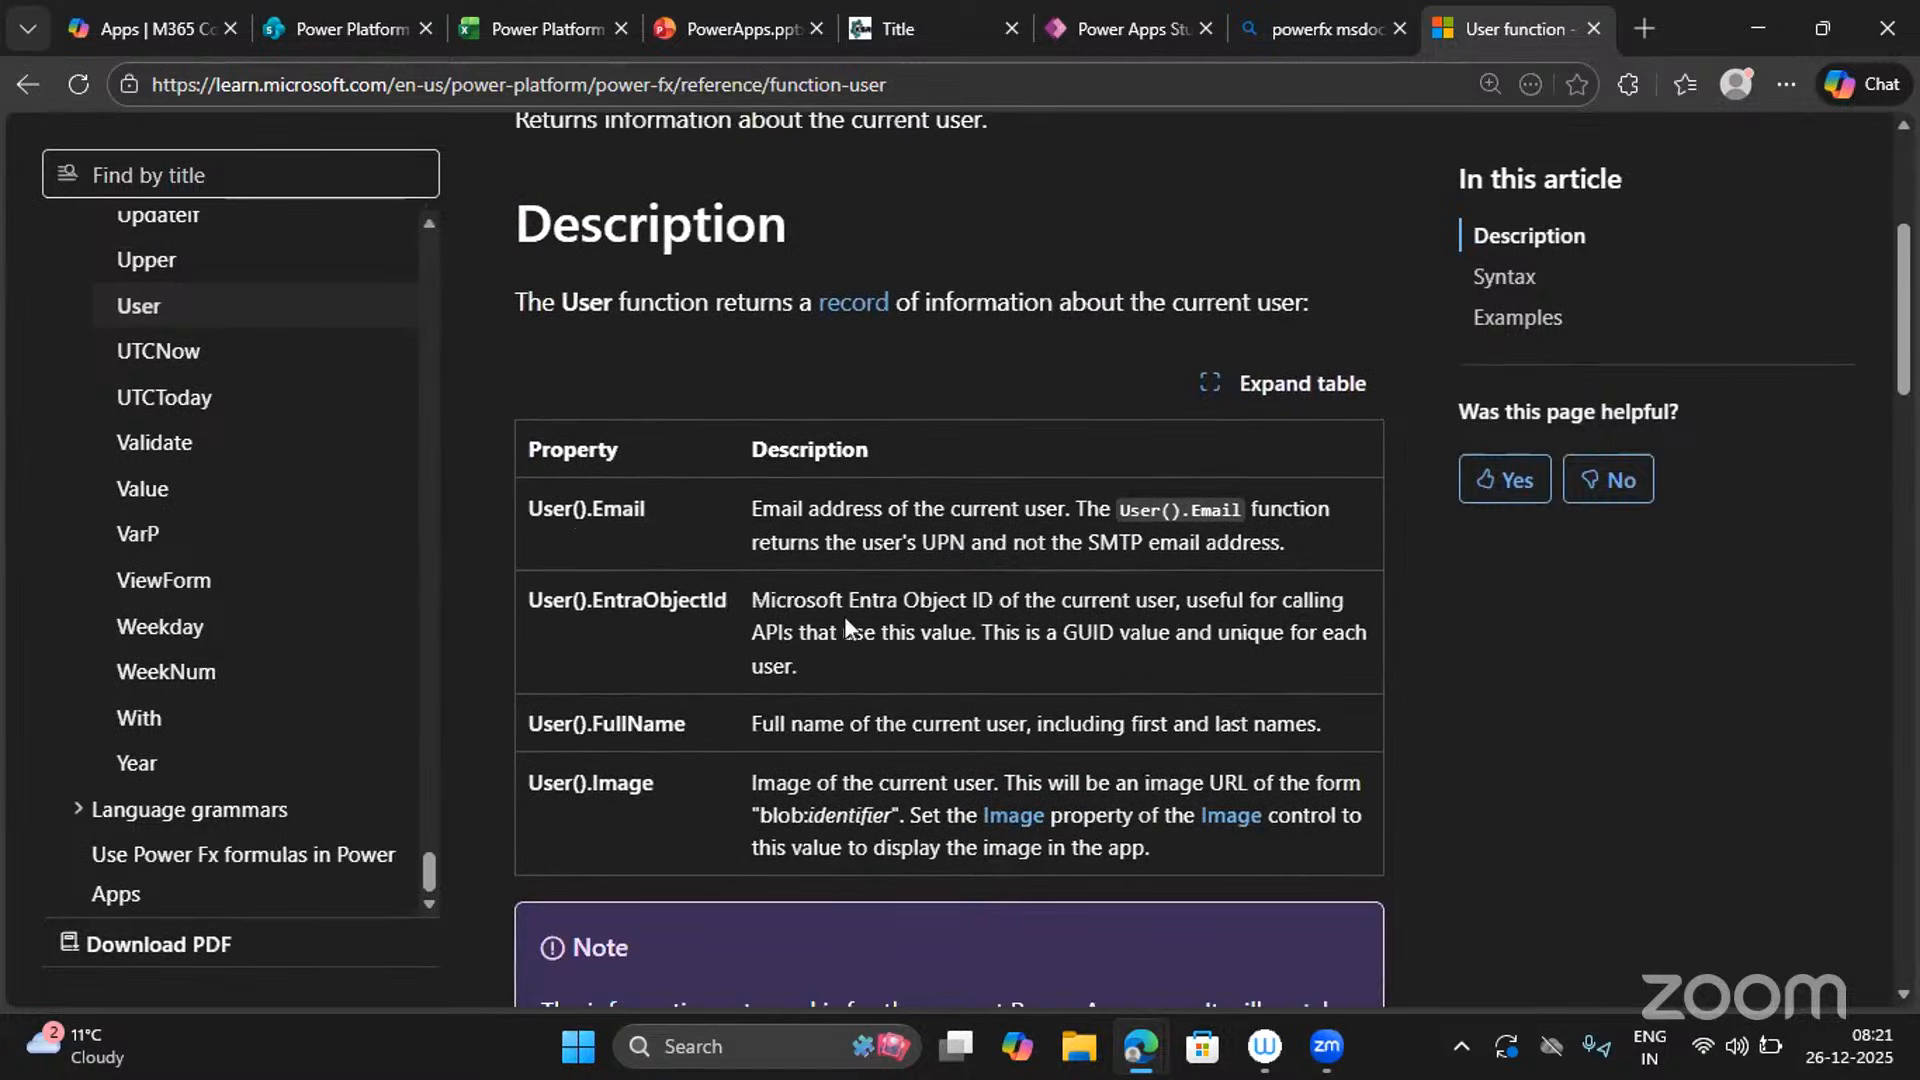
{"action": "scroll", "coordinate": [792, 688], "scroll_direction": "down", "scroll_amount": 1}
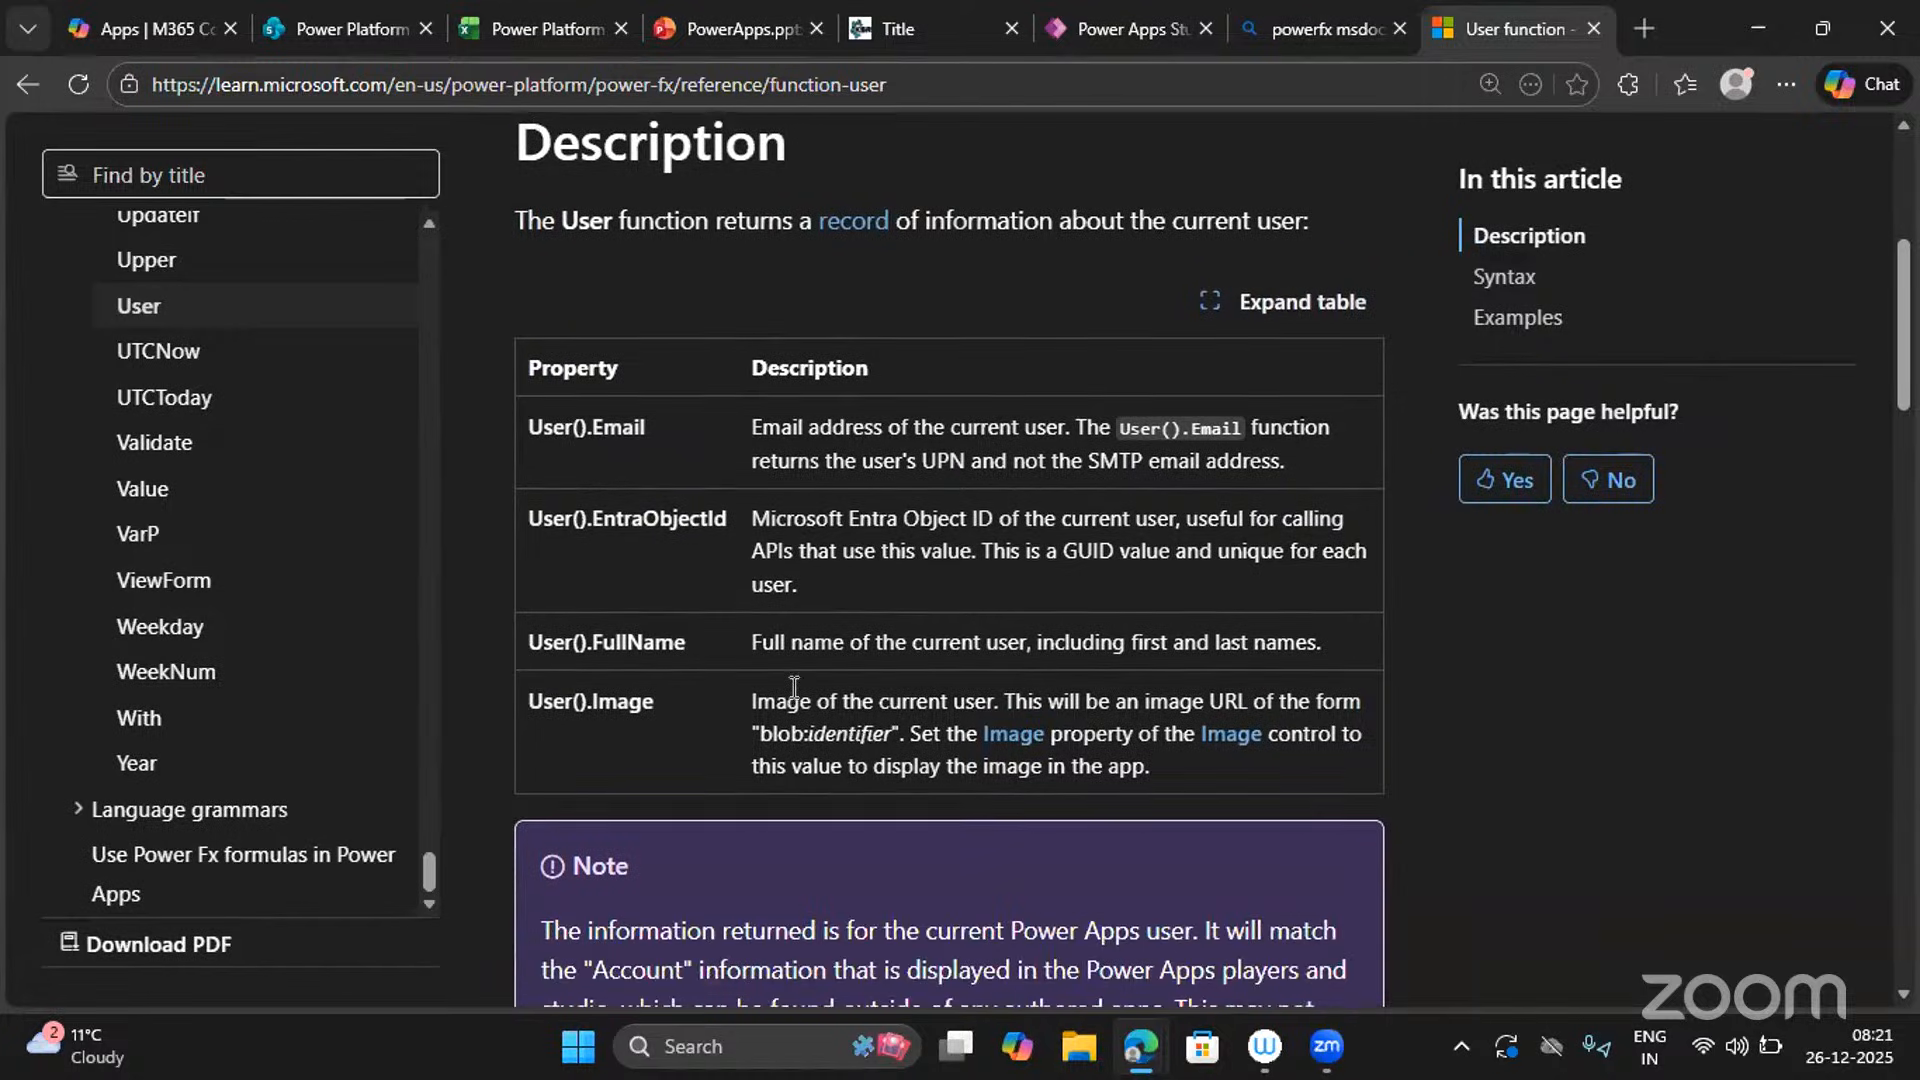
{"action": "double_click", "coordinate": [1086, 556]}
{"action": "scroll", "coordinate": [731, 742], "scroll_direction": "down", "scroll_amount": 8}
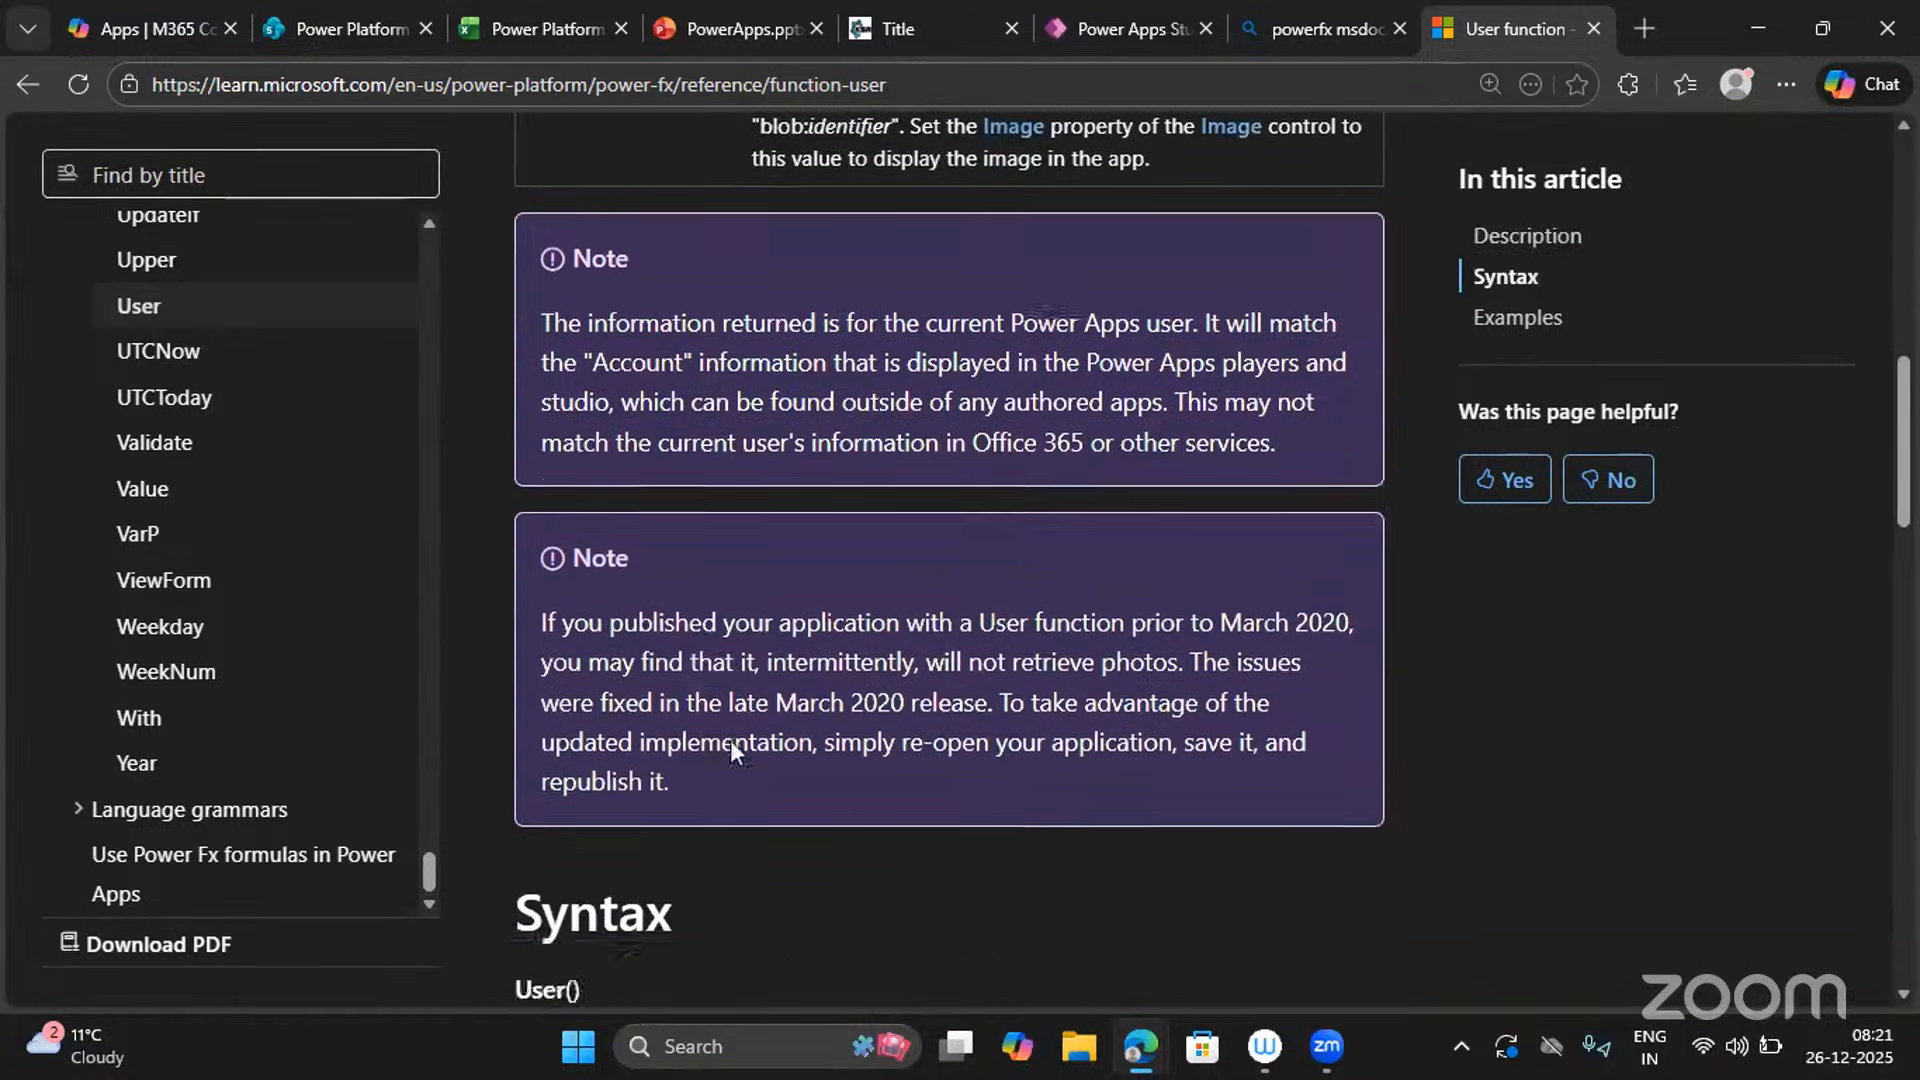
{"action": "scroll", "coordinate": [730, 749], "scroll_direction": "down", "scroll_amount": 7}
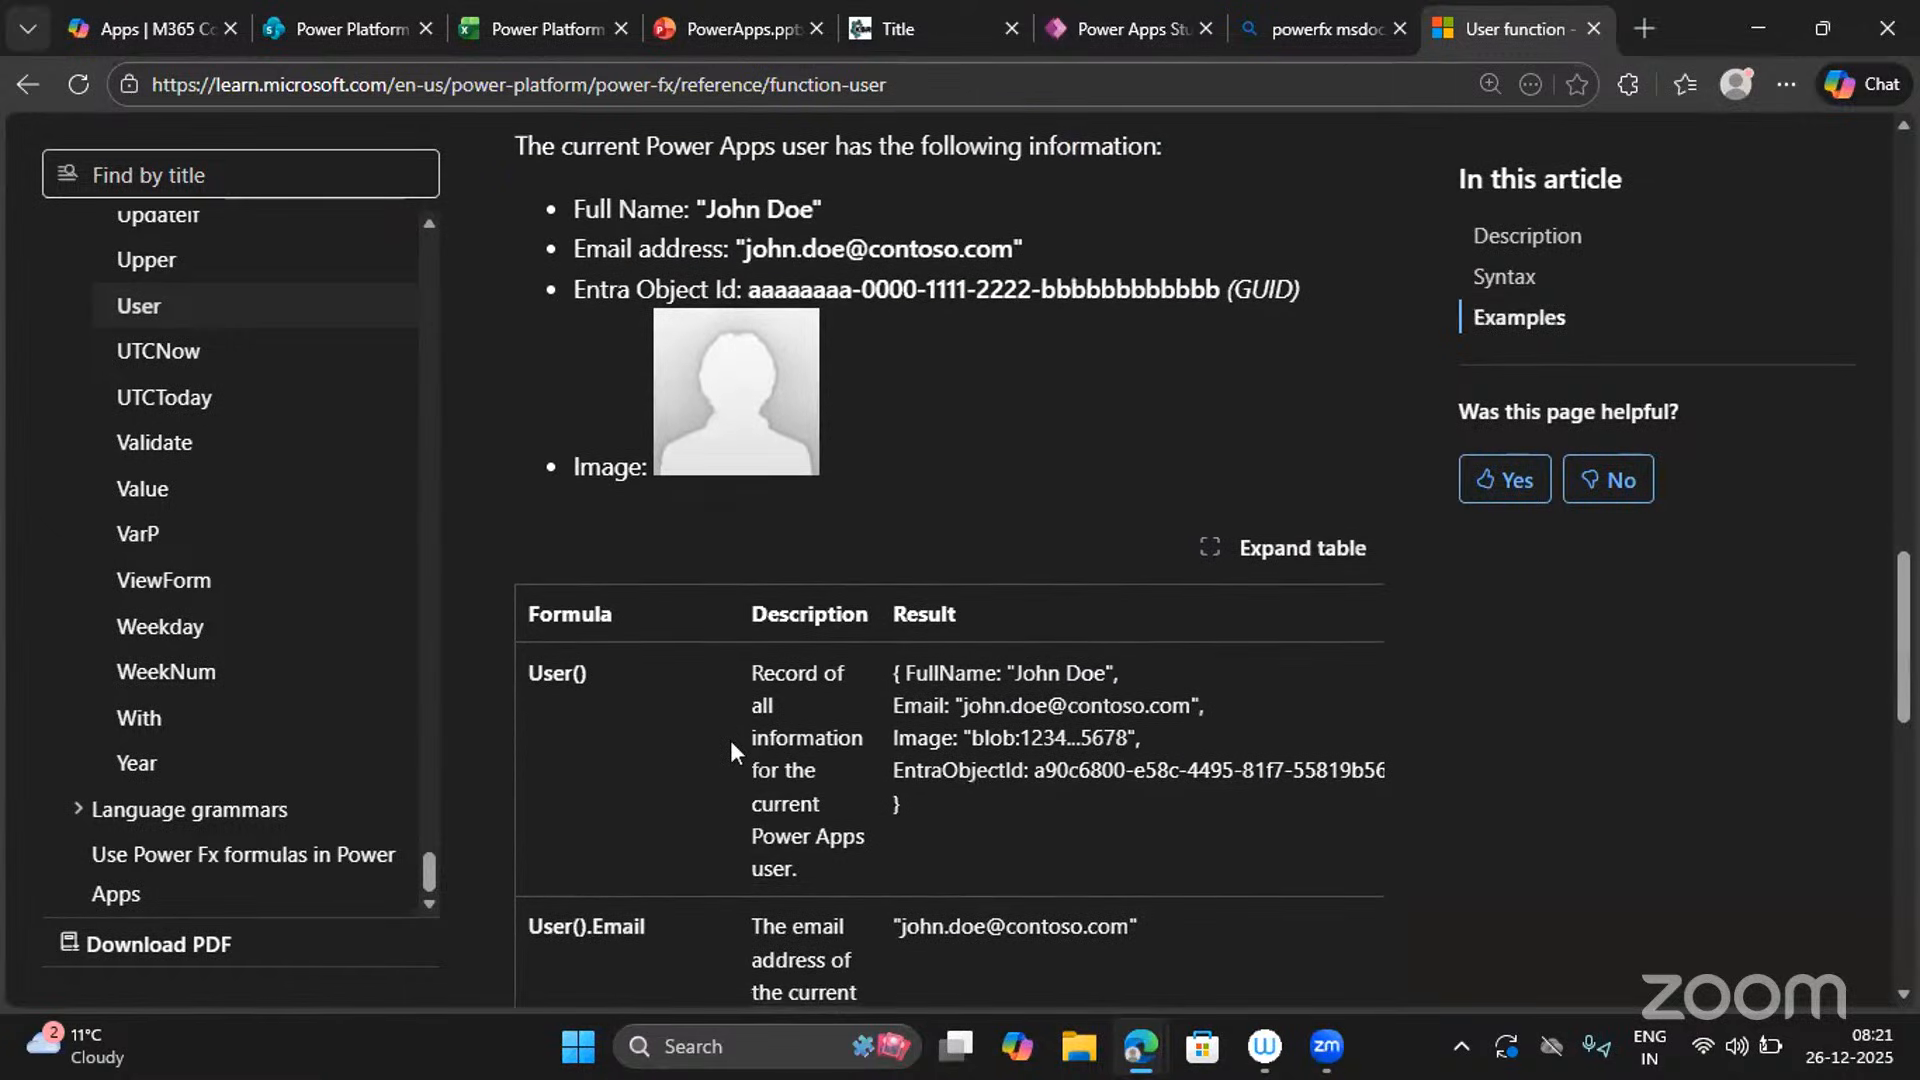
{"action": "scroll", "coordinate": [731, 745], "scroll_direction": "down", "scroll_amount": 2}
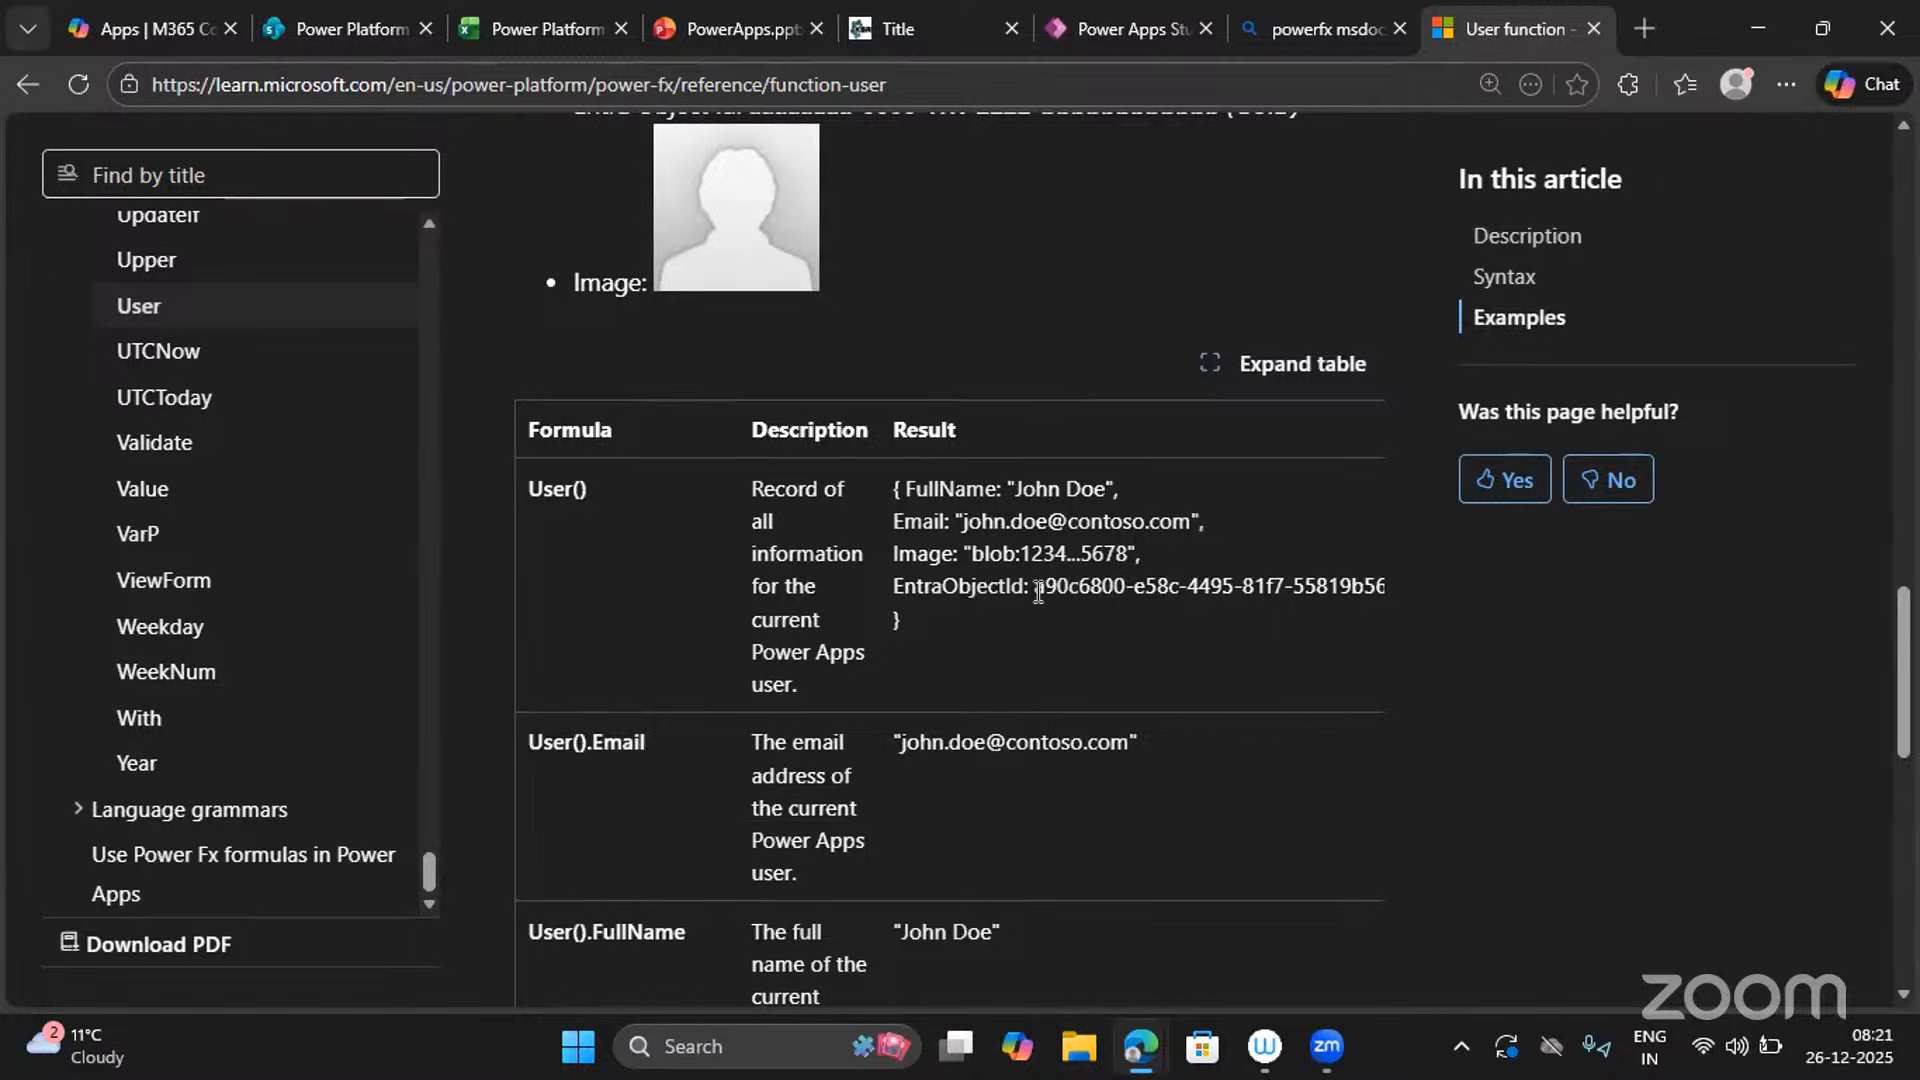
{"action": "left_click_drag", "start_coordinate": [1033, 586], "coordinate": [1378, 590]}
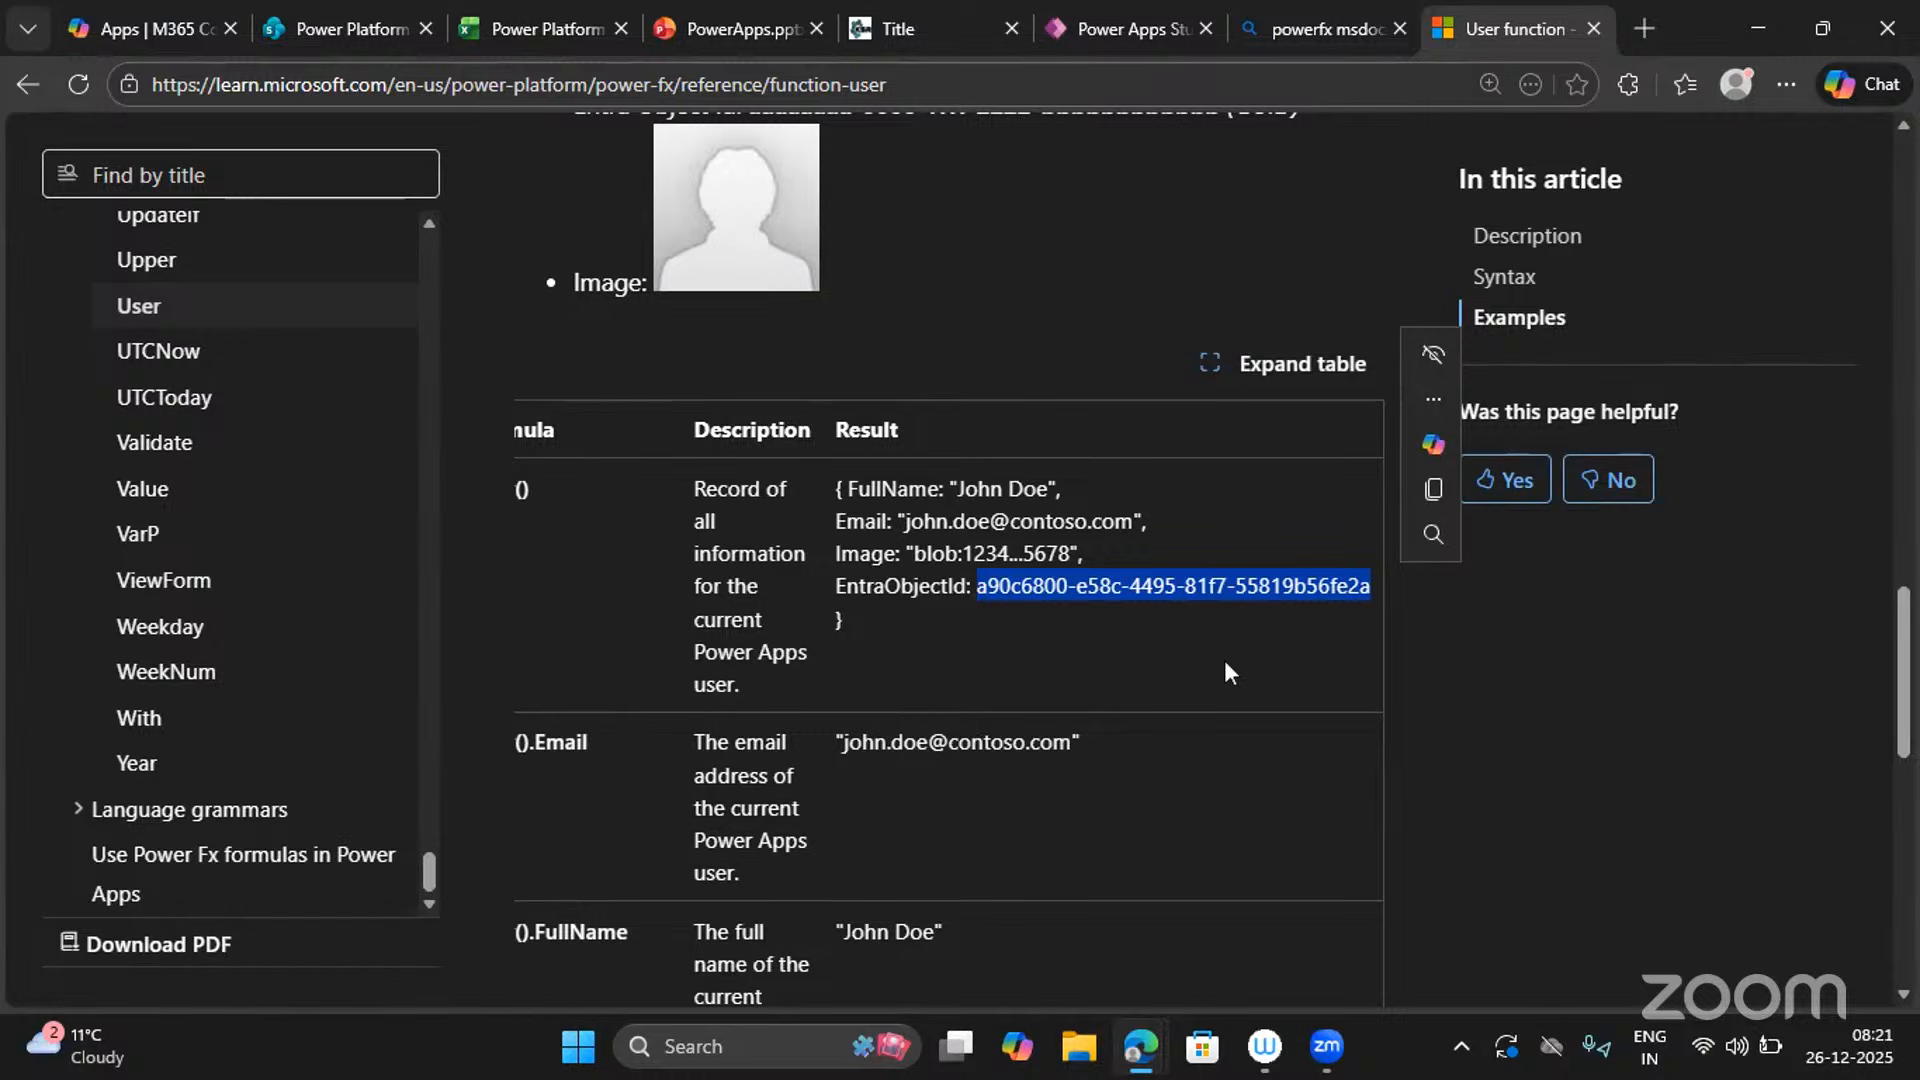
{"action": "left_click", "coordinate": [1331, 30]}
{"action": "left_click", "coordinate": [1117, 22]}
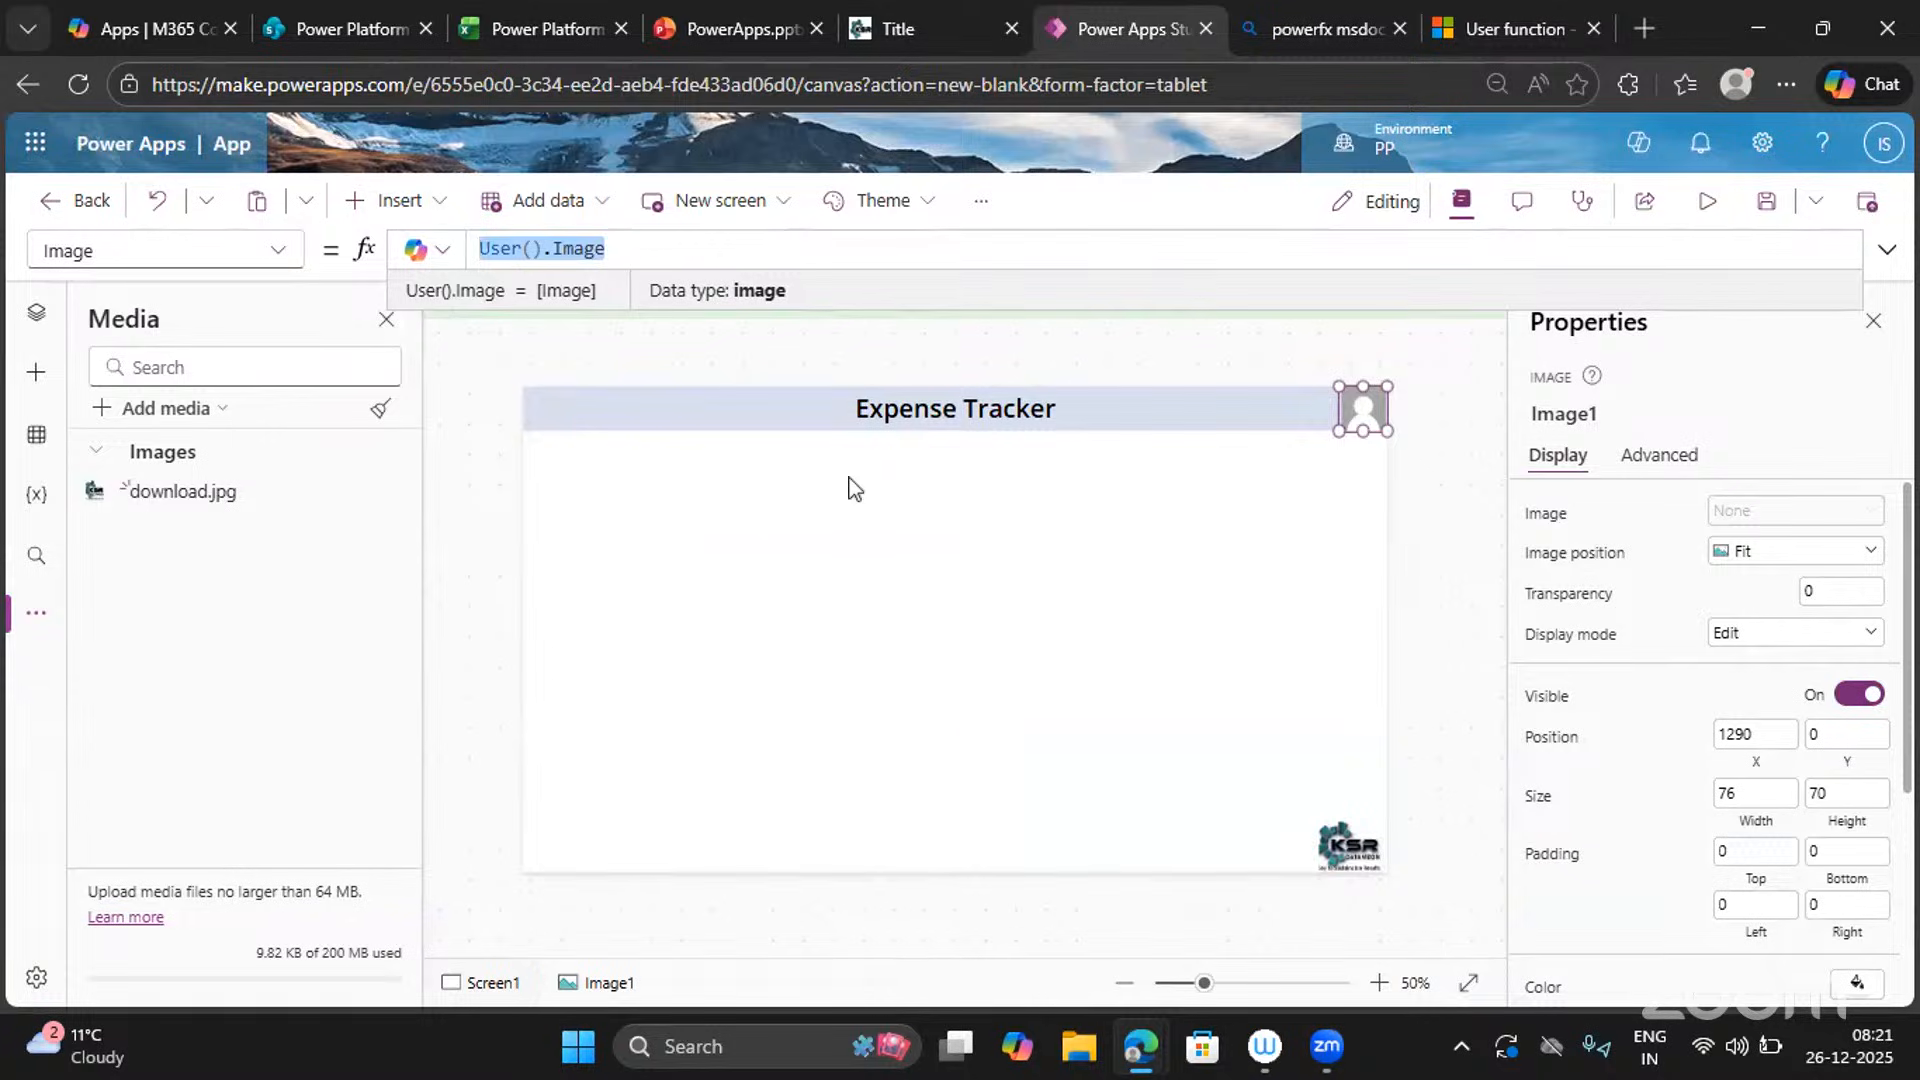
{"action": "left_click_drag", "start_coordinate": [430, 84], "coordinate": [802, 98]}
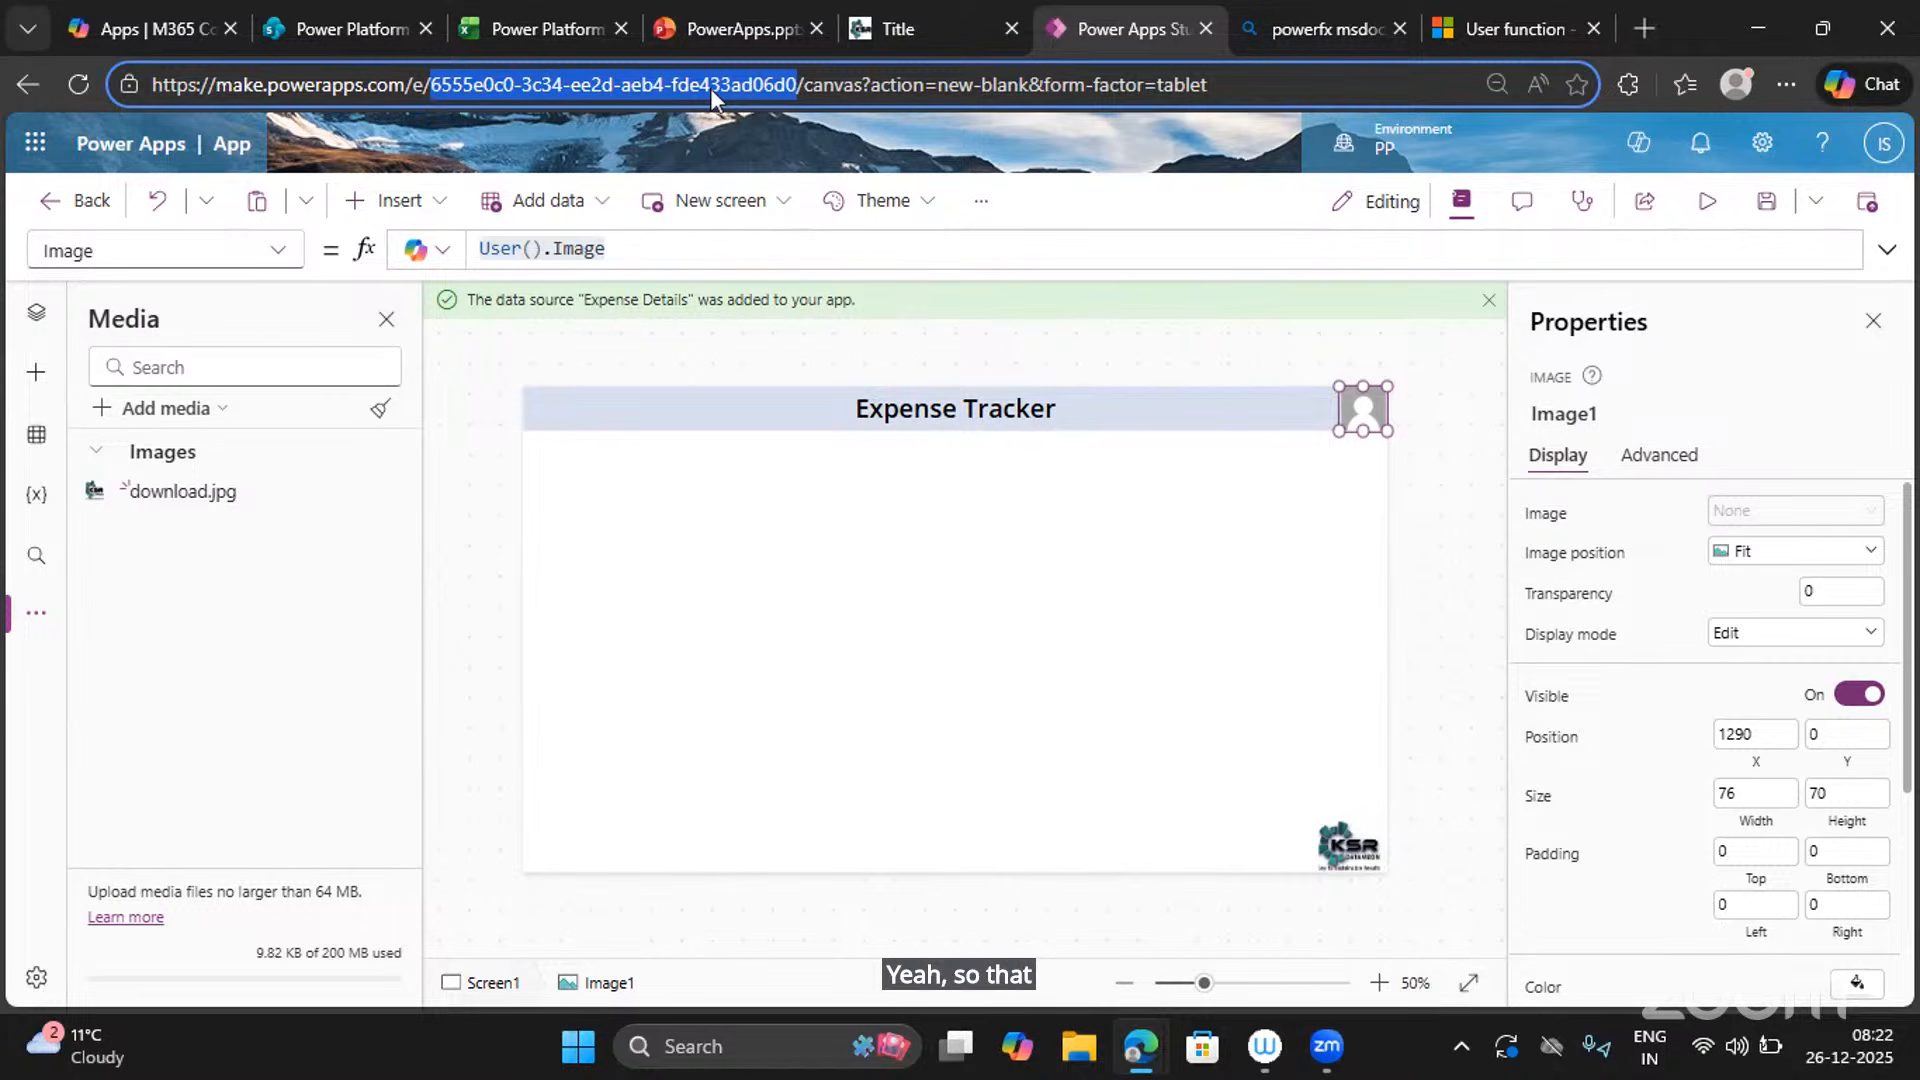
Save the app with the name 'Expense Tracker' instead of the default 'App'.
{"action": "left_click", "coordinate": [1766, 200]}
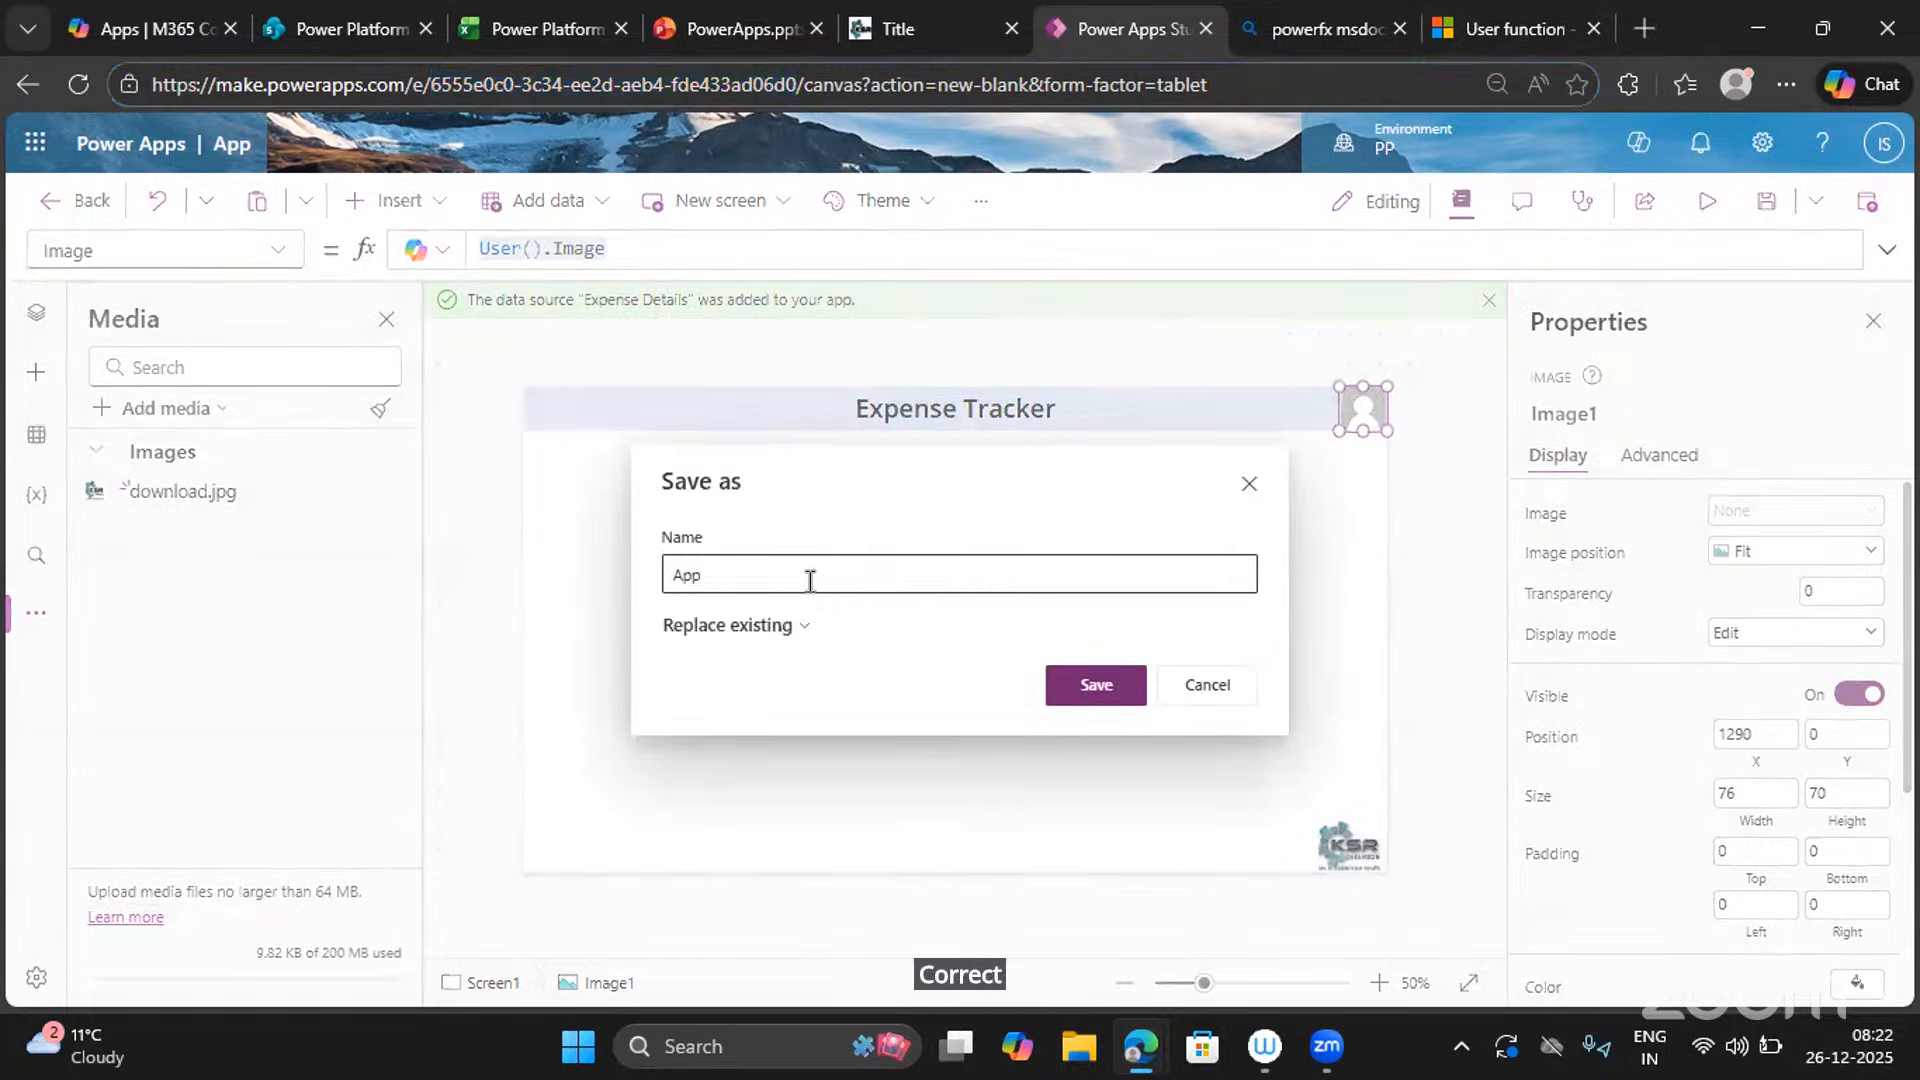
{"action": "left_click_drag", "start_coordinate": [812, 574], "coordinate": [608, 578]}
{"action": "key", "text": "BackSpace"}
{"action": "type", "text": "Exp"}
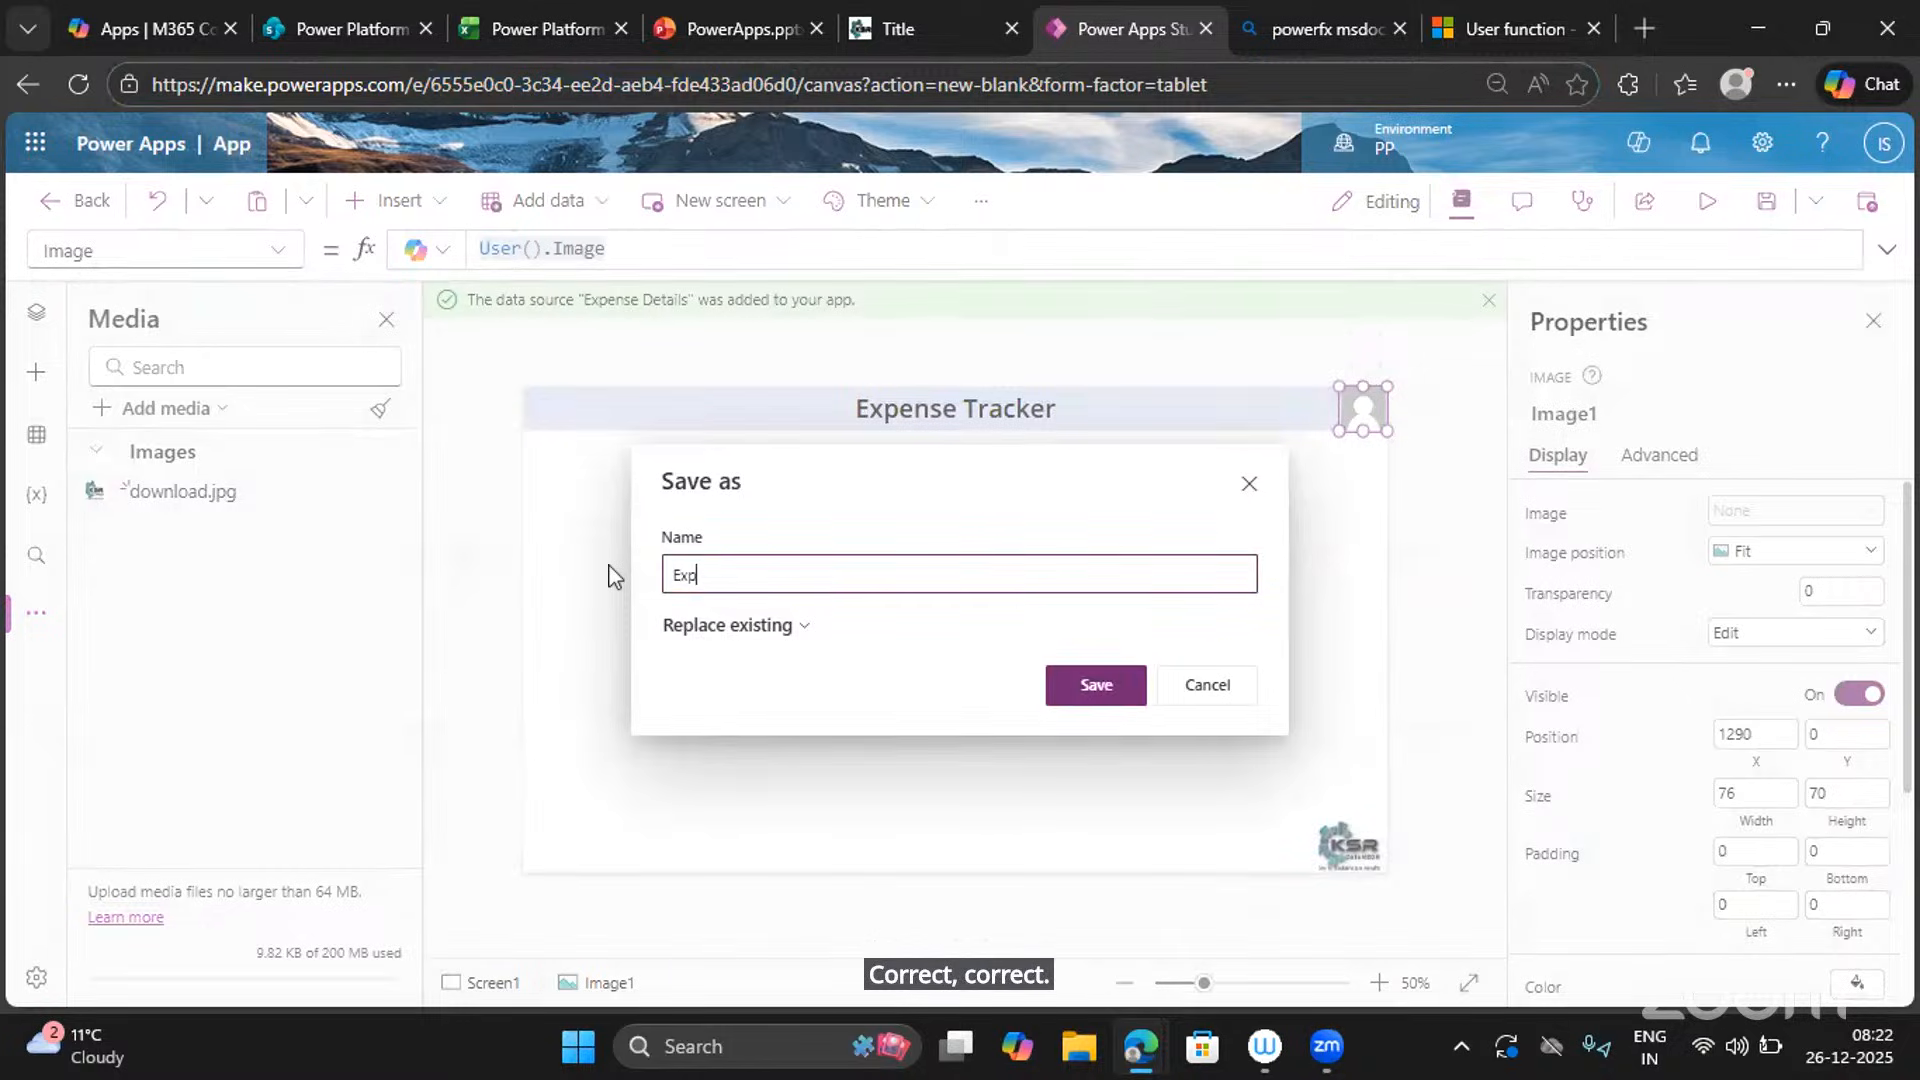
{"action": "type", "text": "ense Racker"}
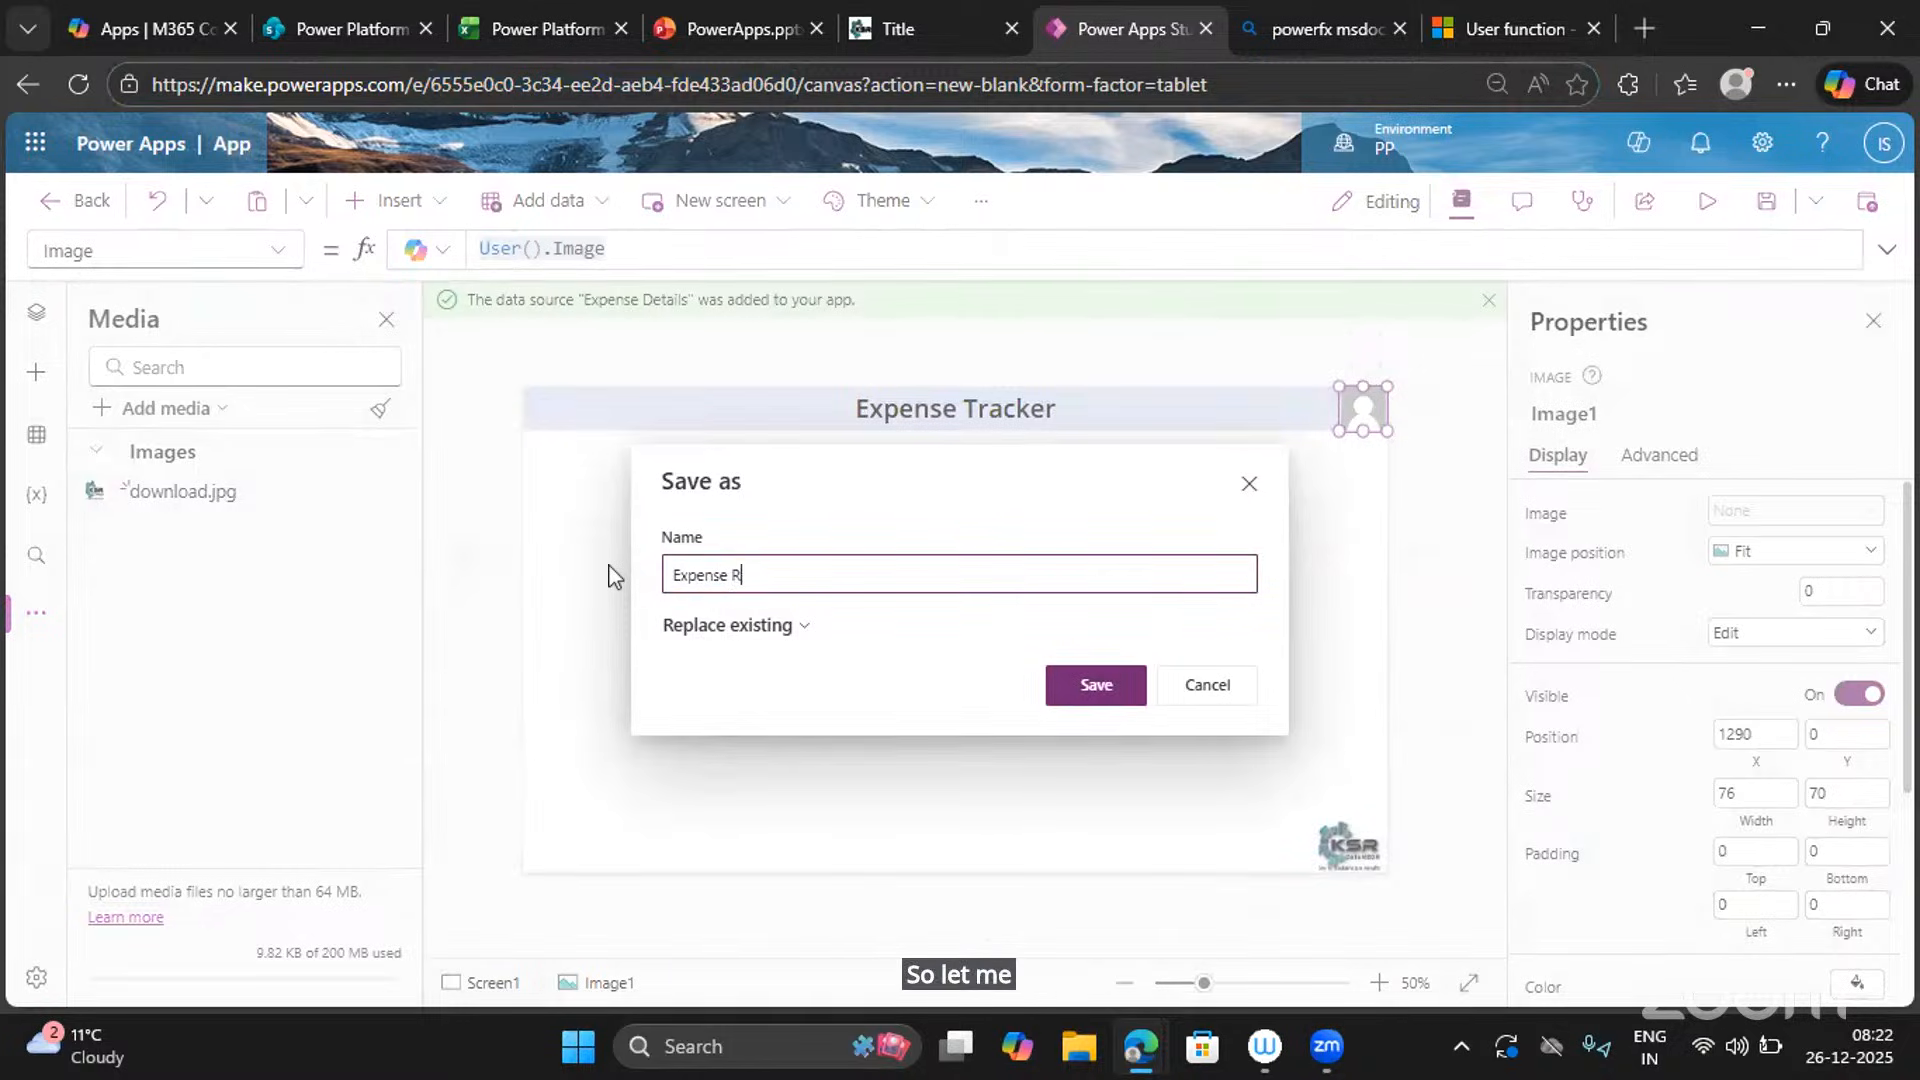
{"action": "key", "text": "BackSpace"}
{"action": "key", "text": "BackSpace"}
{"action": "key", "text": "BackSpace"}
{"action": "key", "text": "BackSpace"}
{"action": "key", "text": "BackSpace"}
{"action": "key", "text": "BackSpace"}
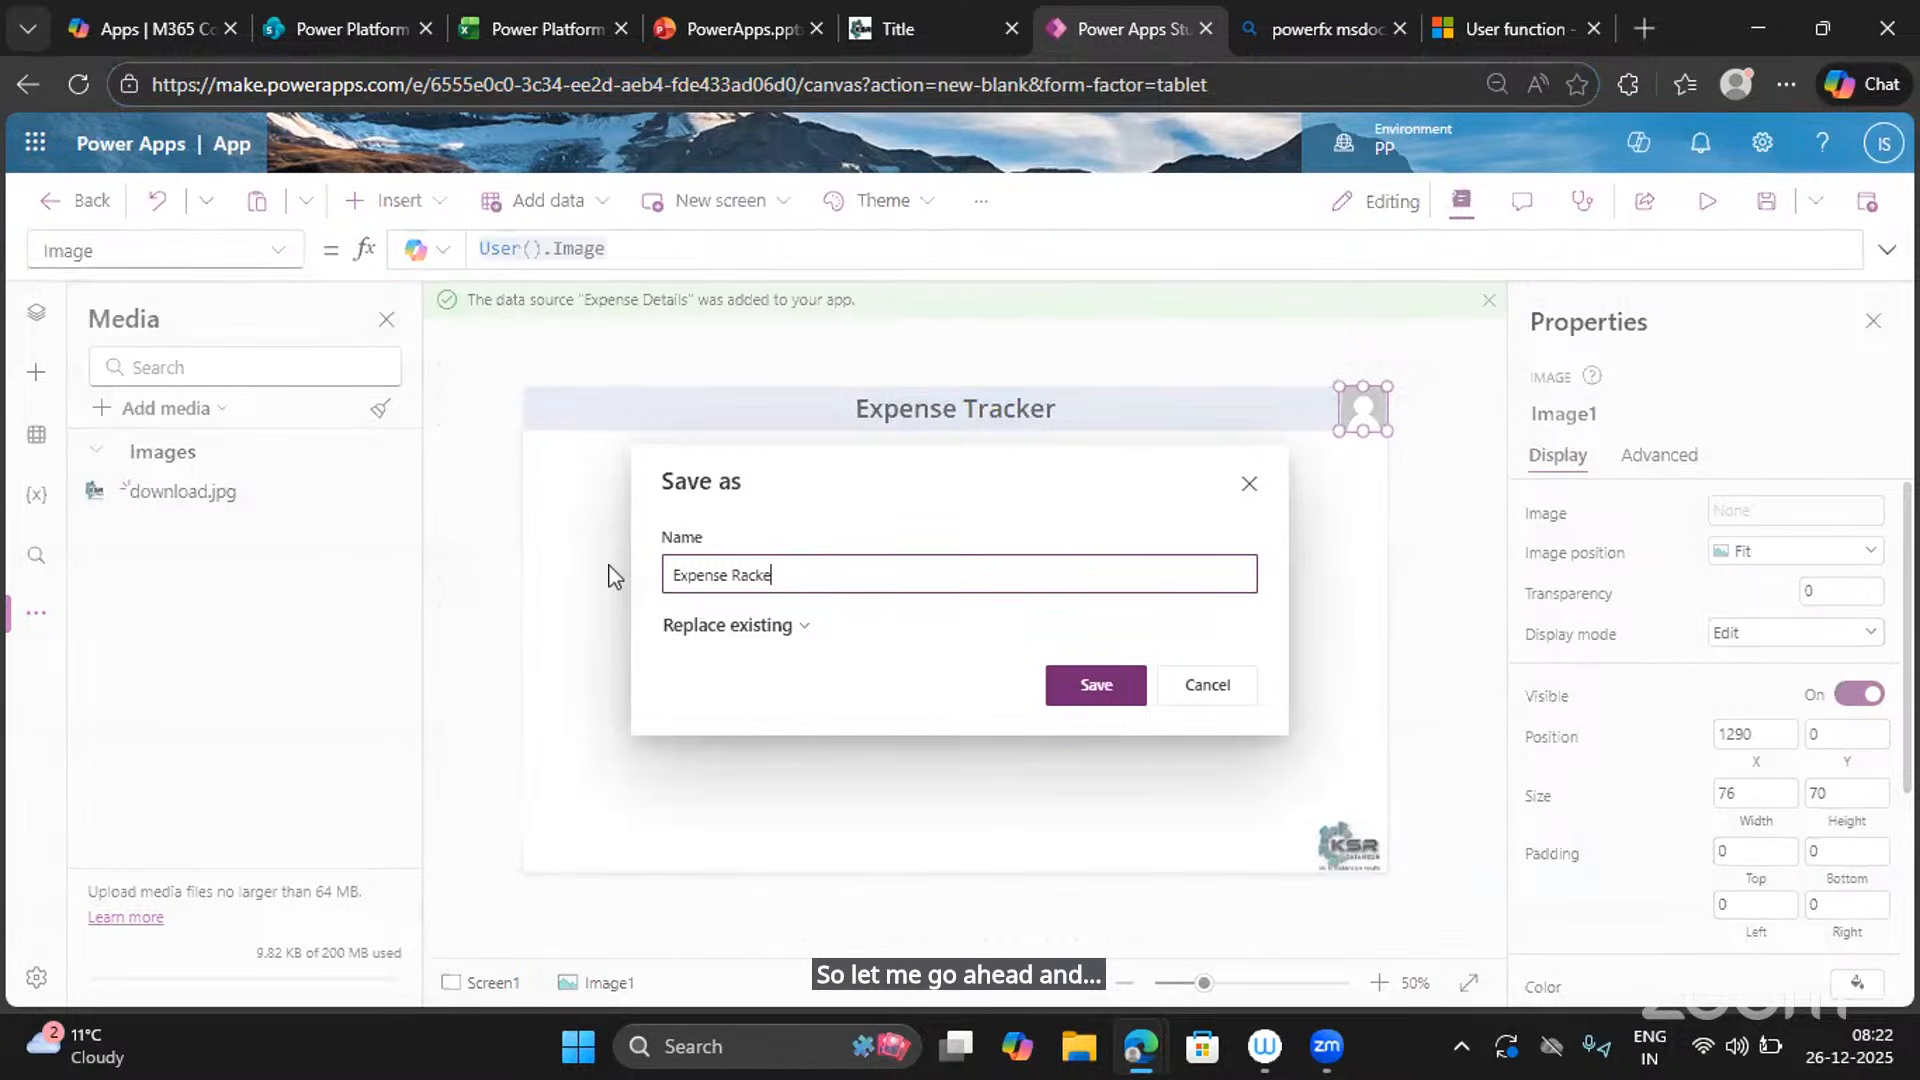
{"action": "type", "text": "Trackw"}
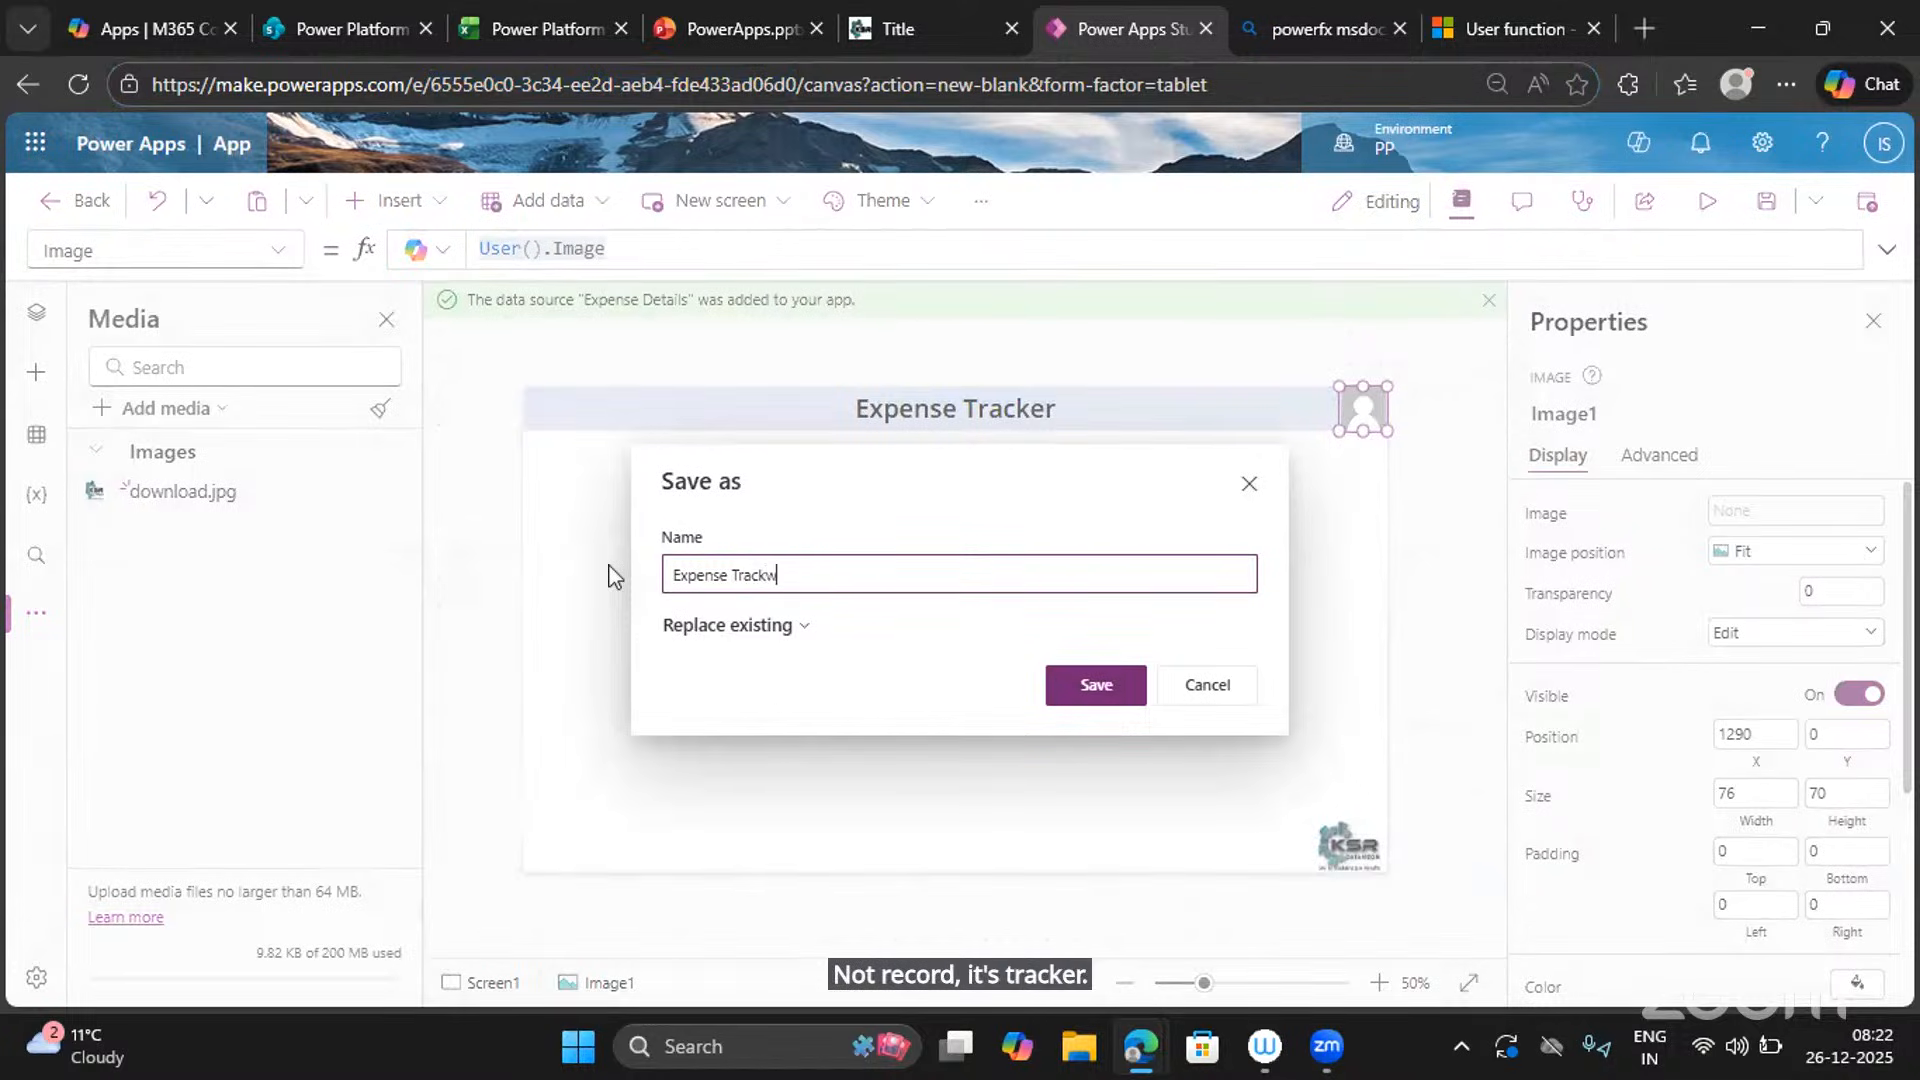
{"action": "key", "text": "BackSpace"}
{"action": "type", "text": "er"}
{"action": "left_click", "coordinate": [1097, 685]}
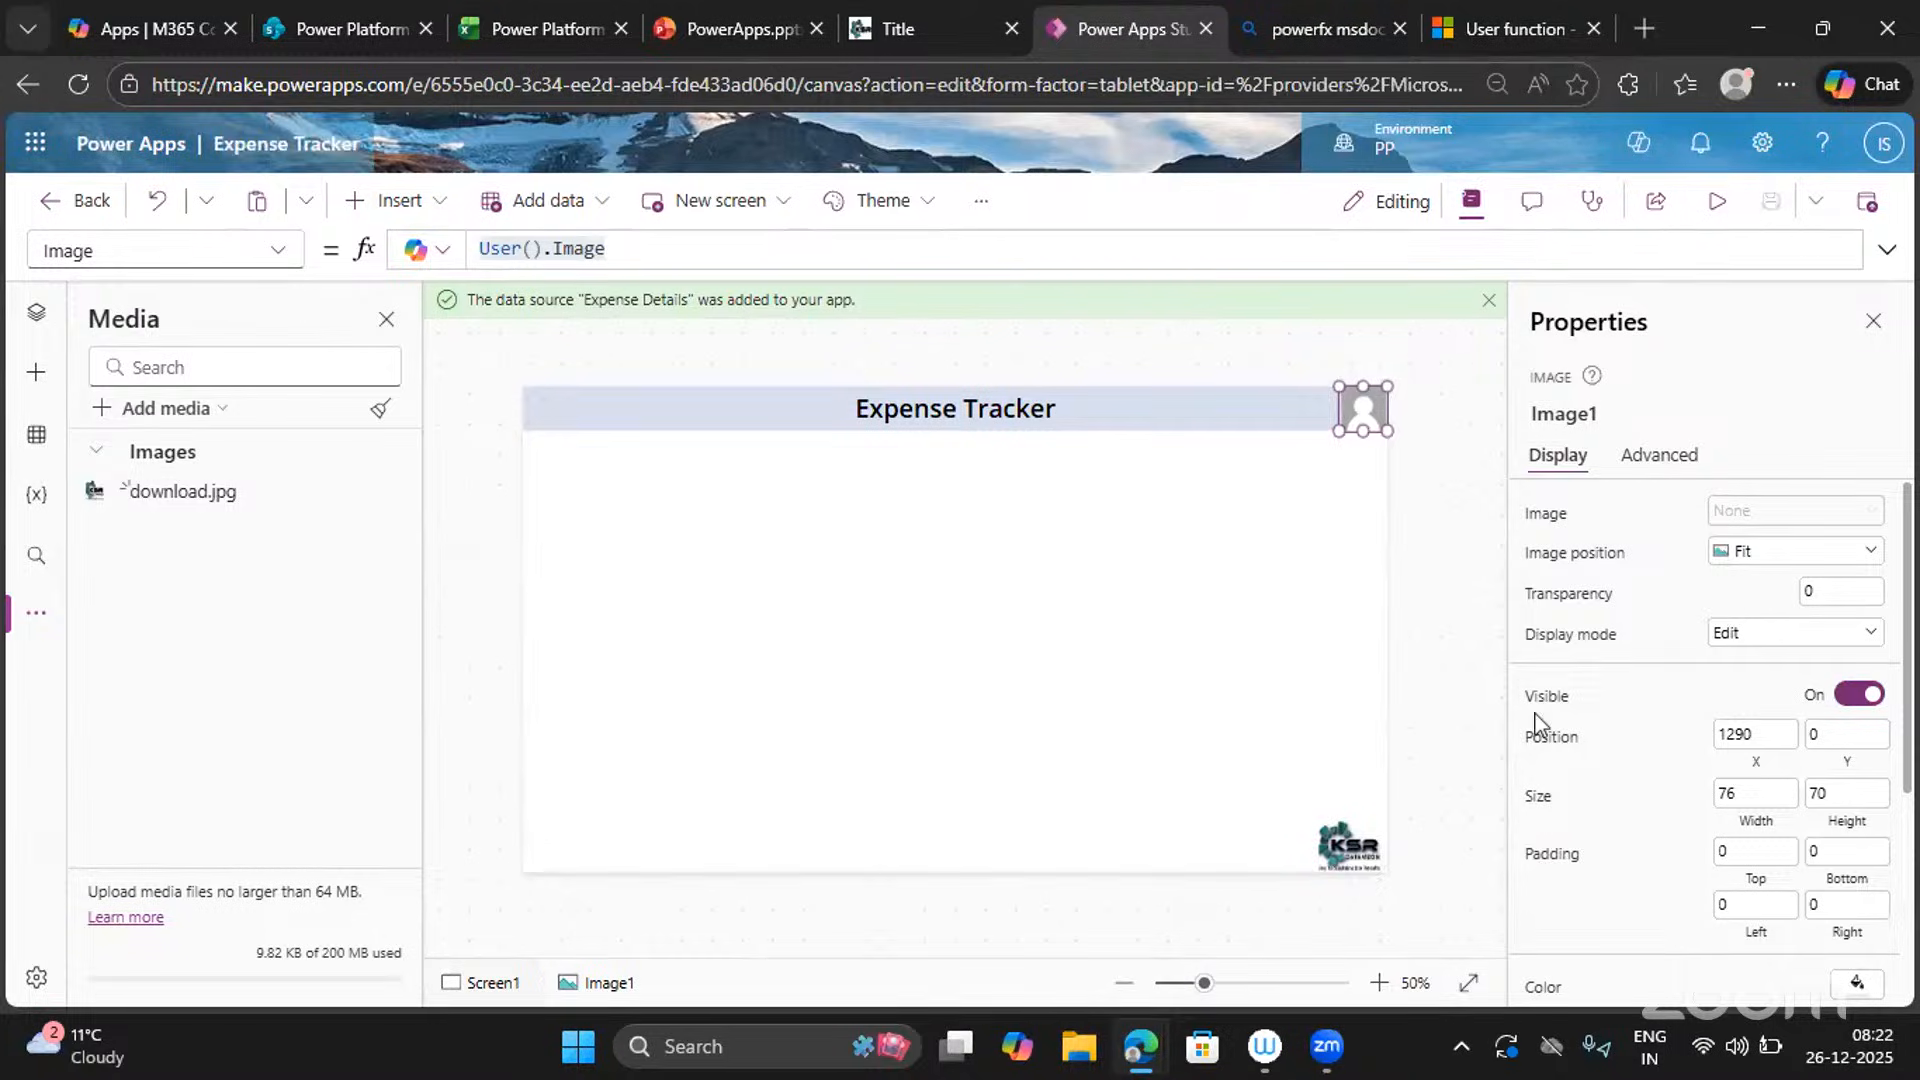
Reposition the User function docs tab and look through the other open tabs.
{"action": "left_click", "coordinate": [1520, 28]}
{"action": "left_click_drag", "start_coordinate": [1520, 28], "coordinate": [1098, 46]}
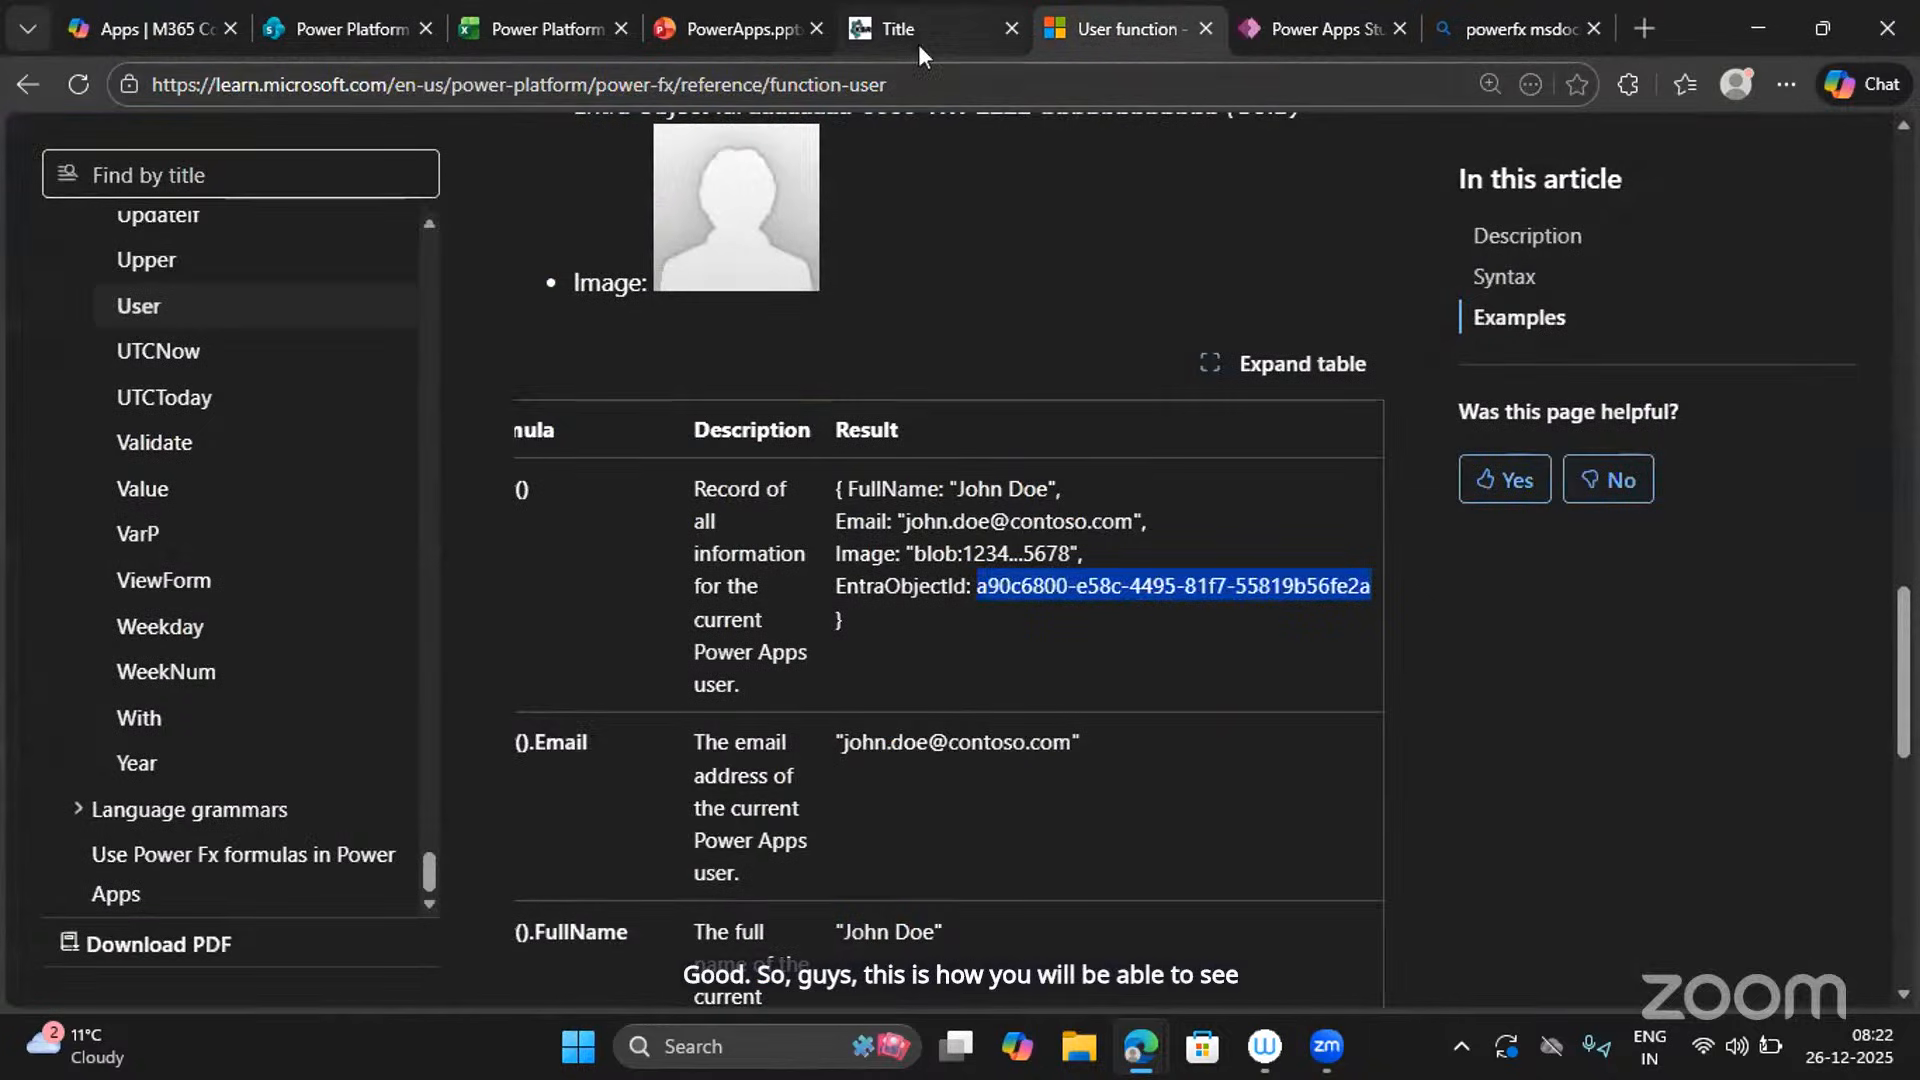
{"action": "scroll", "coordinate": [572, 886], "scroll_direction": "down", "scroll_amount": 1}
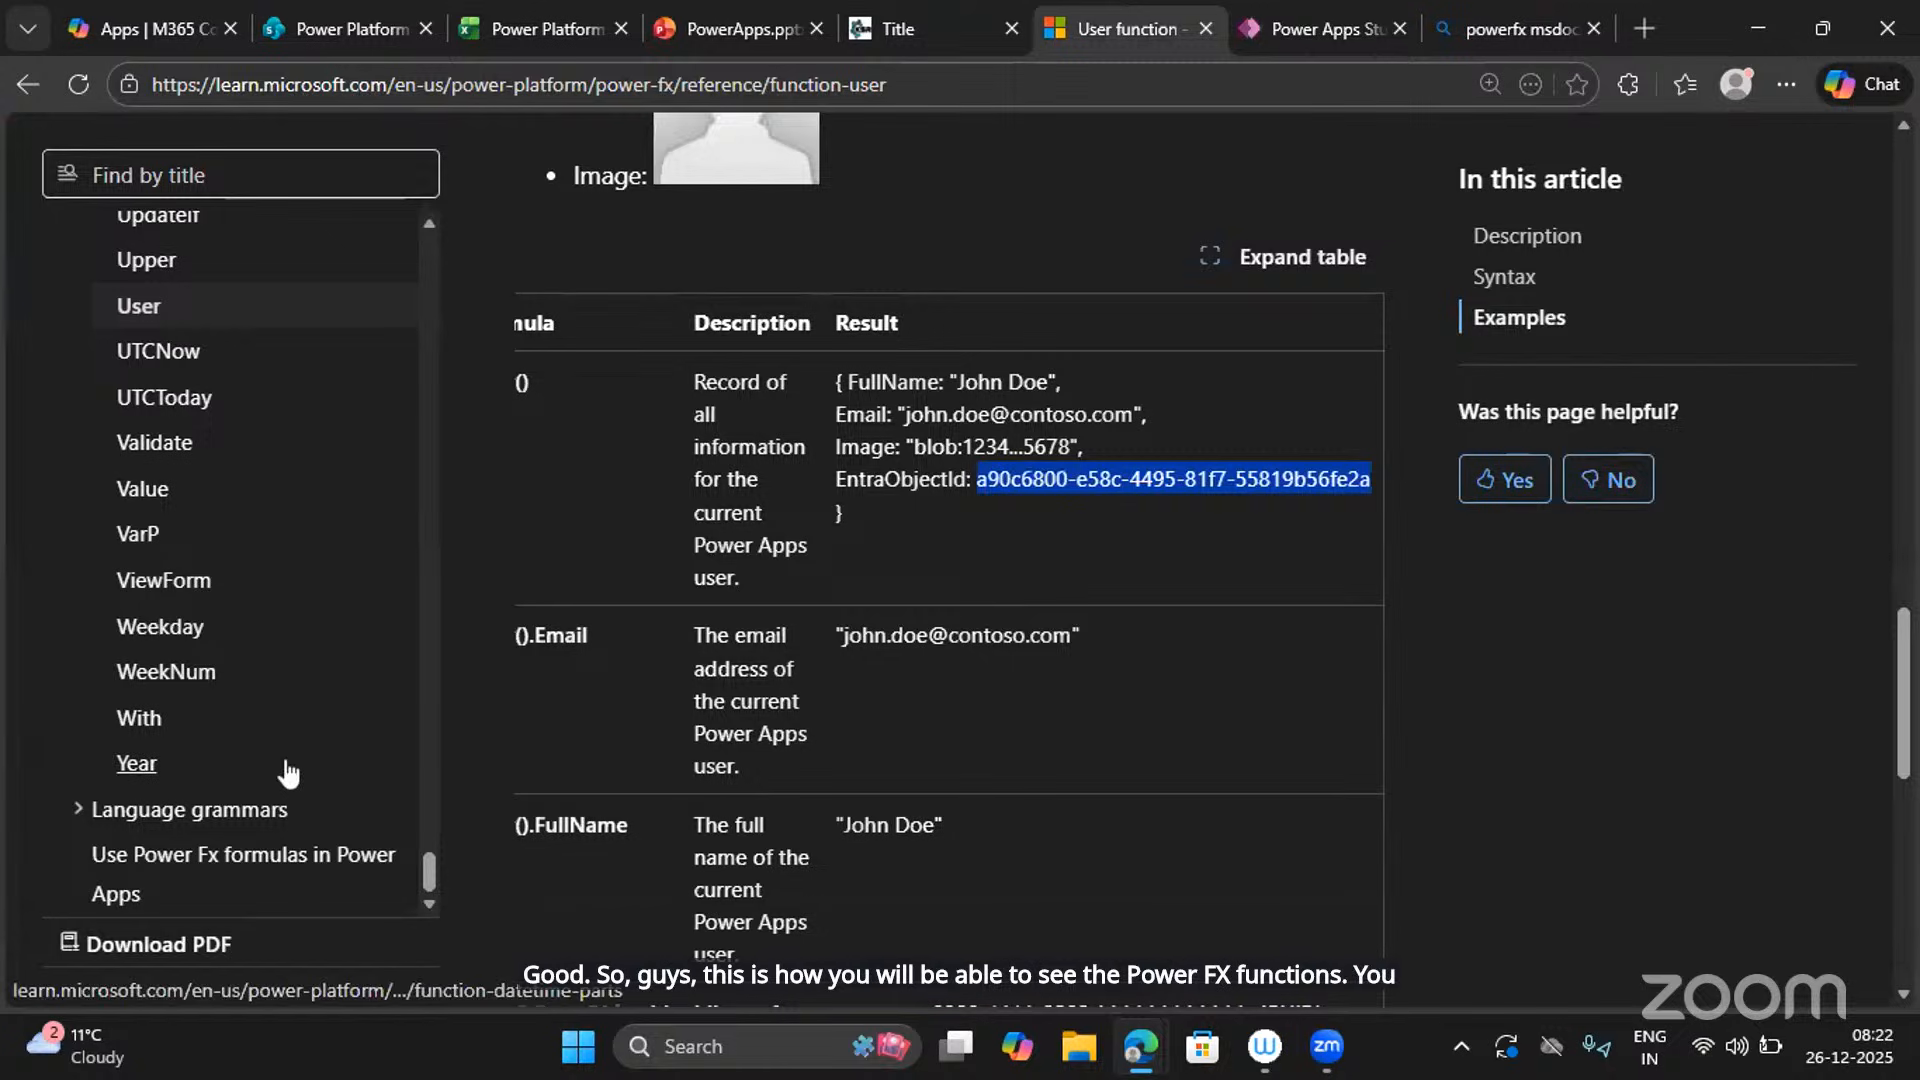
{"action": "scroll", "coordinate": [288, 772], "scroll_direction": "up", "scroll_amount": 7}
{"action": "scroll", "coordinate": [285, 771], "scroll_direction": "up", "scroll_amount": 15}
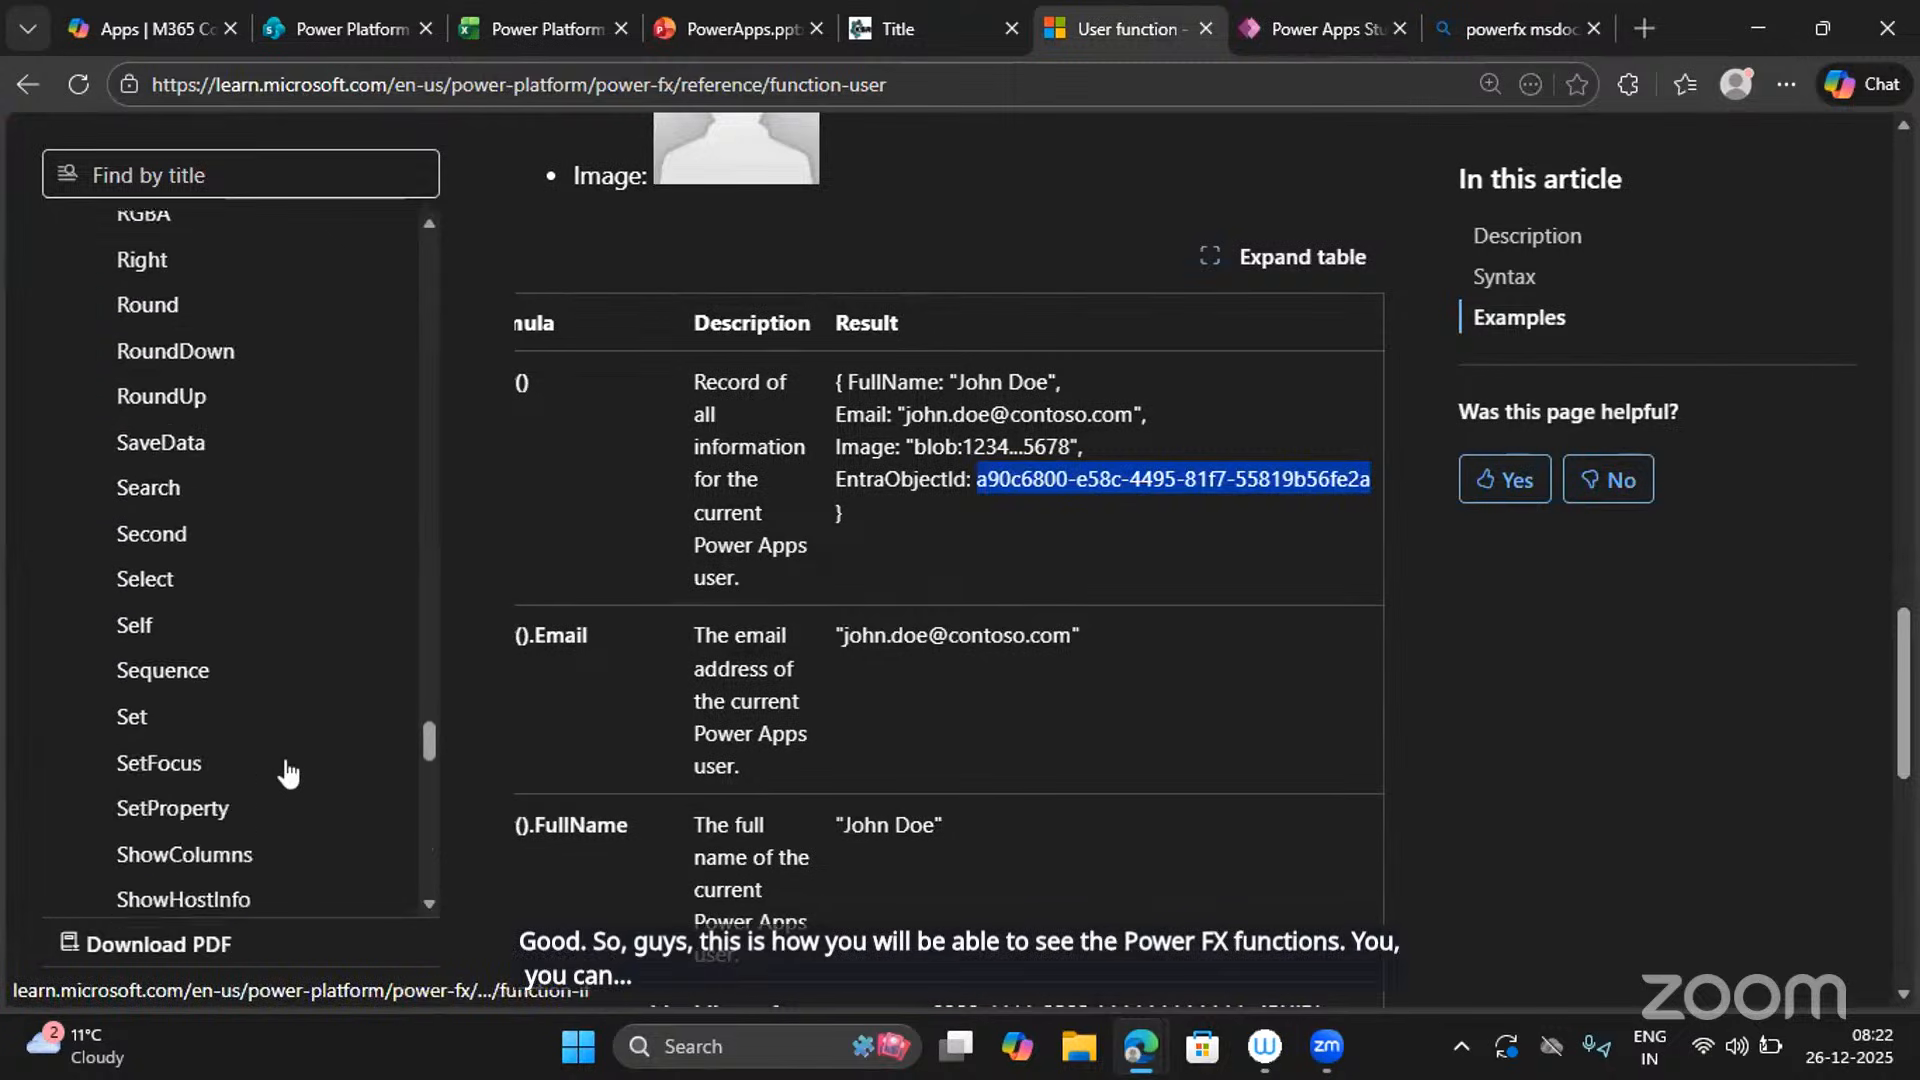
{"action": "left_click", "coordinate": [882, 32]}
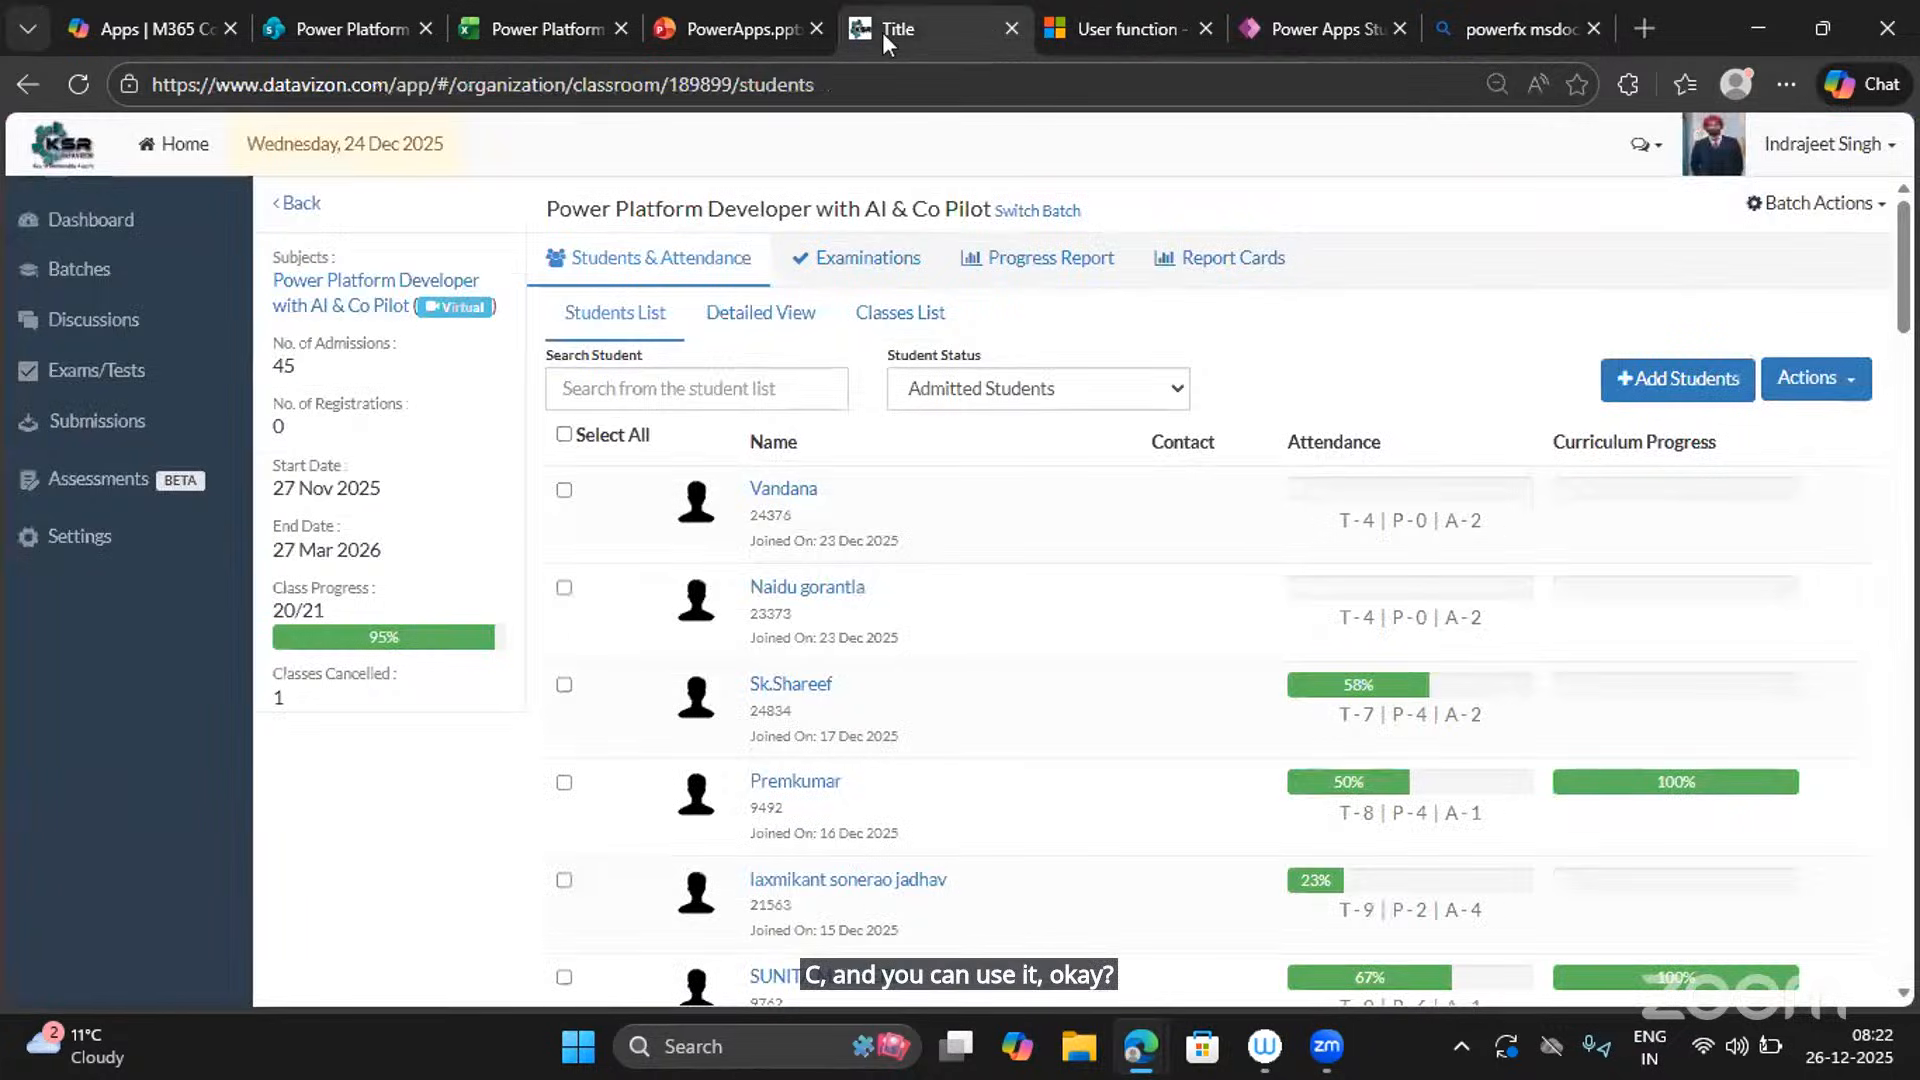
{"action": "left_click", "coordinate": [1332, 14]}
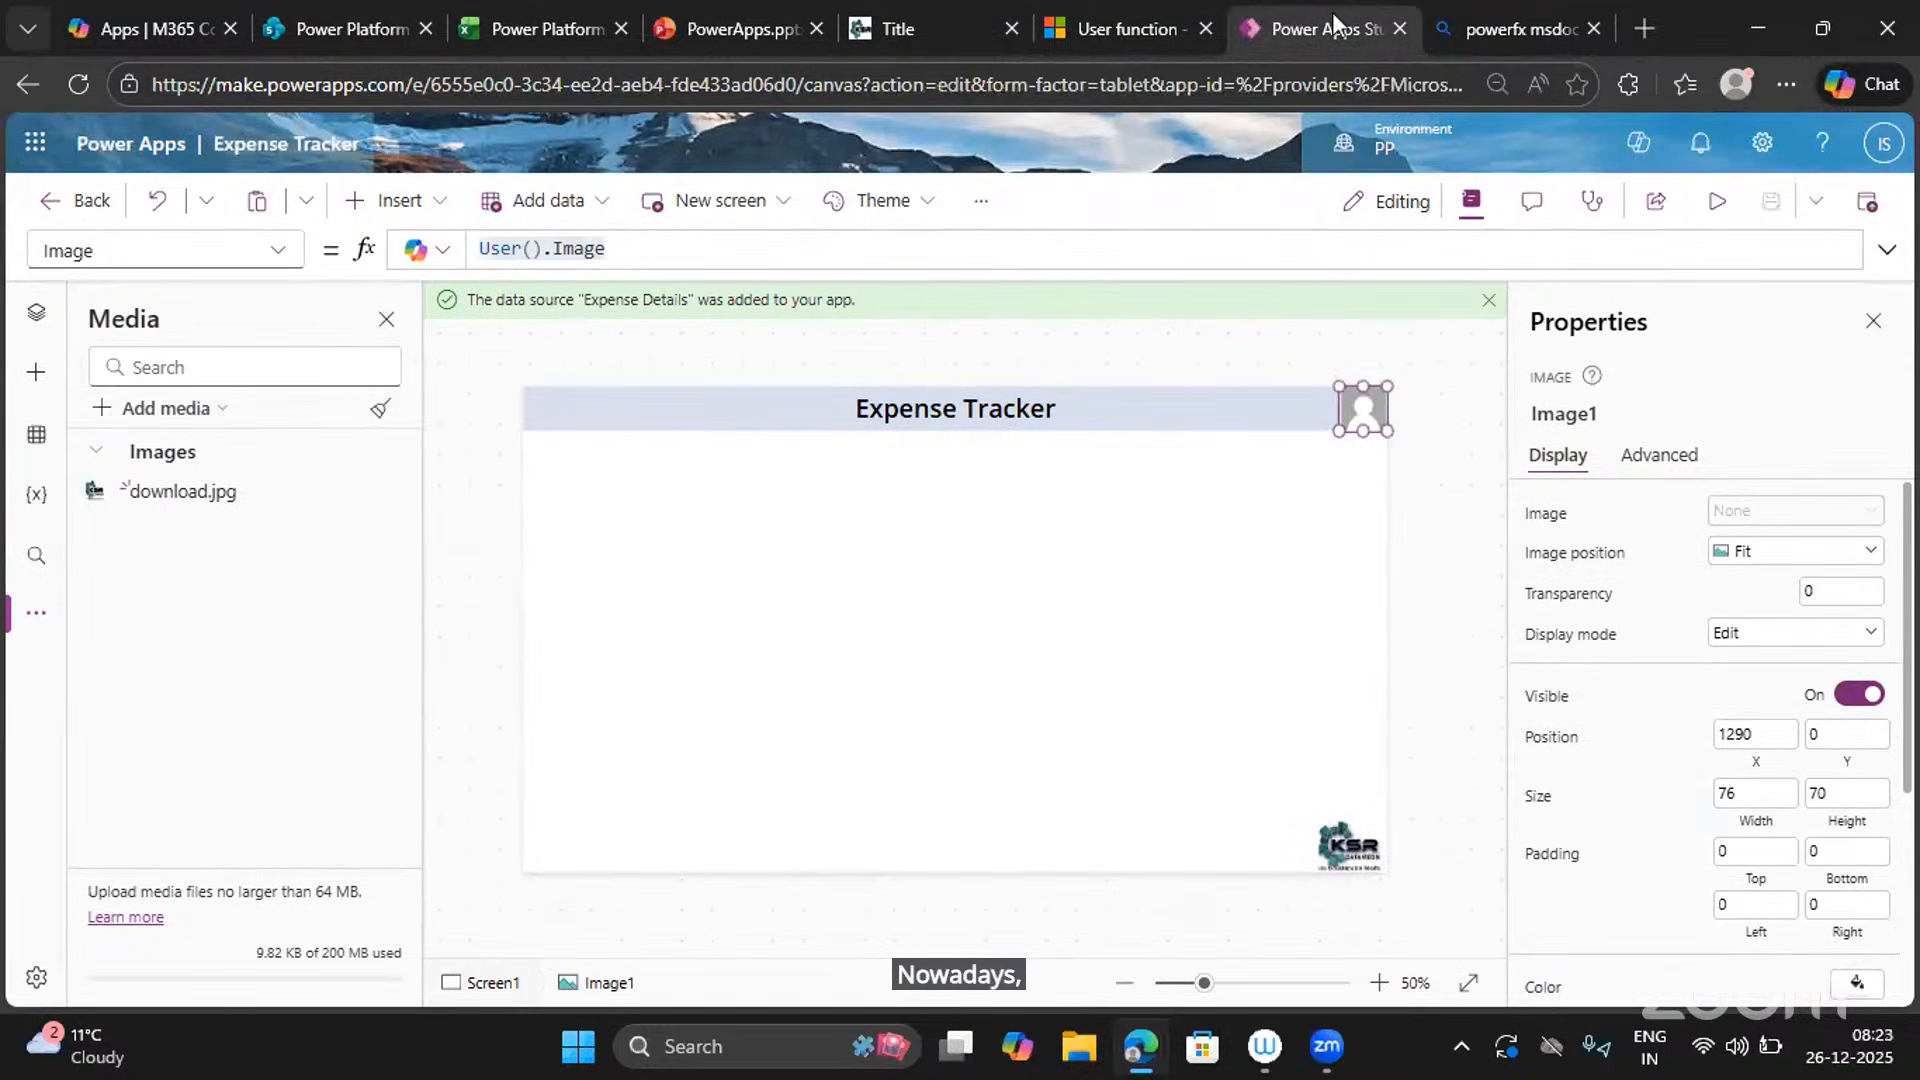
Move the Title tab first, close the Microsoft 365 apps and Excel plan tabs, and return to the editor.
{"action": "left_click_drag", "start_coordinate": [934, 36], "coordinate": [312, 44]}
{"action": "left_click", "coordinate": [346, 34]}
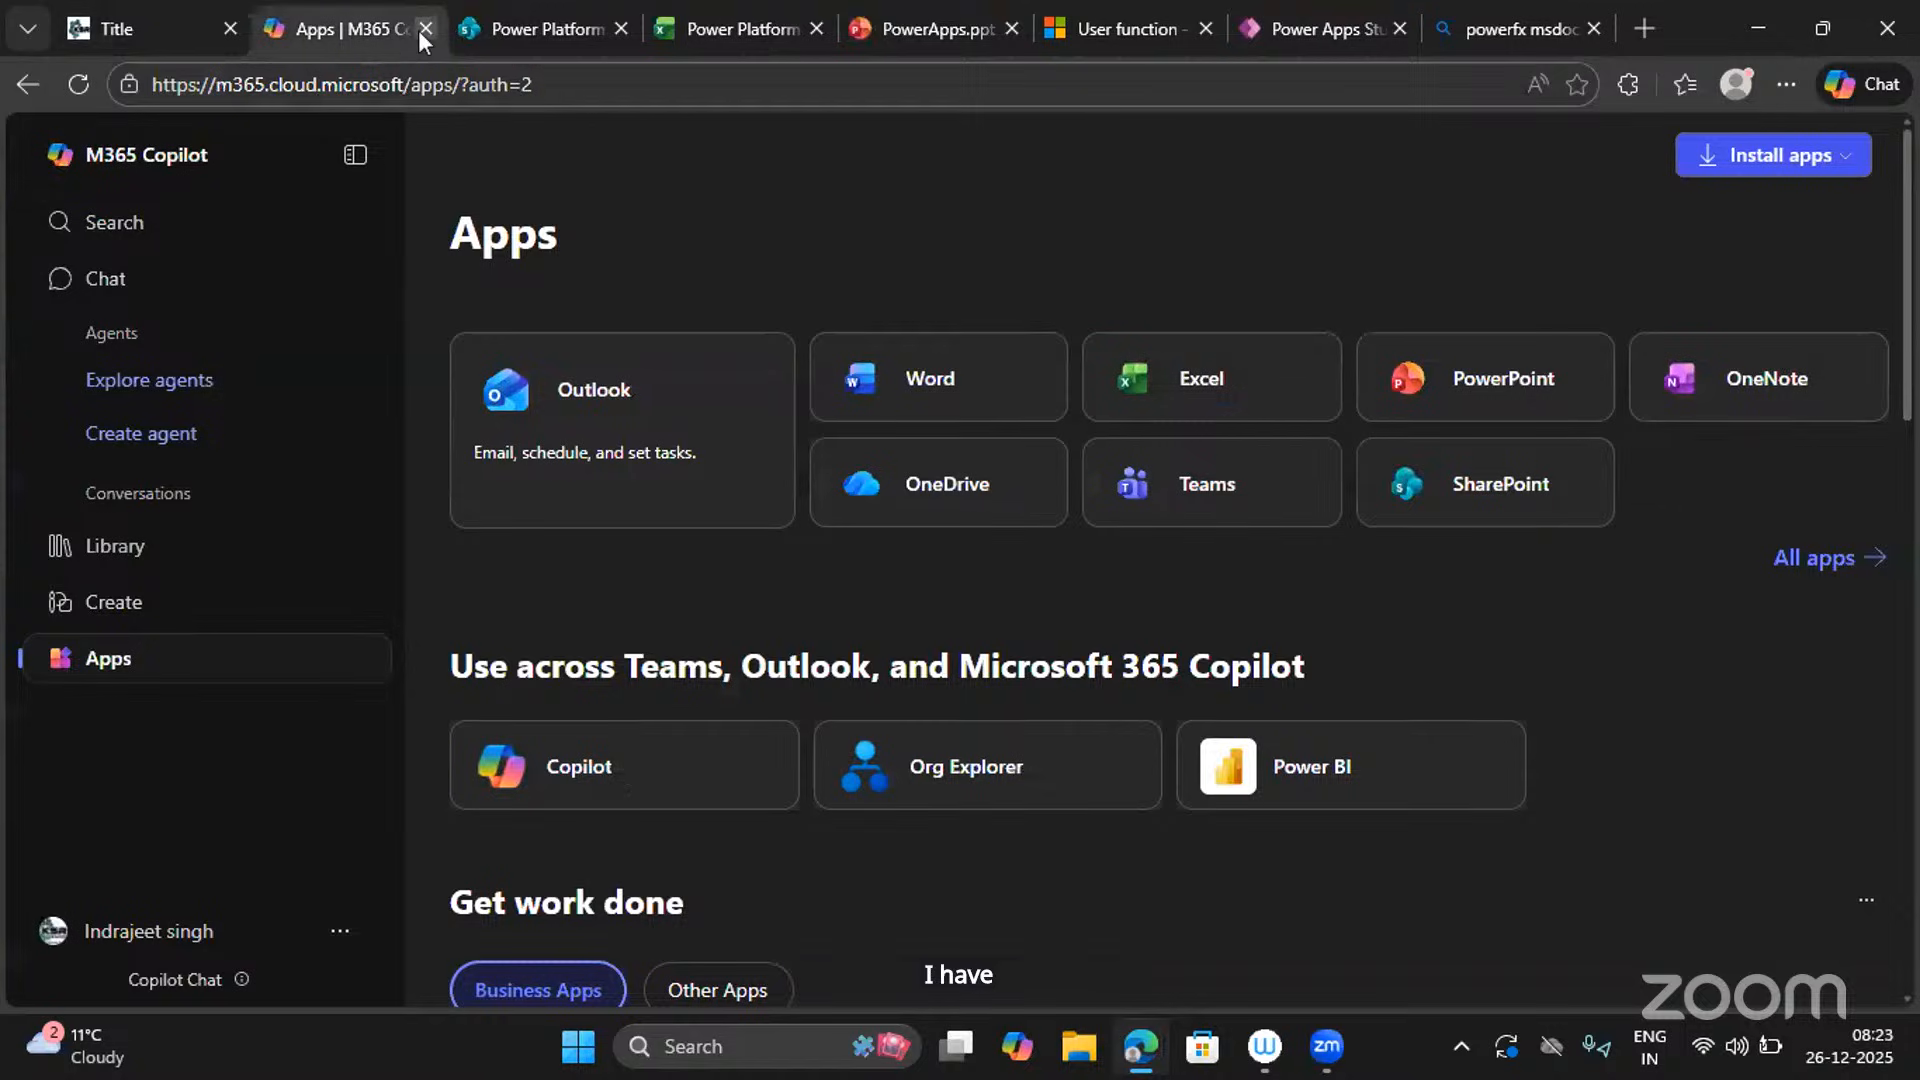
{"action": "left_click", "coordinate": [425, 29]}
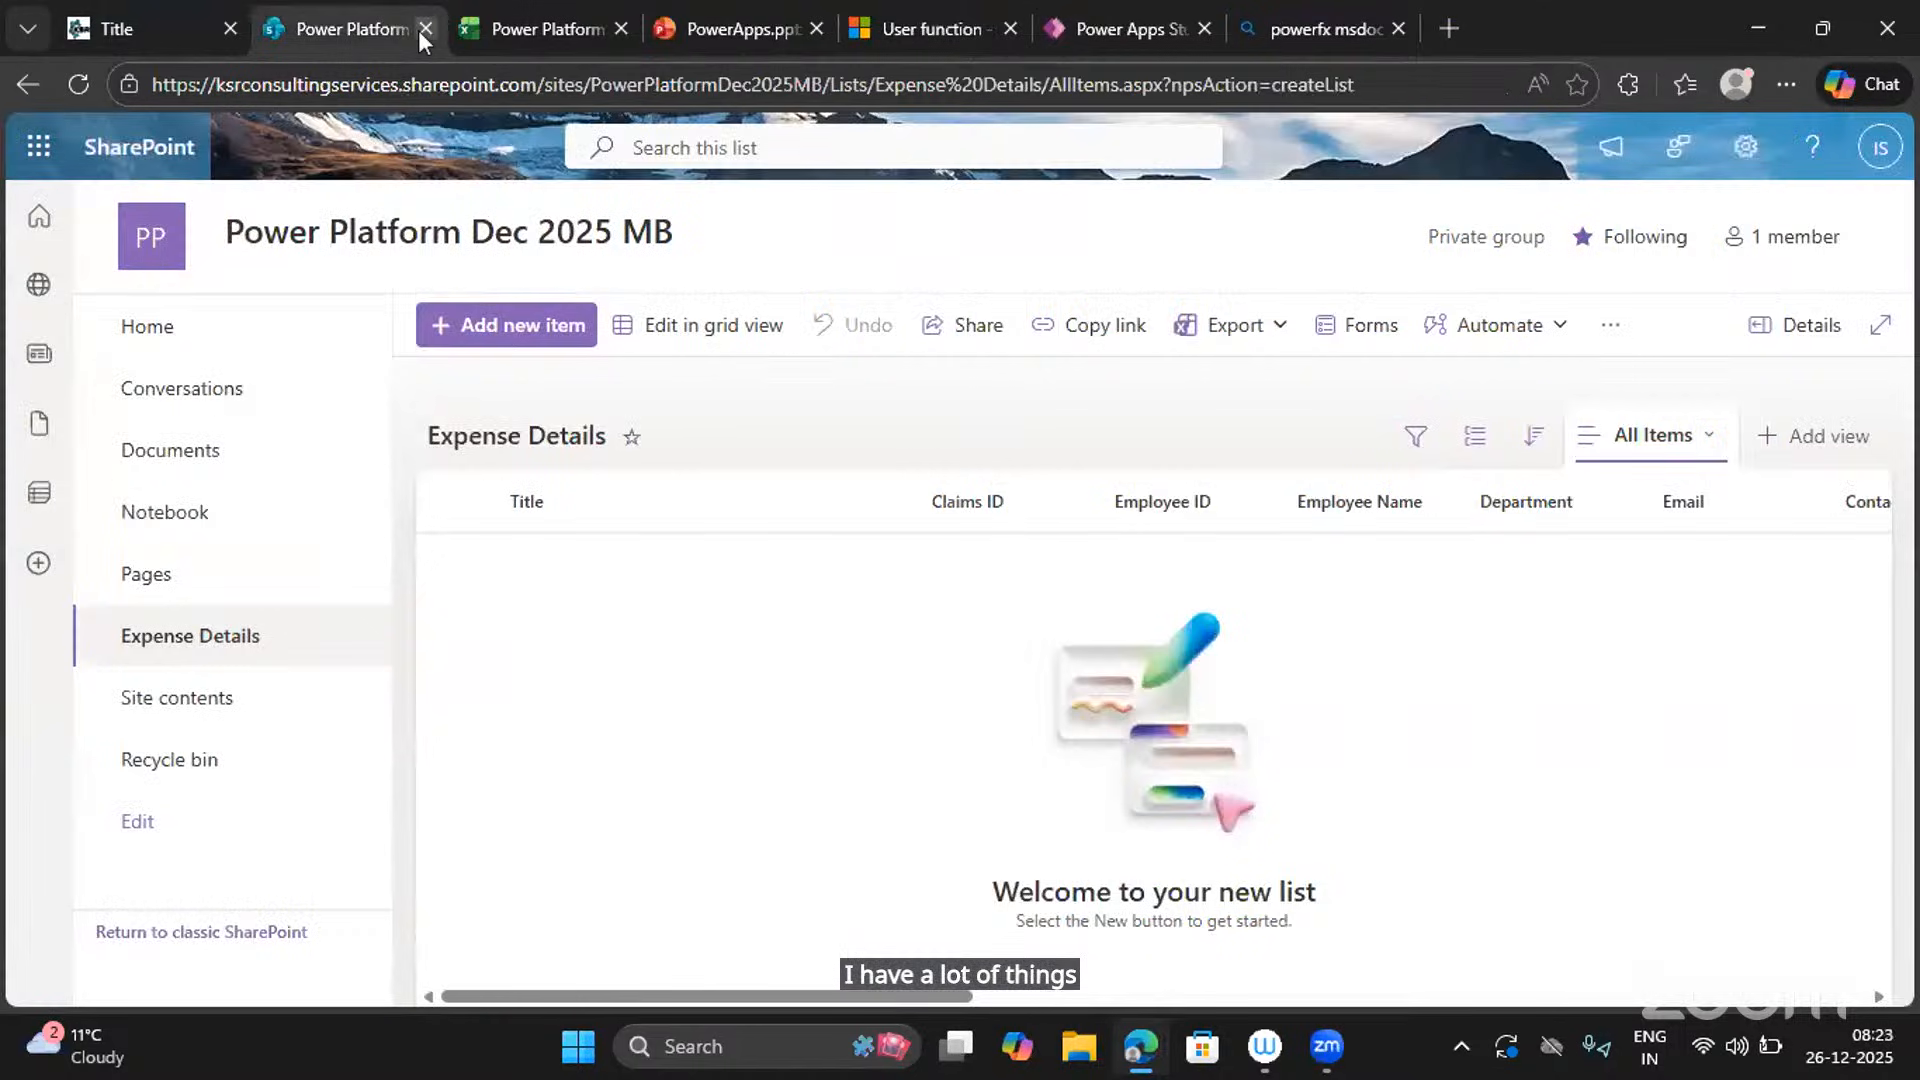
{"action": "left_click", "coordinate": [512, 32]}
{"action": "left_click", "coordinate": [620, 29]}
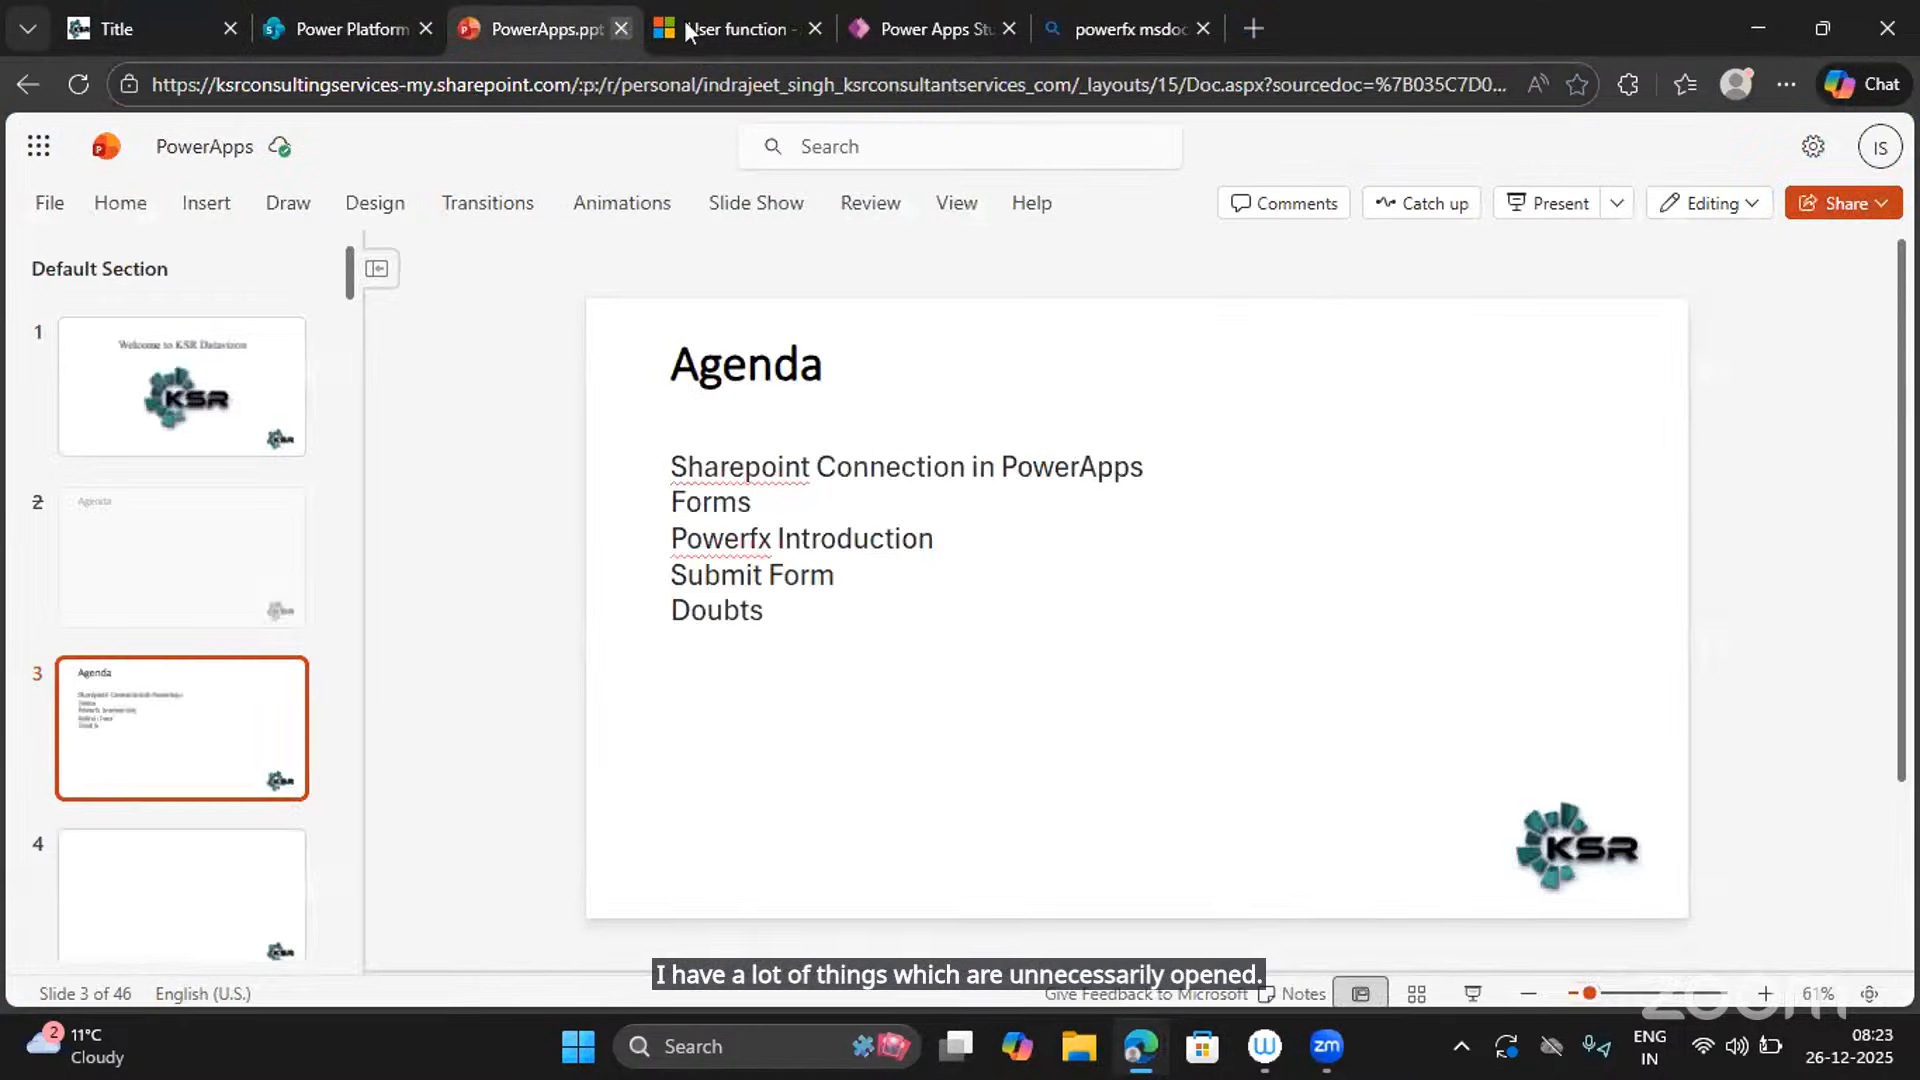
{"action": "left_click", "coordinate": [700, 26]}
{"action": "left_click", "coordinate": [918, 30]}
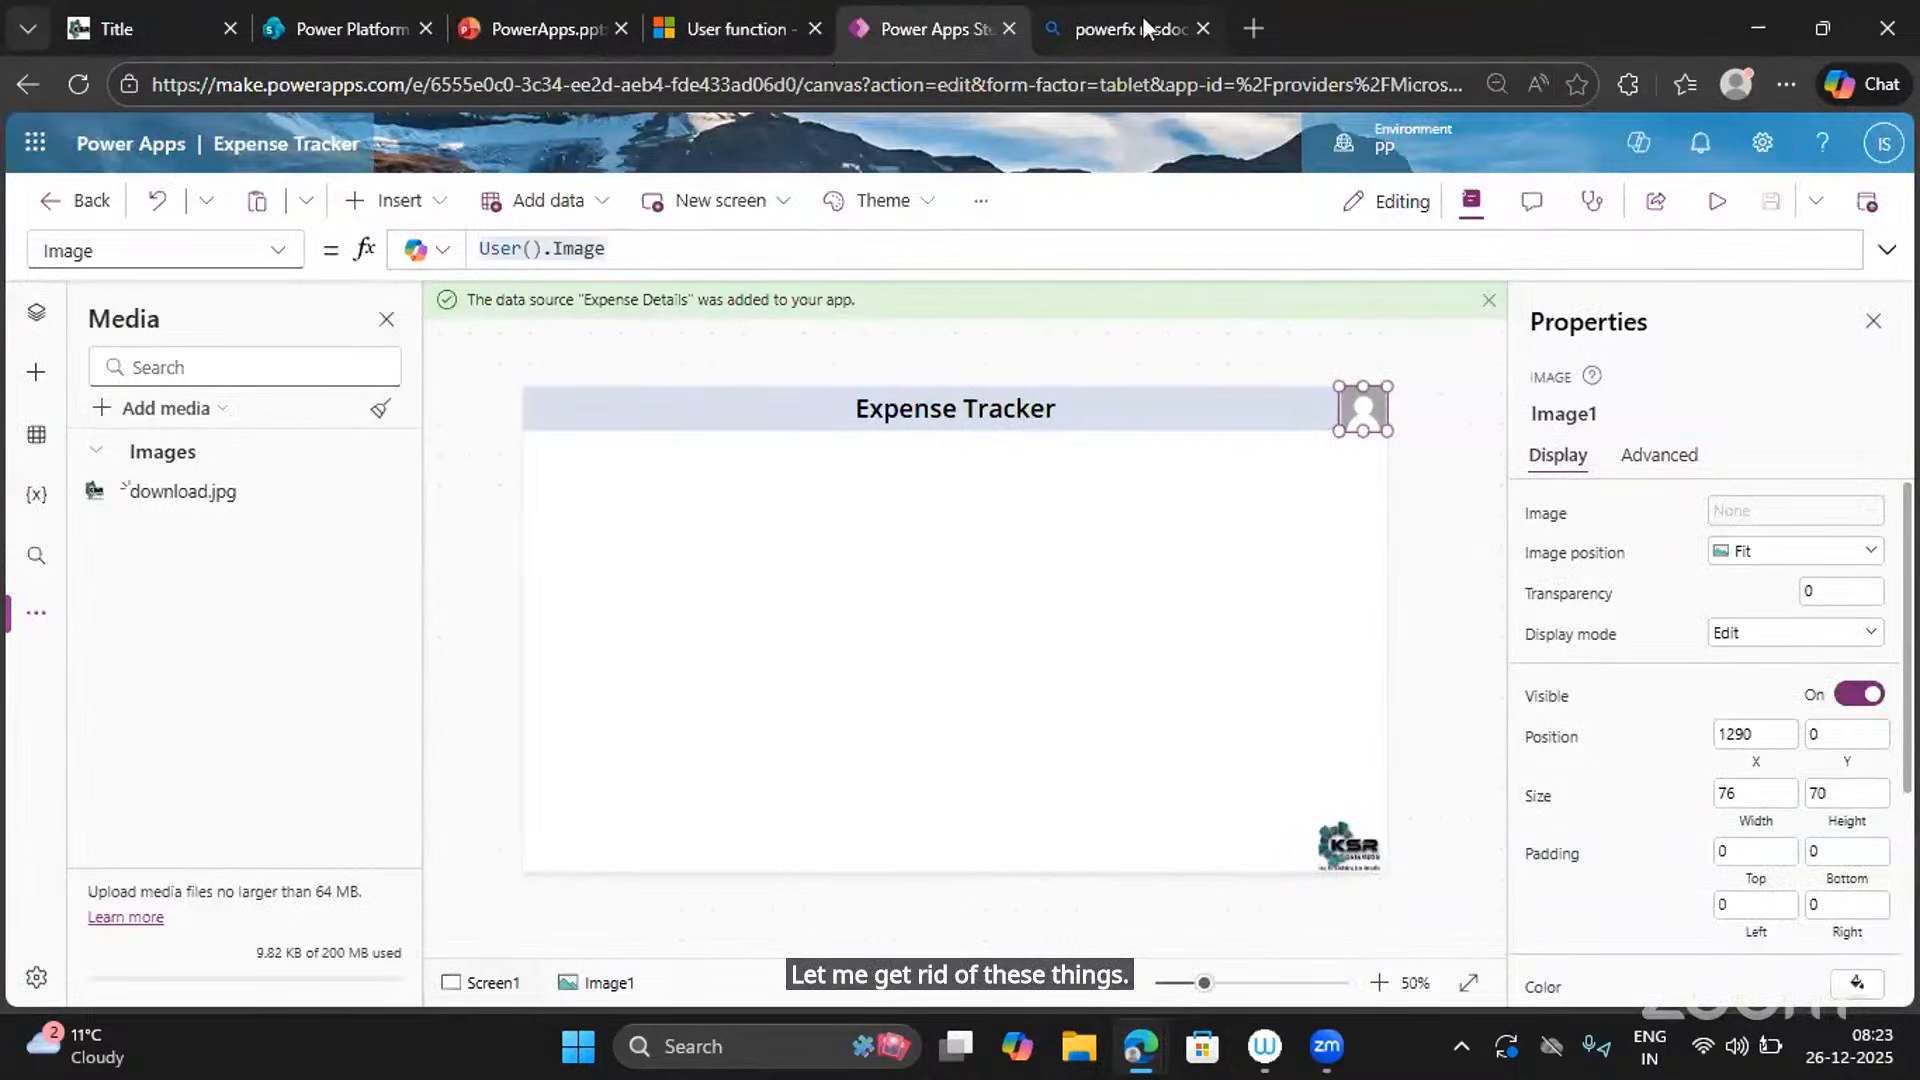
Select Screen1 and show the Tree view listing Image2, Image1 and Label1.
{"action": "left_click", "coordinate": [651, 596]}
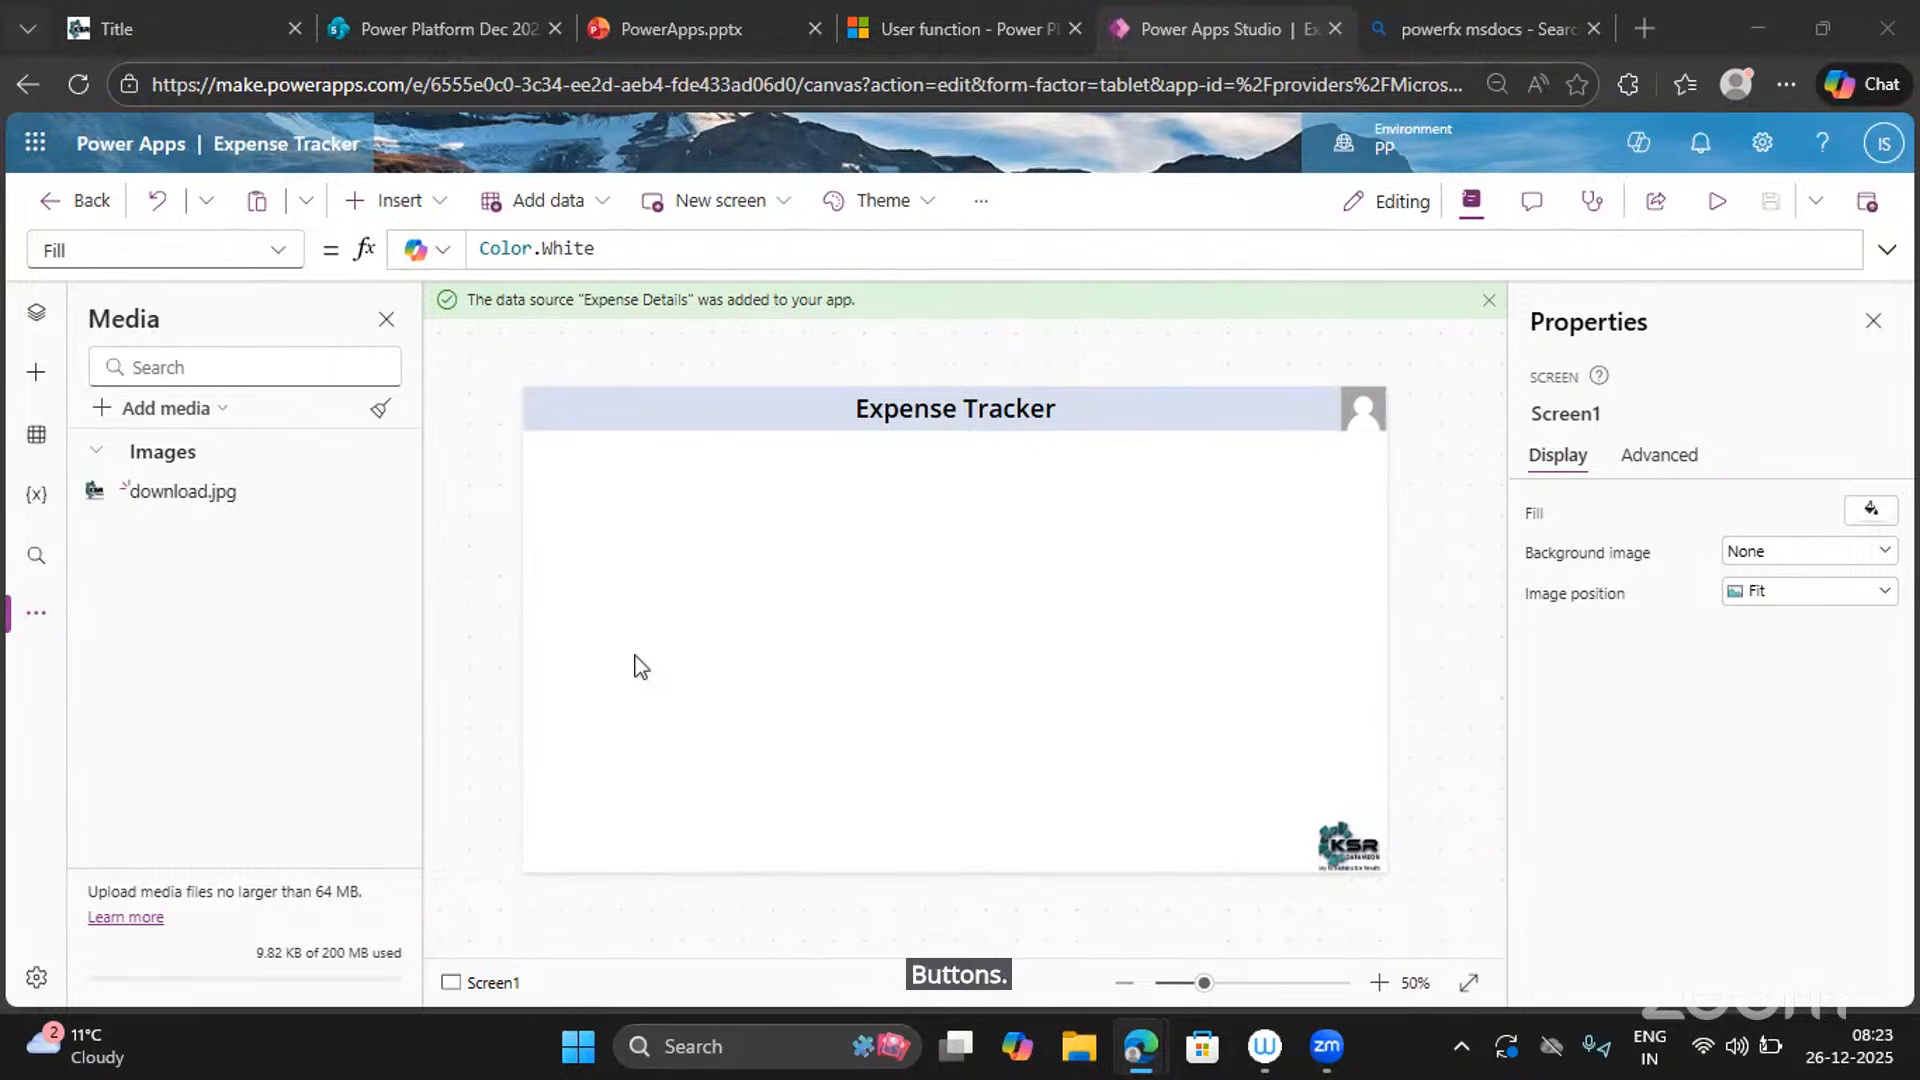
{"action": "left_click", "coordinate": [26, 328]}
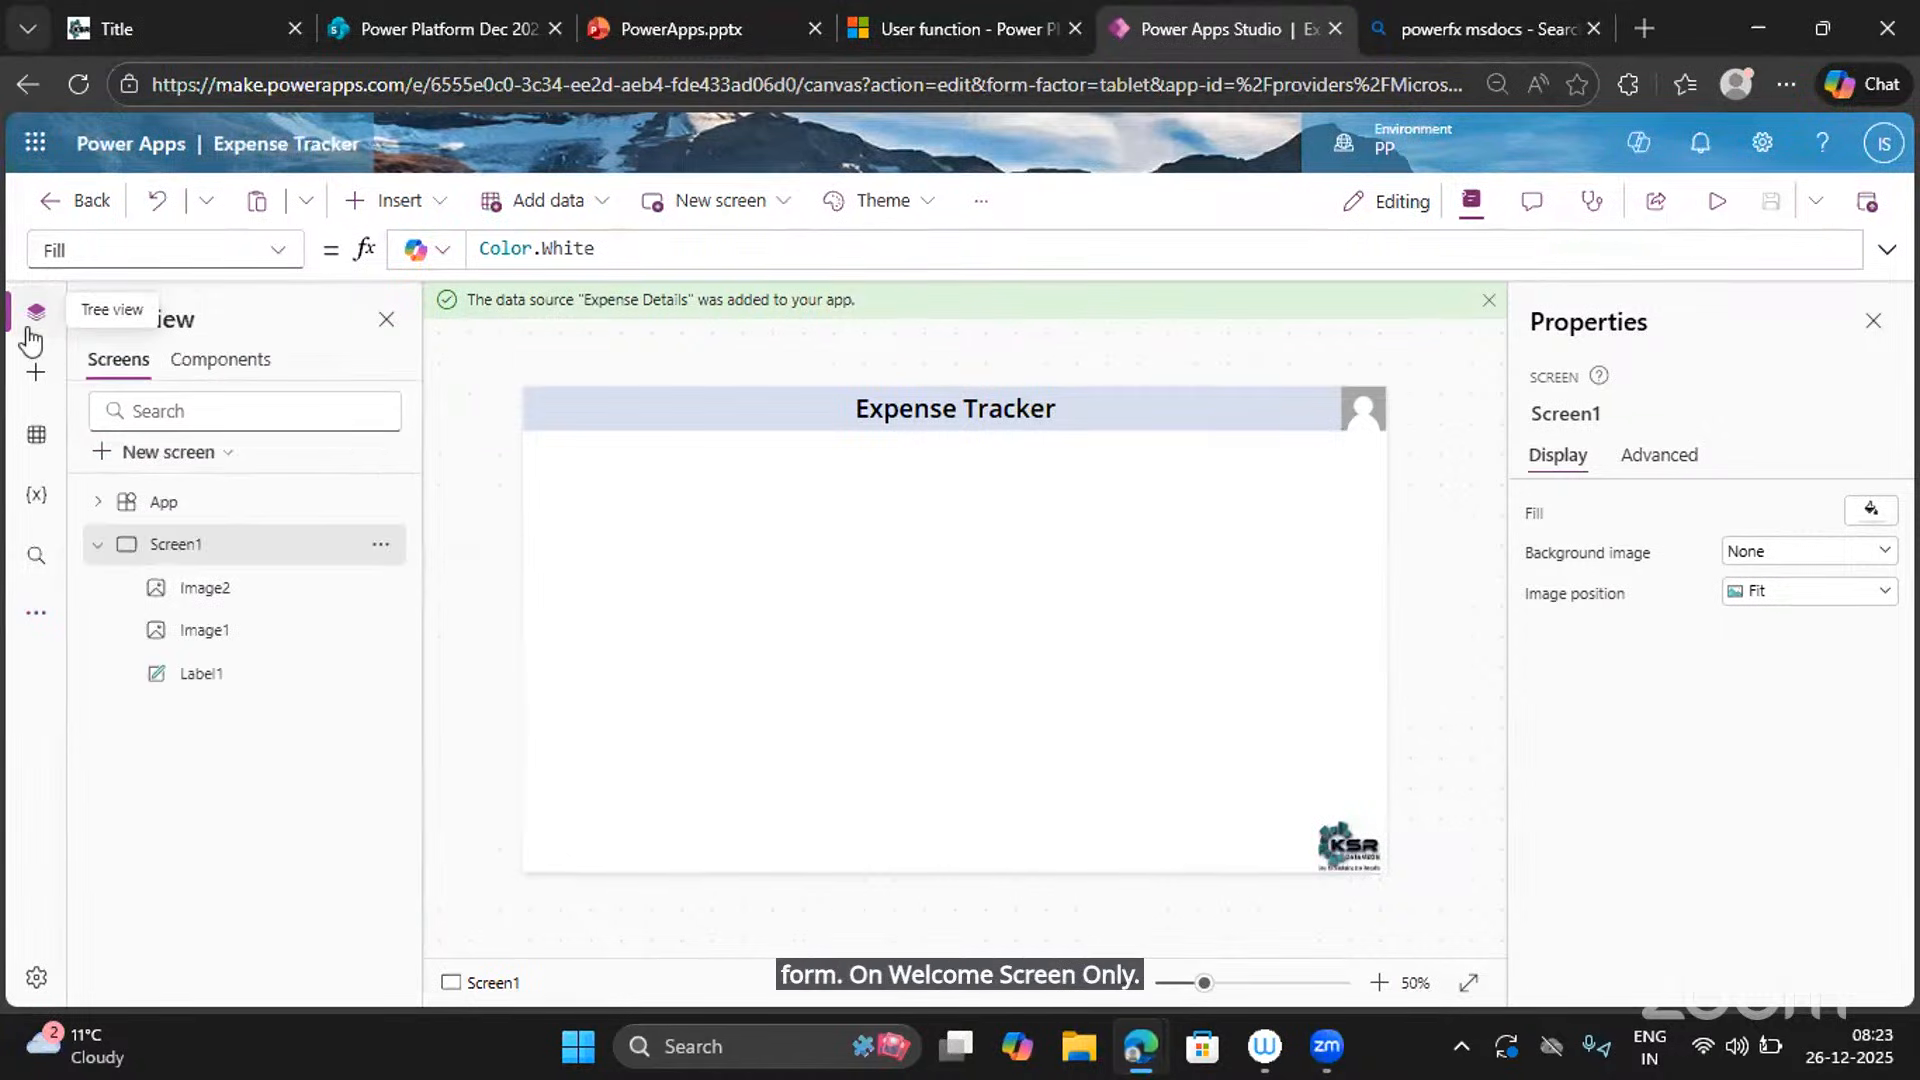
Insert a text label, Label2, and drag it to the middle of the screen.
{"action": "left_click", "coordinate": [408, 203]}
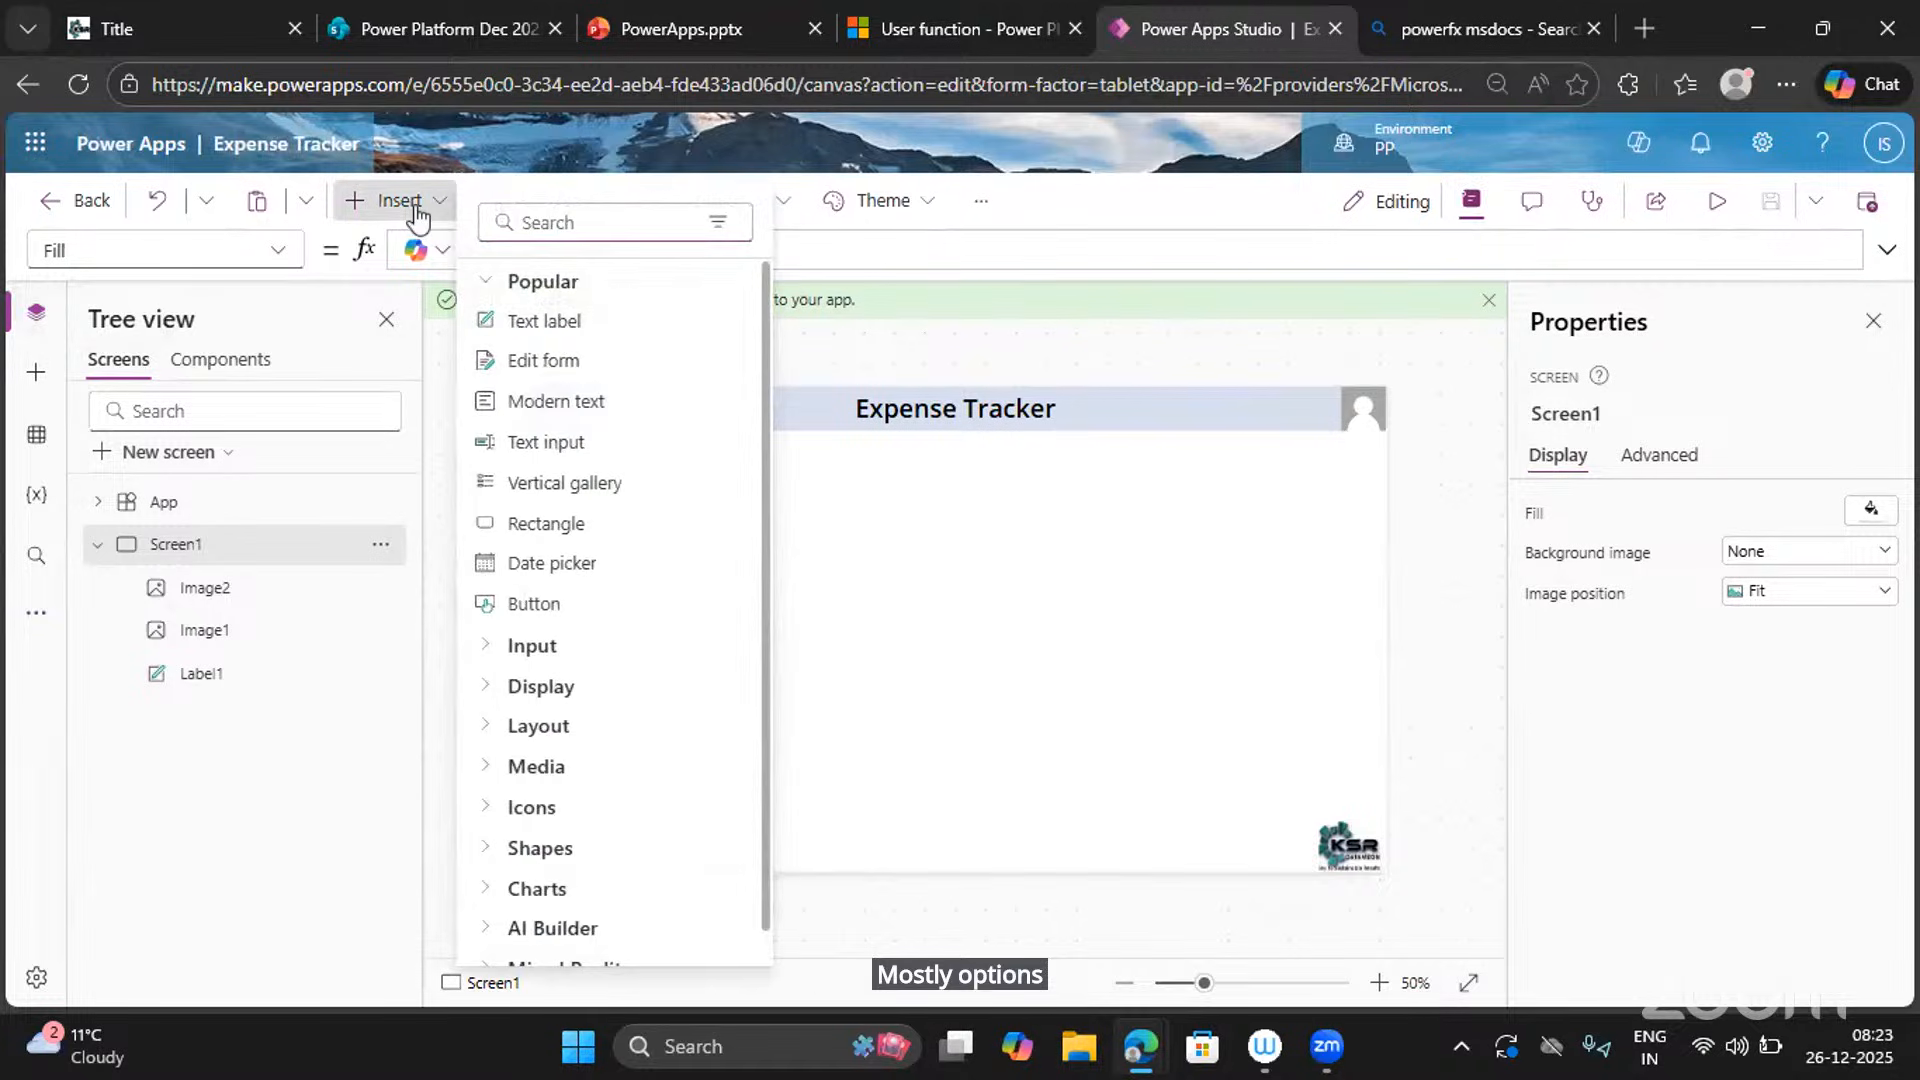
{"action": "left_click", "coordinate": [568, 326]}
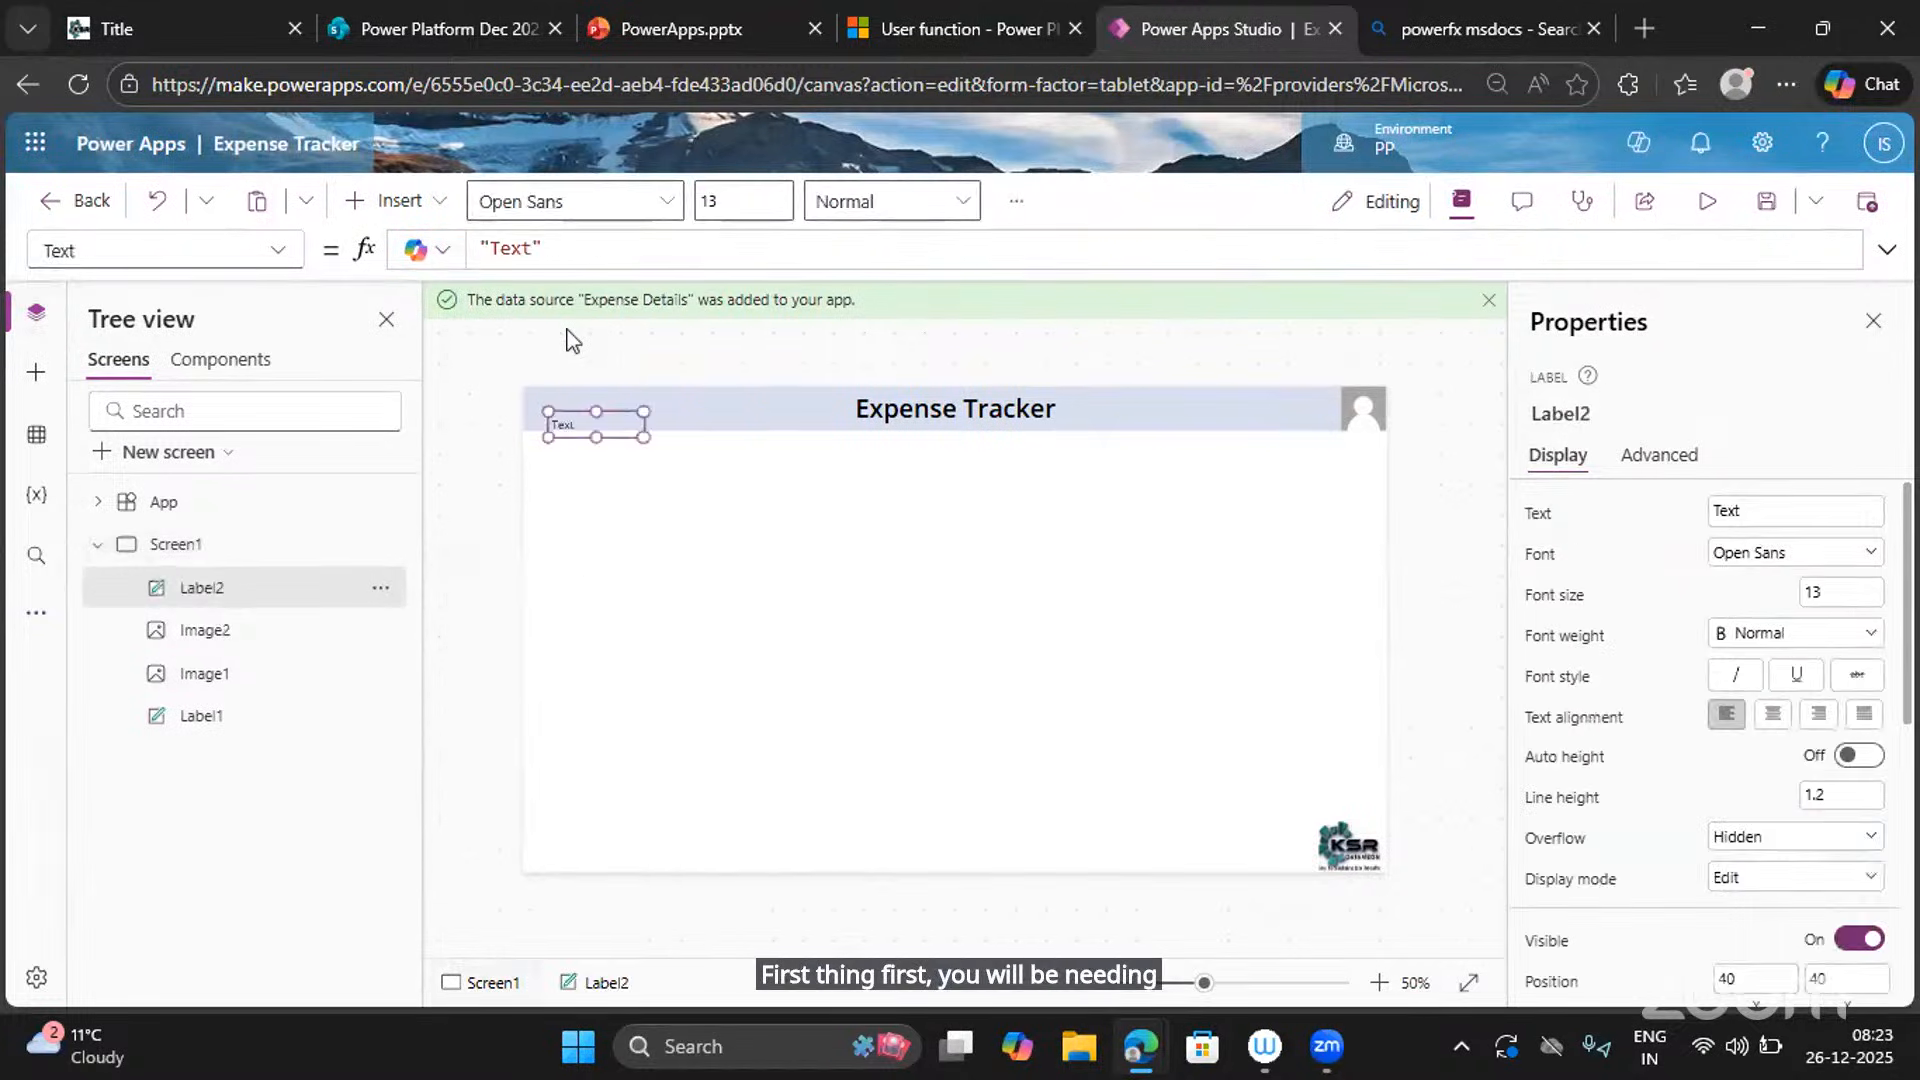
{"action": "left_click_drag", "start_coordinate": [613, 419], "coordinate": [1134, 589]}
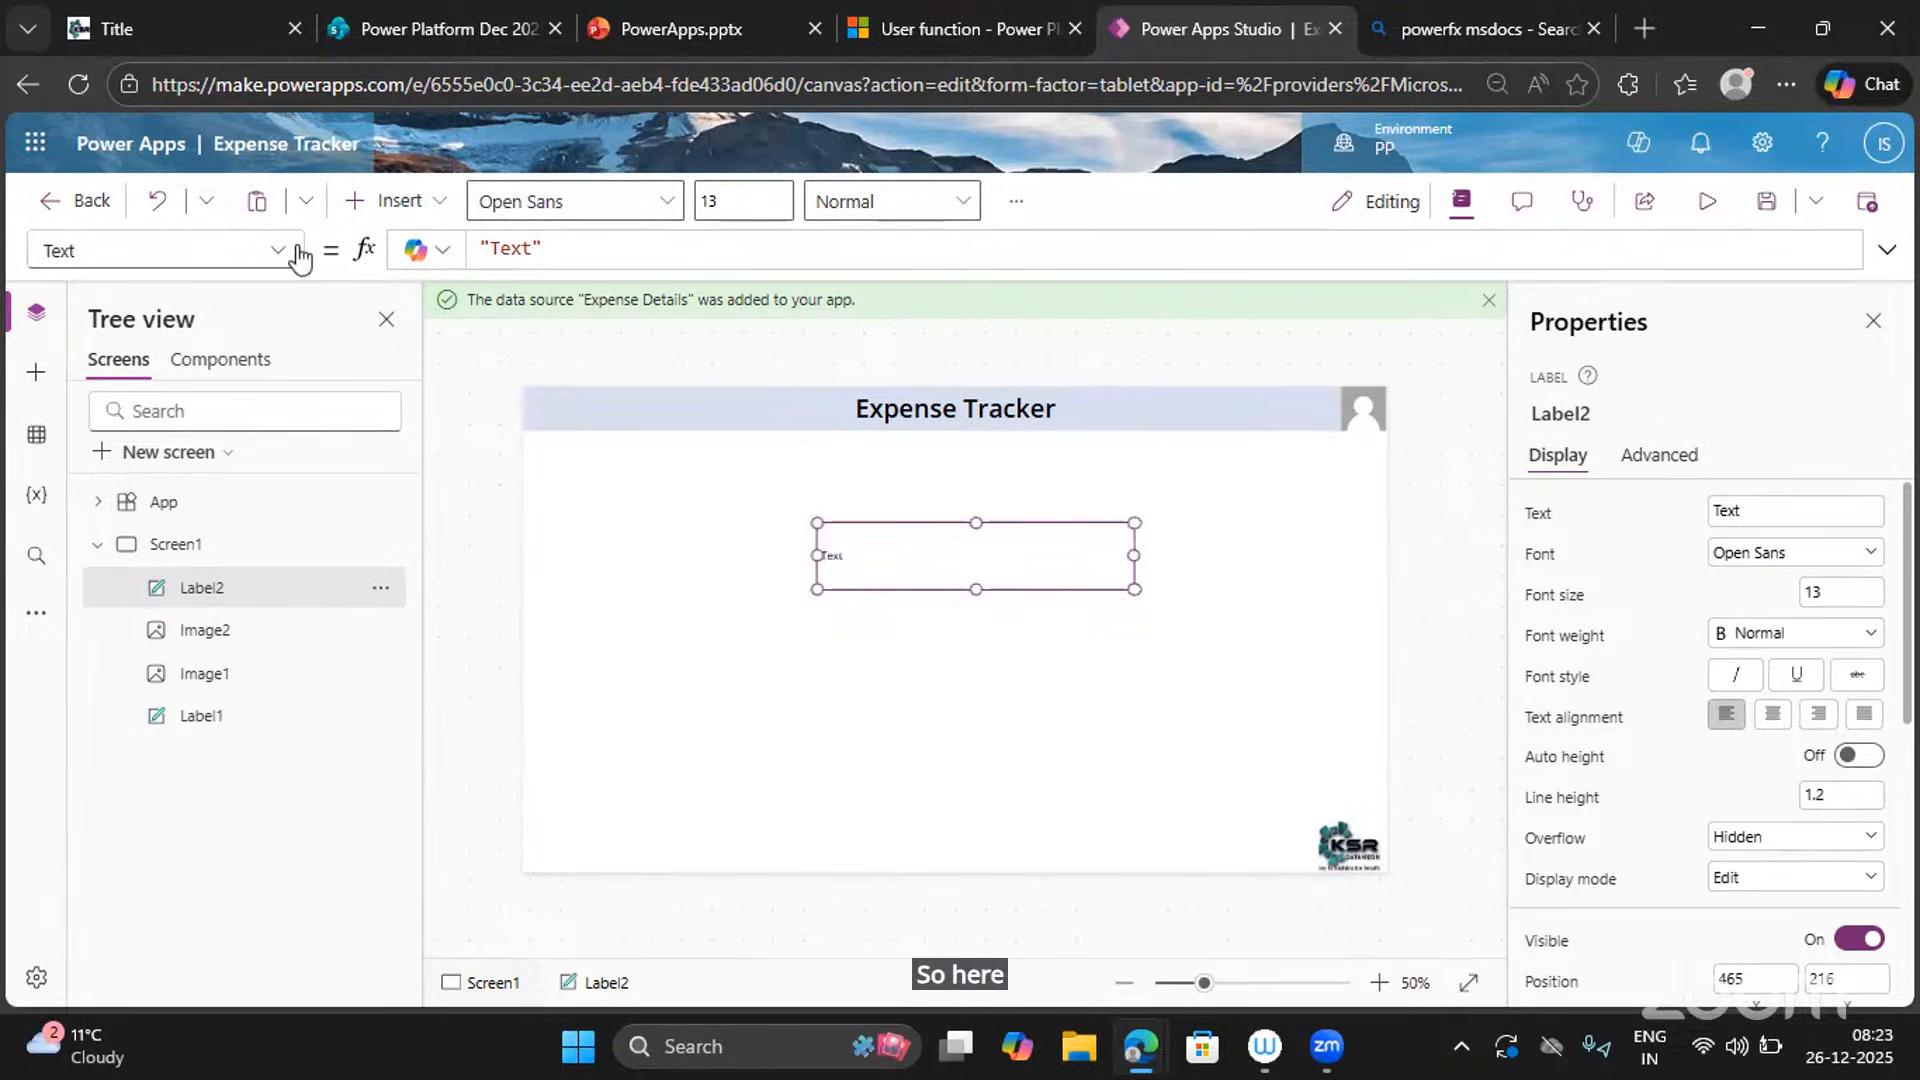
Change Label2's Text property to 'Welcome' followed by a person's full name.
{"action": "left_click", "coordinate": [270, 255]}
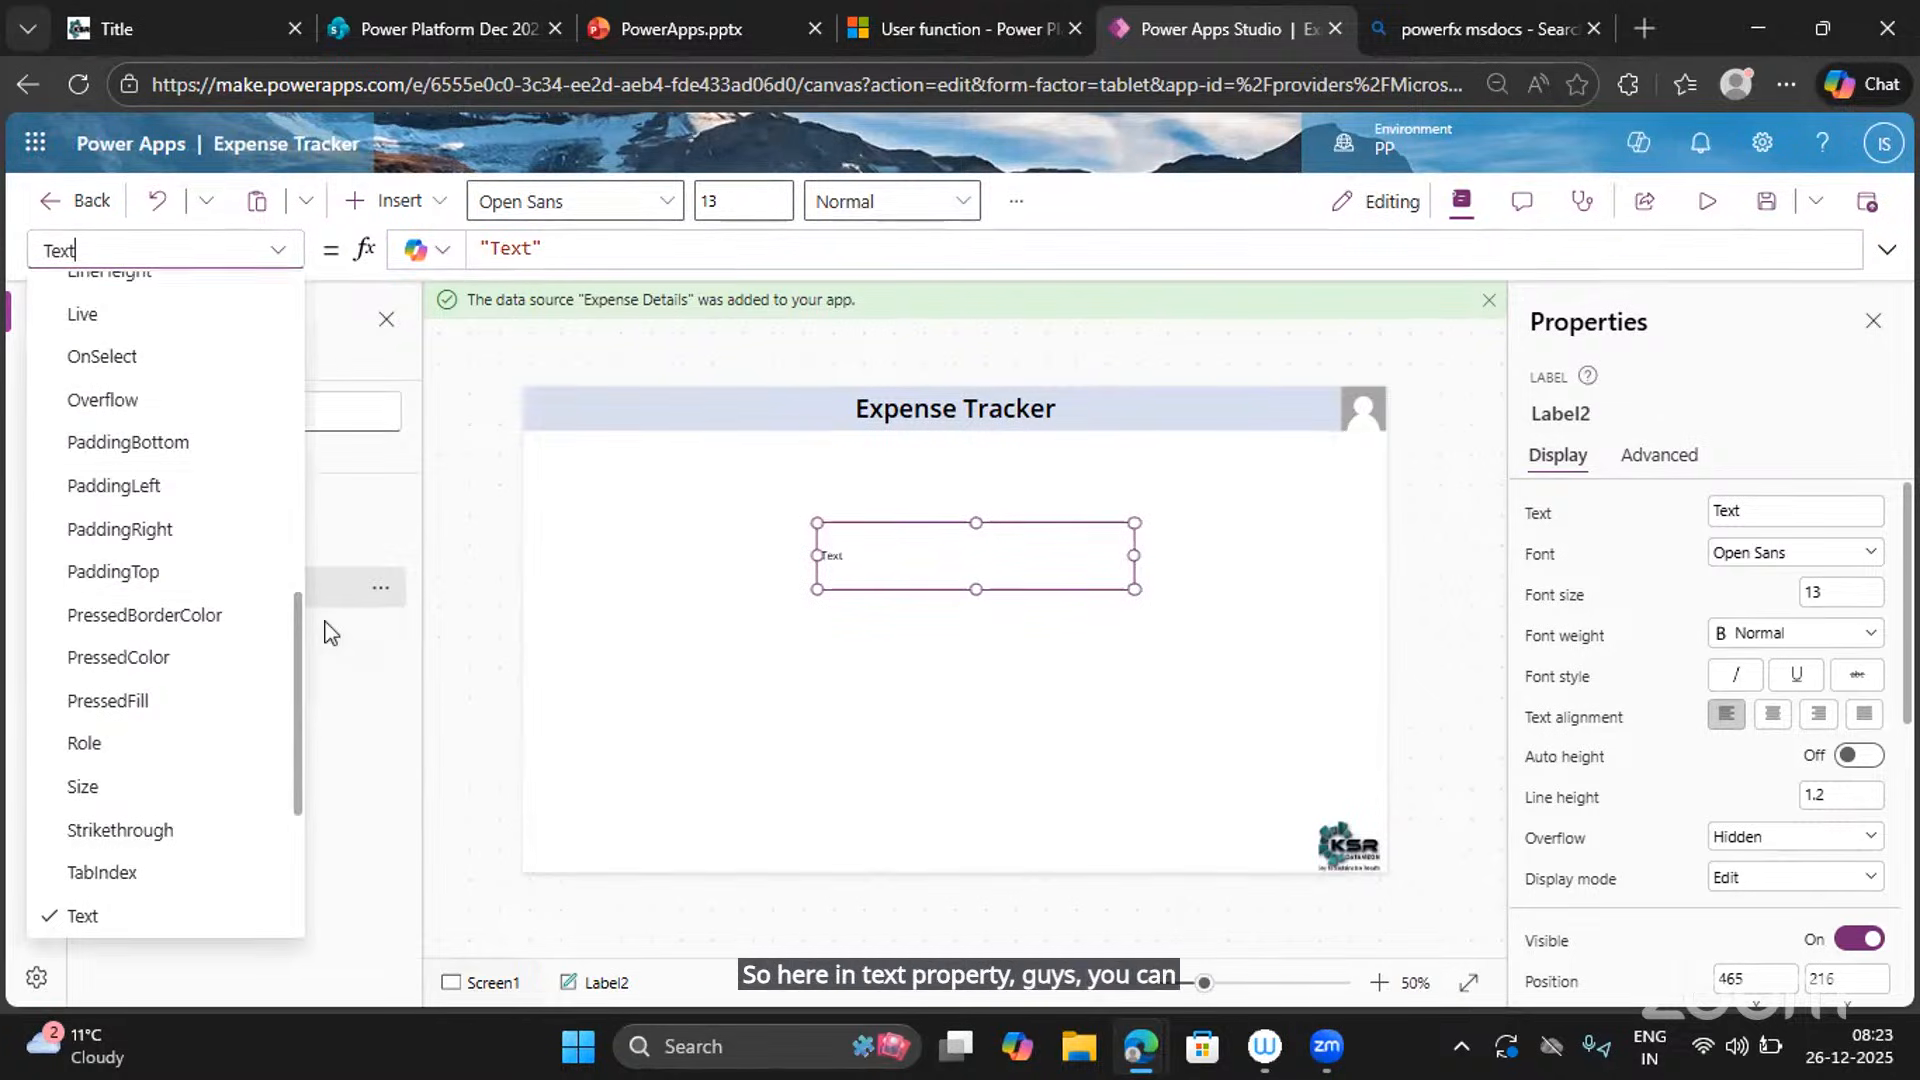
{"action": "left_click", "coordinate": [276, 255]}
{"action": "scroll", "coordinate": [100, 900], "scroll_direction": "down", "scroll_amount": 1}
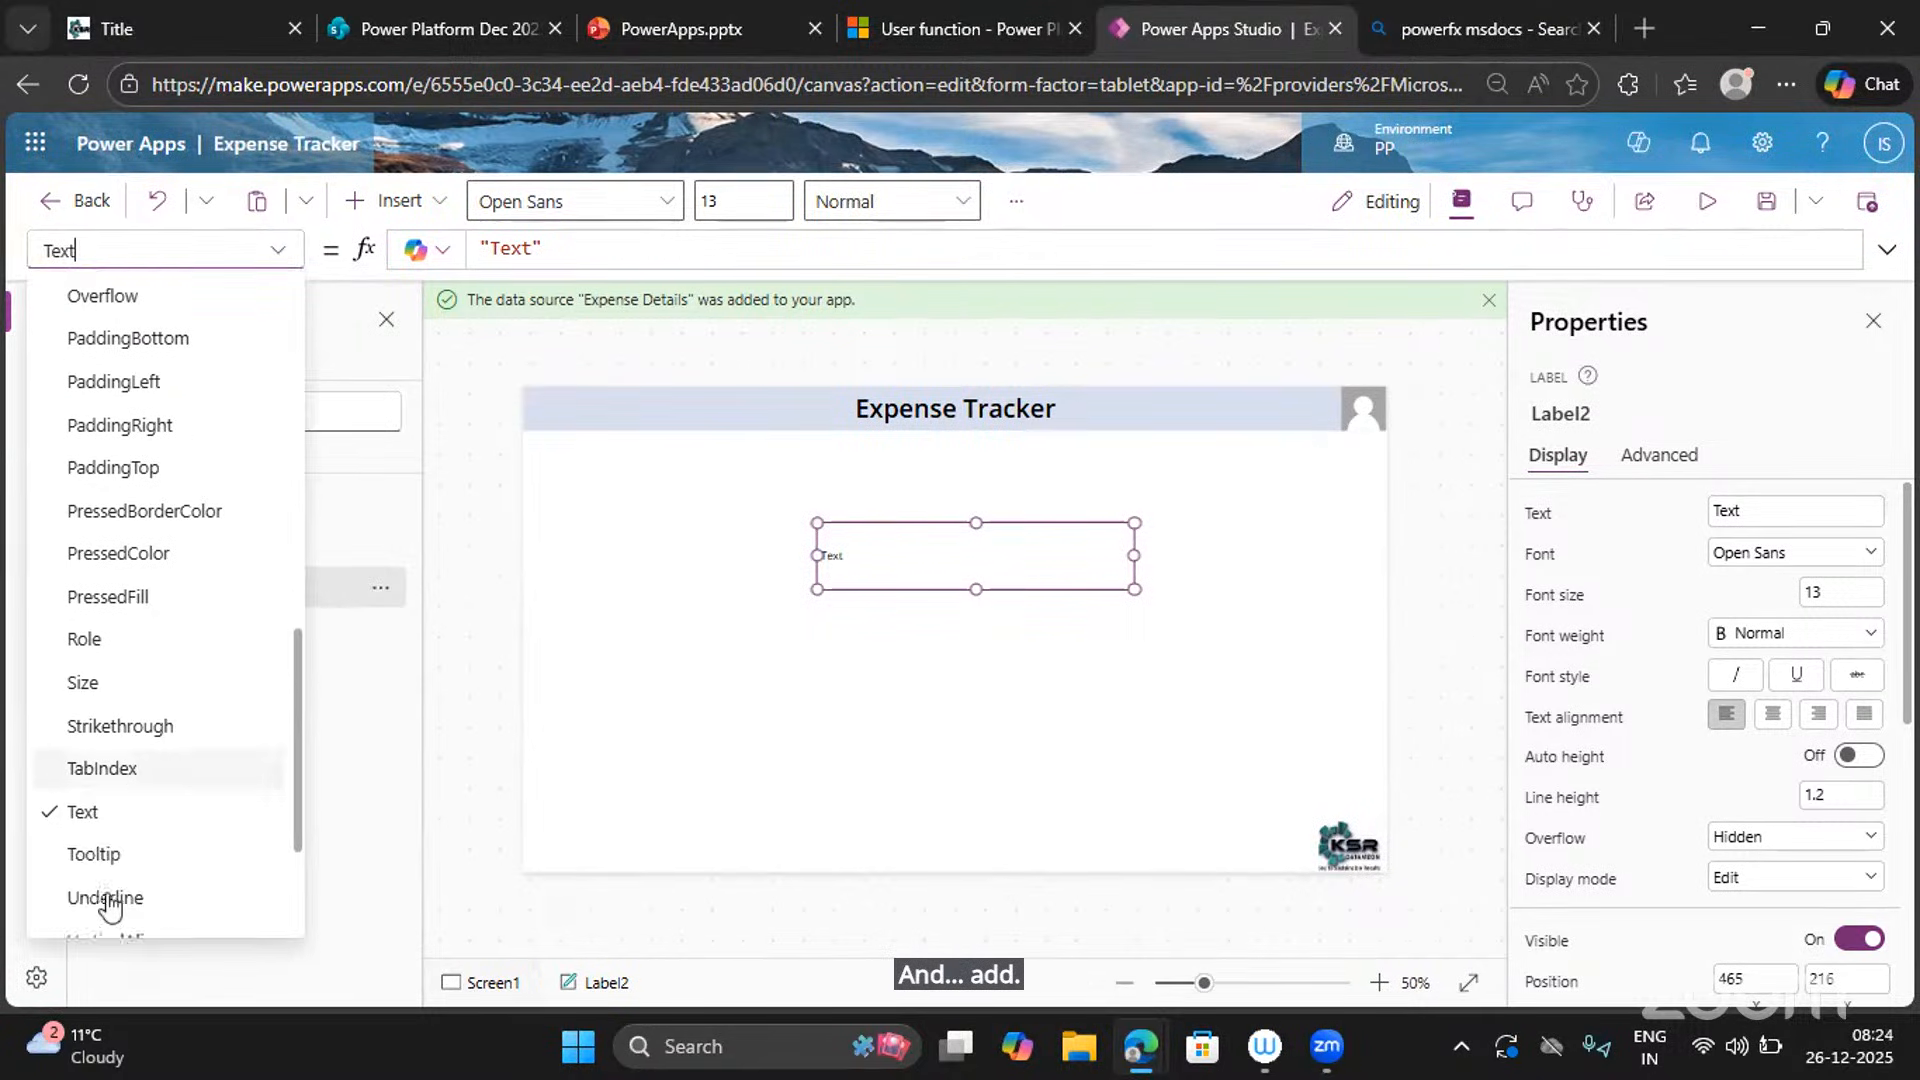
{"action": "left_click", "coordinate": [82, 805]}
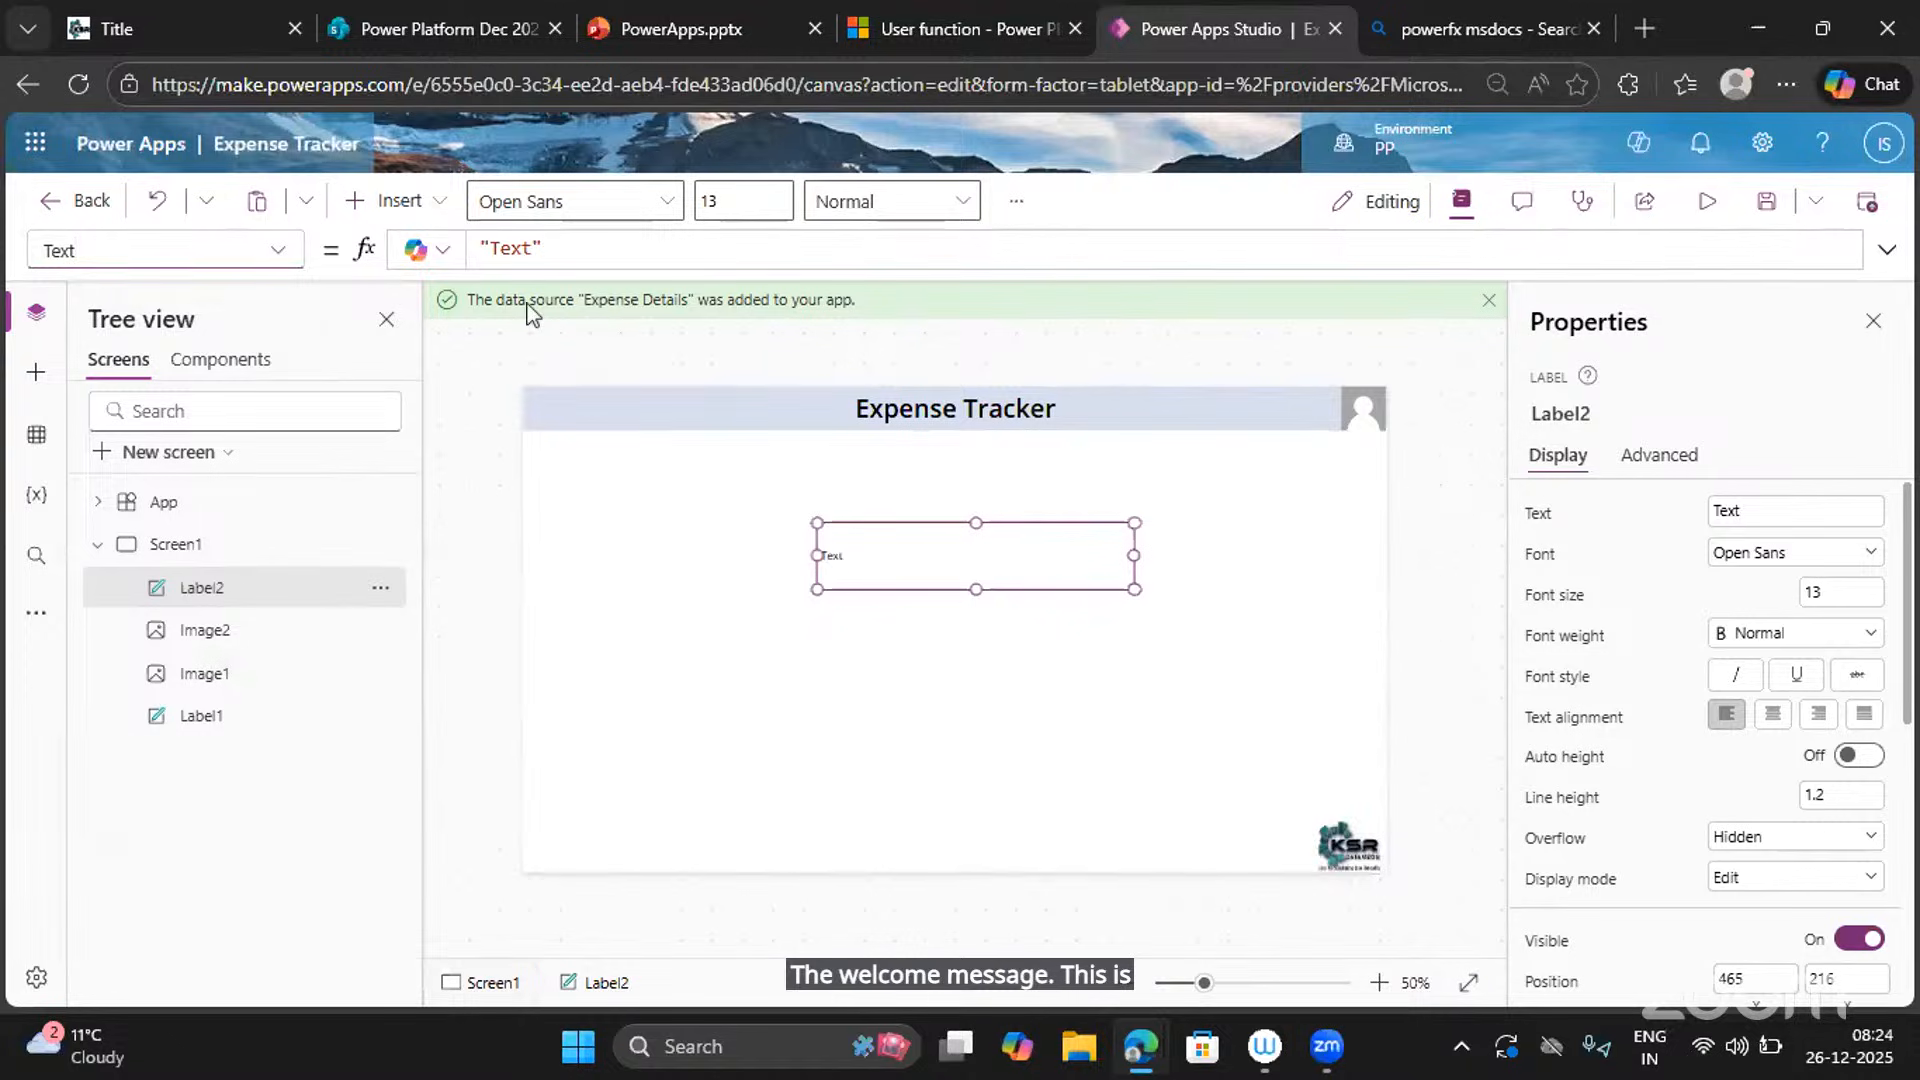
{"action": "double_click", "coordinate": [511, 247]}
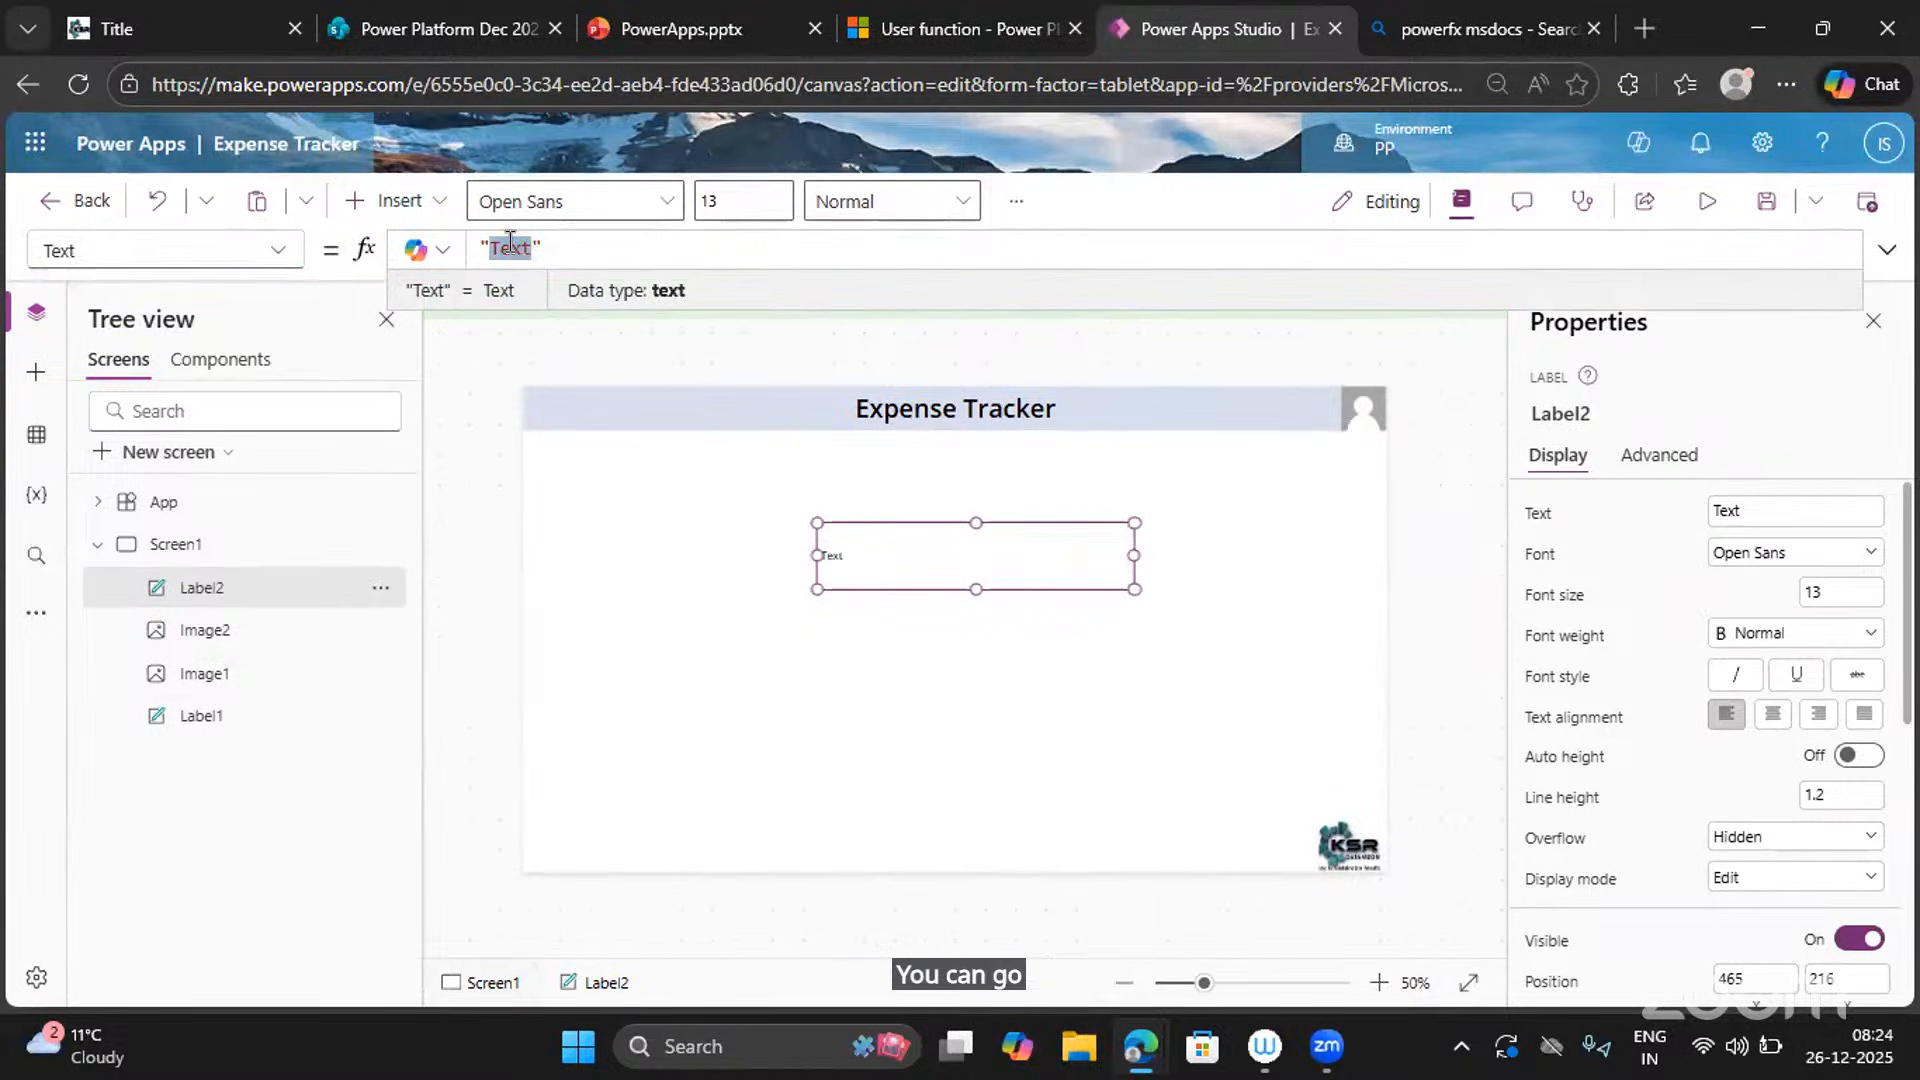
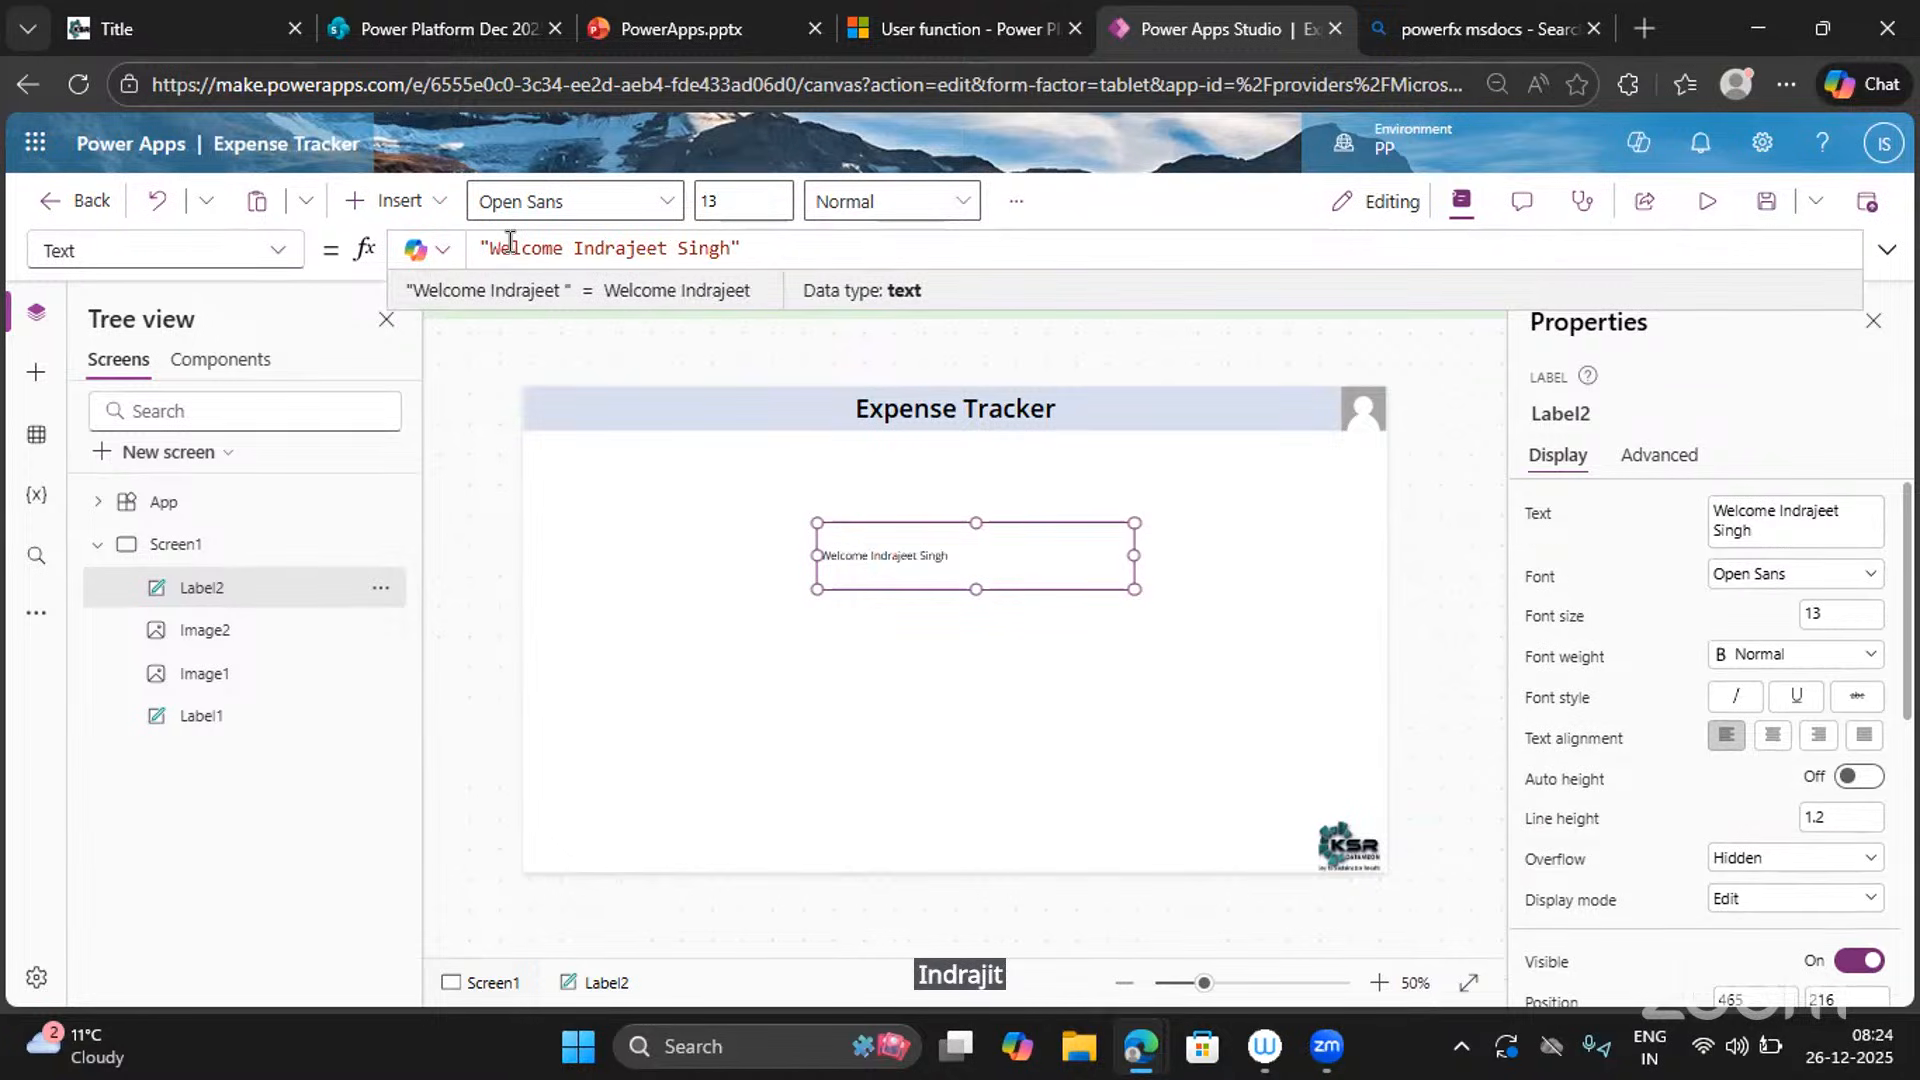
Format Label2 with font size 25, centred alignment and Semibold weight.
{"action": "left_click", "coordinate": [1841, 621]}
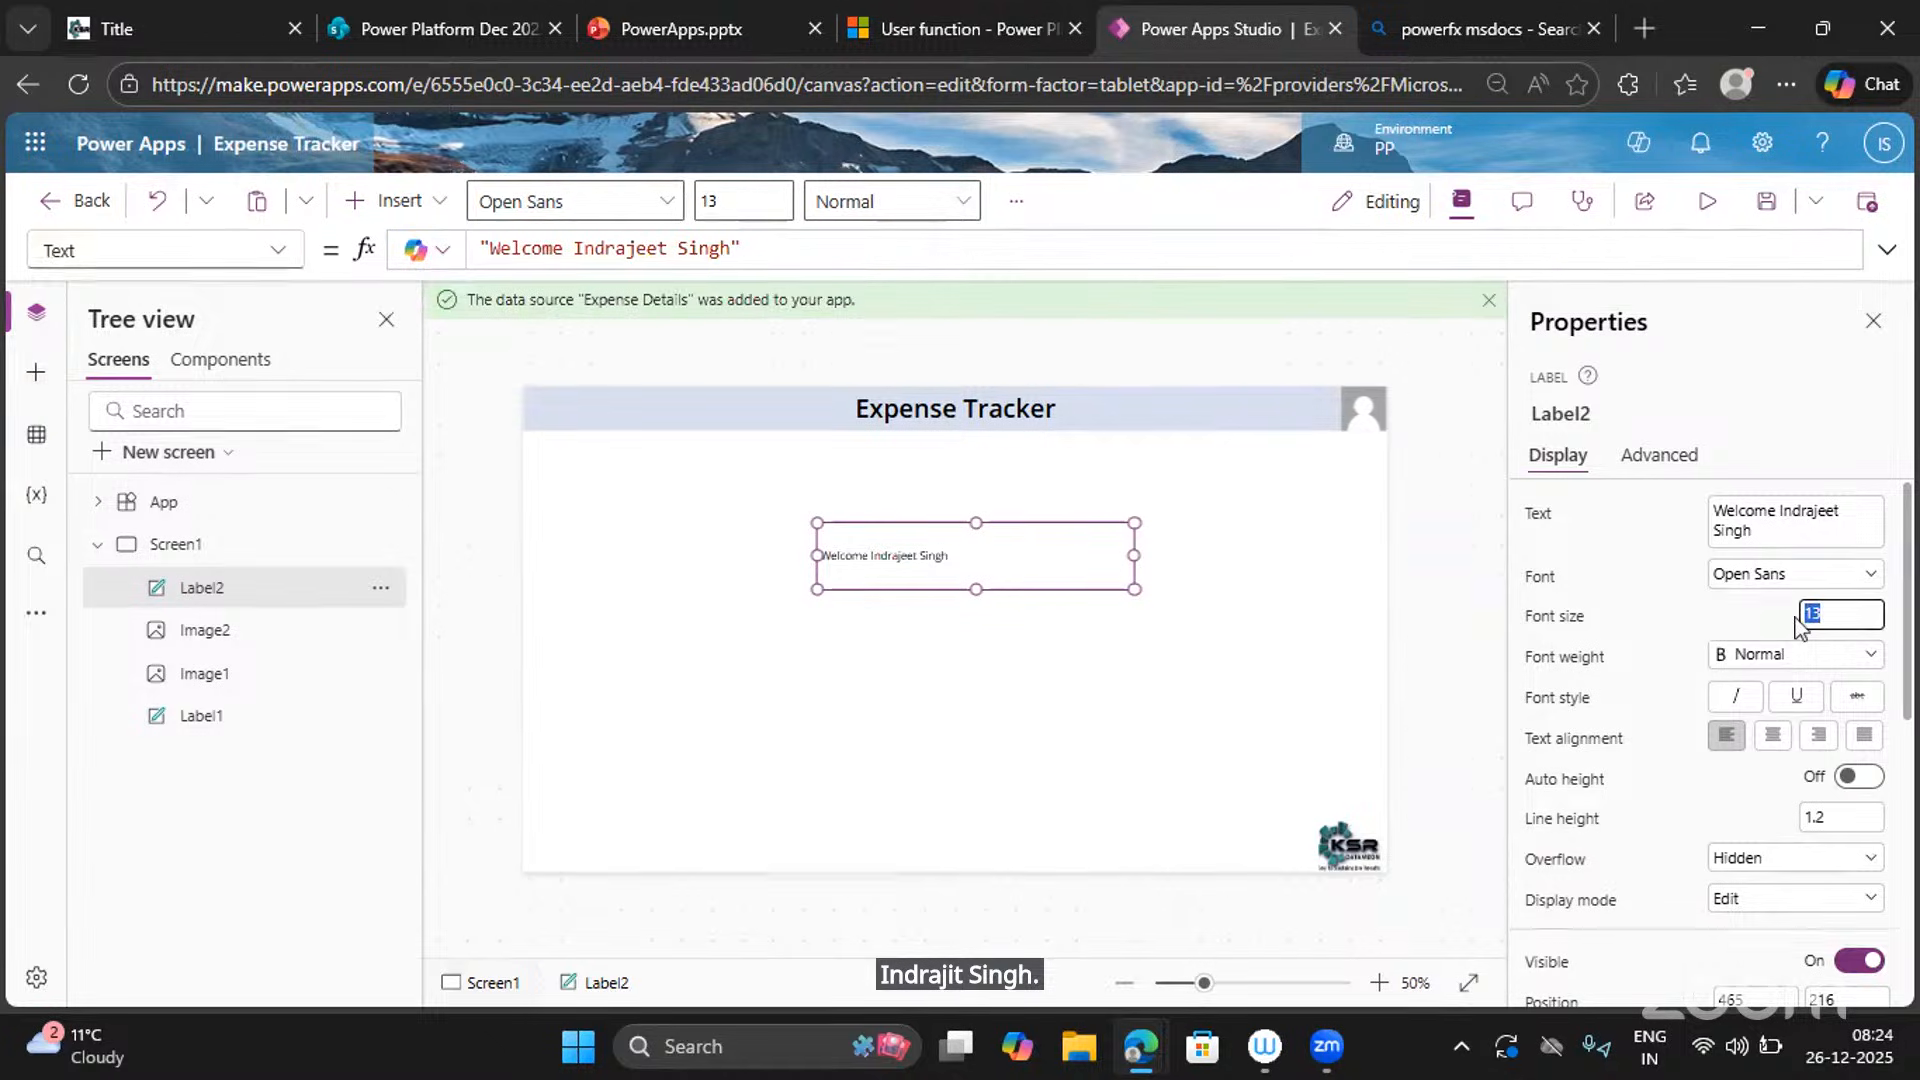
{"action": "type", "text": "25"}
{"action": "key", "text": "Return"}
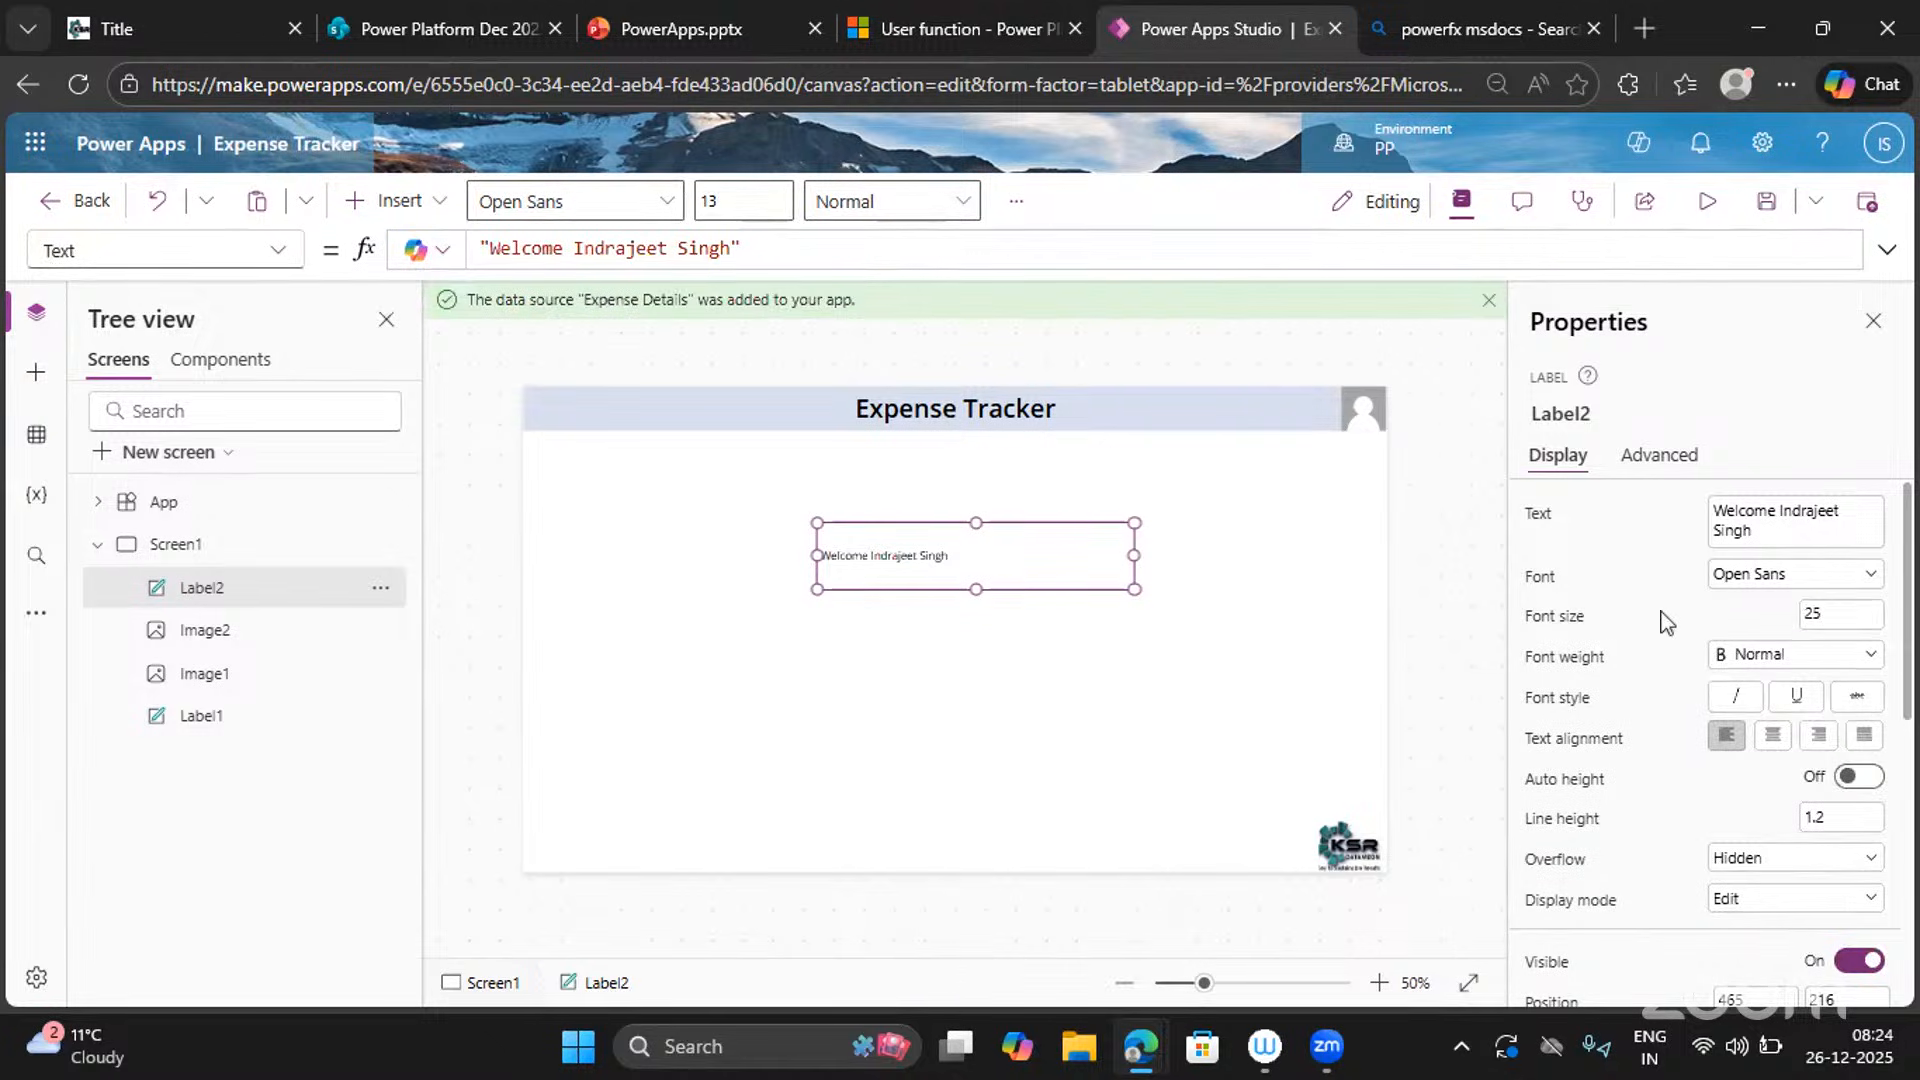
{"action": "left_click", "coordinate": [1776, 746]}
{"action": "left_click", "coordinate": [1854, 667]}
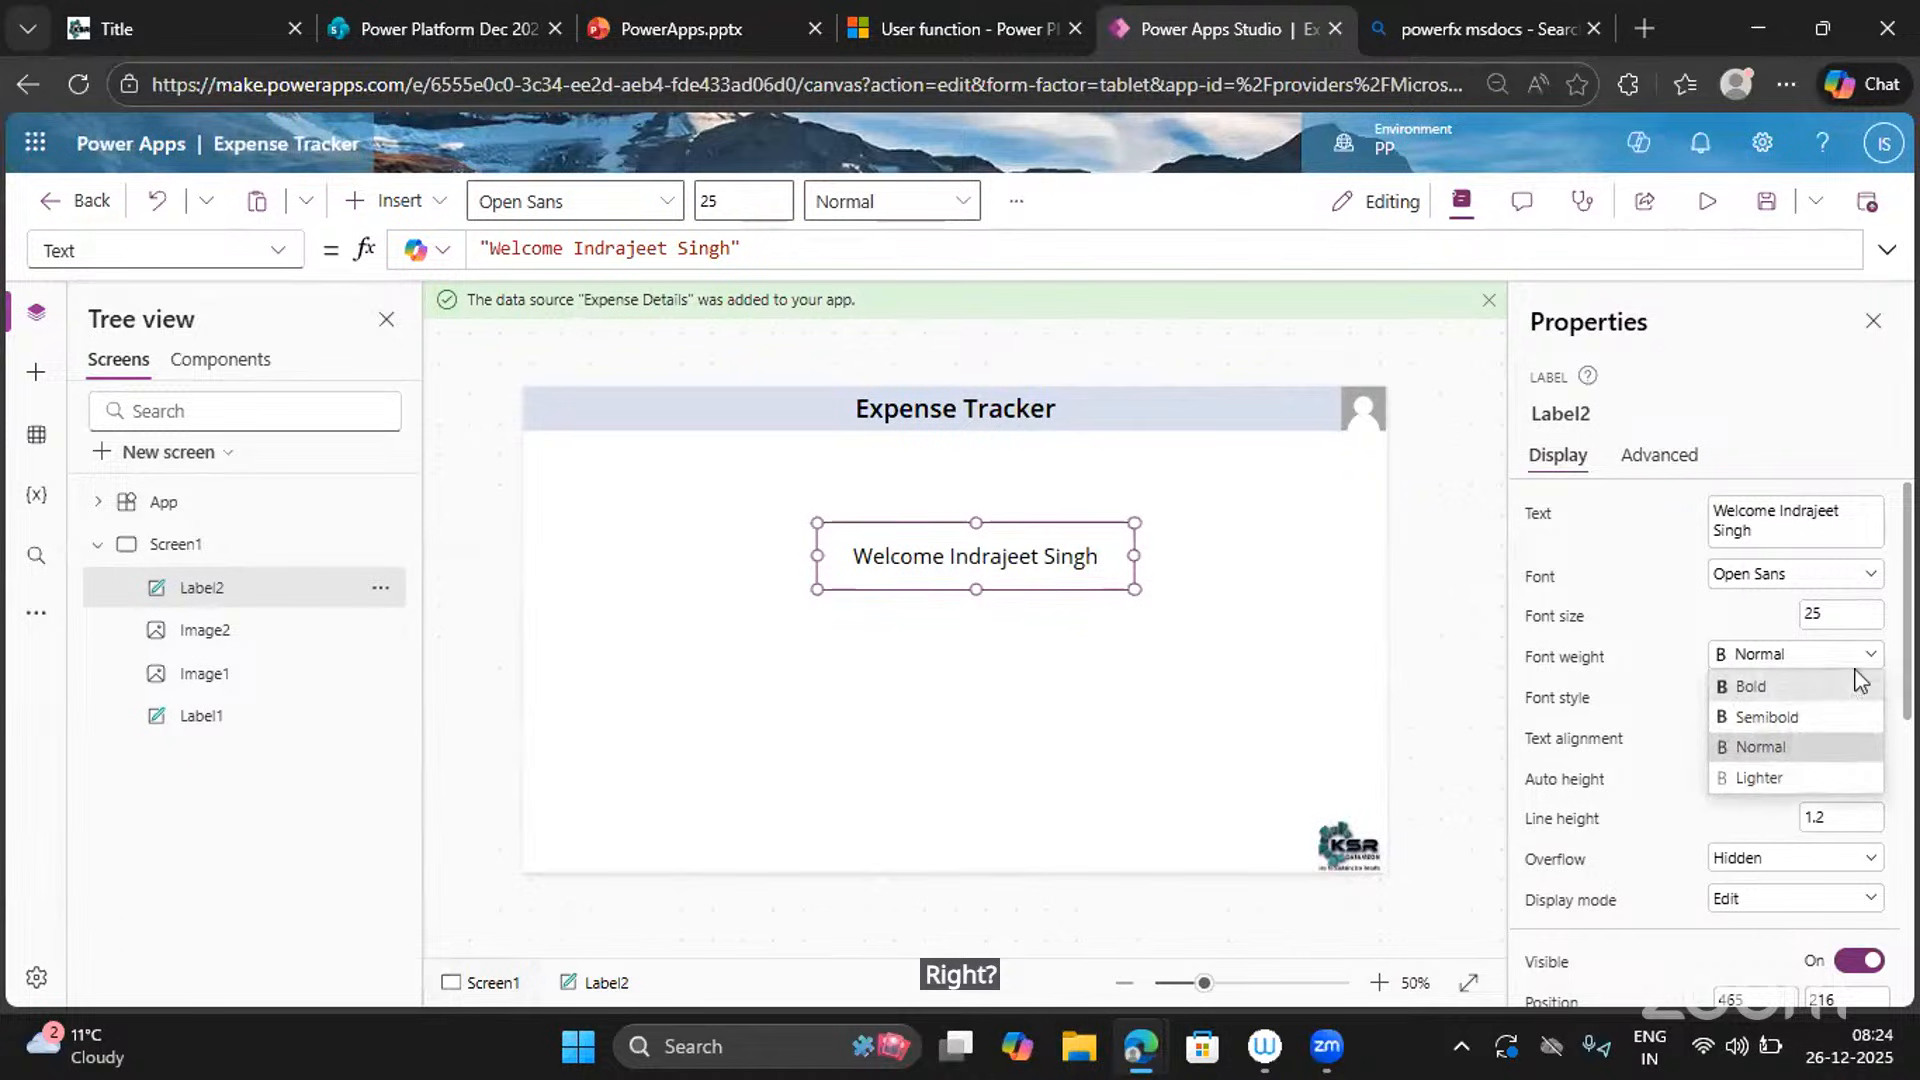
{"action": "left_click", "coordinate": [1785, 717]}
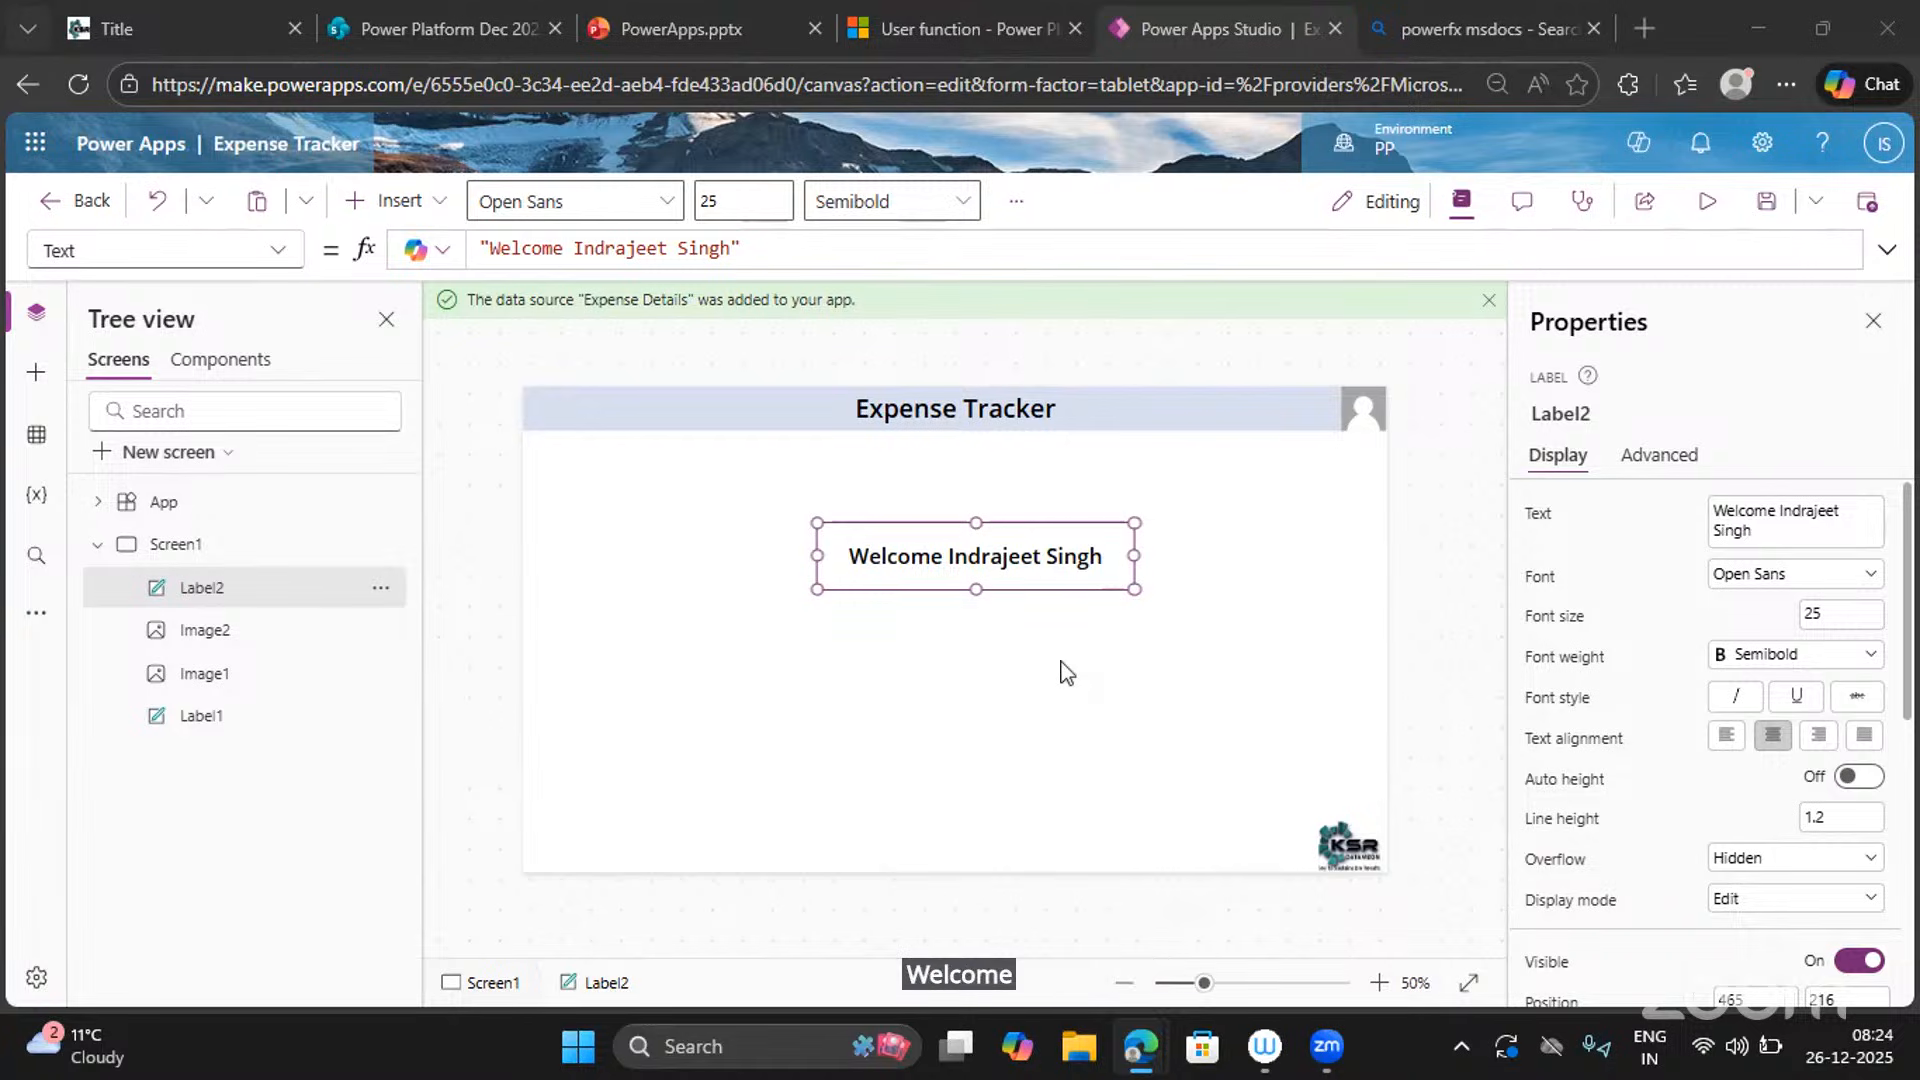
Replace the first name in the welcome text with another name and delete the surname.
{"action": "double_click", "coordinate": [618, 249]}
{"action": "type", "text": "Dine"}
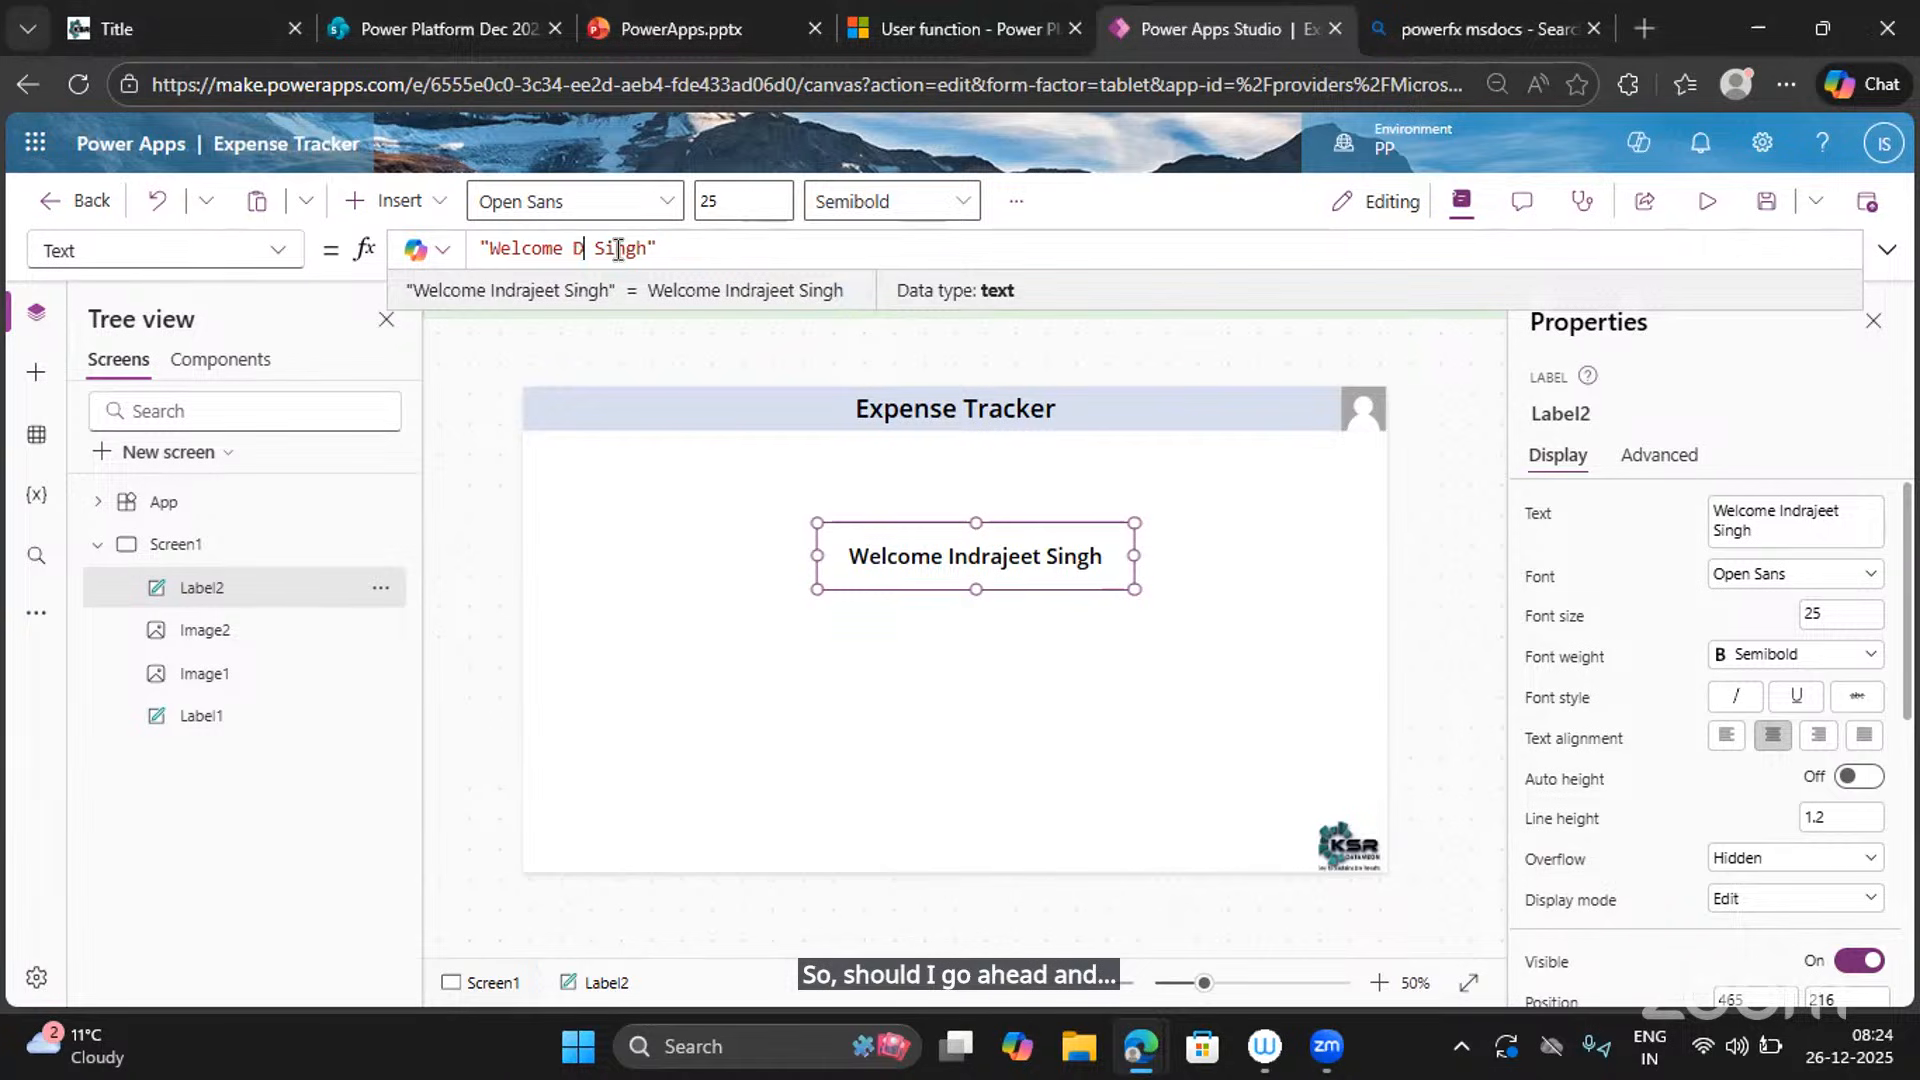
{"action": "type", "text": "sh"}
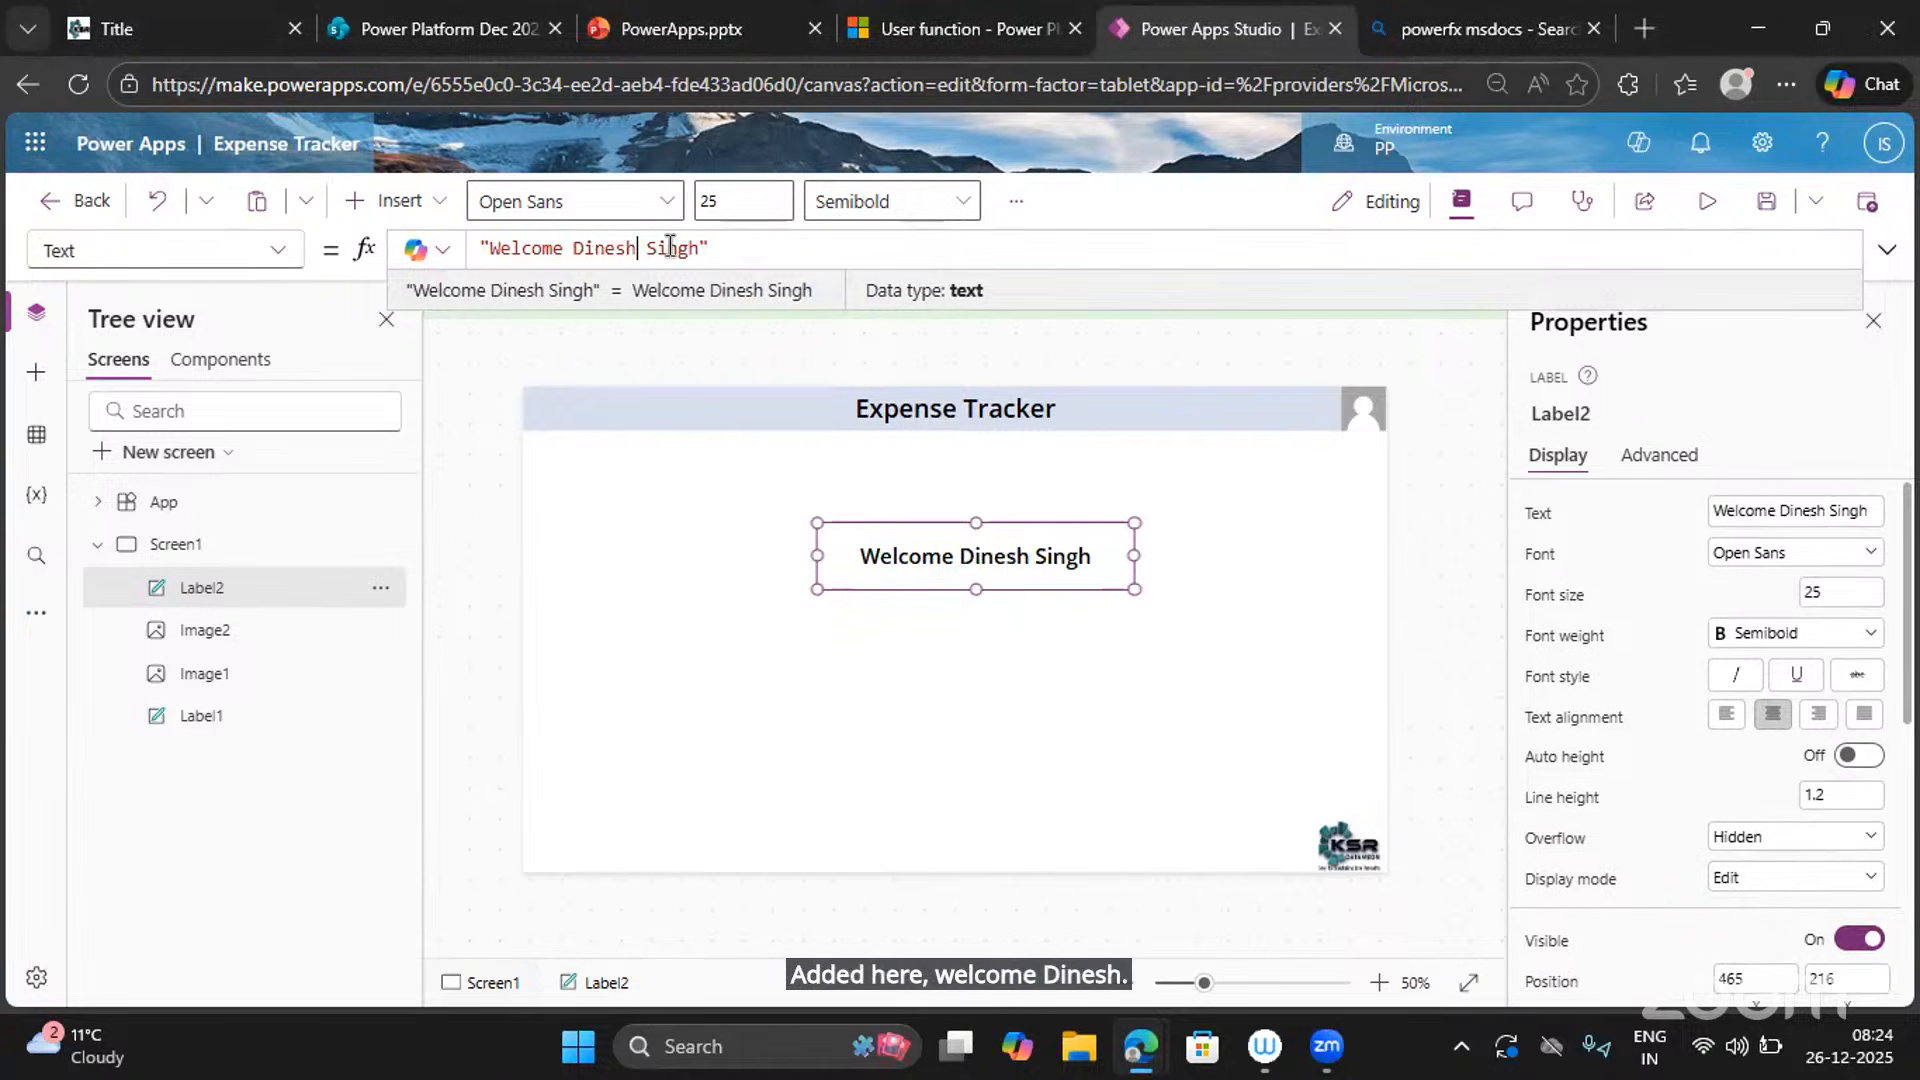
{"action": "double_click", "coordinate": [670, 248]}
{"action": "key", "text": "BackSpace"}
{"action": "key", "text": "BackSpace"}
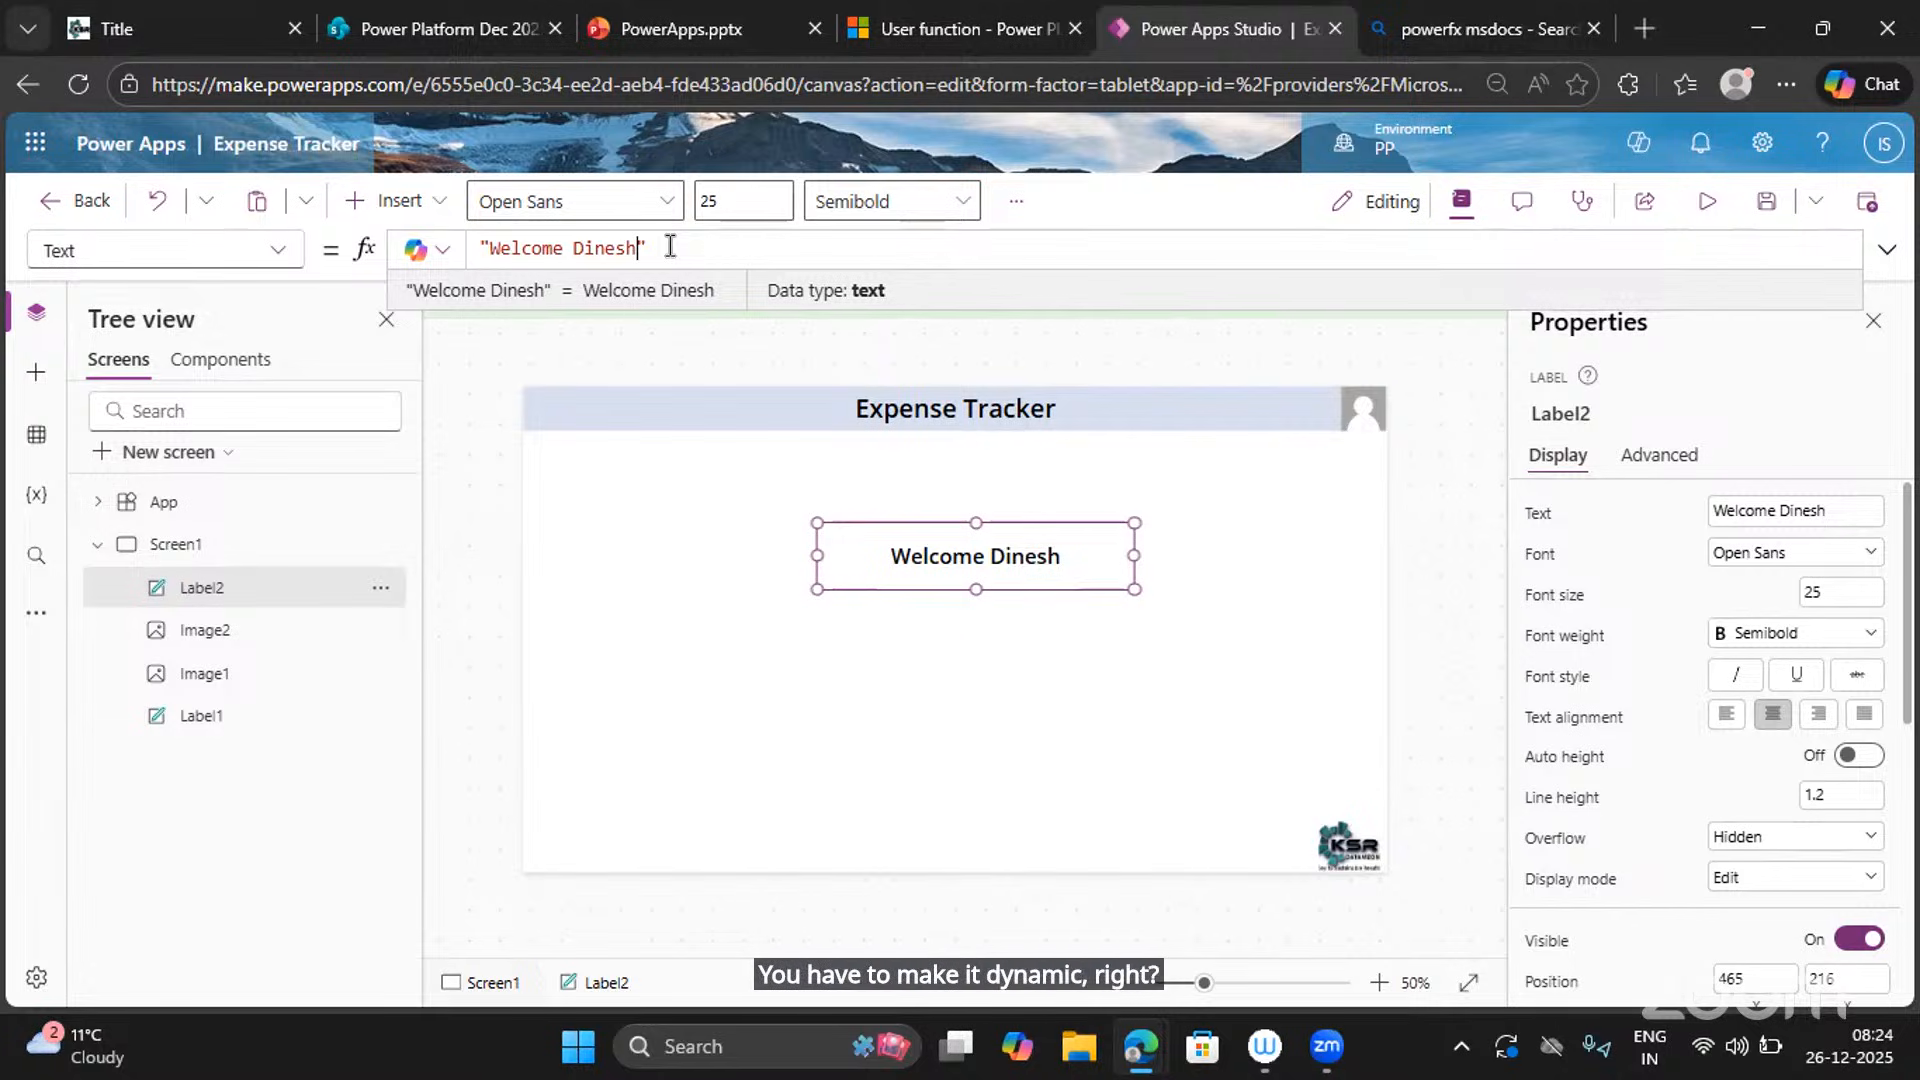
Try User().Fullname inside the quotes, then remove it so the formula reads just "Welcome".
{"action": "key", "text": "BackSpace"}
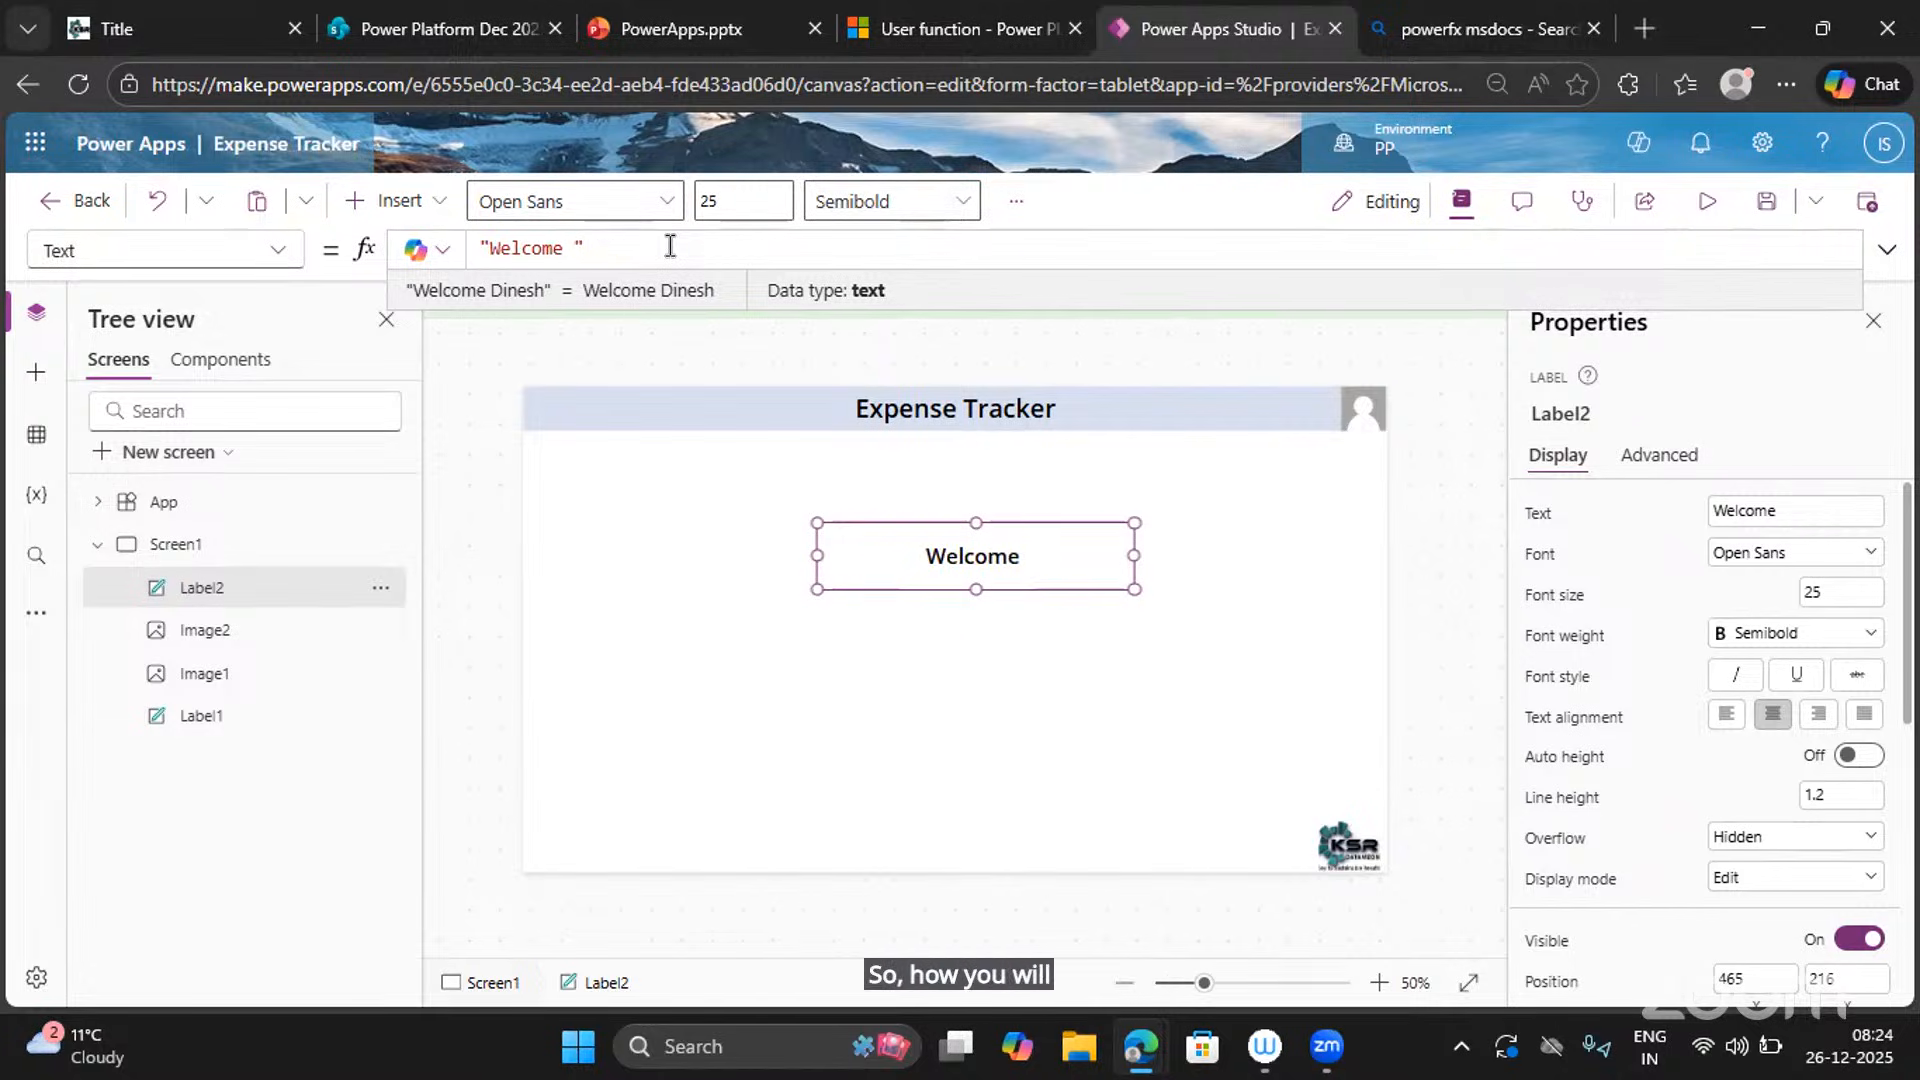
{"action": "type", "text": "User()."}
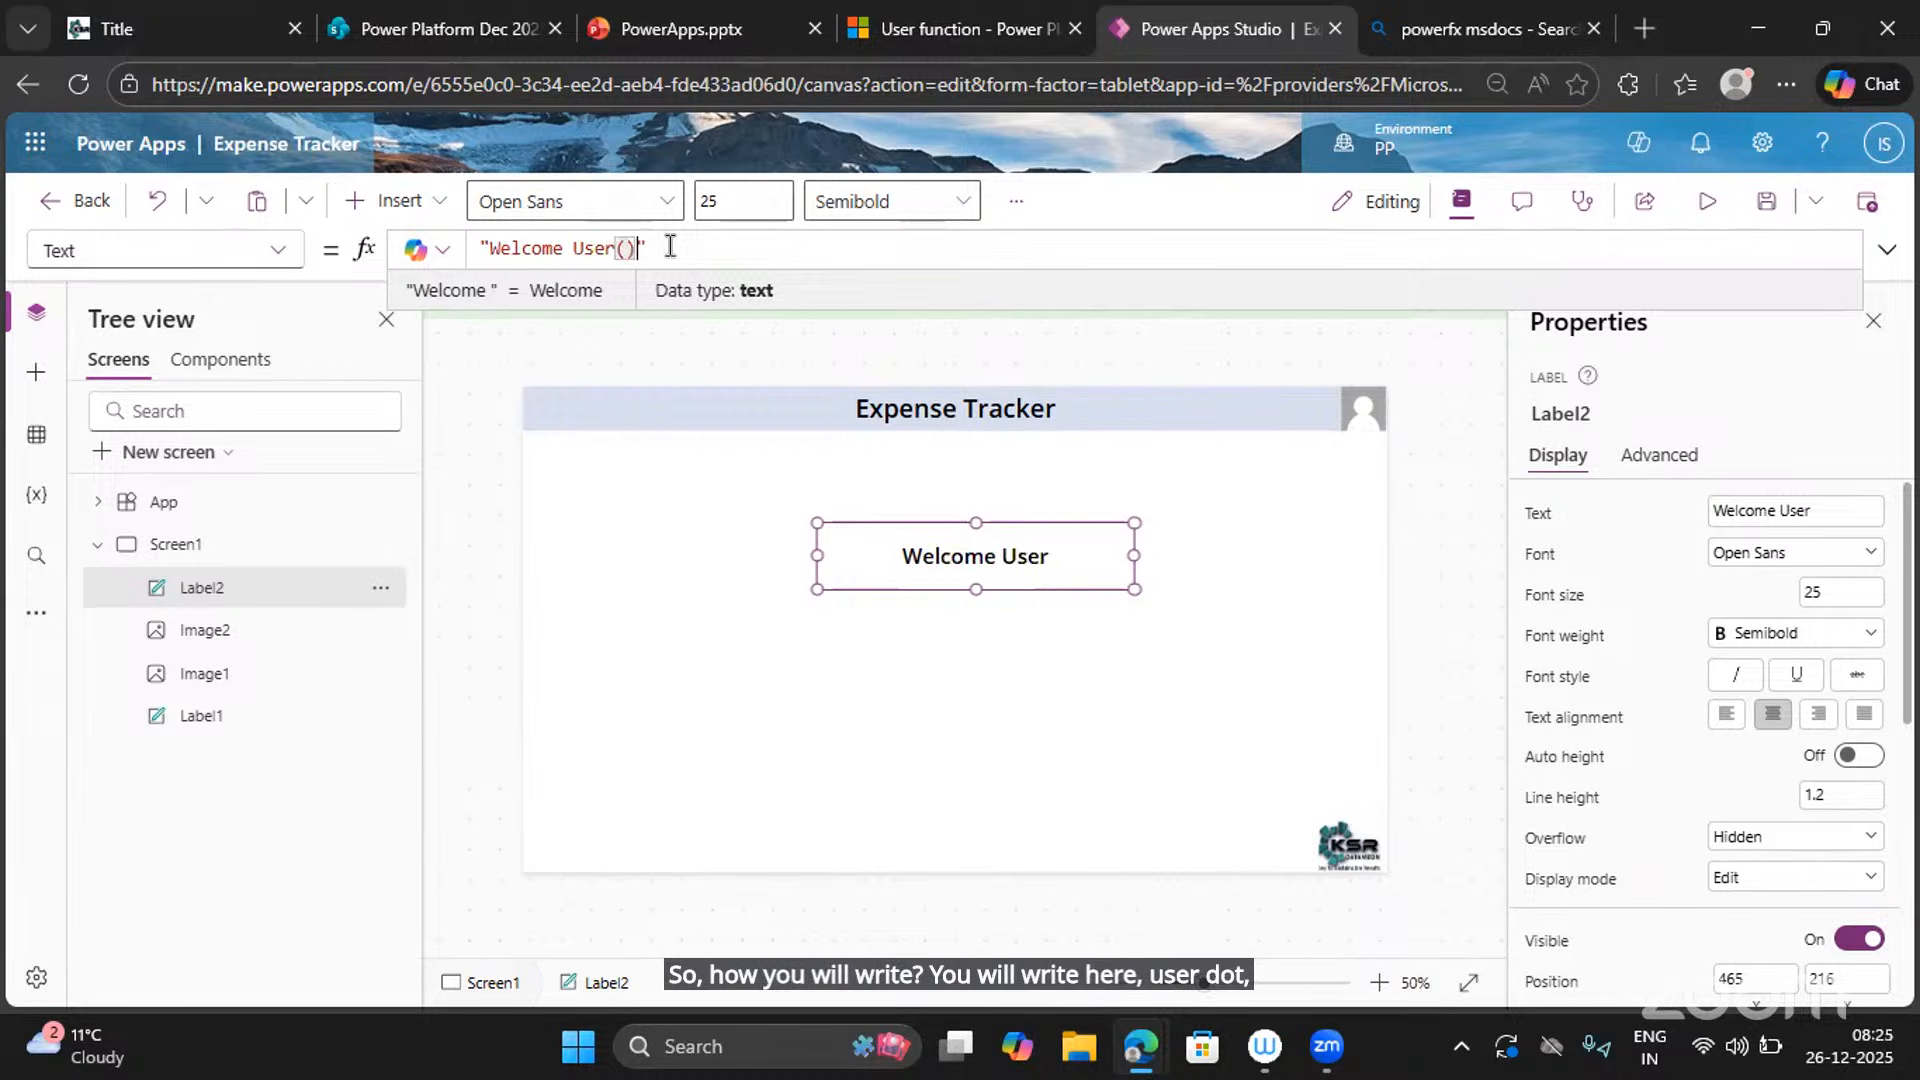
{"action": "type", "text": "Fullname"}
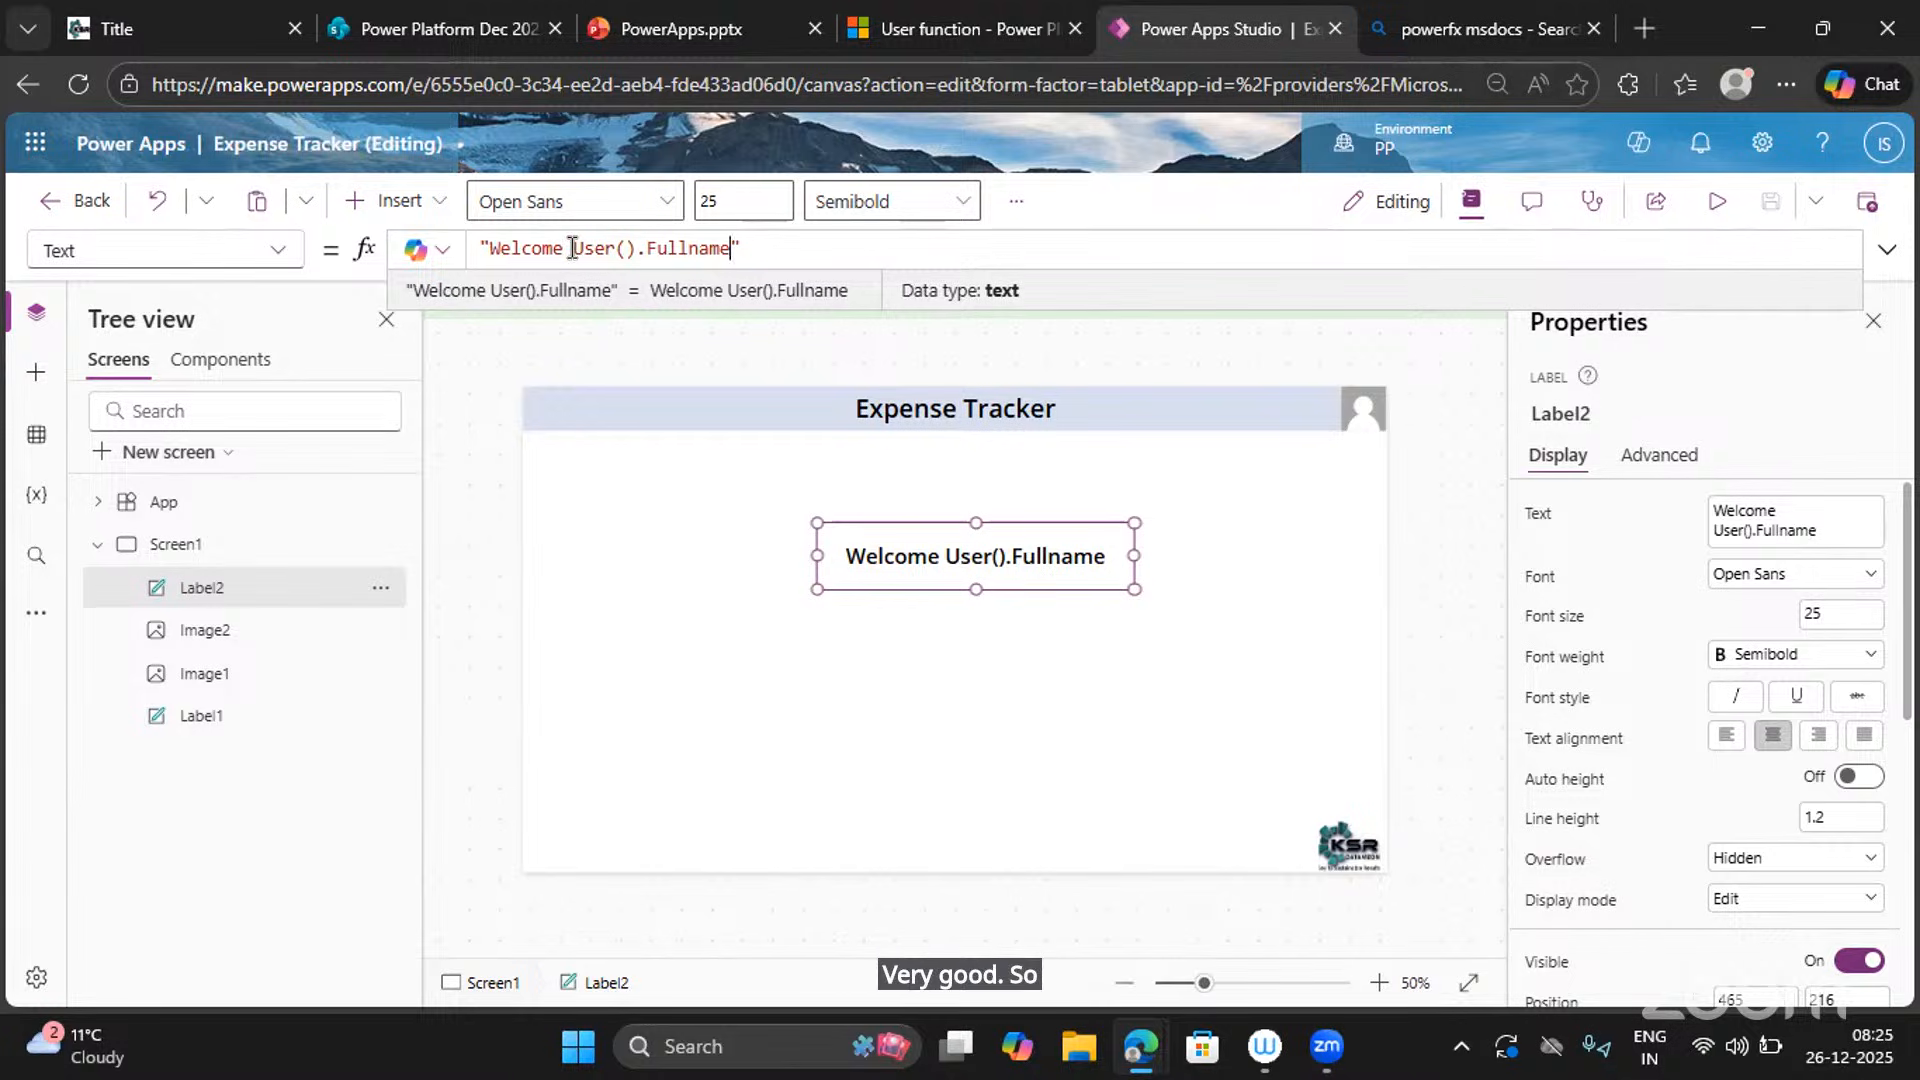
{"action": "left_click_drag", "start_coordinate": [572, 248], "coordinate": [730, 251]}
{"action": "key", "text": "BackSpace"}
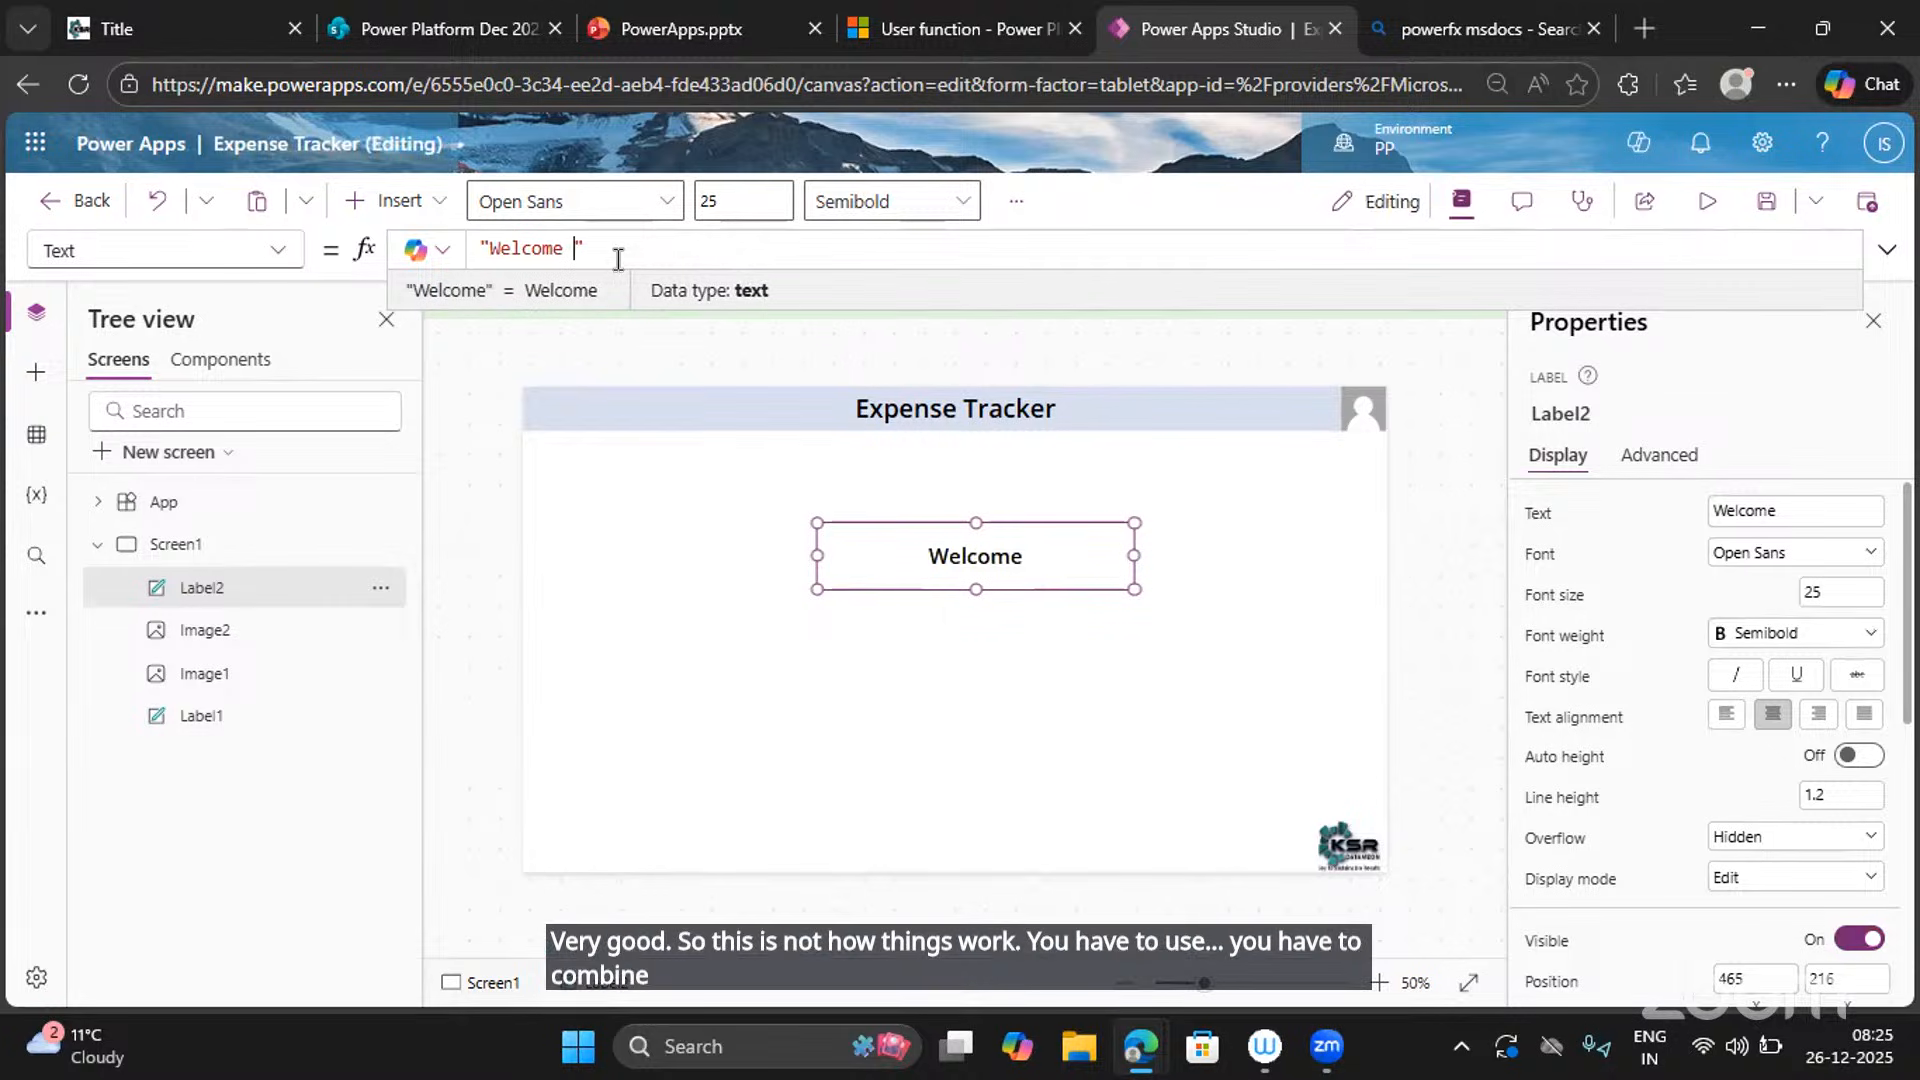
{"action": "key", "text": "BackSpace"}
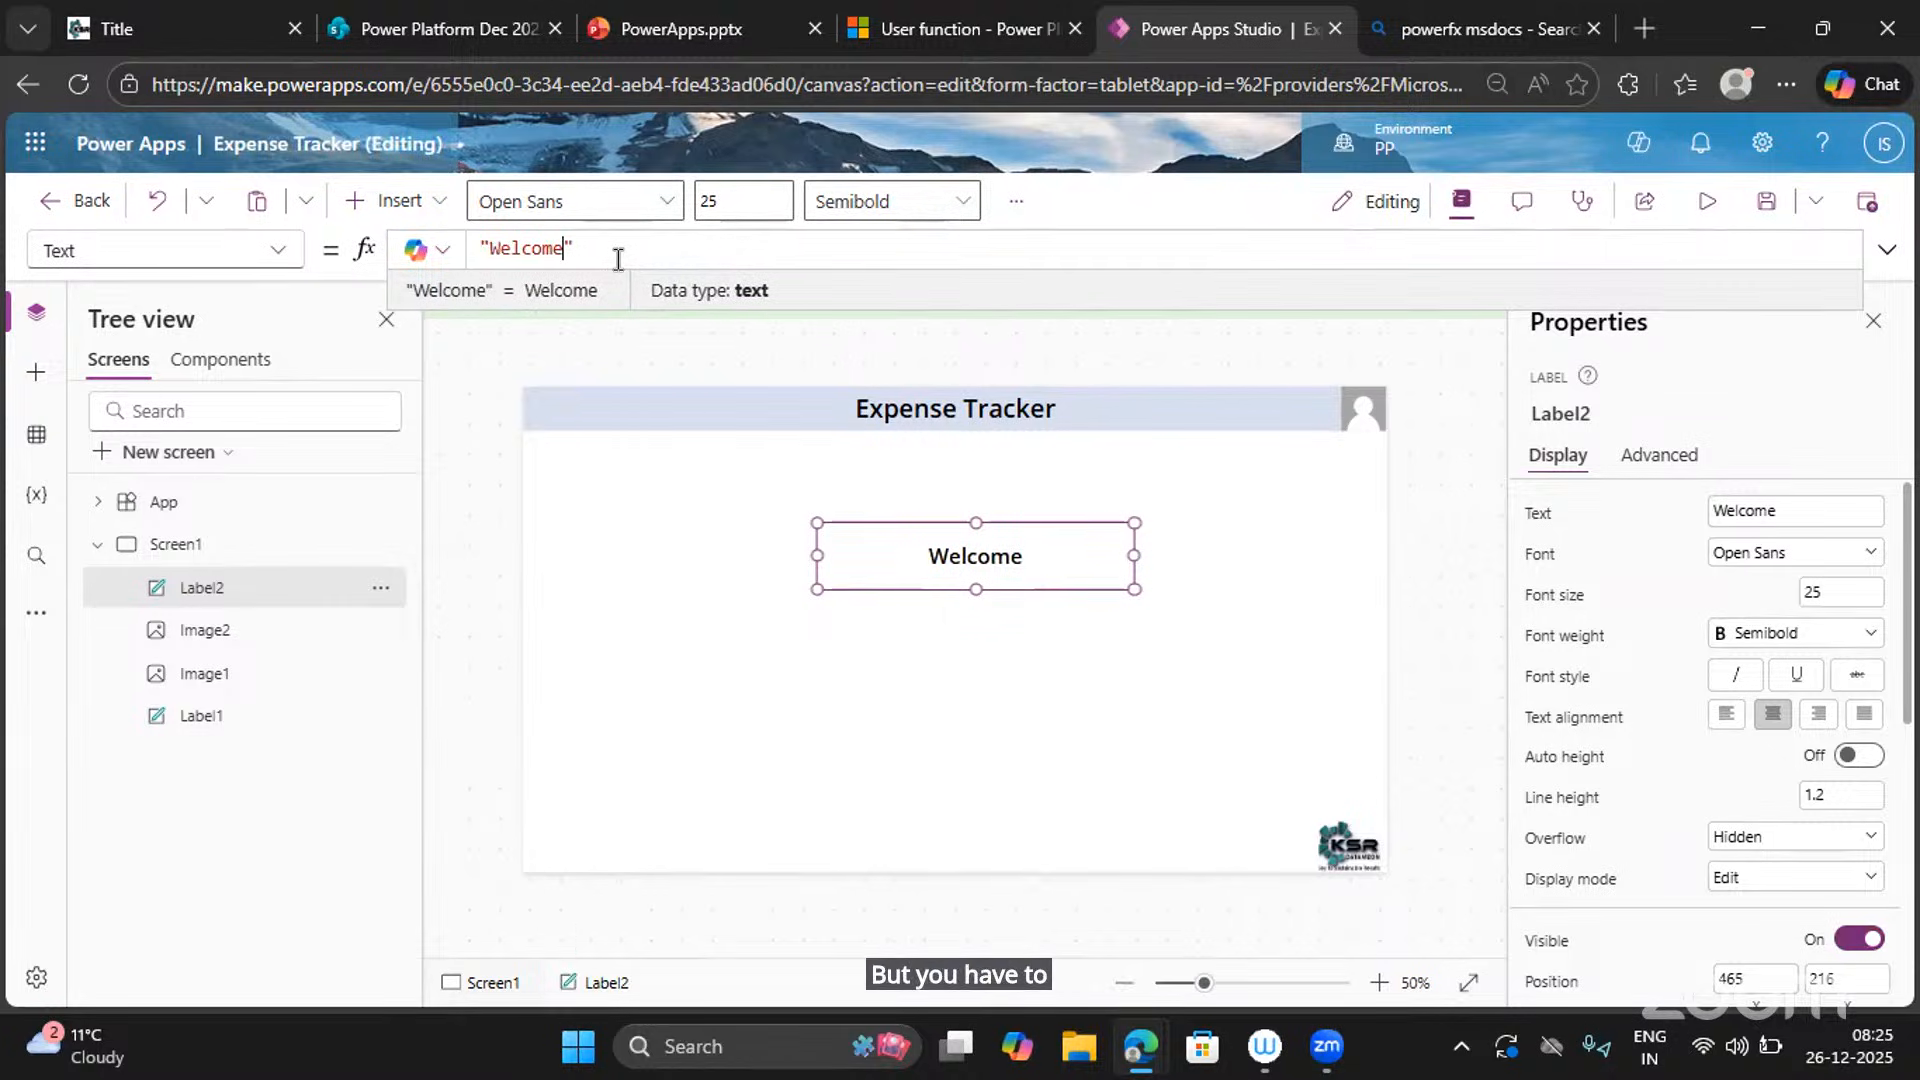
{"action": "left_click", "coordinate": [482, 248]}
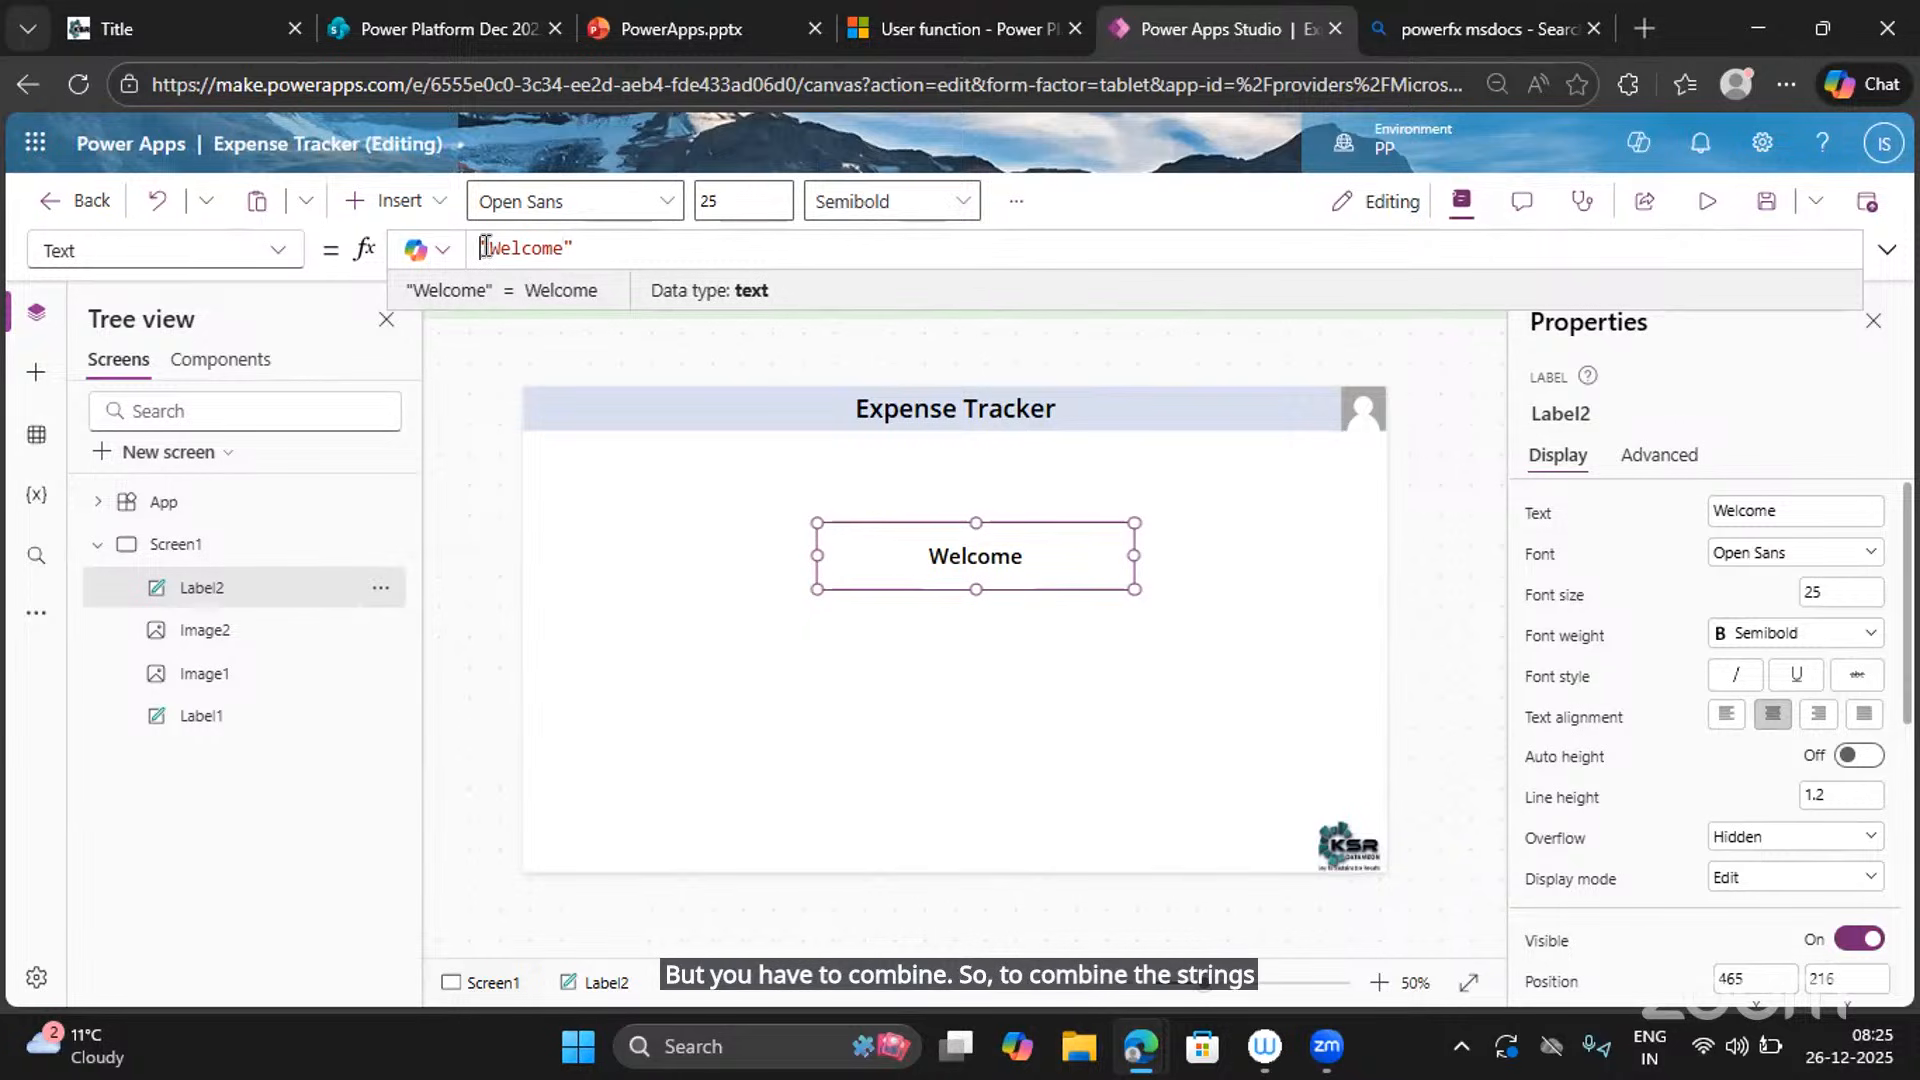
Rearrange the docs tabs and close the Bing search results tab.
{"action": "left_click", "coordinate": [1445, 30]}
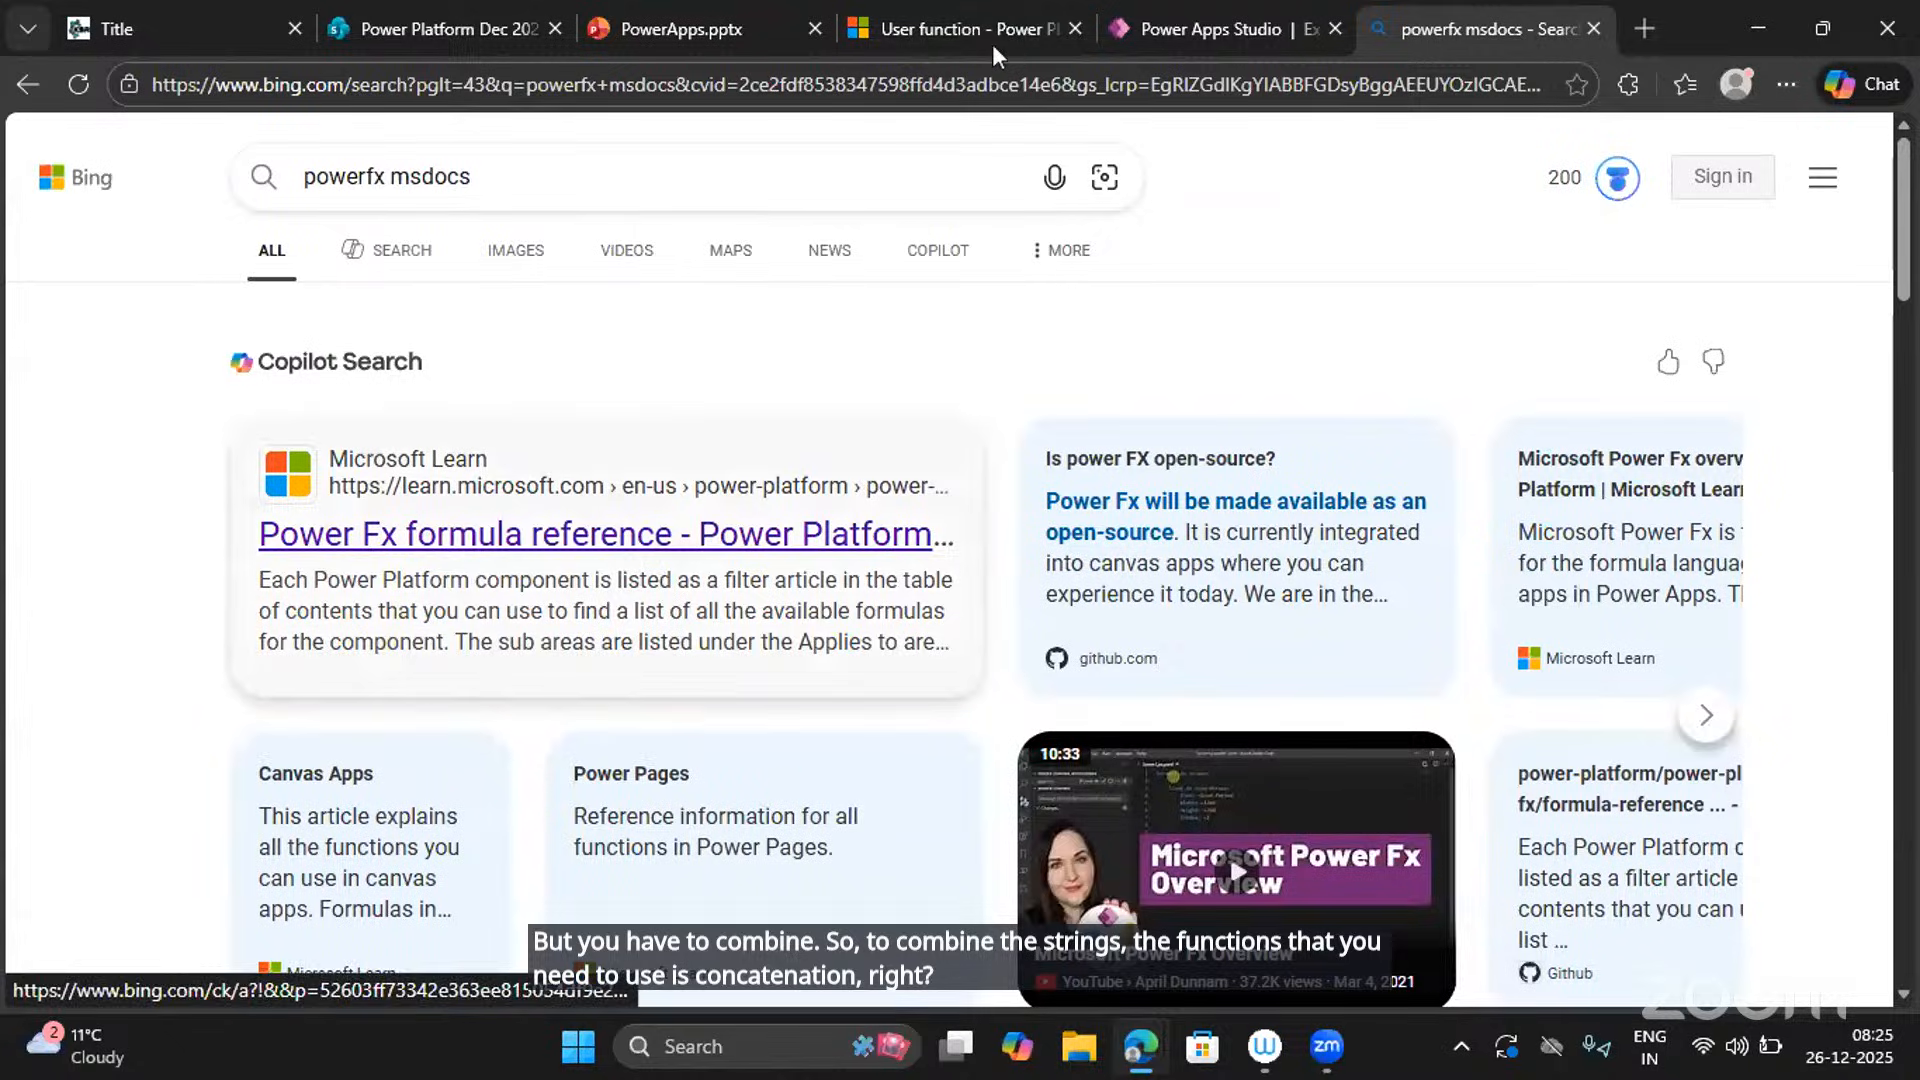
{"action": "left_click", "coordinate": [1044, 38]}
{"action": "left_click_drag", "start_coordinate": [974, 32], "coordinate": [1376, 24]}
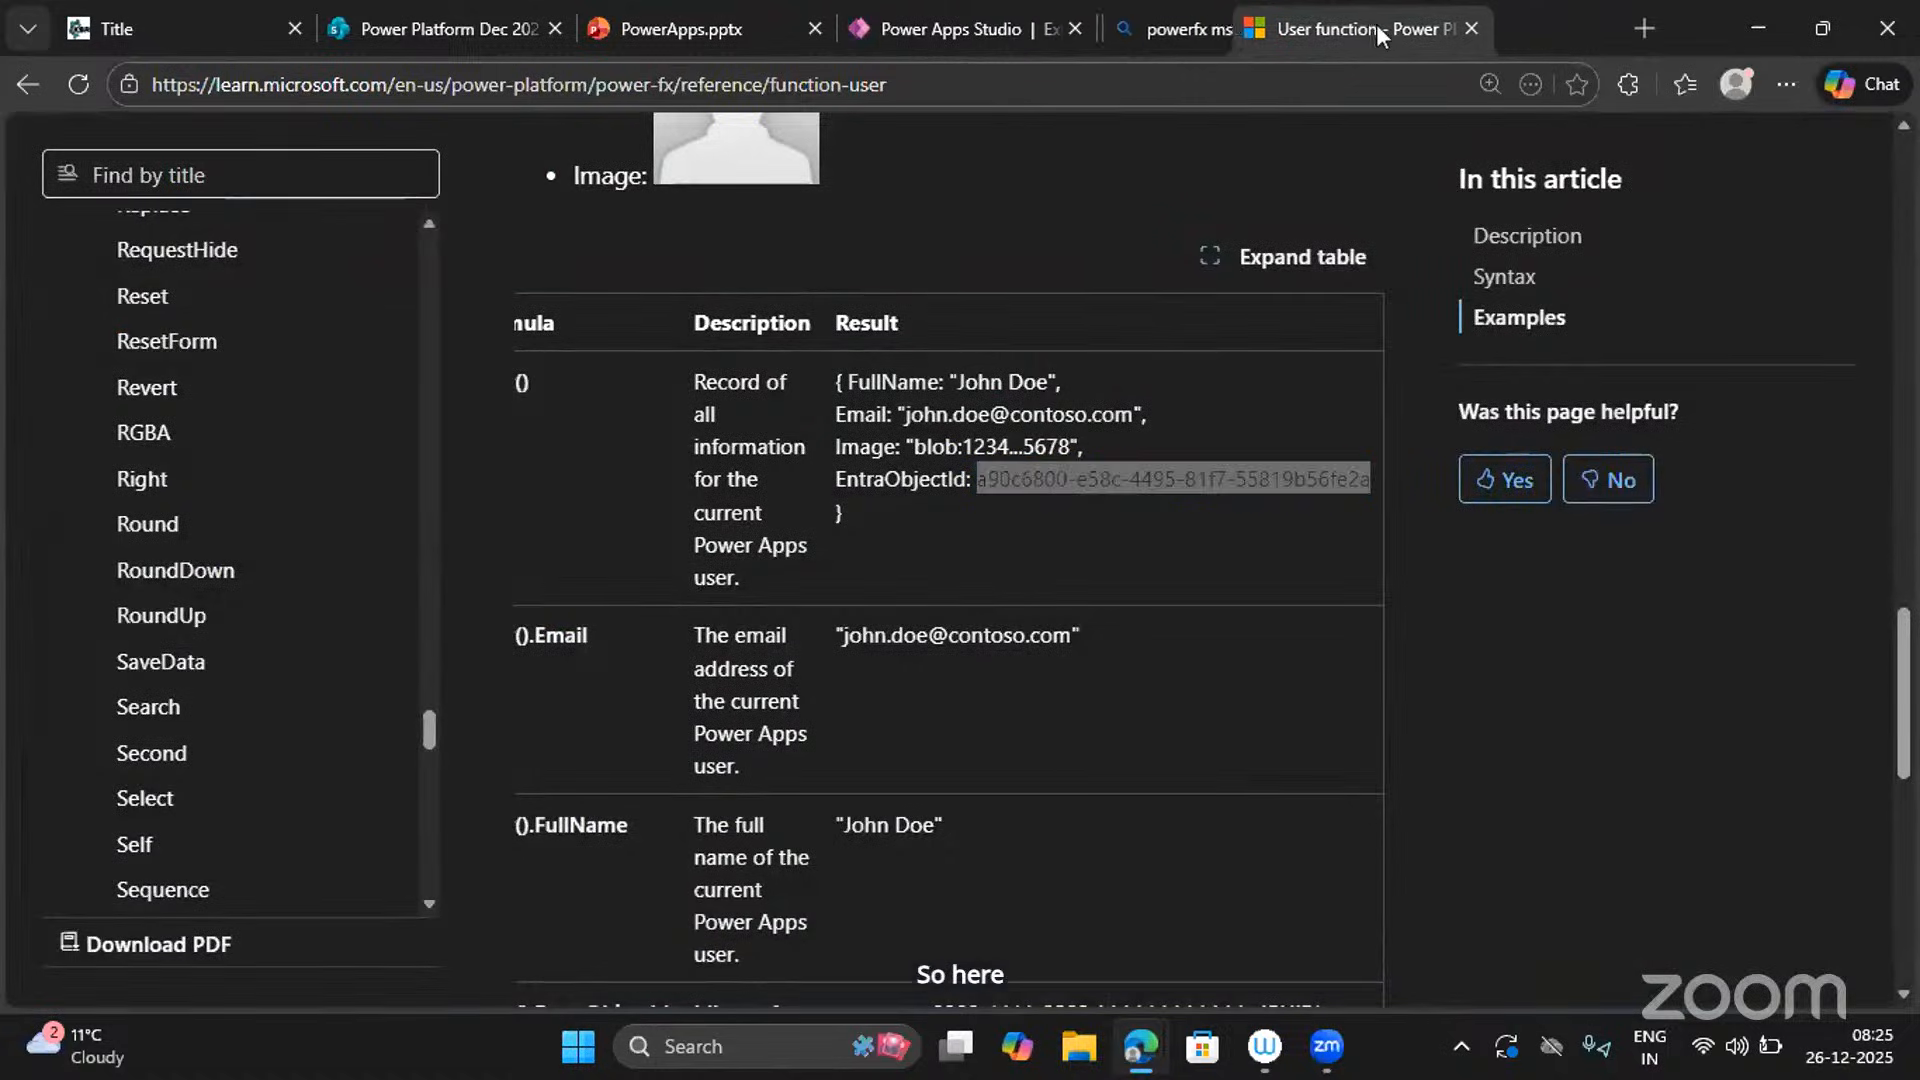
{"action": "left_click", "coordinate": [1335, 28]}
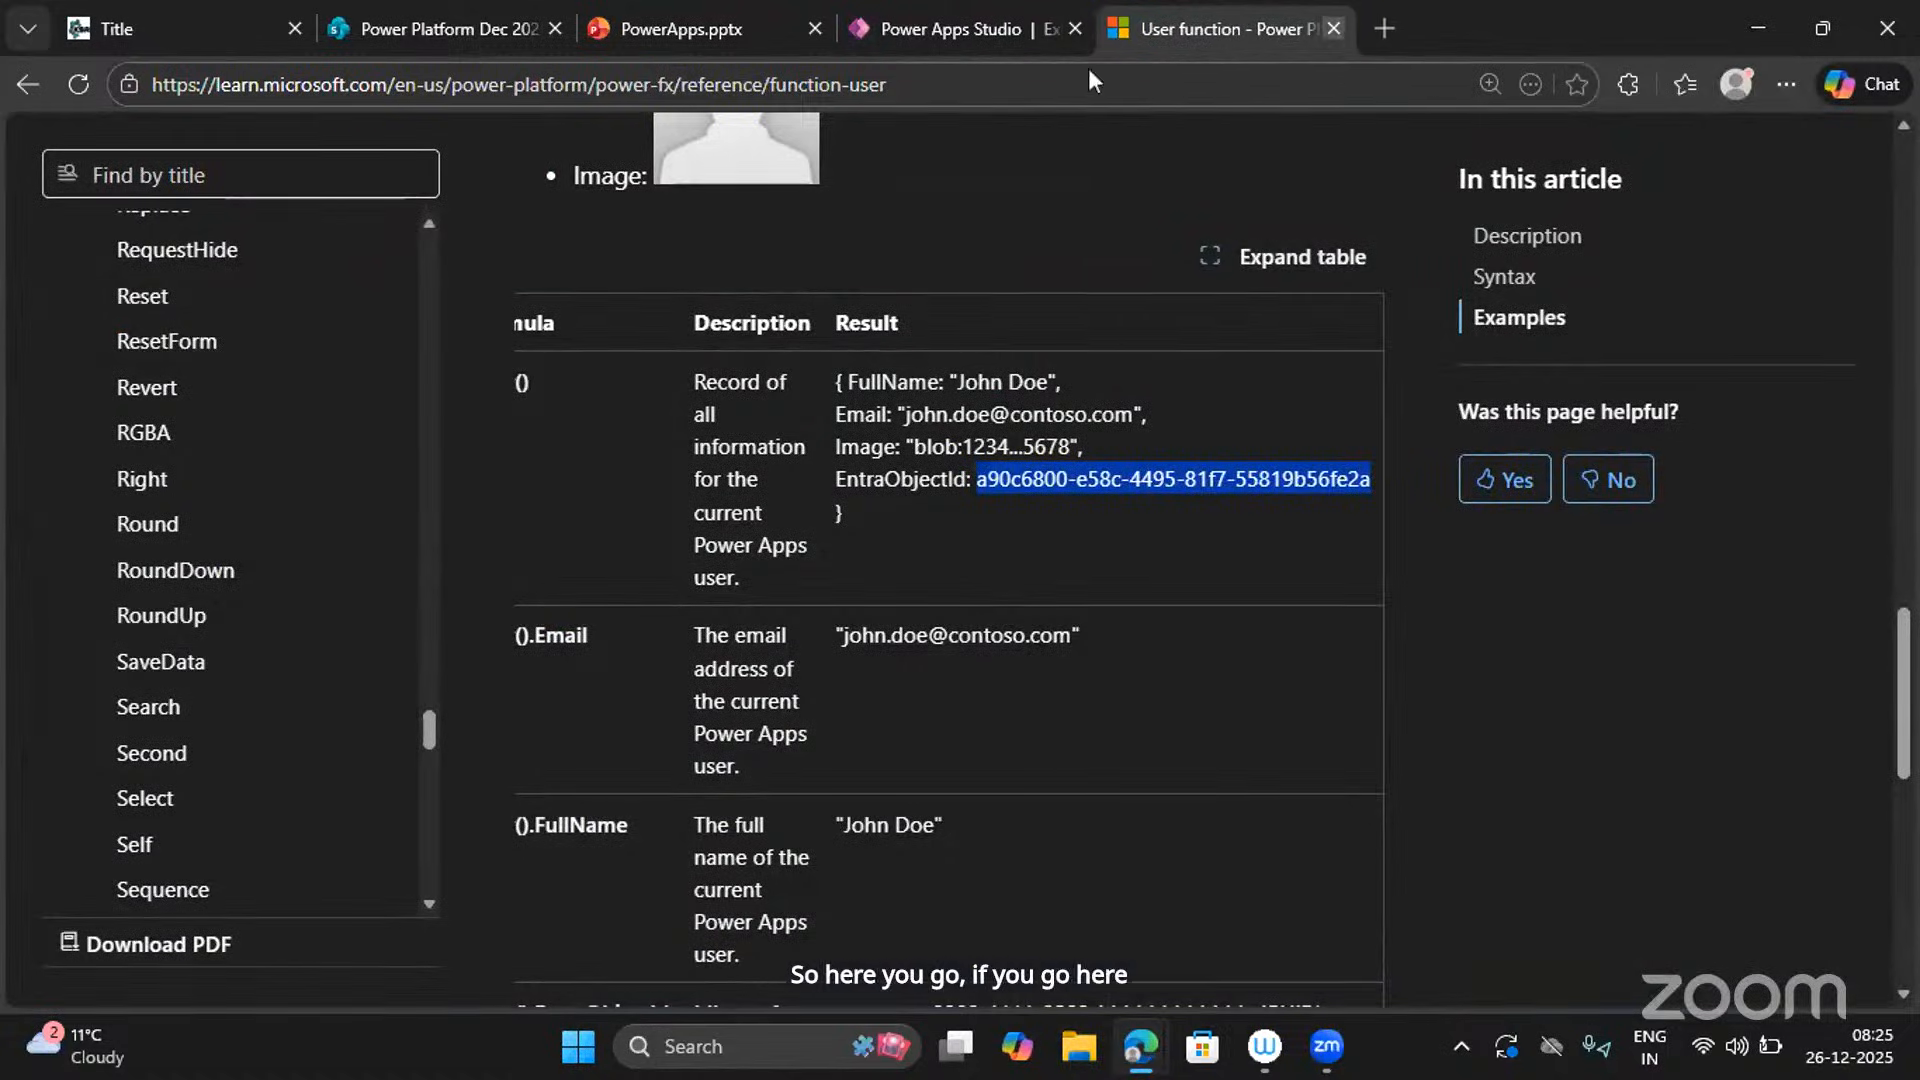
Find 'Concat' by title, read the Concat and Concatenate syntax, then return to the editor.
{"action": "left_click", "coordinate": [156, 187]}
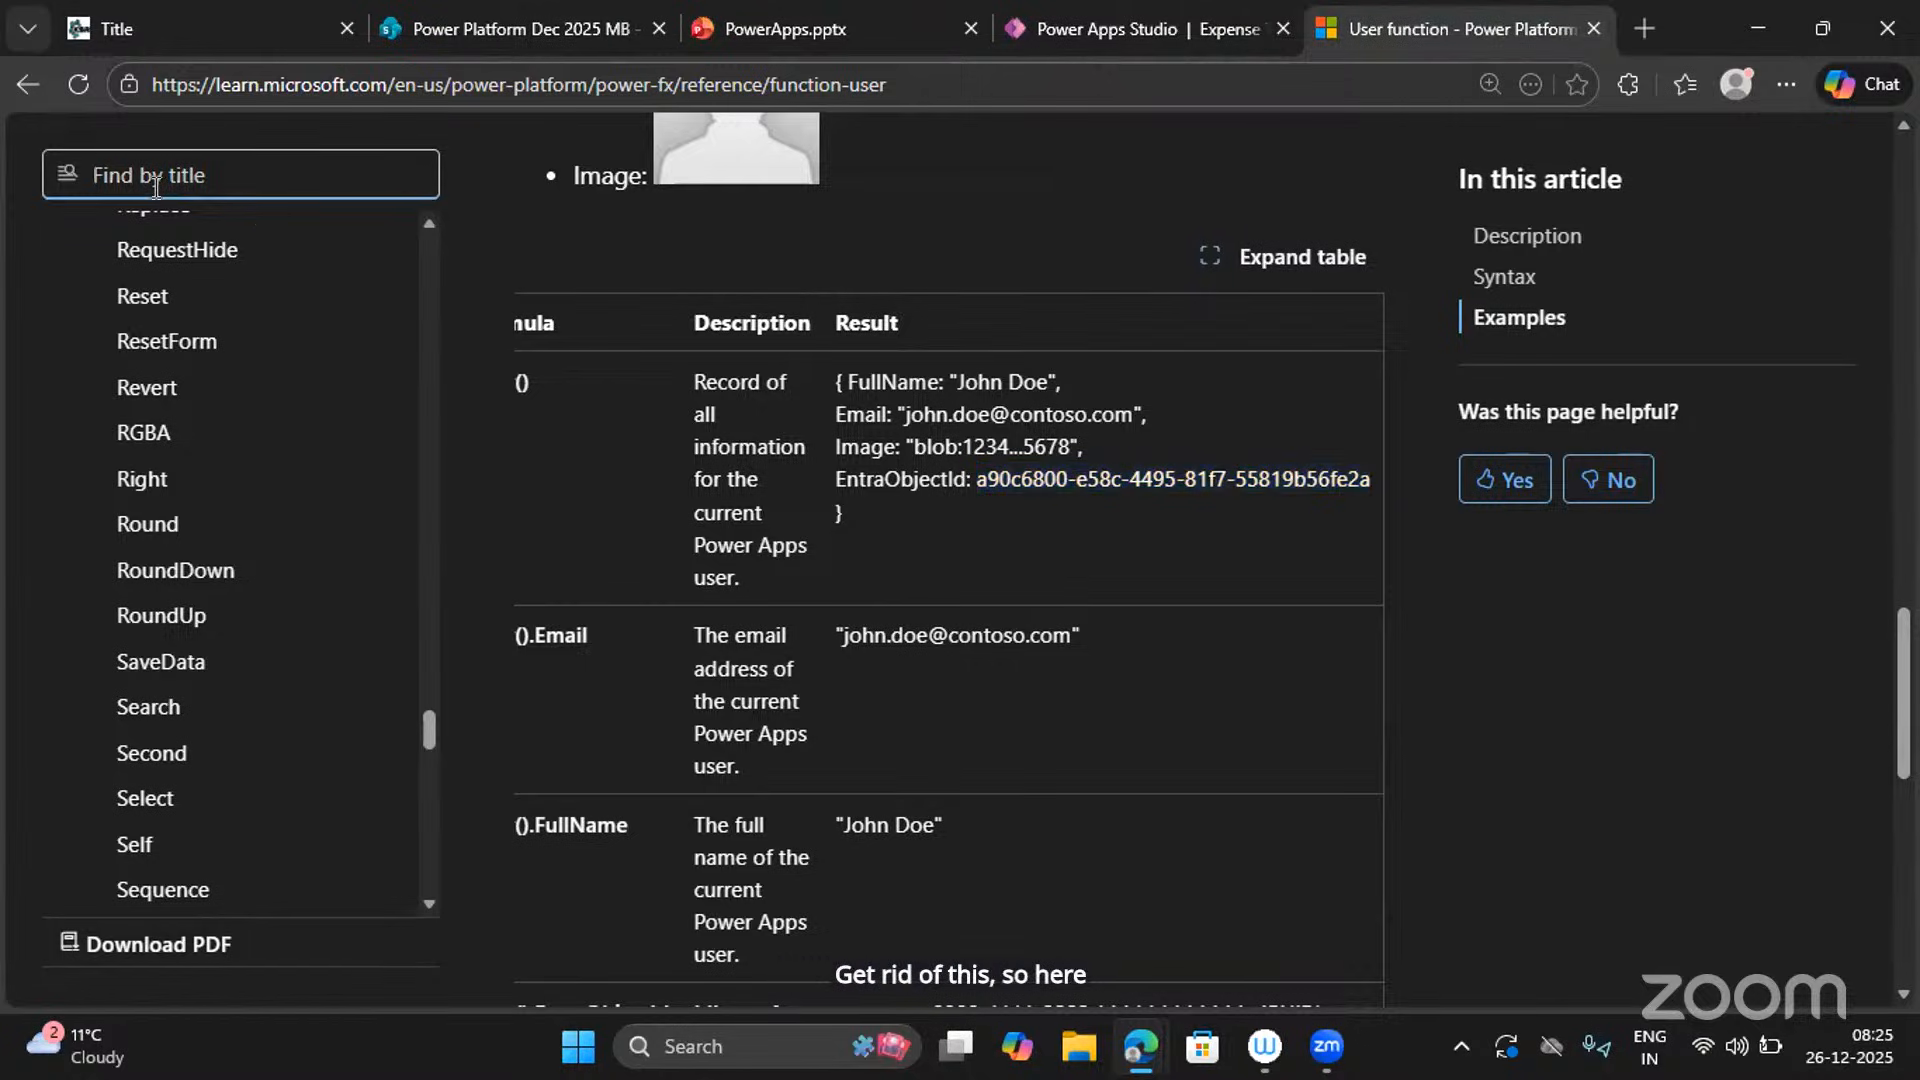
{"action": "type", "text": "Concat"}
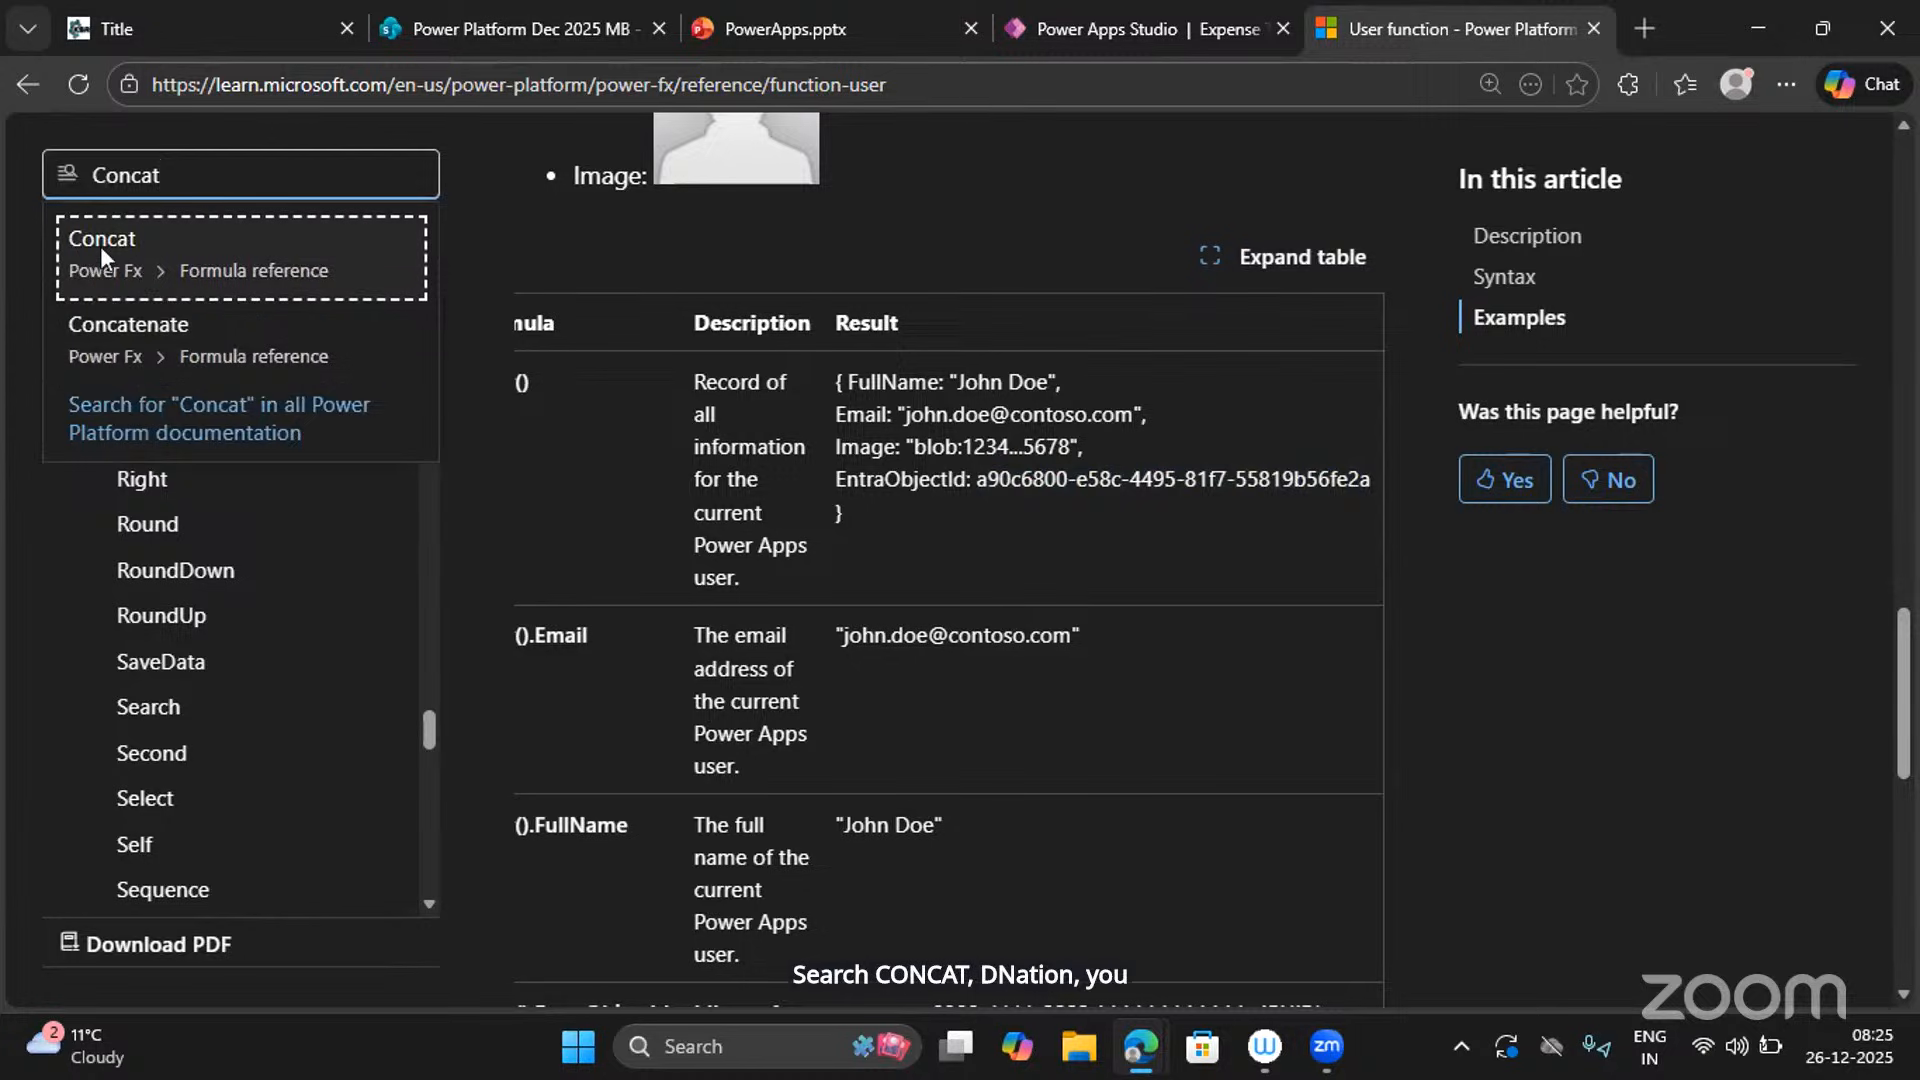
{"action": "left_click", "coordinate": [134, 246]}
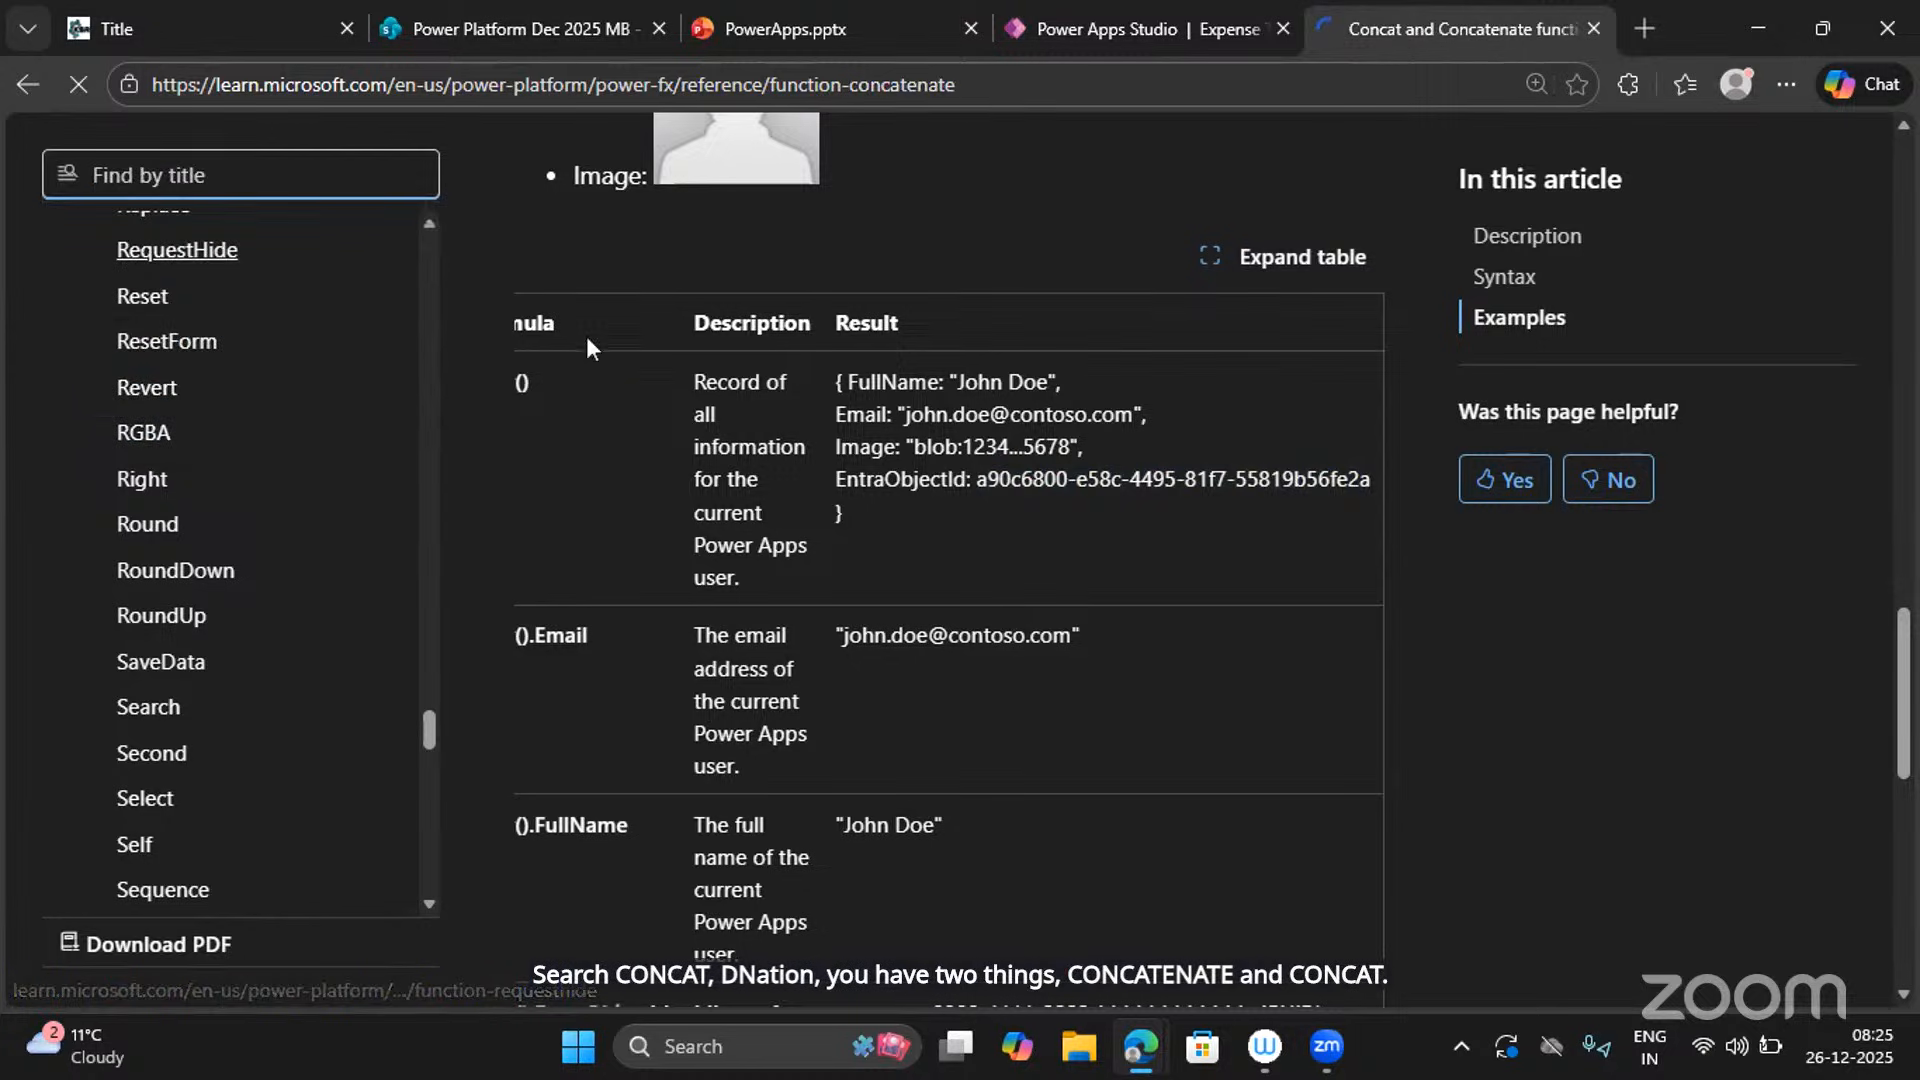
{"action": "scroll", "coordinate": [670, 640], "scroll_direction": "down", "scroll_amount": 5}
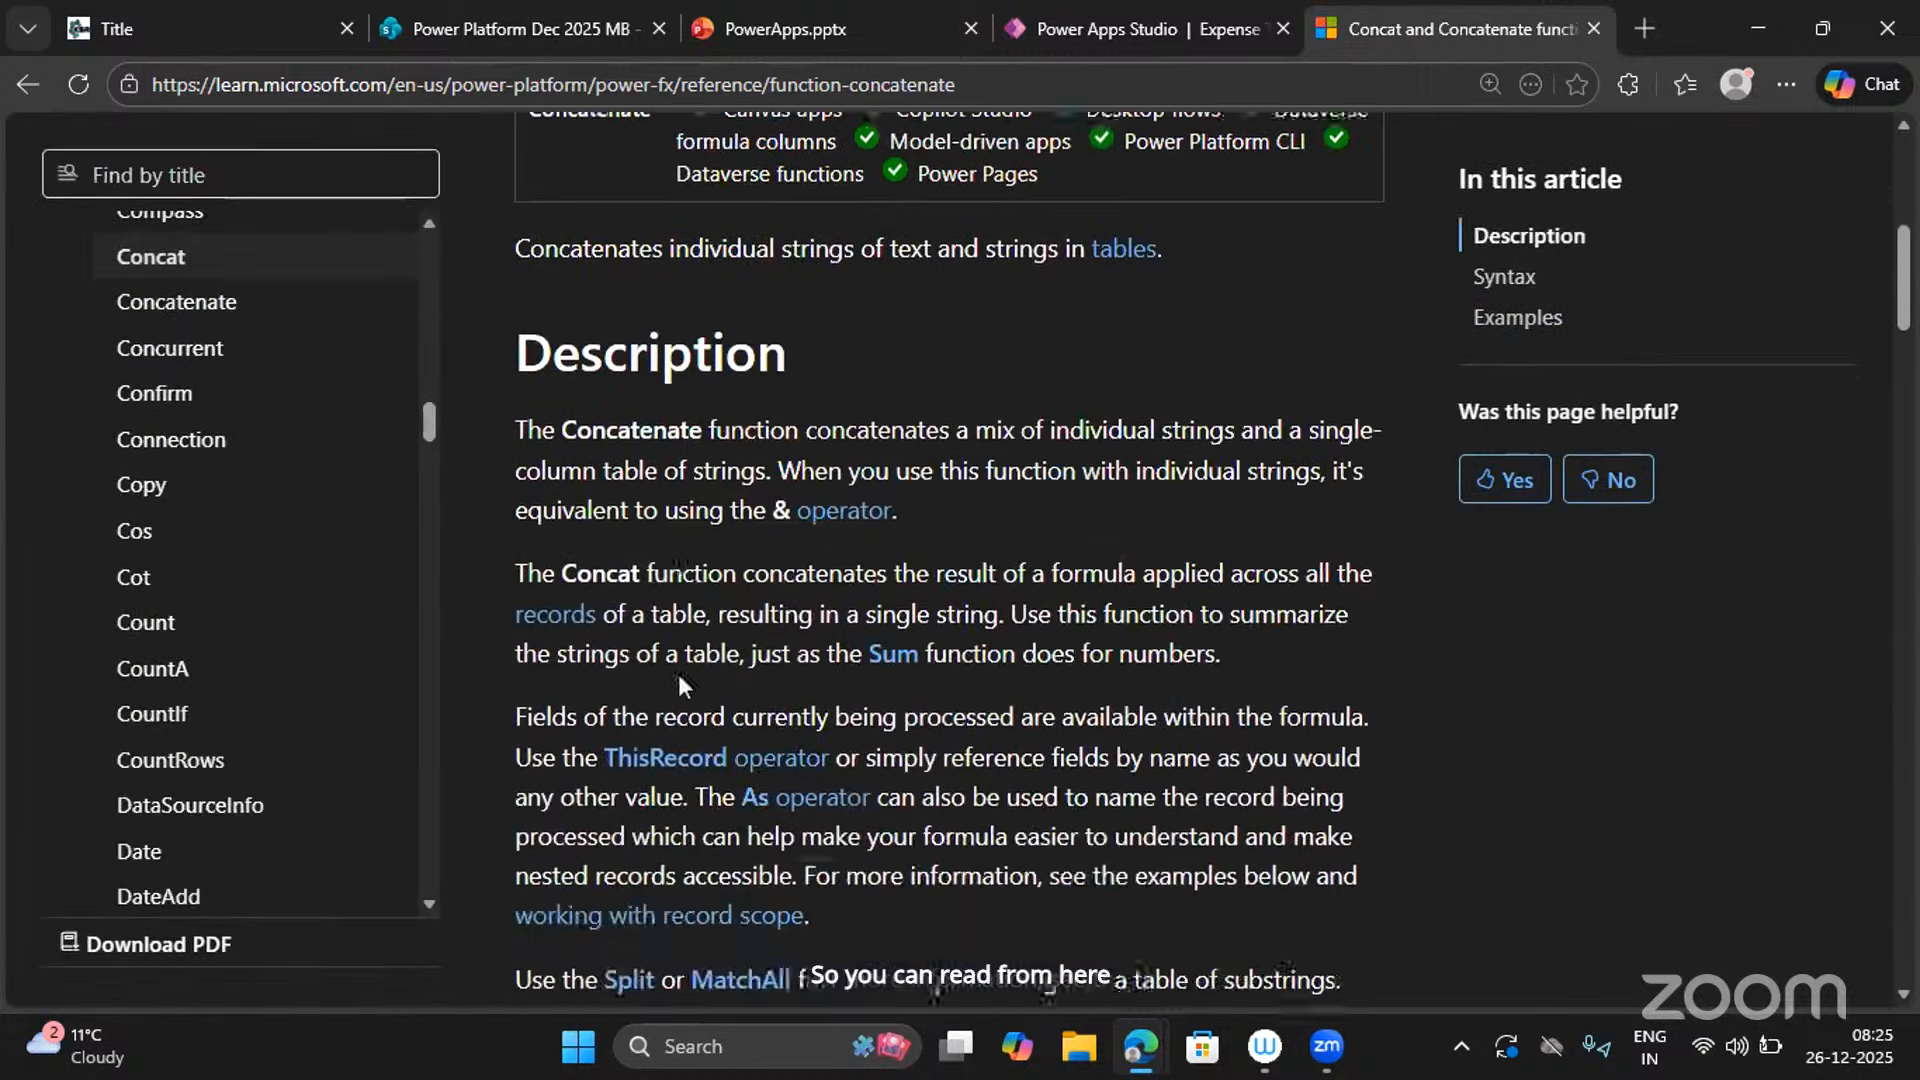
{"action": "scroll", "coordinate": [679, 678], "scroll_direction": "down", "scroll_amount": 8}
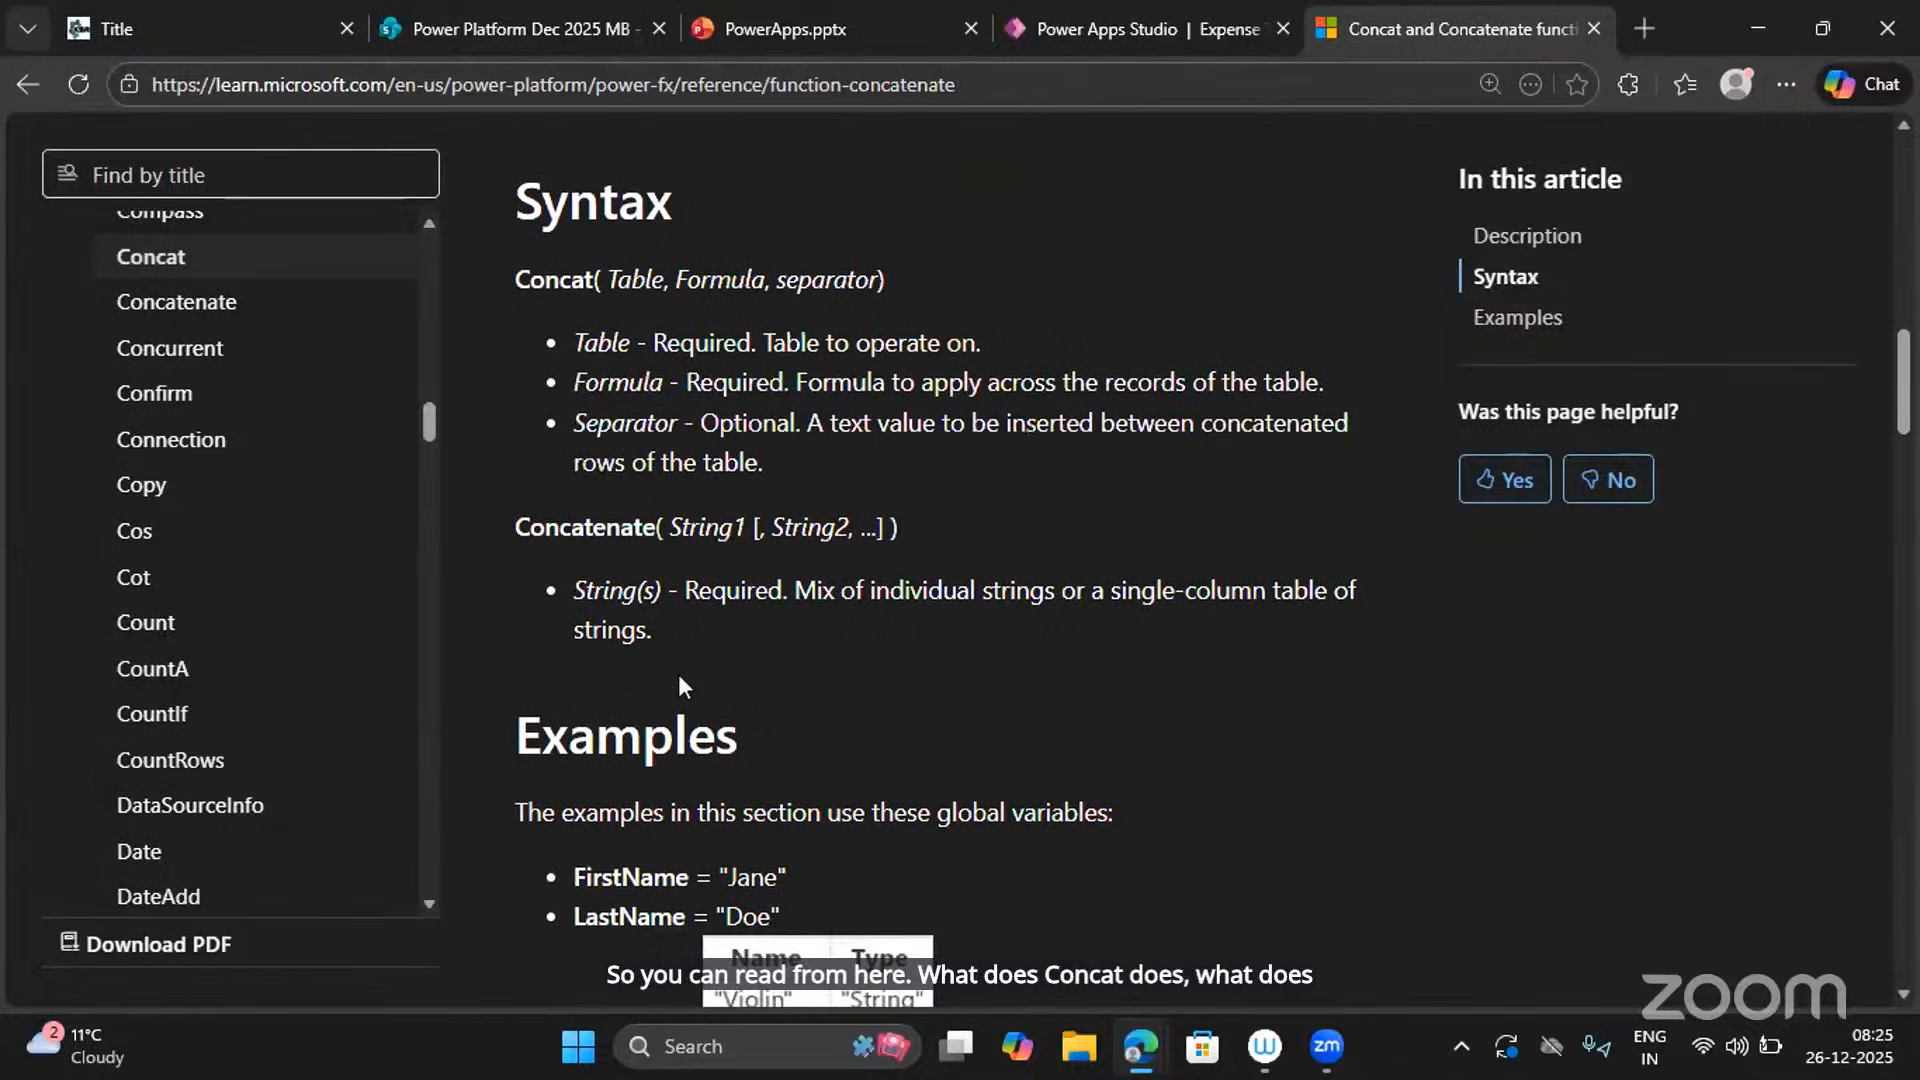
{"action": "scroll", "coordinate": [678, 680], "scroll_direction": "down", "scroll_amount": 1}
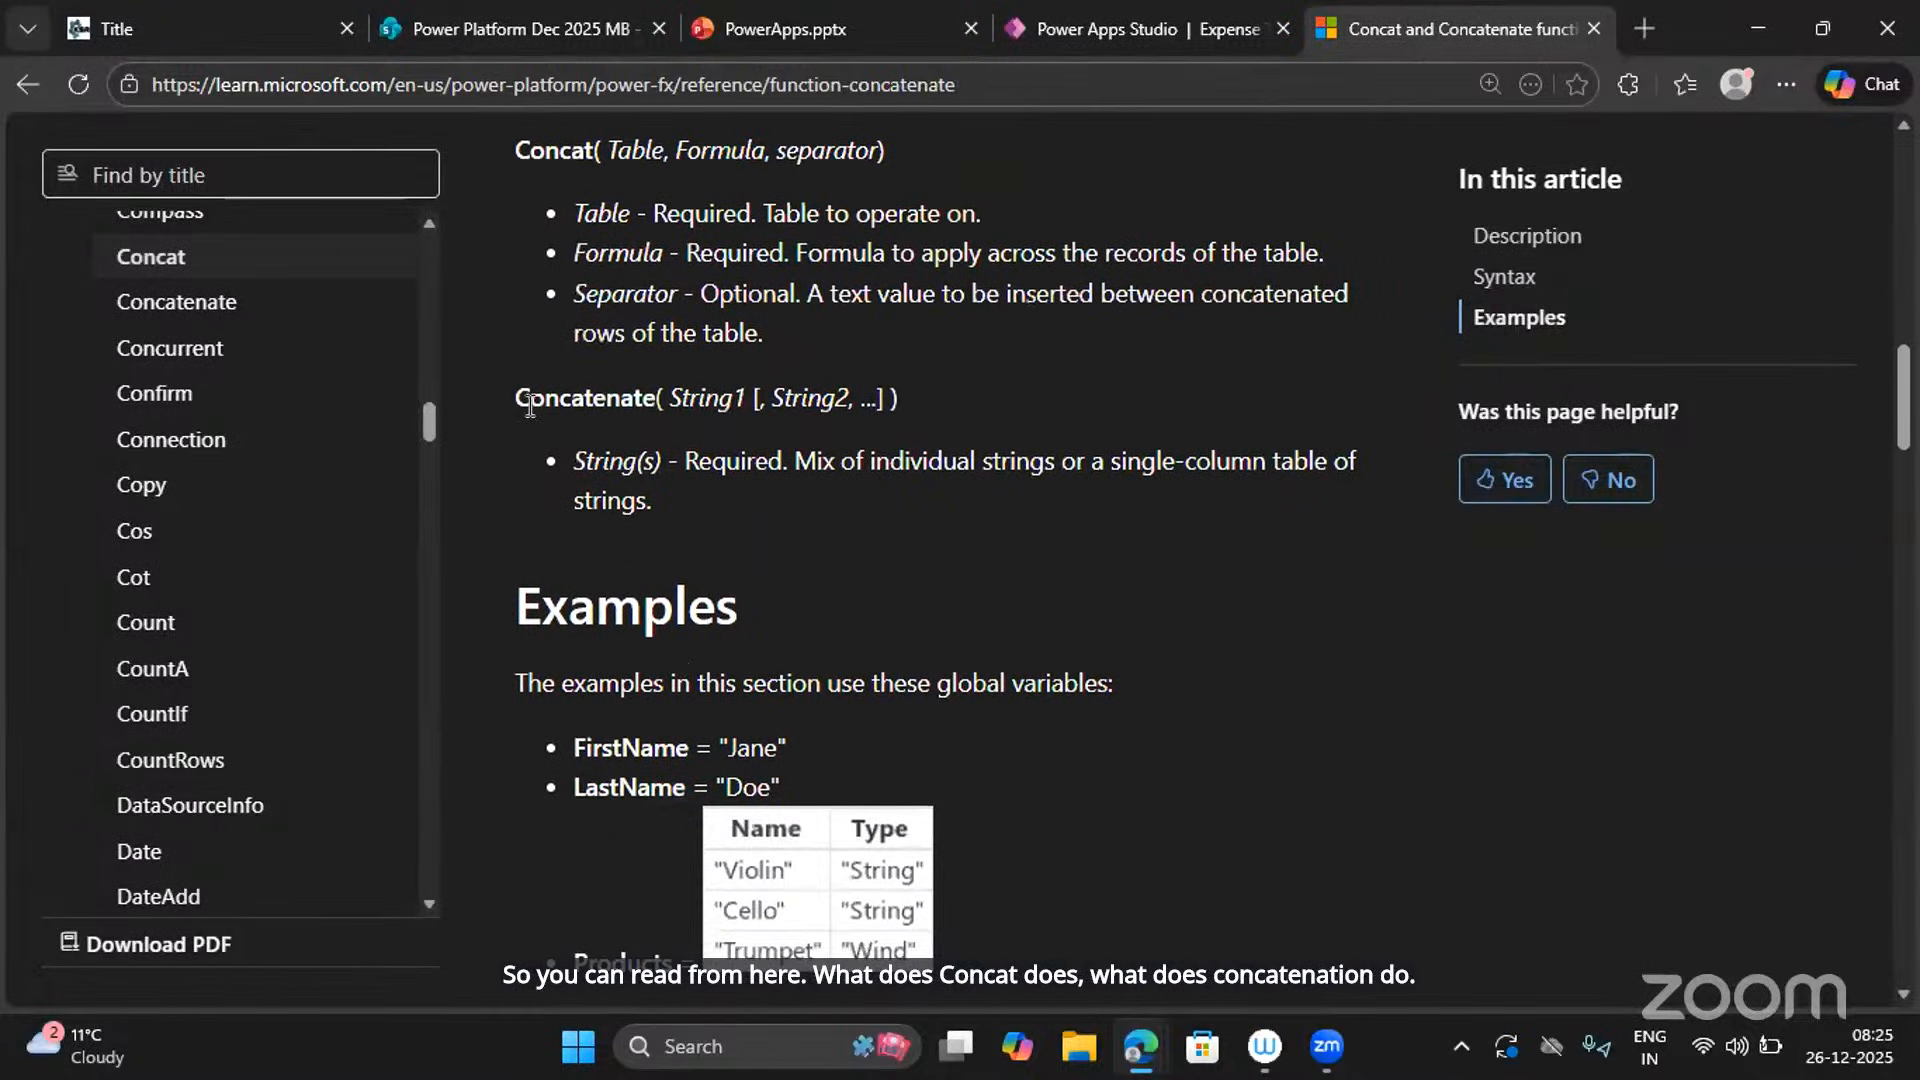
{"action": "left_click_drag", "start_coordinate": [511, 398], "coordinate": [728, 520]}
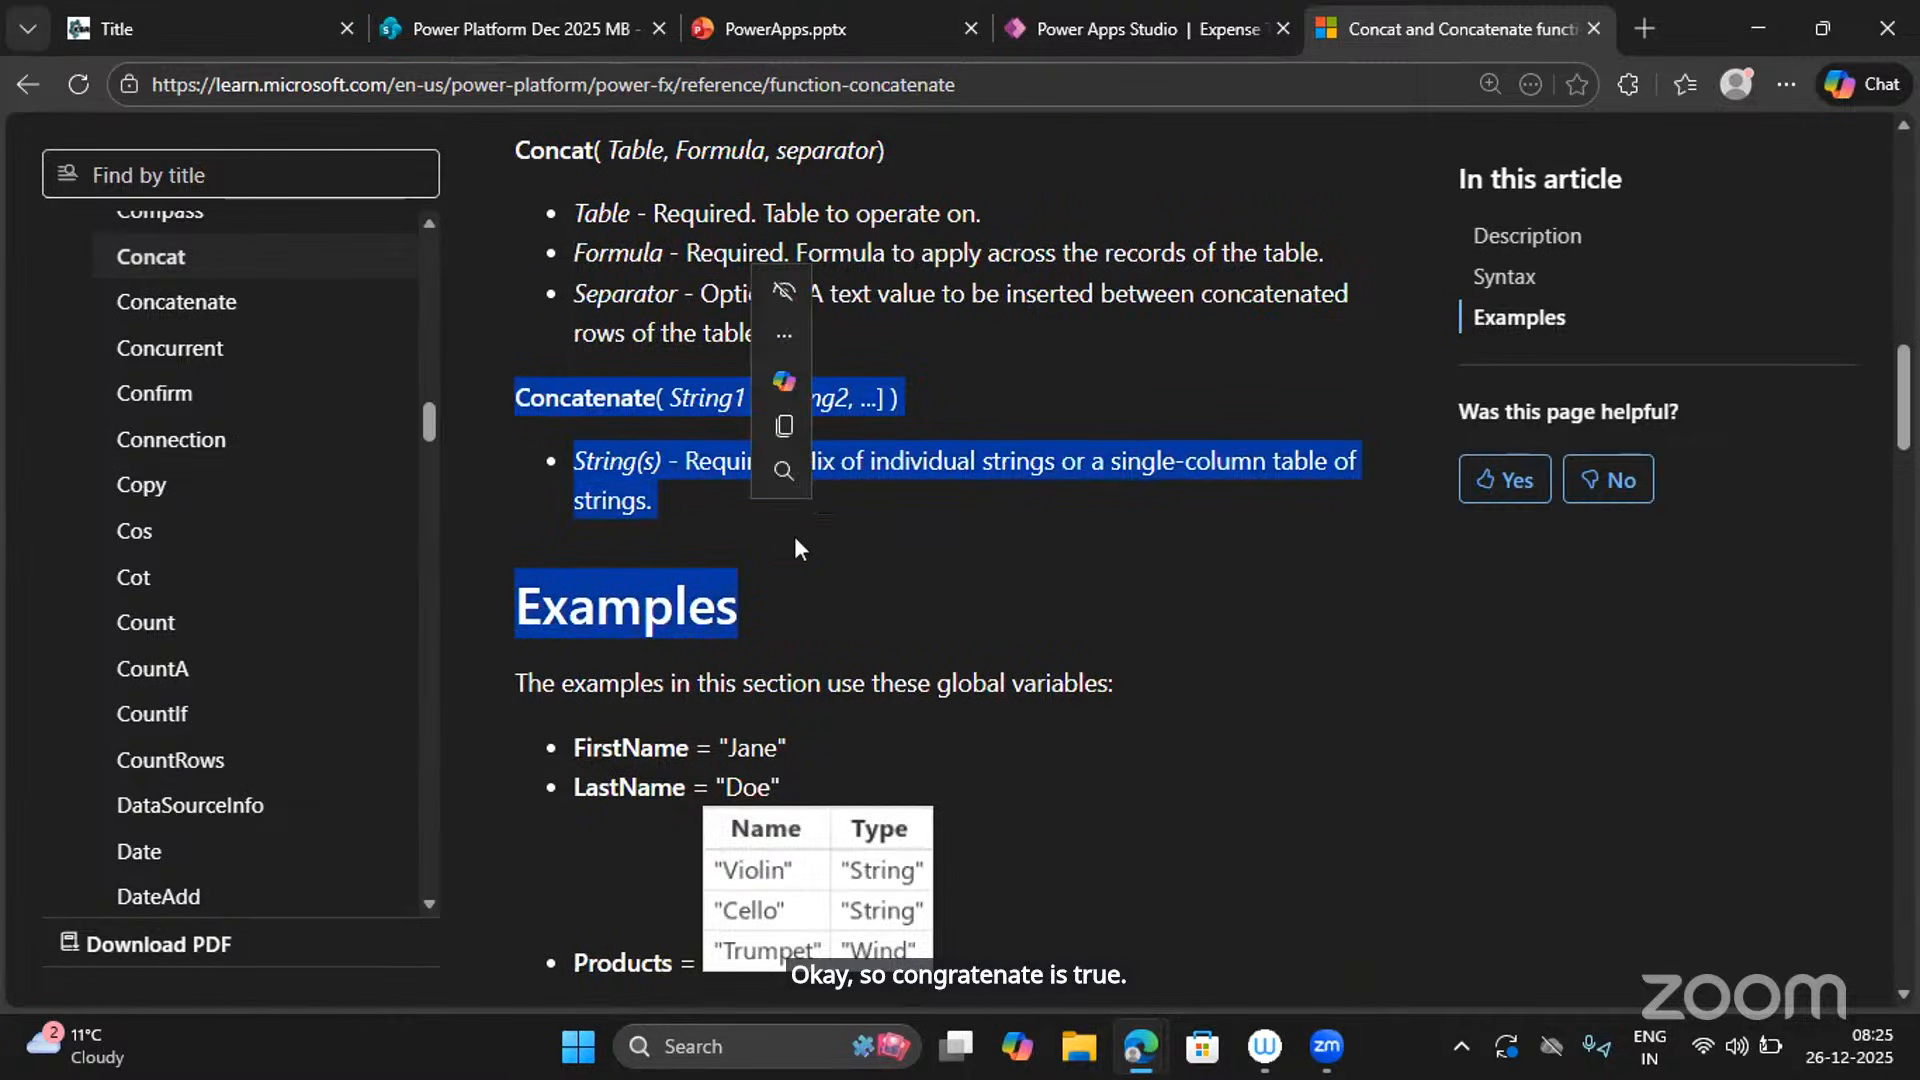
{"action": "left_click", "coordinate": [1129, 40]}
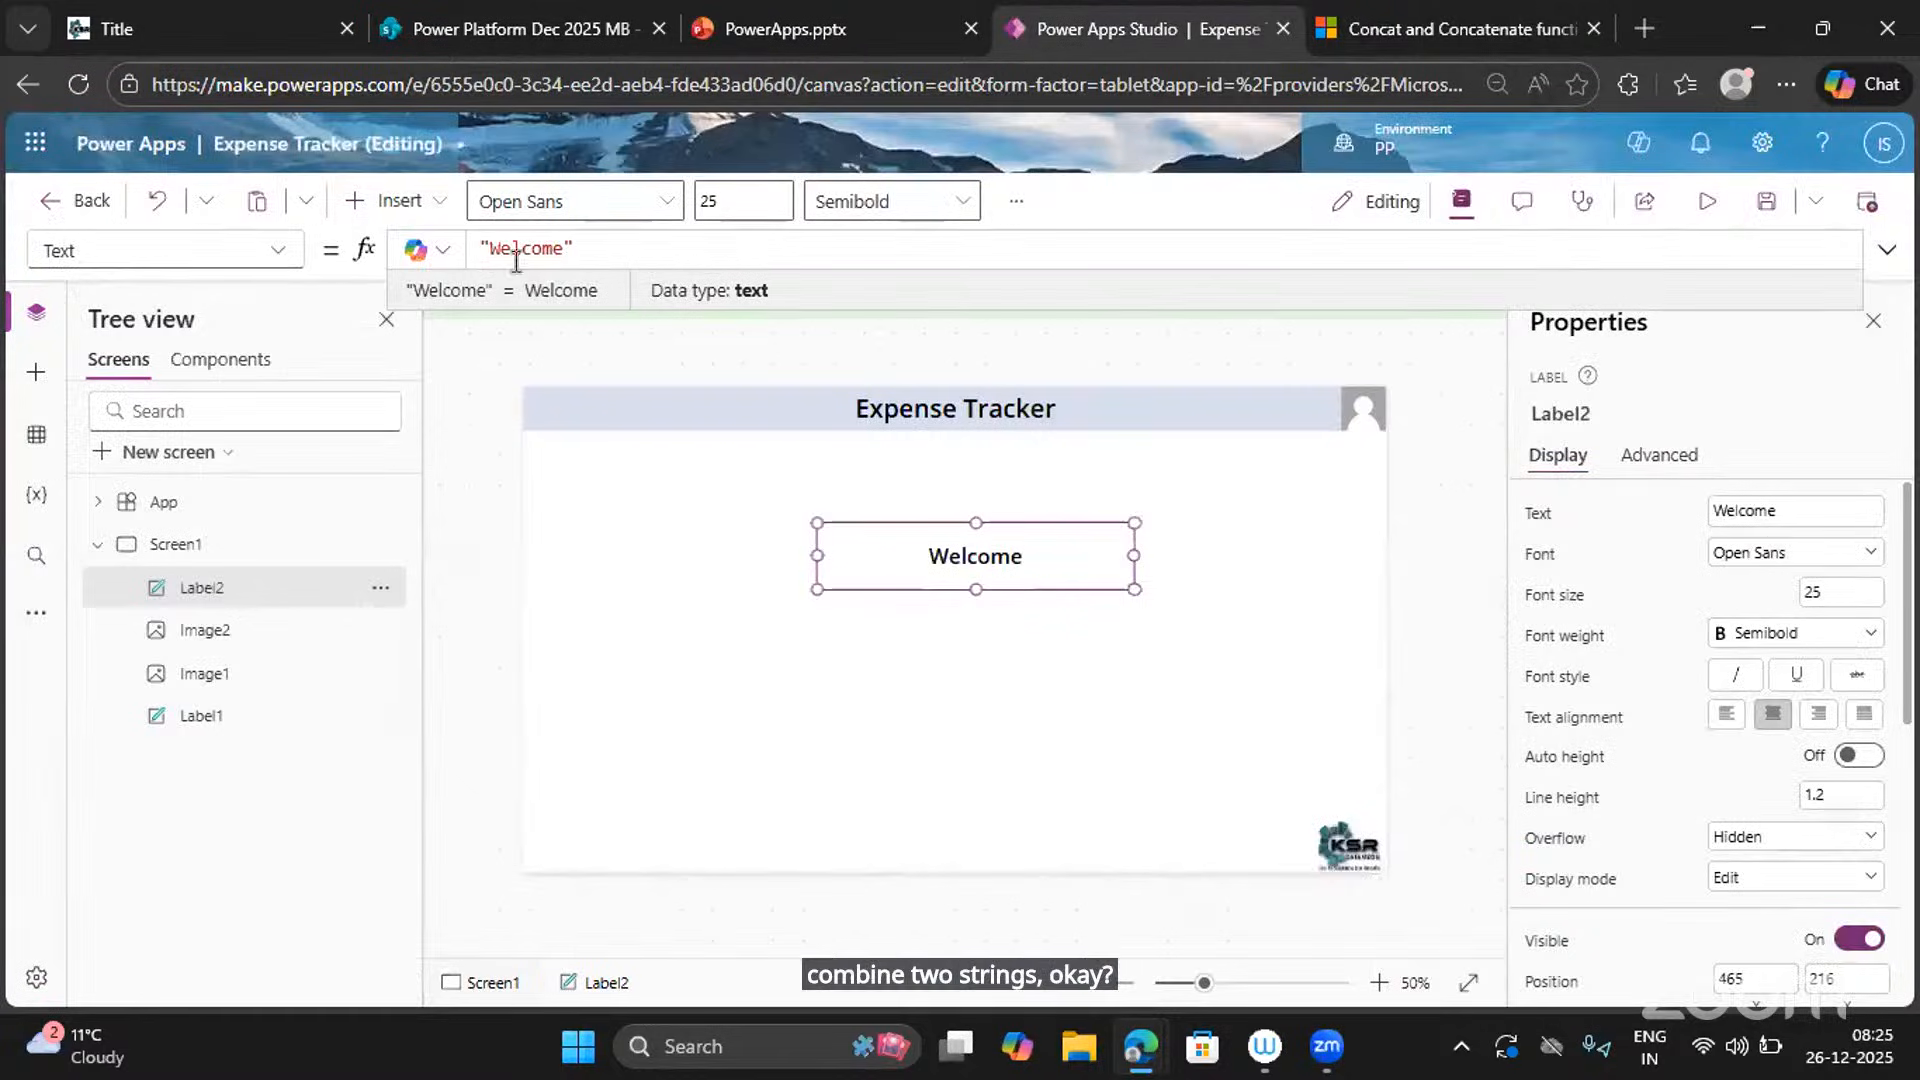
Wrap the "Welcome" text of Label2 in a Concatenate function.
{"action": "left_click", "coordinate": [487, 252]}
{"action": "type", "text": "Conc"}
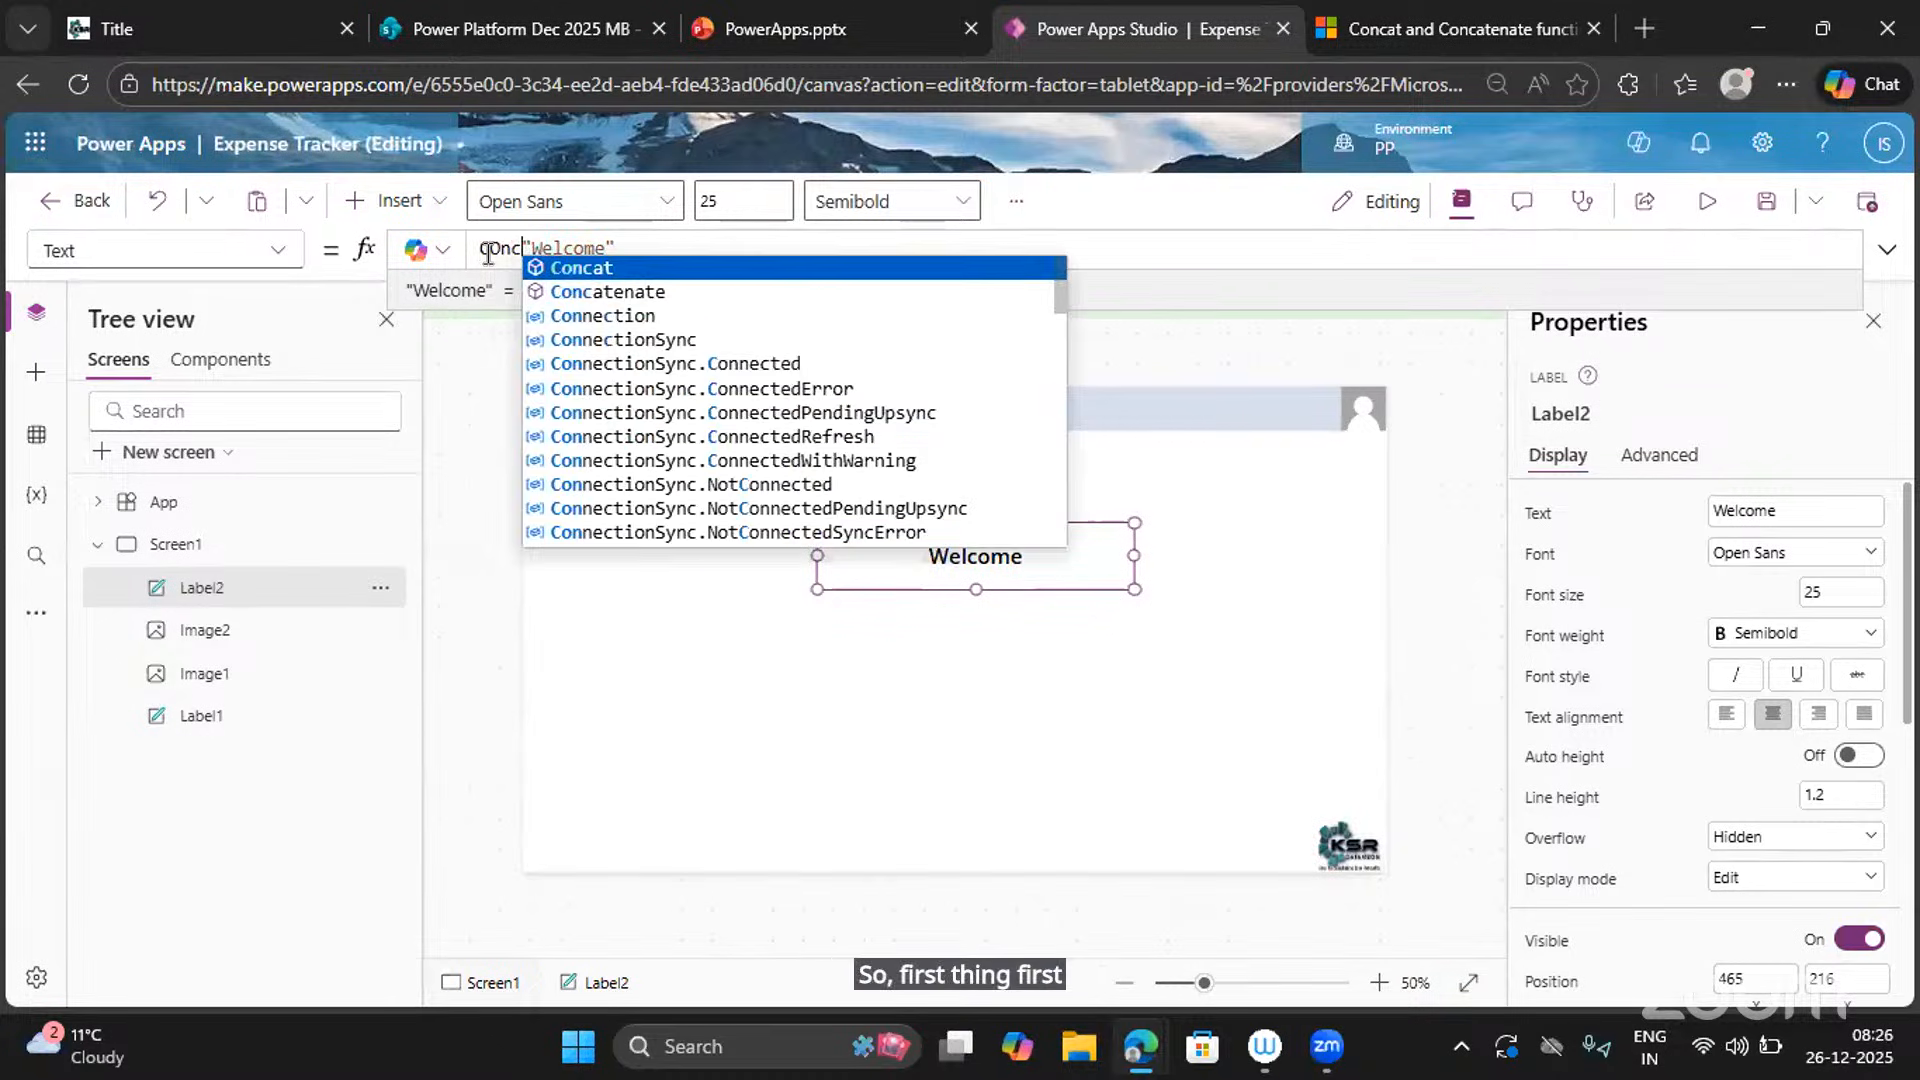
{"action": "key", "text": "Down"}
{"action": "key", "text": "Tab"}
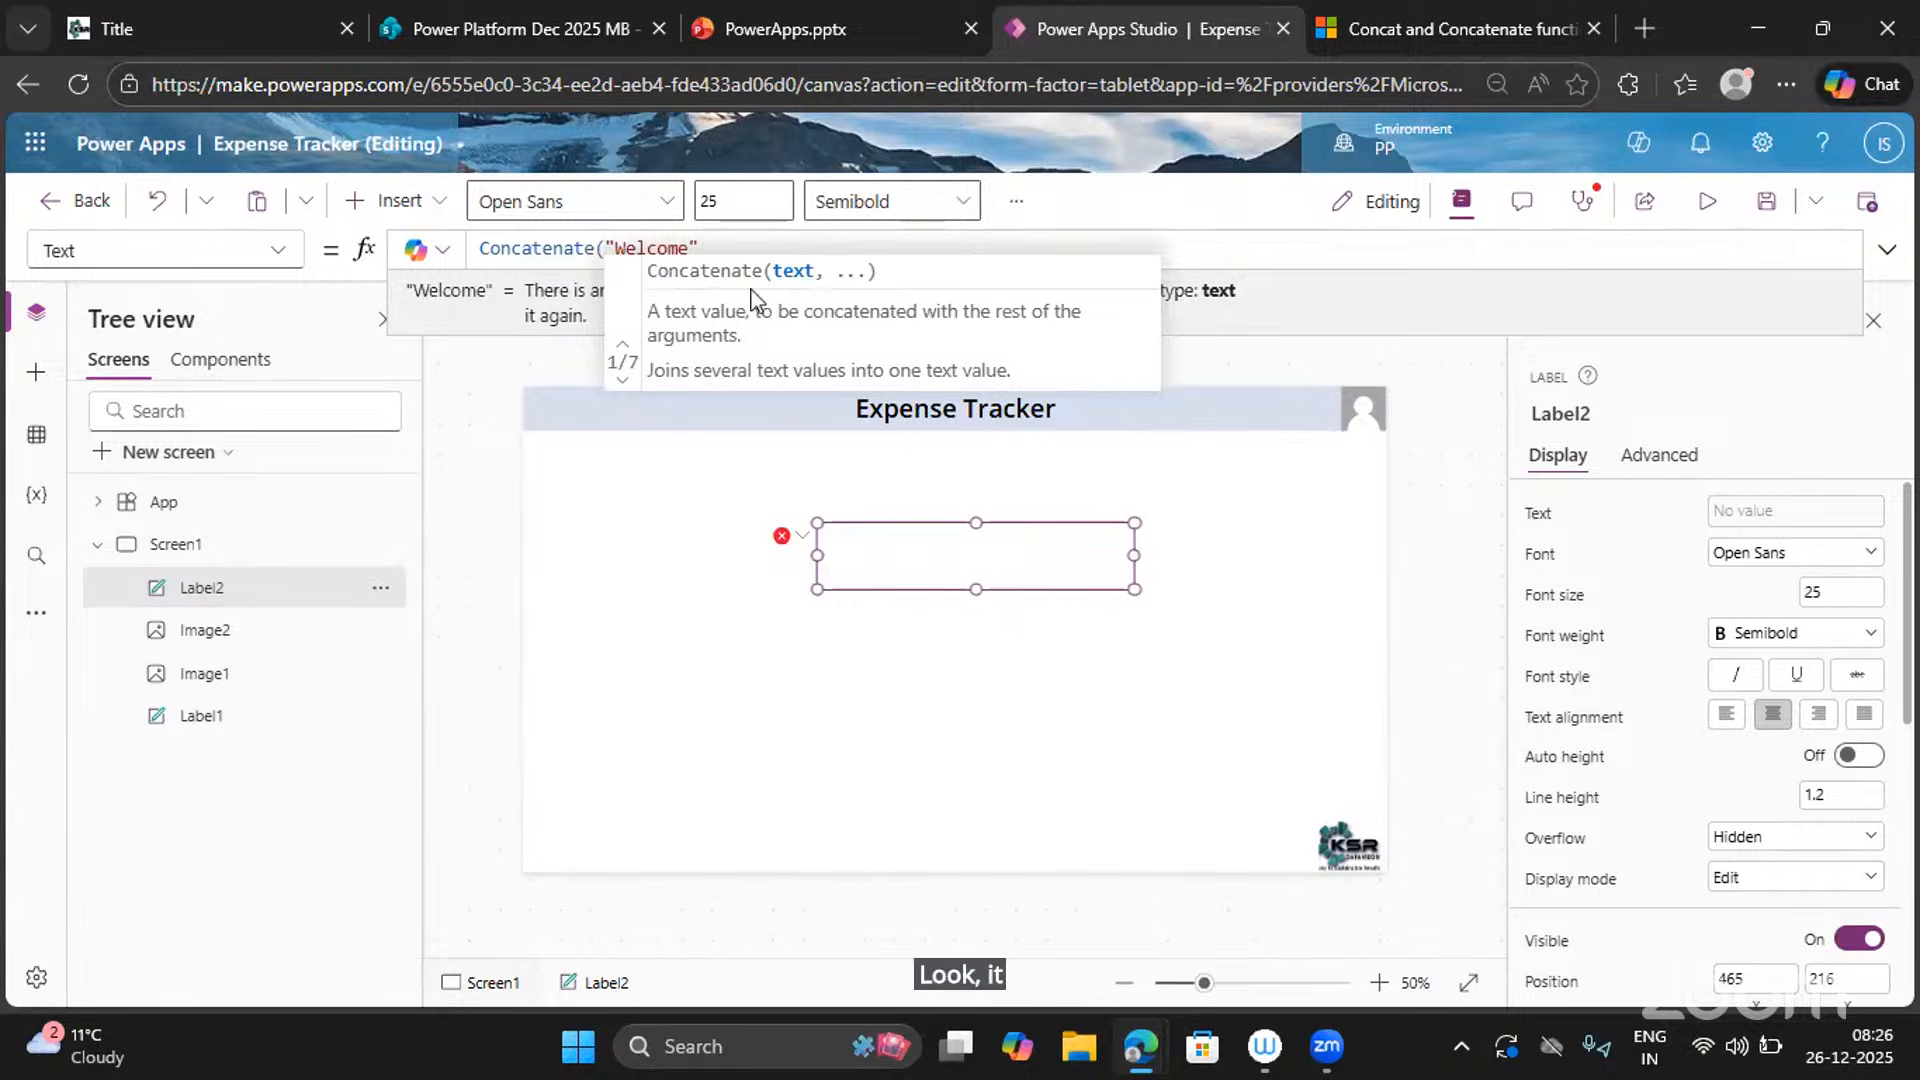
{"action": "left_click", "coordinate": [625, 387]}
{"action": "left_click", "coordinate": [625, 387]}
{"action": "left_click", "coordinate": [625, 387]}
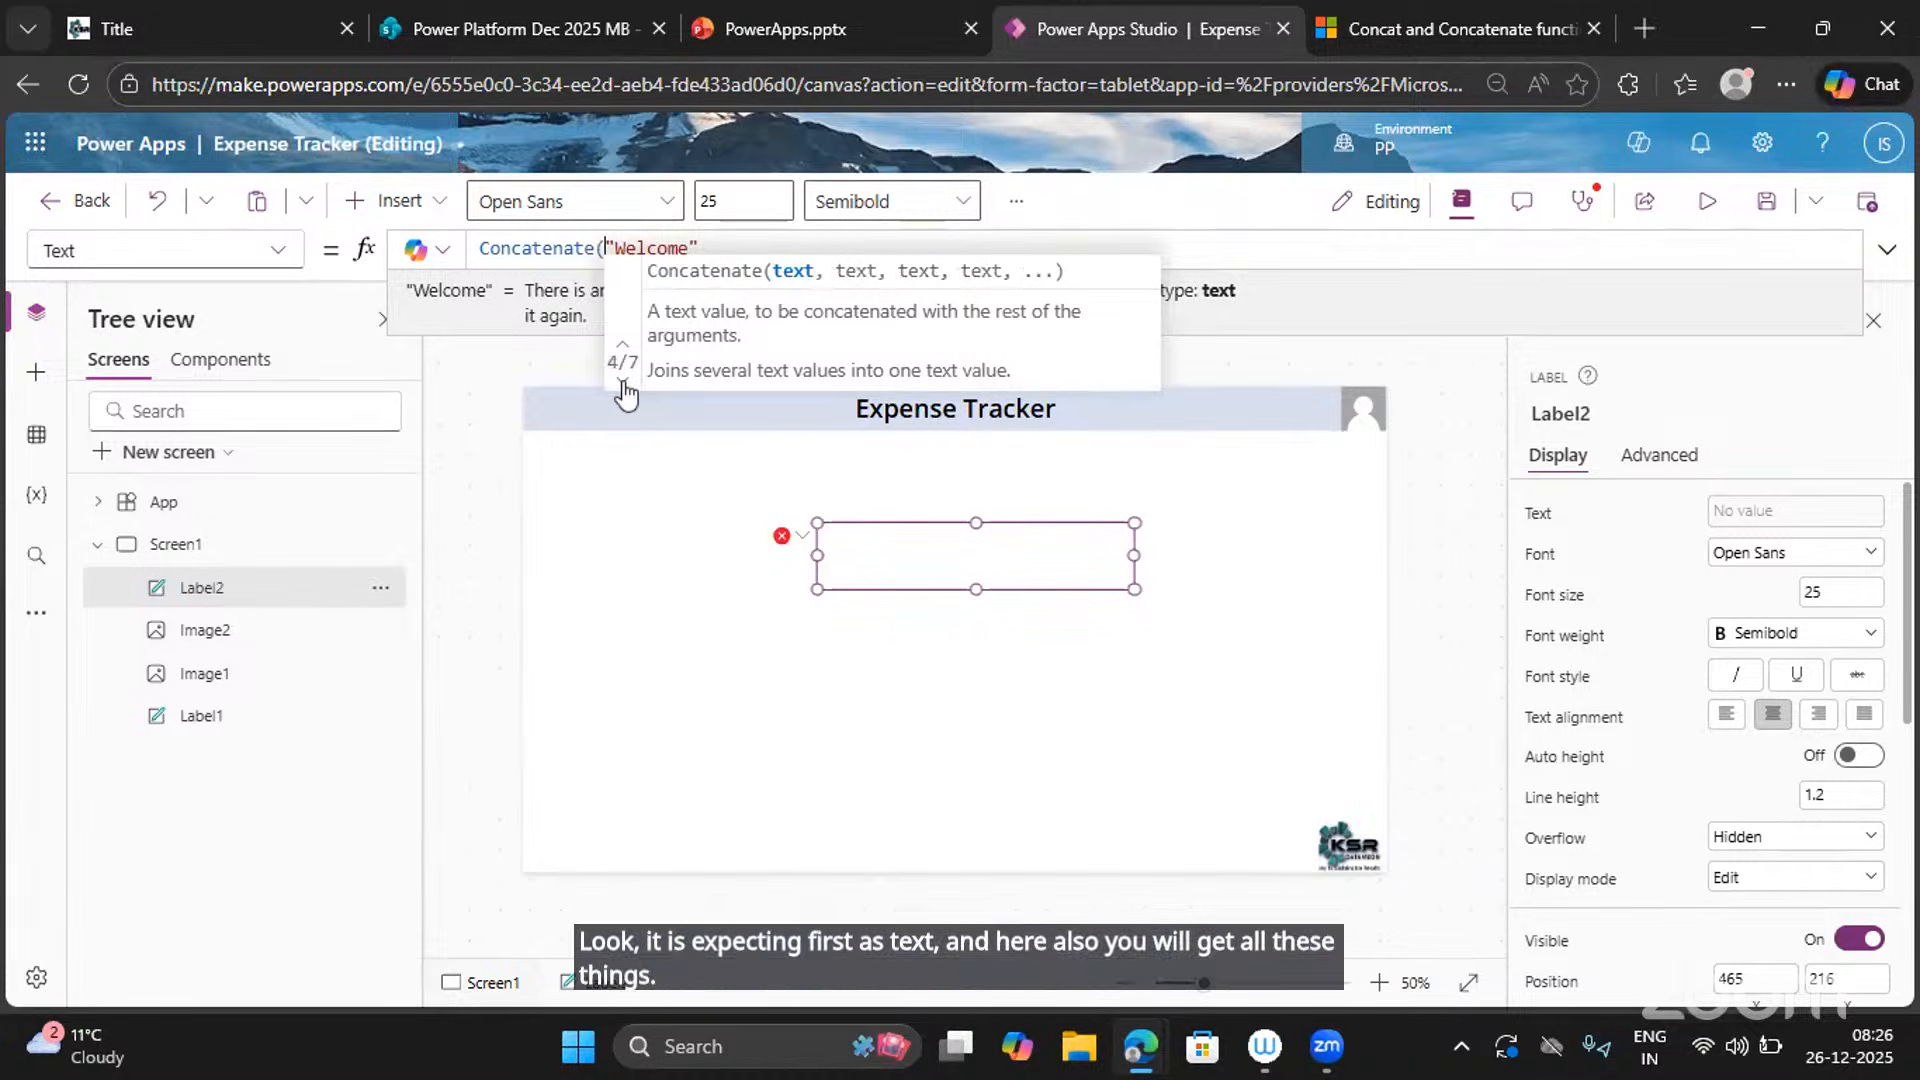
{"action": "left_click", "coordinate": [624, 386]}
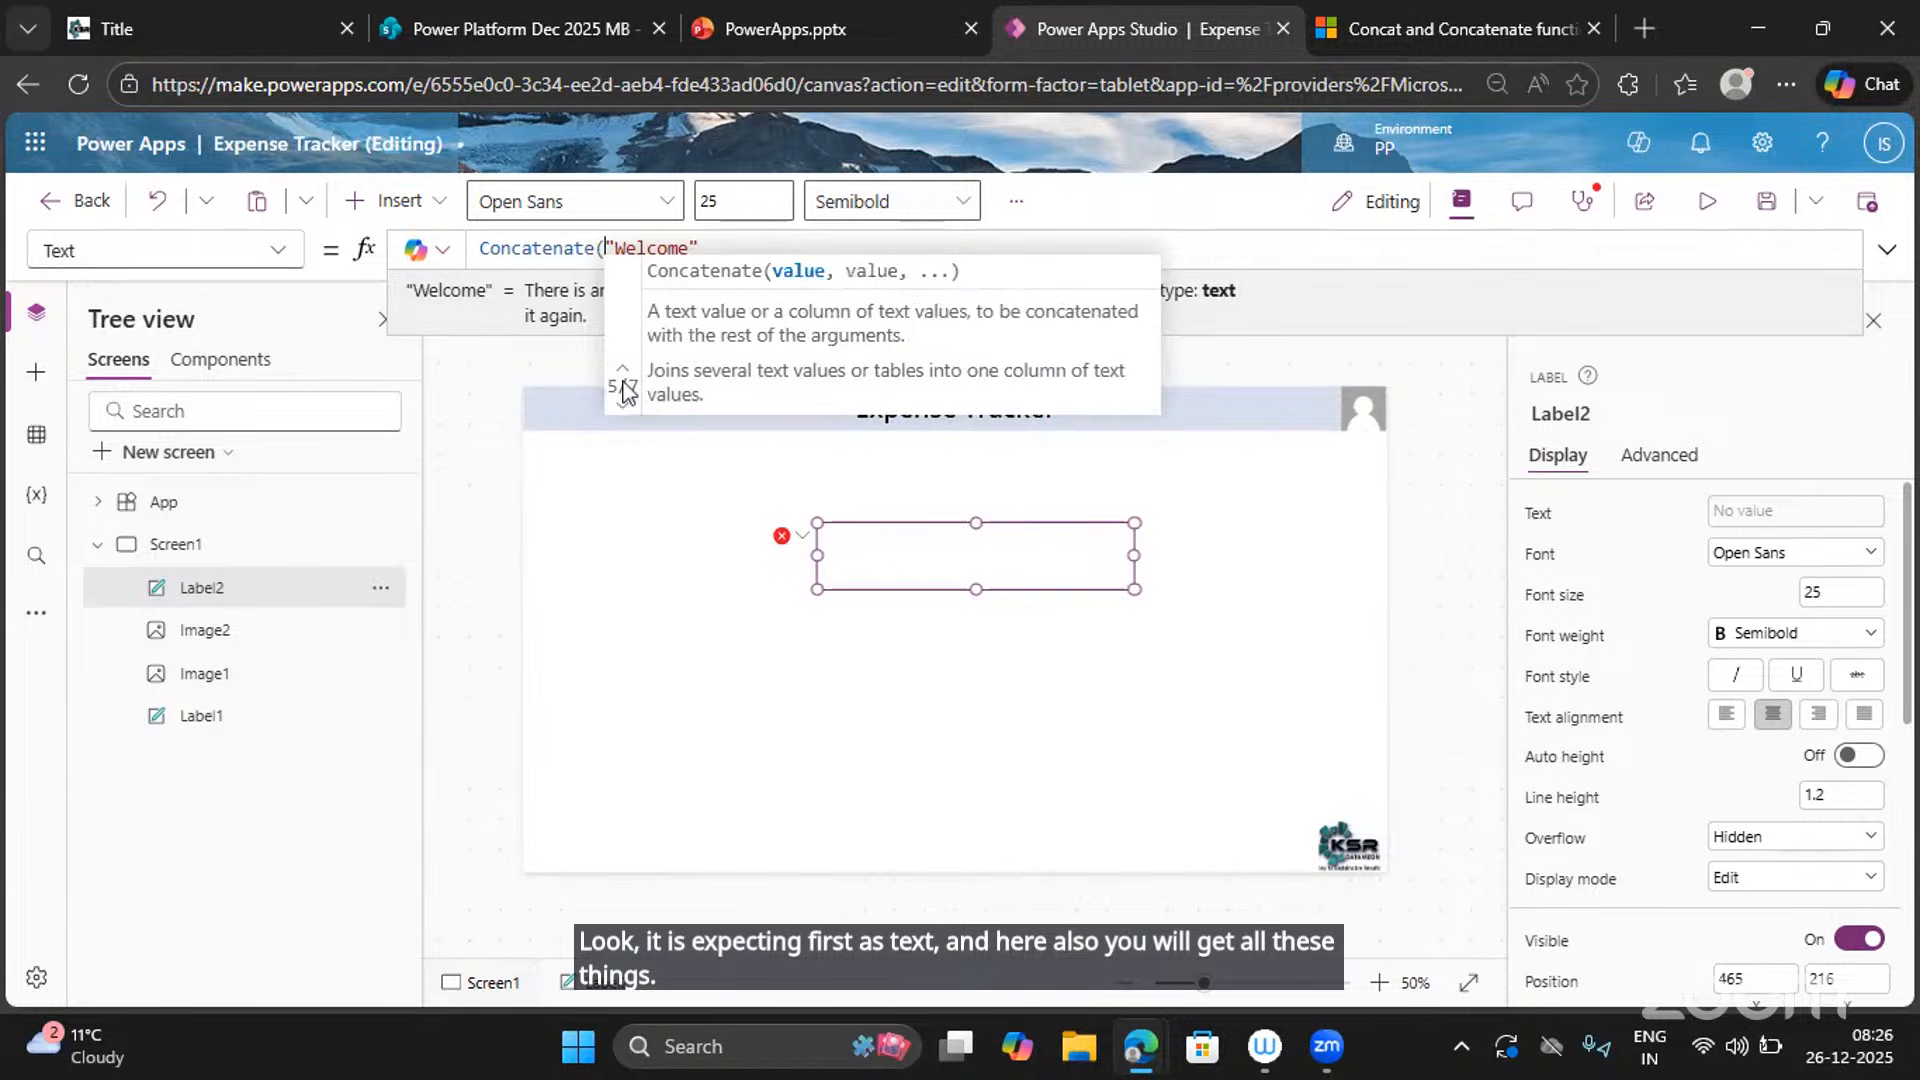
Add User().FullName as a second Concatenate argument after "Welcome".
{"action": "left_click", "coordinate": [720, 247]}
{"action": "type", "text": ","}
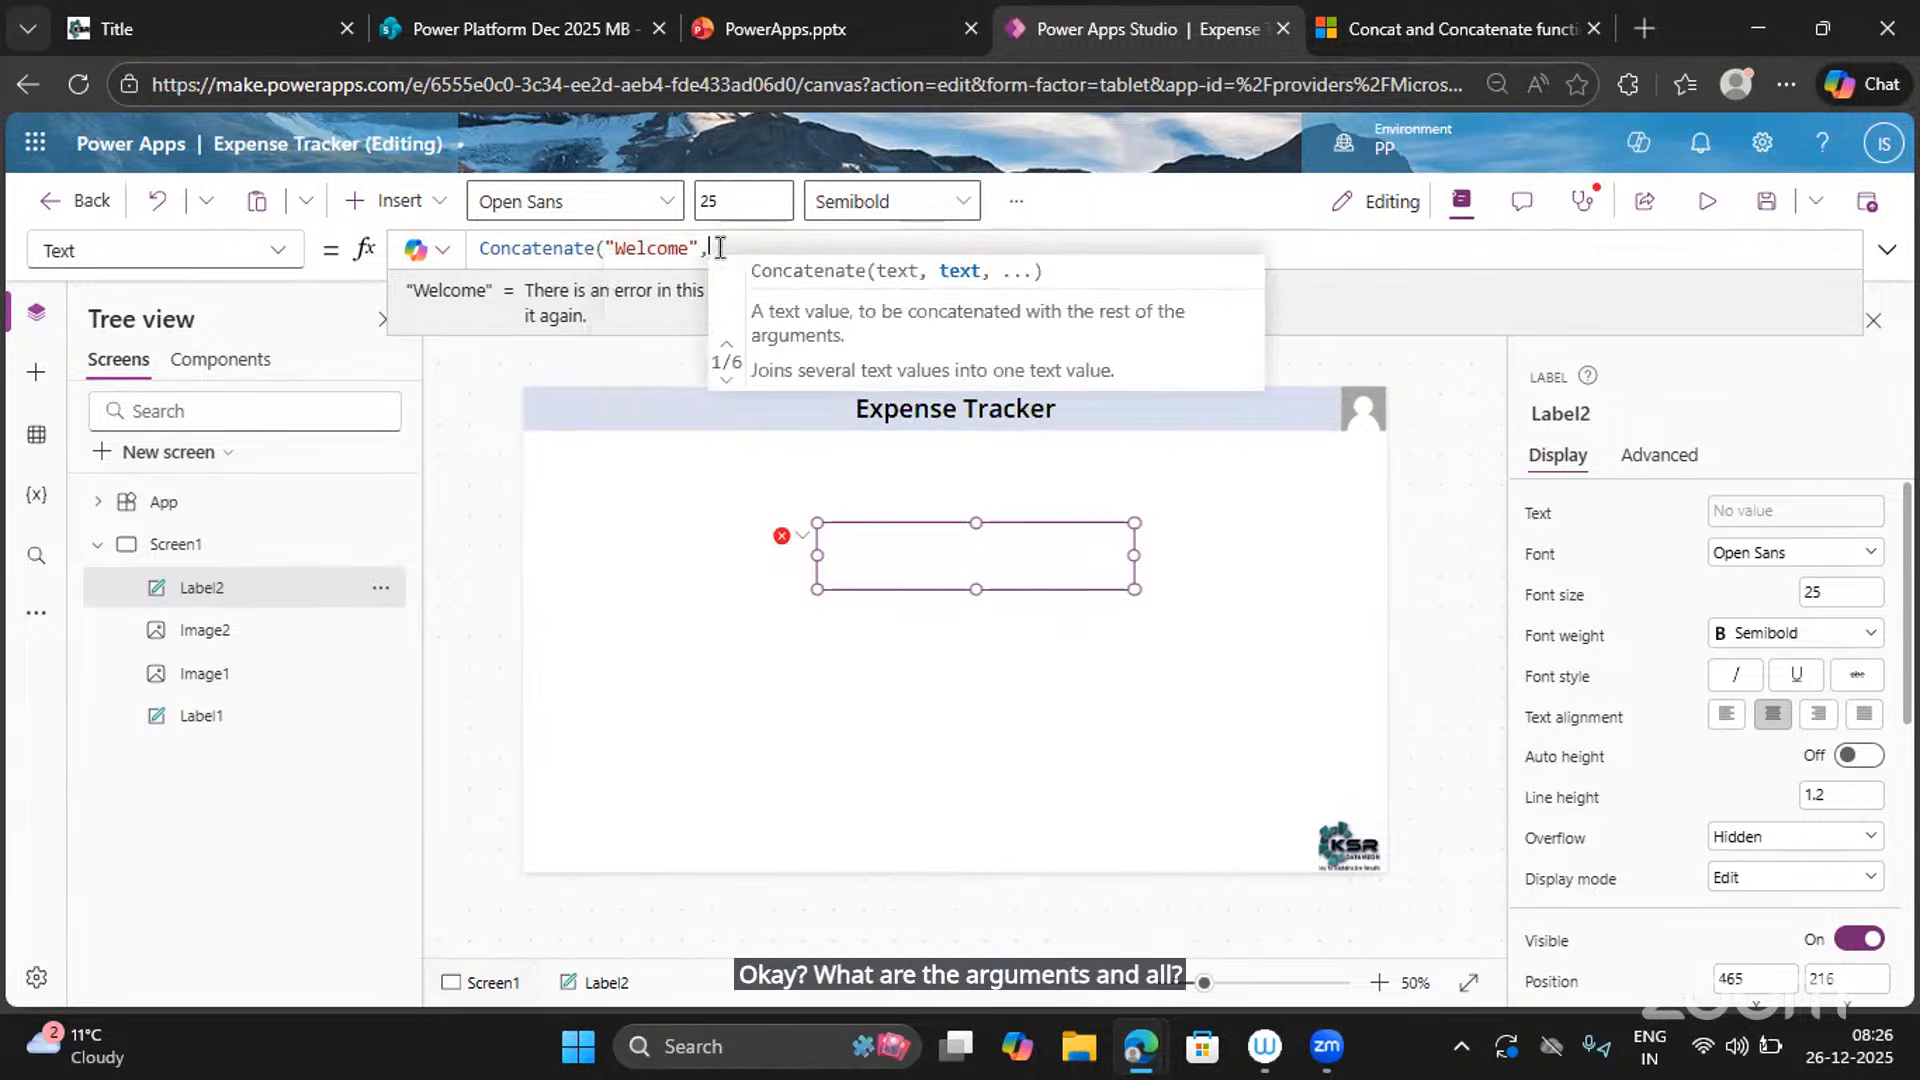
{"action": "type", "text": ",User"}
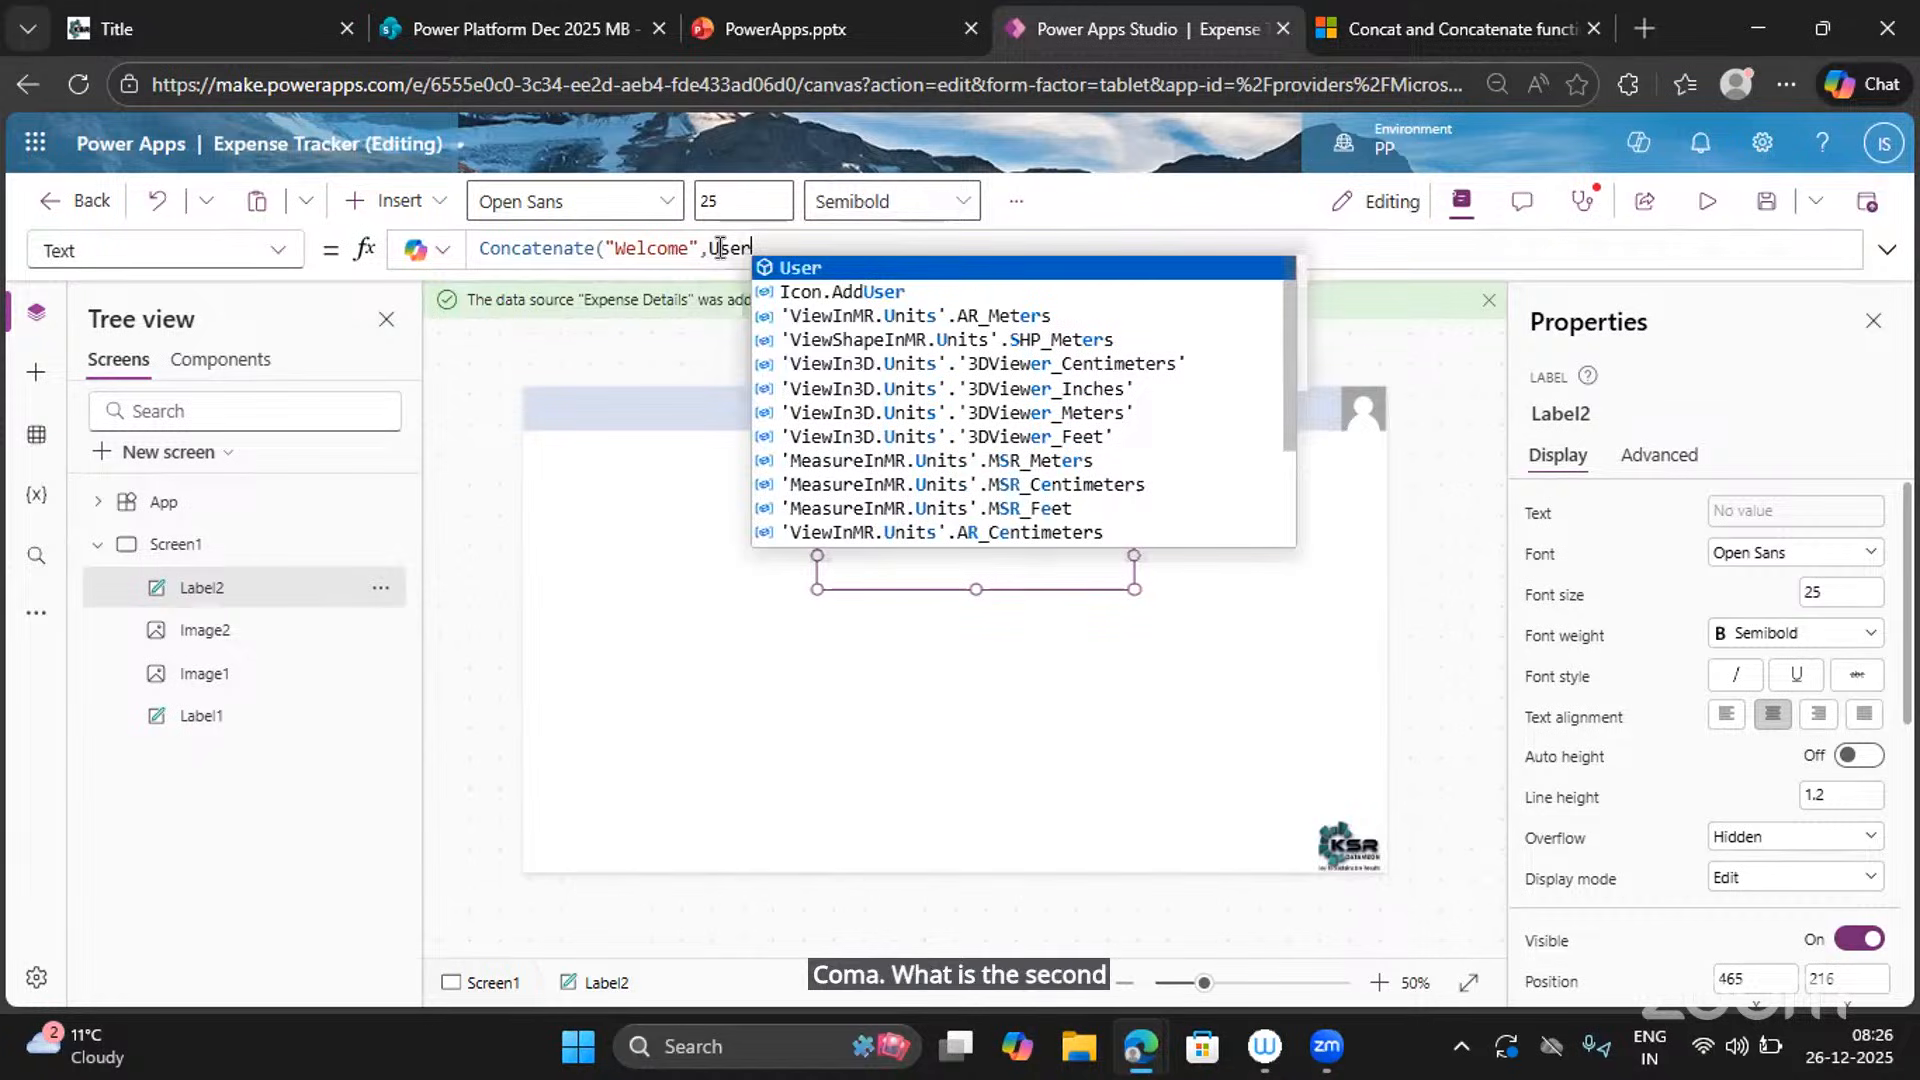
{"action": "type", "text": "()."}
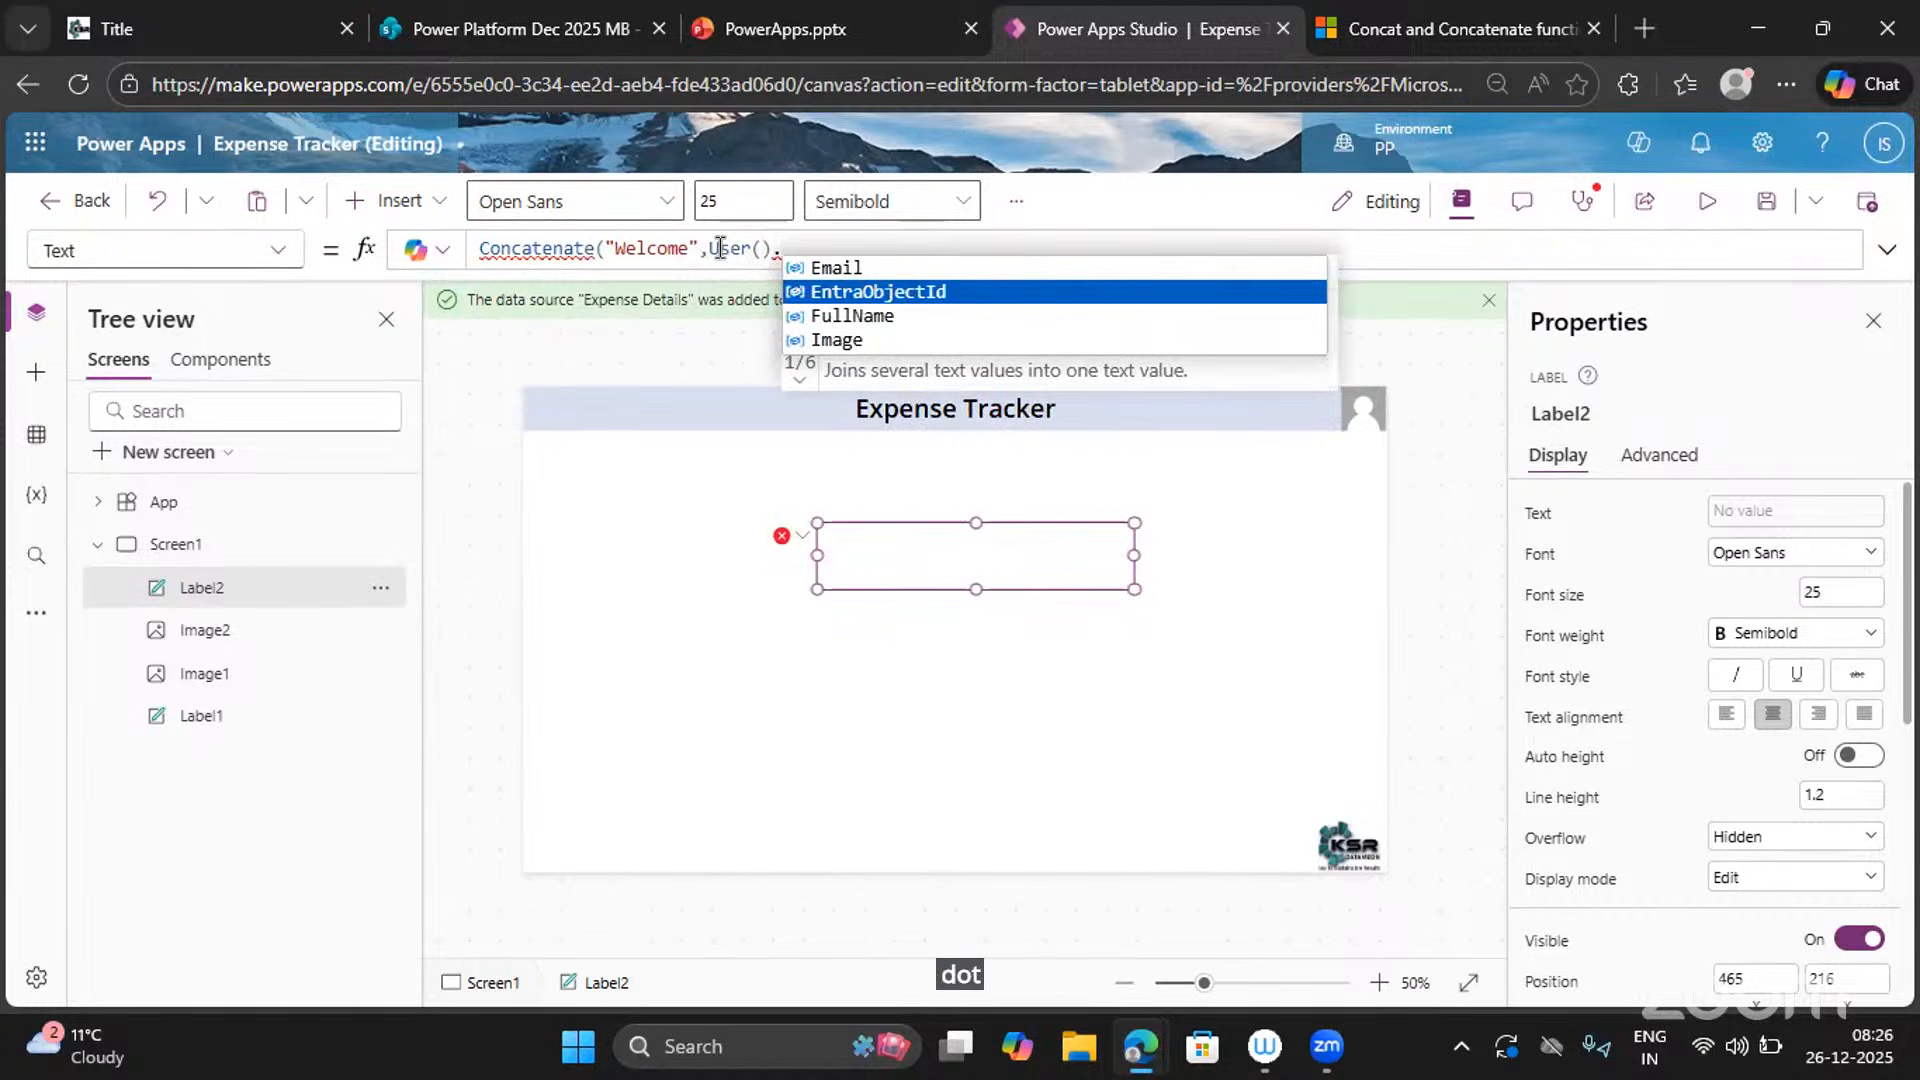
{"action": "key", "text": "Down"}
{"action": "key", "text": "Tab"}
{"action": "type", "text": ")"}
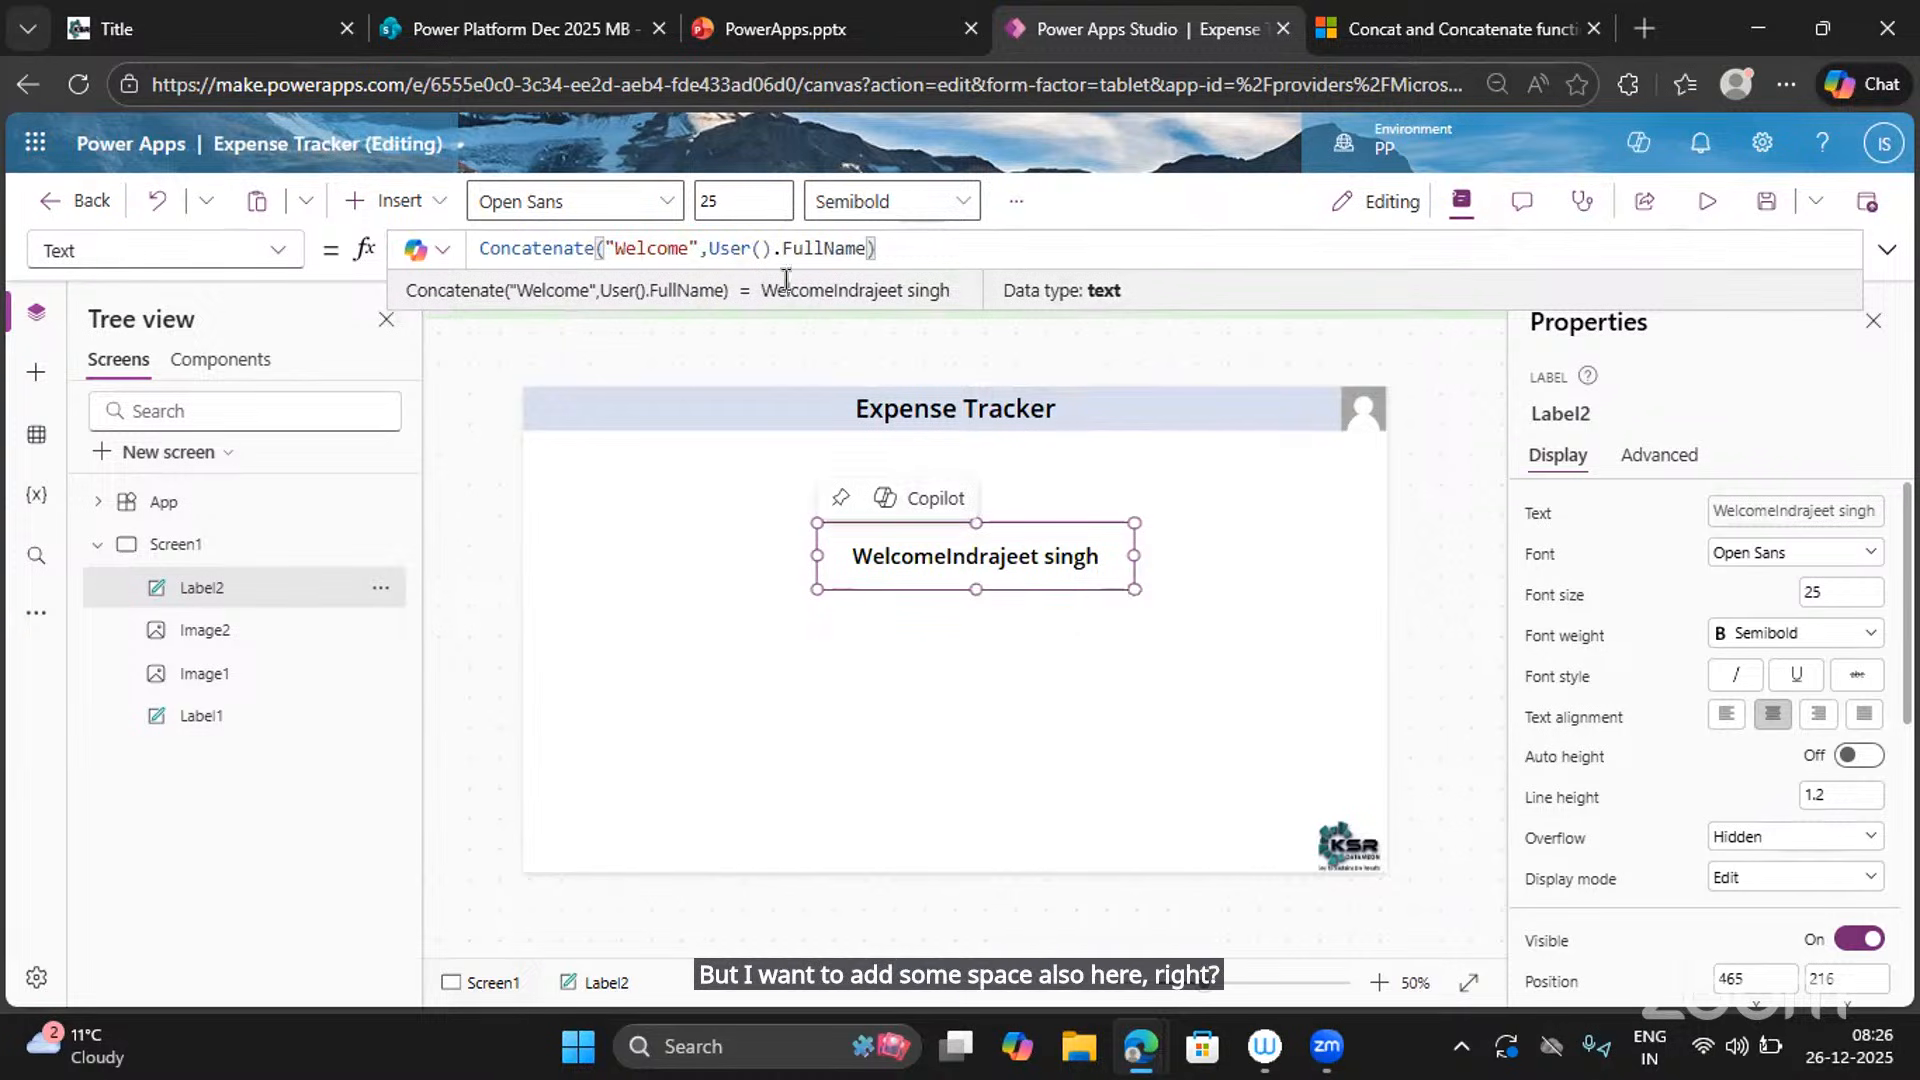
Fix the formula to Concatenate("Welcome ",User().FullName), with the space inside the Welcome string.
{"action": "left_click", "coordinate": [709, 248]}
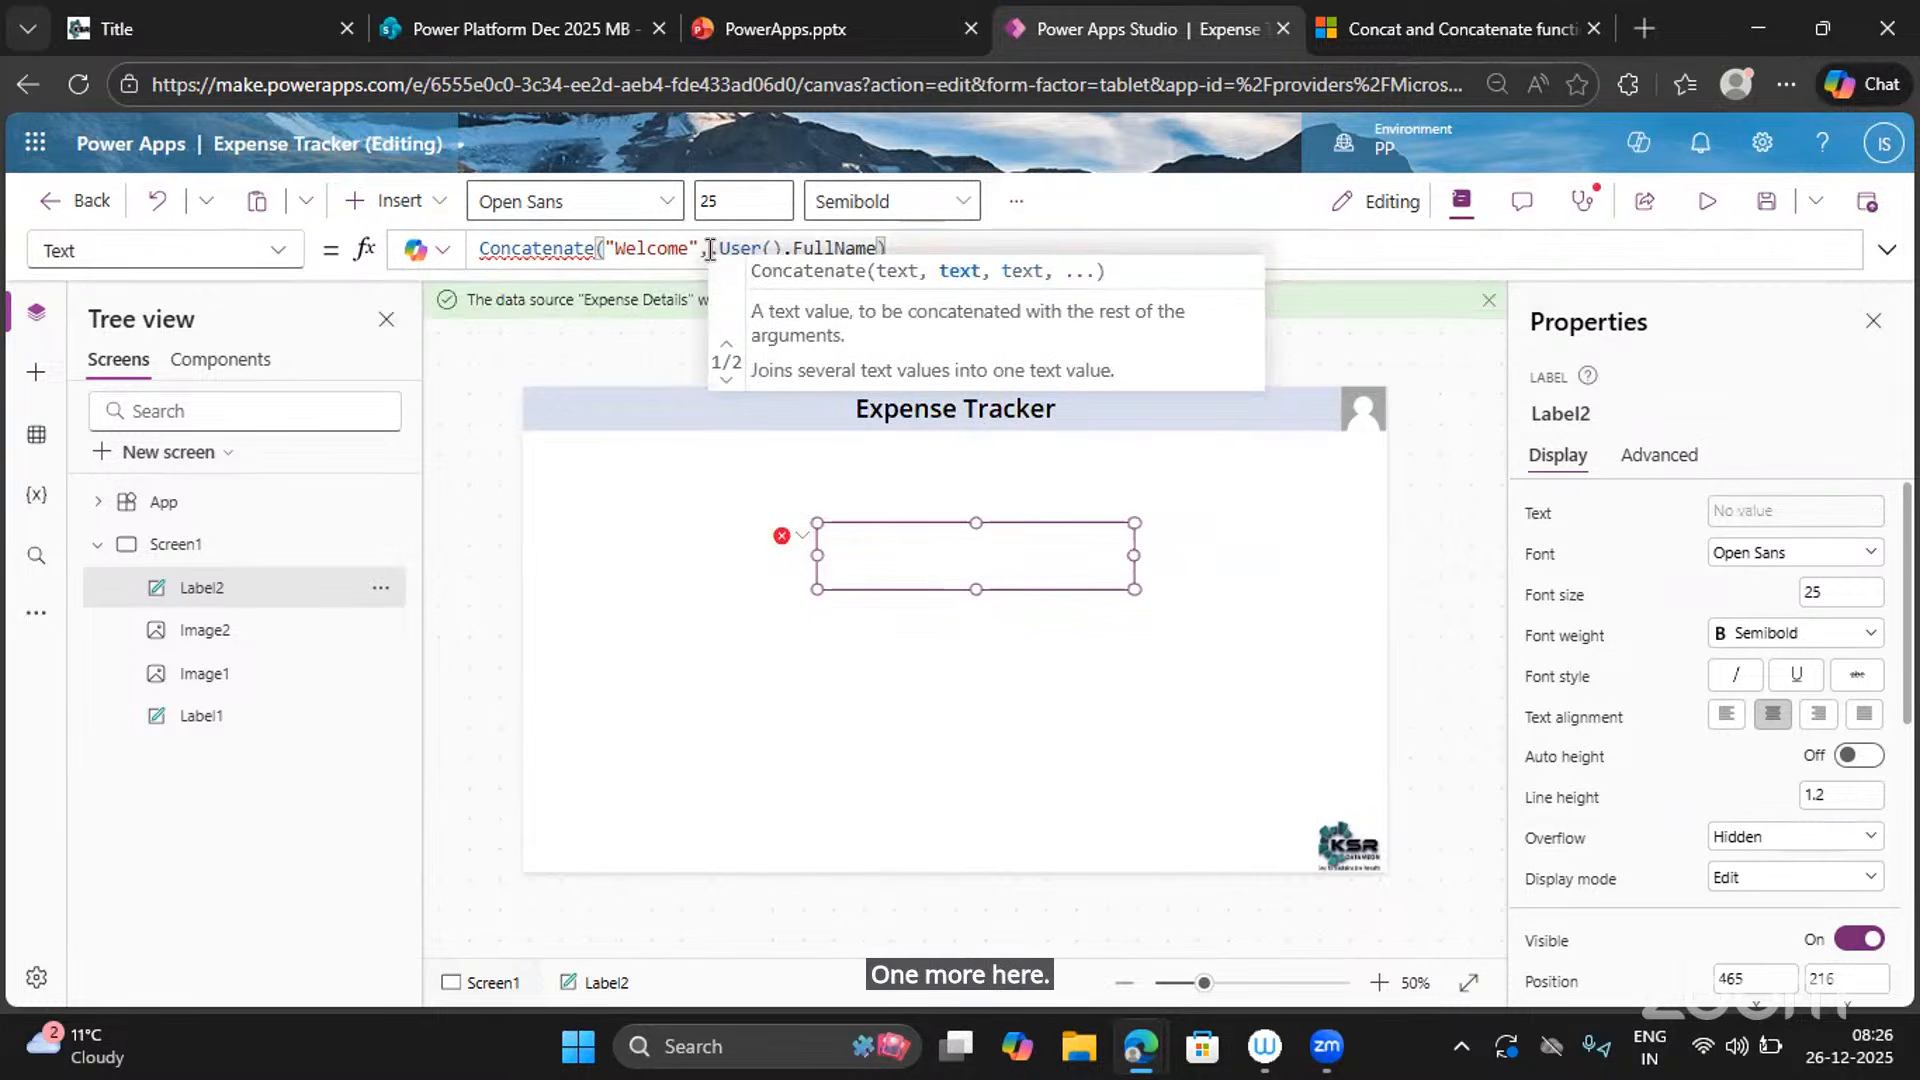
{"action": "type", "text": "\"\","}
{"action": "key", "text": "Left"}
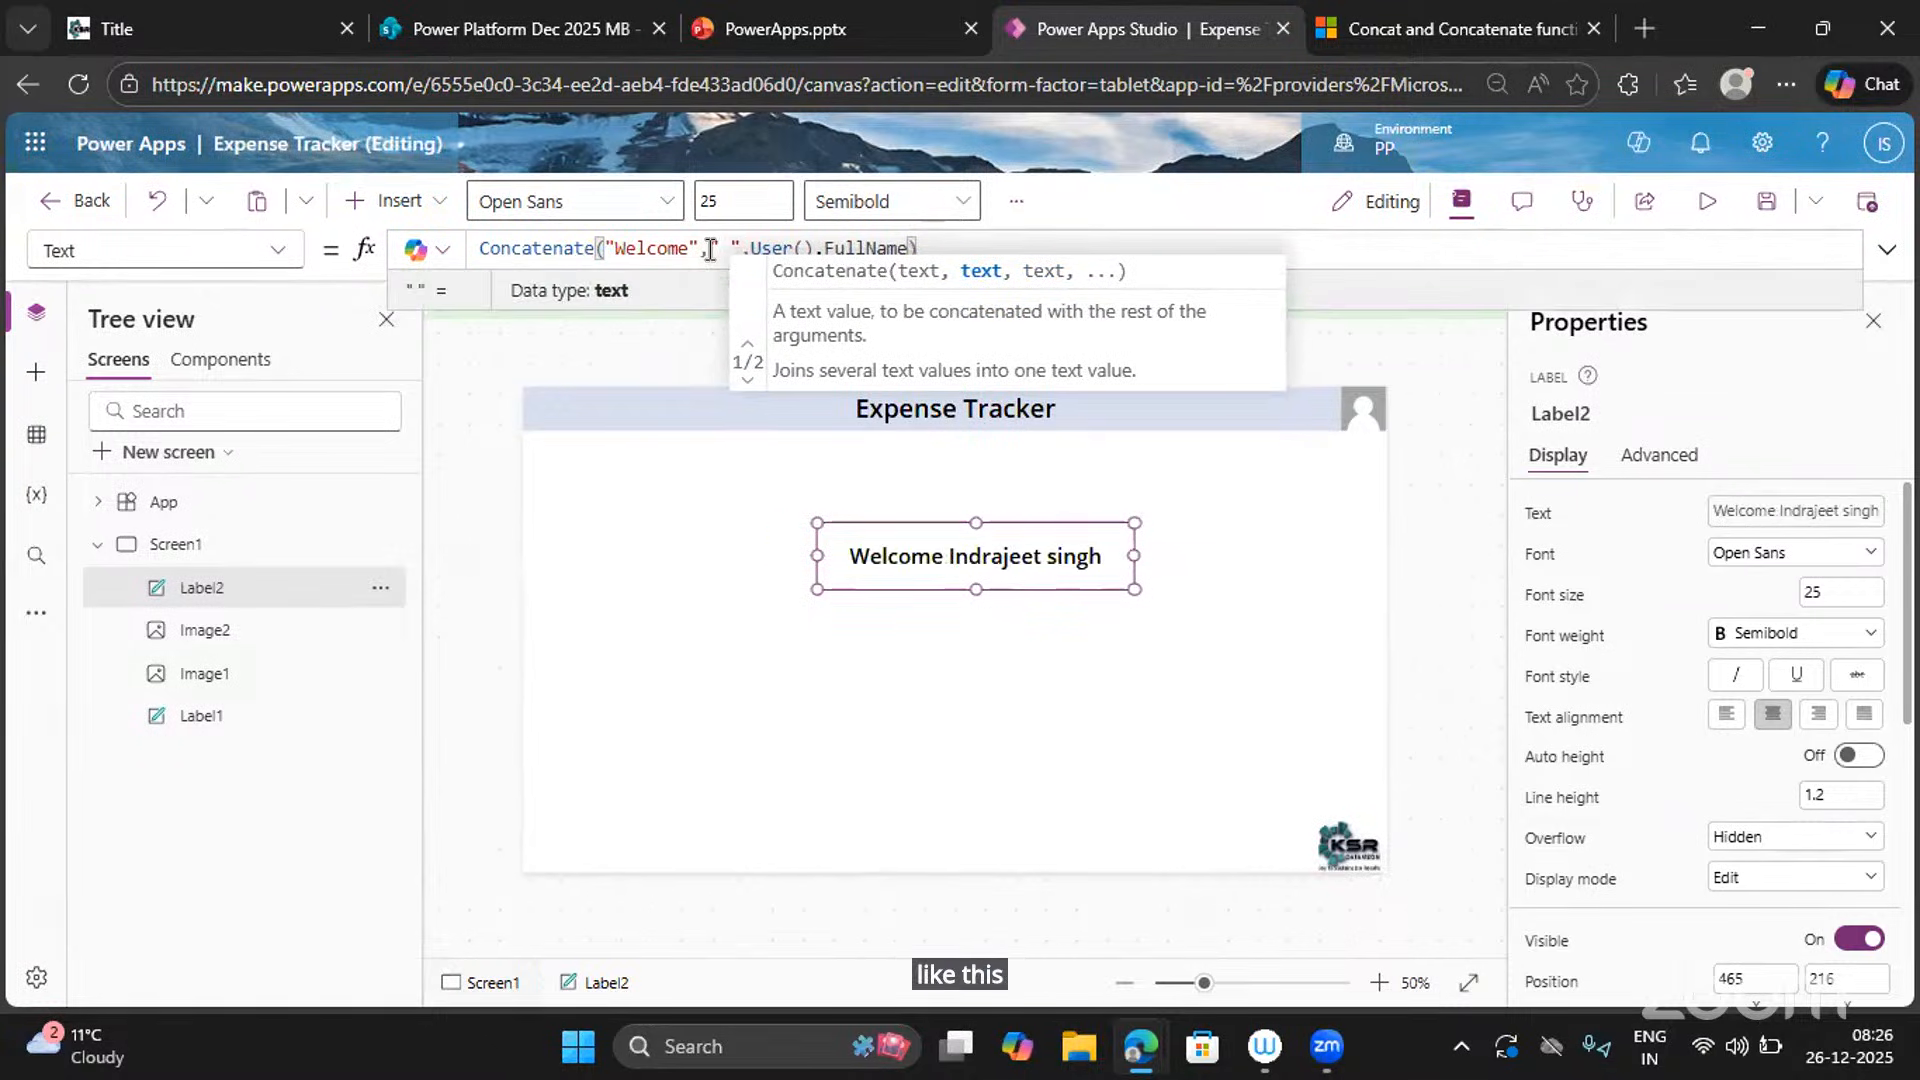
{"action": "left_click", "coordinate": [1030, 238]}
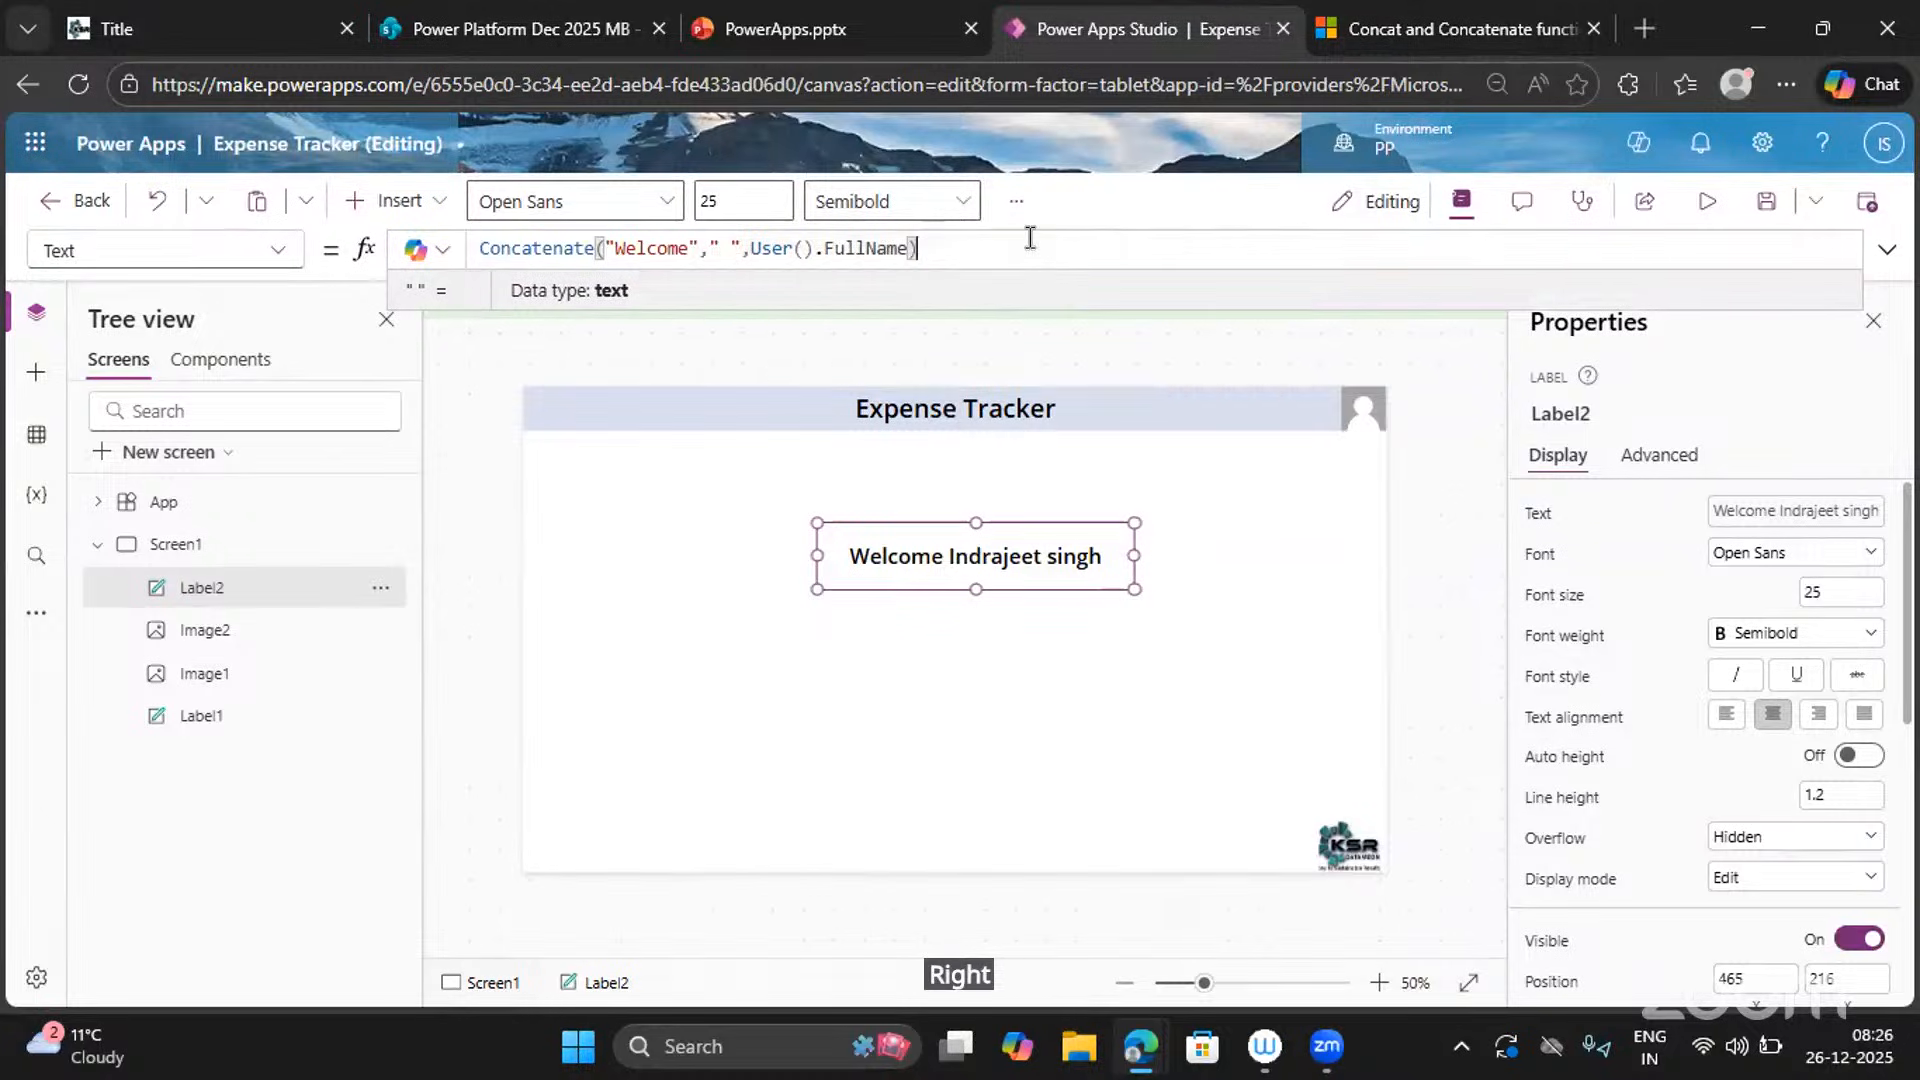
{"action": "double_click", "coordinate": [752, 256]}
{"action": "left_click", "coordinate": [736, 253]}
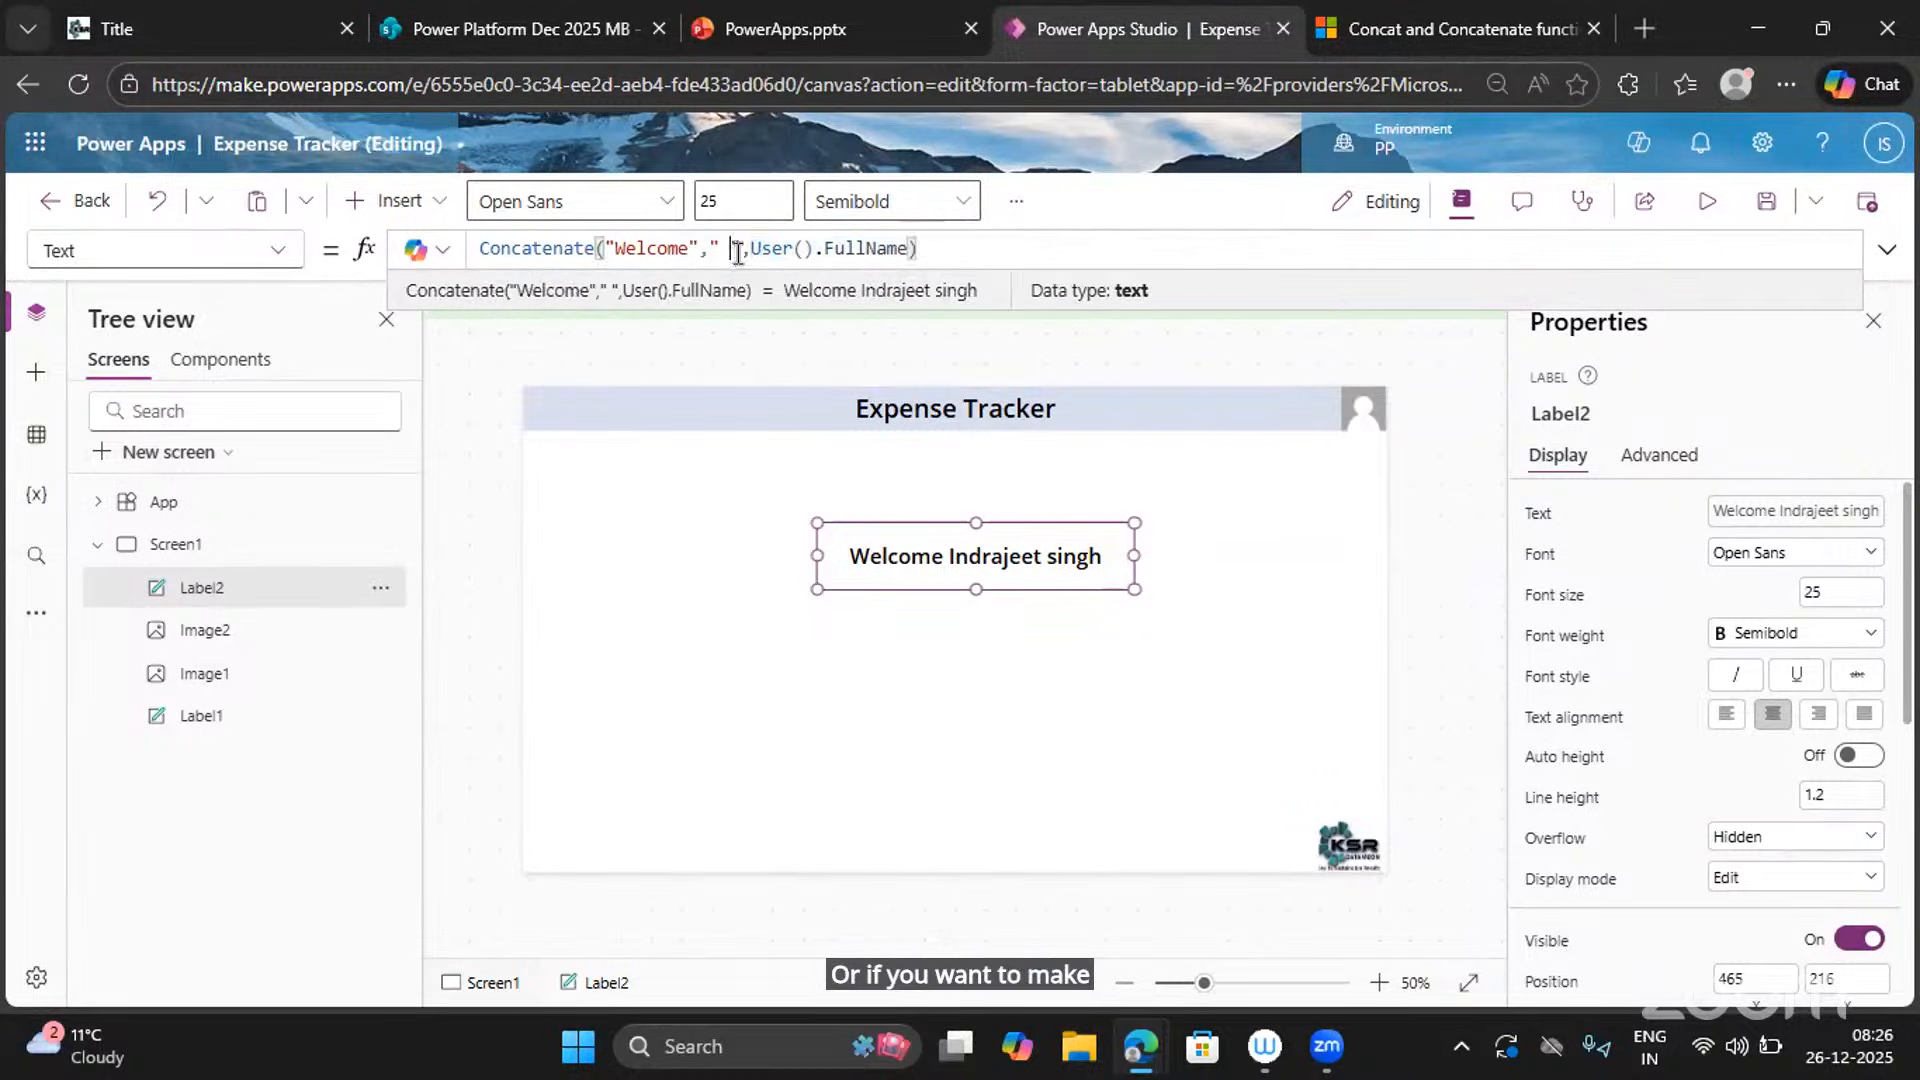
{"action": "left_click_drag", "start_coordinate": [738, 253], "coordinate": [751, 250]}
{"action": "left_click", "coordinate": [751, 249]}
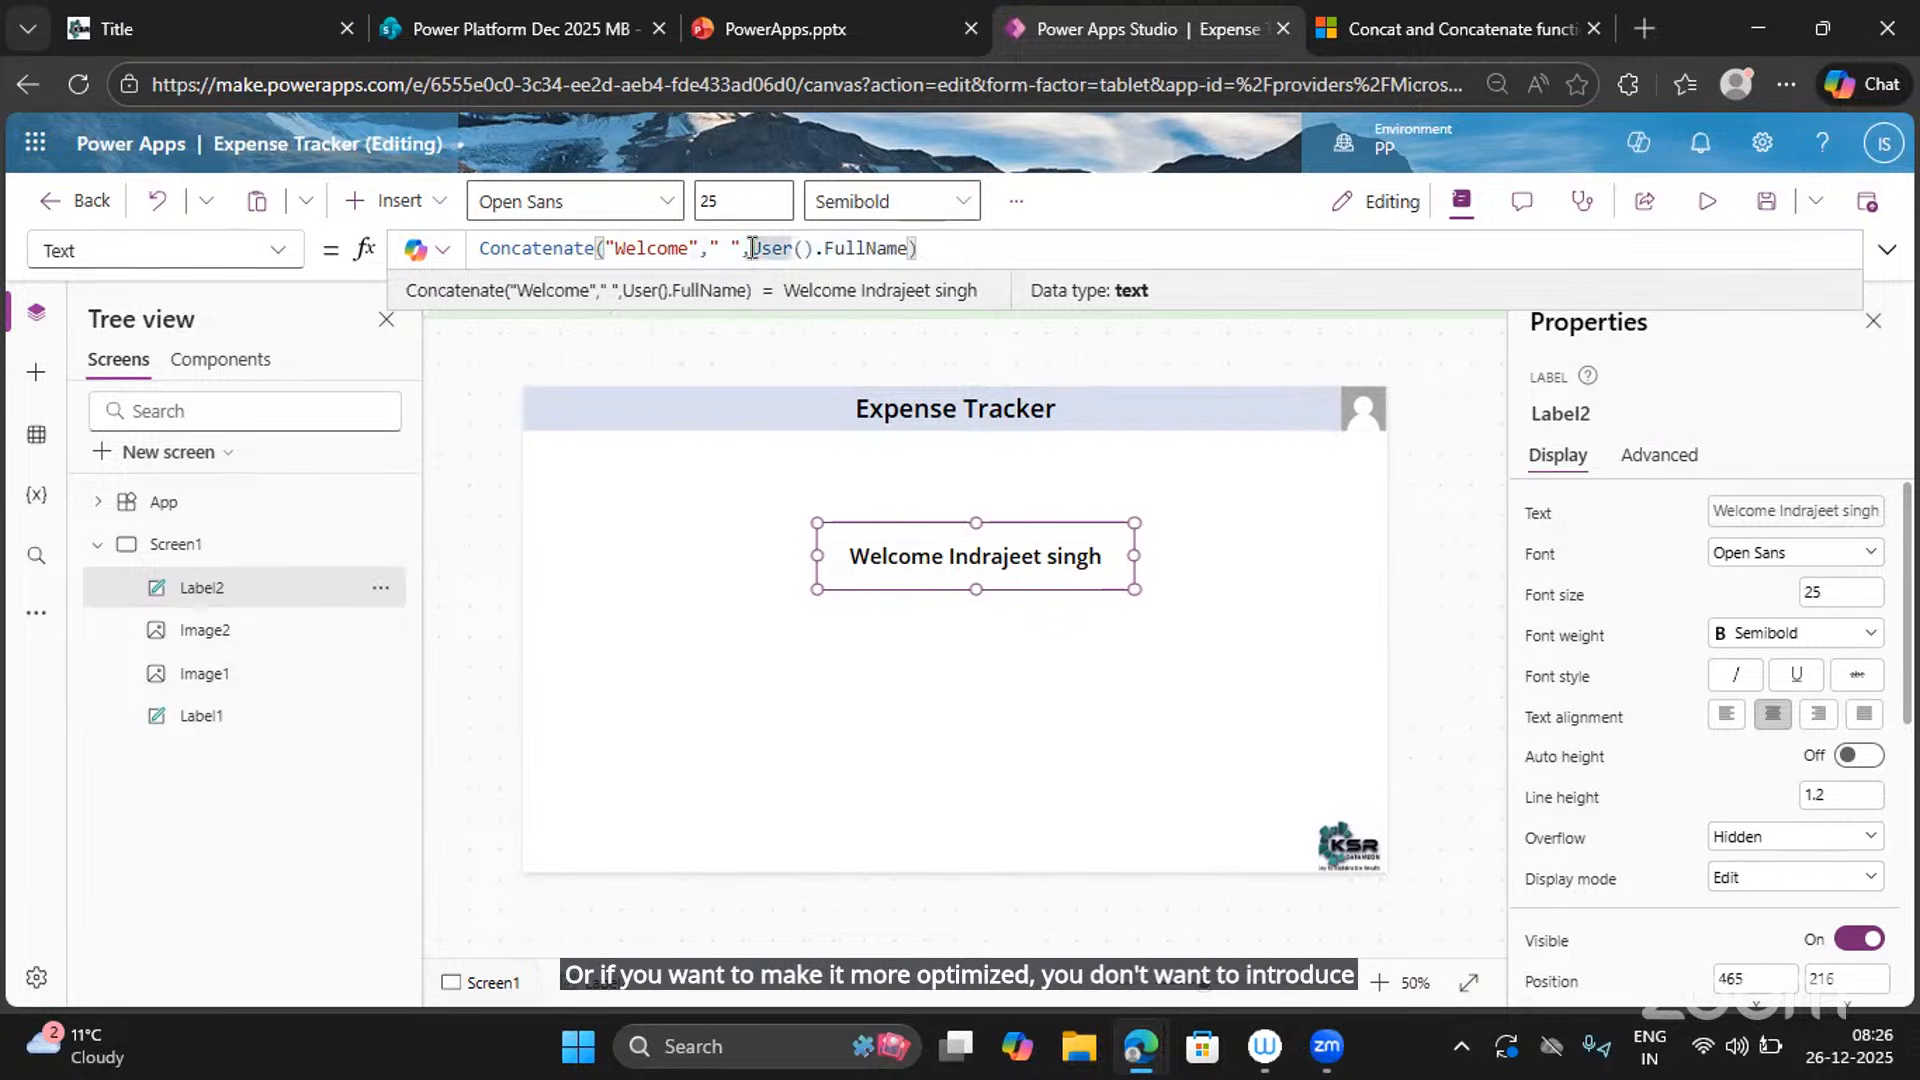
{"action": "key", "text": "BackSpace"}
{"action": "key", "text": "BackSpace"}
{"action": "key", "text": "BackSpace"}
{"action": "key", "text": "BackSpace"}
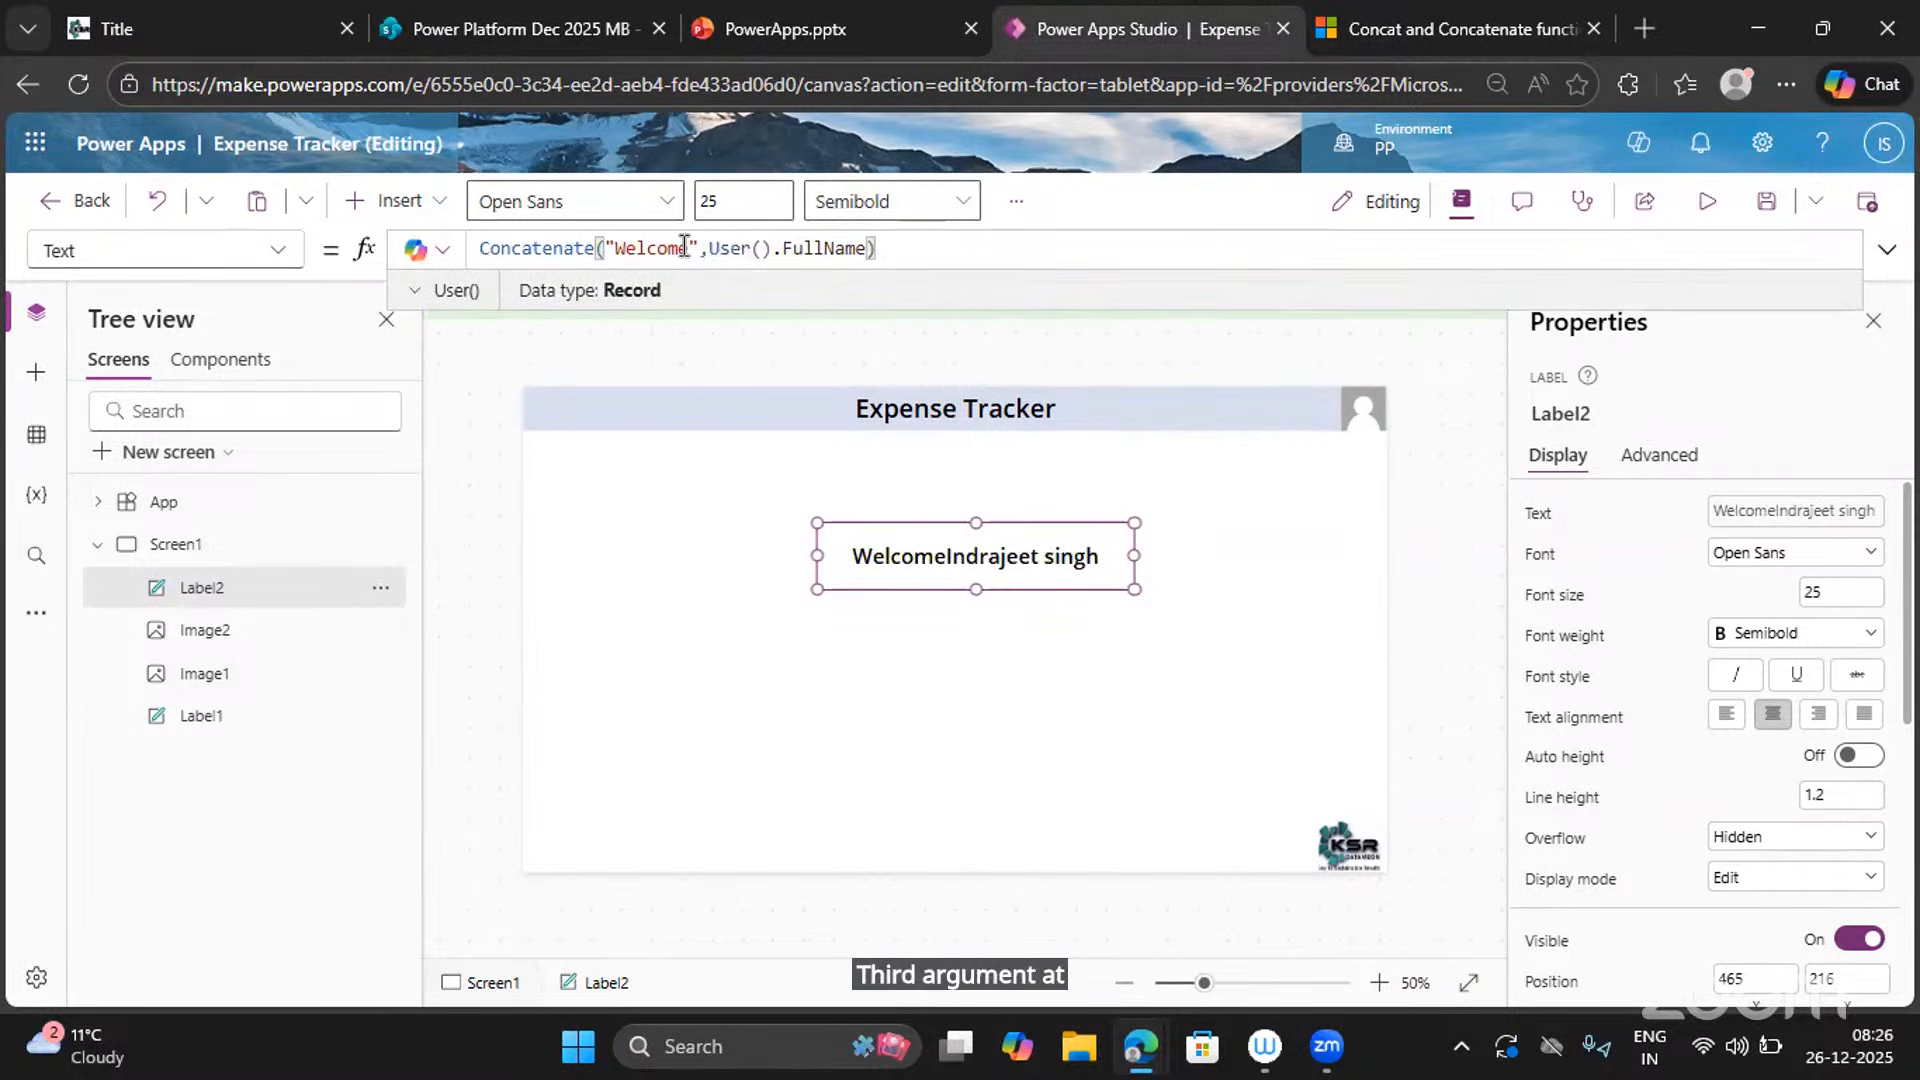
{"action": "left_click", "coordinate": [687, 248]}
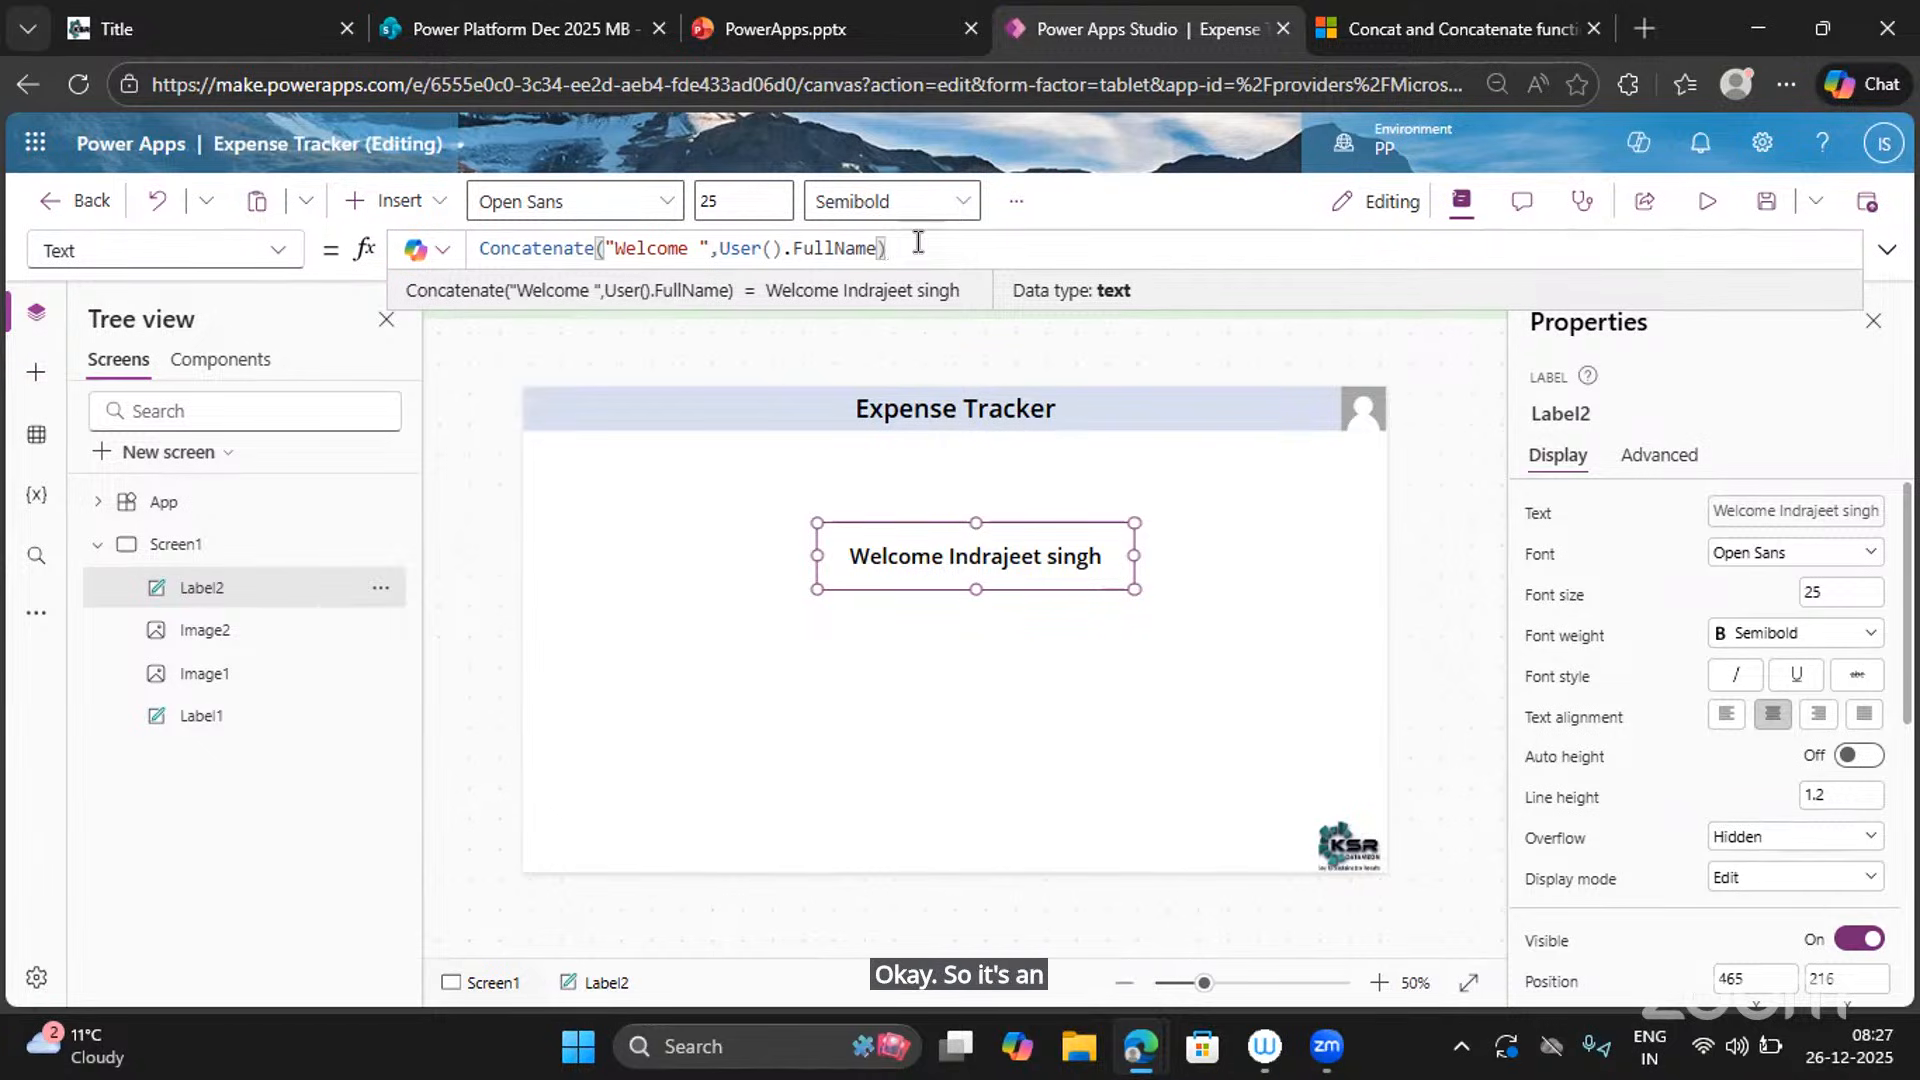
Nudge the welcome label to about 450,225, then select the screen instead.
{"action": "left_click", "coordinate": [959, 570]}
{"action": "left_click_drag", "start_coordinate": [958, 569], "coordinate": [953, 575]}
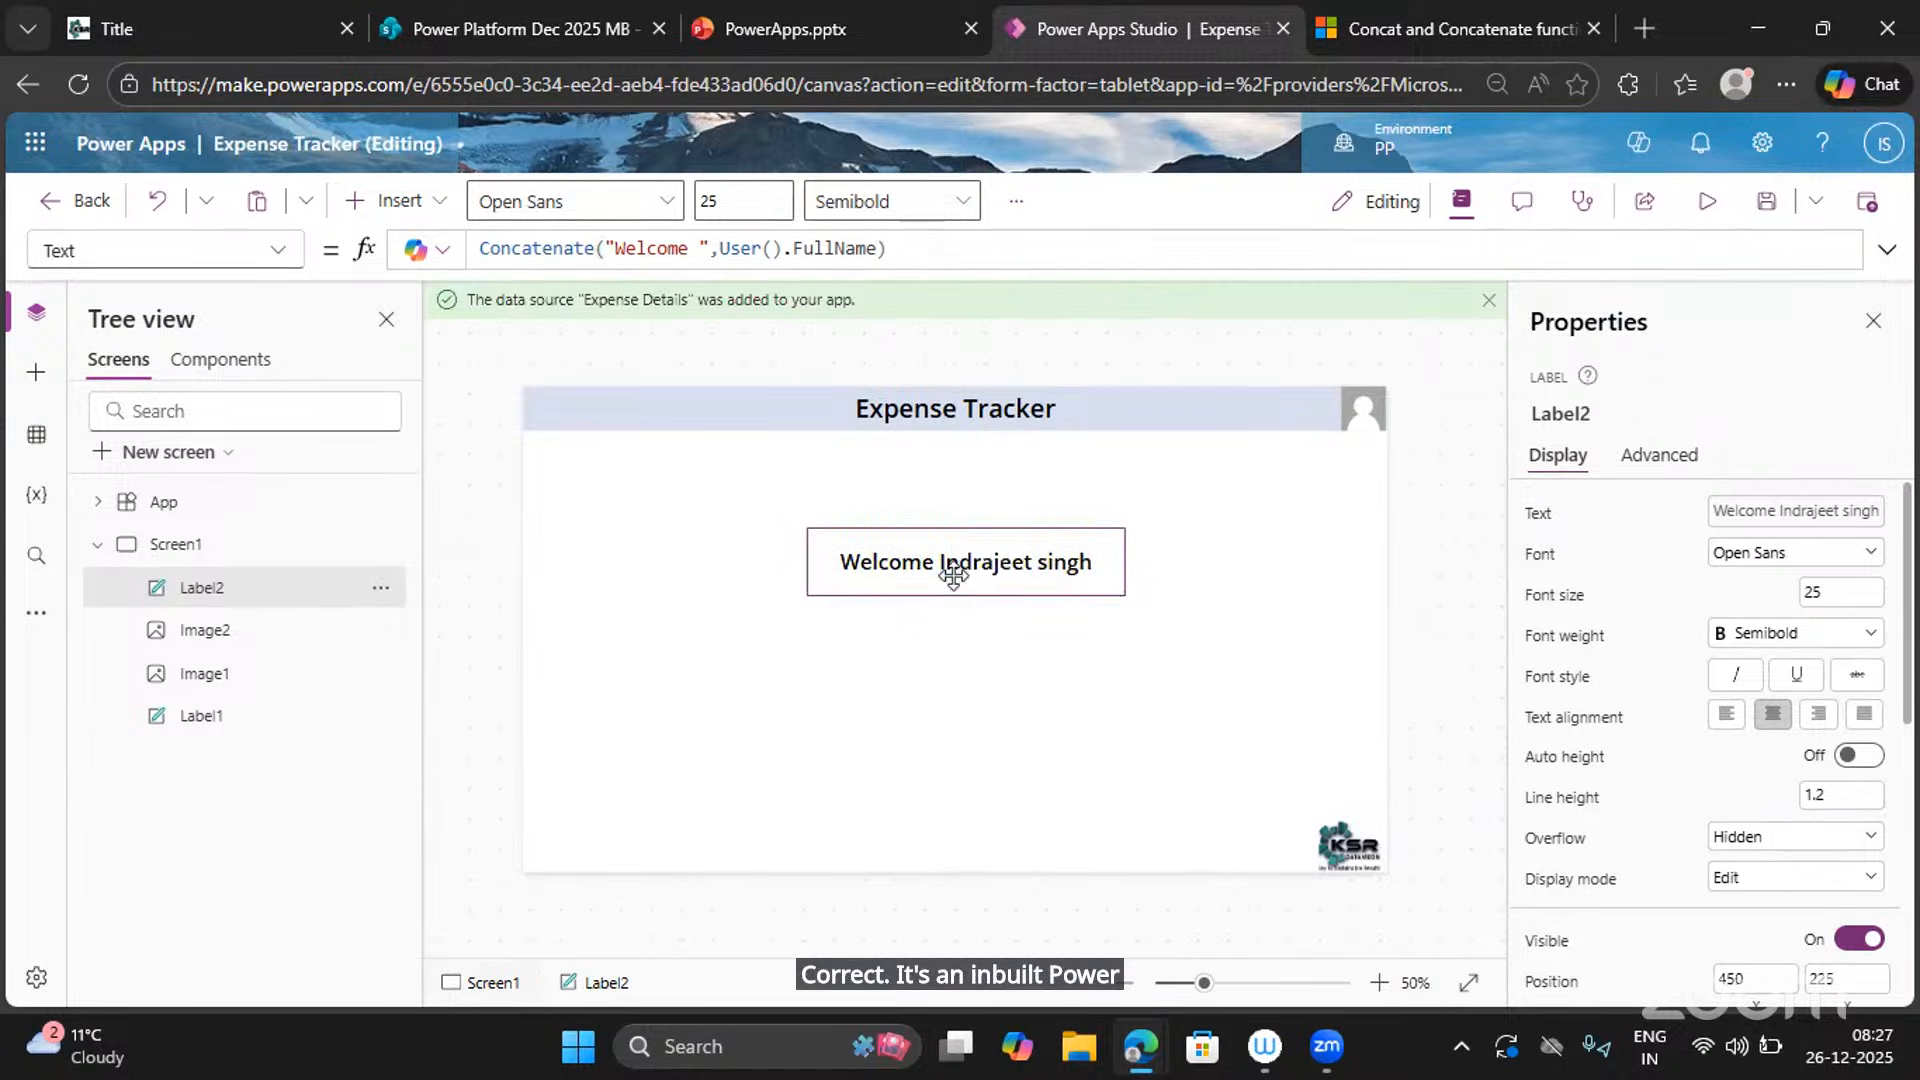
{"action": "left_click", "coordinate": [893, 710]}
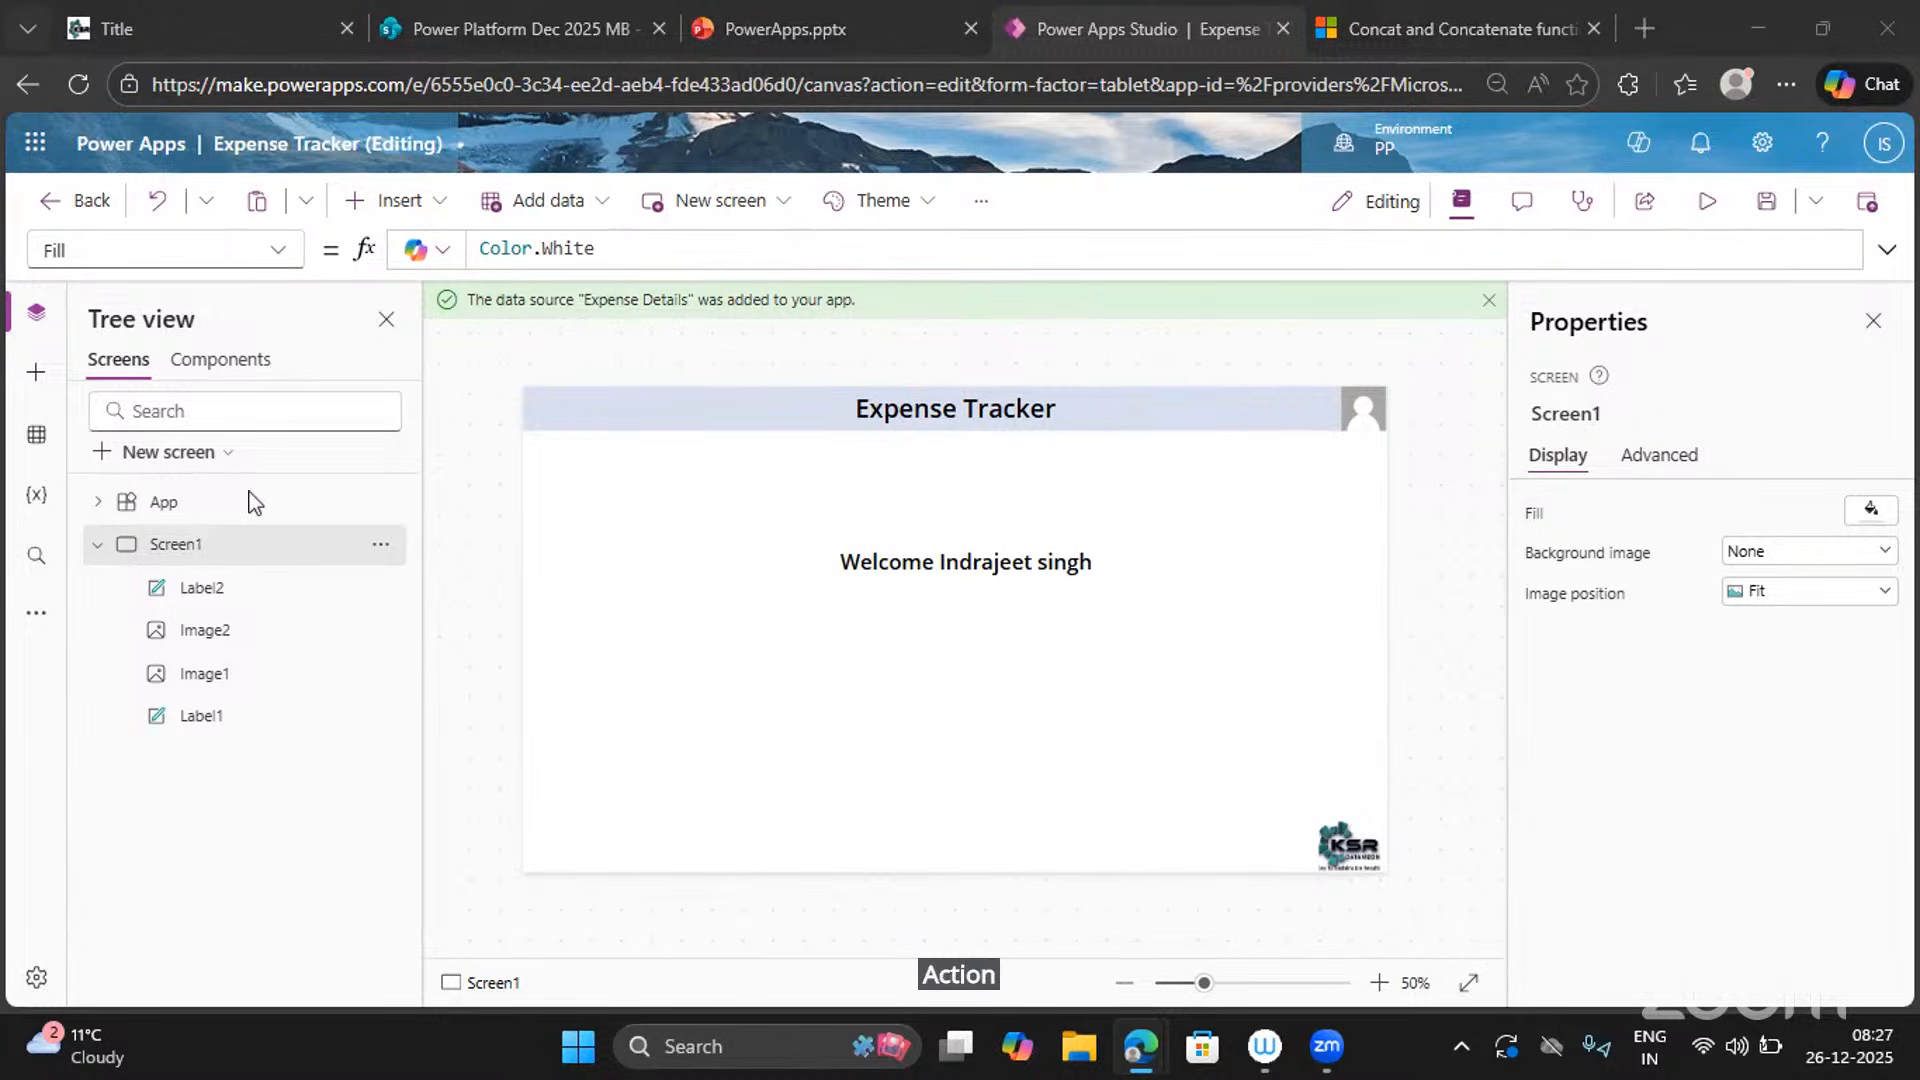
Insert a Button and place it below the welcome greeting.
{"action": "left_click", "coordinate": [400, 202]}
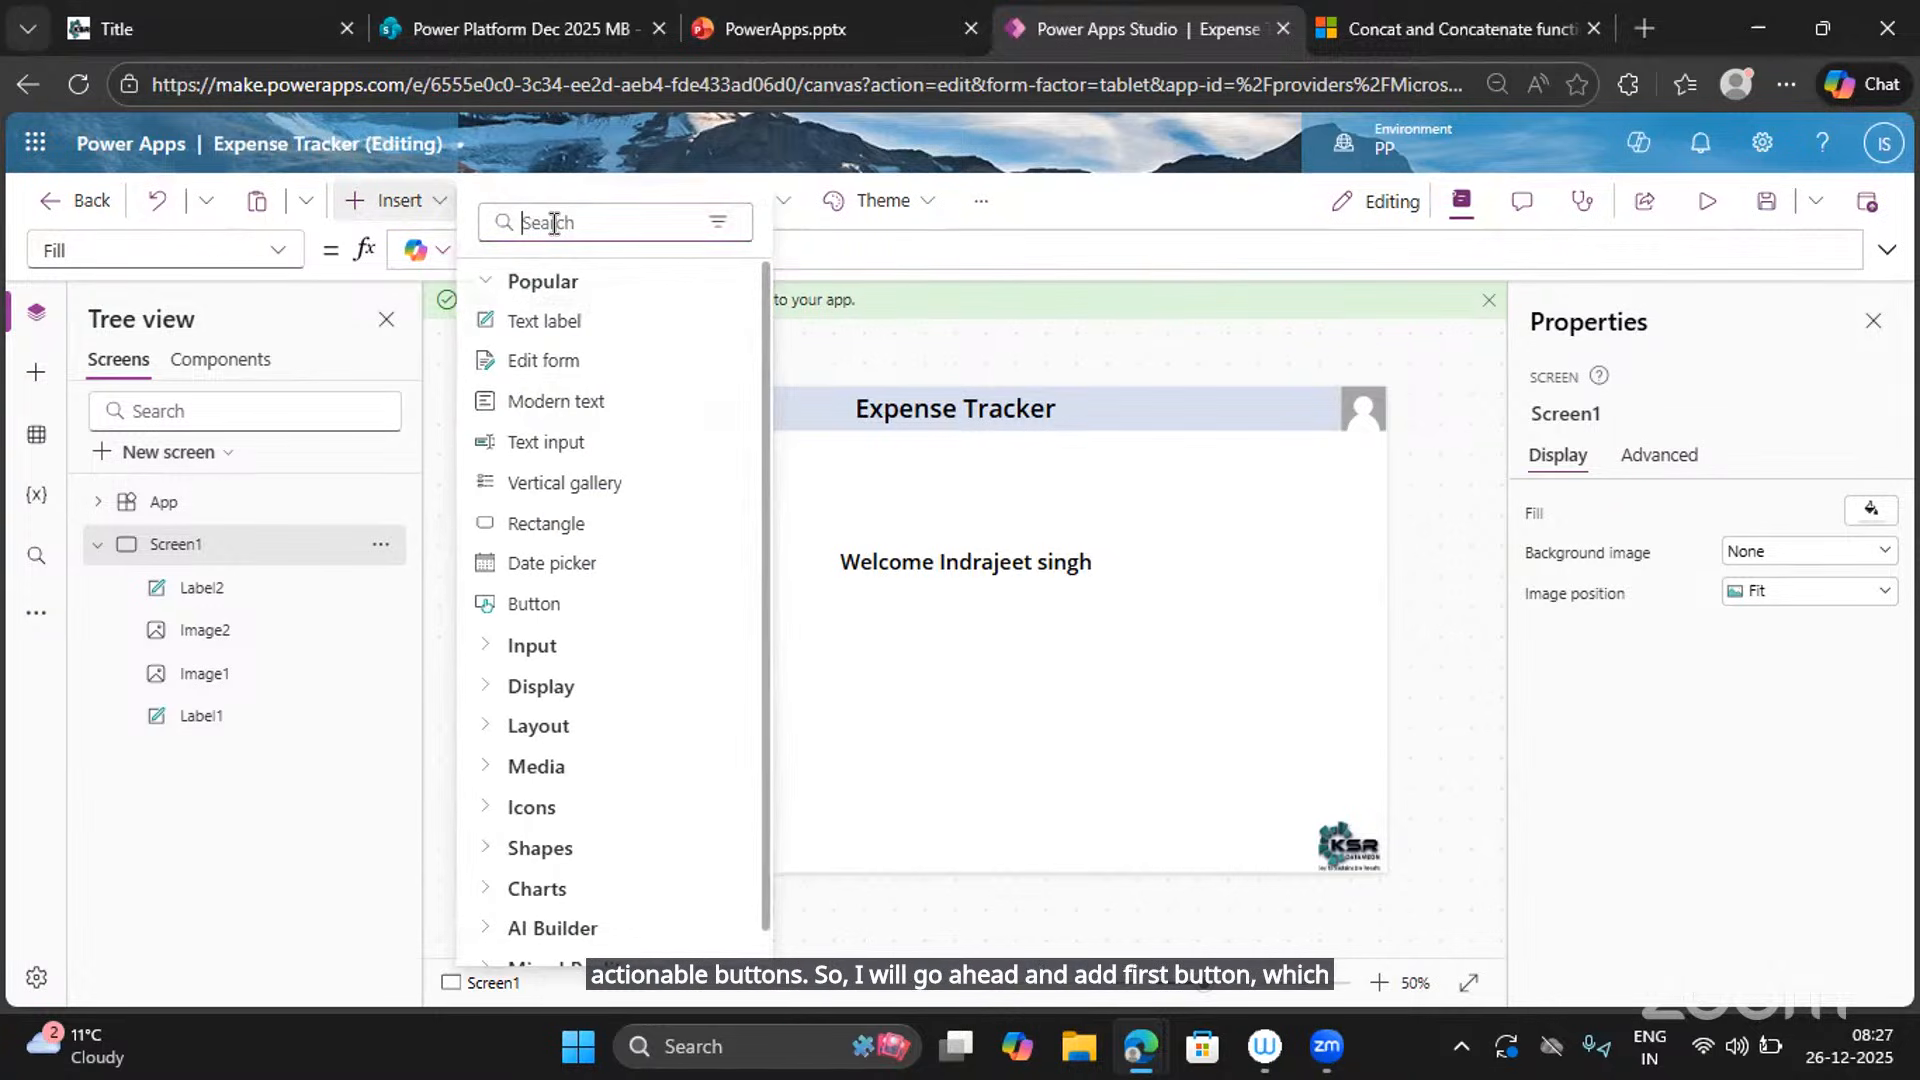
{"action": "type", "text": "BUtton"}
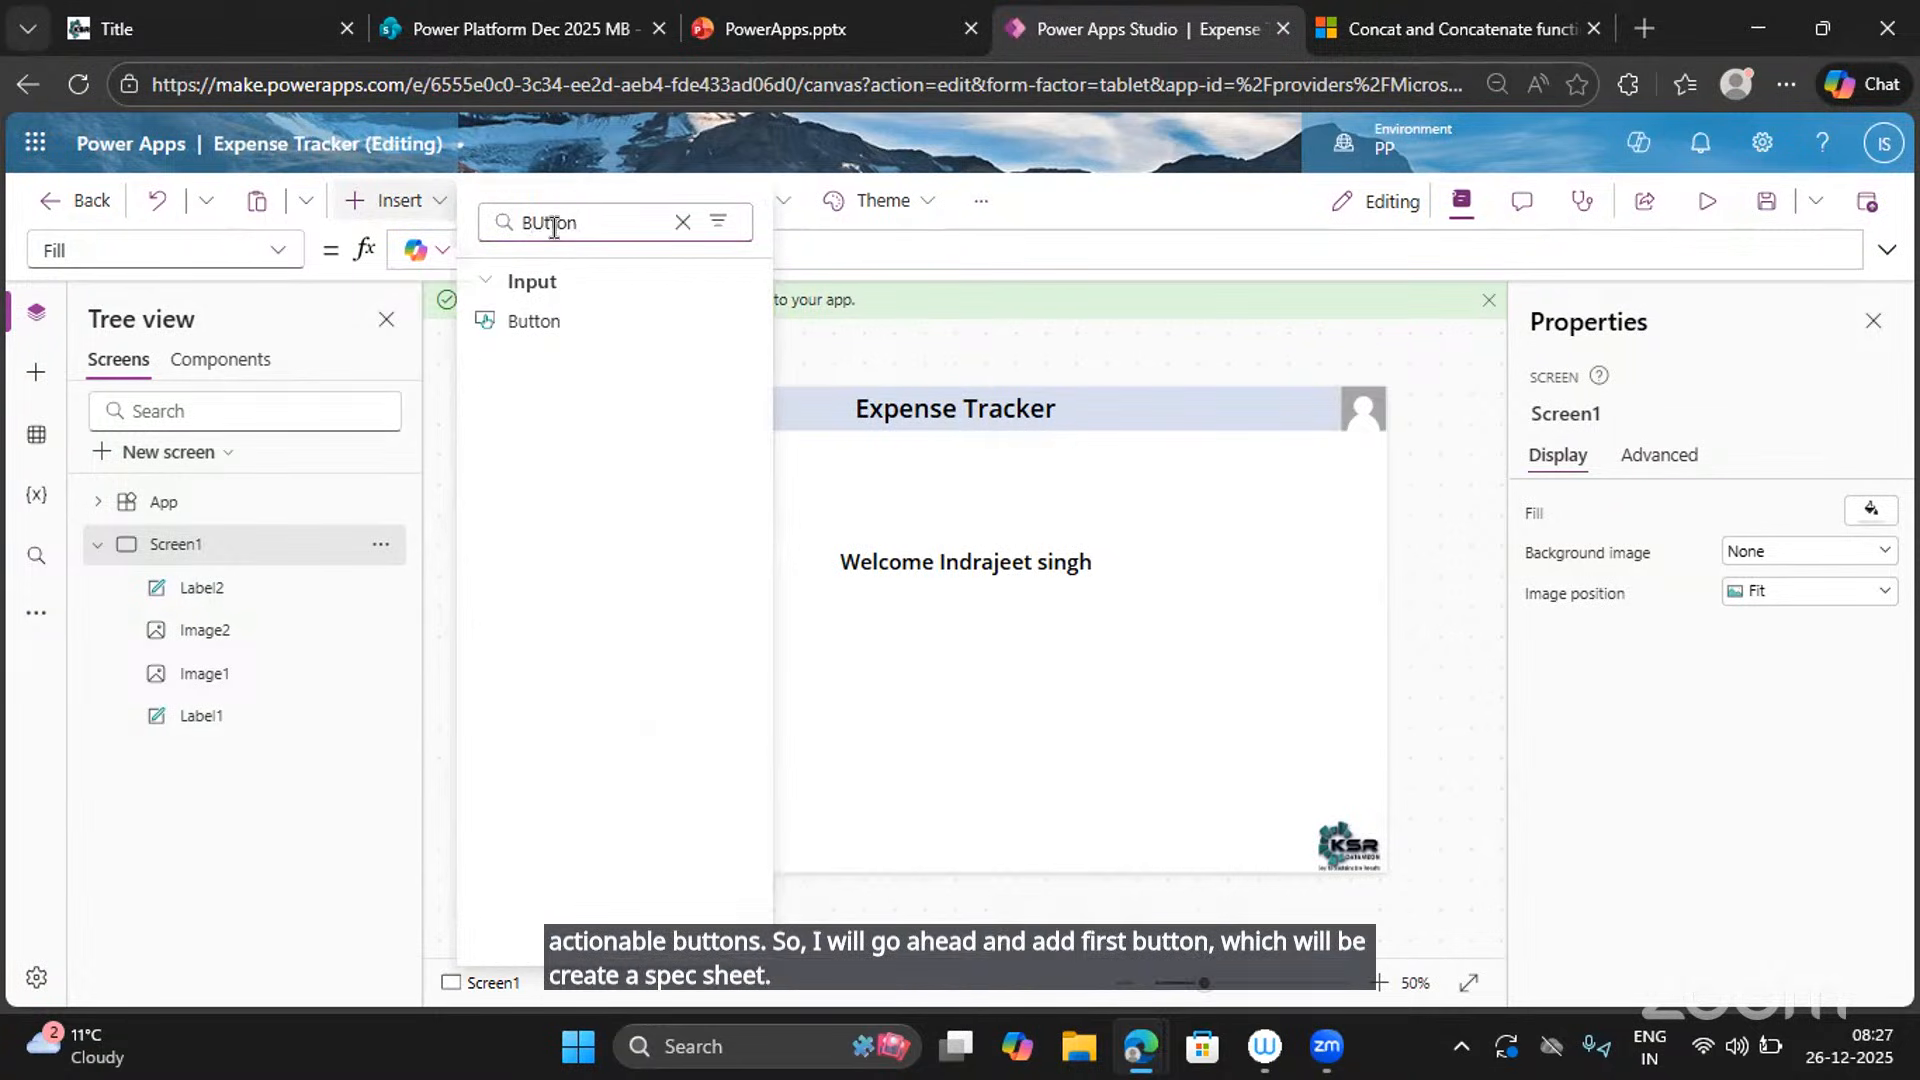
{"action": "left_click", "coordinate": [530, 320]}
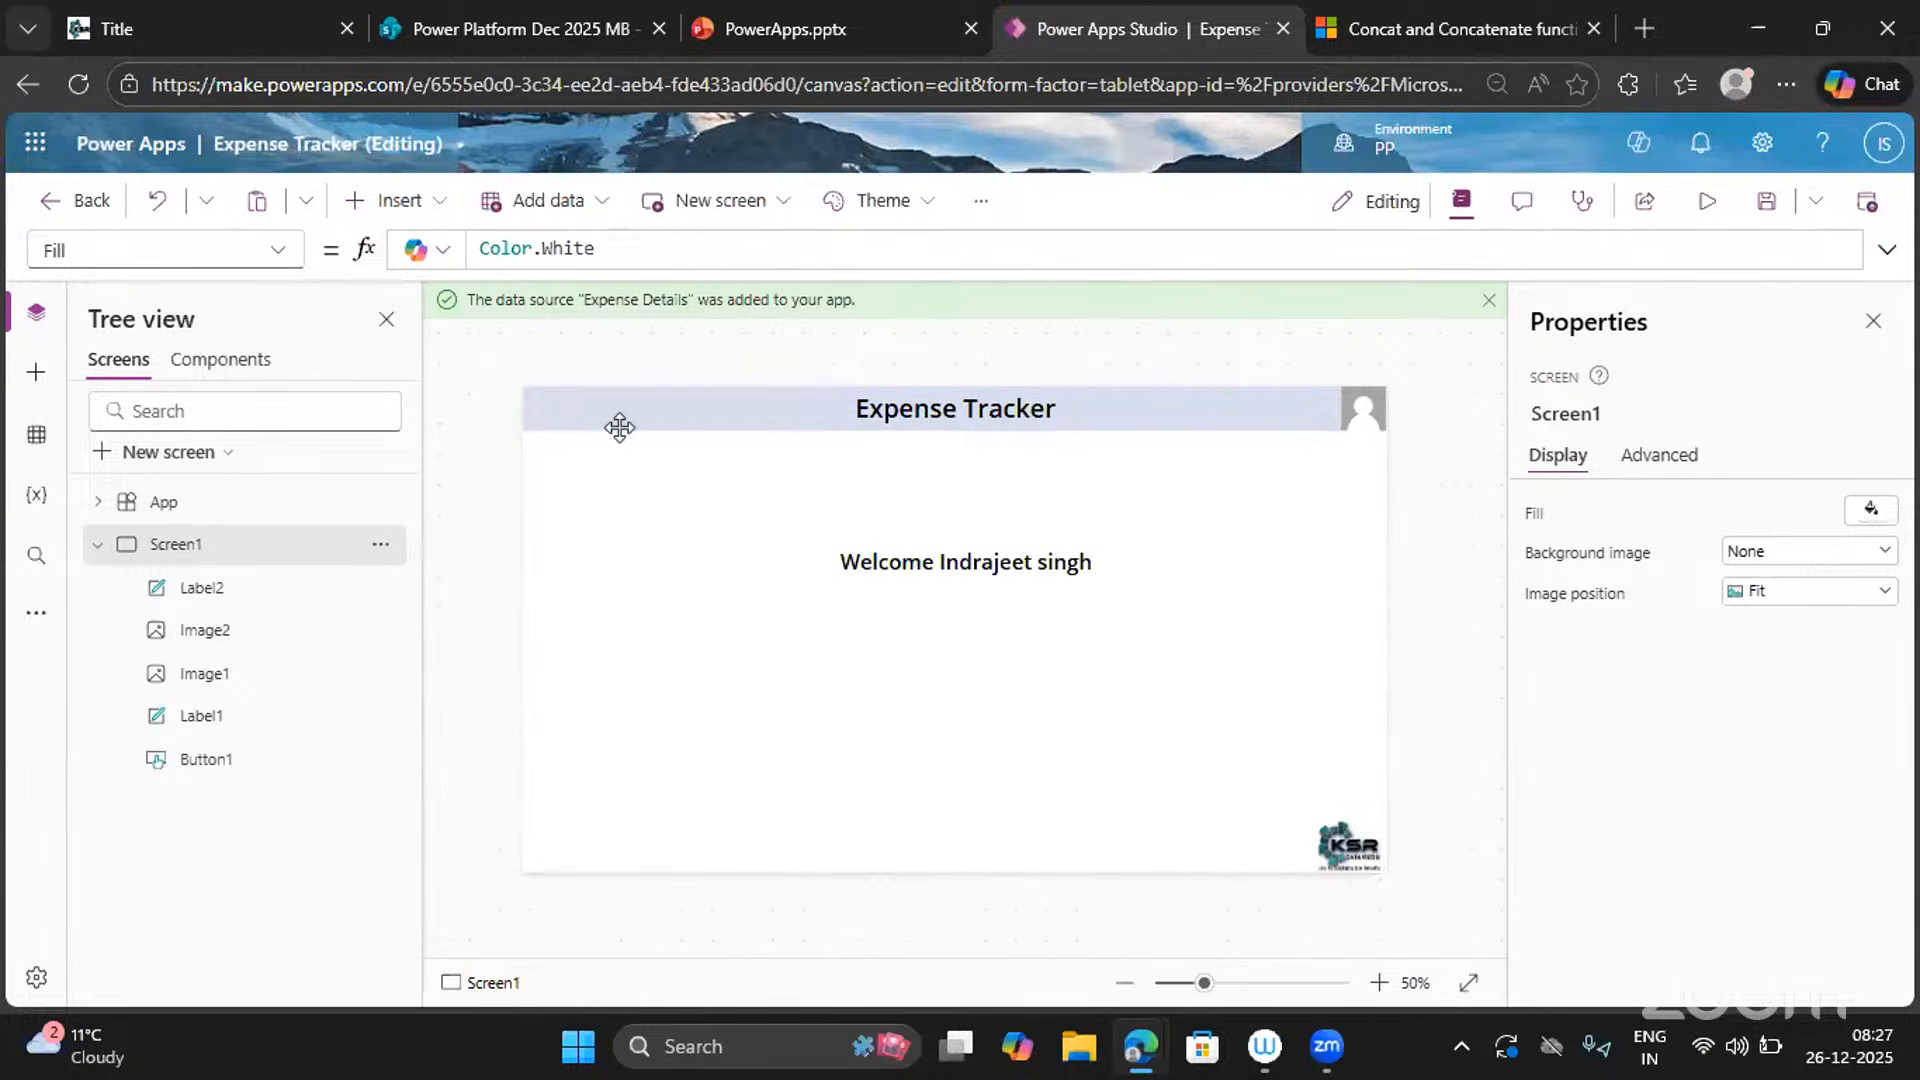
{"action": "left_click_drag", "start_coordinate": [611, 428], "coordinate": [711, 670]}
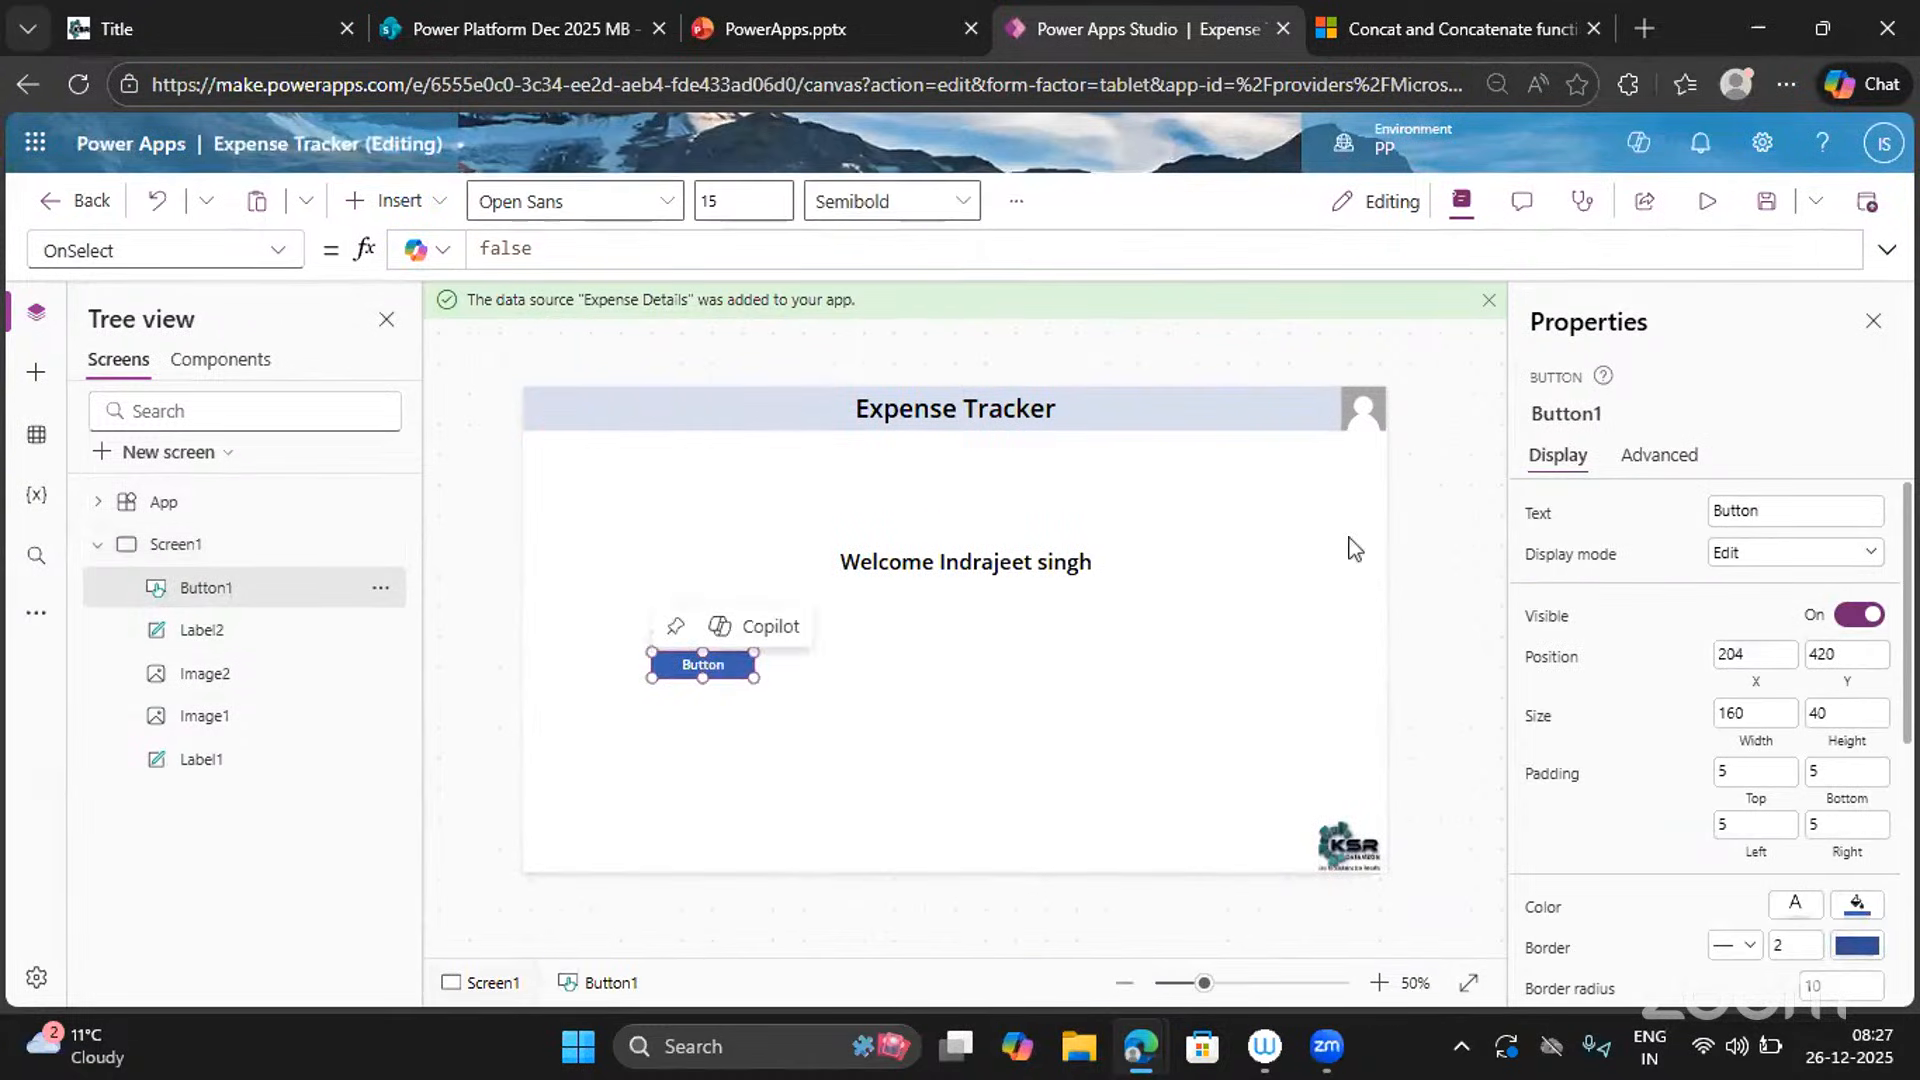
Filter the button's property dropdown to the Text property by searching 'text'.
{"action": "left_click", "coordinate": [280, 252]}
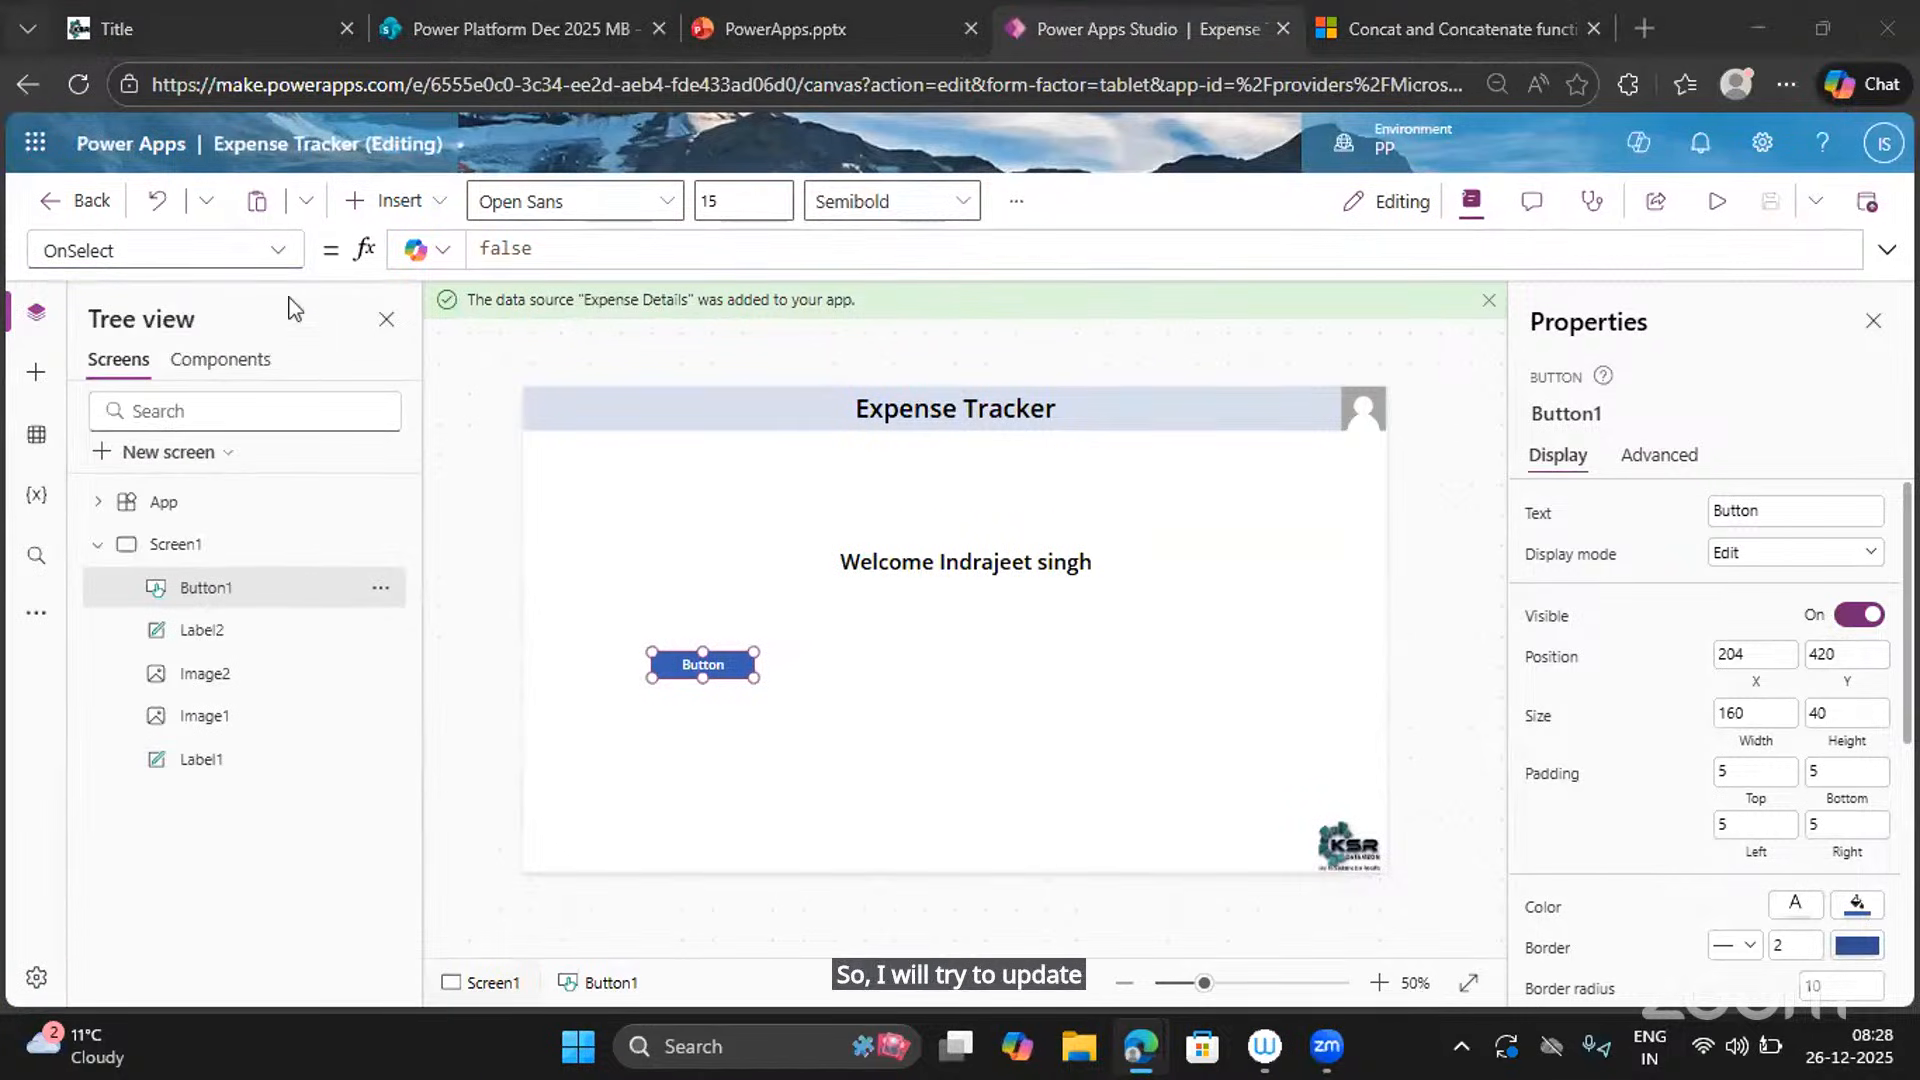
{"action": "left_click", "coordinate": [282, 258]}
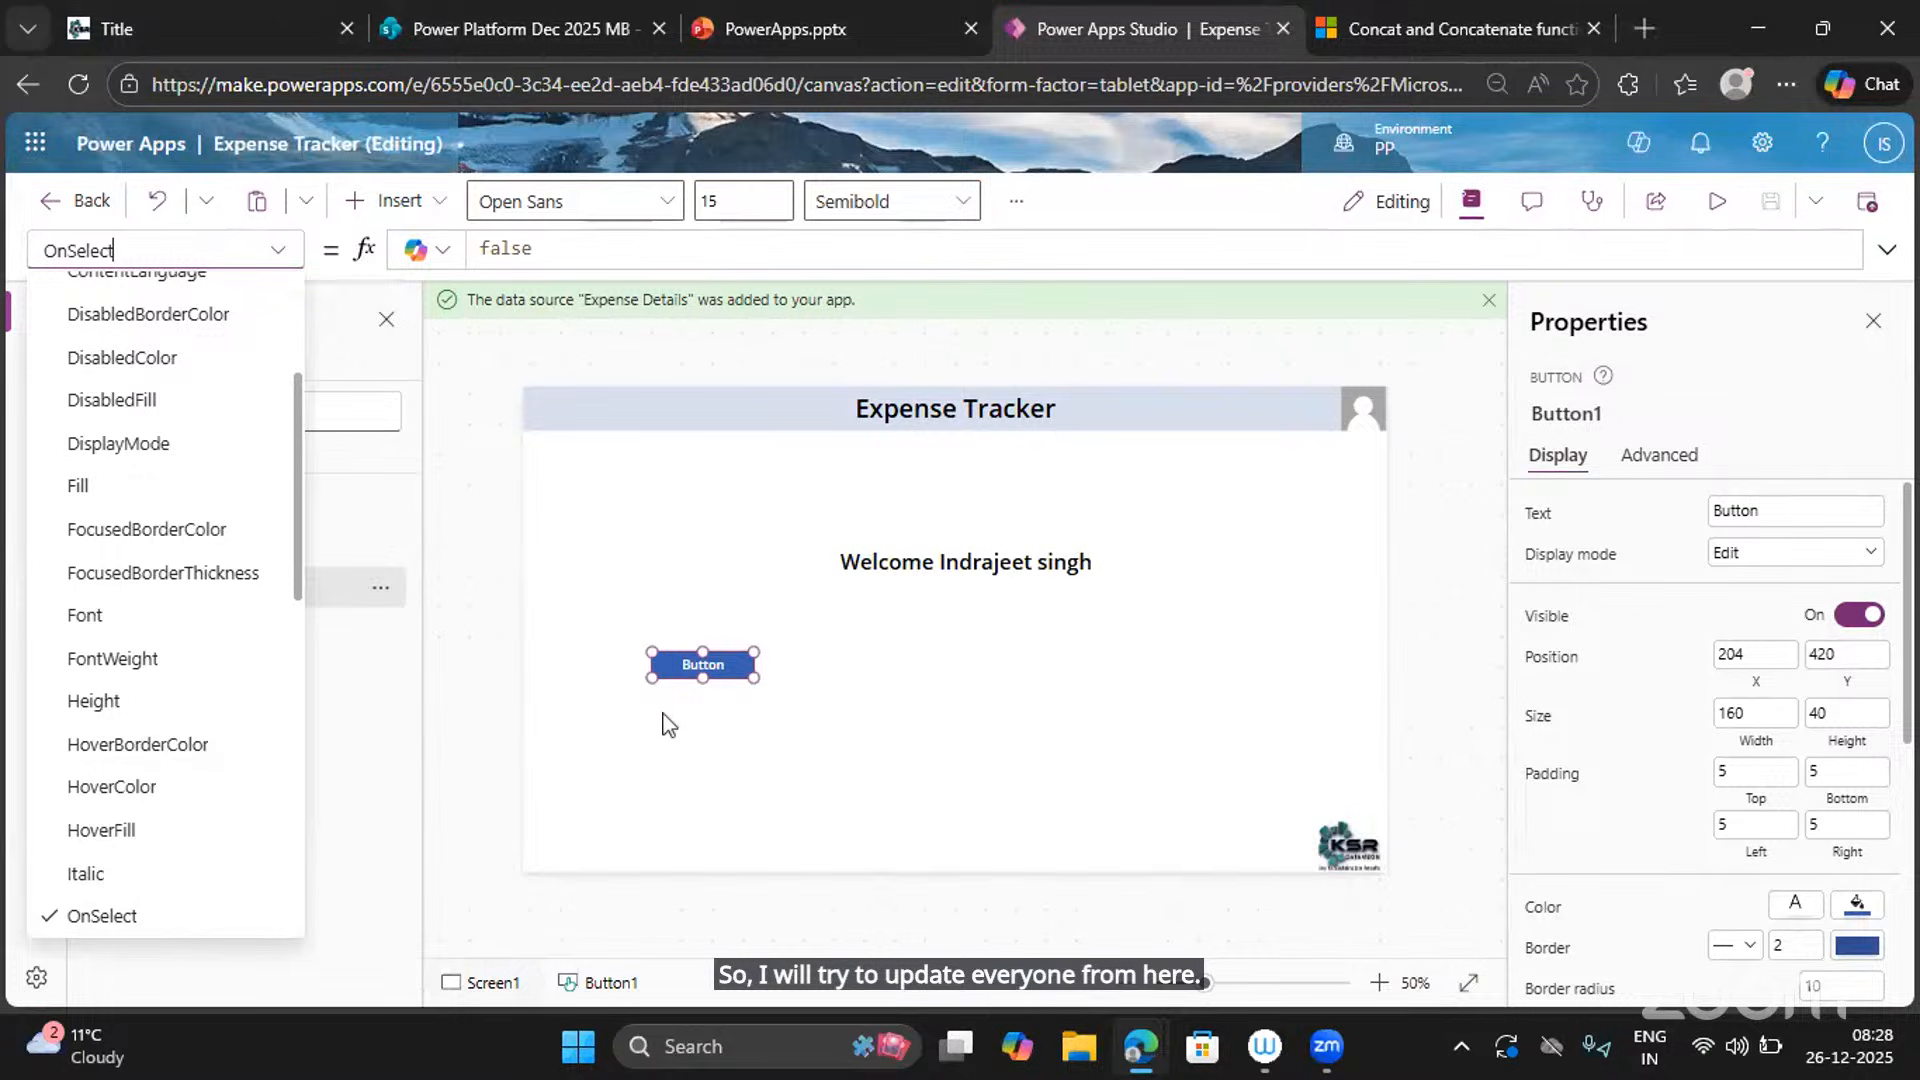
{"action": "scroll", "coordinate": [172, 922], "scroll_direction": "down", "scroll_amount": 3}
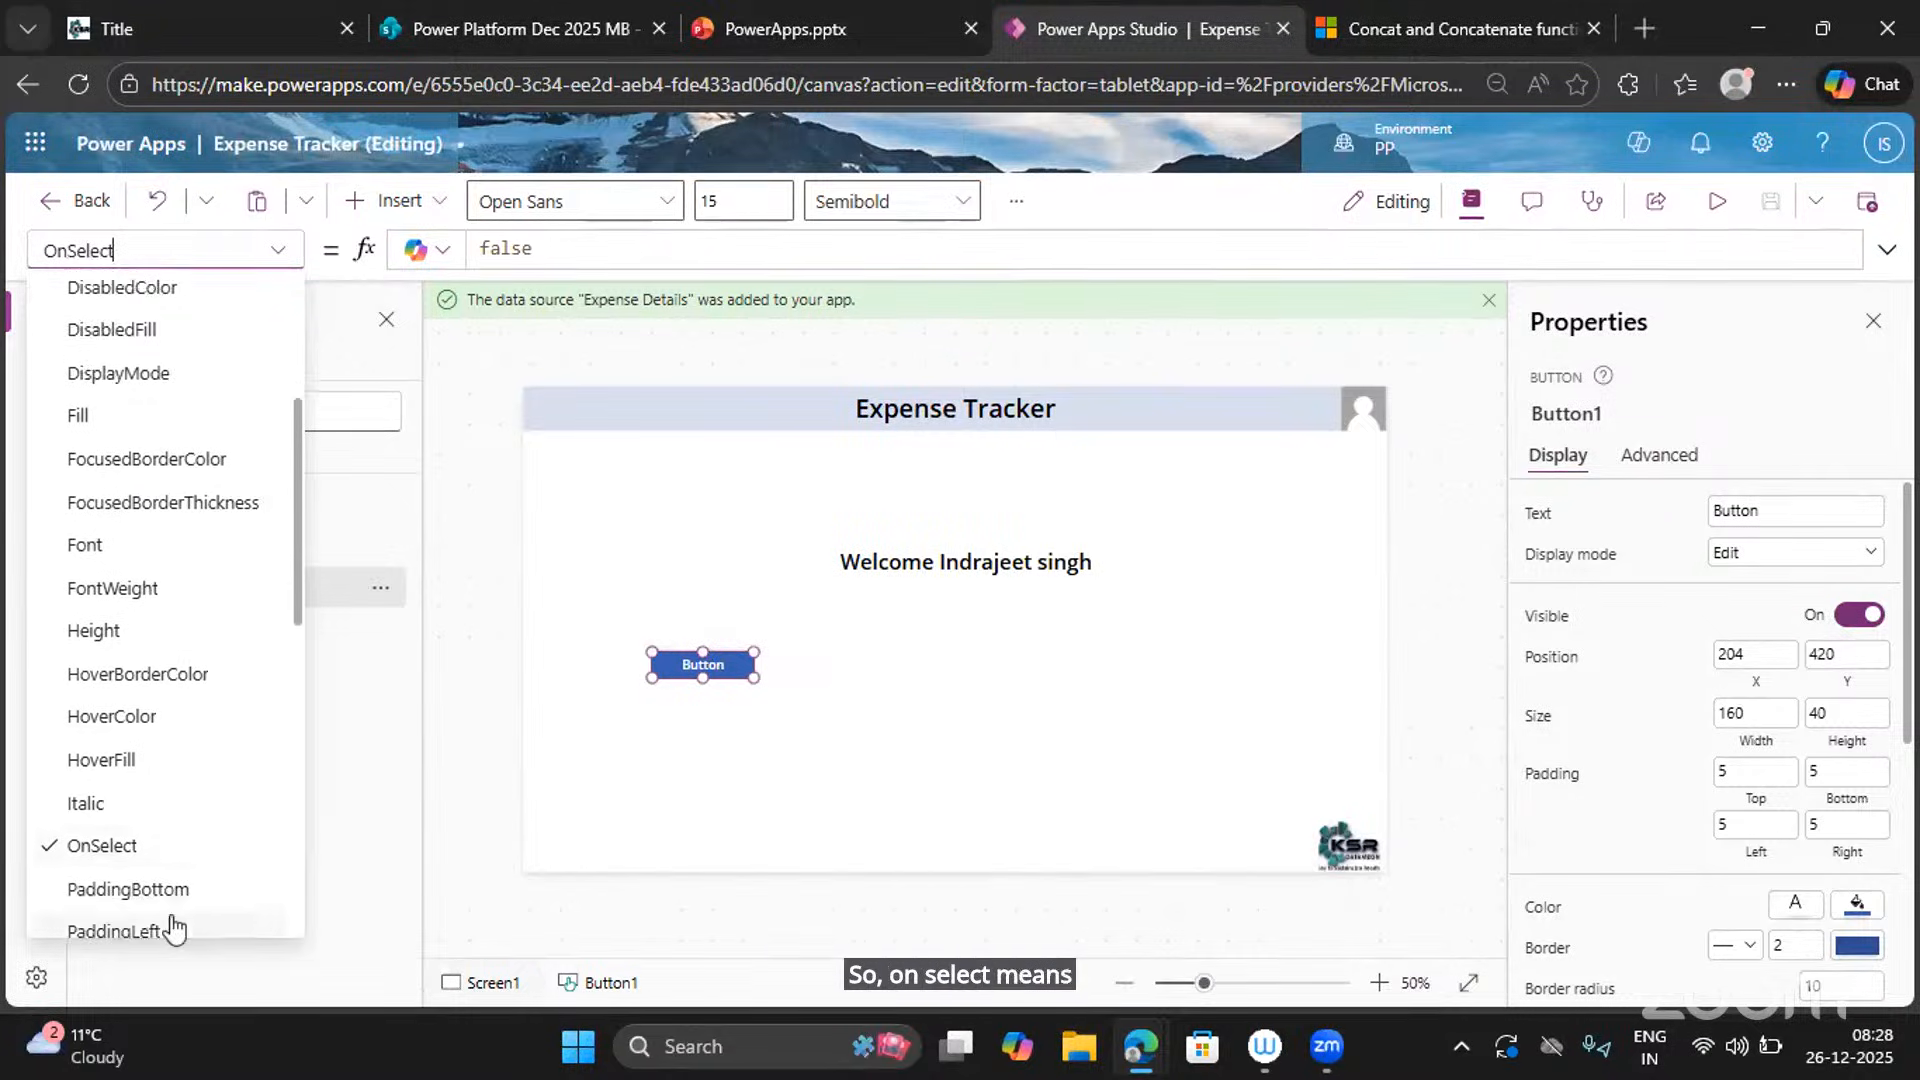
{"action": "scroll", "coordinate": [172, 921], "scroll_direction": "down", "scroll_amount": 1}
{"action": "scroll", "coordinate": [172, 922], "scroll_direction": "up", "scroll_amount": 1}
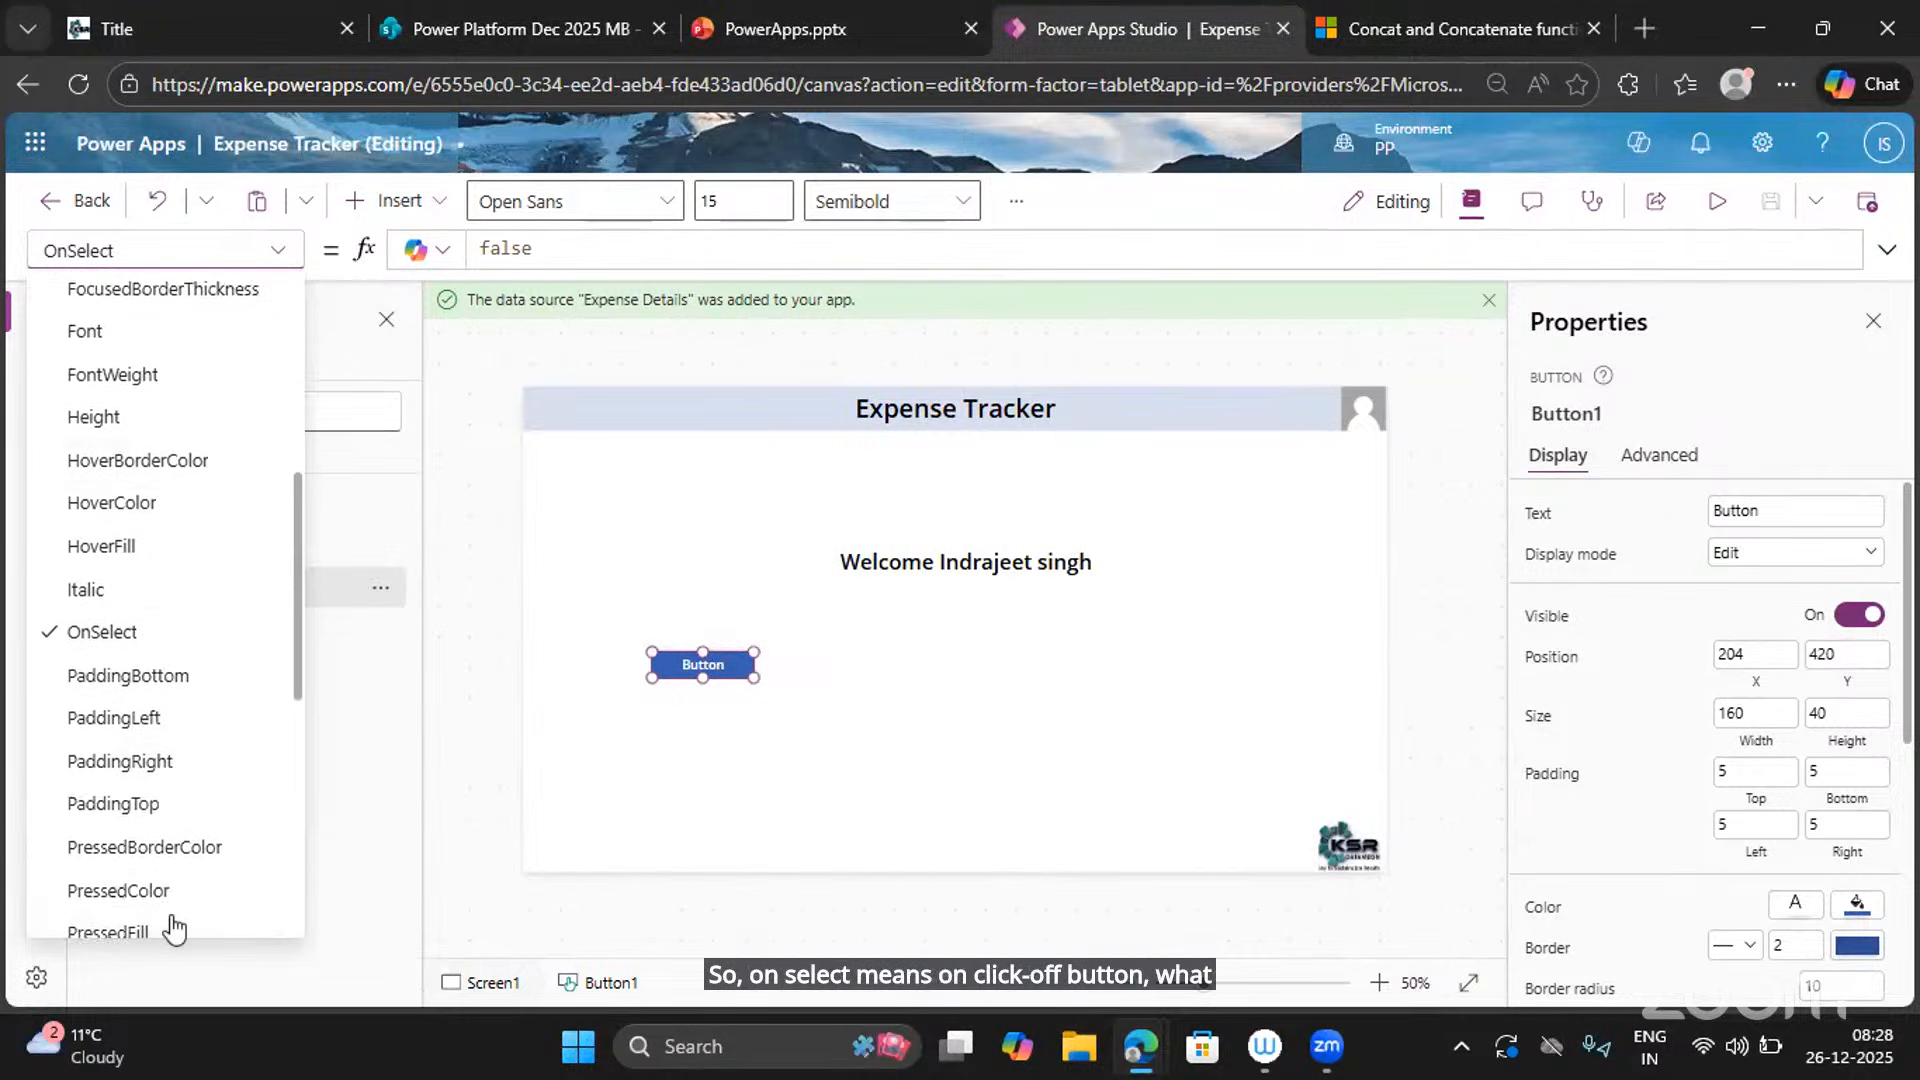
{"action": "left_click", "coordinate": [145, 255]}
{"action": "type", "text": "tex"}
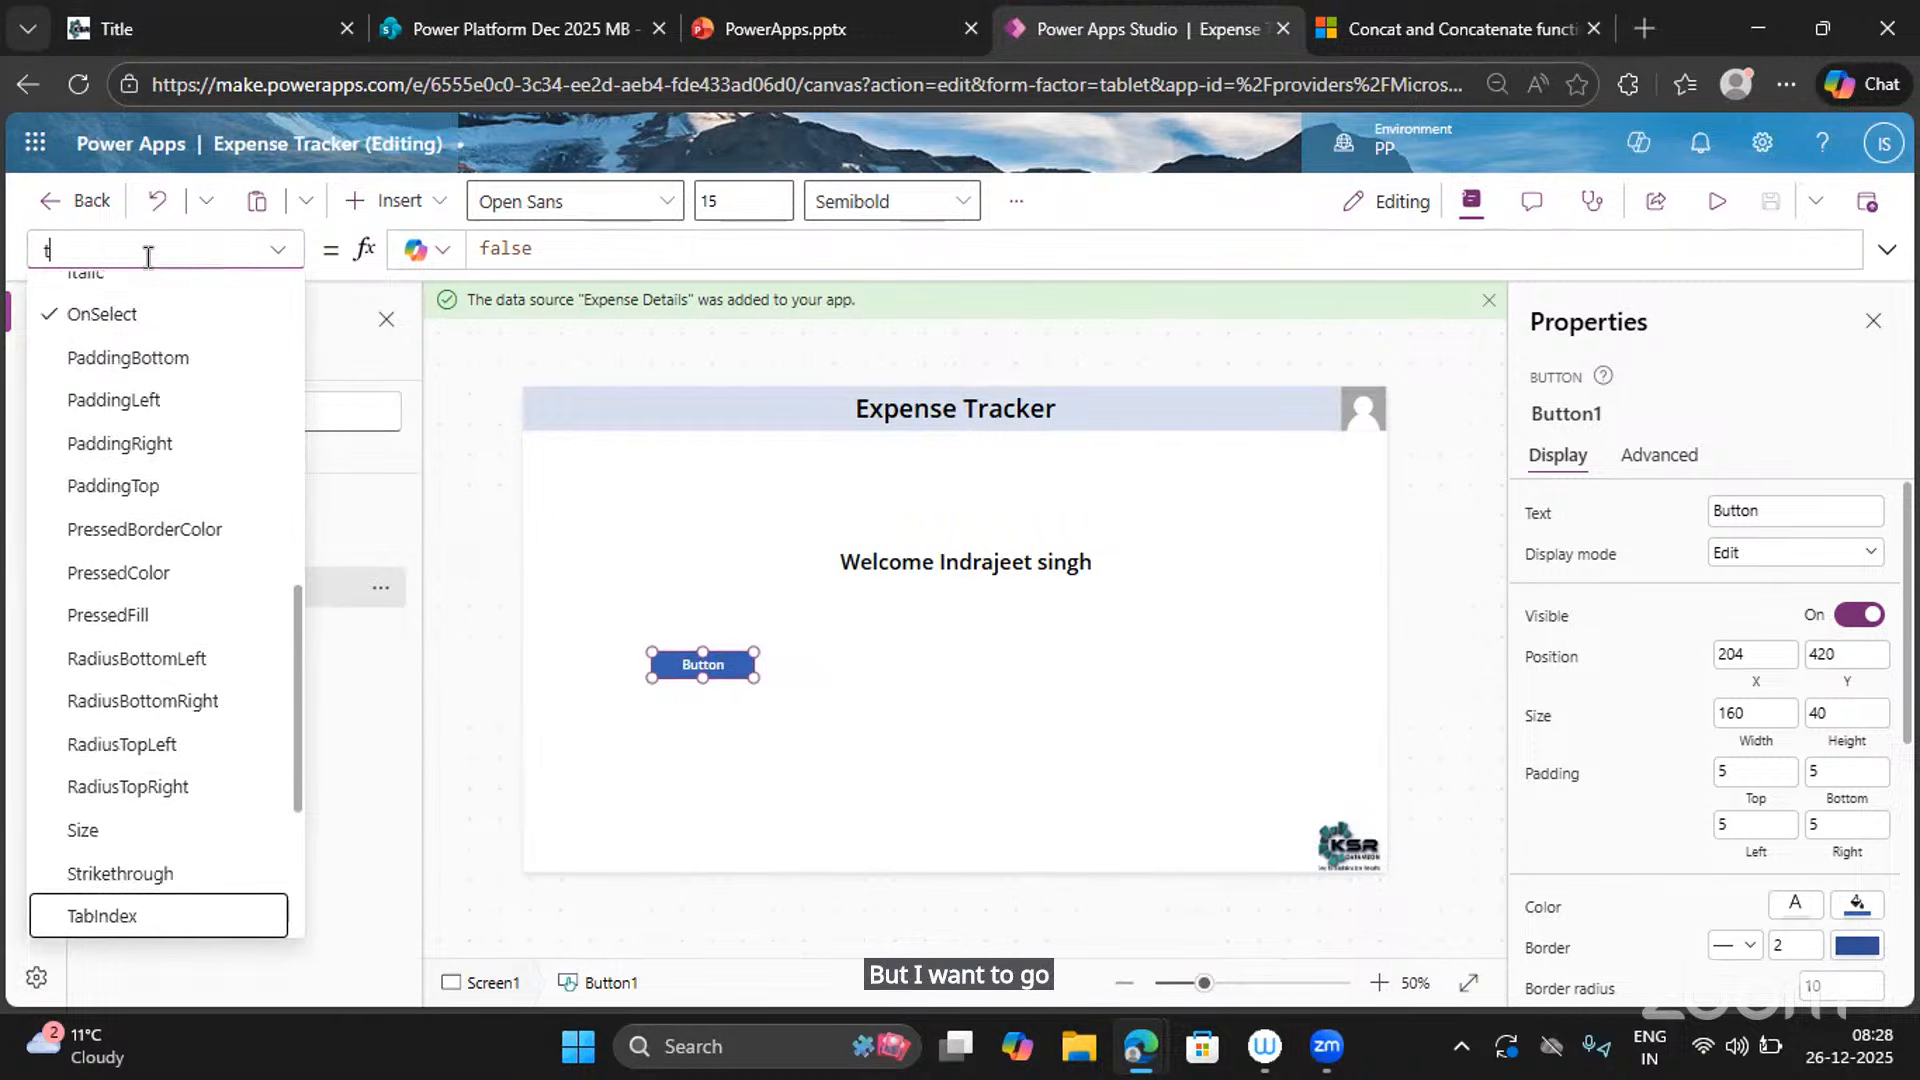
{"action": "type", "text": "t"}
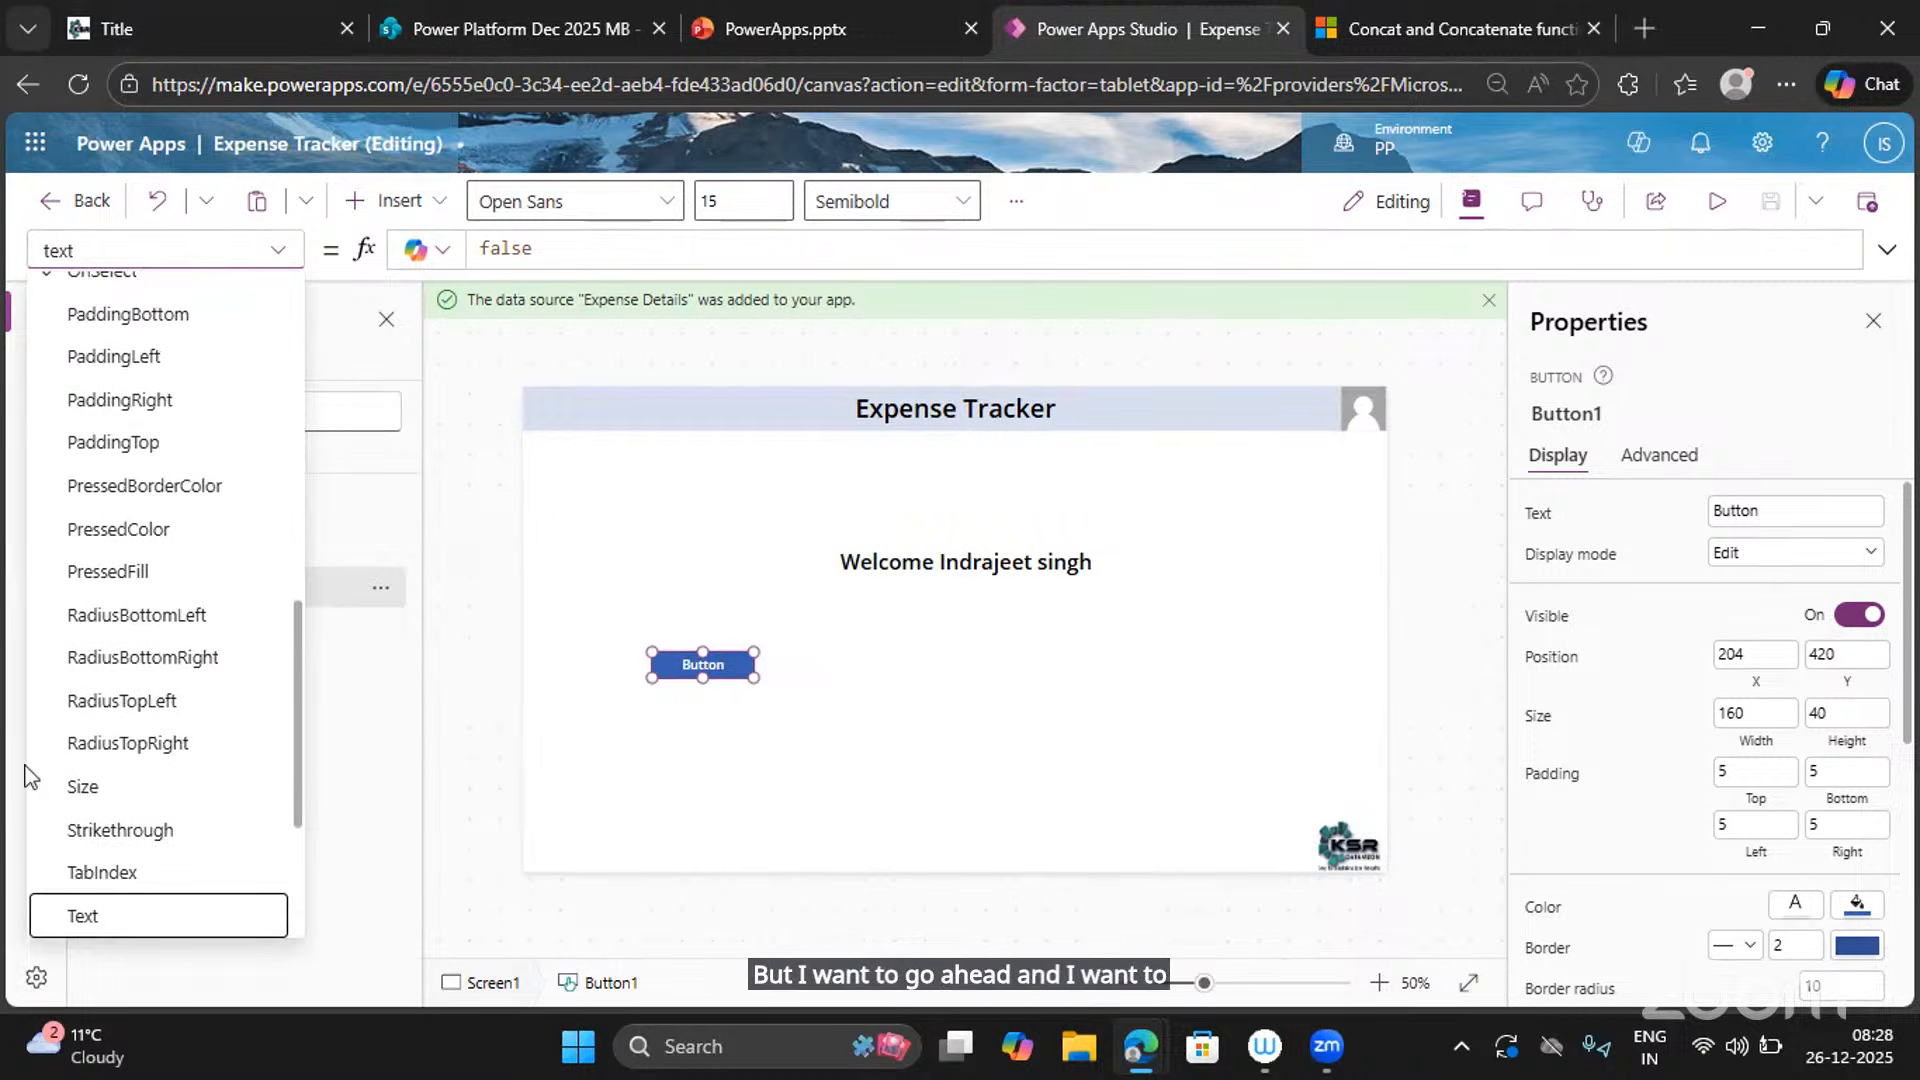
Change the button's Text from "Button" to "Create New Expense".
{"action": "left_click", "coordinate": [140, 915]}
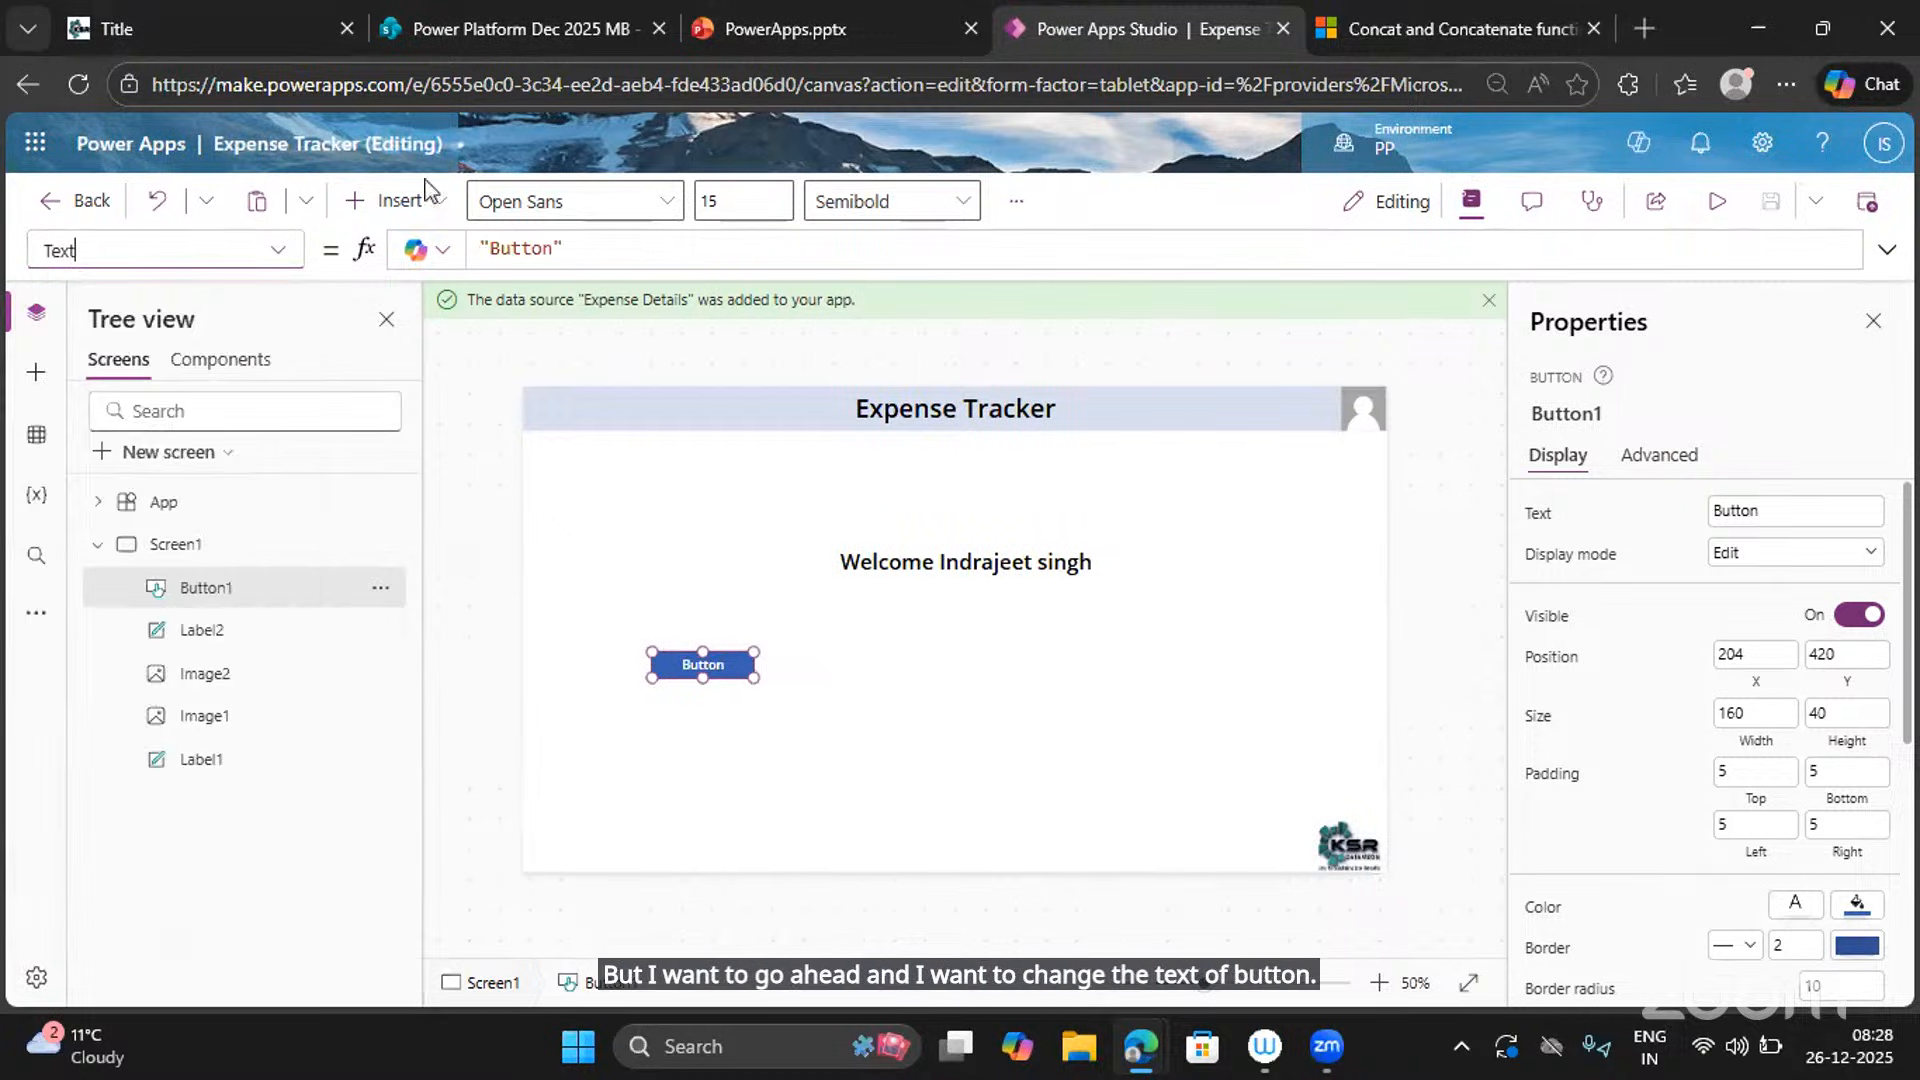
{"action": "double_click", "coordinate": [534, 249]}
{"action": "type", "text": "Cre"}
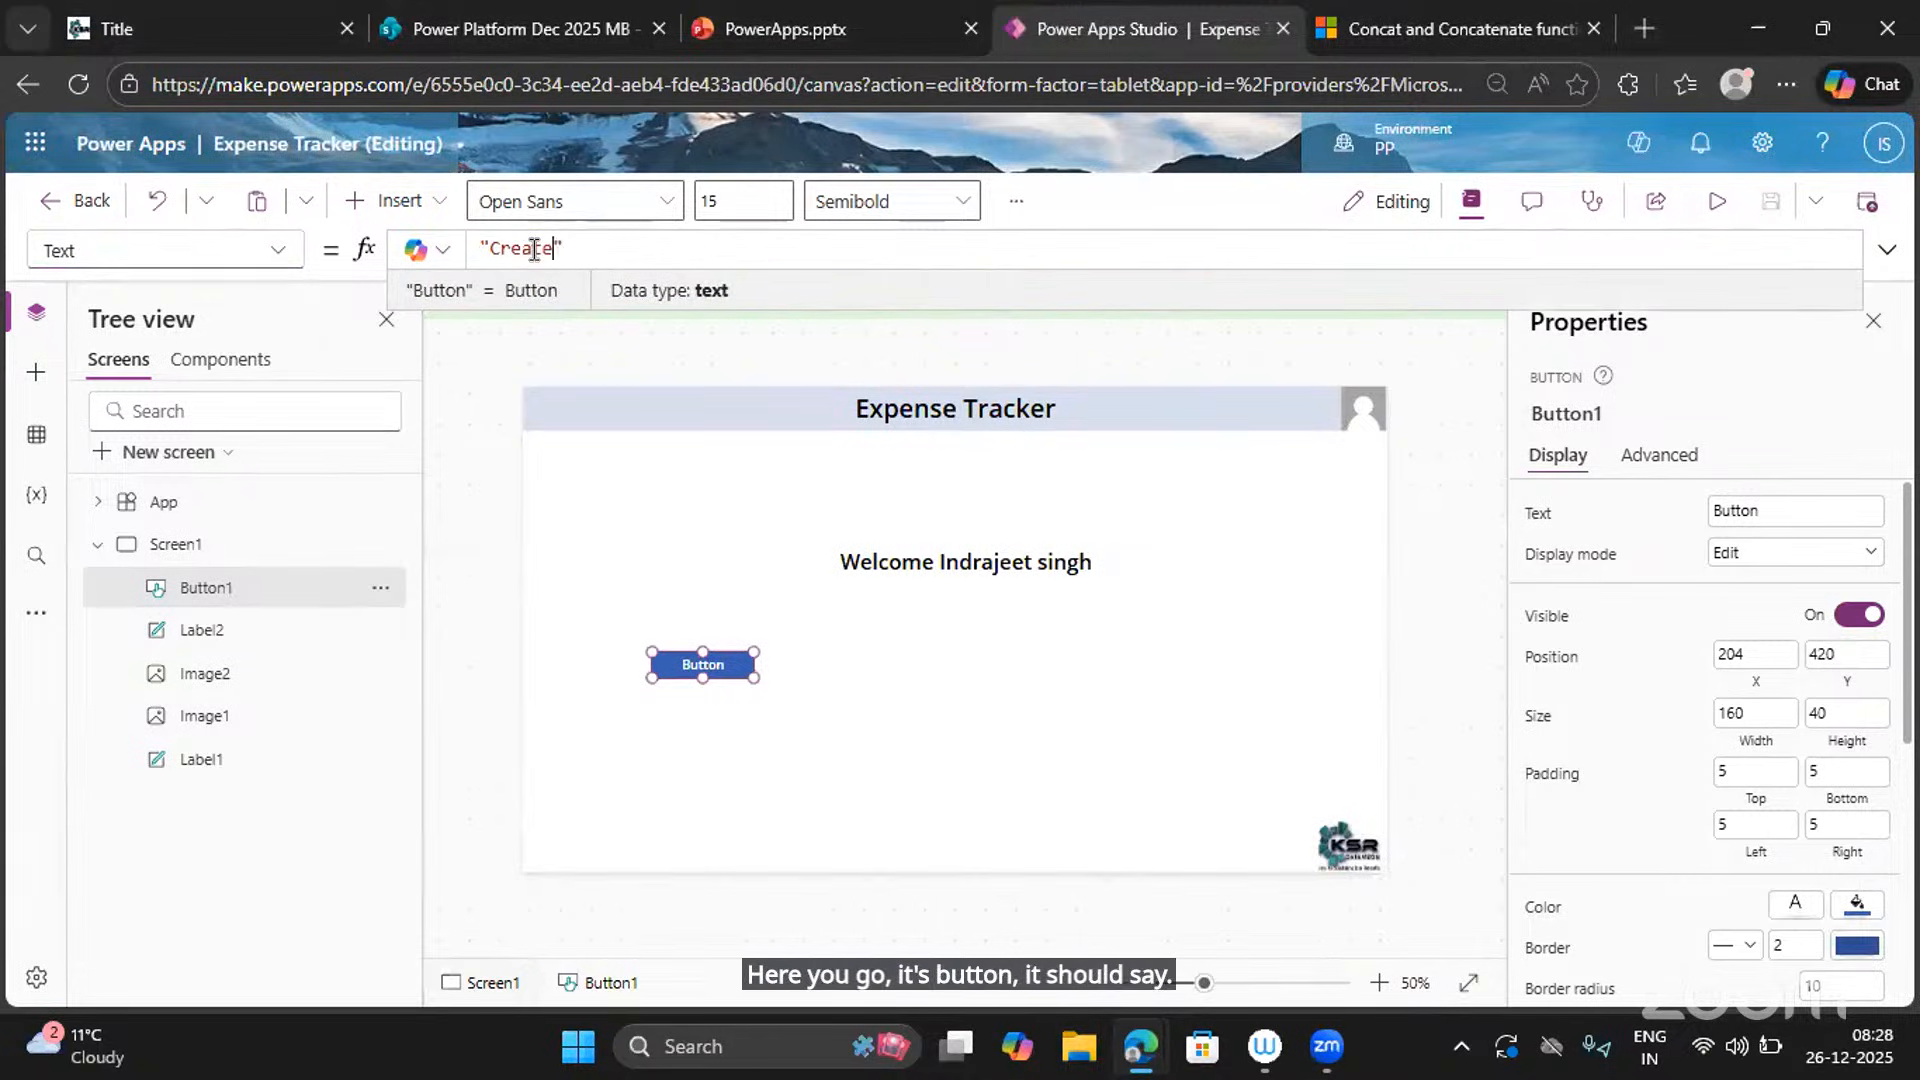
{"action": "type", "text": "ate New "}
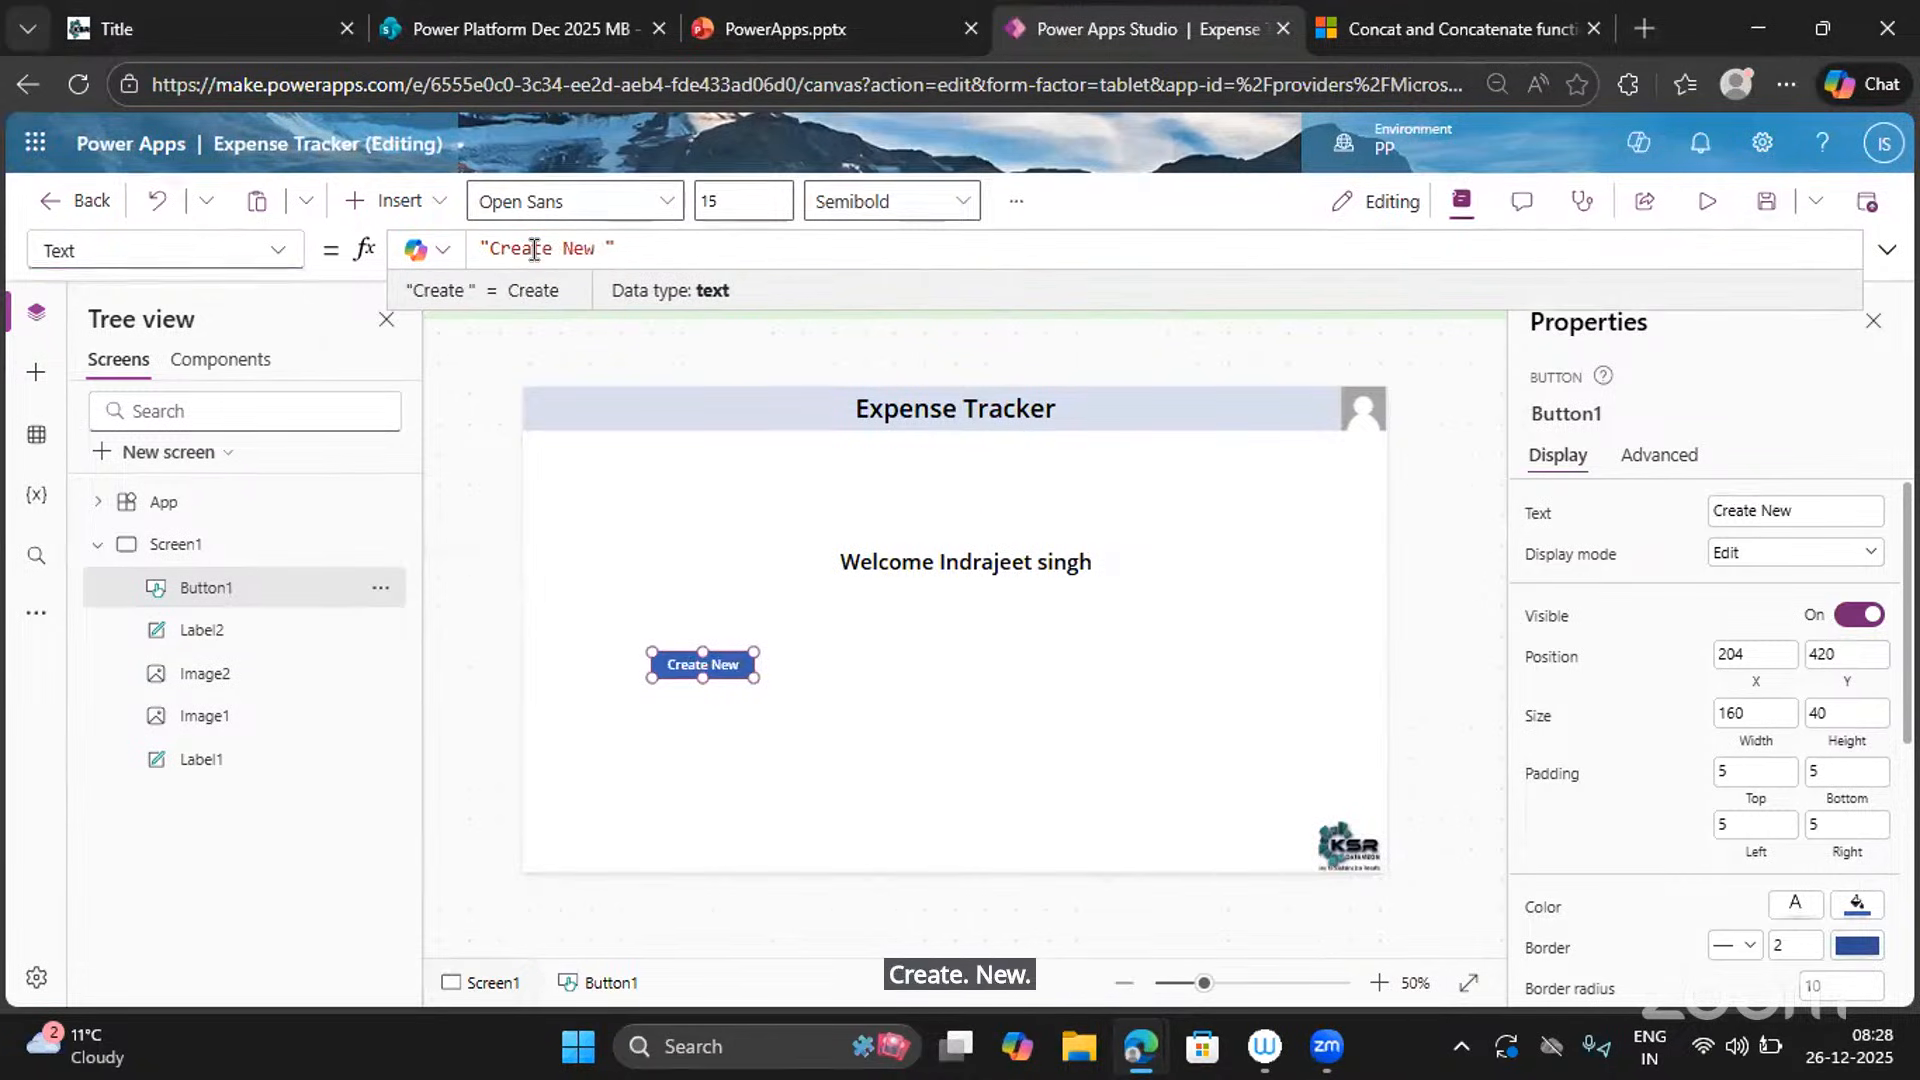
{"action": "type", "text": "Expense"}
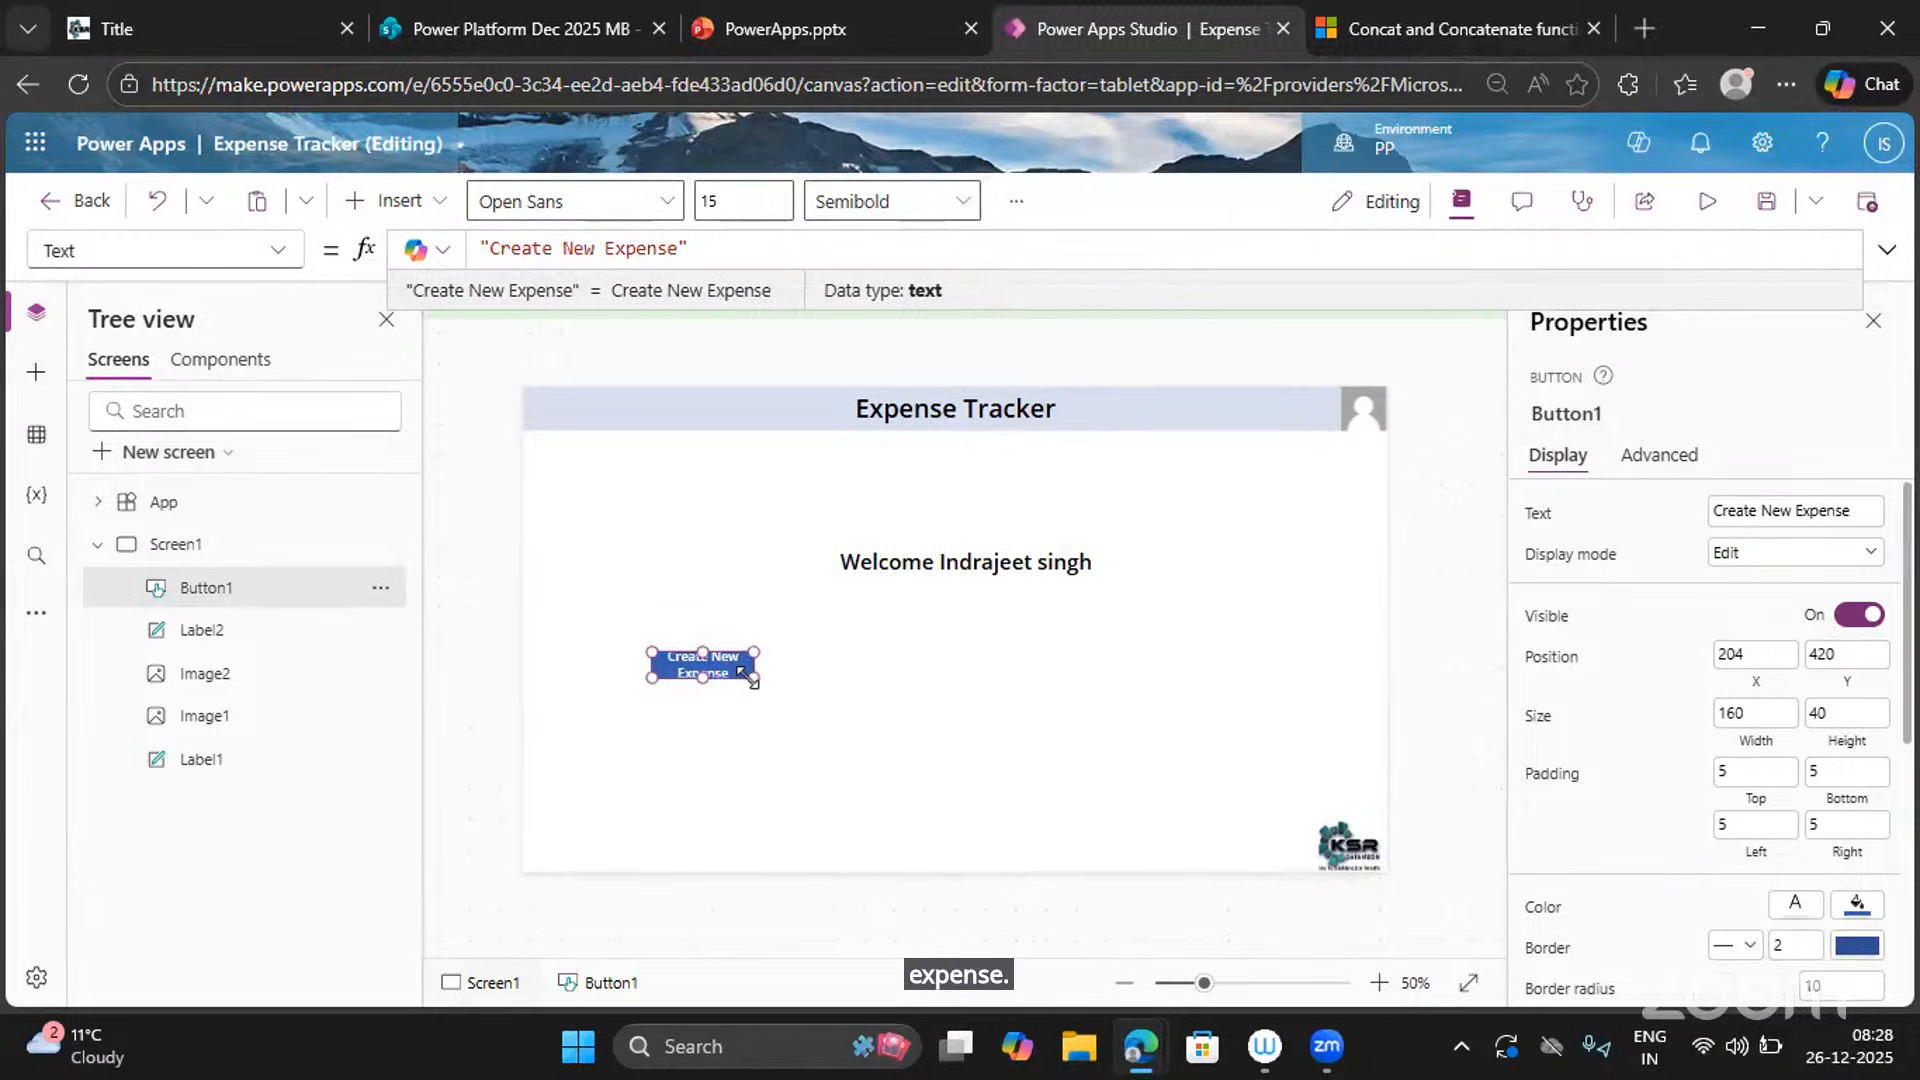
Resize the button to 198 by 80.
{"action": "left_click_drag", "start_coordinate": [752, 677], "coordinate": [776, 706]}
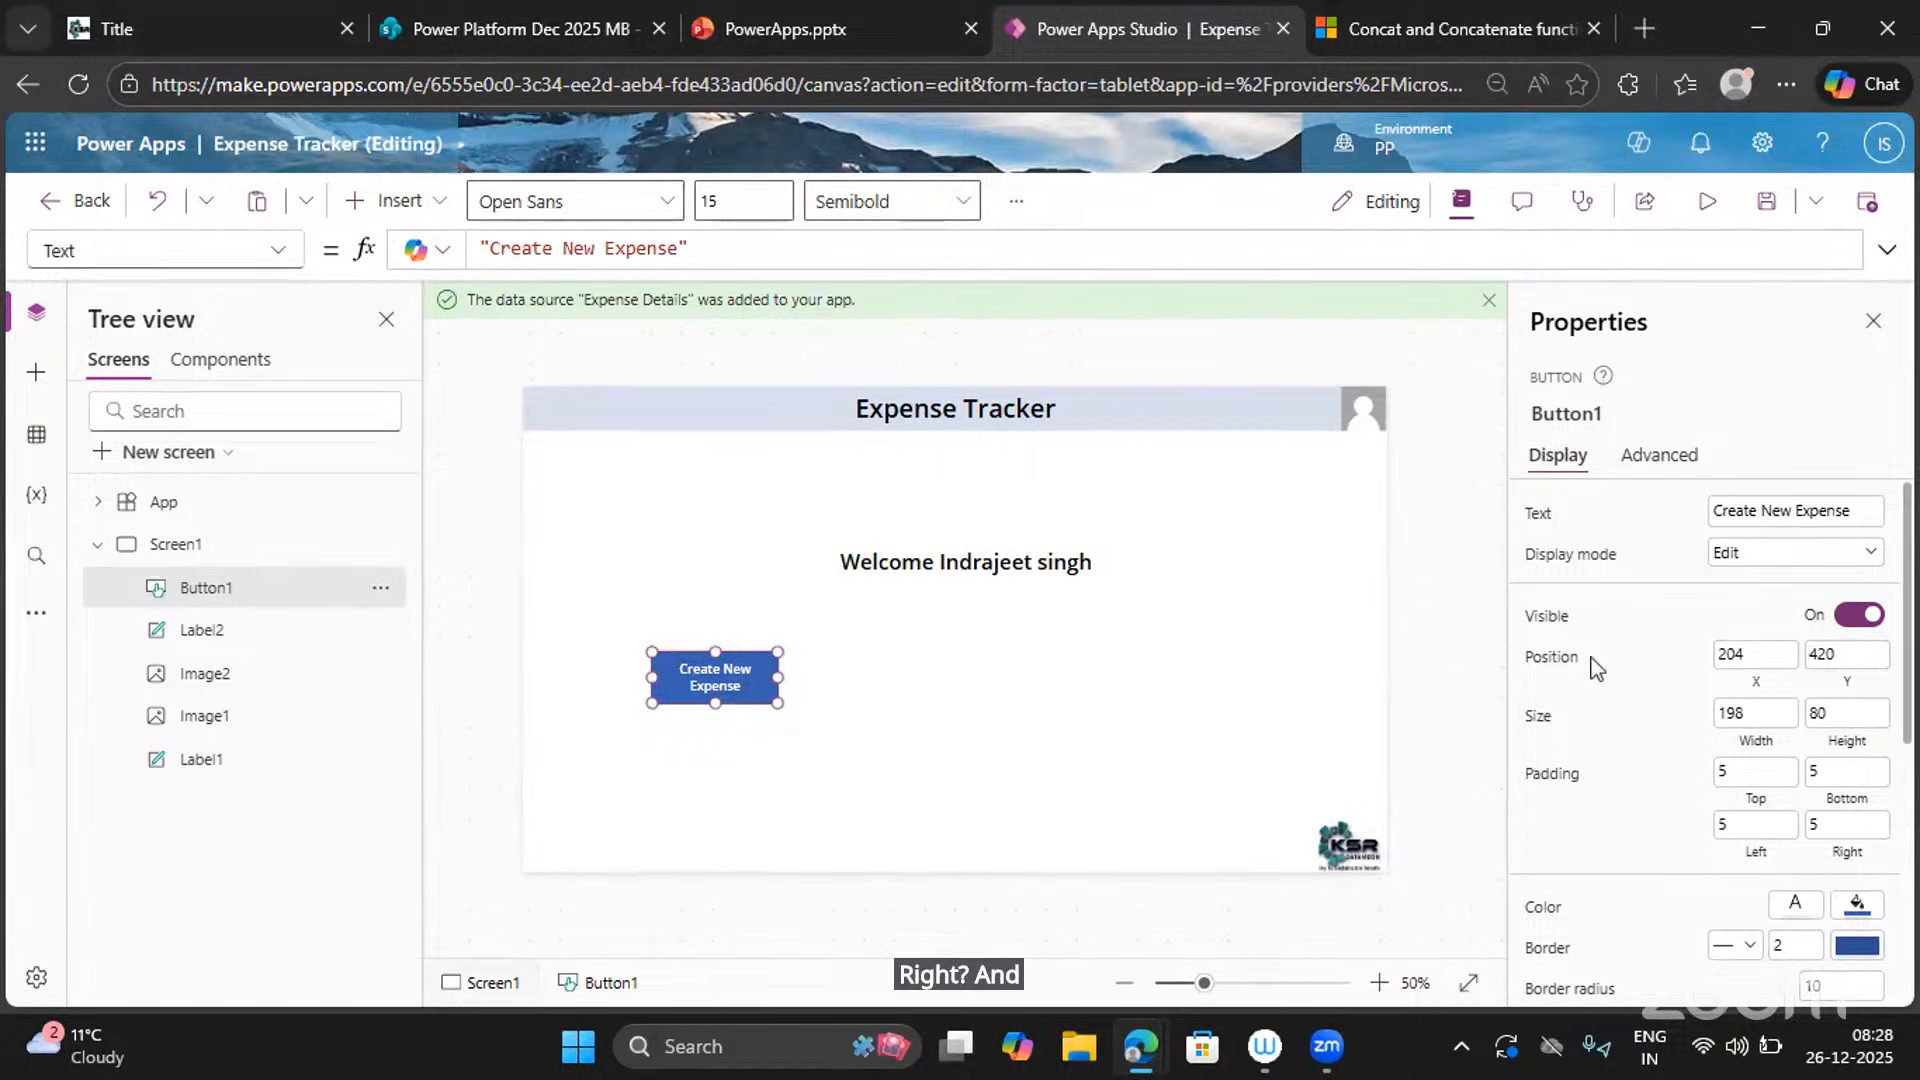
{"action": "scroll", "coordinate": [1680, 905], "scroll_direction": "down", "scroll_amount": 1}
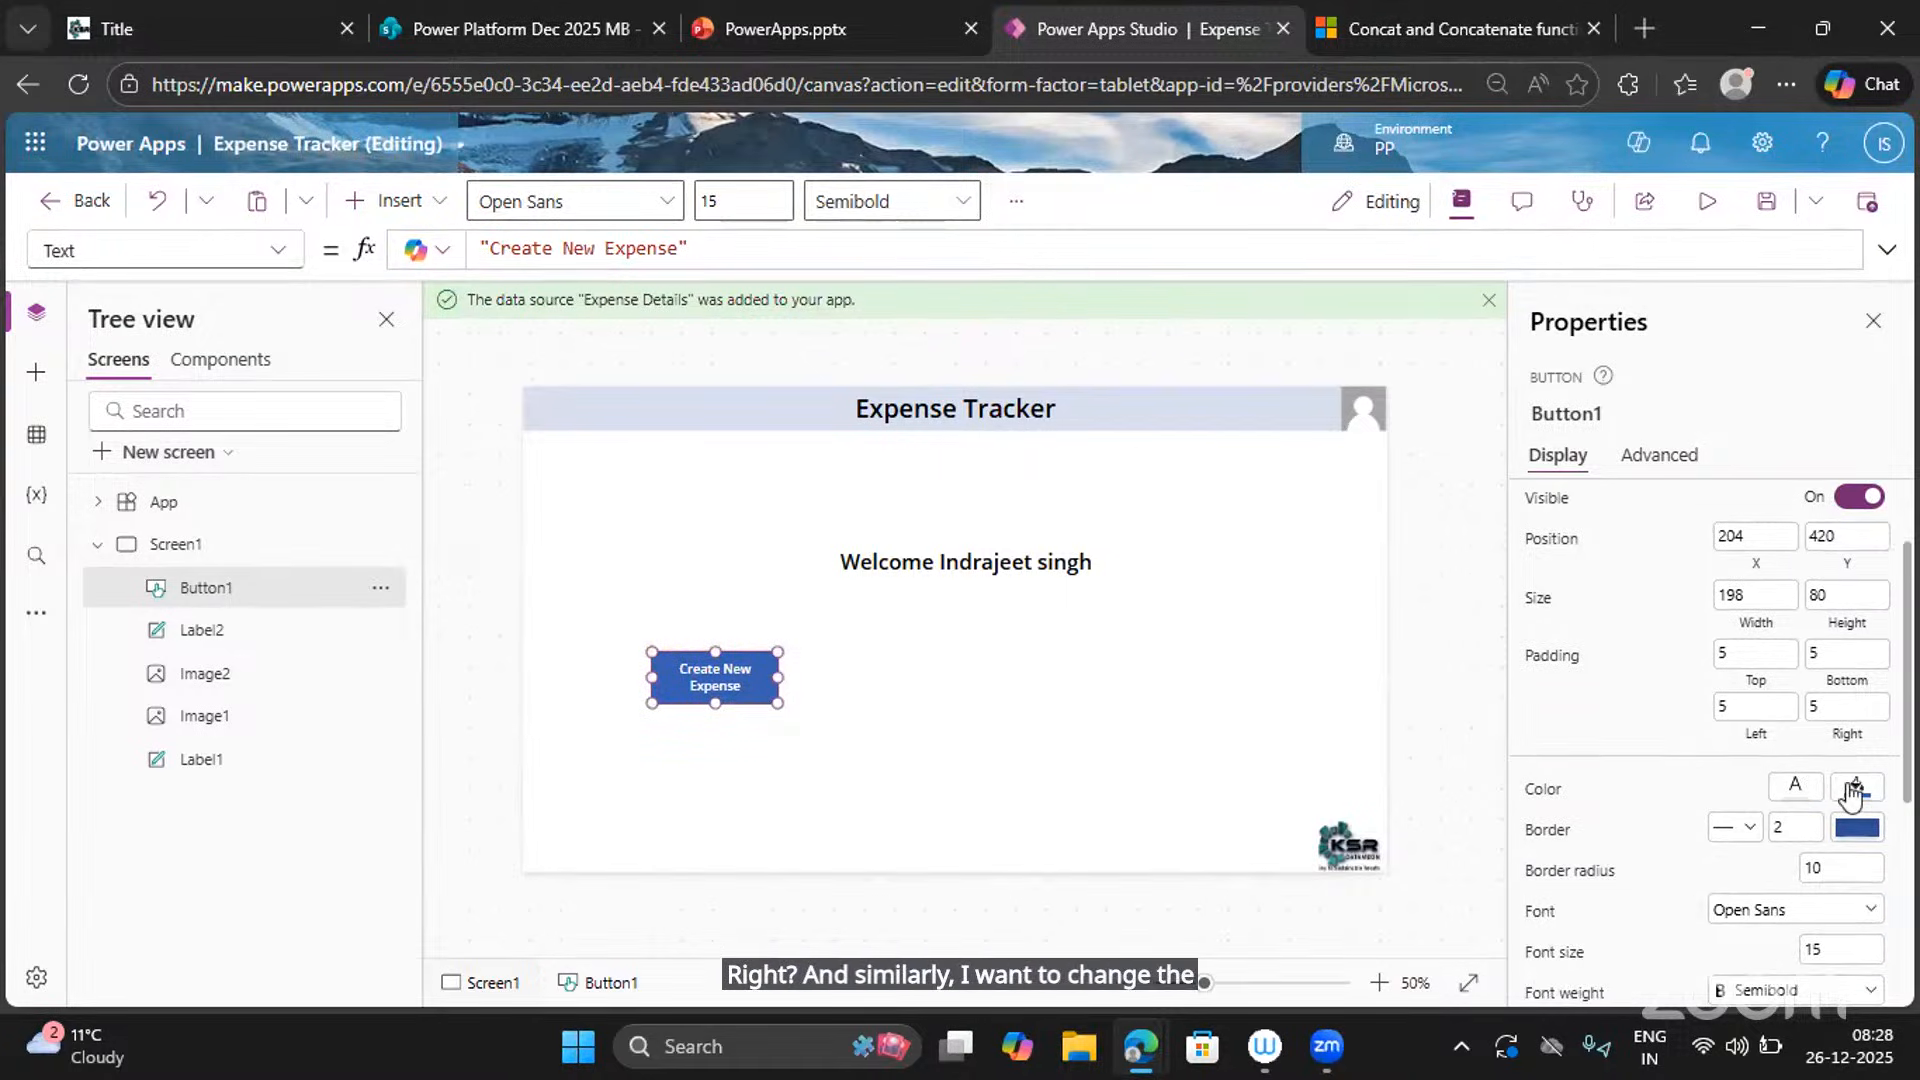
{"action": "left_click", "coordinate": [279, 258]}
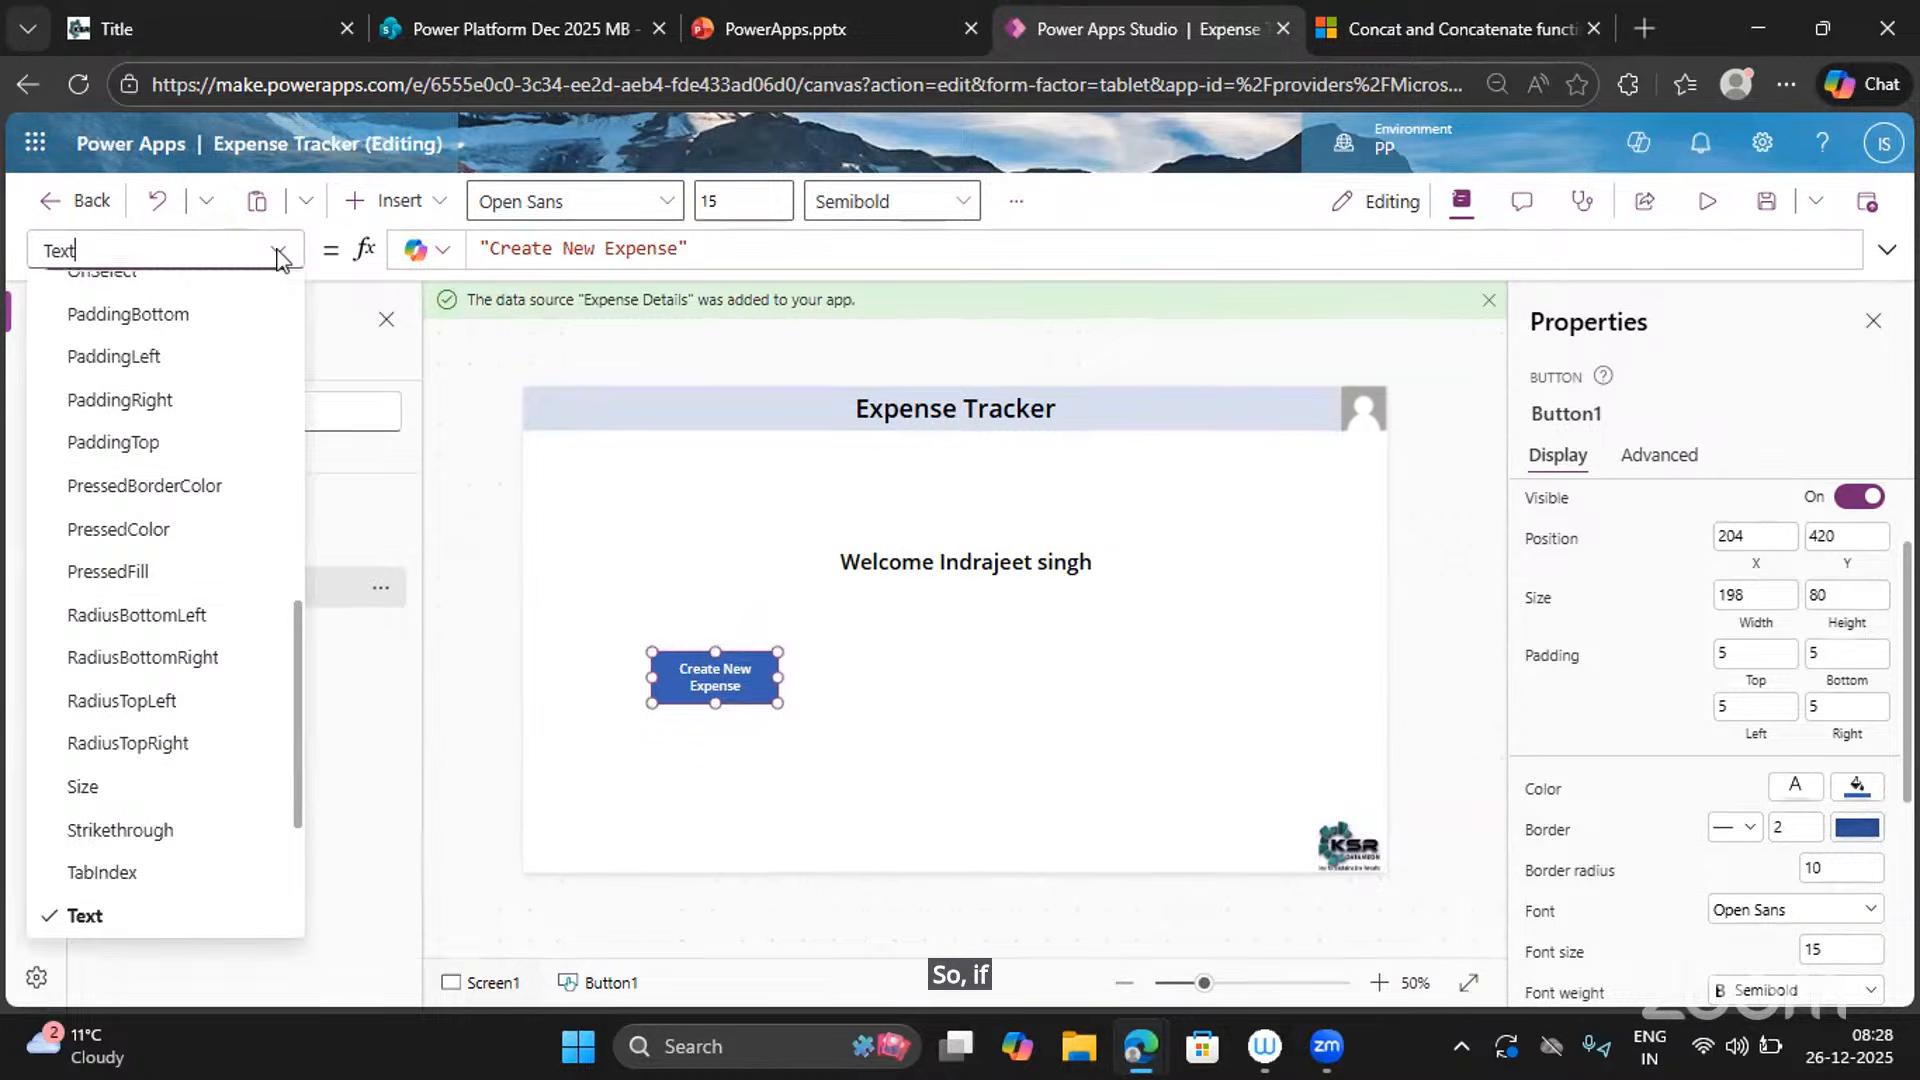
{"action": "scroll", "coordinate": [190, 630], "scroll_direction": "down", "scroll_amount": 3}
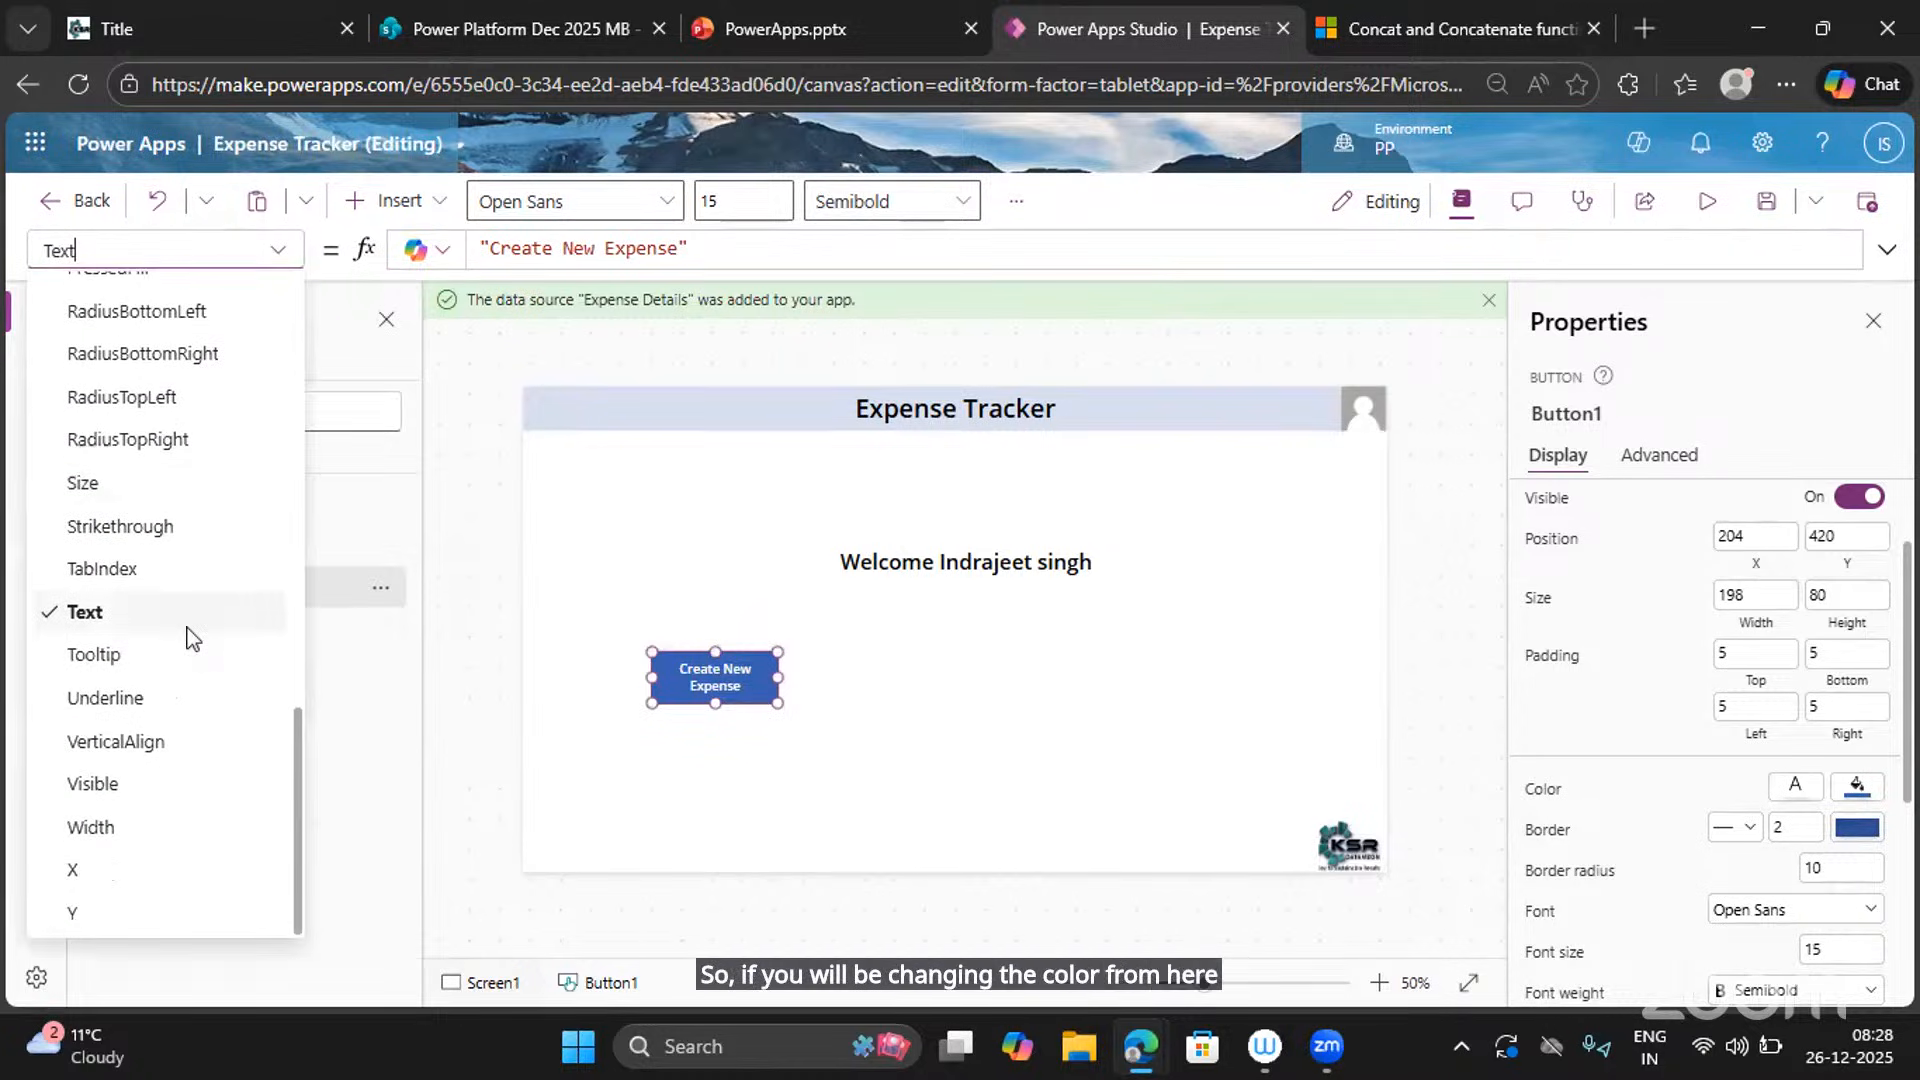
{"action": "scroll", "coordinate": [190, 635], "scroll_direction": "up", "scroll_amount": 5}
{"action": "scroll", "coordinate": [190, 635], "scroll_direction": "up", "scroll_amount": 5}
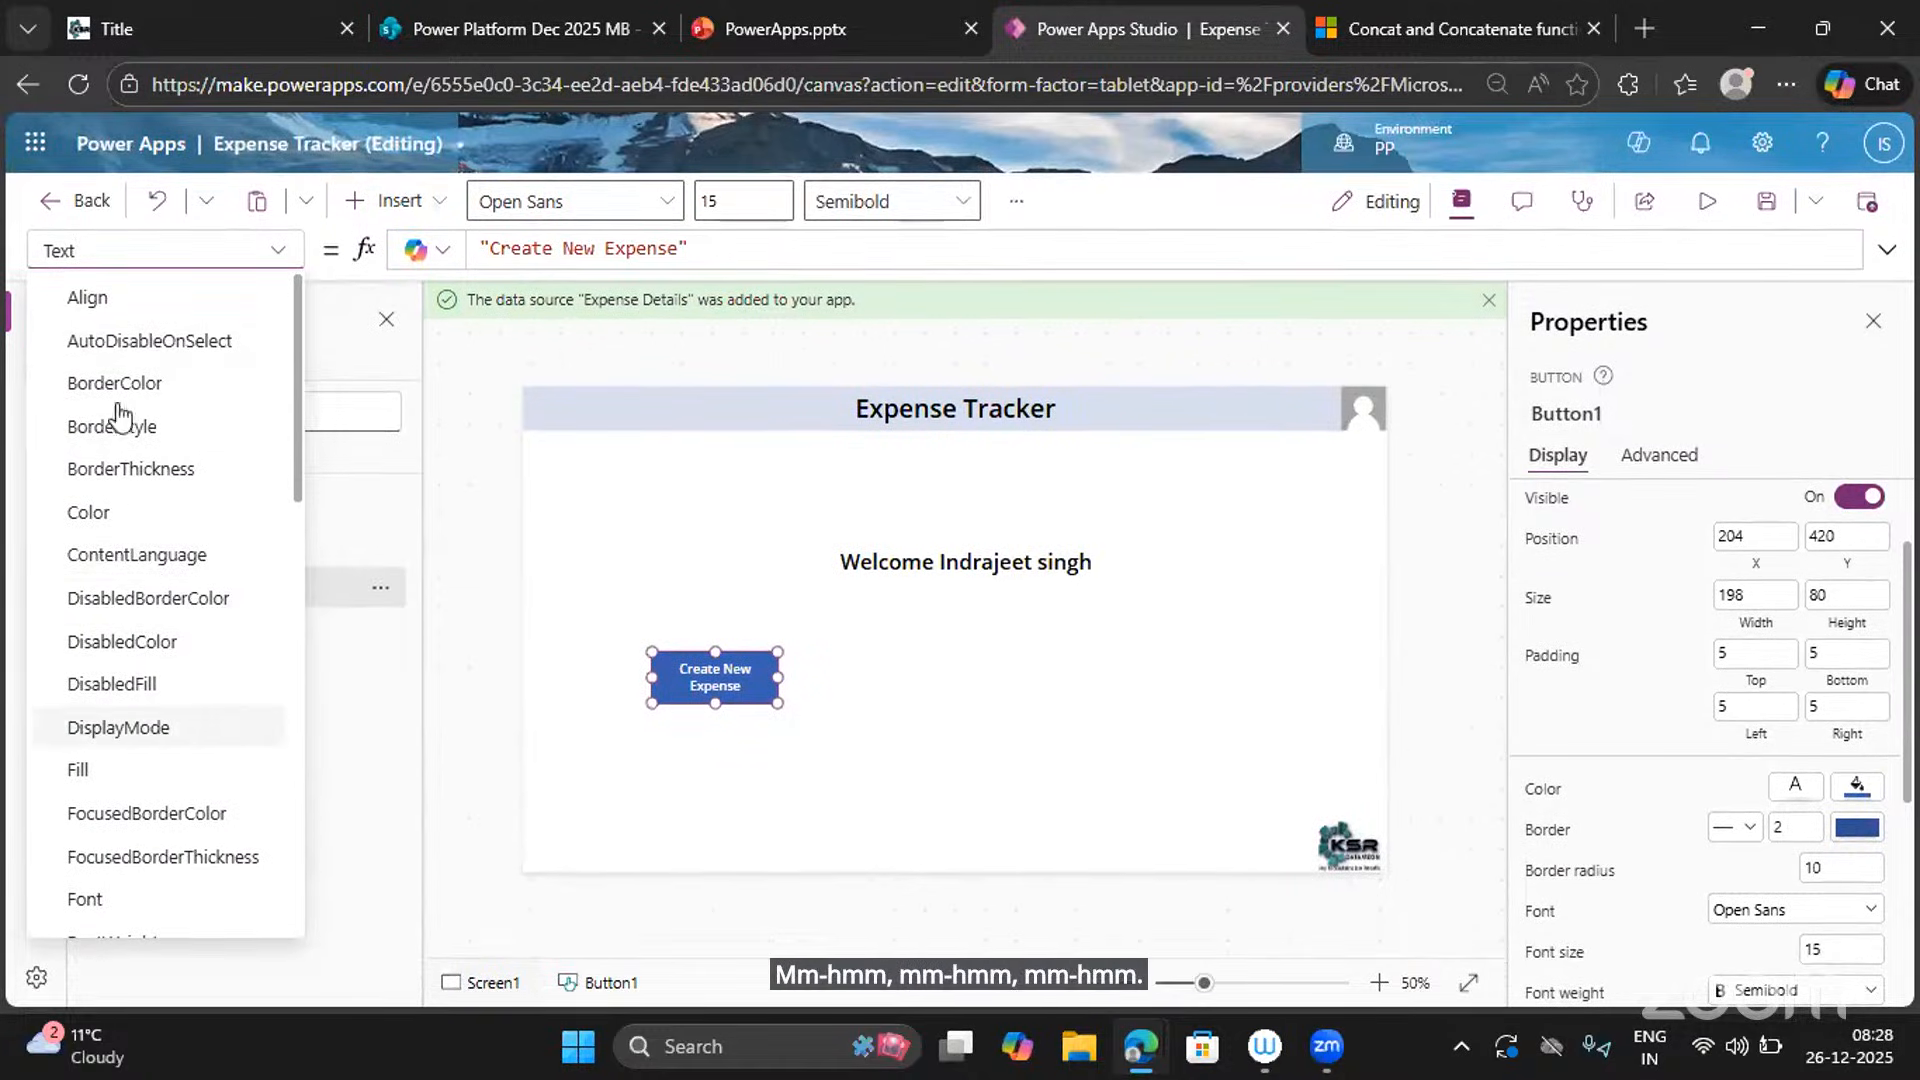
Make the button's text Color black.
{"action": "left_click", "coordinate": [100, 512]}
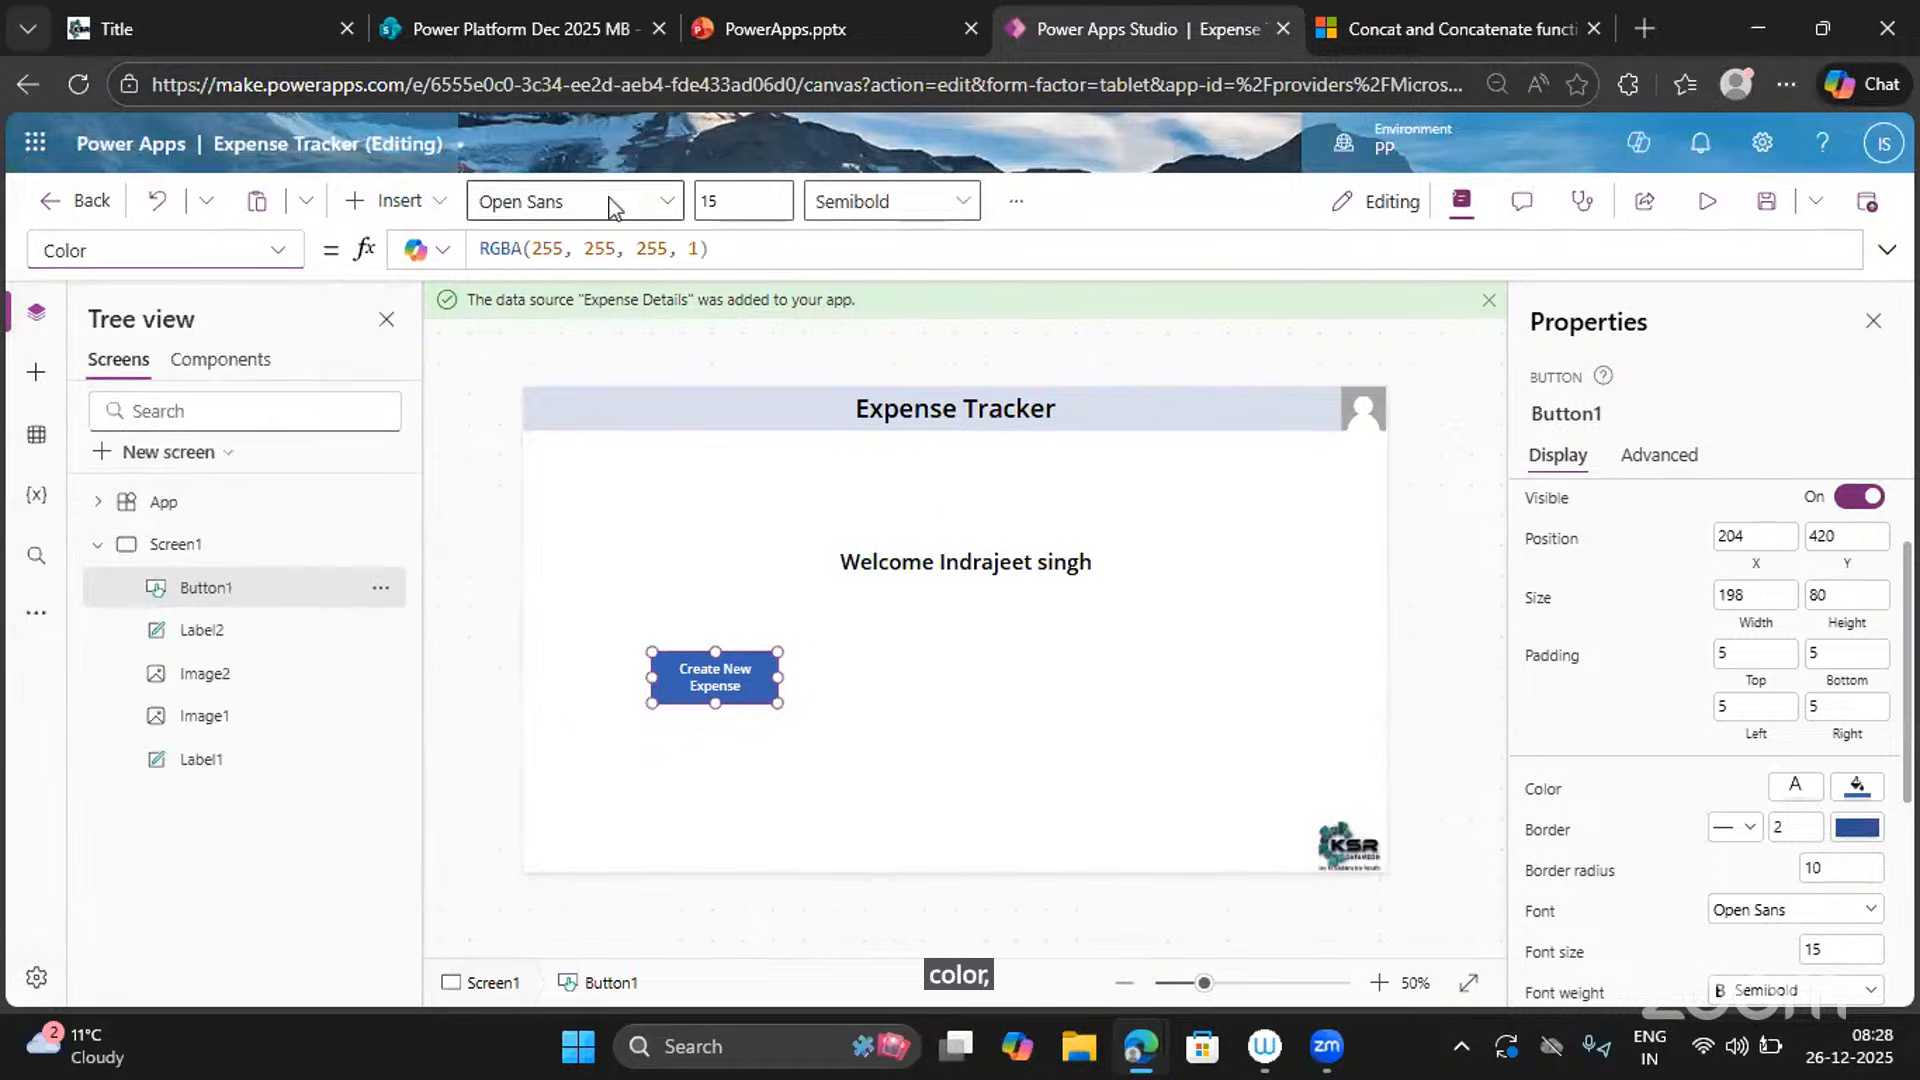
{"action": "double_click", "coordinate": [546, 249]}
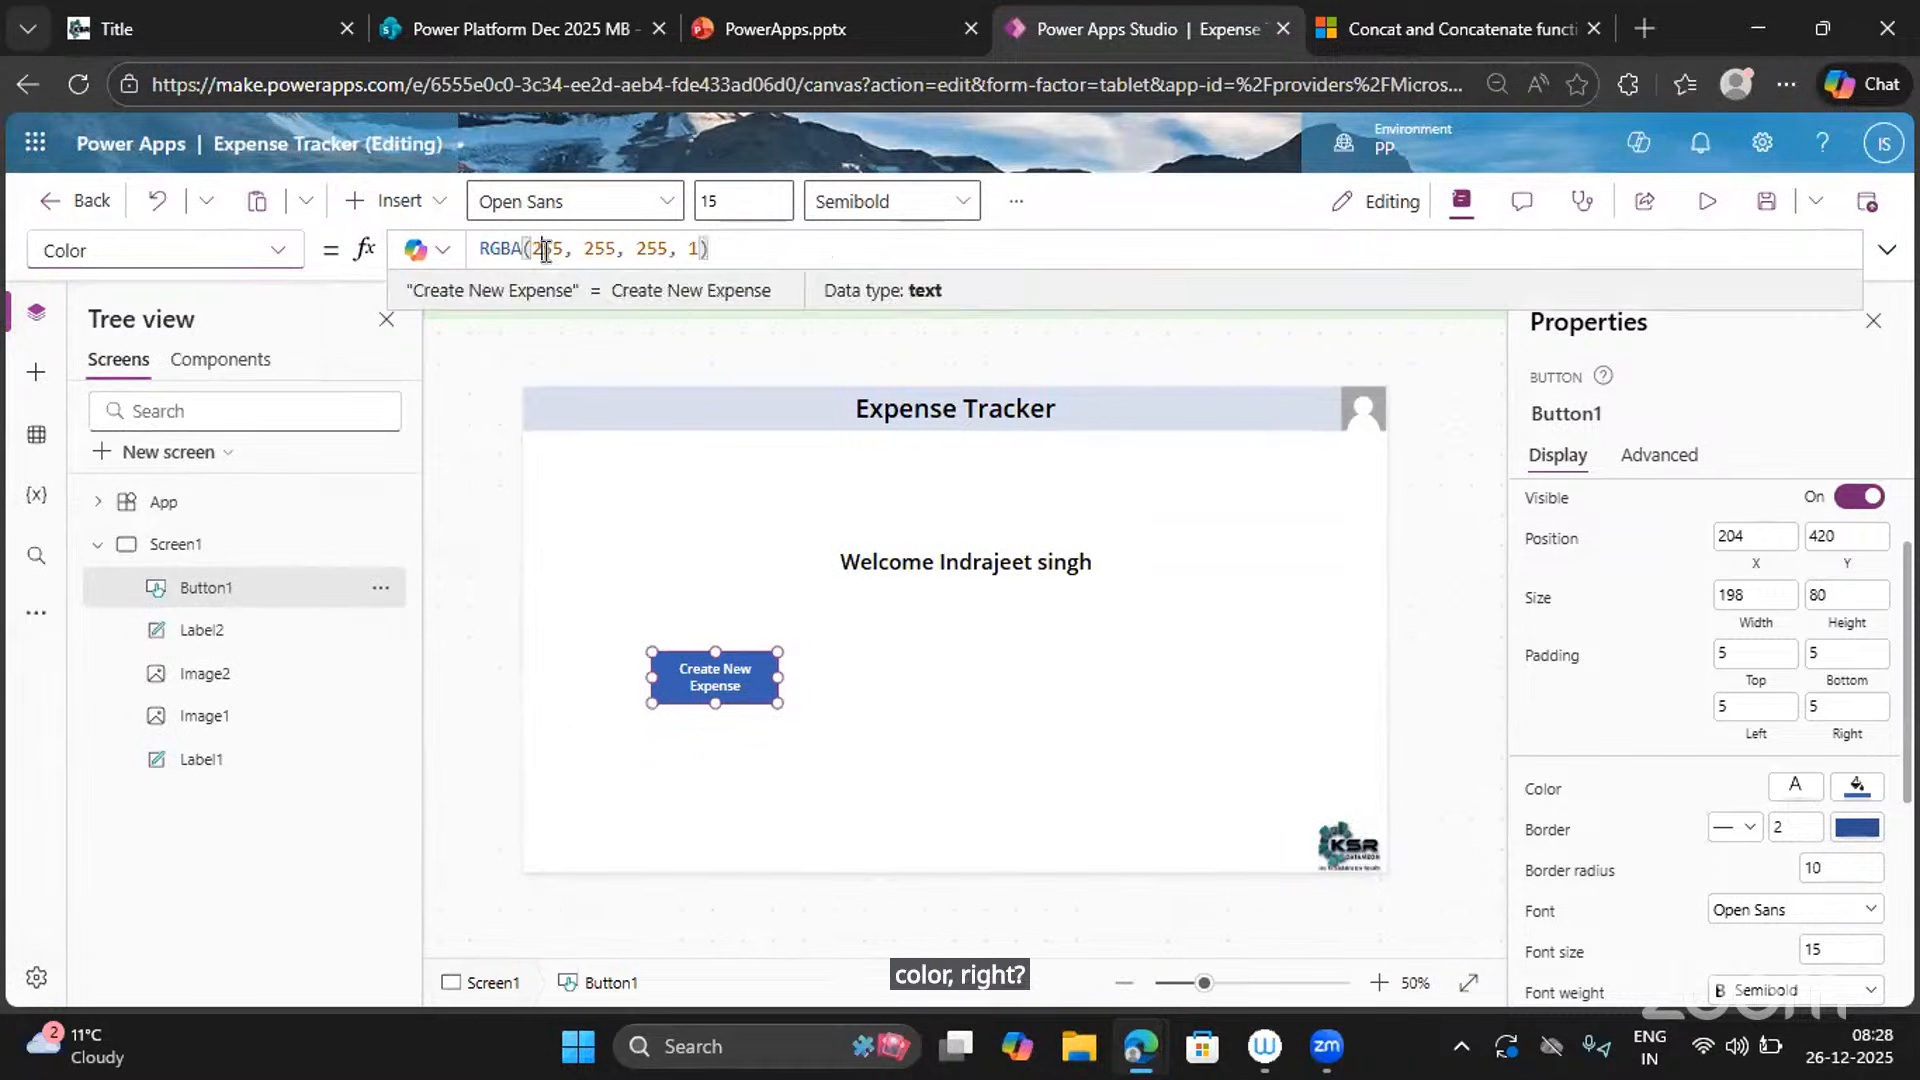
{"action": "left_click", "coordinate": [642, 256]}
{"action": "left_click_drag", "start_coordinate": [728, 251], "coordinate": [462, 246]}
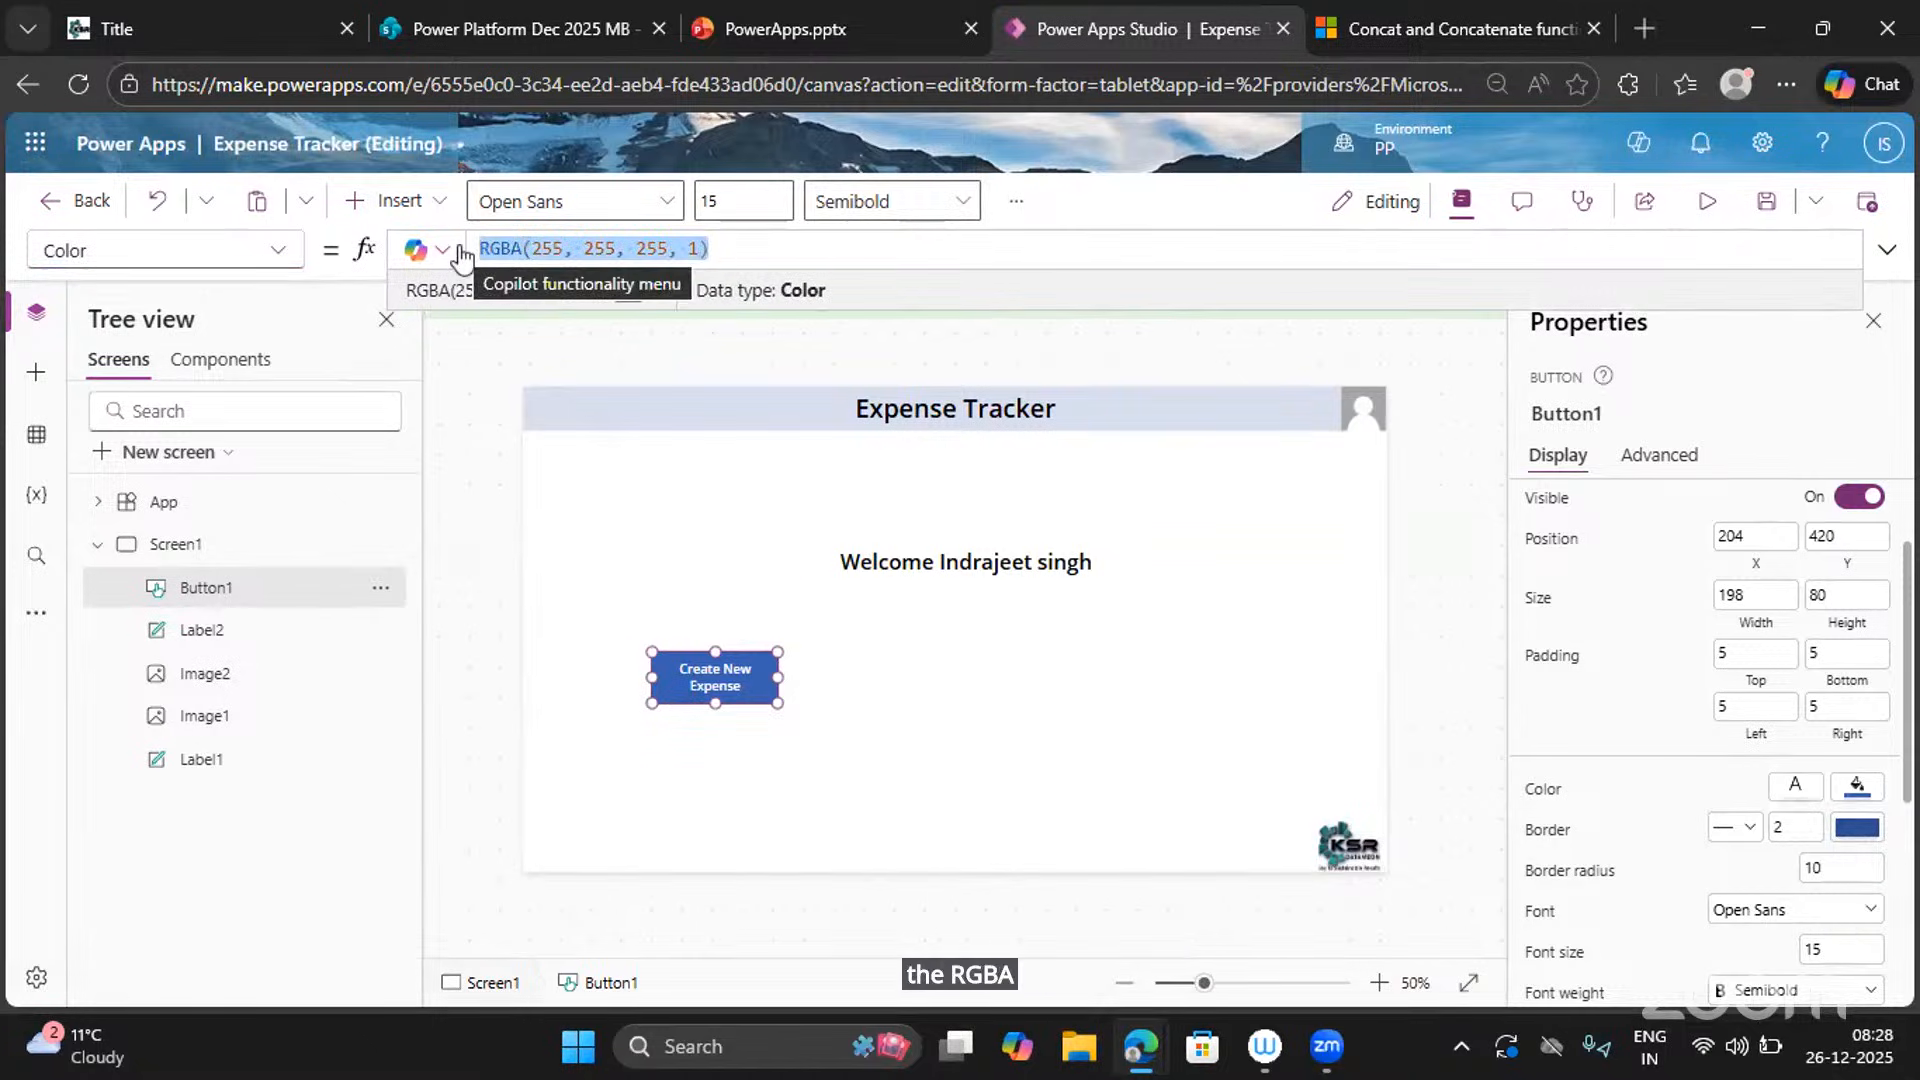
{"action": "left_click", "coordinate": [1796, 792]}
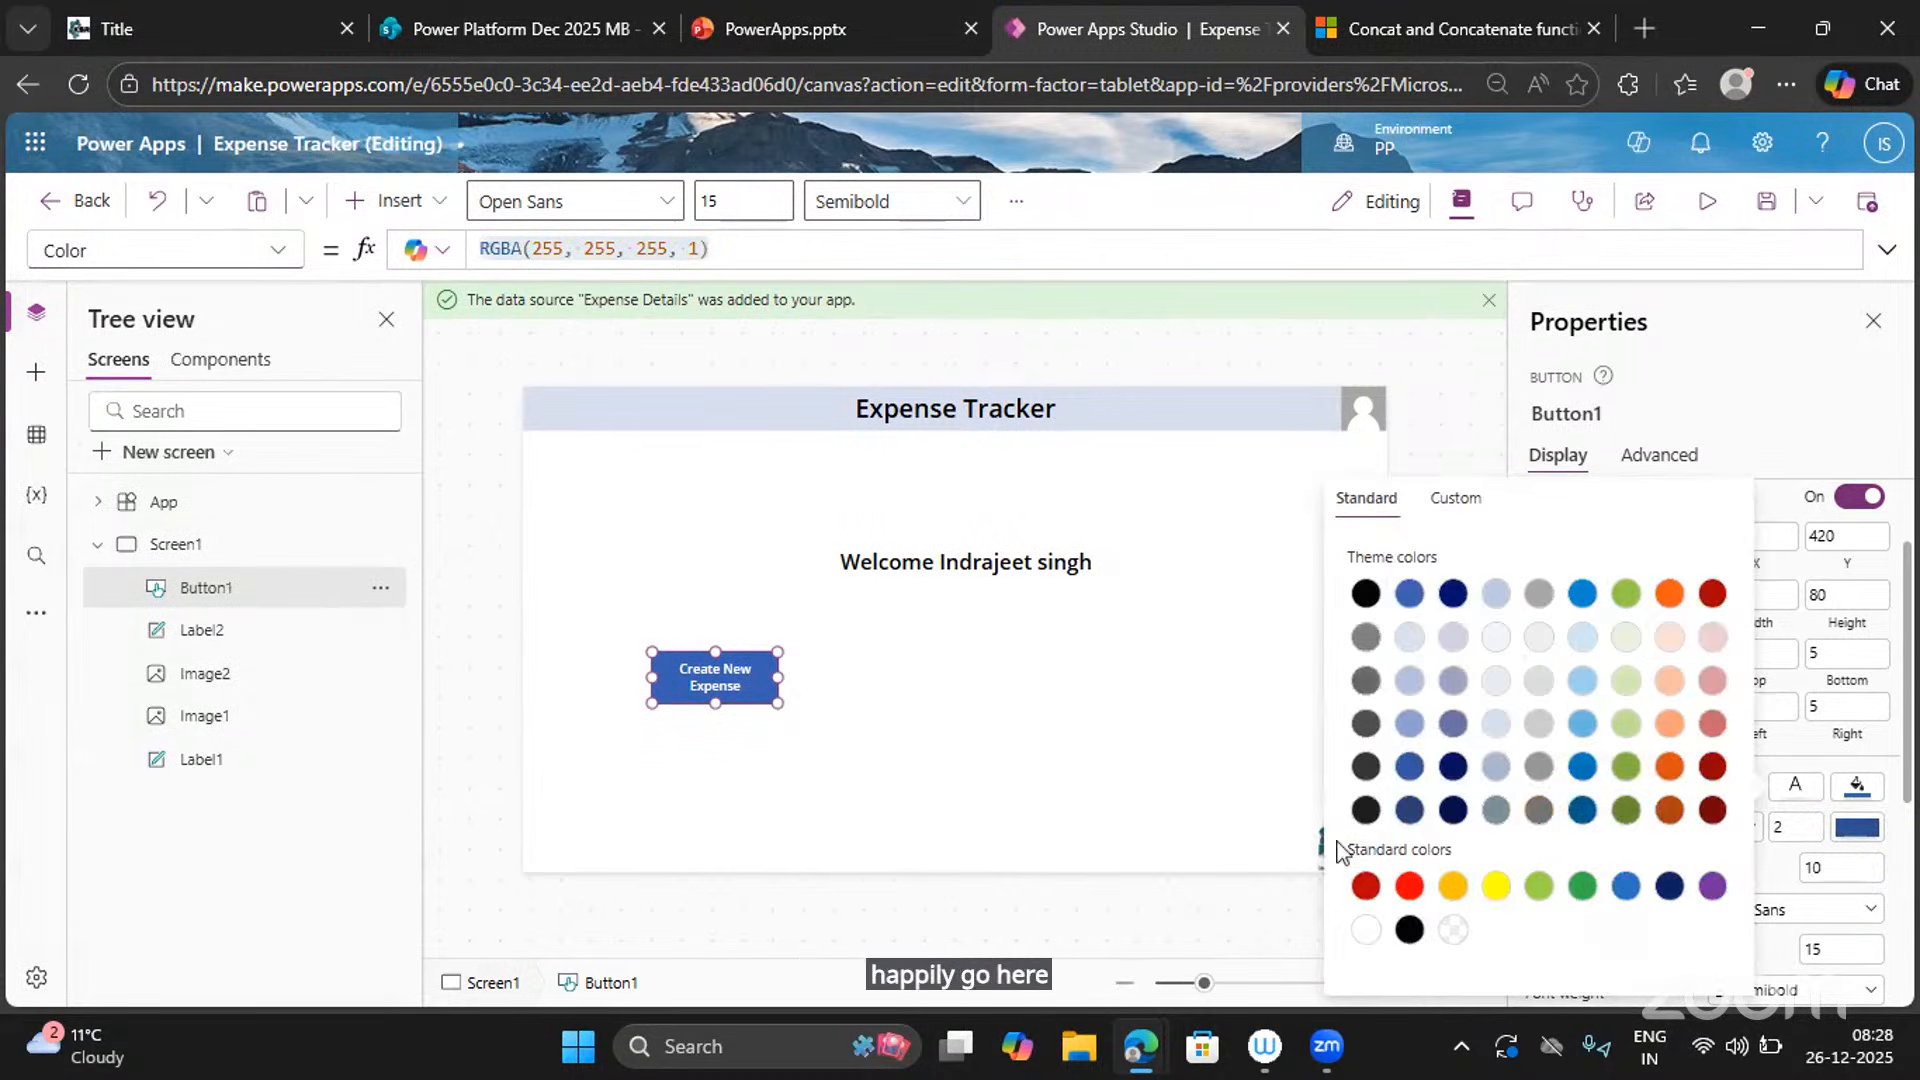
{"action": "left_click", "coordinate": [1406, 931]}
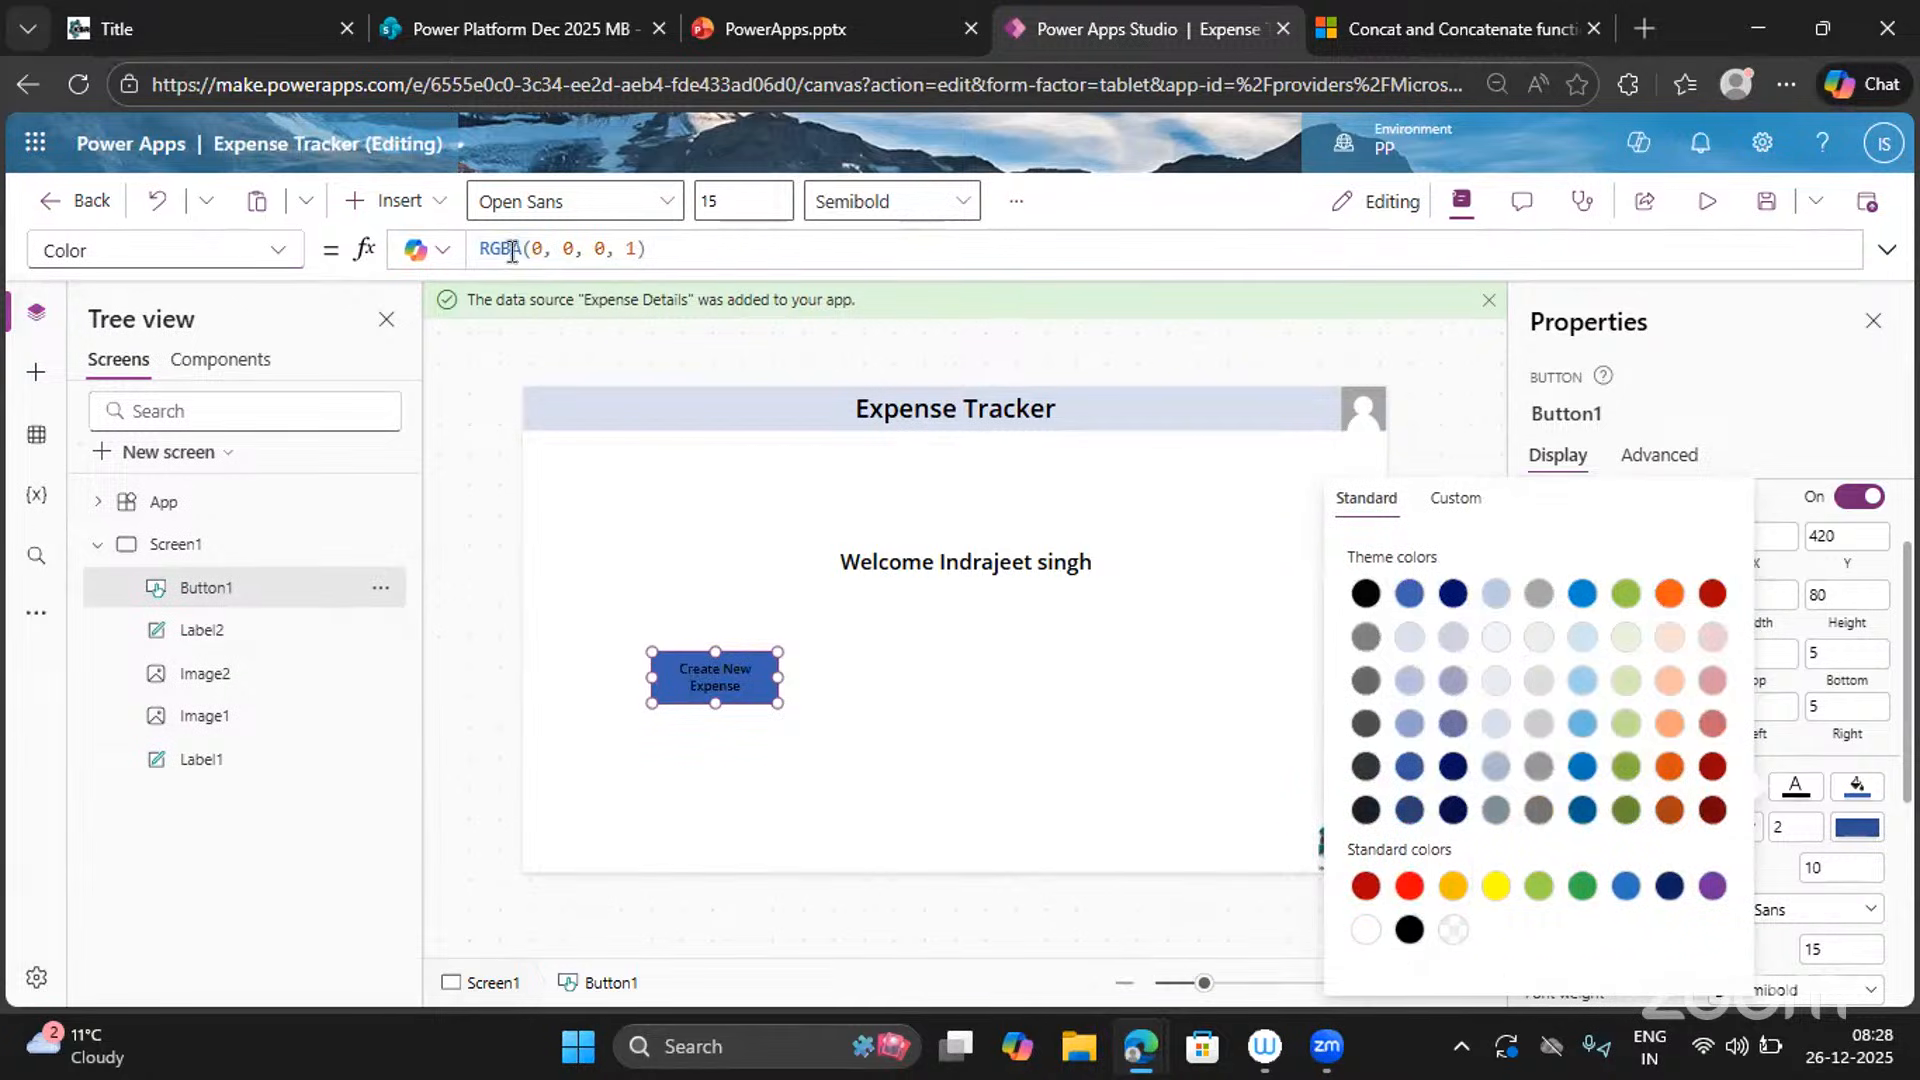
{"action": "left_click", "coordinate": [690, 249]}
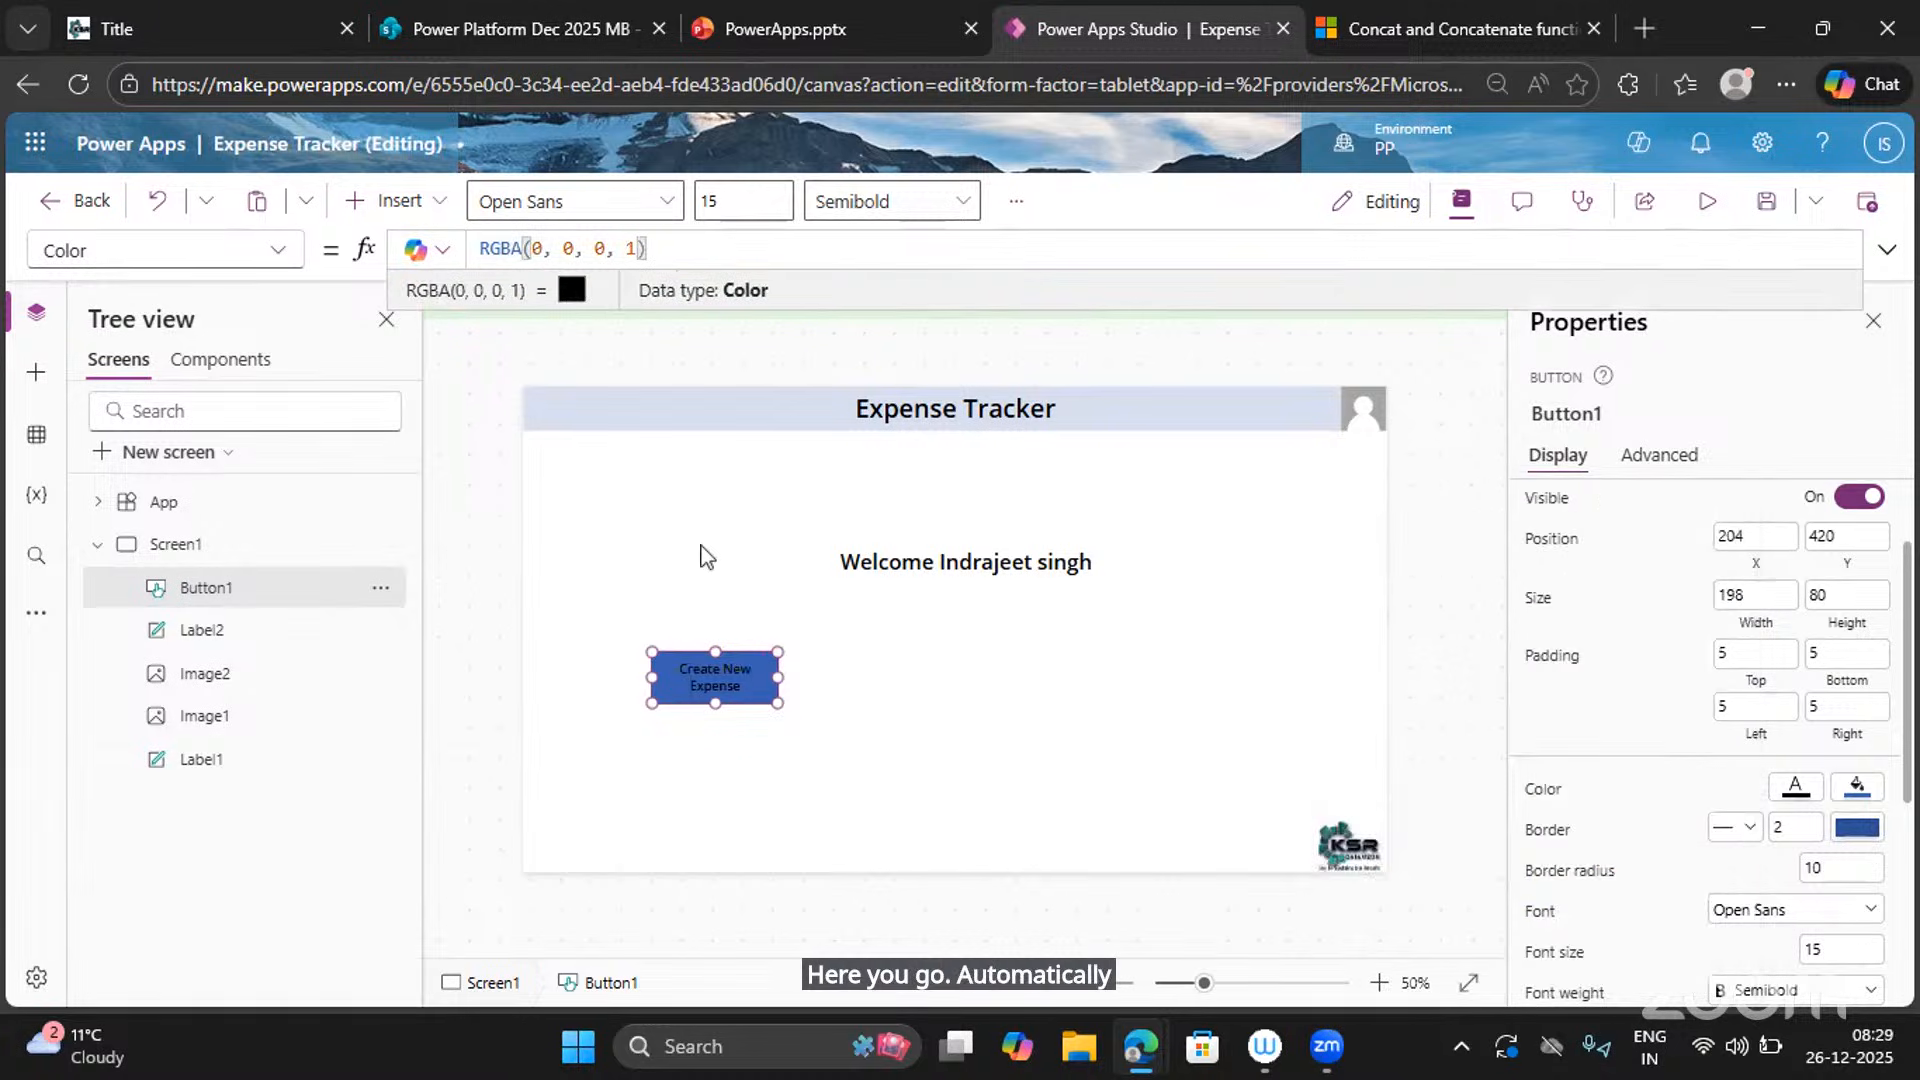
Enlarge the button to 264 by 96 and give it a pale lavender fill.
{"action": "left_click_drag", "start_coordinate": [775, 703], "coordinate": [817, 715]}
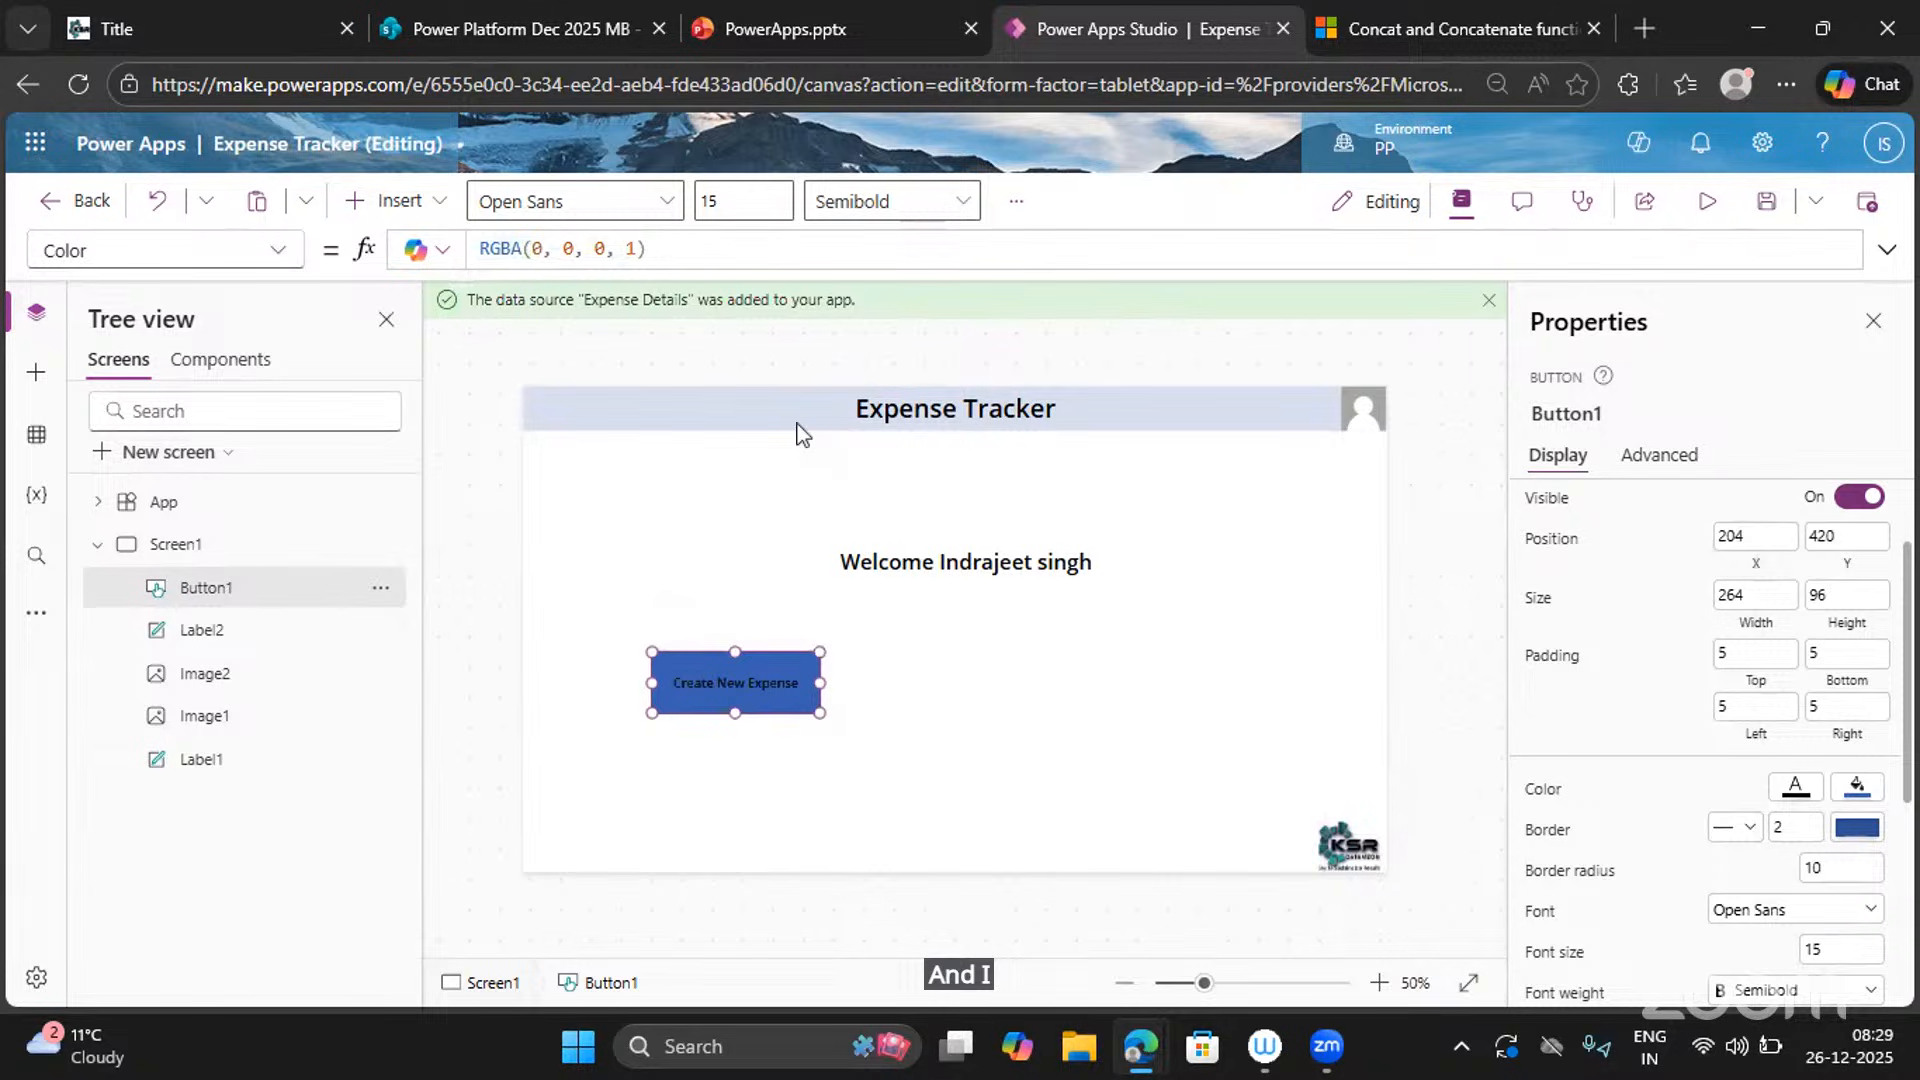
{"action": "left_click", "coordinate": [1857, 790]}
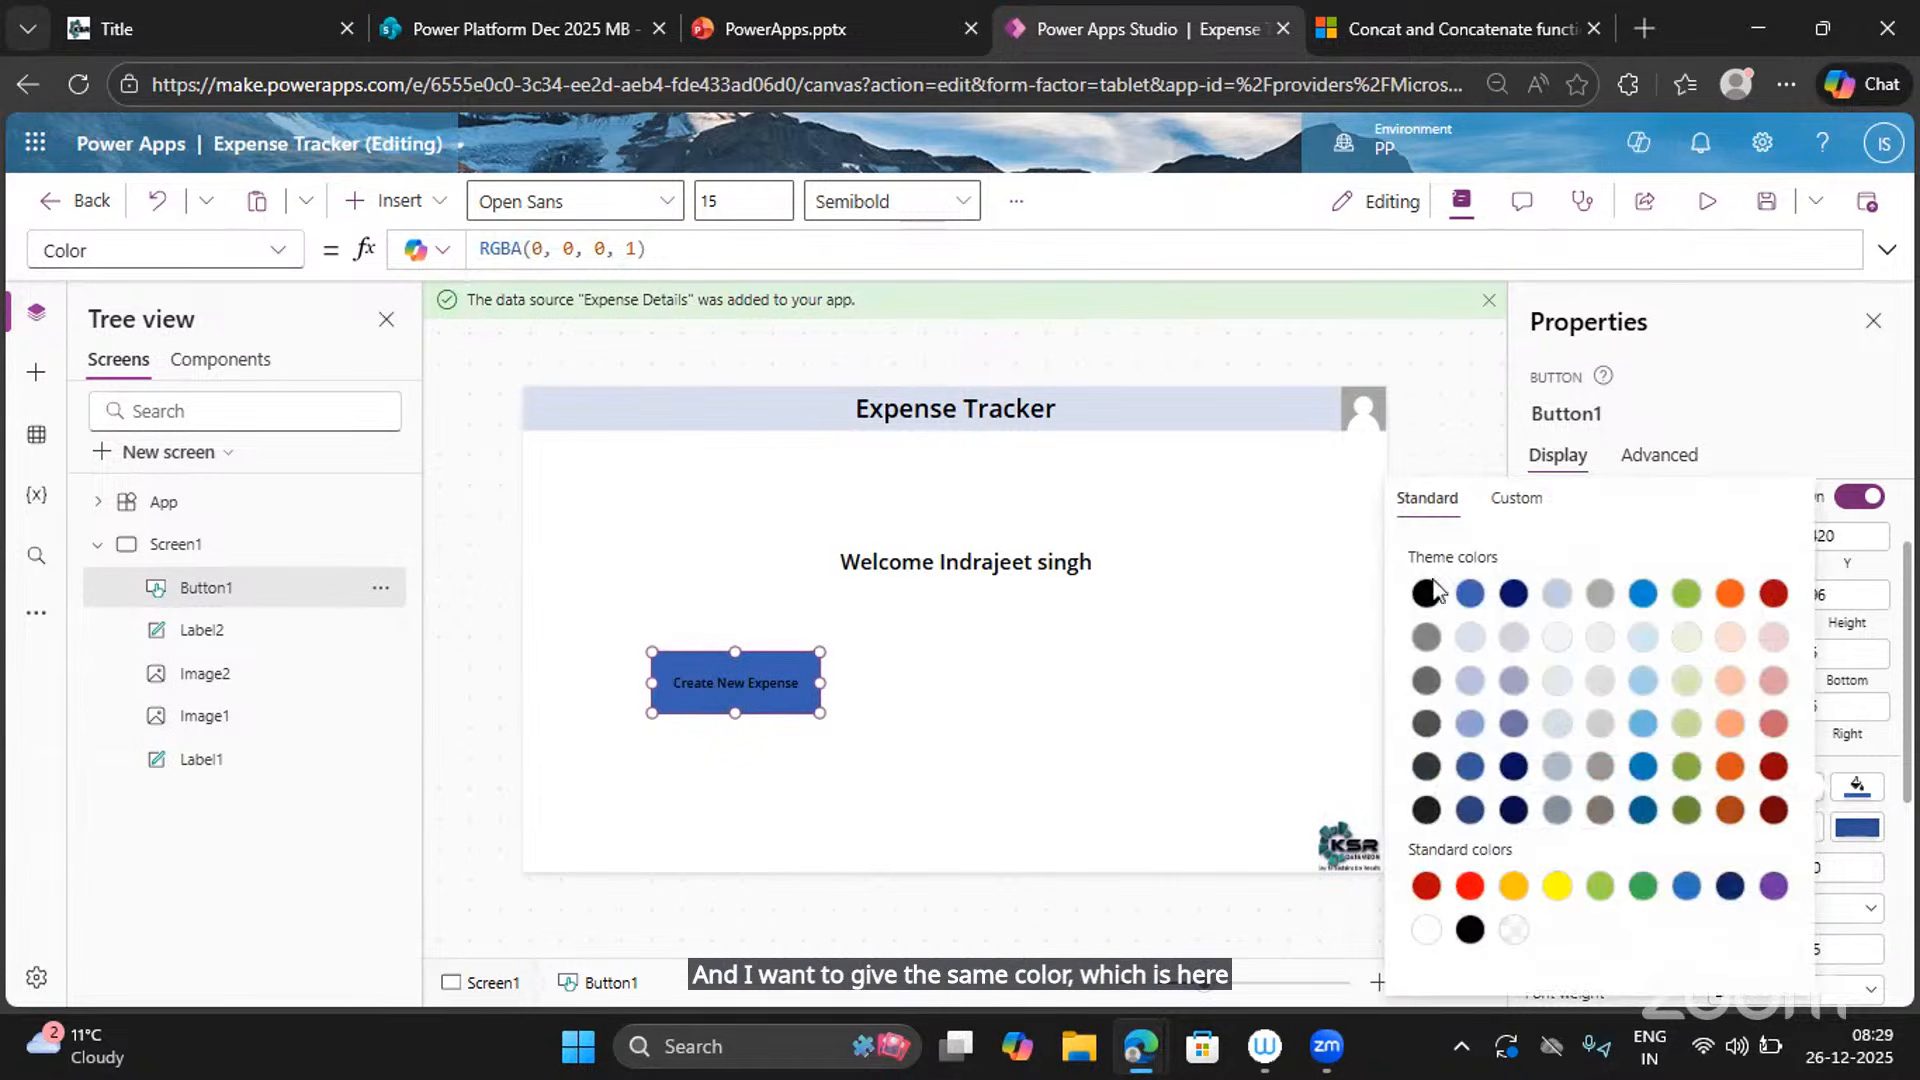
{"action": "left_click", "coordinate": [1470, 638]}
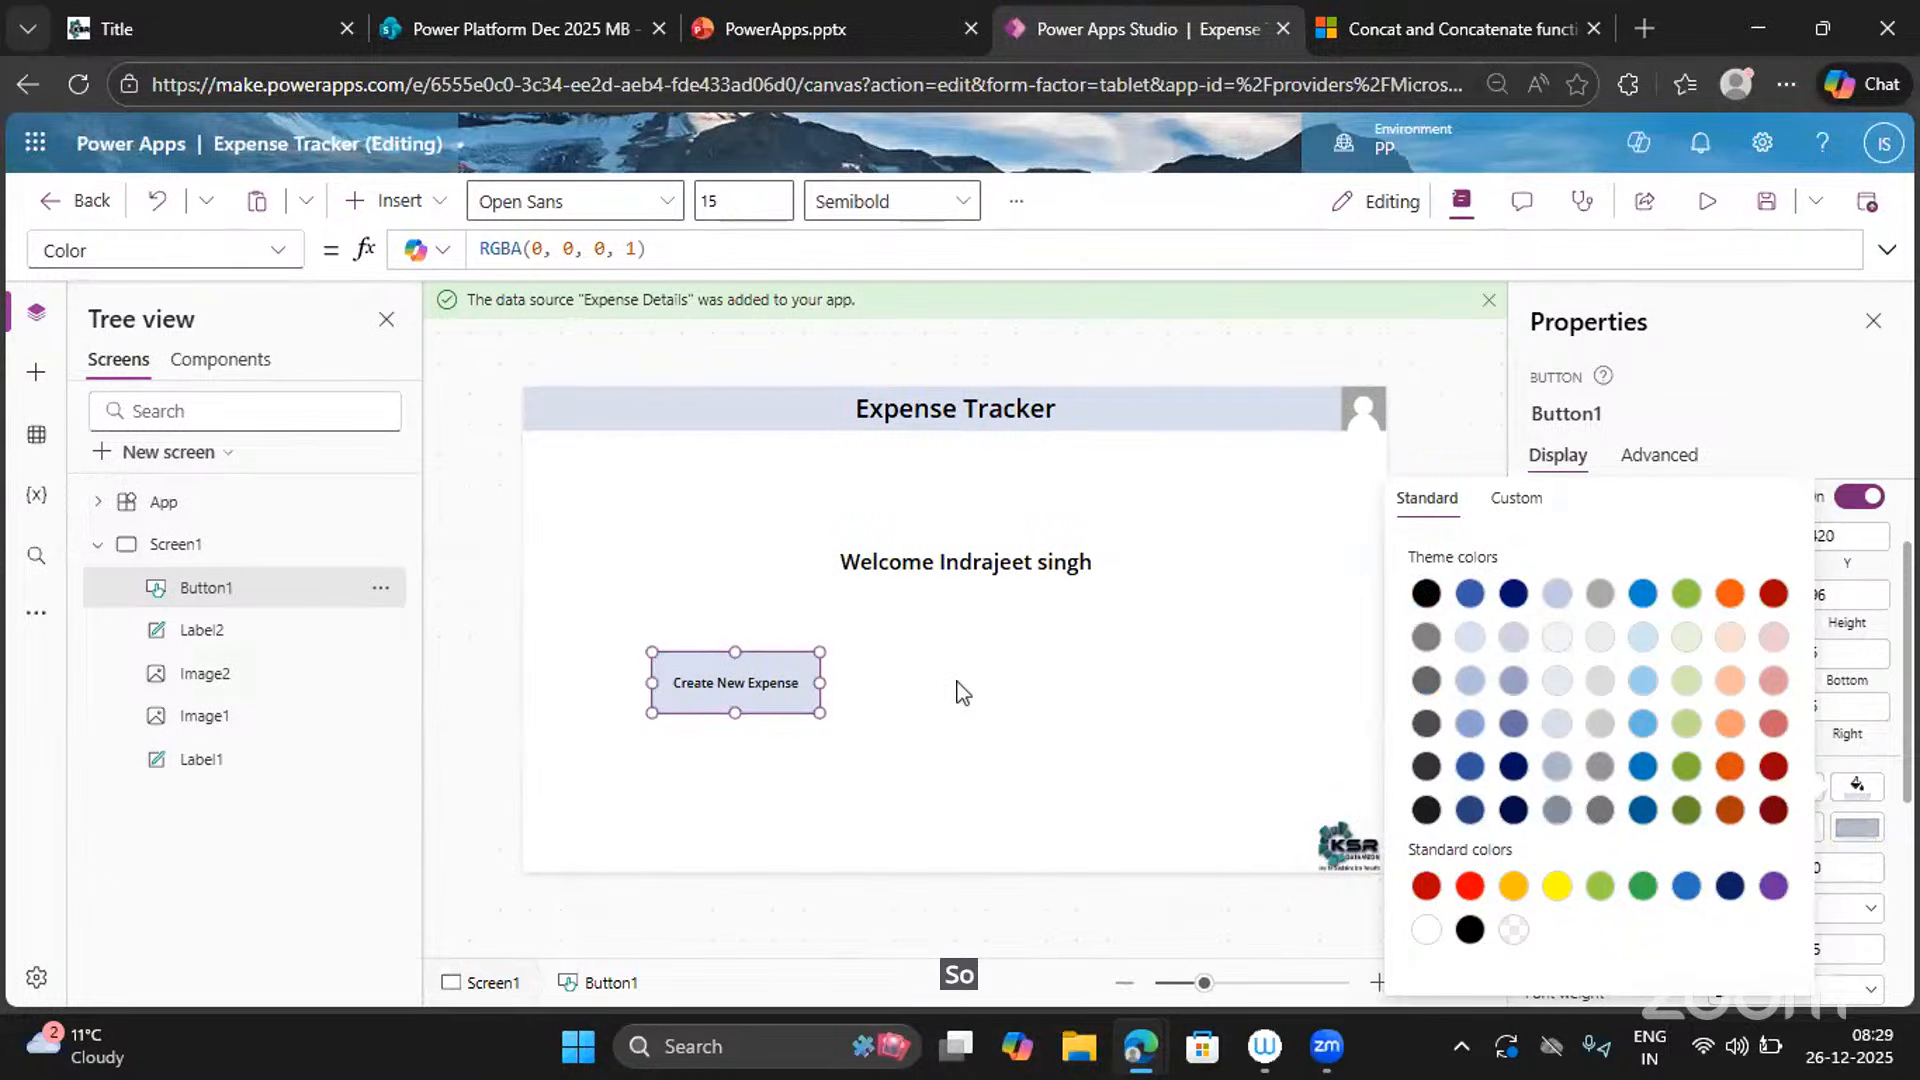
{"action": "left_click", "coordinate": [1716, 398]}
{"action": "scroll", "coordinate": [1648, 662], "scroll_direction": "up", "scroll_amount": 2}
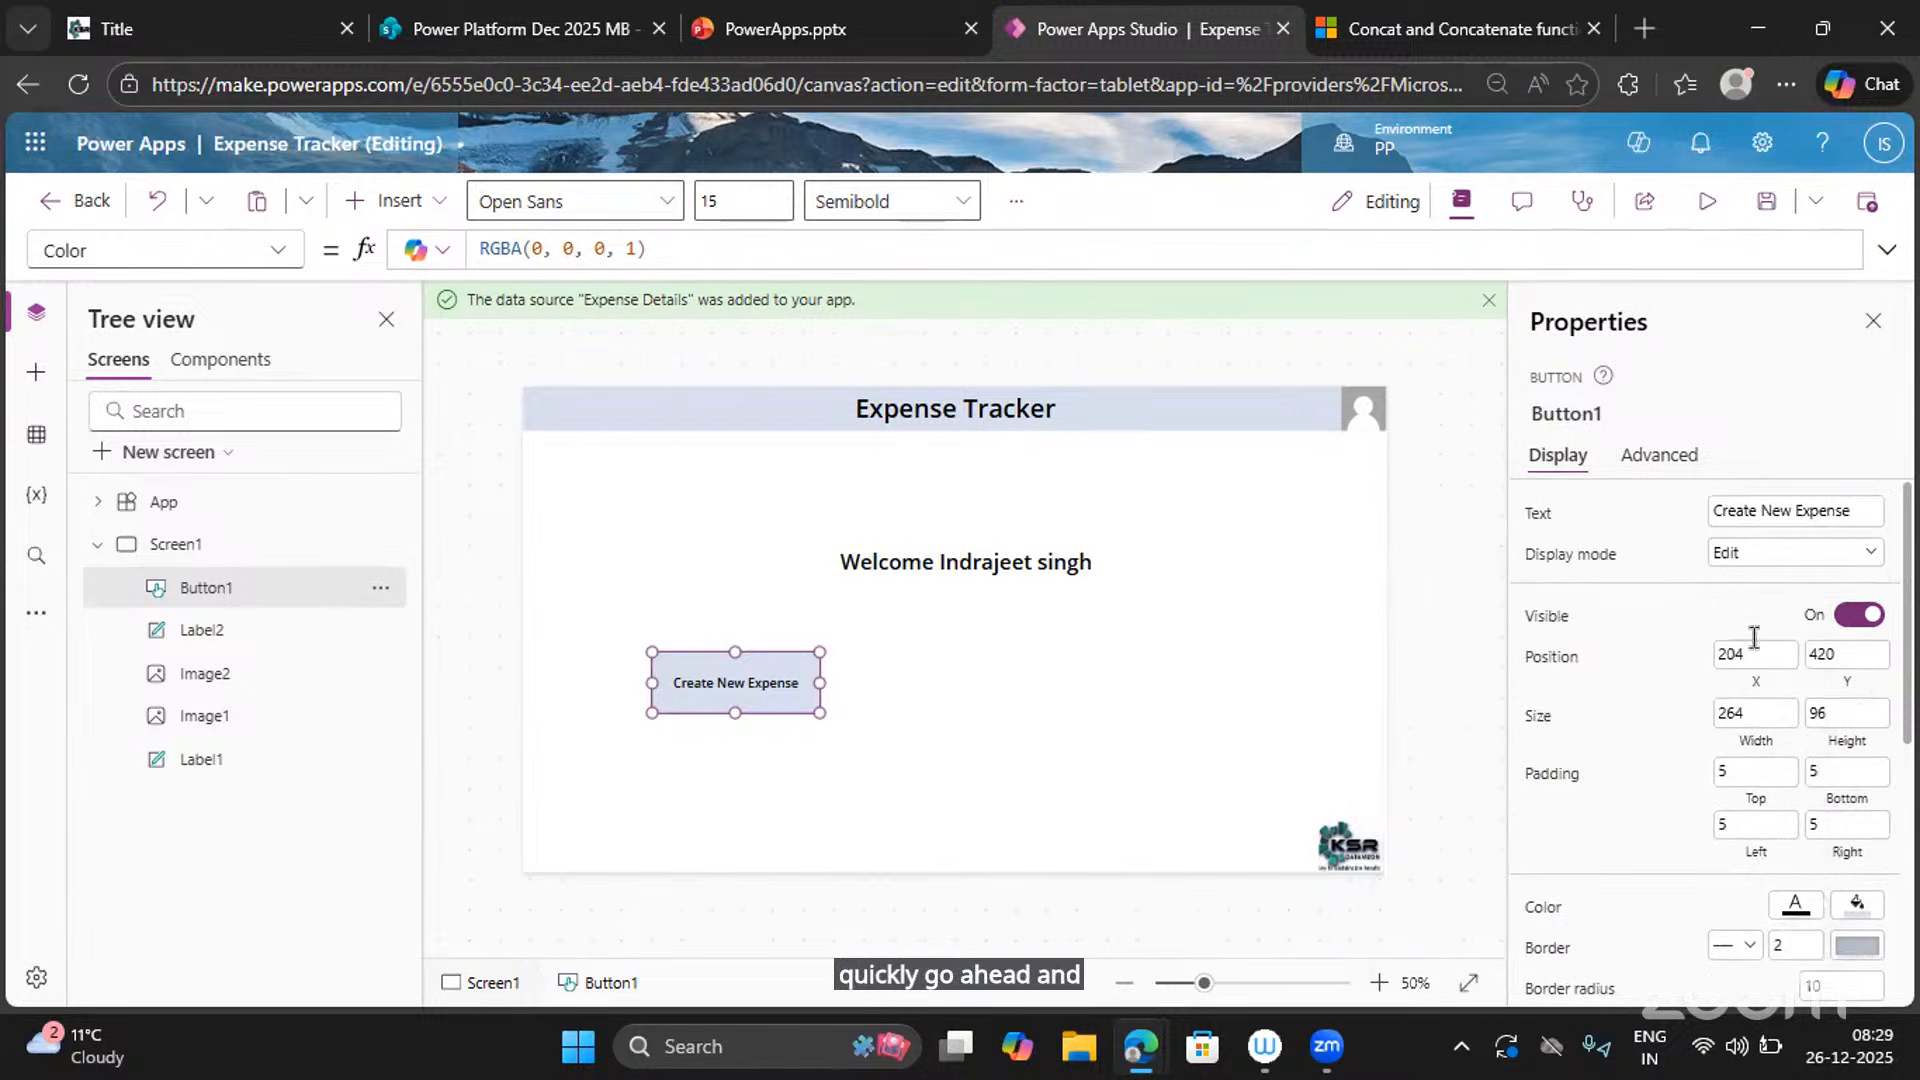
Try font size 25 on the button label, then settle on 20.
{"action": "scroll", "coordinate": [1620, 667], "scroll_direction": "down", "scroll_amount": 3}
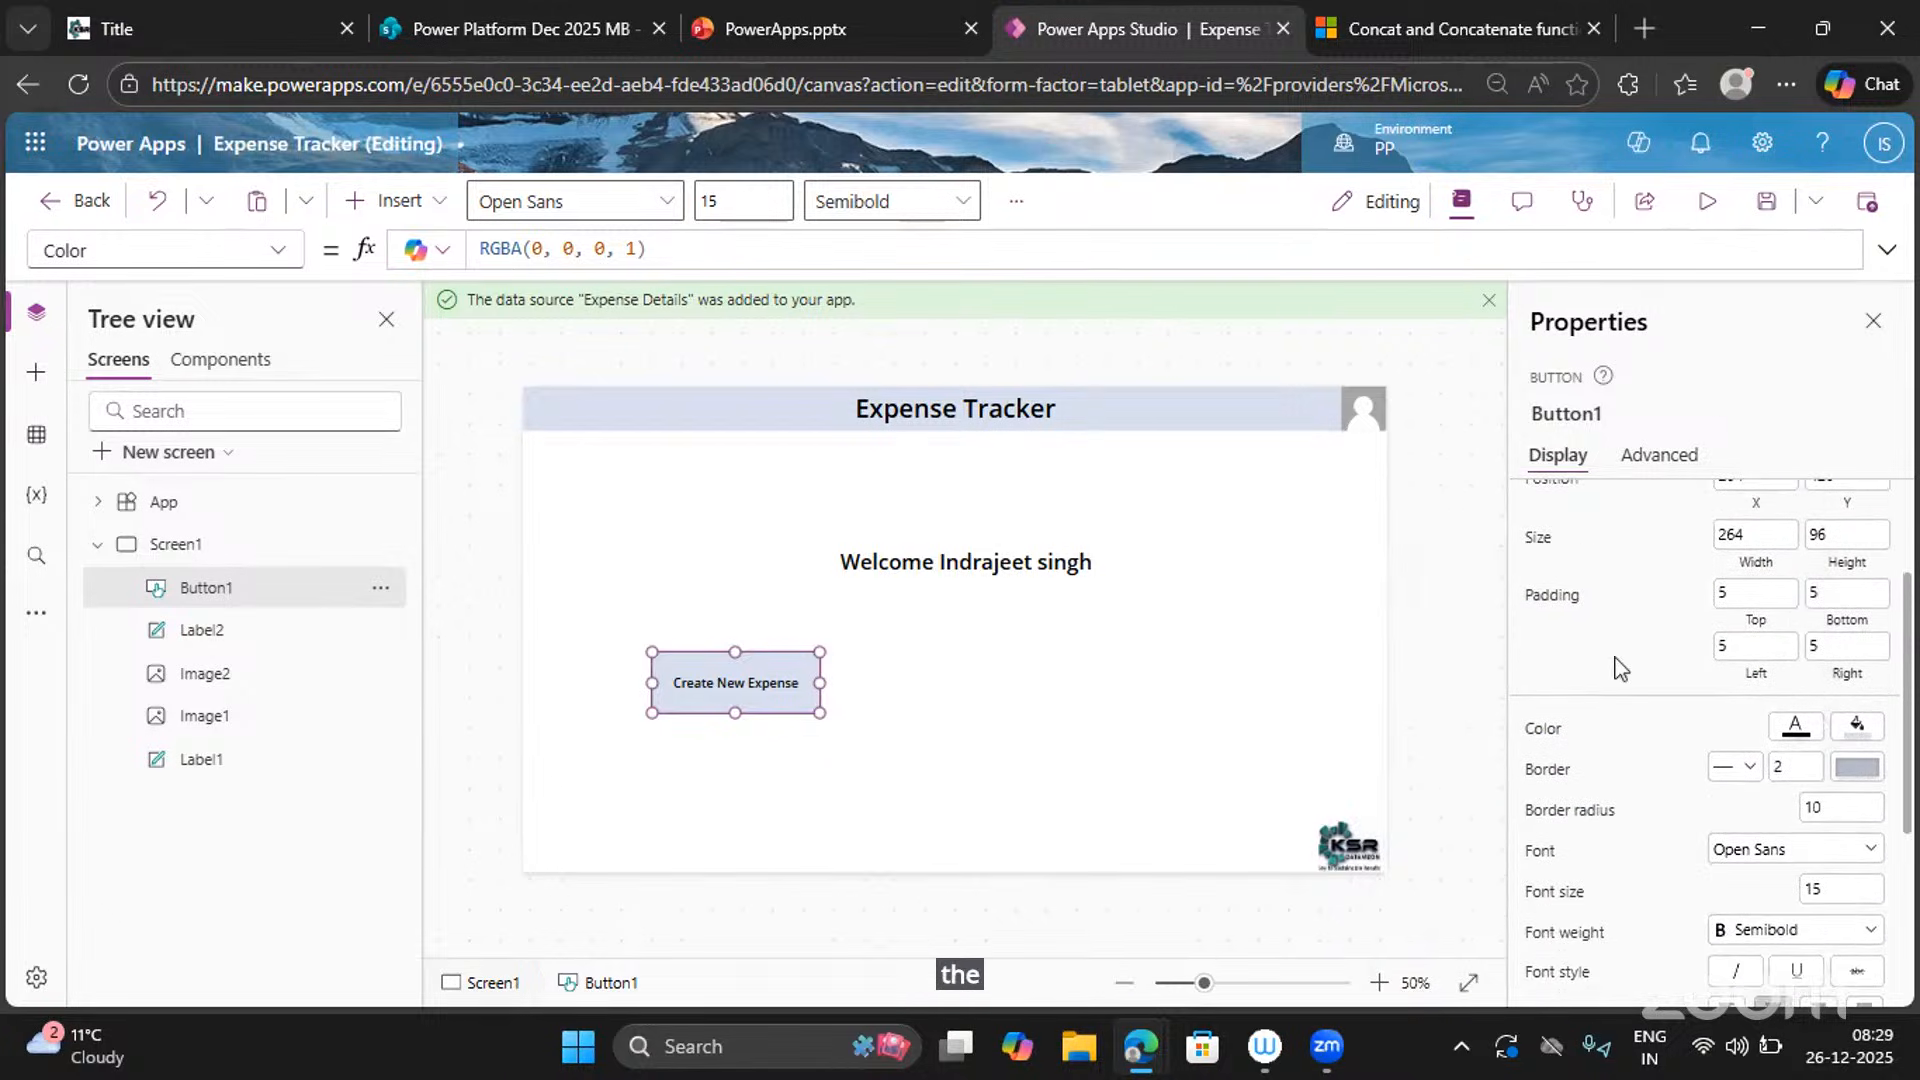
{"action": "scroll", "coordinate": [1820, 843], "scroll_direction": "down", "scroll_amount": 2}
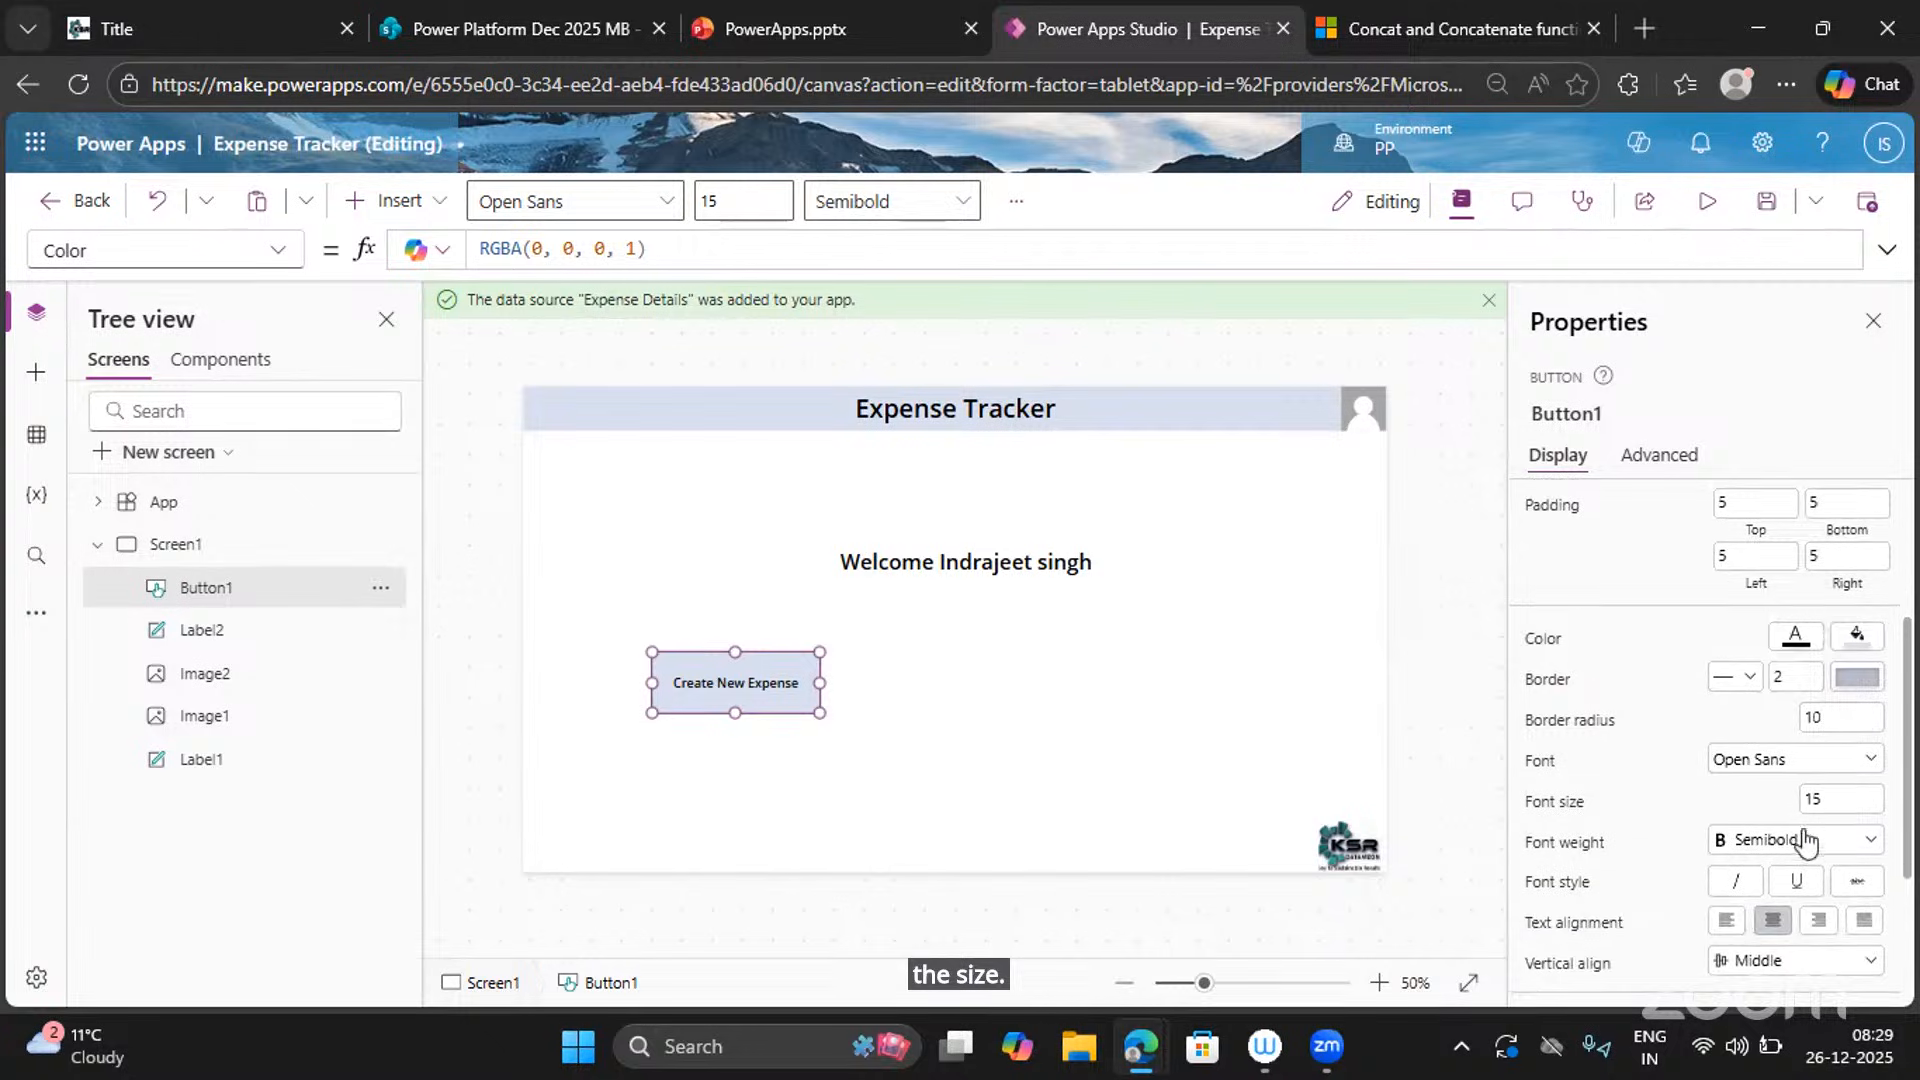
{"action": "left_click", "coordinate": [1807, 799]}
{"action": "type", "text": "25"}
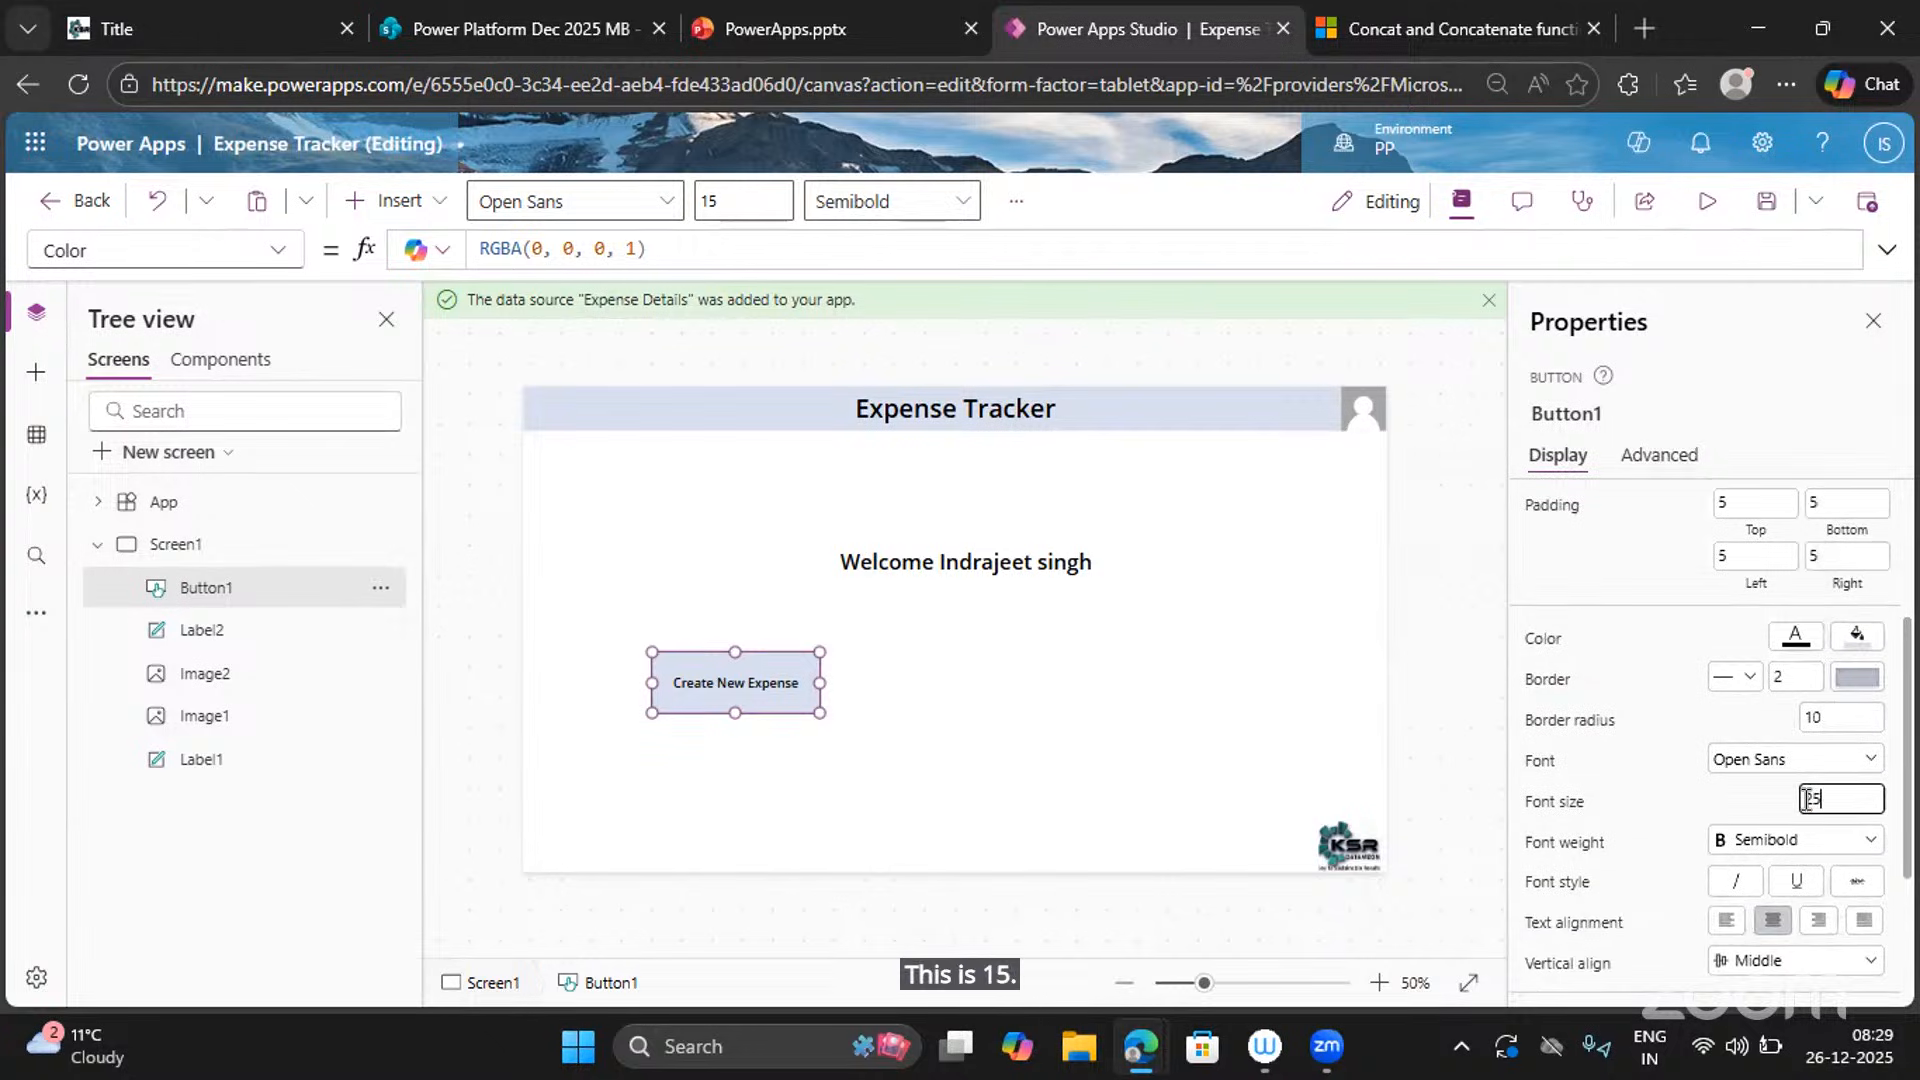
{"action": "left_click", "coordinate": [1695, 808]}
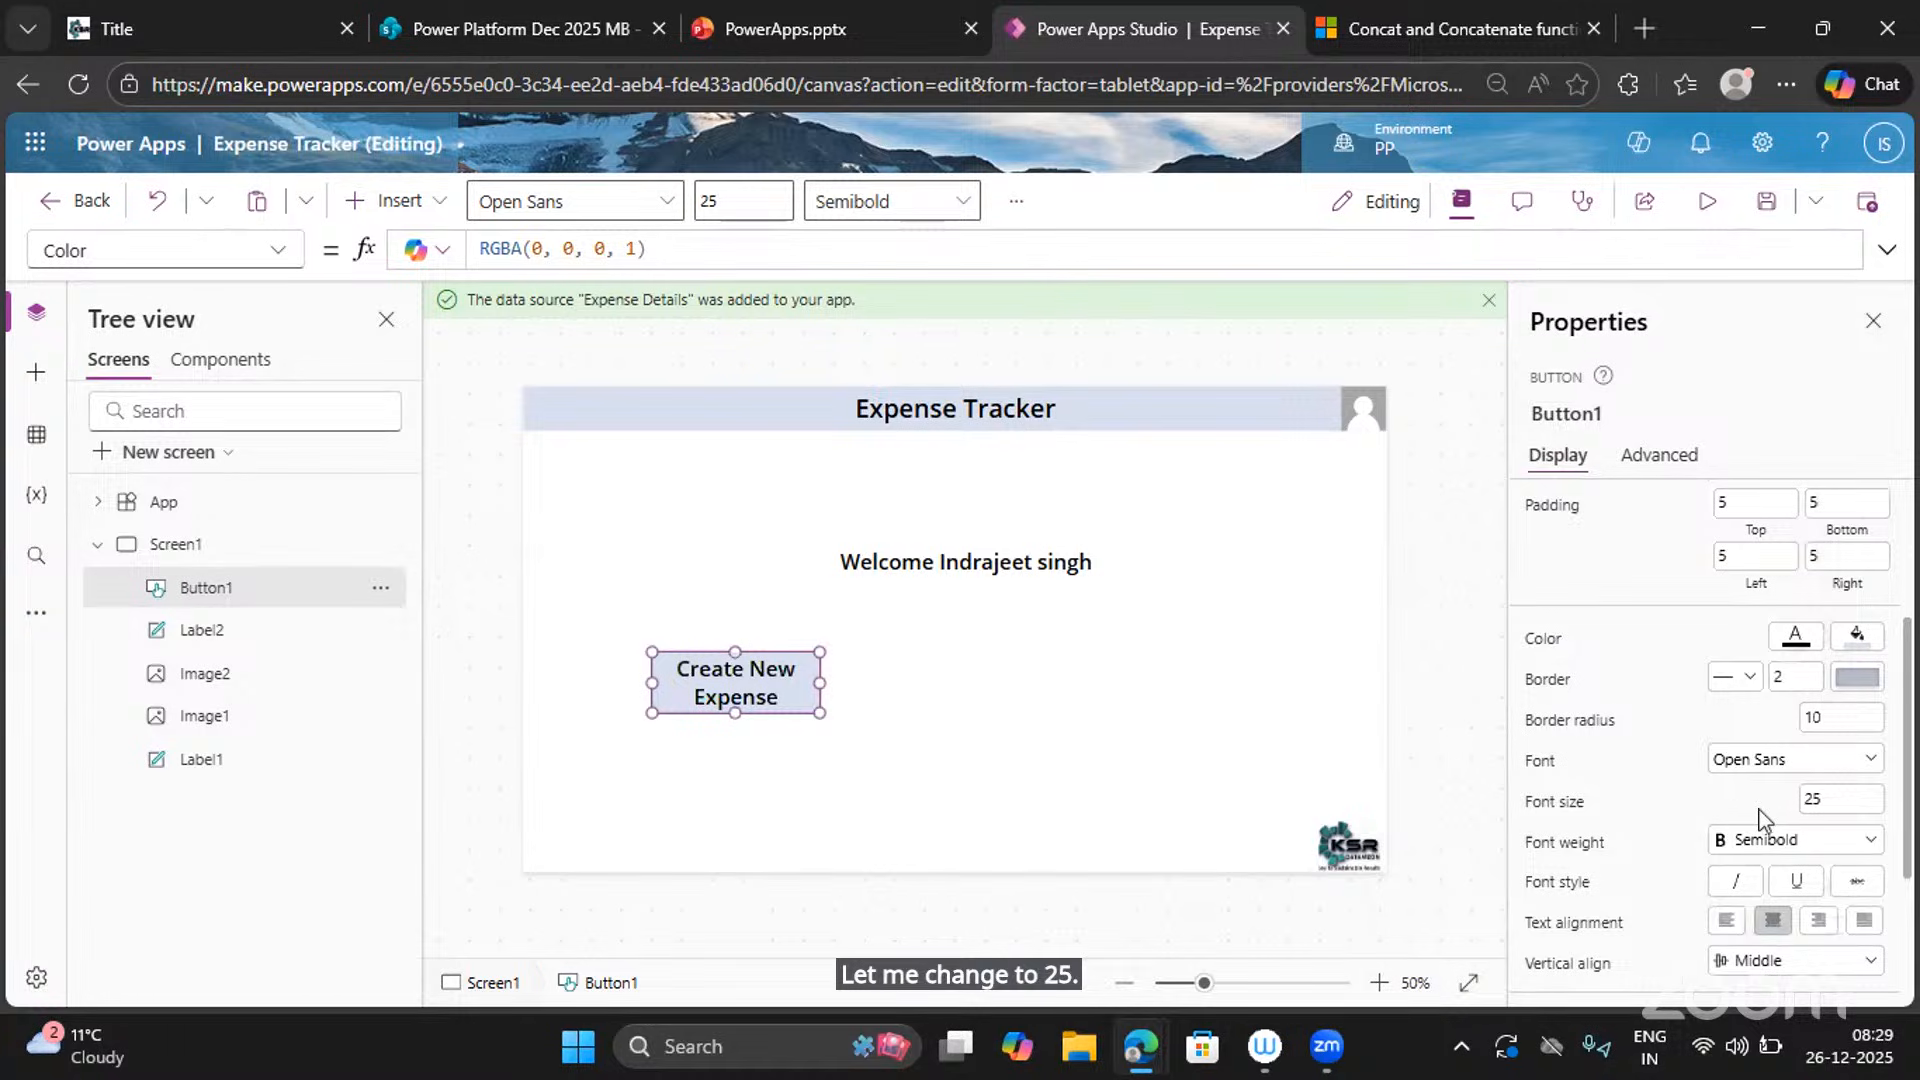
{"action": "type", "text": "20"}
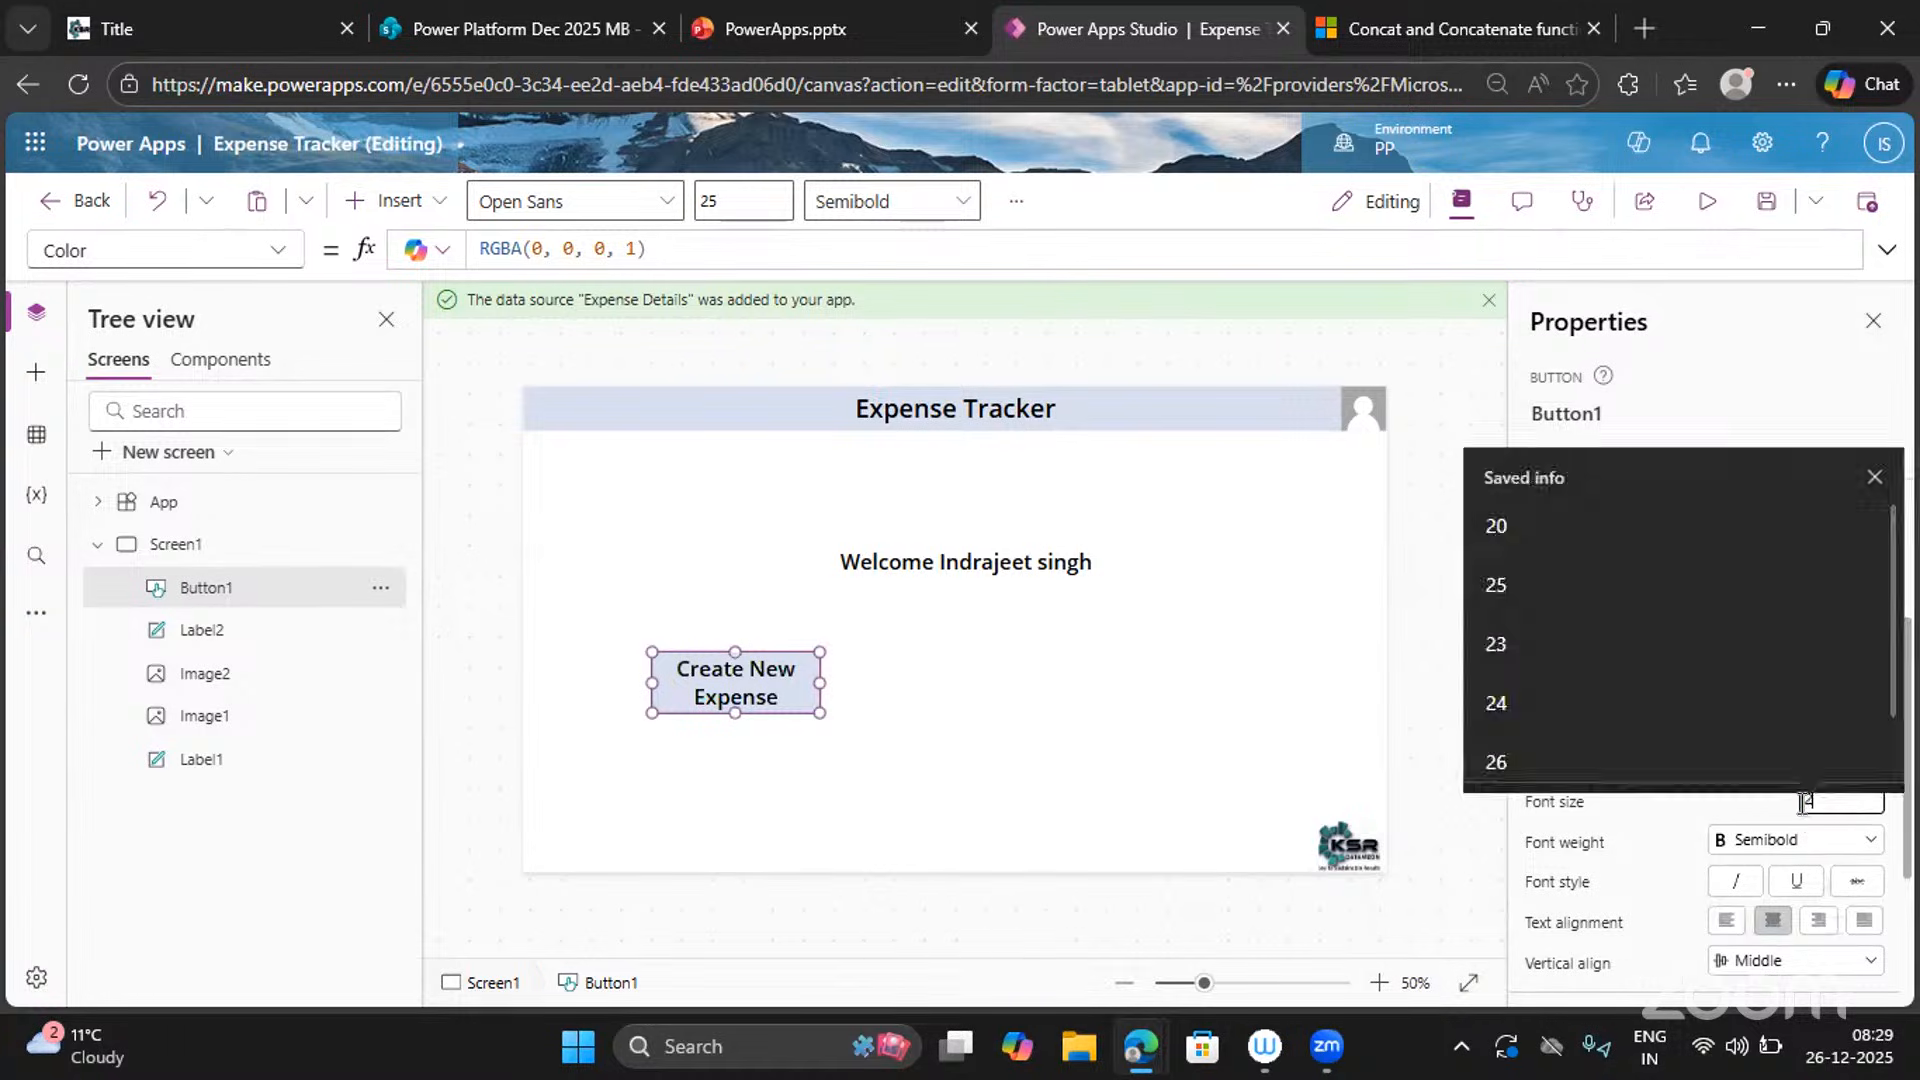
{"action": "left_click", "coordinate": [1704, 800]}
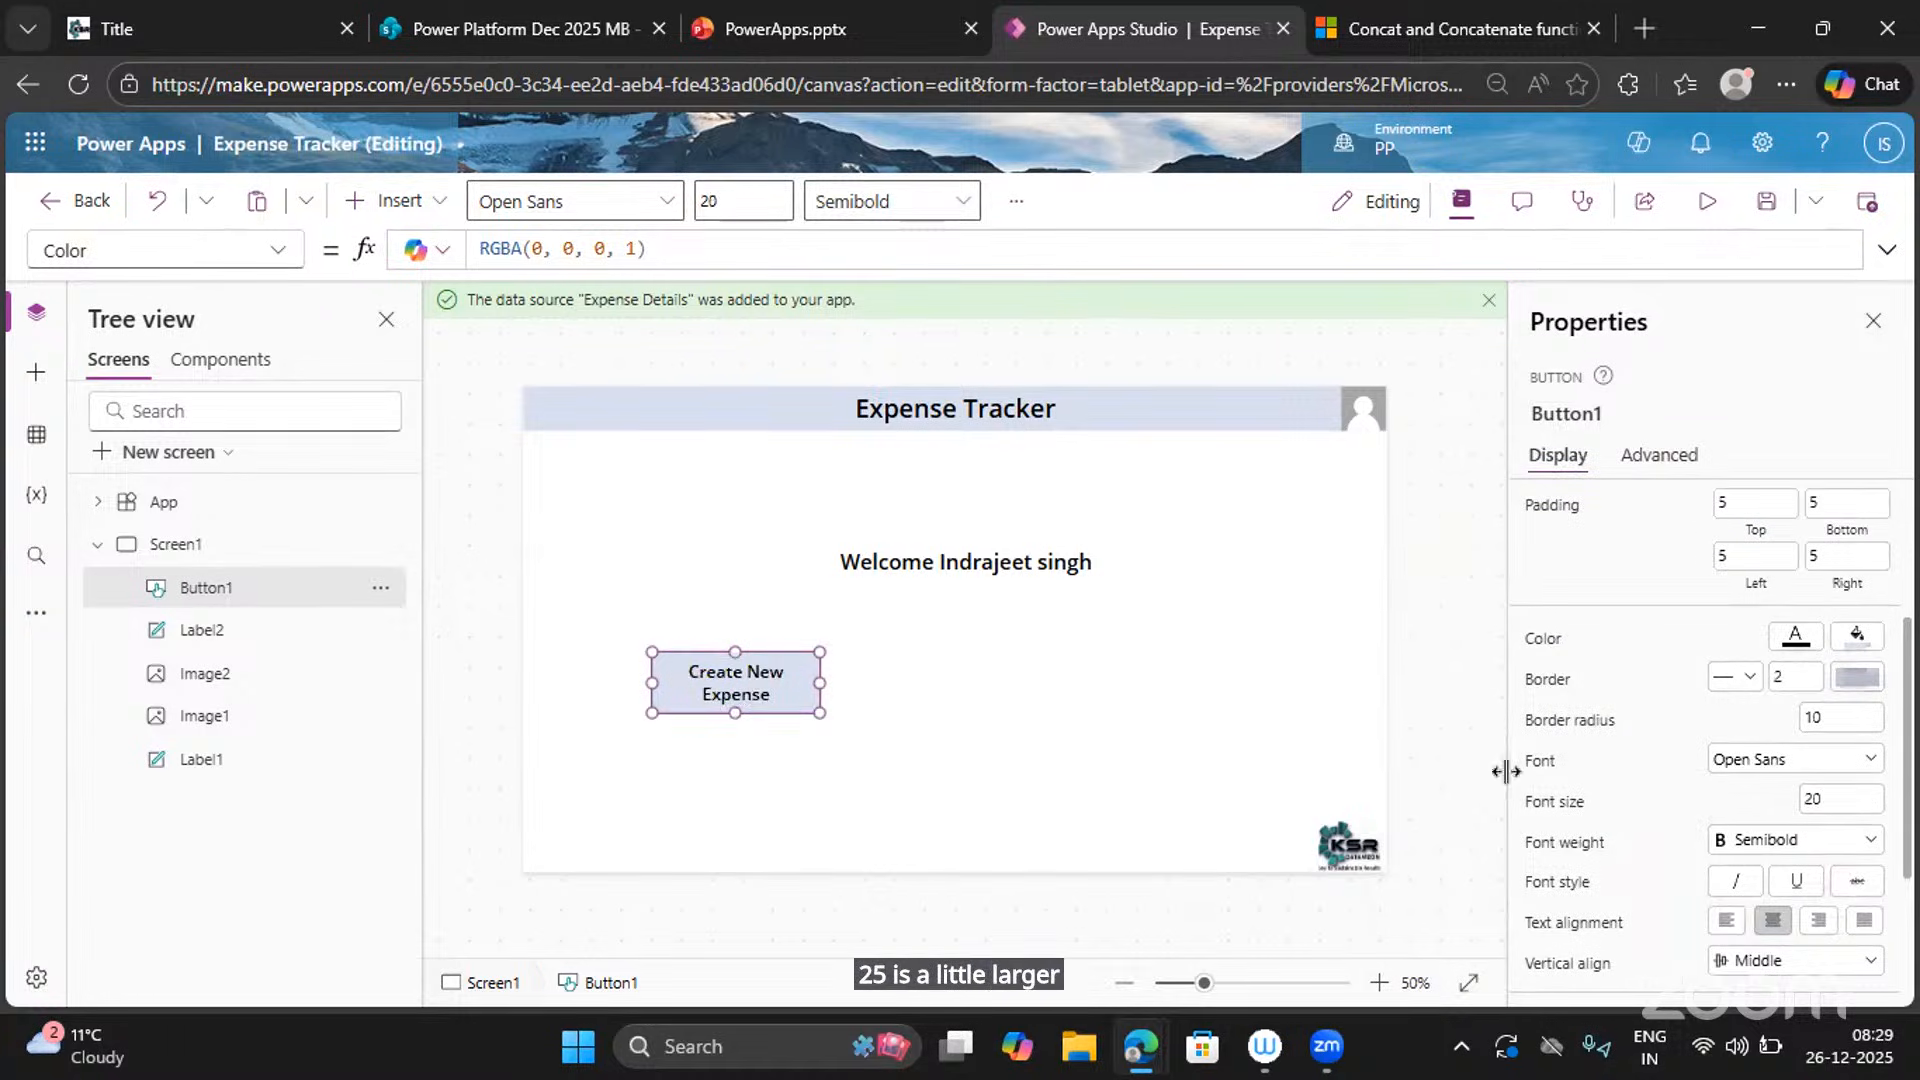
{"action": "left_click", "coordinate": [1008, 720]}
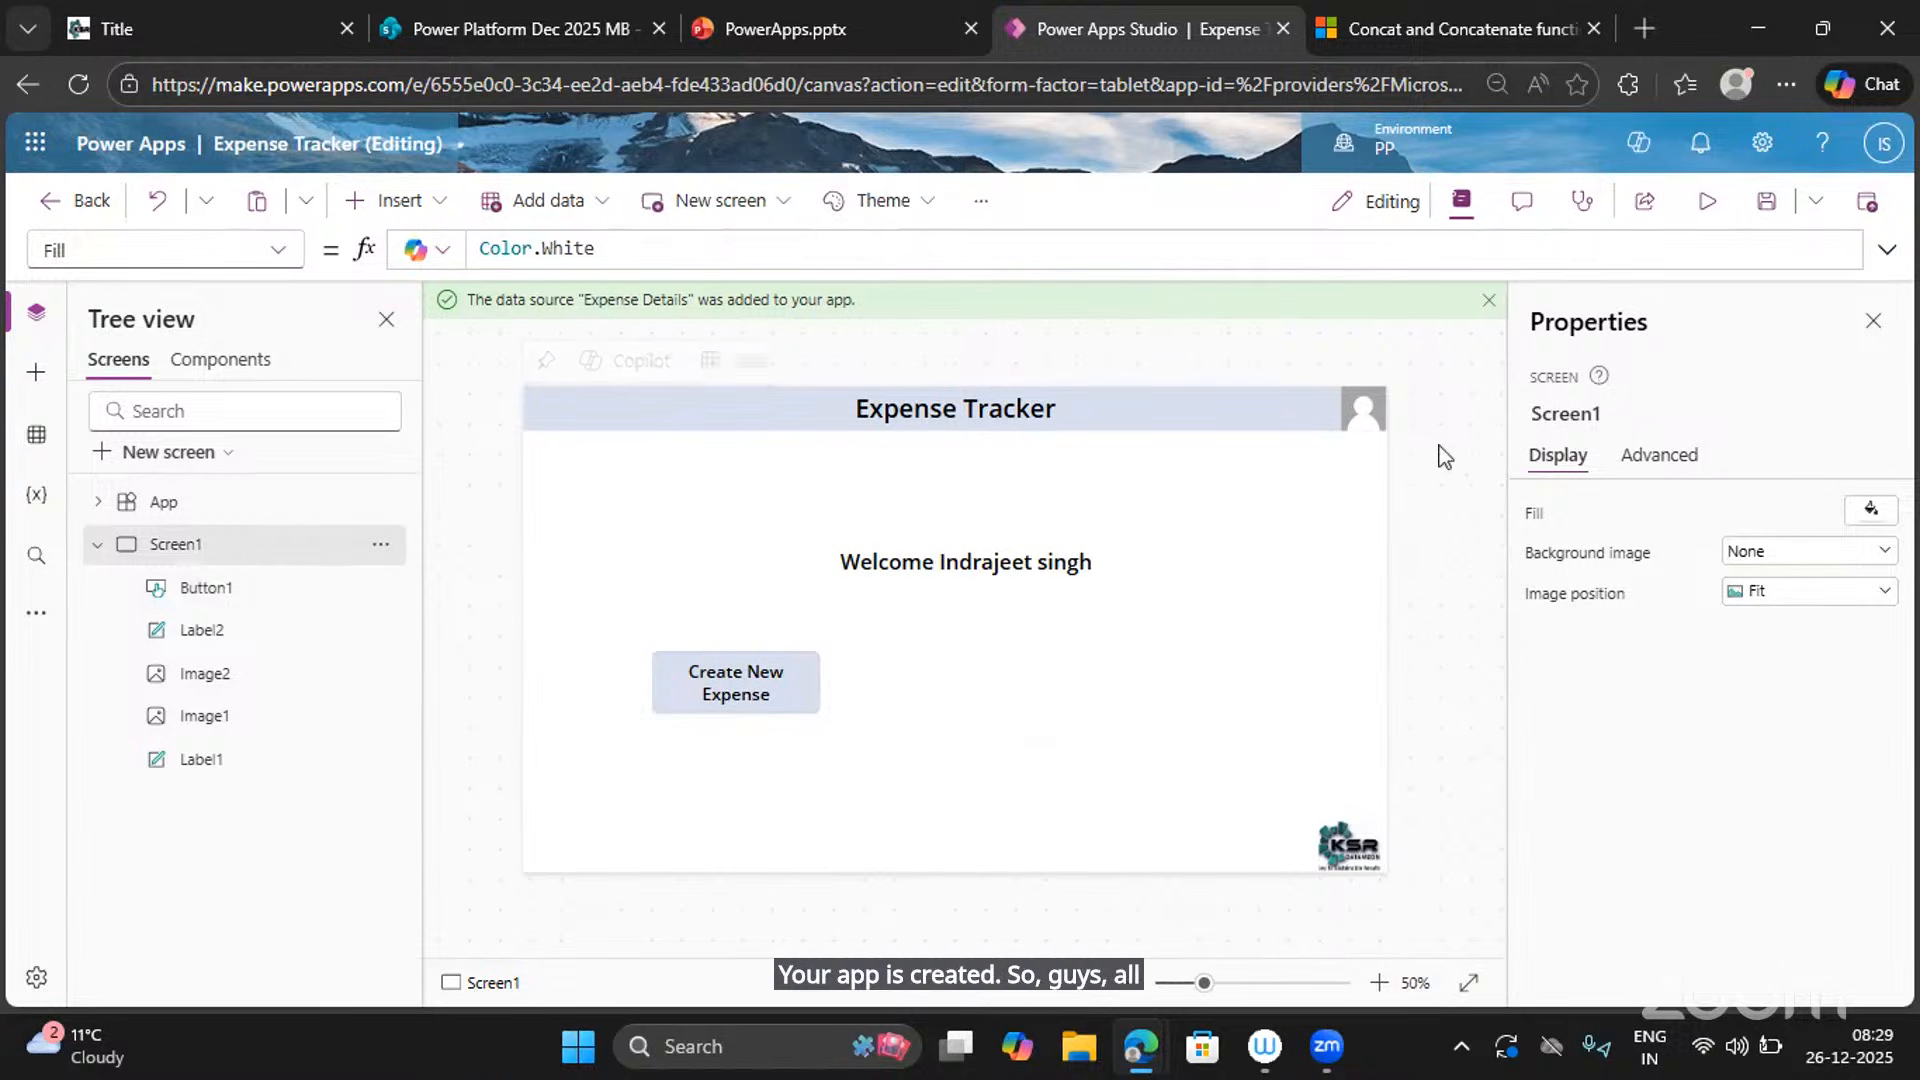
{"action": "left_click", "coordinate": [1705, 201]}
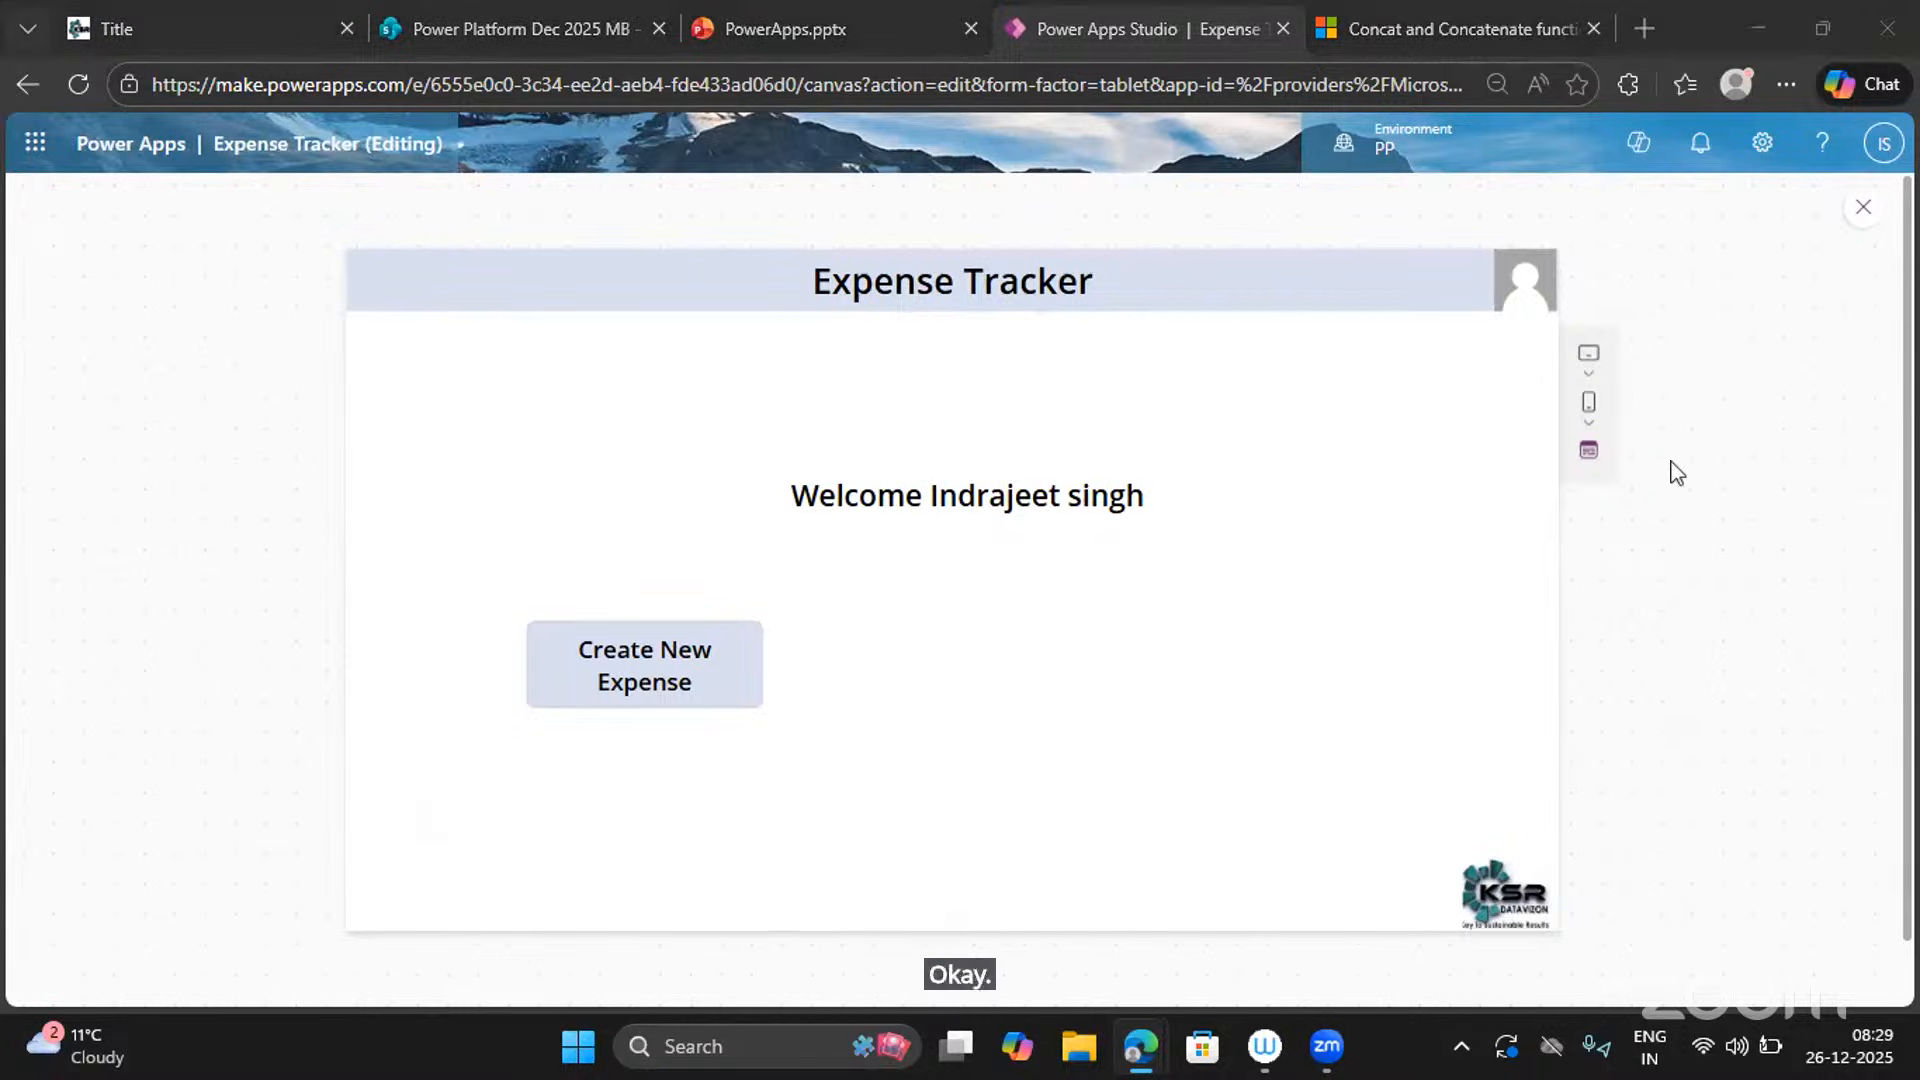
{"action": "left_click", "coordinate": [1863, 206]}
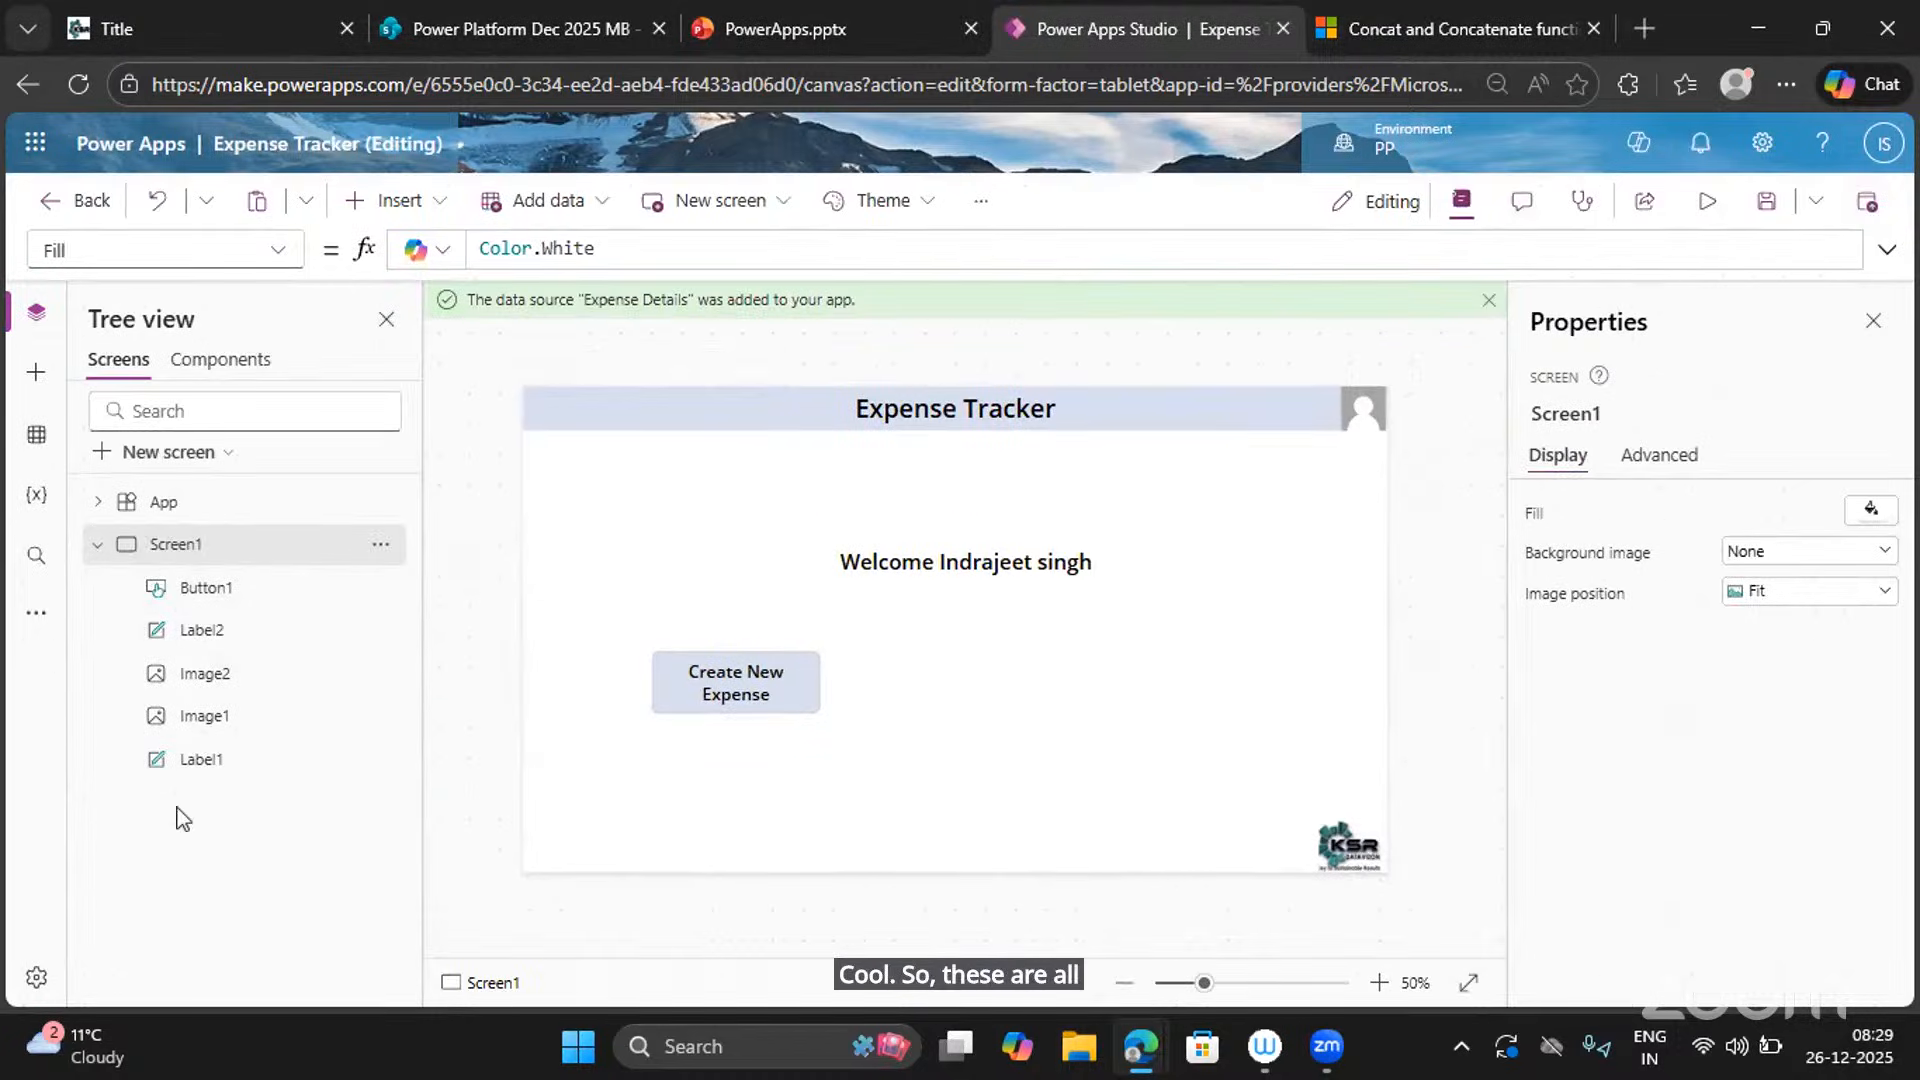
Rename the Button1 control to 'Create btn' in the Properties pane.
{"action": "left_click", "coordinate": [205, 598]}
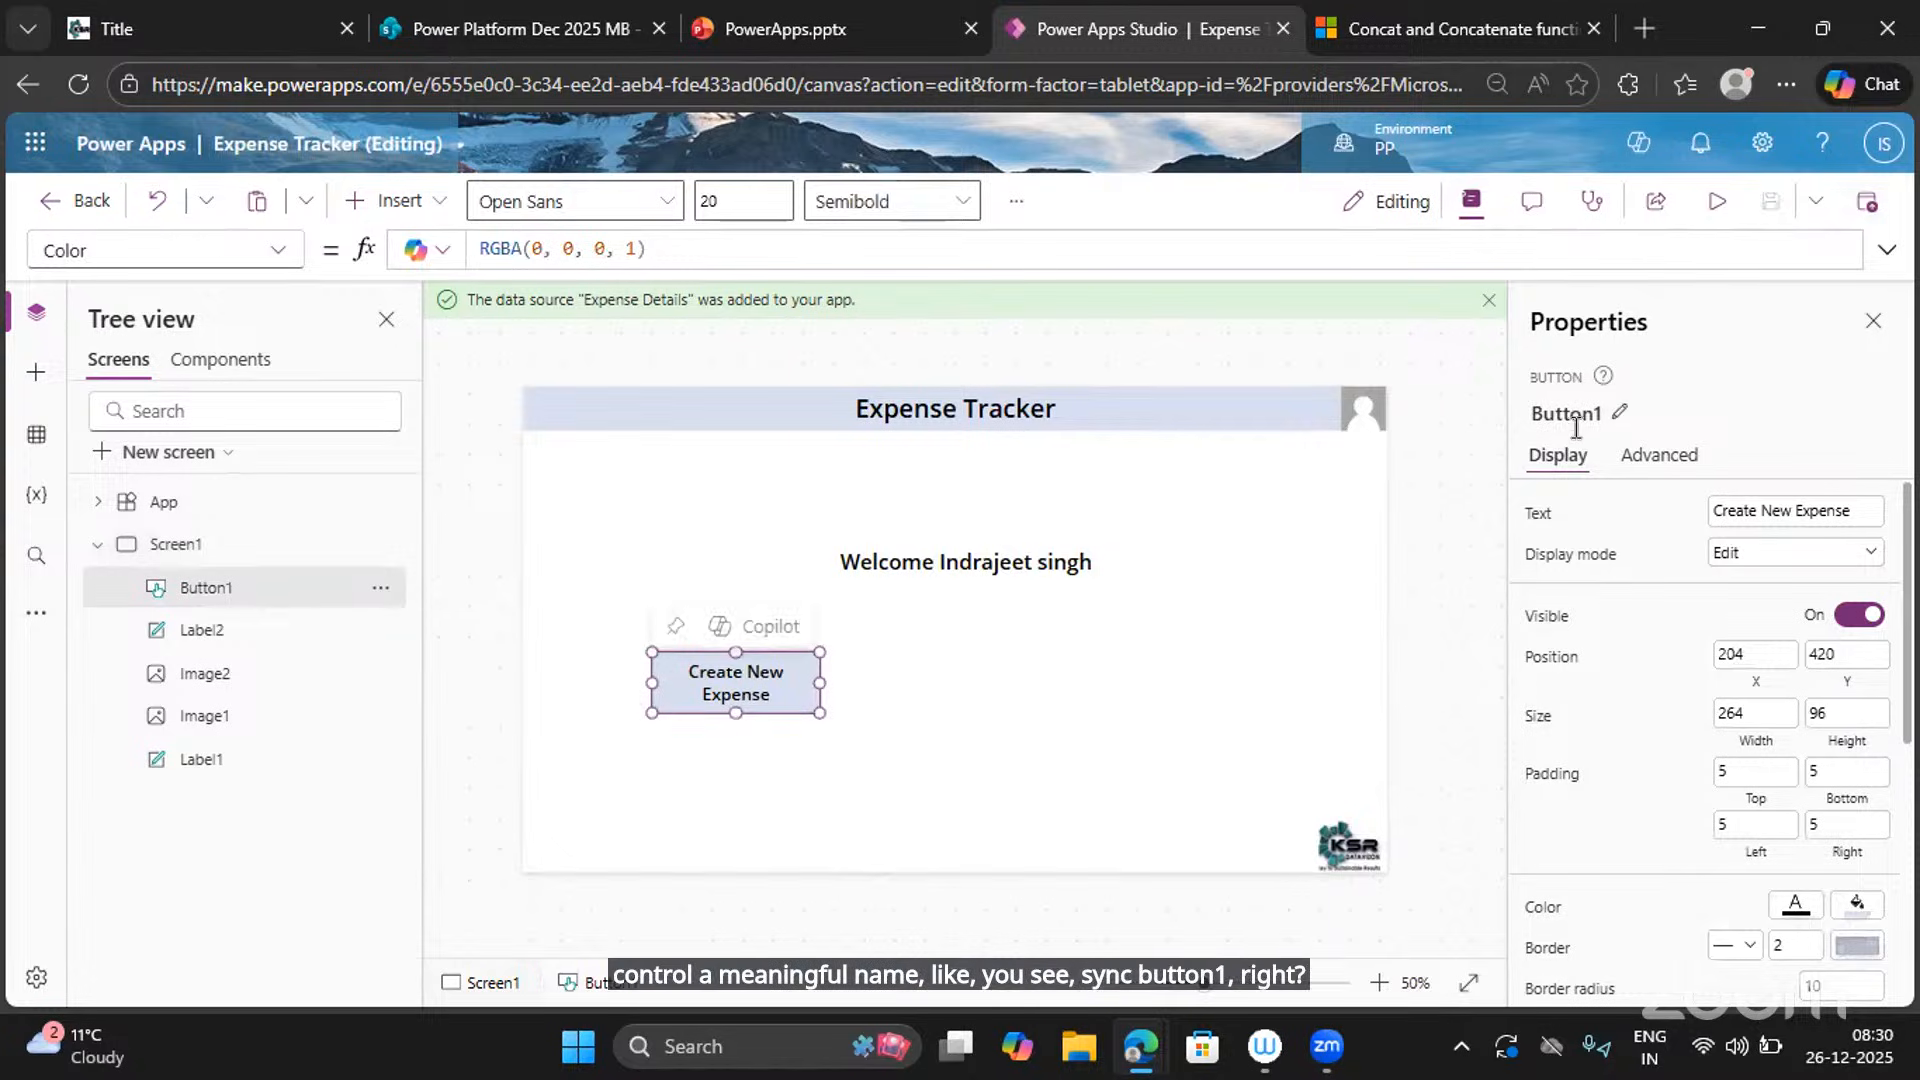
{"action": "left_click", "coordinate": [1621, 421]}
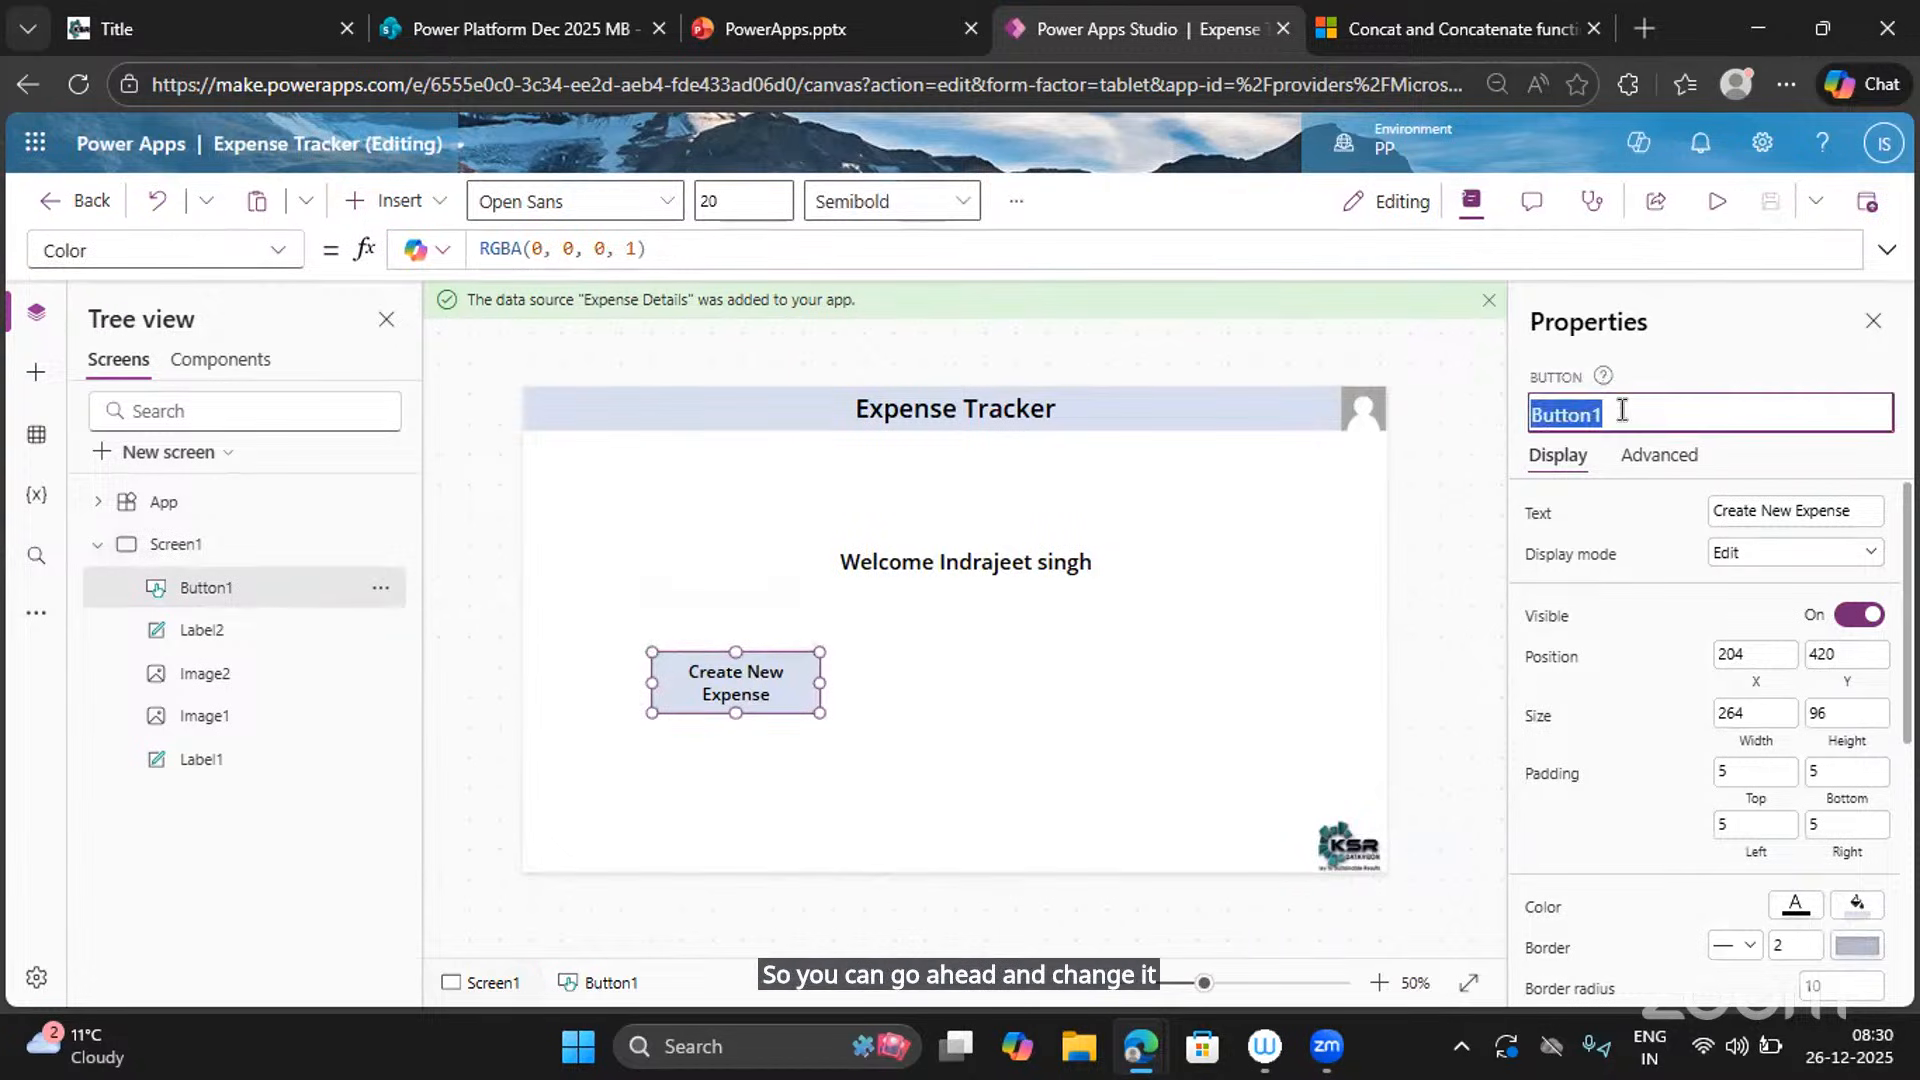
{"action": "type", "text": "Create"}
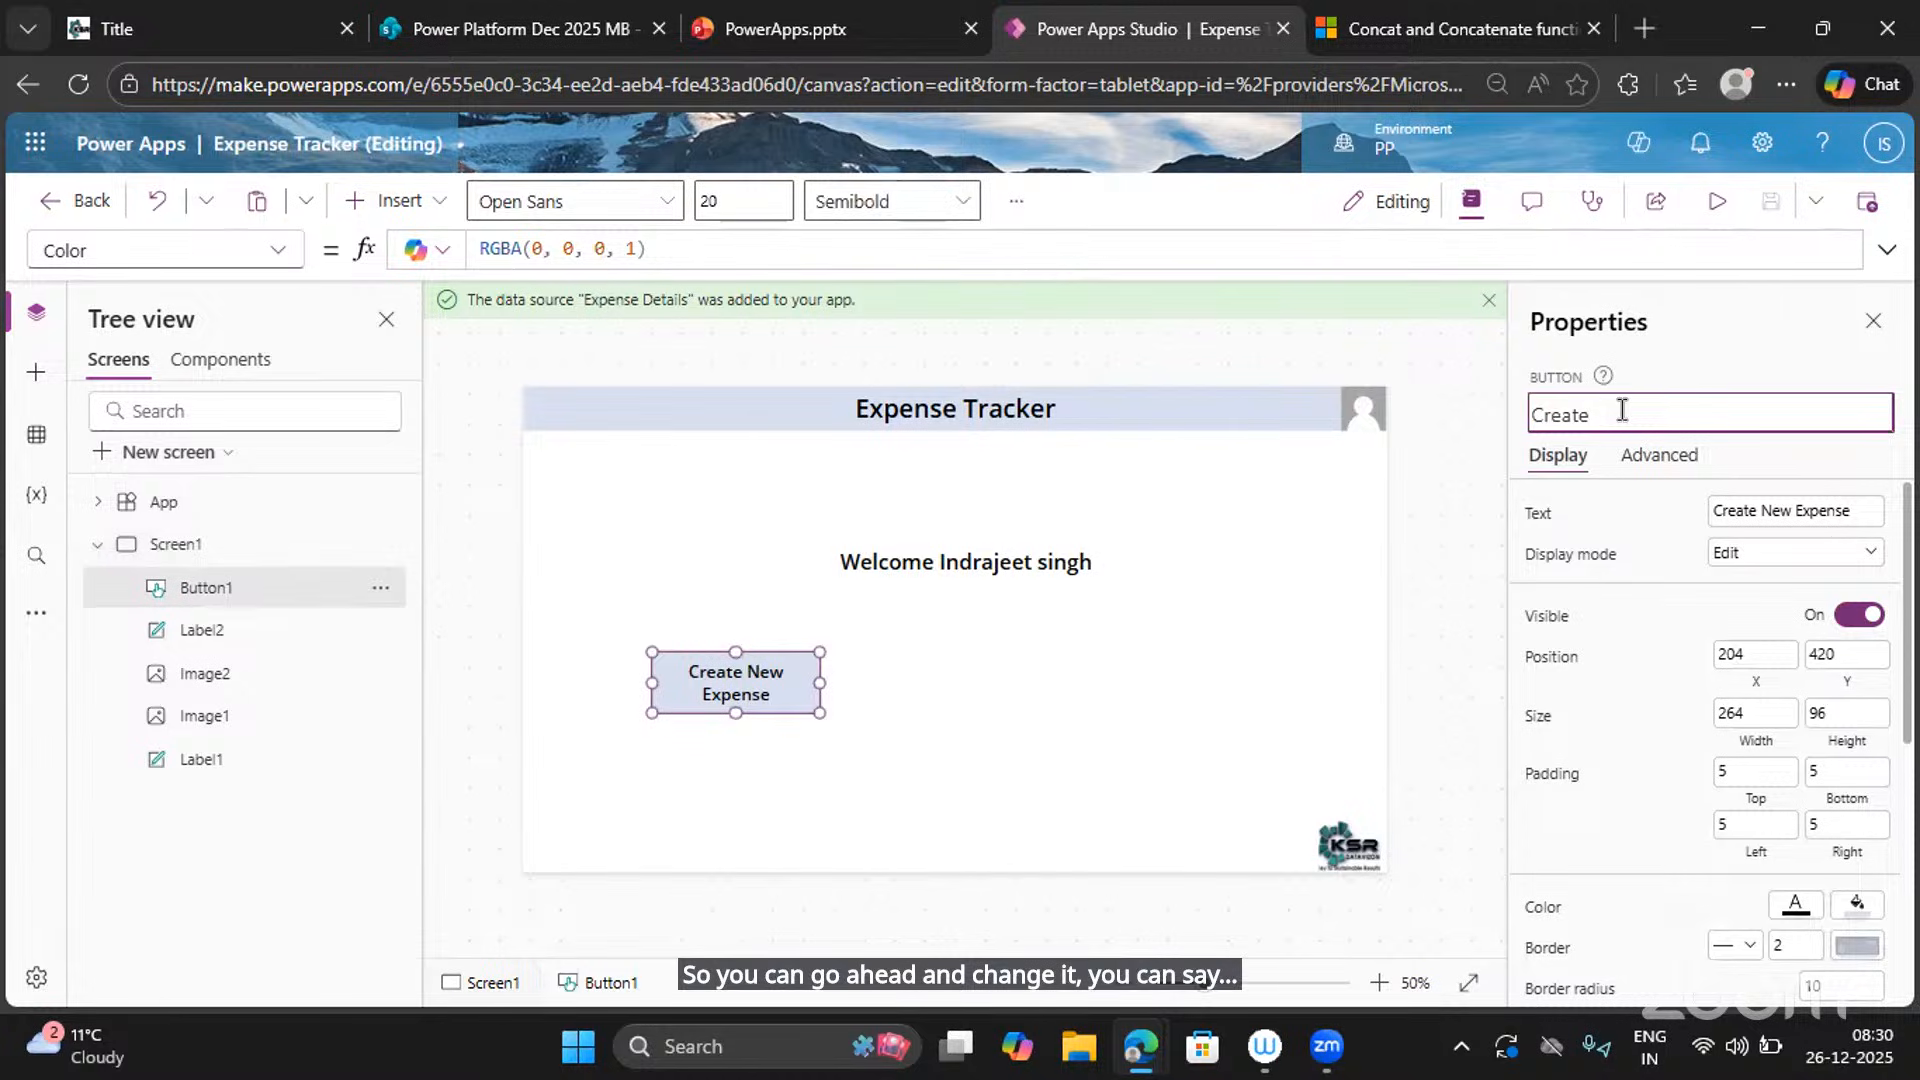
{"action": "type", "text": " button"}
{"action": "key", "text": "Escape"}
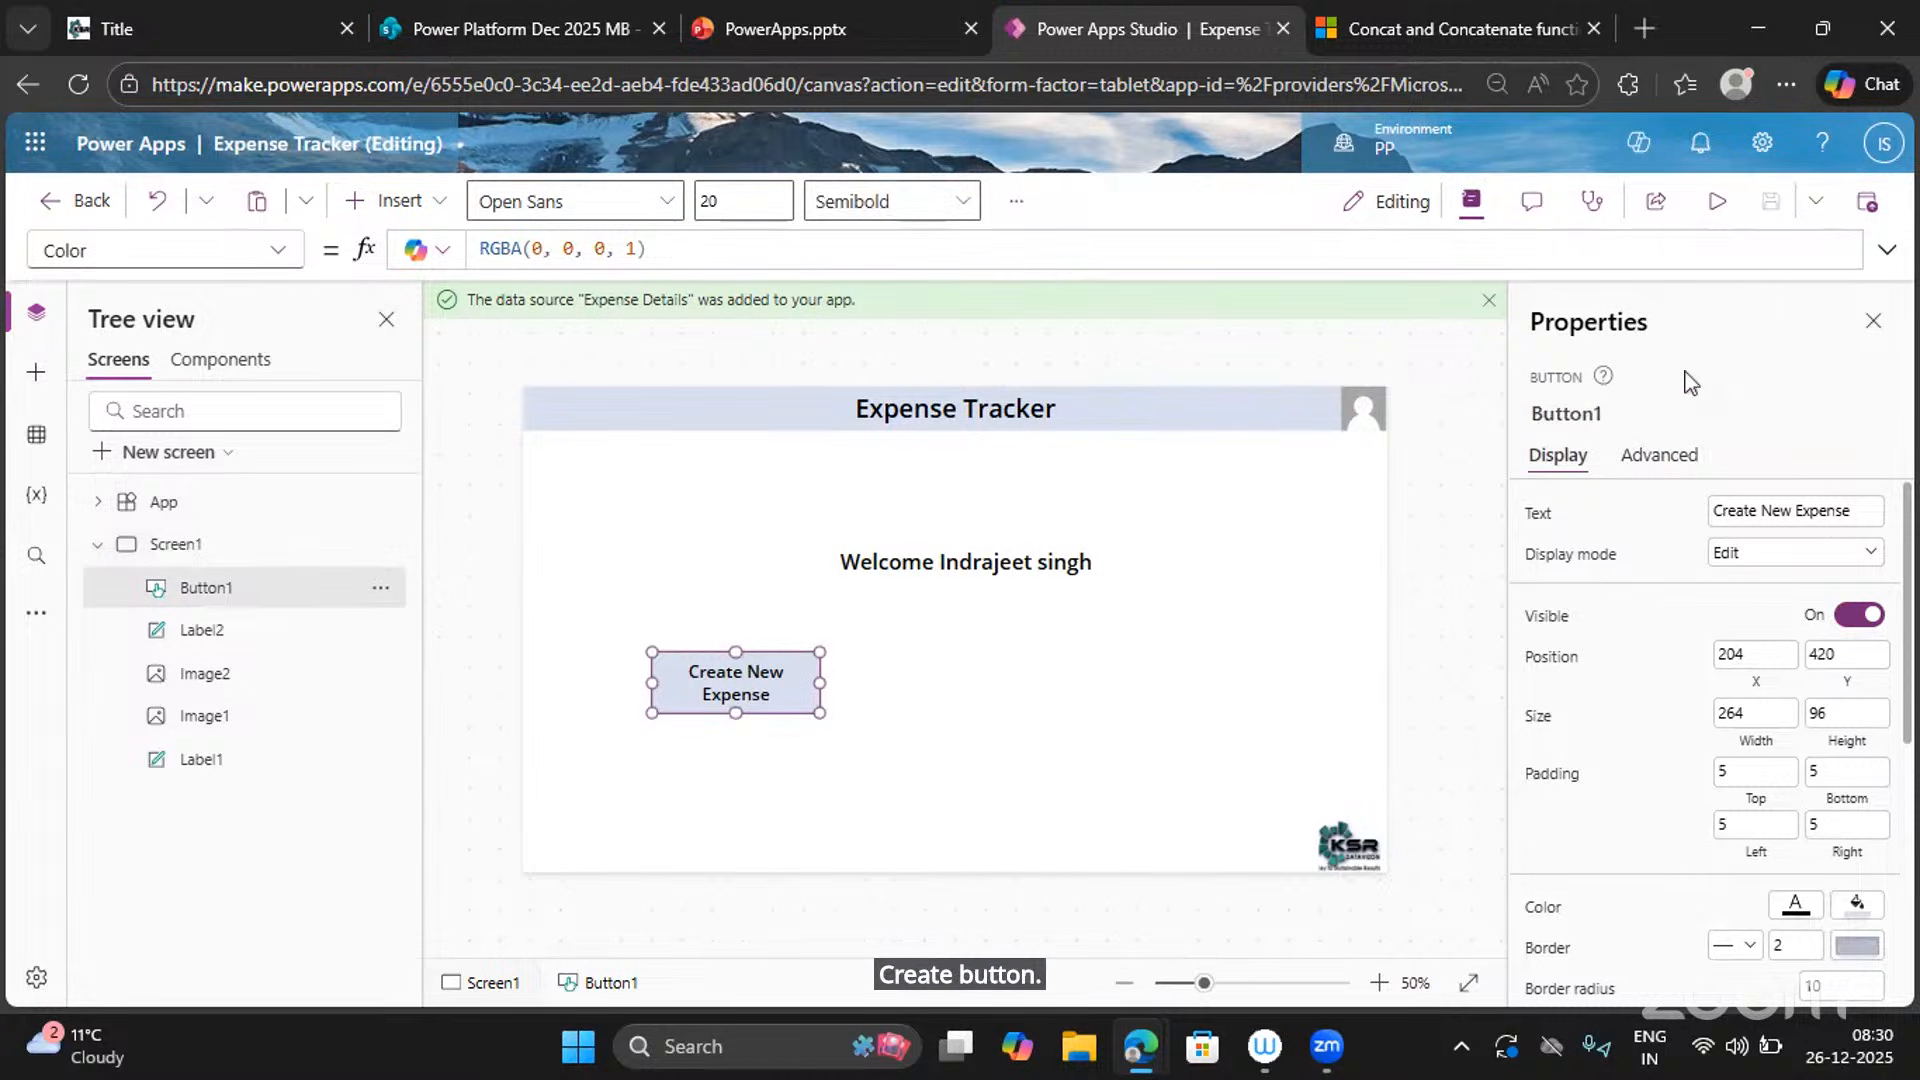
{"action": "left_click", "coordinate": [197, 632]}
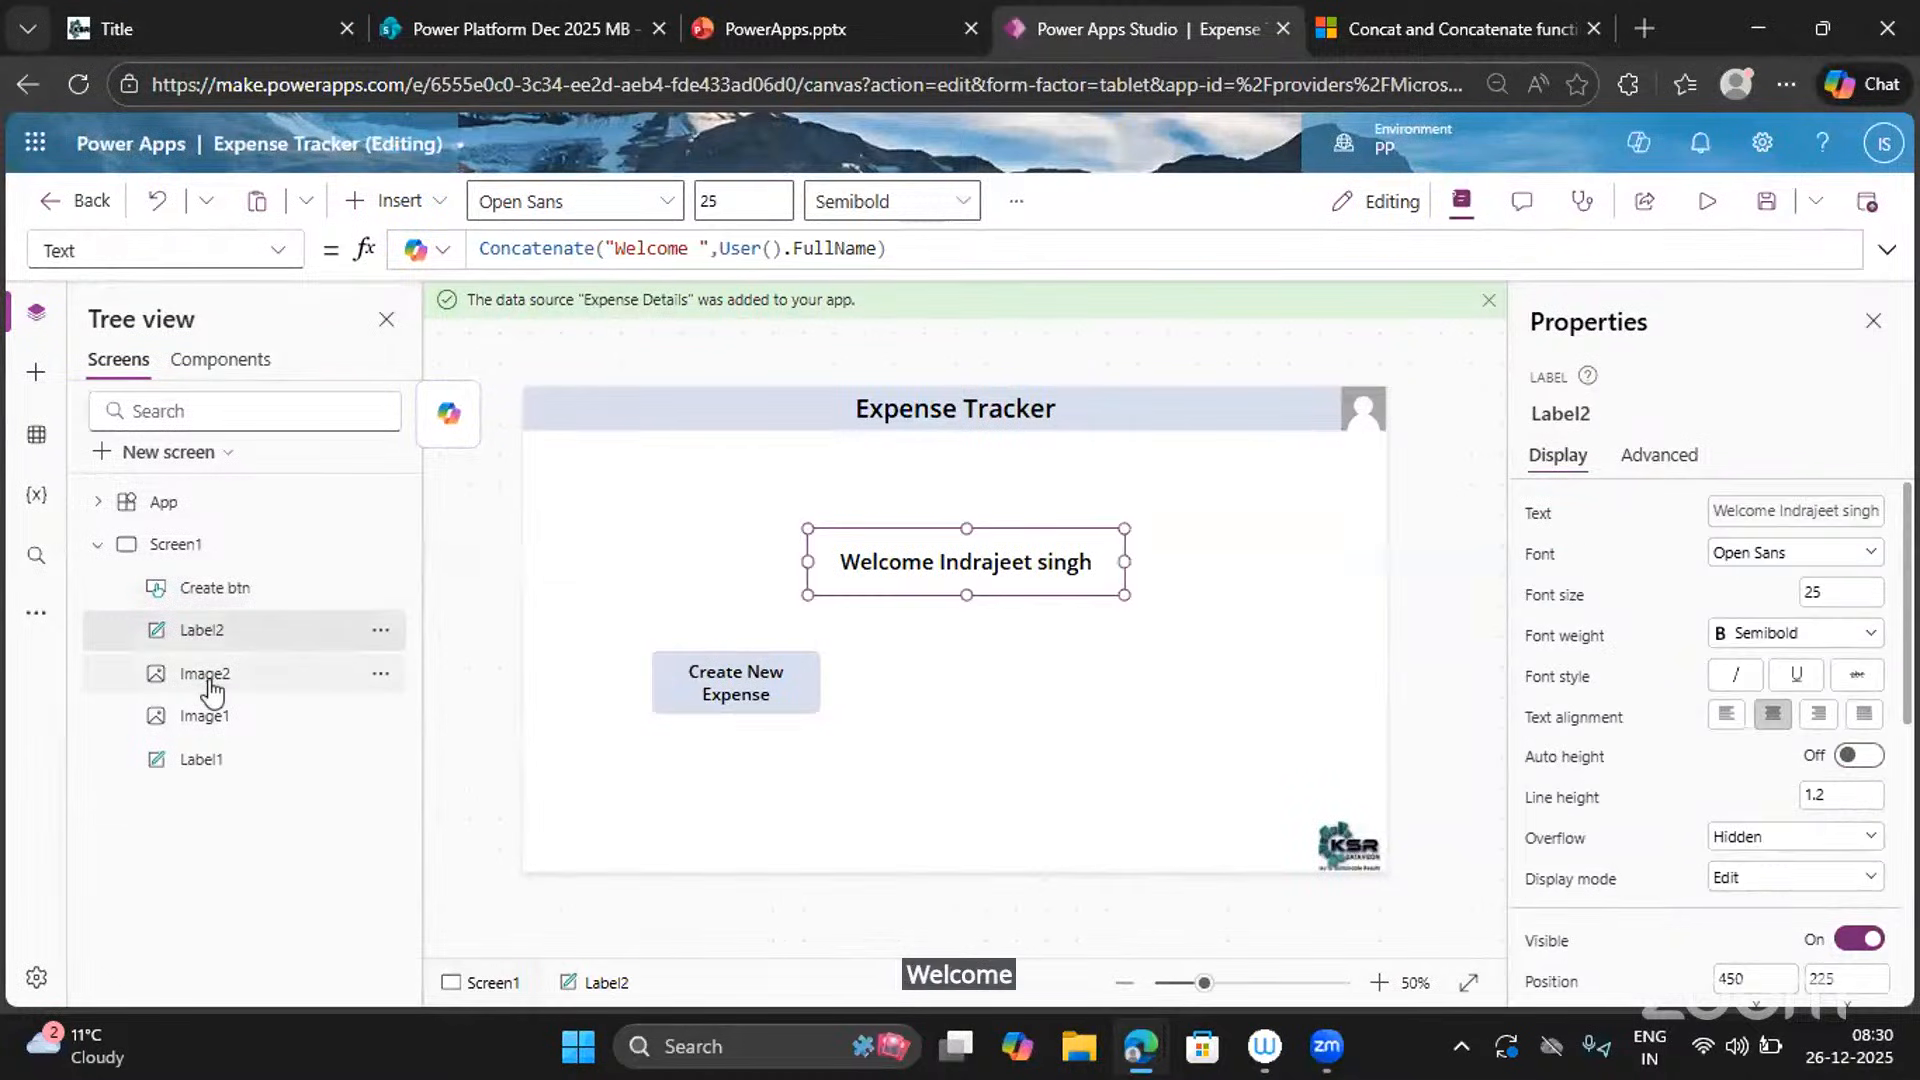
{"action": "left_click", "coordinate": [208, 679]}
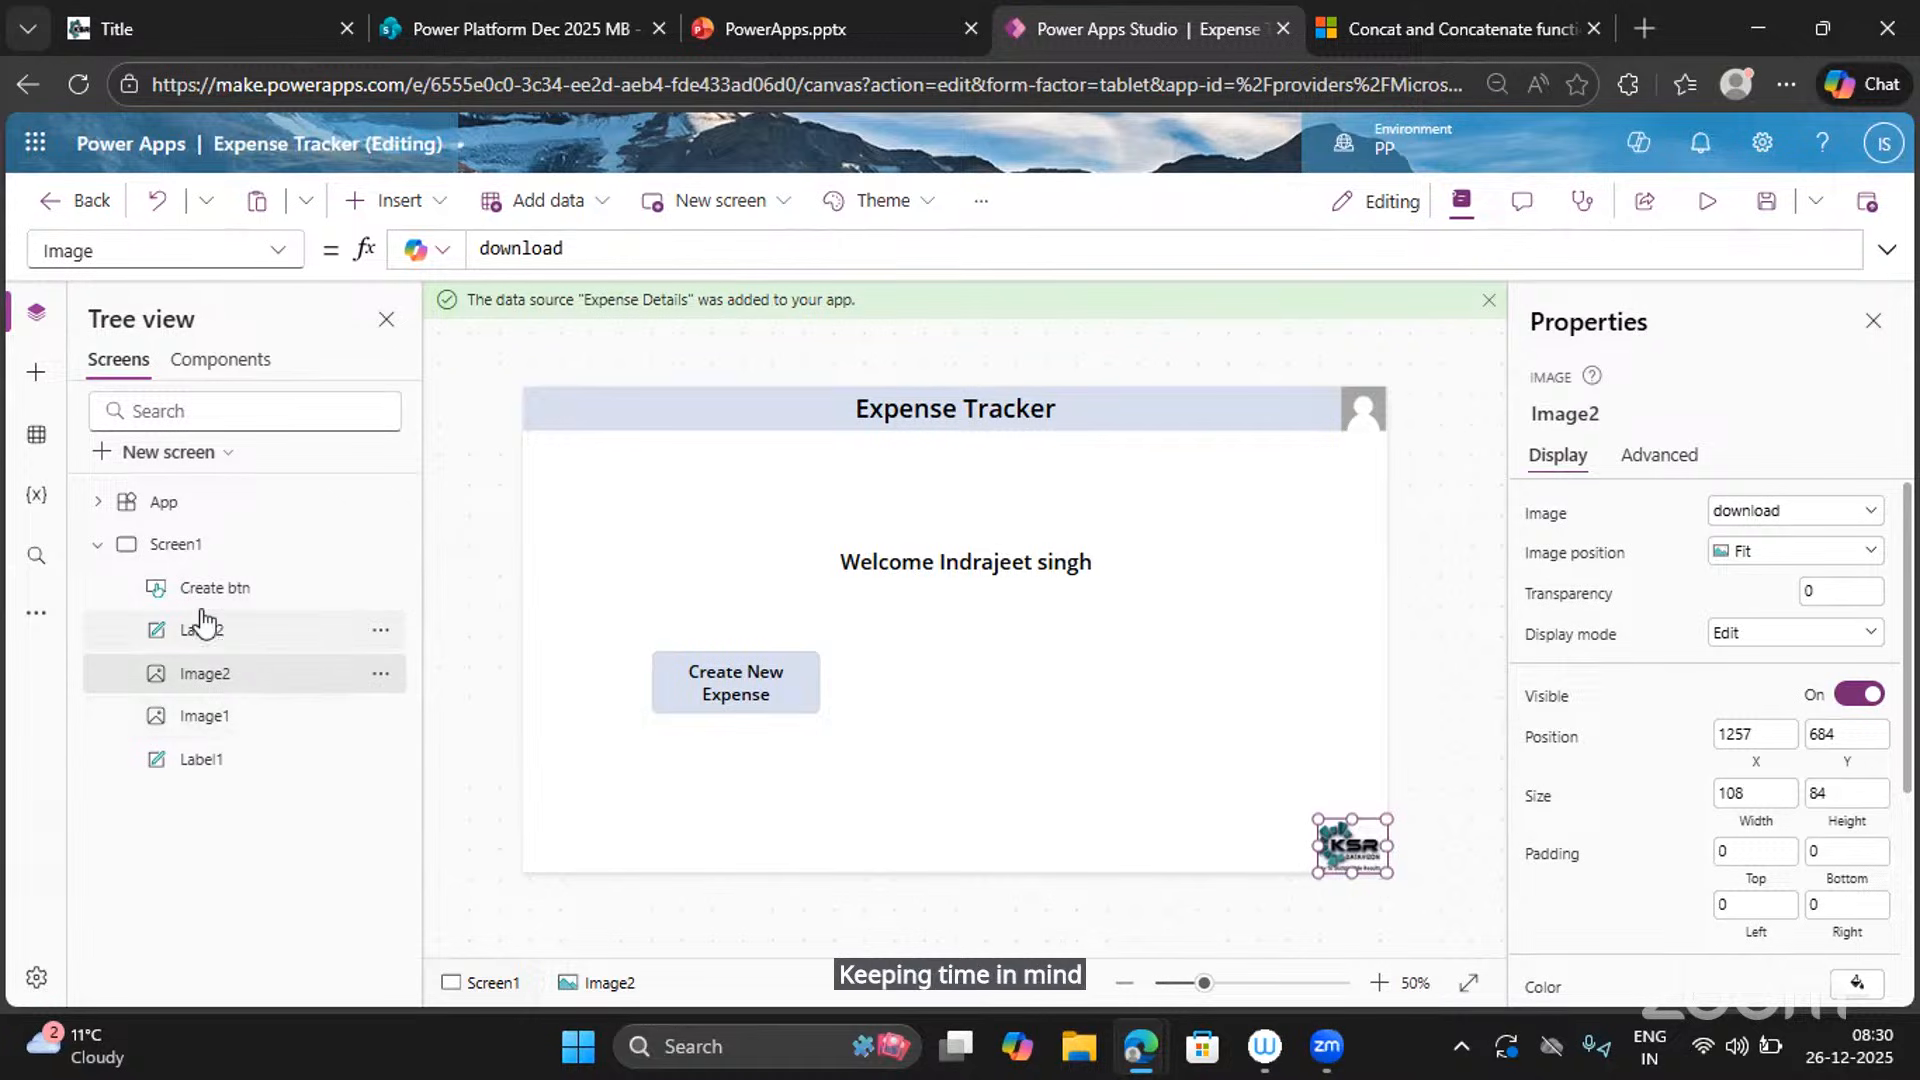
Give Screen1 the name 'Welcome Screen', ignoring the autofill suggestion.
{"action": "left_click", "coordinate": [183, 550]}
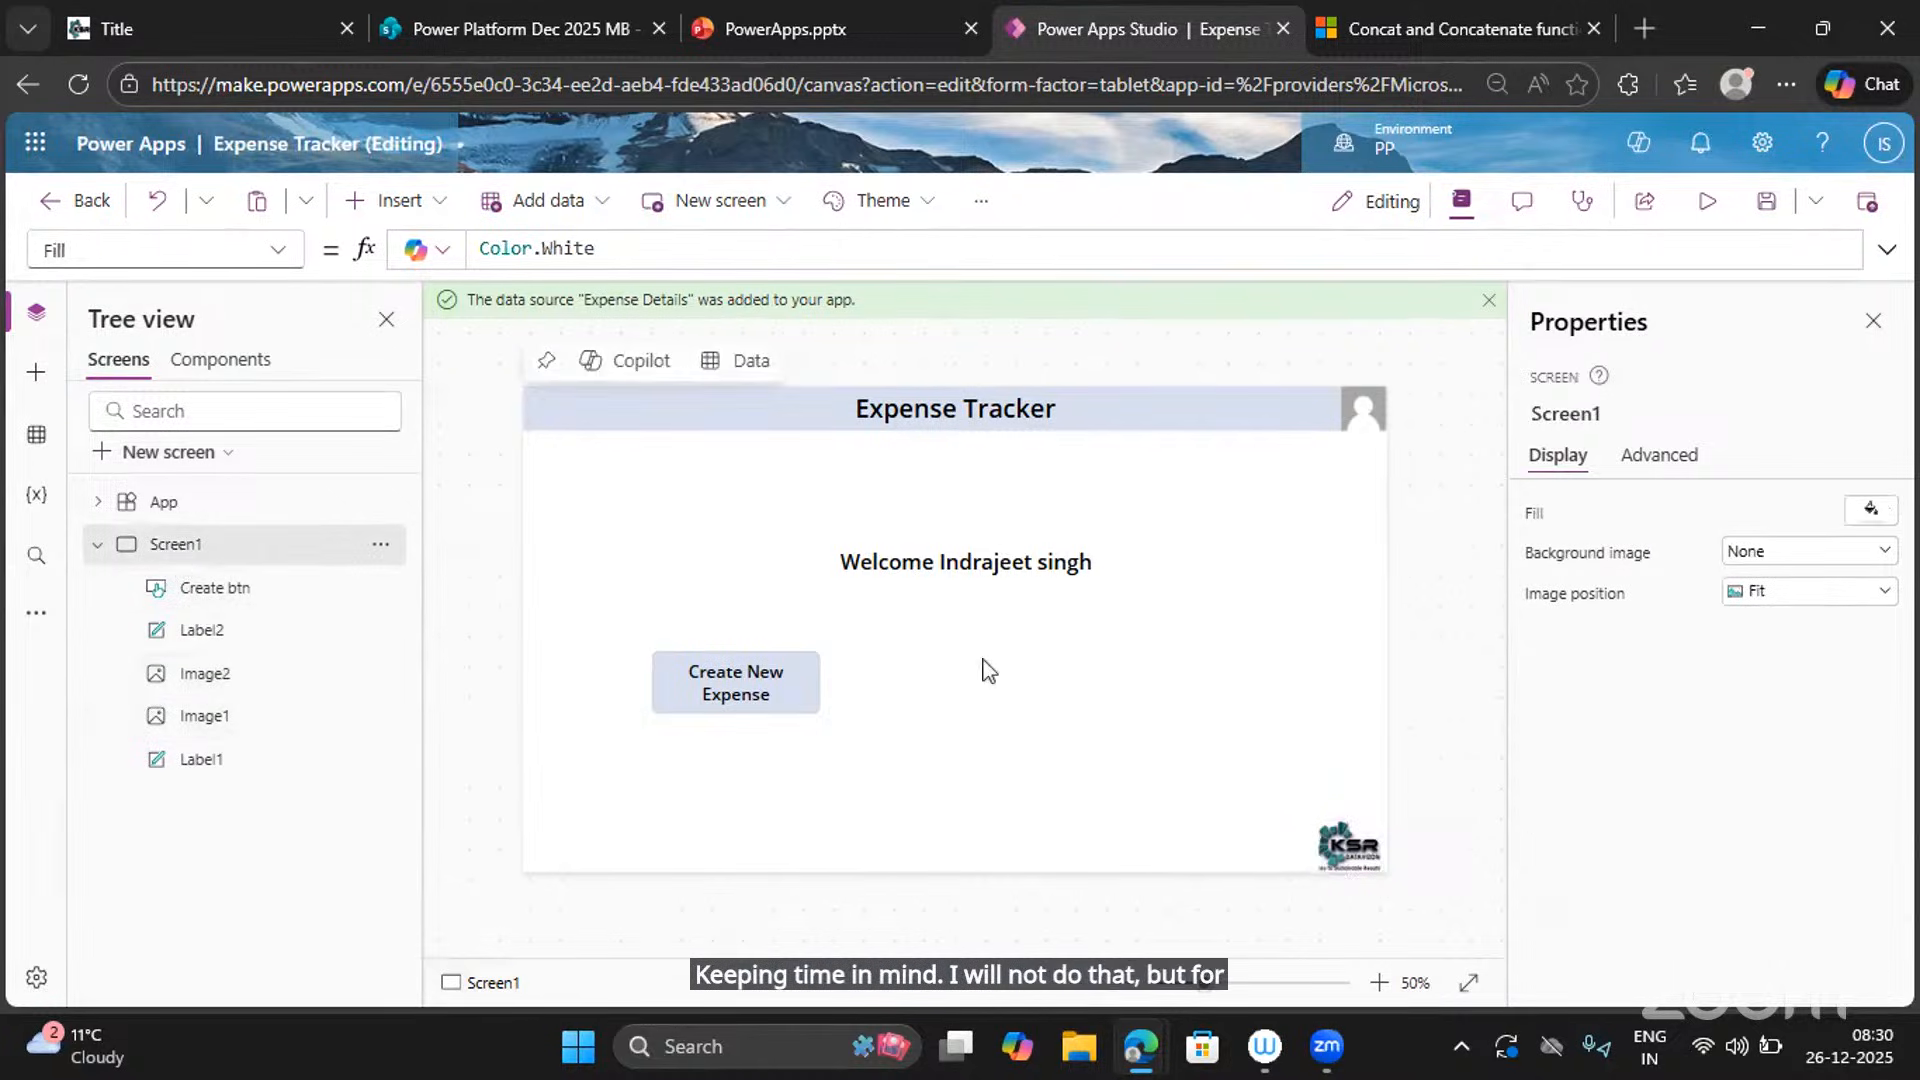
{"action": "left_click", "coordinate": [1620, 417]}
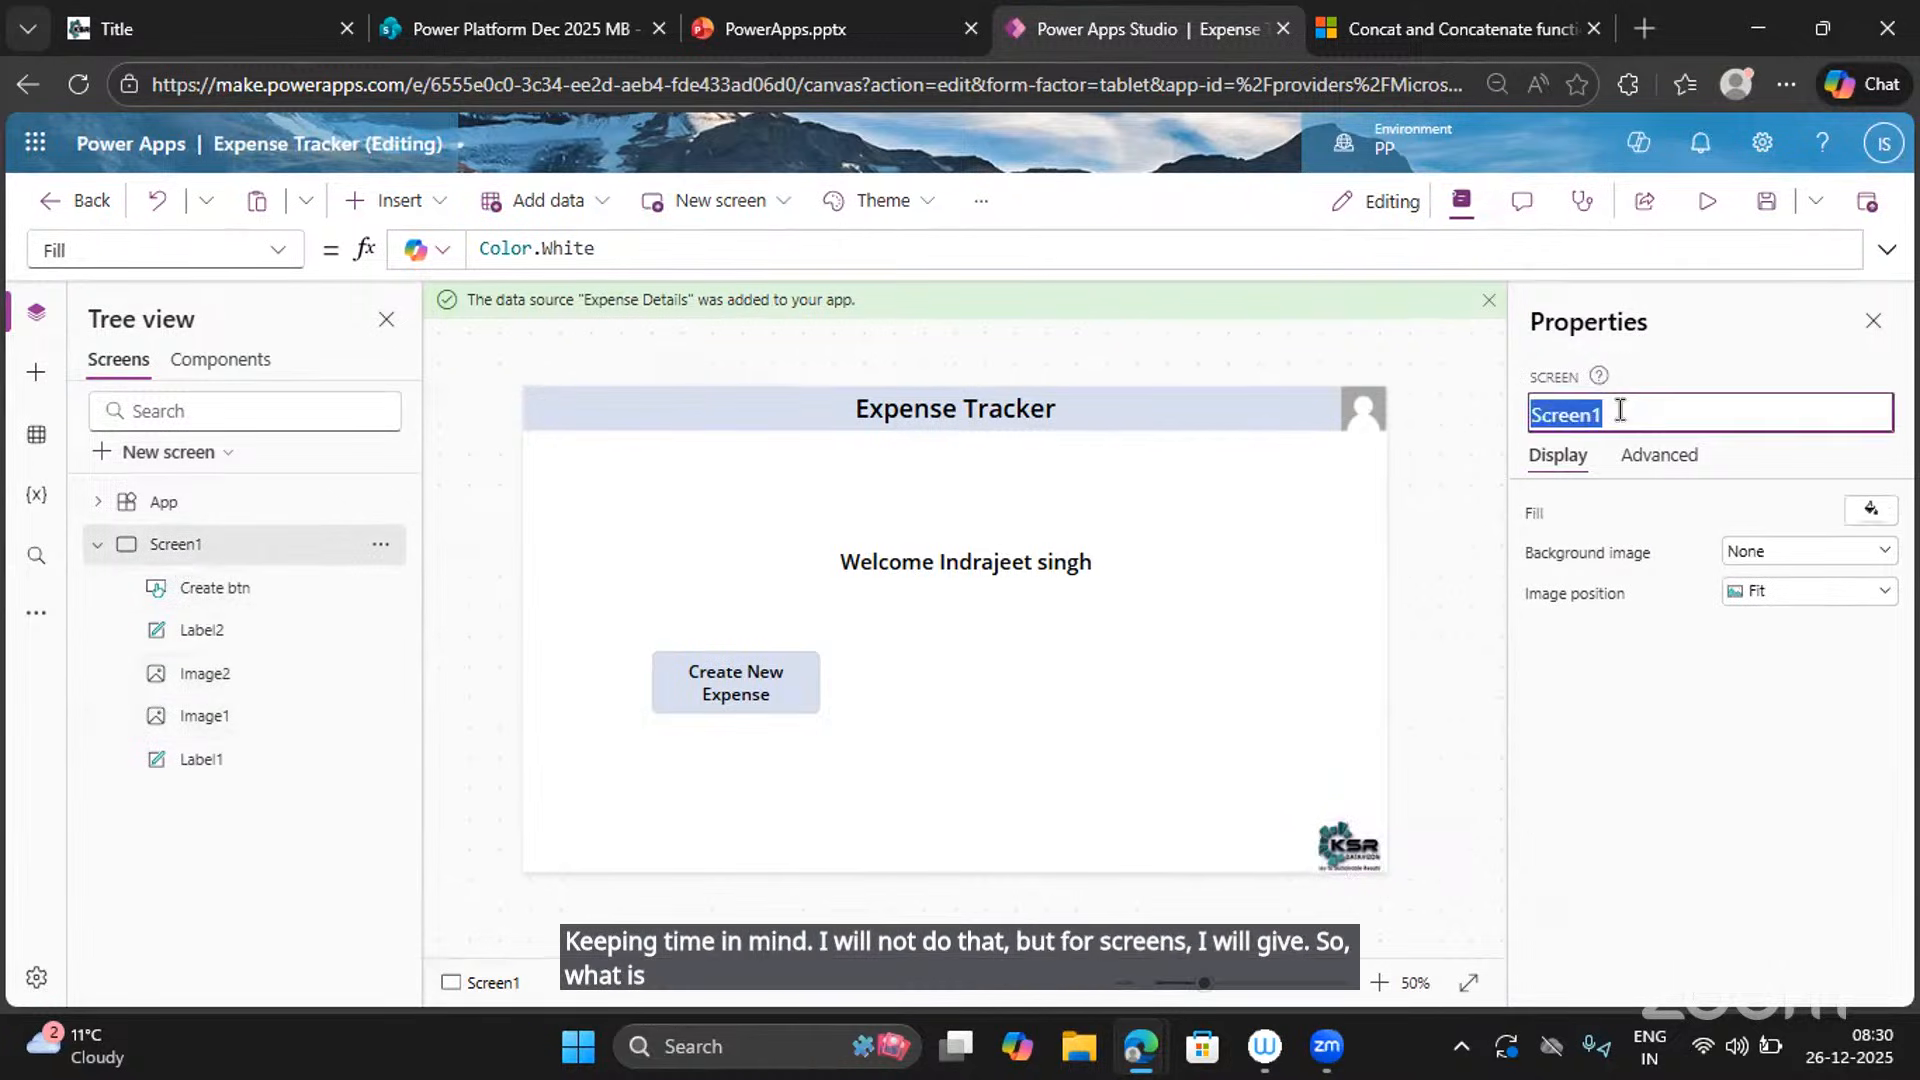
{"action": "type", "text": "Welc"}
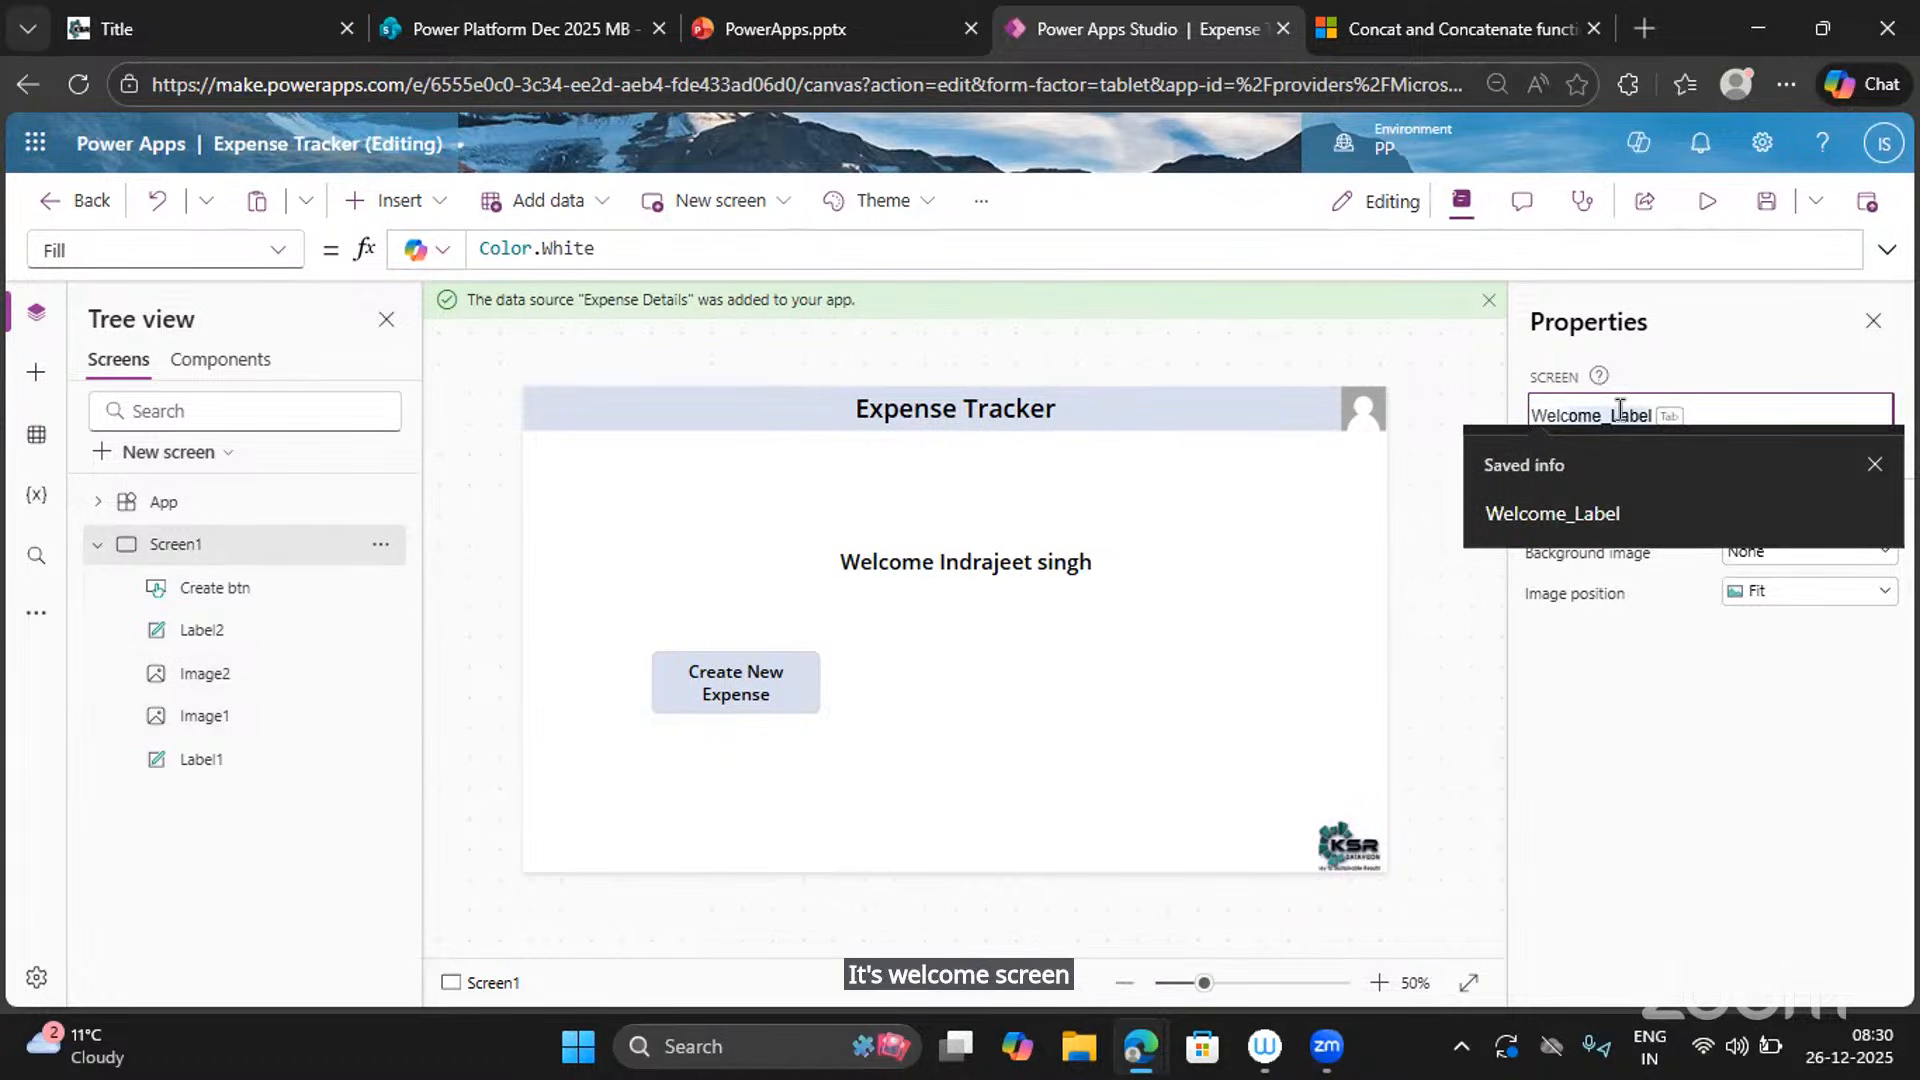
{"action": "key", "text": "BackSpace"}
{"action": "type", "text": "ome S"}
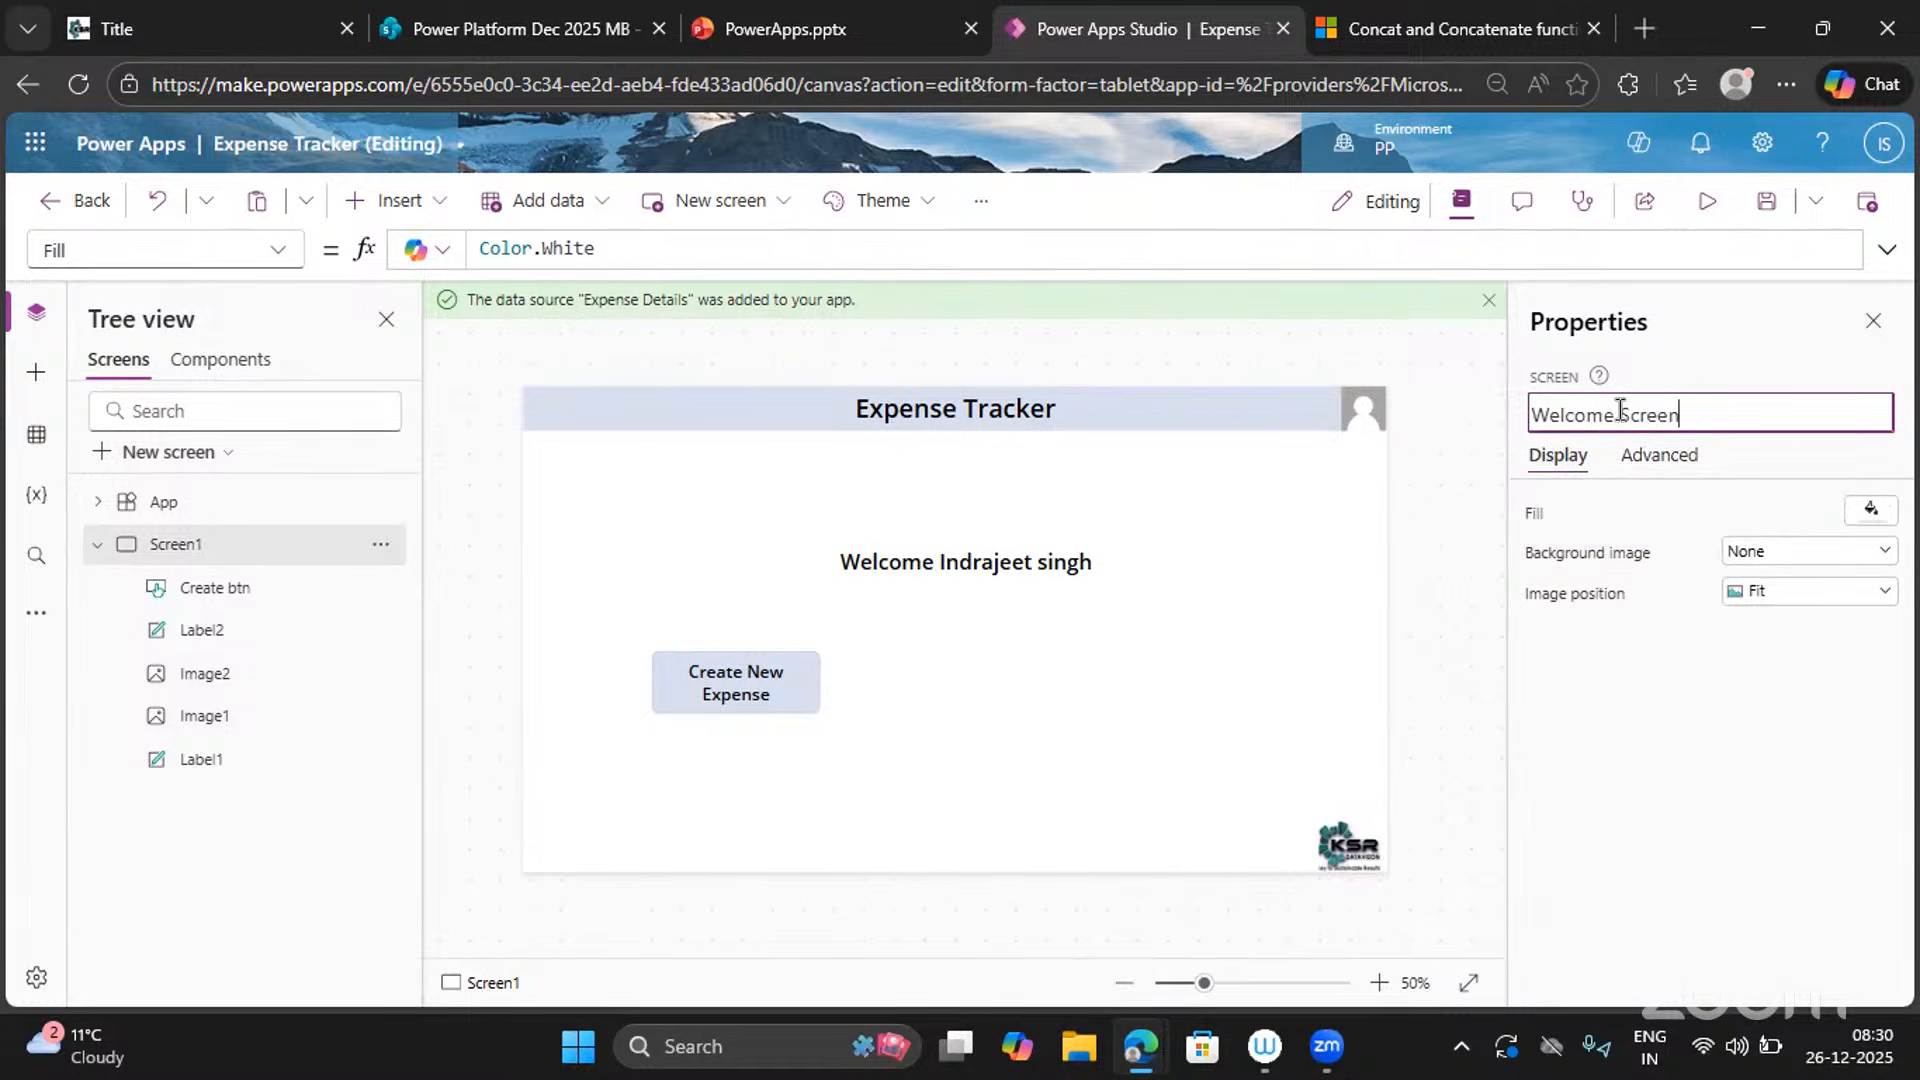
{"action": "type", "text": "creen"}
{"action": "key", "text": "Return"}
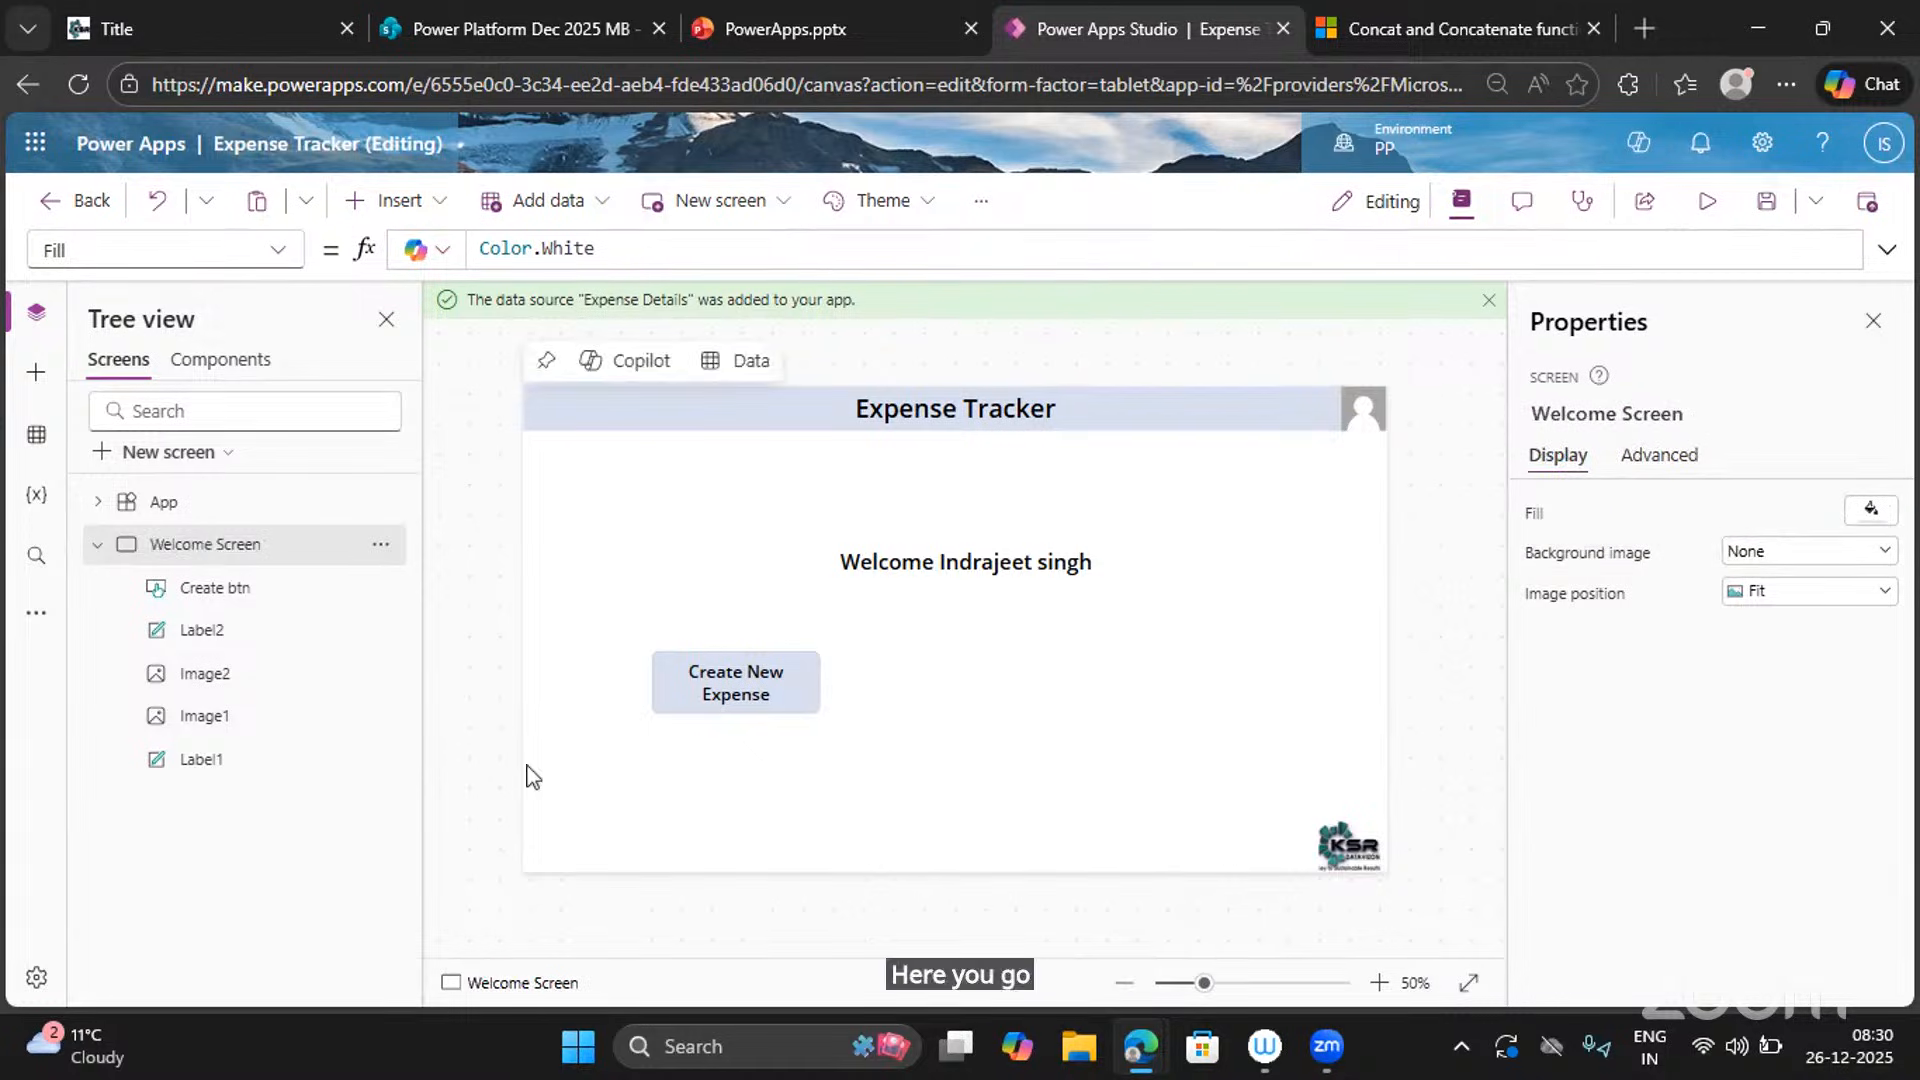
Preview the app, click Create New Expense, exit, and collapse the Welcome Screen tree.
{"action": "left_click", "coordinate": [1707, 200]}
{"action": "left_click", "coordinate": [665, 714]}
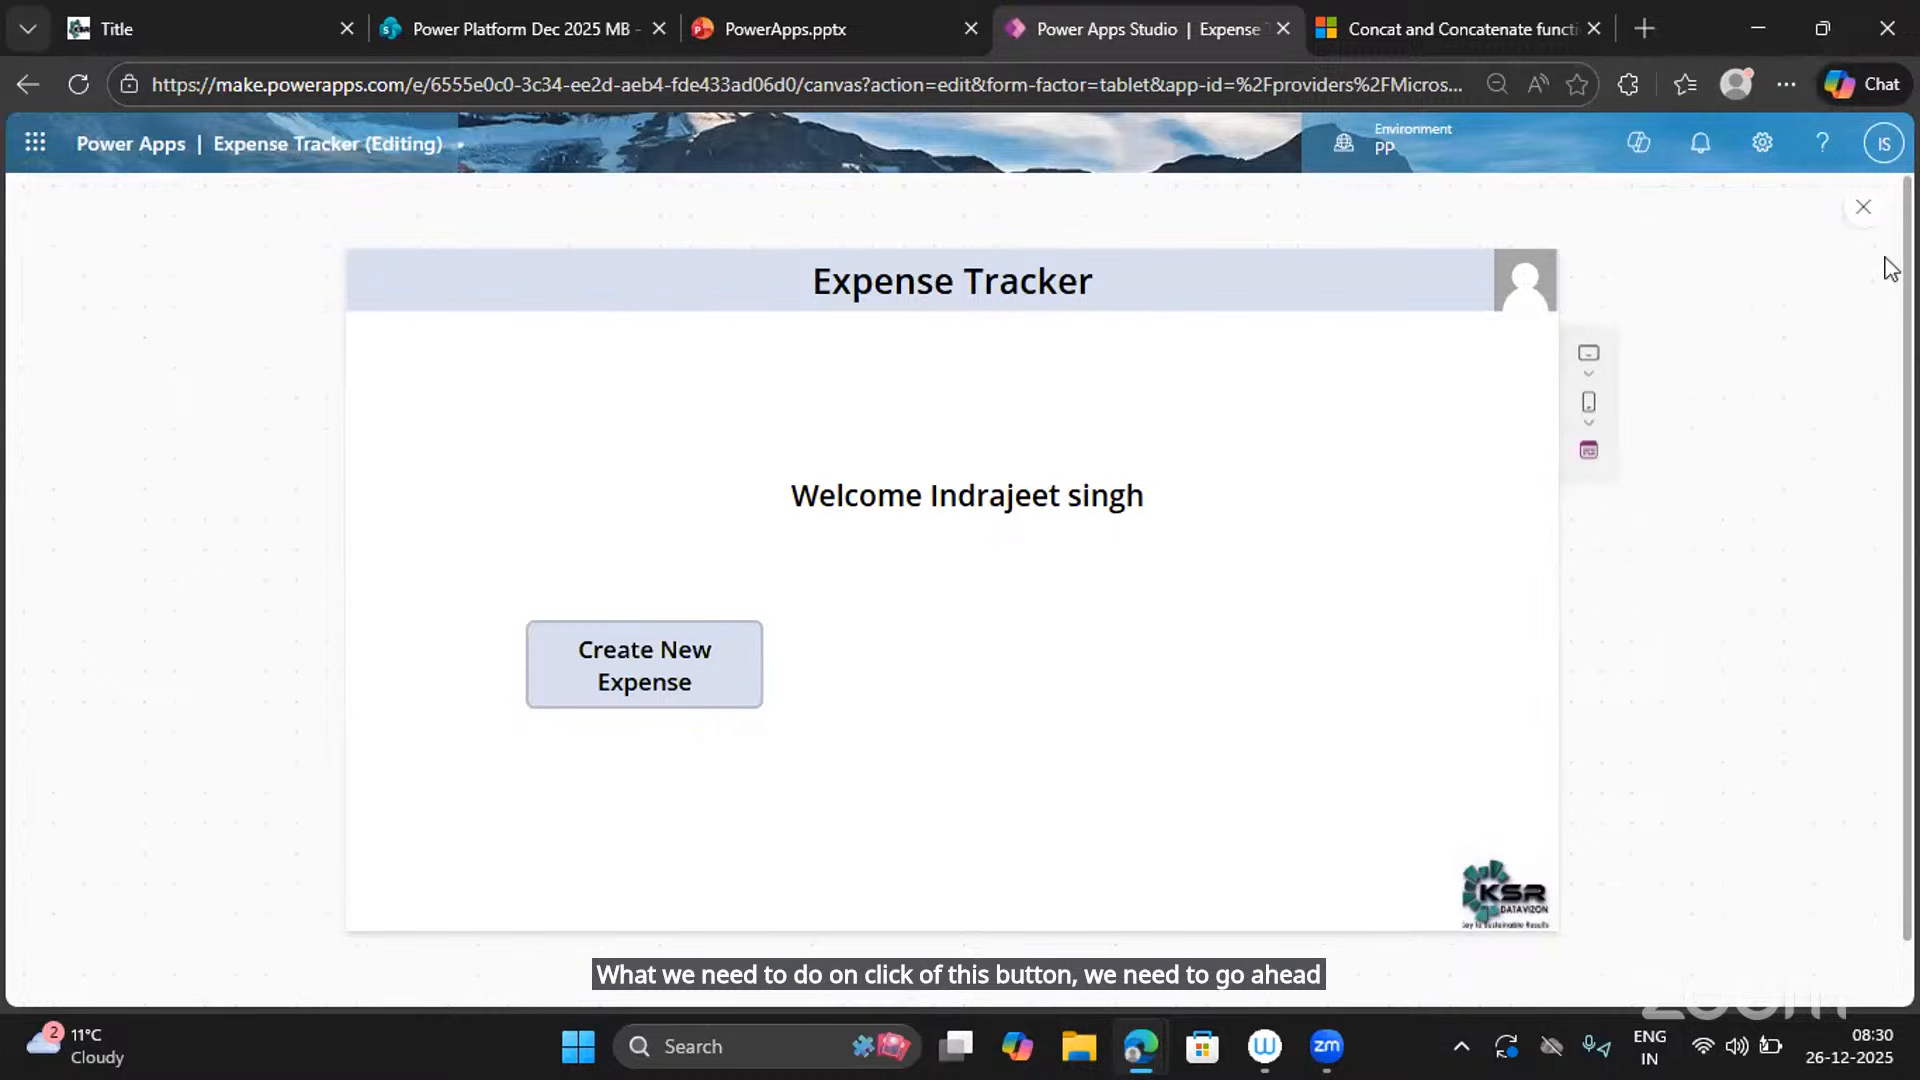
{"action": "left_click", "coordinate": [1862, 207]}
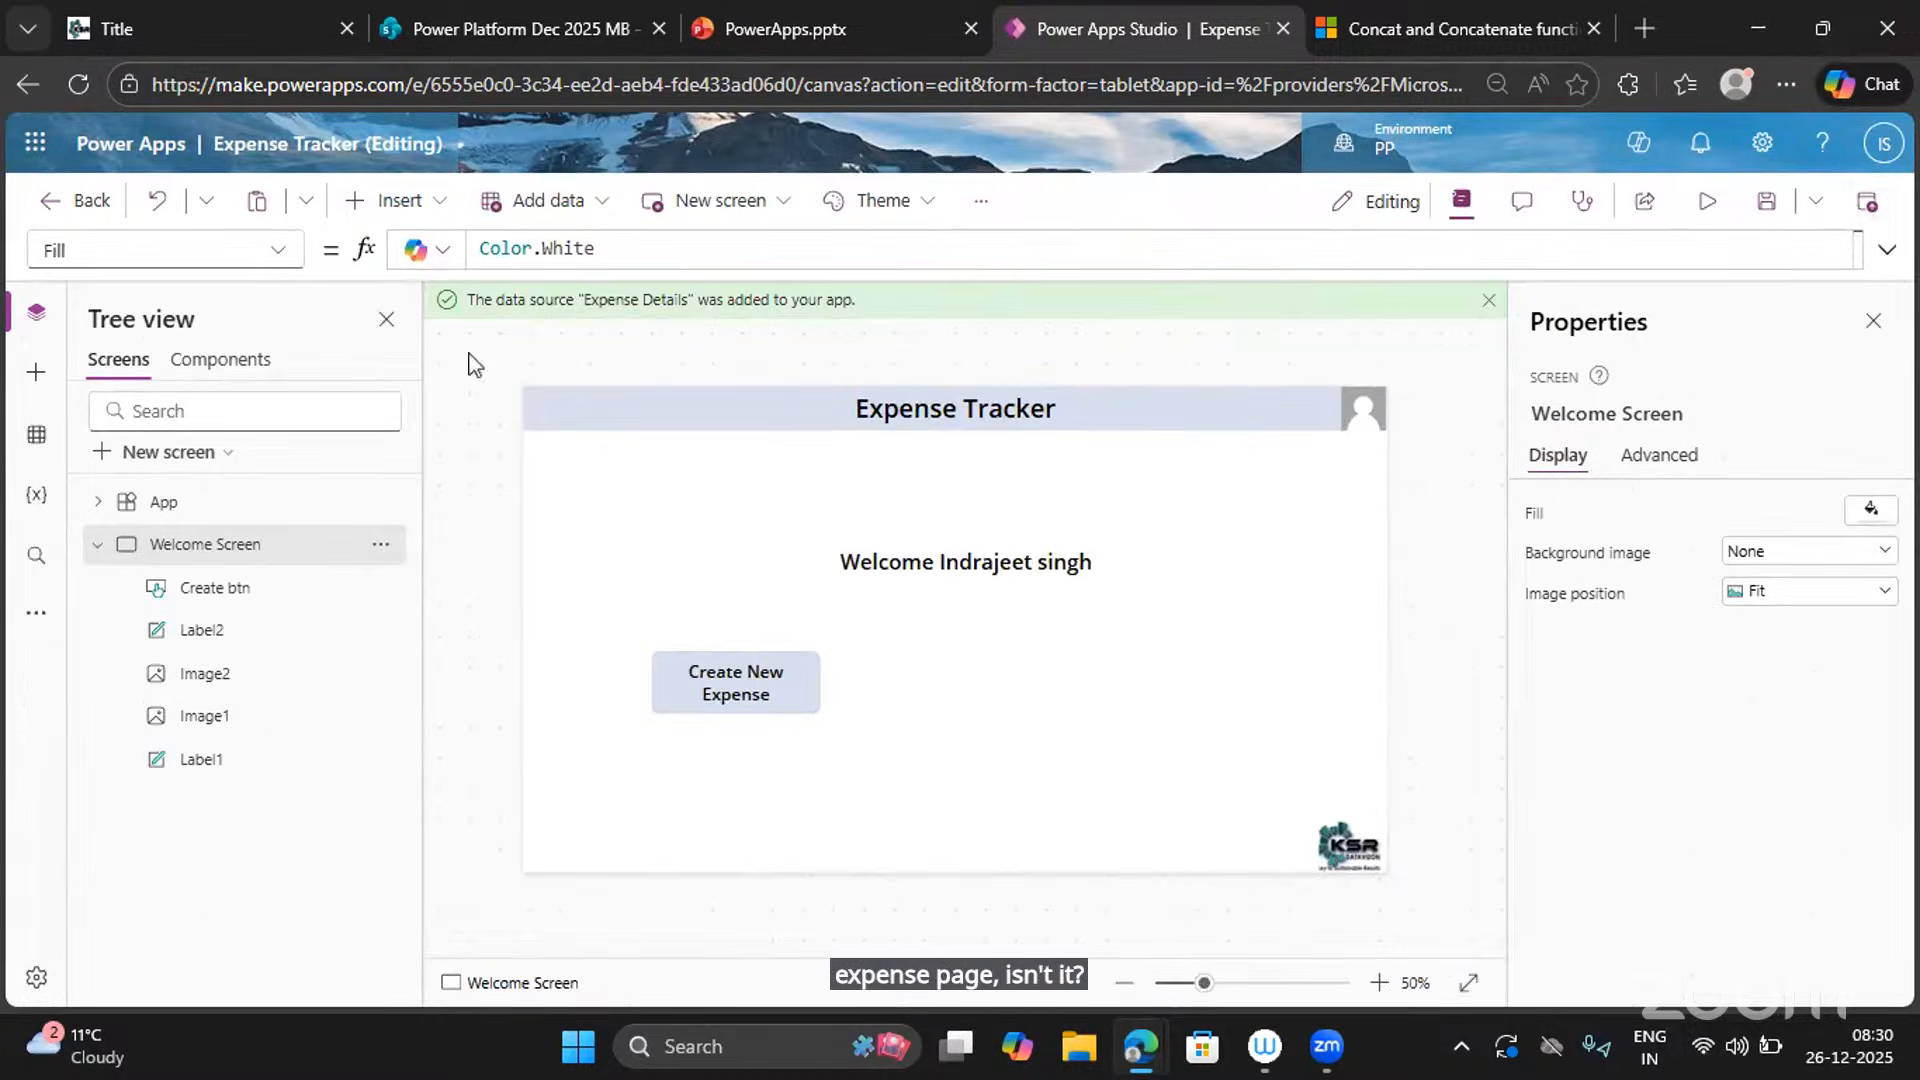
{"action": "left_click", "coordinate": [100, 546]}
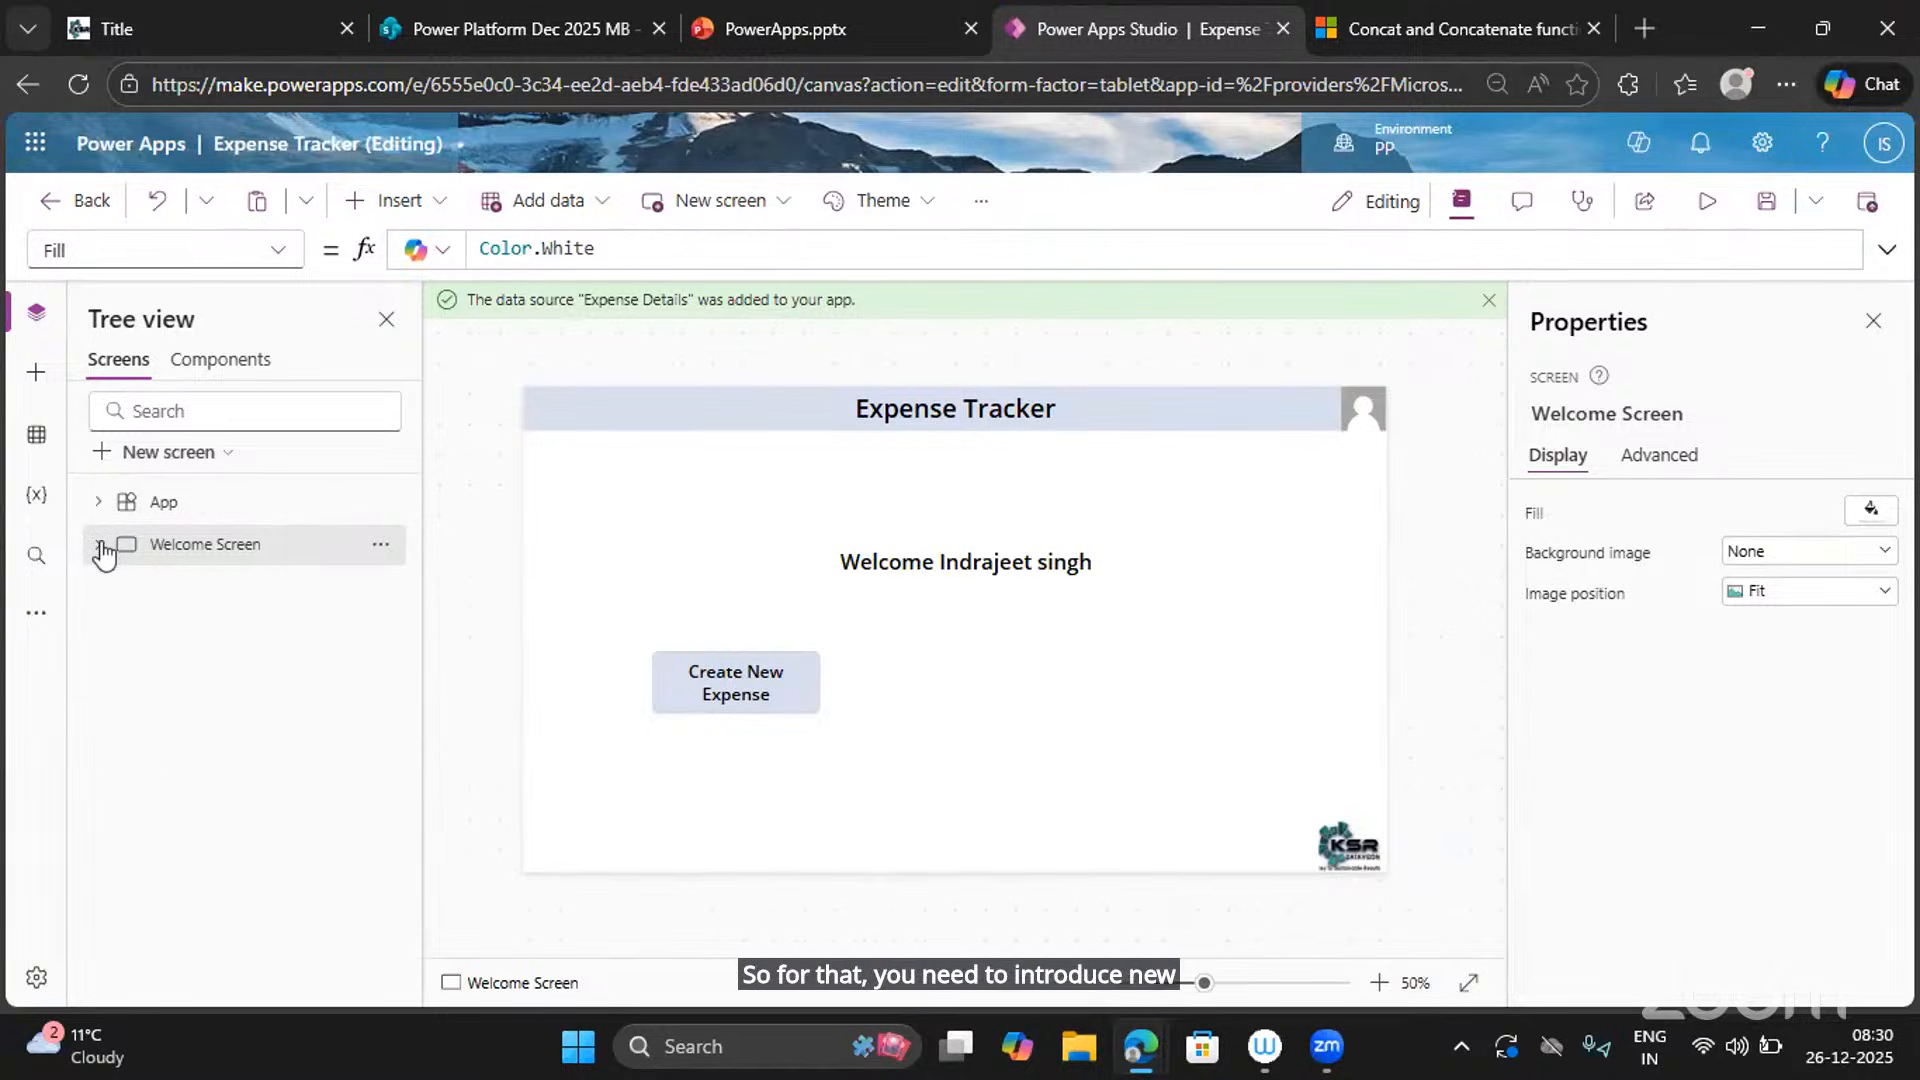
Insert a blank screen and rename Screen2 to 'Create New Expense Screen'.
{"action": "left_click", "coordinate": [215, 451]}
{"action": "left_click", "coordinate": [355, 393]}
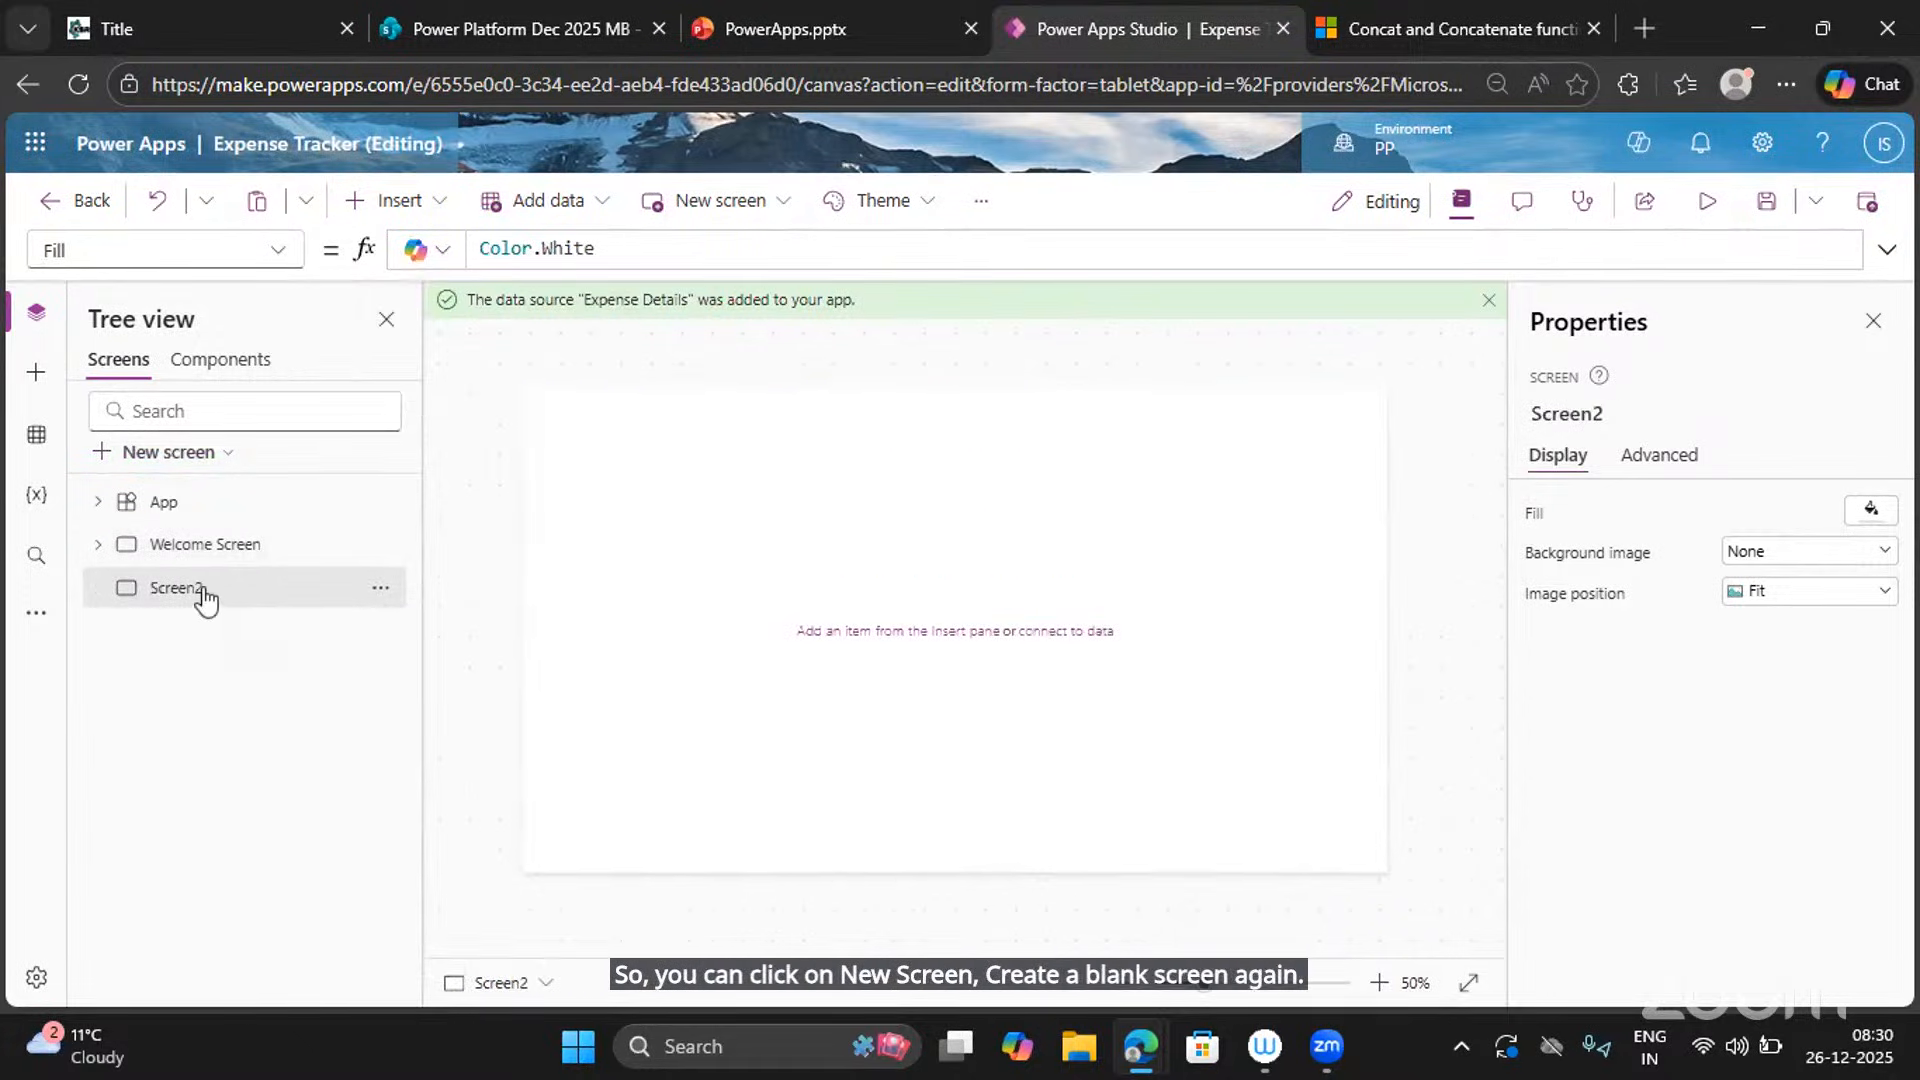
{"action": "double_click", "coordinate": [203, 590]}
{"action": "type", "text": "Cr"}
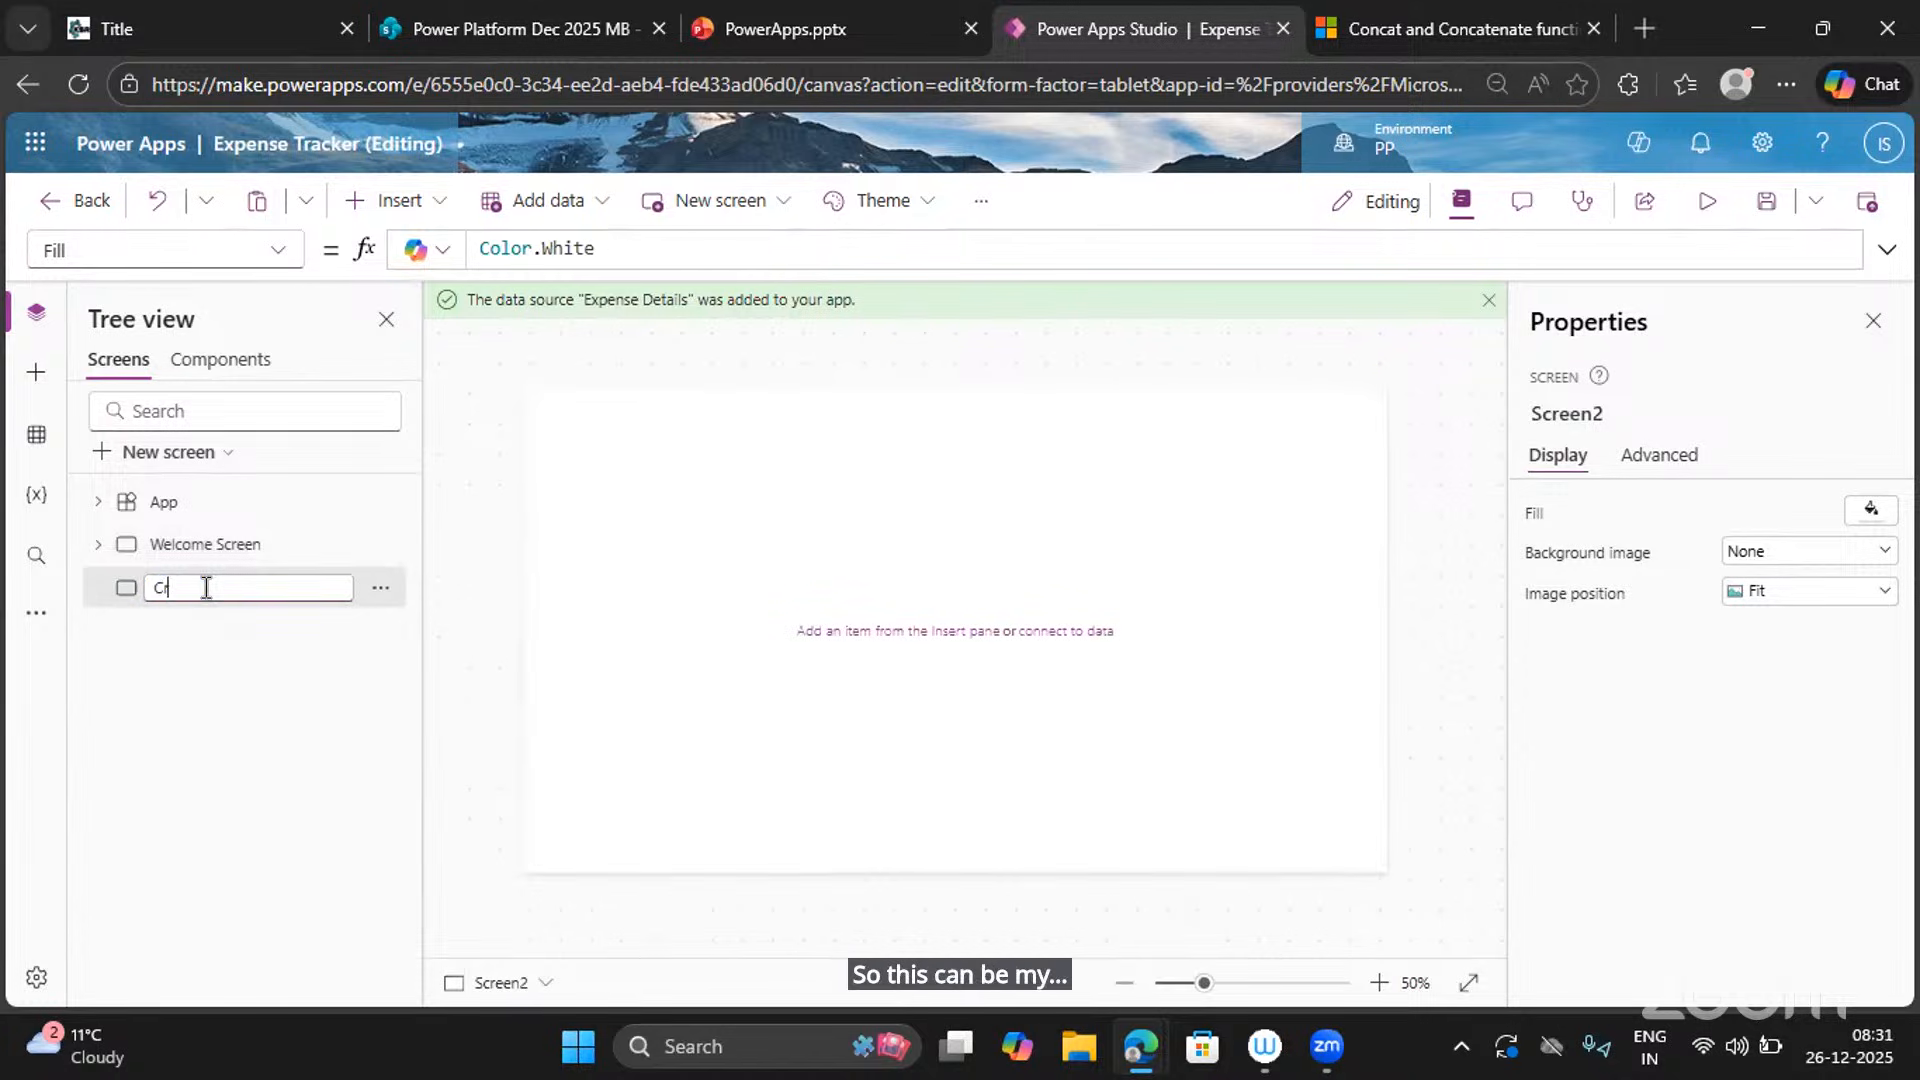
{"action": "type", "text": "eate"}
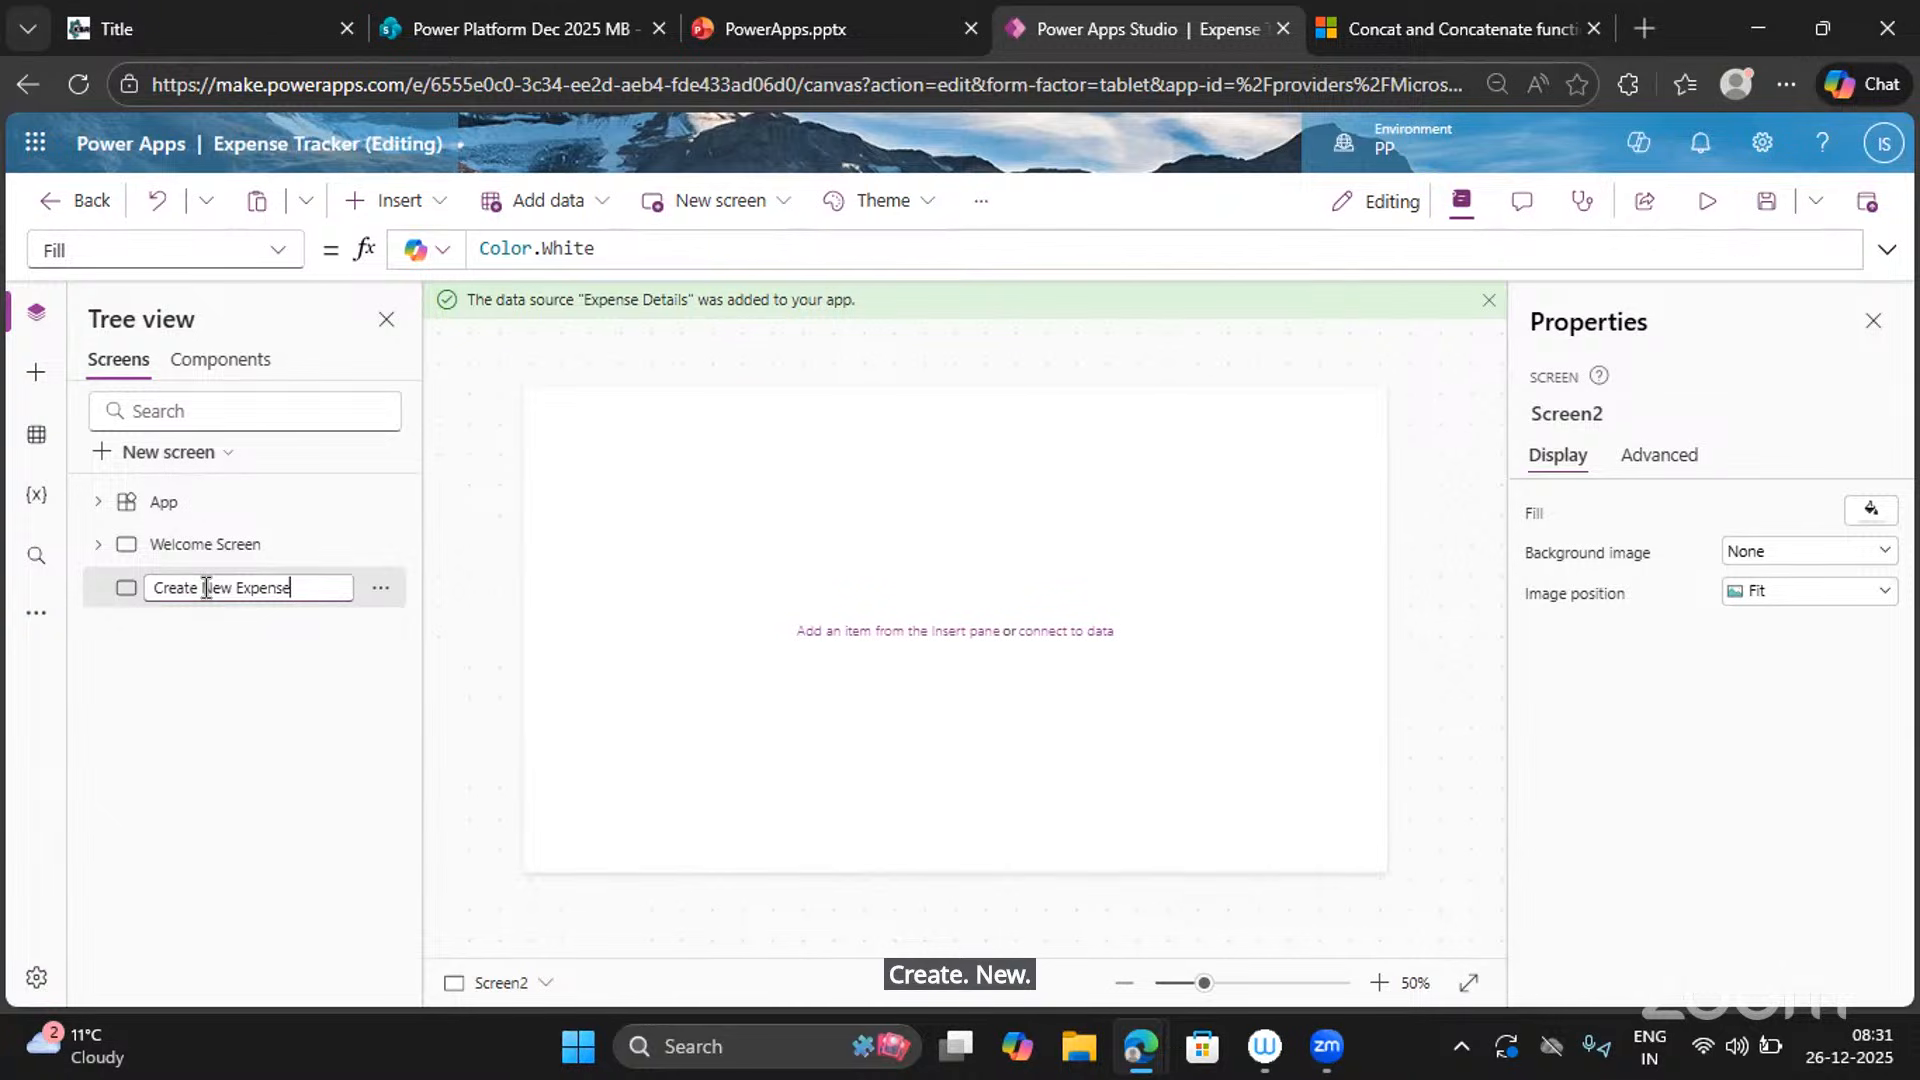
{"action": "type", "text": " New Expense Scree"}
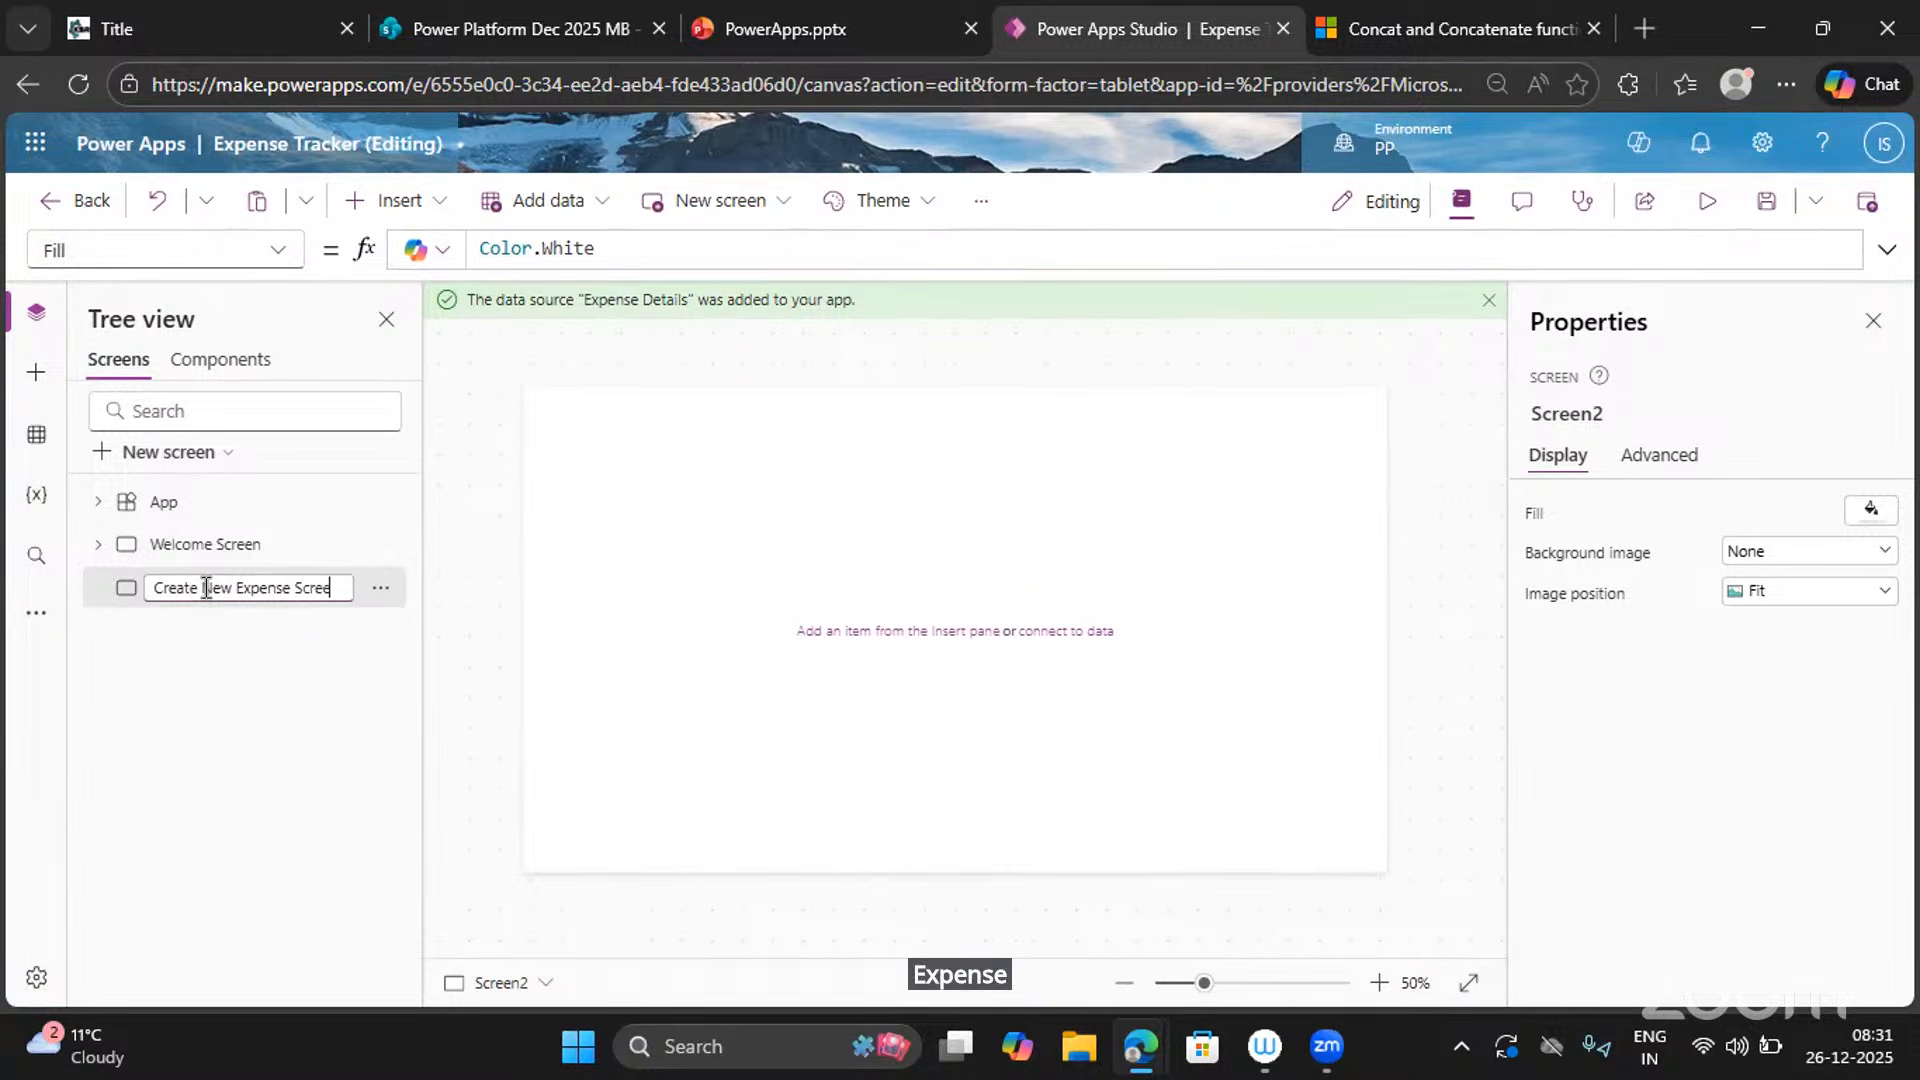
{"action": "type", "text": "n"}
{"action": "key", "text": "Return"}
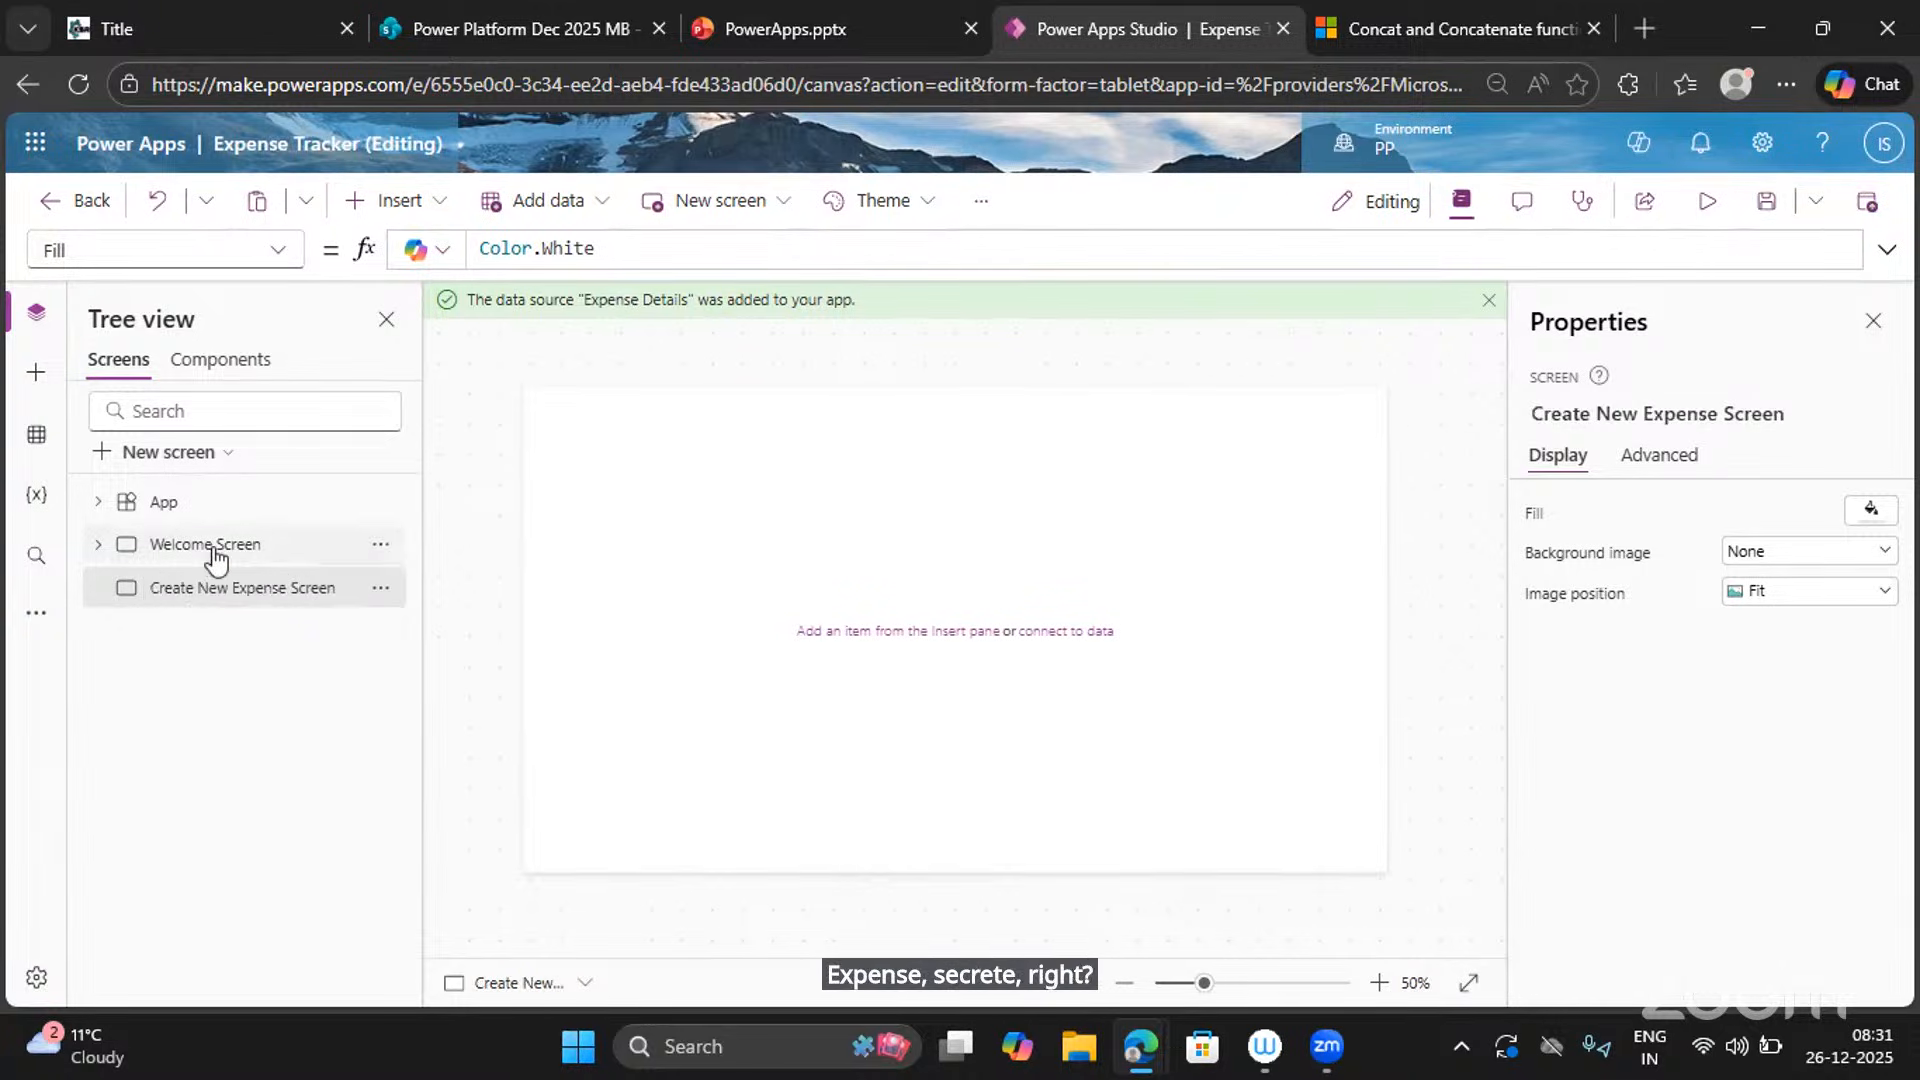
{"action": "left_click", "coordinate": [207, 545]}
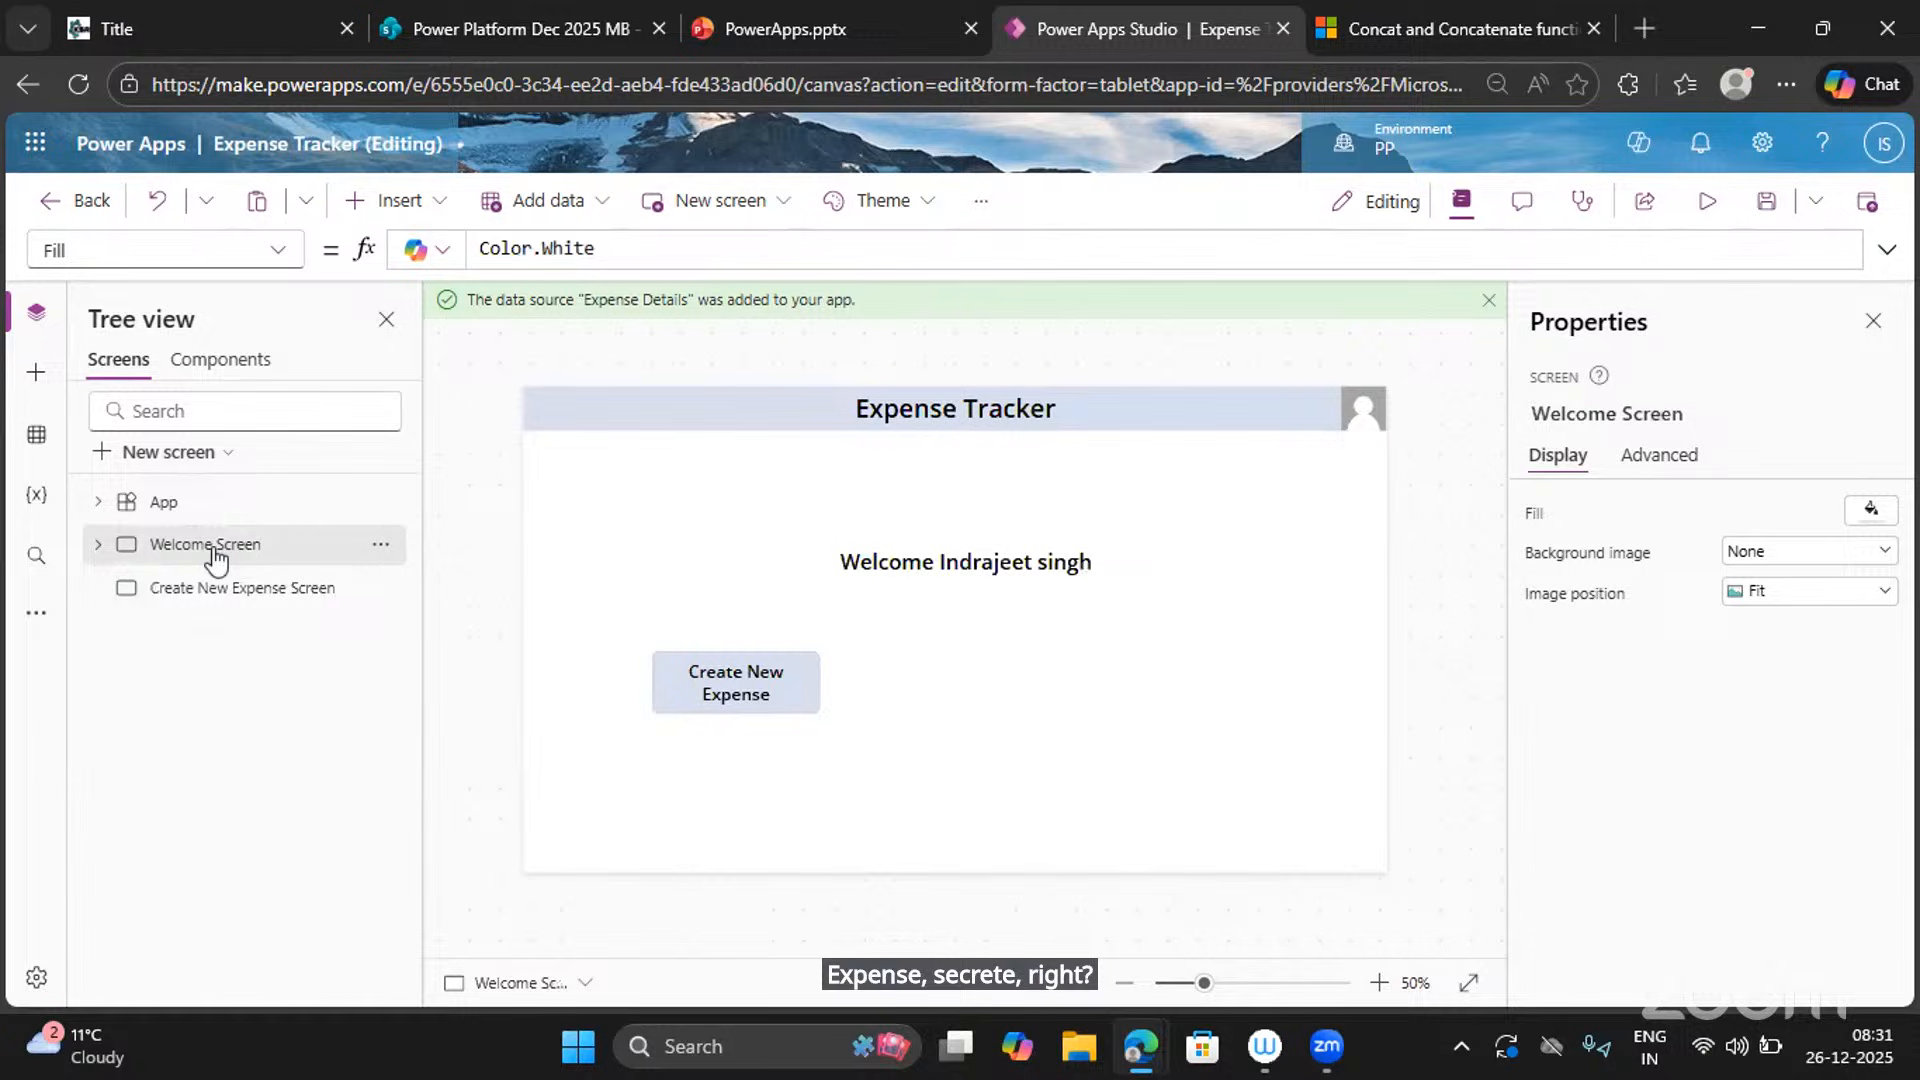
Select the Expense Tracker header label, user image and KSR logo together on the Welcome Screen.
{"action": "left_click", "coordinate": [905, 420]}
{"action": "left_click", "coordinate": [1335, 855]}
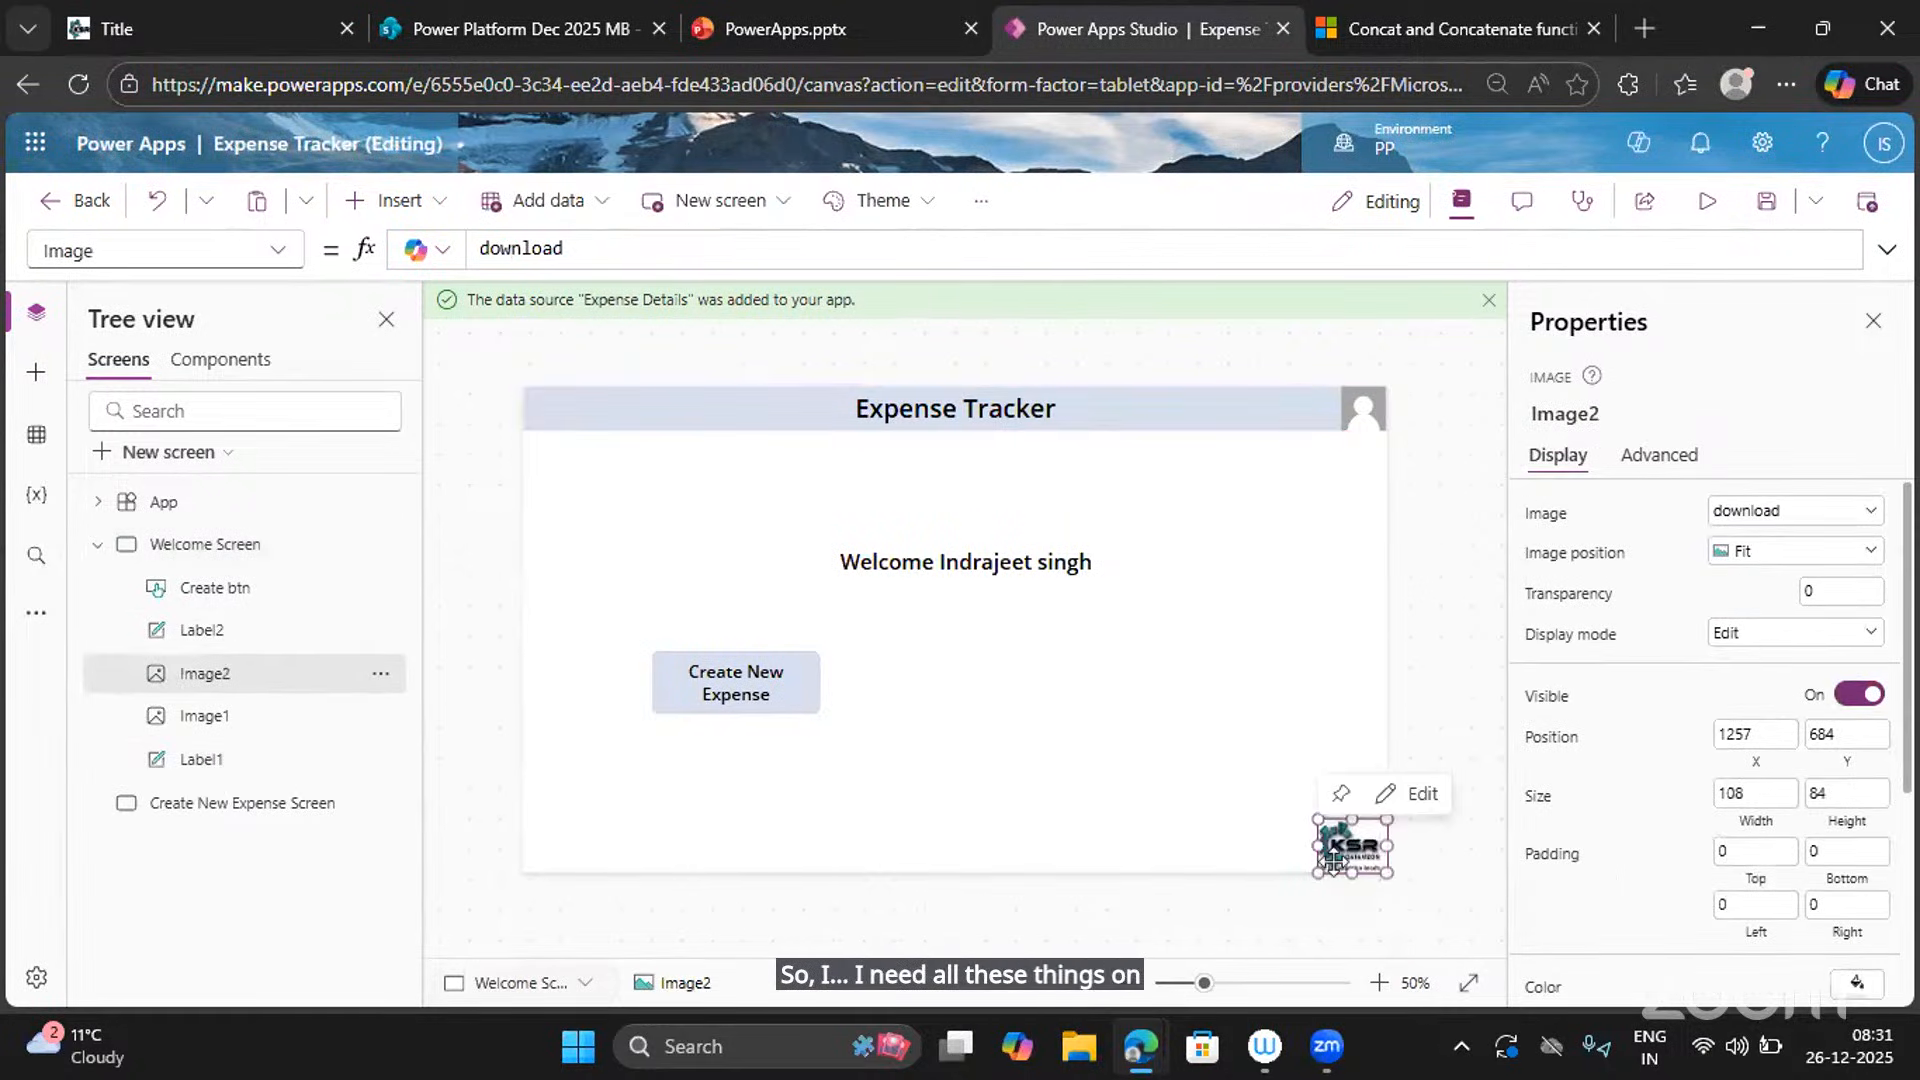
{"action": "left_click", "coordinate": [724, 413]}
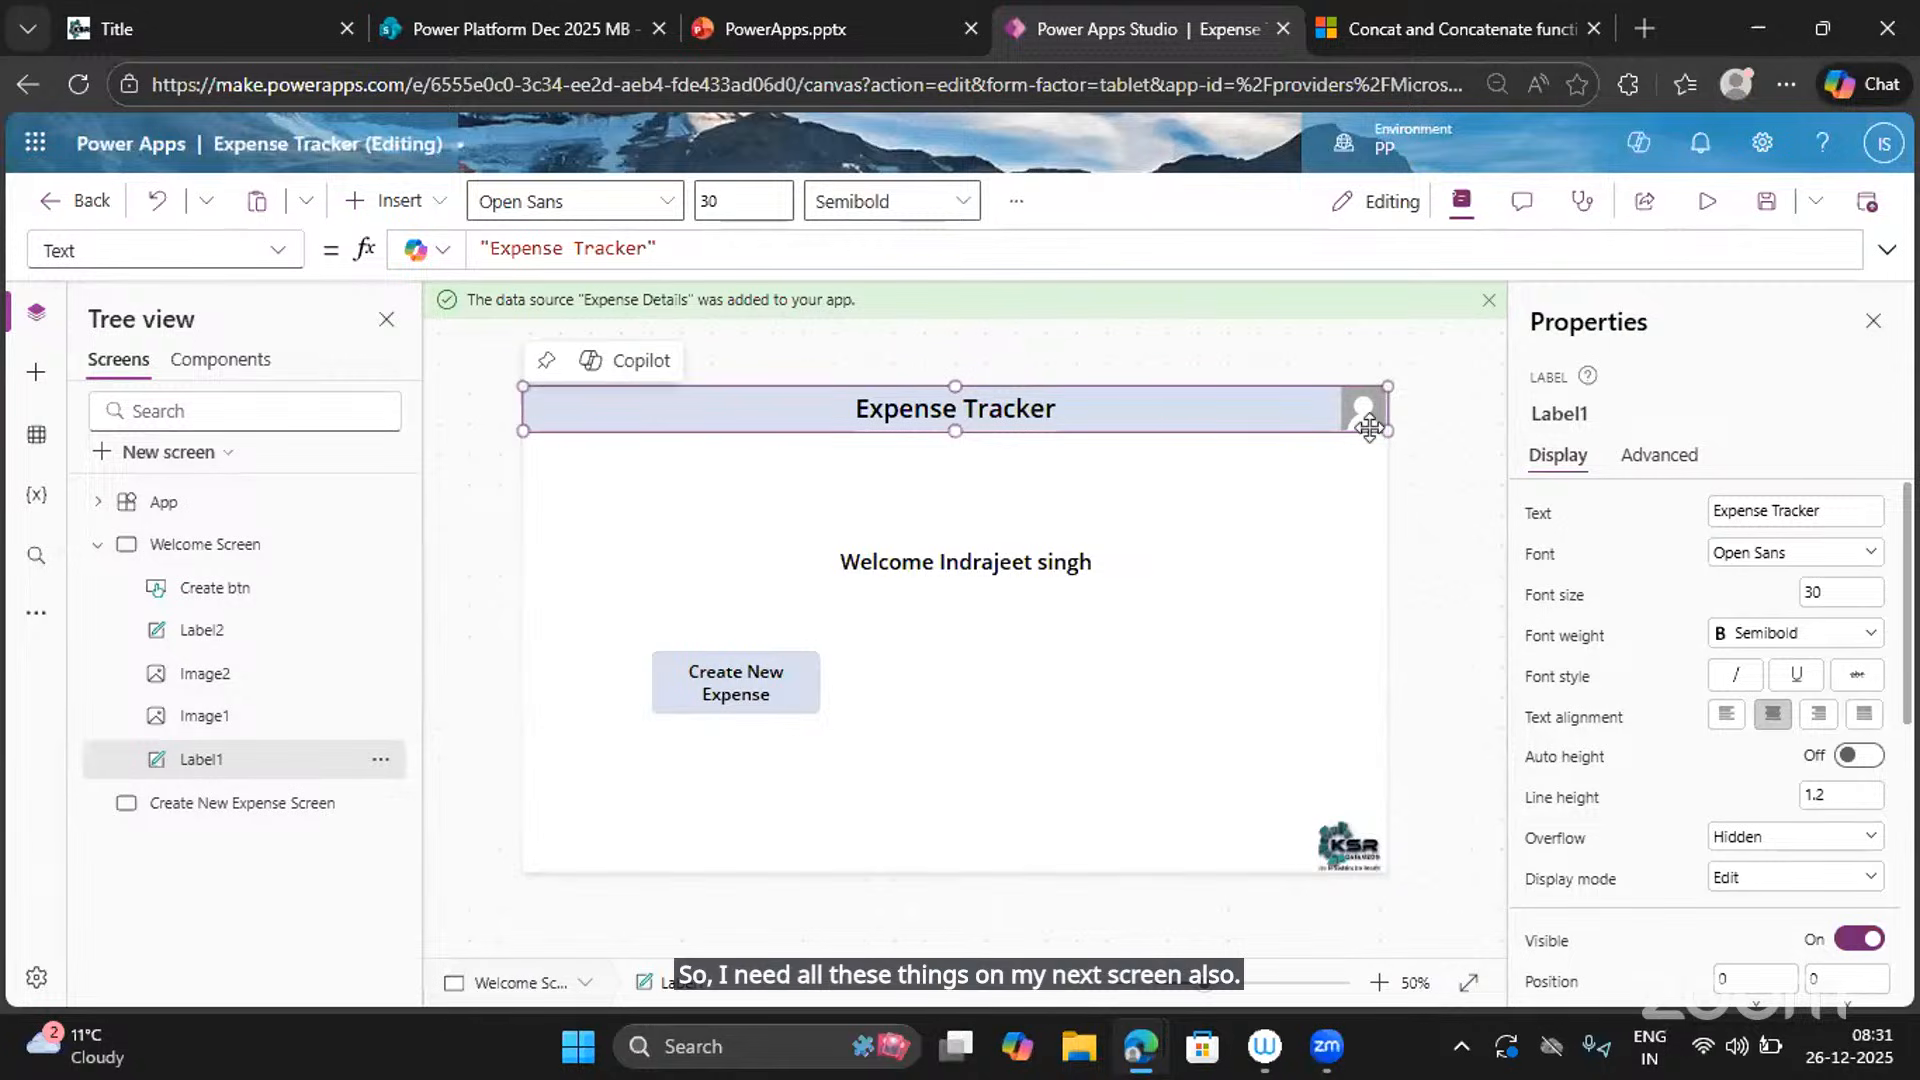
{"action": "left_click", "coordinate": [1294, 518]}
{"action": "left_click", "coordinate": [1360, 412]}
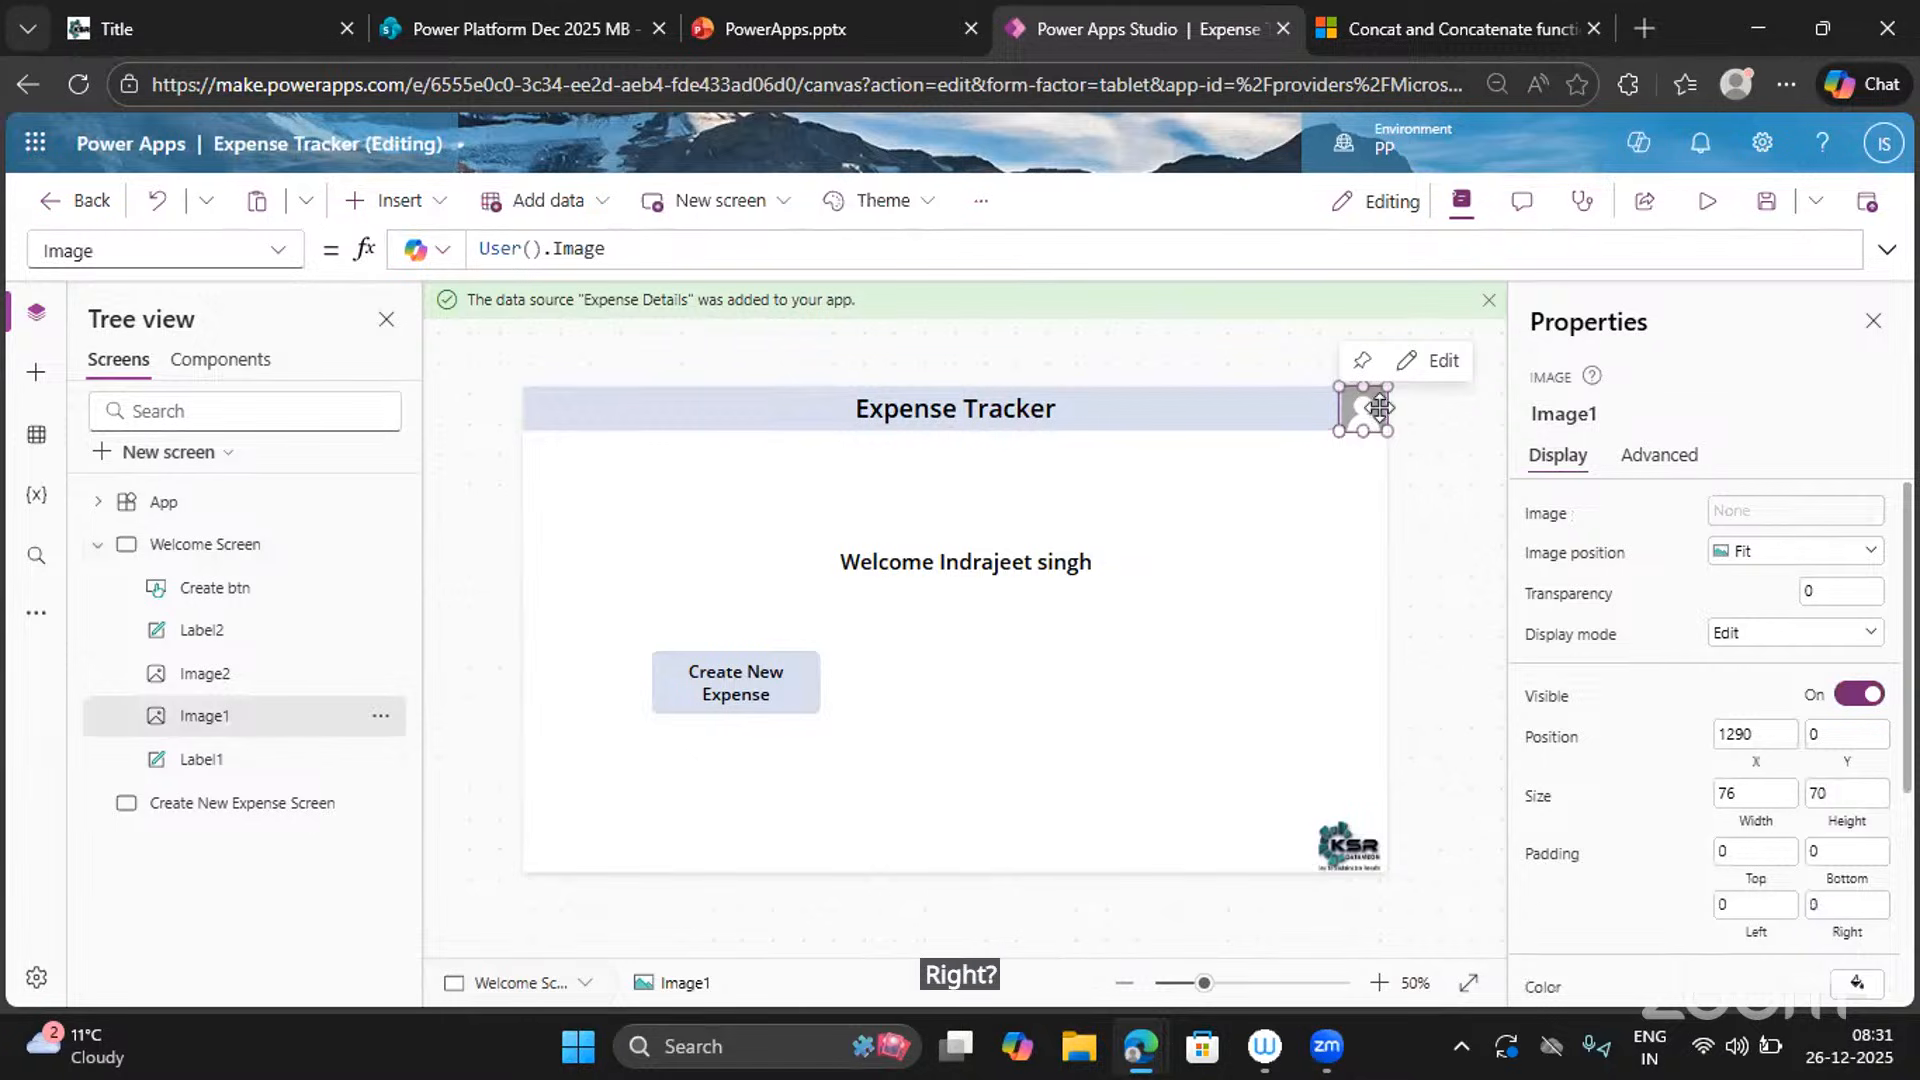
{"action": "left_click", "coordinate": [1226, 412], "text": "ctrl"}
{"action": "left_click", "coordinate": [1352, 845], "text": "ctrl"}
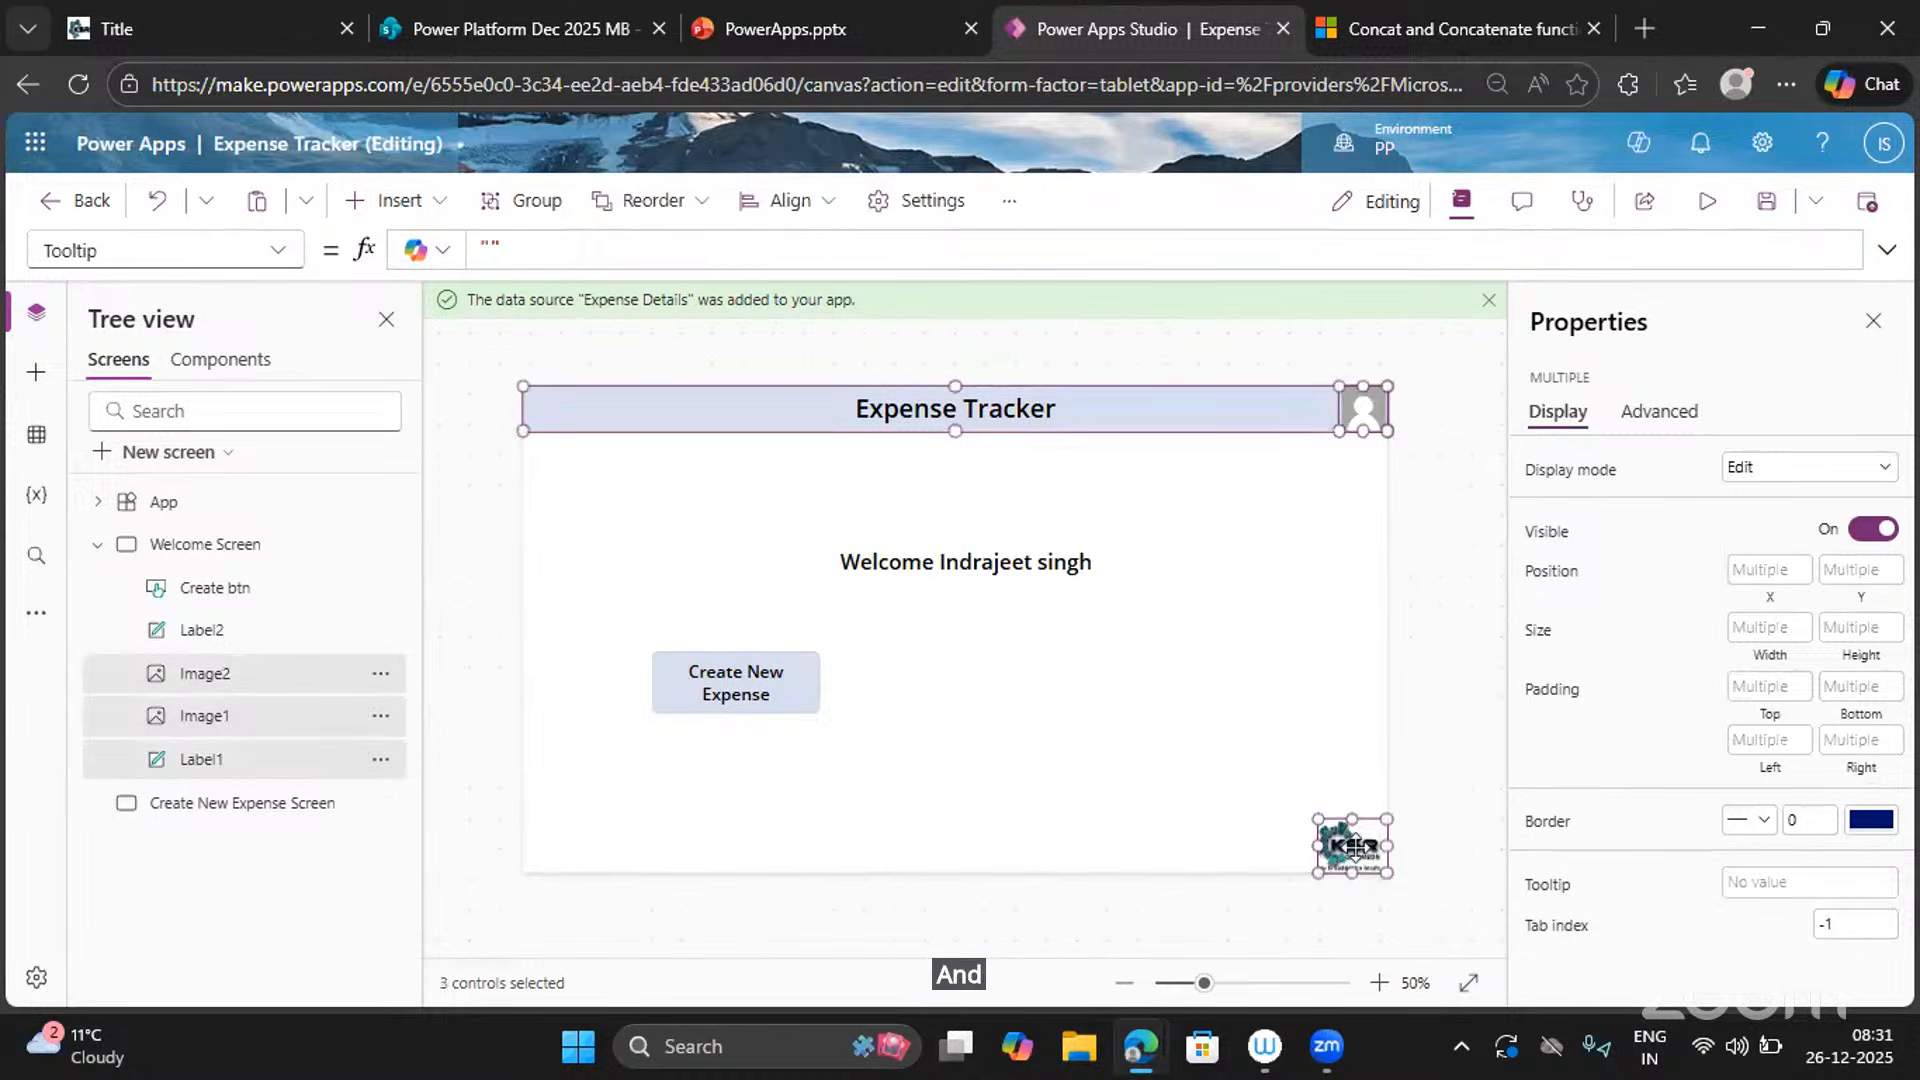
Paste the header, user image and KSR logo onto the Create New Expense Screen.
{"action": "left_click", "coordinate": [187, 807]}
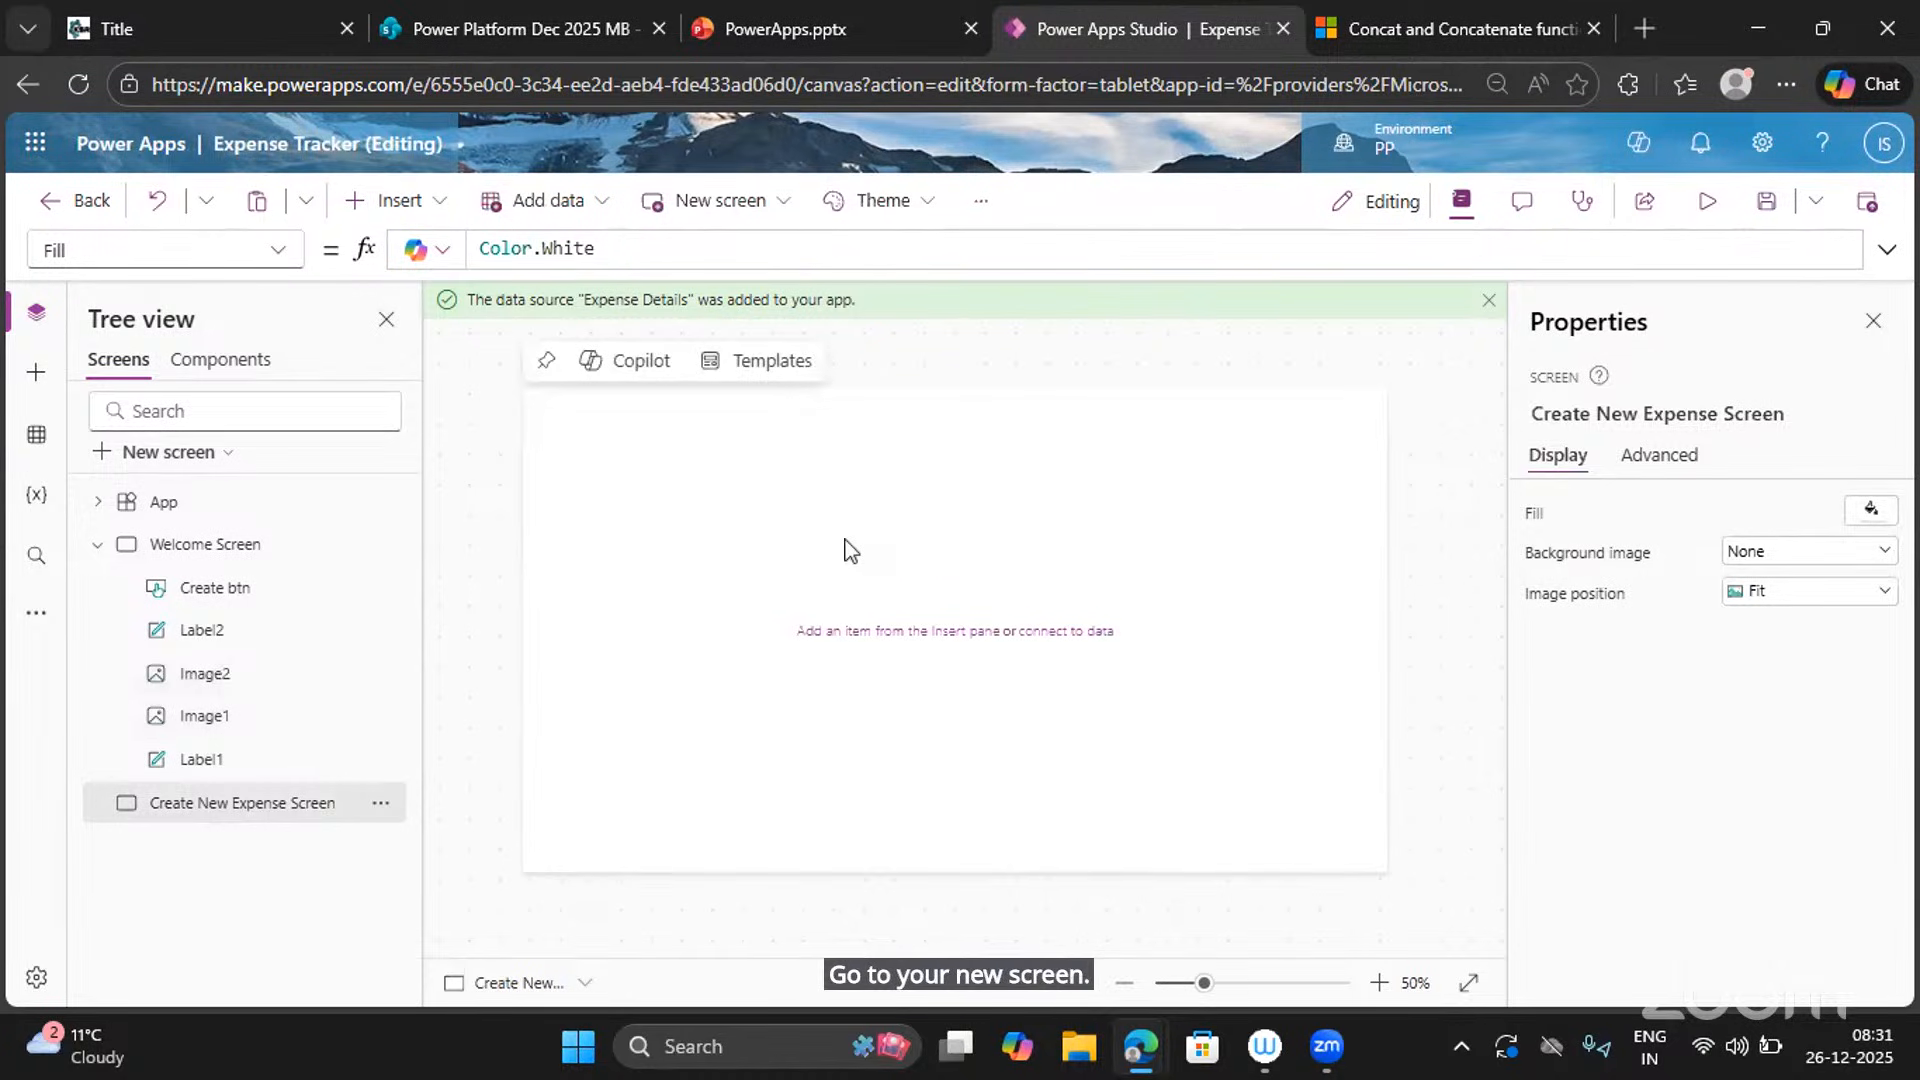
{"action": "key", "text": "ctrl+v"}
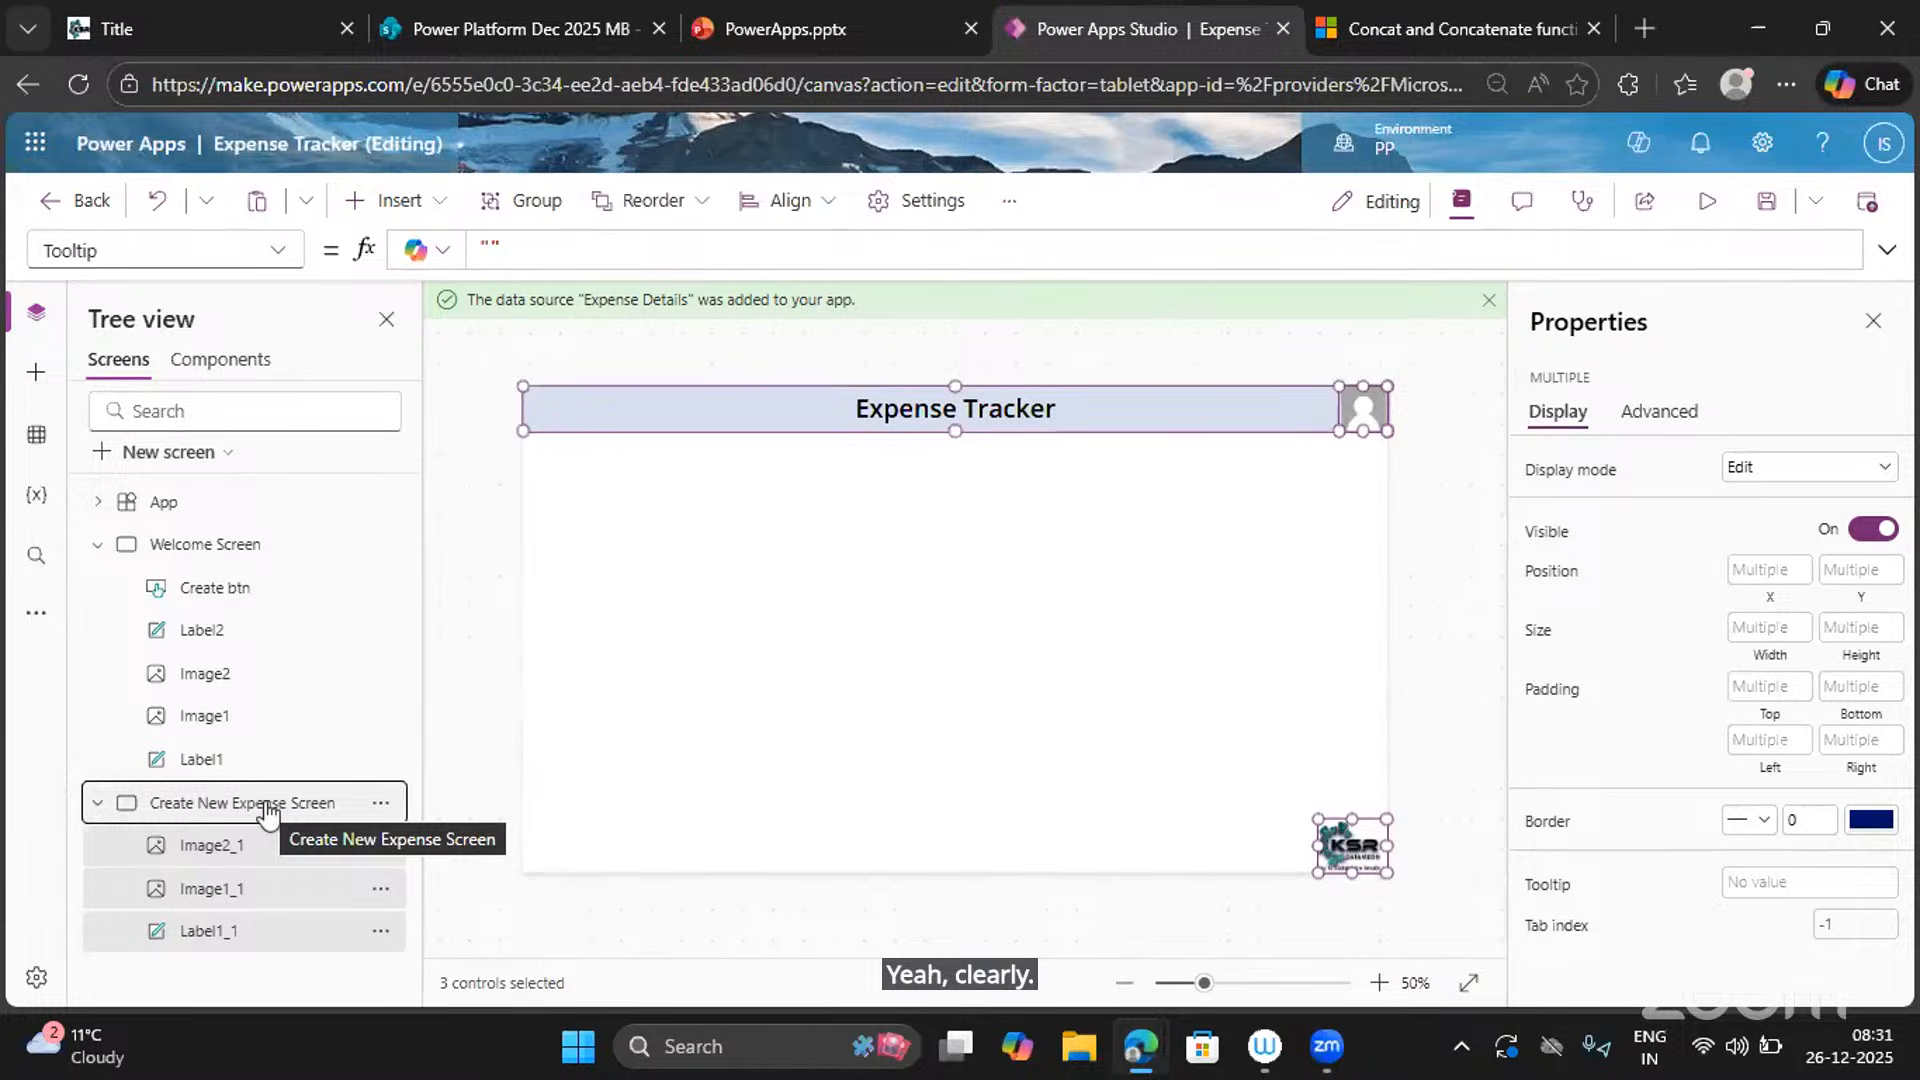
{"action": "left_click", "coordinate": [242, 550]}
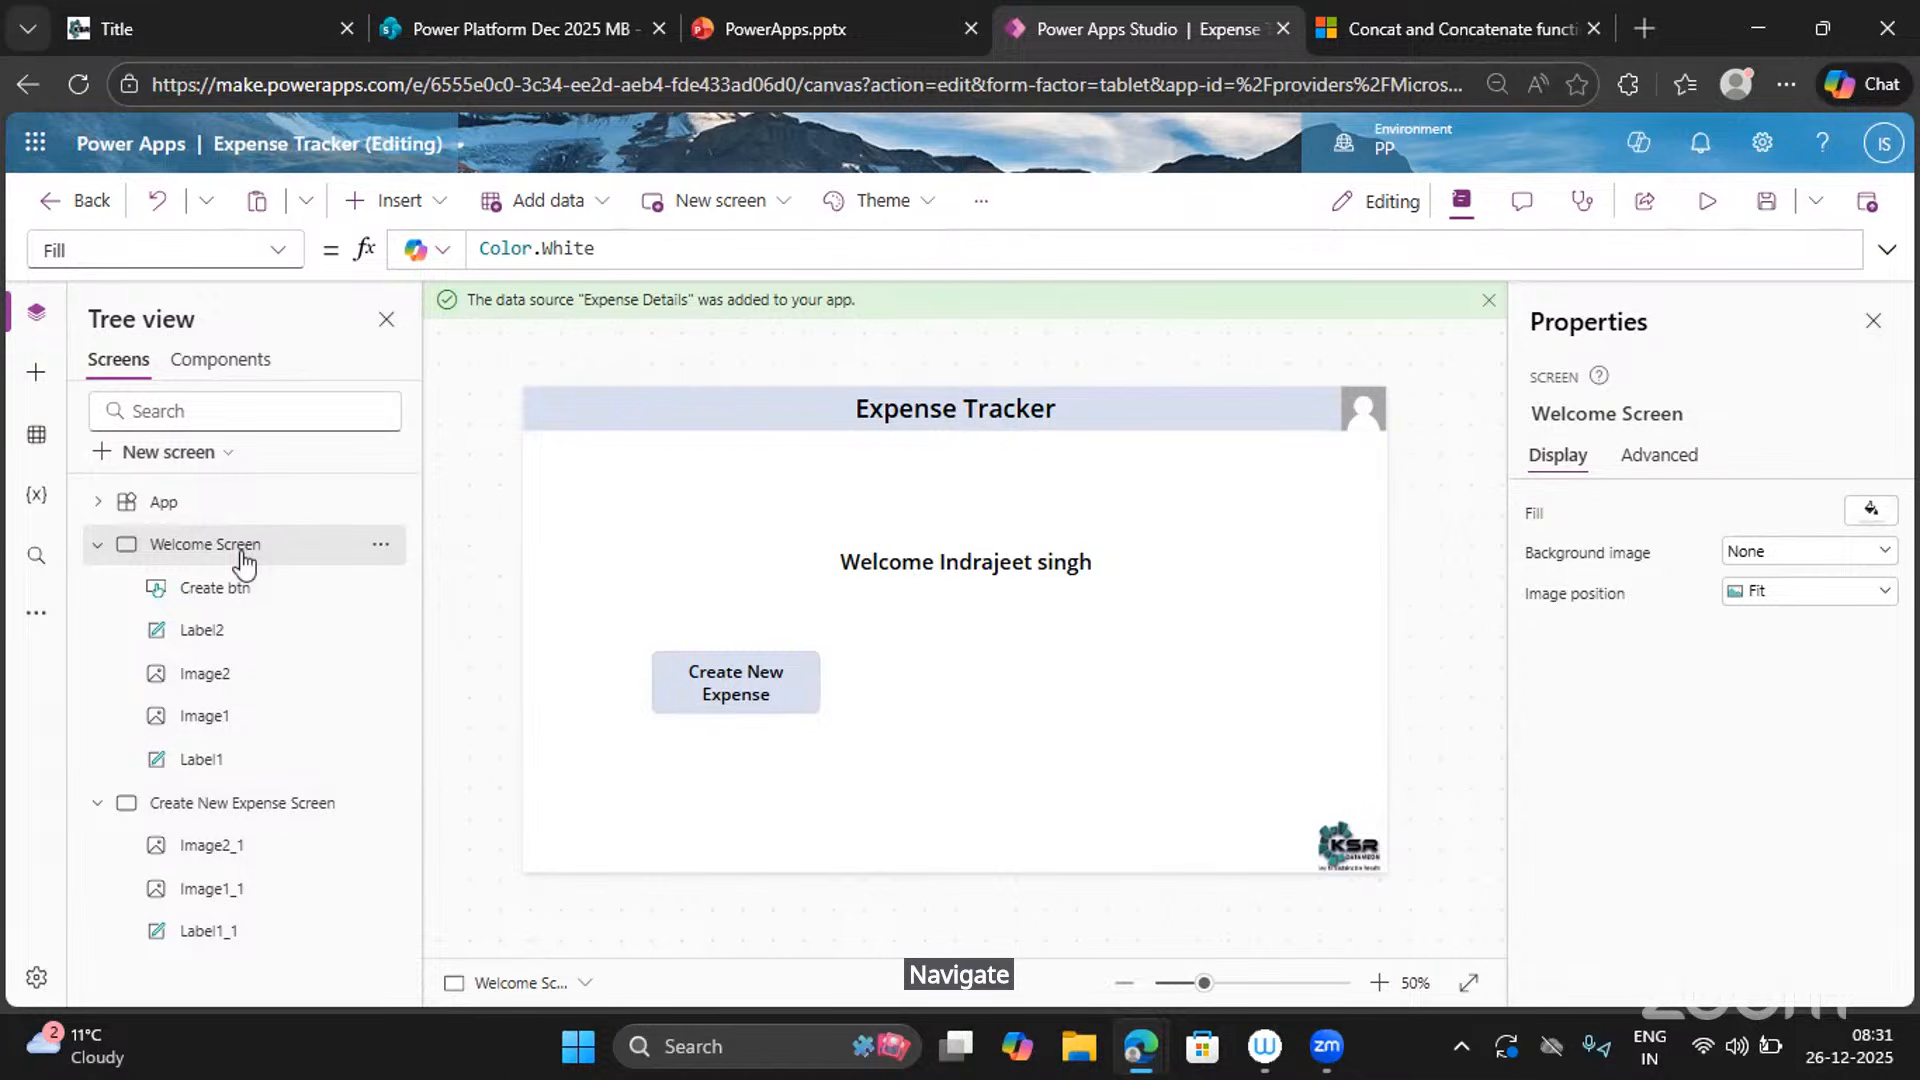
Edit the Create New Expense button's OnSelect property and delete its false value.
{"action": "left_click", "coordinate": [804, 707]}
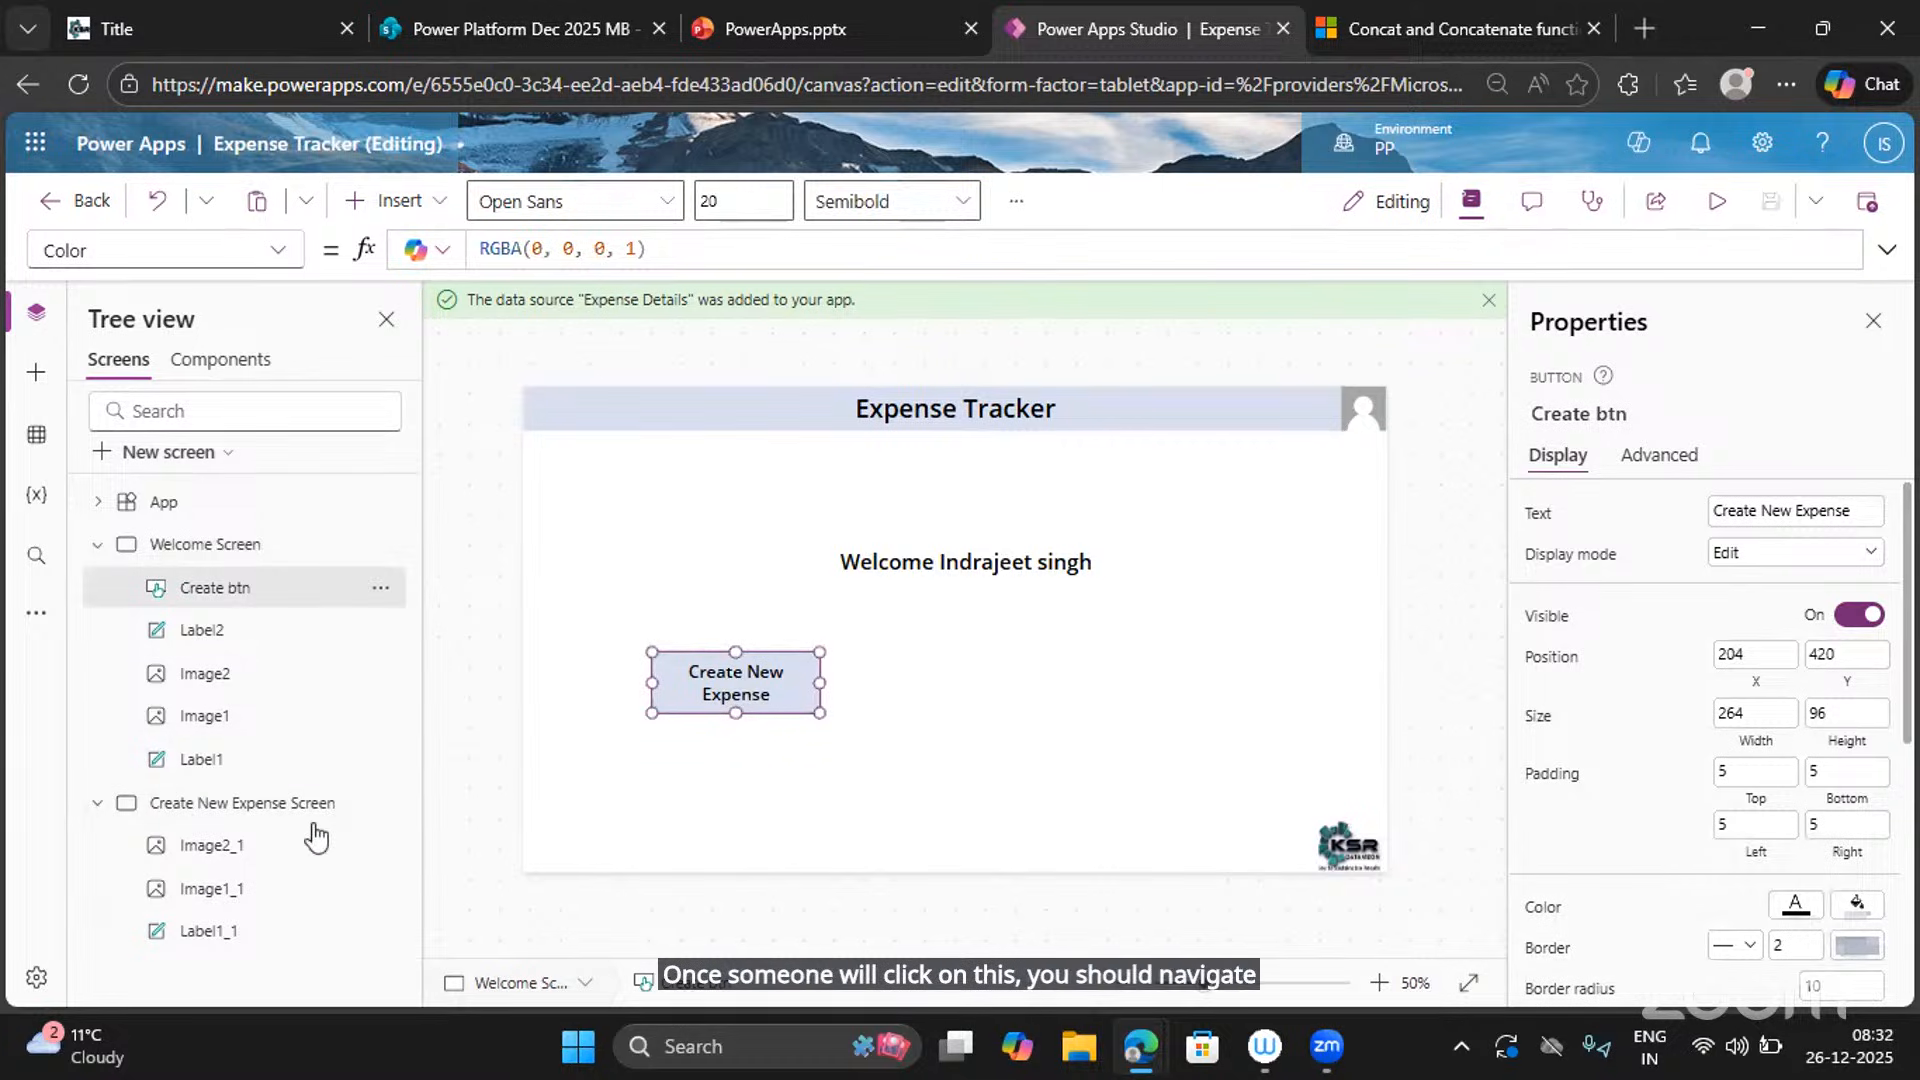
{"action": "left_click", "coordinate": [282, 258]}
{"action": "scroll", "coordinate": [150, 799], "scroll_direction": "down", "scroll_amount": 3}
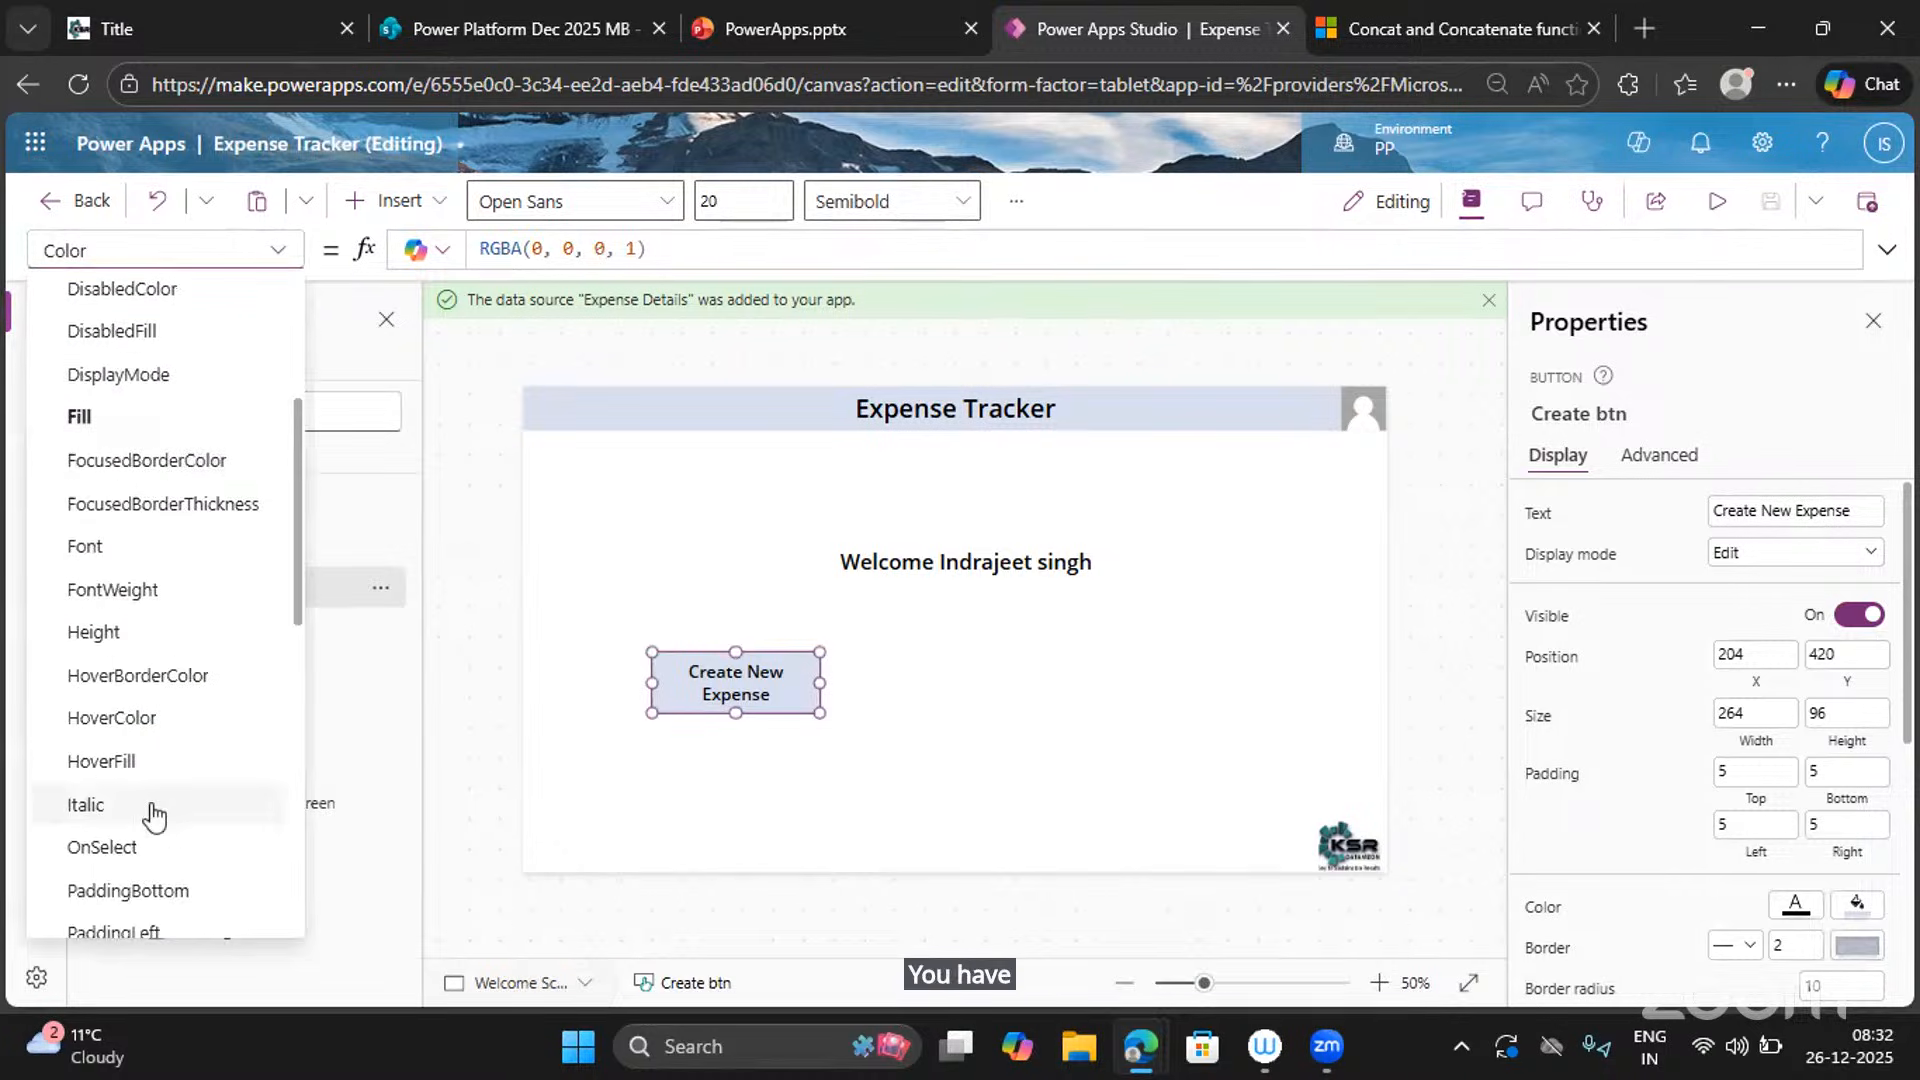
{"action": "scroll", "coordinate": [150, 800], "scroll_direction": "down", "scroll_amount": 3}
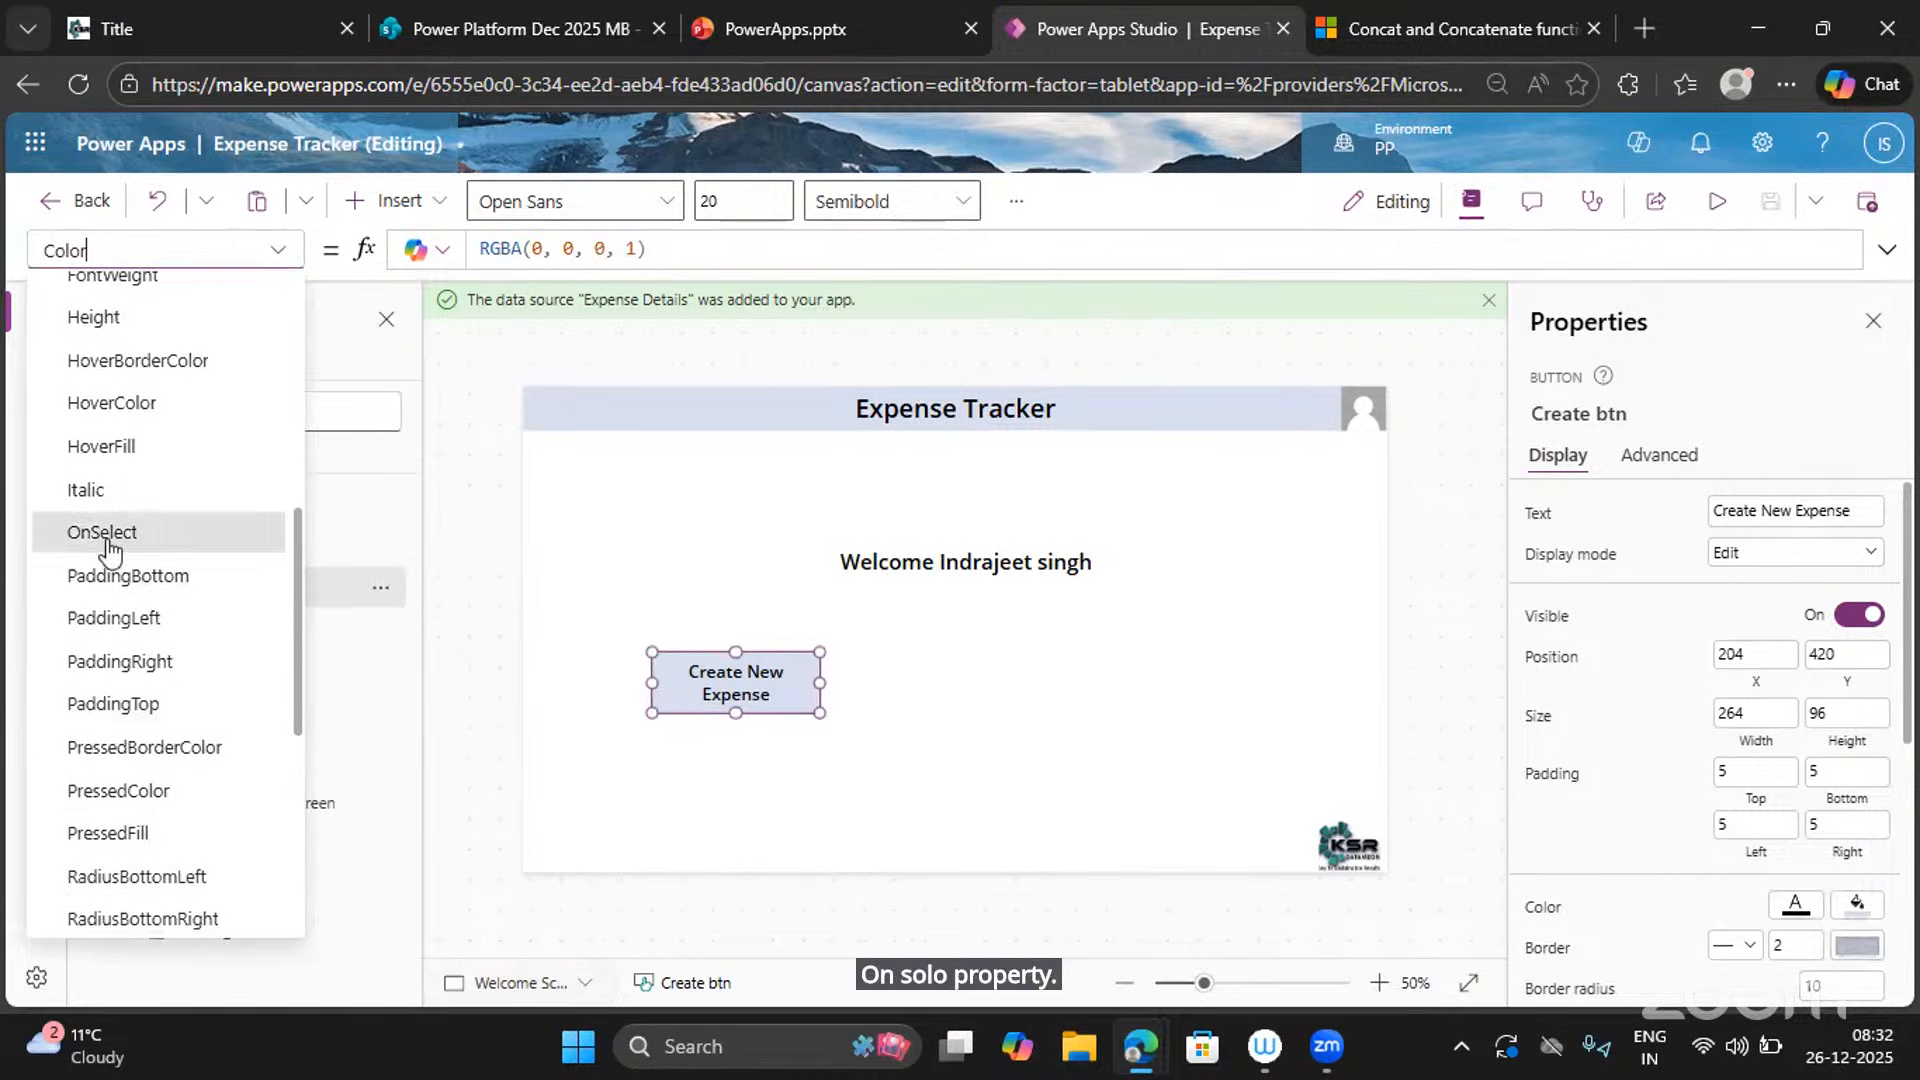
{"action": "left_click", "coordinate": [104, 532]}
{"action": "double_click", "coordinate": [549, 247]}
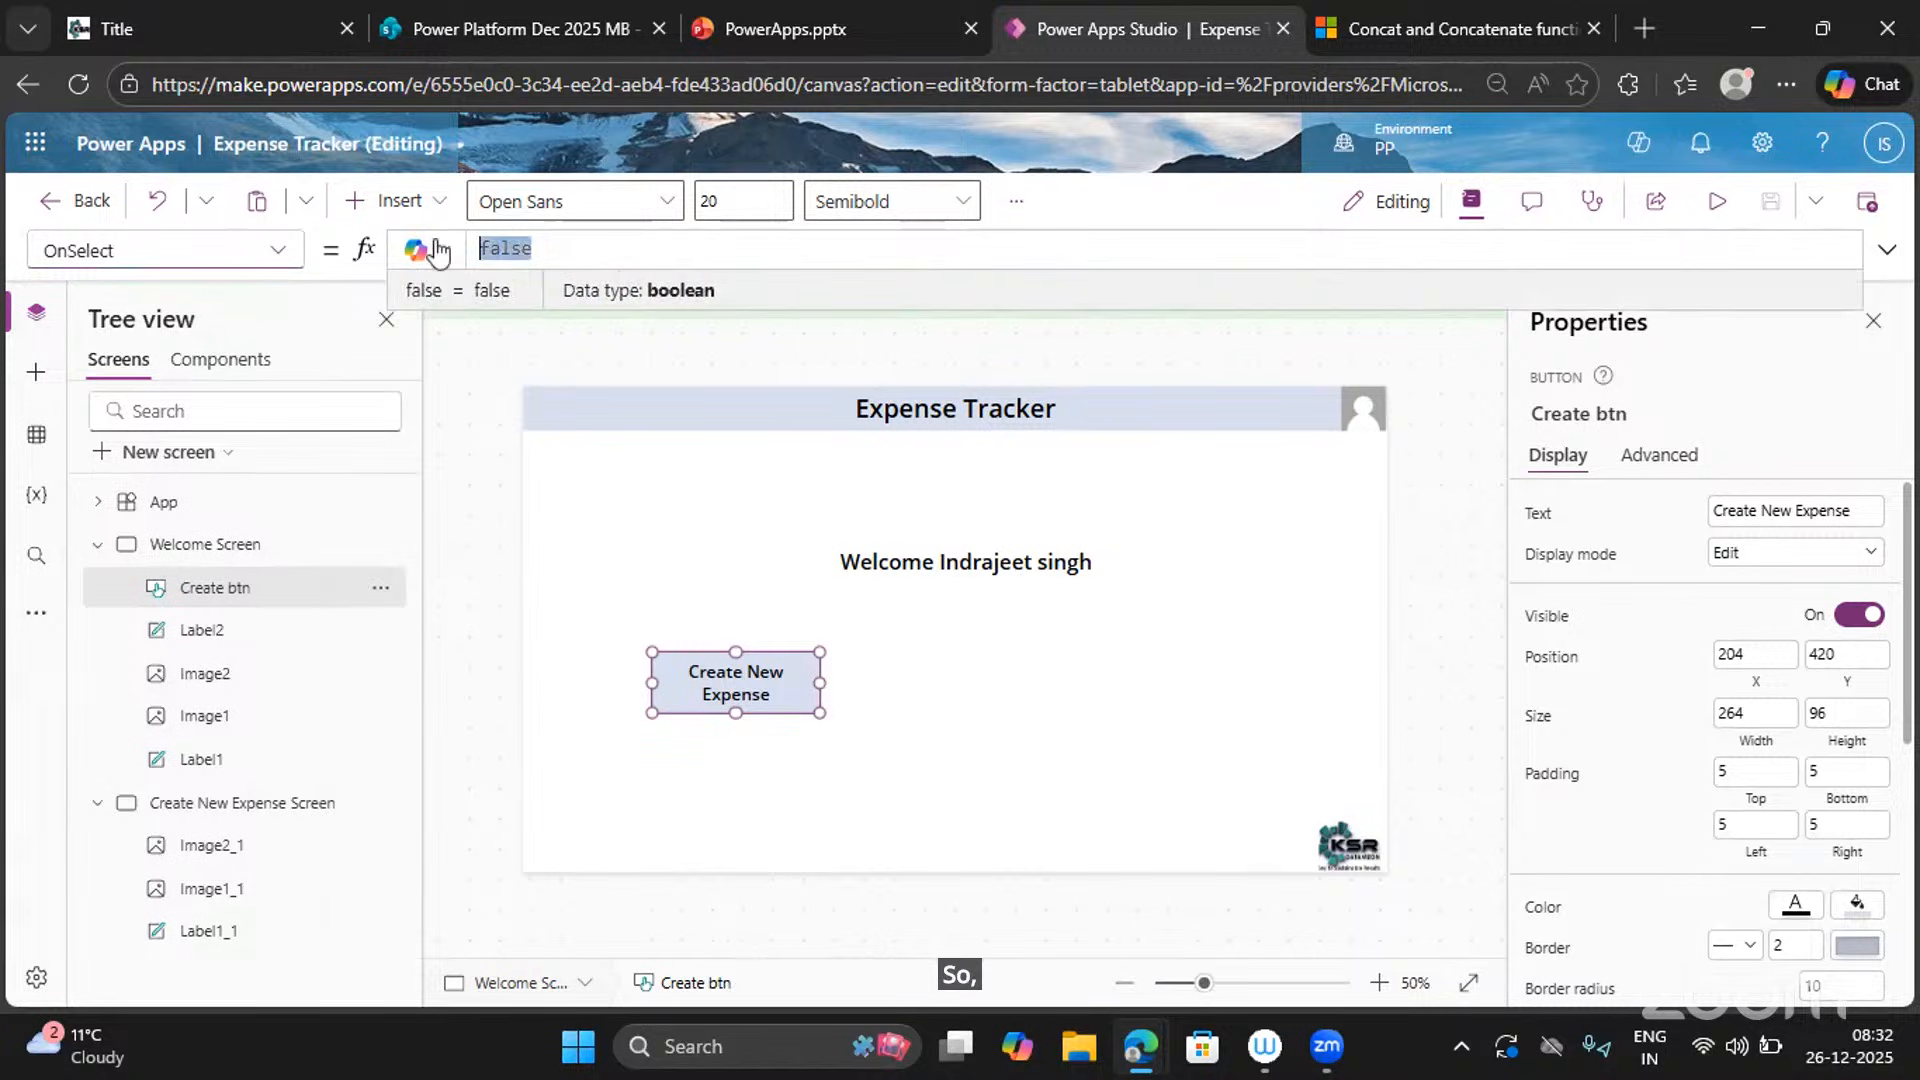
{"action": "key", "text": "BackSpace"}
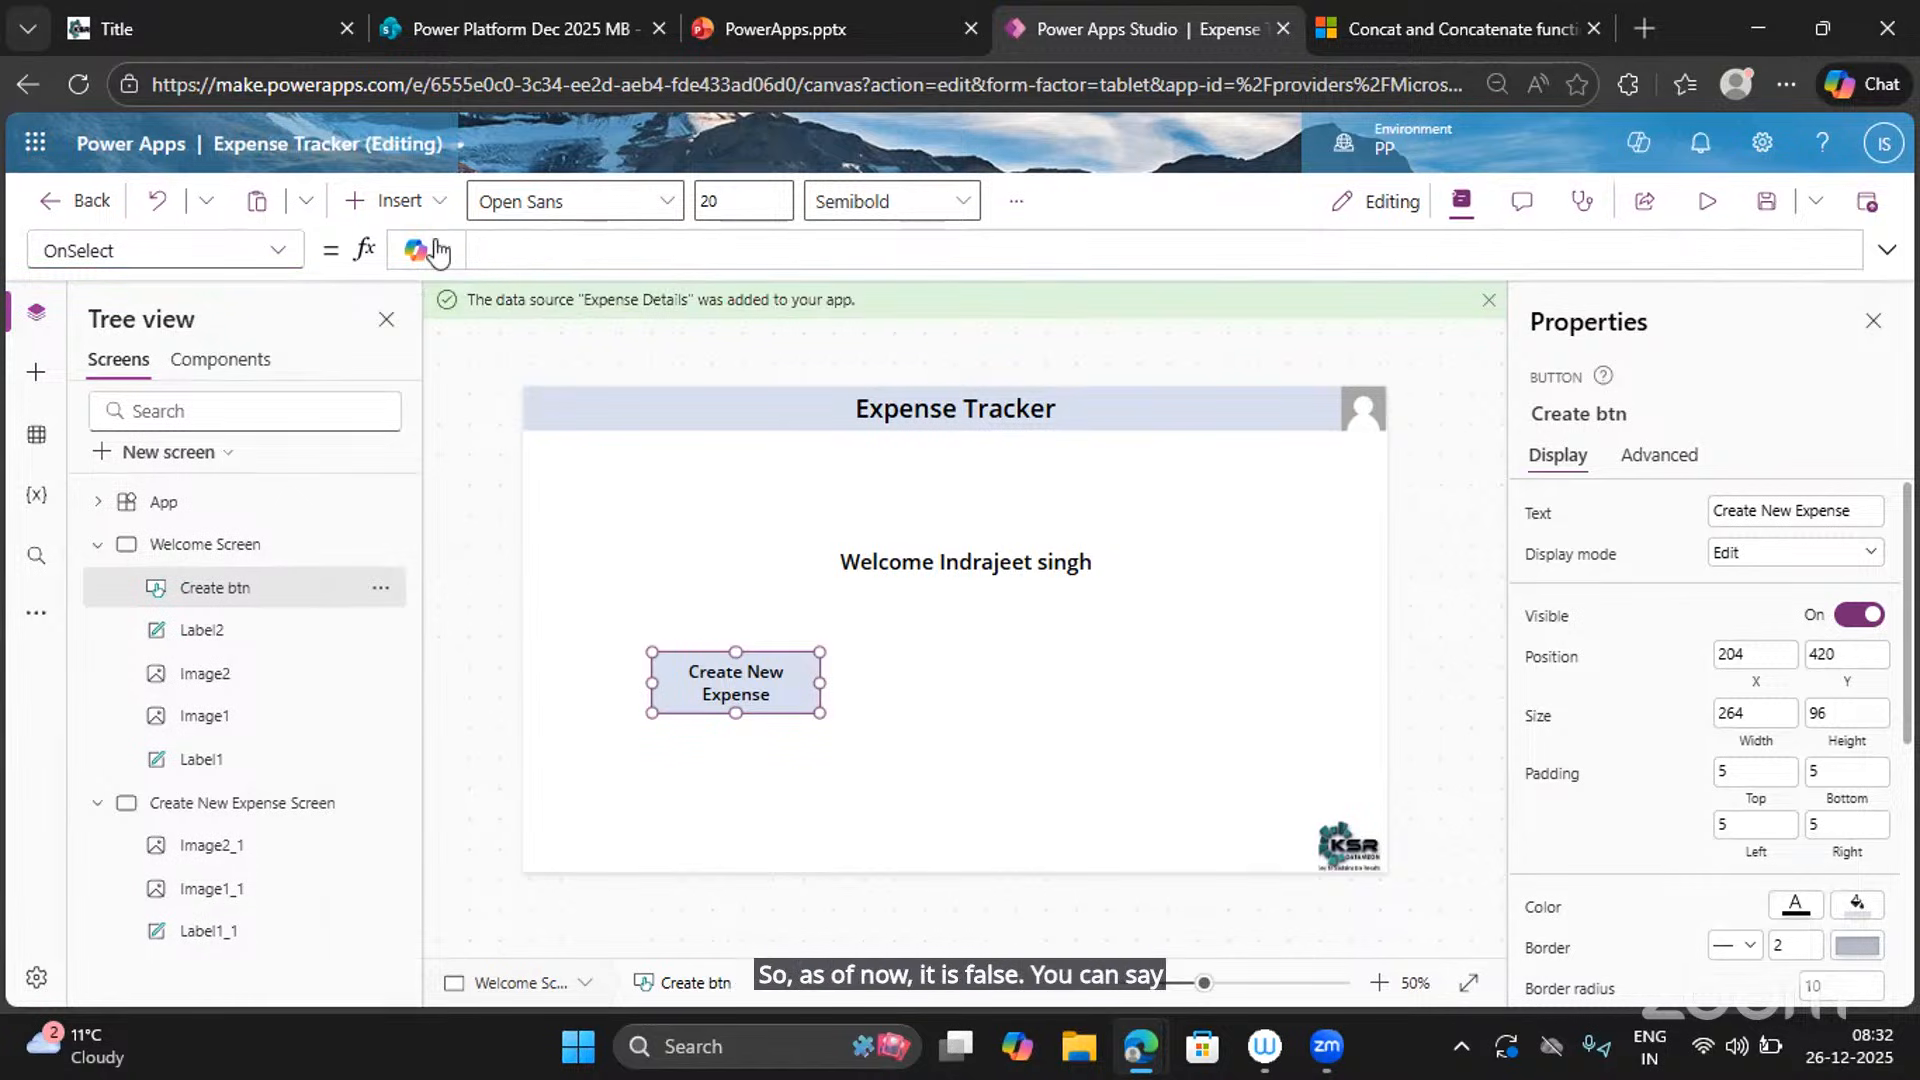
Set OnSelect to Navigate('Create New Expense Screen', ScreenTransition.UnCoverRight) and test the button in preview.
{"action": "type", "text": "Navi"}
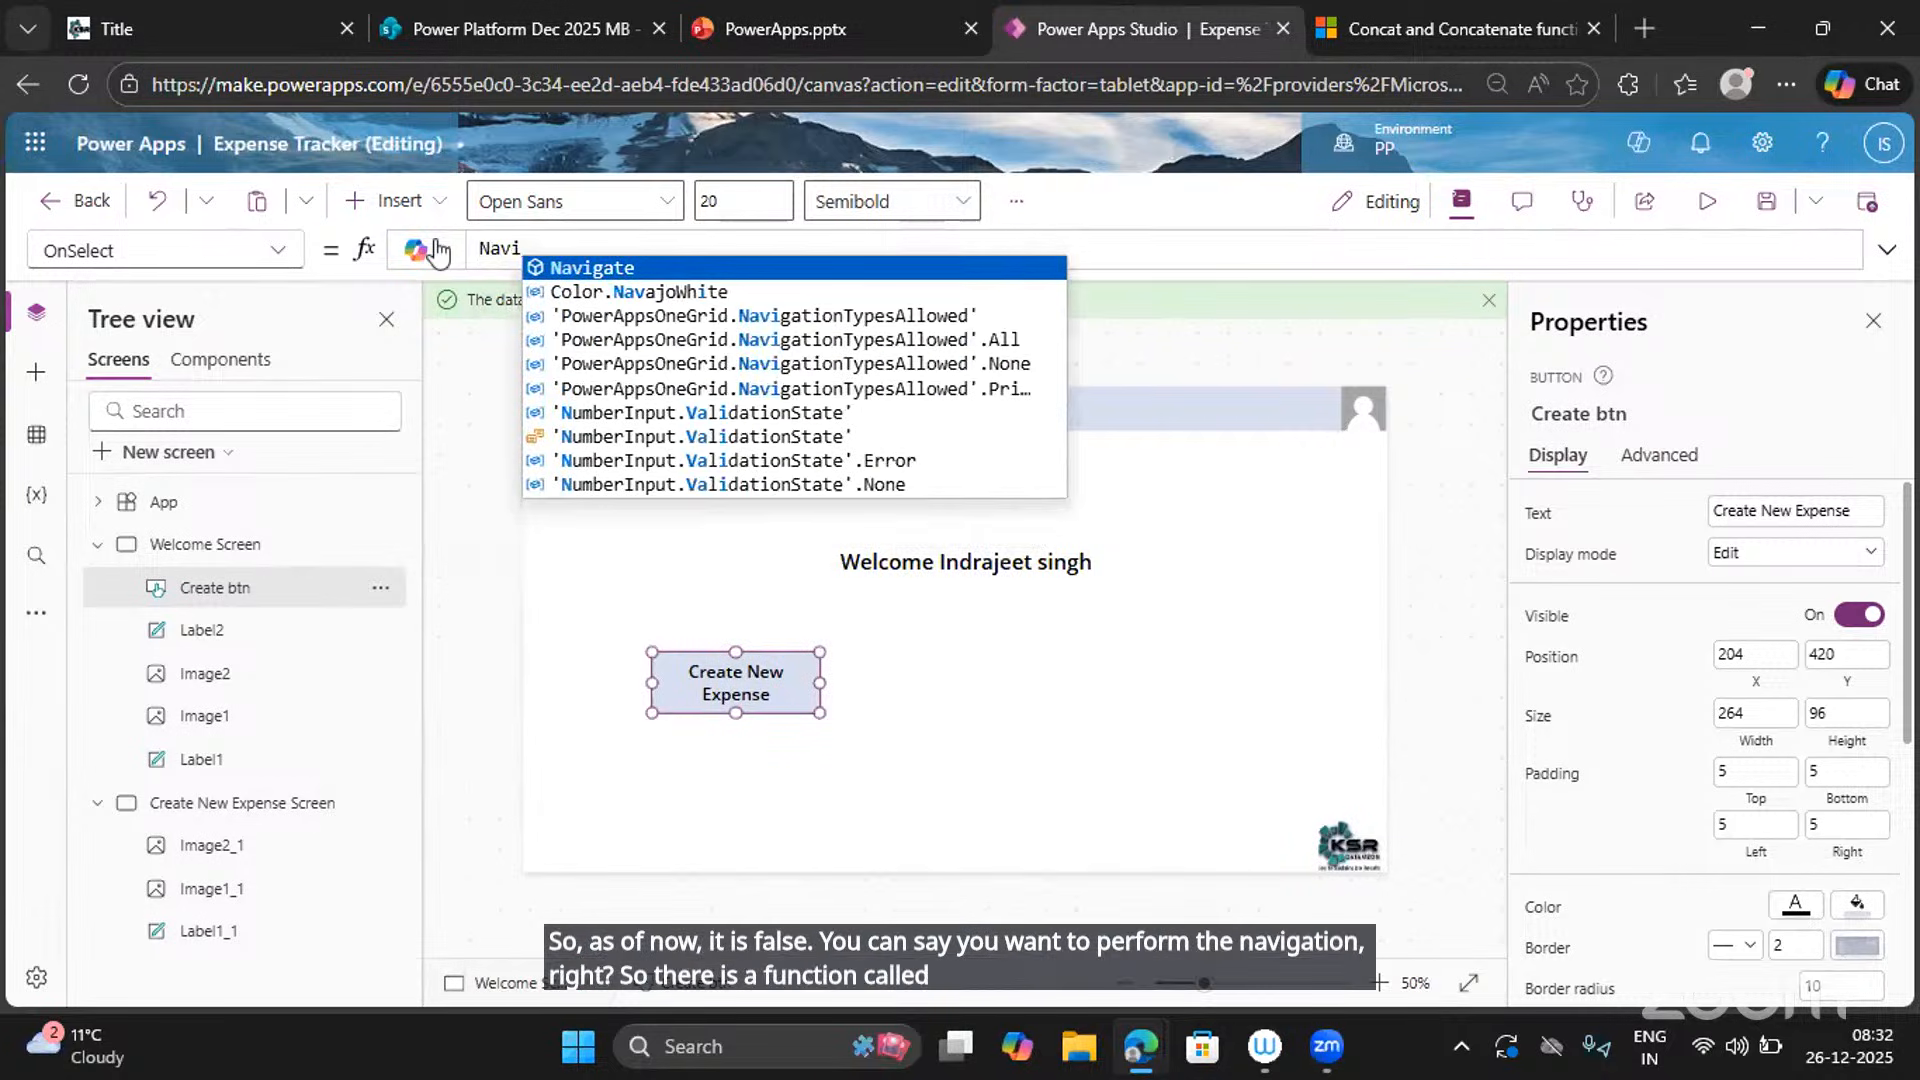
{"action": "key", "text": "Tab"}
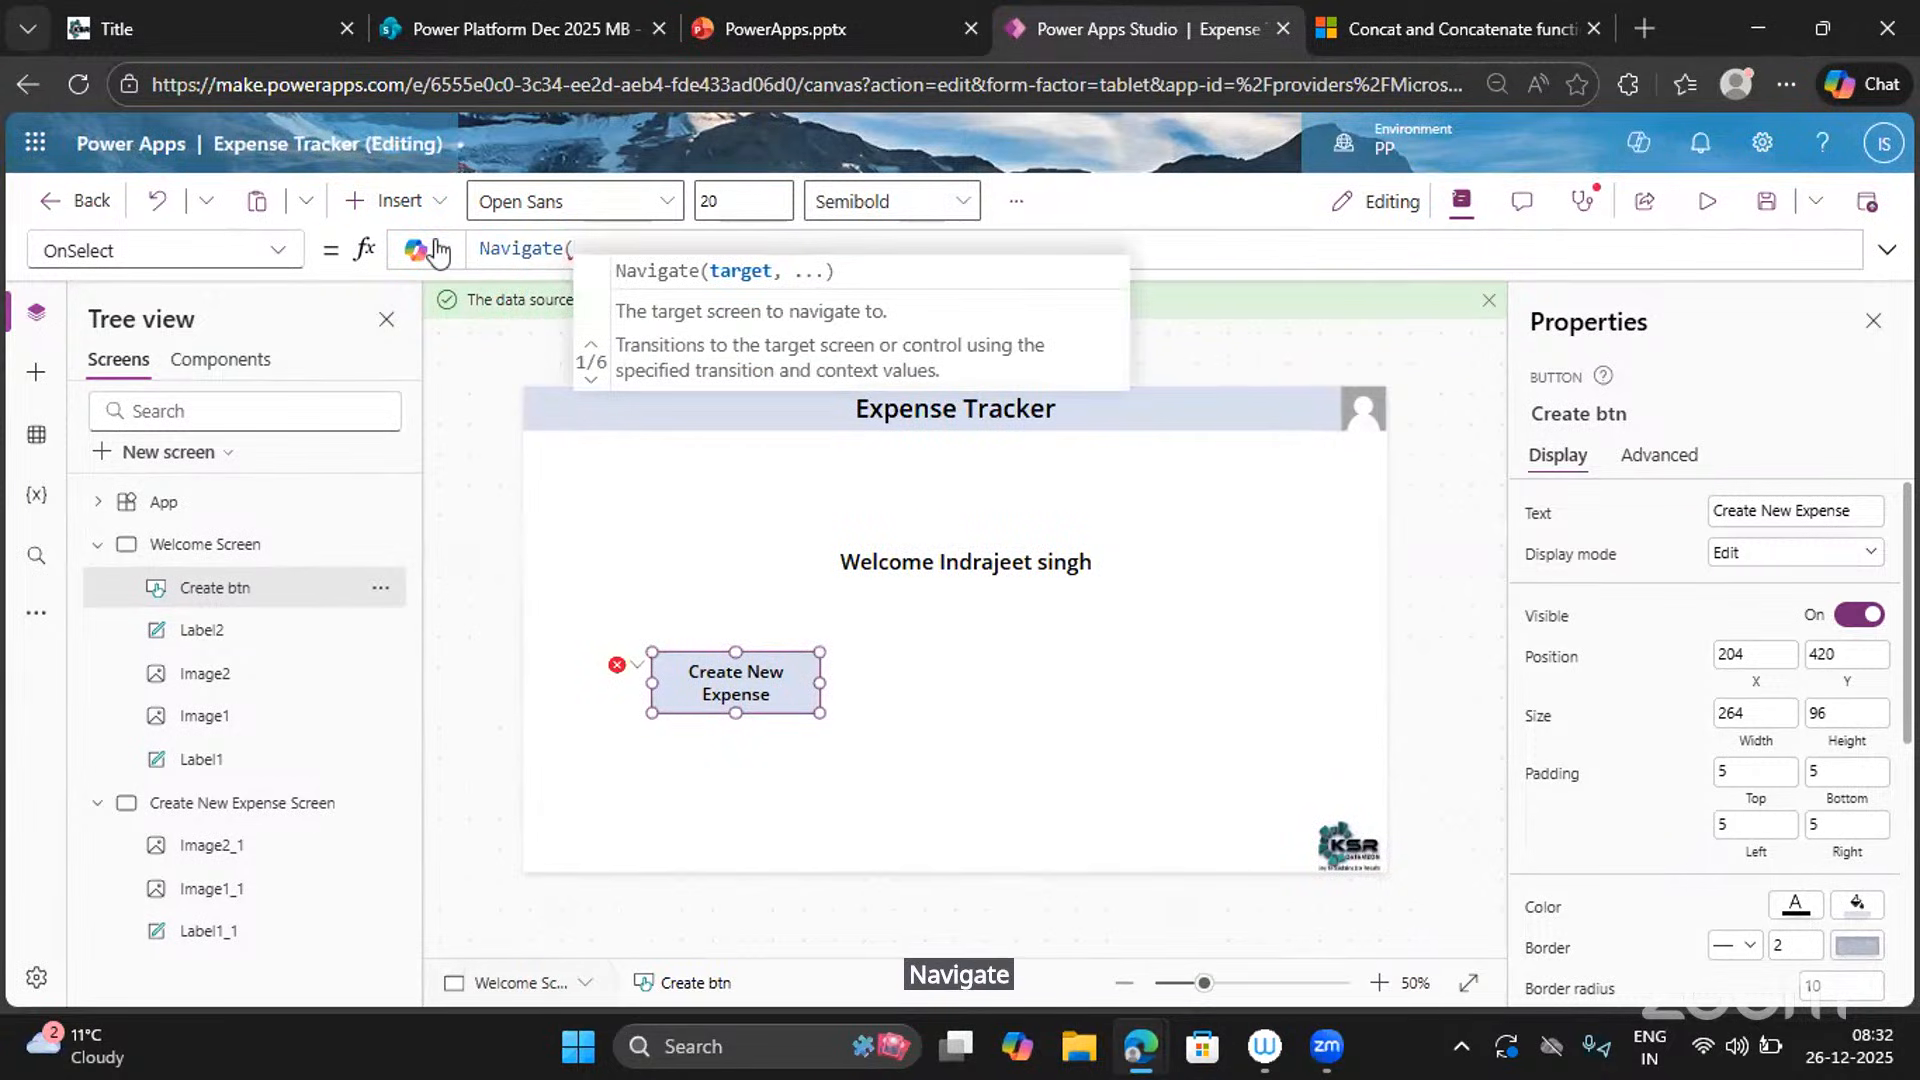
{"action": "type", "text": "Creat"}
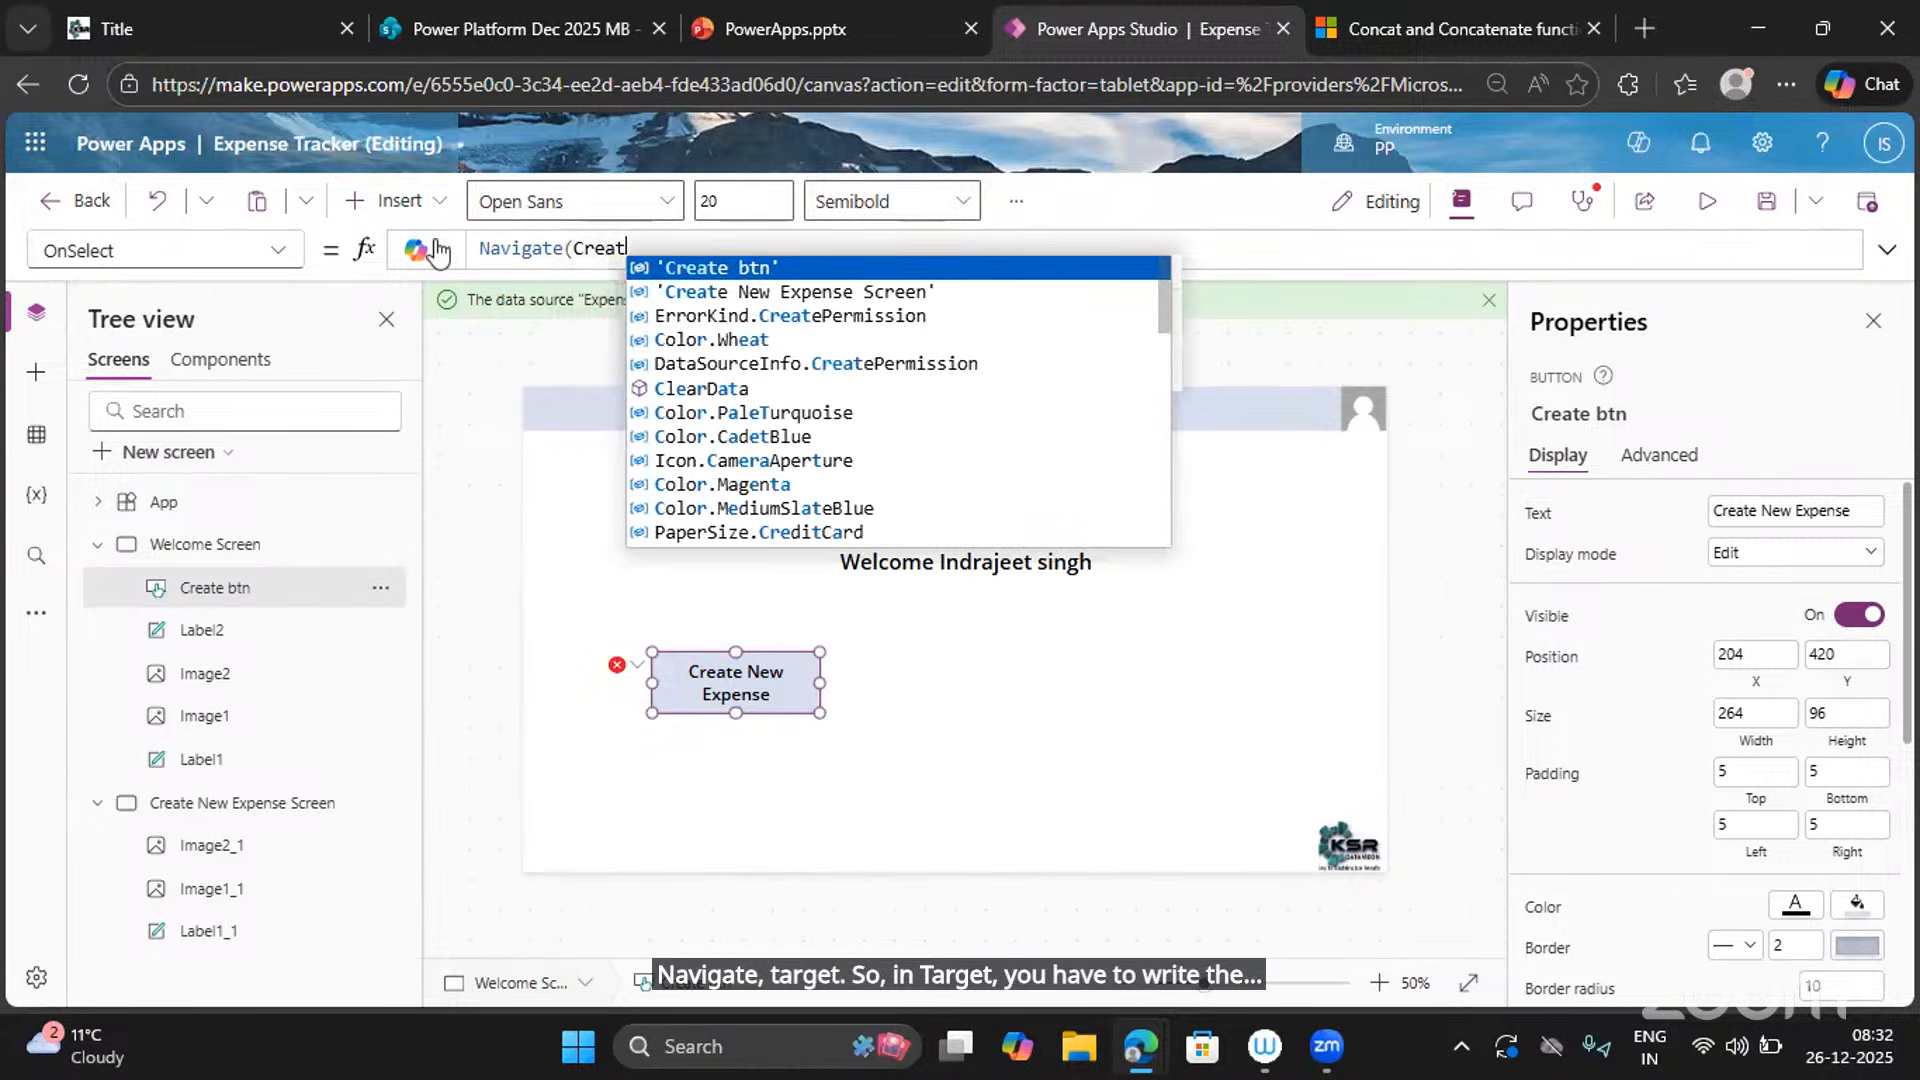
{"action": "type", "text": "e"}
{"action": "key", "text": "Down"}
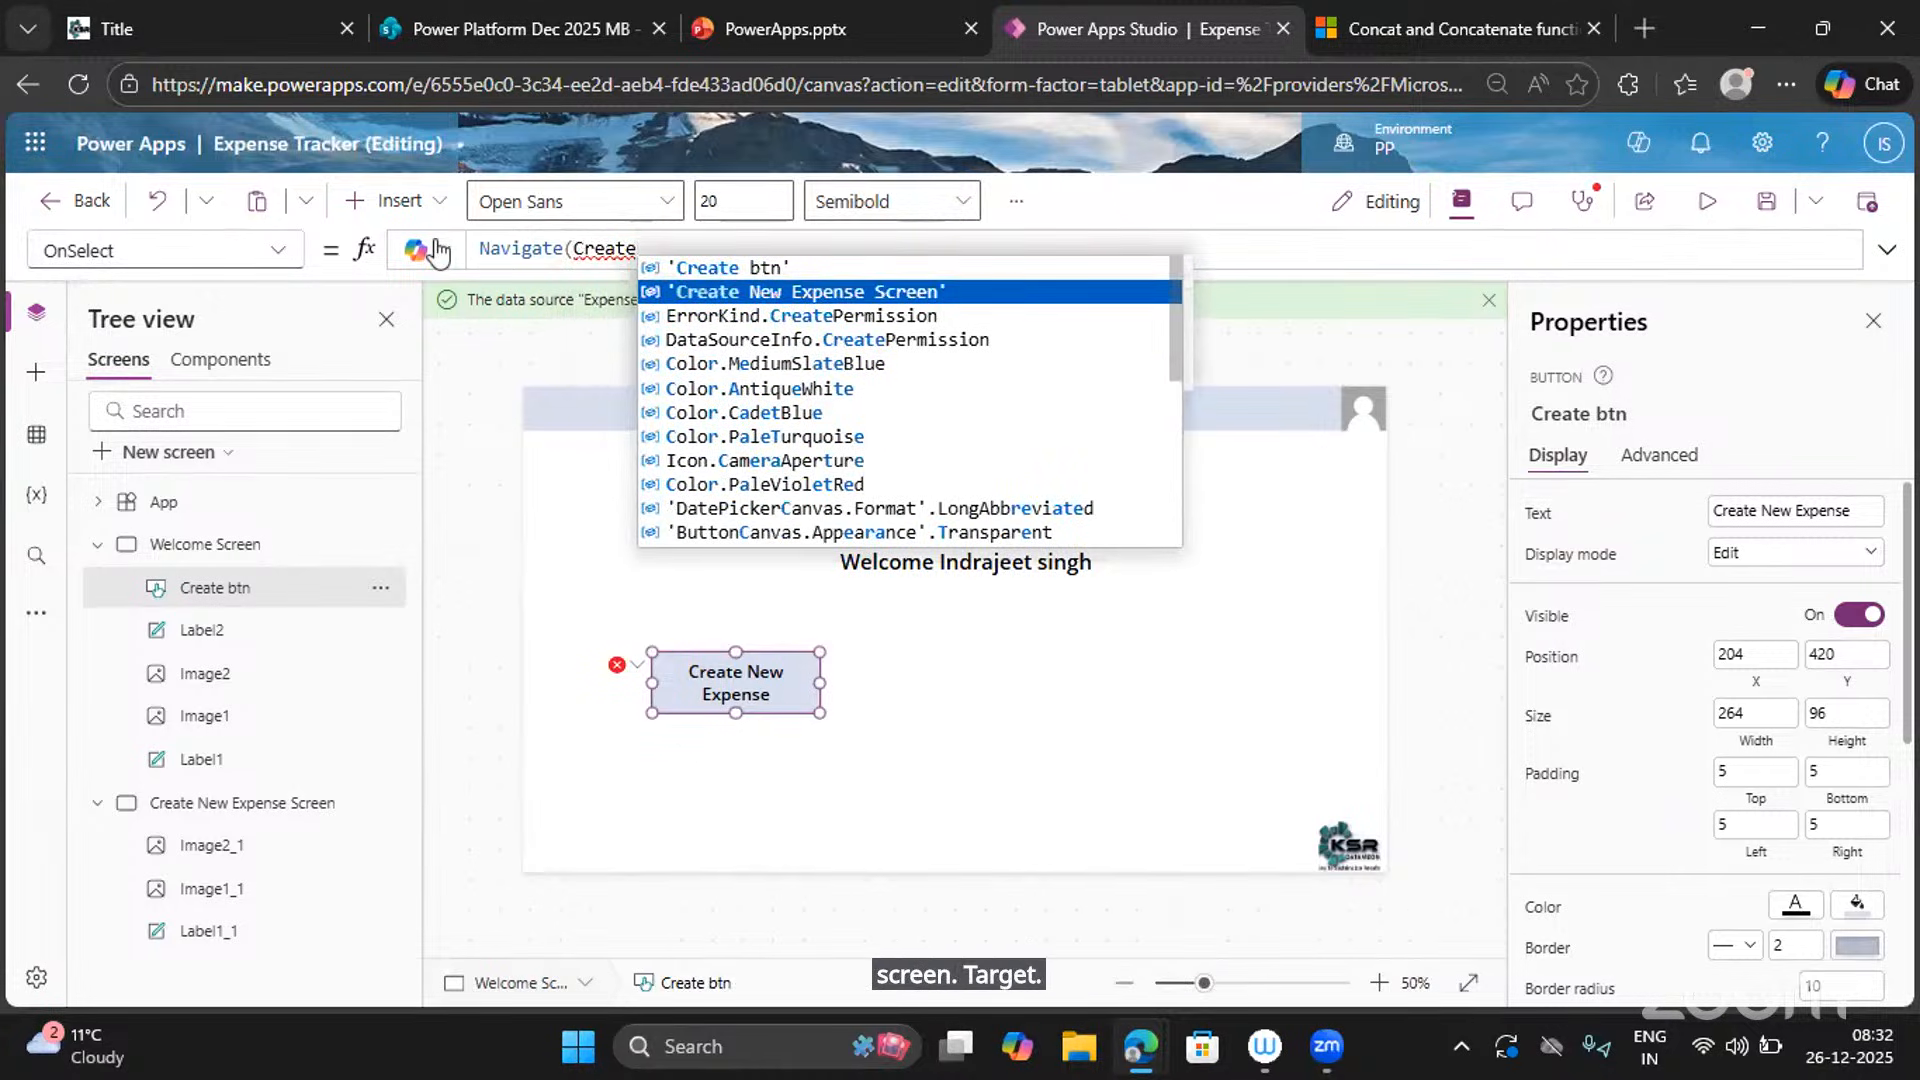
{"action": "key", "text": "Tab"}
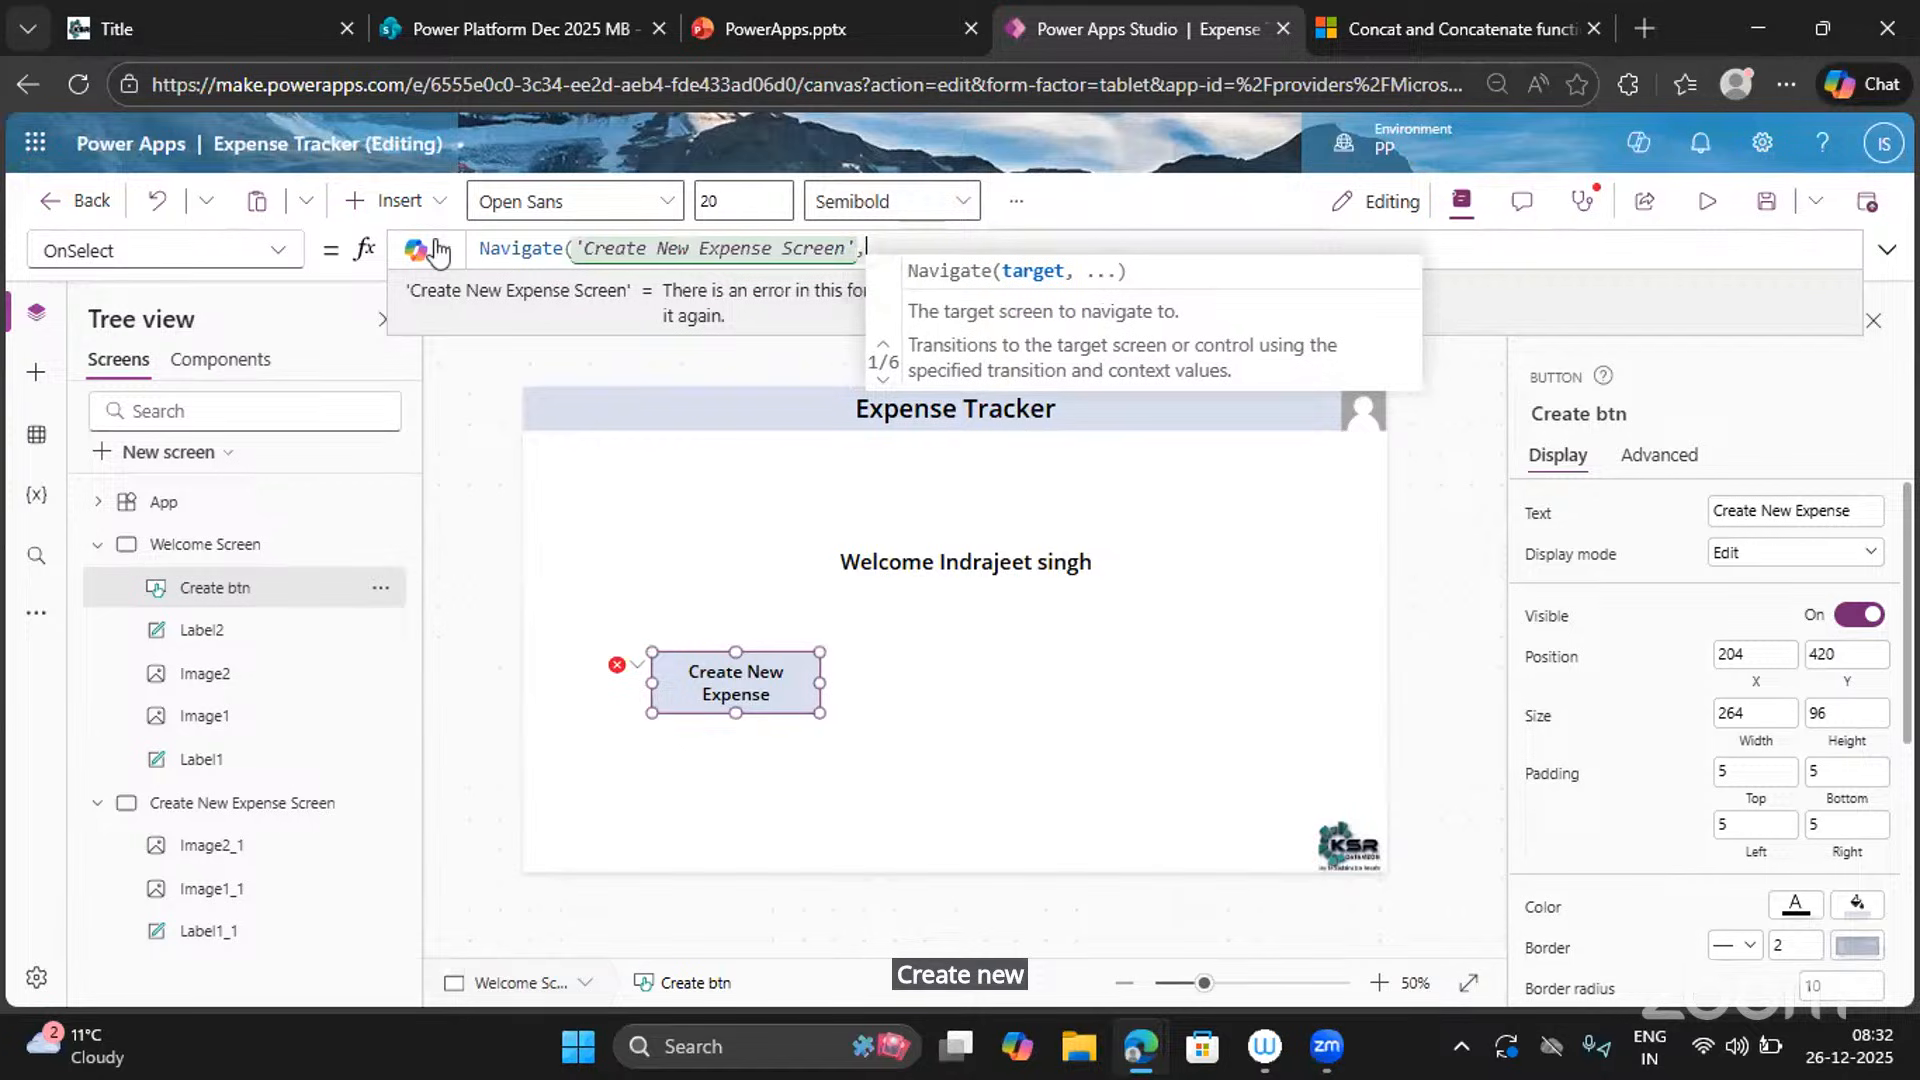
{"action": "type", "text": ","}
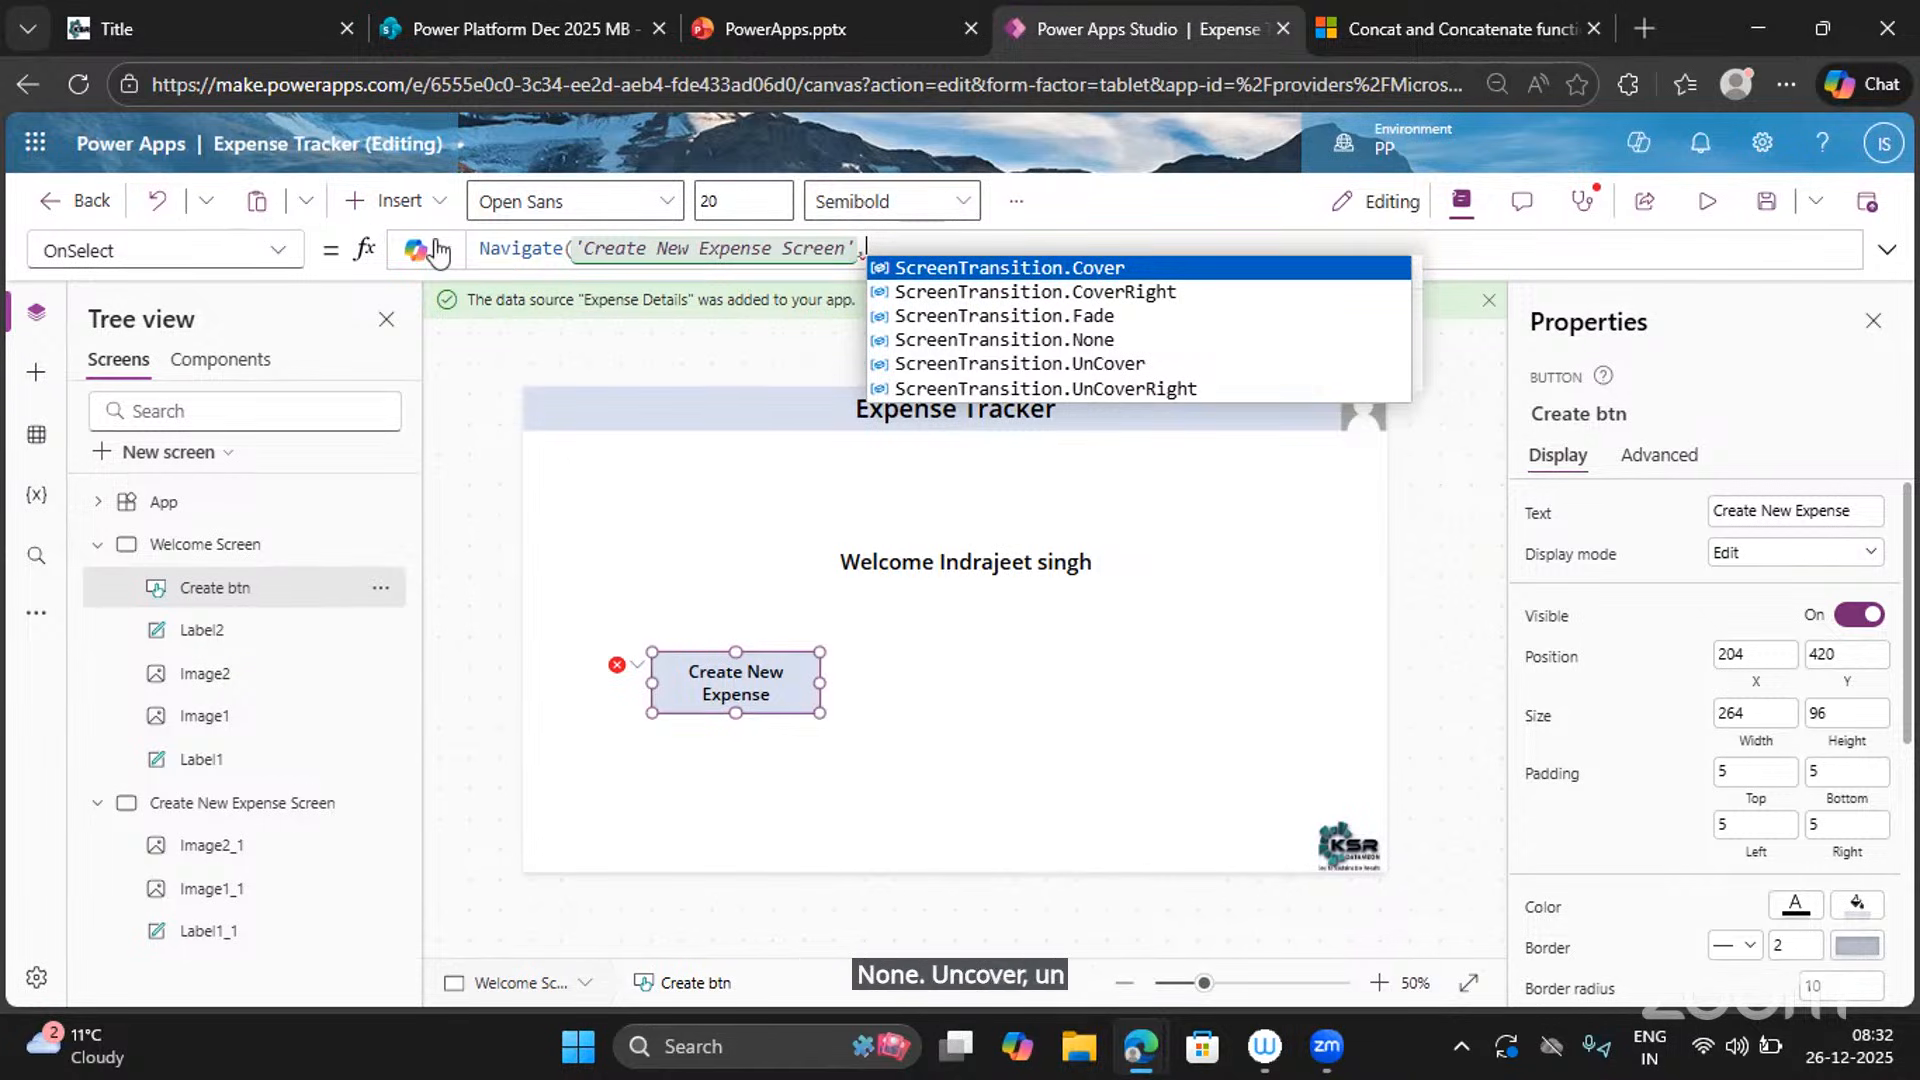
{"action": "key", "text": "Down"}
{"action": "key", "text": "Down"}
{"action": "key", "text": "Down"}
{"action": "key", "text": "Down"}
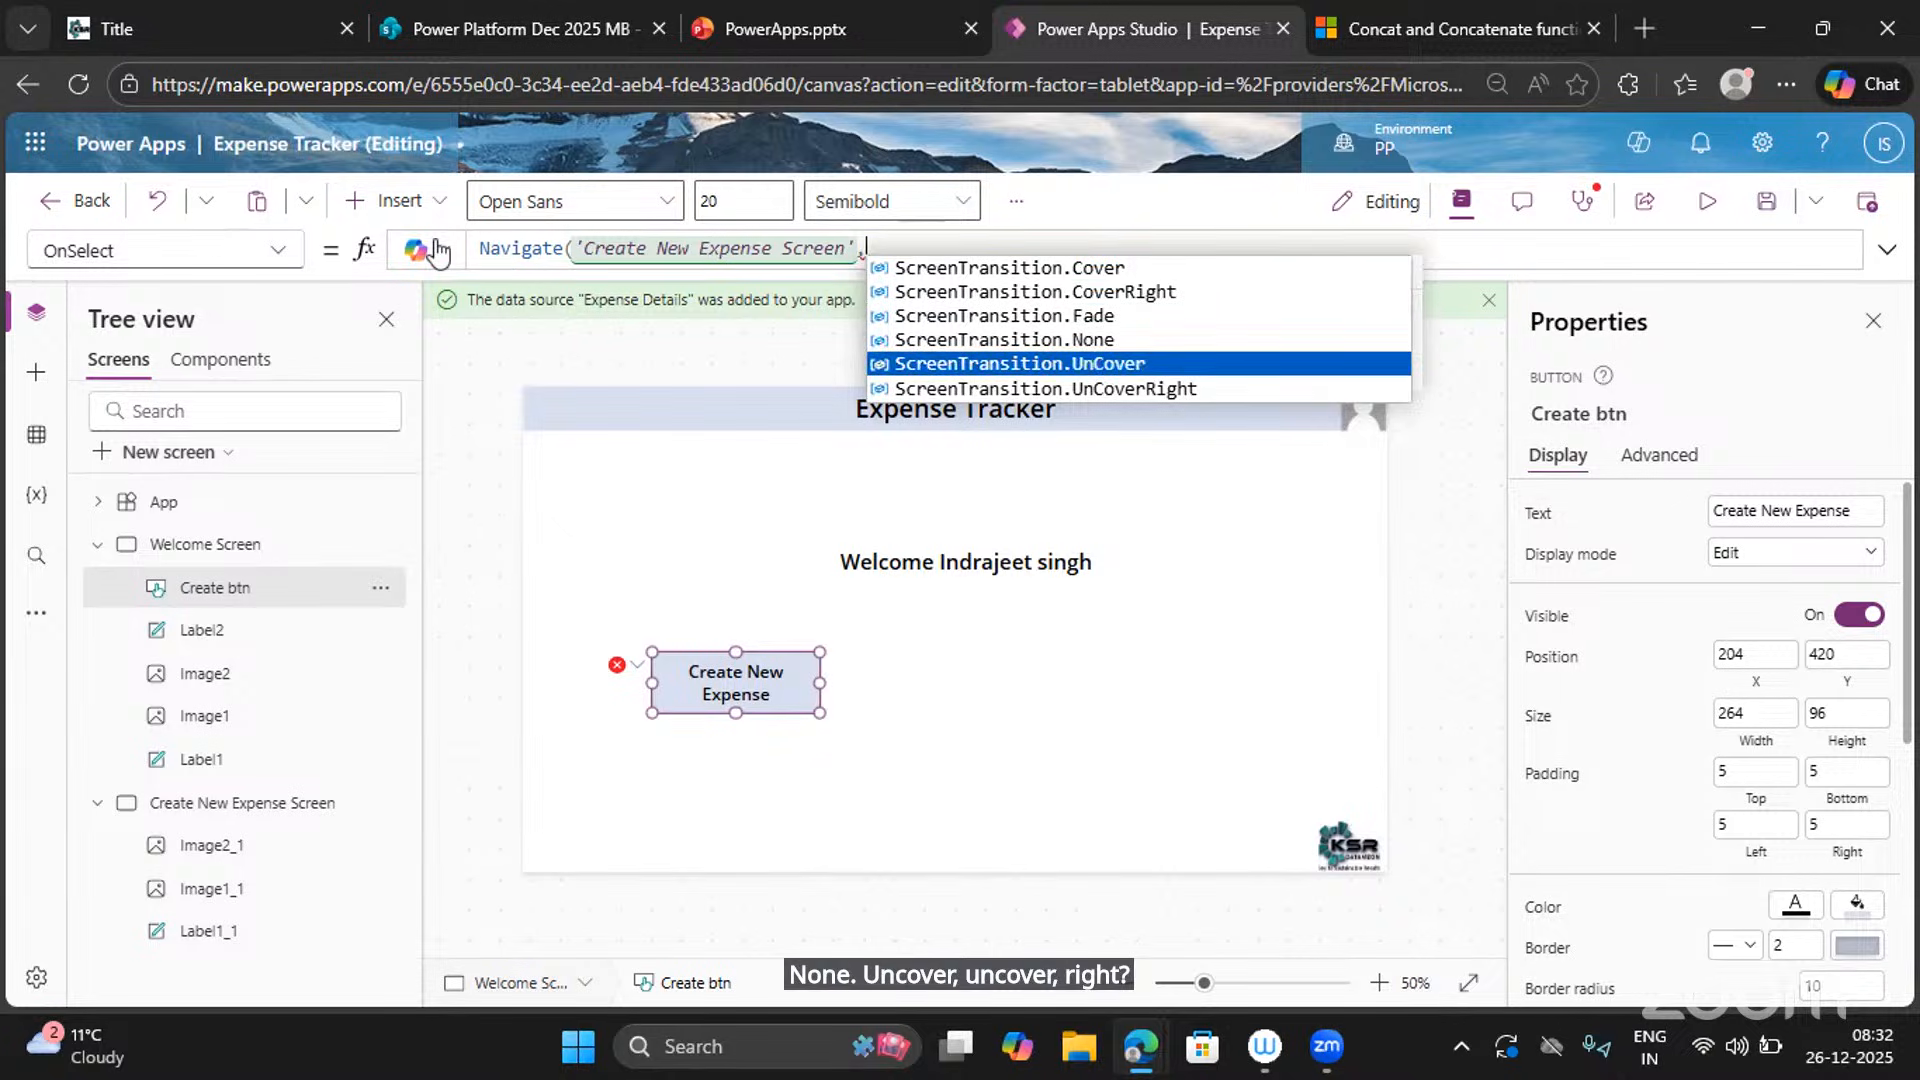
{"action": "key", "text": "Down"}
{"action": "key", "text": "Tab"}
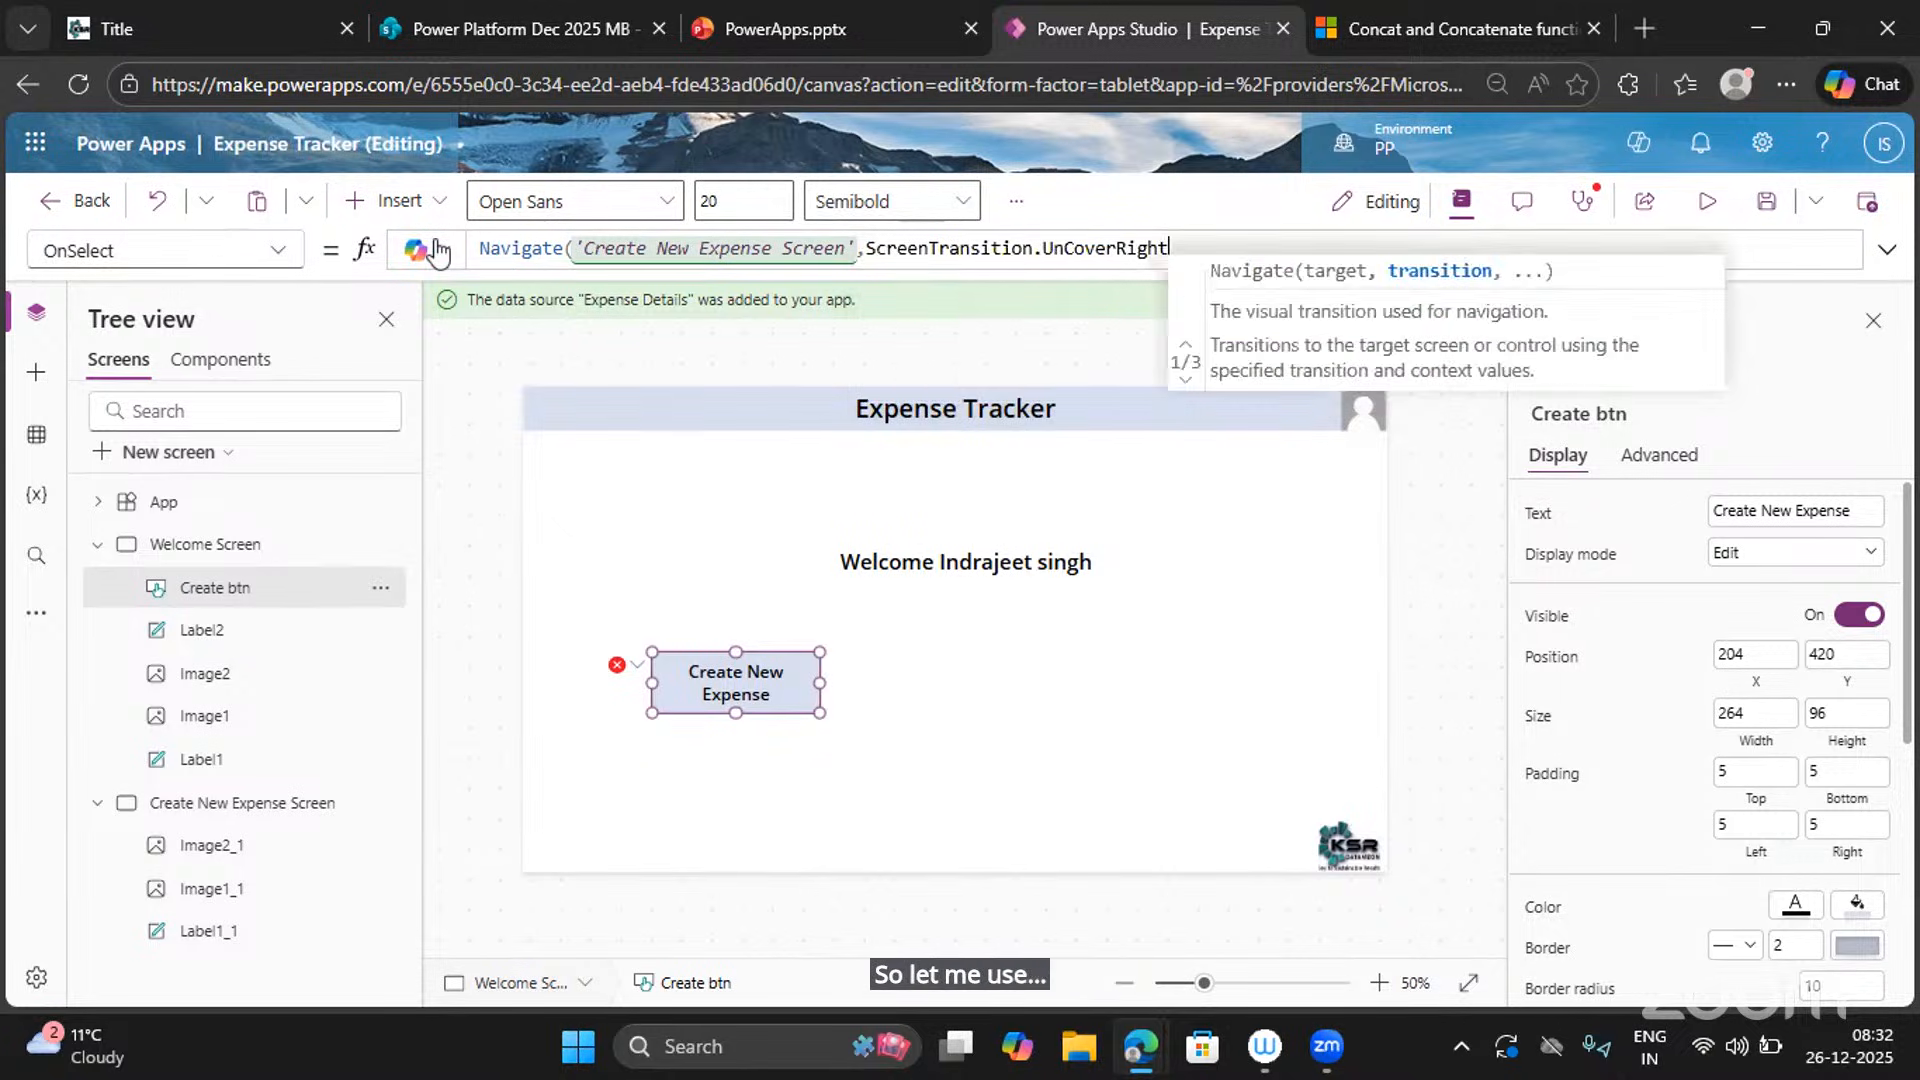
{"action": "type", "text": ")"}
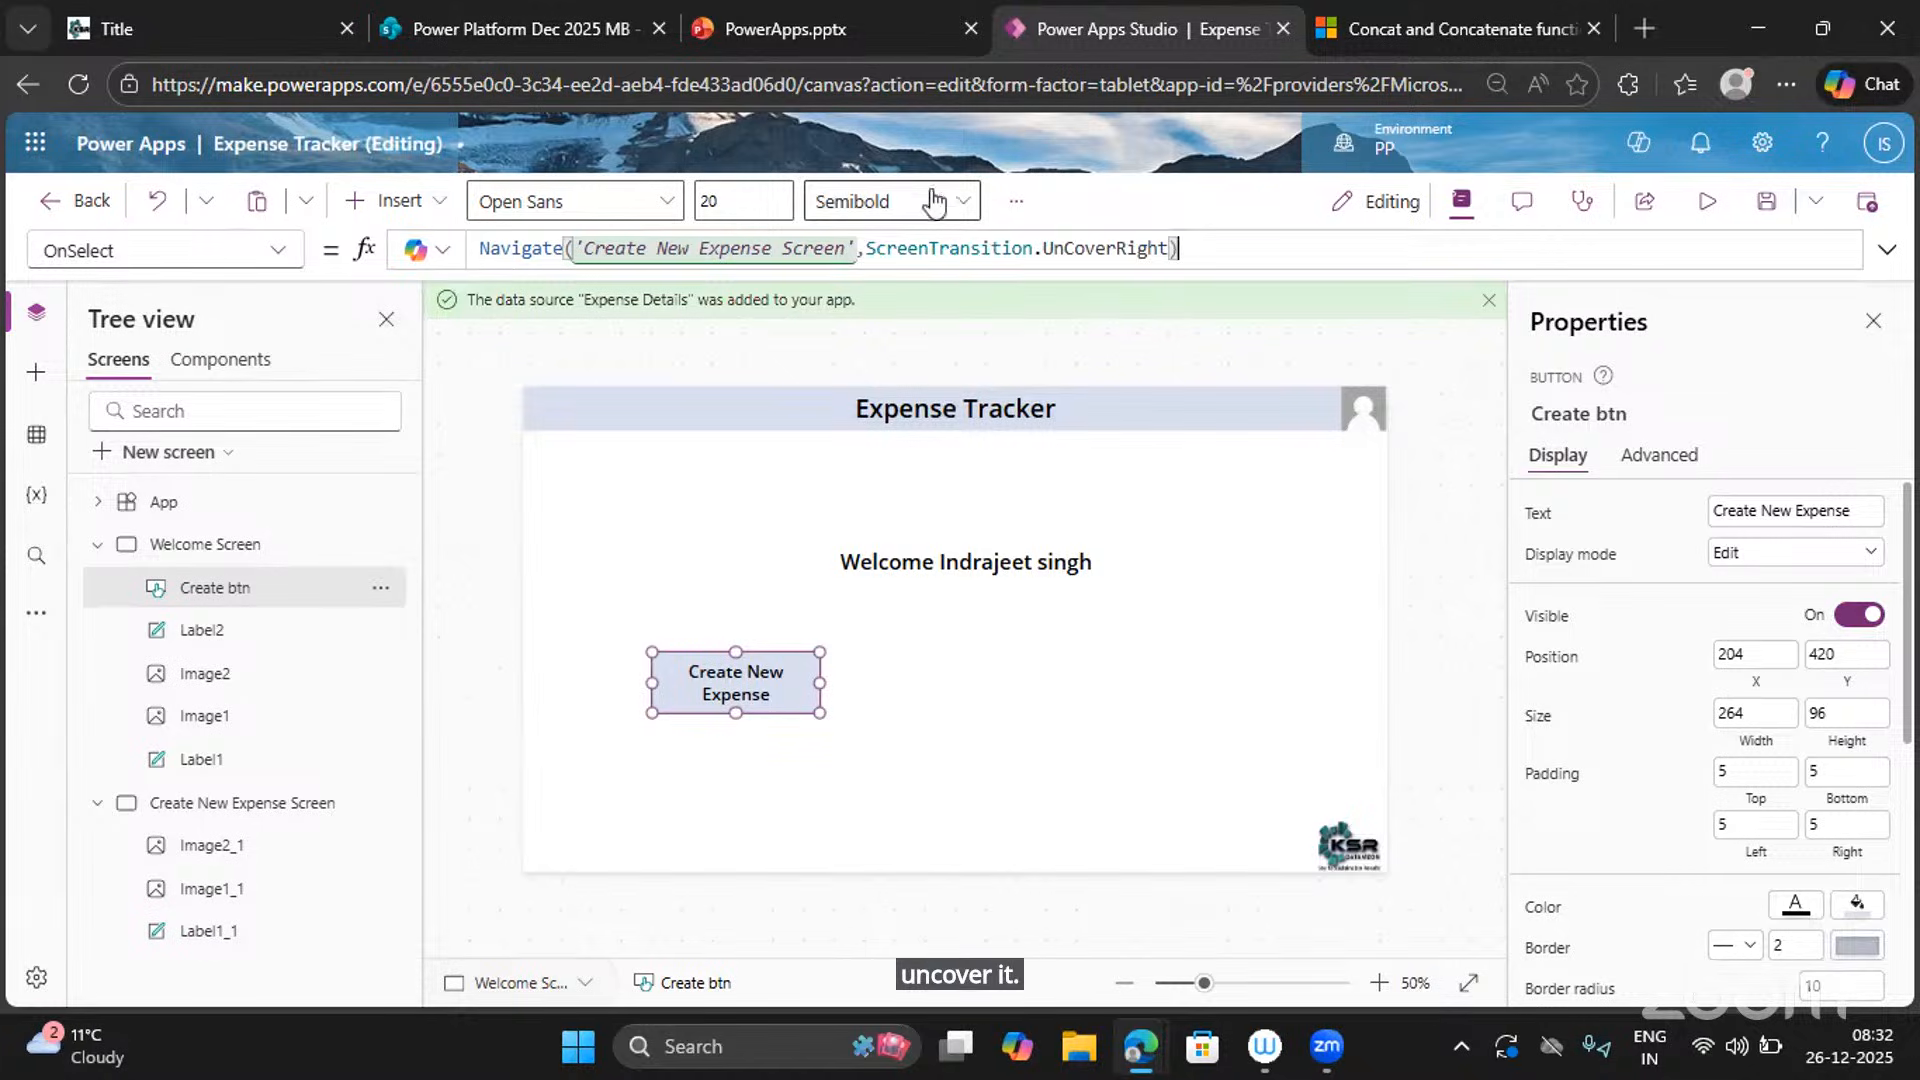
{"action": "left_click", "coordinate": [1709, 203]}
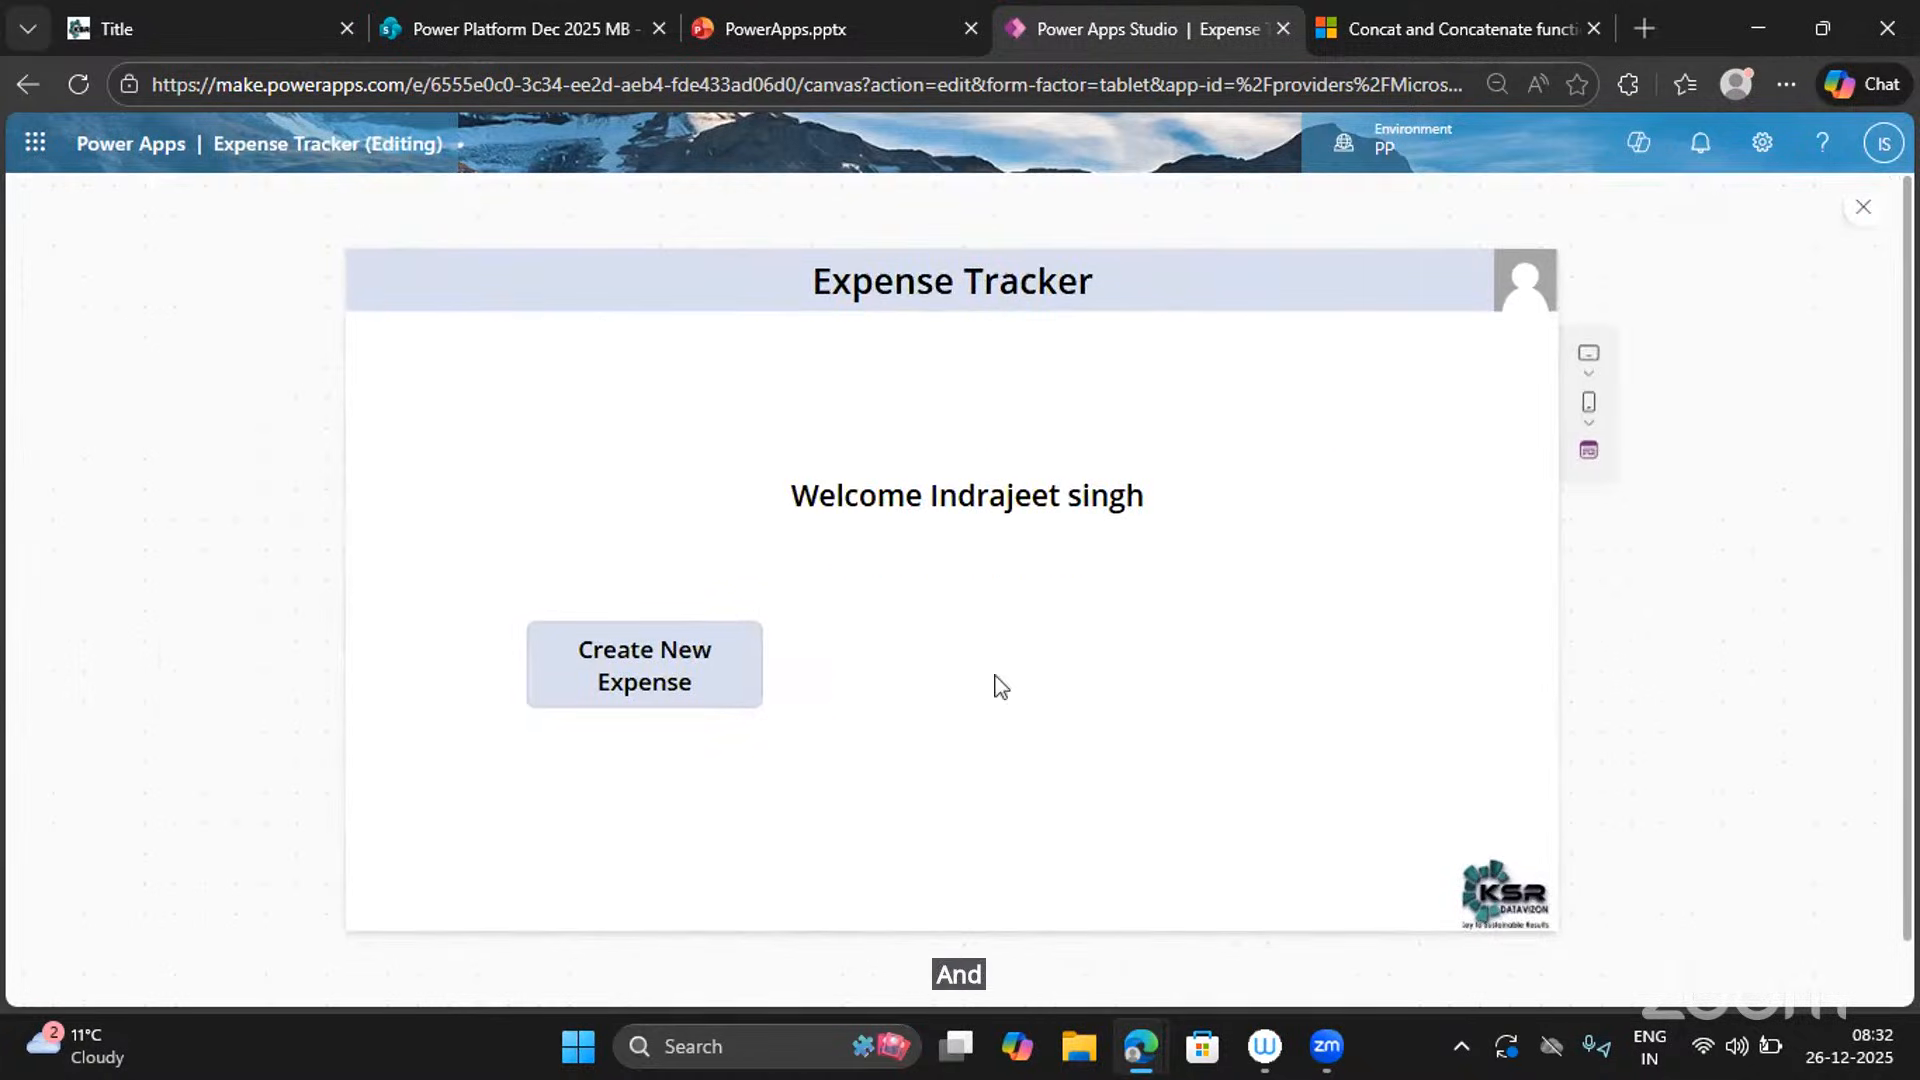
{"action": "left_click", "coordinate": [714, 680]}
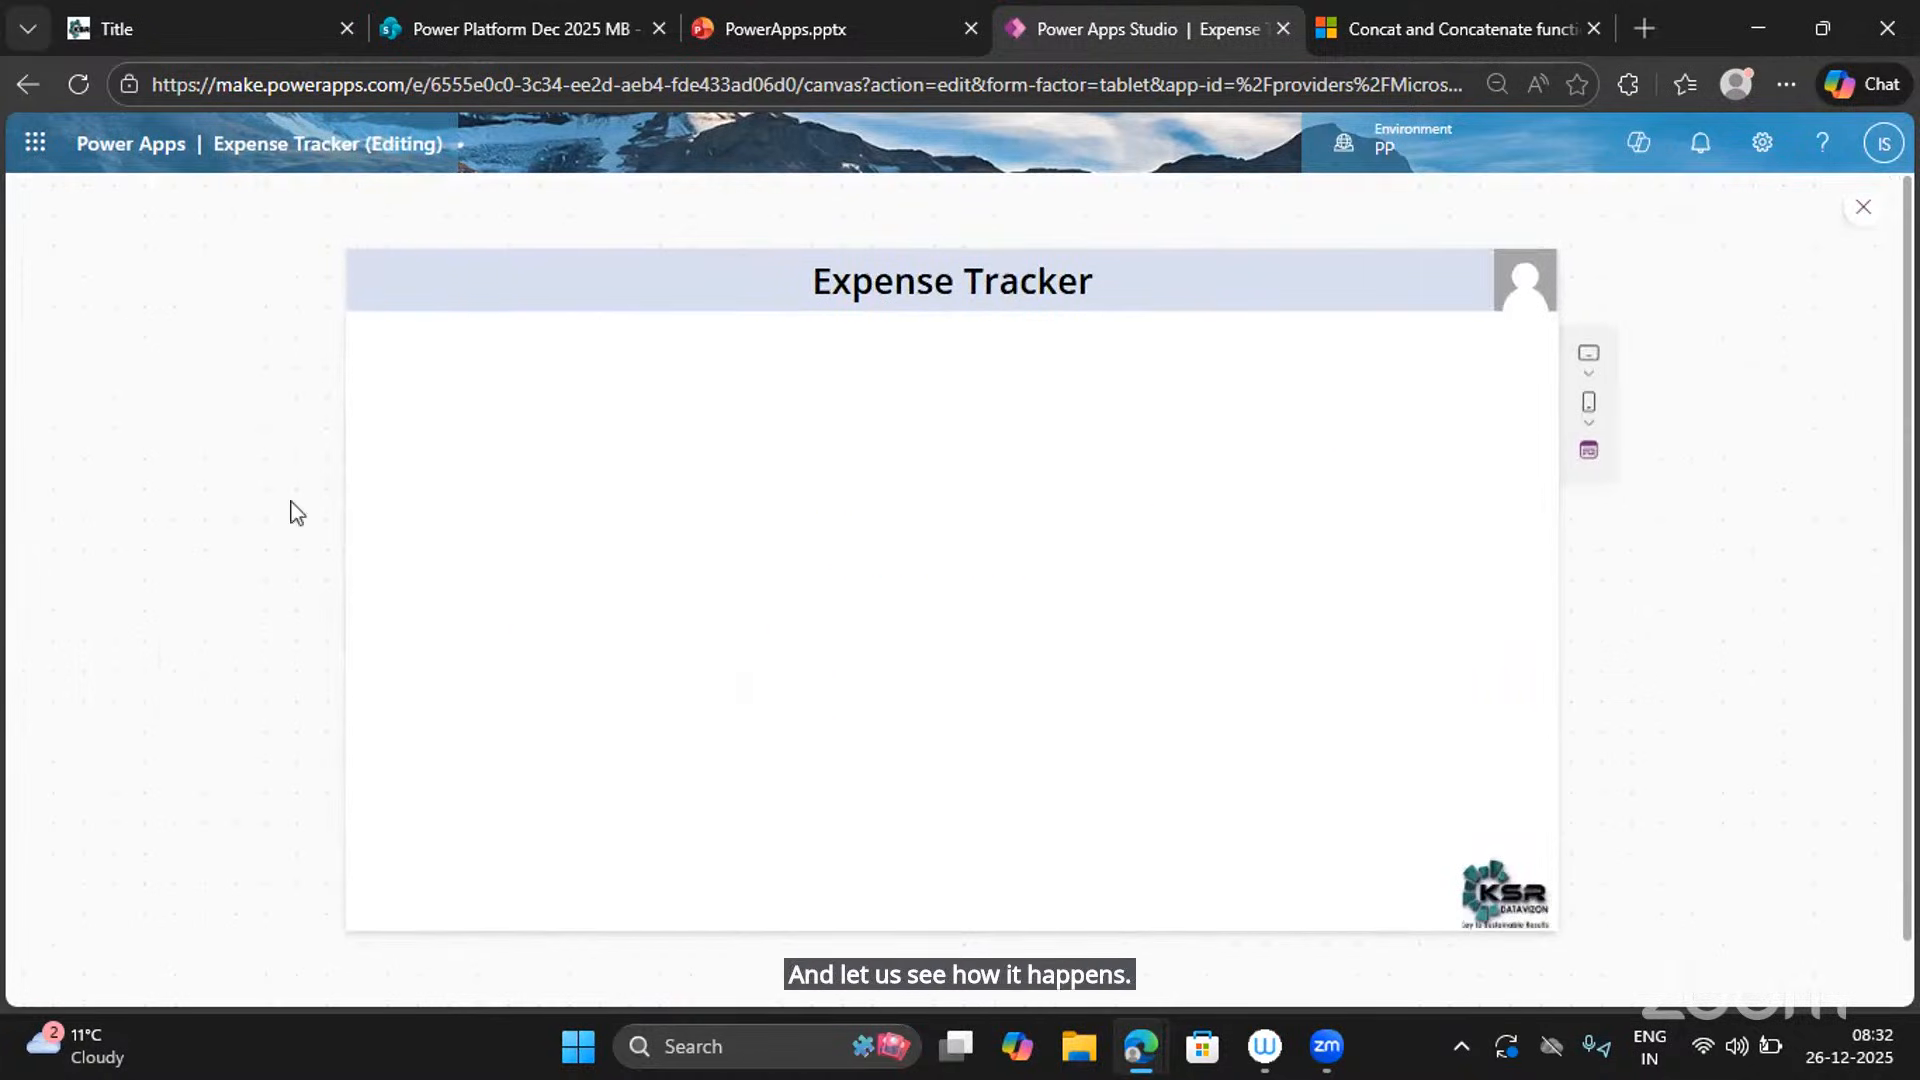
Search the docs by title for 'Naviga' and open the Back and Navigate functions article.
{"action": "left_click", "coordinate": [1432, 34]}
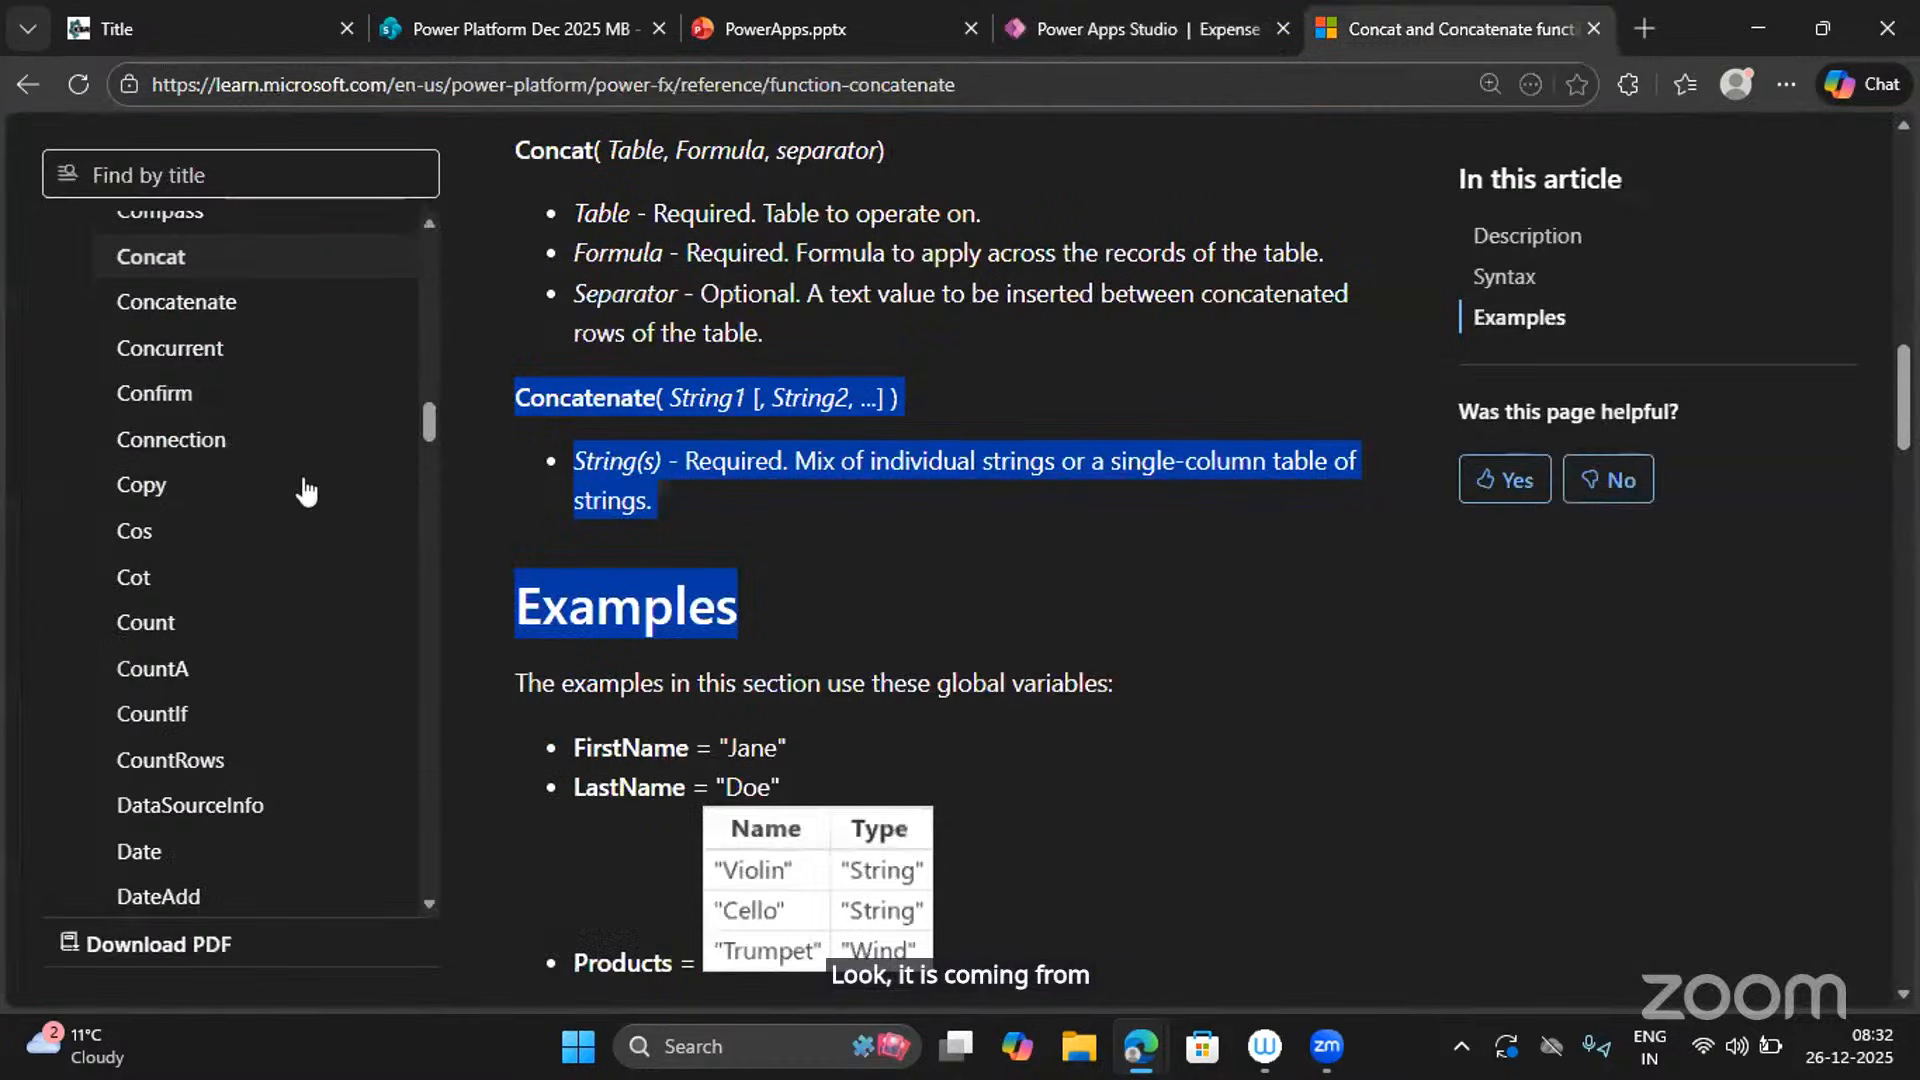
{"action": "left_click", "coordinate": [182, 175]}
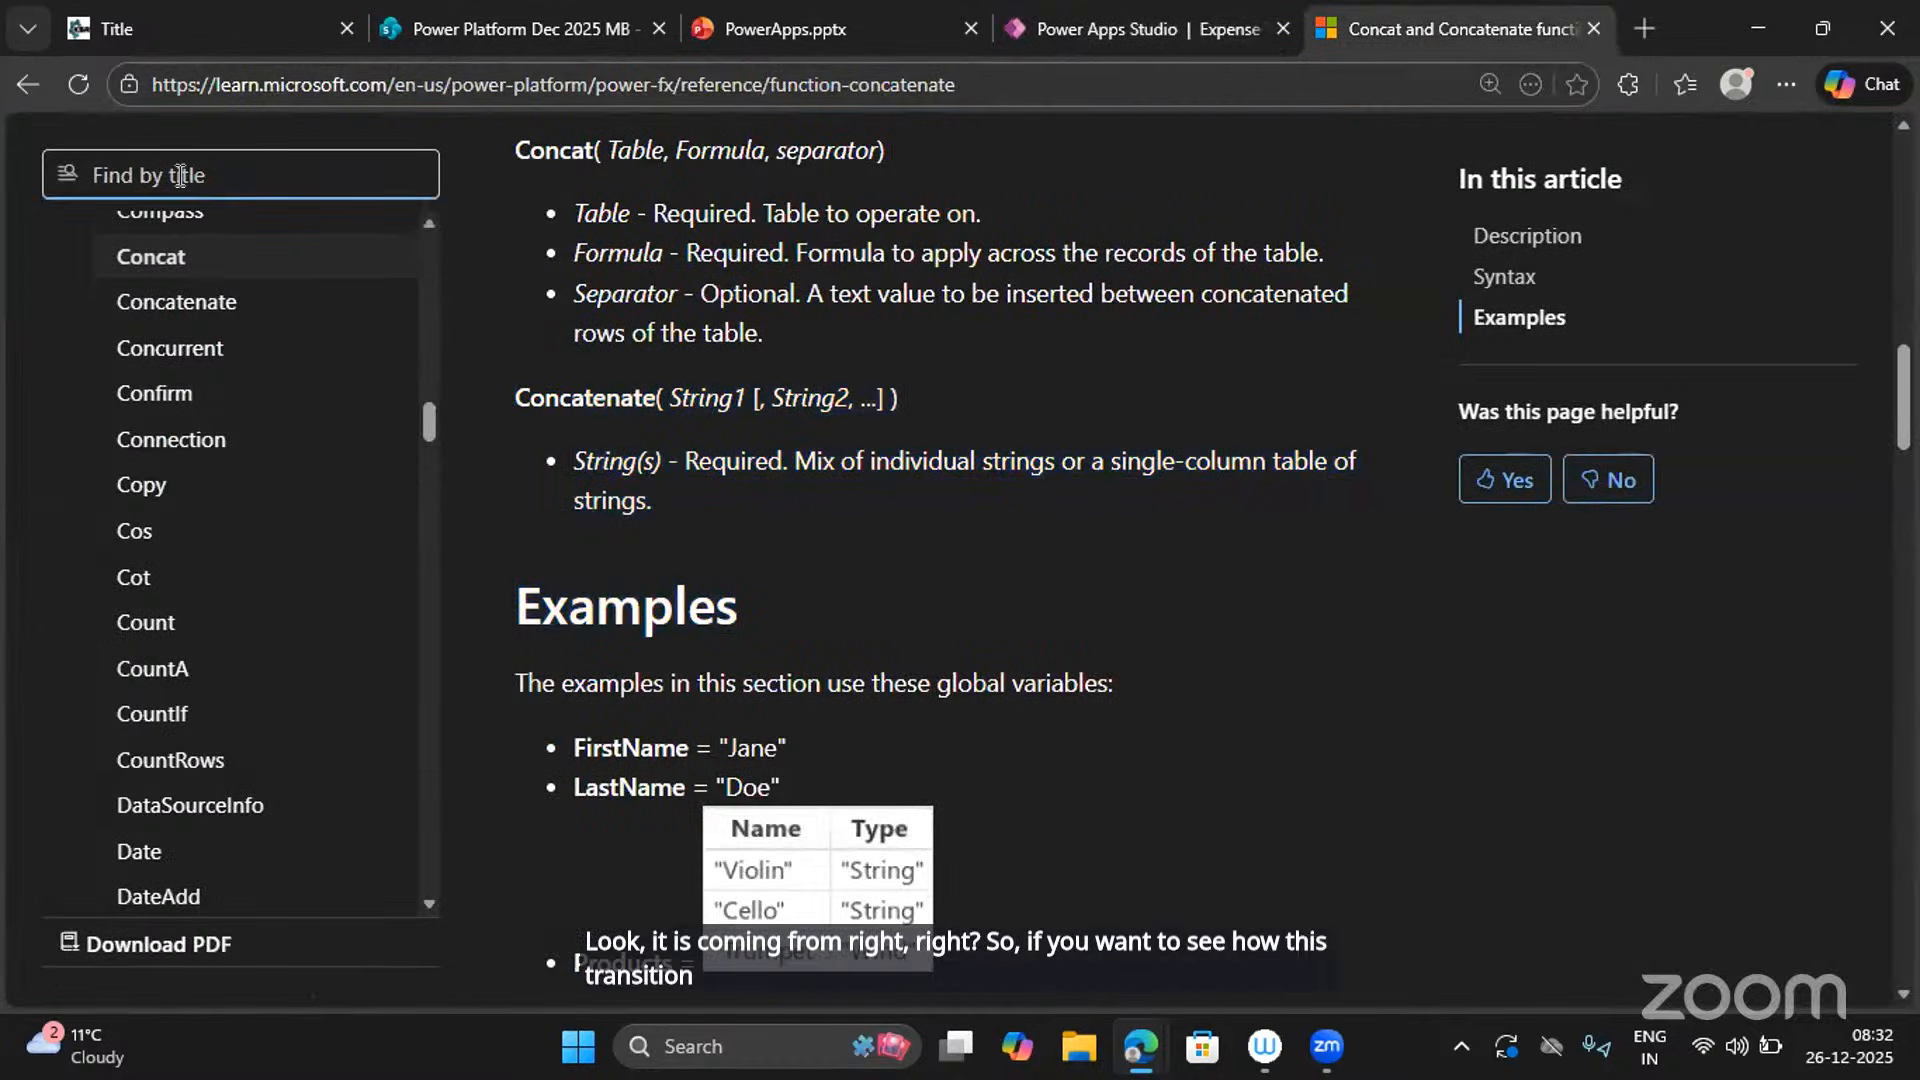
{"action": "type", "text": "Navigate"}
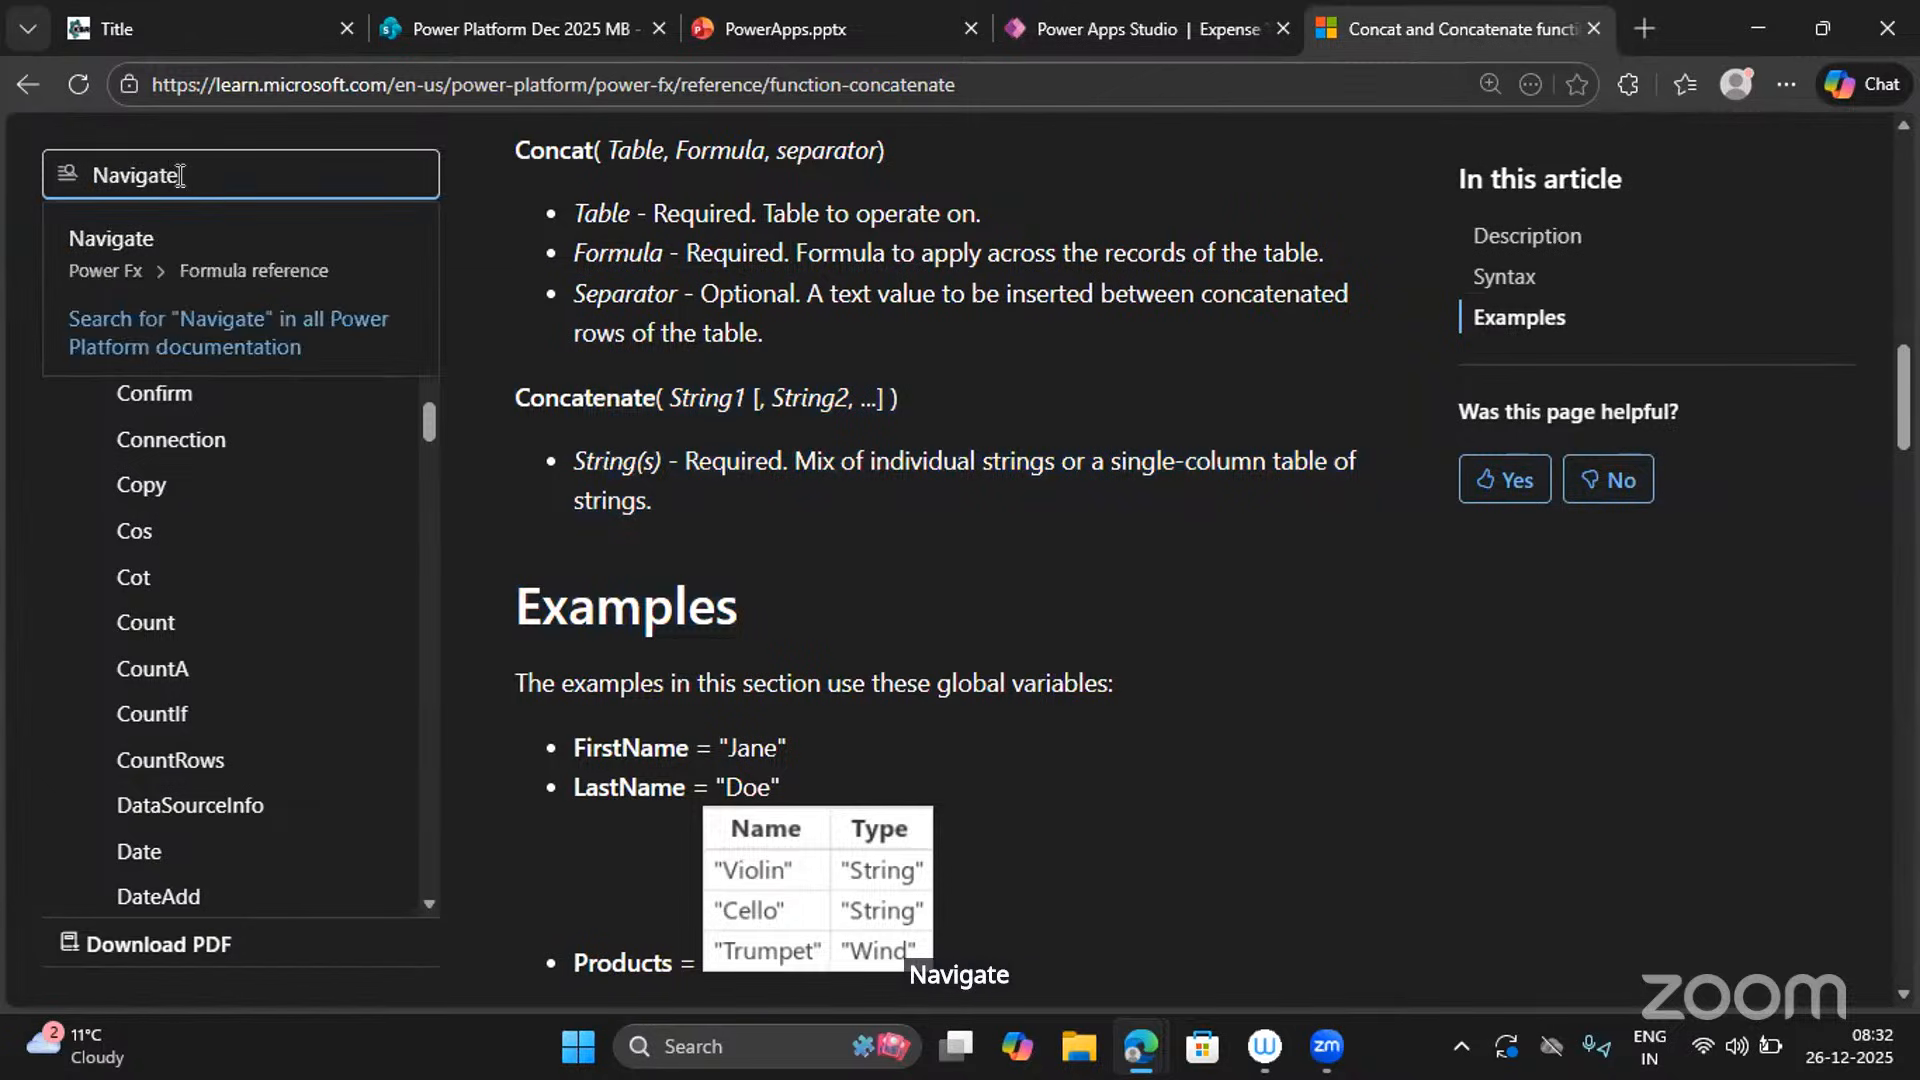
{"action": "left_click", "coordinate": [238, 280]}
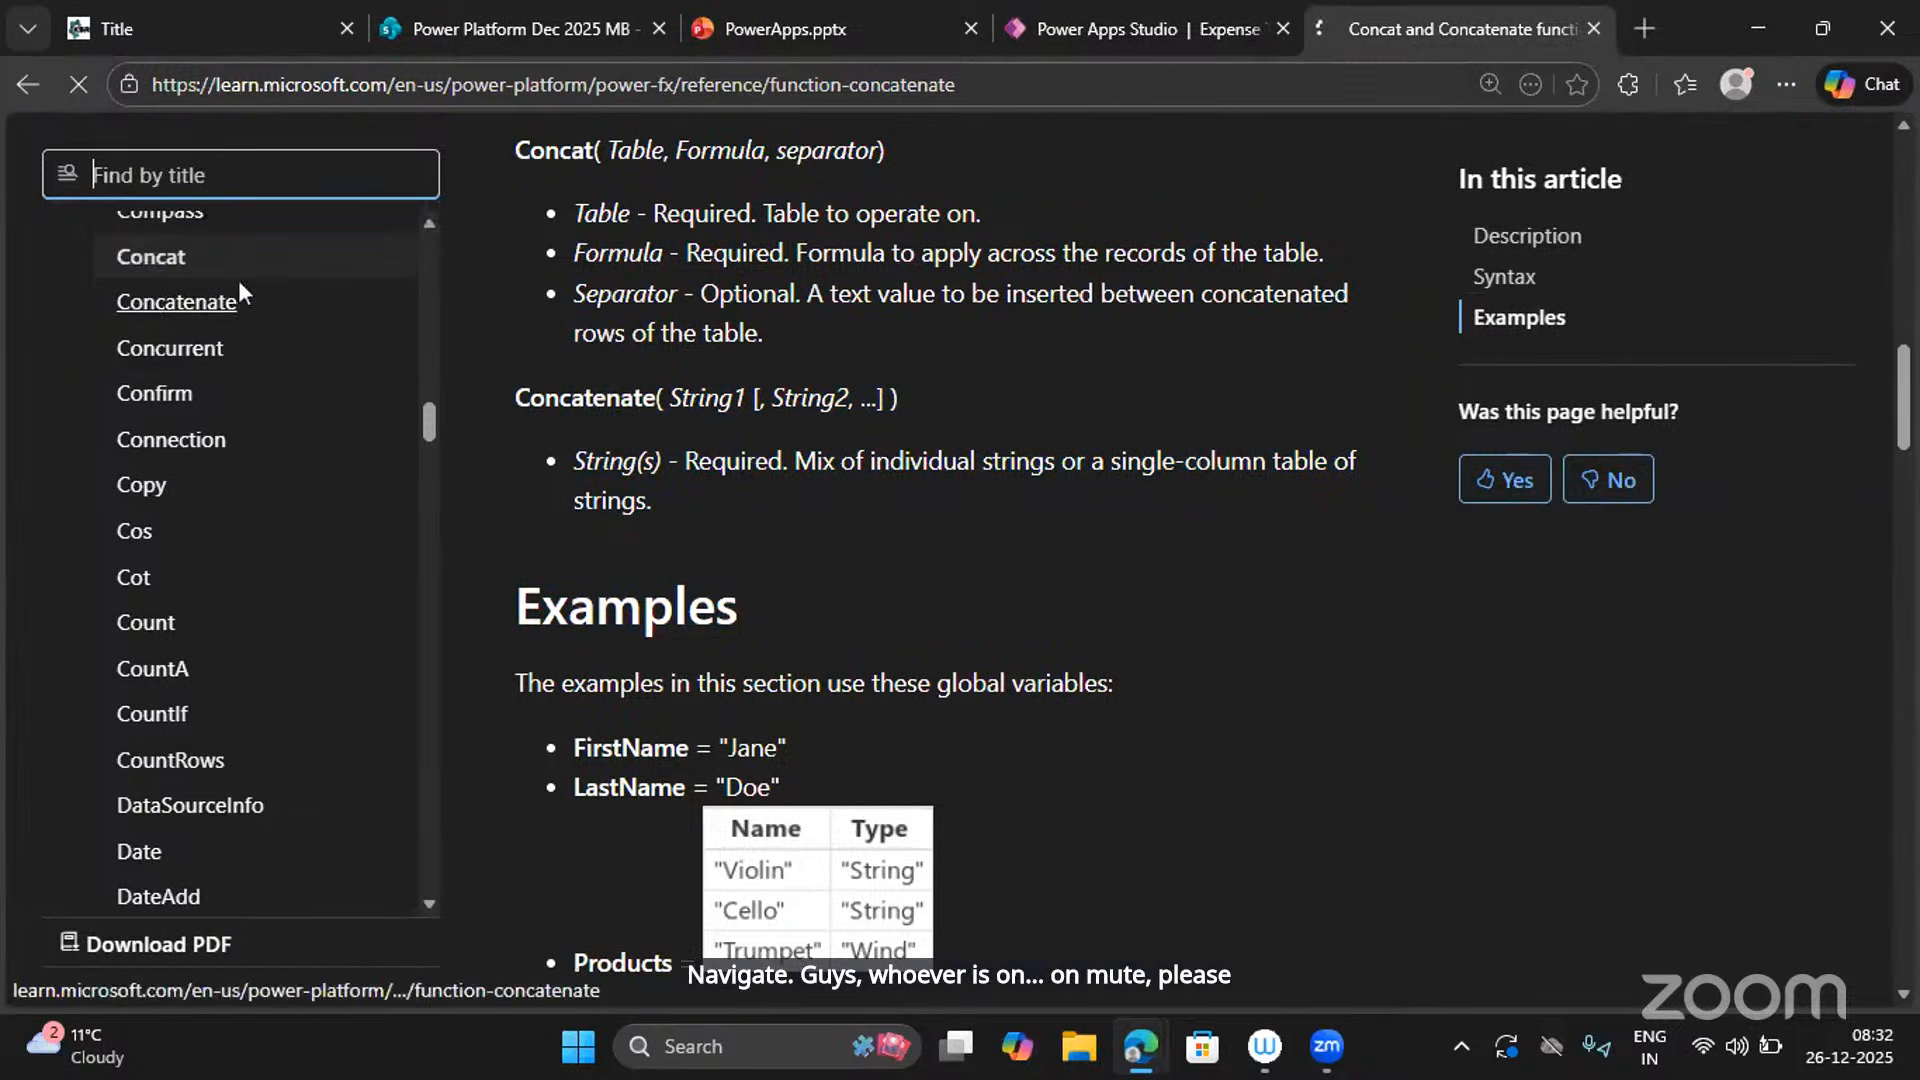
Scroll to the screen transition table and highlight the Cover transition's description.
{"action": "scroll", "coordinate": [768, 616], "scroll_direction": "down", "scroll_amount": 5}
{"action": "scroll", "coordinate": [767, 615], "scroll_direction": "down", "scroll_amount": 10}
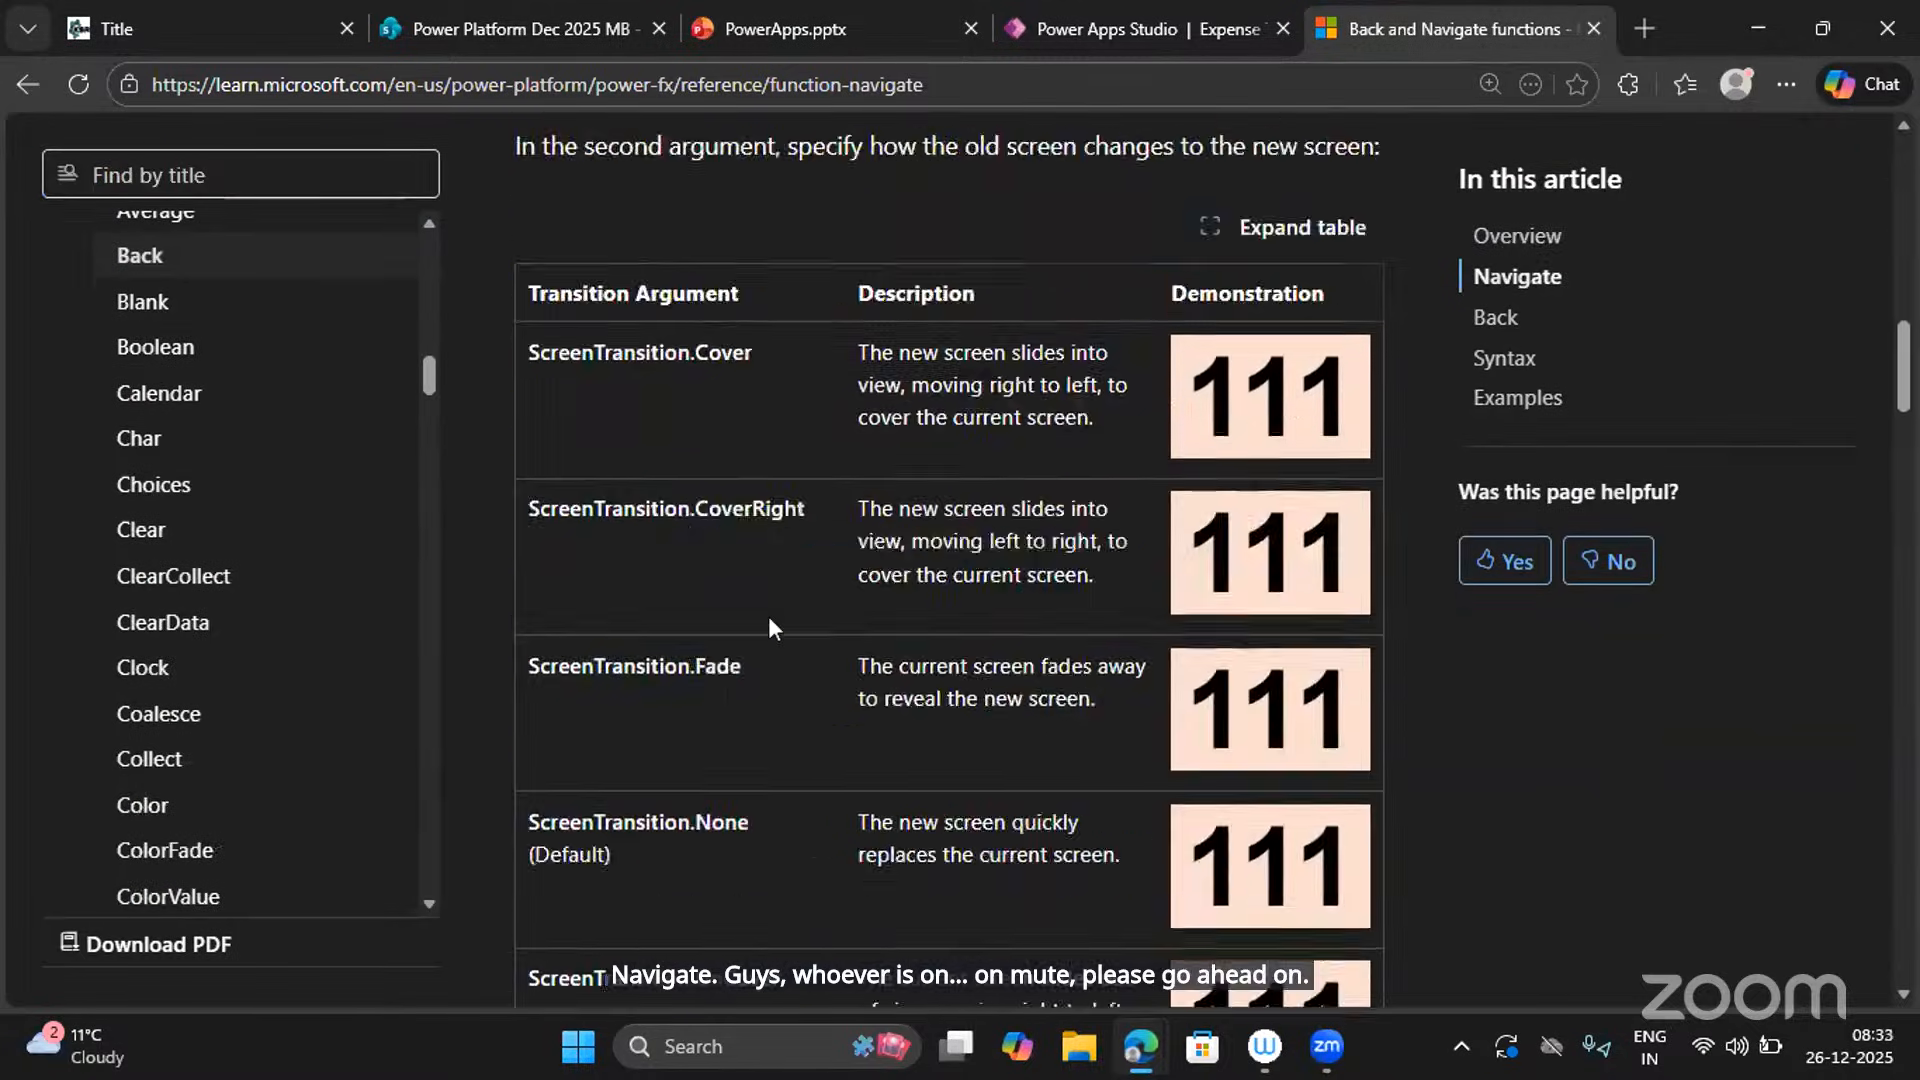
{"action": "scroll", "coordinate": [768, 616], "scroll_direction": "up", "scroll_amount": 4}
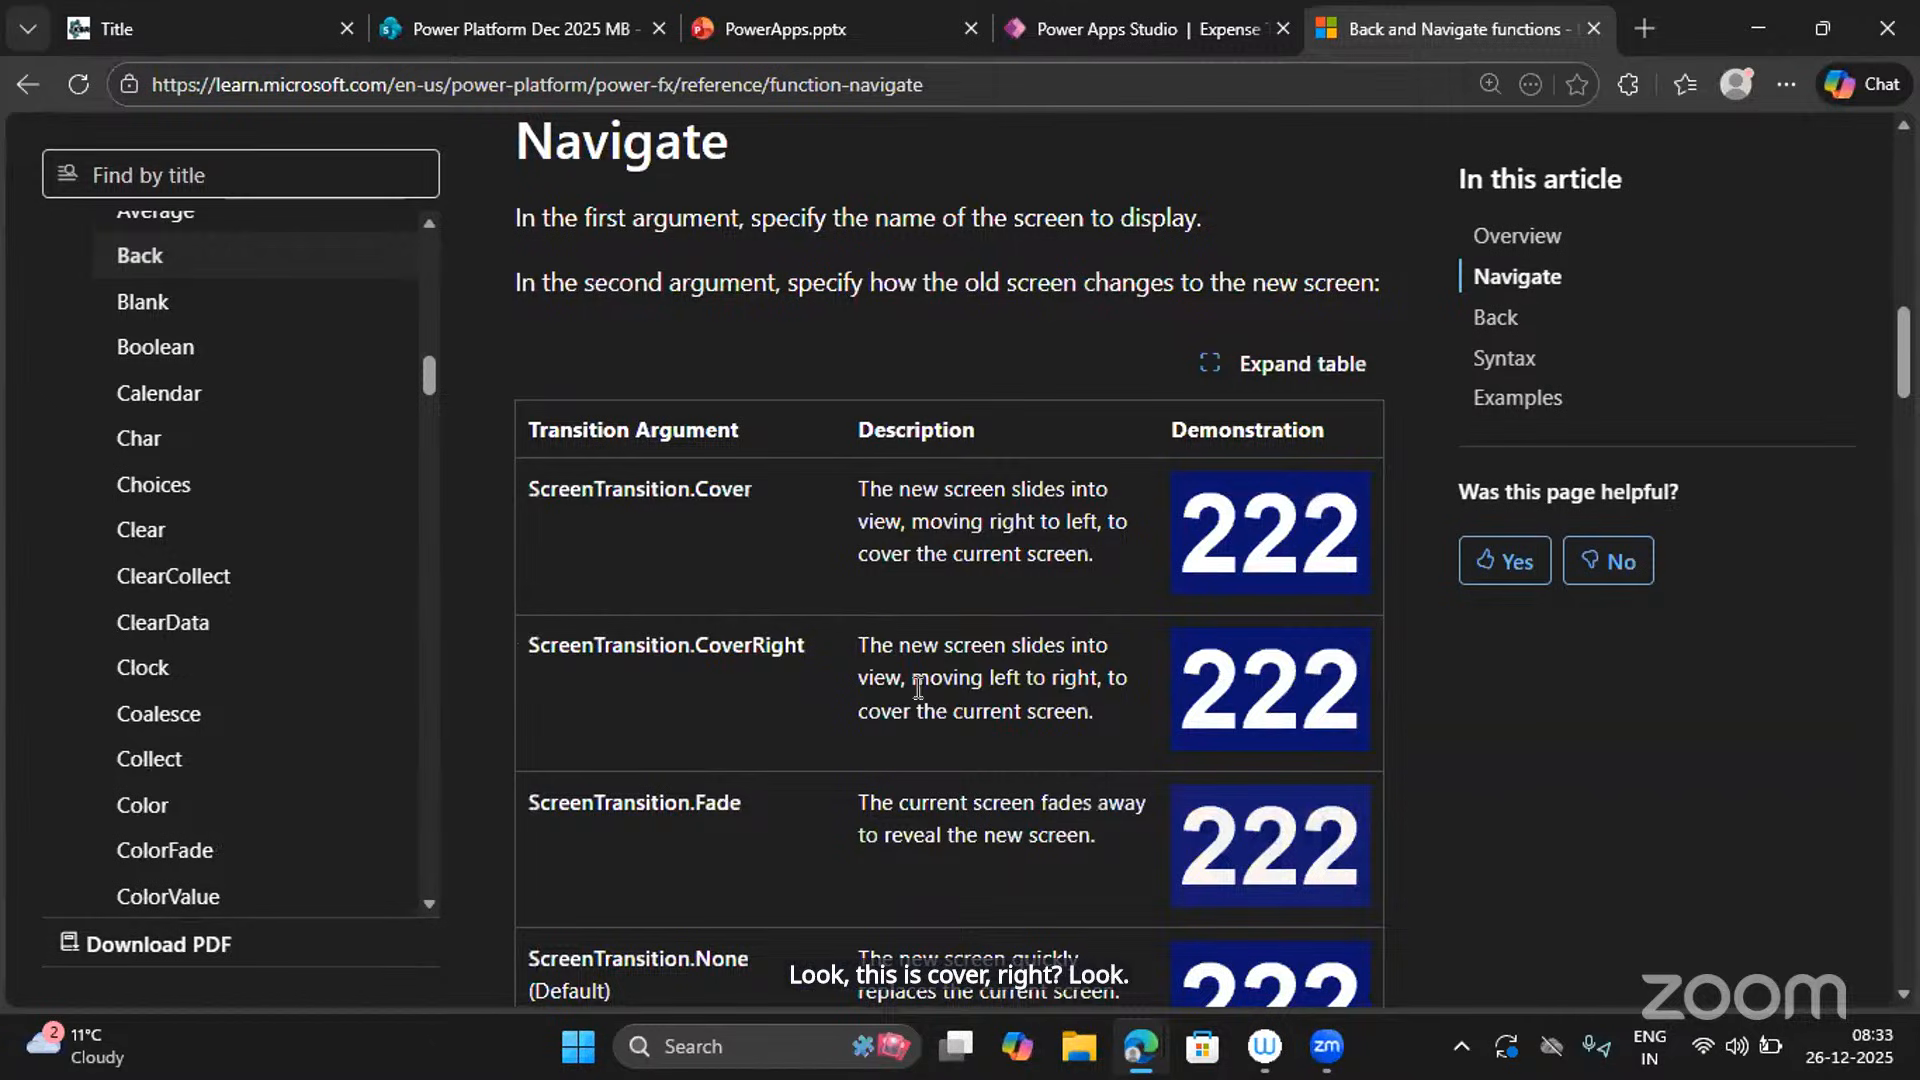
{"action": "scroll", "coordinate": [920, 690], "scroll_direction": "down", "scroll_amount": 2}
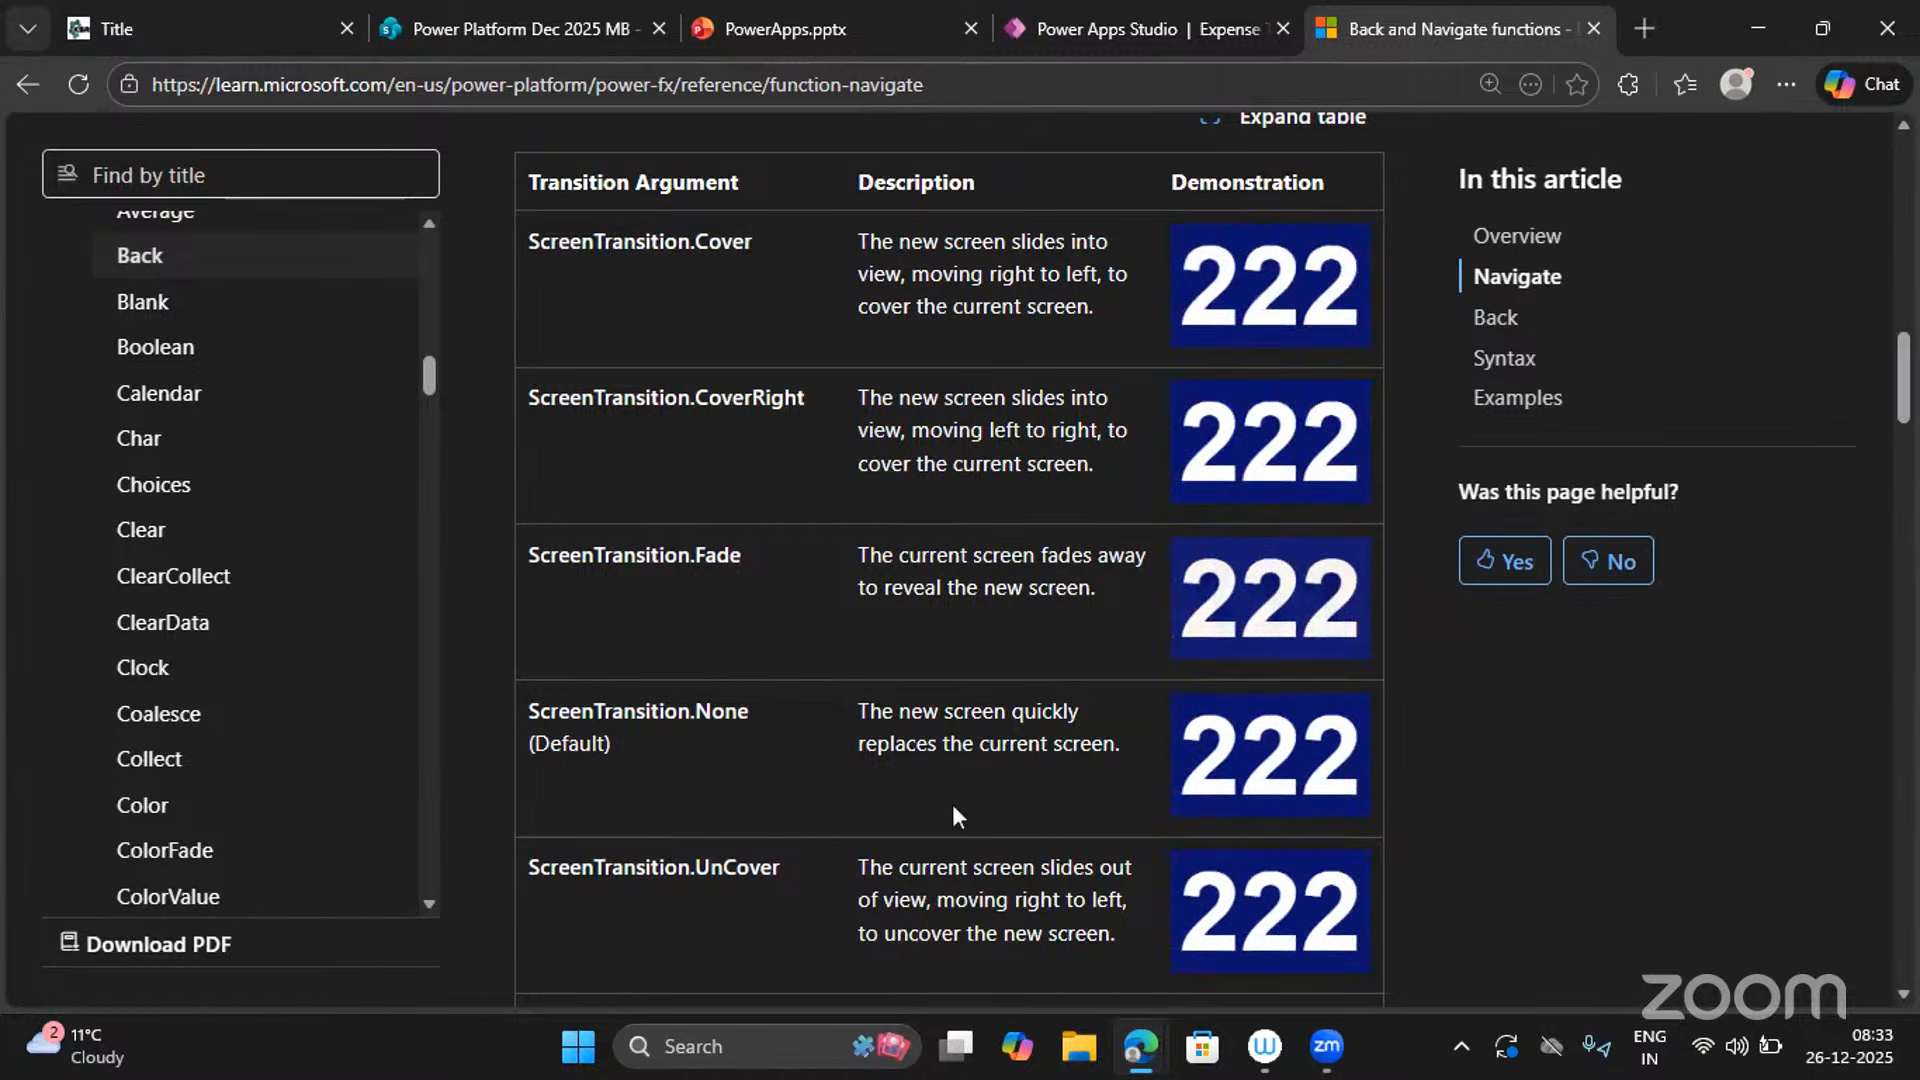
{"action": "scroll", "coordinate": [952, 816], "scroll_direction": "down", "scroll_amount": 2}
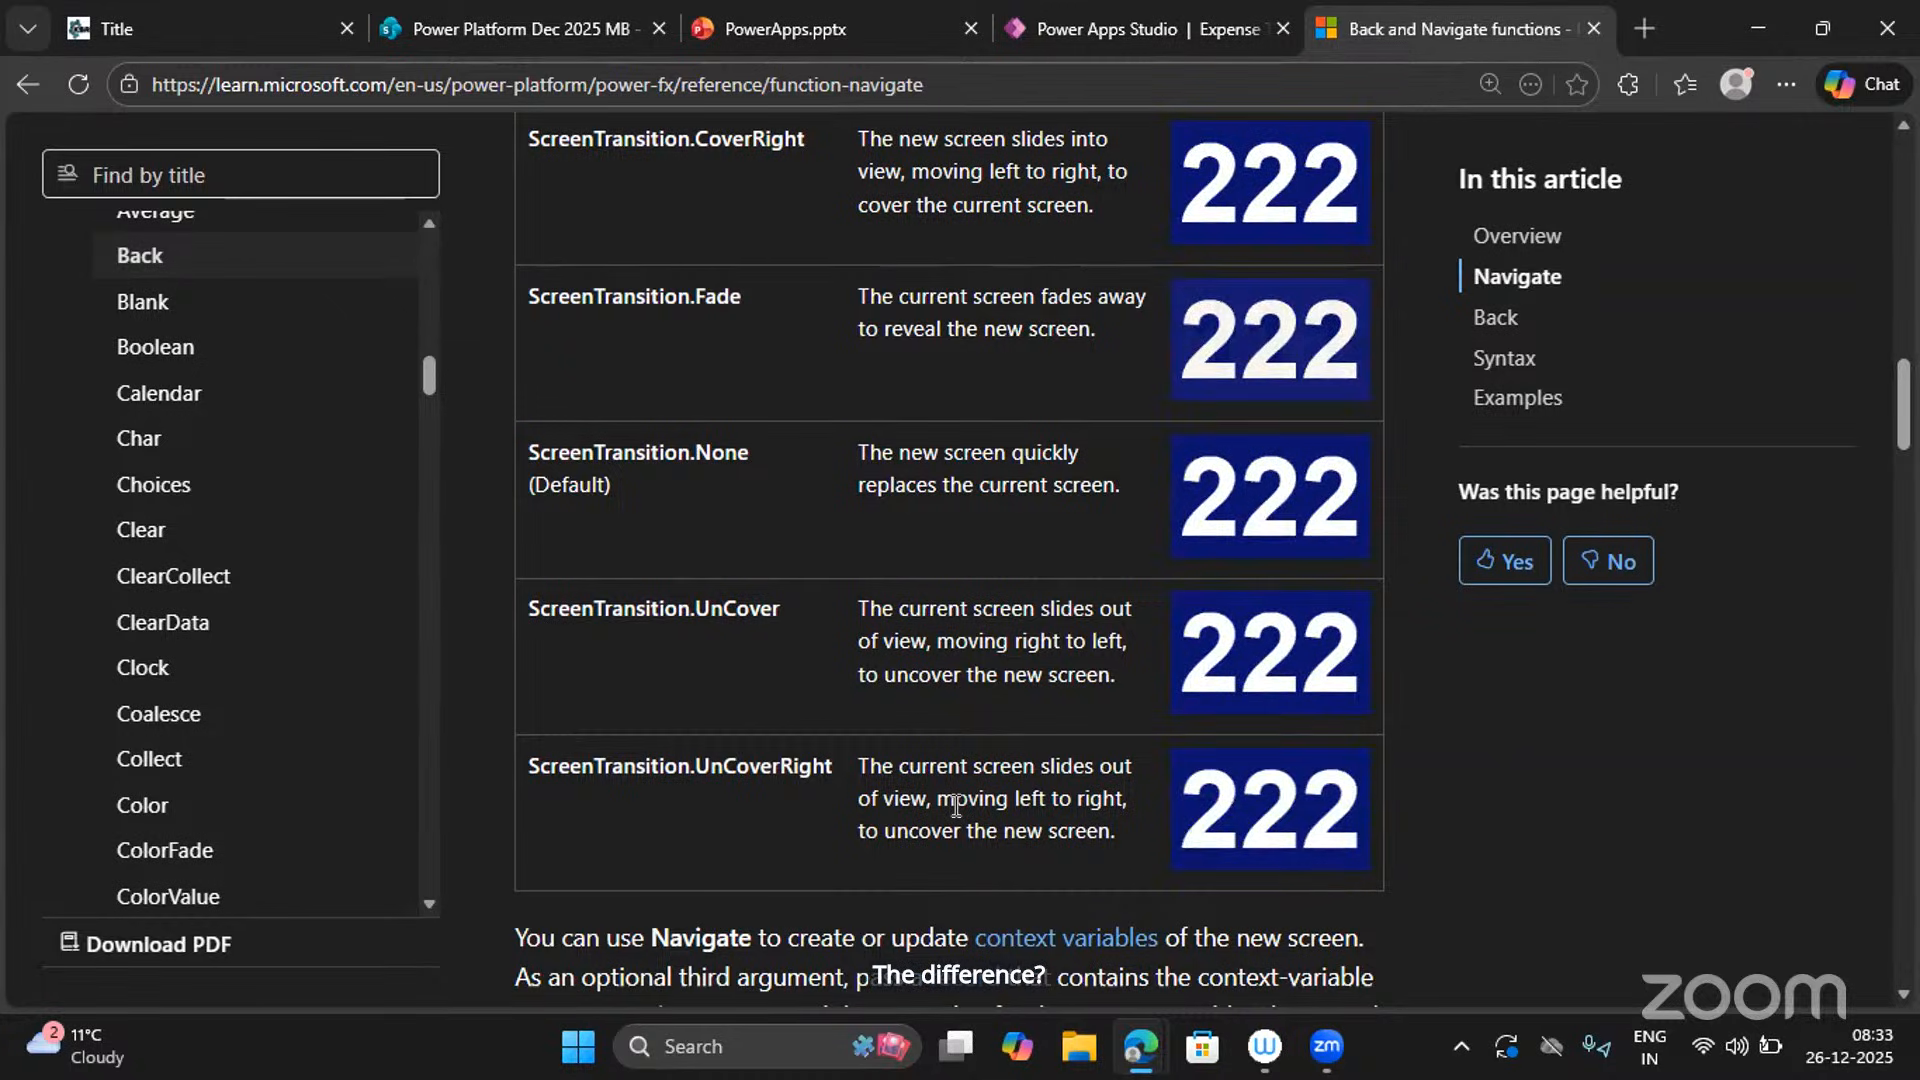
{"action": "scroll", "coordinate": [956, 805], "scroll_direction": "up", "scroll_amount": 3}
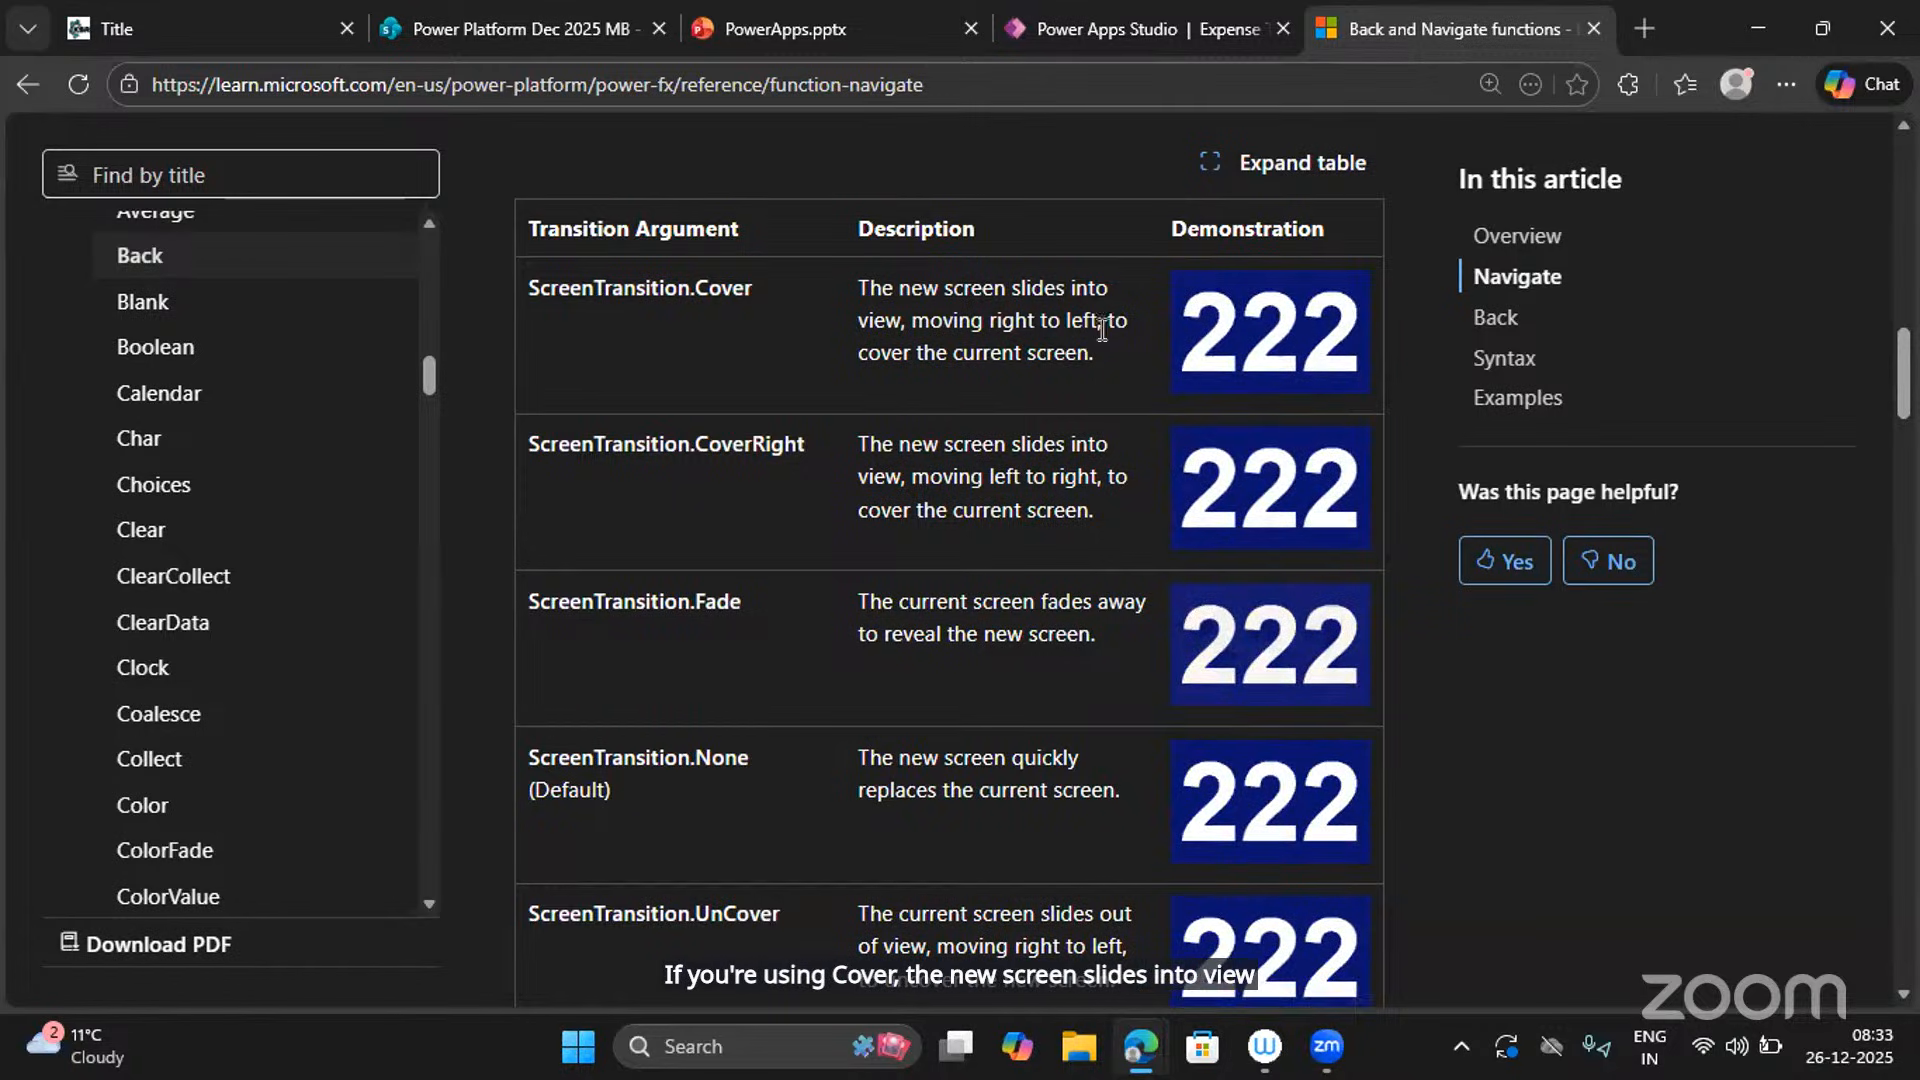
{"action": "left_click_drag", "start_coordinate": [1110, 362], "coordinate": [792, 258]}
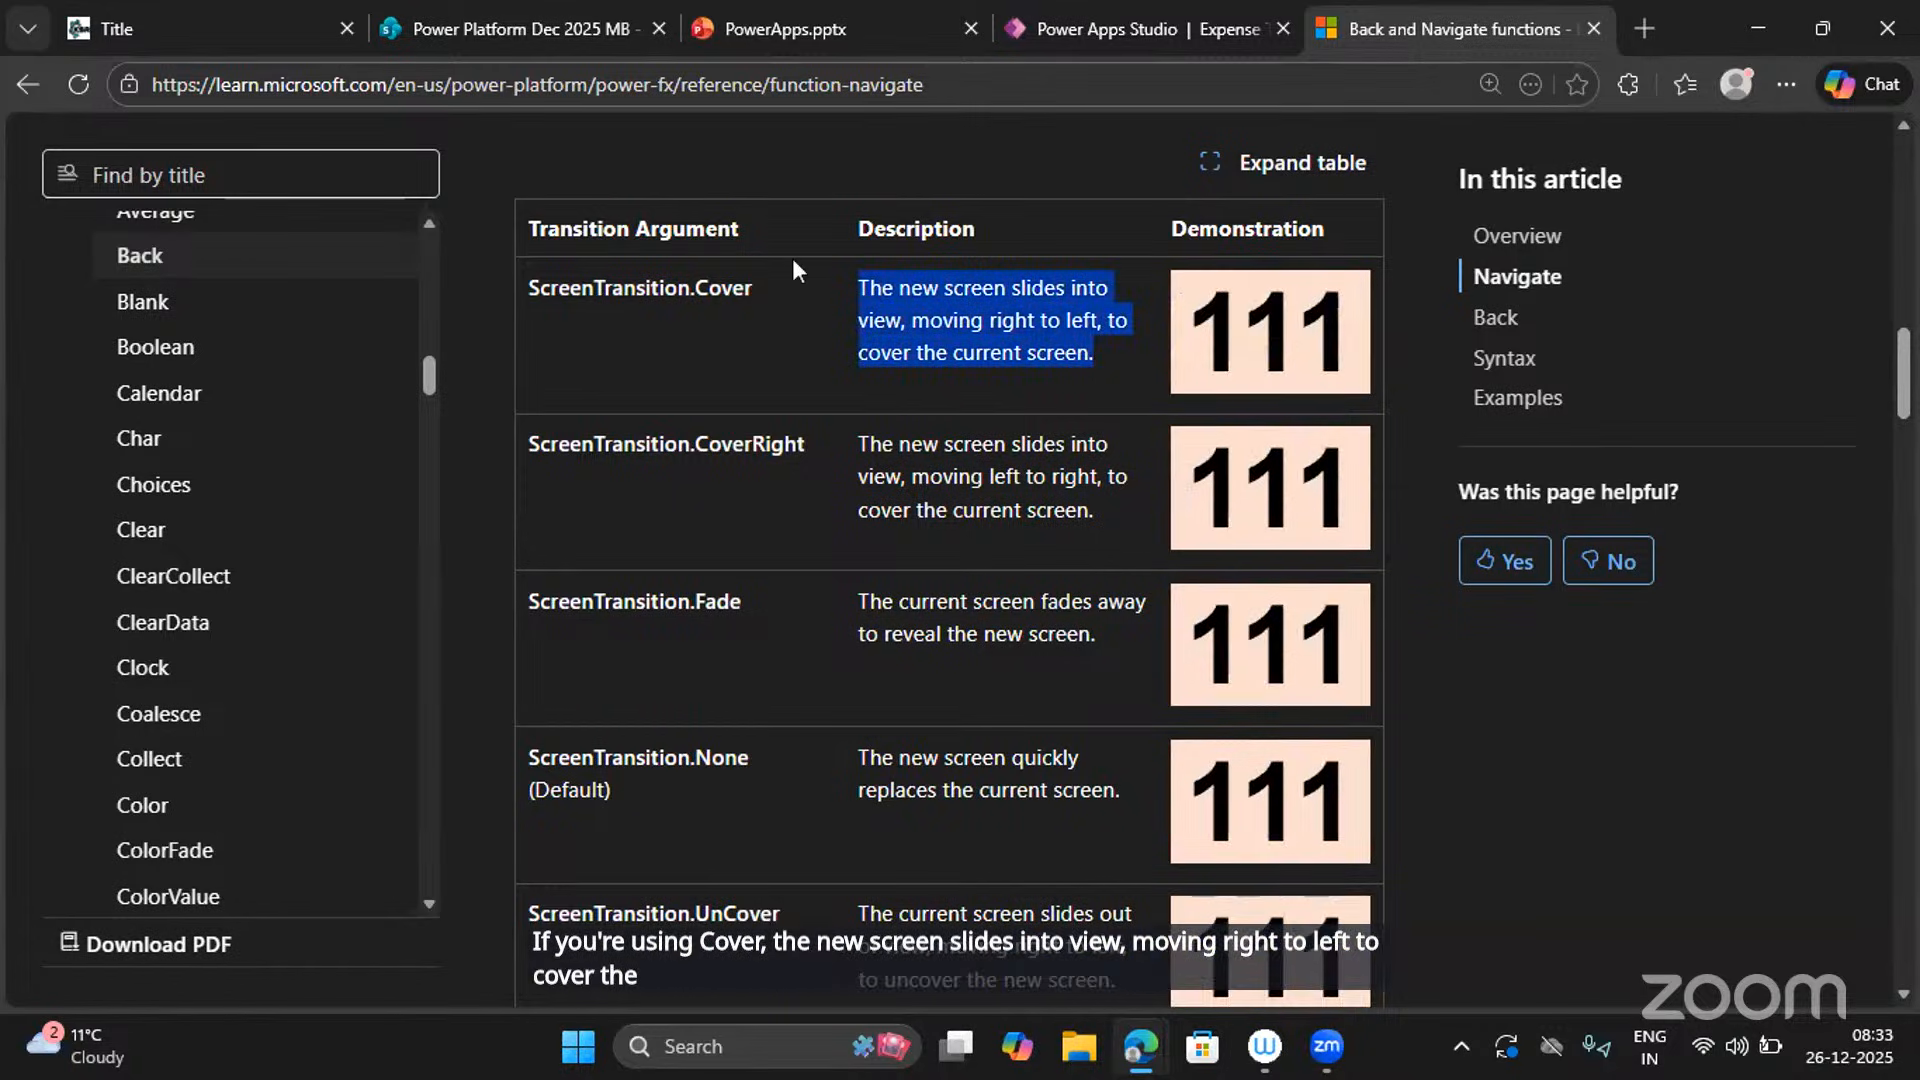
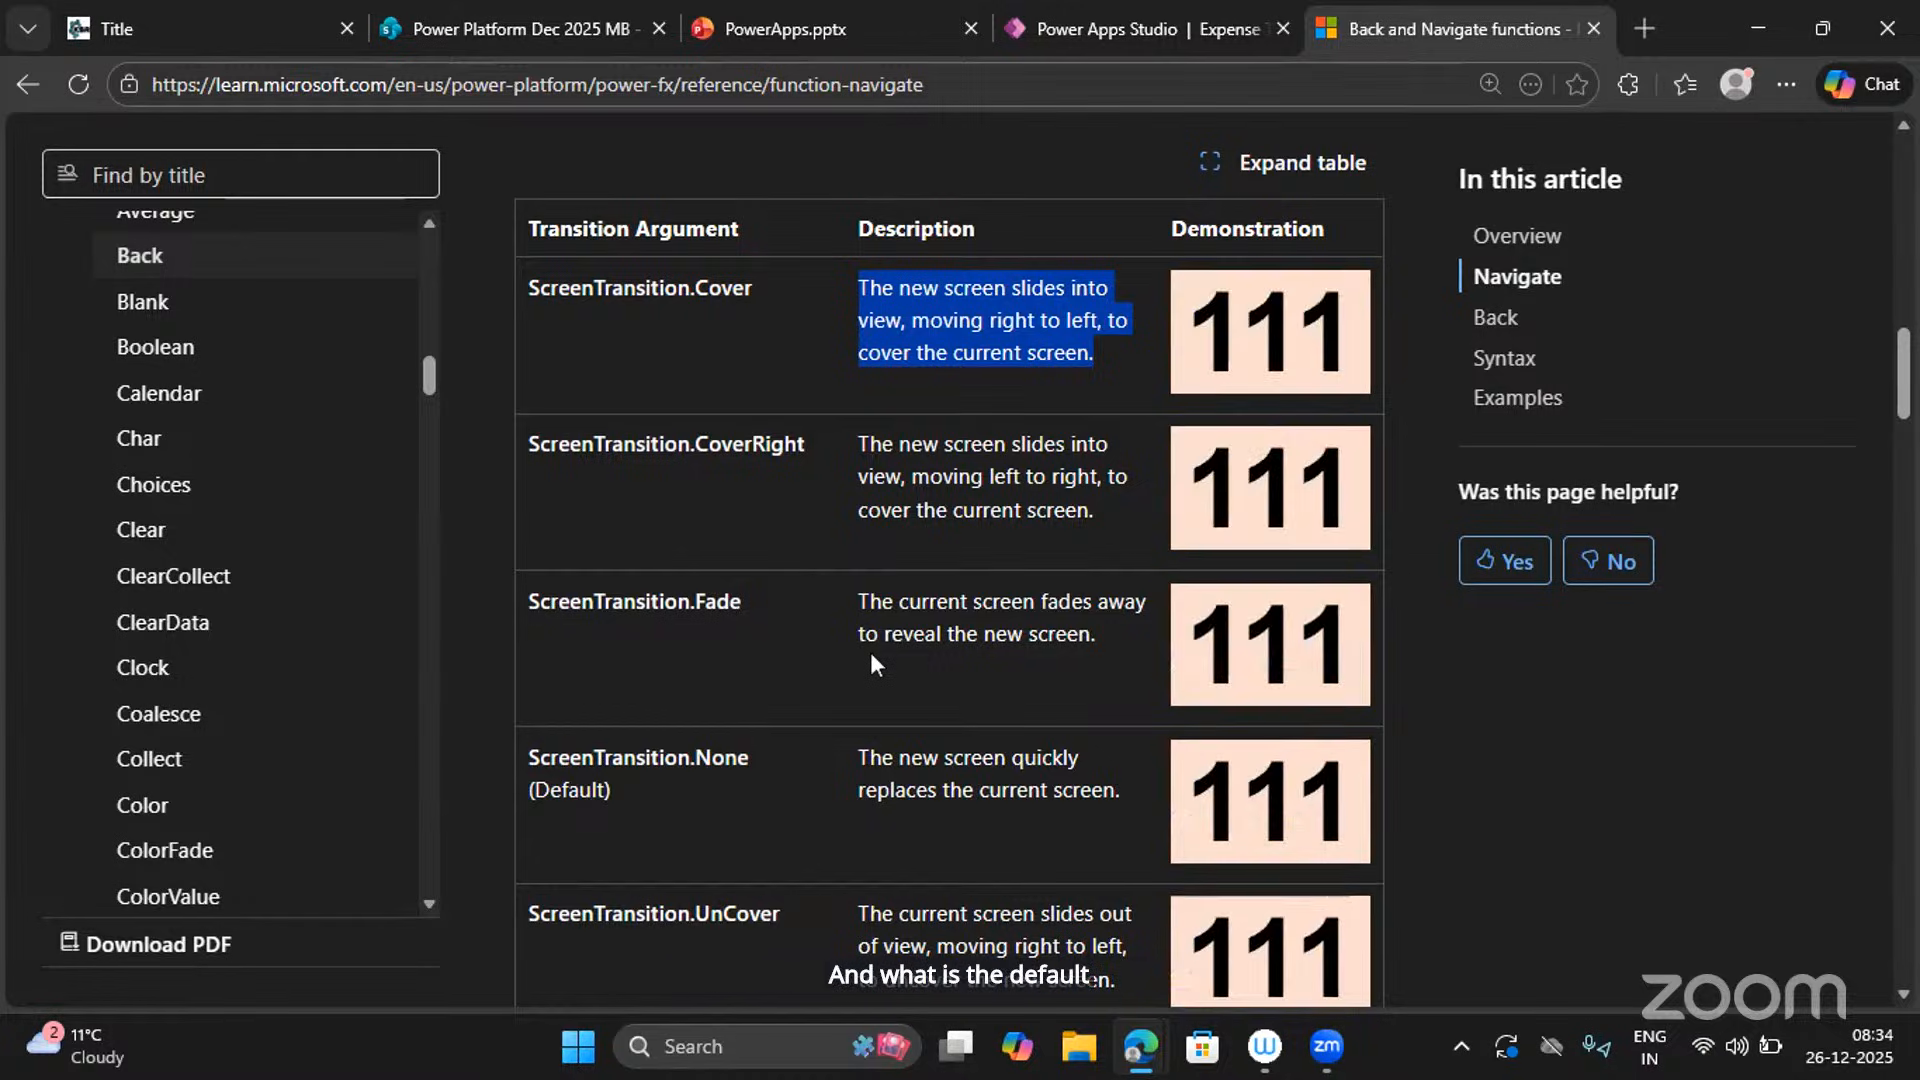
Highlight ScreenTransition.None as the default transition, then return to the Power Apps Studio tab.
{"action": "left_click_drag", "start_coordinate": [762, 759], "coordinate": [527, 760]}
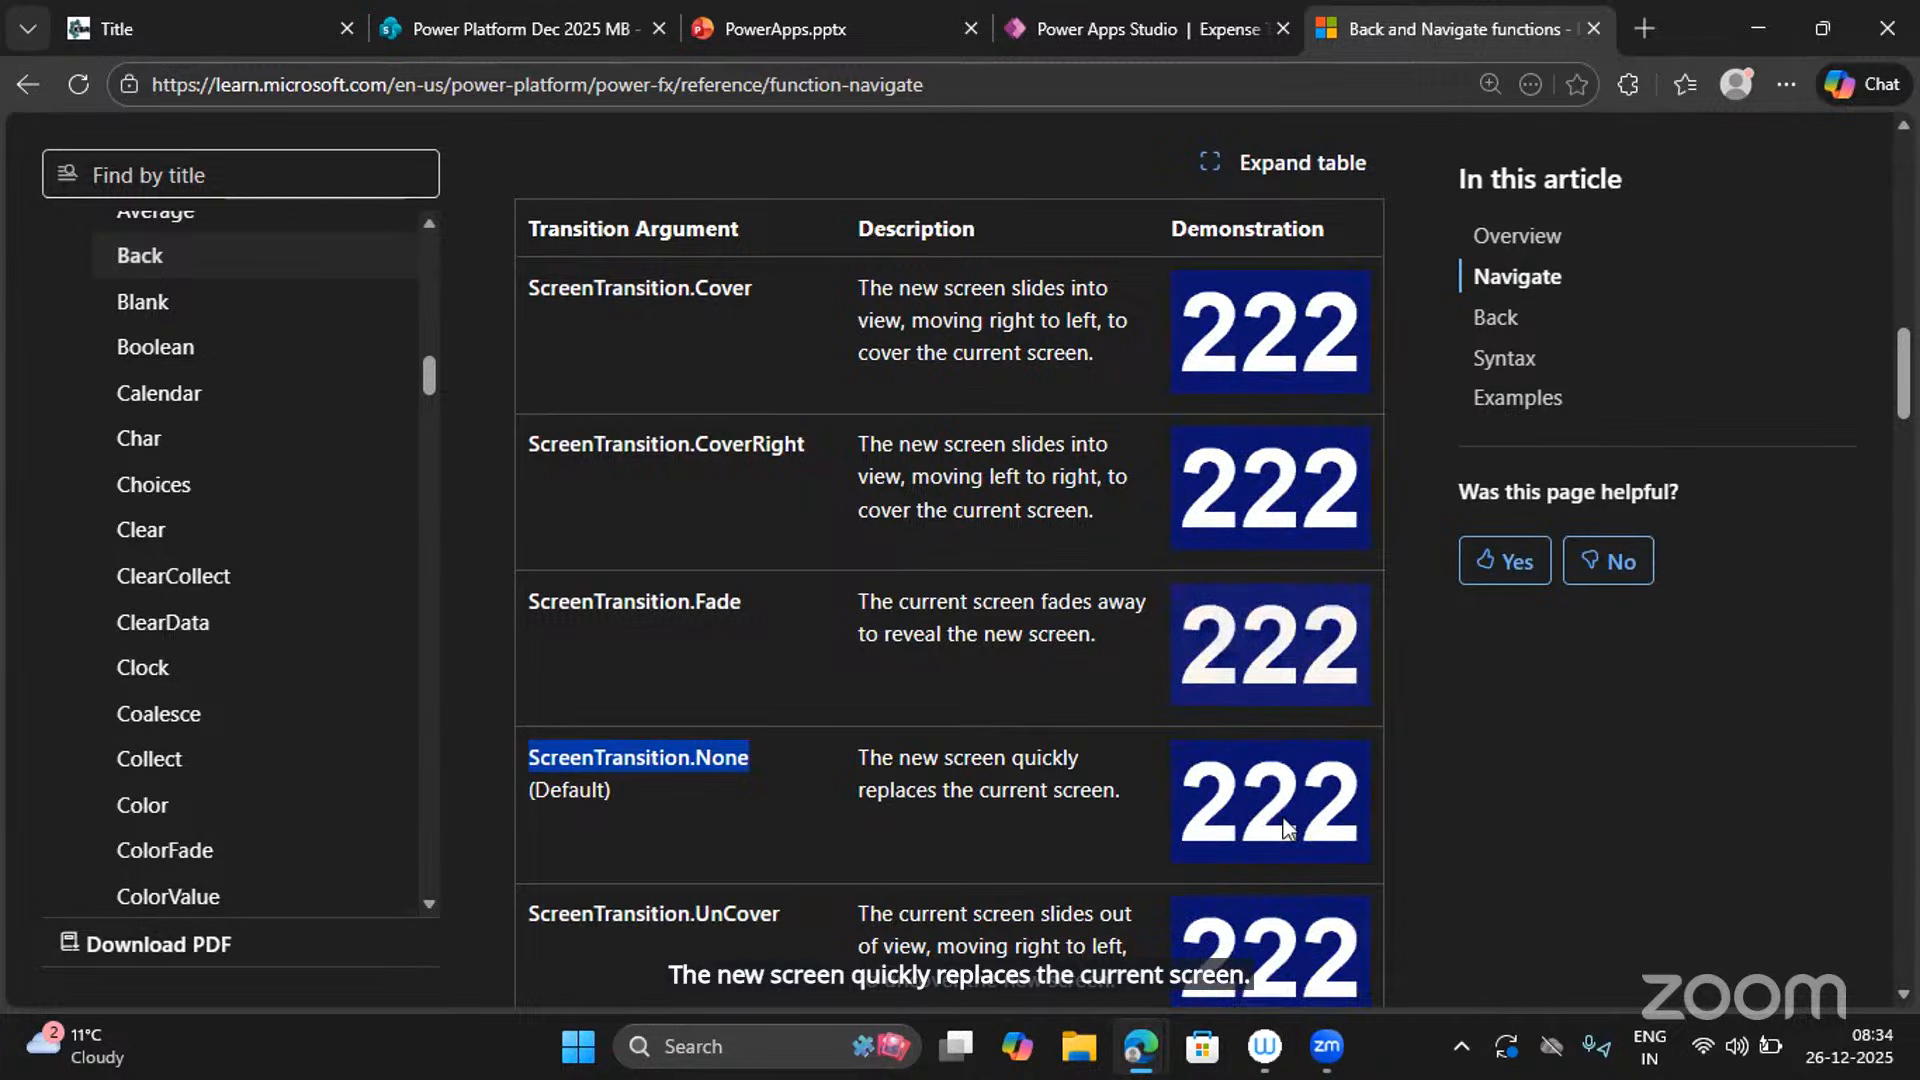
{"action": "left_click", "coordinate": [1076, 12]}
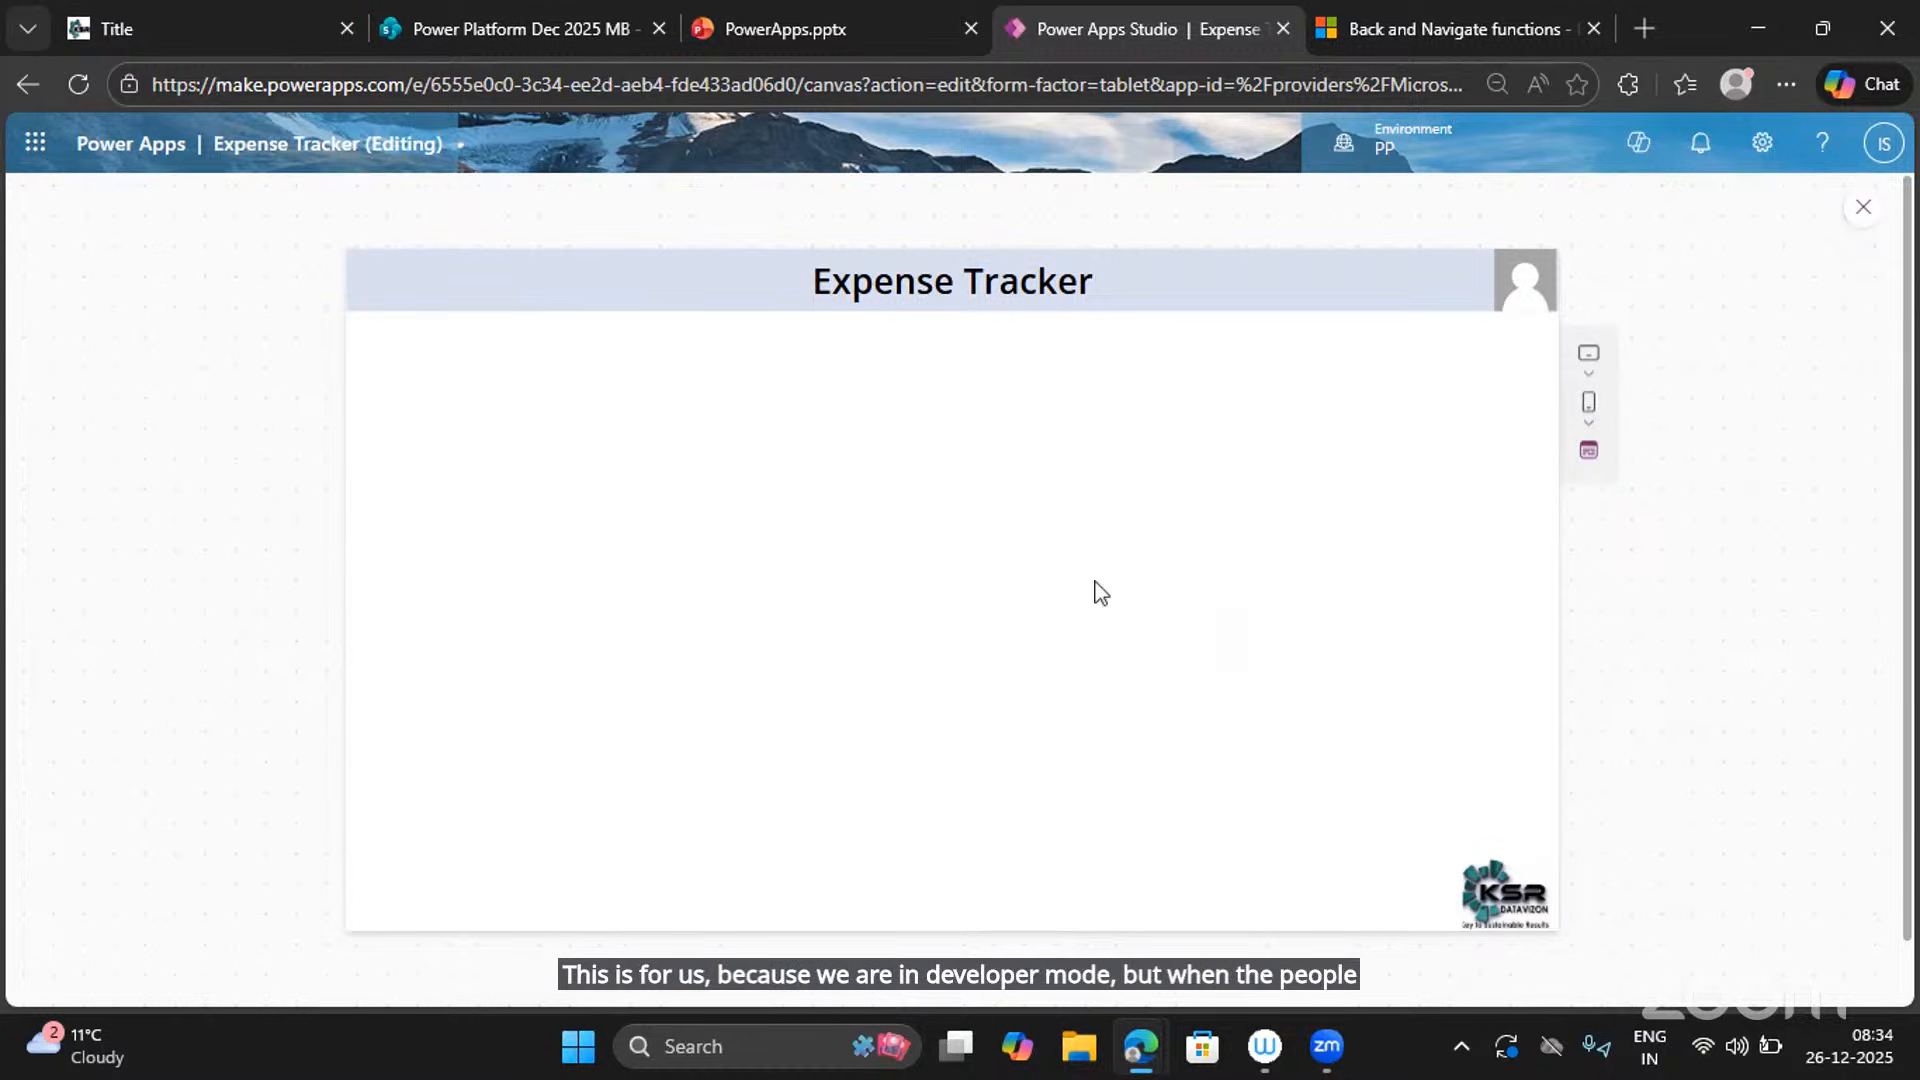
Leave preview and place a Home icon at the header's top-left corner of Create New Expense Screen.
{"action": "left_click", "coordinate": [1864, 210]}
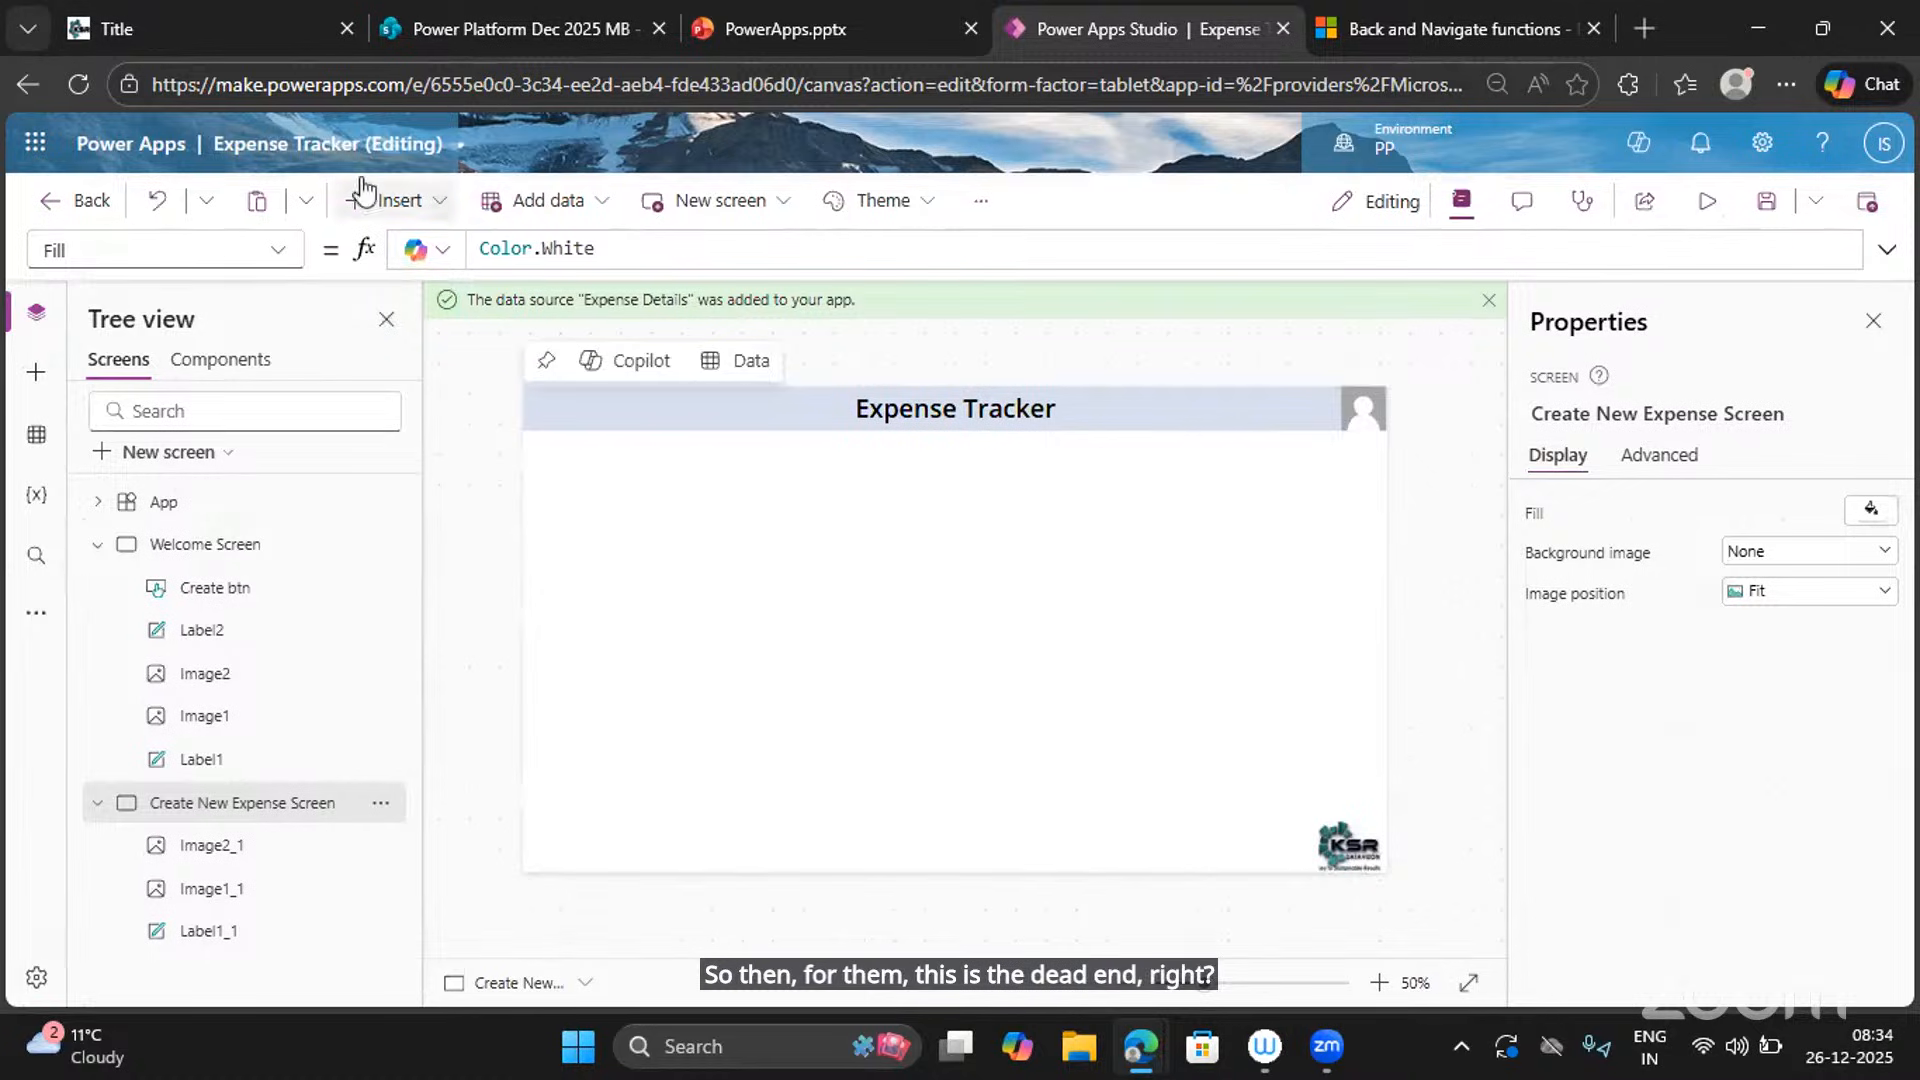
{"action": "left_click", "coordinate": [396, 200]}
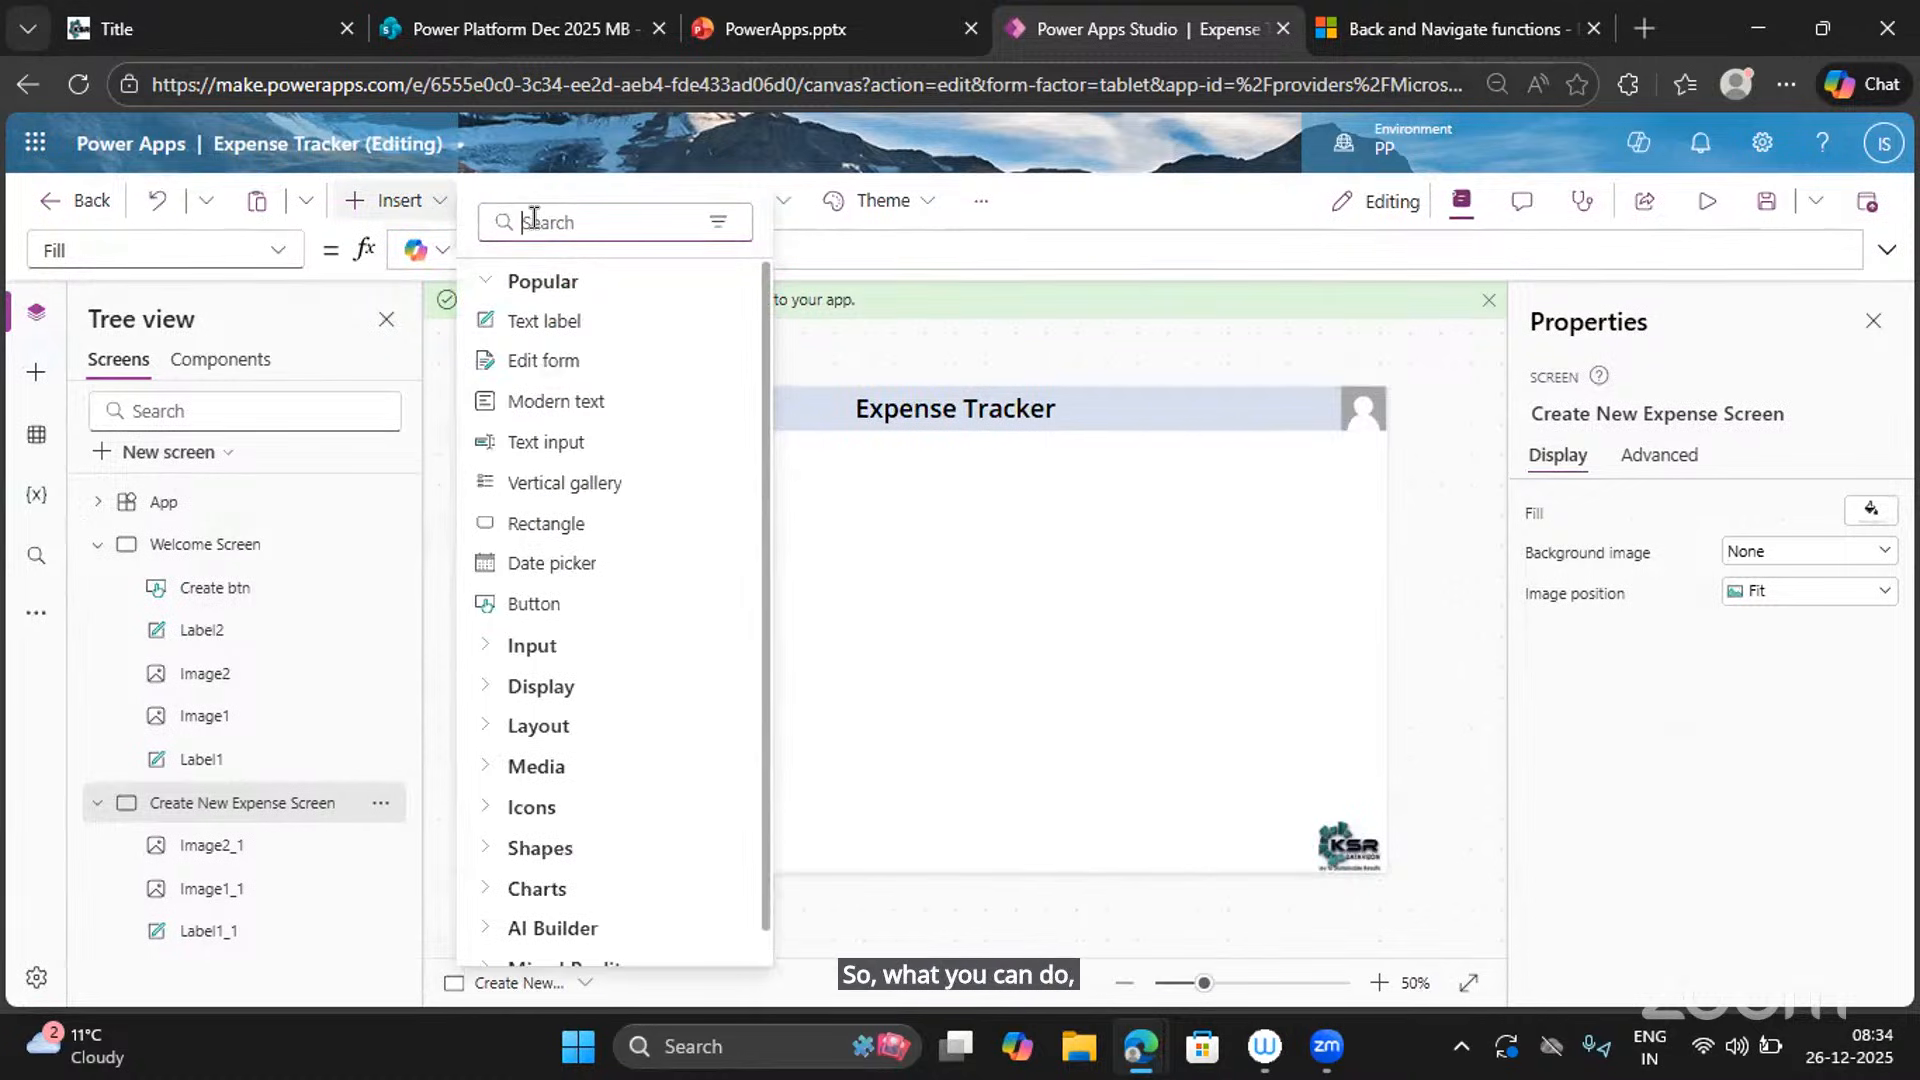
{"action": "type", "text": "home"}
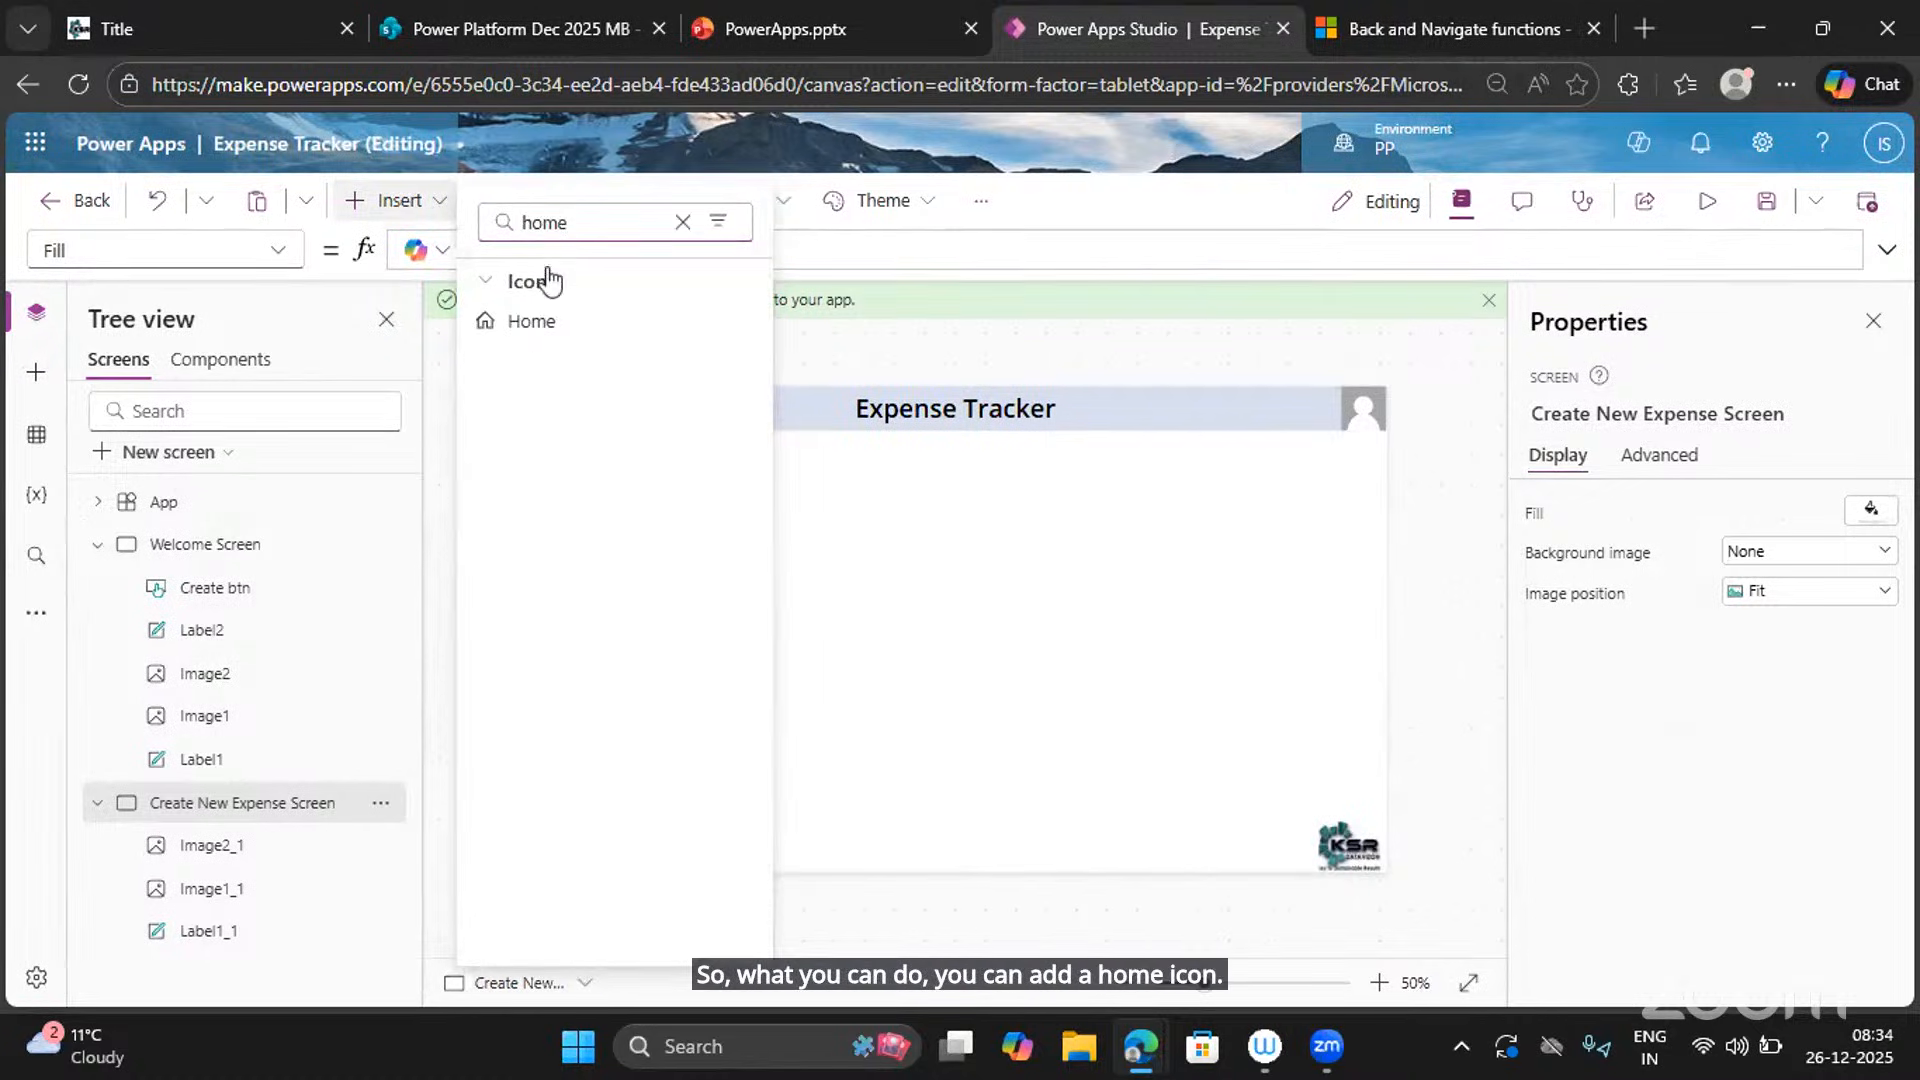
{"action": "left_click", "coordinate": [531, 321]}
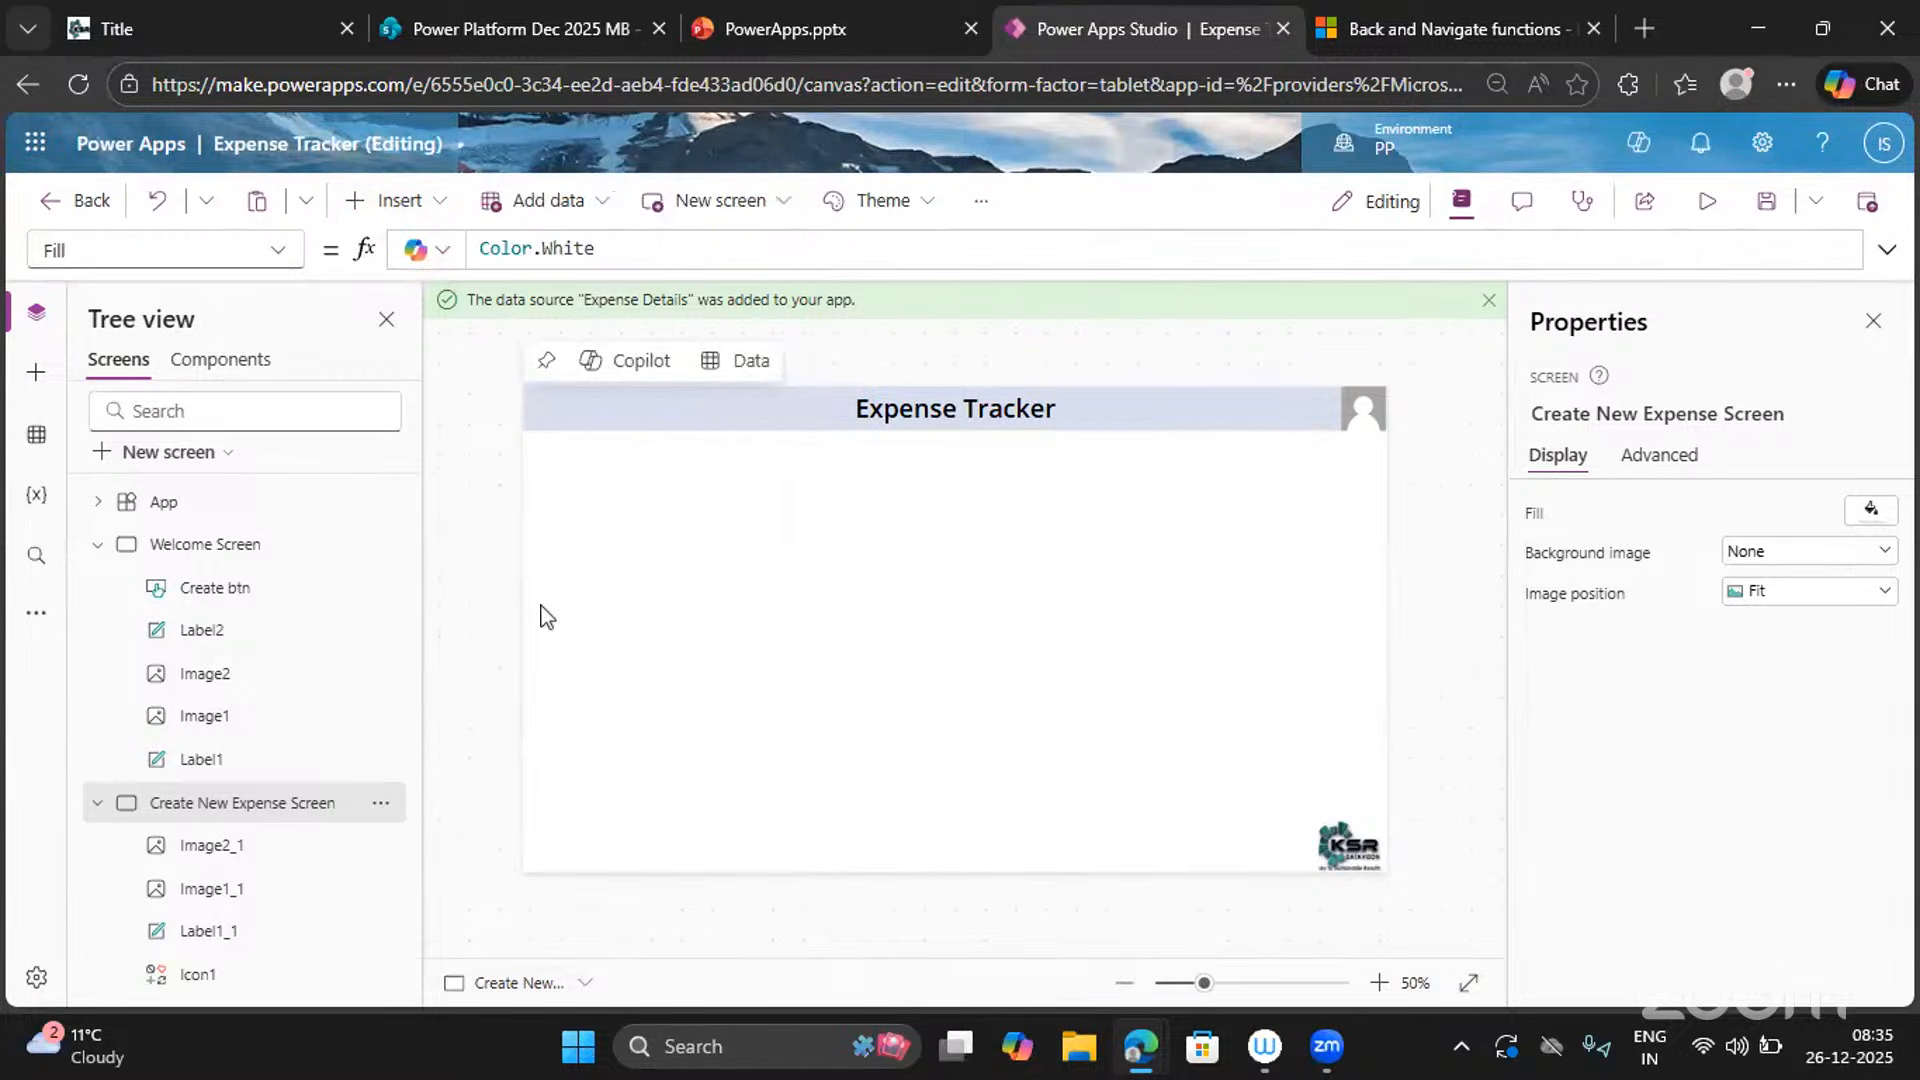
{"action": "mouse_move", "coordinate": [572, 430]}
{"action": "left_mouse_down"}
{"action": "mouse_move", "coordinate": [546, 404]}
{"action": "mouse_move", "coordinate": [570, 434]}
{"action": "left_mouse_up"}
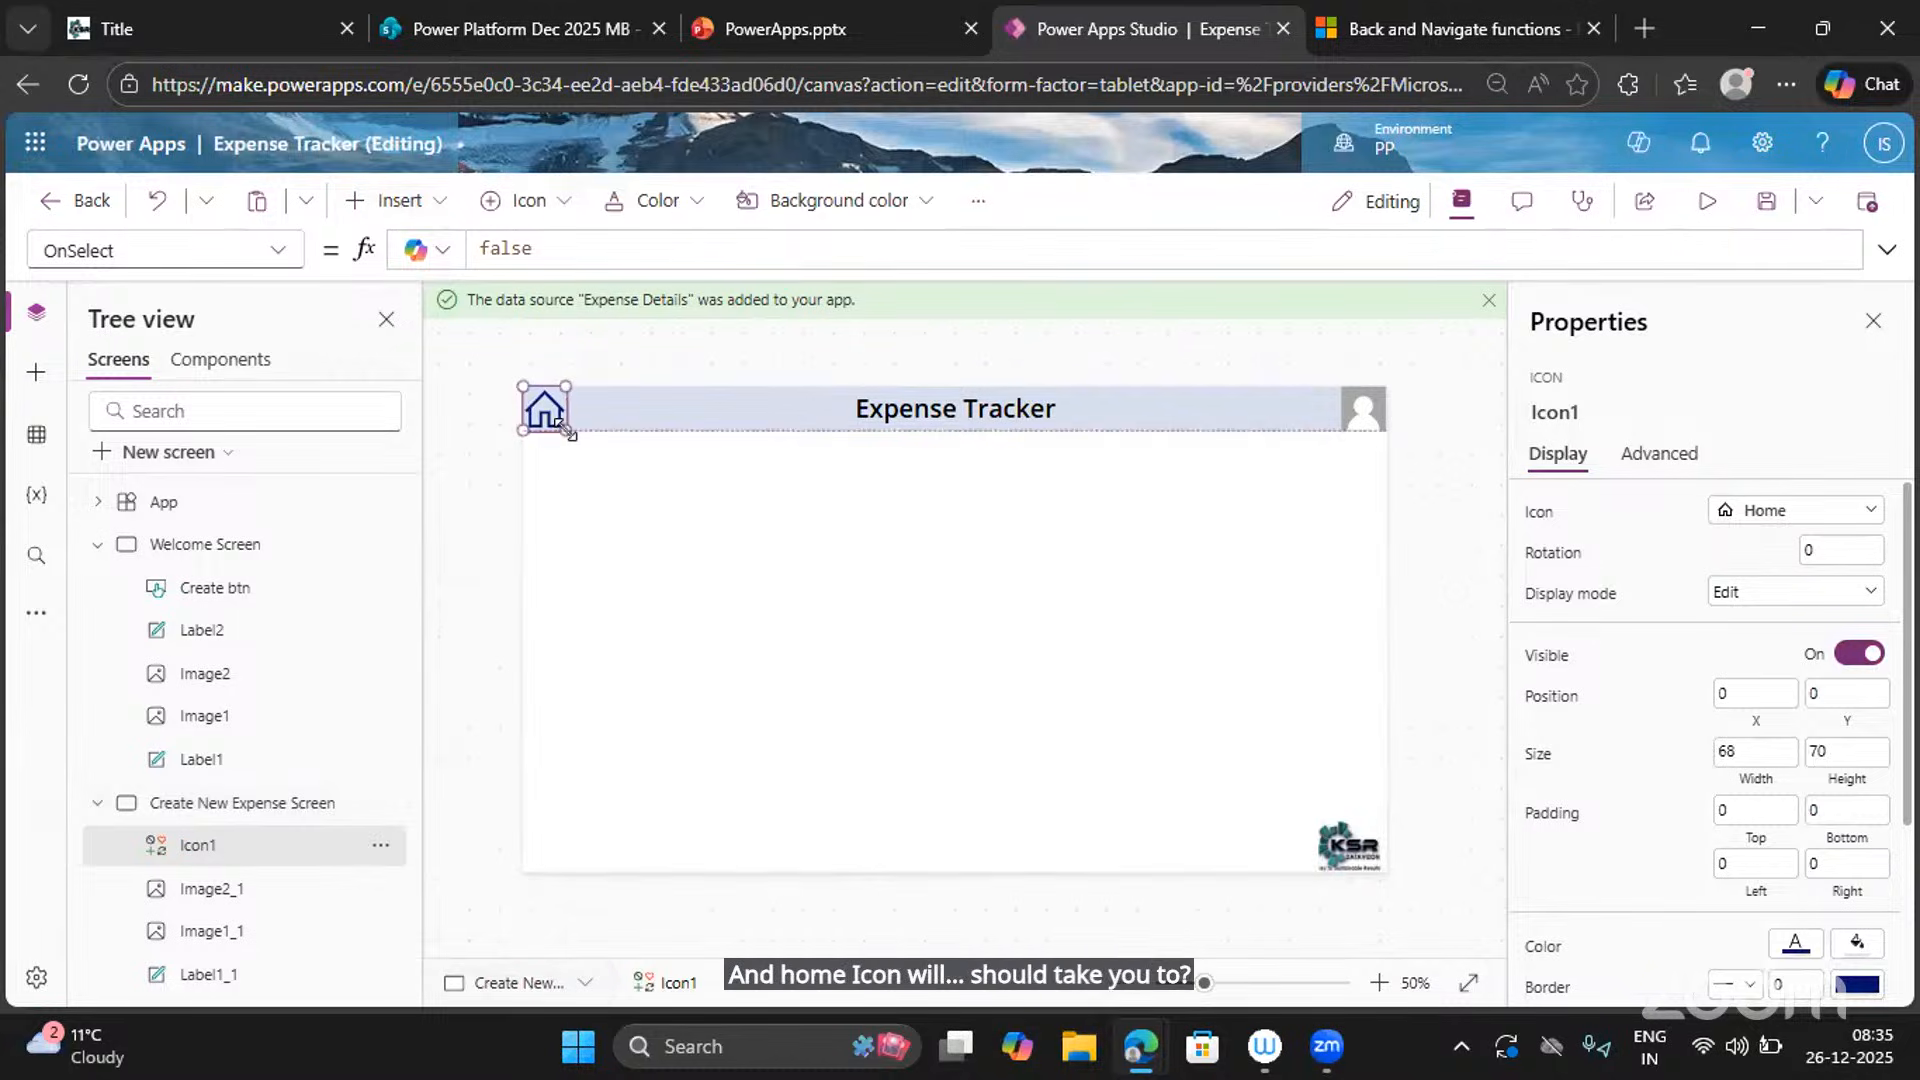
{"action": "left_click", "coordinate": [593, 488]}
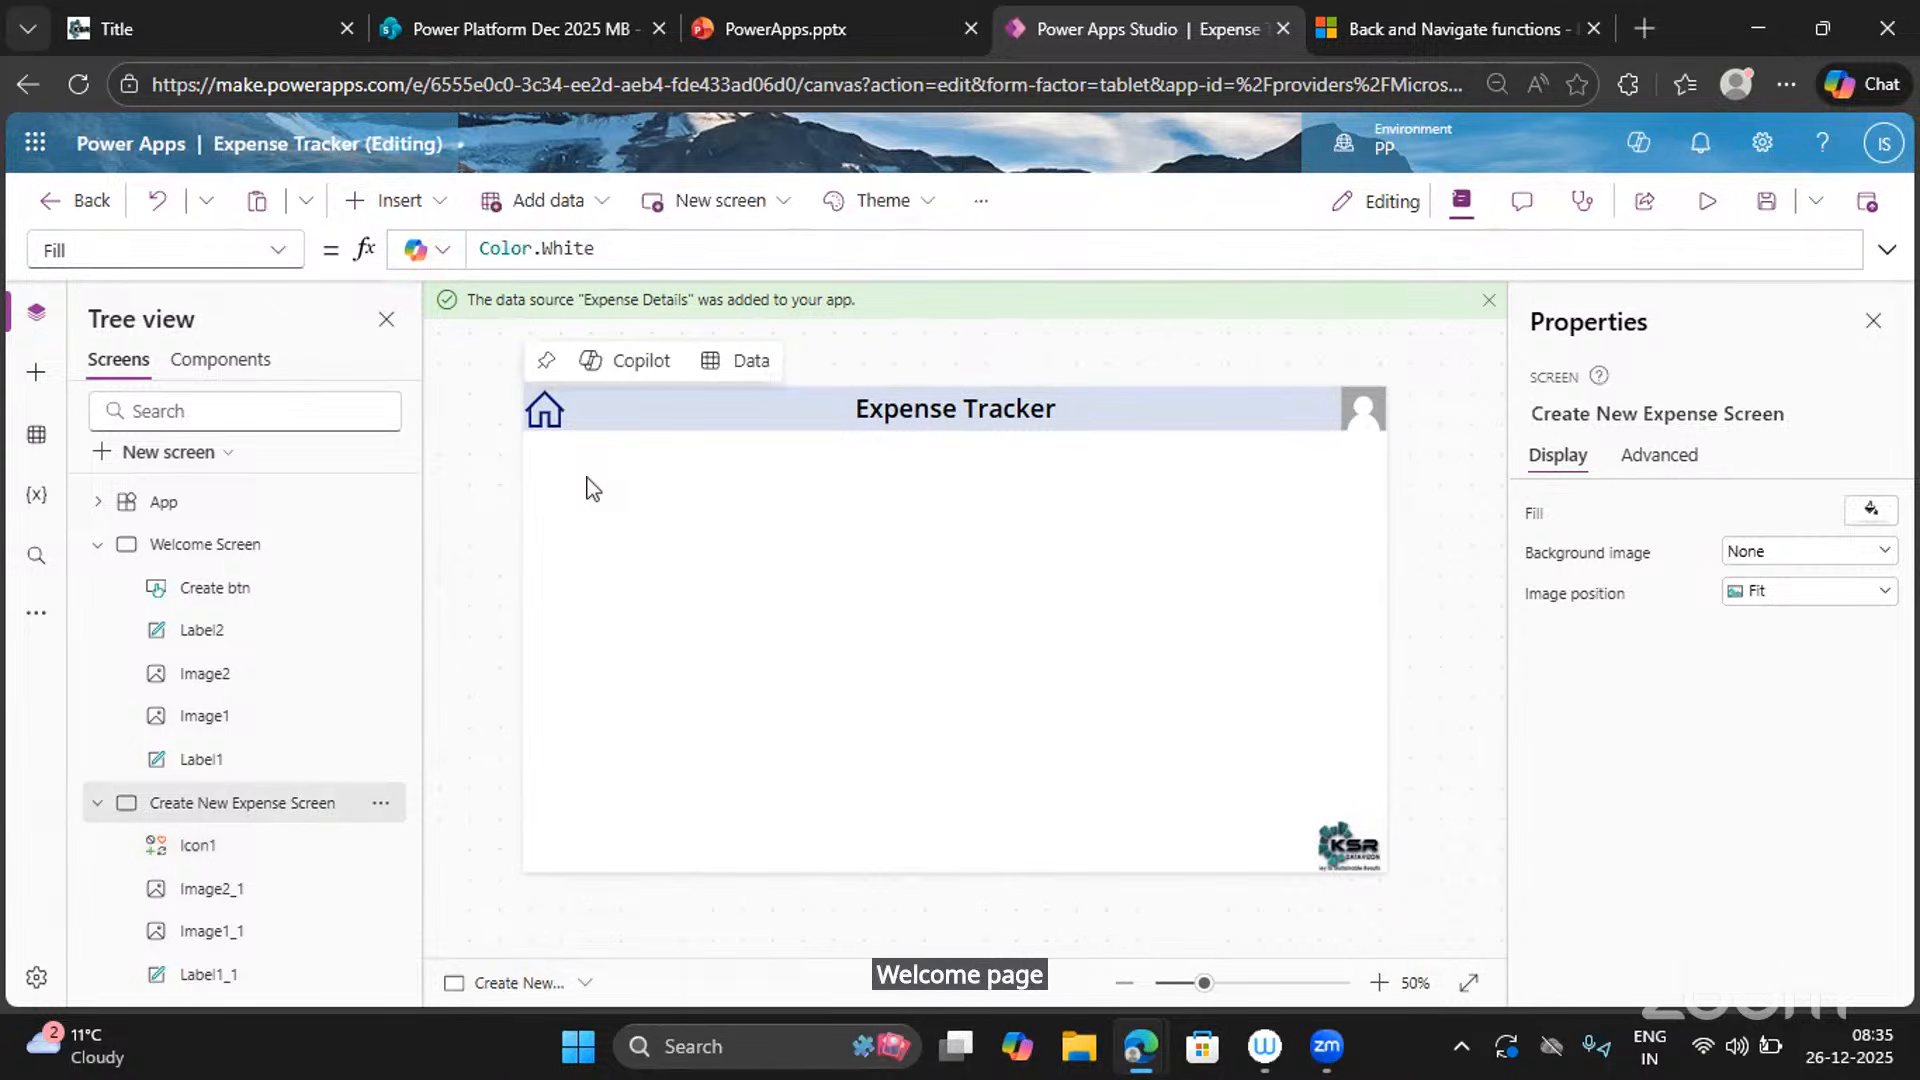
Set the Home icon's OnSelect to Navigate('Welcome Screen', ScreenTransition.Fade).
{"action": "left_click", "coordinate": [540, 408]}
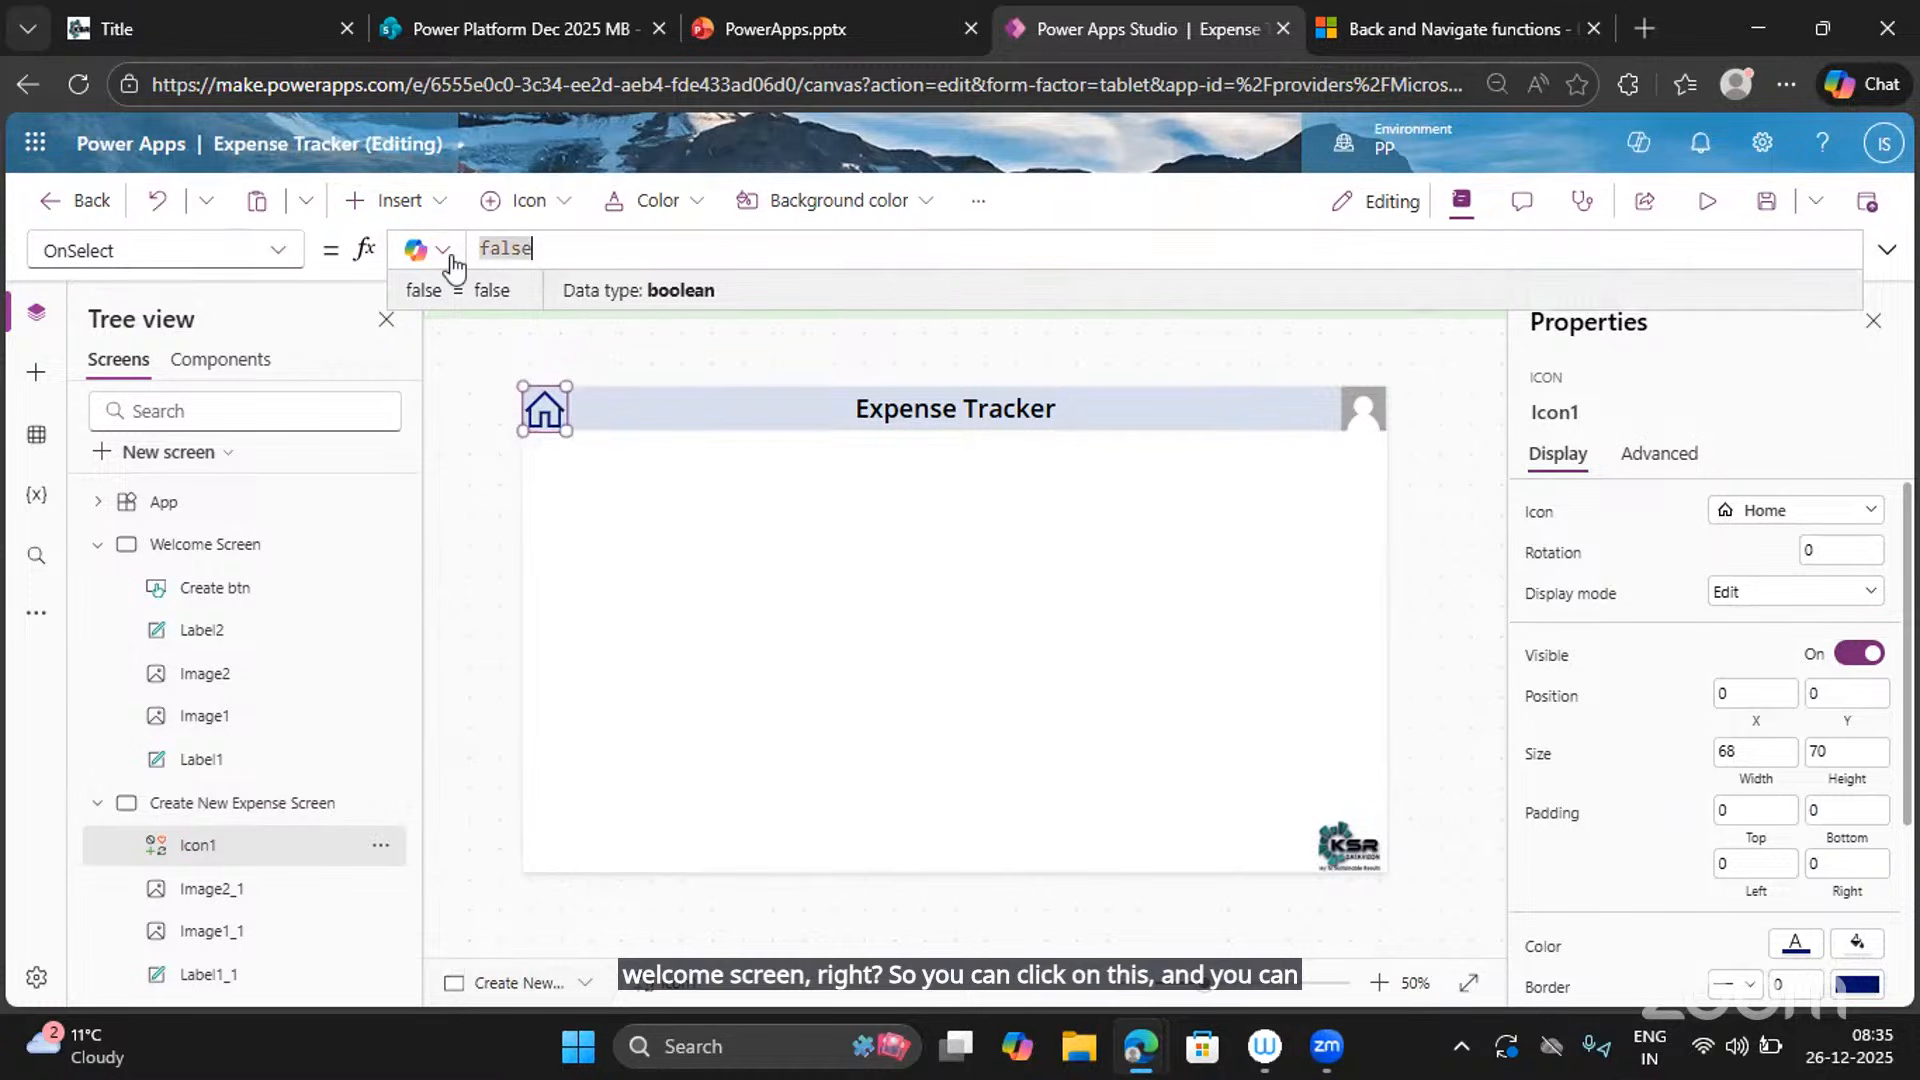
{"action": "type", "text": "Navo"}
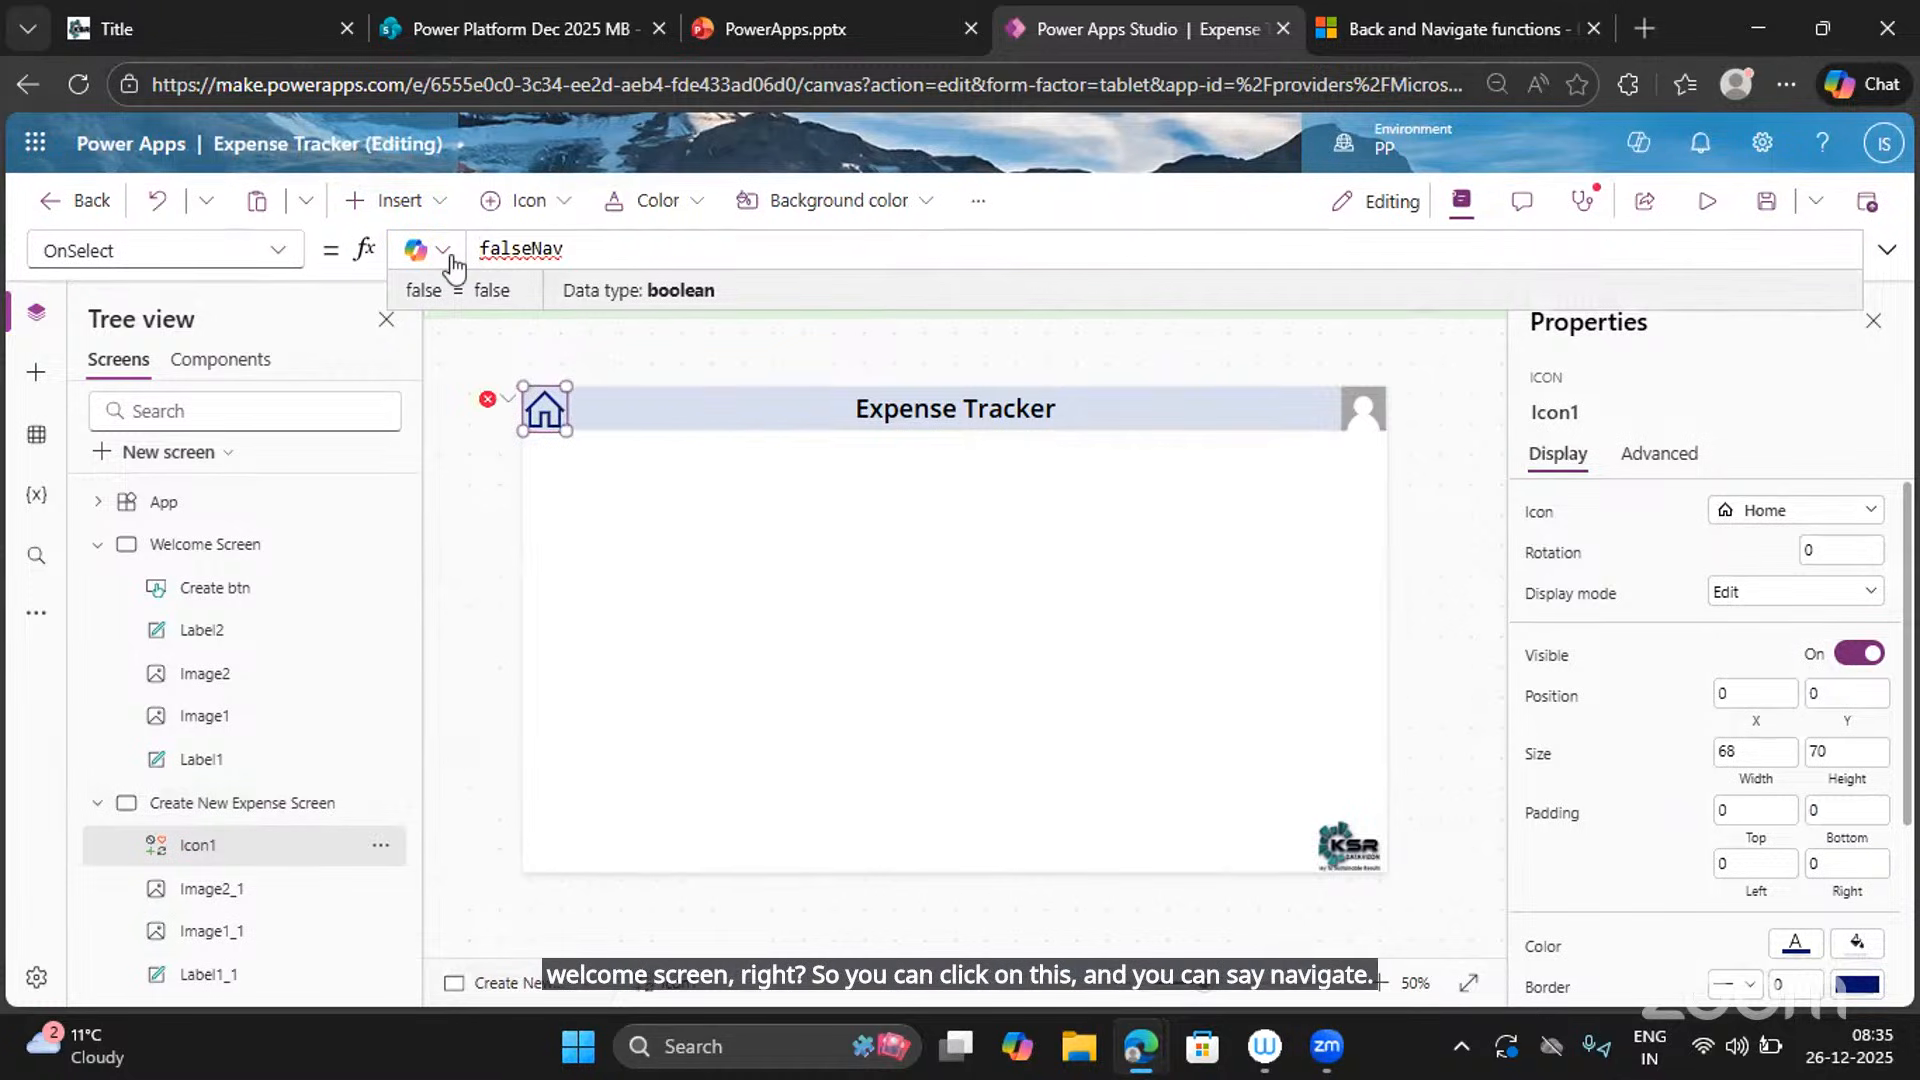
{"action": "key", "text": "ctrl+a"}
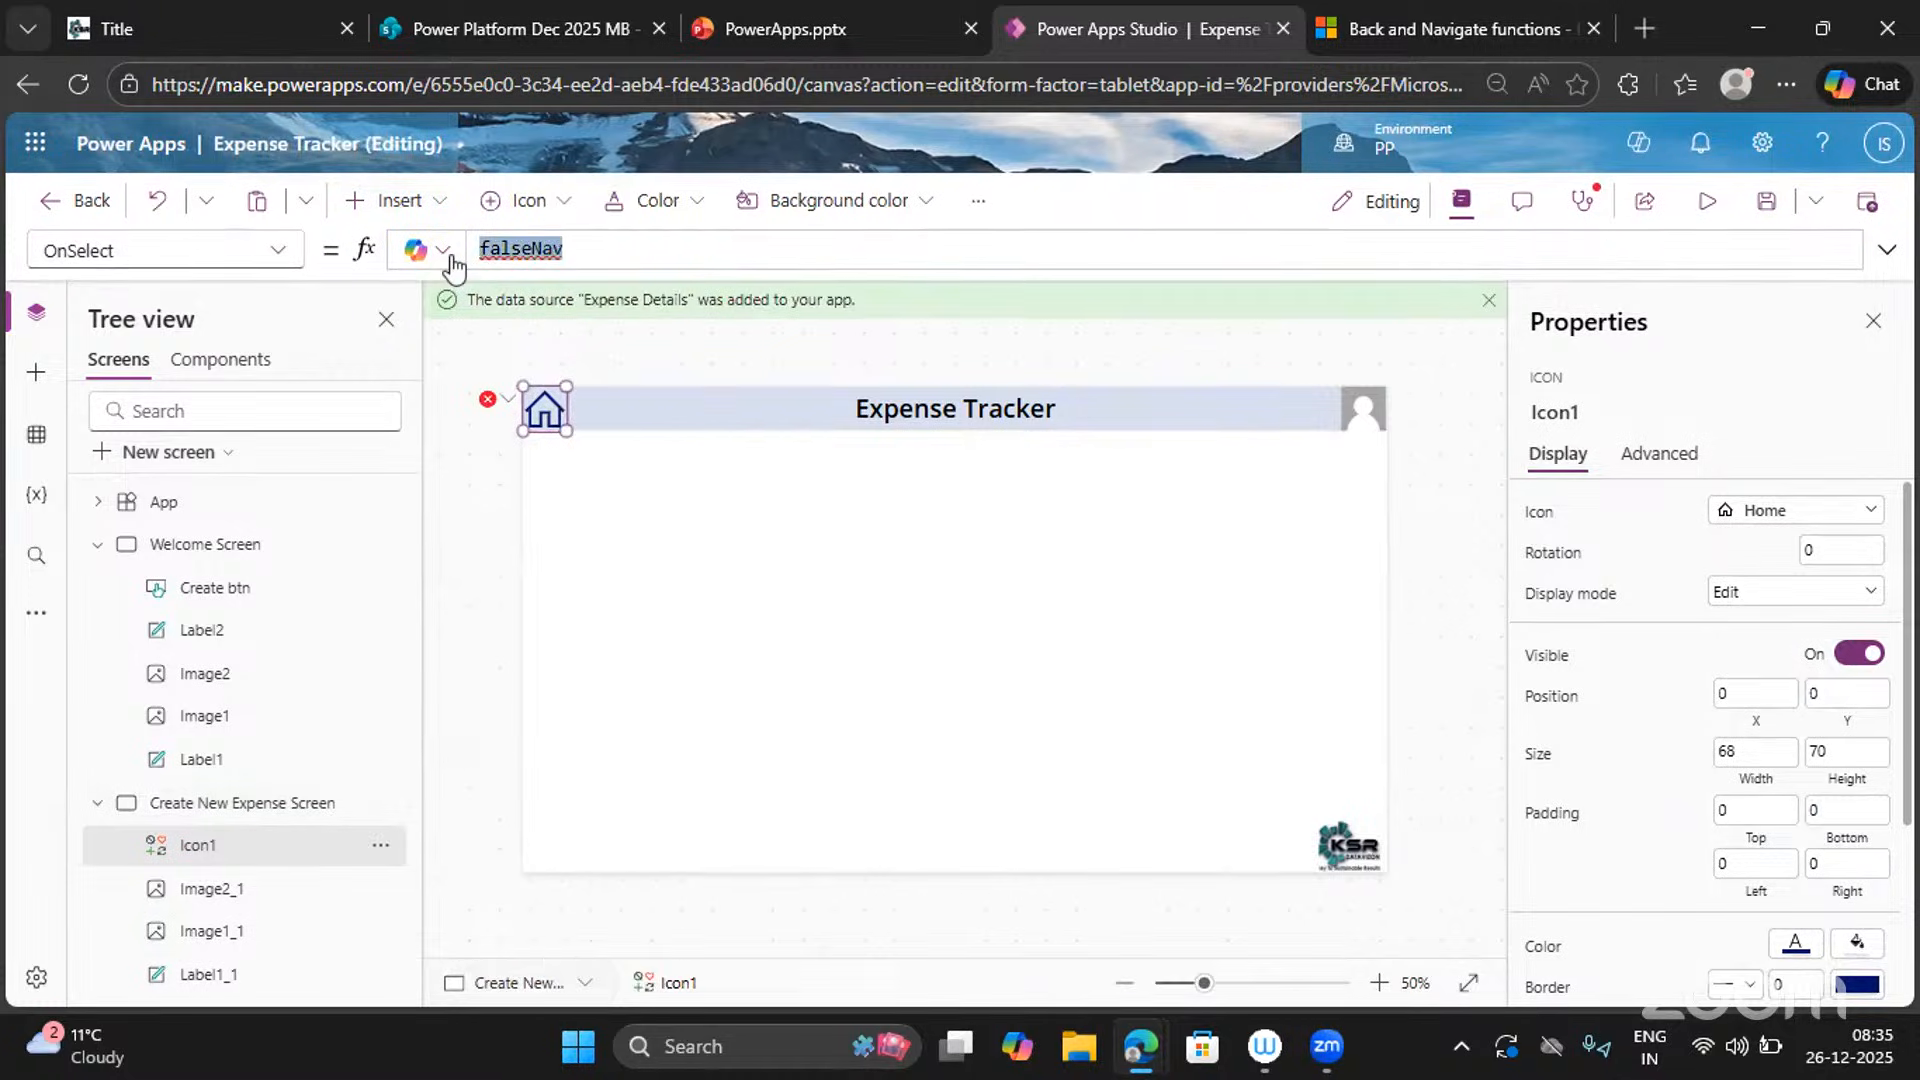
{"action": "type", "text": "Navigate("}
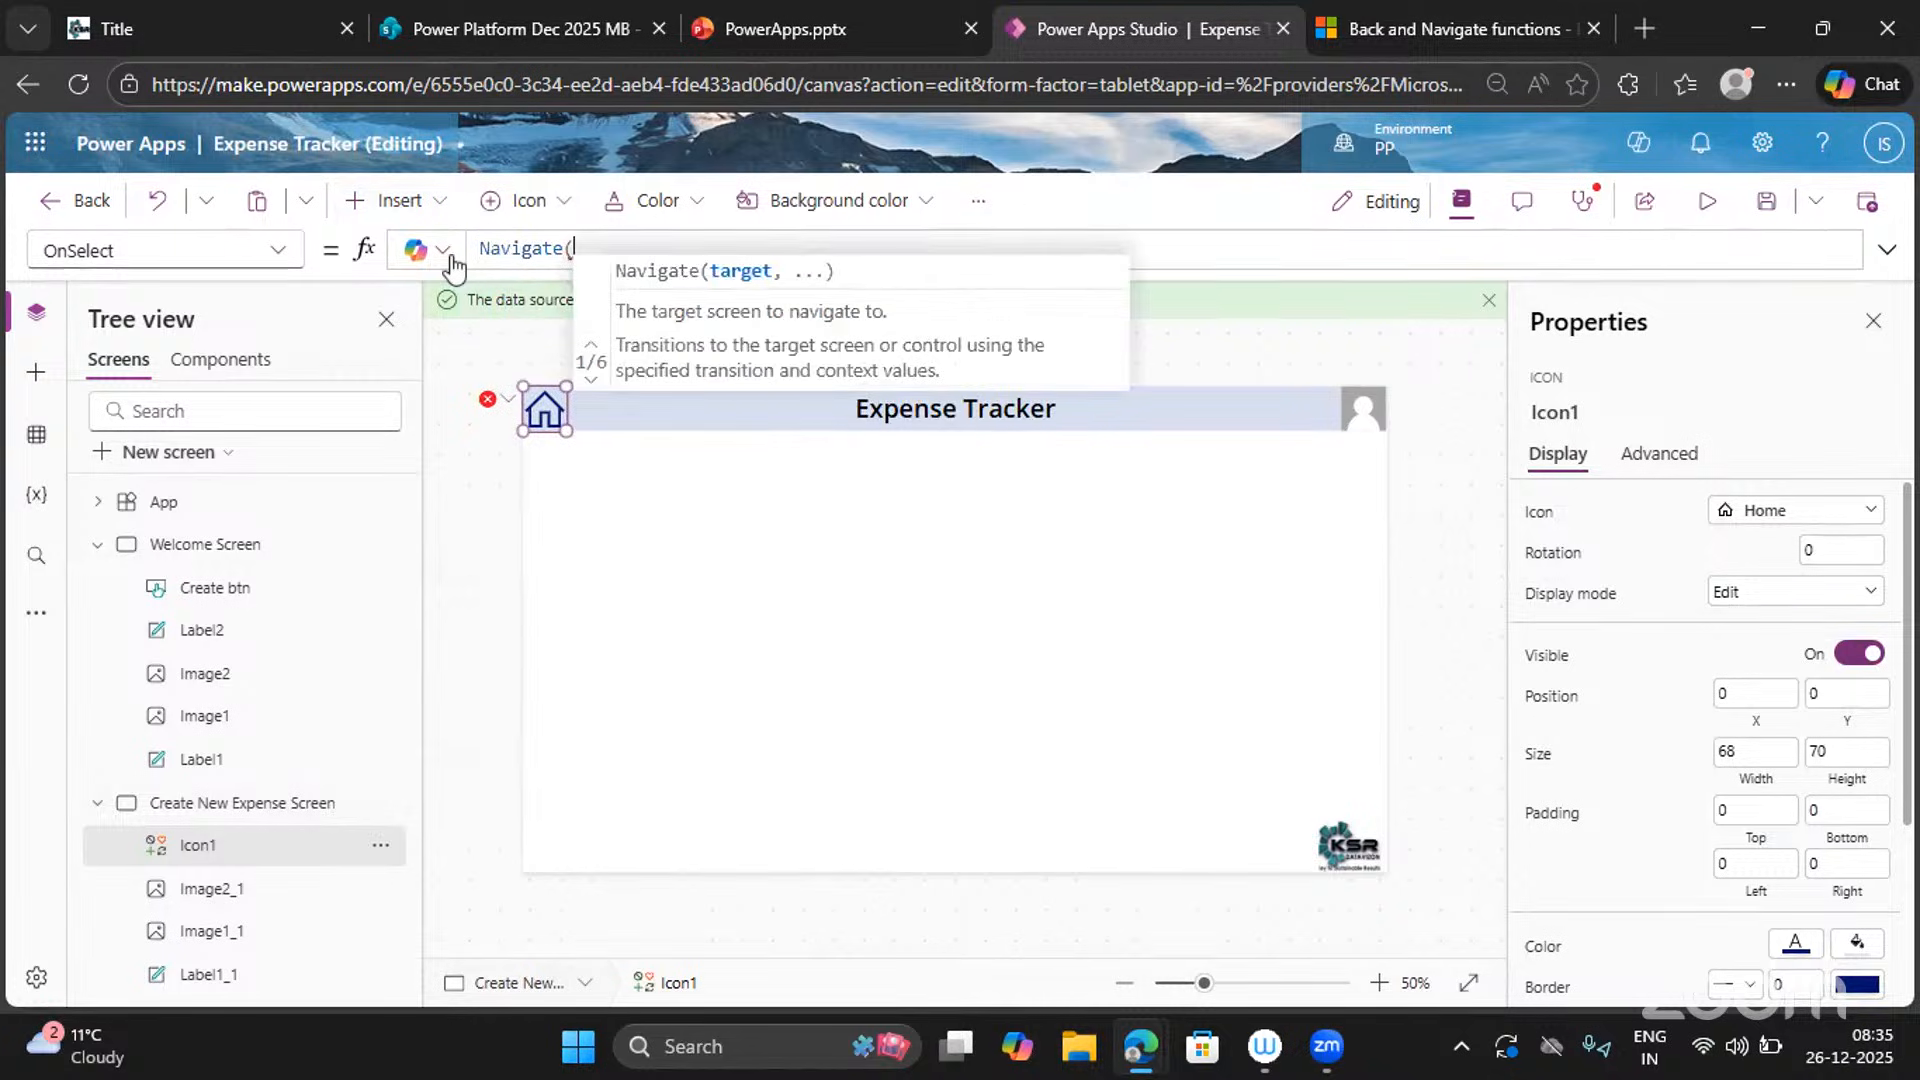
{"action": "type", "text": "Wel"}
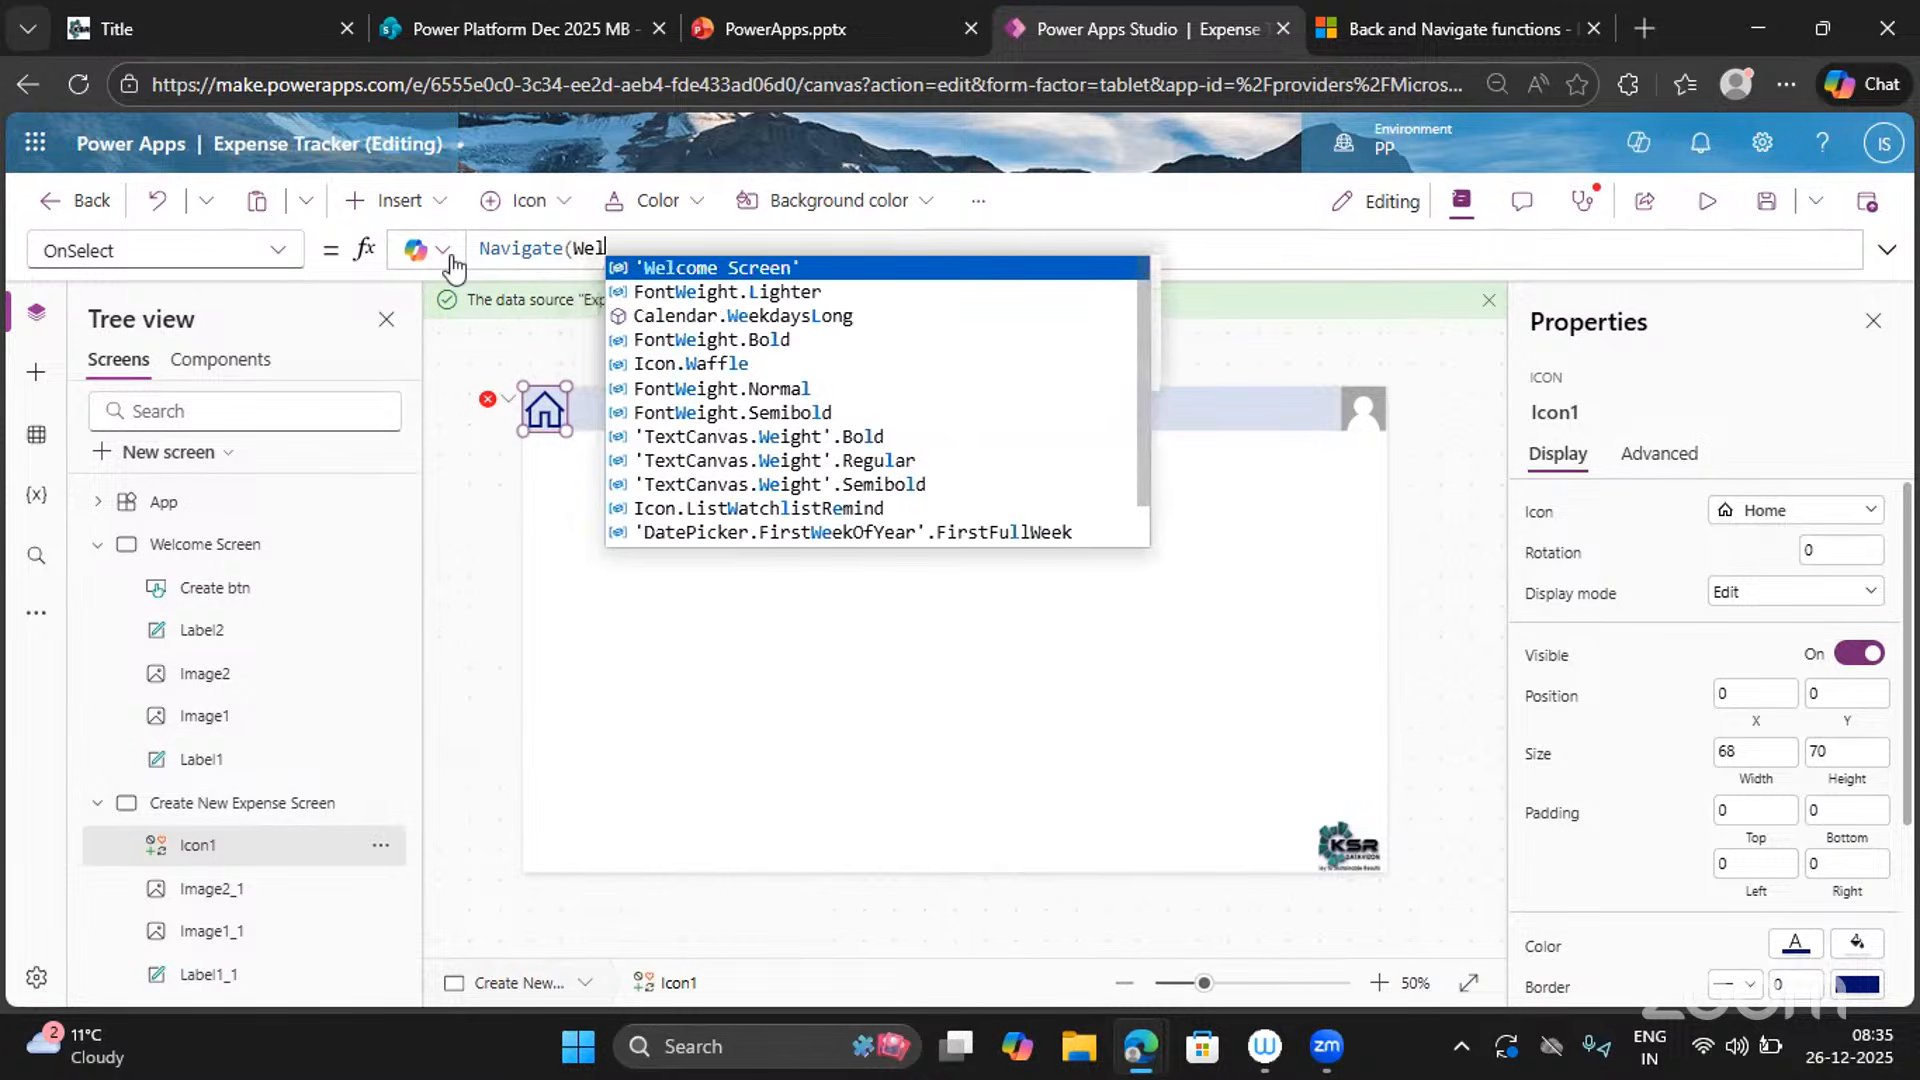
{"action": "key", "text": "Tab"}
{"action": "type", "text": ","}
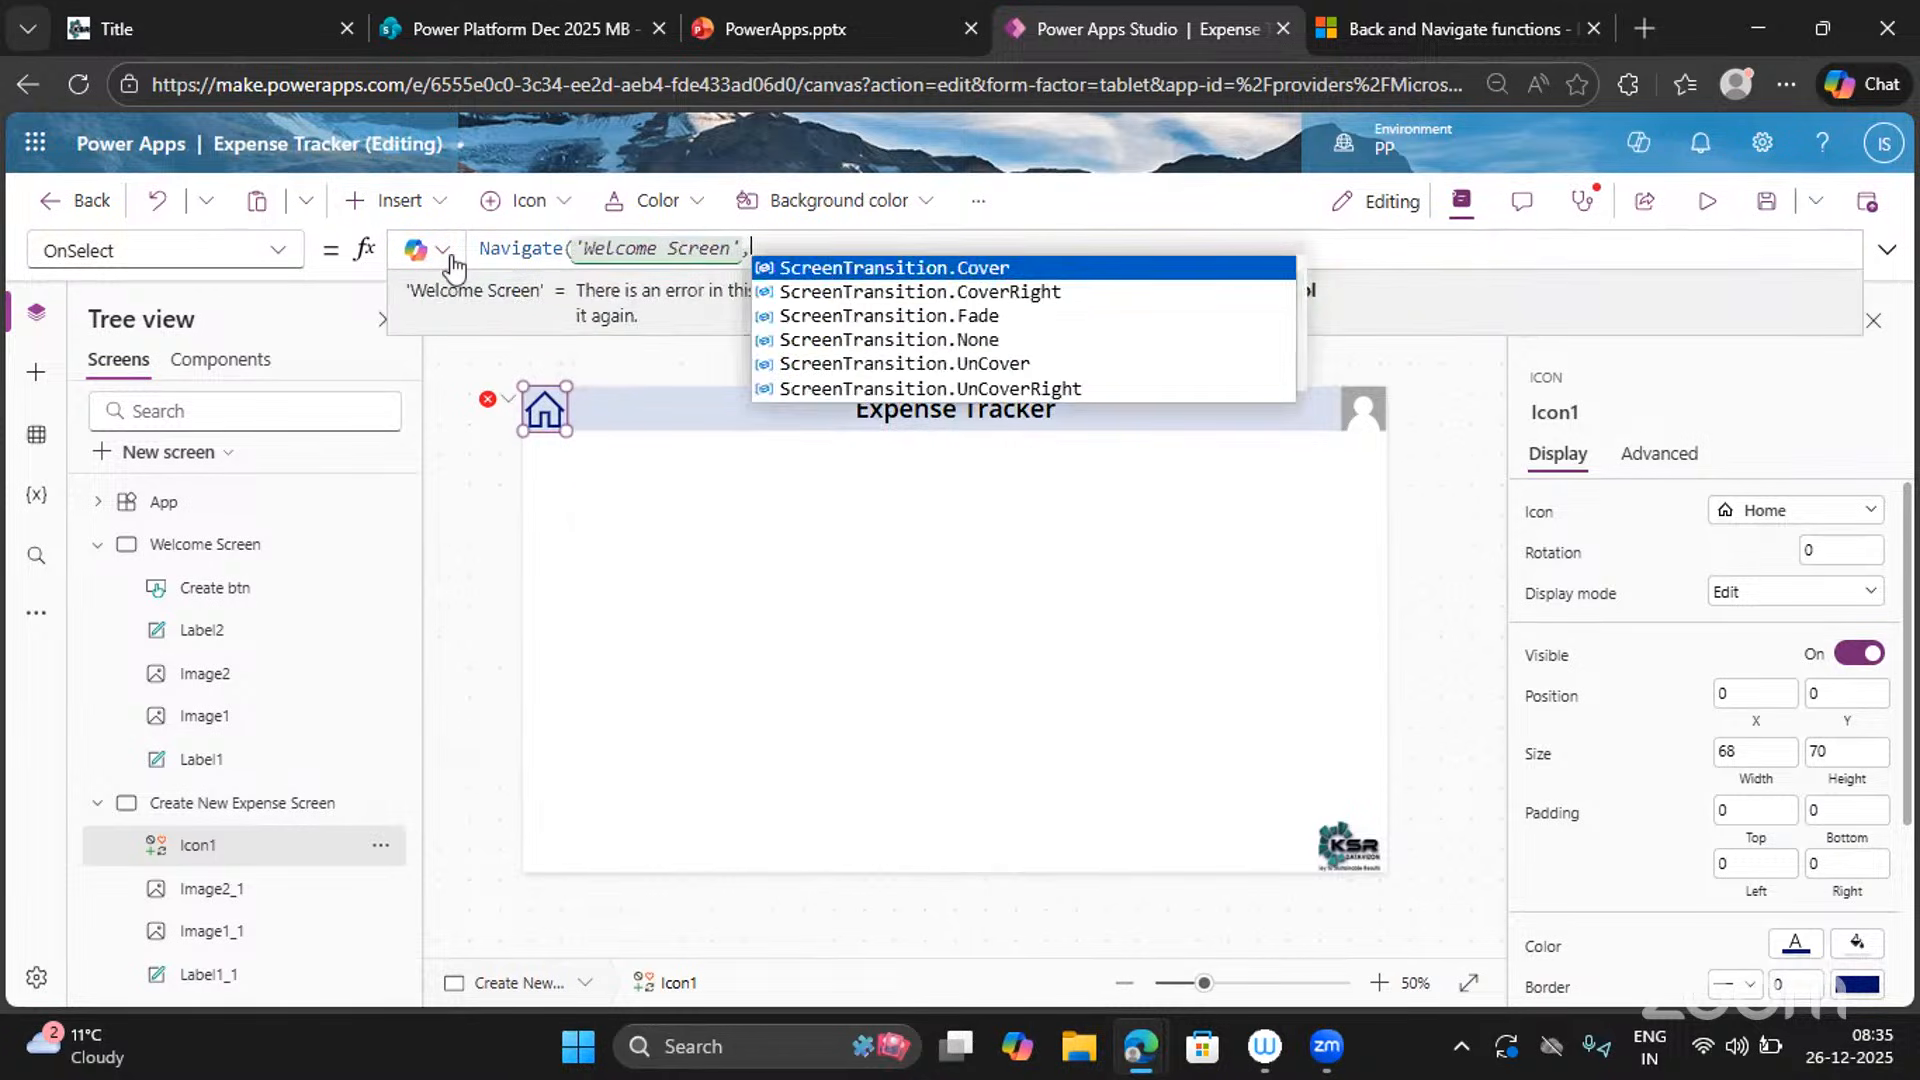
{"action": "key", "text": "Down"}
{"action": "key", "text": "Down"}
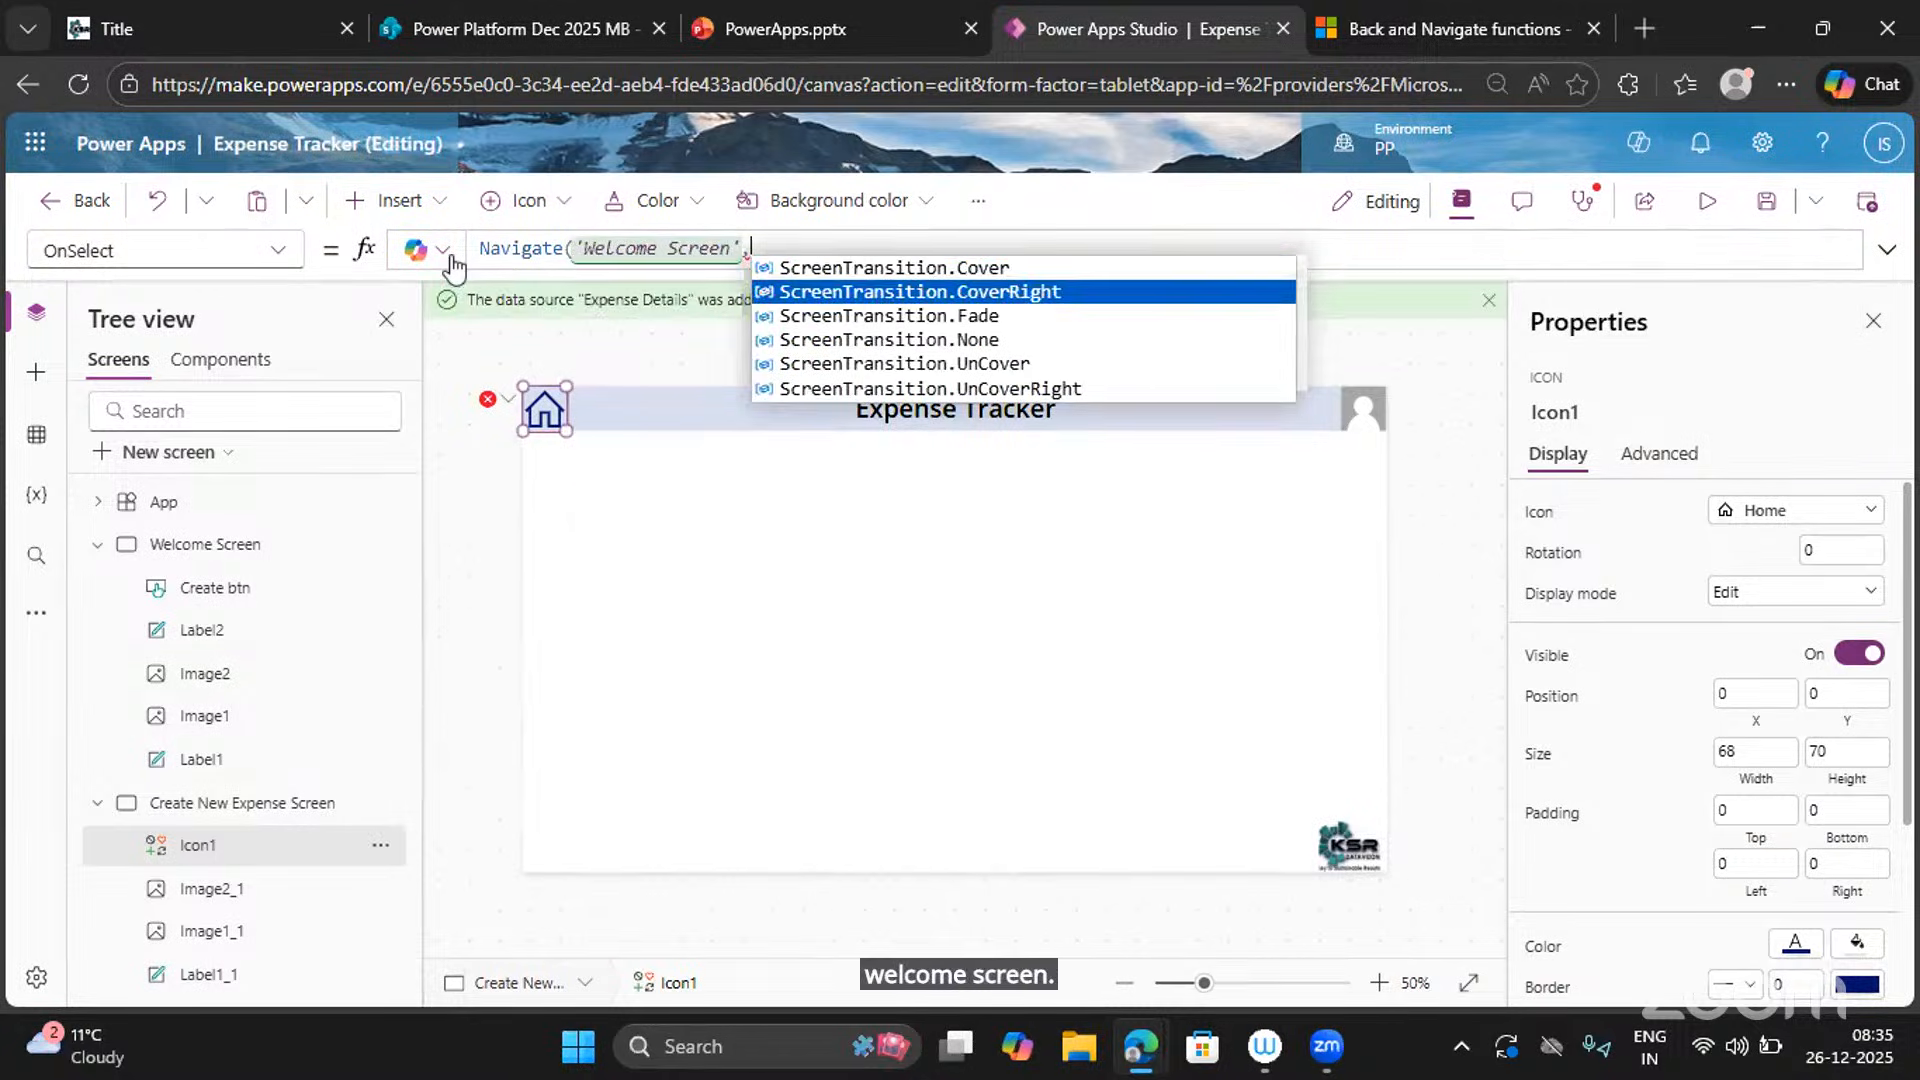
{"action": "key", "text": "Tab"}
{"action": "type", "text": ")"}
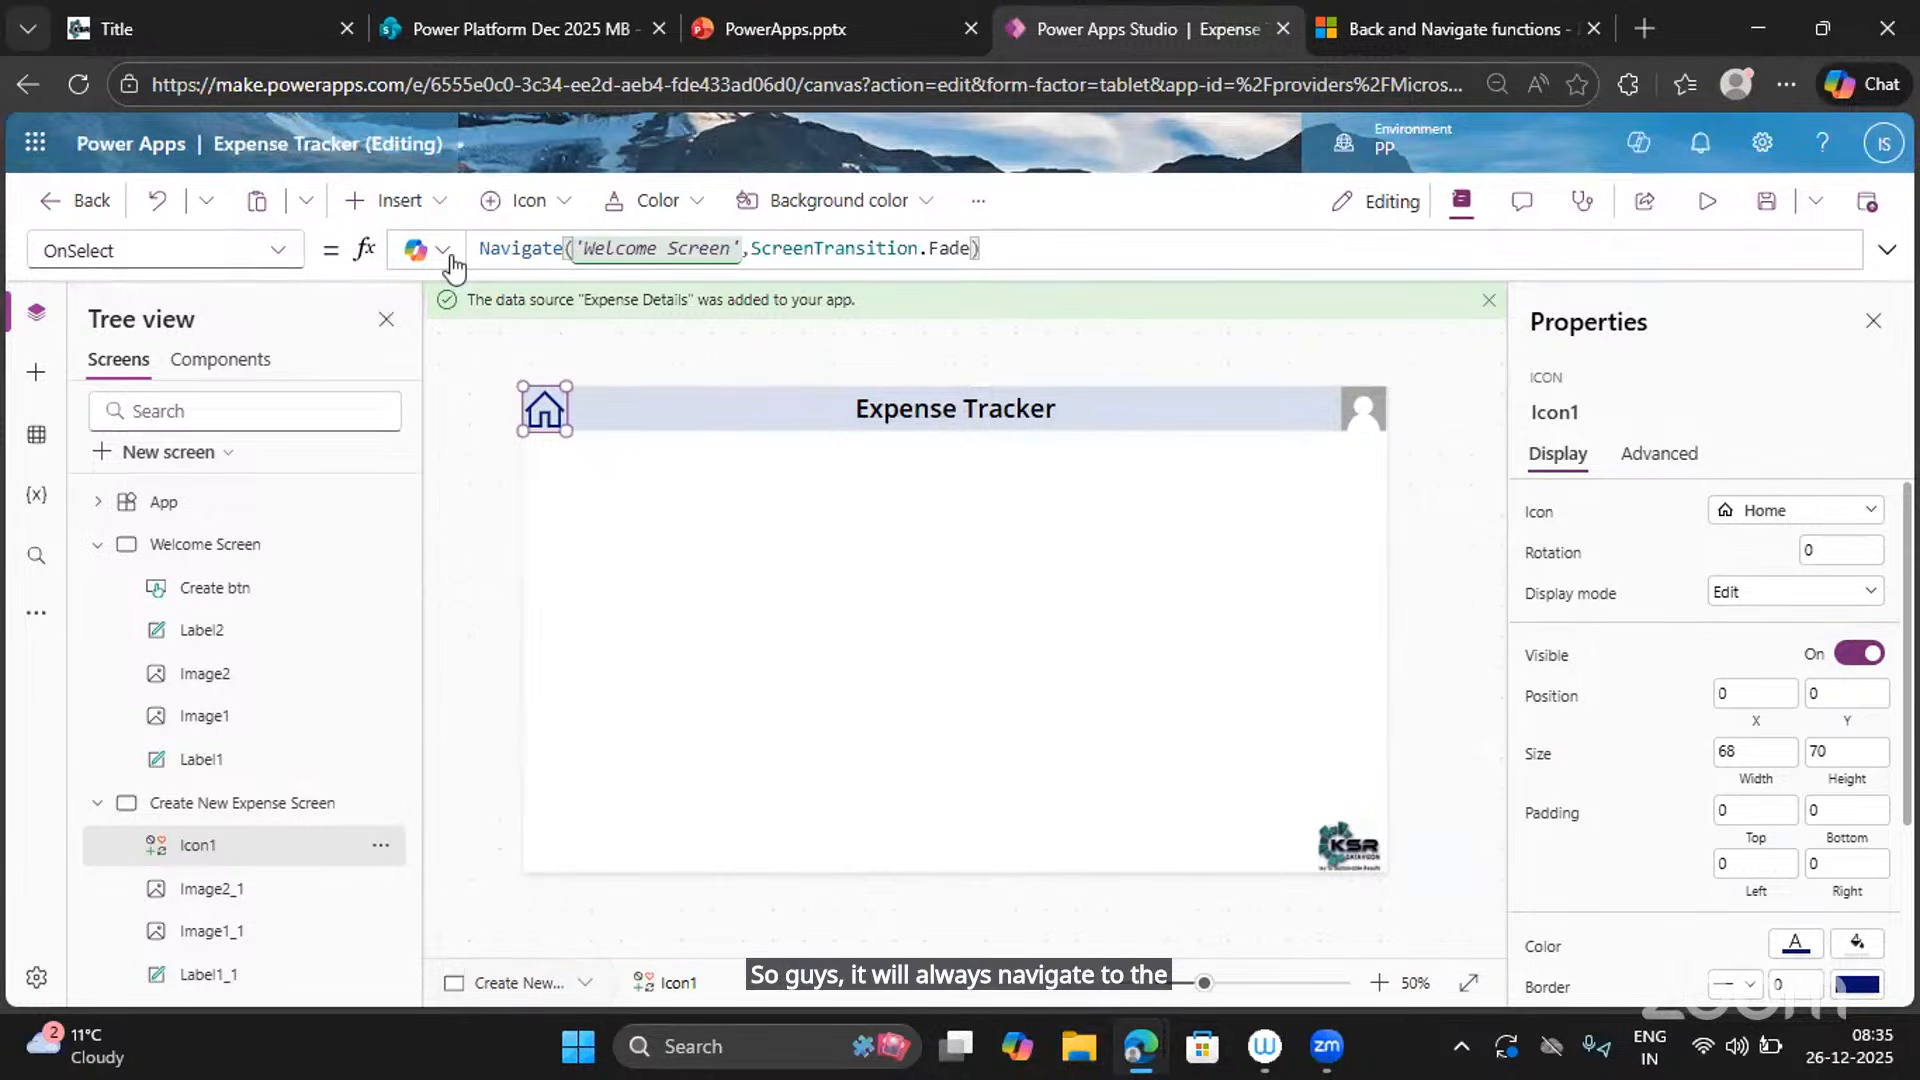
Preview the app and go Home, then back to Create New Expense, twice before closing preview.
{"action": "left_click", "coordinate": [1708, 203]}
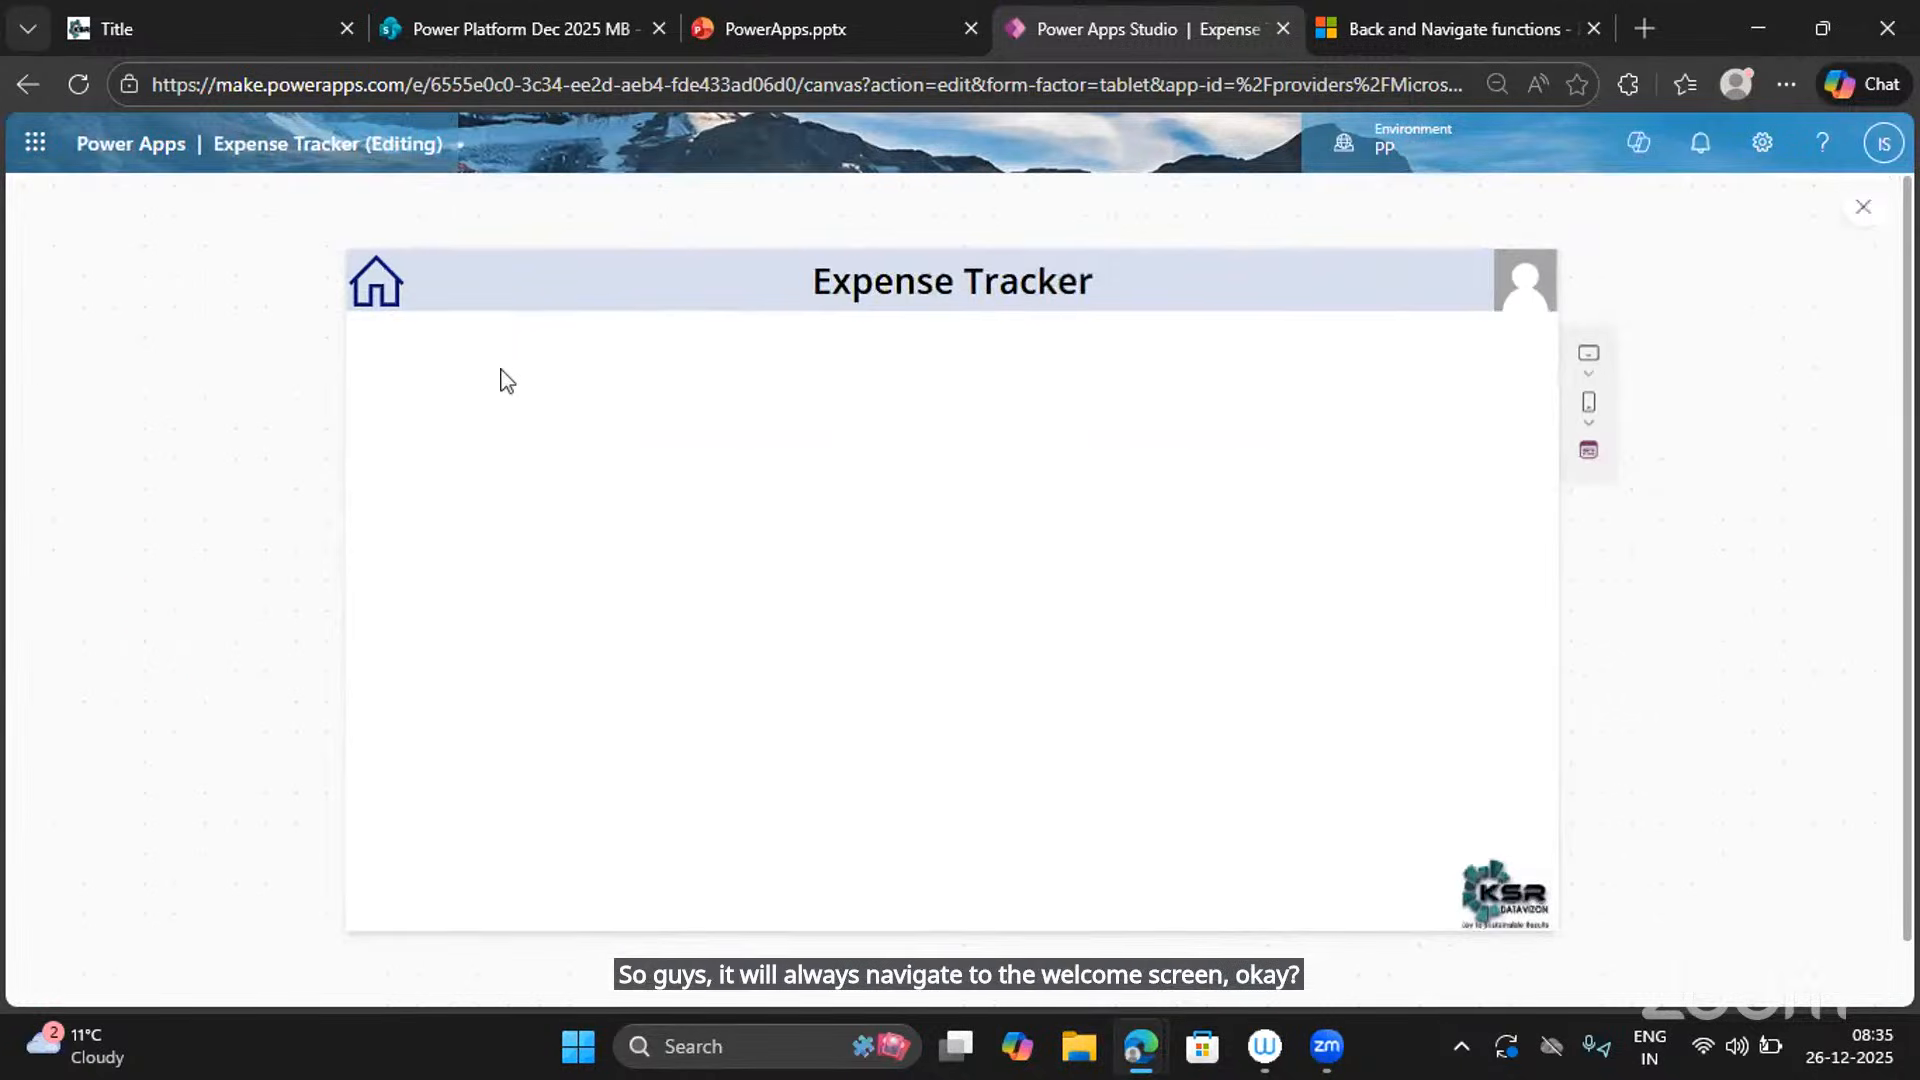
{"action": "left_click", "coordinate": [376, 283]}
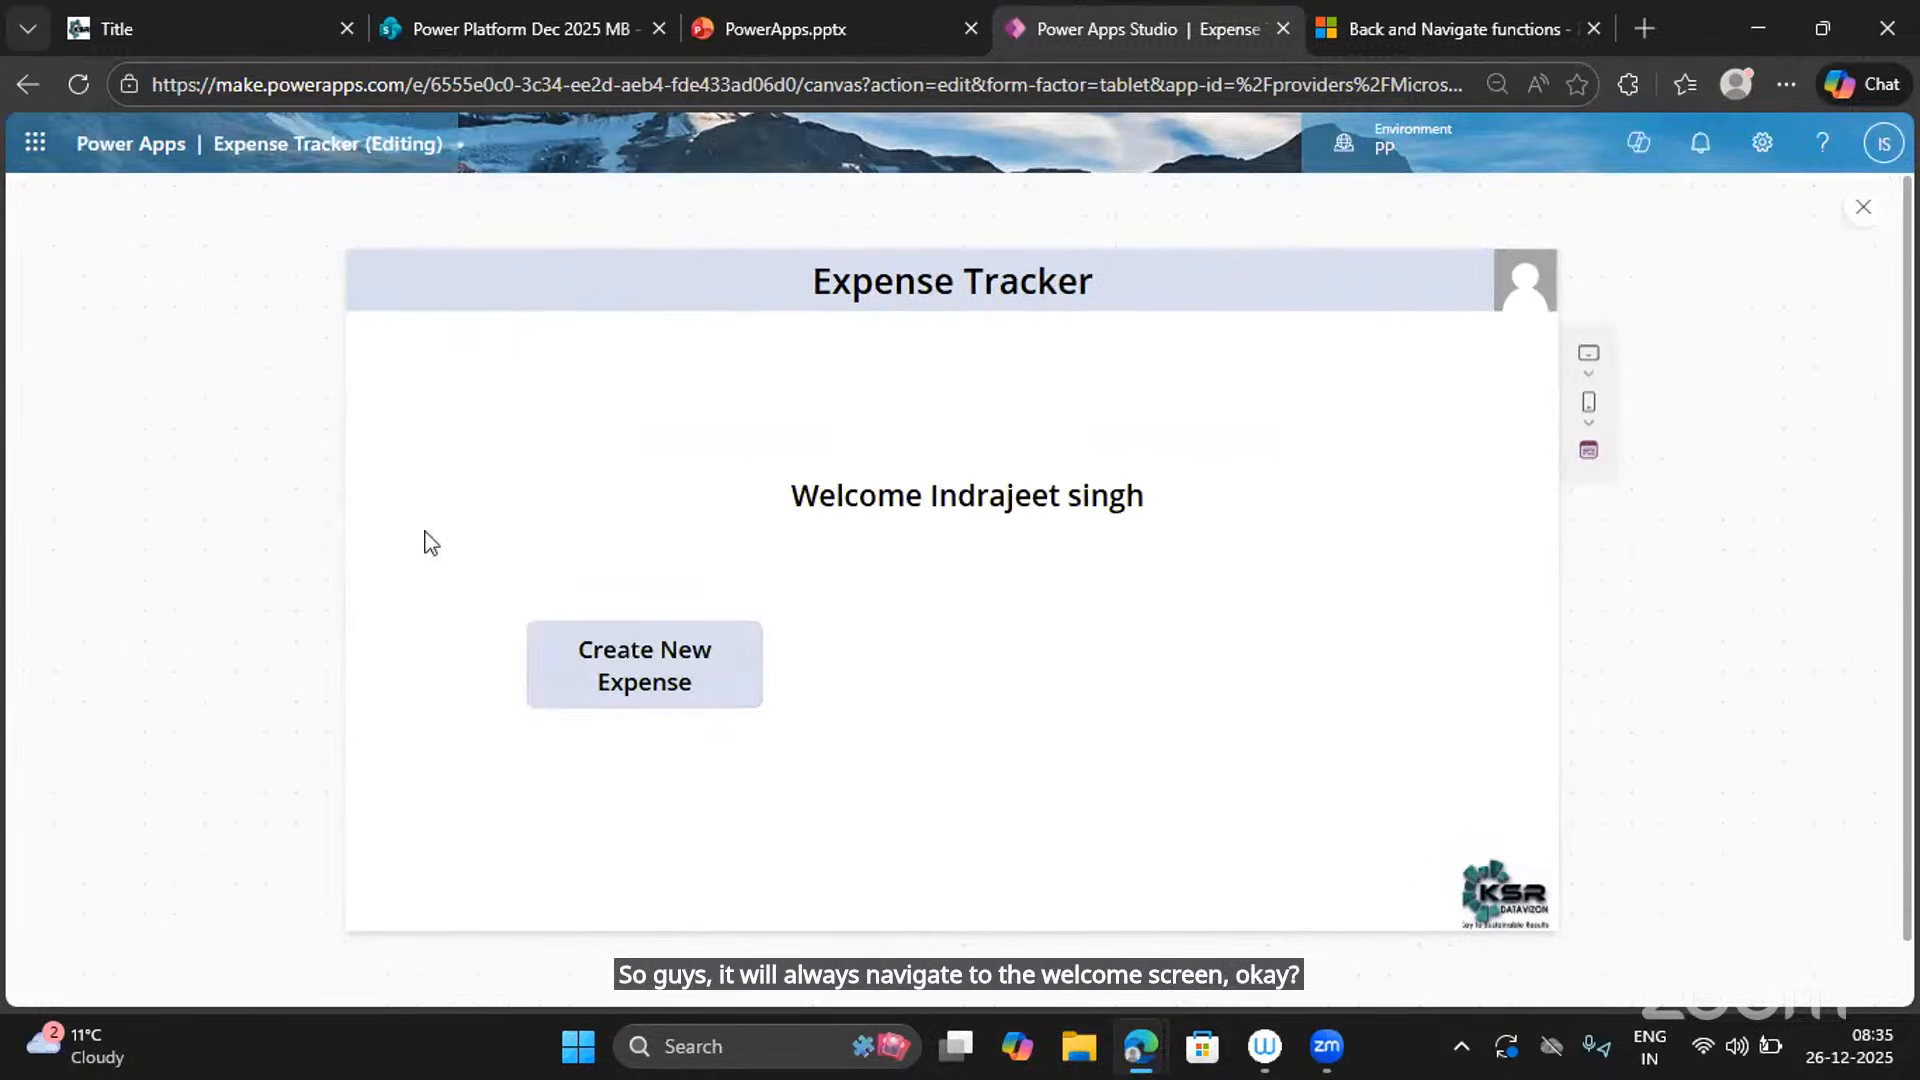
{"action": "left_click", "coordinate": [634, 651]}
{"action": "left_click", "coordinate": [375, 289]}
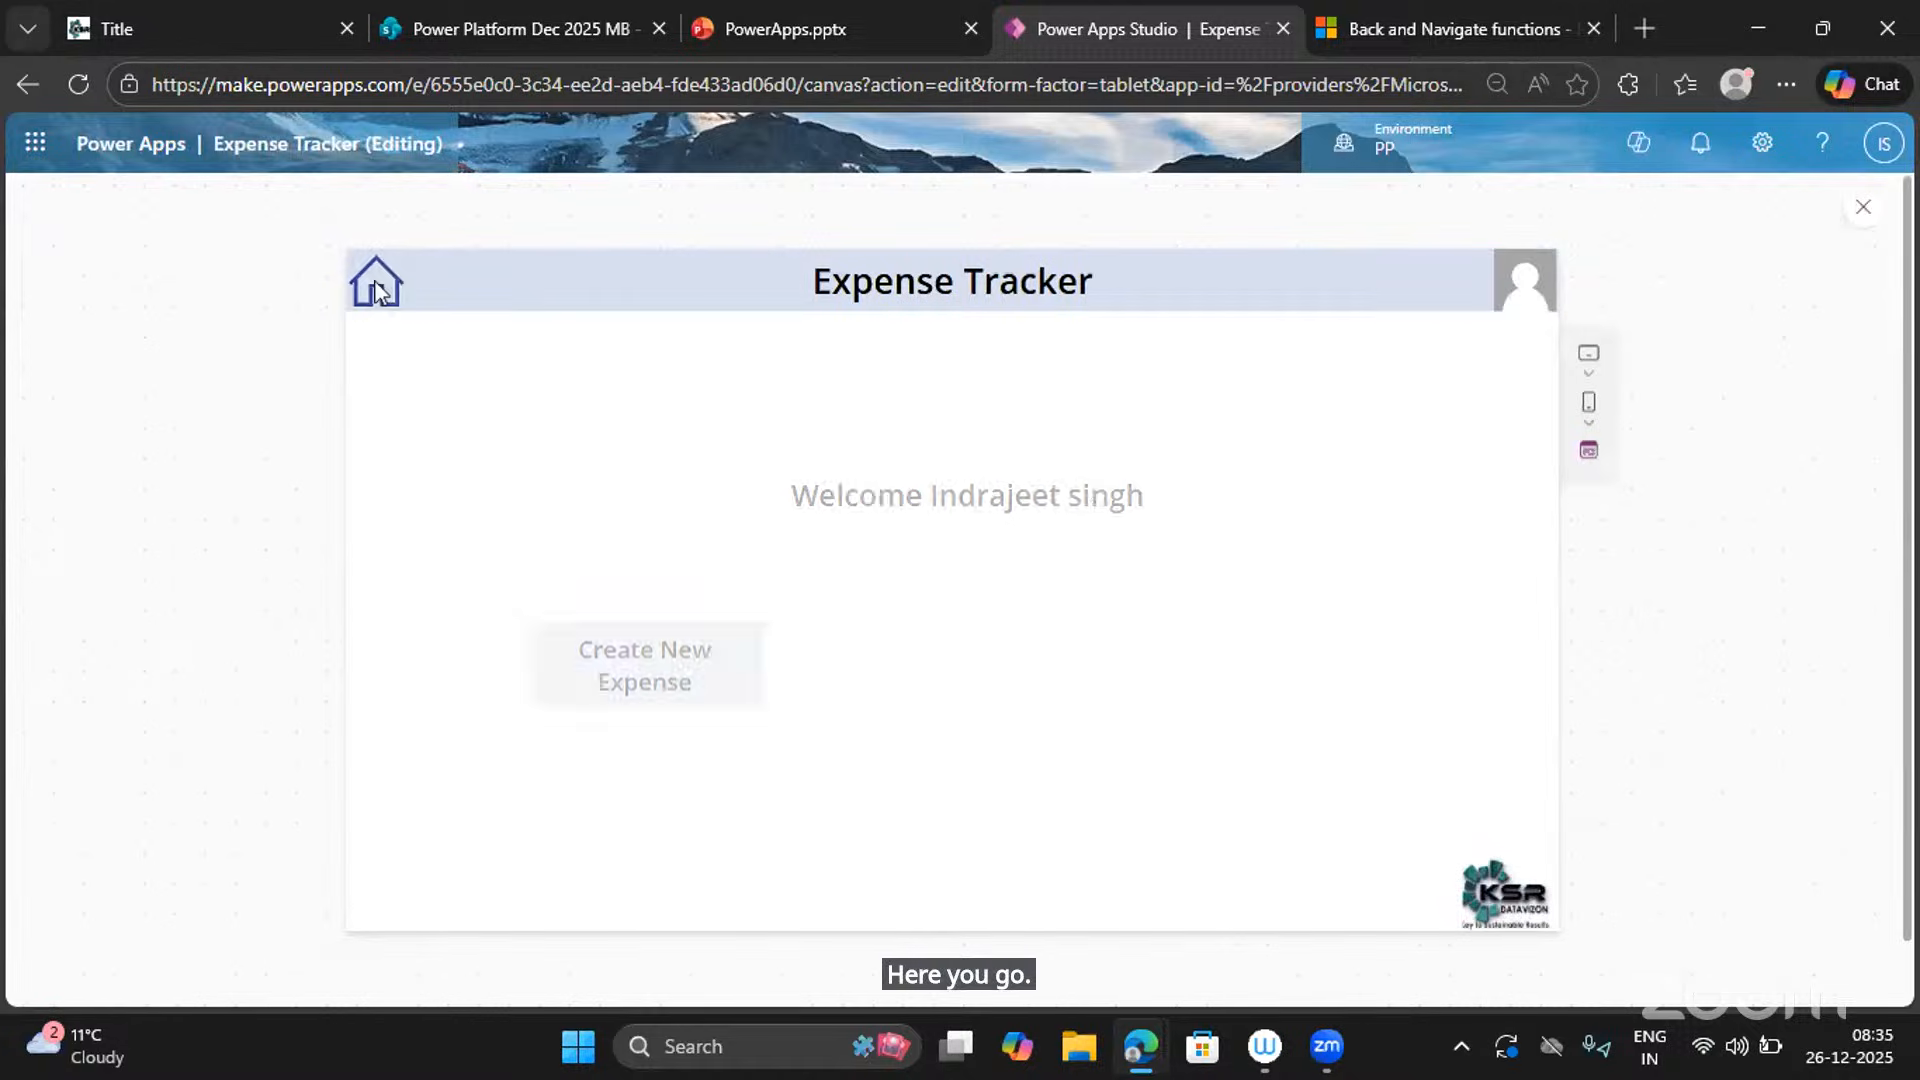
{"action": "left_click", "coordinate": [608, 665]}
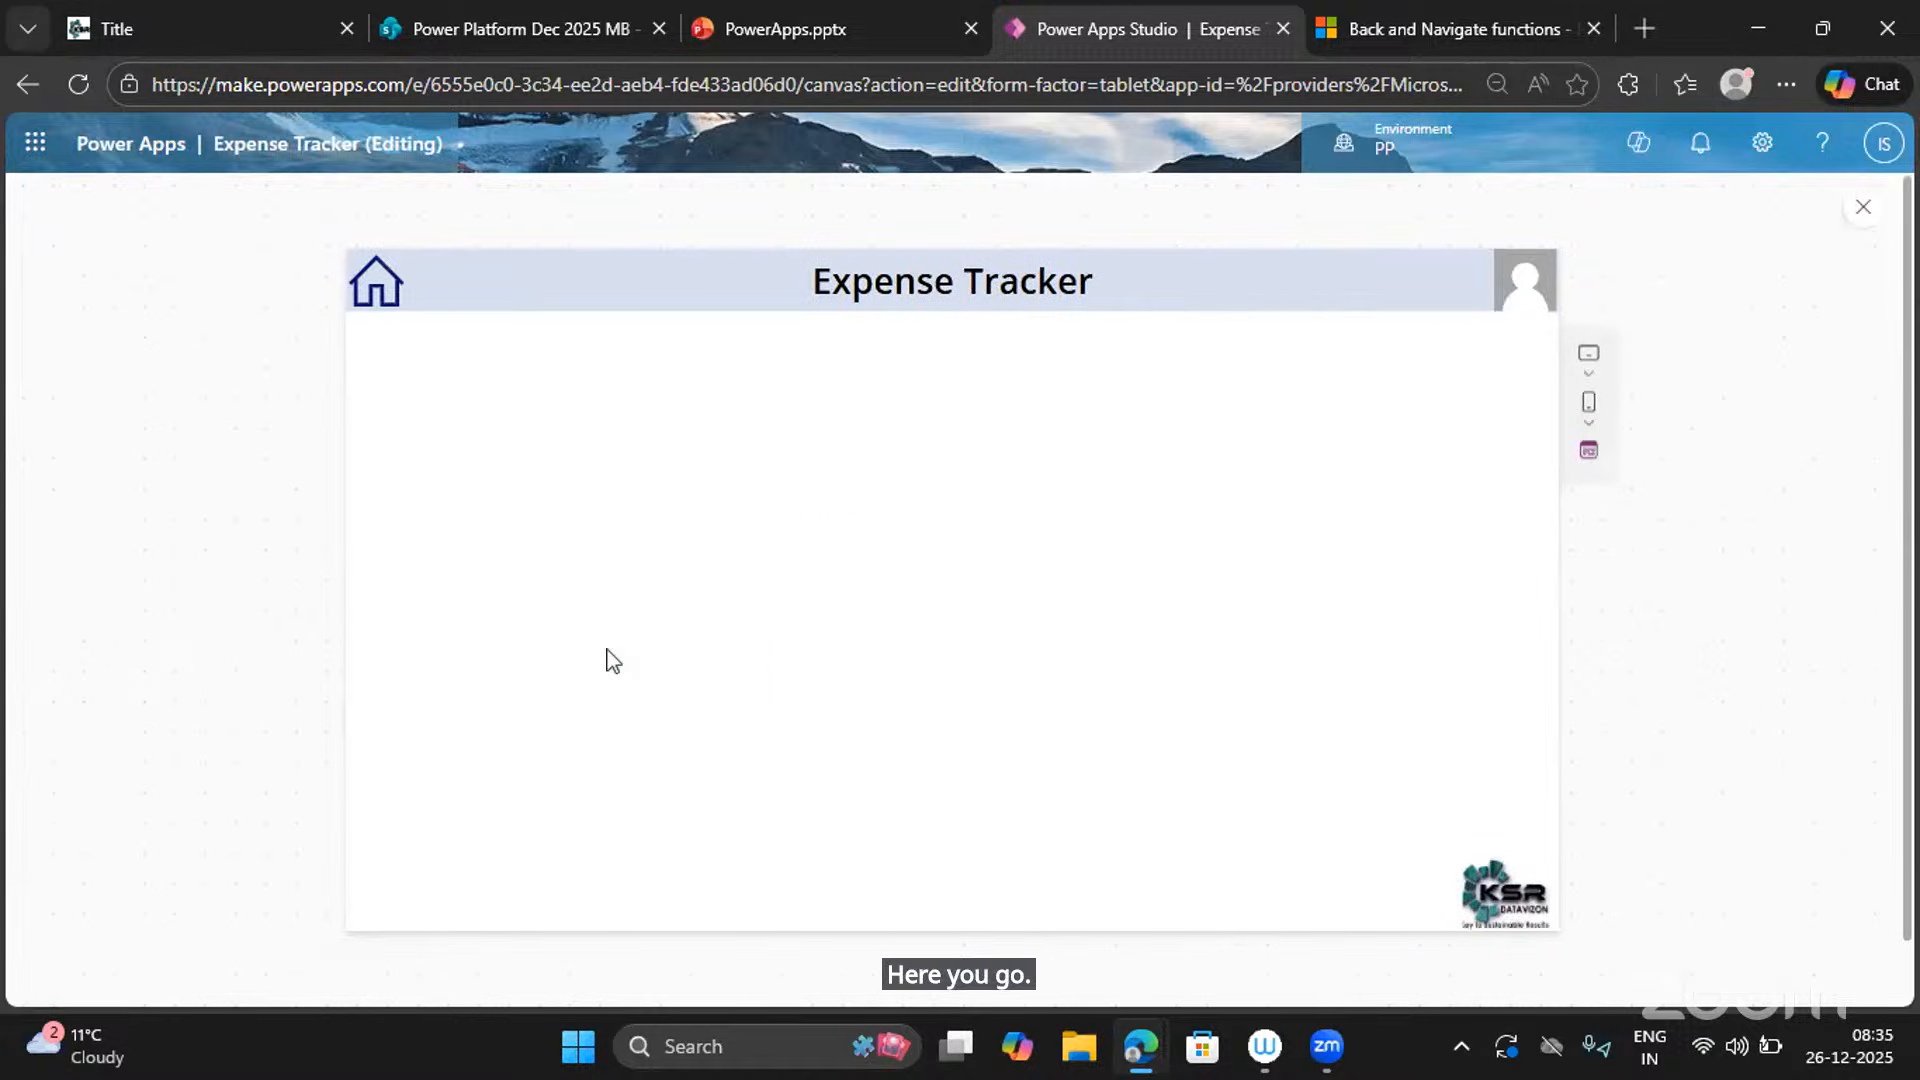
{"action": "left_click", "coordinate": [1861, 208]}
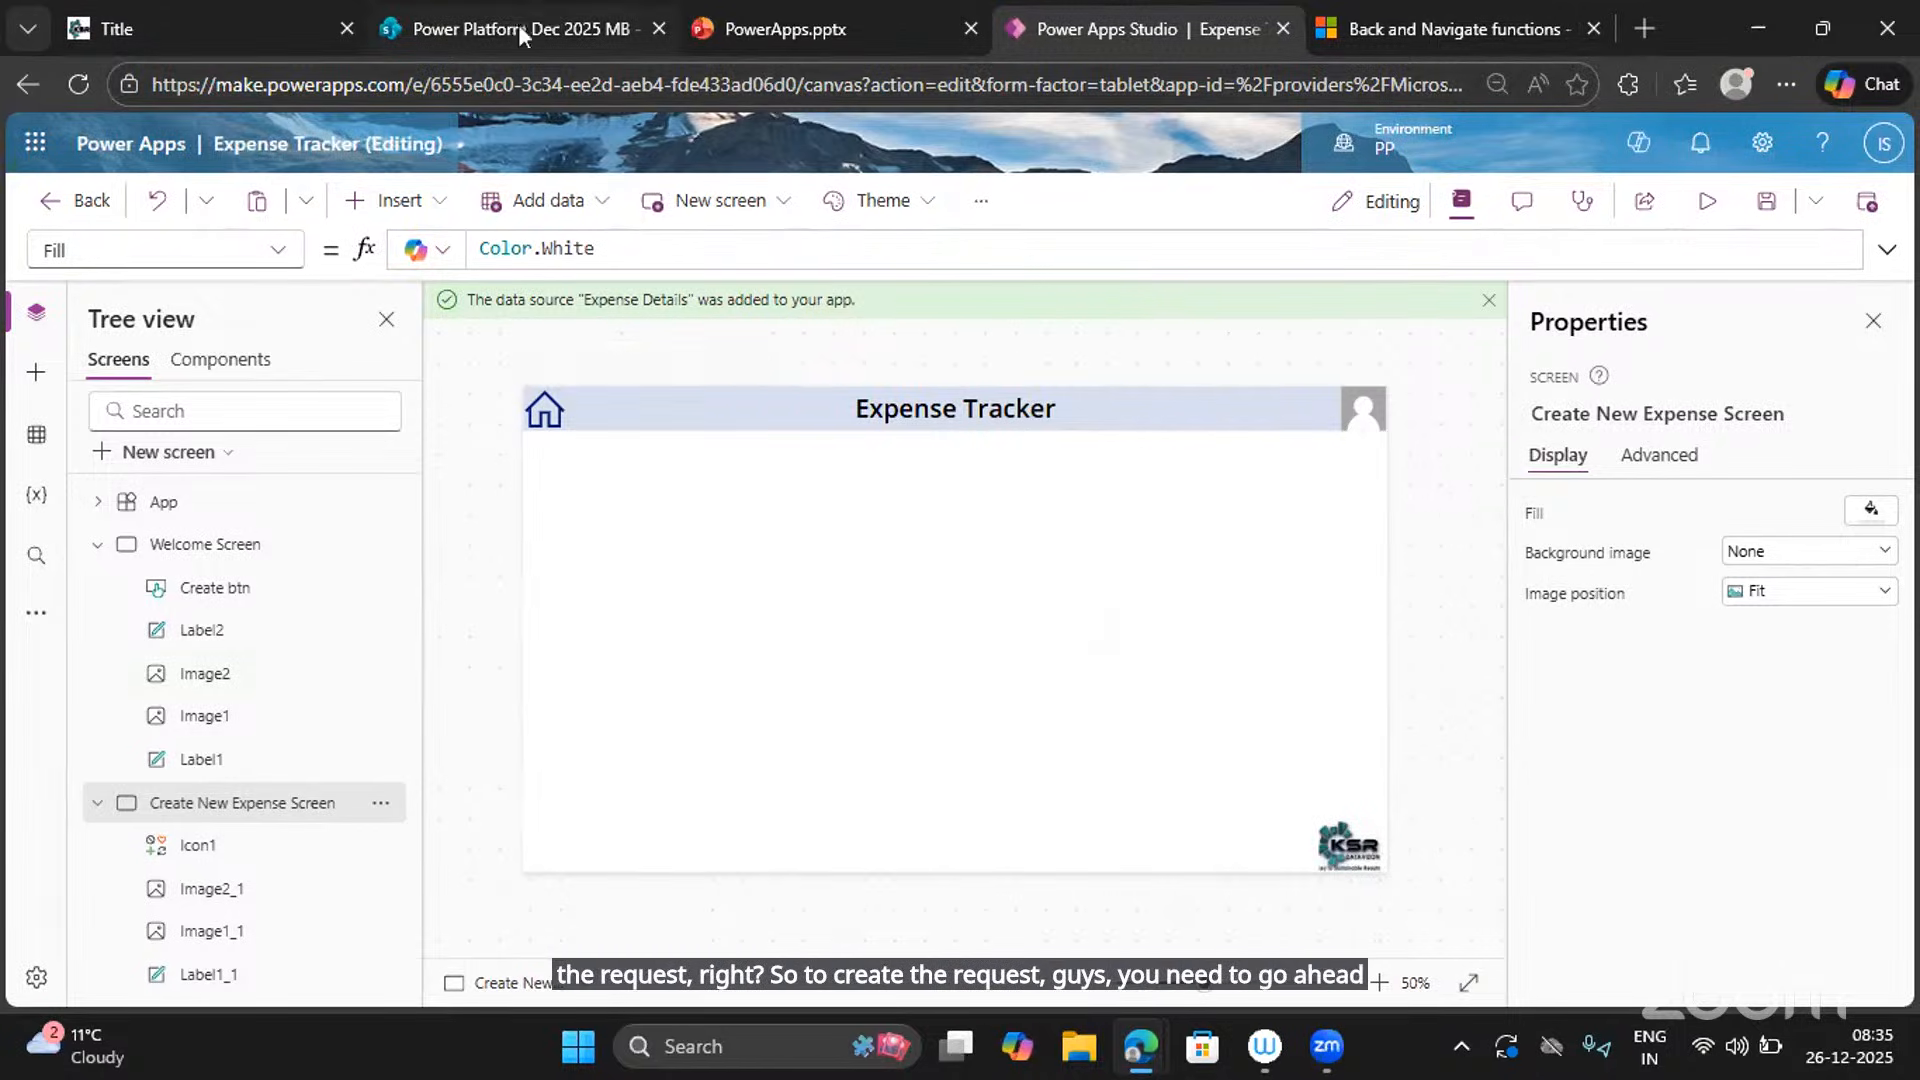
{"action": "left_click_drag", "start_coordinate": [516, 32], "coordinate": [1180, 40]}
{"action": "scroll", "coordinate": [1440, 586], "scroll_direction": "right", "scroll_amount": 10}
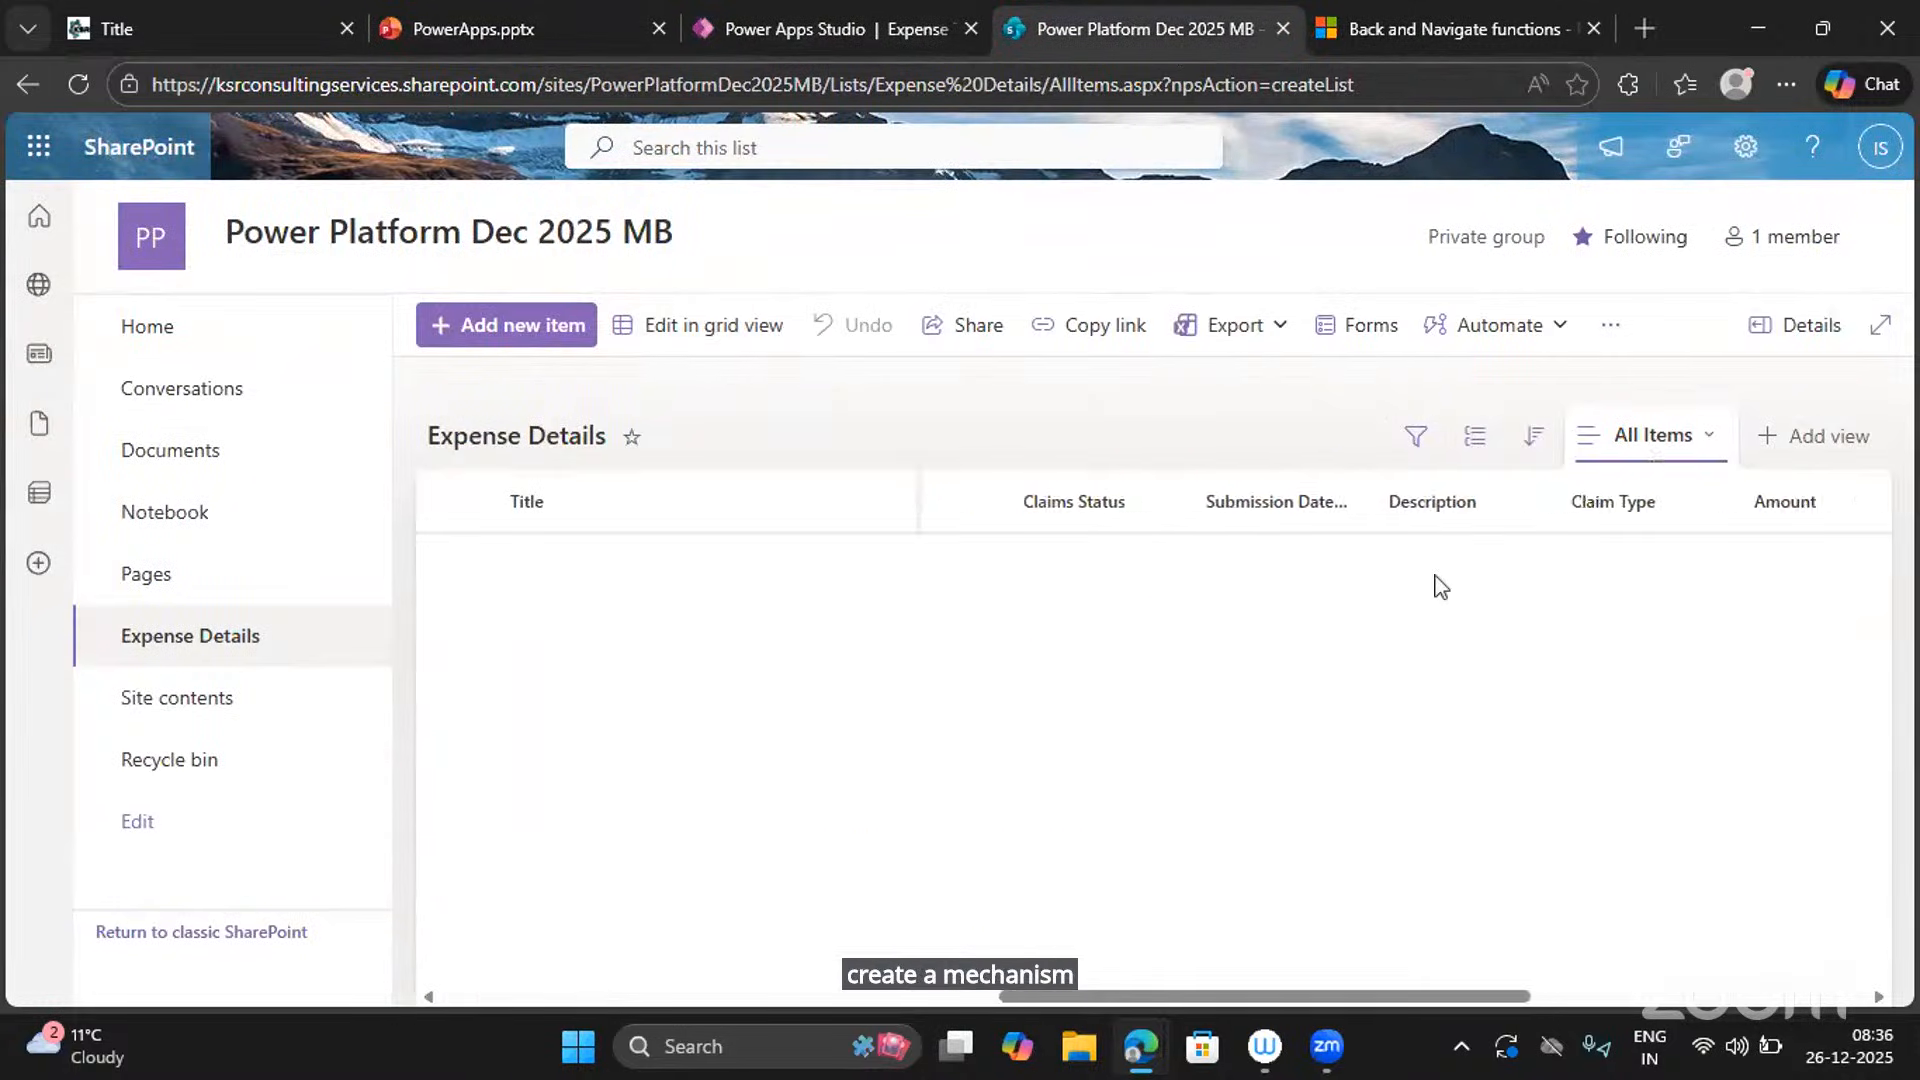
{"action": "scroll", "coordinate": [1440, 586], "scroll_direction": "left", "scroll_amount": 6}
{"action": "scroll", "coordinate": [1440, 586], "scroll_direction": "left", "scroll_amount": 5}
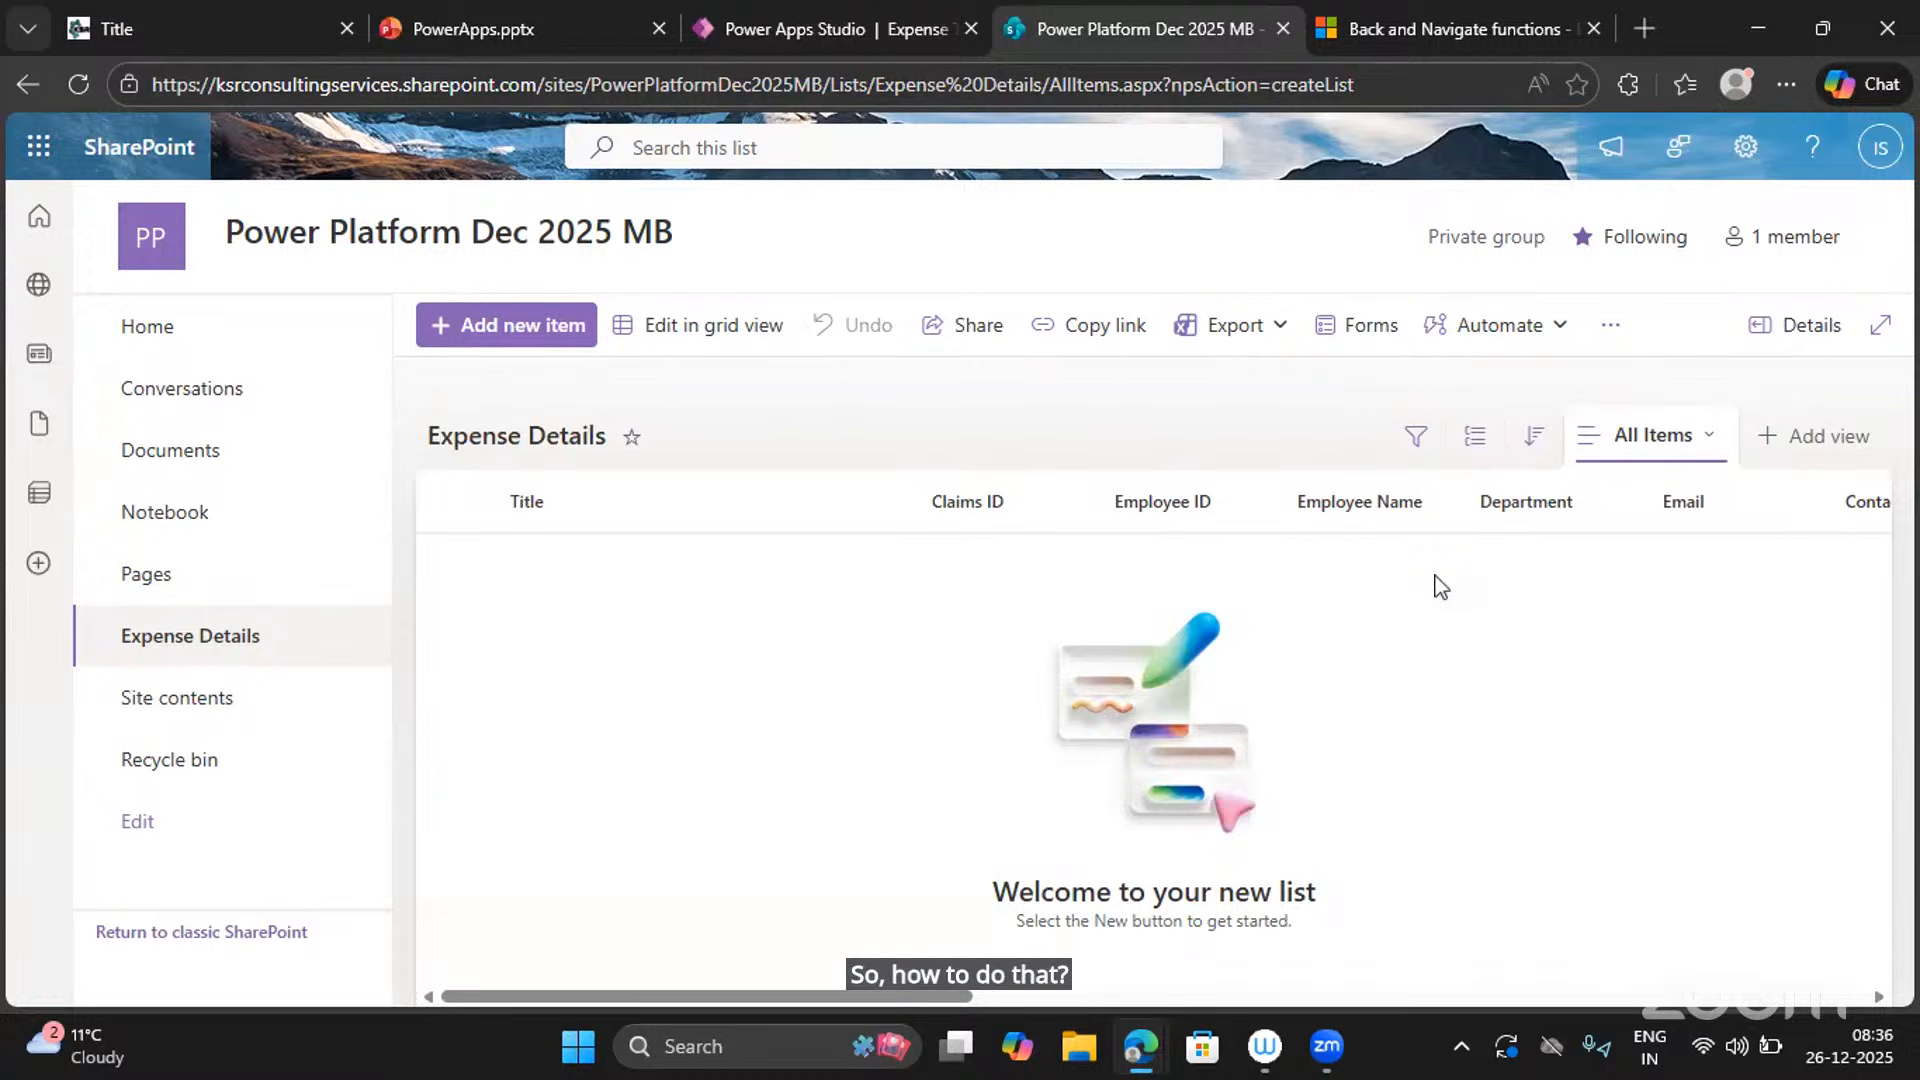
{"action": "left_click", "coordinate": [850, 30]}
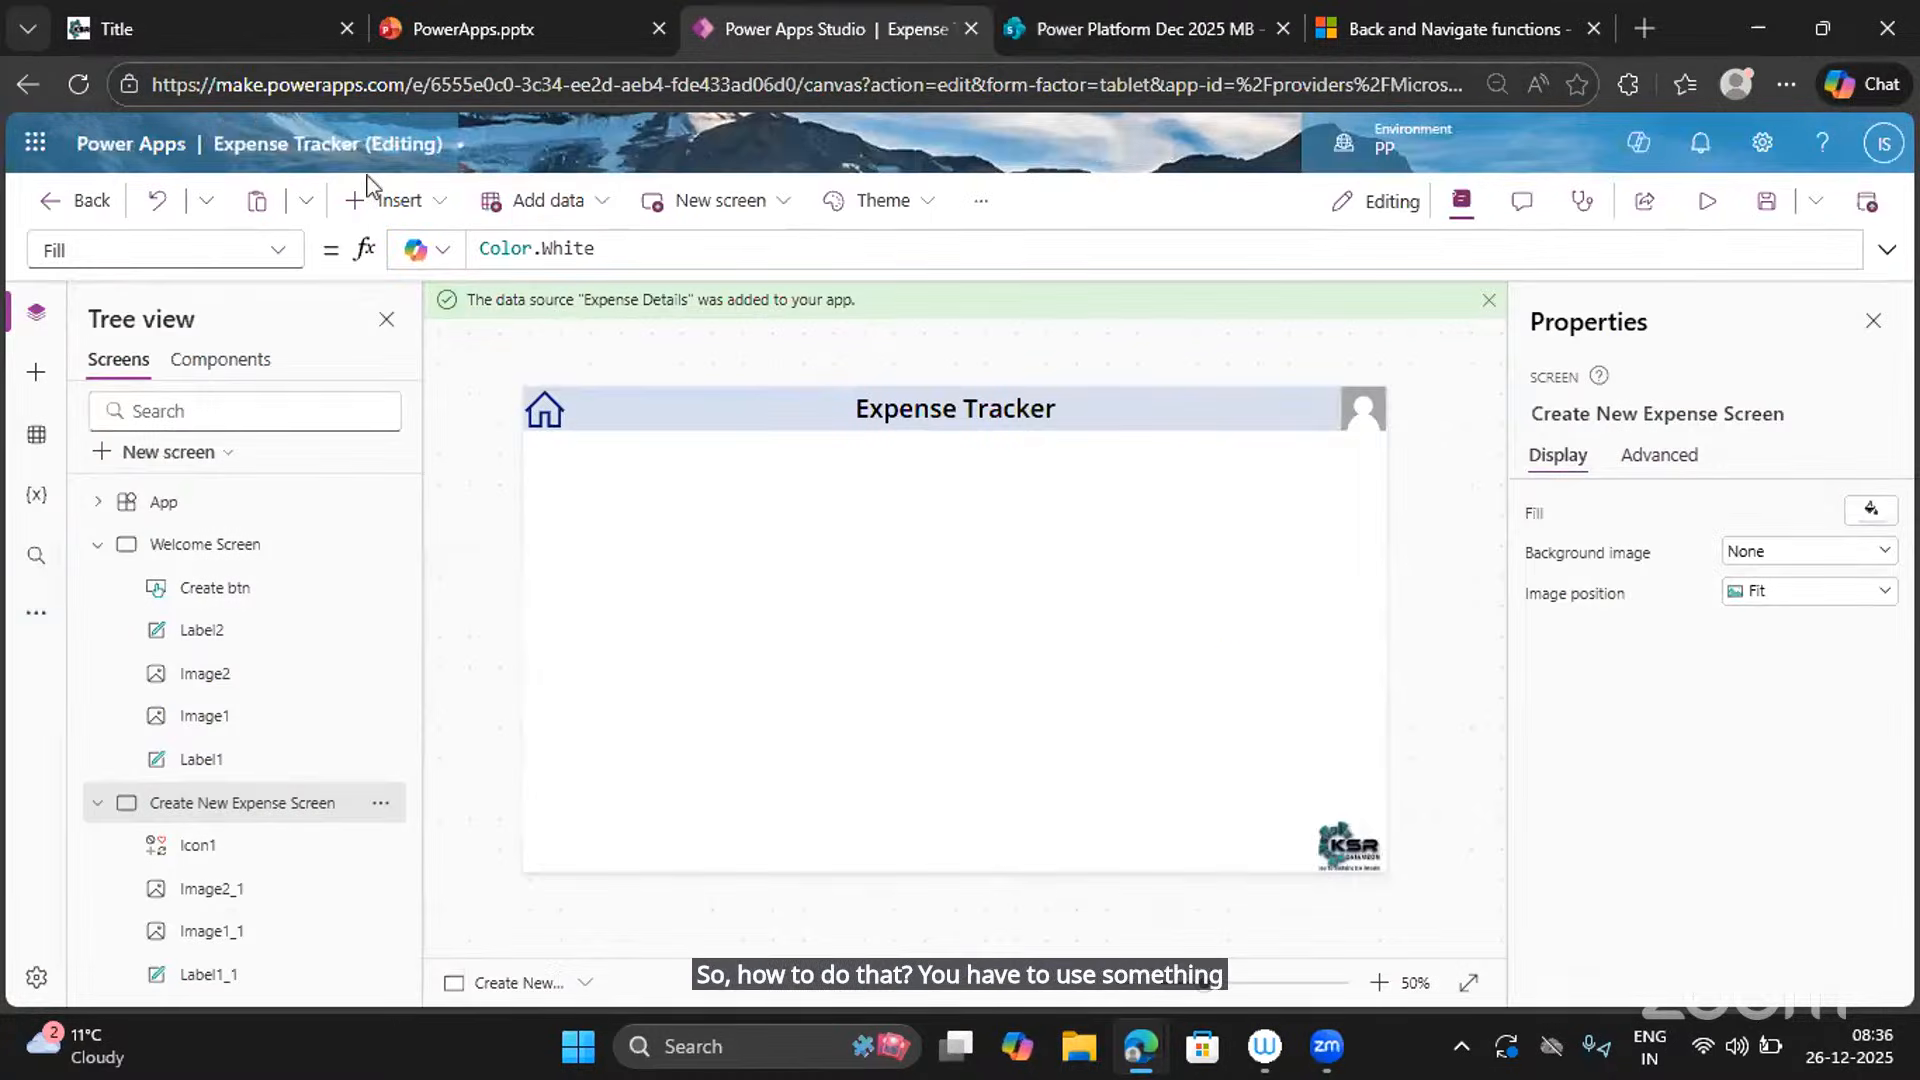
Insert an Edit form and bind it to the Expense Details data source.
{"action": "left_click", "coordinate": [400, 203]}
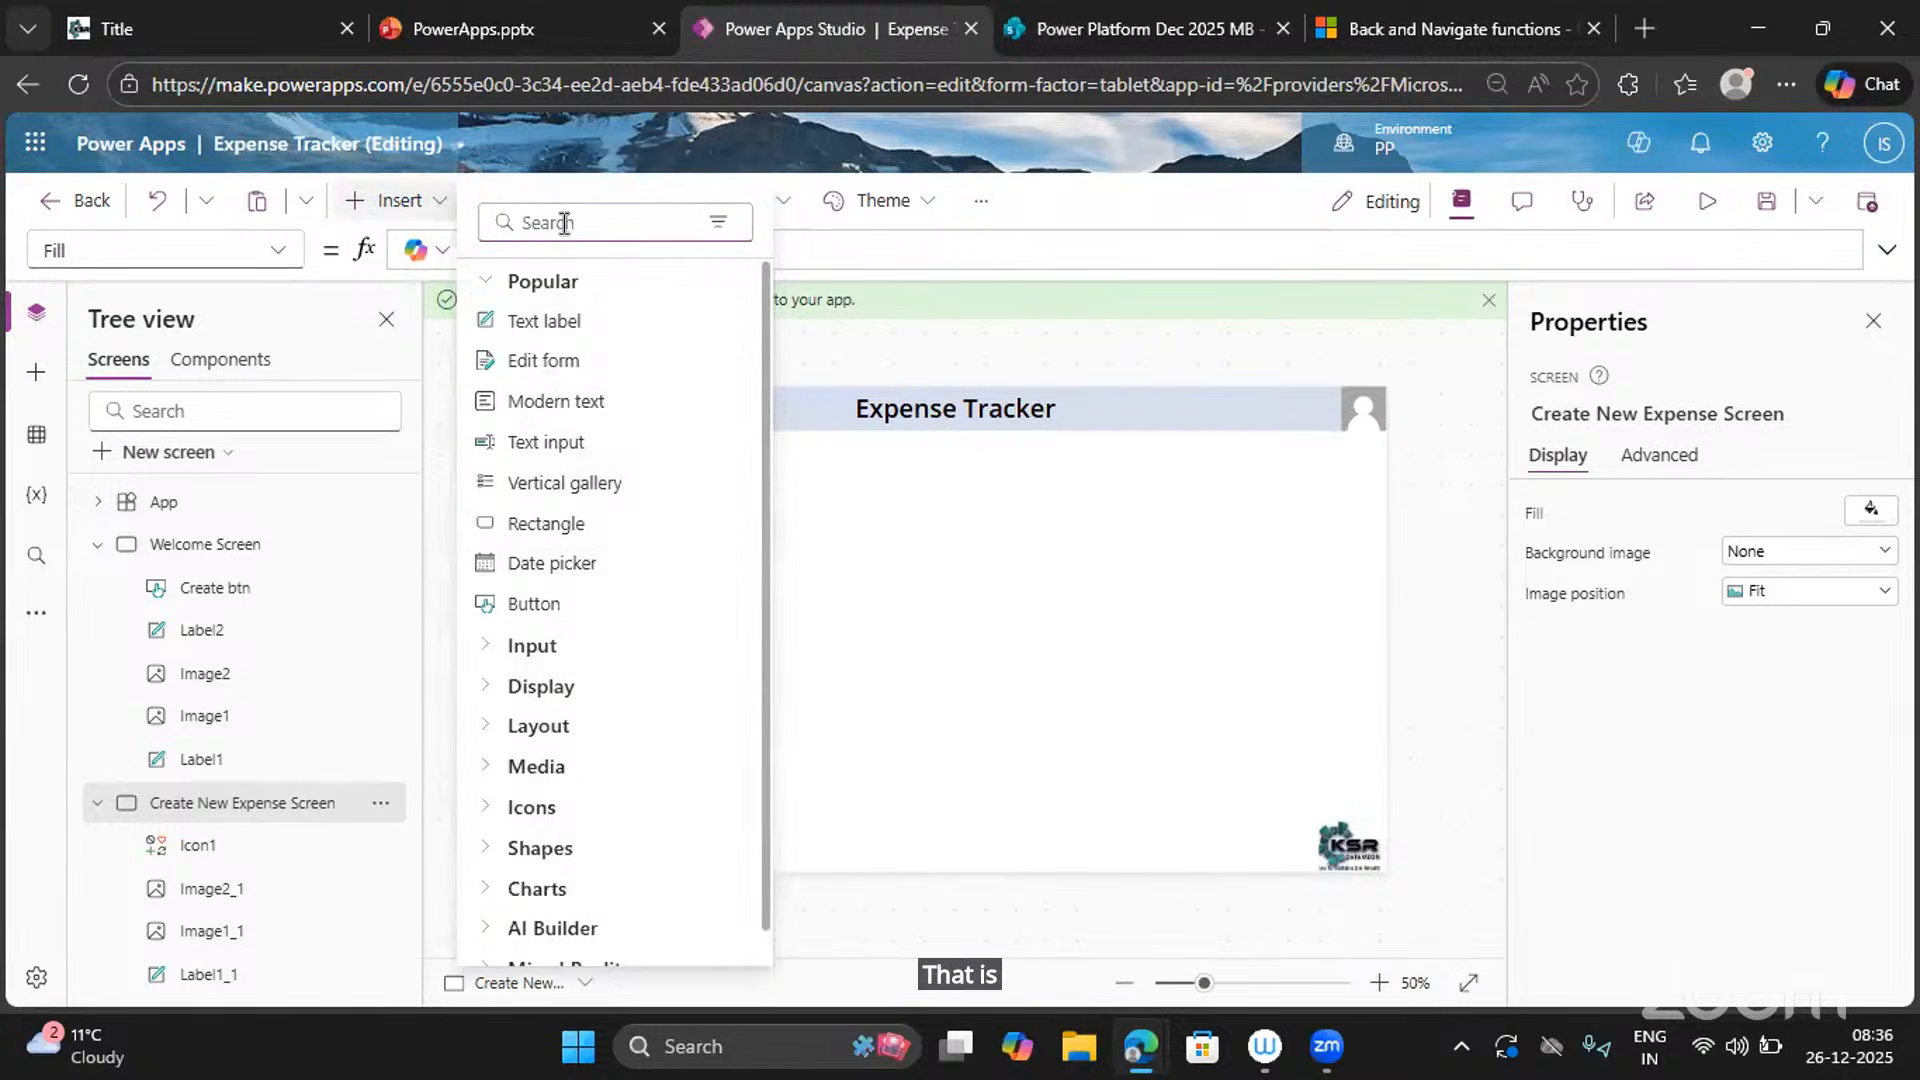
{"action": "type", "text": "FOrm"}
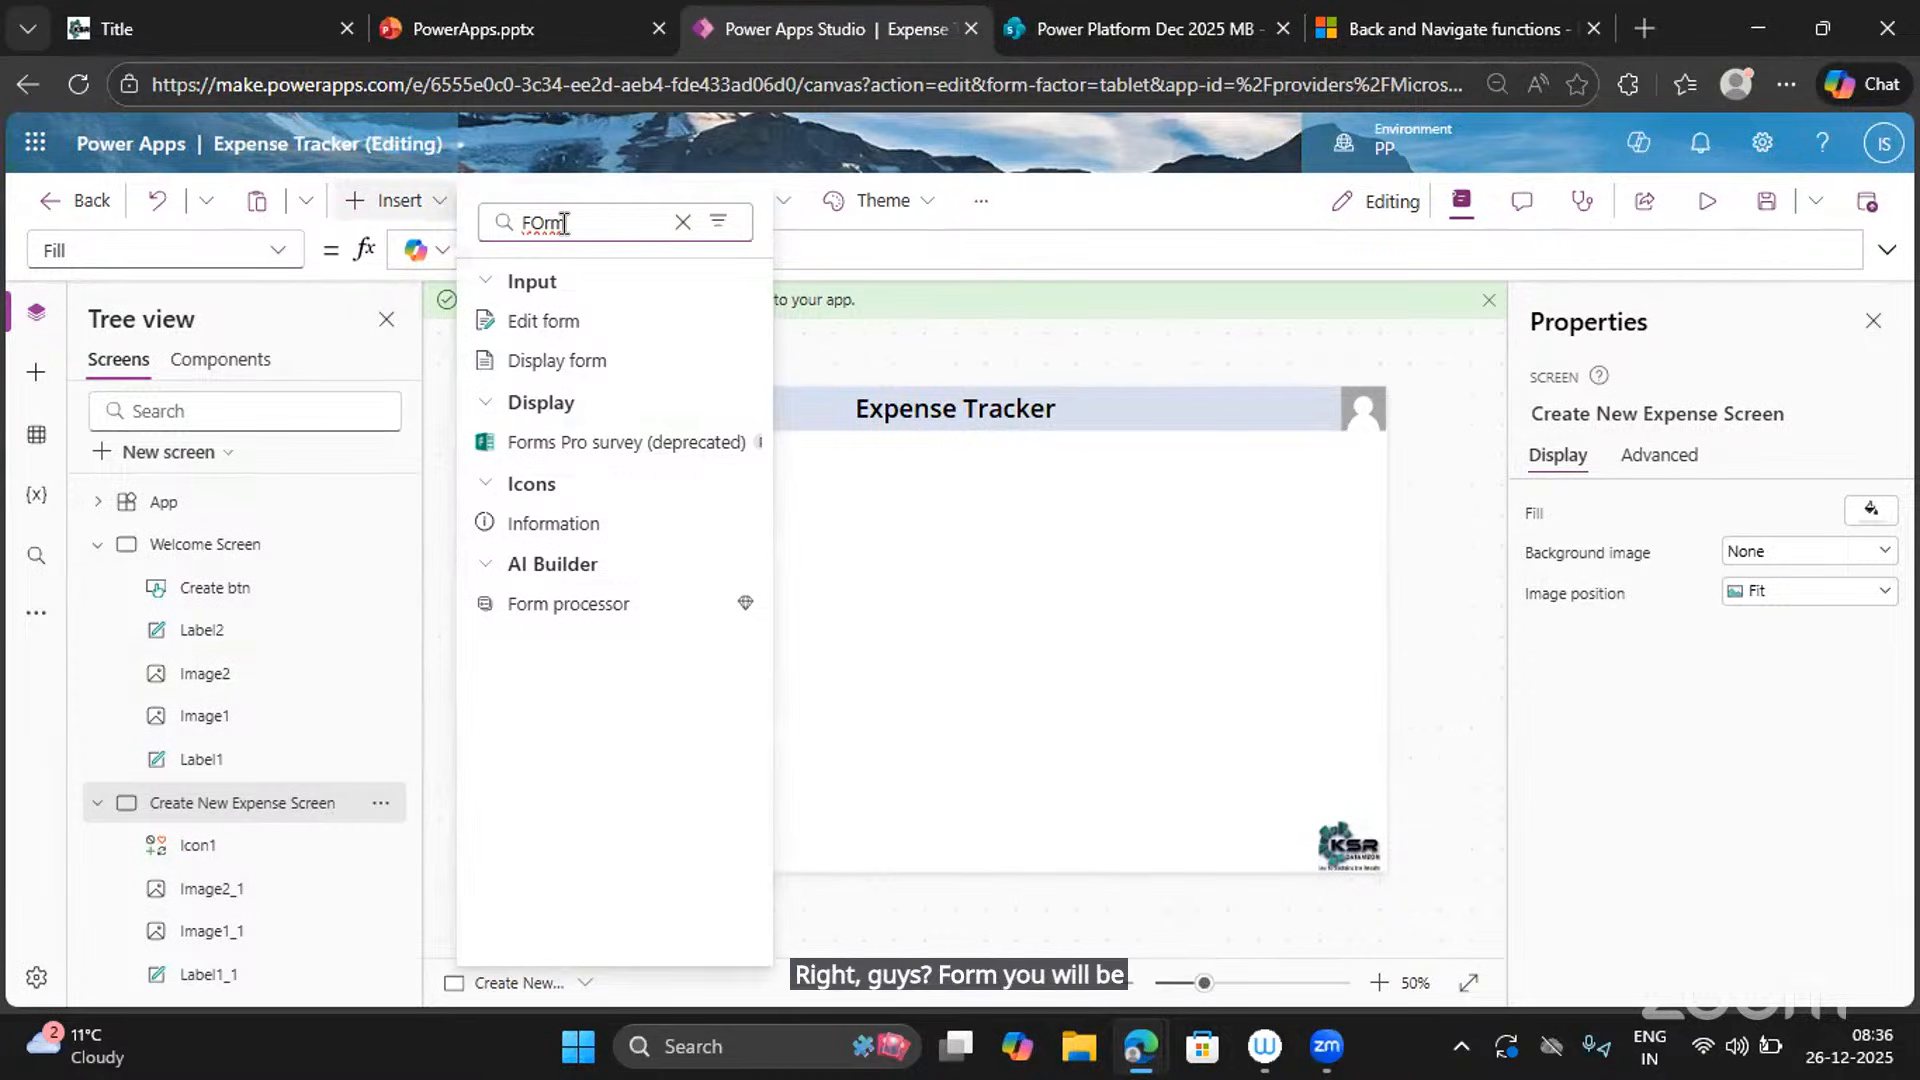
{"action": "left_click", "coordinate": [527, 328]}
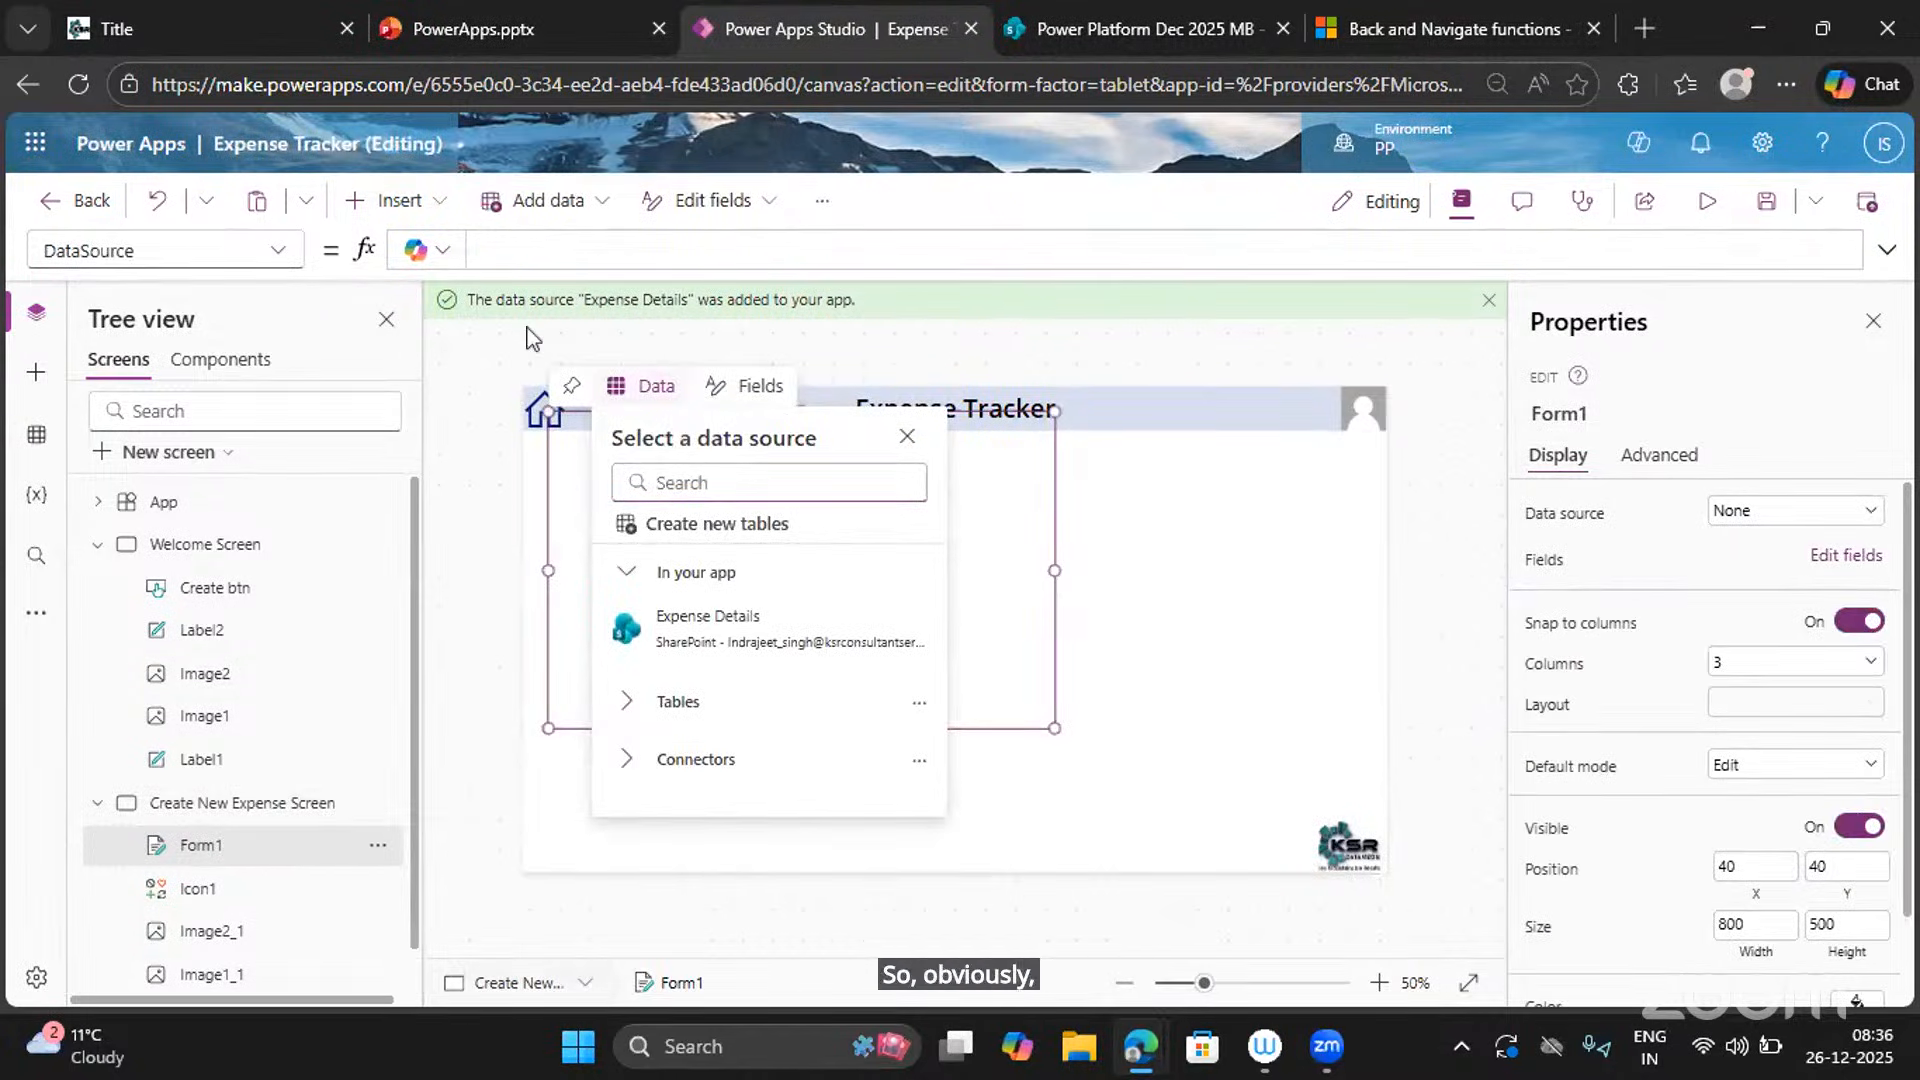
{"action": "mouse_move", "coordinate": [764, 655]}
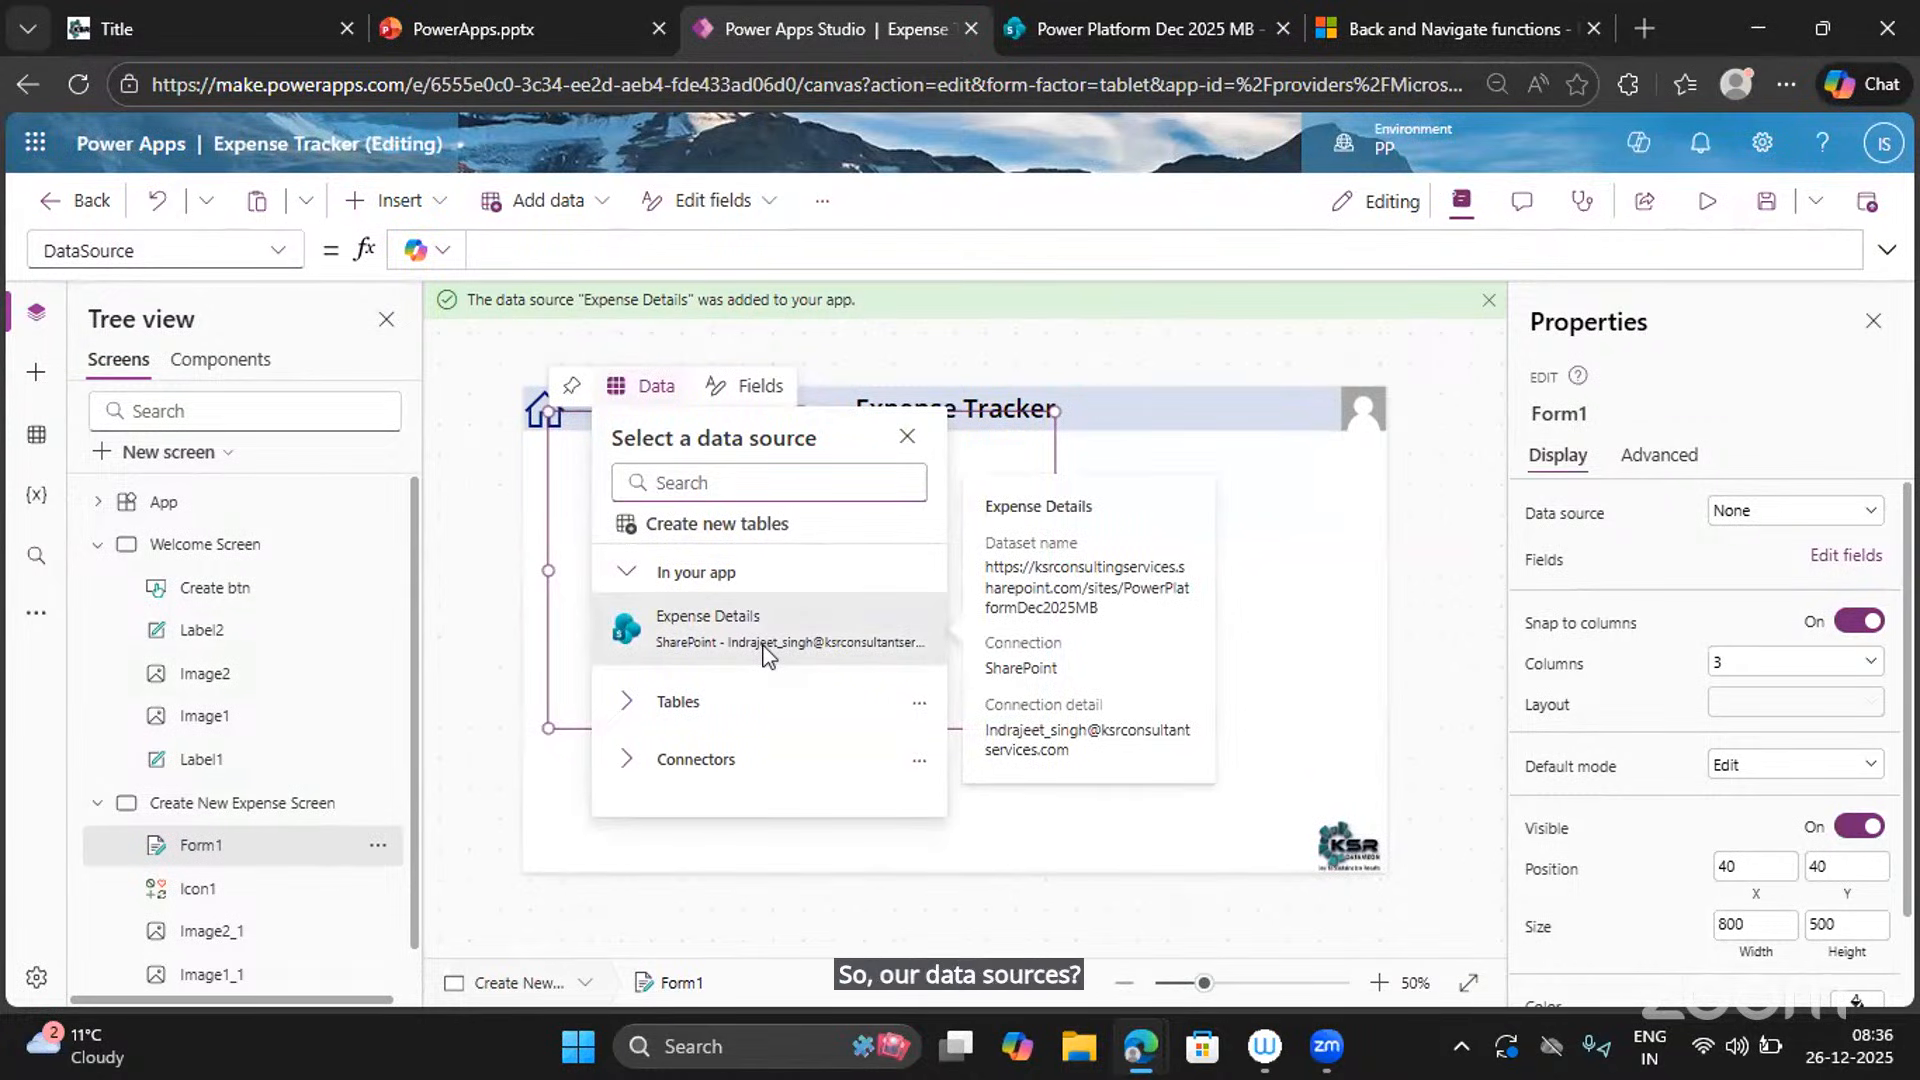
{"action": "left_click", "coordinate": [766, 655]}
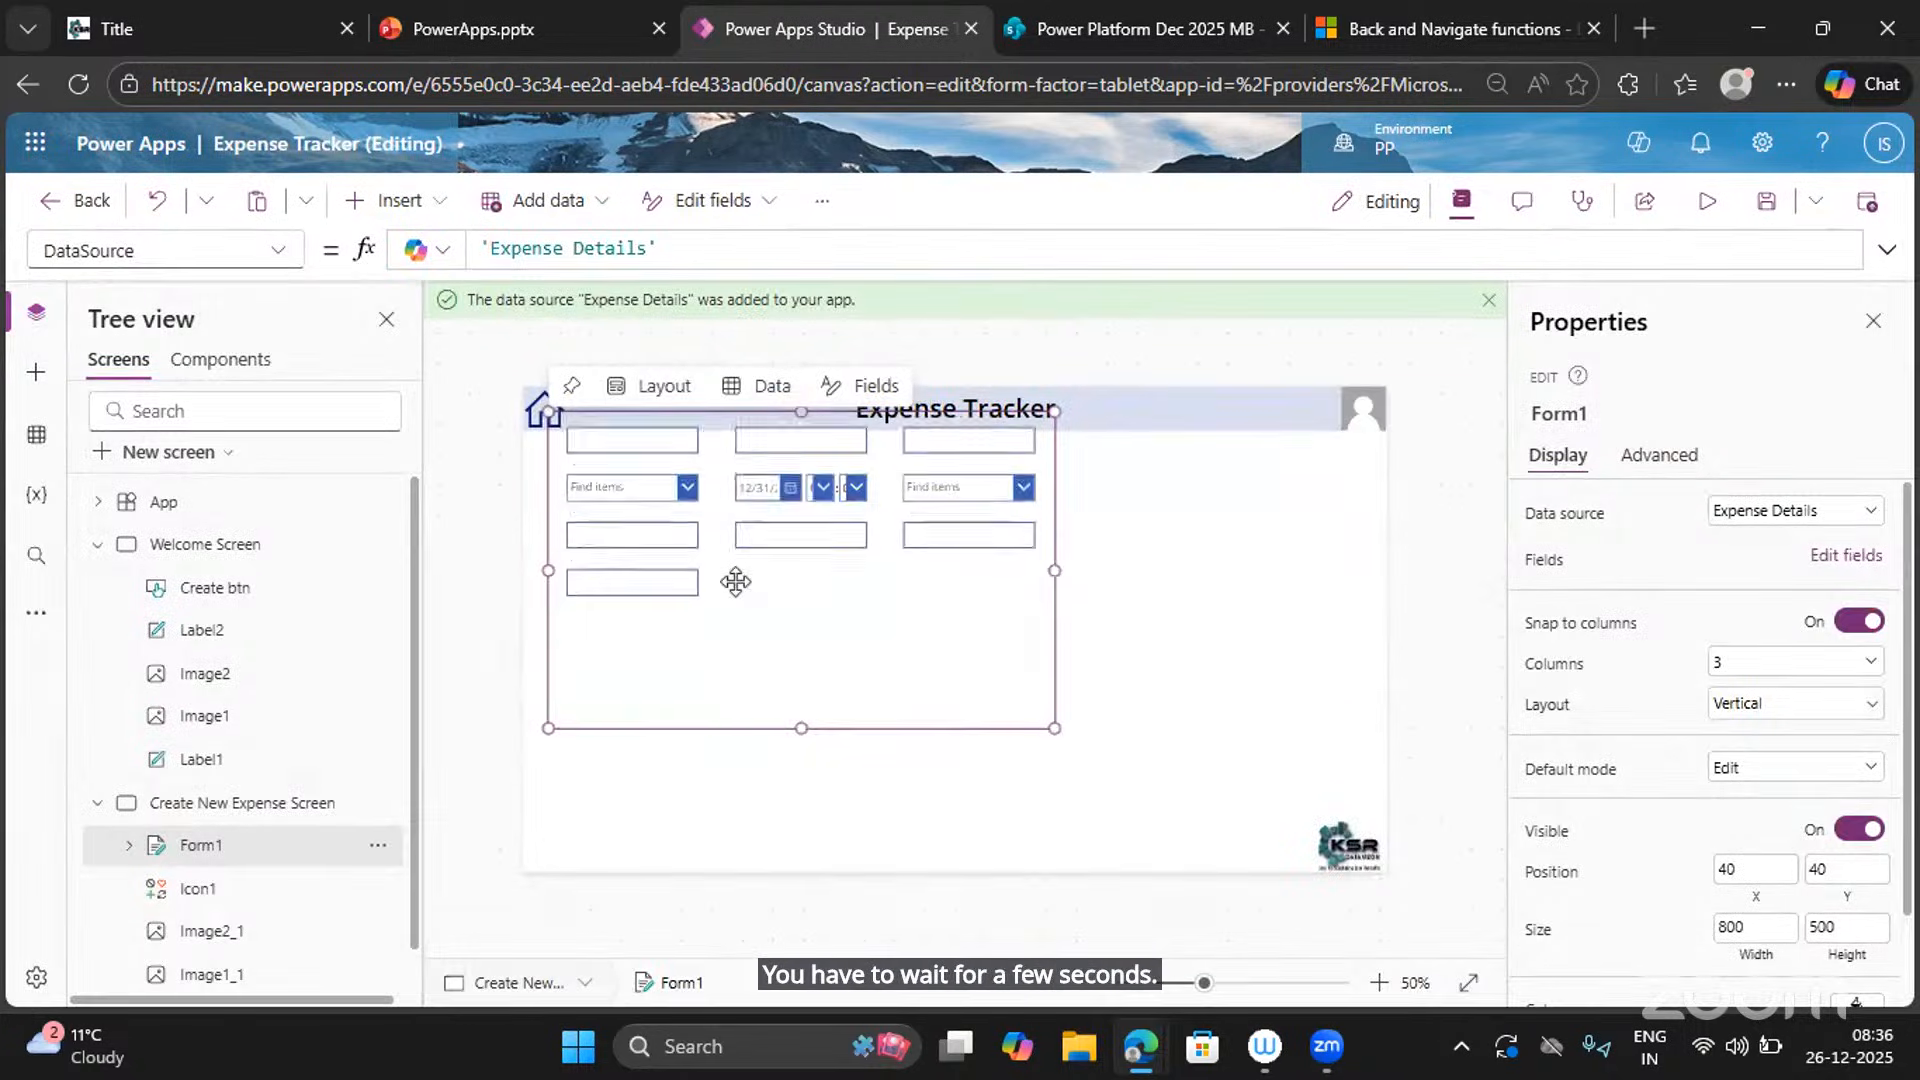
Move Form1's top edge below the header and resize it to about 1318 by 556.
{"action": "left_click", "coordinate": [720, 494]}
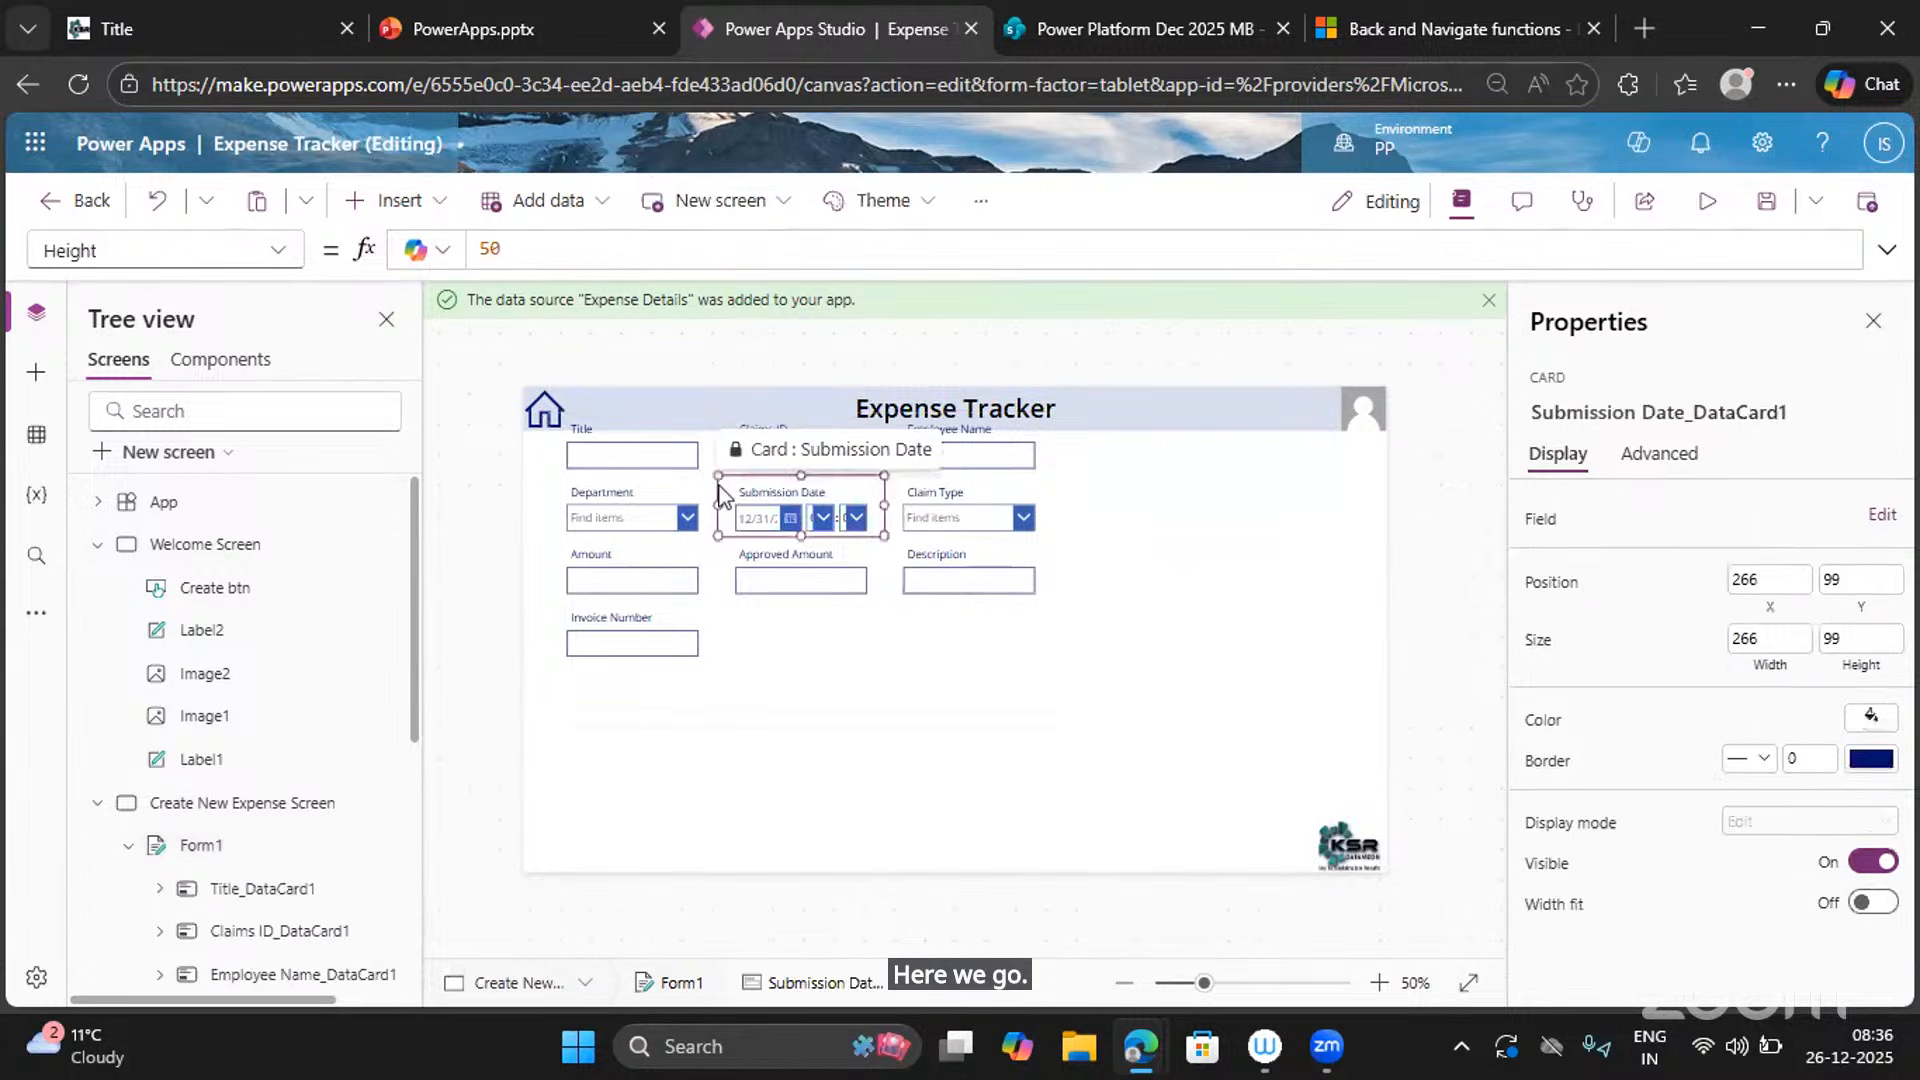
{"action": "left_click", "coordinate": [785, 700]}
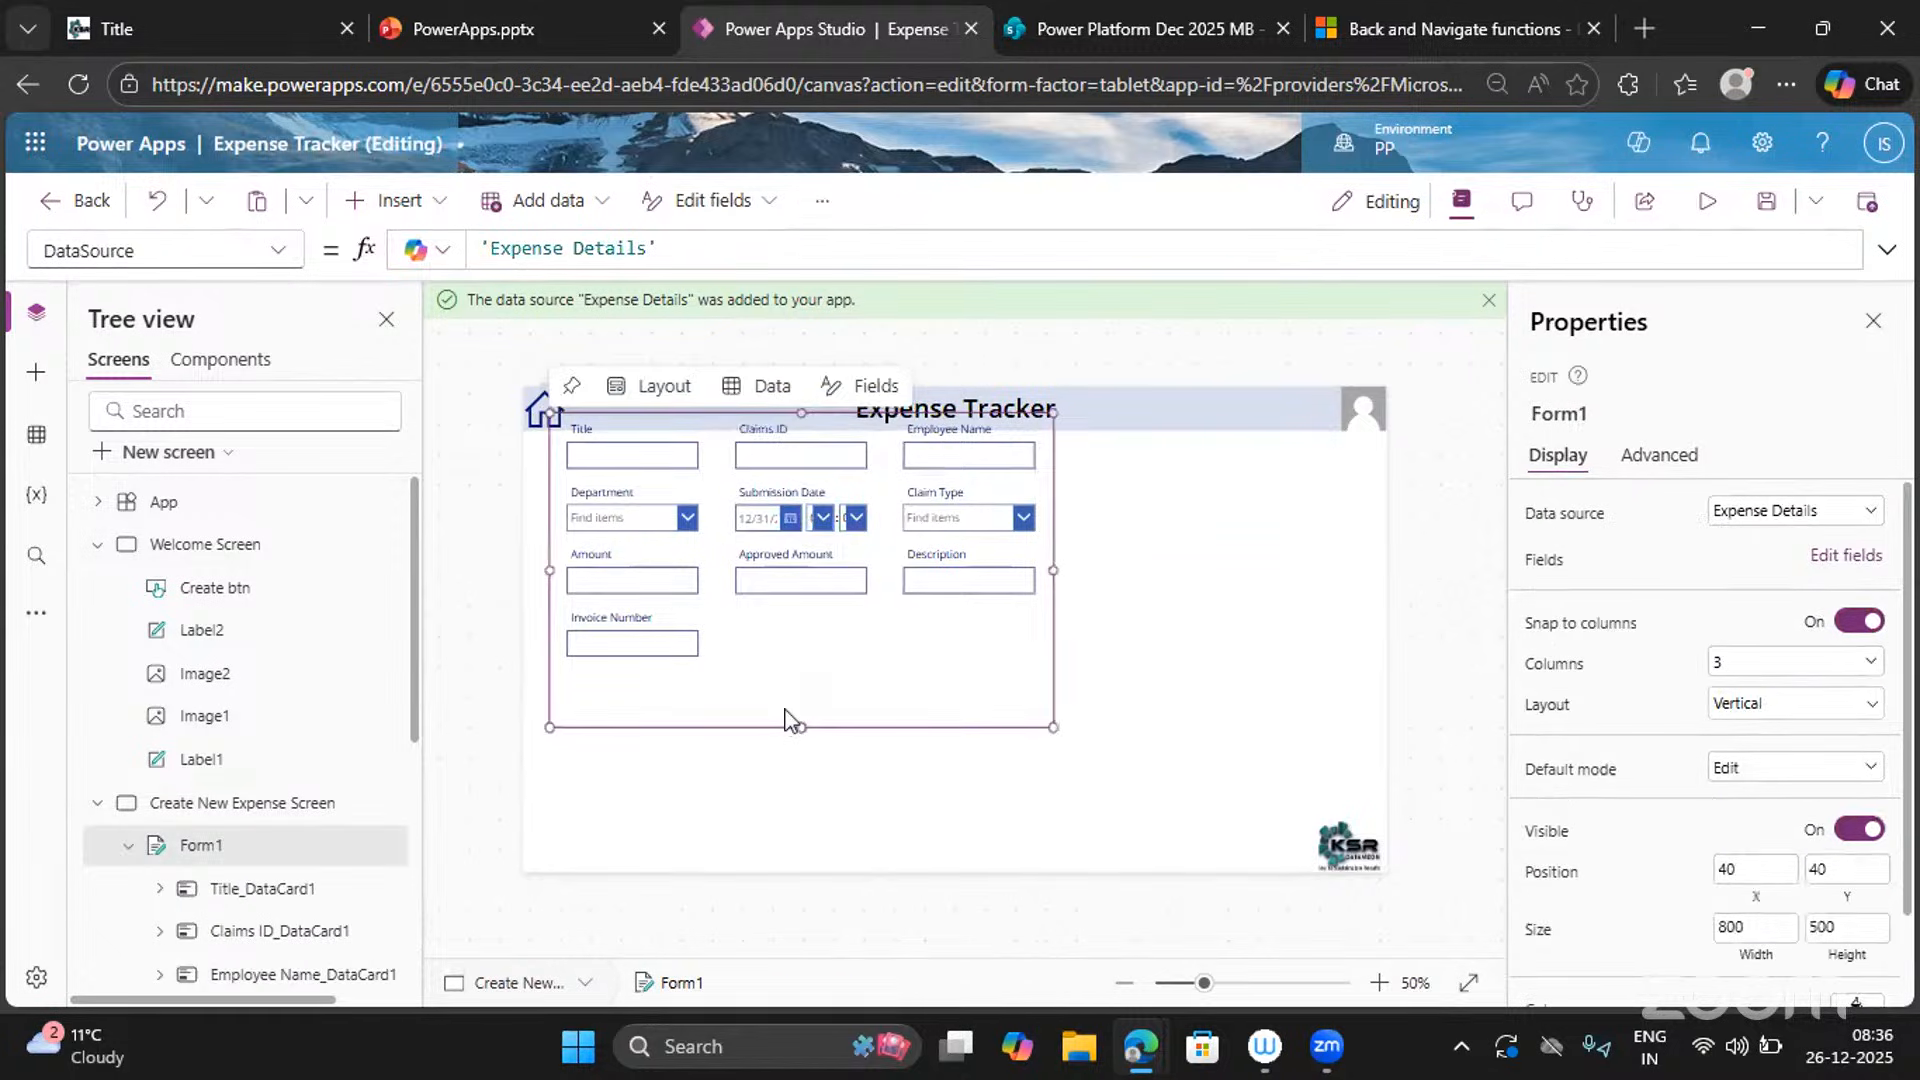
{"action": "left_click_drag", "start_coordinate": [549, 414], "coordinate": [535, 457]}
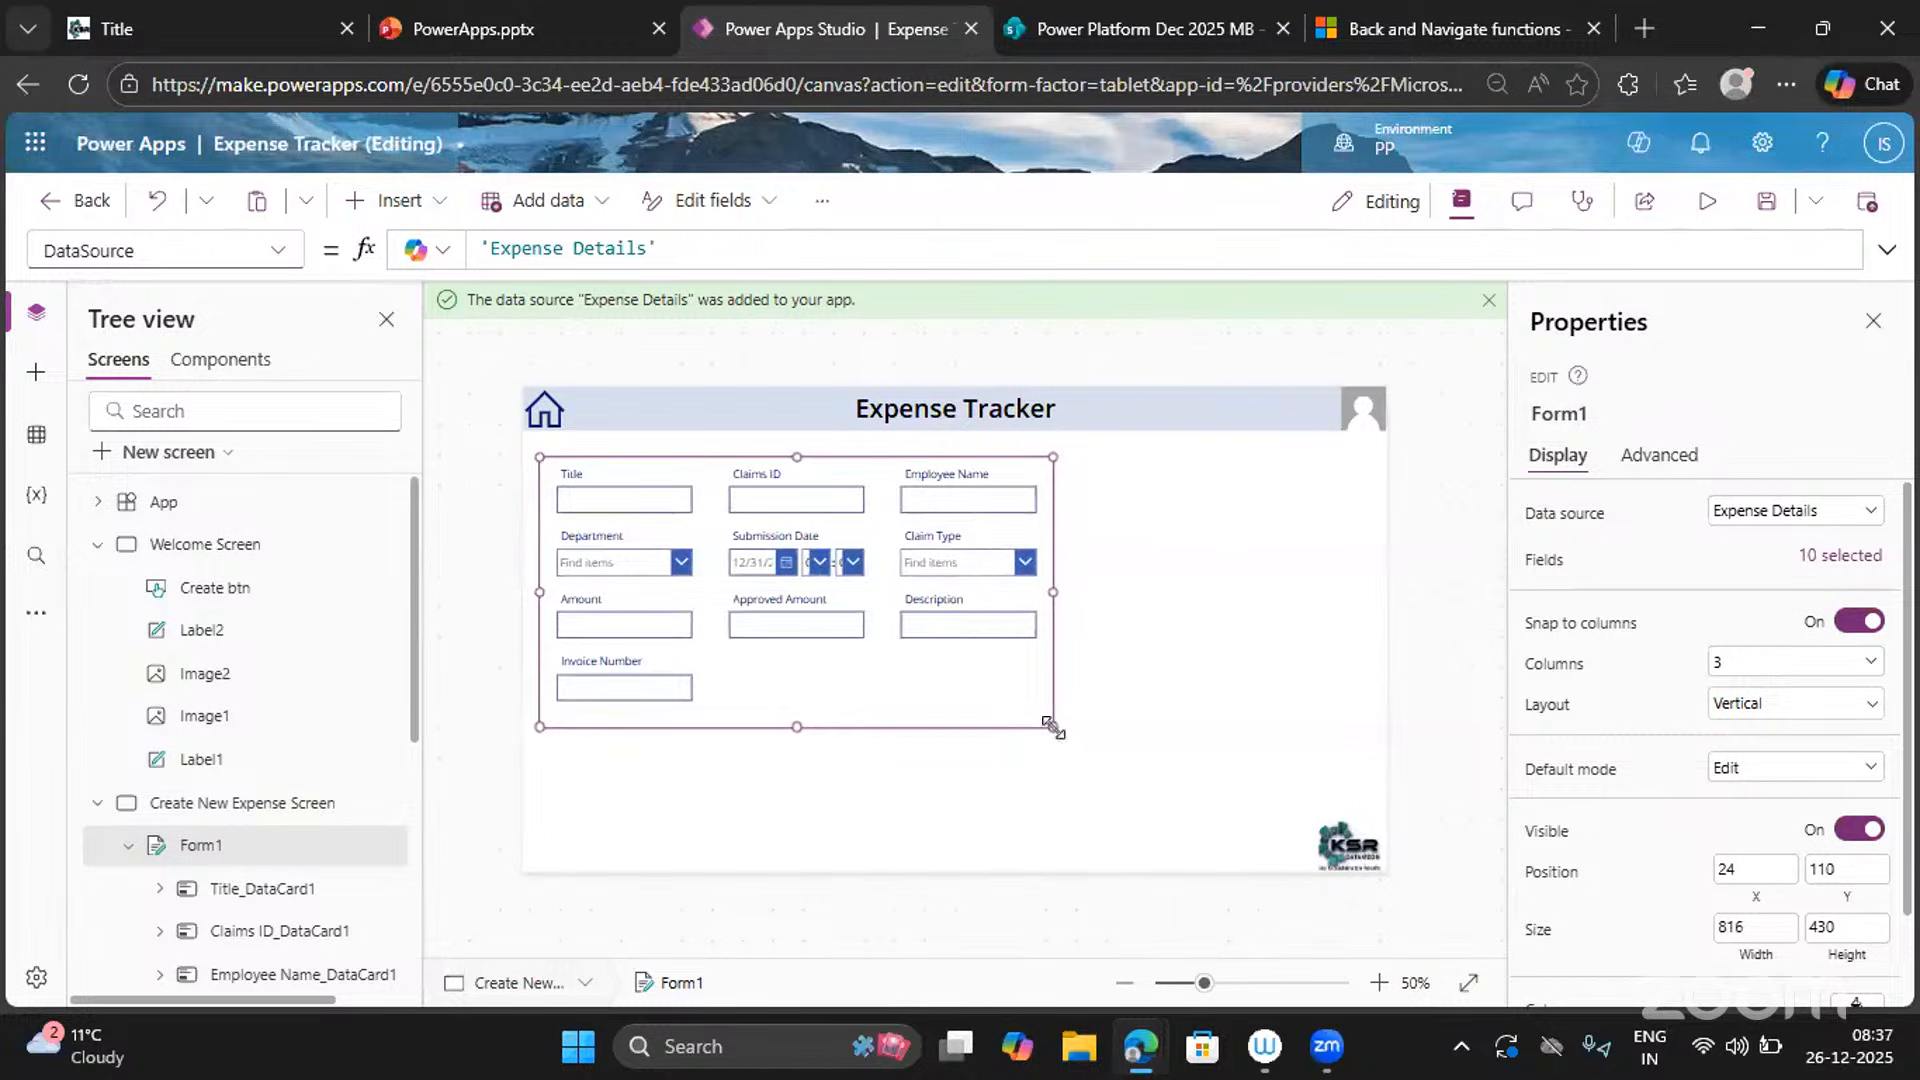
{"action": "left_click_drag", "start_coordinate": [1131, 762], "coordinate": [1370, 806]}
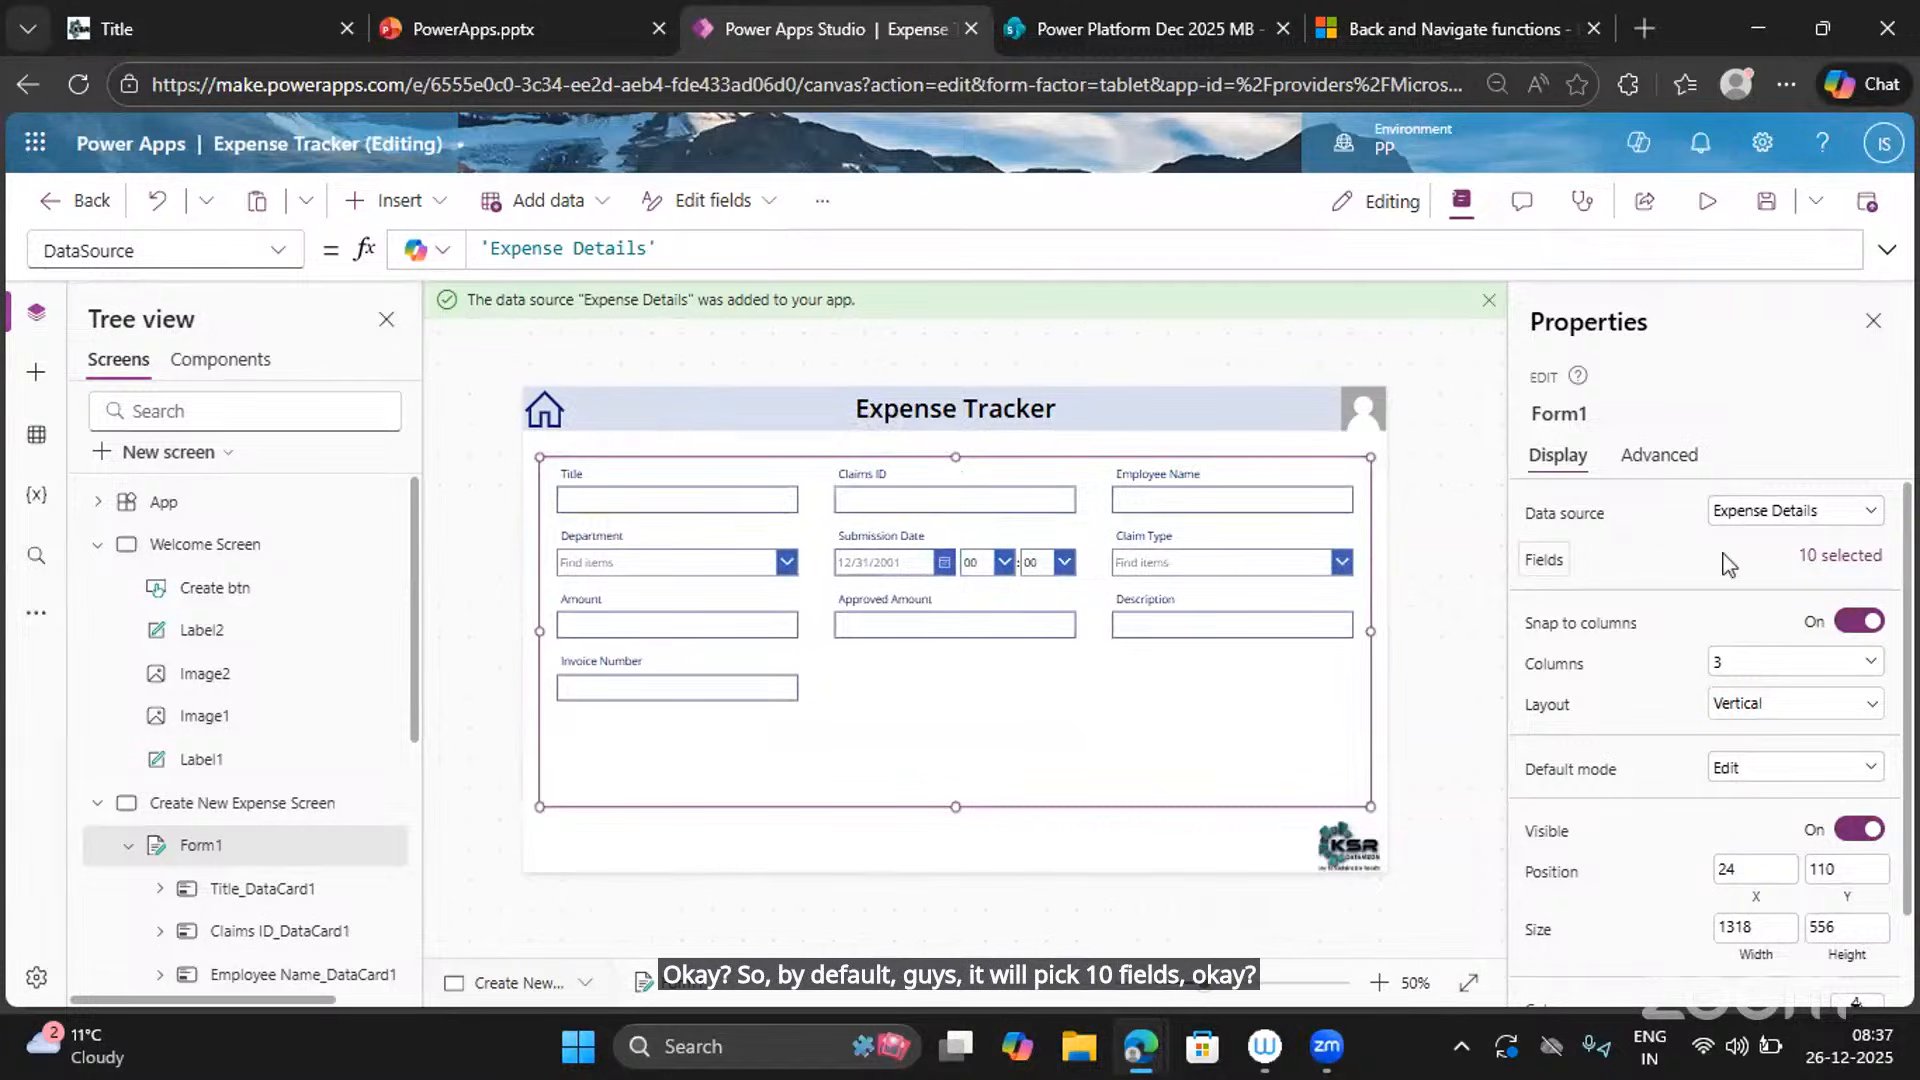
Remove the Title field from Form1's field list.
{"action": "left_click", "coordinate": [1814, 560]}
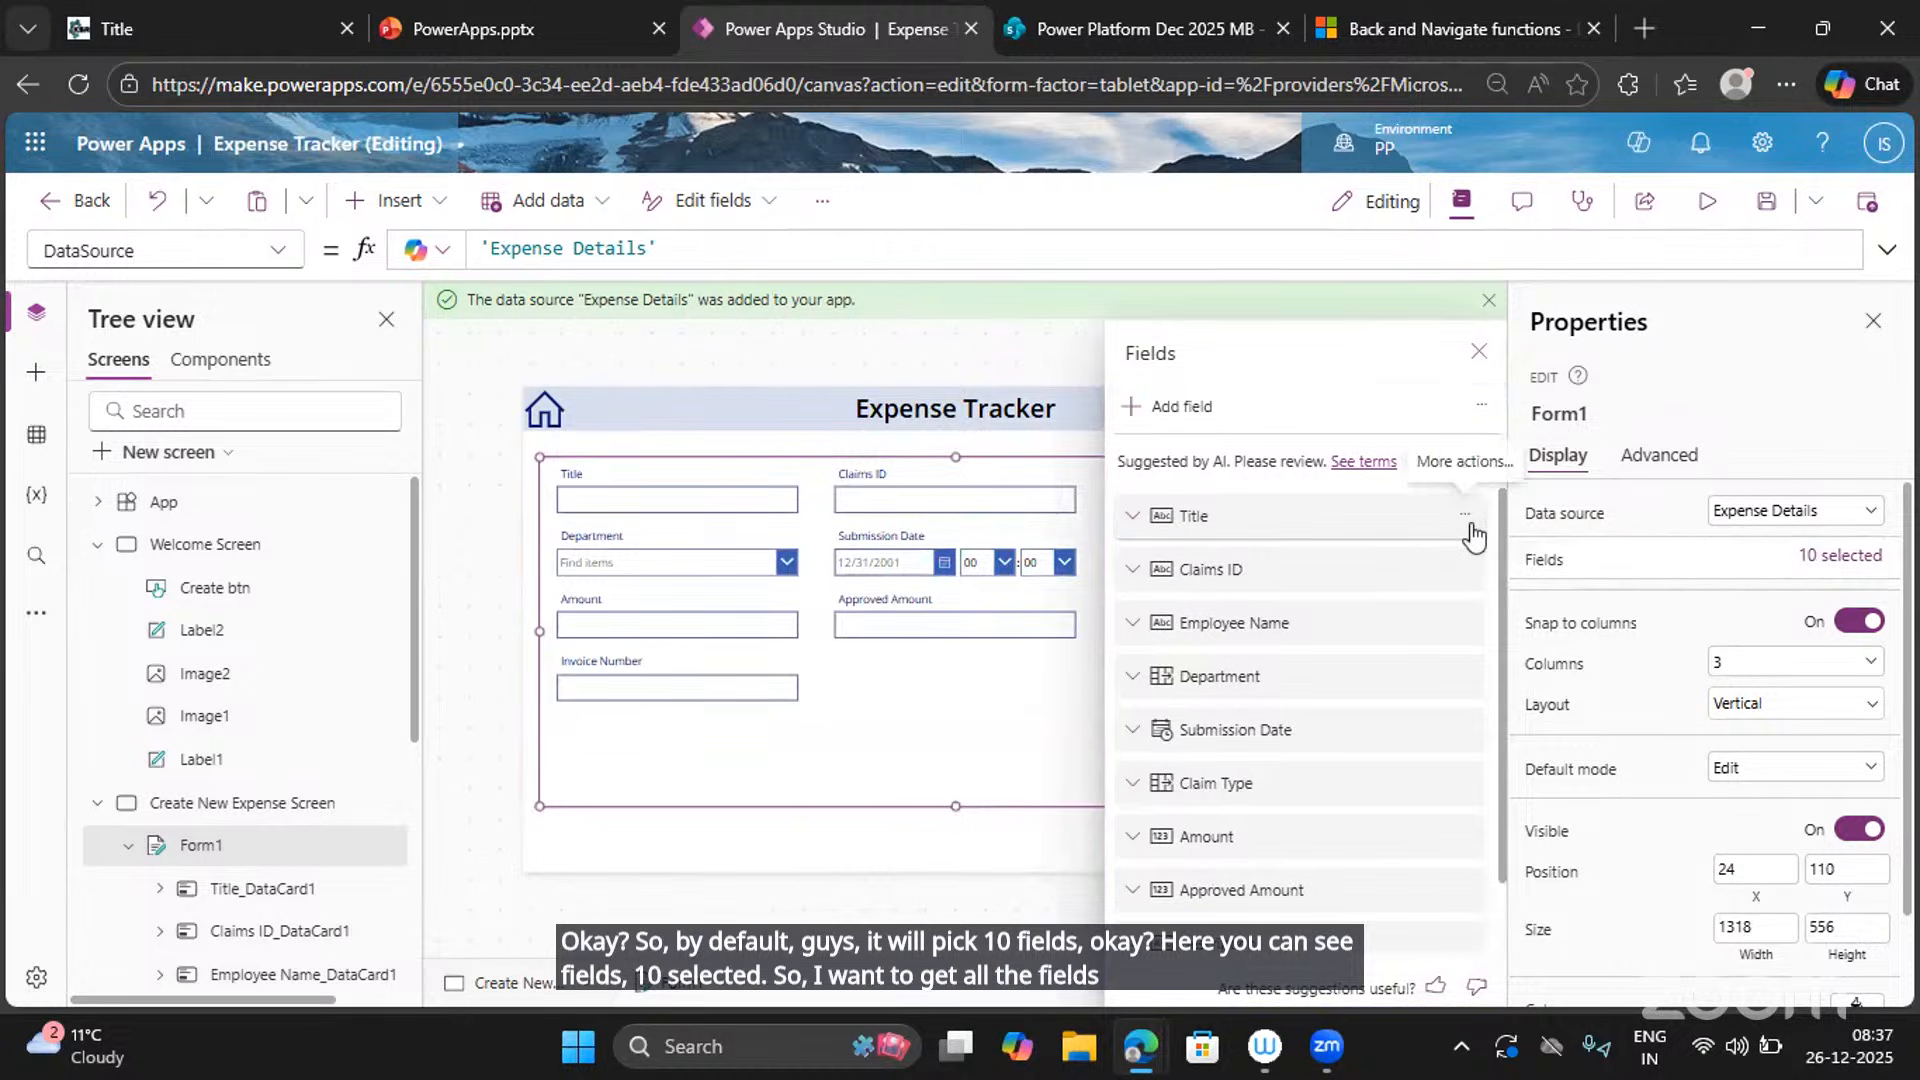
{"action": "left_click", "coordinate": [1468, 515]}
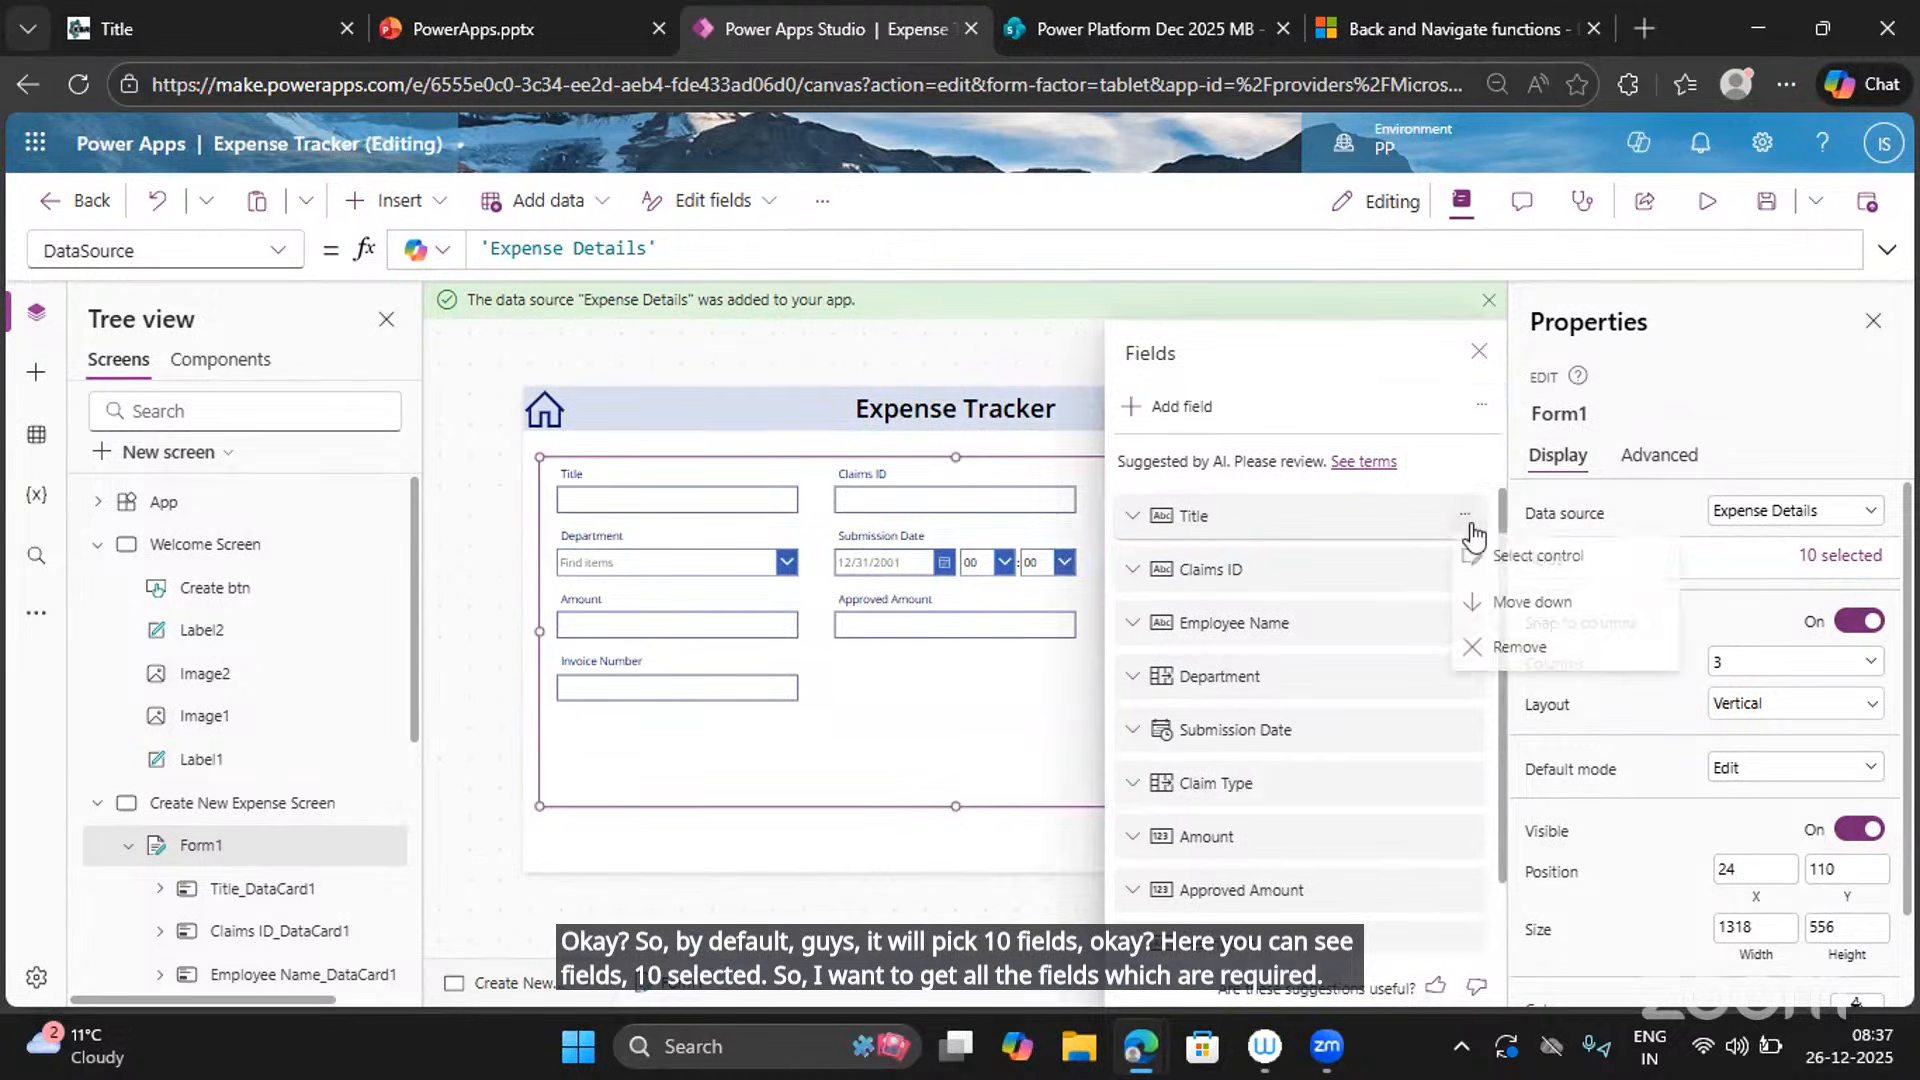
{"action": "left_click", "coordinate": [1520, 649]}
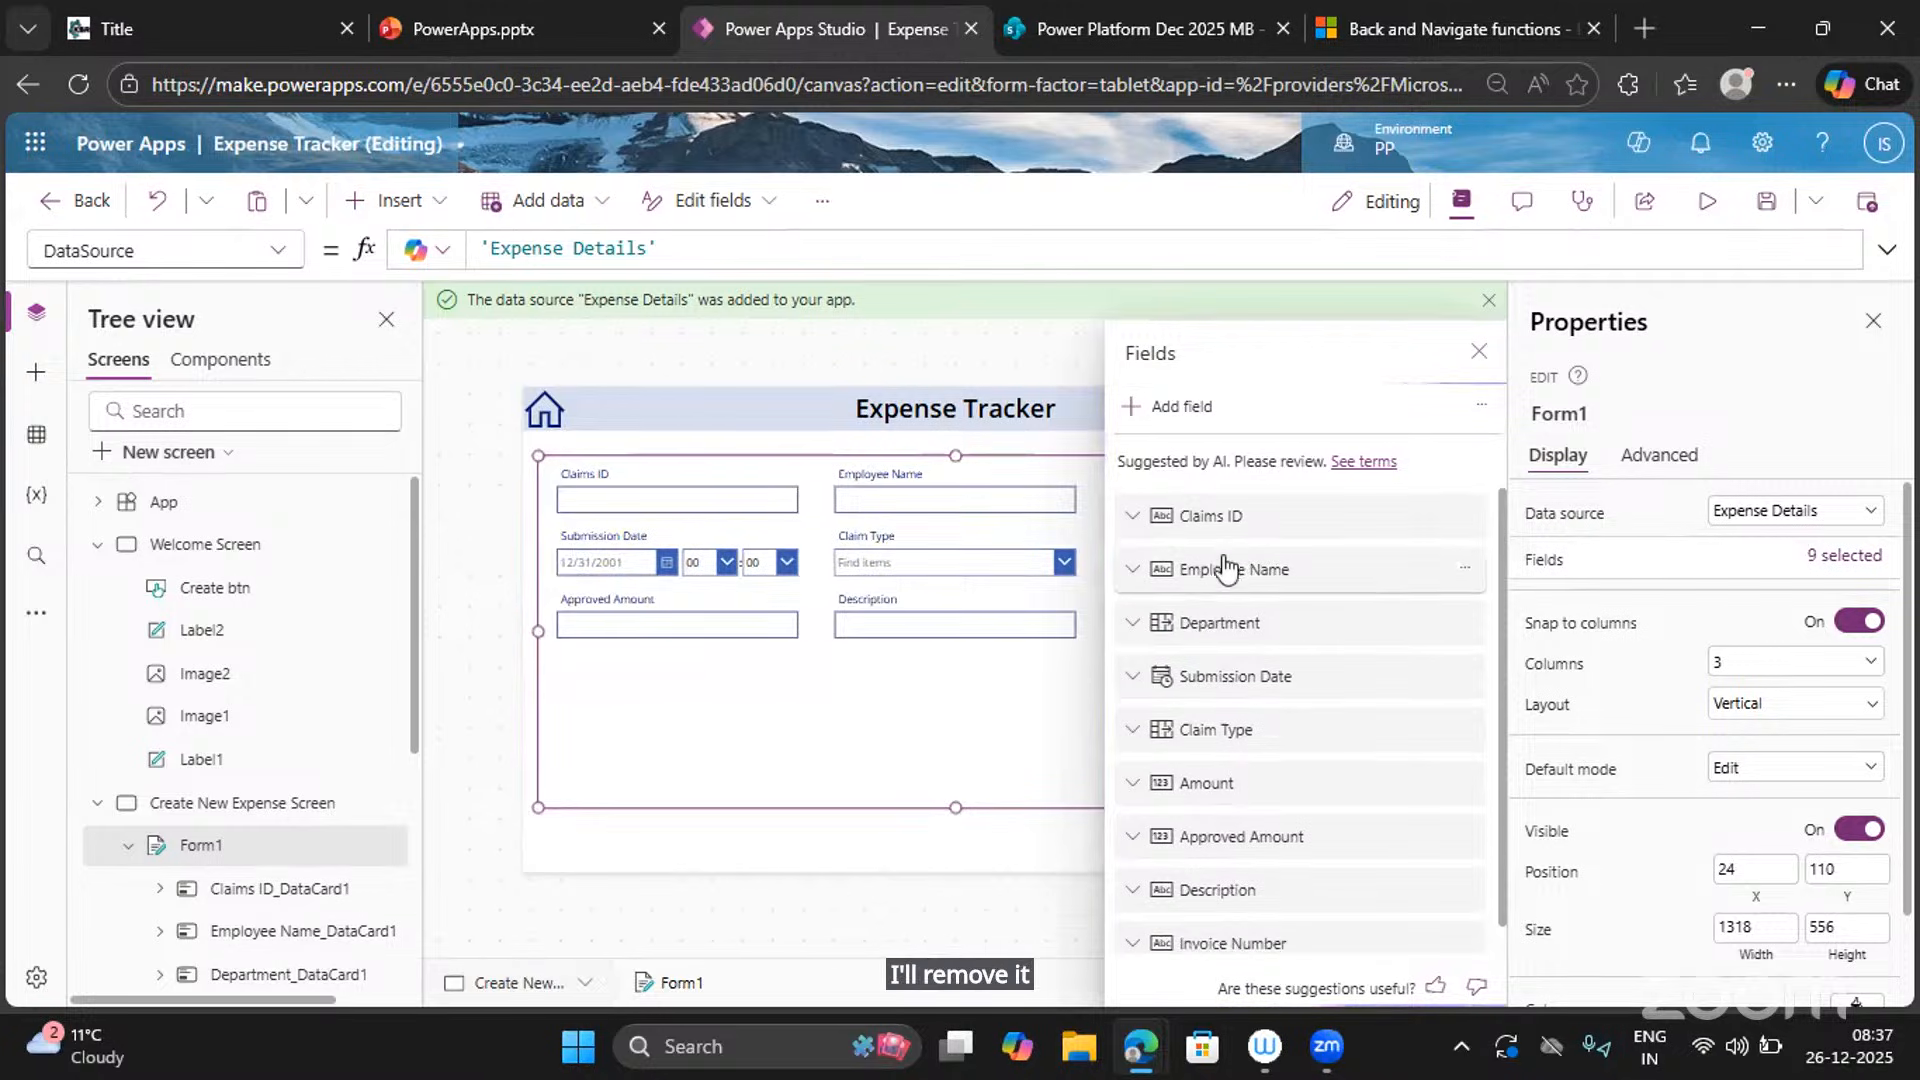
{"action": "scroll", "coordinate": [1224, 730], "scroll_direction": "down", "scroll_amount": 2}
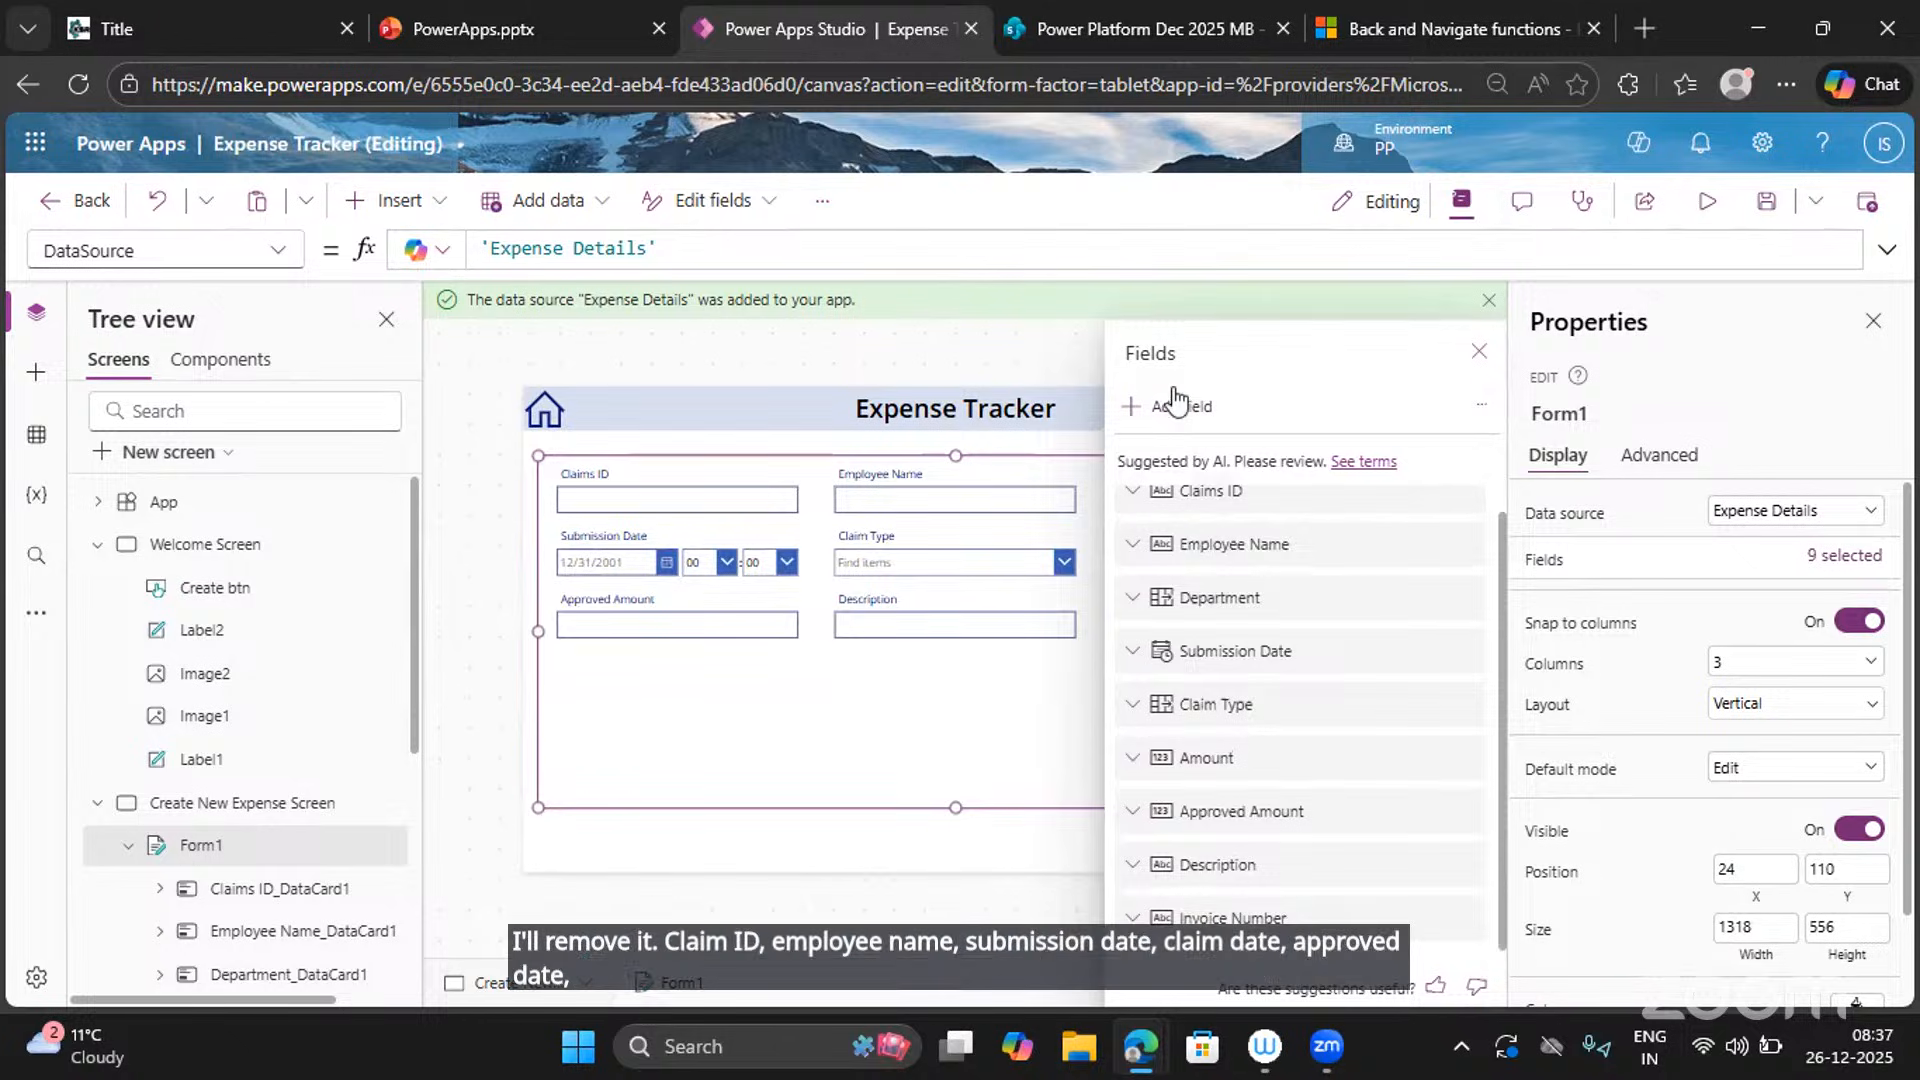
In Add field, tick Claims Status, Completion Date, Employee ID and Employee Type.
{"action": "left_click", "coordinate": [1145, 414]}
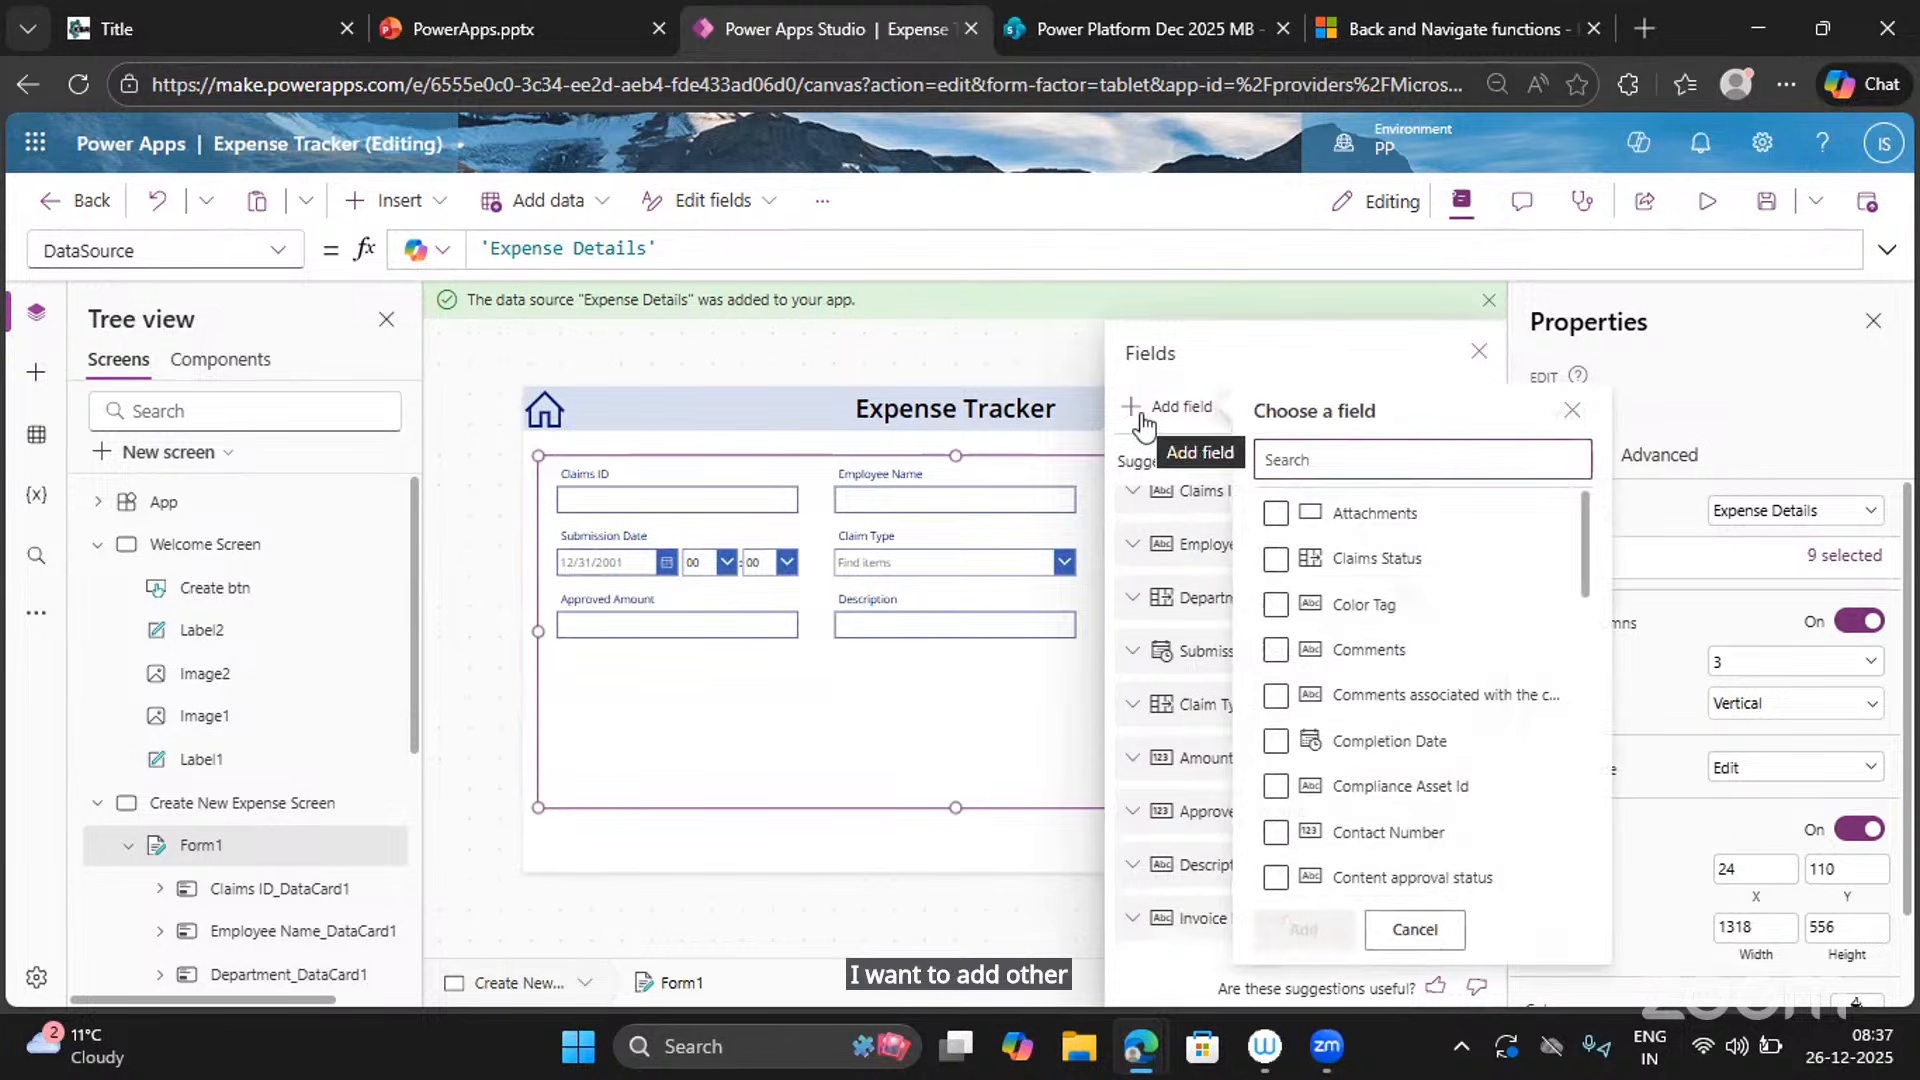
{"action": "left_click", "coordinate": [1271, 560]}
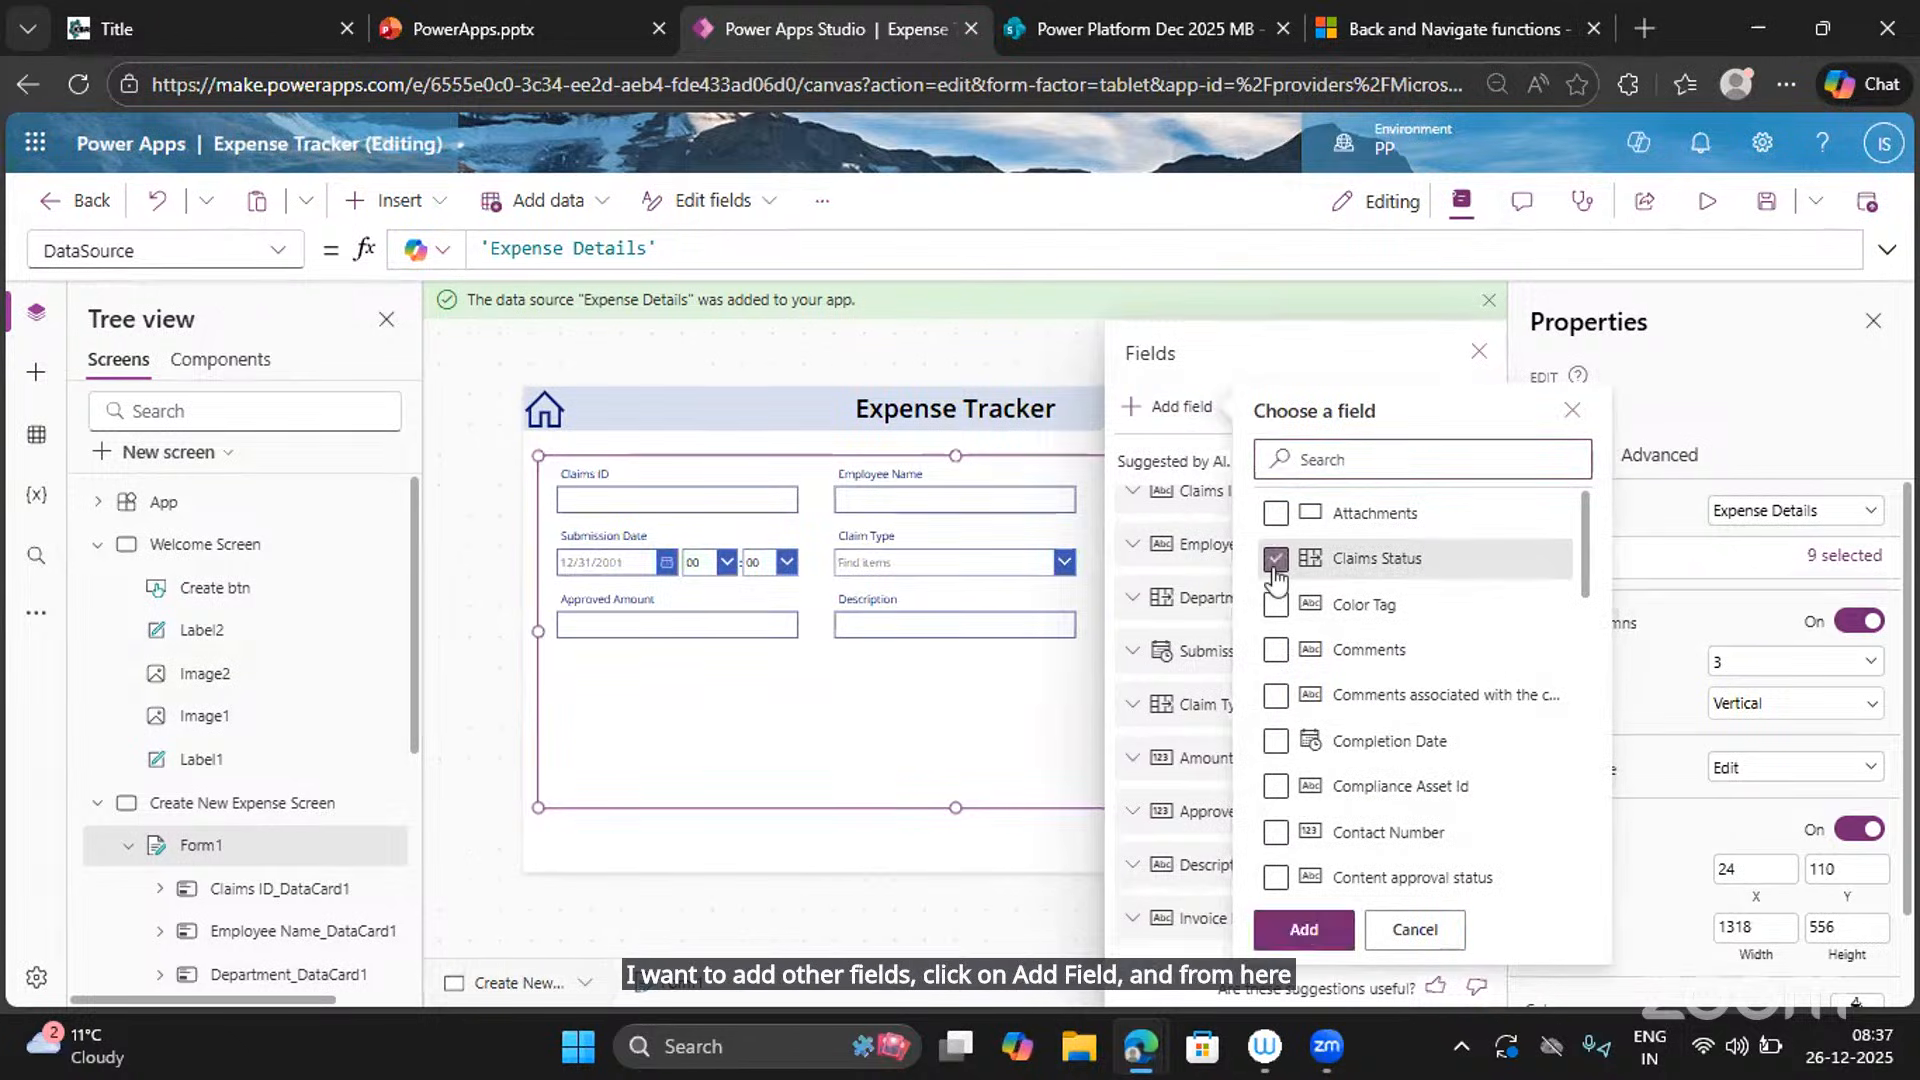
{"action": "left_click", "coordinate": [1276, 744]}
{"action": "scroll", "coordinate": [1276, 745], "scroll_direction": "down", "scroll_amount": 2}
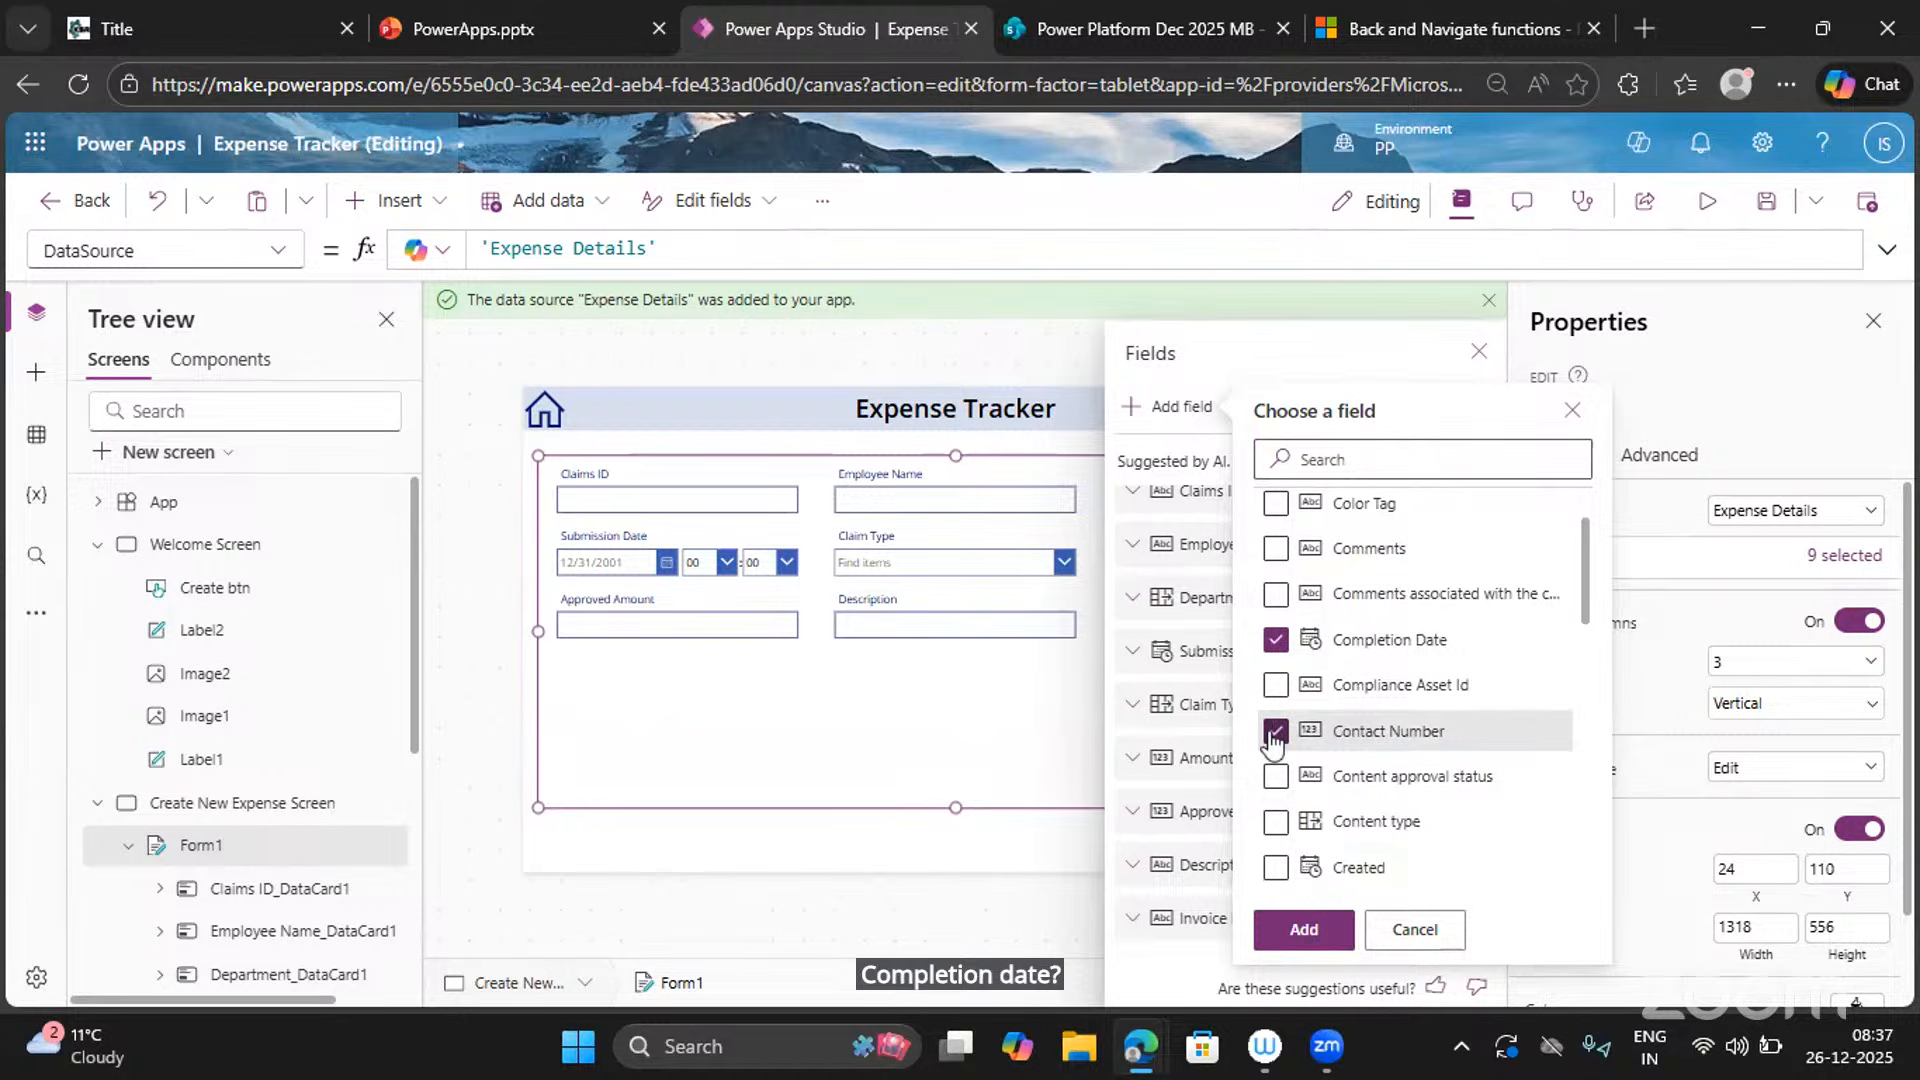
{"action": "scroll", "coordinate": [1273, 757], "scroll_direction": "down", "scroll_amount": 3}
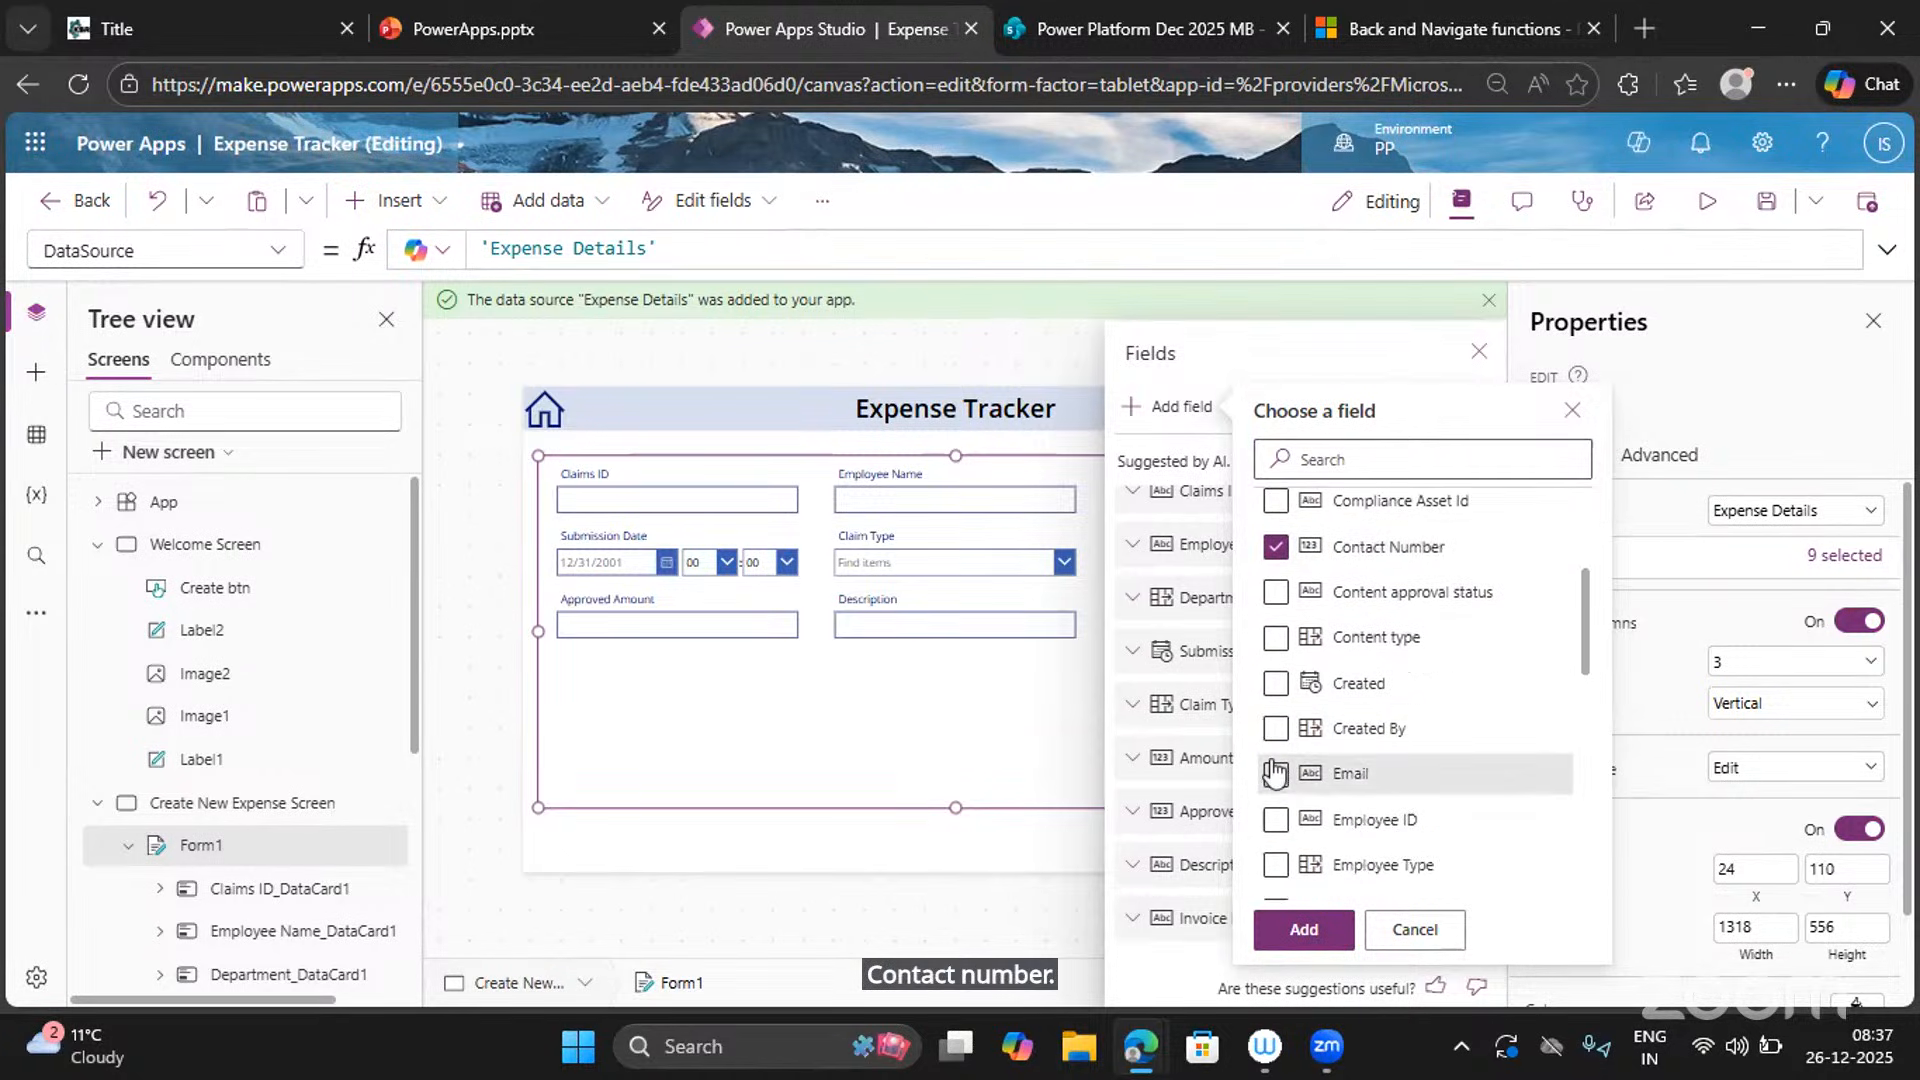
{"action": "left_click", "coordinate": [1275, 820]}
{"action": "scroll", "coordinate": [1274, 800], "scroll_direction": "down", "scroll_amount": 1}
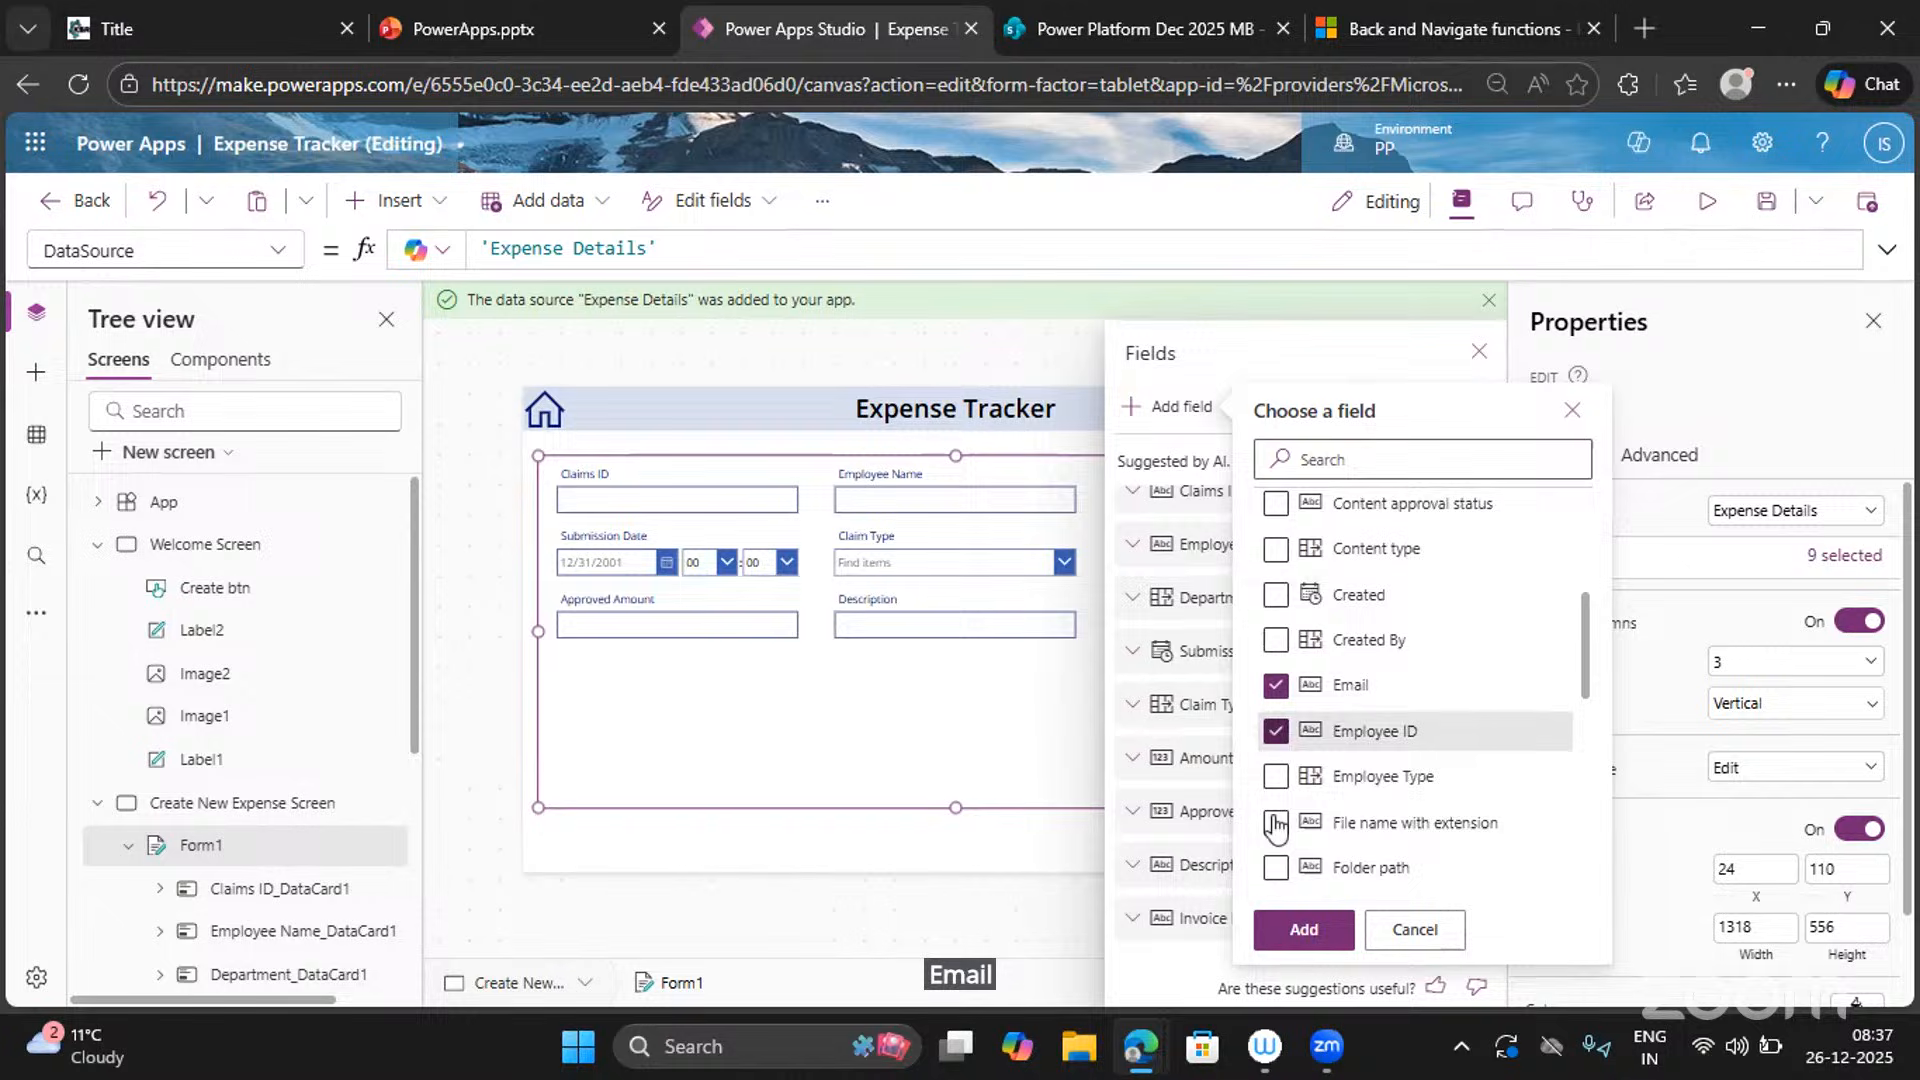
{"action": "left_click", "coordinate": [1275, 760]}
Also tick Location, Name and RM, then add the chosen fields to the form.
{"action": "scroll", "coordinate": [1274, 760], "scroll_direction": "down", "scroll_amount": 2}
{"action": "scroll", "coordinate": [1274, 760], "scroll_direction": "down", "scroll_amount": 4}
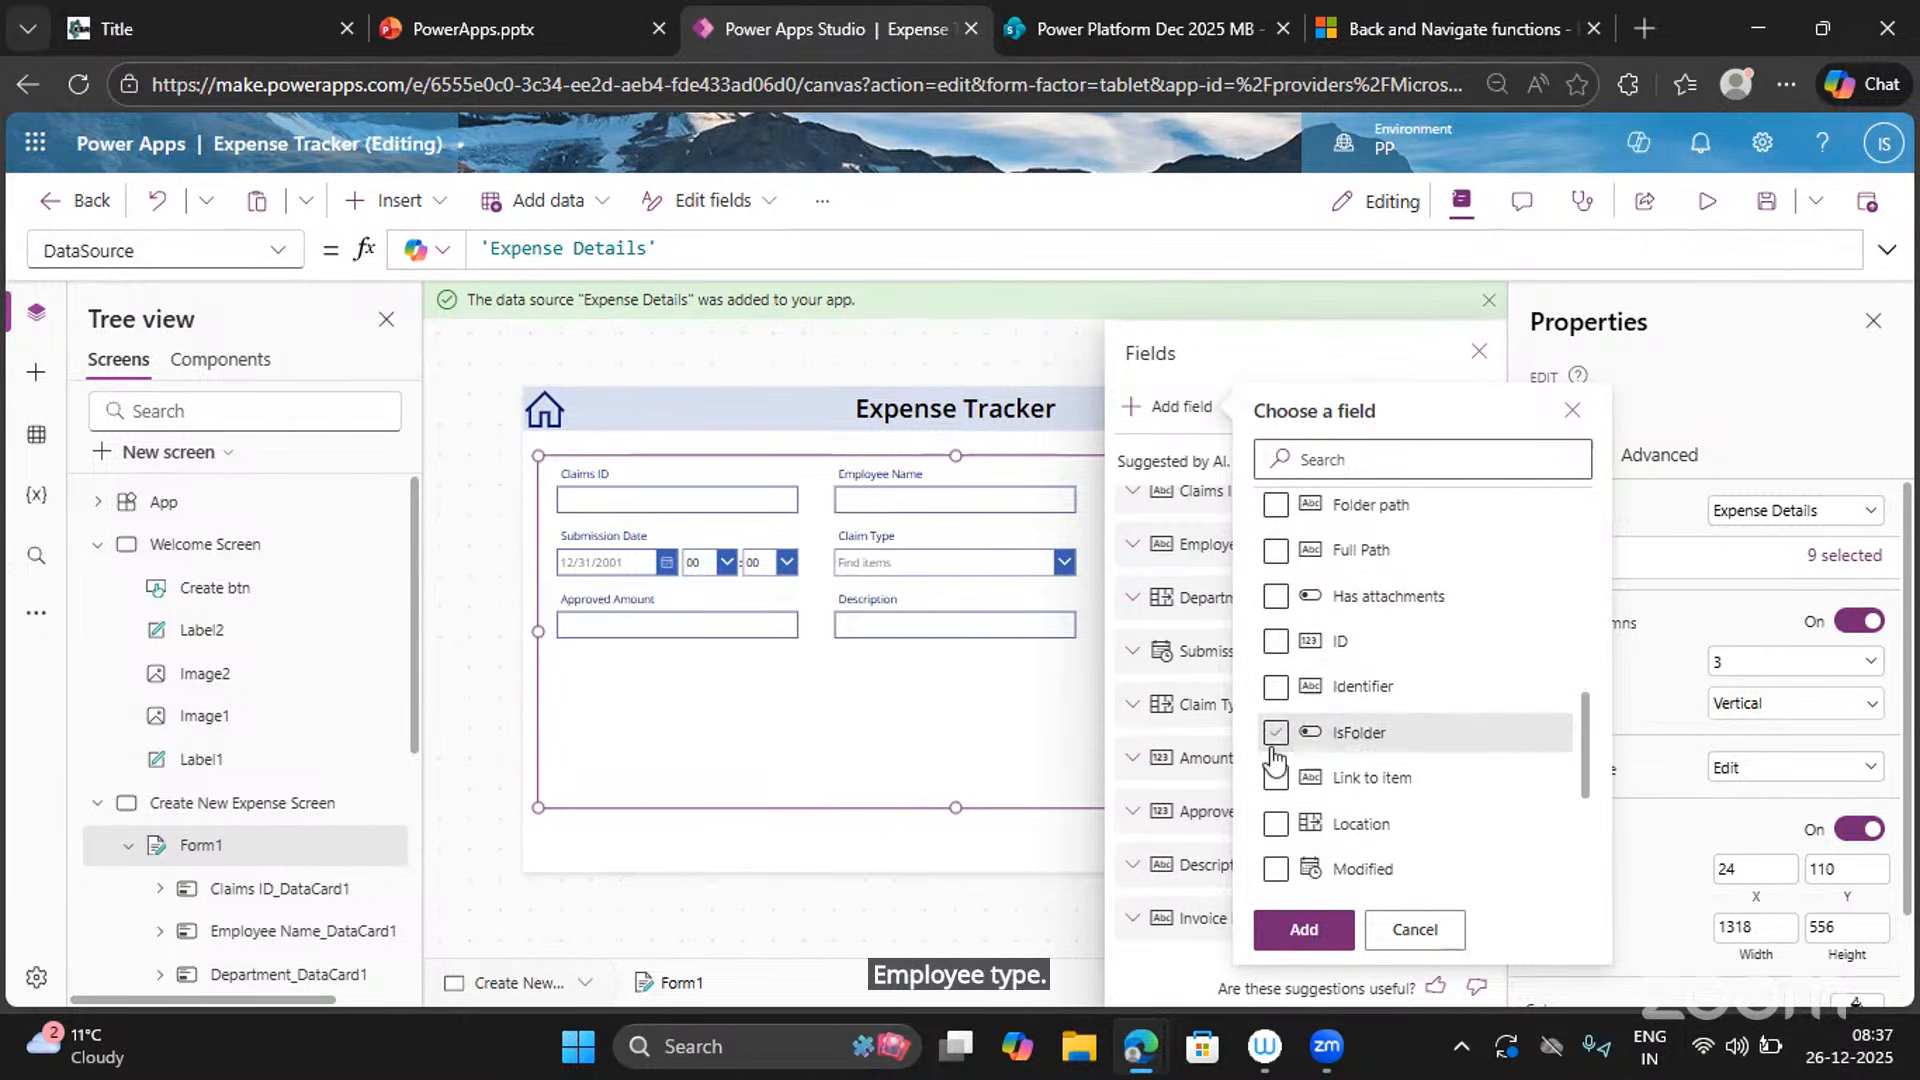
{"action": "scroll", "coordinate": [1274, 759], "scroll_direction": "down", "scroll_amount": 2}
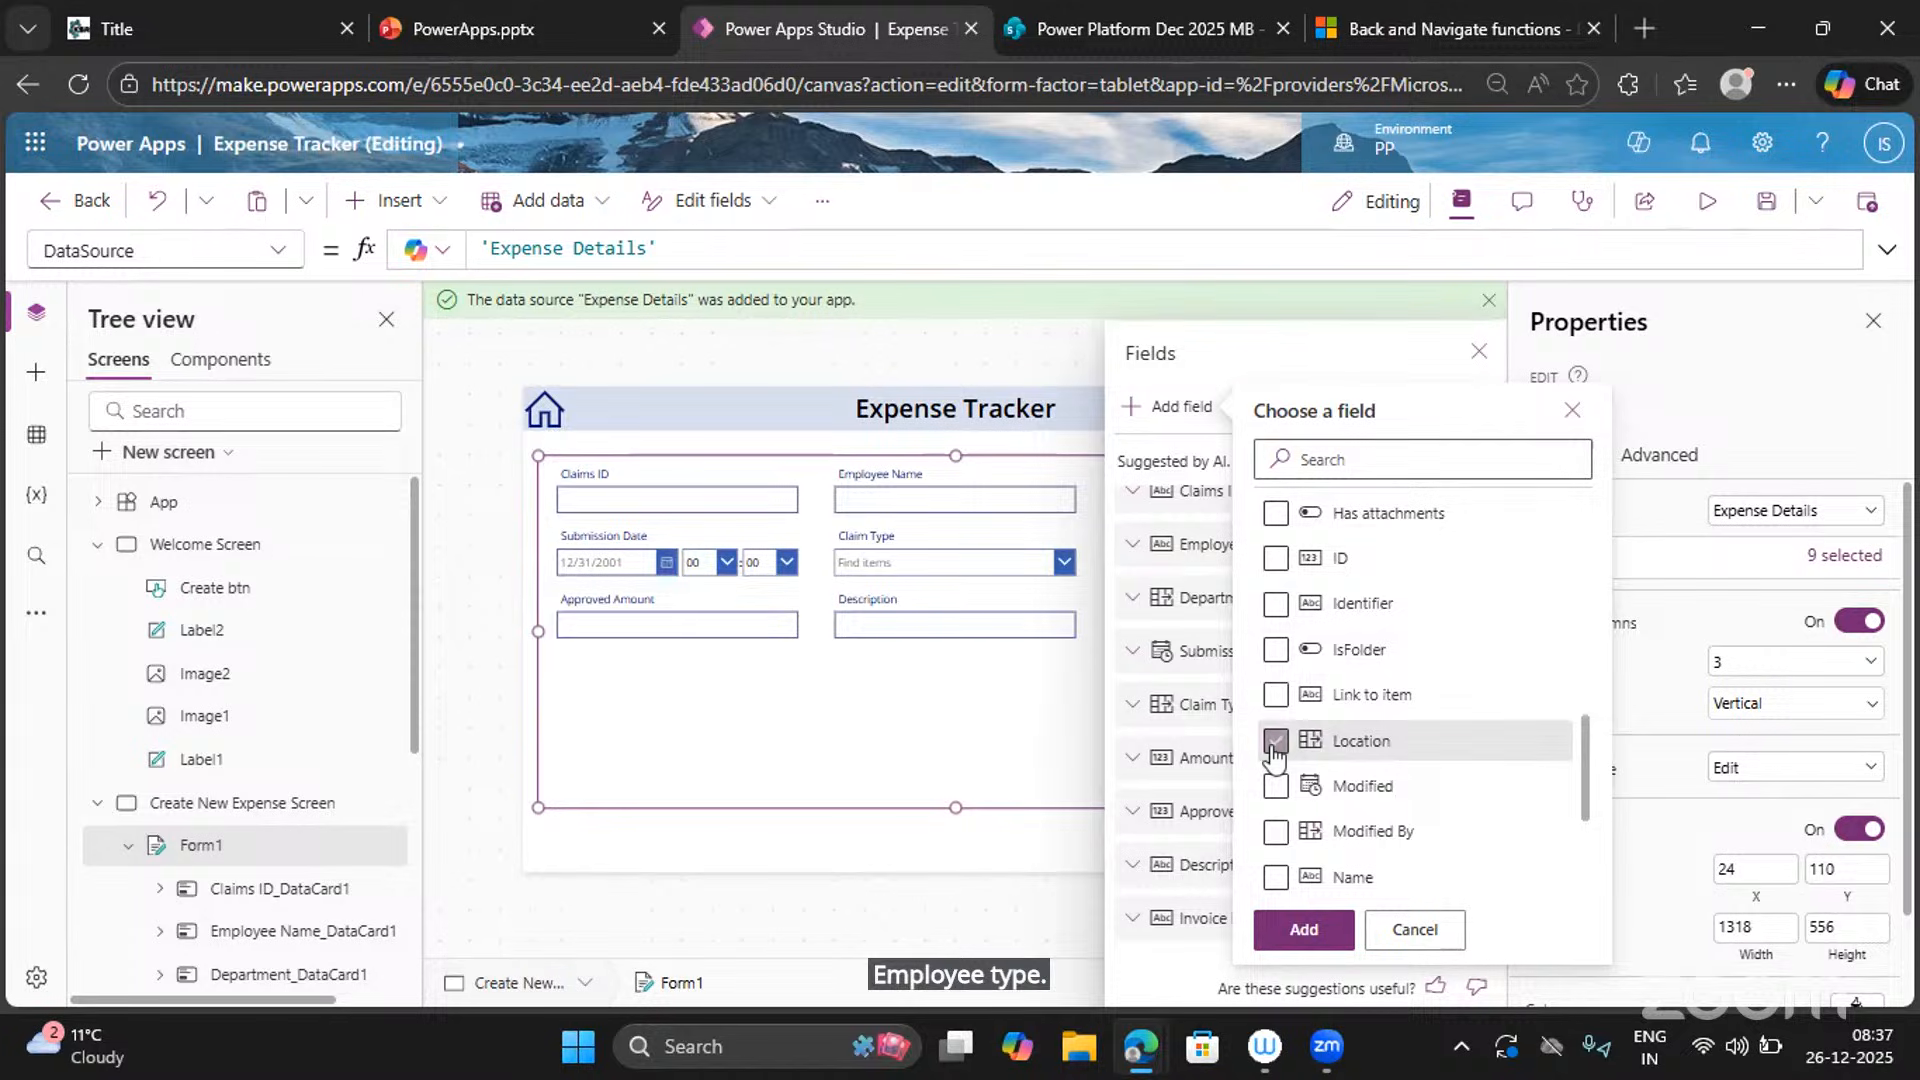
{"action": "left_click", "coordinate": [1272, 742]}
{"action": "scroll", "coordinate": [1275, 755], "scroll_direction": "down", "scroll_amount": 3}
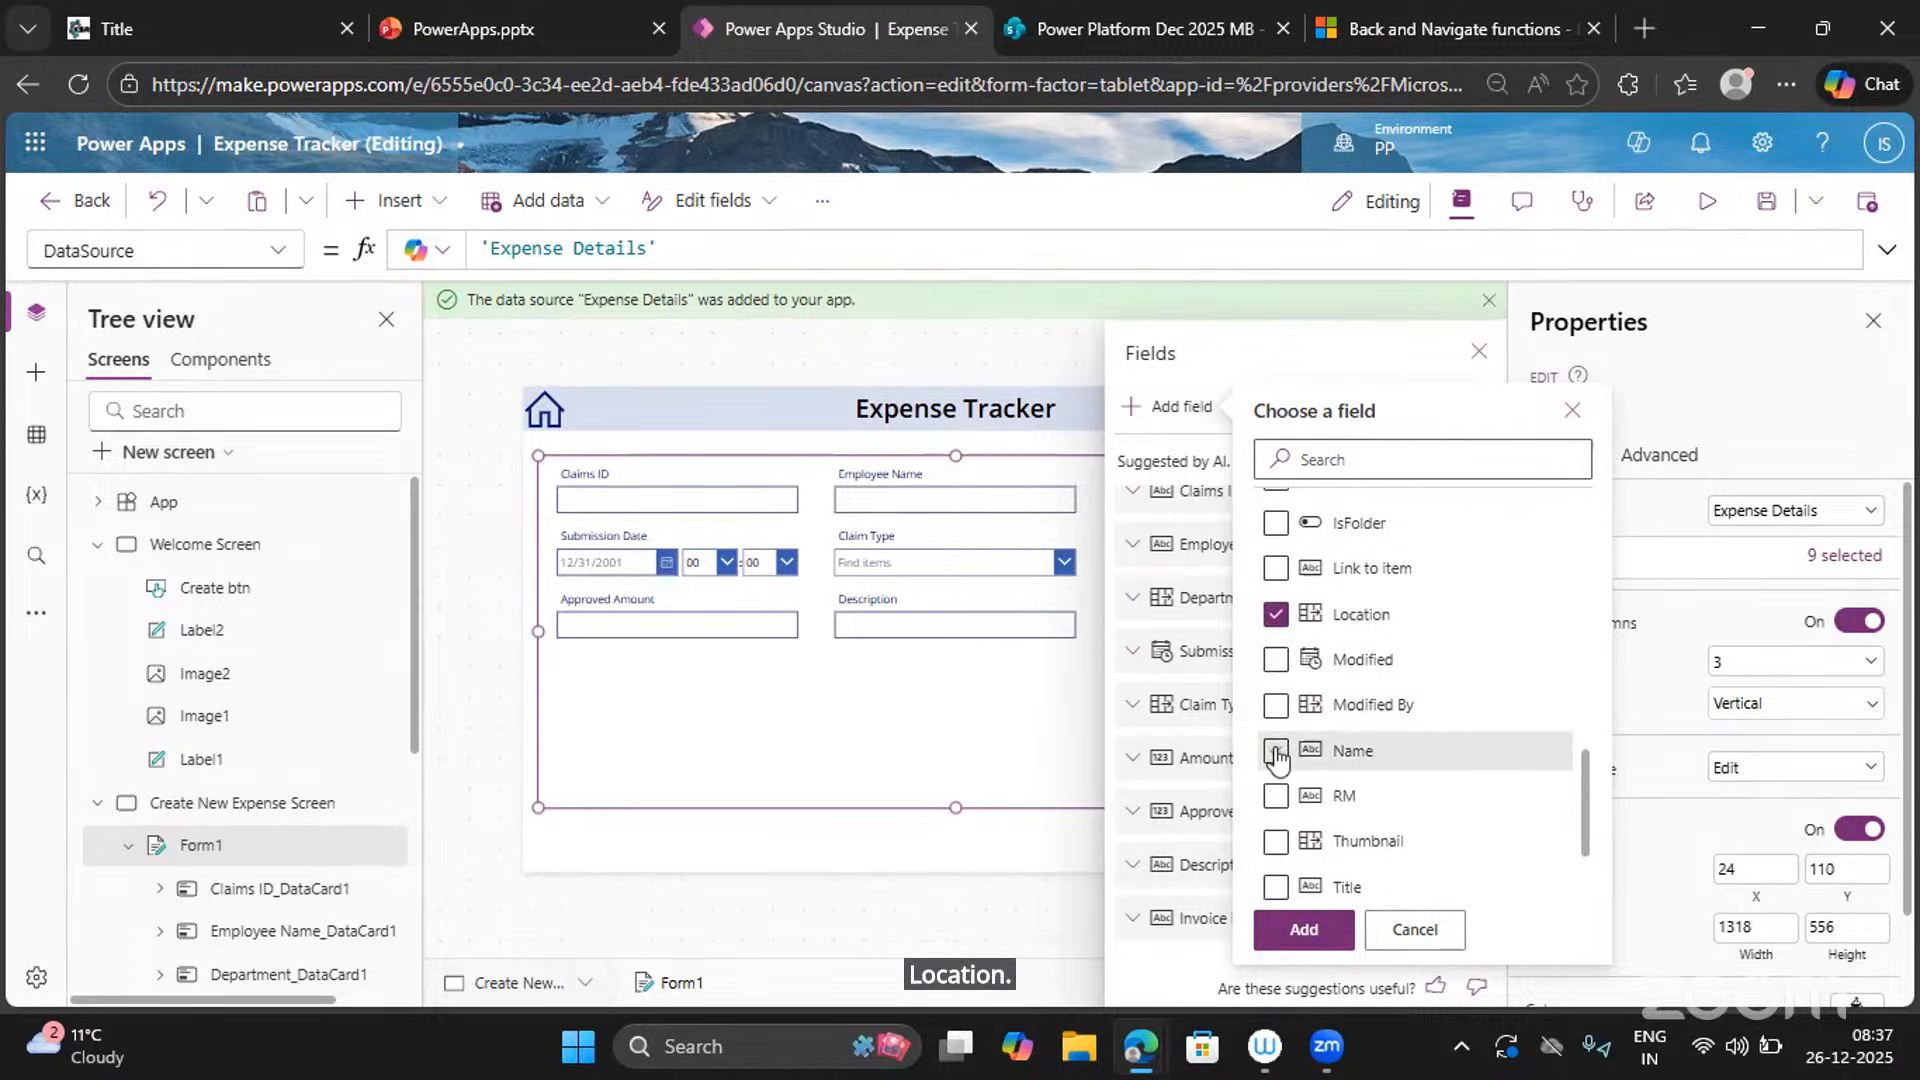
{"action": "left_click", "coordinate": [1276, 751]}
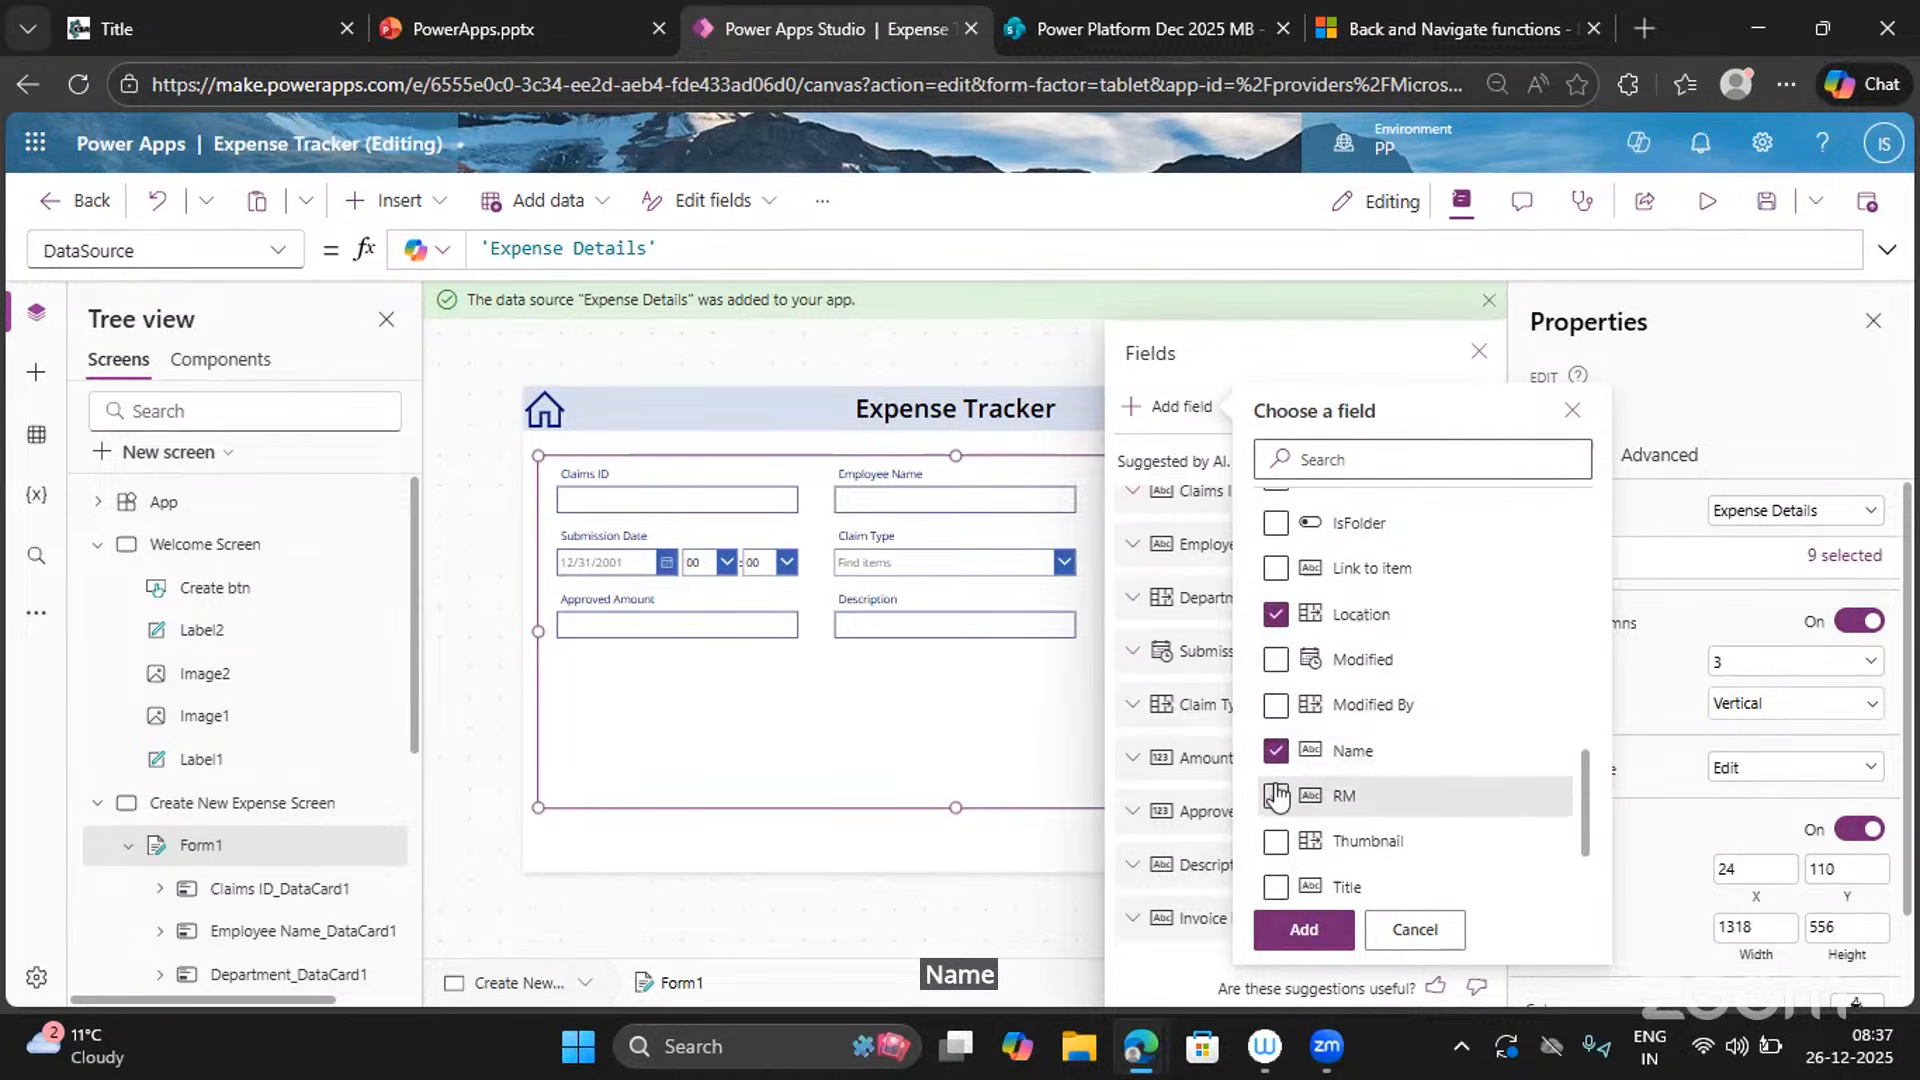
{"action": "left_click", "coordinate": [1276, 796]}
{"action": "scroll", "coordinate": [1275, 790], "scroll_direction": "down", "scroll_amount": 3}
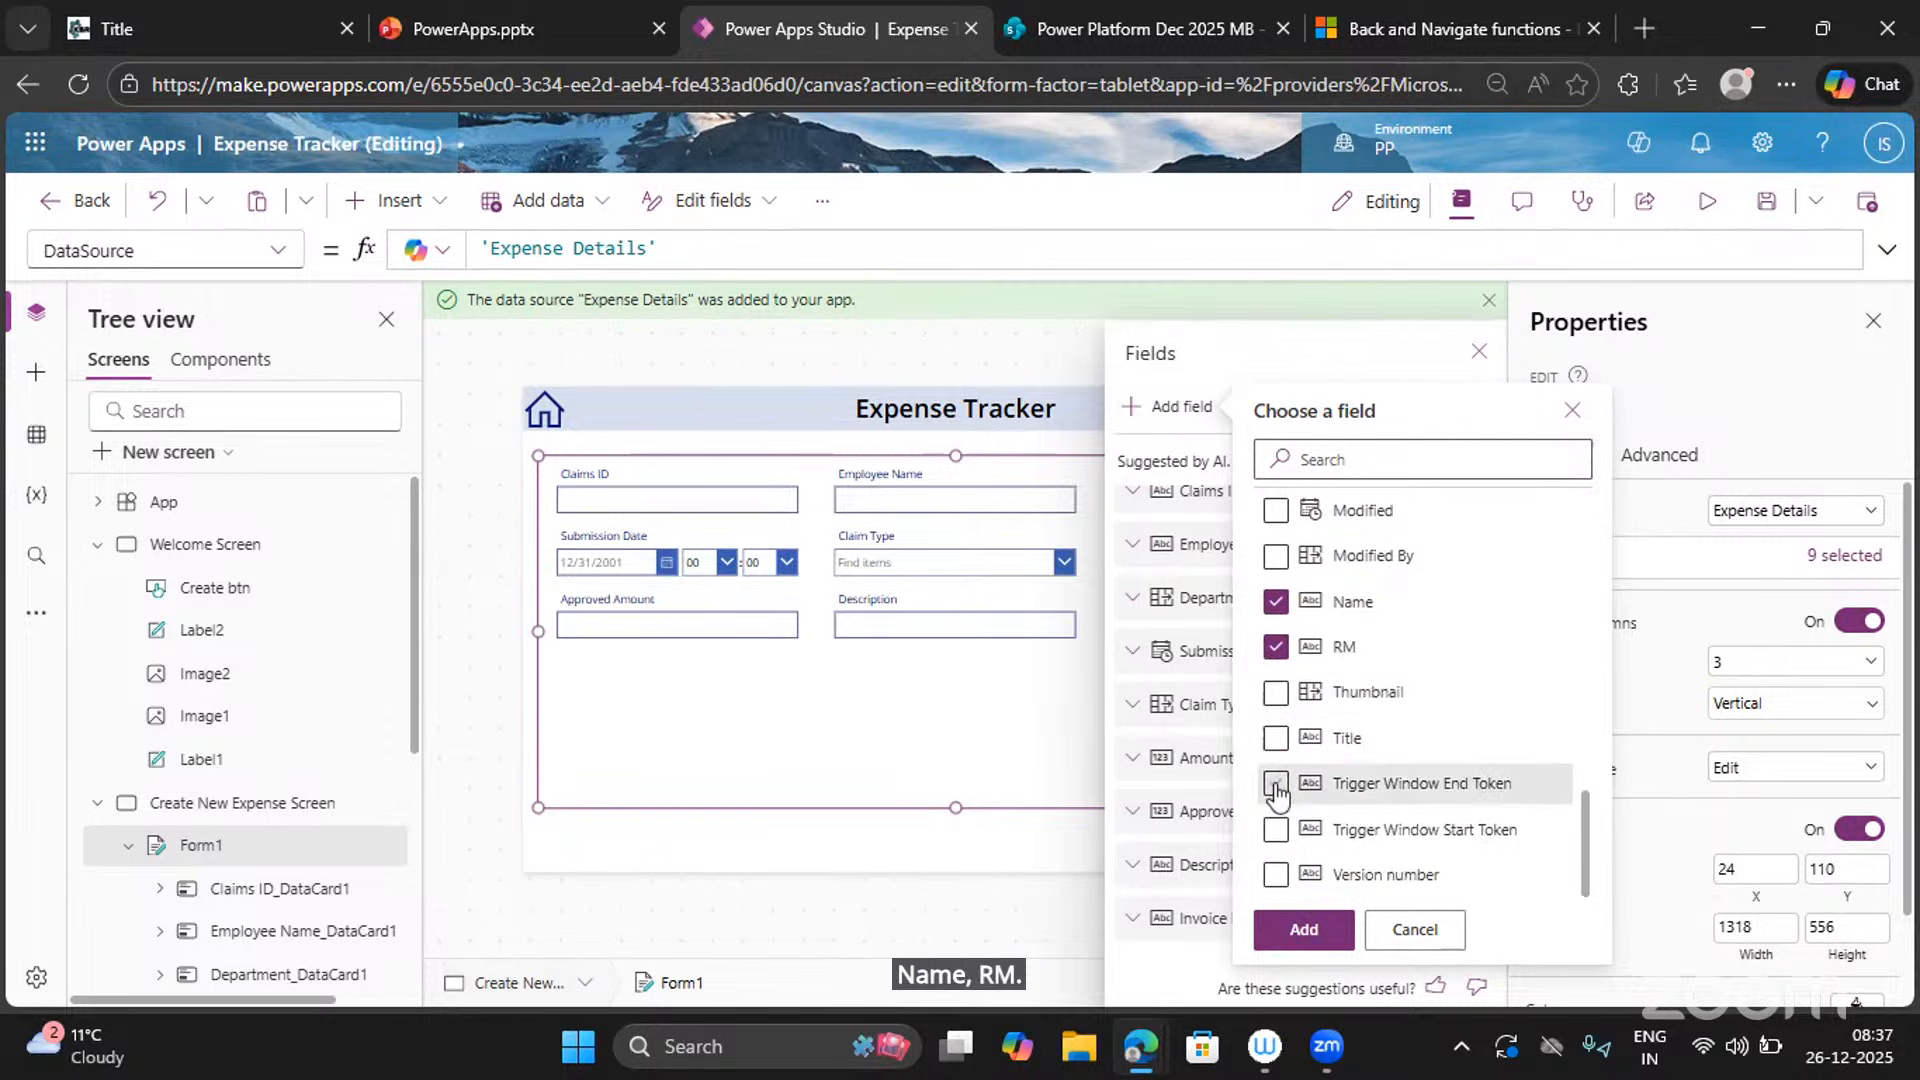
{"action": "left_click", "coordinate": [1318, 933]}
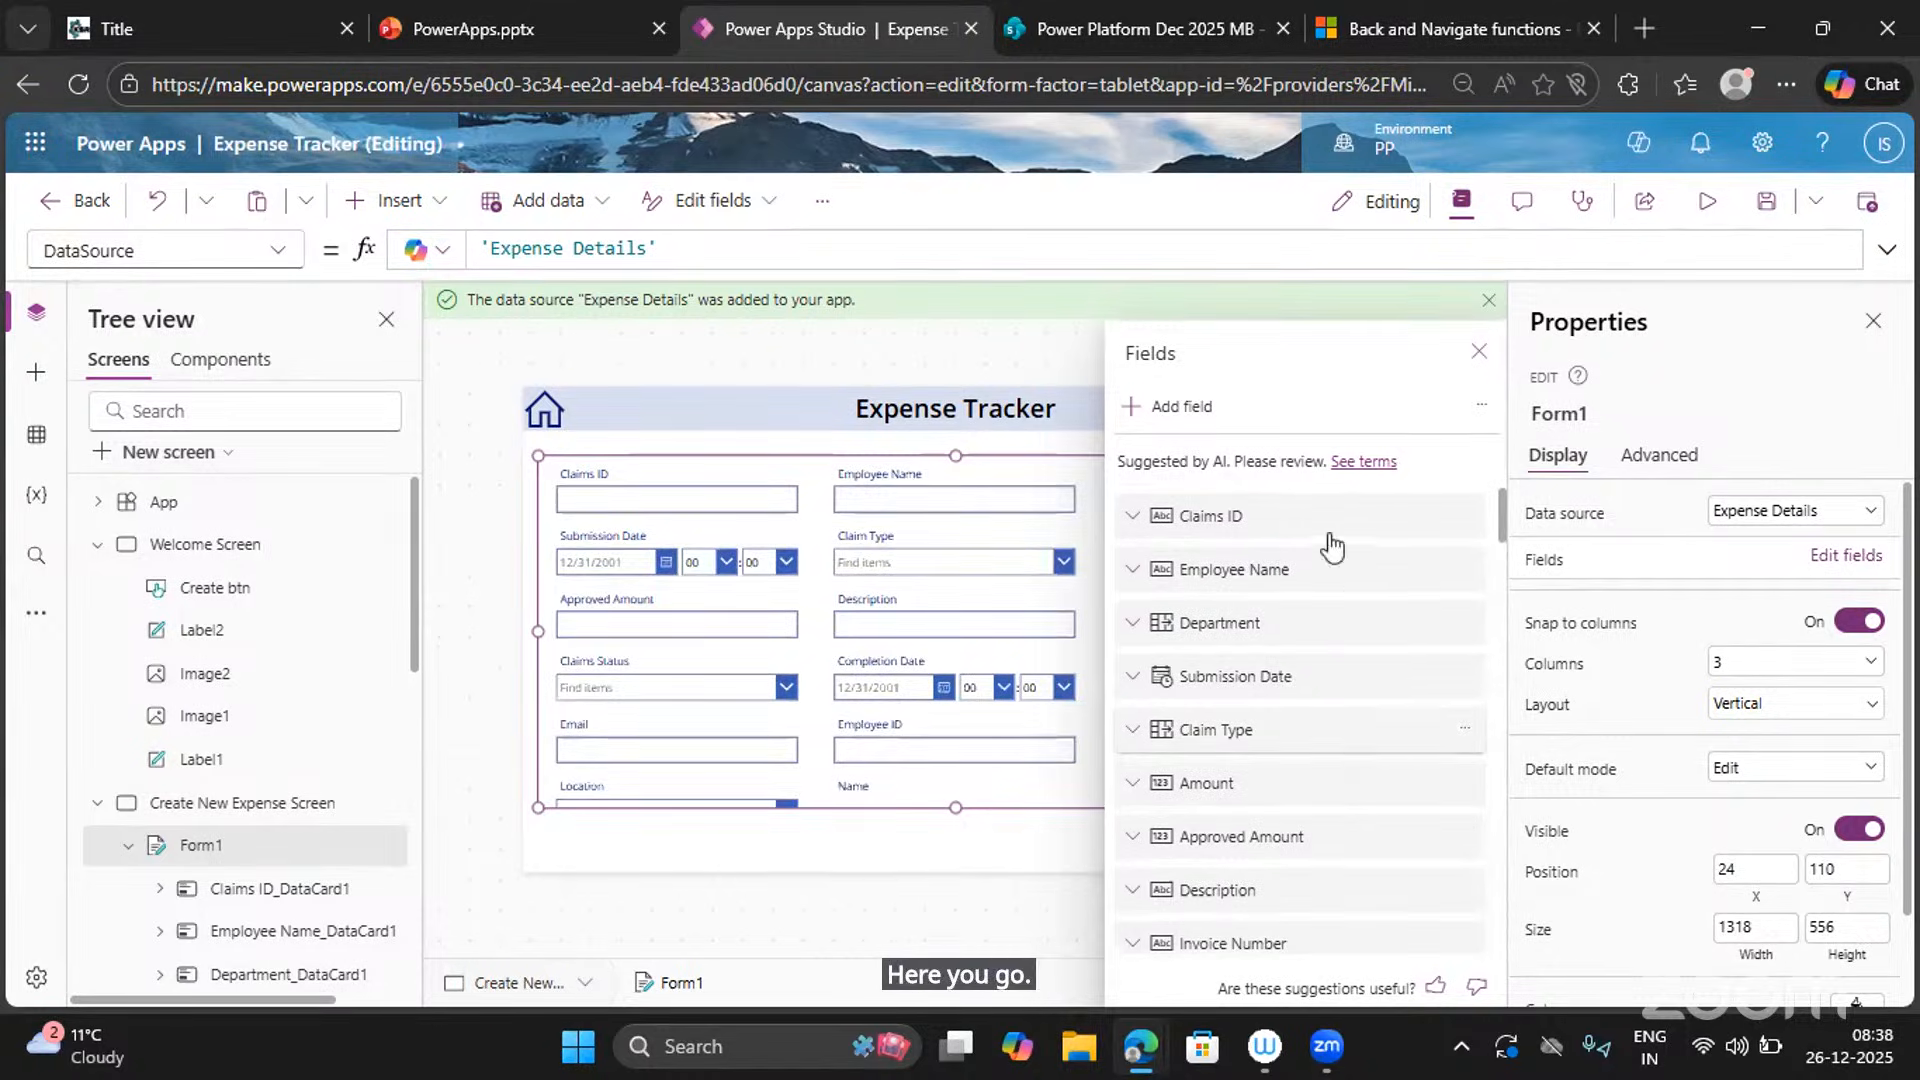
Close the Fields pane and delete the Name card from Form1.
{"action": "scroll", "coordinate": [1324, 650], "scroll_direction": "down", "scroll_amount": 16}
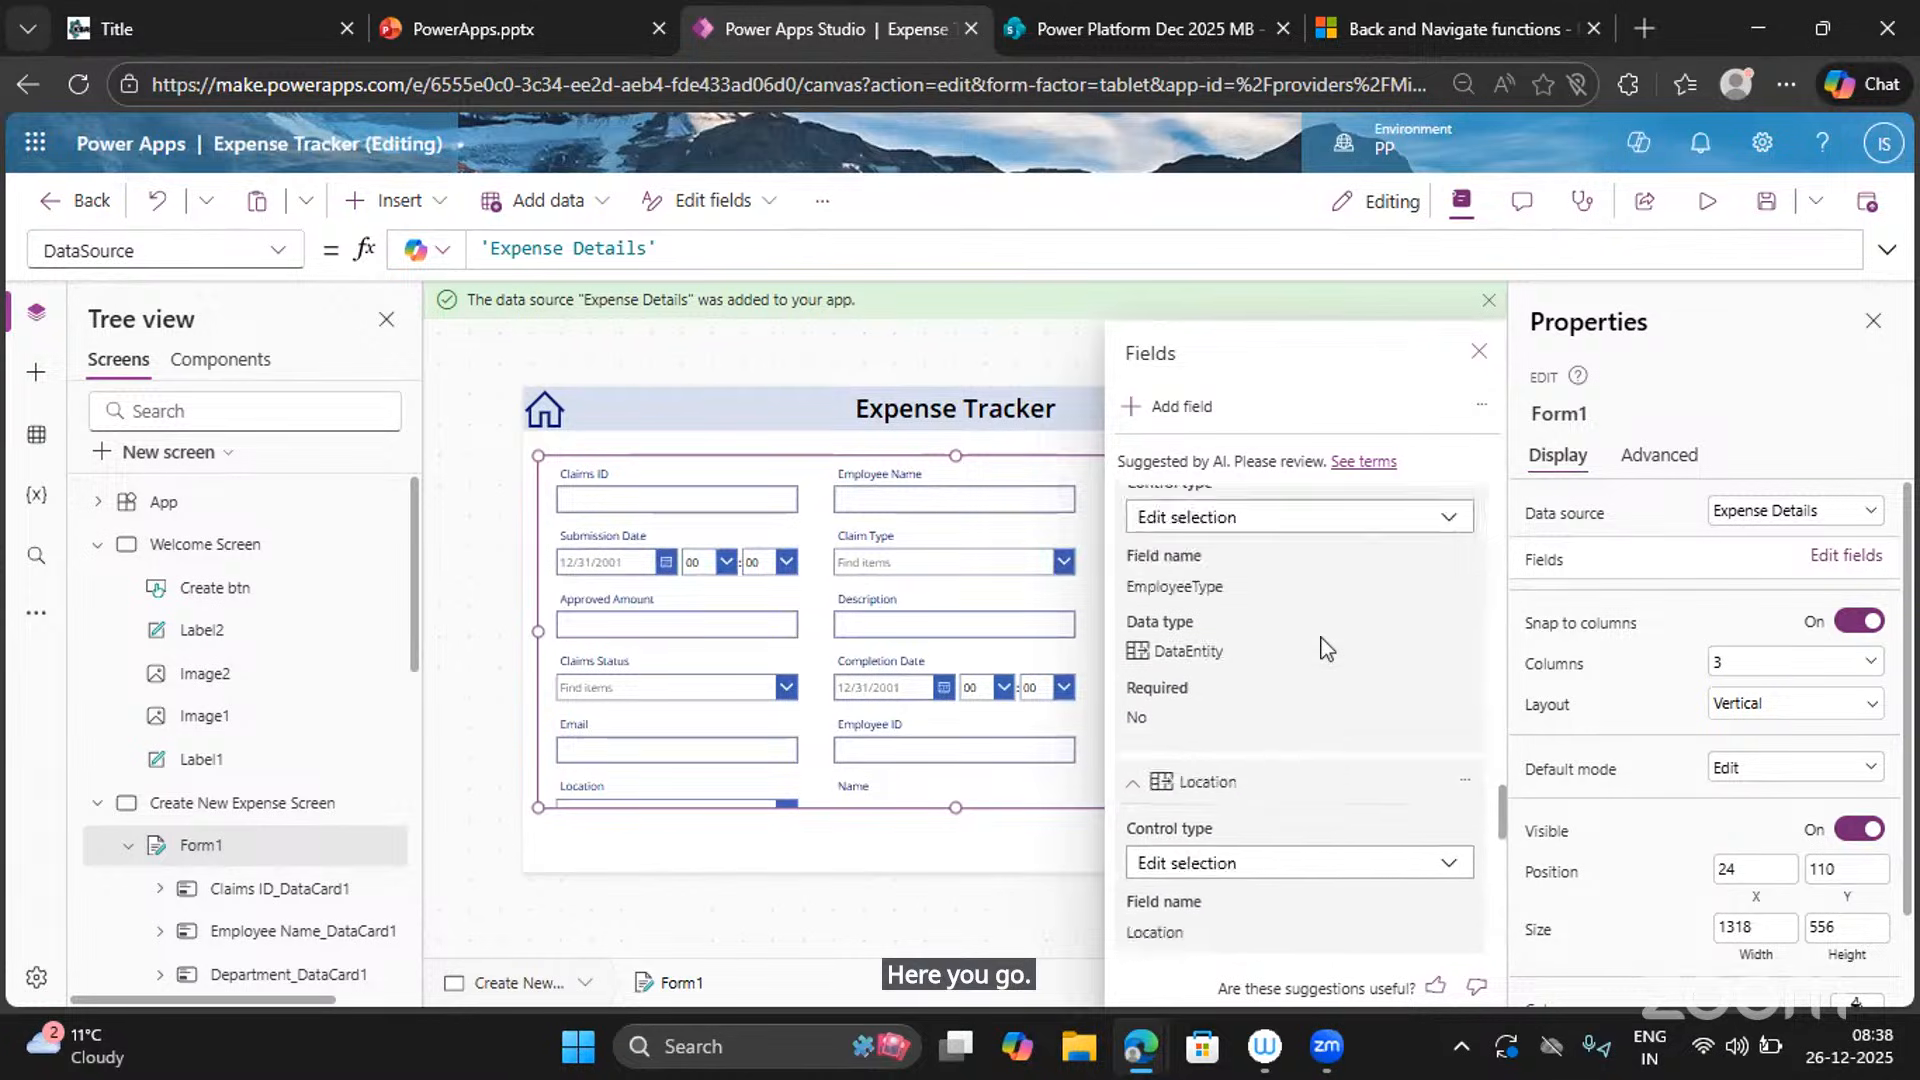
{"action": "scroll", "coordinate": [1324, 649], "scroll_direction": "up", "scroll_amount": 13}
{"action": "scroll", "coordinate": [1300, 690], "scroll_direction": "up", "scroll_amount": 5}
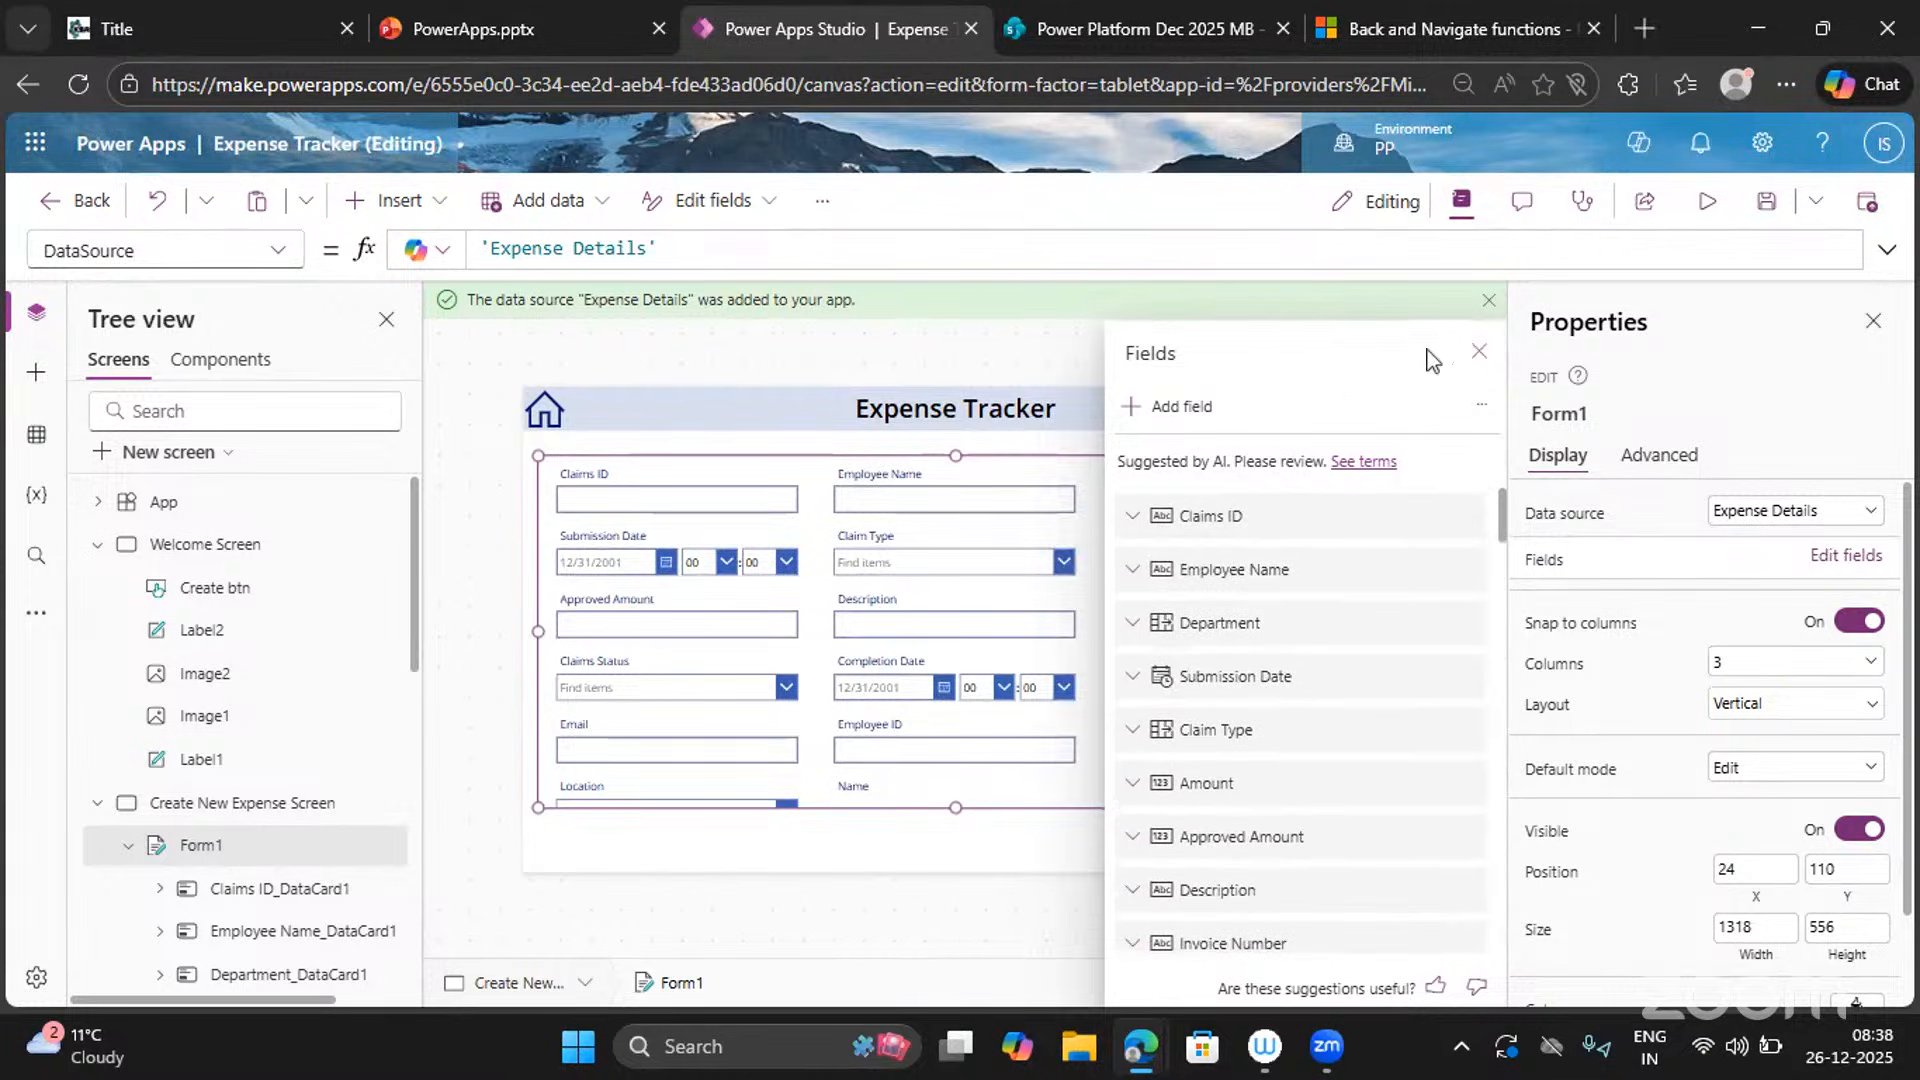
{"action": "left_click", "coordinate": [1478, 352]}
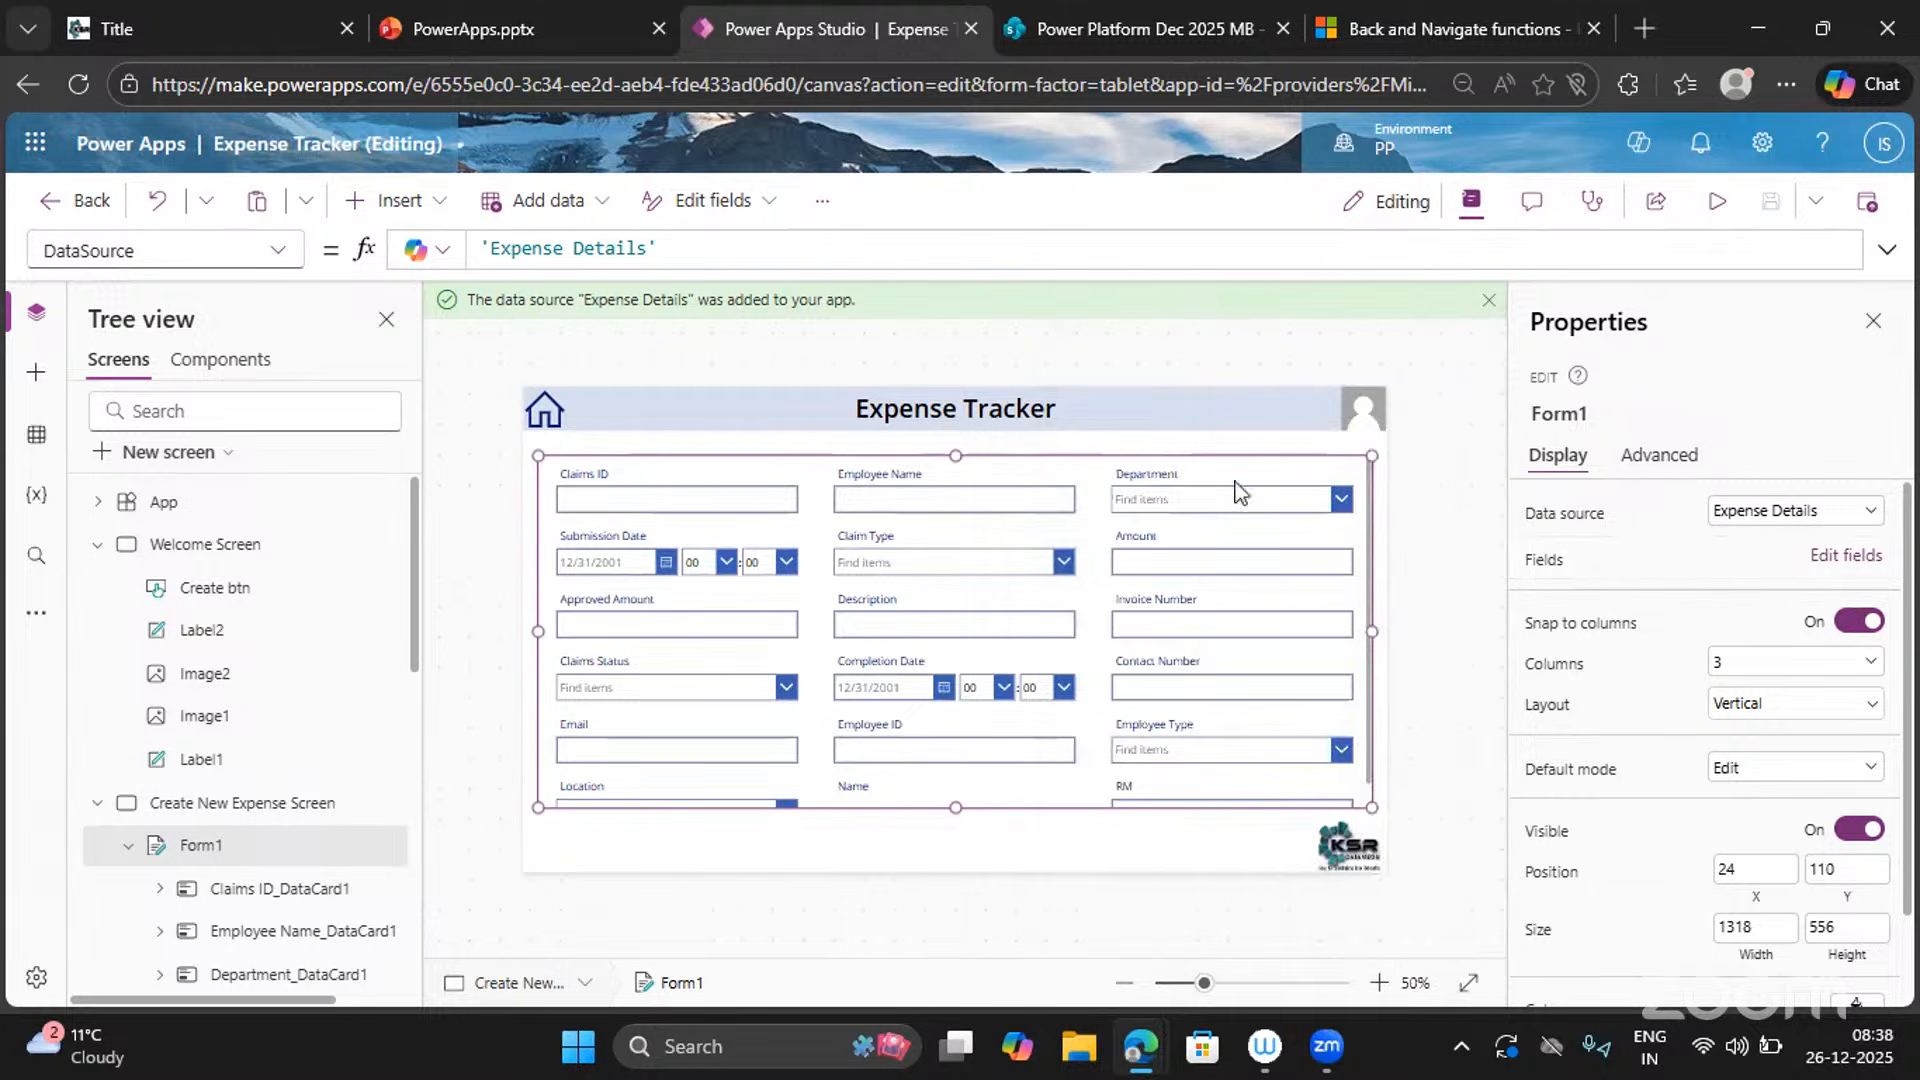
{"action": "scroll", "coordinate": [991, 609], "scroll_direction": "down", "scroll_amount": 1}
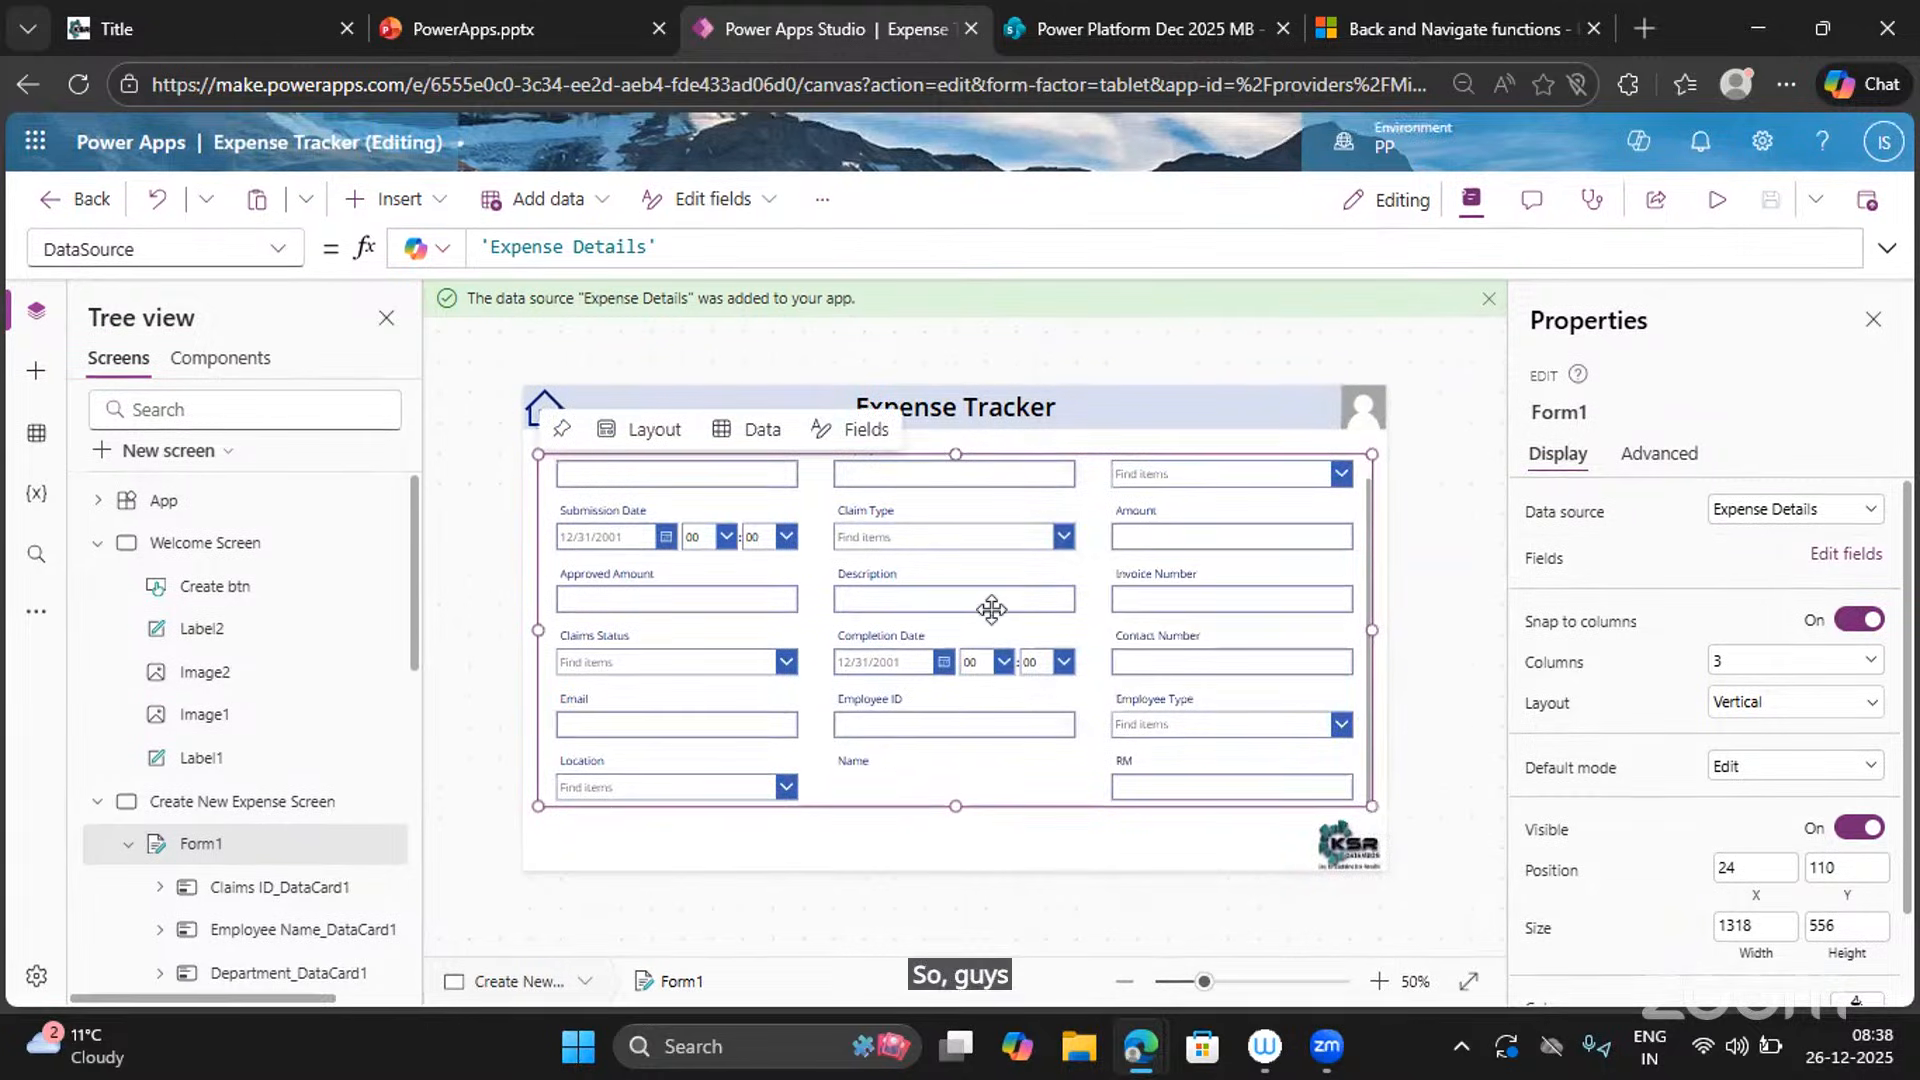
{"action": "left_click", "coordinate": [910, 782]}
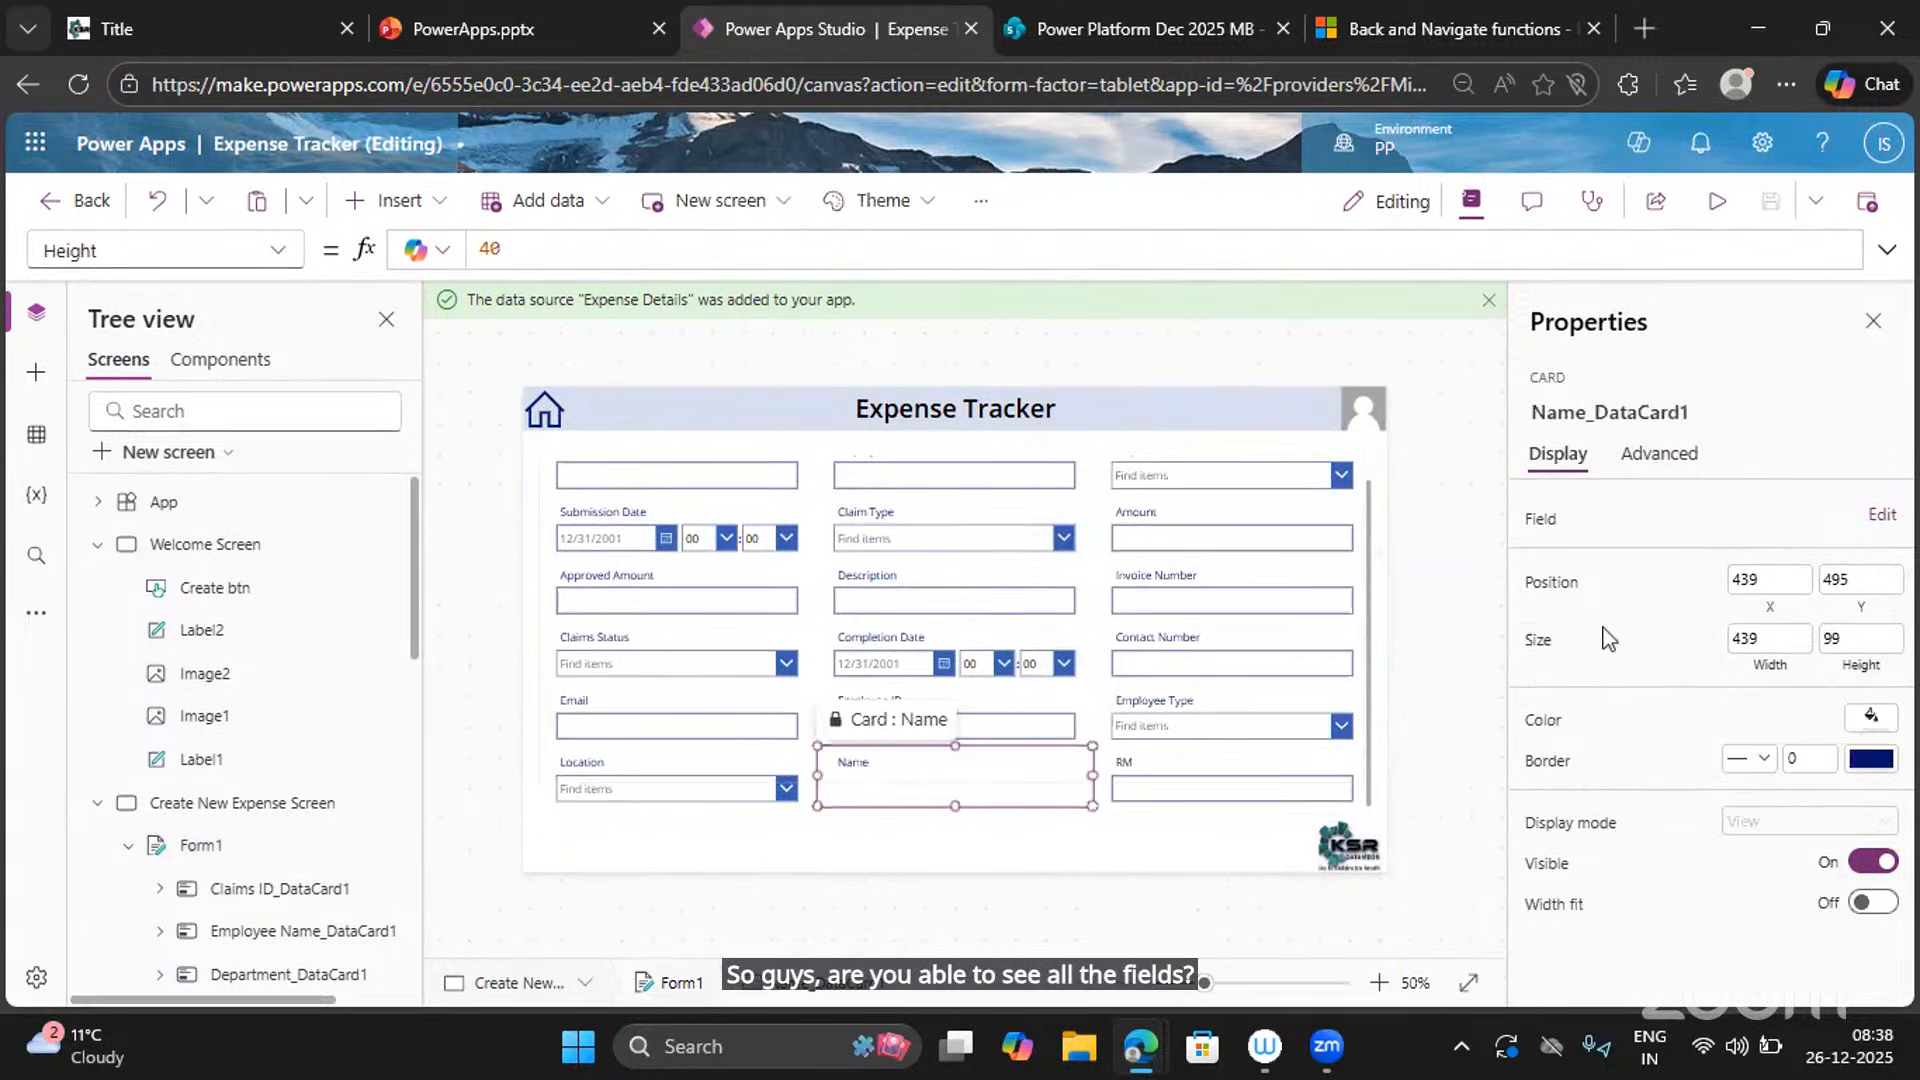
{"action": "key", "text": "Delete"}
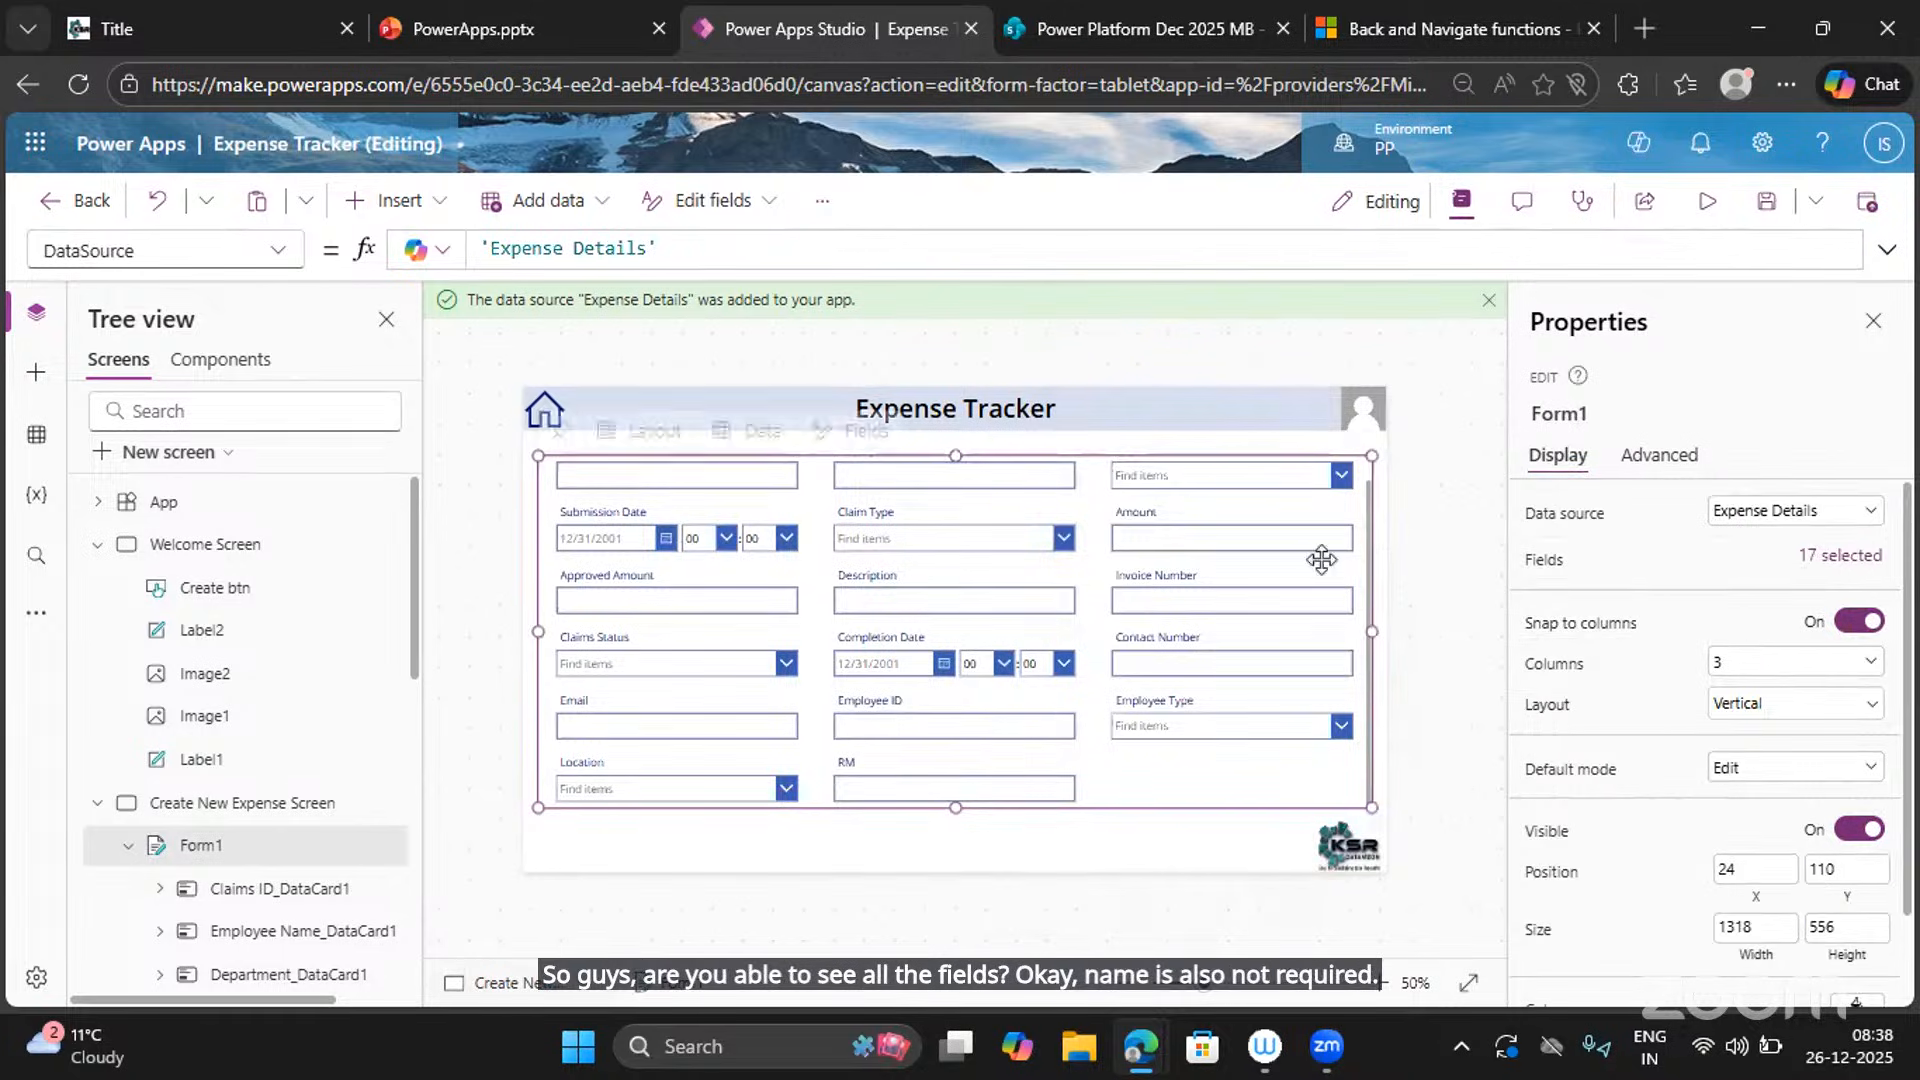
Preview the form, then trim Form1's height to 540.
{"action": "scroll", "coordinate": [964, 668], "scroll_direction": "up", "scroll_amount": 1}
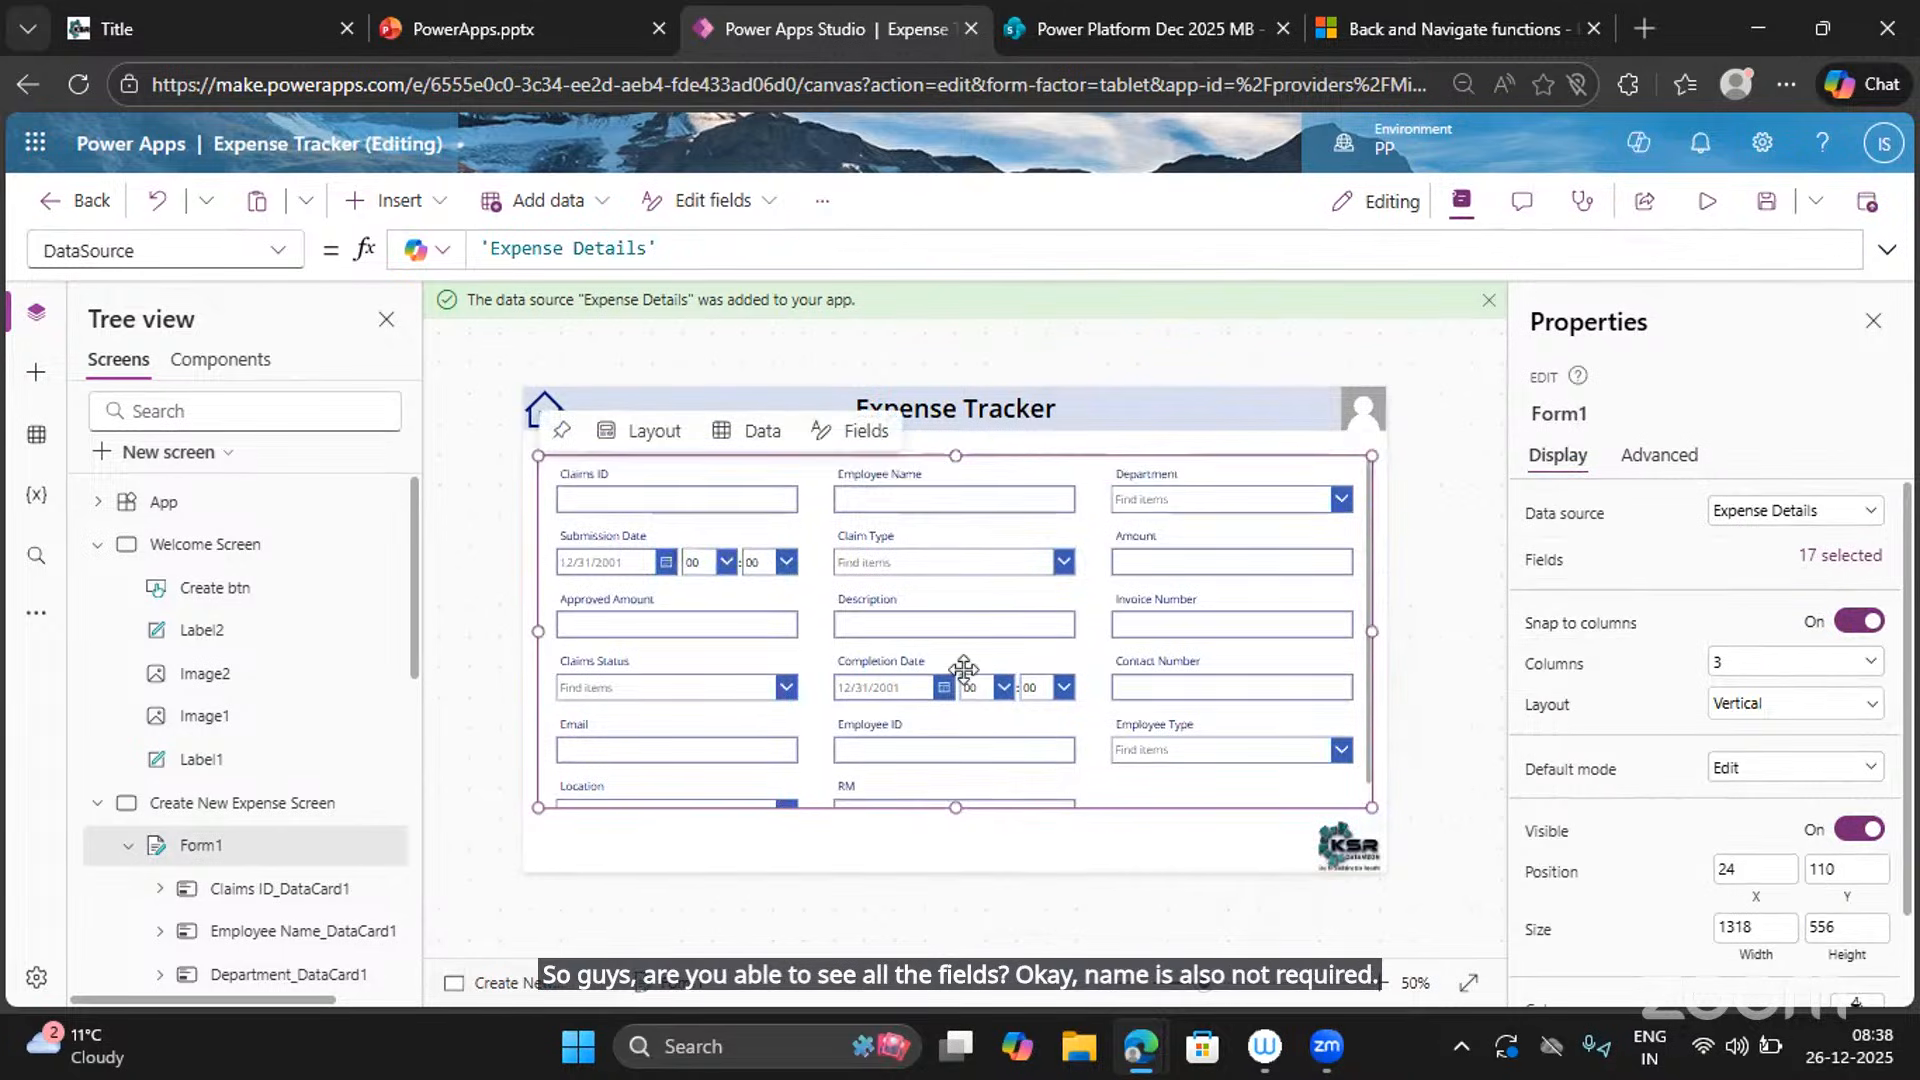
{"action": "left_click", "coordinate": [1706, 201]}
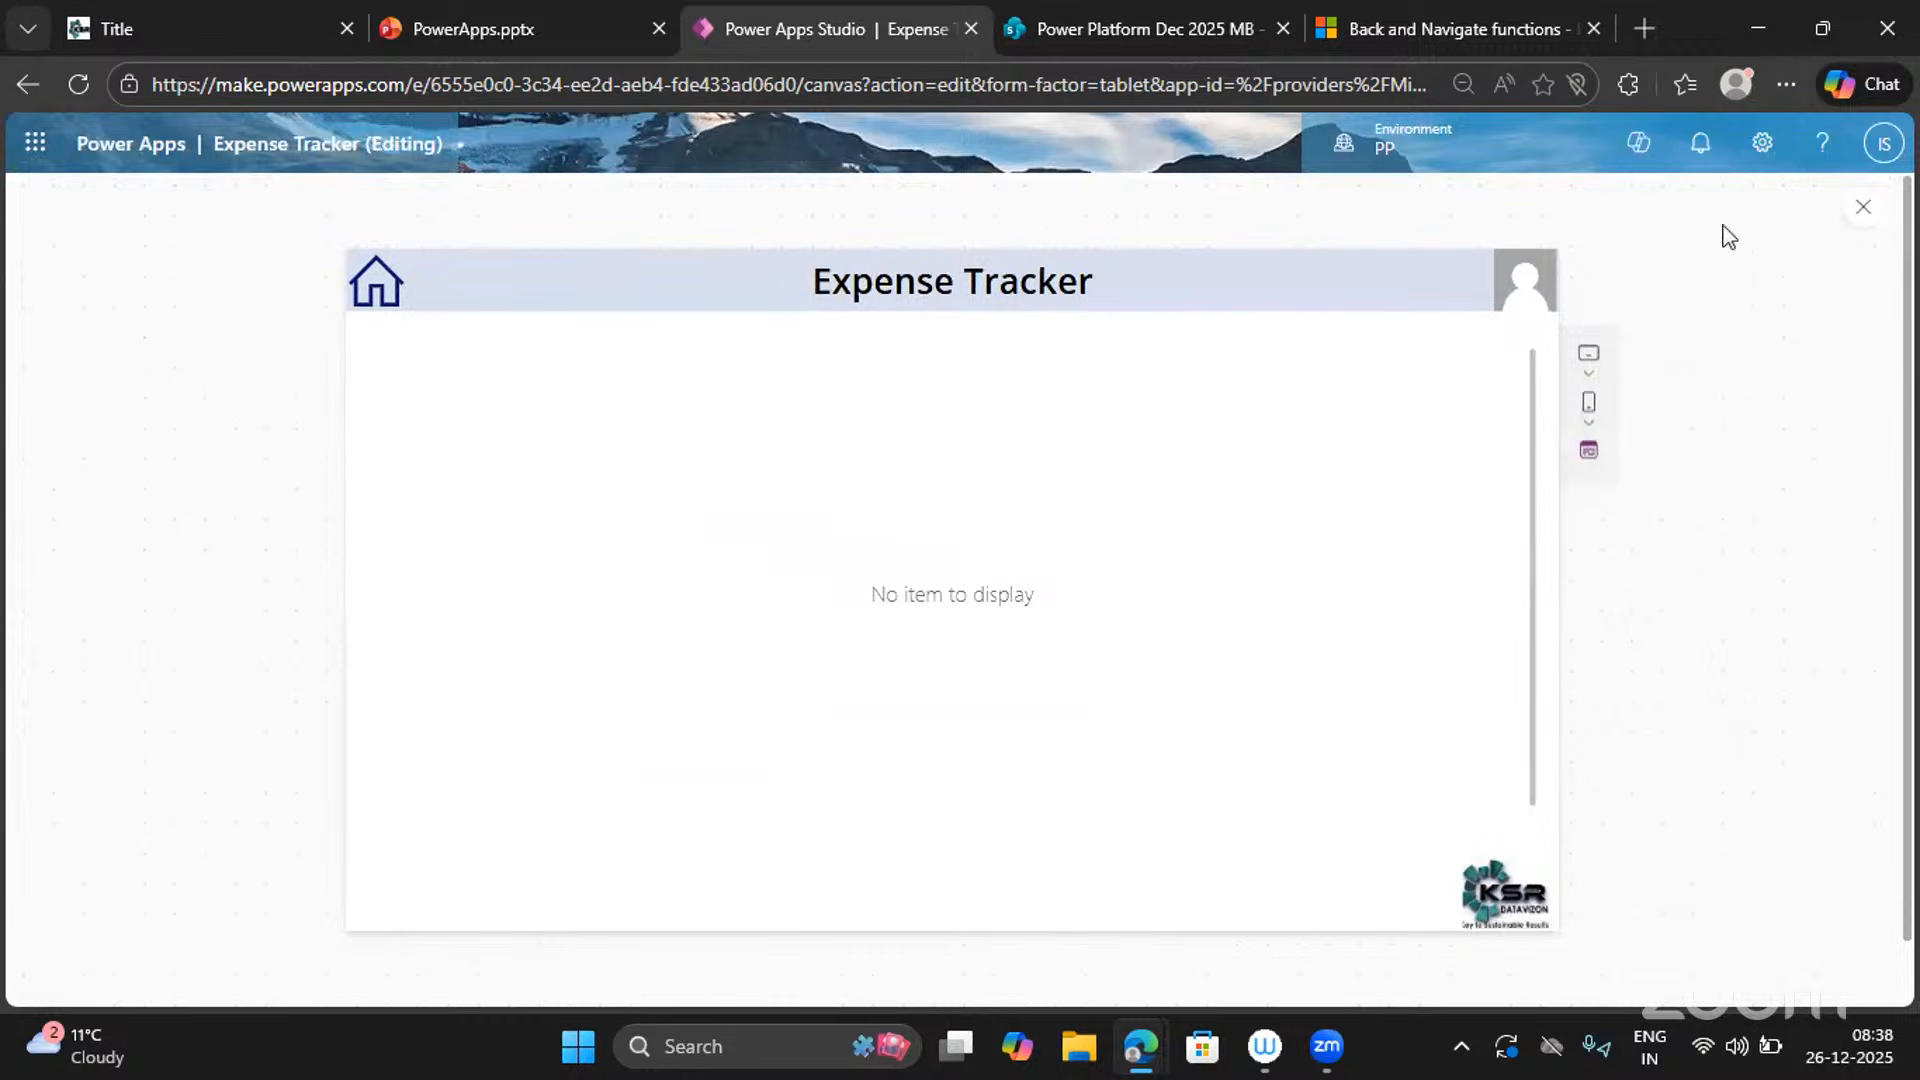
{"action": "left_click", "coordinate": [1862, 208]}
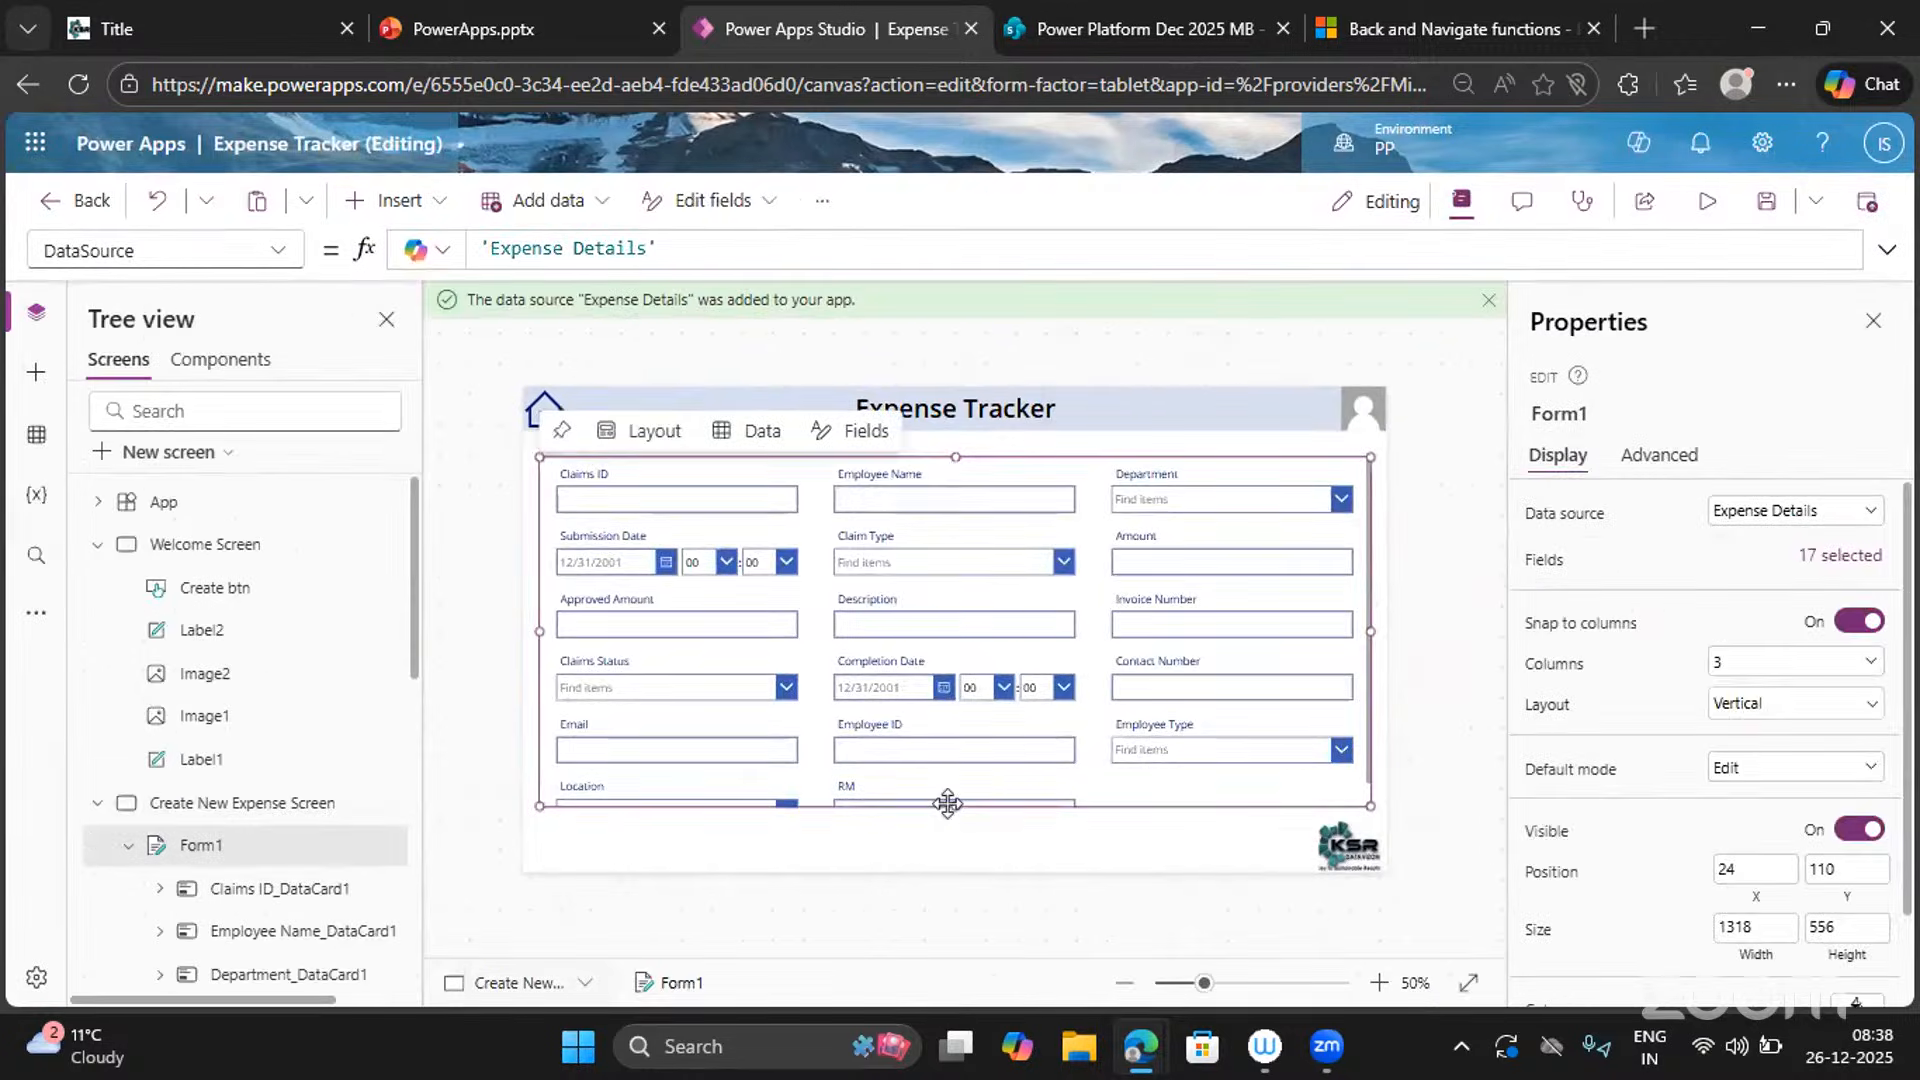
{"action": "left_click_drag", "start_coordinate": [952, 806], "coordinate": [954, 797]}
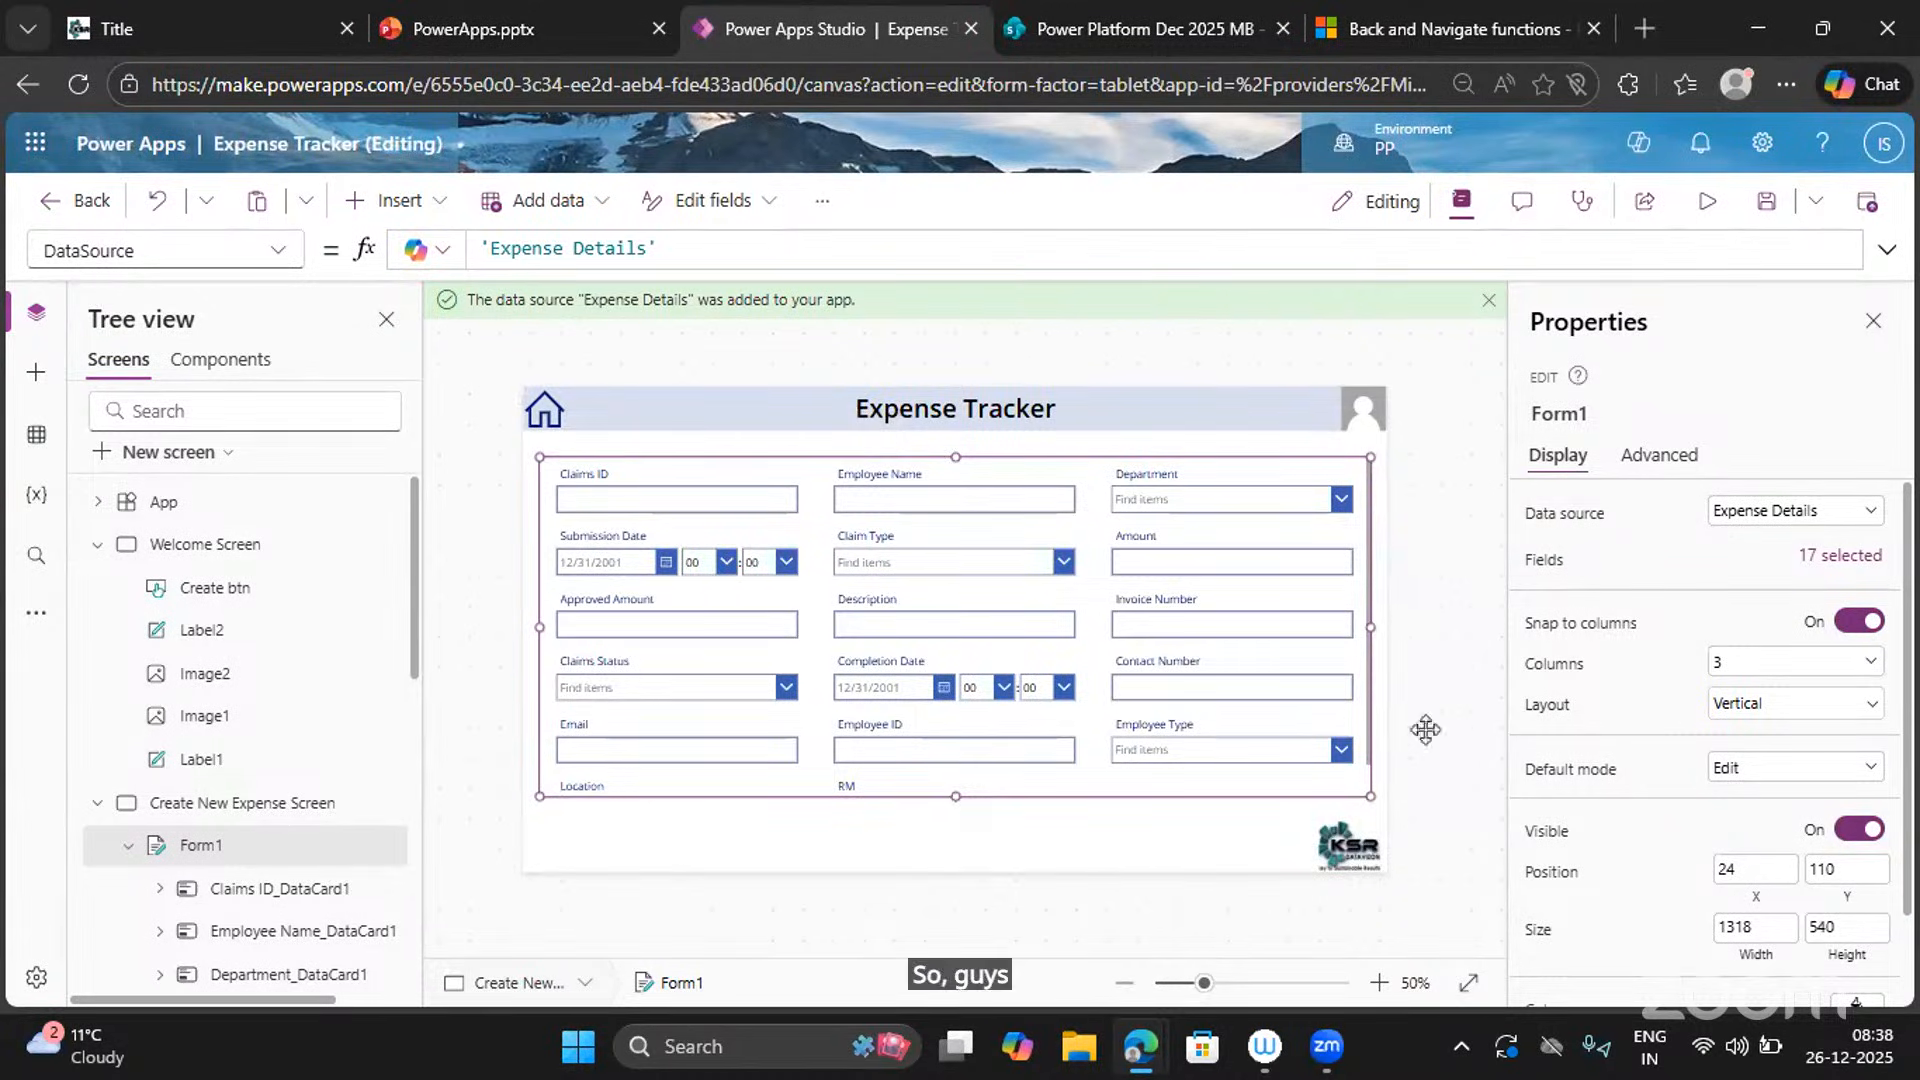
Set Form1 to 4 columns, try Horizontal layout, then switch back to Vertical.
{"action": "left_click", "coordinate": [1740, 667]}
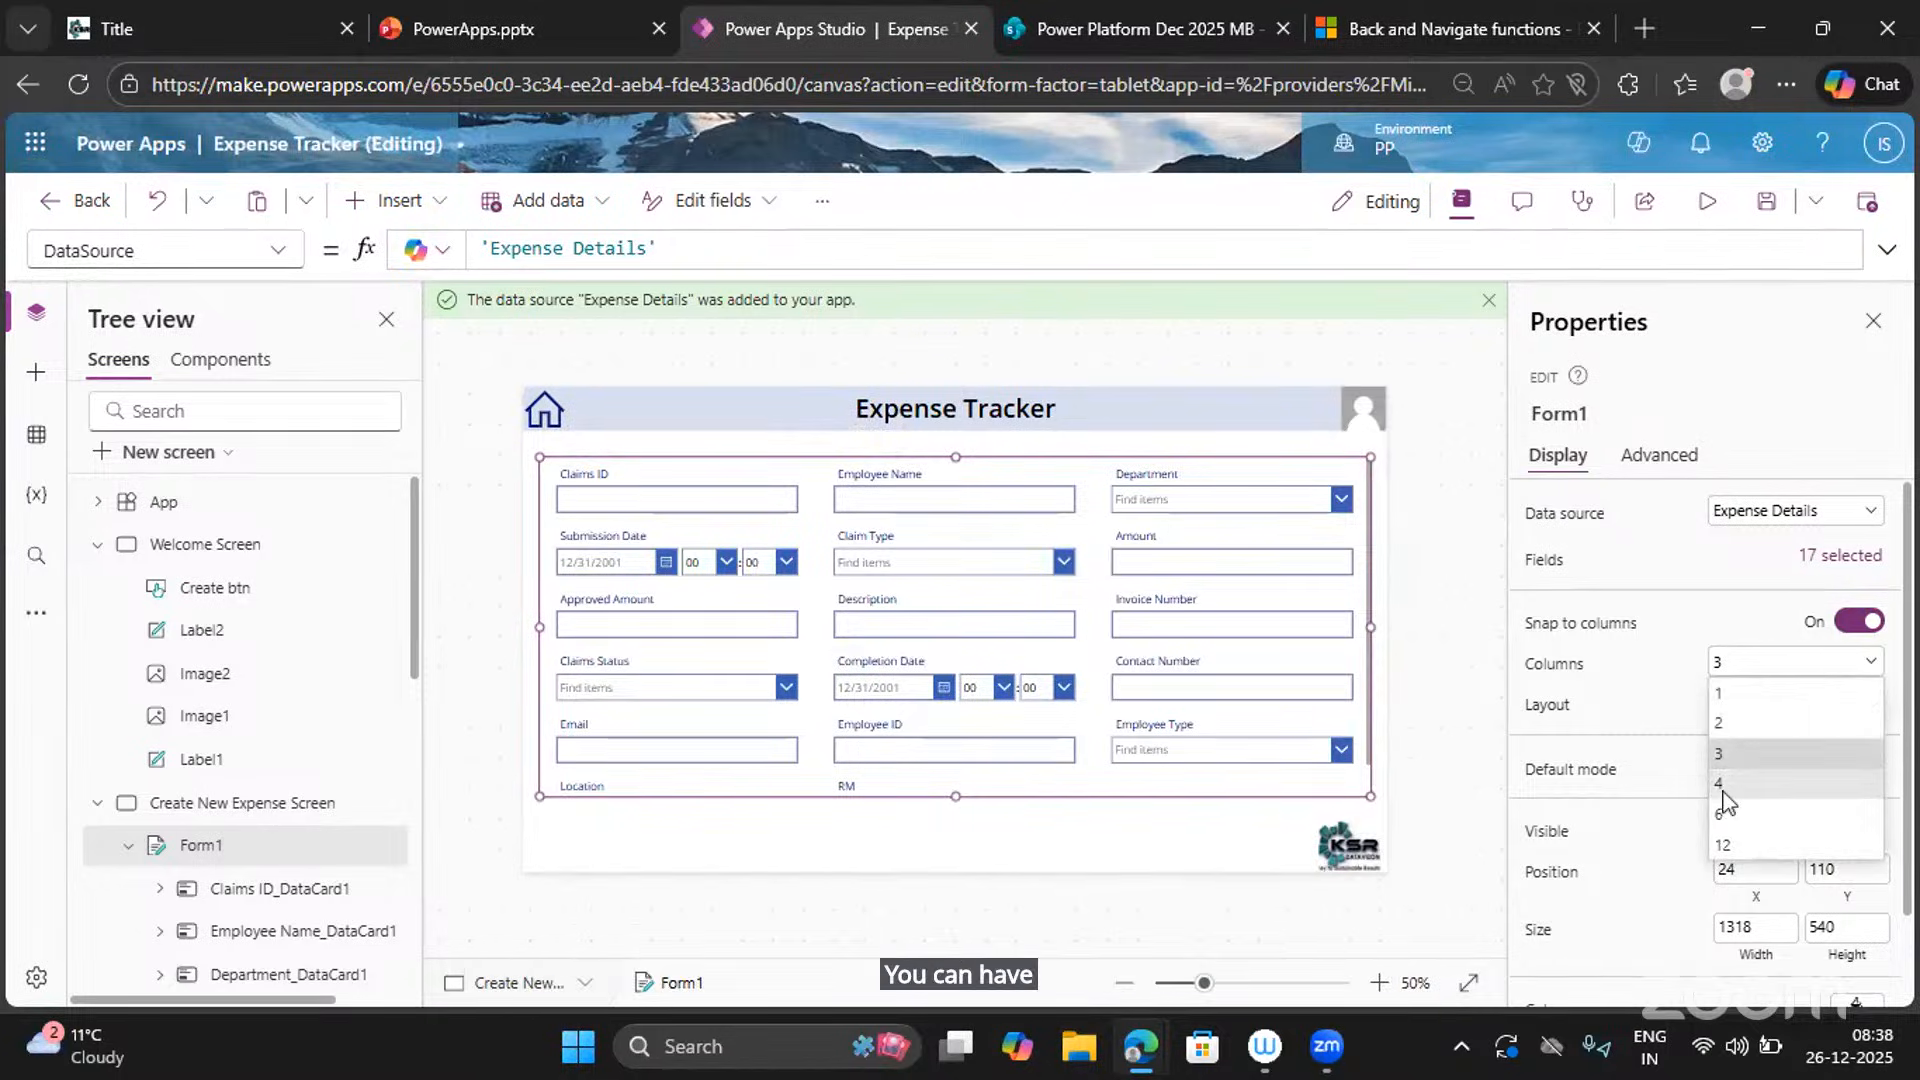
{"action": "left_click", "coordinate": [1722, 798]}
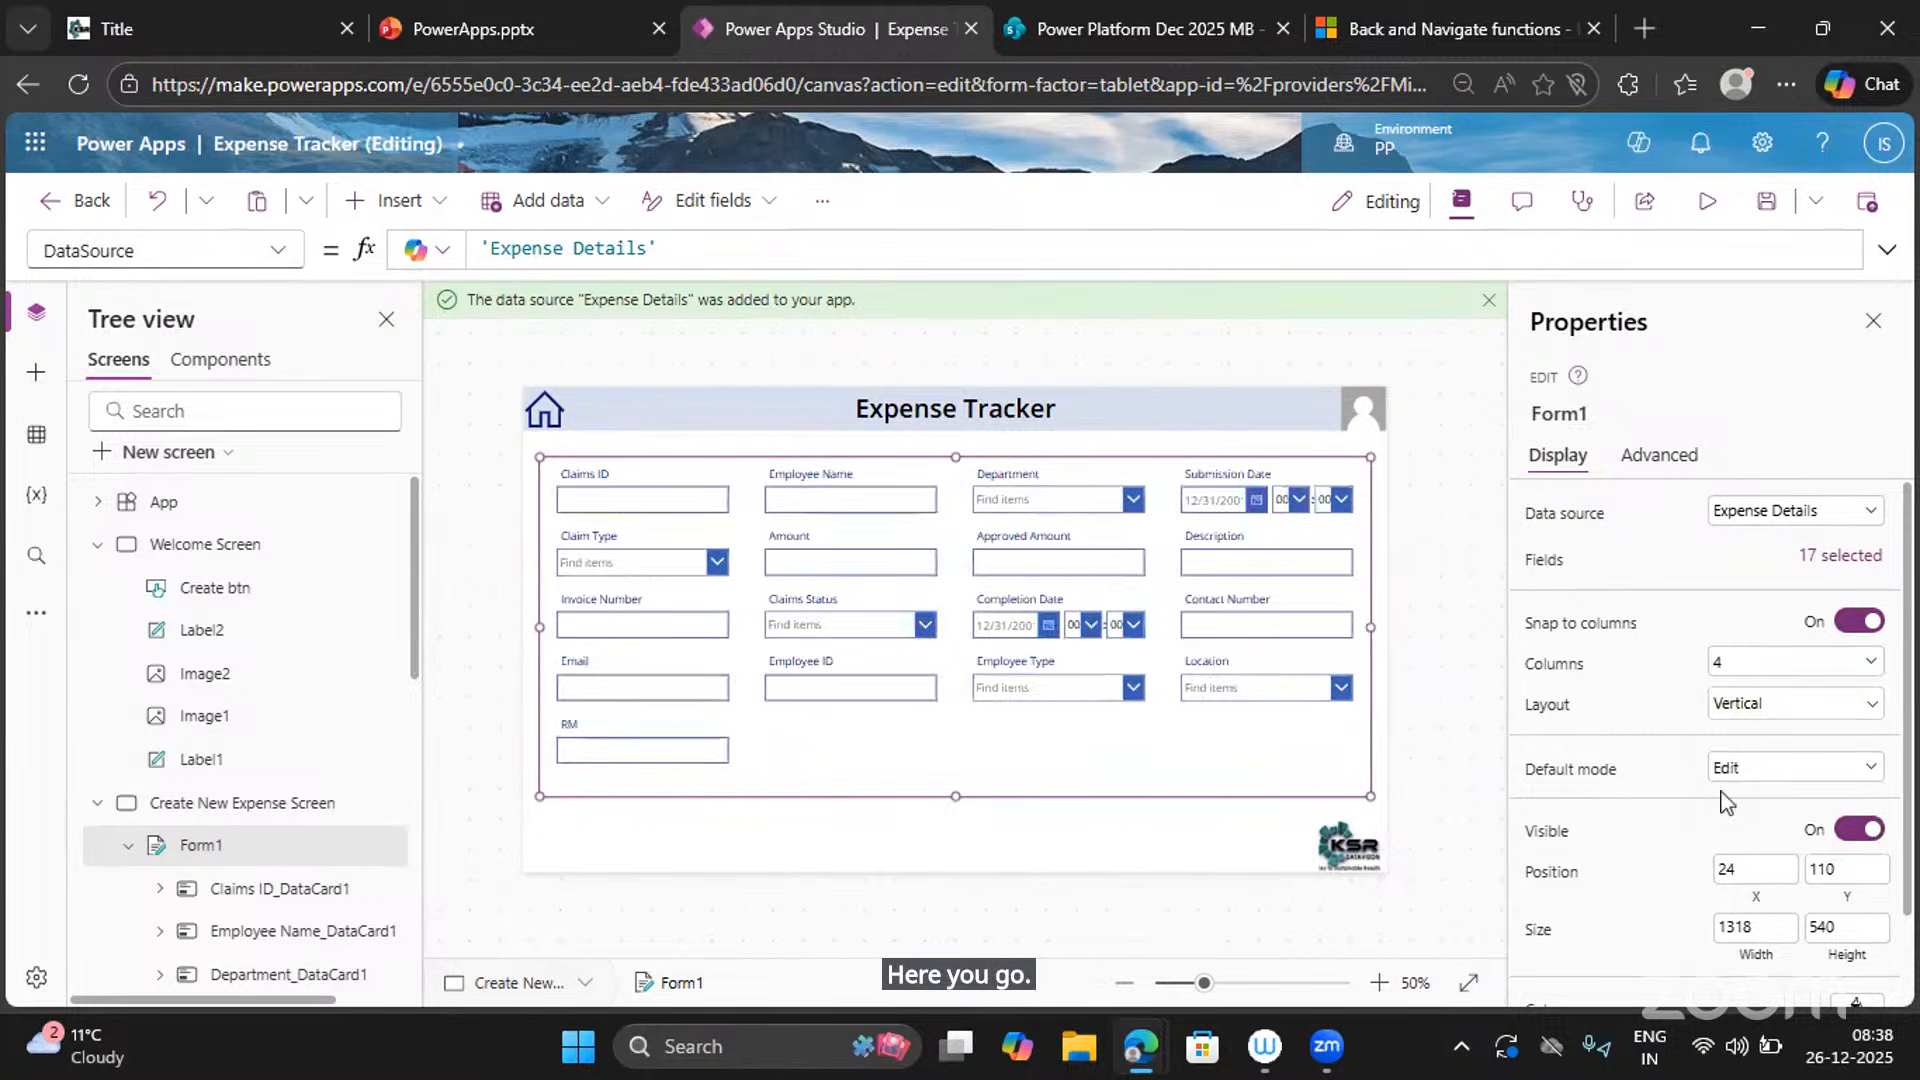
{"action": "left_click", "coordinate": [1720, 715]}
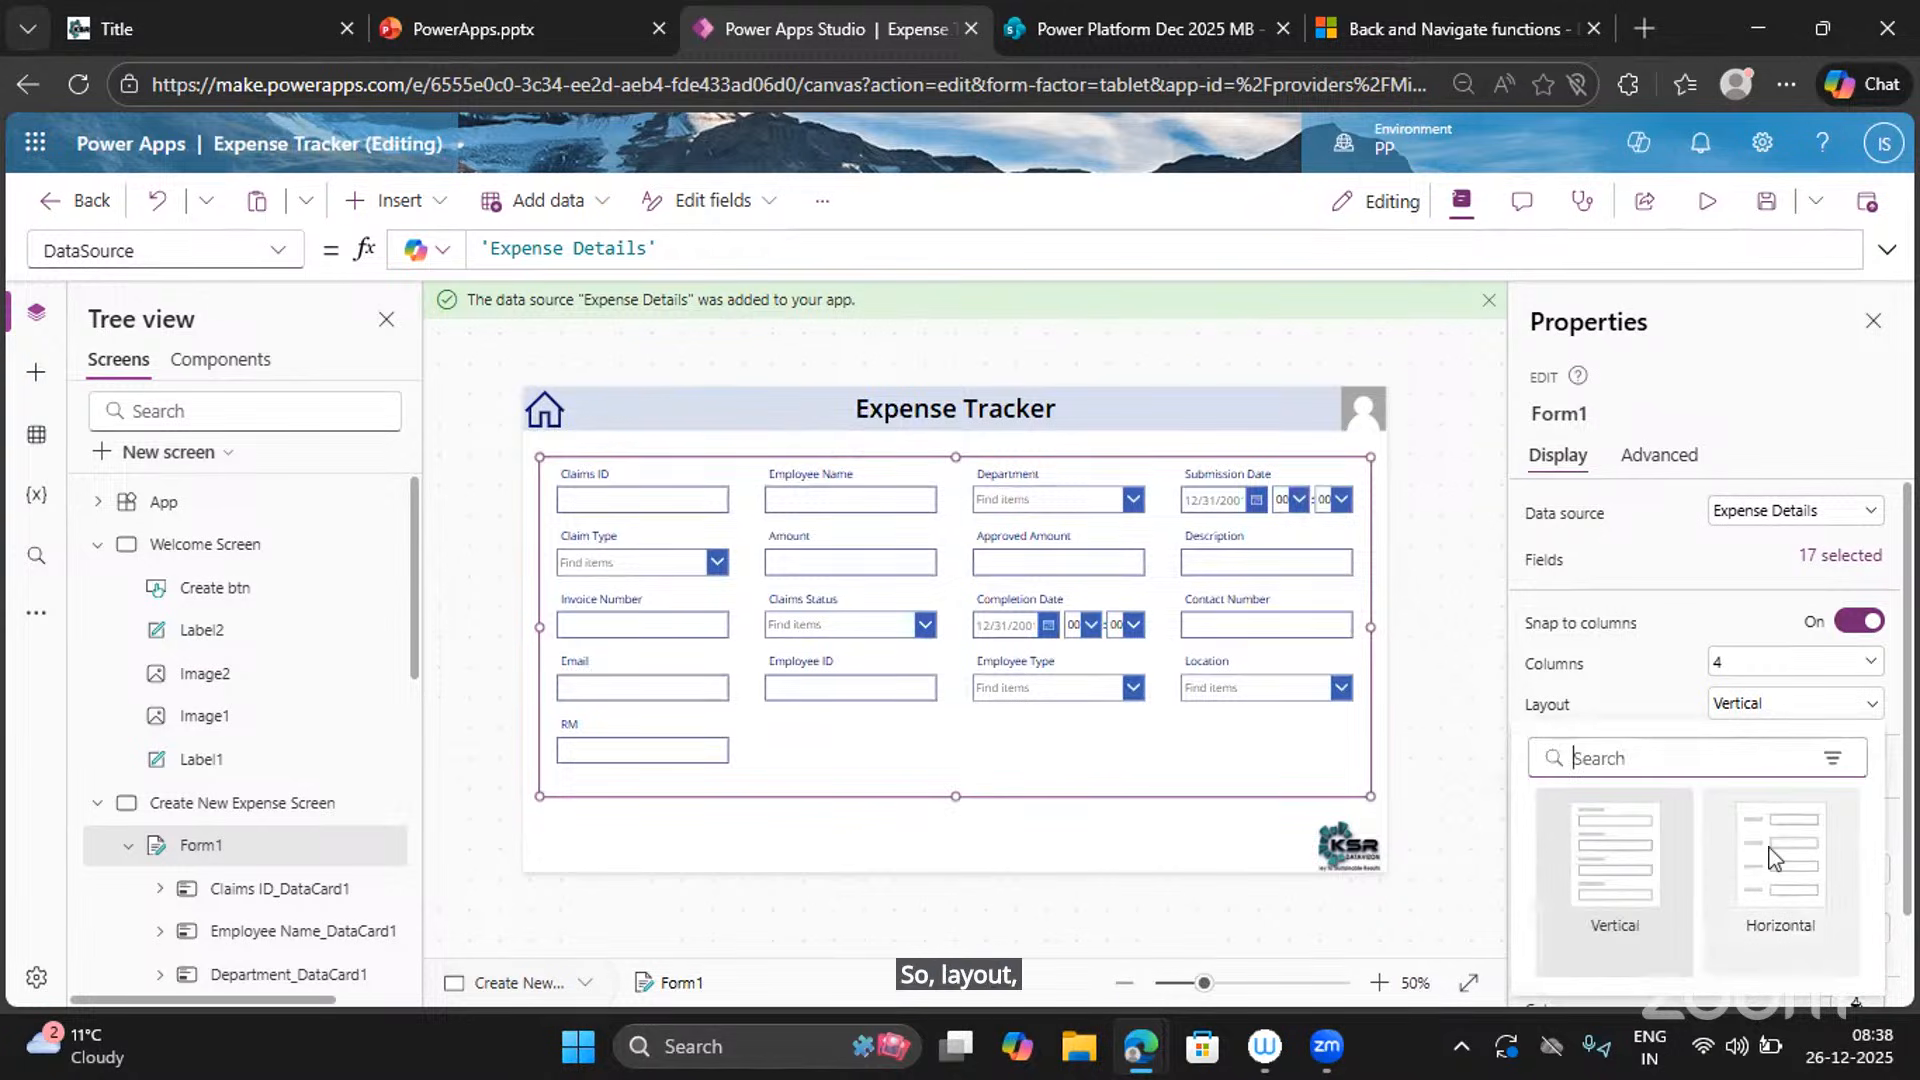
{"action": "left_click", "coordinate": [1770, 849]}
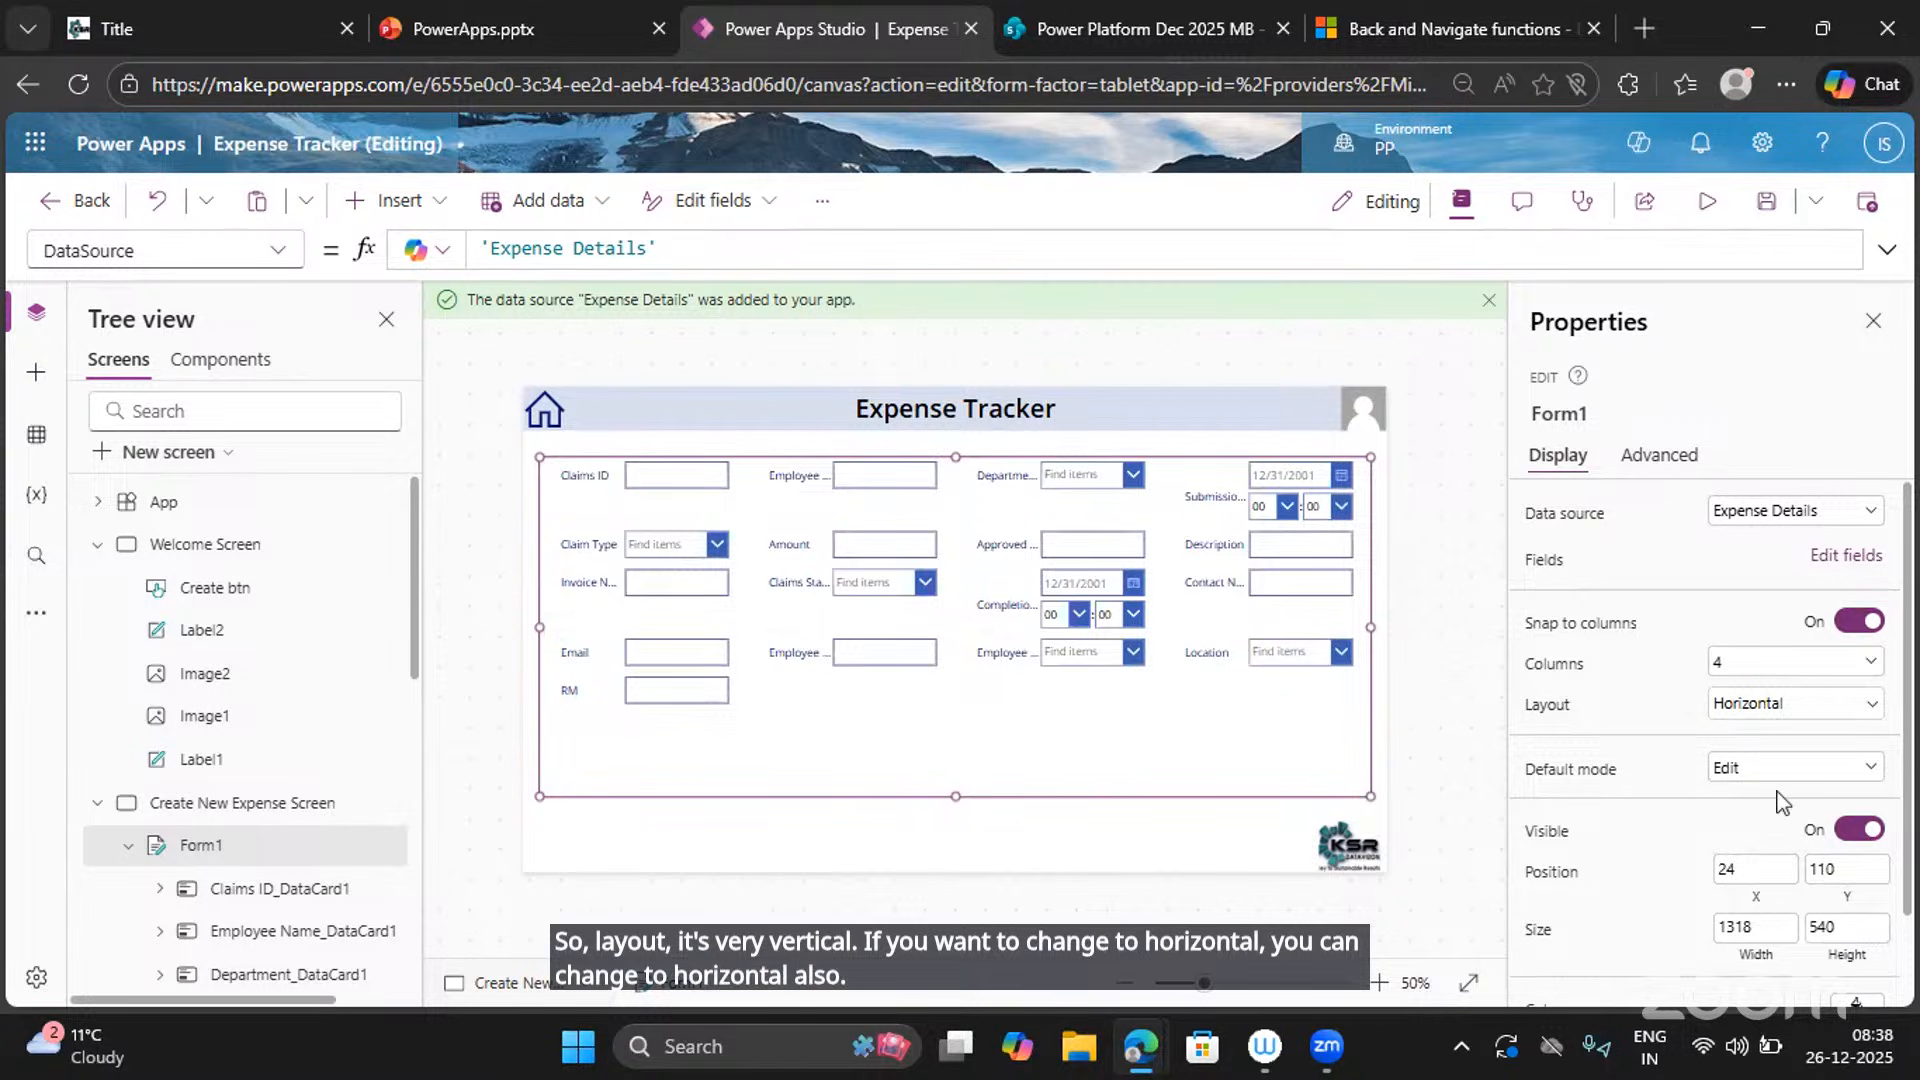
{"action": "left_click", "coordinate": [1779, 706]}
{"action": "left_click", "coordinate": [1604, 882]}
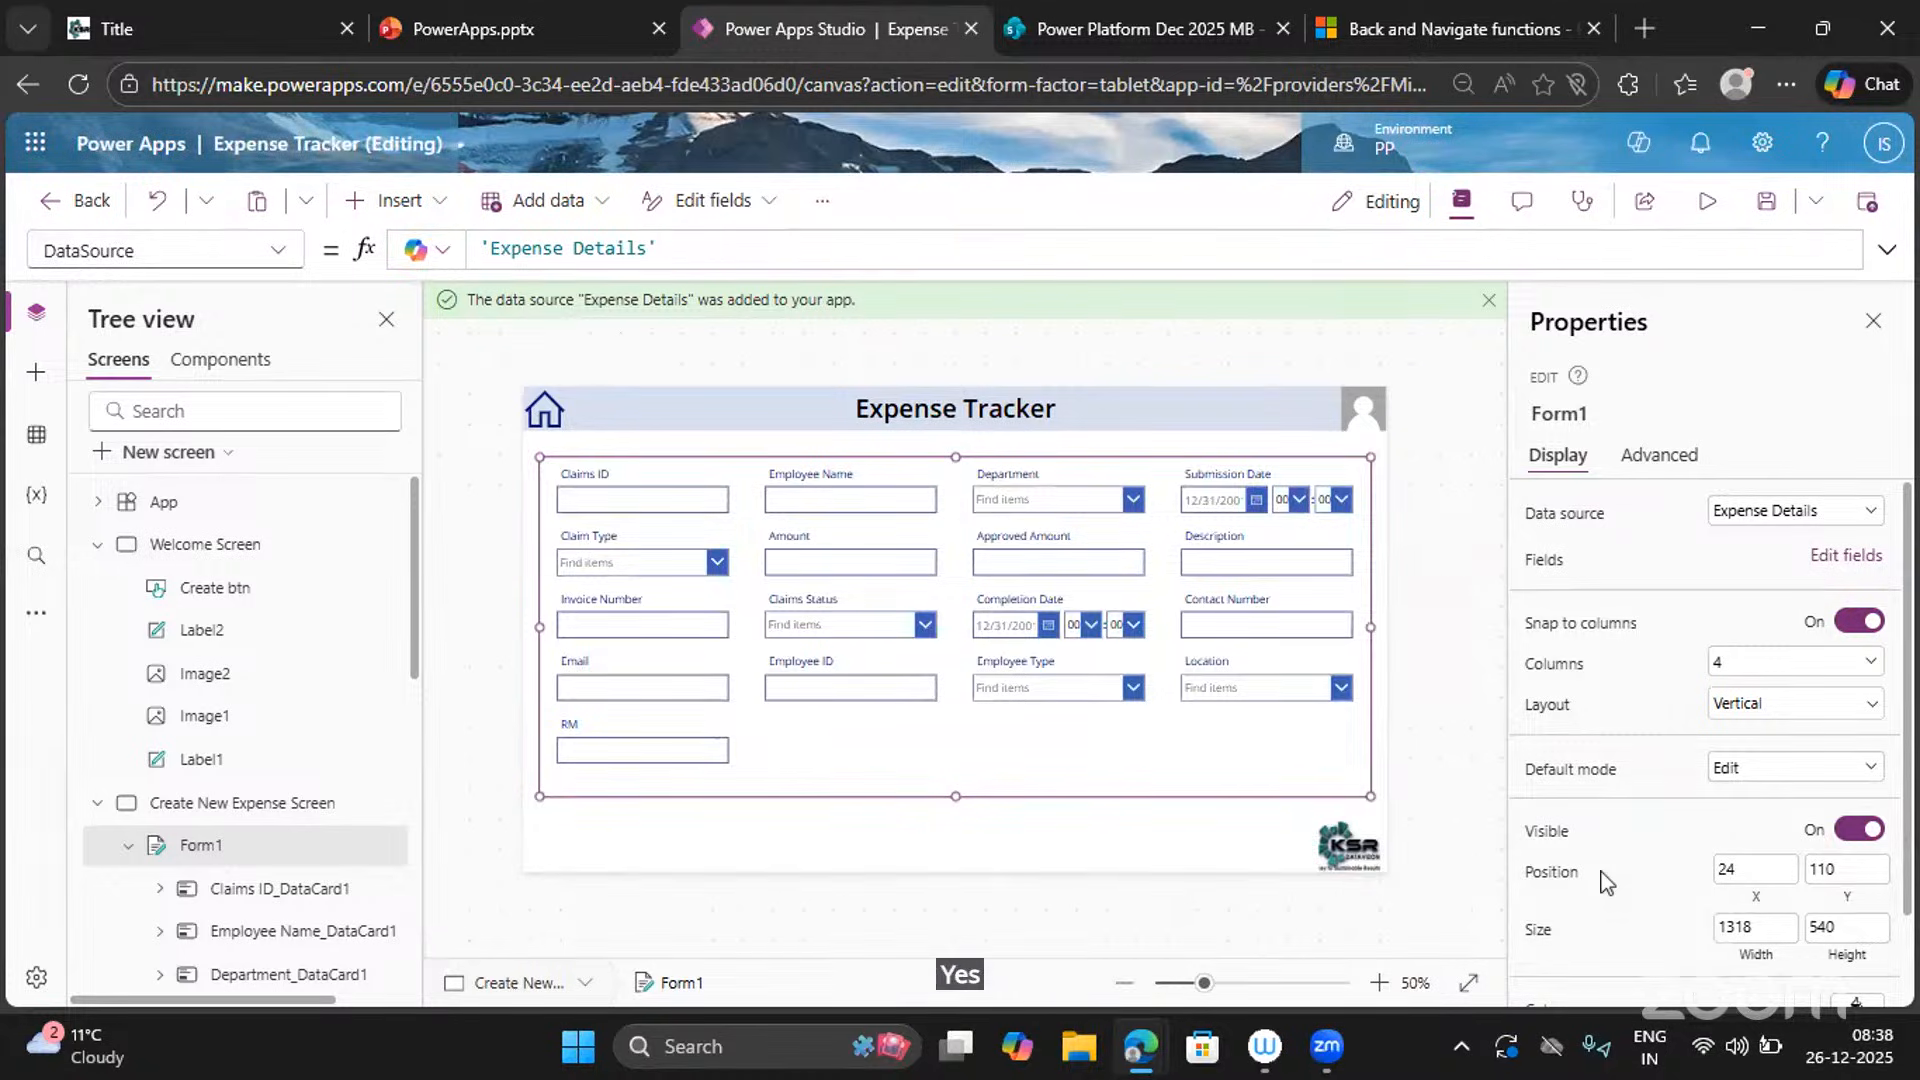
{"action": "scroll", "coordinate": [1604, 881], "scroll_direction": "down", "scroll_amount": 2}
{"action": "scroll", "coordinate": [1603, 882], "scroll_direction": "down", "scroll_amount": 1}
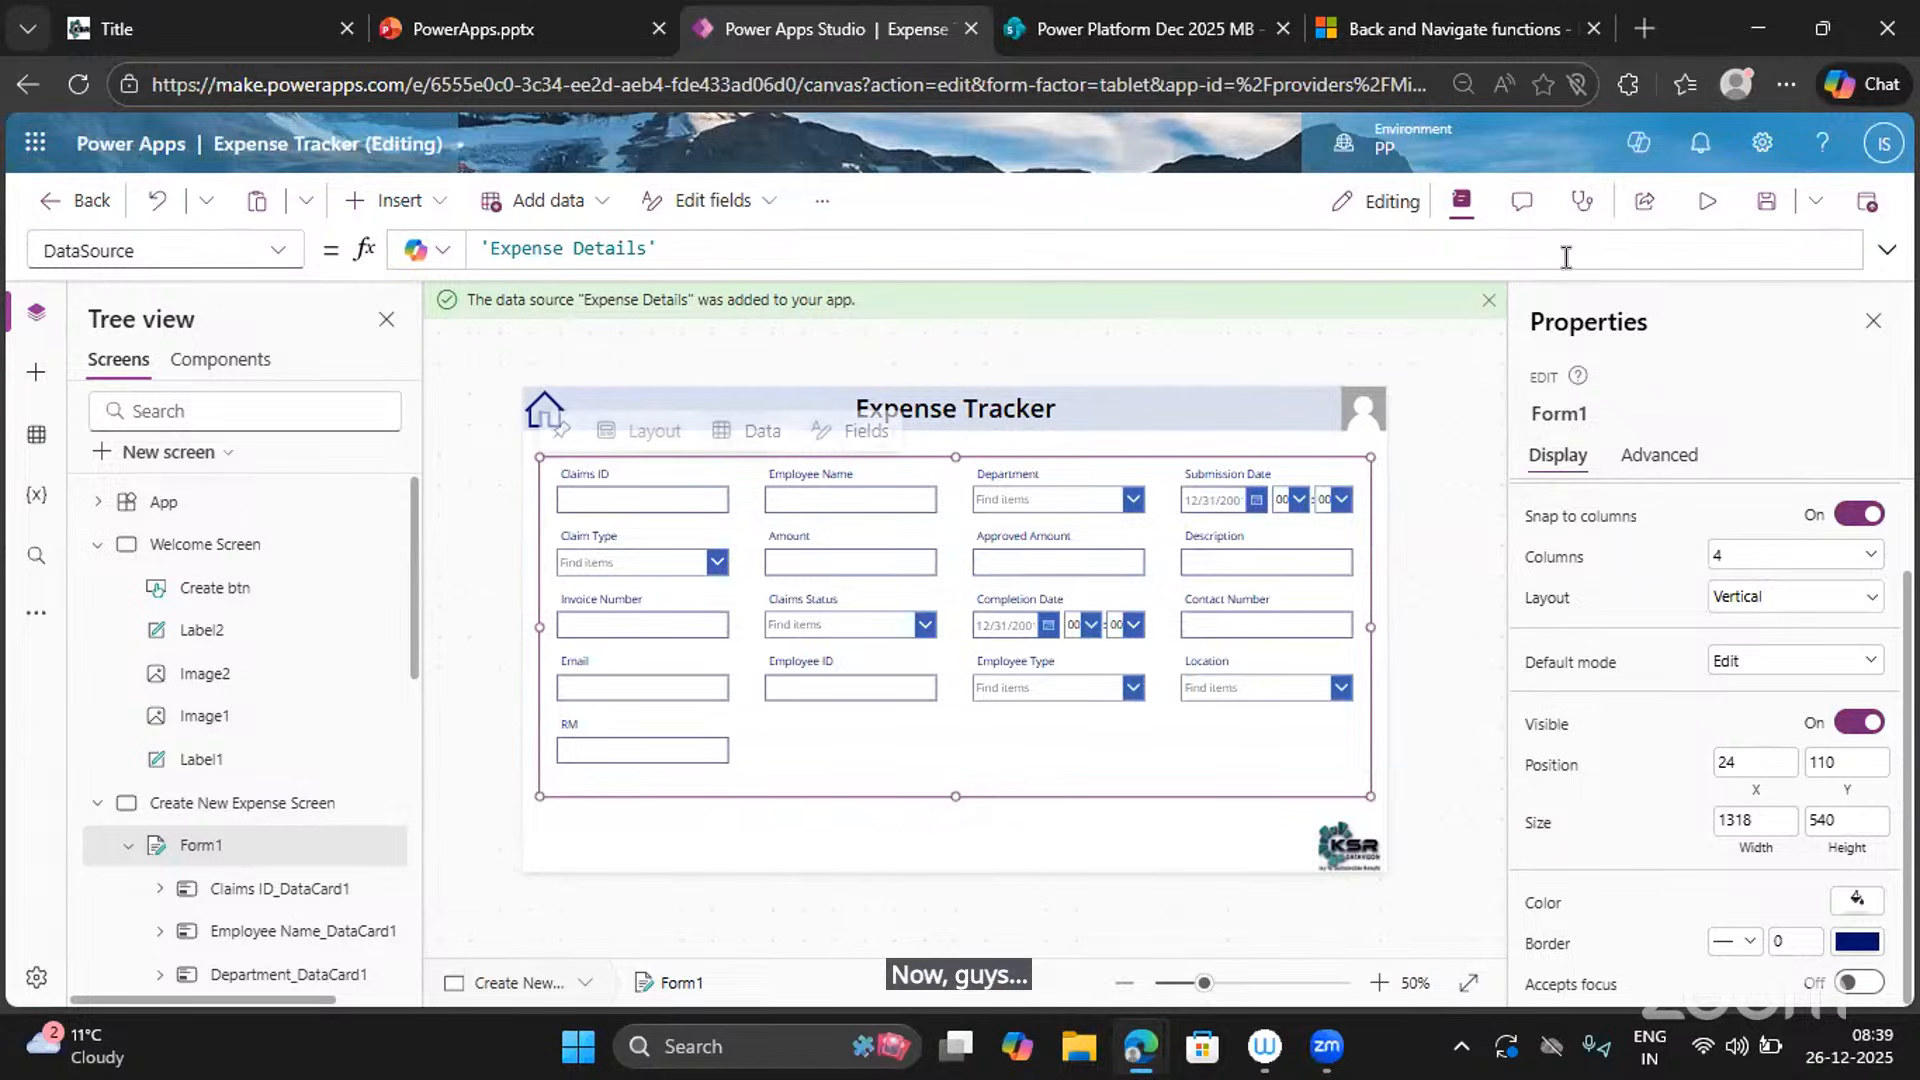
{"action": "left_click", "coordinate": [1706, 204]}
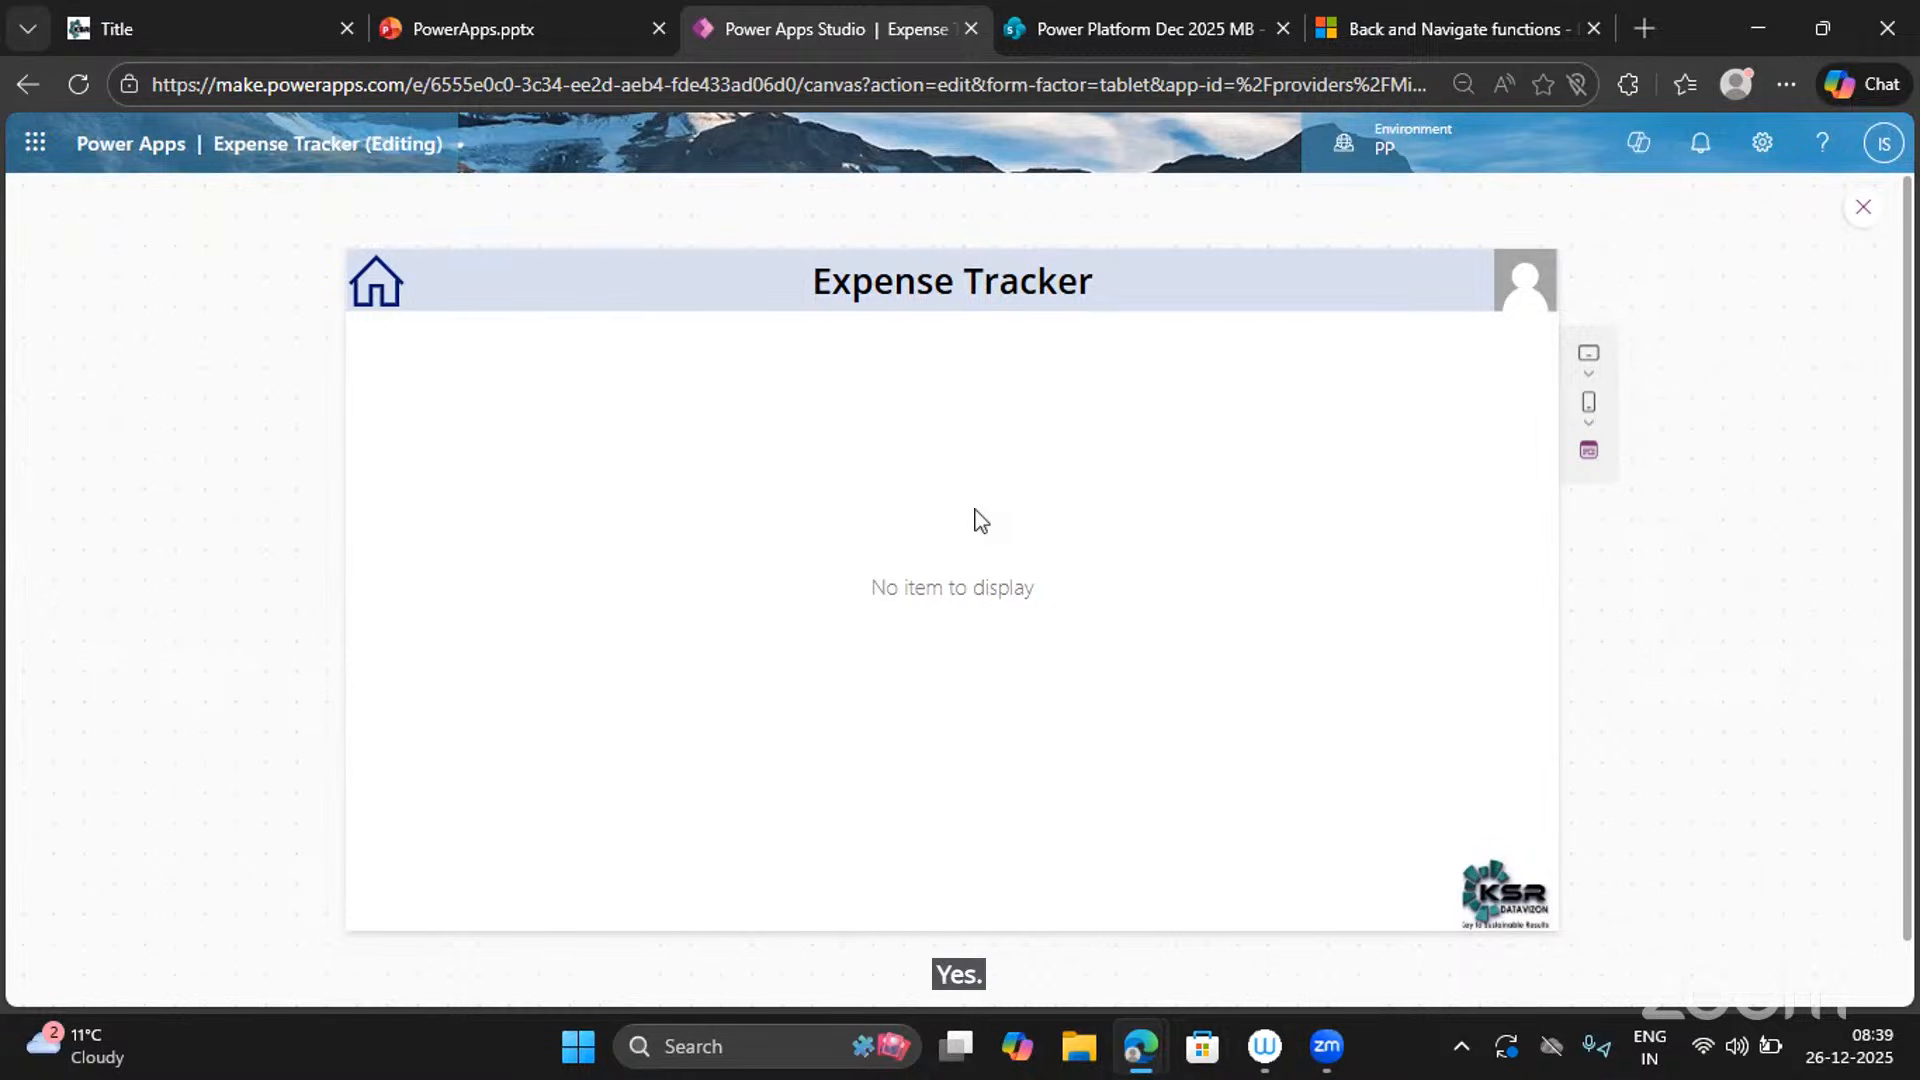
{"action": "left_click", "coordinate": [1861, 208]}
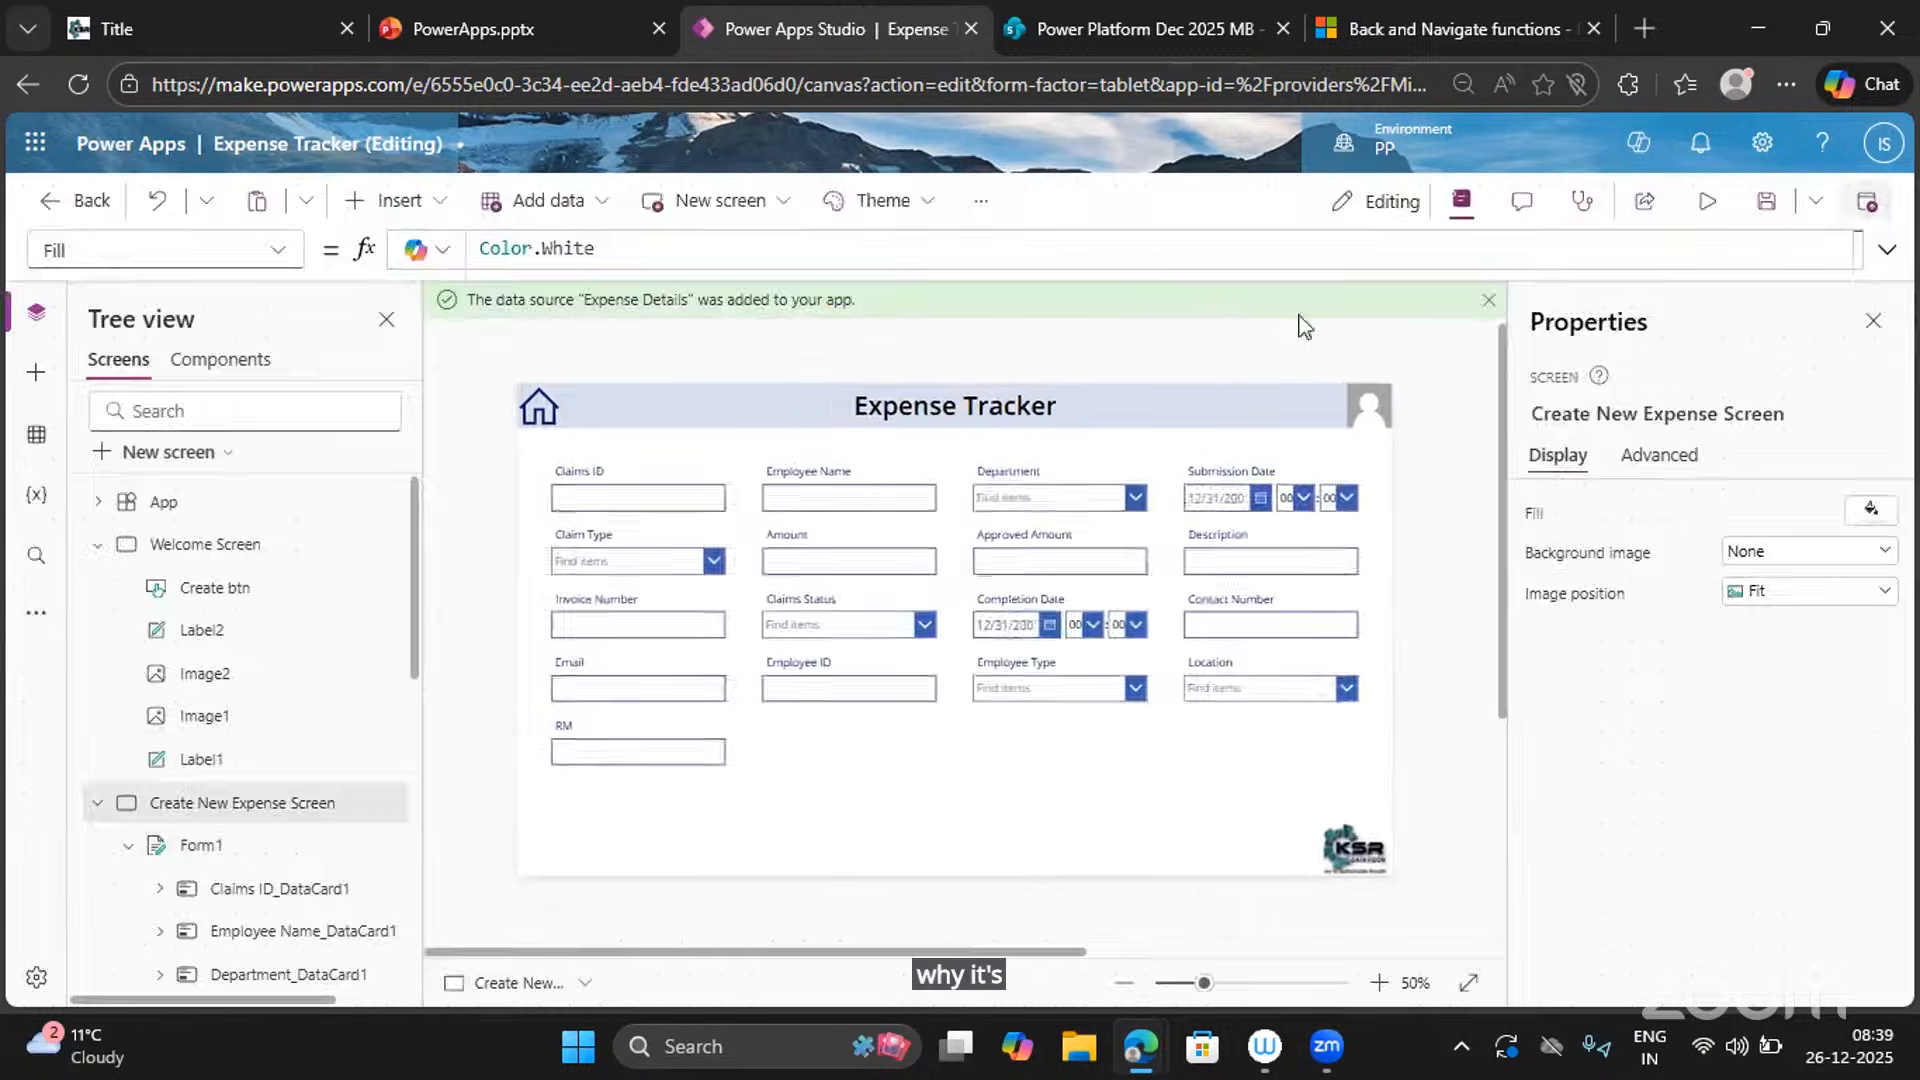
{"action": "left_click", "coordinate": [802, 757]}
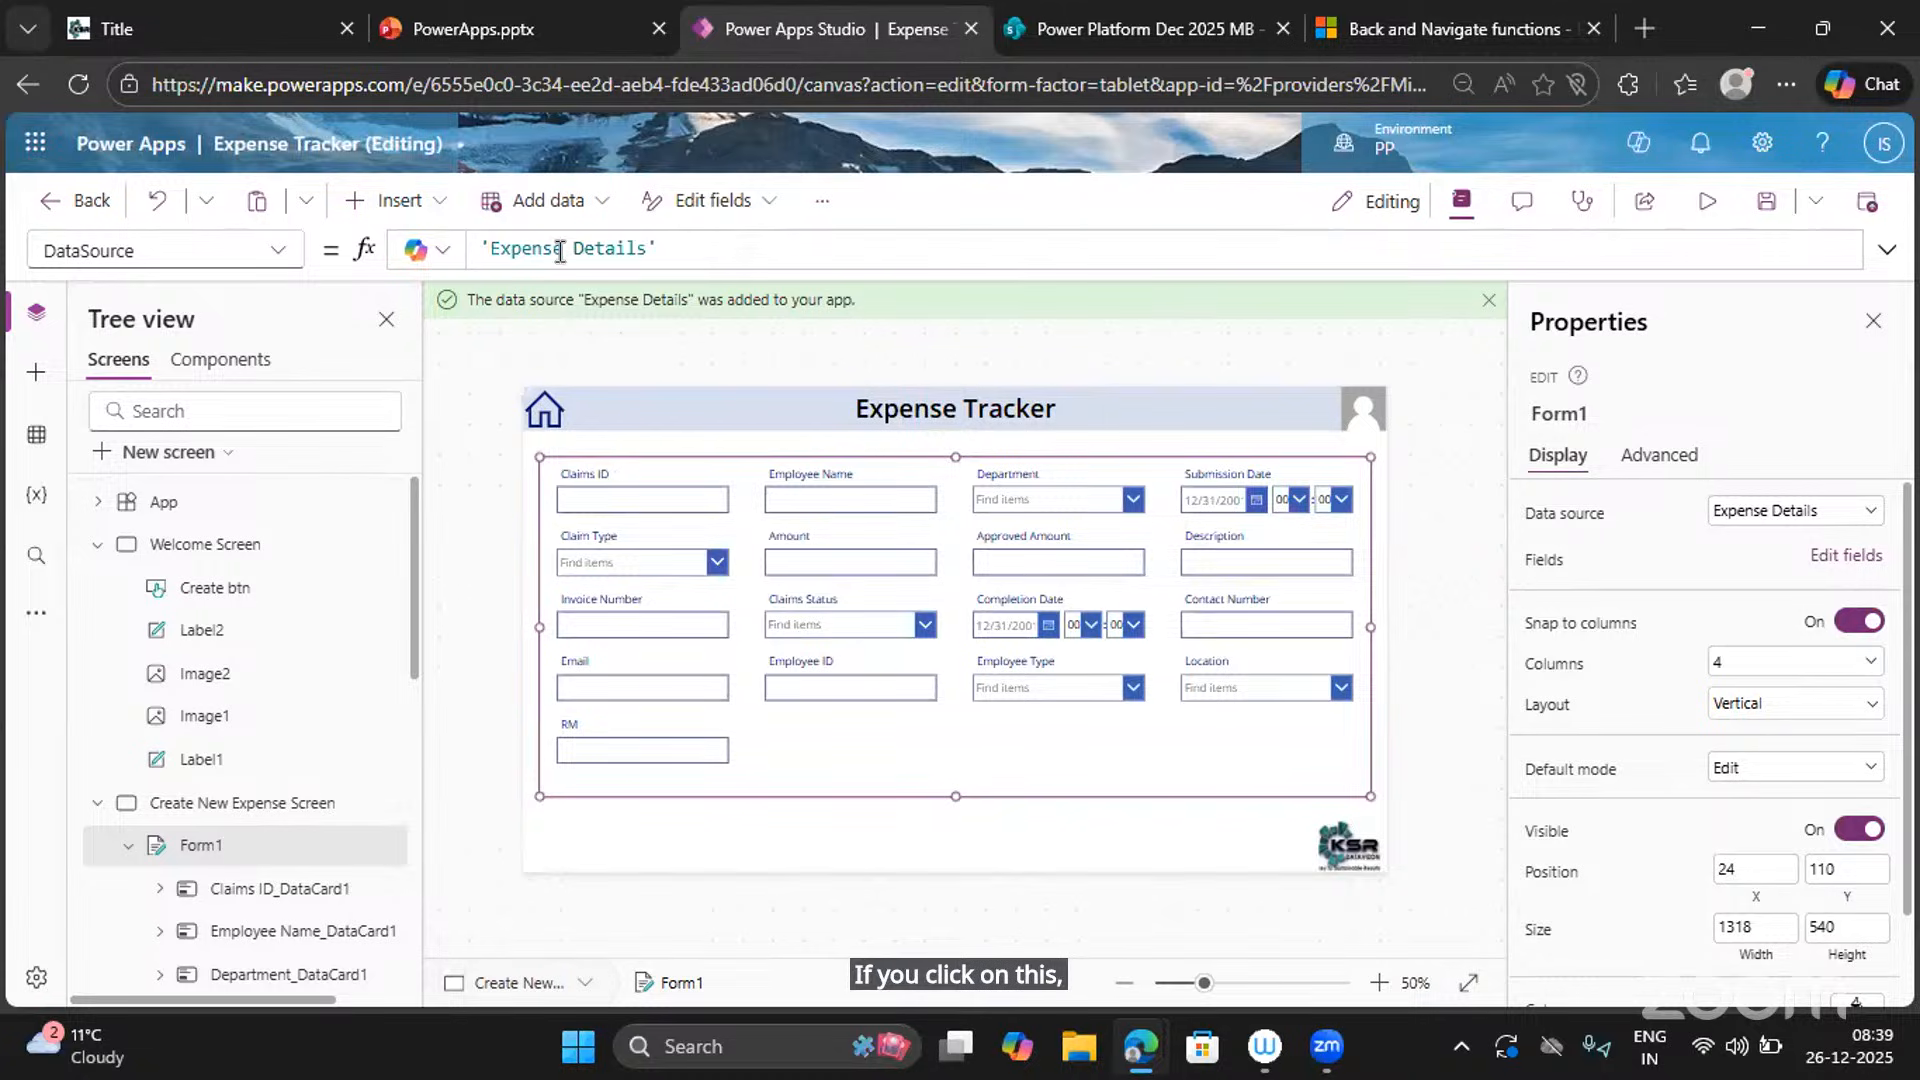
Change Form1's DefaultMode from FormMode.Edit to FormMode.New in the formula bar.
{"action": "left_click", "coordinate": [280, 250]}
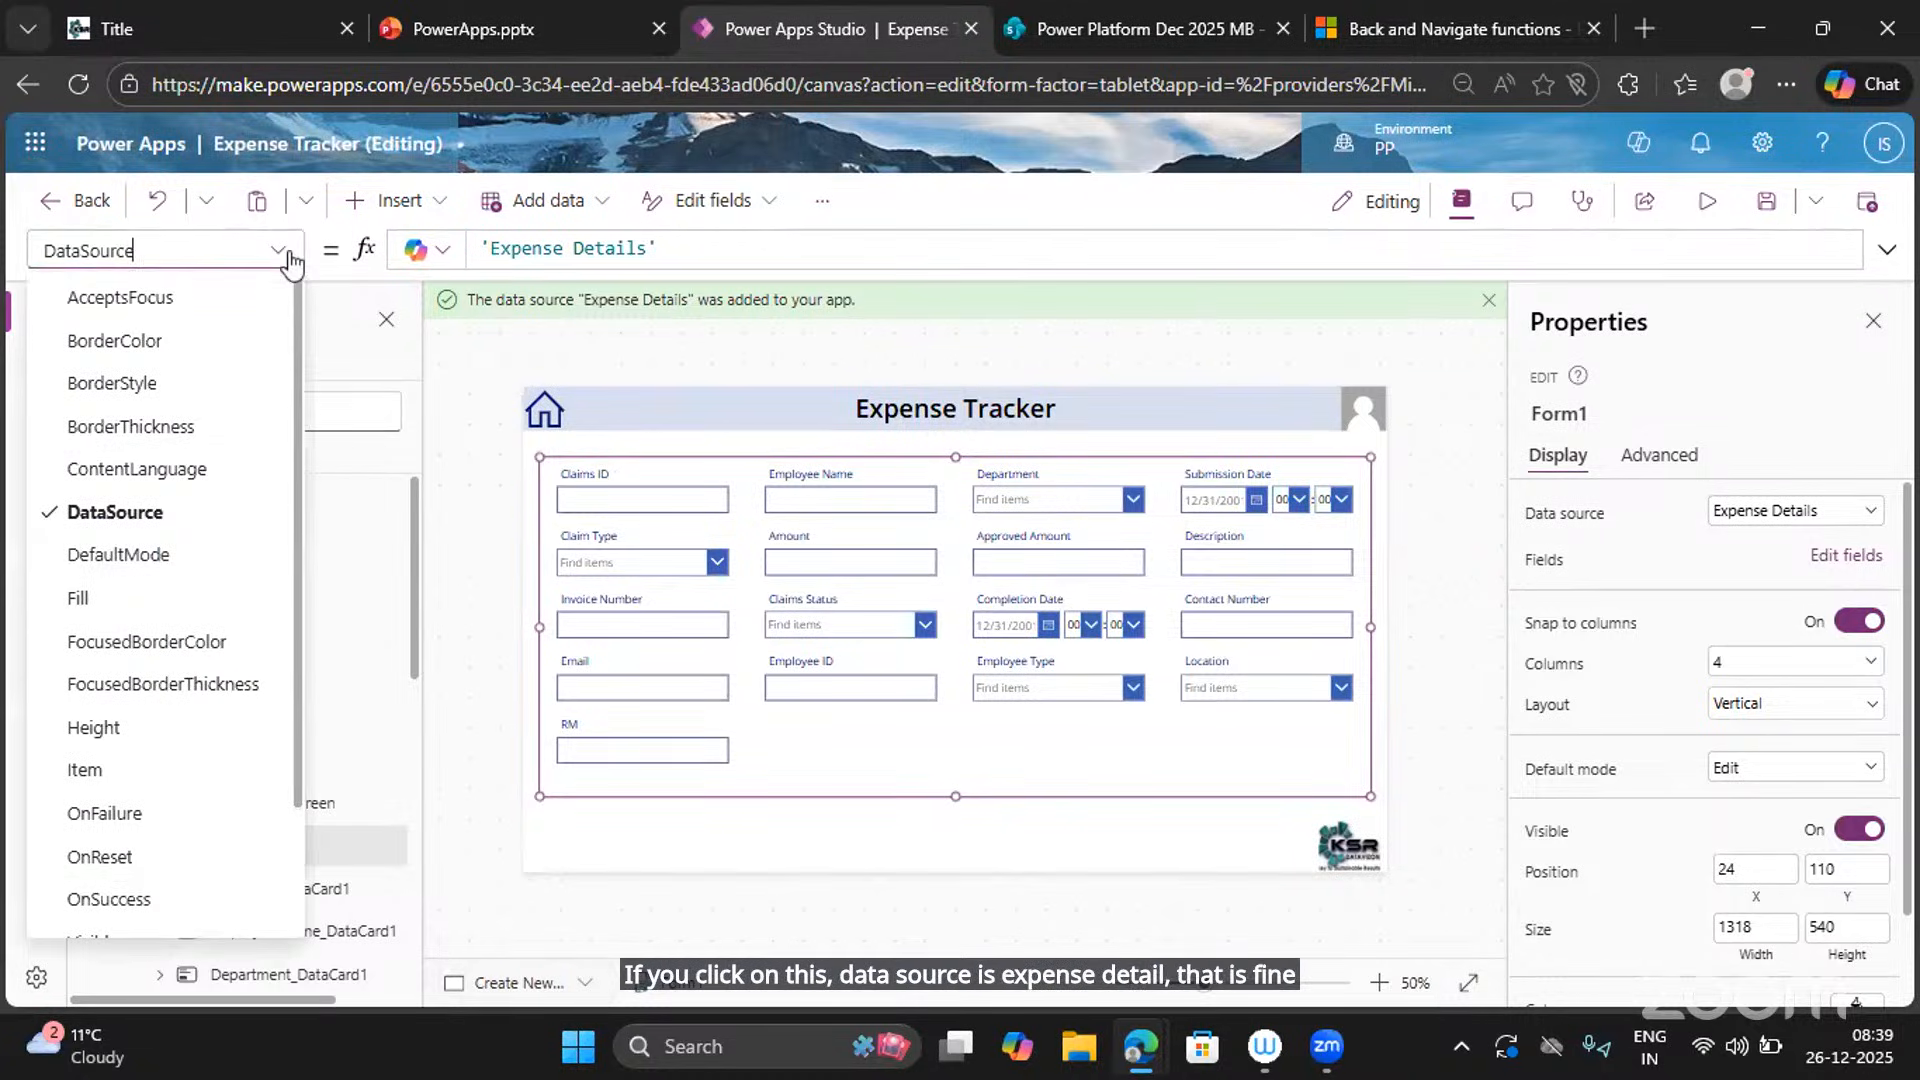
{"action": "scroll", "coordinate": [170, 558], "scroll_direction": "down", "scroll_amount": 2}
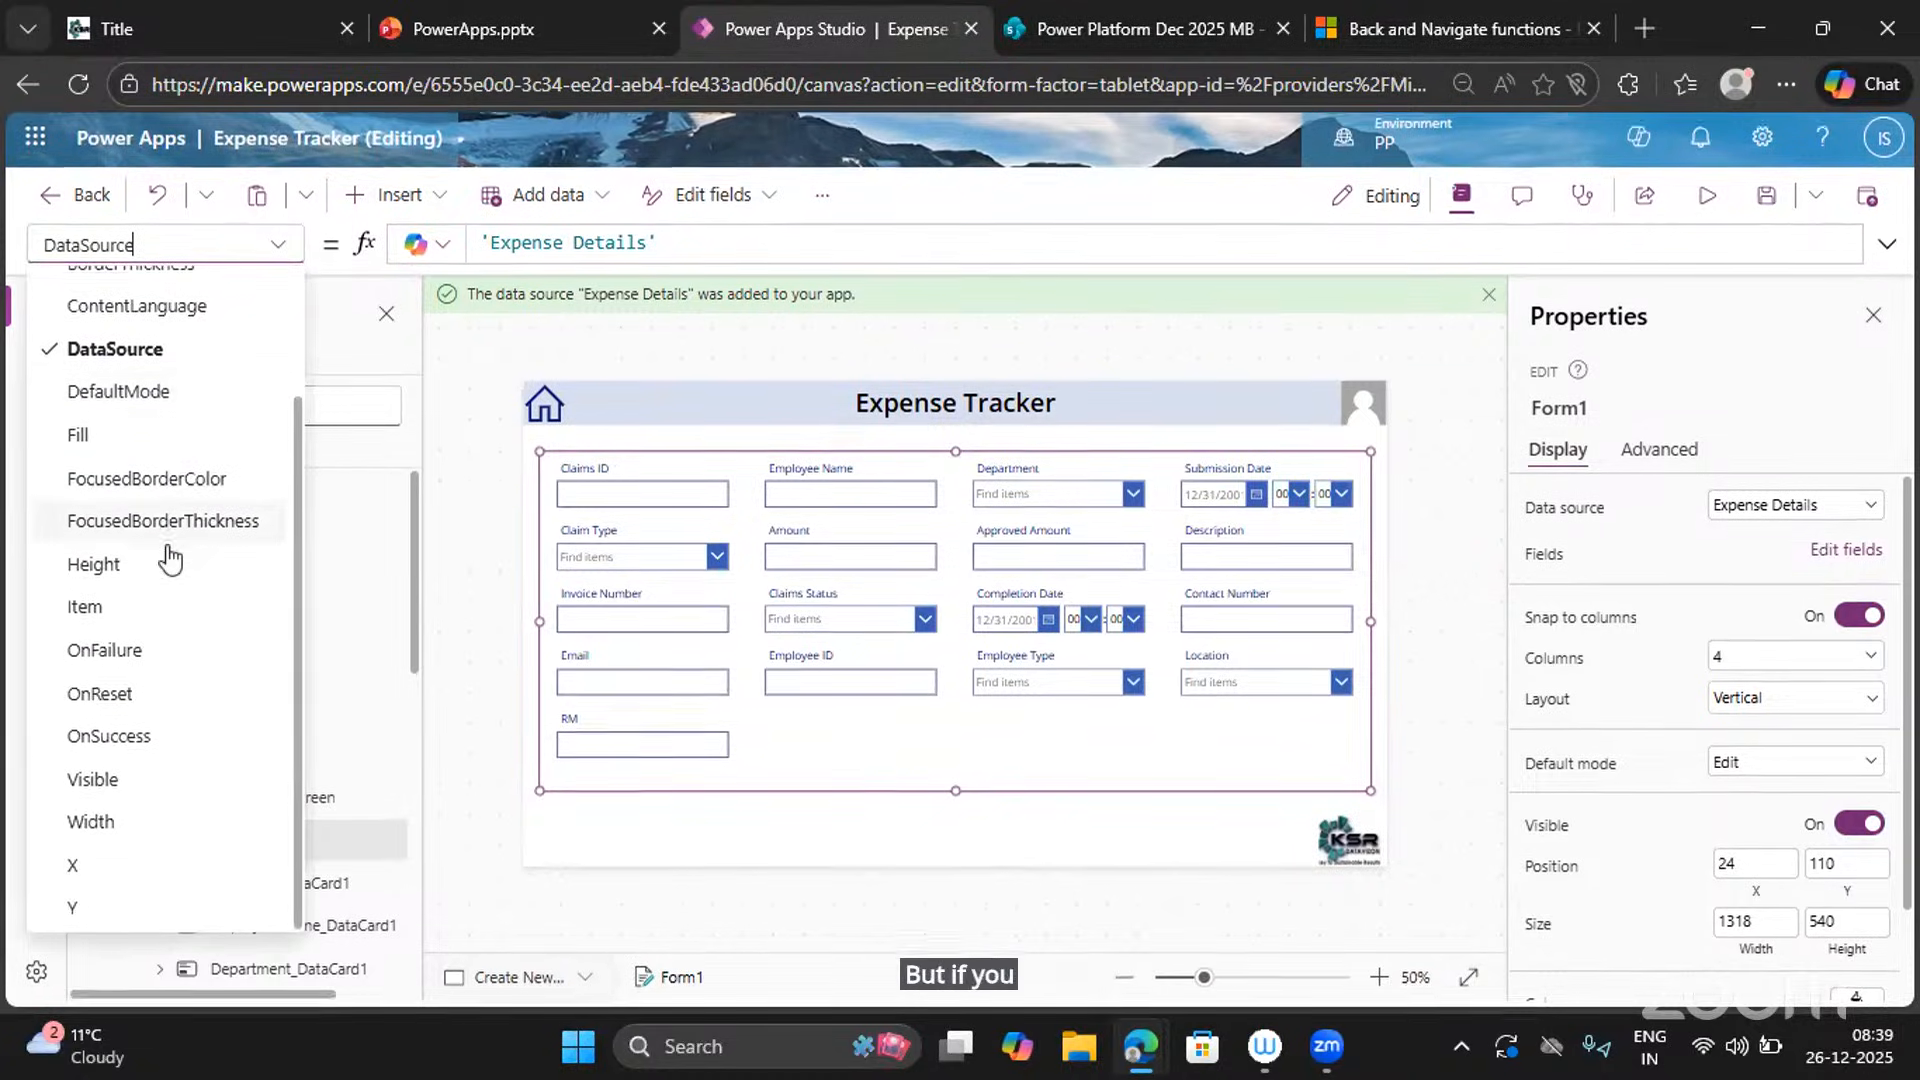
{"action": "scroll", "coordinate": [170, 558], "scroll_direction": "up", "scroll_amount": 1}
{"action": "scroll", "coordinate": [169, 558], "scroll_direction": "up", "scroll_amount": 2}
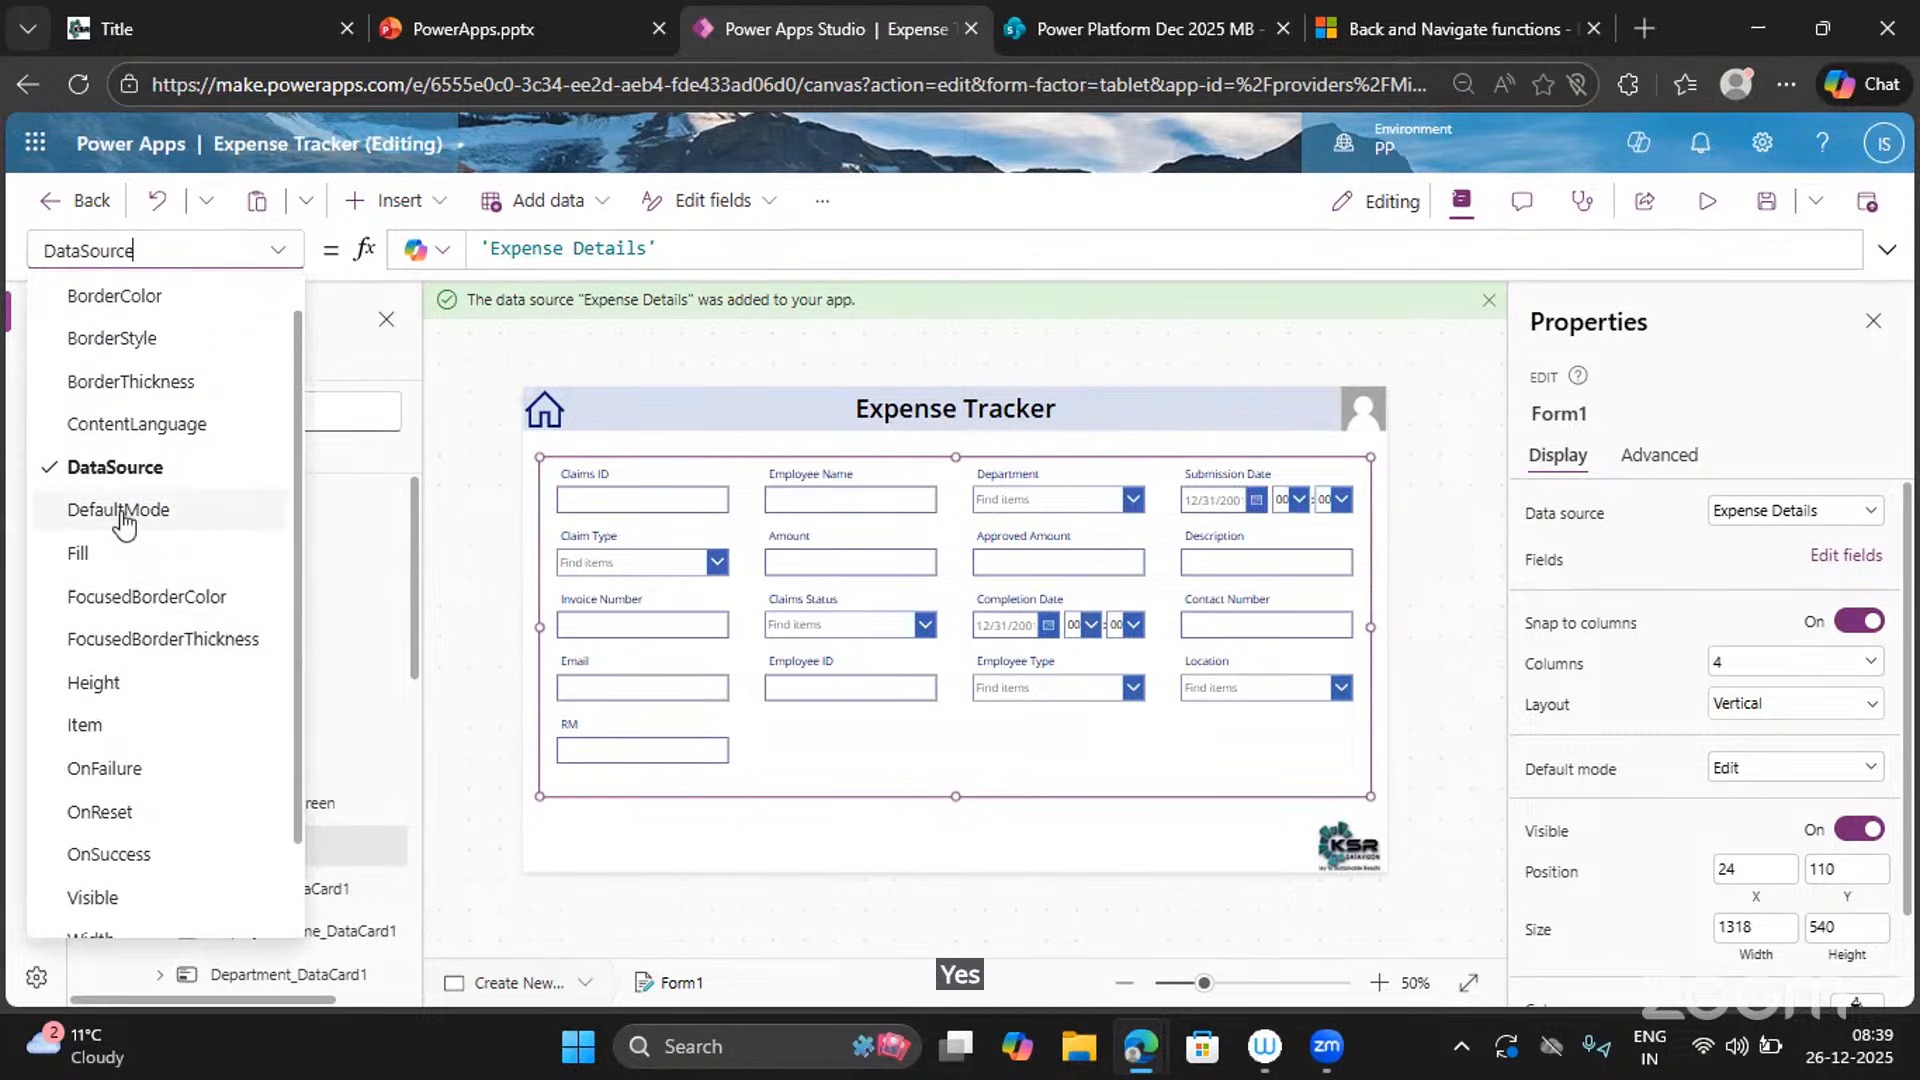
{"action": "left_click", "coordinate": [130, 533]}
{"action": "left_click_drag", "start_coordinate": [612, 248], "coordinate": [467, 257]}
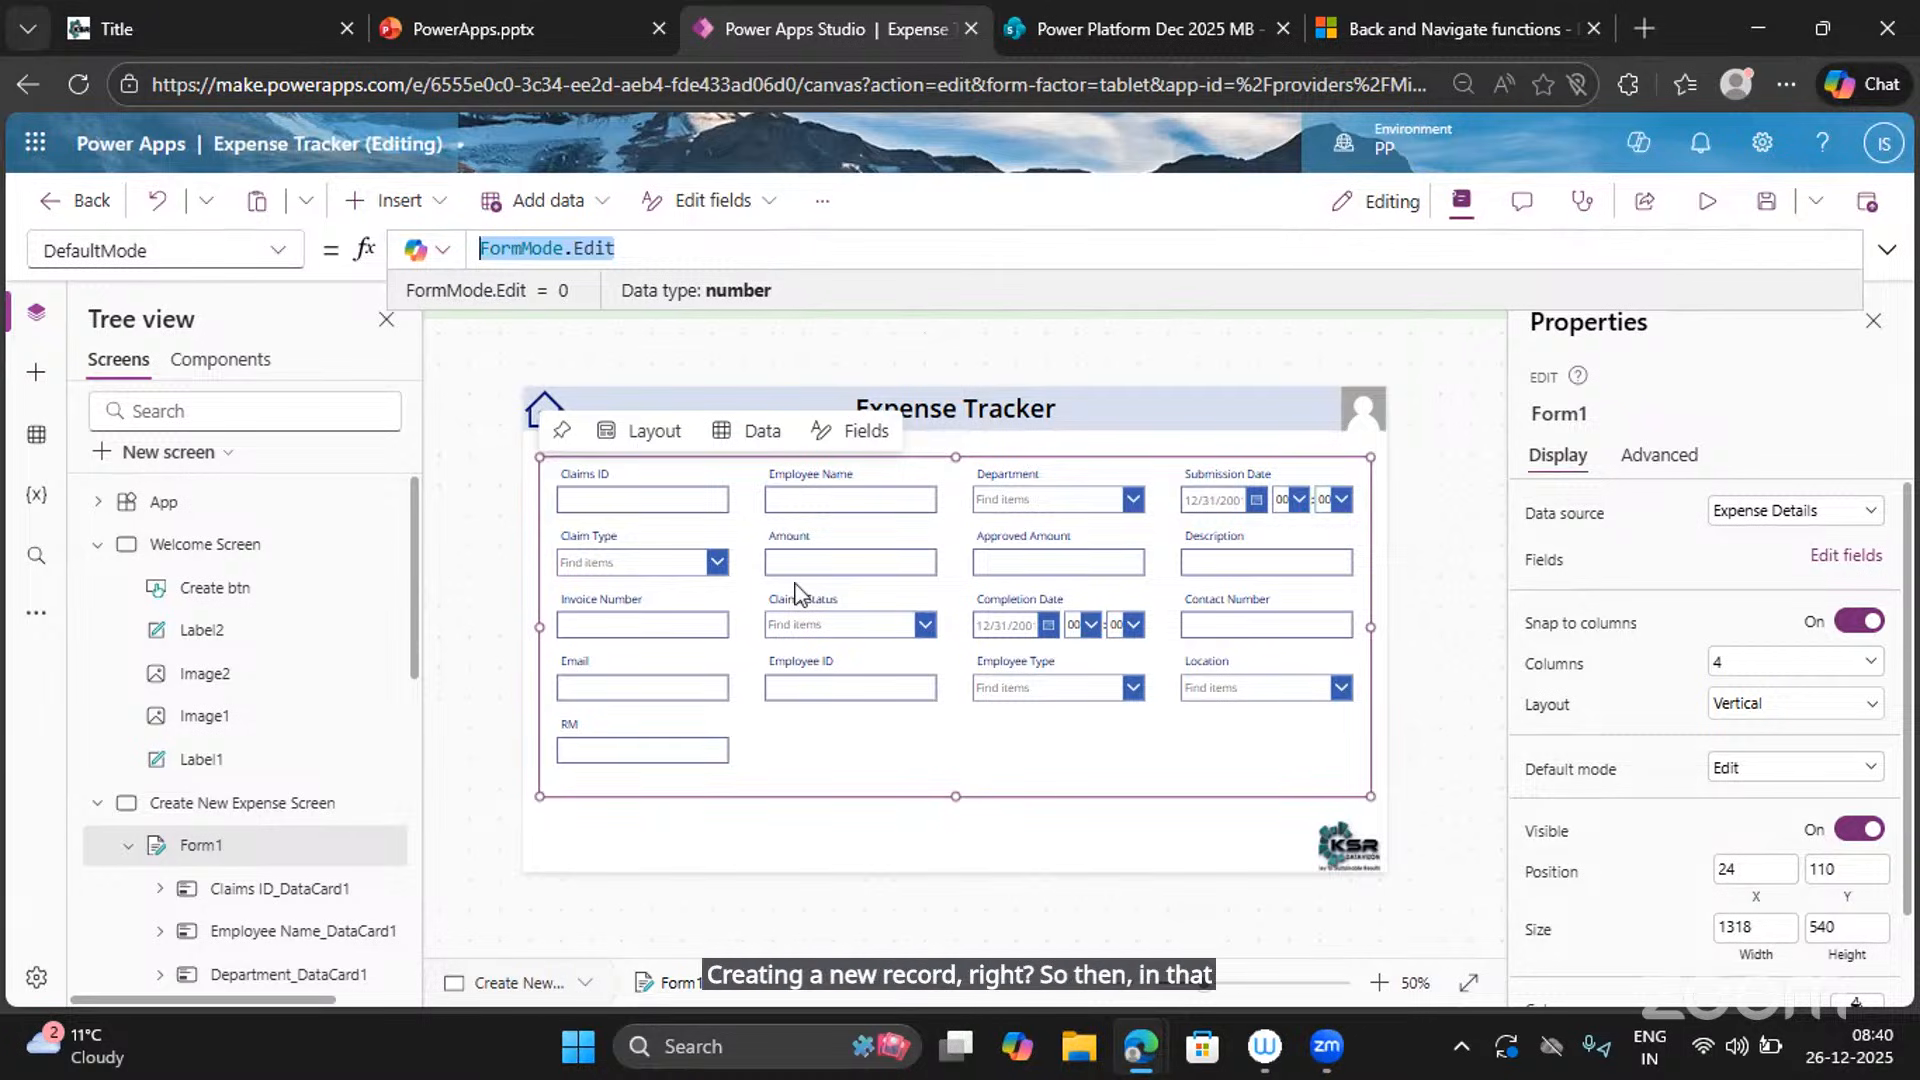
{"action": "left_click", "coordinate": [637, 247]}
{"action": "key", "text": "BackSpace"}
{"action": "key", "text": "BackSpace"}
{"action": "key", "text": "BackSpace"}
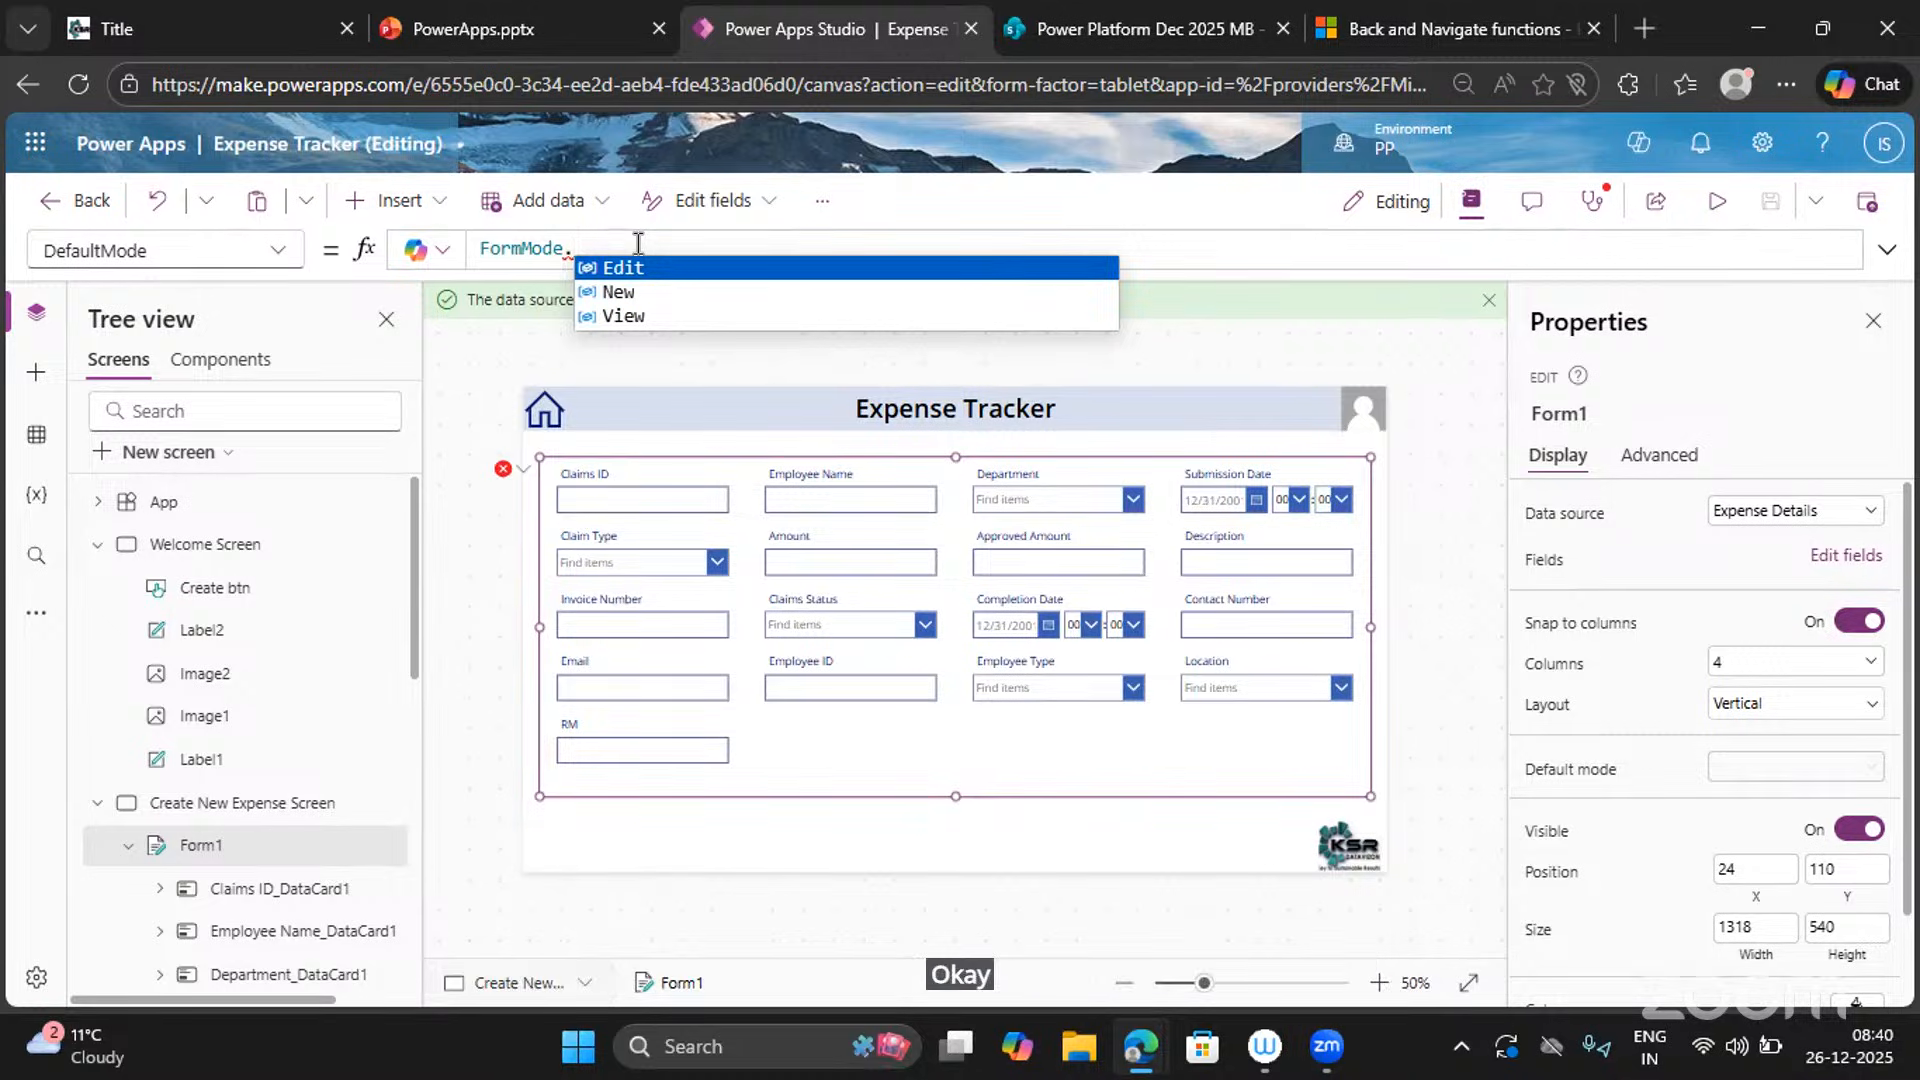
{"action": "key", "text": "Down"}
{"action": "key", "text": "Return"}
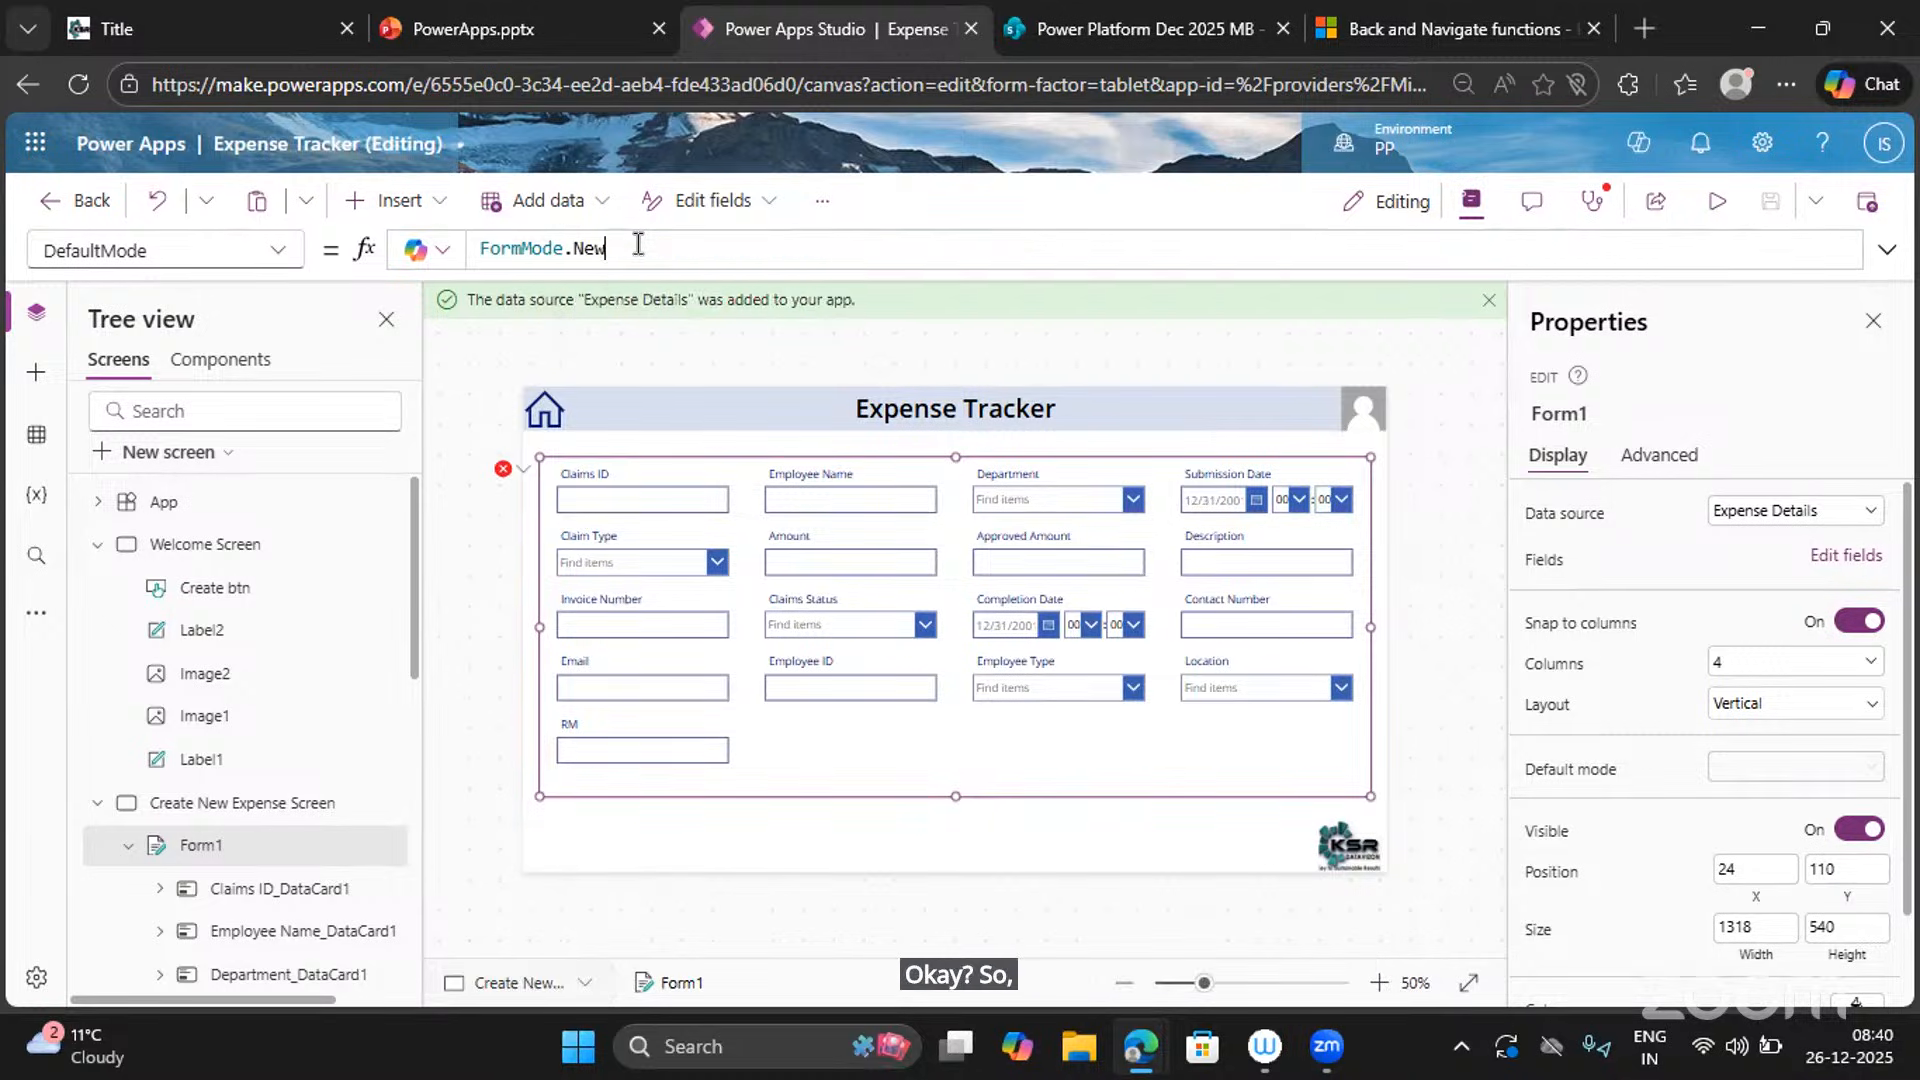
In preview, enter Claims ID 1 and the employee name, and choose the Finance department.
{"action": "left_click", "coordinate": [1708, 205]}
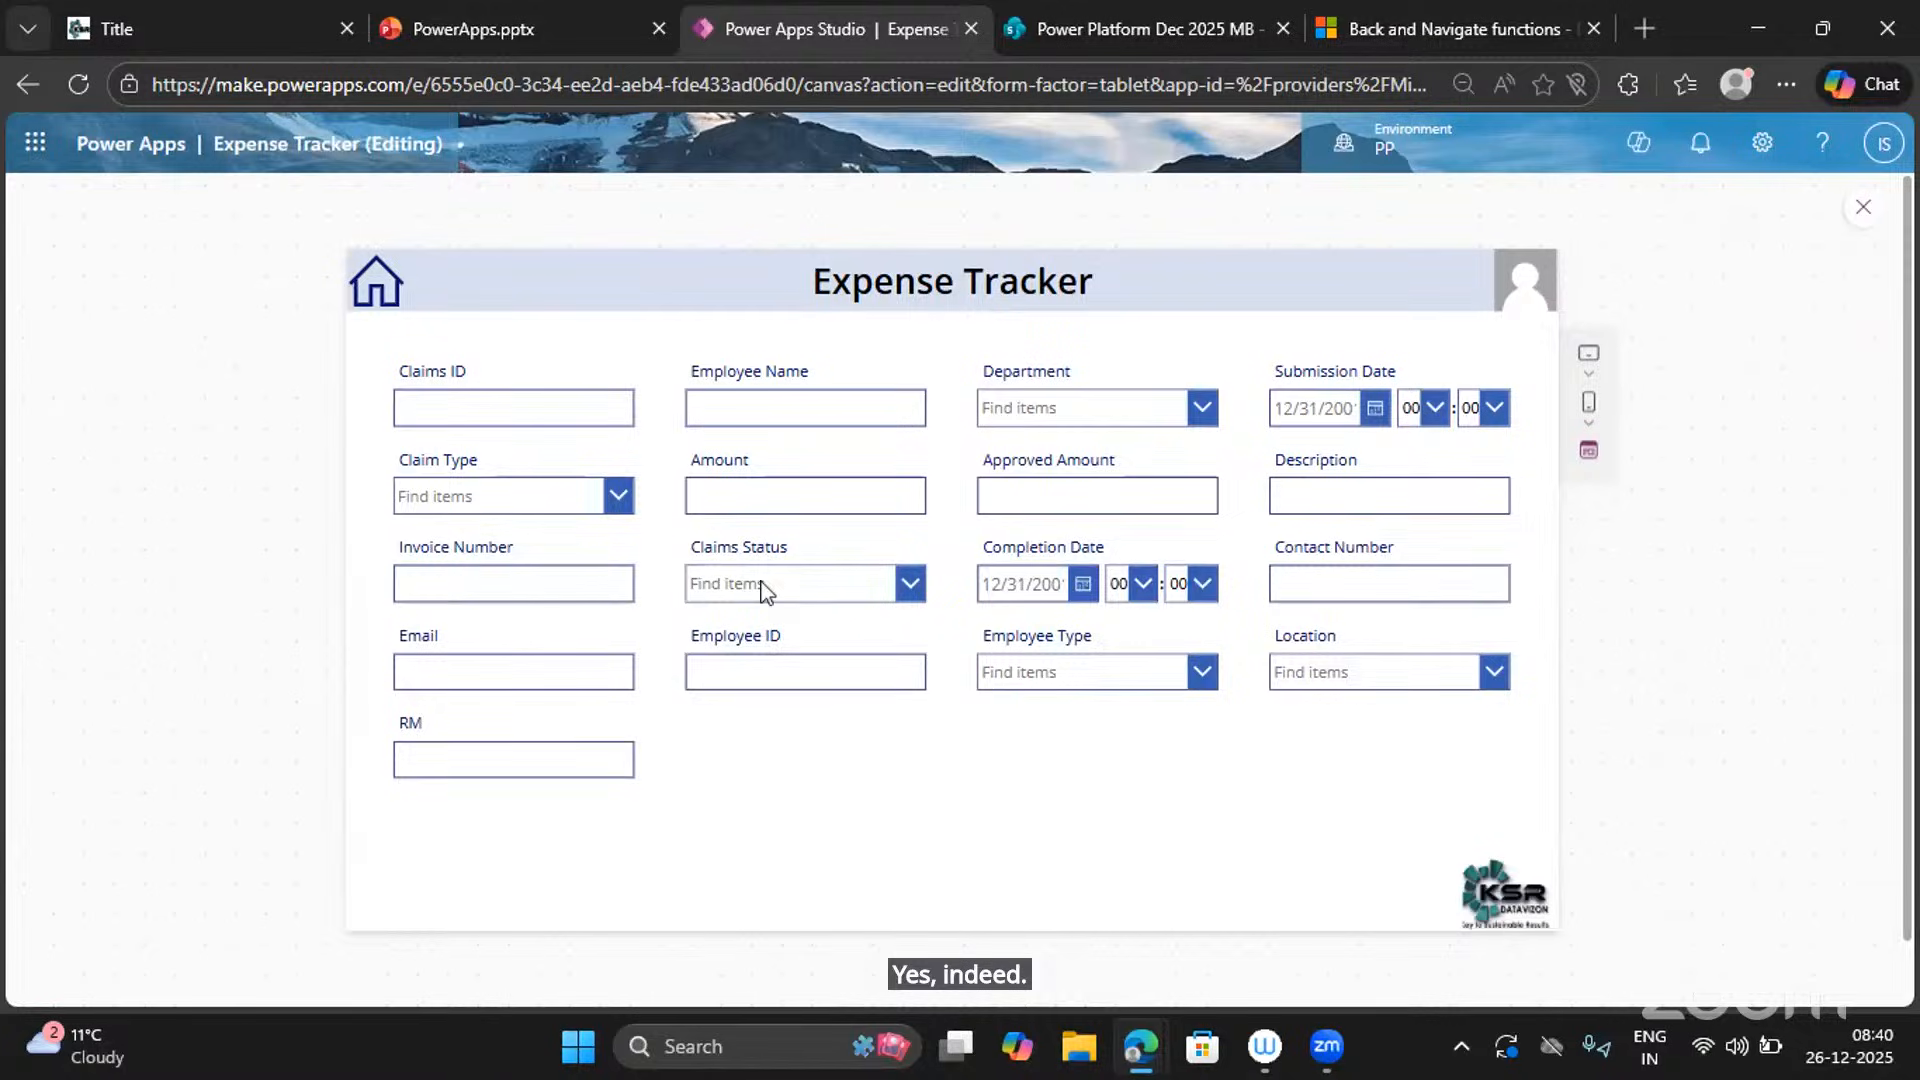
{"action": "left_click", "coordinate": [439, 410]}
{"action": "type", "text": "1"}
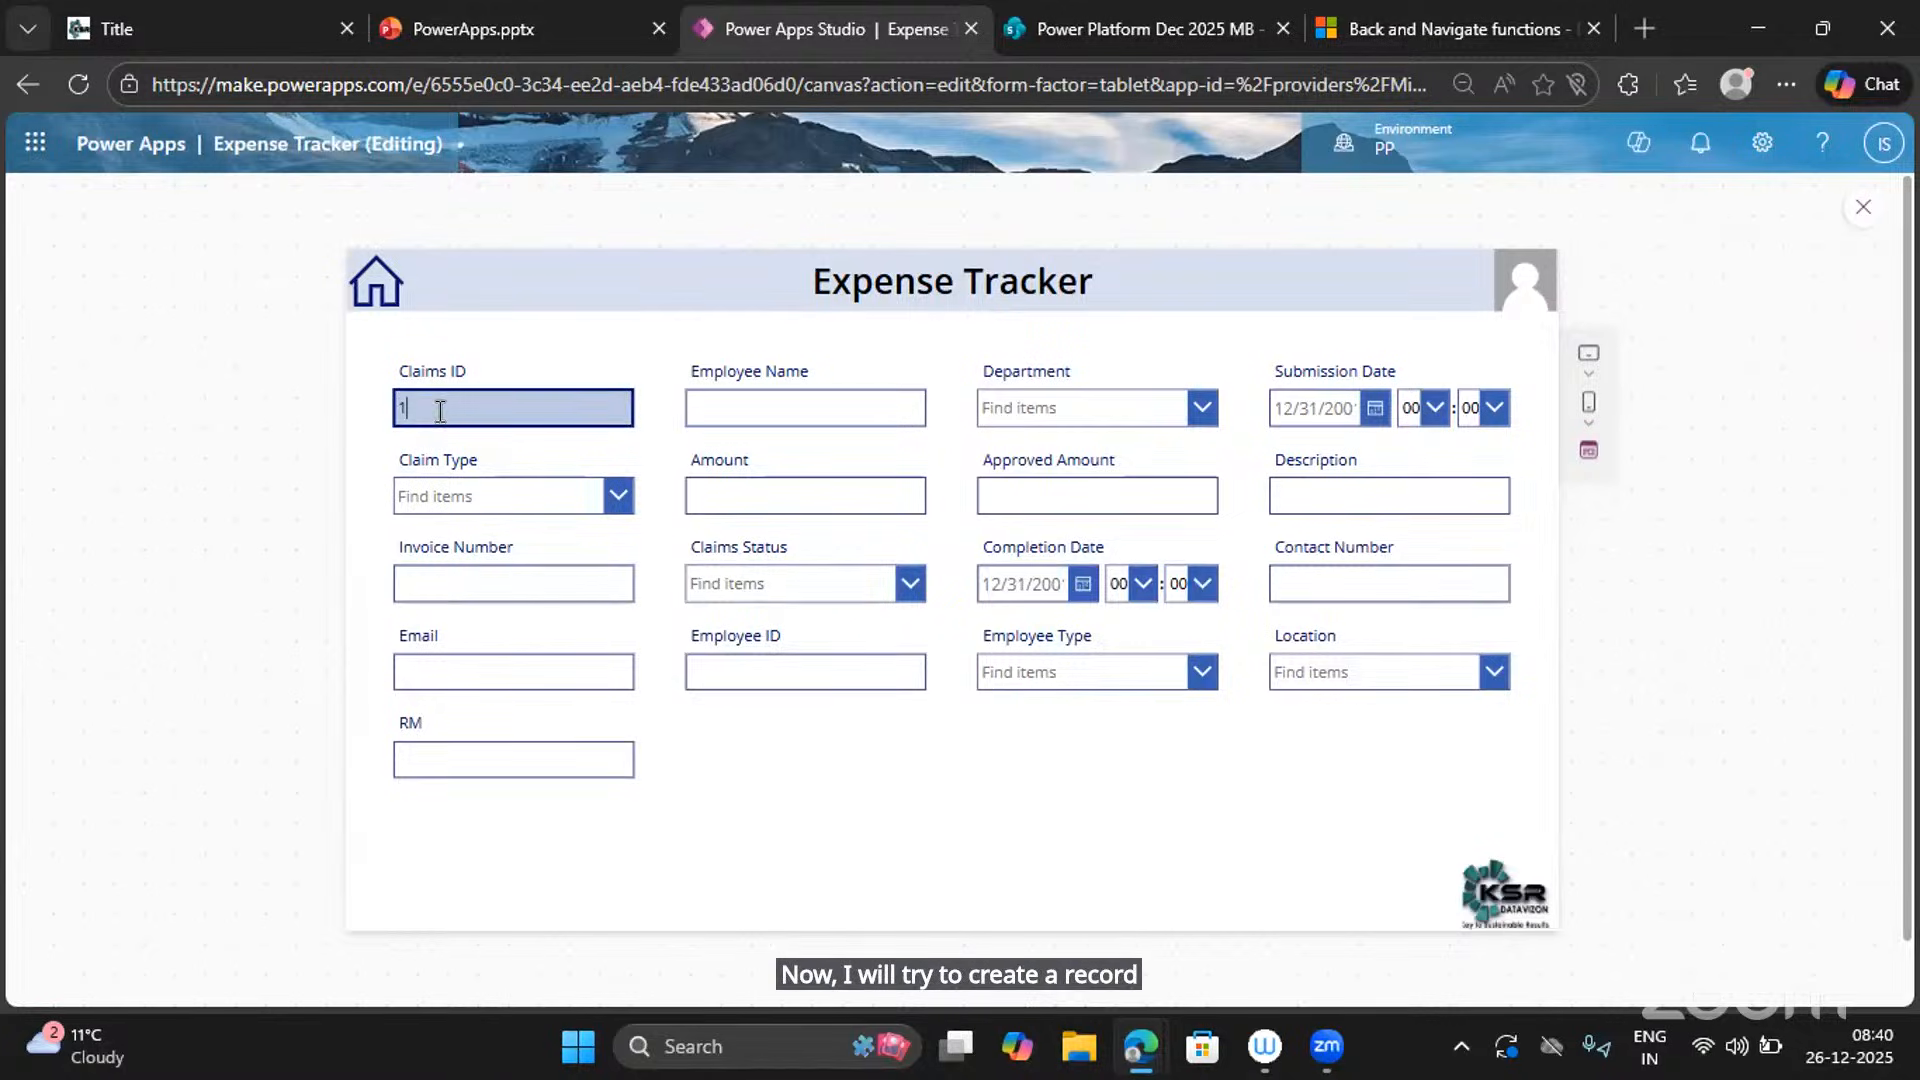
{"action": "key", "text": "Tab"}
{"action": "type", "text": "INd"}
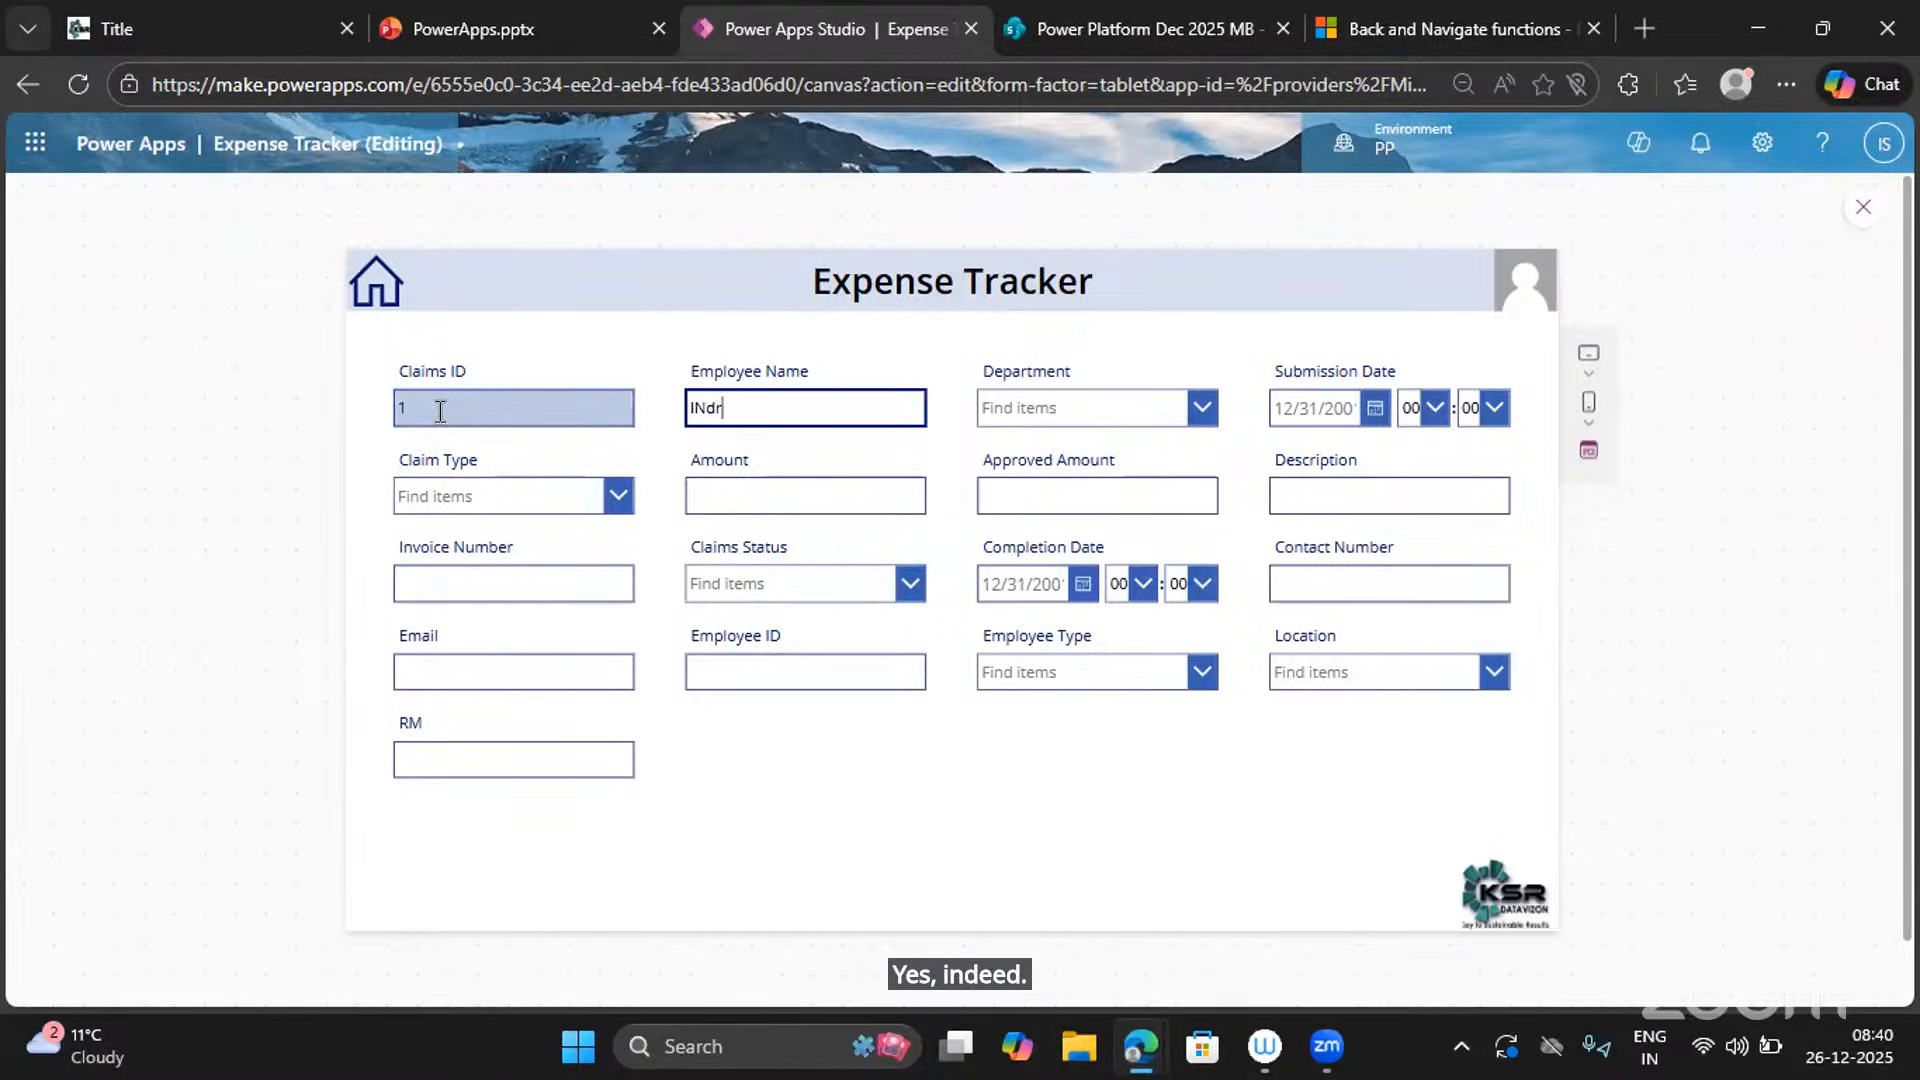
{"action": "key", "text": "BackSpace"}
{"action": "key", "text": "BackSpace"}
{"action": "type", "text": "n"}
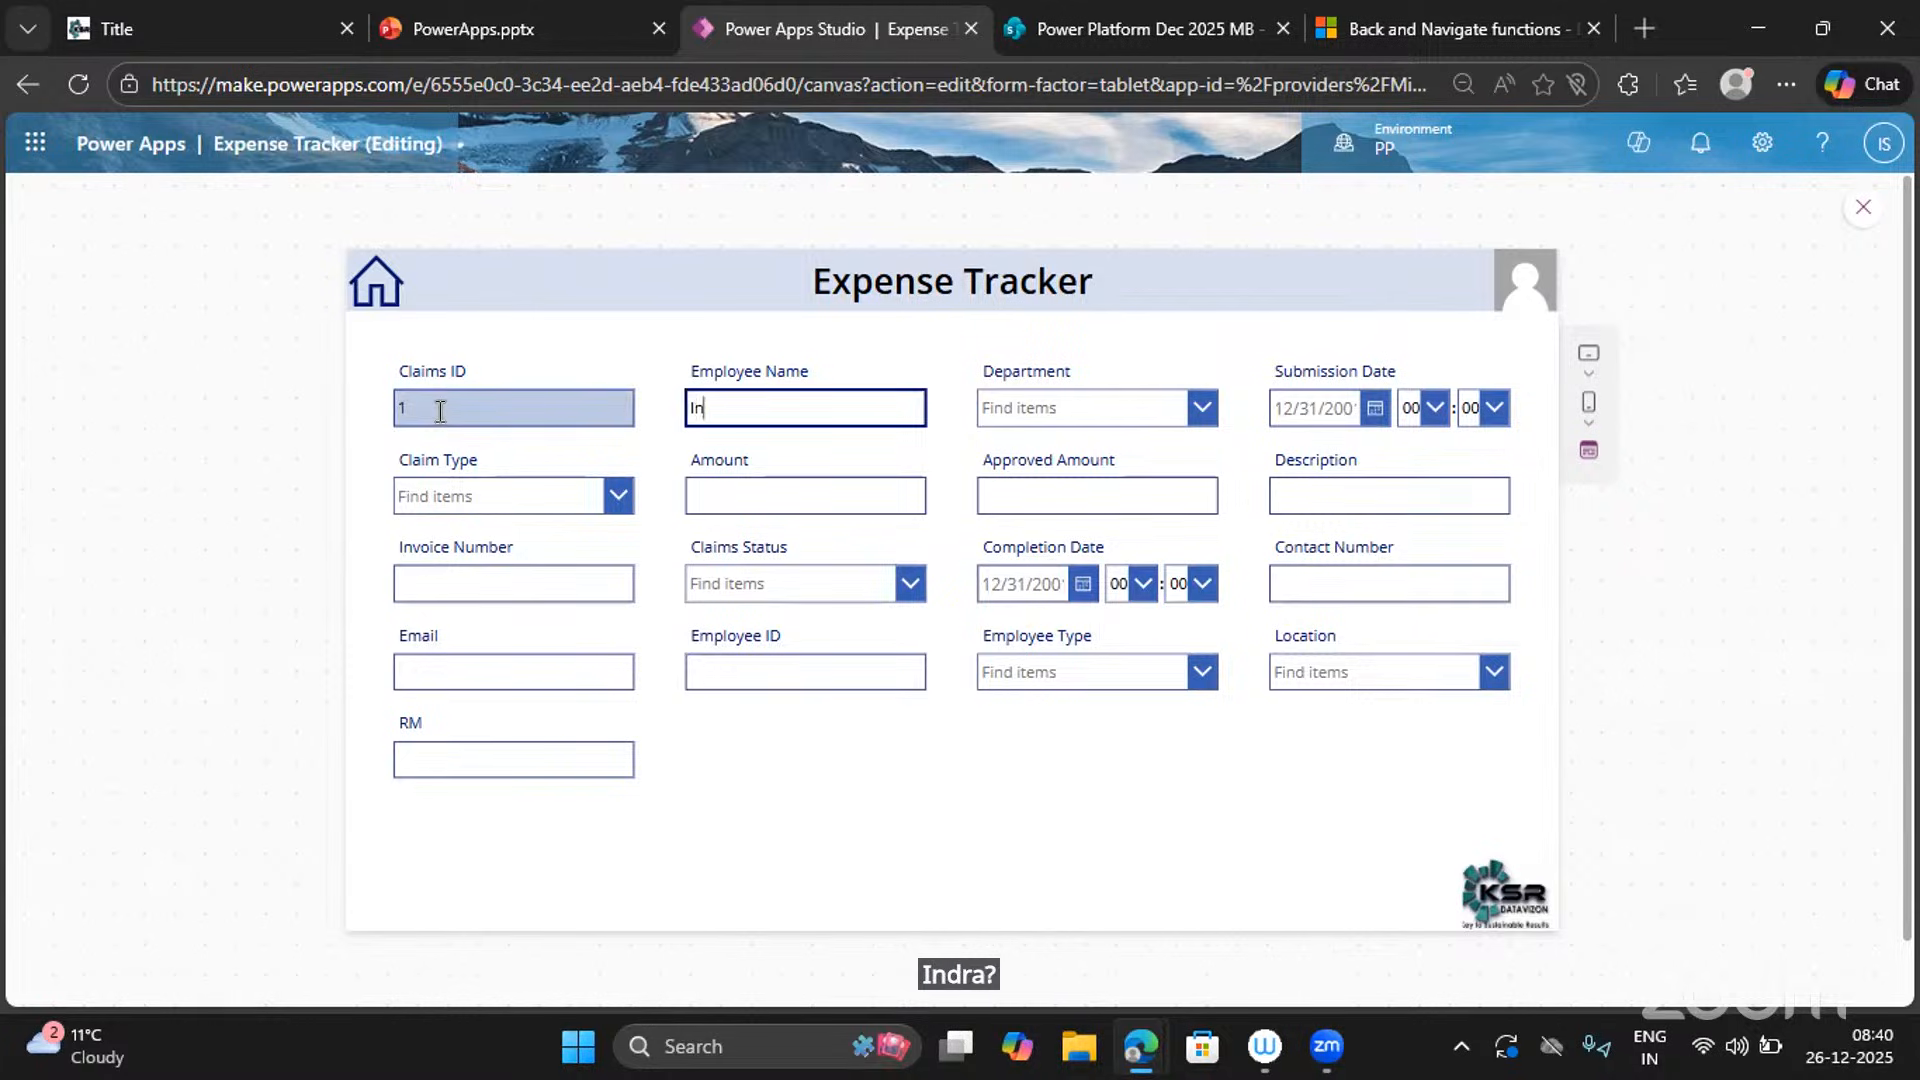
{"action": "type", "text": "dra"}
{"action": "key", "text": "Tab"}
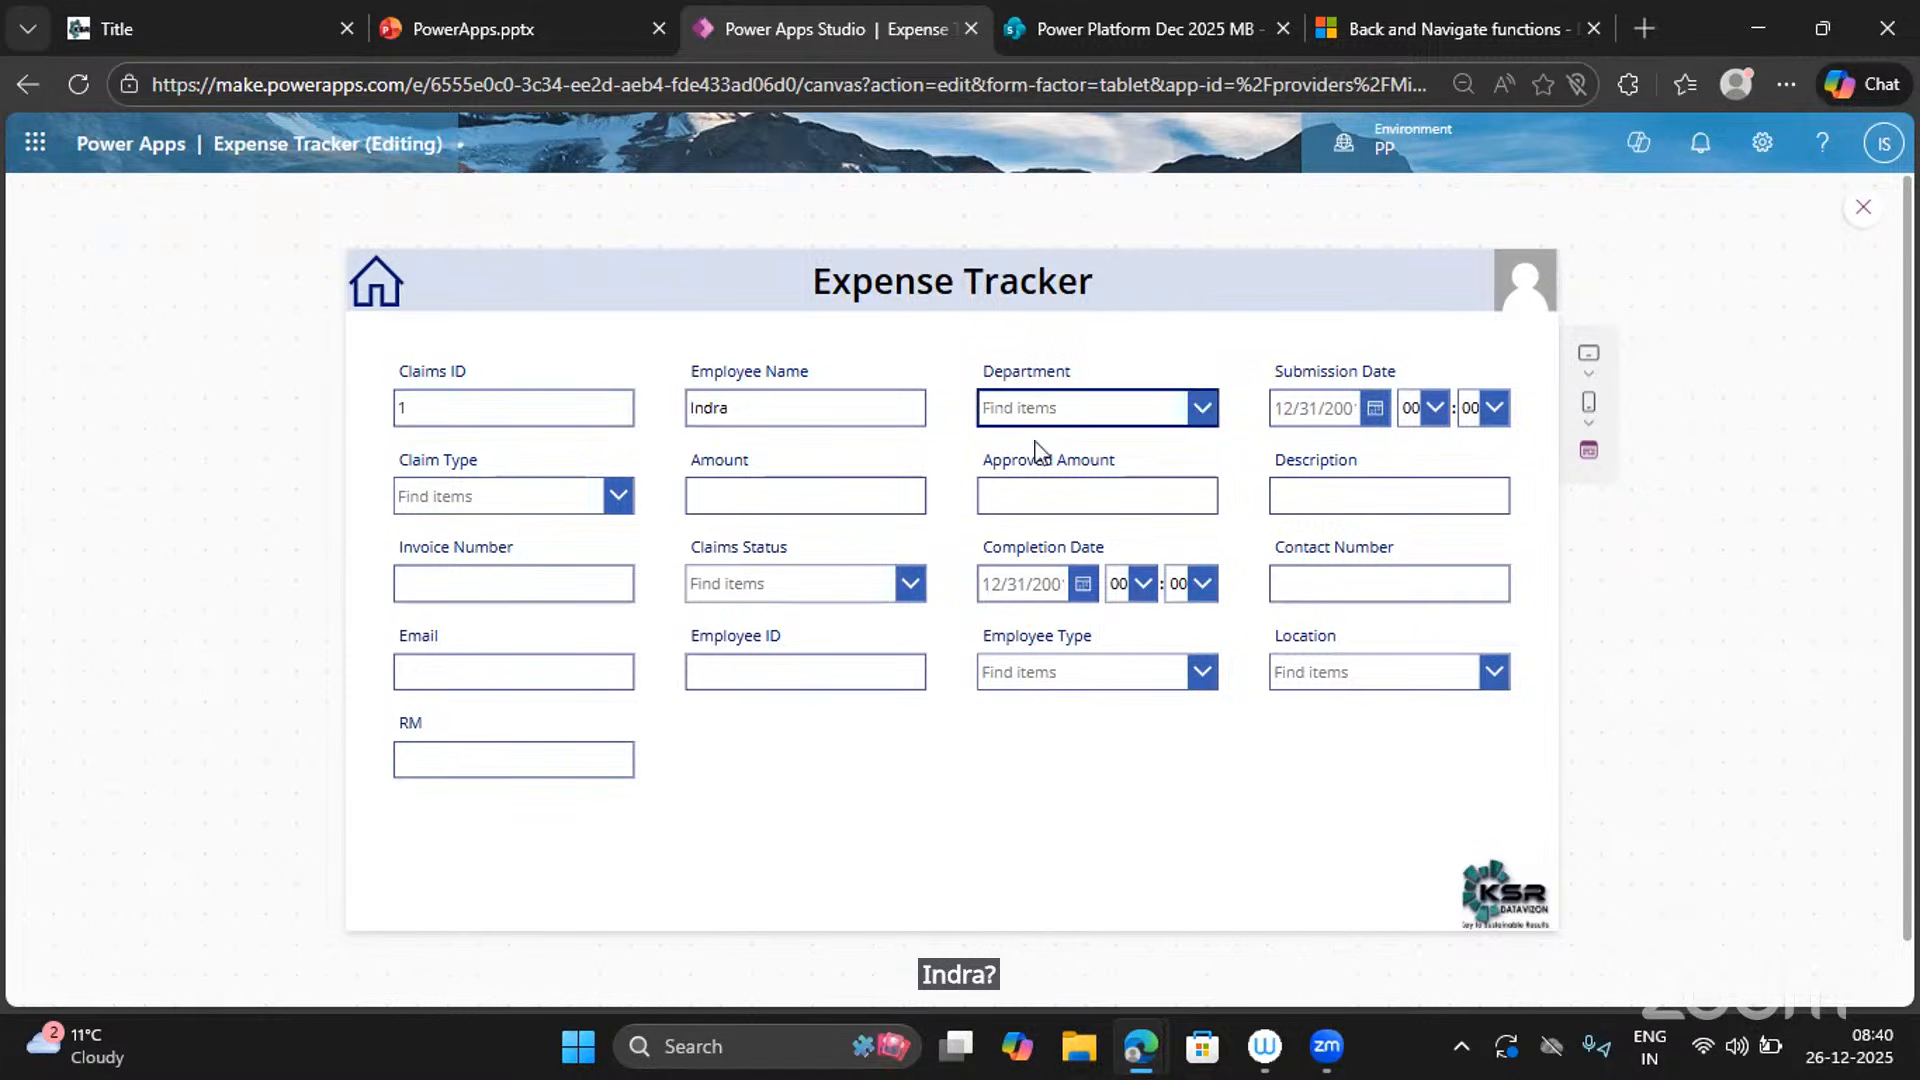
{"action": "left_click", "coordinate": [1201, 407]}
{"action": "left_click", "coordinate": [1040, 543]}
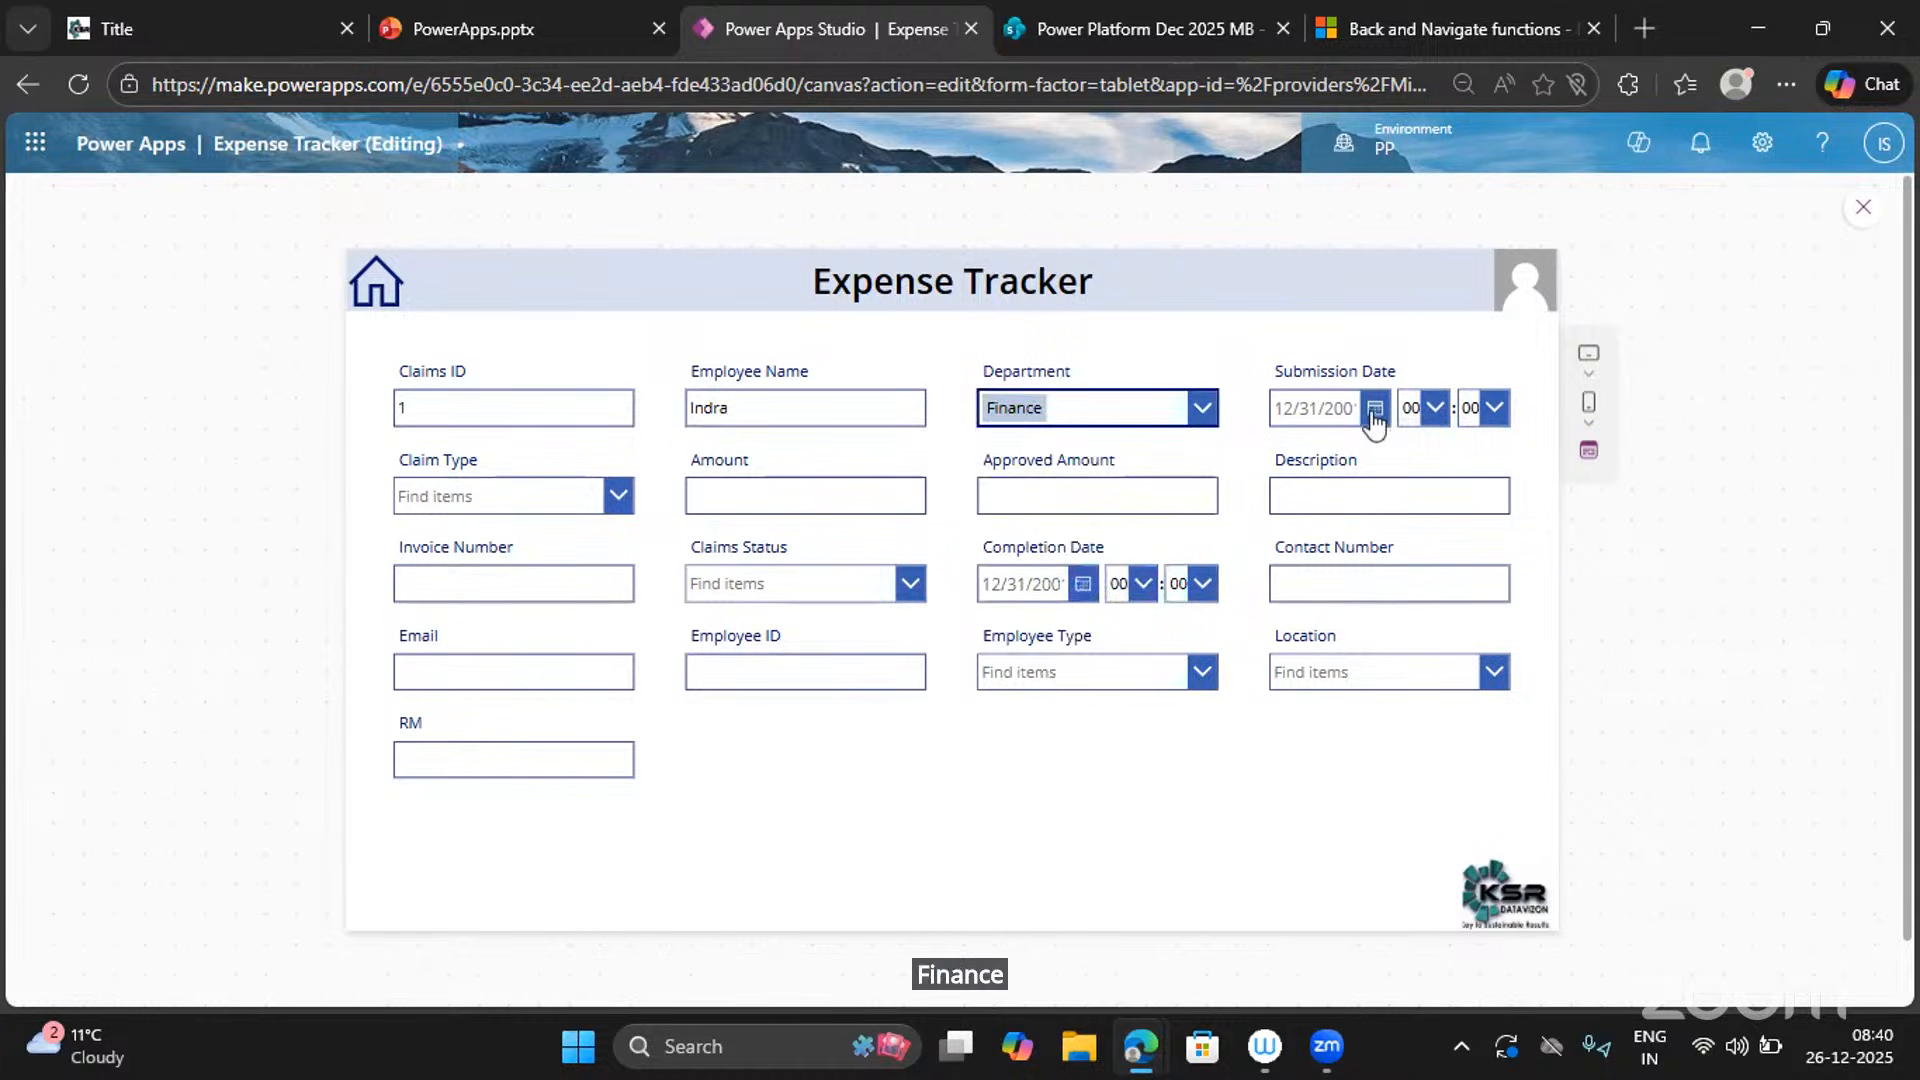
Set the submission date to 12/26/2025 at 02:04.
{"action": "left_click", "coordinate": [1375, 408]}
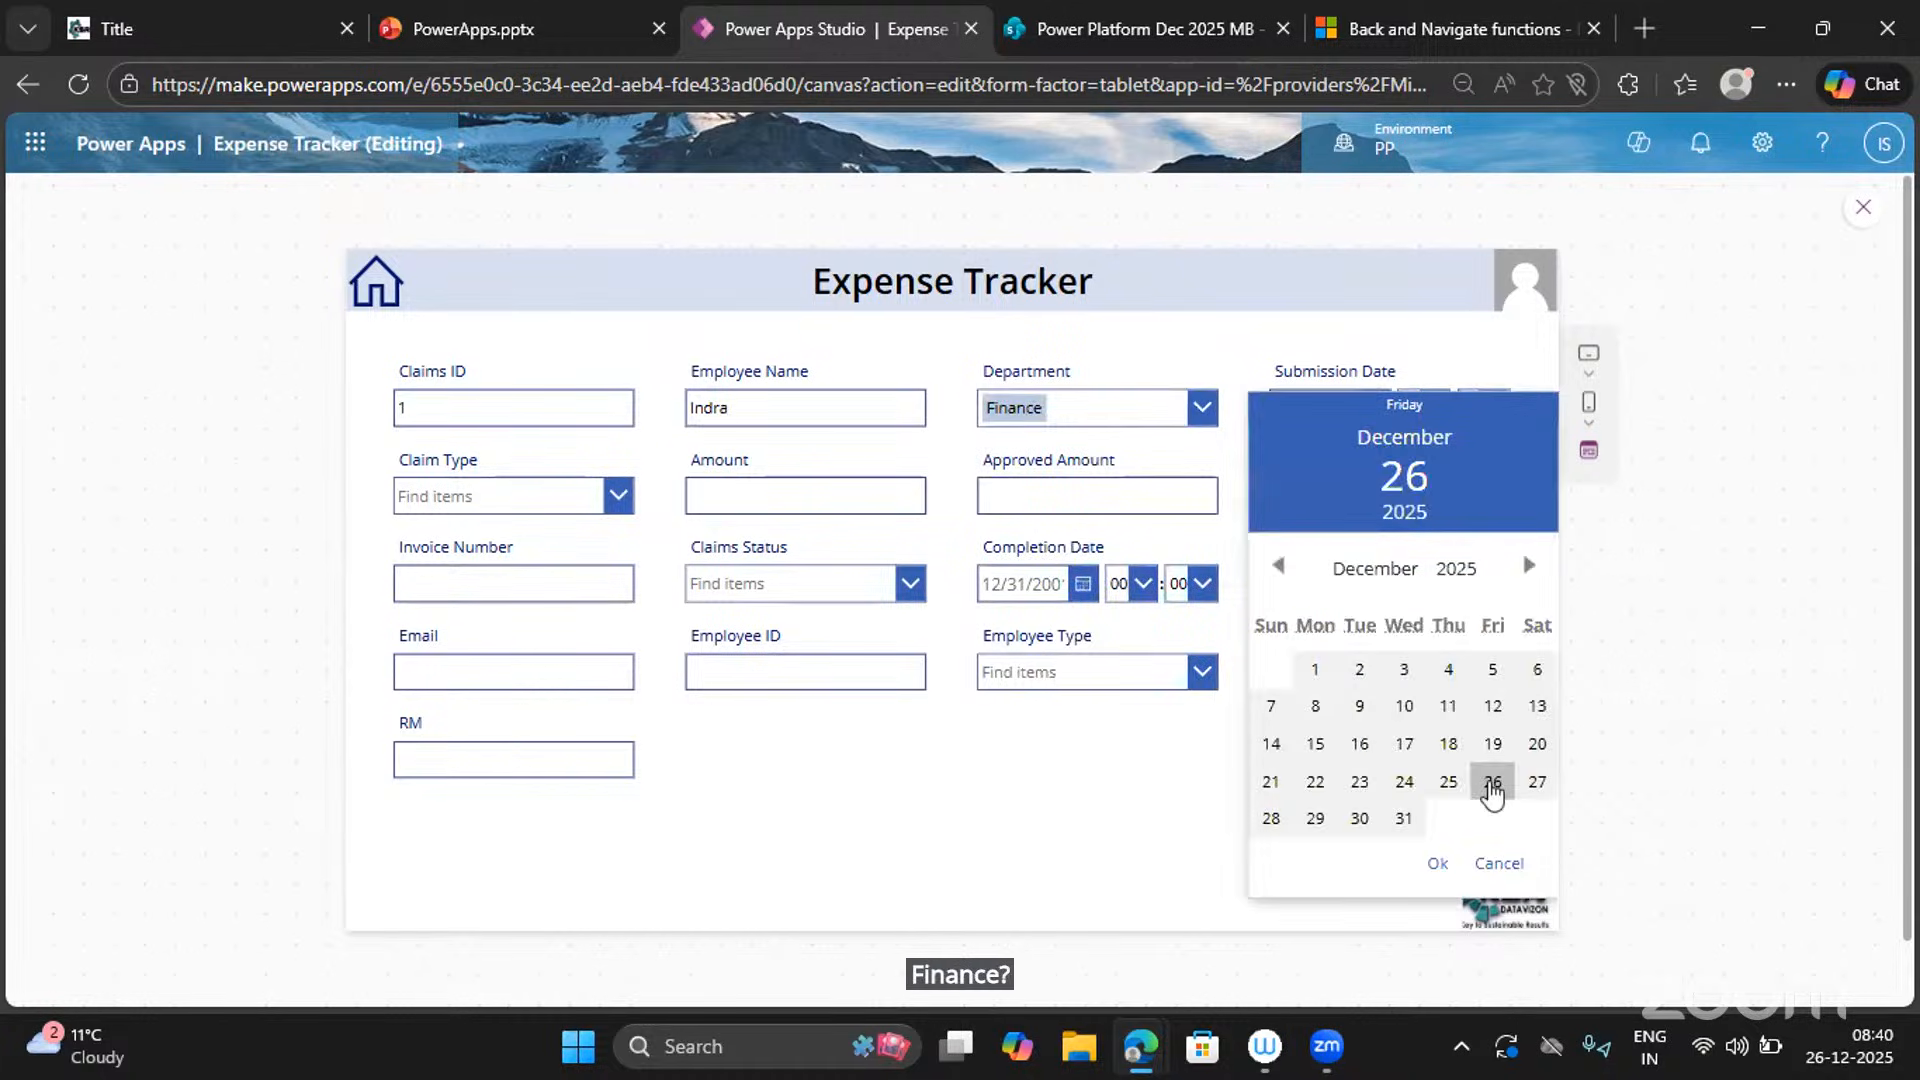
{"action": "left_click", "coordinate": [1492, 784]}
{"action": "left_click", "coordinate": [1437, 864]}
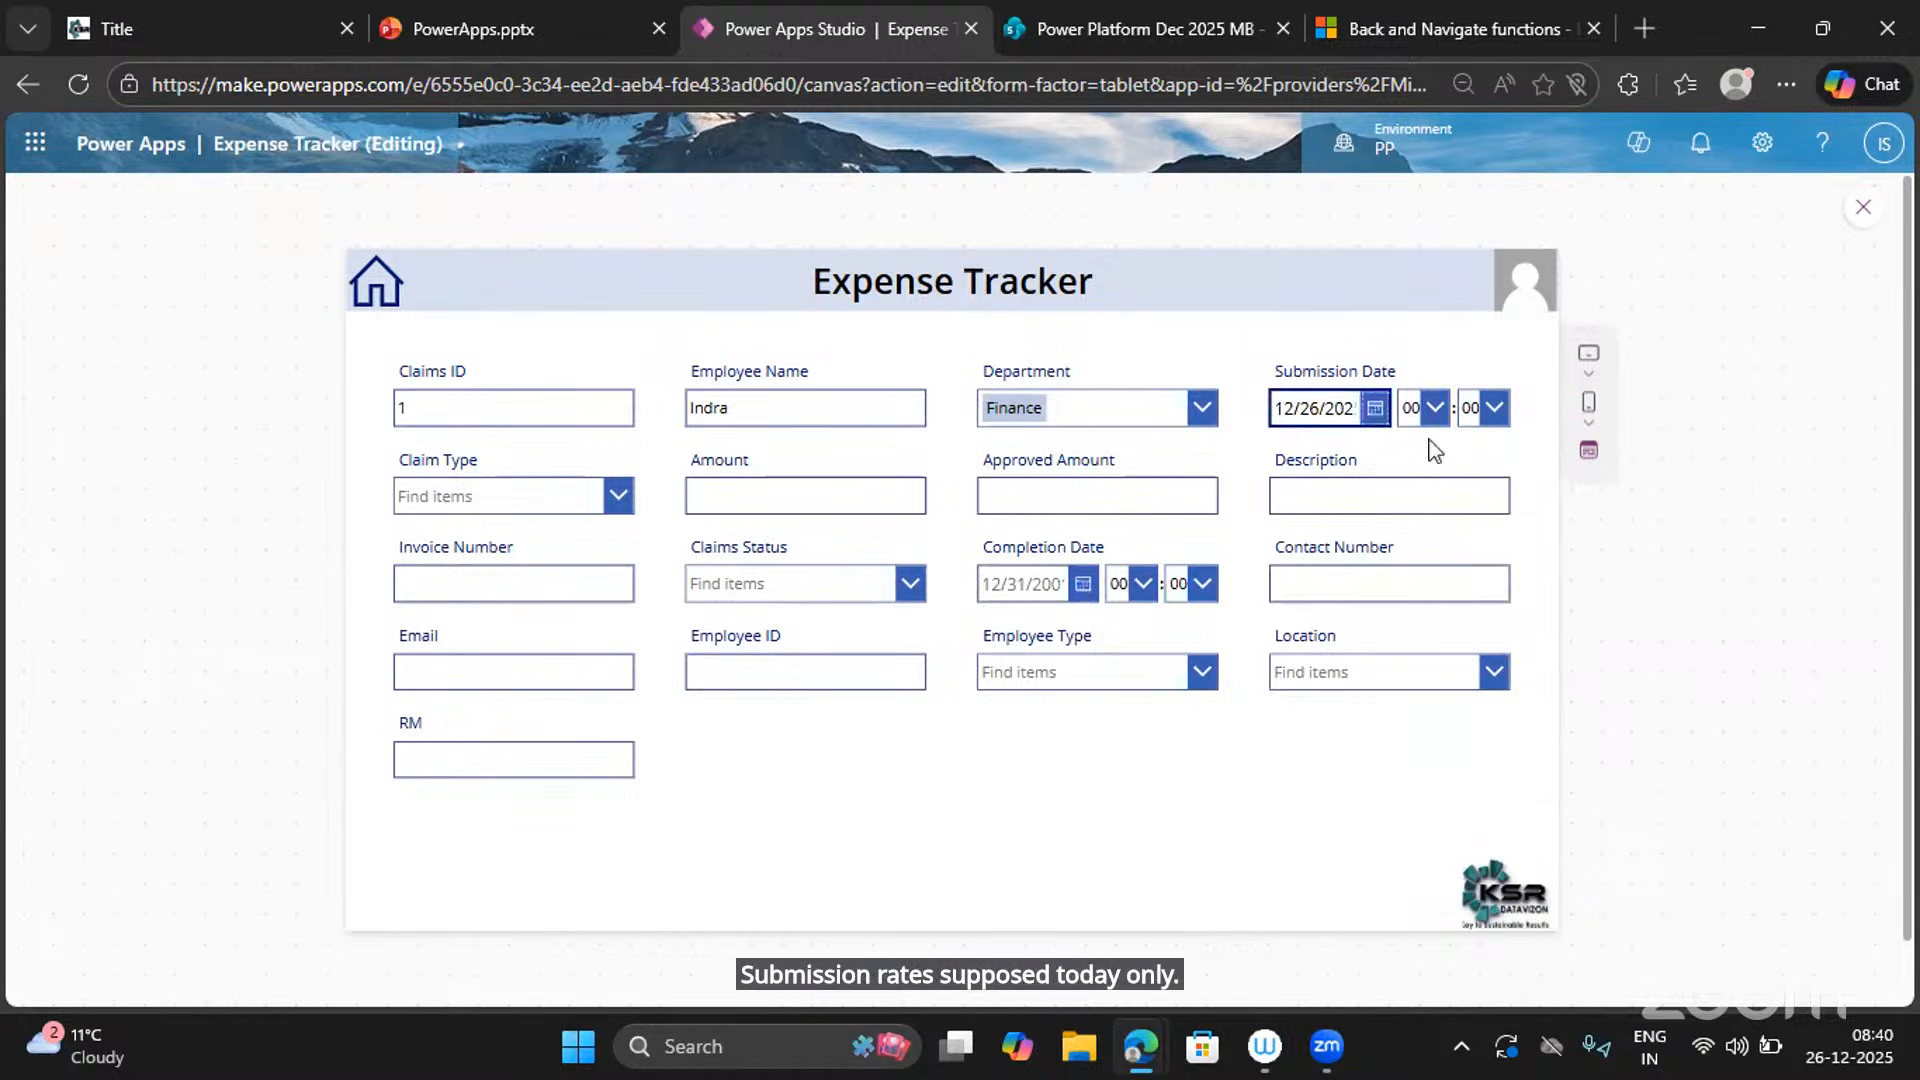
{"action": "left_click", "coordinate": [1434, 406]}
{"action": "left_click", "coordinate": [1421, 500]}
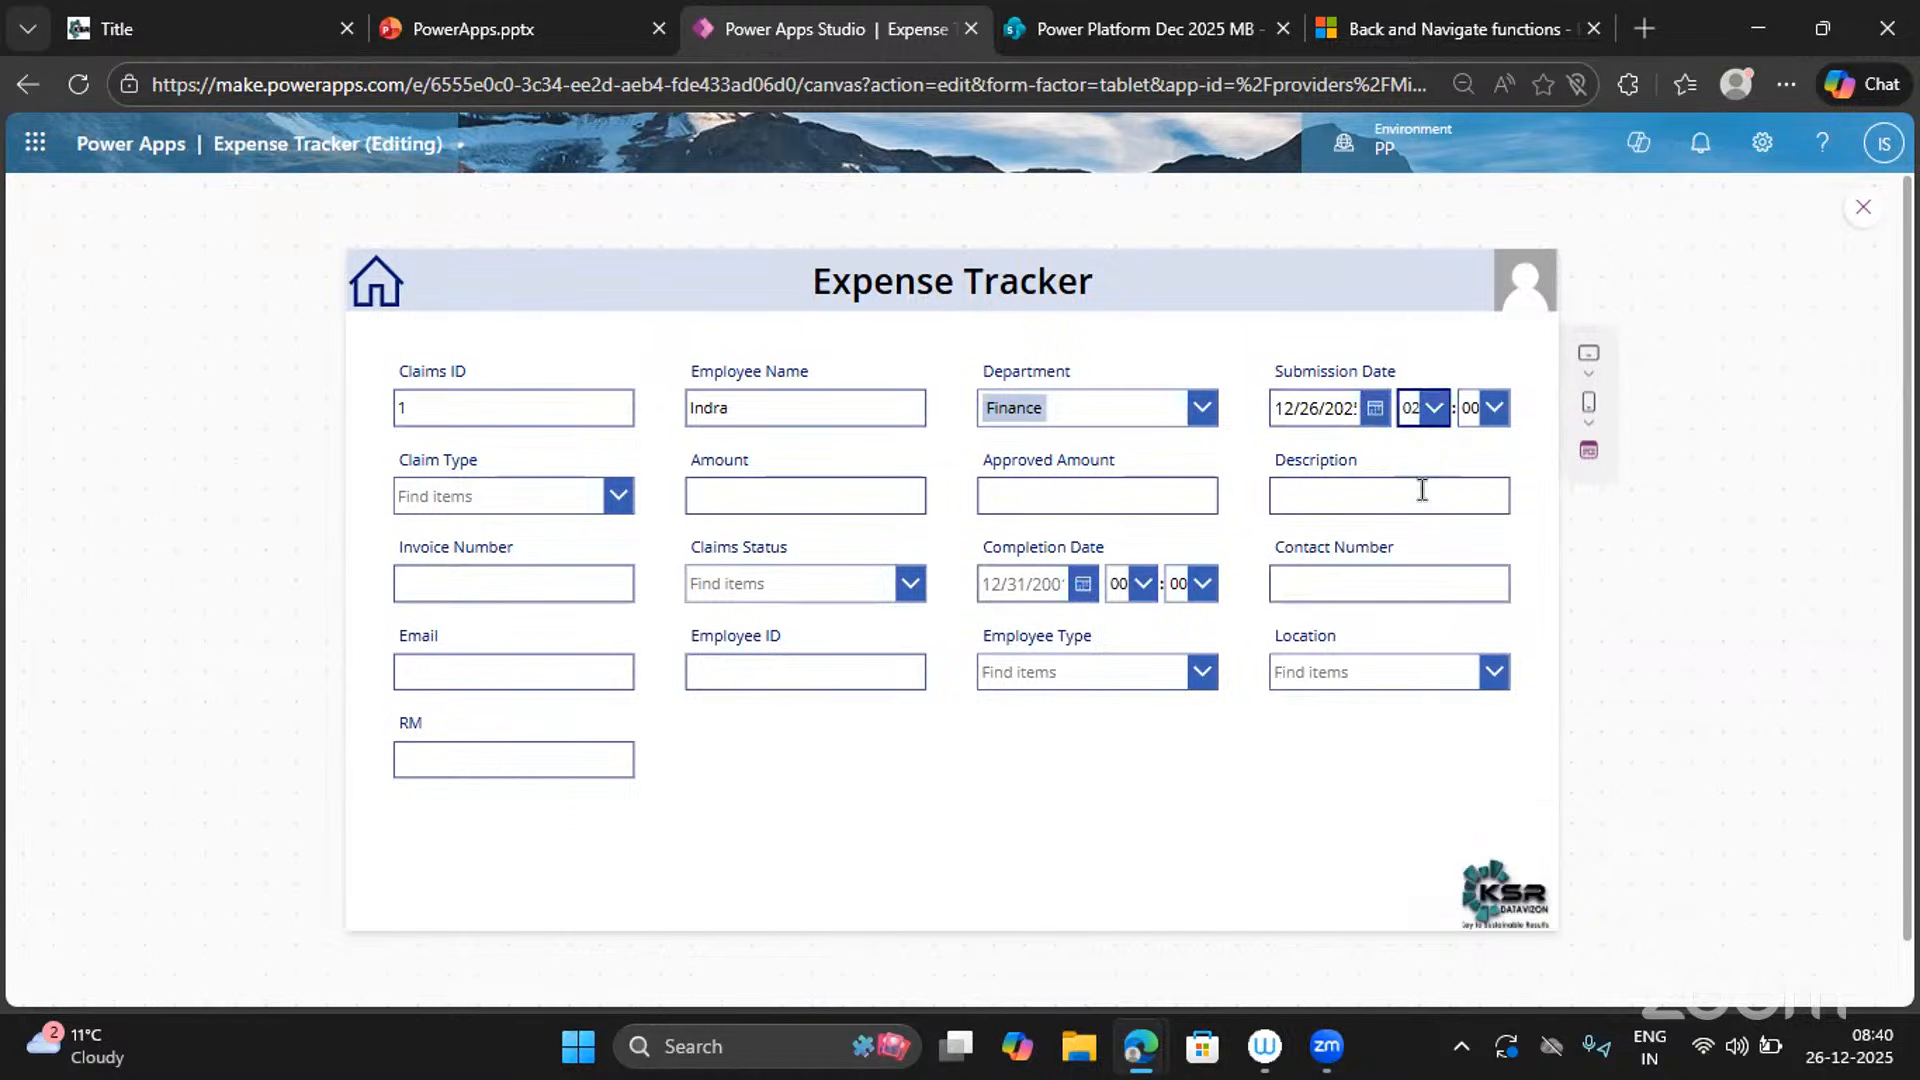
{"action": "left_click", "coordinate": [1491, 410]}
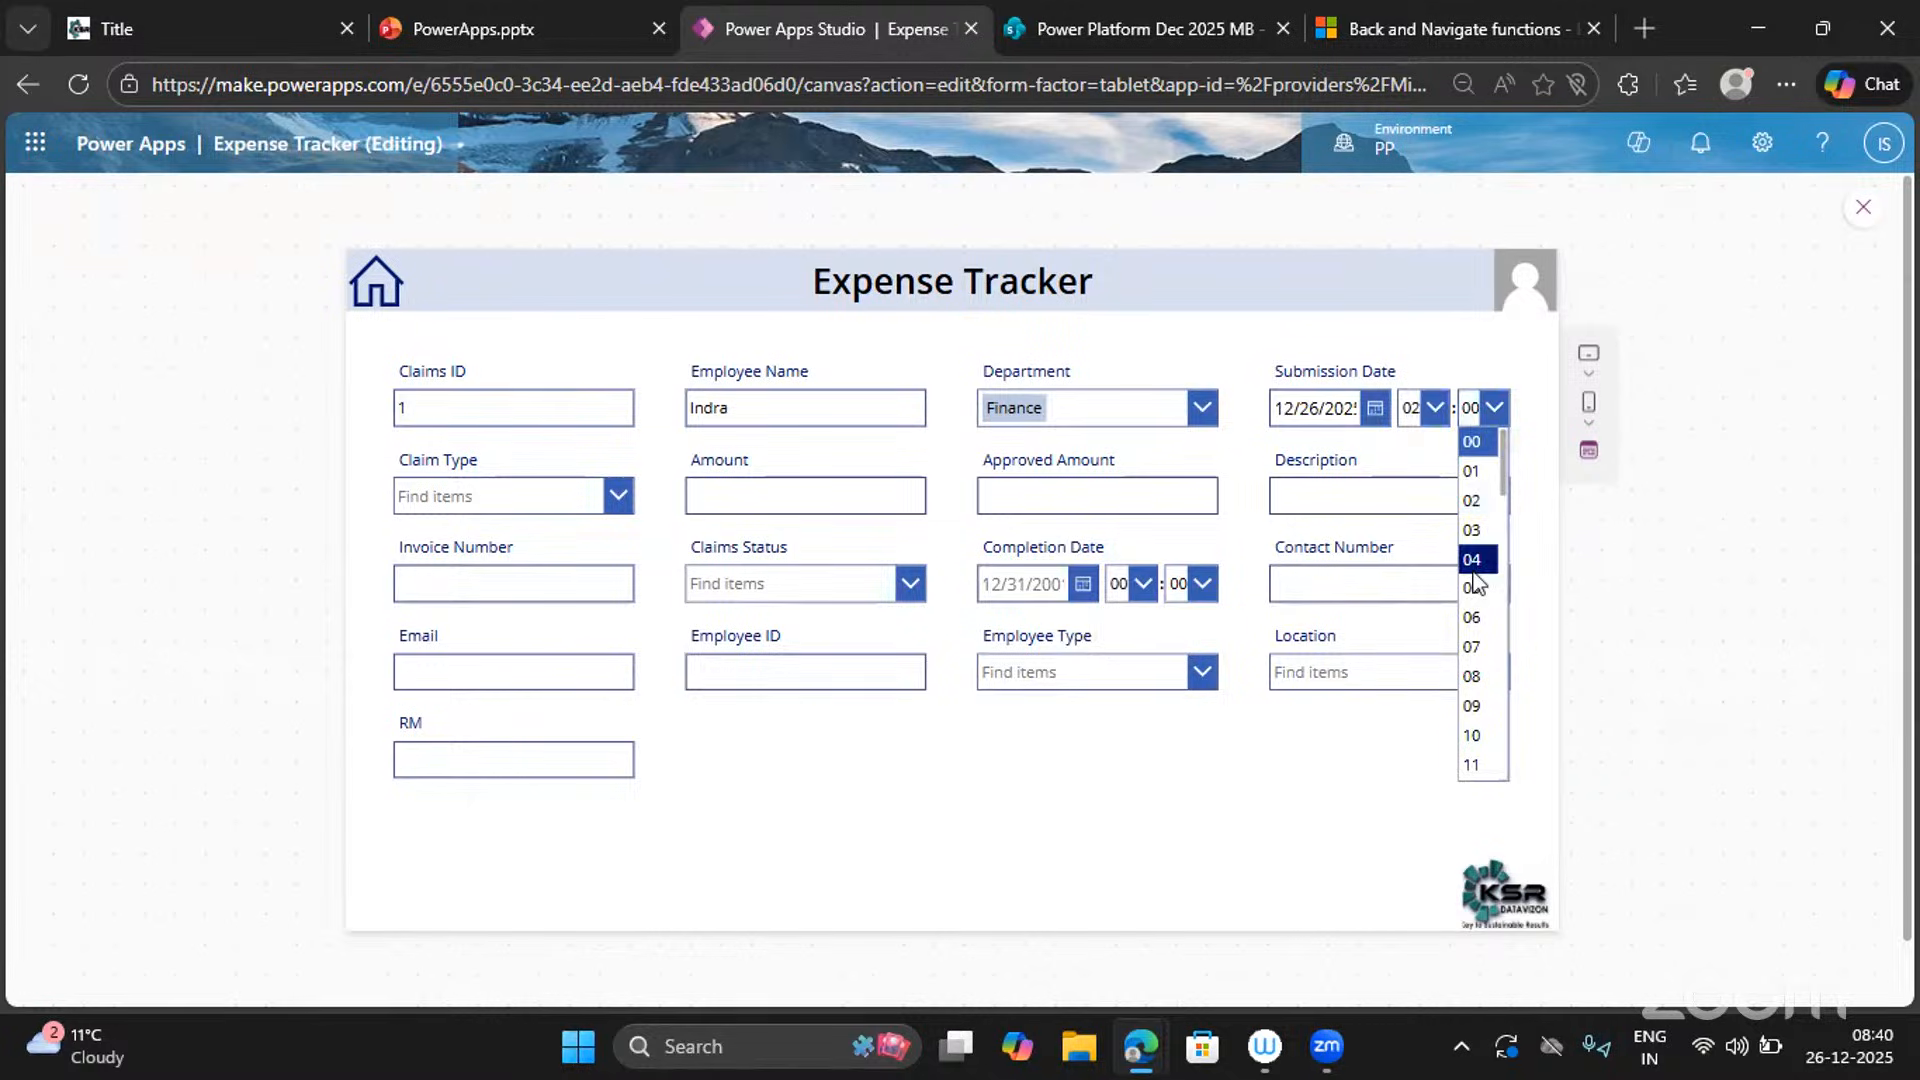
{"action": "left_click", "coordinate": [1472, 558]}
Choose claim type Certification, amount 5000, approved amount 500, and description 'Tes'.
{"action": "left_click", "coordinate": [598, 503]}
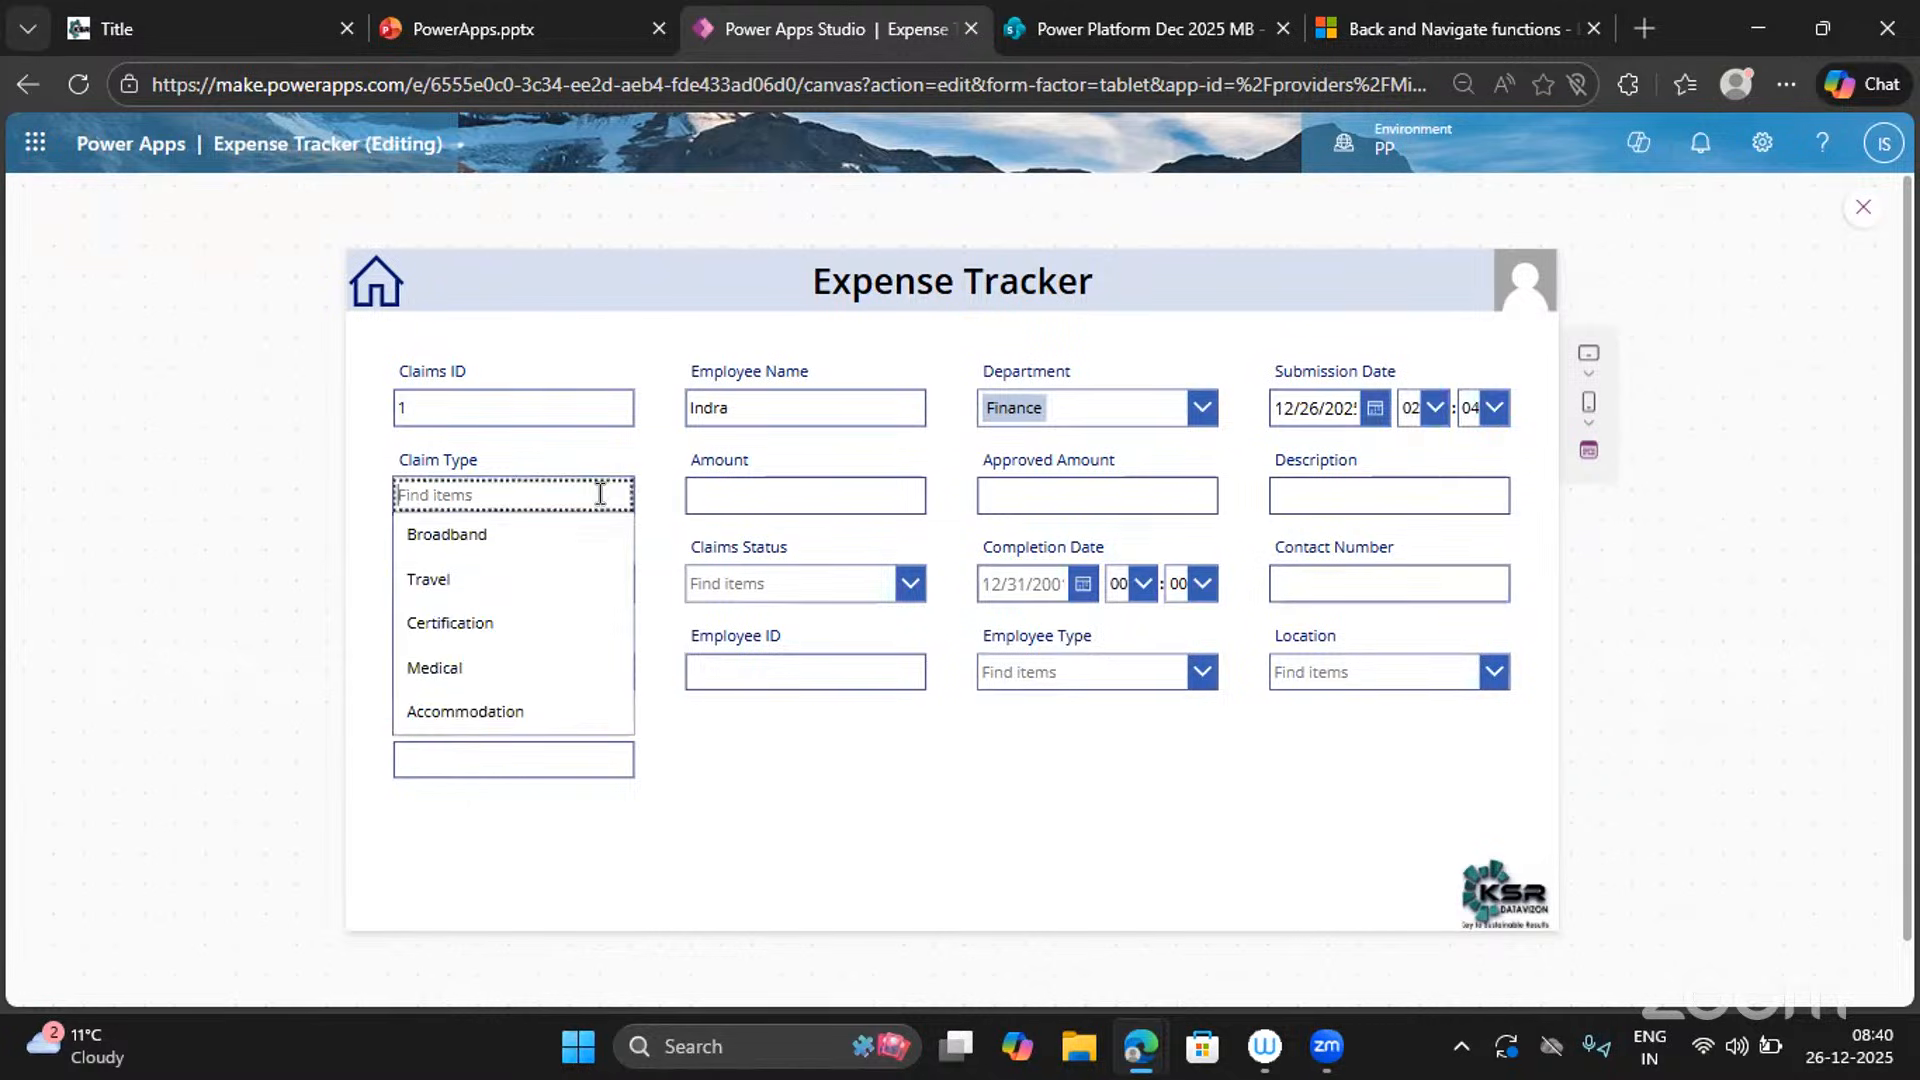
{"action": "left_click", "coordinate": [480, 612]}
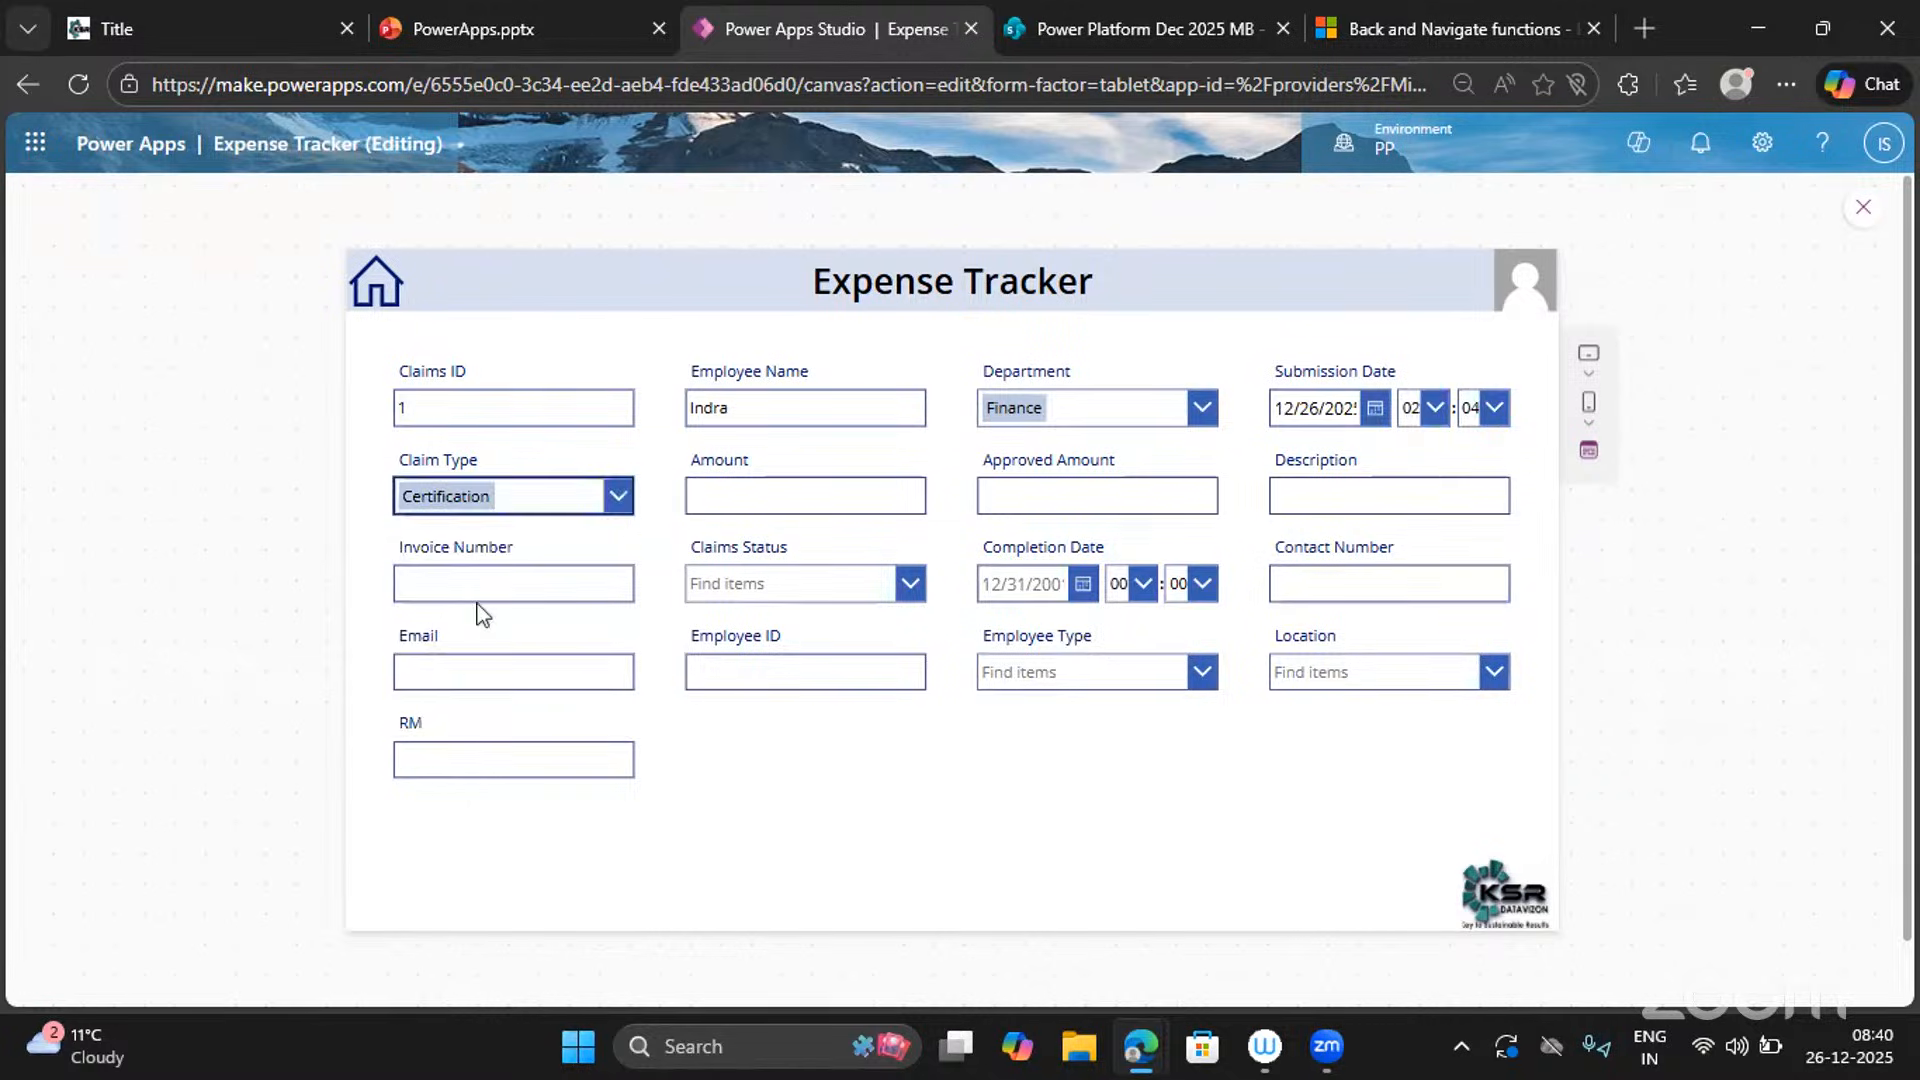
{"action": "left_click", "coordinate": [827, 505]}
{"action": "type", "text": "5000"}
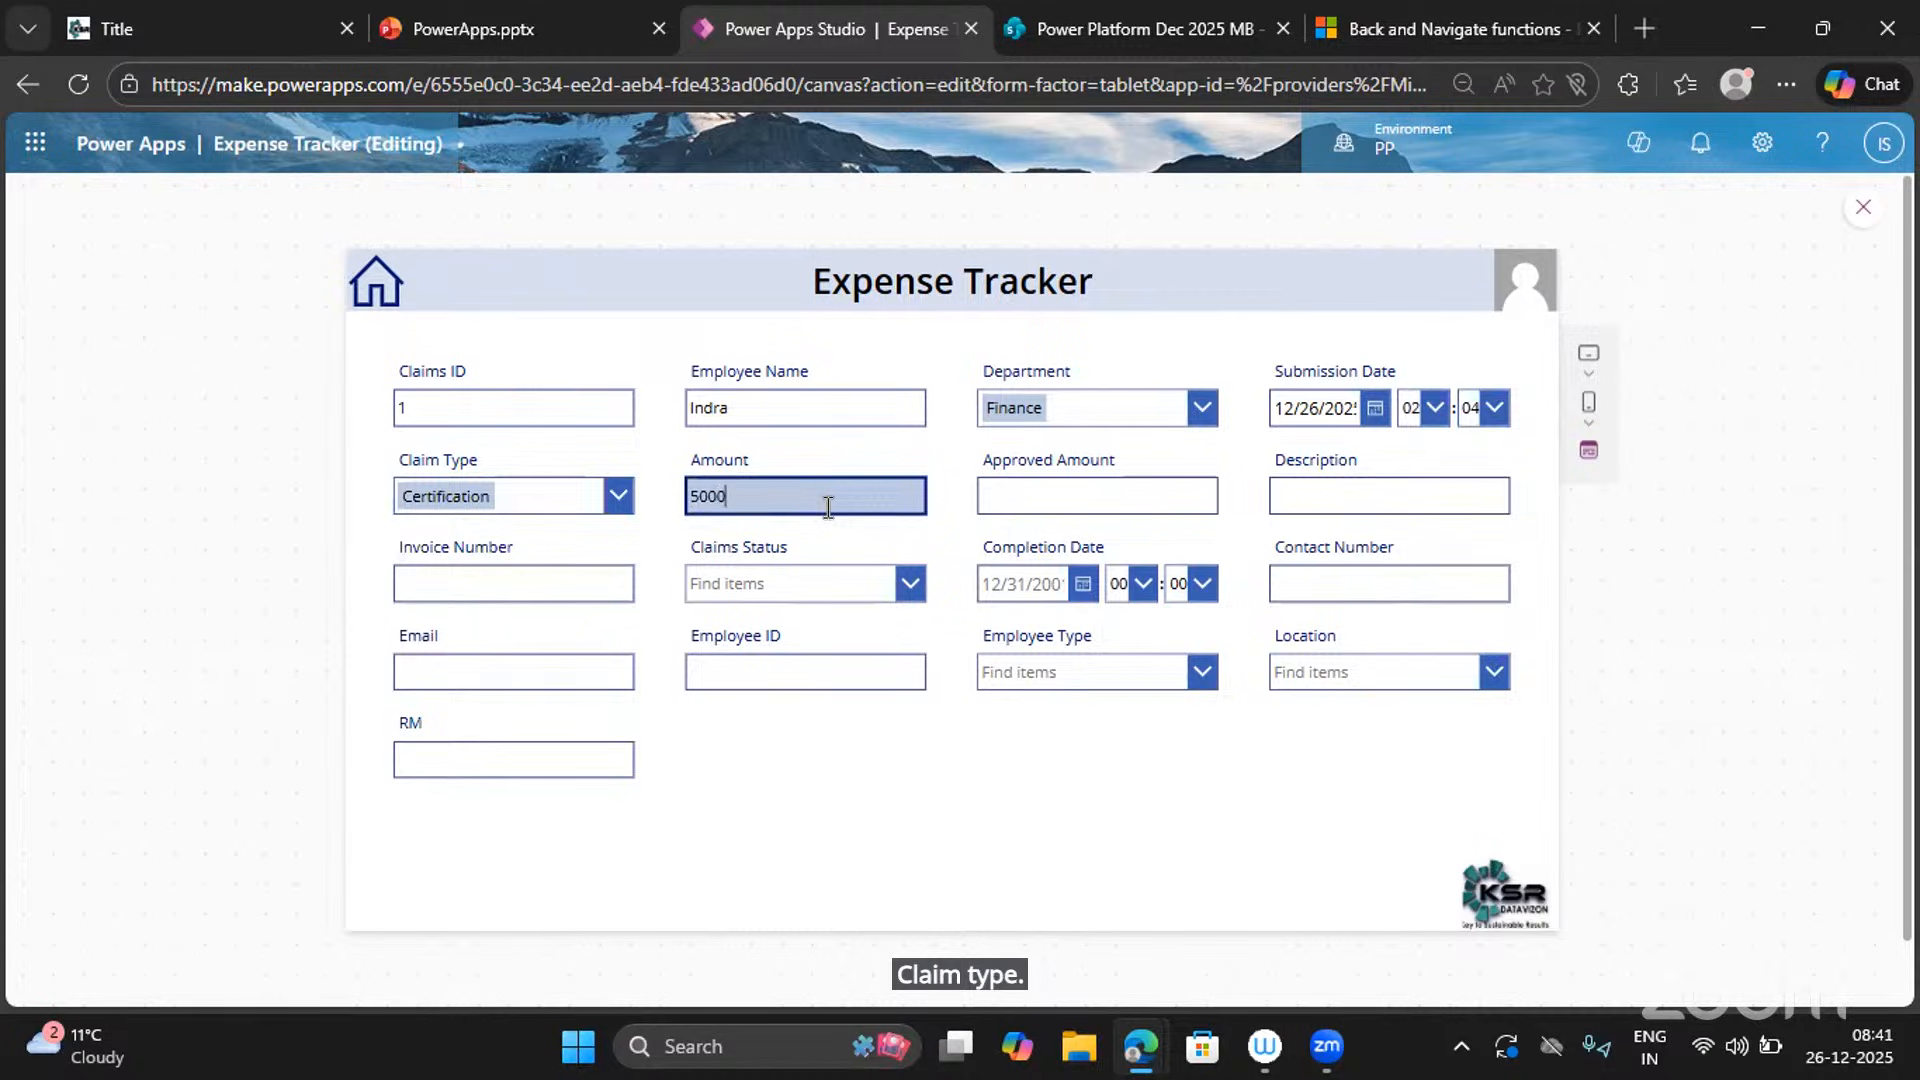
{"action": "left_click", "coordinate": [1033, 509]}
{"action": "type", "text": "50000"}
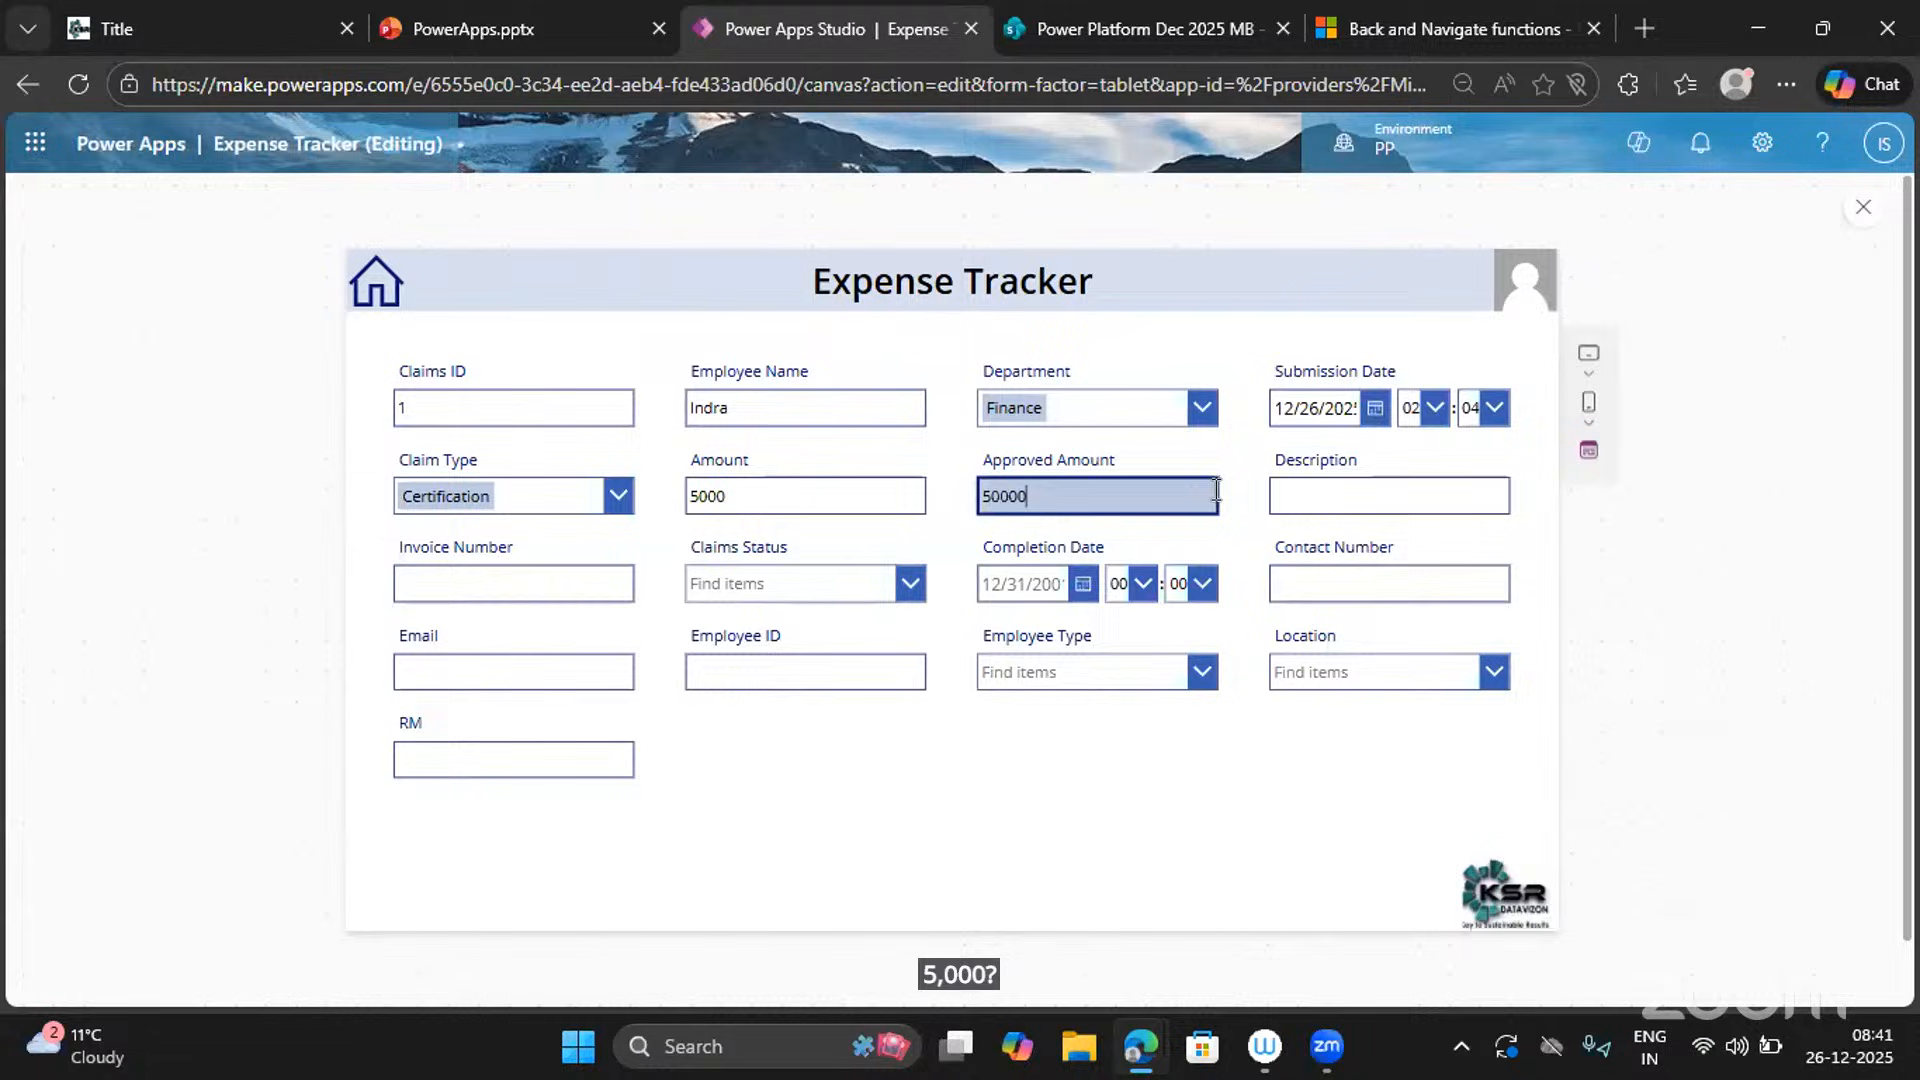
{"action": "left_click", "coordinate": [1300, 494]}
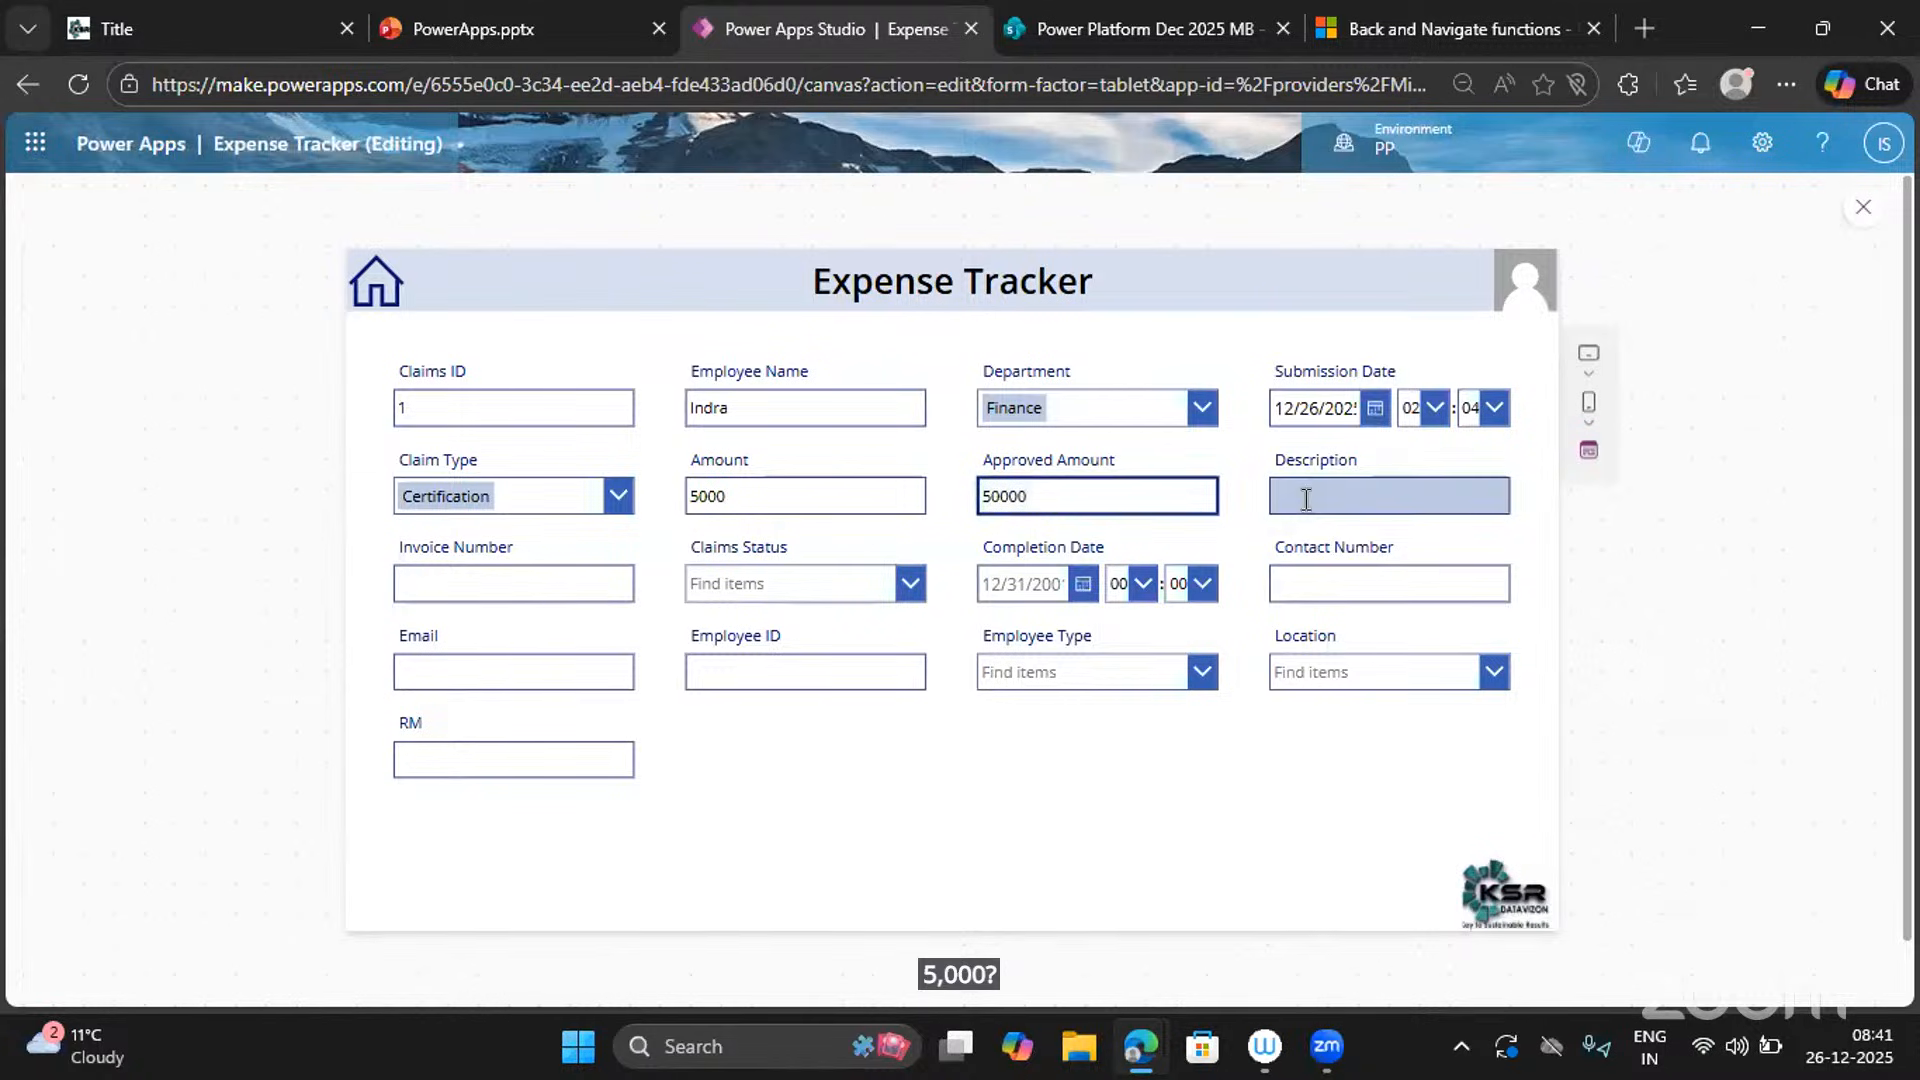
{"action": "type", "text": "Test"}
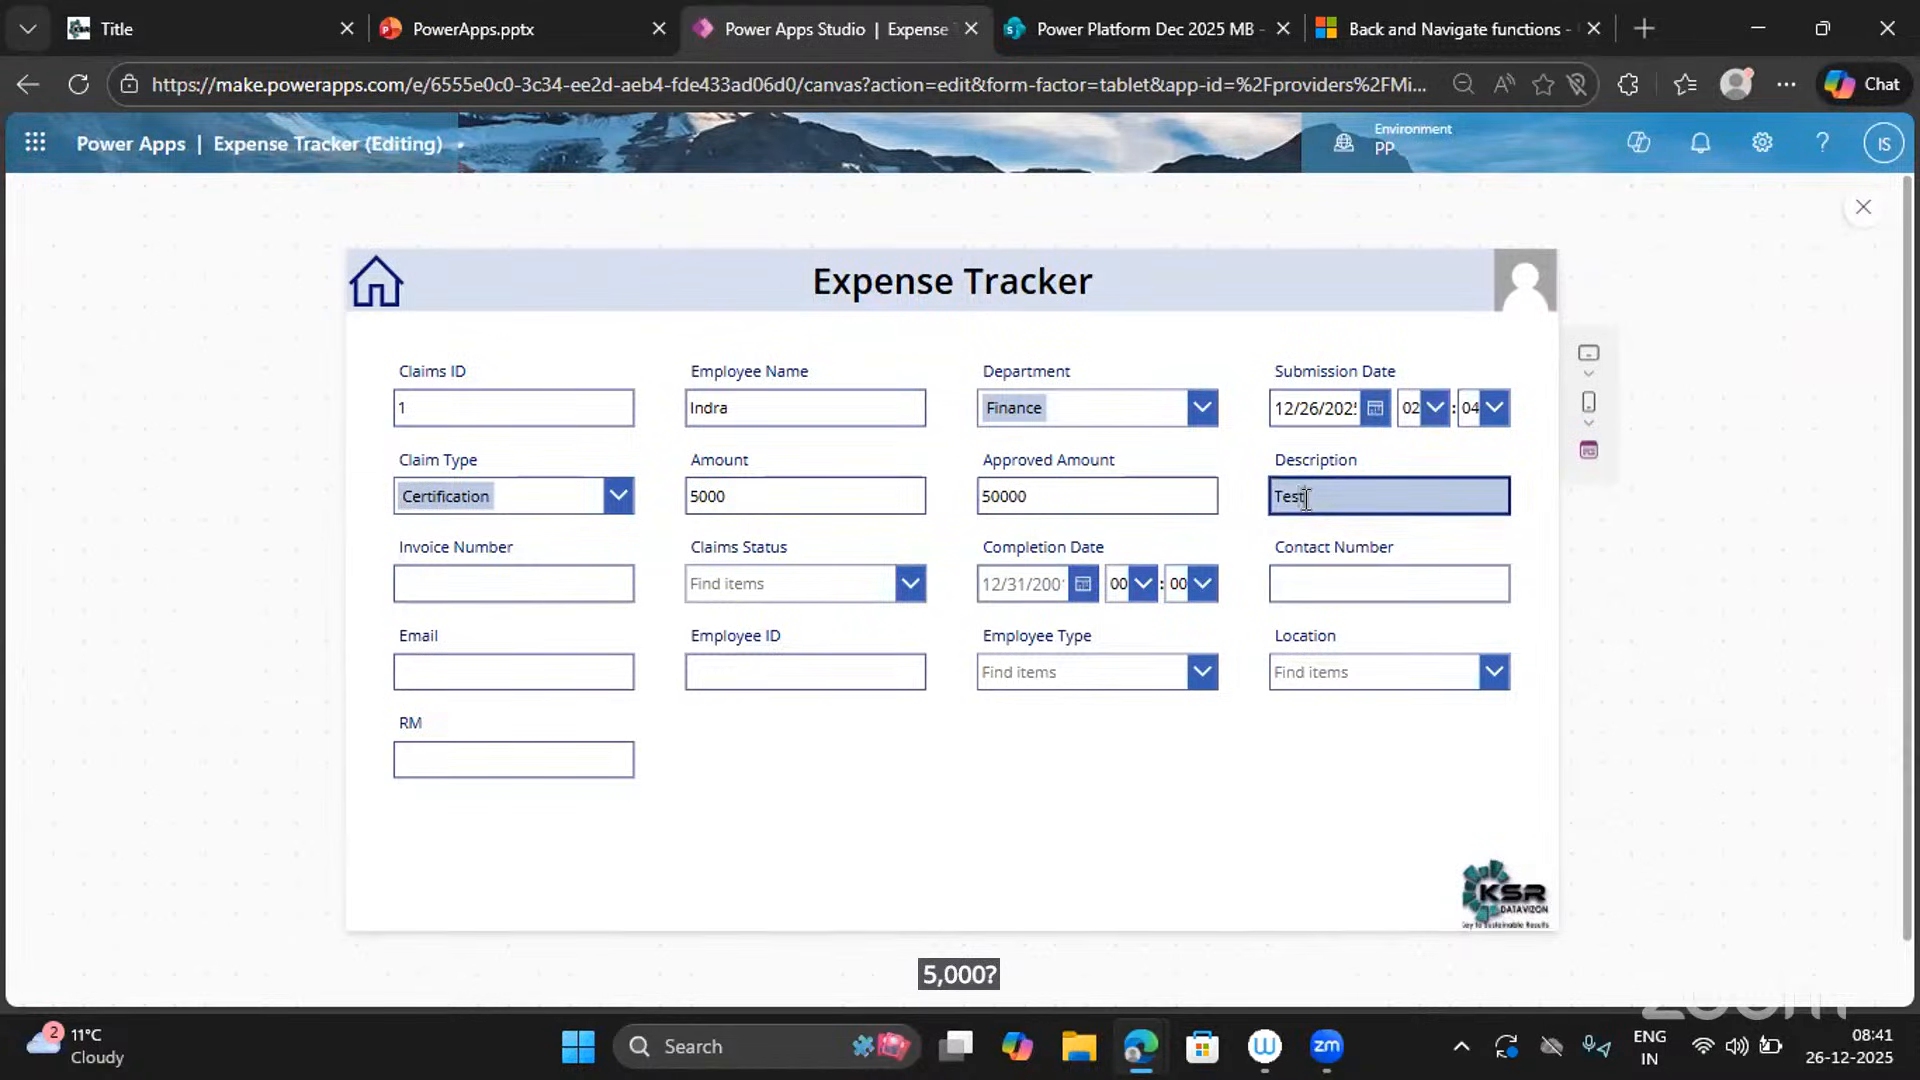
Set claims status to Submitted, completion date 12/26/2025, and enter the contact number.
{"action": "left_click", "coordinate": [488, 582]}
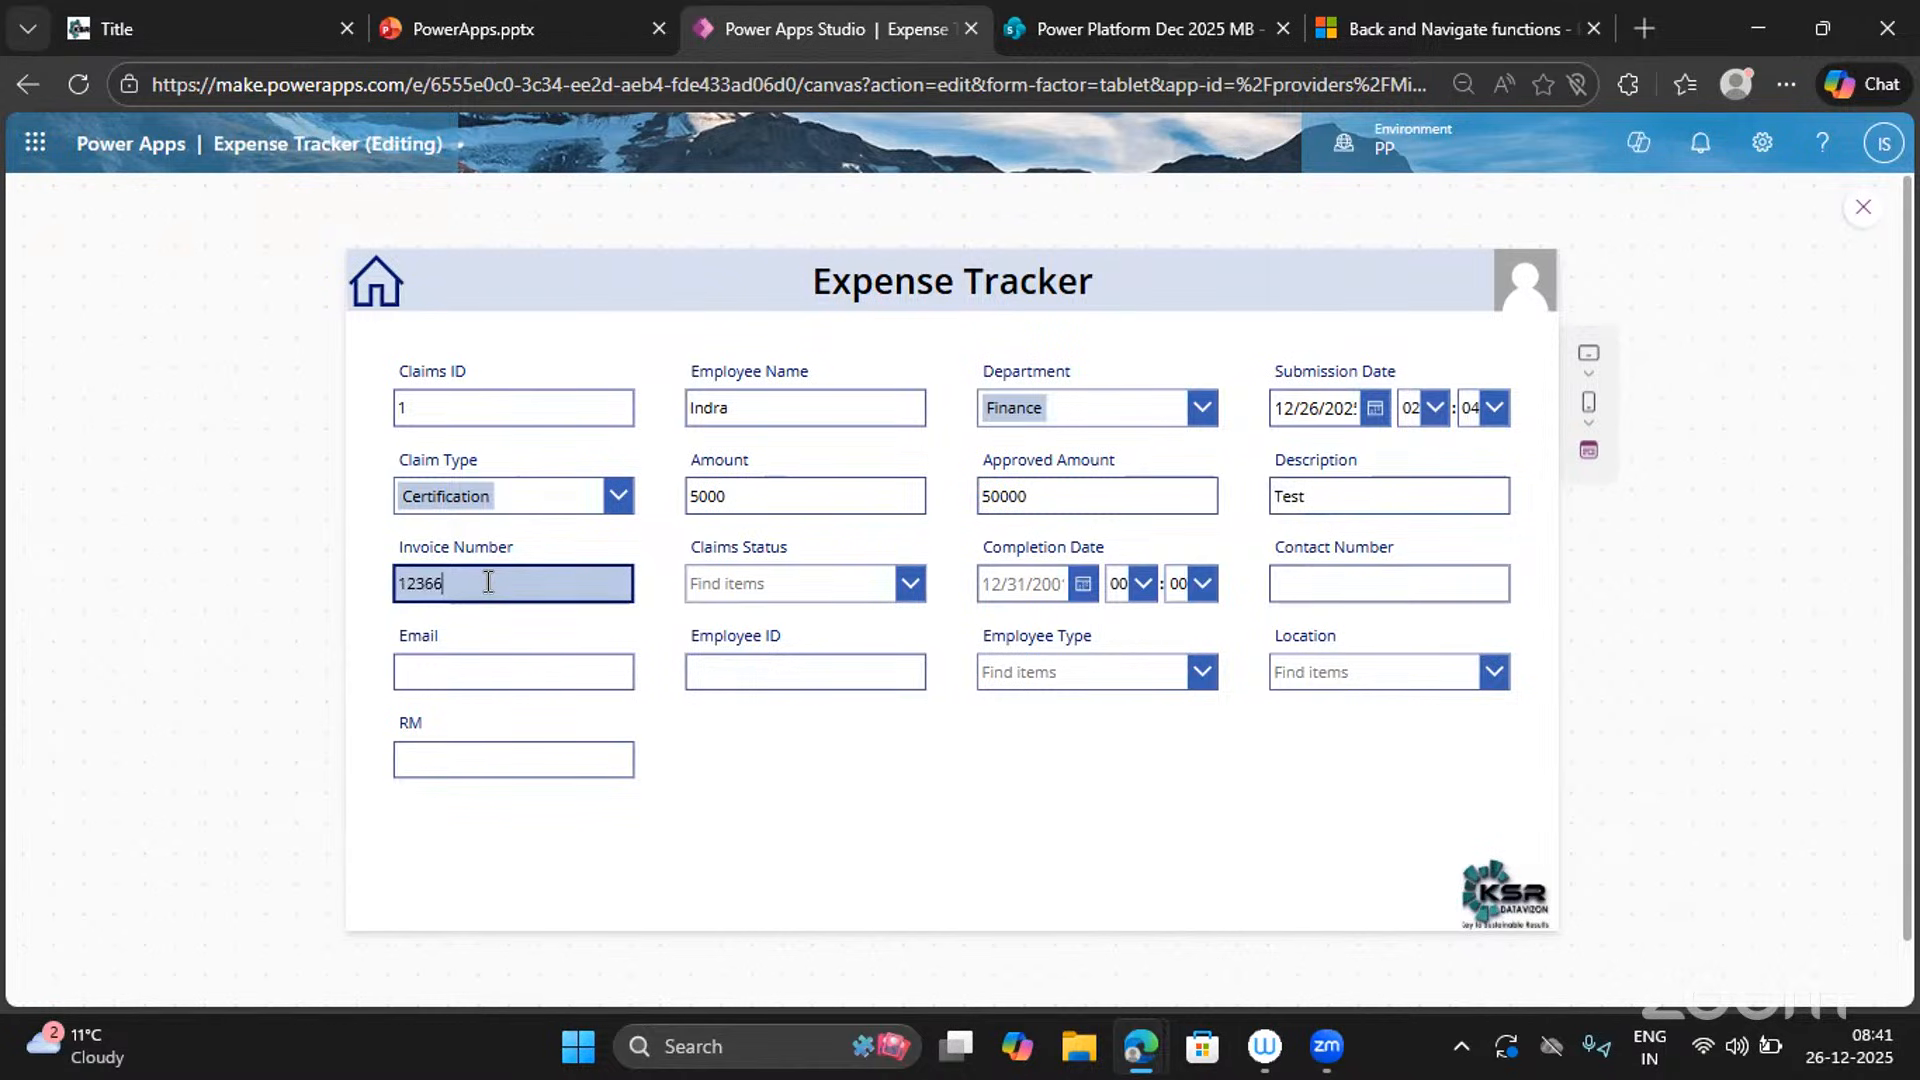
{"action": "left_click", "coordinate": [798, 584]}
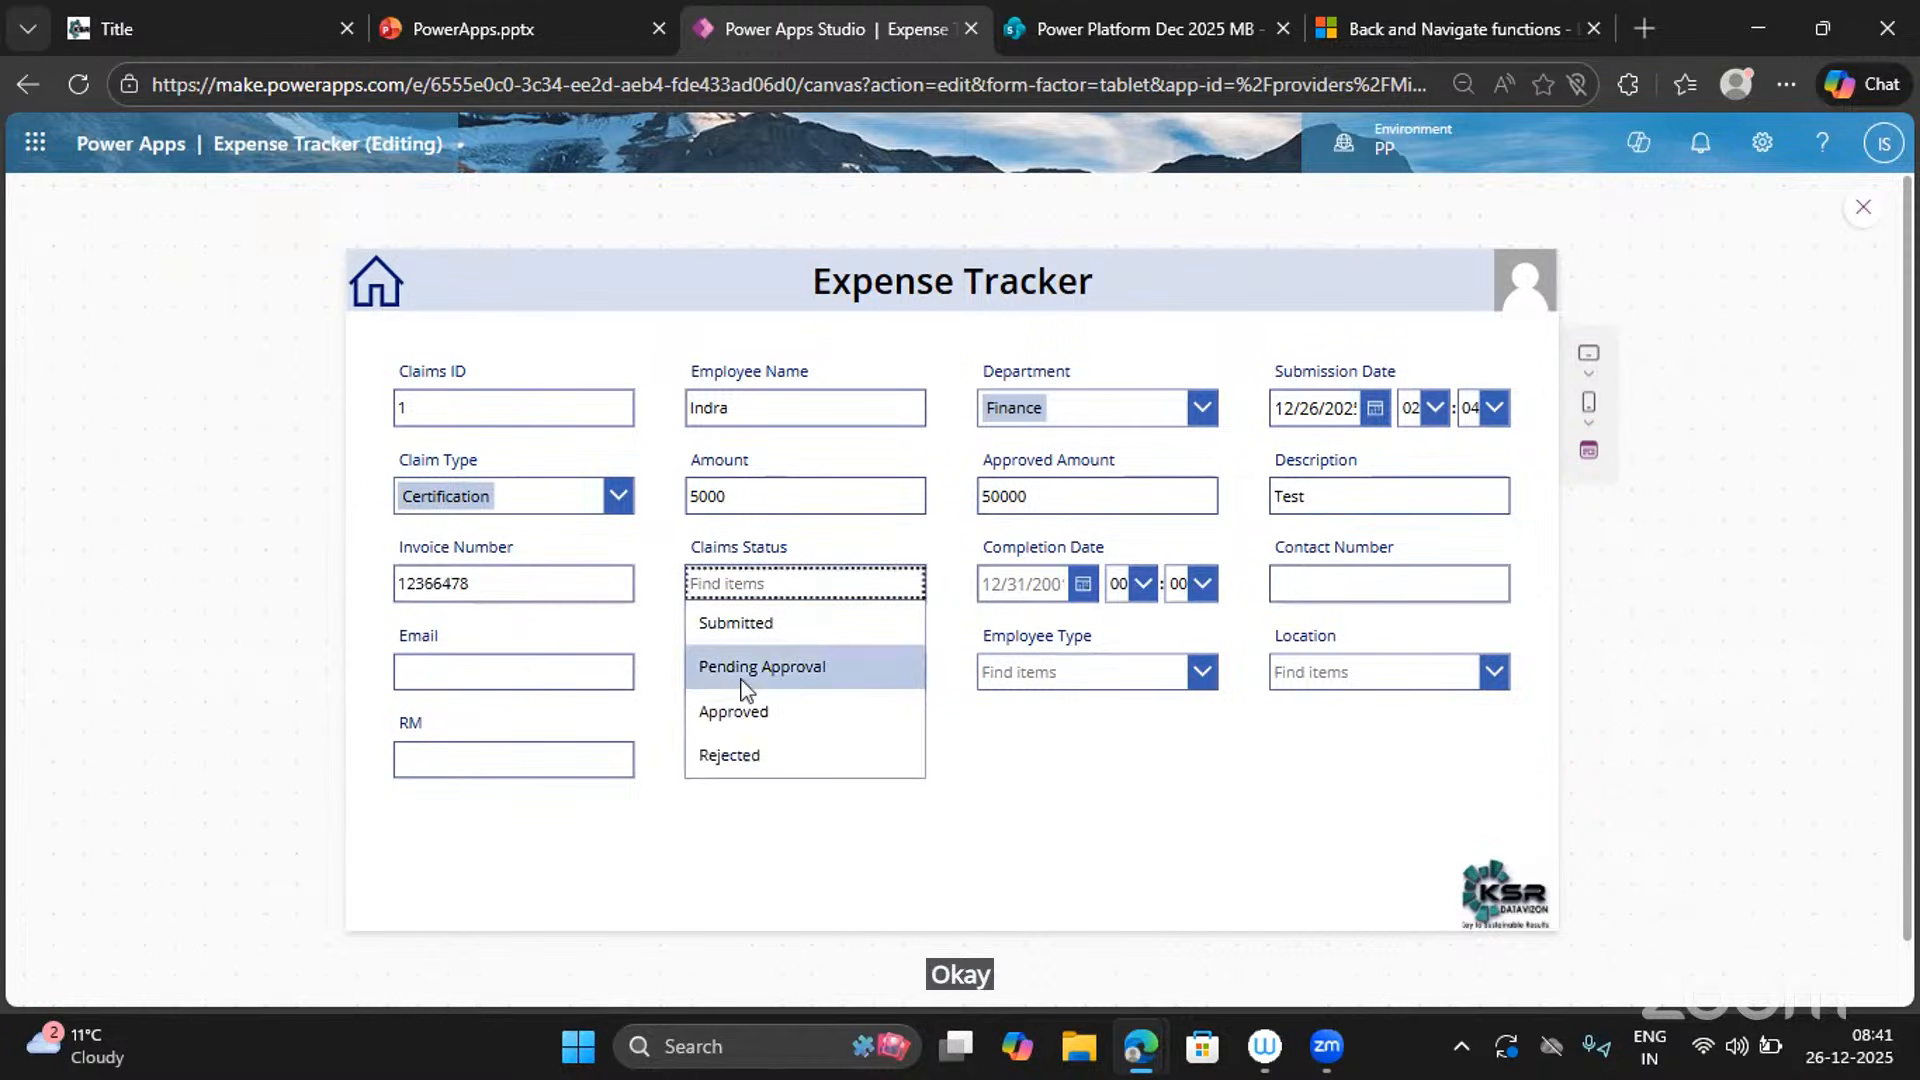
{"action": "left_click", "coordinate": [740, 624]}
{"action": "left_click", "coordinate": [1084, 589]}
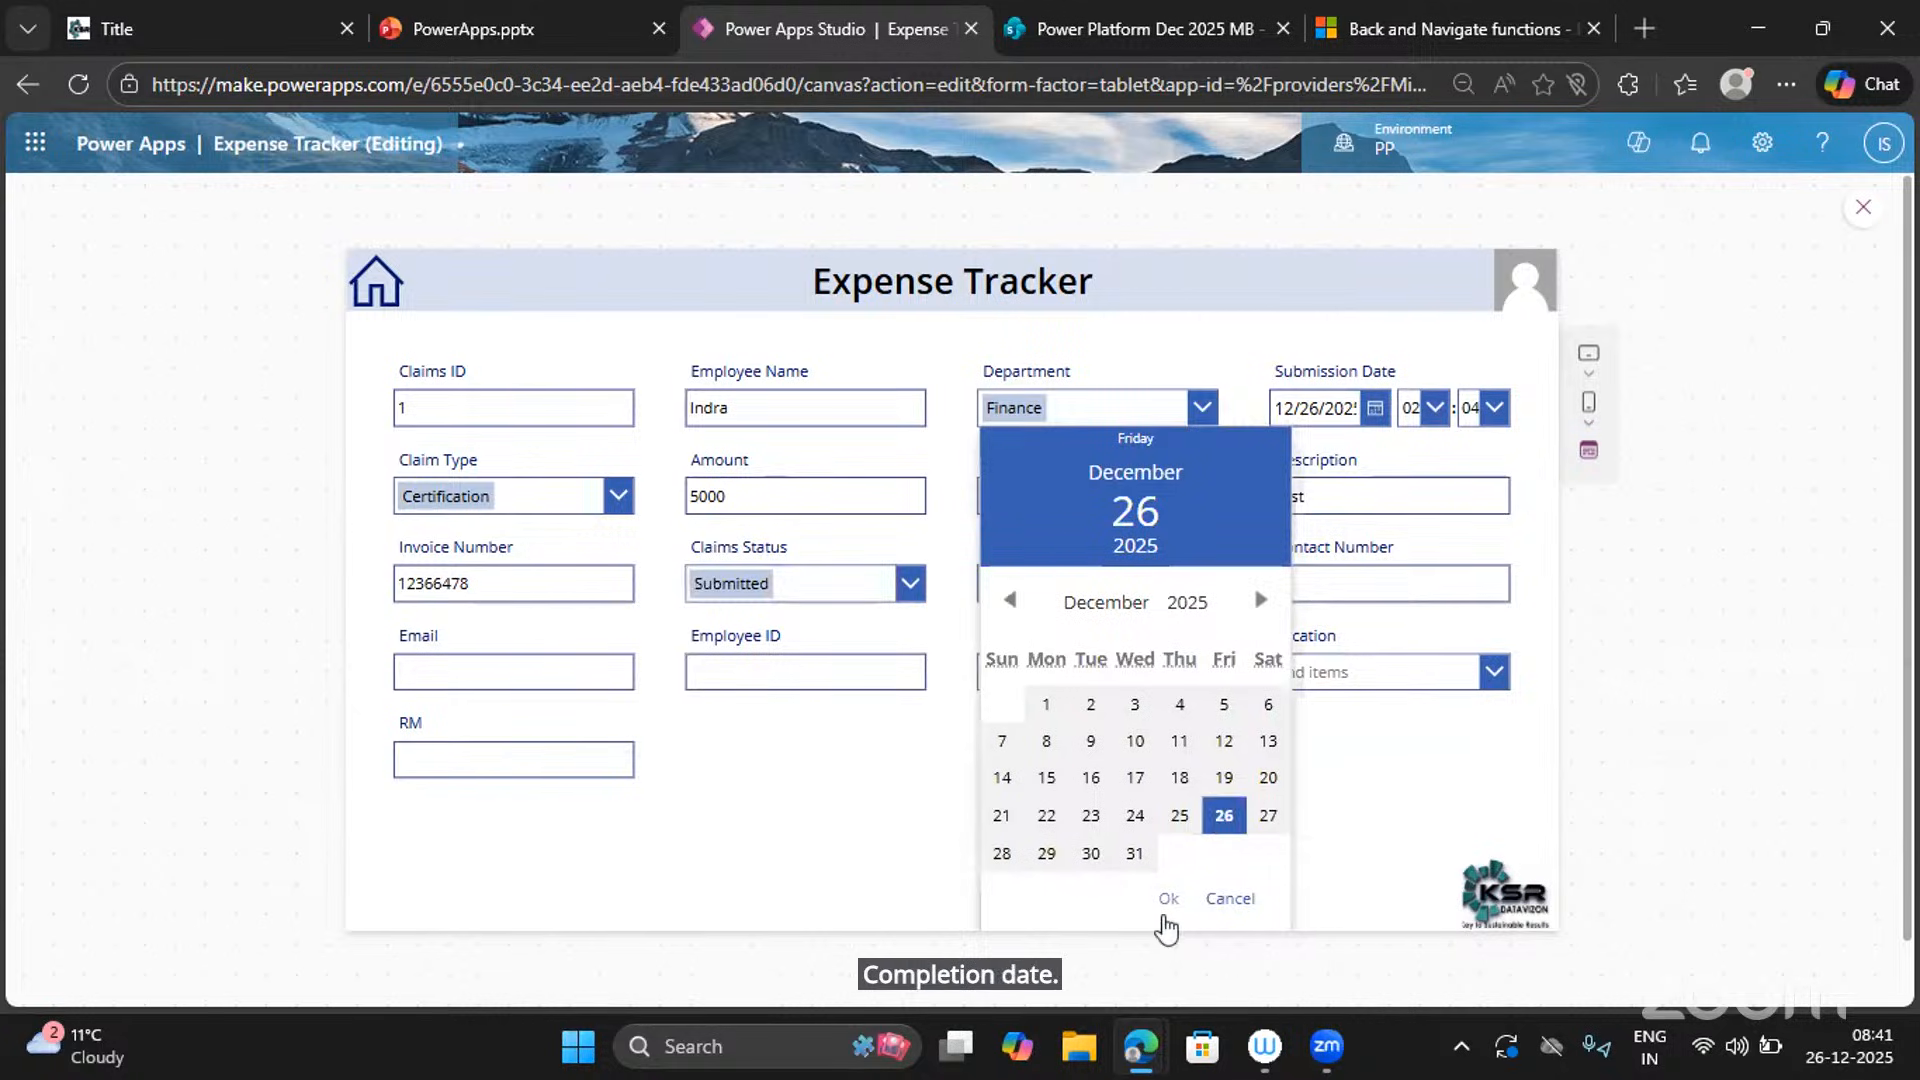
{"action": "left_click", "coordinate": [1168, 900]}
{"action": "left_click", "coordinate": [1327, 574]}
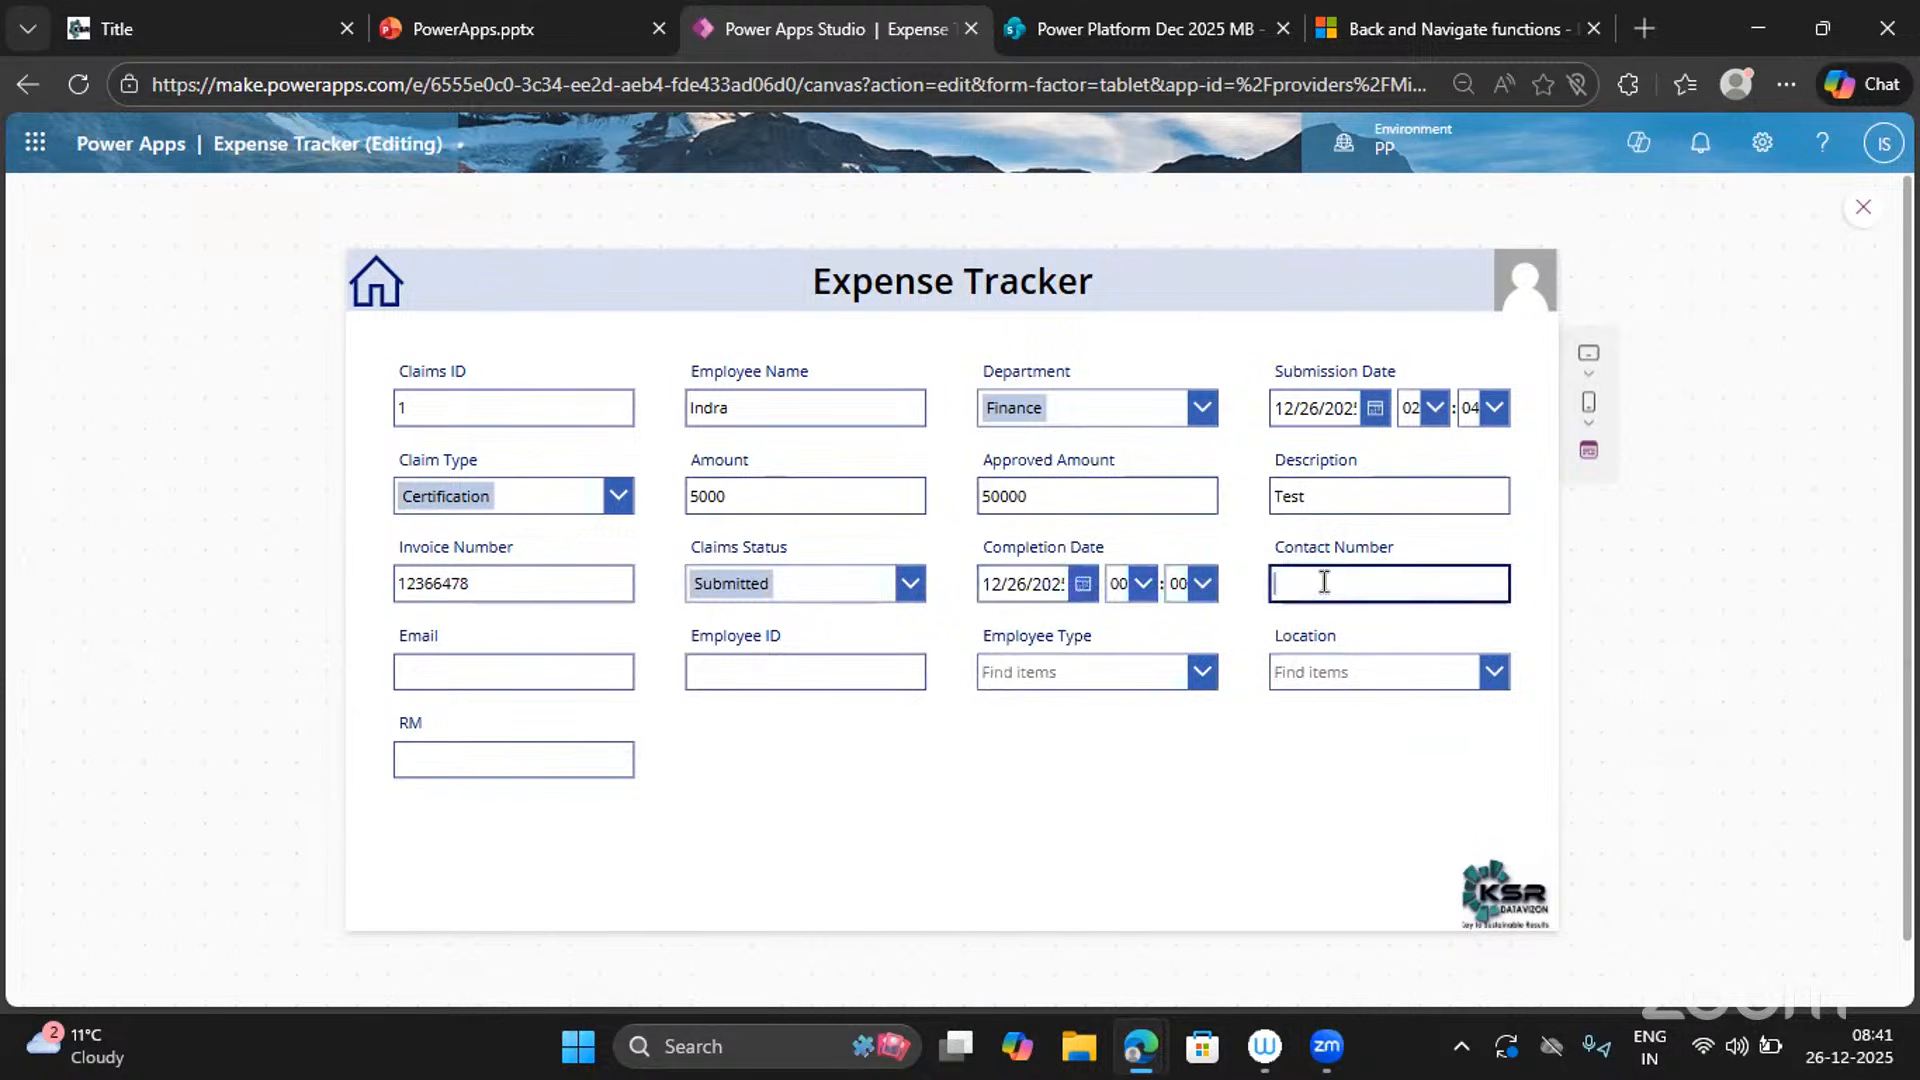
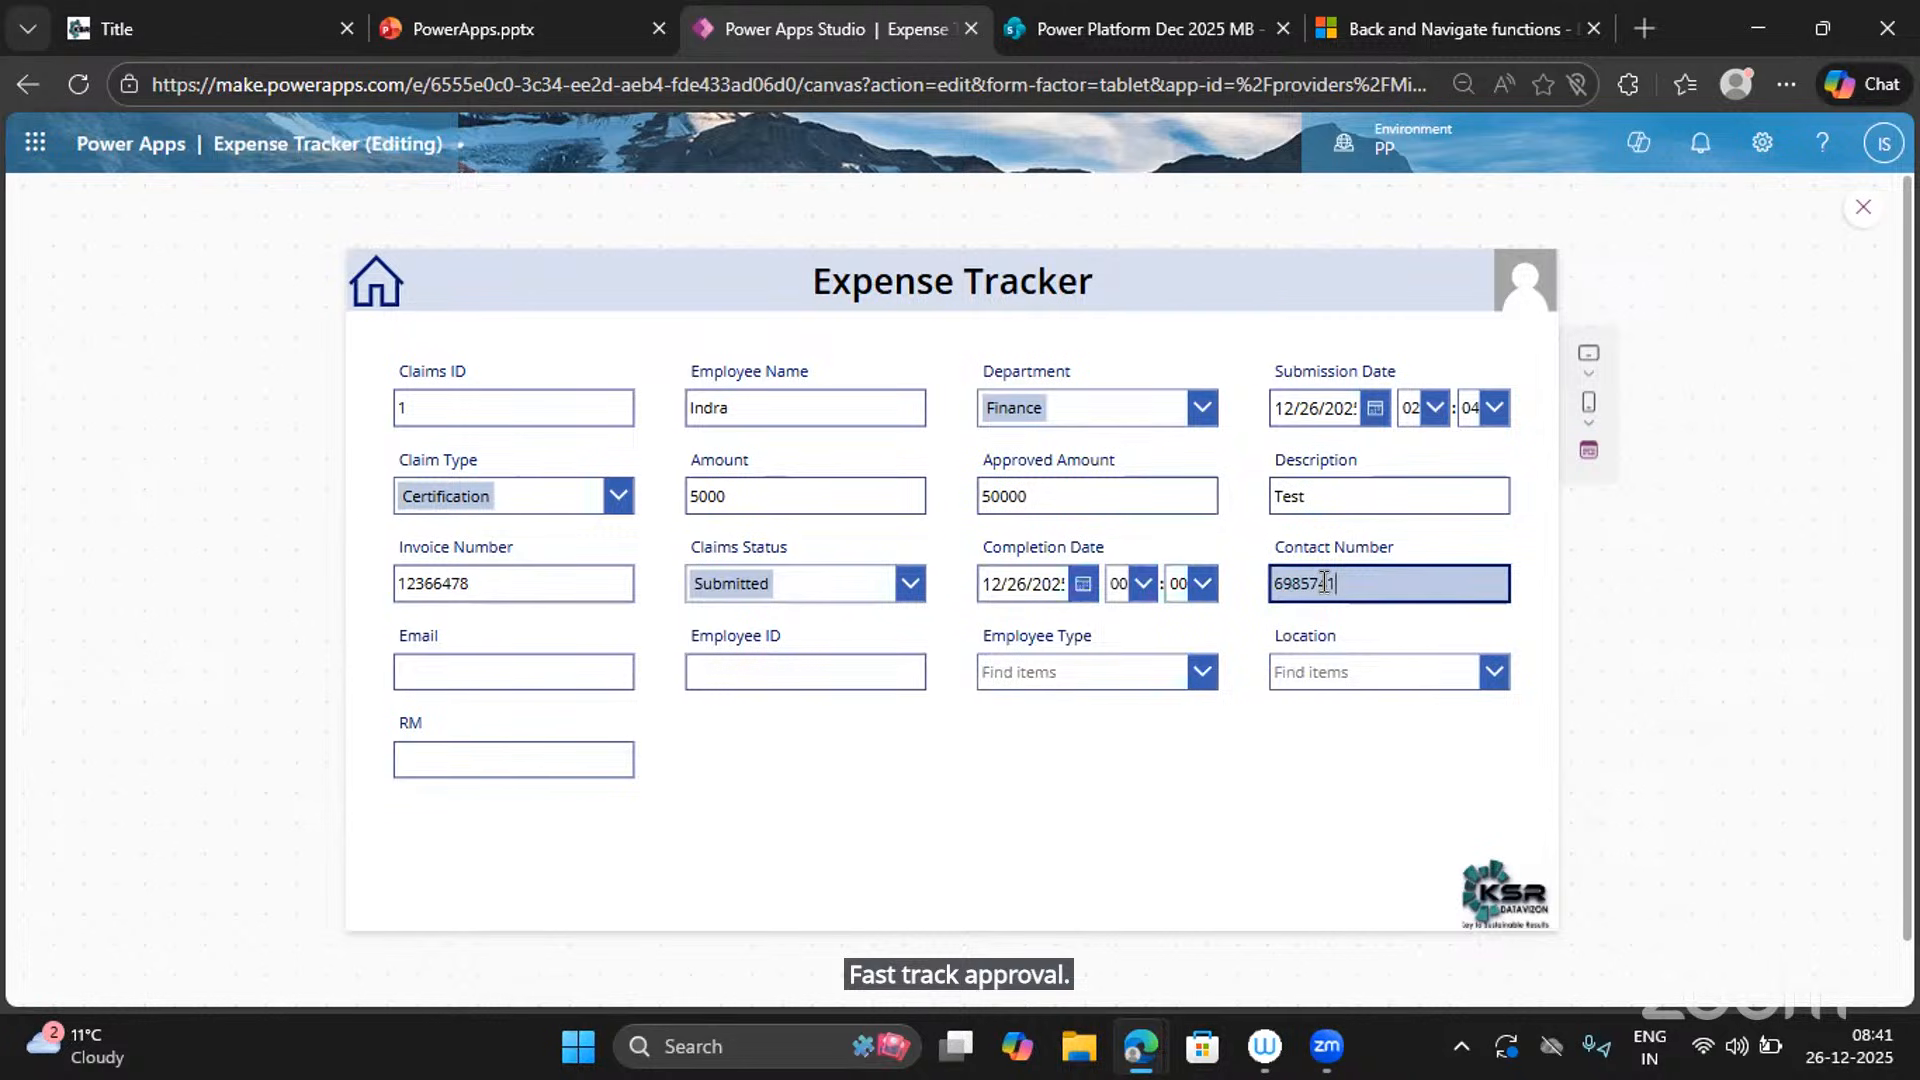
{"action": "left_click", "coordinate": [531, 677]}
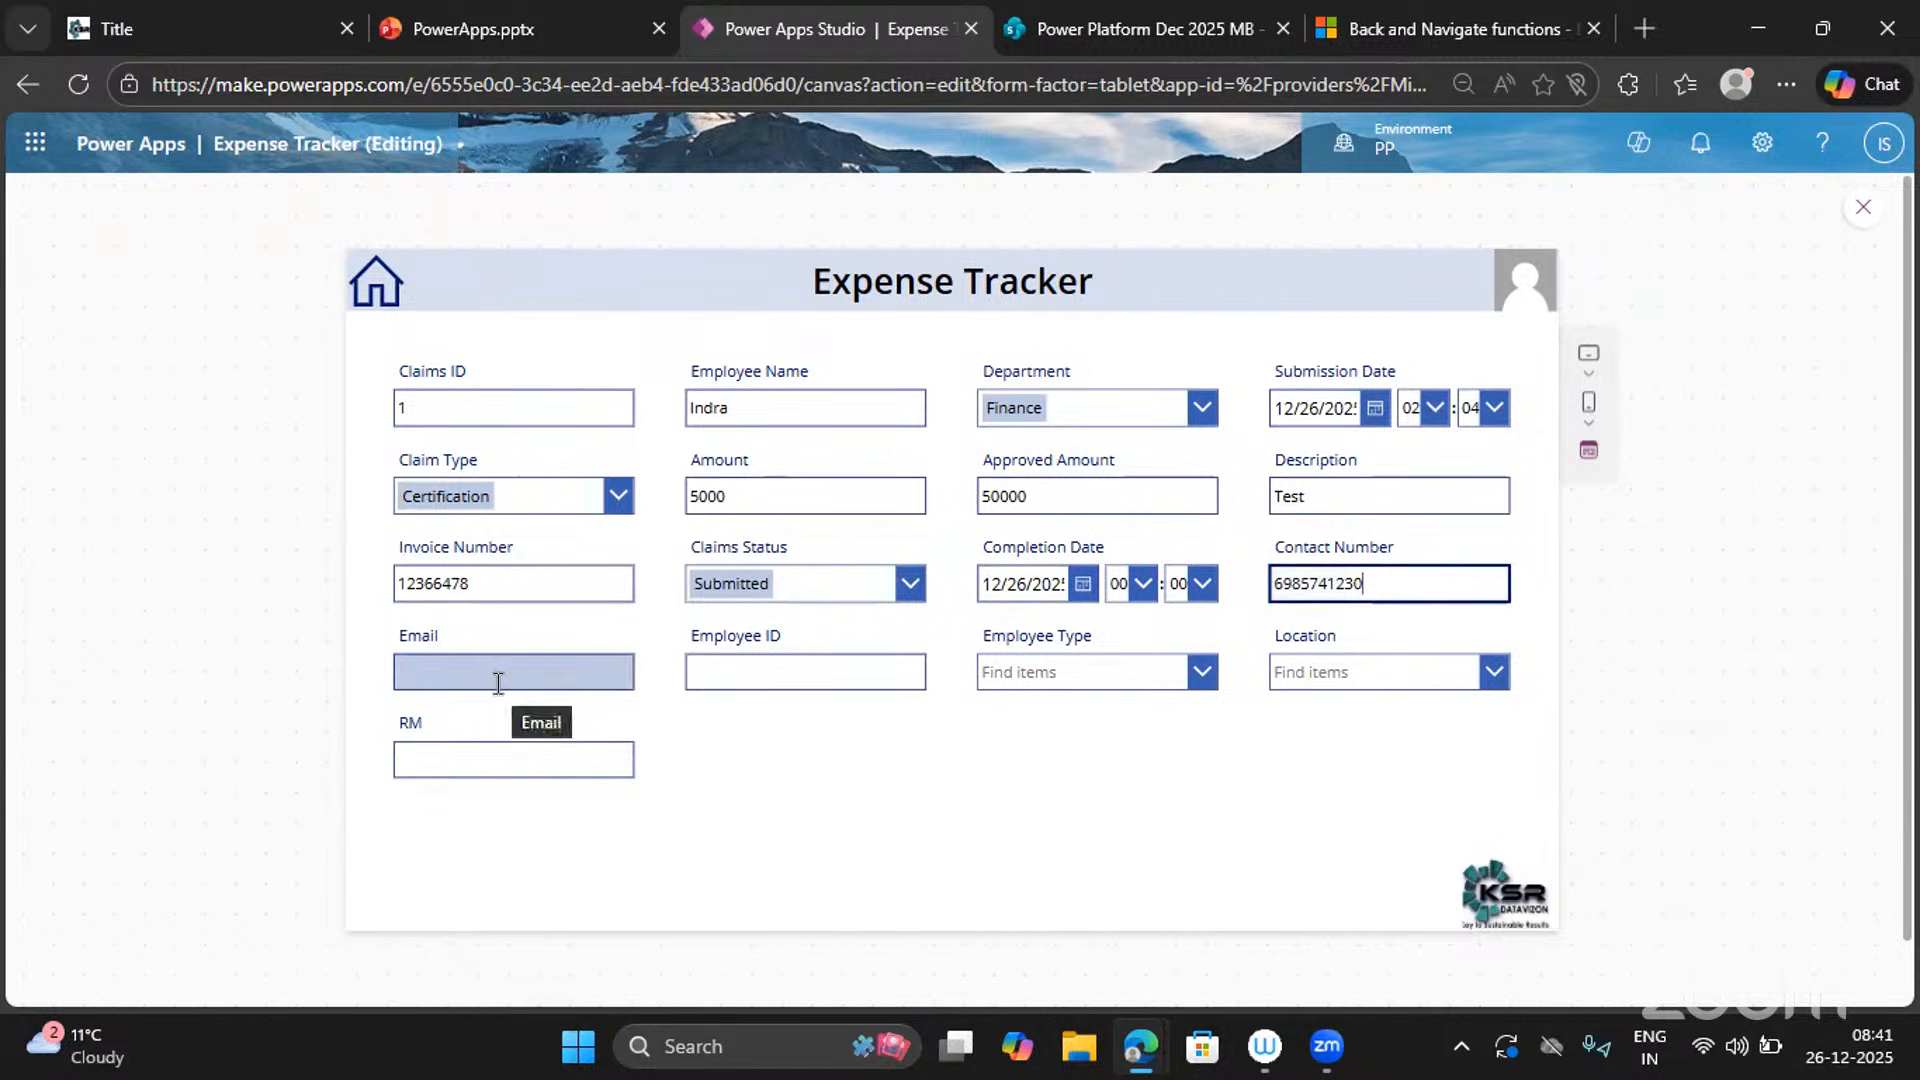
{"action": "left_click", "coordinate": [497, 677]}
{"action": "scroll", "coordinate": [572, 398], "scroll_direction": "down", "scroll_amount": 1}
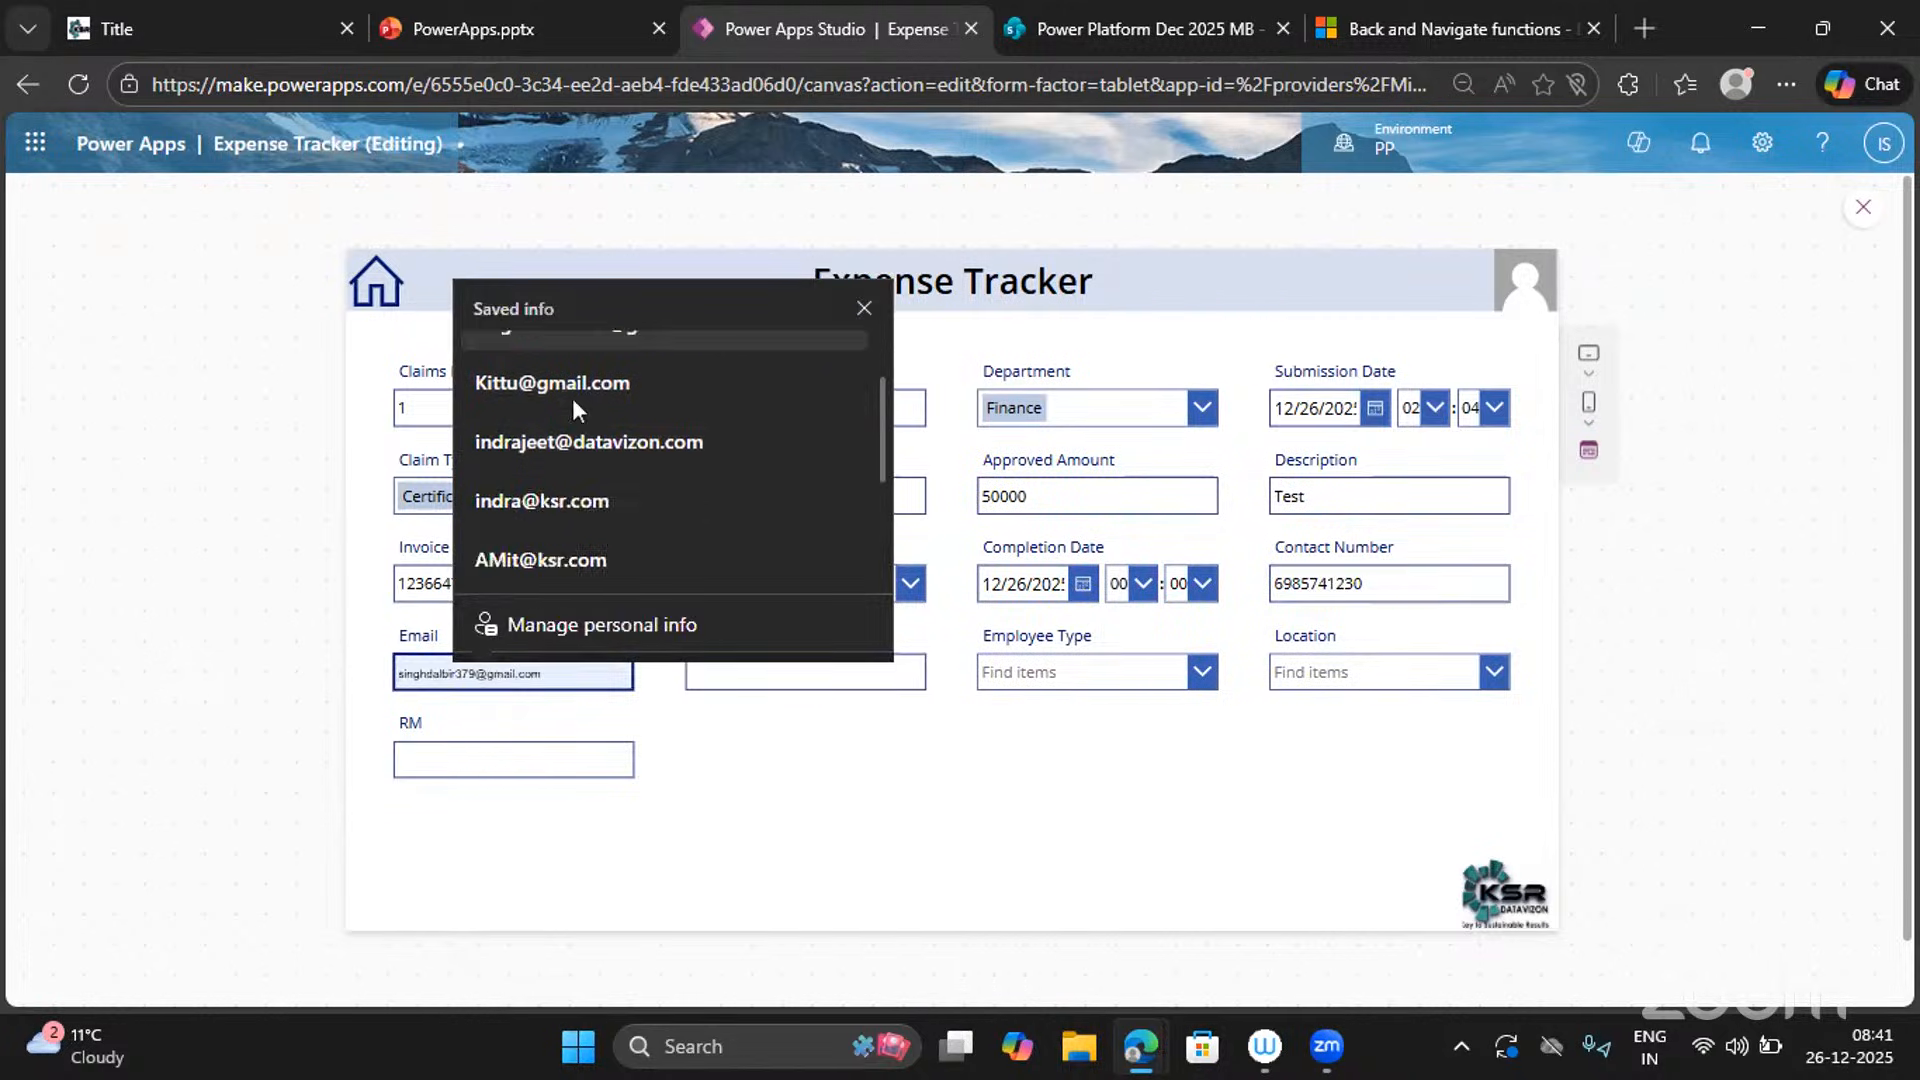
{"action": "scroll", "coordinate": [572, 398], "scroll_direction": "up", "scroll_amount": 1}
{"action": "left_click", "coordinate": [557, 362]}
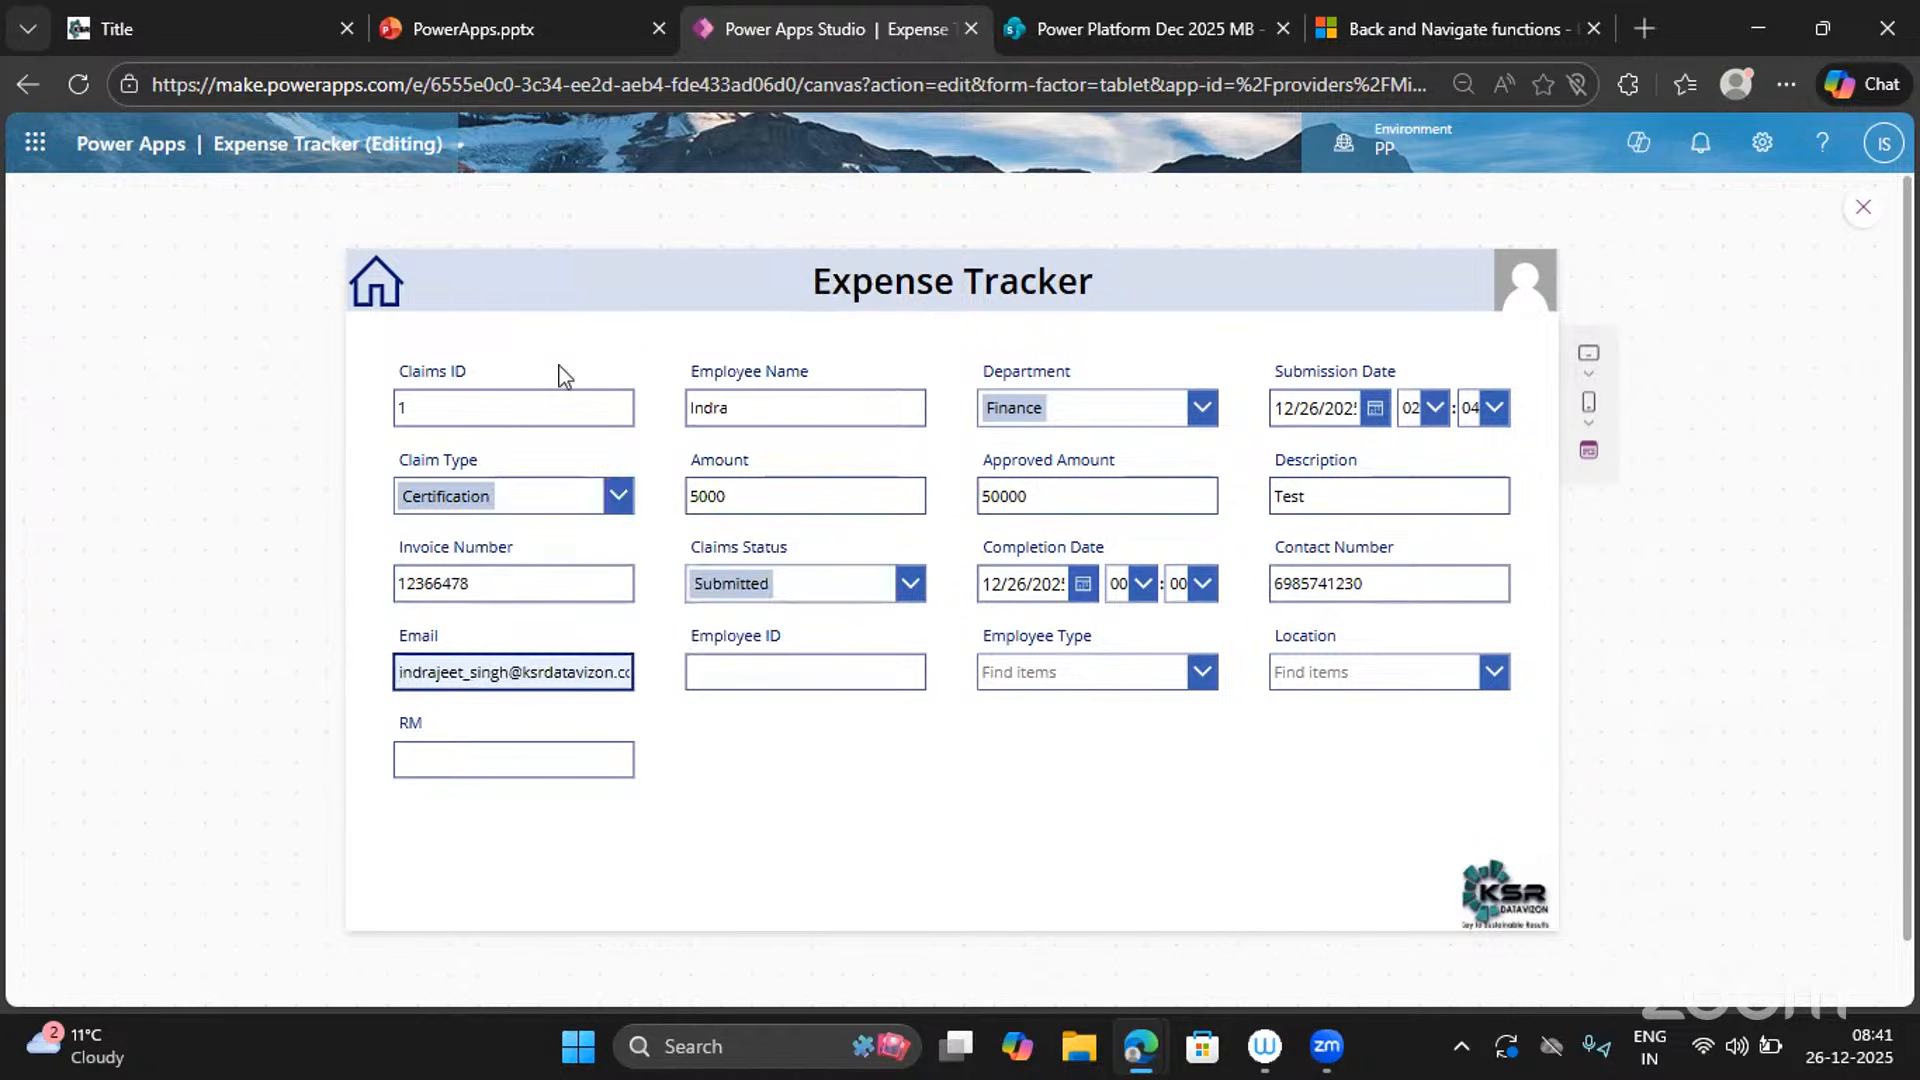
{"action": "left_click", "coordinate": [803, 657]}
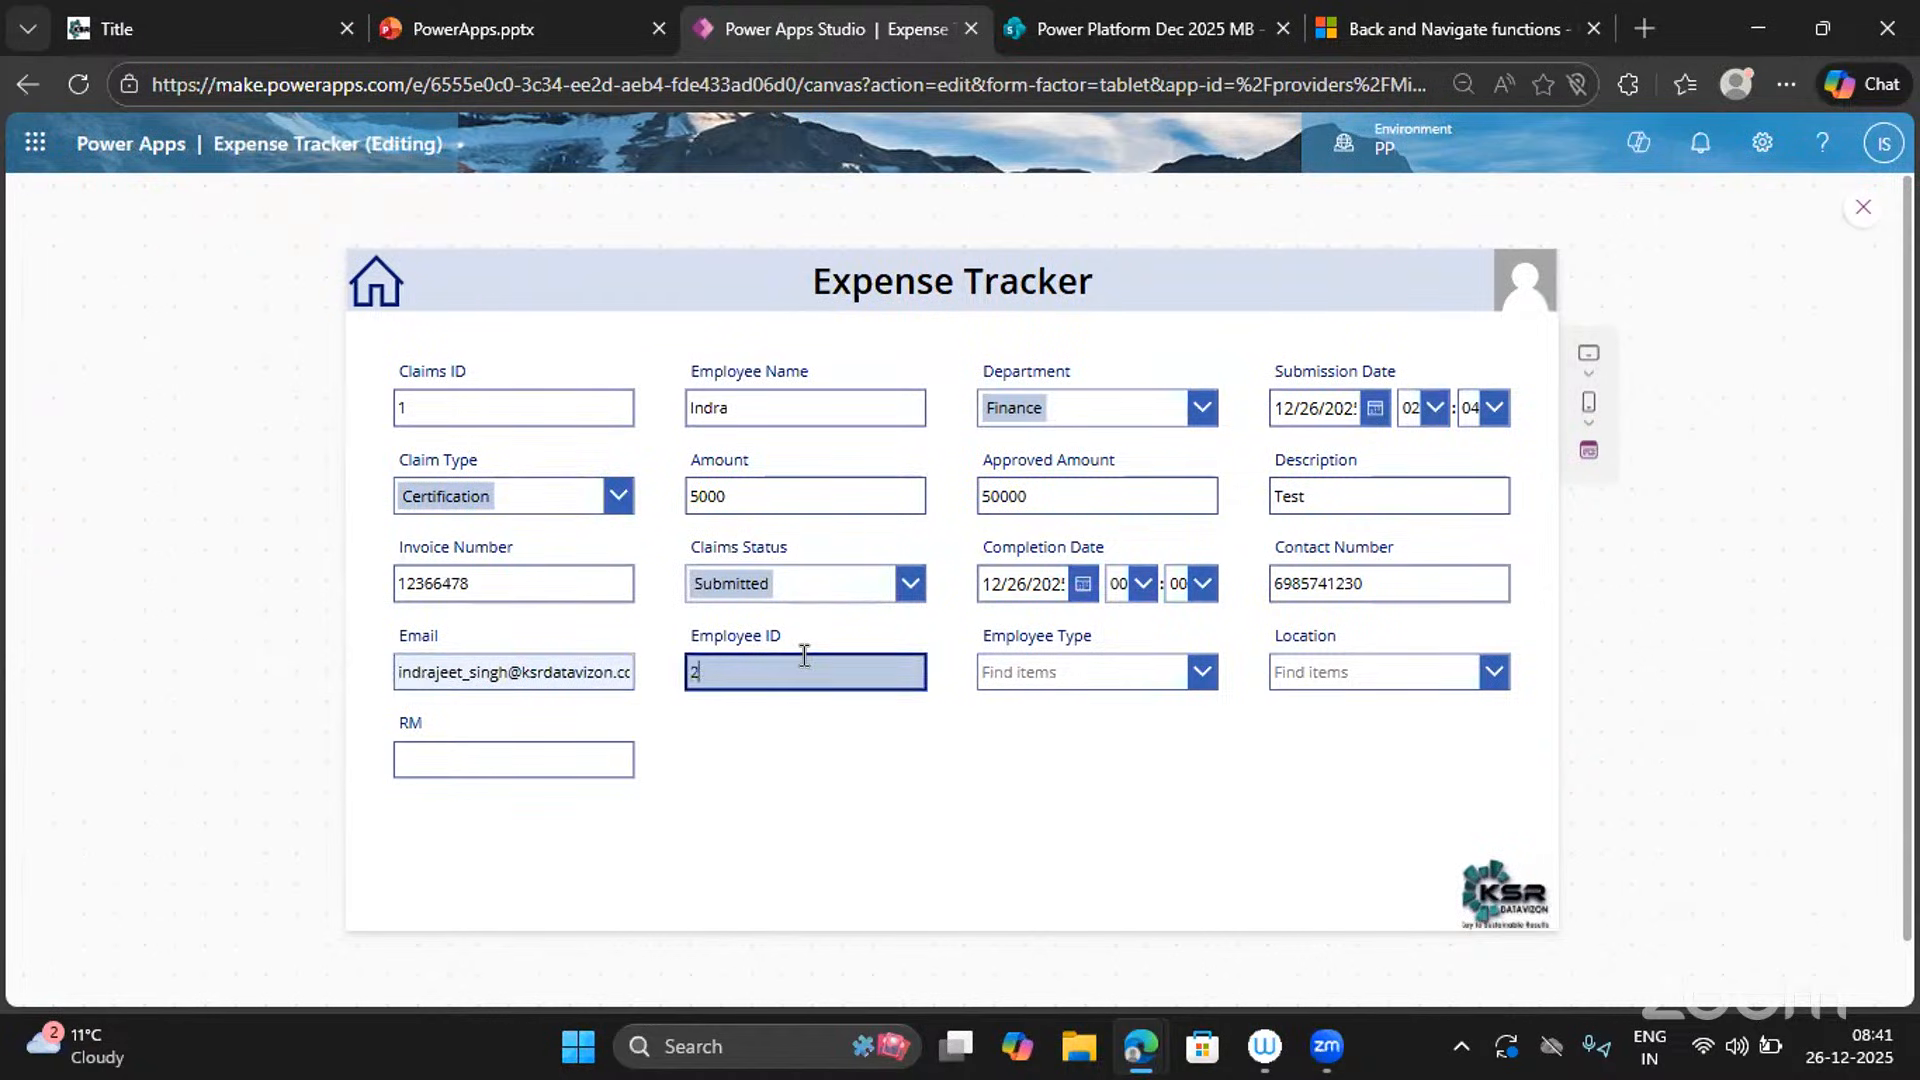
Set Employee Type to FTE and Location to NCR, and enter the RM name.
{"action": "left_click", "coordinate": [1097, 683]}
{"action": "left_click", "coordinate": [1040, 718]}
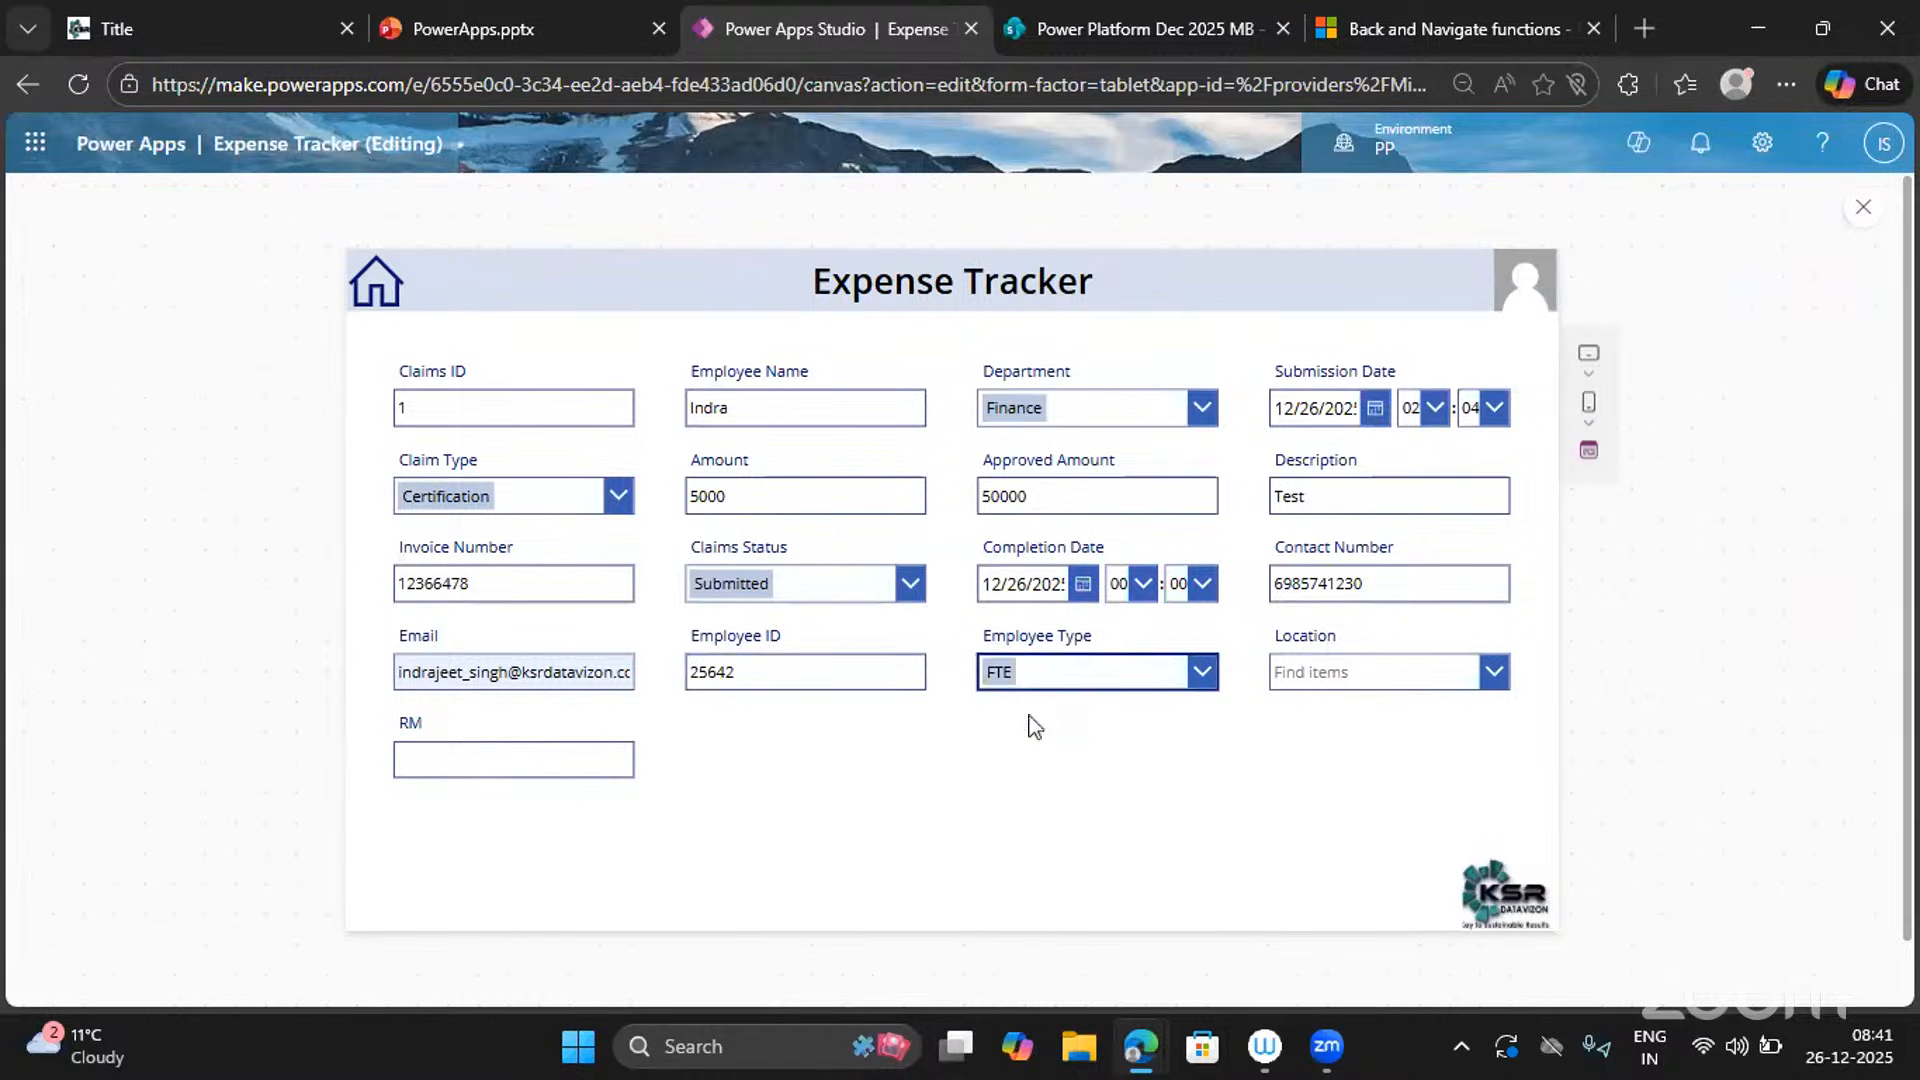
{"action": "left_click", "coordinate": [1350, 684]}
{"action": "left_click", "coordinate": [1316, 738]}
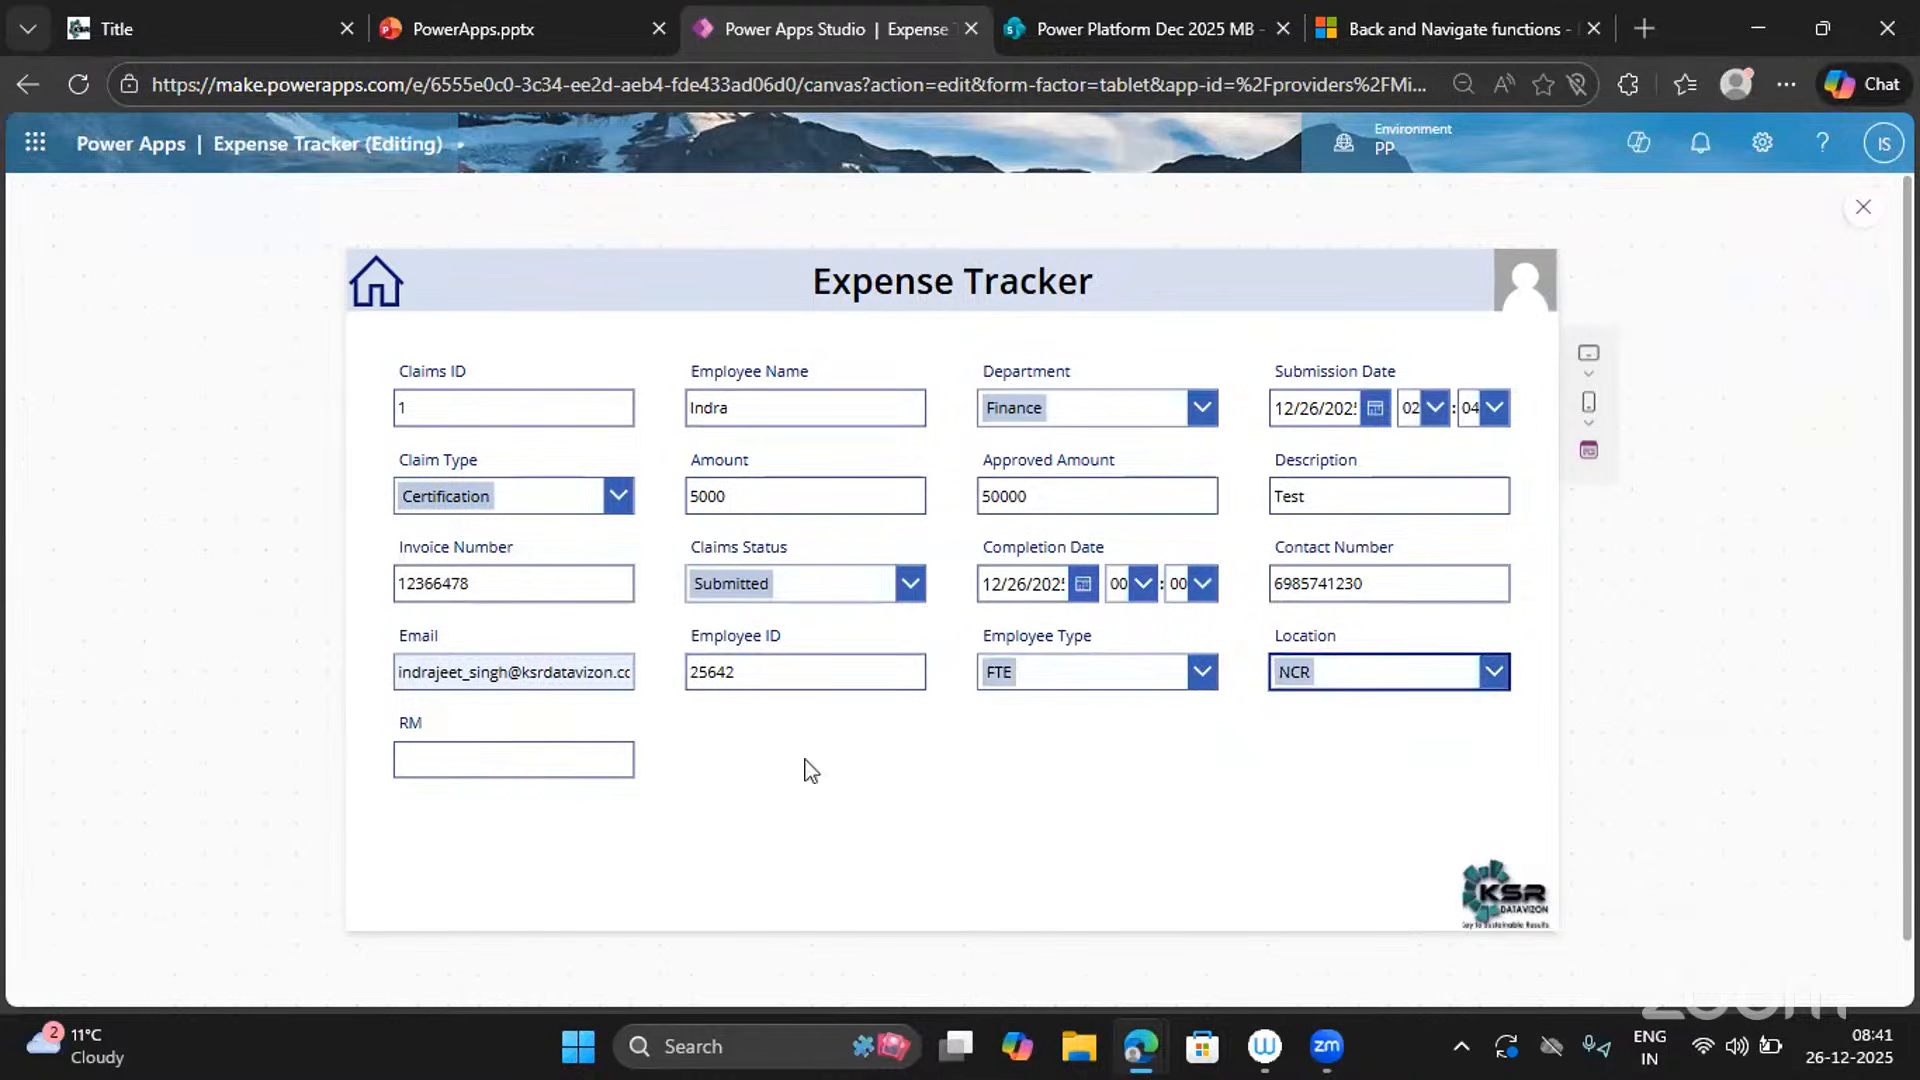
{"action": "left_click", "coordinate": [484, 756]}
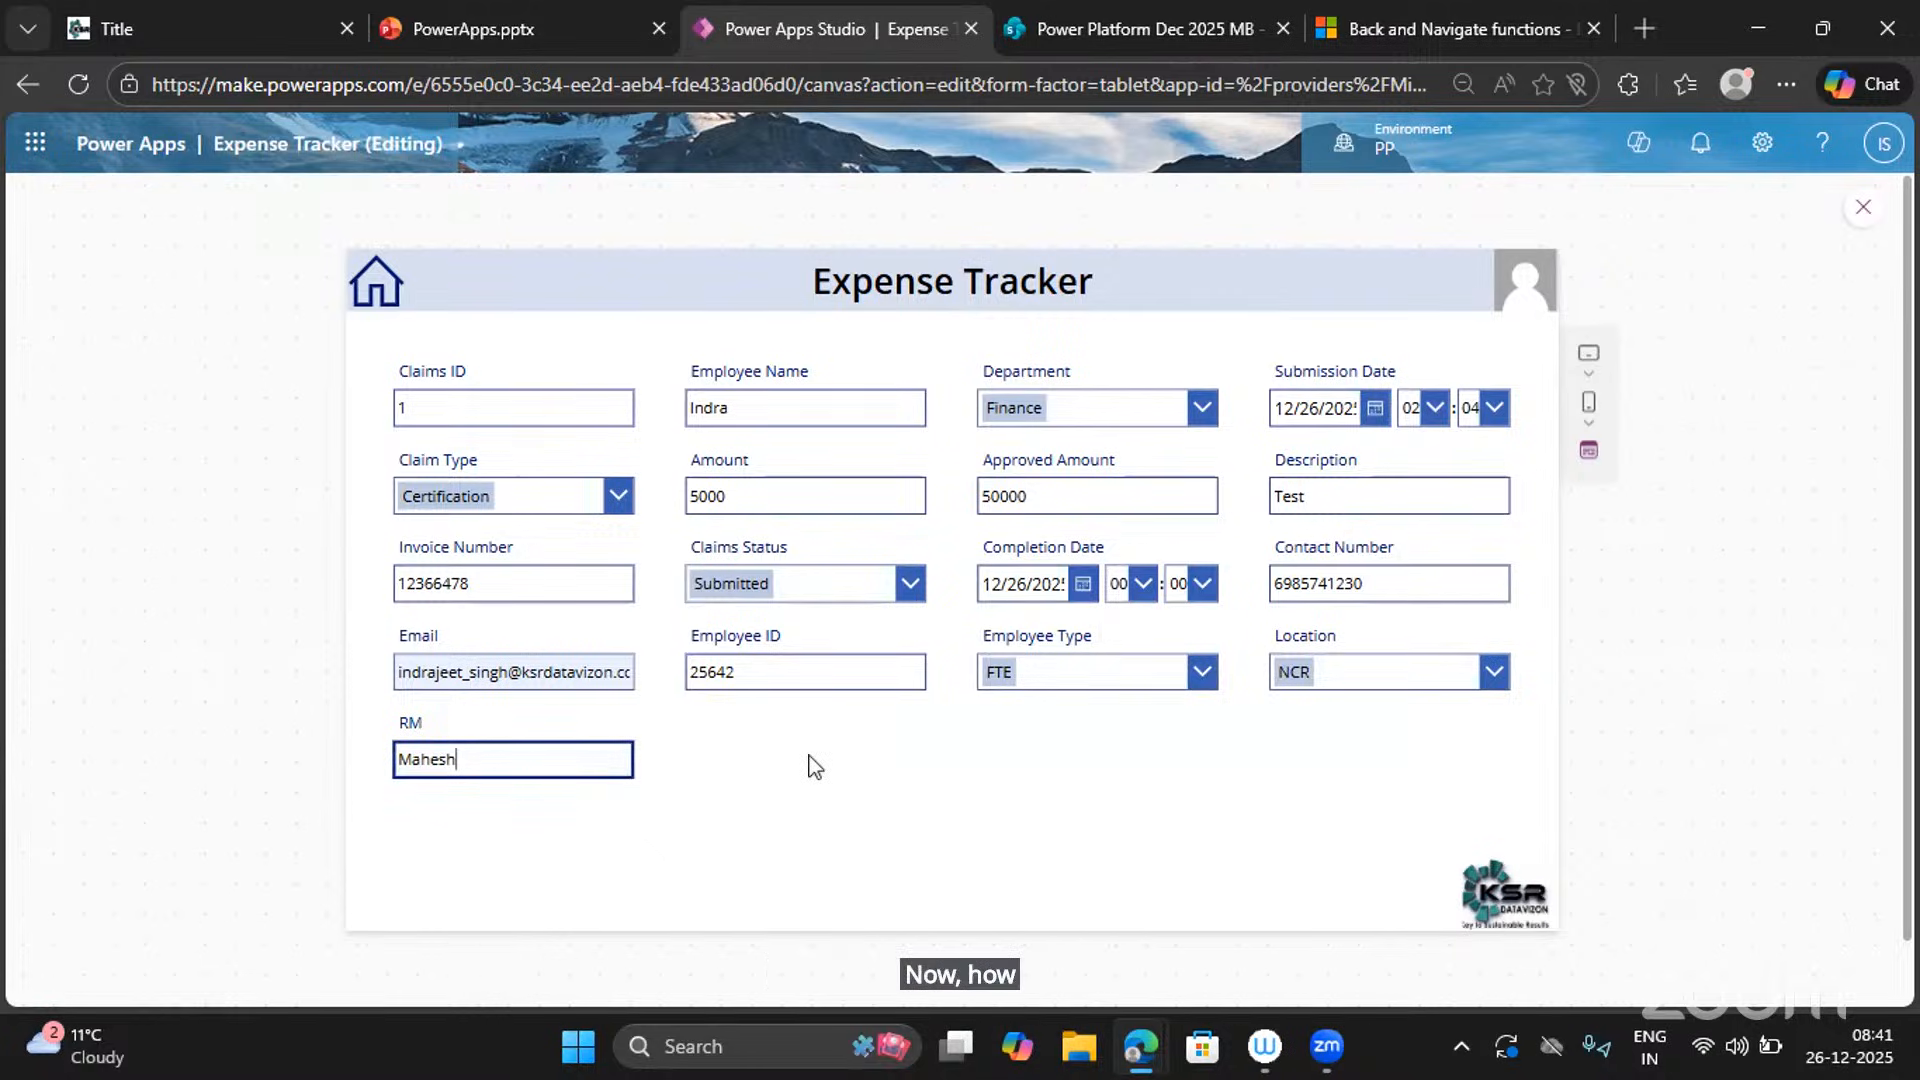
{"action": "left_click", "coordinate": [1088, 4]}
{"action": "left_click", "coordinate": [754, 32]}
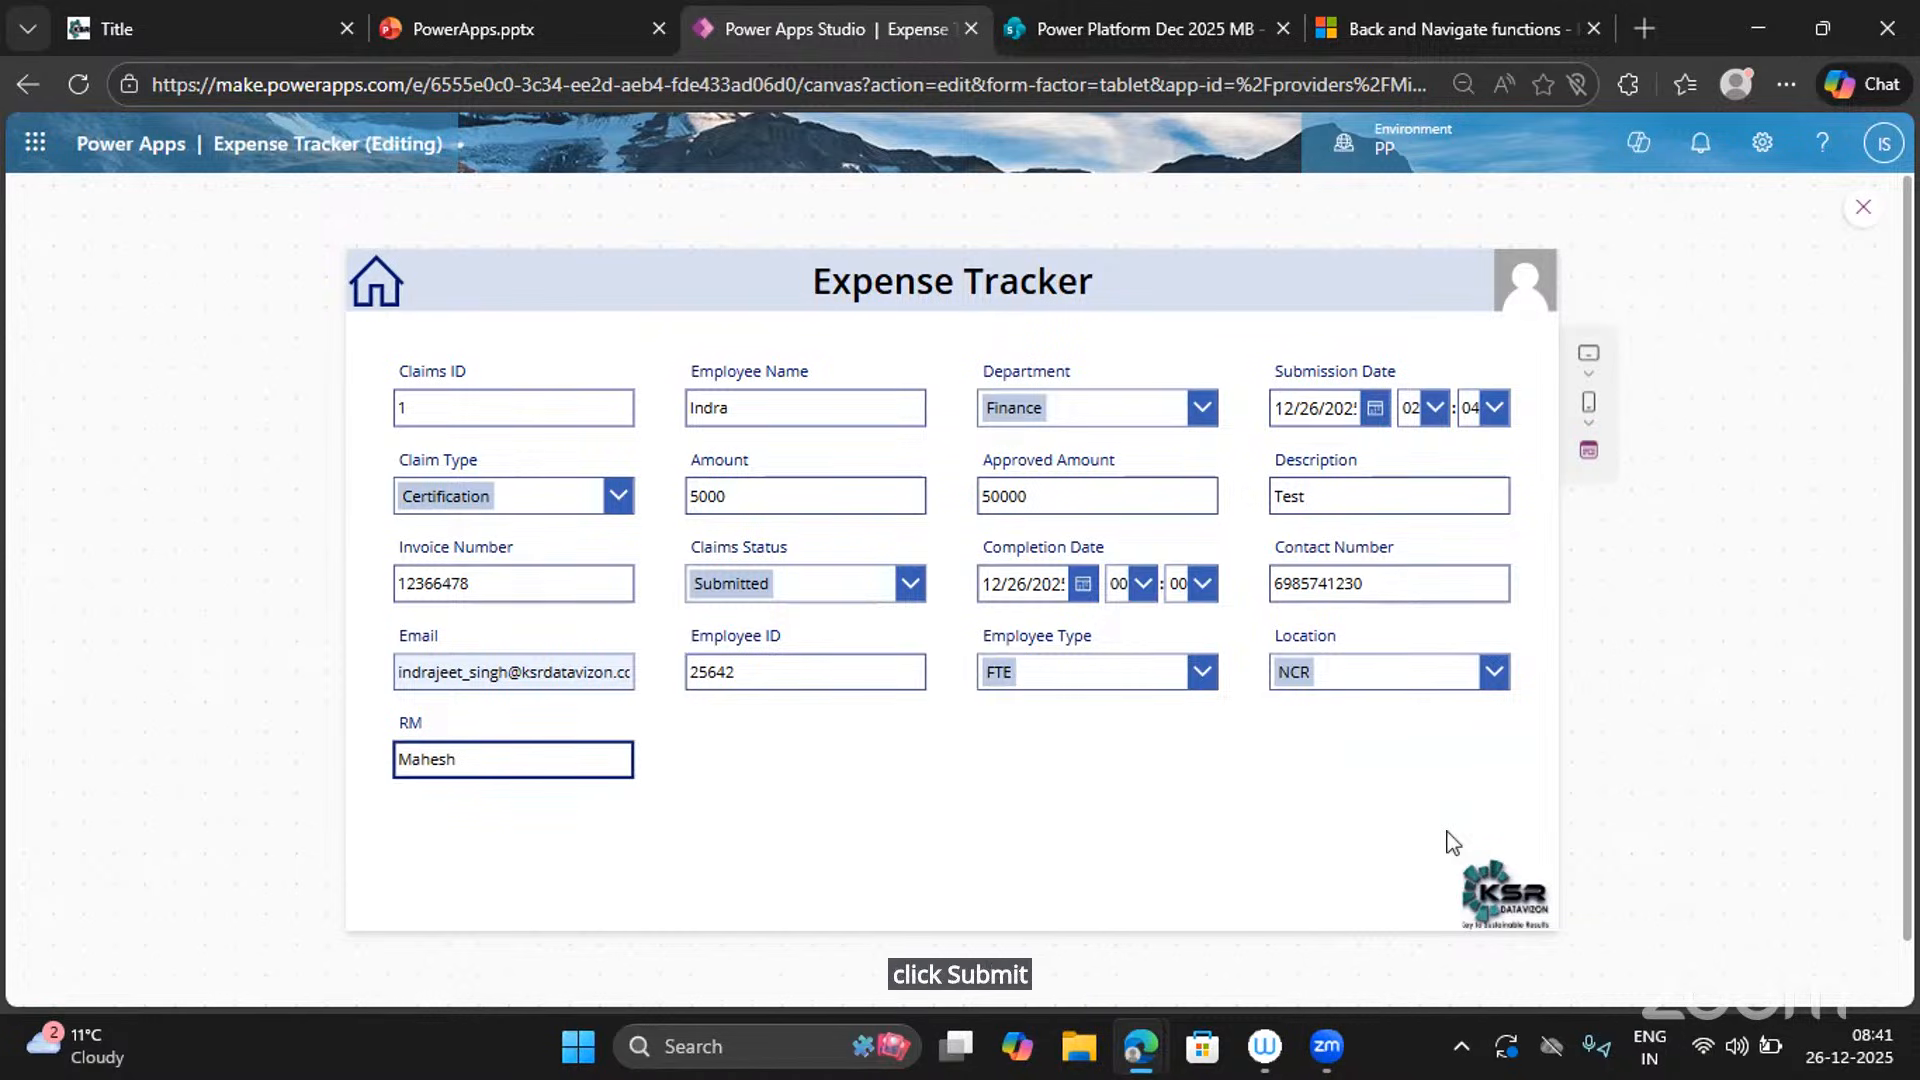
Copy the Welcome Screen's Create btn and paste it at Form1's lower right on Create New Expense Screen.
{"action": "left_click", "coordinate": [1862, 209]}
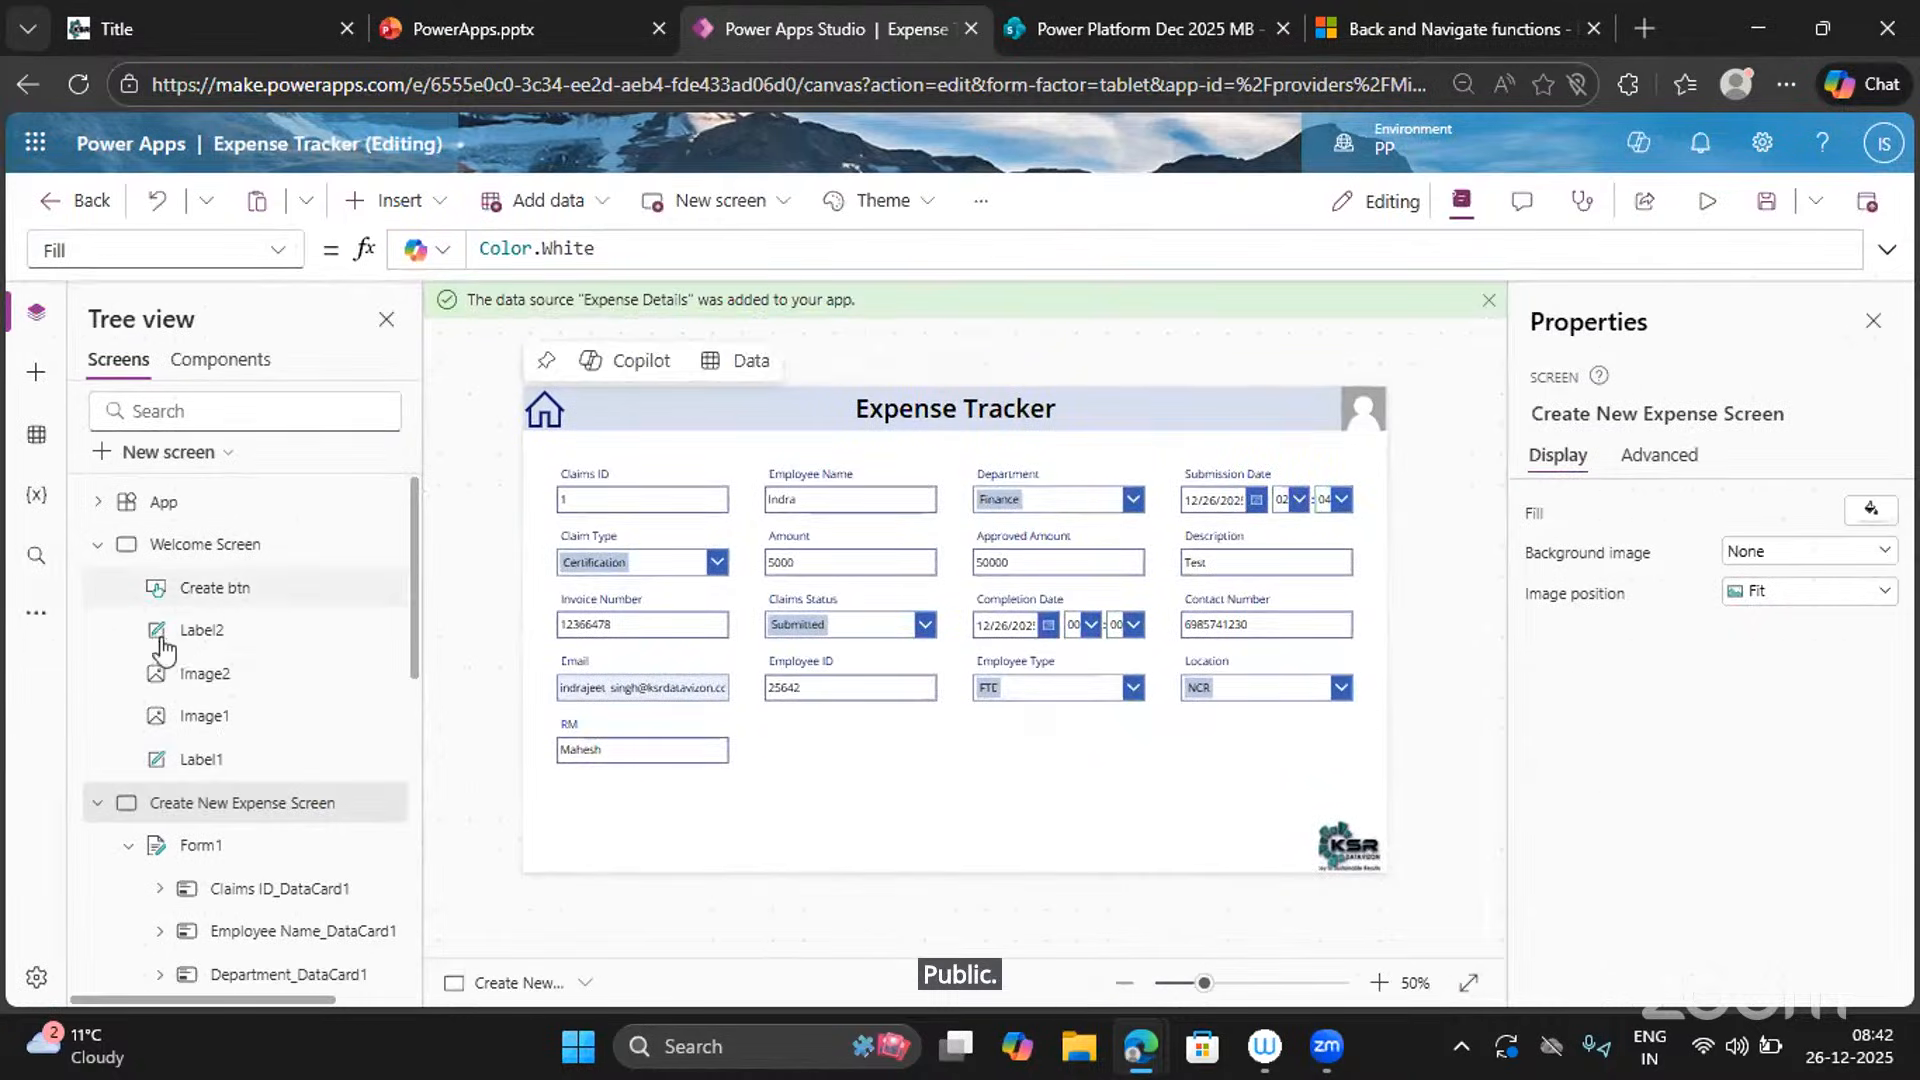
{"action": "left_click", "coordinate": [214, 587]}
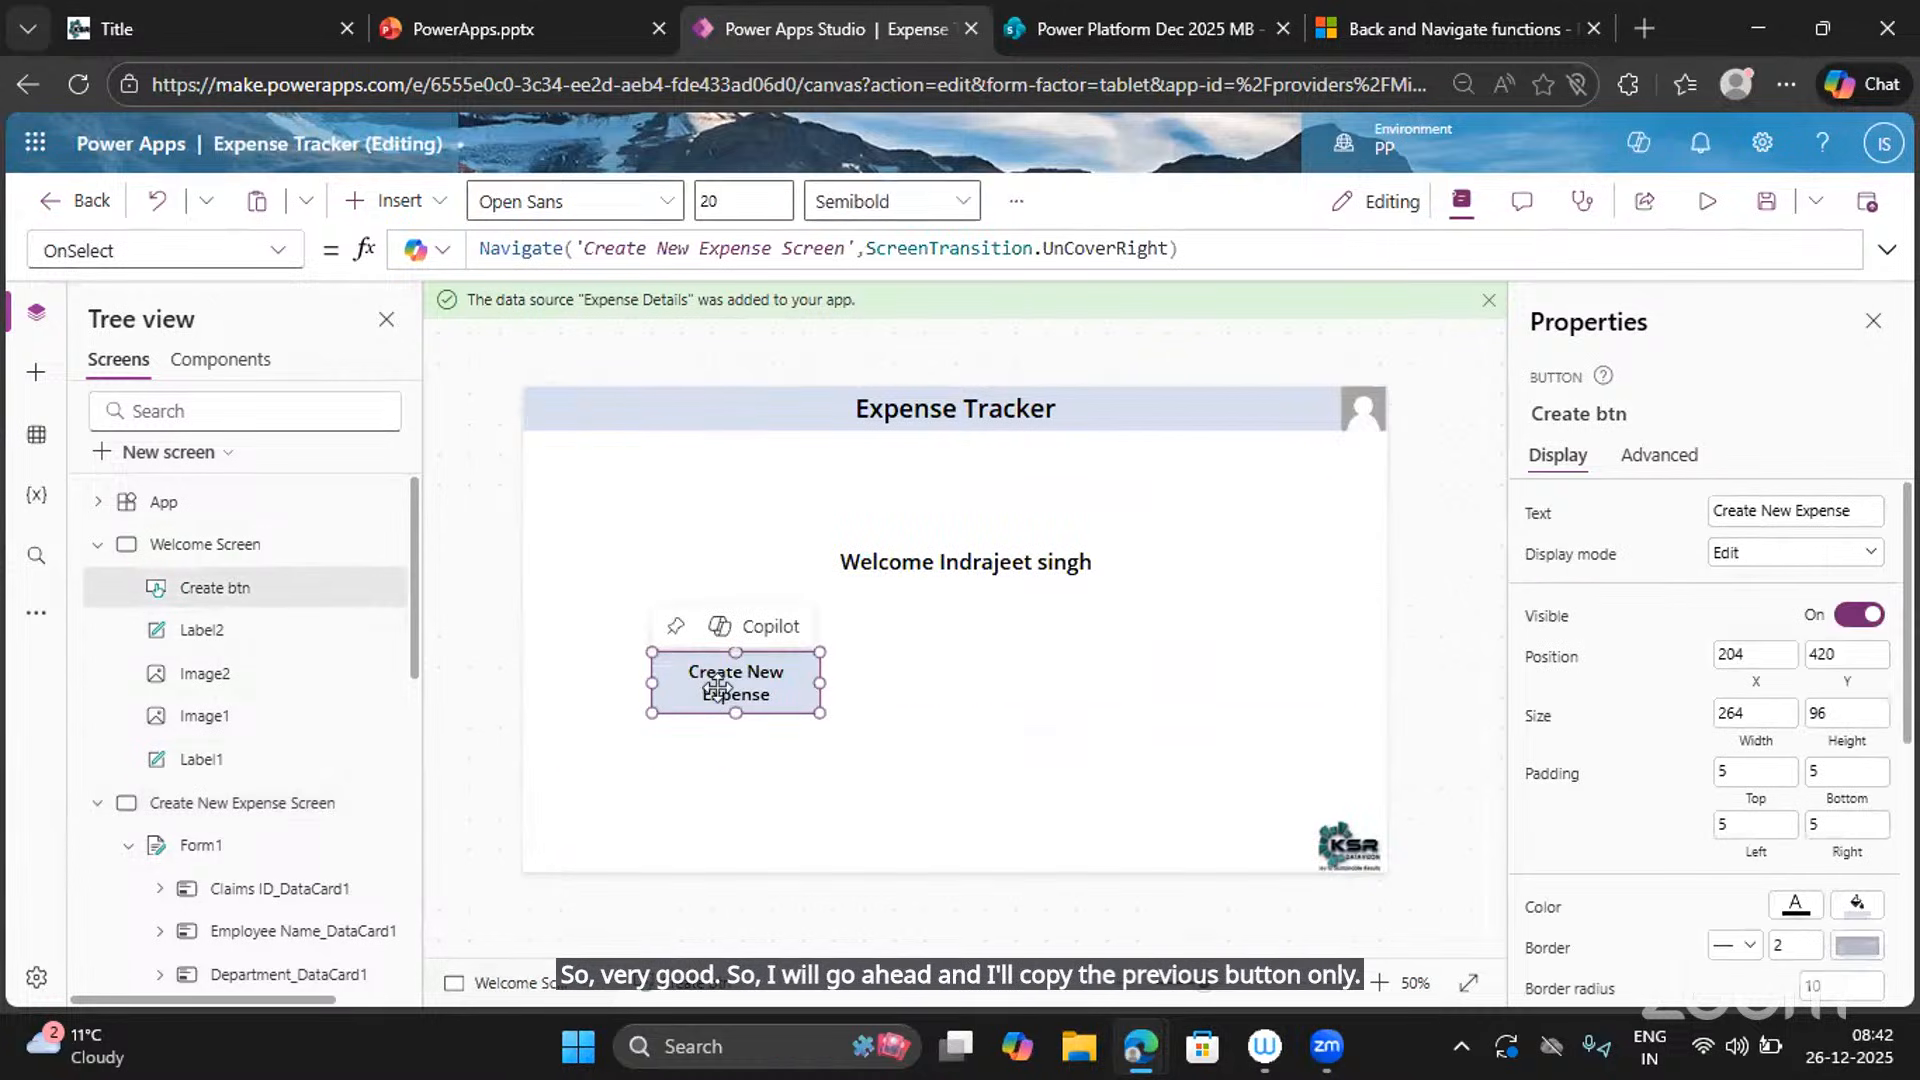
{"action": "key", "text": "ctrl+c"}
{"action": "key", "text": "ctrl+v"}
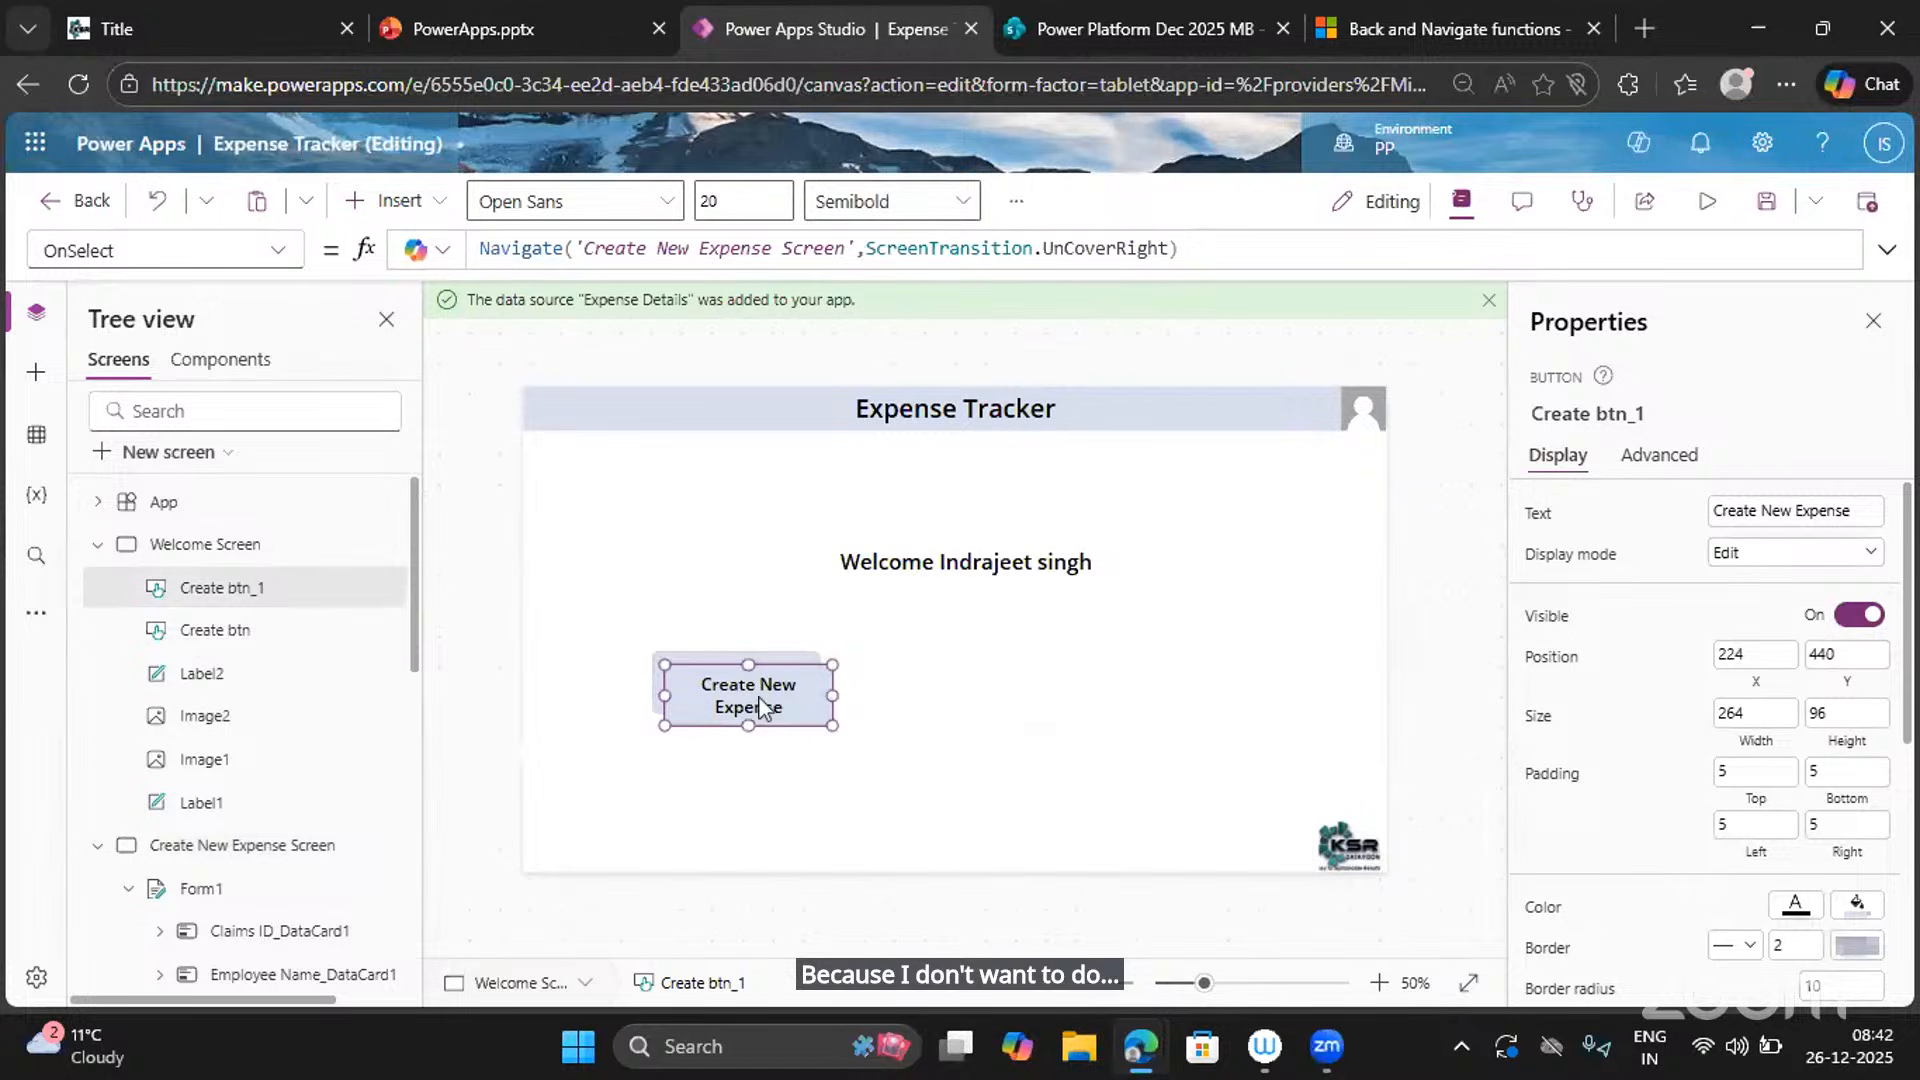
{"action": "key", "text": "Delete"}
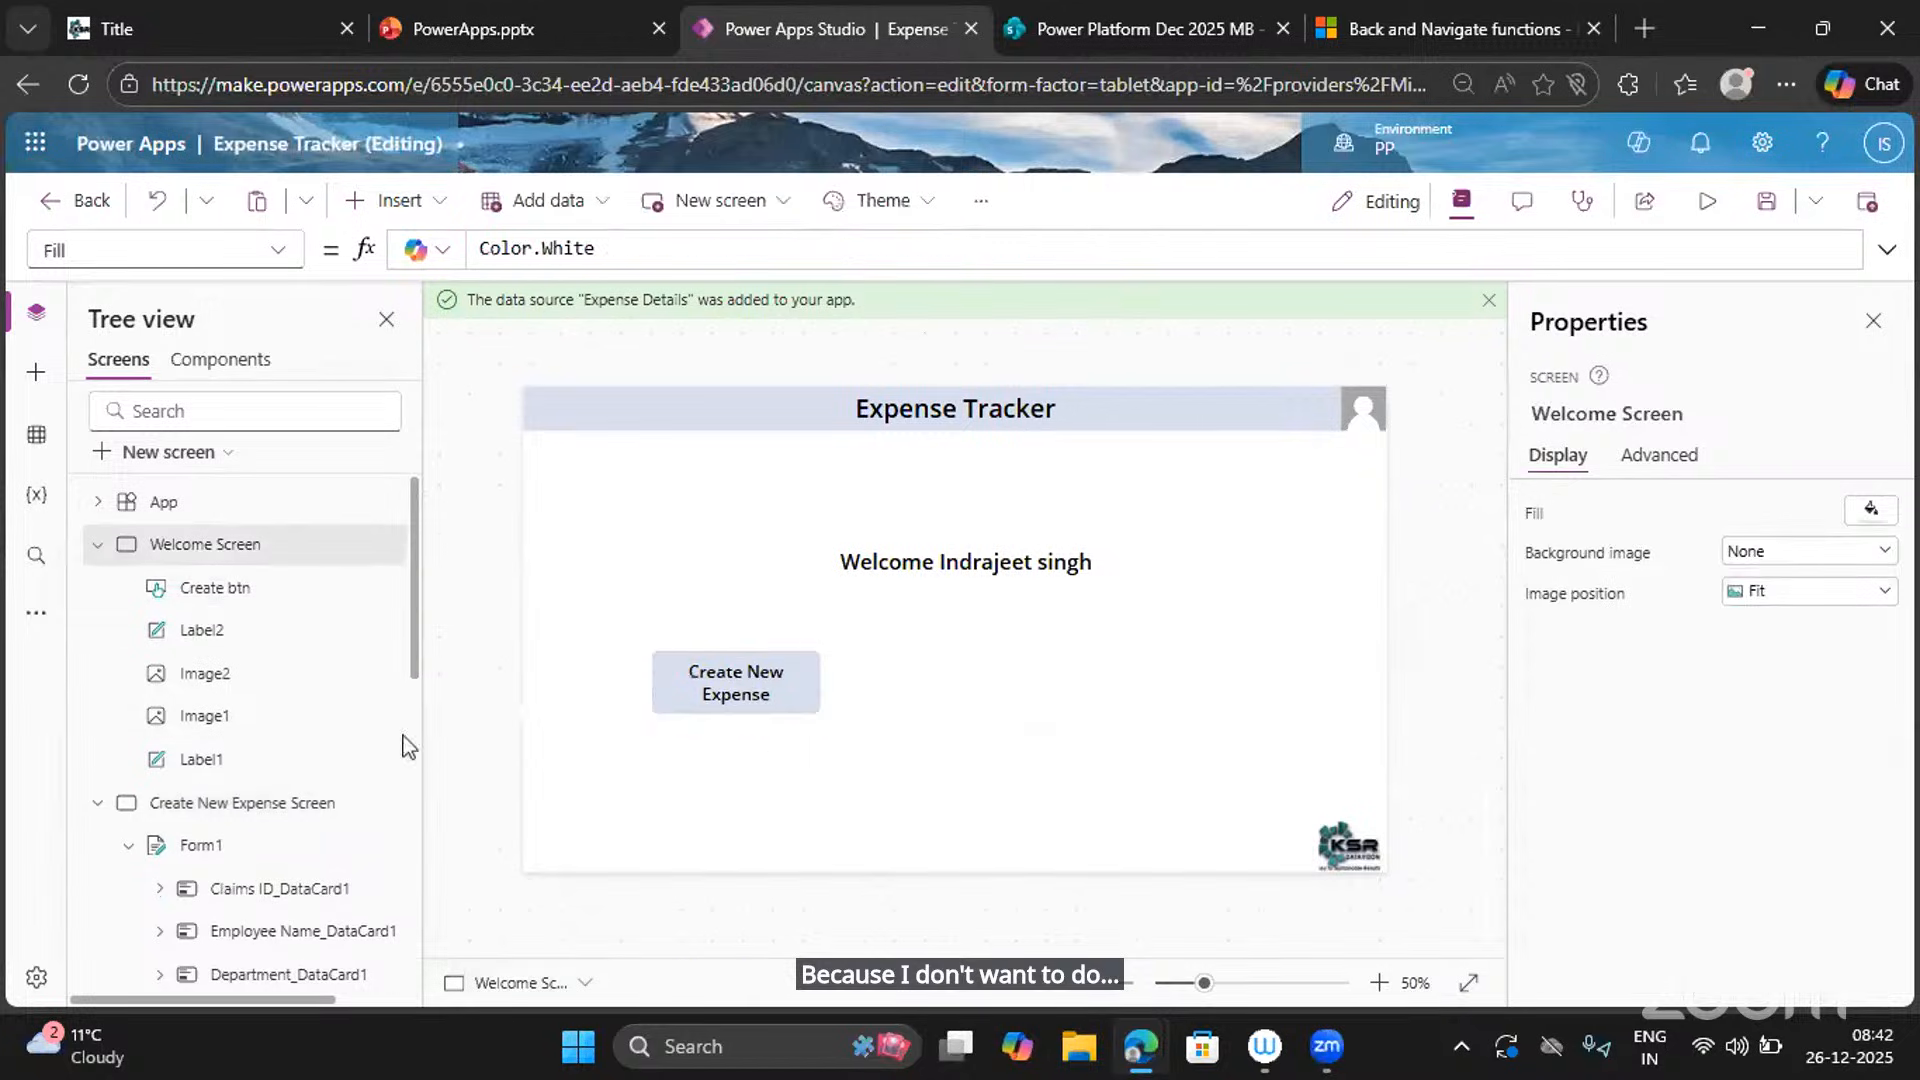
{"action": "left_click", "coordinate": [209, 815]}
{"action": "left_click", "coordinate": [1047, 770]}
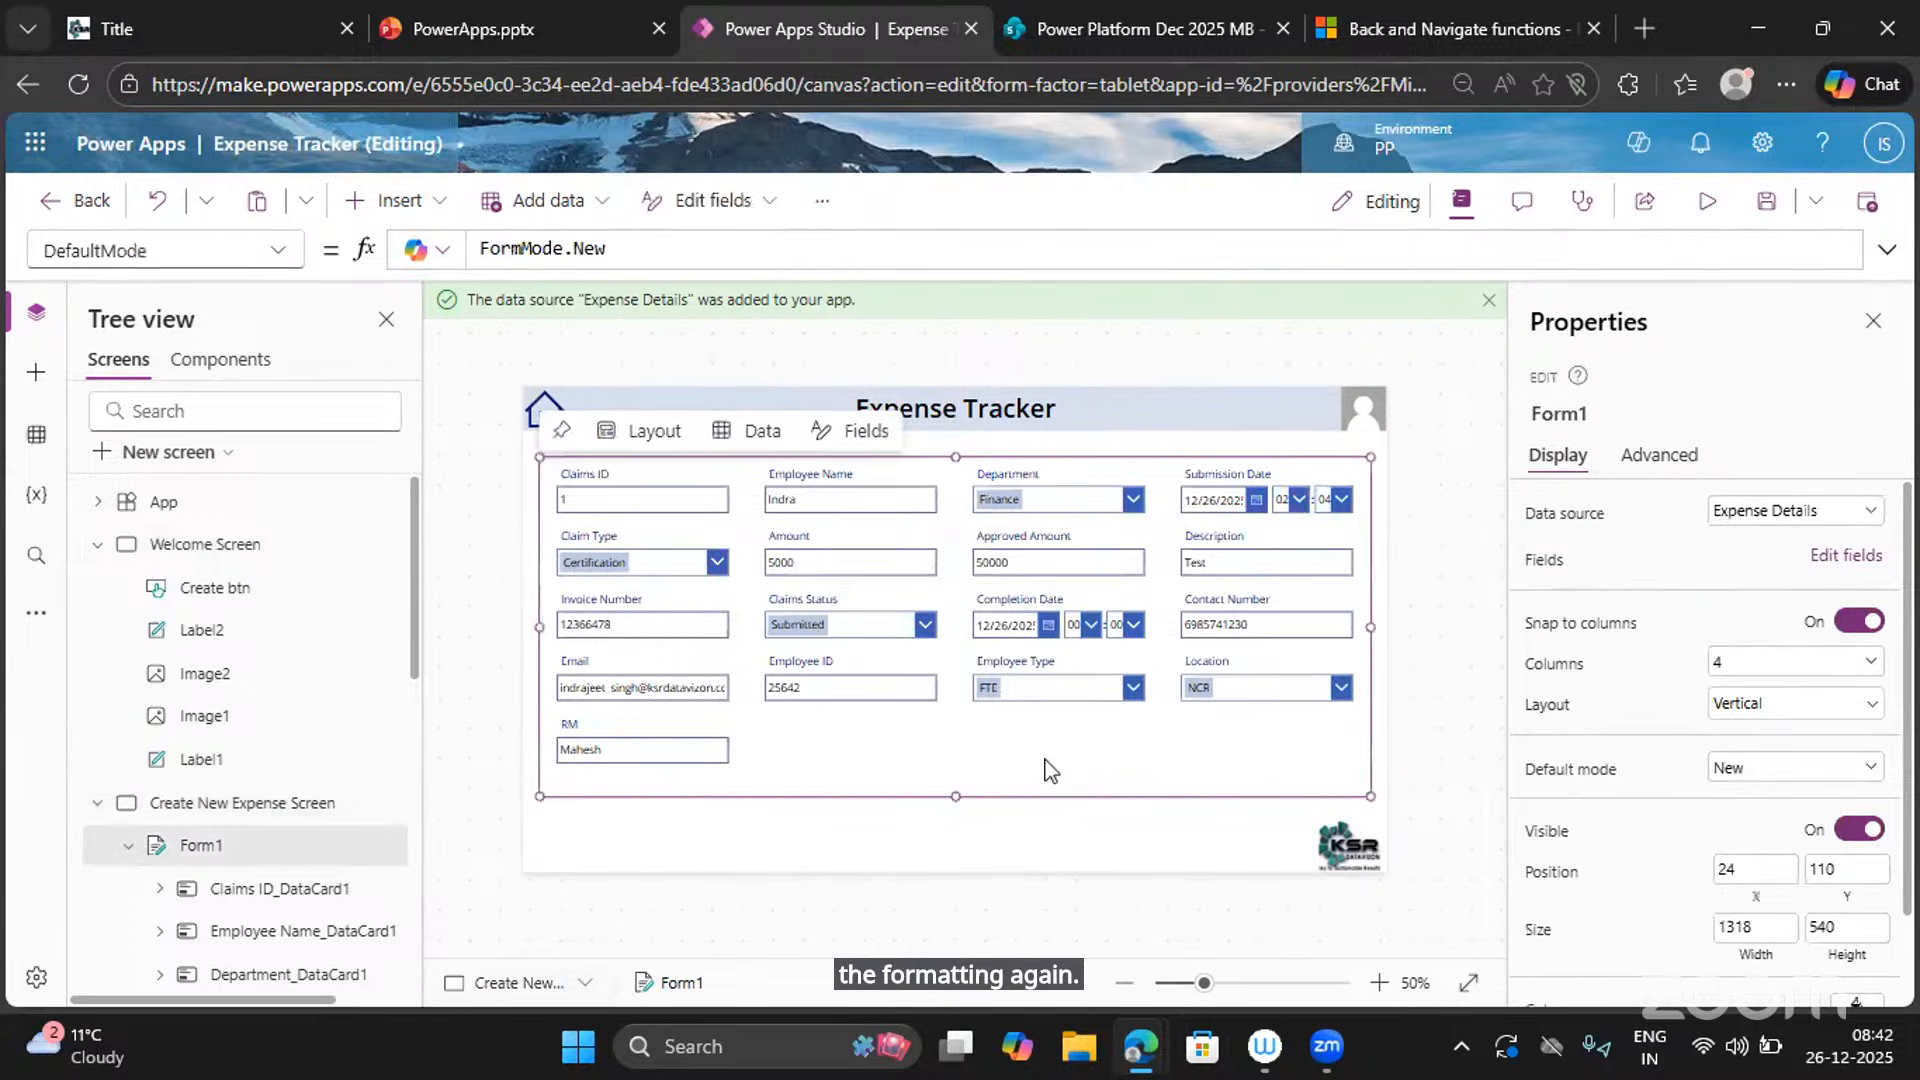
{"action": "key", "text": "ctrl+v"}
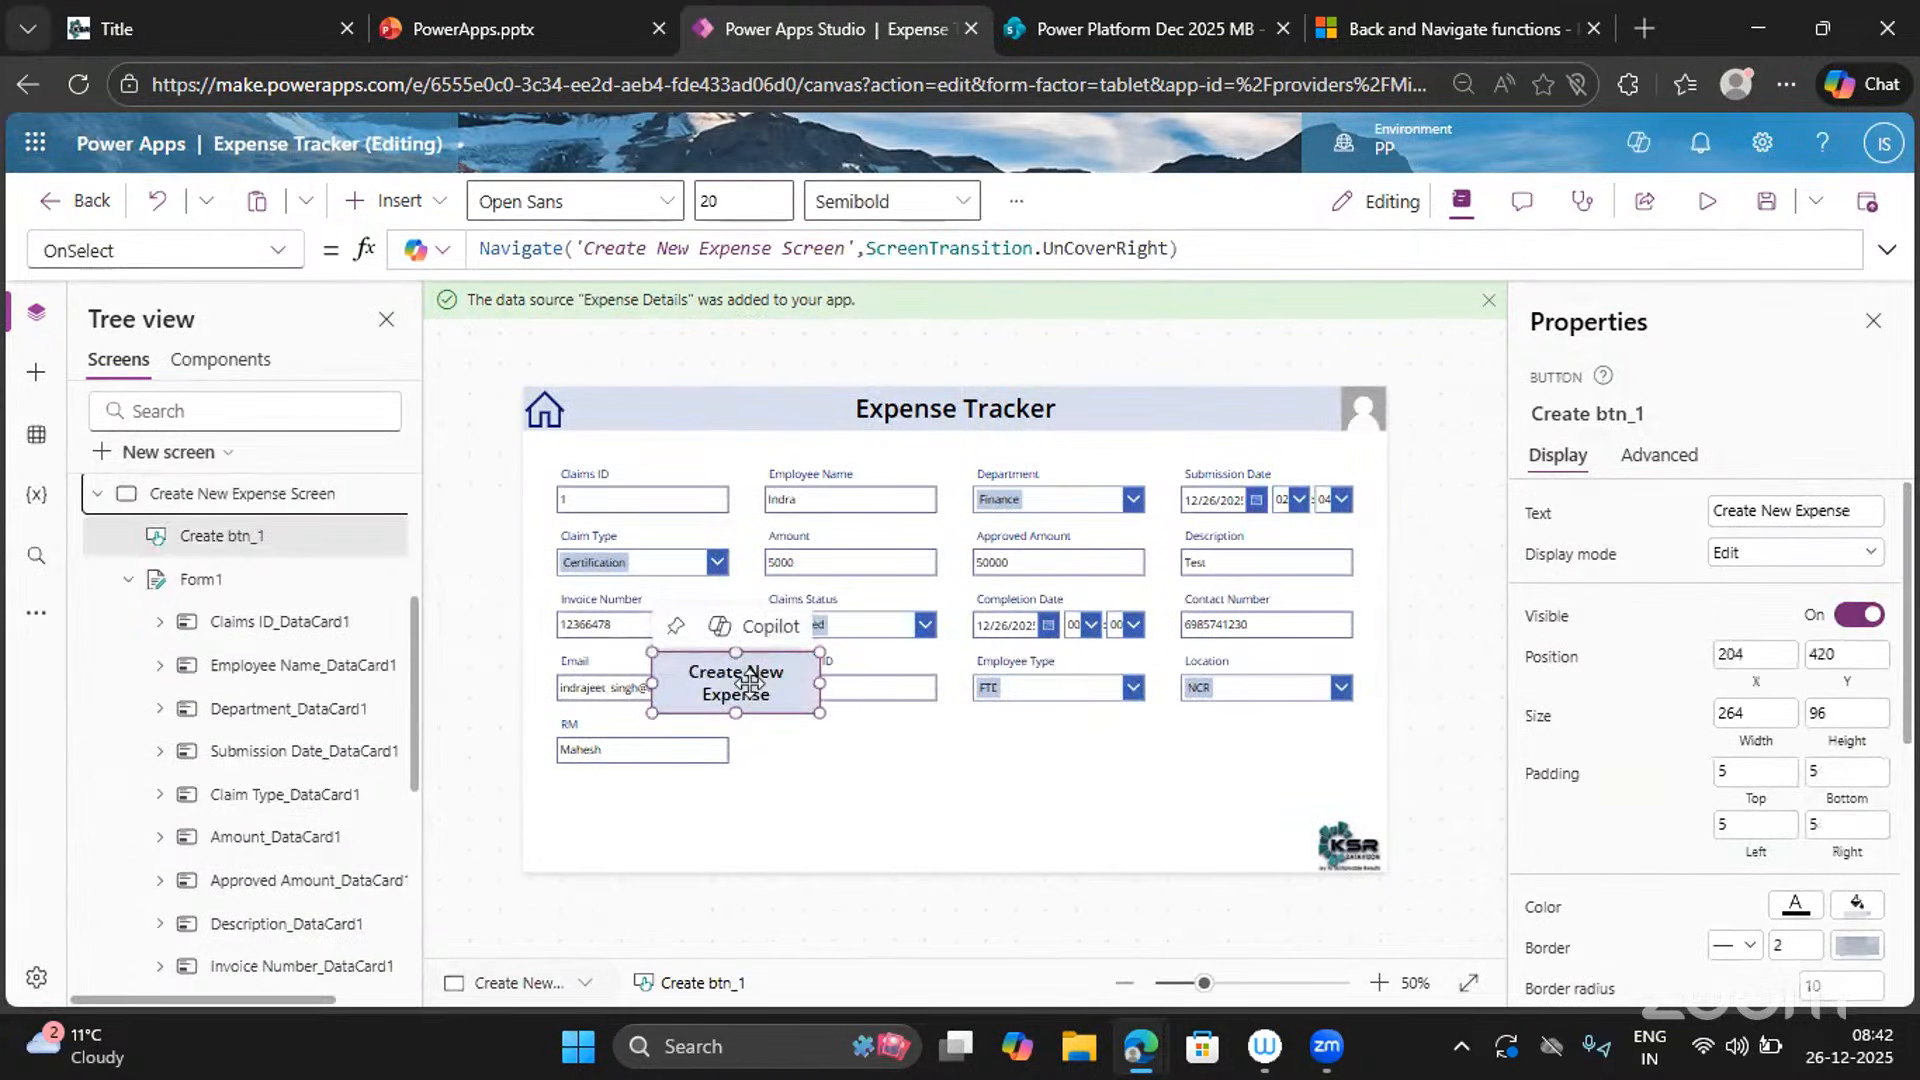
{"action": "left_click_drag", "start_coordinate": [1230, 741], "coordinate": [1290, 806]}
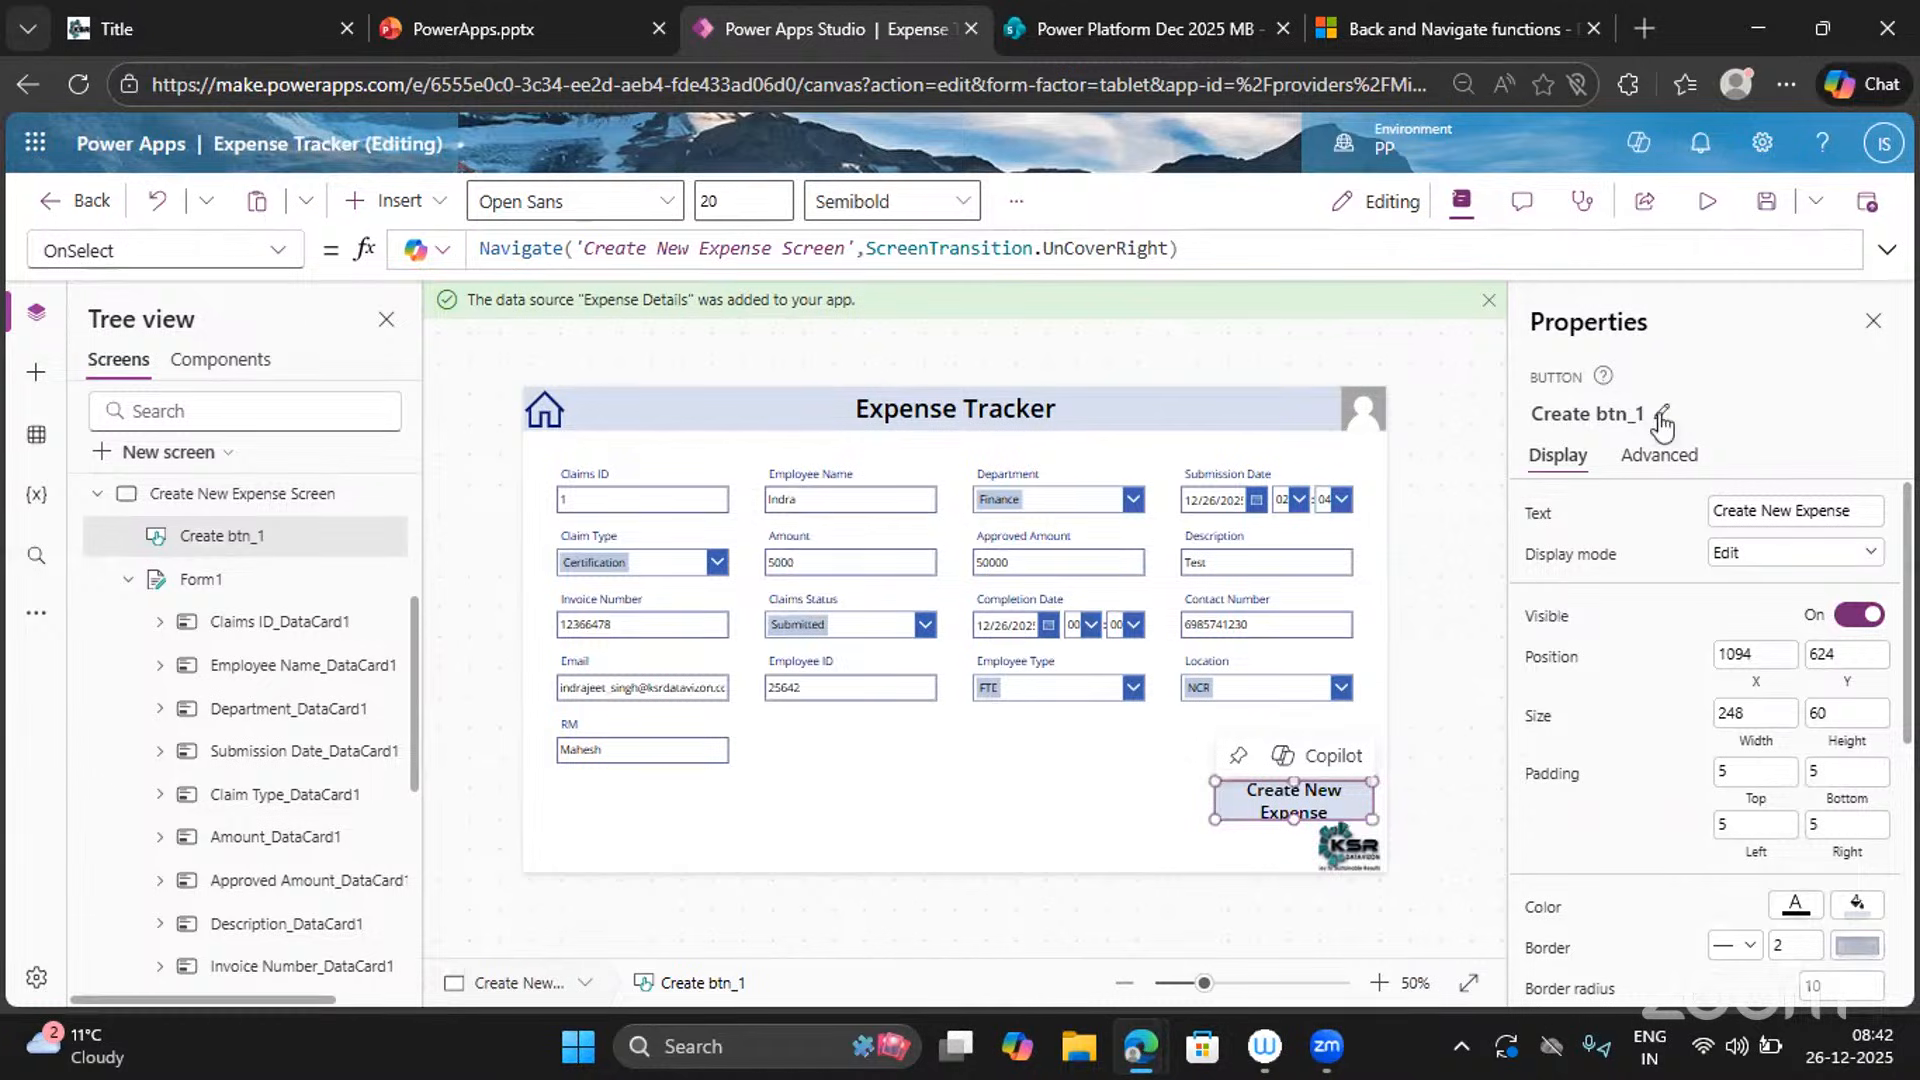
Rename the copied button to Submit btn_1 and change its label to Submit.
{"action": "left_click", "coordinate": [1660, 412]}
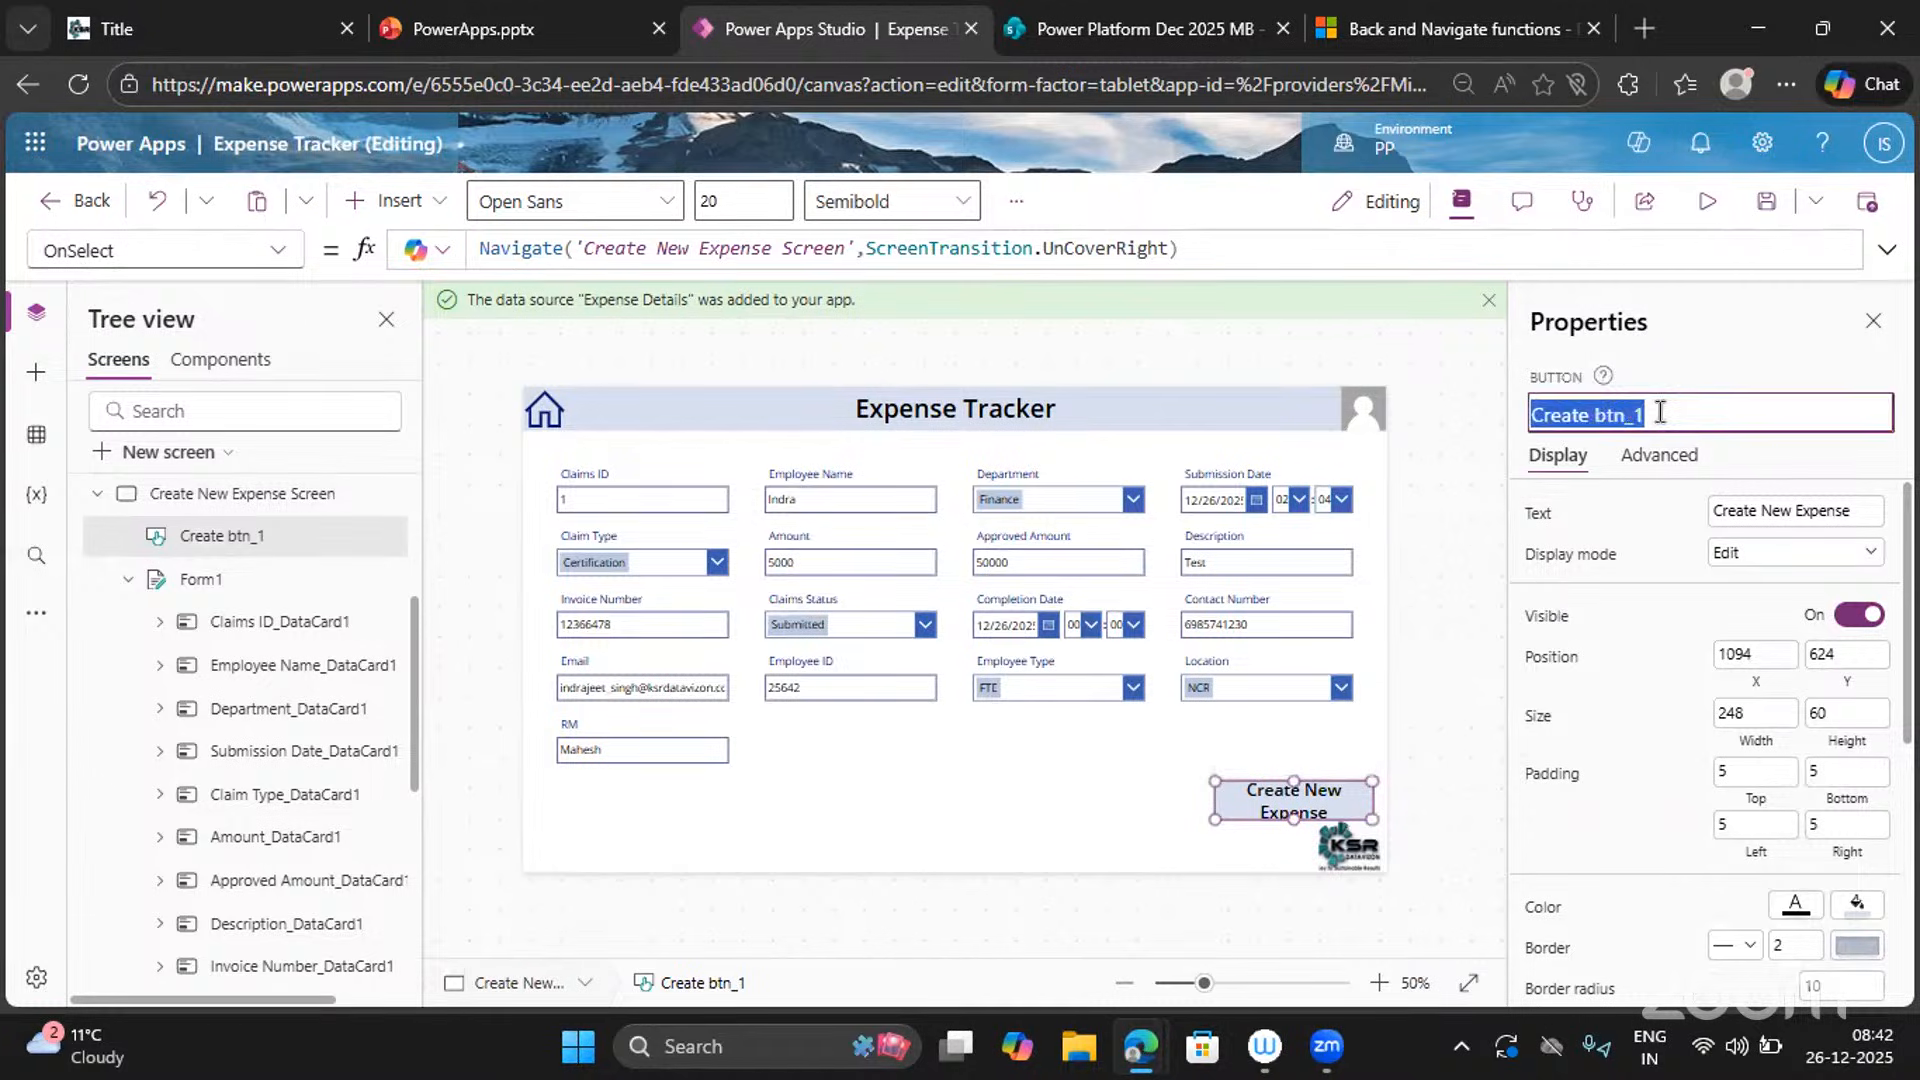
{"action": "double_click", "coordinate": [1567, 414]}
{"action": "type", "text": "Submit"}
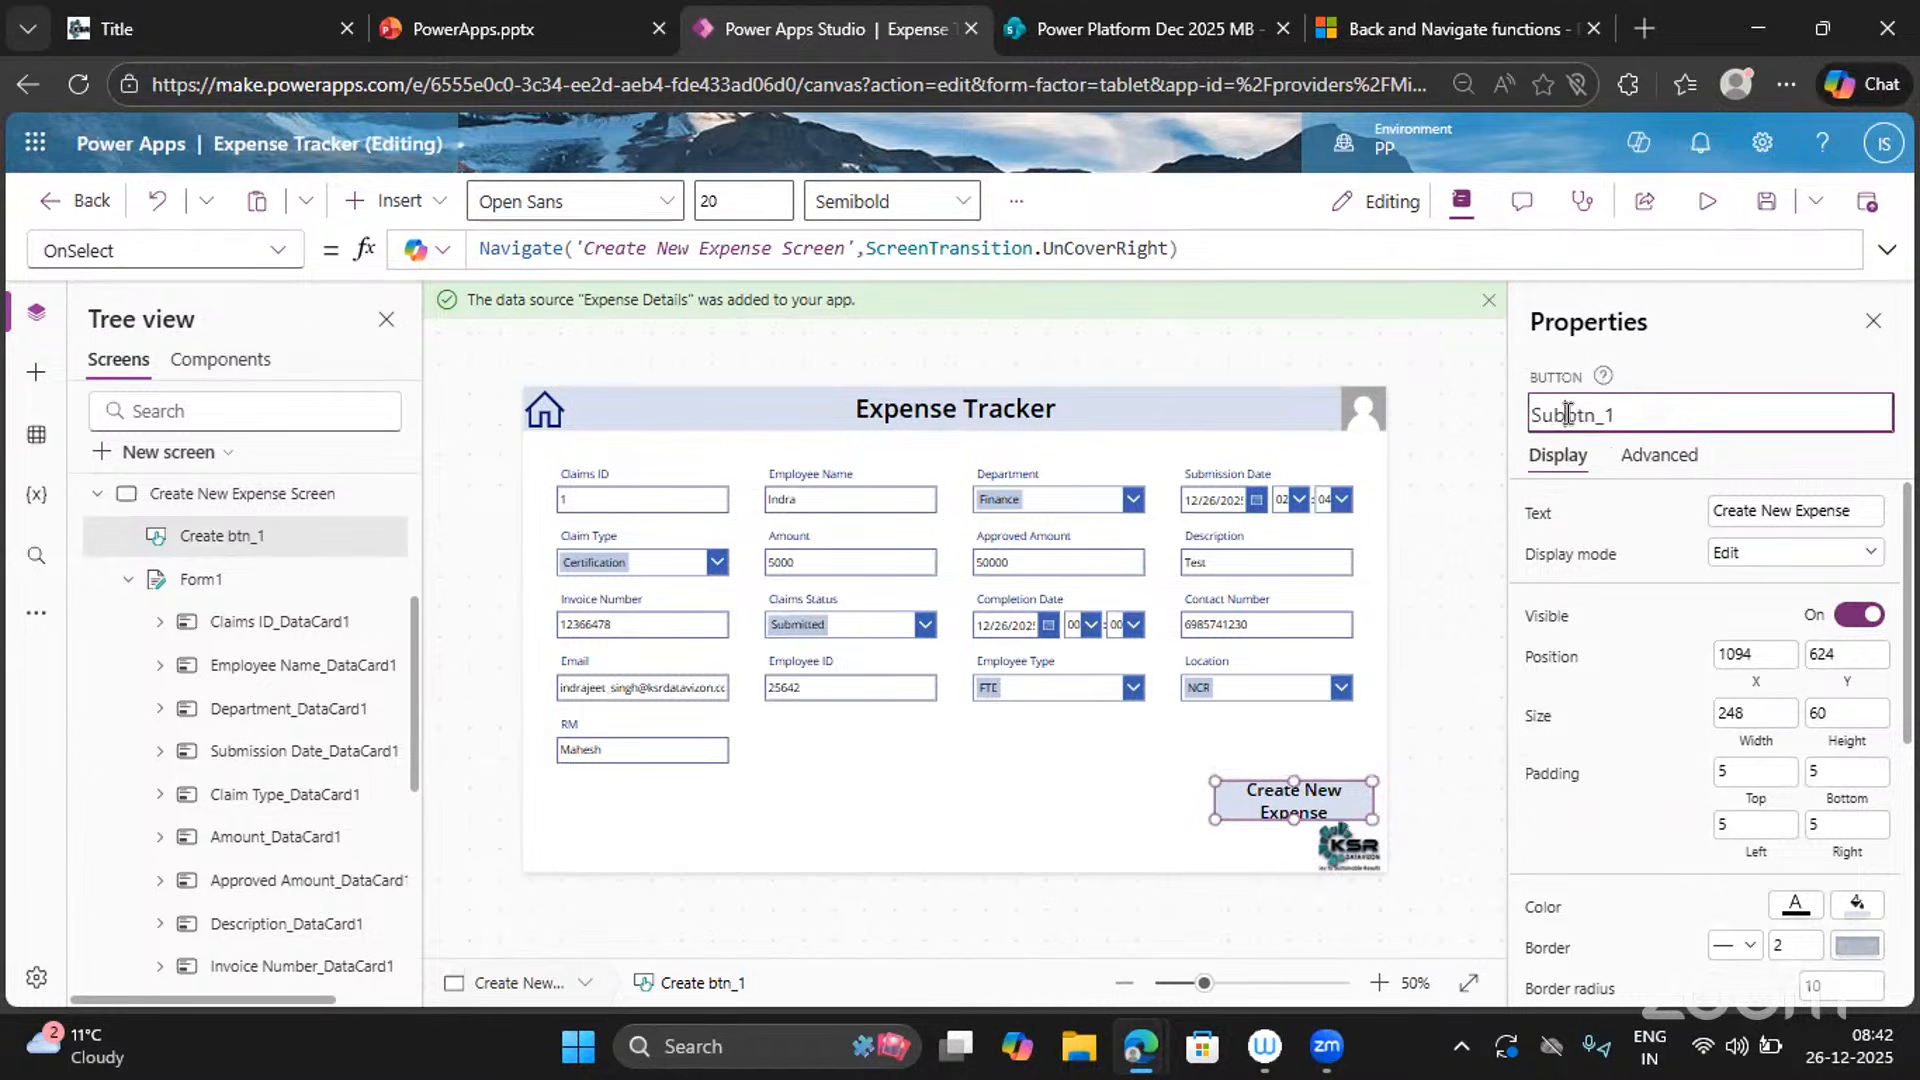
{"action": "key", "text": "Return"}
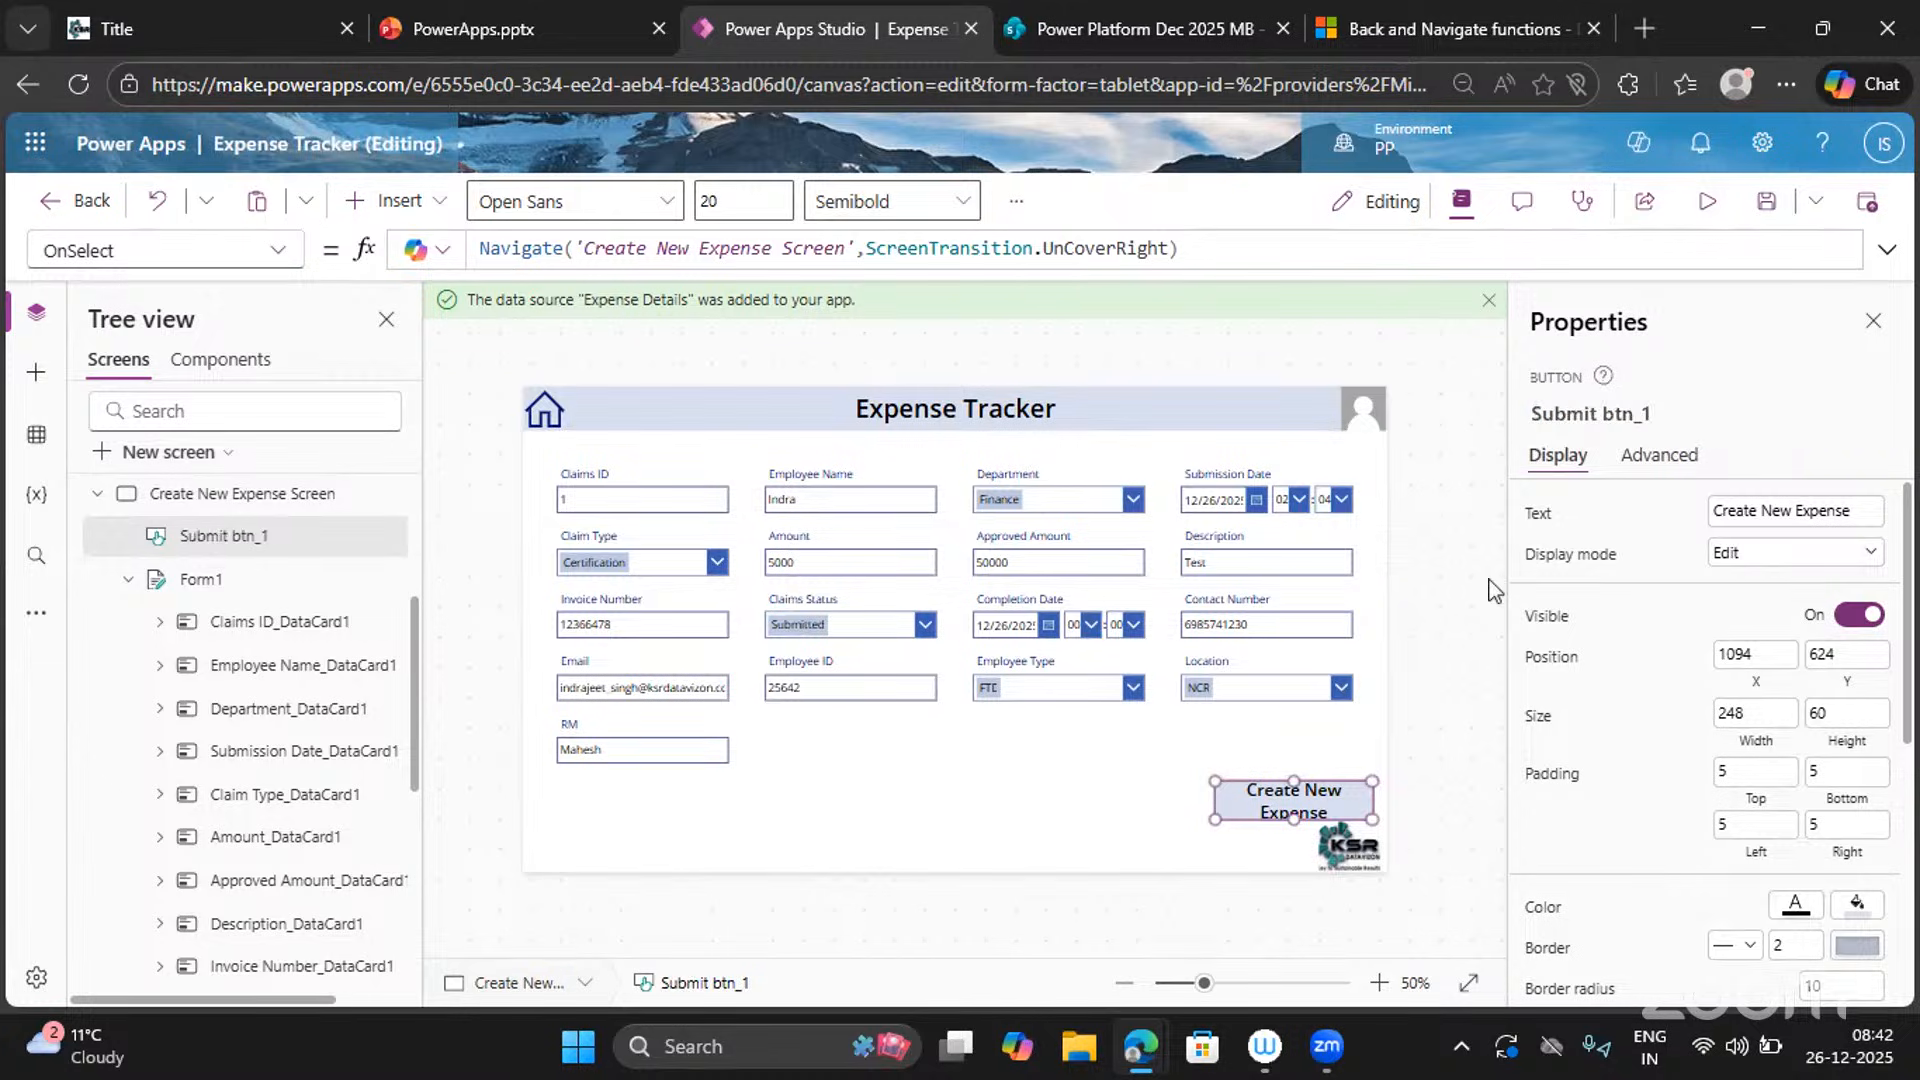
{"action": "left_click_drag", "start_coordinate": [1855, 511], "coordinate": [1686, 514]}
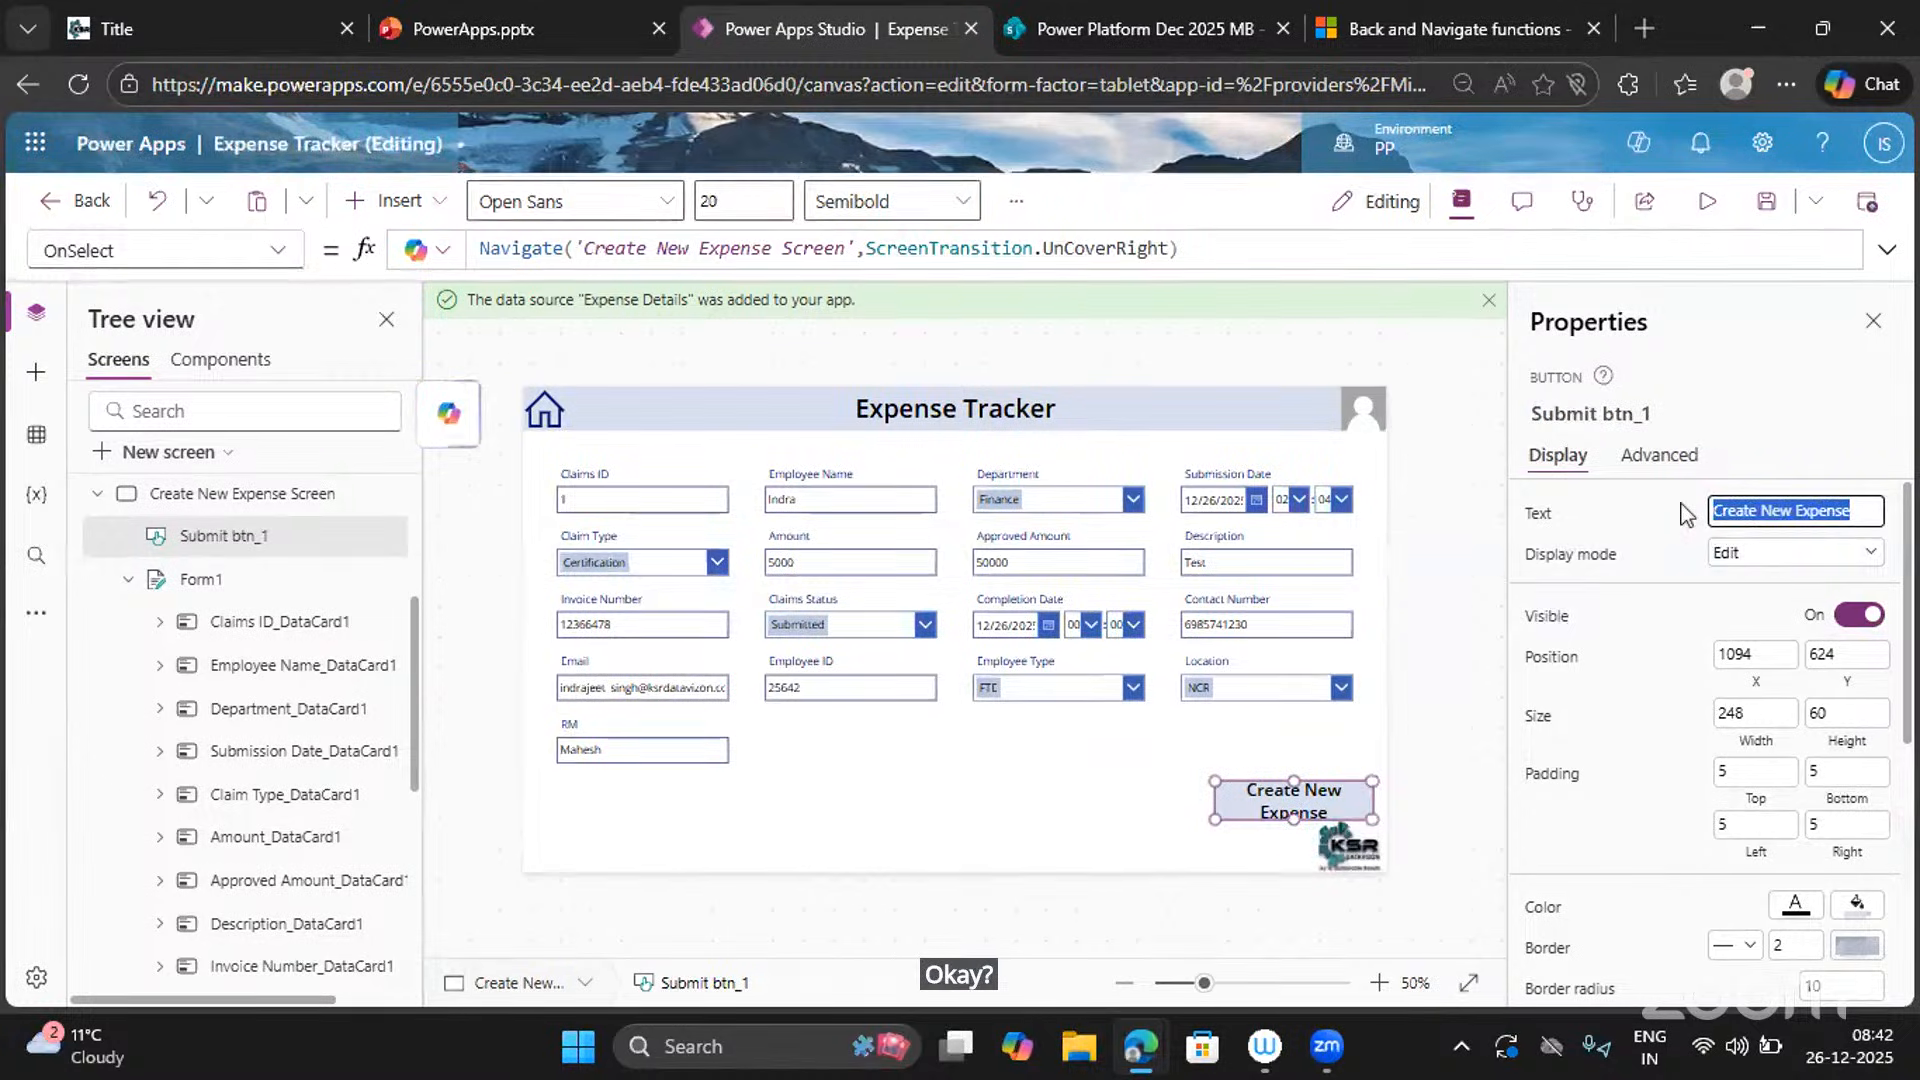
{"action": "type", "text": "Submit"}
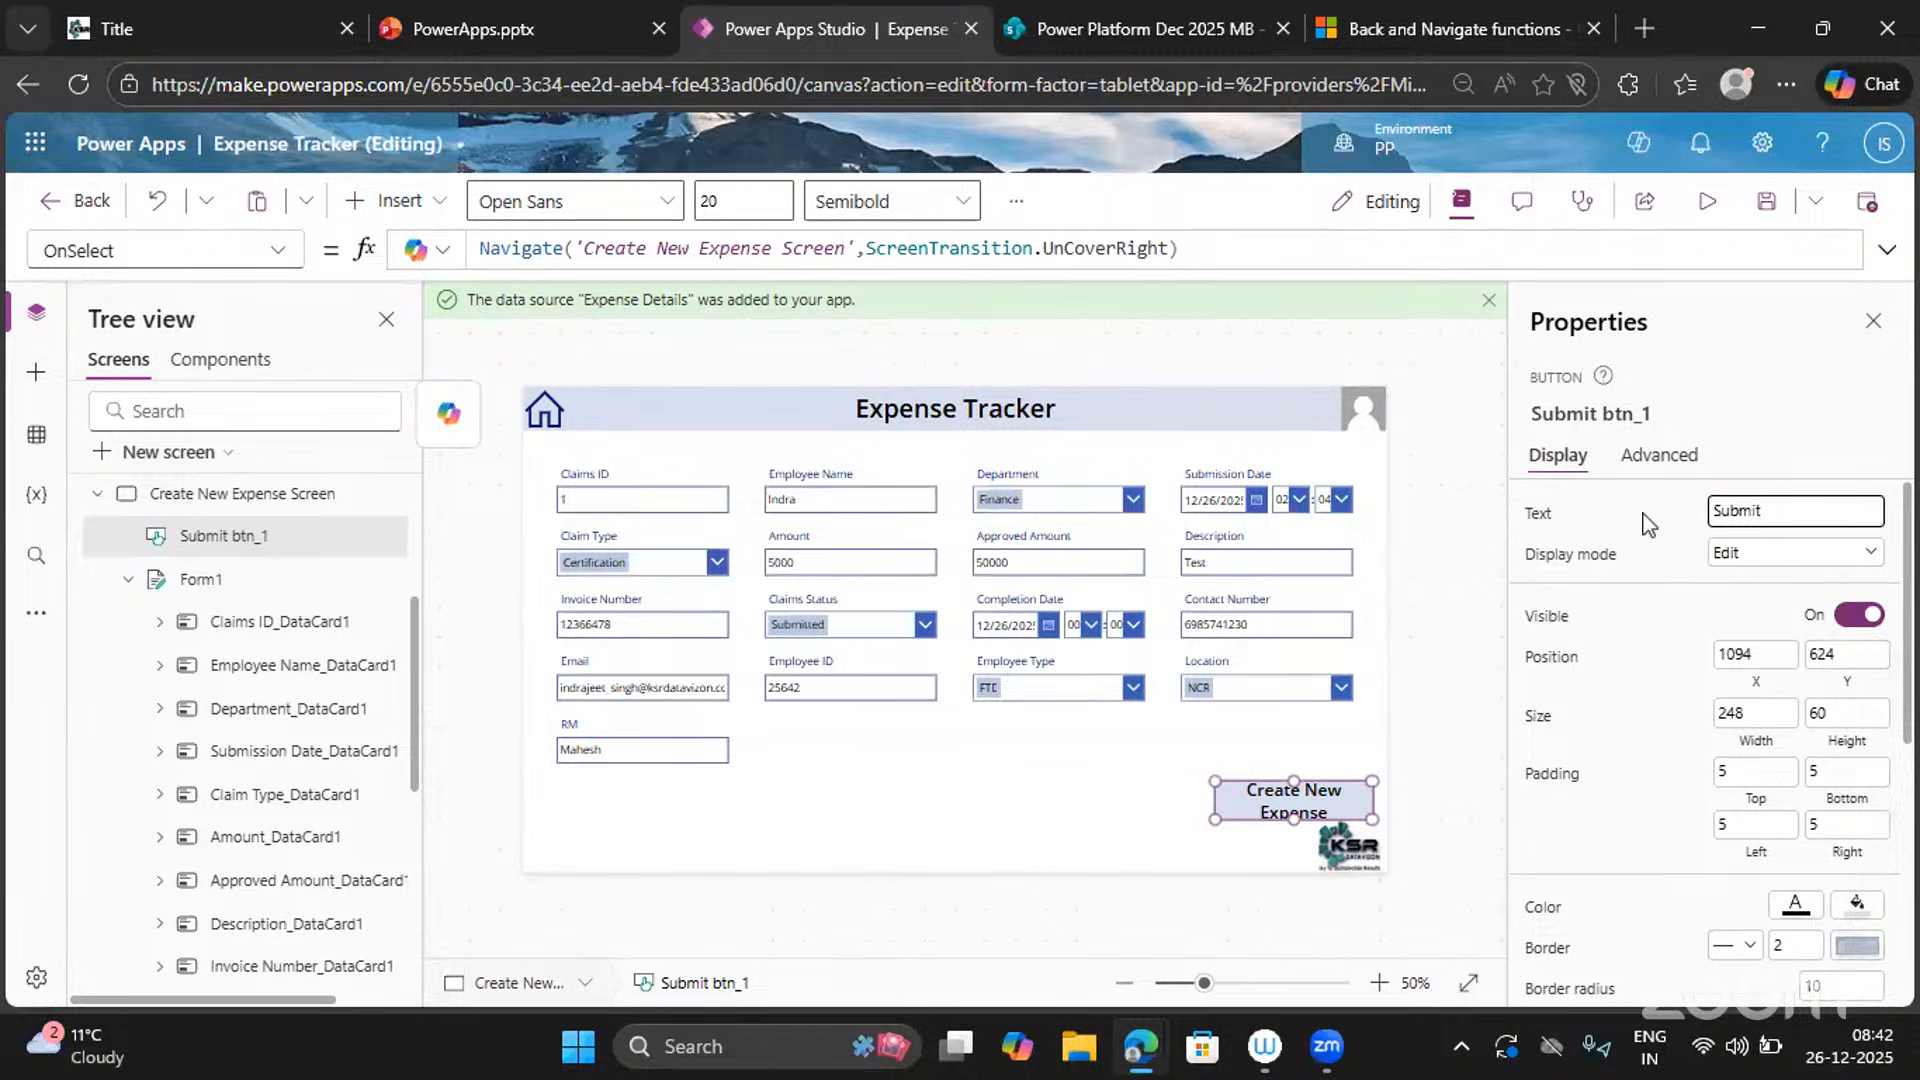
{"action": "left_click", "coordinate": [1648, 523]}
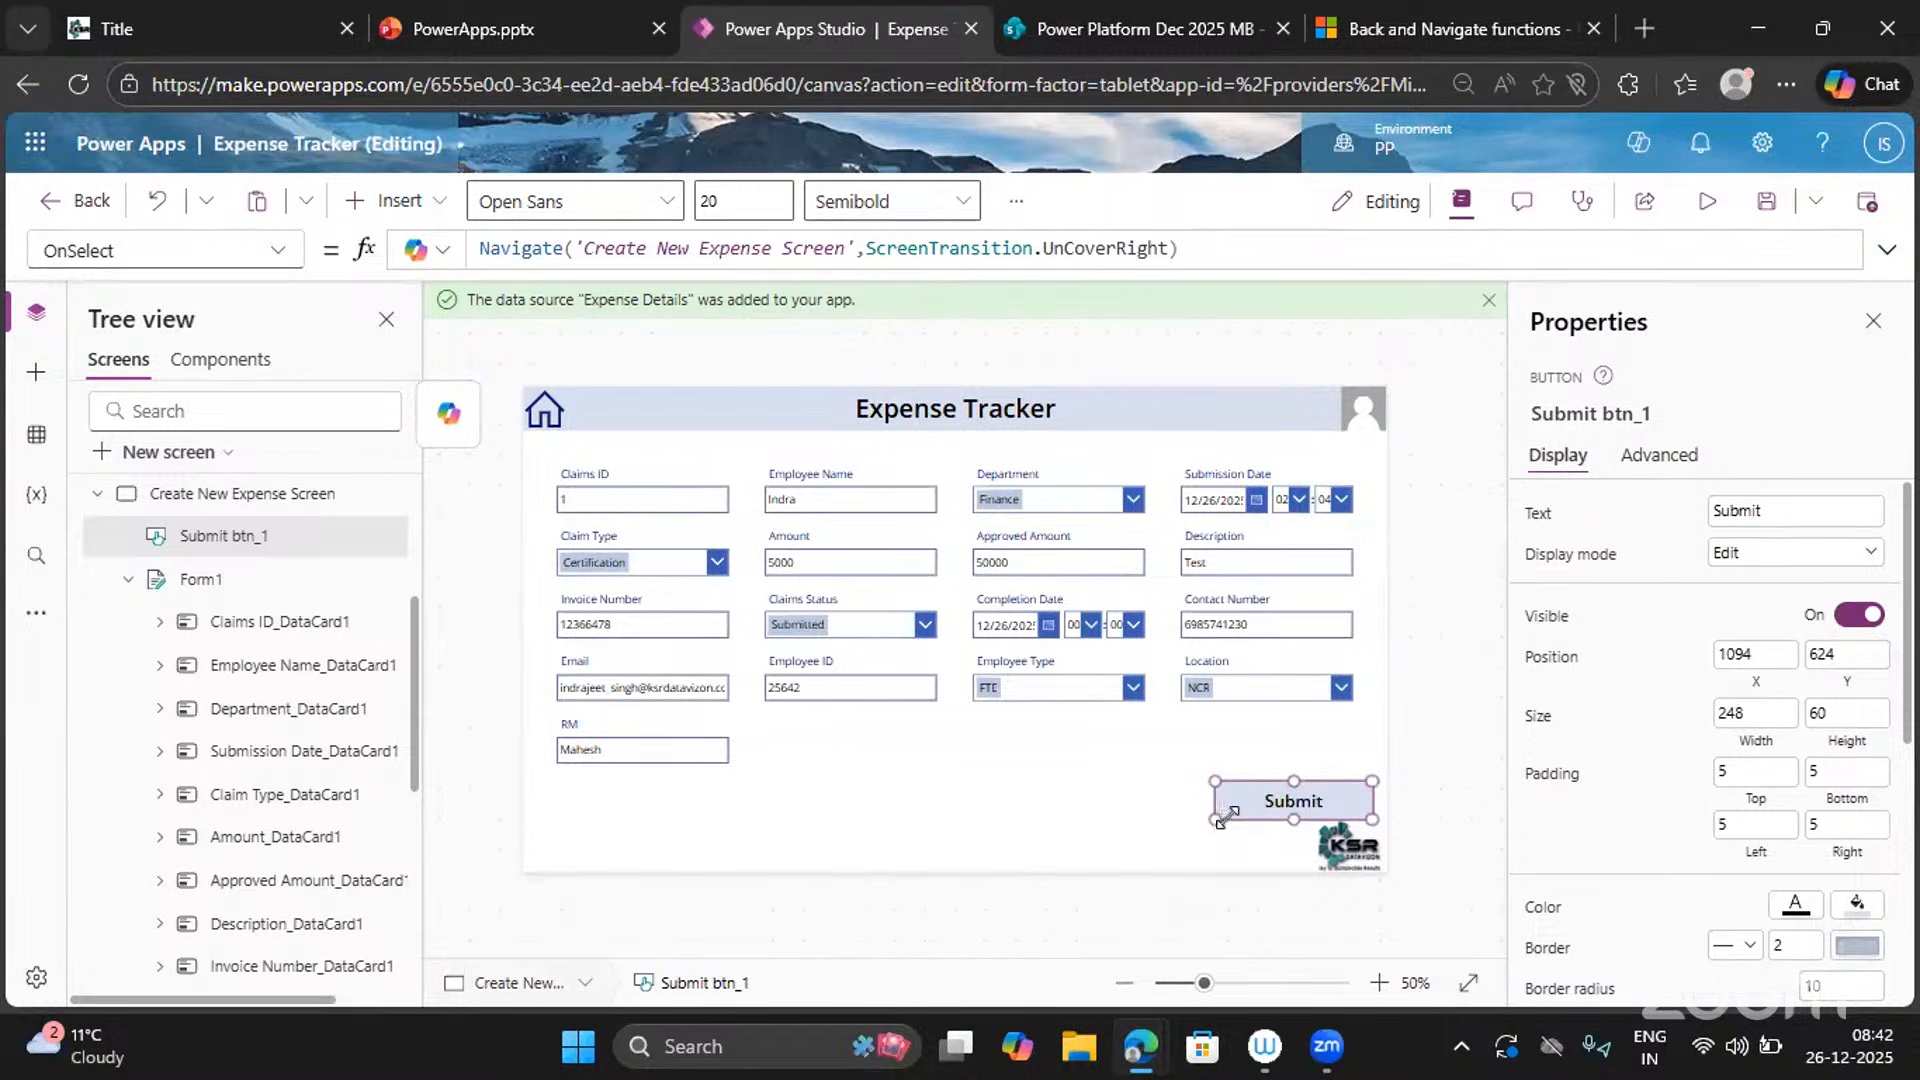
Narrow the Submit button to 218 by 60 and set its font size to 25.
{"action": "left_click_drag", "start_coordinate": [1226, 817], "coordinate": [1244, 816]}
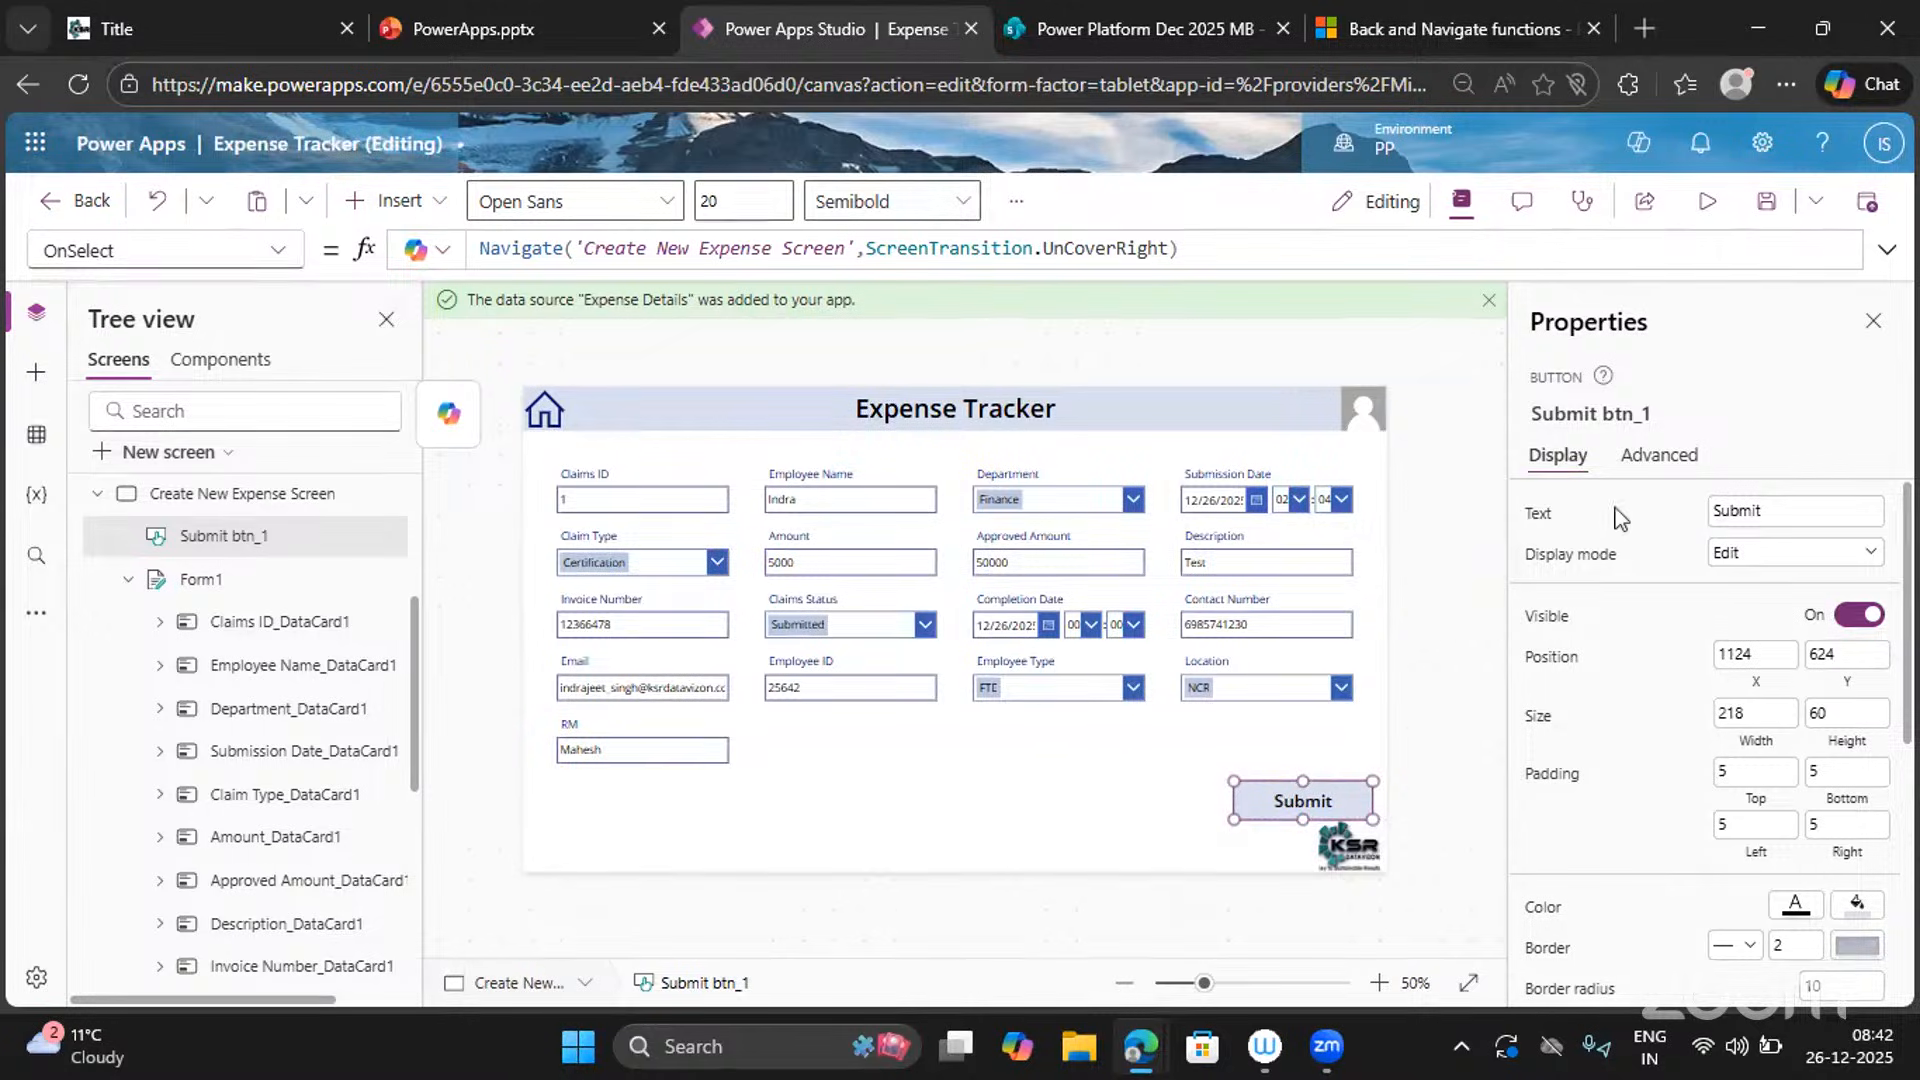
{"action": "scroll", "coordinate": [1714, 793], "scroll_direction": "down", "scroll_amount": 2}
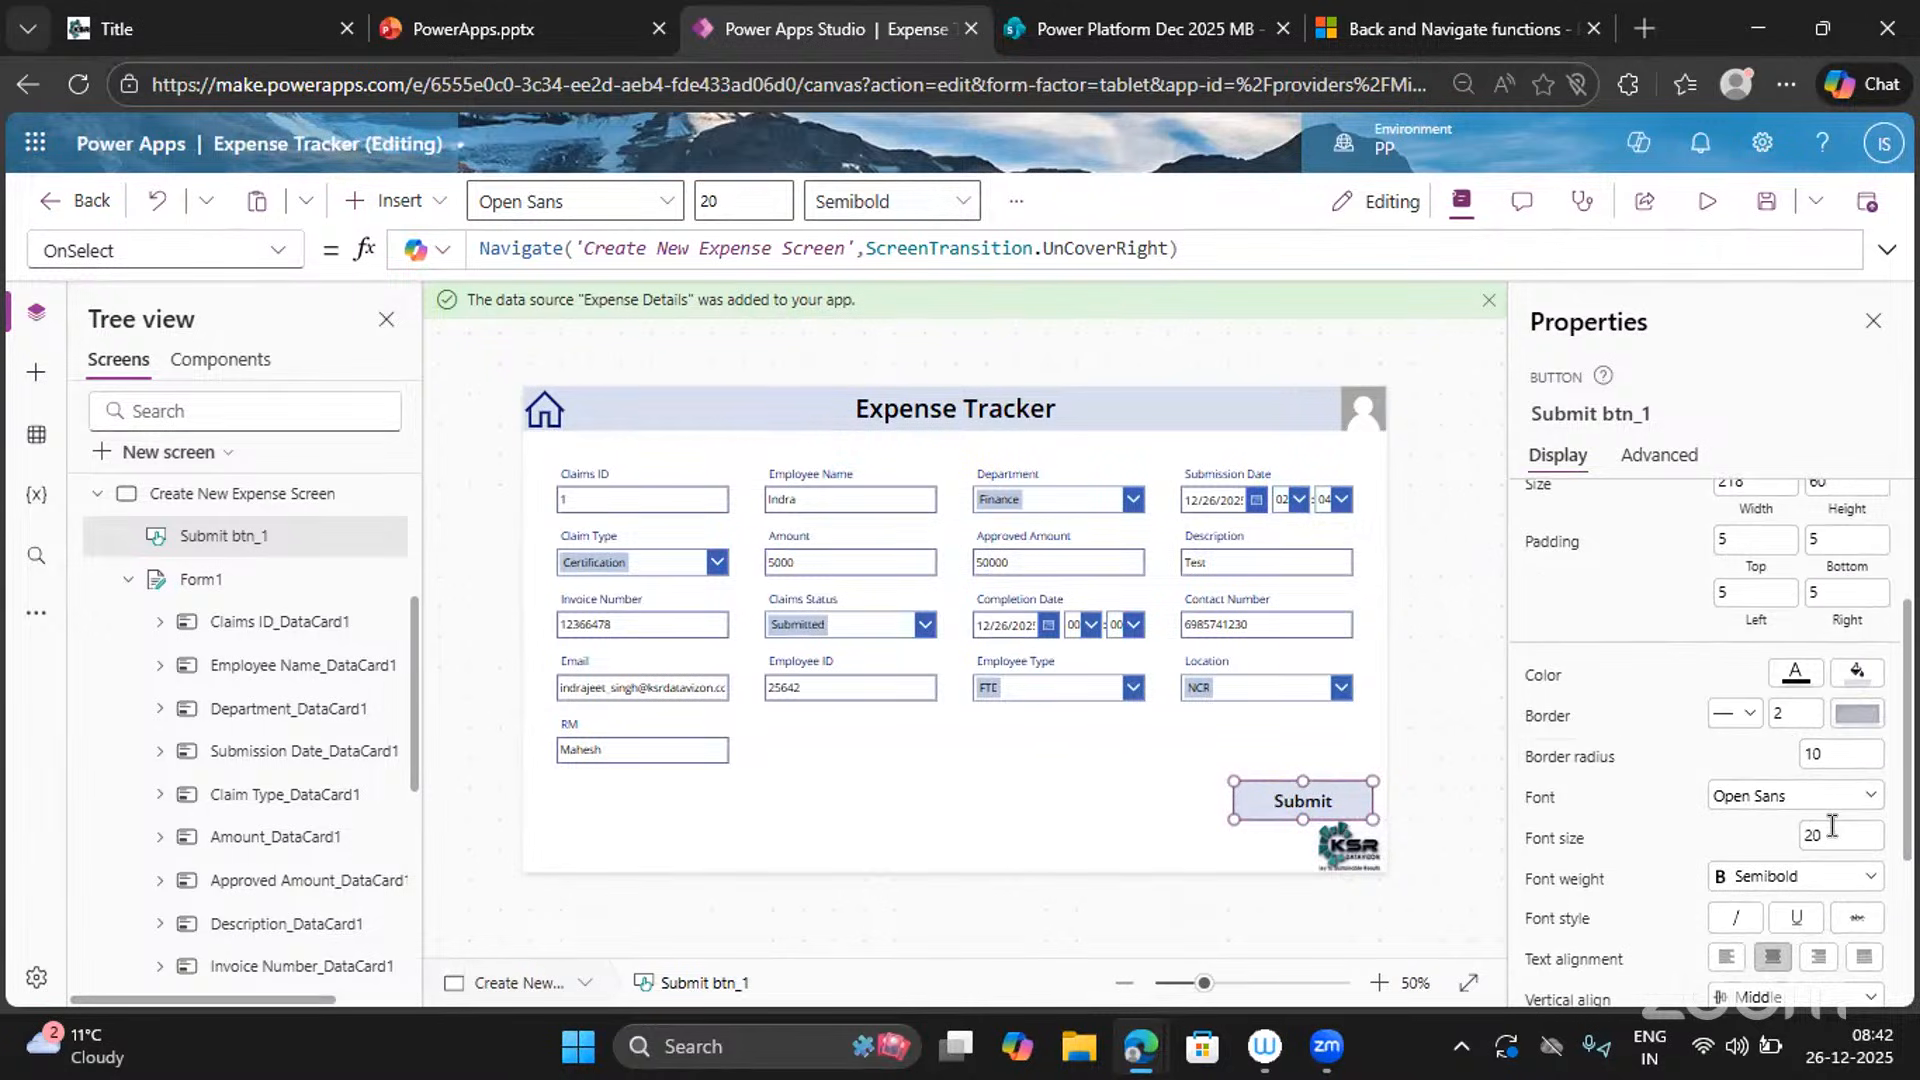
{"action": "left_click_drag", "start_coordinate": [1832, 826], "coordinate": [1789, 836]}
{"action": "type", "text": "25"}
{"action": "key", "text": "Return"}
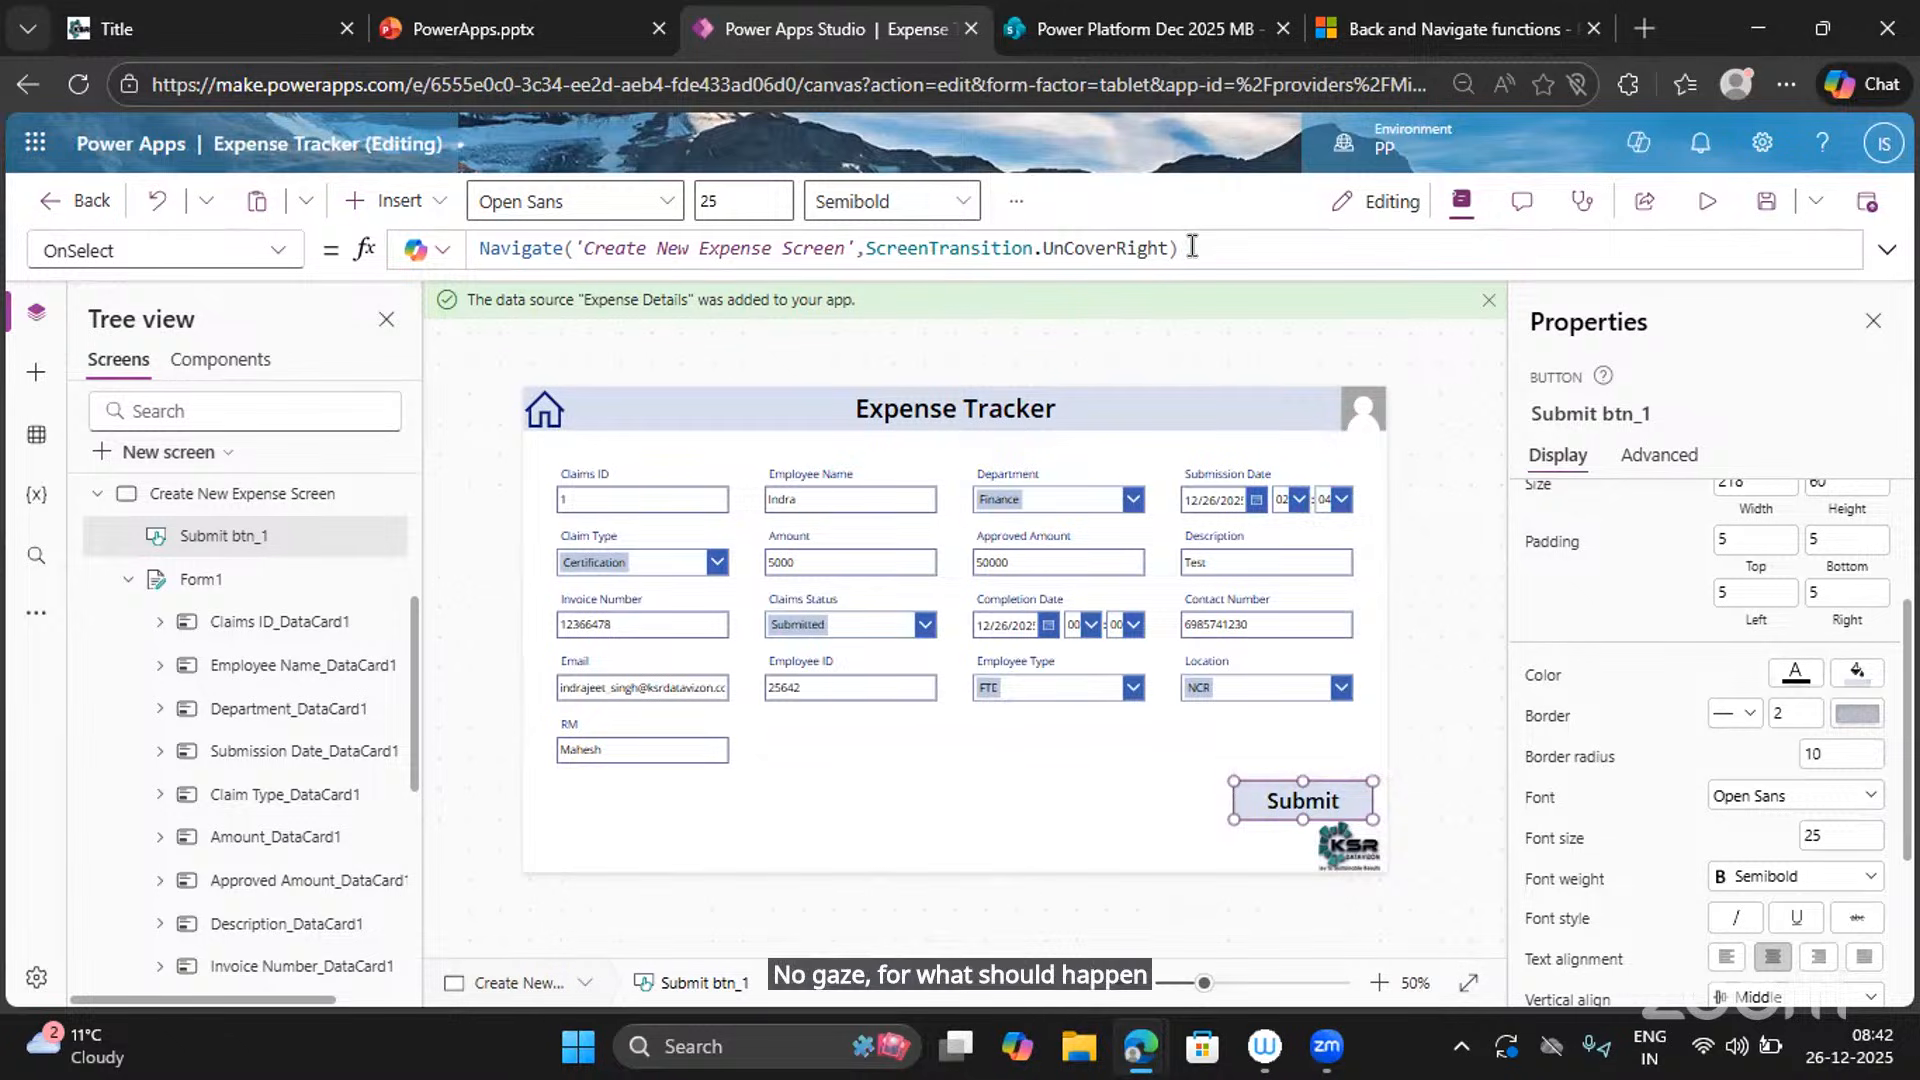
Replace the Submit button's OnSelect navigation formula with SubmitForm(Form1).
{"action": "left_click_drag", "start_coordinate": [1187, 252], "coordinate": [400, 205]}
{"action": "key", "text": "BackSpace"}
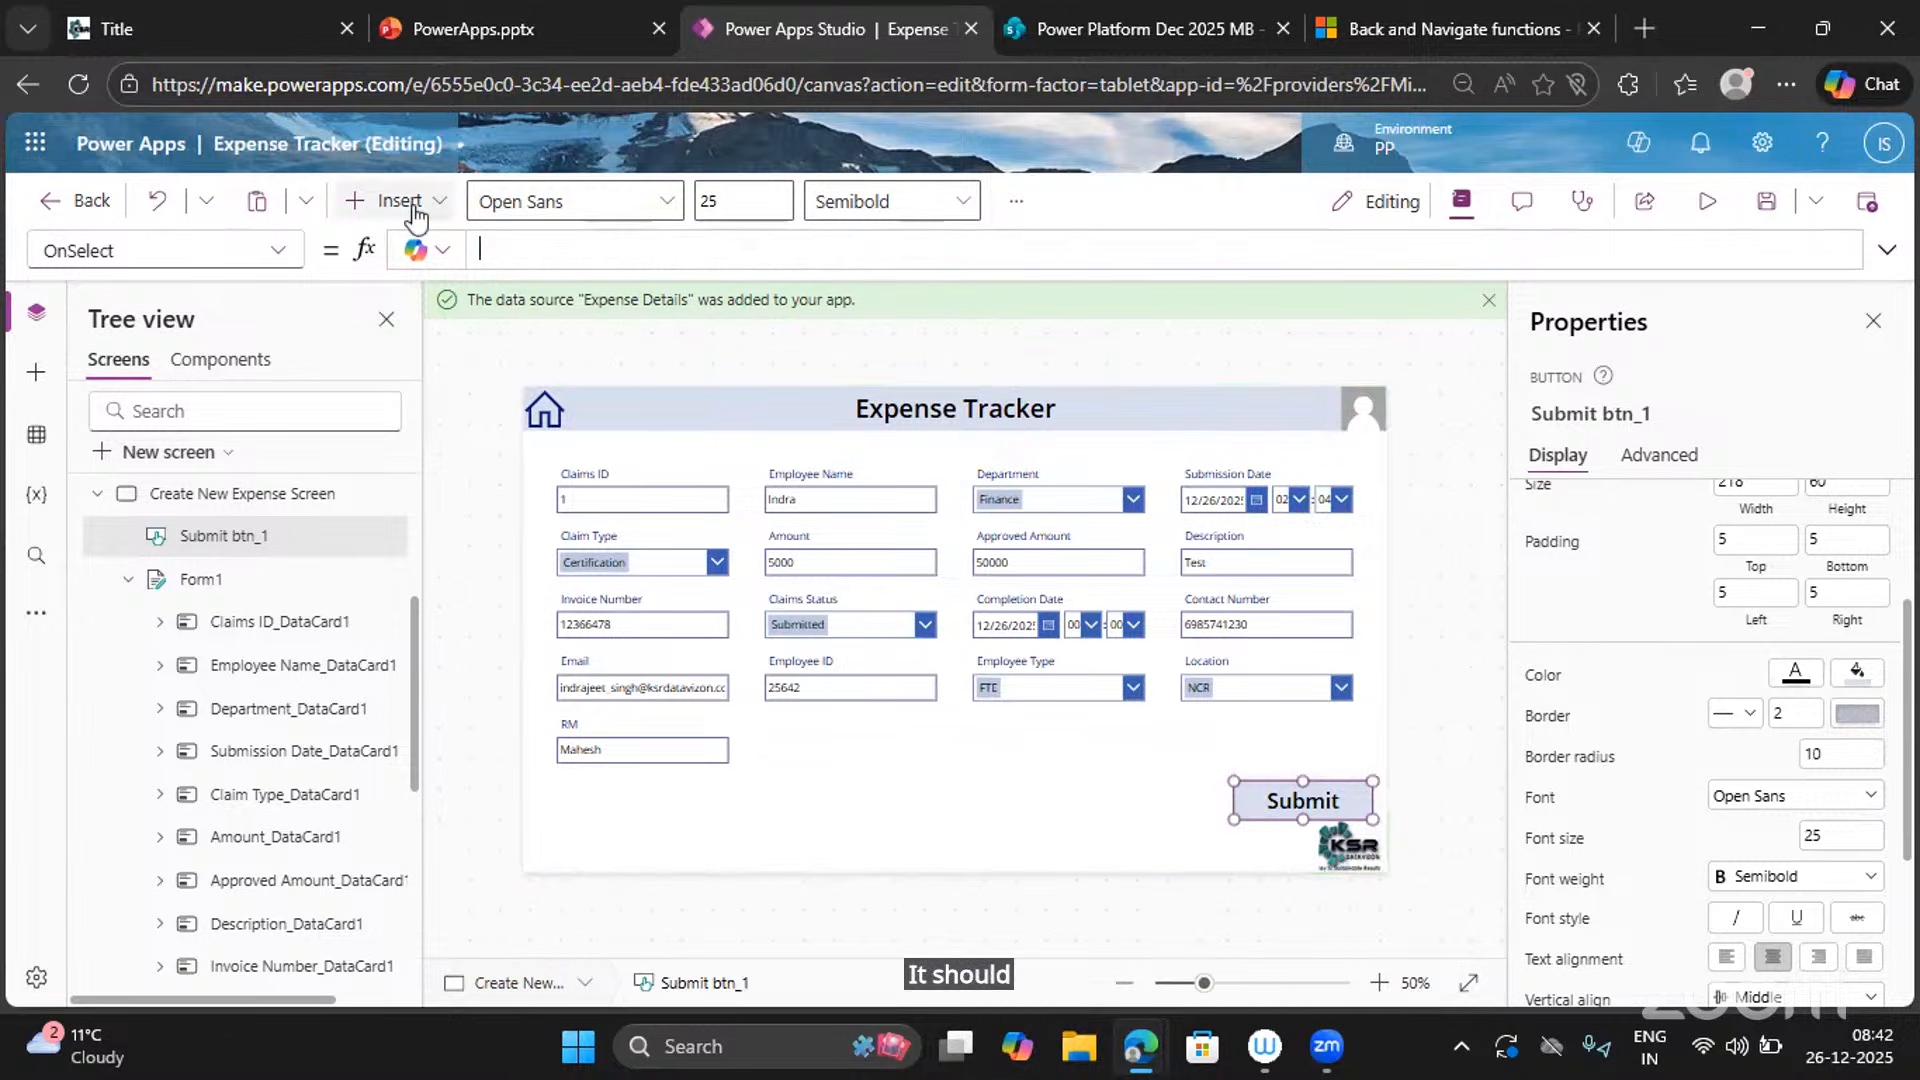
{"action": "type", "text": "Submit"}
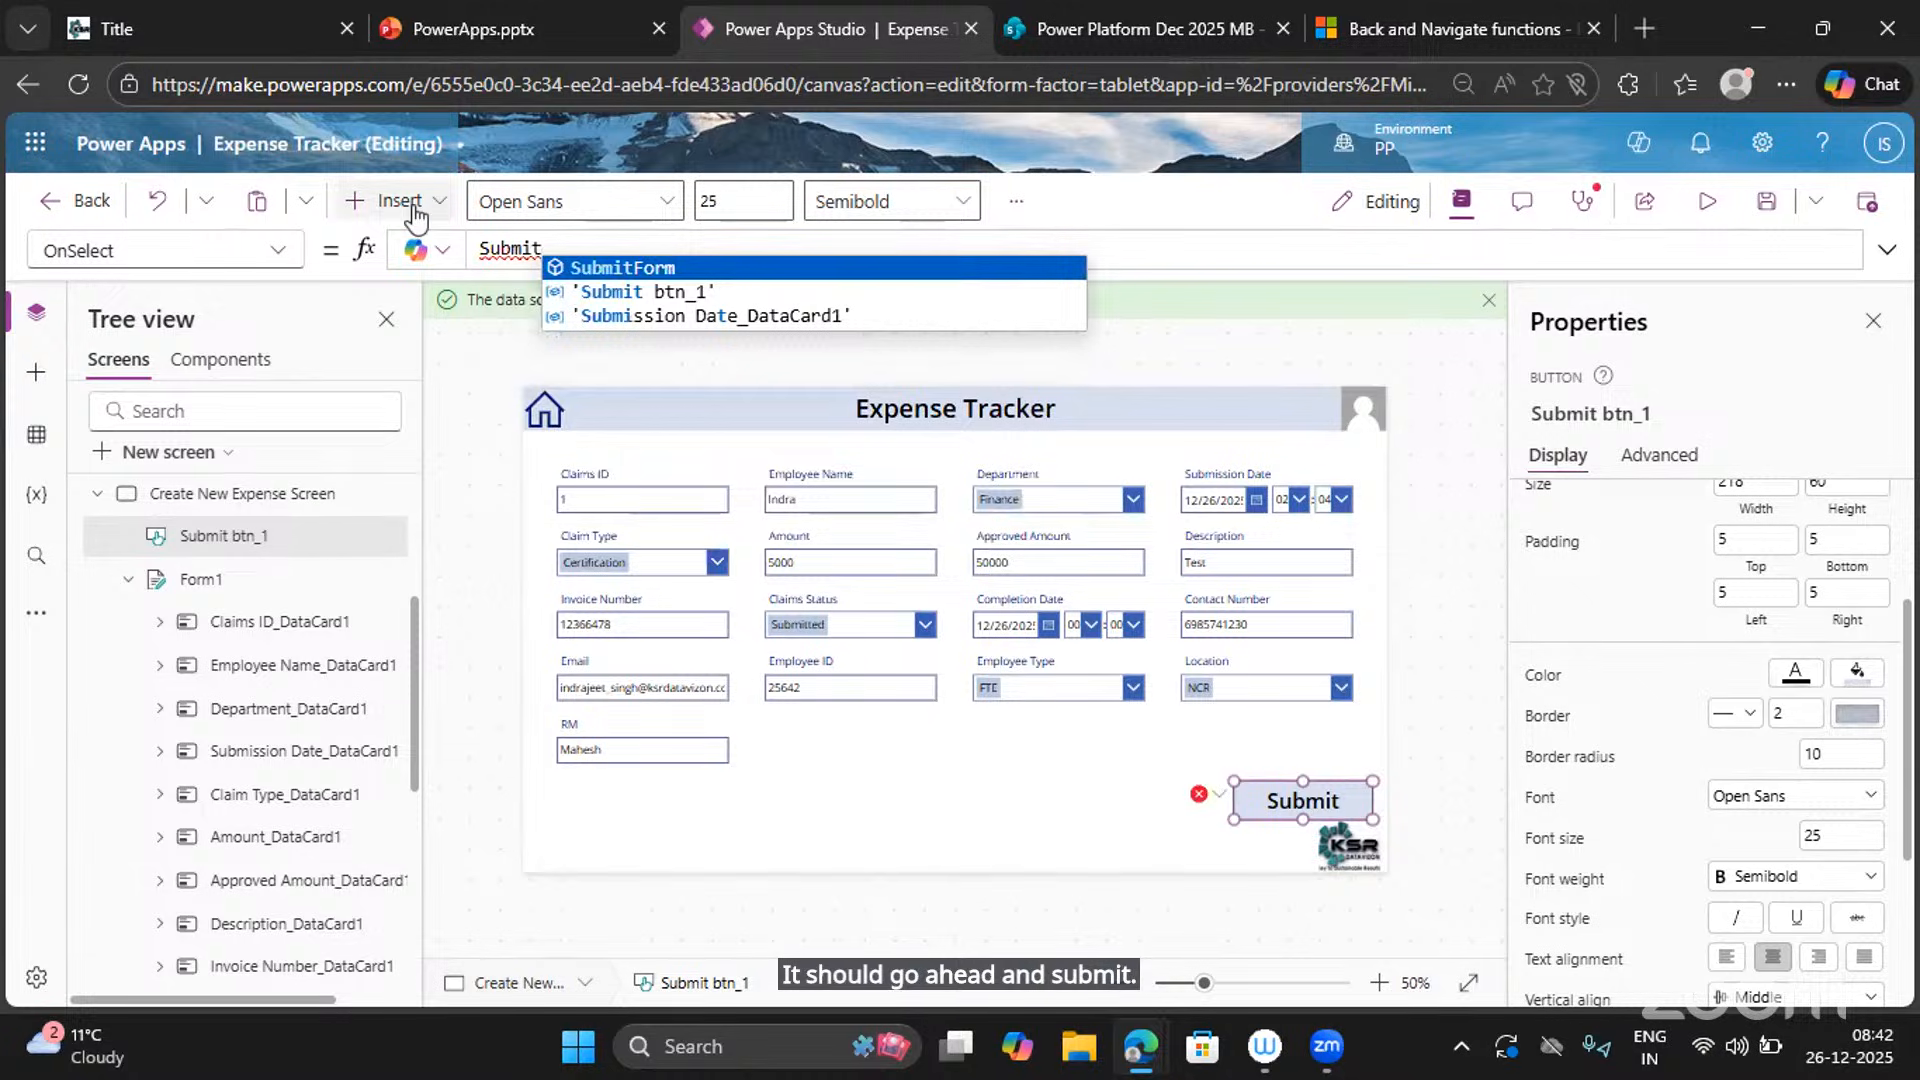
{"action": "key", "text": "Tab"}
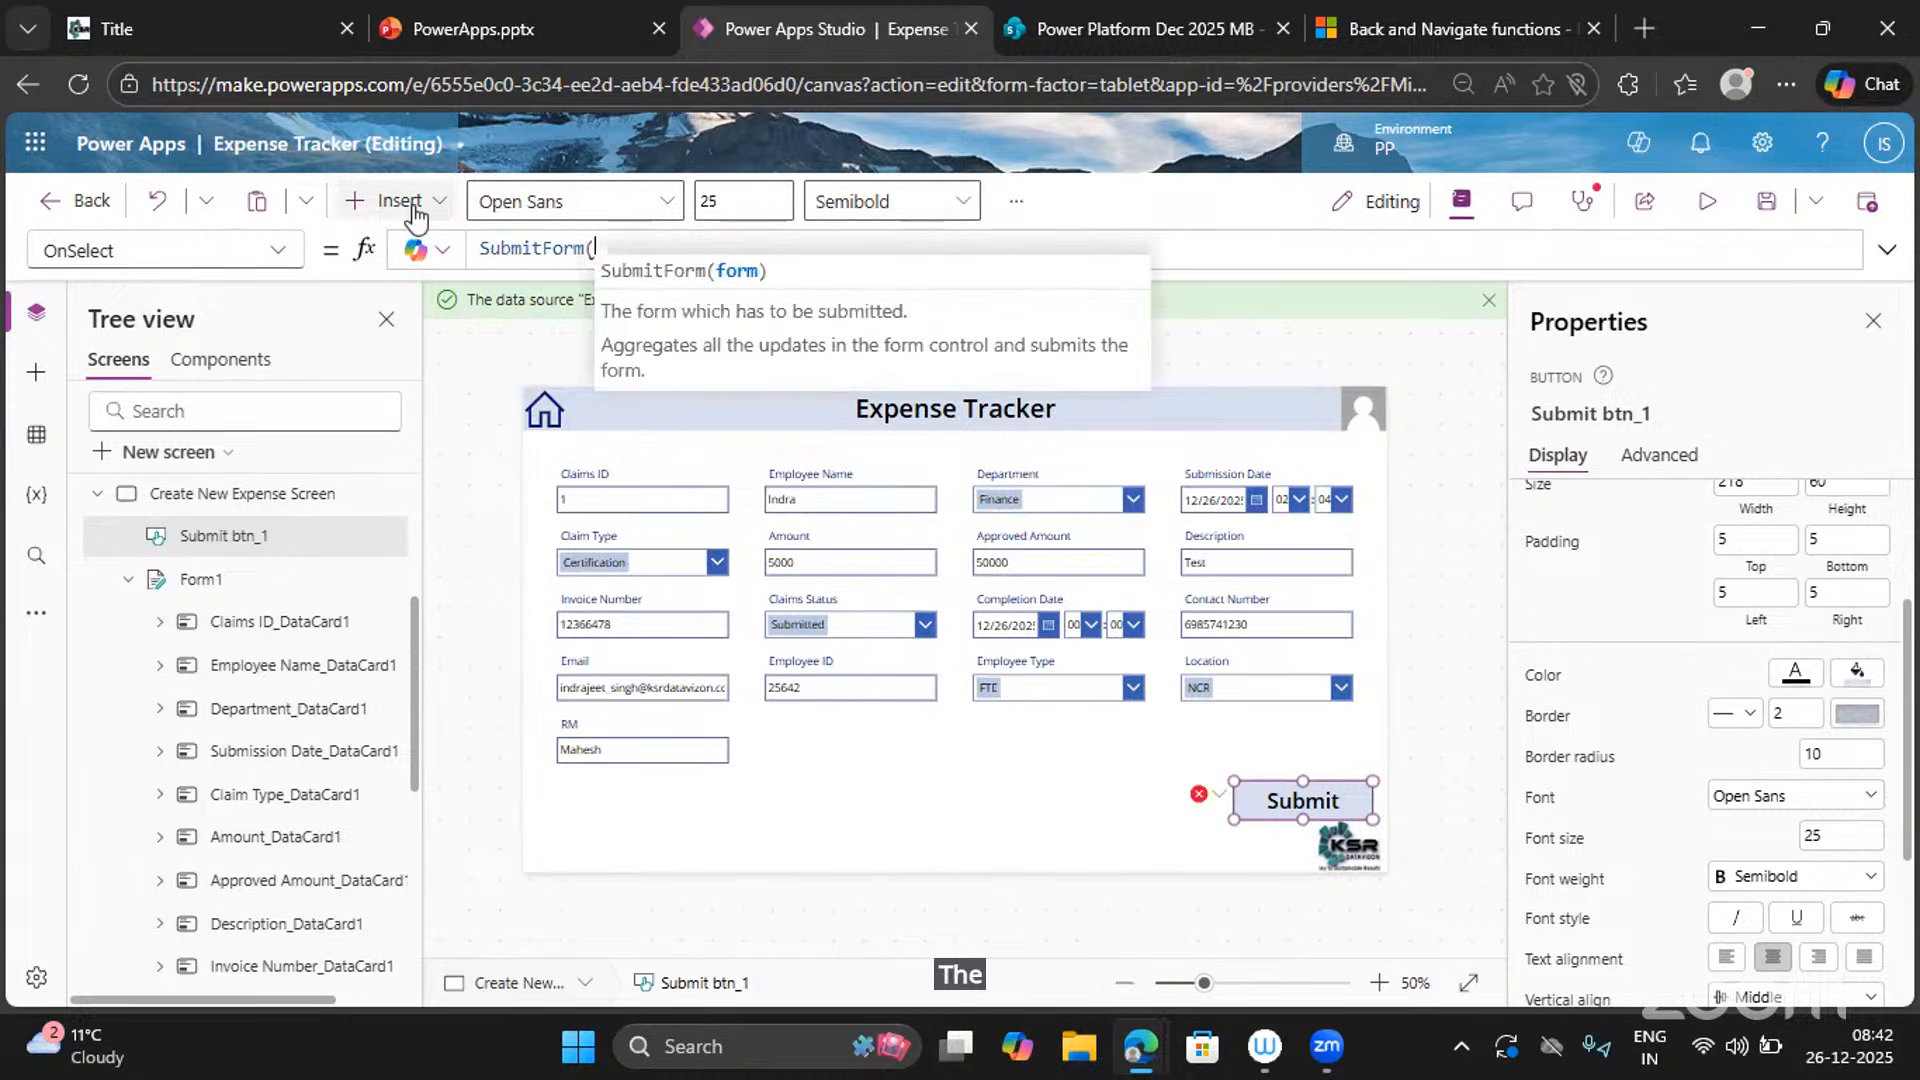
{"action": "type", "text": "Form1"}
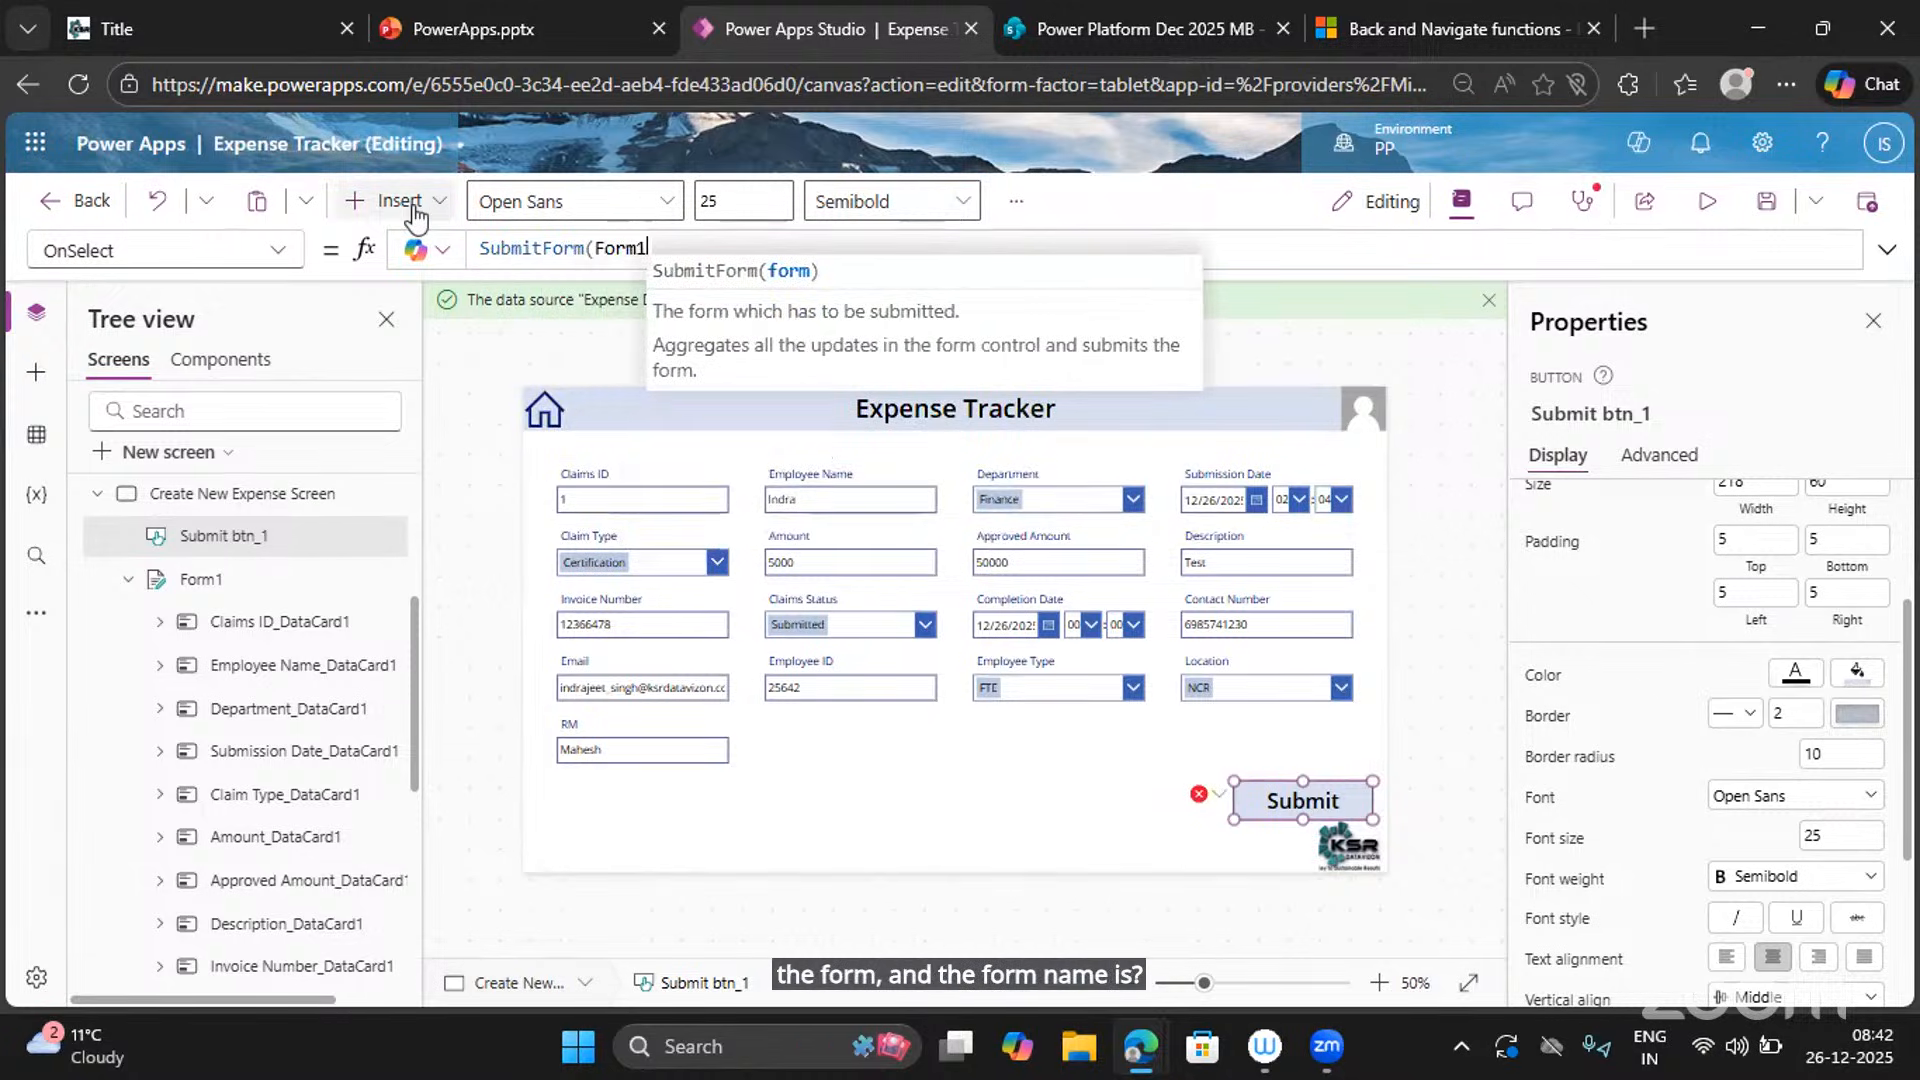
{"action": "type", "text": ")"}
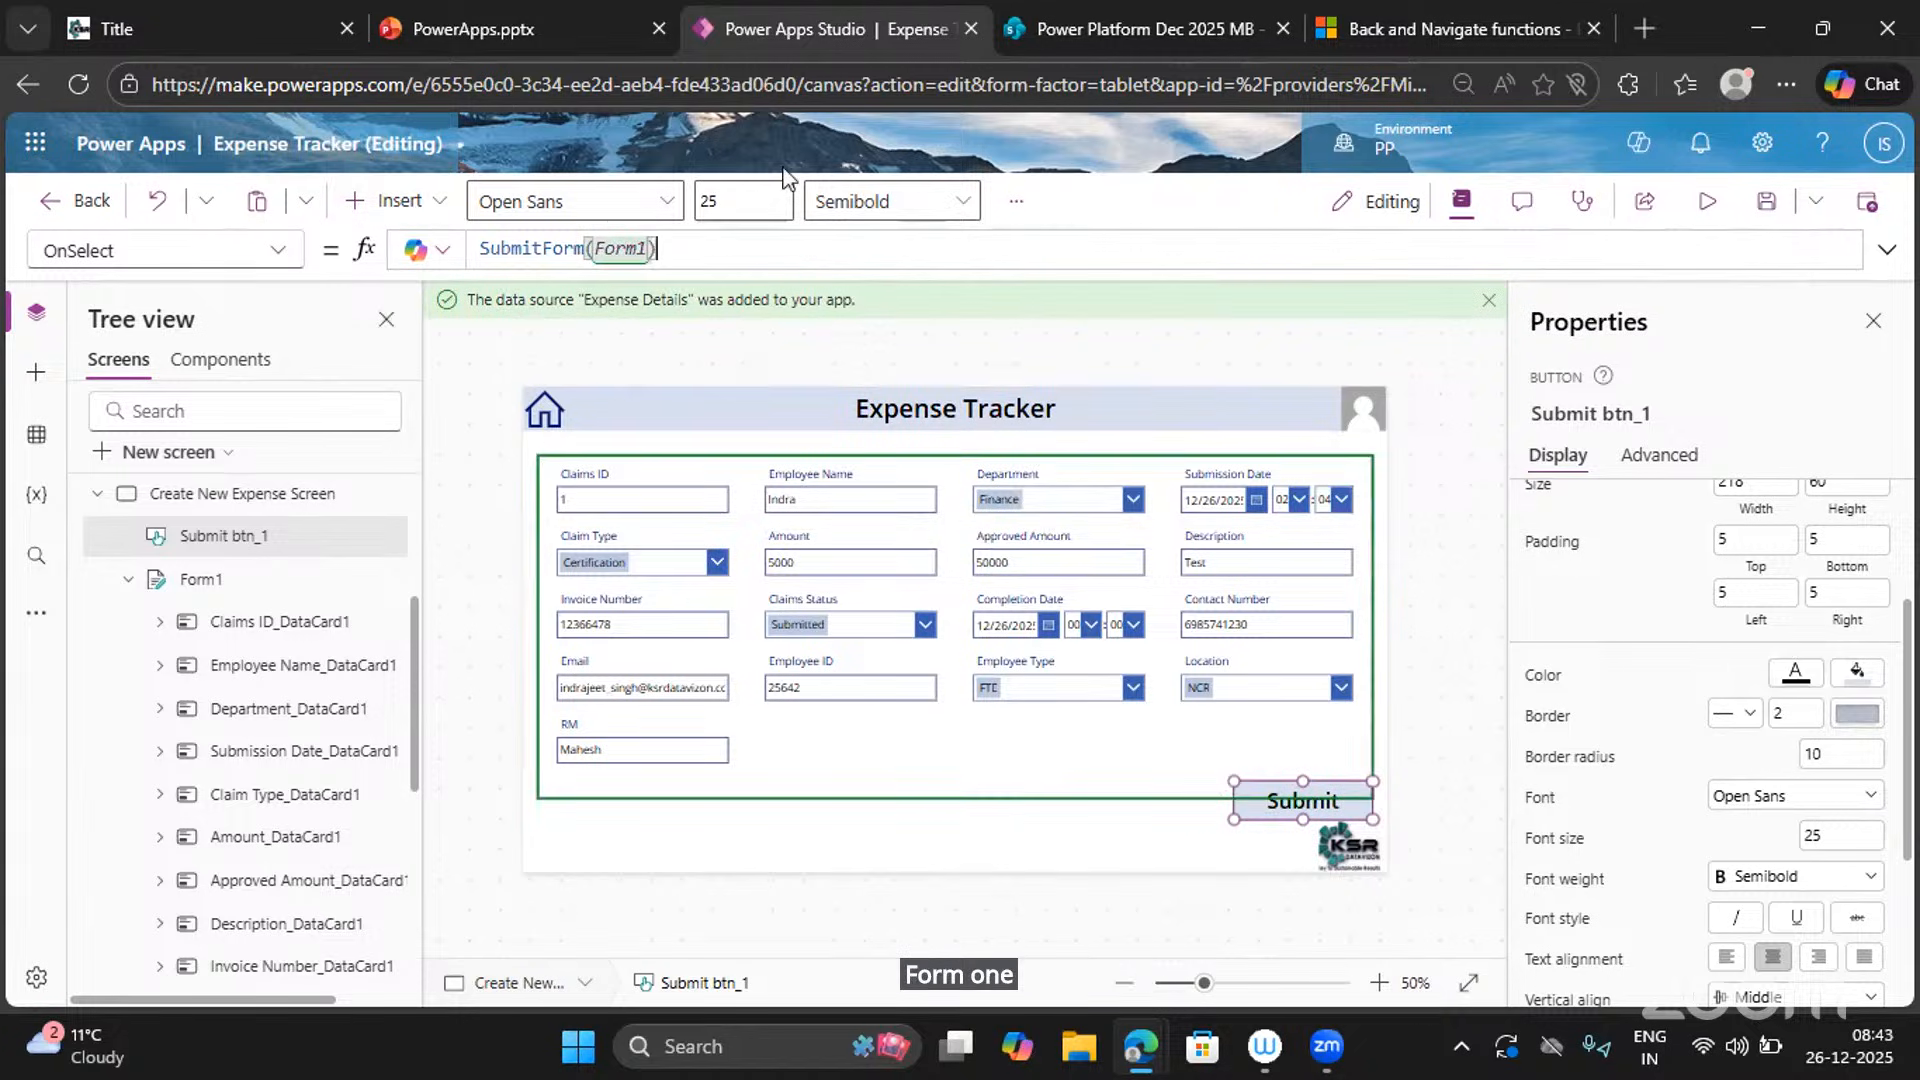
Test the Submit button in preview, then resize it to 182 by 48.
{"action": "left_click", "coordinate": [1706, 202]}
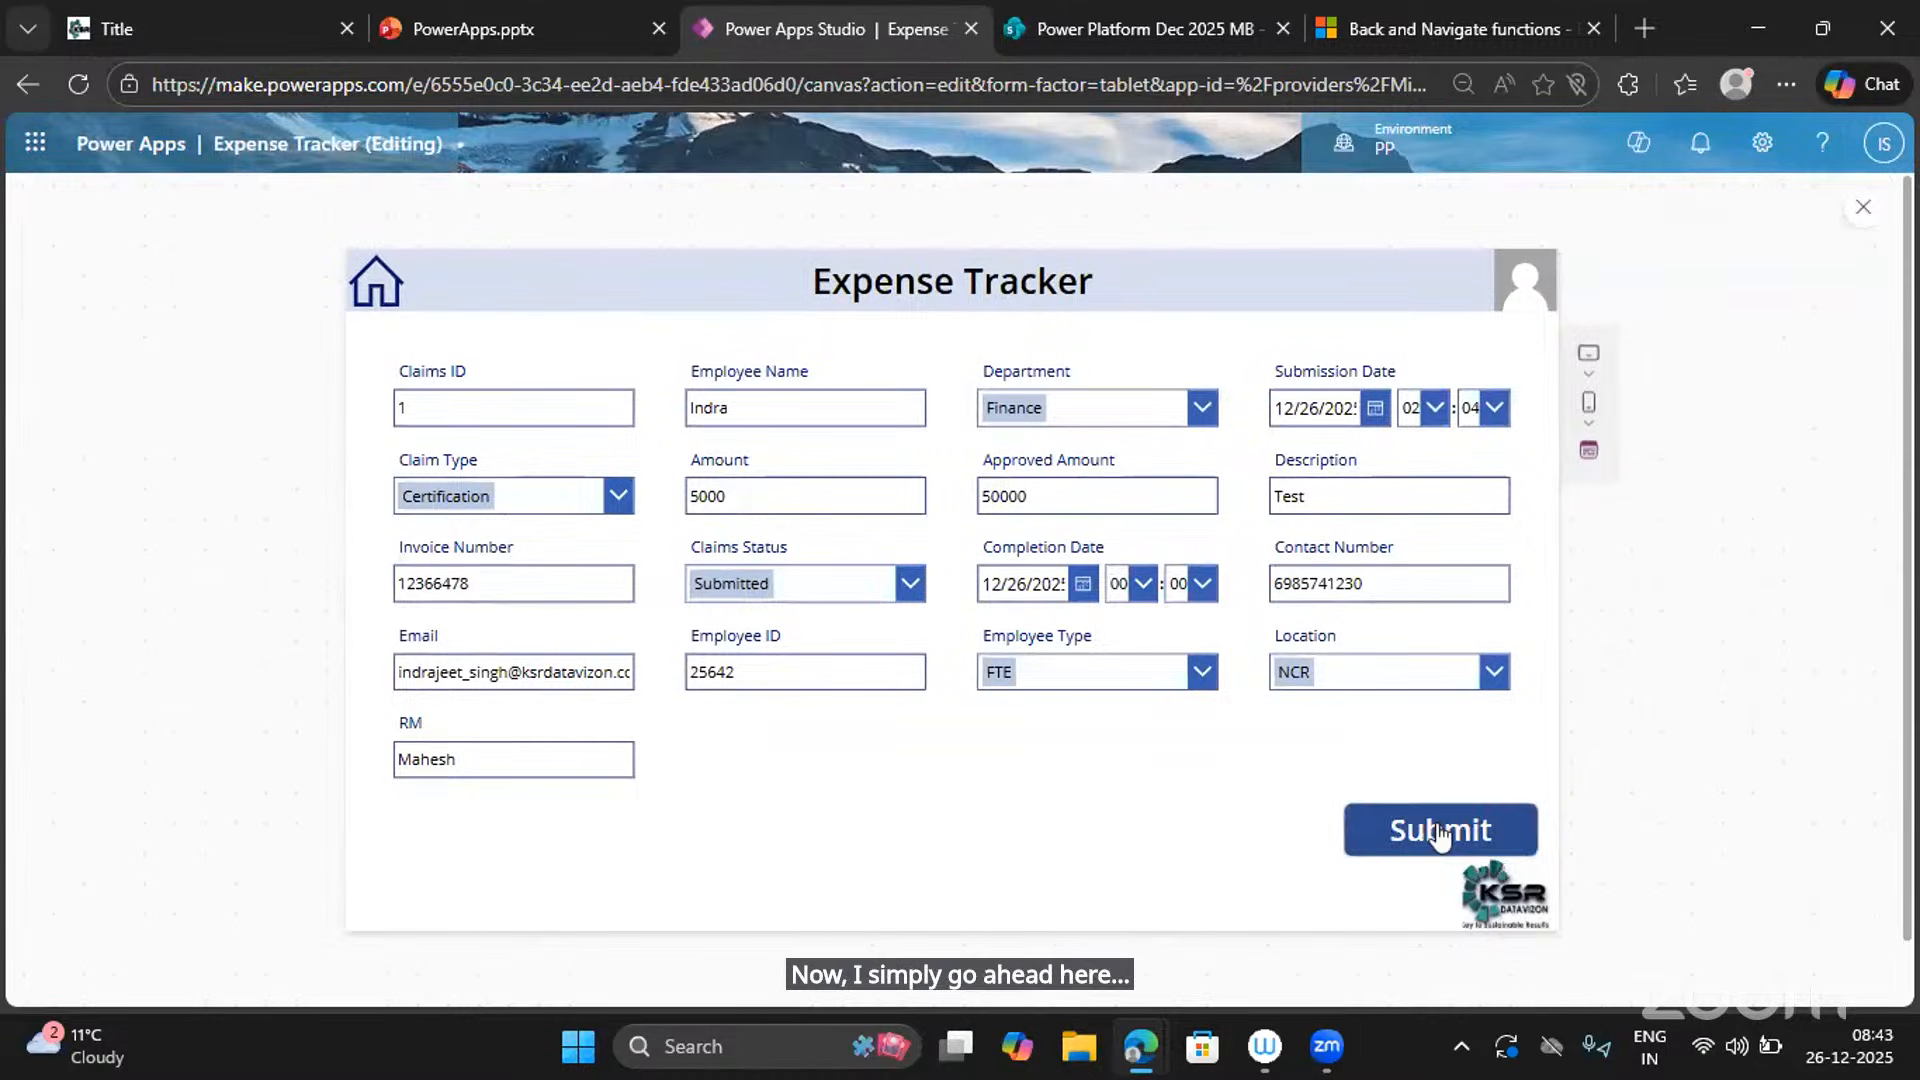
{"action": "left_click", "coordinate": [1862, 212]}
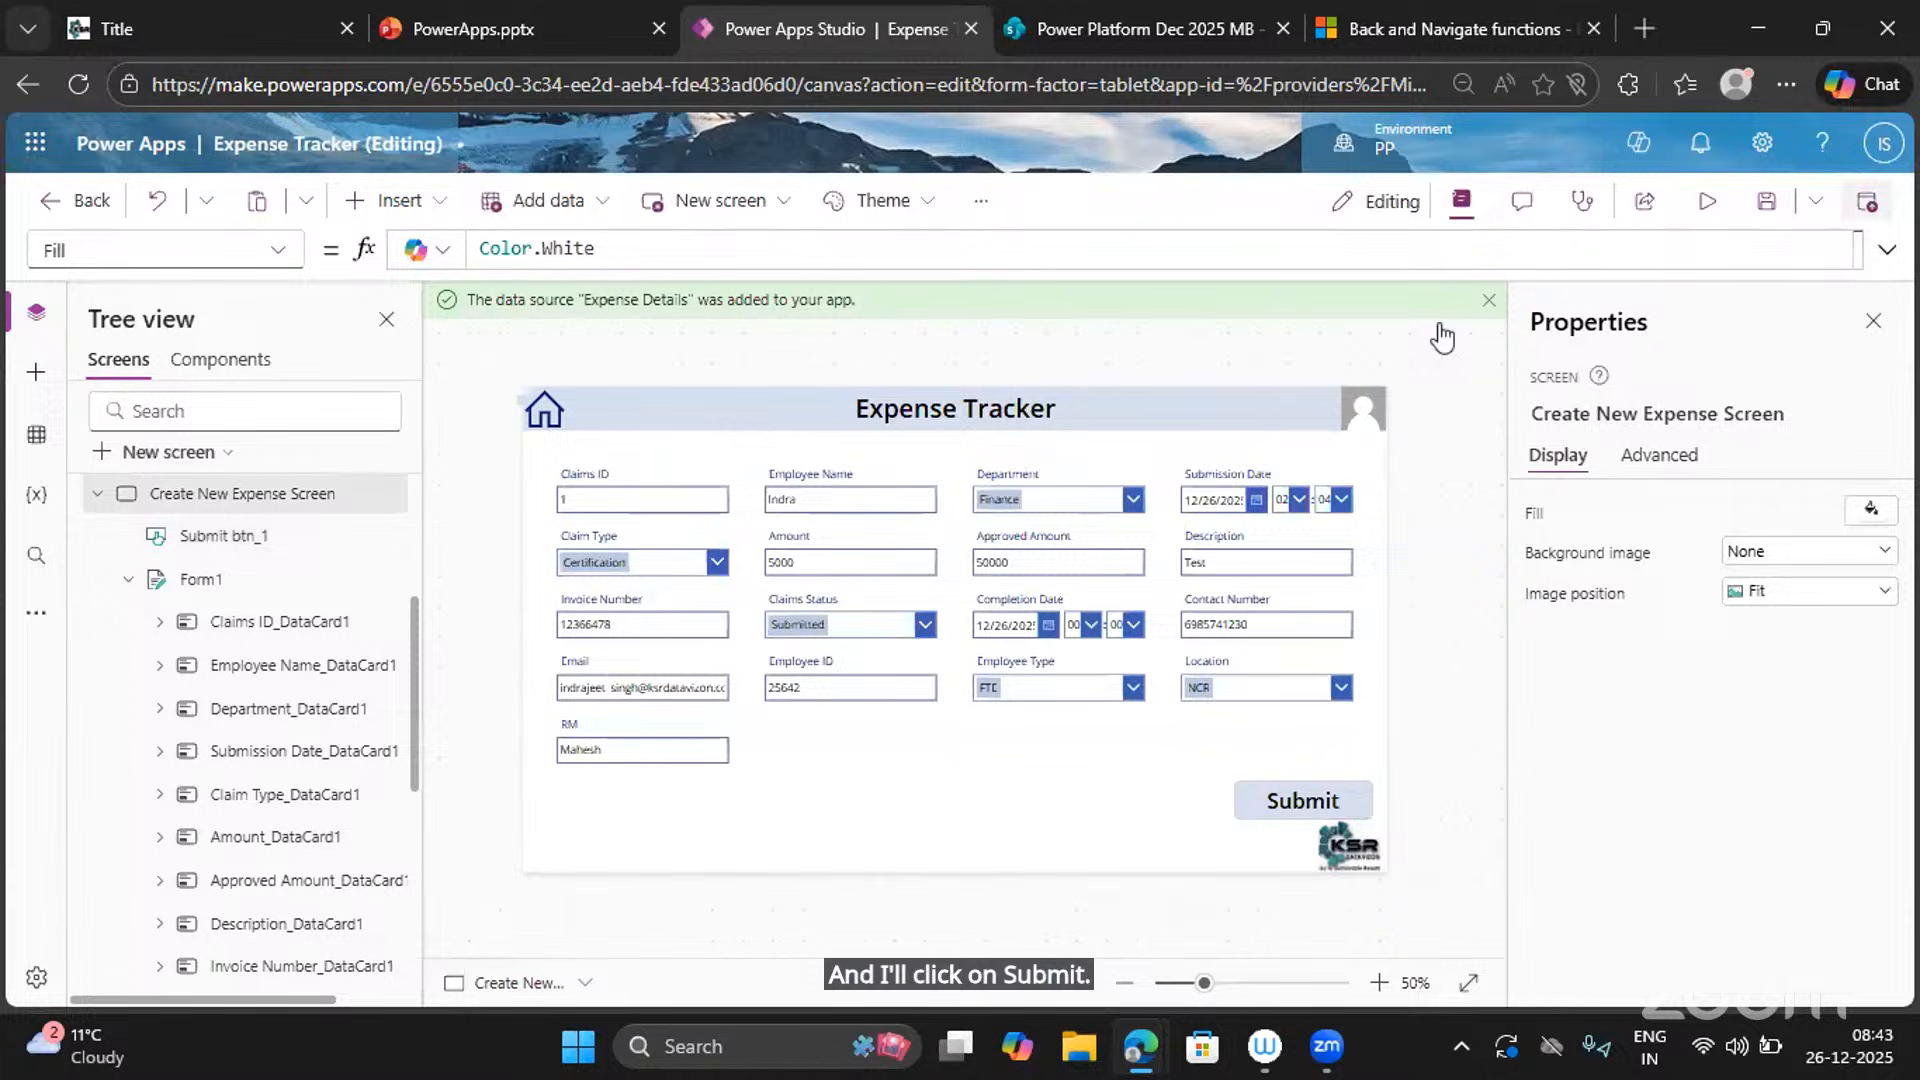
{"action": "left_click", "coordinate": [1317, 812]}
{"action": "left_click_drag", "start_coordinate": [1308, 796], "coordinate": [1245, 781]}
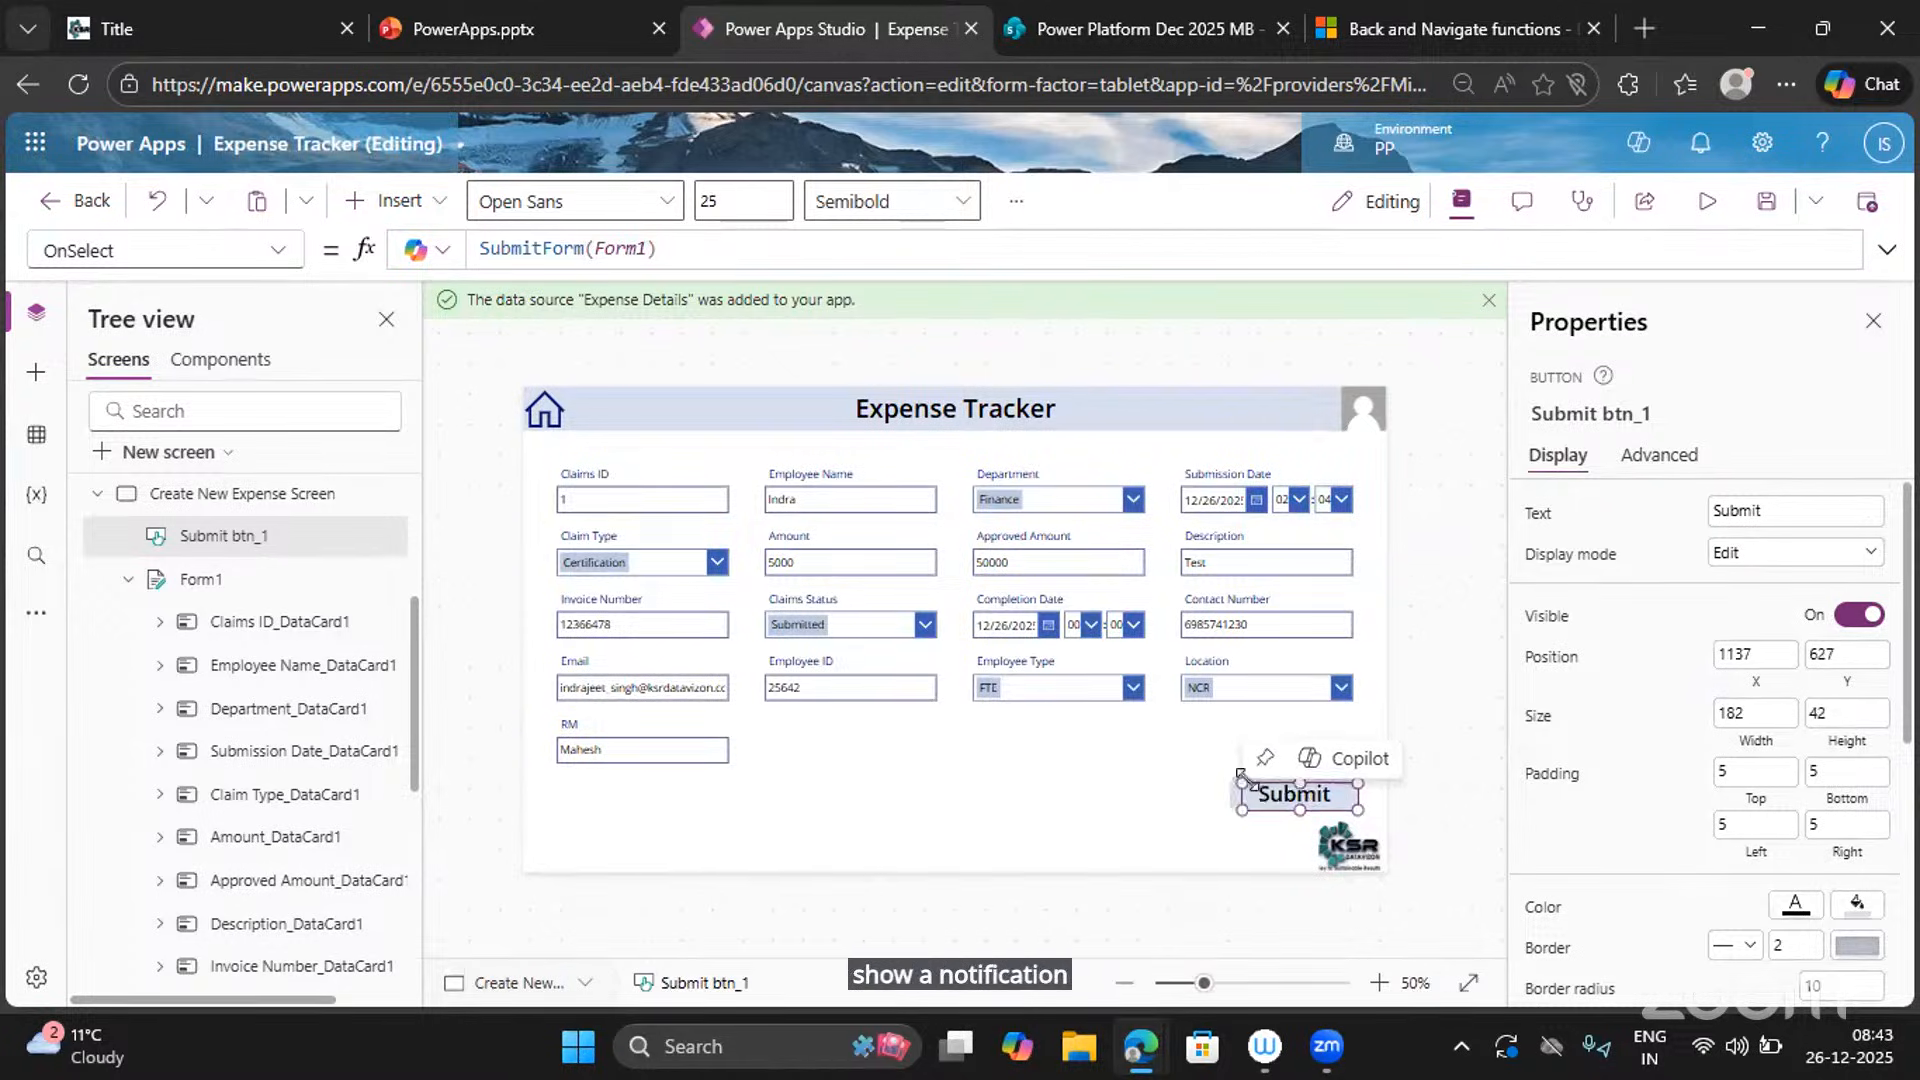
Append Notify("Expense Submitted Successfully", NotificationType.Success) after SubmitForm(Form1) in OnSelect.
{"action": "left_click", "coordinate": [670, 248]}
{"action": "type", "text": ";"}
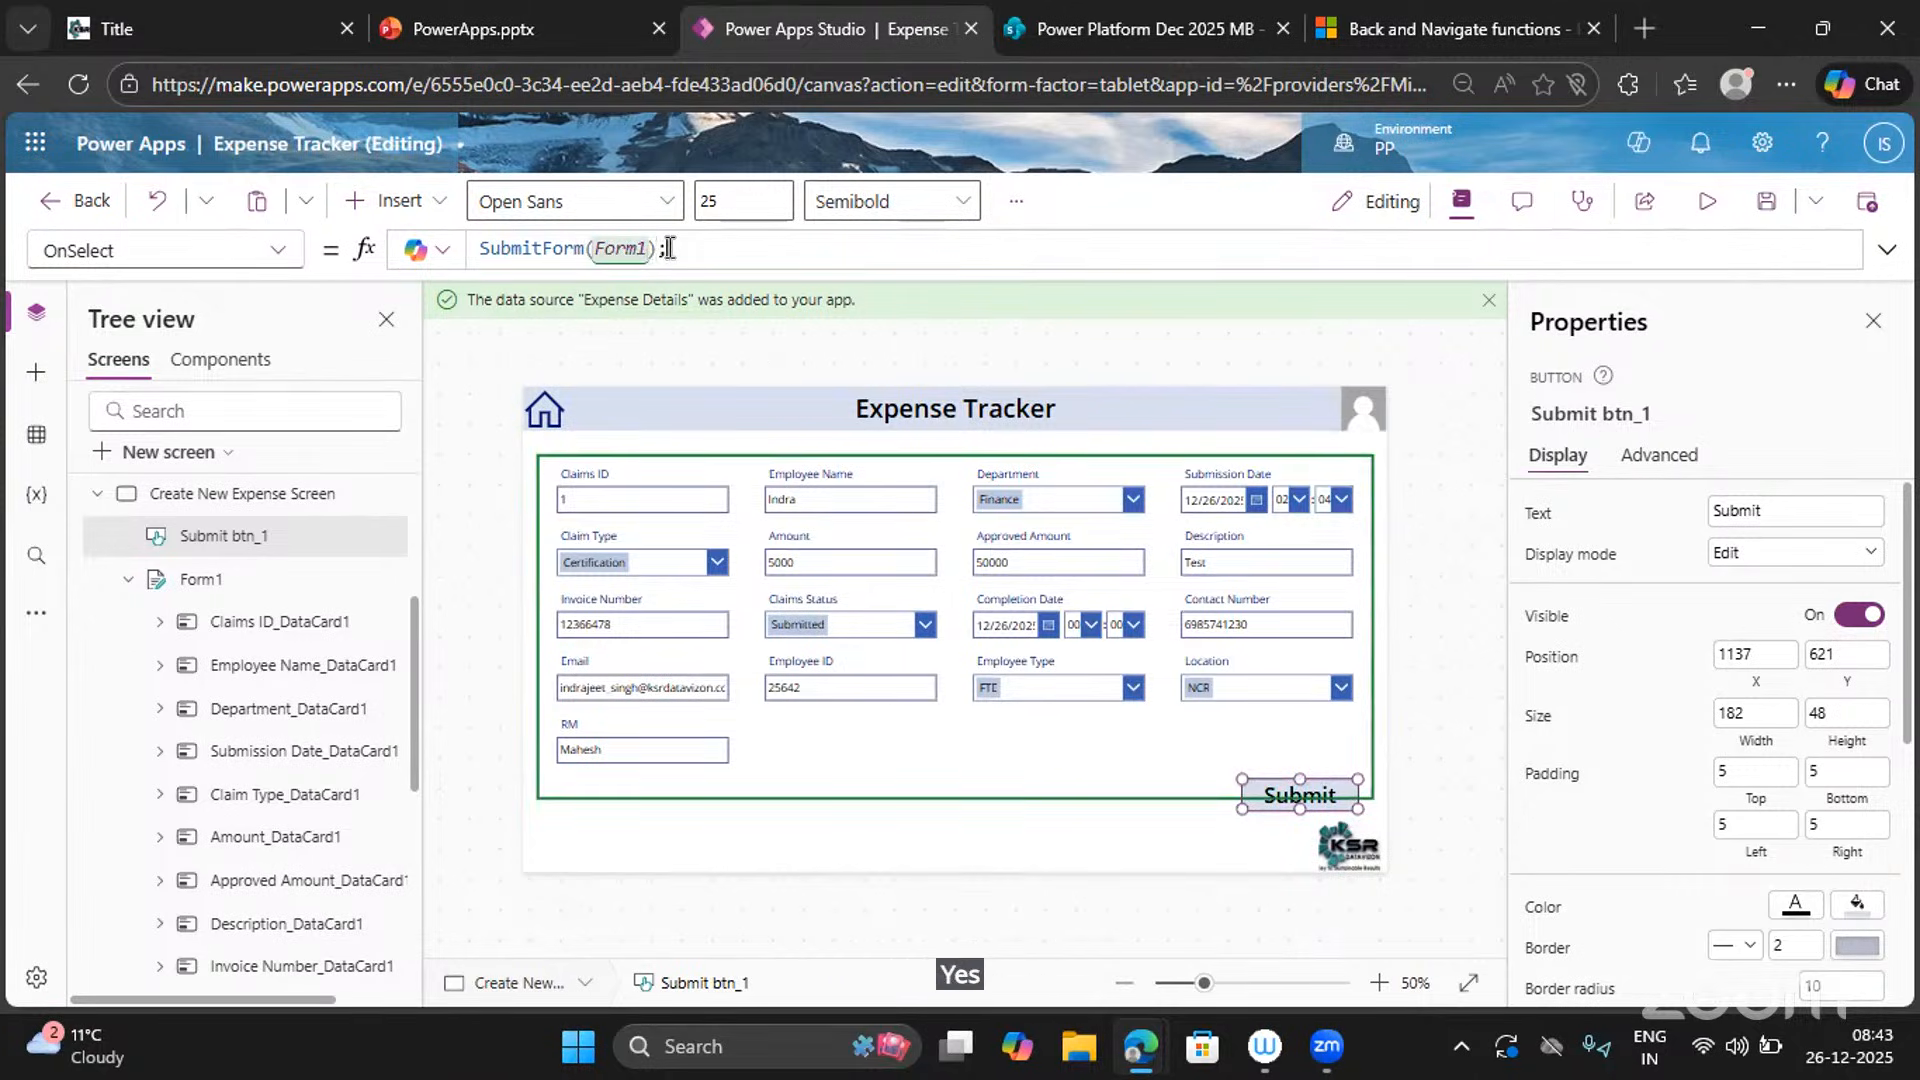
{"action": "type", "text": "Noti"}
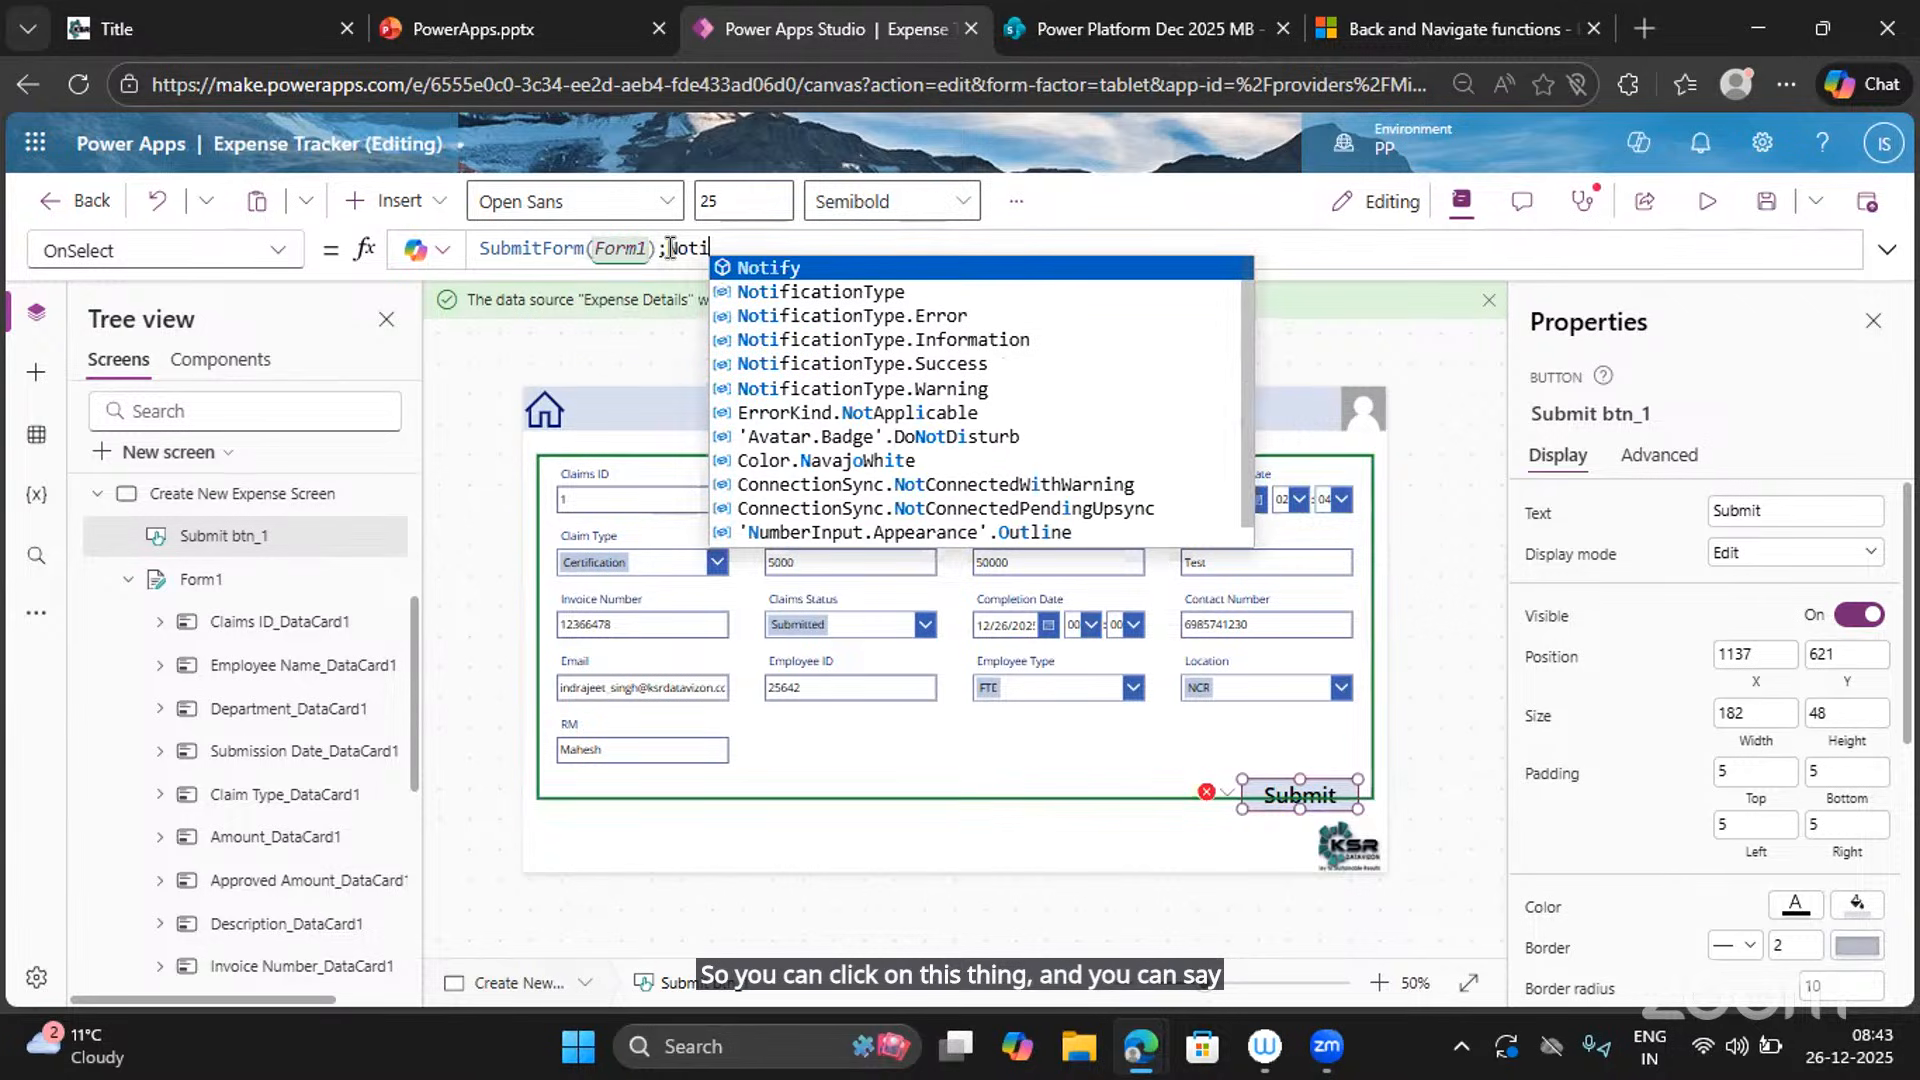
{"action": "key", "text": "Tab"}
{"action": "type", "text": "\""}
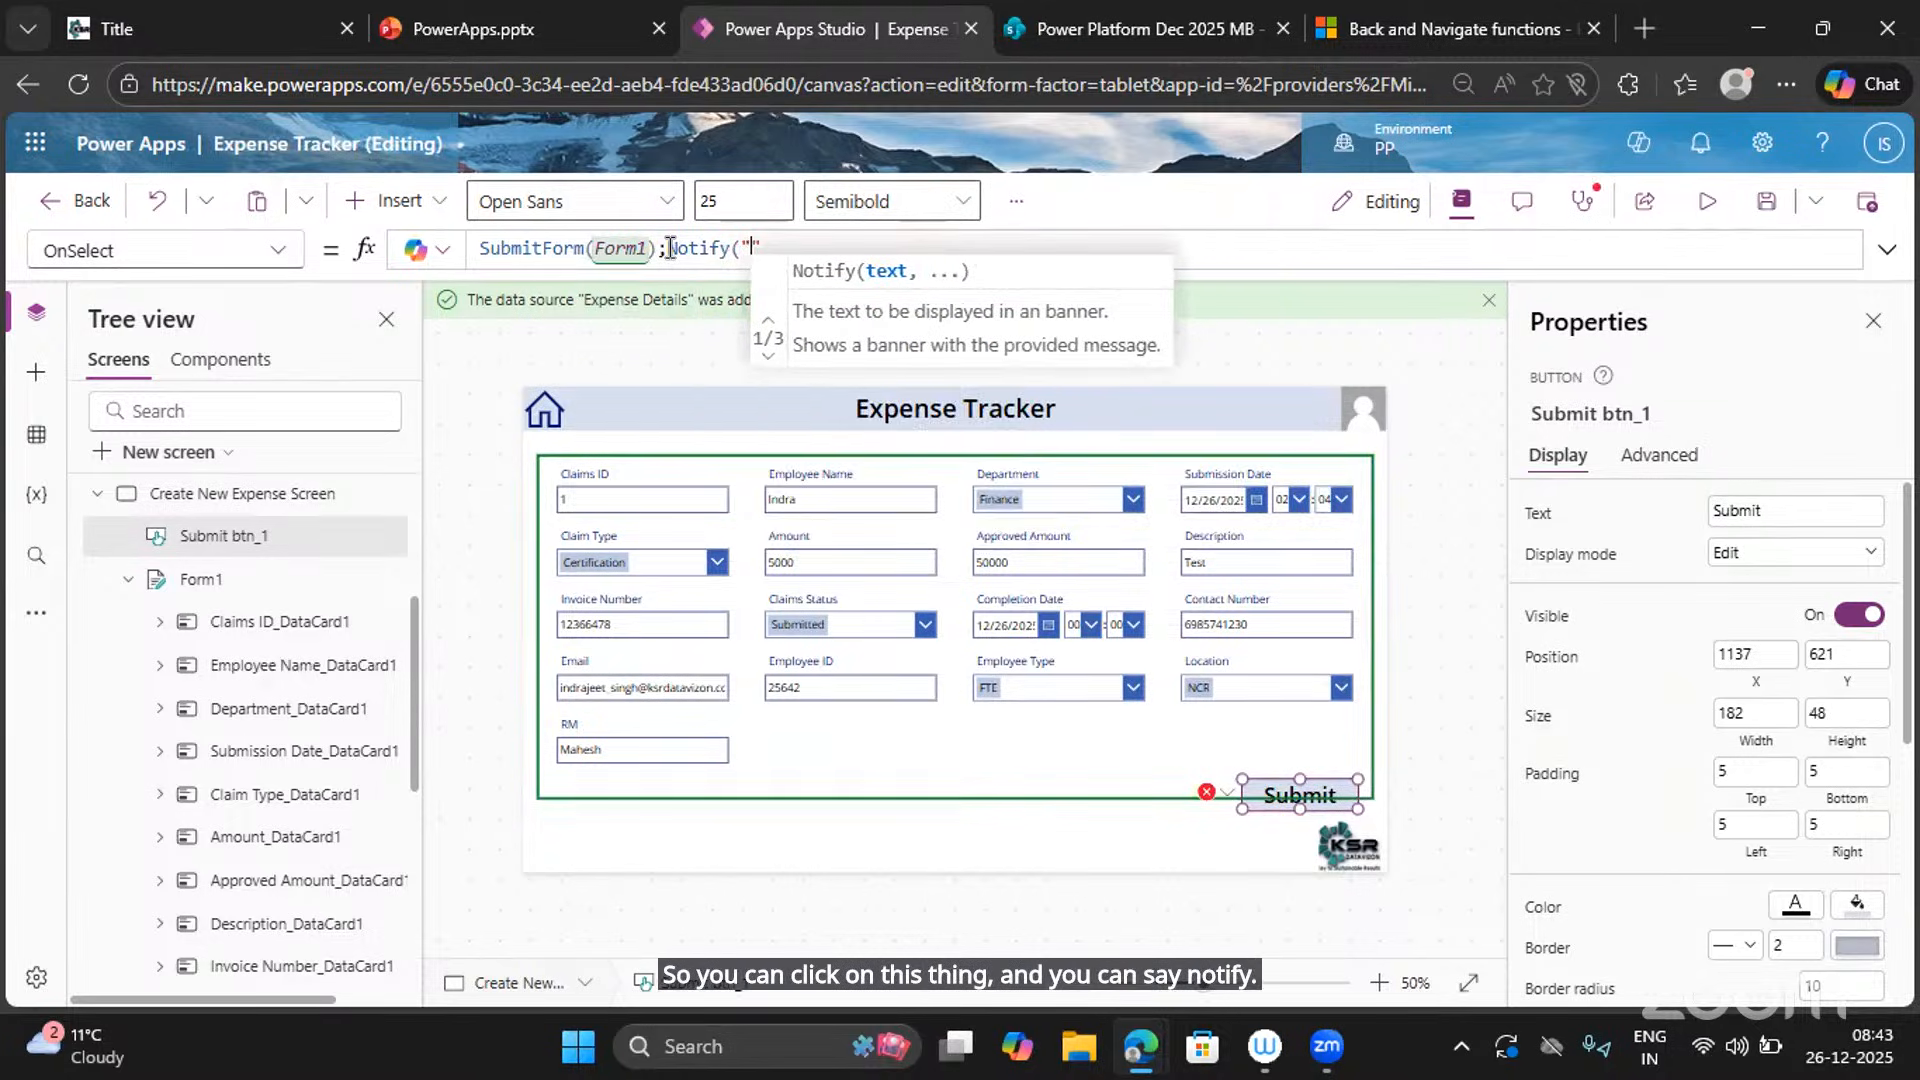
{"action": "type", "text": "Expense "}
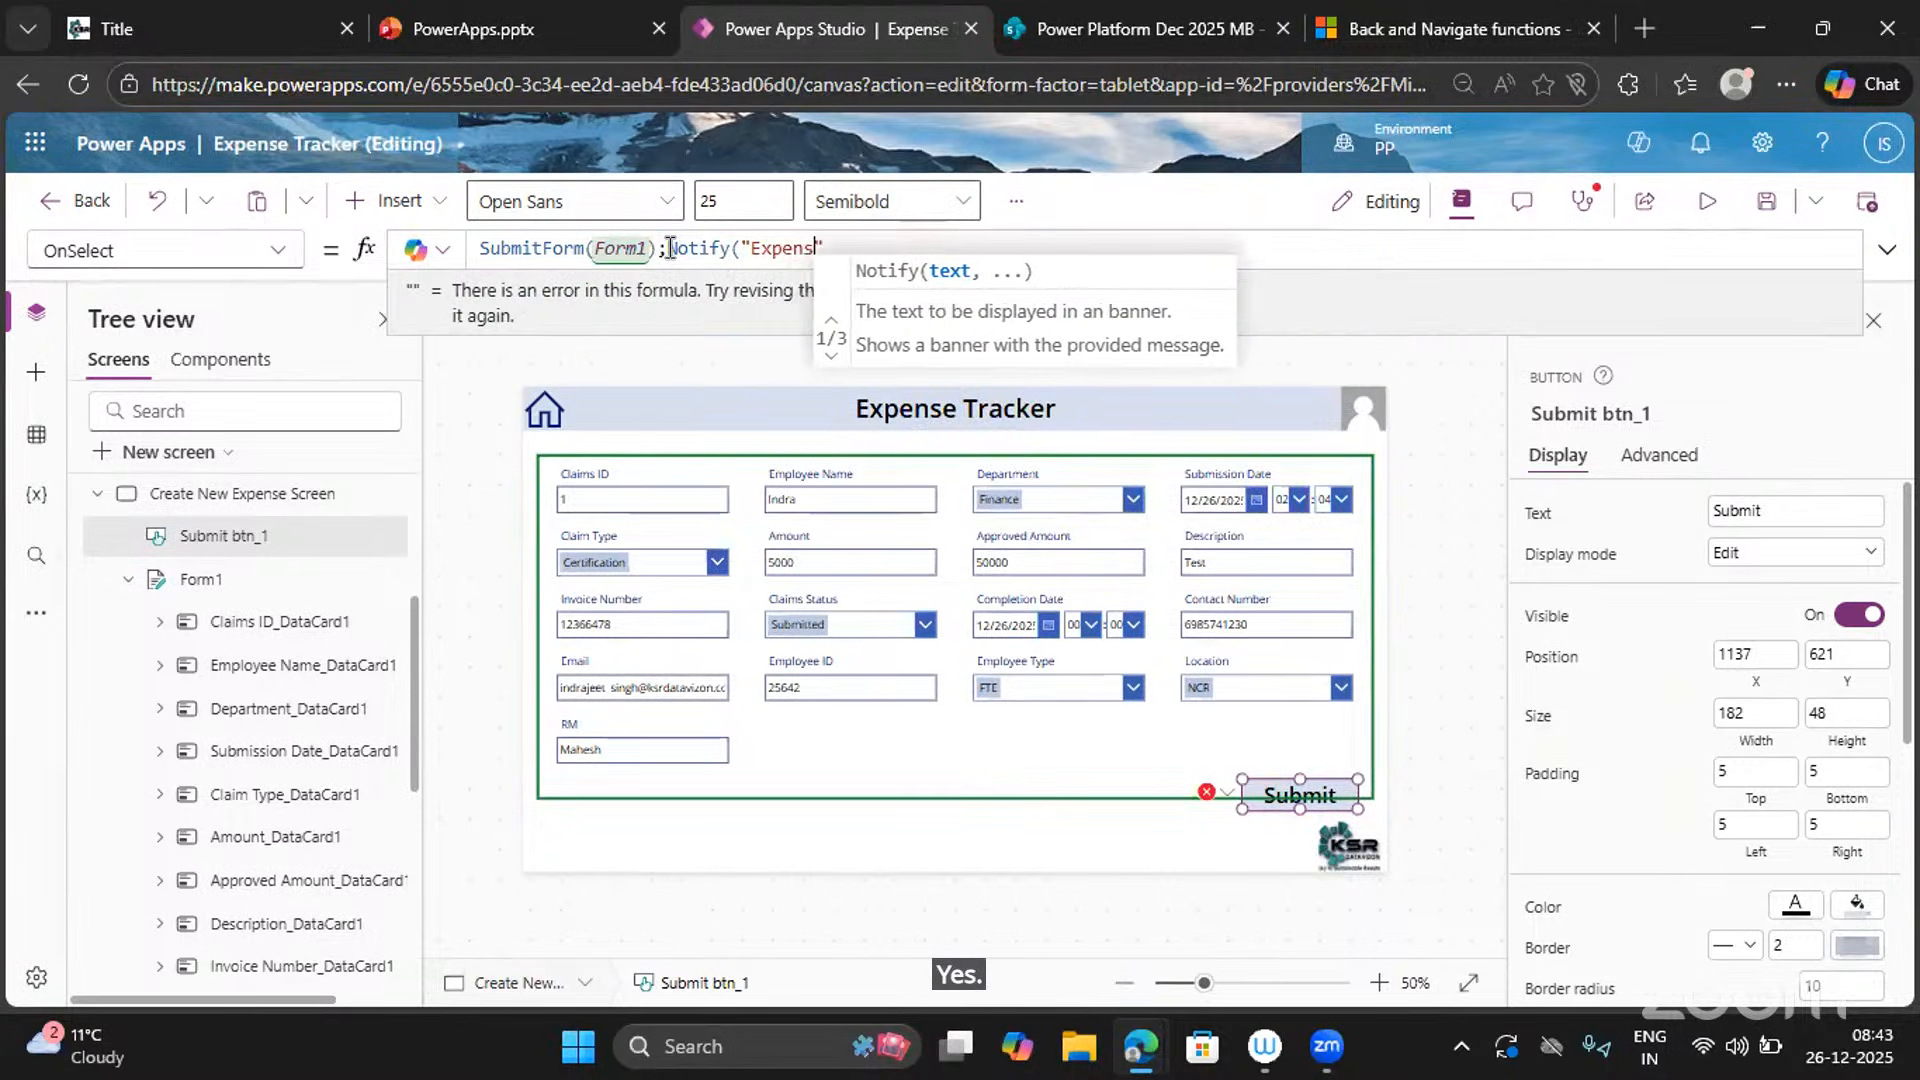
{"action": "type", "text": "Subm"}
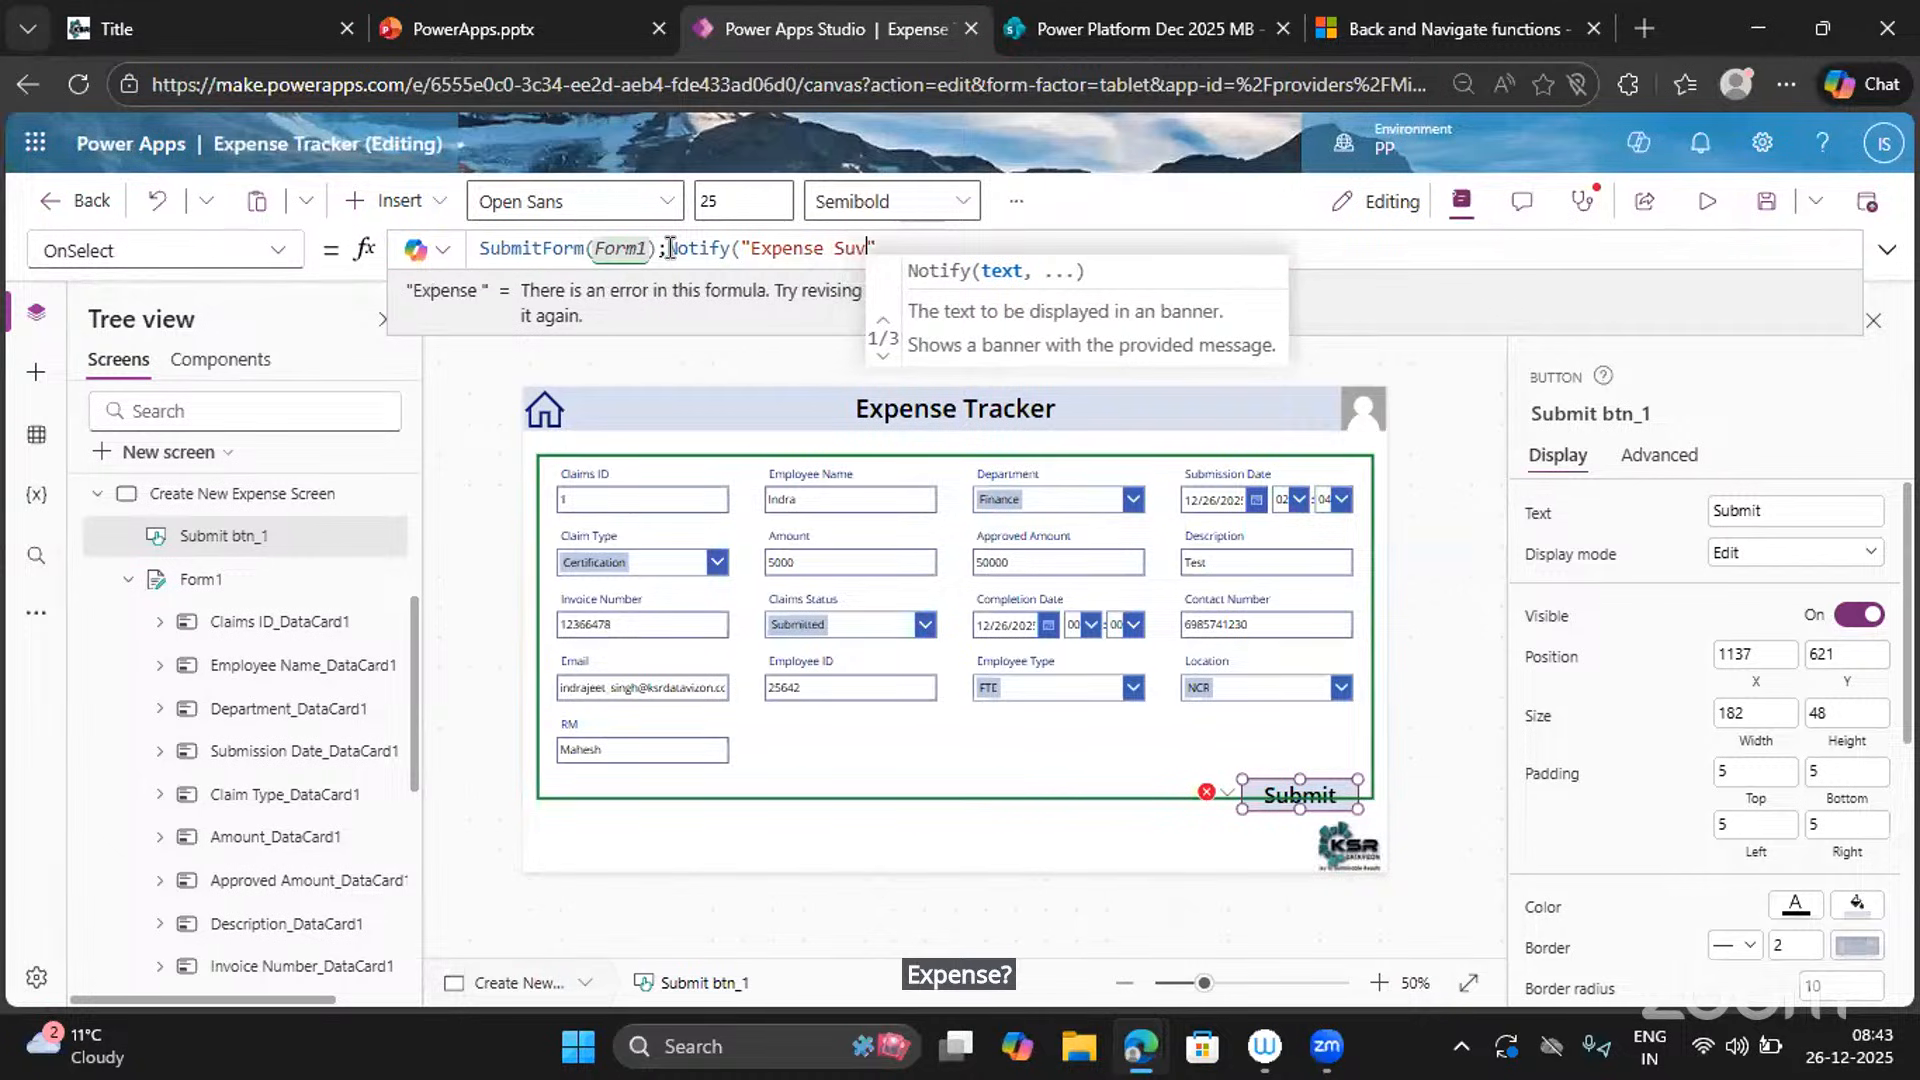
{"action": "type", "text": "itted Su"}
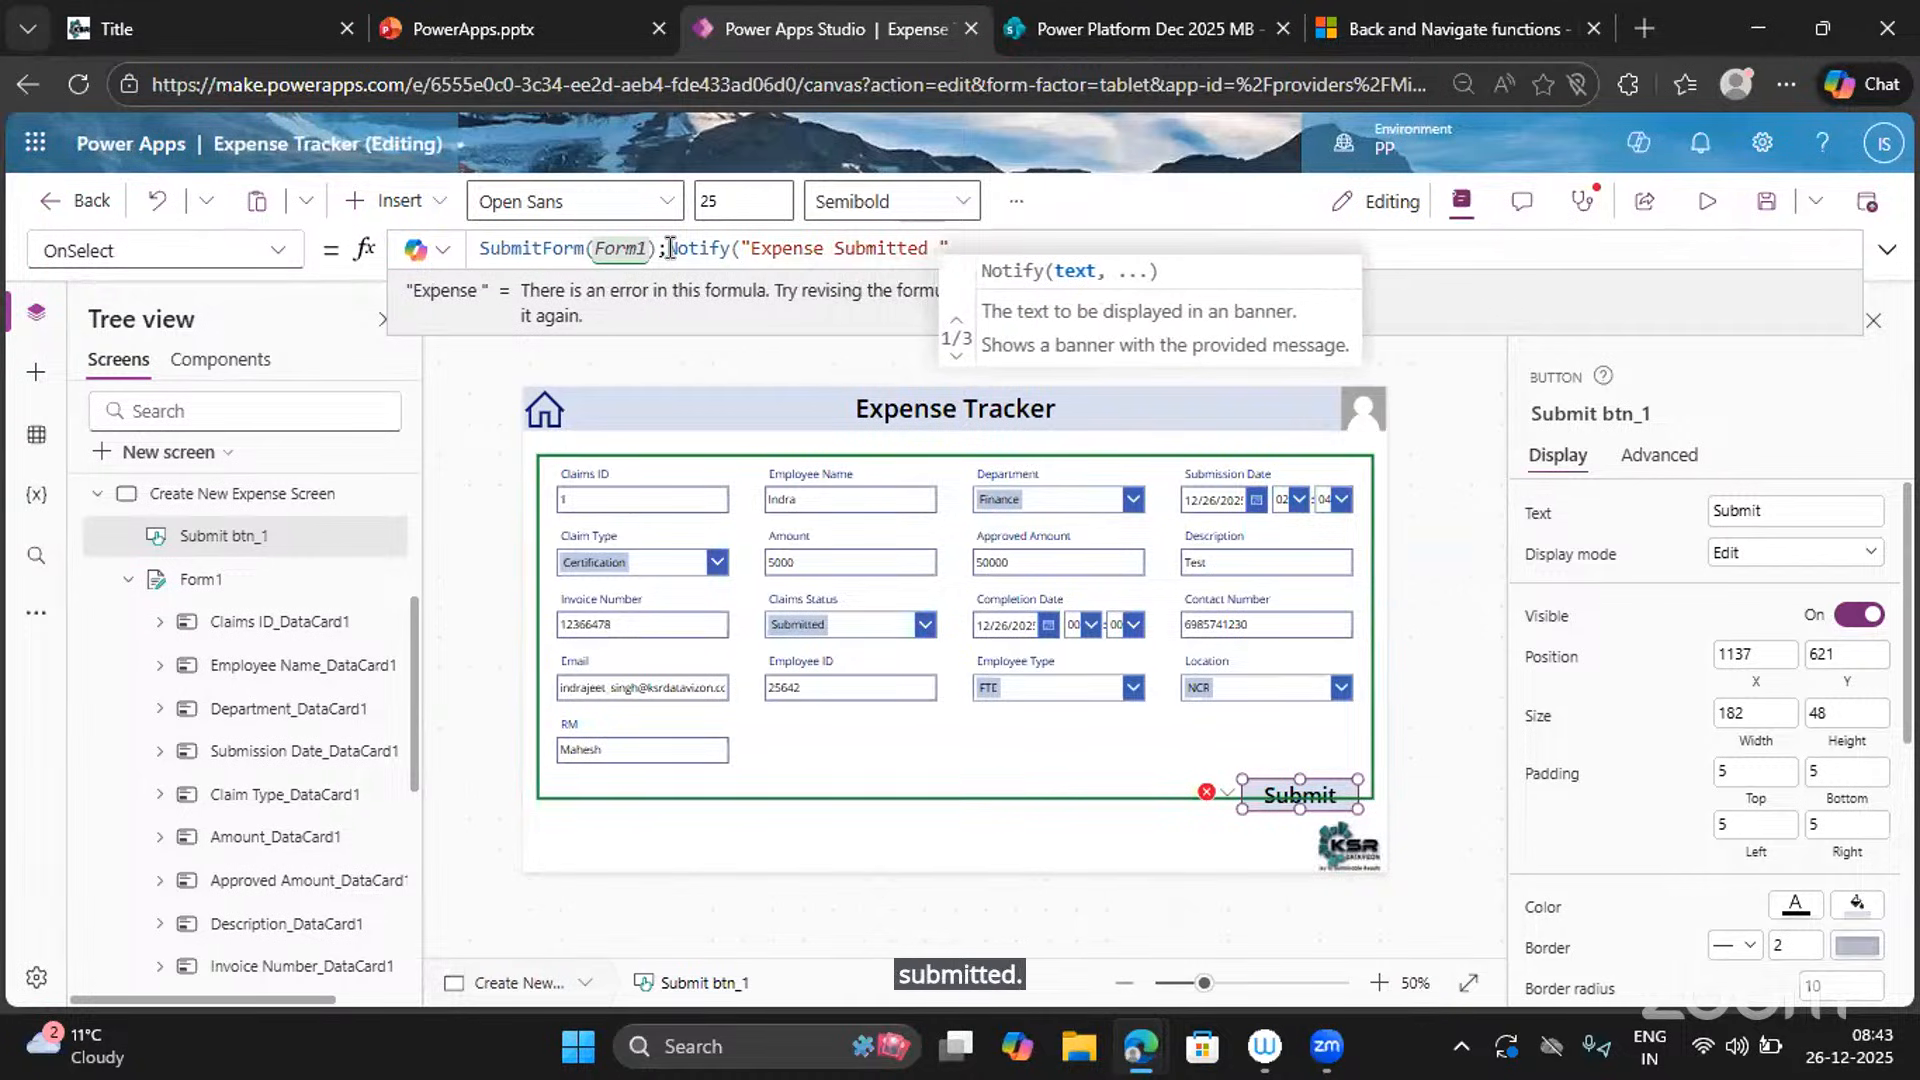
{"action": "type", "text": "ccessfu"}
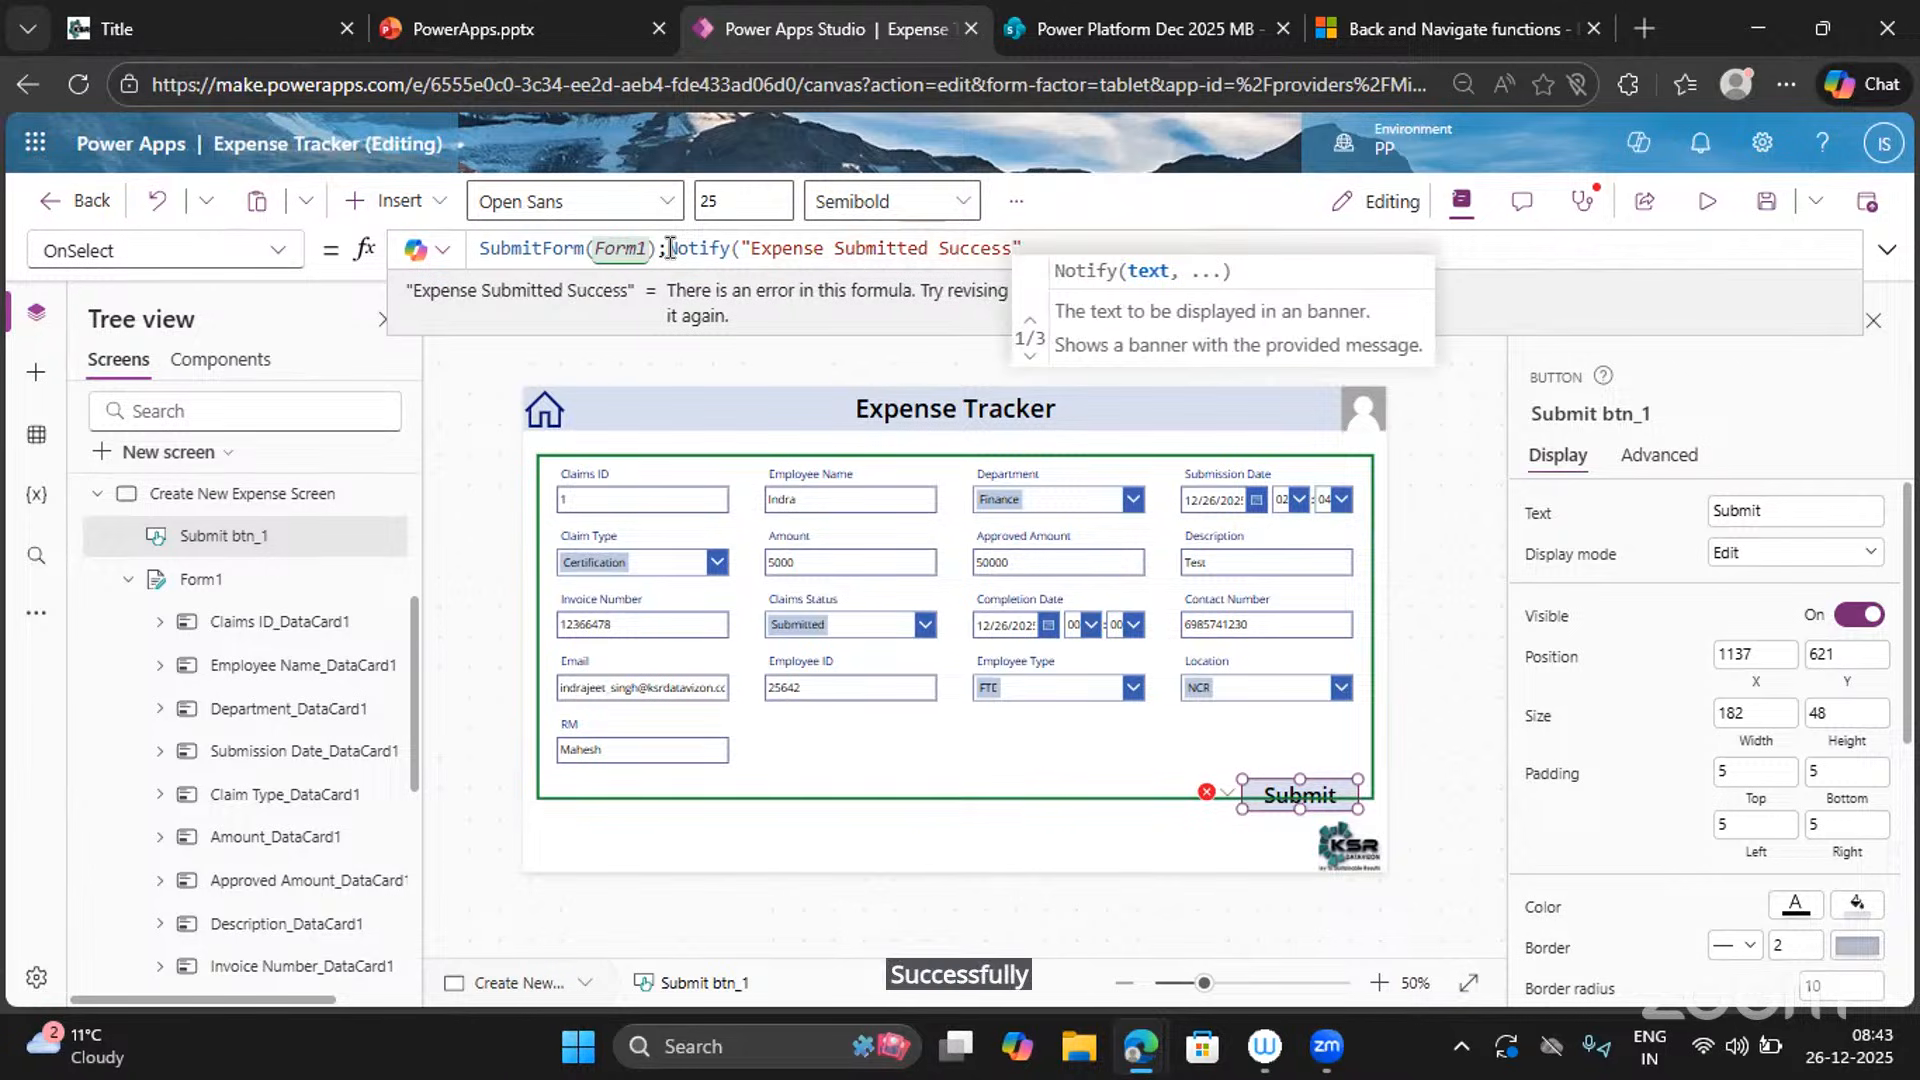
{"action": "type", "text": "lly"}
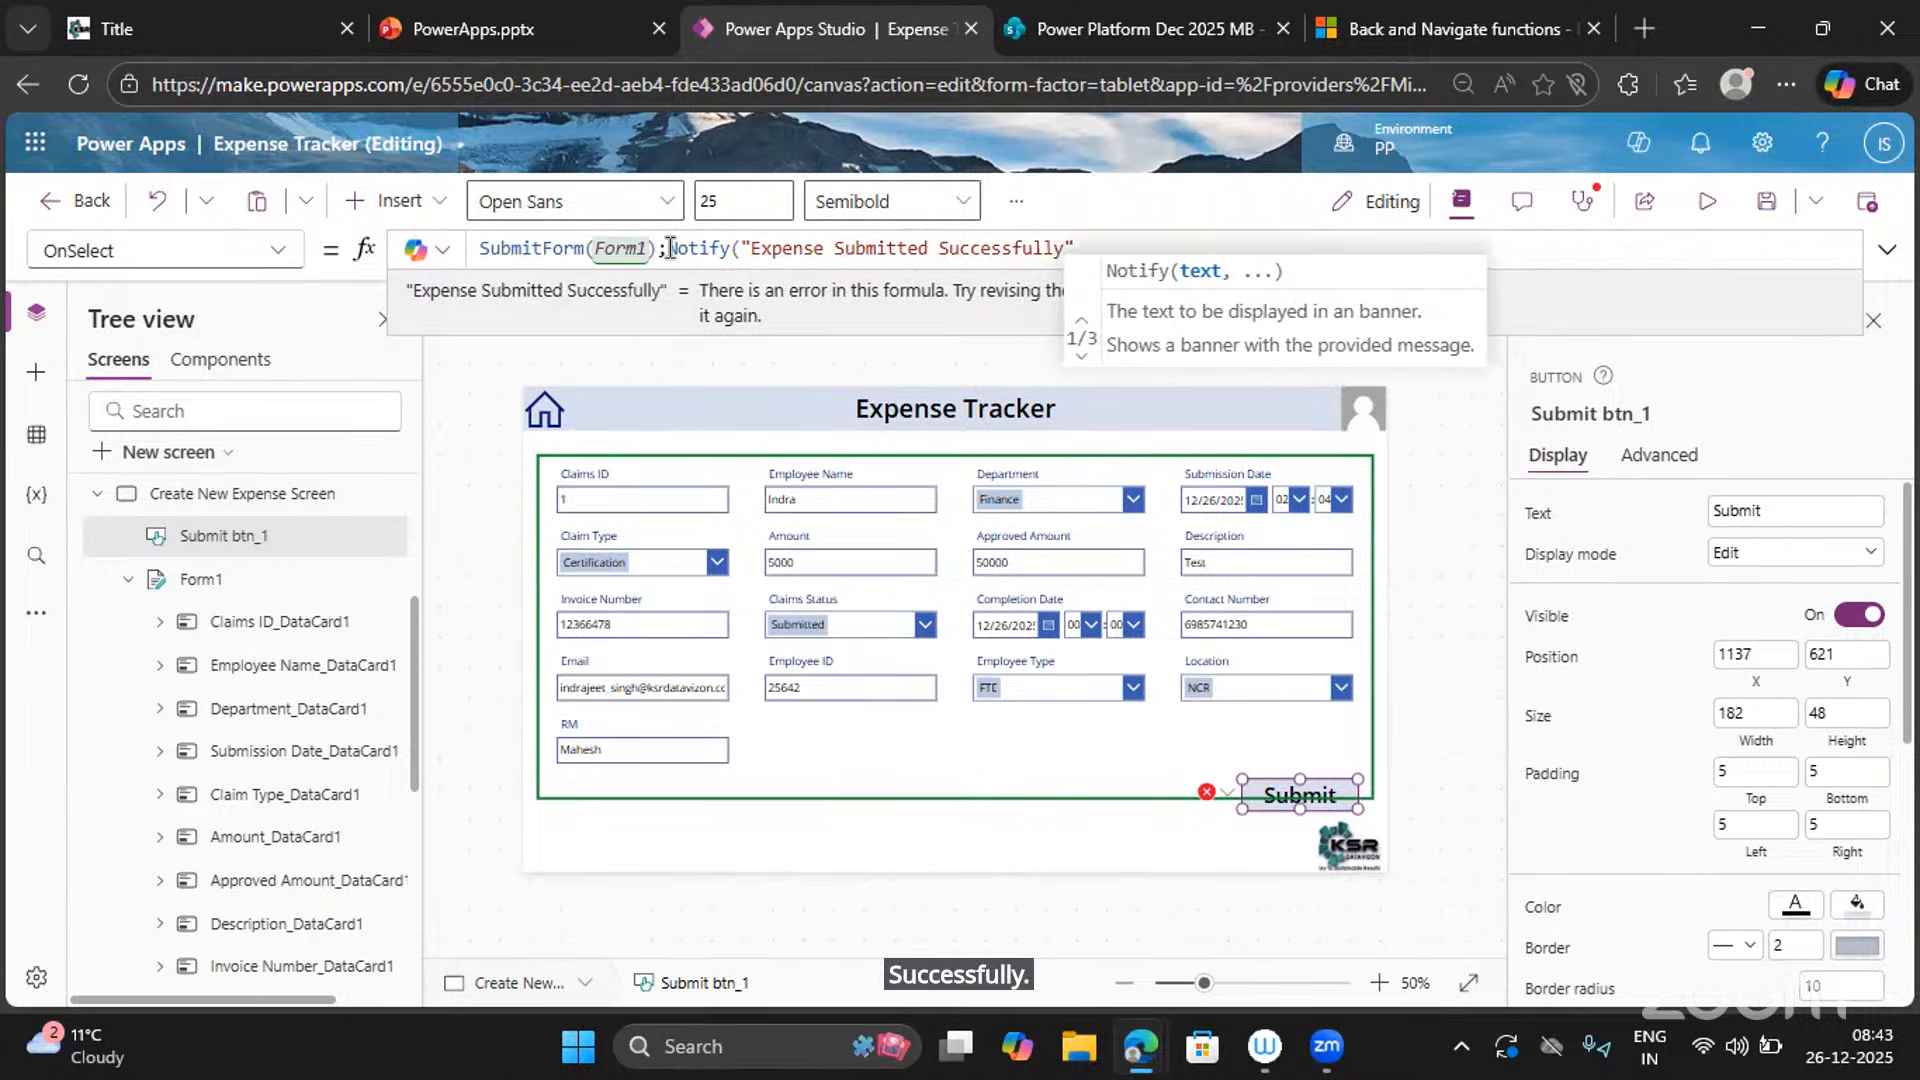
{"action": "type", "text": "\","}
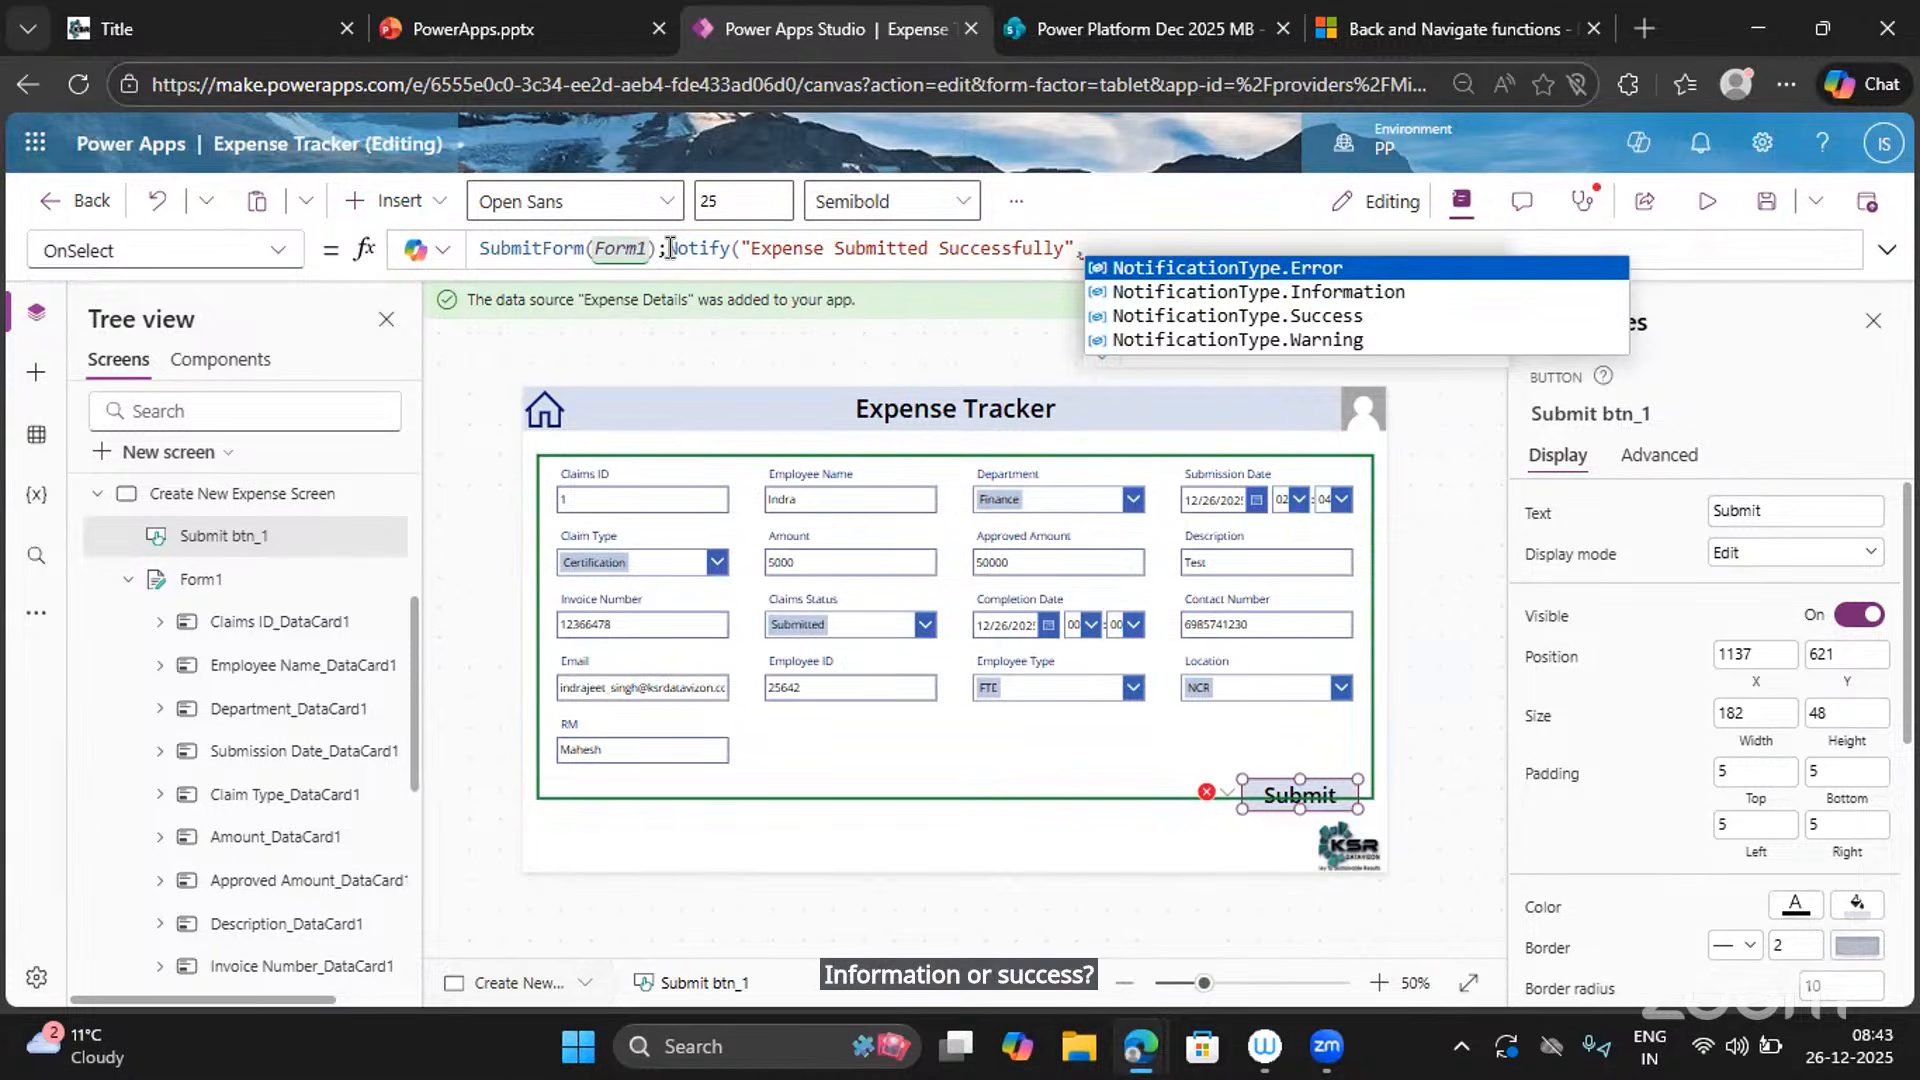
{"action": "key", "text": "Down"}
{"action": "key", "text": "Down"}
{"action": "key", "text": "Tab"}
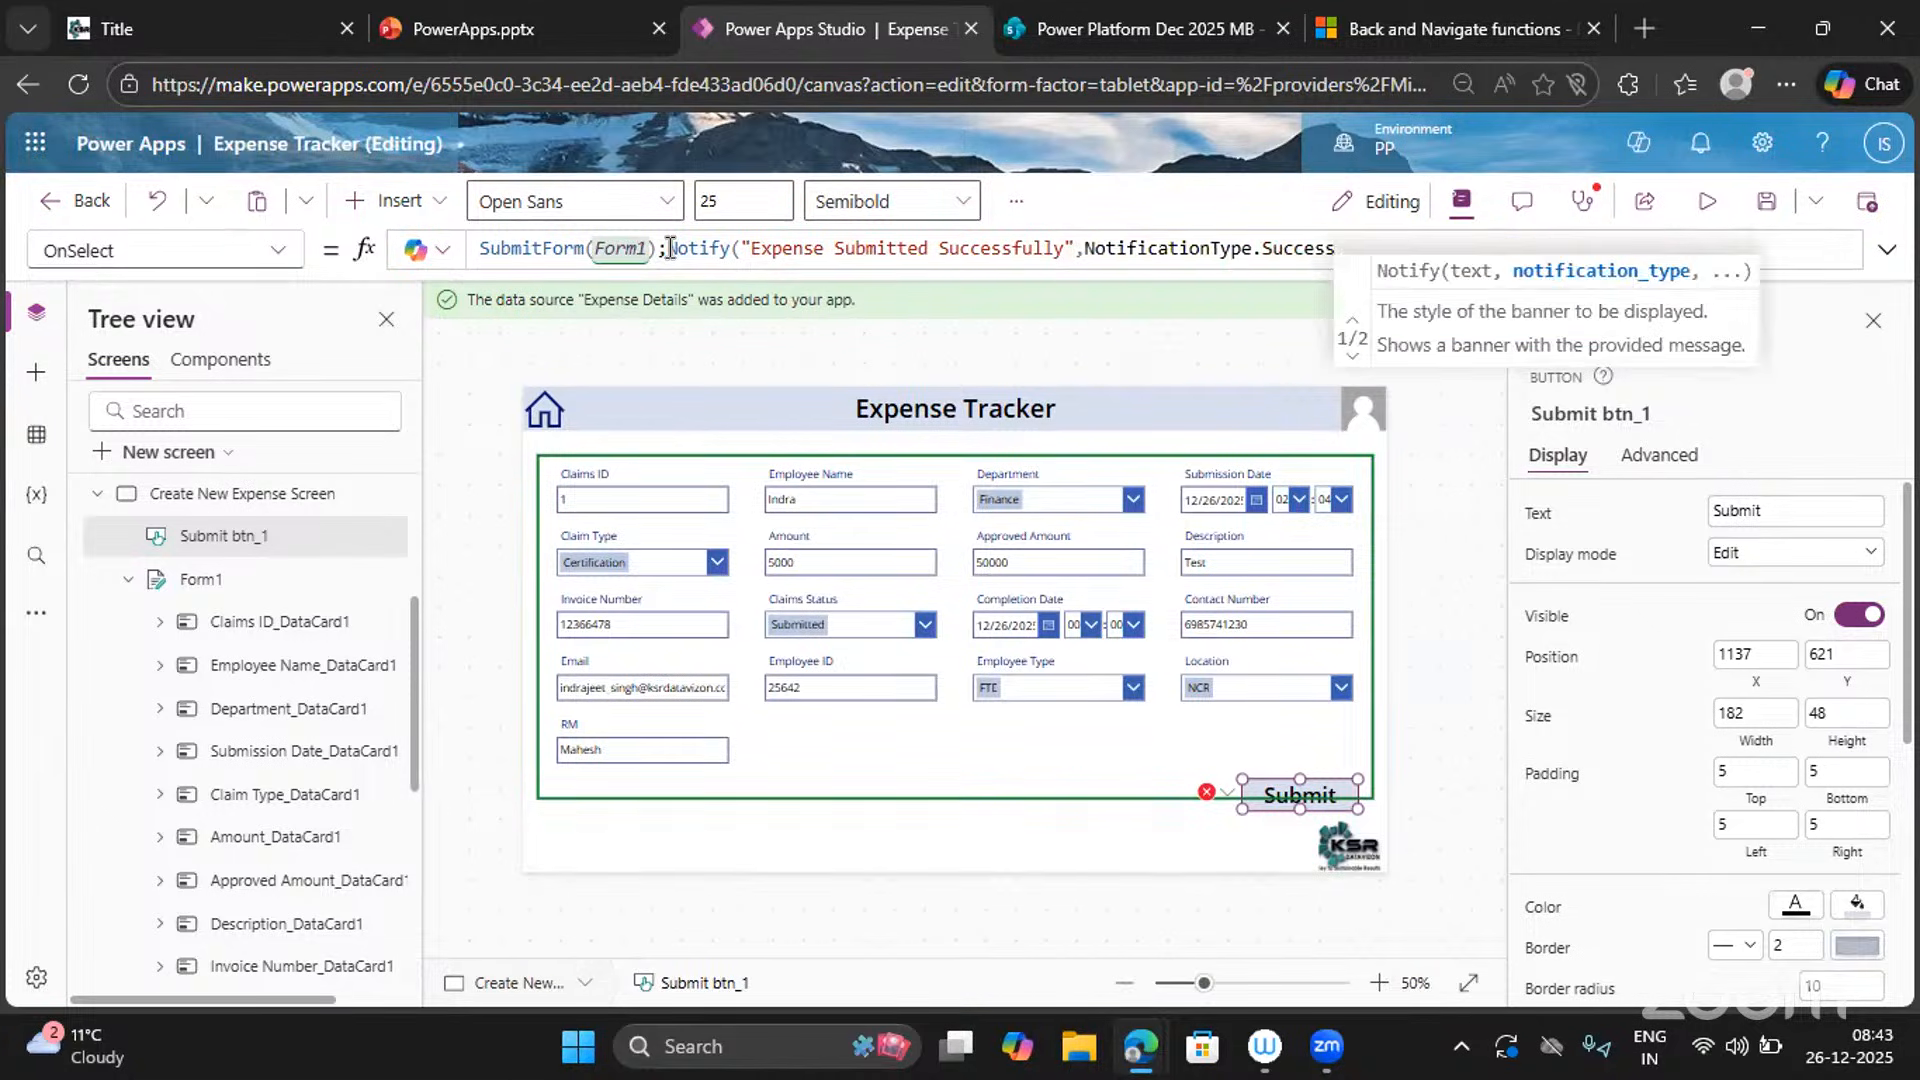
{"action": "type", "text": ")"}
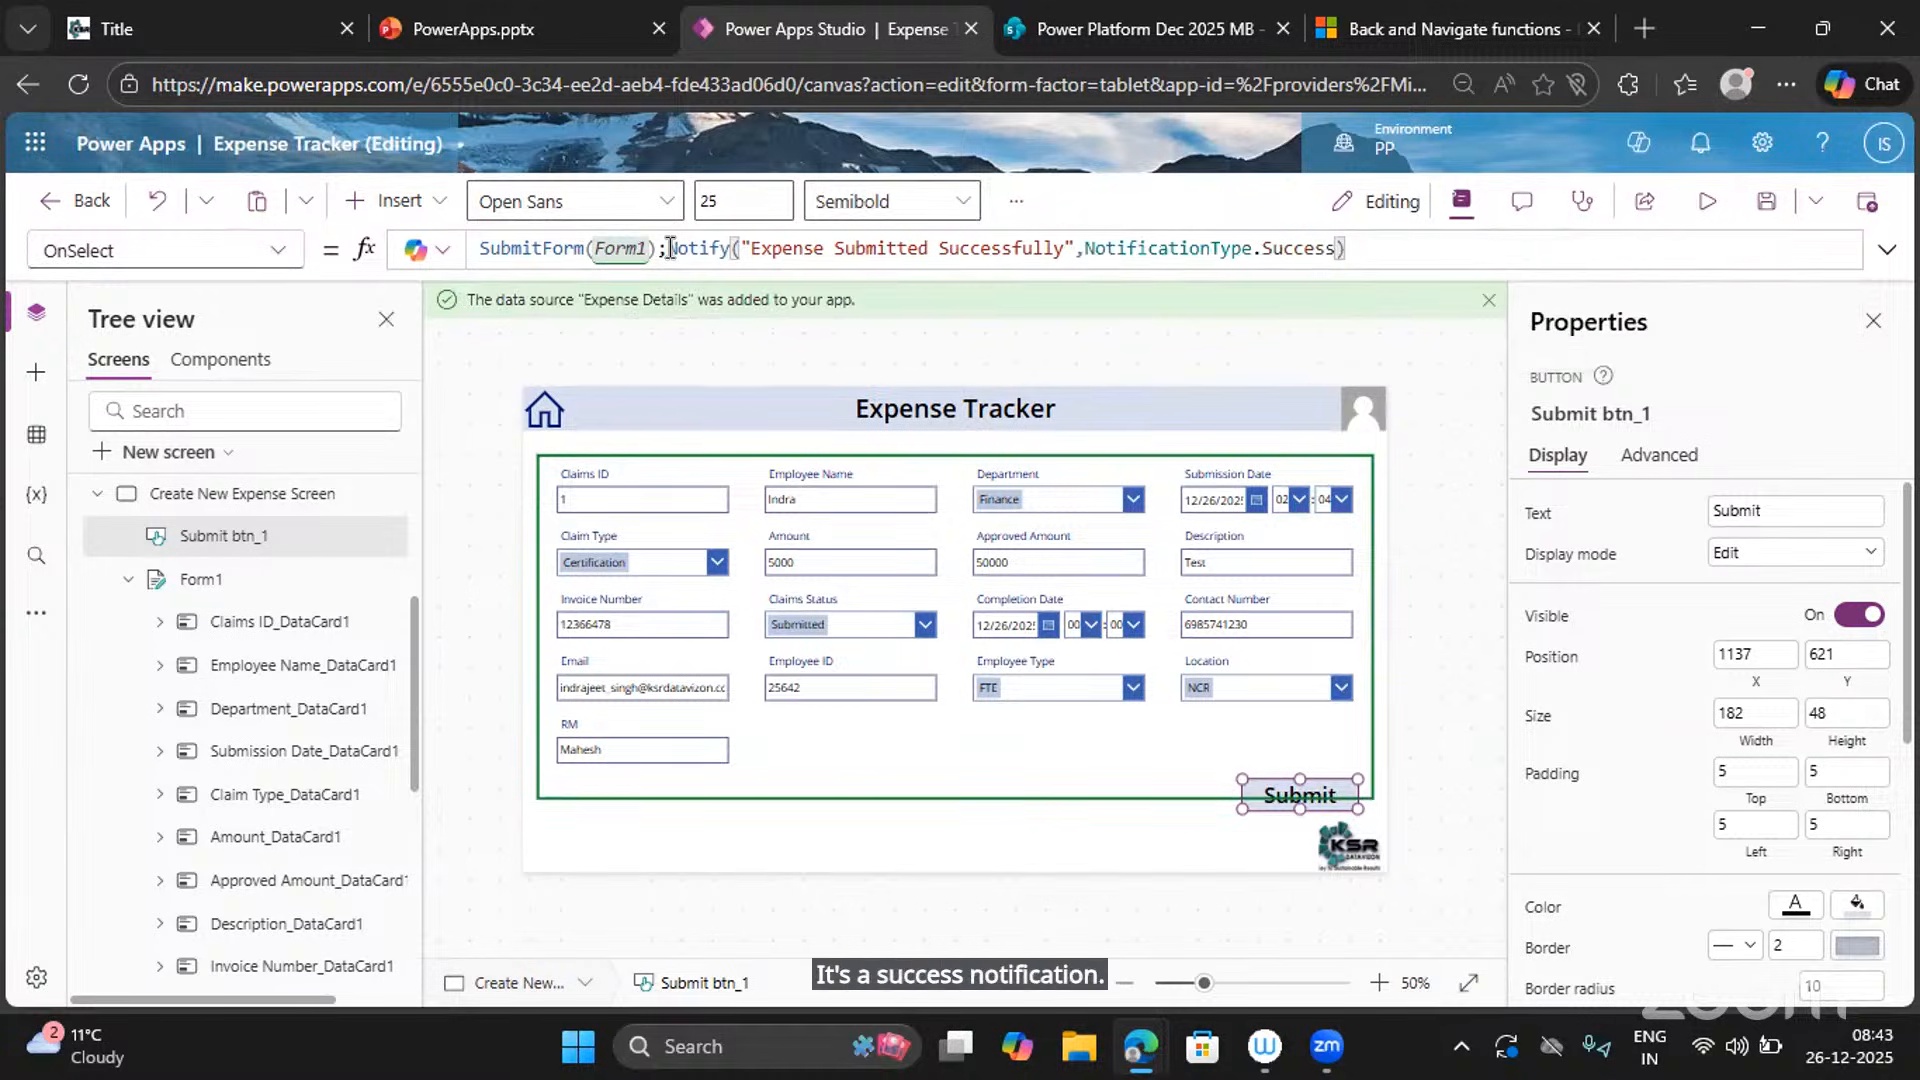
{"action": "type", "text": ";"}
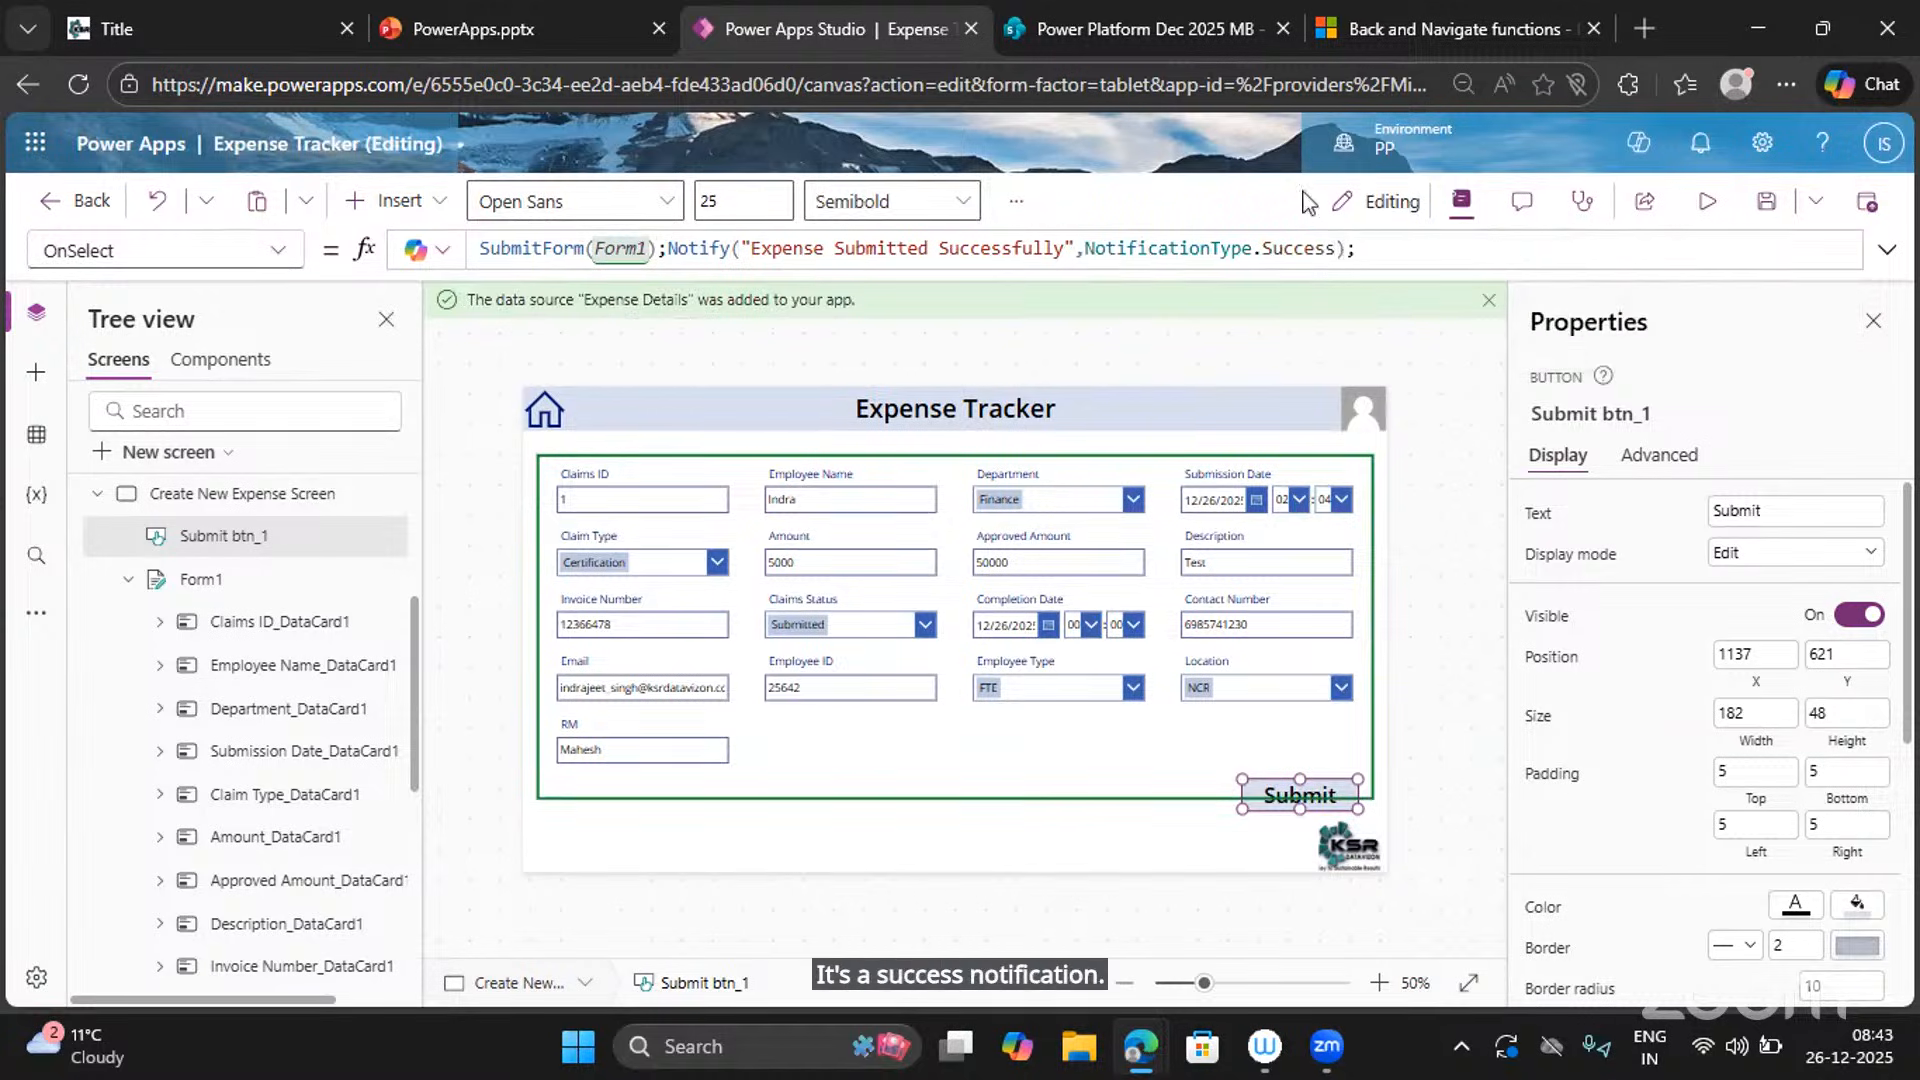
Preview the app and submit the form, triggering the 'Expense Submitted Successfully' banner.
{"action": "left_click", "coordinate": [1707, 201]}
{"action": "left_click", "coordinate": [1435, 830]}
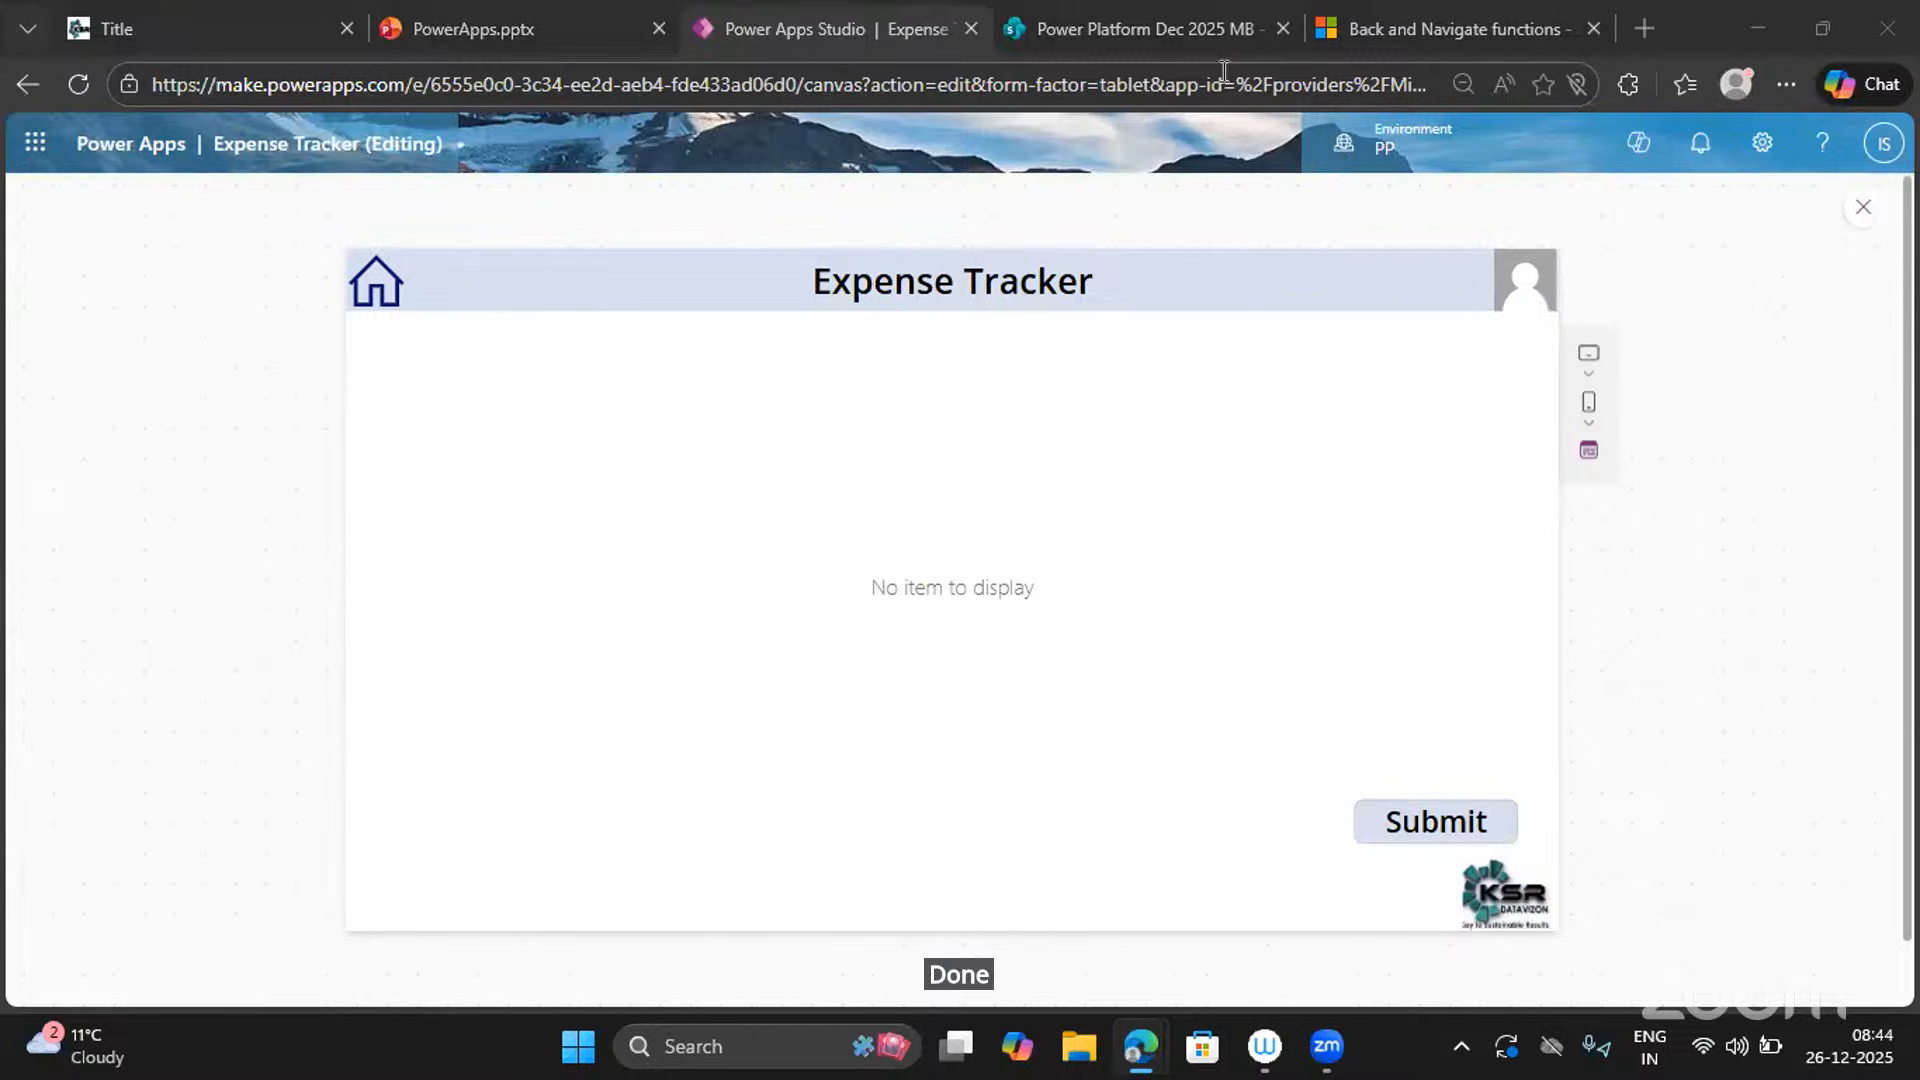
Refresh the SharePoint site and reopen the Expense Details list to find the submitted claim.
{"action": "left_click", "coordinate": [1114, 26]}
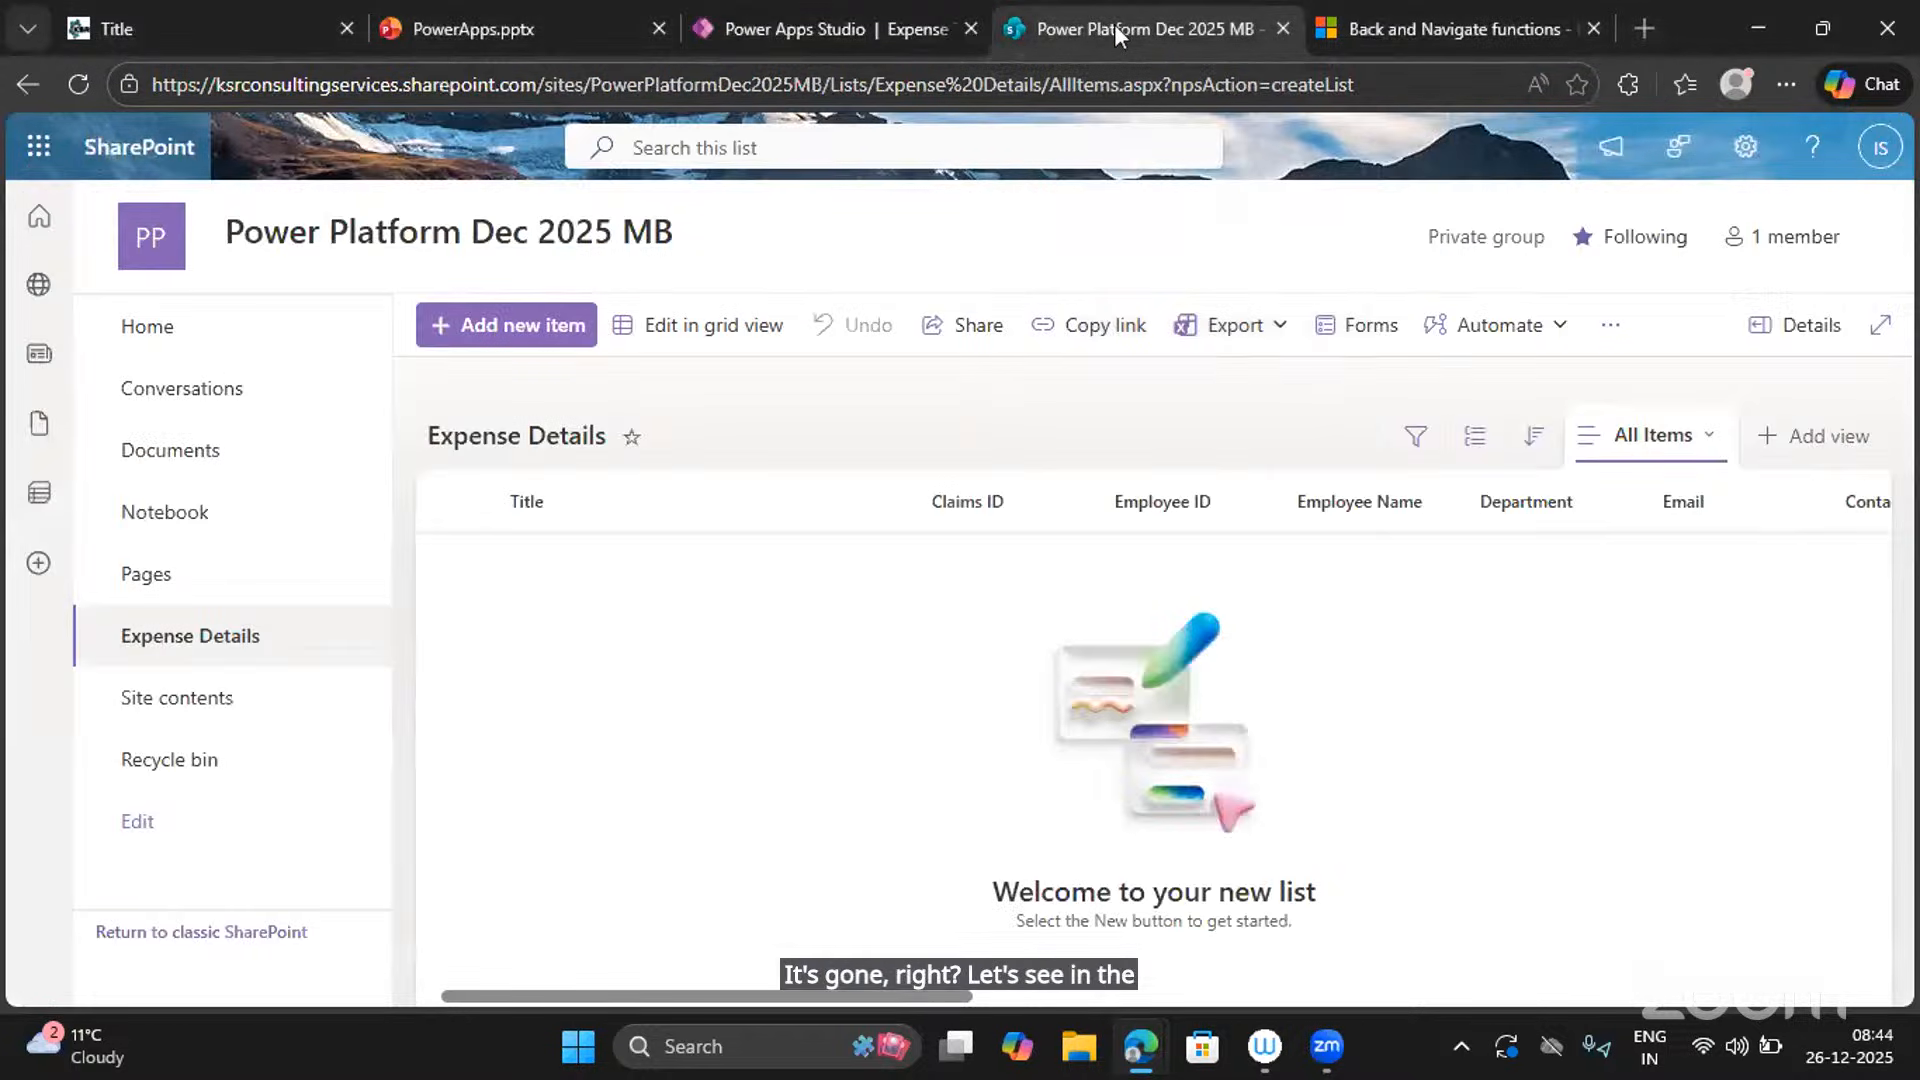
{"action": "left_click", "coordinate": [73, 84]}
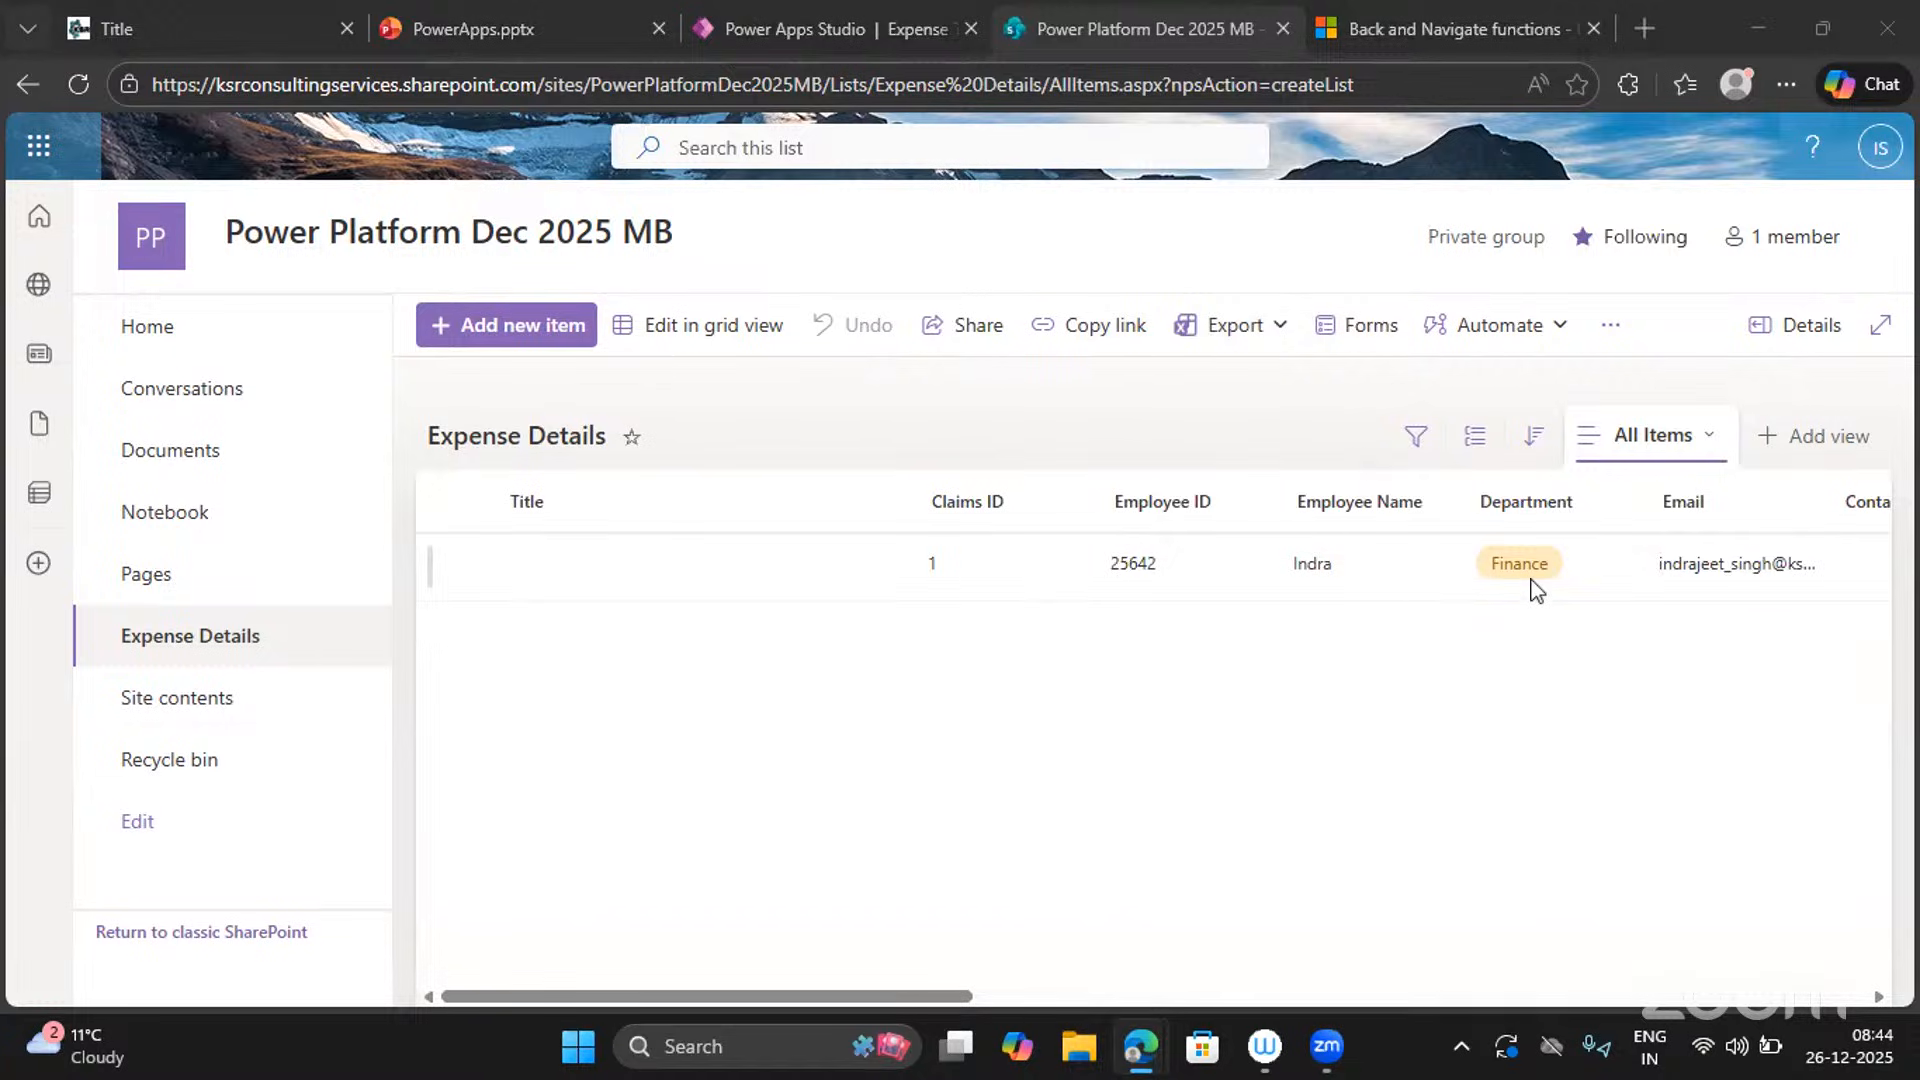
{"action": "scroll", "coordinate": [1537, 590], "scroll_direction": "right", "scroll_amount": 15}
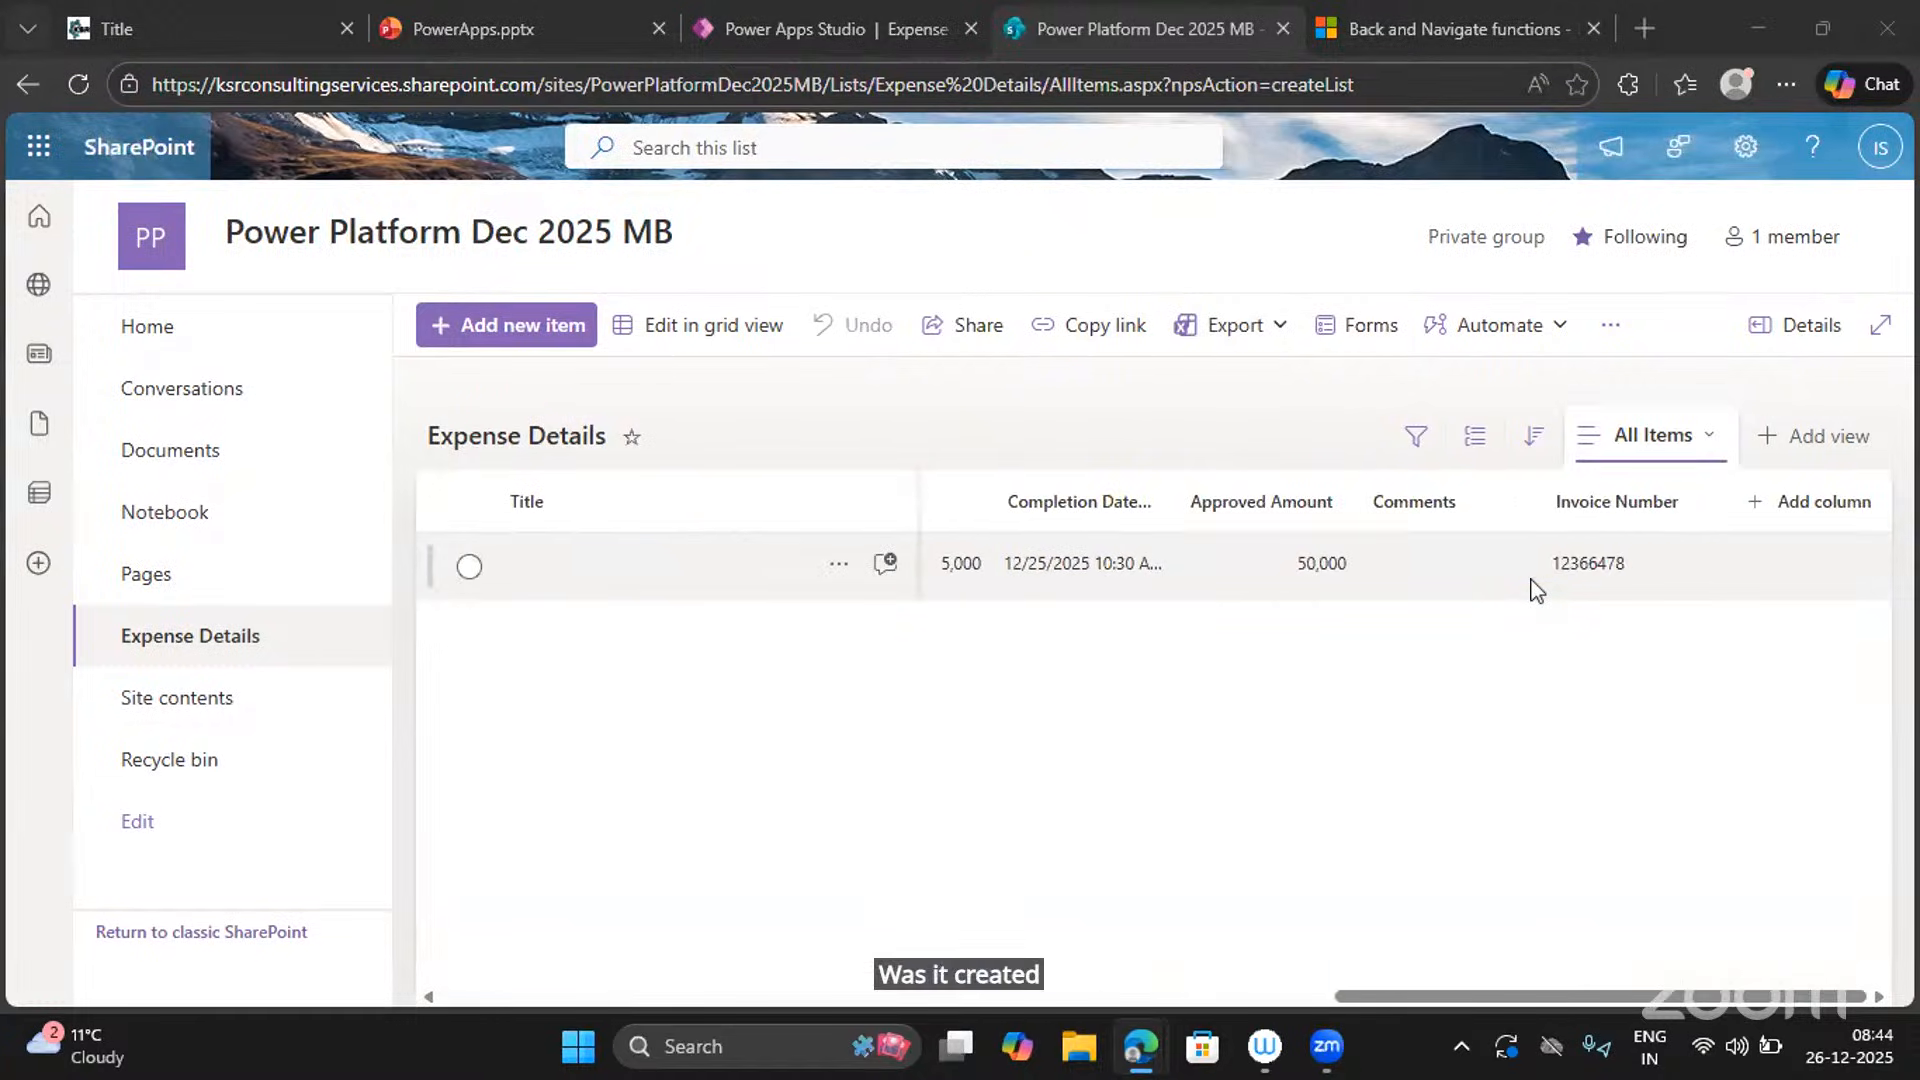
{"action": "scroll", "coordinate": [1537, 590], "scroll_direction": "left", "scroll_amount": 8}
{"action": "scroll", "coordinate": [1536, 590], "scroll_direction": "left", "scroll_amount": 10}
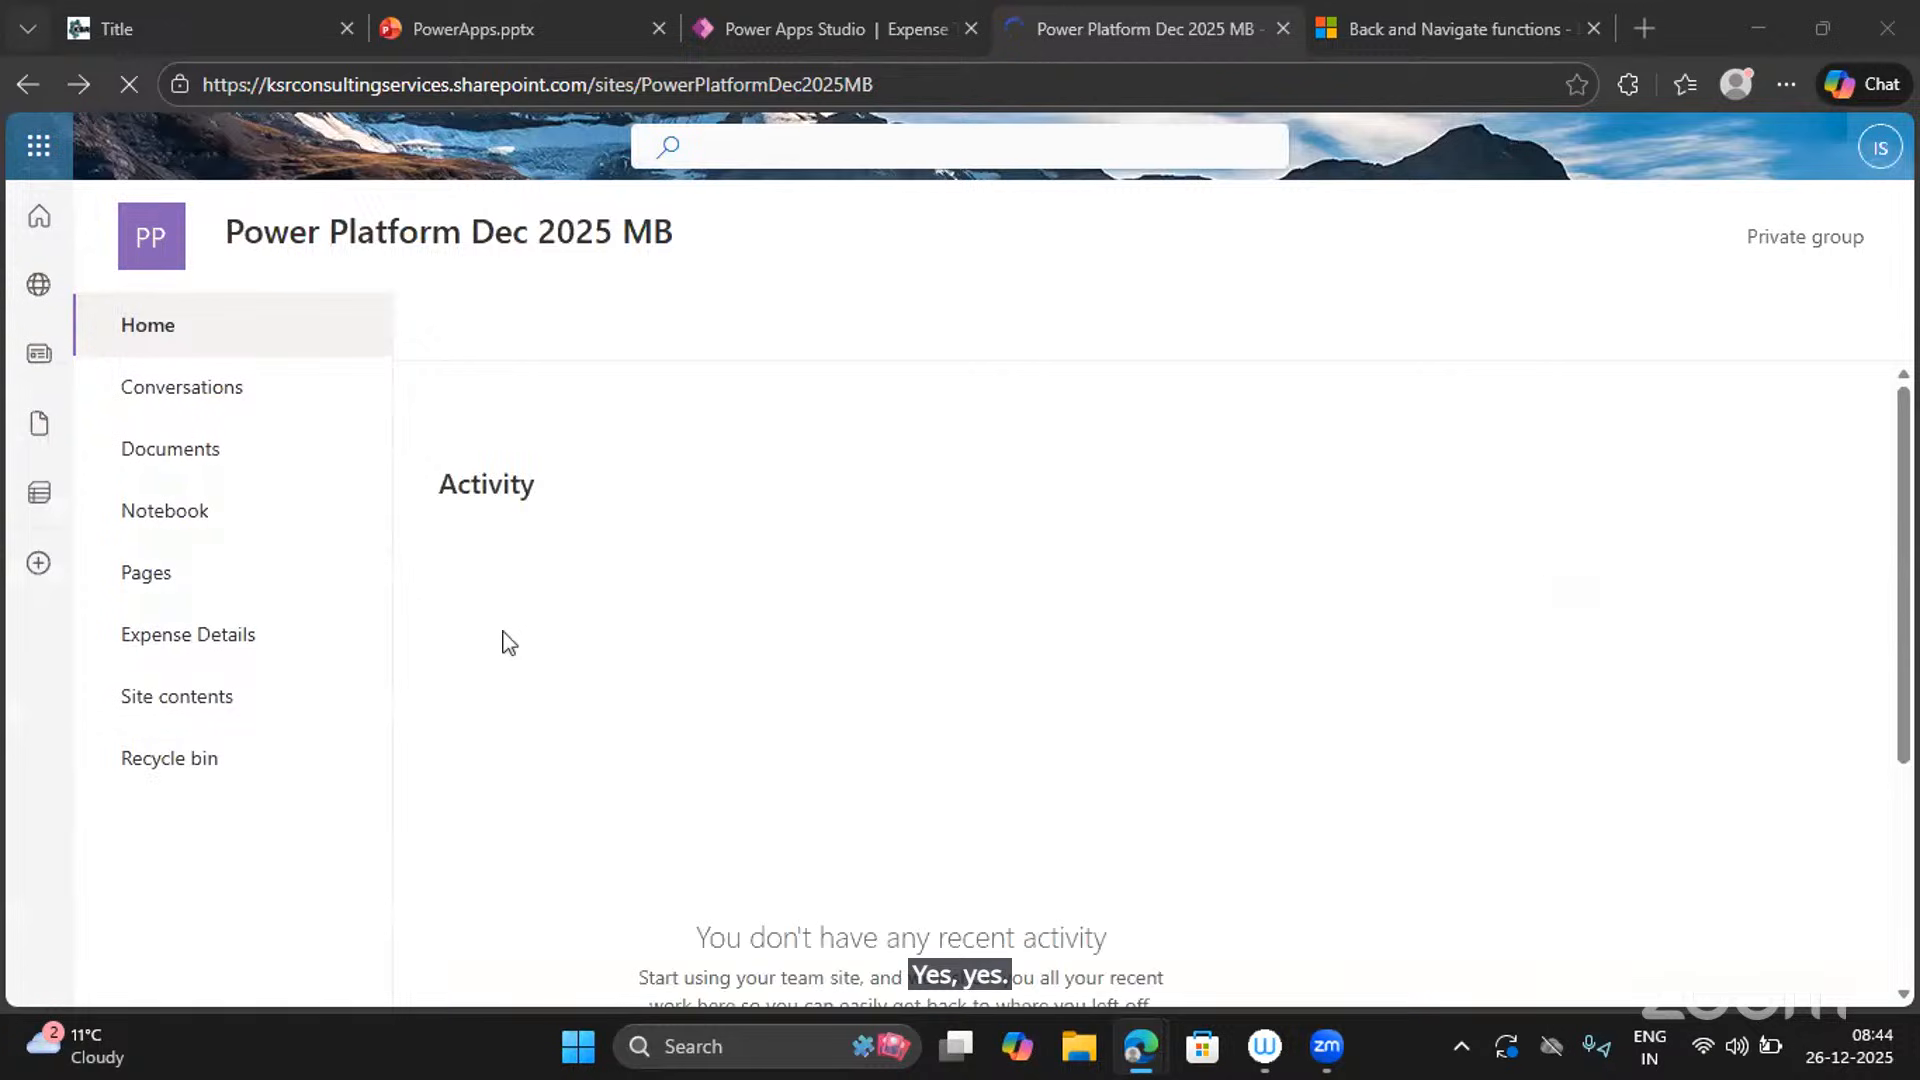
{"action": "left_click", "coordinate": [252, 640]}
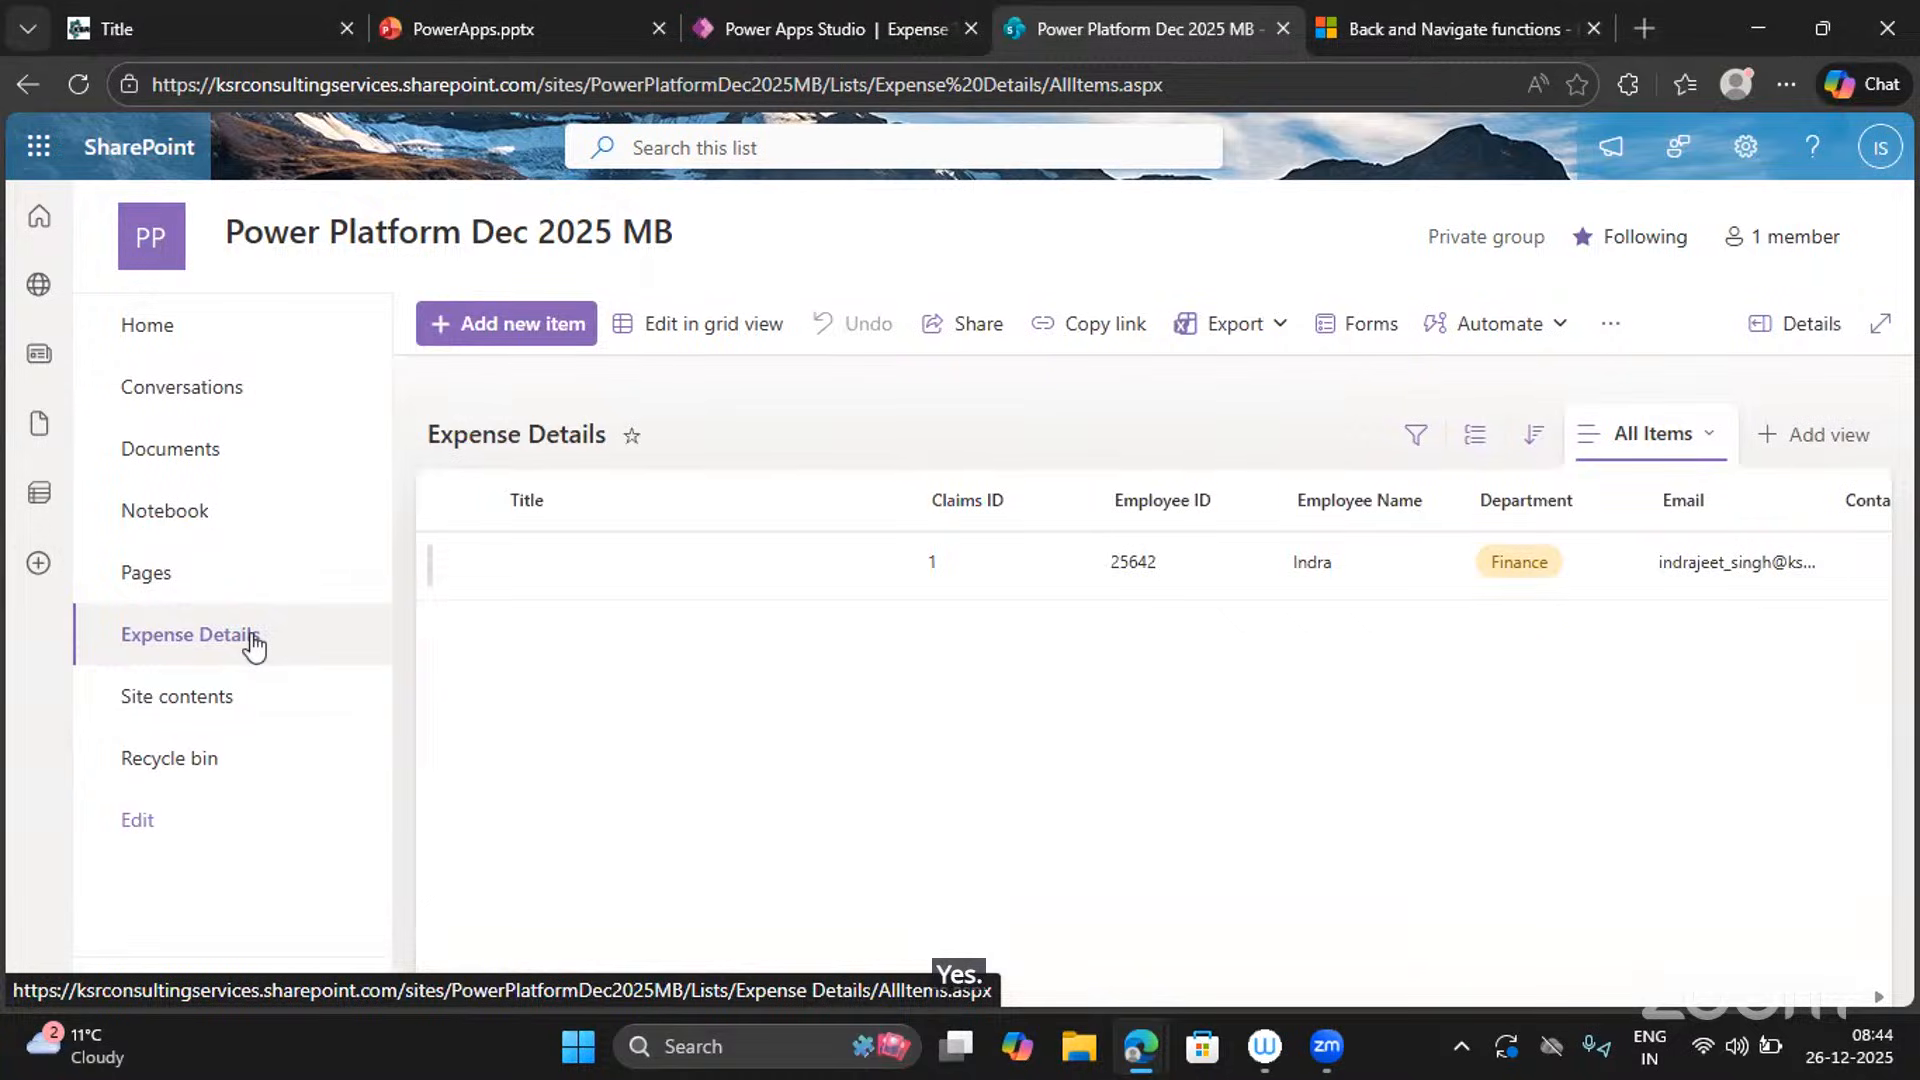
{"action": "left_click_drag", "start_coordinate": [253, 647], "coordinate": [841, 24]}
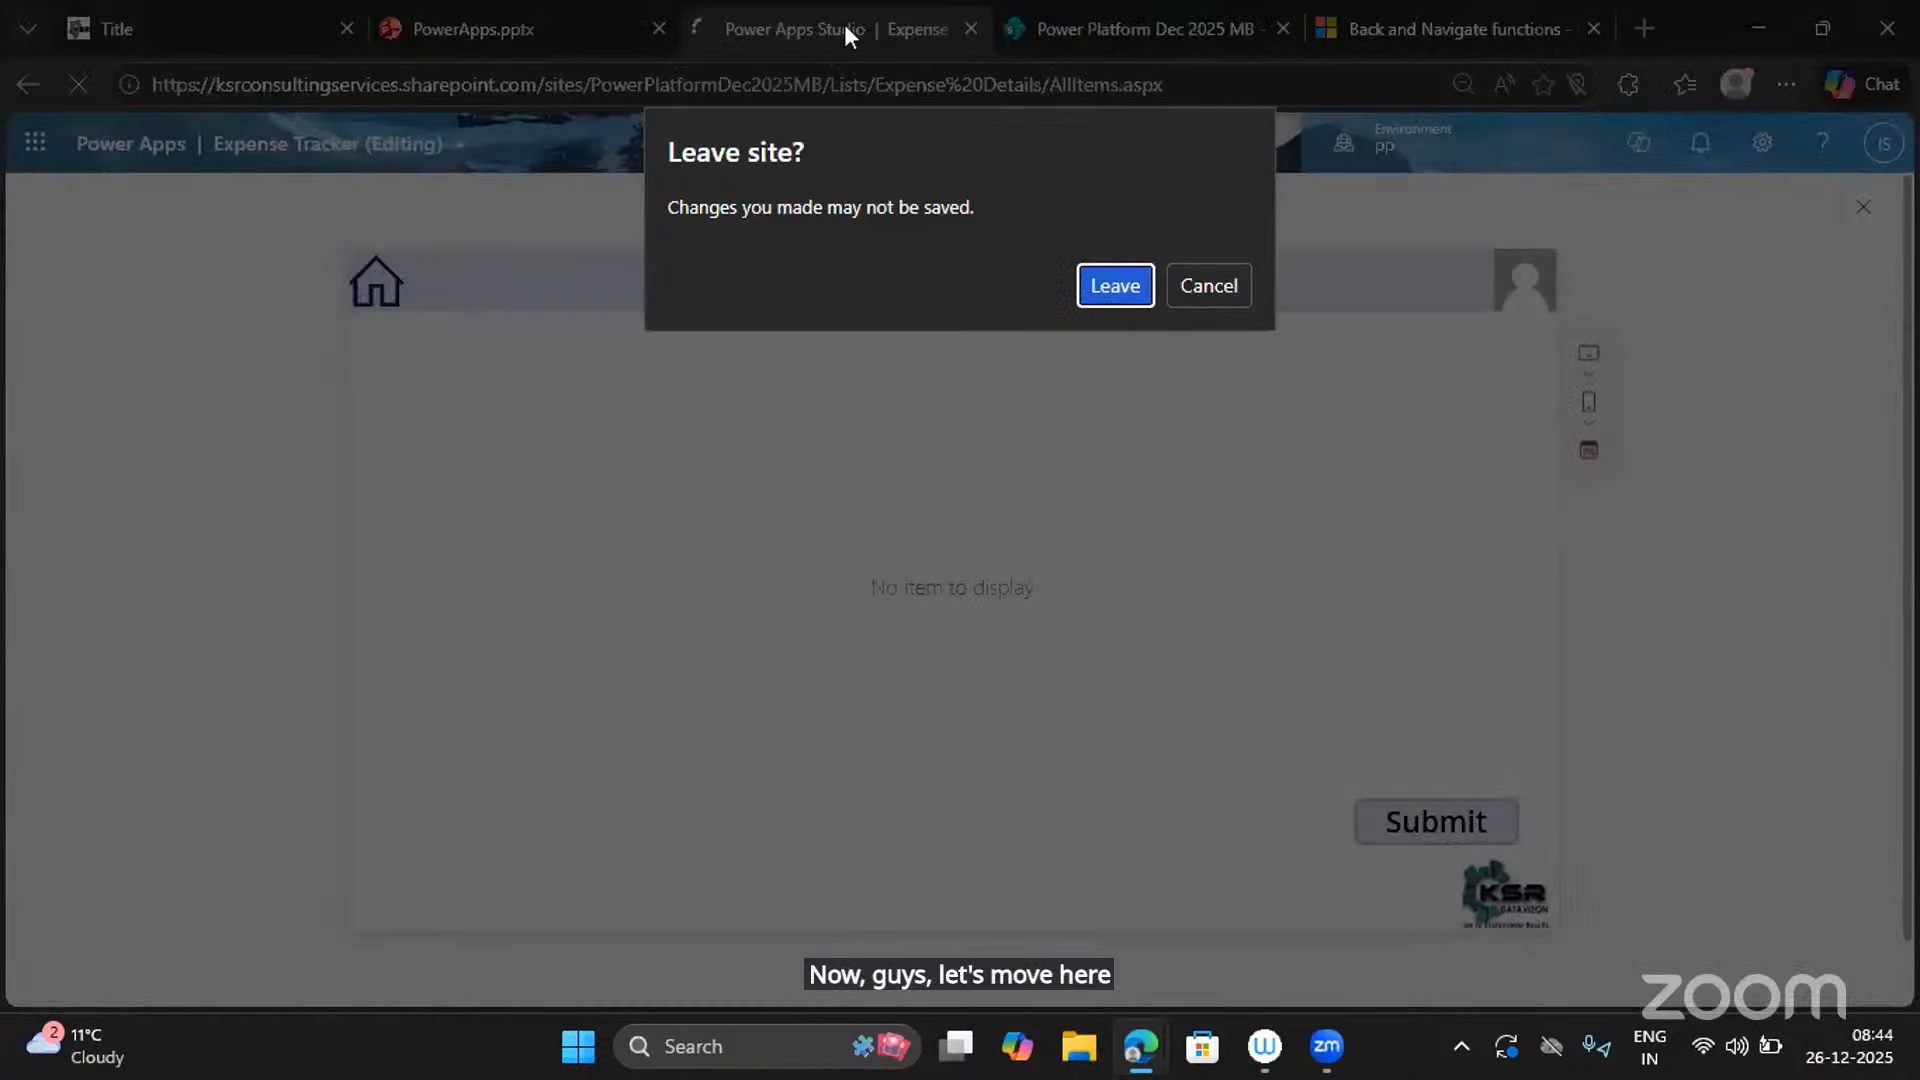
Cancel the Leave site warning, close preview, save the app with Ctrl+S, and preview again.
{"action": "left_click", "coordinate": [1226, 290]}
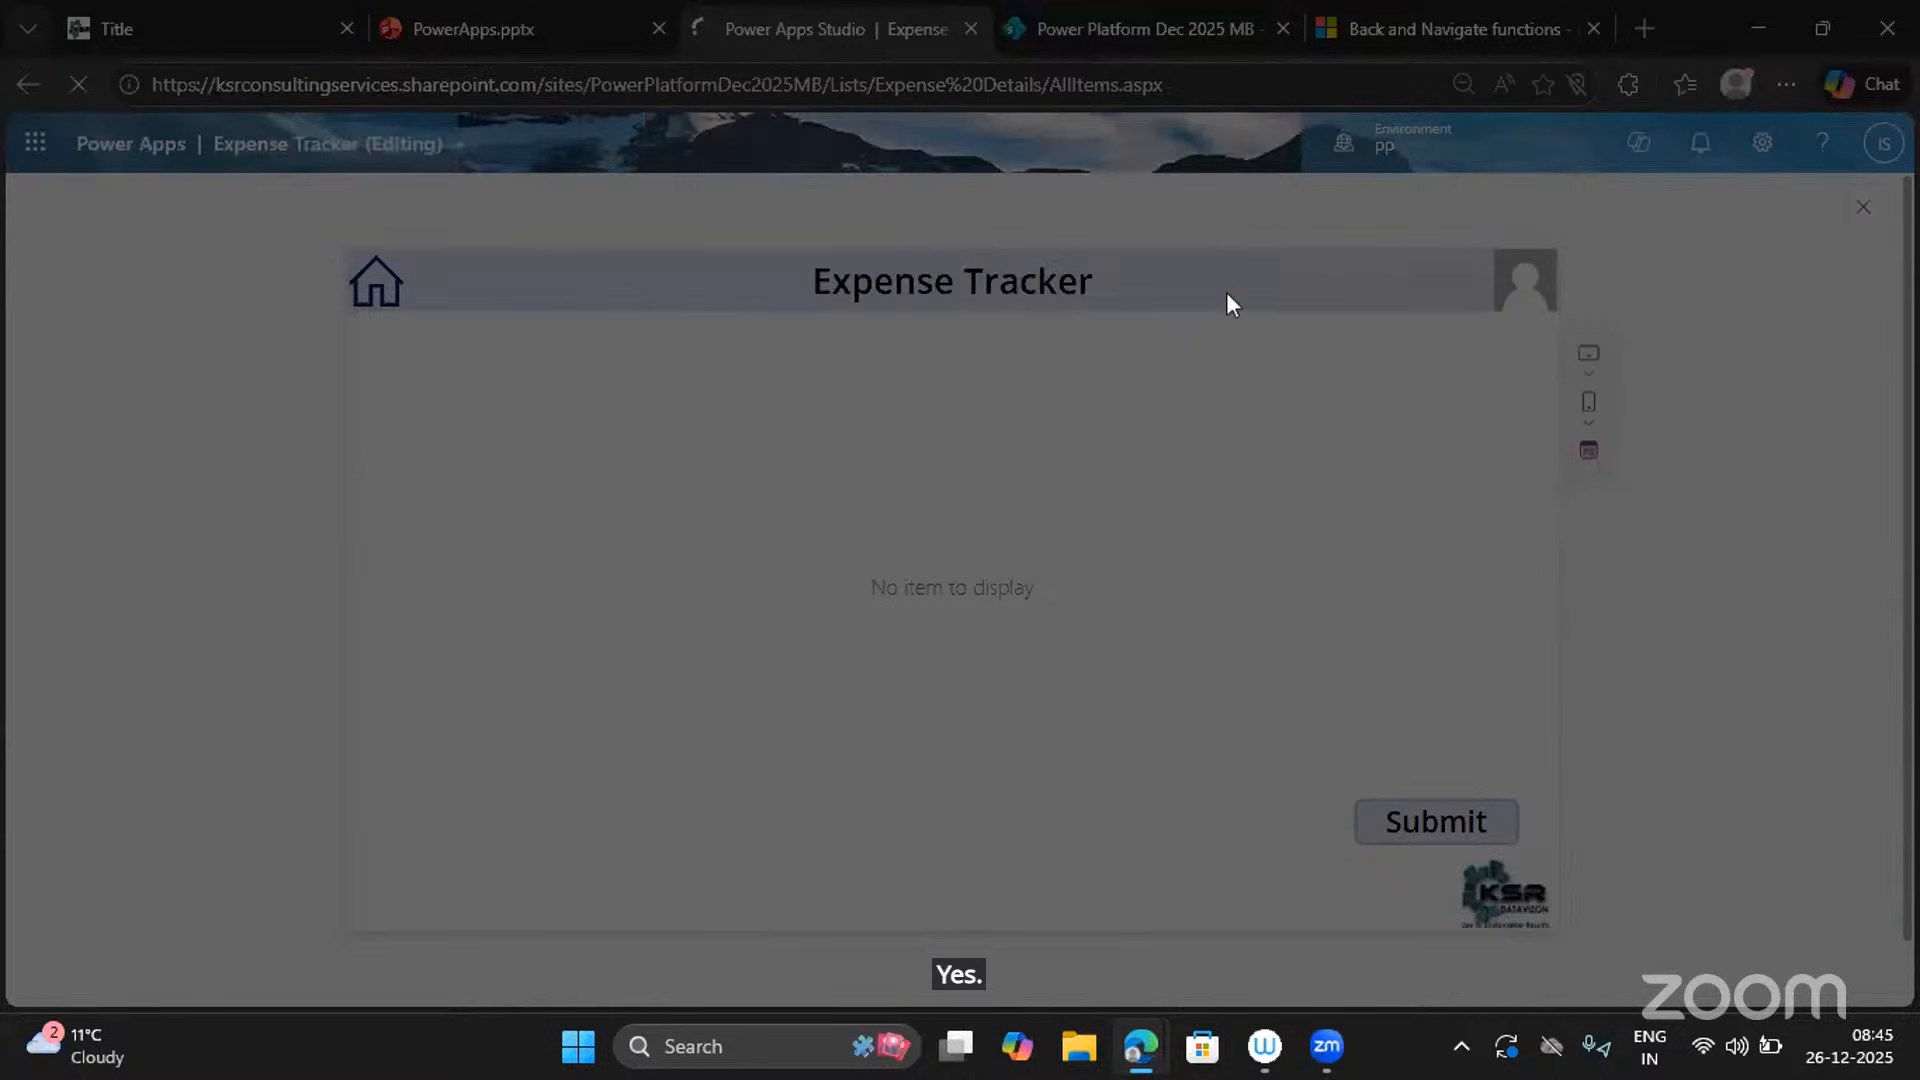
{"action": "left_click", "coordinate": [1855, 220]}
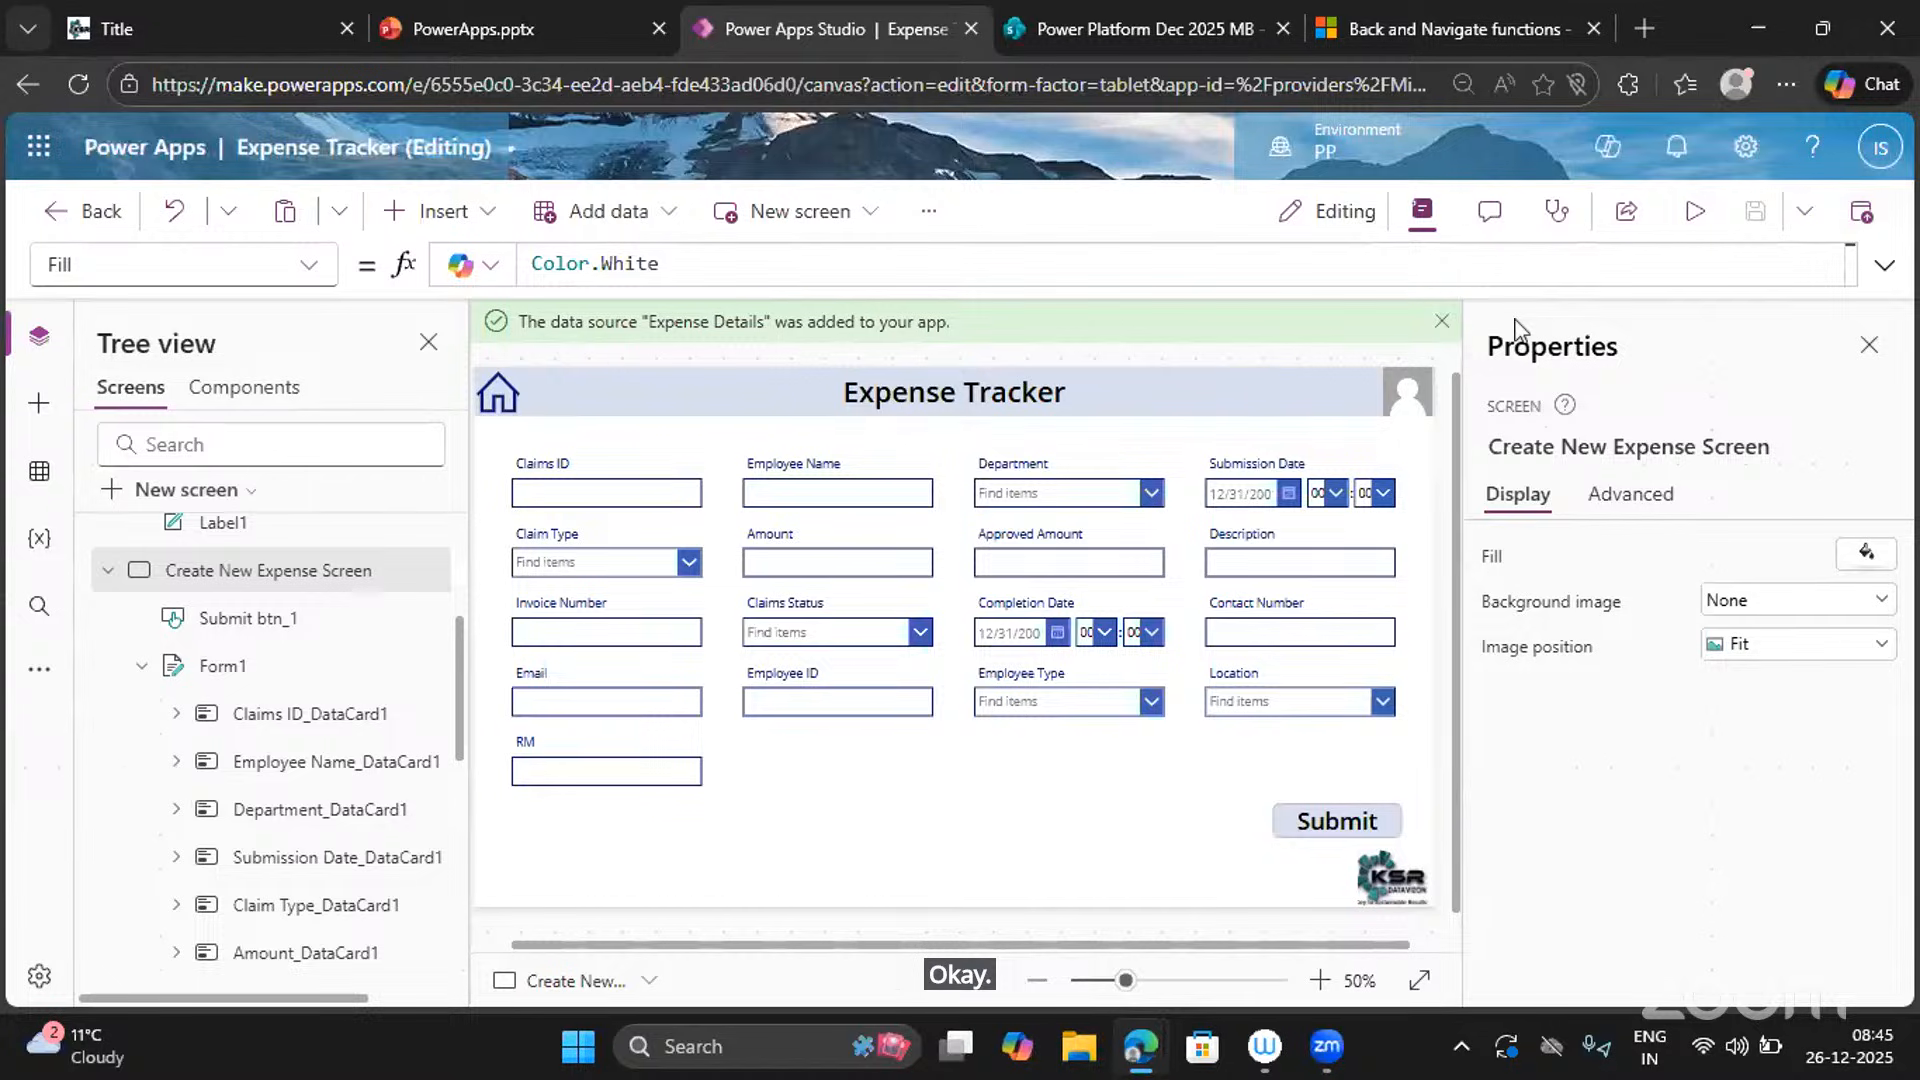
{"action": "key", "text": "ctrl+s"}
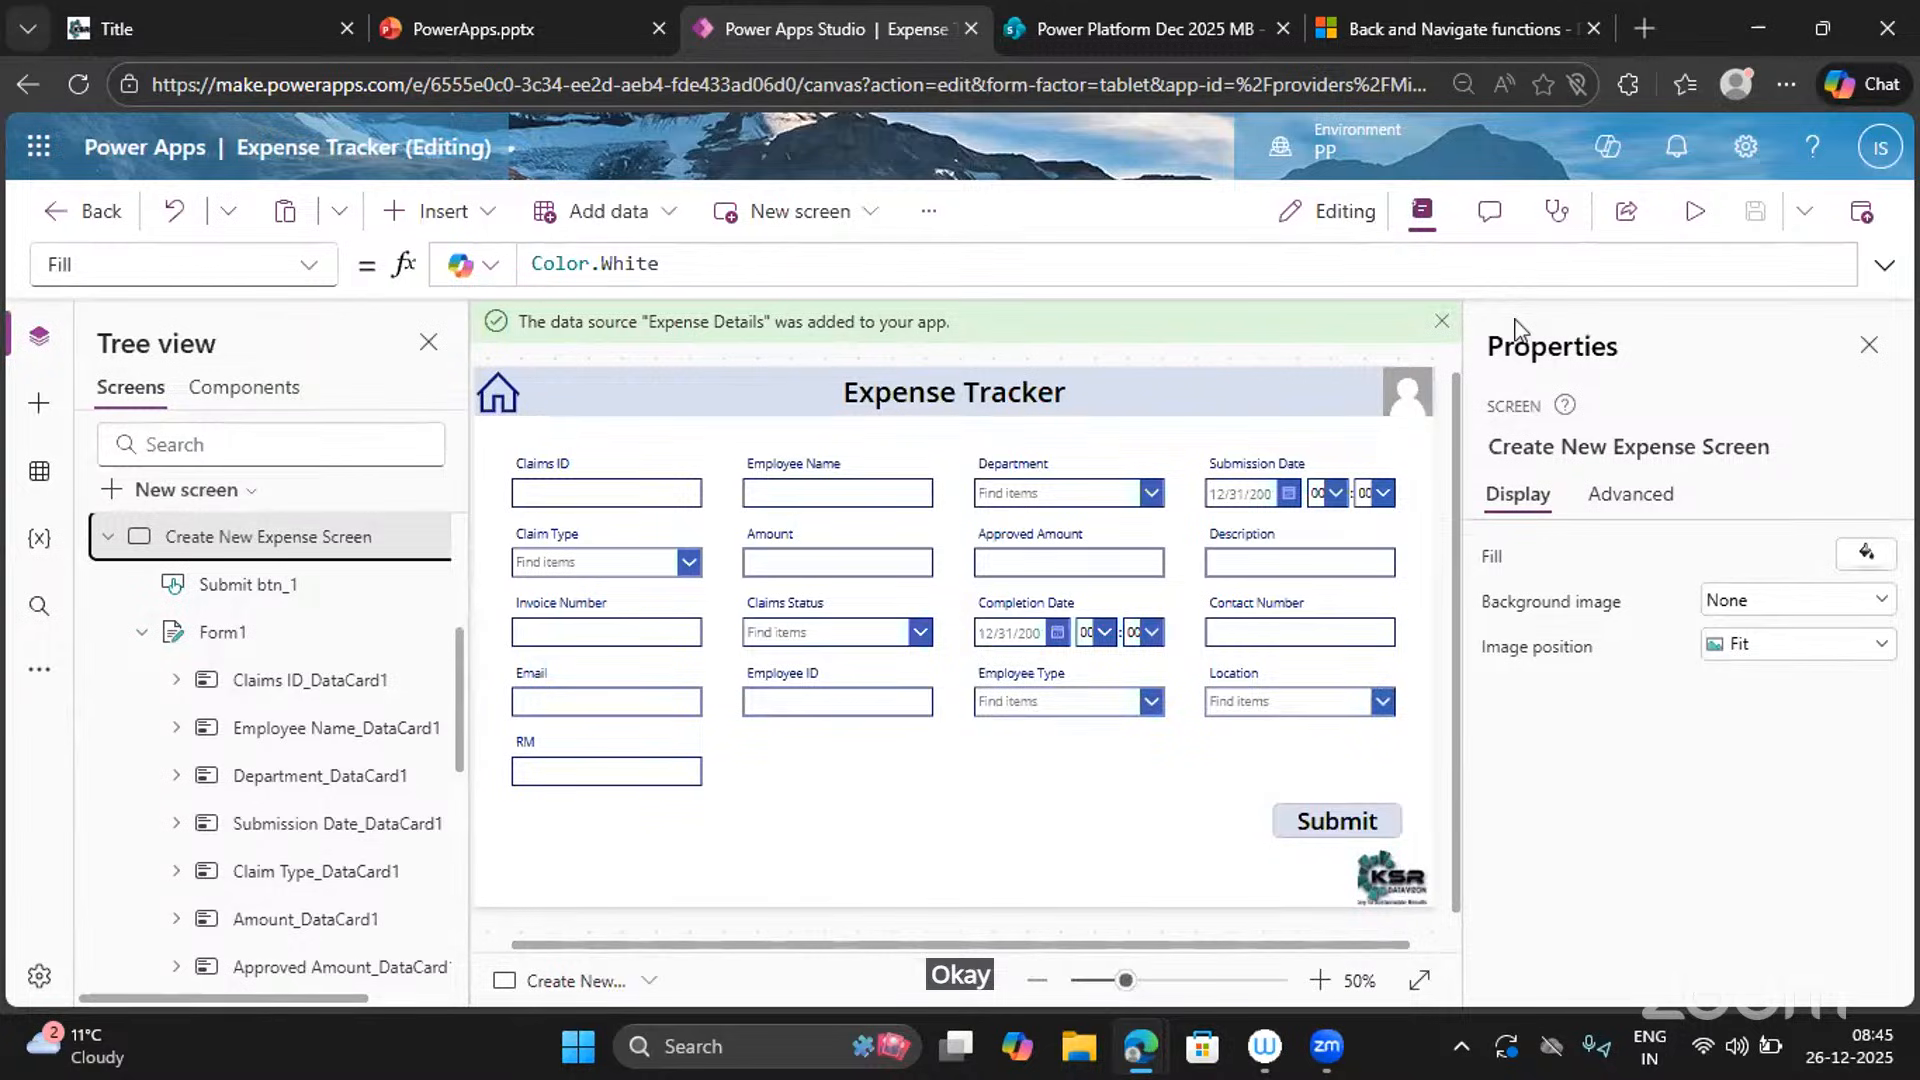
{"action": "left_click", "coordinate": [1690, 216]}
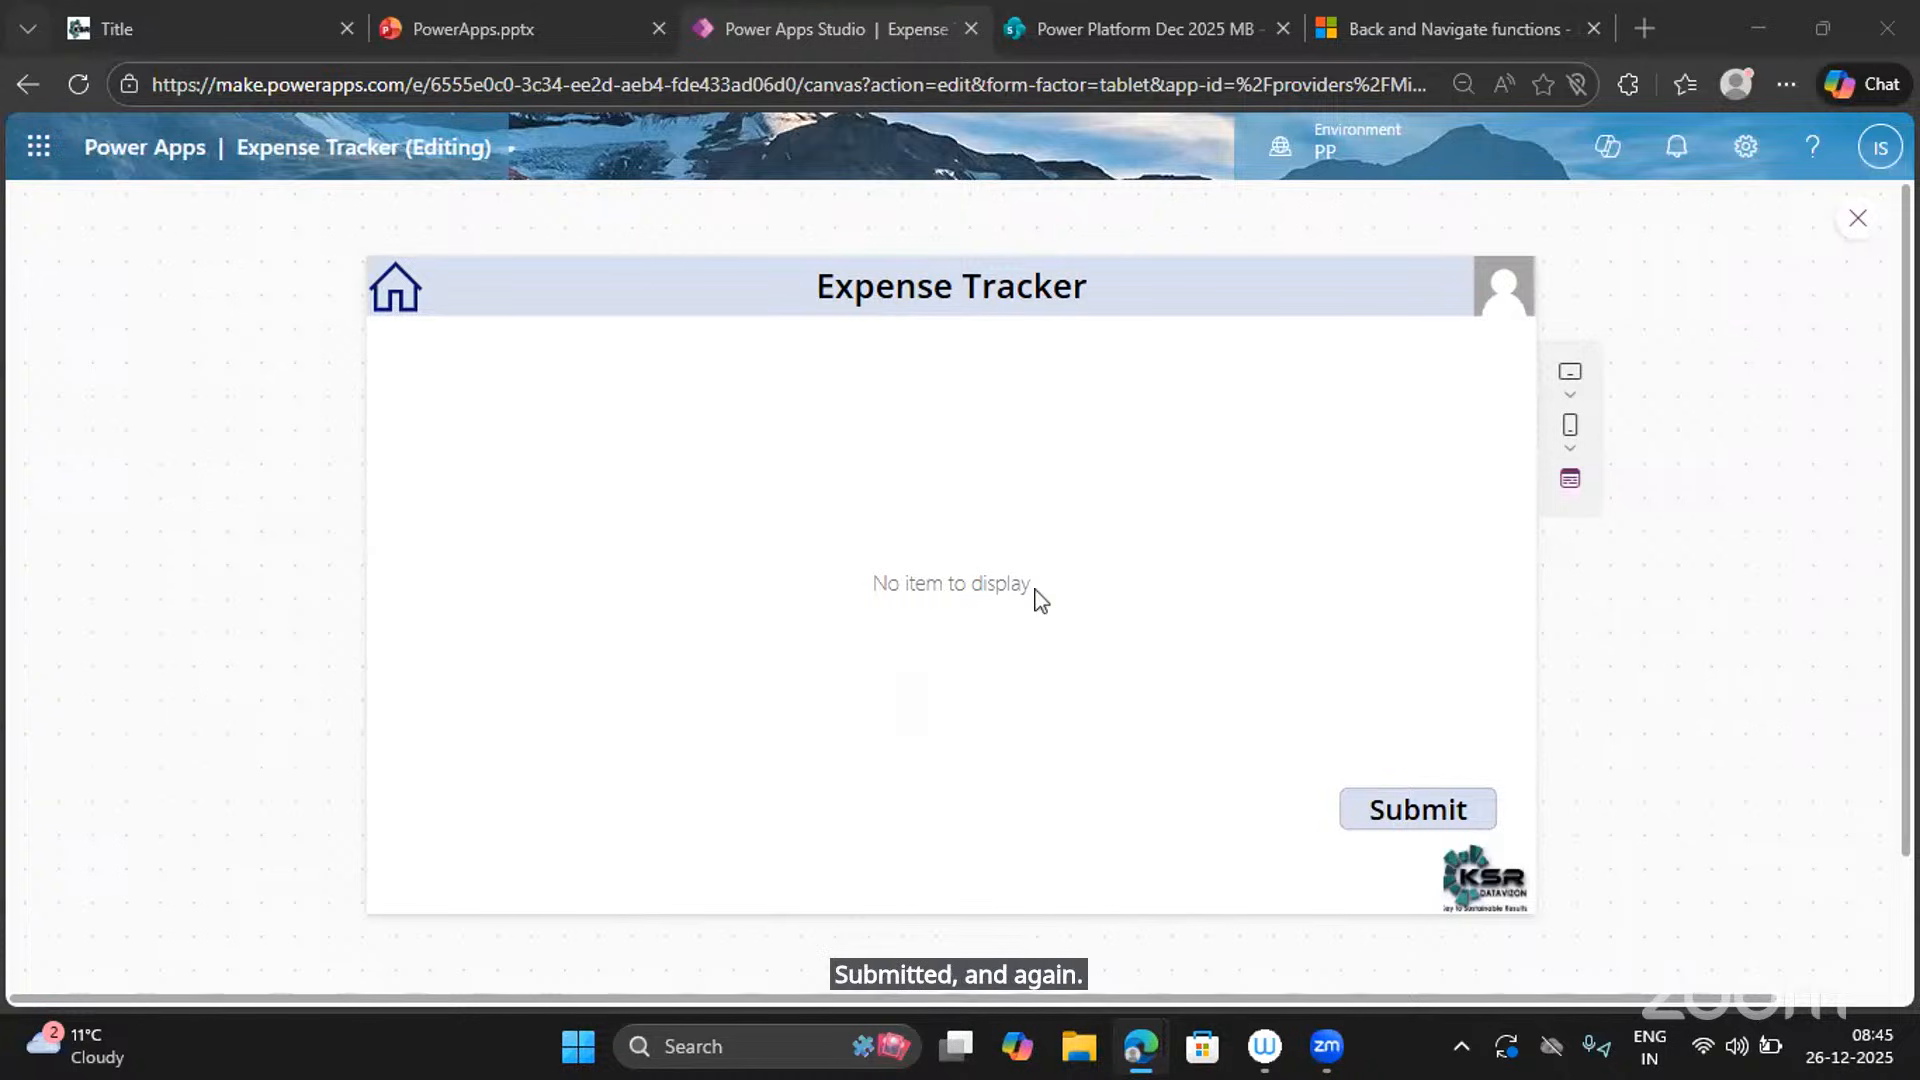
{"action": "left_click", "coordinate": [1861, 224]}
Append NewForm(Form1); to Submit btn_1's OnSelect formula after the Notify call.
{"action": "left_click", "coordinate": [1338, 821]}
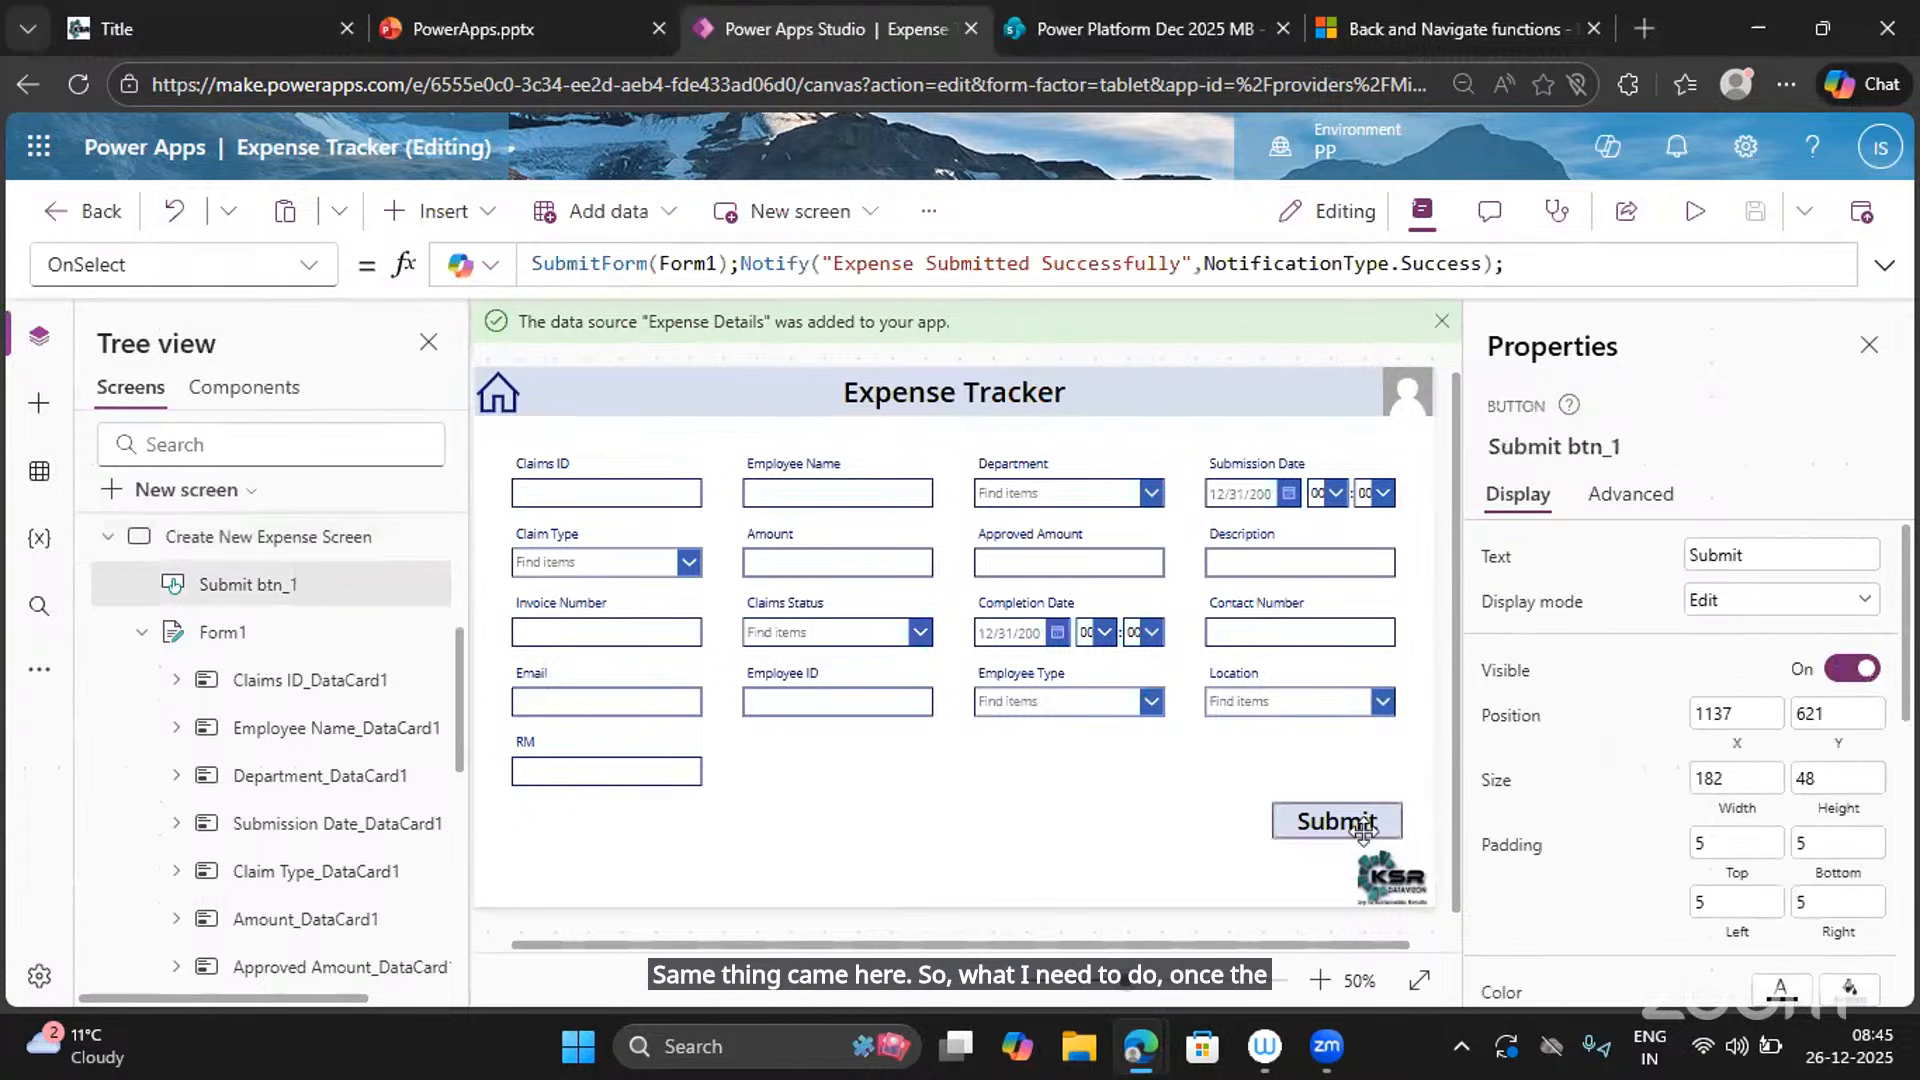
{"action": "left_click", "coordinate": [1523, 277]}
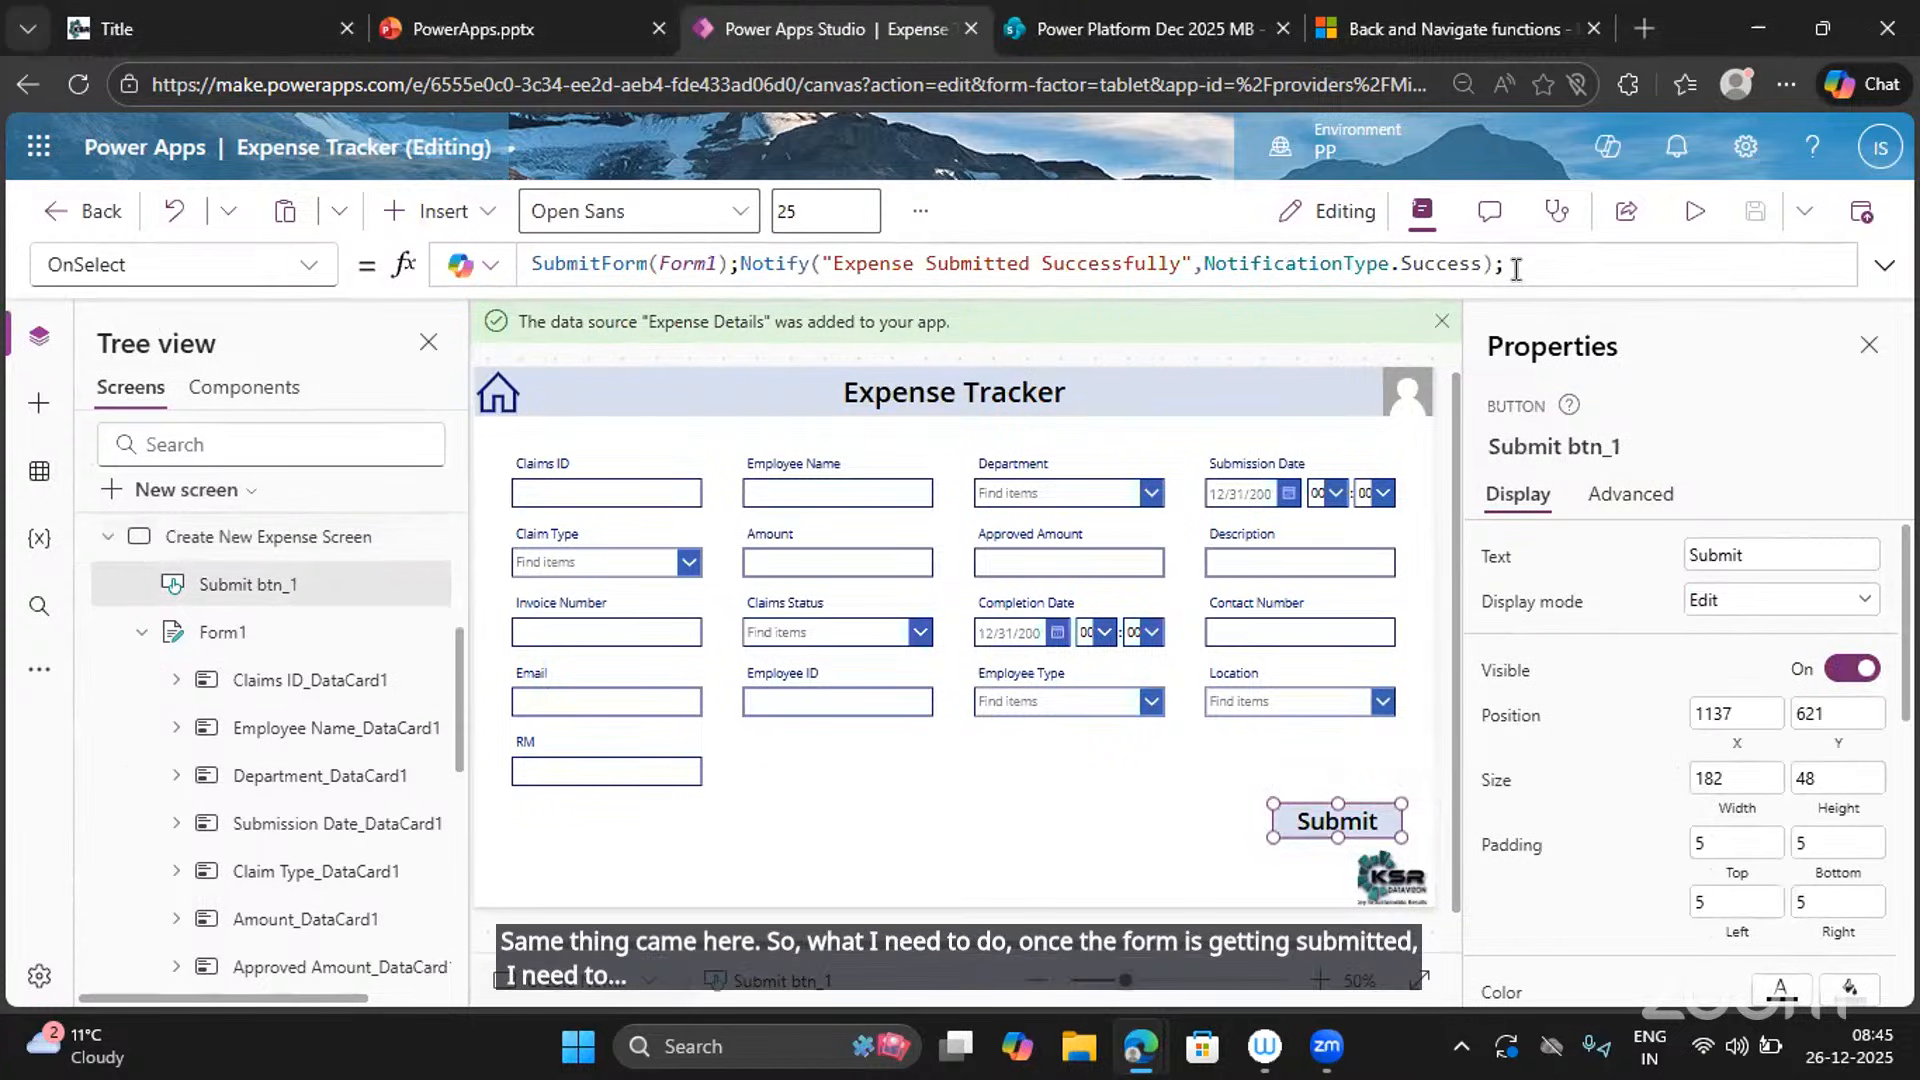
{"action": "type", "text": "n"}
{"action": "type", "text": "ew"}
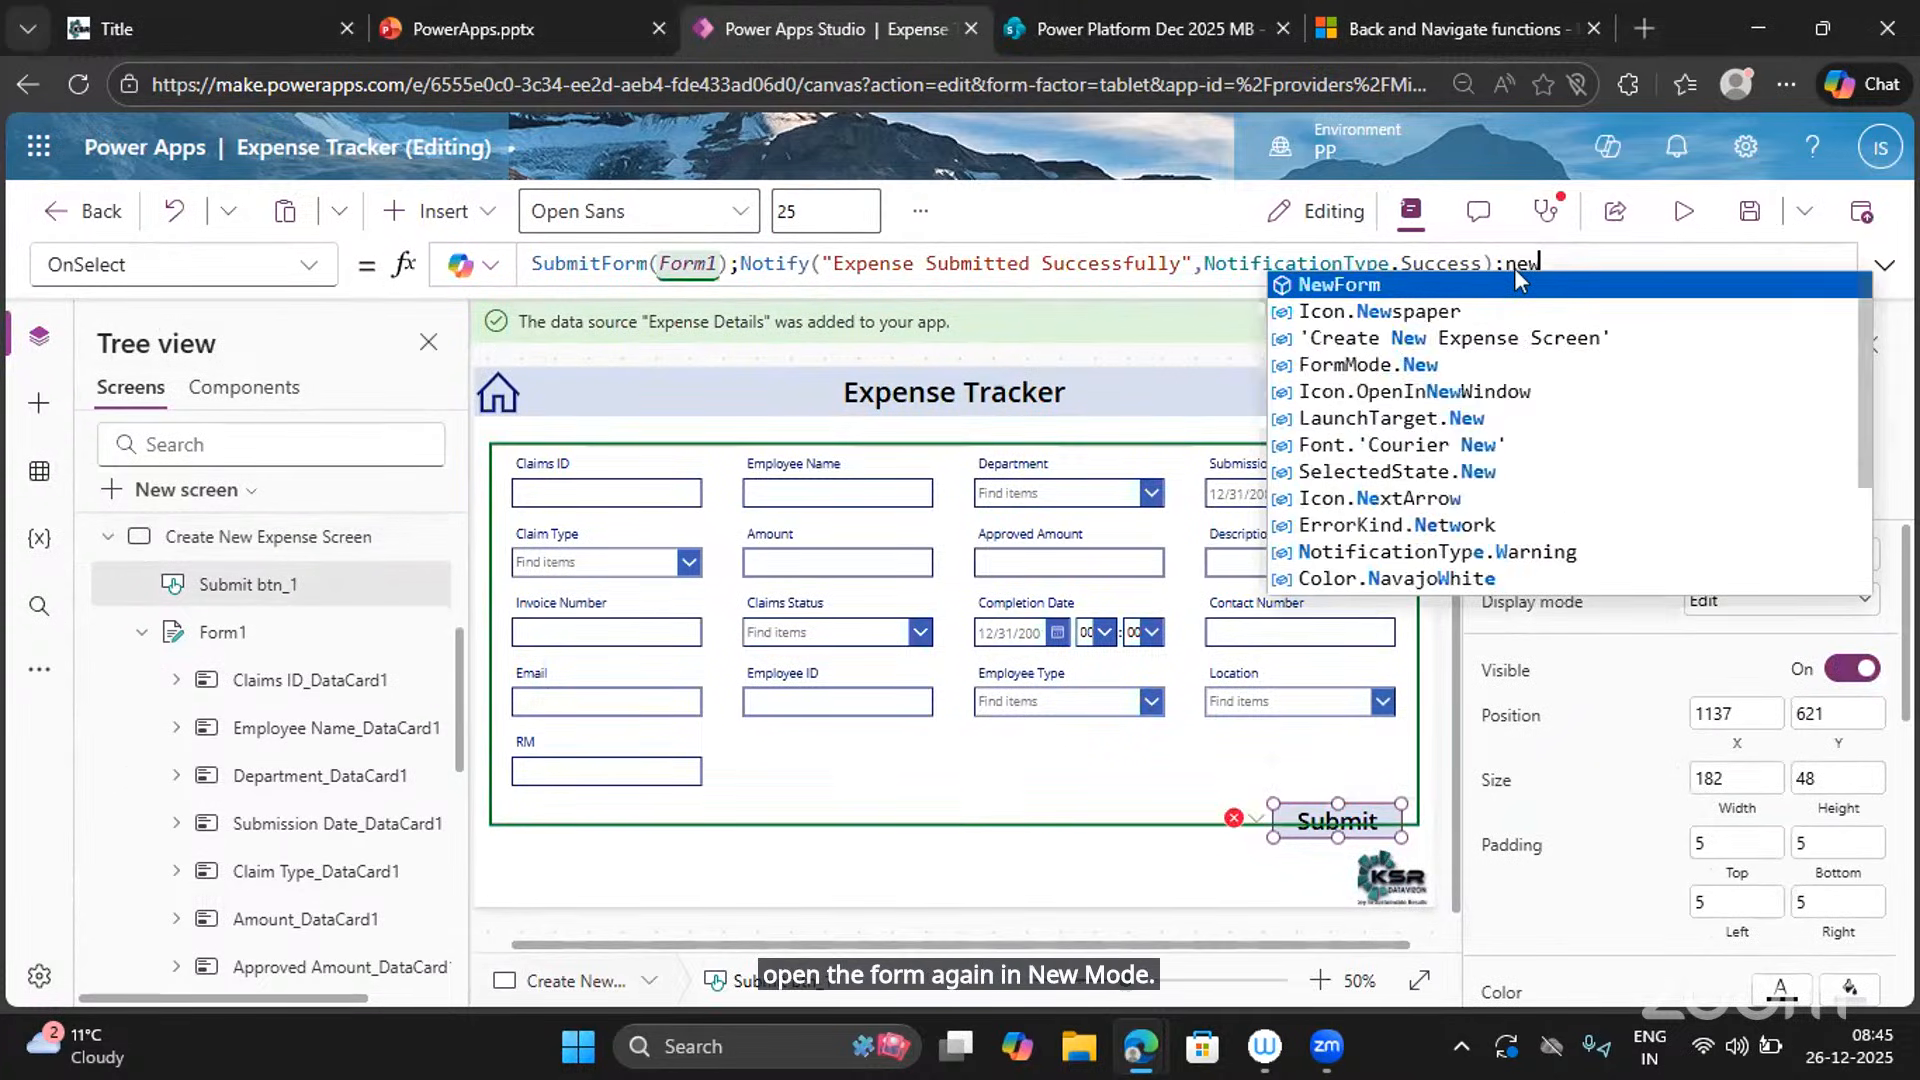
{"action": "type", "text": "Form(form"}
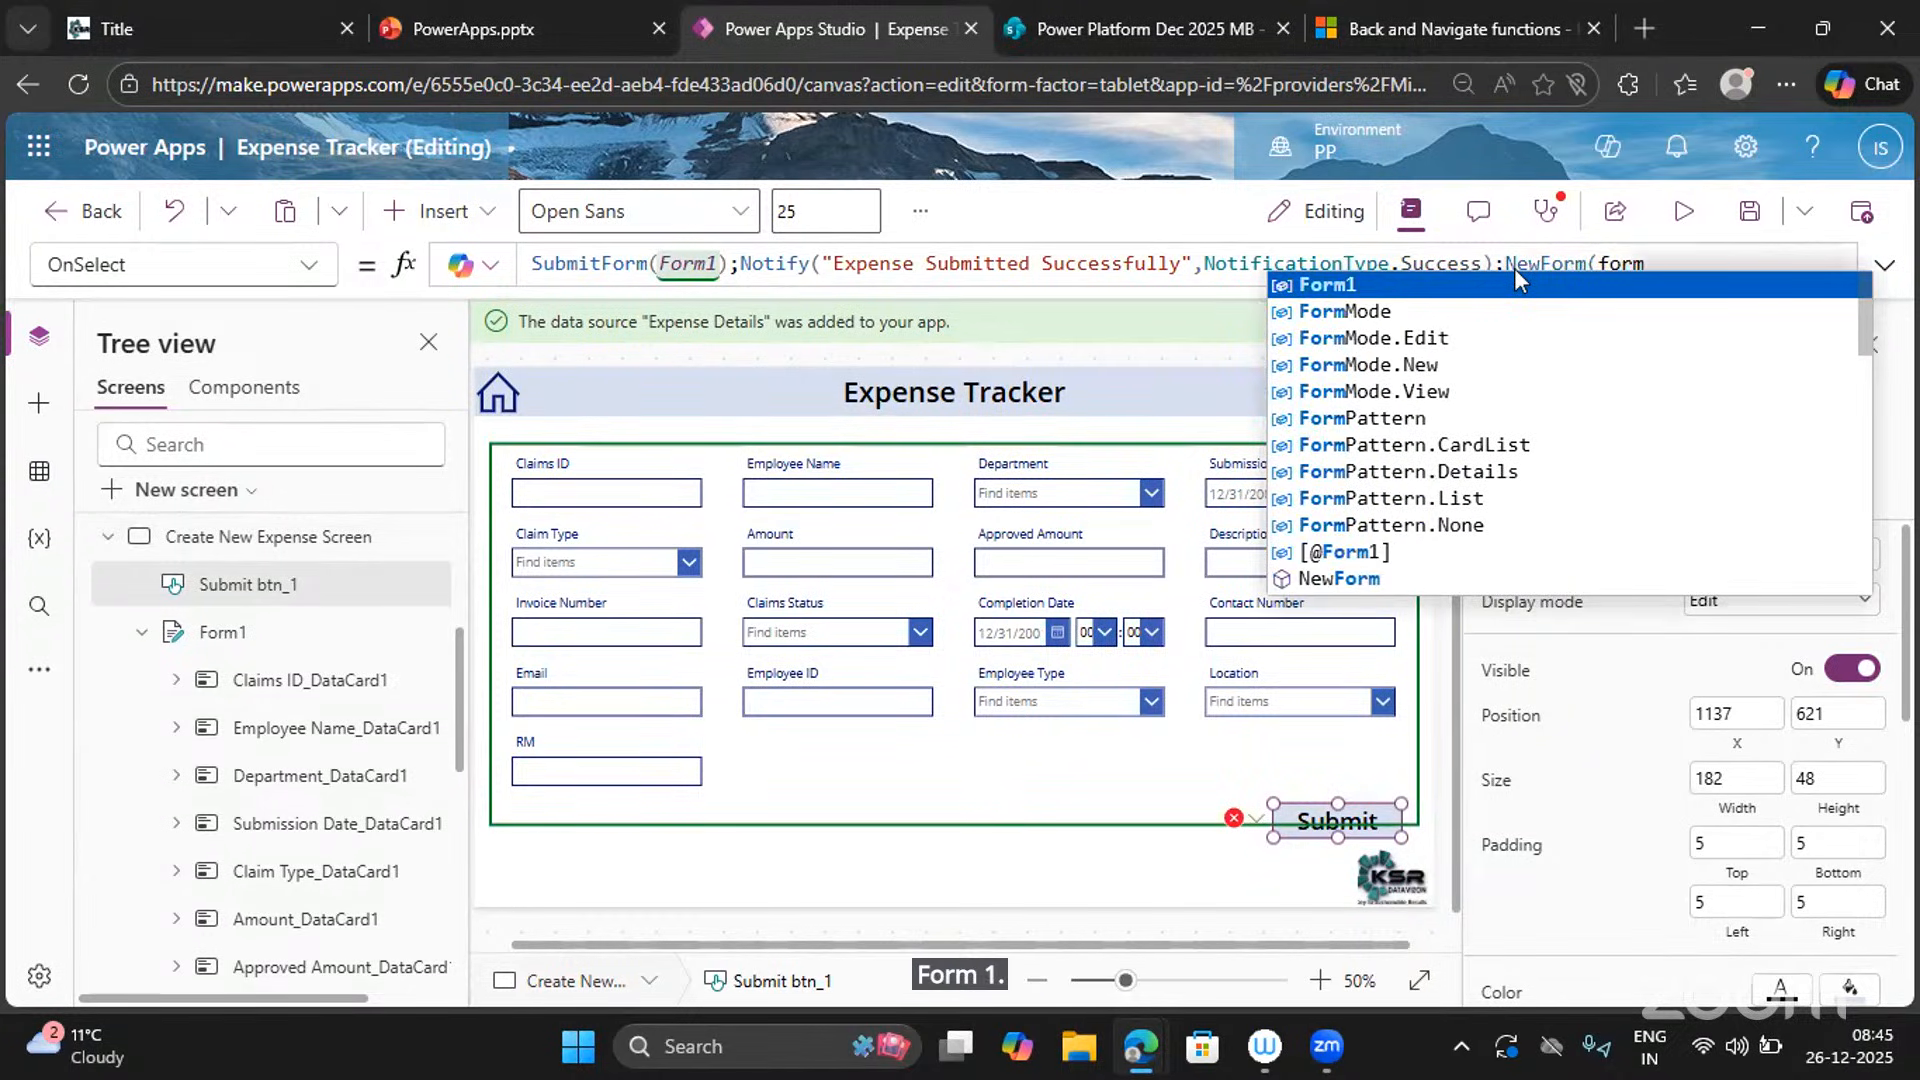
{"action": "type", "text": "1)"}
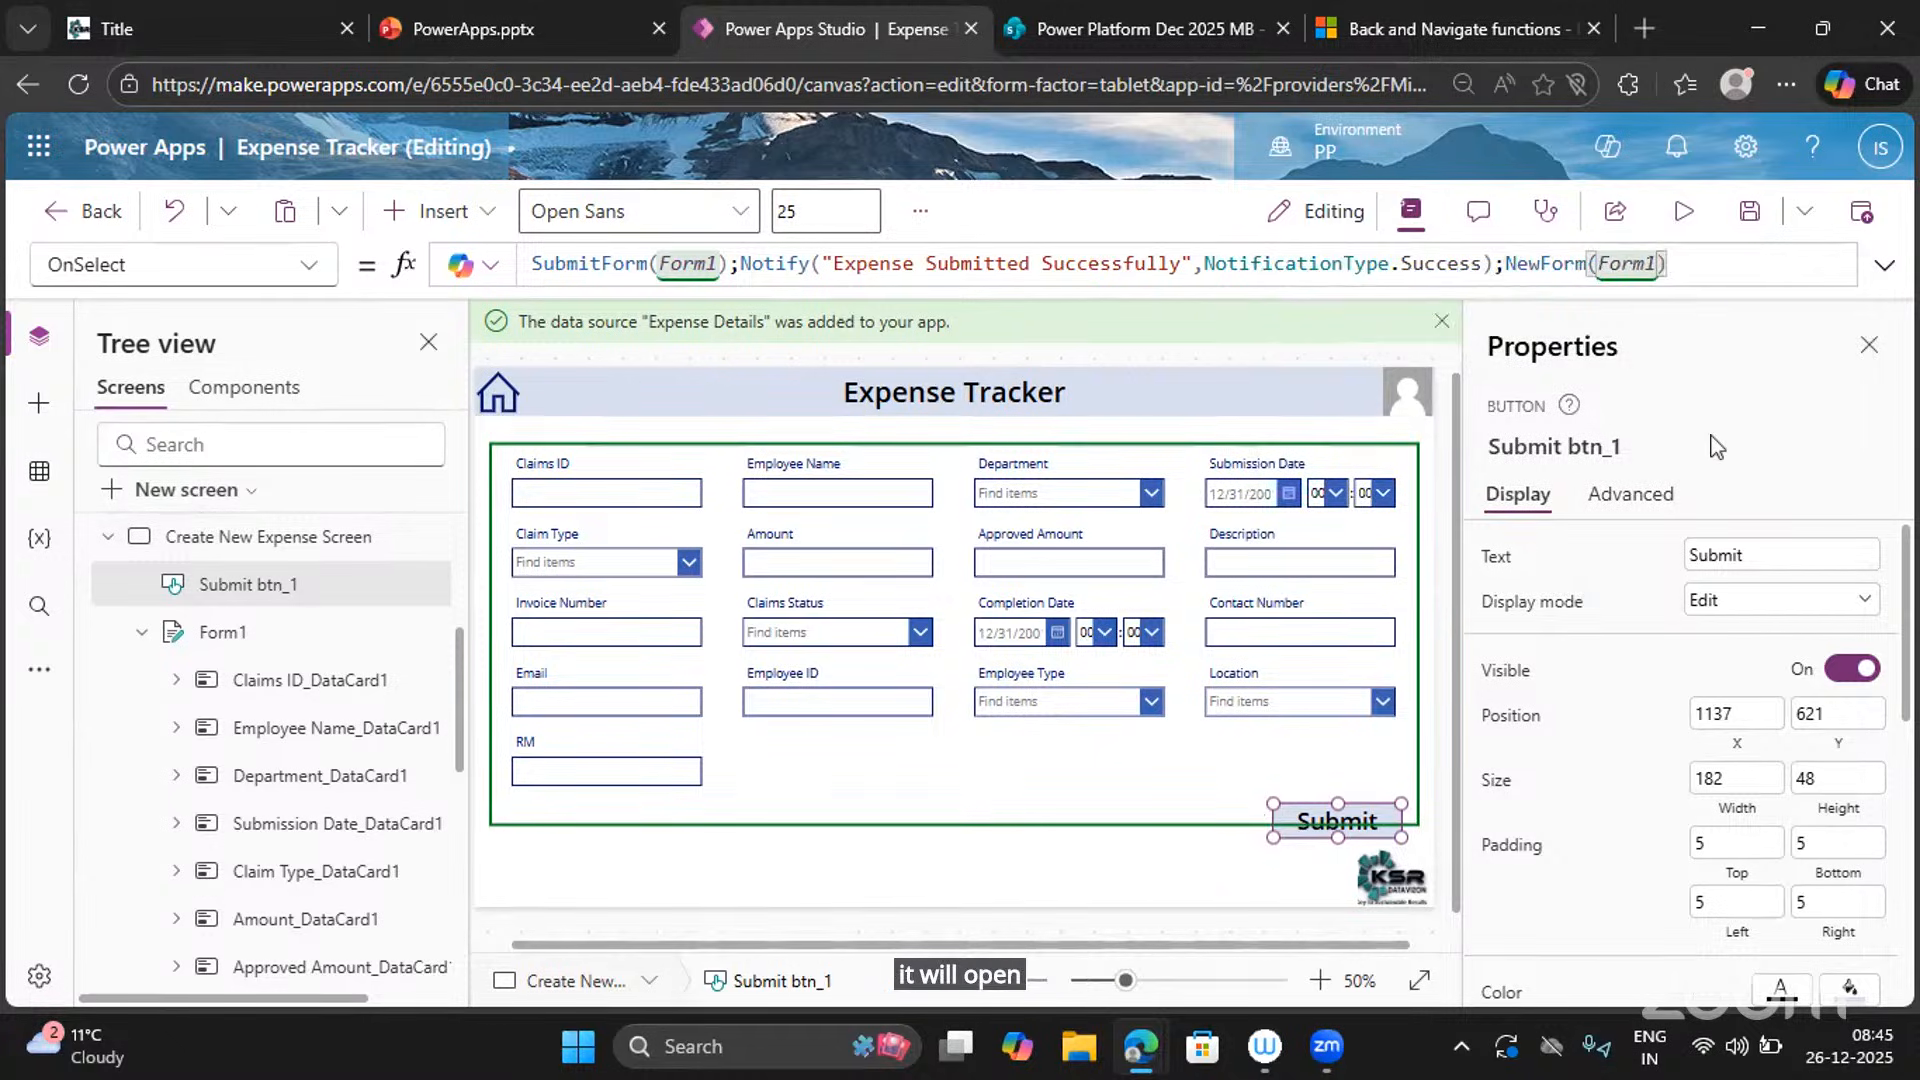
{"action": "type", "text": ";"}
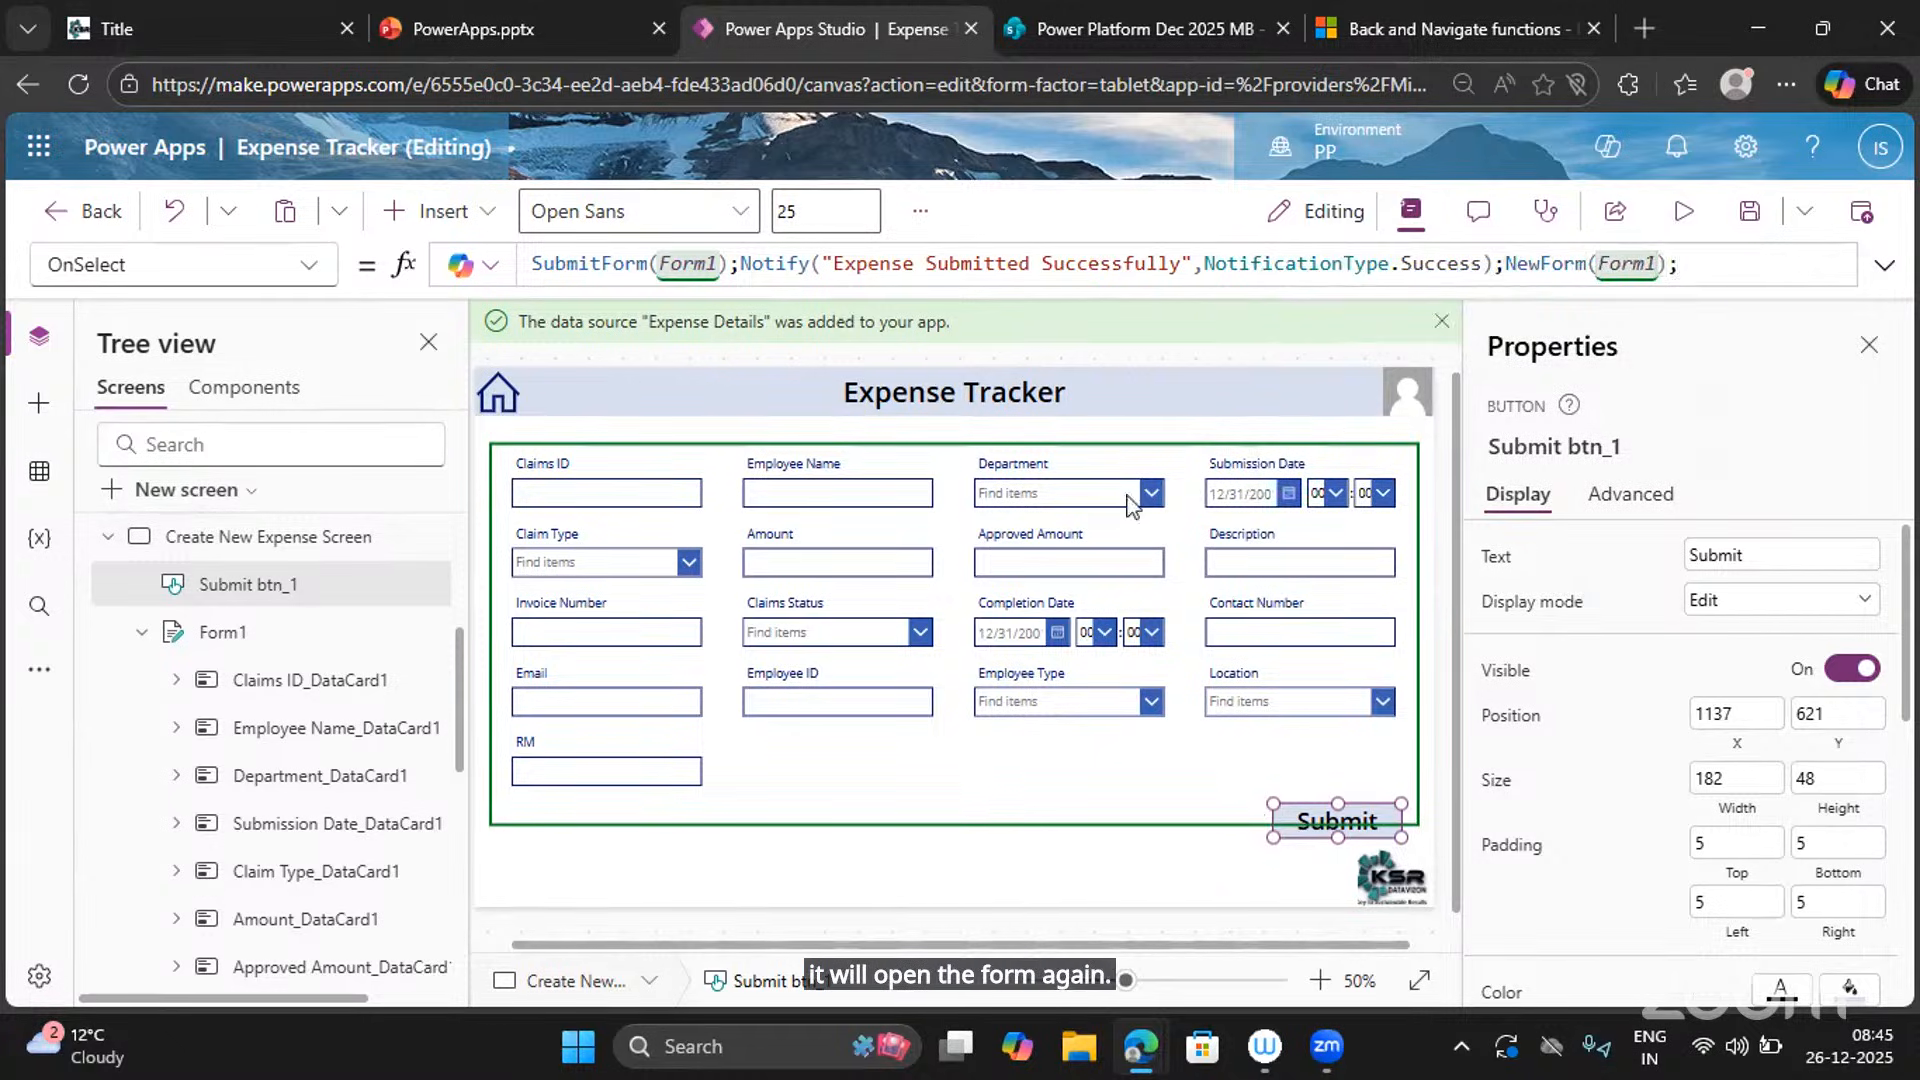
Preview the app, then change Form1's DefaultMode from FormMode.New to FormMode.Edit.
{"action": "left_click", "coordinate": [1682, 211]}
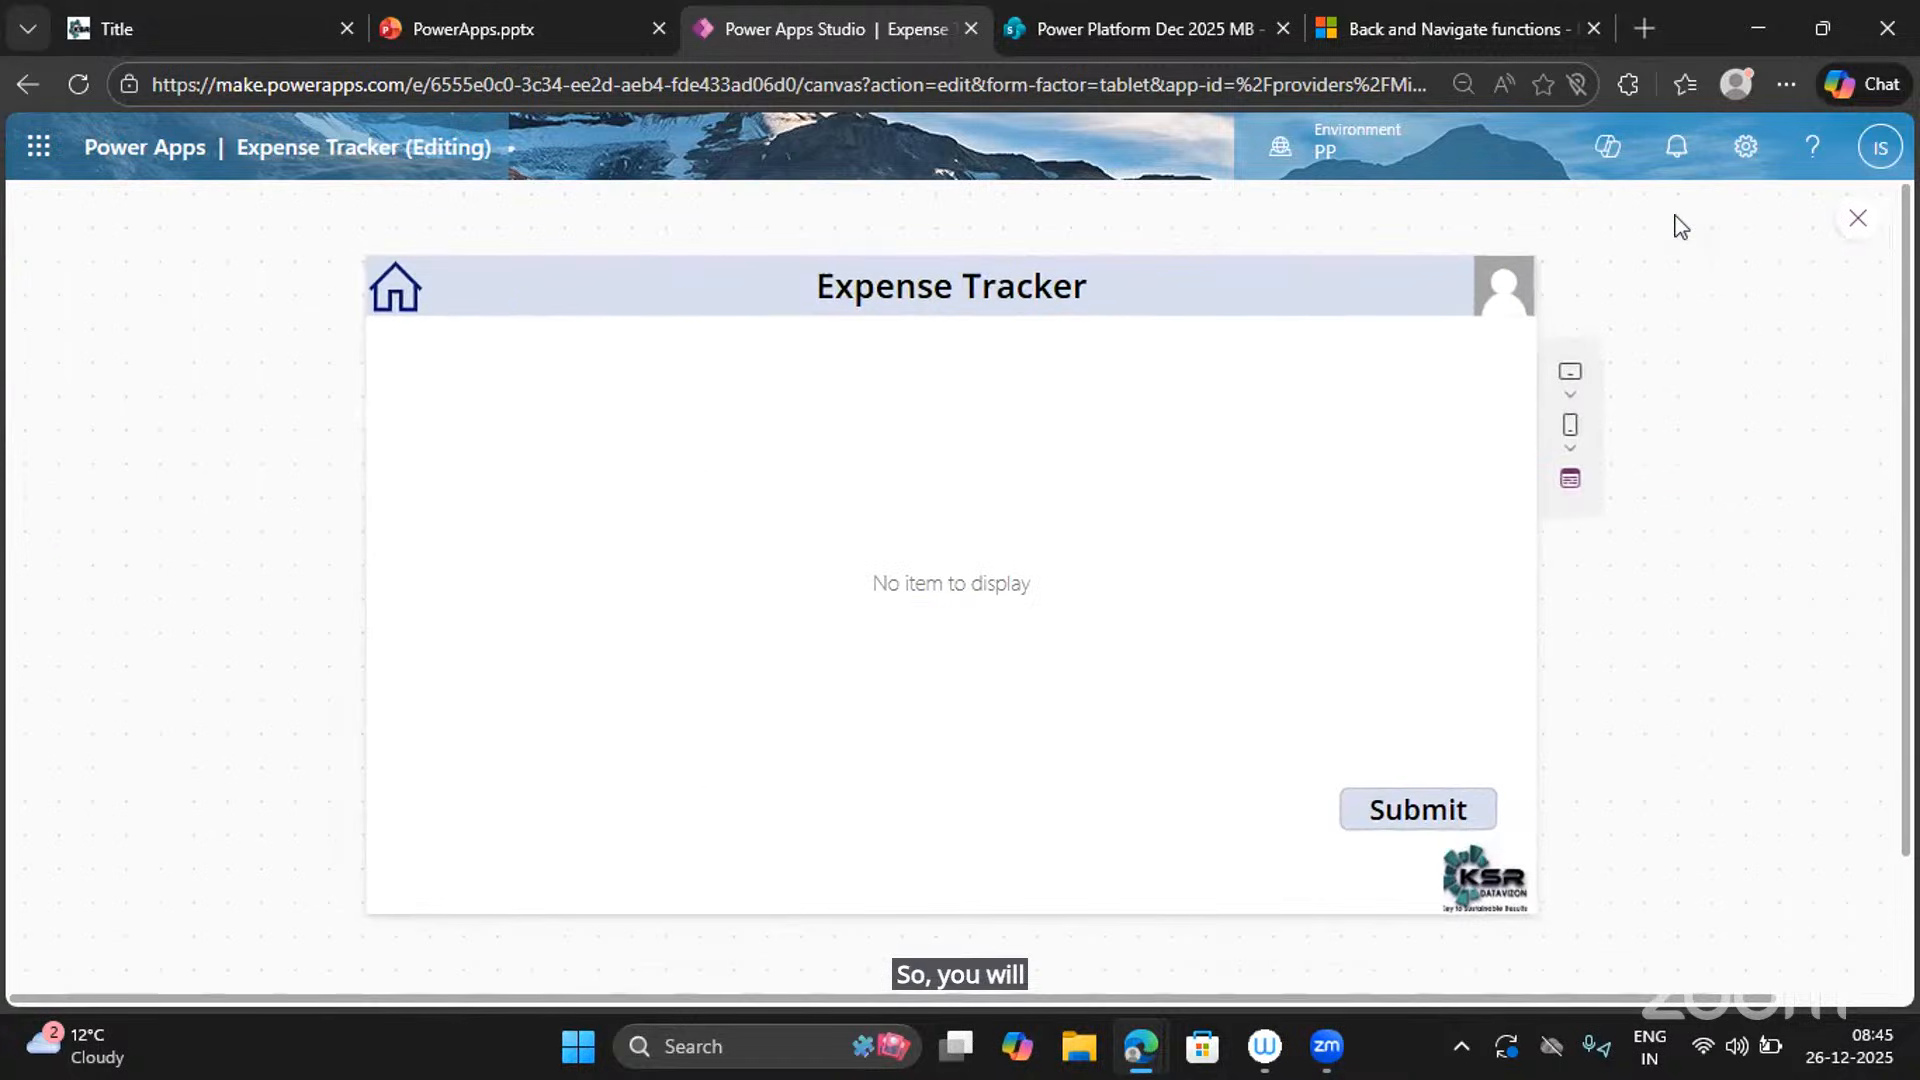
{"action": "left_click", "coordinate": [1858, 219]}
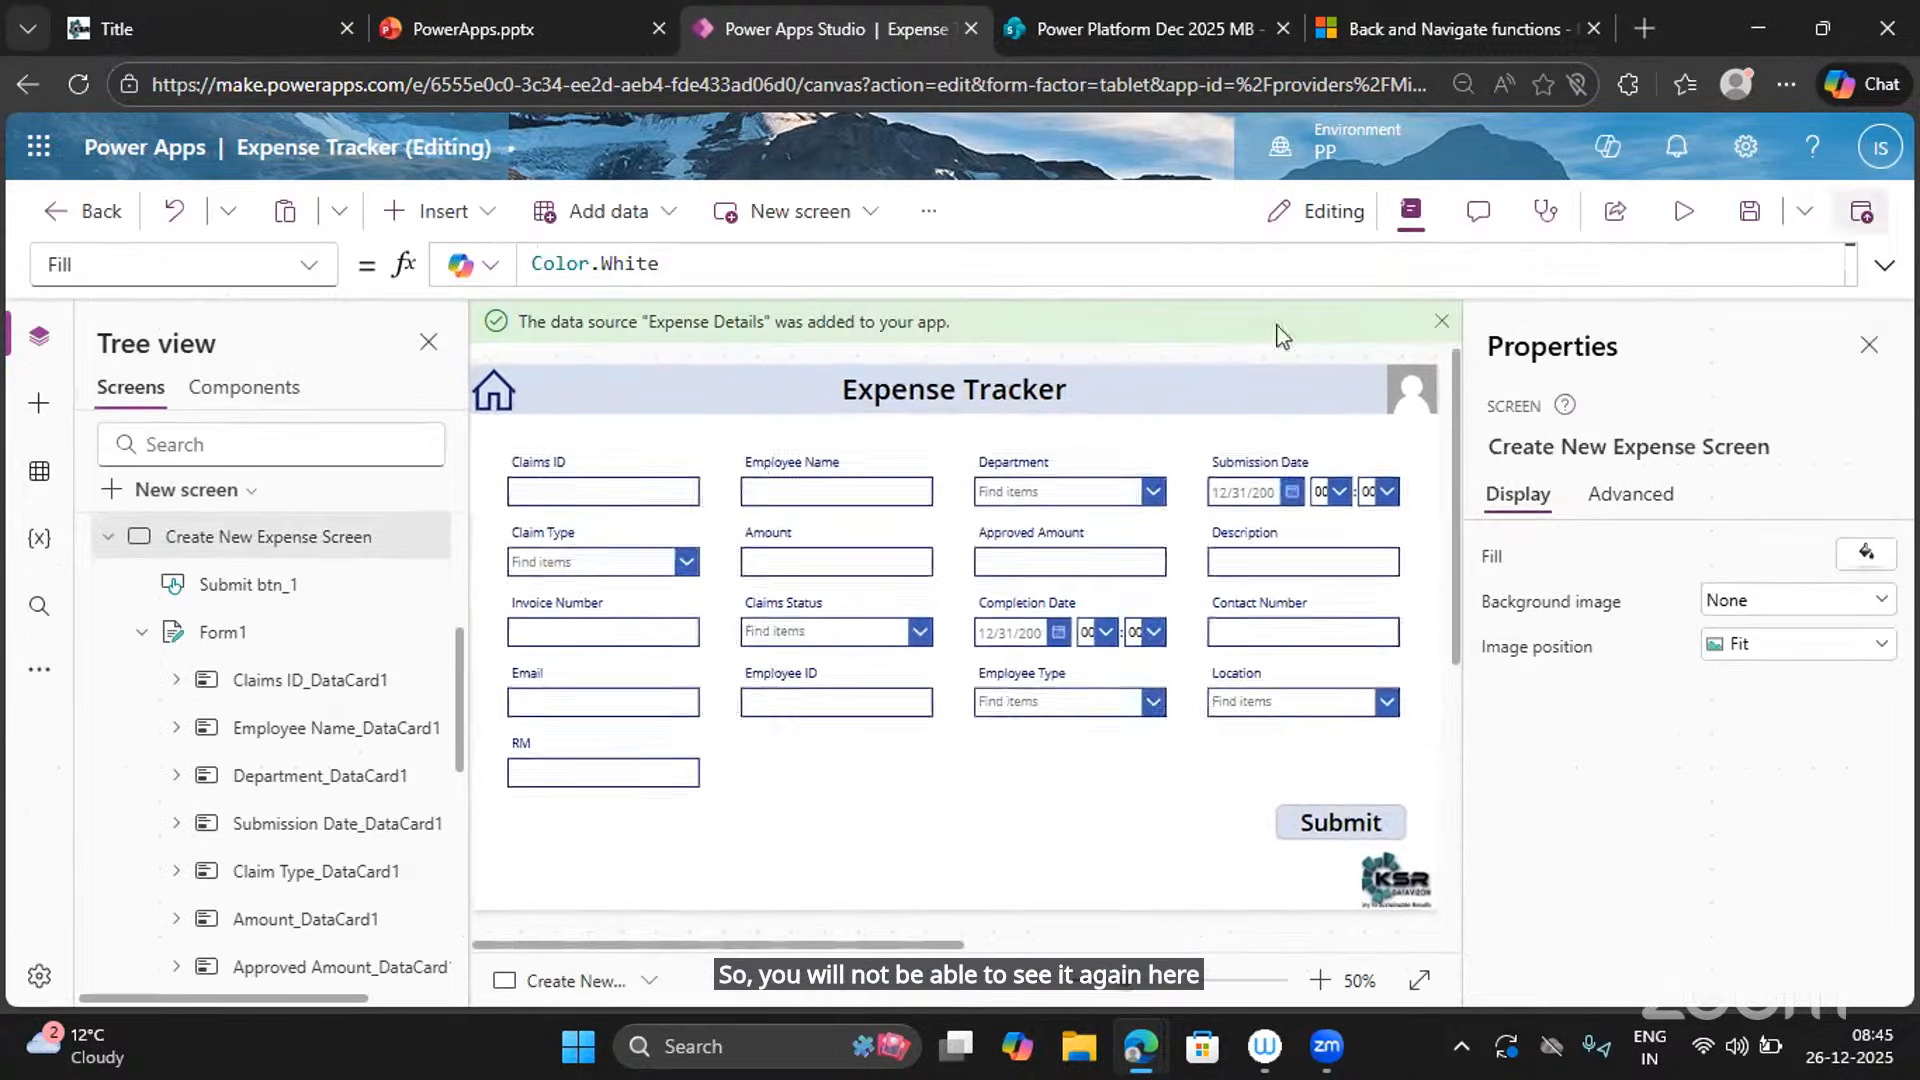
{"action": "left_click", "coordinate": [262, 648]}
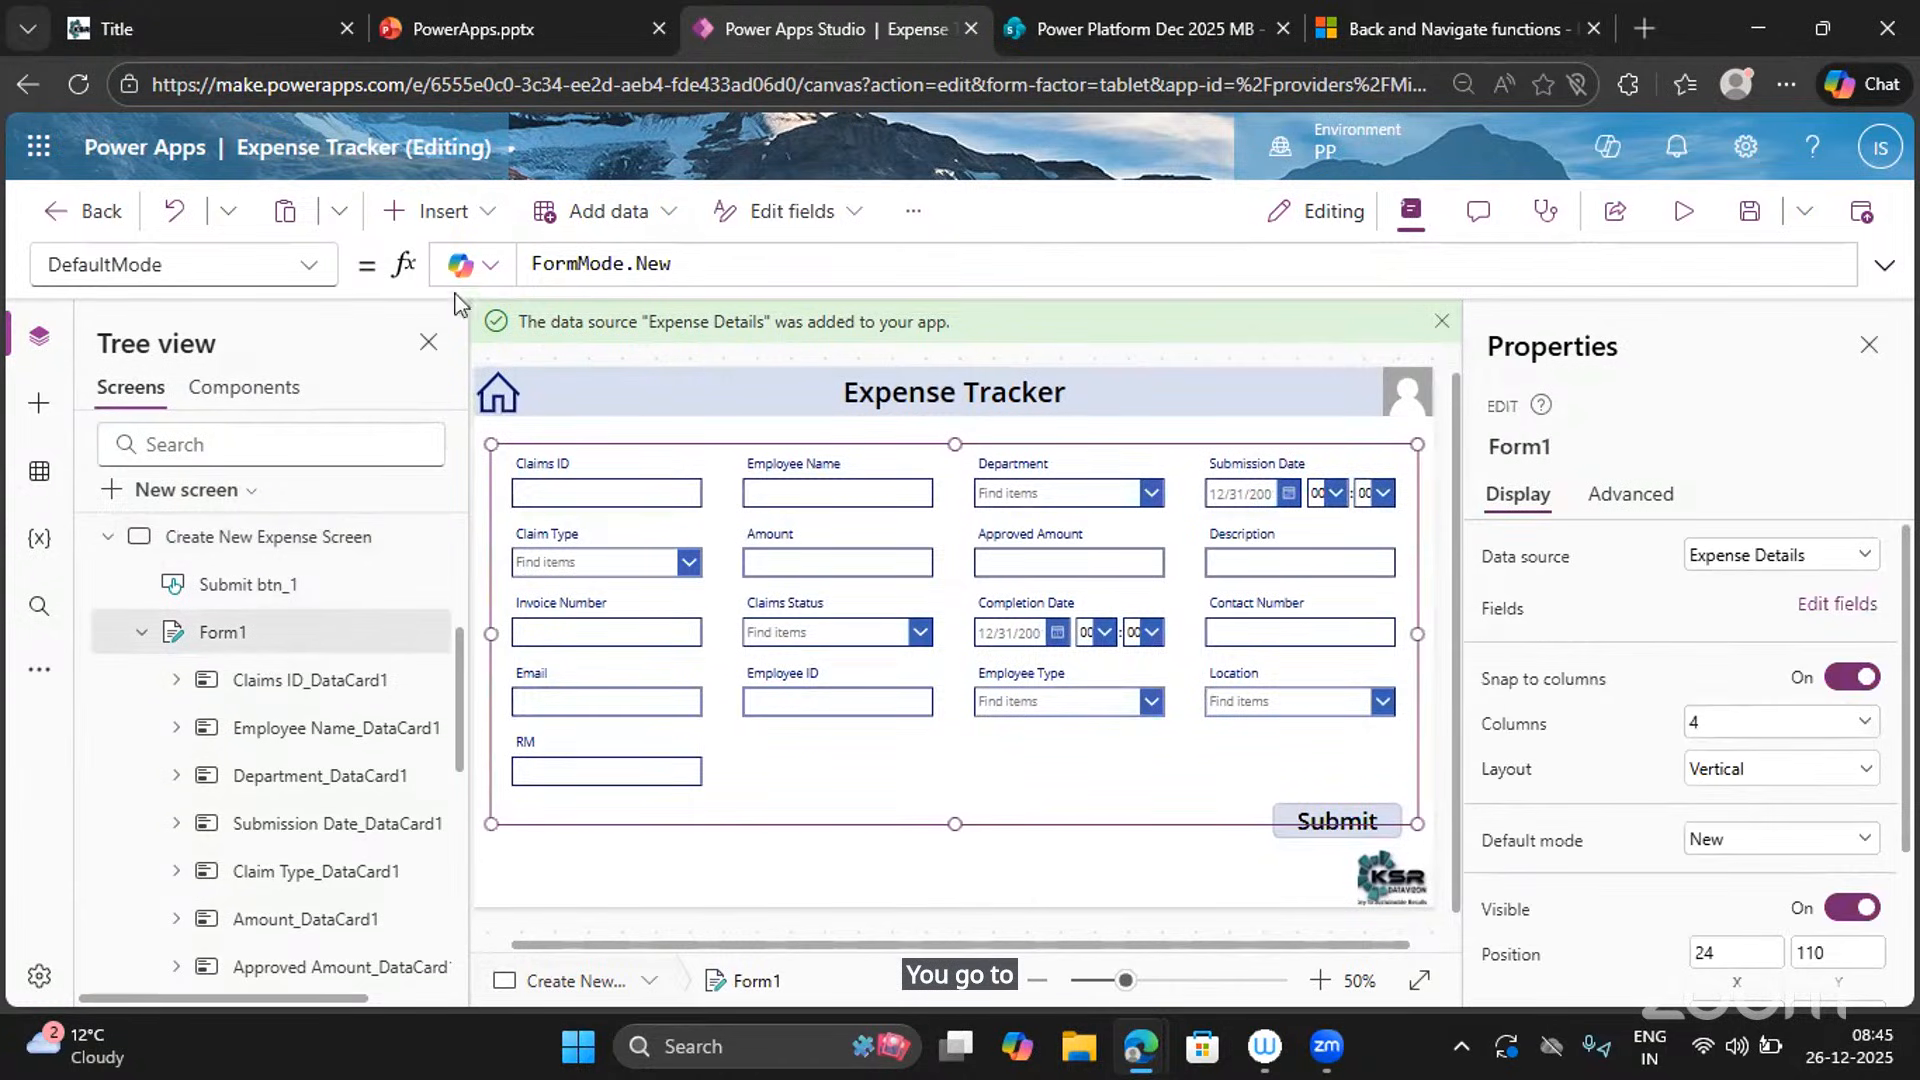
{"action": "double_click", "coordinate": [653, 262]}
{"action": "type", "text": "Edit"}
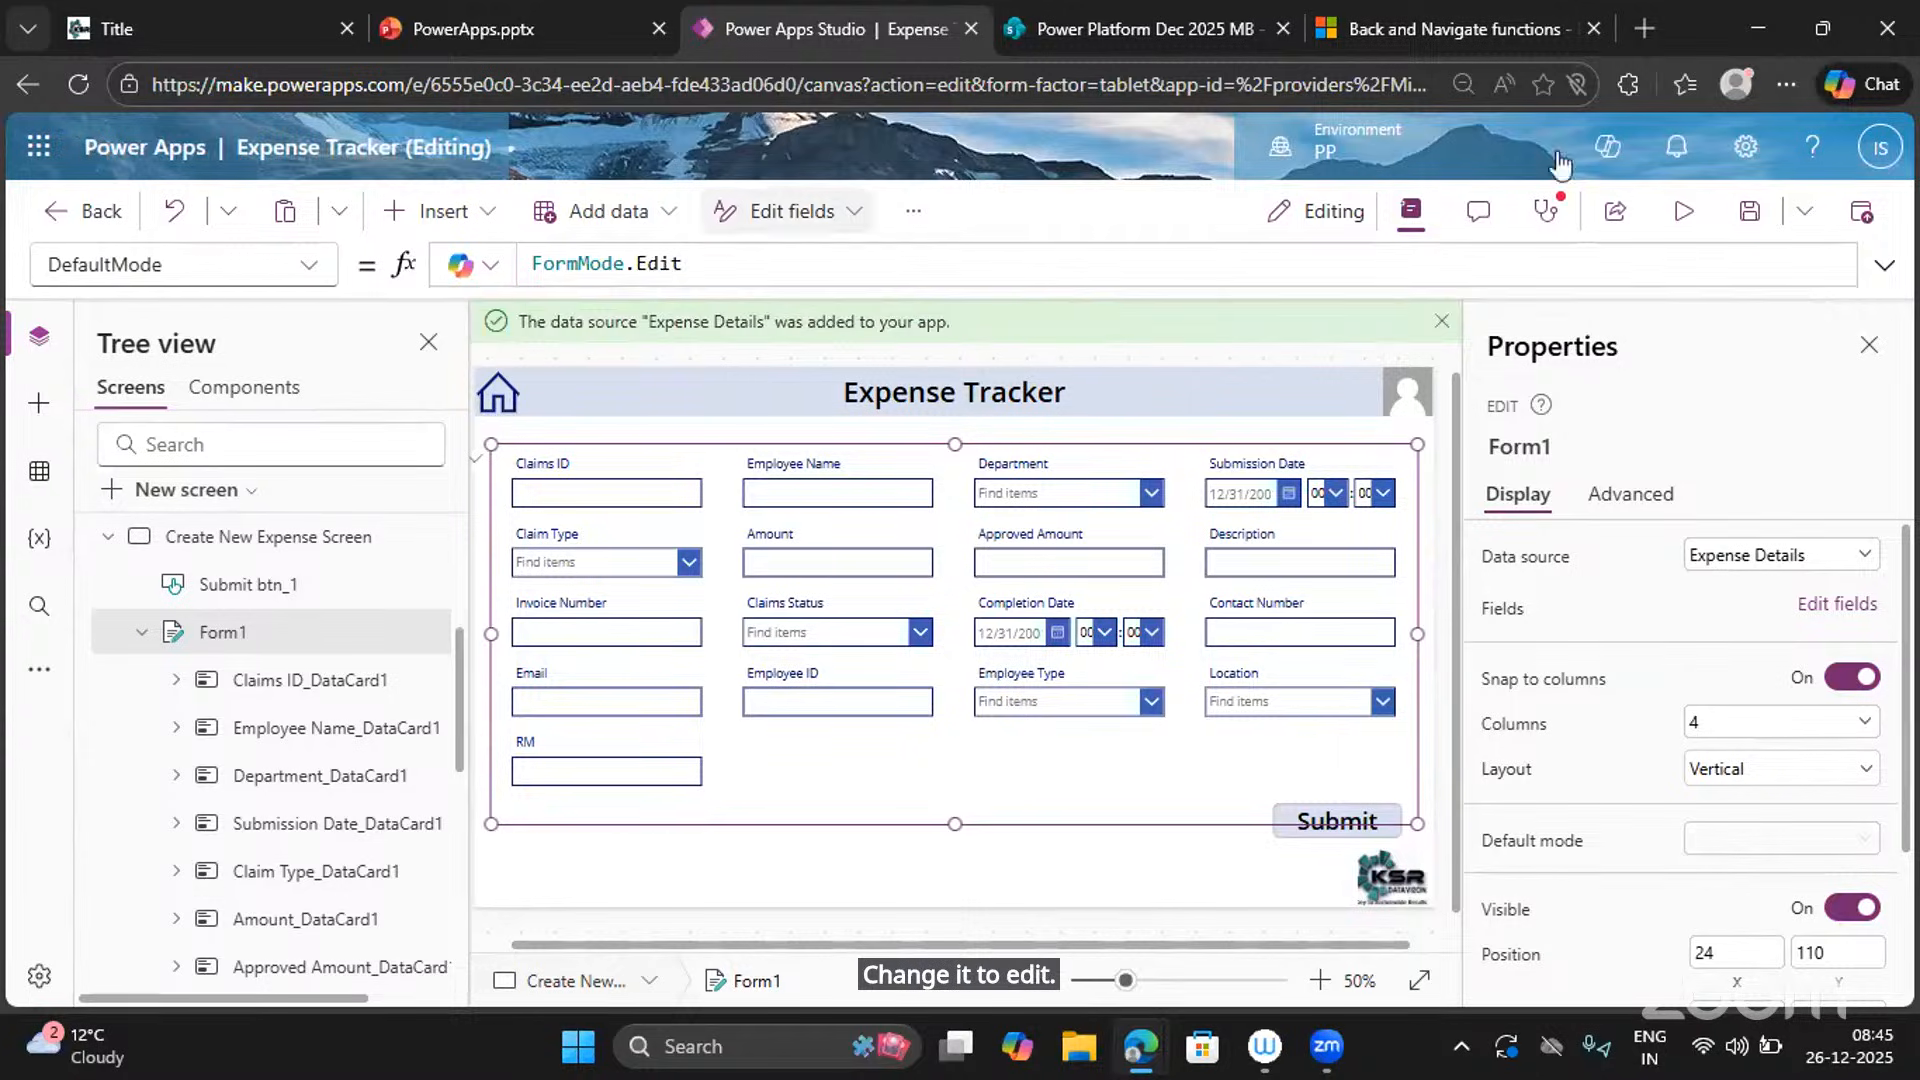
Set Form1's DefaultMode back to FormMode.New and preview the blank expense form.
{"action": "left_click", "coordinate": [1683, 214]}
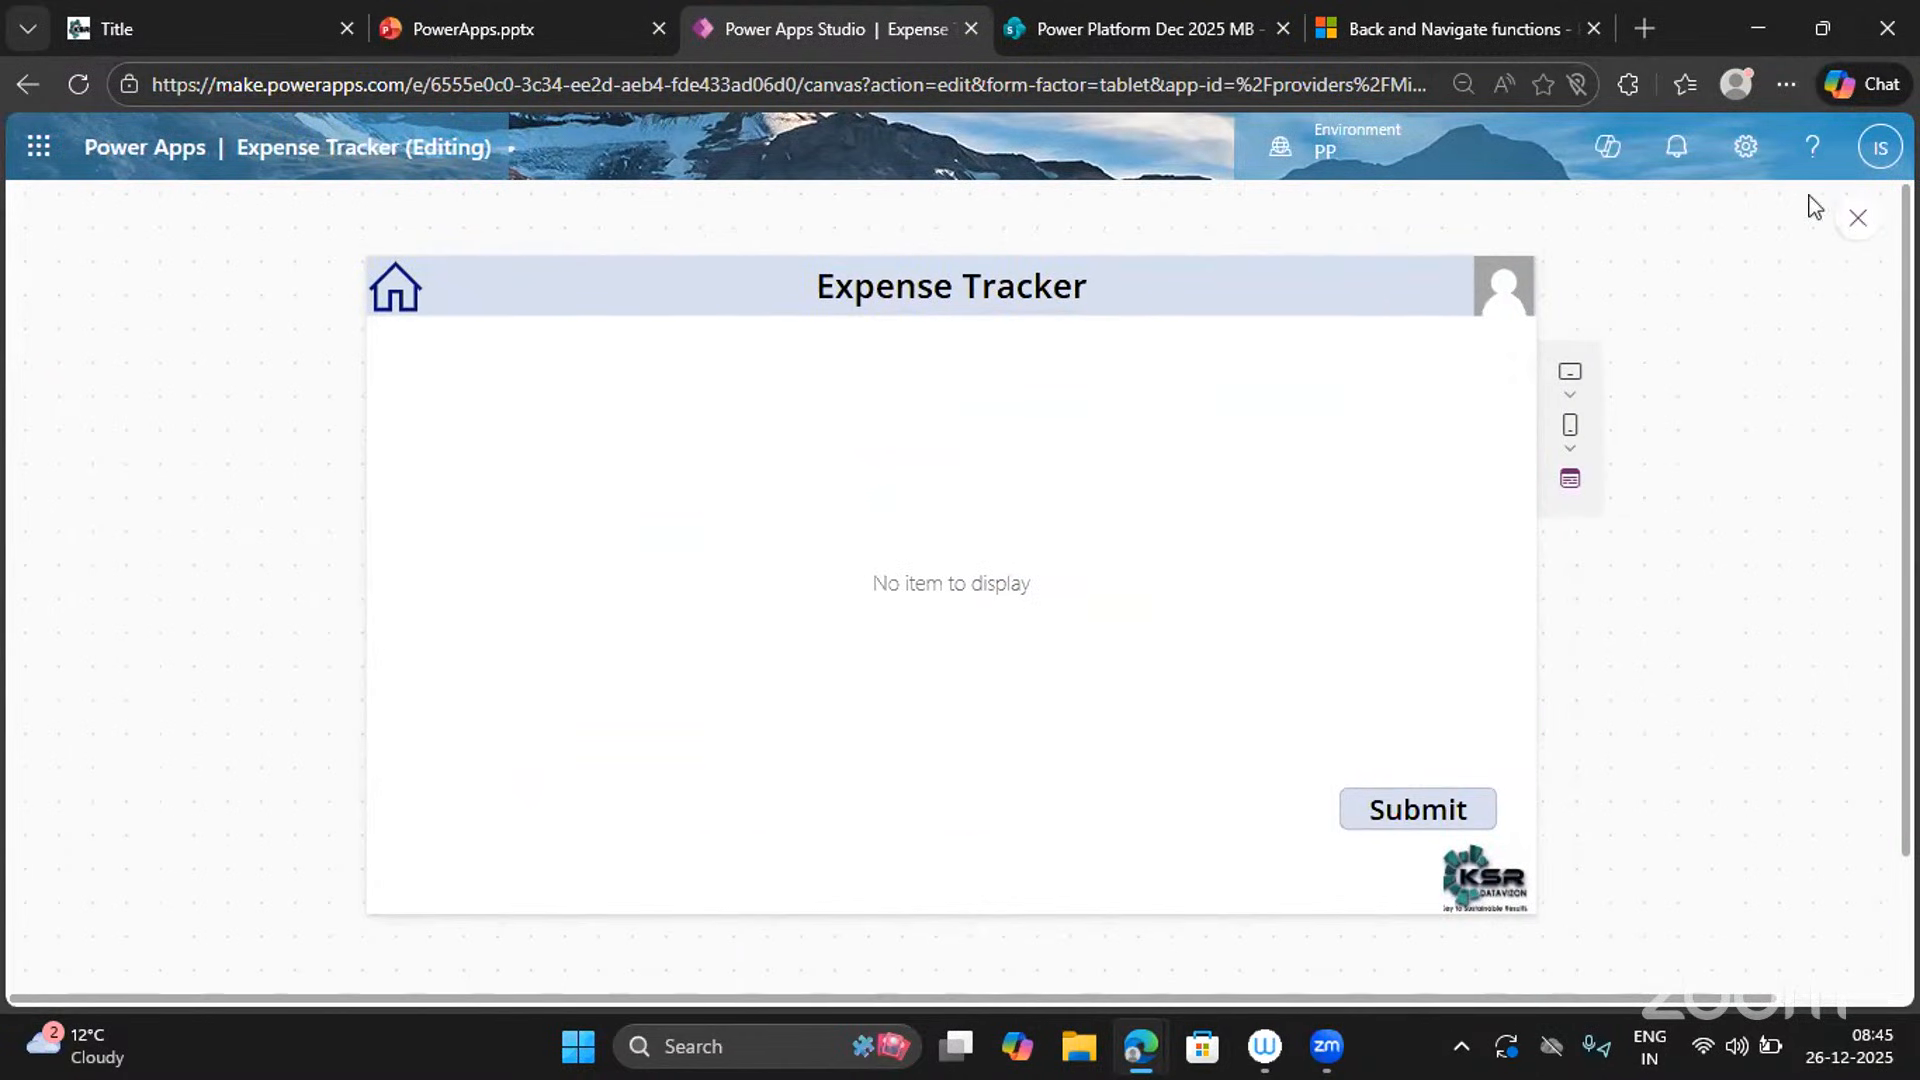
{"action": "left_click", "coordinate": [1857, 226]}
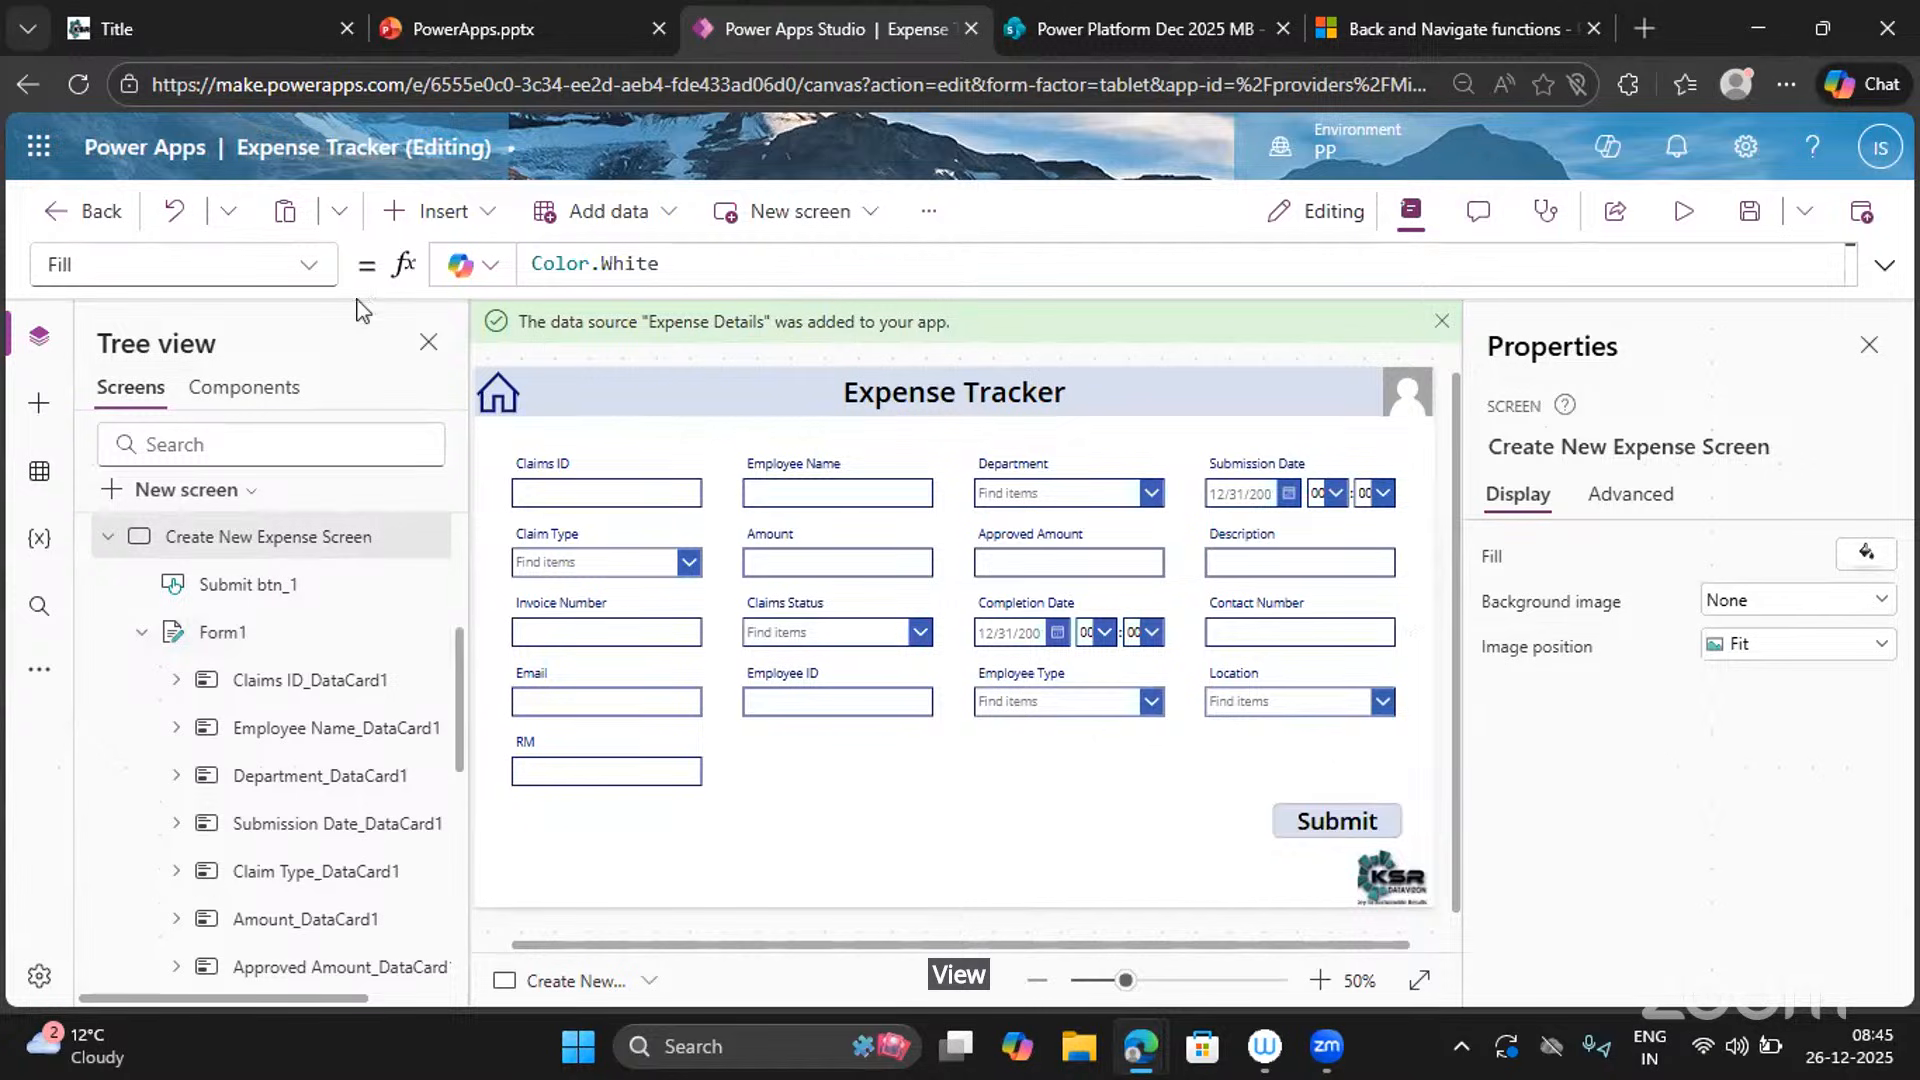
{"action": "left_click", "coordinate": [250, 625]}
{"action": "left_click", "coordinate": [658, 262]}
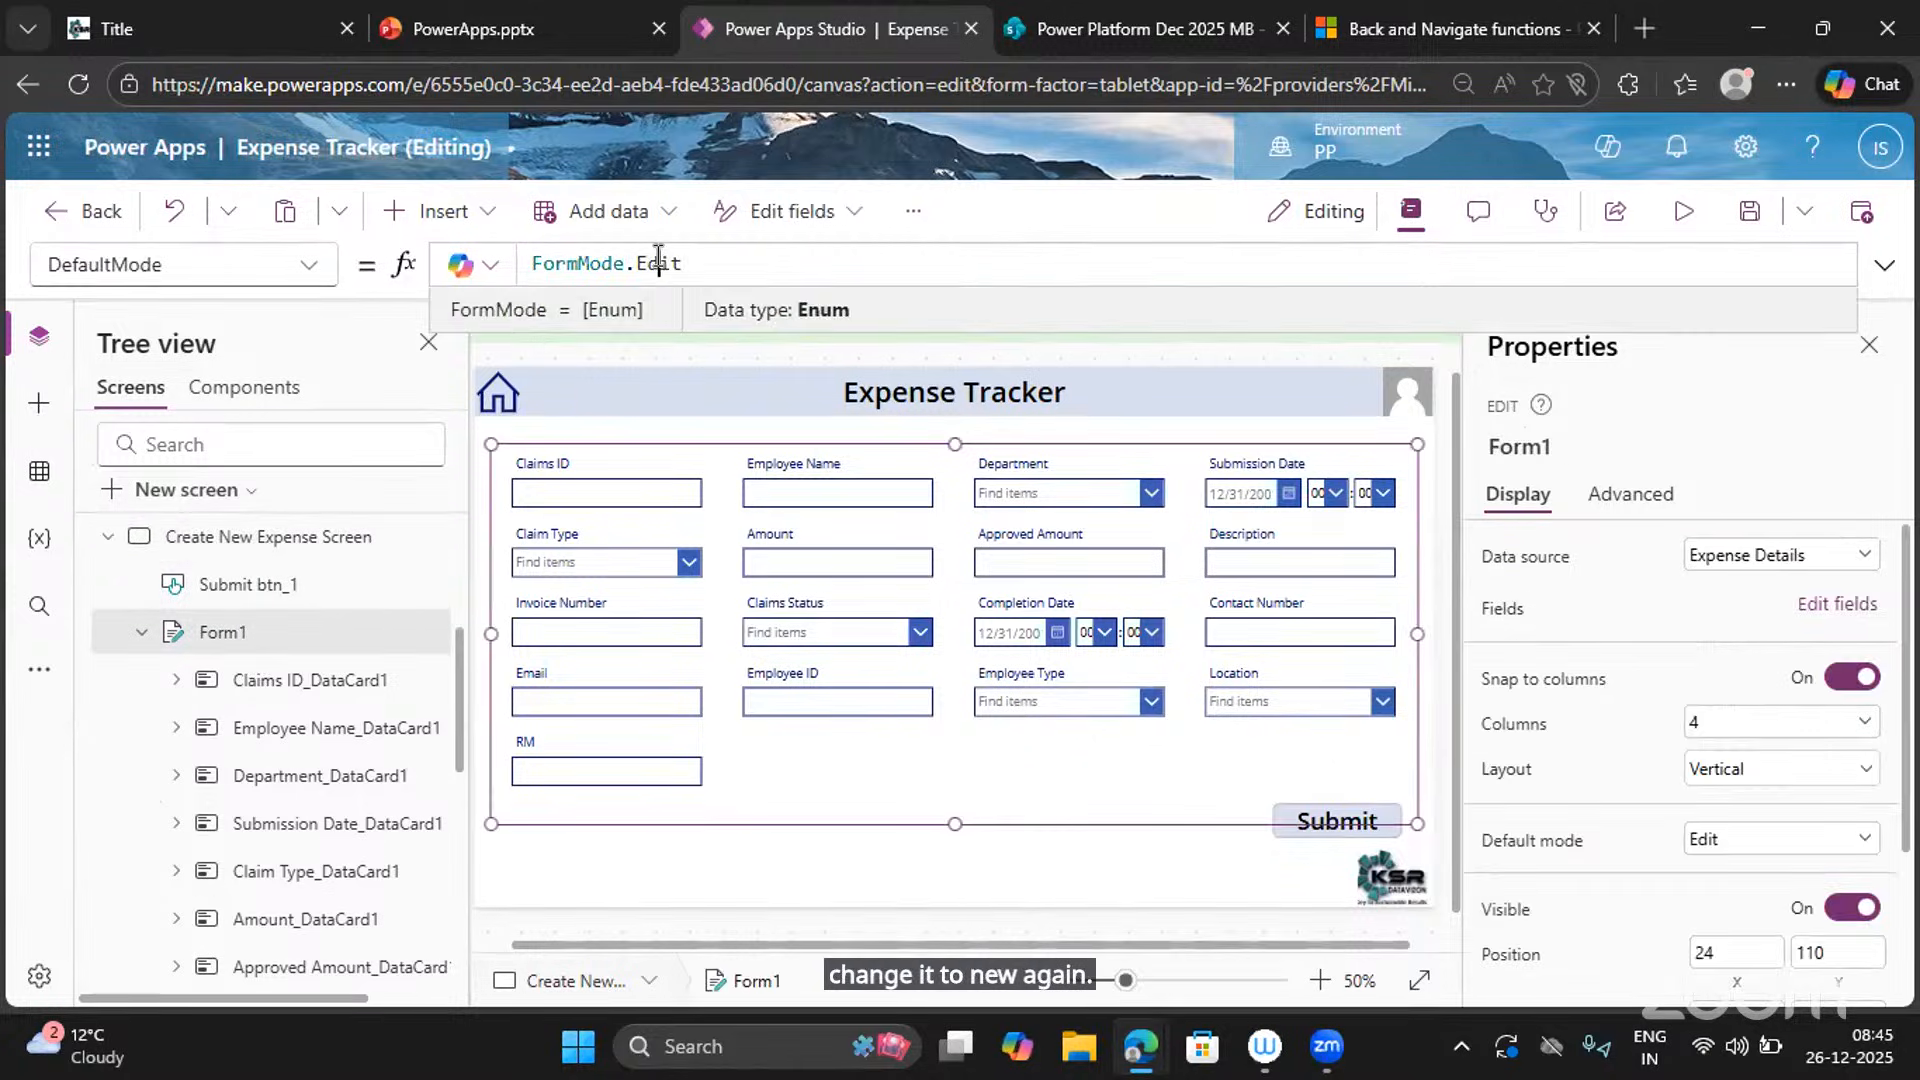
{"action": "double_click", "coordinate": [658, 261]}
{"action": "type", "text": "New"}
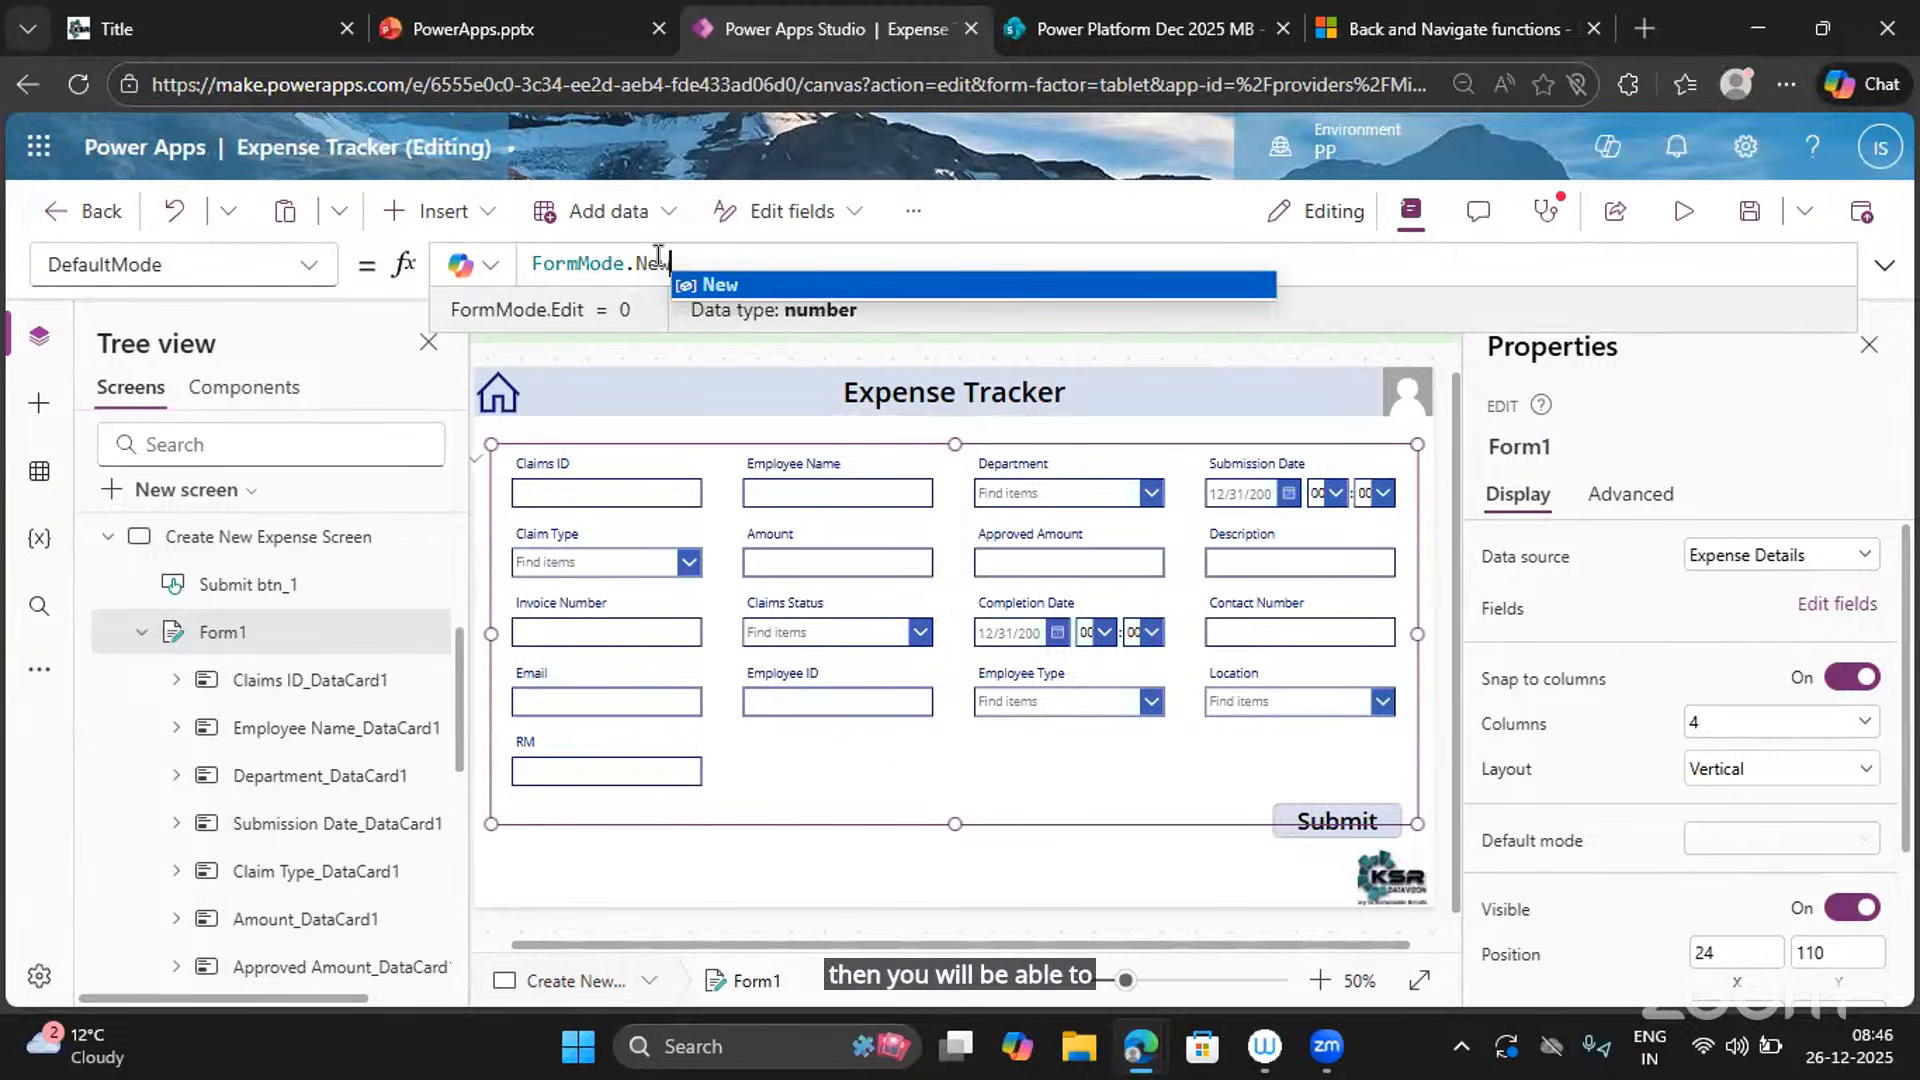
{"action": "left_click", "coordinate": [720, 291]}
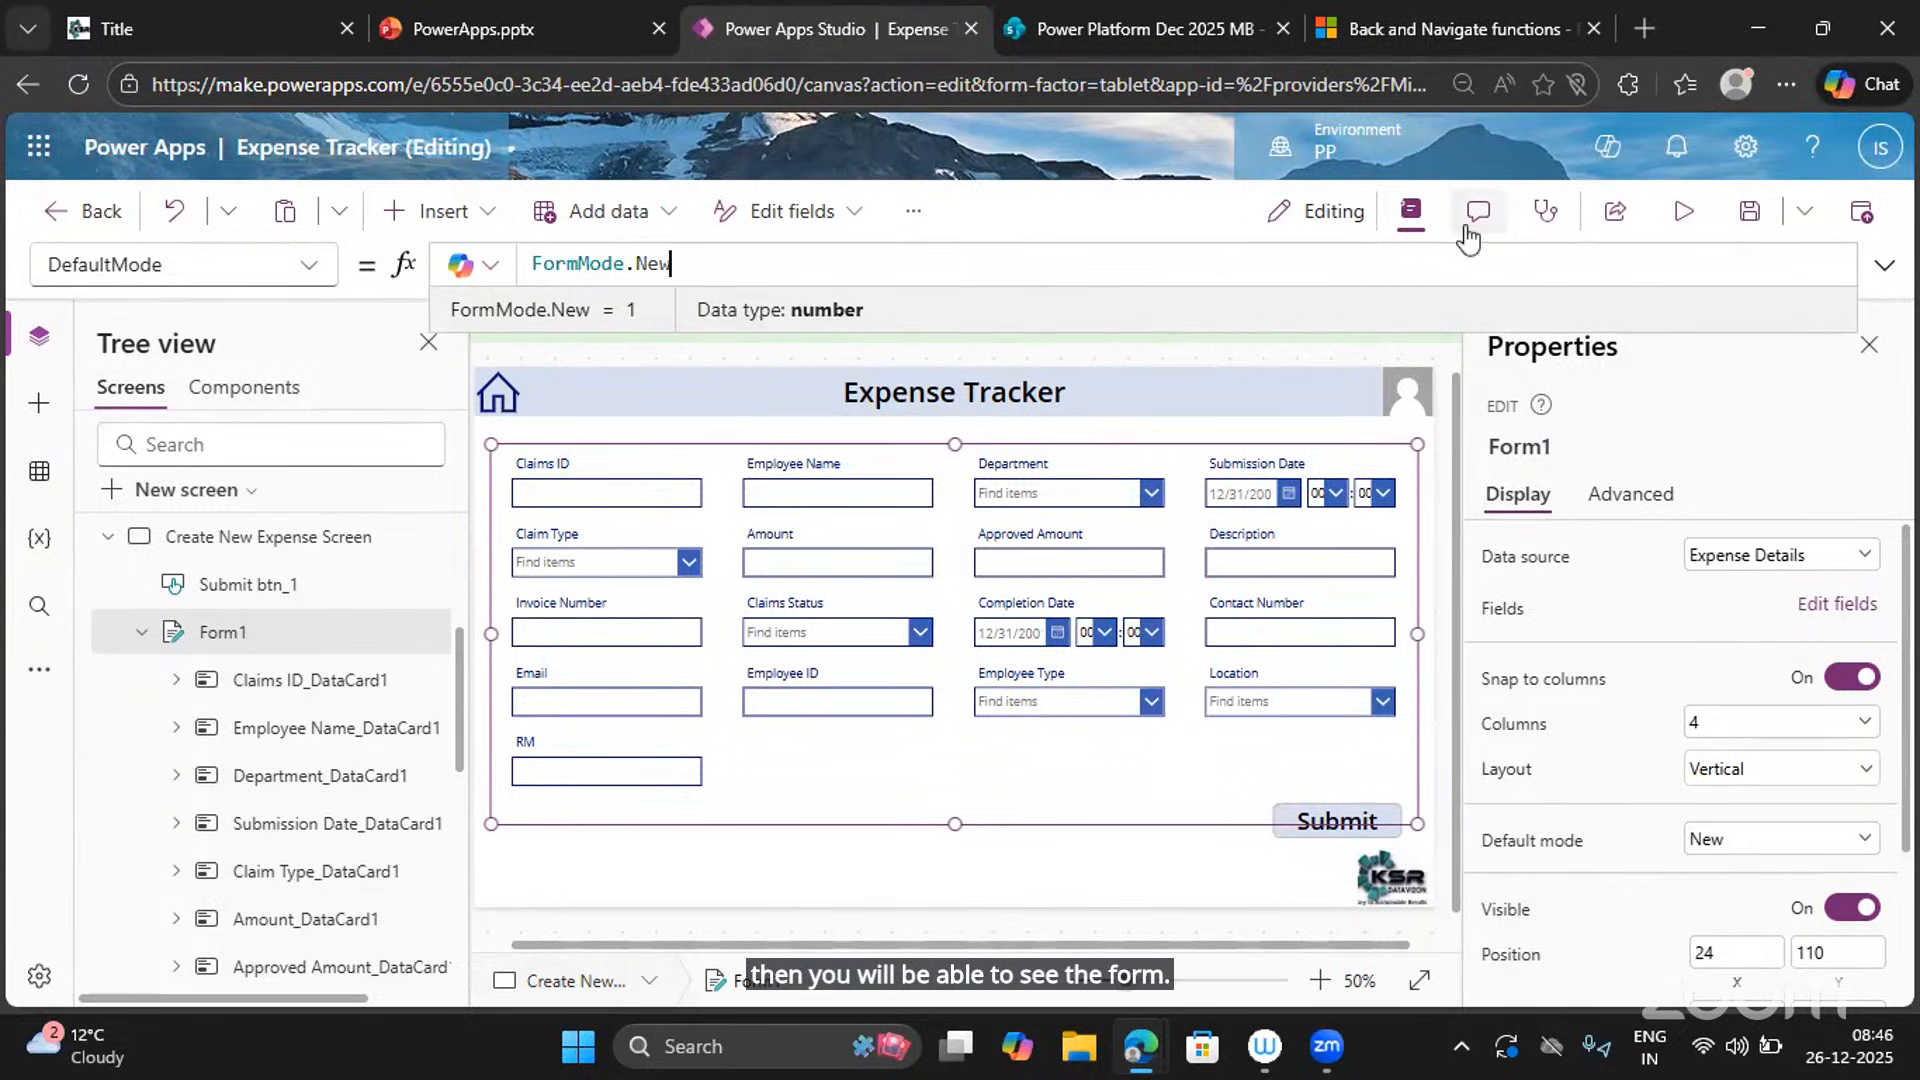
{"action": "left_click", "coordinate": [1684, 213]}
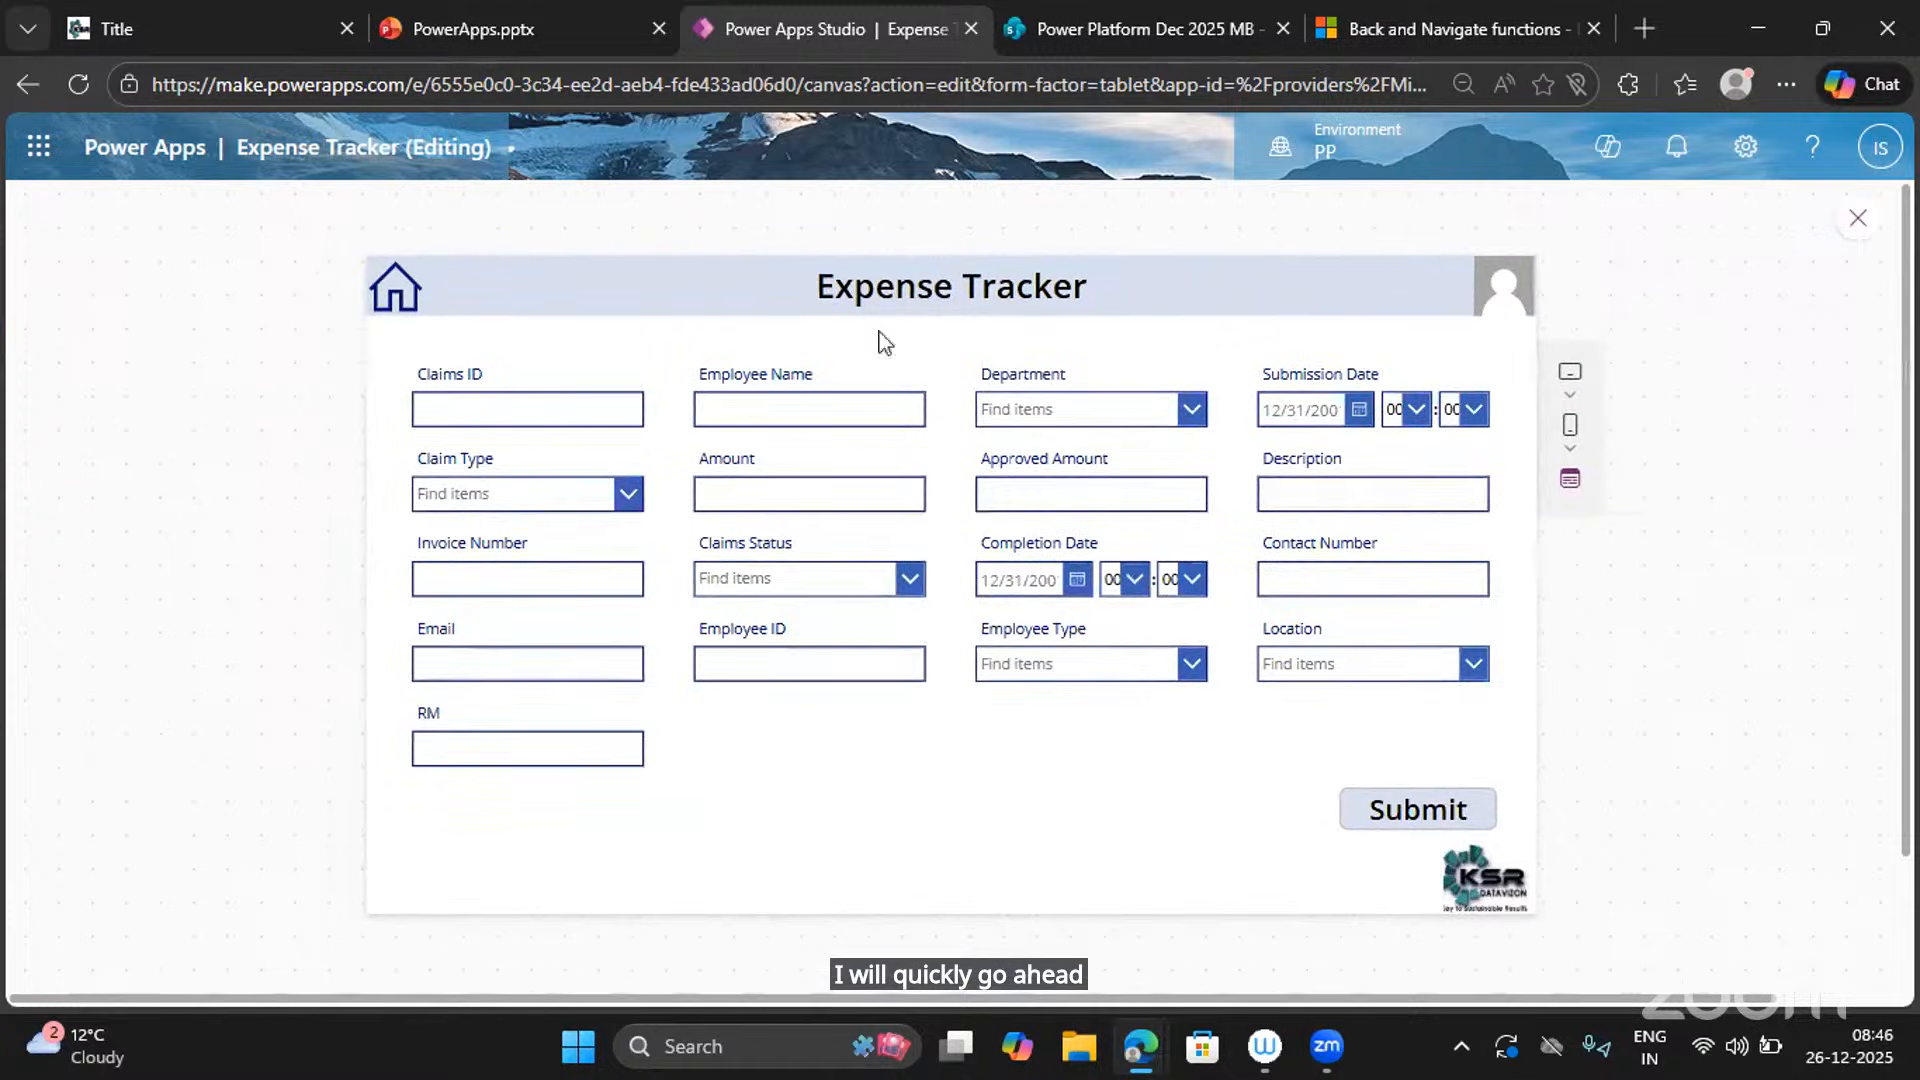
Enter Claims ID 2, the employee's name, department IT and submission date 26 December 2025.
{"action": "left_click", "coordinate": [472, 409]}
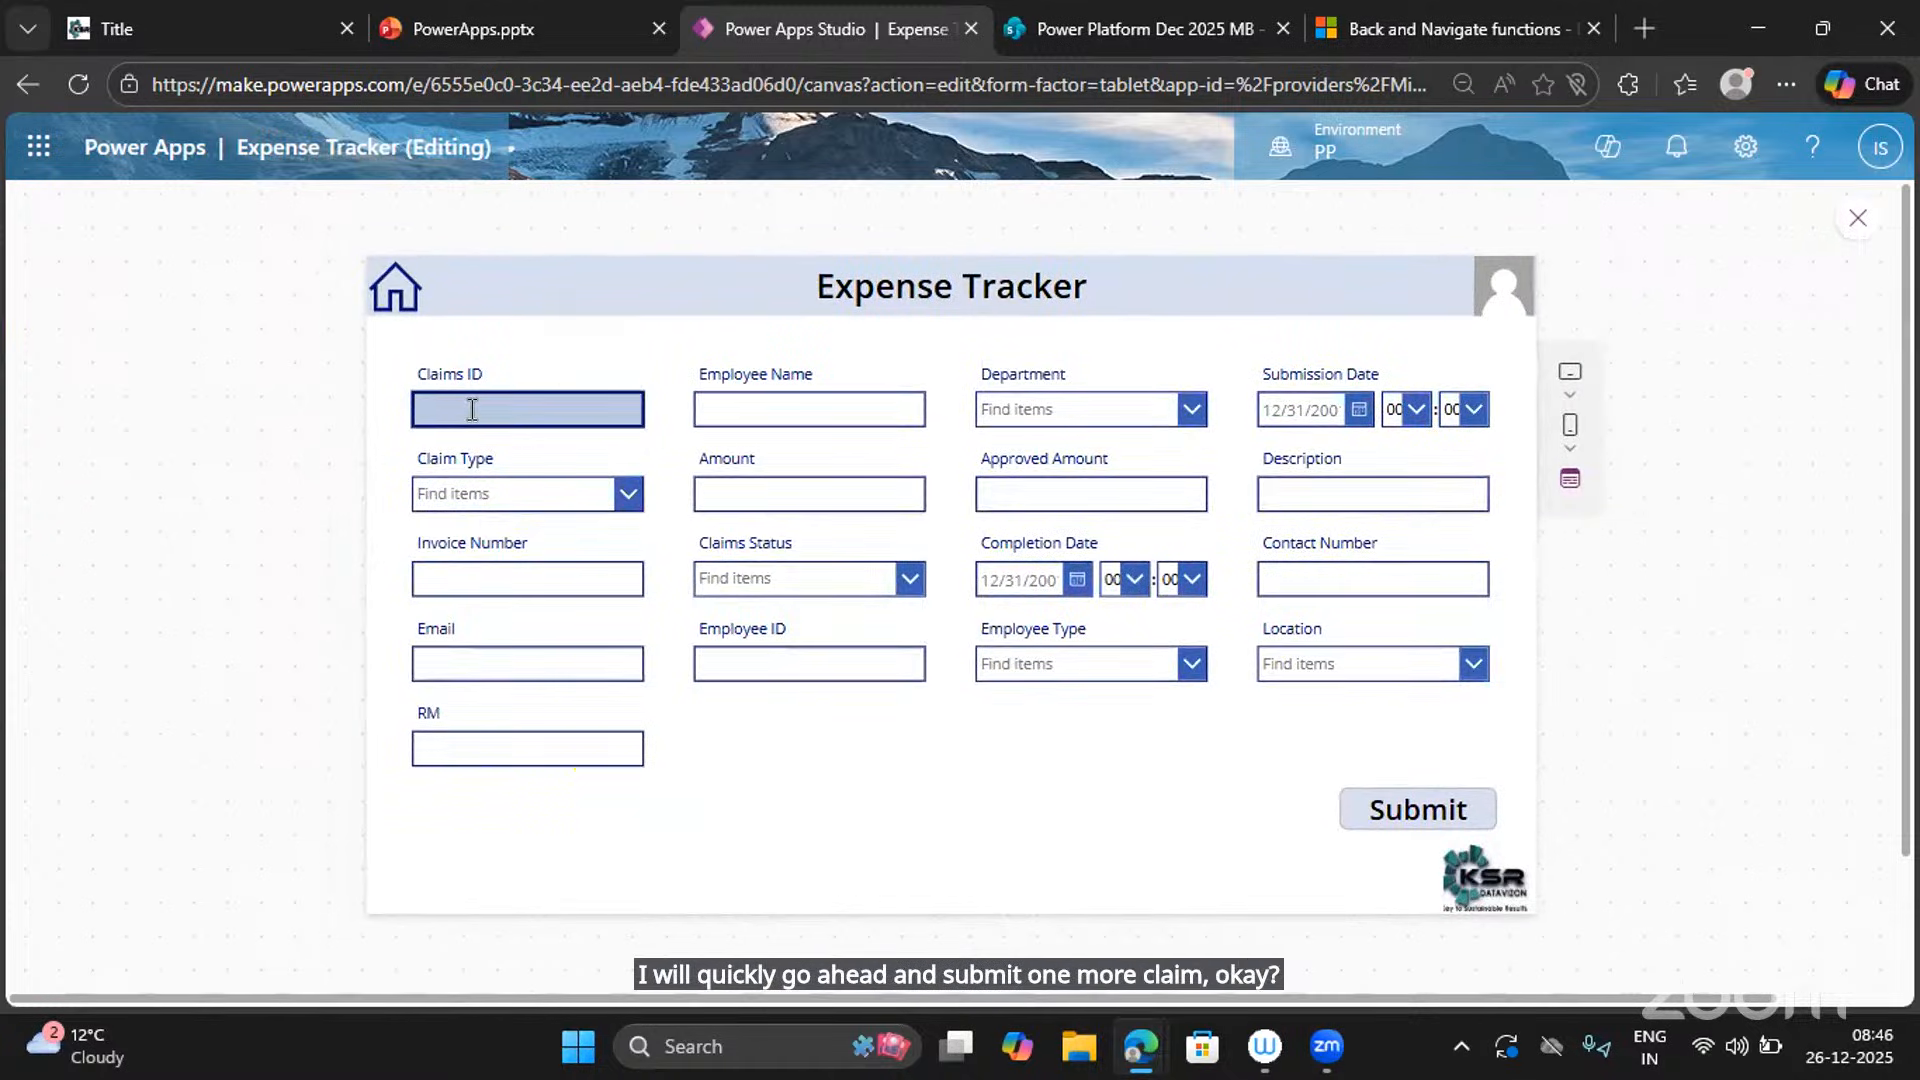
{"action": "left_click", "coordinate": [825, 407]}
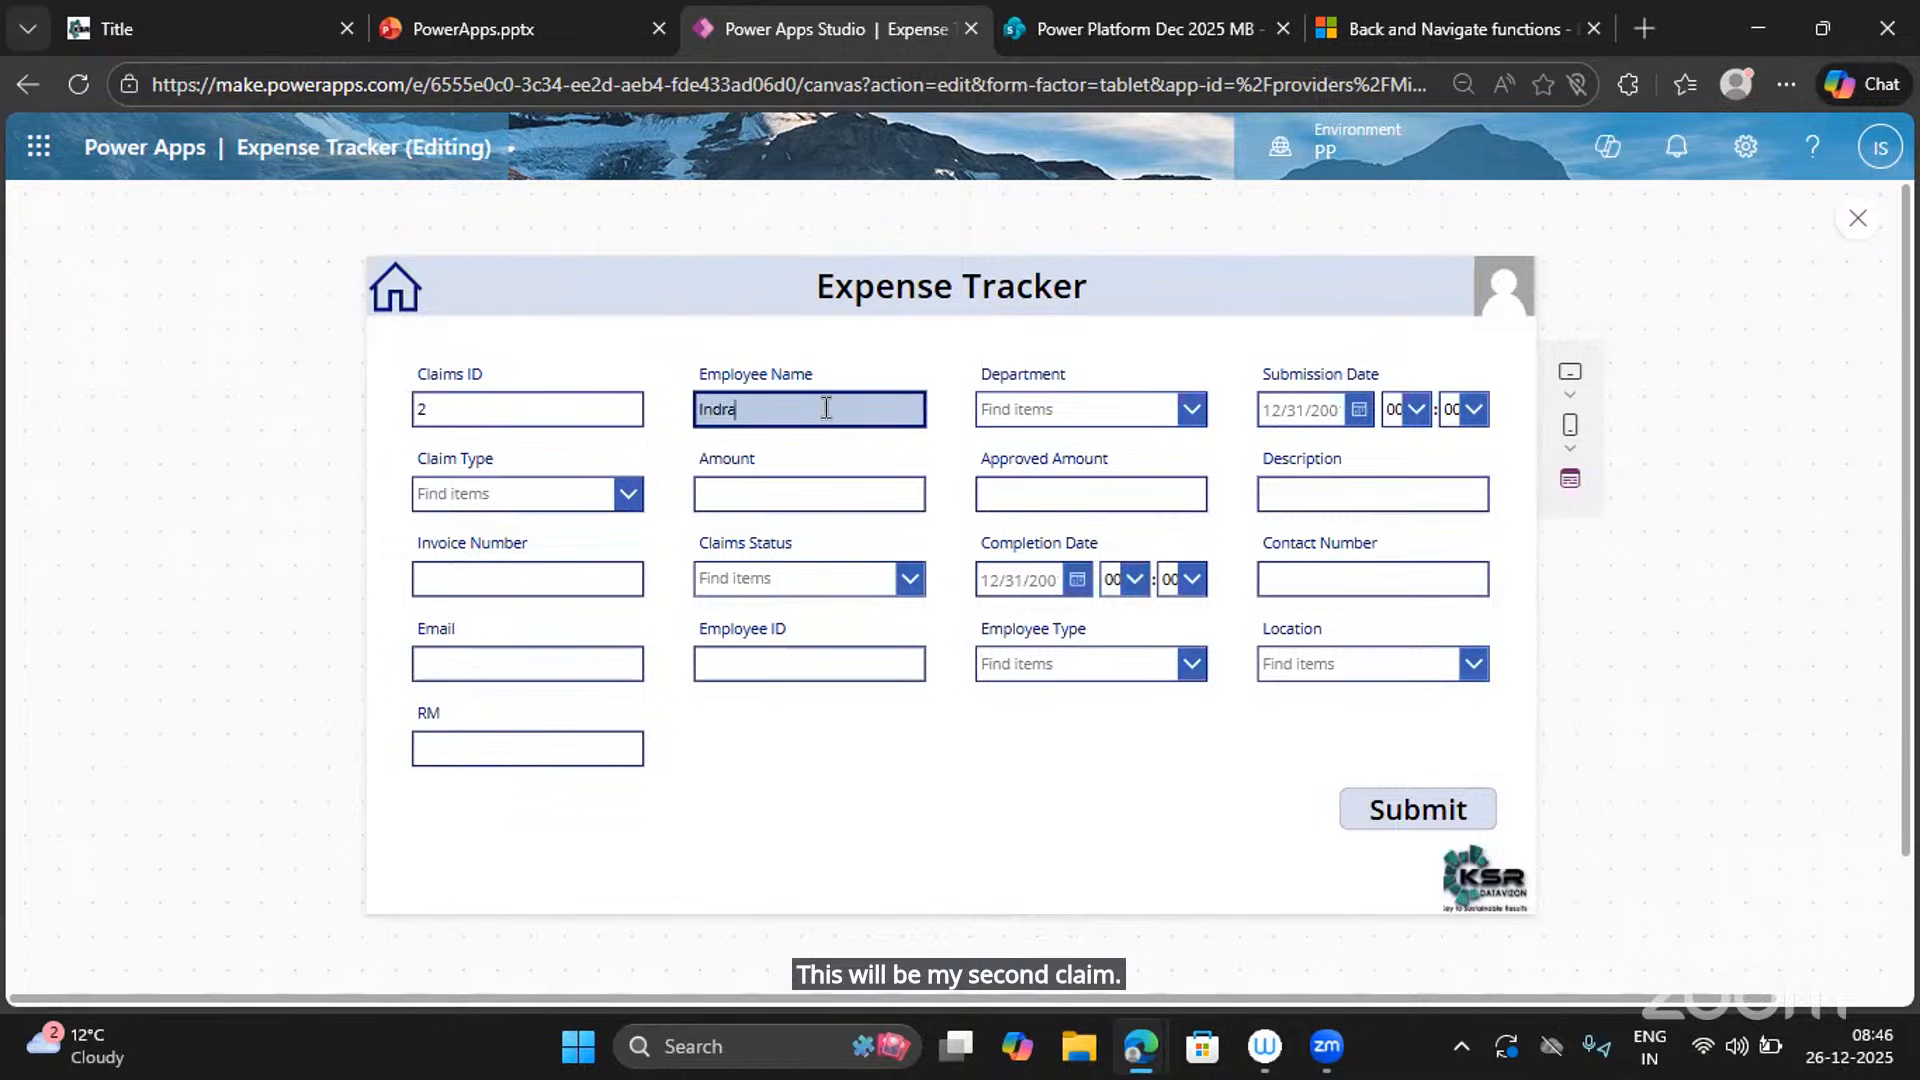
{"action": "type", "text": "Indrajeet"}
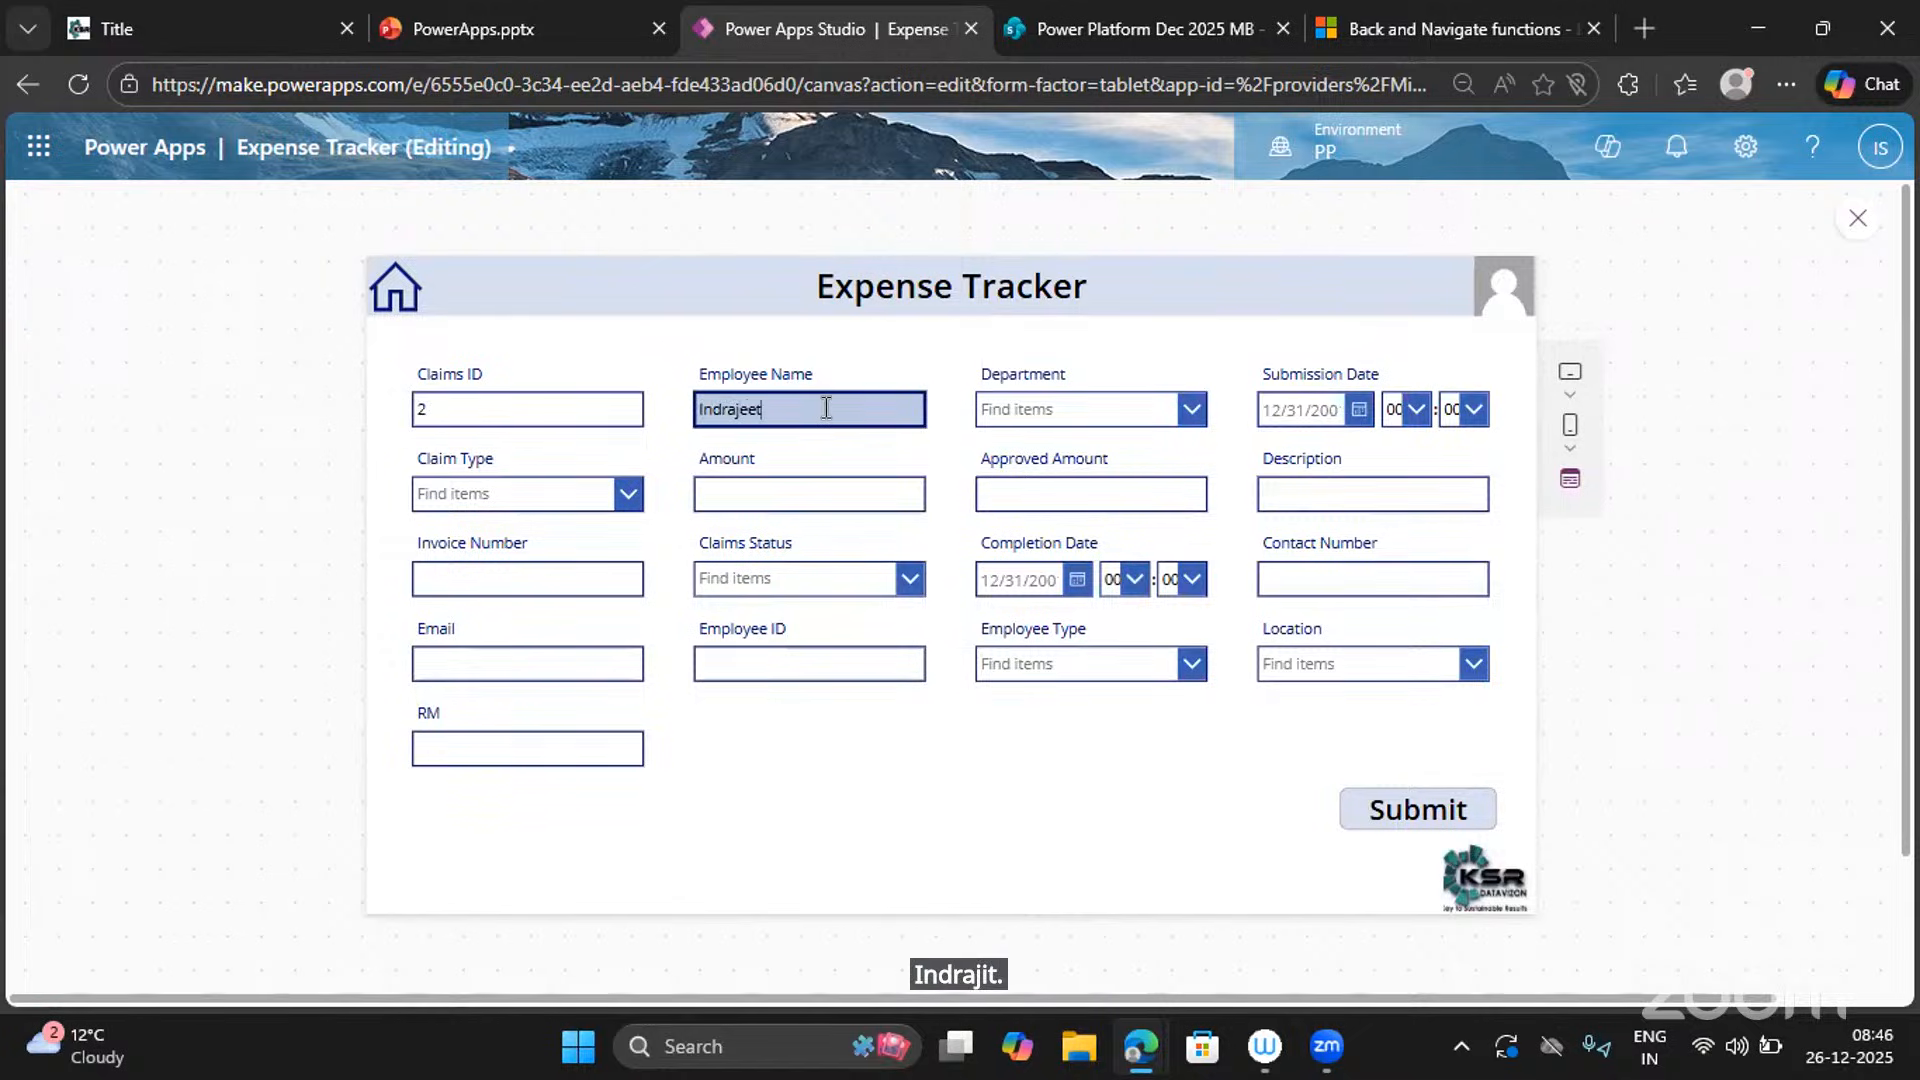
{"action": "left_click", "coordinate": [1052, 425]}
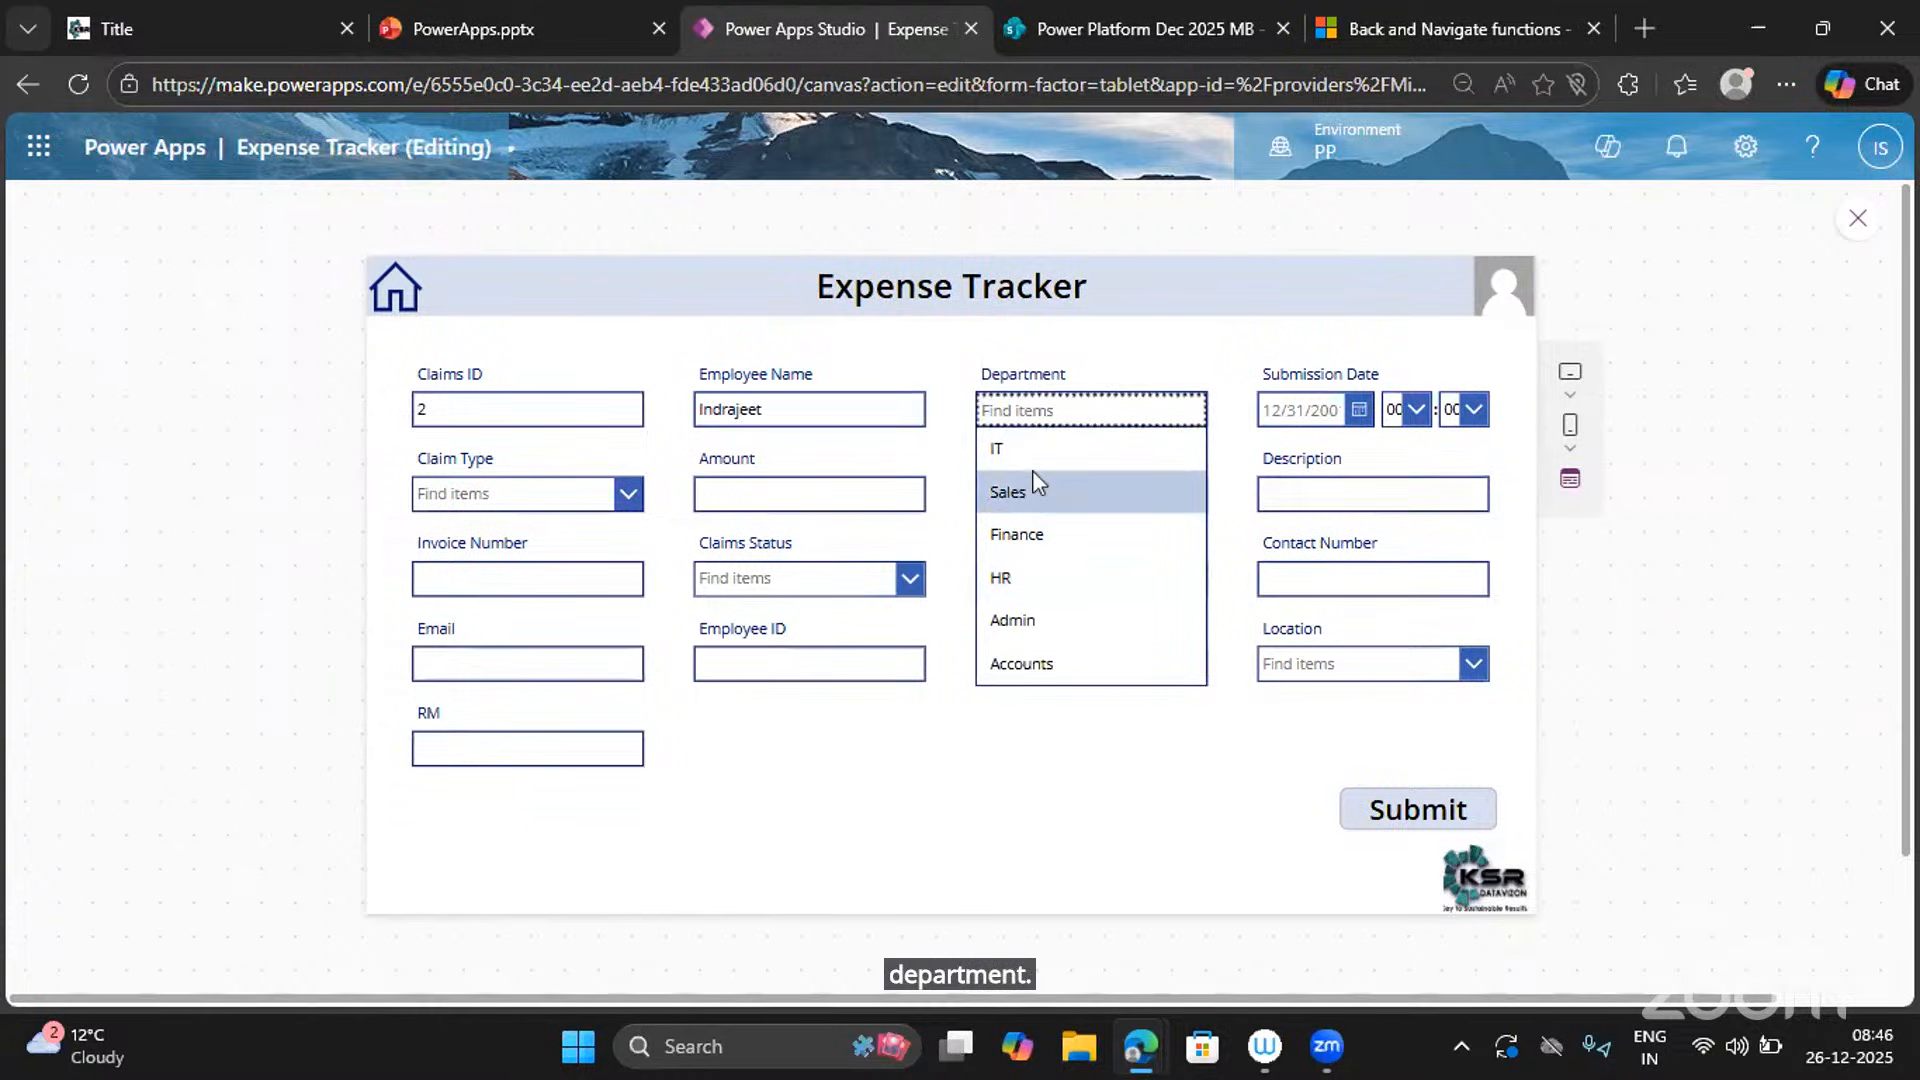
{"action": "left_click", "coordinate": [1043, 462]}
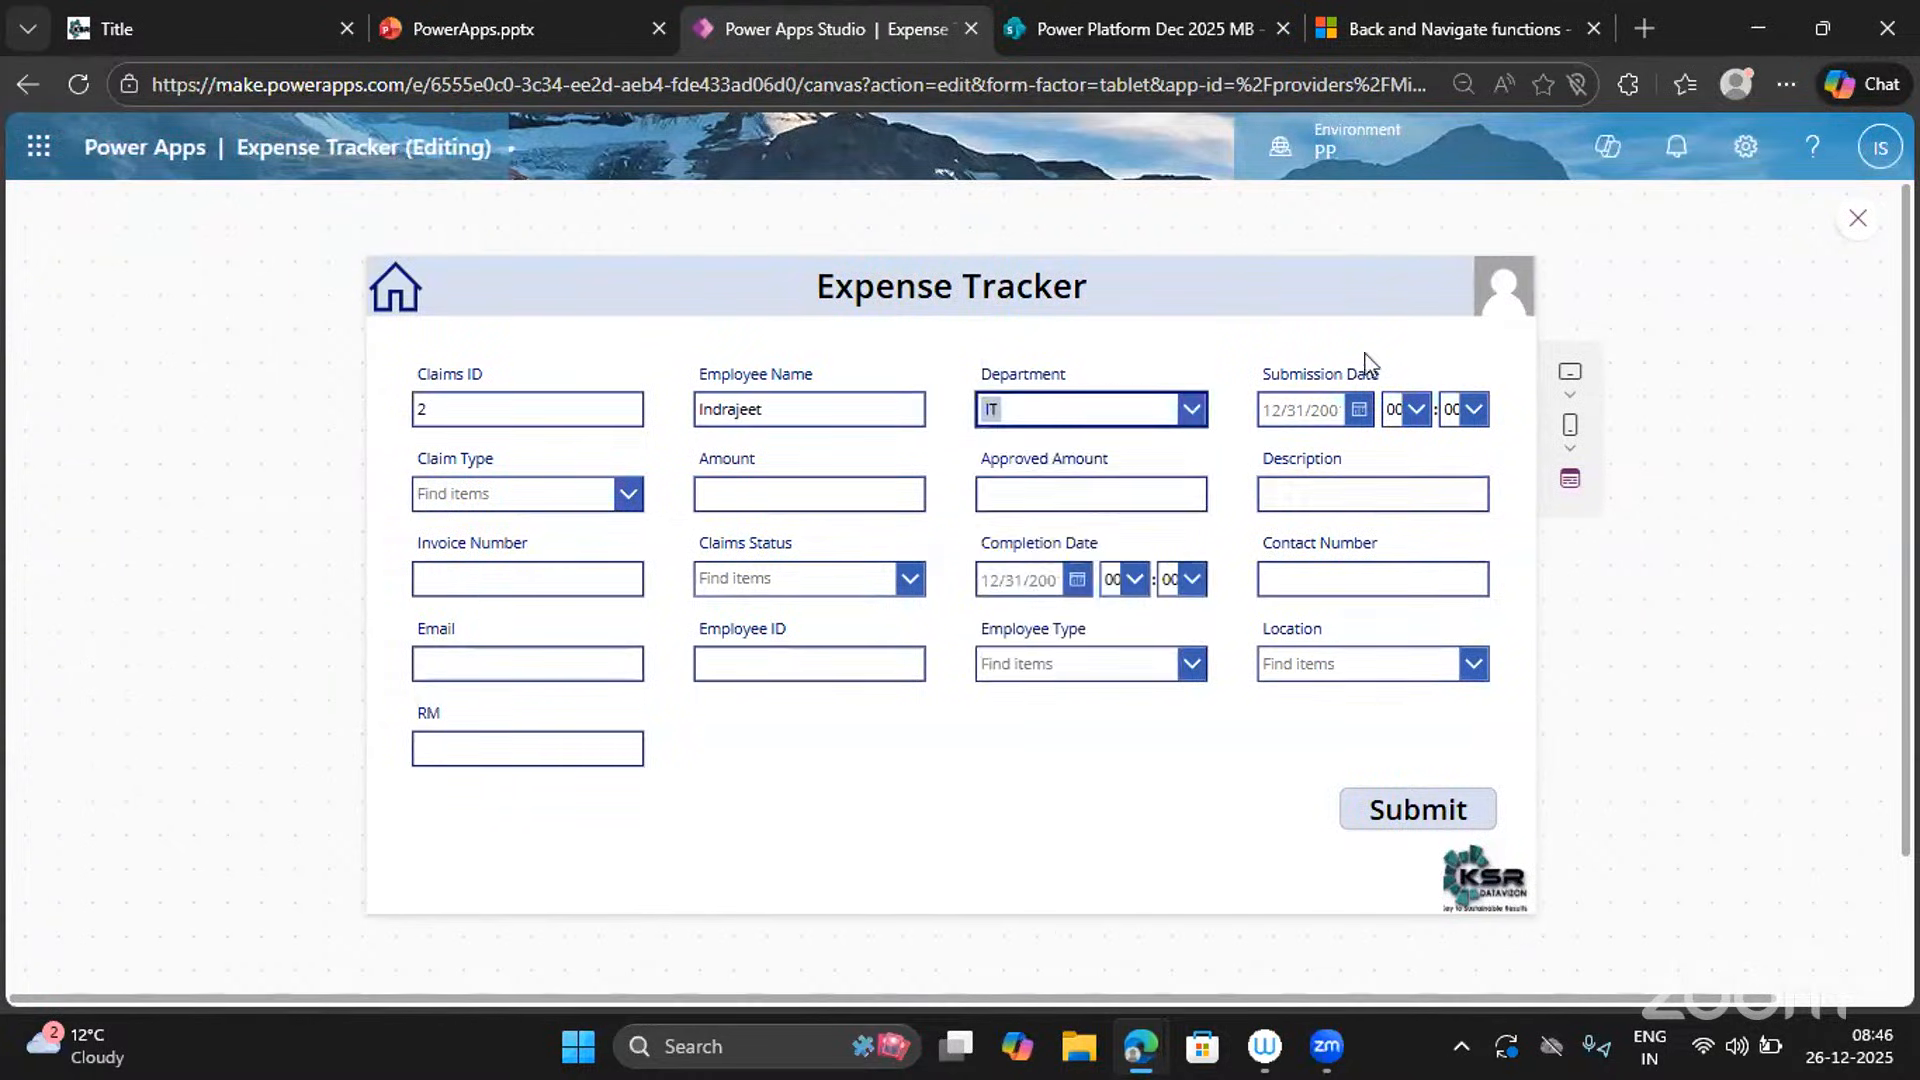
{"action": "left_click", "coordinate": [1359, 411]}
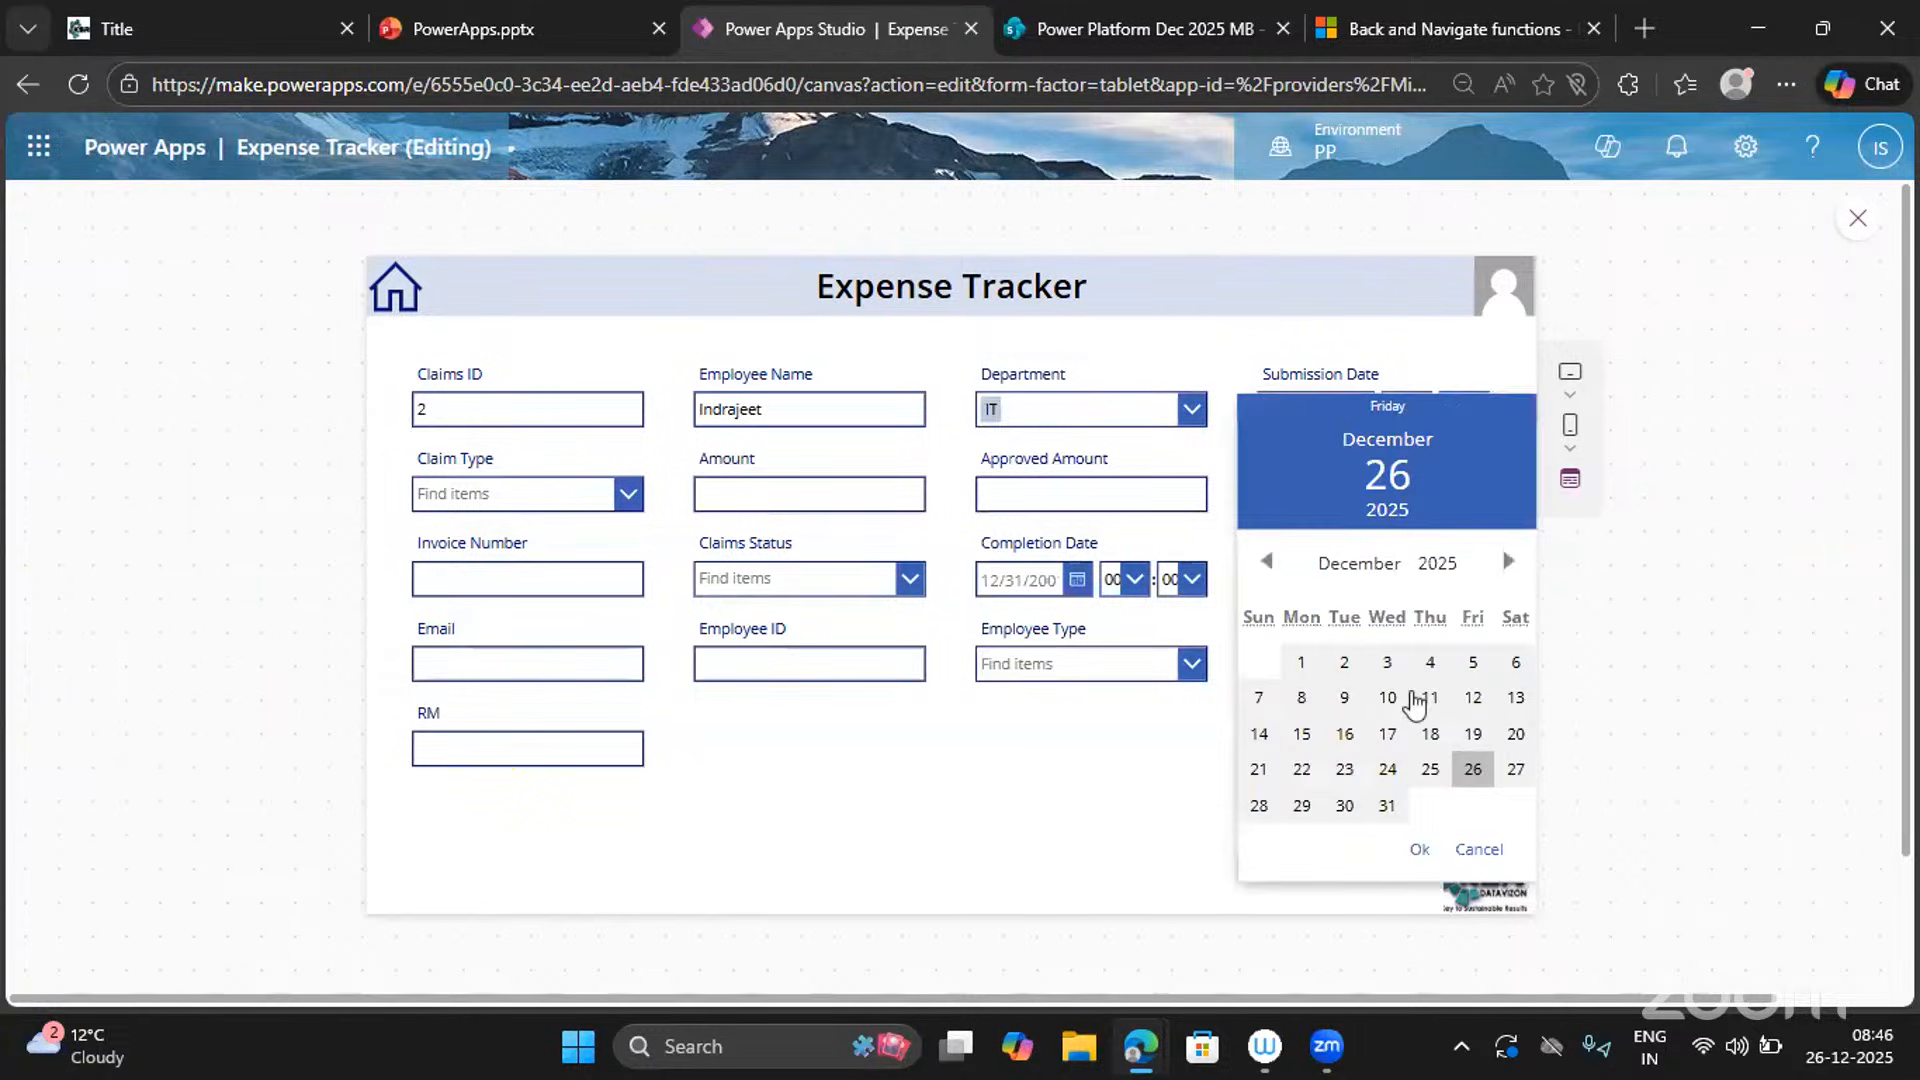
{"action": "left_click", "coordinate": [1421, 849]}
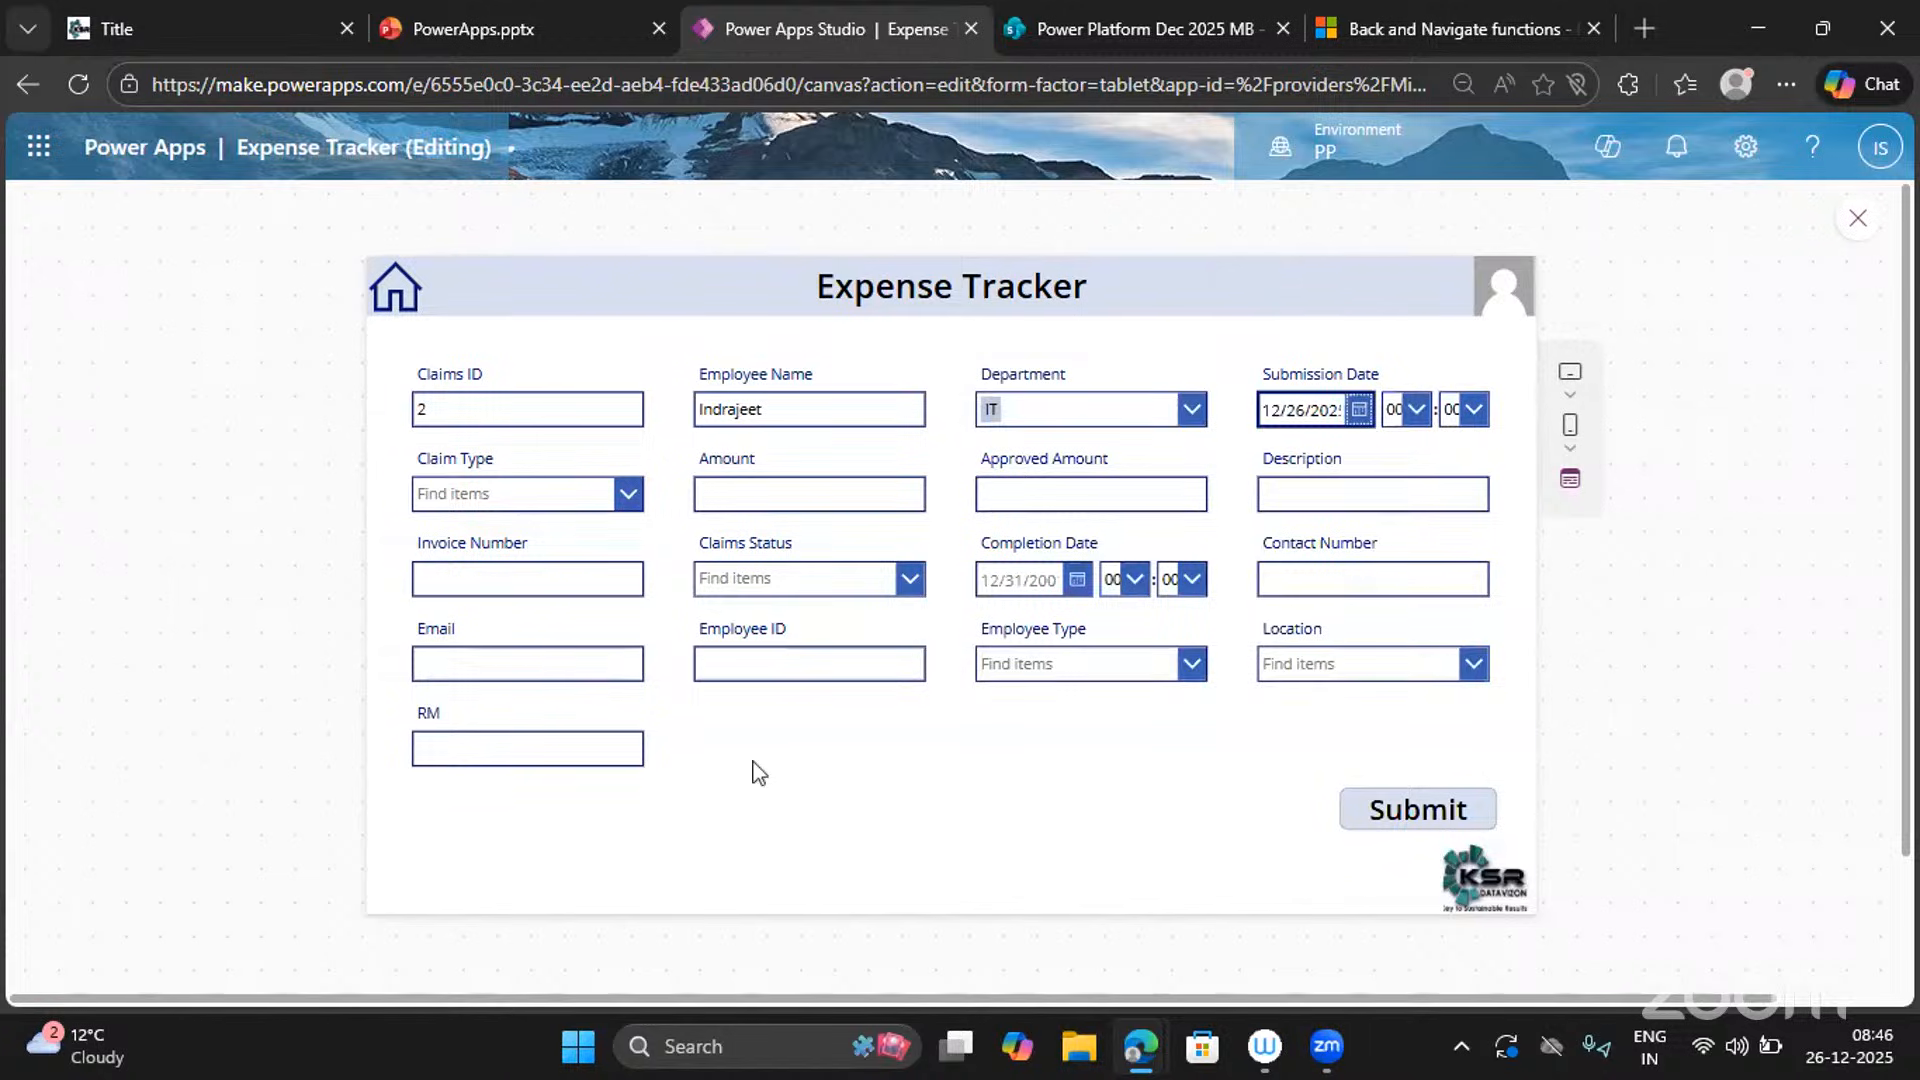
Choose claim type Certification, amount 20000, approved amount 200, add a contact number, and submit.
{"action": "left_click", "coordinate": [627, 494]}
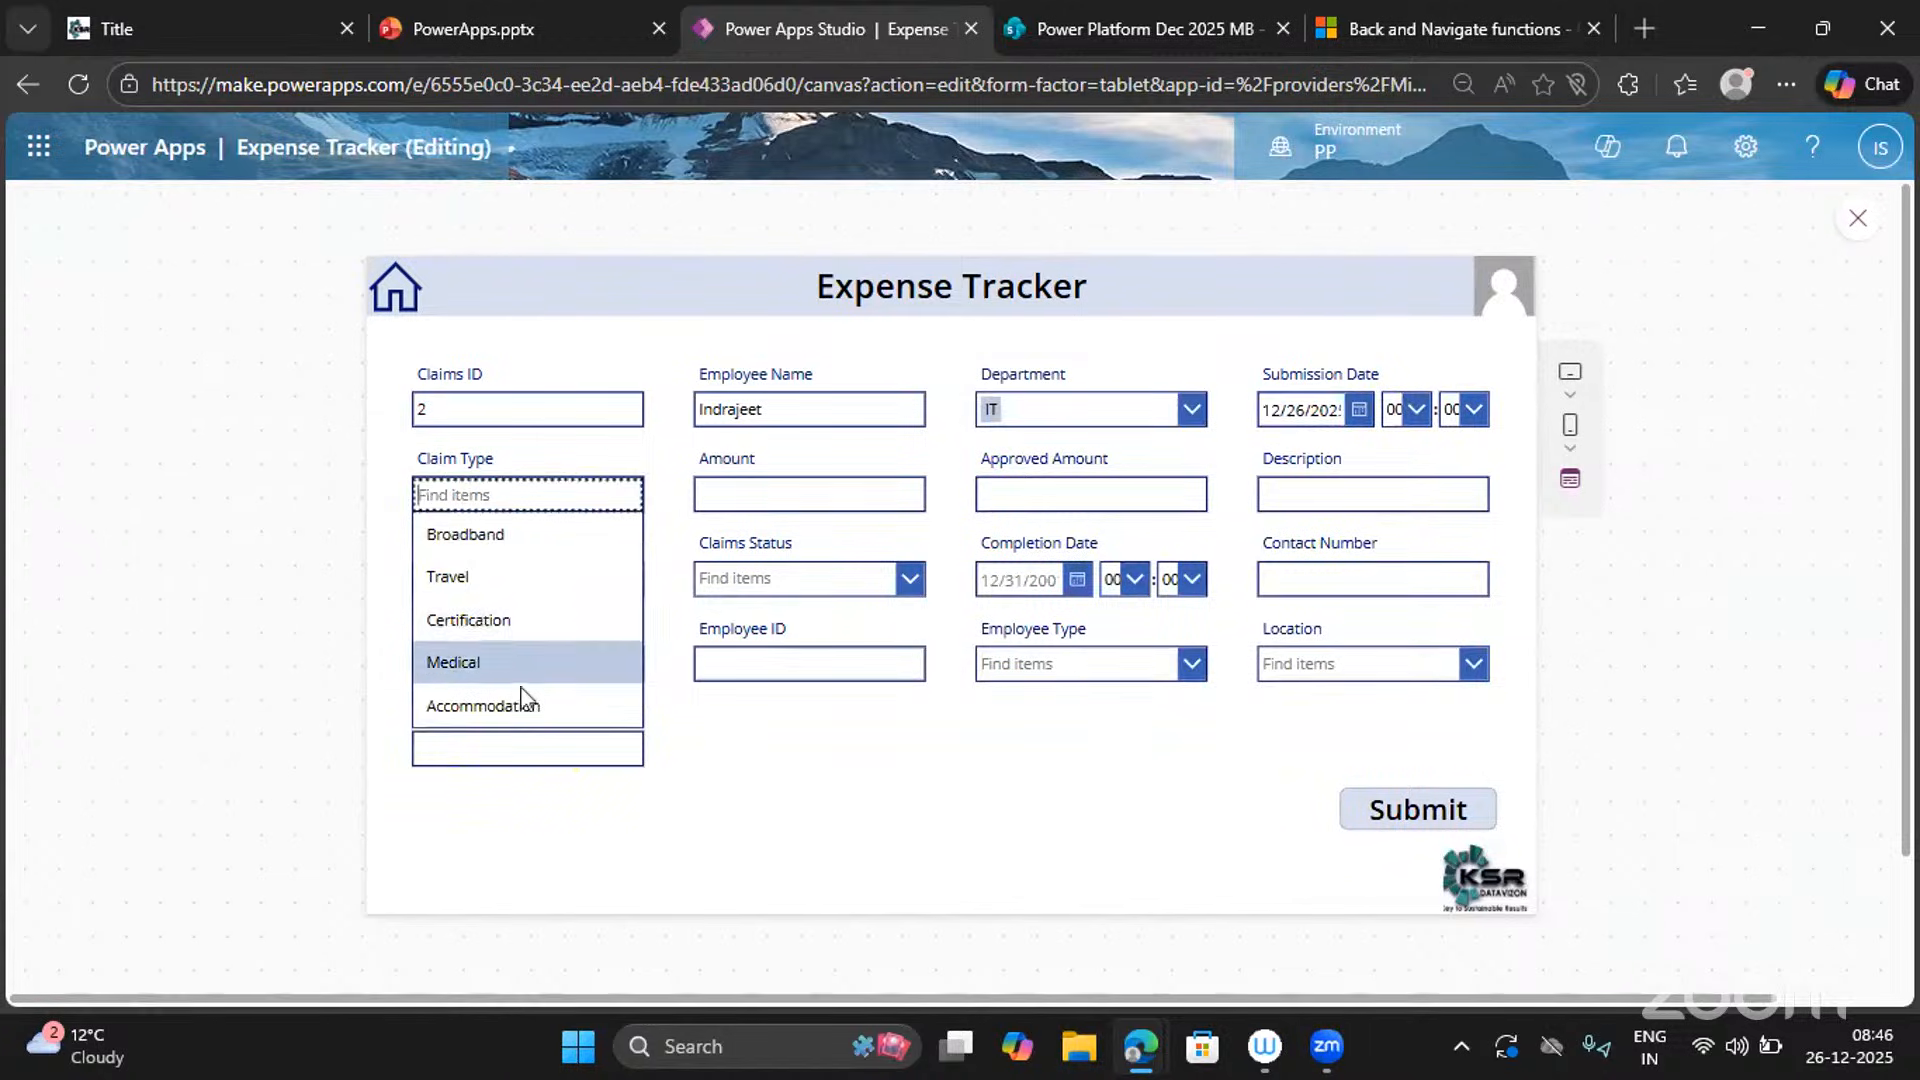
{"action": "left_click", "coordinate": [504, 622]}
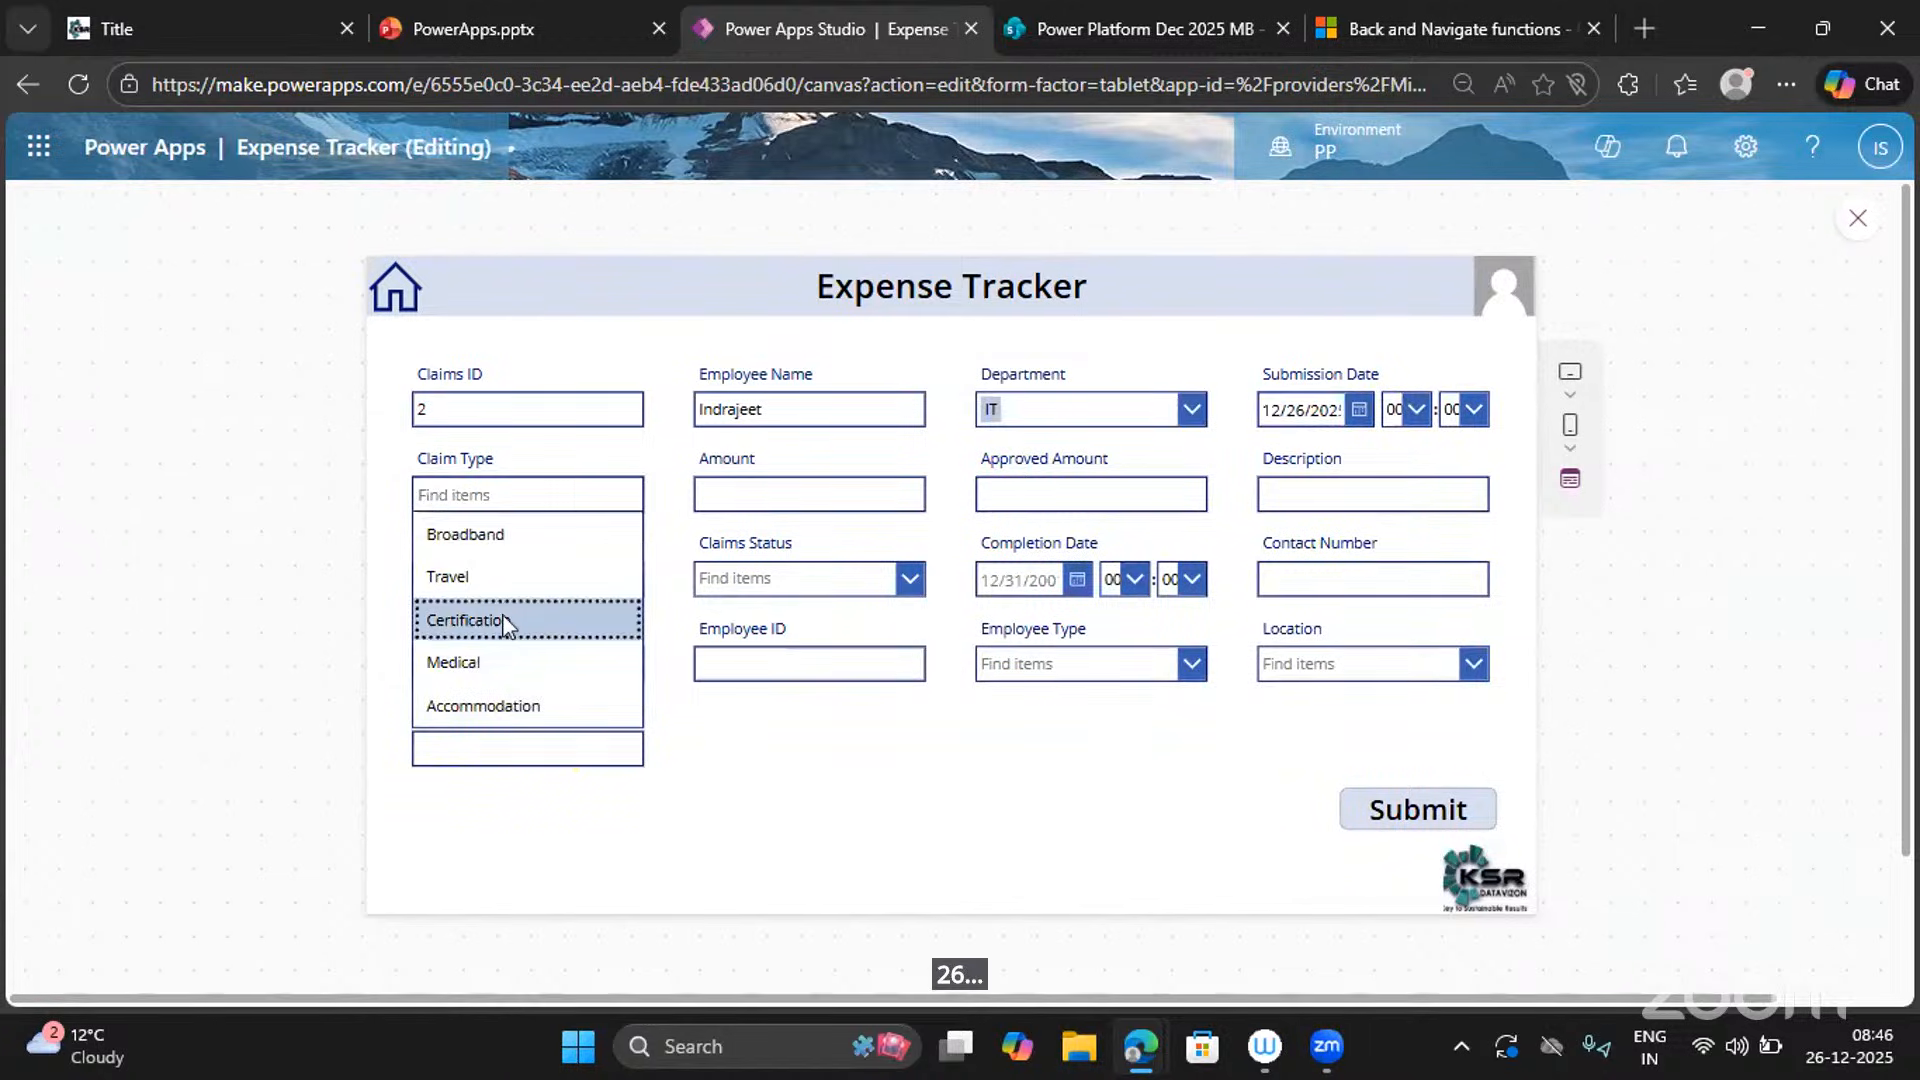
{"action": "left_click", "coordinate": [800, 493]}
{"action": "type", "text": "2"}
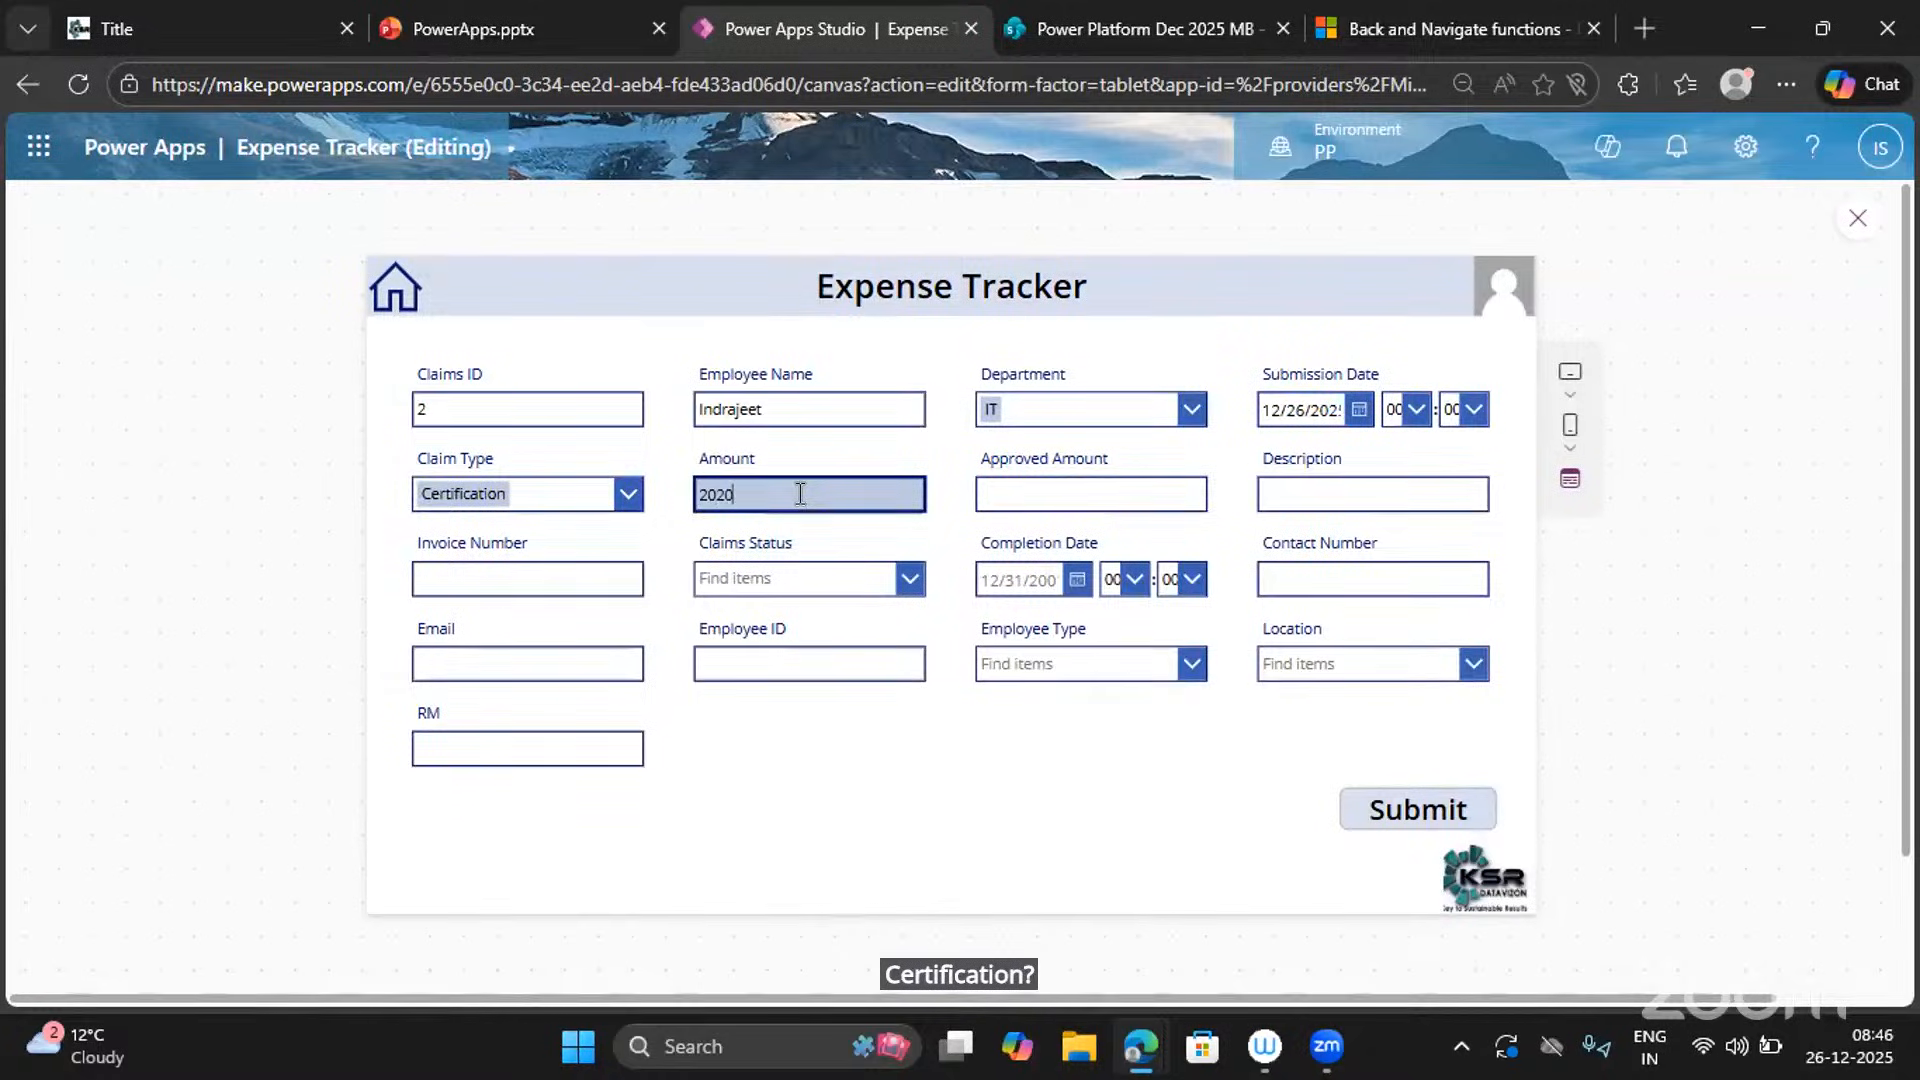
{"action": "type", "text": "0000"}
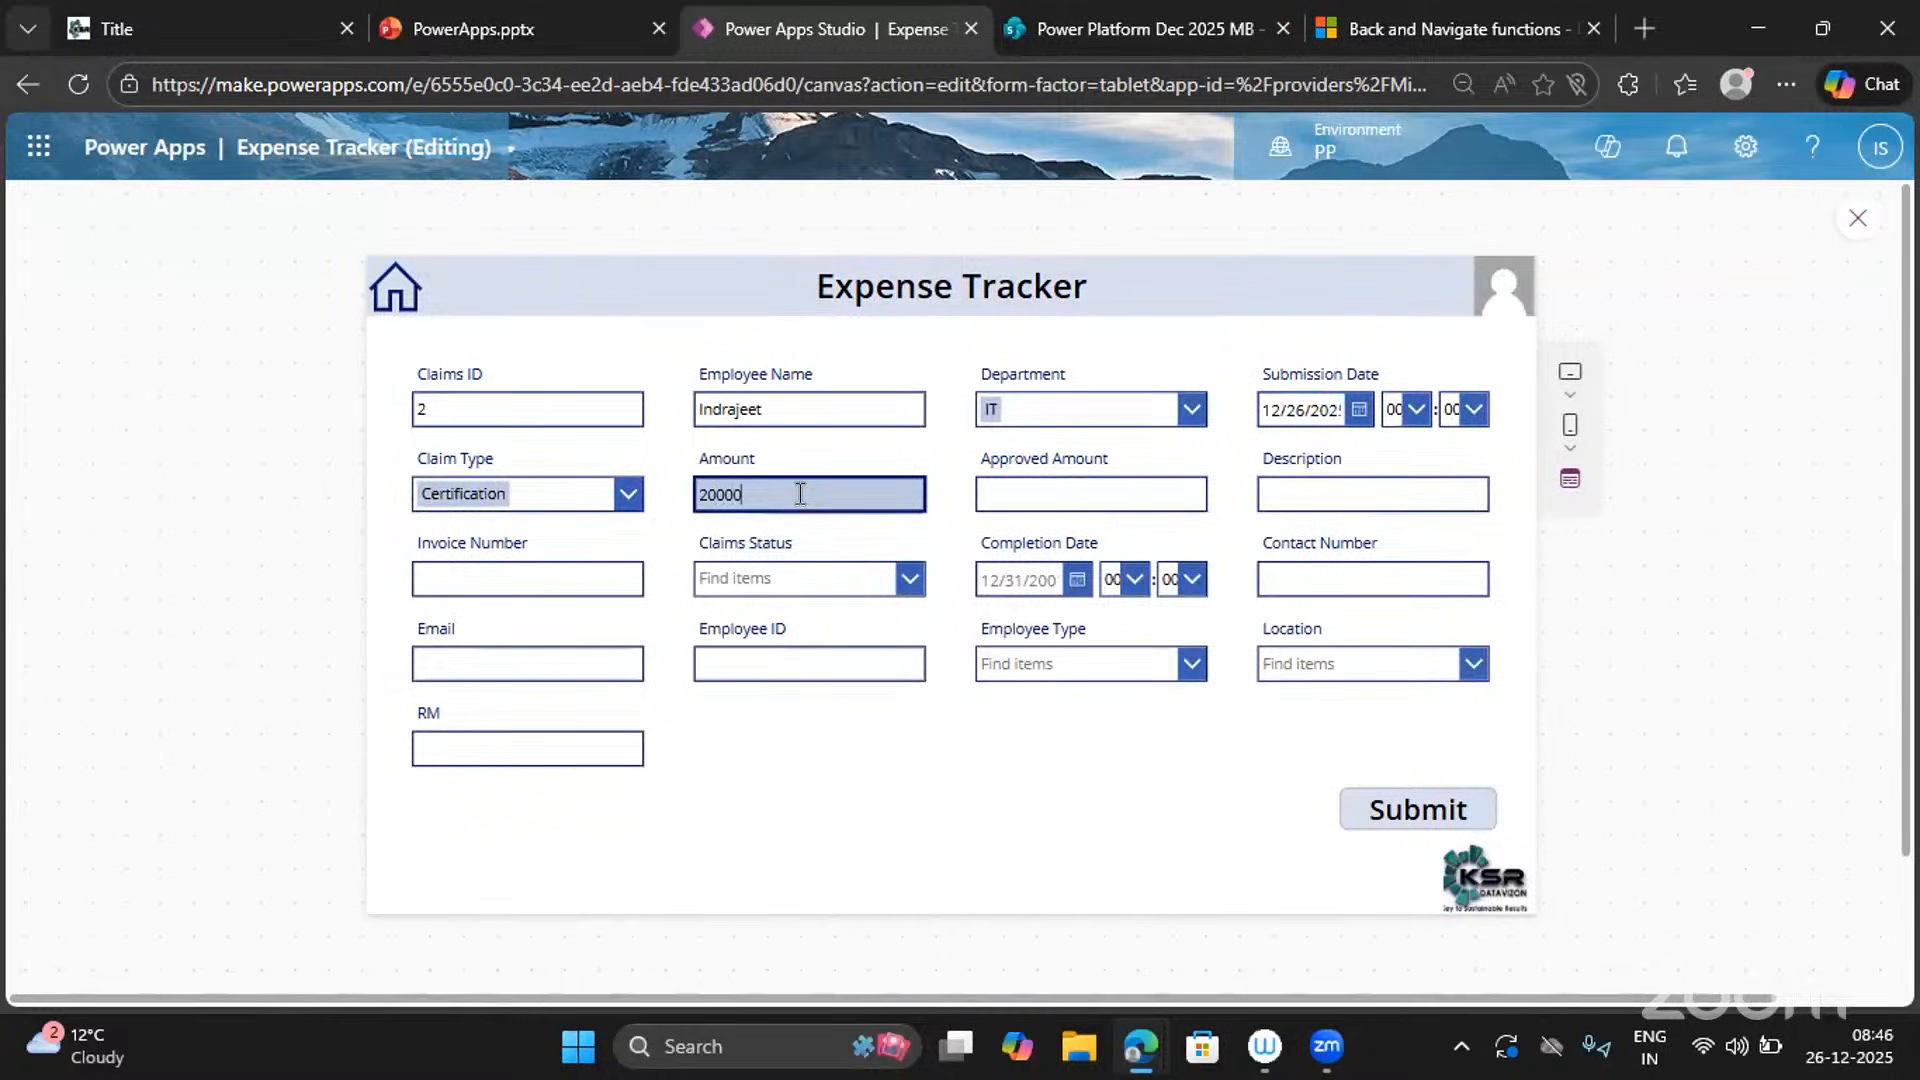
{"action": "left_click", "coordinate": [1034, 490]}
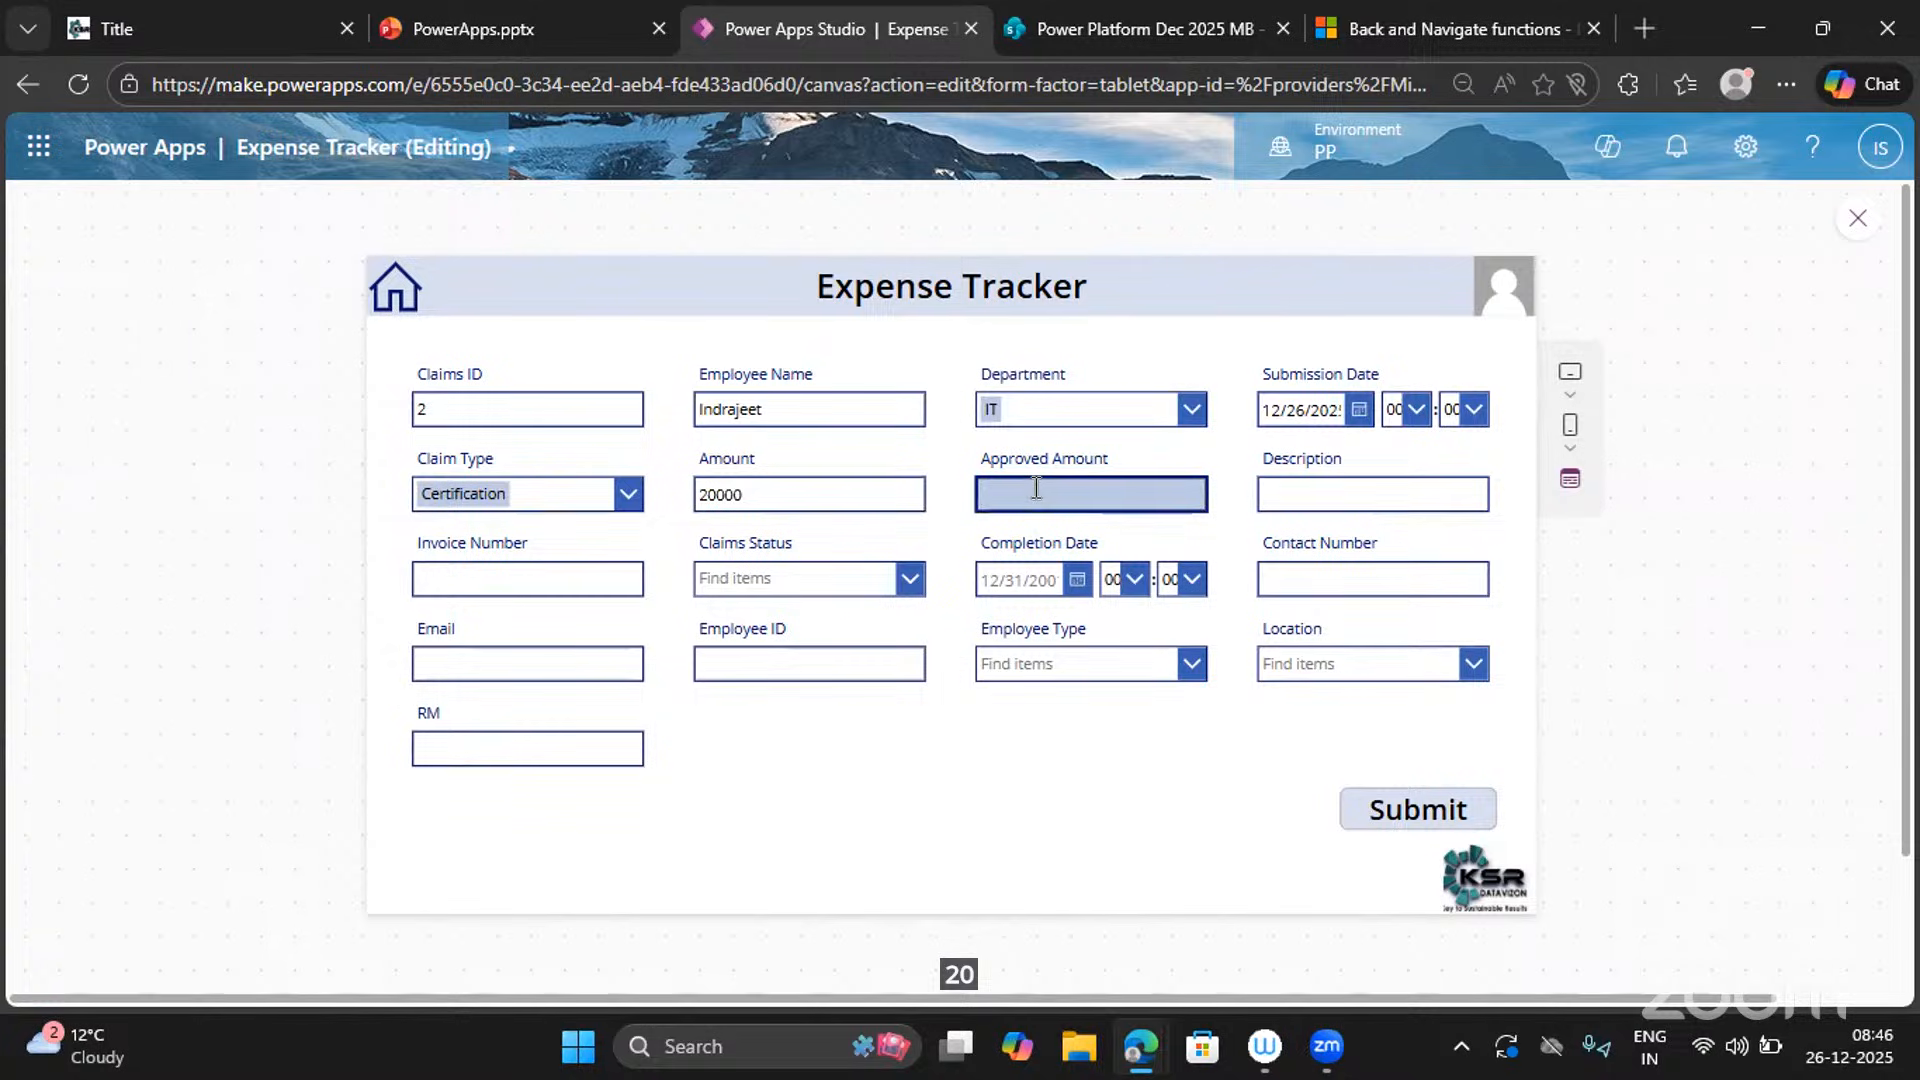
{"action": "type", "text": "20000"}
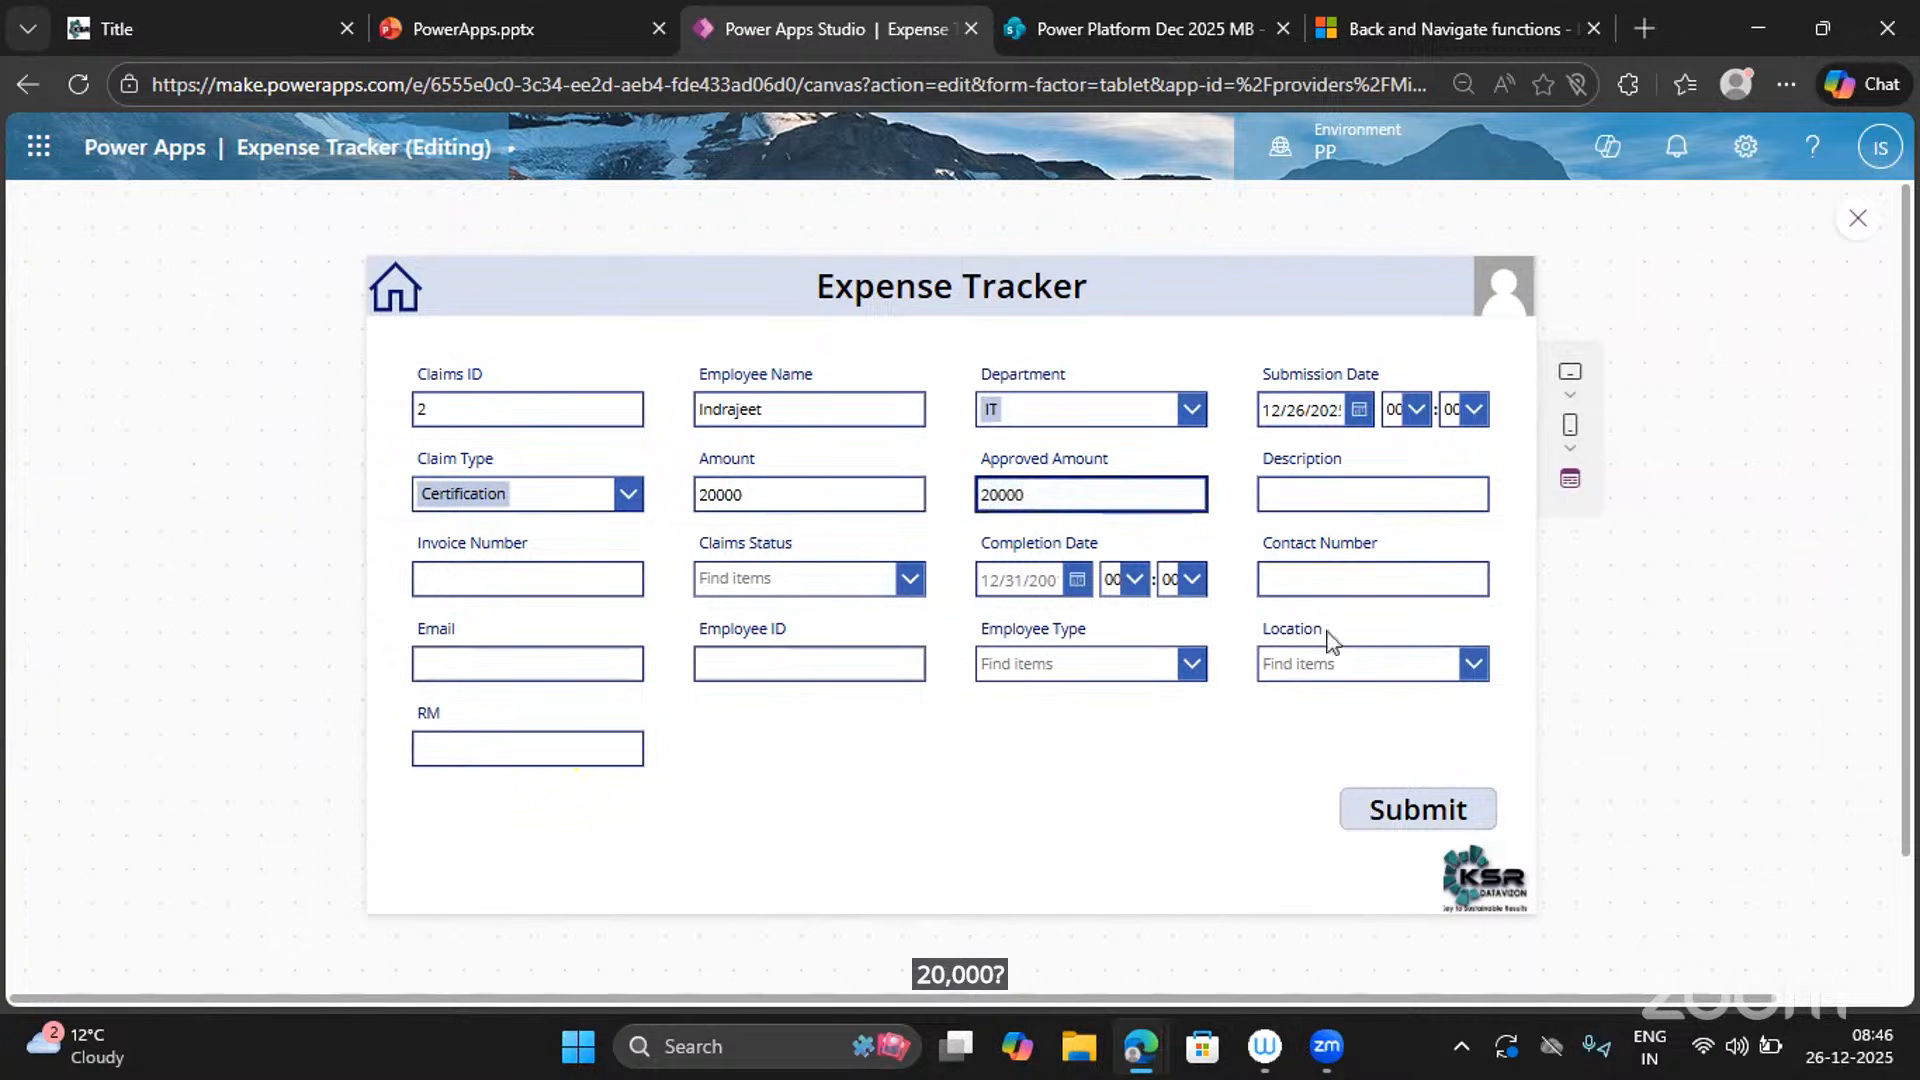
{"action": "left_click", "coordinate": [1324, 584]}
{"action": "type", "text": "986574"}
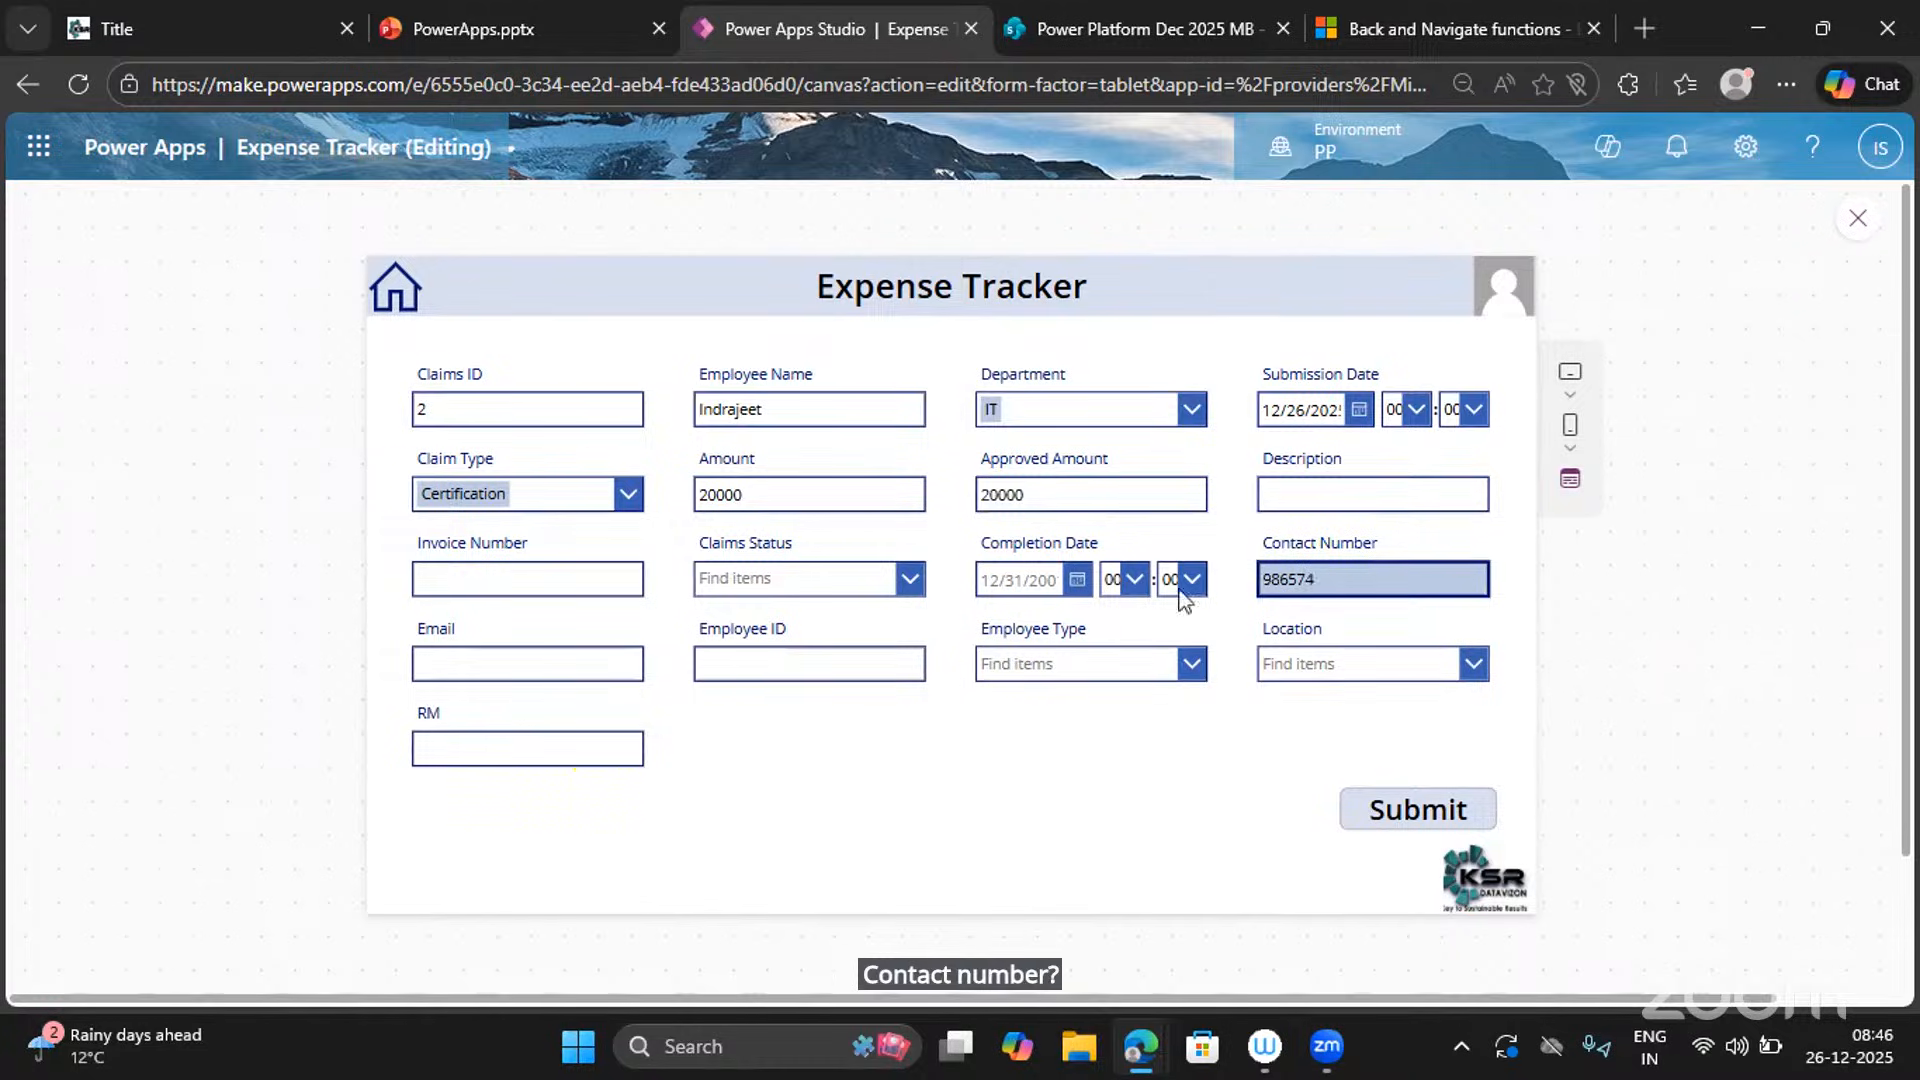
{"action": "left_click", "coordinate": [1384, 822]}
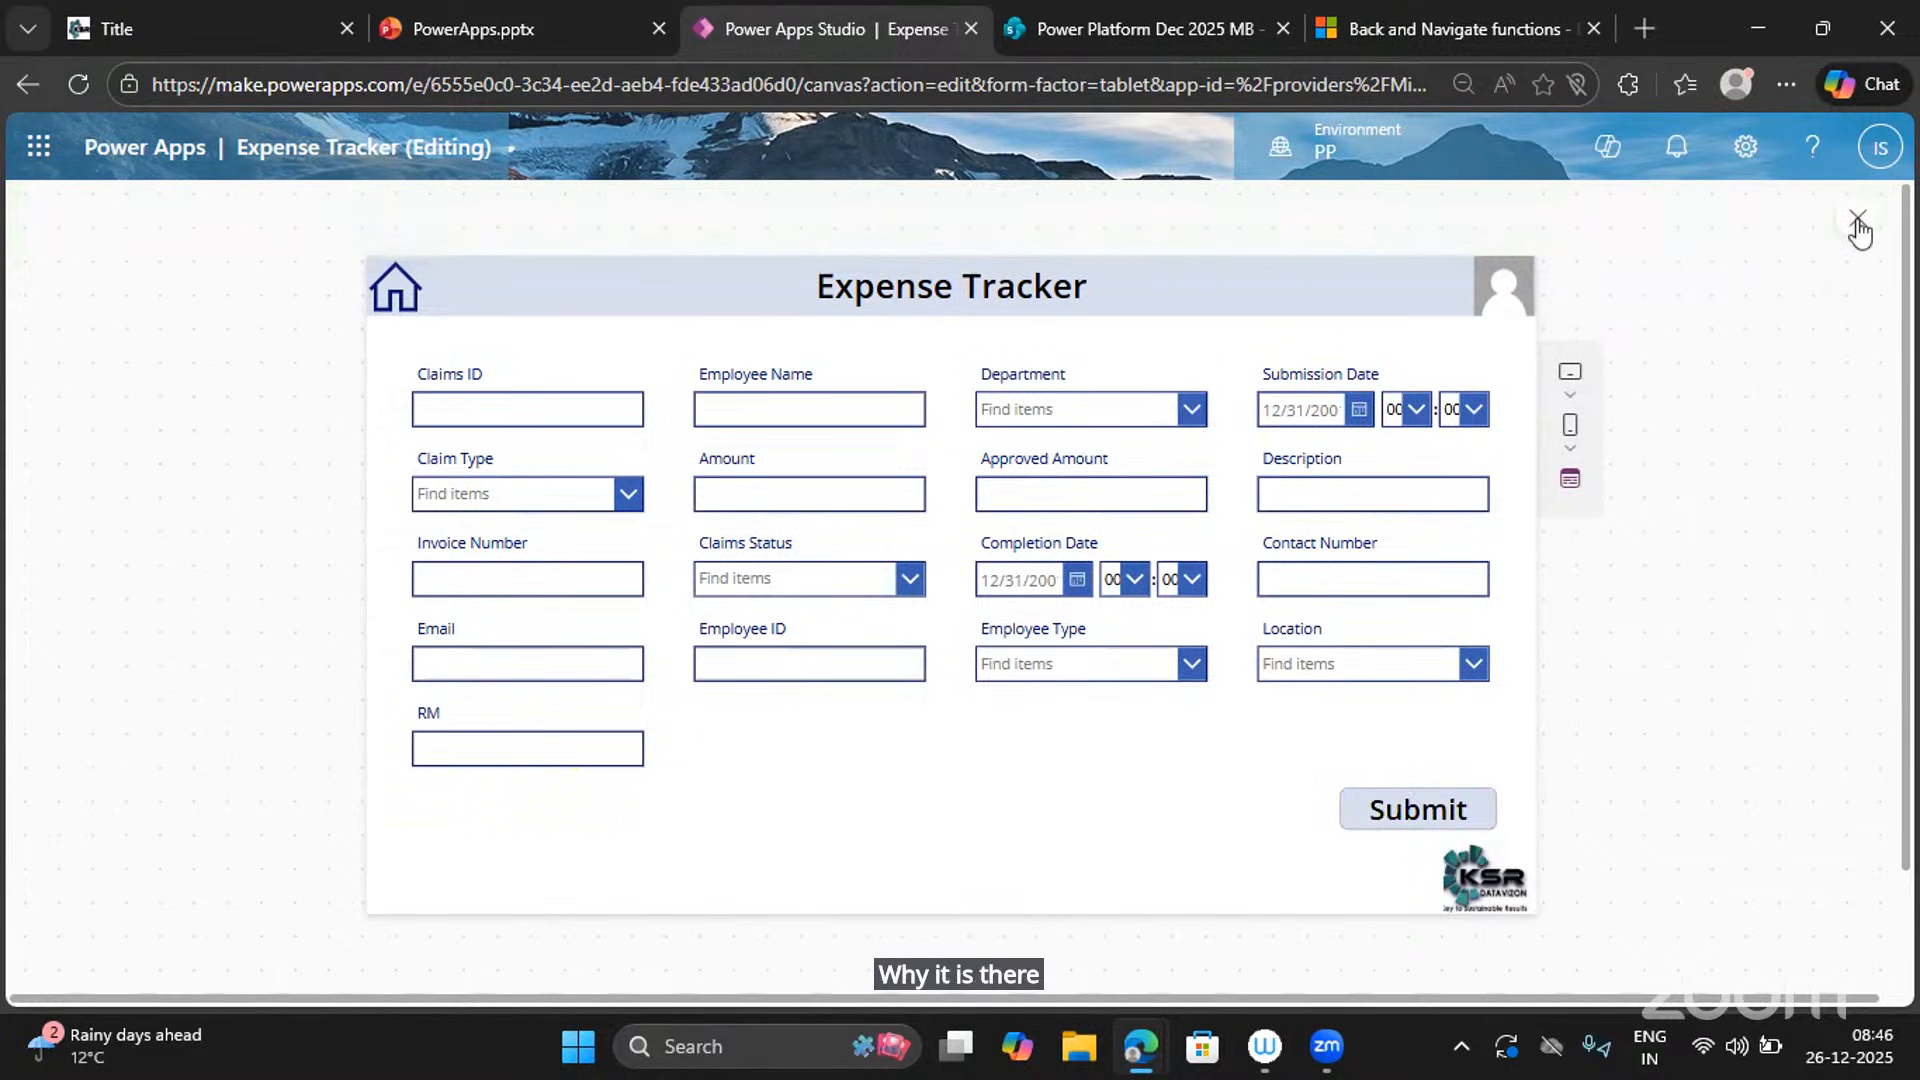
Leave preview, review the form-reset part of Submit's OnSelect formula, then run the app again.
{"action": "left_click", "coordinate": [1856, 224]}
{"action": "left_click", "coordinate": [1372, 824]}
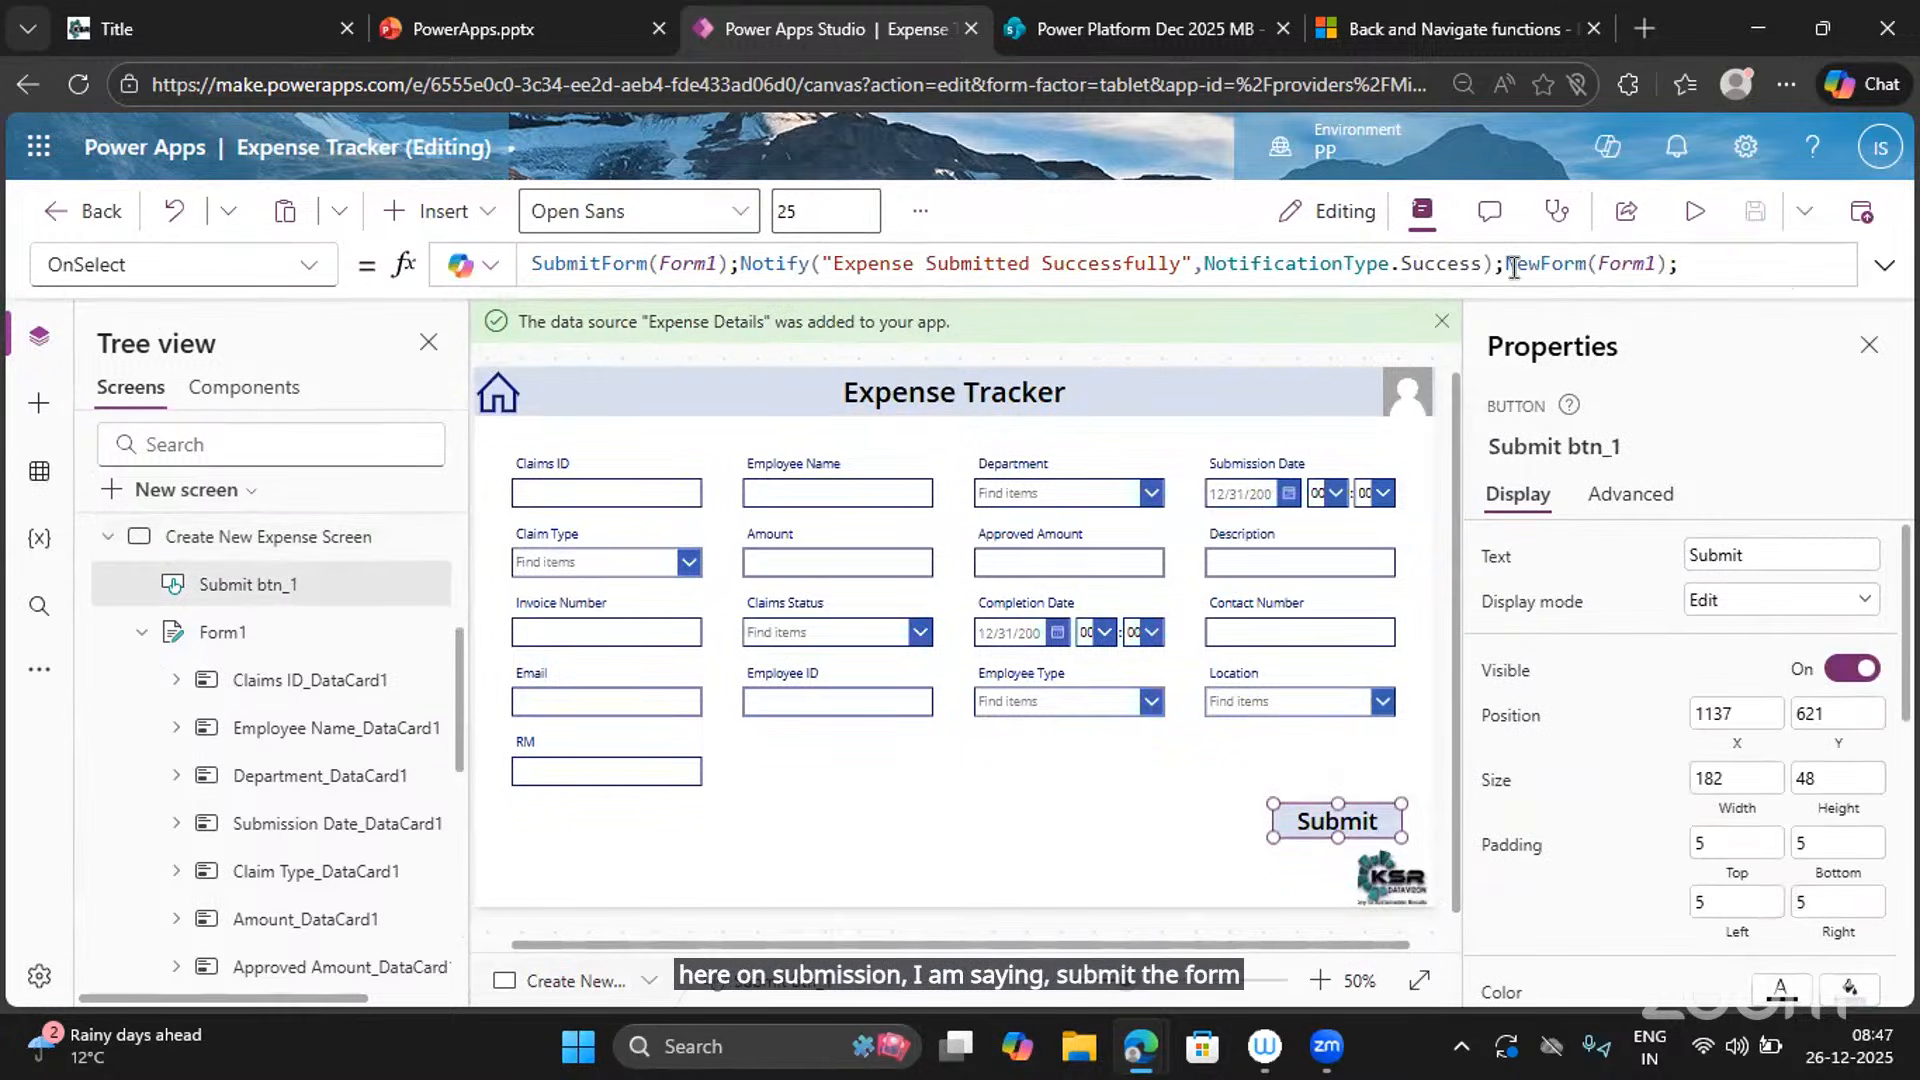
{"action": "left_click_drag", "start_coordinate": [1708, 264], "coordinate": [1508, 268]}
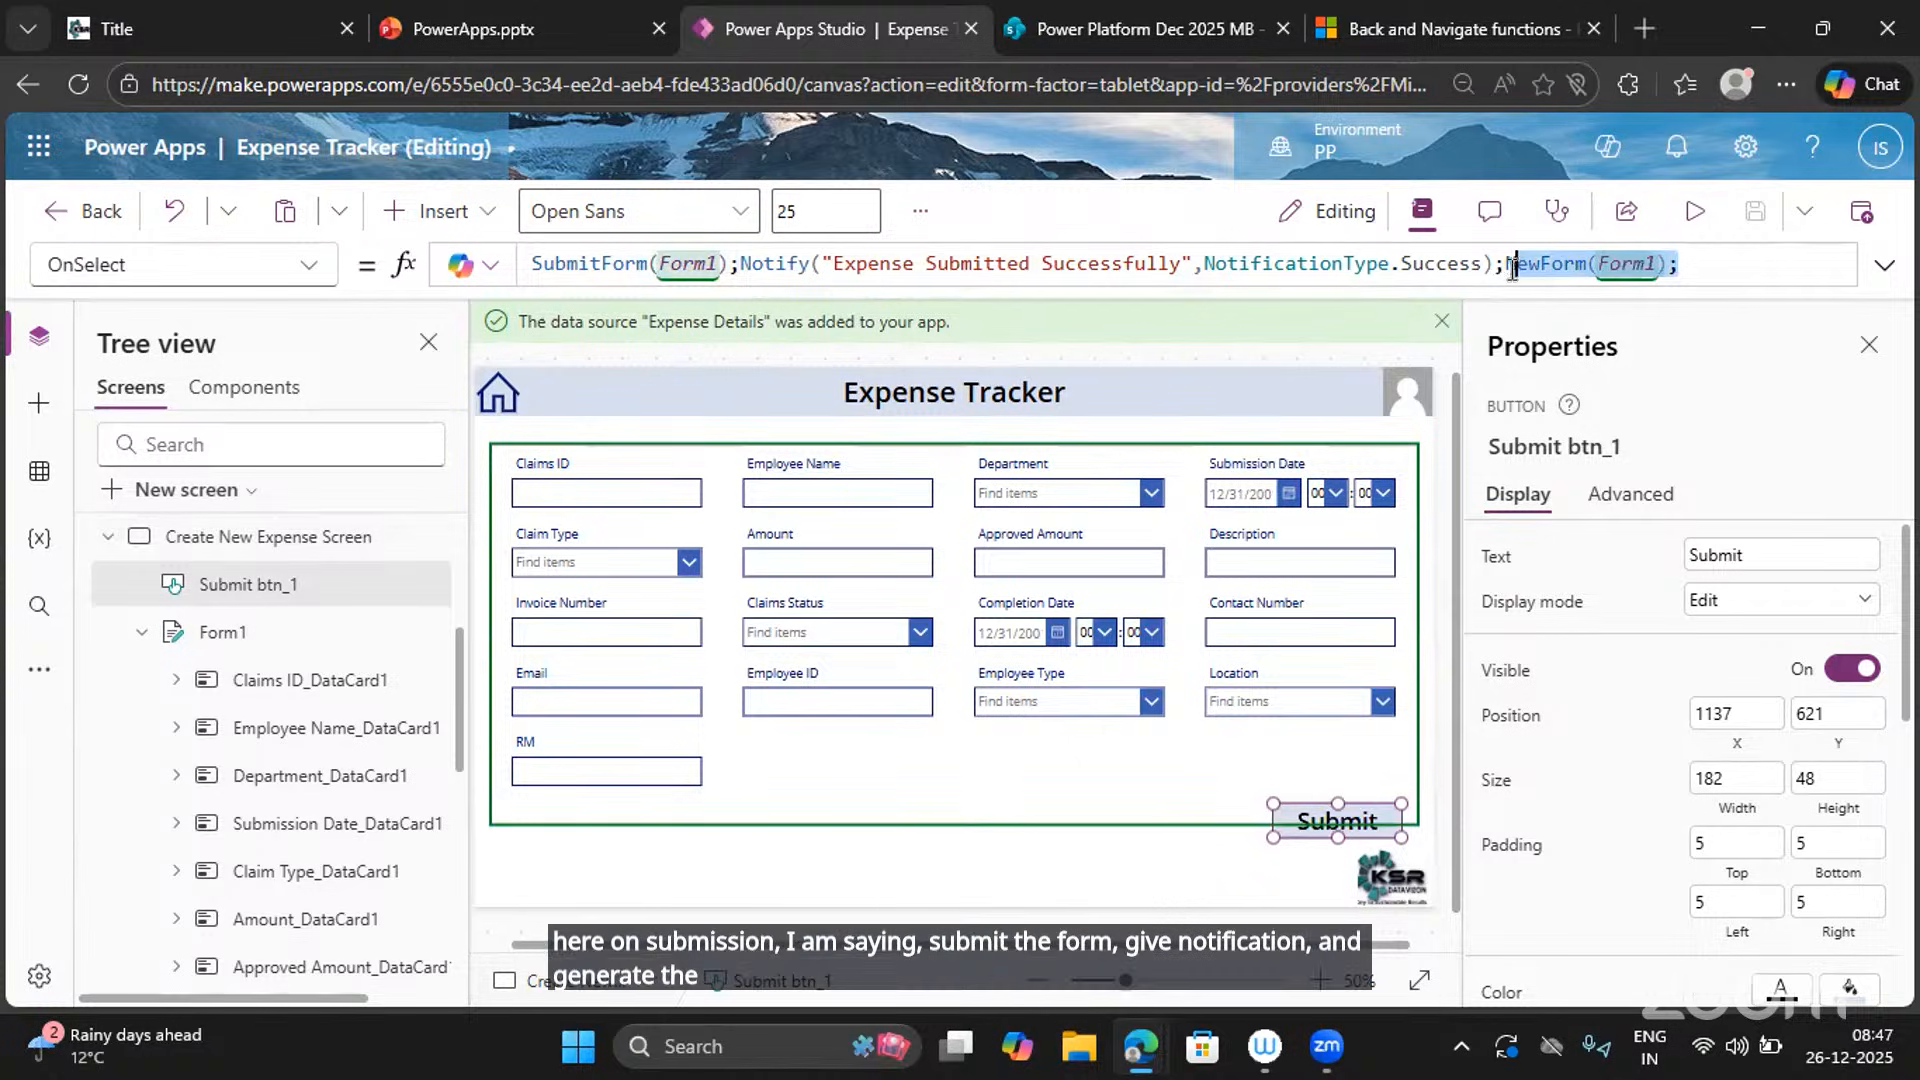
{"action": "left_click", "coordinate": [1503, 269]}
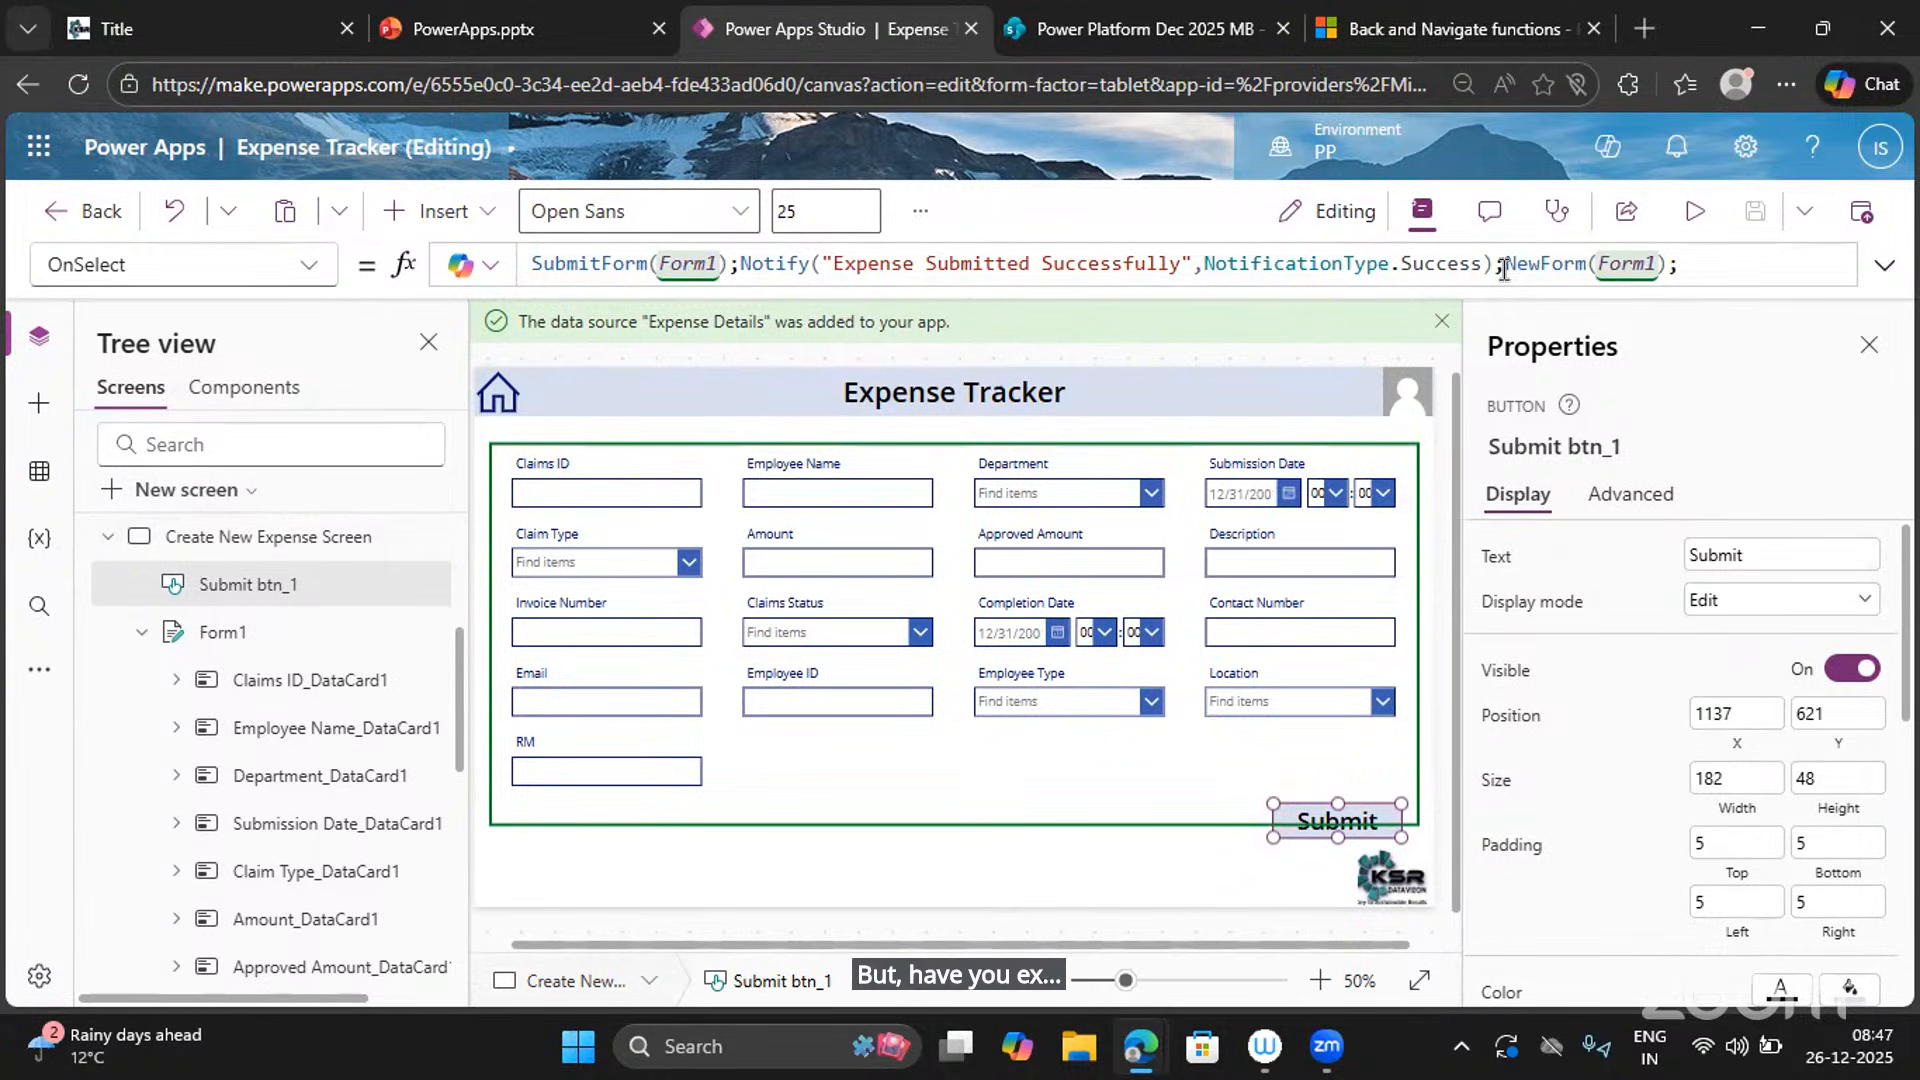
{"action": "left_click", "coordinate": [1690, 229]}
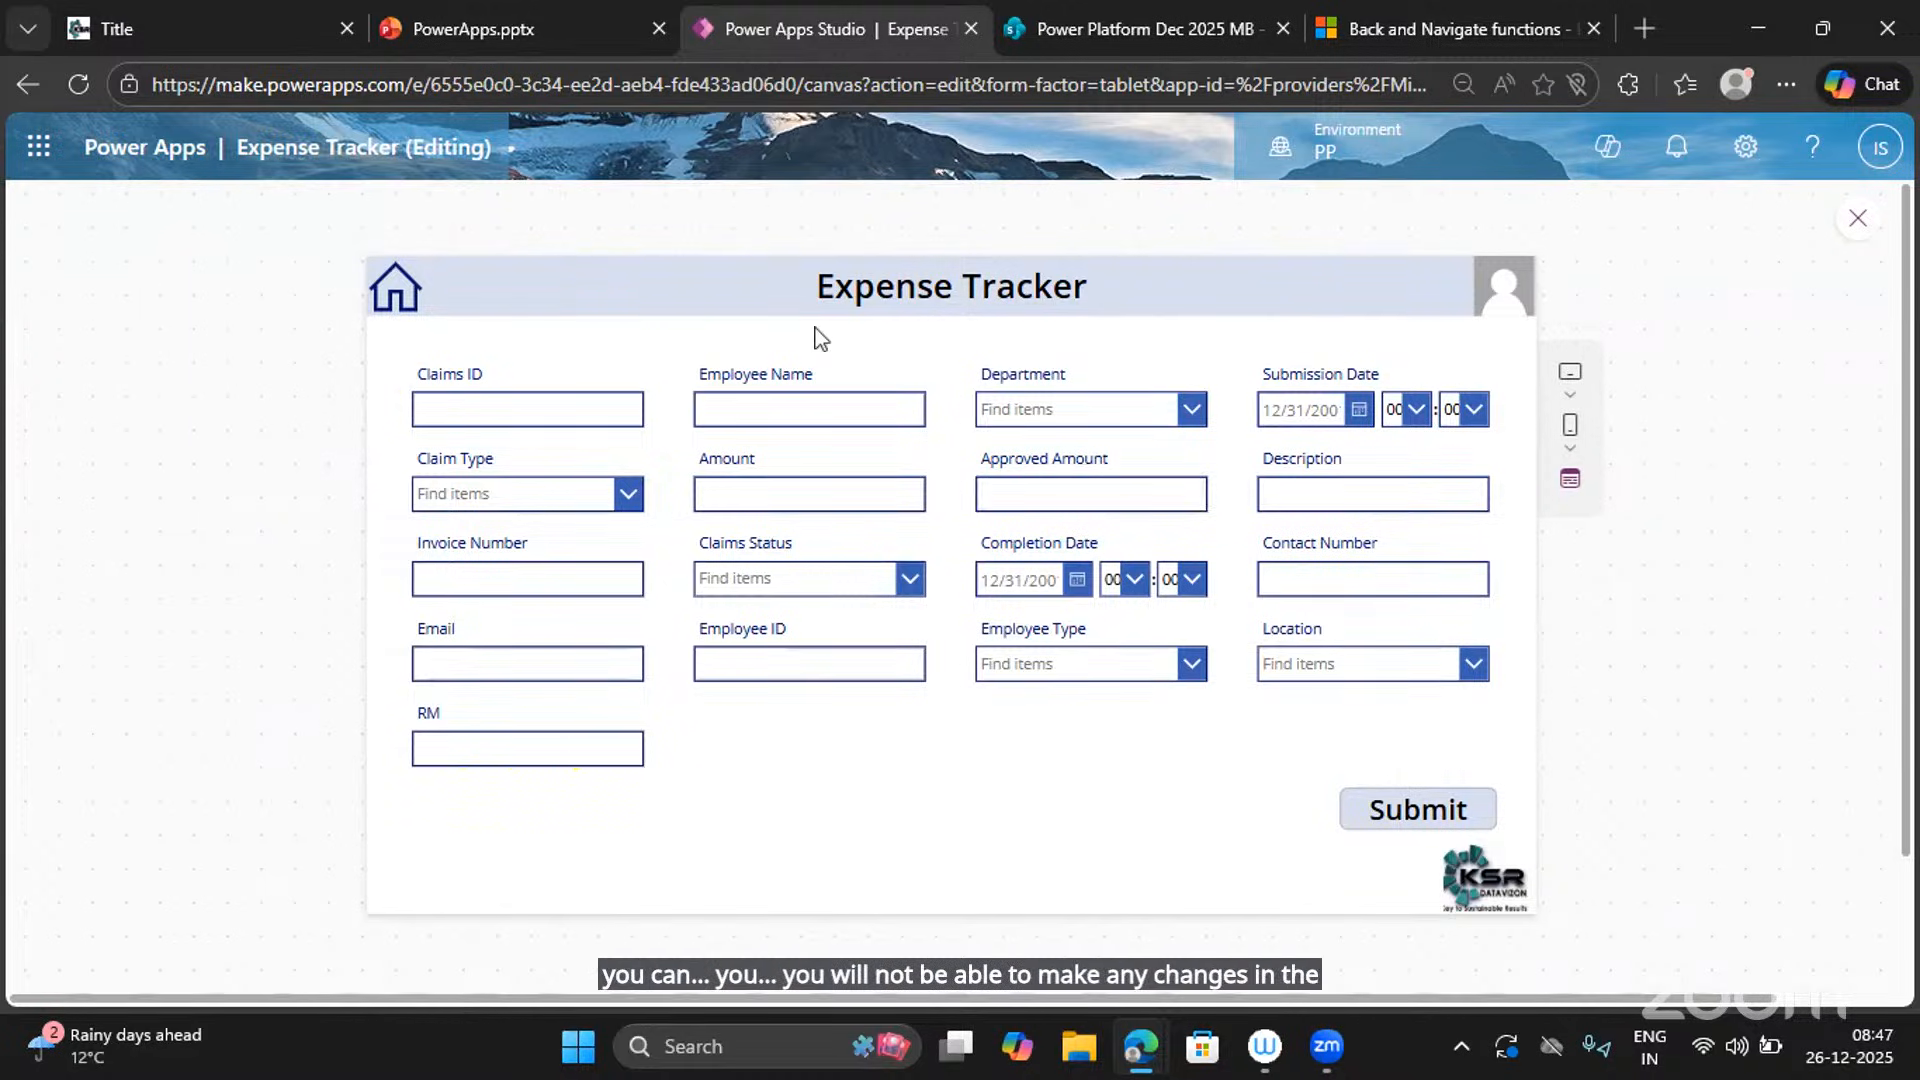
Reload the Expense Details list, scroll right to verify the second claim's columns, then return to the app.
{"action": "left_click", "coordinate": [1136, 28]}
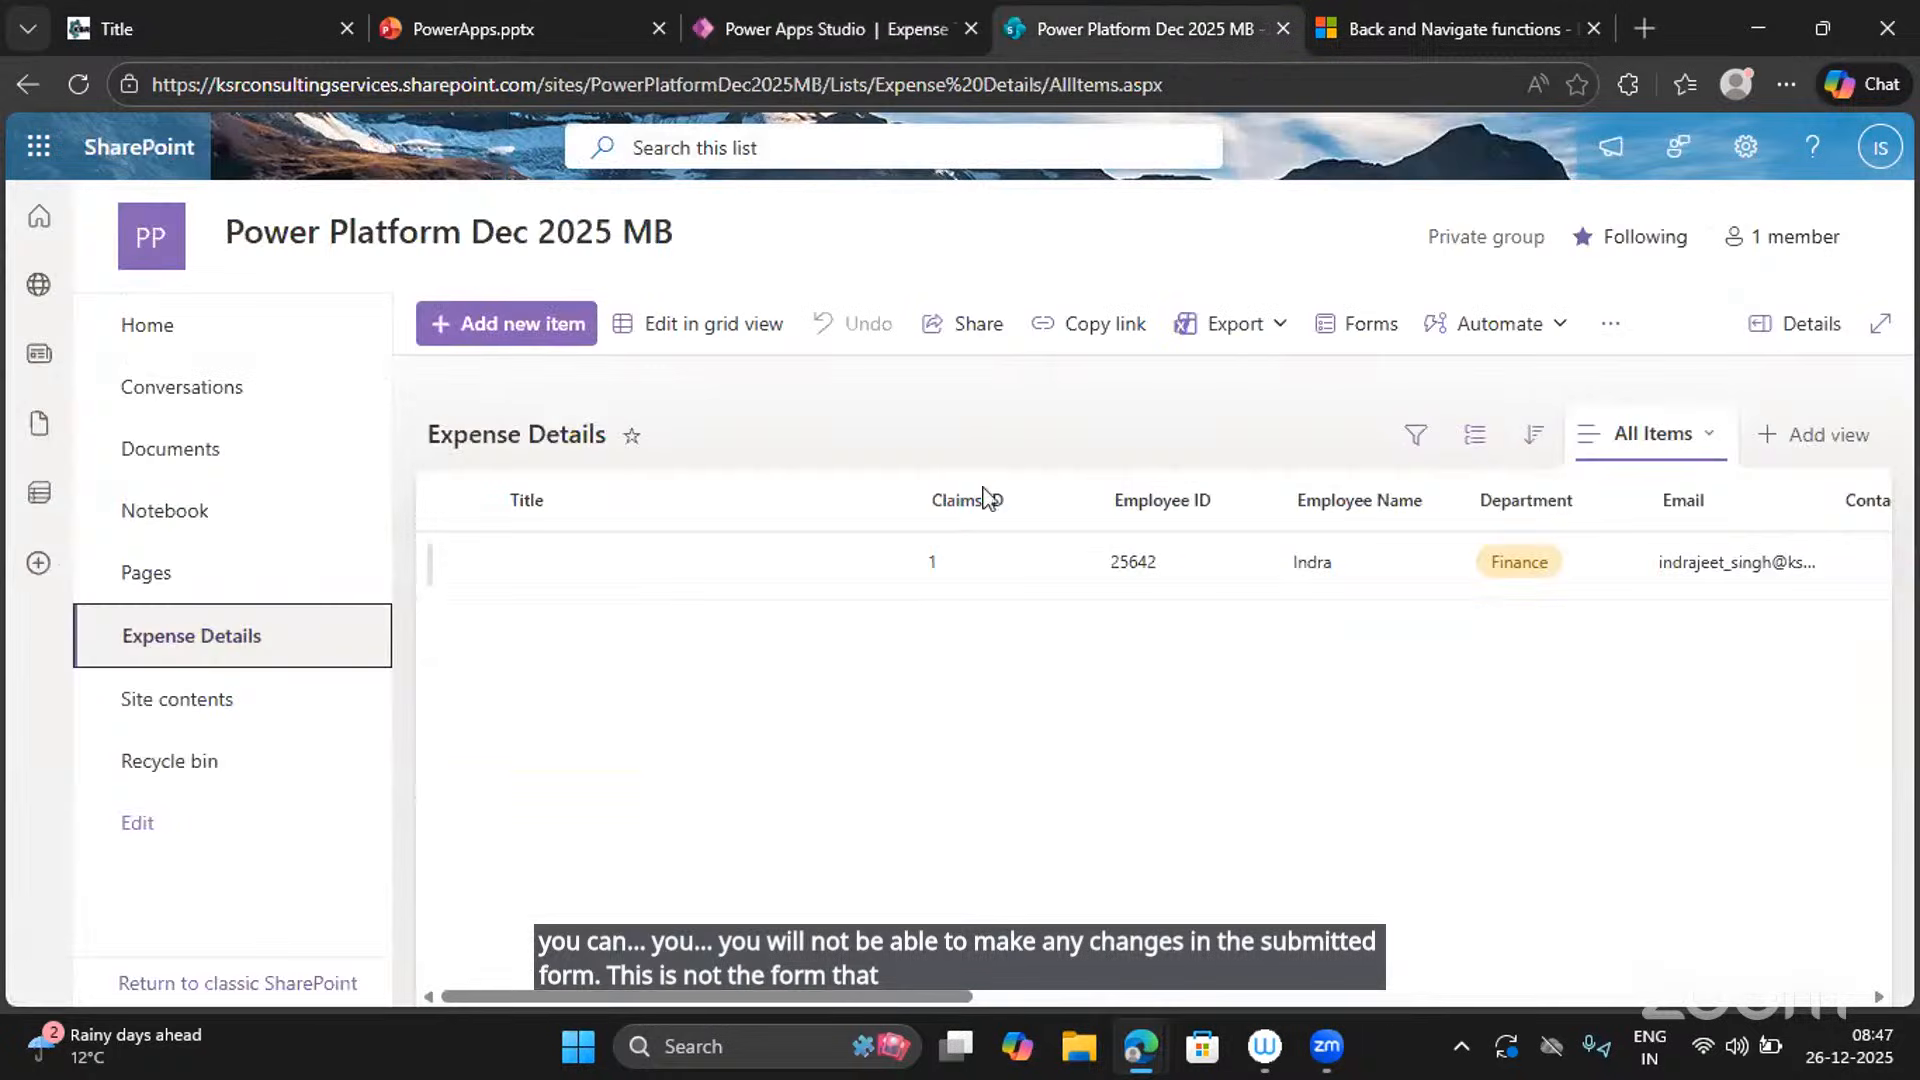
{"action": "left_click", "coordinate": [74, 100]}
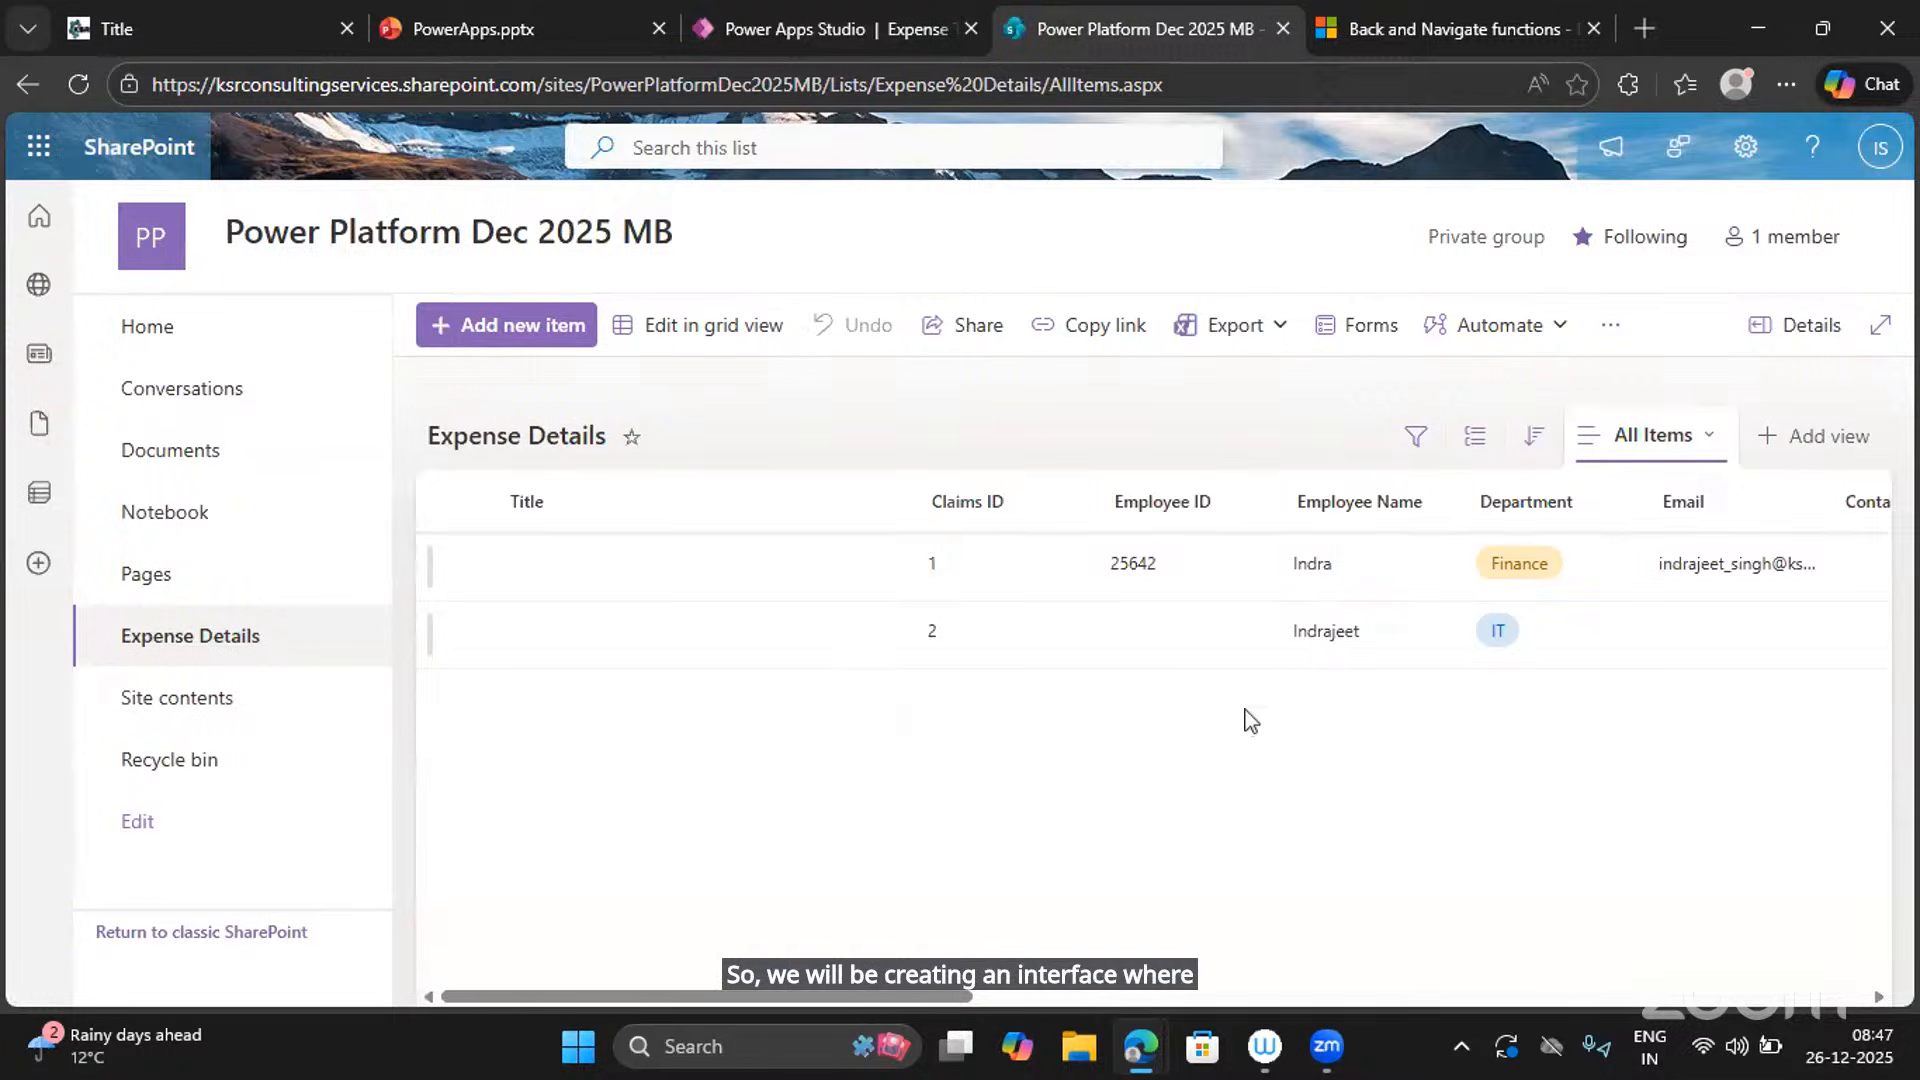
{"action": "scroll", "coordinate": [1250, 720], "scroll_direction": "right", "scroll_amount": 5}
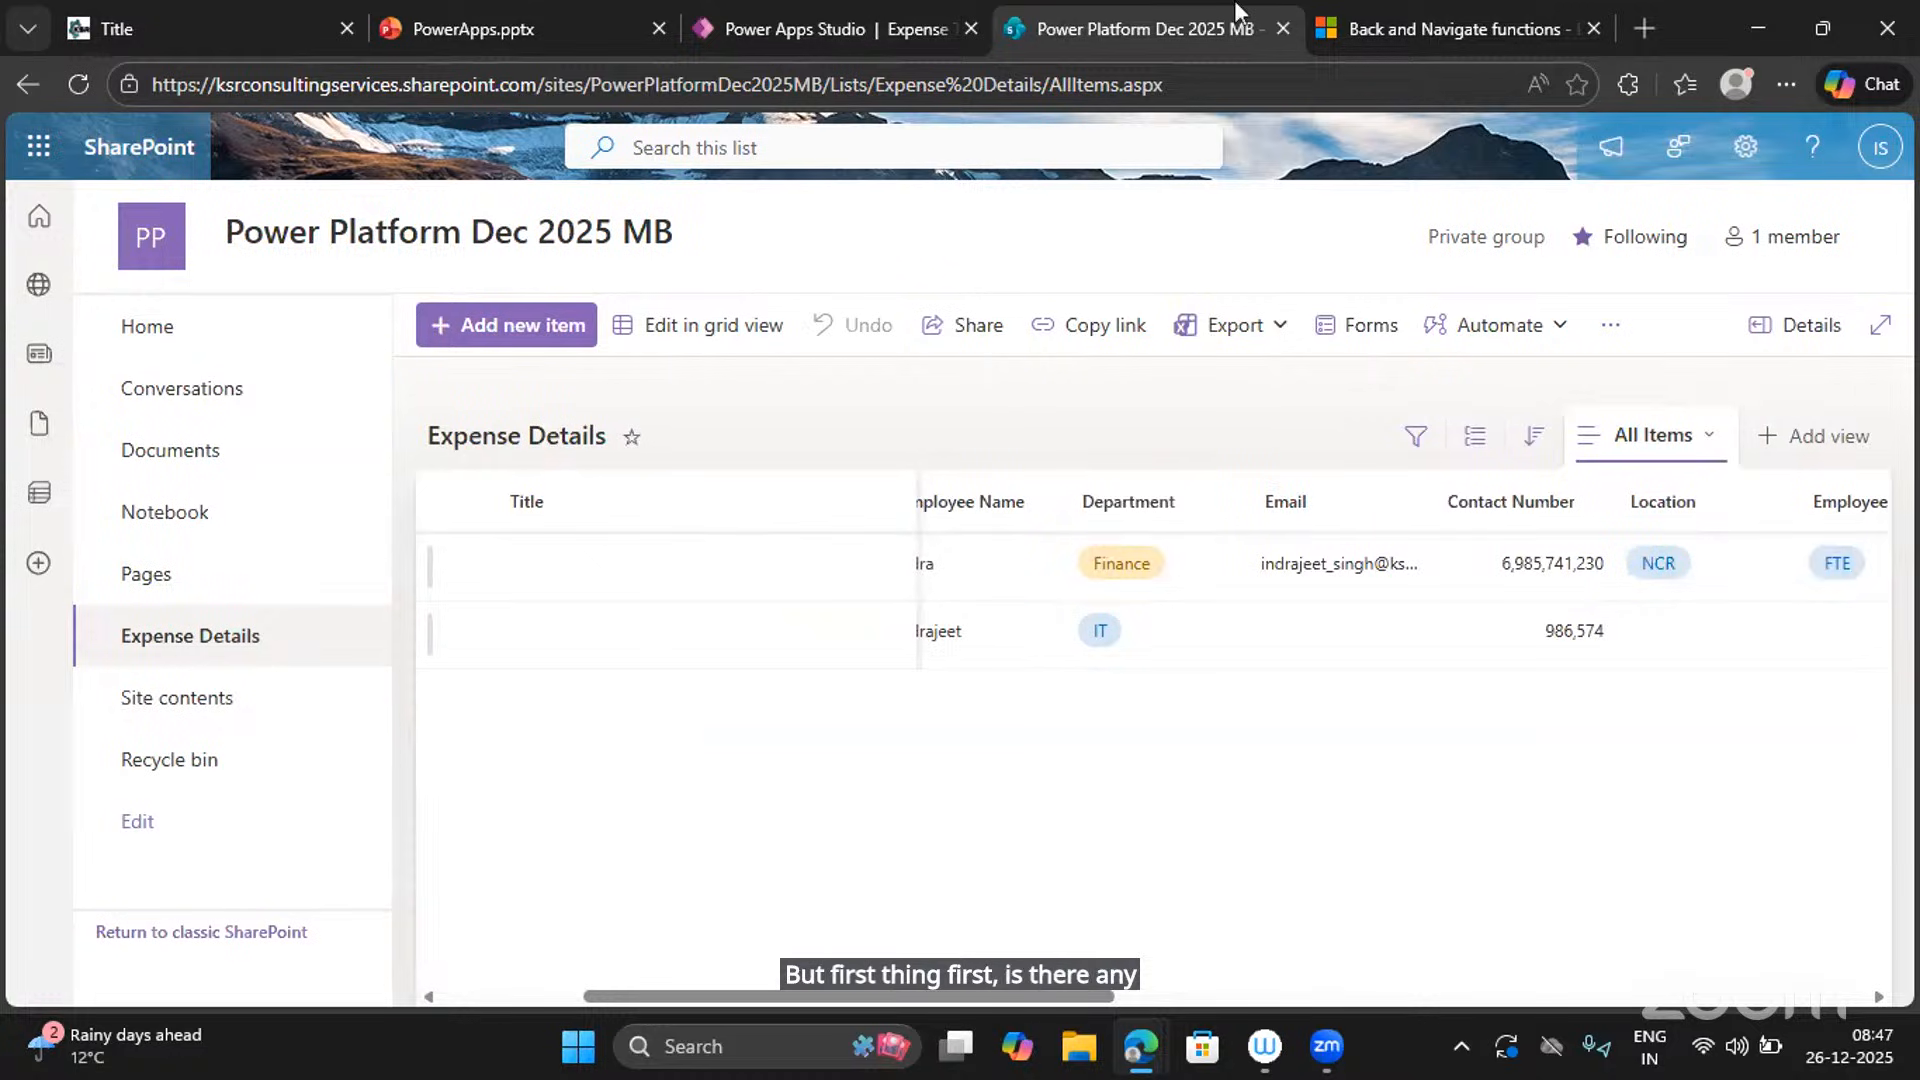
{"action": "left_click", "coordinate": [745, 22]}
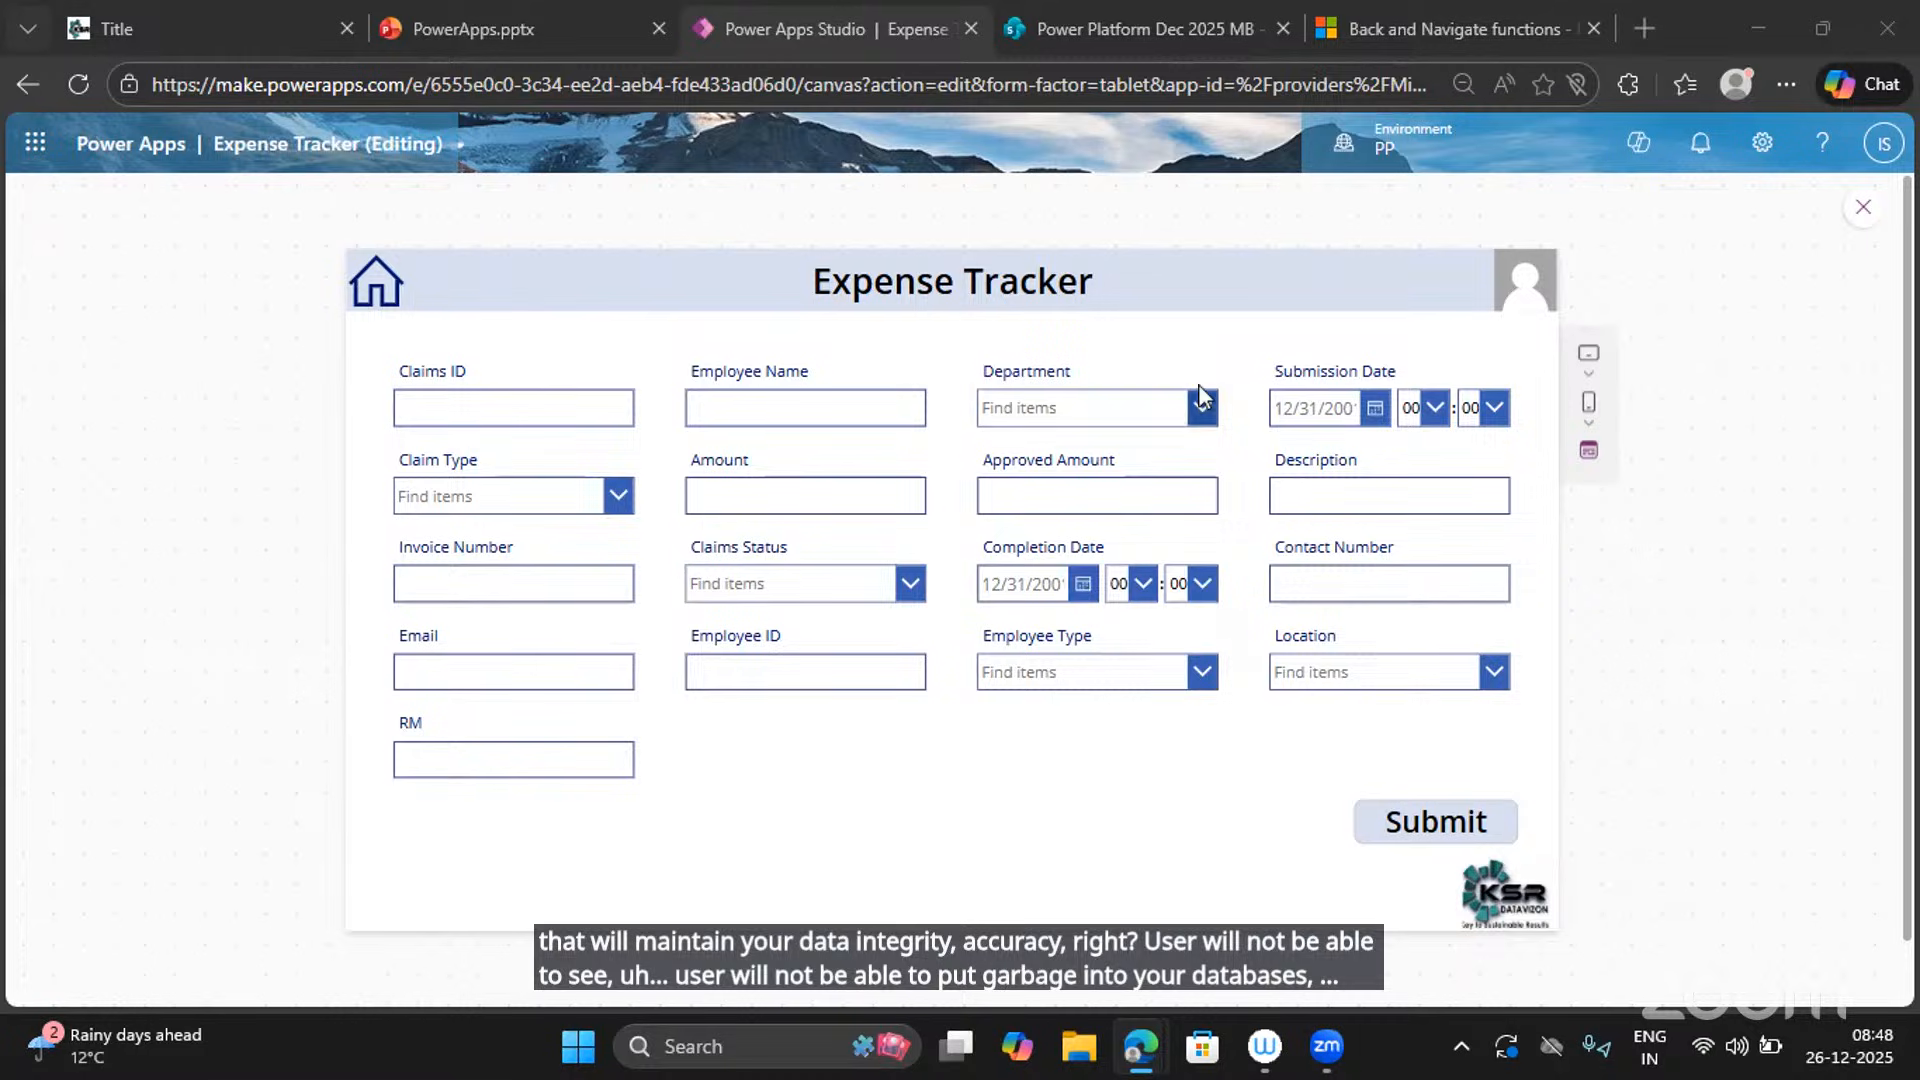
{"action": "left_click", "coordinate": [1080, 30]}
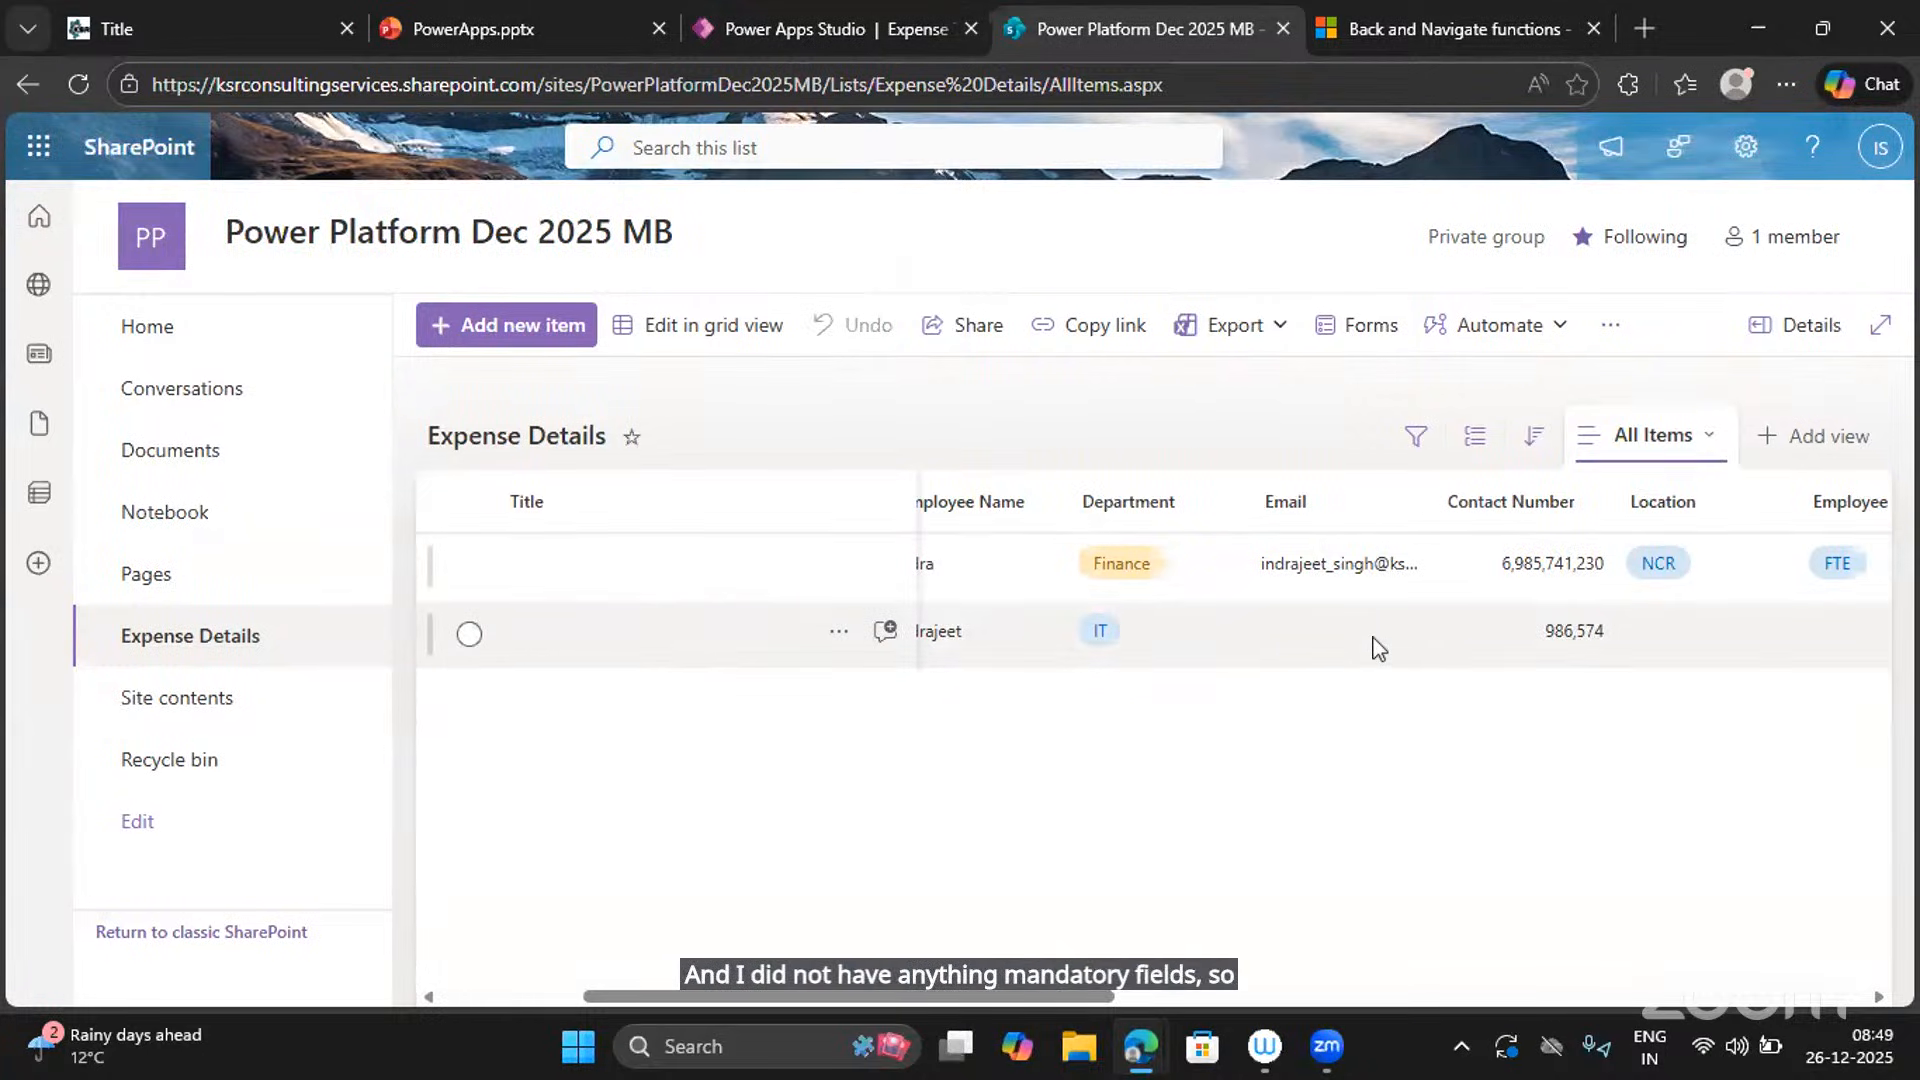
{"action": "scroll", "coordinate": [1378, 648], "scroll_direction": "right", "scroll_amount": 5}
{"action": "scroll", "coordinate": [1378, 648], "scroll_direction": "right", "scroll_amount": 2}
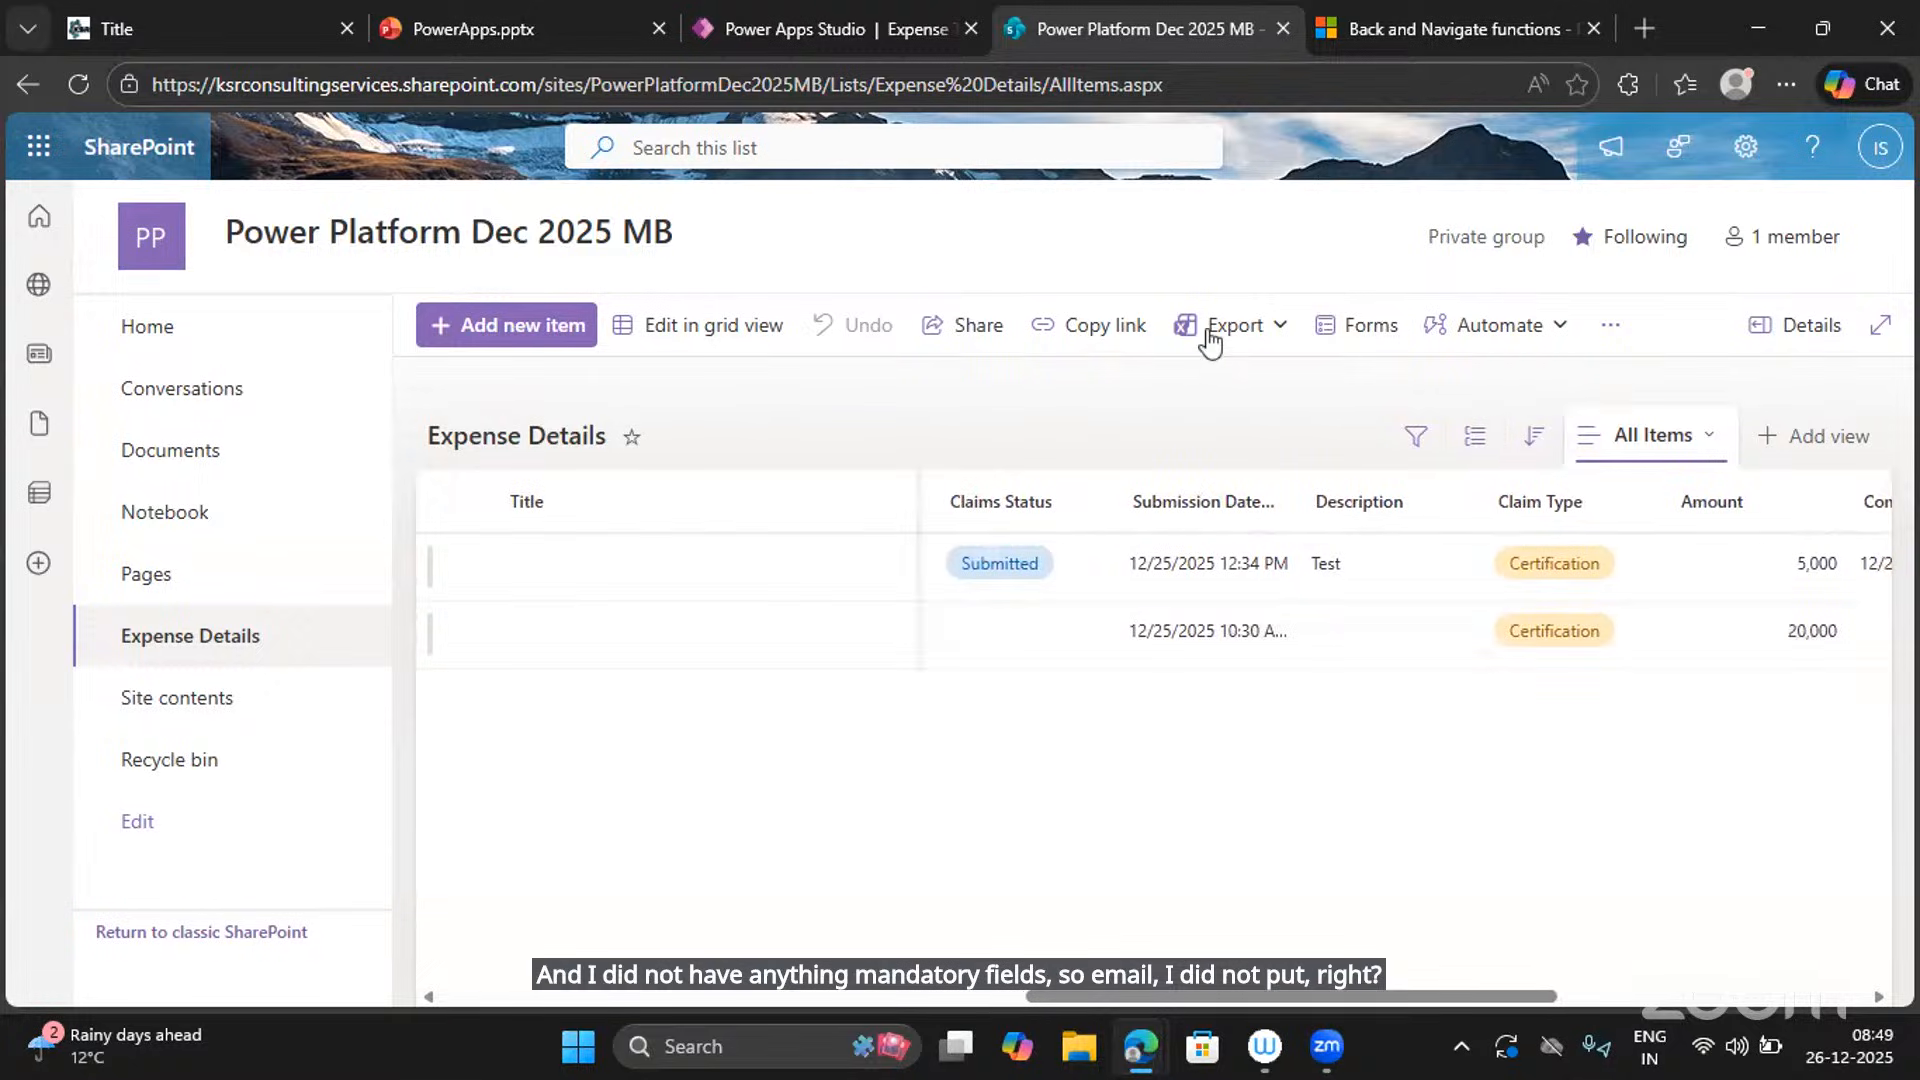
{"action": "left_click", "coordinate": [785, 10]}
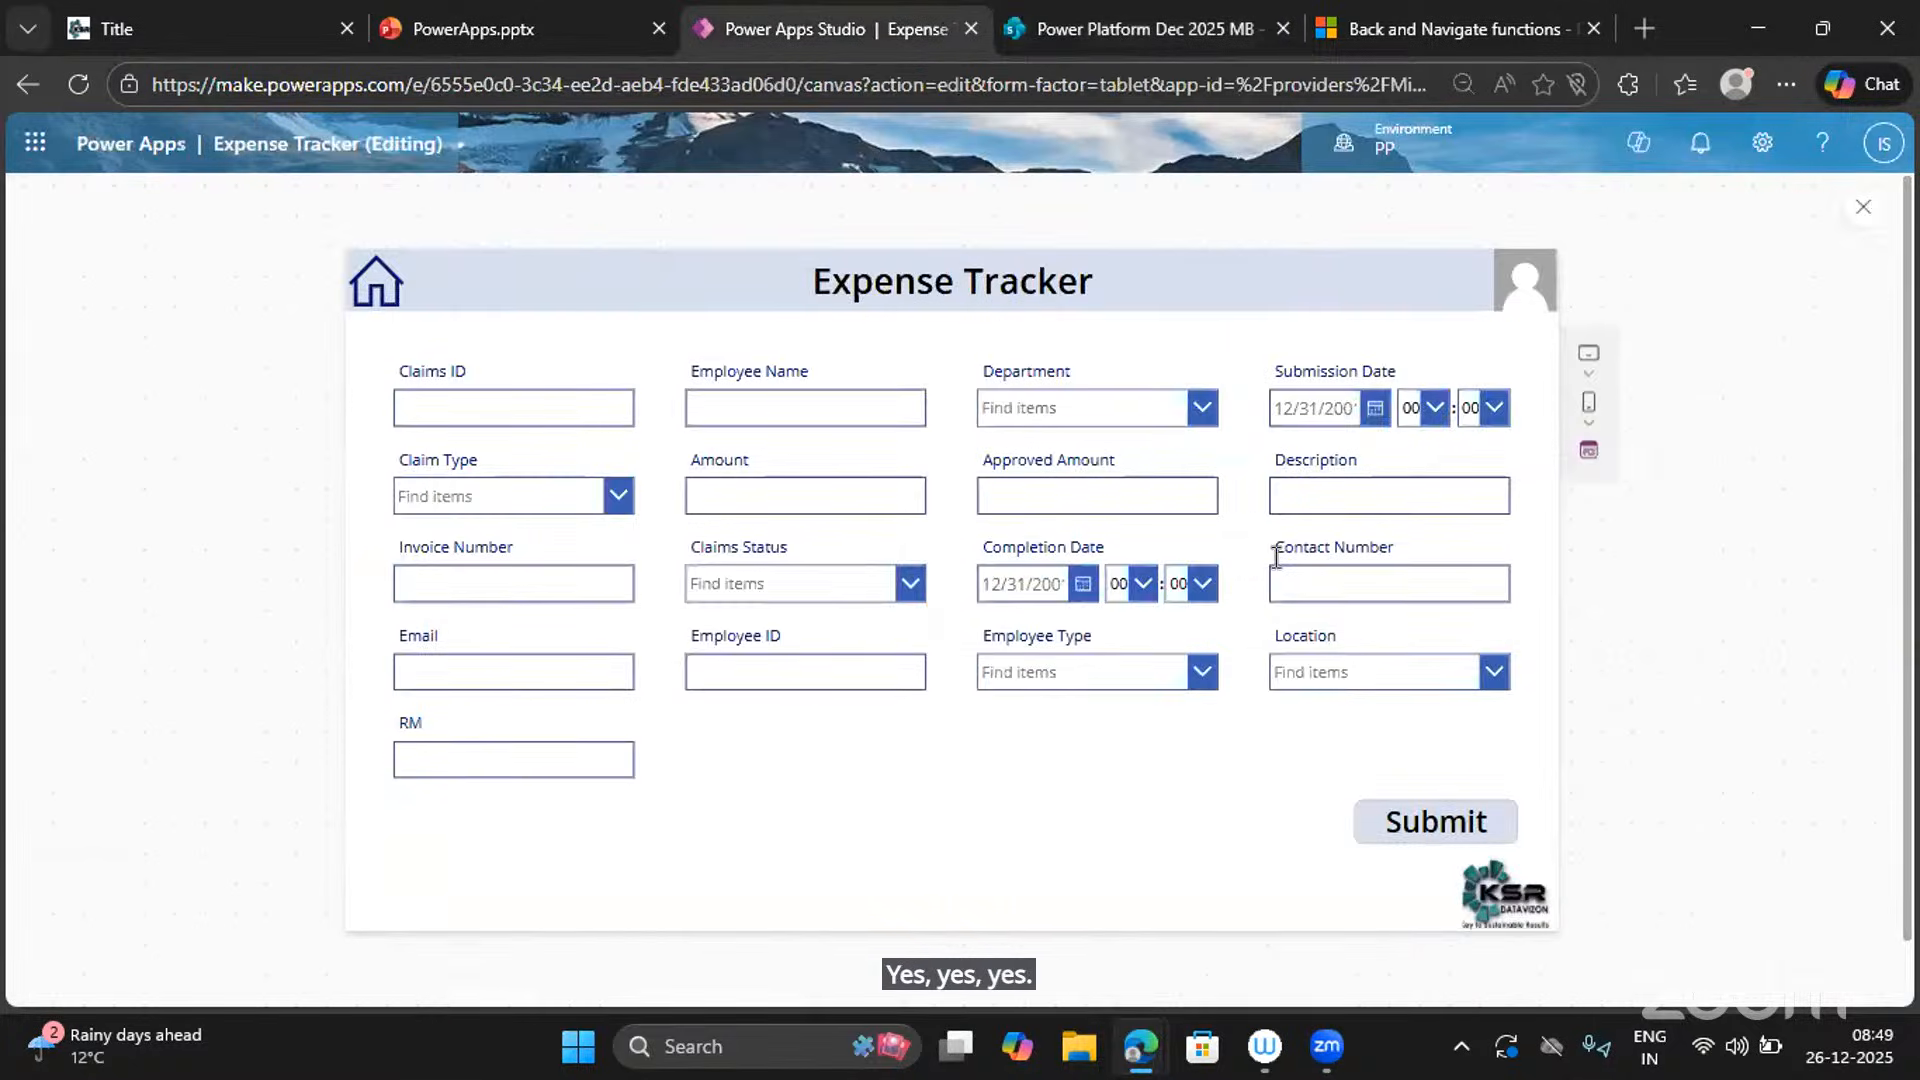
{"action": "left_click", "coordinate": [1326, 583]}
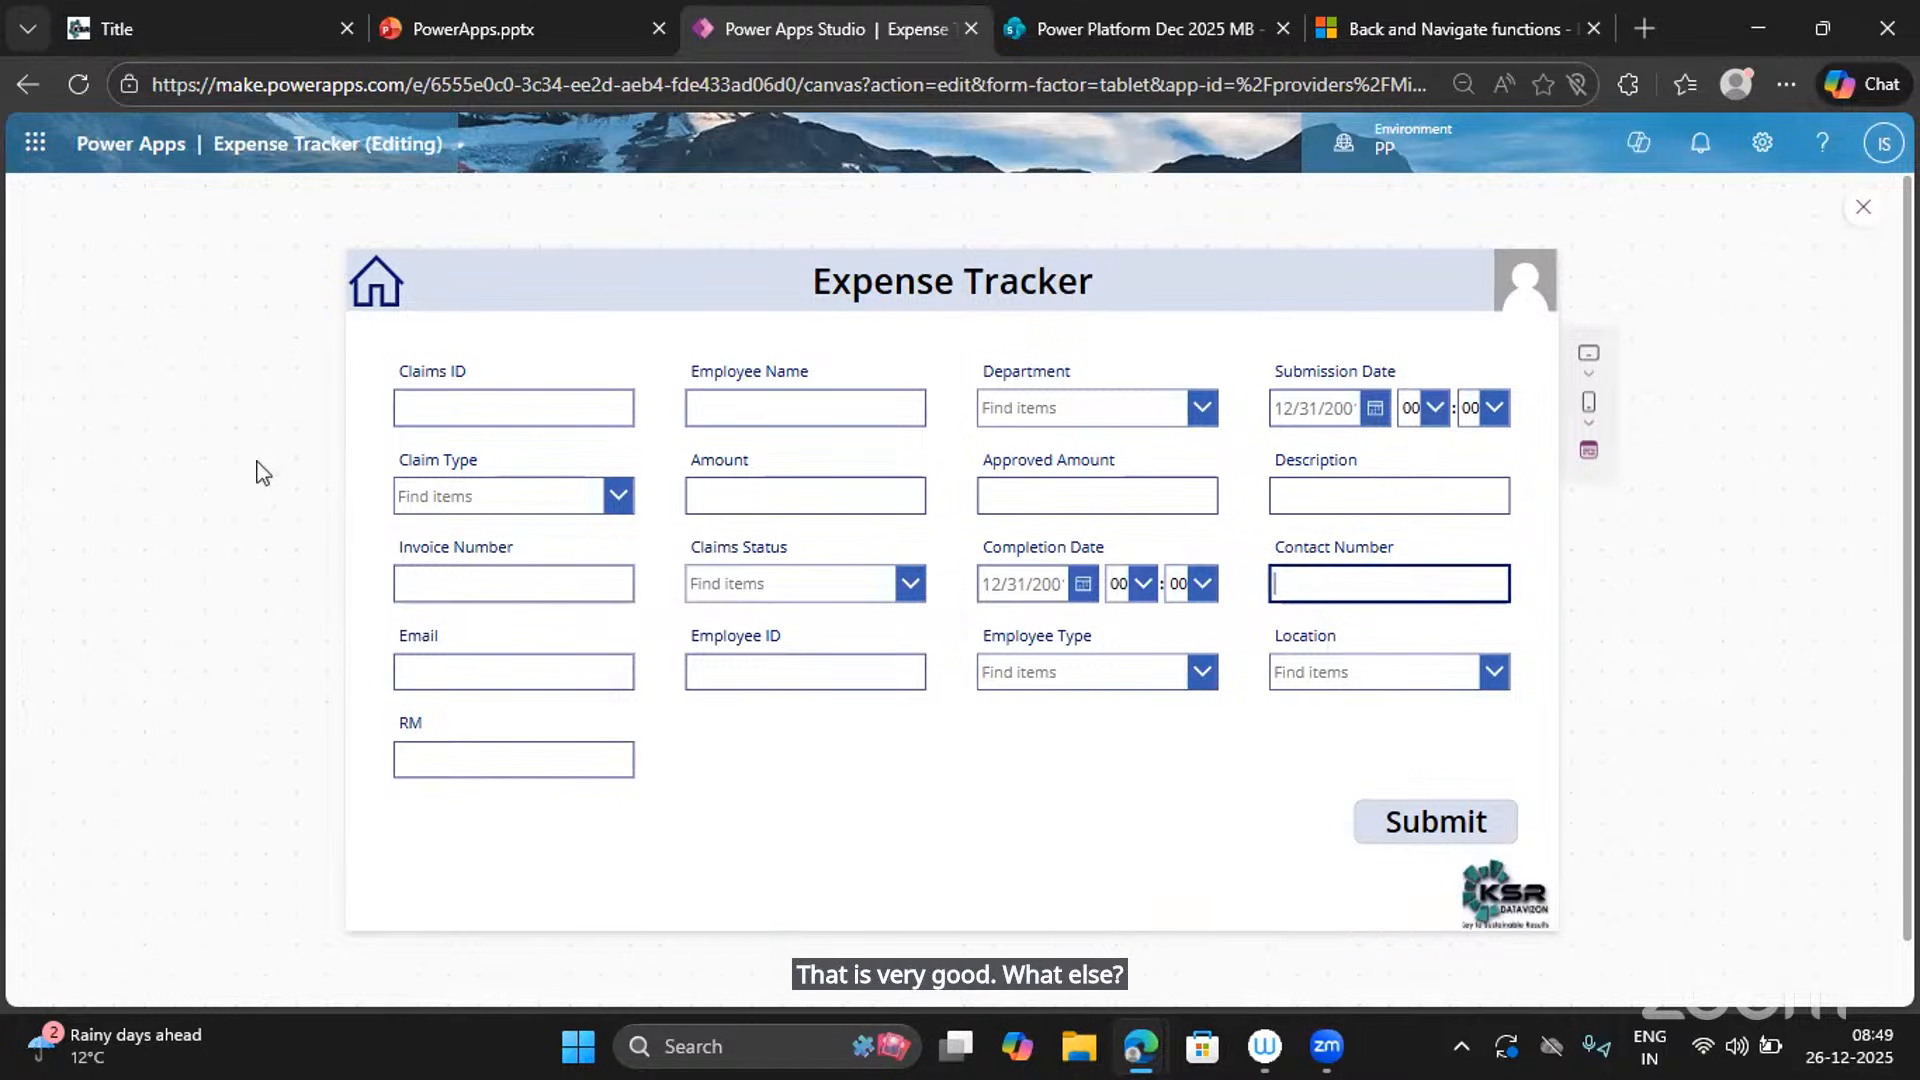
{"action": "left_click", "coordinate": [472, 405]}
{"action": "type", "text": "1"}
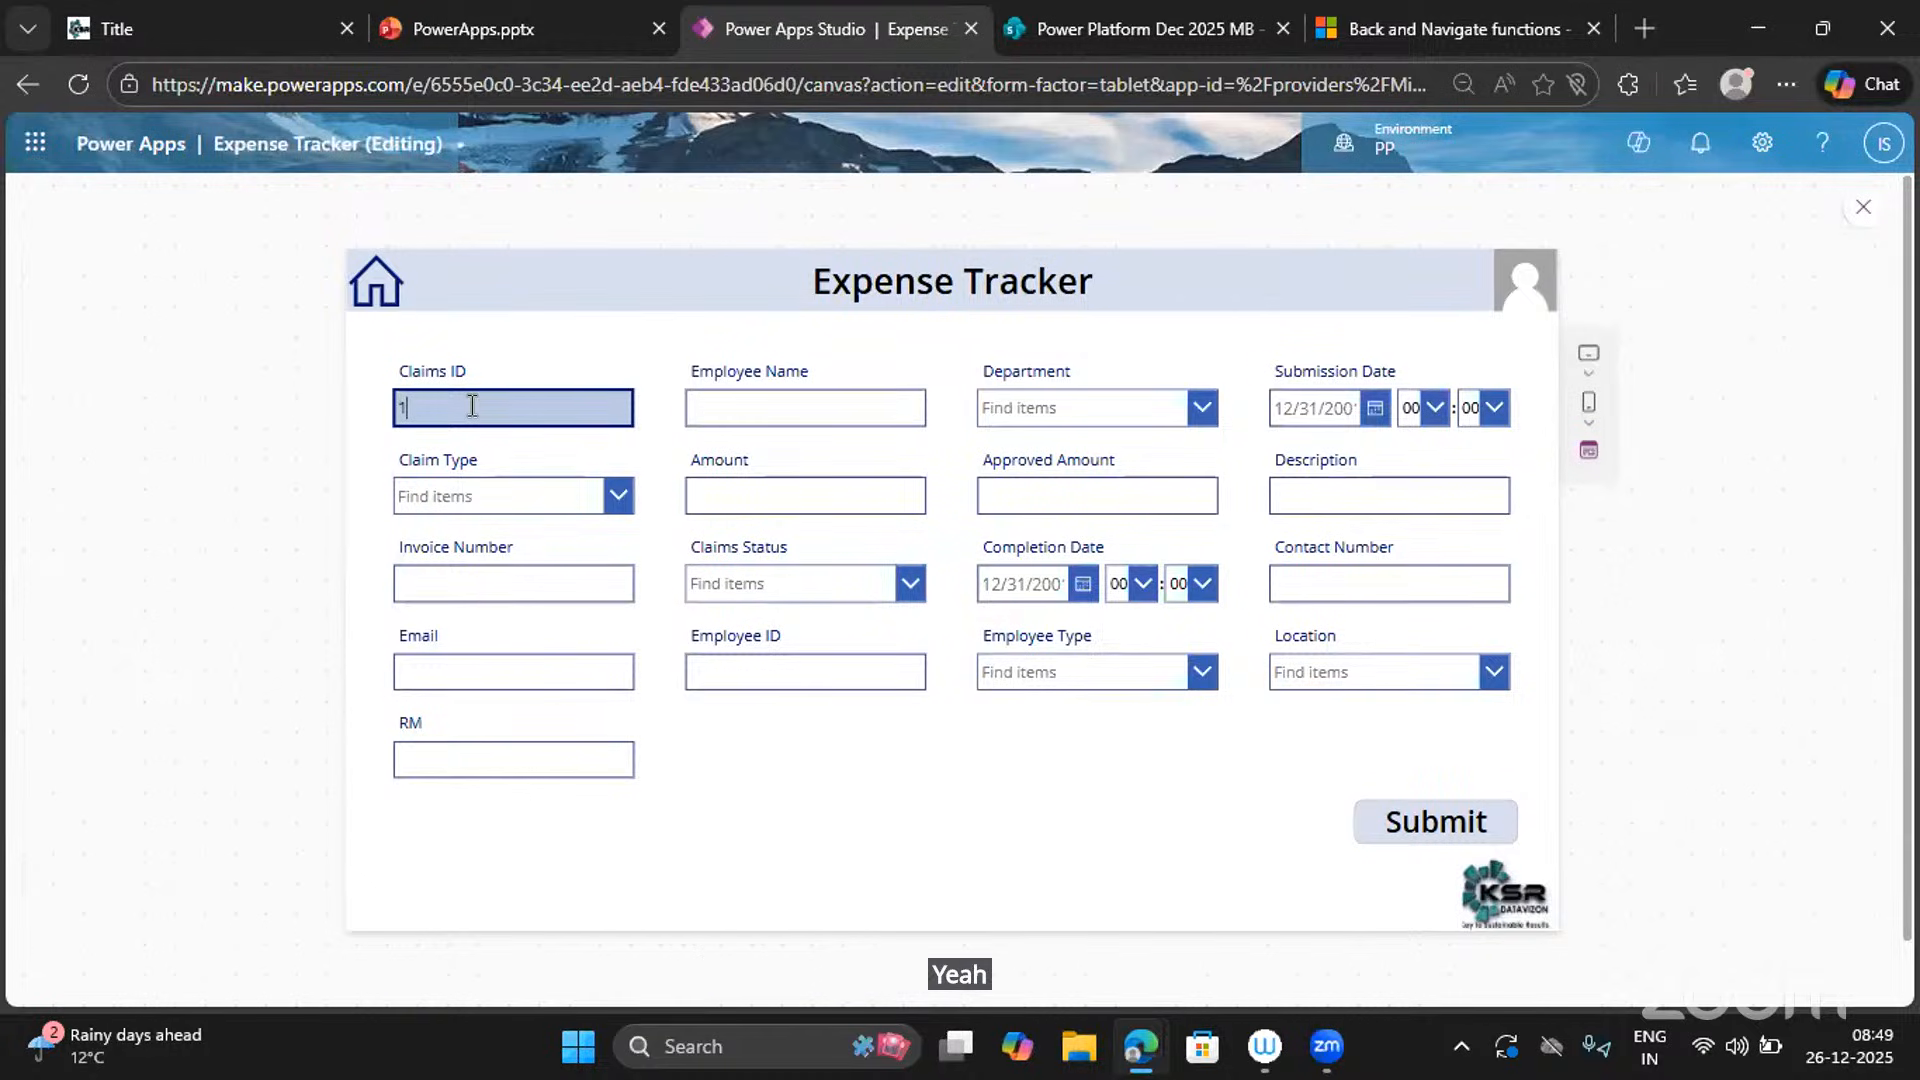
{"action": "key", "text": "BackSpace"}
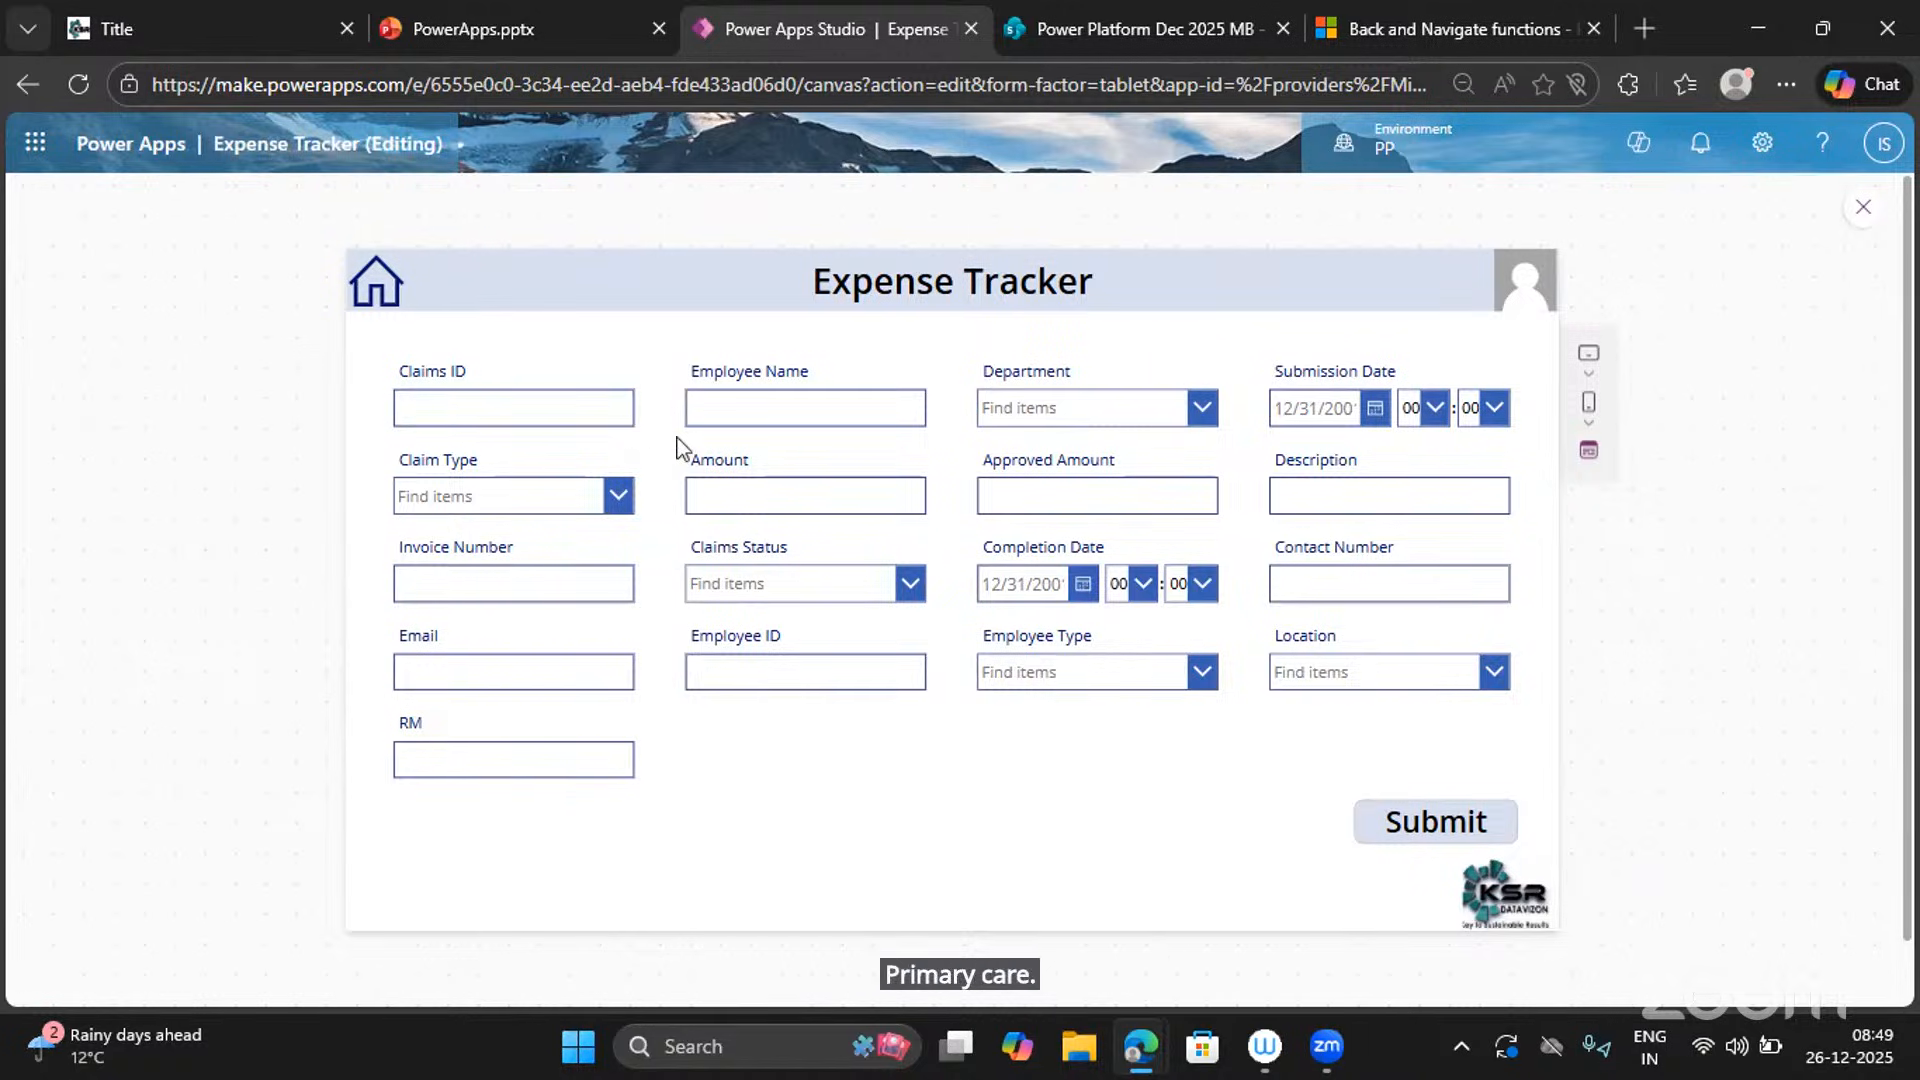
{"action": "left_click", "coordinate": [775, 404]}
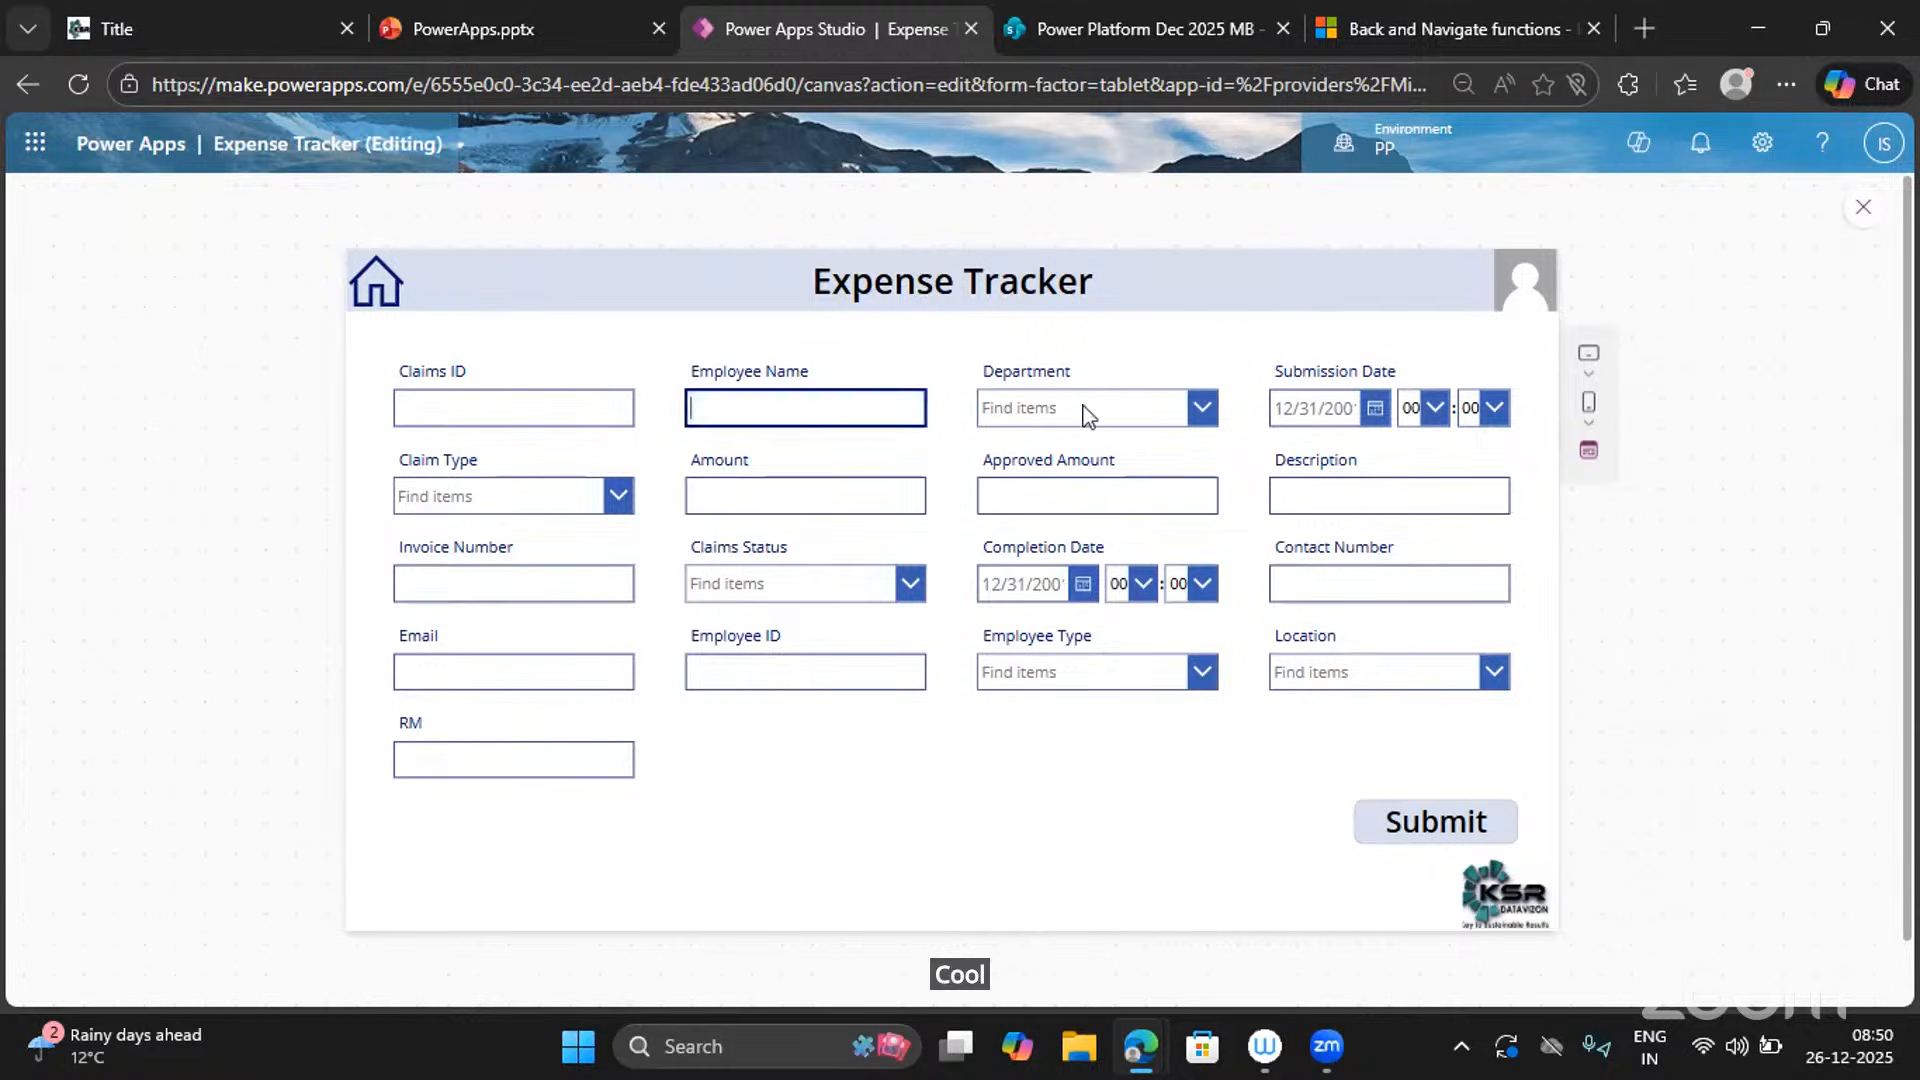
{"action": "left_click", "coordinate": [1203, 408]}
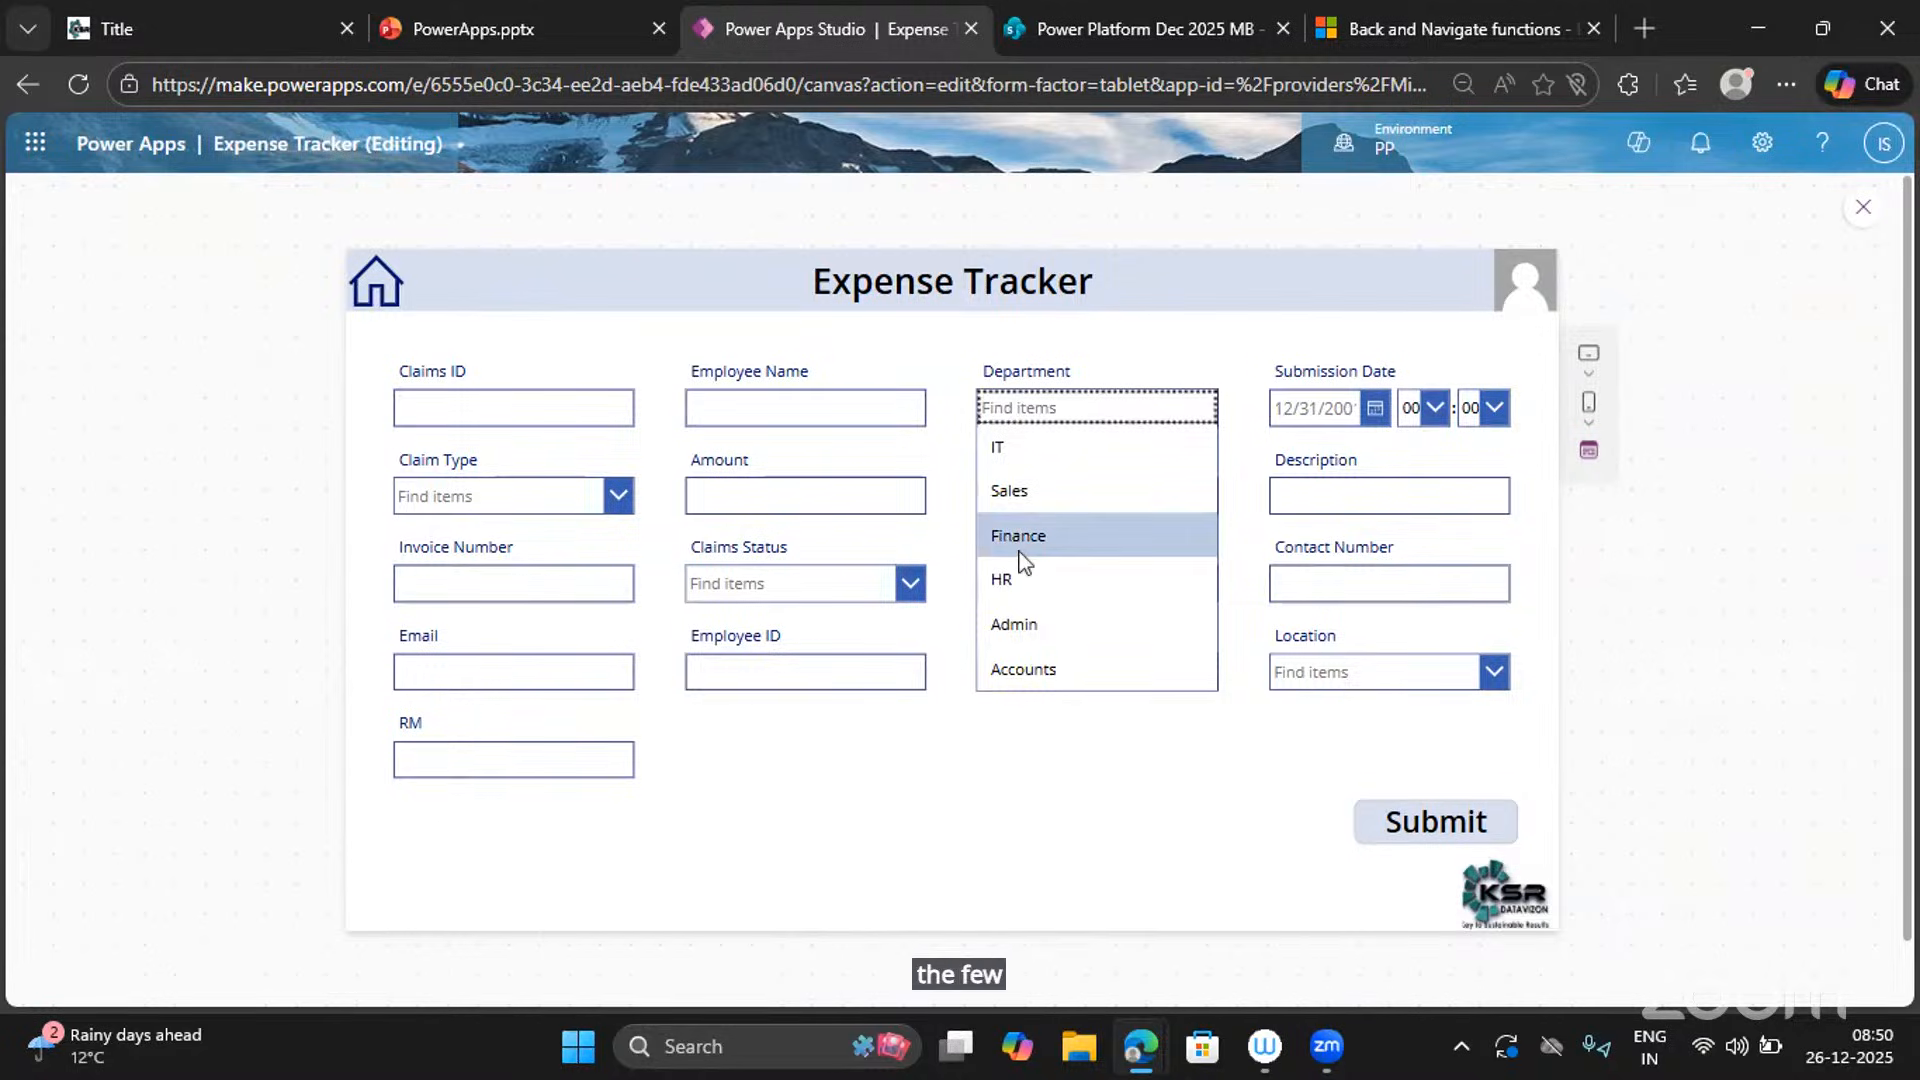
{"action": "left_click", "coordinate": [908, 534]}
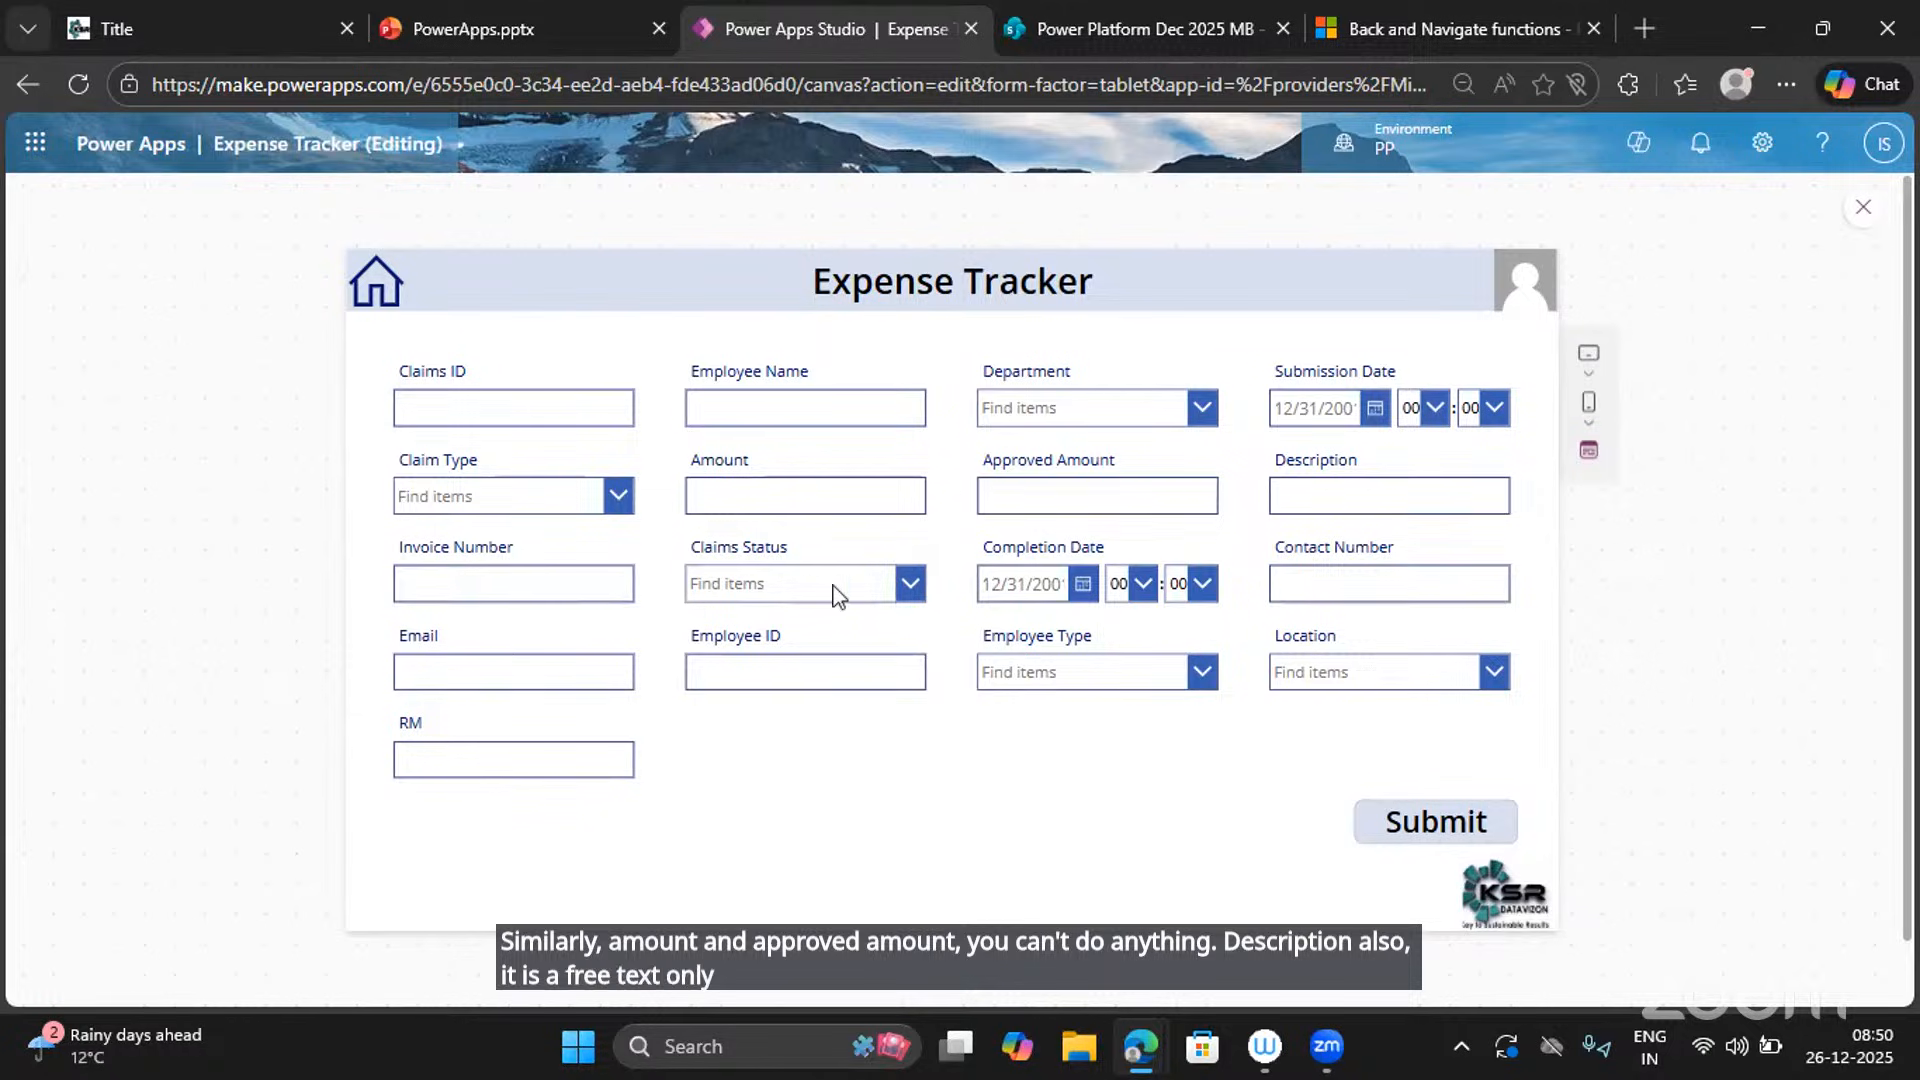
{"action": "left_click", "coordinate": [910, 585]}
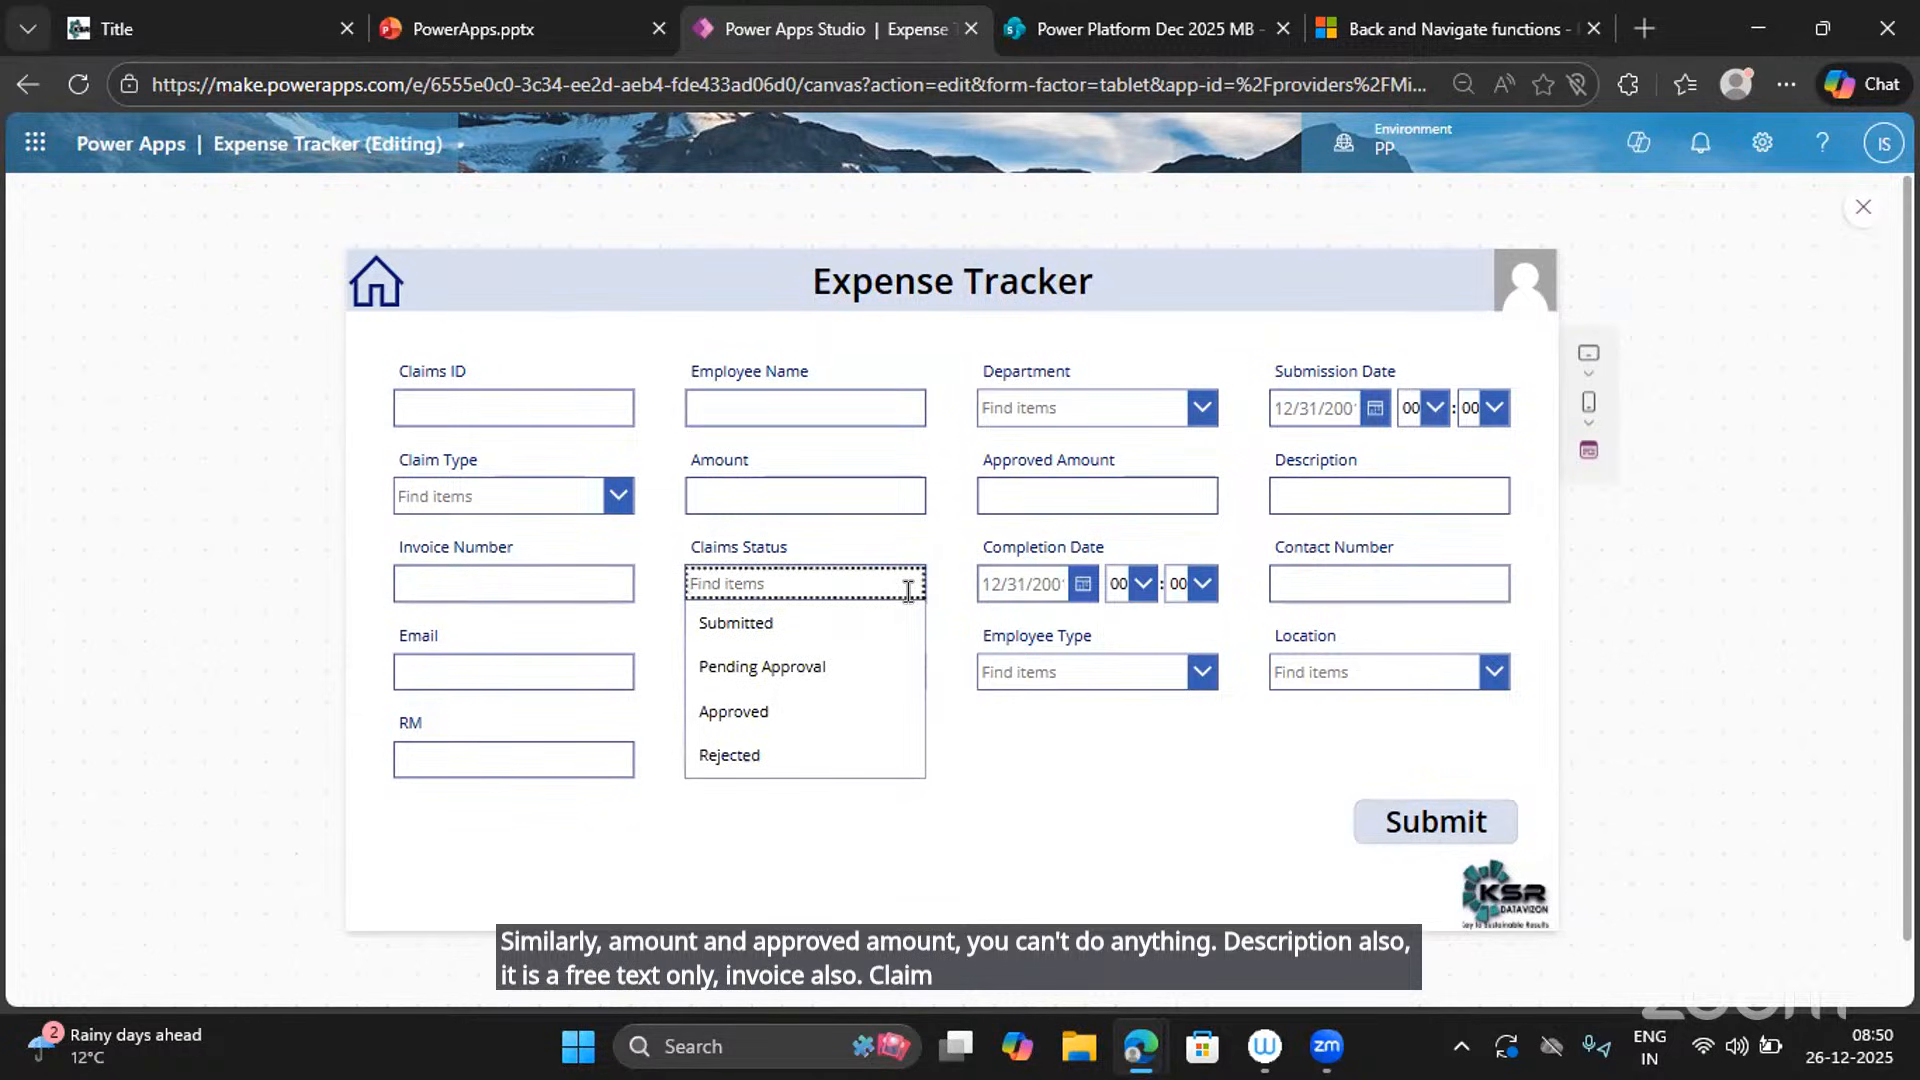
{"action": "left_click", "coordinate": [1397, 654]}
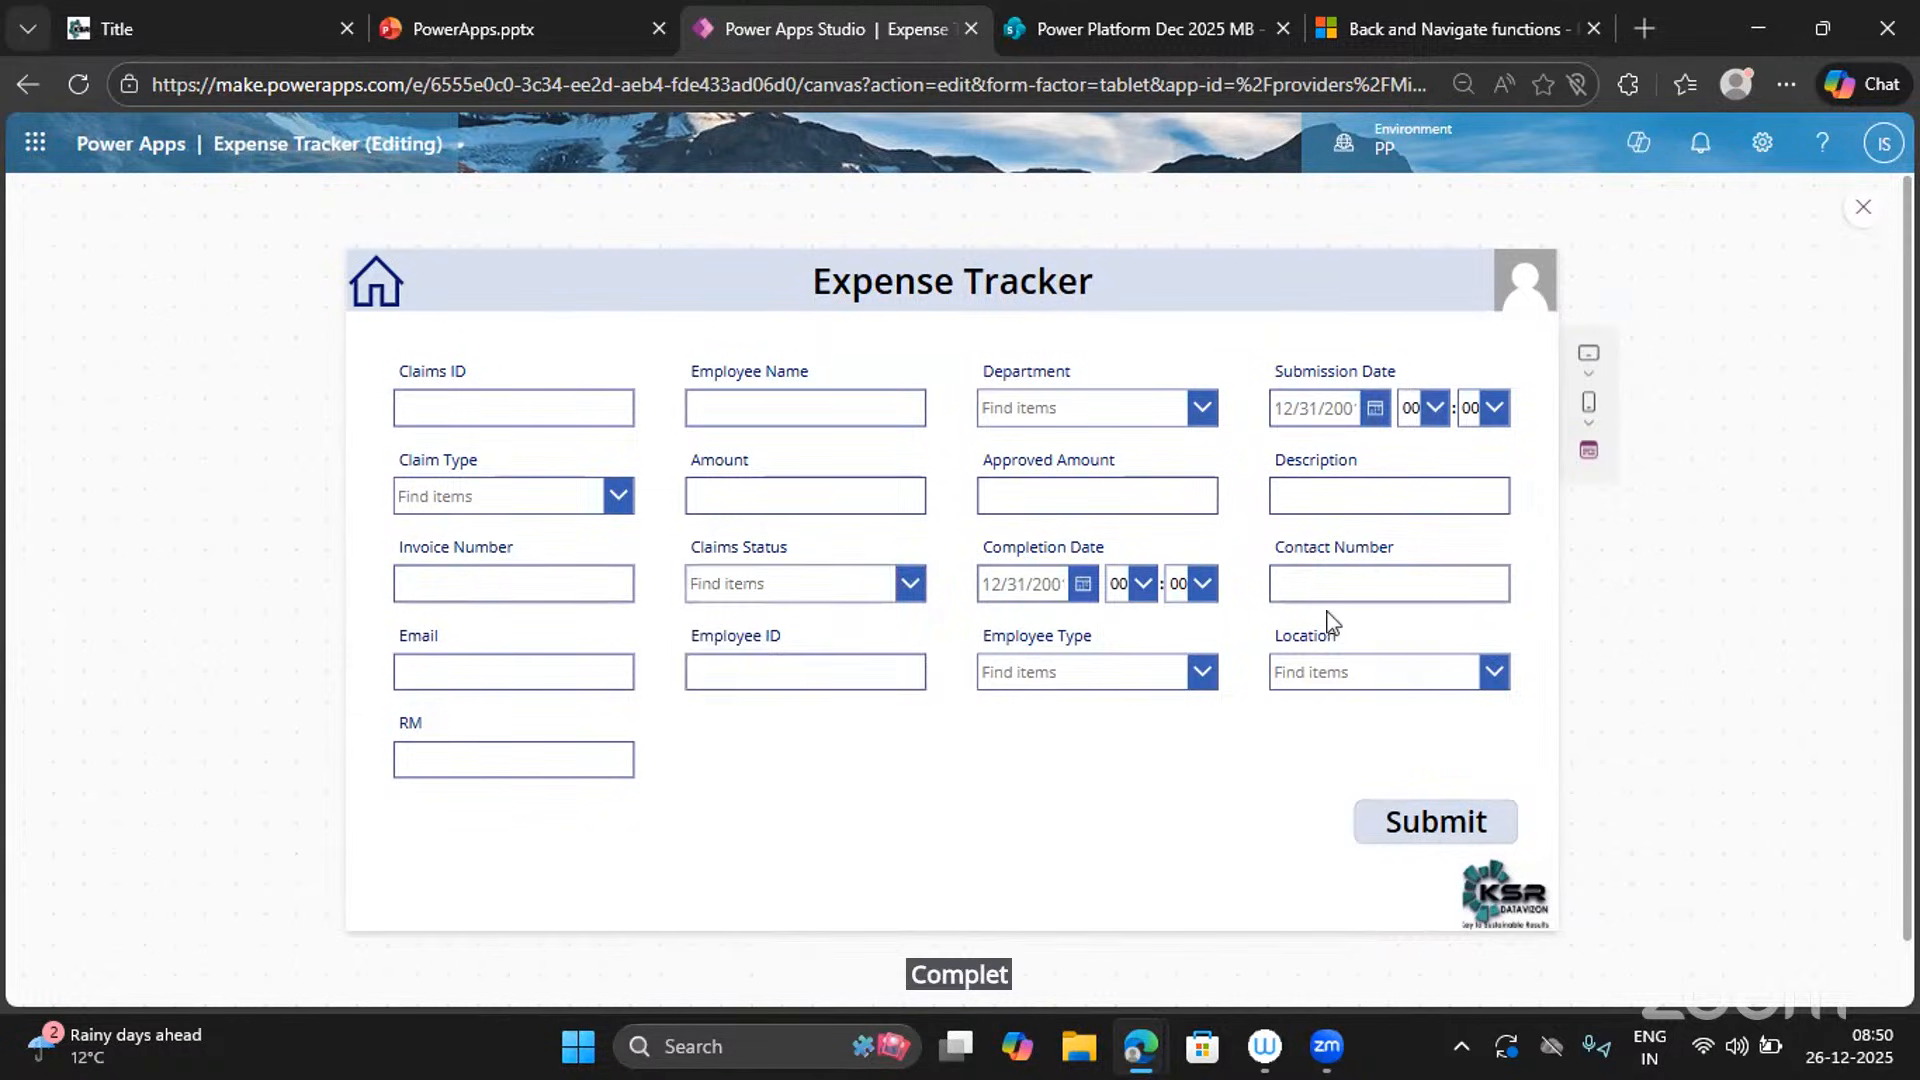
{"action": "left_click", "coordinate": [615, 676]}
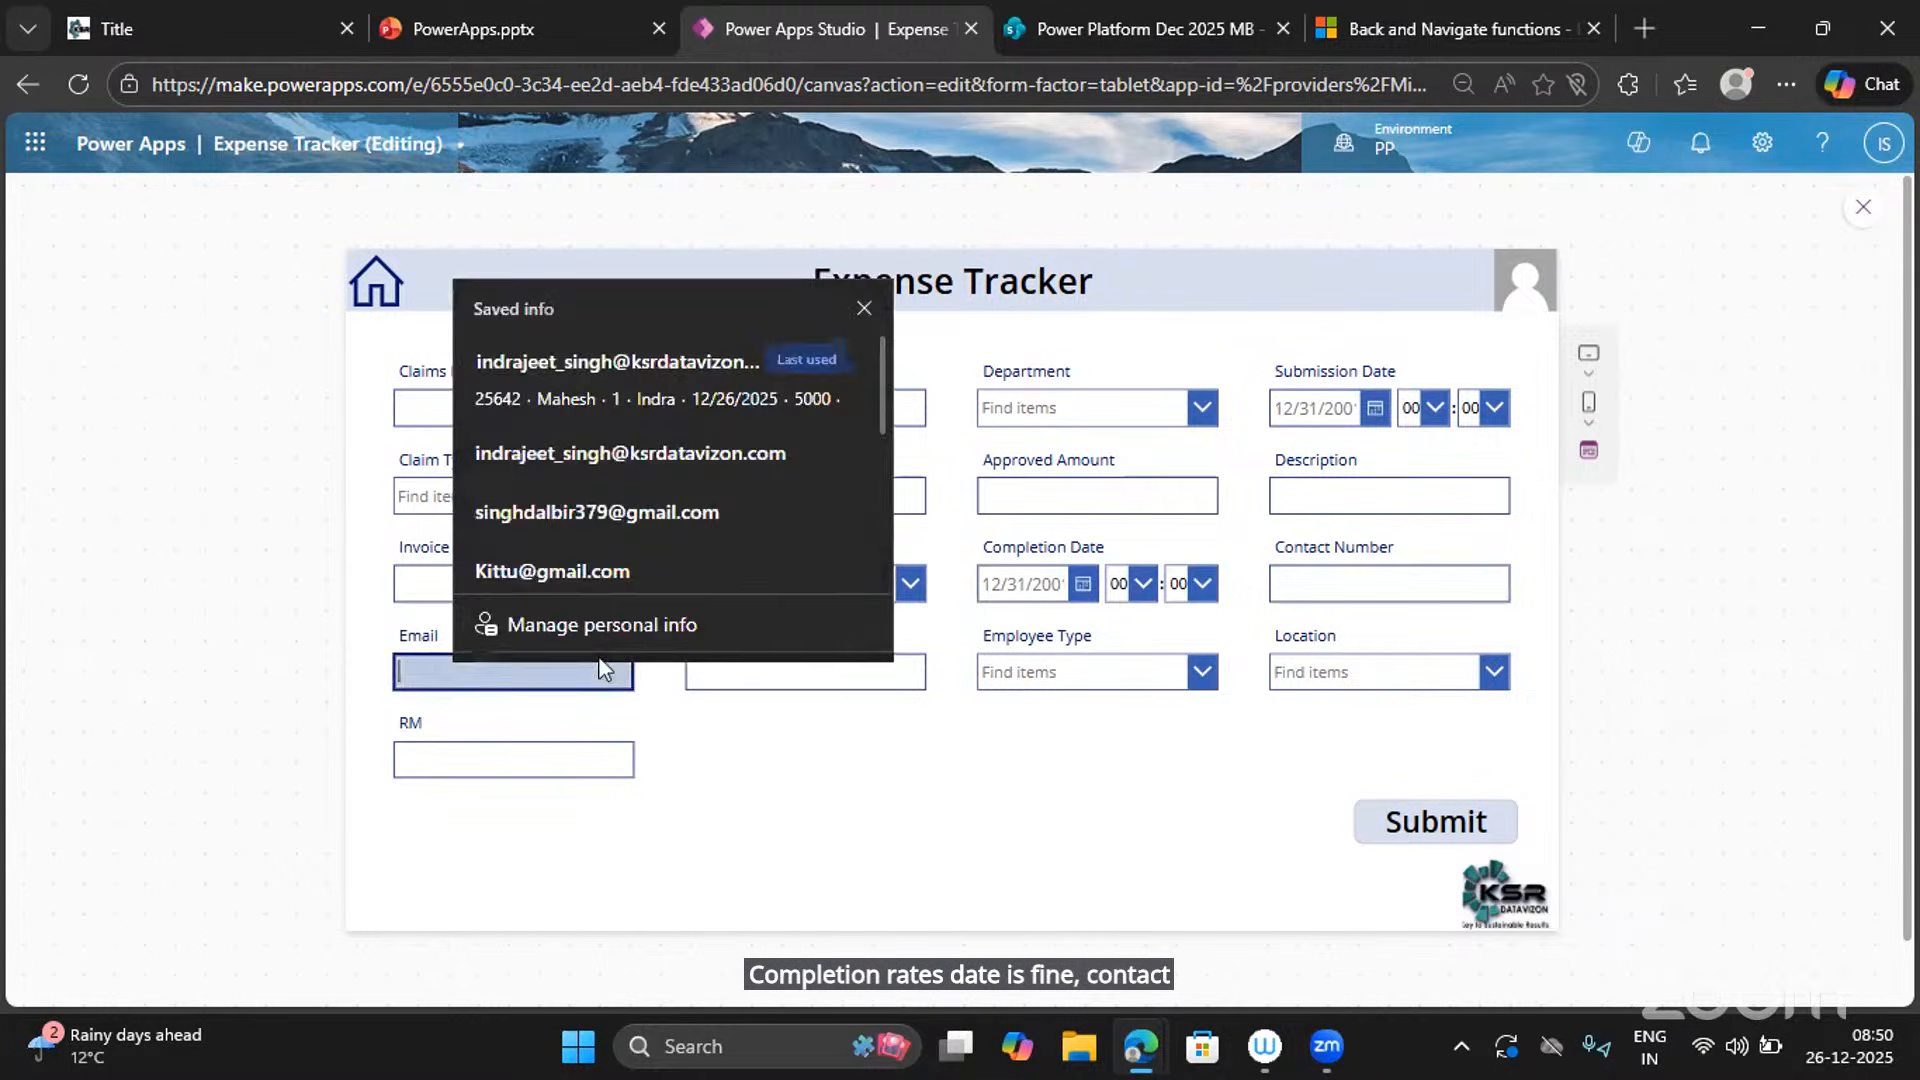
{"action": "left_click", "coordinate": [797, 747]}
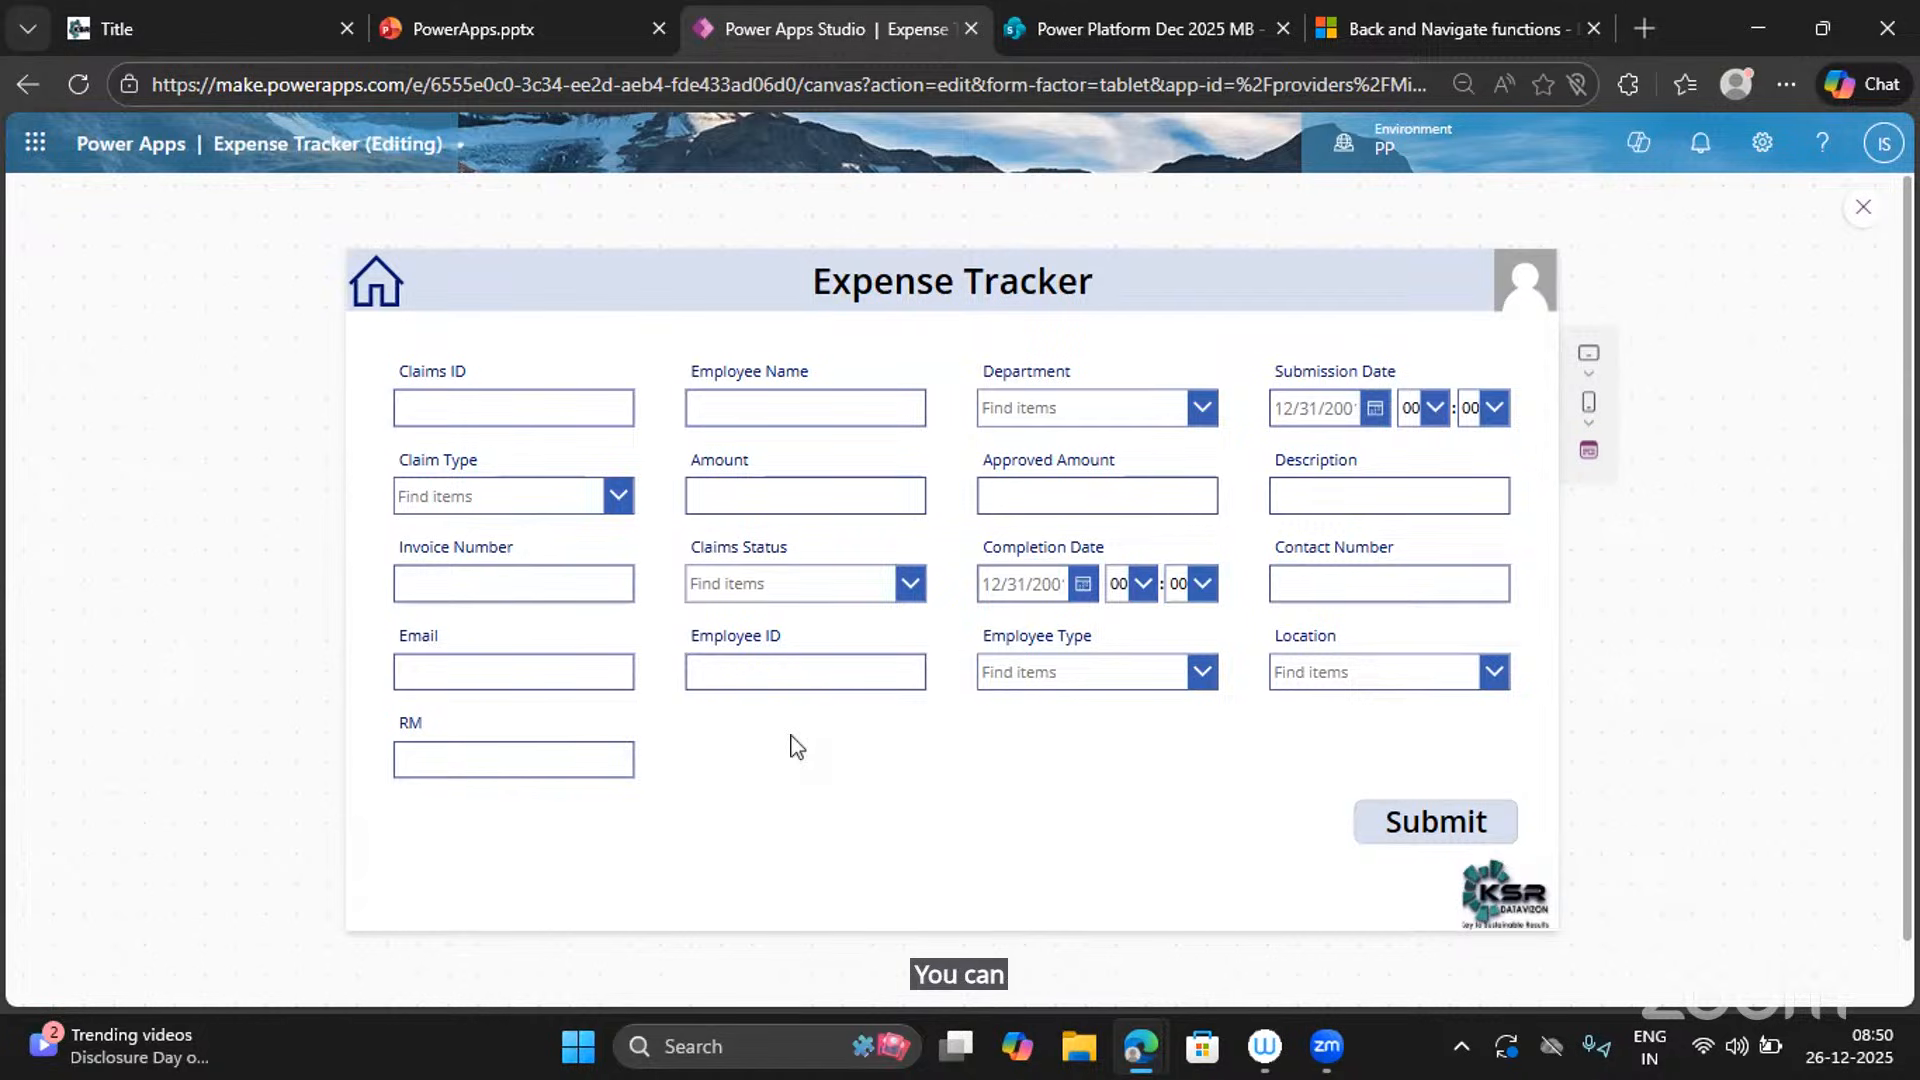
{"action": "left_click", "coordinate": [1100, 667]}
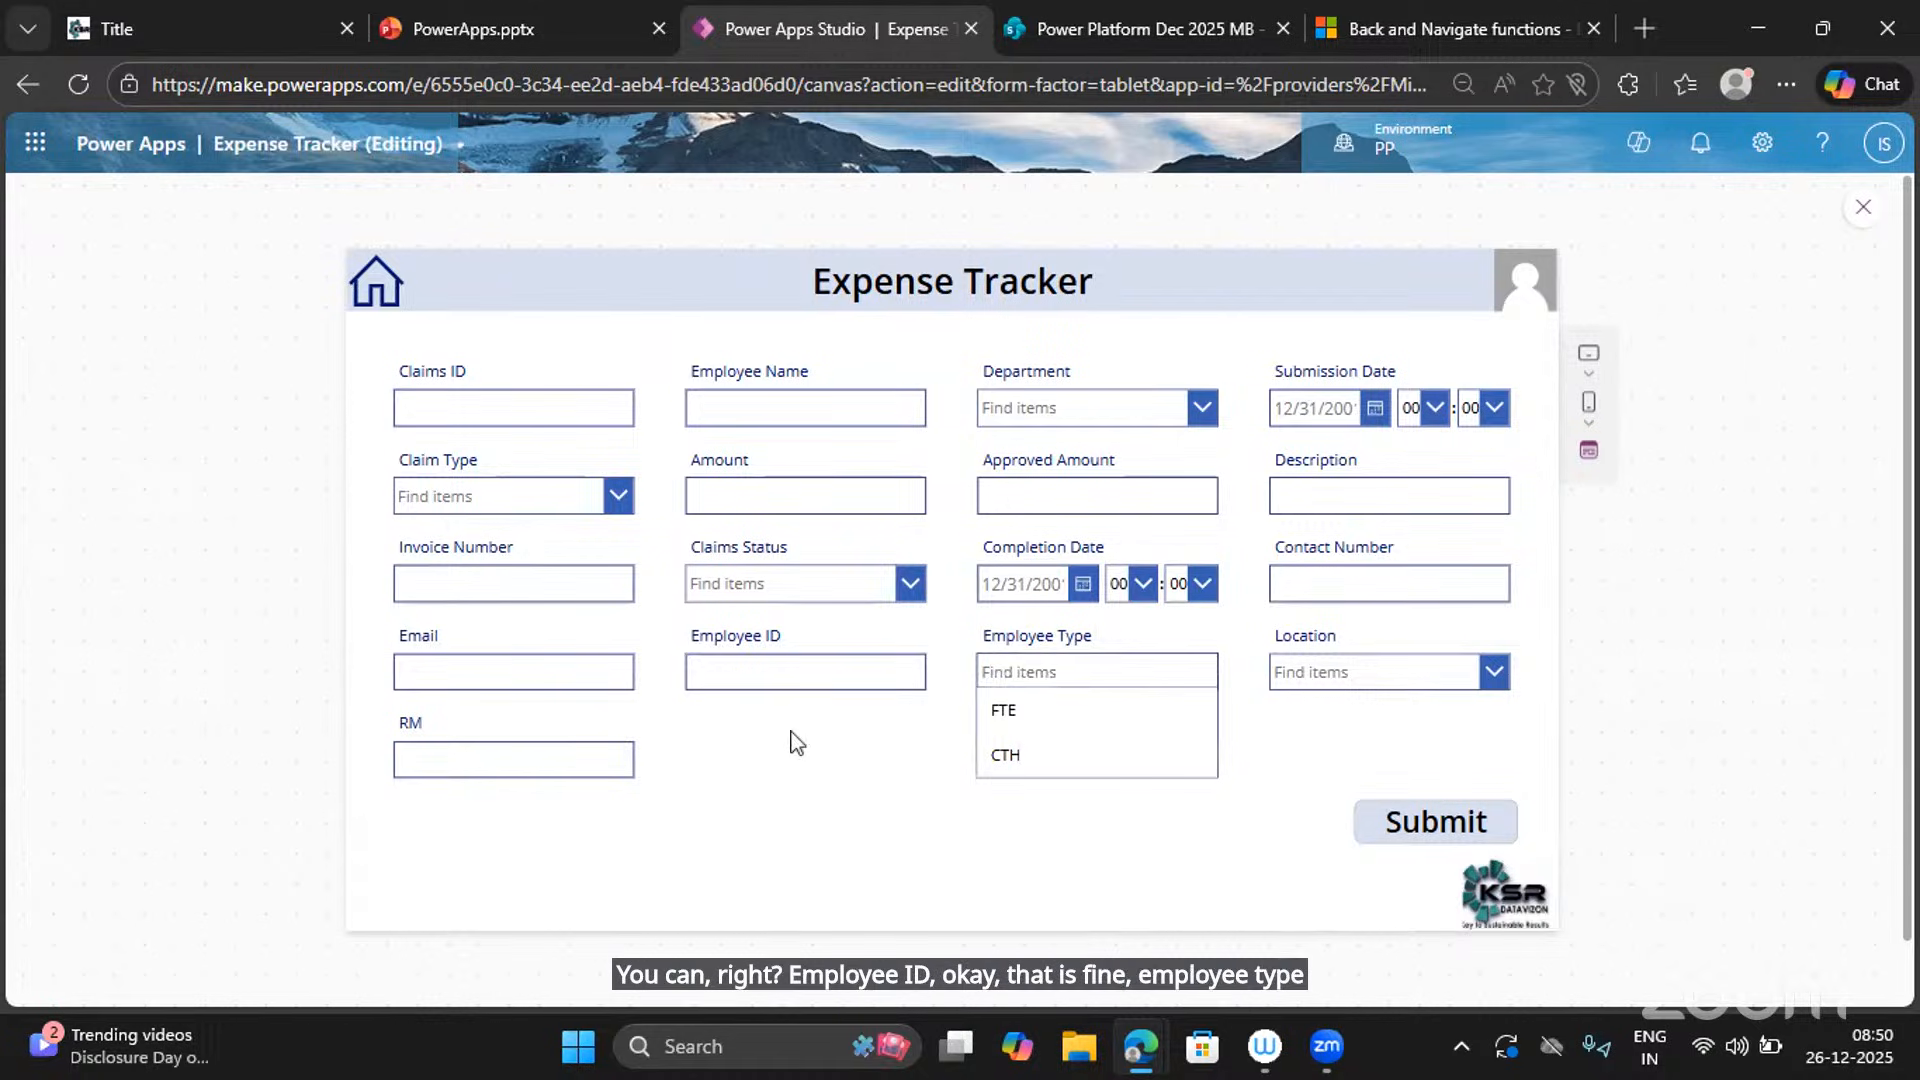
{"action": "left_click", "coordinate": [502, 766]}
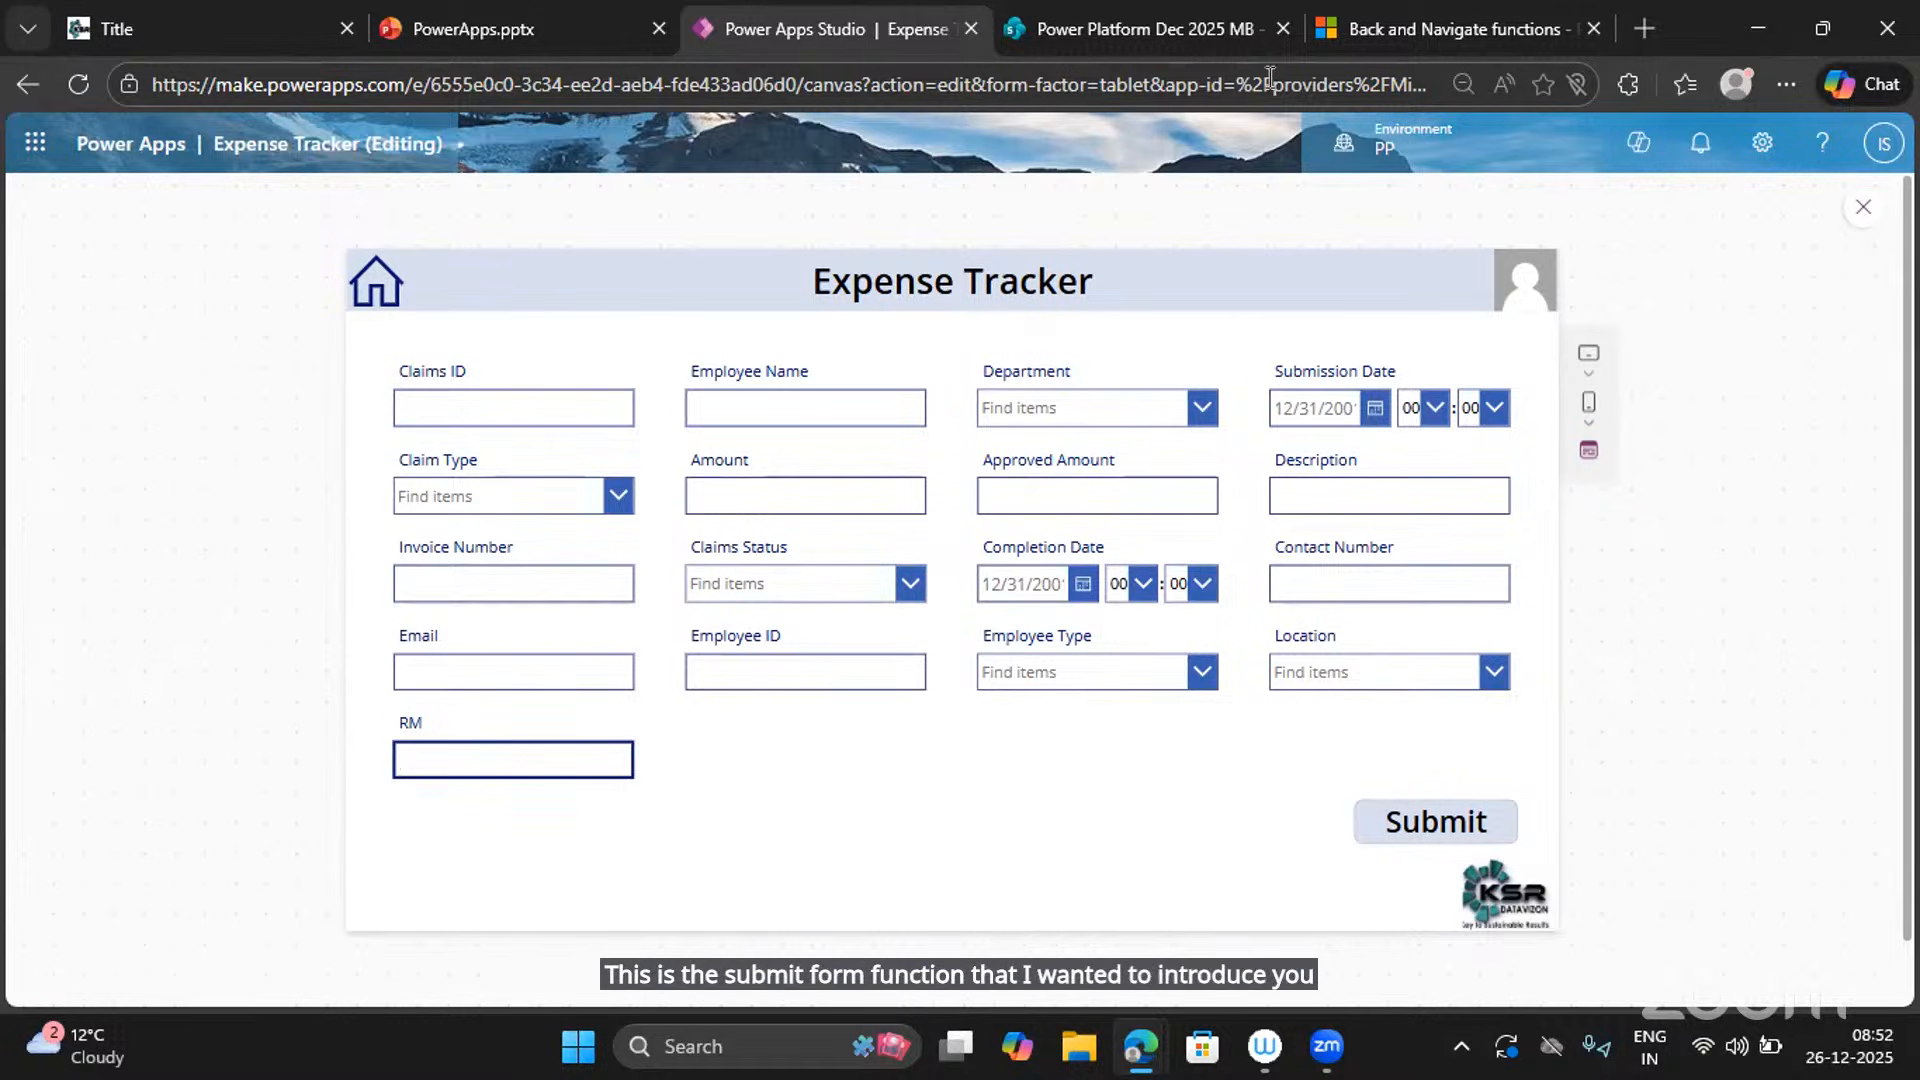
{"action": "left_click", "coordinate": [1186, 42]}
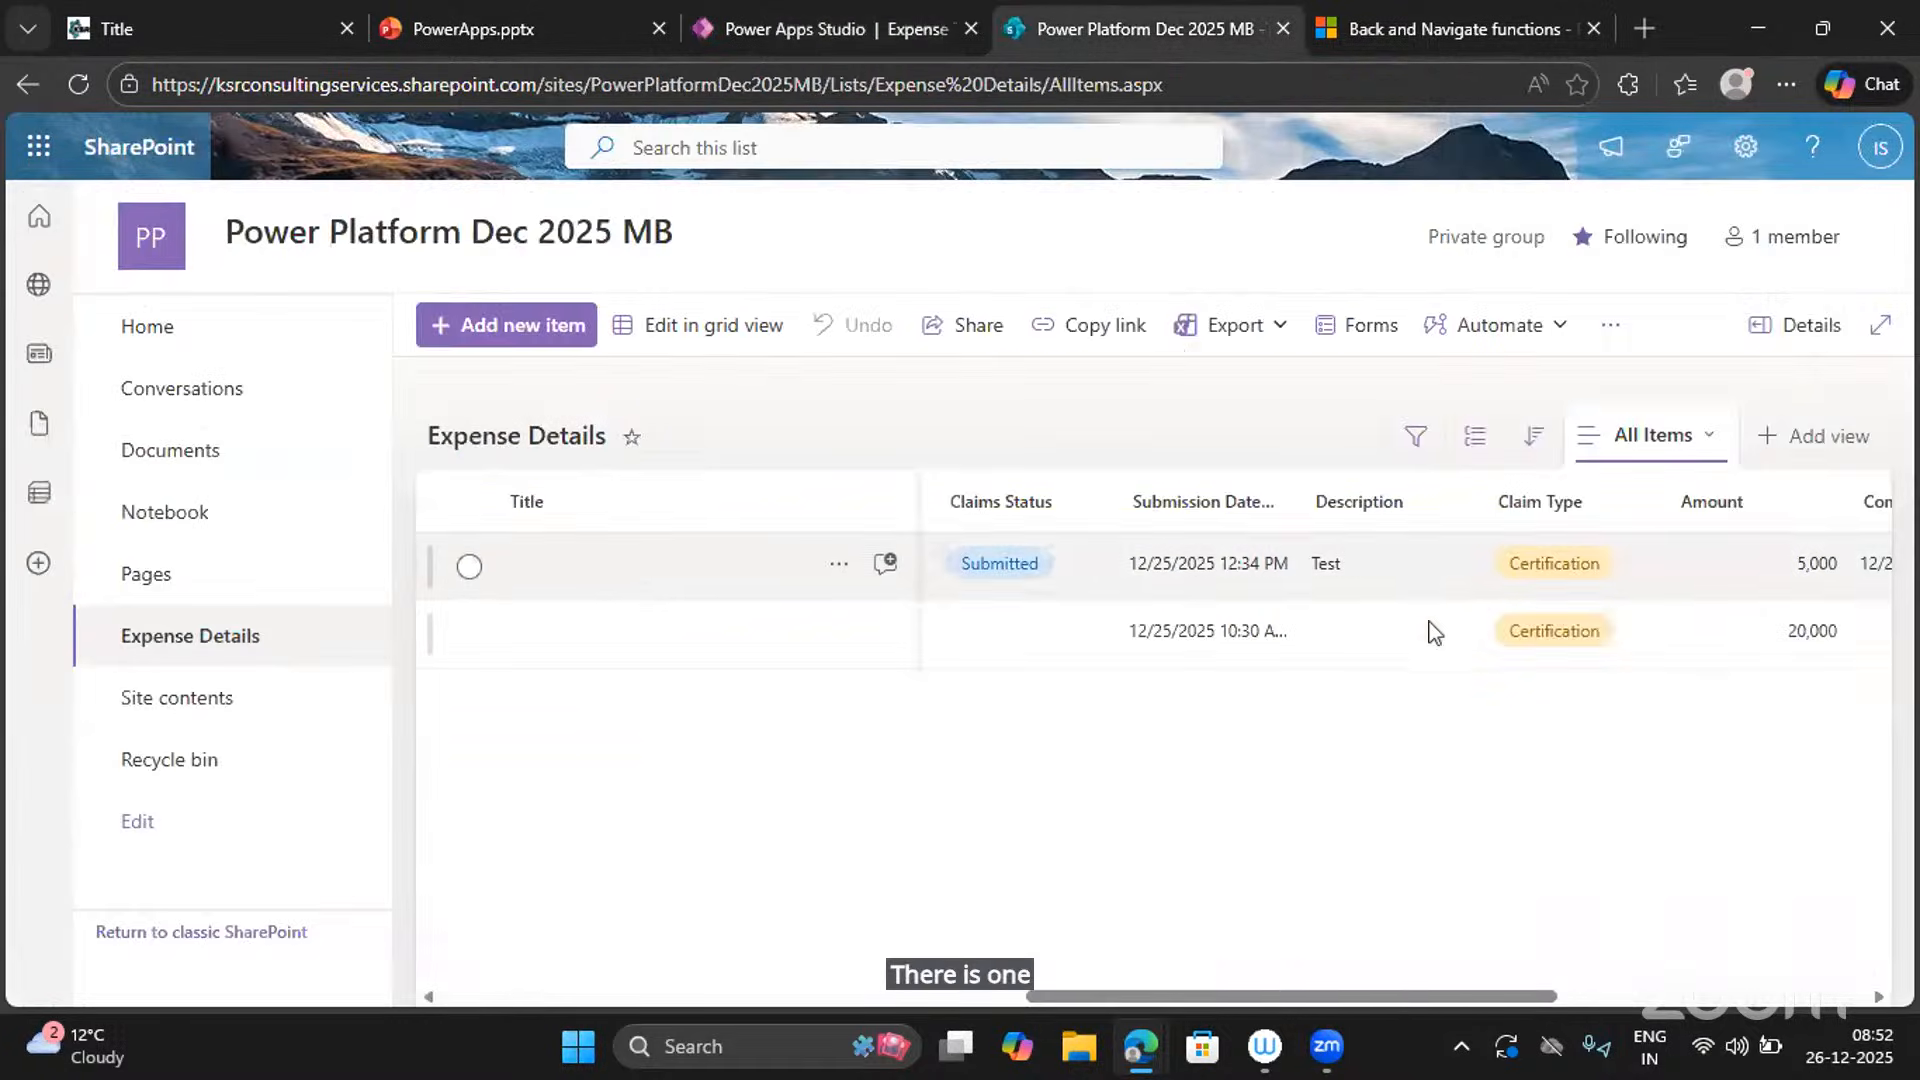
{"action": "scroll", "coordinate": [1406, 634], "scroll_direction": "right", "scroll_amount": 5}
{"action": "scroll", "coordinate": [1409, 637], "scroll_direction": "left", "scroll_amount": 5}
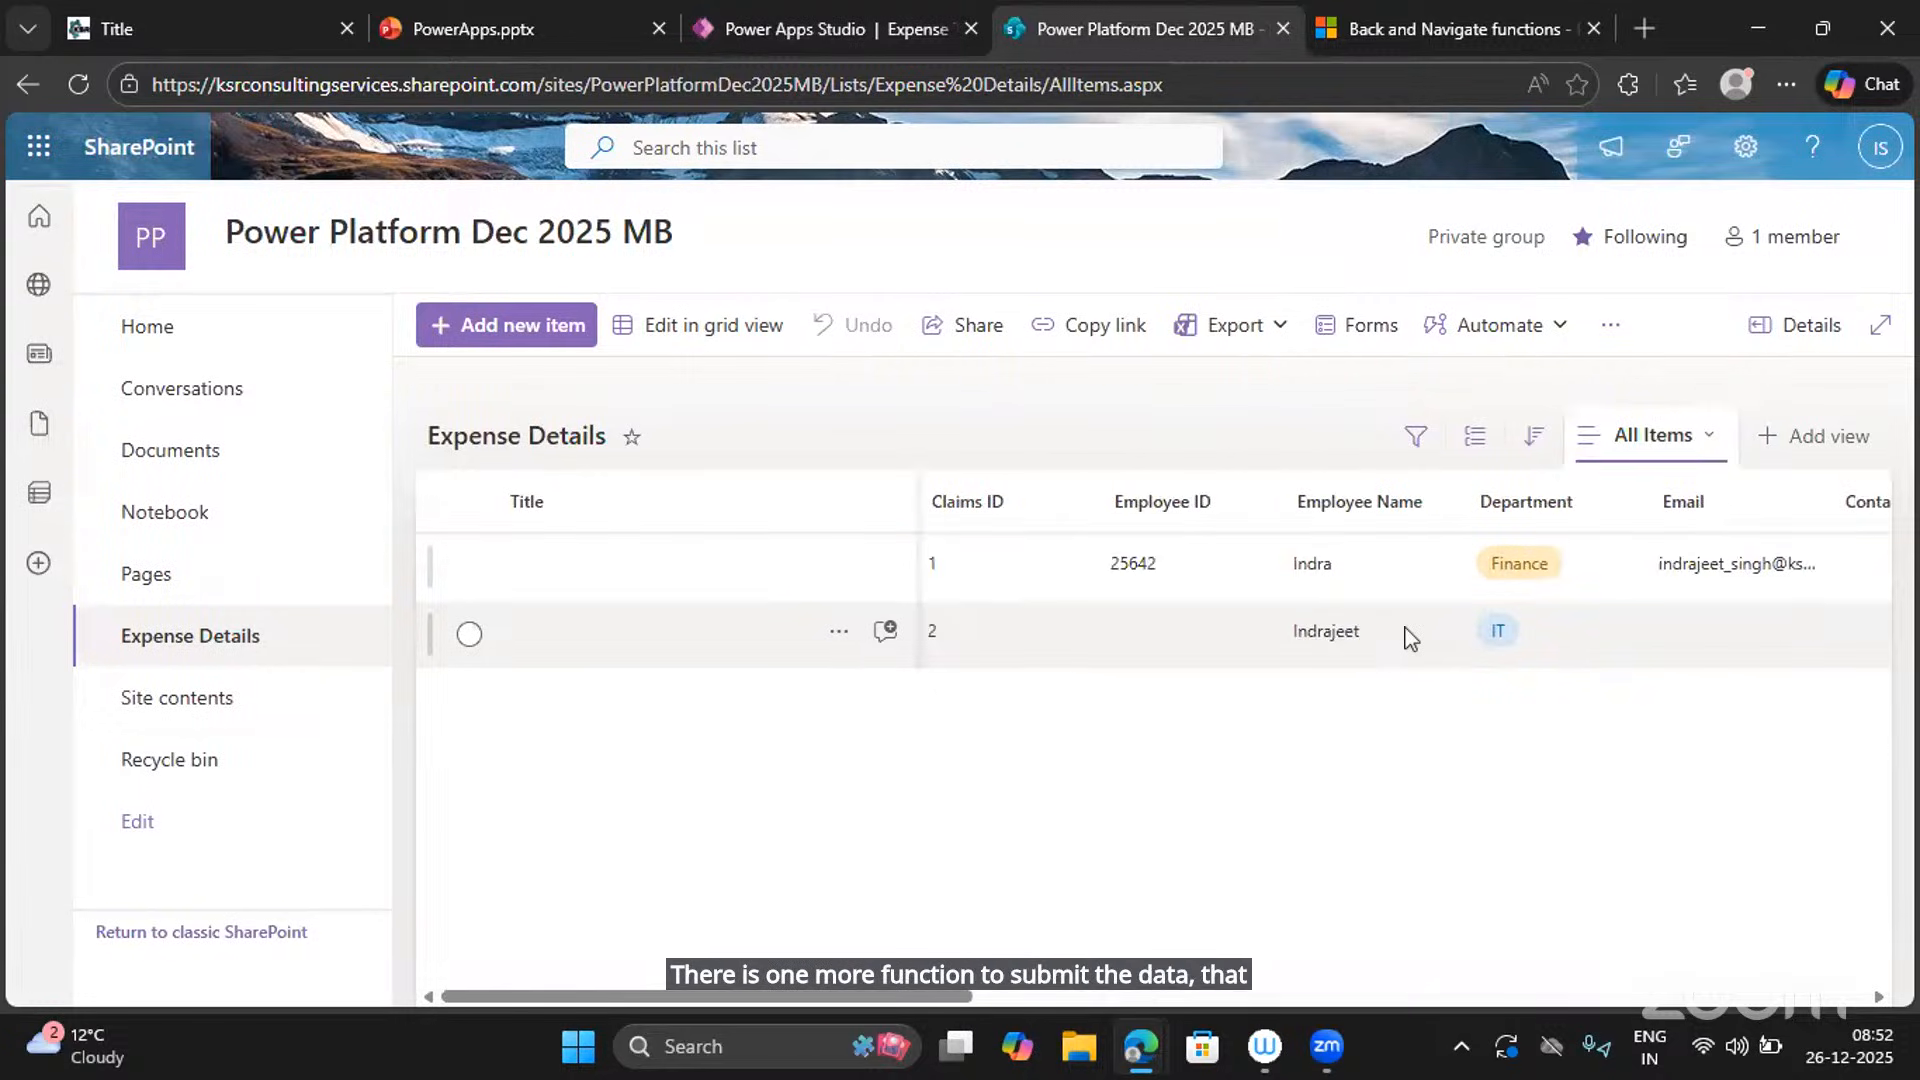
{"action": "left_click", "coordinate": [852, 10]}
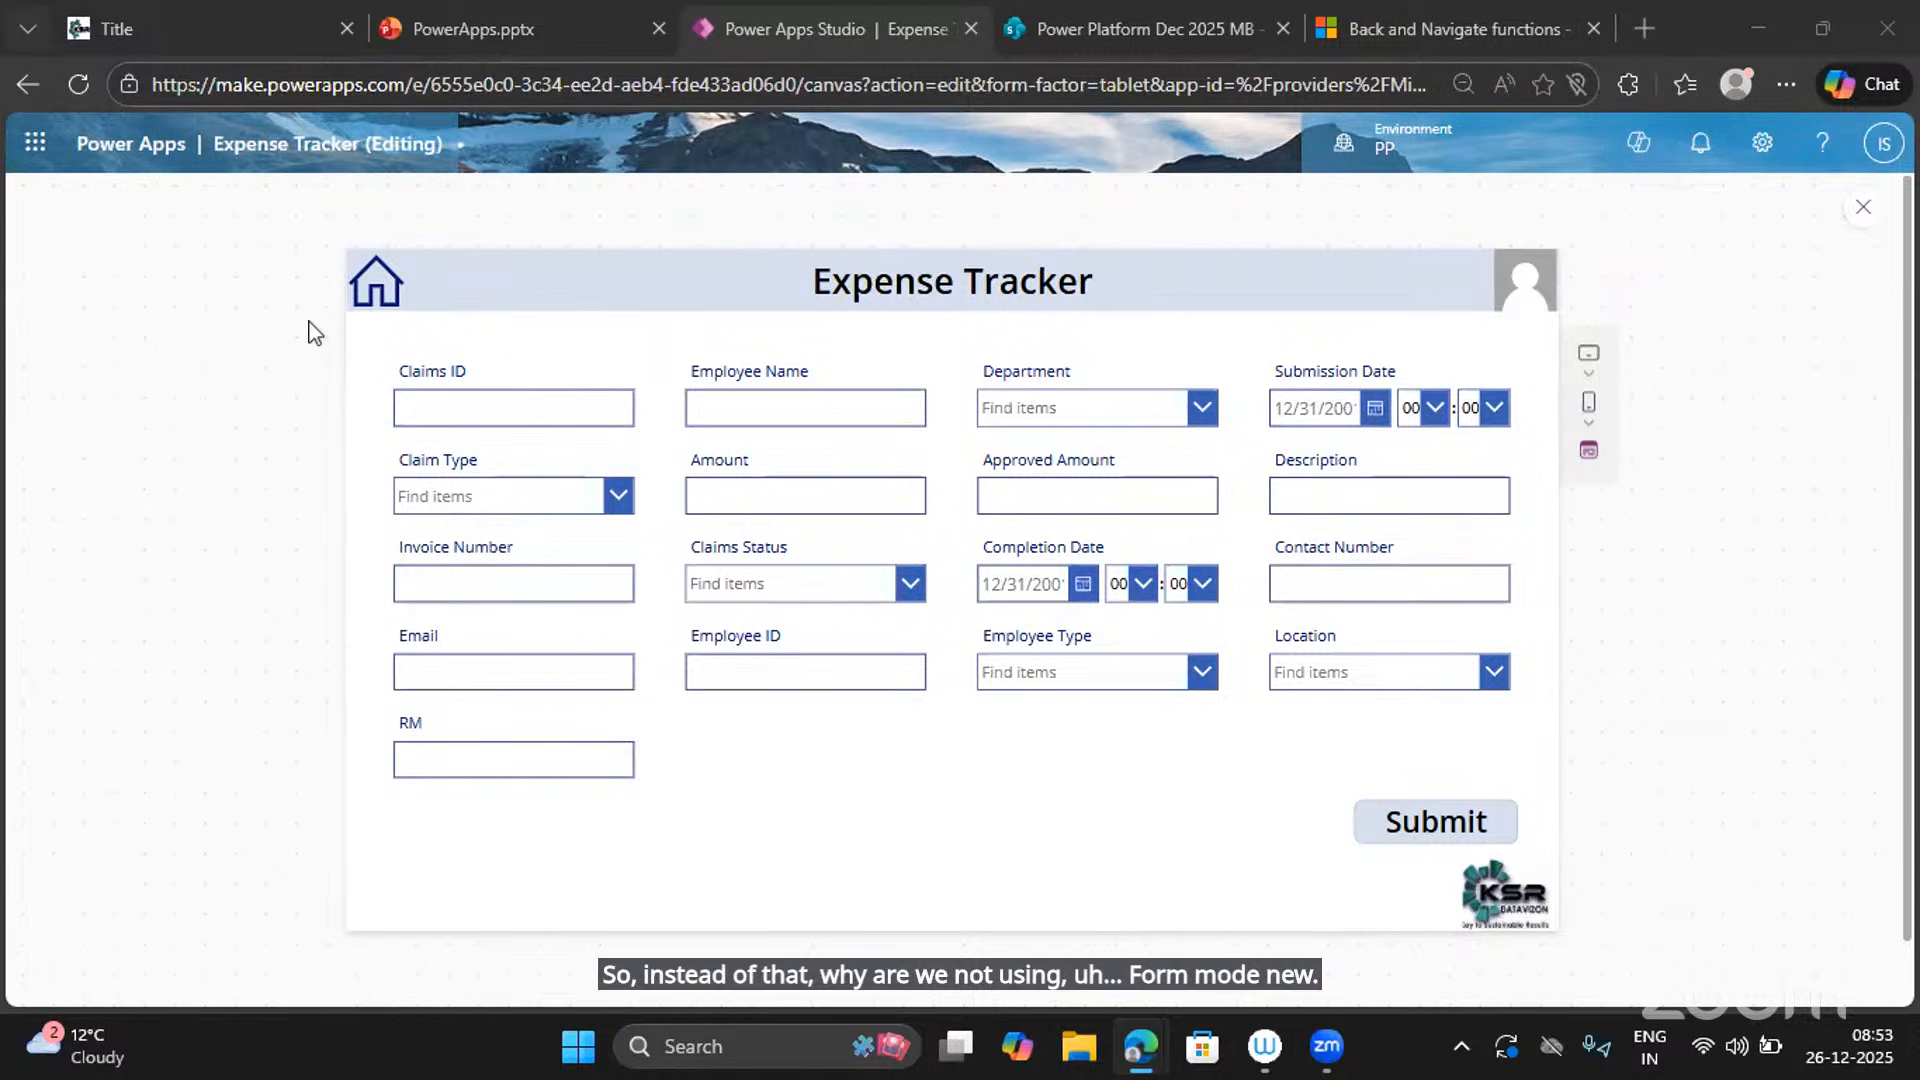
Close the preview and confirm Form1's DefaultMode is FormMode.New.
{"action": "left_click", "coordinate": [1864, 216]}
{"action": "left_click", "coordinate": [1316, 798]}
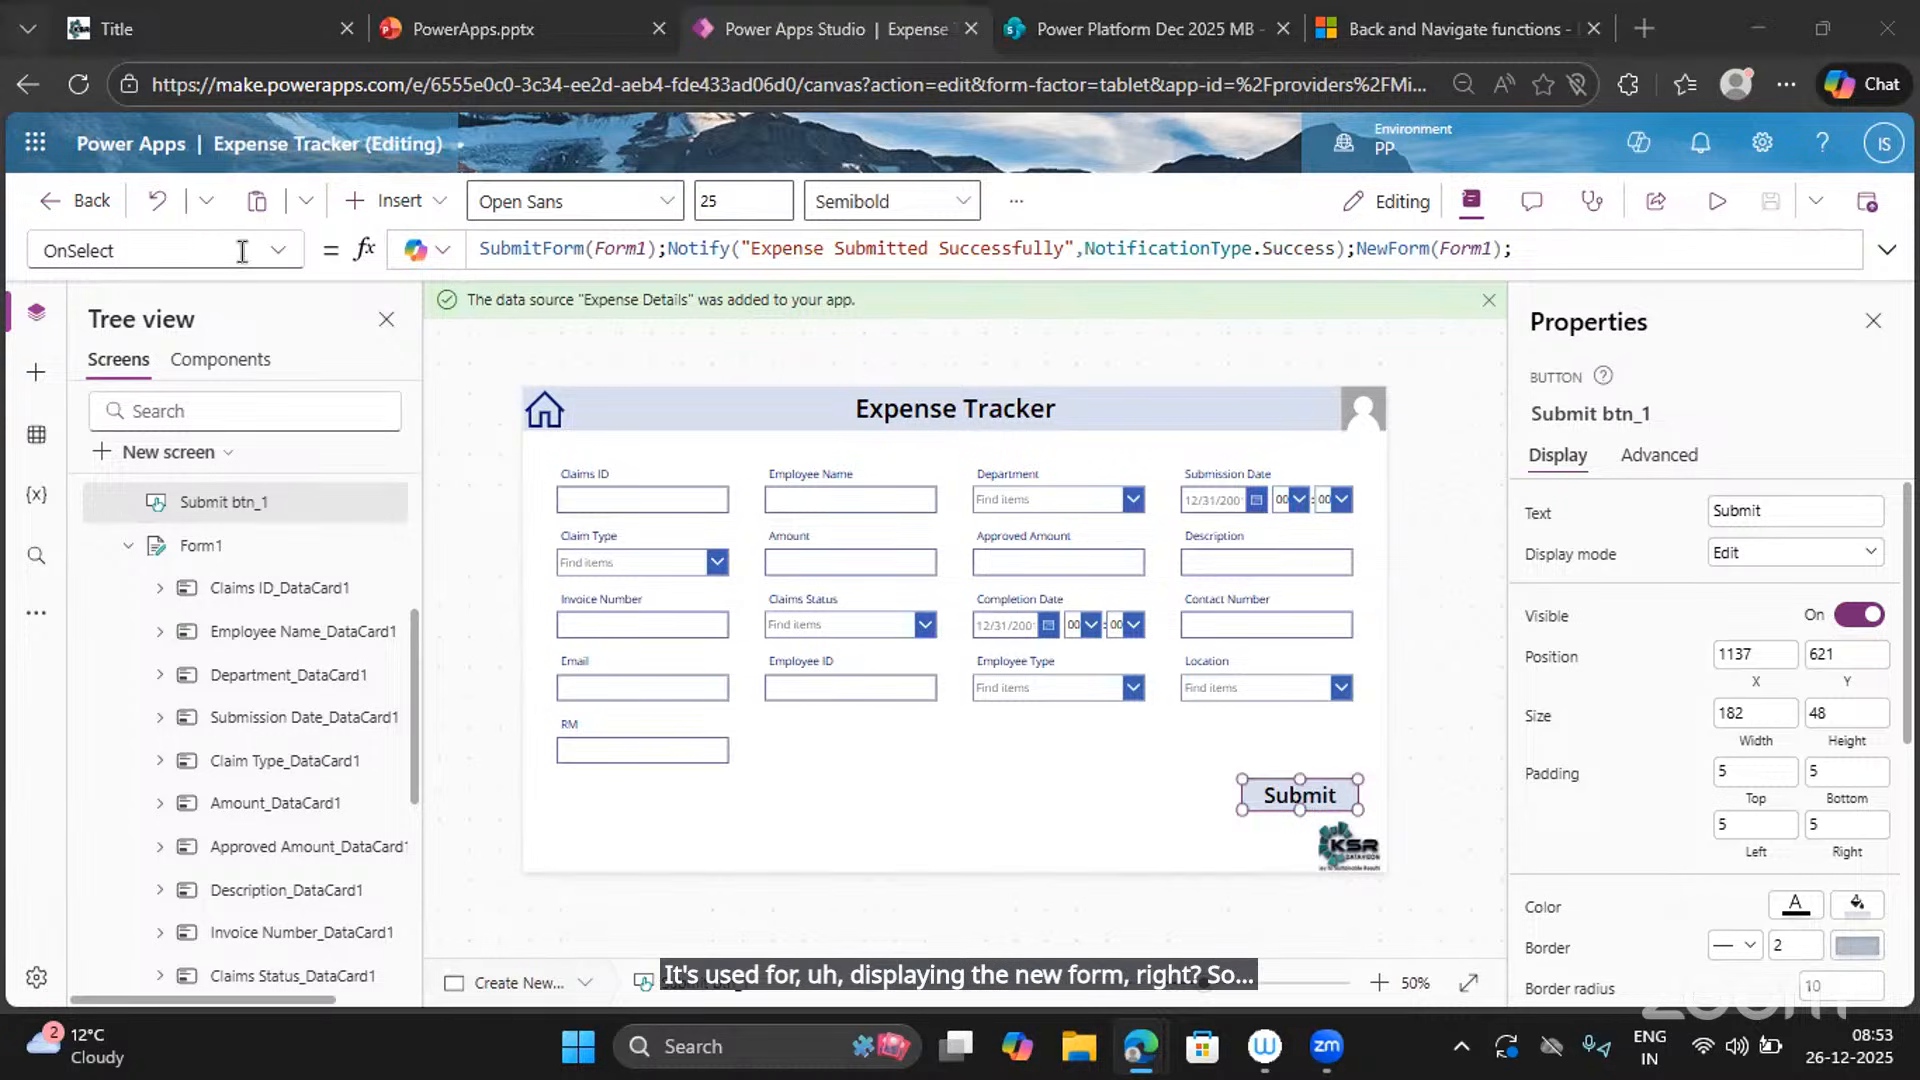
{"action": "left_click", "coordinate": [993, 764]}
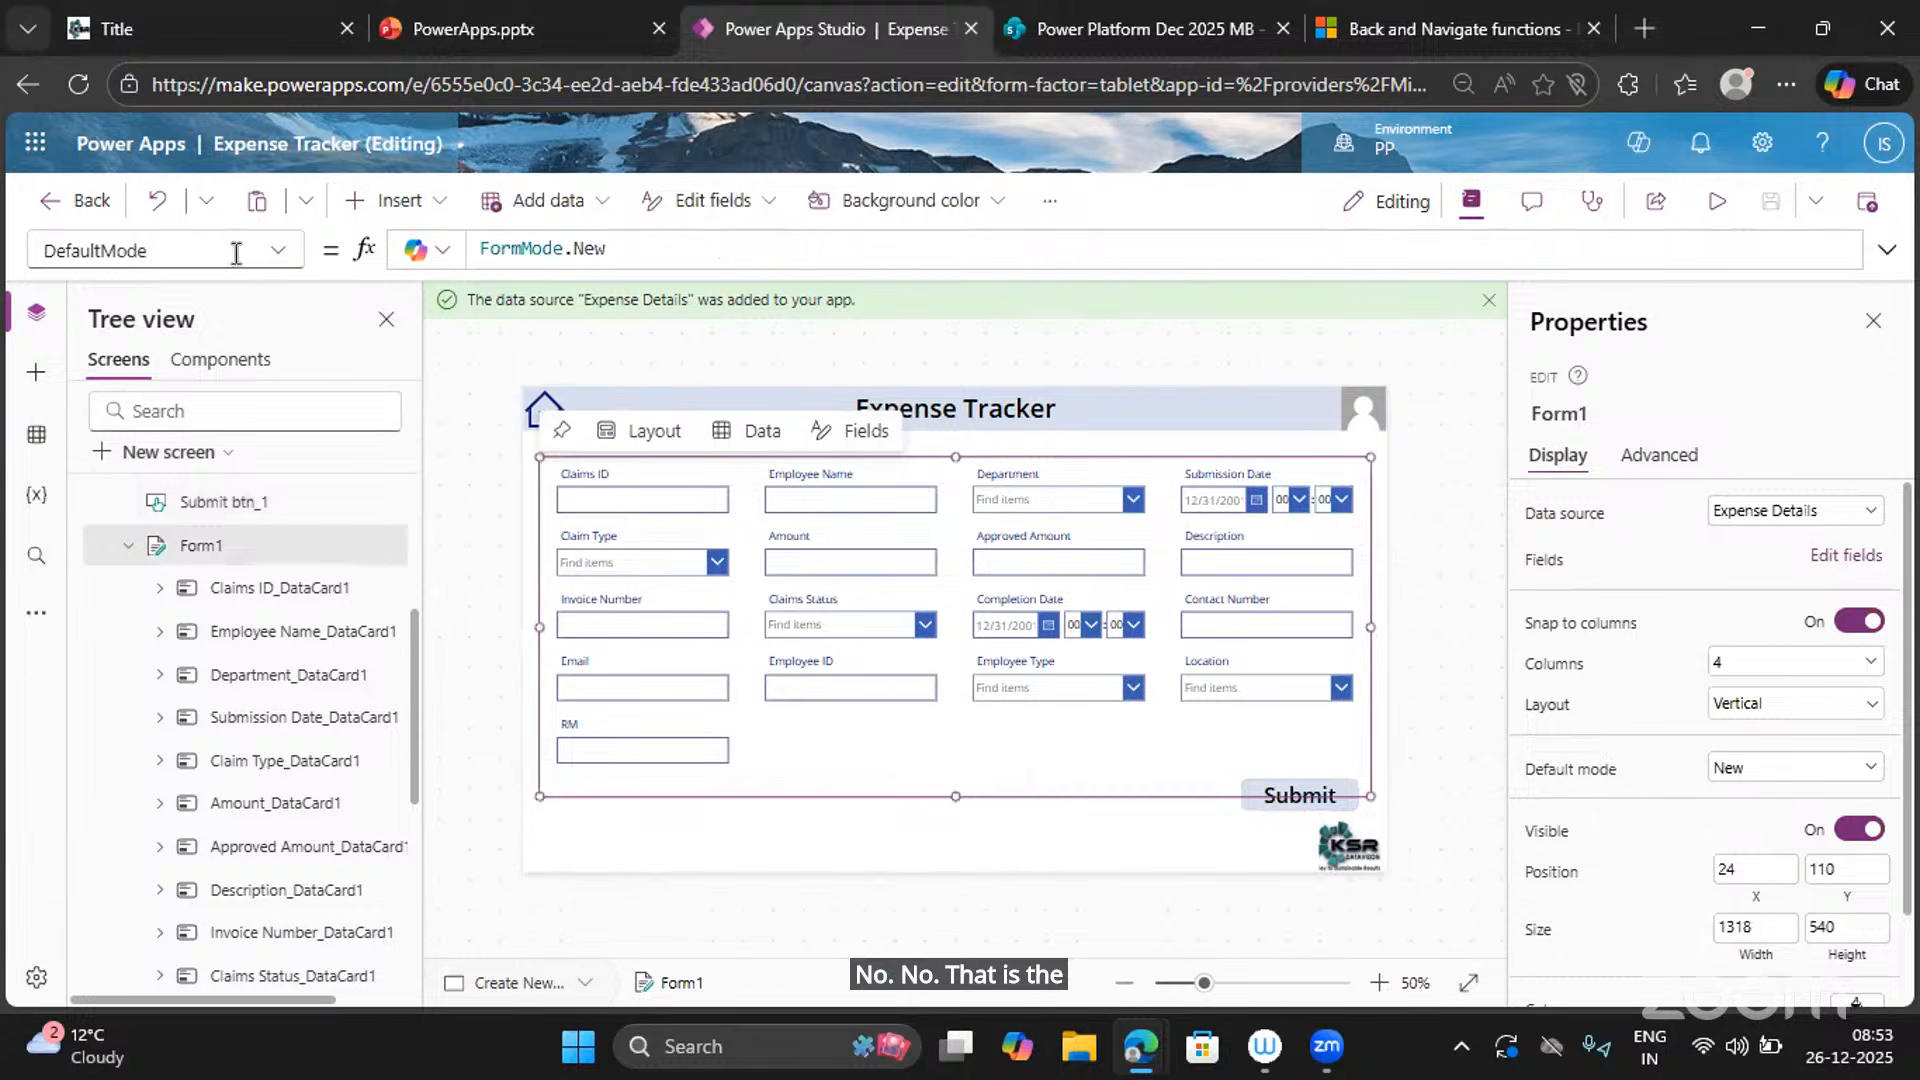
{"action": "left_click", "coordinate": [146, 262]}
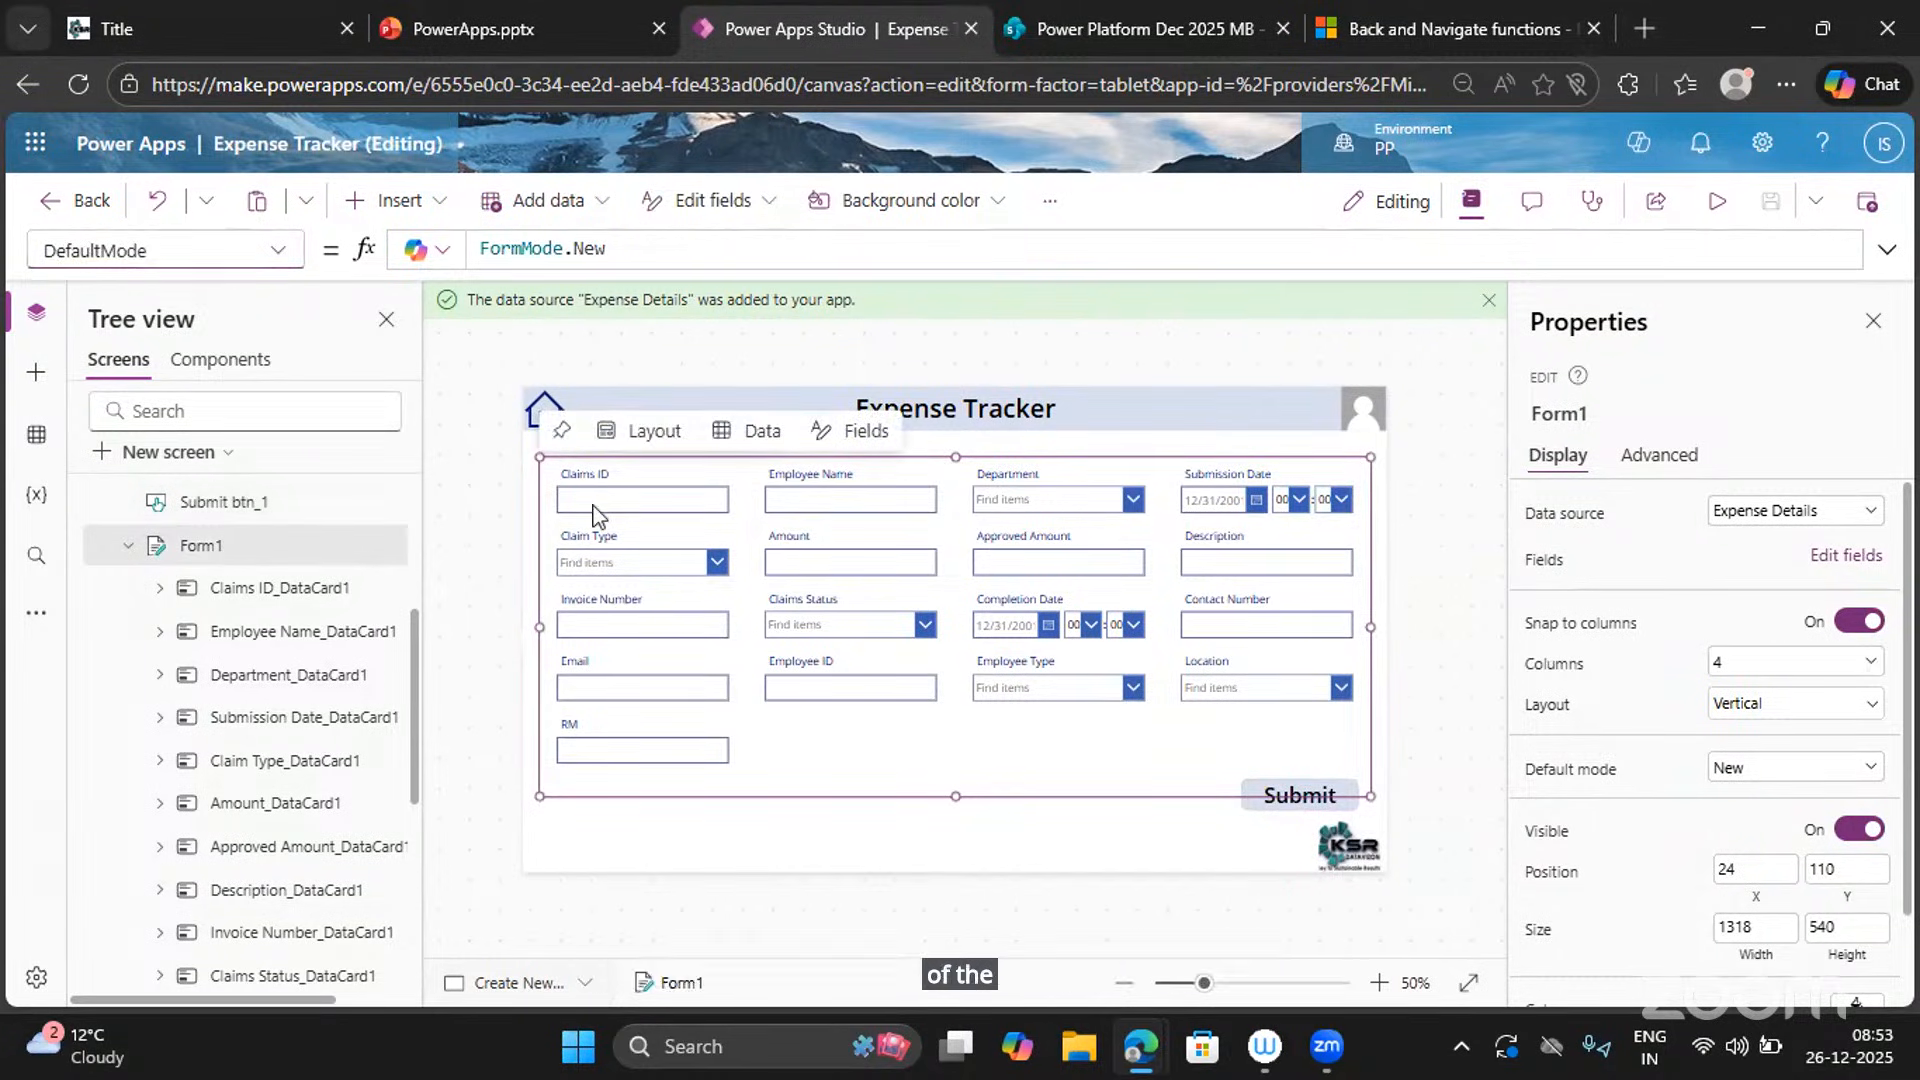
{"action": "left_click", "coordinate": [626, 251]}
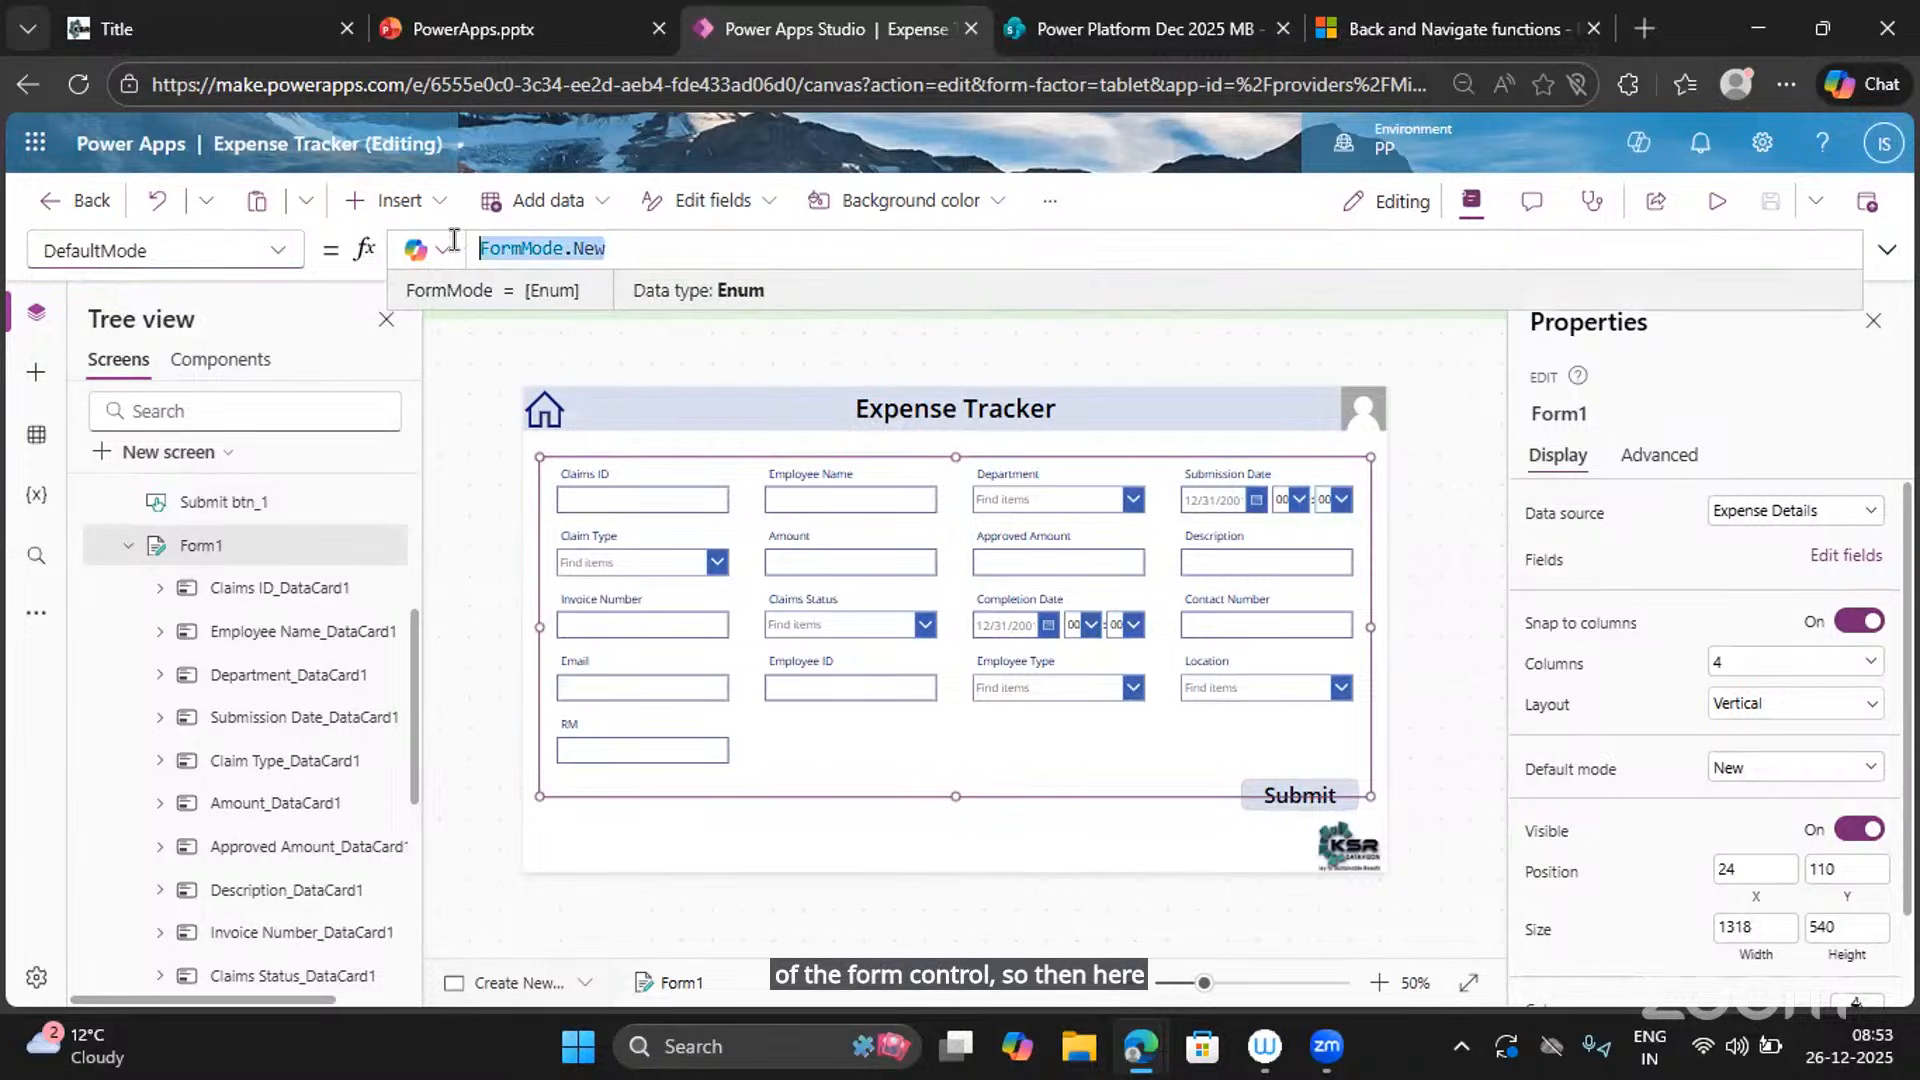
{"action": "left_click", "coordinate": [1306, 808]}
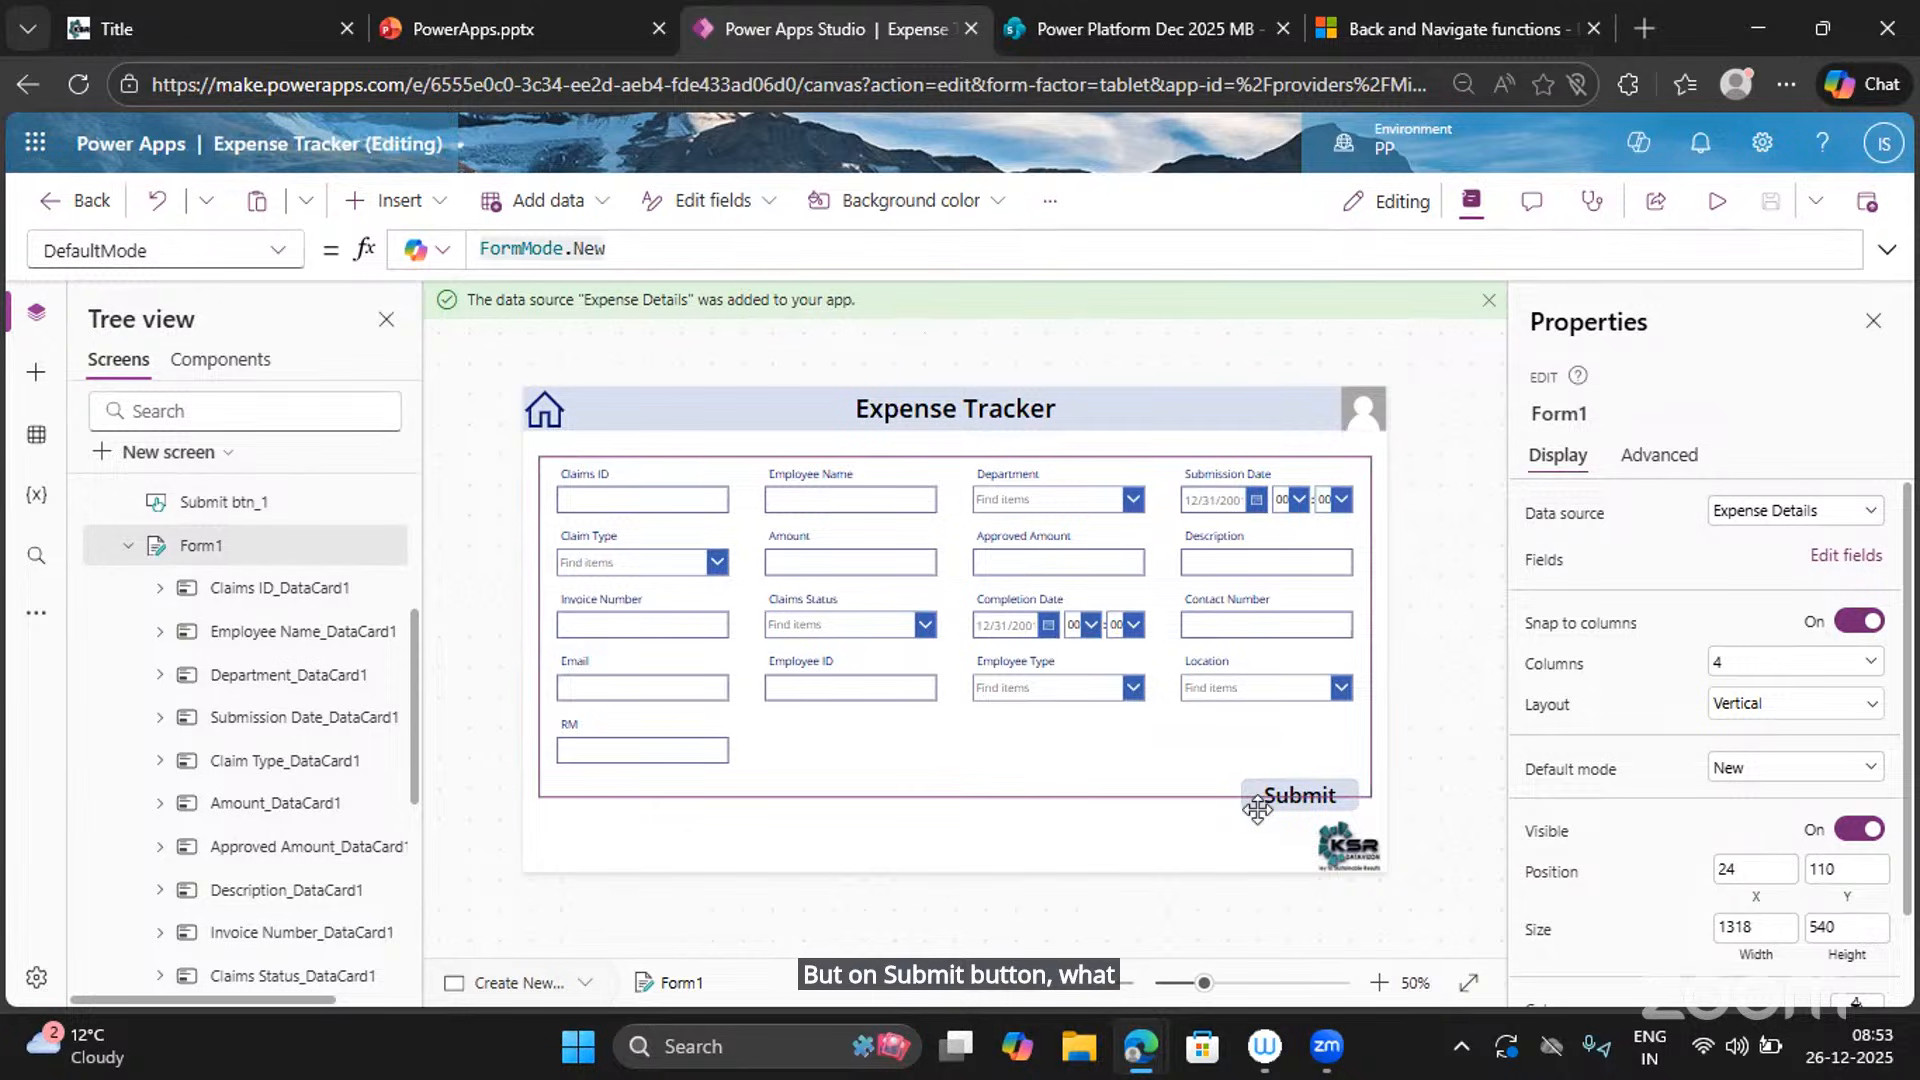
Highlight NewForm(Form1) in the Submit button's OnSelect formula.
{"action": "left_click", "coordinate": [1303, 849]}
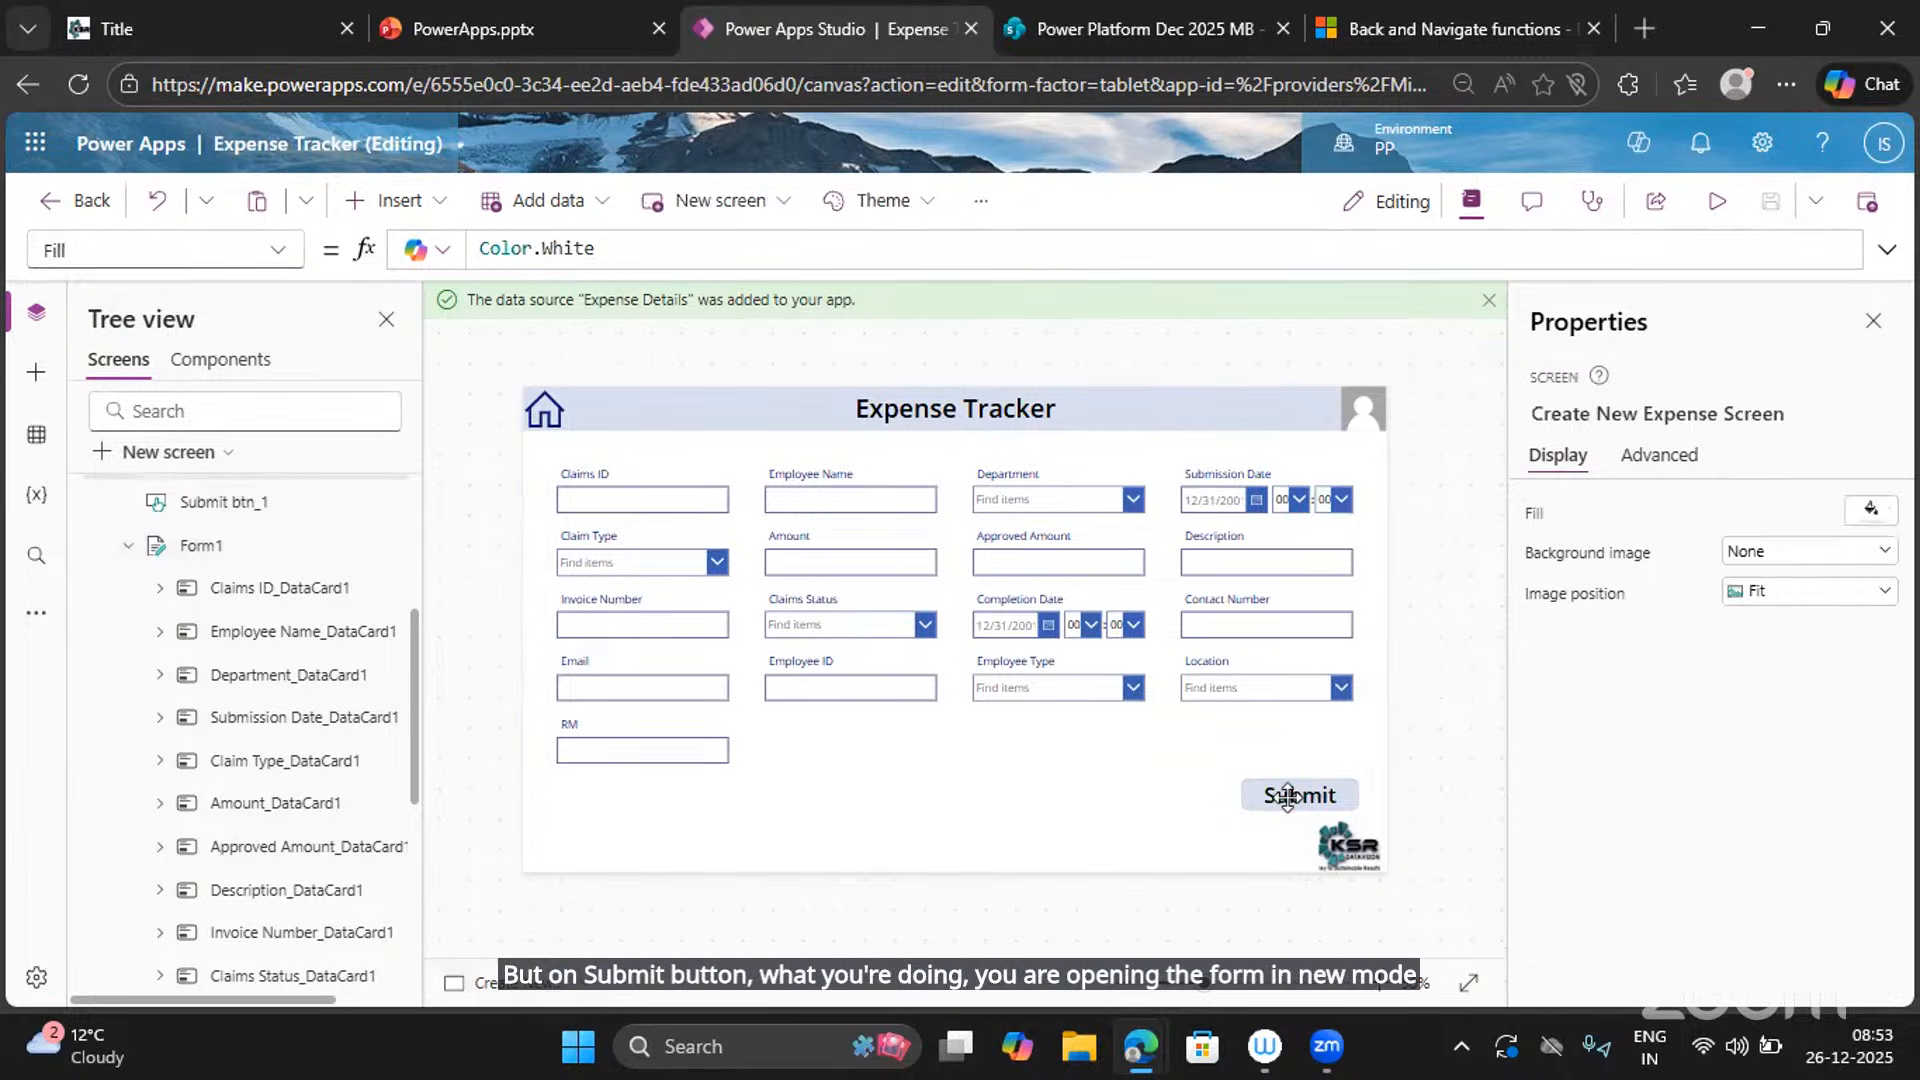
{"action": "left_click", "coordinate": [1294, 808]}
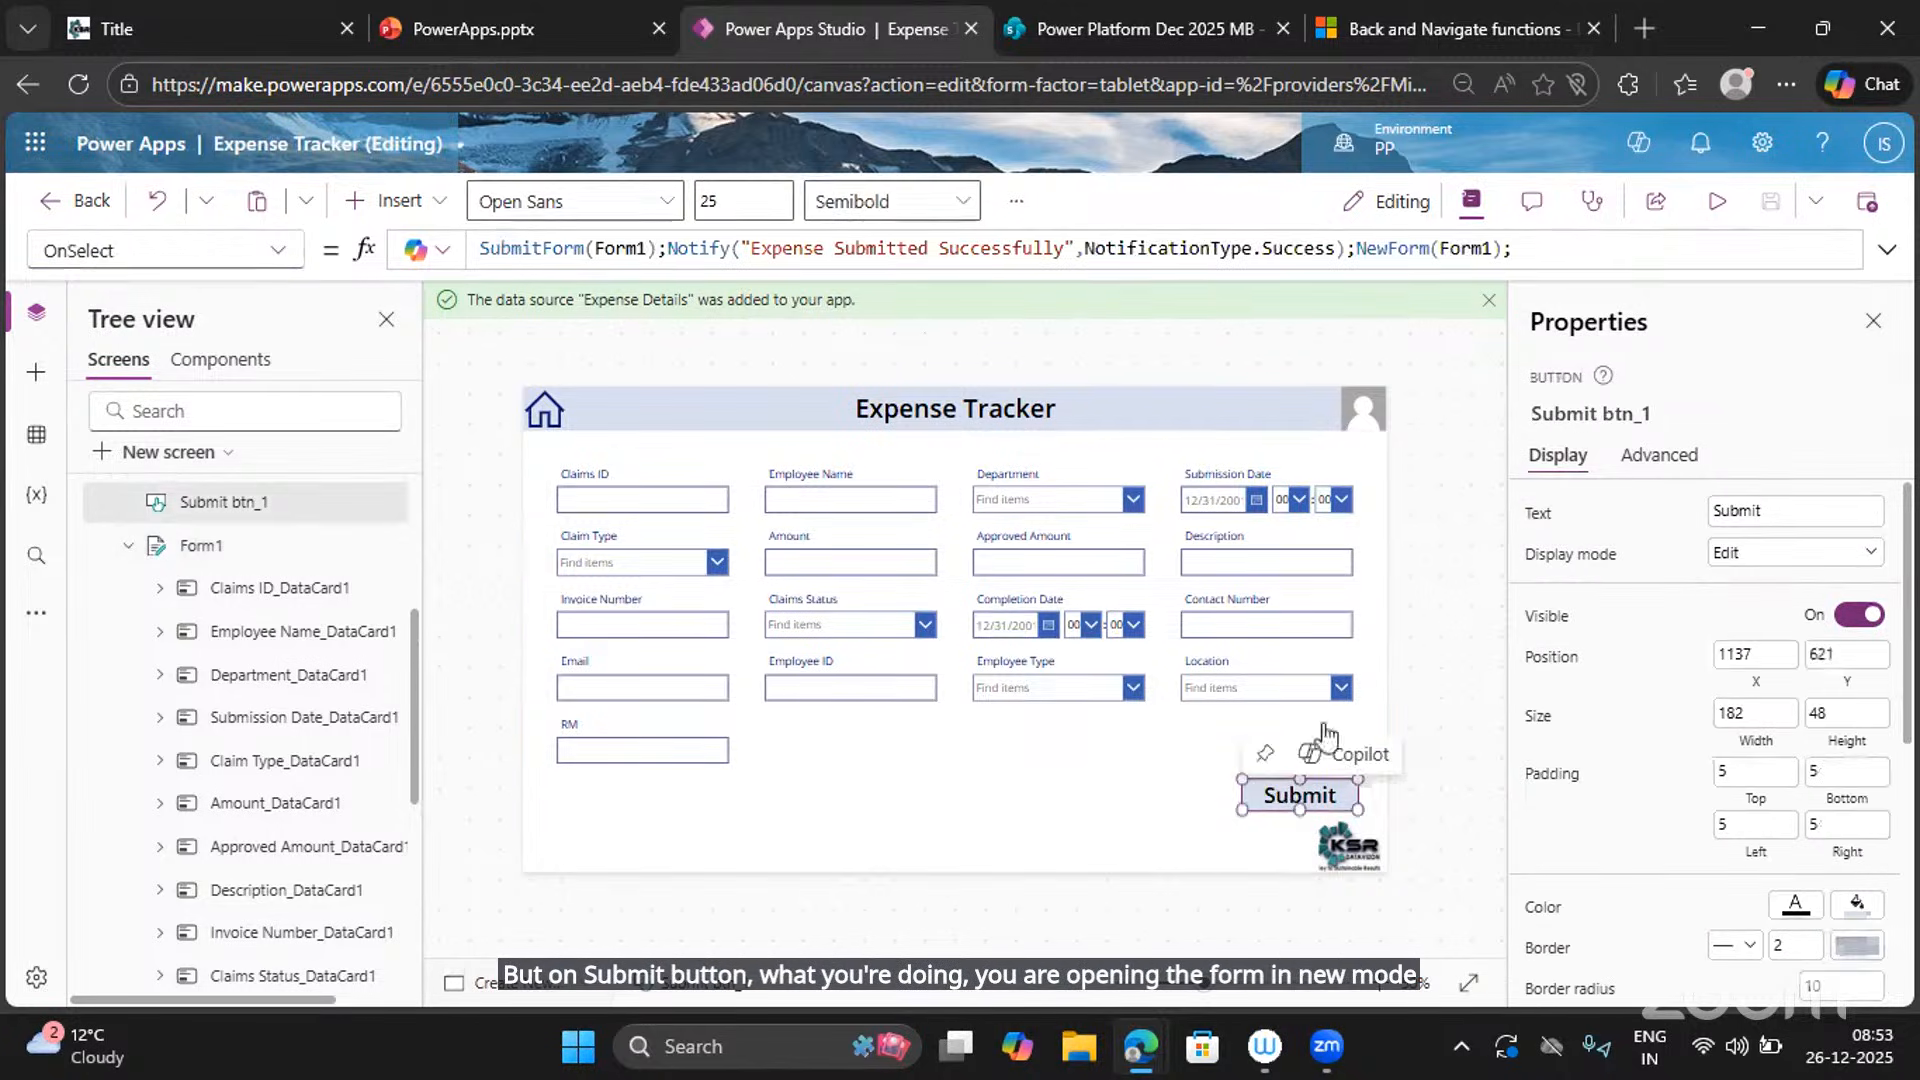
{"action": "left_click", "coordinate": [1500, 252]}
{"action": "left_click", "coordinate": [1362, 249], "text": "shift"}
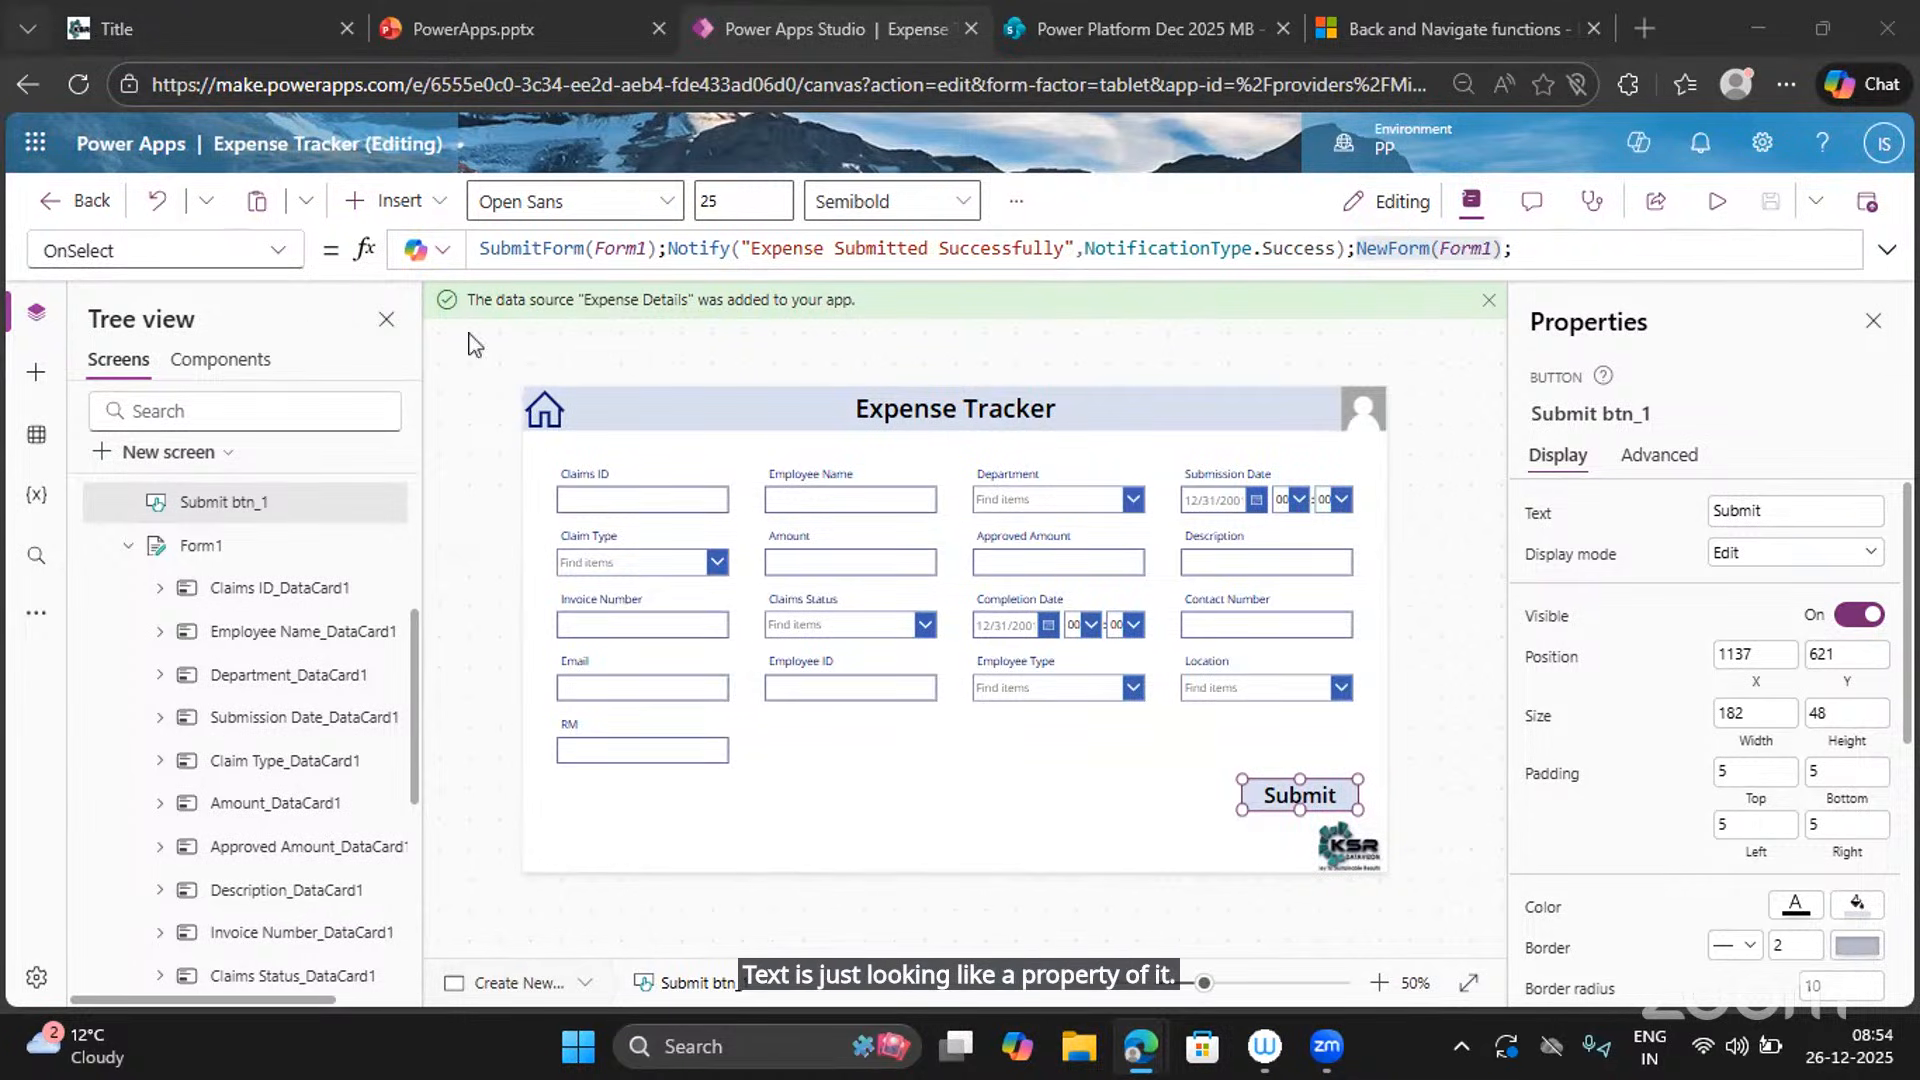
{"action": "left_click", "coordinate": [279, 252]}
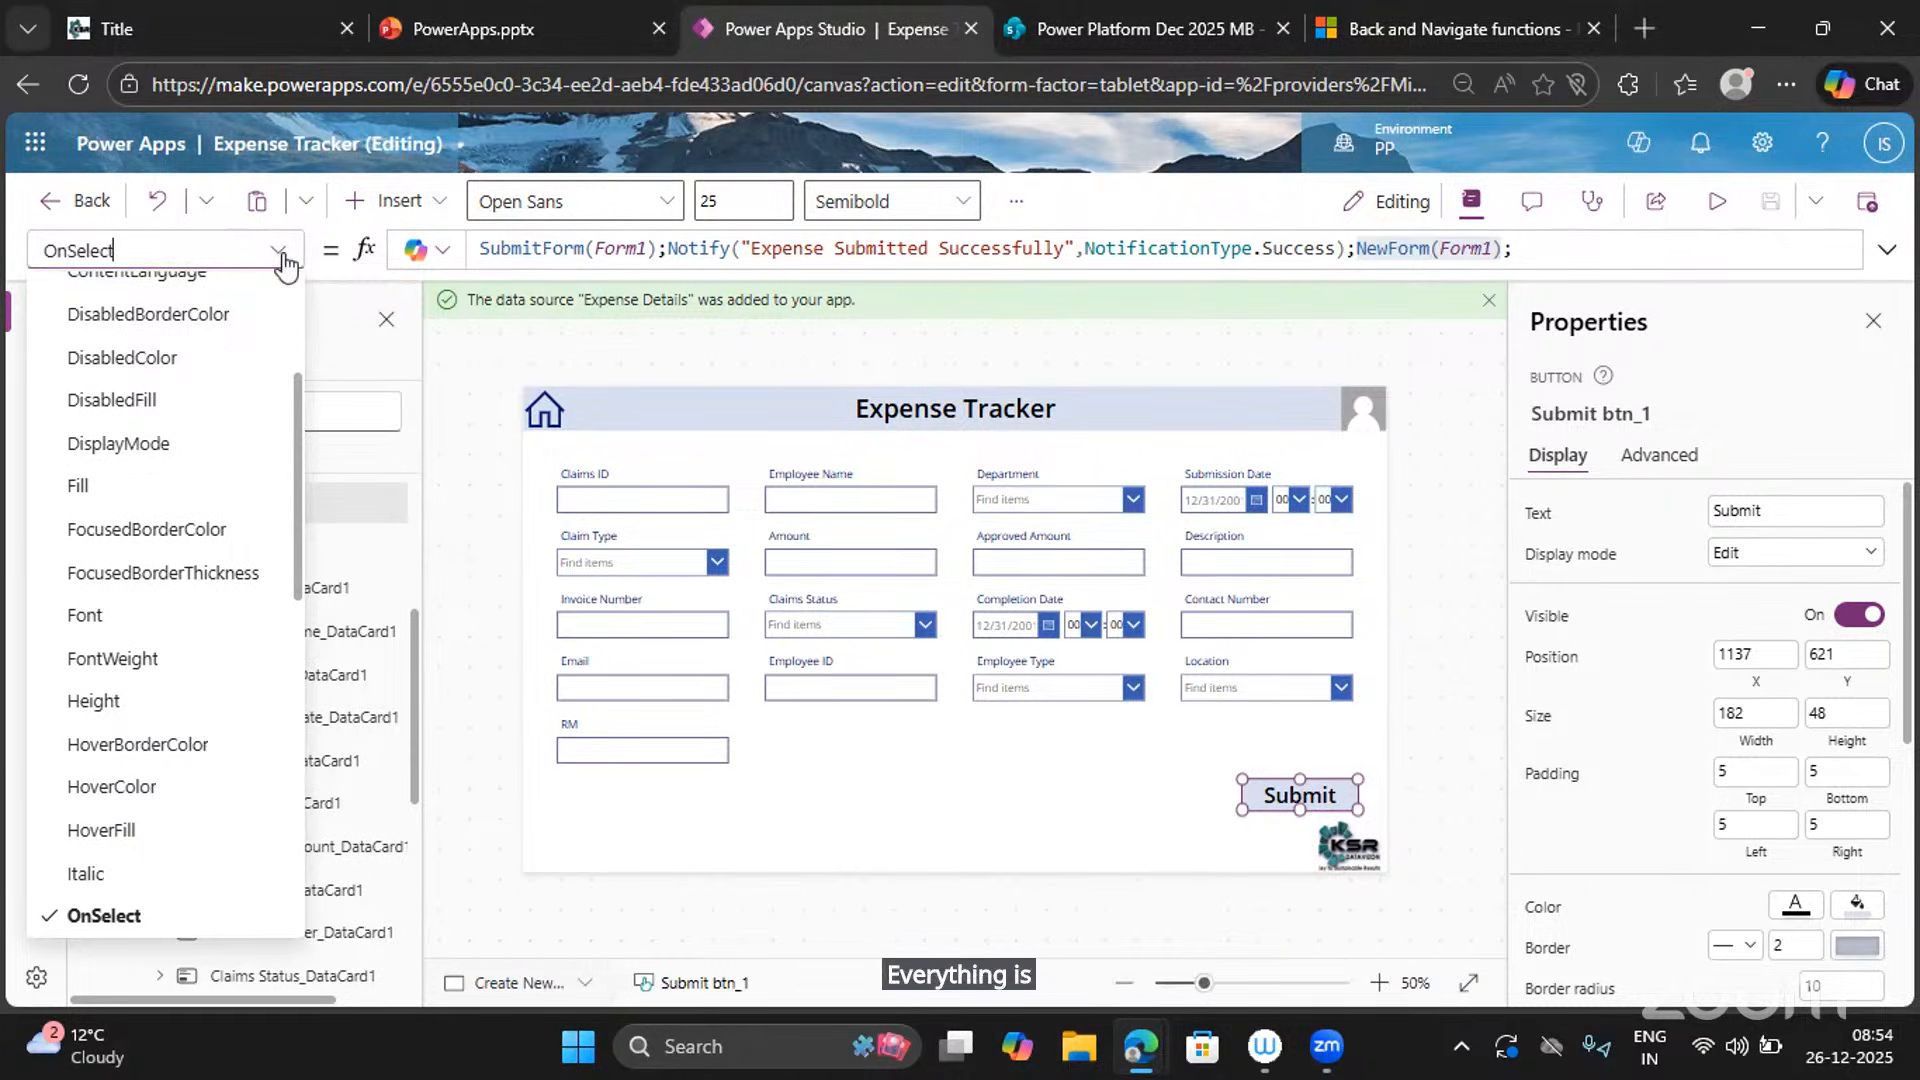
{"action": "scroll", "coordinate": [135, 355], "scroll_direction": "up", "scroll_amount": 3}
{"action": "scroll", "coordinate": [135, 355], "scroll_direction": "down", "scroll_amount": 8}
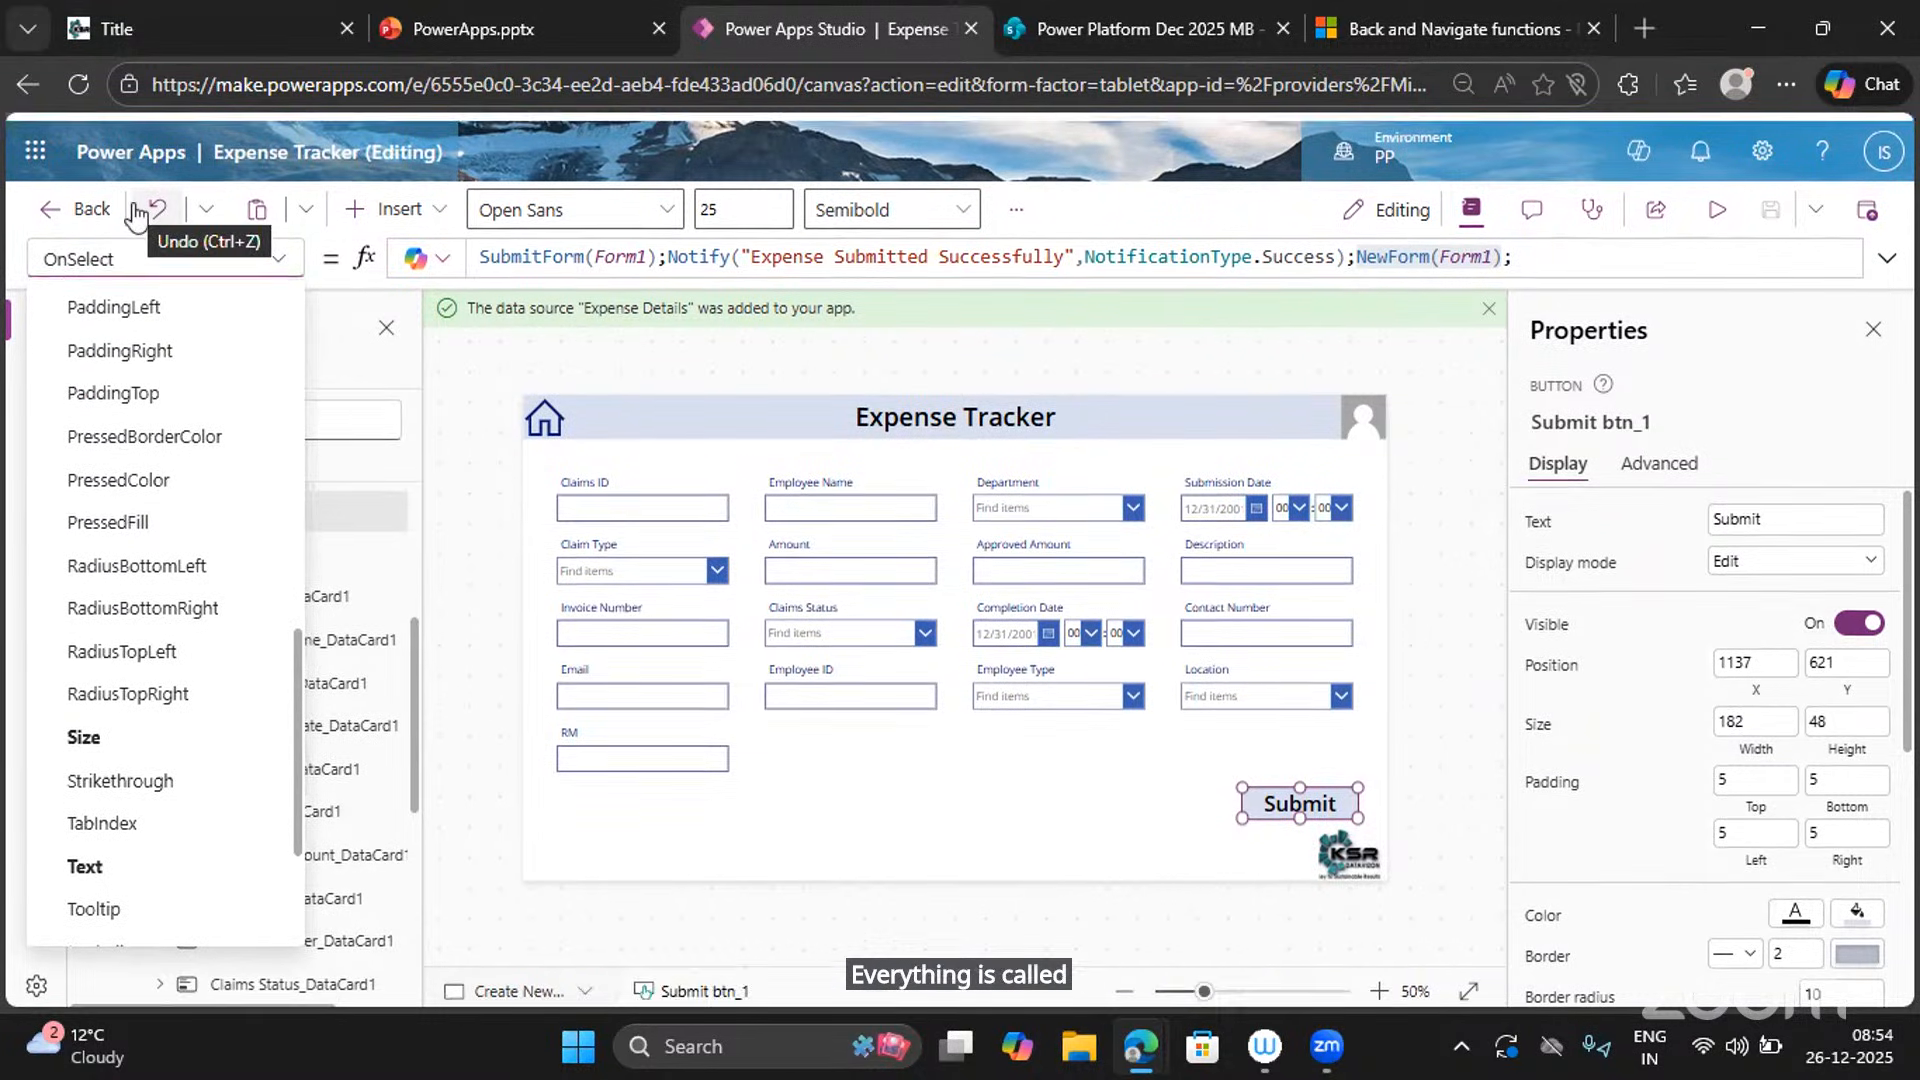
{"action": "scroll", "coordinate": [200, 455], "scroll_direction": "up", "scroll_amount": 8}
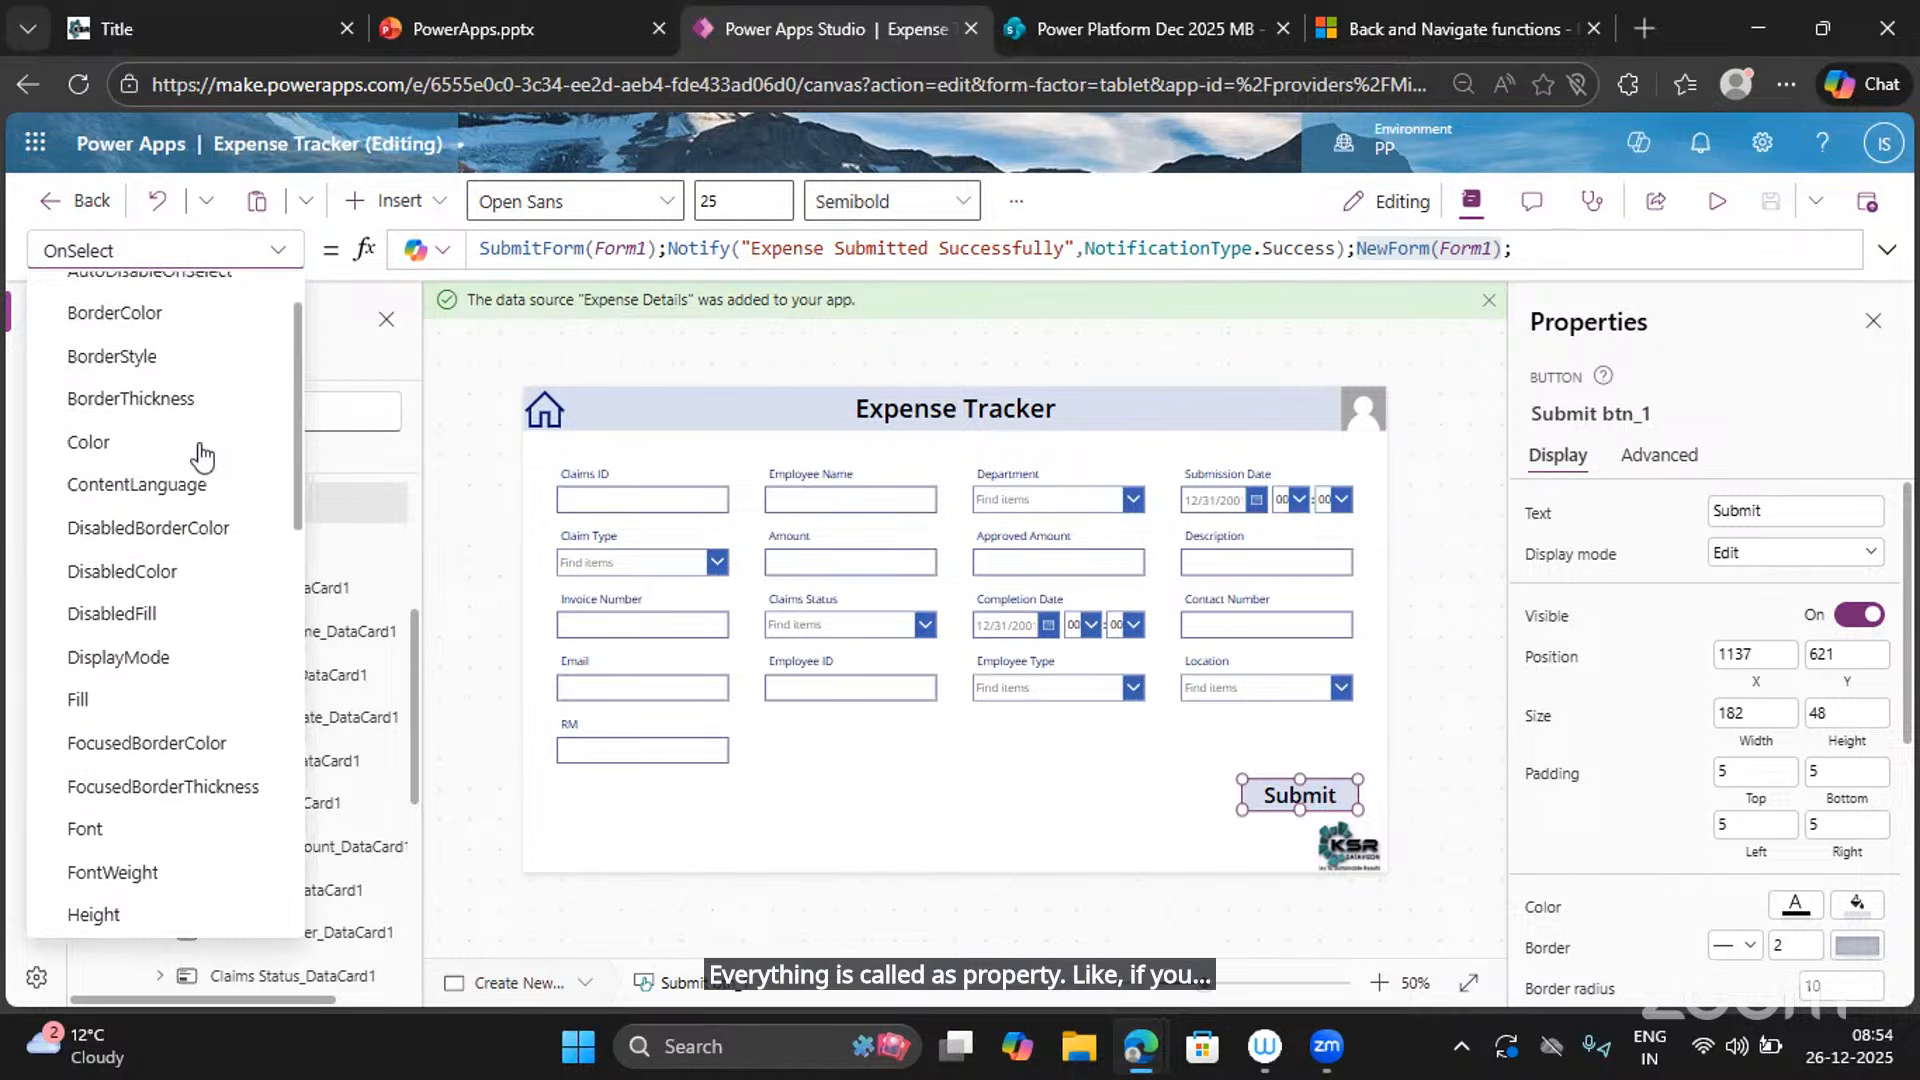
{"action": "scroll", "coordinate": [200, 454], "scroll_direction": "down", "scroll_amount": 4}
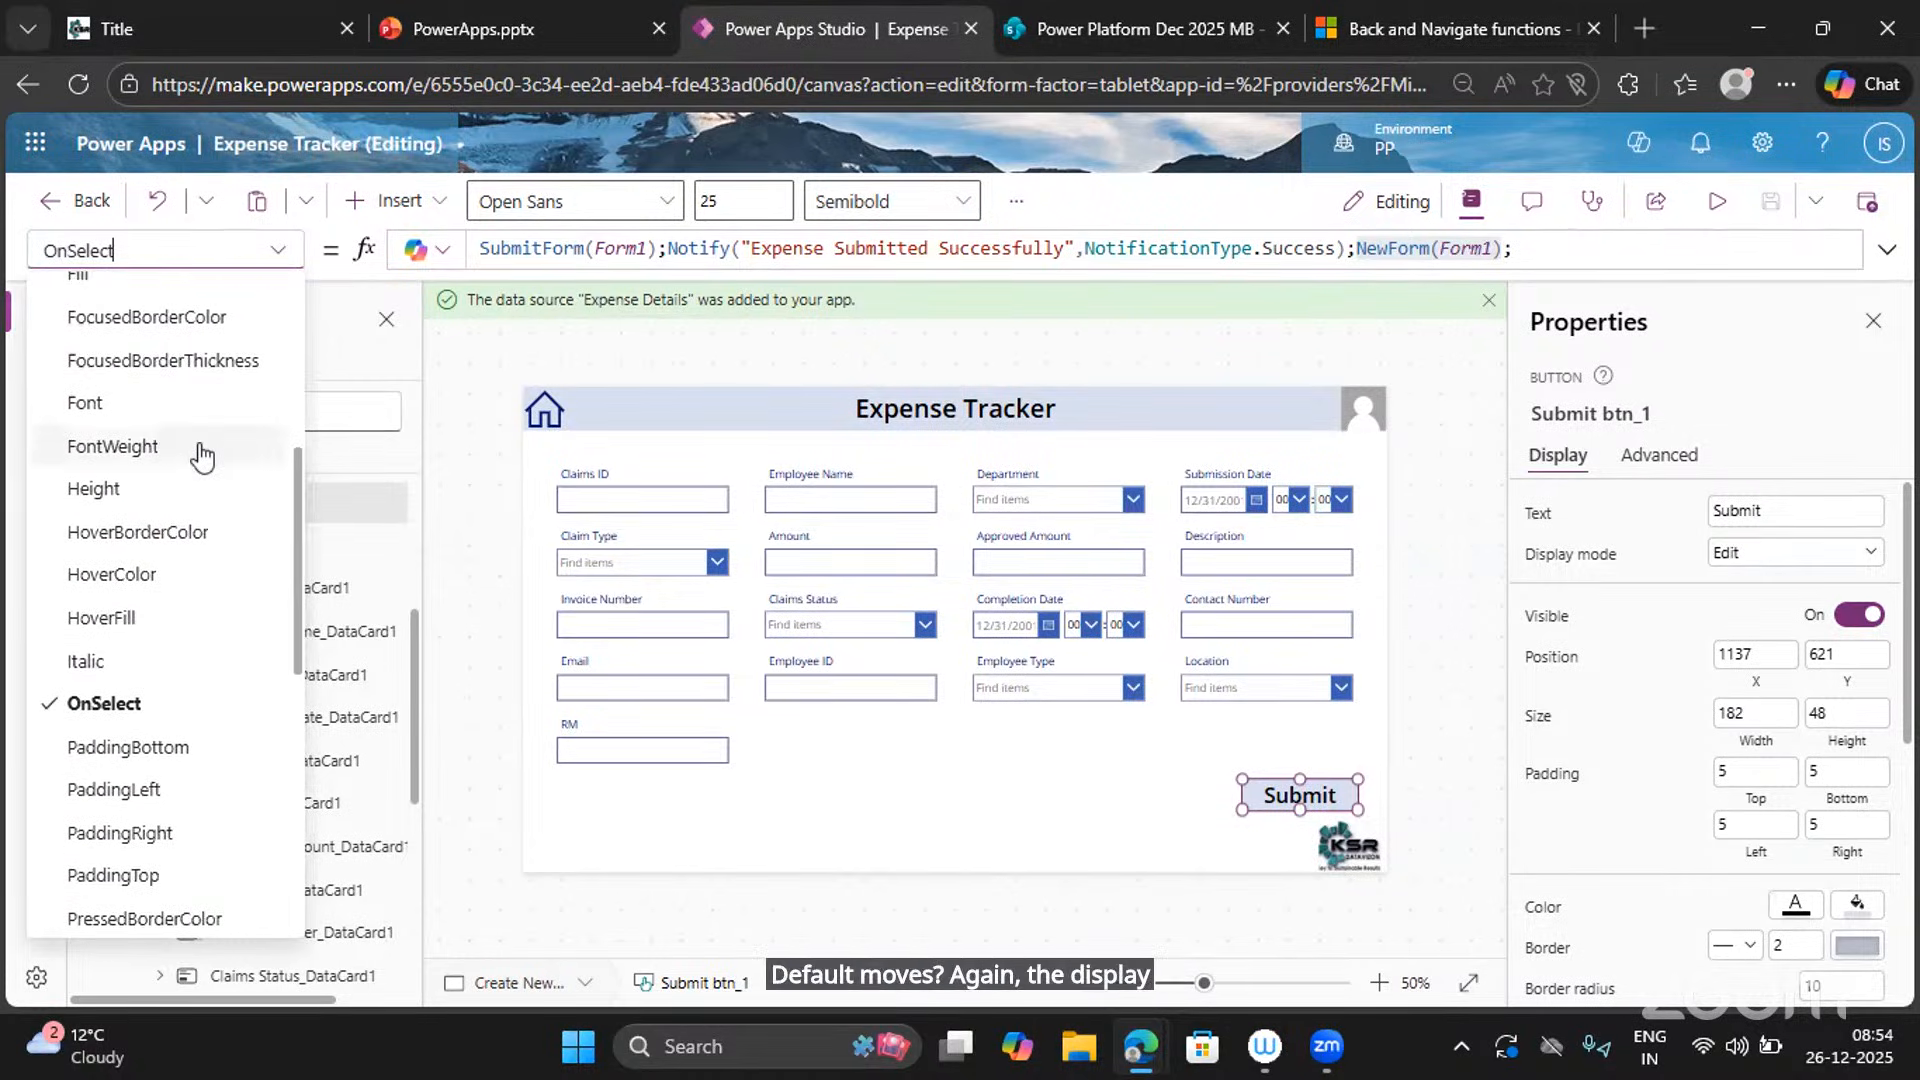
{"action": "scroll", "coordinate": [200, 450], "scroll_direction": "up", "scroll_amount": 3}
{"action": "left_click", "coordinate": [1048, 833]}
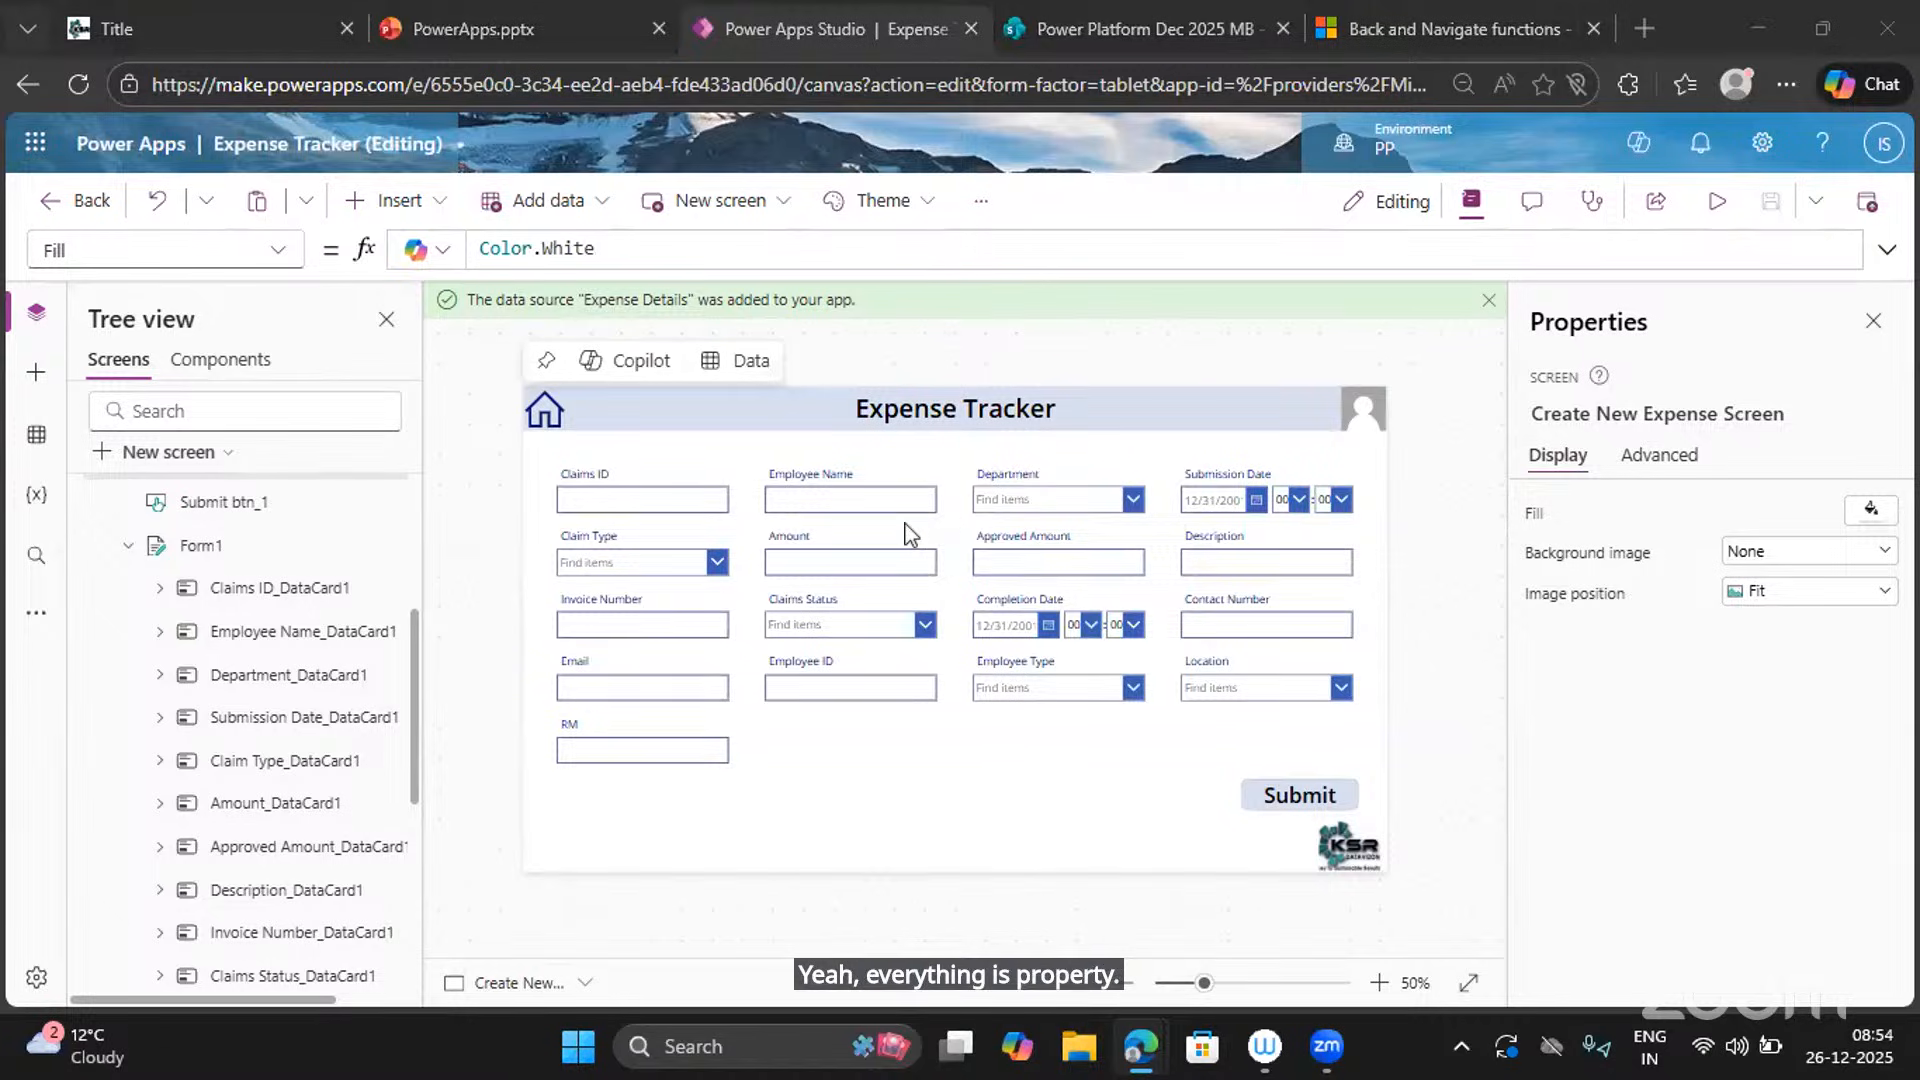
Unlock the Employee Name data card so its Default formula can be edited.
{"action": "left_click", "coordinate": [800, 500]}
{"action": "left_click", "coordinate": [800, 500]}
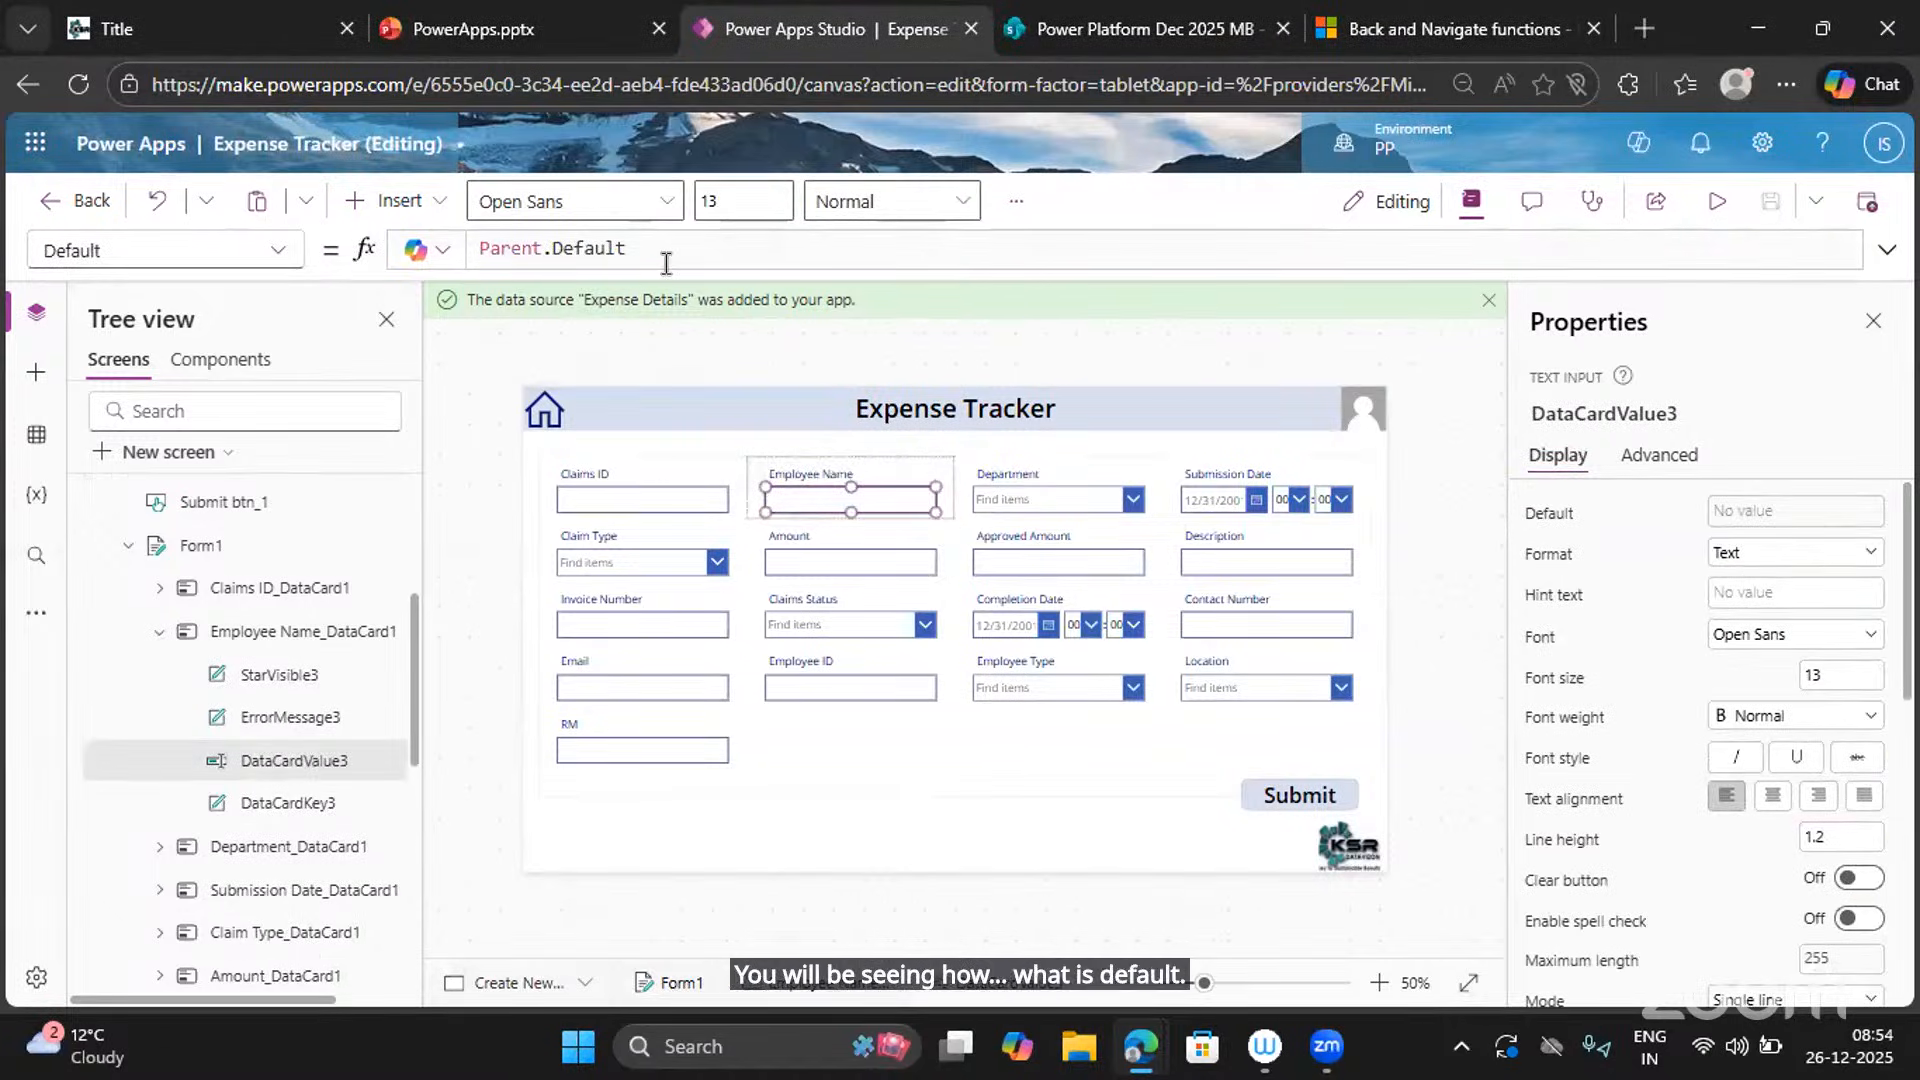
{"action": "left_click_drag", "start_coordinate": [664, 255], "coordinate": [424, 242]}
{"action": "key", "text": "BackSpace"}
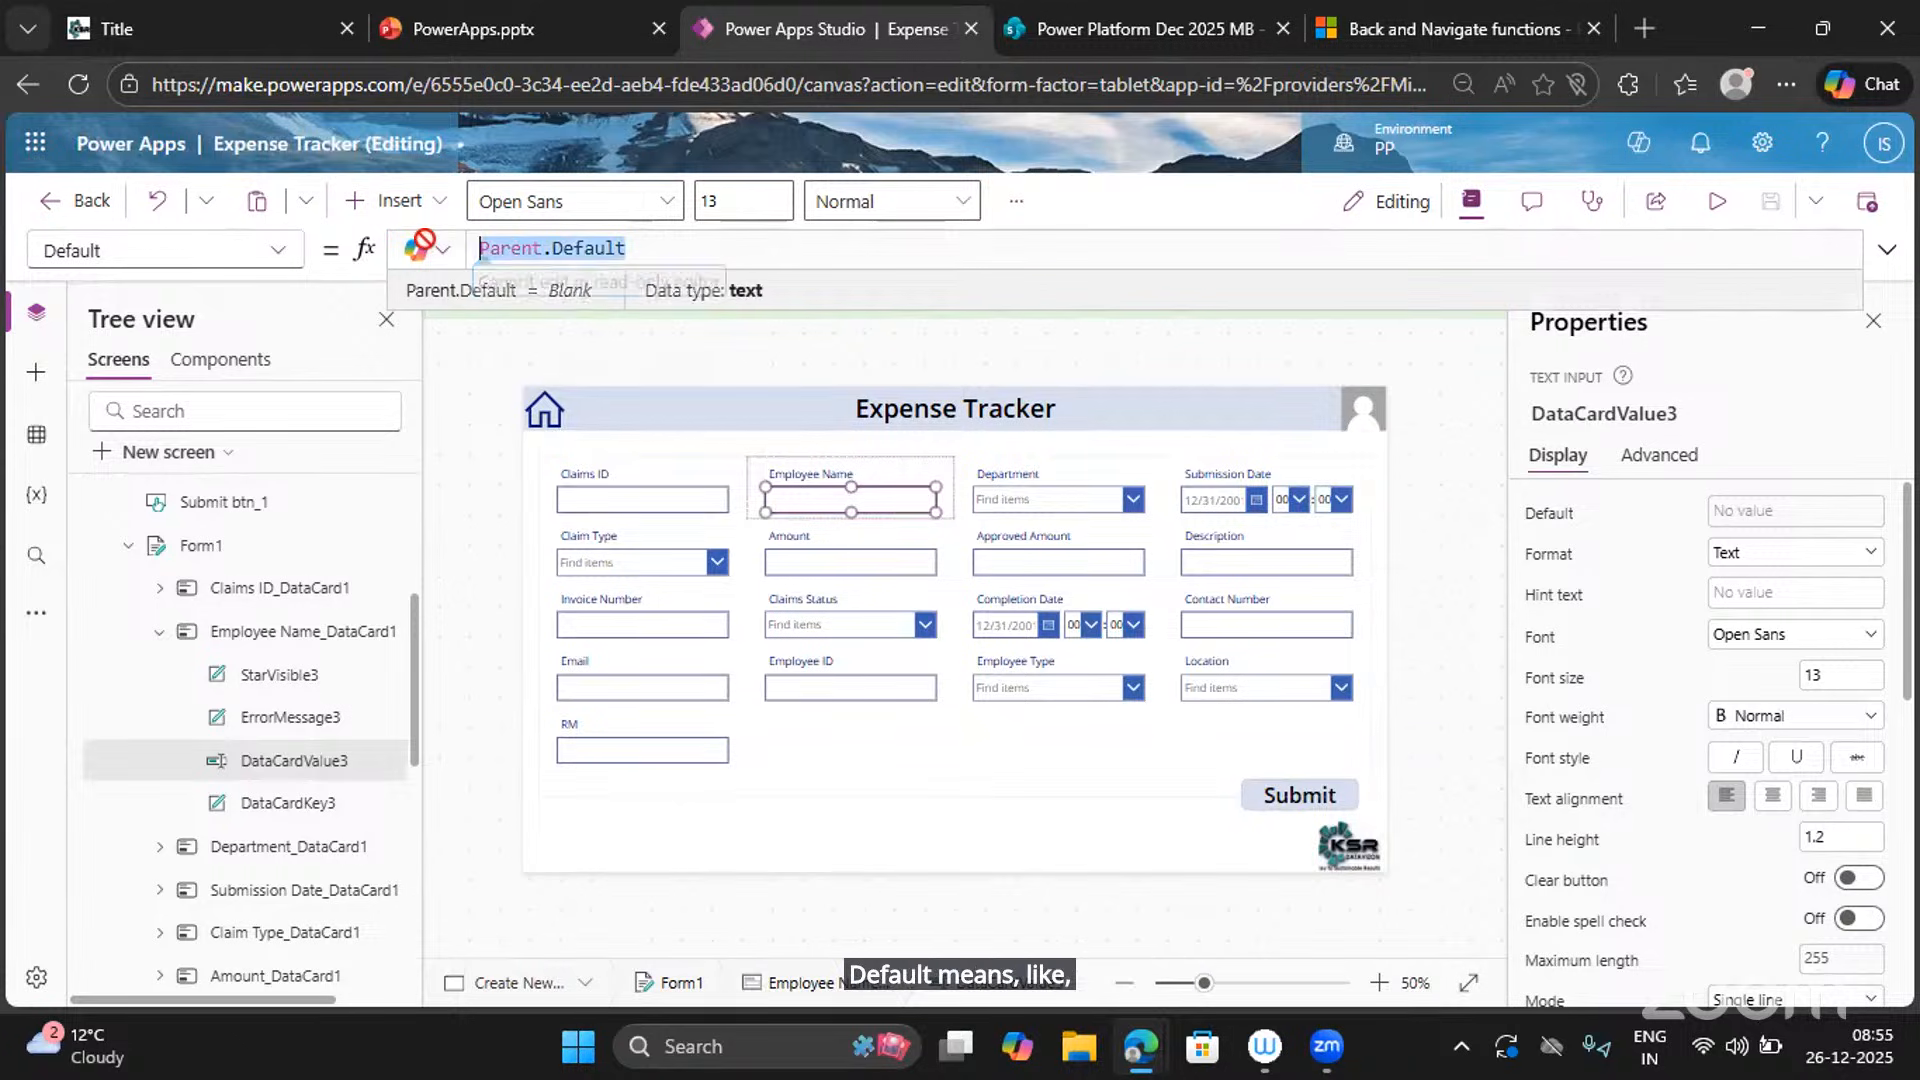
{"action": "left_click", "coordinate": [1650, 461]}
{"action": "left_click", "coordinate": [1686, 516]}
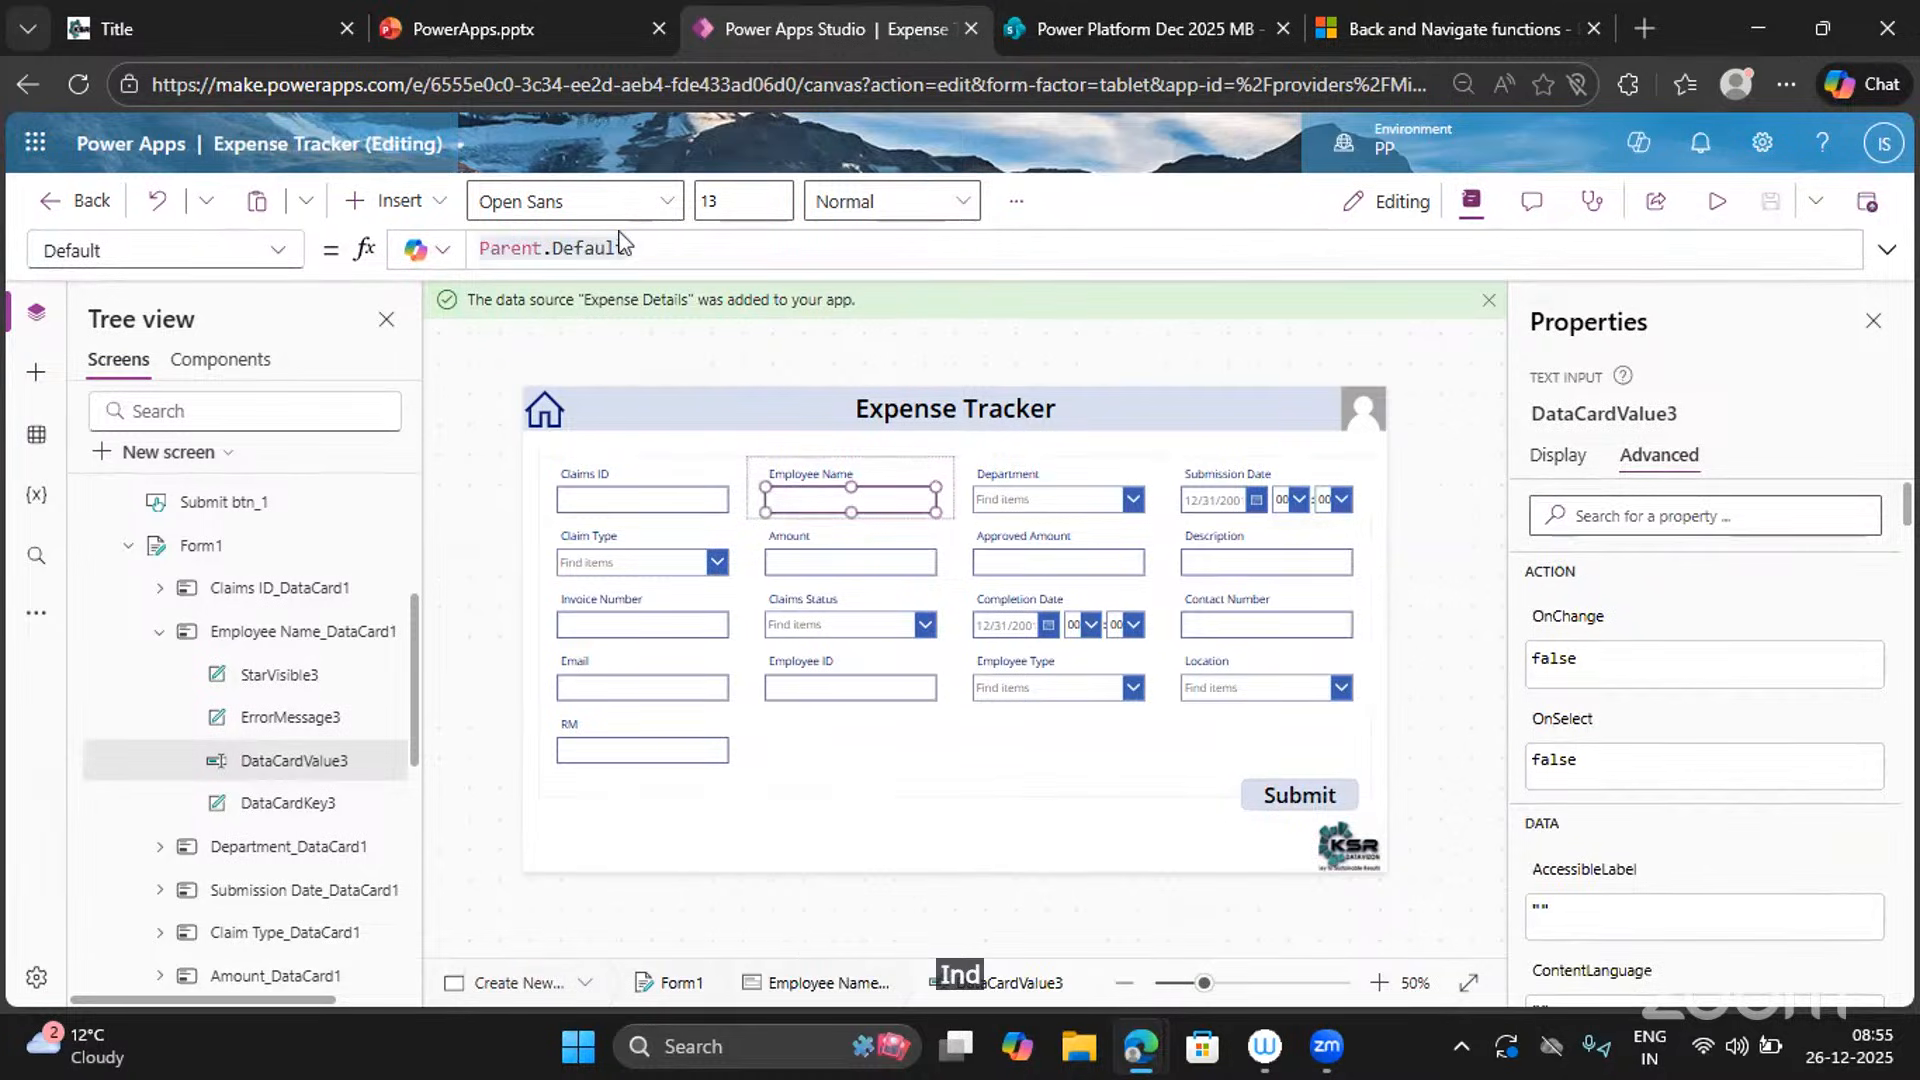
Replace Parent.Default with a quoted sample employee name and preview the prefilled form.
{"action": "left_click", "coordinate": [648, 255]}
{"action": "double_click", "coordinate": [647, 255]}
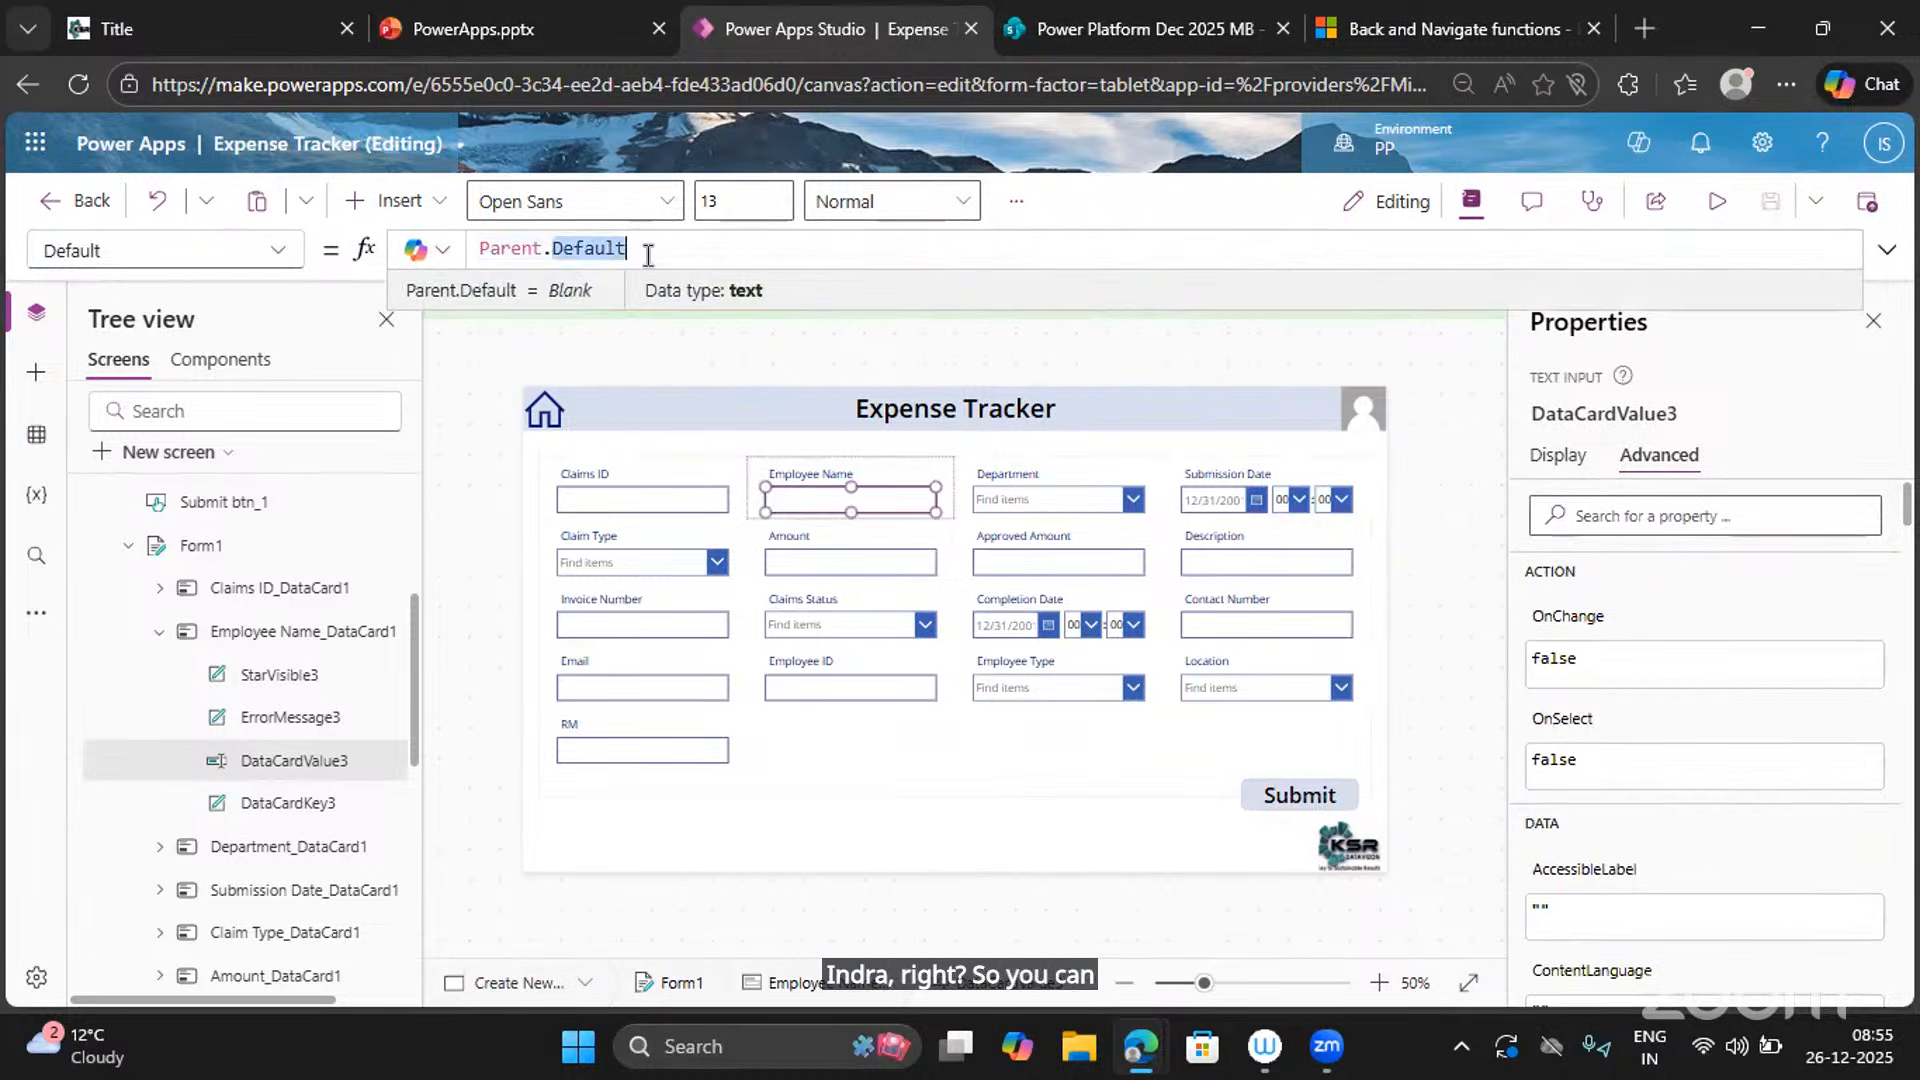
{"action": "key", "text": "ctrl+a"}
{"action": "type", "text": "\""}
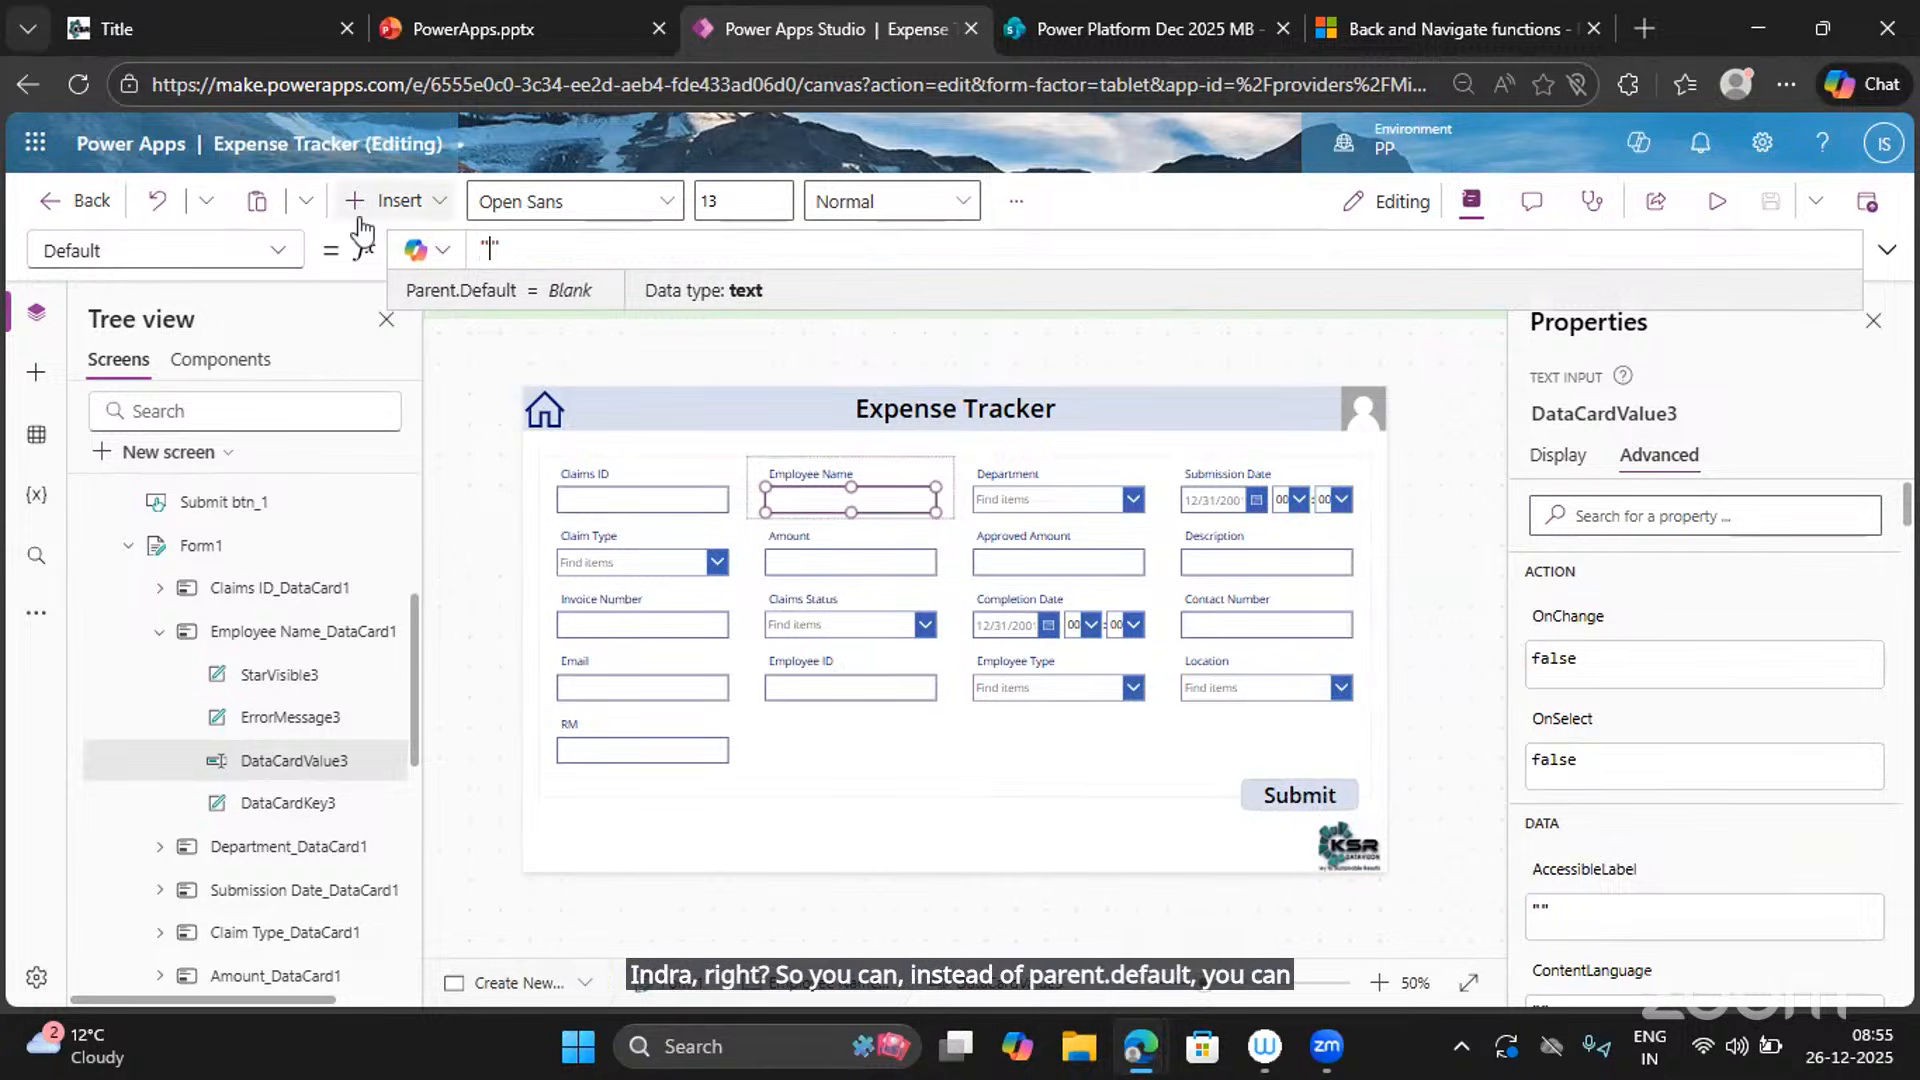
{"action": "type", "text": "Indra"}
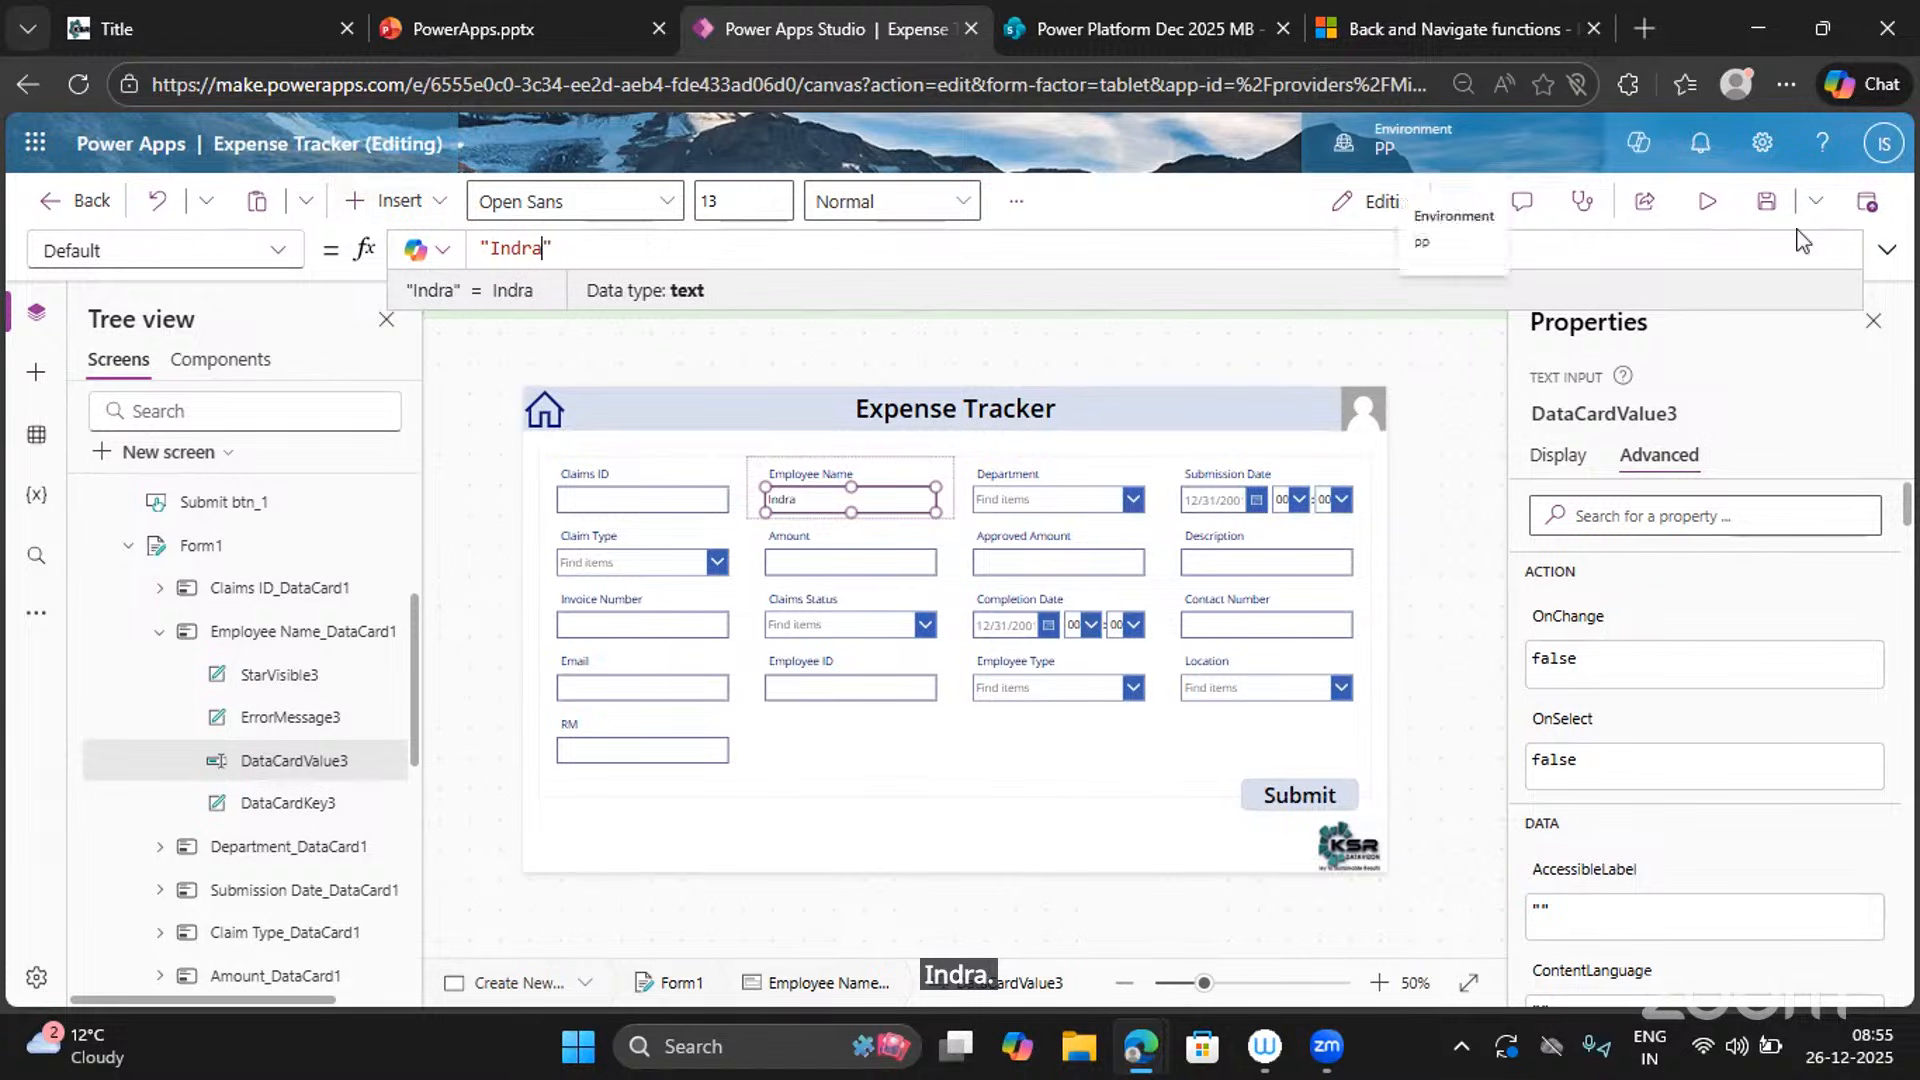
{"action": "left_click", "coordinate": [1705, 204]}
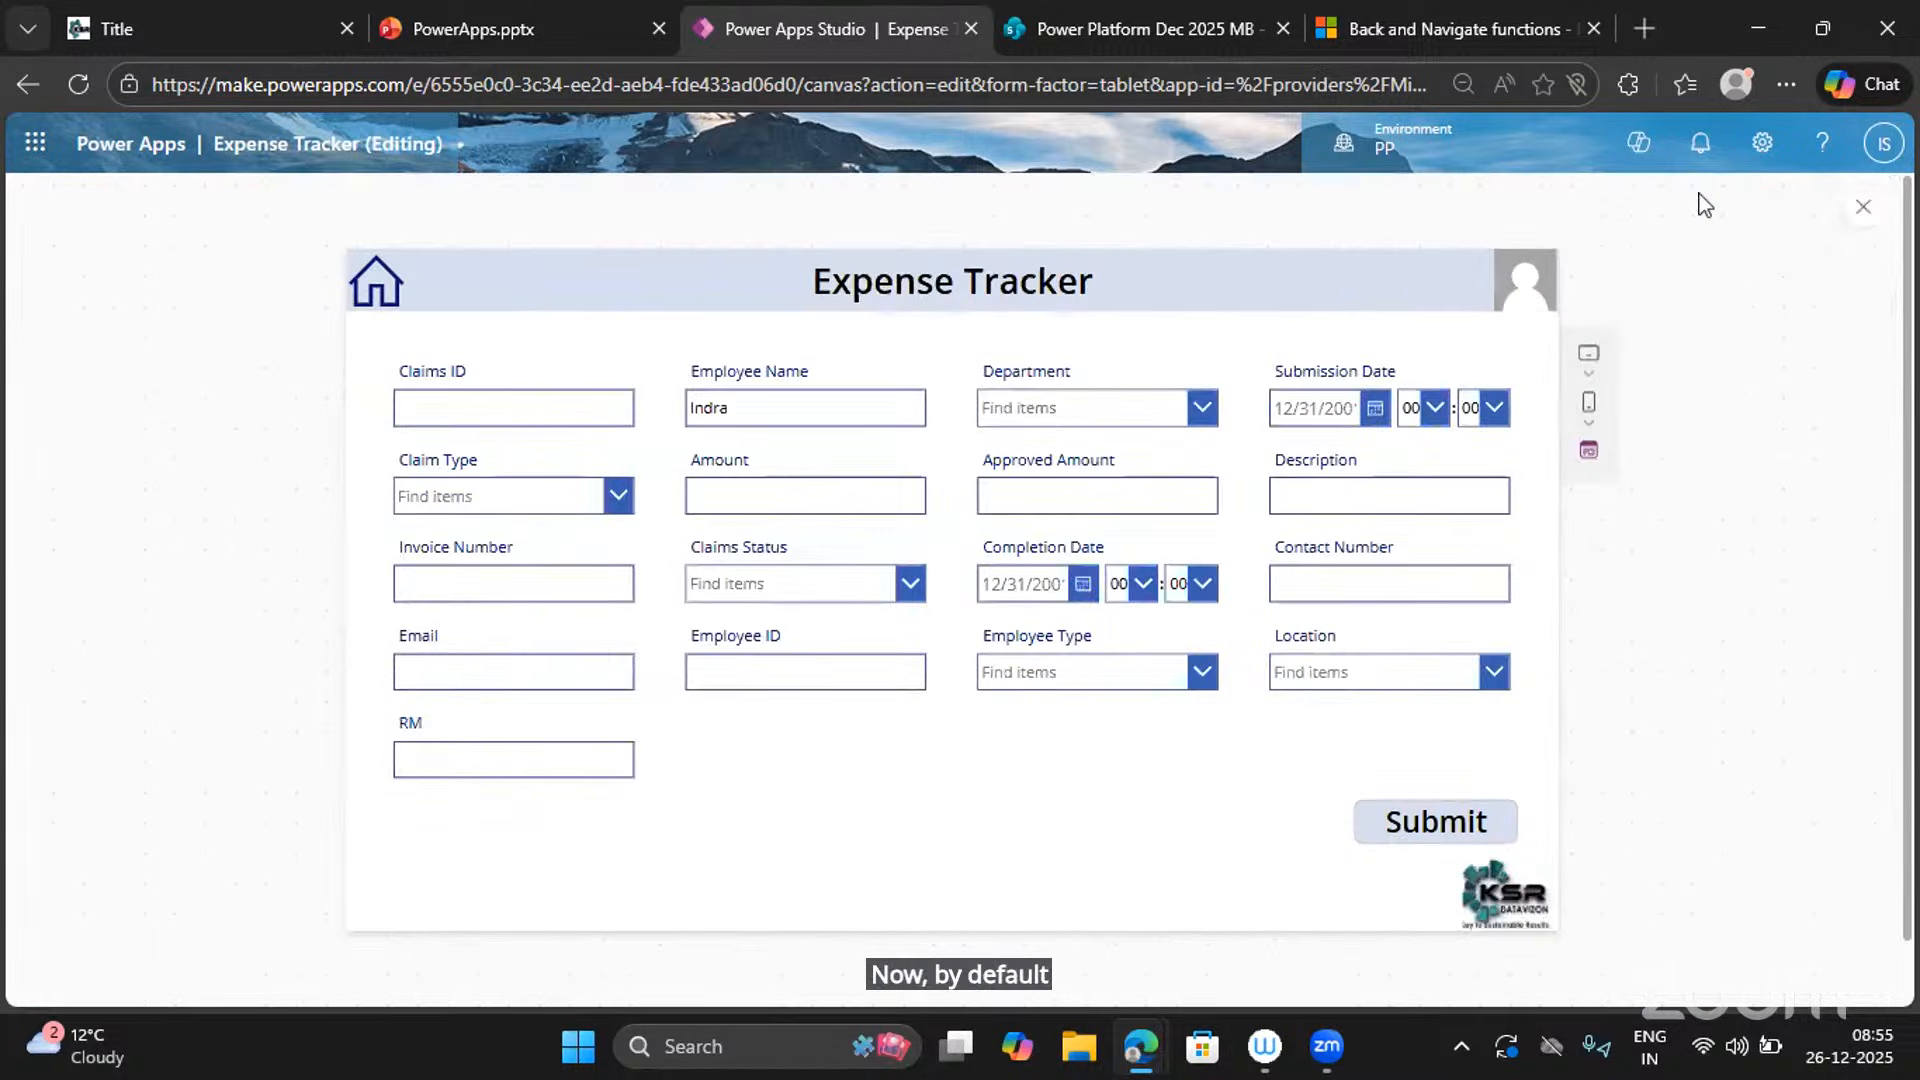
Delete the Employee Name input's Default formula, leaving it empty.
{"action": "left_click", "coordinate": [1867, 209]}
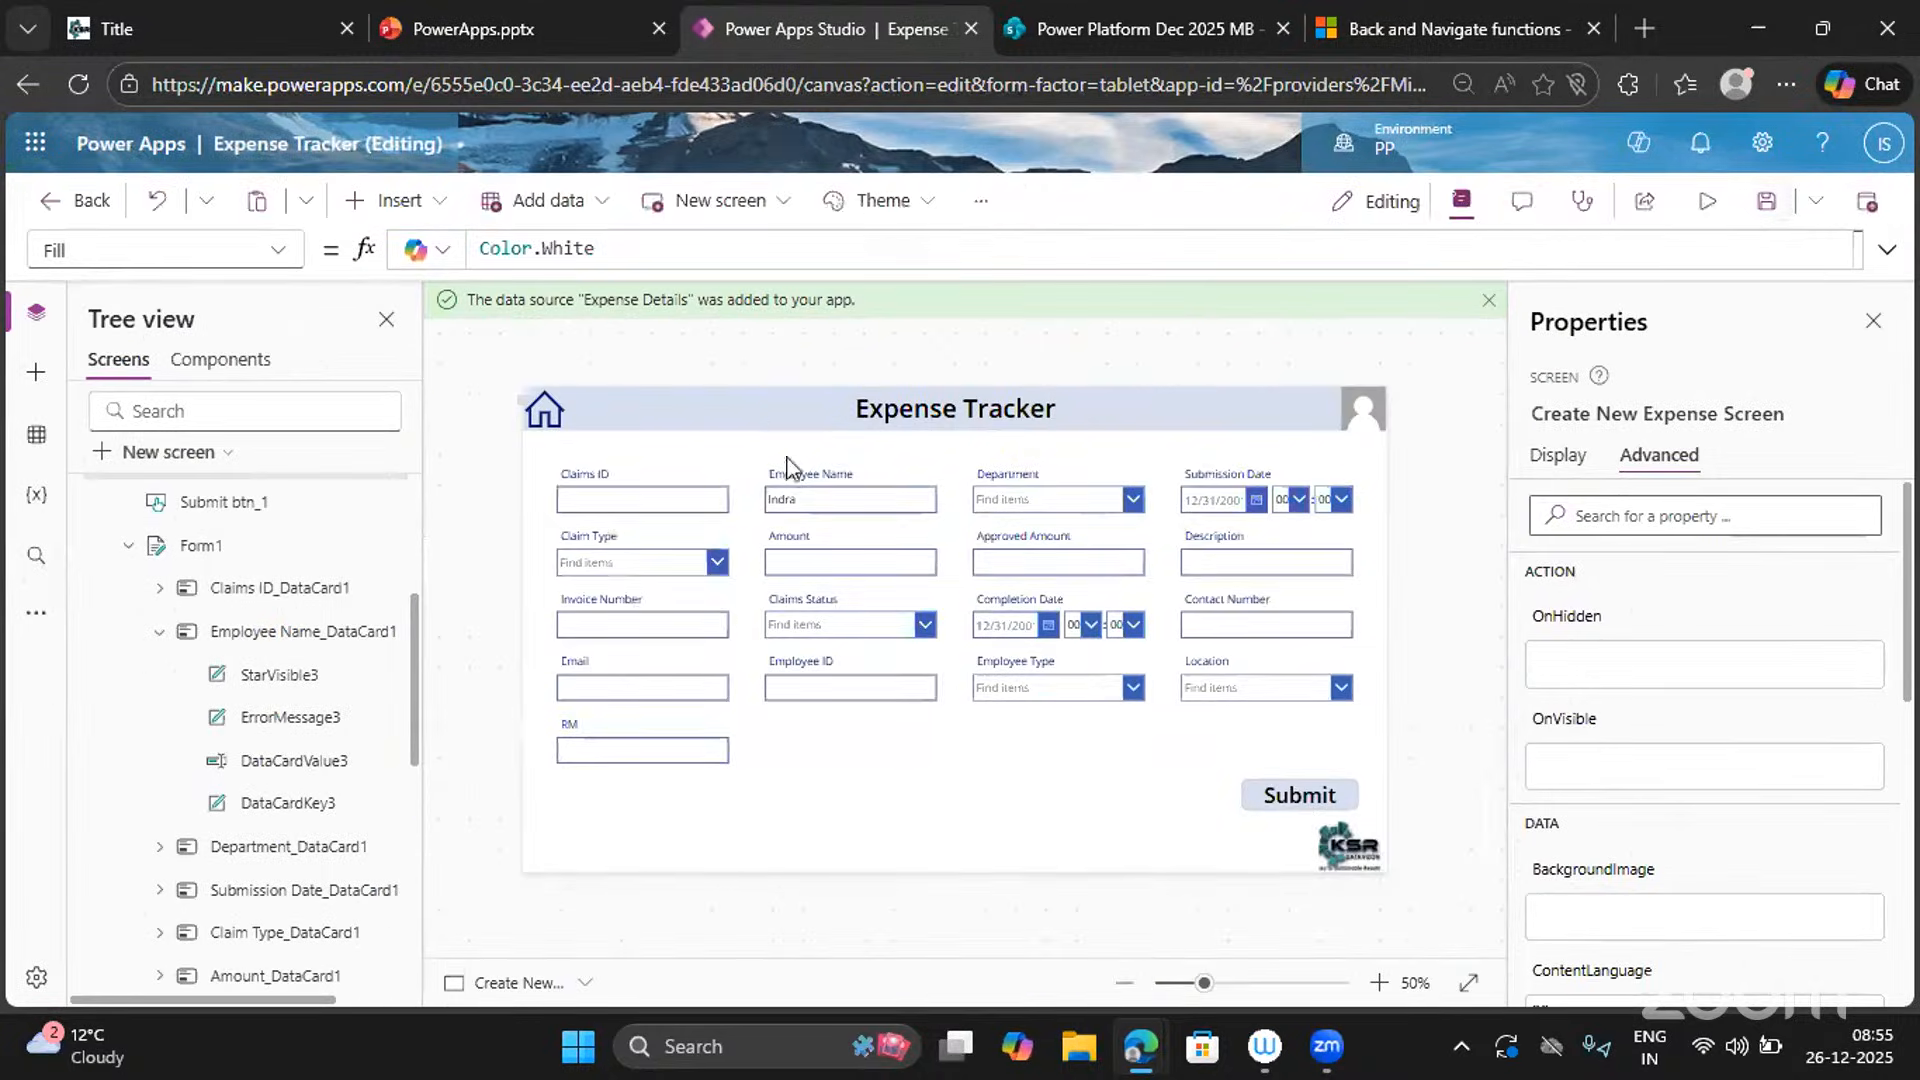
{"action": "left_click", "coordinate": [806, 500]}
{"action": "left_click", "coordinate": [806, 498]}
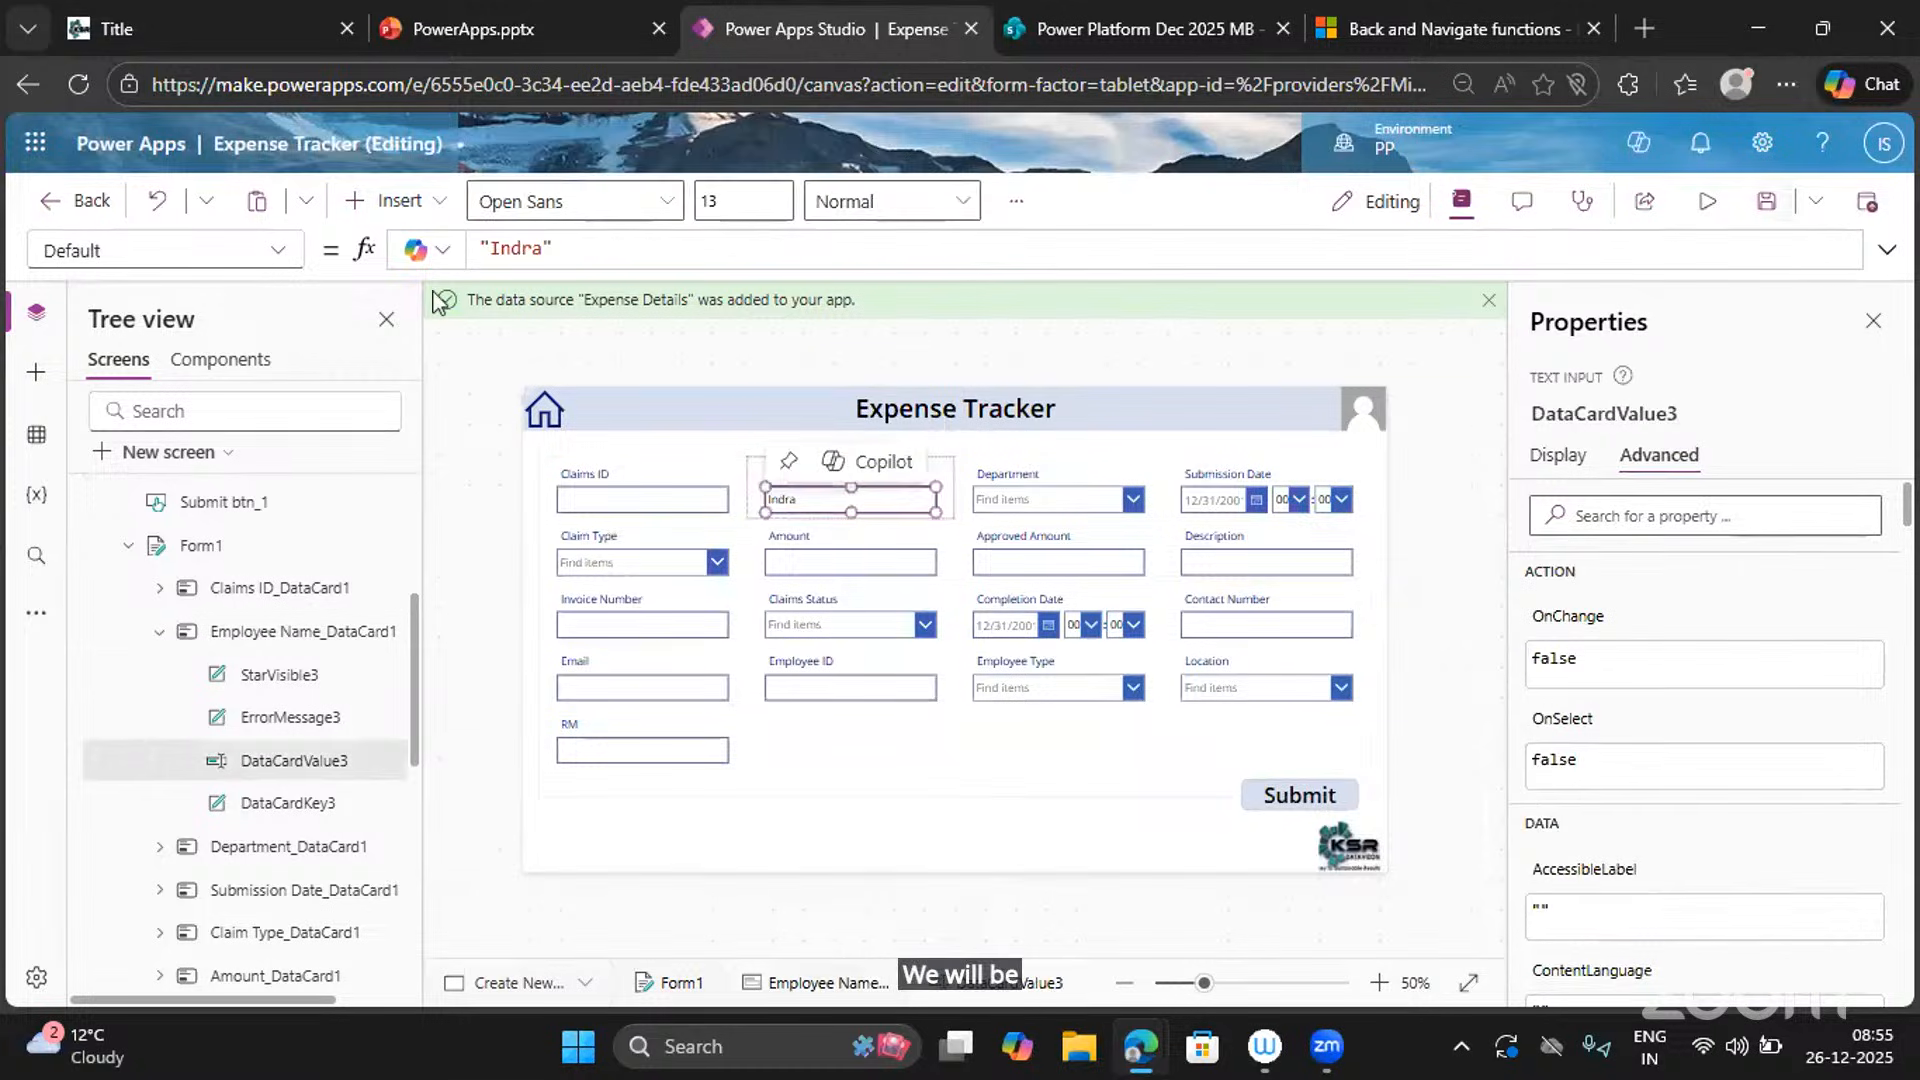
{"action": "left_click_drag", "start_coordinate": [570, 246], "coordinate": [435, 254]}
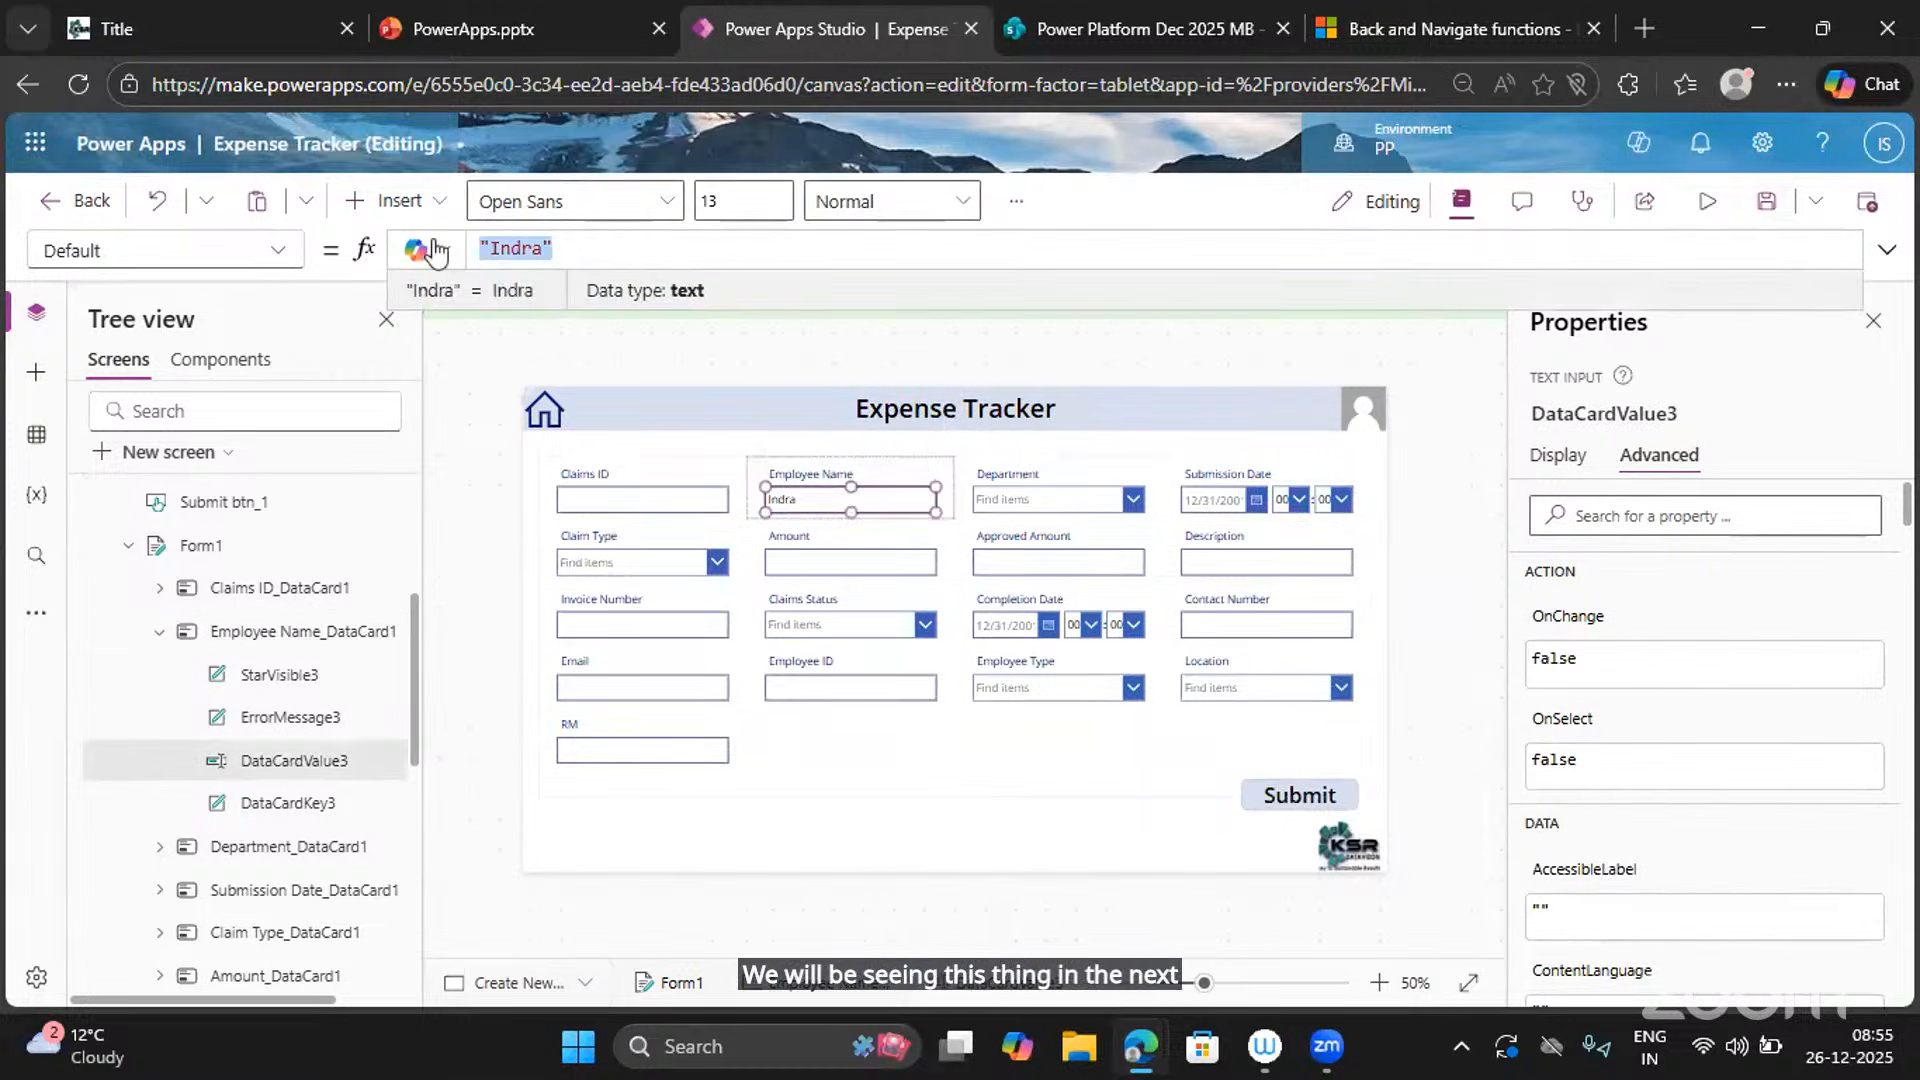
{"action": "key", "text": "BackSpace"}
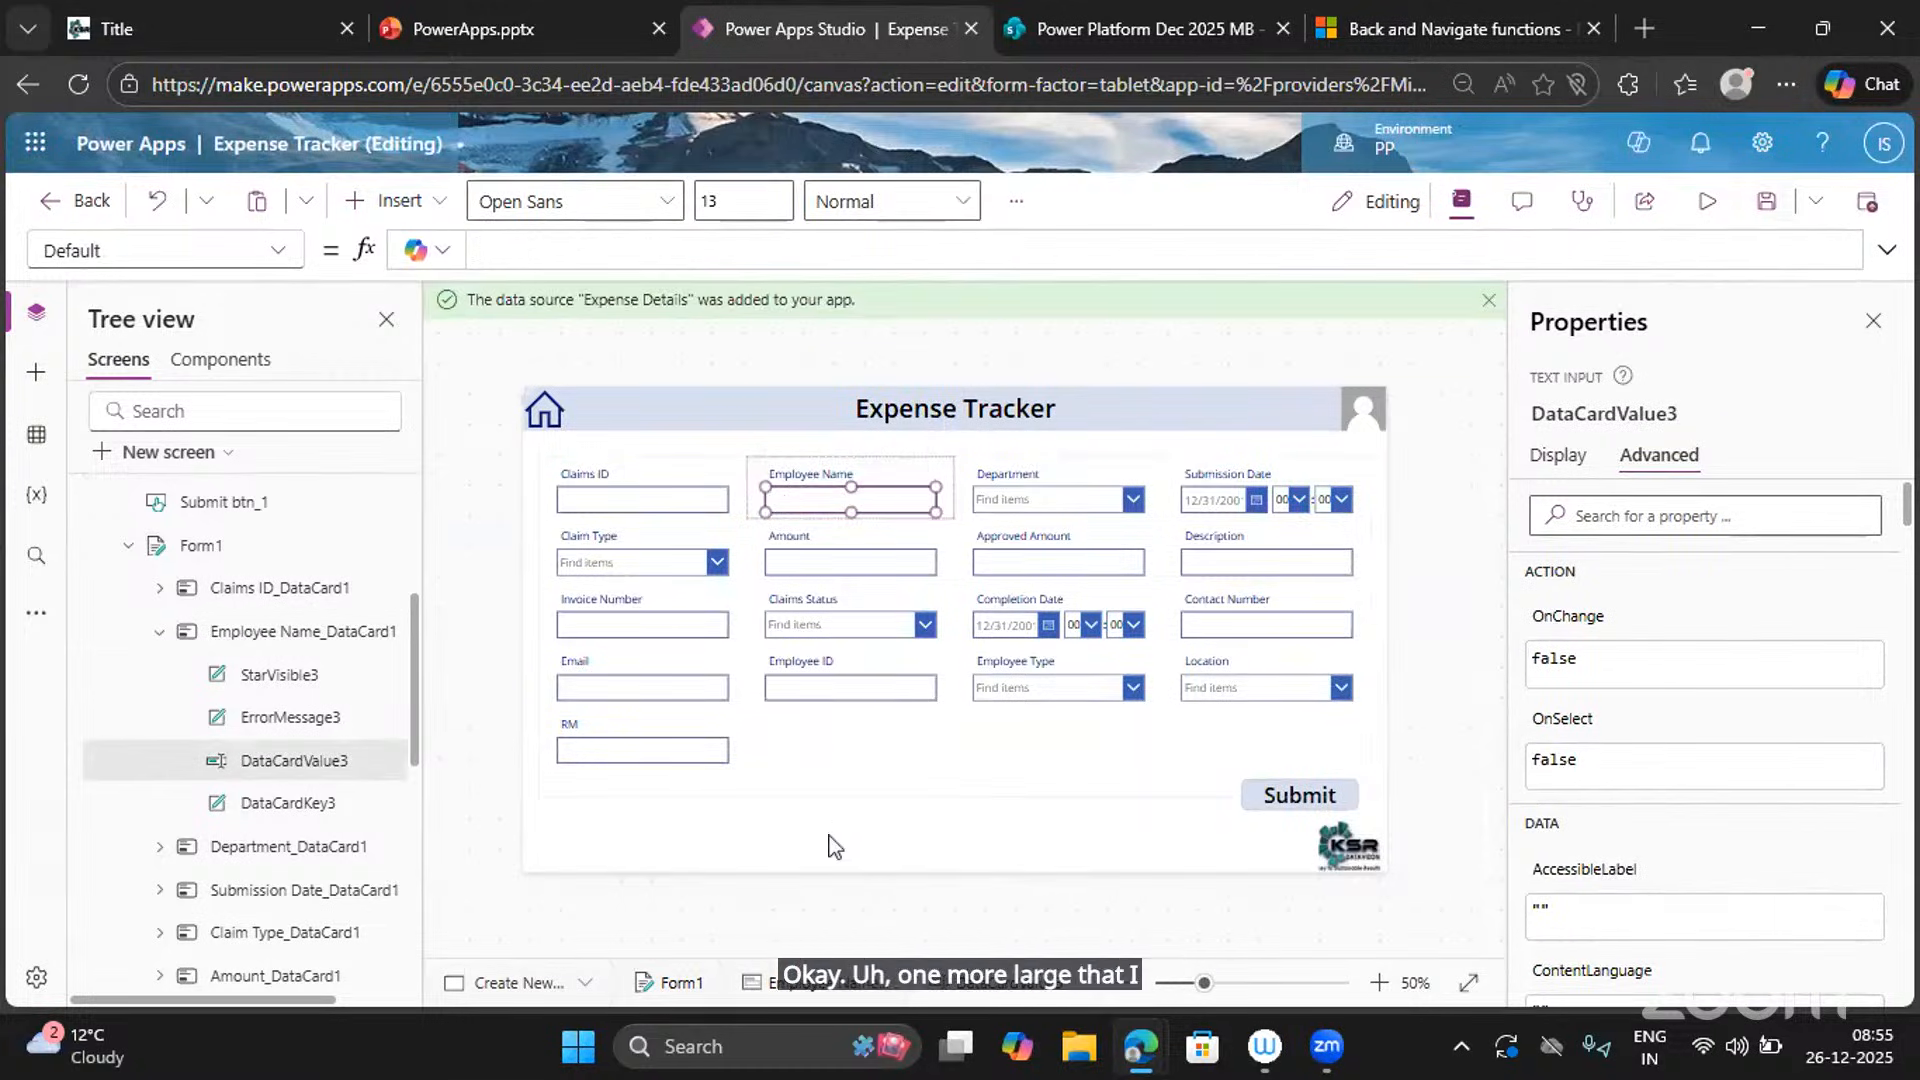
{"action": "left_click", "coordinate": [829, 845]}
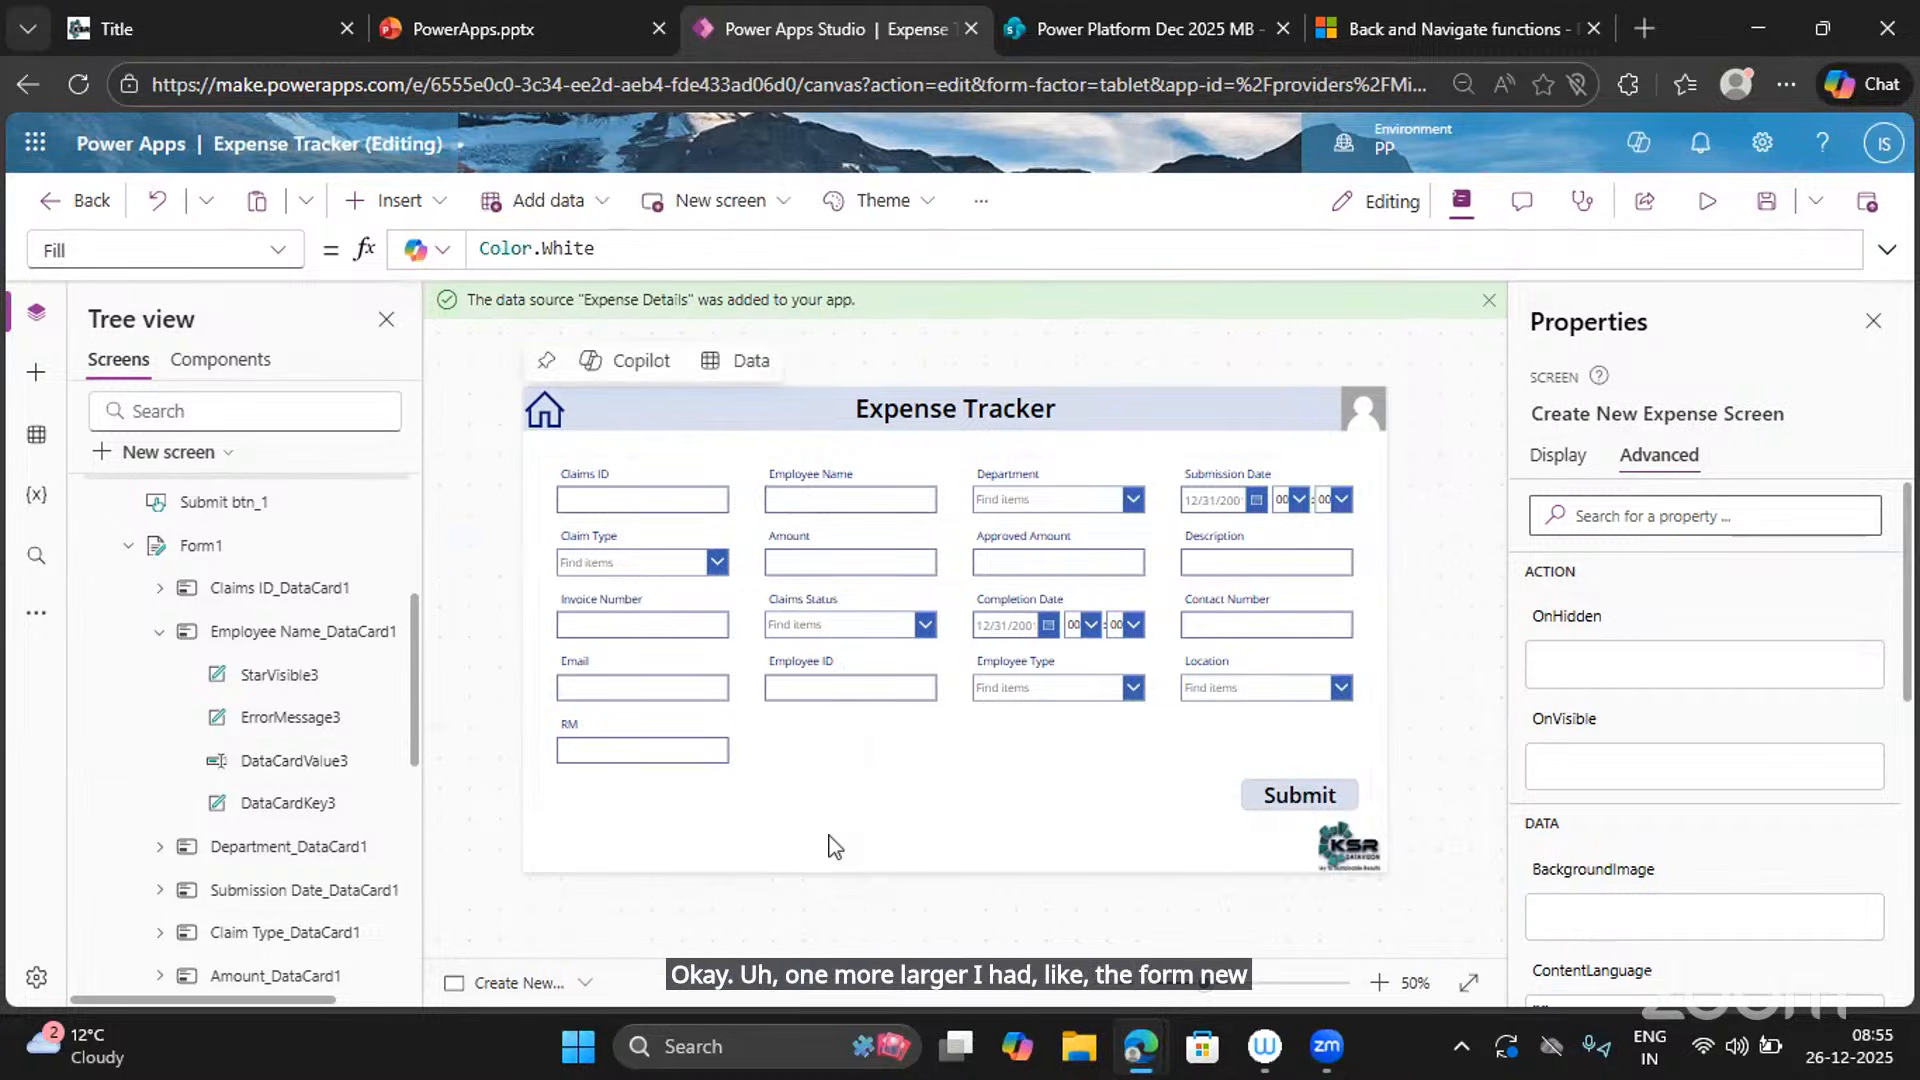
{"action": "left_click", "coordinate": [1706, 204]}
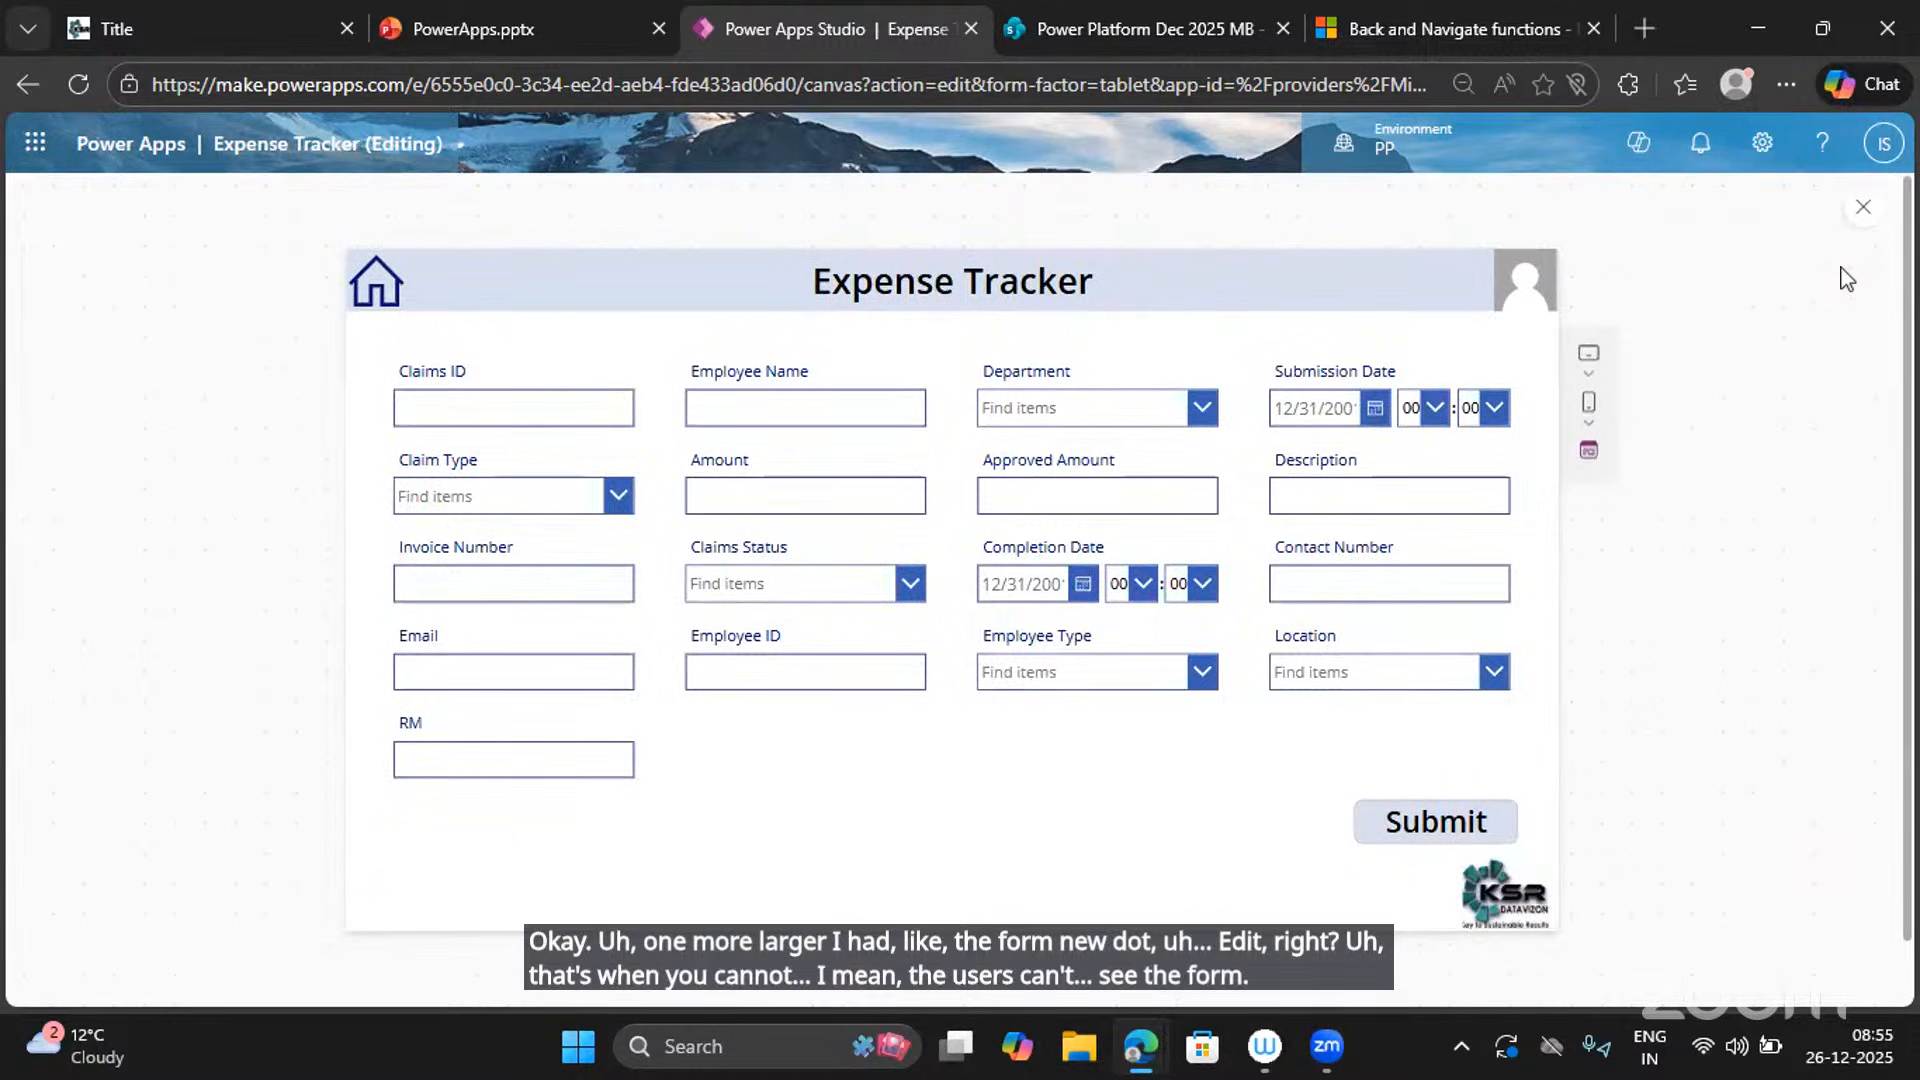
{"action": "left_click", "coordinate": [1863, 206]}
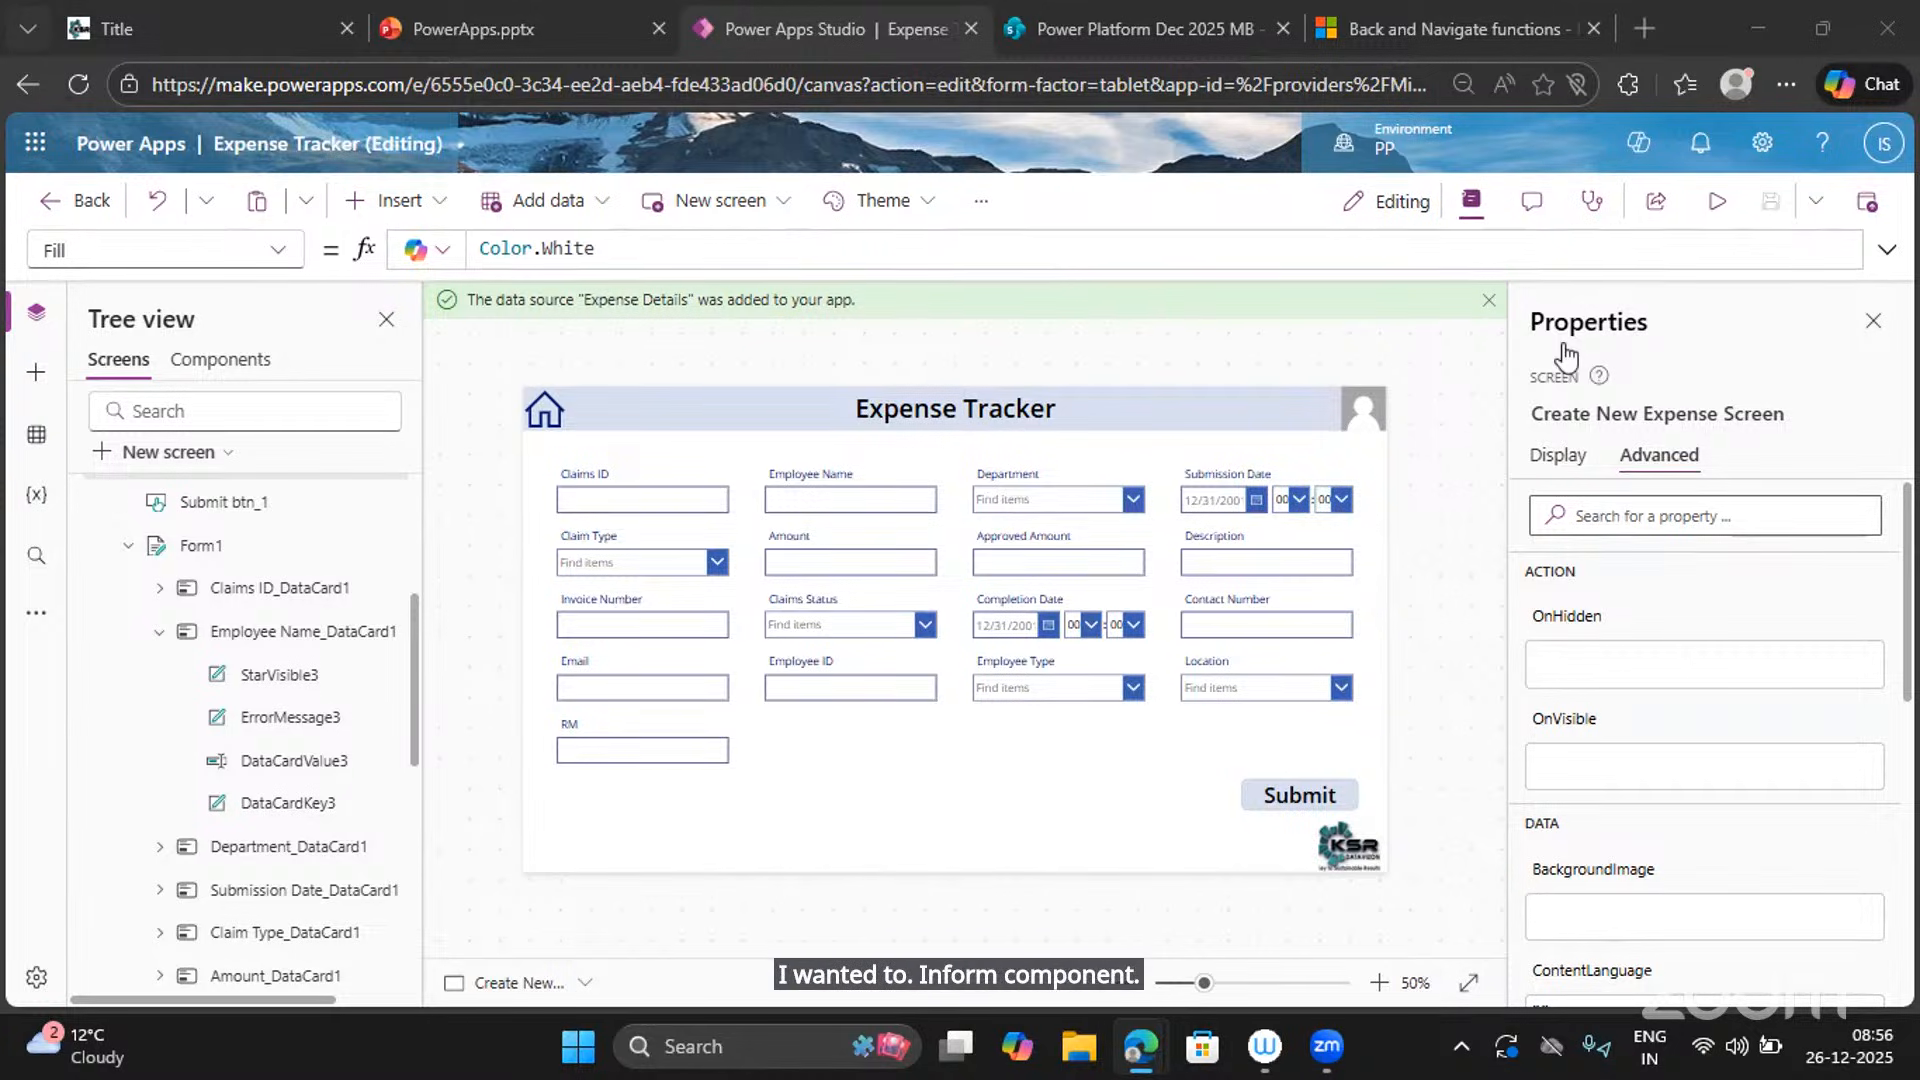
Display Form1's DataSource property, showing Expense Details.
{"action": "left_click", "coordinate": [226, 548]}
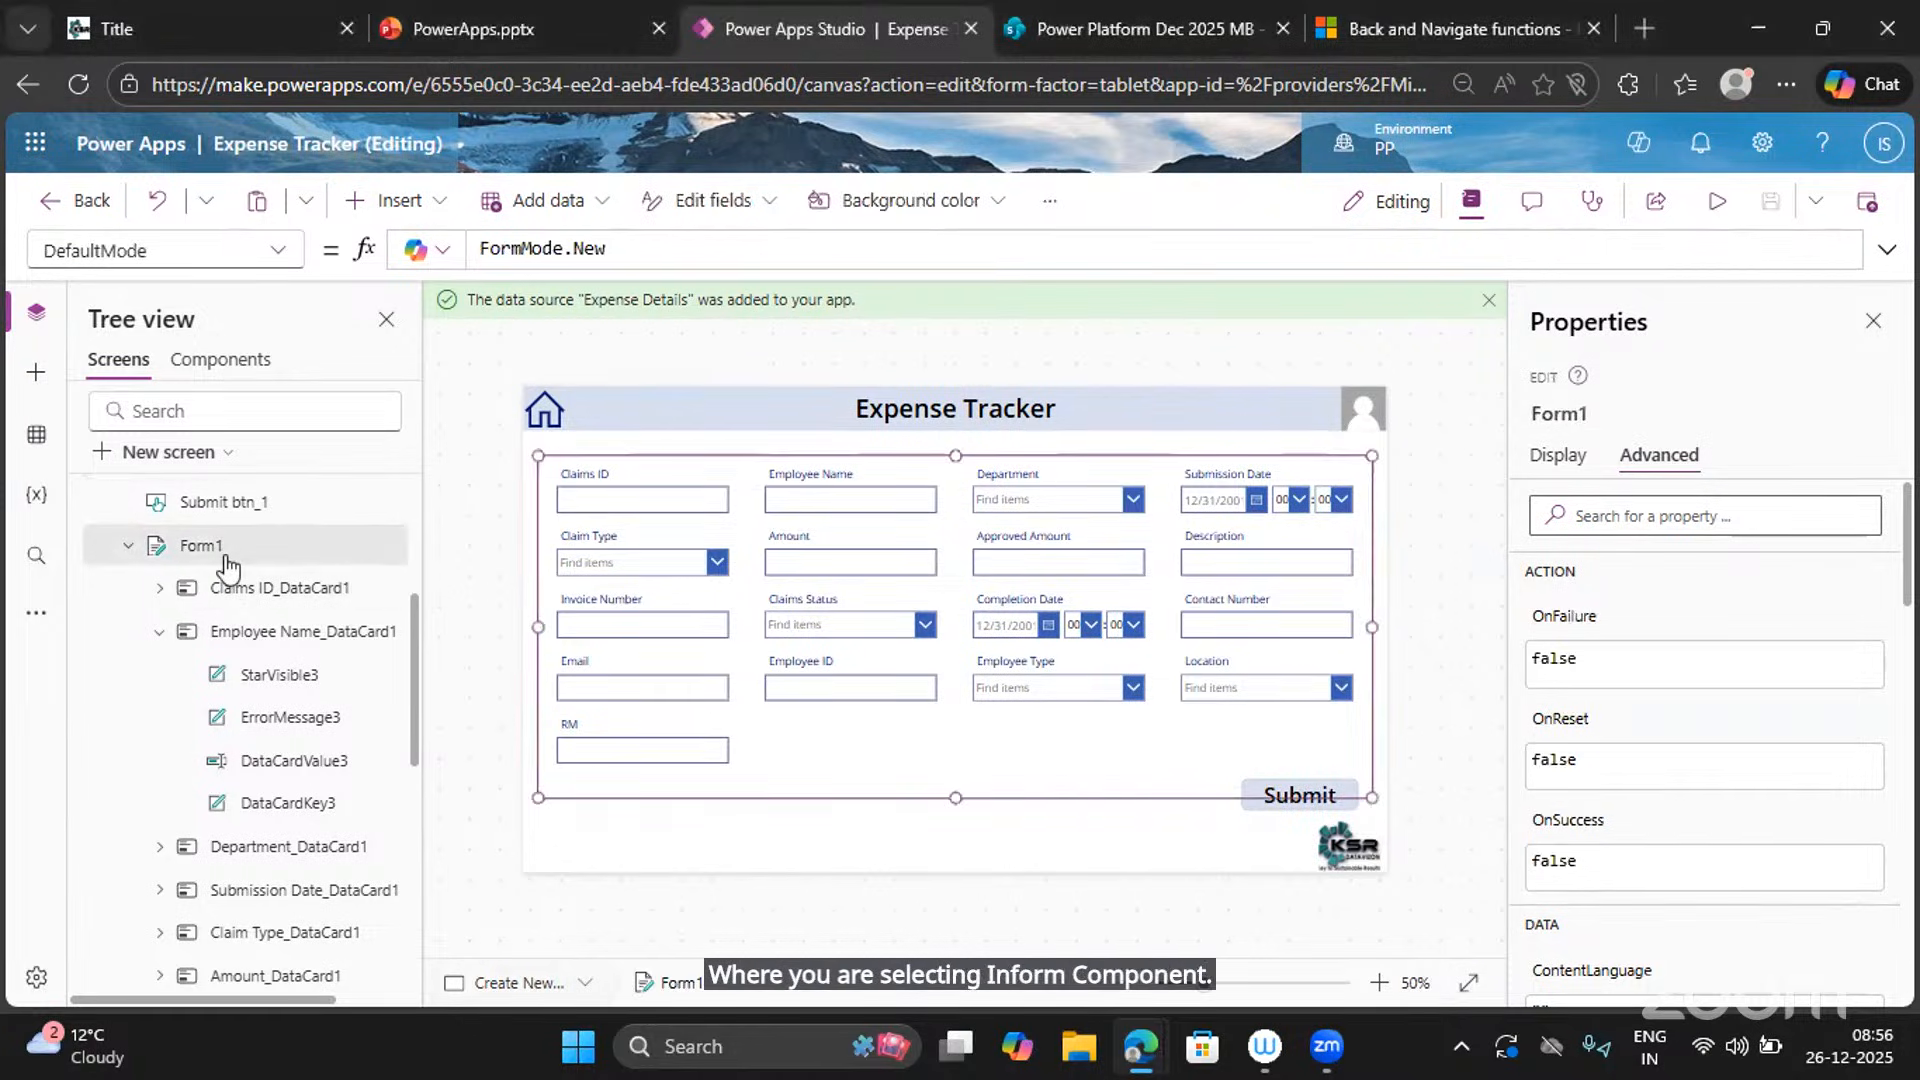
{"action": "left_click", "coordinate": [280, 254]}
{"action": "left_click", "coordinate": [120, 510]}
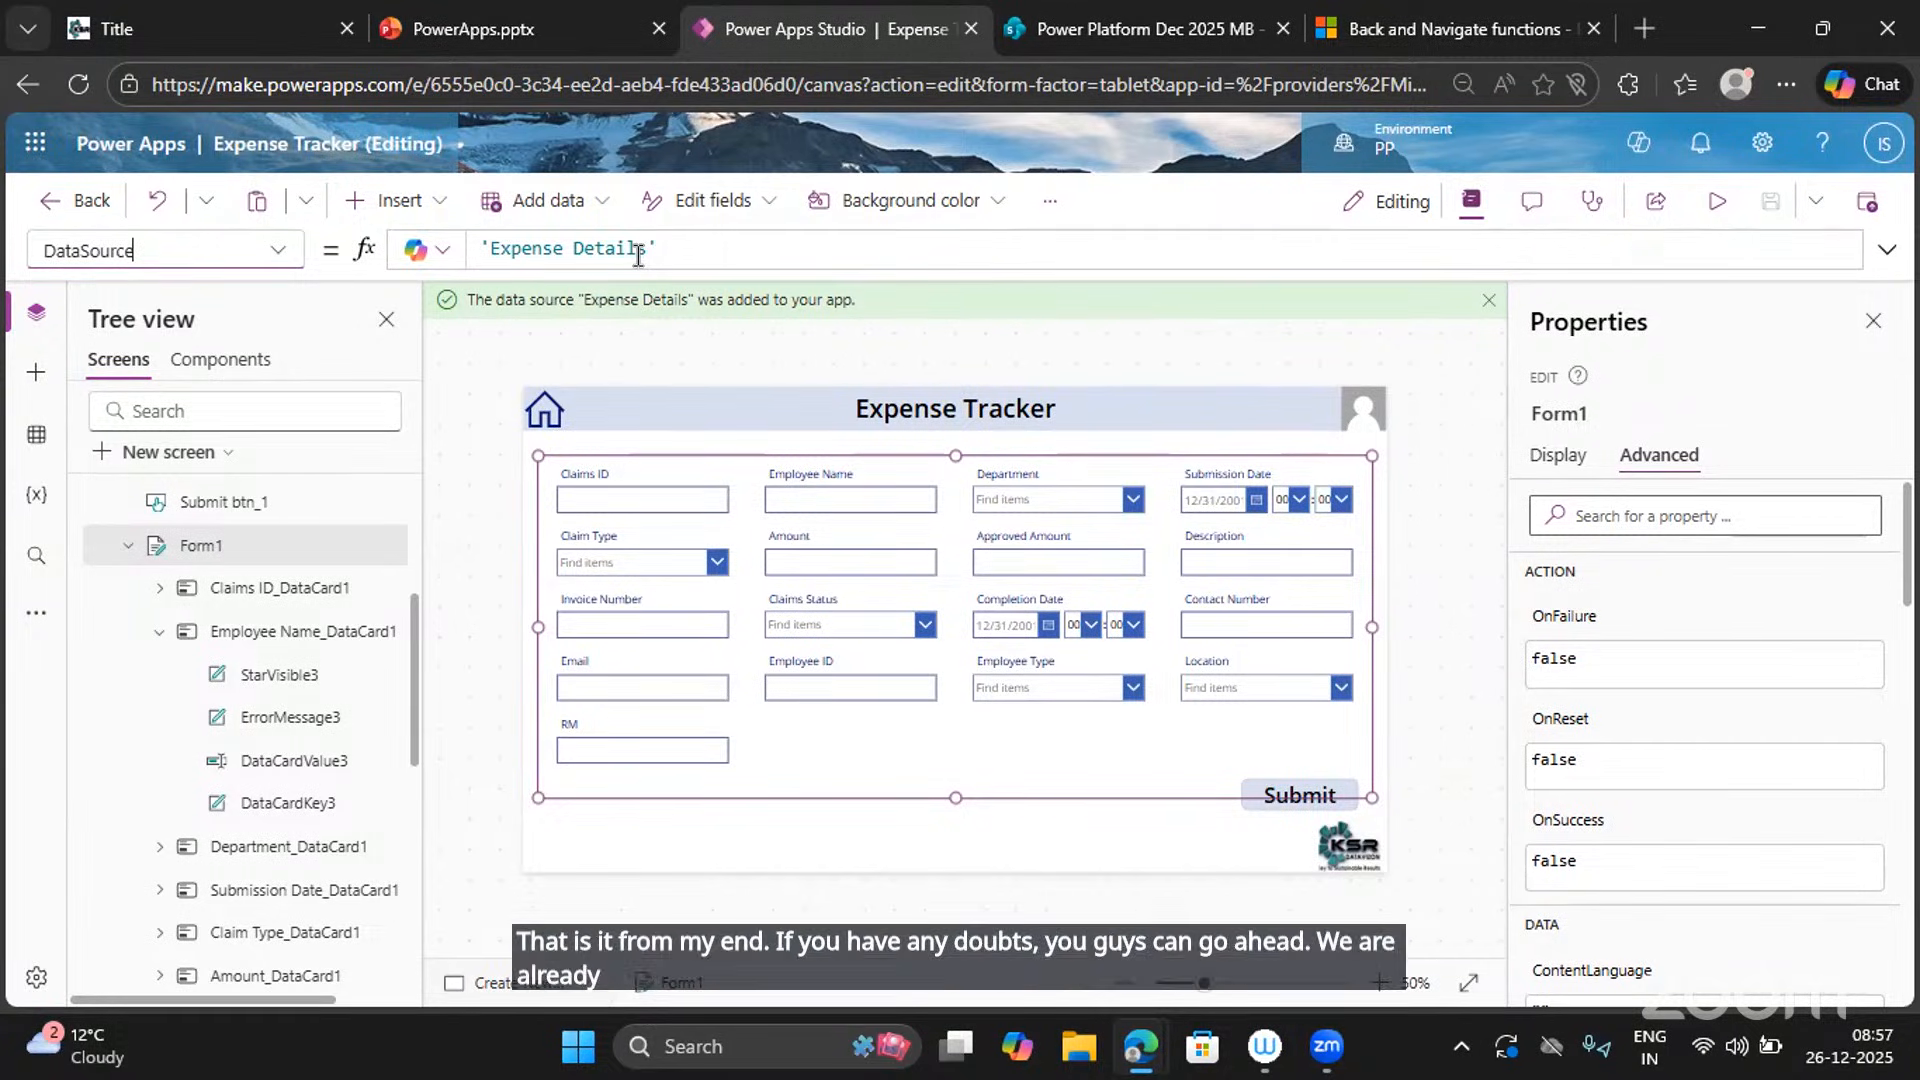
Tidy the Tree view nodes and drag Form1's bottom edge up to clear the Submit button.
{"action": "left_click", "coordinate": [134, 549]}
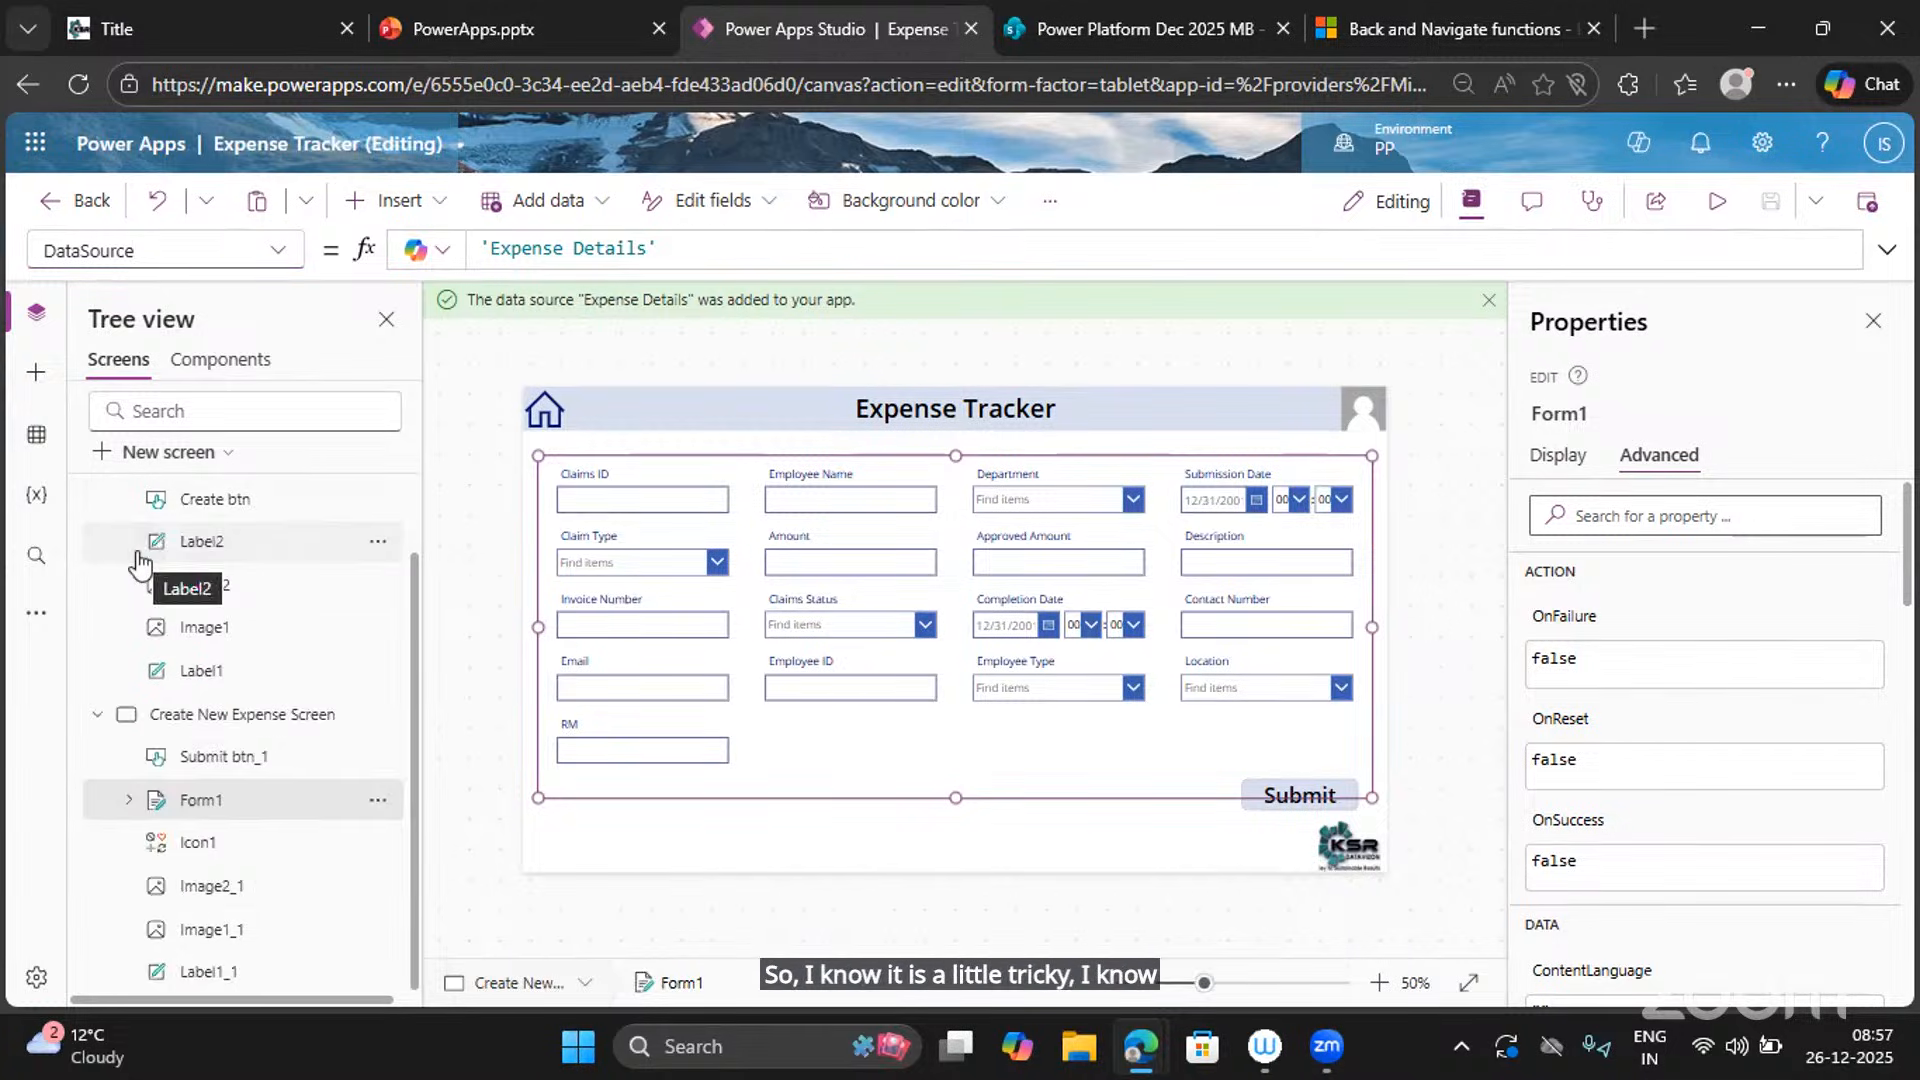
{"action": "scroll", "coordinate": [120, 539], "scroll_direction": "up", "scroll_amount": 1}
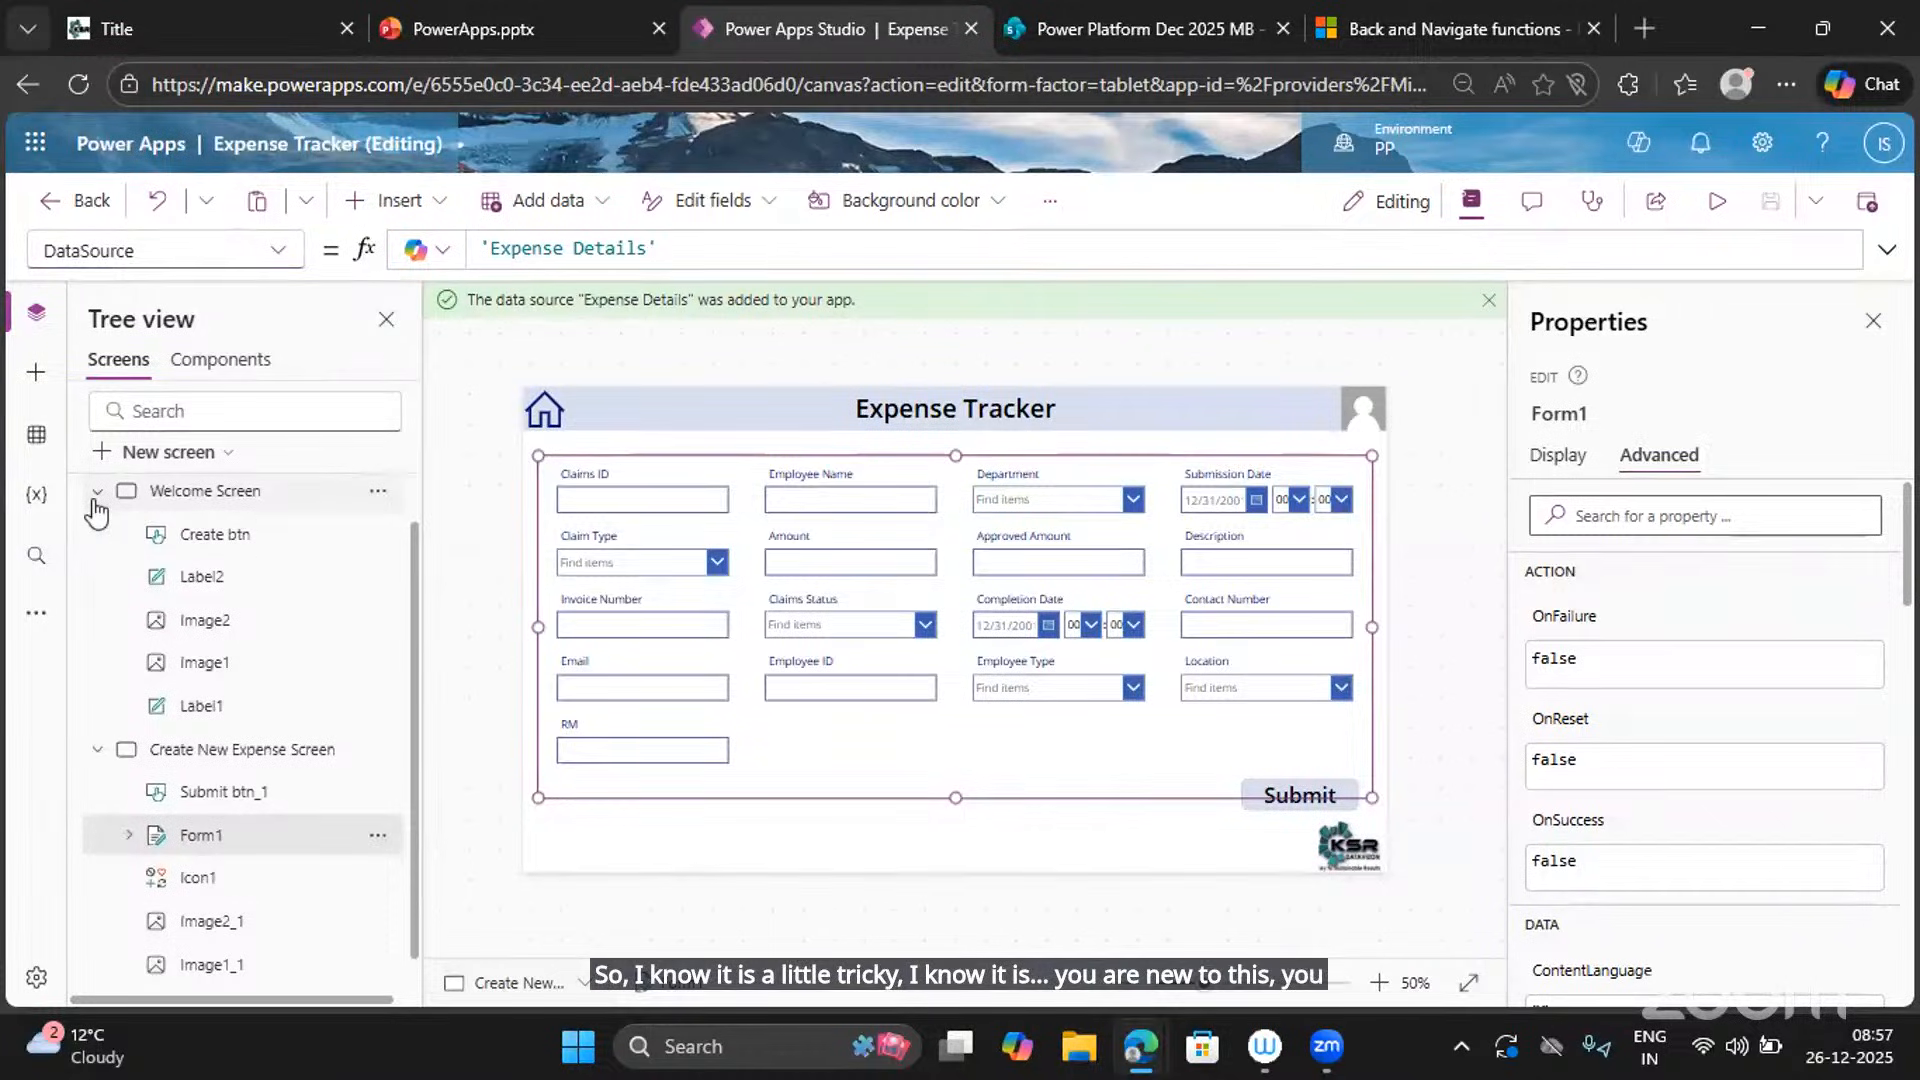
{"action": "left_click", "coordinate": [96, 495]}
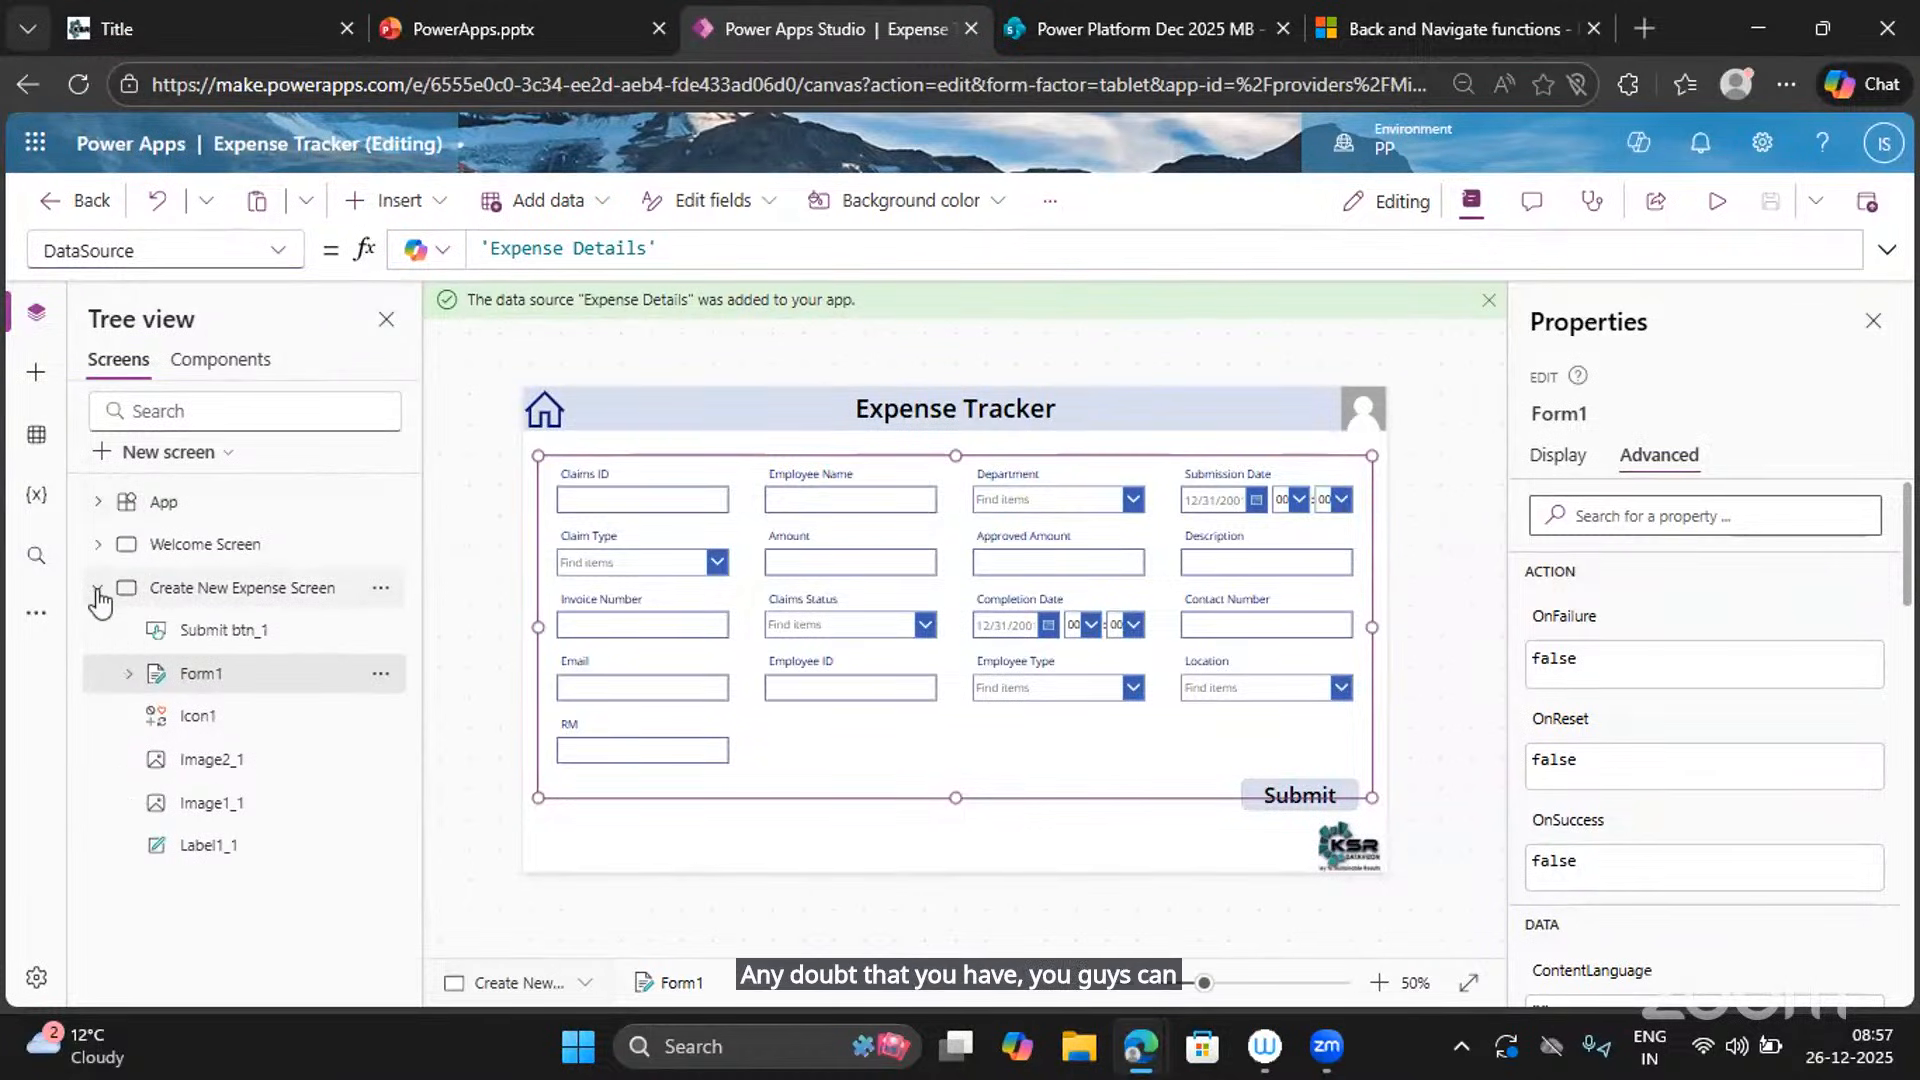
{"action": "left_click", "coordinate": [97, 592]}
{"action": "left_click", "coordinate": [98, 594]}
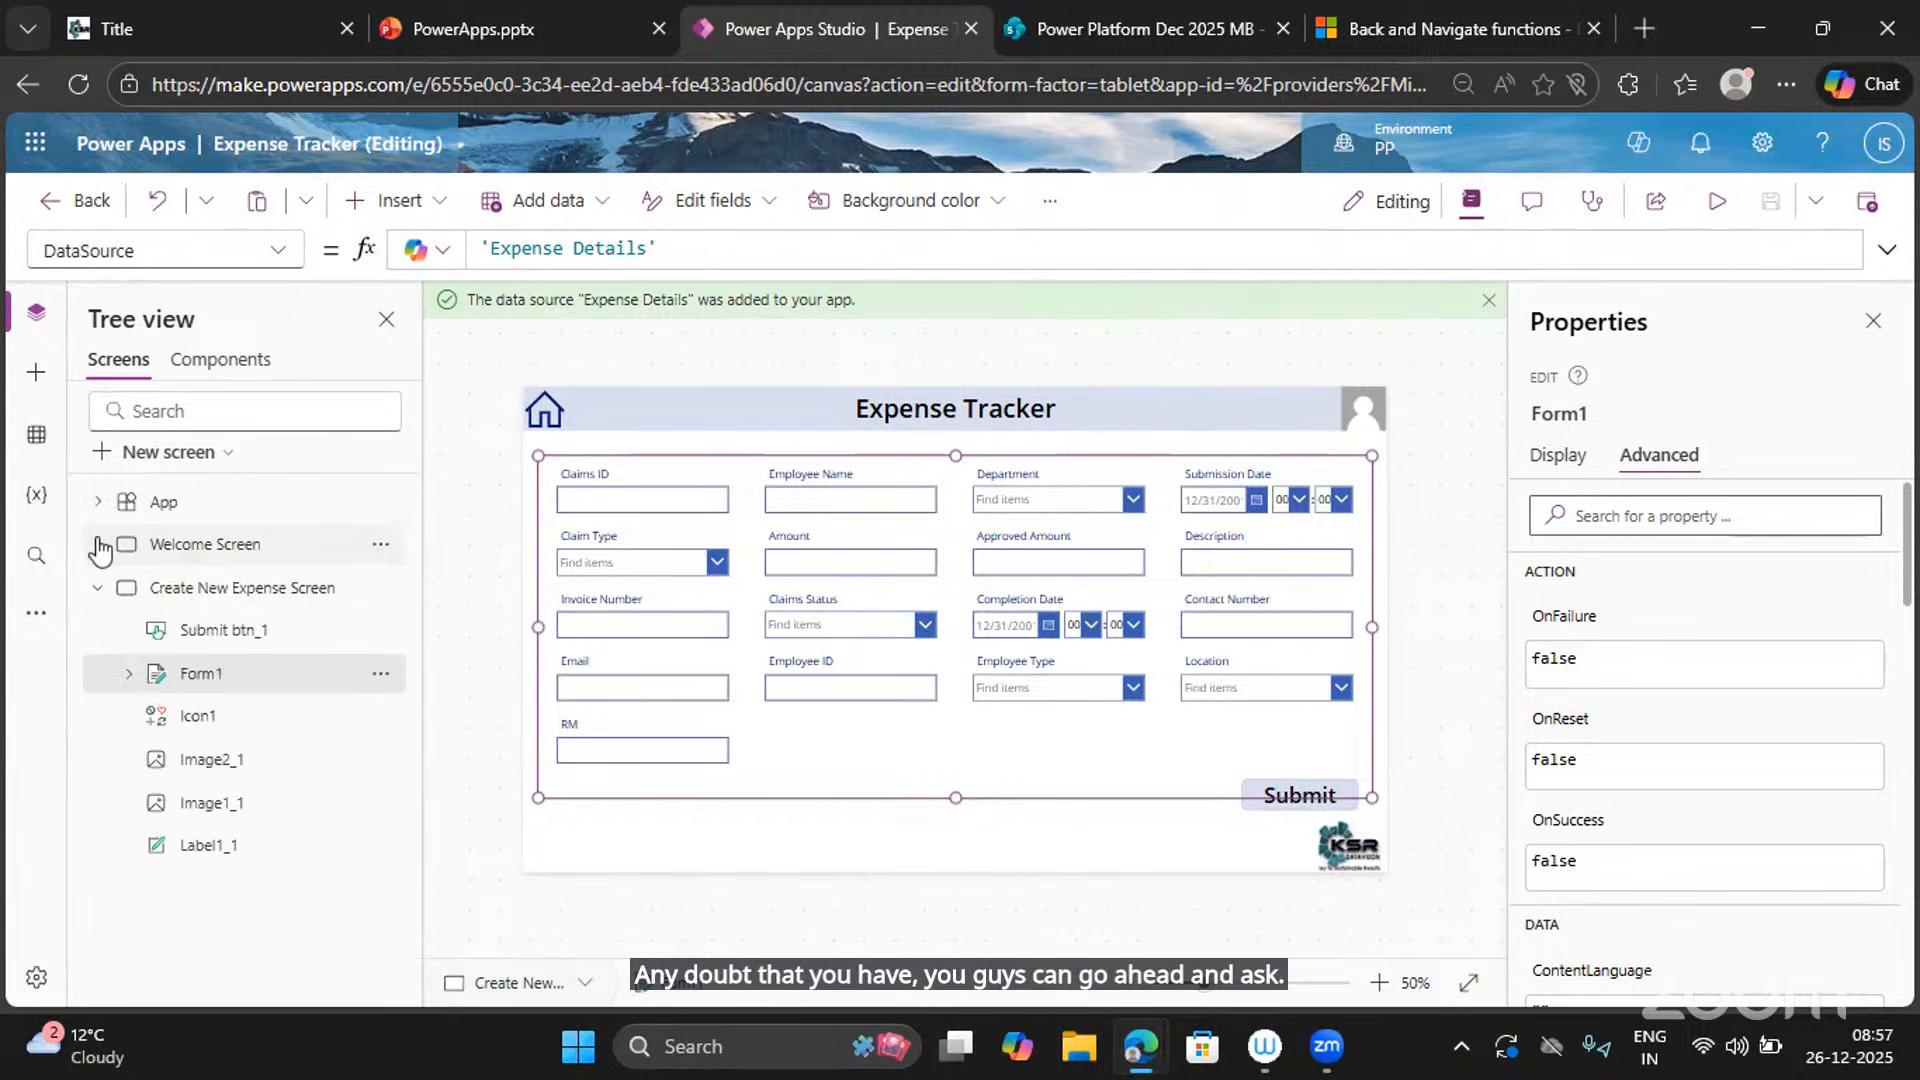
{"action": "left_click", "coordinate": [97, 543]}
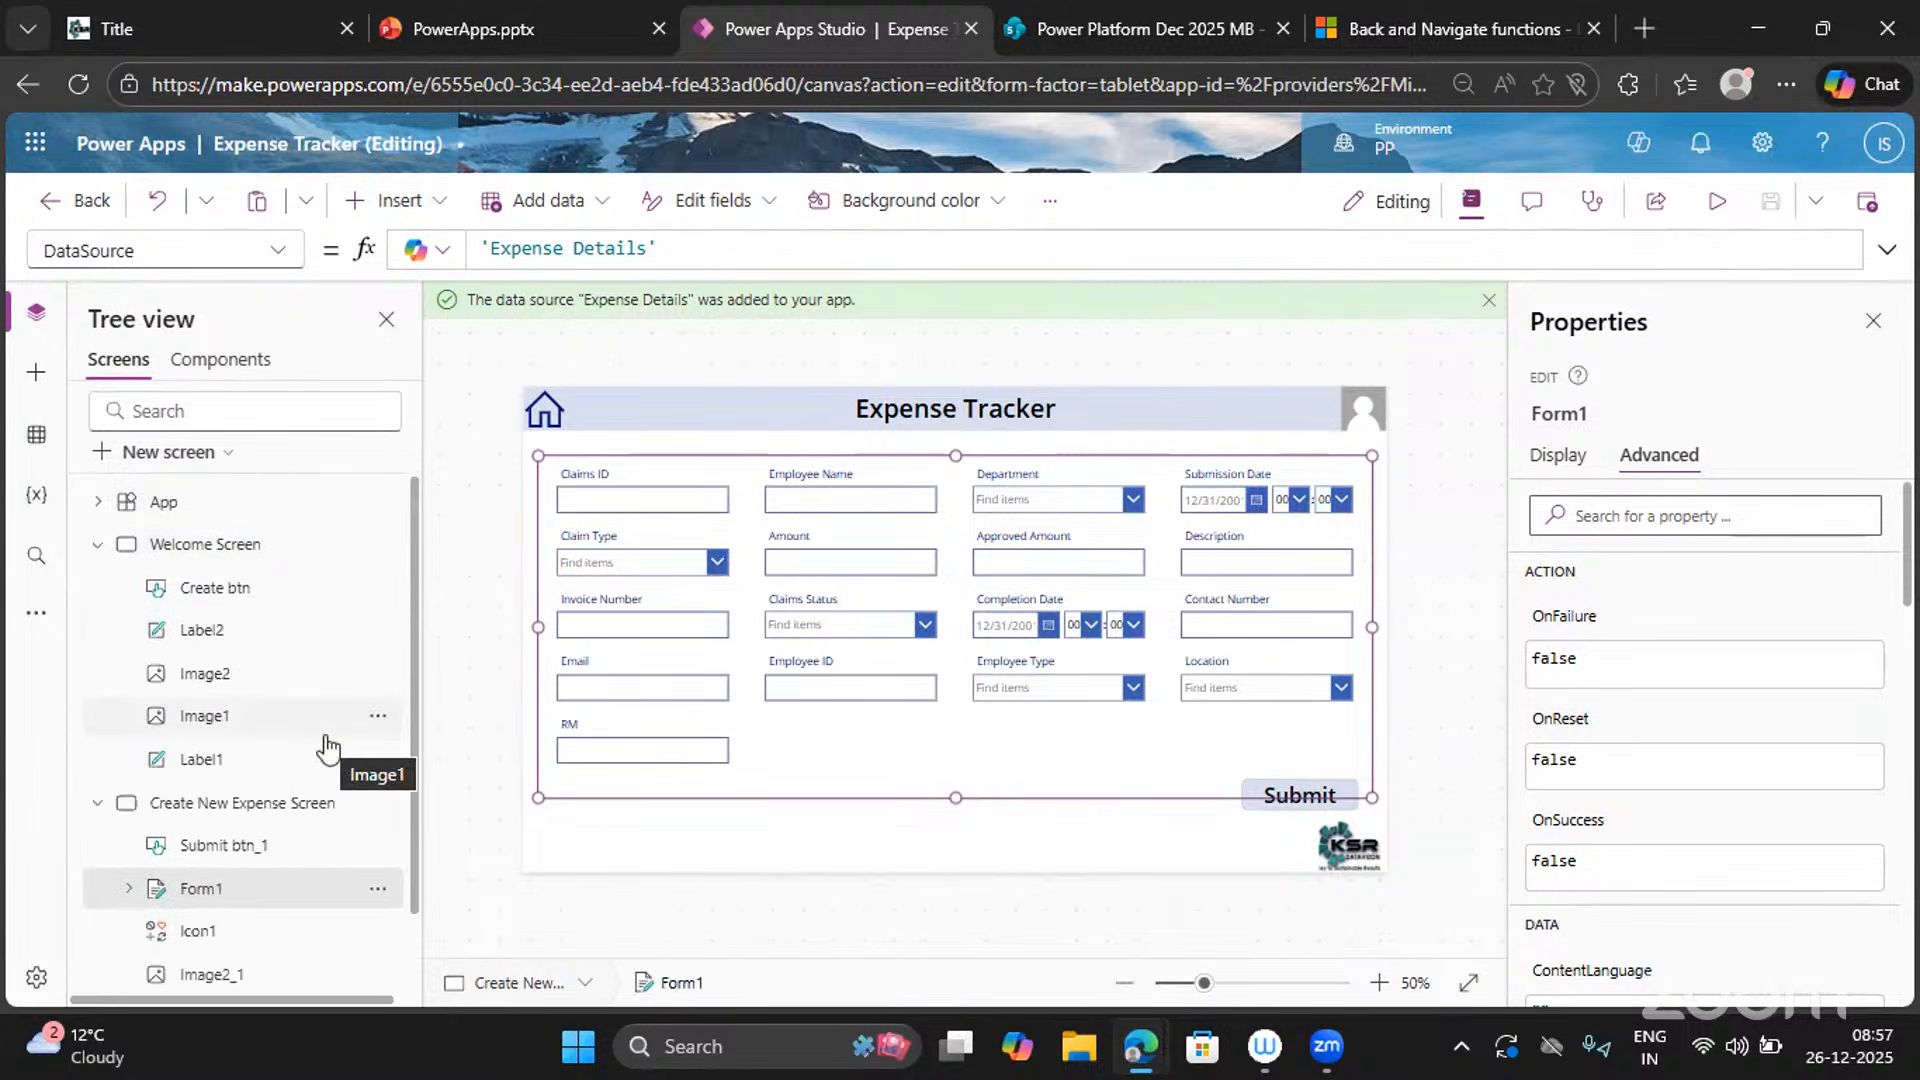
{"action": "mouse_move", "coordinate": [574, 540]}
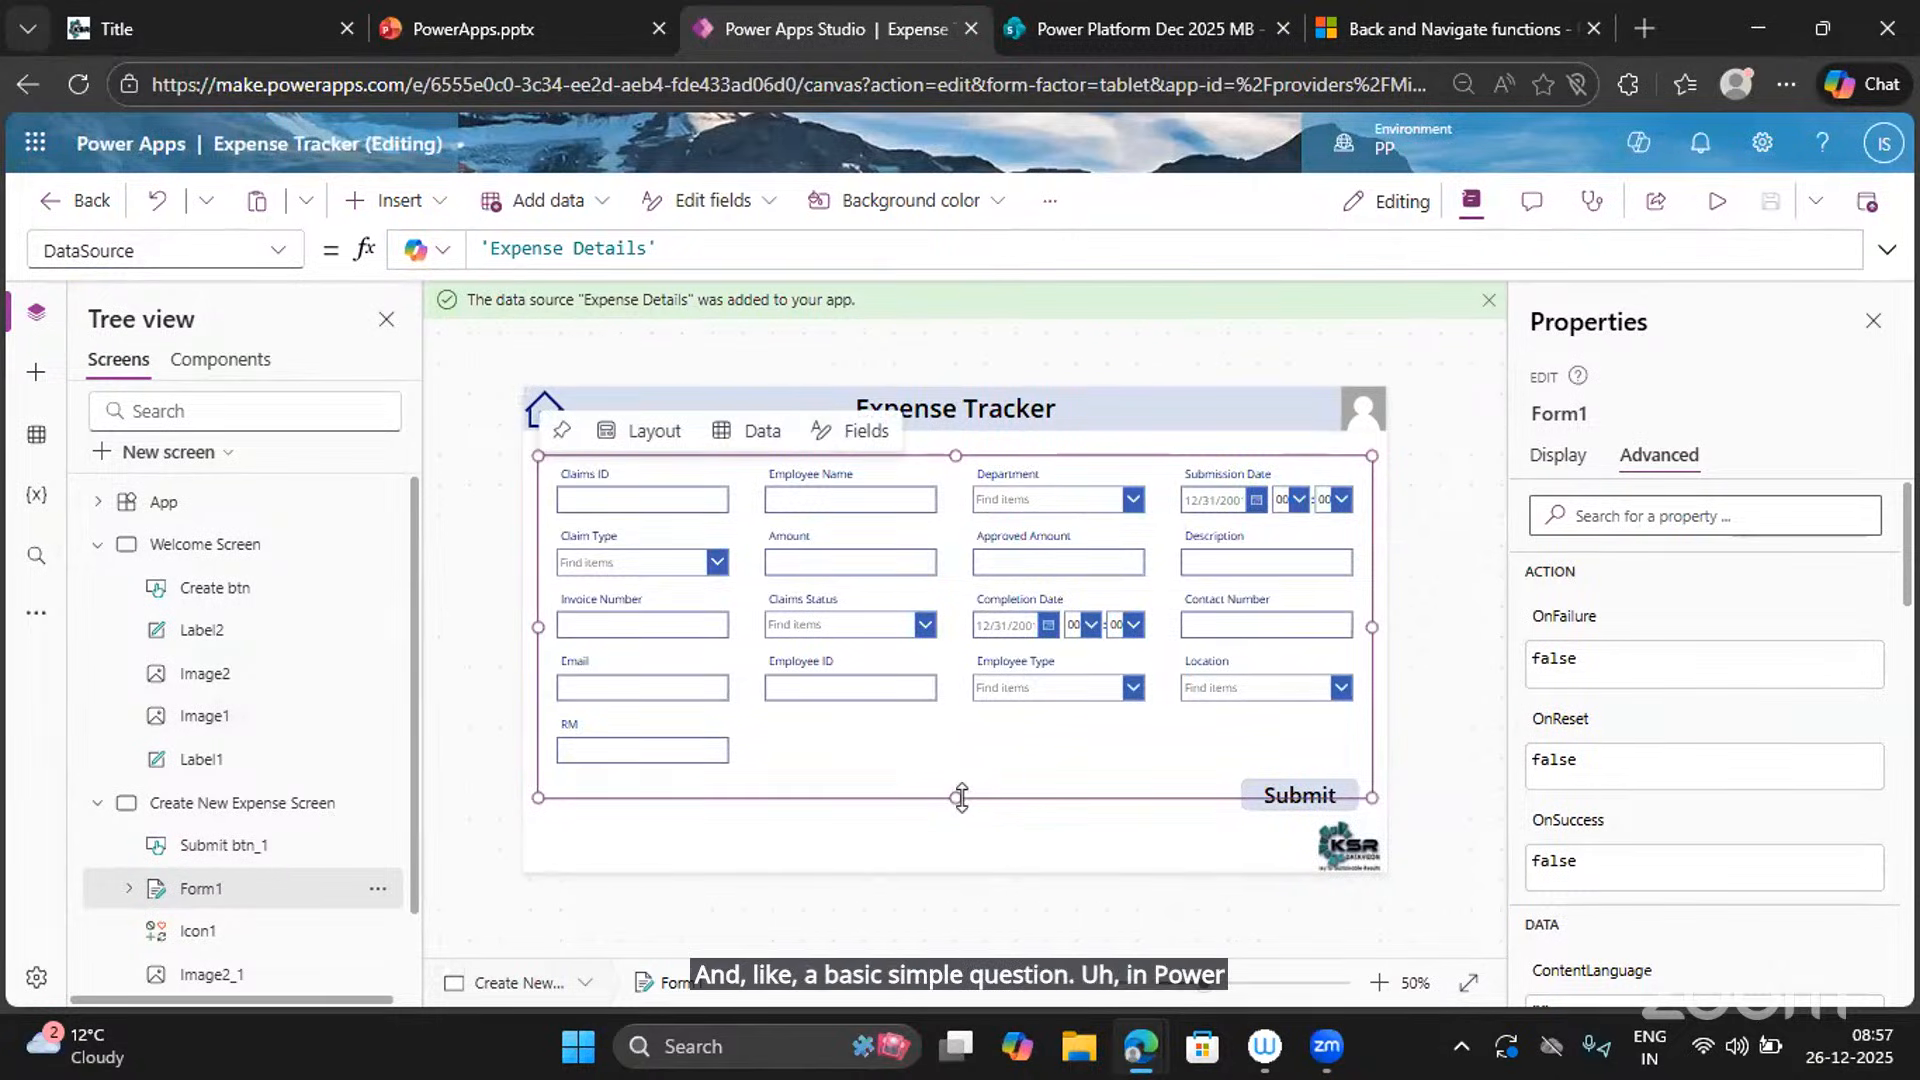
{"action": "left_click_drag", "start_coordinate": [958, 797], "coordinate": [958, 784]}
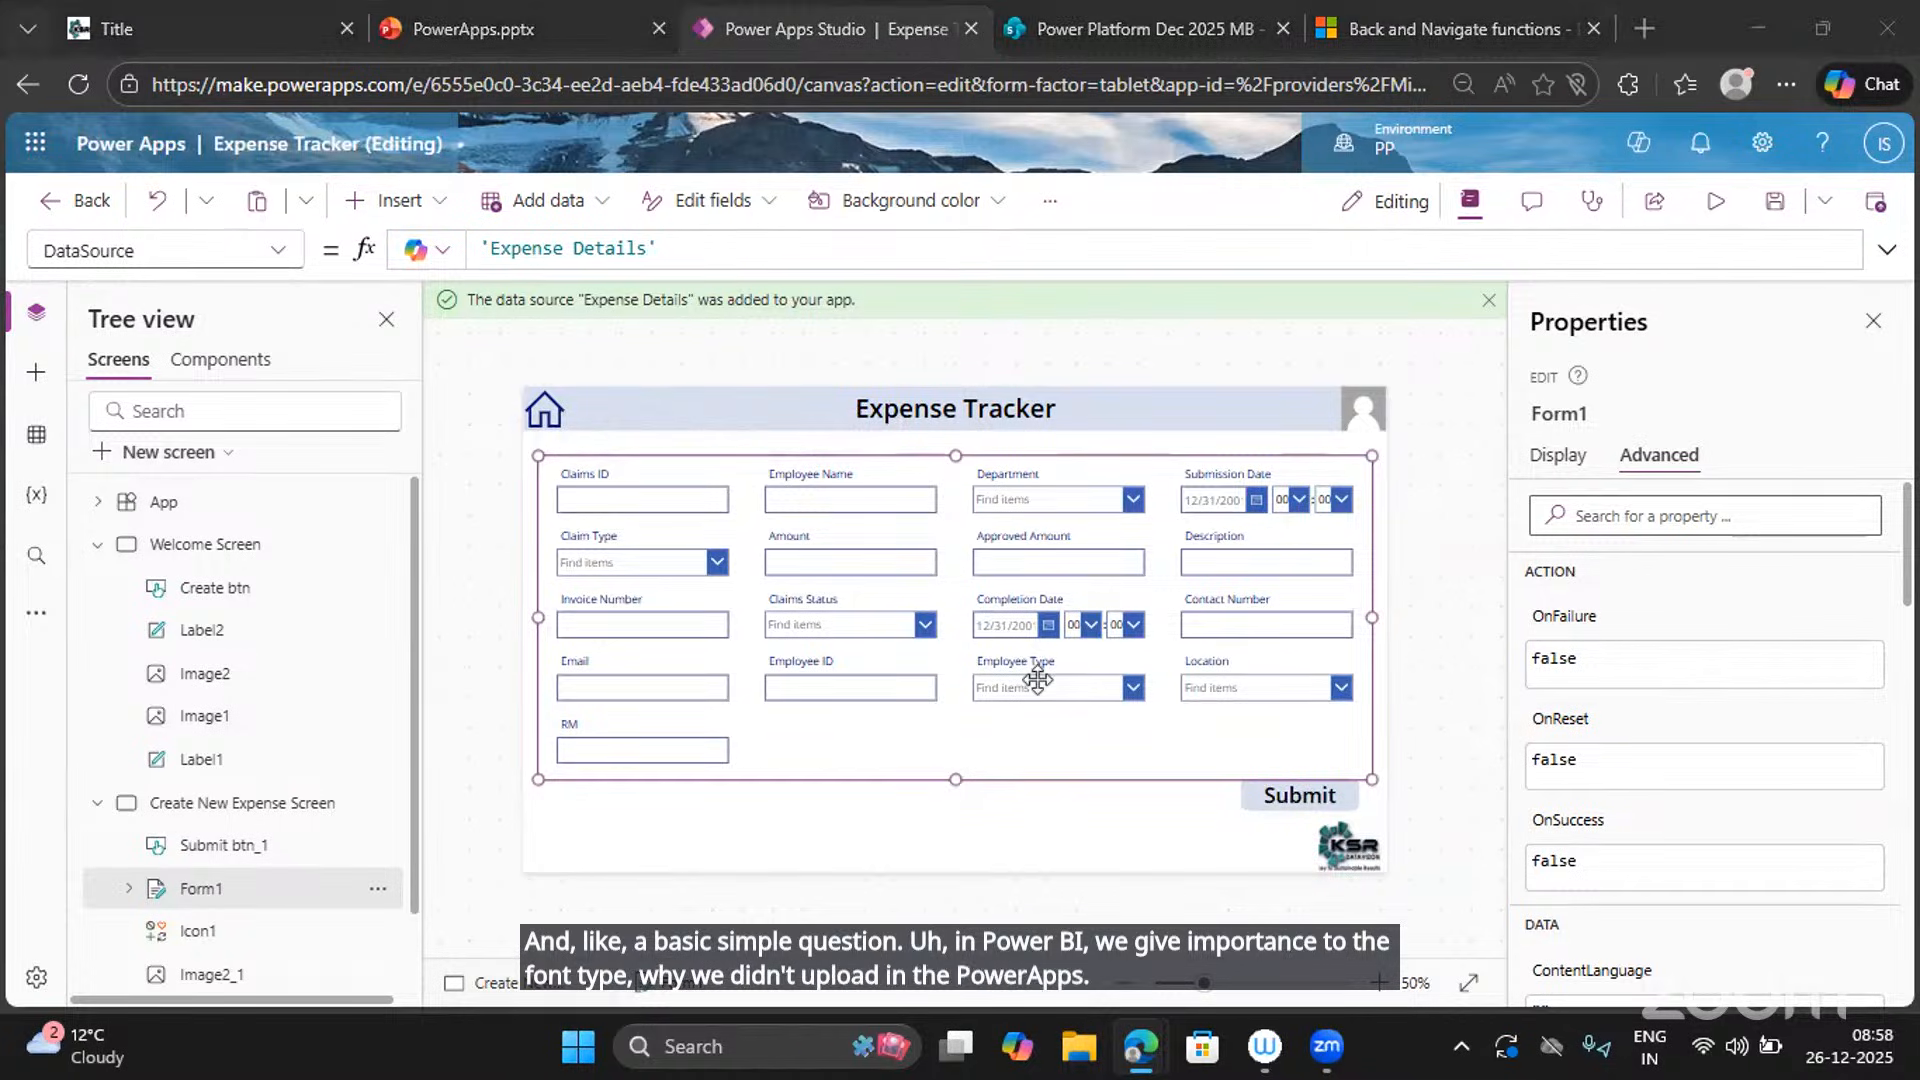
Change the Submit btn_1 font from Open Sans to Segoe UI in its Display properties.
{"action": "left_click", "coordinate": [1300, 797]}
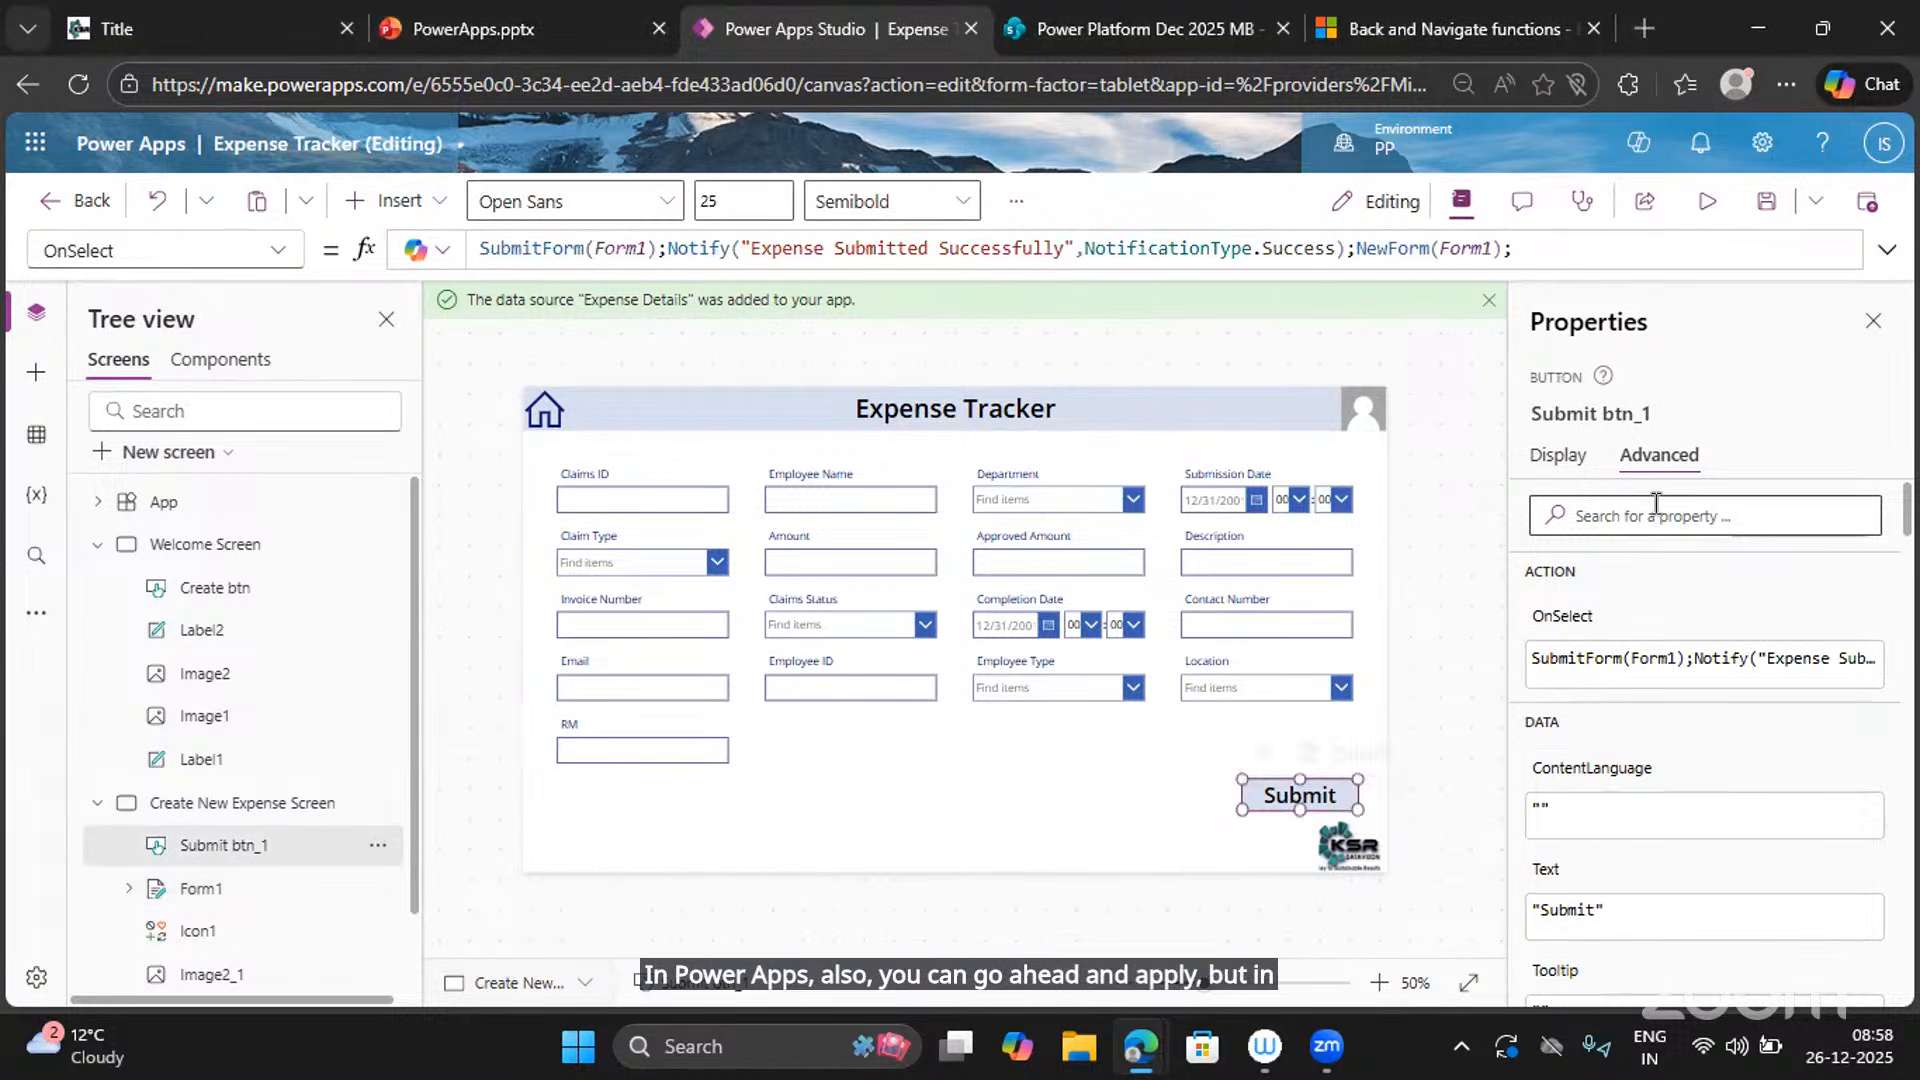
{"action": "left_click", "coordinate": [1529, 460]}
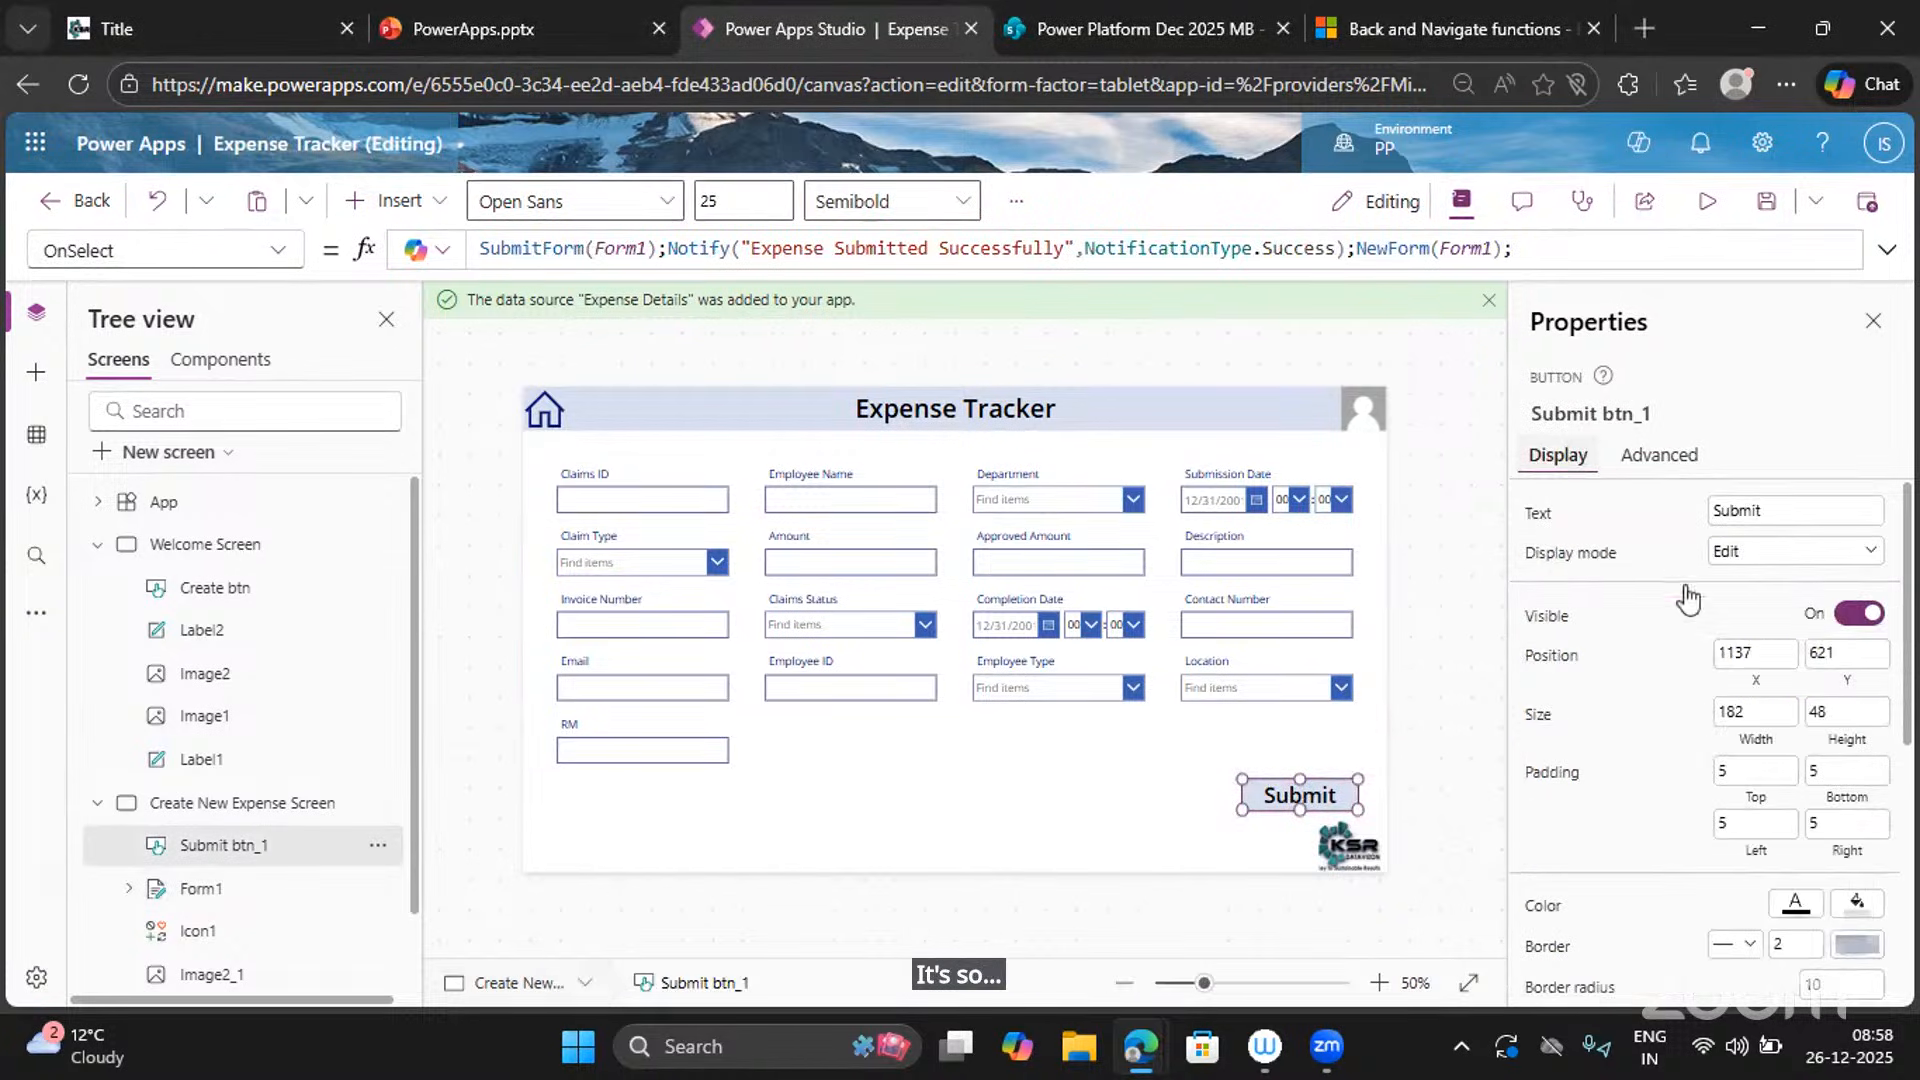
{"action": "scroll", "coordinate": [1696, 600], "scroll_direction": "down", "scroll_amount": 5}
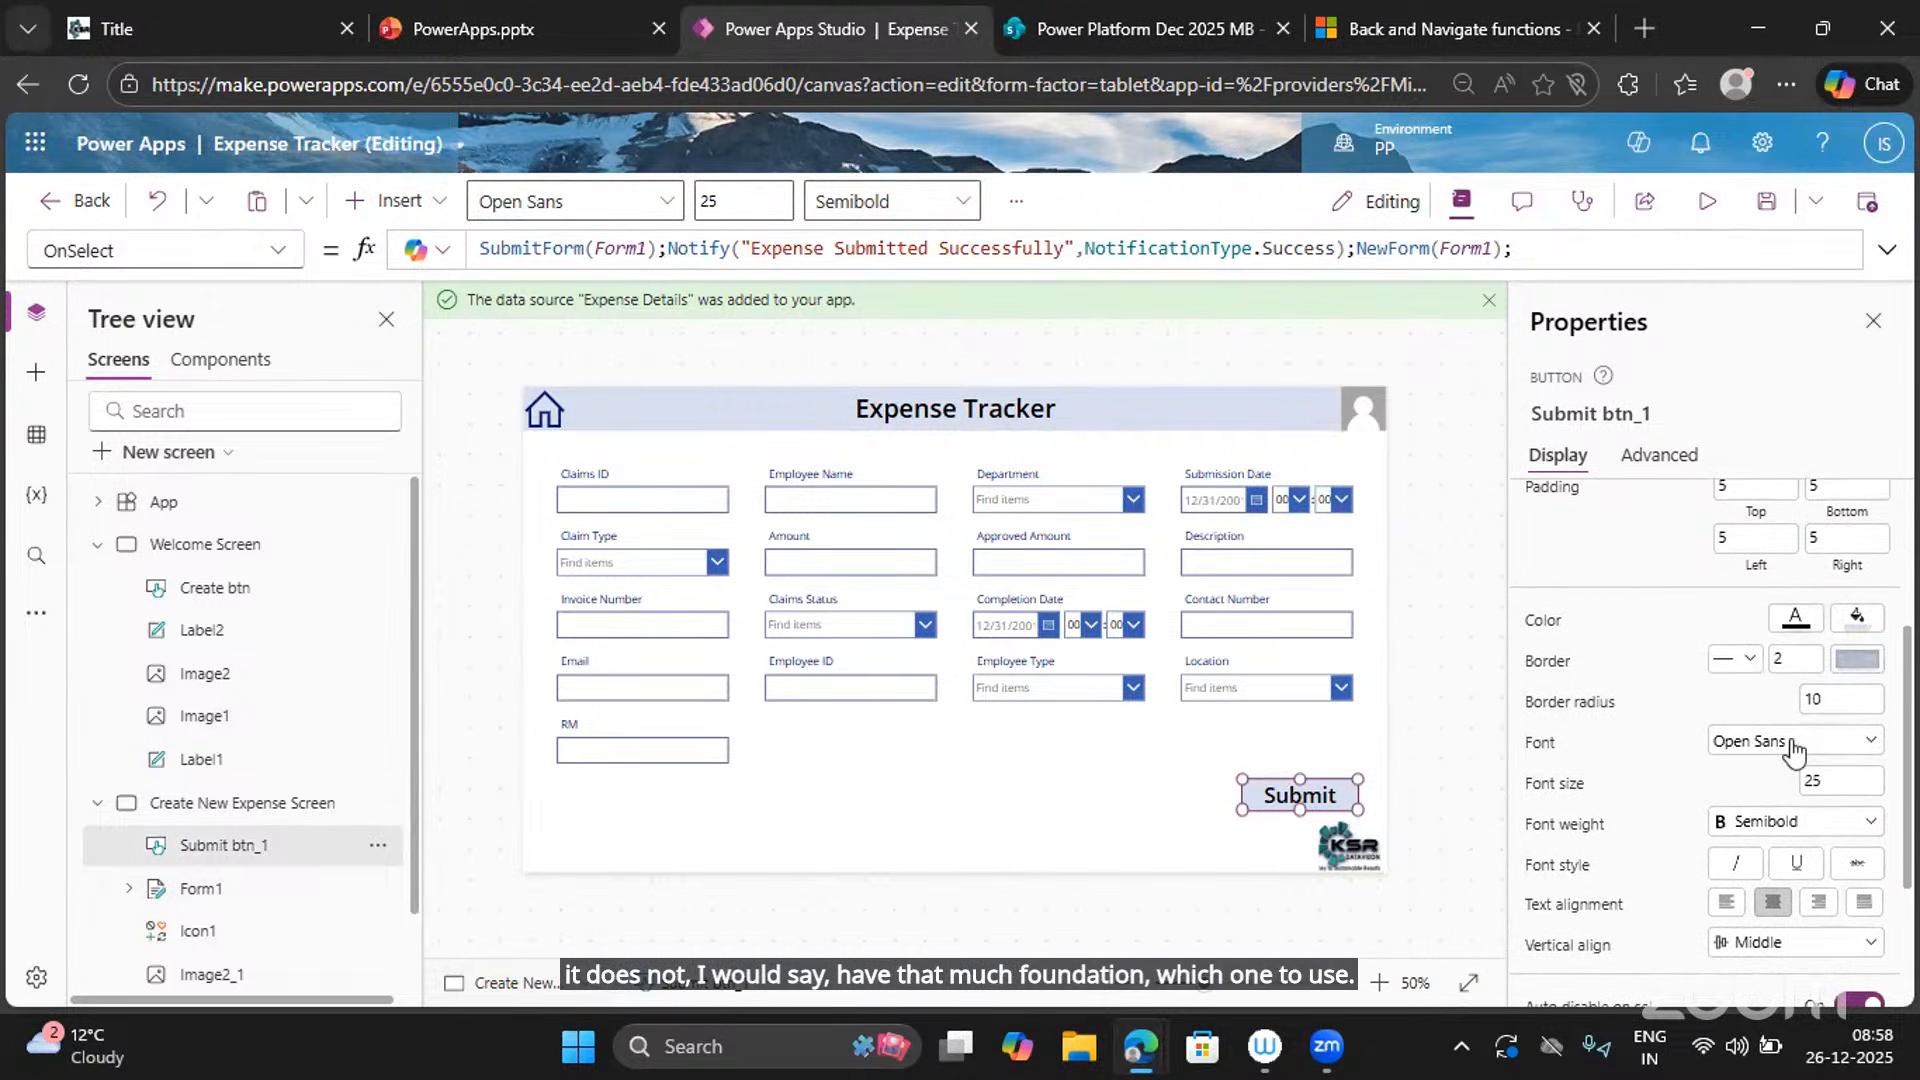
{"action": "left_click", "coordinate": [1791, 742]}
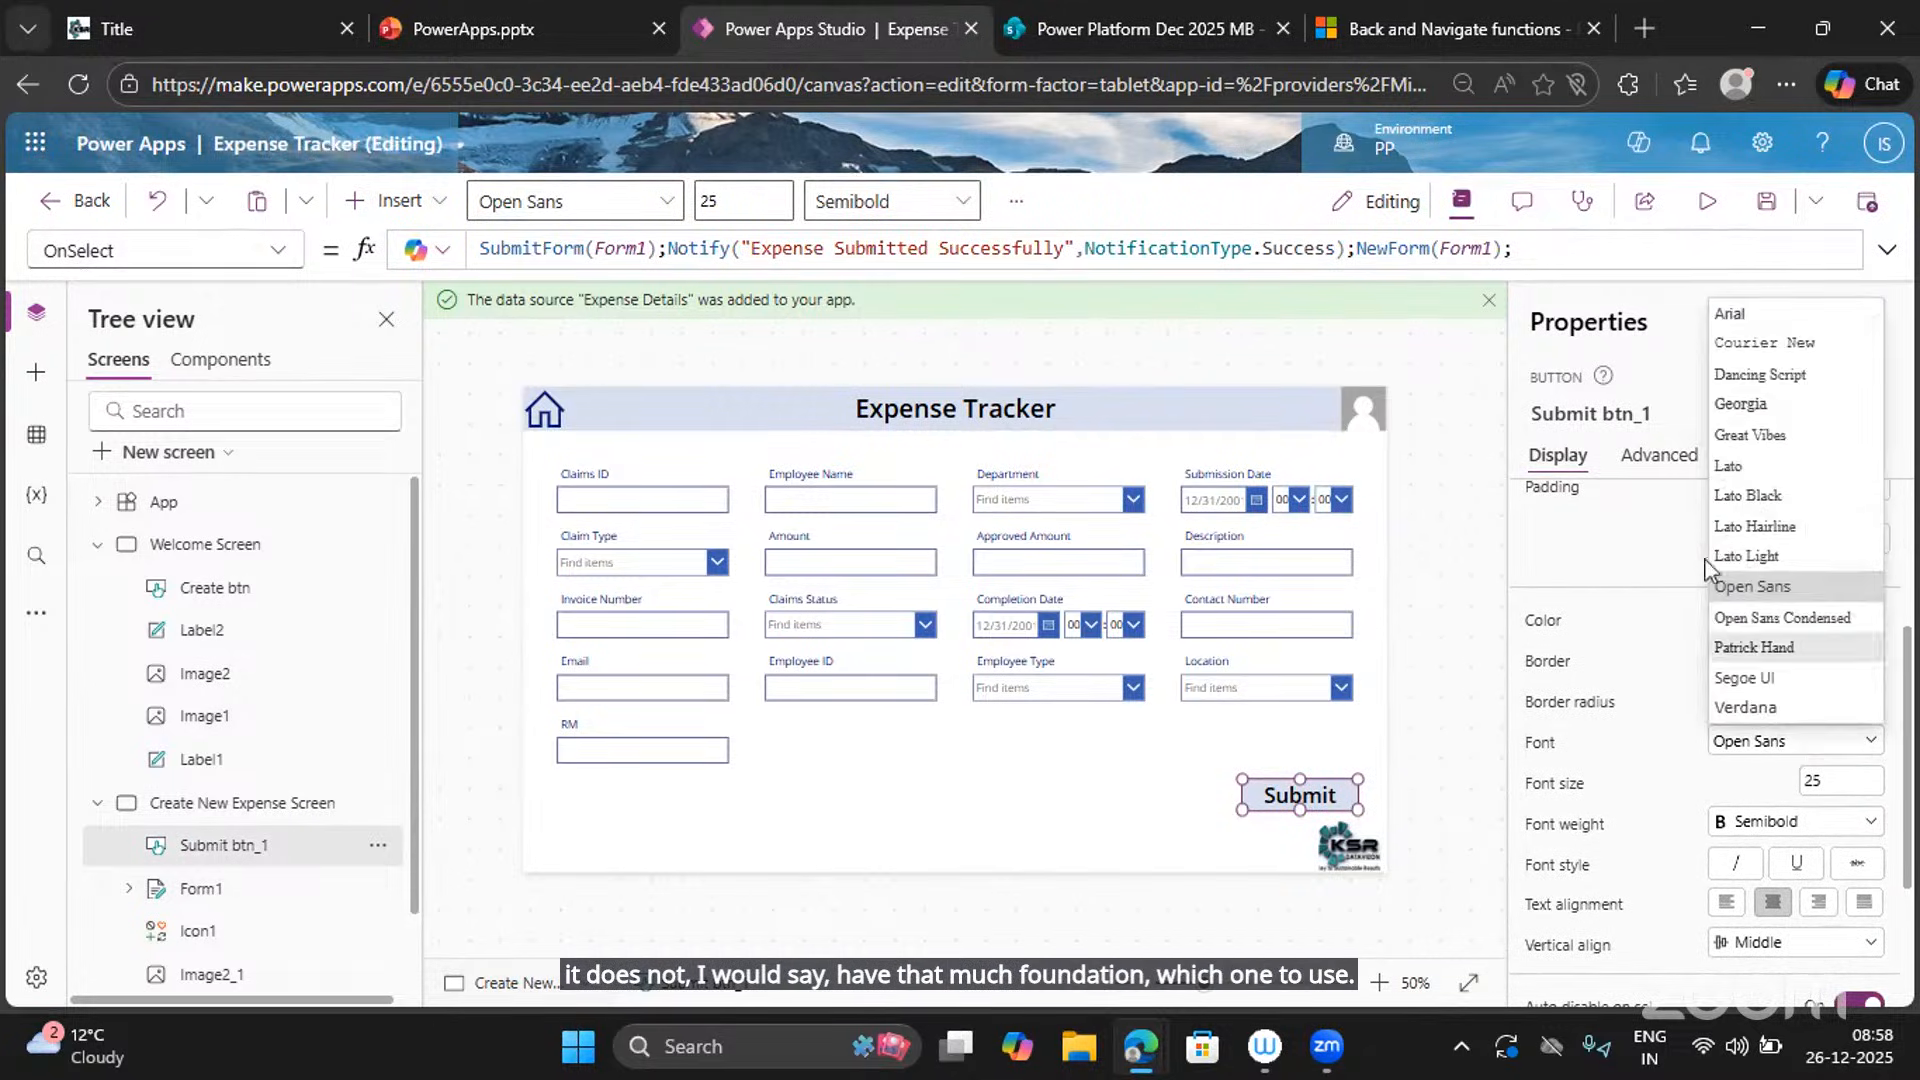
{"action": "left_click", "coordinate": [1785, 677]}
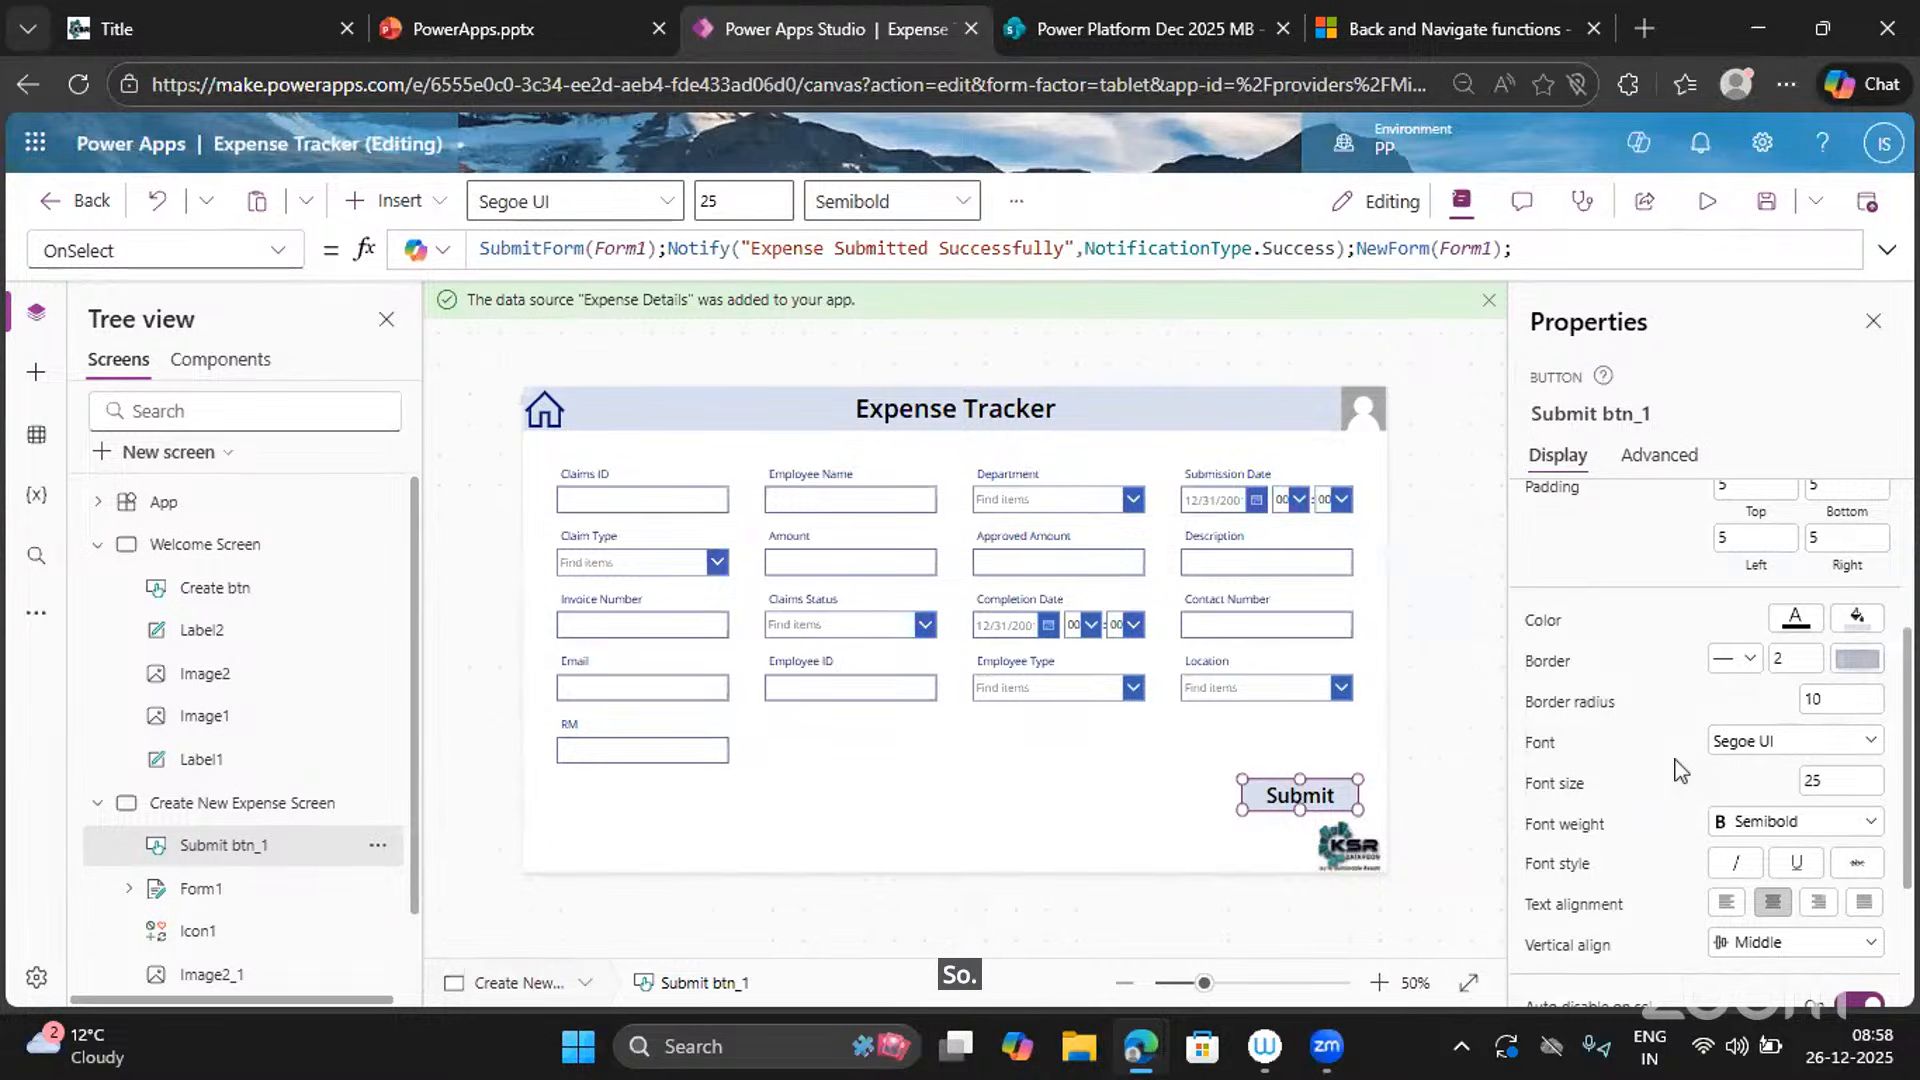
{"action": "left_click", "coordinate": [1724, 745]}
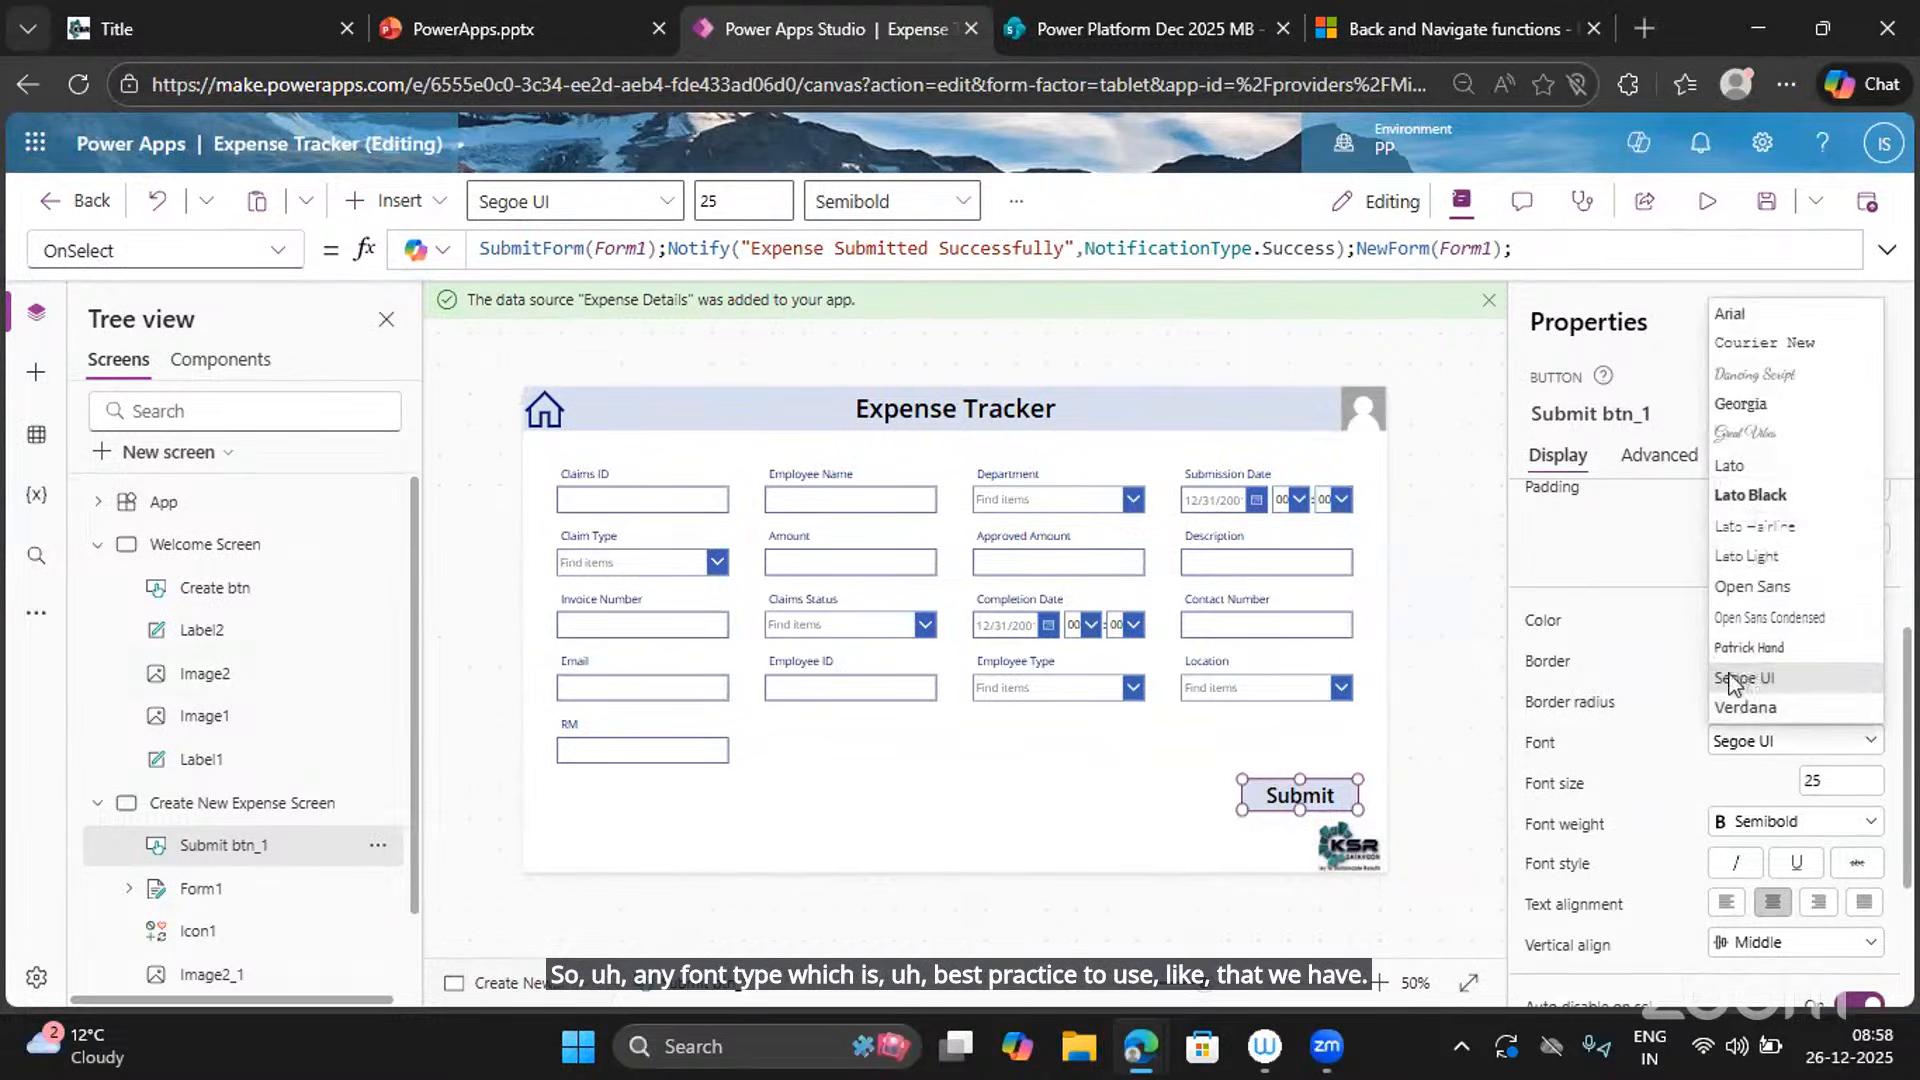
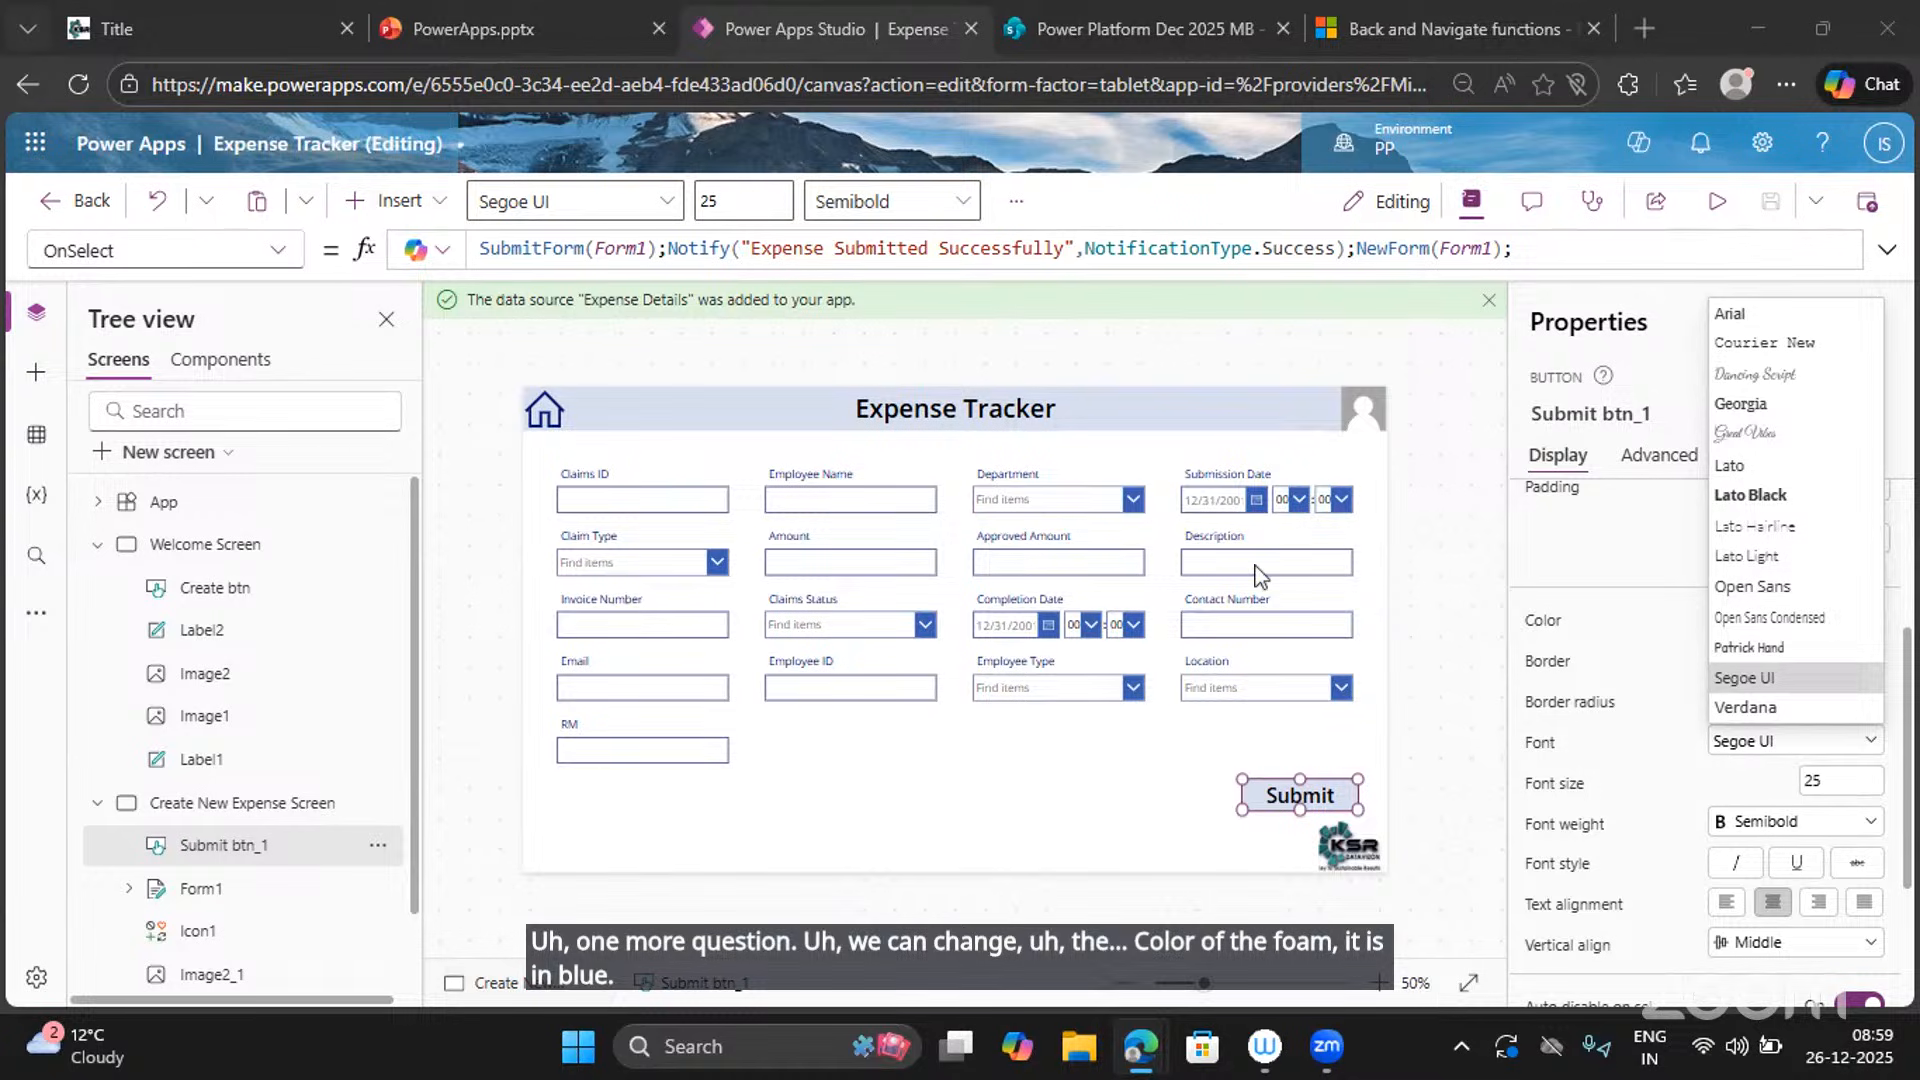
Select Form1 on the canvas so its properties show in the Properties pane.
{"action": "left_click", "coordinate": [1028, 773]}
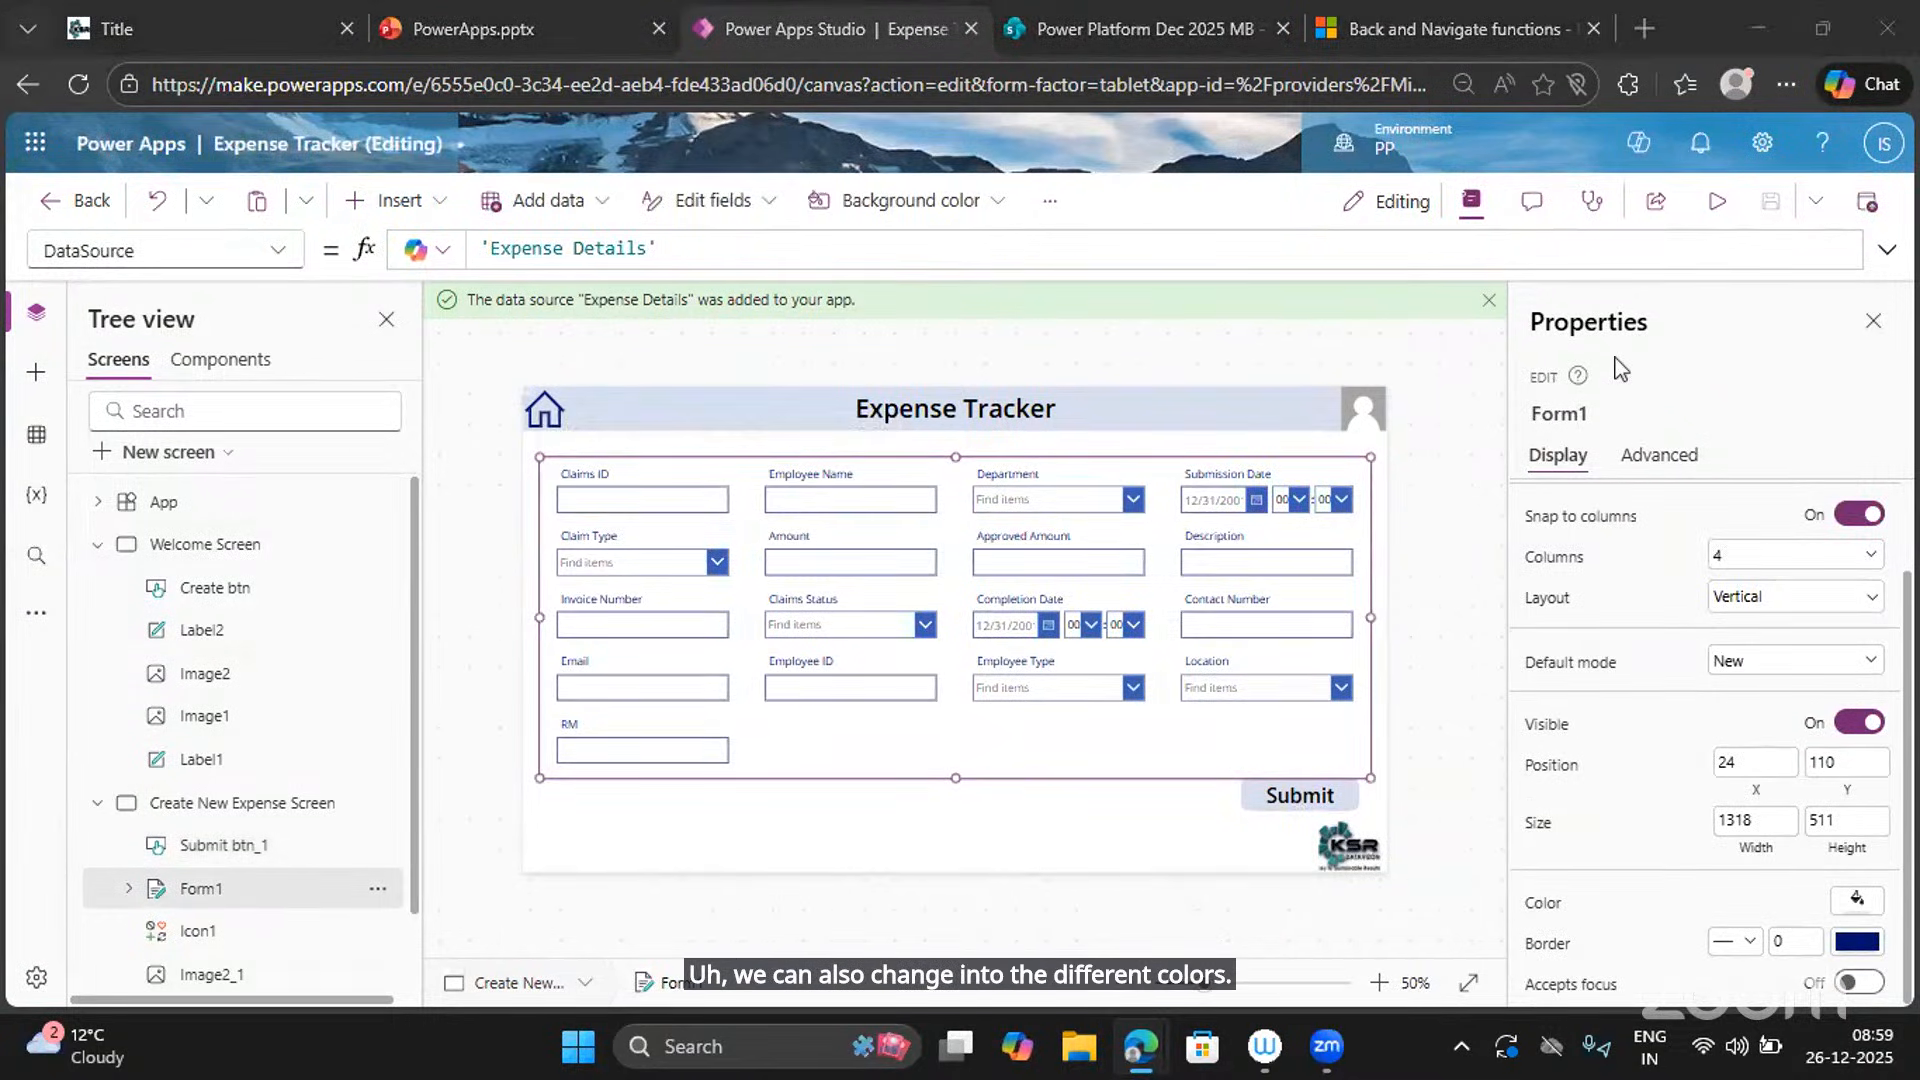
Try a green fill on Form1, then settle on the light blue-grey swatch RGBA(215,223,240).
{"action": "left_click", "coordinate": [1858, 900]}
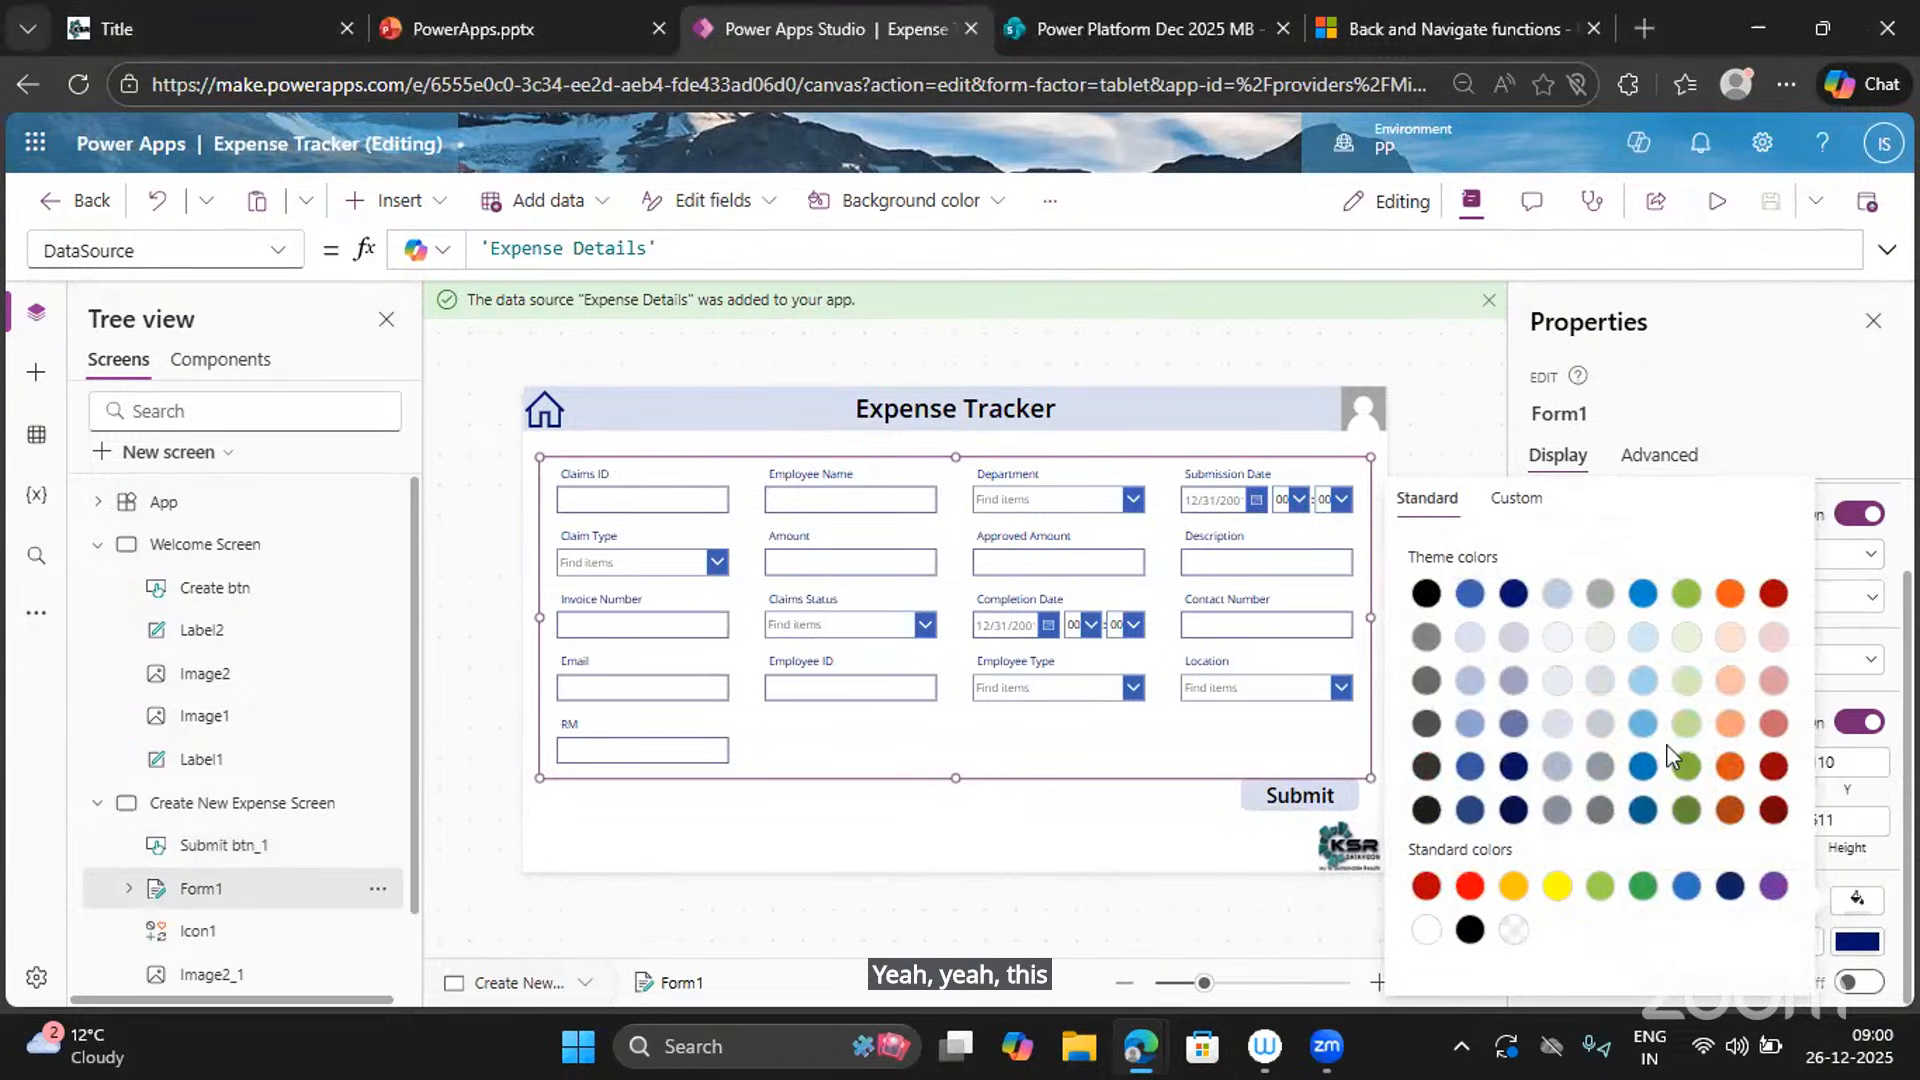
{"action": "left_click", "coordinate": [1688, 722]}
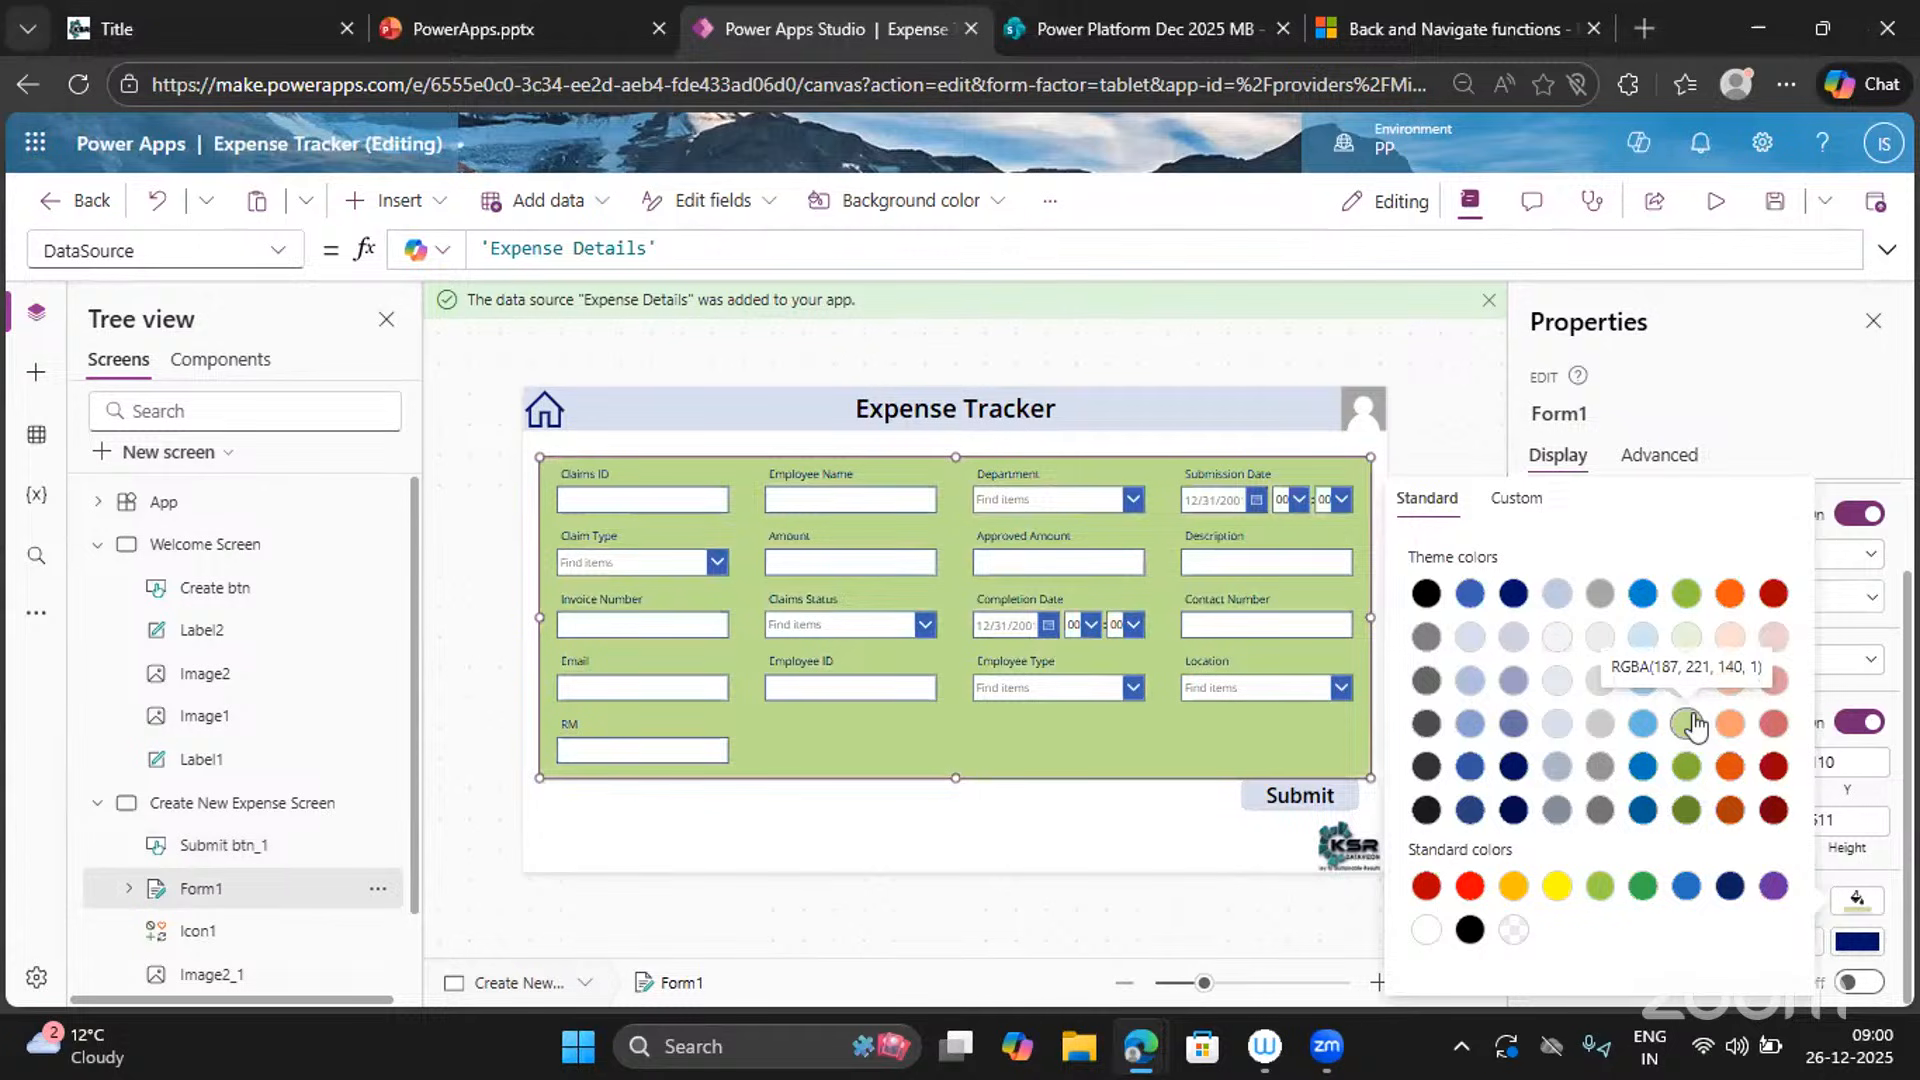
{"action": "left_click", "coordinate": [1554, 638]}
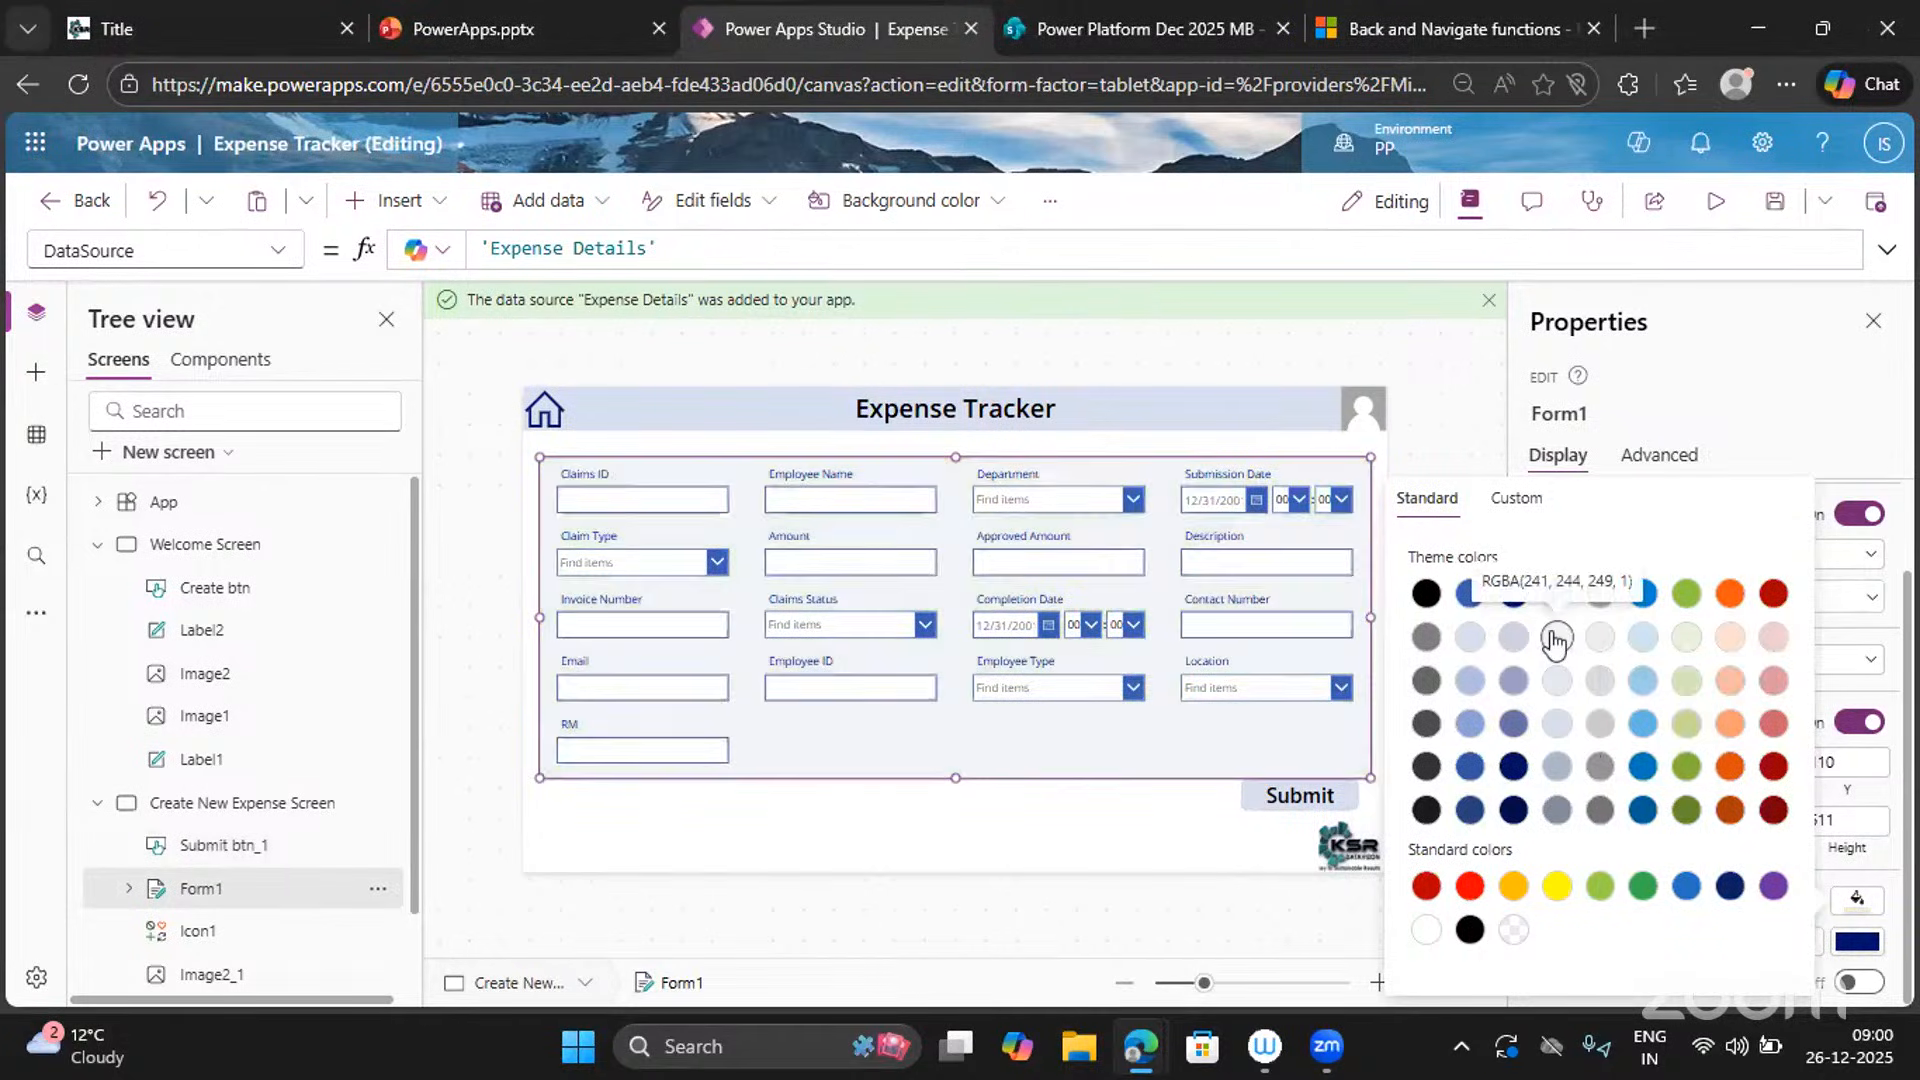
{"action": "left_click", "coordinate": [1469, 639]}
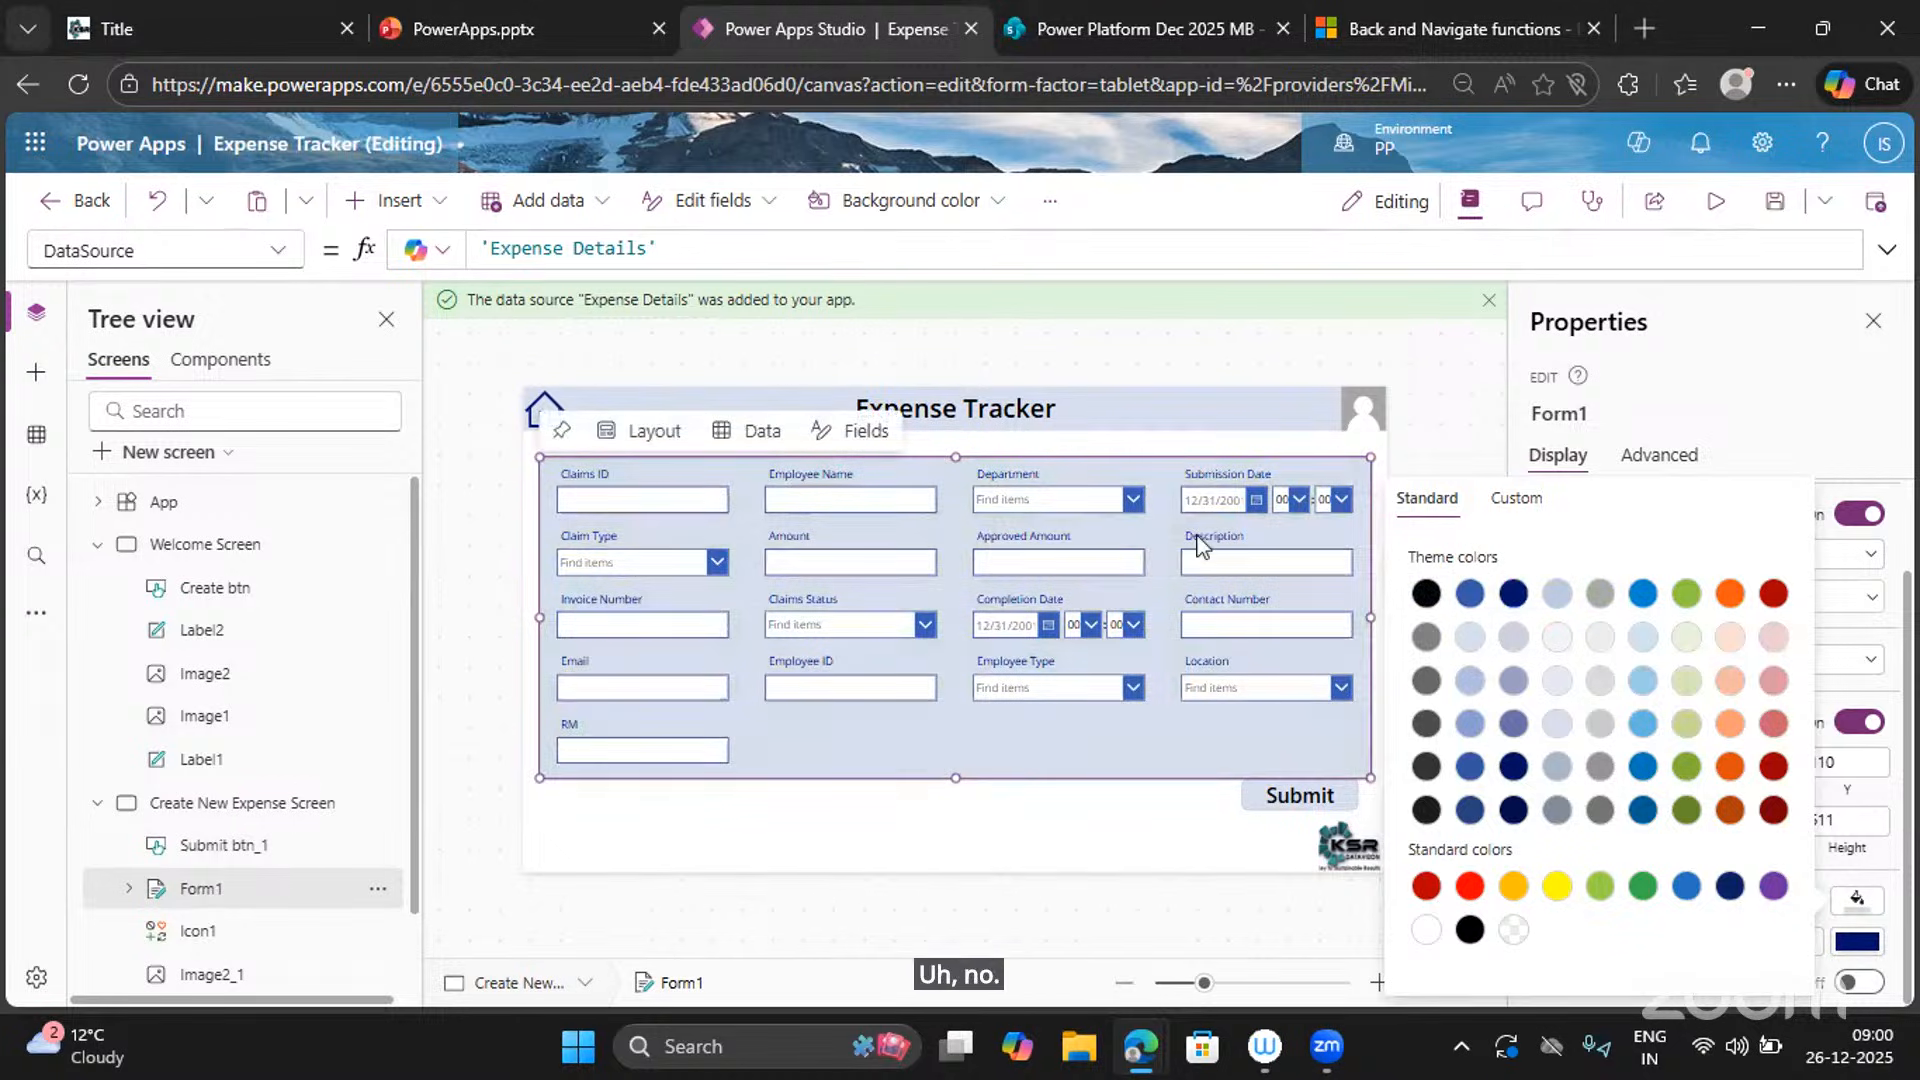
Select the Department combo box and look at its text and fill colours, leaving them unchanged.
{"action": "left_click", "coordinate": [1133, 508]}
{"action": "left_click", "coordinate": [1130, 500]}
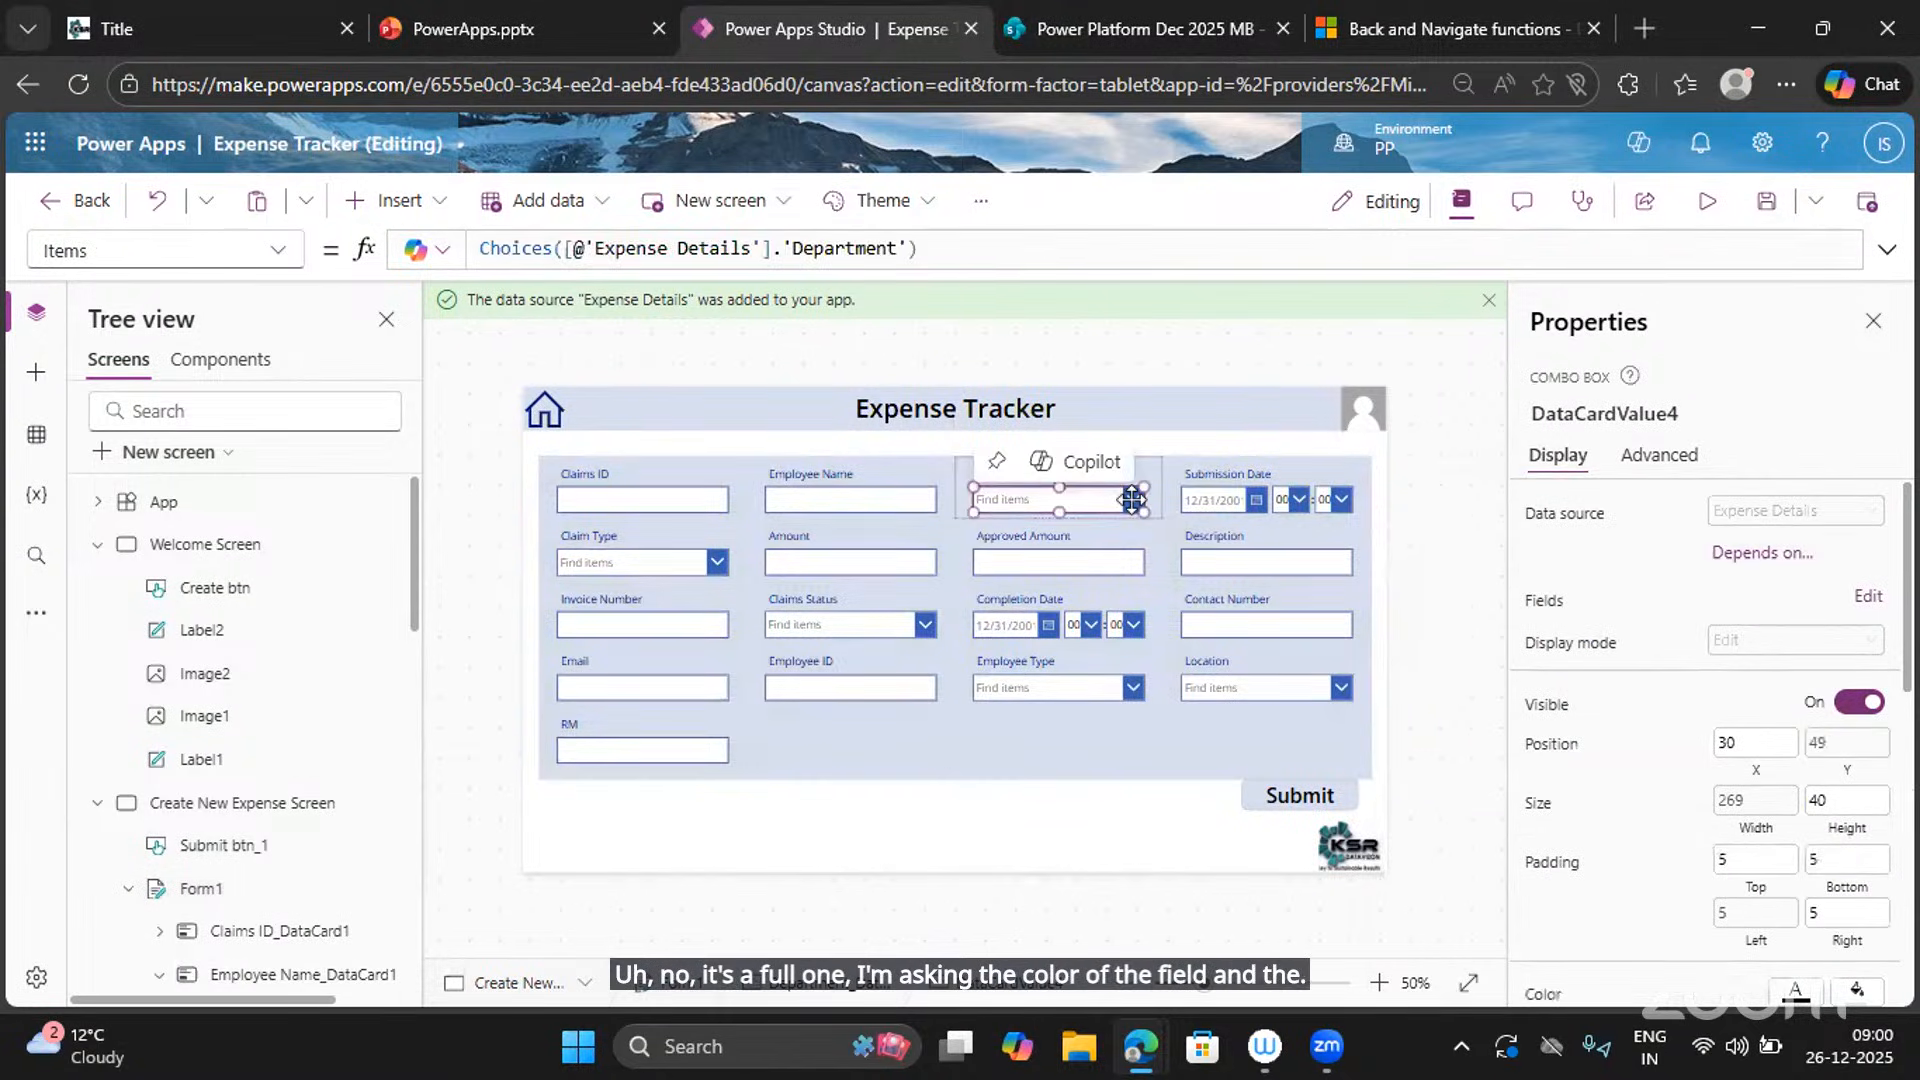
{"action": "scroll", "coordinate": [1700, 820], "scroll_direction": "down", "scroll_amount": 3}
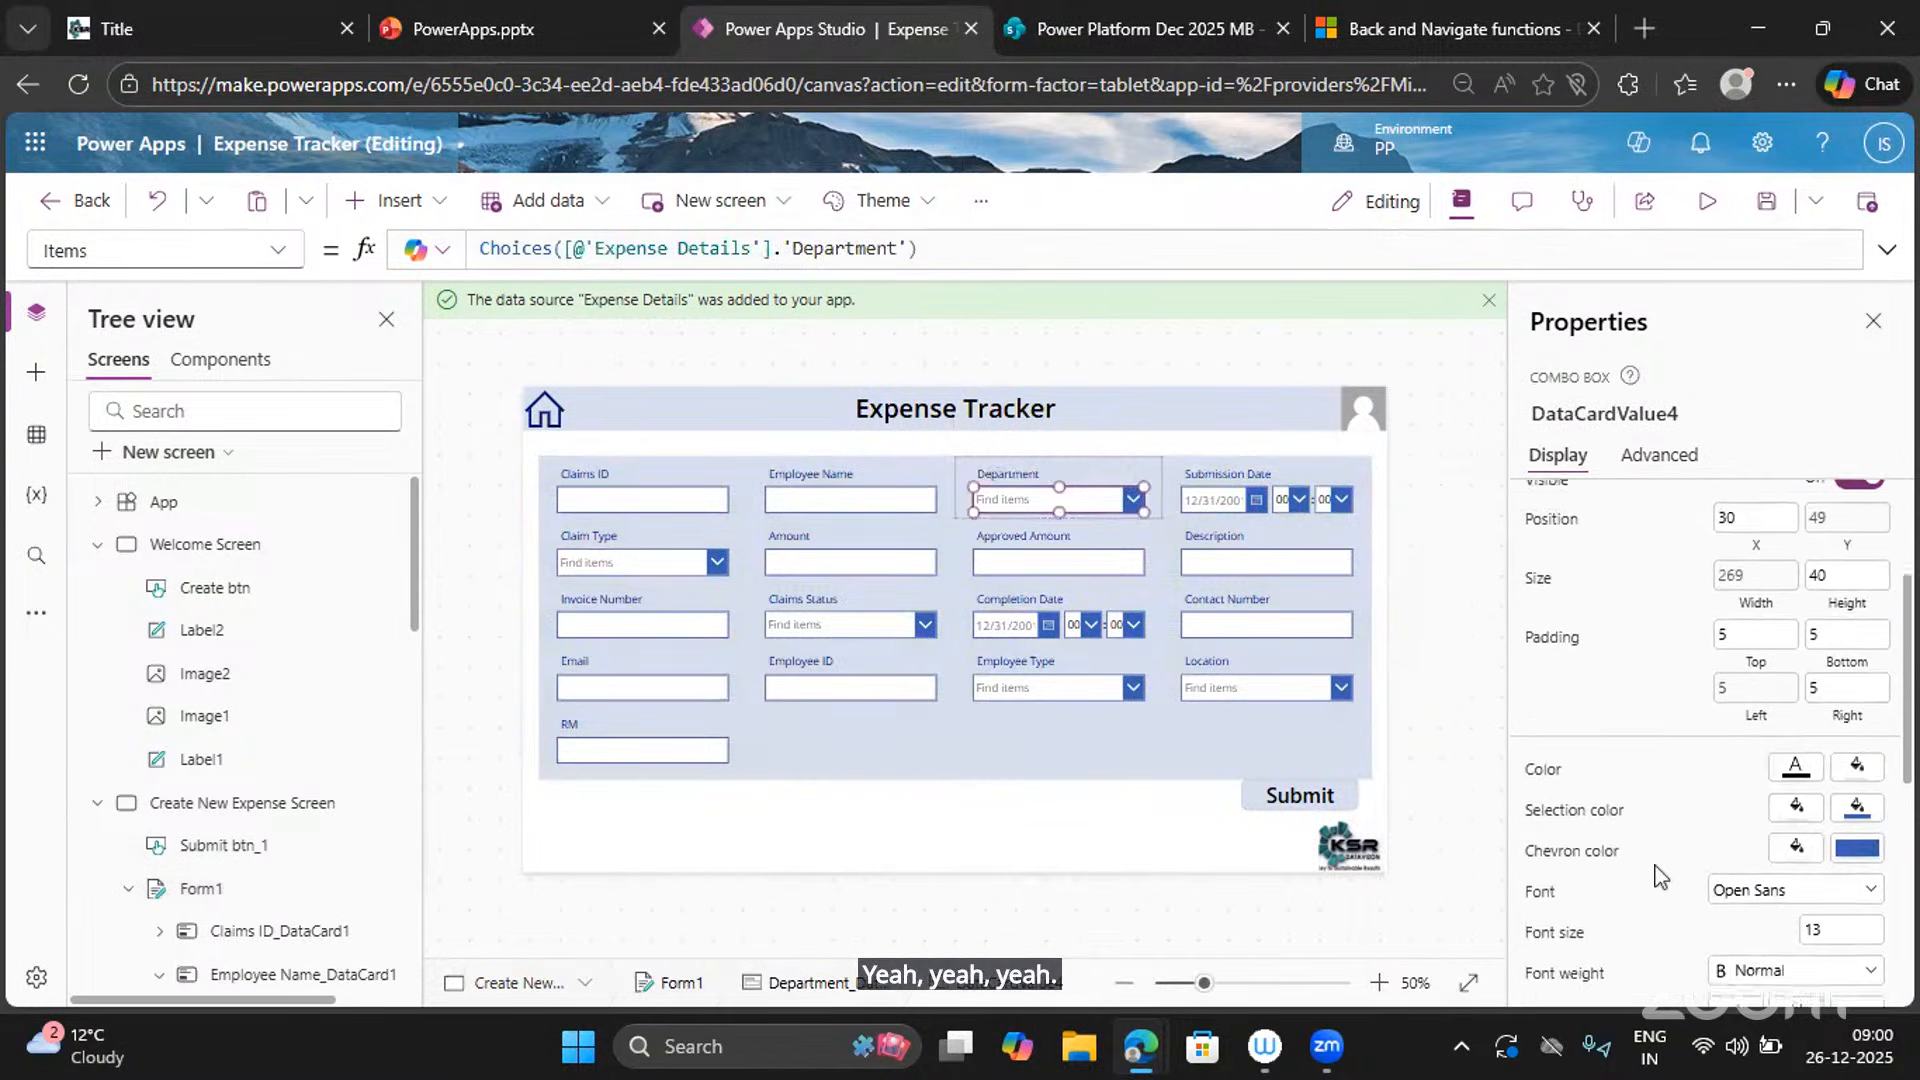
{"action": "left_click", "coordinate": [1805, 766]}
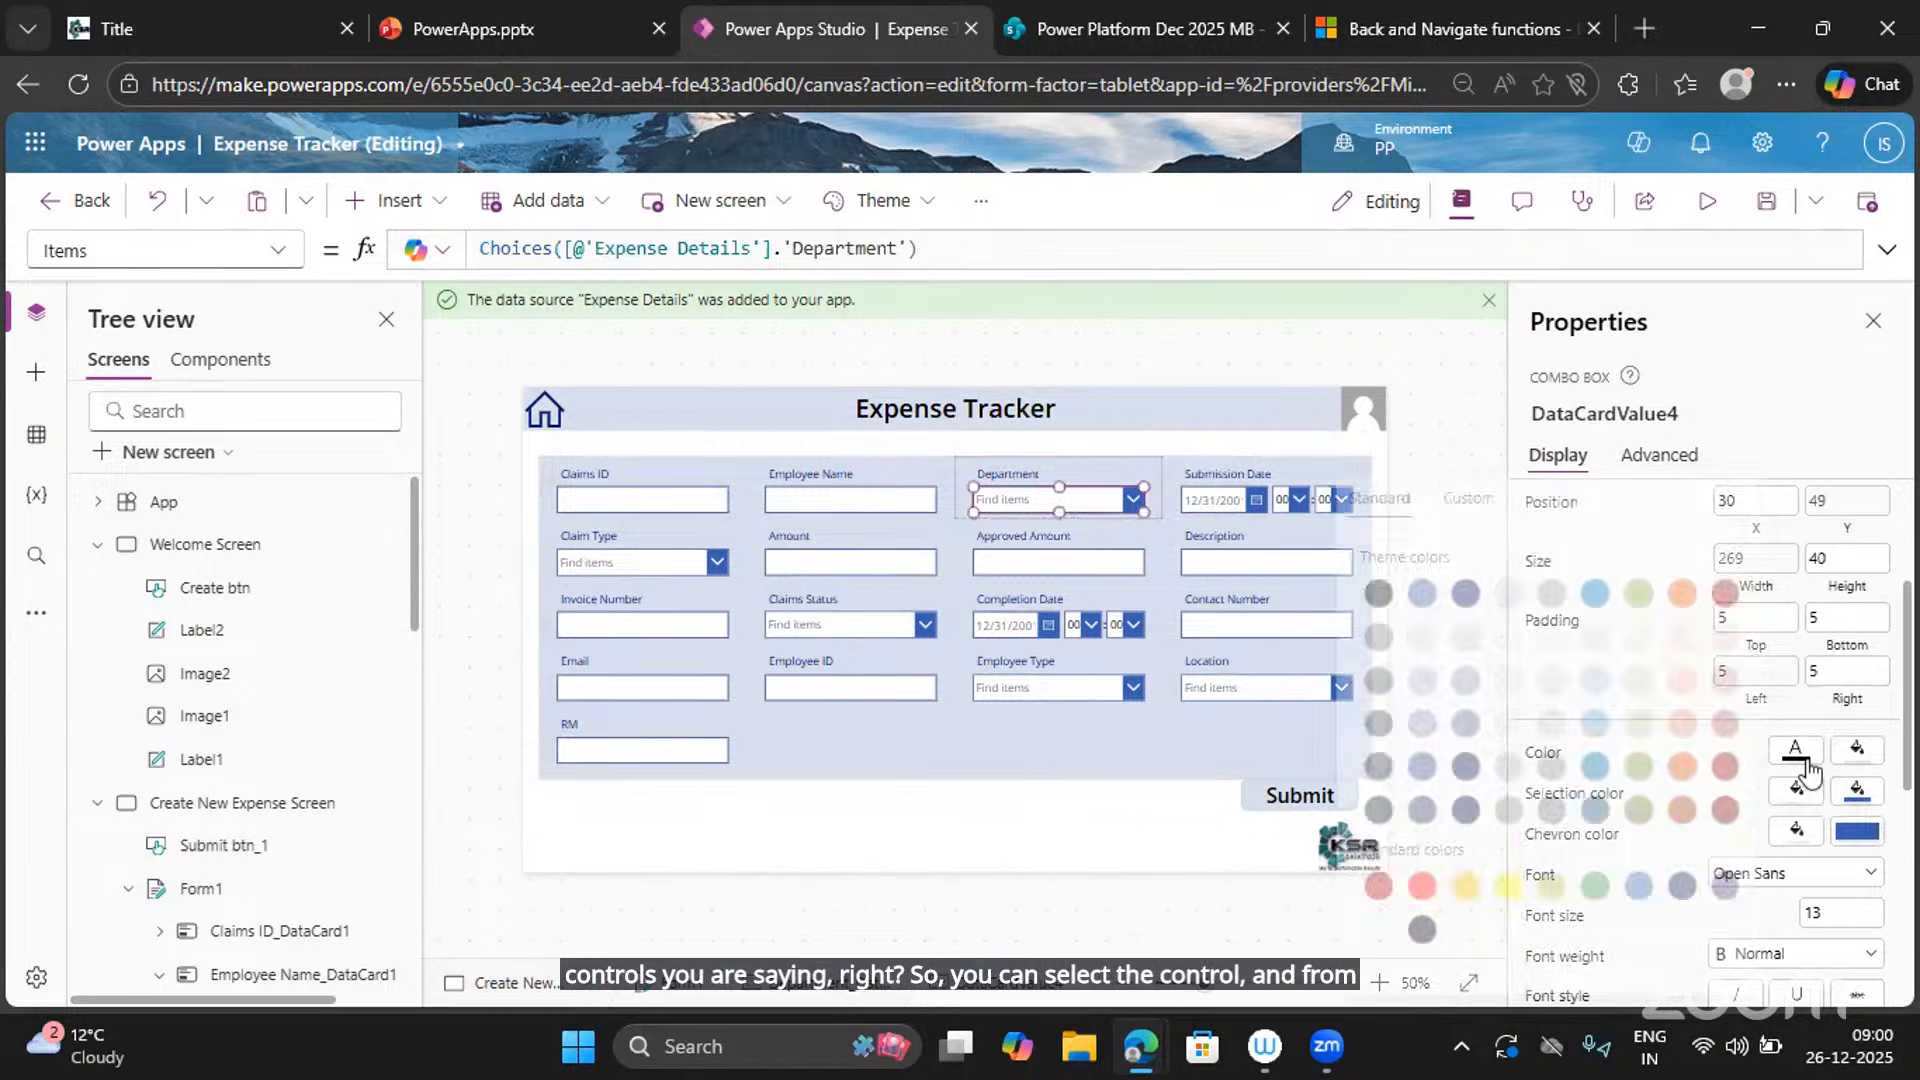
{"action": "left_click", "coordinate": [1859, 754]}
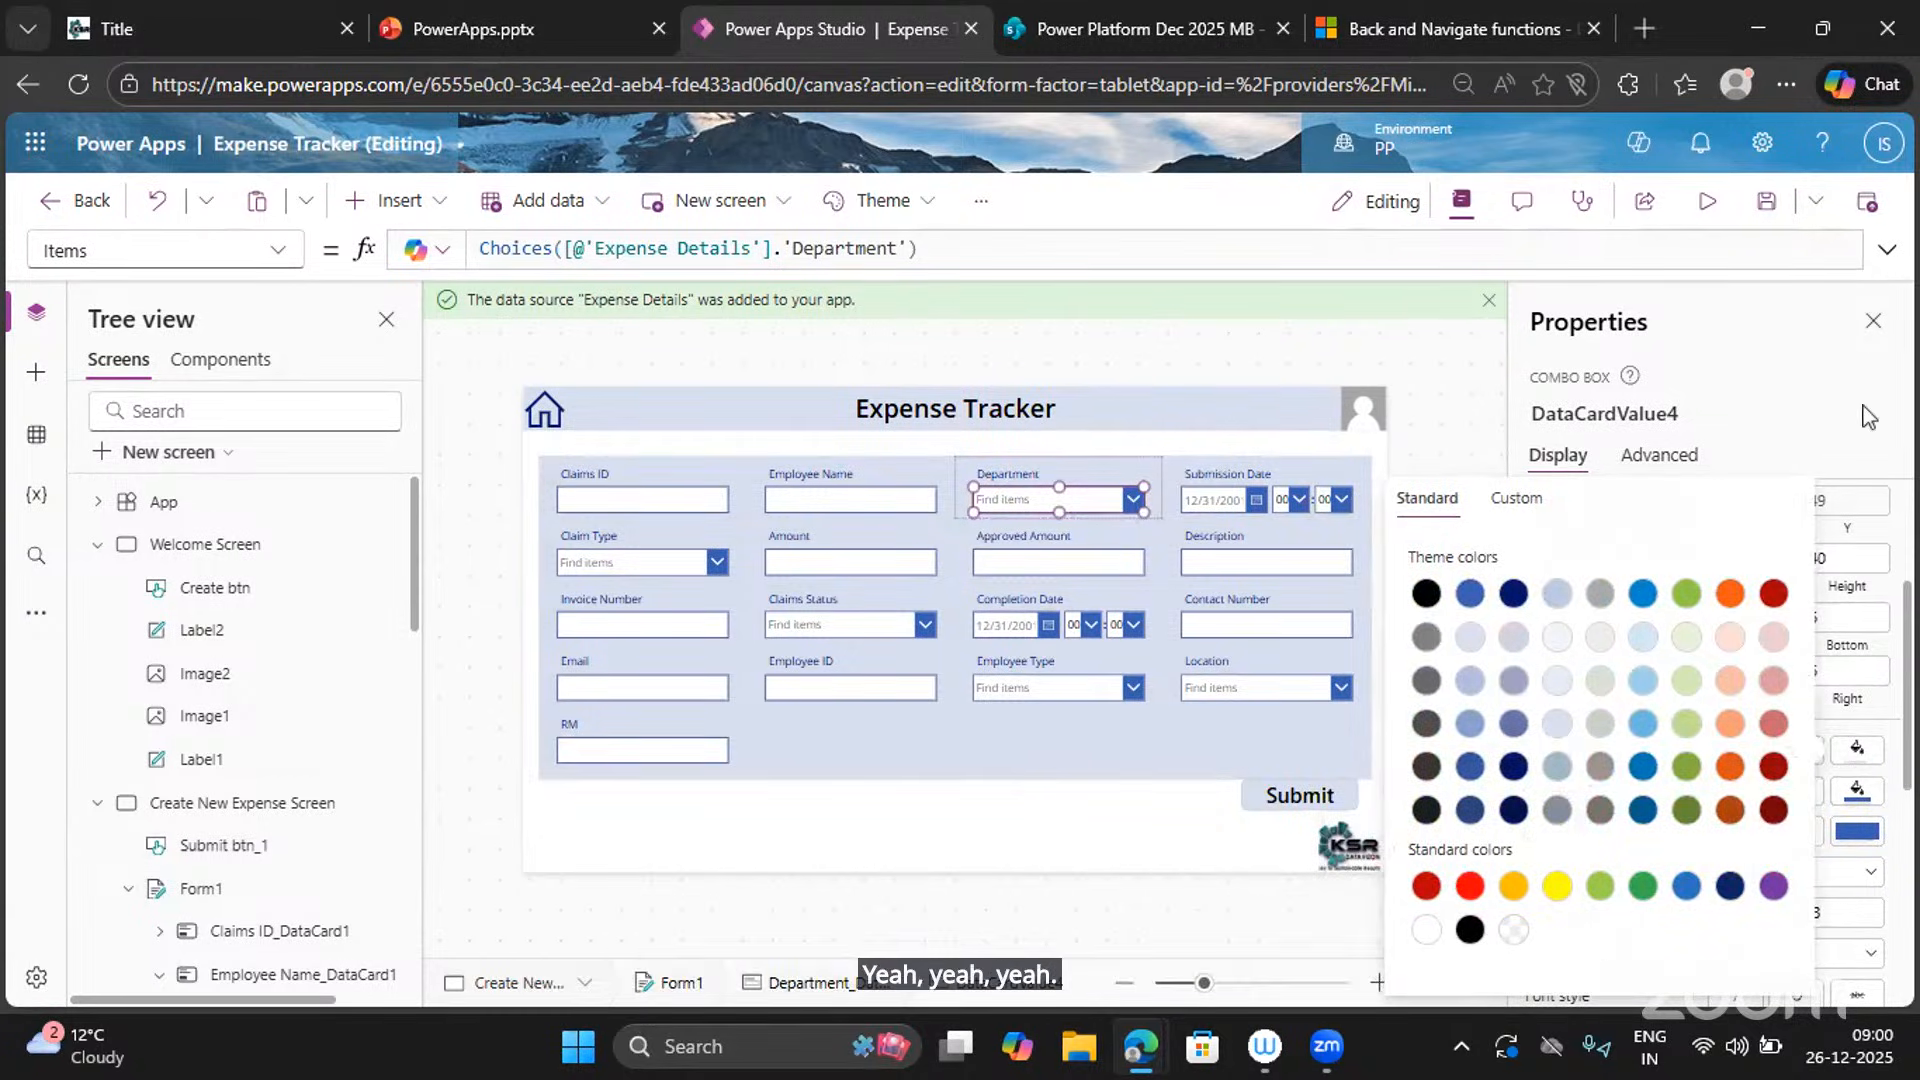
{"action": "left_click", "coordinate": [1795, 390]}
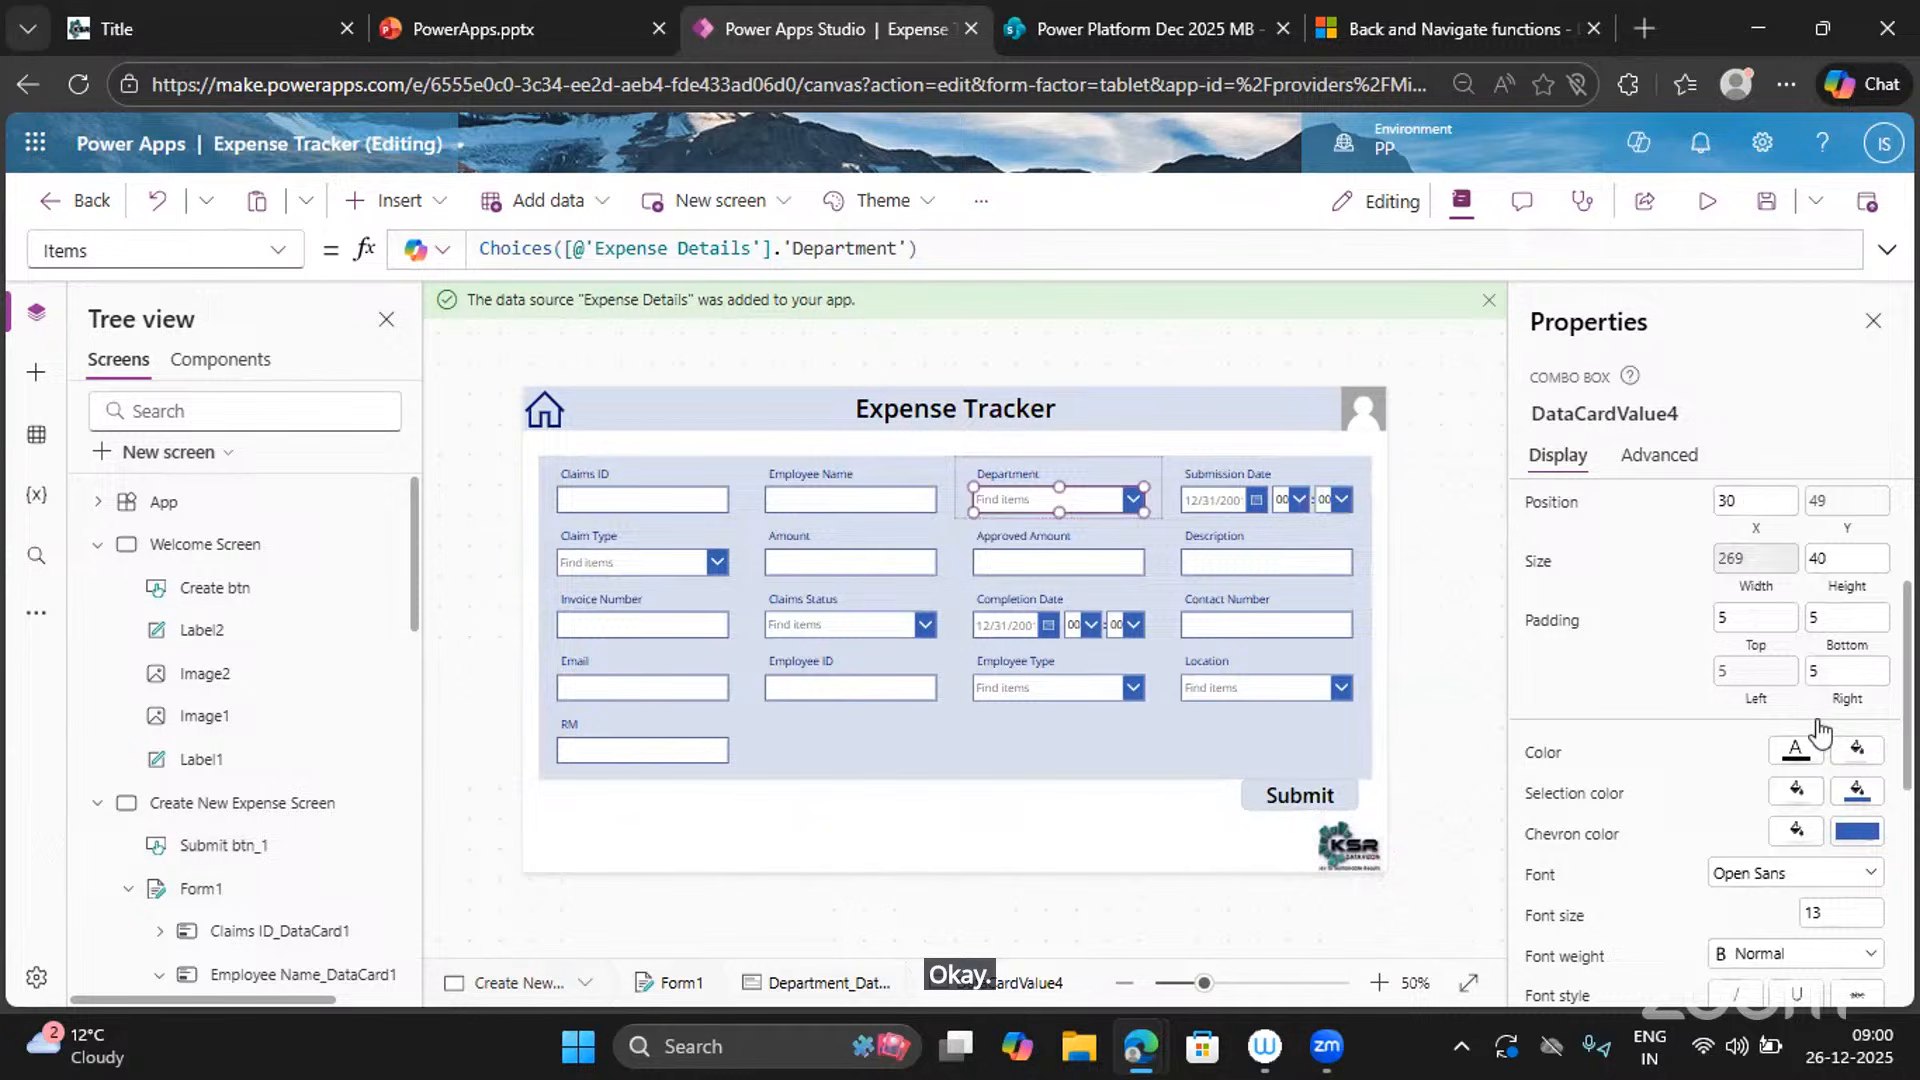
Set the Department chevron background to standard blue RGBA(39, 113, 194), then reselect Form1.
{"action": "left_click", "coordinate": [1861, 834]}
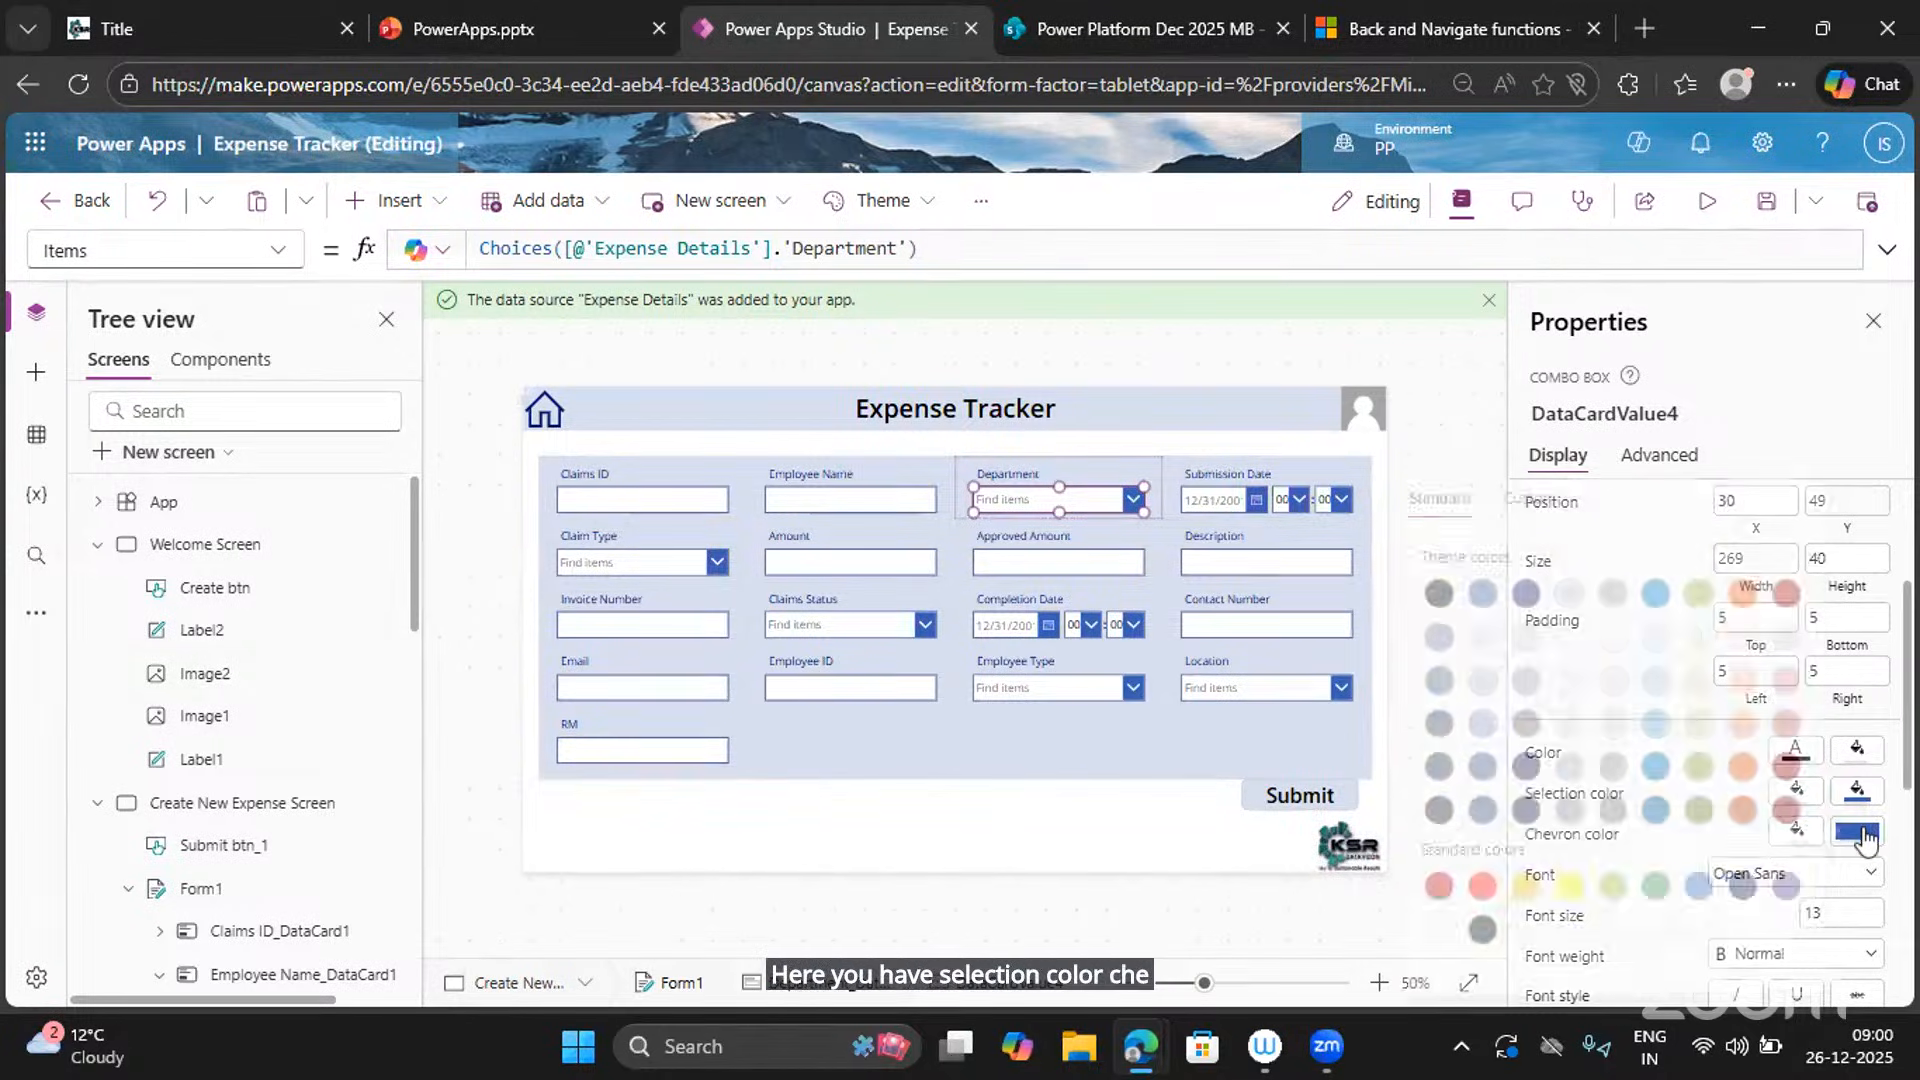
{"action": "left_click", "coordinate": [1646, 888]}
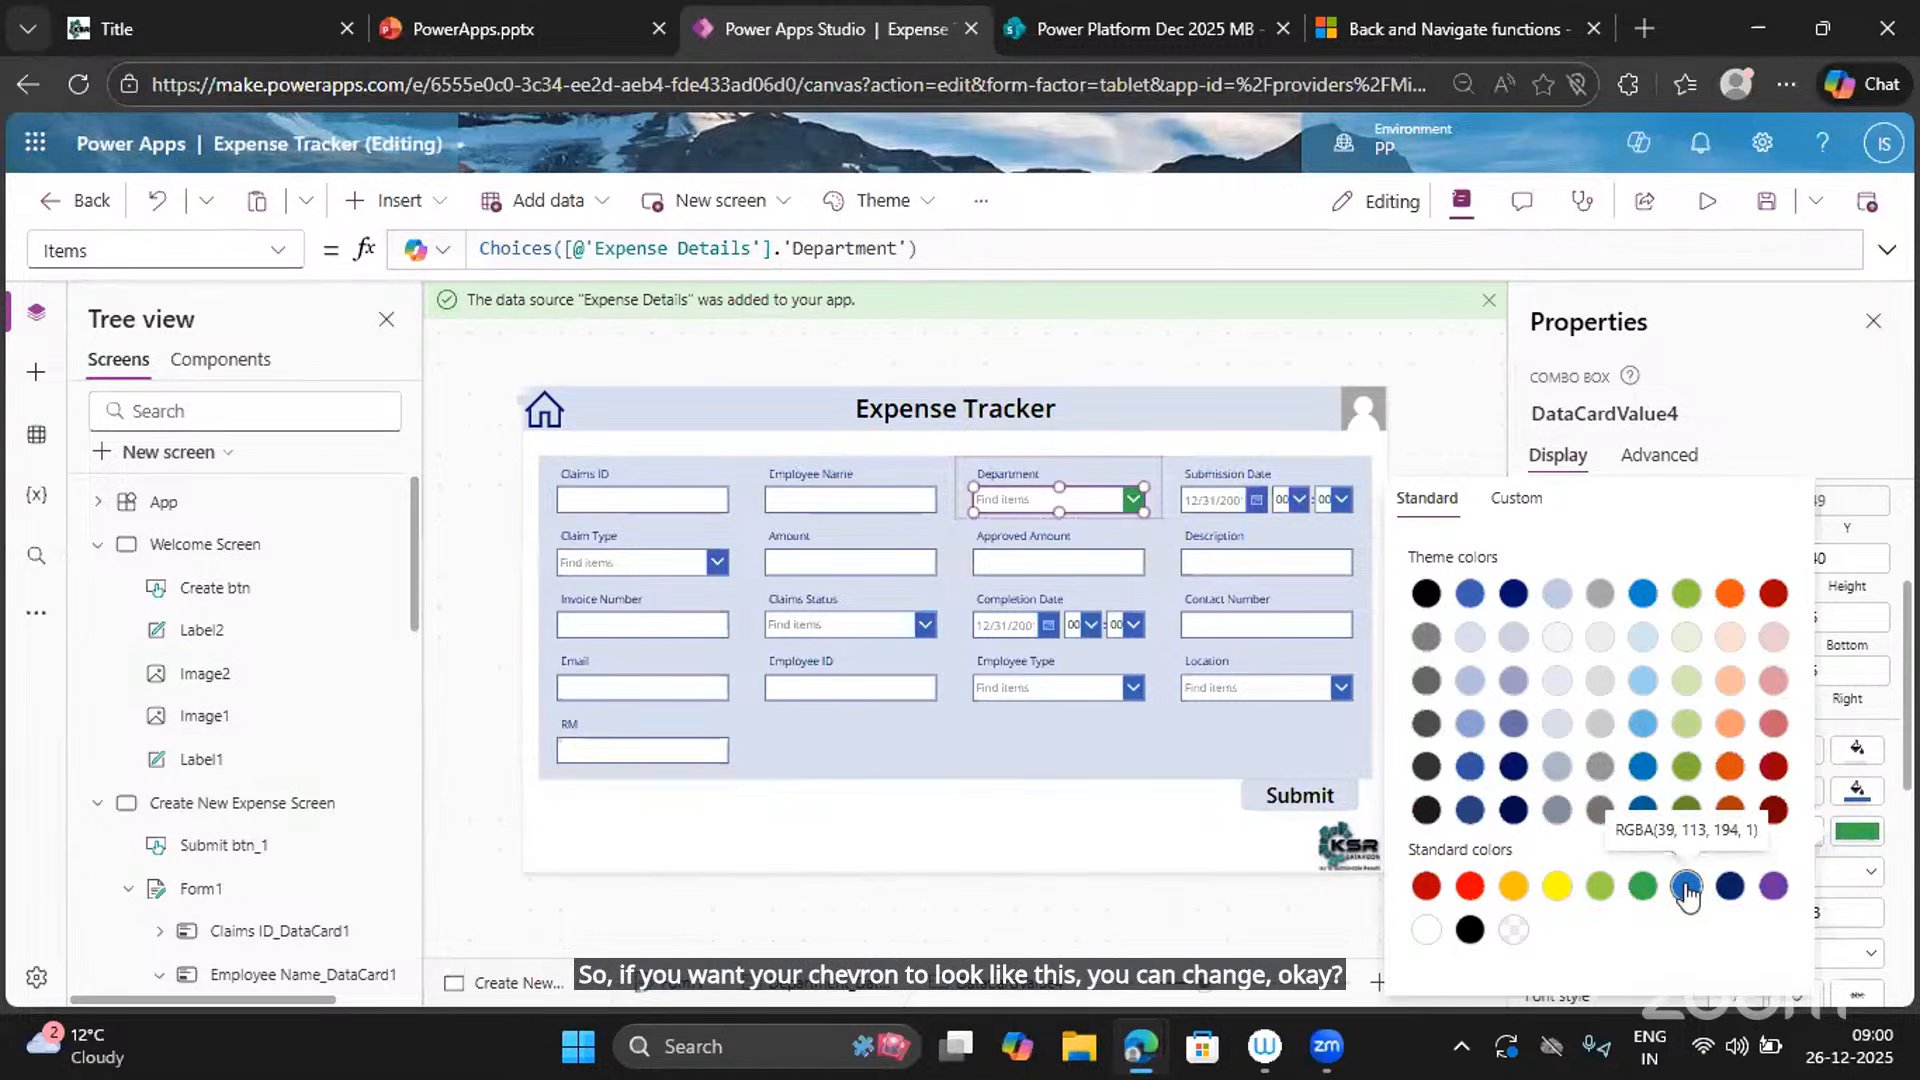
{"action": "left_click", "coordinate": [1687, 893]}
{"action": "left_click", "coordinate": [1735, 409]}
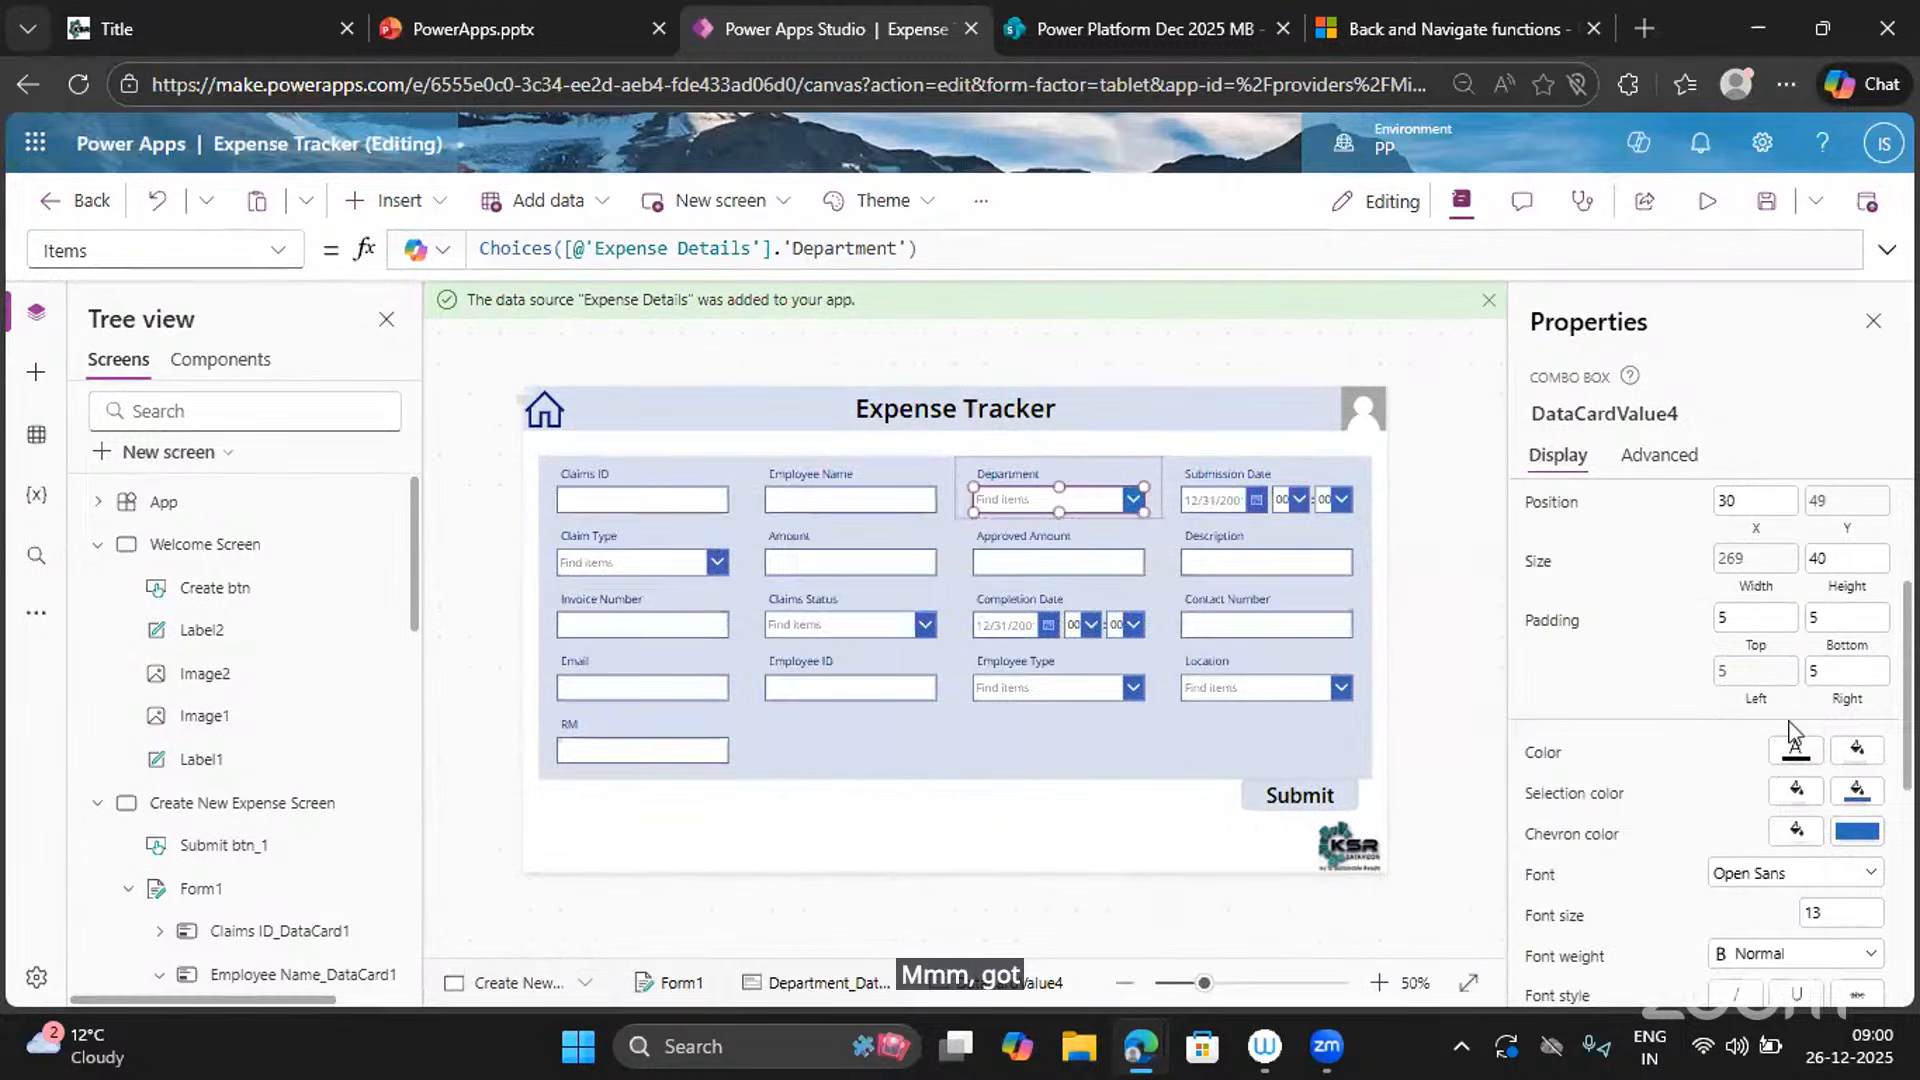
{"action": "scroll", "coordinate": [1851, 795], "scroll_direction": "up", "scroll_amount": 3}
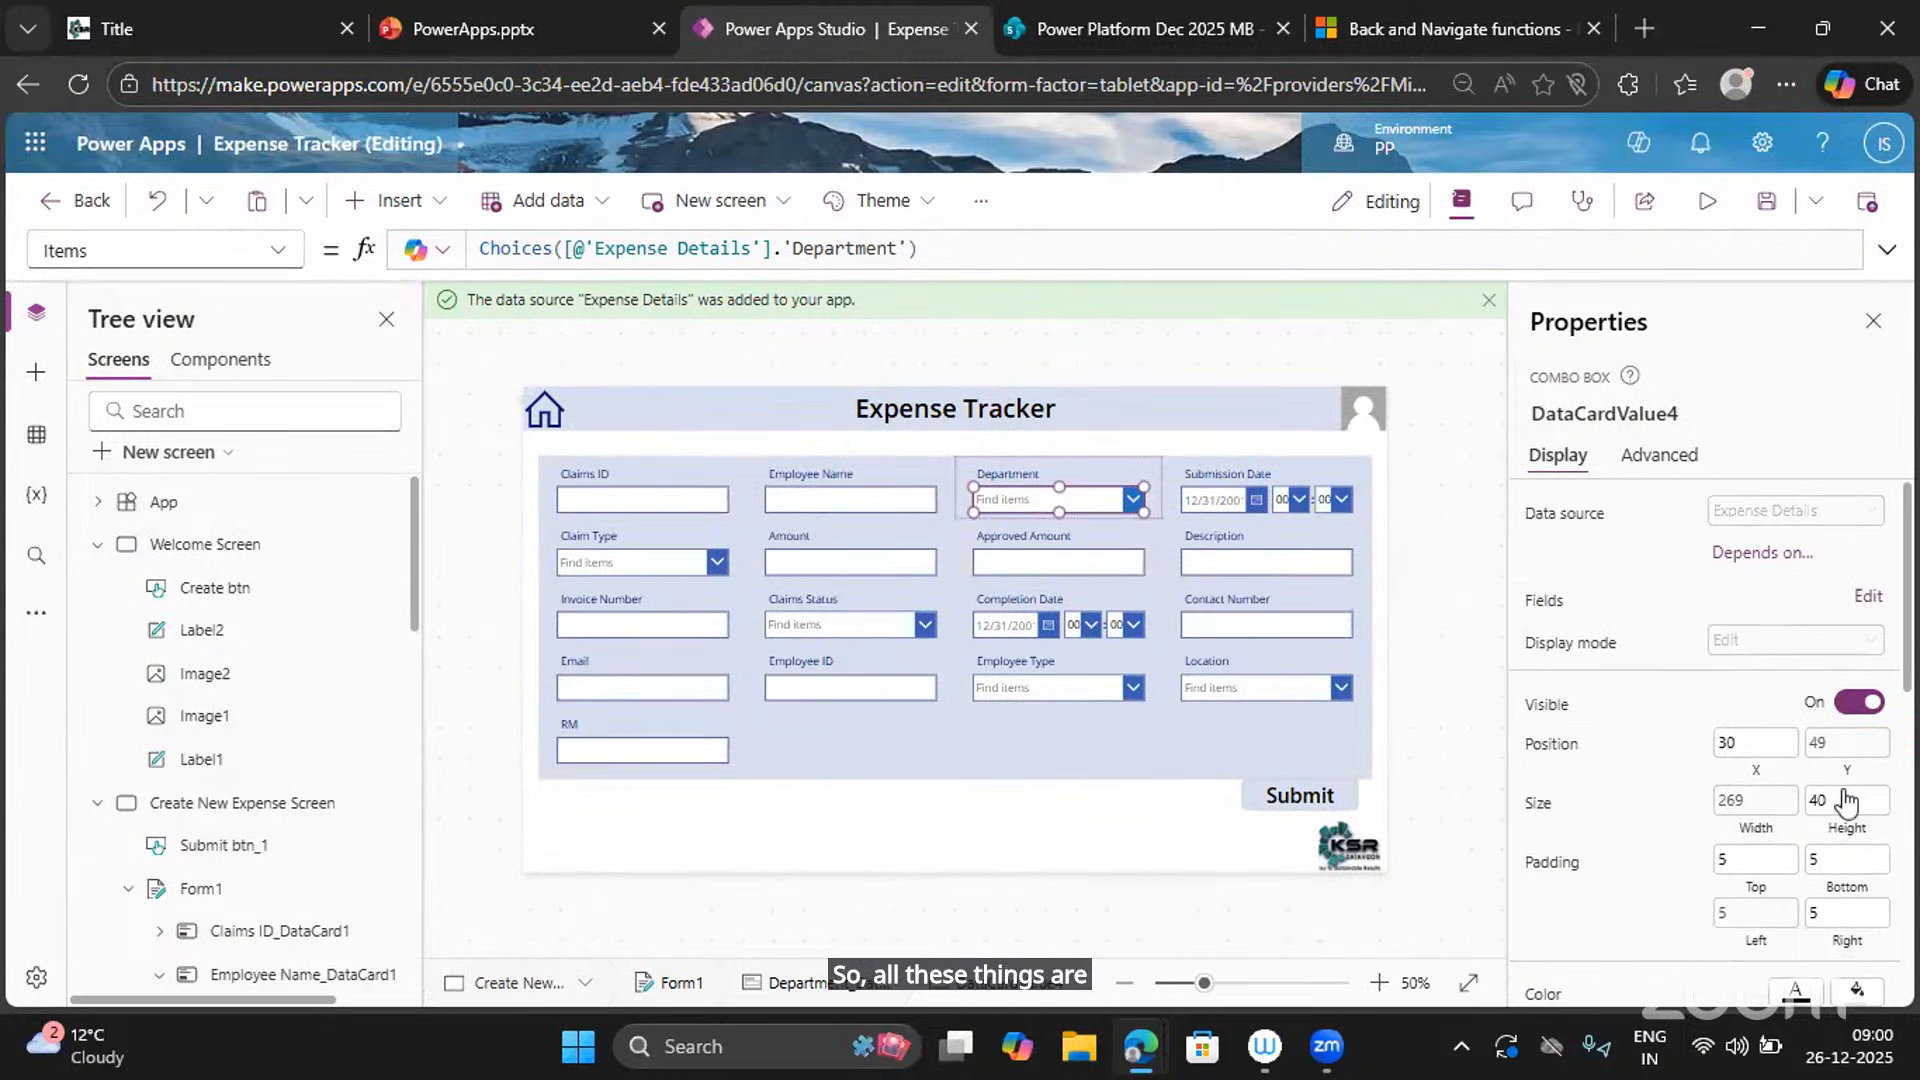
{"action": "left_click", "coordinate": [1310, 753]}
{"action": "scroll", "coordinate": [1725, 810], "scroll_direction": "down", "scroll_amount": 1}
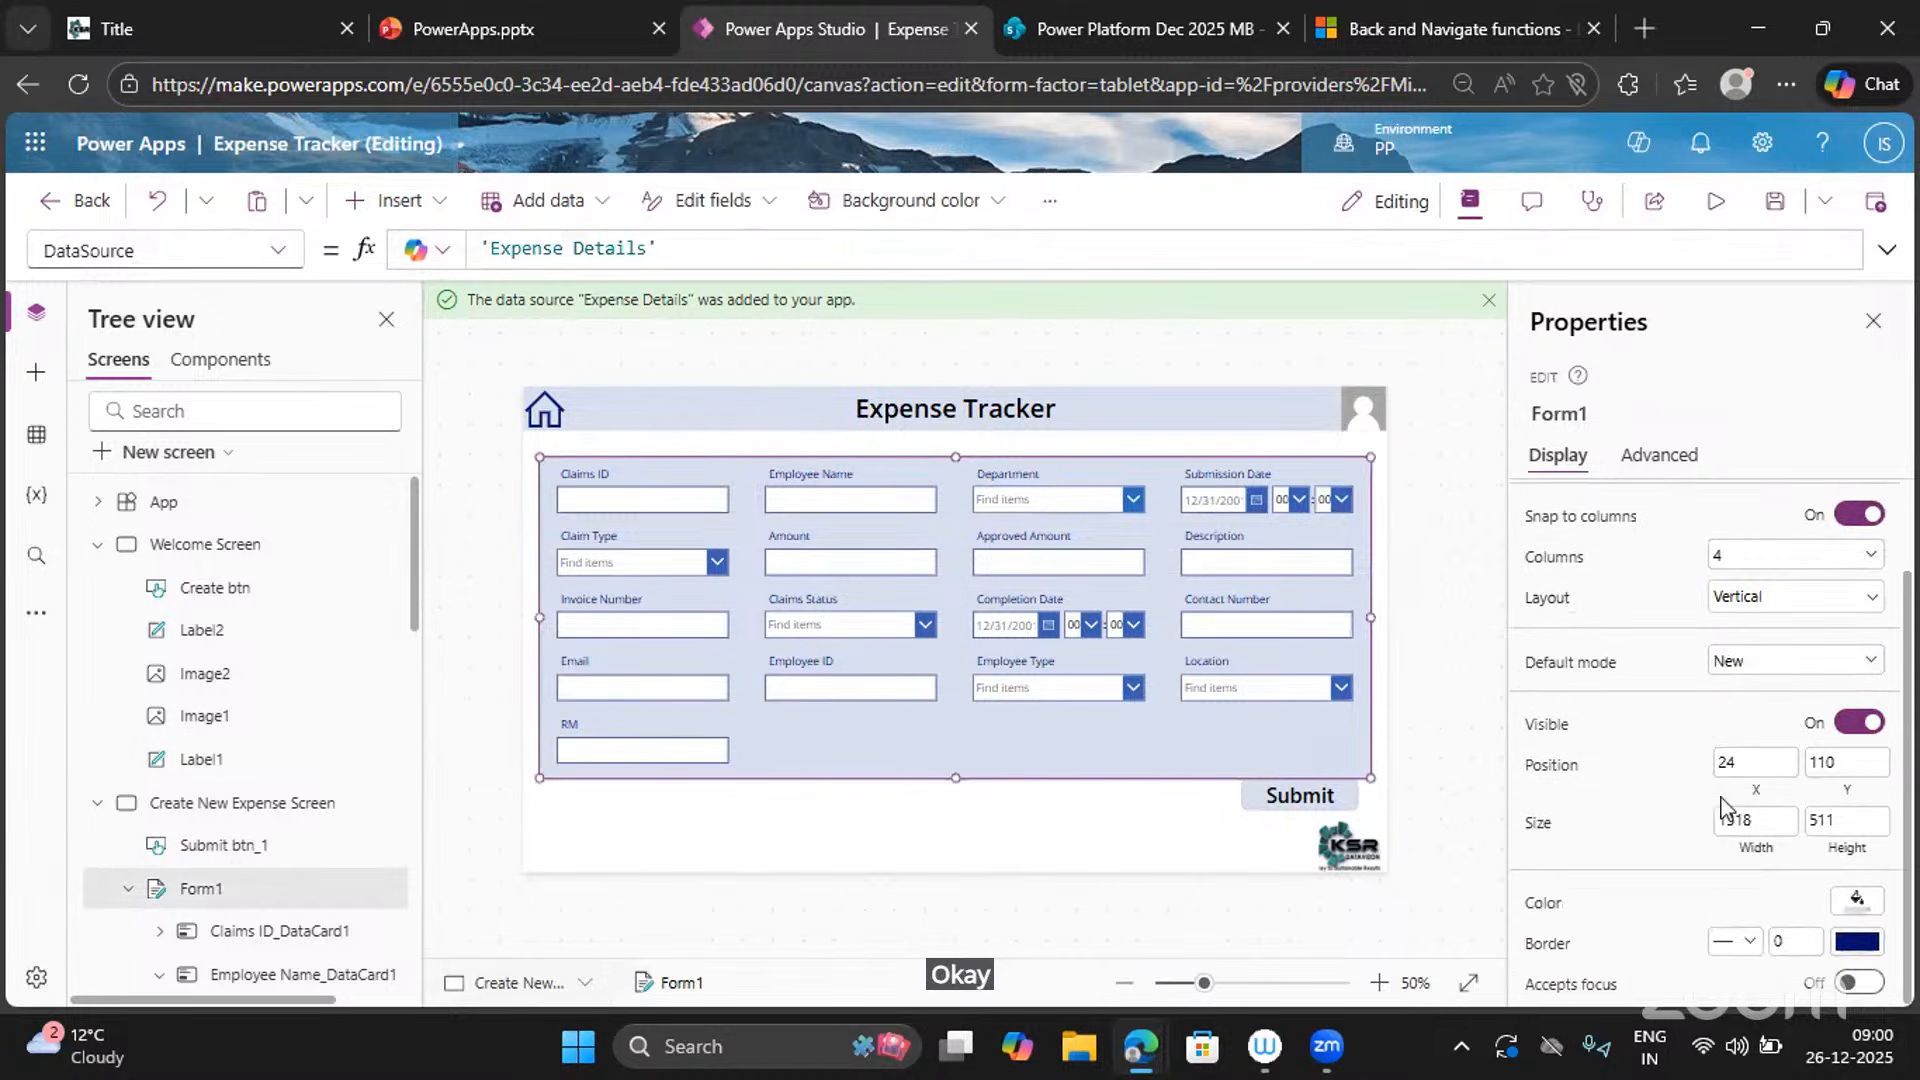
Make Form1's fill transparent and drag its bottom edge up slightly.
{"action": "left_click", "coordinate": [1860, 912]}
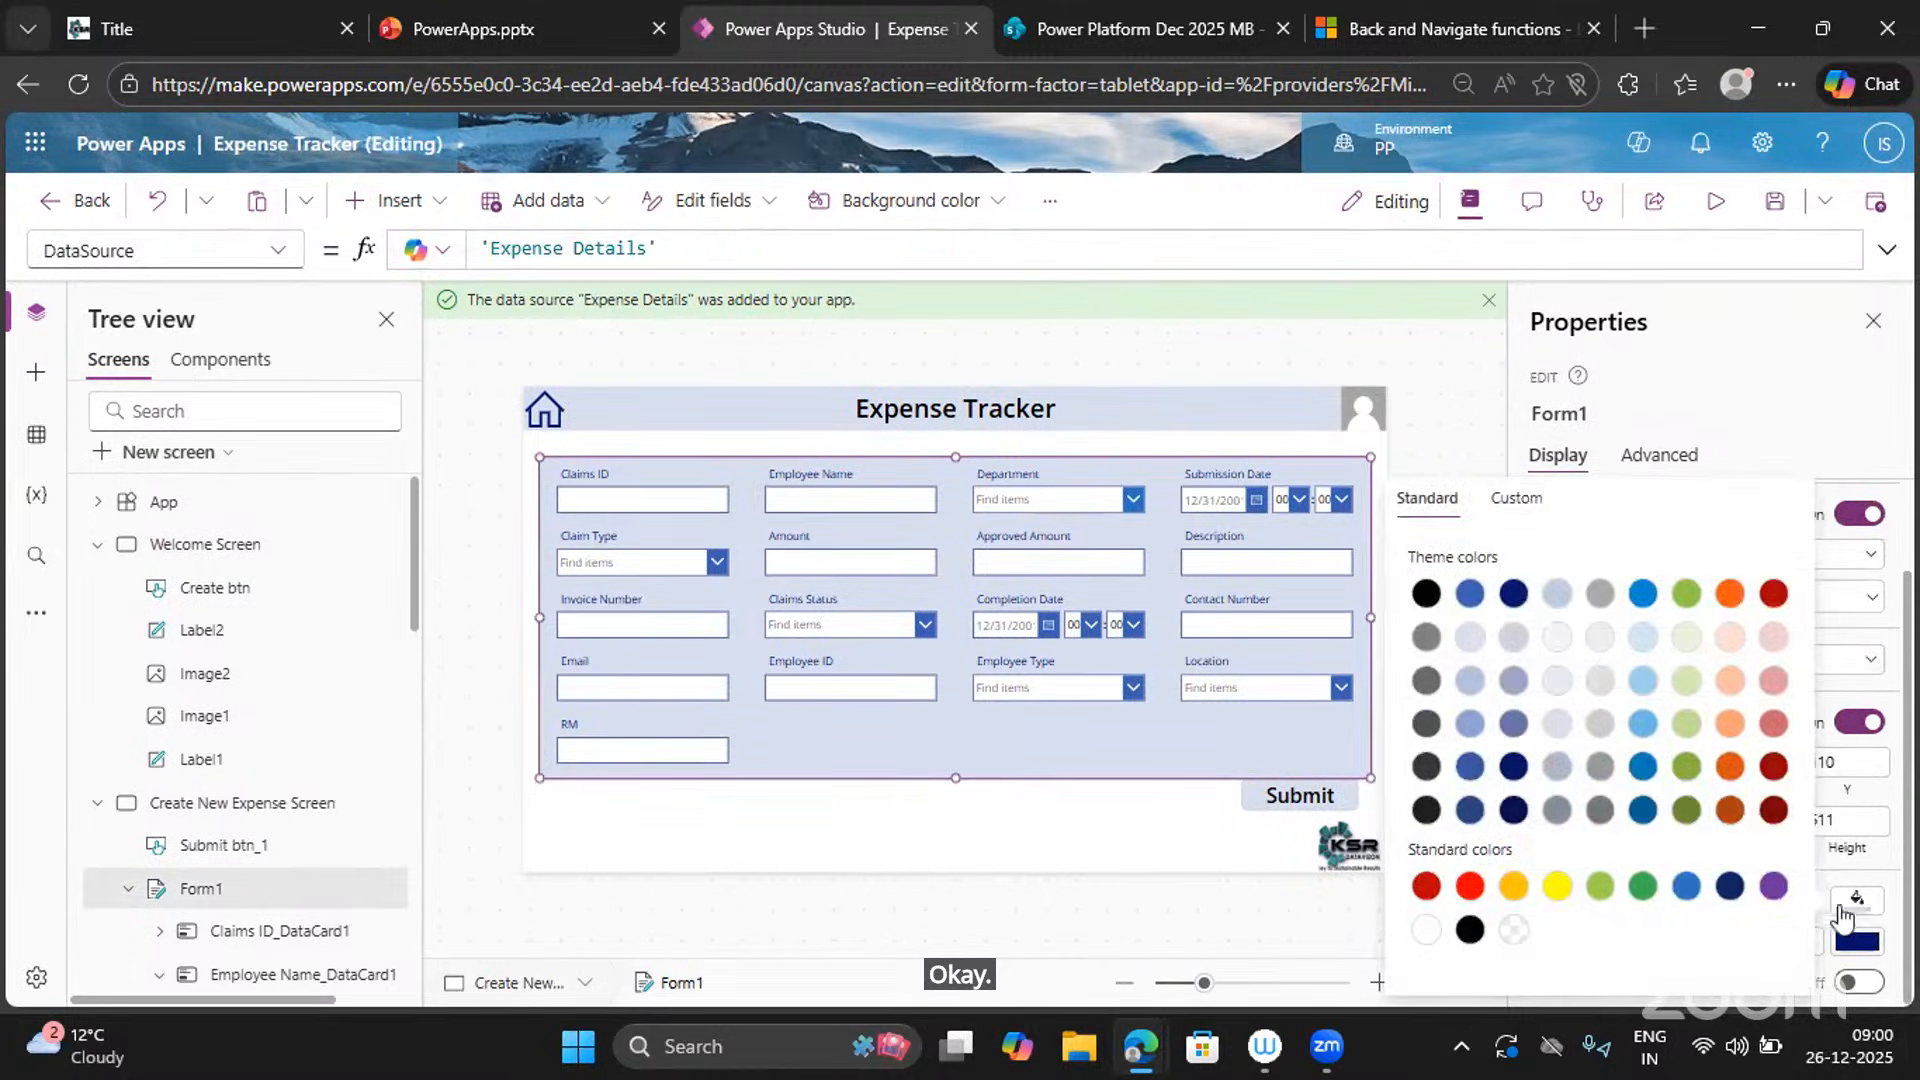
{"action": "left_click", "coordinate": [1512, 930]}
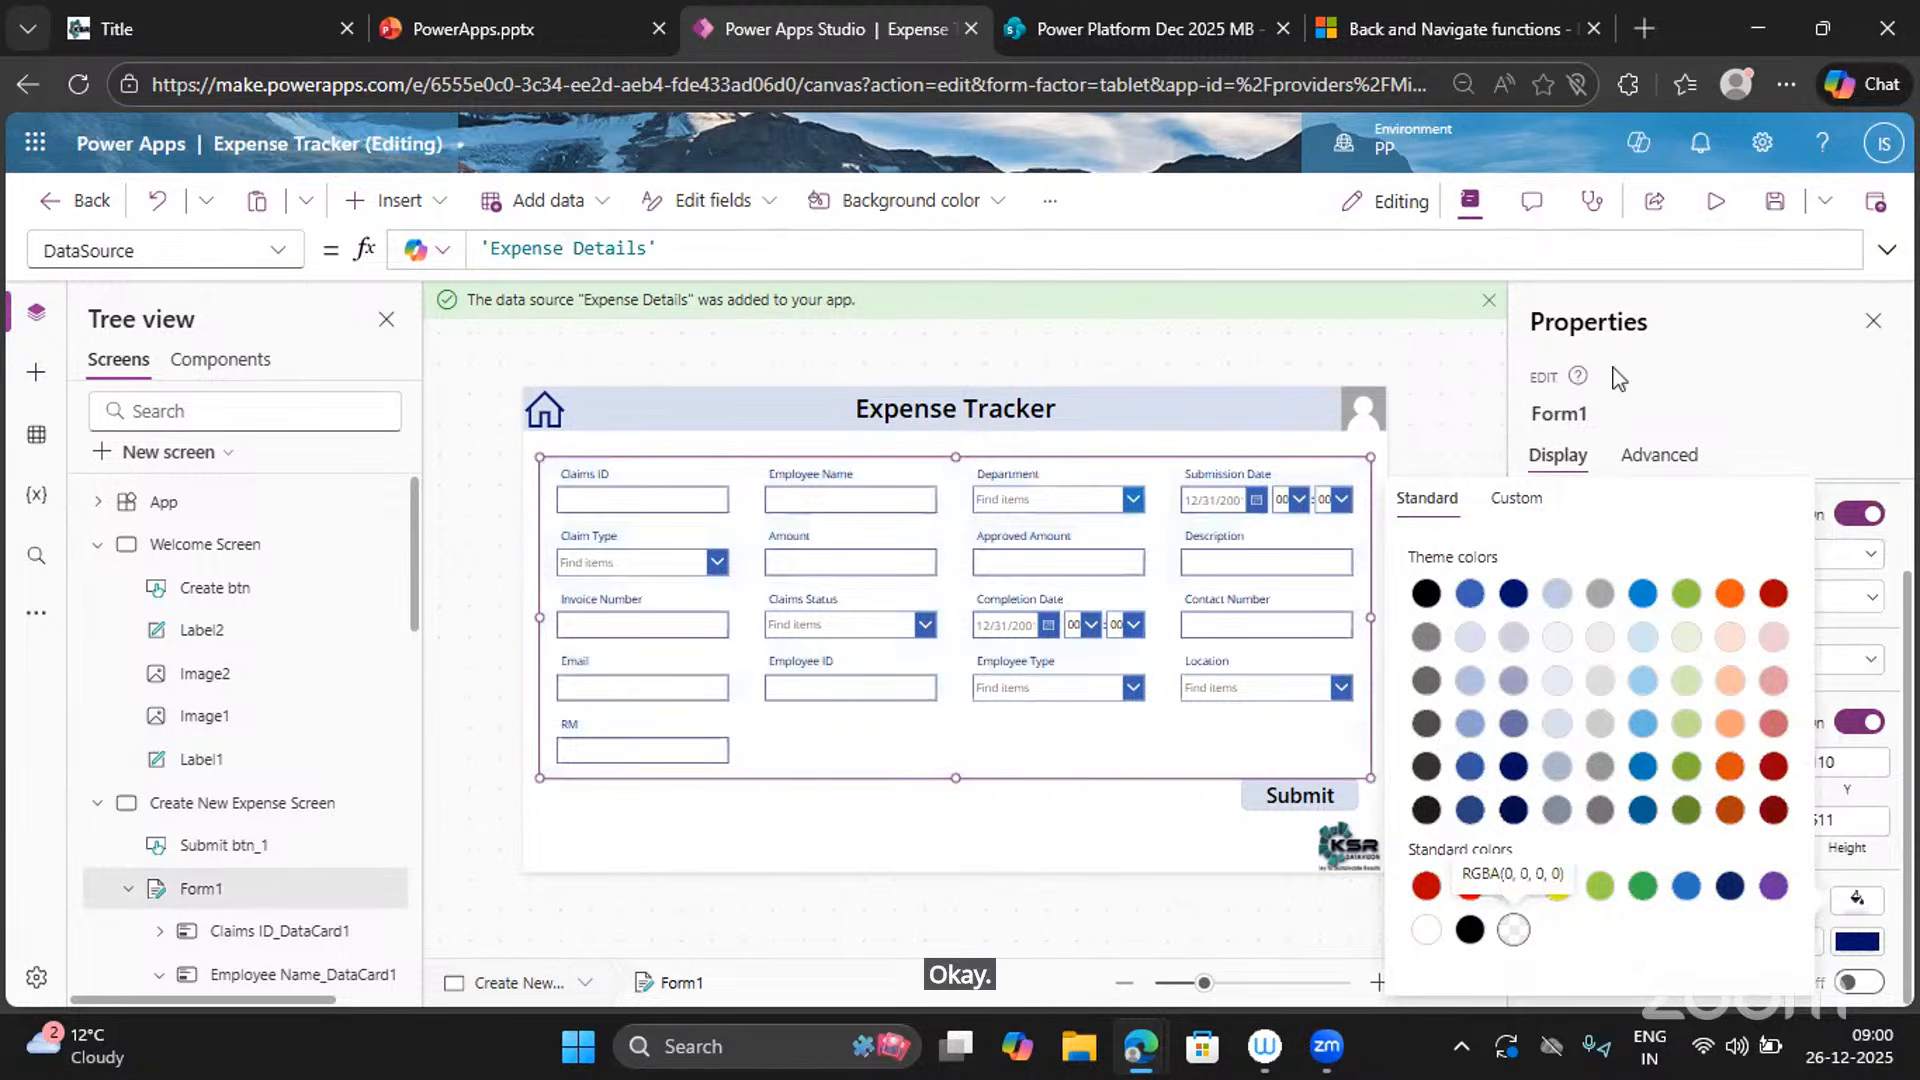
{"action": "left_click", "coordinate": [1714, 368]}
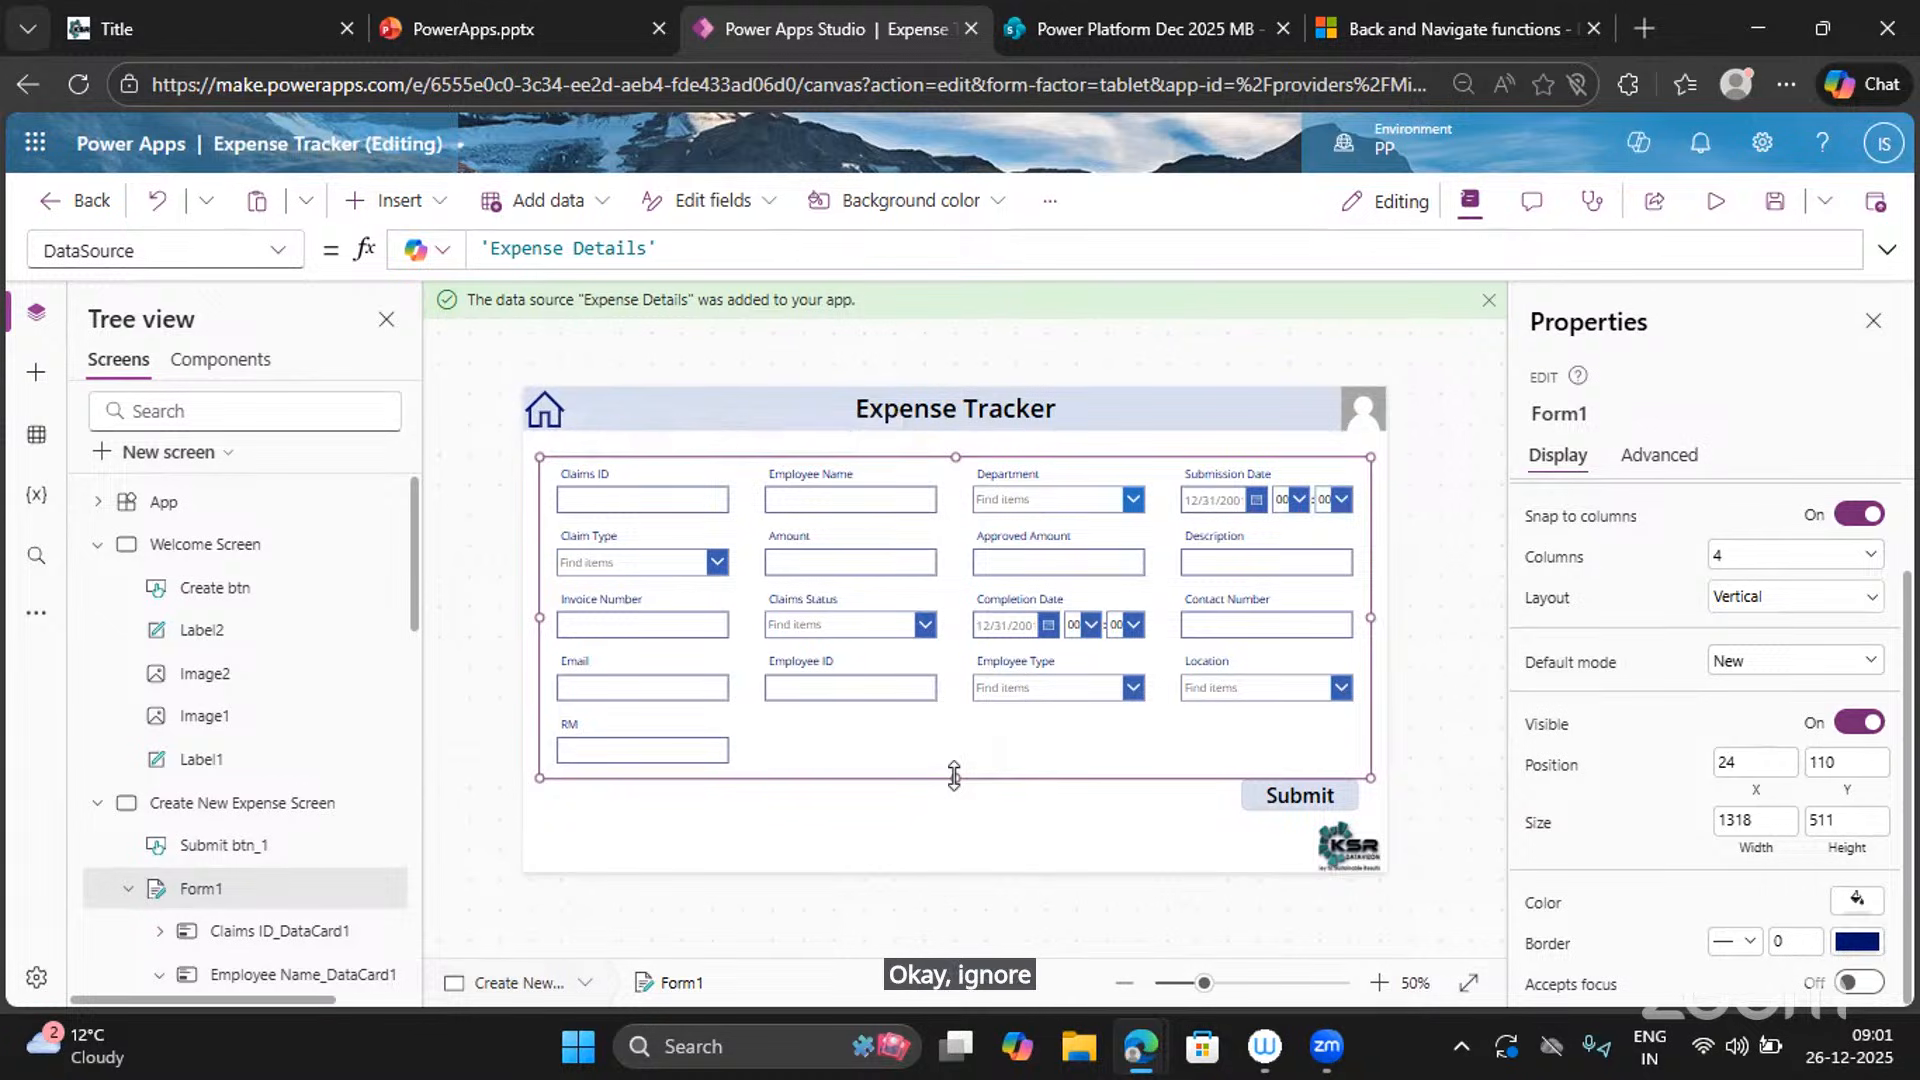
{"action": "left_click_drag", "start_coordinate": [957, 767], "coordinate": [962, 774]}
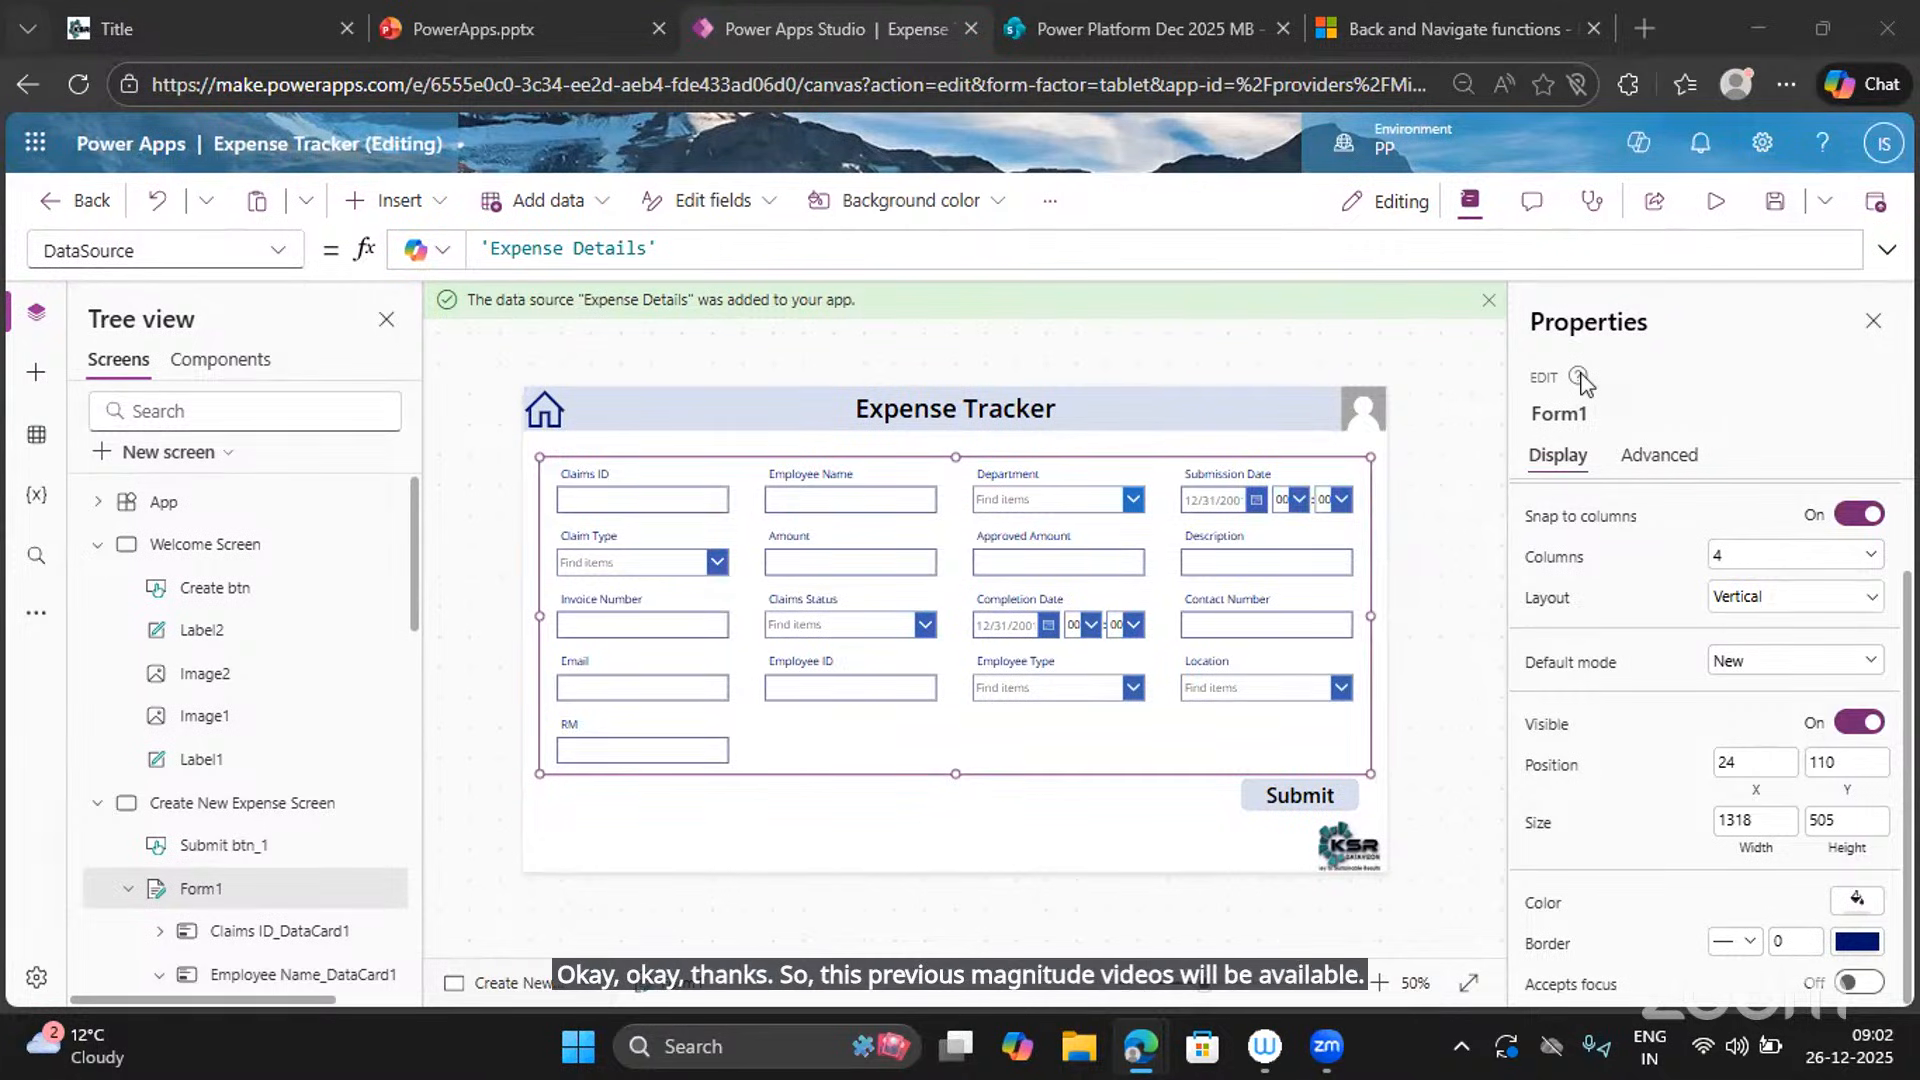
Open a new blank Edge tab beside the Power Apps Studio tab.
{"action": "left_click", "coordinate": [1638, 40]}
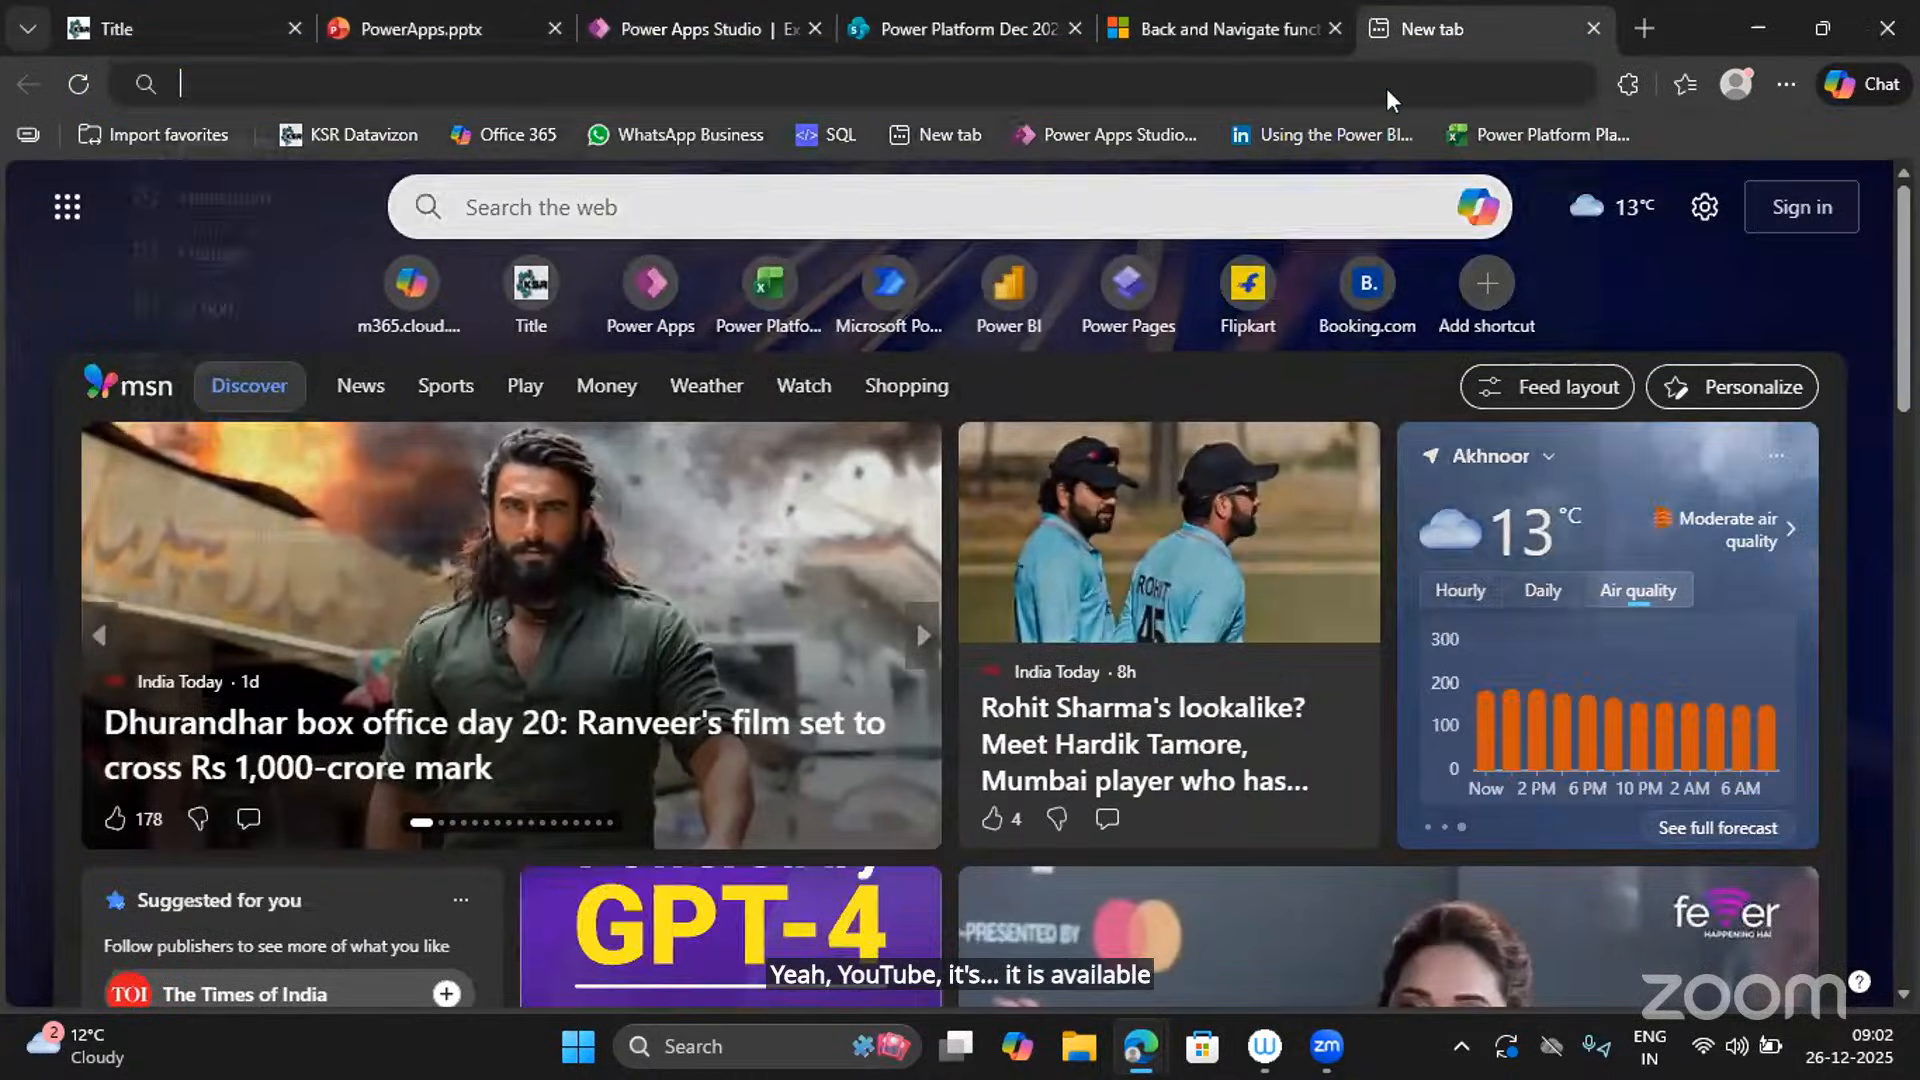
Go to youtube.com and search for 'ksr datavizon' using the suggestion.
{"action": "type", "text": "u"}
{"action": "key", "text": "BackSpace"}
{"action": "type", "text": "yo"}
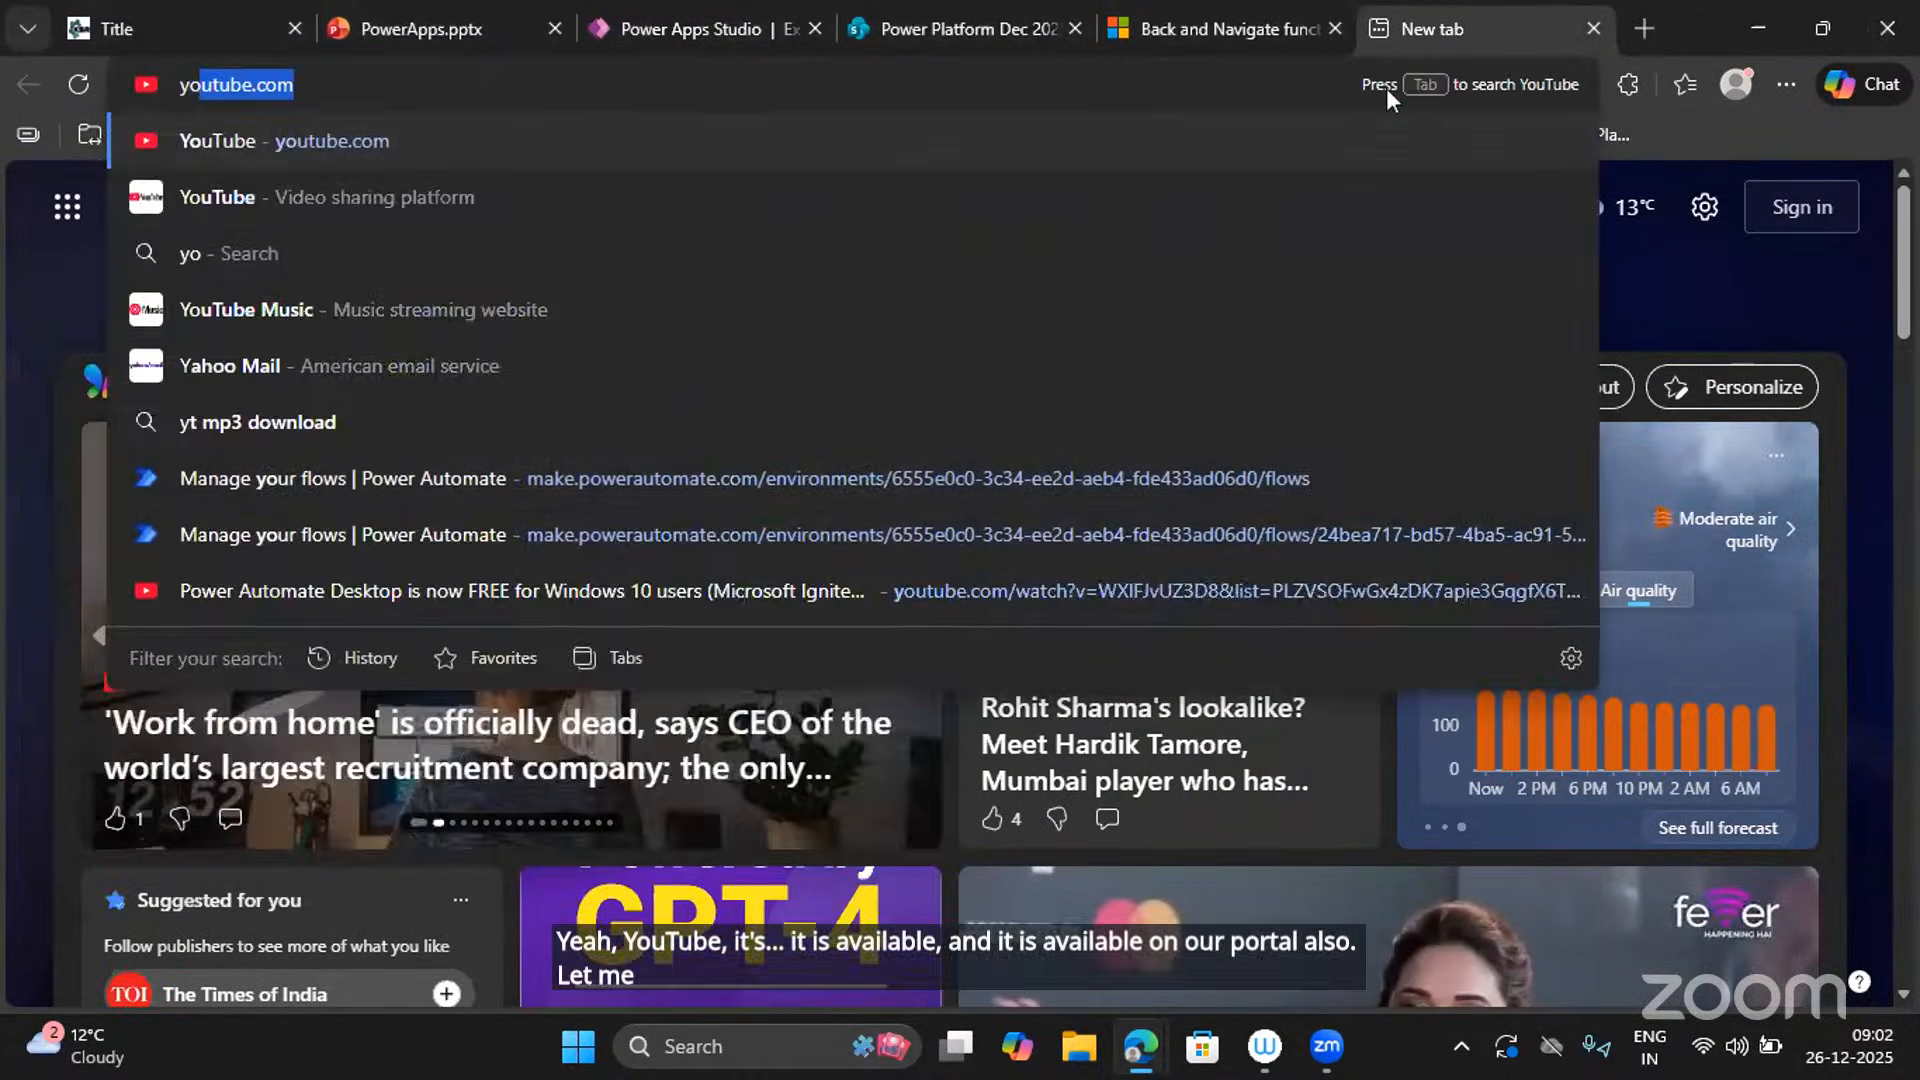
{"action": "type", "text": "u"}
{"action": "key", "text": "Return"}
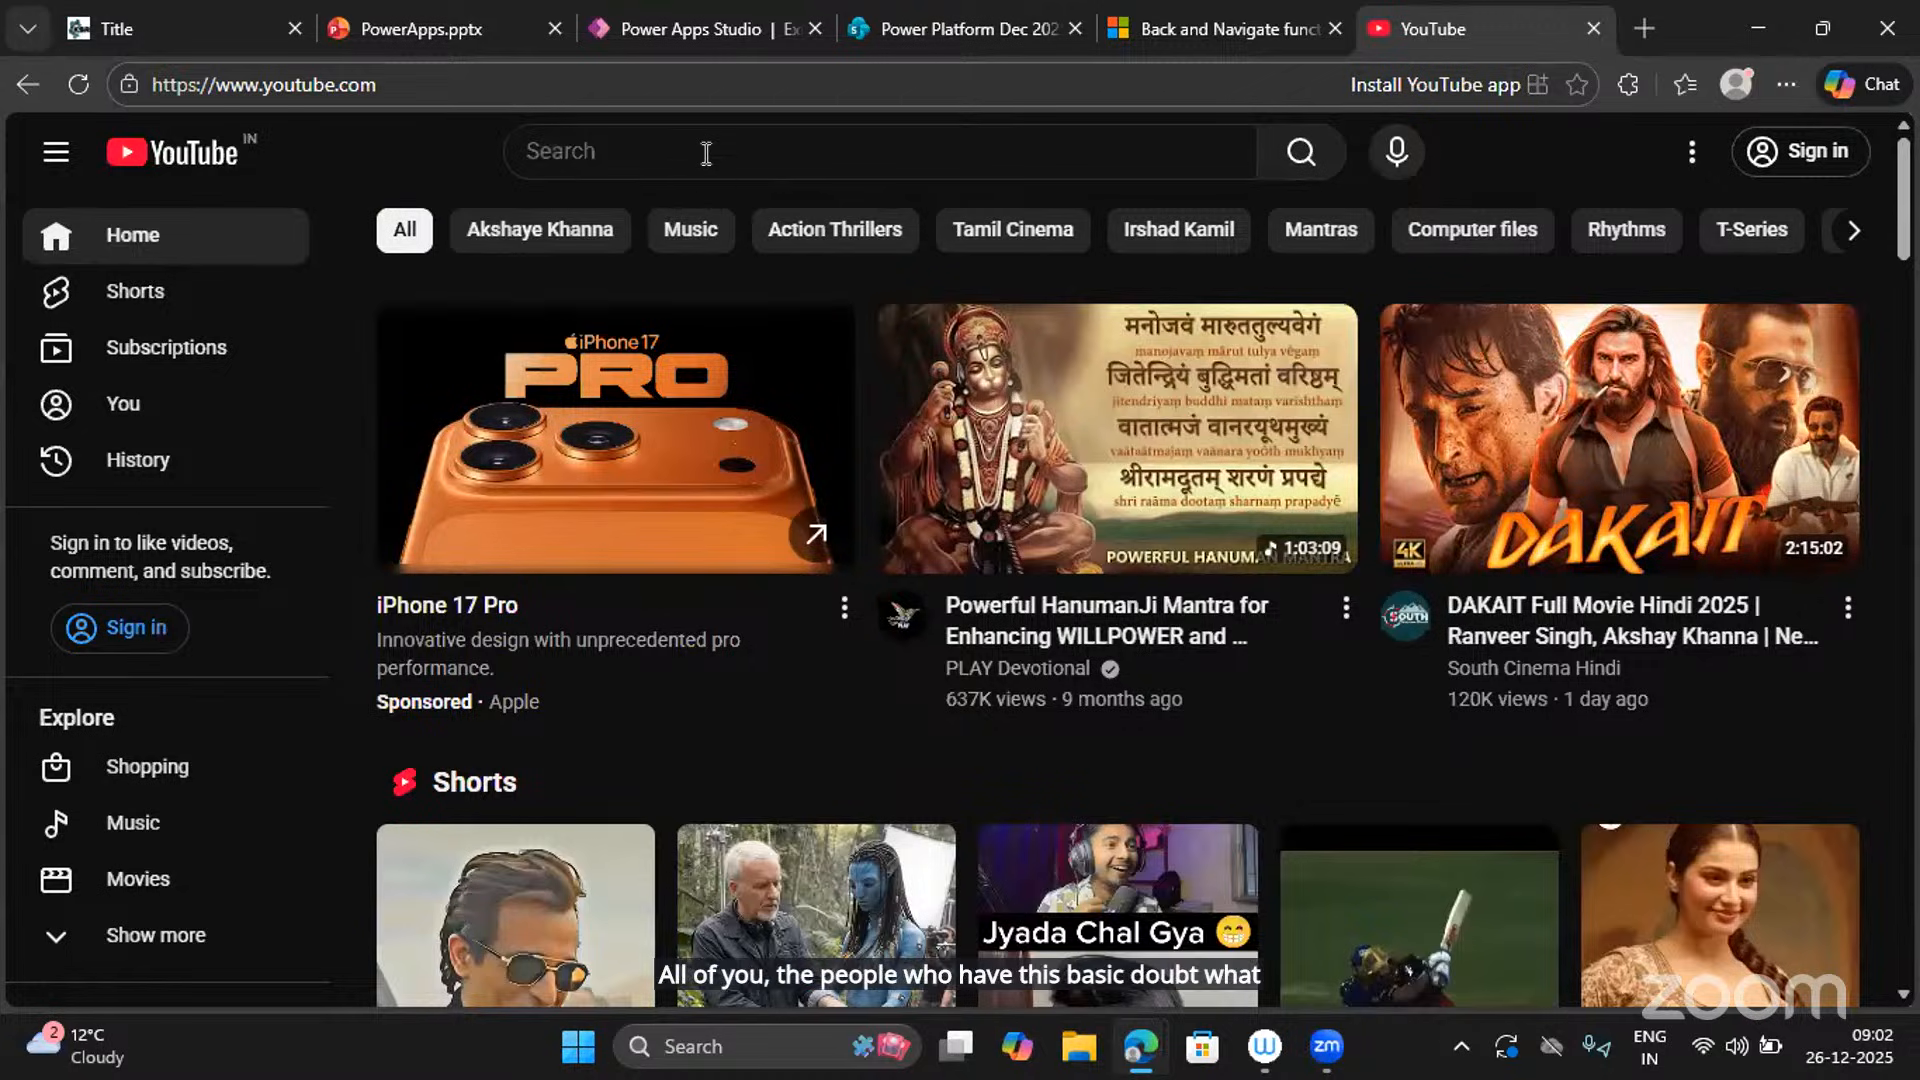
{"action": "left_click", "coordinate": [706, 152]}
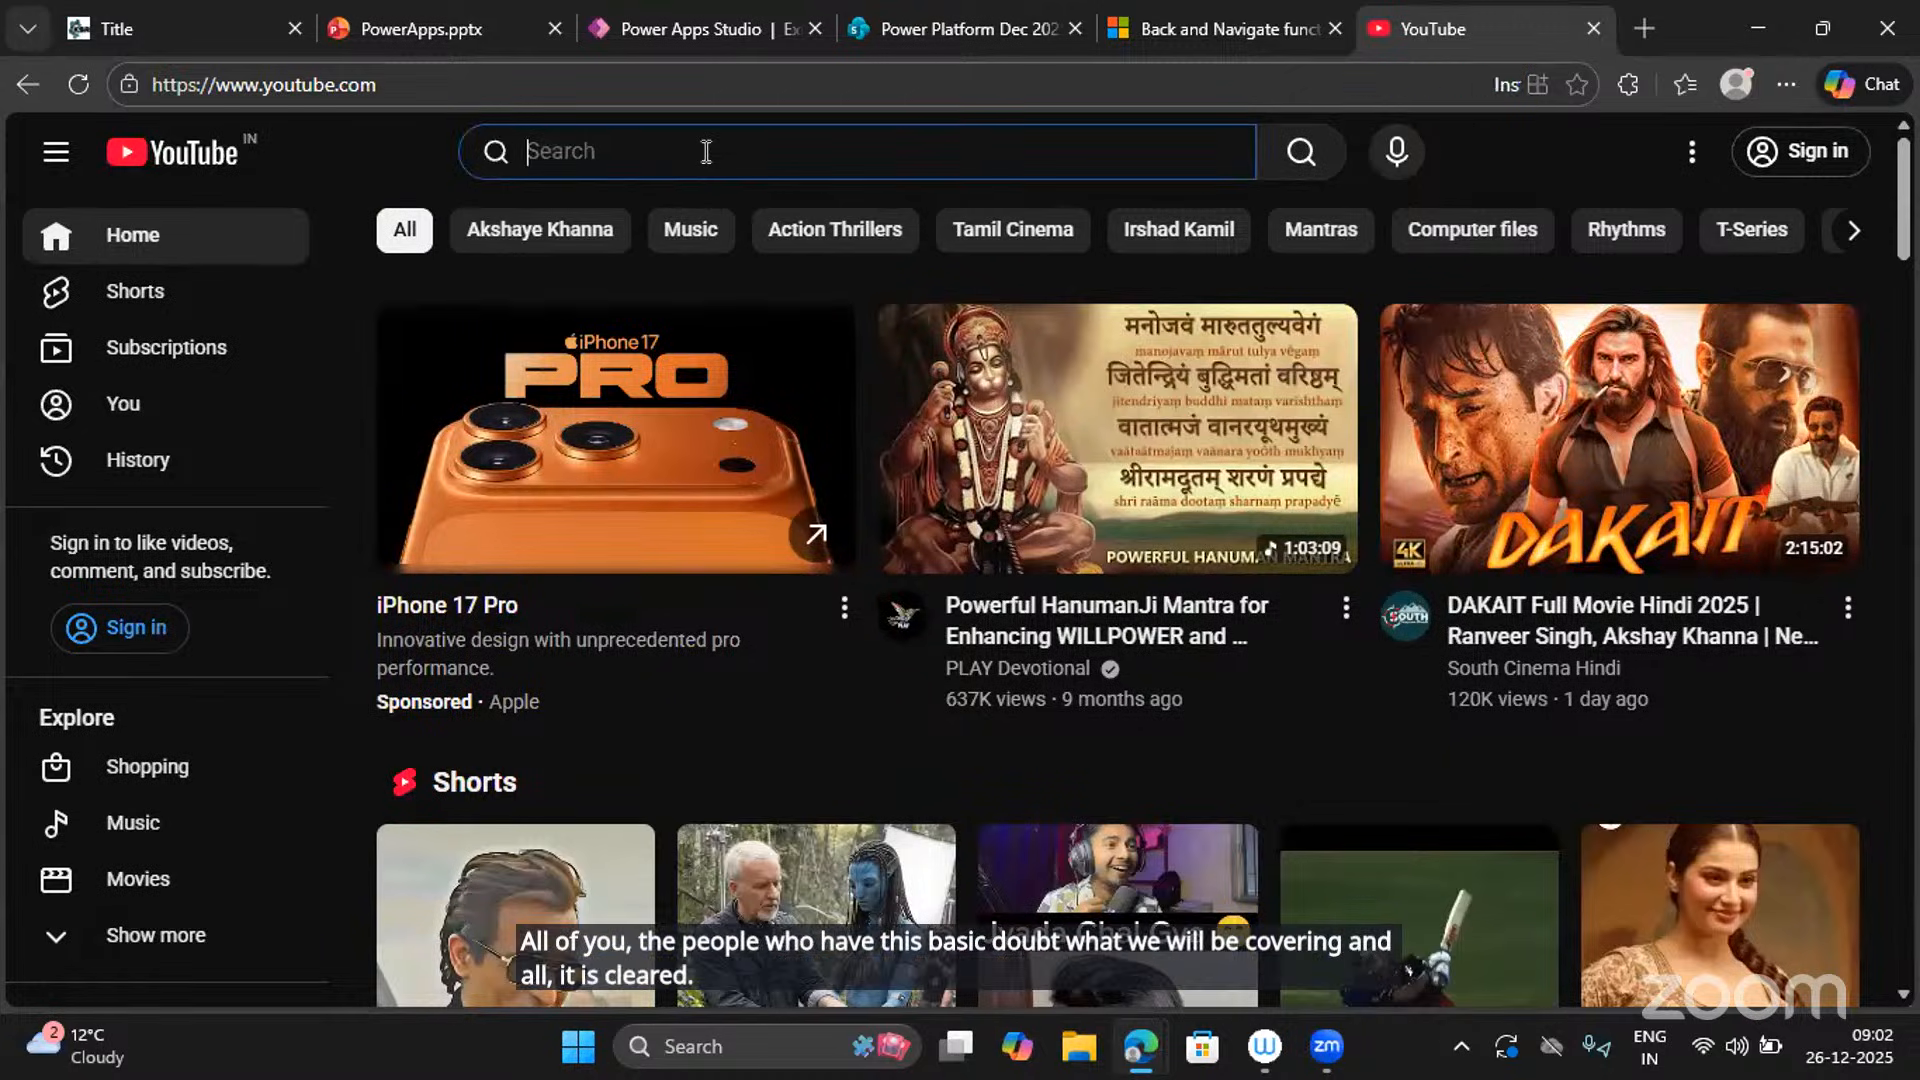
{"action": "type", "text": "ksr"}
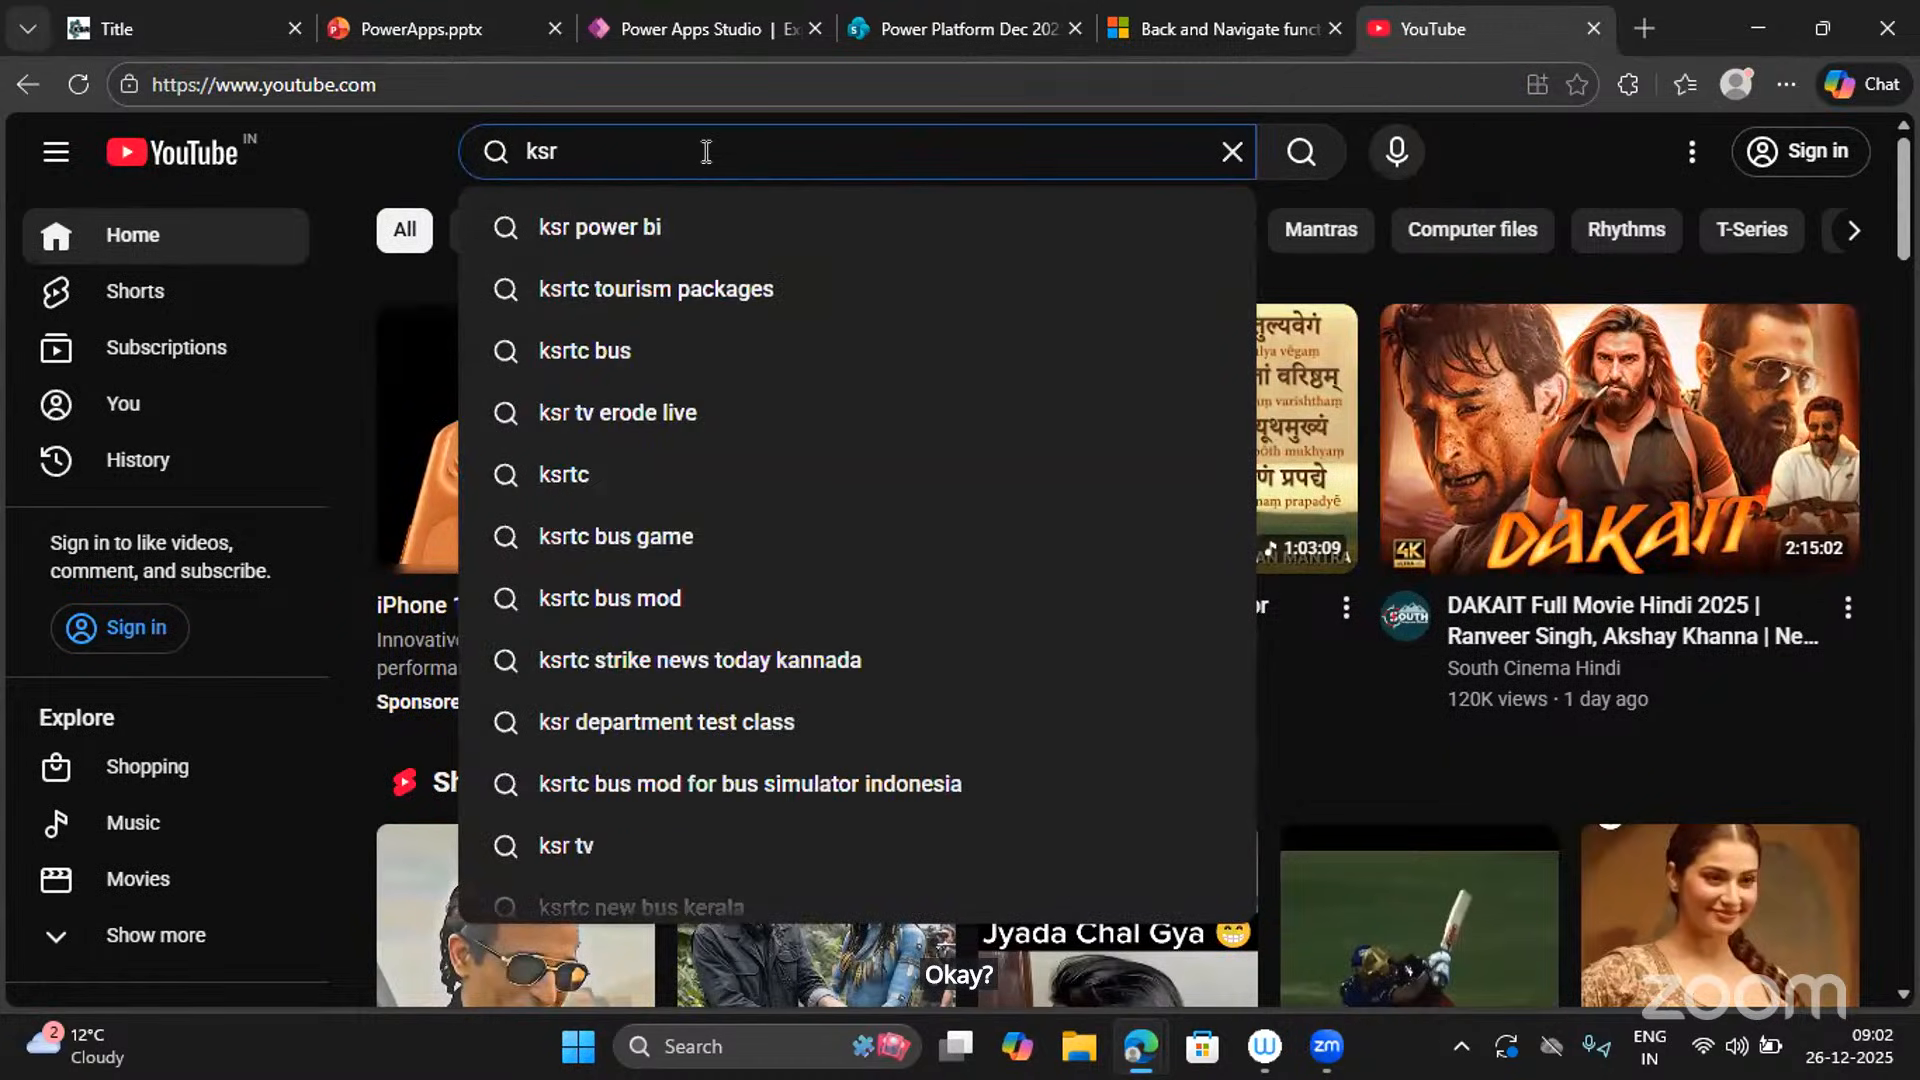
{"action": "type", "text": "dat"}
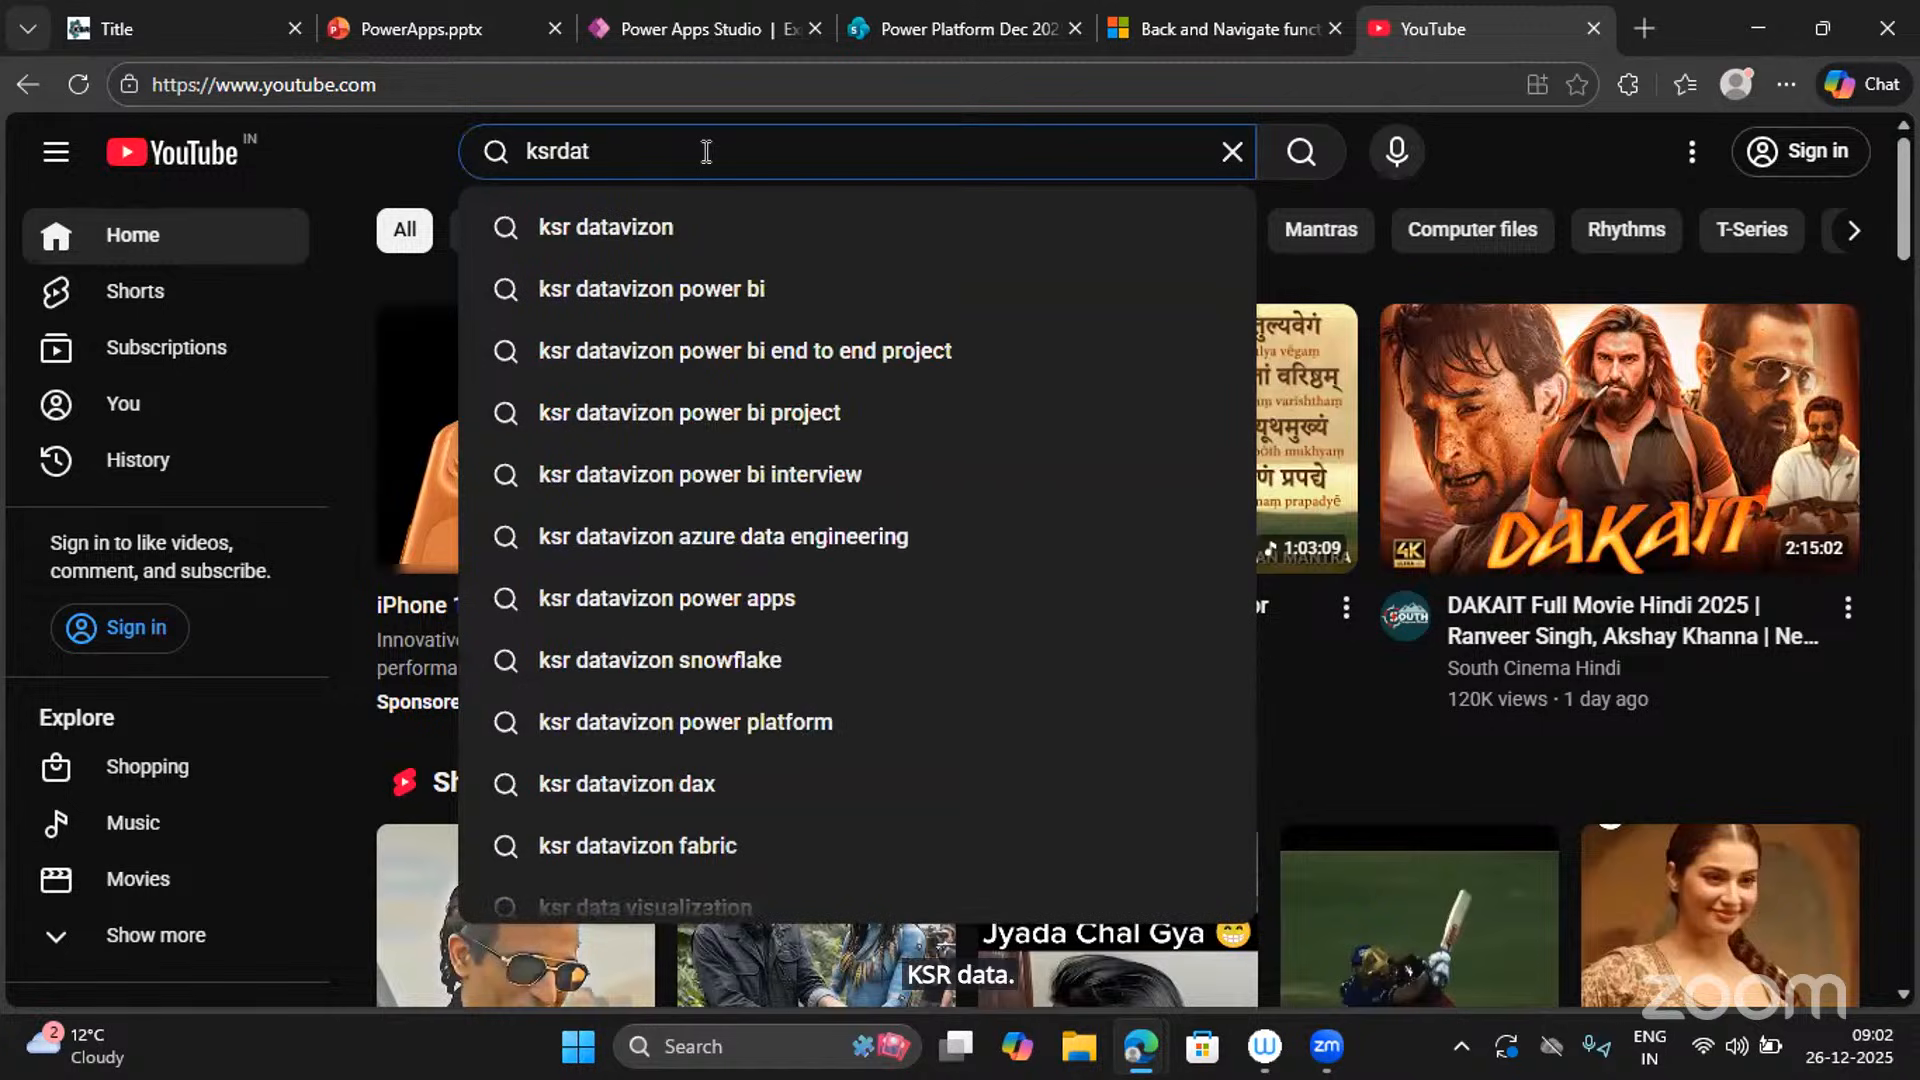
{"action": "key", "text": "Down"}
{"action": "key", "text": "Return"}
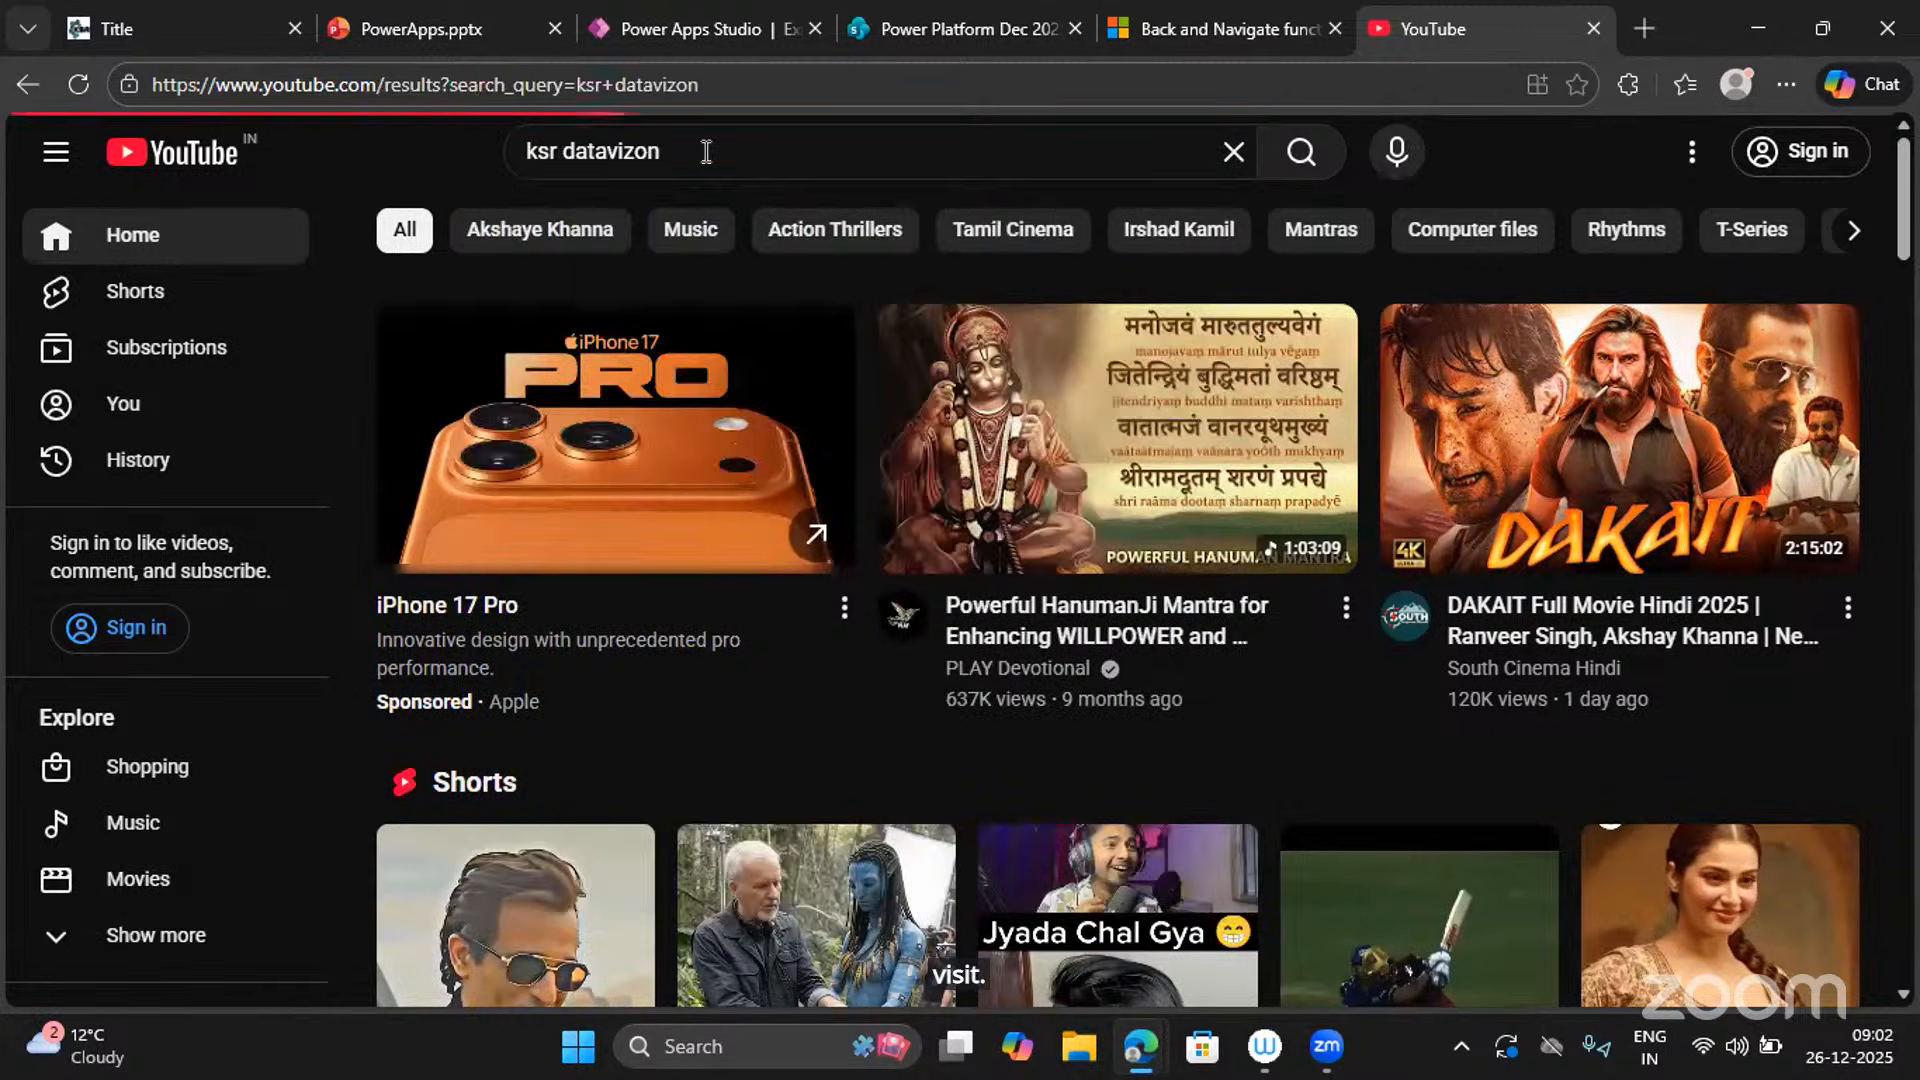
Expand the channel's latest videos with '+8 More' and scroll through the results.
{"action": "scroll", "coordinate": [360, 442], "scroll_direction": "down", "scroll_amount": 5}
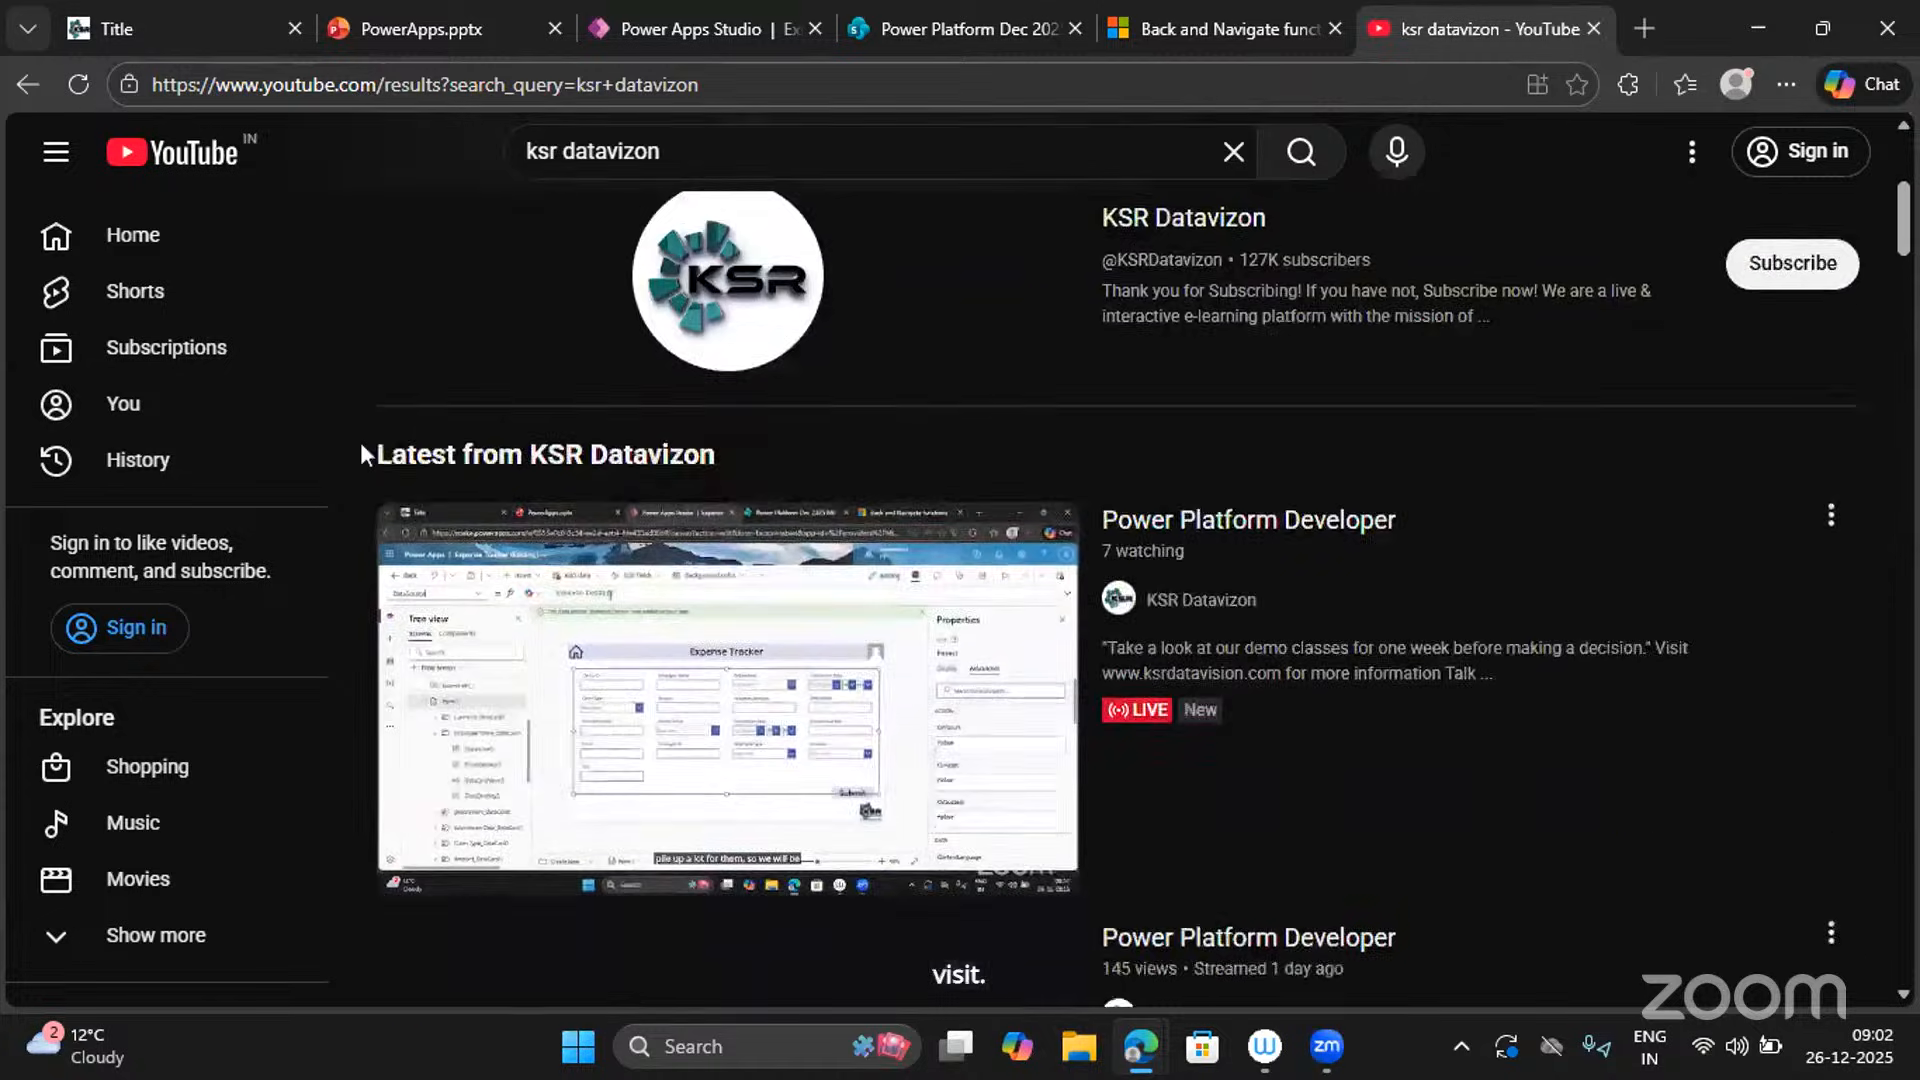
{"action": "scroll", "coordinate": [1199, 604], "scroll_direction": "down", "scroll_amount": 1}
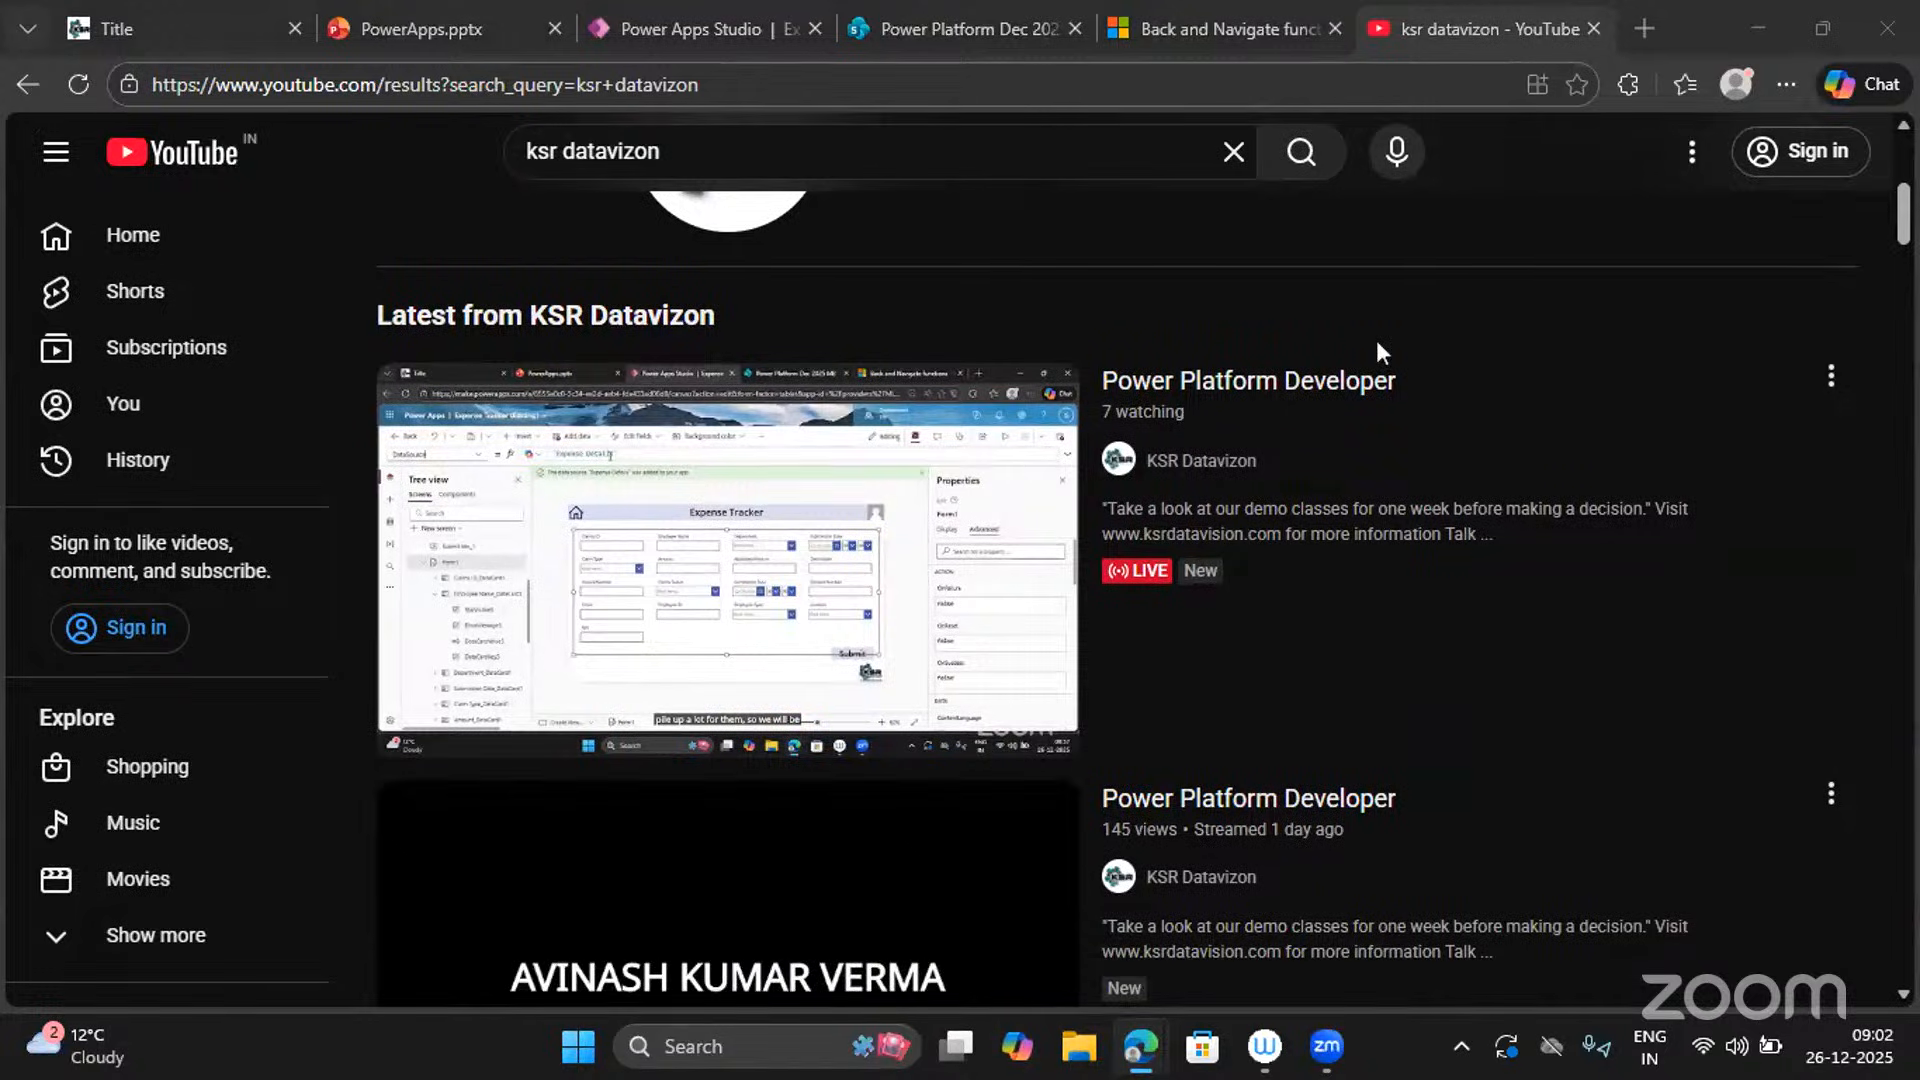
{"action": "scroll", "coordinate": [1050, 733], "scroll_direction": "down", "scroll_amount": 3}
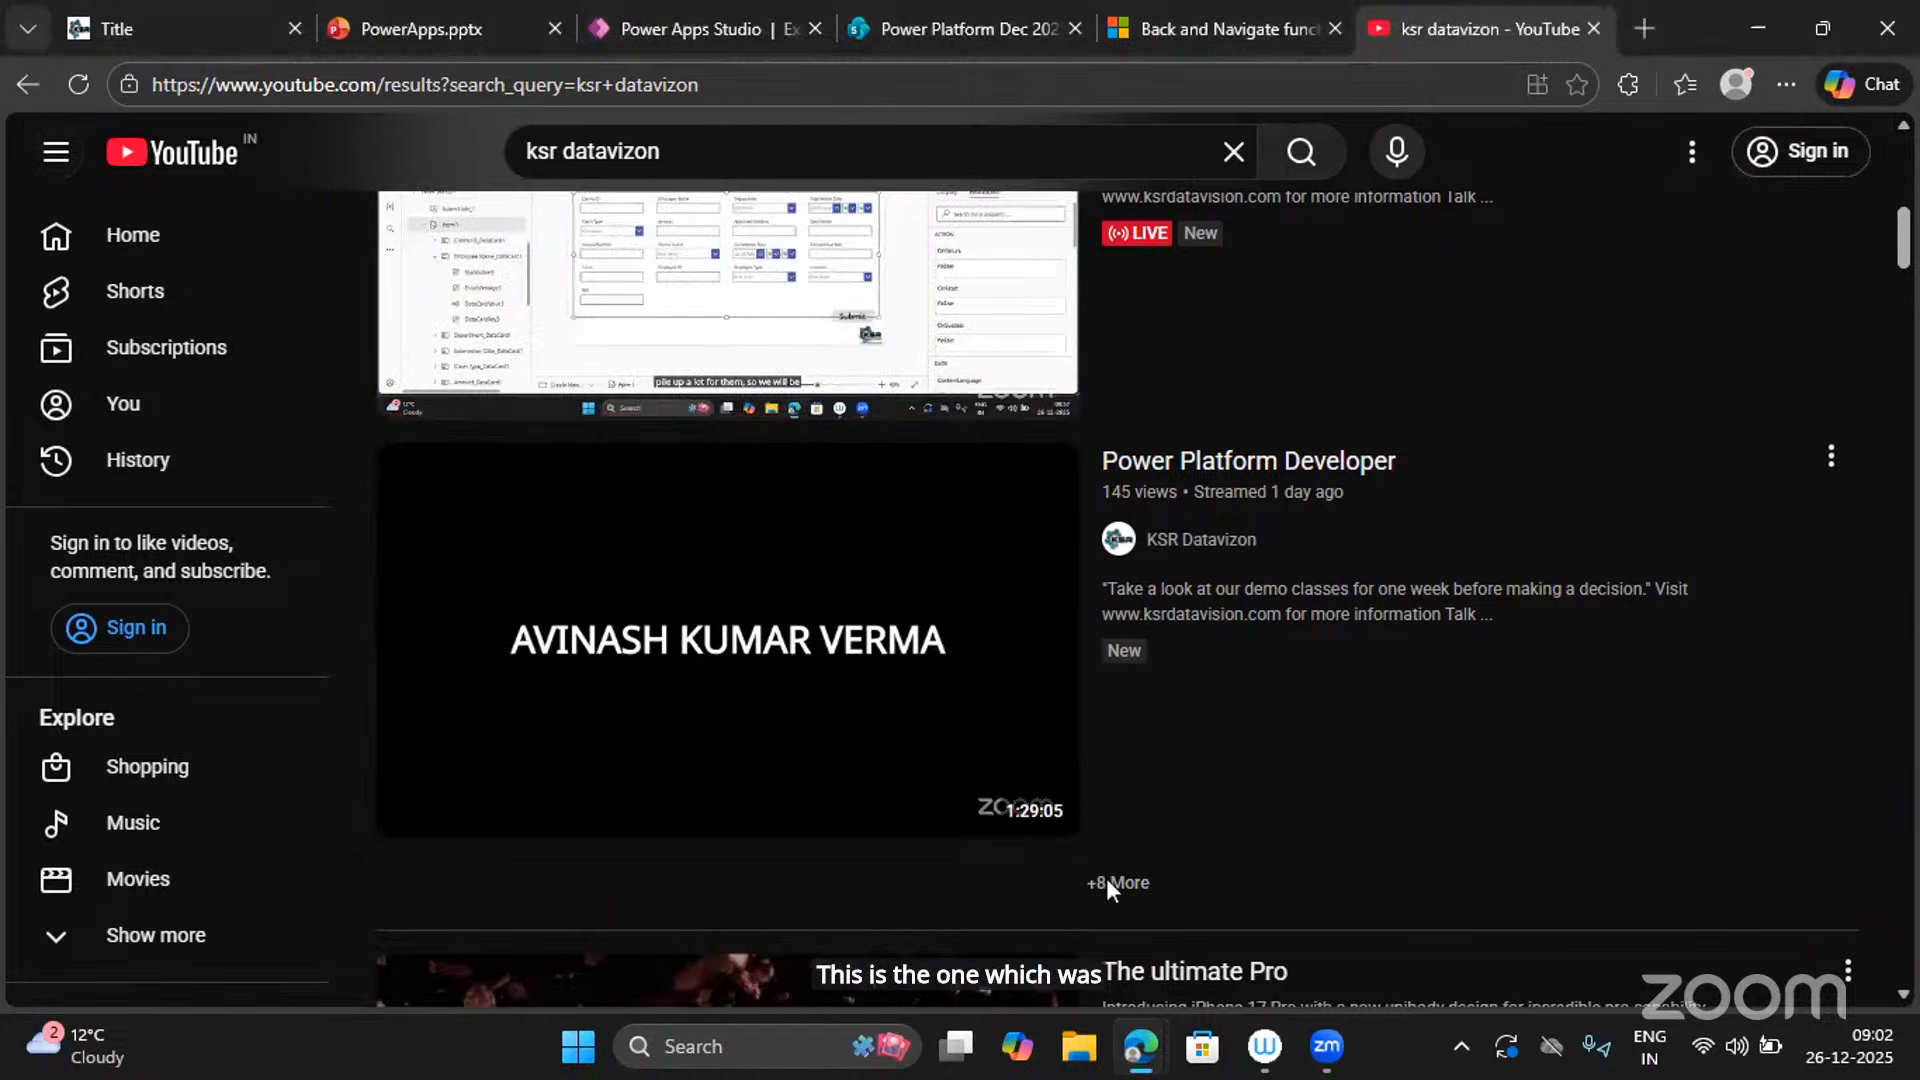
{"action": "left_click", "coordinate": [1106, 879]}
{"action": "scroll", "coordinate": [1188, 716], "scroll_direction": "down", "scroll_amount": 10}
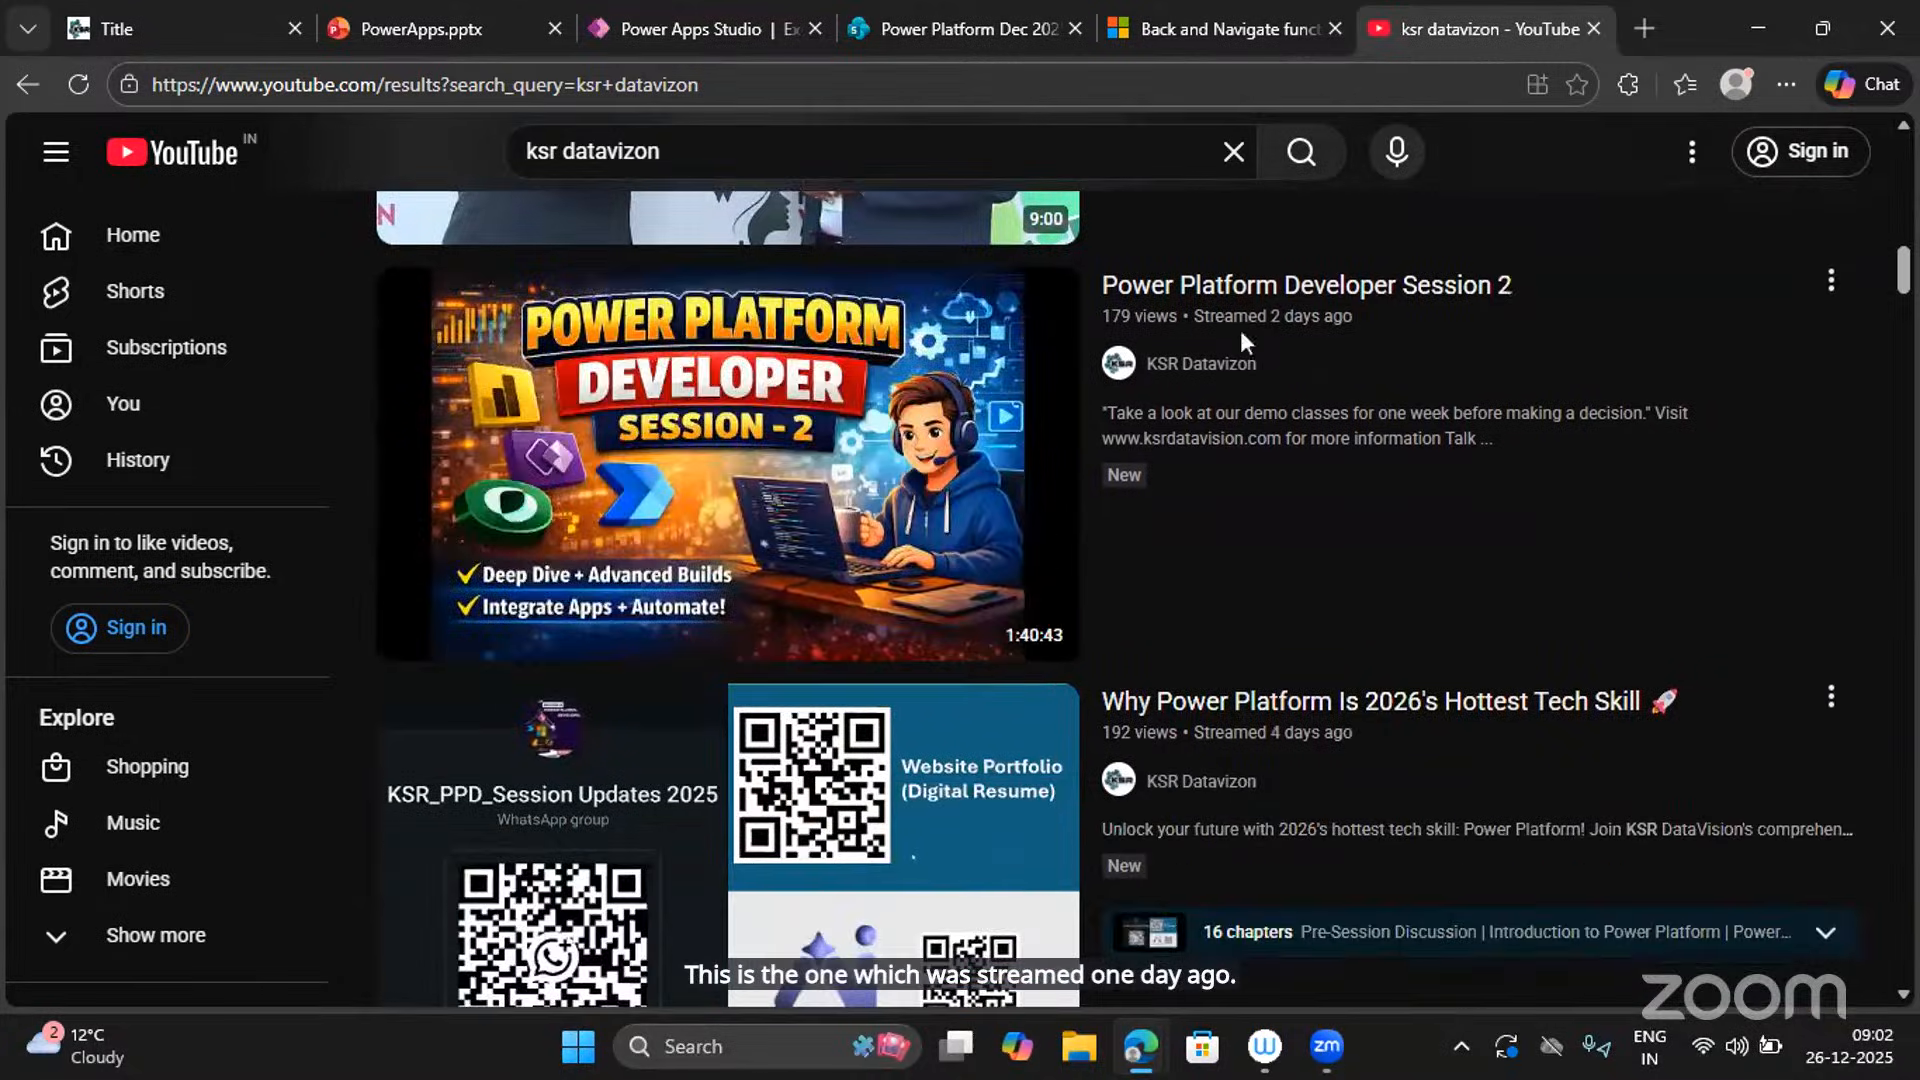
{"action": "mouse_move", "coordinate": [1457, 287]}
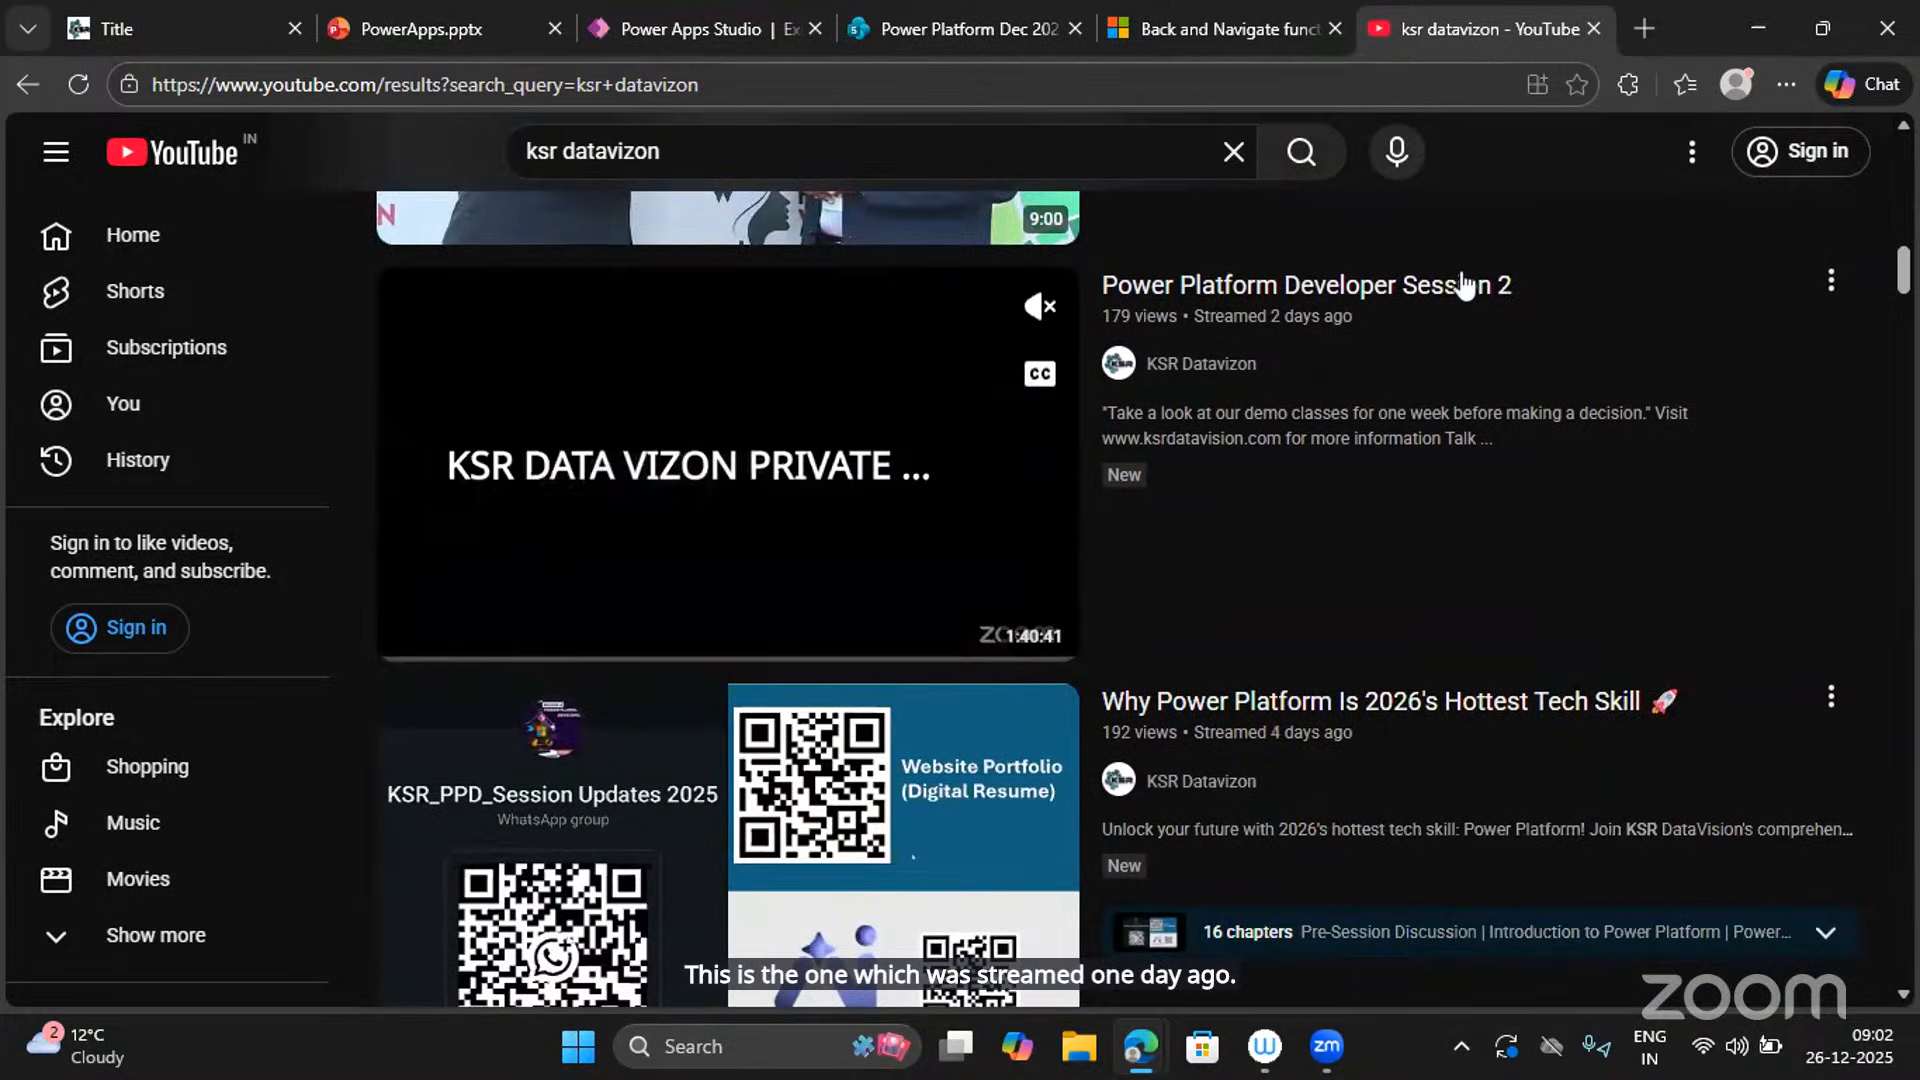
{"action": "scroll", "coordinate": [1223, 408], "scroll_direction": "down", "scroll_amount": 12}
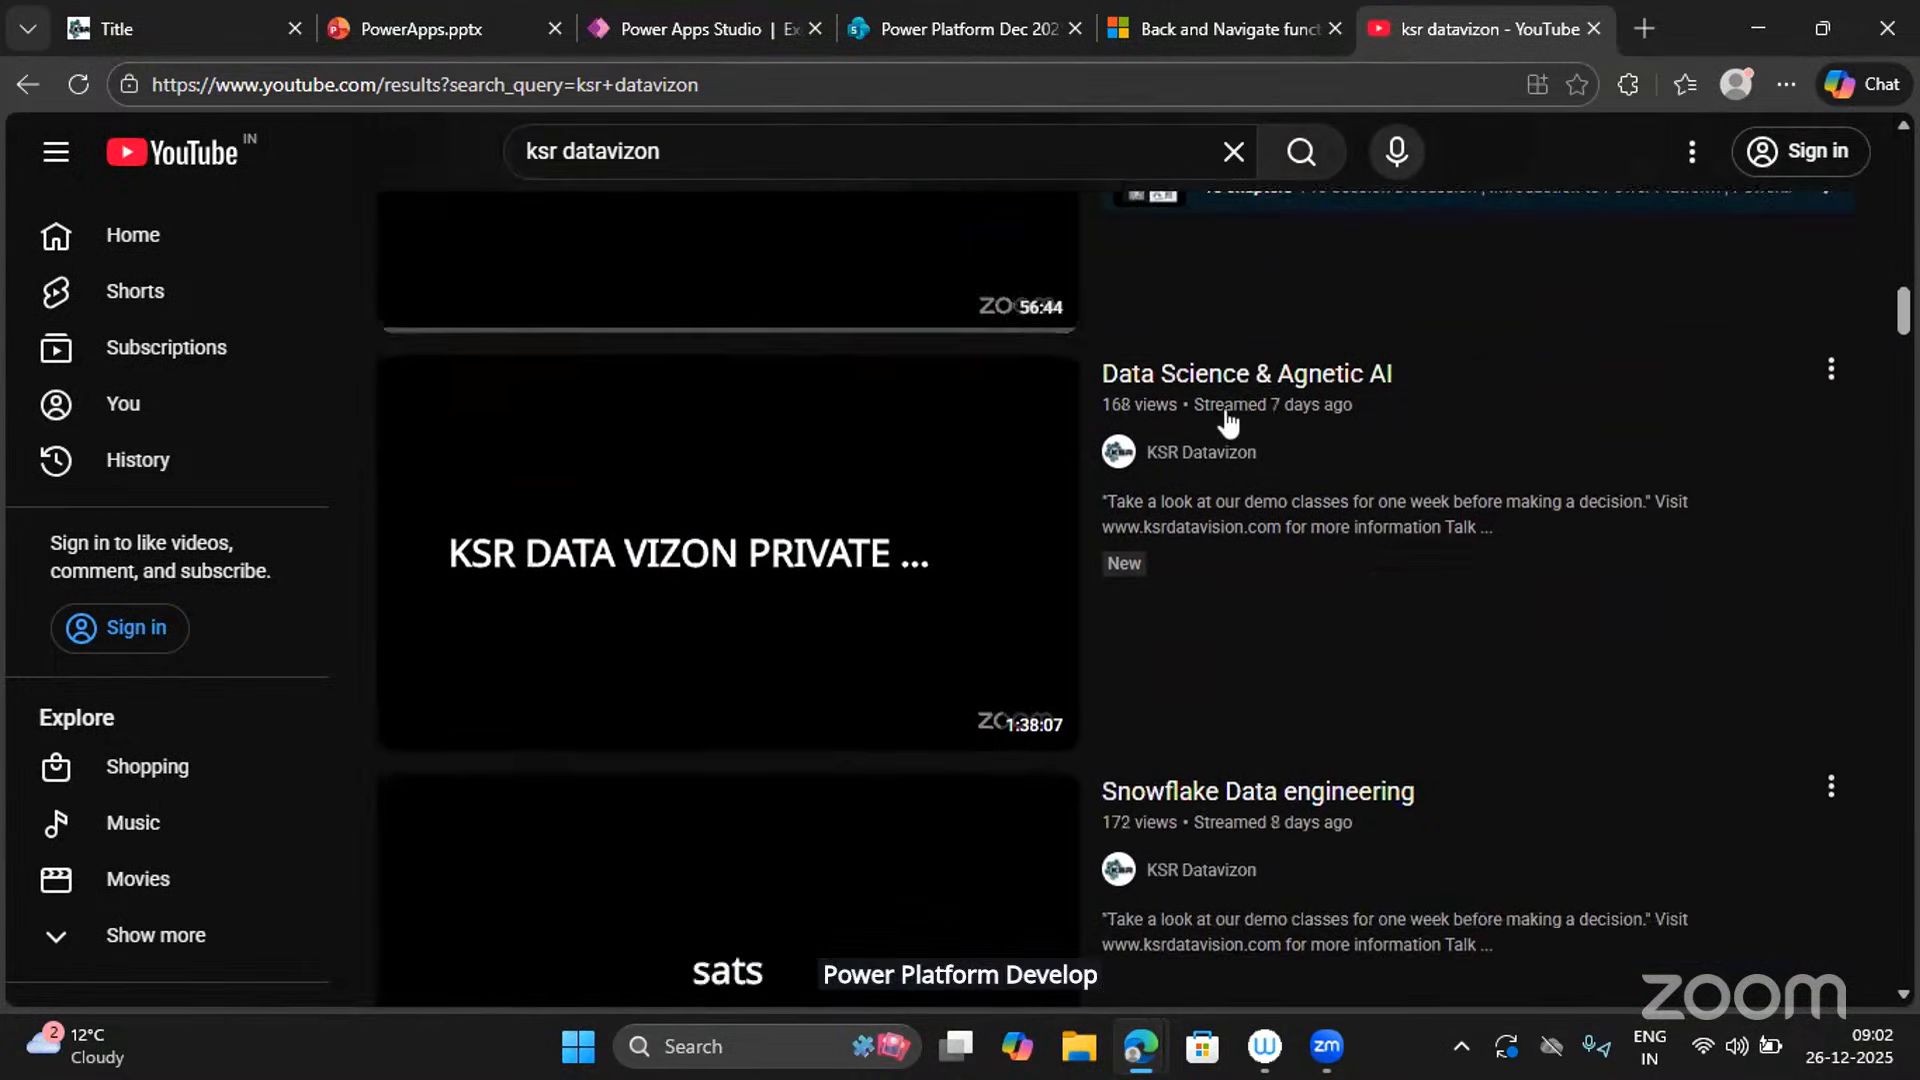
{"action": "scroll", "coordinate": [1228, 422], "scroll_direction": "down", "scroll_amount": 18}
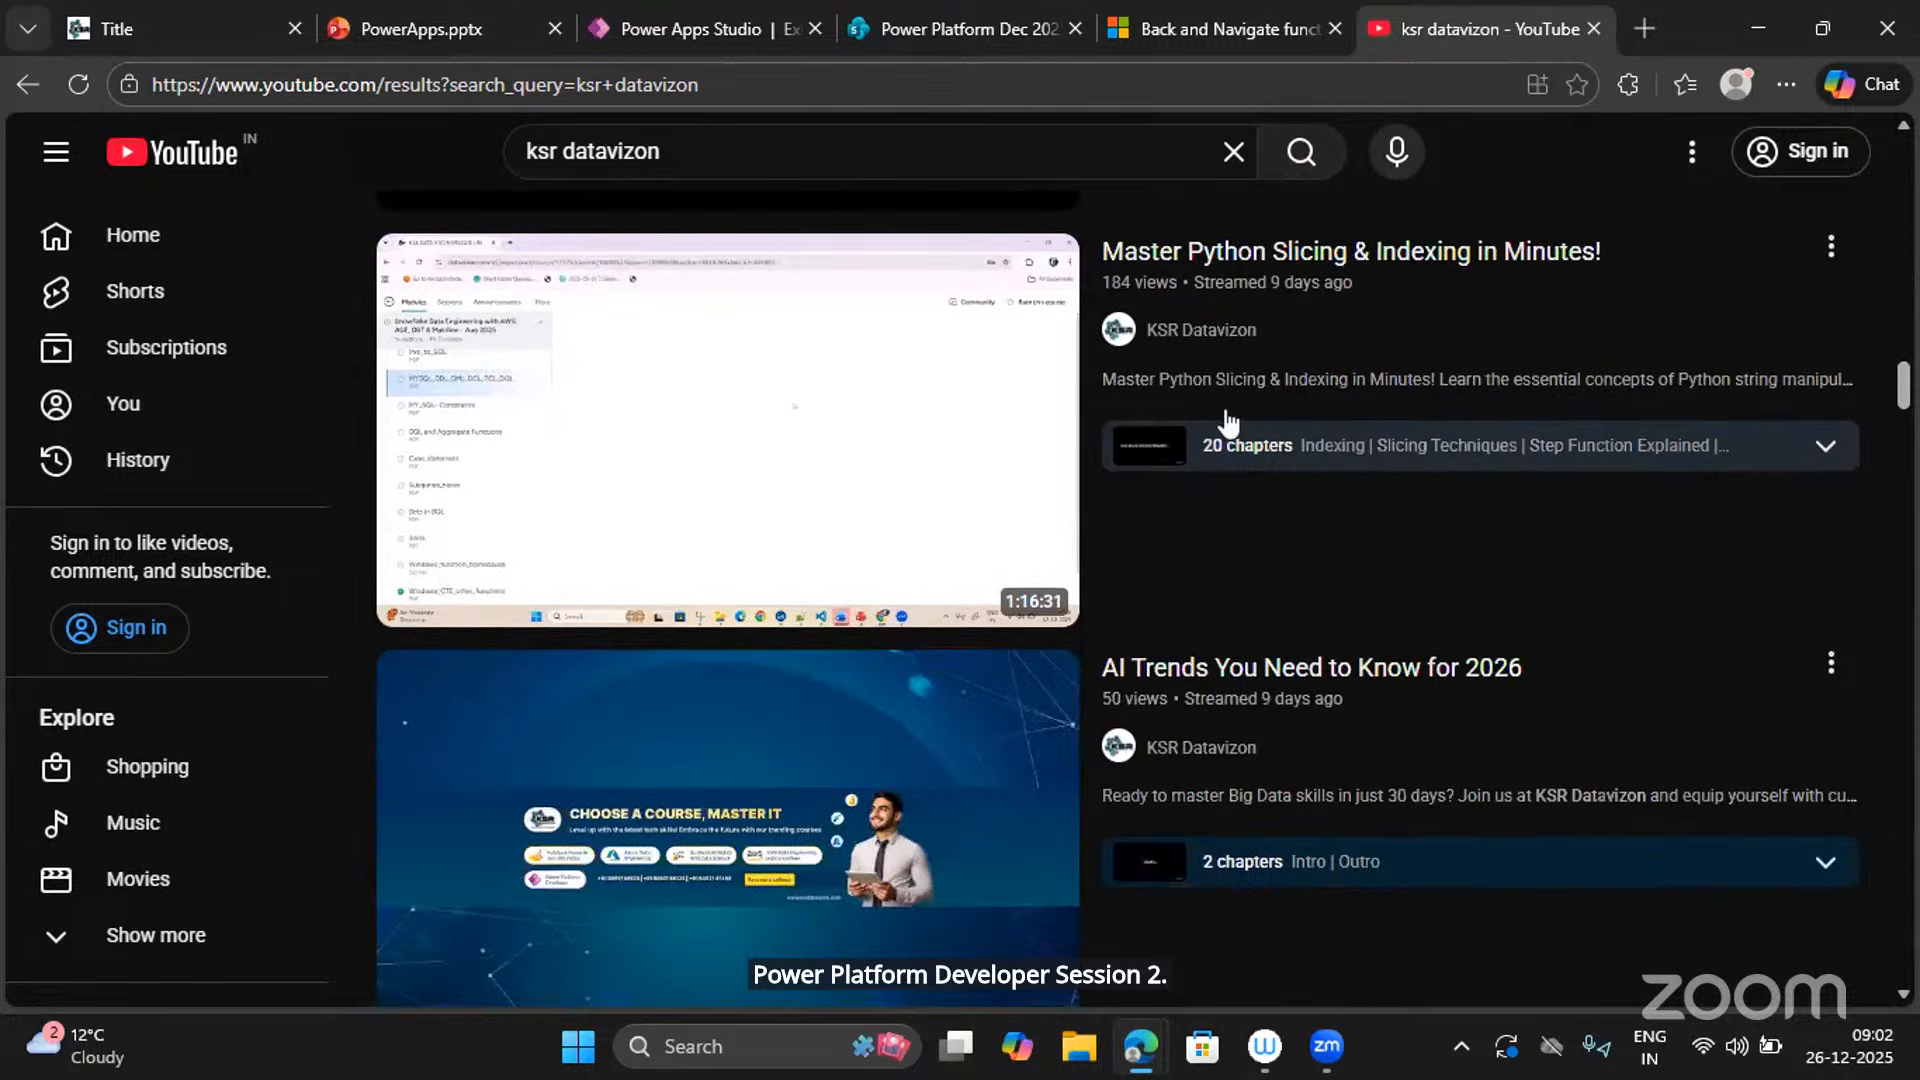
{"action": "scroll", "coordinate": [1224, 408], "scroll_direction": "down", "scroll_amount": 12}
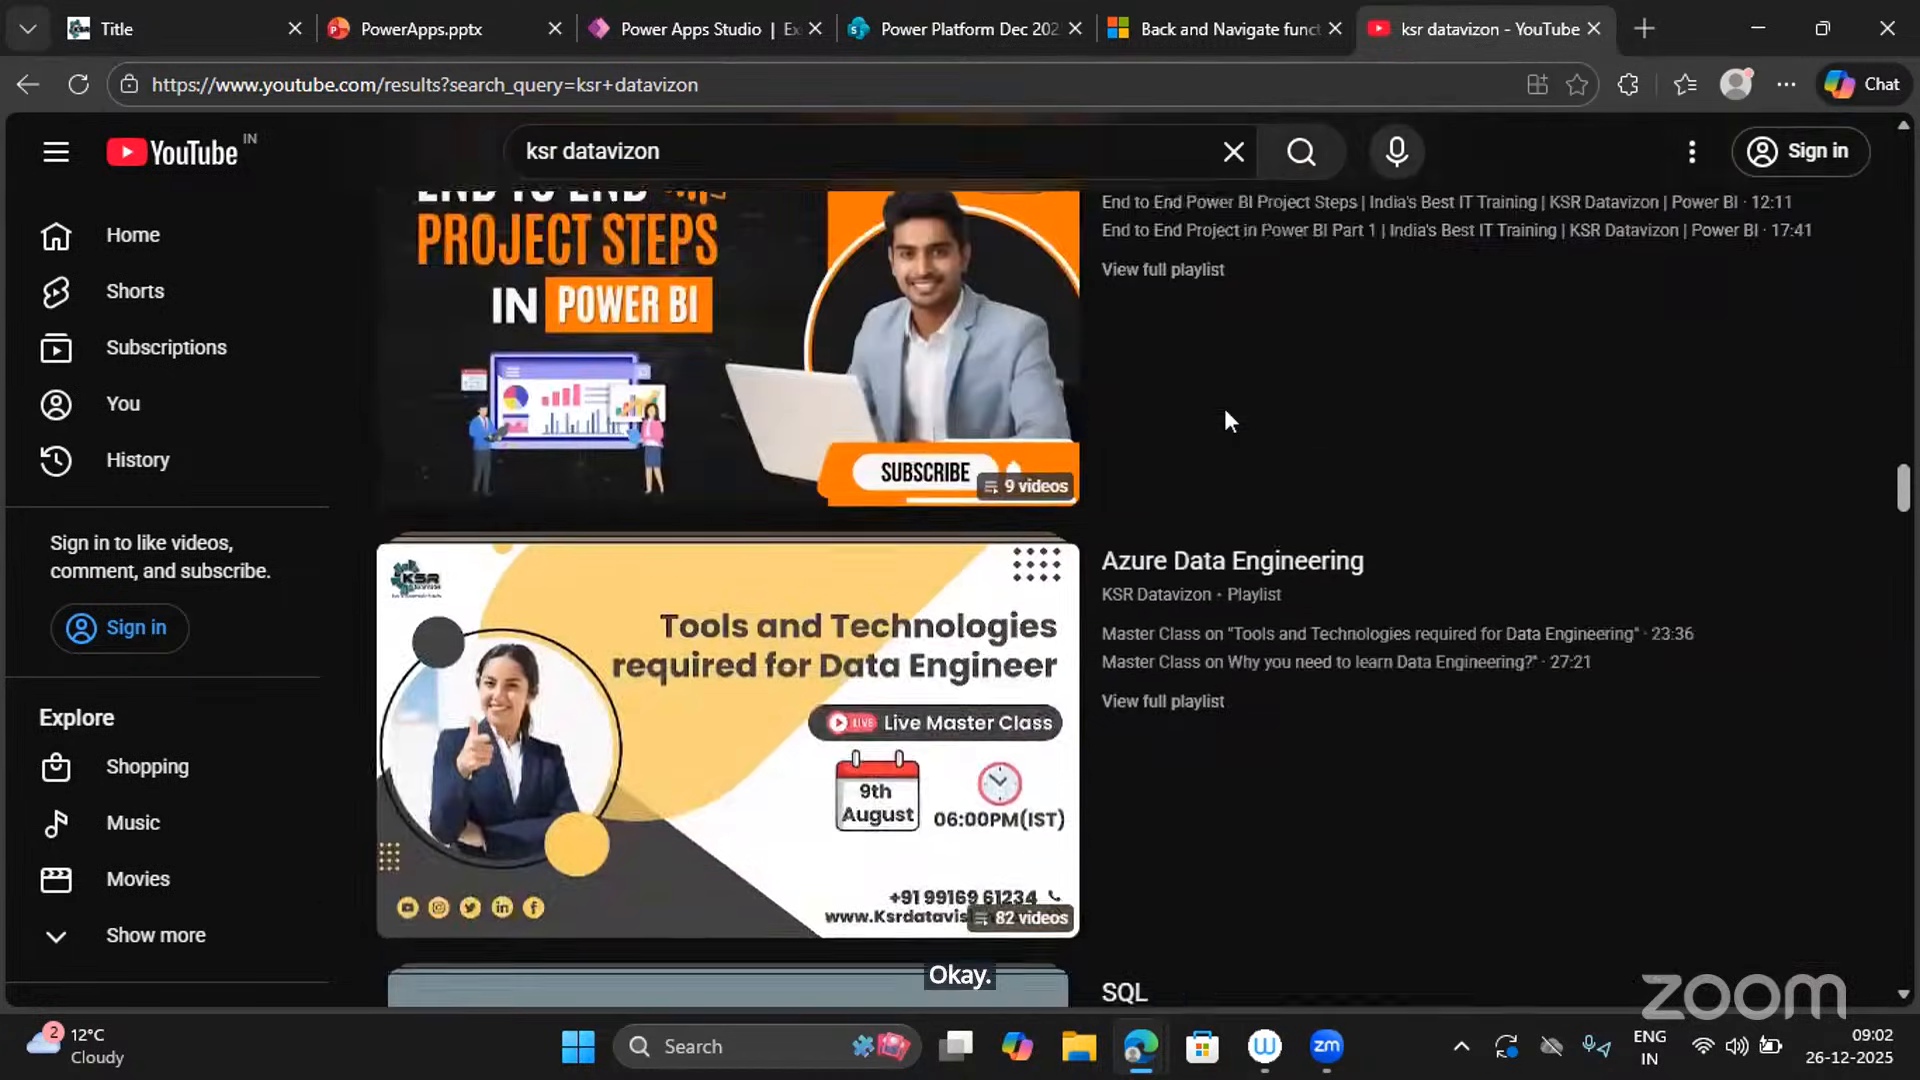
{"action": "scroll", "coordinate": [1226, 418], "scroll_direction": "up", "scroll_amount": 6}
{"action": "scroll", "coordinate": [1226, 418], "scroll_direction": "up", "scroll_amount": 20}
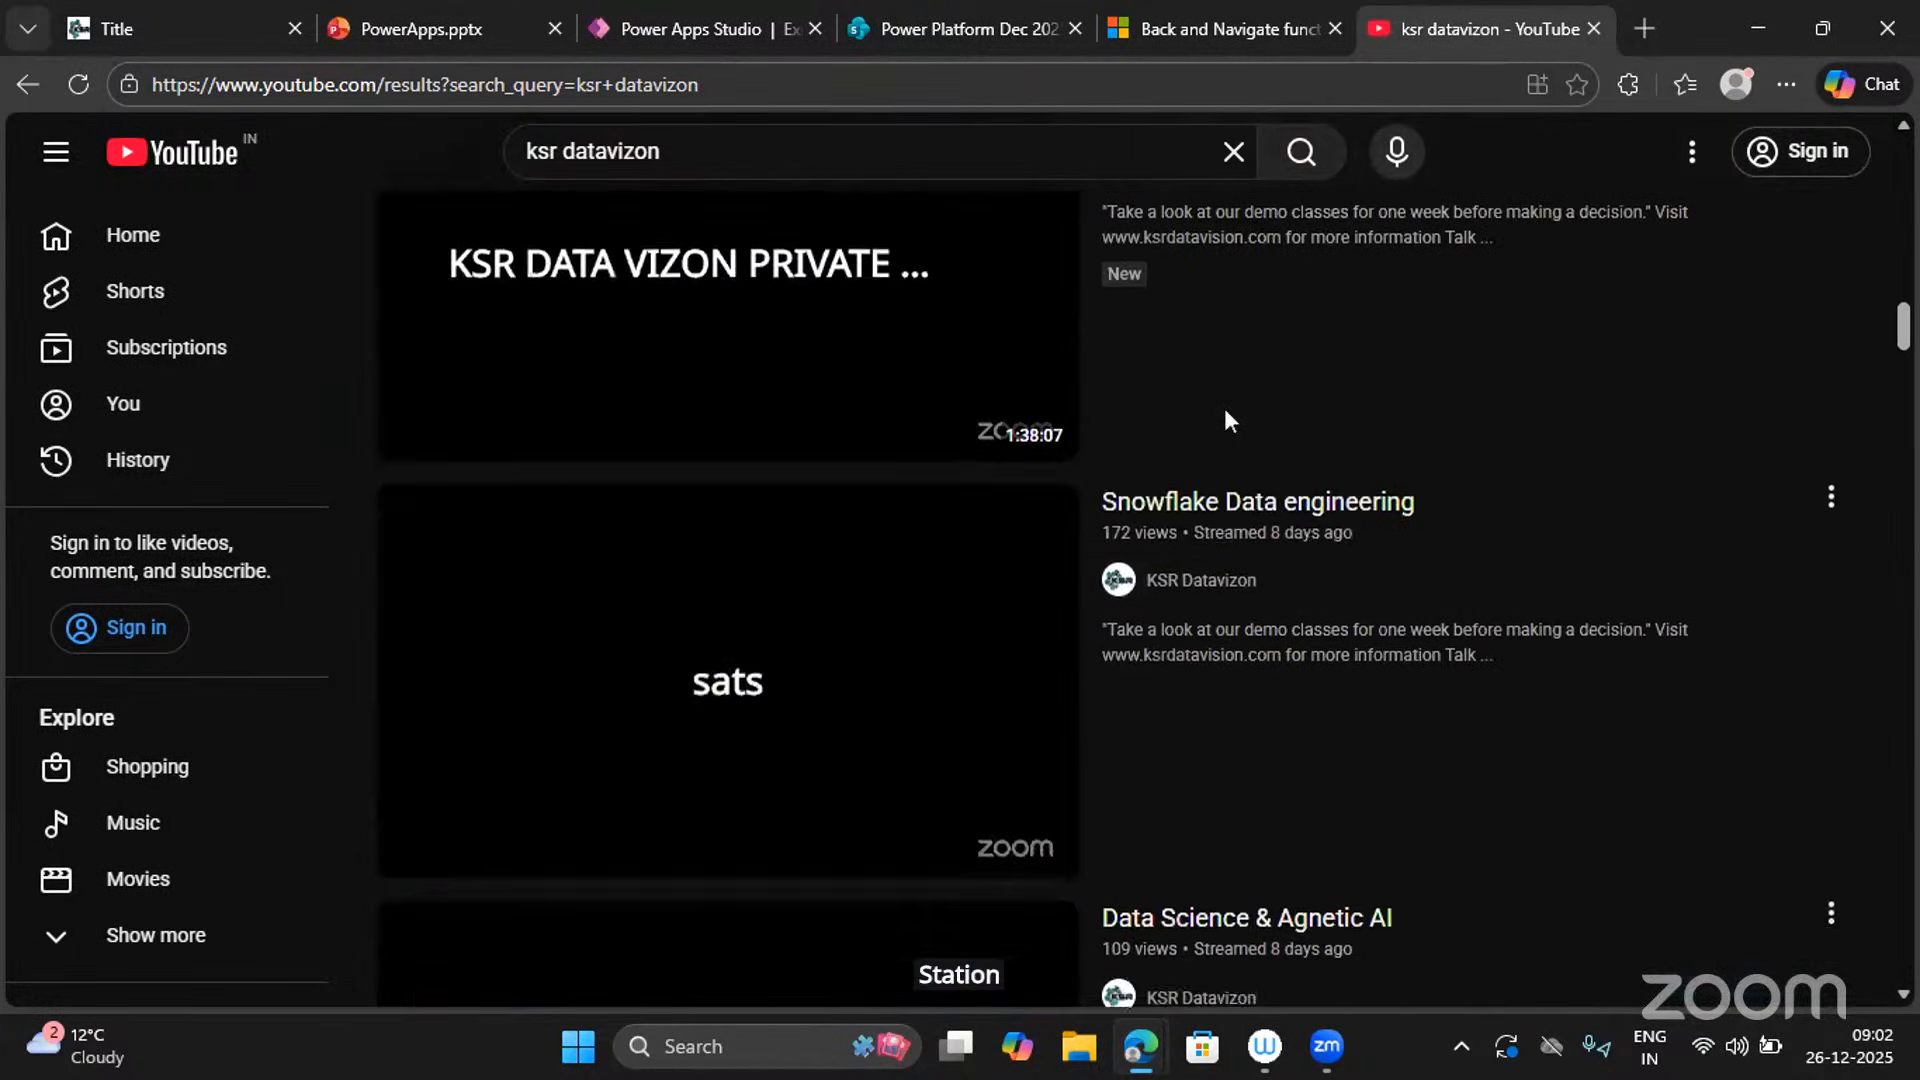
{"action": "scroll", "coordinate": [1228, 422], "scroll_direction": "up", "scroll_amount": 2}
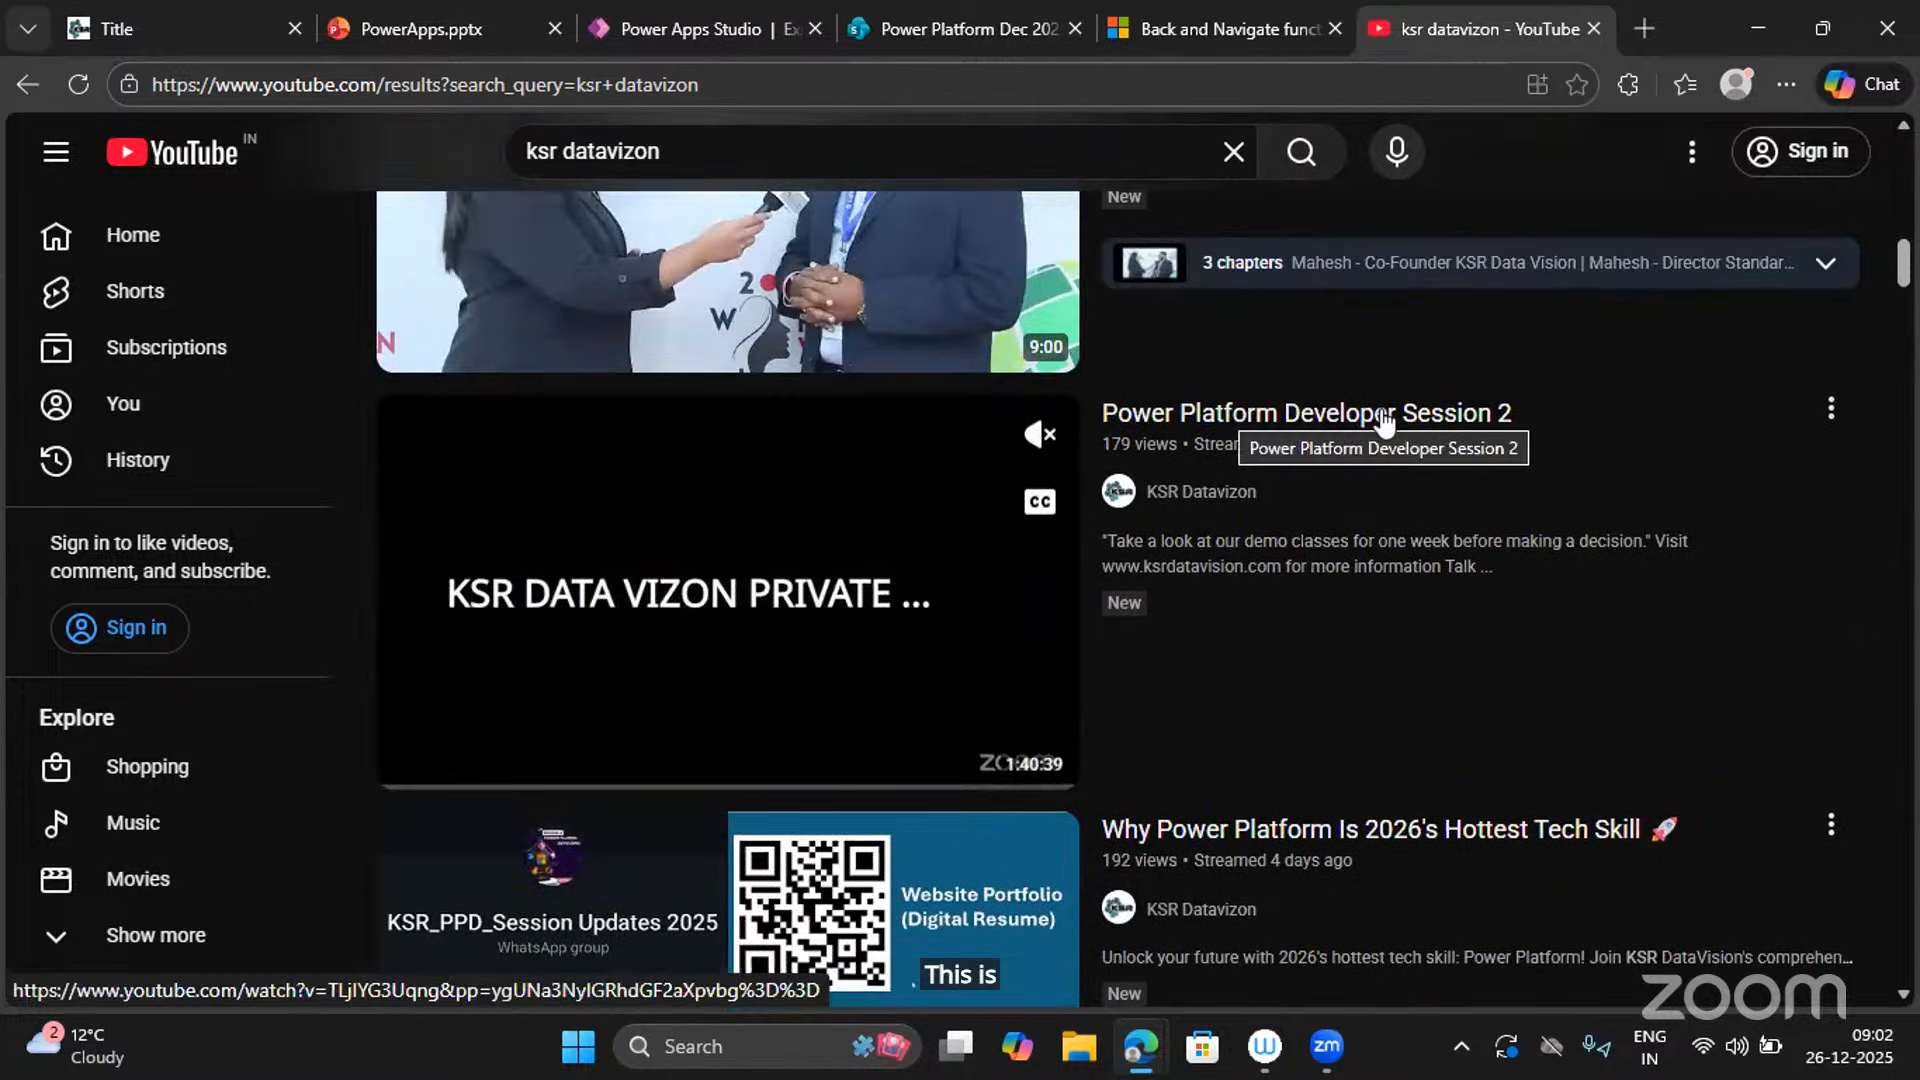
{"action": "scroll", "coordinate": [1384, 418], "scroll_direction": "down", "scroll_amount": 5}
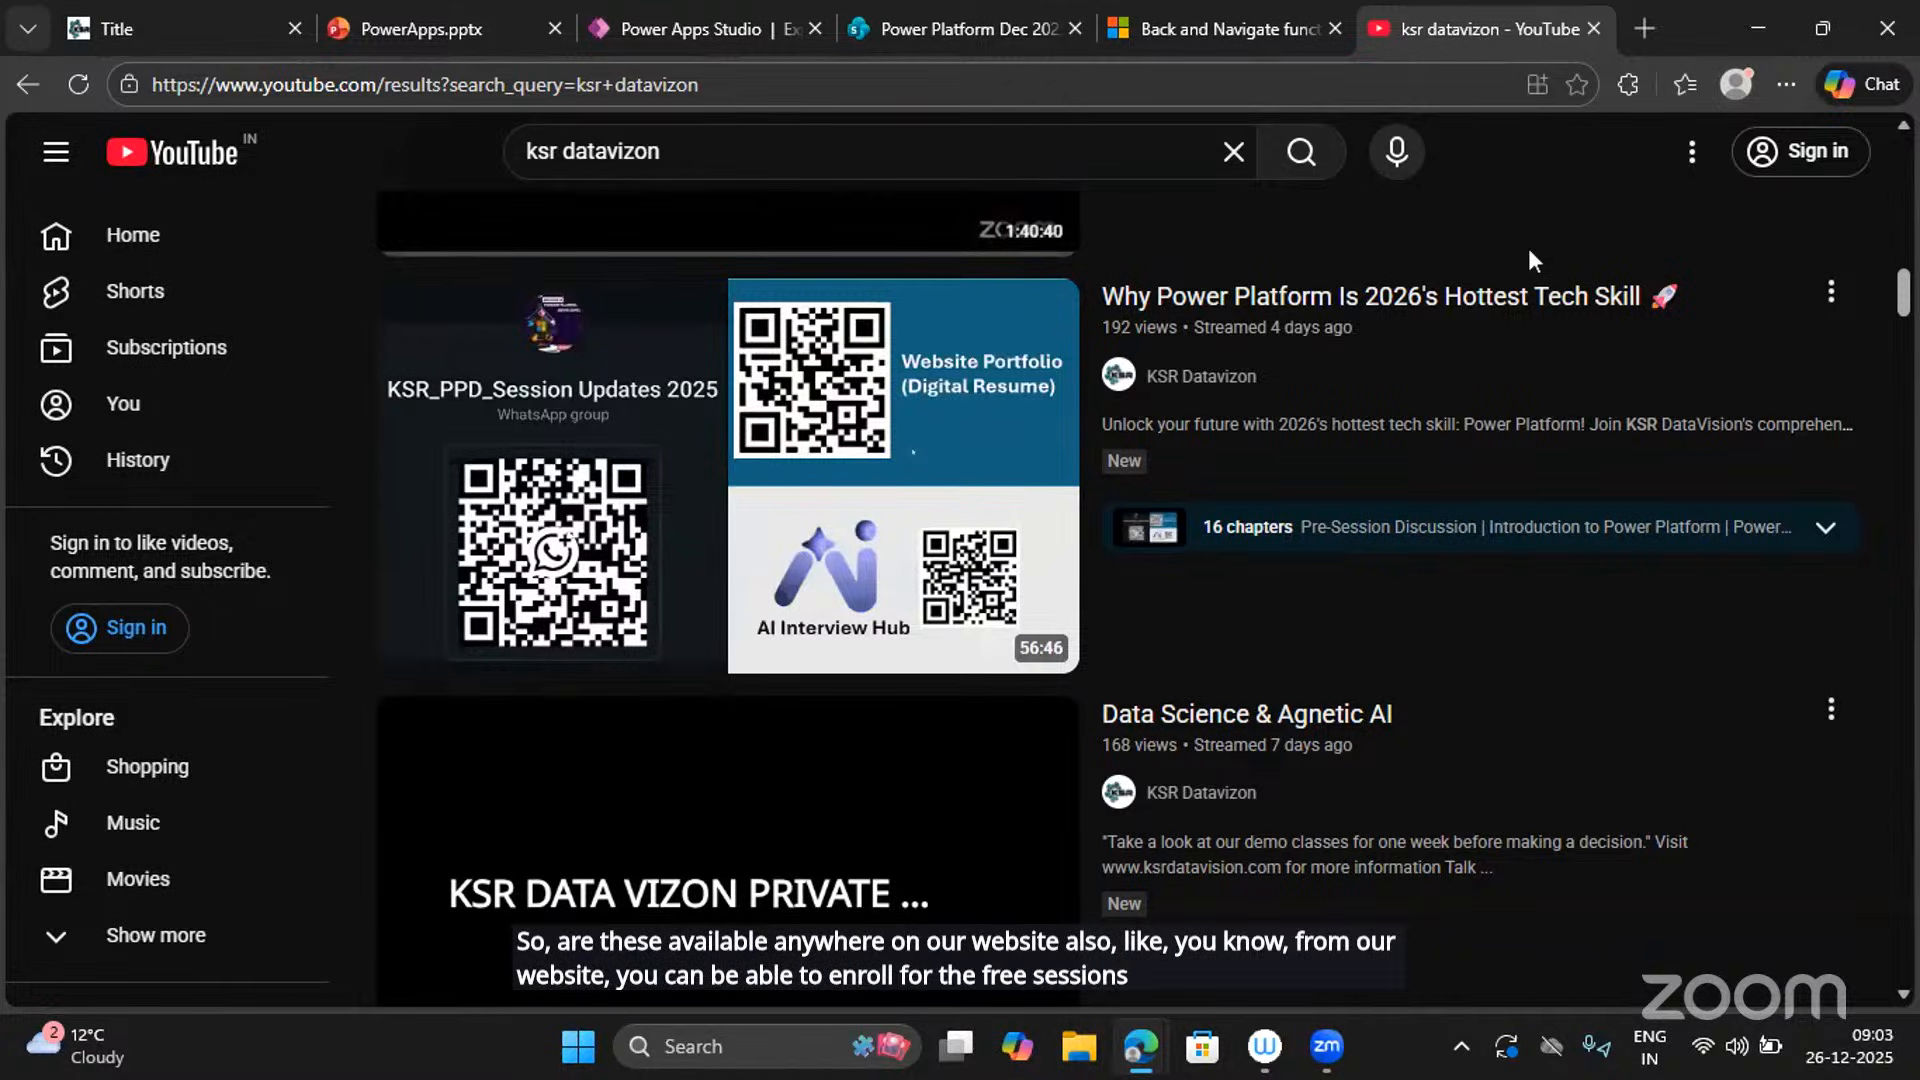
Open an InPrivate window and go to datavizon.com.
{"action": "key", "text": "ctrl+shift+n"}
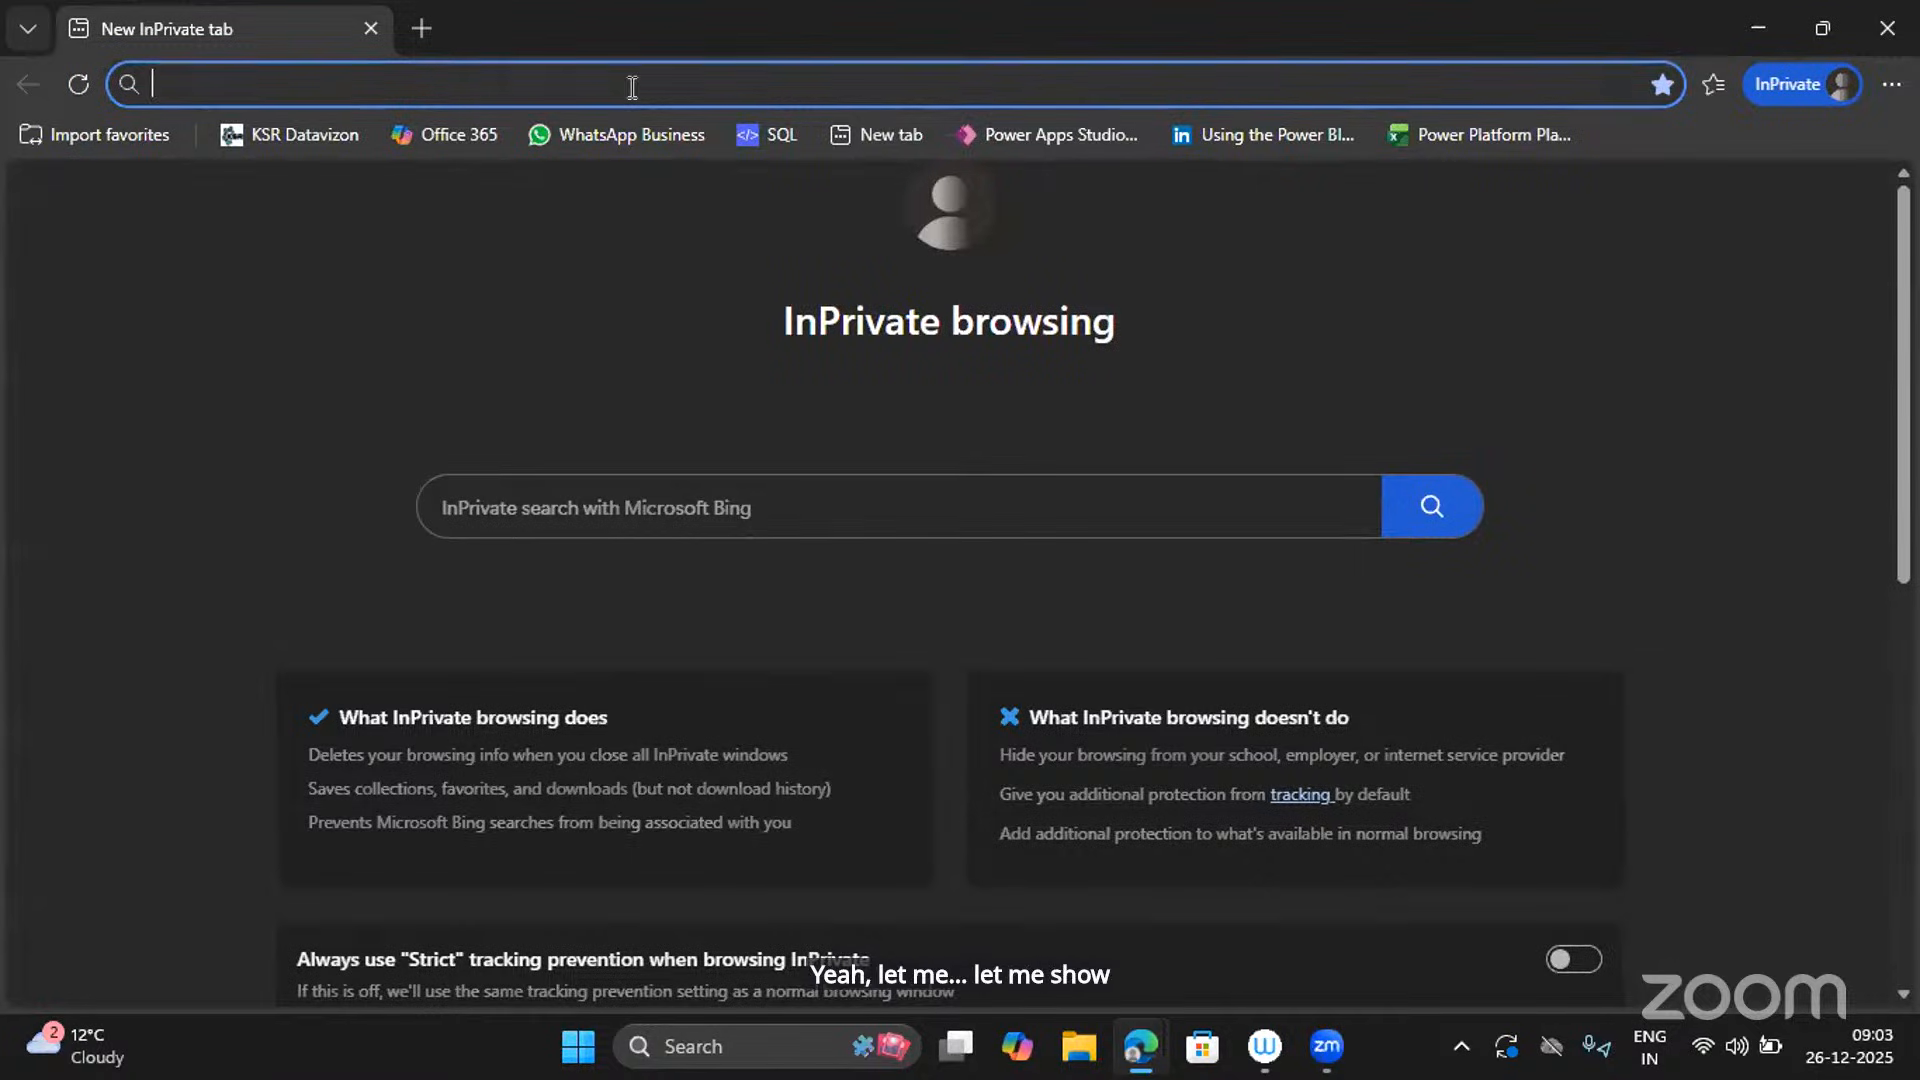
{"action": "type", "text": "dat"}
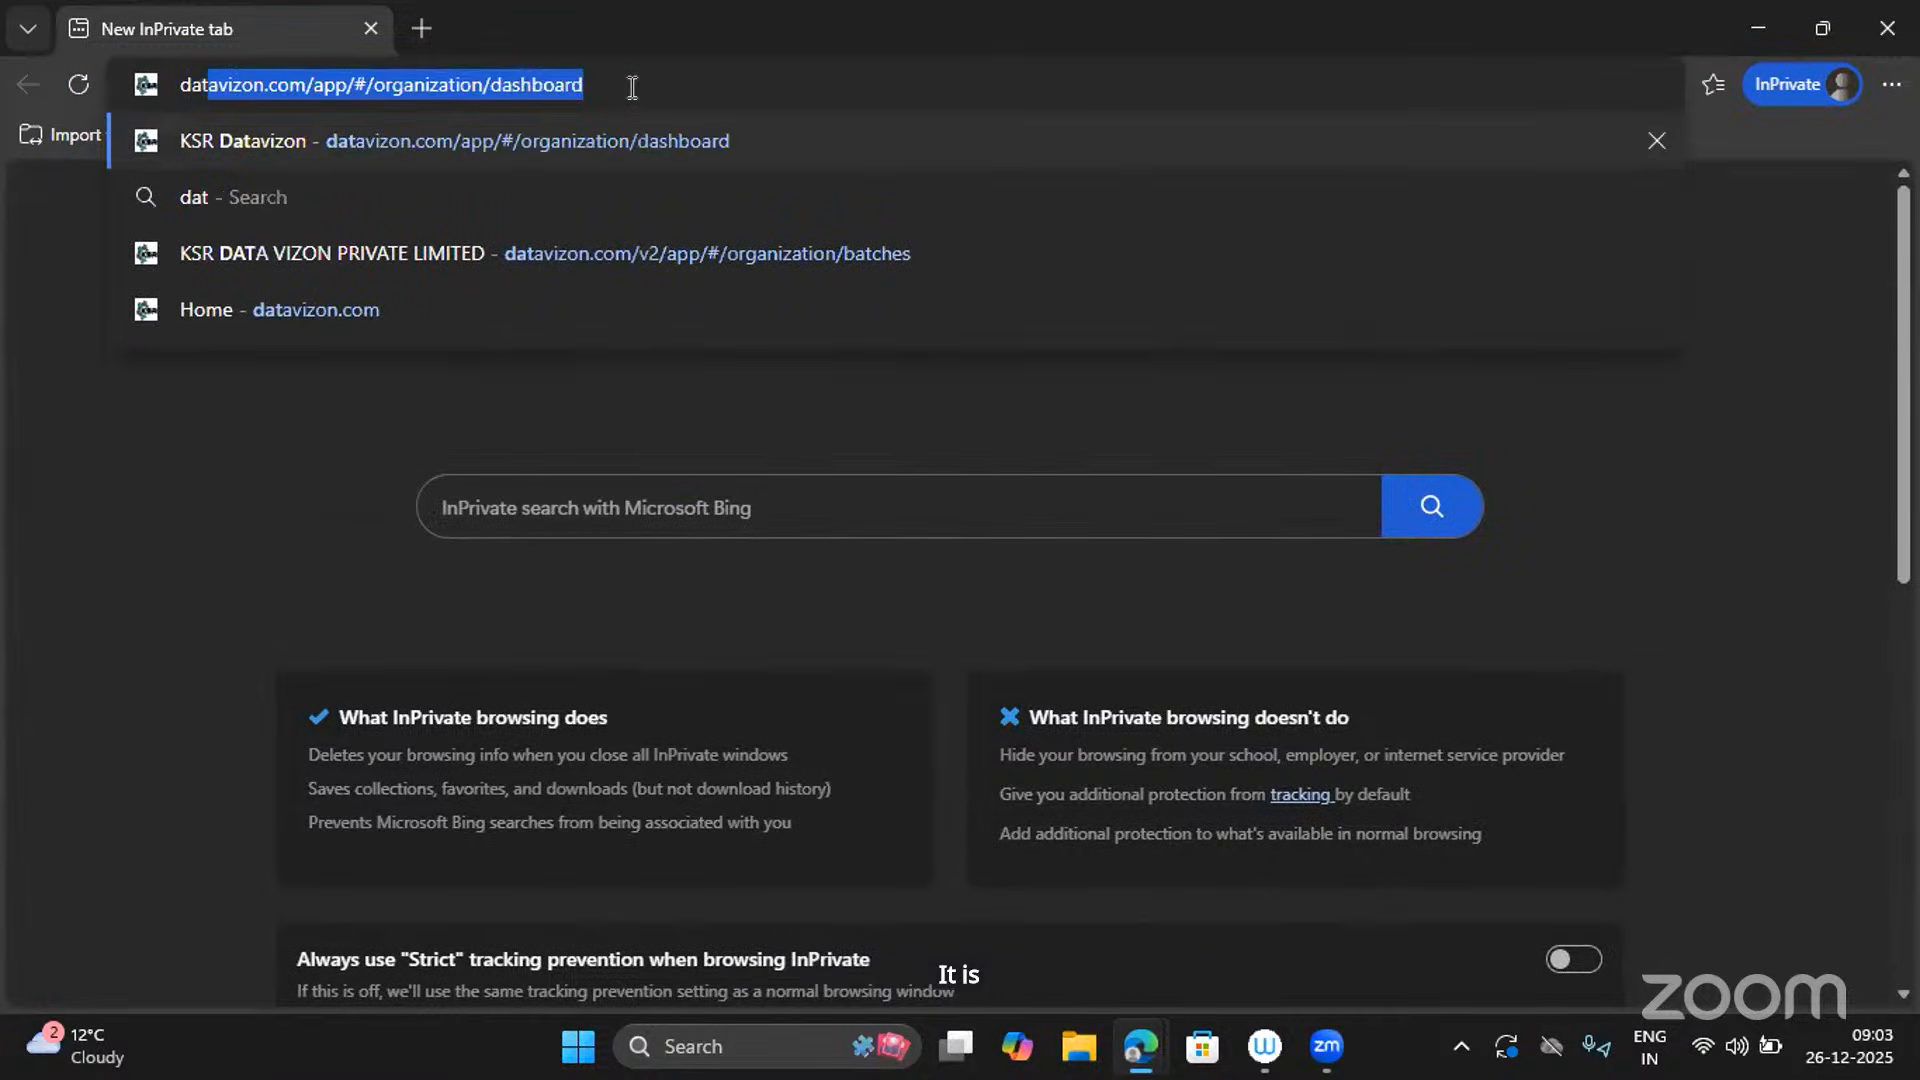
{"action": "type", "text": "av"}
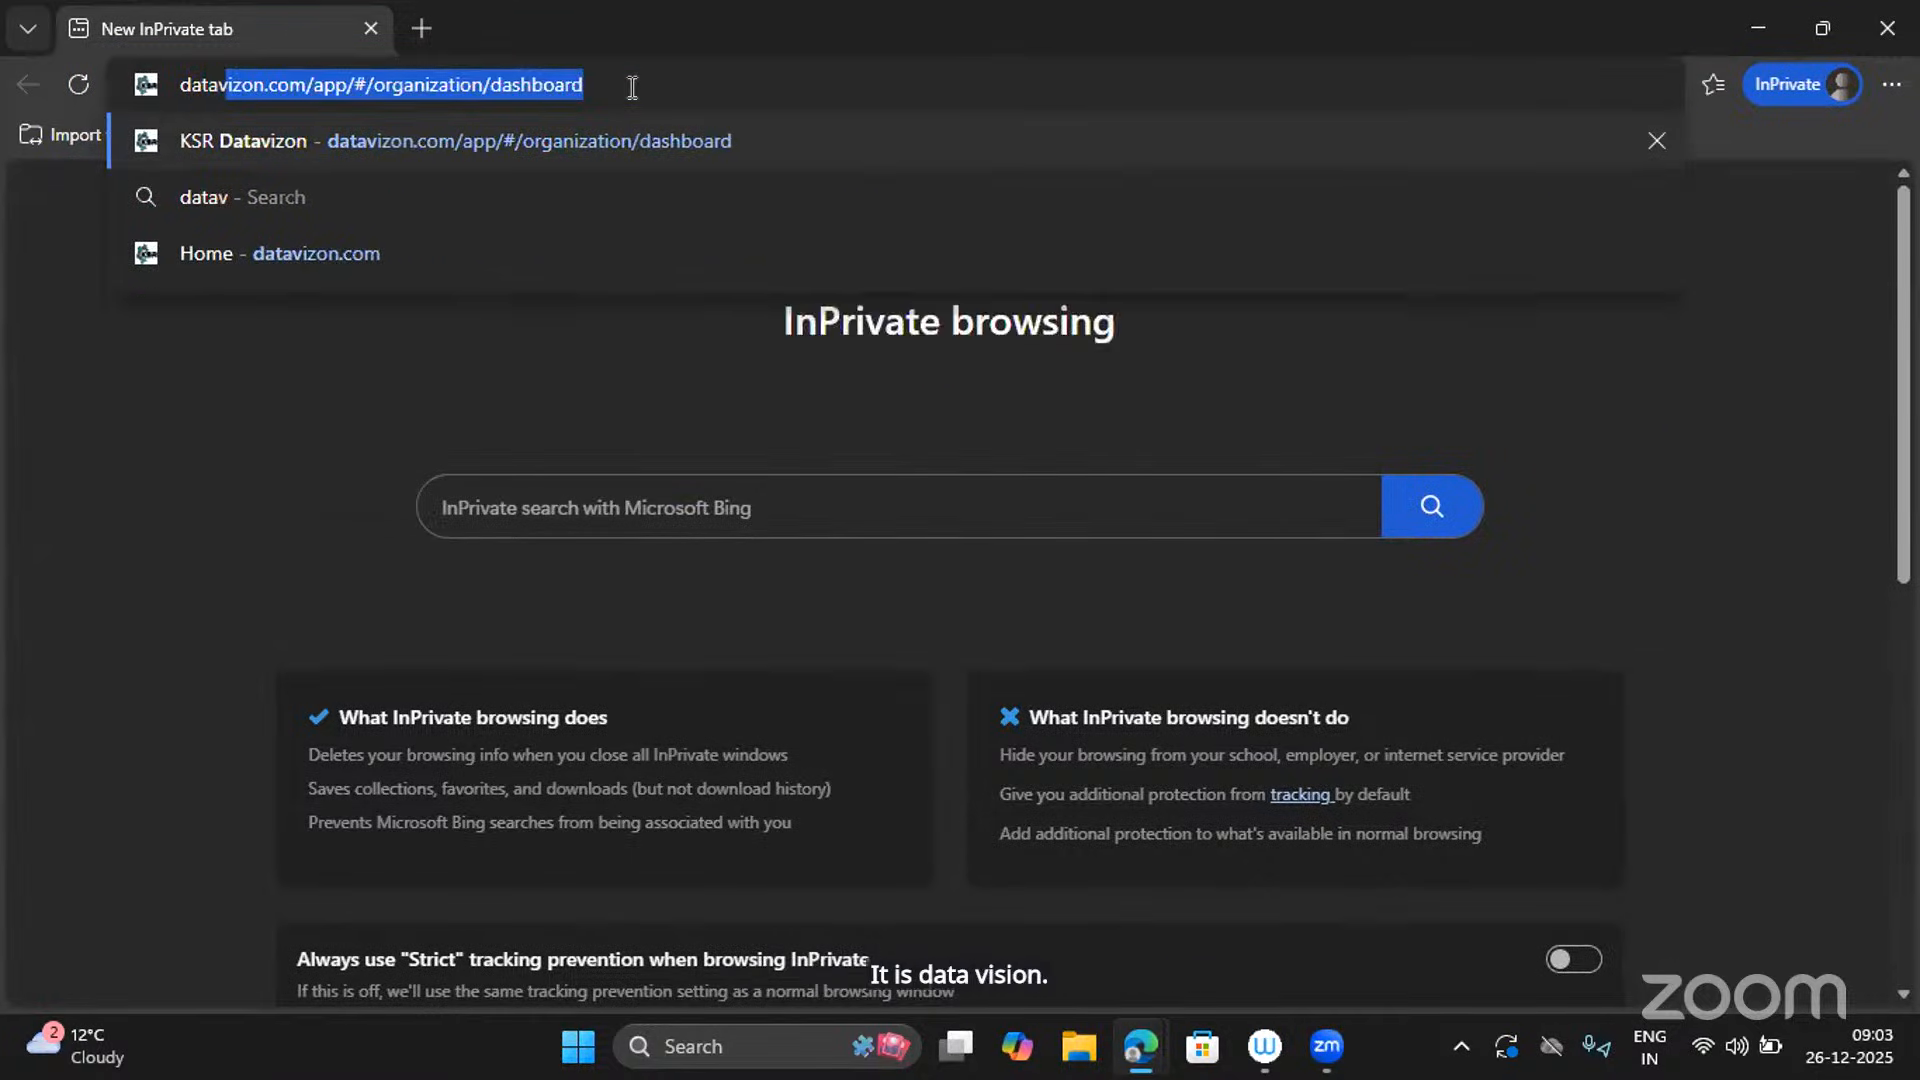
{"action": "type", "text": "izo"}
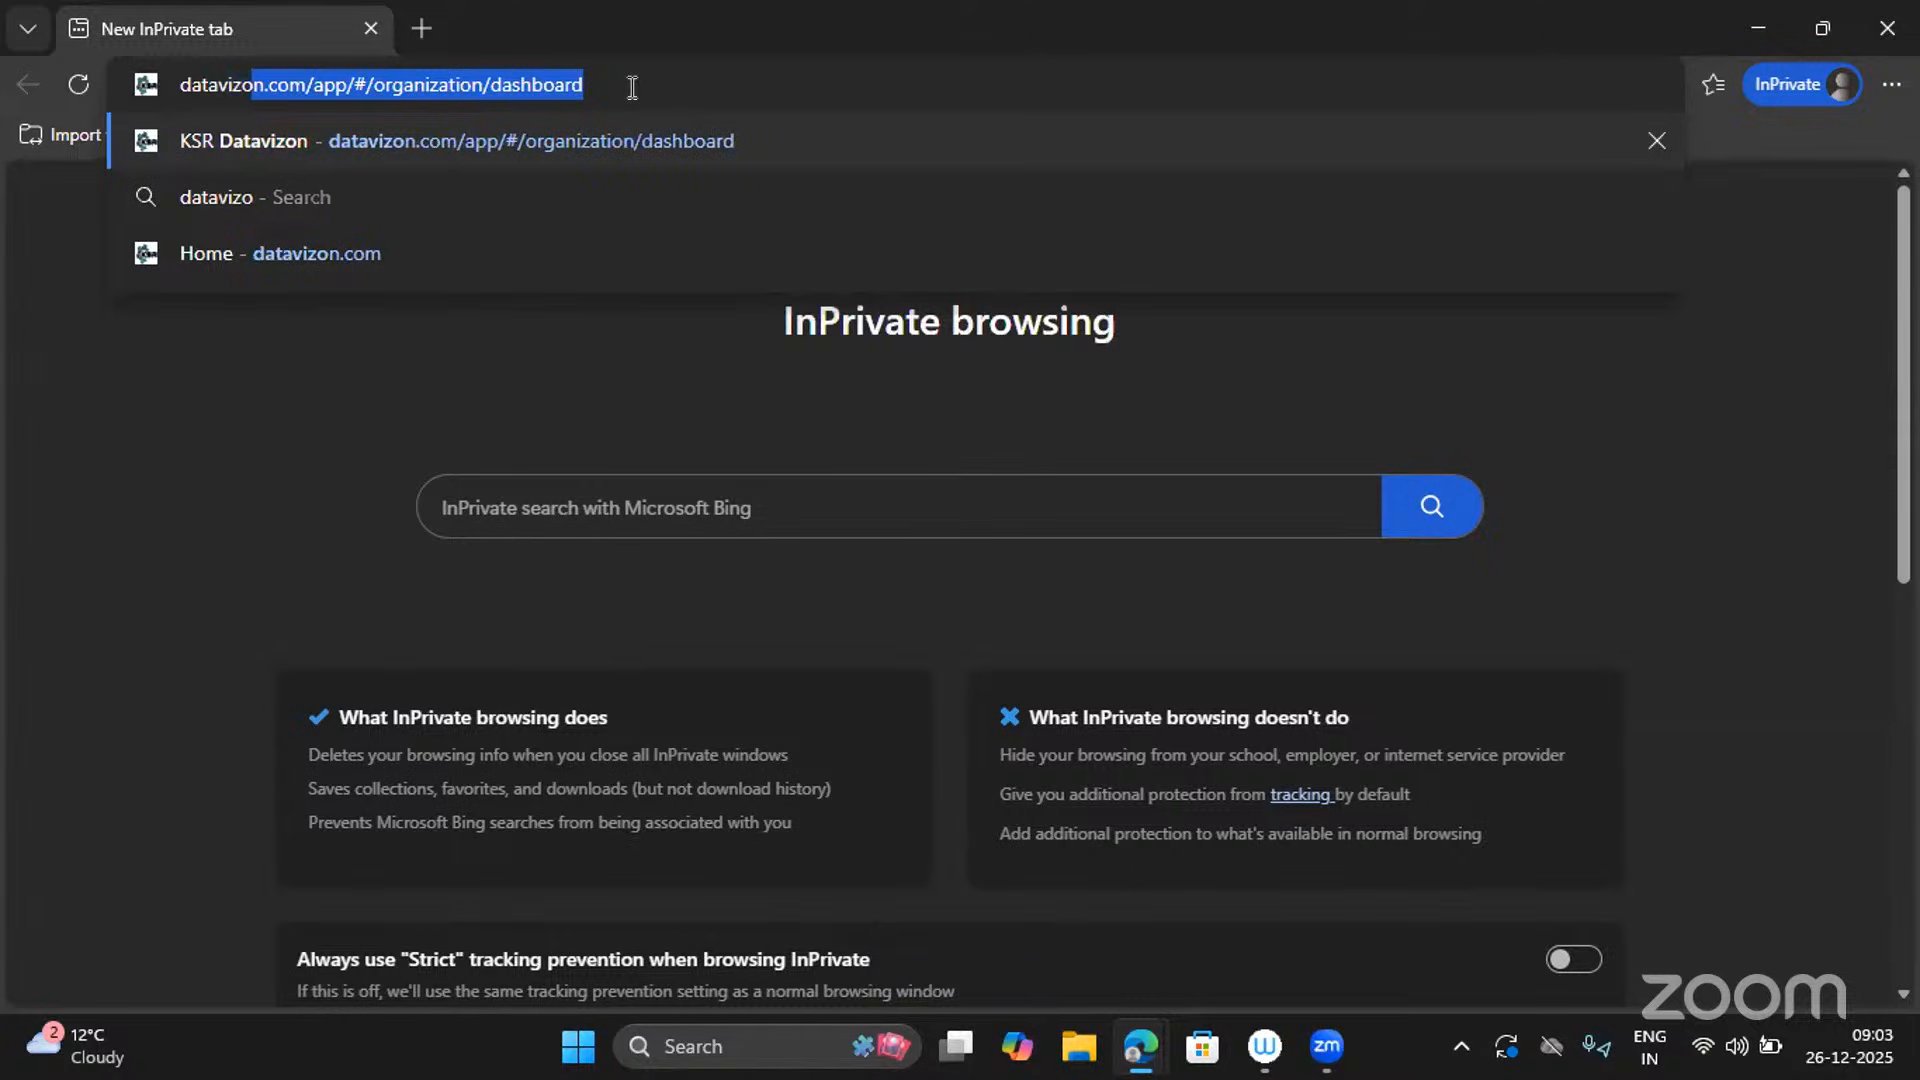
{"action": "type", "text": "n.com"}
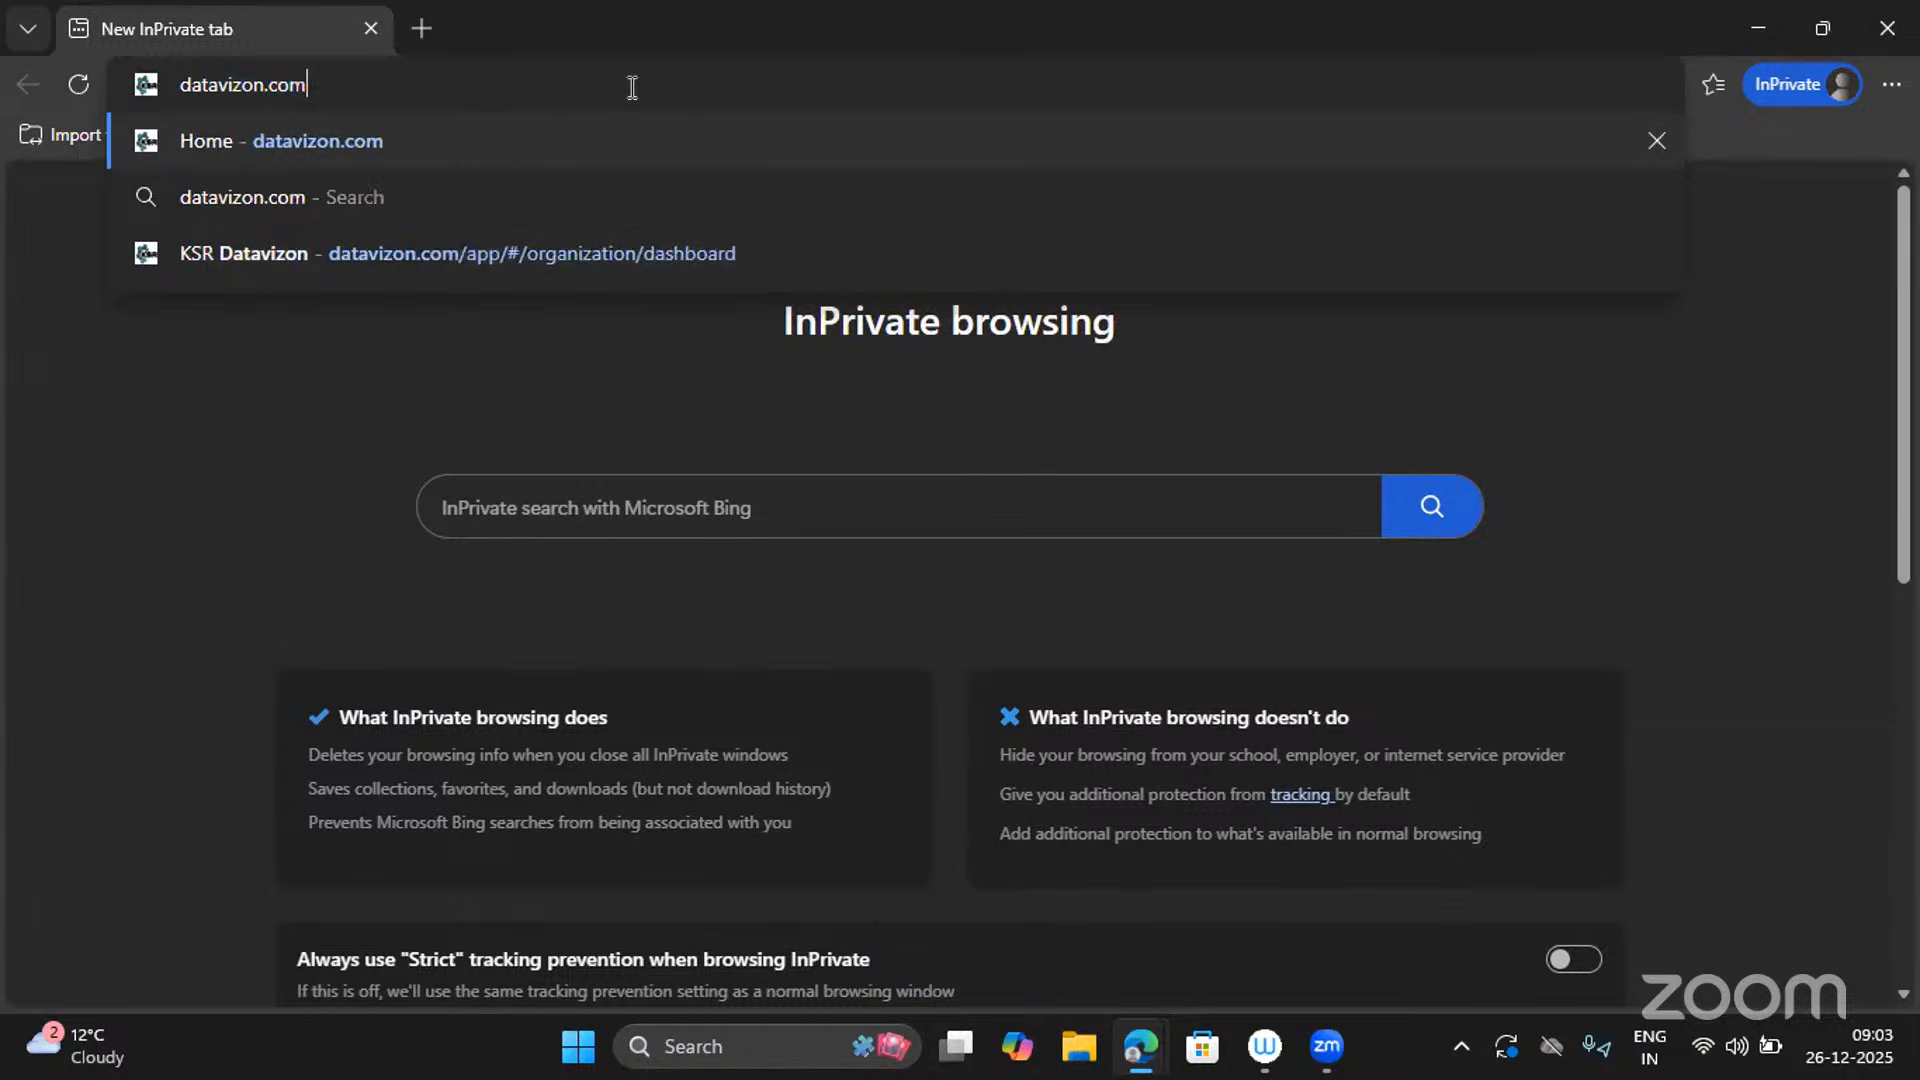
{"action": "key", "text": "Return"}
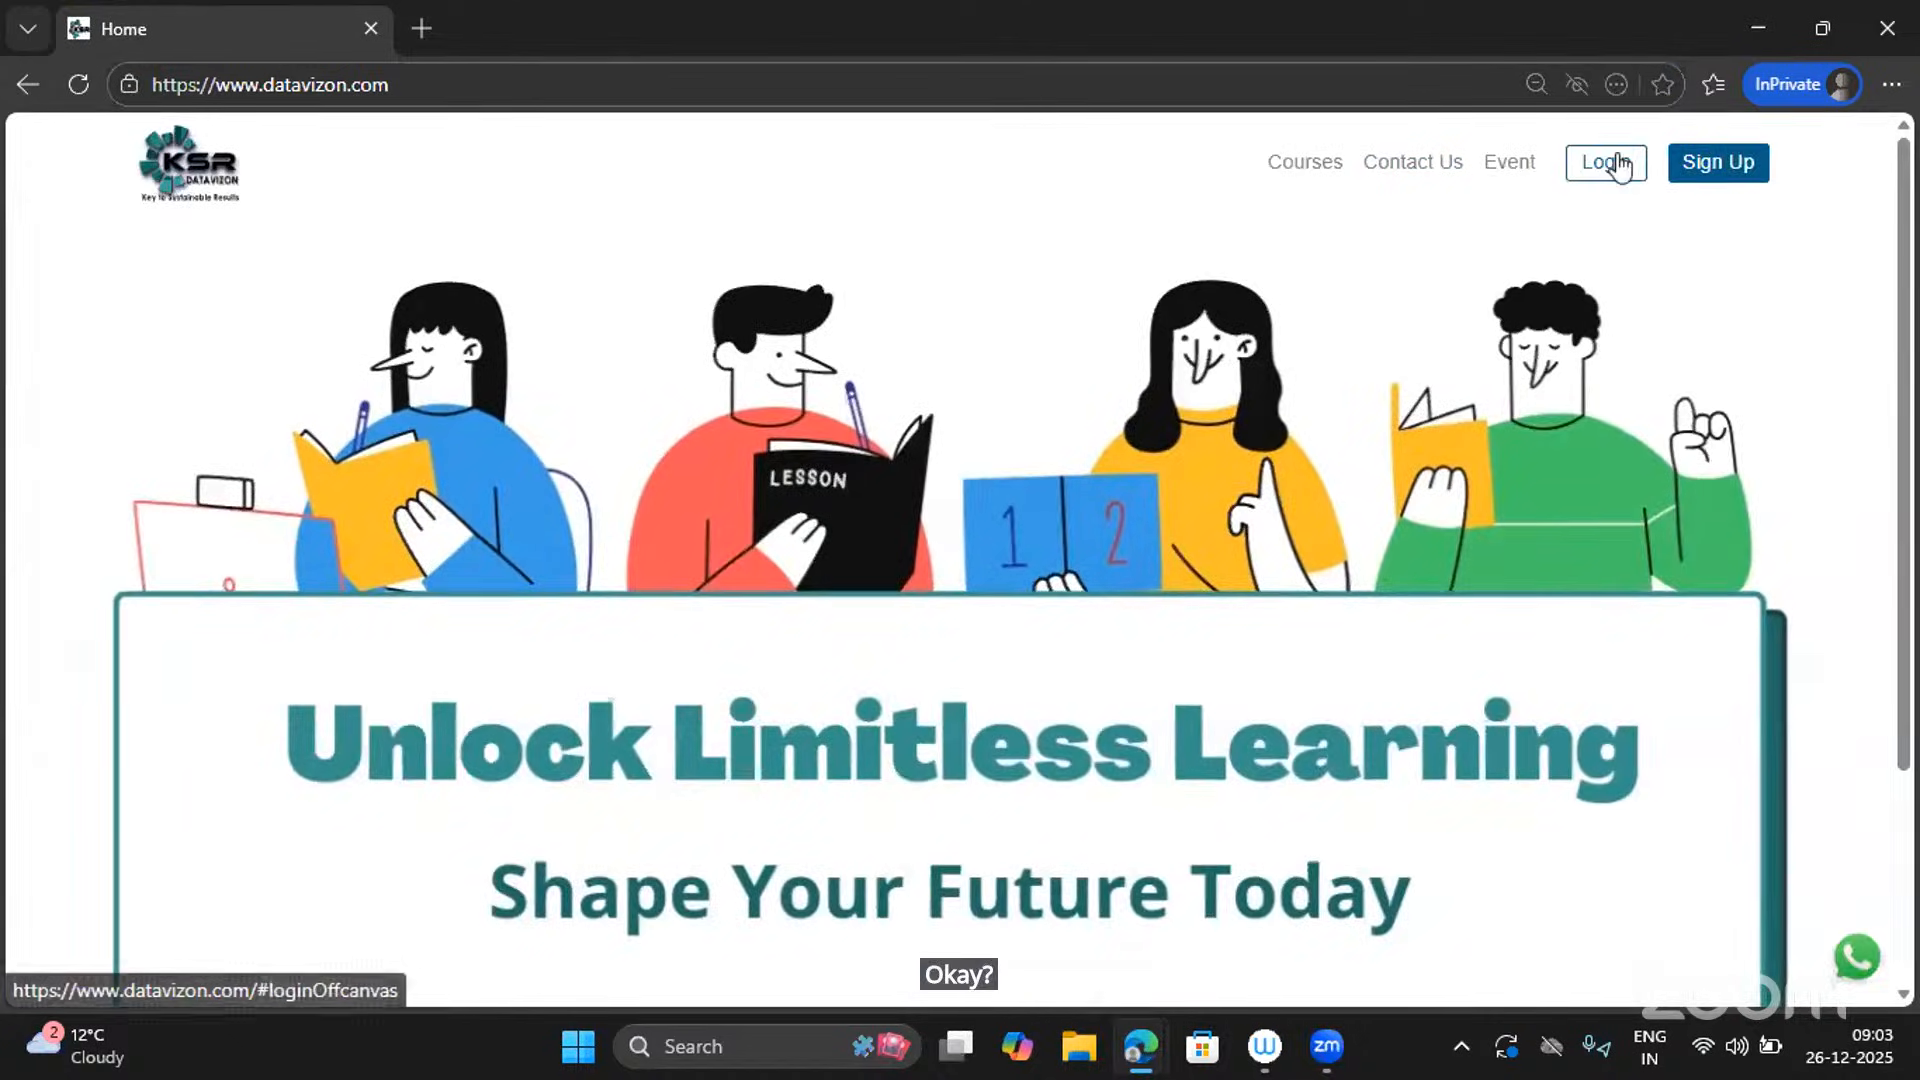
Open and dismiss the login and Create an account panels, then go to Courses.
{"action": "left_click", "coordinate": [1603, 163]}
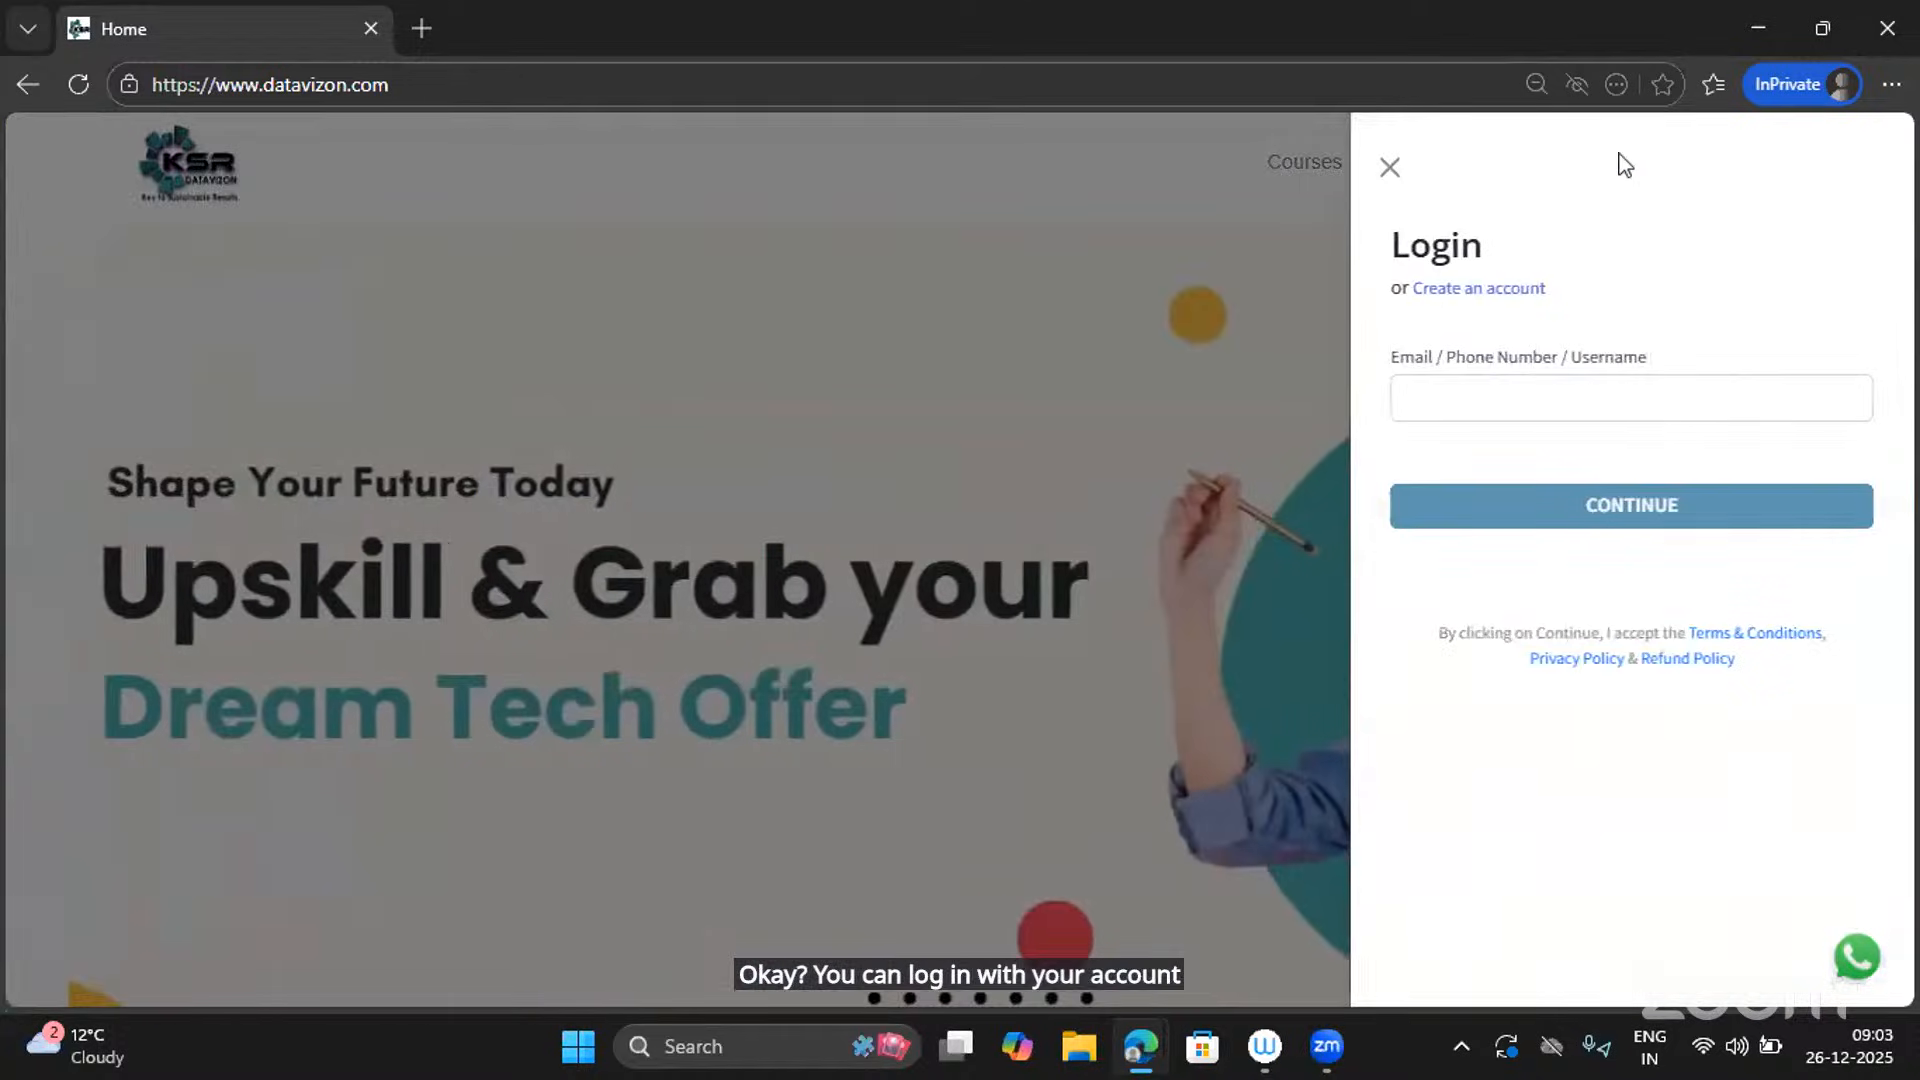
{"action": "left_click", "coordinate": [1390, 167]}
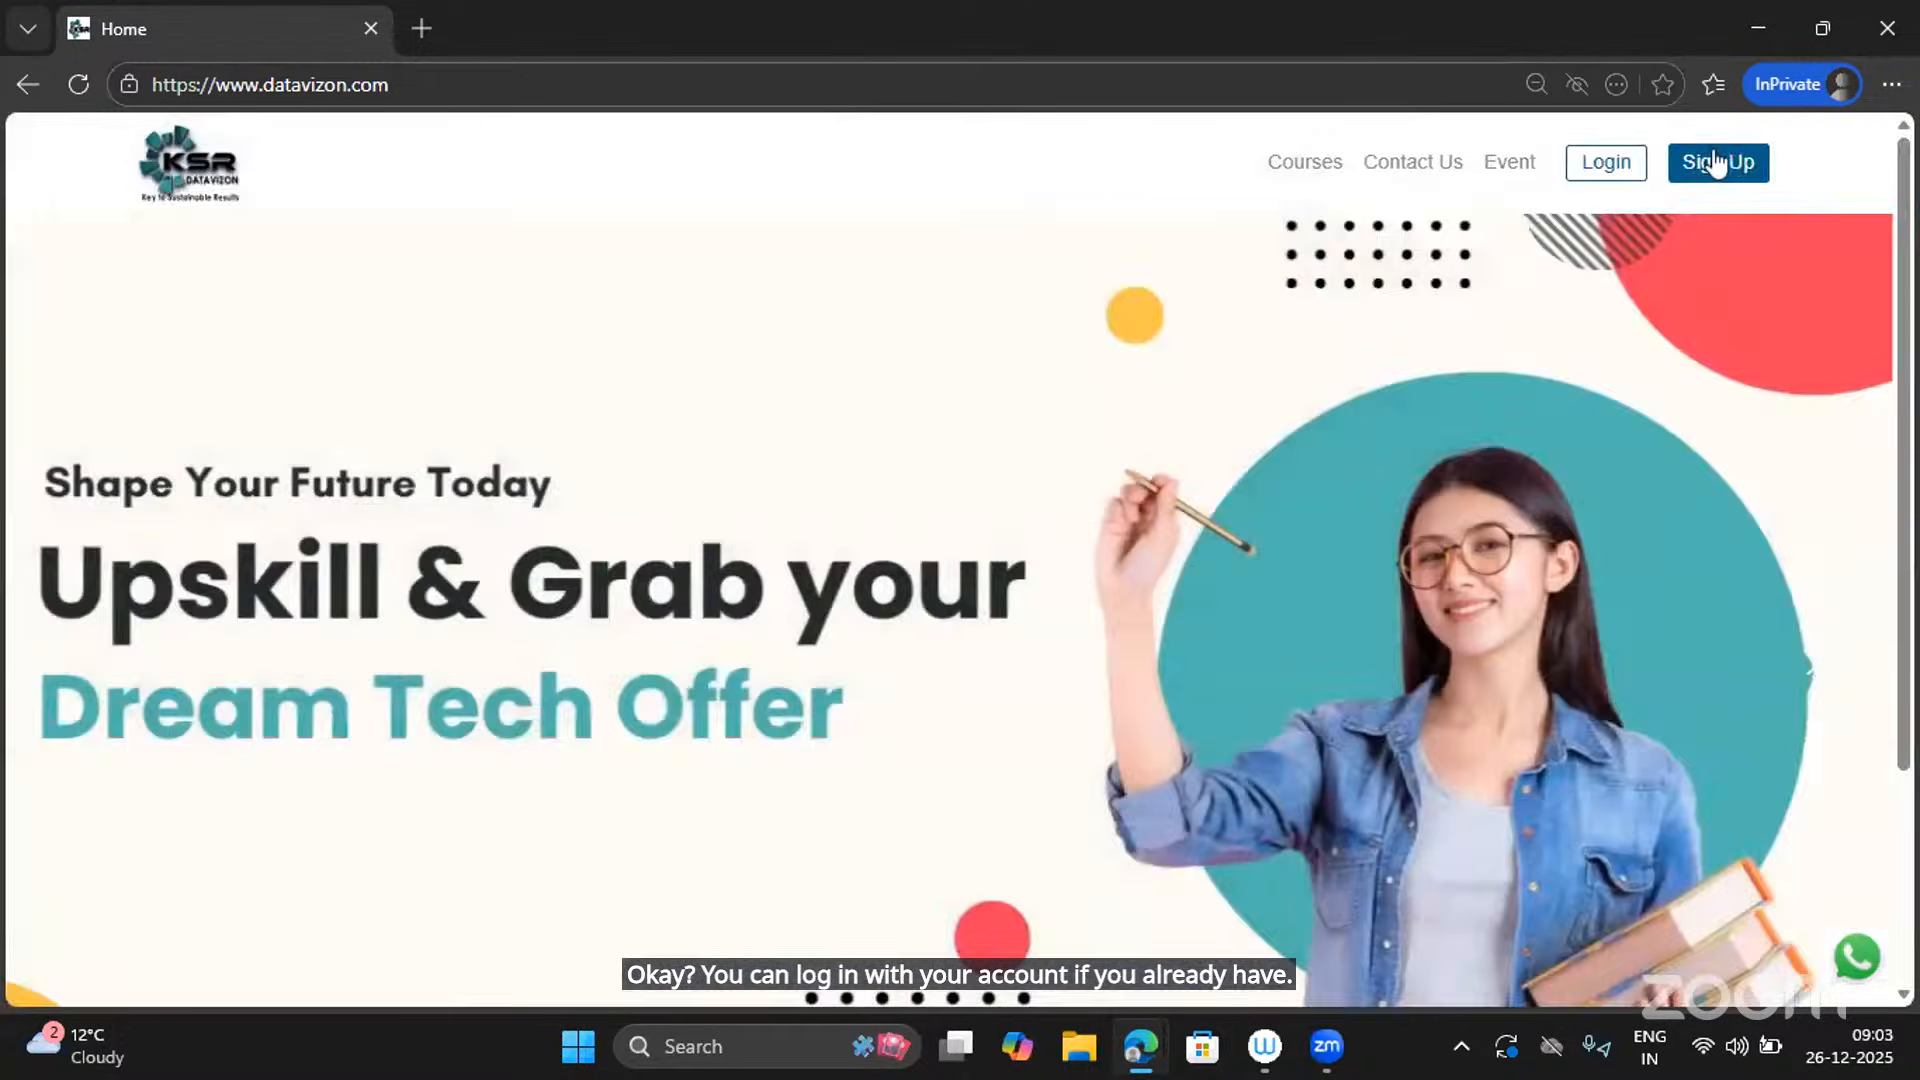
{"action": "left_click", "coordinate": [1716, 160]}
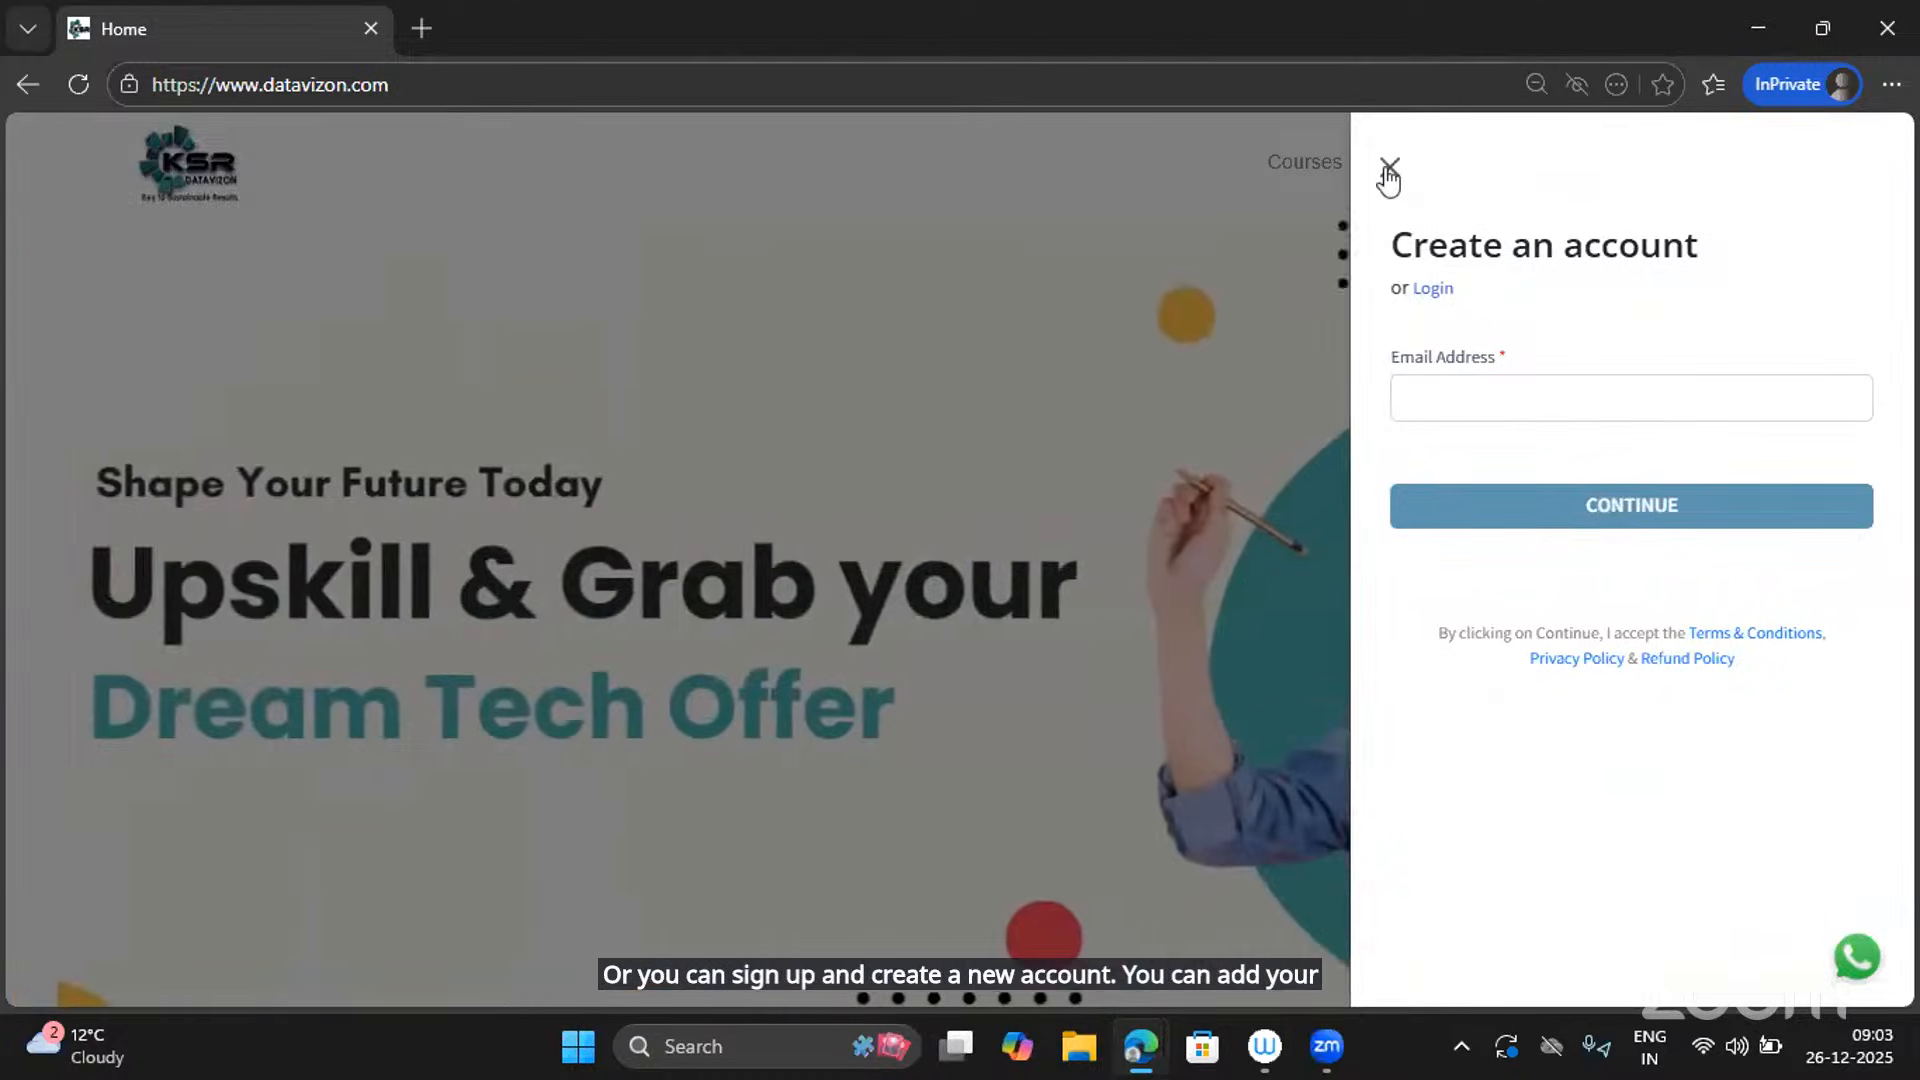
{"action": "left_click", "coordinate": [1389, 167]}
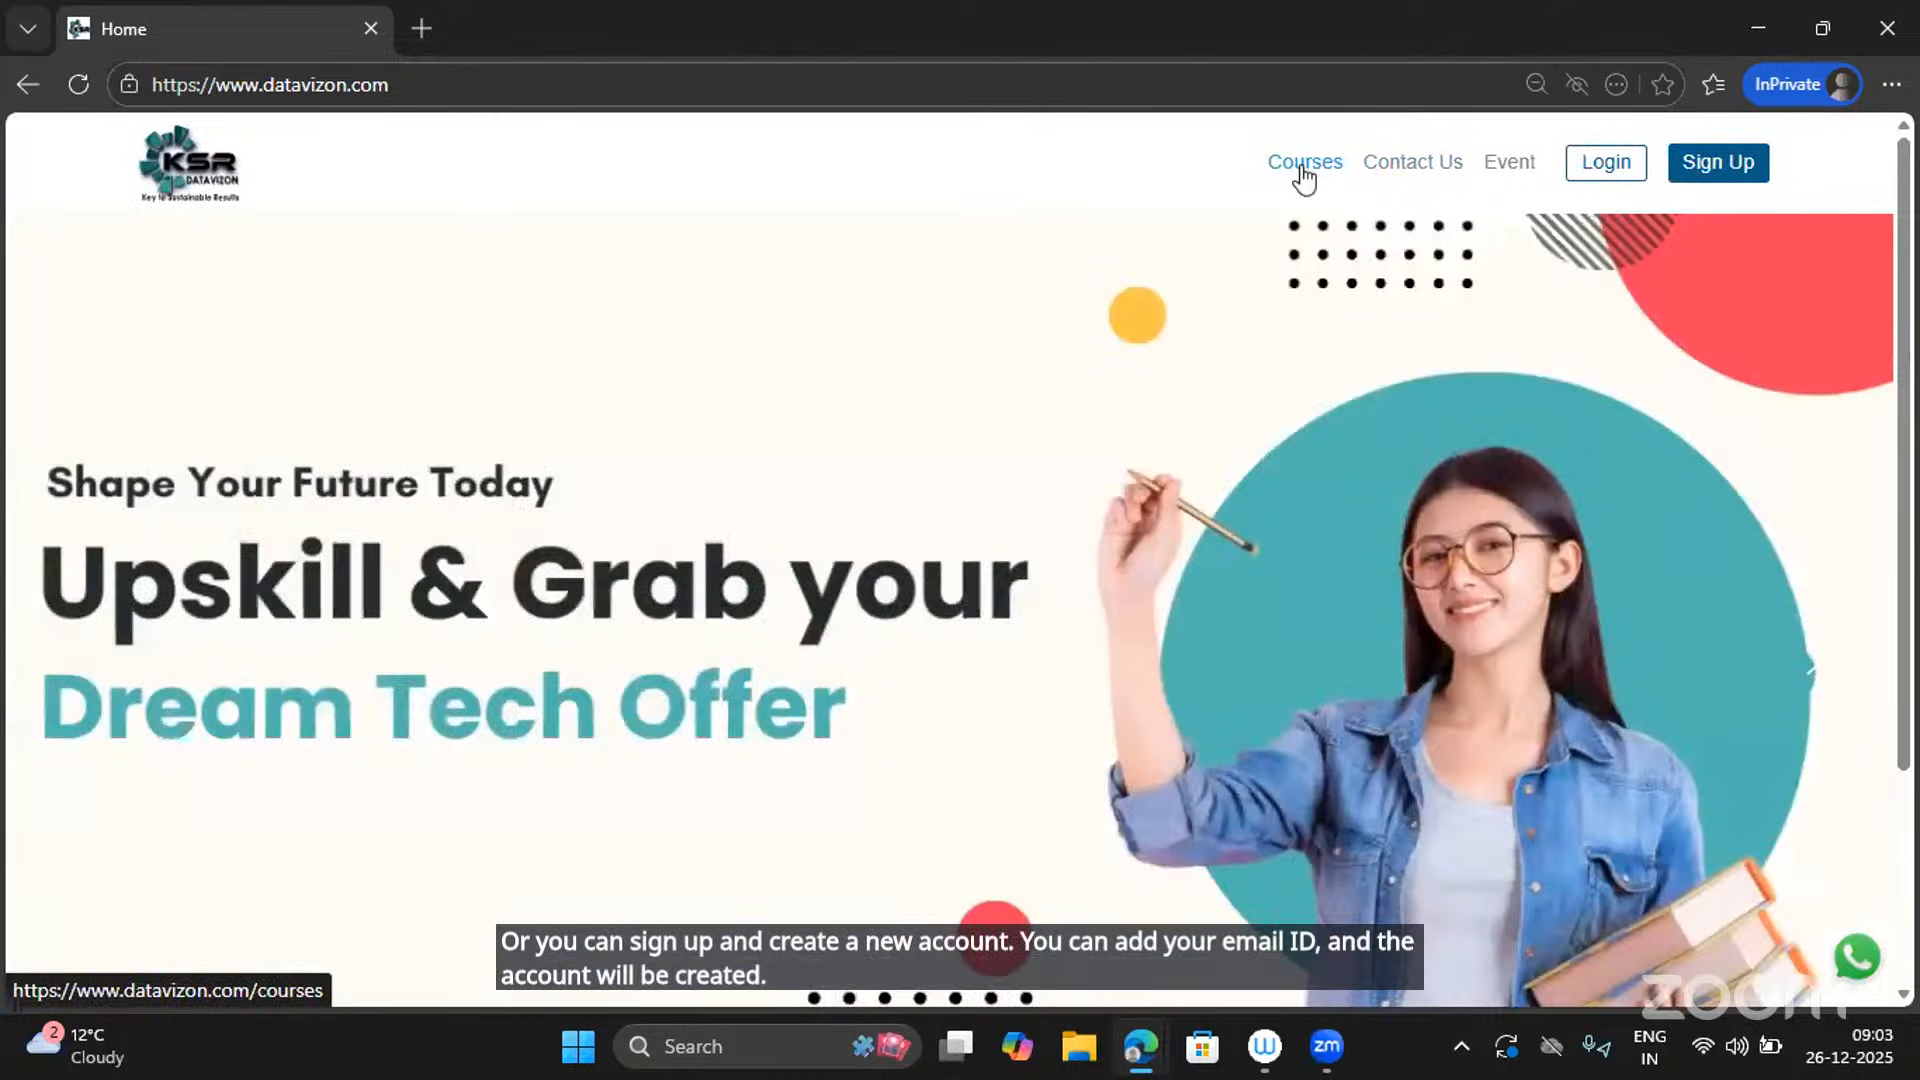
{"action": "left_click", "coordinate": [1303, 172]}
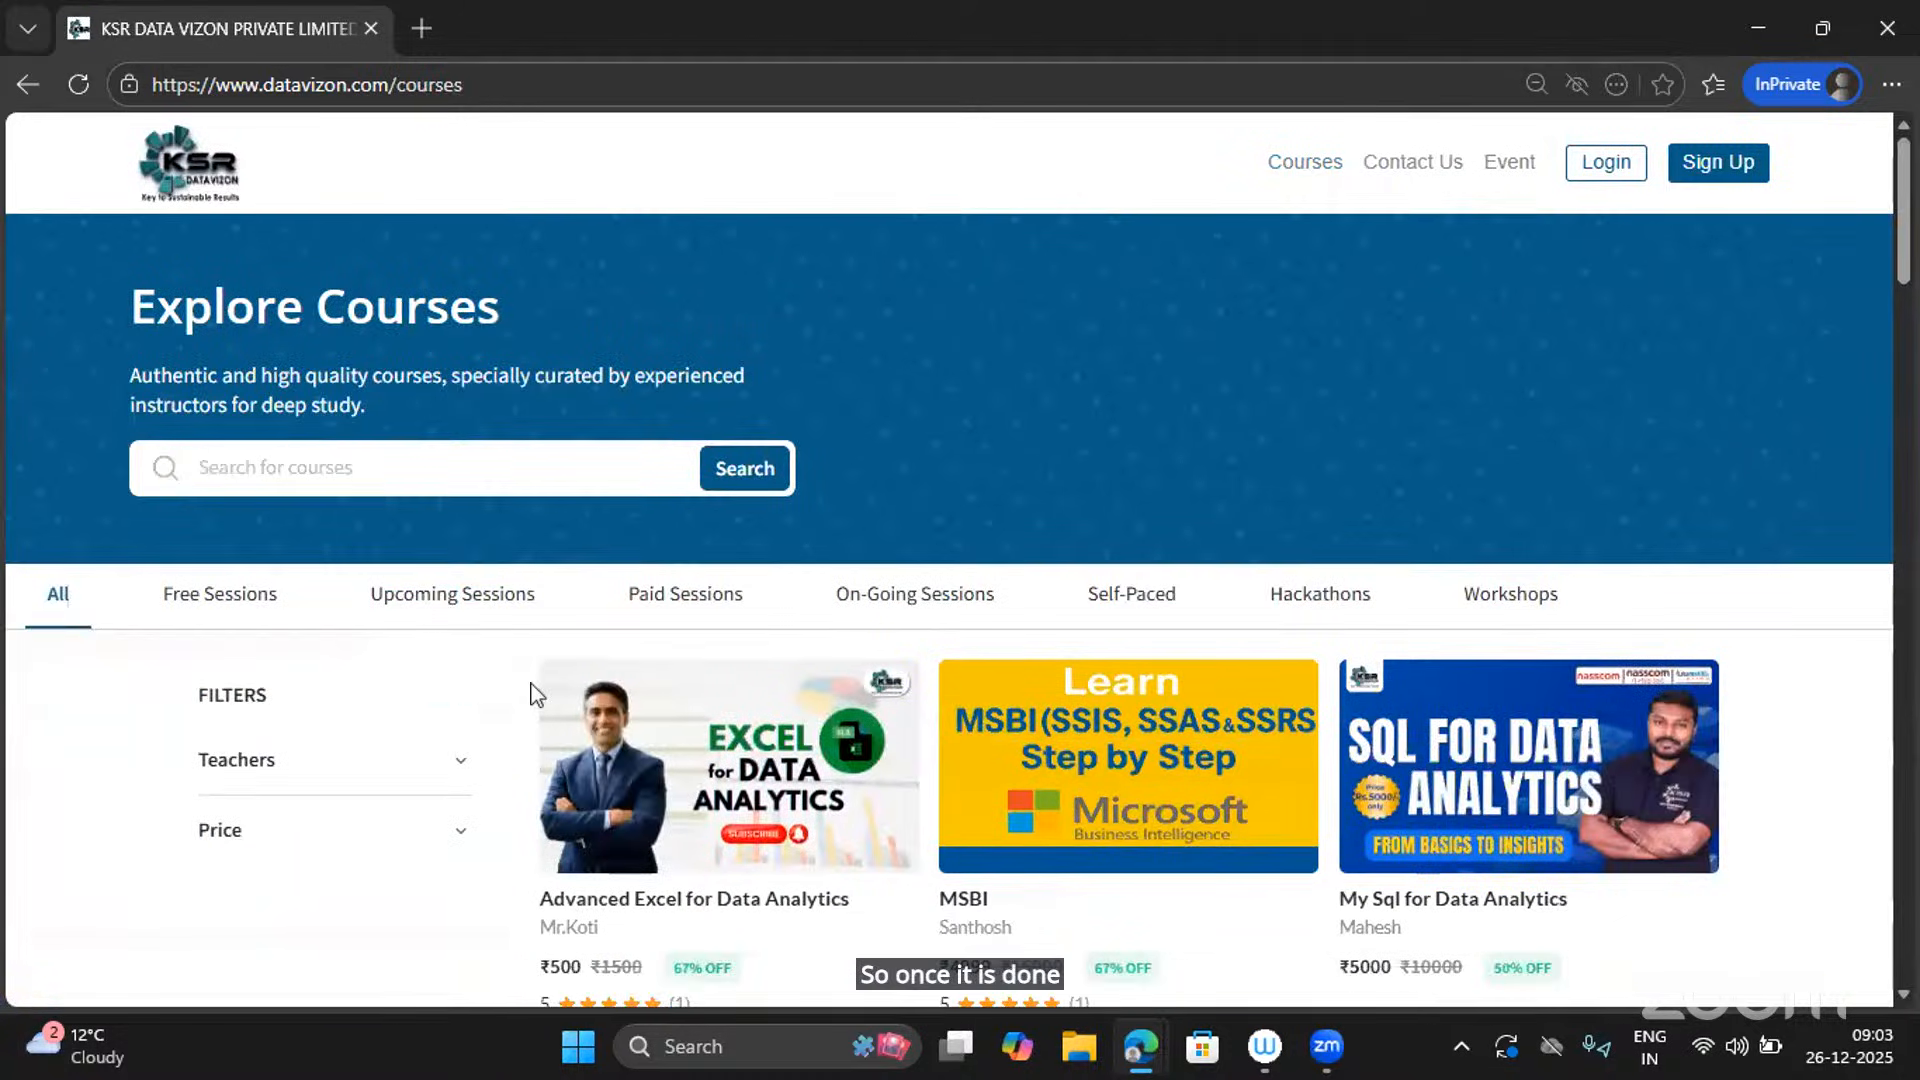
Filter to Free Sessions and open the Power Platform Developer-(Free_Preview) course page.
{"action": "left_click", "coordinate": [240, 599]}
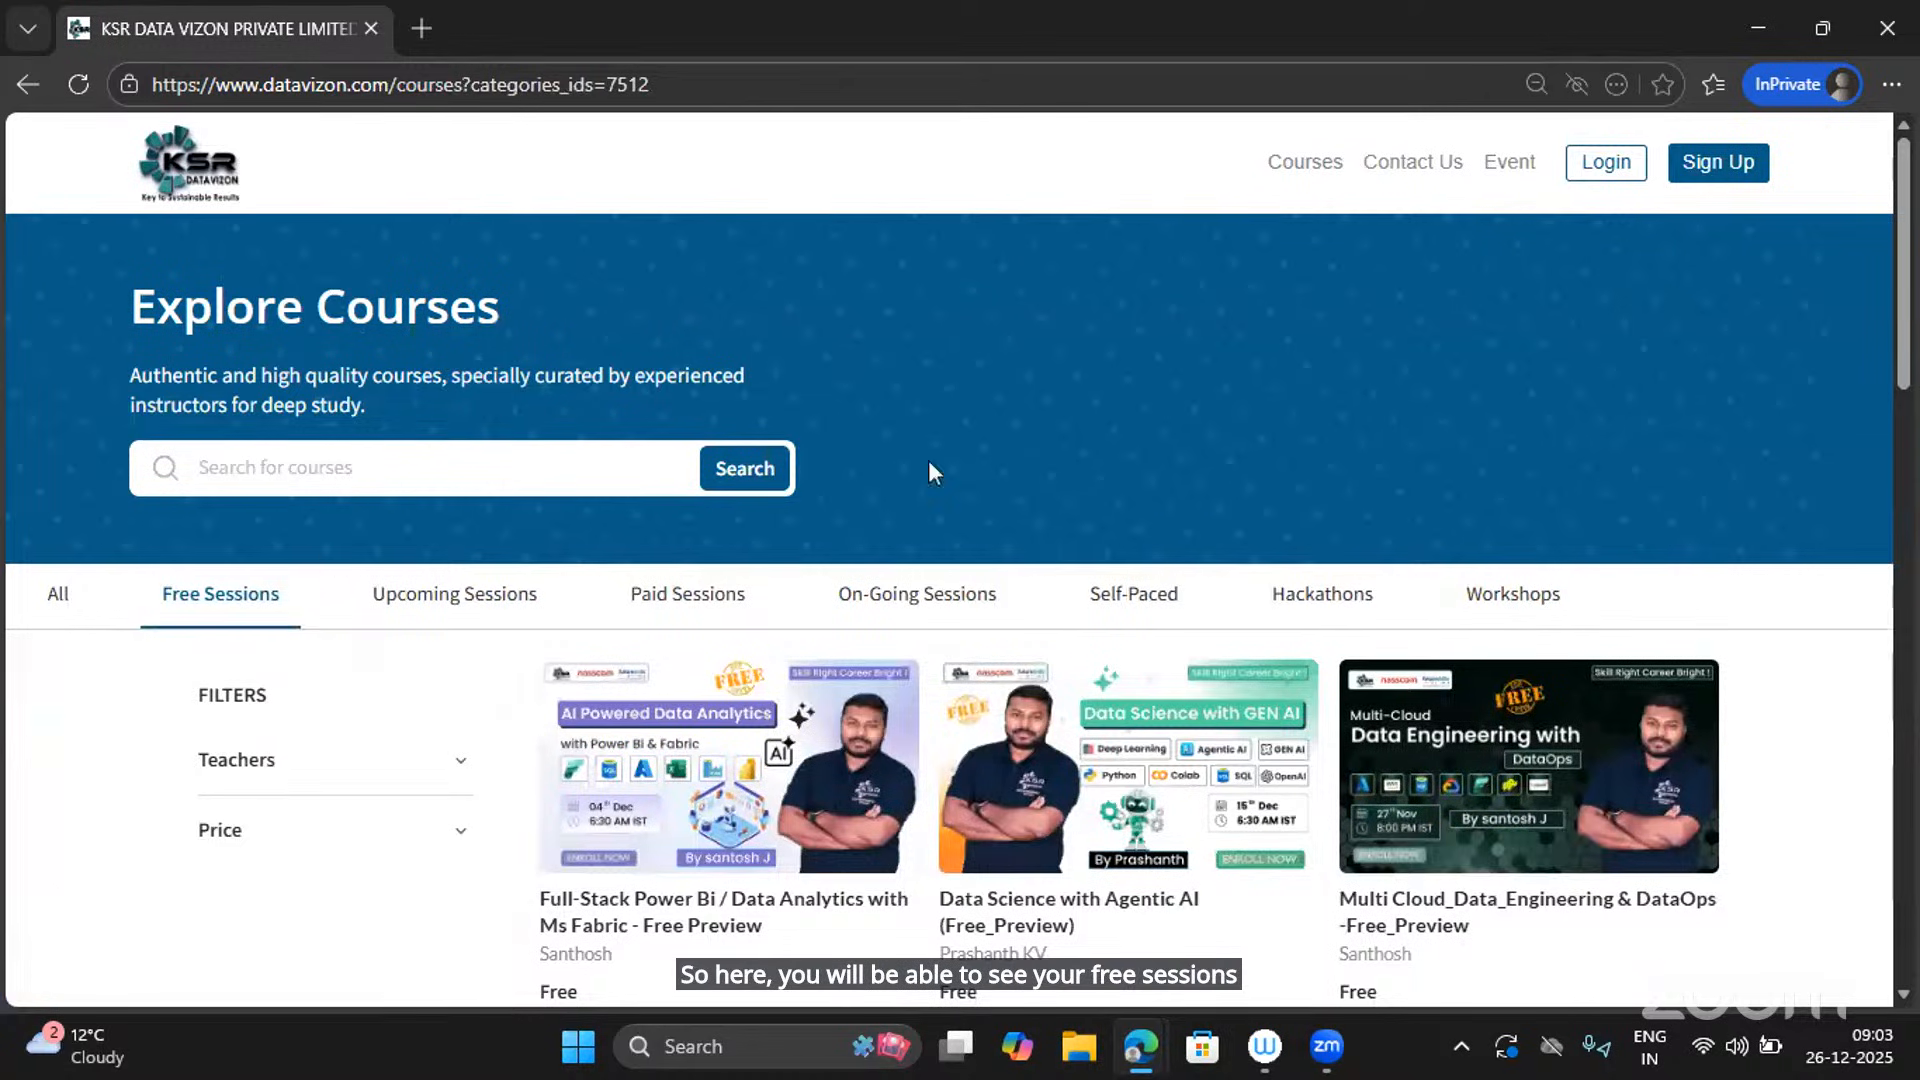
{"action": "scroll", "coordinate": [1060, 477], "scroll_direction": "down", "scroll_amount": 5}
{"action": "scroll", "coordinate": [1063, 478], "scroll_direction": "down", "scroll_amount": 1}
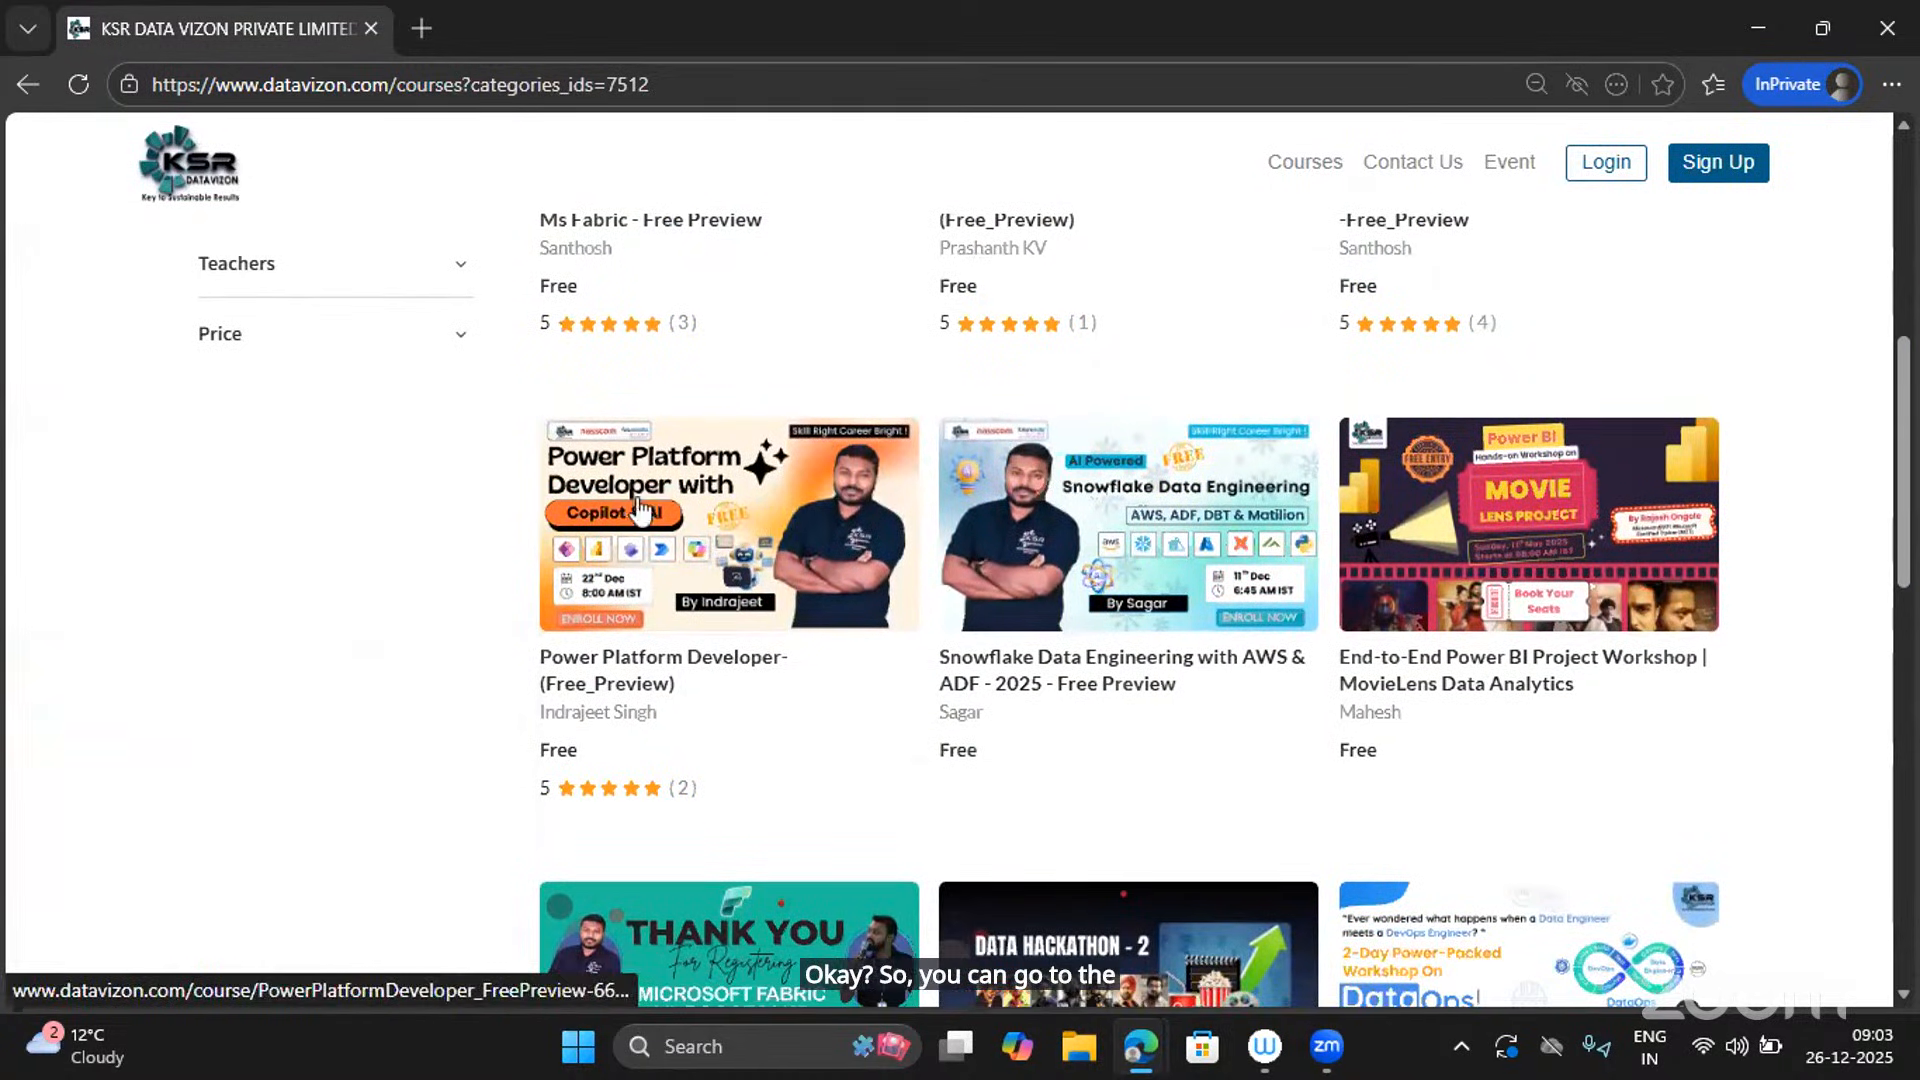
{"action": "scroll", "coordinate": [651, 579], "scroll_direction": "down", "scroll_amount": 4}
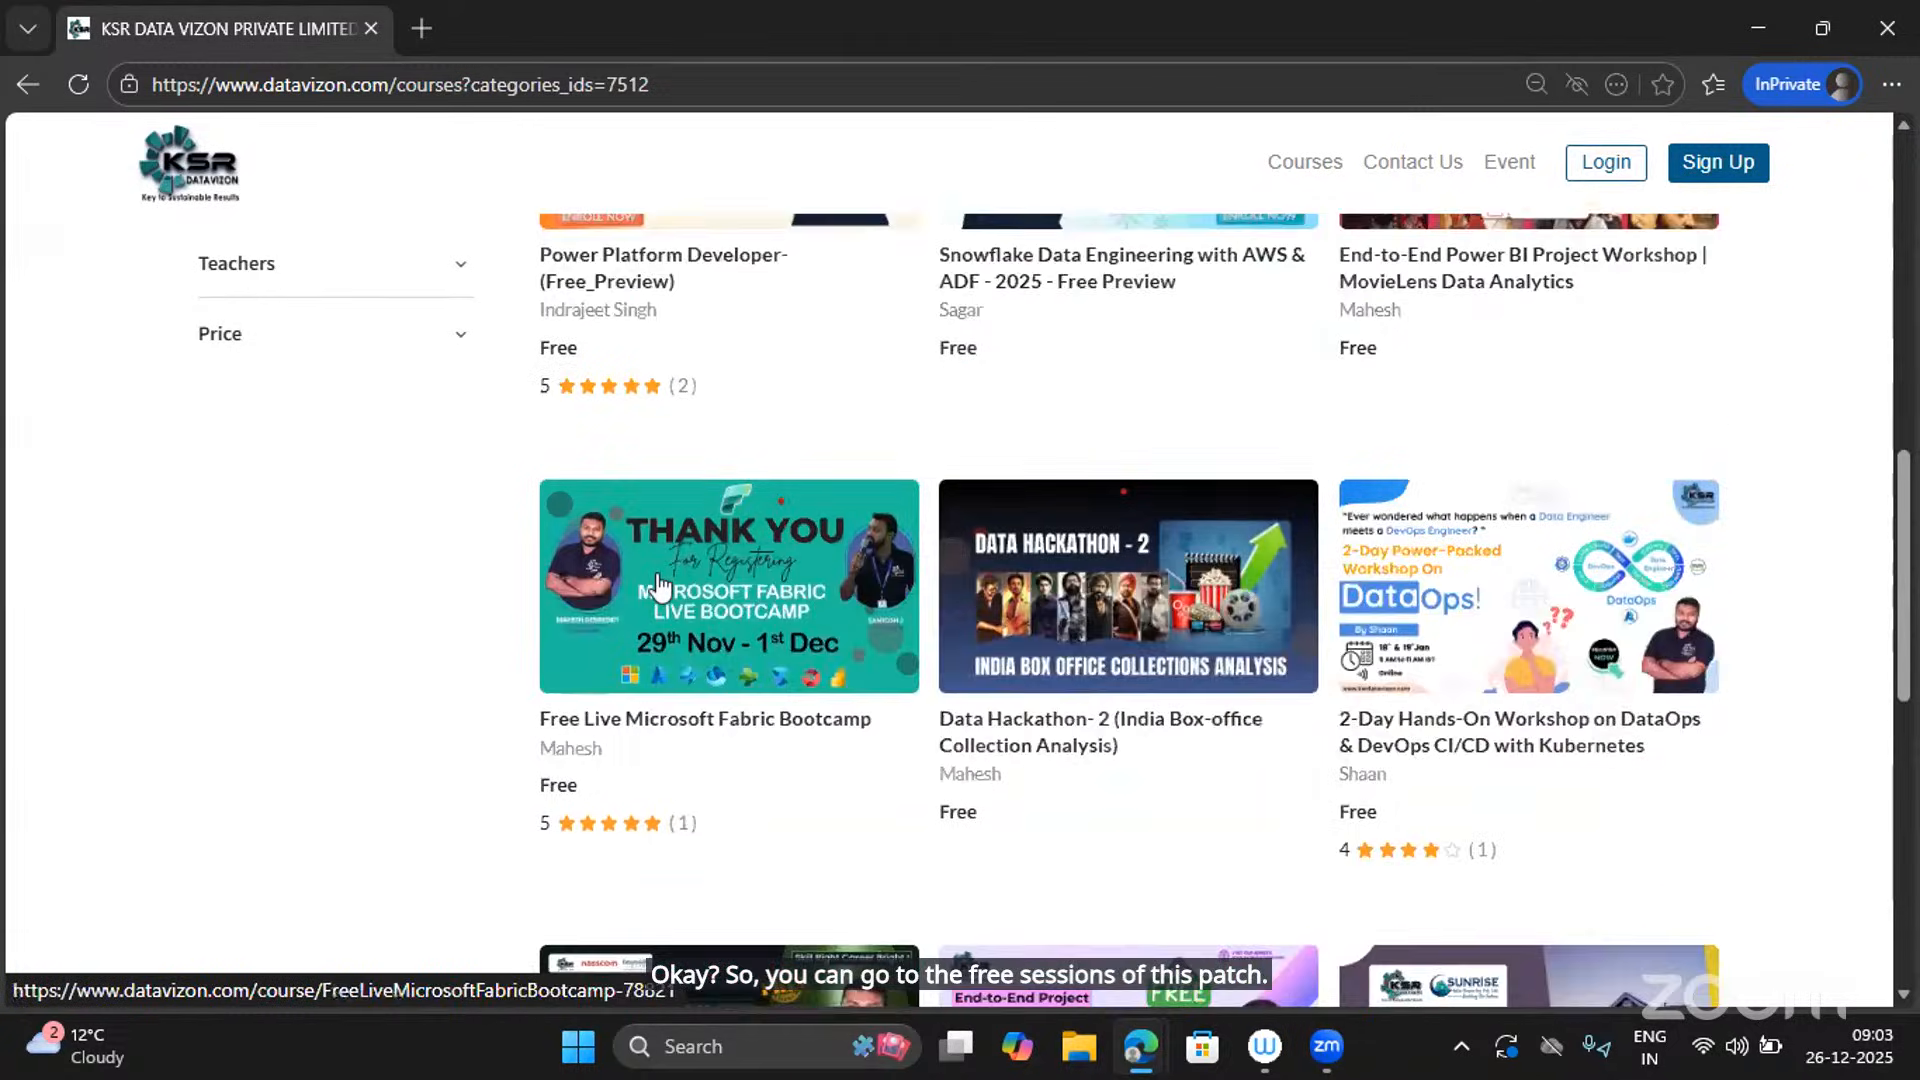
{"action": "scroll", "coordinate": [657, 585], "scroll_direction": "down", "scroll_amount": 8}
{"action": "scroll", "coordinate": [657, 585], "scroll_direction": "up", "scroll_amount": 7}
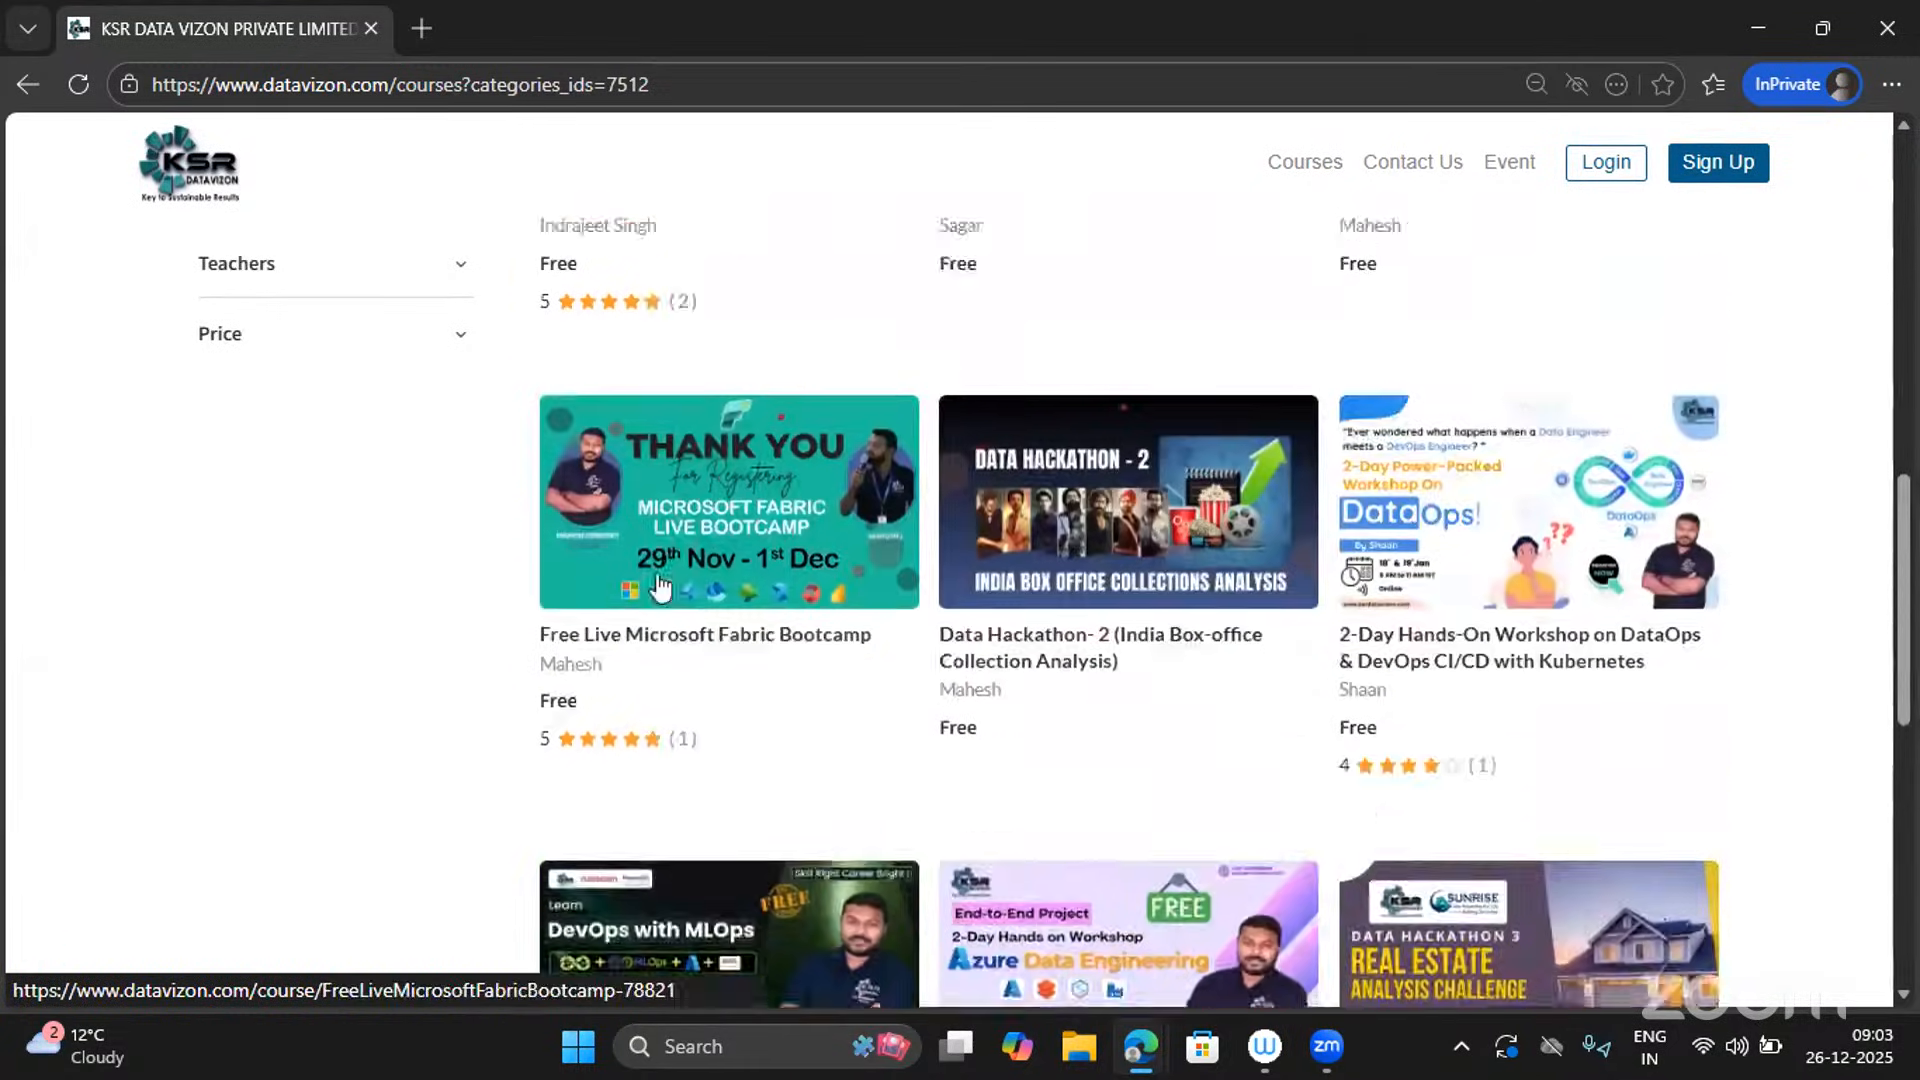
{"action": "scroll", "coordinate": [660, 585], "scroll_direction": "up", "scroll_amount": 4}
{"action": "left_click", "coordinate": [700, 460]}
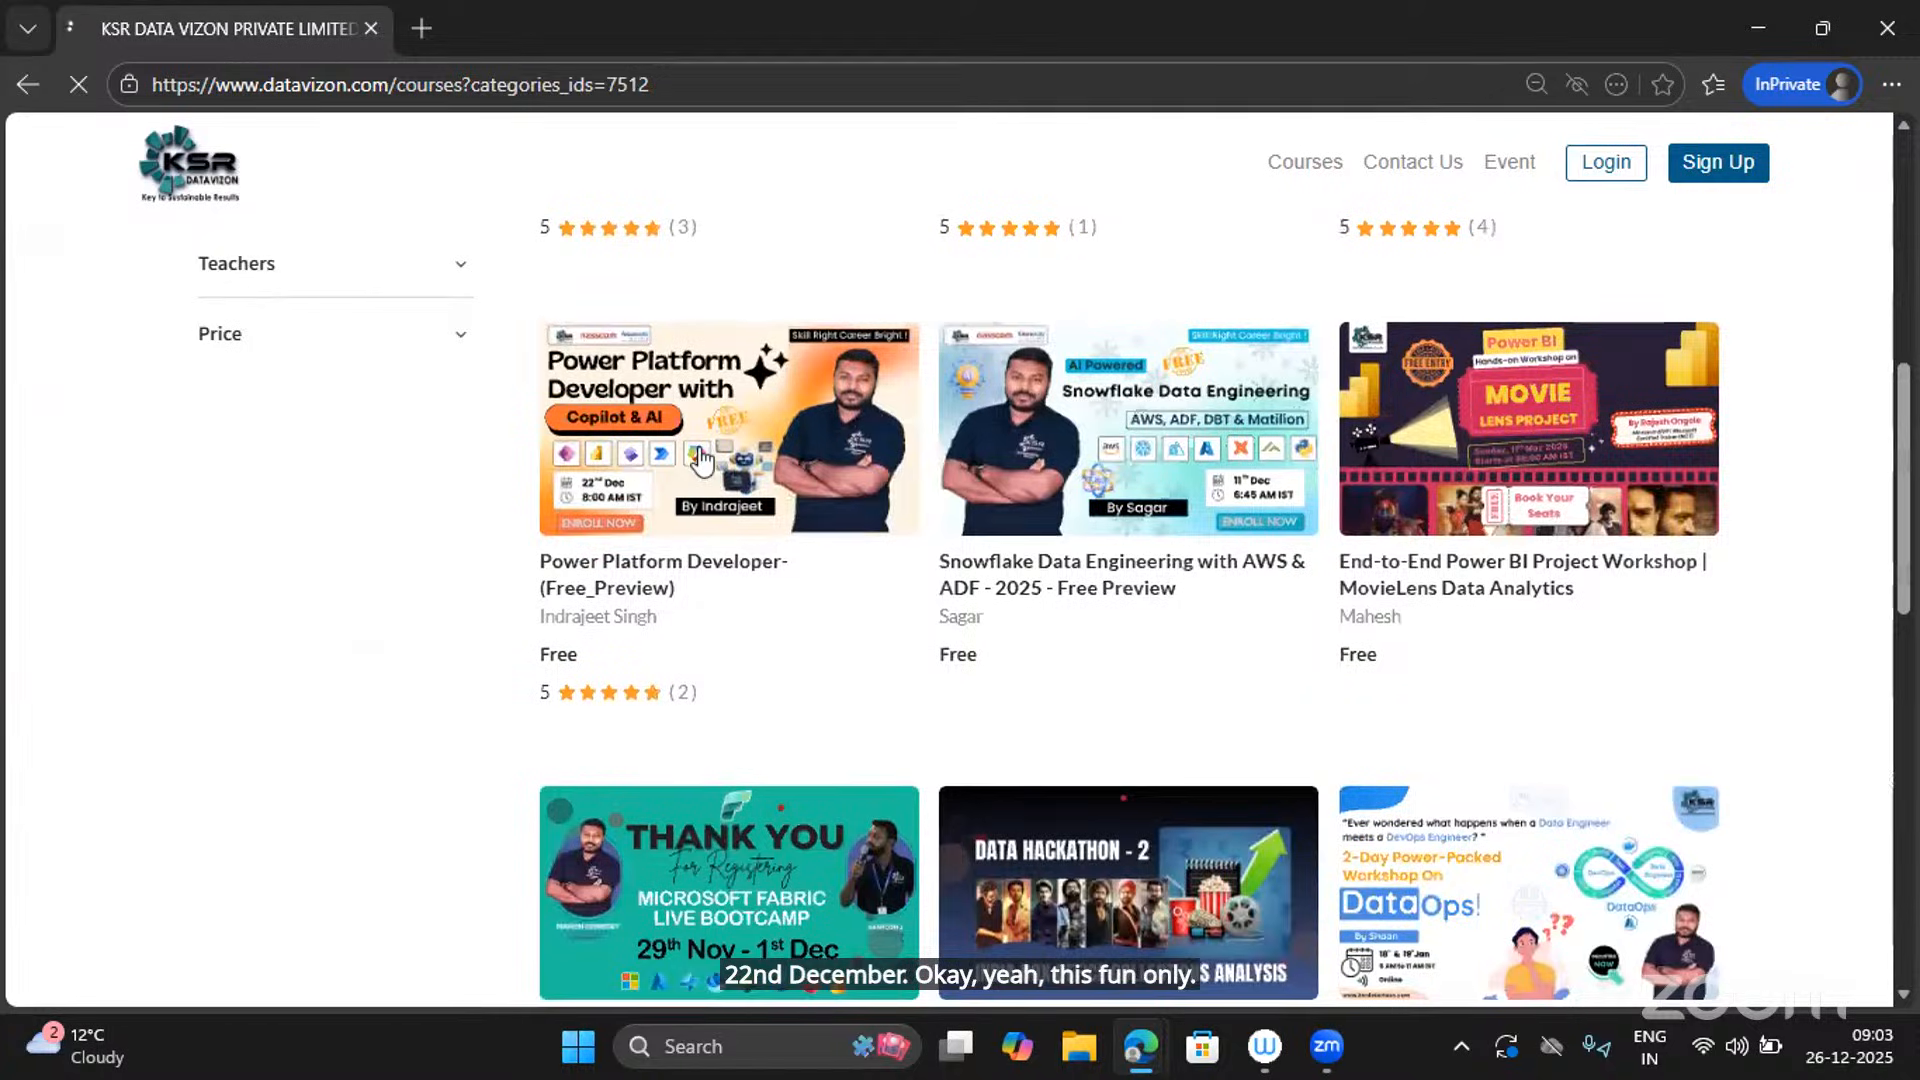
{"action": "scroll", "coordinate": [576, 765], "scroll_direction": "down", "scroll_amount": 5}
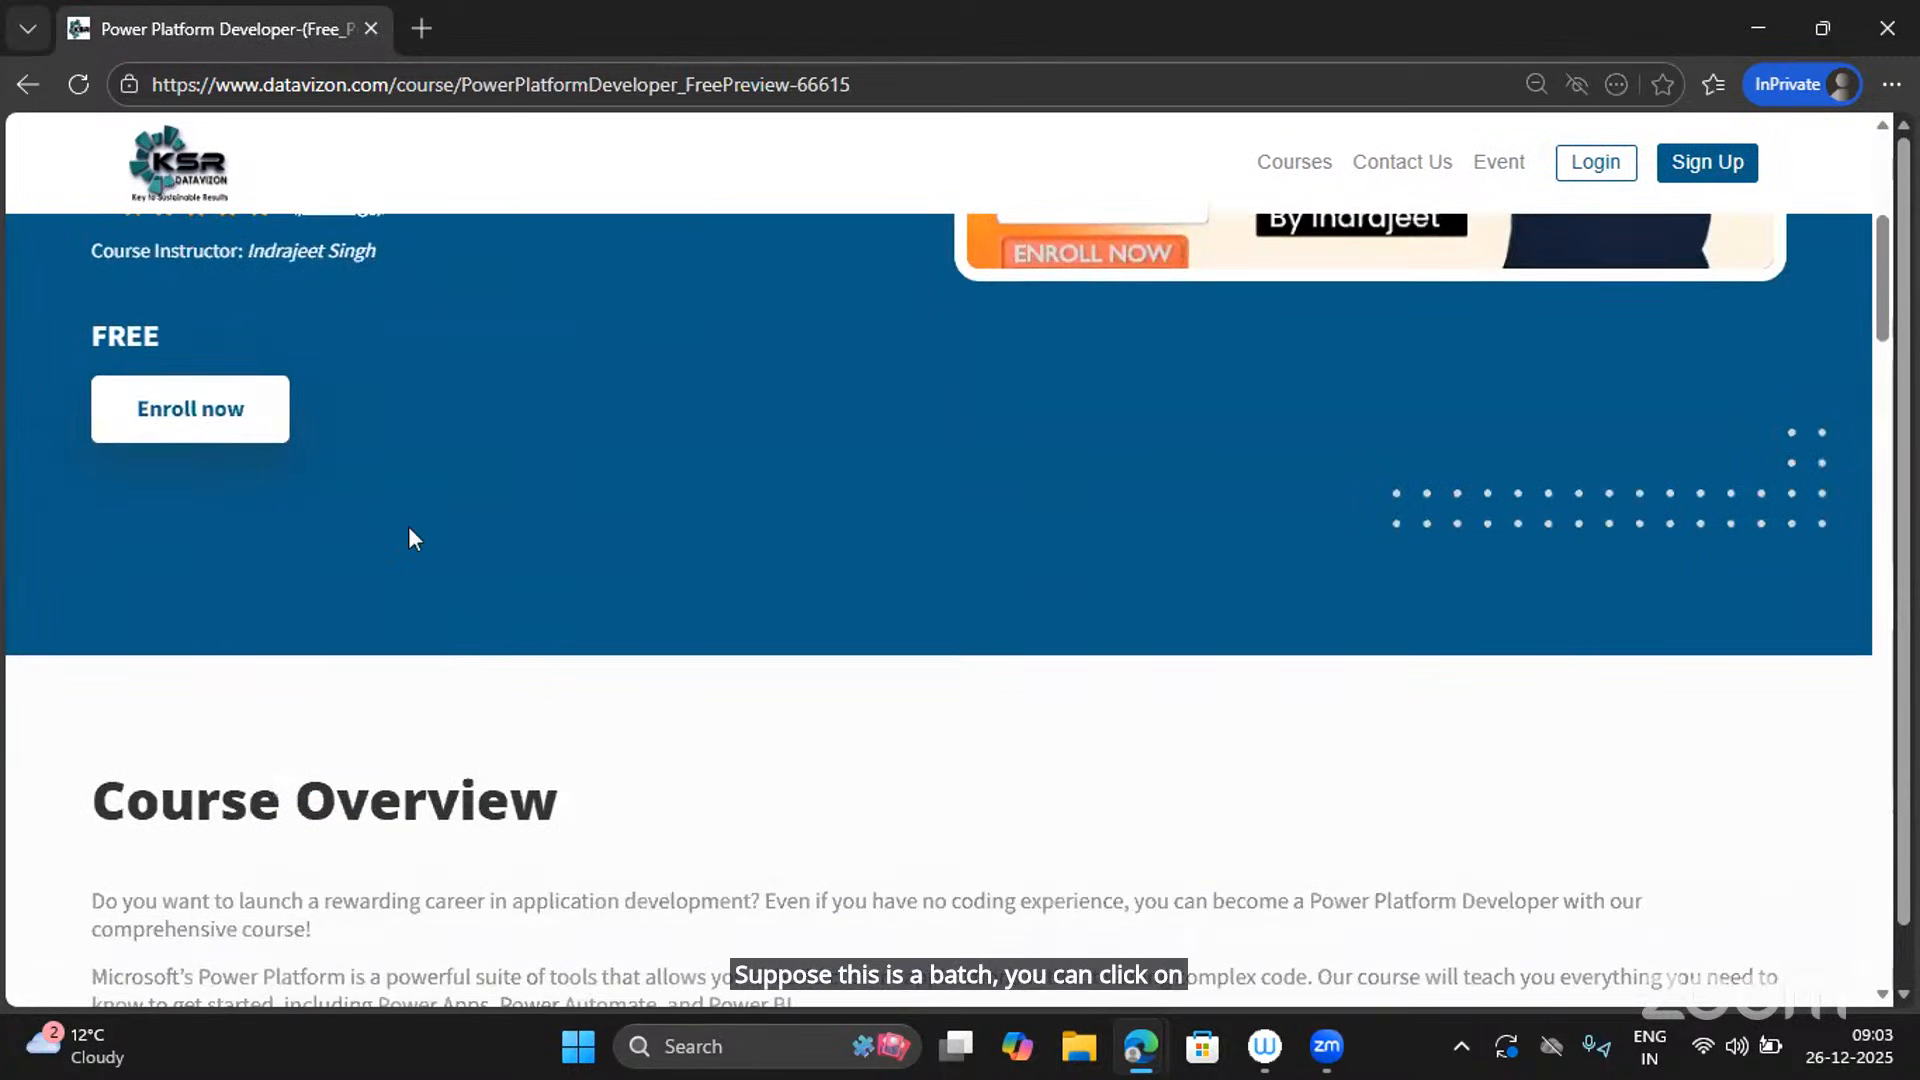
{"action": "scroll", "coordinate": [408, 536], "scroll_direction": "down", "scroll_amount": 10}
{"action": "scroll", "coordinate": [409, 530], "scroll_direction": "up", "scroll_amount": 15}
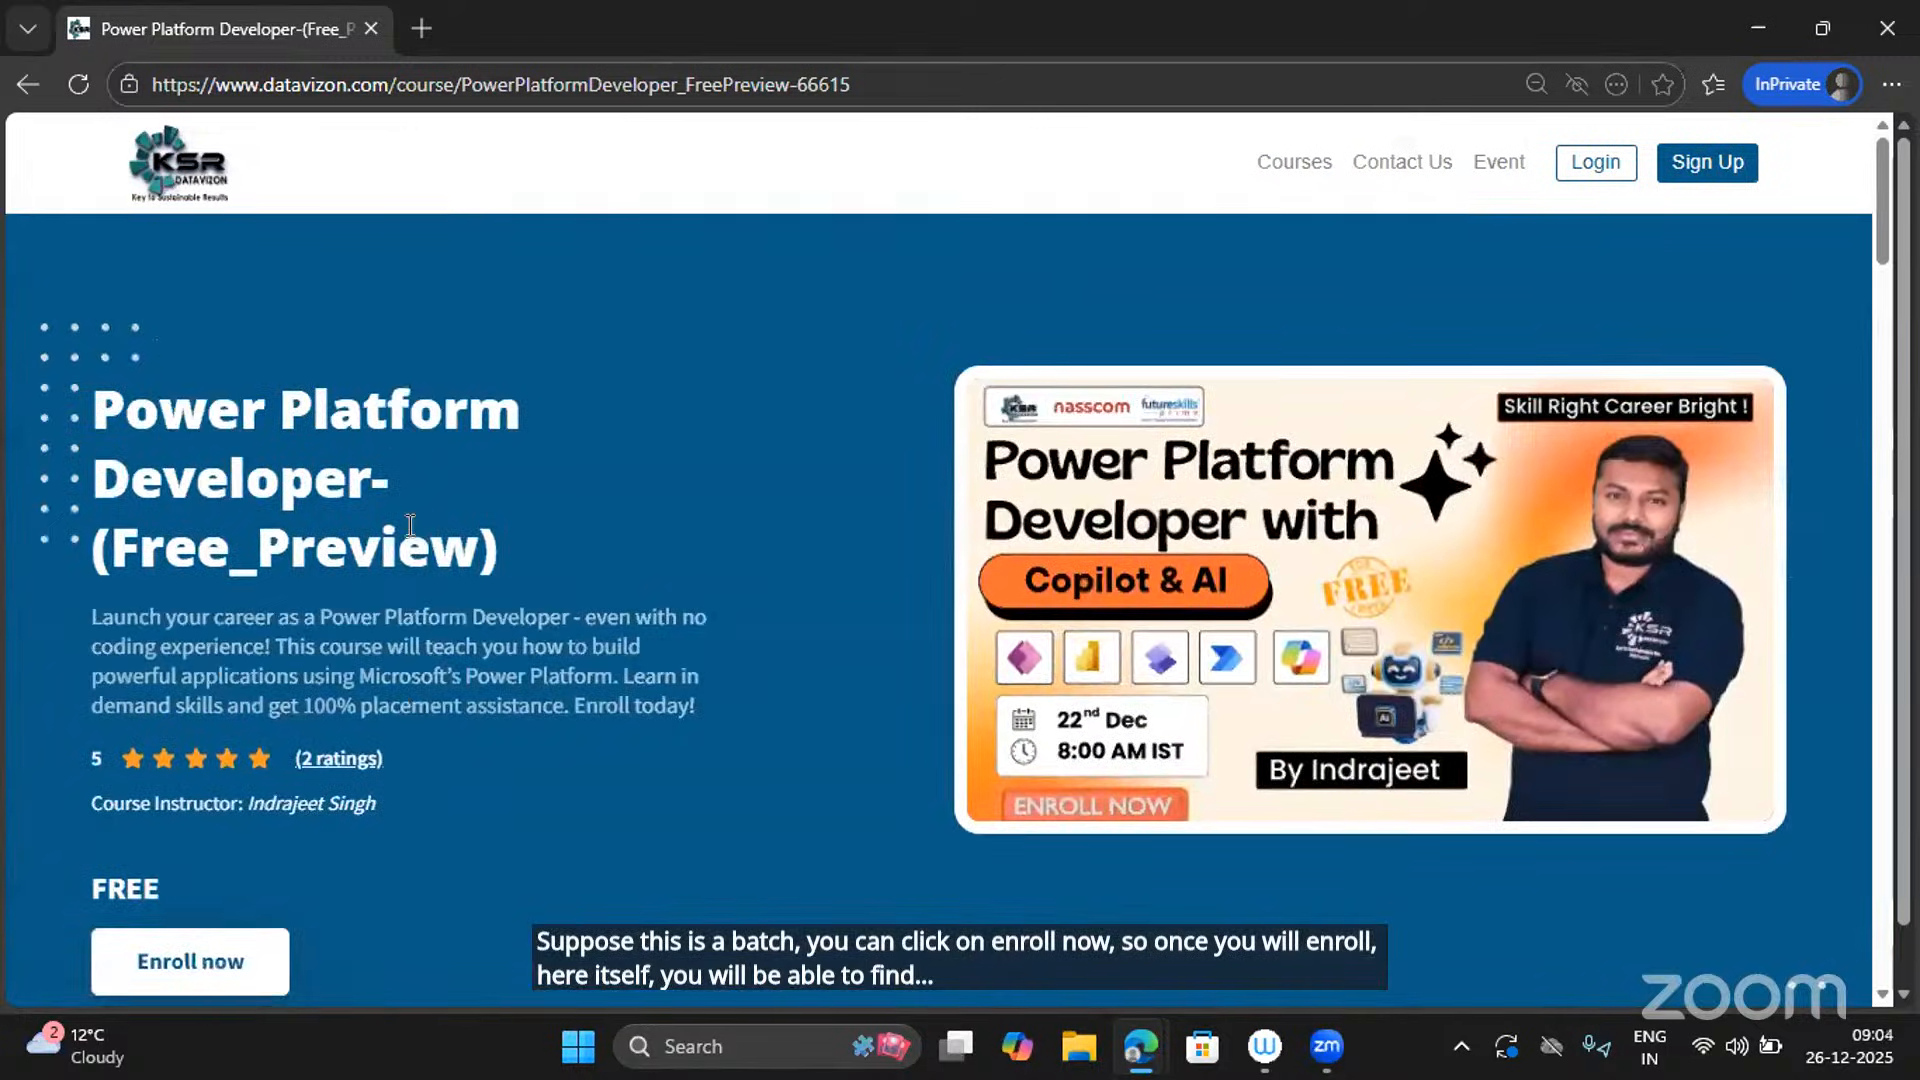
From Paid Sessions, open Power Platform Developer with AI & Co Pilot - Dec 2025 and choose Buy now.
{"action": "left_click", "coordinate": [1283, 186]}
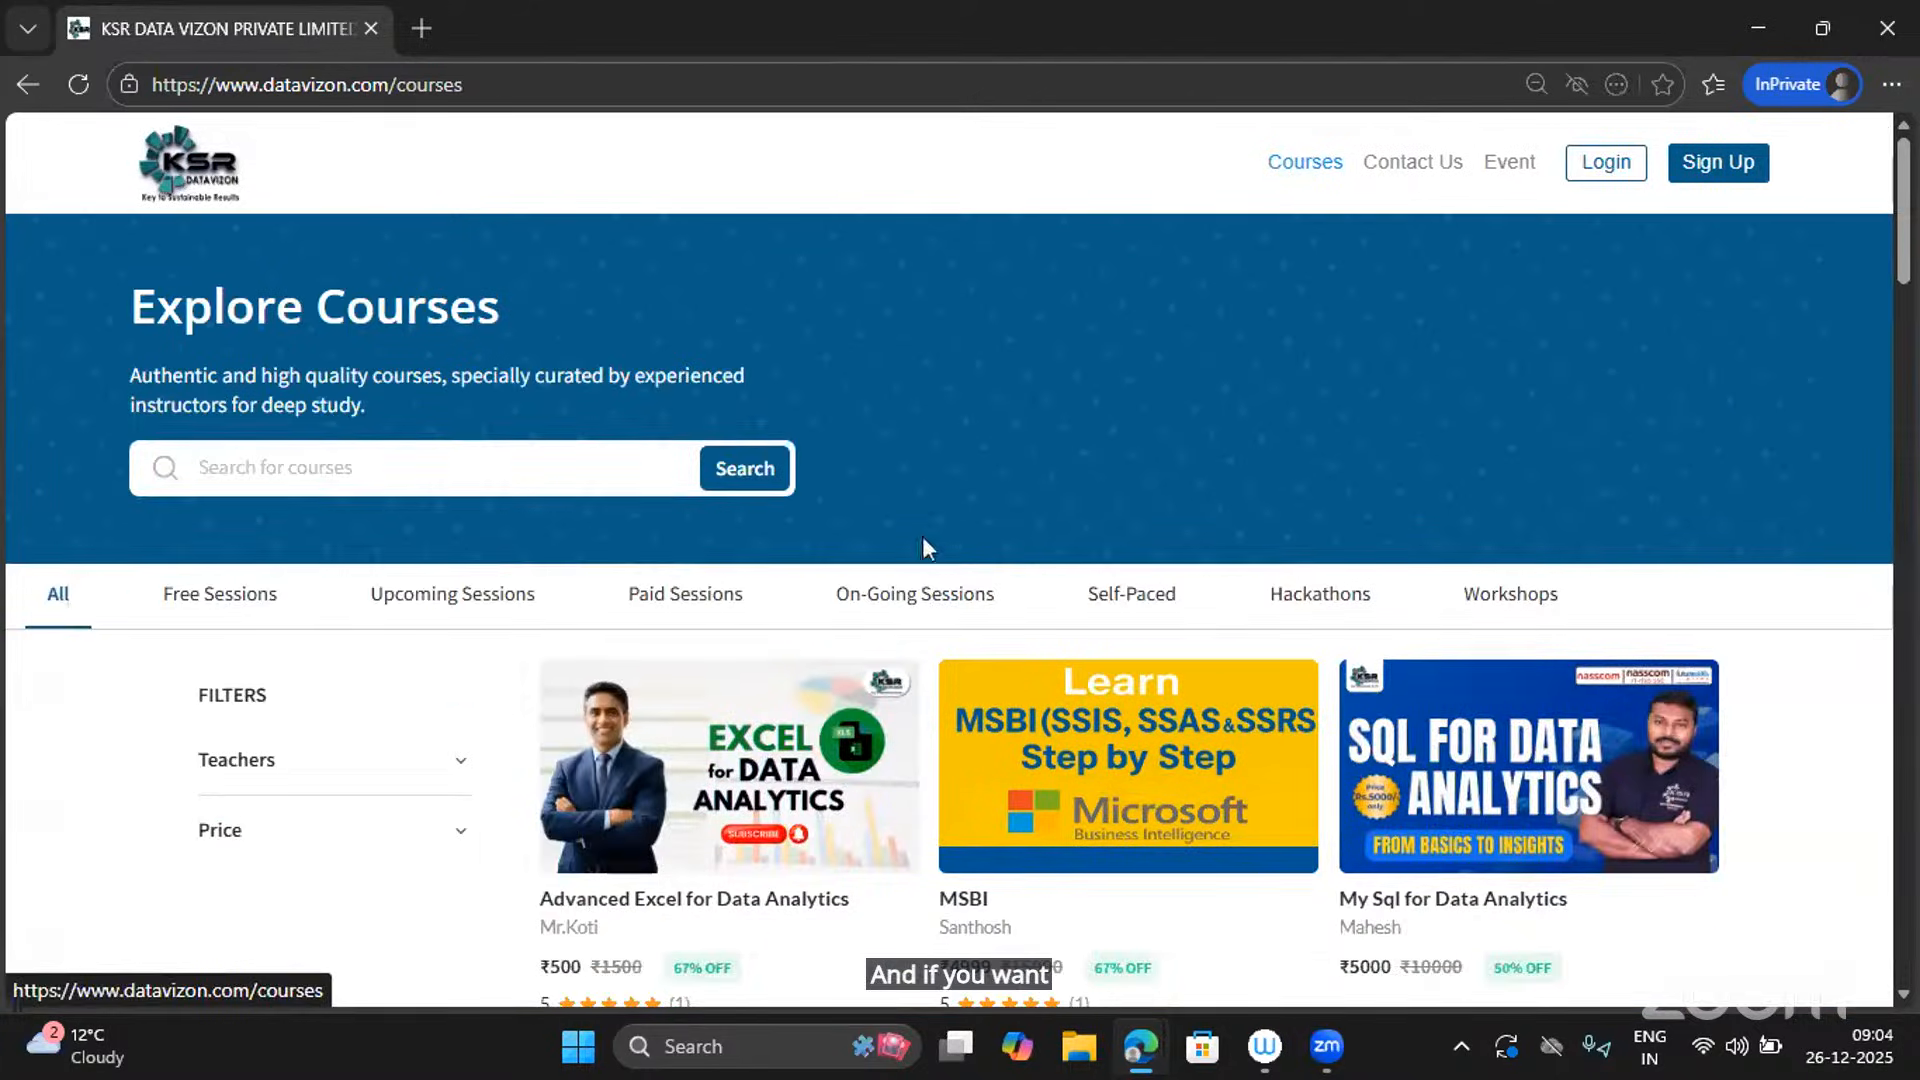
{"action": "left_click", "coordinate": [695, 598]}
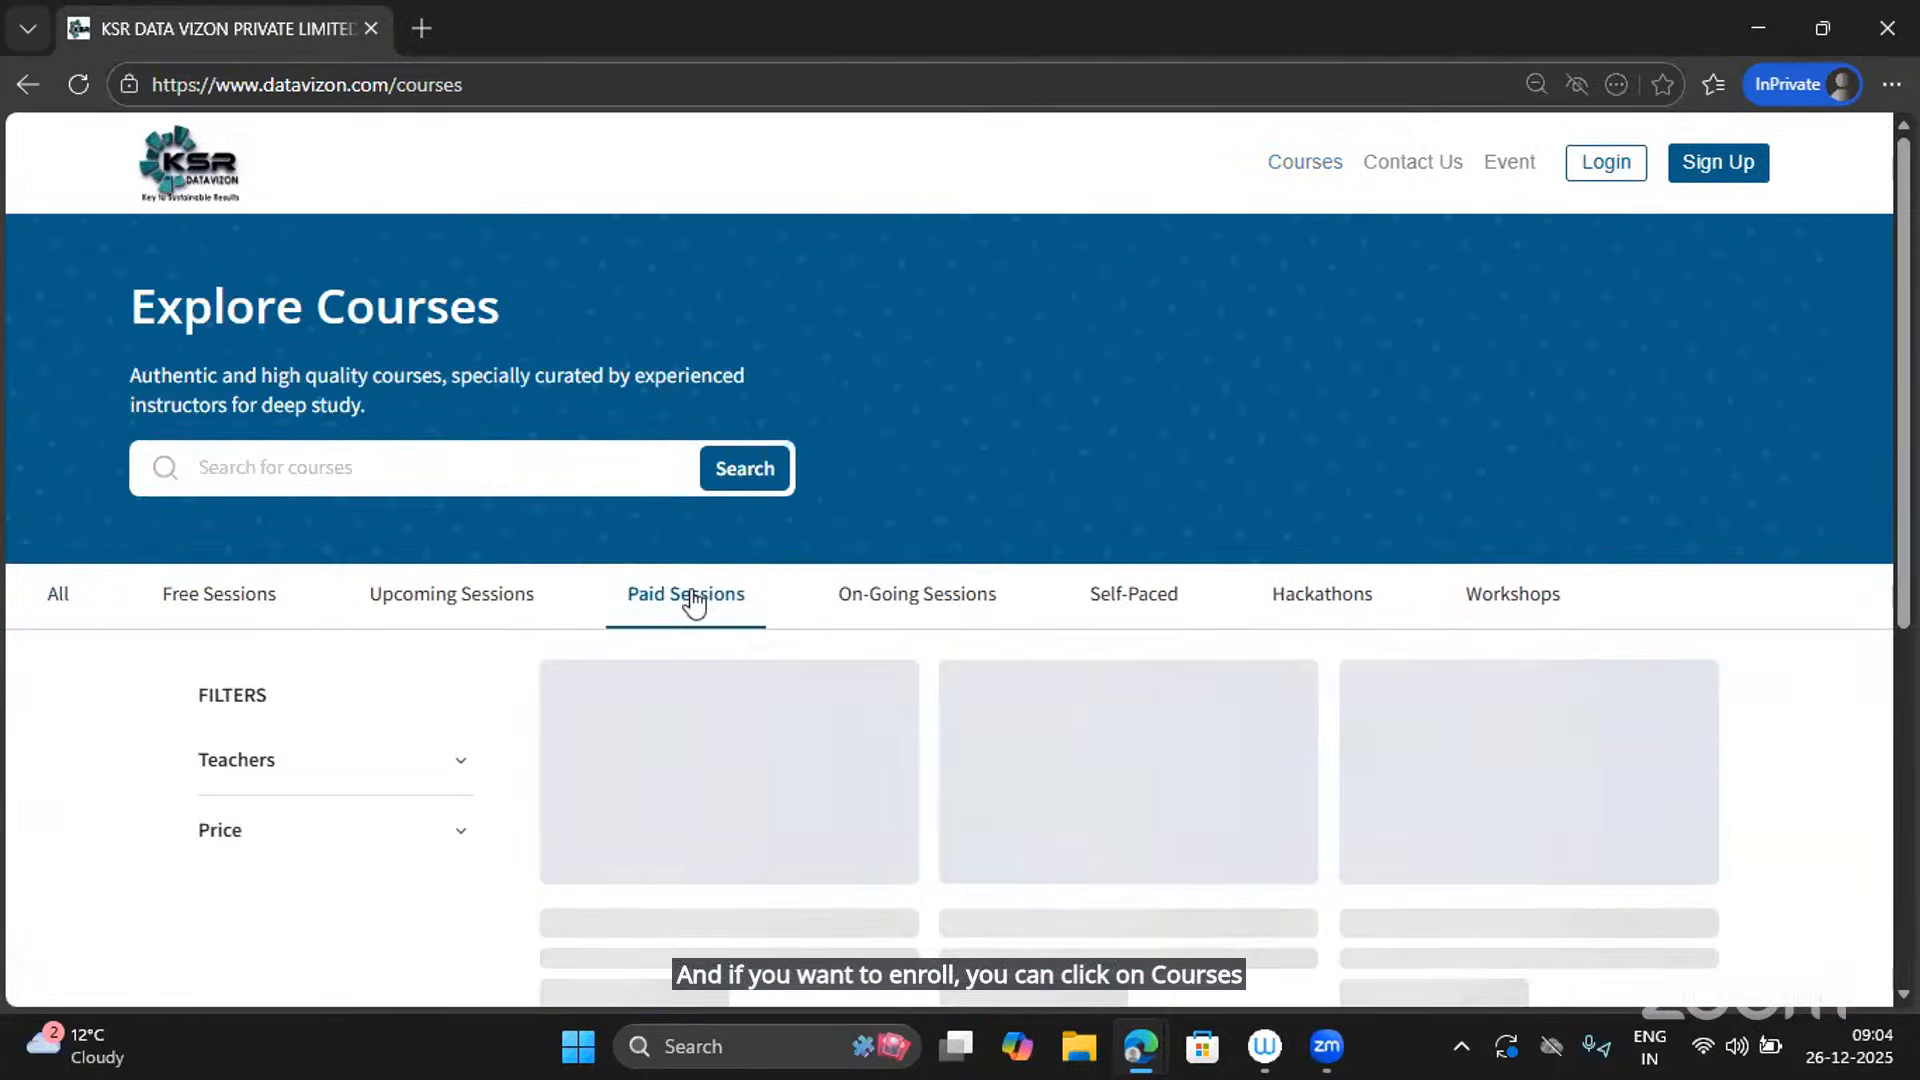
{"action": "scroll", "coordinate": [878, 630], "scroll_direction": "down", "scroll_amount": 5}
{"action": "scroll", "coordinate": [877, 622], "scroll_direction": "down", "scroll_amount": 8}
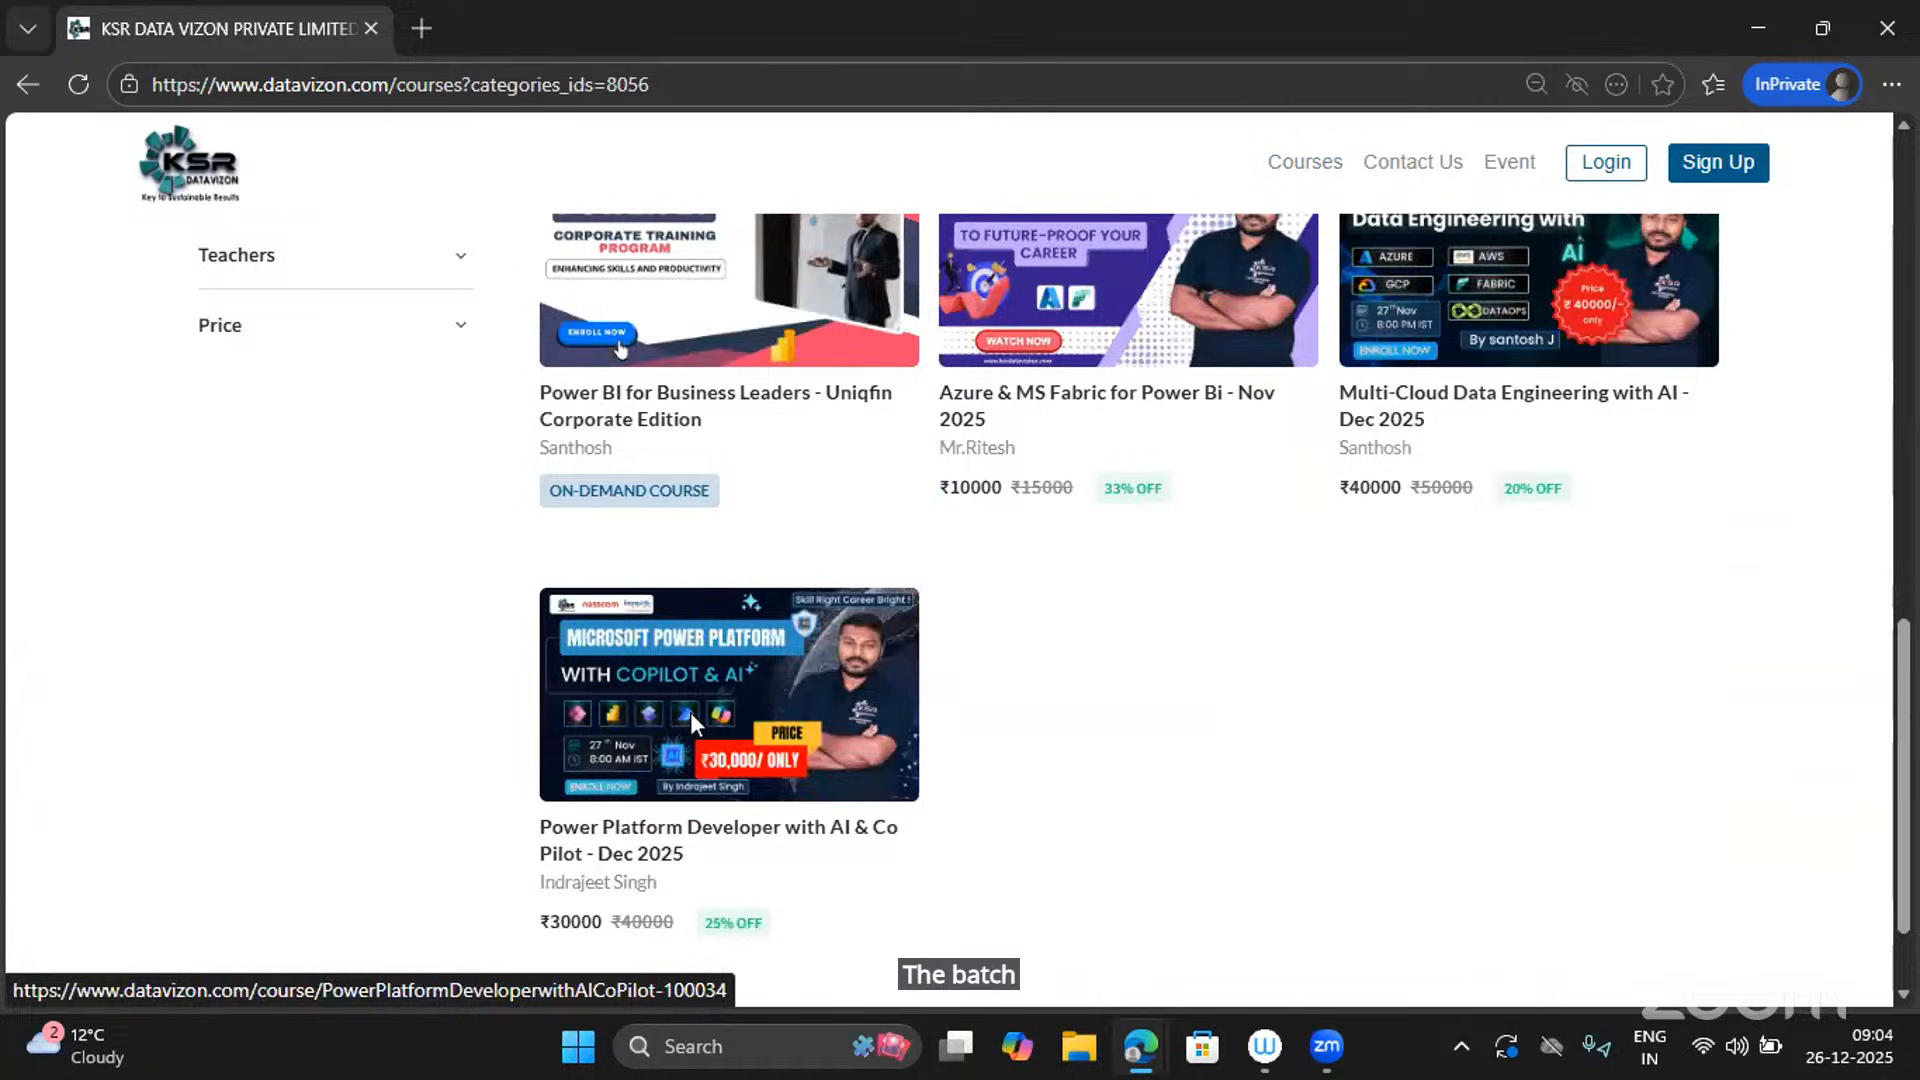
{"action": "left_click", "coordinate": [690, 712]}
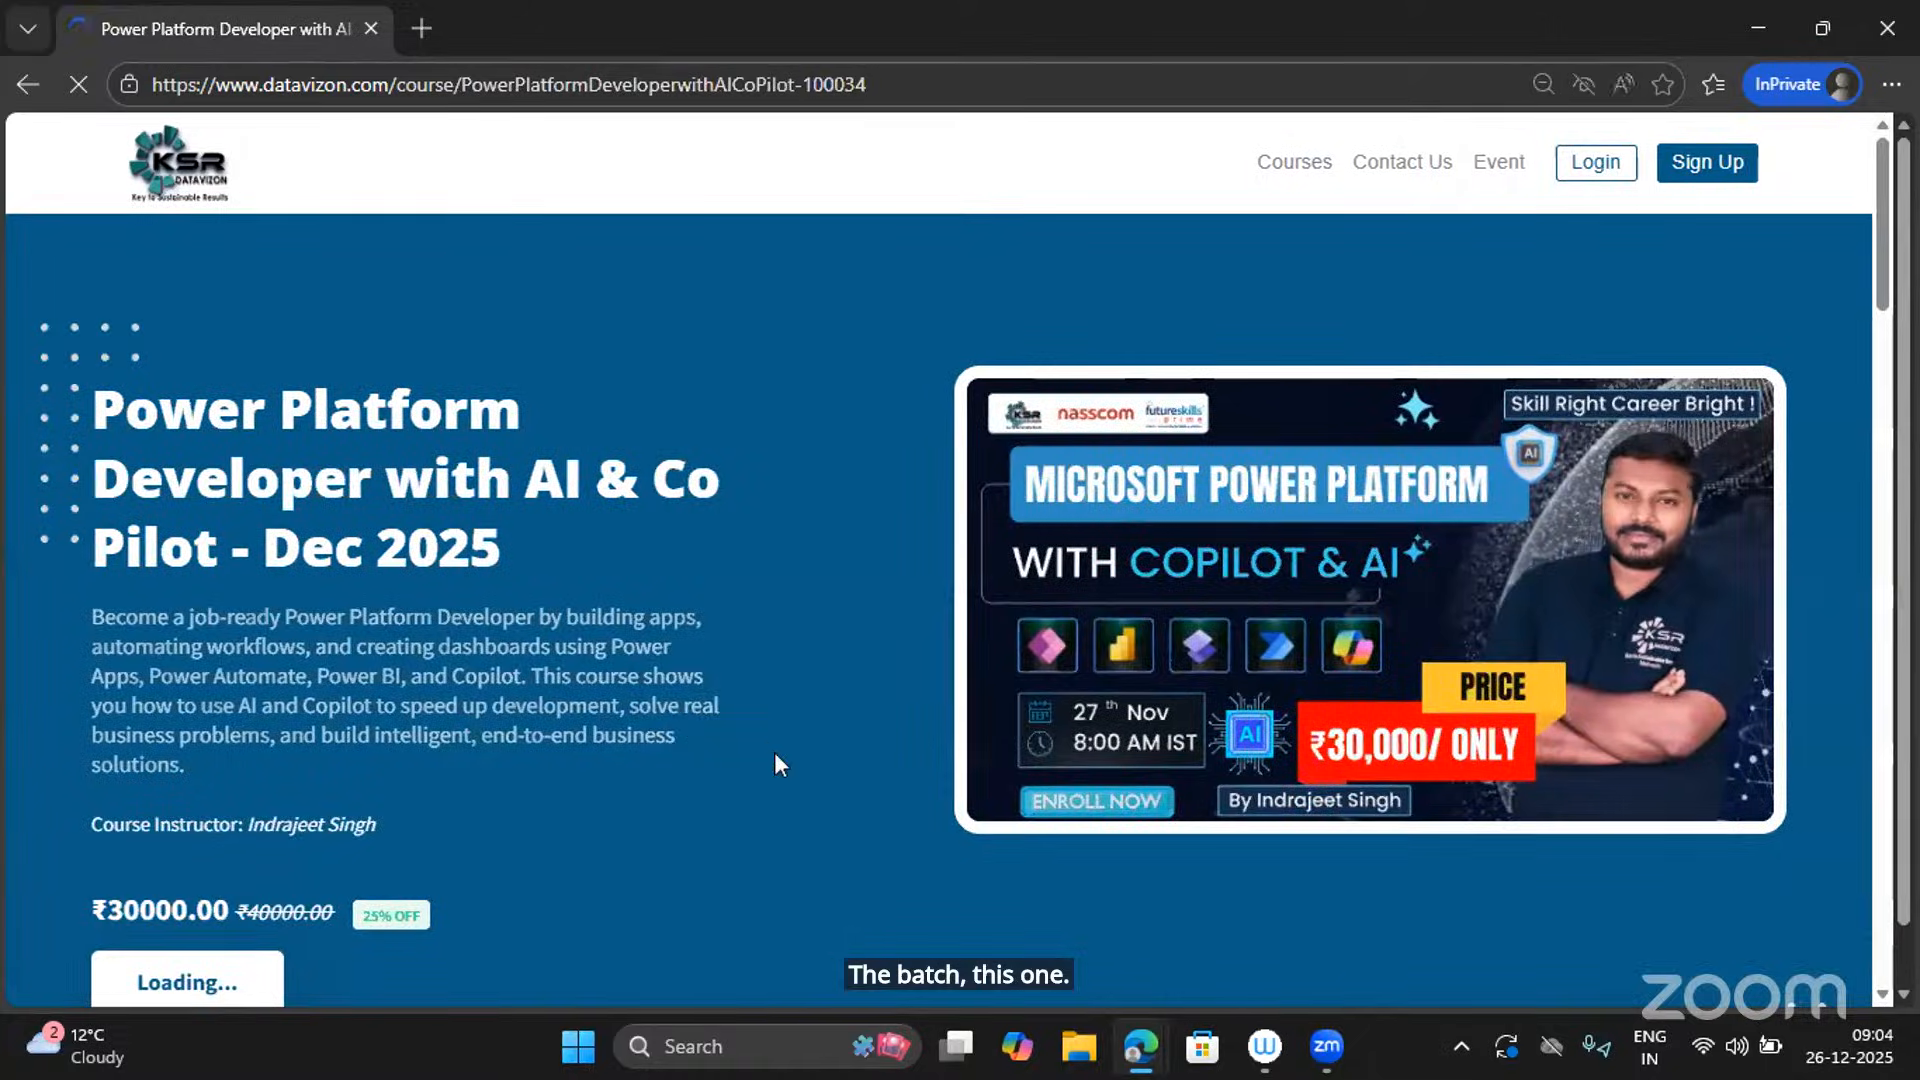
{"action": "scroll", "coordinate": [776, 763], "scroll_direction": "down", "scroll_amount": 6}
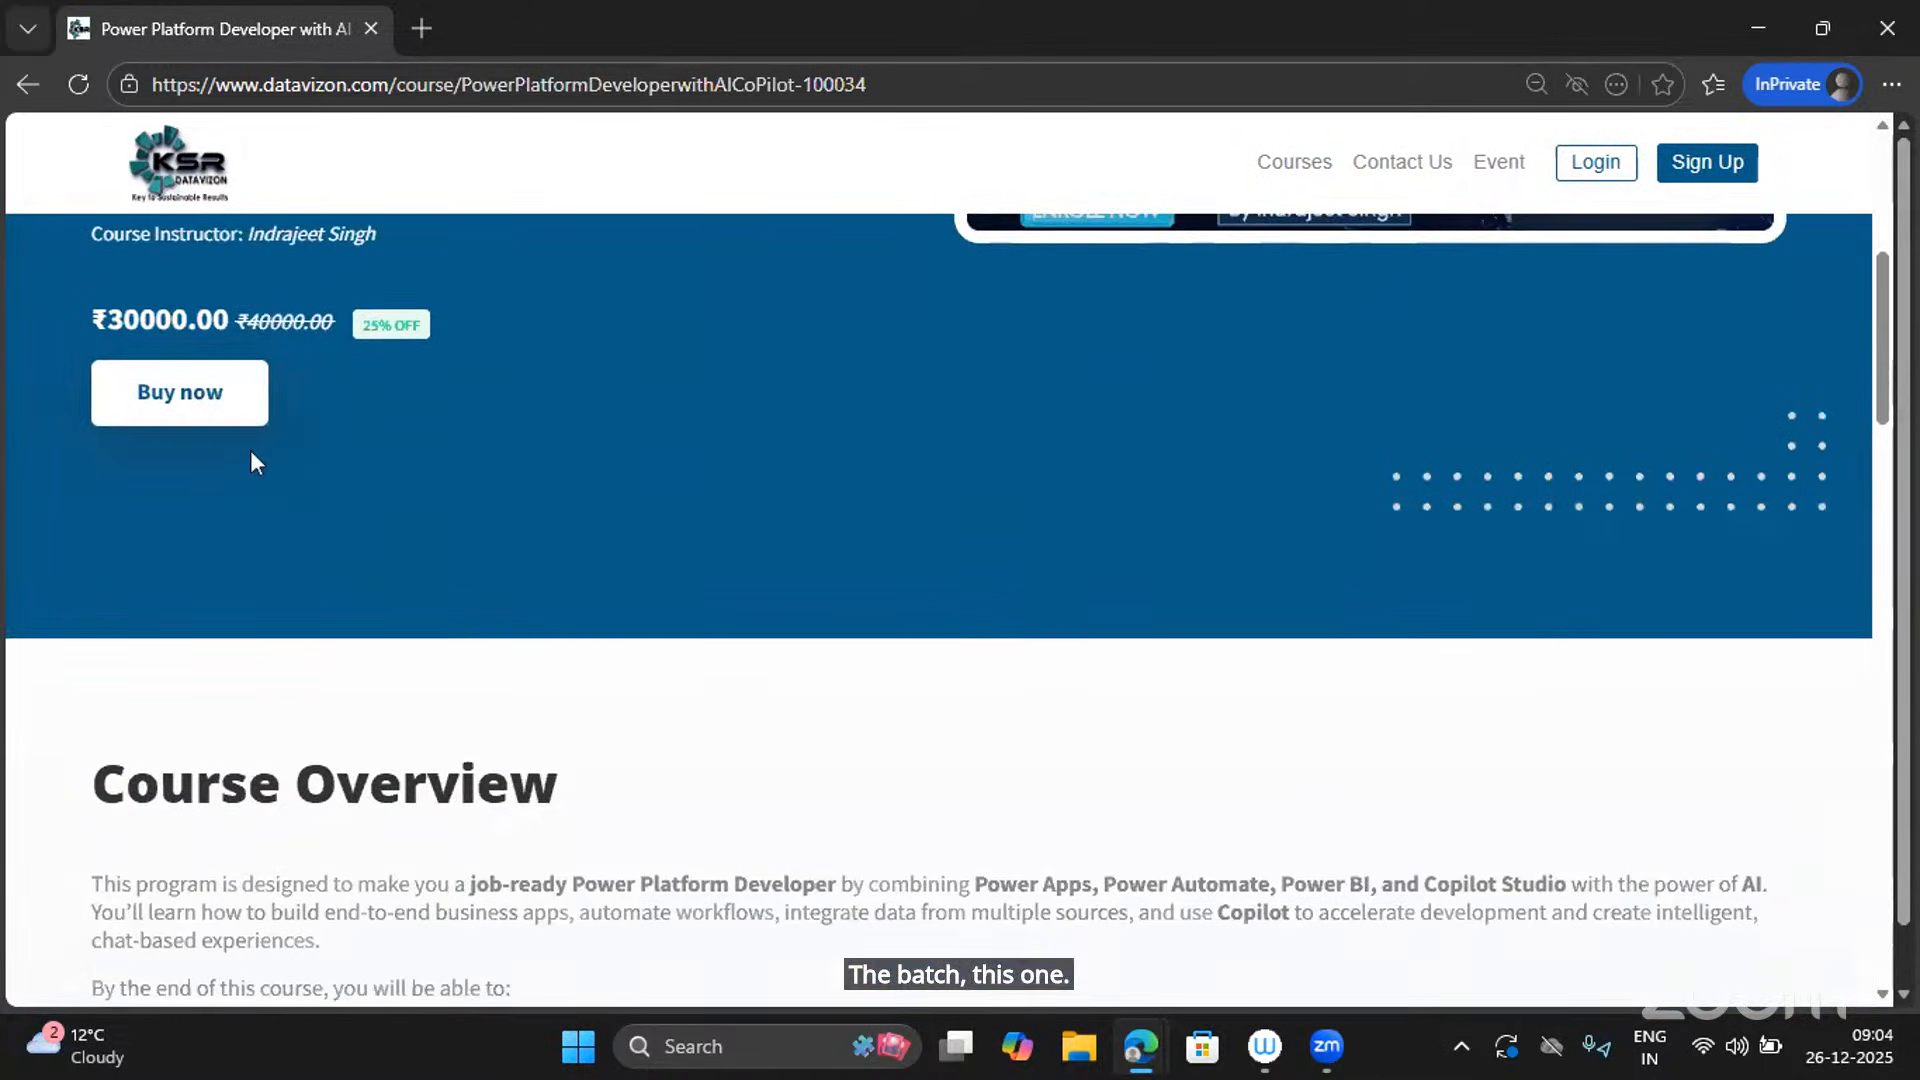
{"action": "left_click", "coordinate": [189, 411]}
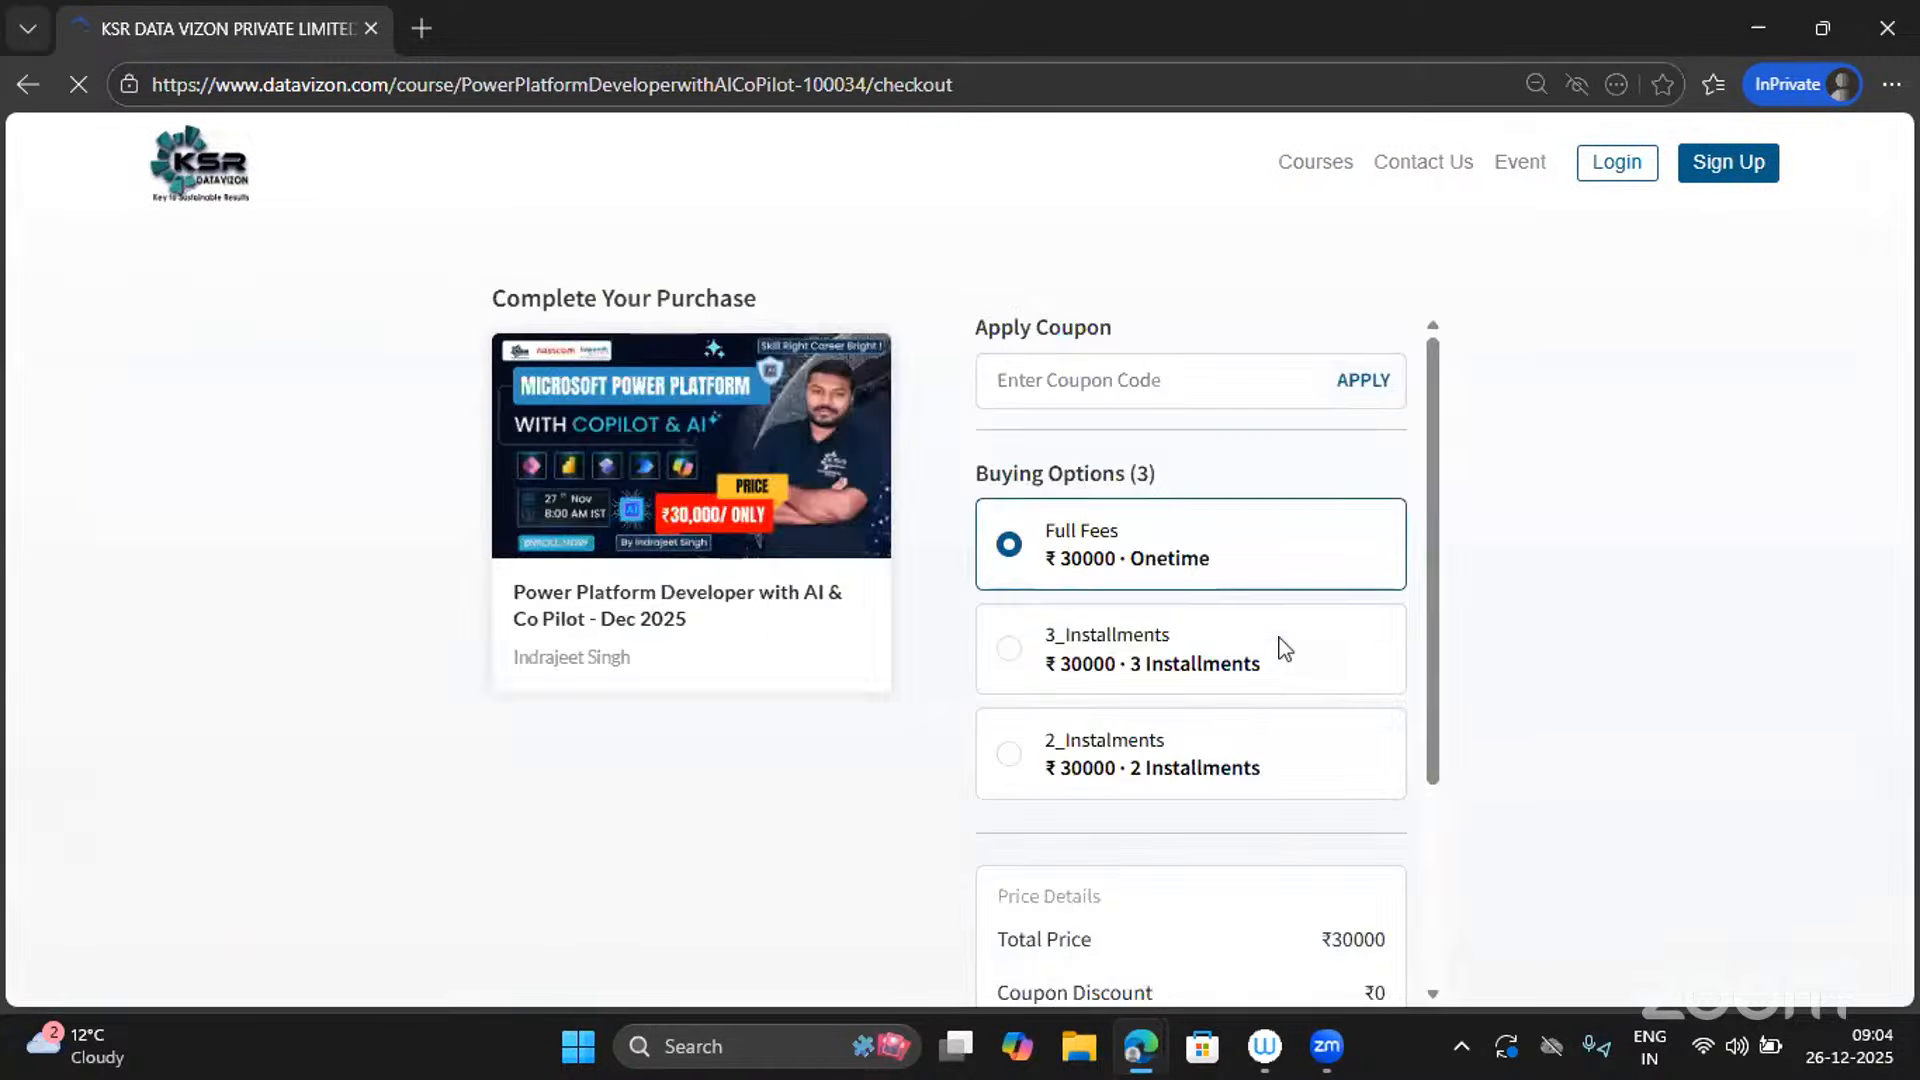
{"action": "scroll", "coordinate": [1281, 650], "scroll_direction": "down", "scroll_amount": 2}
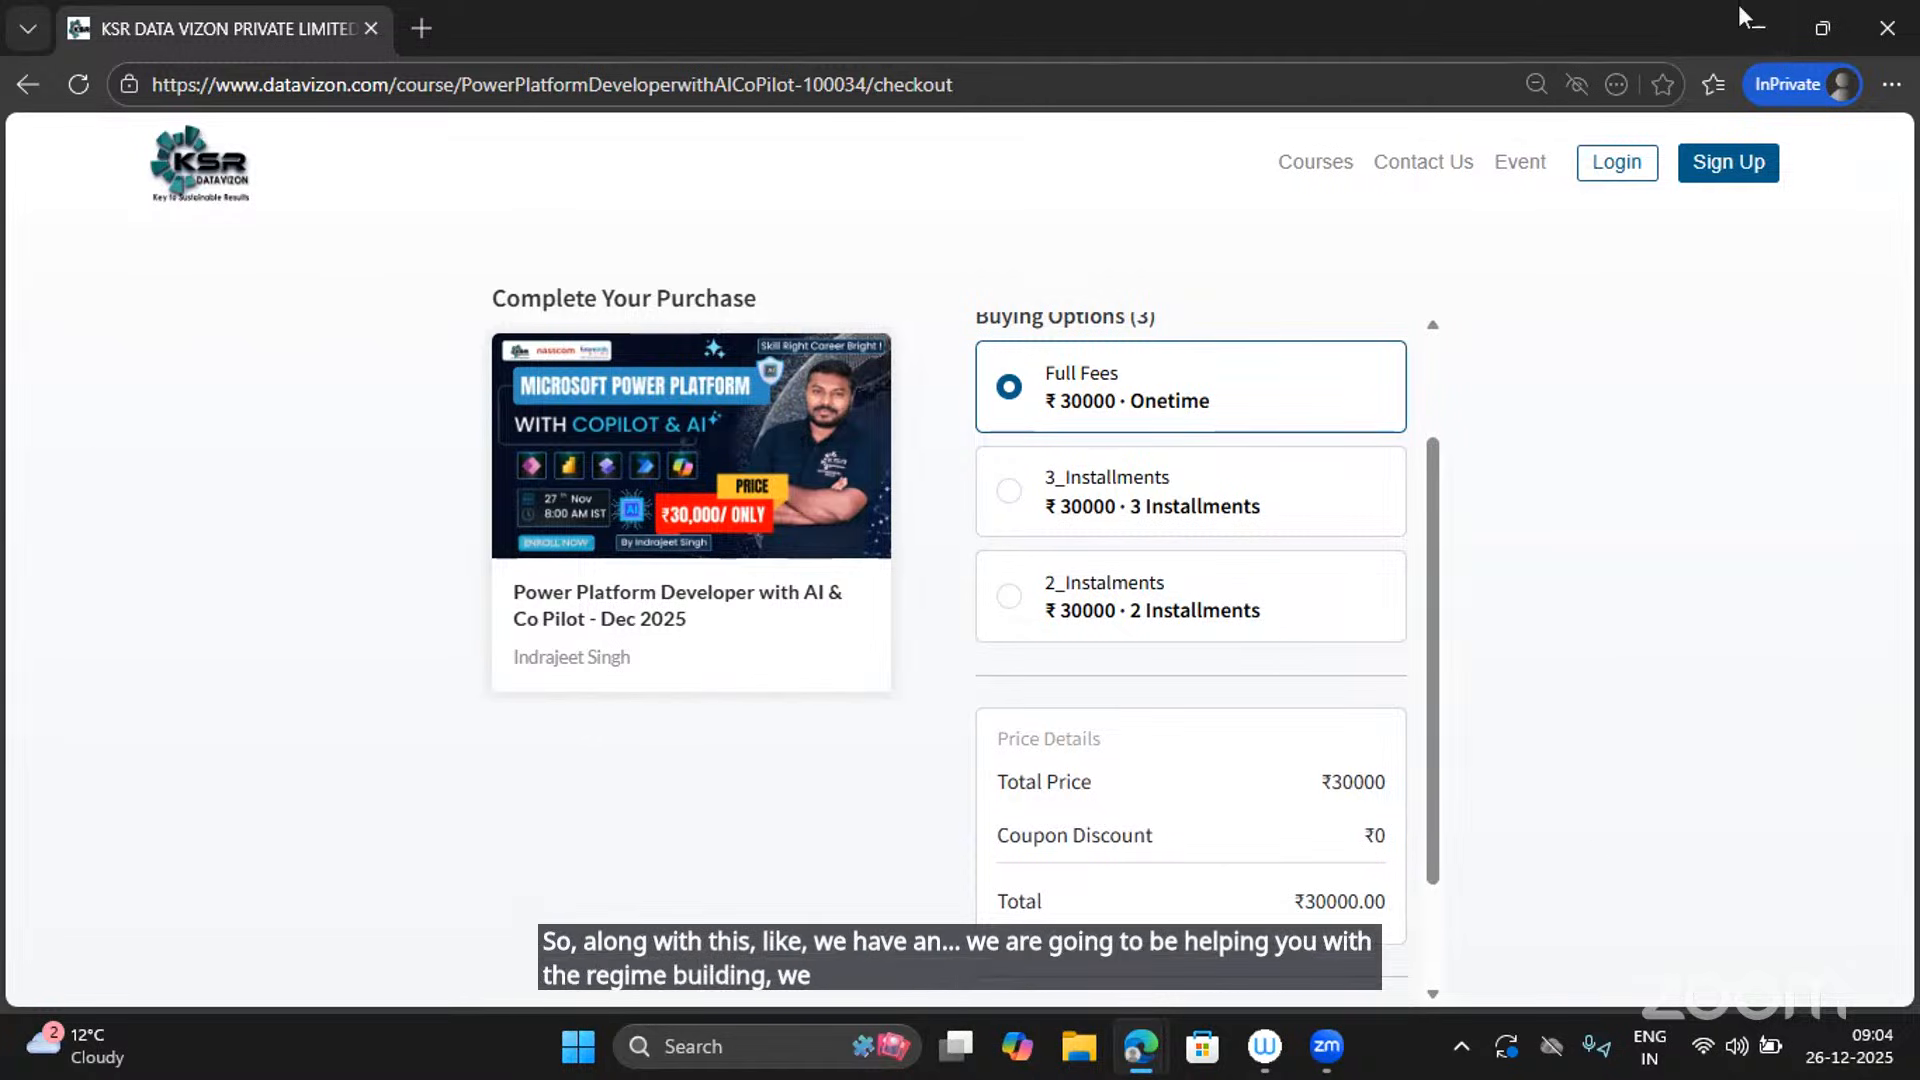
Minimize the InPrivate window, briefly open WhatsApp Web, then close it and return to YouTube.
{"action": "left_click", "coordinate": [1773, 12]}
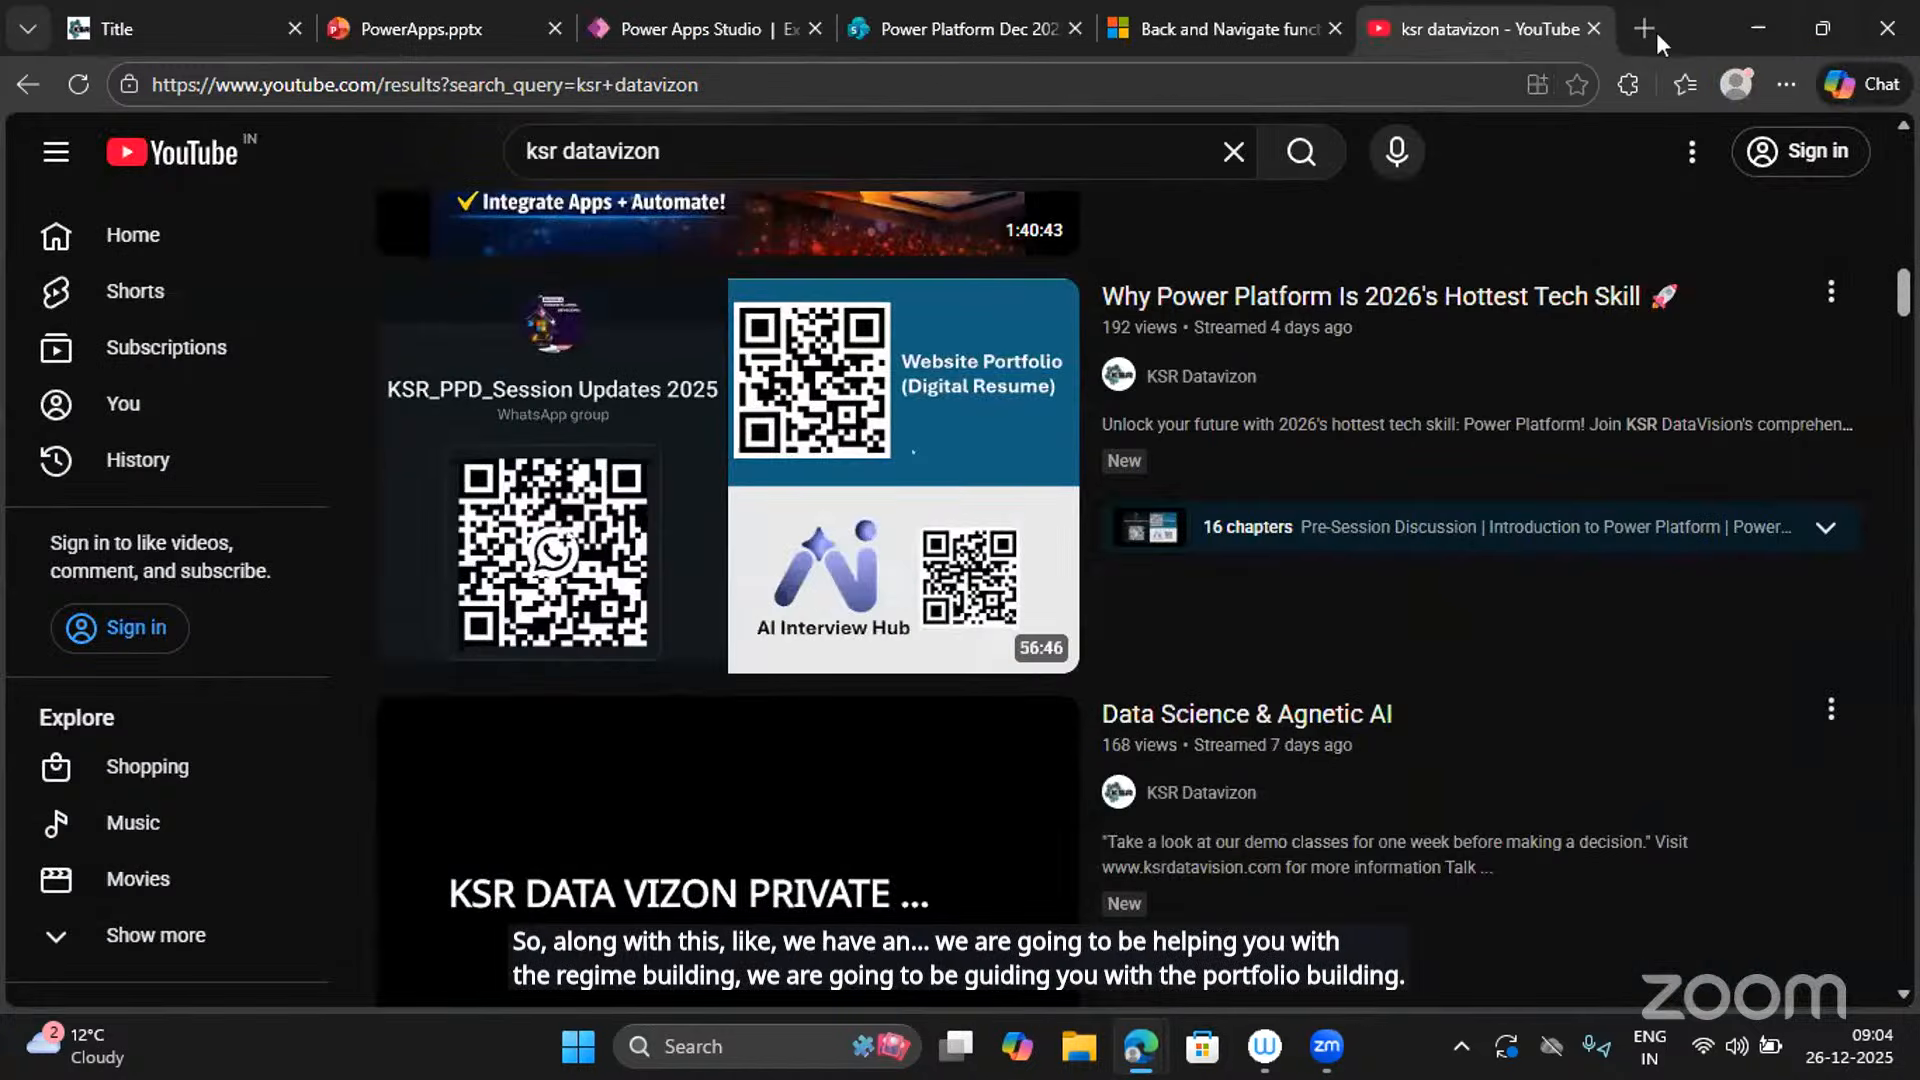
{"action": "left_click", "coordinate": [1649, 30]}
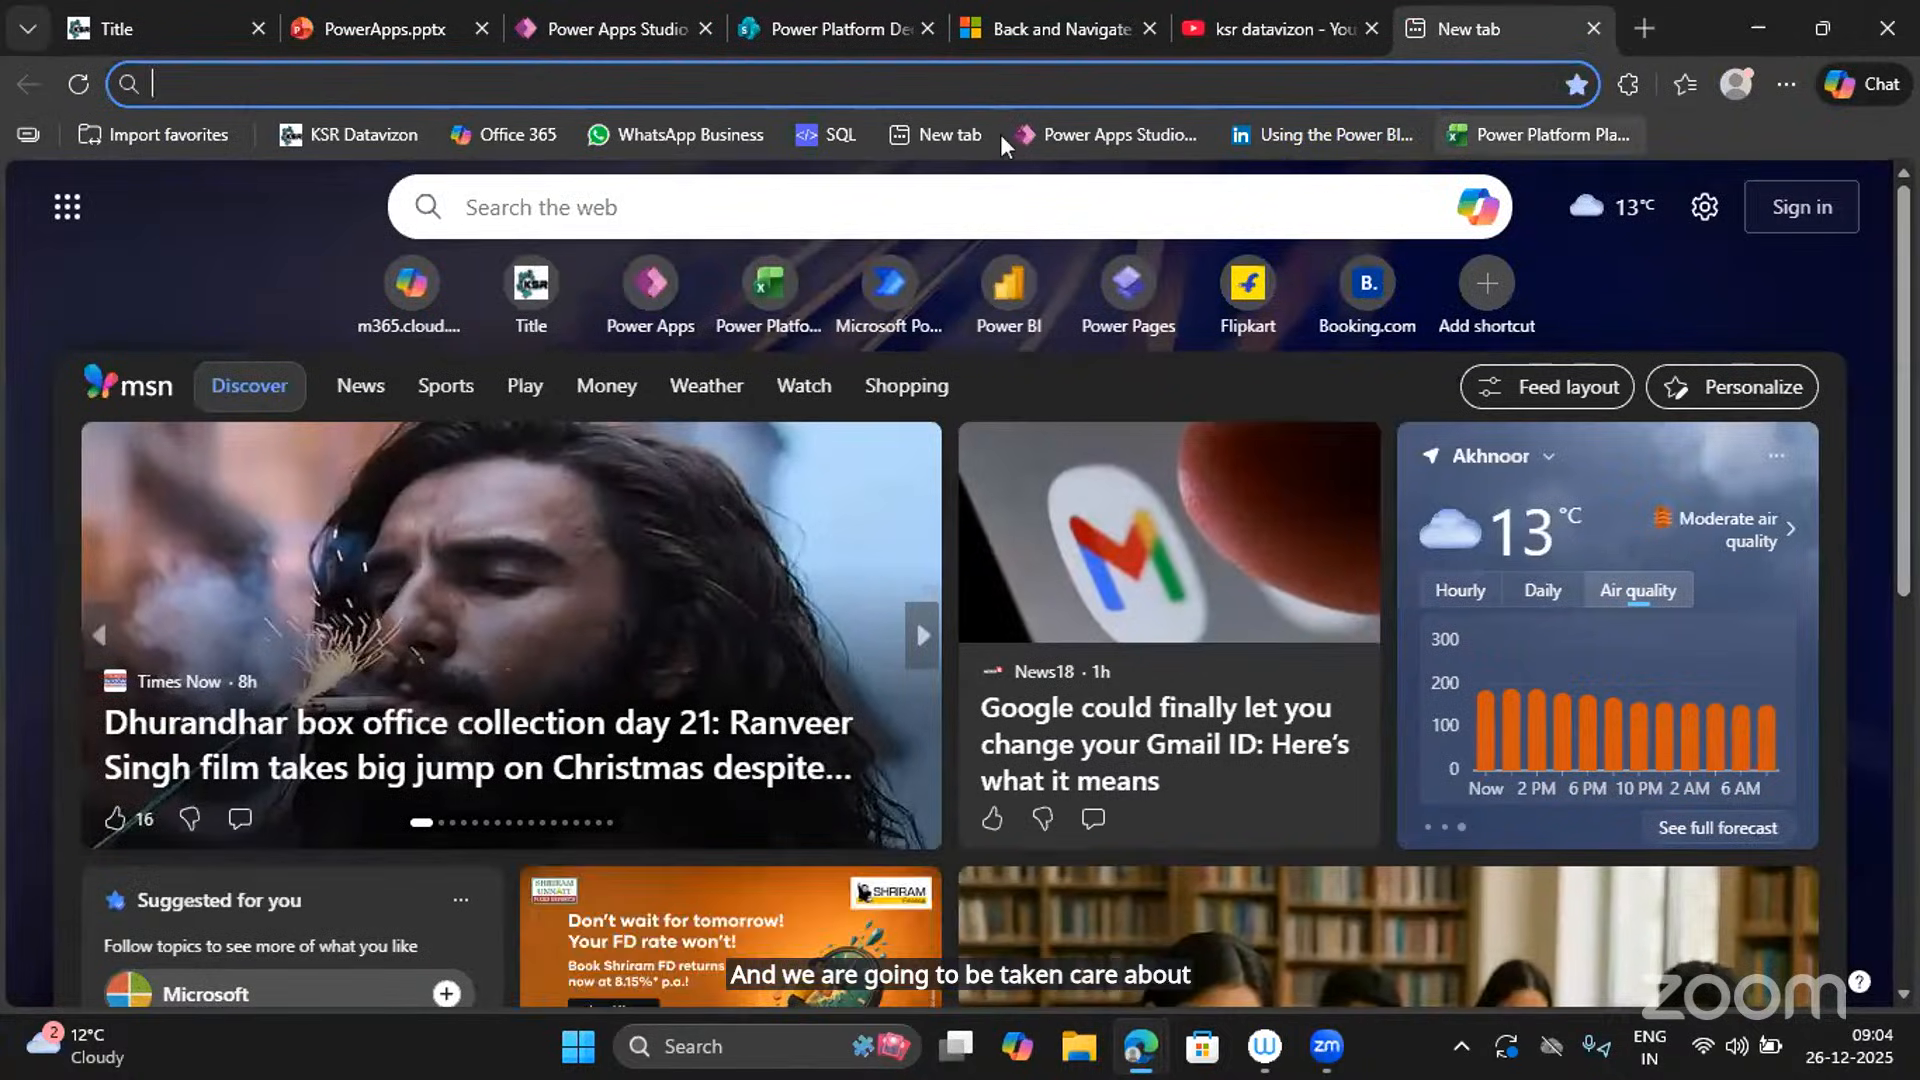
{"action": "left_click", "coordinate": [659, 138]}
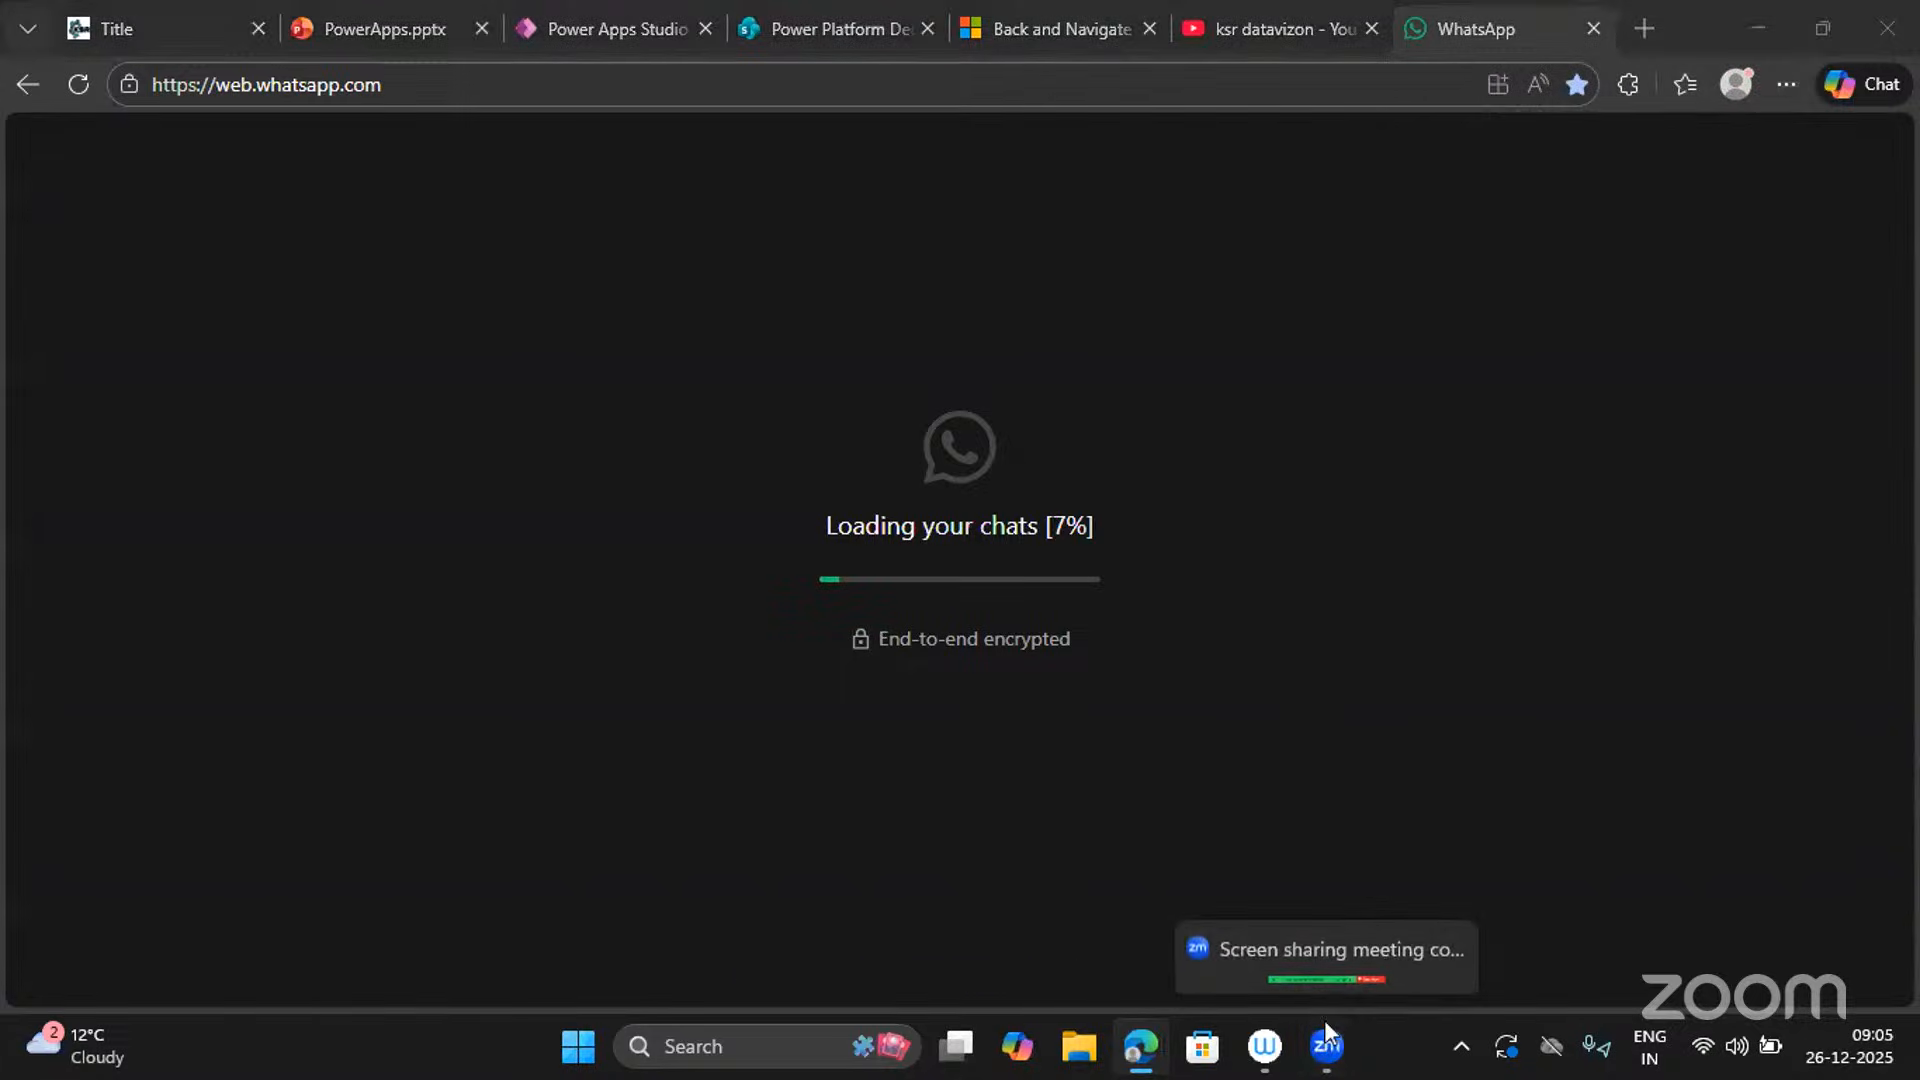
{"action": "left_click", "coordinate": [1270, 28]}
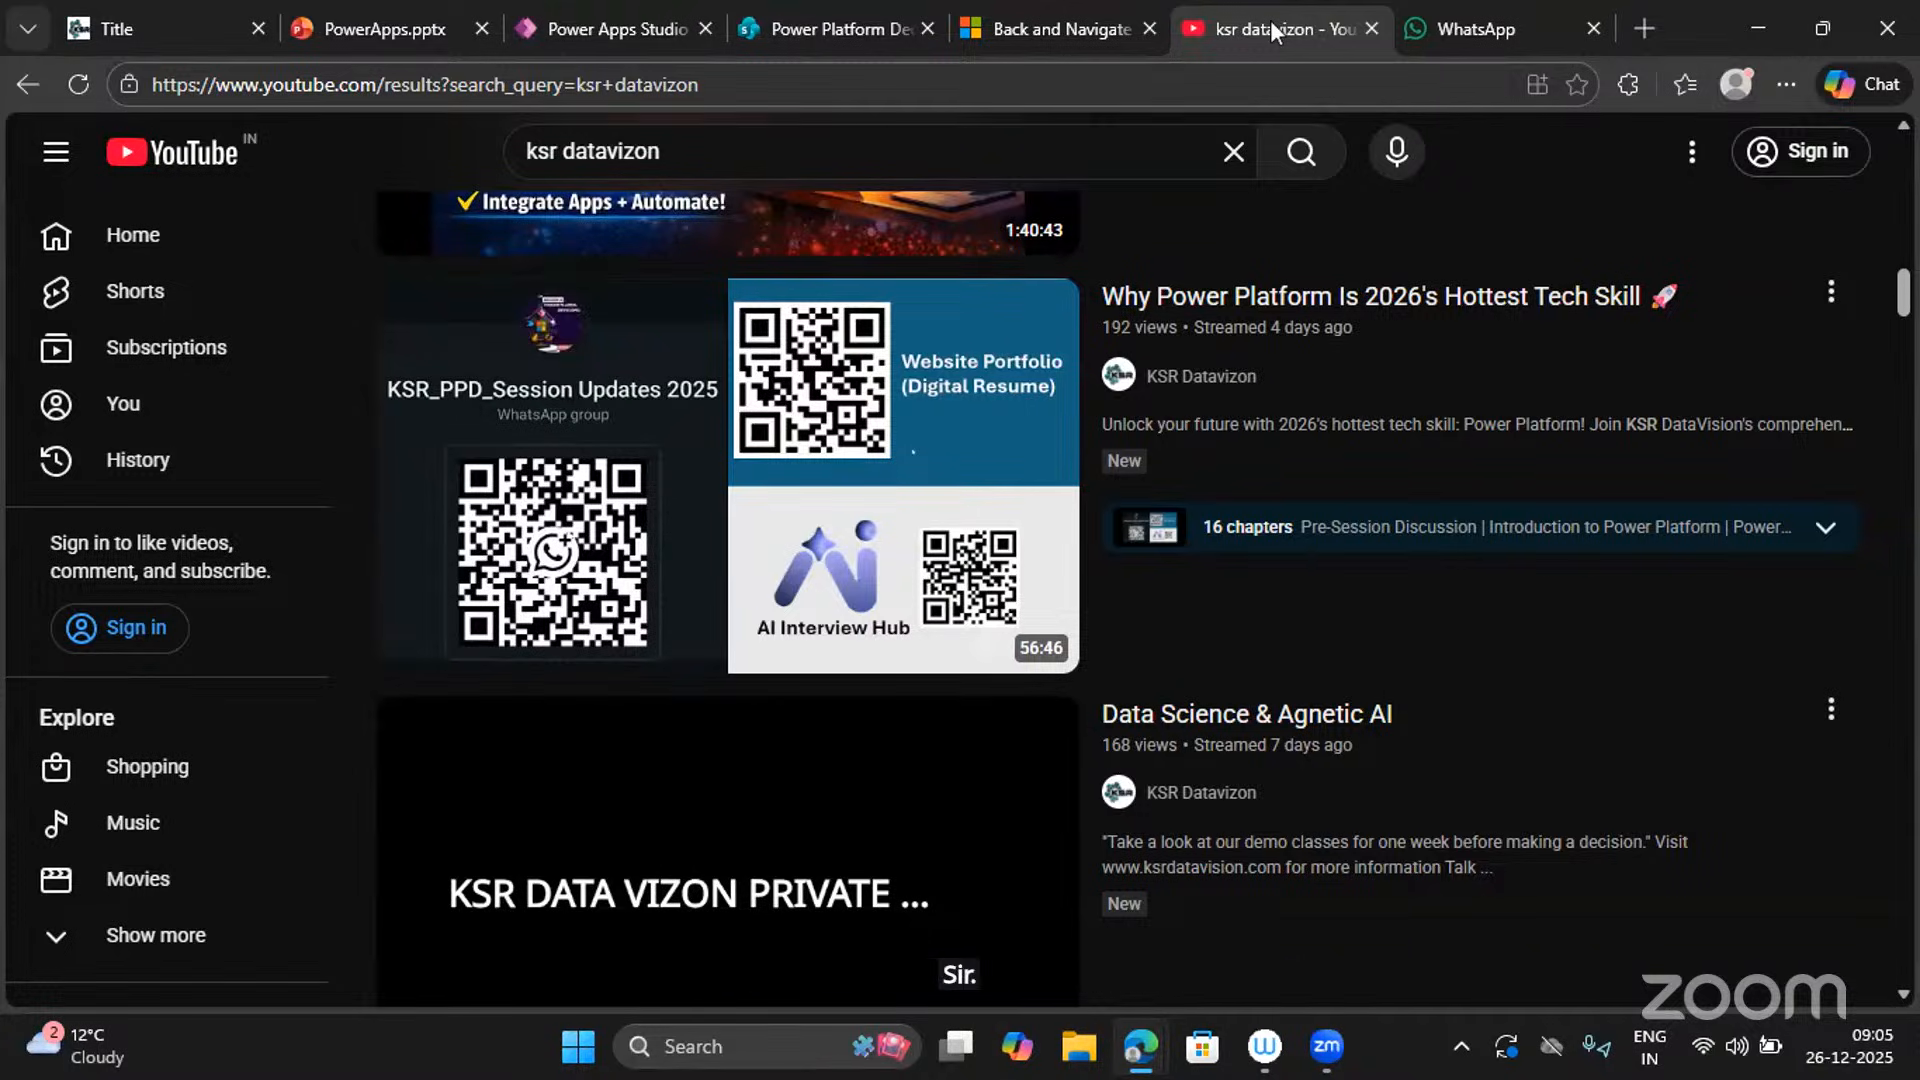
{"action": "left_click", "coordinate": [1593, 27]}
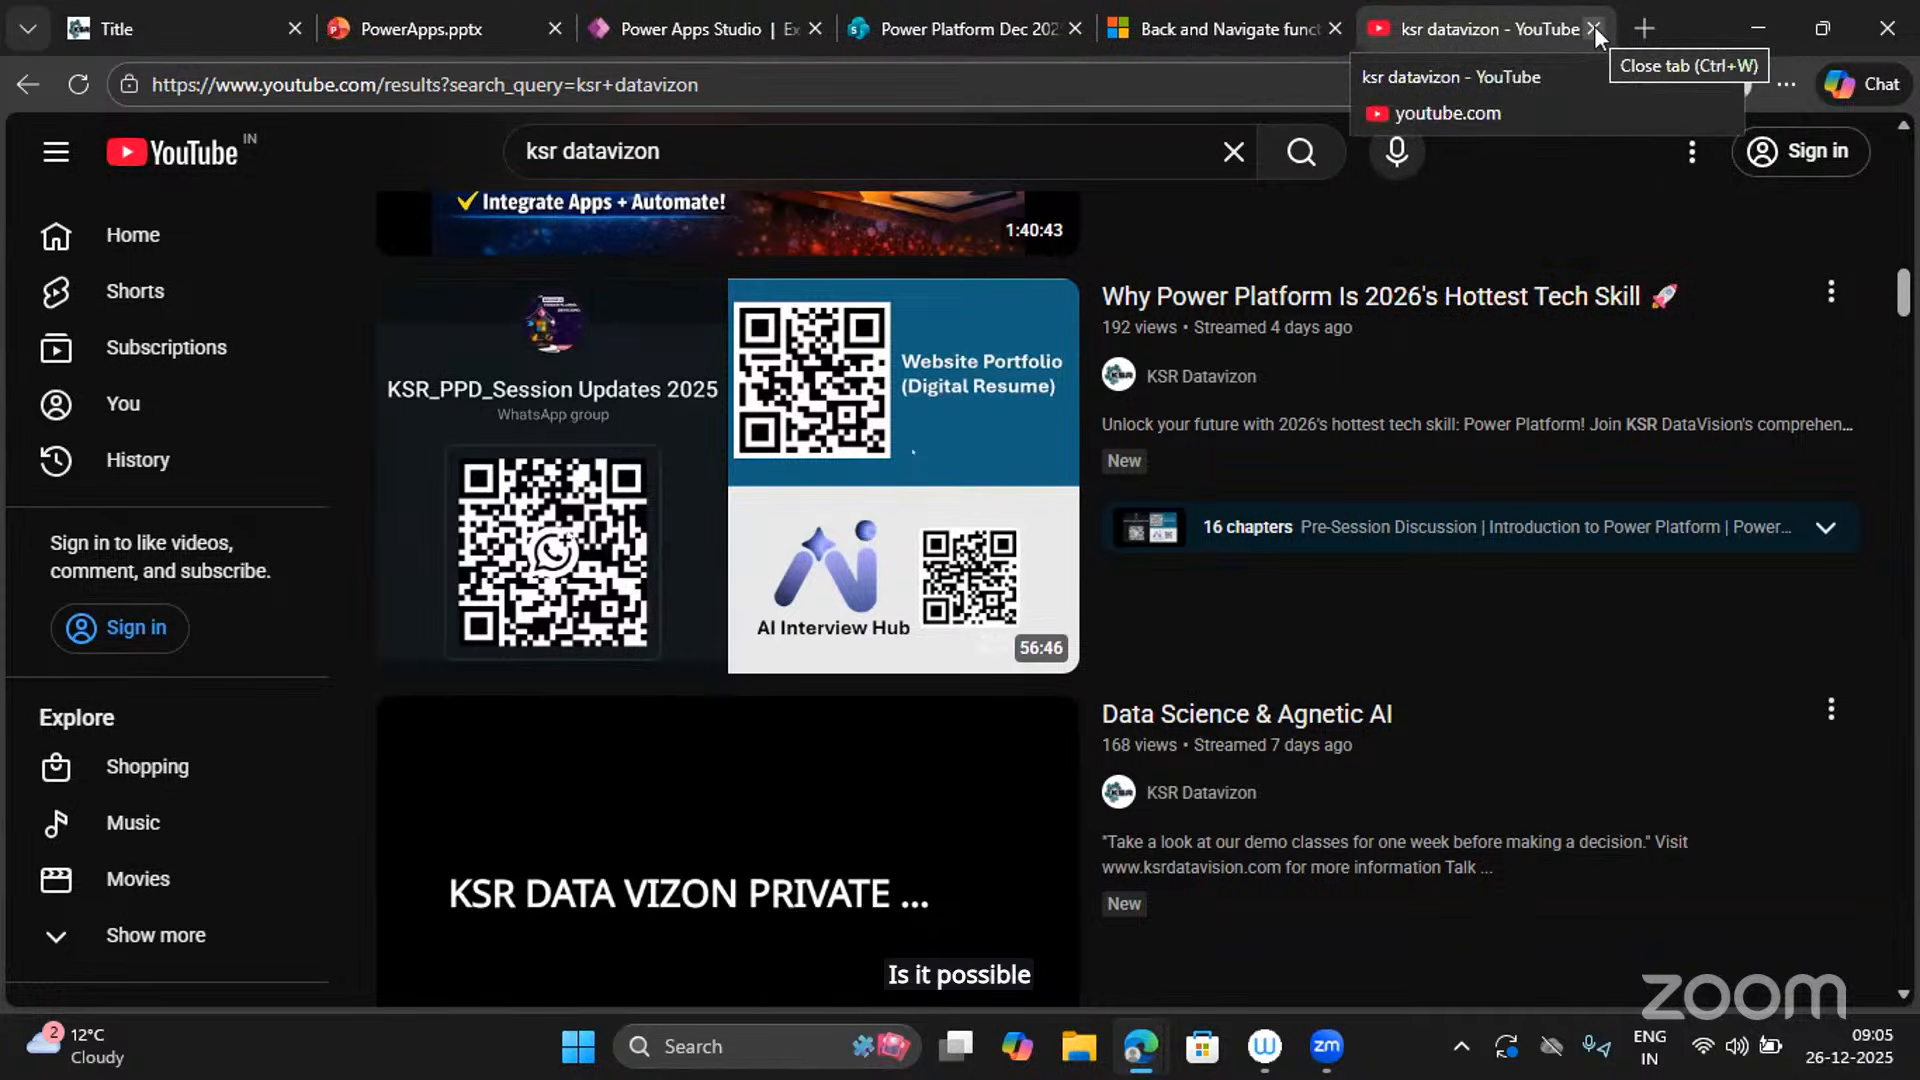